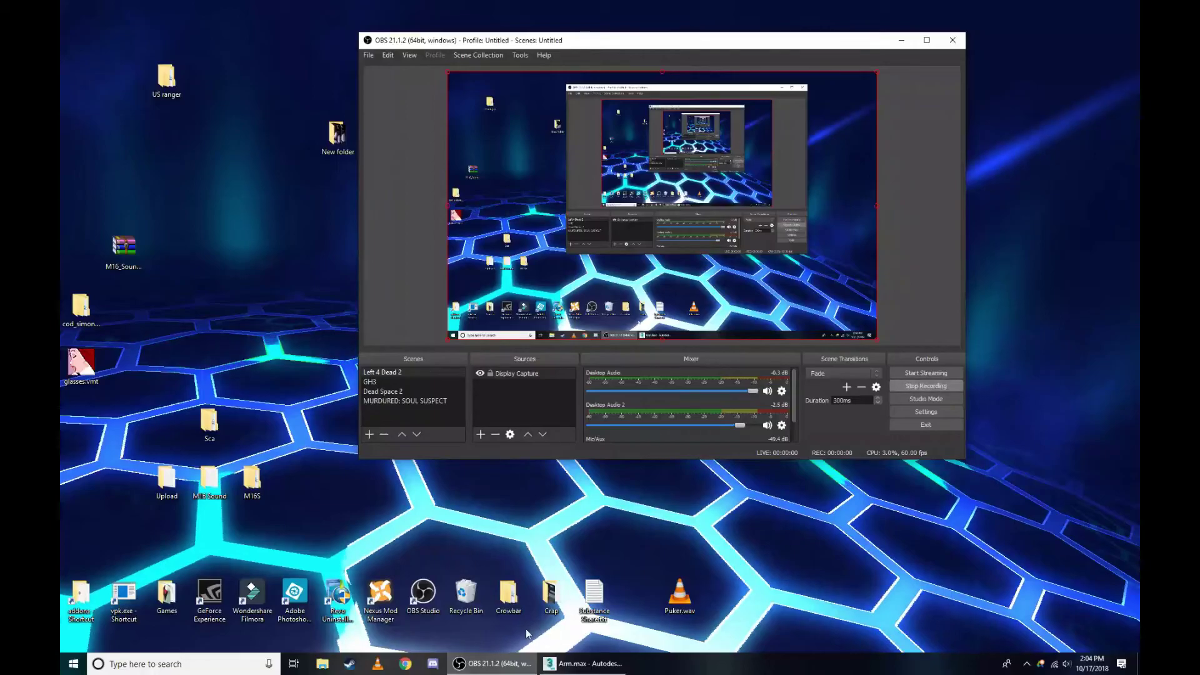
Minimize OBS and bring the 3ds Max Arm.max scene back on screen.
left_click(492, 663)
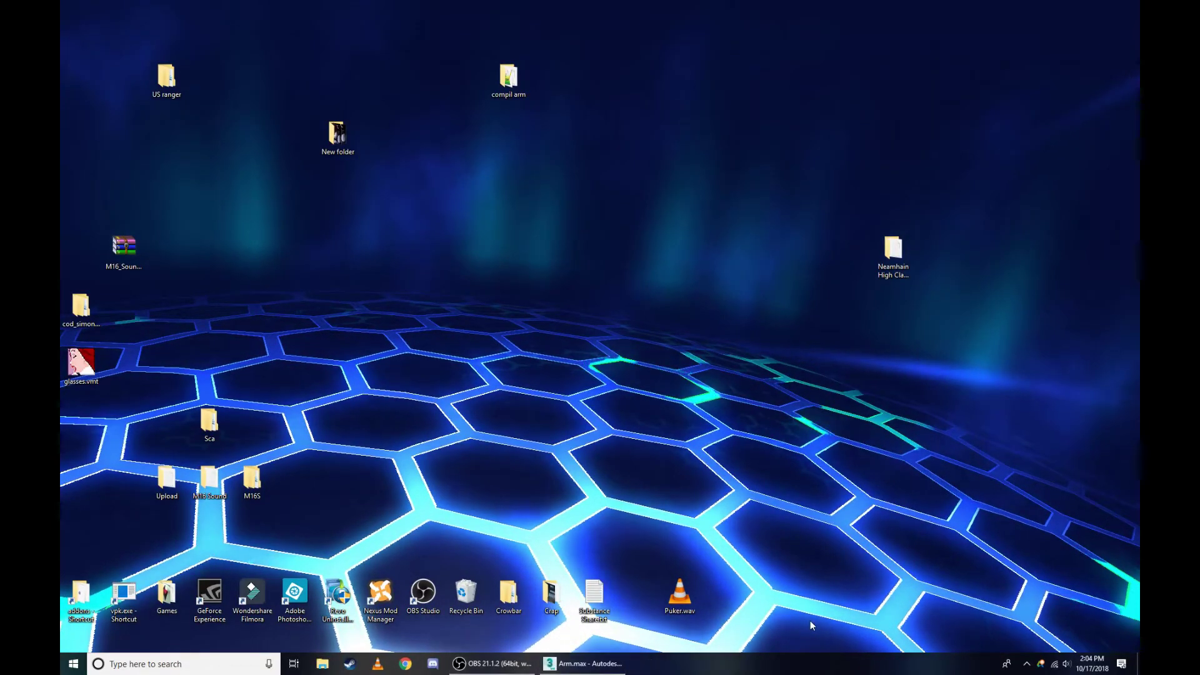
left_click(582, 663)
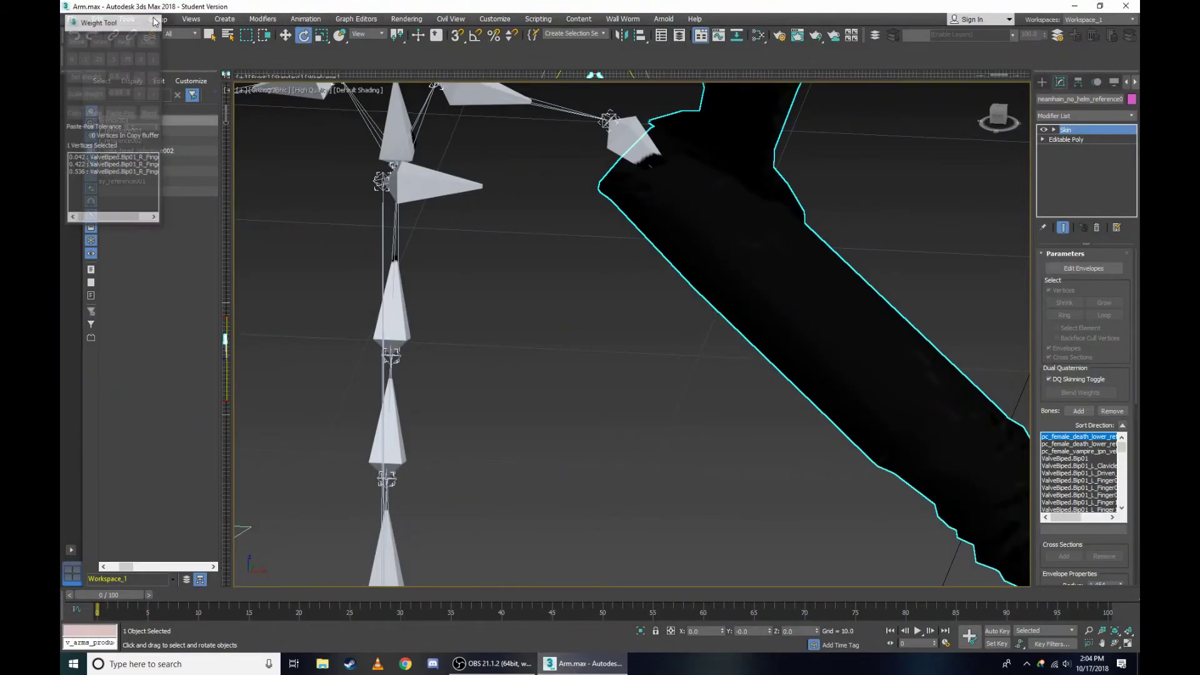
Open 1408.max without saving Arm.max, skipping the missing external files warning.
left_click(154, 21)
left_click(72, 18)
left_click(85, 67)
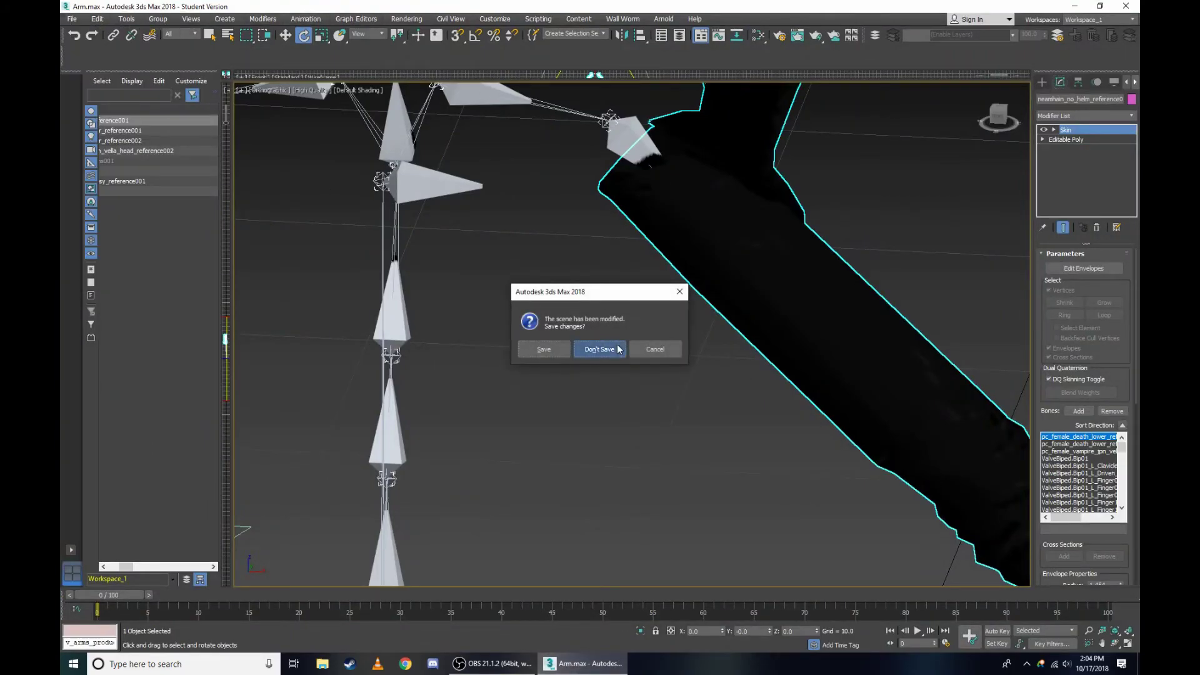
left_click(599, 349)
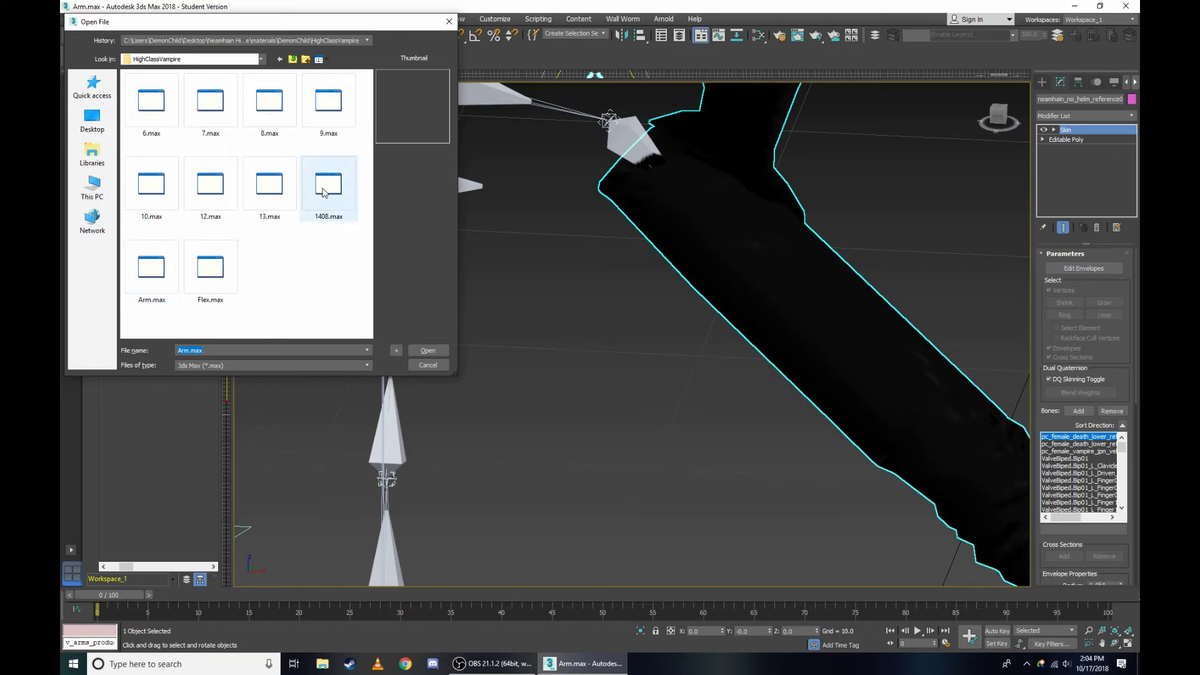
double_click(328, 184)
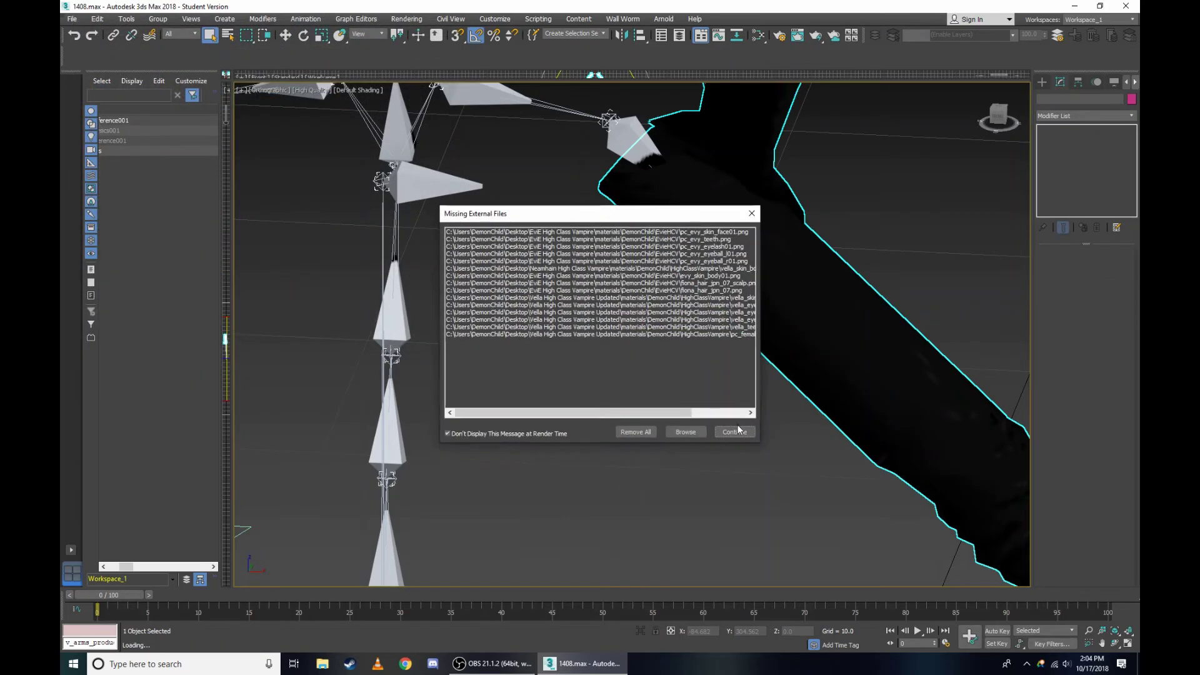
left_click(728, 429)
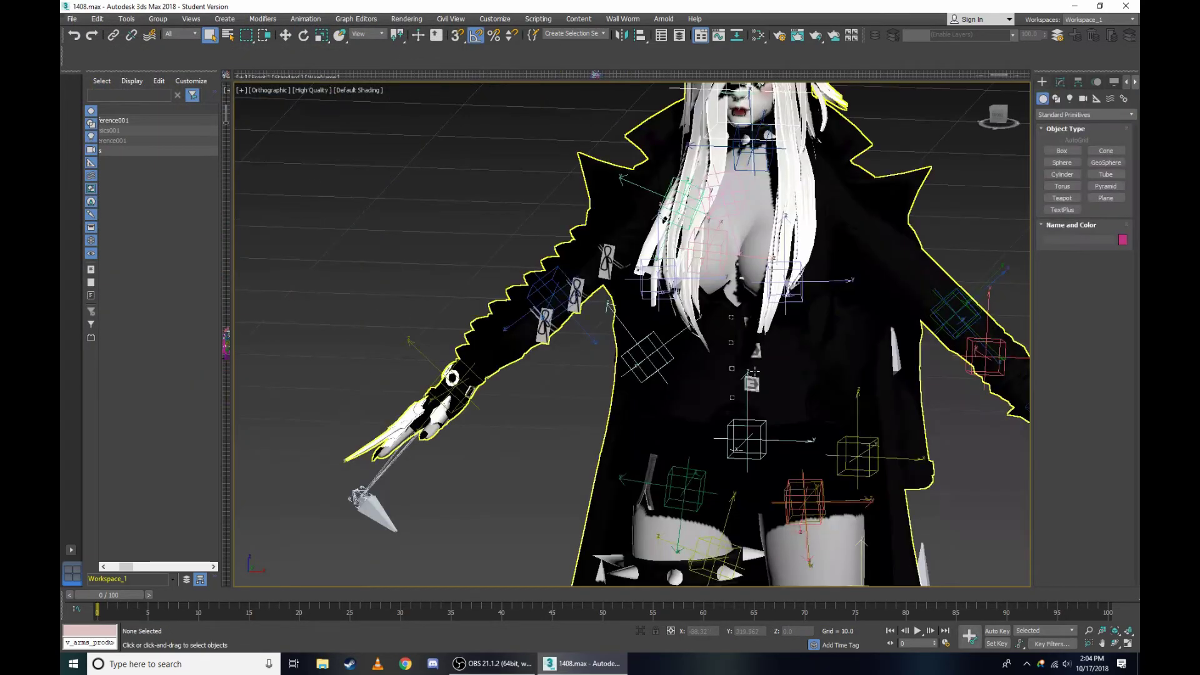
Frame the scene, select the character's coat mesh and inspect its modifier stack.
key("z")
scroll(794, 278, "up", 5)
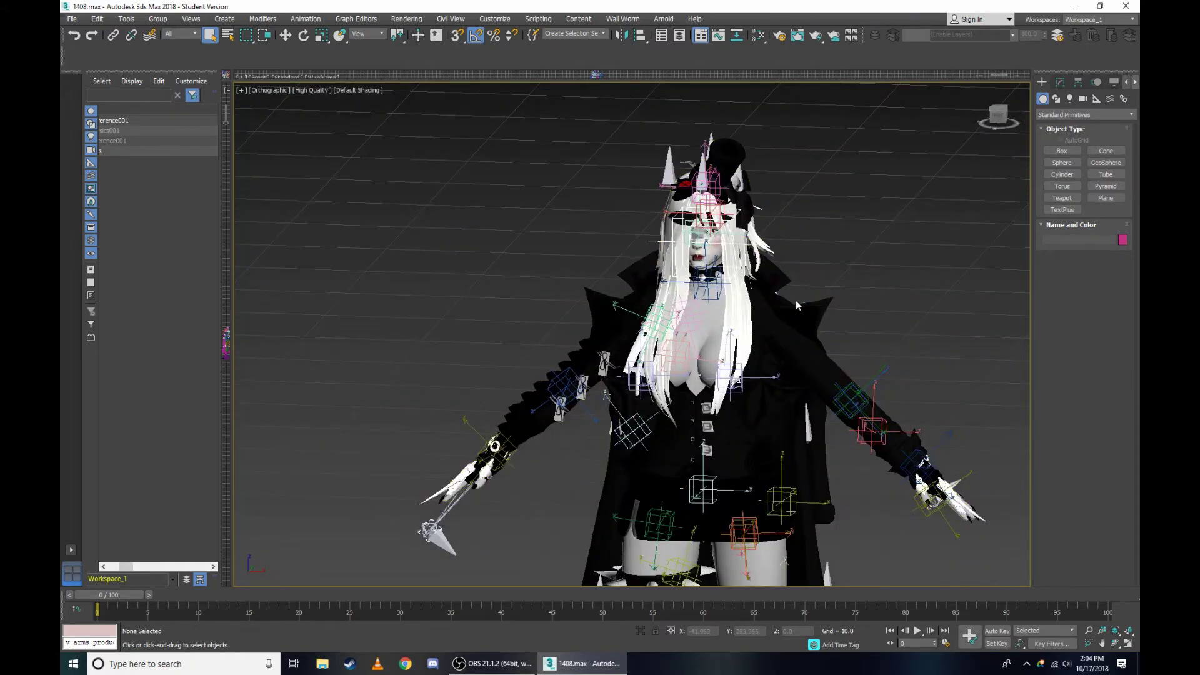
left_click(793, 336)
left_click(1060, 82)
right_click(1066, 129)
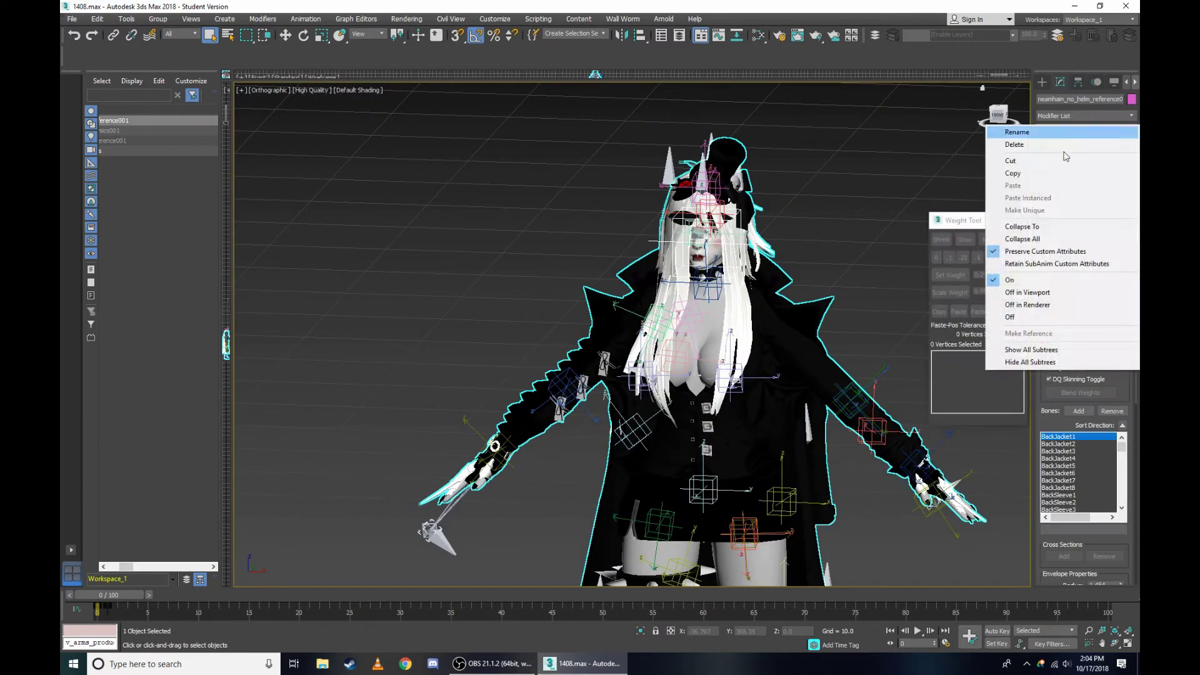
left_click(411, 482)
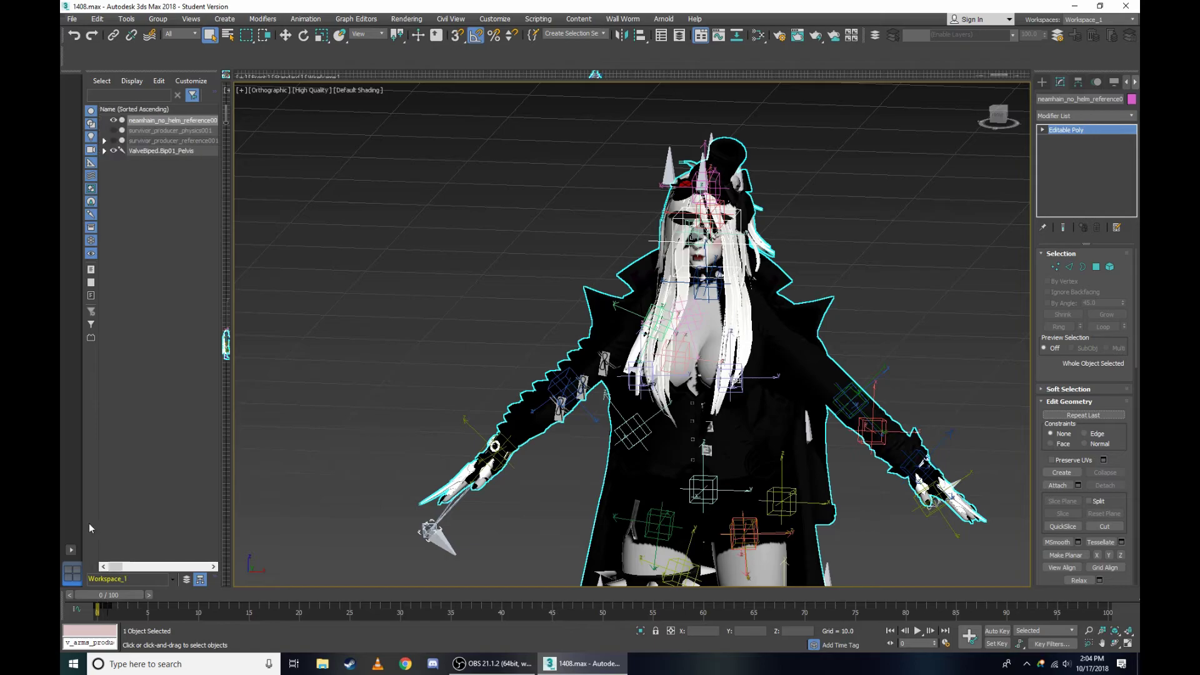
Sort the object list descending, then box-select and delete the skeleton rig.
left_click(132, 110)
scroll(492, 238, "down", 5)
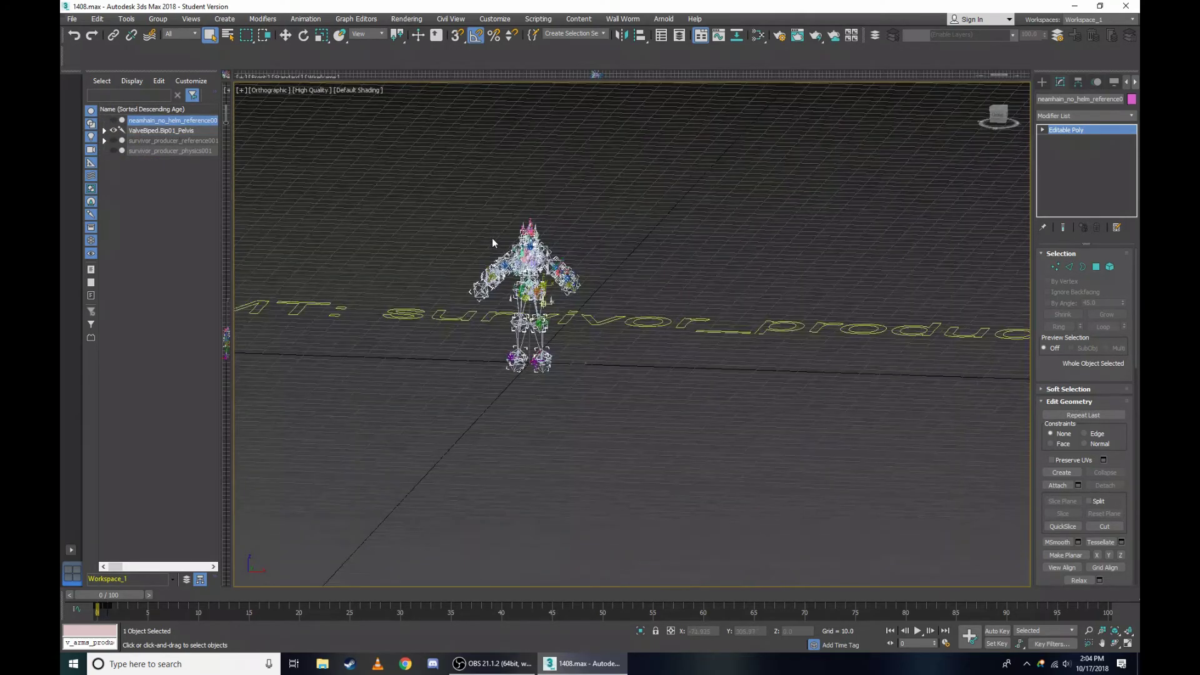
left_click_drag(392, 145, 714, 415)
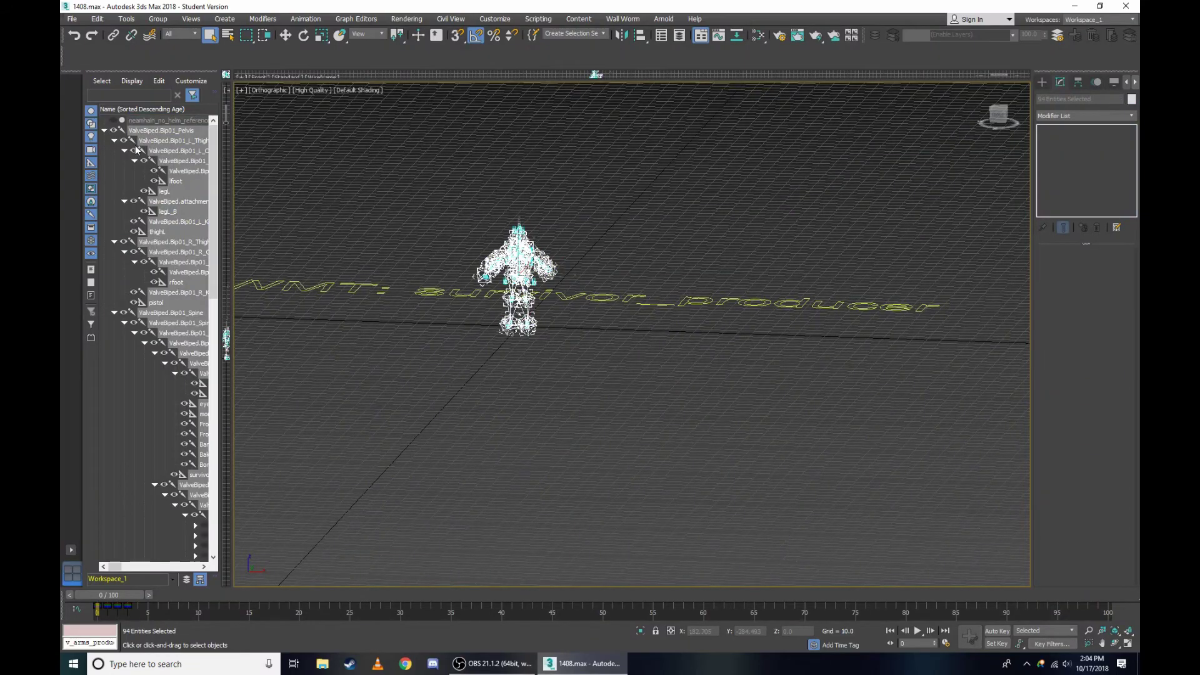
key("Delete")
Delete the leftover Finger3, L_Finger11 and L_Finger0 bones.
left_click(150, 131)
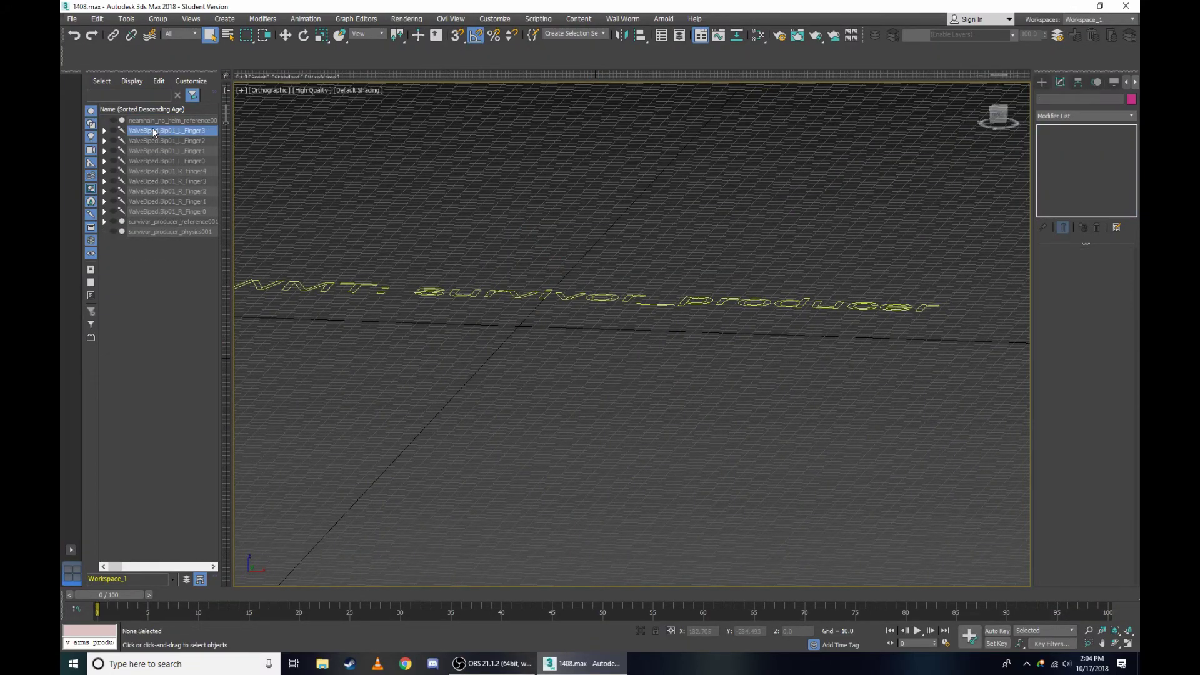
key("Delete")
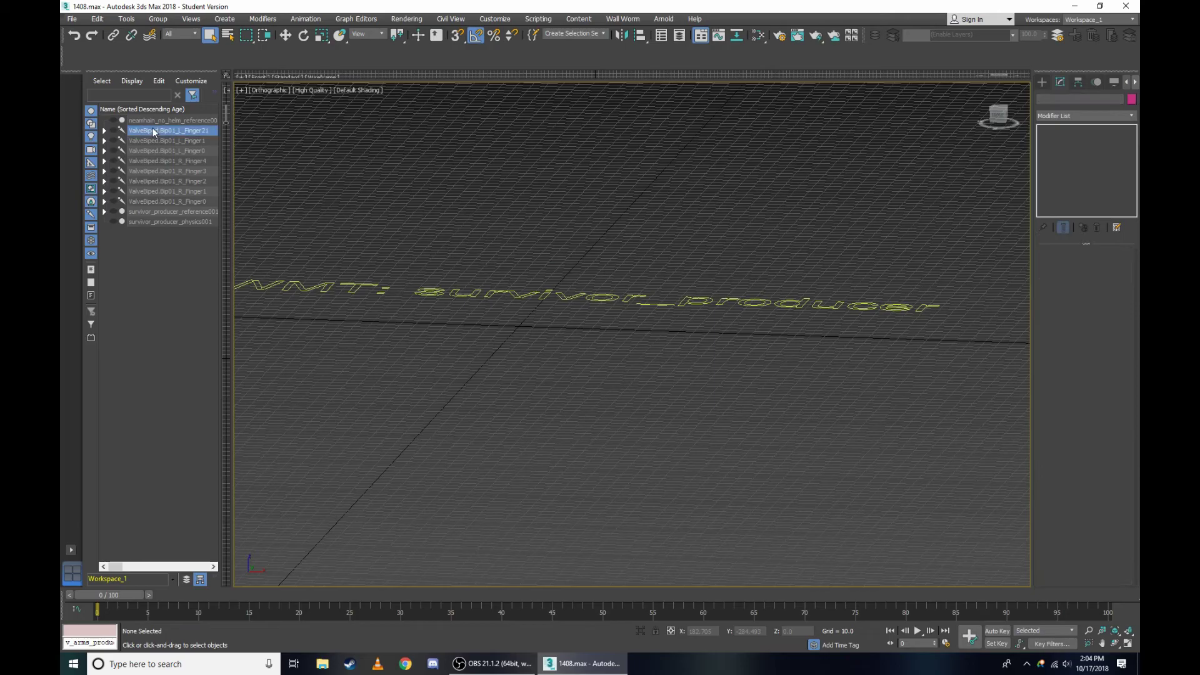
left_click(152, 131)
key("Delete")
left_click(153, 130)
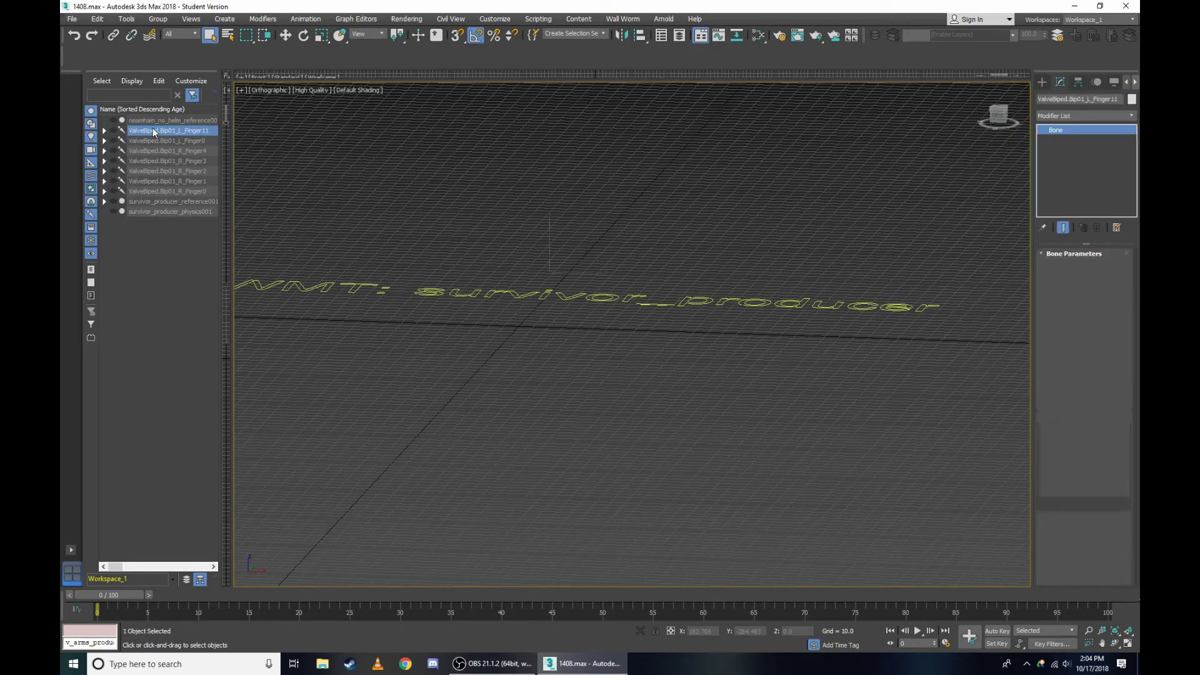
key("Delete")
left_click(154, 130)
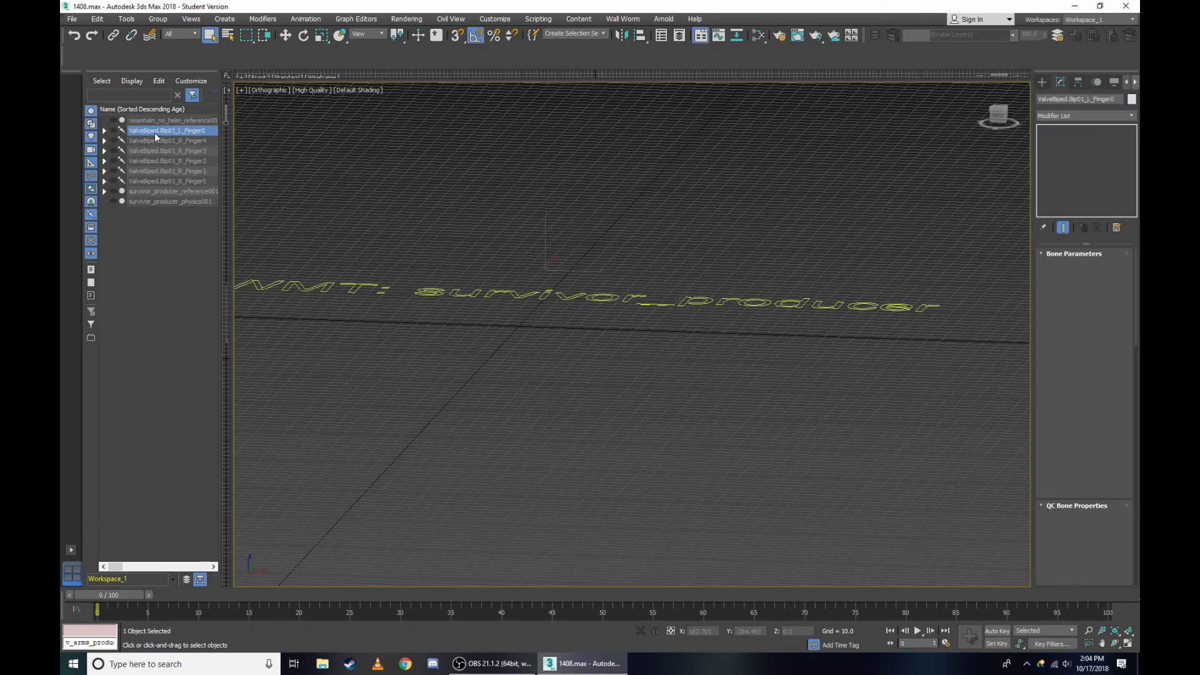
key("Delete")
Delete the remaining finger bones, R_Finger42 through Finger01.
left_click(153, 132)
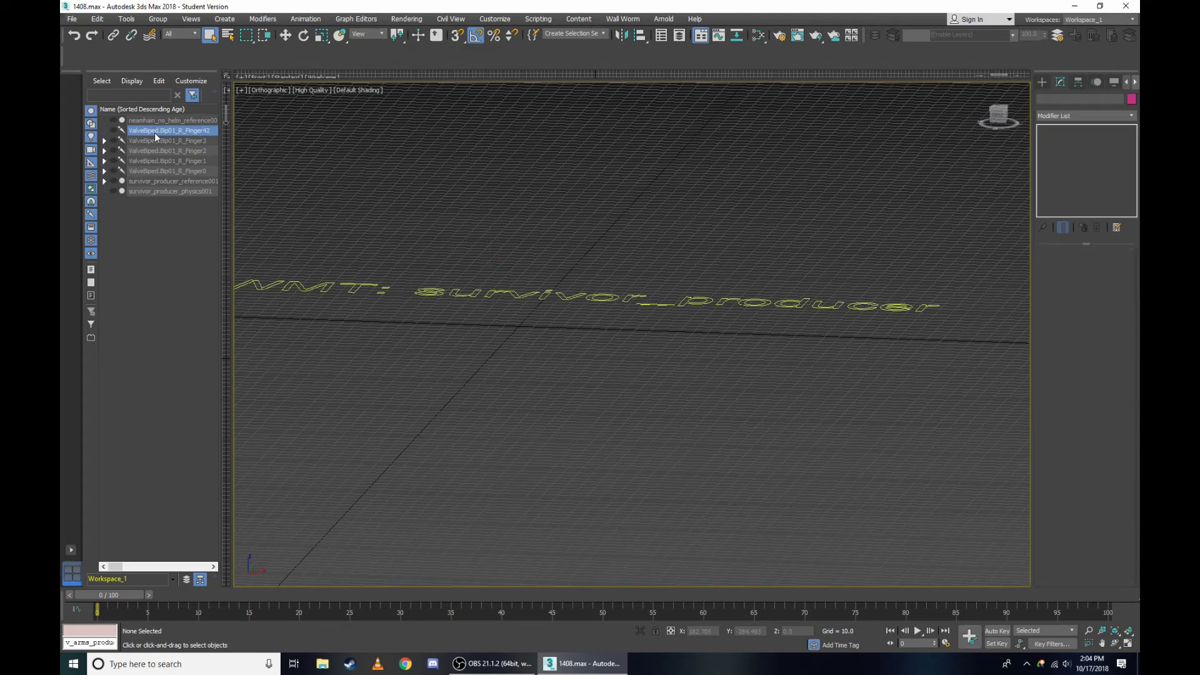
key("Delete")
left_click(155, 132)
key("Delete")
left_click(155, 132)
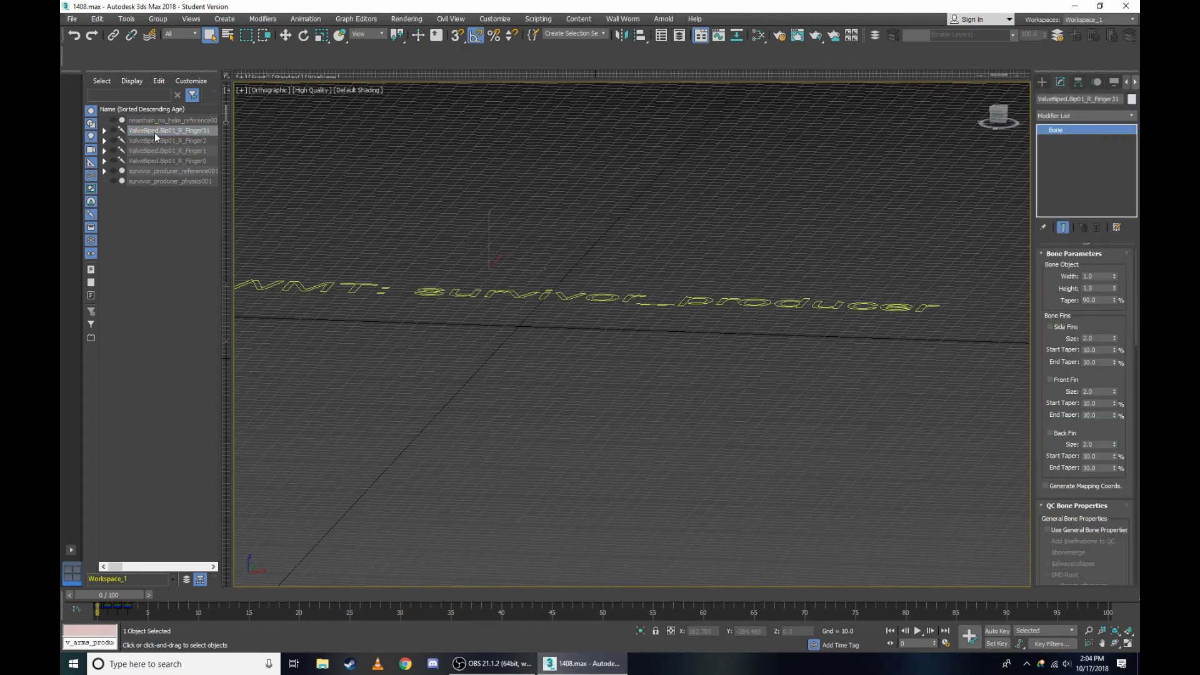
key("Delete")
left_click(155, 133)
key("Delete")
key("Delete")
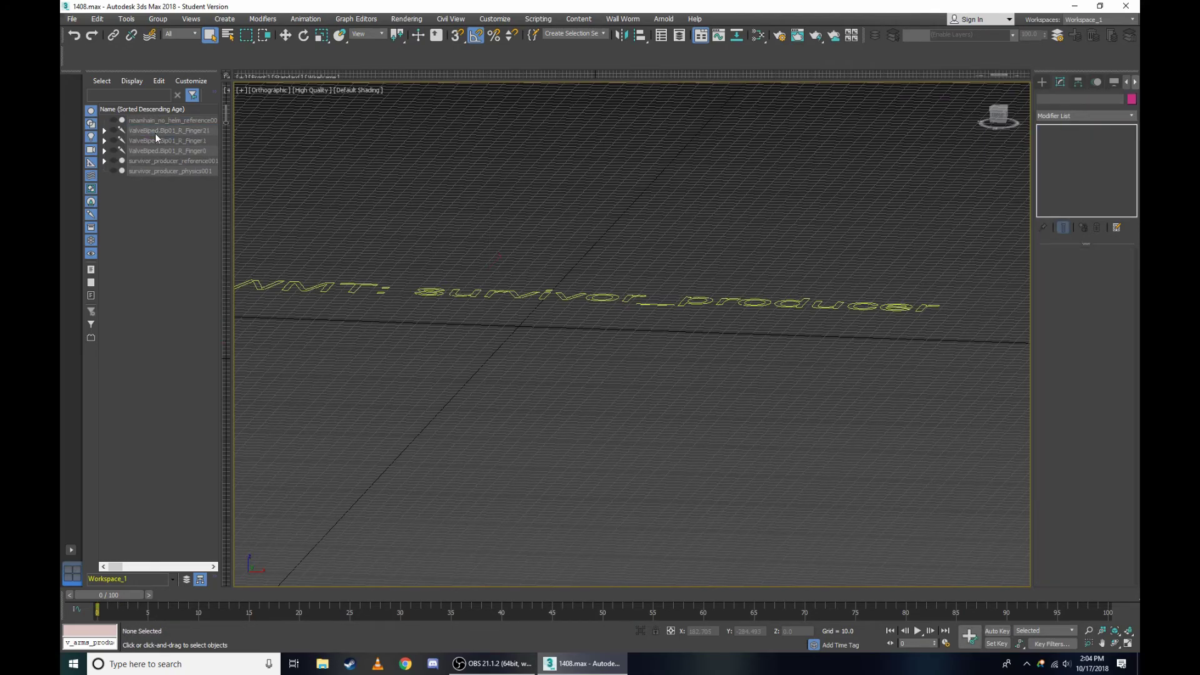
left_click(155, 132)
key("Delete")
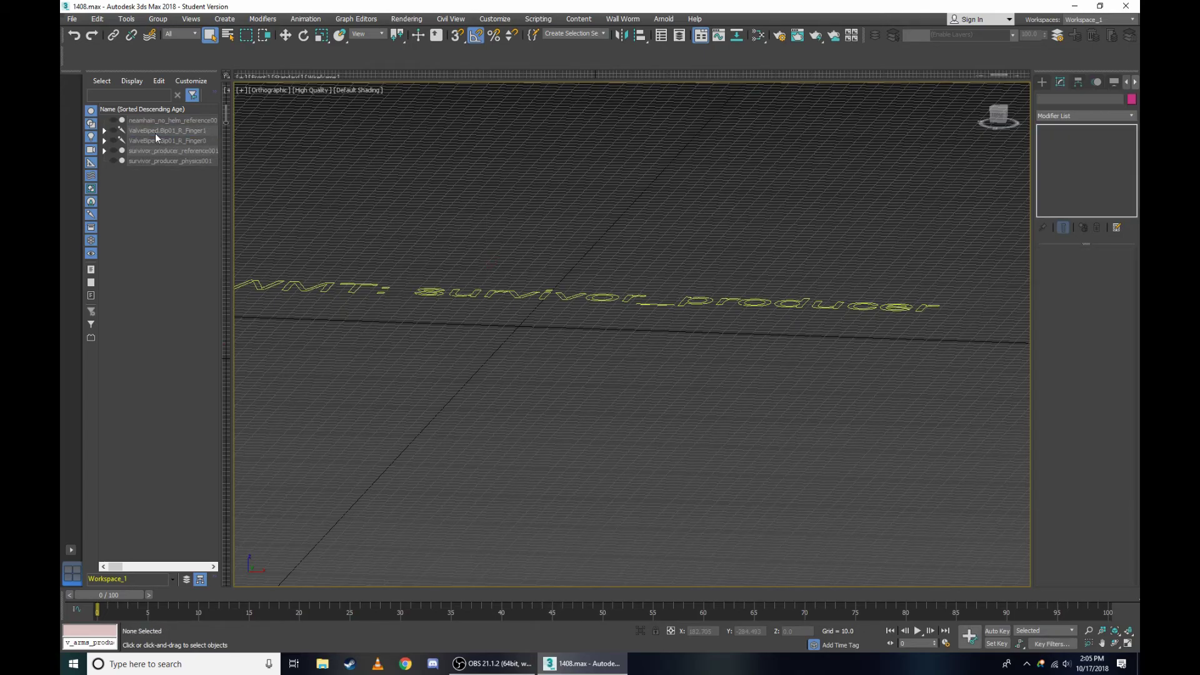
left_click(155, 133)
key("Delete")
left_click(155, 132)
key("Delete")
left_click(155, 133)
key("Delete")
left_click(155, 132)
key("Delete")
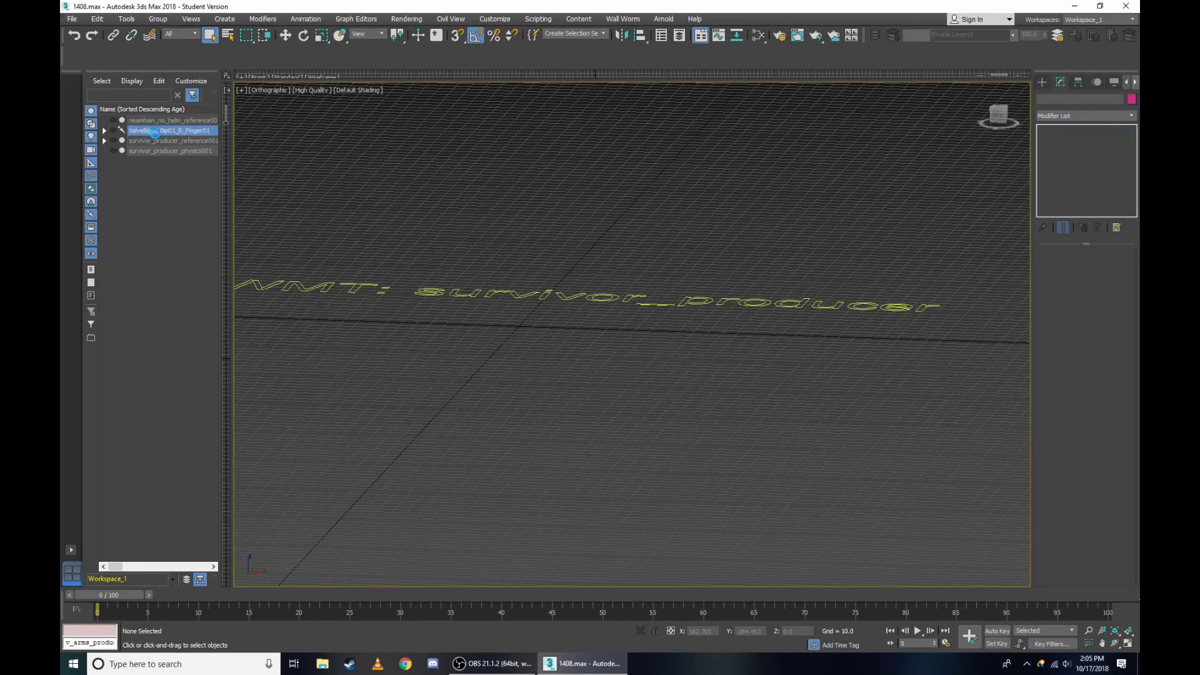
key("Delete")
Delete survivor_producer_reference001 and the physics object, undoing the accidental character mesh deletion.
left_click(155, 133)
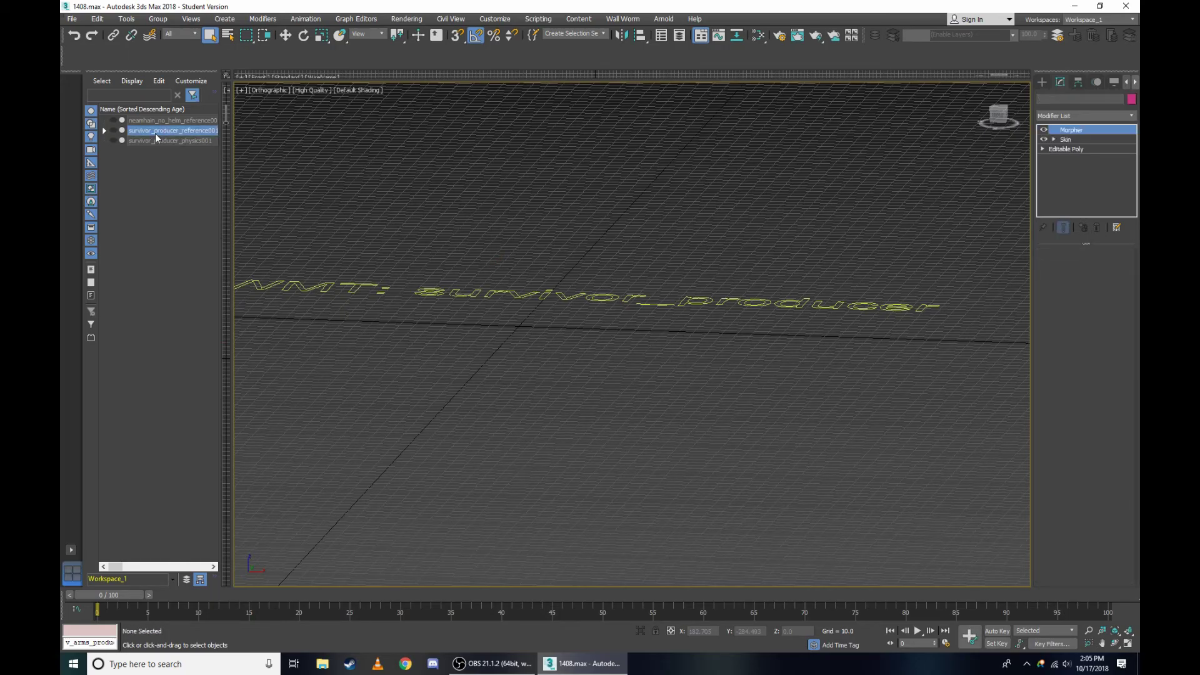
key("Delete")
left_click(155, 133)
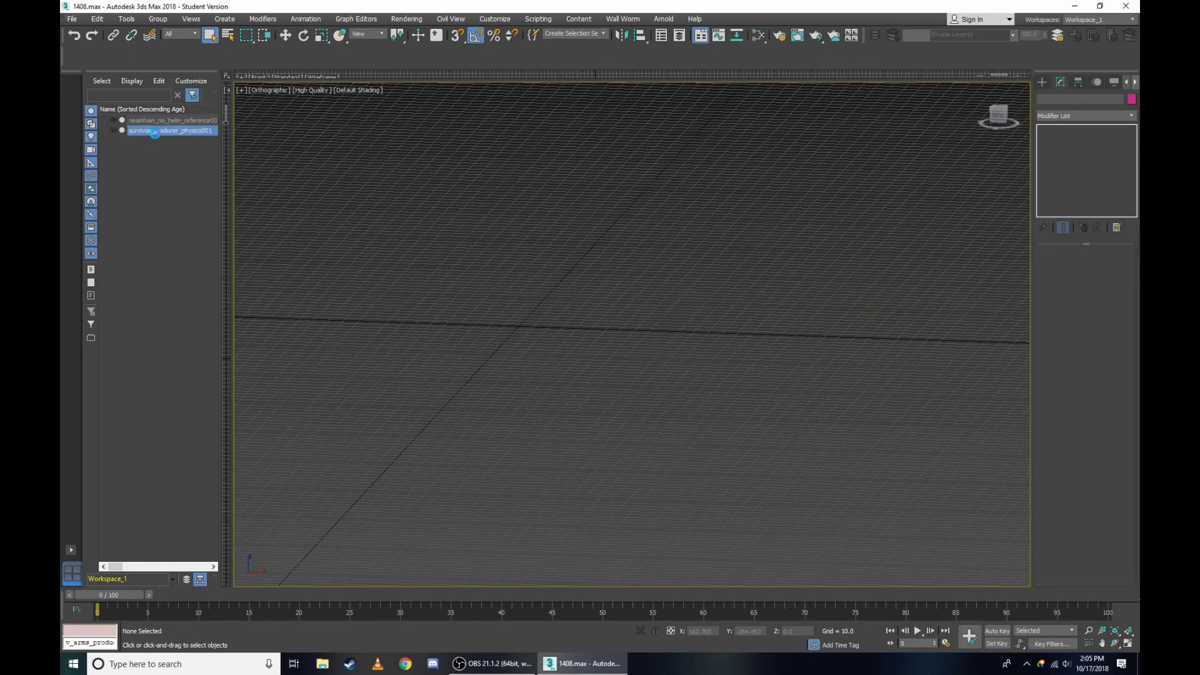
key("Delete")
left_click(162, 121)
key("Delete")
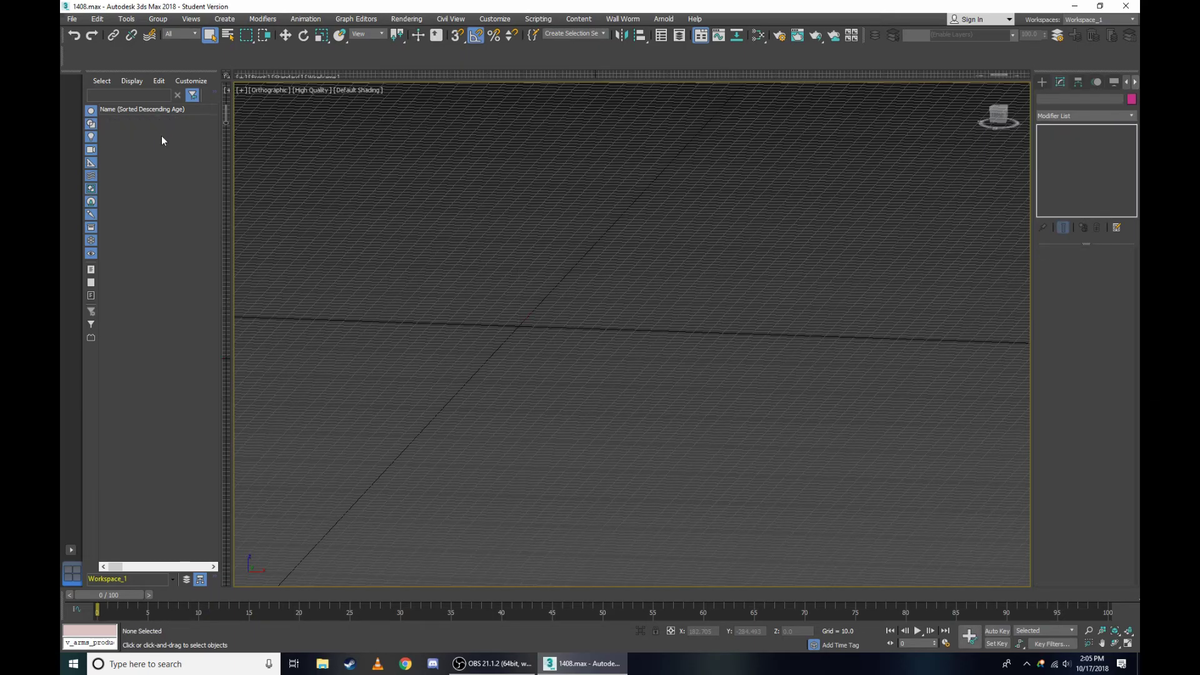
key("ctrl+z")
Clone the character mesh four times to get five neamhan_no_helm_reference copies.
scroll(452, 239, "up", 5)
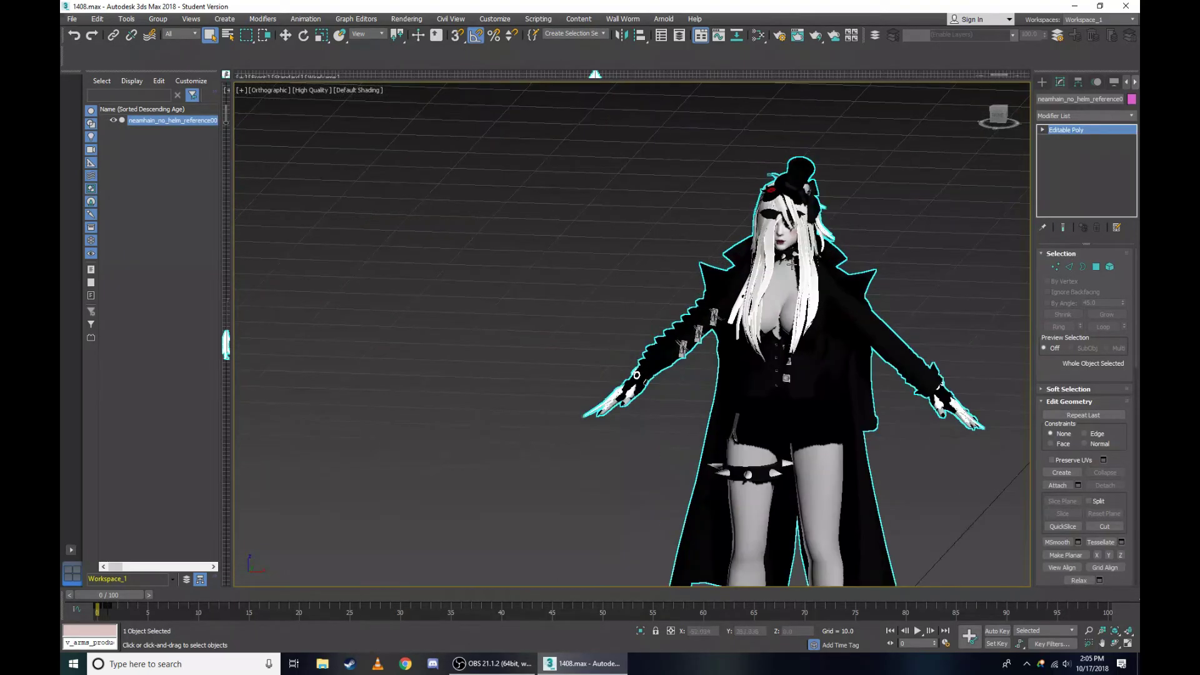
scroll(792, 266, "up", 3)
scroll(813, 281, "up", 3)
scroll(844, 300, "up", 2)
right_click(860, 306)
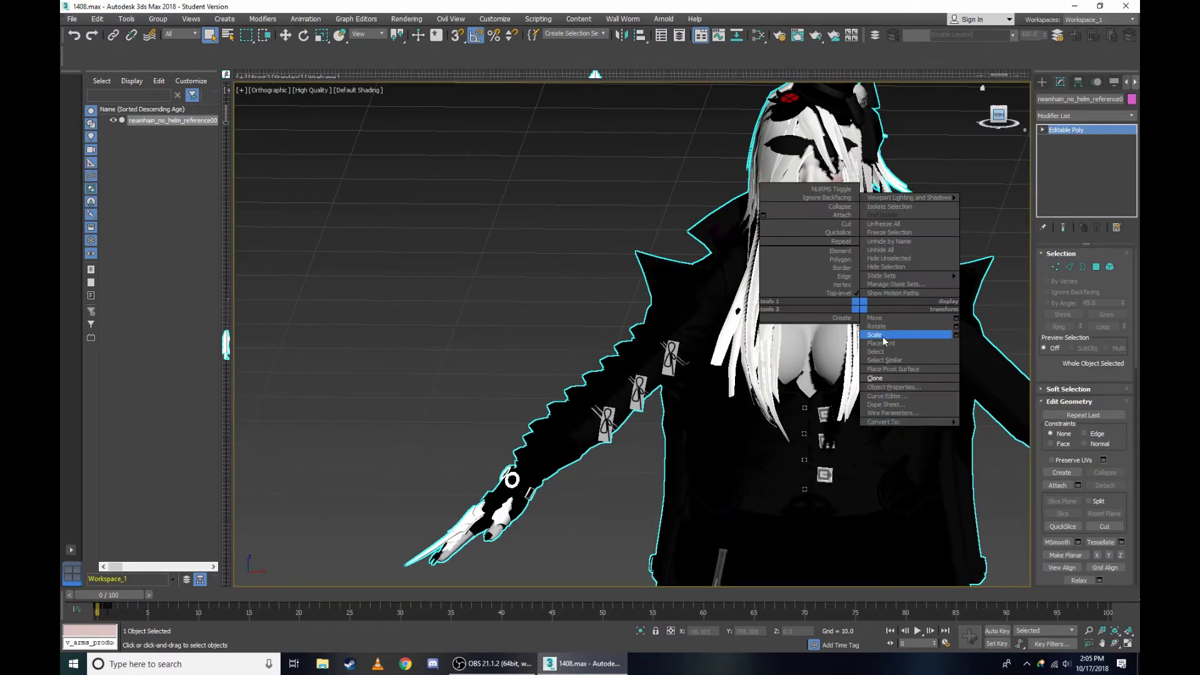
left_click(875, 378)
left_click(583, 380)
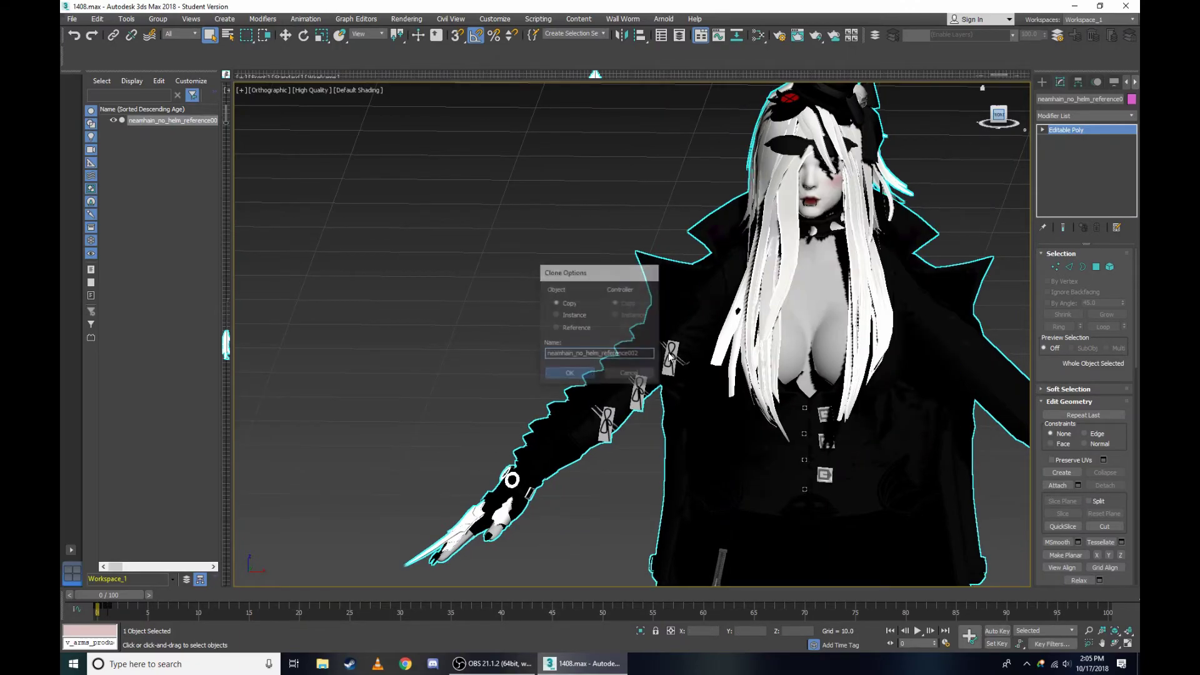
right_click(876, 290)
left_click(899, 359)
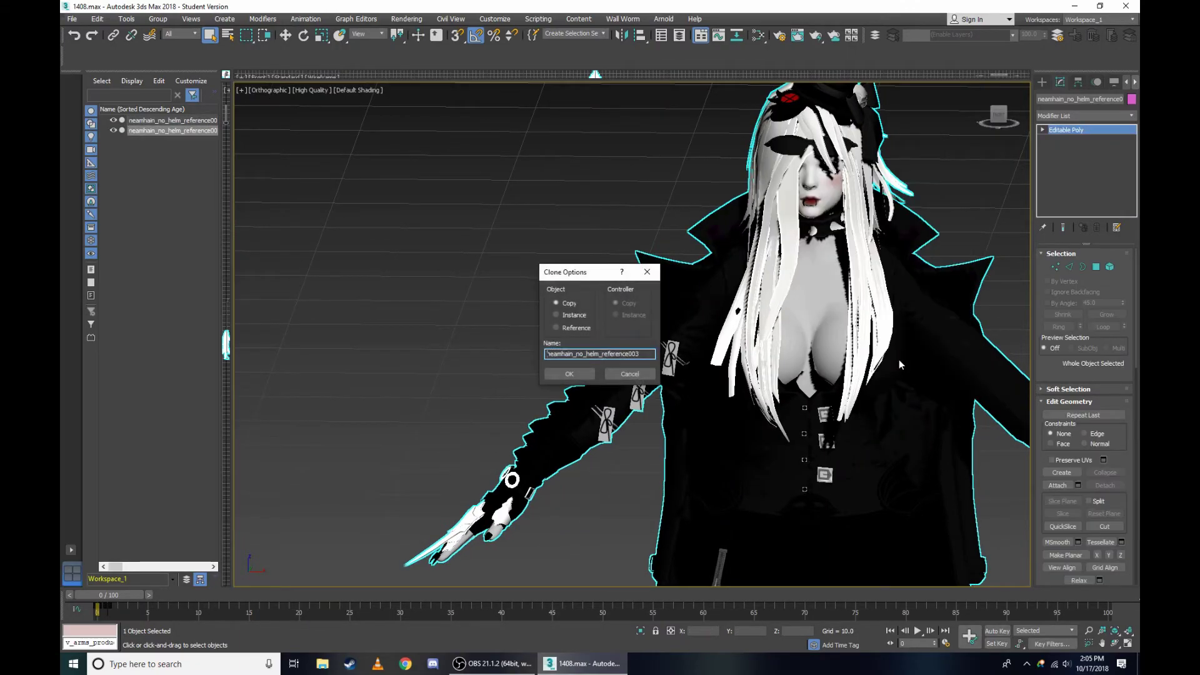
left_click(587, 374)
right_click(842, 258)
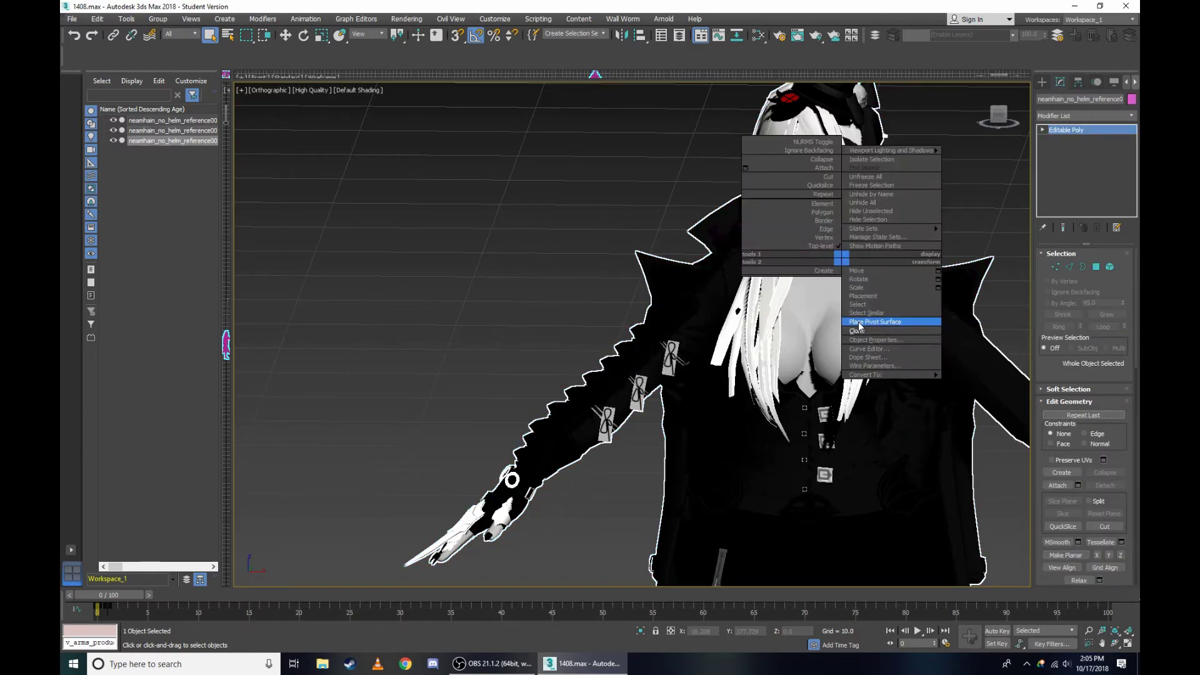
left_click(857, 330)
left_click(584, 375)
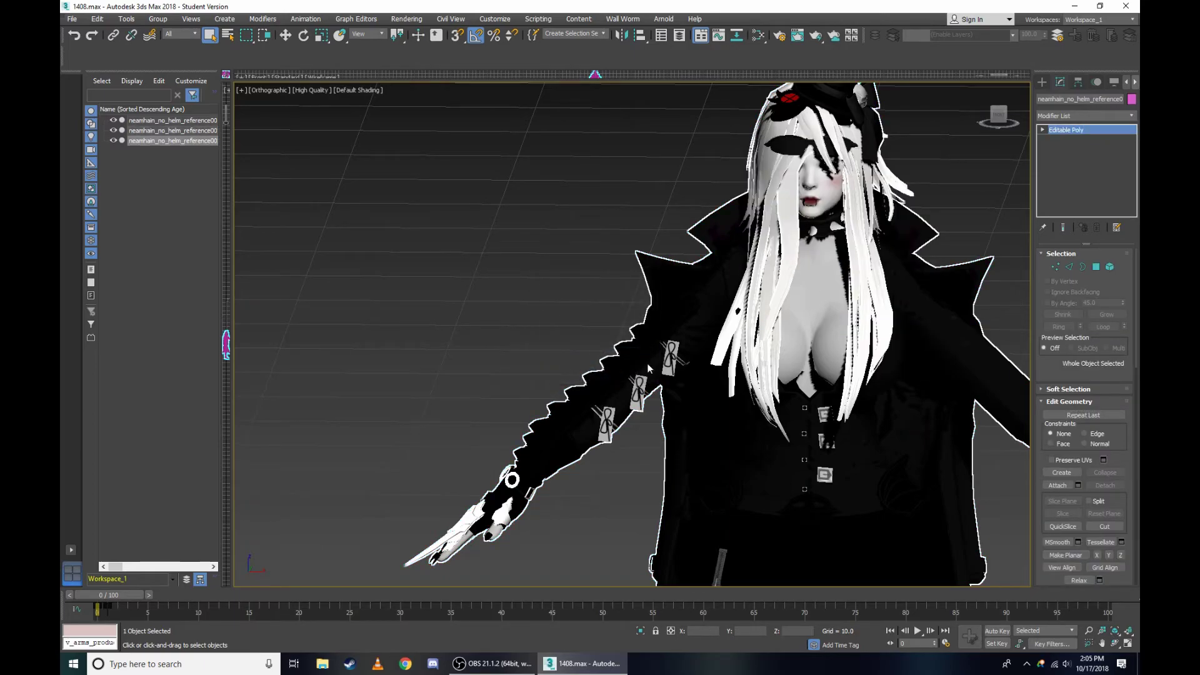
right_click(842, 257)
left_click(869, 336)
left_click(566, 377)
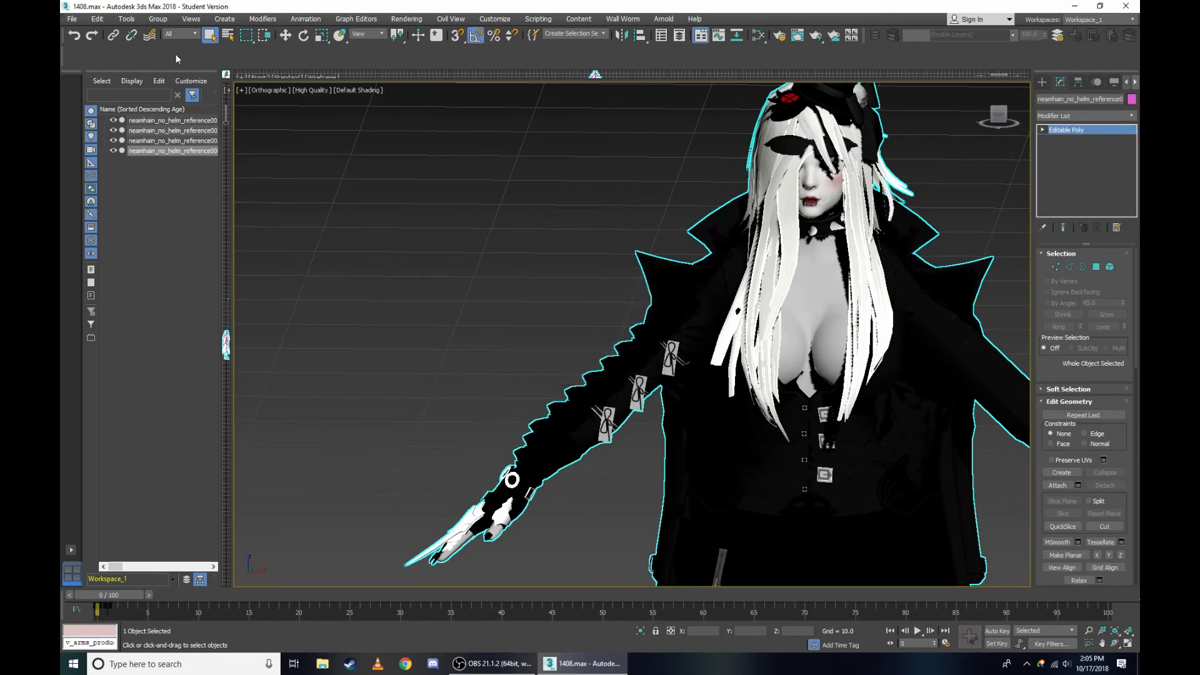
Save the scene as Flex.max, deleting the old Flex.max file first.
left_click(72, 19)
left_click(94, 119)
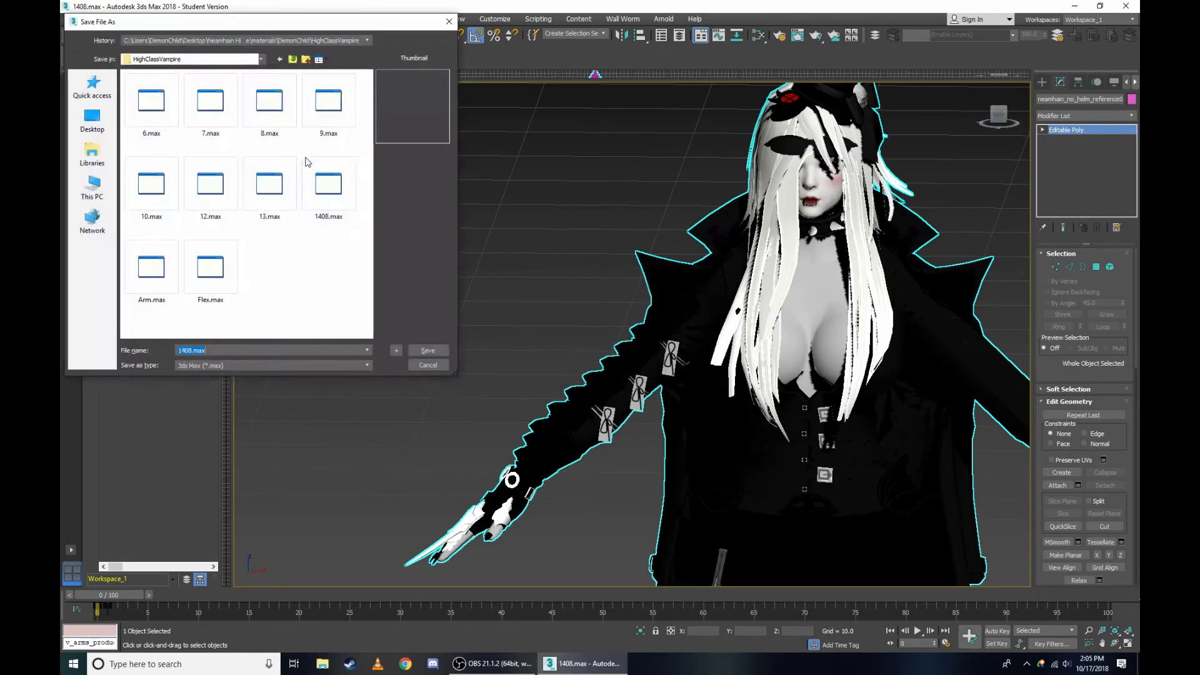
left_click(236, 260)
right_click(238, 258)
left_click(288, 497)
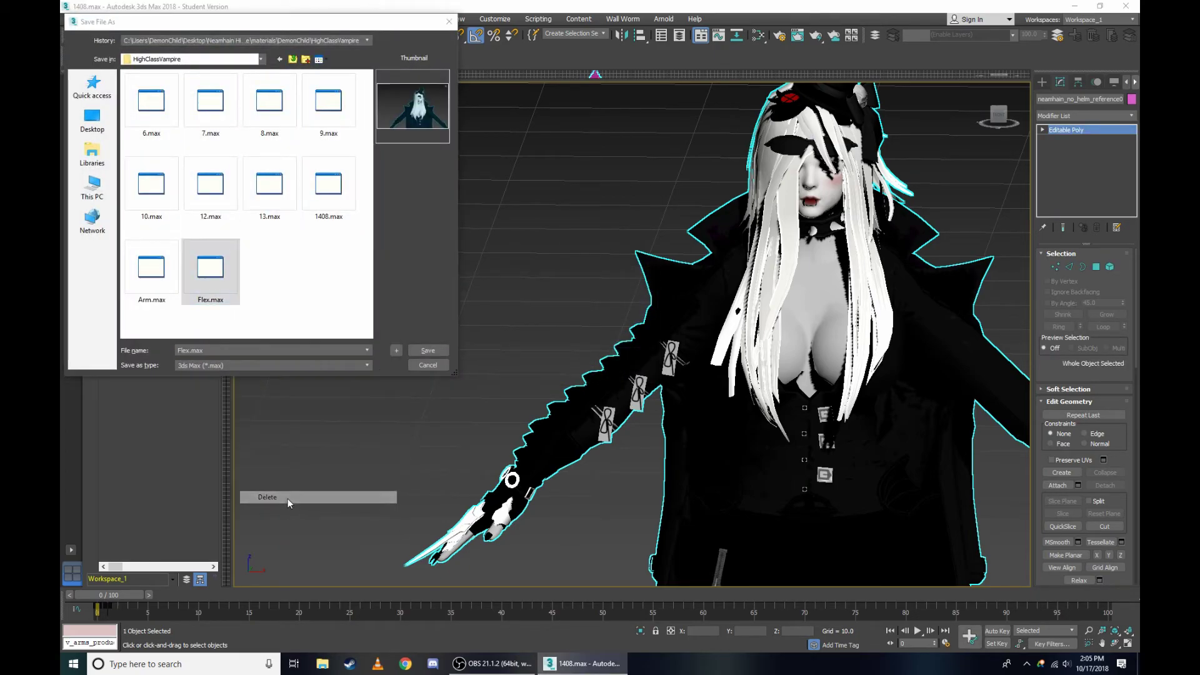
left_click(428, 350)
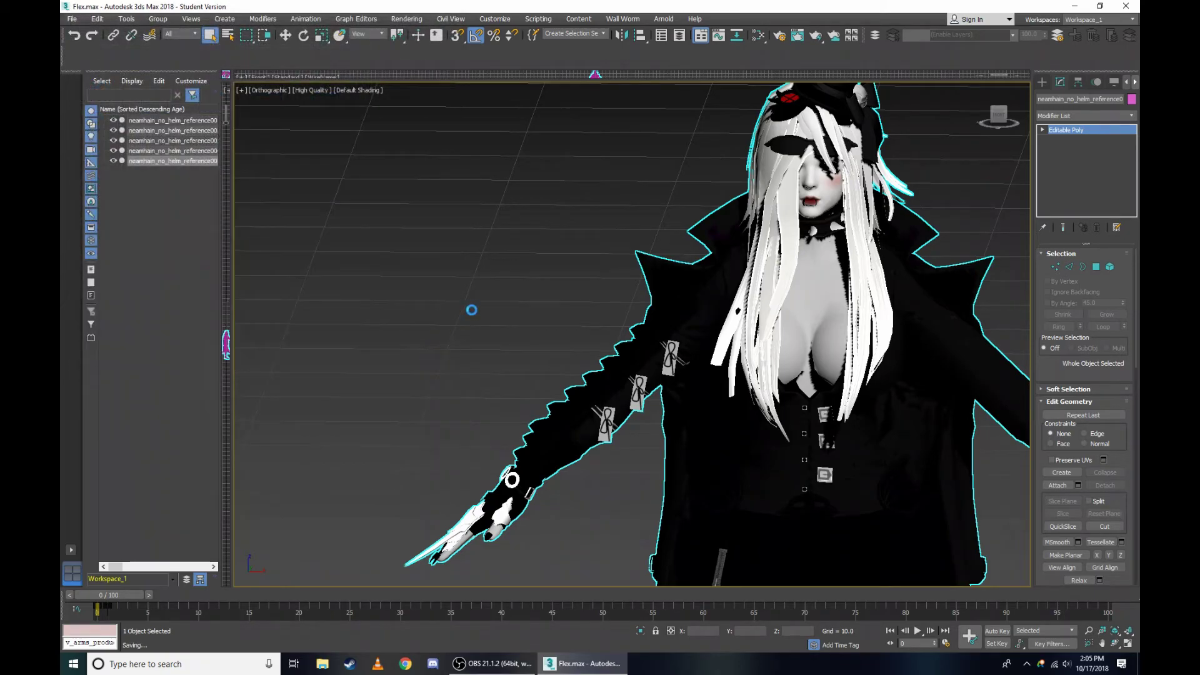
Hide four of the character copies, then select and frame the remaining one.
left_click(113, 160)
left_click(113, 151)
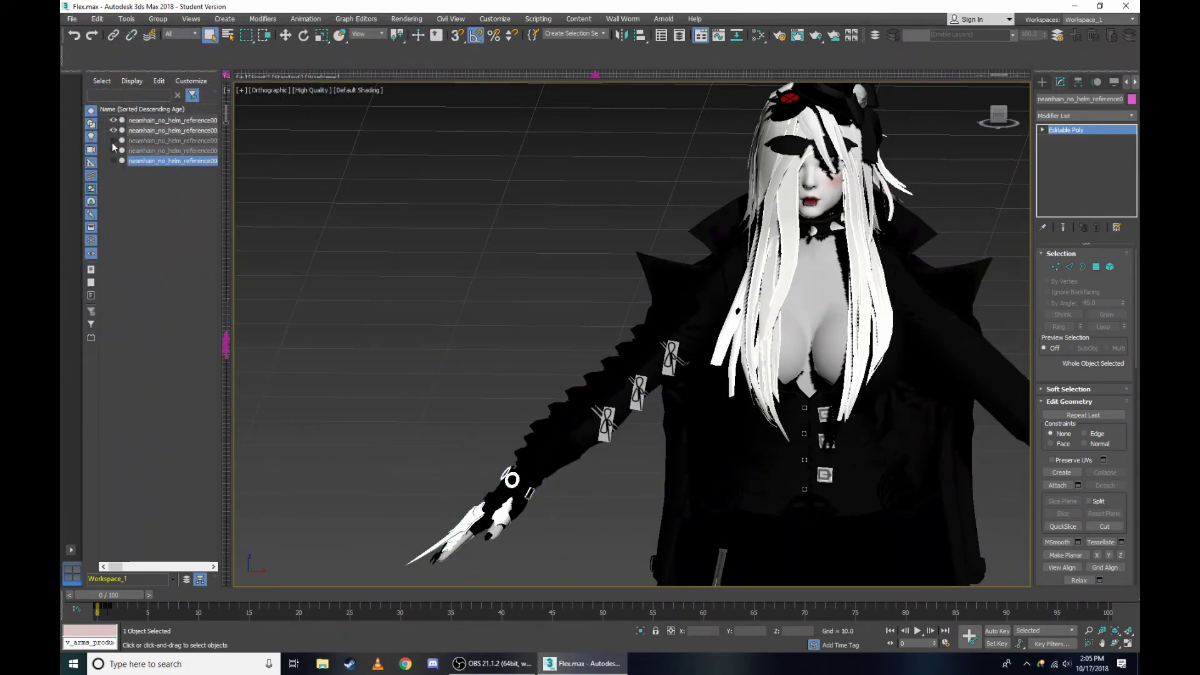
left_click(113, 130)
left_click(113, 120)
left_click(849, 237)
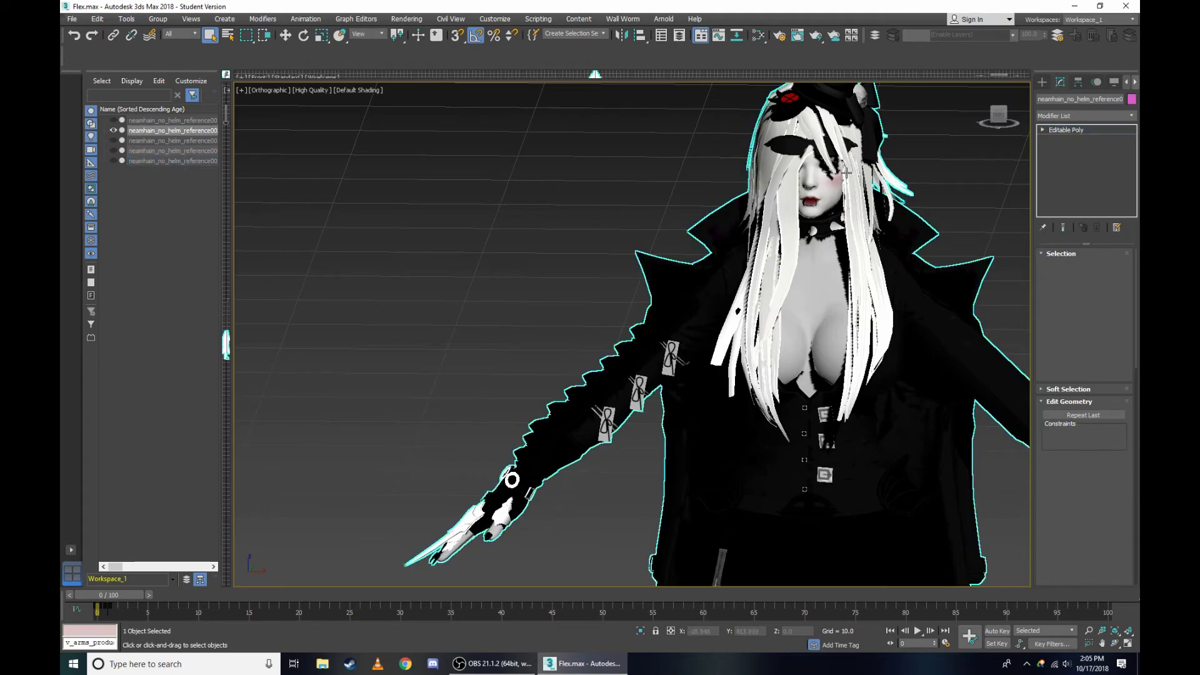
key("z")
Switch to a front view and zoom in on the character's face.
left_click(996, 121)
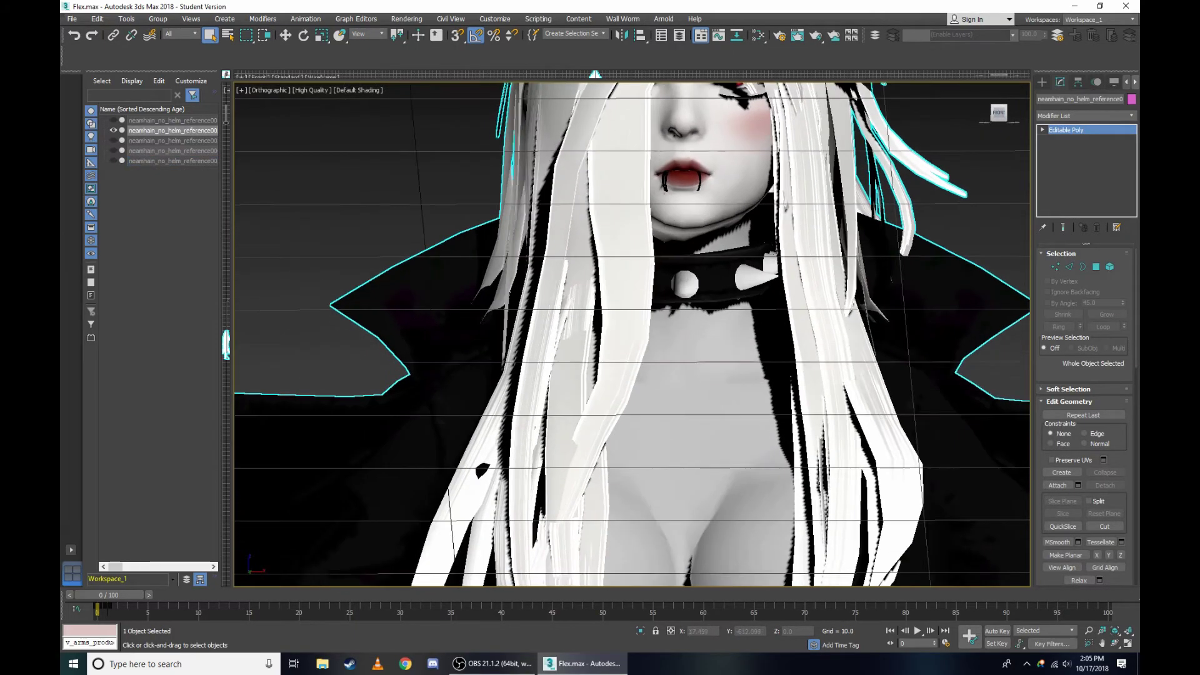
scroll(753, 153, "up", 5)
scroll(719, 250, "up", 4)
scroll(688, 281, "down", 2)
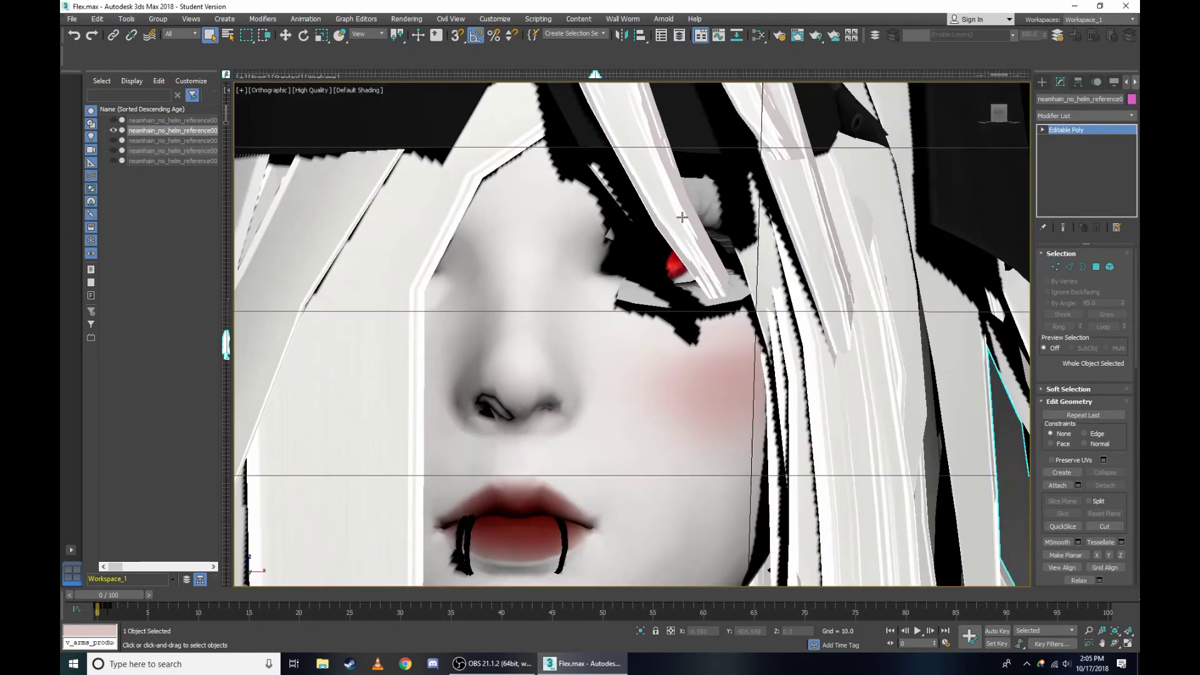
scroll(656, 313, "up", 2)
scroll(632, 334, "up", 3)
scroll(632, 334, "down", 2)
scroll(632, 335, "down", 3)
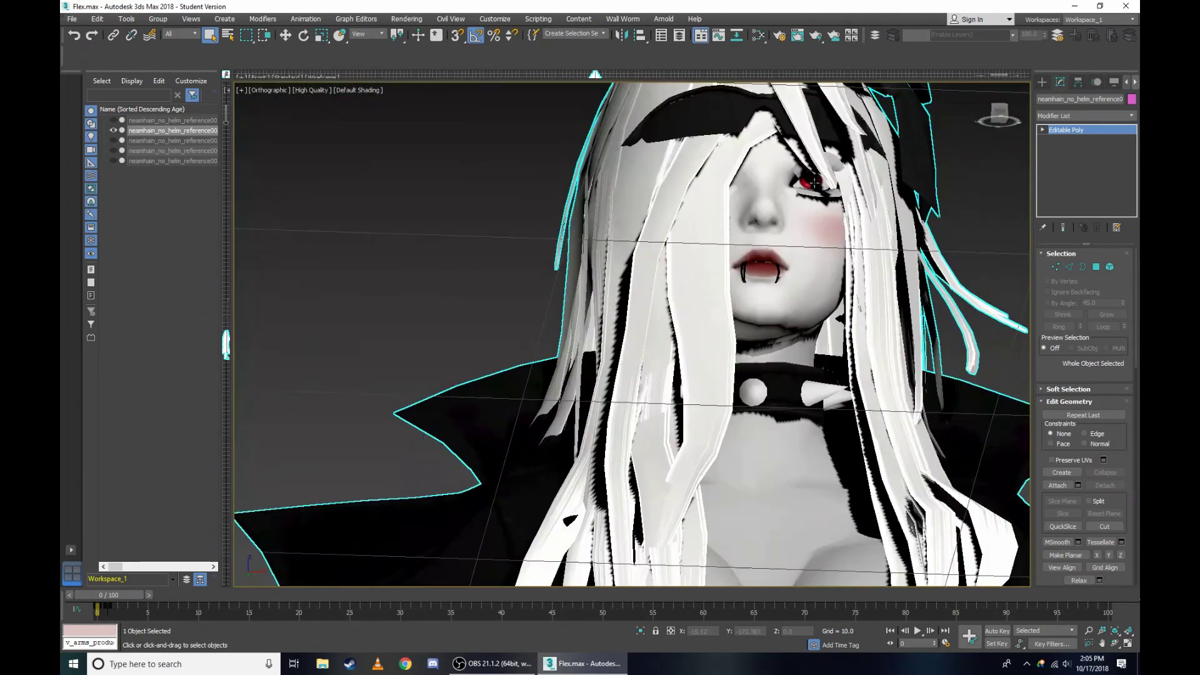
scroll(775, 200, "up", 4)
scroll(773, 205, "up", 2)
Set the viewport display quality to Standard and adjust the zoom.
left_click(310, 91)
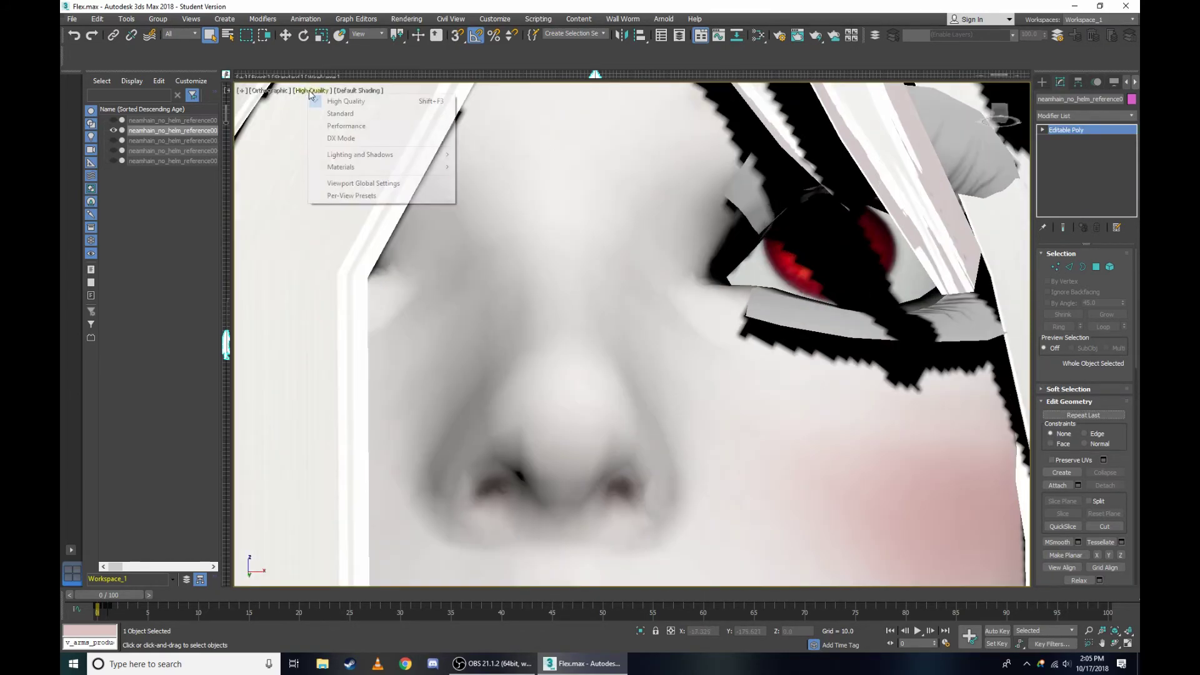
left_click(345, 113)
scroll(740, 209, "down", 3)
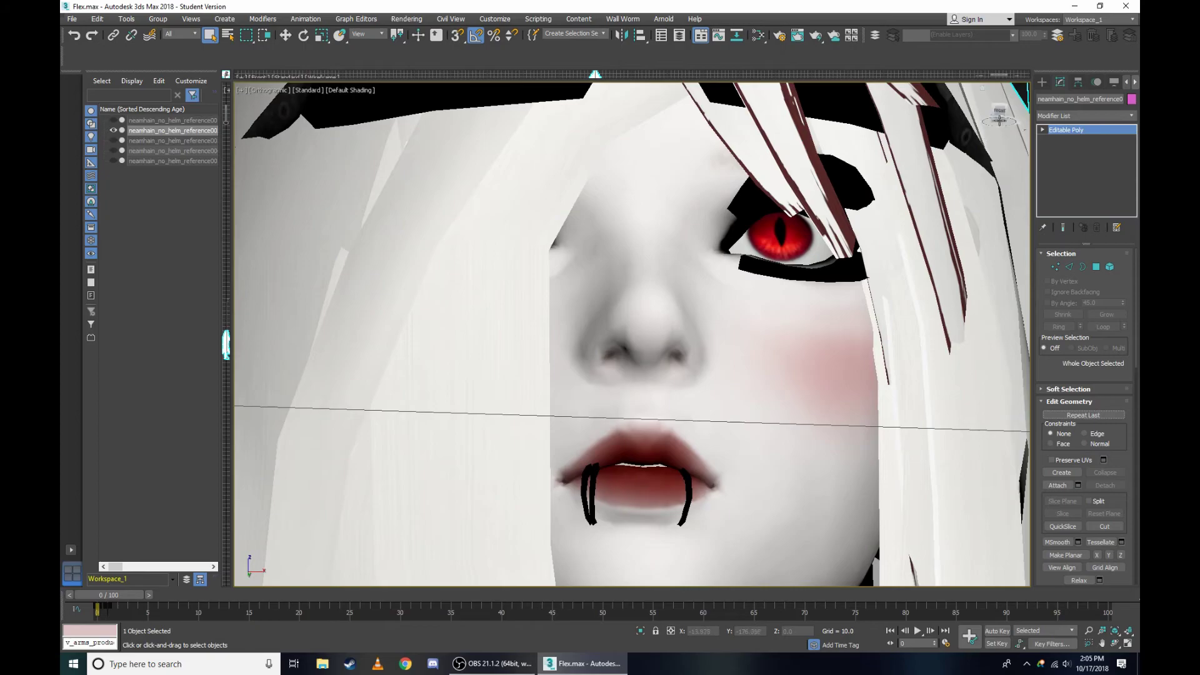
scroll(719, 281, "down", 2)
scroll(719, 281, "down", 3)
scroll(719, 281, "up", 5)
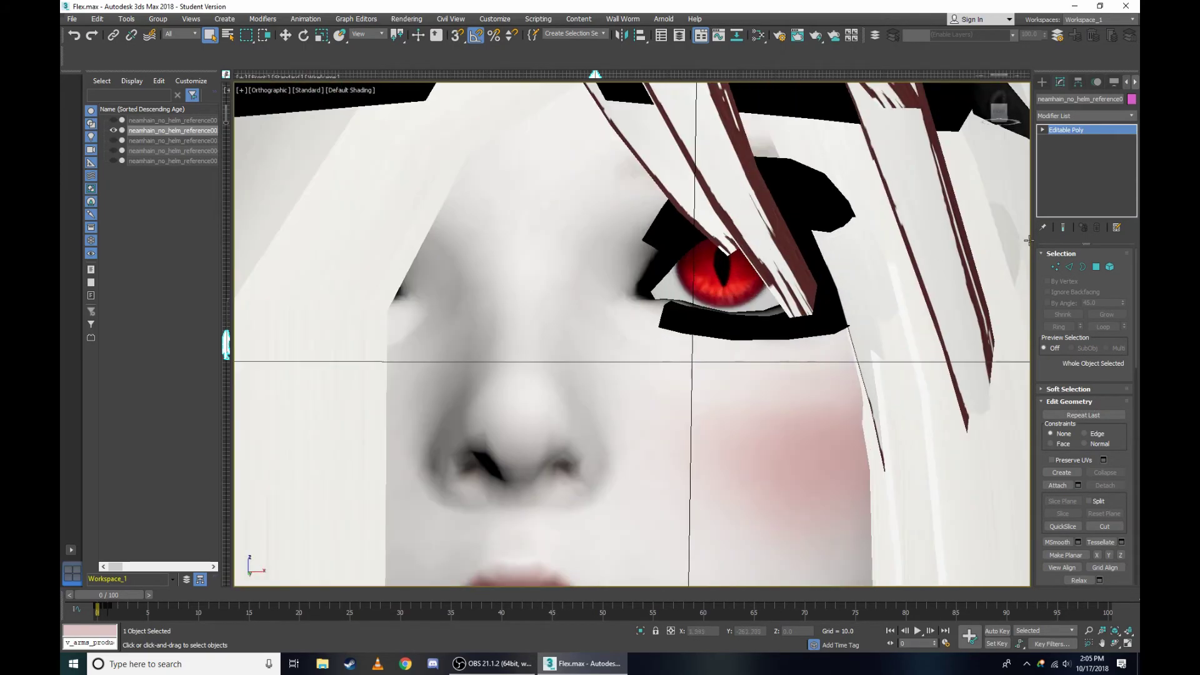
Enter Vertex sub-object mode and inspect the face, toggling wireframe with F3.
left_click(1054, 267)
scroll(672, 234, "down", 3)
scroll(672, 234, "up", 5)
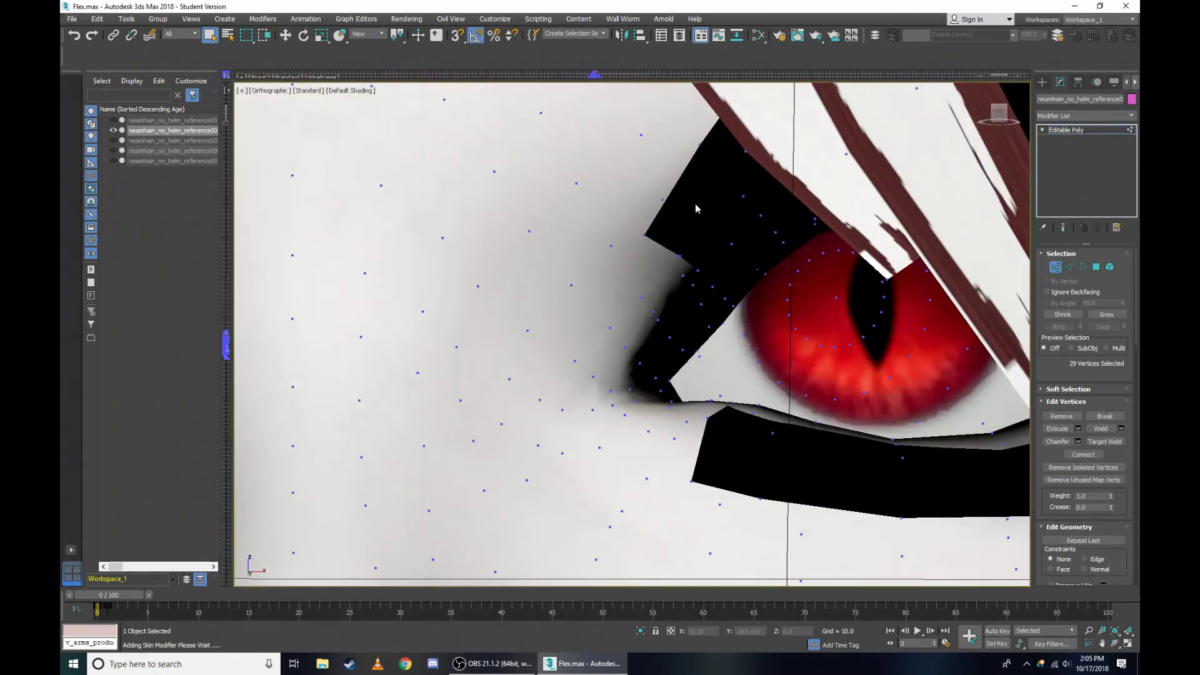
key("F3")
scroll(672, 234, "up", 3)
scroll(672, 233, "down", 4)
key("F3")
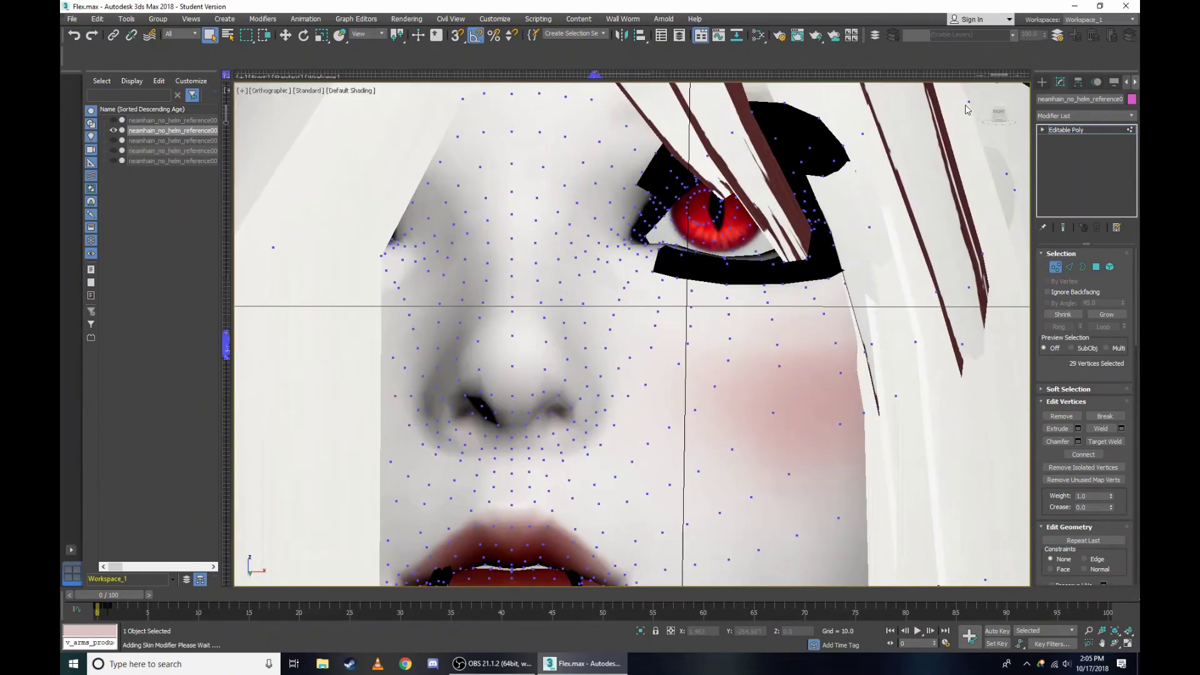
scroll(813, 188, "up", 3)
scroll(688, 250, "down", 5)
scroll(656, 264, "up", 4)
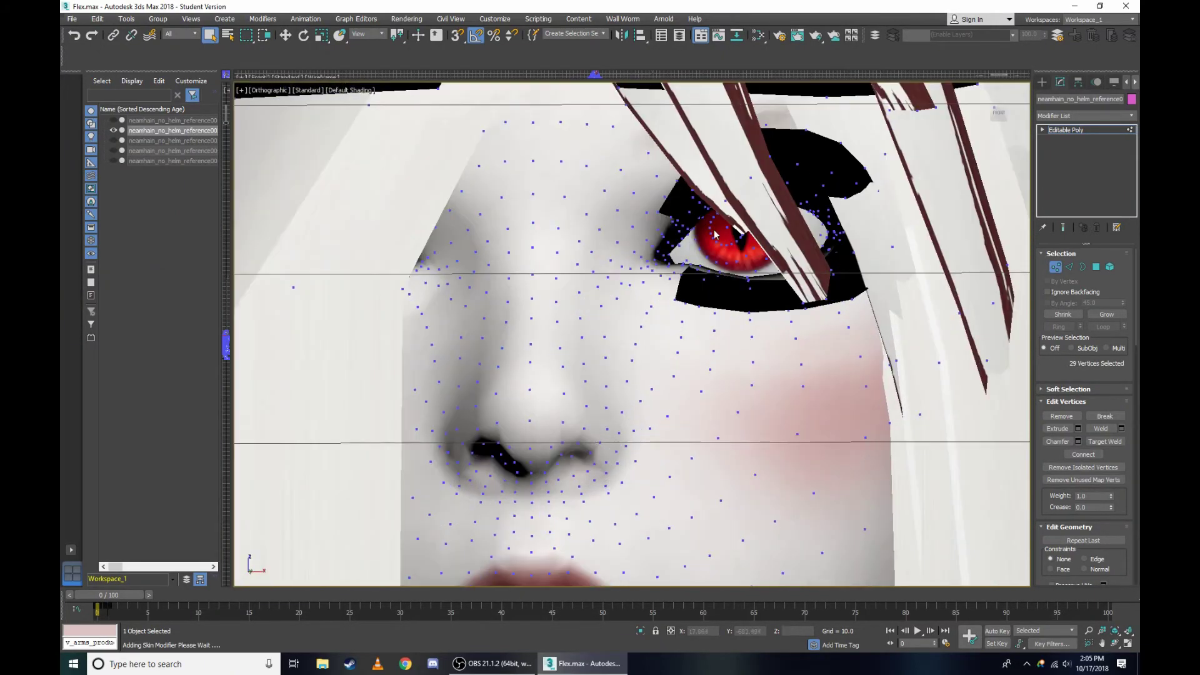
scroll(656, 265, "up", 3)
key("F3")
scroll(622, 320, "up", 3)
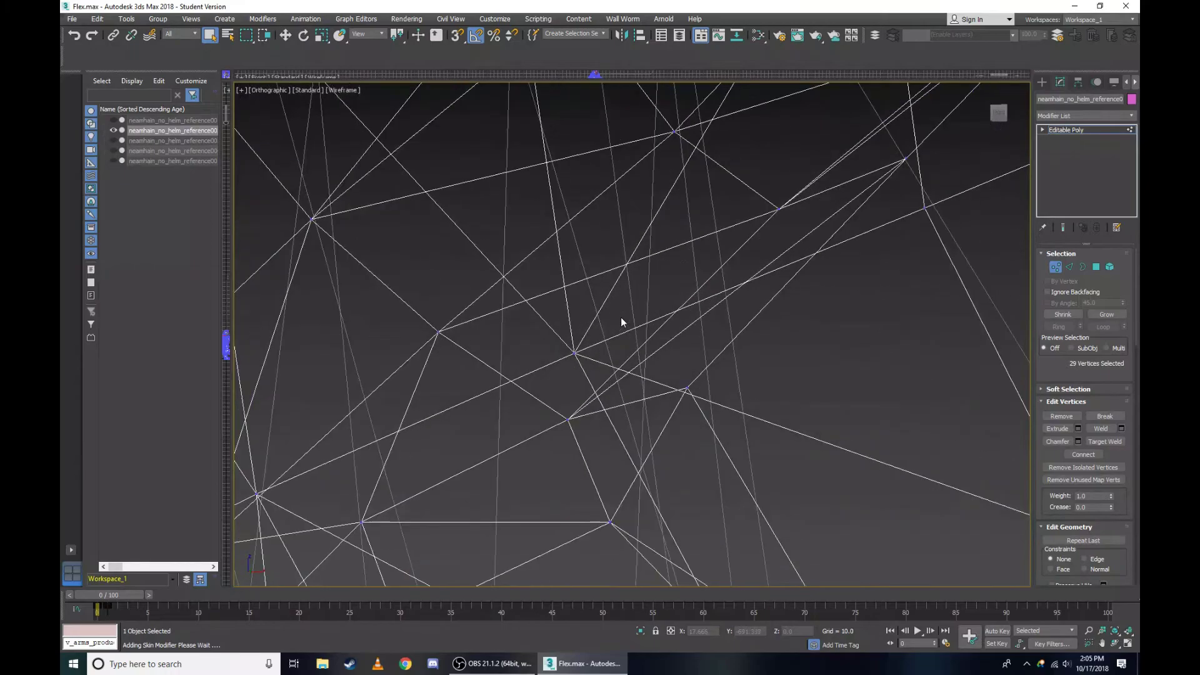
scroll(574, 353, "down", 3)
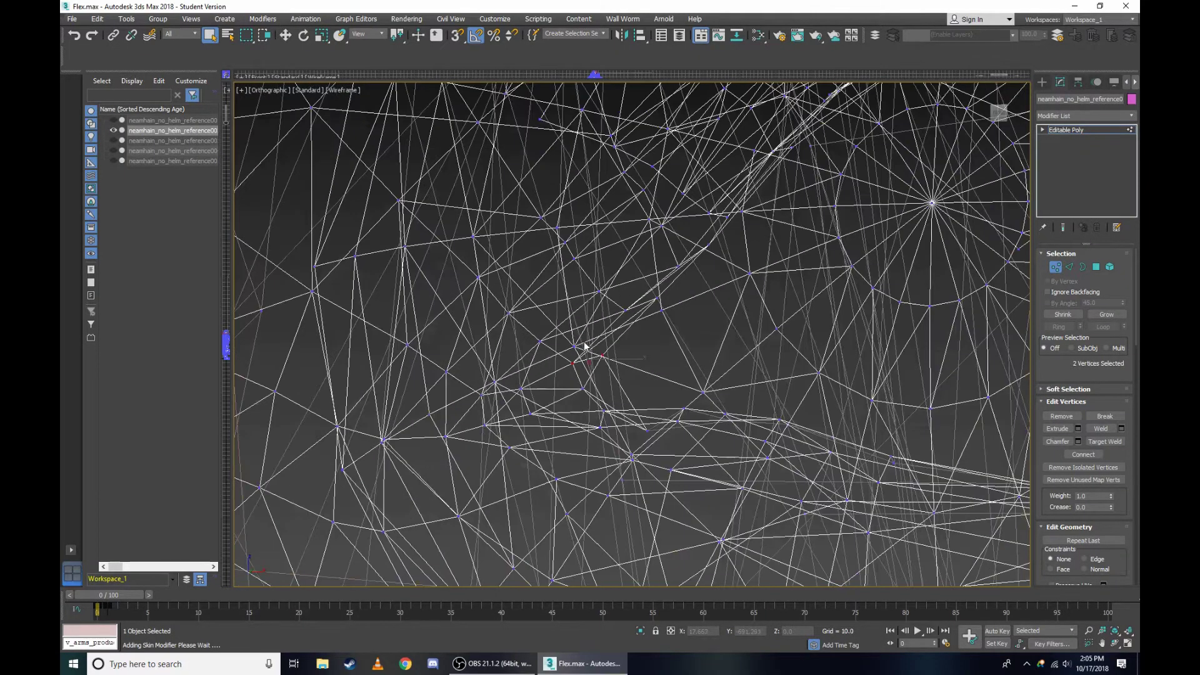
key("F3")
scroll(573, 354, "down", 2)
scroll(573, 353, "up", 2)
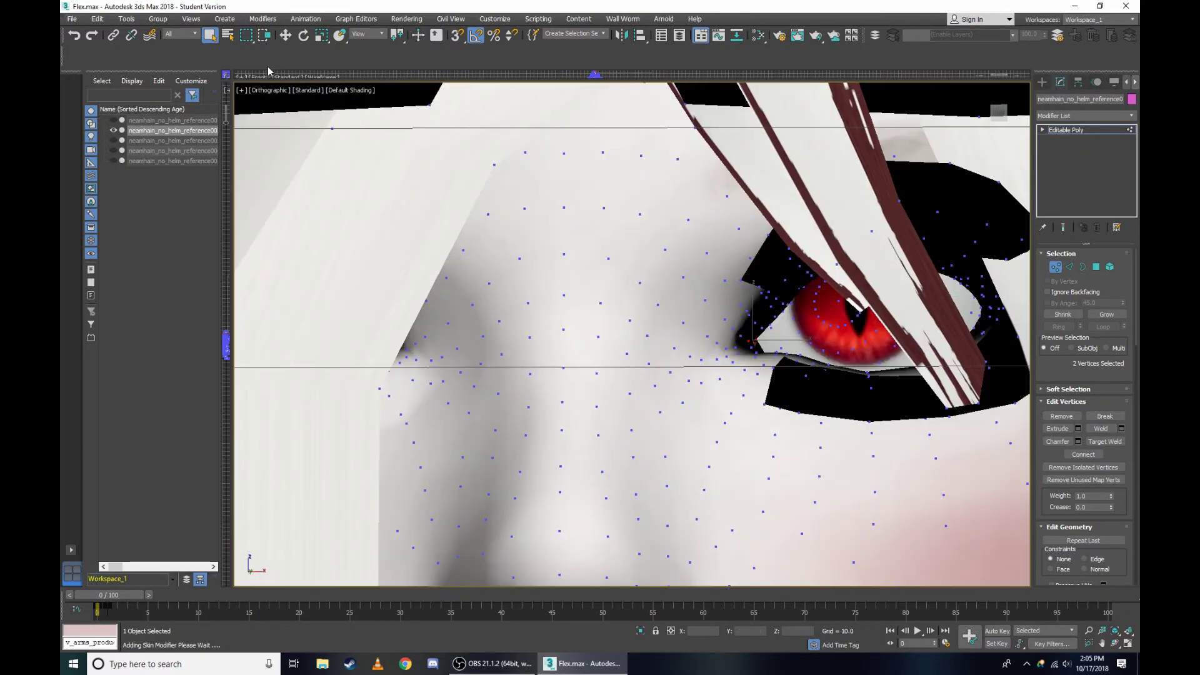
With Select and Move, switch to the Right view and select the inner-eye vertices.
left_click(282, 38)
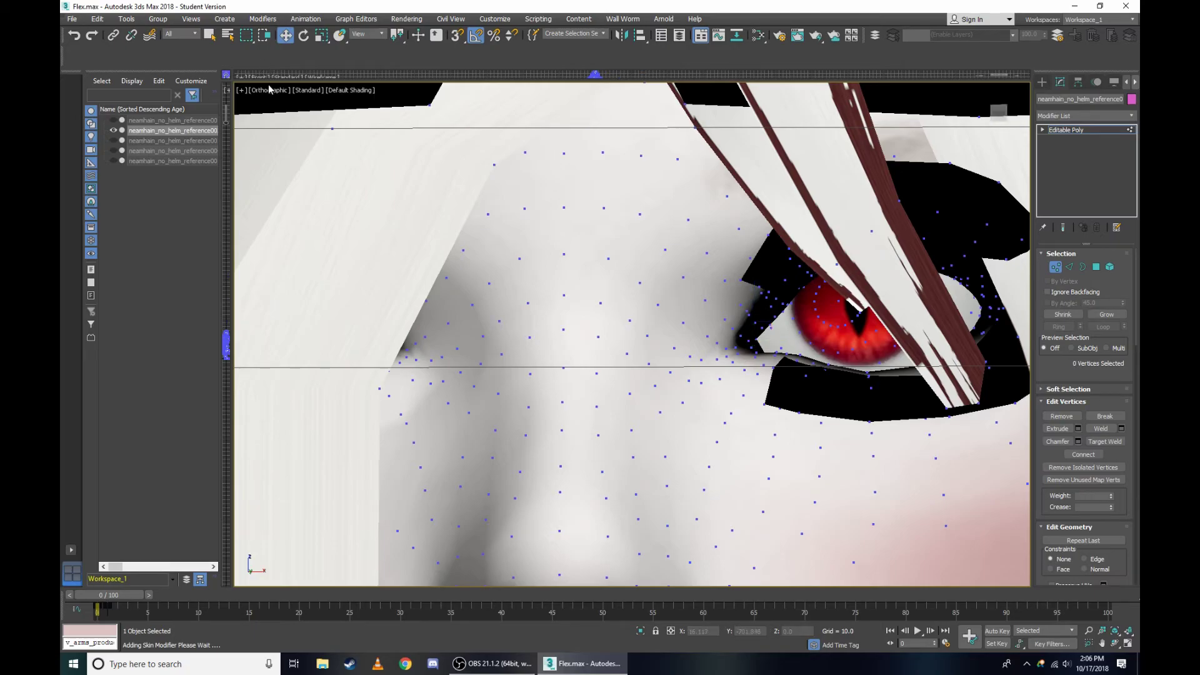
key("ctrl+z")
left_click(273, 93)
left_click(321, 201)
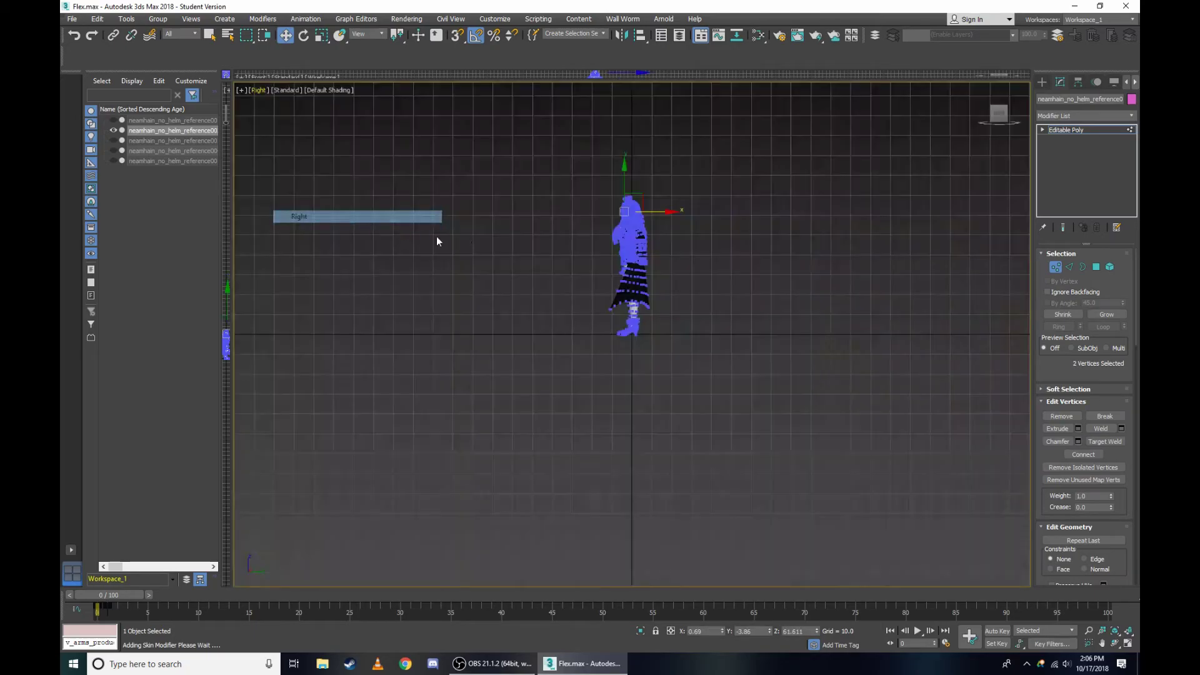
scroll(601, 203, "up", 3)
scroll(601, 203, "up", 3)
key("F3")
scroll(601, 203, "up", 5)
scroll(625, 213, "up", 5)
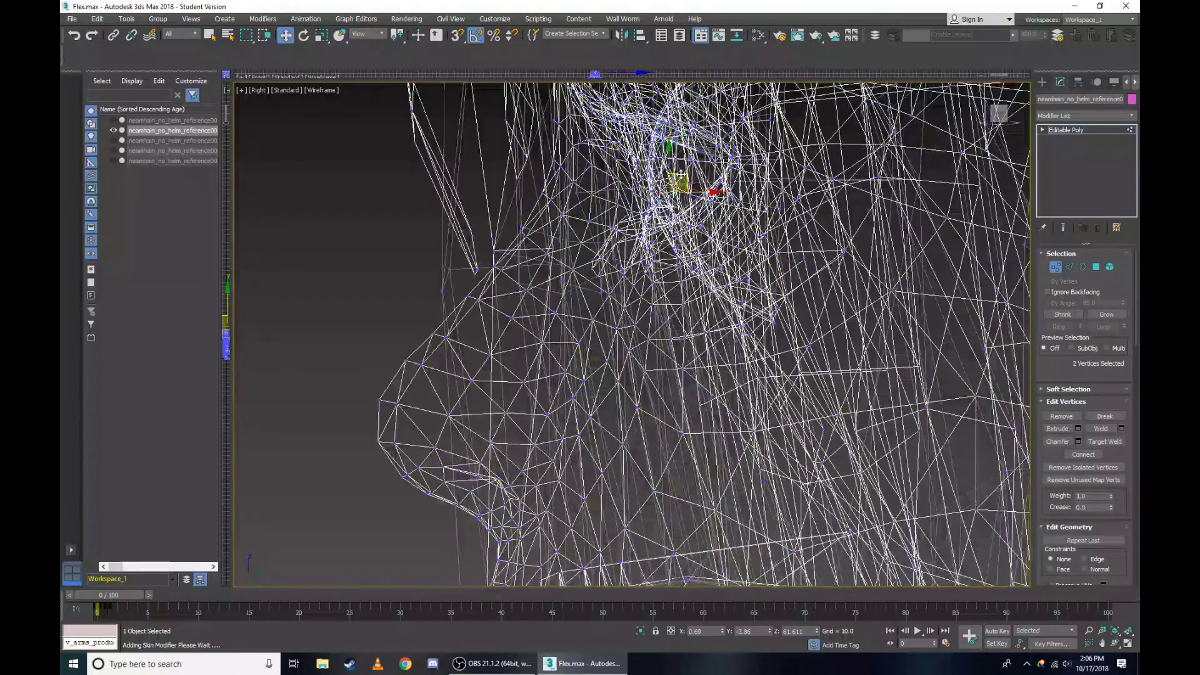
scroll(678, 227, "up", 5)
scroll(663, 287, "up", 3)
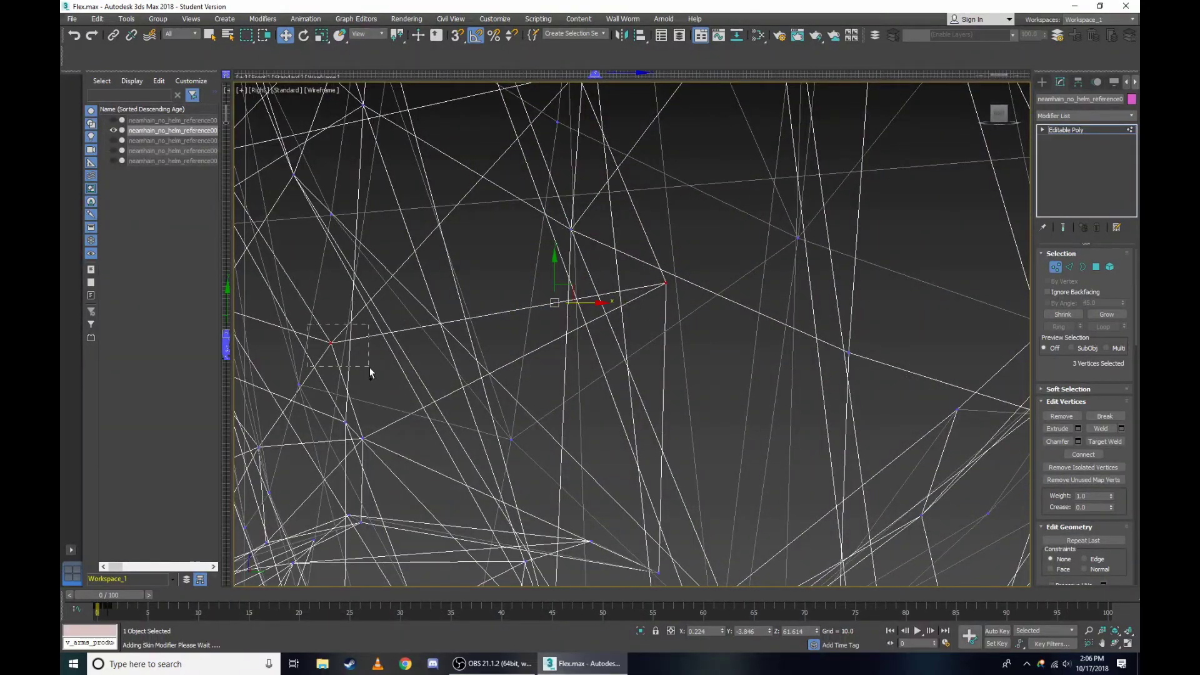
left_click_drag(307, 324, 370, 369)
scroll(369, 369, "down", 10)
key("F3")
scroll(563, 312, "down", 2)
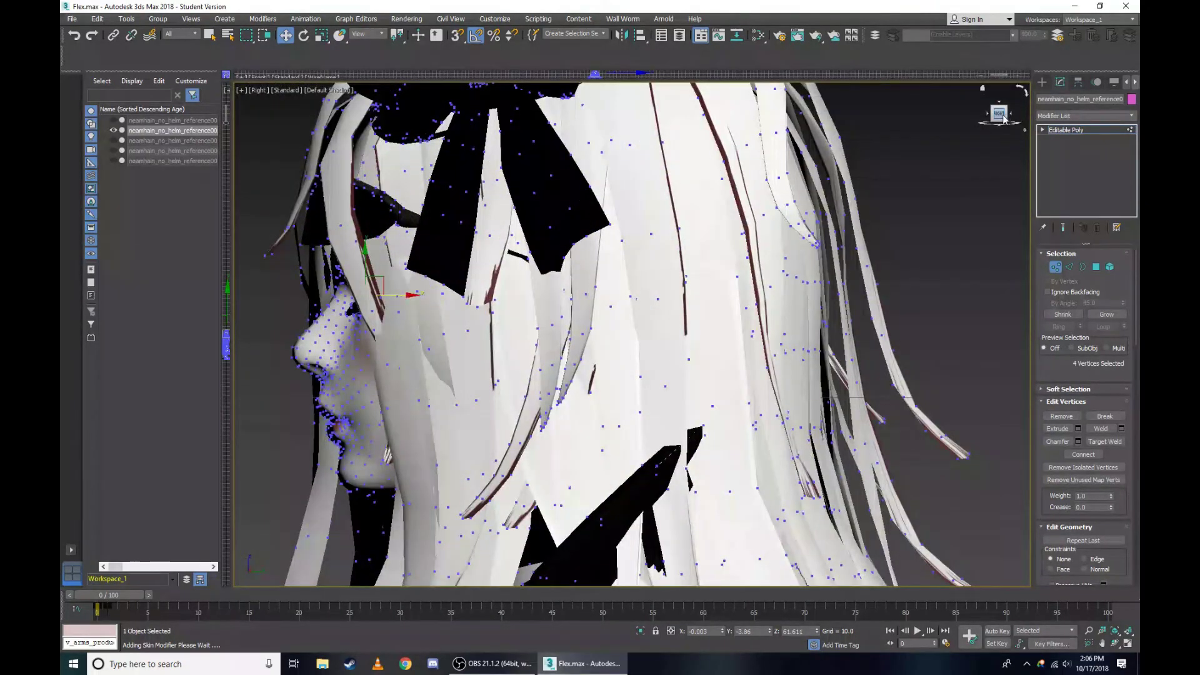
Orbit back to face the character and zoom on the eye, checking it in wireframe.
left_click_drag(1003, 117, 809, 187)
scroll(585, 241, "up", 3)
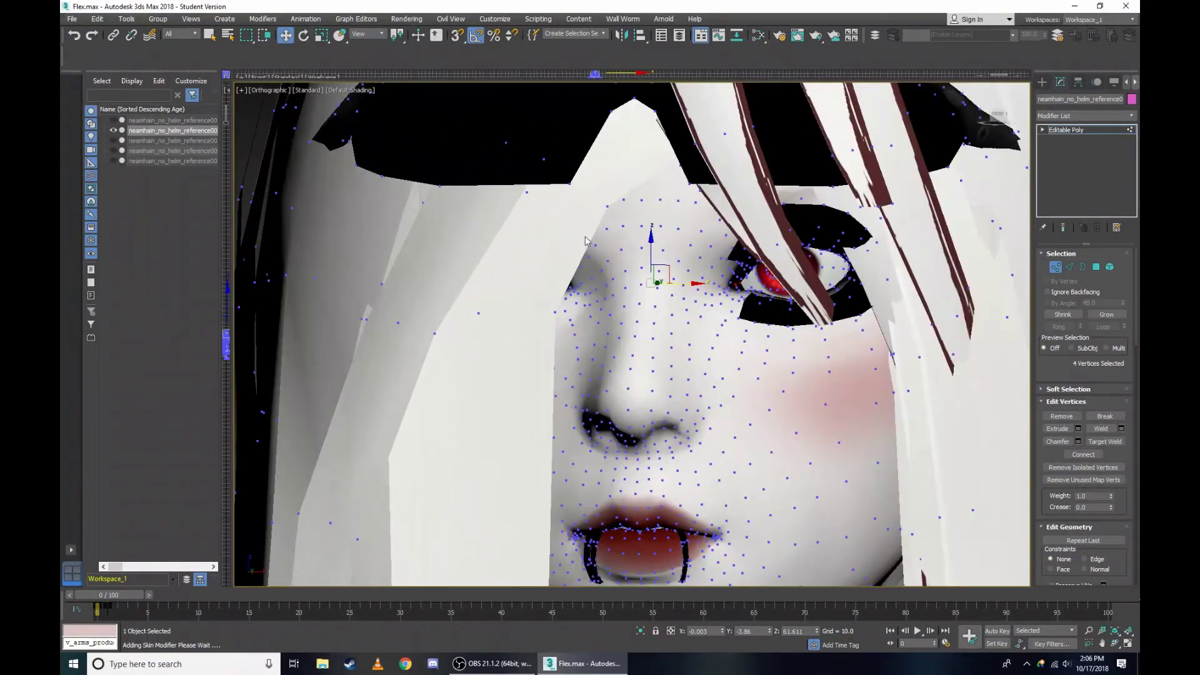
scroll(723, 240, "up", 4)
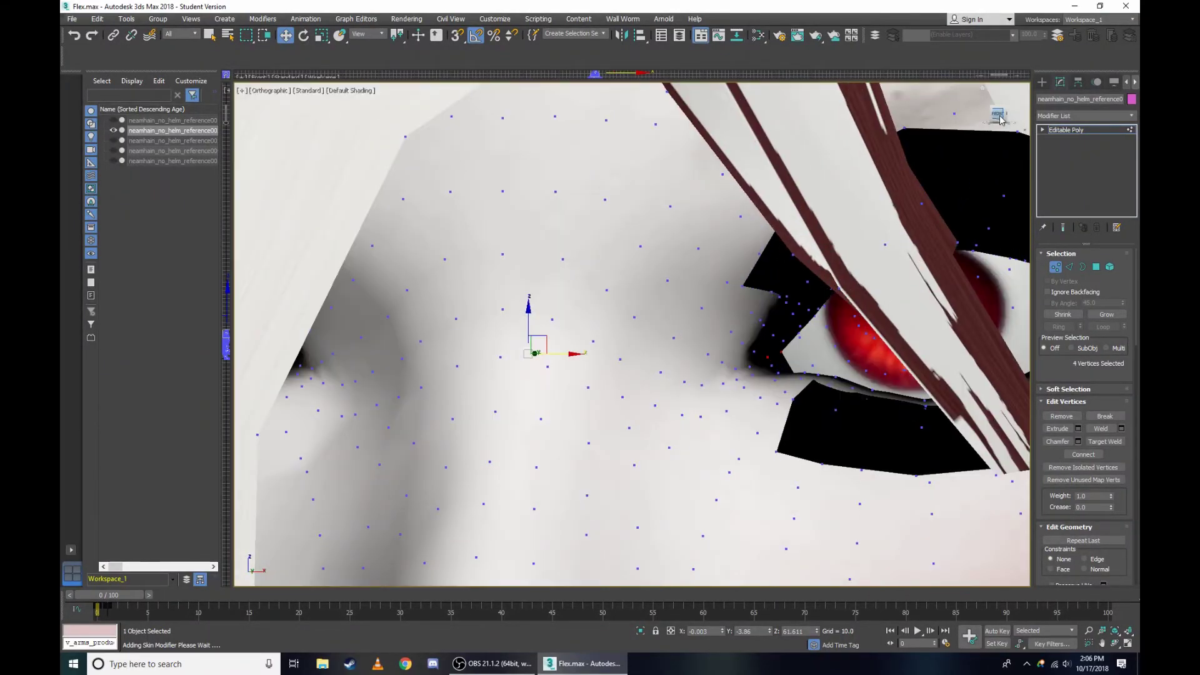
scroll(587, 252, "up", 2)
scroll(586, 252, "up", 2)
scroll(587, 252, "up", 1)
scroll(586, 252, "up", 1)
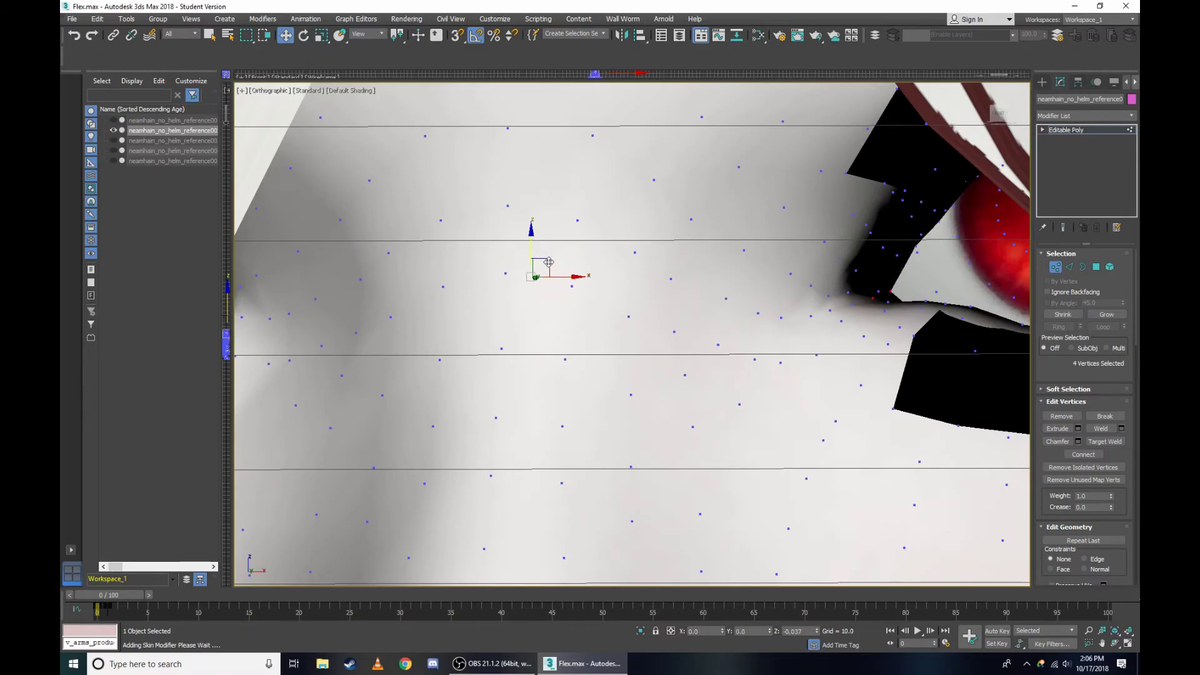
key("F3")
scroll(927, 241, "up", 3)
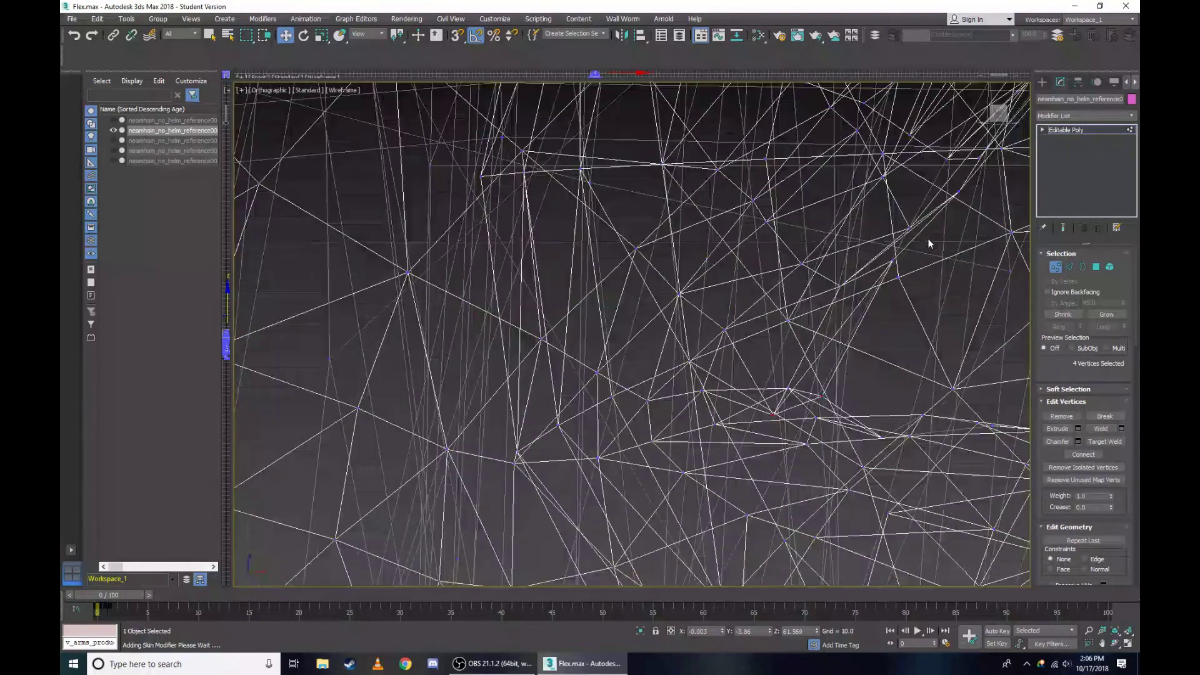
scroll(865, 261, "up", 2)
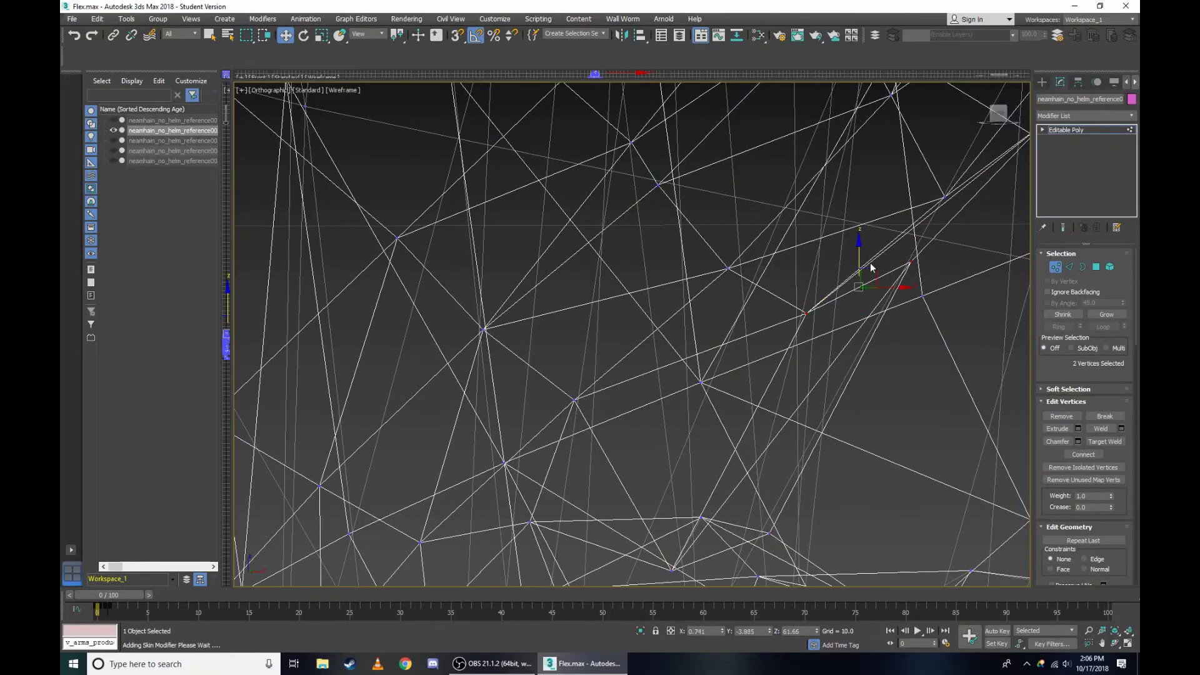
key("F3")
left_click(269, 94)
View the head from the right side and zoom in, inspecting it in wireframe before returning to shaded.
left_click(321, 214)
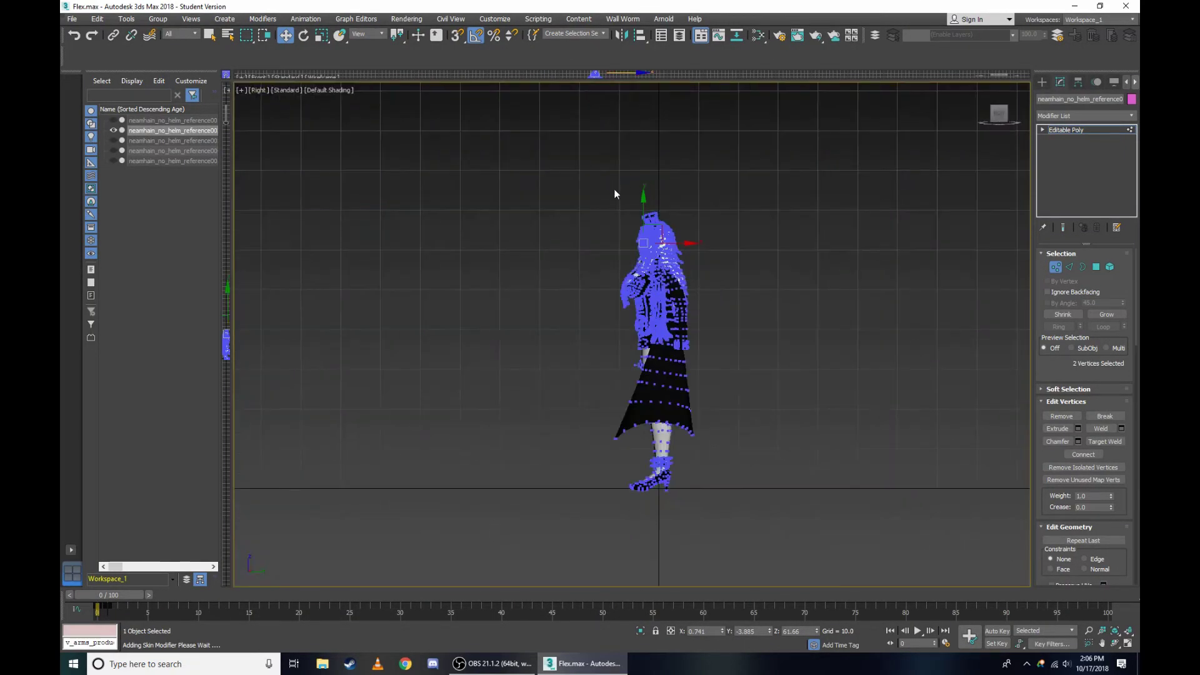
scroll(614, 188, "up", 3)
scroll(615, 328, "up", 2)
key("F3")
scroll(417, 307, "up", 2)
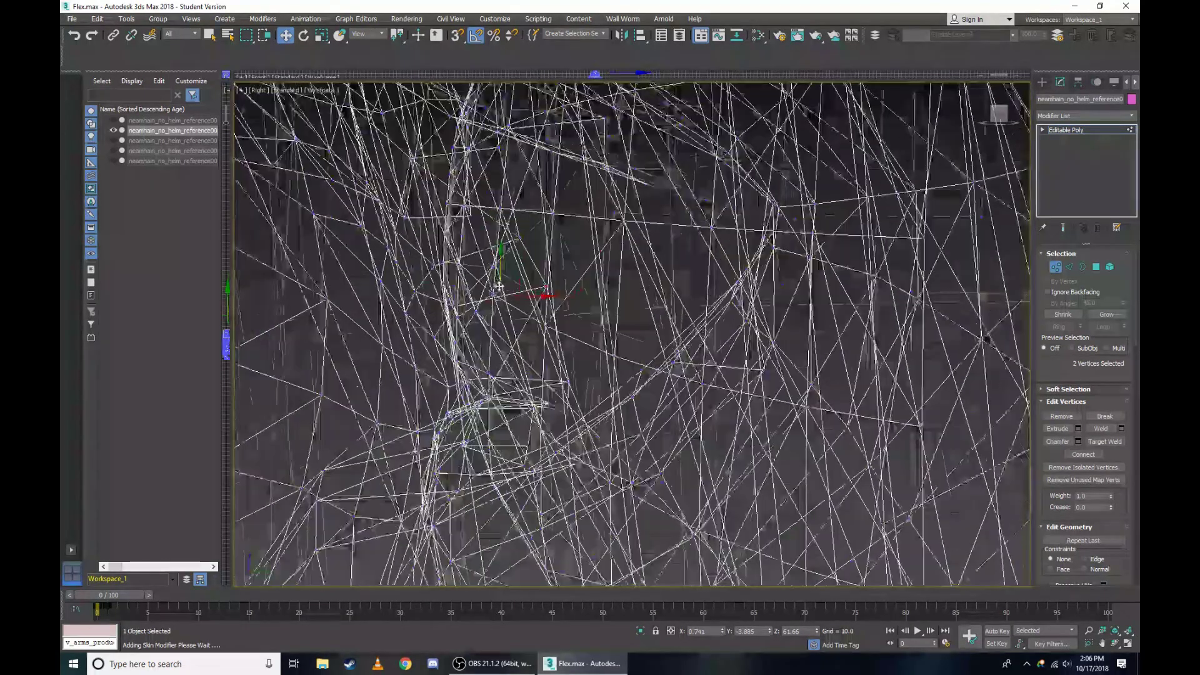
scroll(417, 307, "up", 2)
scroll(418, 308, "up", 2)
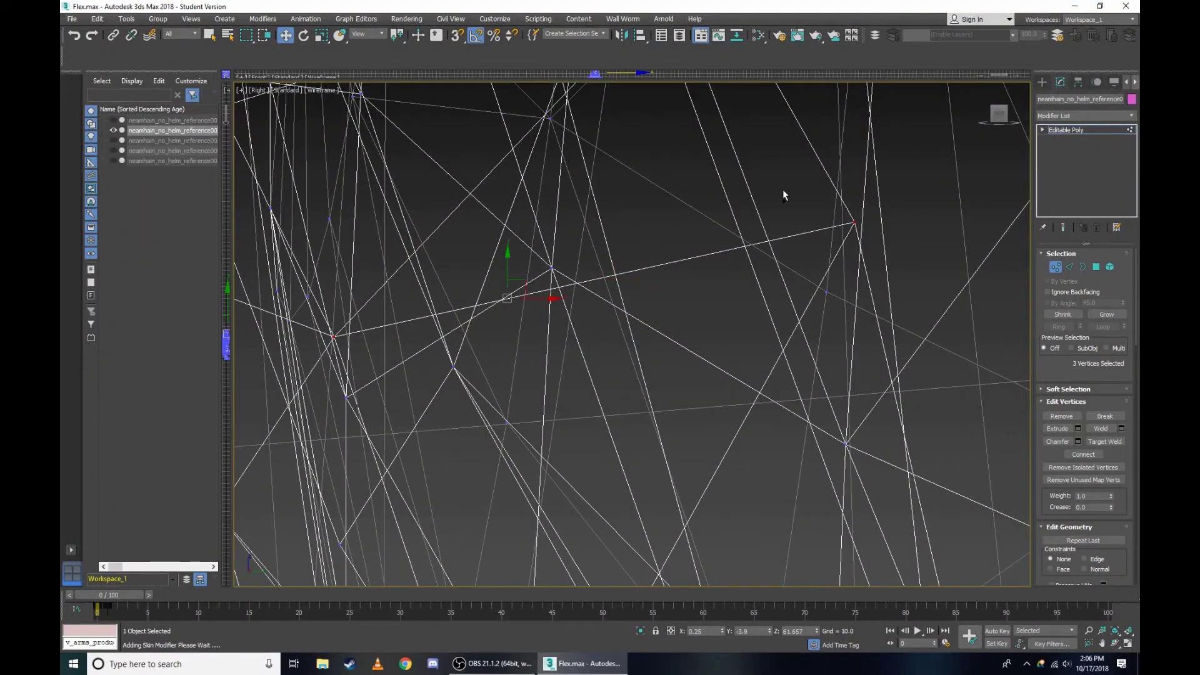
scroll(886, 245, "down", 3)
key("F3")
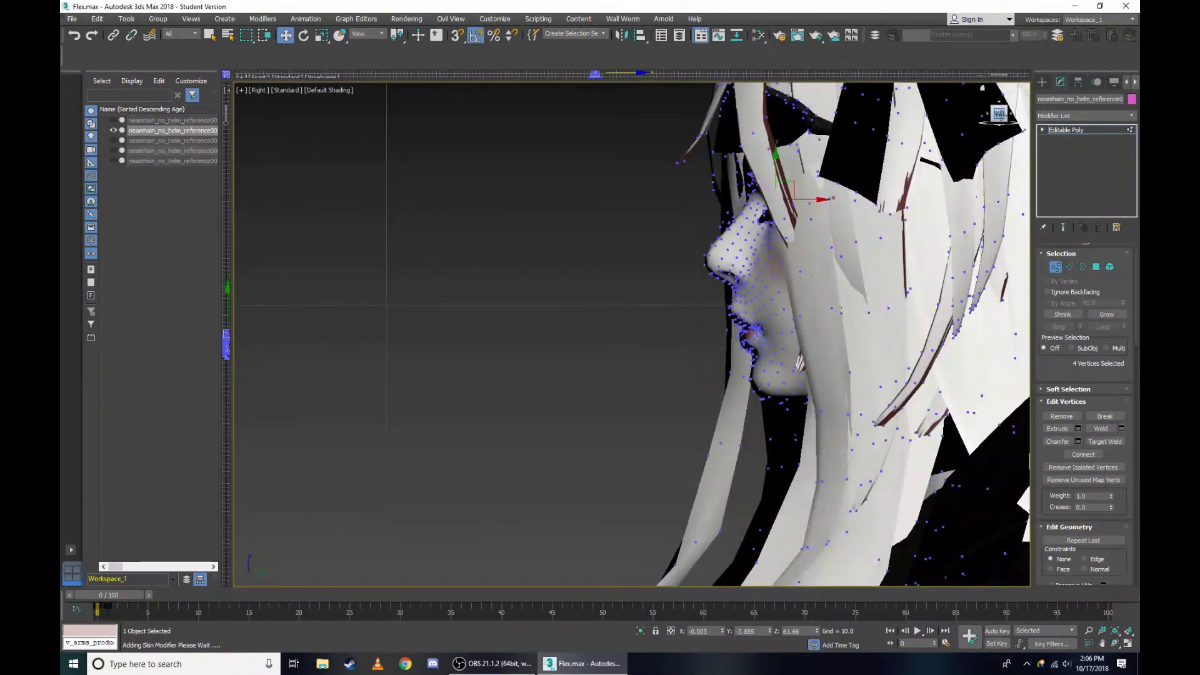
Turn the view to face the character and pick the single vertex at the inner eye corner in wireframe.
left_click(999, 114)
scroll(756, 228, "up", 2)
scroll(755, 228, "up", 3)
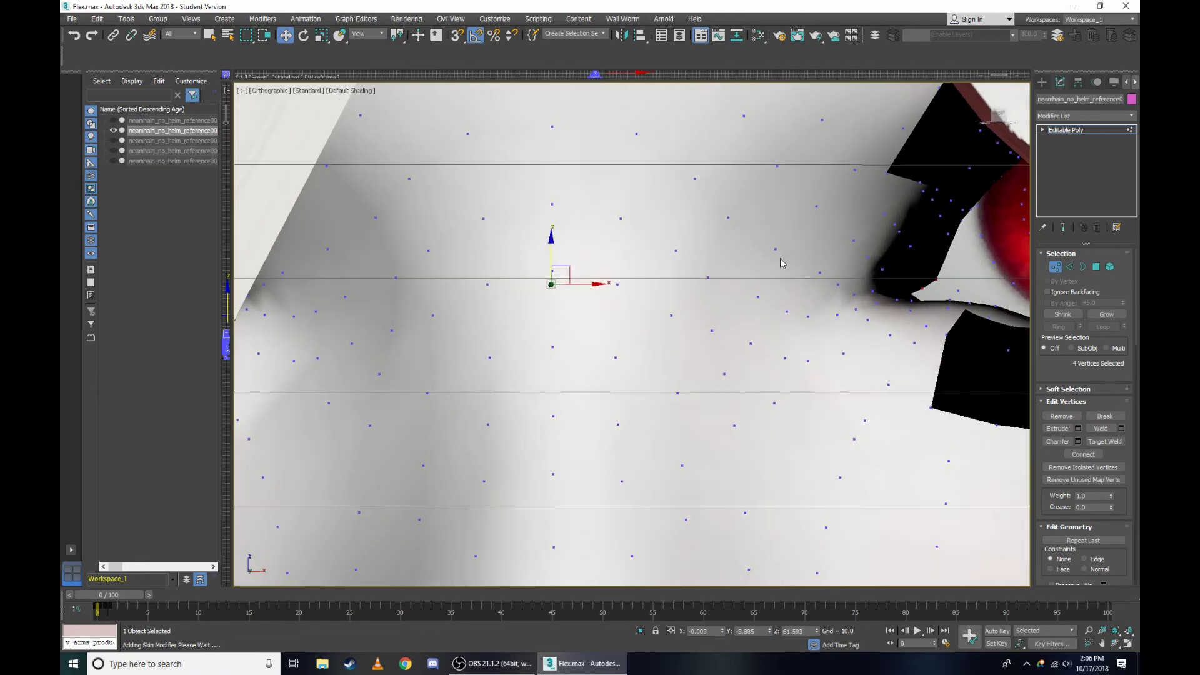
scroll(964, 192, "up", 2)
key("F3")
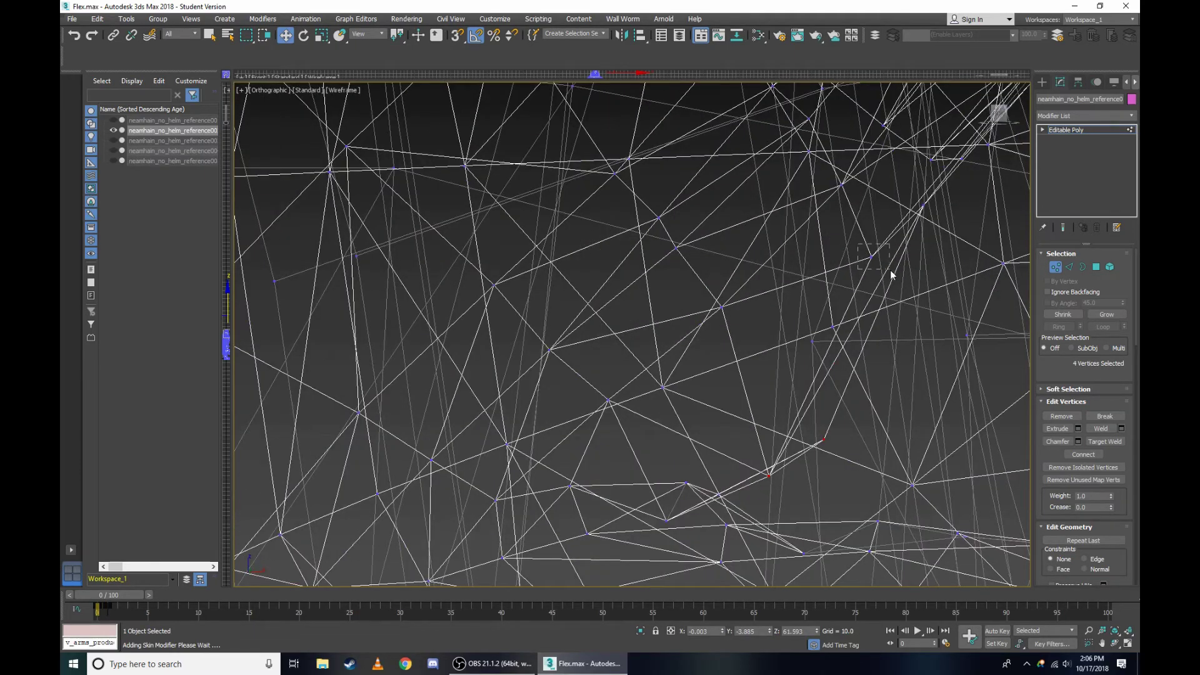
left_click_drag(892, 275, 892, 275)
scroll(898, 177, "up", 4)
scroll(929, 186, "down", 5)
key("F3")
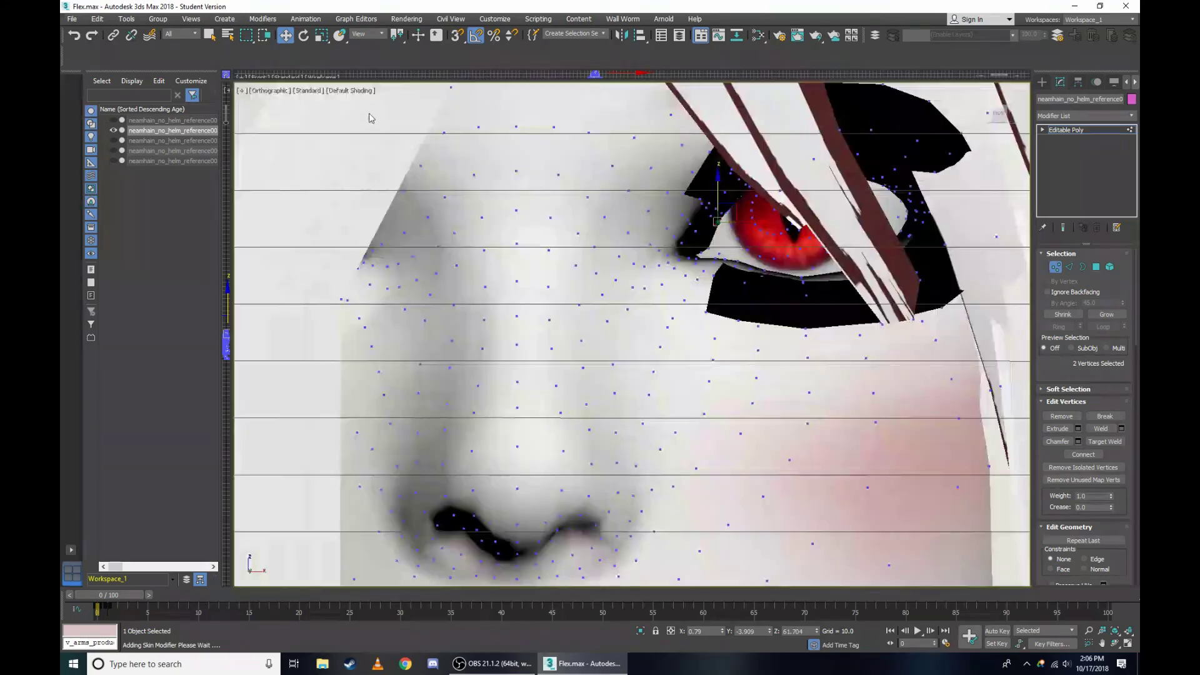
Switch back to the Right view and zoom in, checking the eye corner in wireframe and shaded.
left_click(272, 92)
left_click(329, 205)
scroll(680, 196, "up", 6)
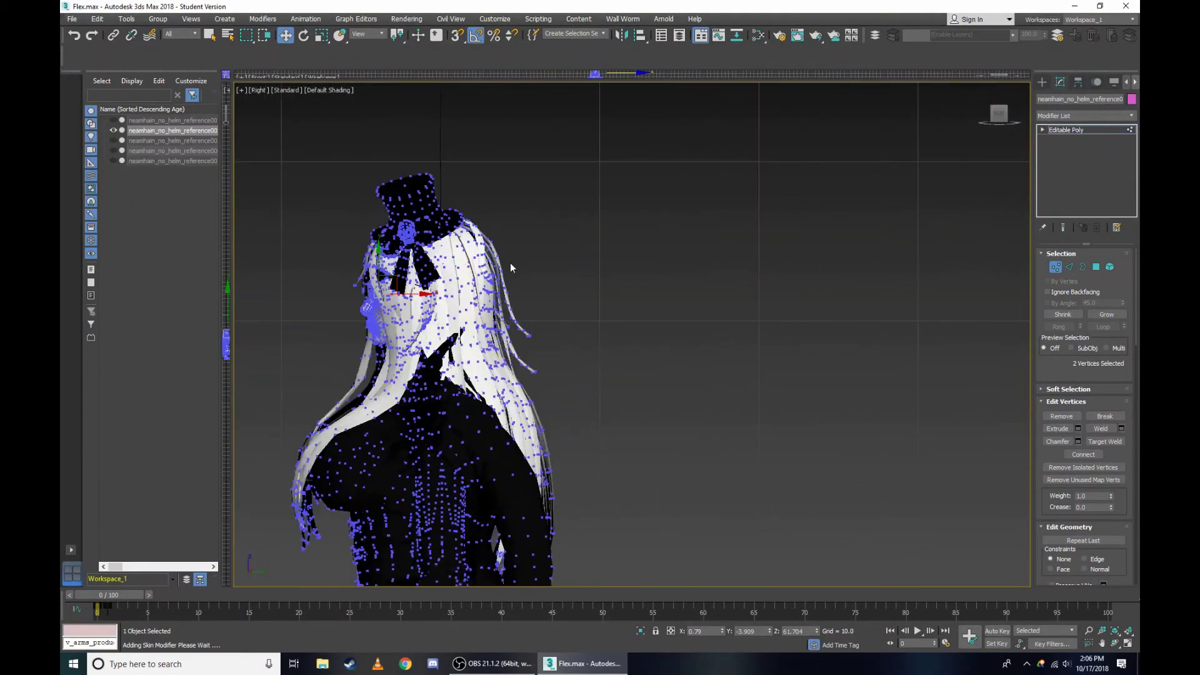
scroll(510, 262, "up", 3)
key("F3")
scroll(302, 317, "up", 3)
scroll(456, 336, "up", 3)
scroll(360, 267, "up", 2)
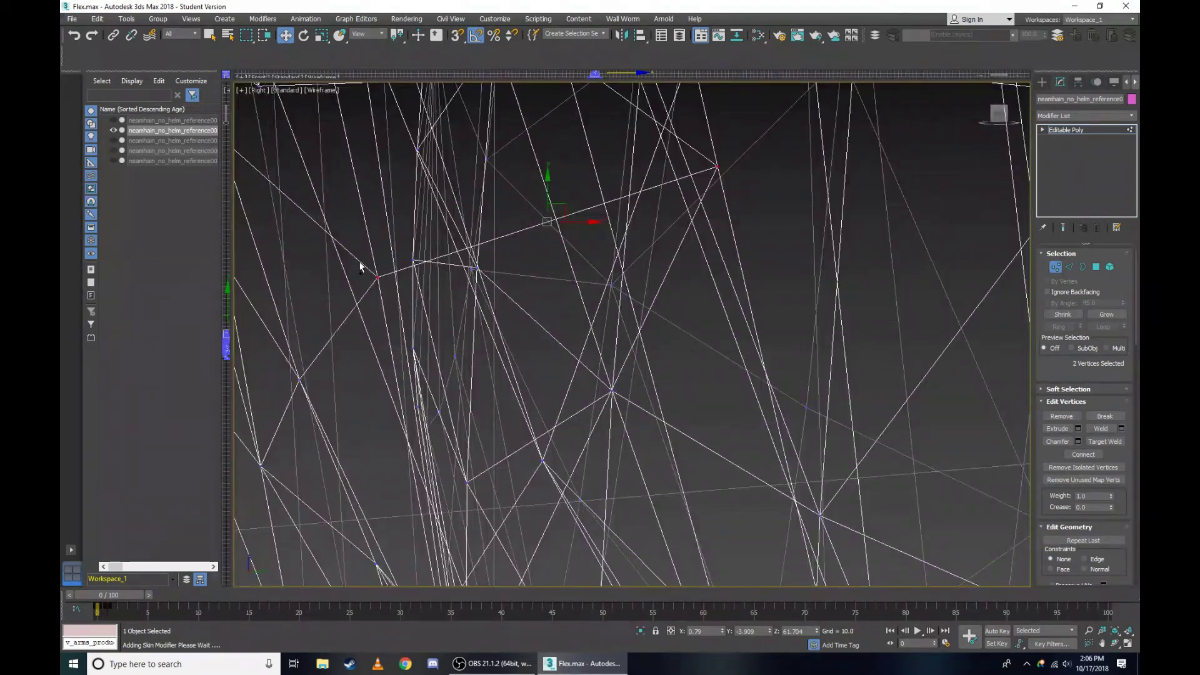
scroll(739, 188, "down", 4)
key("F3")
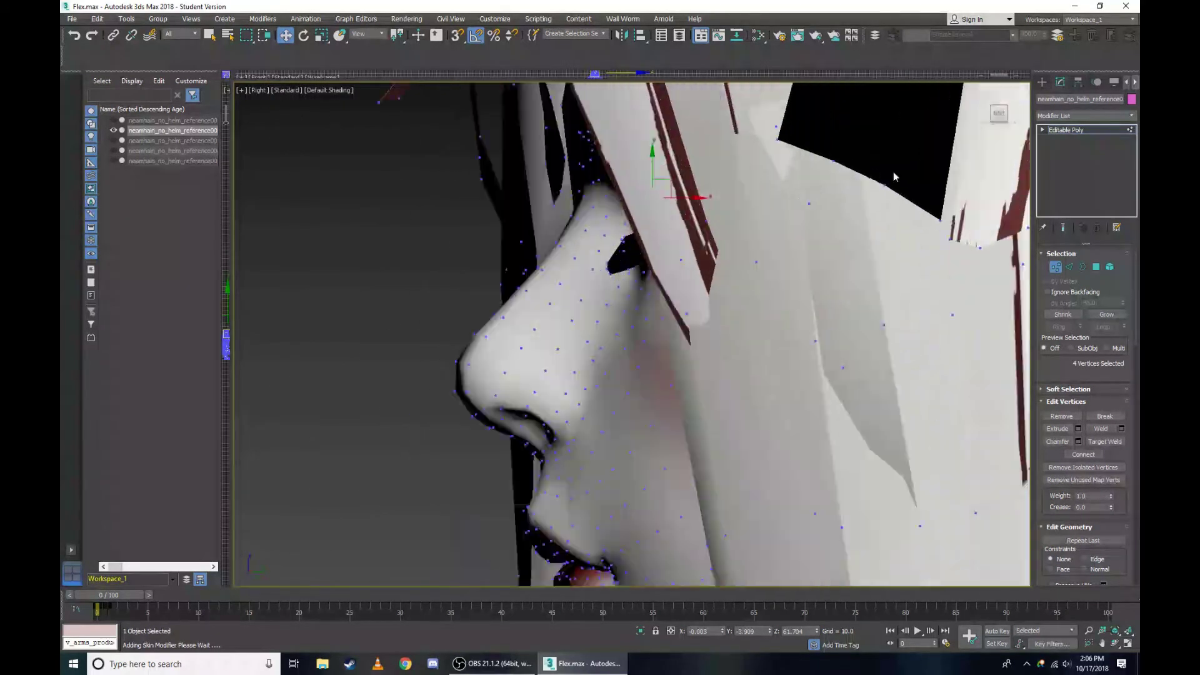
Rotate the view to face the character frontally, then zoom and orbit slightly around the eye.
left_click_drag(999, 119, 951, 214)
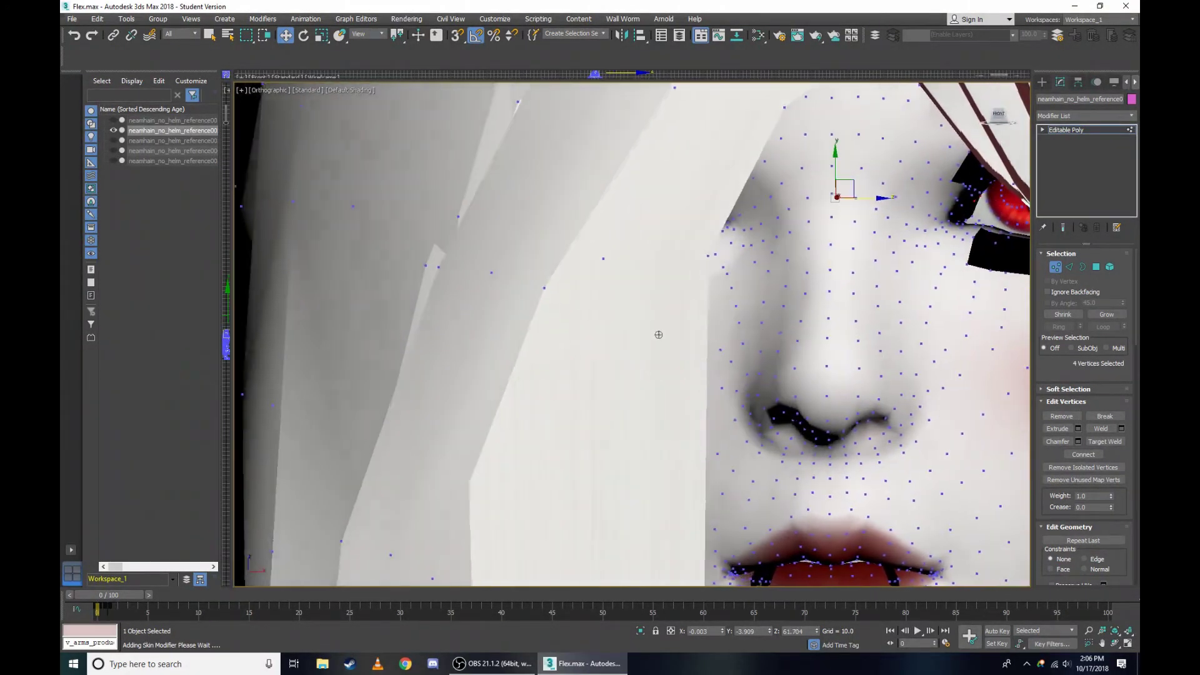
scroll(952, 215, "down", 1)
scroll(814, 211, "up", 2)
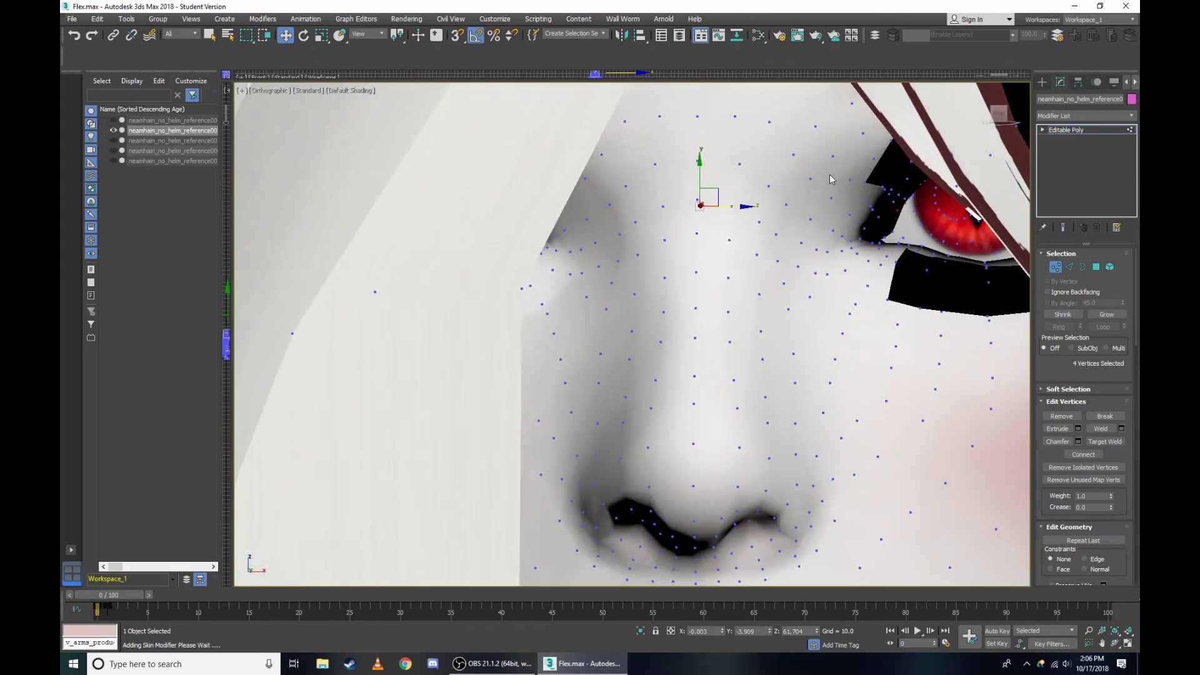
scroll(762, 163, "up", 3)
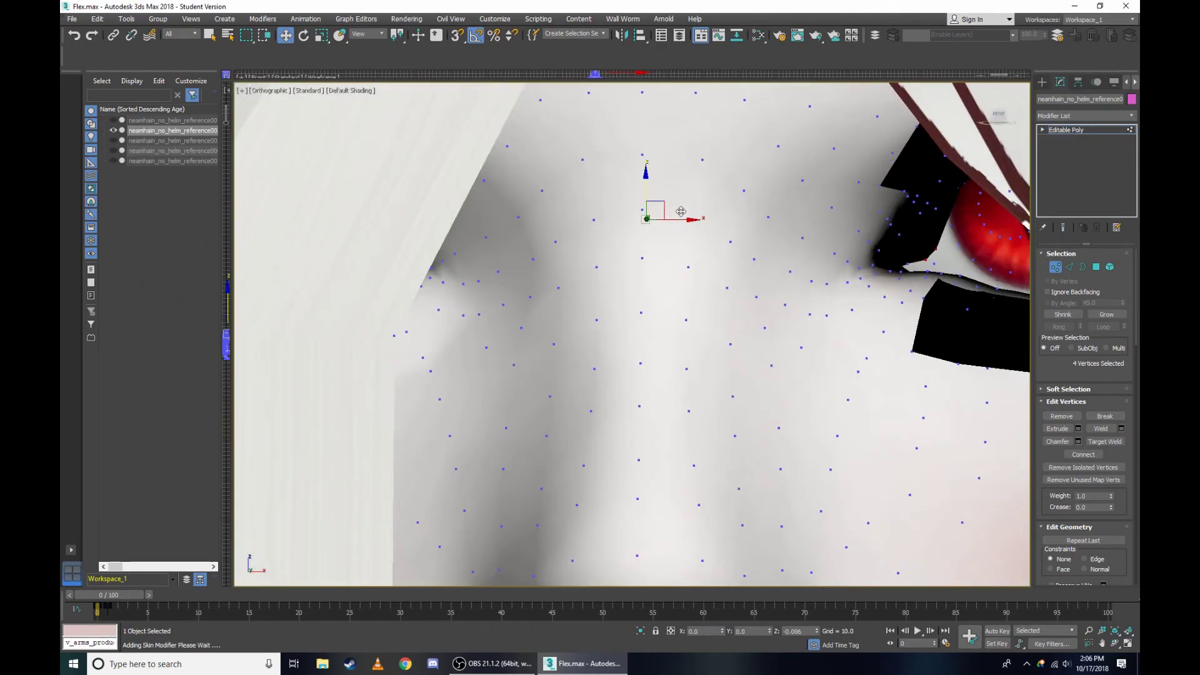
scroll(1001, 144, "up", 3)
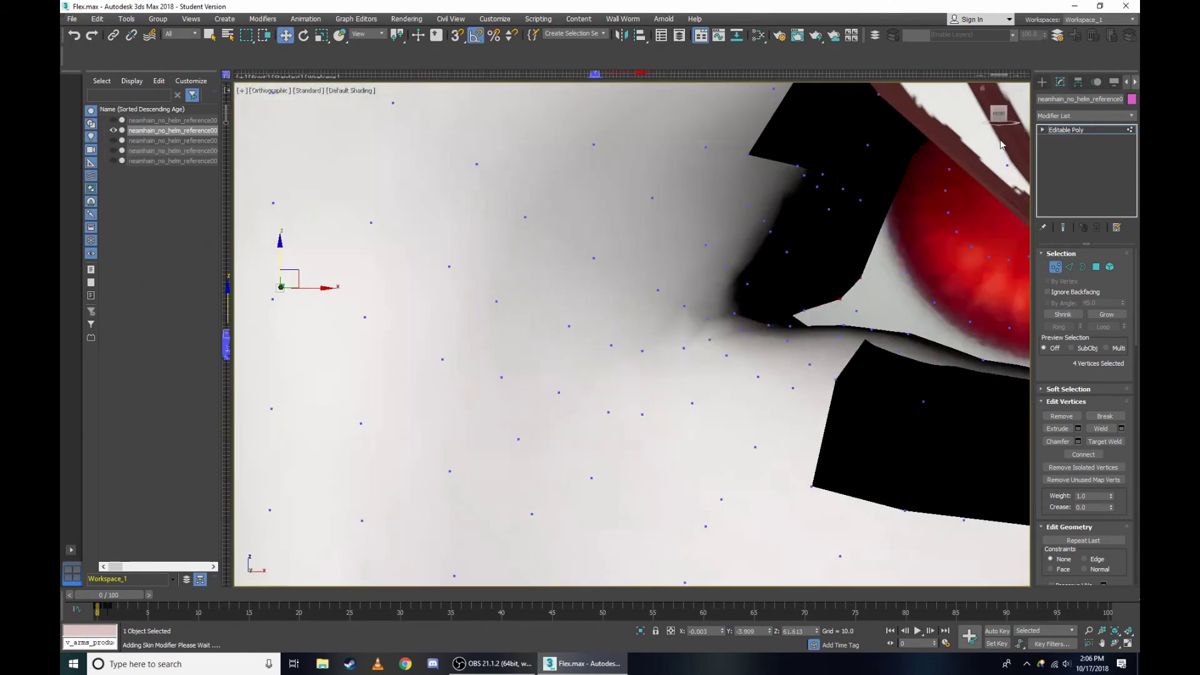
left_click_drag(1008, 122, 999, 128)
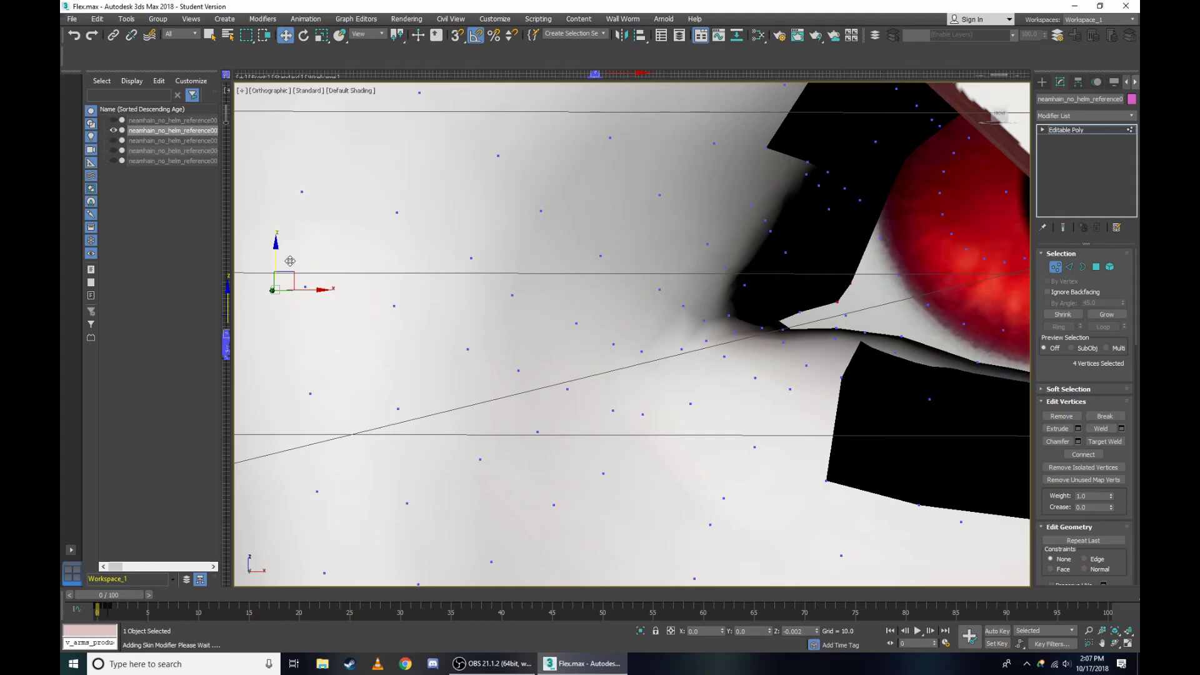
Inspect the eye area in wireframe while zooming in and out, then return to shaded.
key("F3")
scroll(812, 323, "up", 5)
scroll(774, 223, "up", 3)
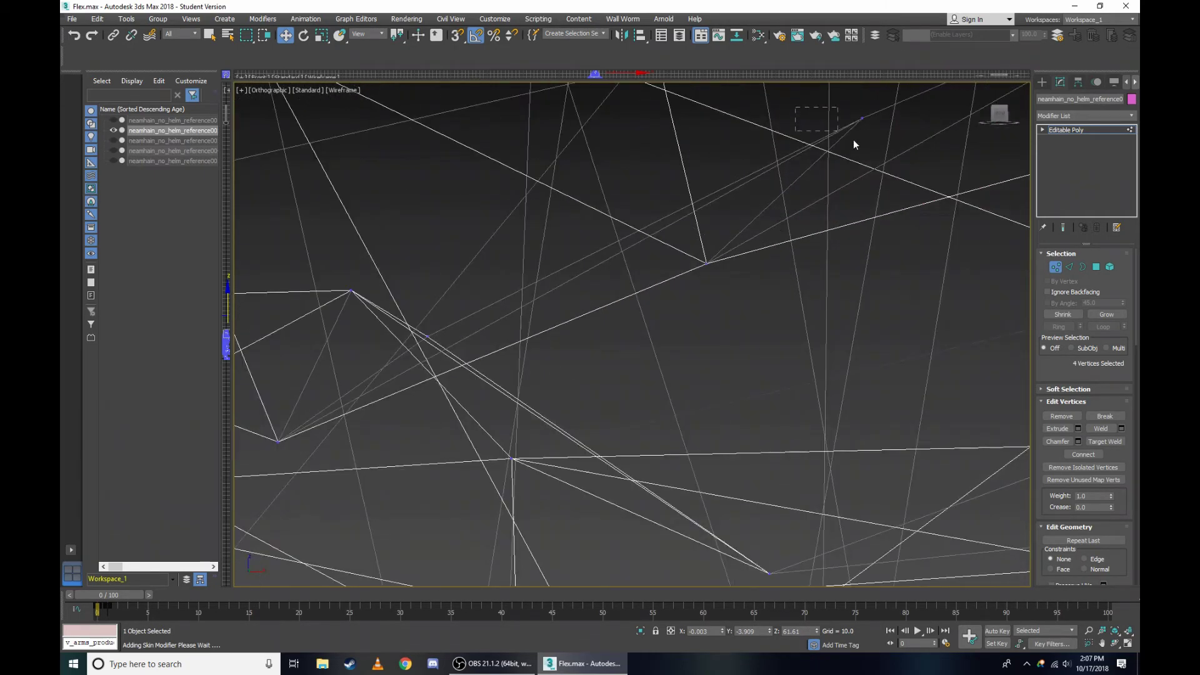
scroll(625, 225, "down", 3)
scroll(672, 241, "down", 3)
scroll(672, 241, "down", 3)
key("F3")
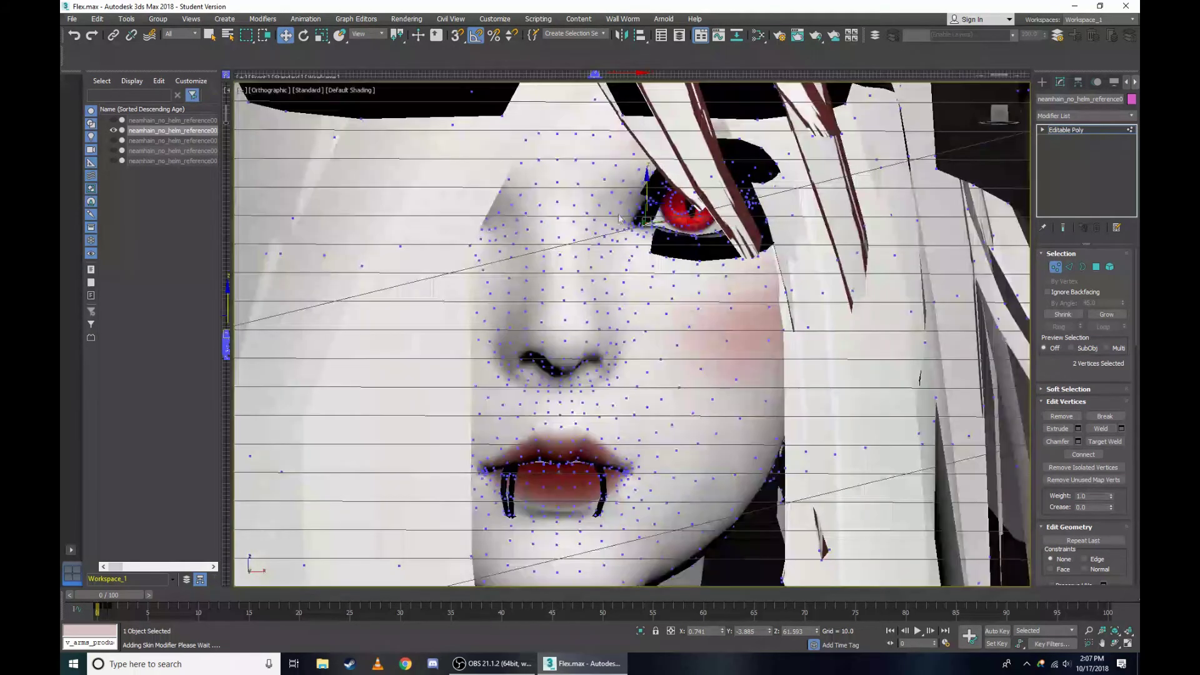
Zoom in on the eye corner in wireframe, then return to shaded display.
scroll(618, 218, "up", 5)
key("F3")
scroll(501, 195, "up", 3)
scroll(484, 235, "up", 2)
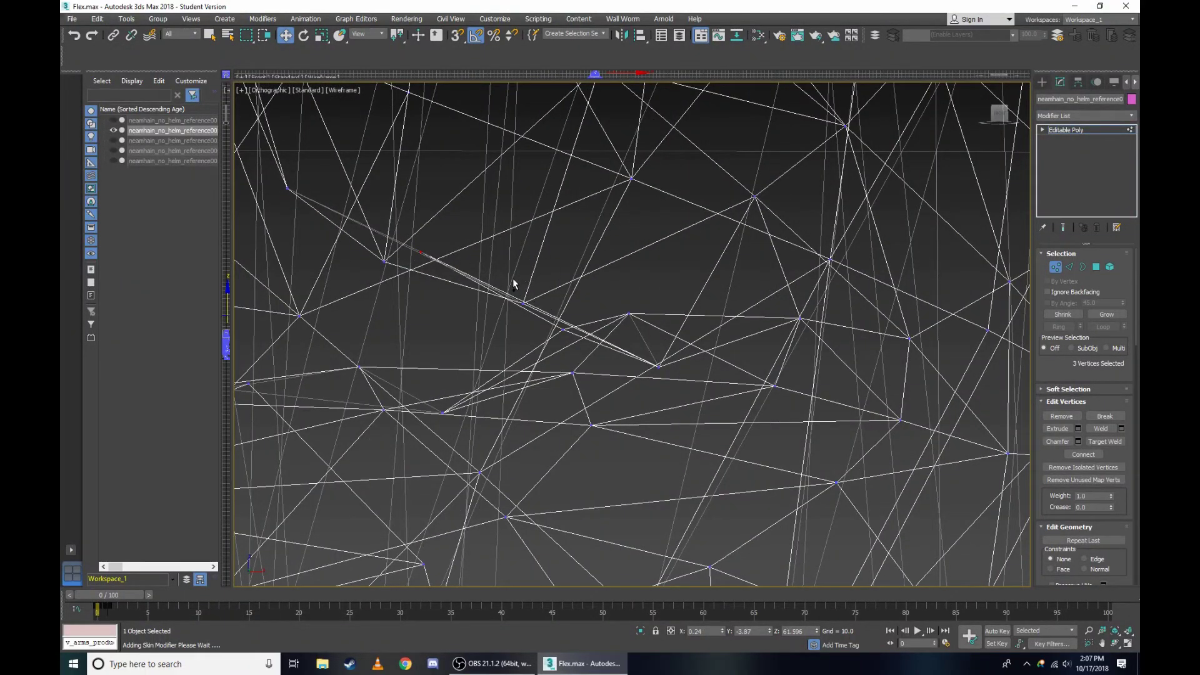
scroll(545, 272, "down", 5)
scroll(545, 272, "up", 2)
key("F3")
Box-select the two vertices in the inner-eye cluster in wireframe, then zoom out shaded.
scroll(688, 250, "up", 4)
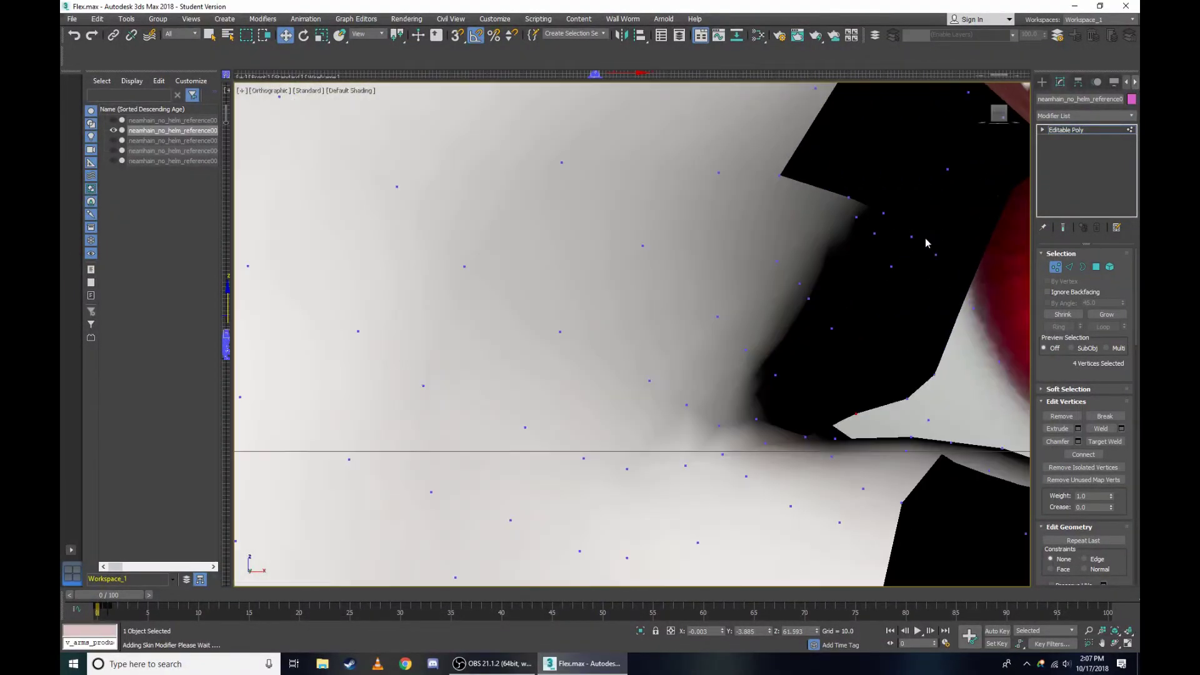
scroll(960, 210, "up", 5)
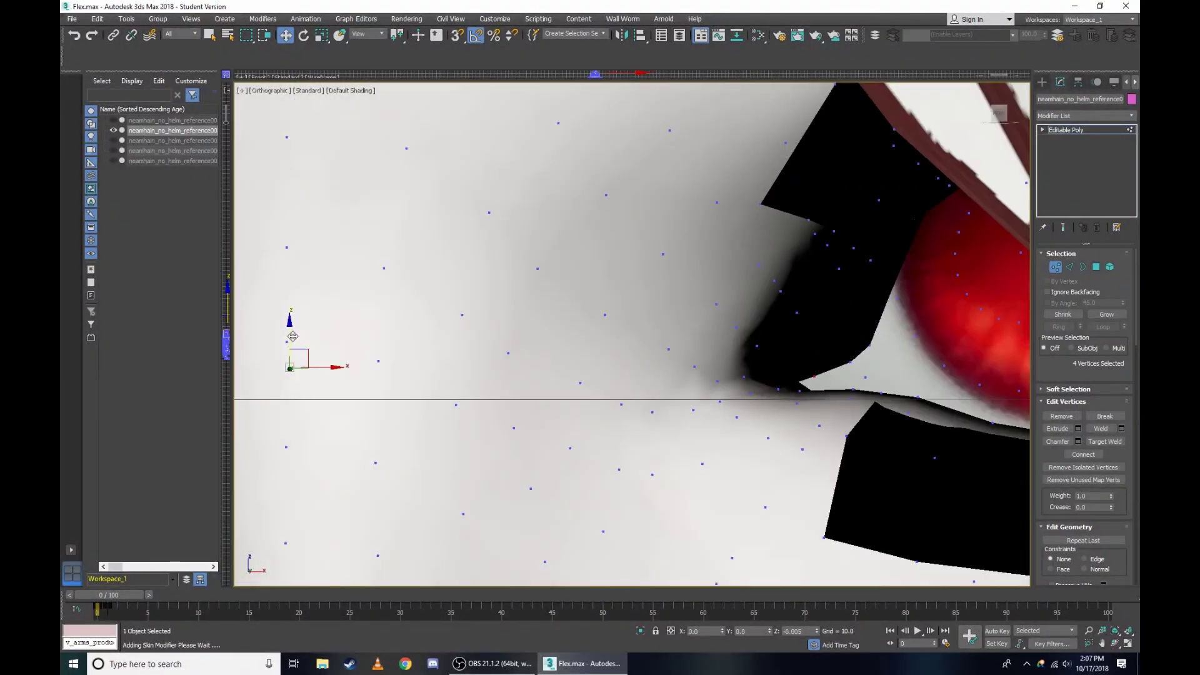
scroll(657, 276, "down", 3)
key("F3")
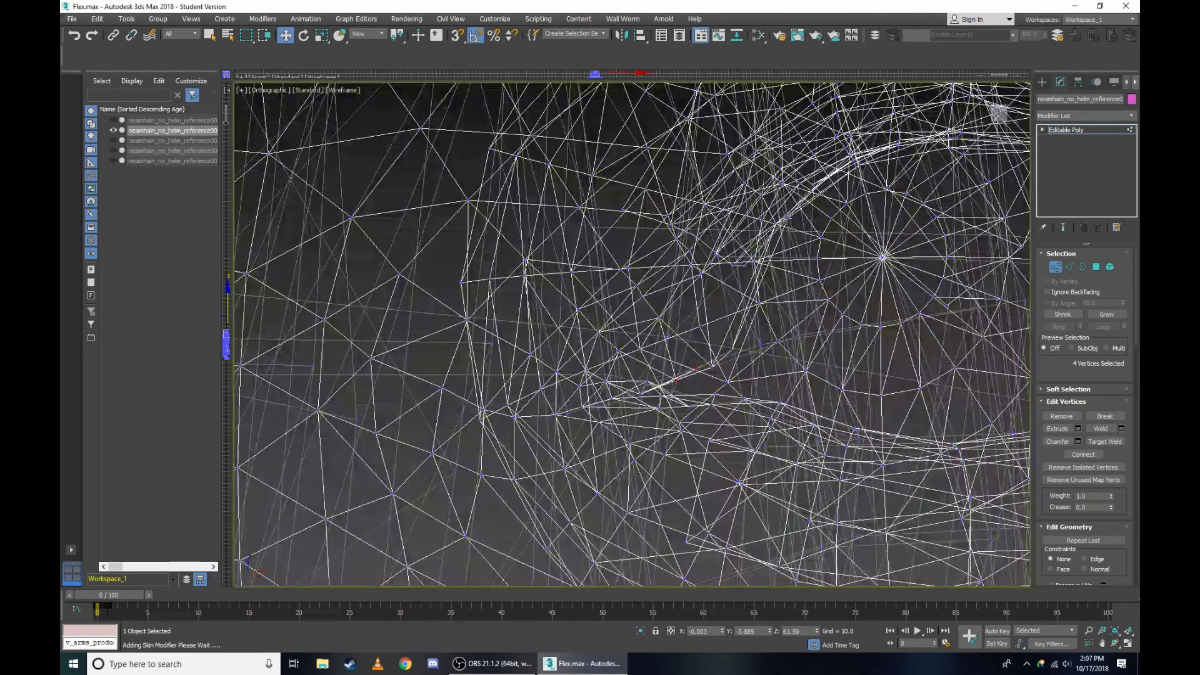
scroll(753, 223, "up", 5)
scroll(607, 271, "up", 3)
left_click_drag(576, 259, 695, 355)
scroll(733, 253, "down", 2)
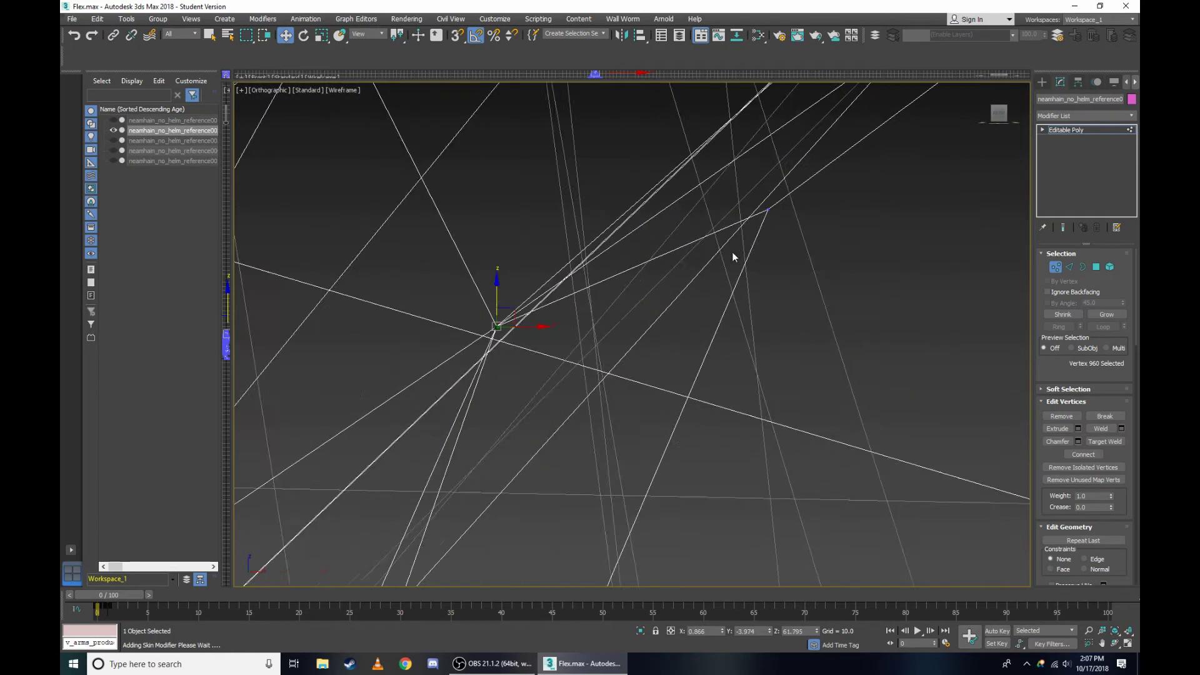
scroll(843, 247, "down", 2)
scroll(668, 305, "down", 2)
key("F3")
scroll(667, 305, "down", 3)
Switch the viewport to the Right view and zoom in on the eye area.
scroll(625, 281, "up", 3)
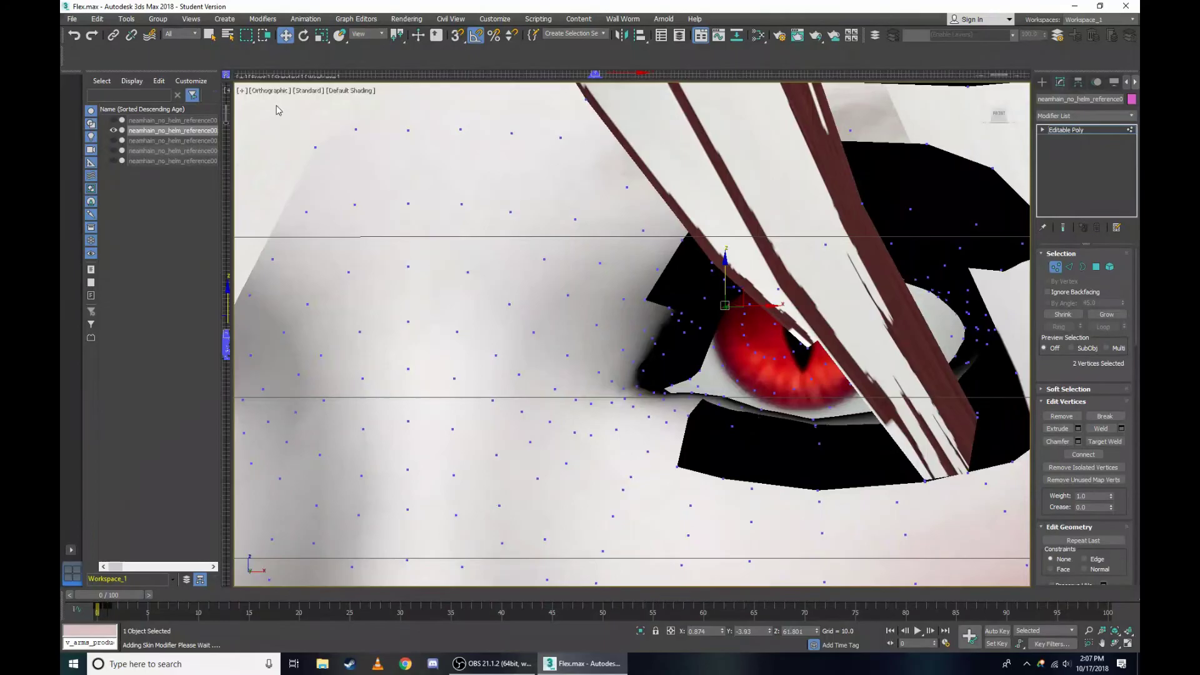
left_click(269, 90)
left_click(308, 218)
scroll(688, 212, "up", 3)
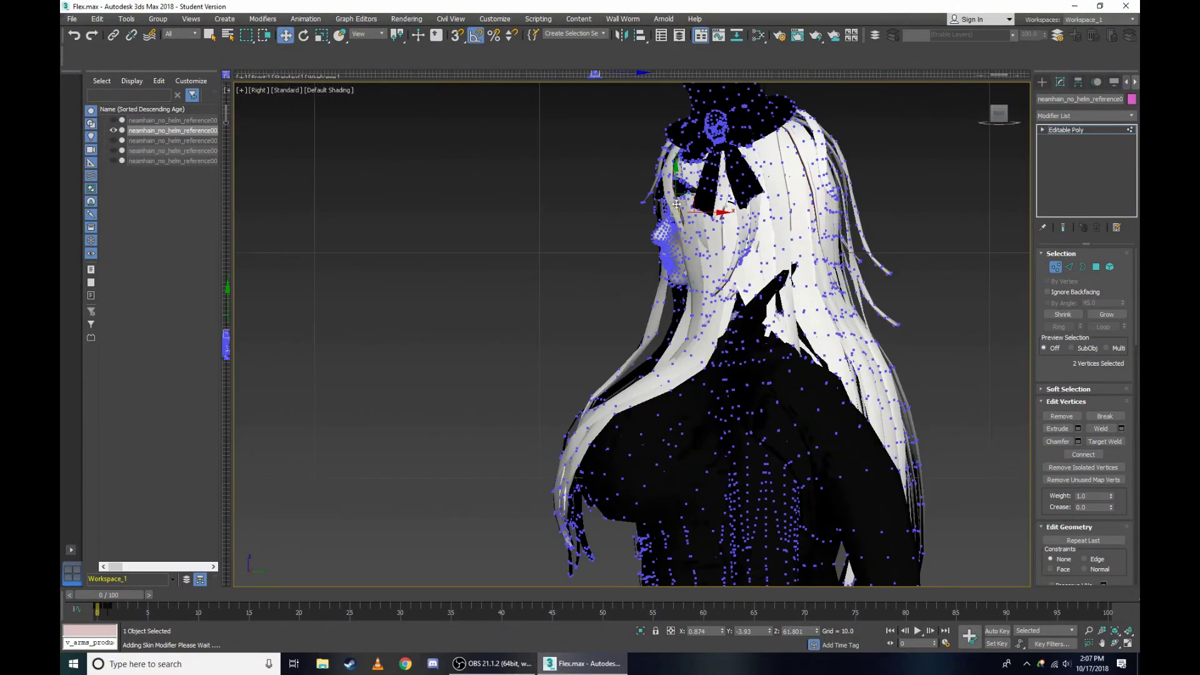
scroll(812, 219, "up", 3)
scroll(824, 220, "up", 3)
scroll(824, 220, "up", 3)
scroll(688, 187, "up", 2)
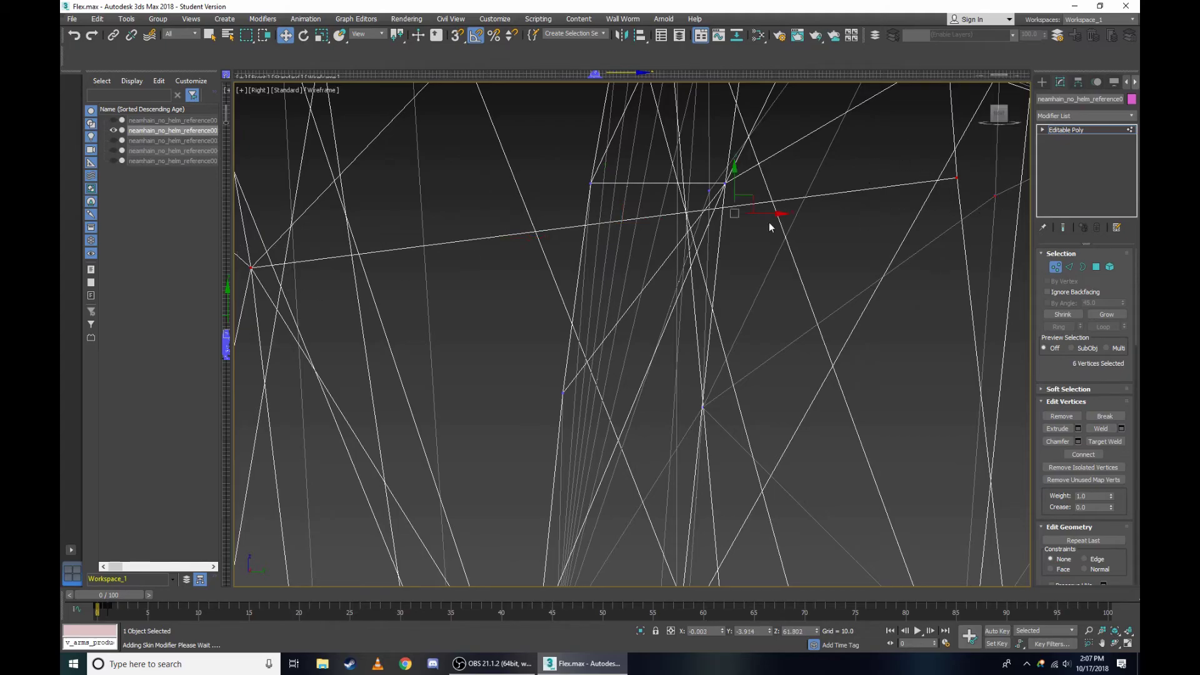
scroll(868, 223, "down", 5)
key("F3")
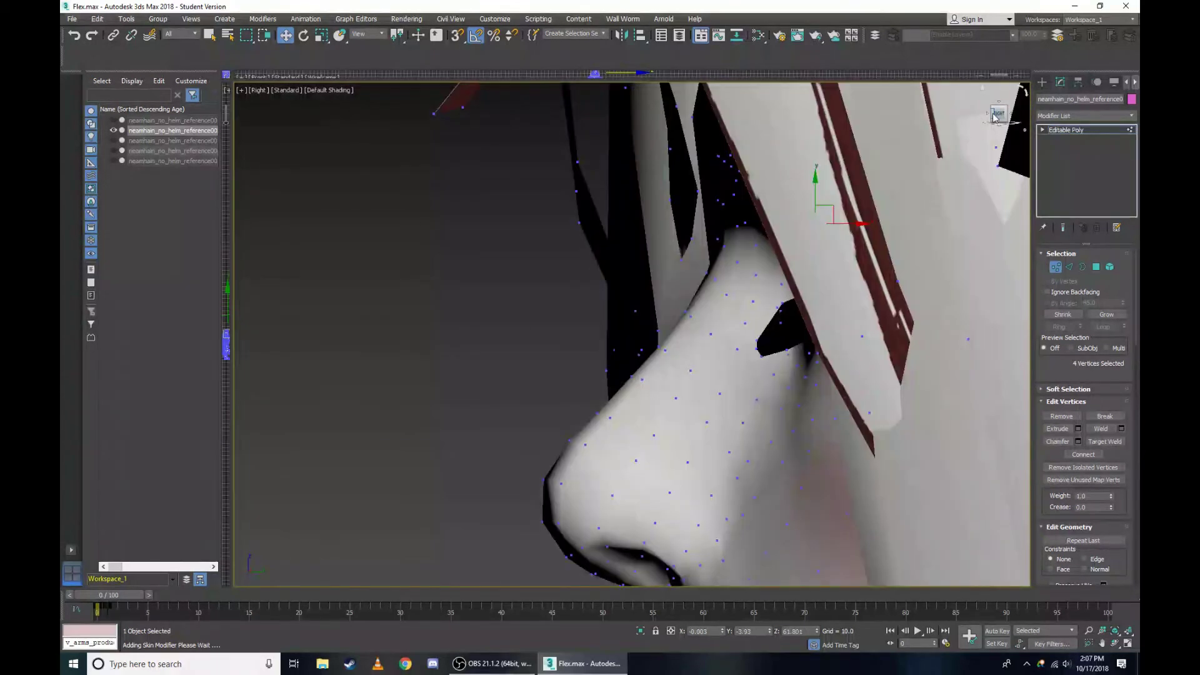
Zoom and tilt the view toward the eye, then switch to wireframe display.
scroll(812, 201, "up", 3)
scroll(748, 170, "up", 2)
scroll(748, 170, "down", 5)
scroll(950, 133, "up", 4)
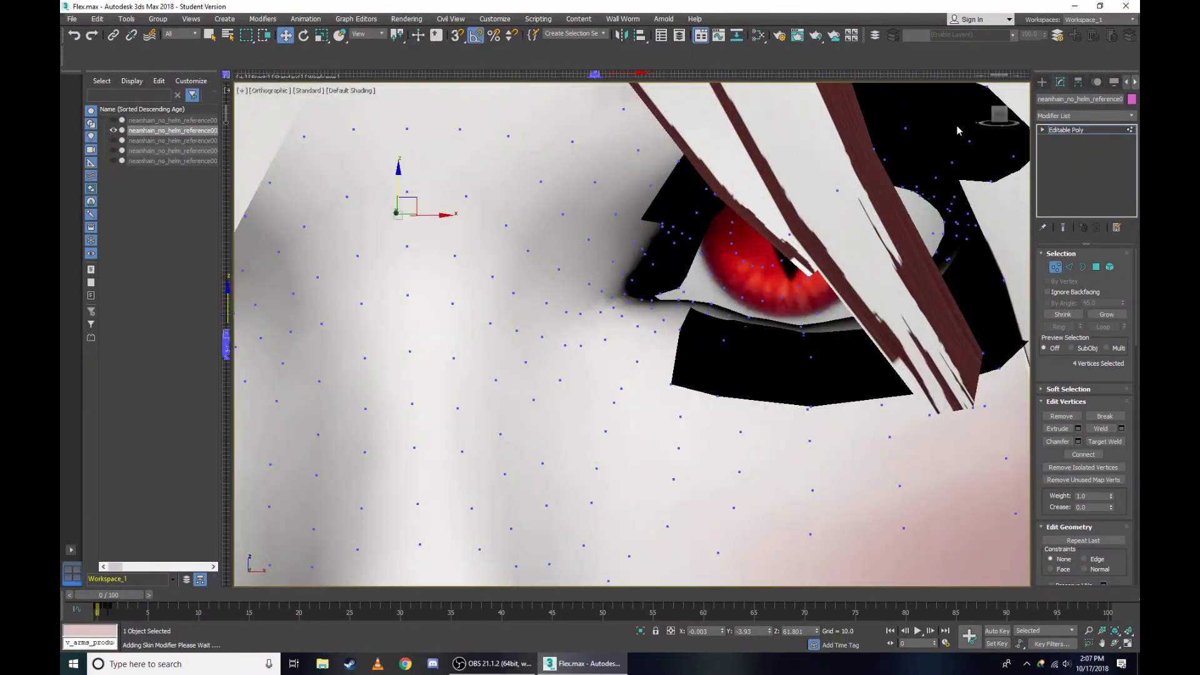
left_click_drag(995, 119, 999, 129)
scroll(657, 234, "up", 2)
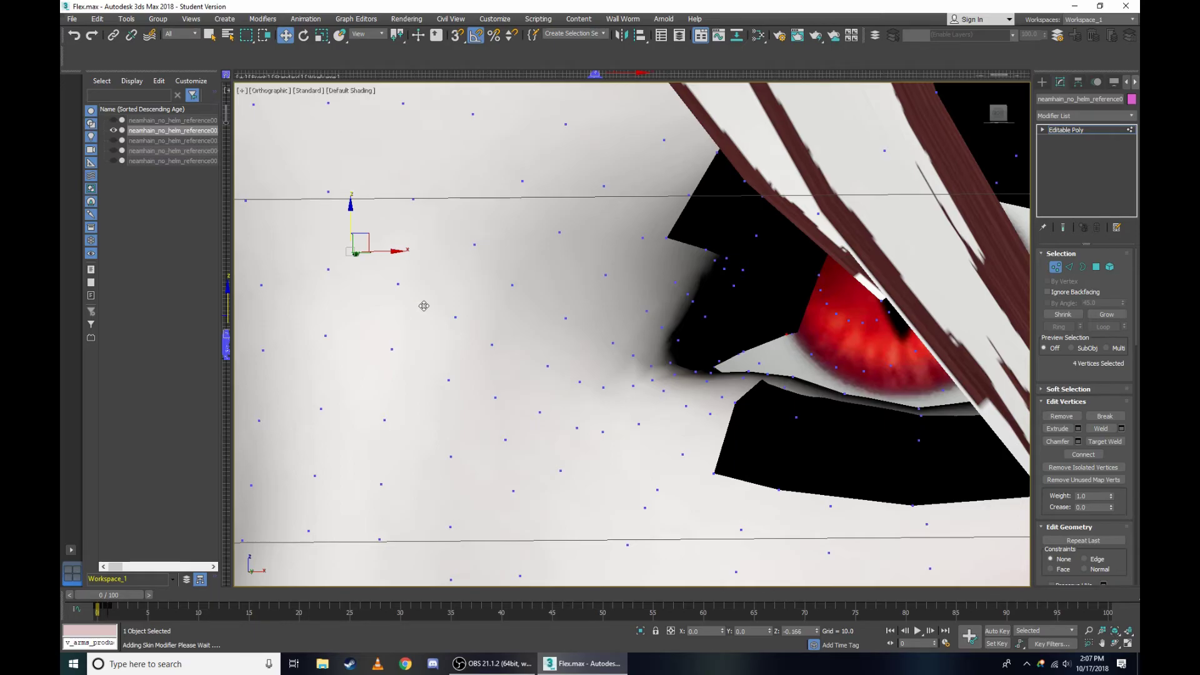
key("F3")
key("F3")
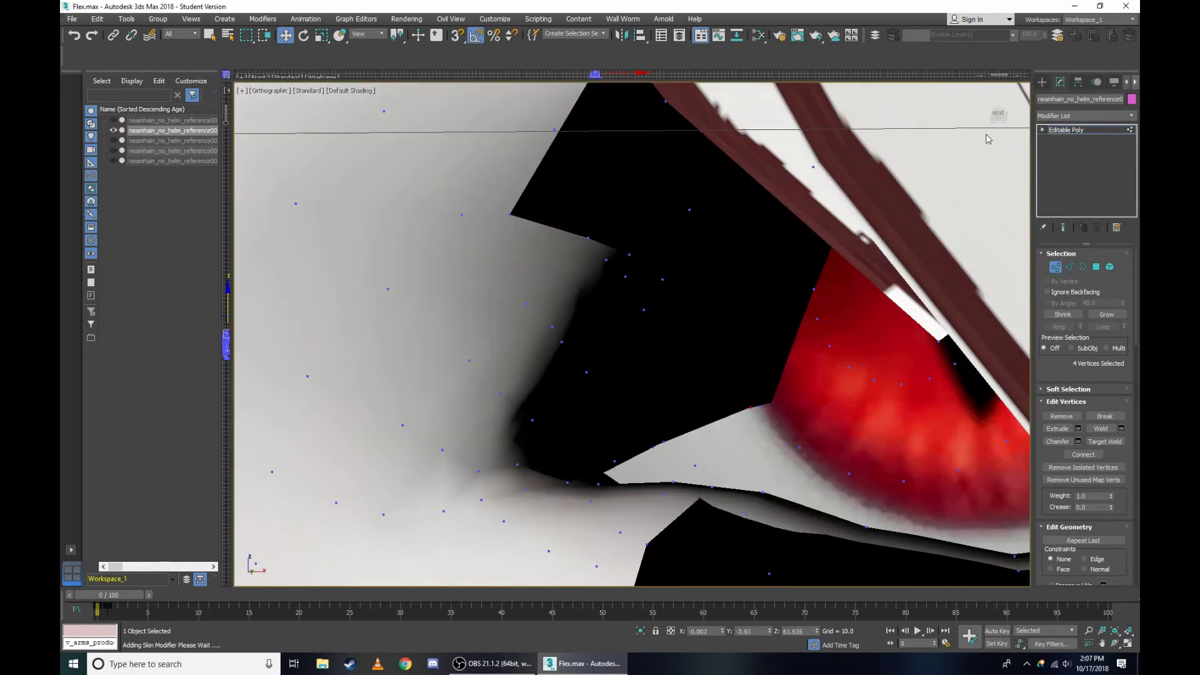
Orbit around the selected vertices and turn the view back to face the eye frontally, ending shaded.
key("F3")
left_click_drag(997, 111, 999, 117)
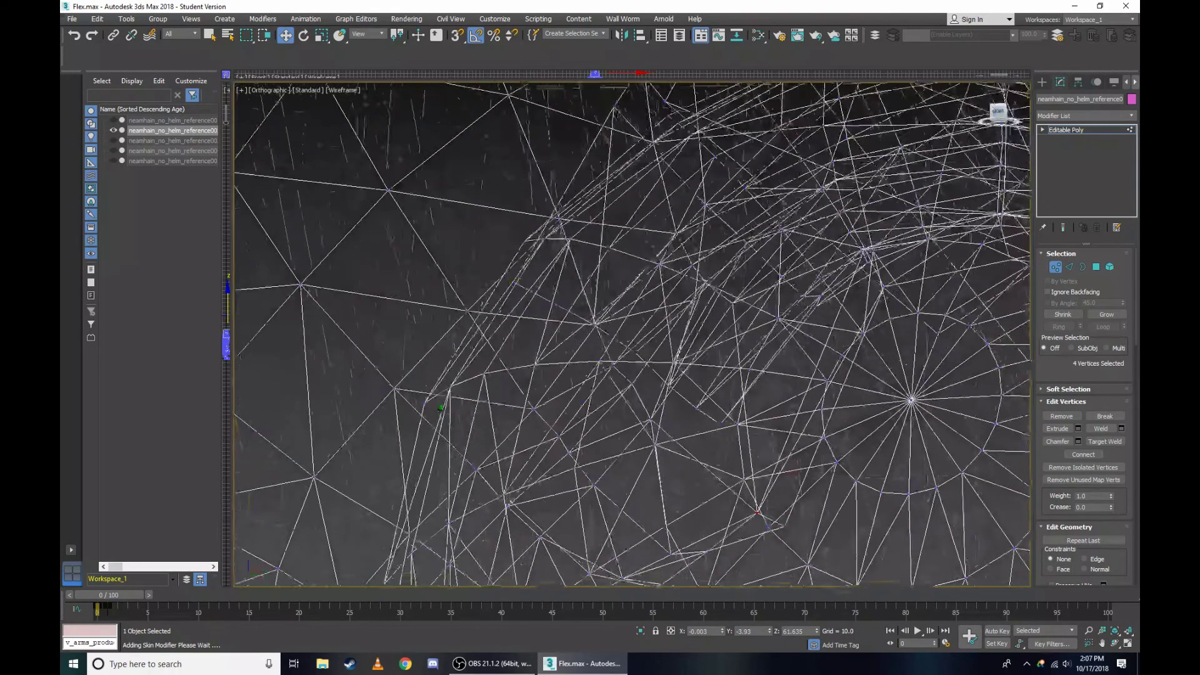
key("F3")
middle_click_drag(752, 270, 302, 390, "alt")
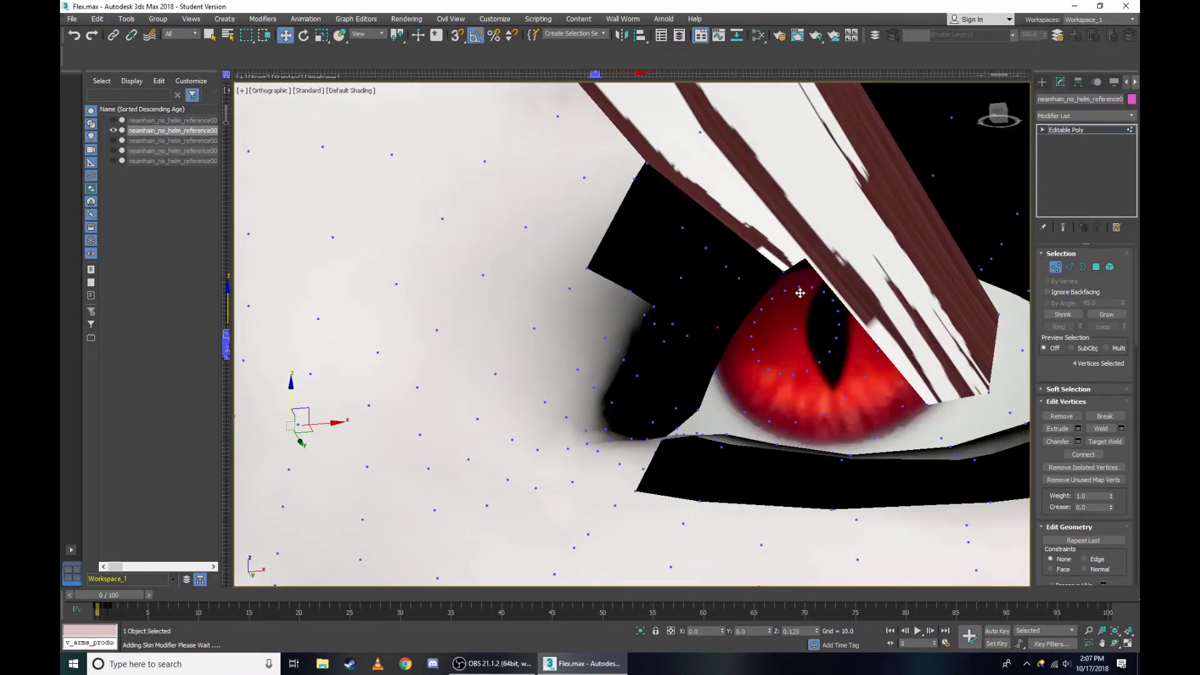
key("F3")
middle_click_drag(789, 275, 784, 172, "alt")
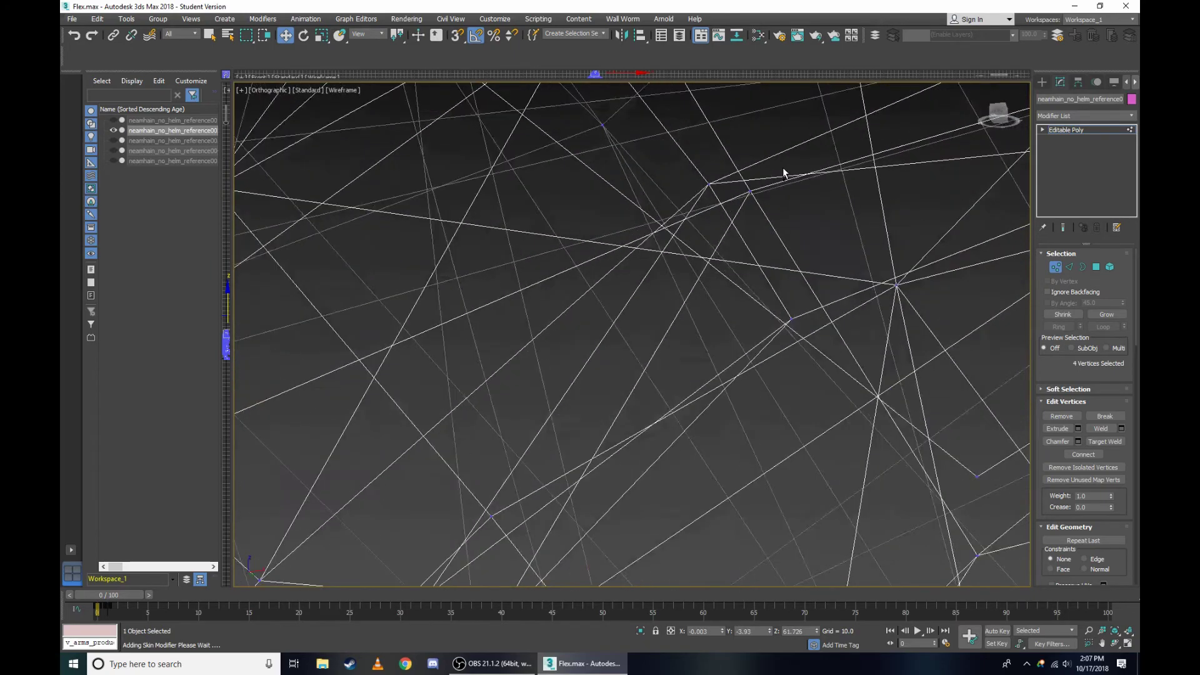
scroll(787, 341, "down", 3)
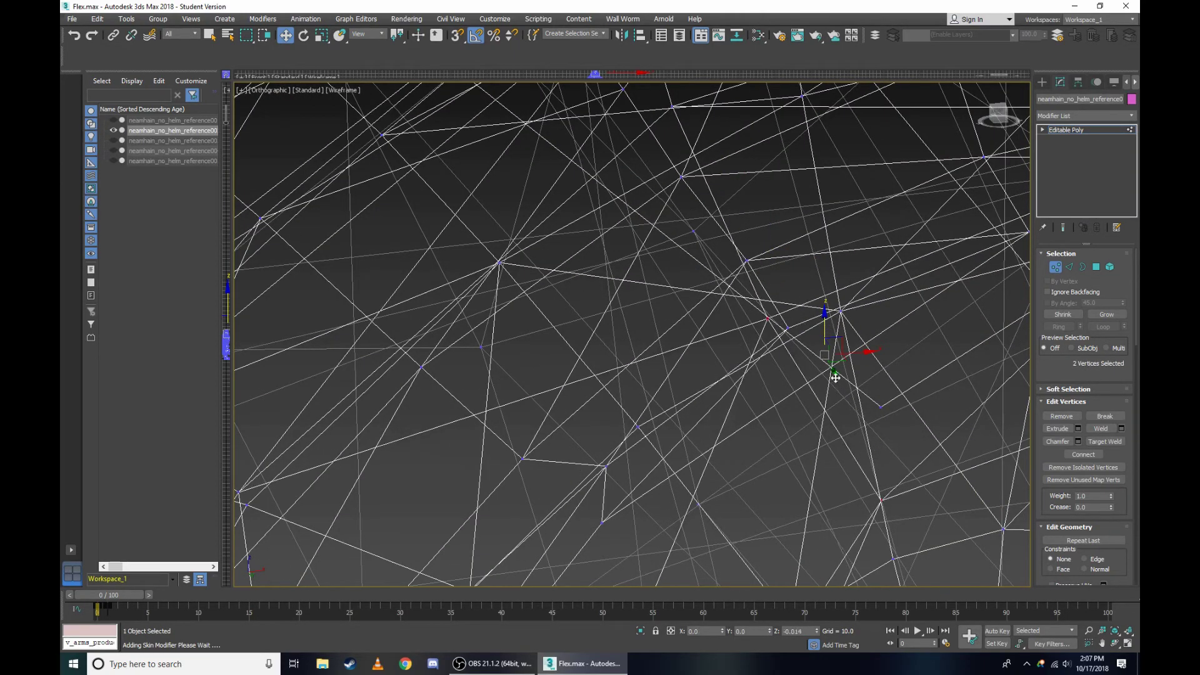
key("F3")
Switch the viewport to the Right view and zoom in on the brow in wireframe.
left_click(274, 94)
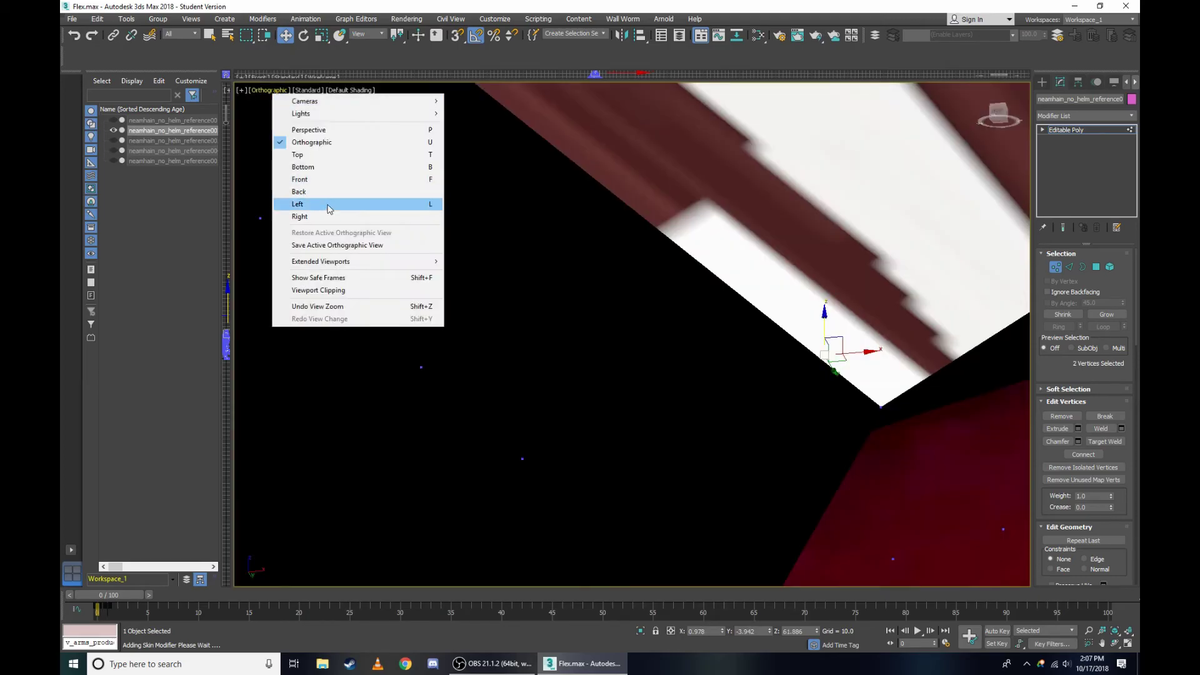
left_click(306, 216)
scroll(402, 126, "up", 5)
scroll(447, 129, "up", 5)
key("F3")
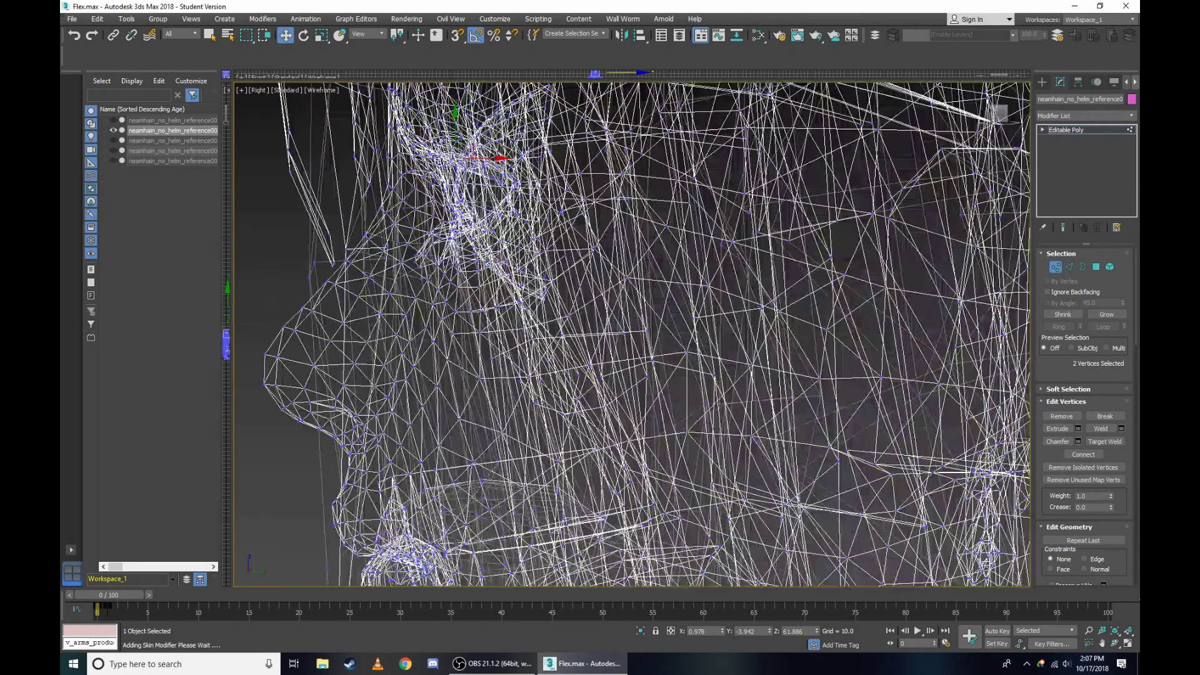
scroll(447, 129, "up", 3)
scroll(431, 138, "up", 3)
scroll(412, 150, "up", 3)
Zoom around the brow-centre vertices to check their position, then return to shaded display.
scroll(412, 150, "up", 3)
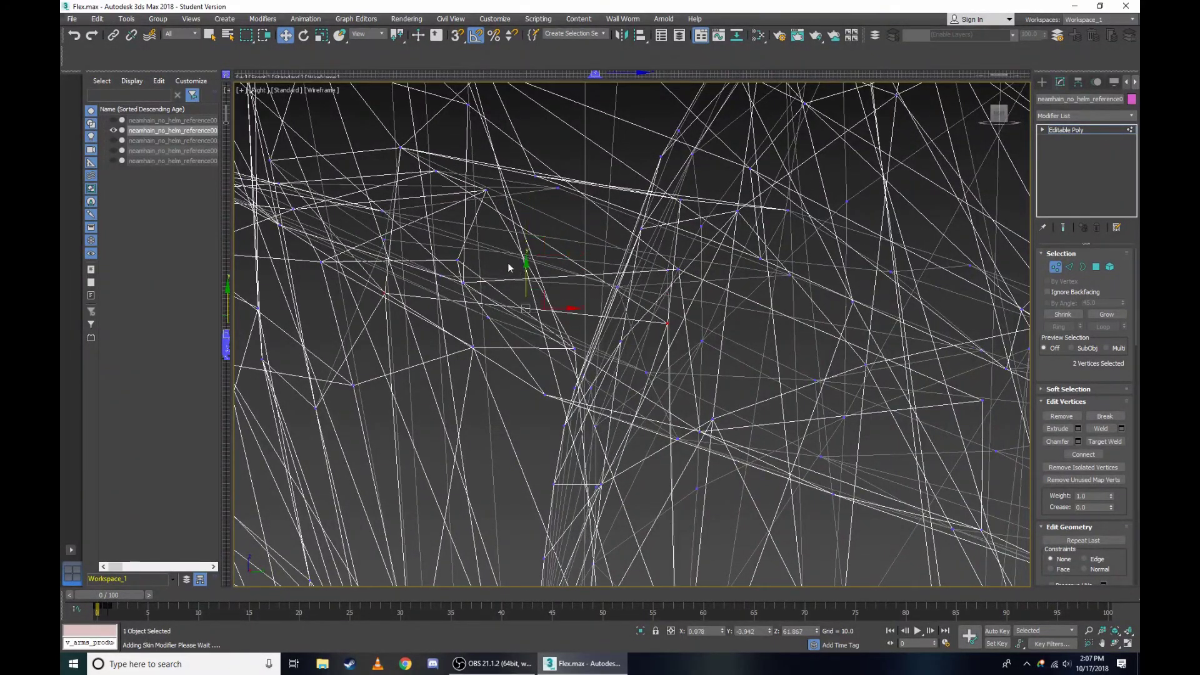
scroll(370, 255, "up", 3)
scroll(370, 255, "up", 3)
scroll(494, 290, "down", 4)
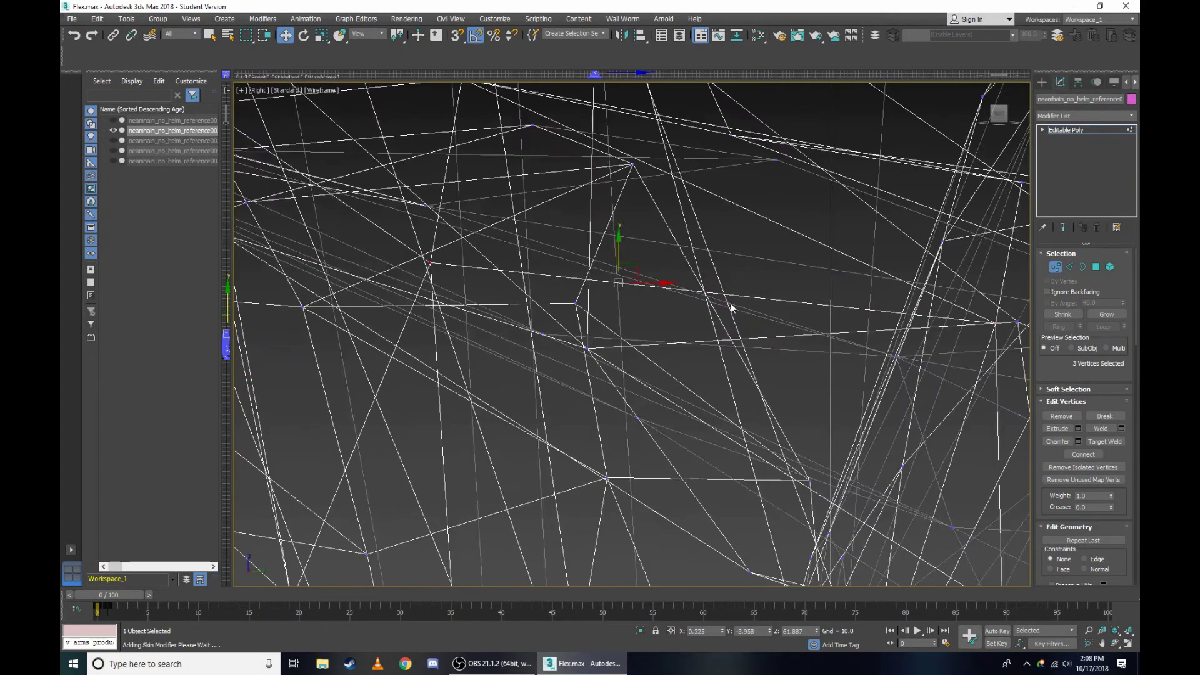
scroll(987, 319, "up", 3)
scroll(864, 304, "down", 2)
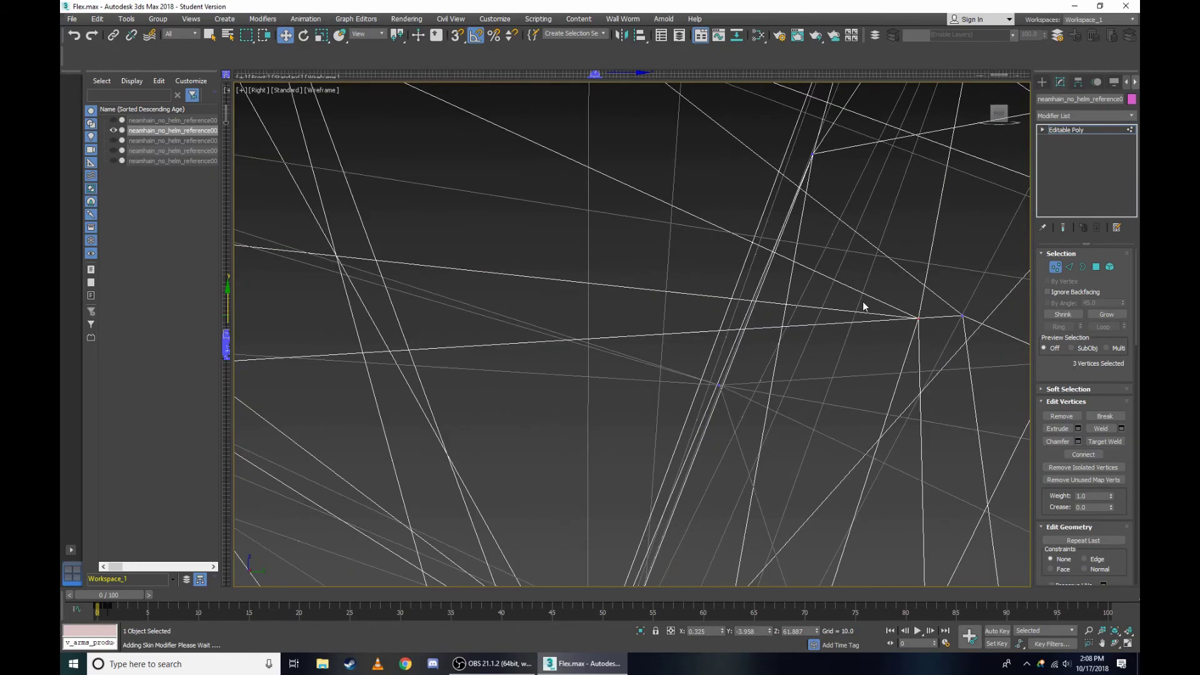
scroll(864, 305, "down", 2)
scroll(907, 337, "down", 2)
key("F3")
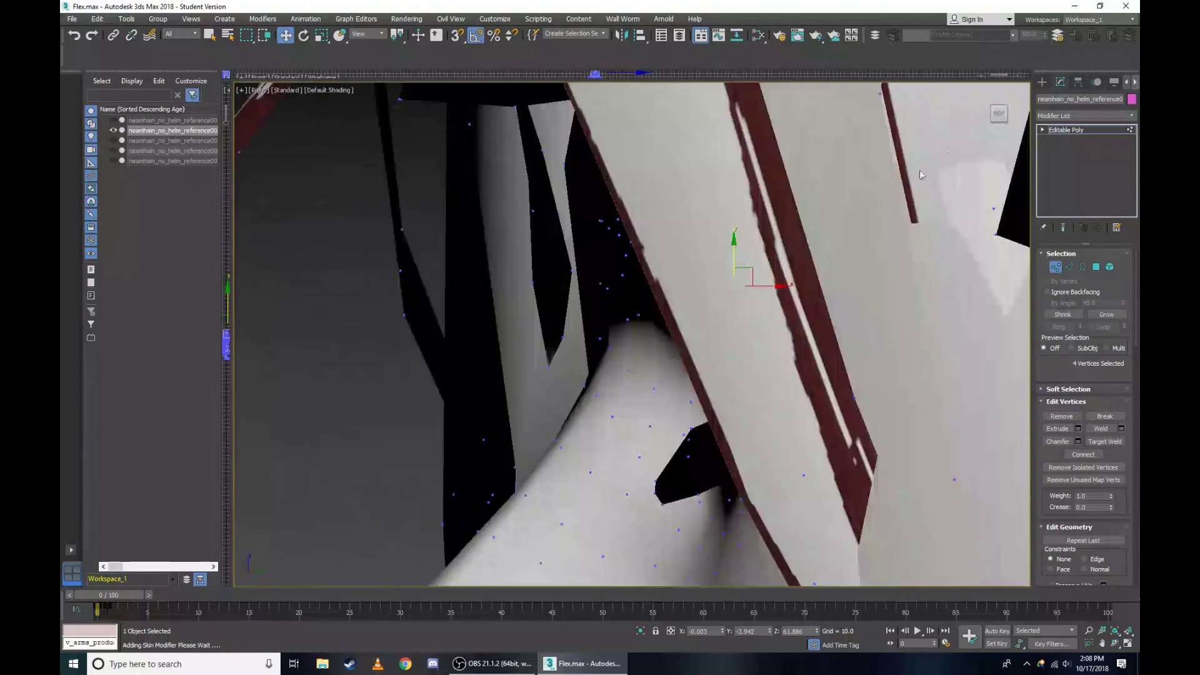
Orbit to face the character front-on and compare the brow in wireframe and shaded views.
left_click_drag(996, 112, 685, 339)
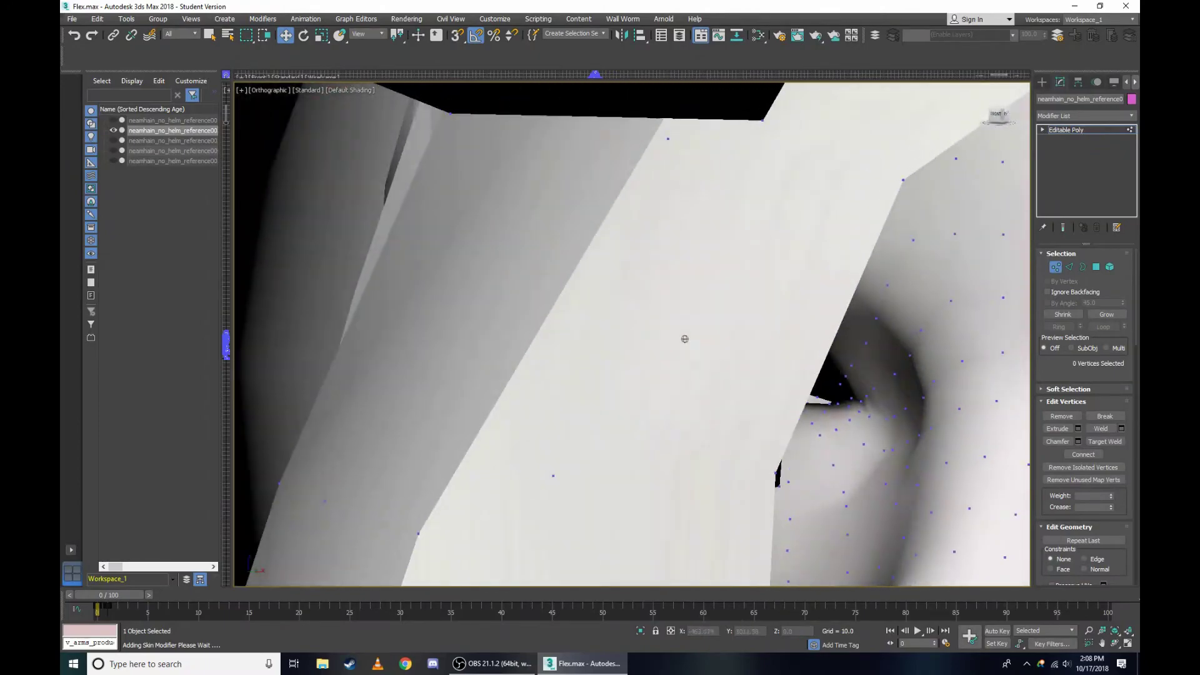
scroll(861, 220, "down", 3)
left_click_drag(974, 114, 592, 257)
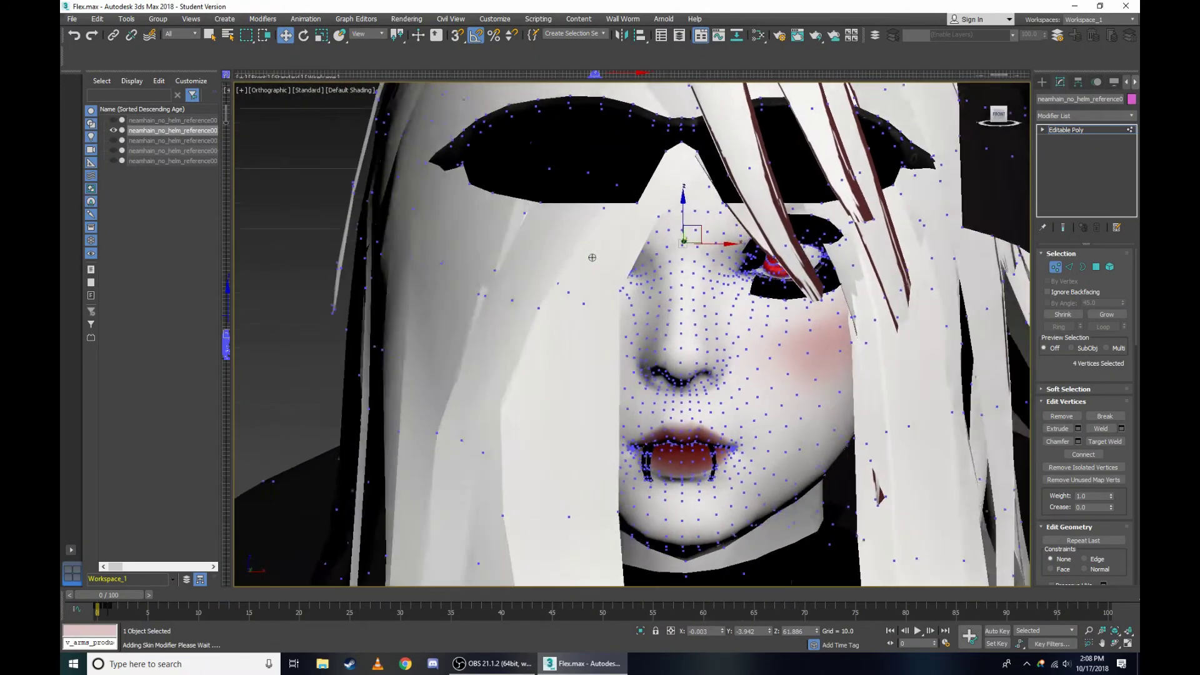
scroll(720, 239, "up", 3)
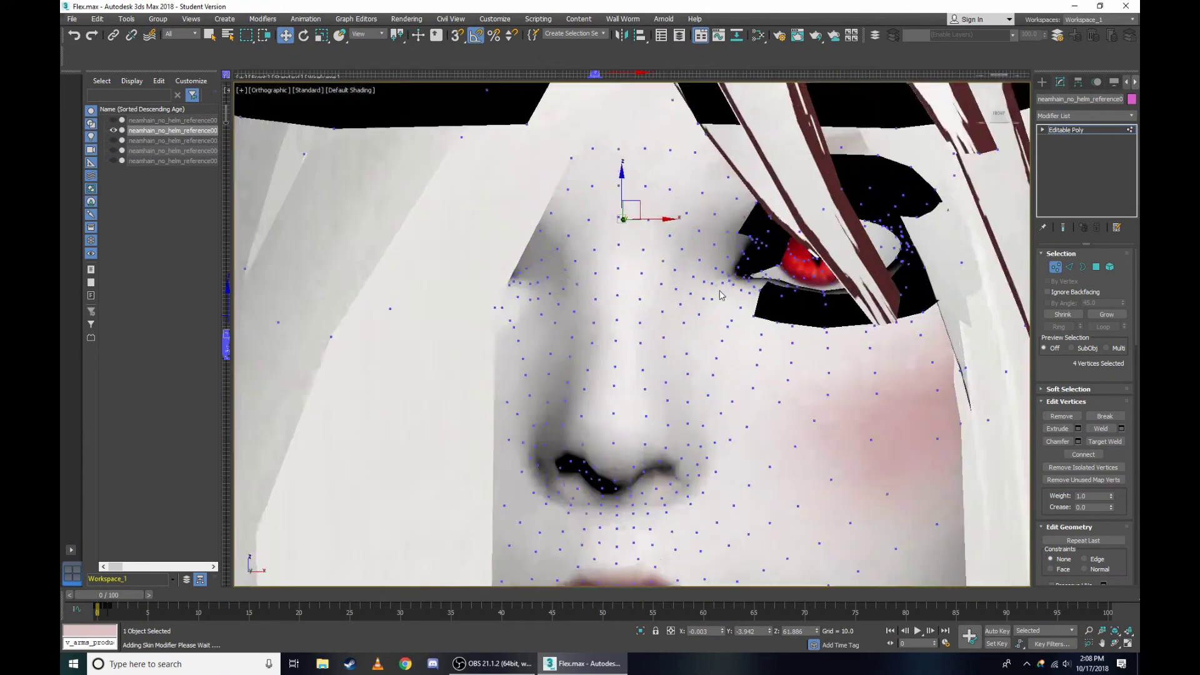
scroll(720, 239, "up", 3)
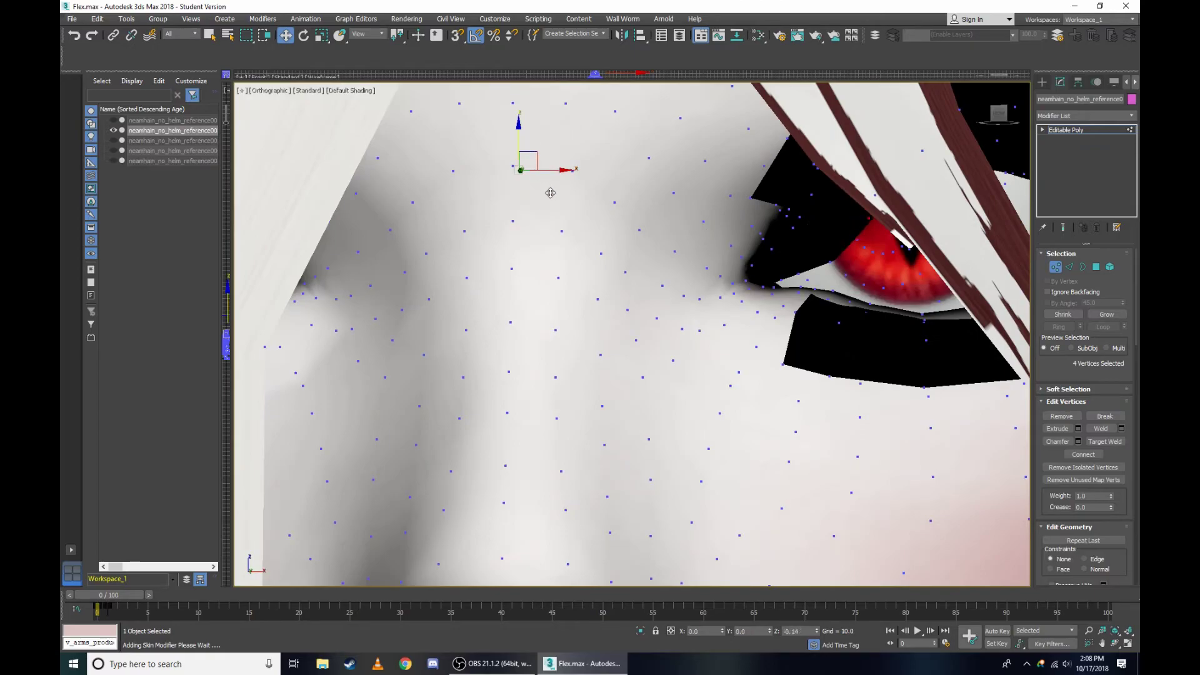
key("F3")
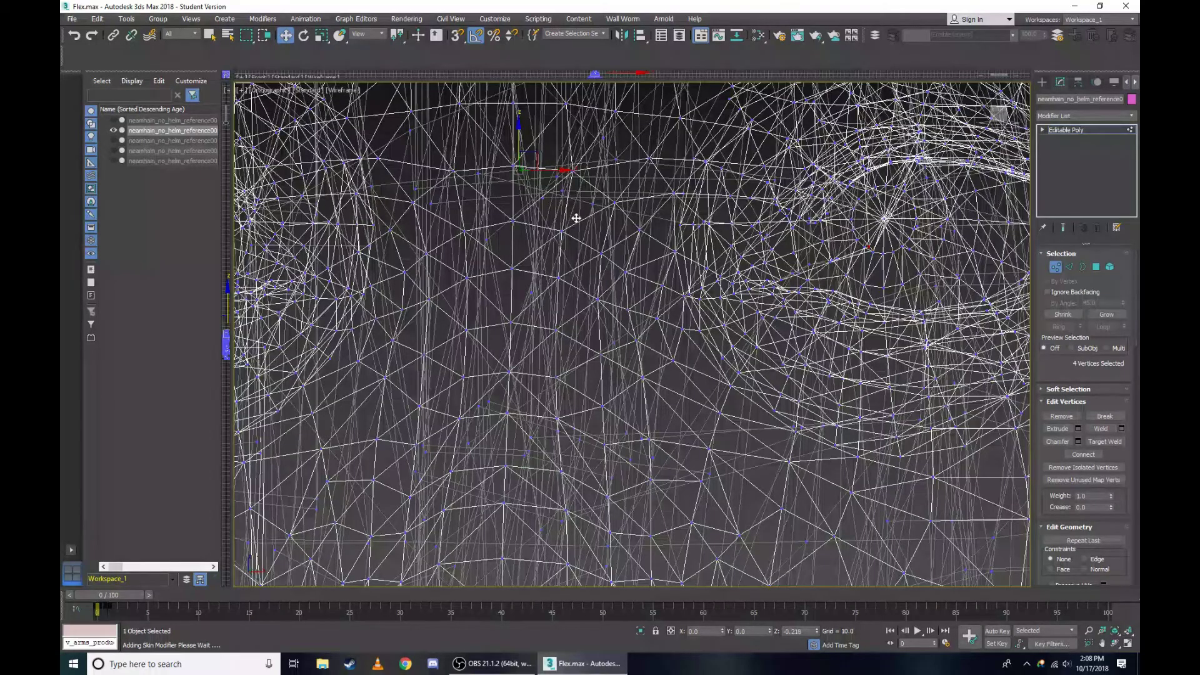
key("F3")
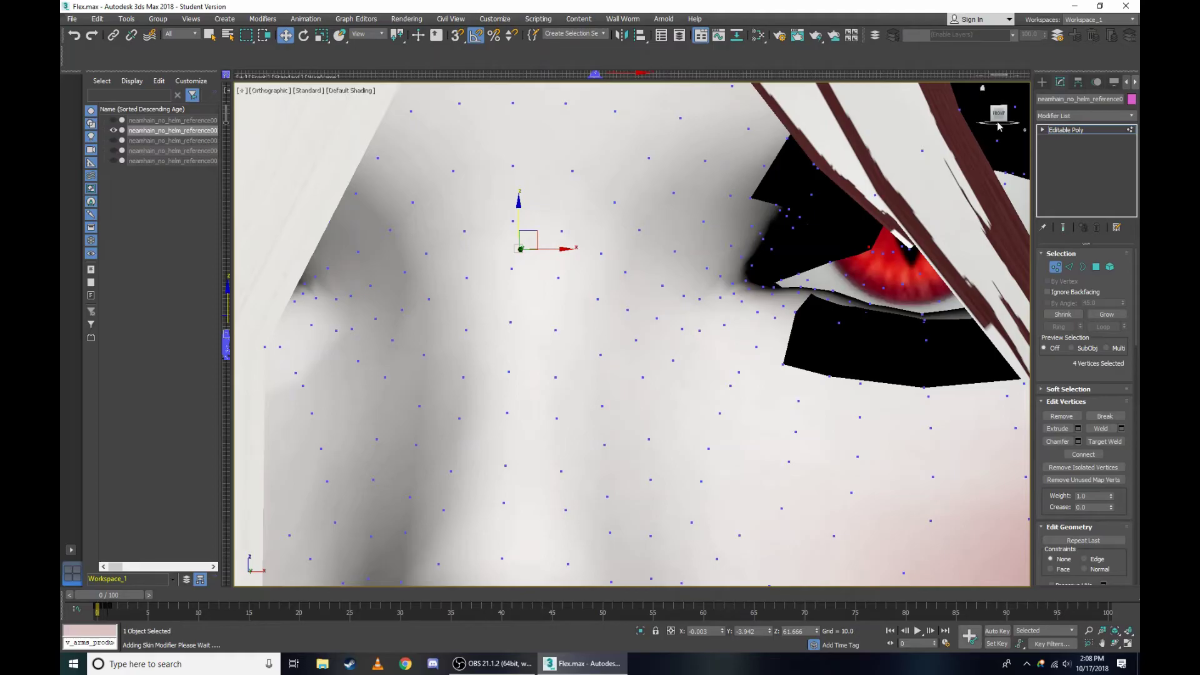
key("F3")
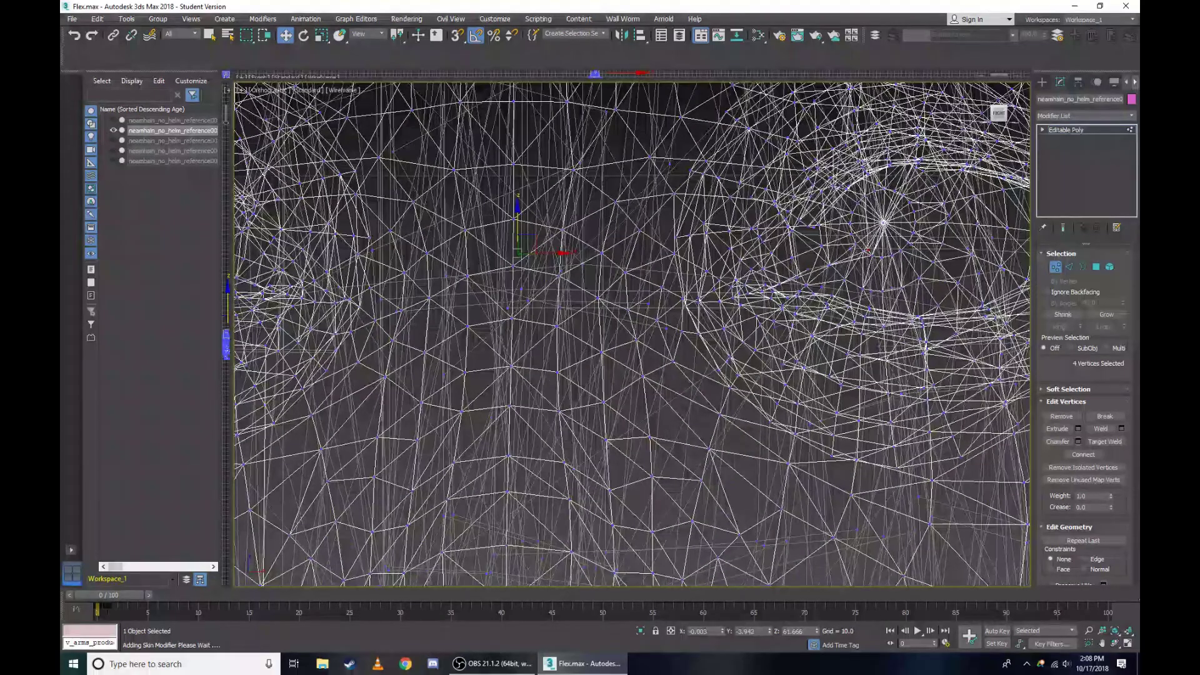
key("F3")
key("F3")
Orbit around the brow and pan toward the inner eye corner, finishing in shaded display.
scroll(926, 197, "up", 5)
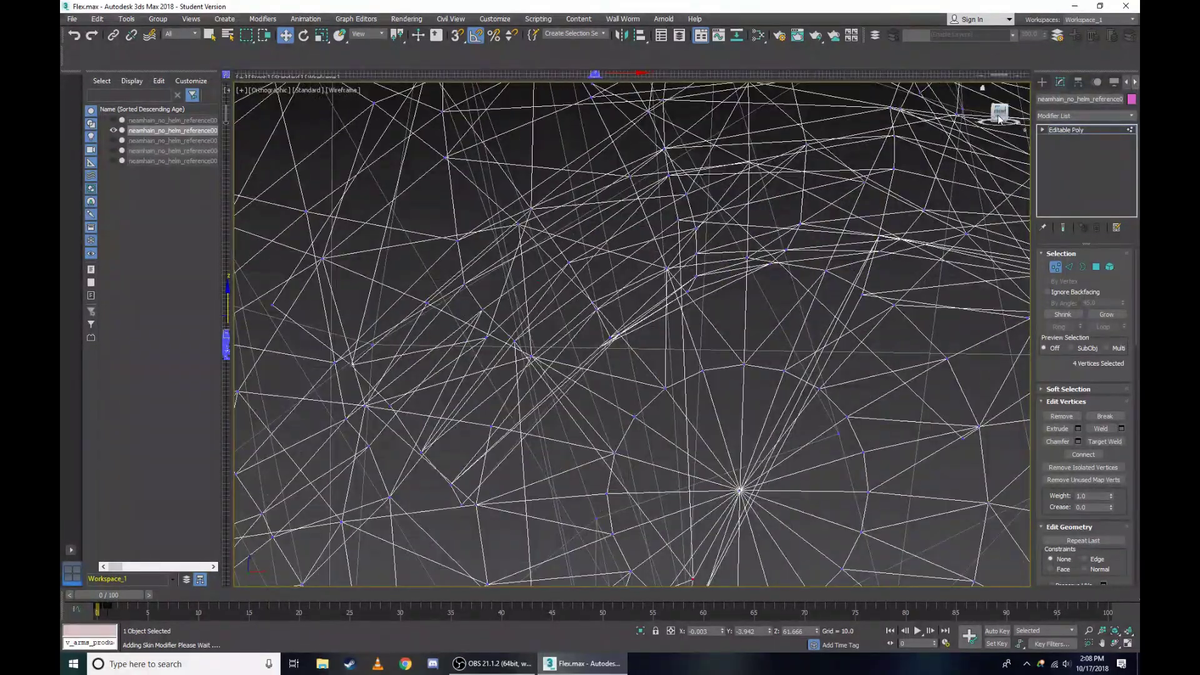
left_click_drag(999, 119, 882, 292)
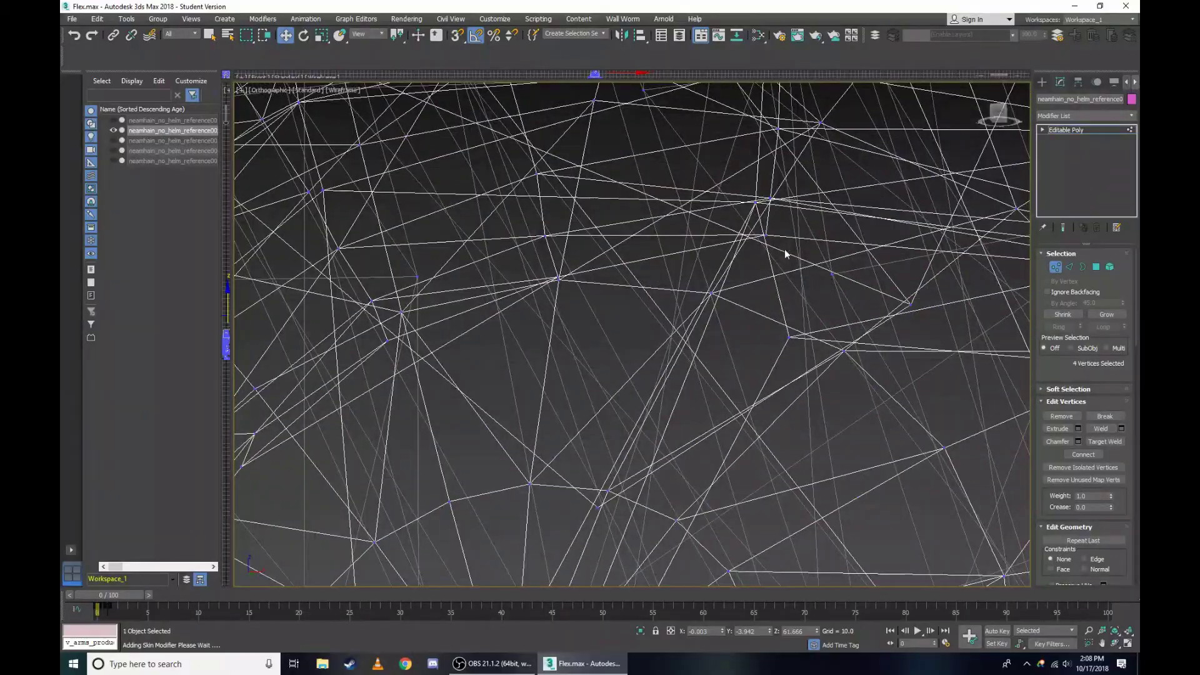
scroll(743, 187, "up", 3)
middle_click_drag(713, 215, 751, 341, "alt")
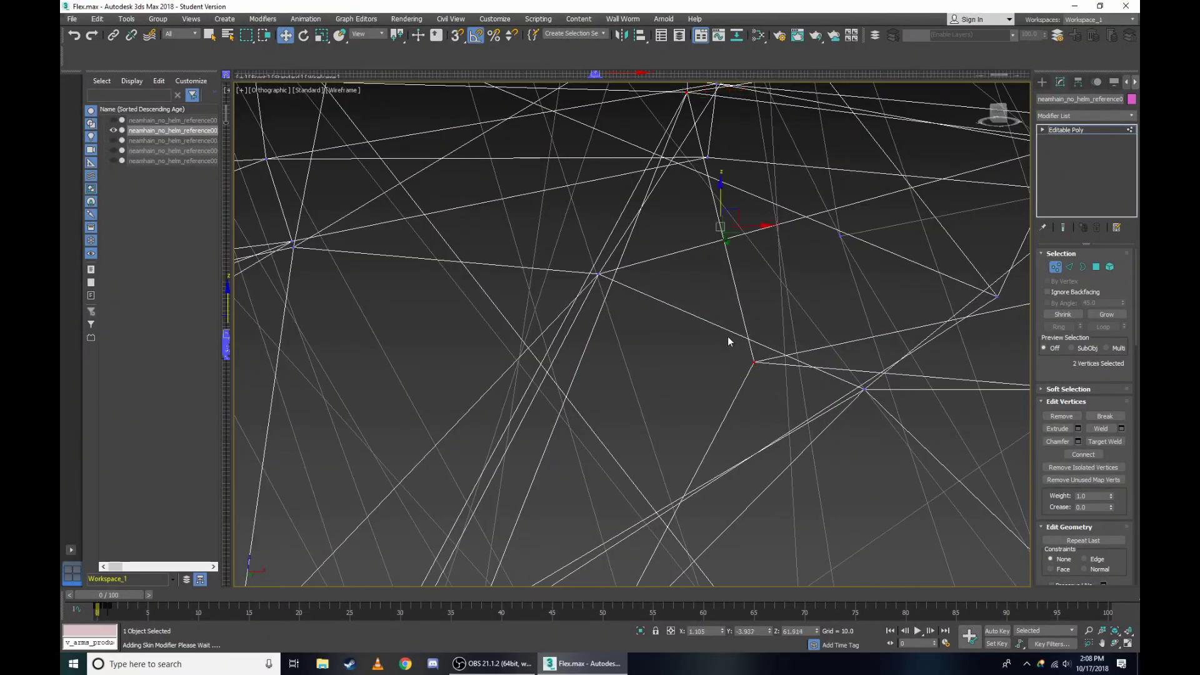
scroll(728, 340, "down", 10)
scroll(728, 341, "up", 4)
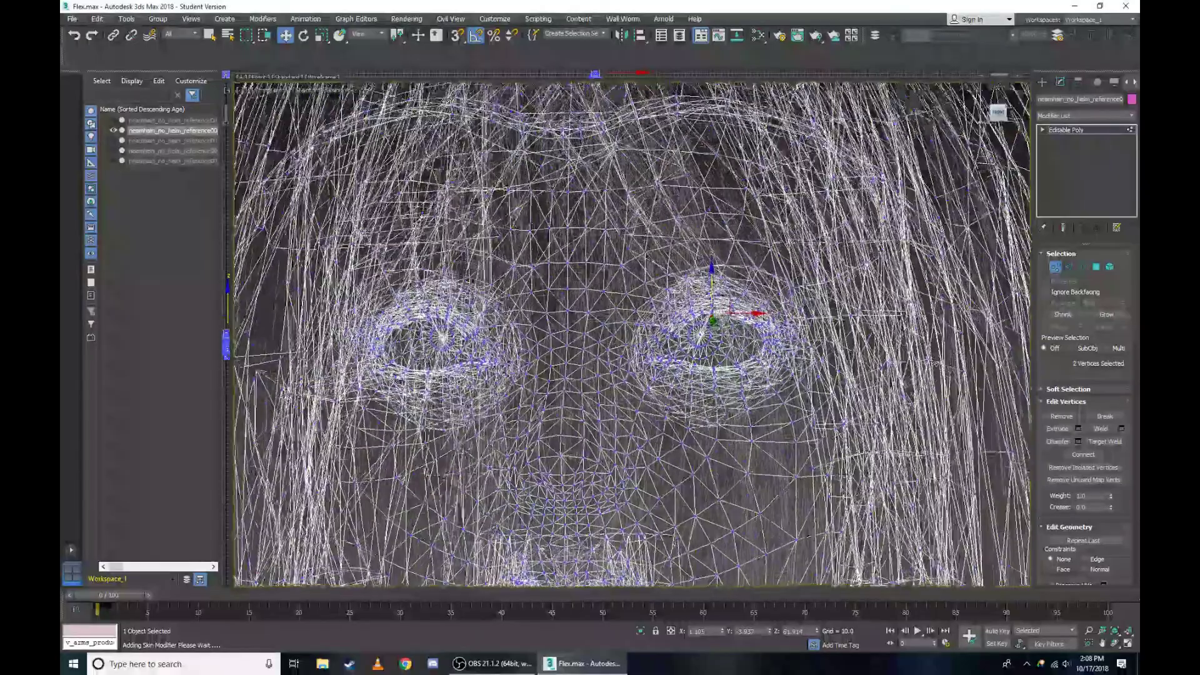
key("F3")
Switch the viewport to Right view and zoom in on the face in wireframe.
left_click(269, 91)
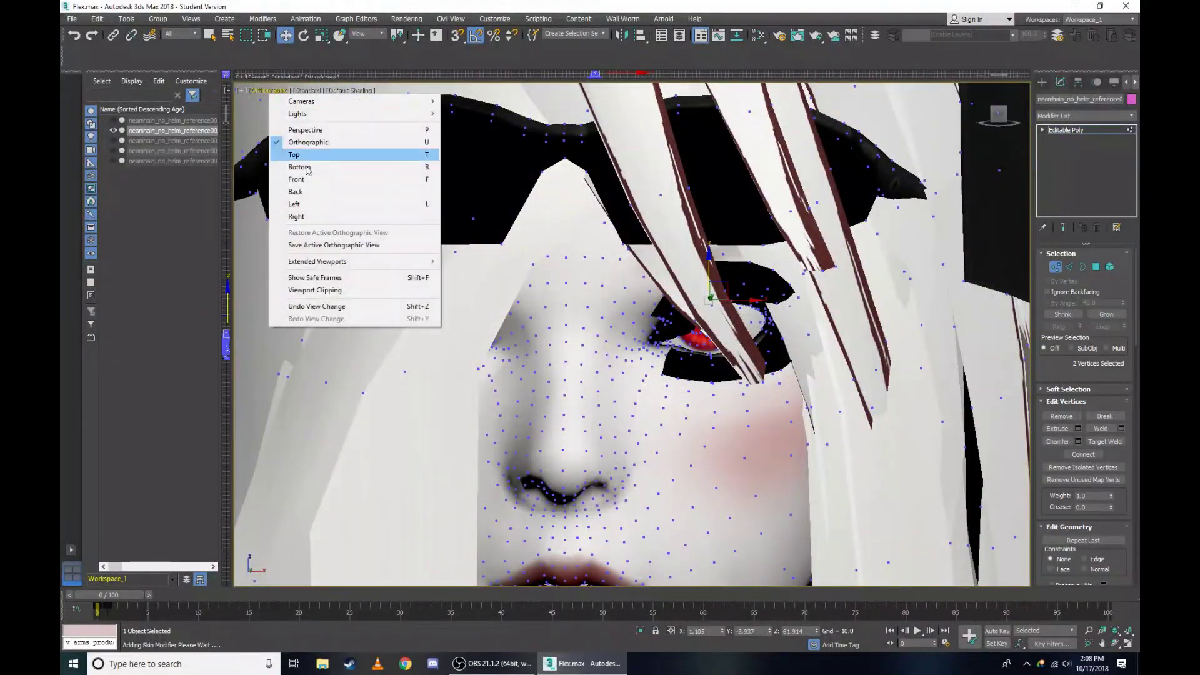
left_click(327, 220)
scroll(629, 211, "up", 3)
scroll(796, 257, "up", 4)
key("F3")
scroll(796, 258, "up", 3)
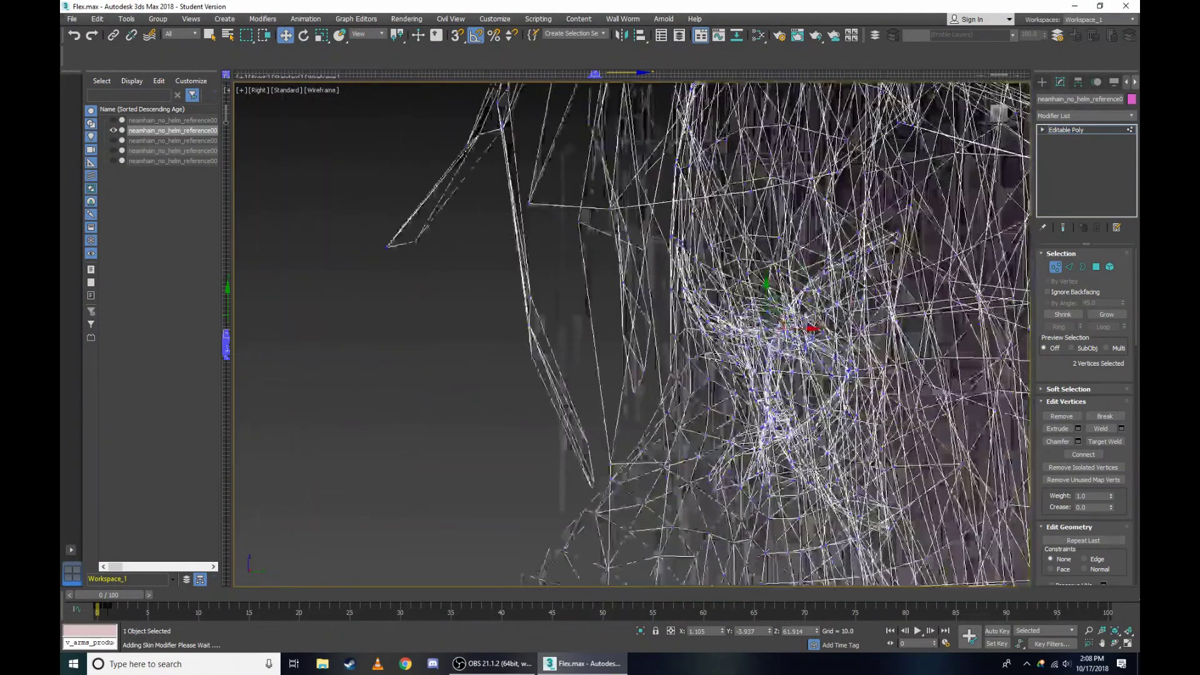
scroll(796, 258, "up", 3)
scroll(664, 235, "up", 2)
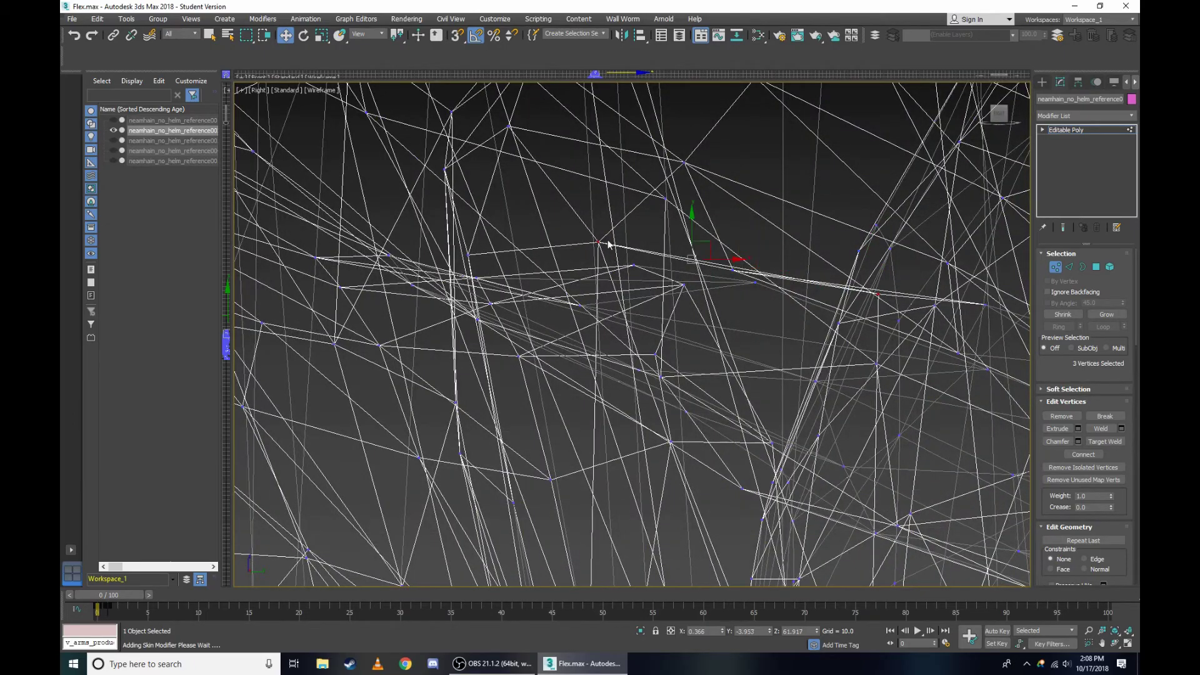
scroll(796, 278, "up", 3)
scroll(729, 251, "up", 2)
scroll(827, 312, "down", 3)
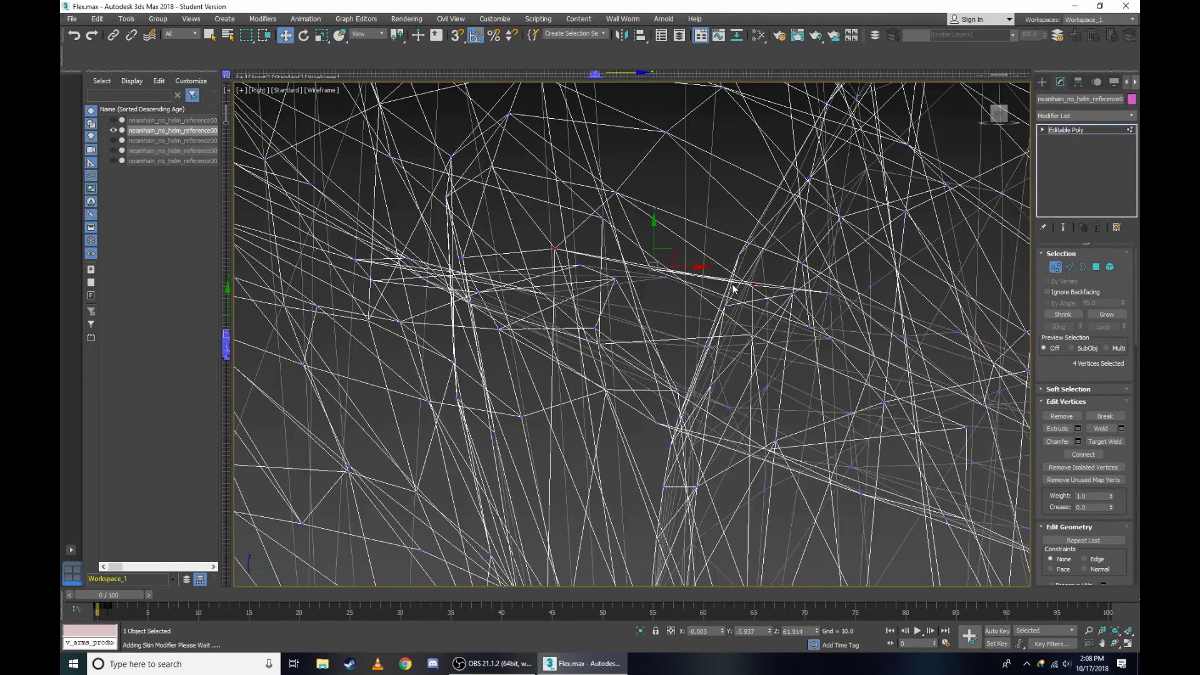
key("F3")
scroll(949, 198, "down", 2)
Orbit to a front-on view and frame the selected brow vertices around the eye.
left_click_drag(1008, 117, 458, 222)
scroll(732, 134, "up", 3)
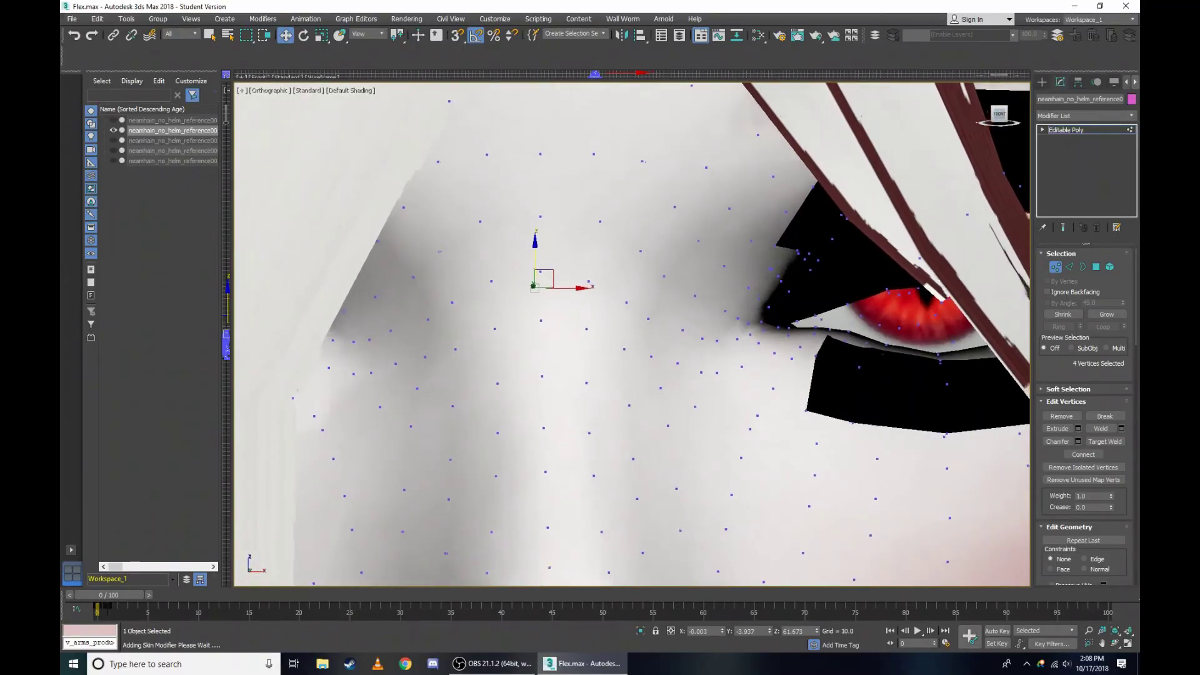
key("F3")
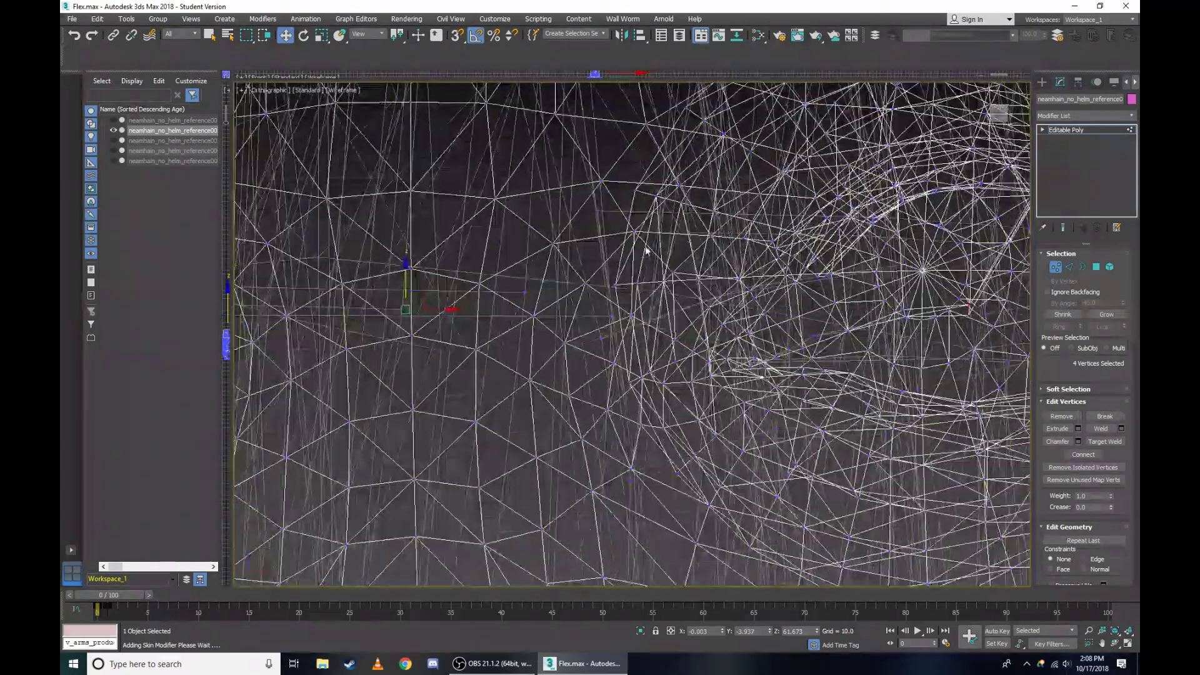
middle_click_drag(531, 282, 406, 279, "alt")
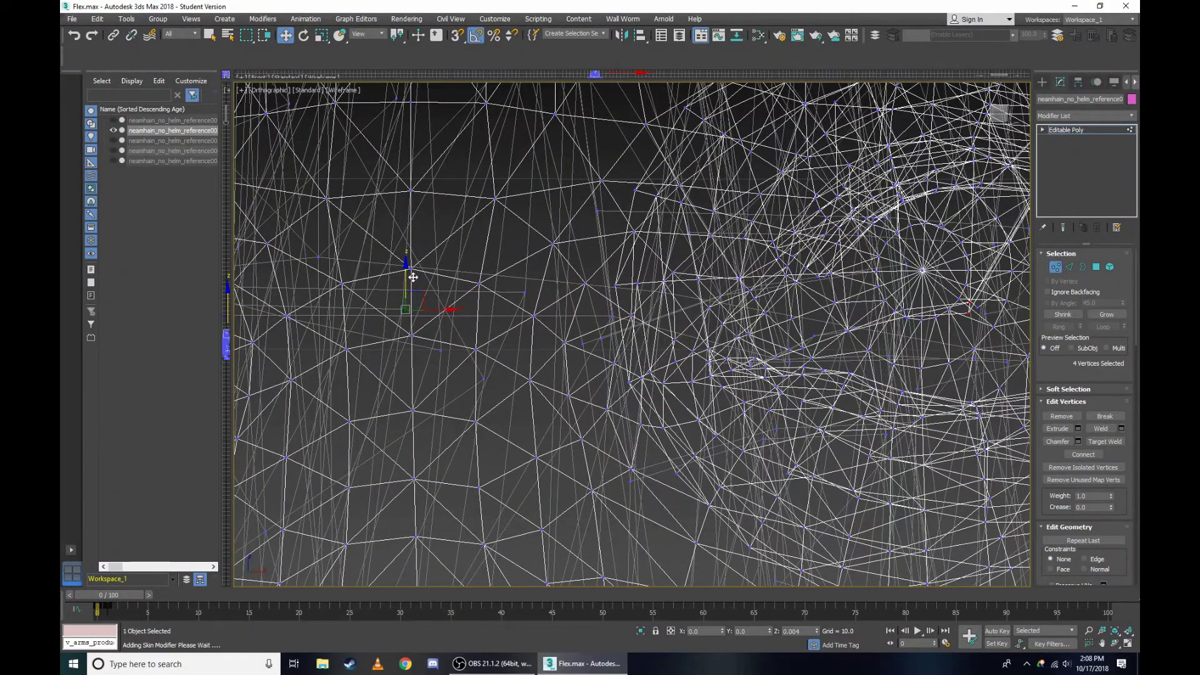
key("F3")
middle_click_drag(418, 277, 400, 269, "alt")
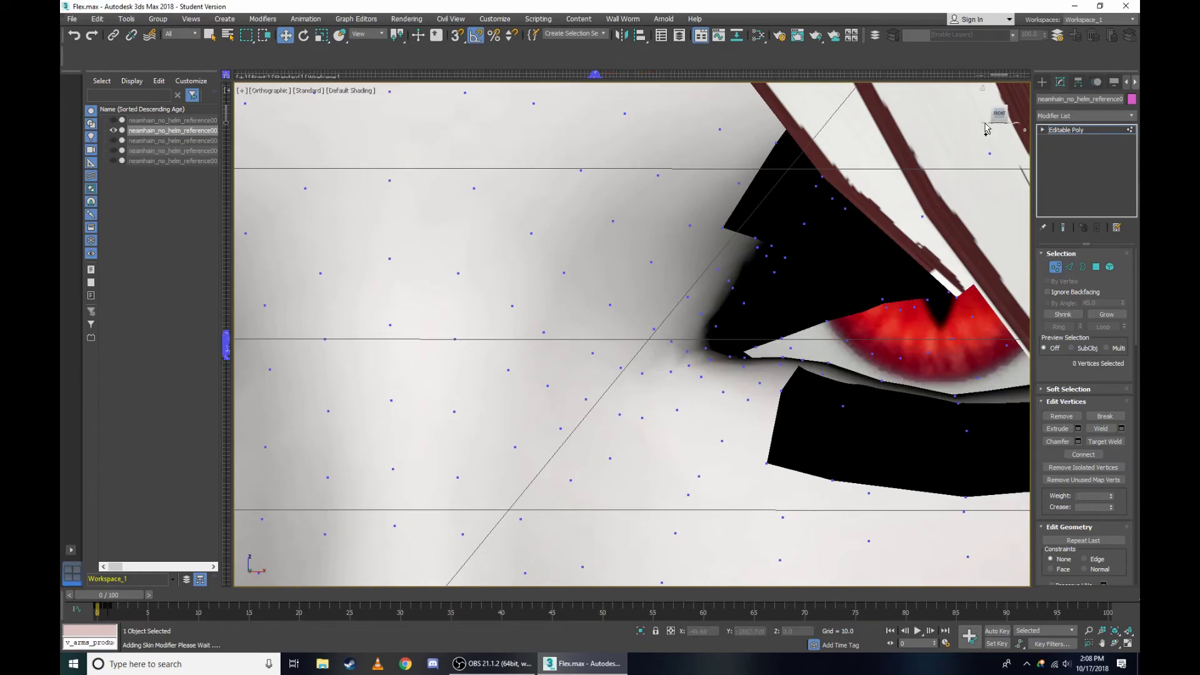
Inspect the lowered brow and inner-eye vertices, comparing wireframe and shaded views.
key("F3")
scroll(813, 309, "up", 3)
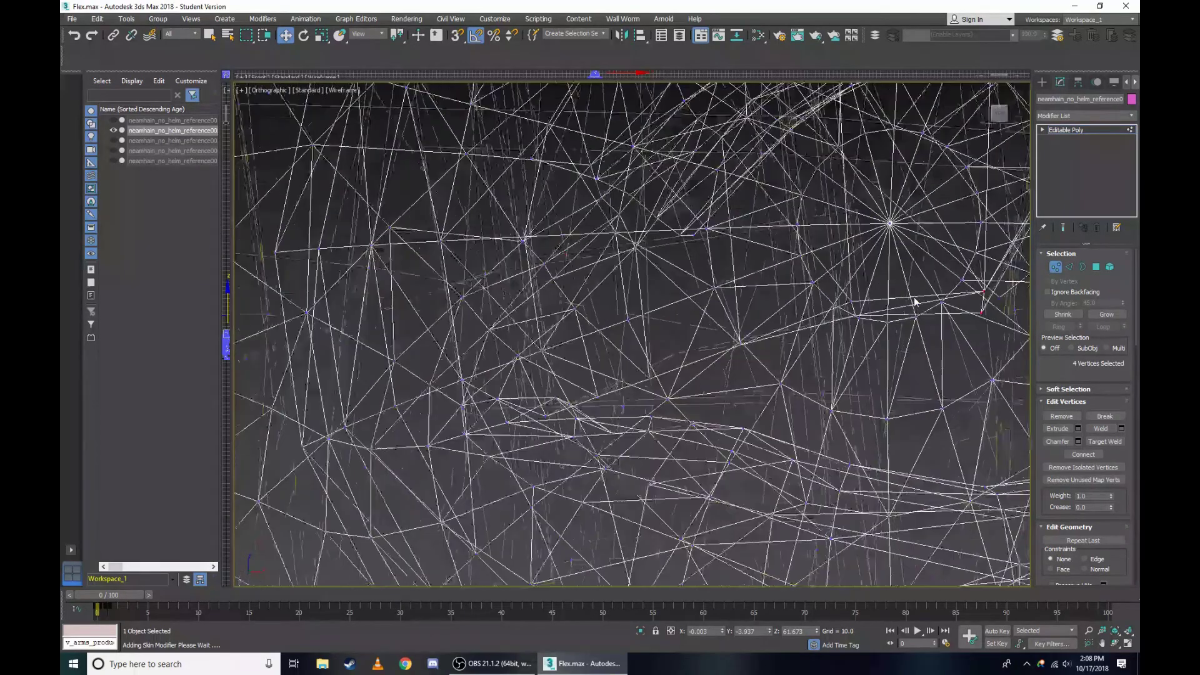
scroll(791, 307, "up", 3)
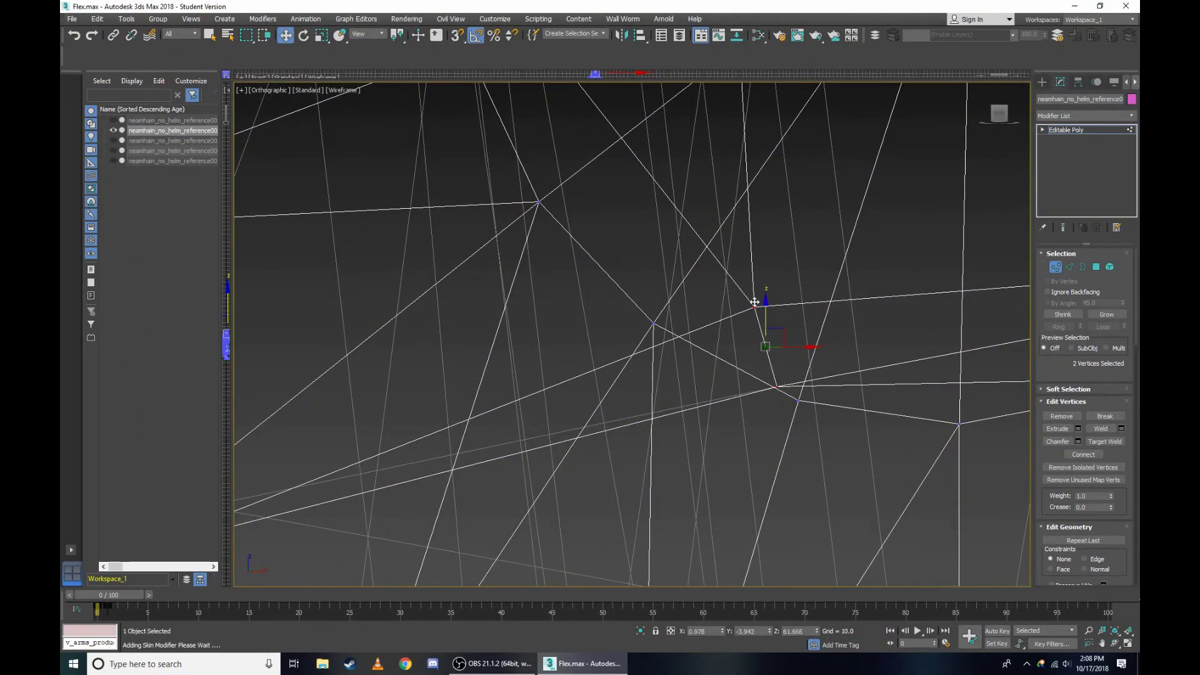
key("F3")
scroll(754, 302, "down", 3)
scroll(625, 281, "down", 3)
scroll(500, 250, "down", 3)
key("F3")
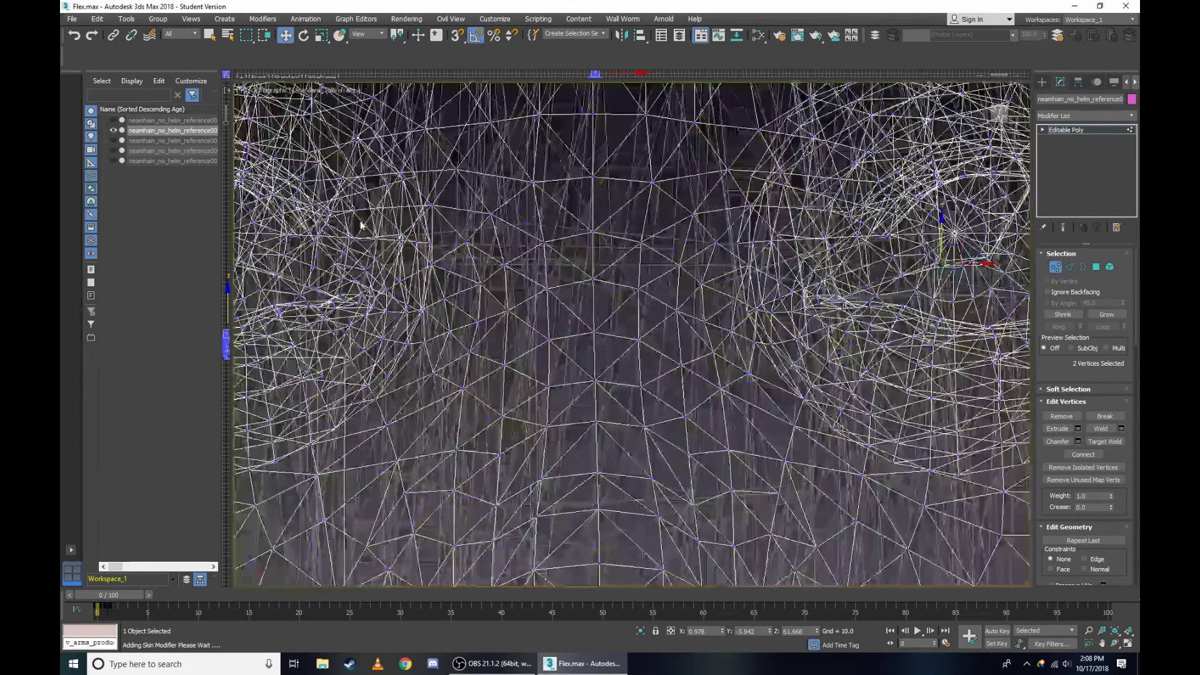
scroll(362, 225, "down", 3)
scroll(487, 234, "up", 3)
scroll(617, 241, "up", 2)
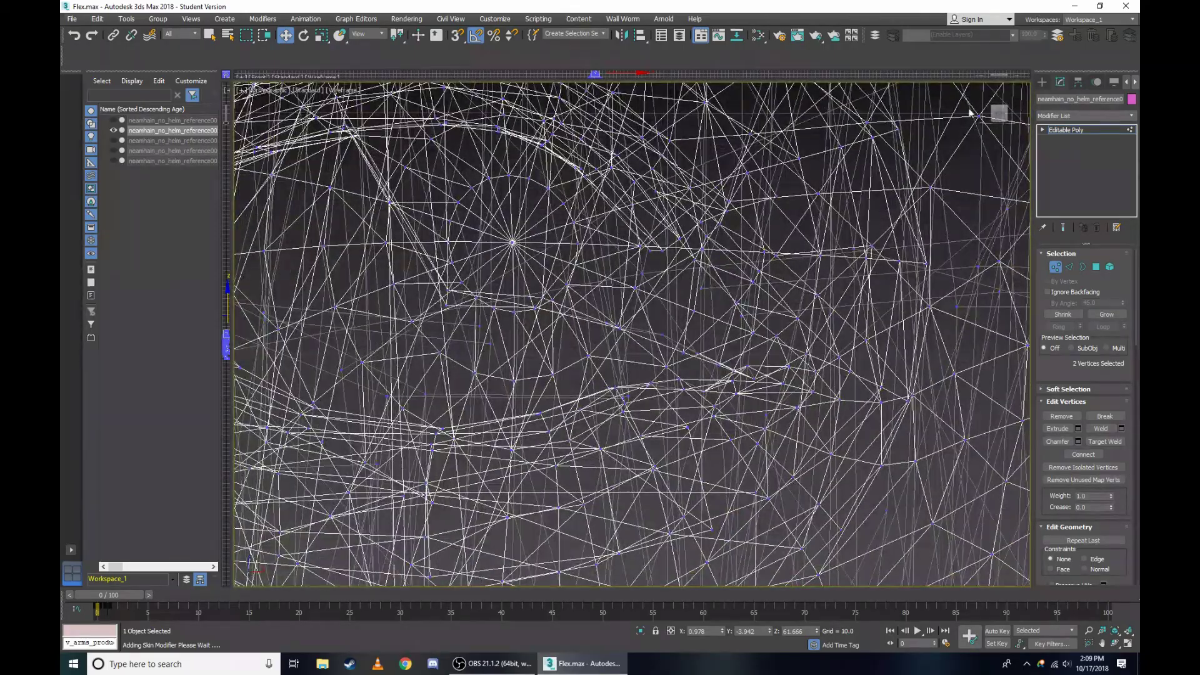
scroll(570, 283, "up", 2)
scroll(571, 283, "up", 3)
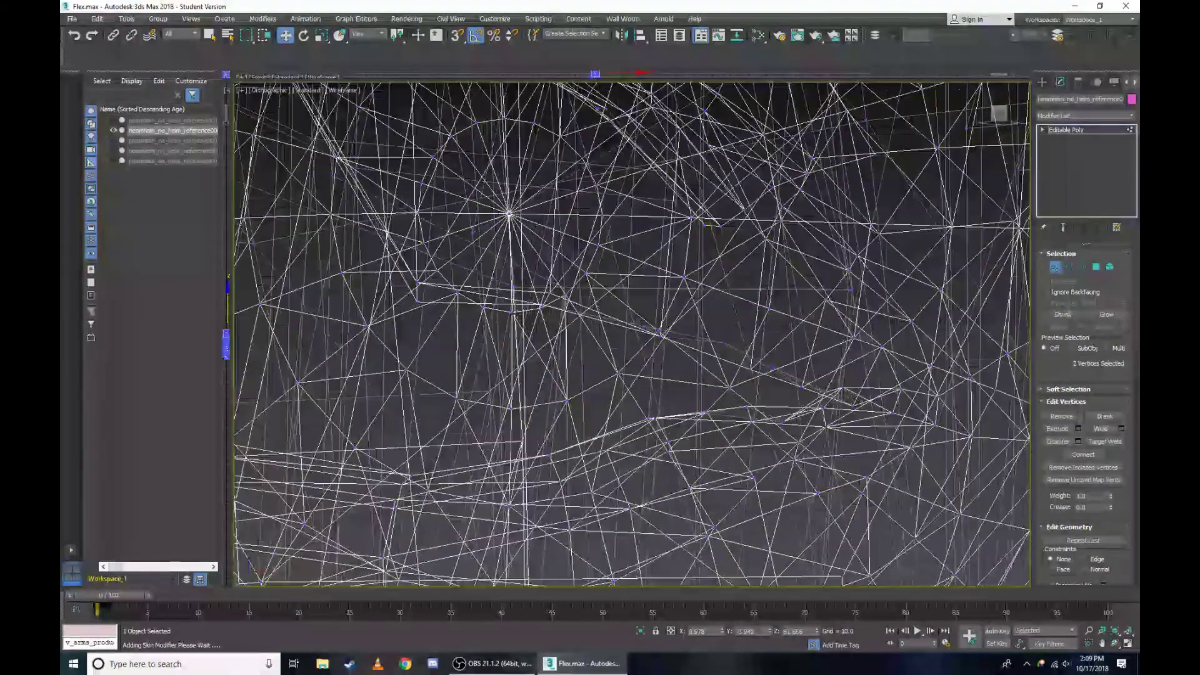
scroll(571, 283, "up", 3)
Recheck the brow edit shaded and in wireframe, with the eye-corner vertices at Z 61.658.
key("F3")
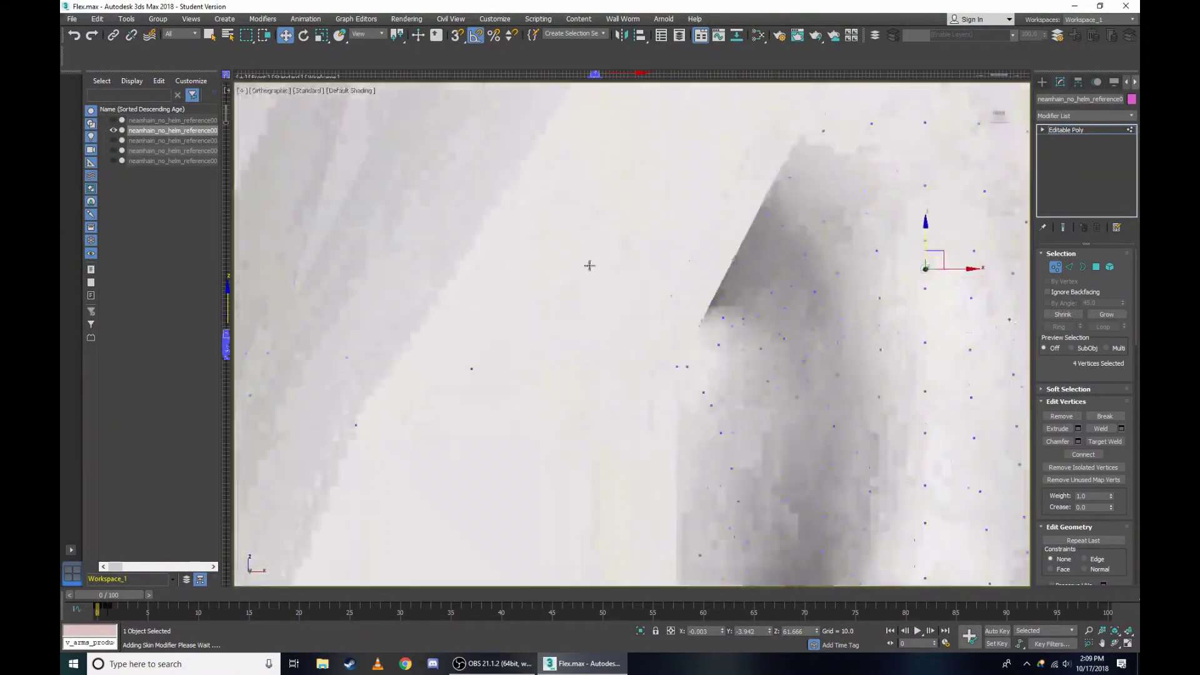
scroll(571, 269, "down", 3)
scroll(524, 263, "up", 3)
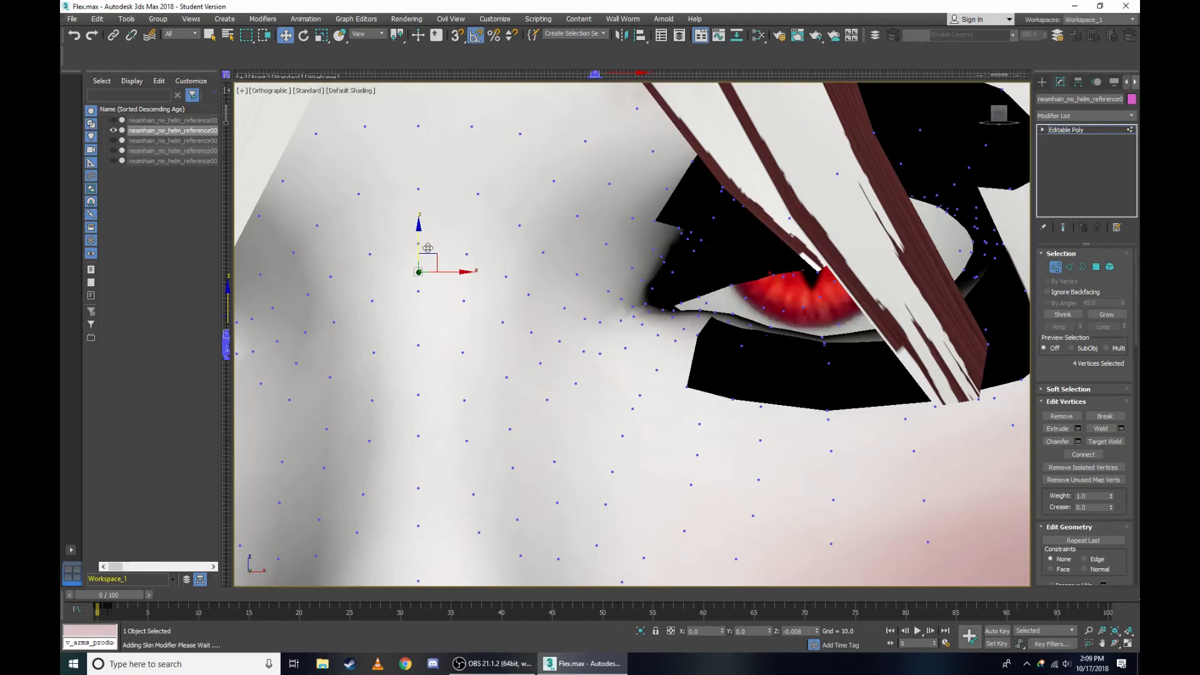
key("F3")
scroll(813, 250, "up", 5)
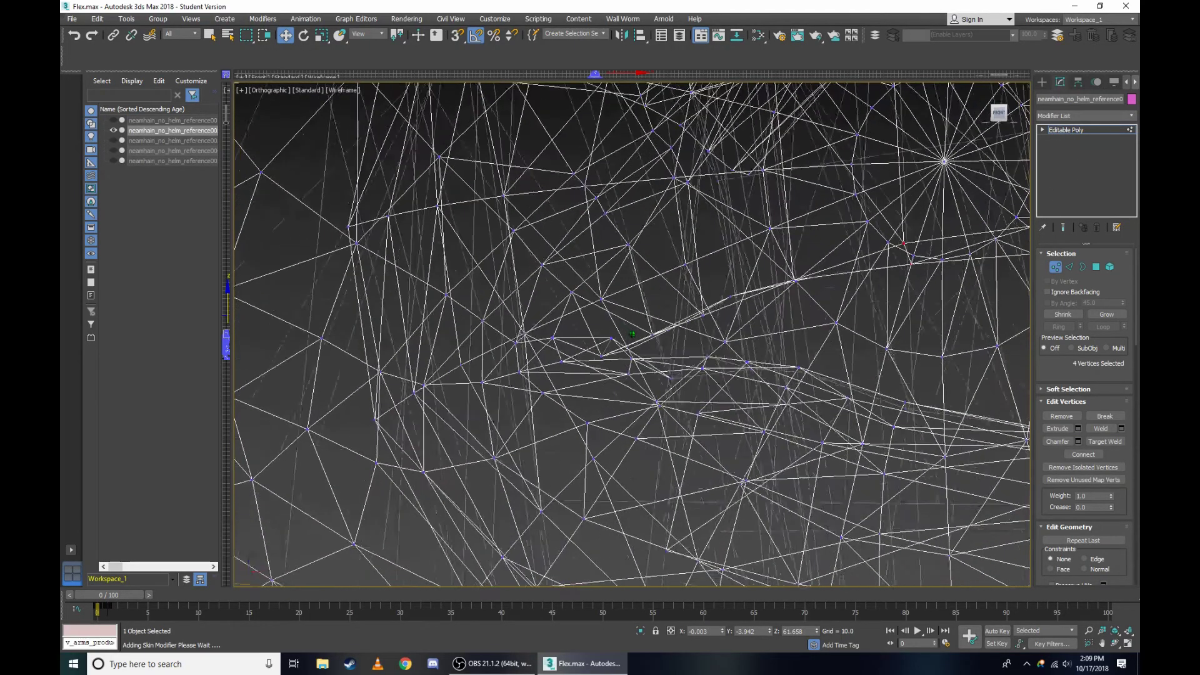
key("F3")
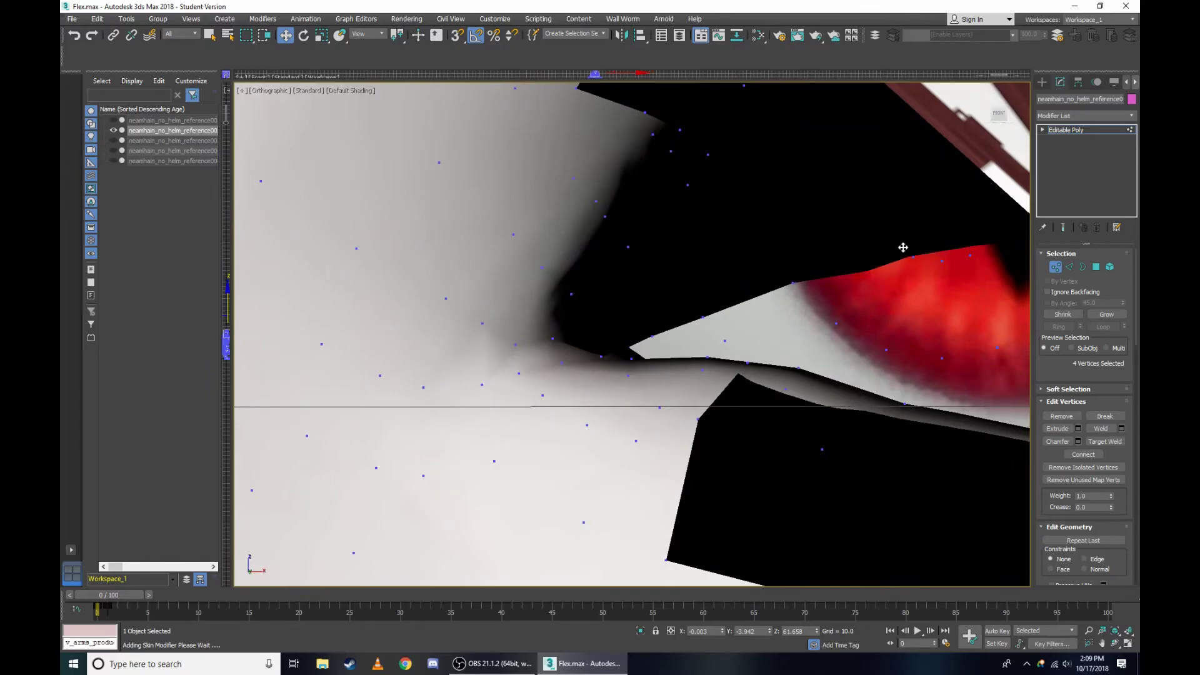
scroll(556, 219, "down", 3)
scroll(372, 238, "up", 4)
key("F3")
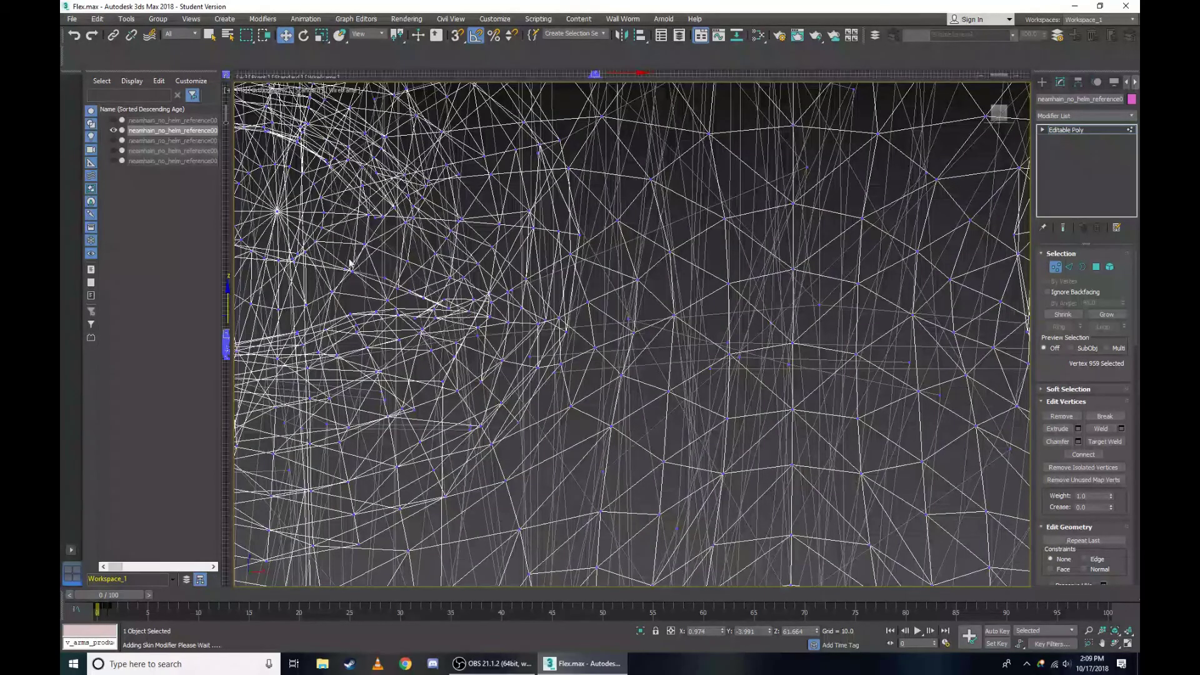
scroll(375, 268, "up", 3)
scroll(400, 294, "up", 4)
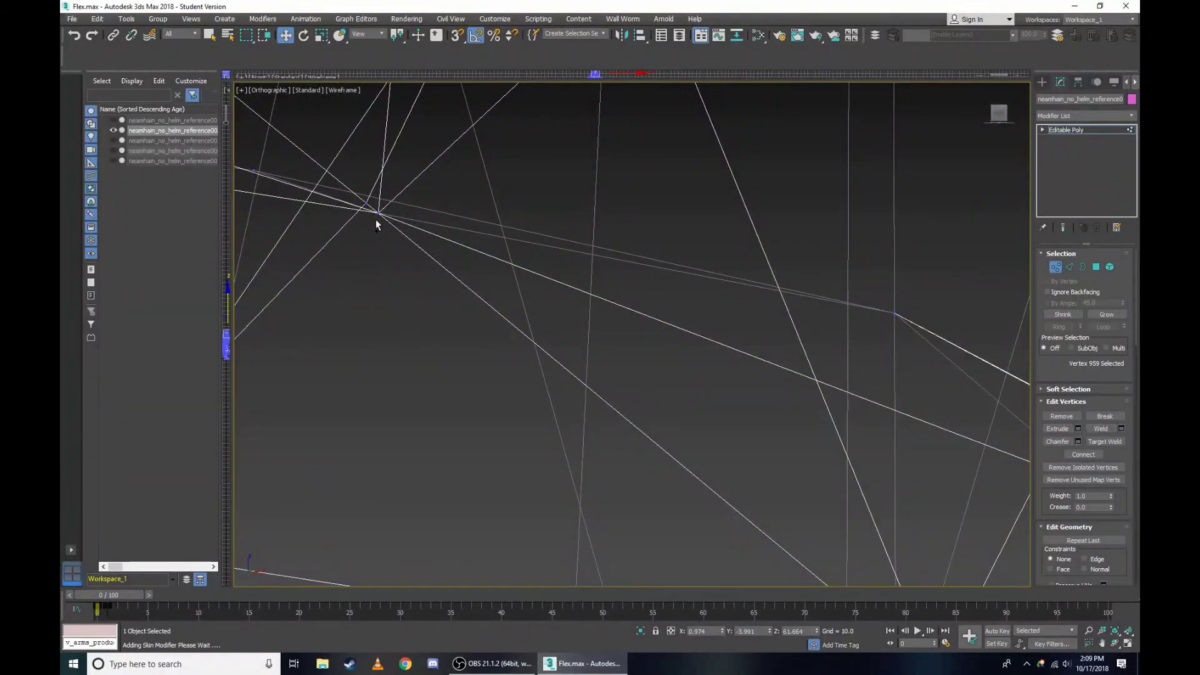
scroll(519, 287, "down", 4)
key("F3")
scroll(758, 275, "up", 4)
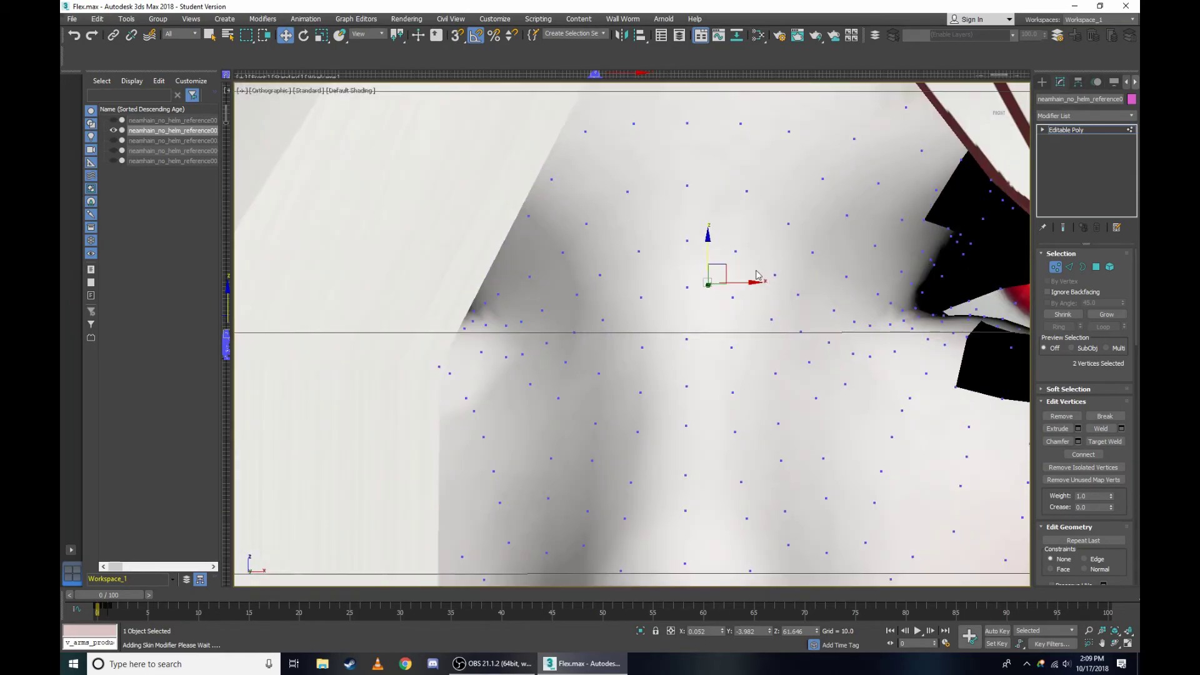
scroll(674, 255, "down", 4)
scroll(482, 251, "up", 4)
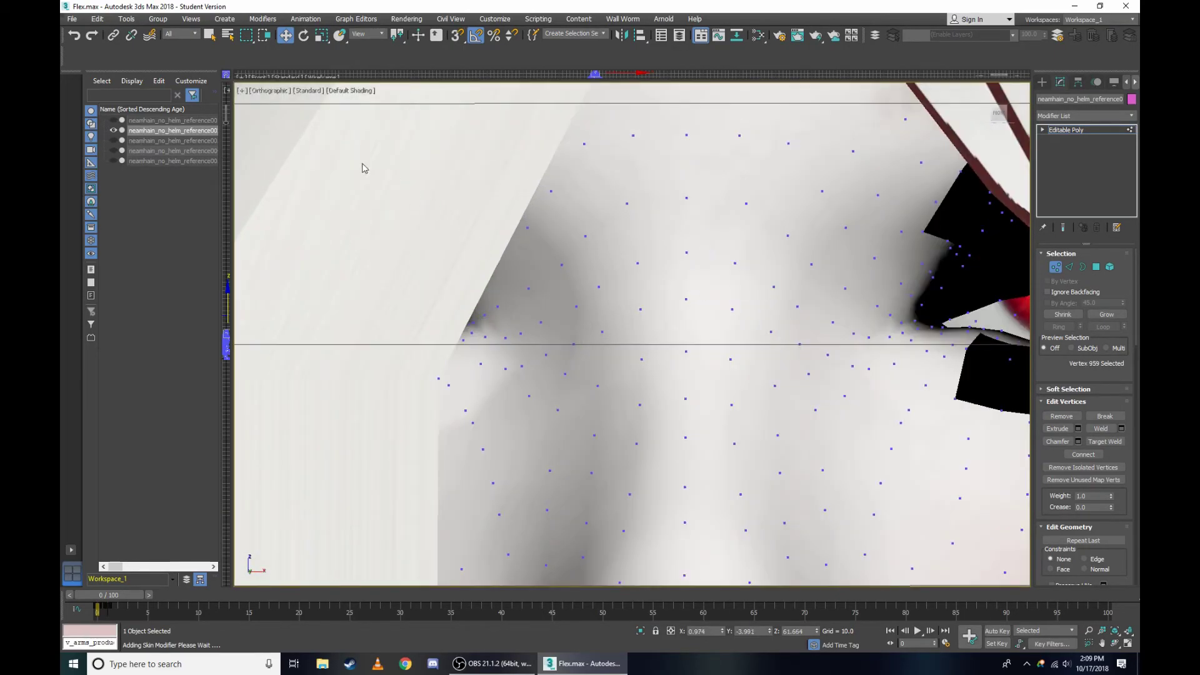
Switch to Right view and zoom in on the eye in wireframe.
left_click(271, 91)
left_click(287, 221)
scroll(619, 244, "up", 4)
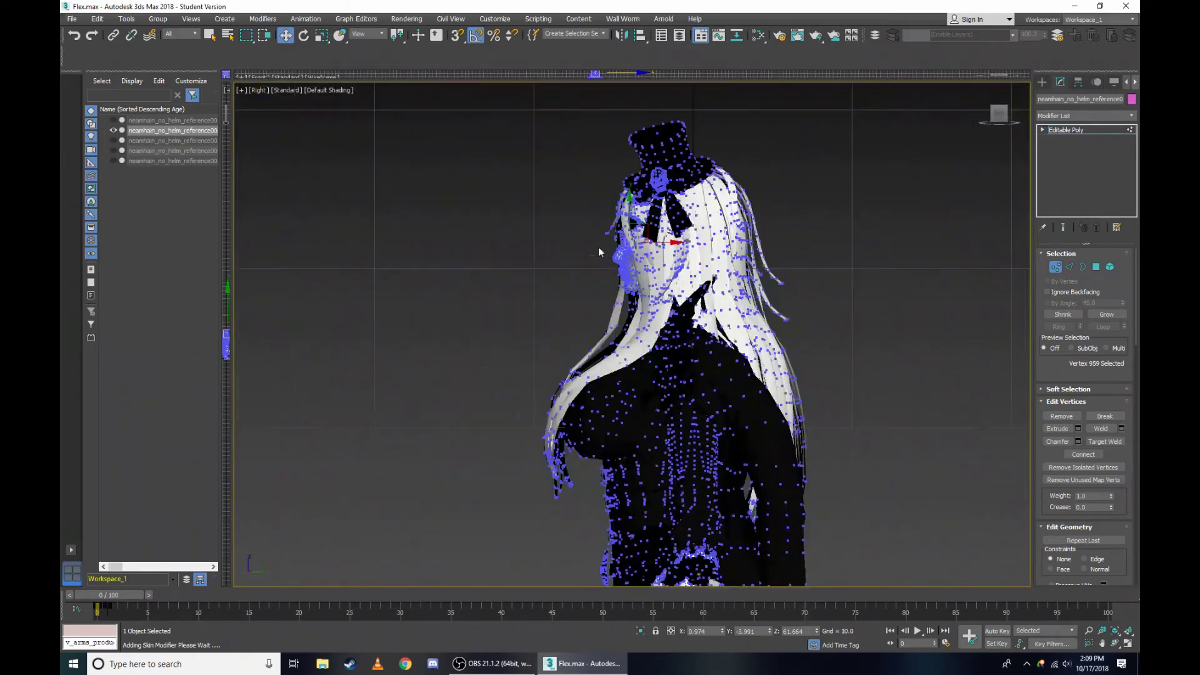
scroll(645, 232, "up", 4)
key("F3")
scroll(645, 232, "up", 2)
scroll(456, 209, "up", 3)
scroll(363, 236, "up", 3)
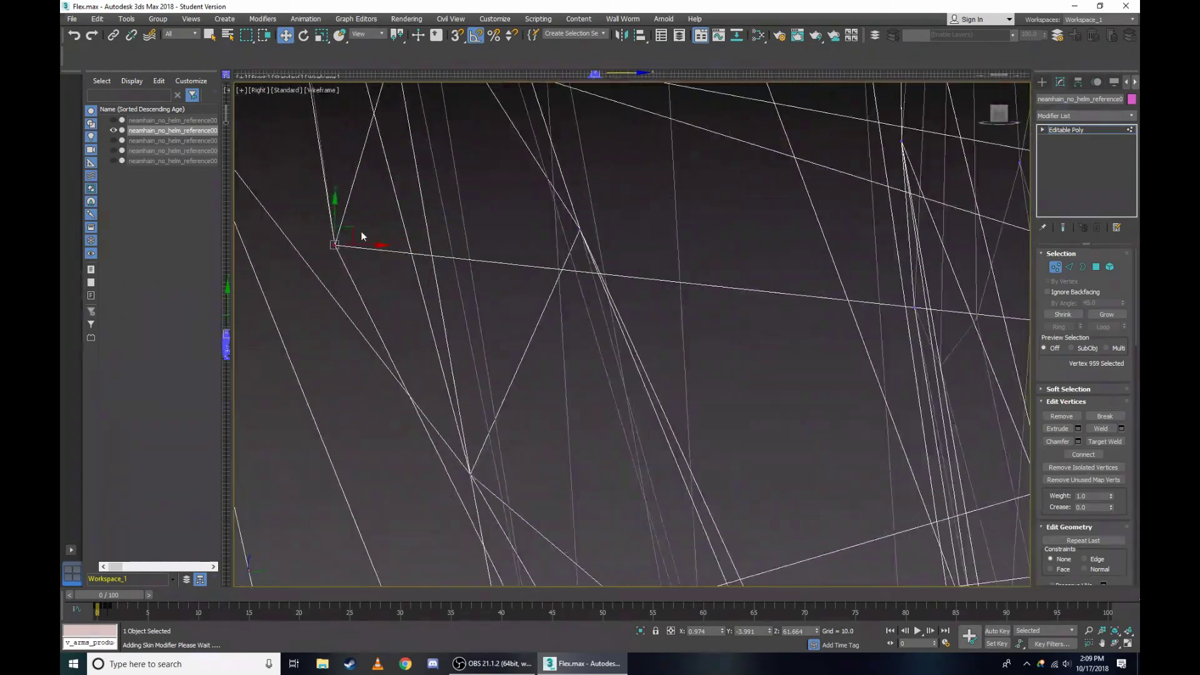
Box-select the two vertices beside the inner eye corner and orbit around the eye.
left_click_drag(297, 224, 337, 249)
scroll(377, 272, "down", 5)
key("F3")
mouse_move(437, 281)
middle_mouse_down("alt")
mouse_move(622, 328)
mouse_move(633, 263)
mouse_move(740, 273)
middle_mouse_up("alt")
scroll(621, 327, "up", 3)
scroll(632, 263, "up", 3)
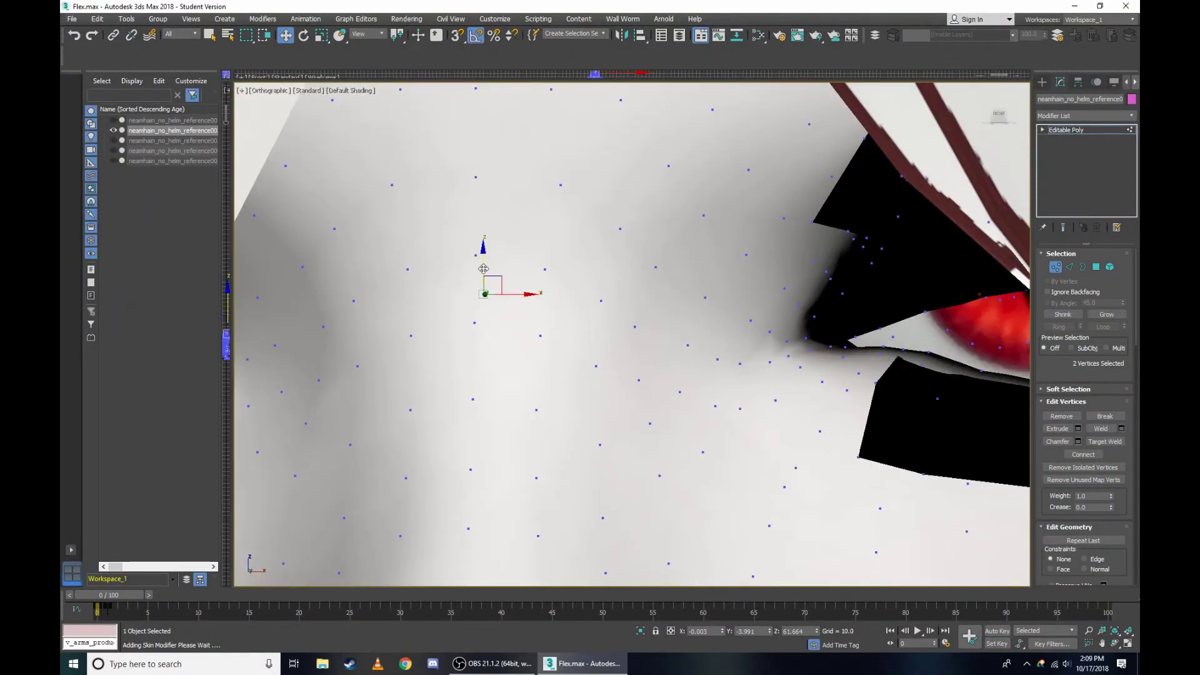
Orbit closer to the eye and box-select a single vertex near the corner.
middle_click_drag(494, 275, 972, 188, "alt")
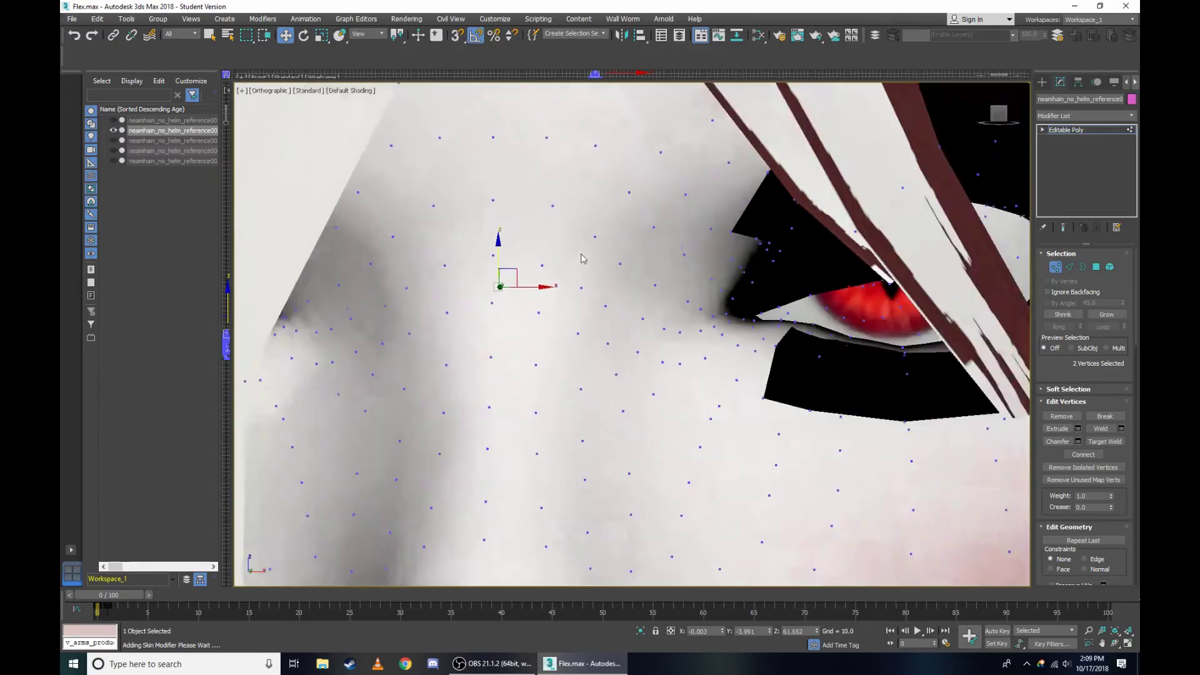
left_click_drag(998, 120, 999, 116)
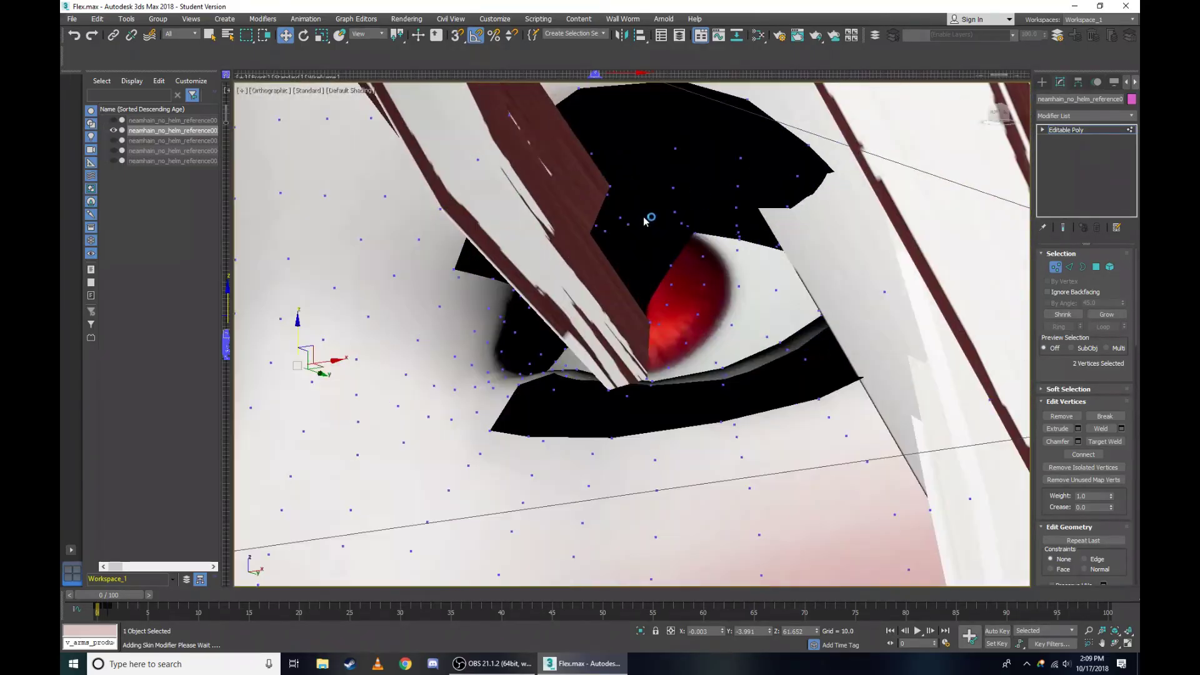
scroll(714, 230, "up", 3)
scroll(725, 265, "up", 3)
scroll(725, 265, "up", 3)
scroll(723, 250, "up", 3)
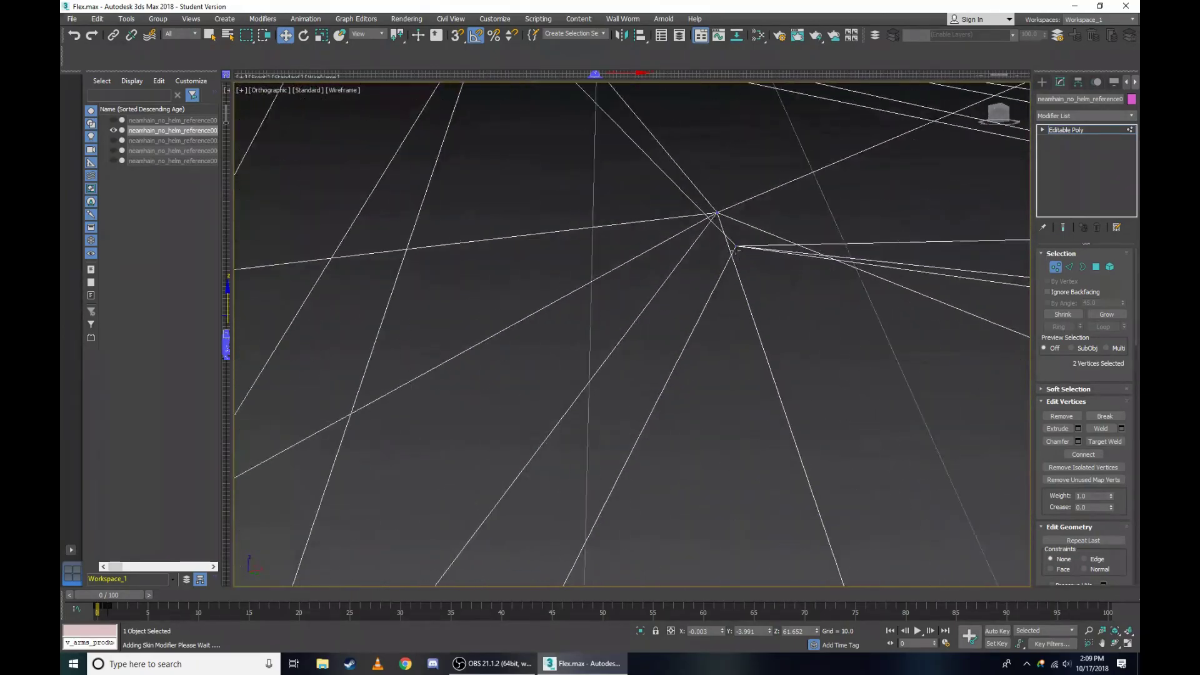
left_click_drag(745, 245, 901, 348)
scroll(746, 292, "down", 2)
scroll(746, 291, "down", 2)
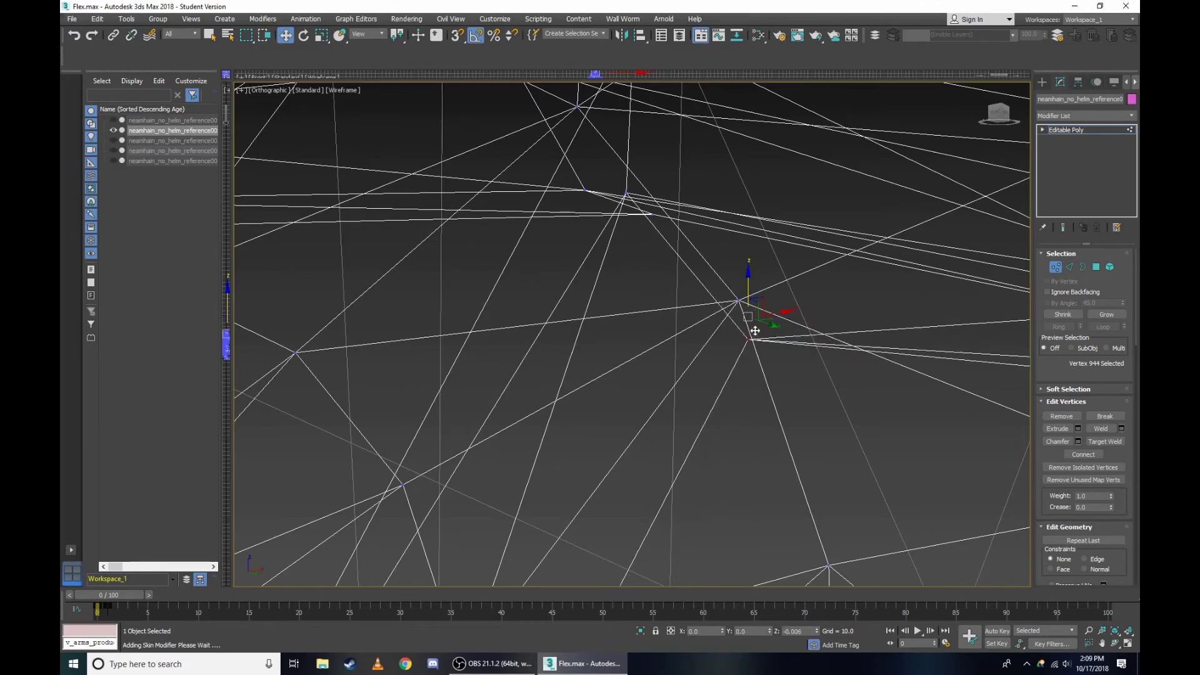
Switch to Right view and inspect the eye-corner vertices in wireframe.
key("F3")
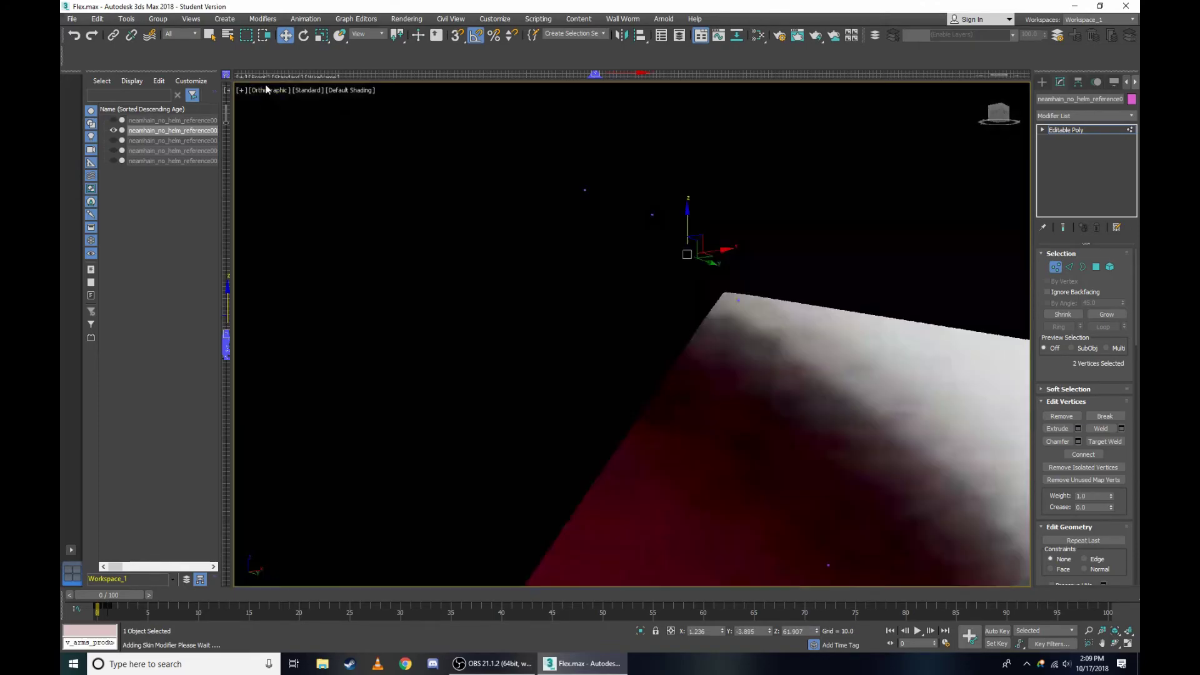
left_click(269, 90)
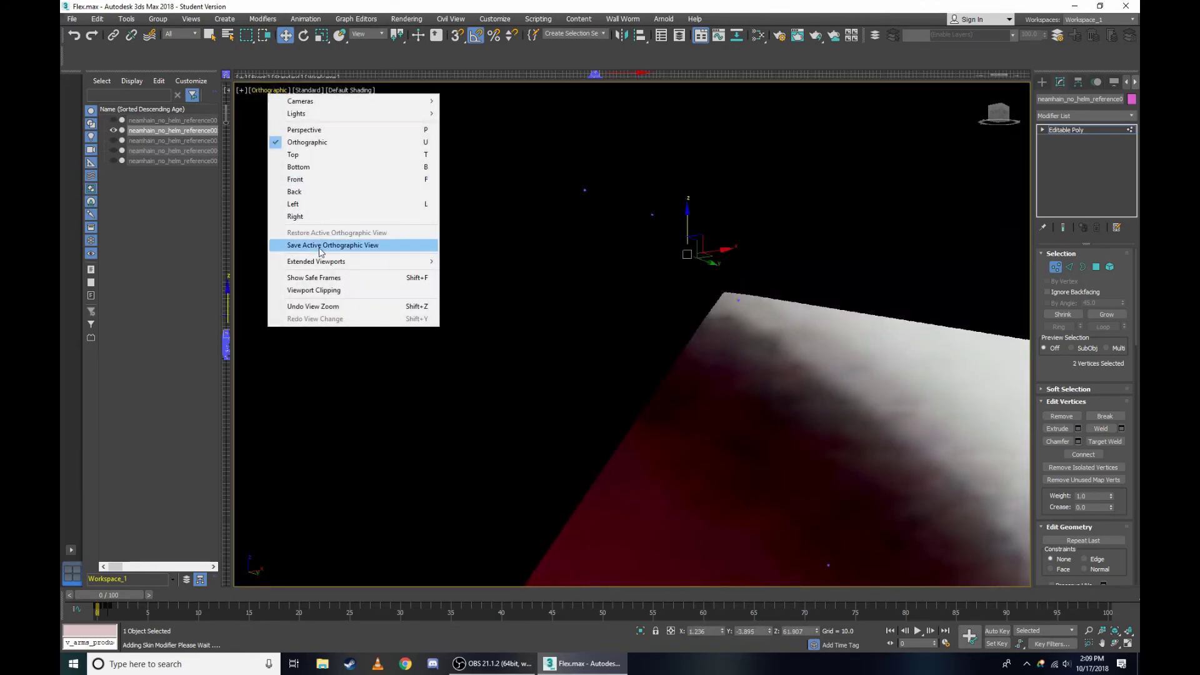
left_click(323, 214)
scroll(611, 217, "up", 4)
scroll(616, 225, "up", 4)
key("F3")
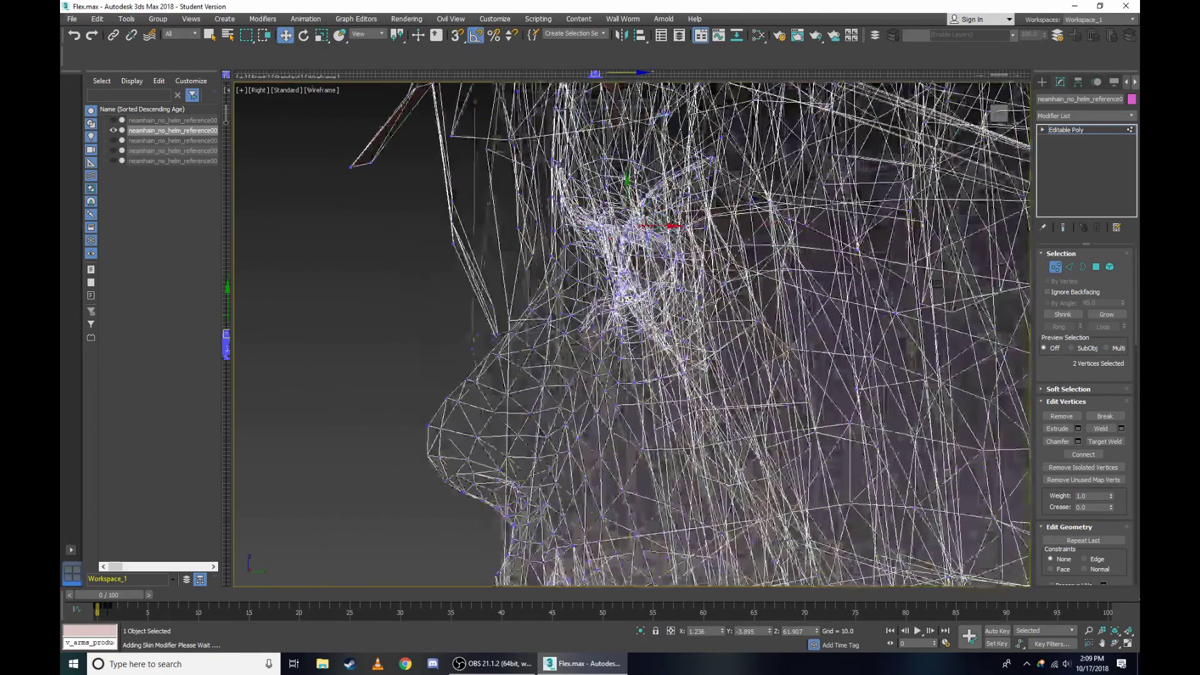
scroll(624, 242, "up", 3)
scroll(703, 257, "up", 3)
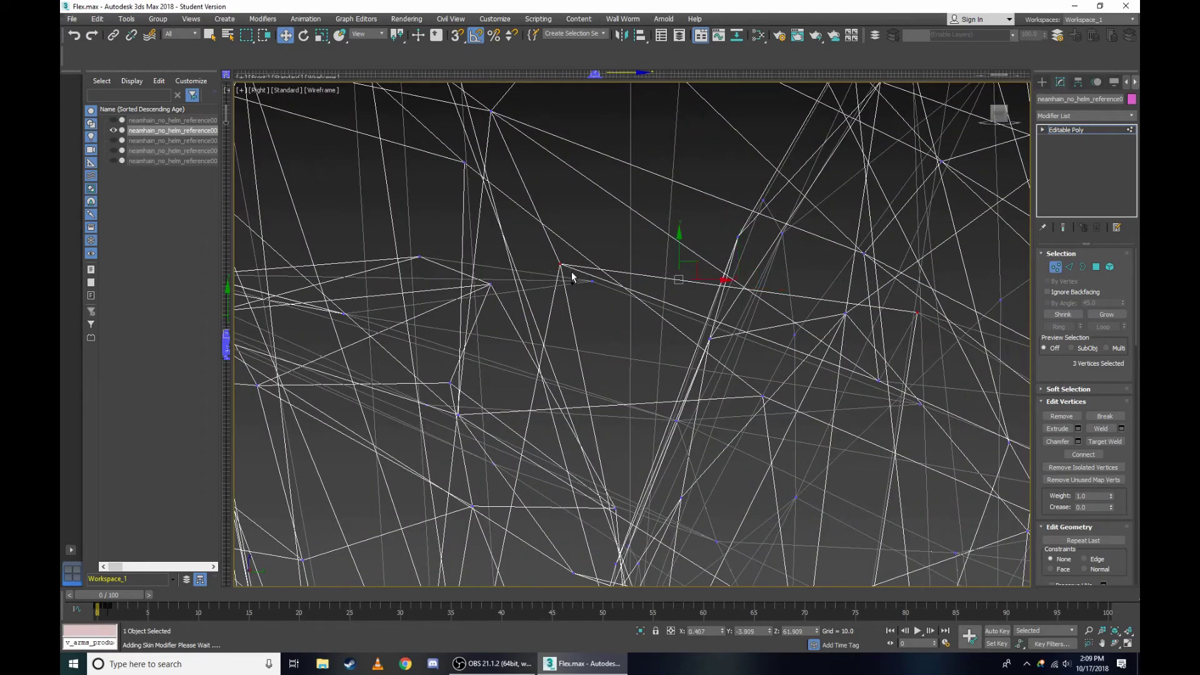
scroll(902, 297, "up", 3)
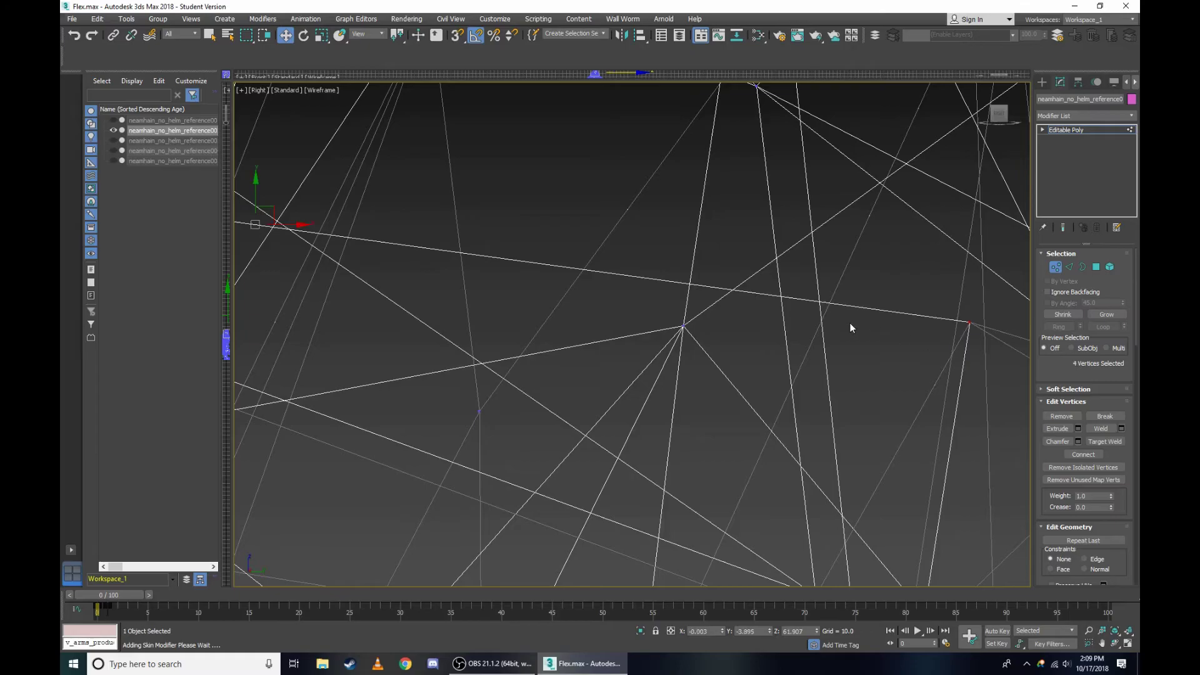
scroll(851, 327, "down", 3)
key("F3")
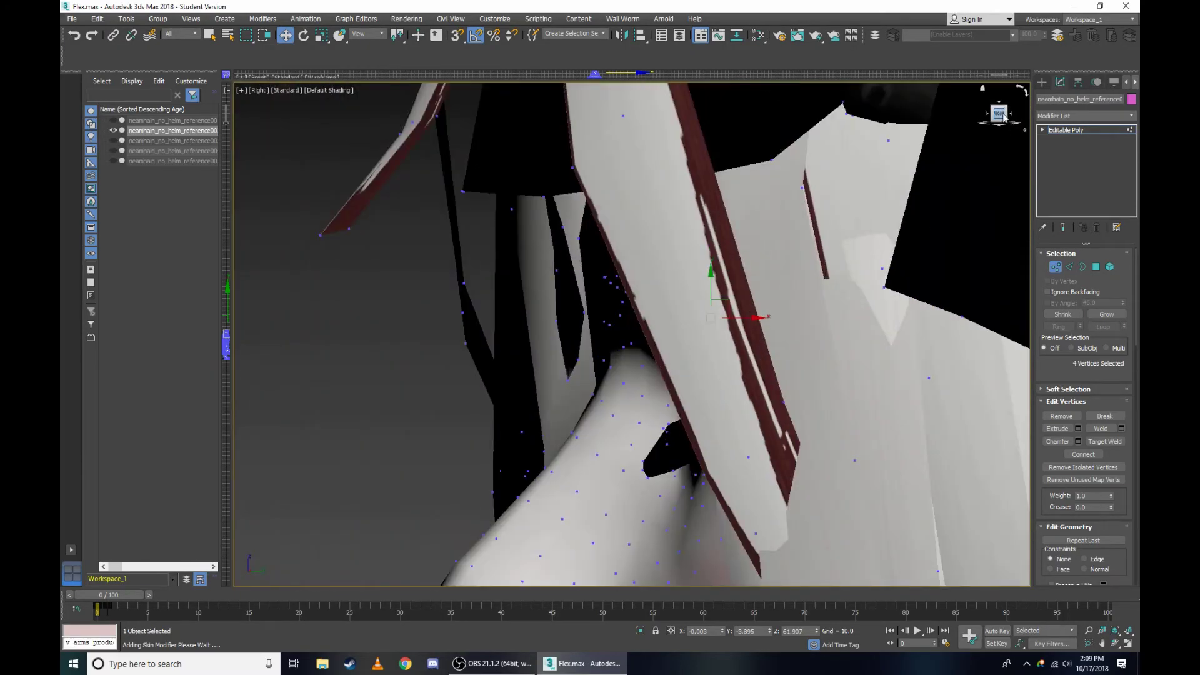
Orbit to a front-on view of the face and check the brow vertex selection.
left_click_drag(1003, 115, 688, 335)
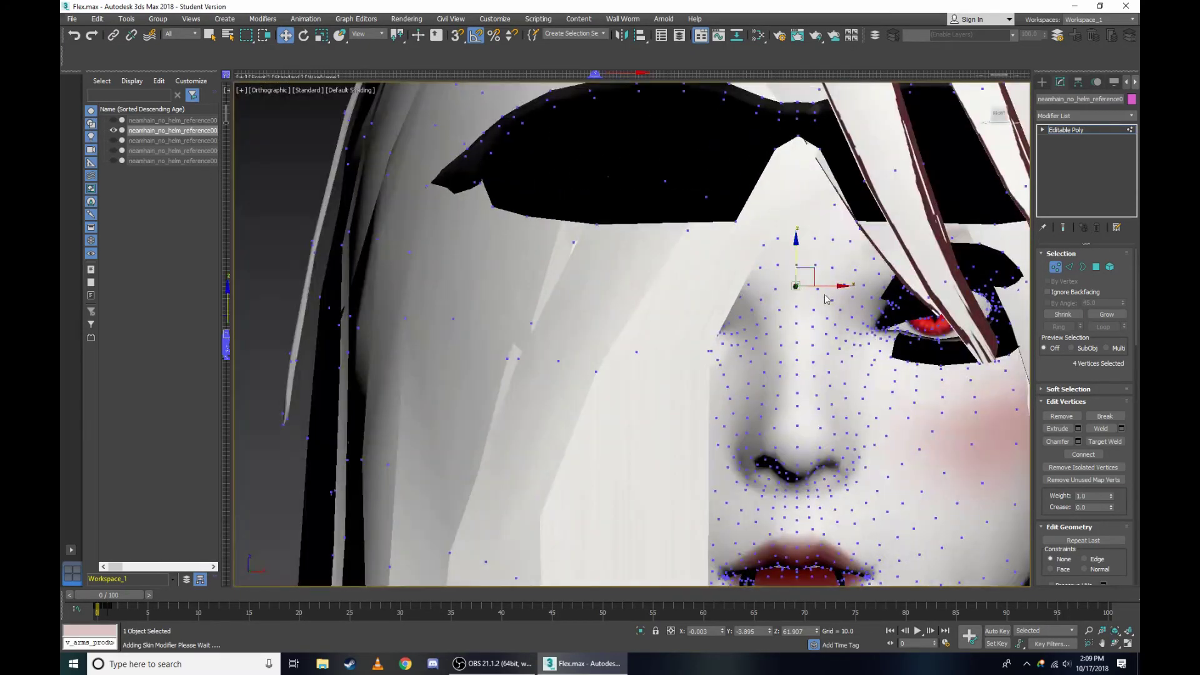
scroll(825, 299, "up", 4)
scroll(434, 283, "down", 2)
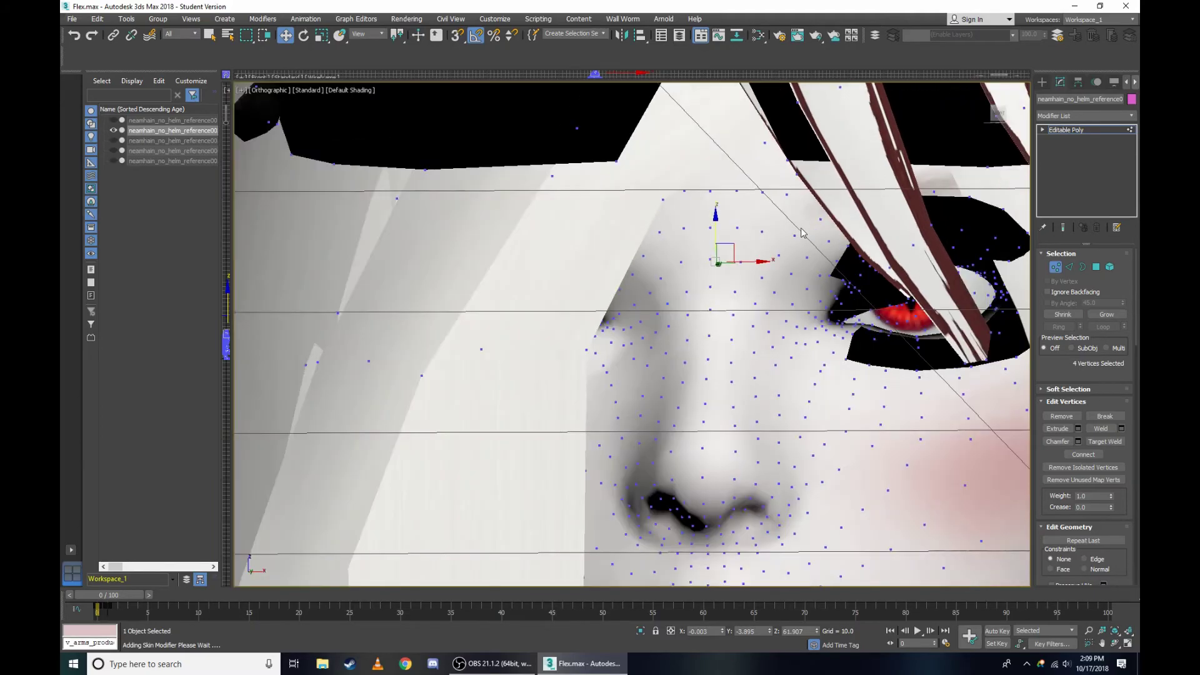
scroll(951, 305, "up", 3)
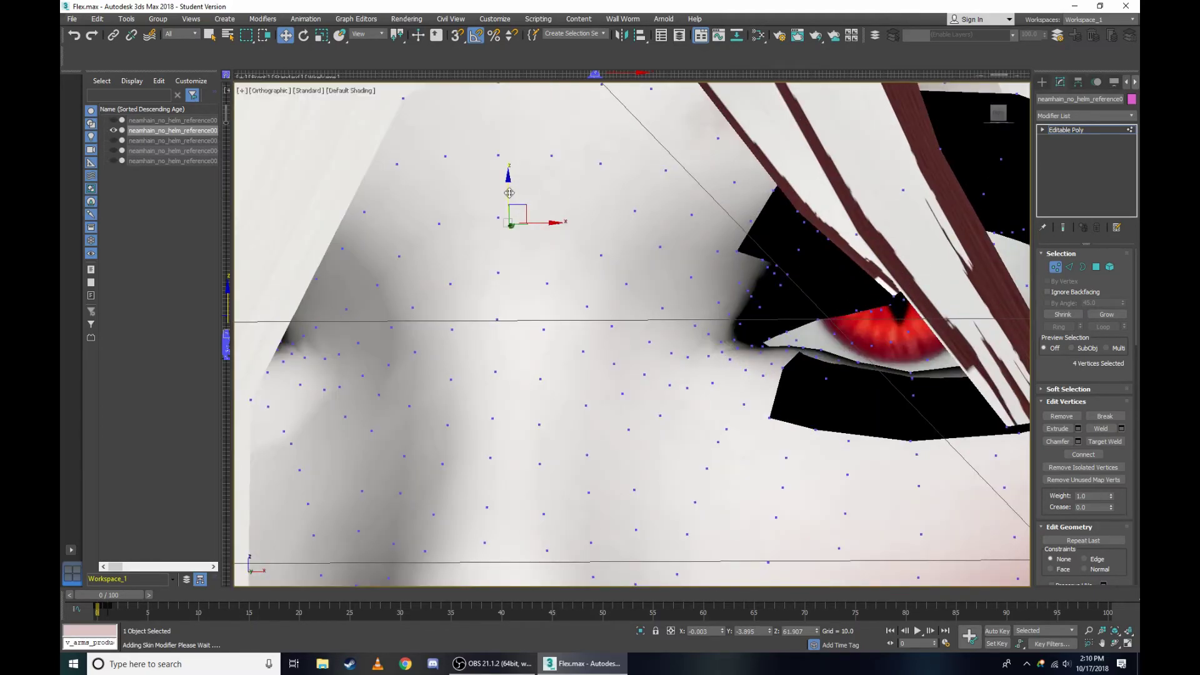
key("F3")
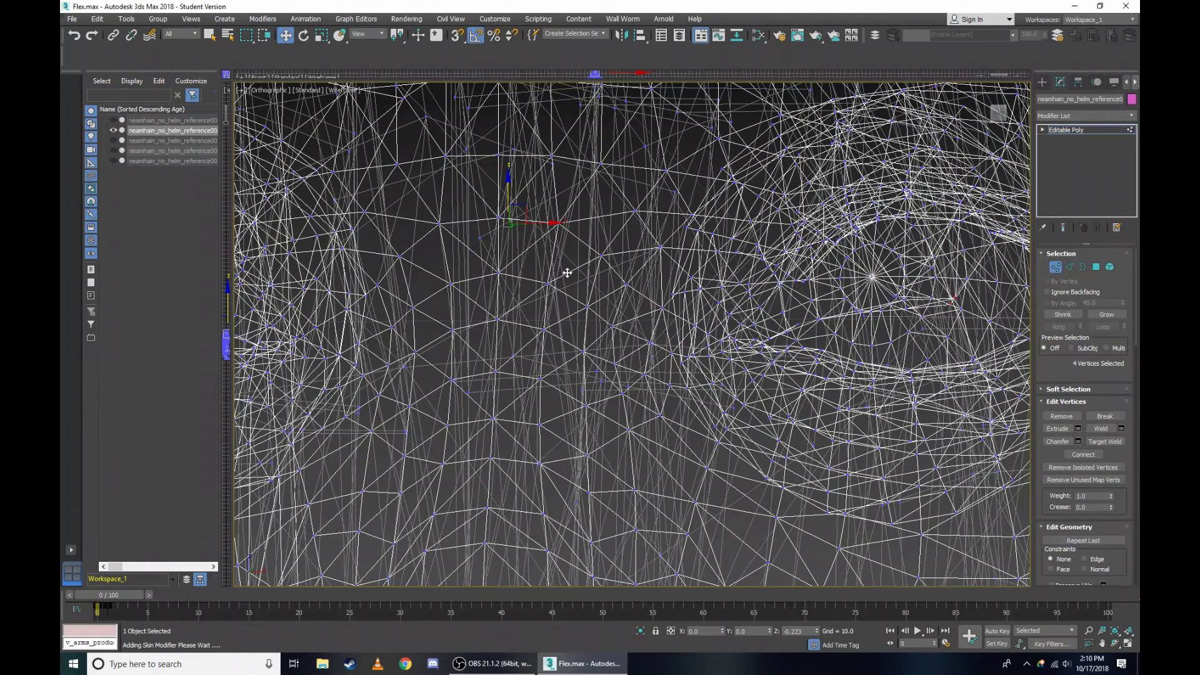
key("F3")
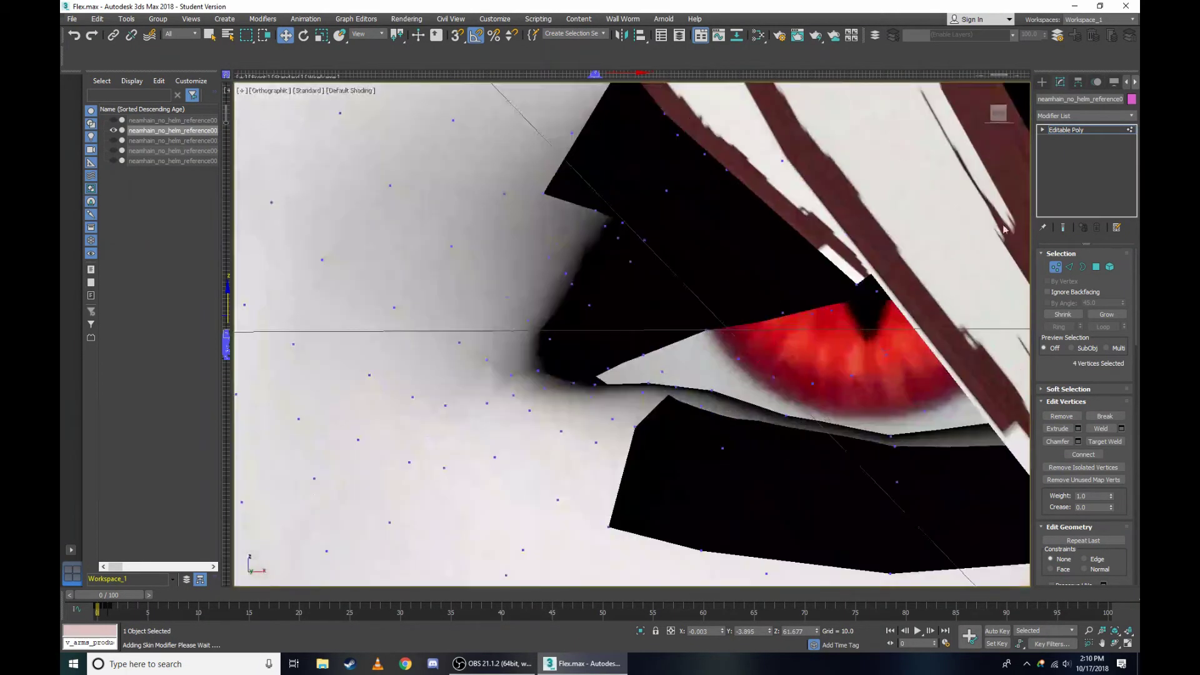
Orbit to a new angle around the eye, then return to Right view.
left_click_drag(1000, 115, 632, 334)
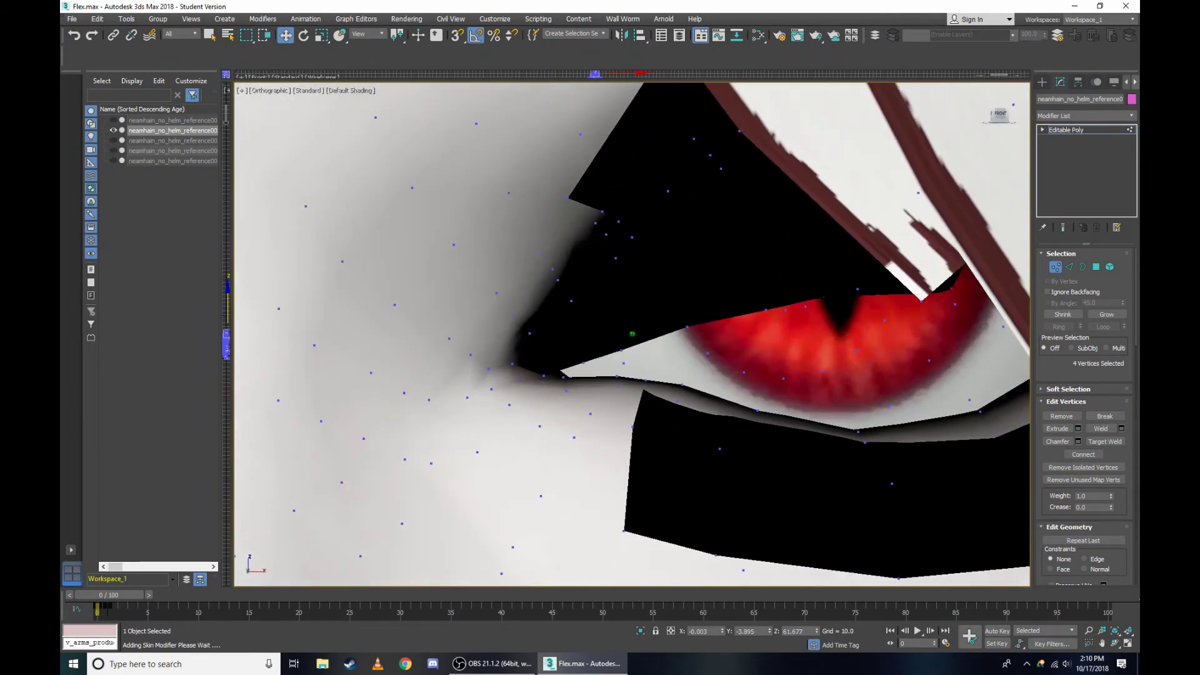
key("F3")
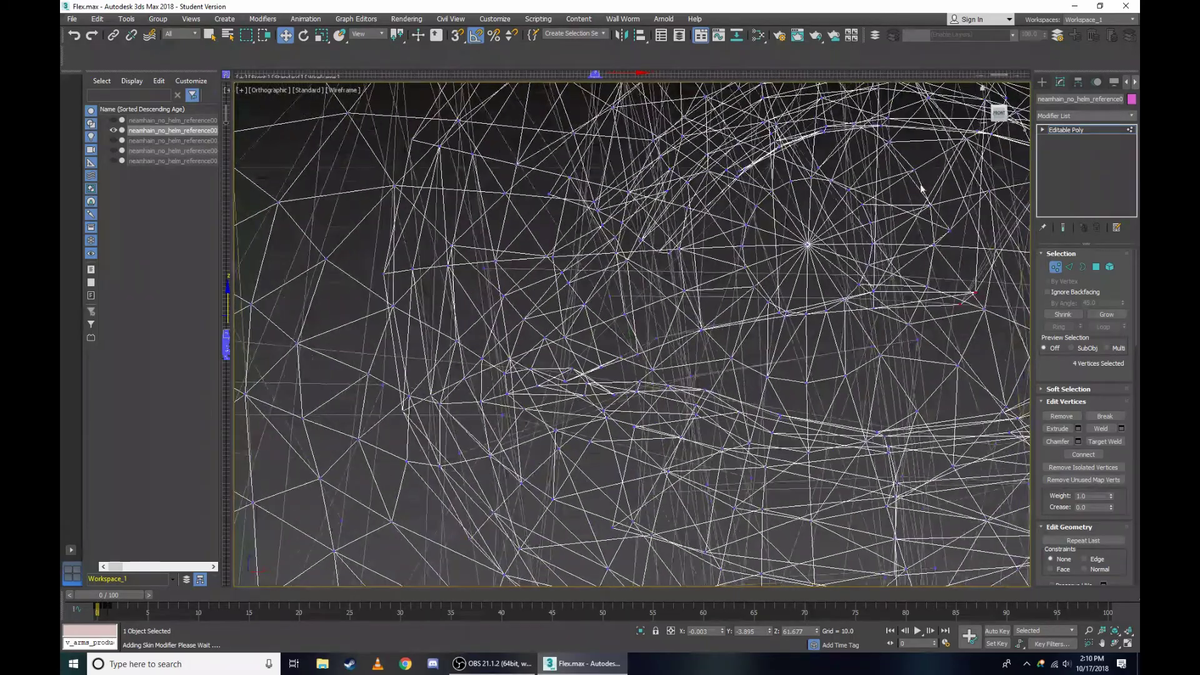
scroll(841, 310, "down", 5)
key("F3")
scroll(841, 310, "up", 8)
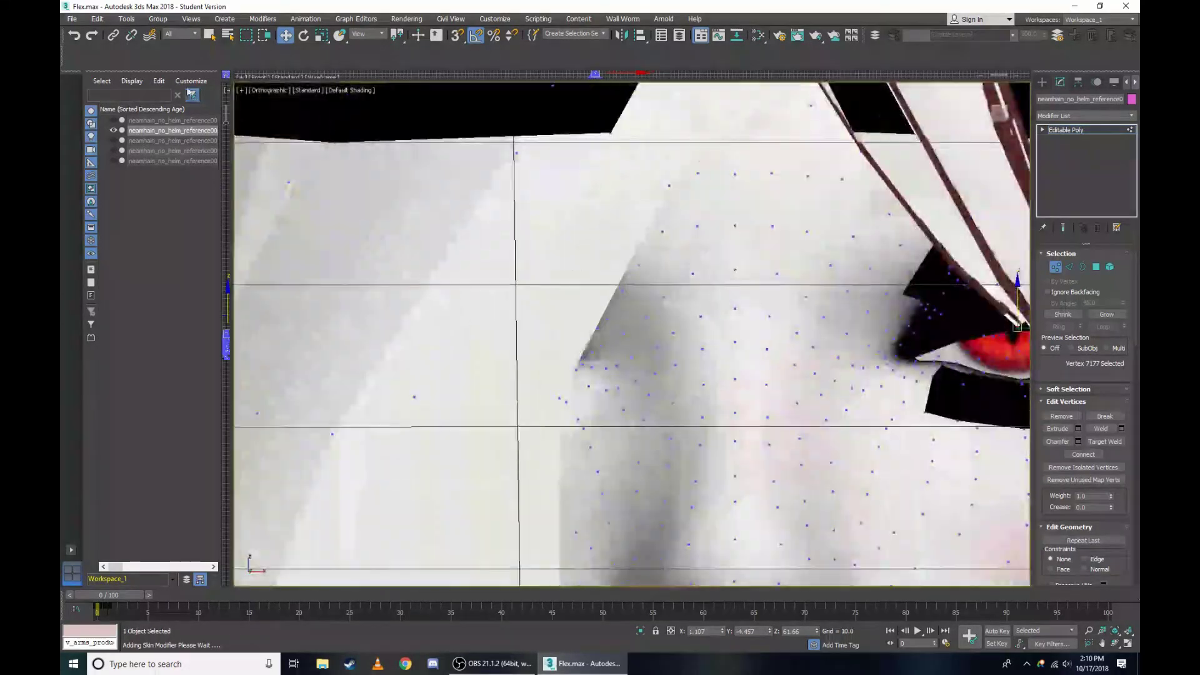
left_click(269, 90)
left_click(310, 218)
Zoom in on the eye in Right view, toggling wireframe.
scroll(527, 112, "up", 5)
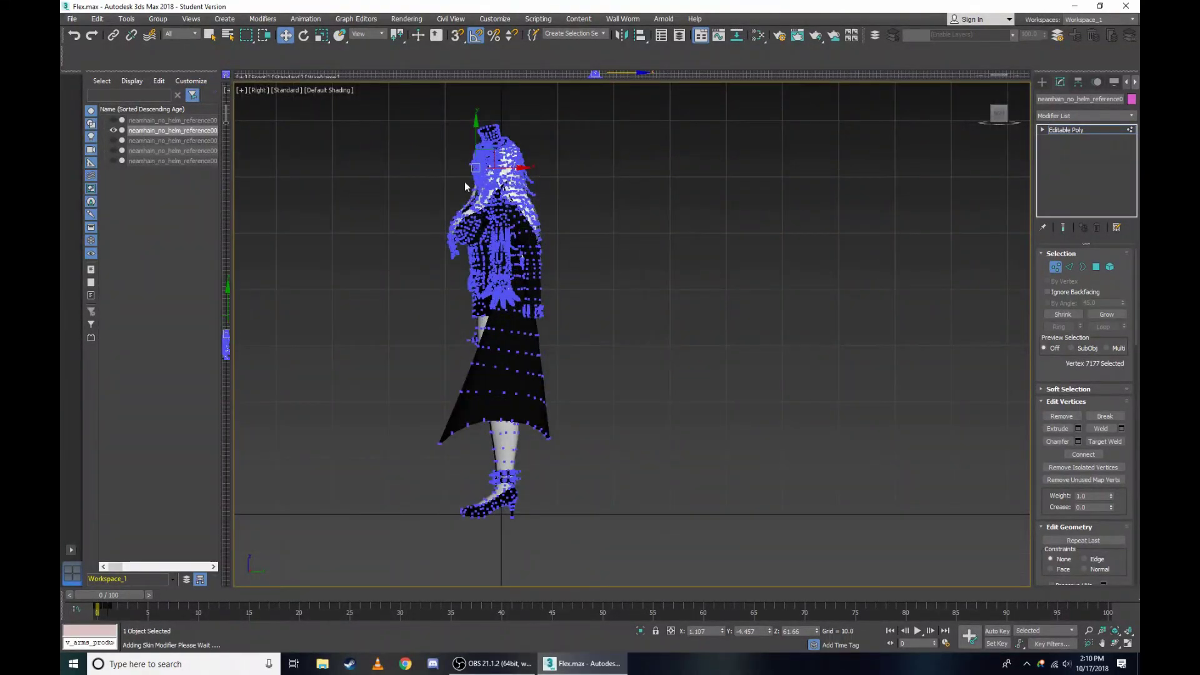
scroll(527, 112, "up", 5)
scroll(527, 113, "up", 4)
key("F3")
scroll(482, 166, "up", 3)
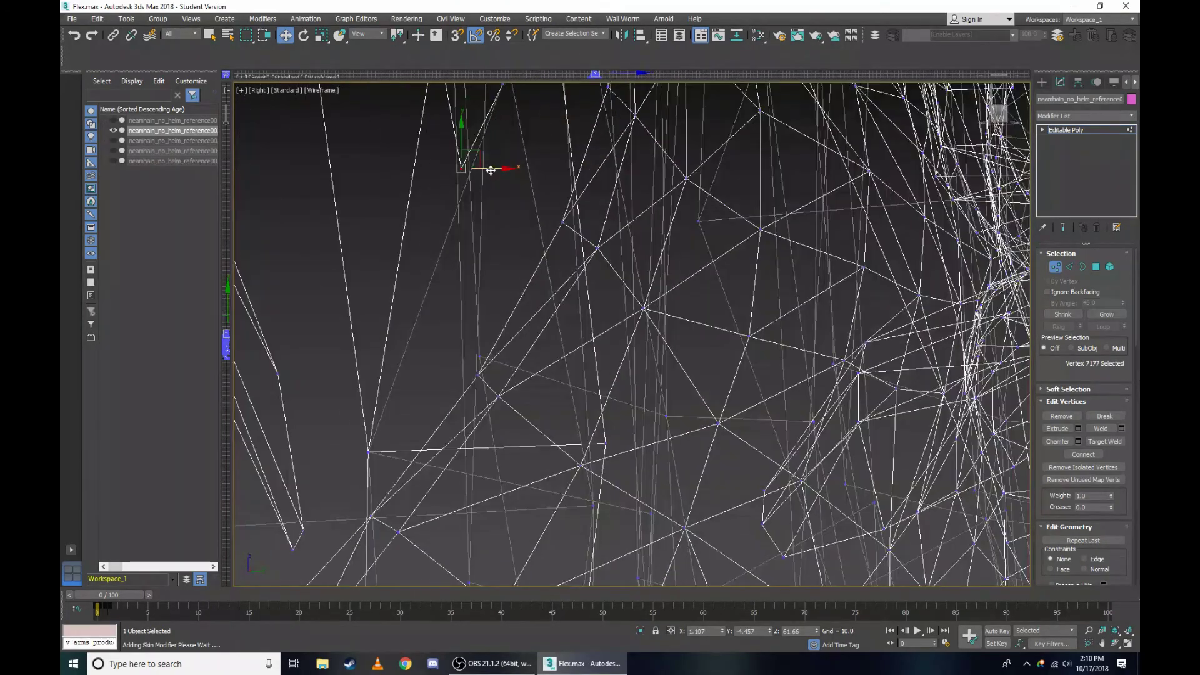
key("F3")
scroll(506, 186, "down", 5)
scroll(505, 187, "down", 1)
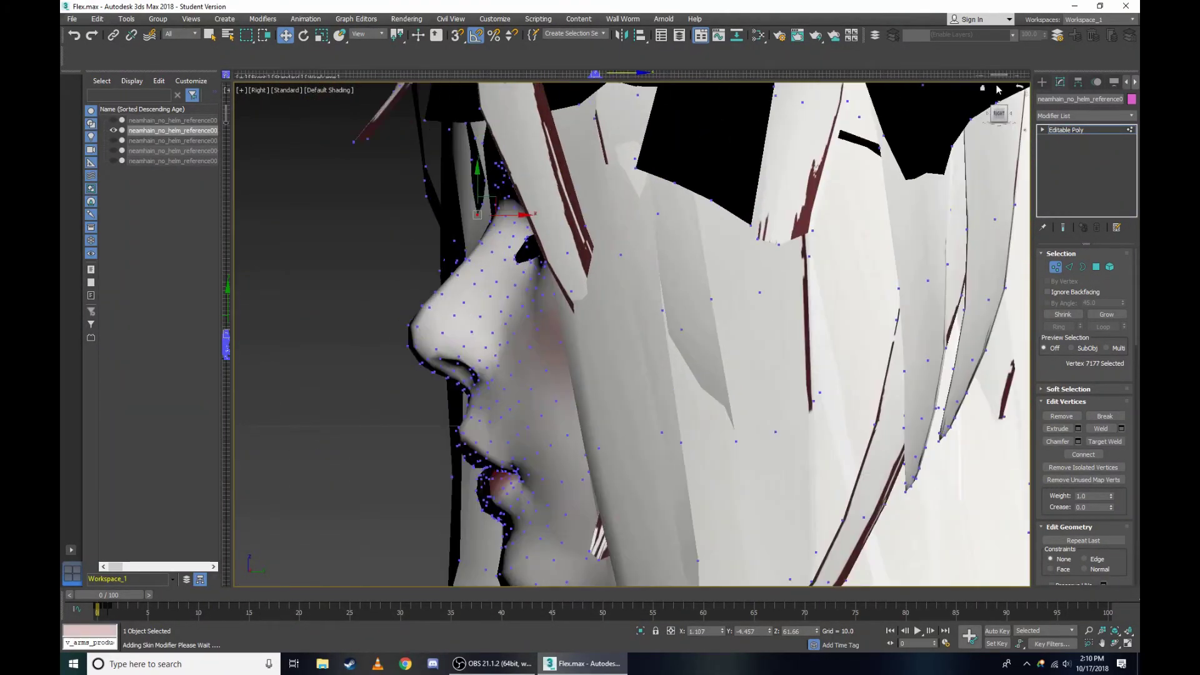
Orbit to an angled view of the face and eye and zoom in.
left_click_drag(1006, 121, 754, 167)
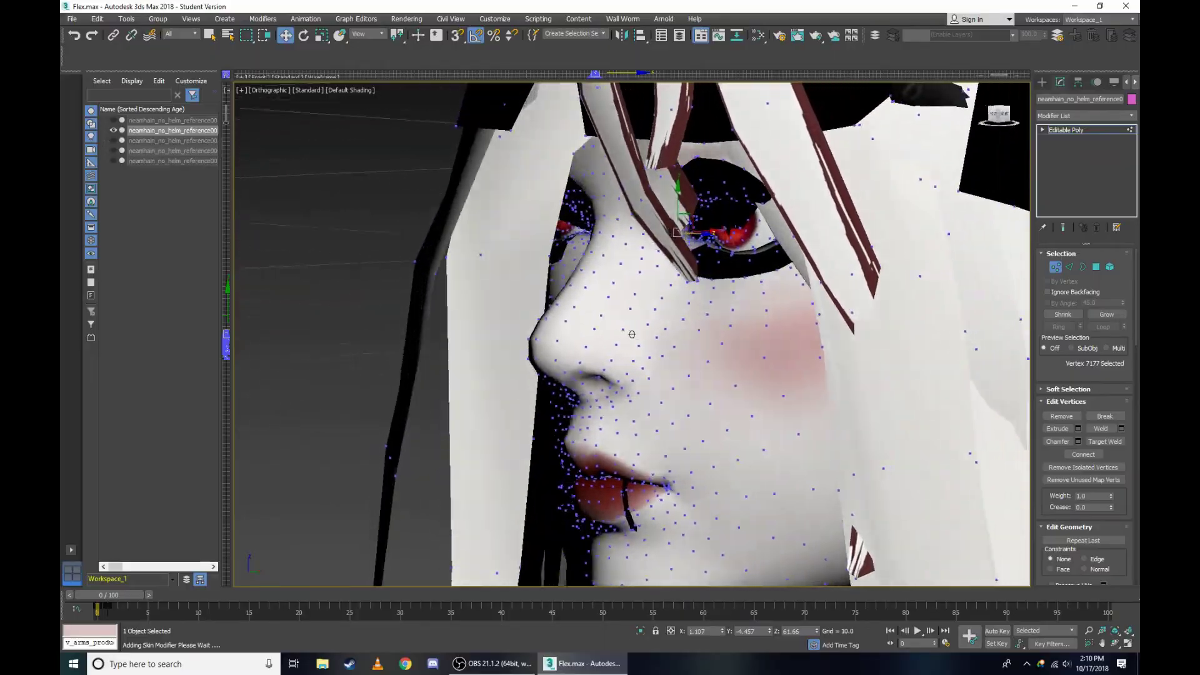
scroll(700, 224, "up", 3)
scroll(710, 252, "up", 3)
key("F3")
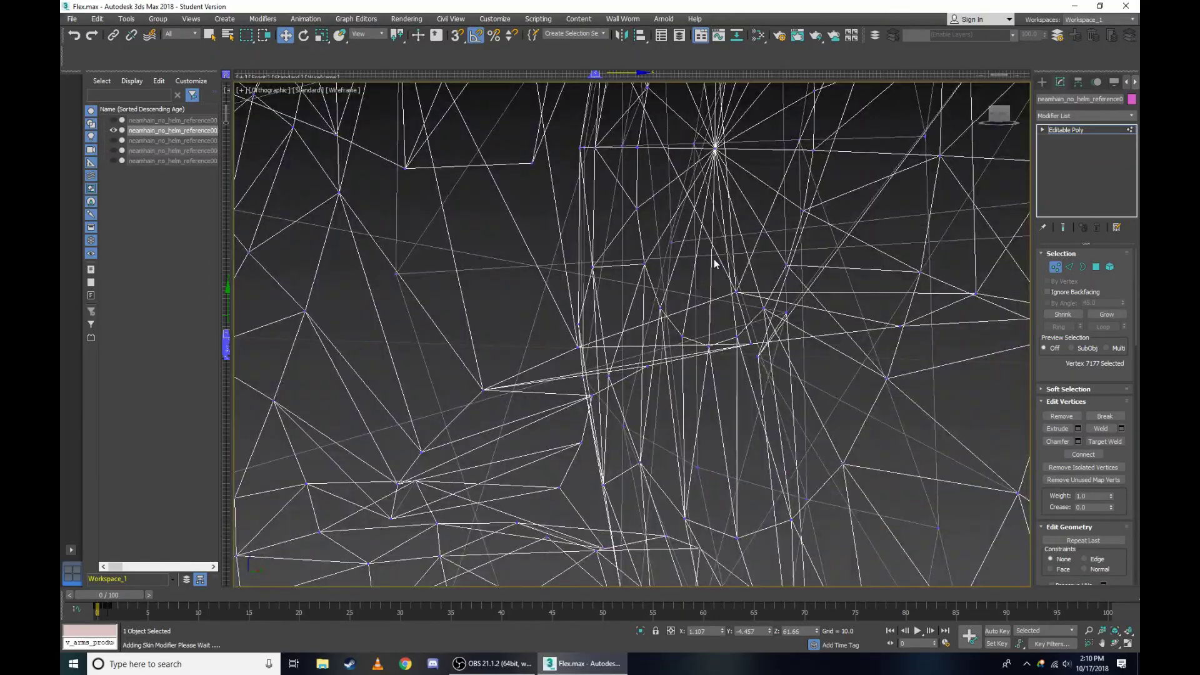
scroll(714, 259, "down", 5)
scroll(716, 236, "up", 3)
key("F3")
scroll(716, 236, "up", 3)
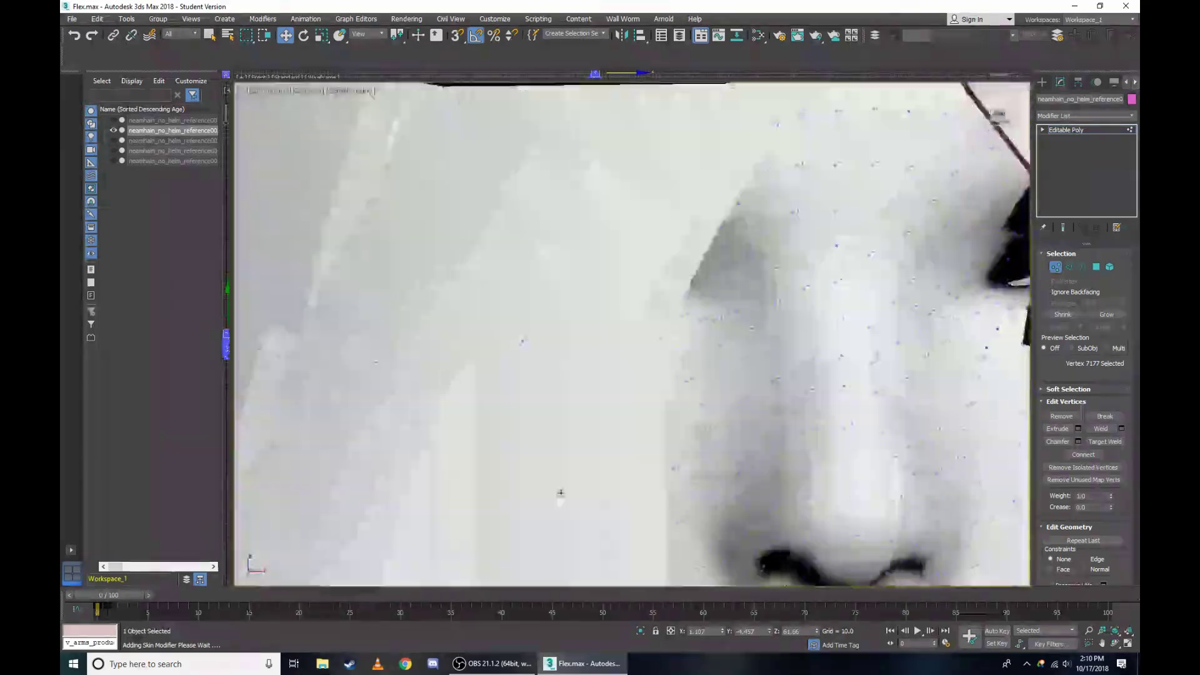
scroll(716, 236, "down", 3)
scroll(888, 206, "up", 4)
scroll(904, 192, "down", 2)
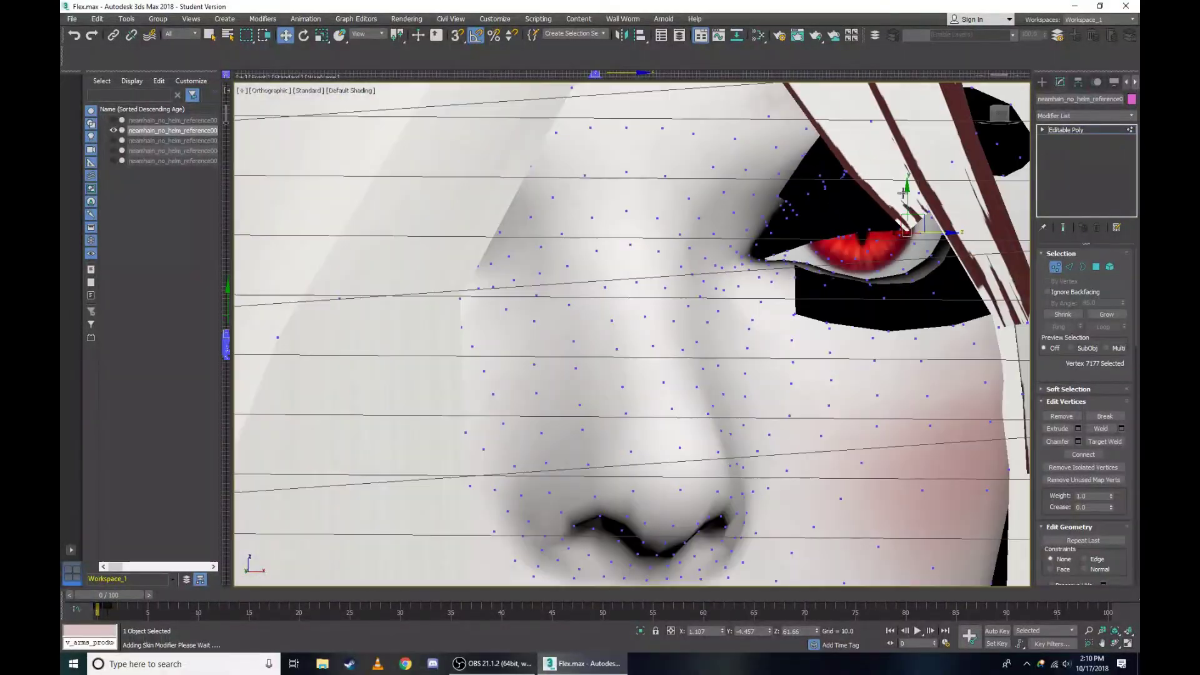
scroll(1000, 109, "down", 2)
scroll(1001, 110, "up", 3)
scroll(1000, 109, "down", 3)
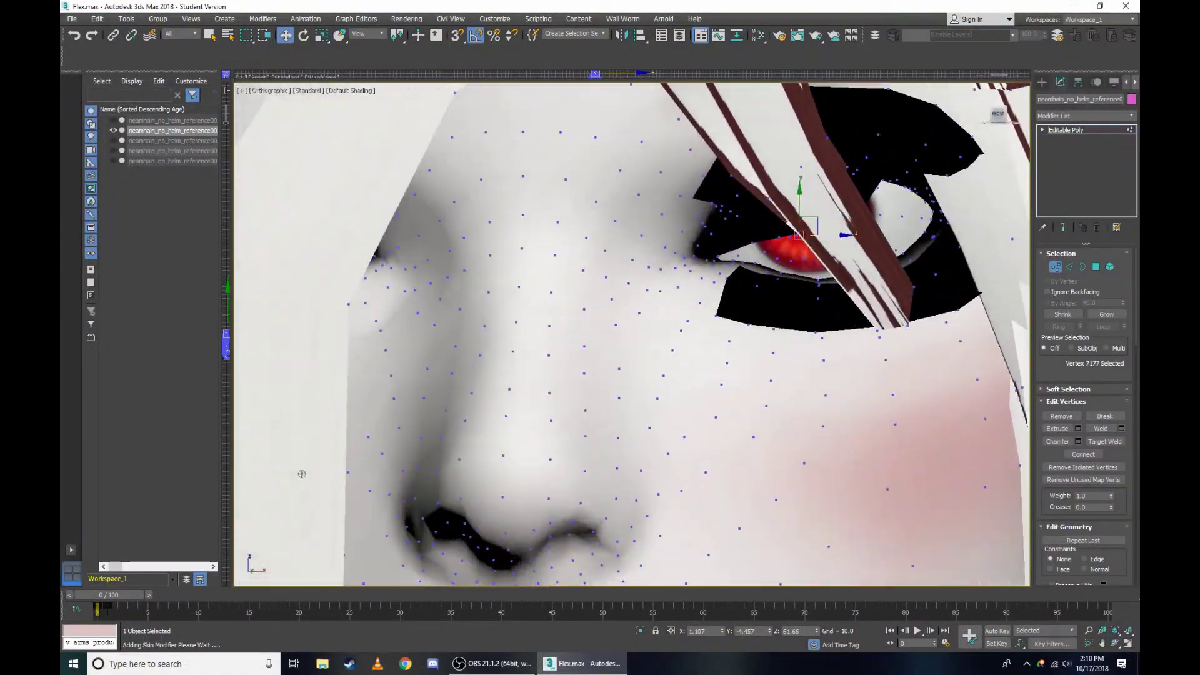
Select vertex 942 on the eye's upper edge in wireframe.
key("F3")
scroll(1000, 109, "down", 3)
scroll(817, 195, "up", 2)
scroll(817, 195, "up", 2)
scroll(818, 195, "up", 3)
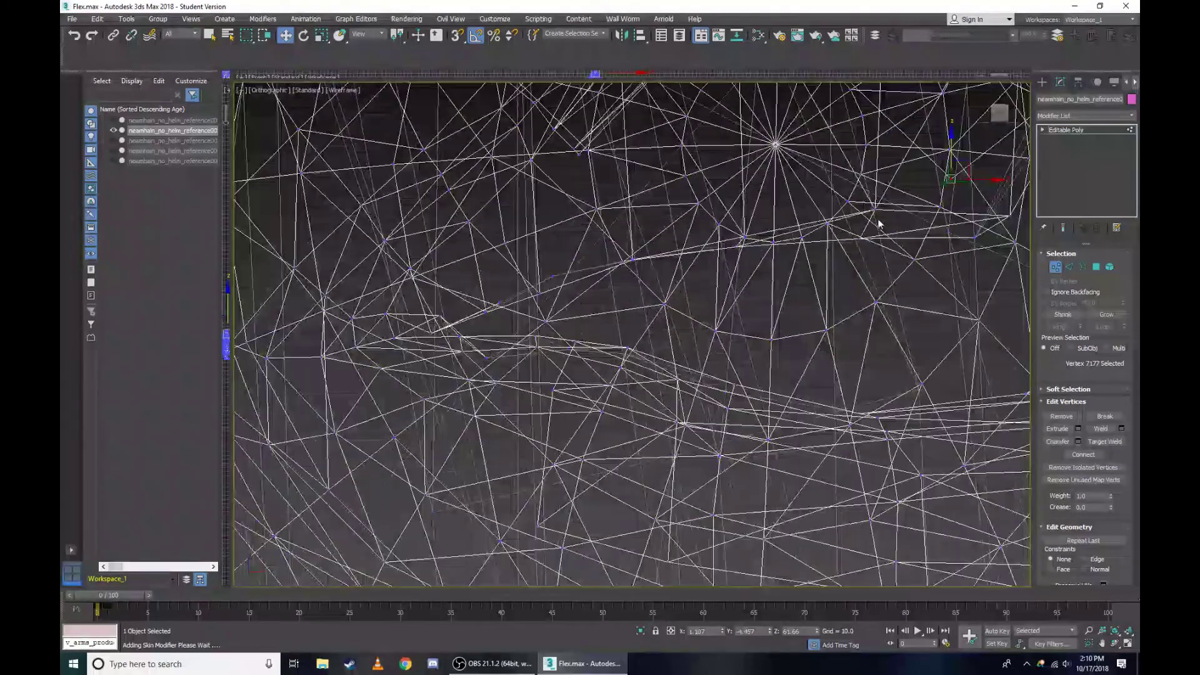
scroll(817, 195, "up", 2)
left_click(845, 208)
key("F3")
scroll(845, 231, "up", 2)
scroll(845, 231, "down", 2)
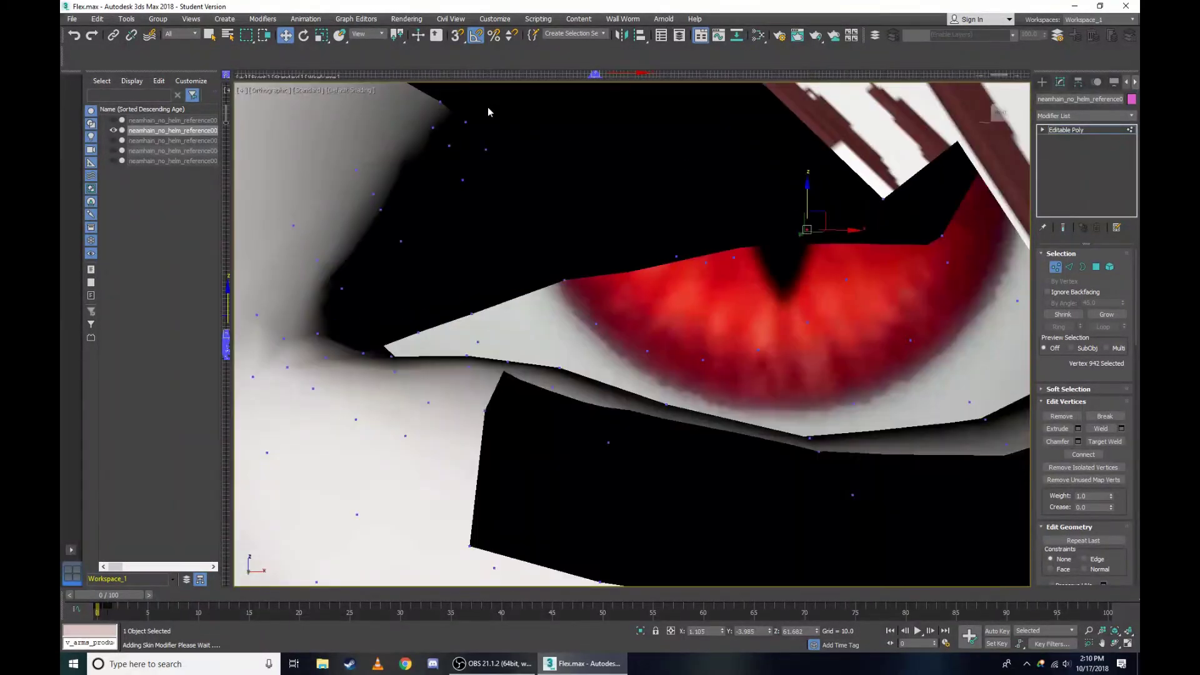
Switch the viewport to the Right view and zoom in, checking the vertices in wireframe.
left_click(263, 93)
left_click(294, 215)
scroll(563, 232, "up", 3)
scroll(706, 206, "up", 3)
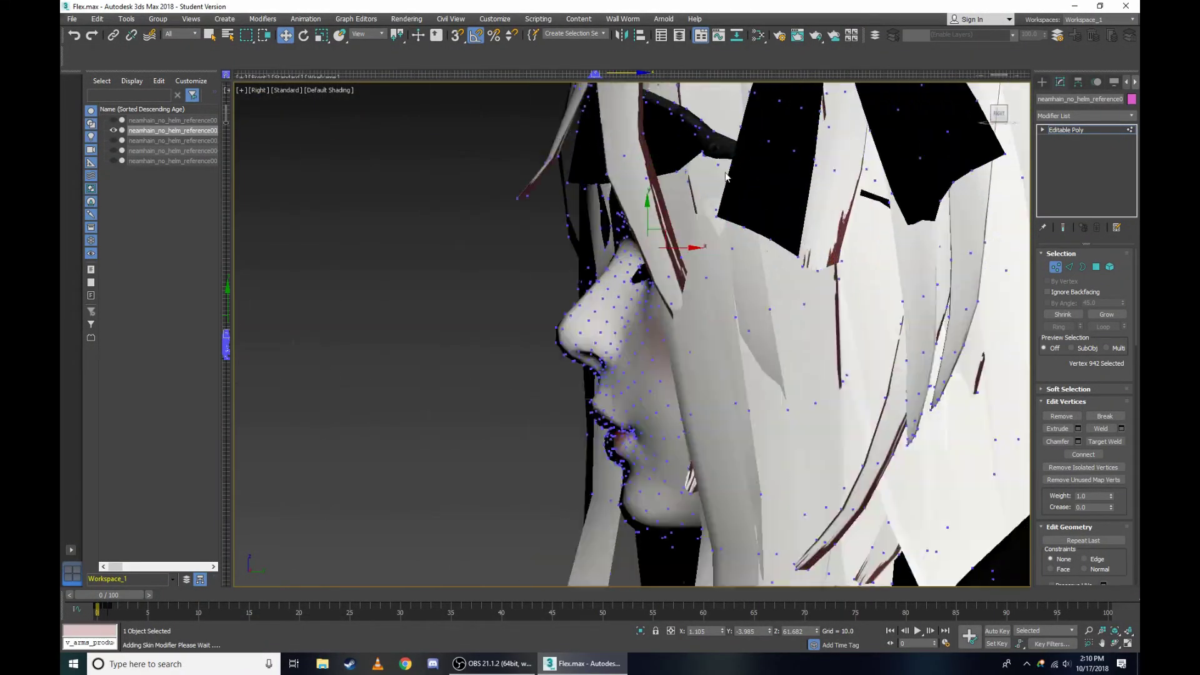
scroll(725, 177, "up", 3)
key("F3")
scroll(692, 249, "up", 3)
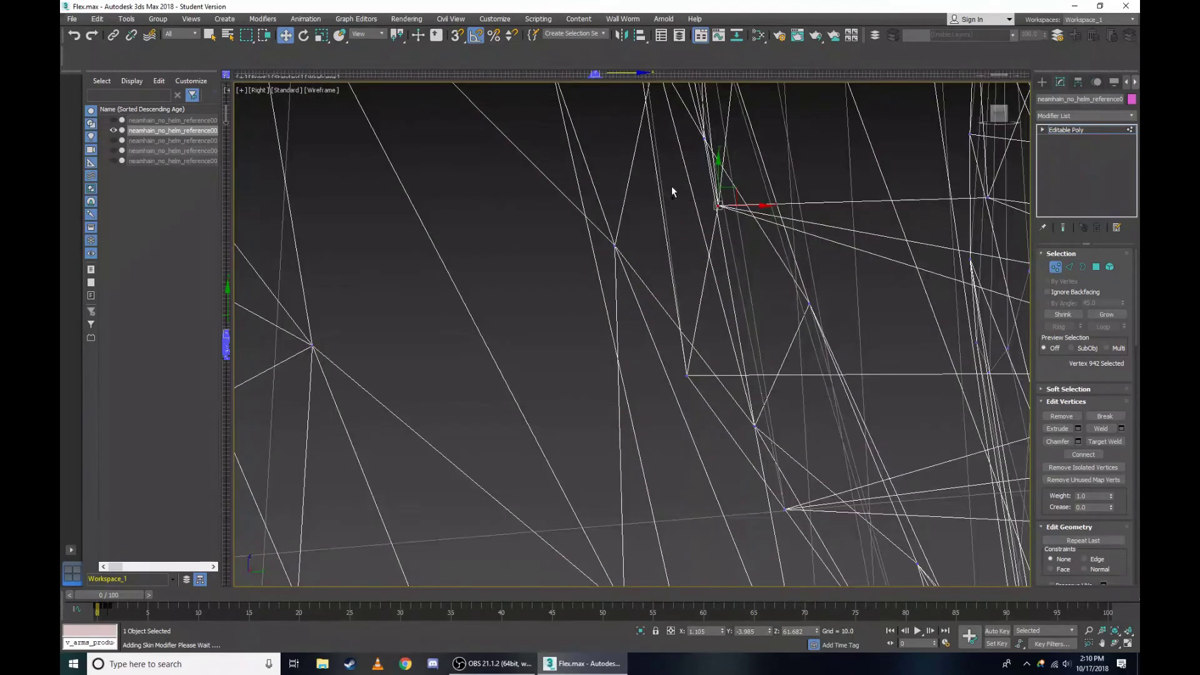
scroll(671, 188, "up", 2)
scroll(667, 192, "up", 1)
scroll(727, 281, "down", 3)
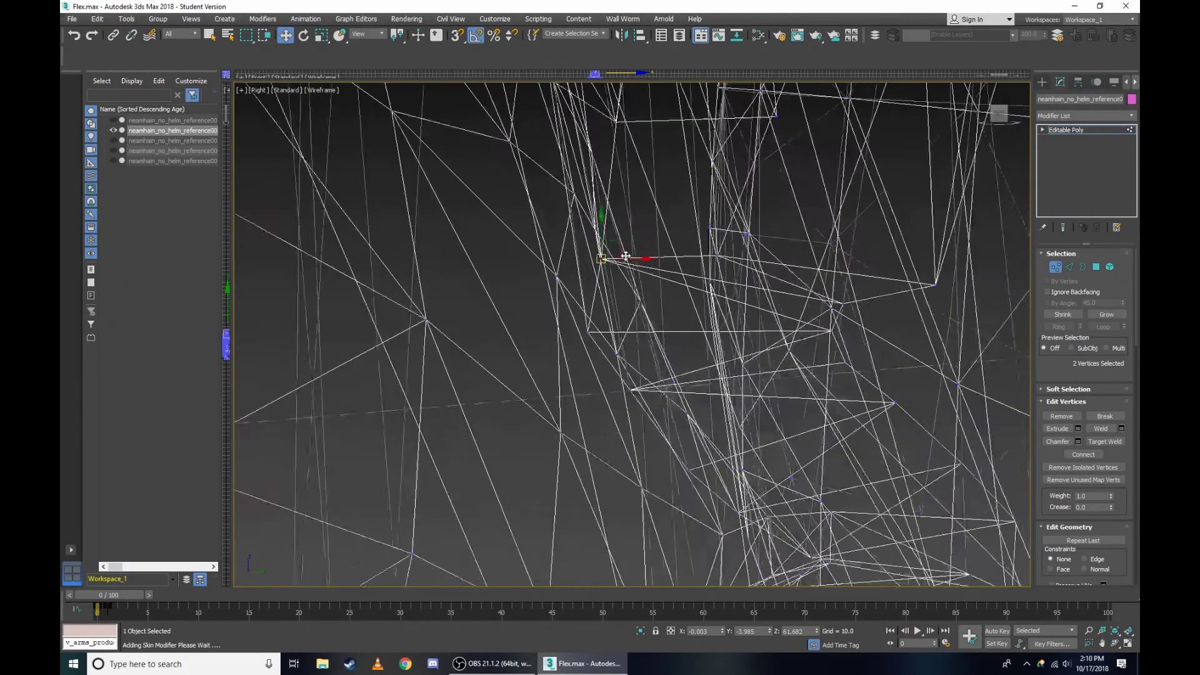
key("F3")
Orbit to face the eye and inspect the inner-brow area in wireframe and shaded.
mouse_move(726, 282)
middle_mouse_down("alt")
mouse_move(630, 332)
mouse_move(725, 225)
middle_mouse_up("alt")
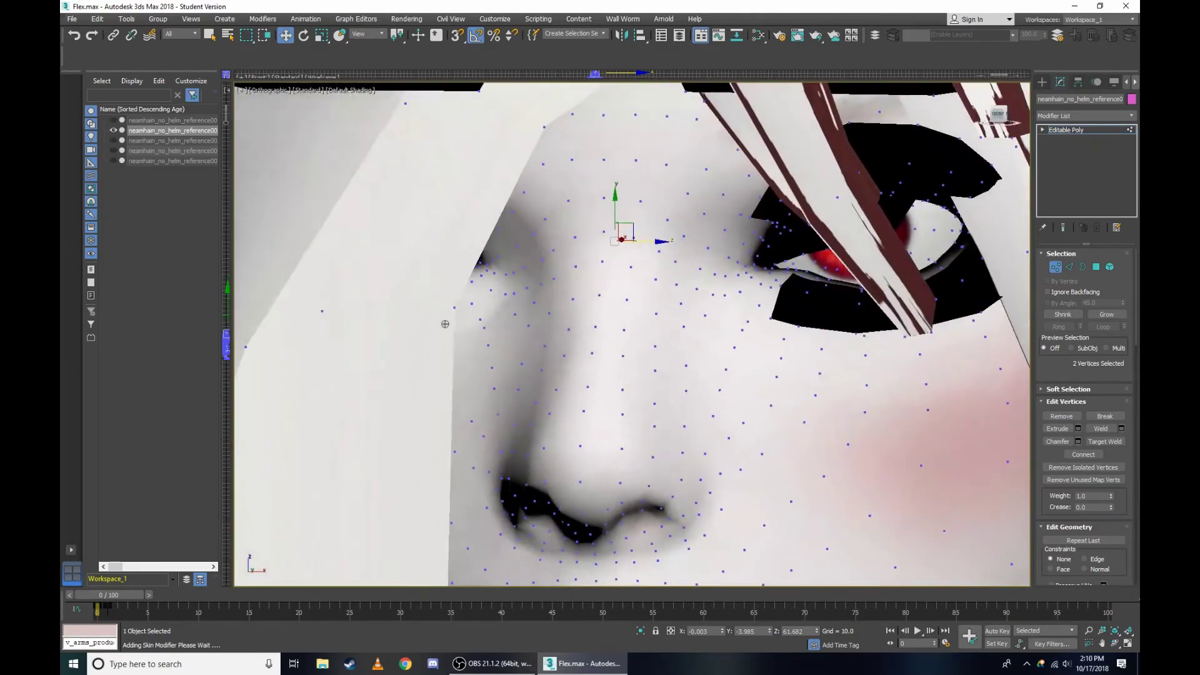
scroll(726, 225, "up", 3)
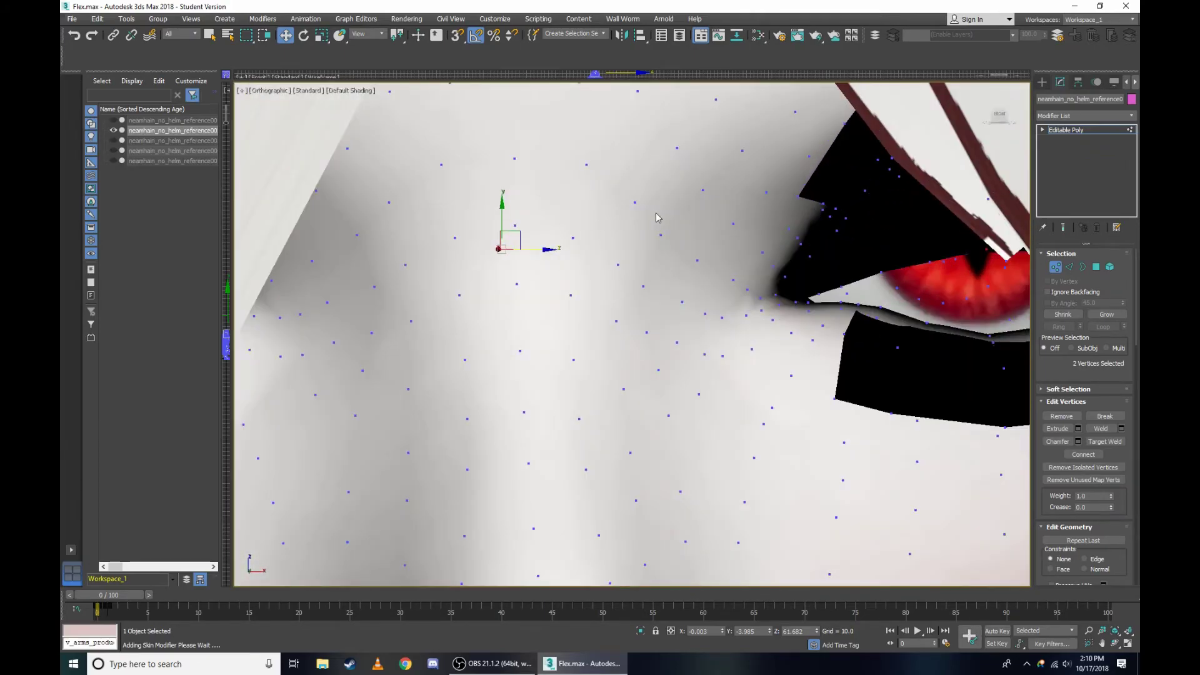
key("F3")
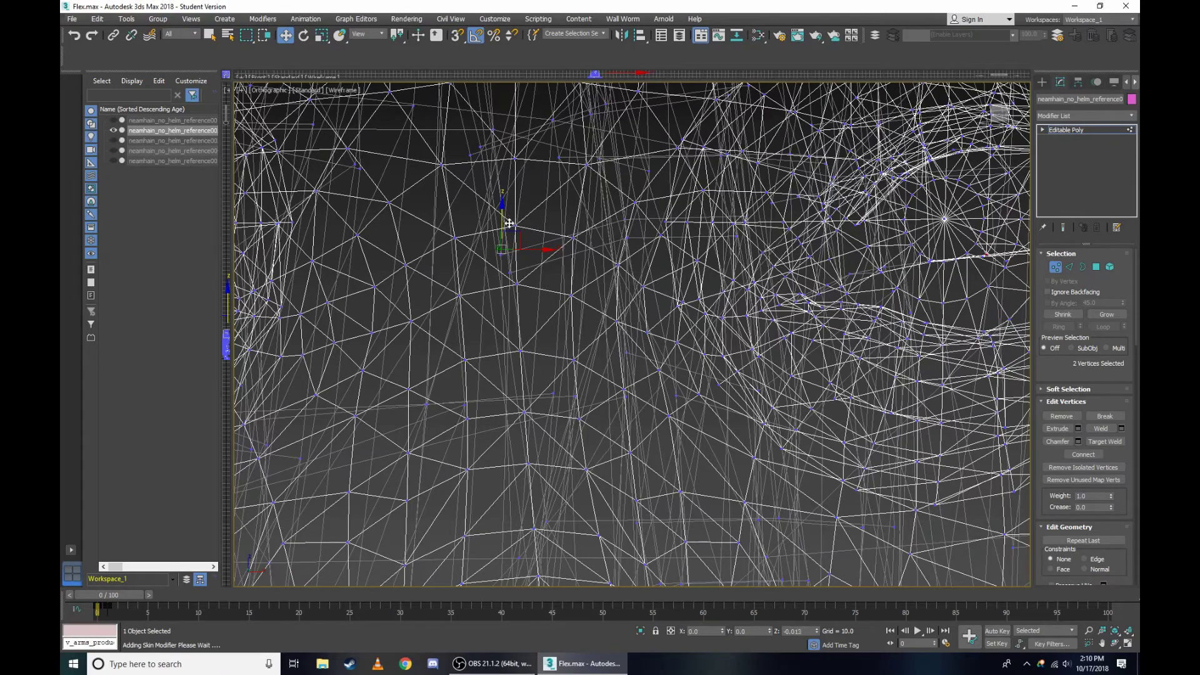
key("F3")
scroll(1005, 168, "down", 2)
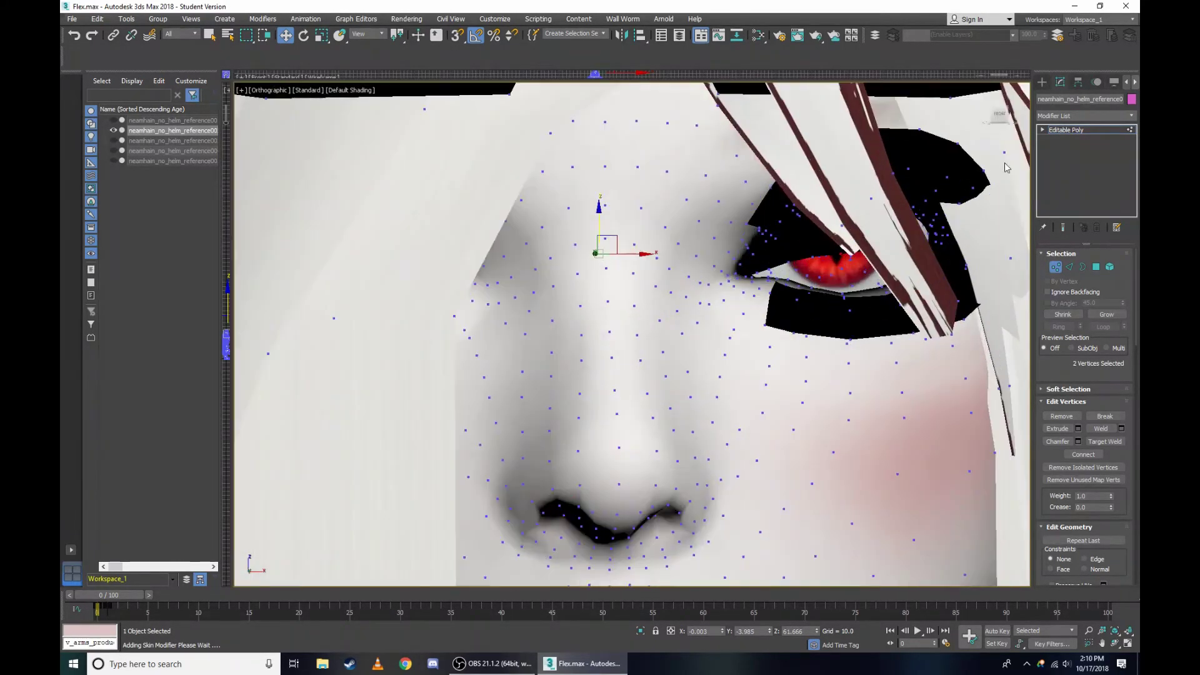
scroll(818, 186, "up", 1)
scroll(817, 186, "up", 2)
scroll(818, 186, "up", 2)
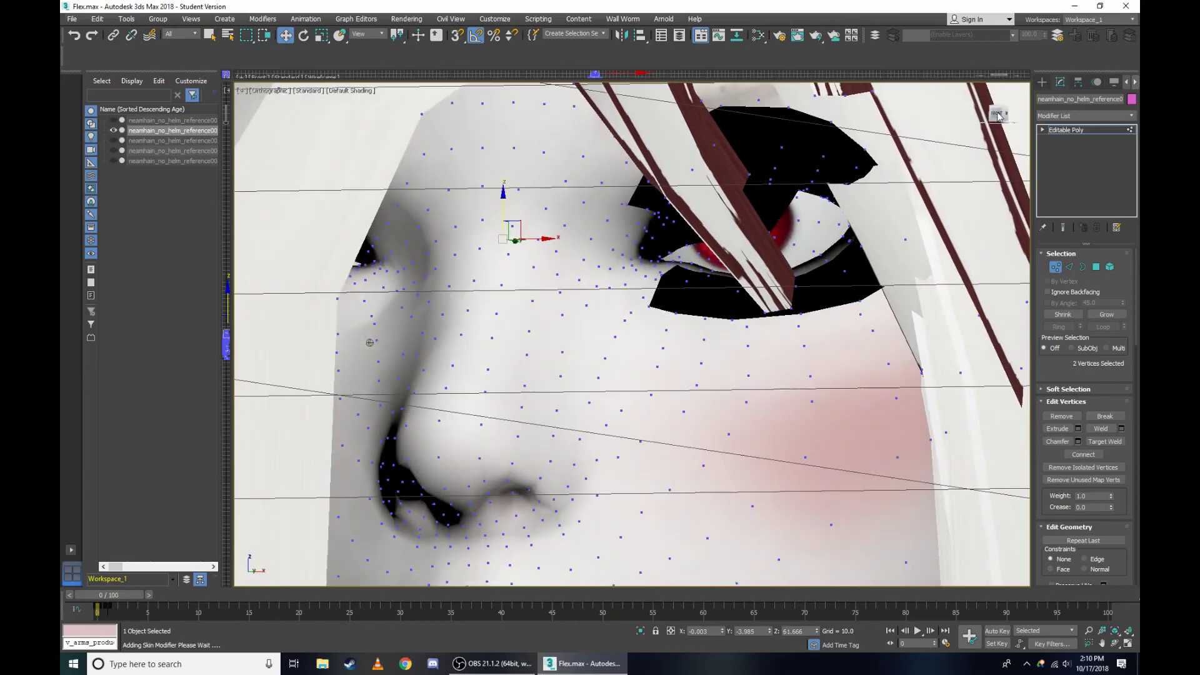
scroll(818, 187, "up", 2)
key("F3")
scroll(758, 202, "up", 2)
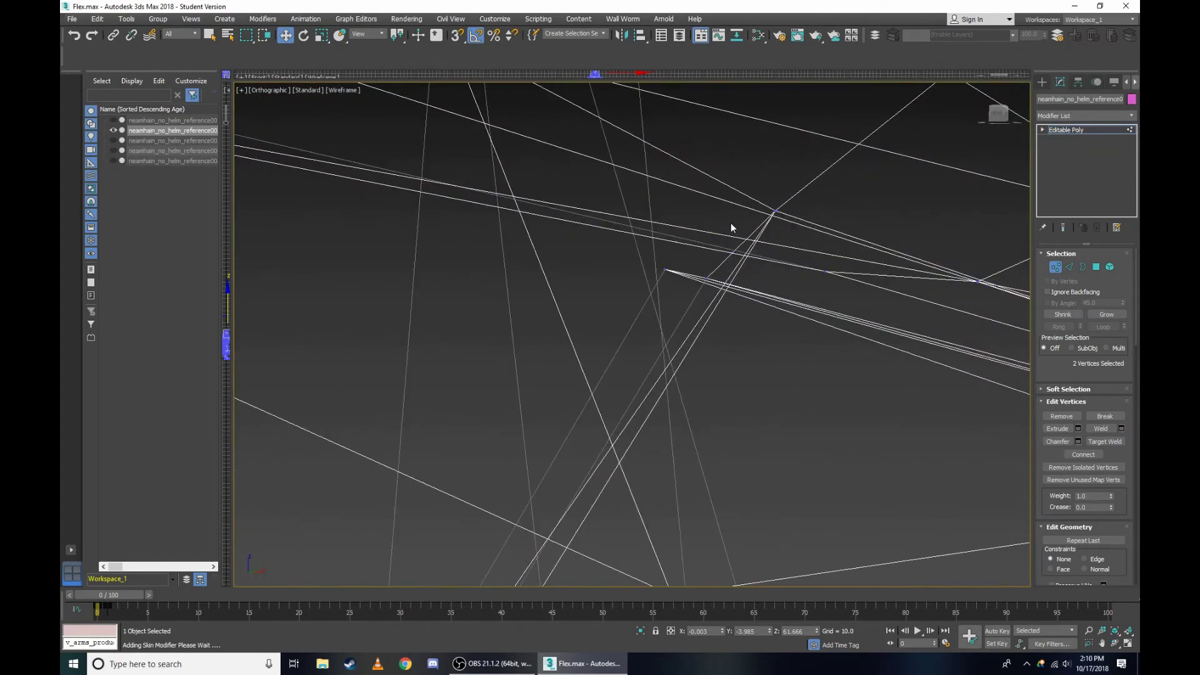
scroll(692, 284, "down", 1)
scroll(625, 225, "down", 2)
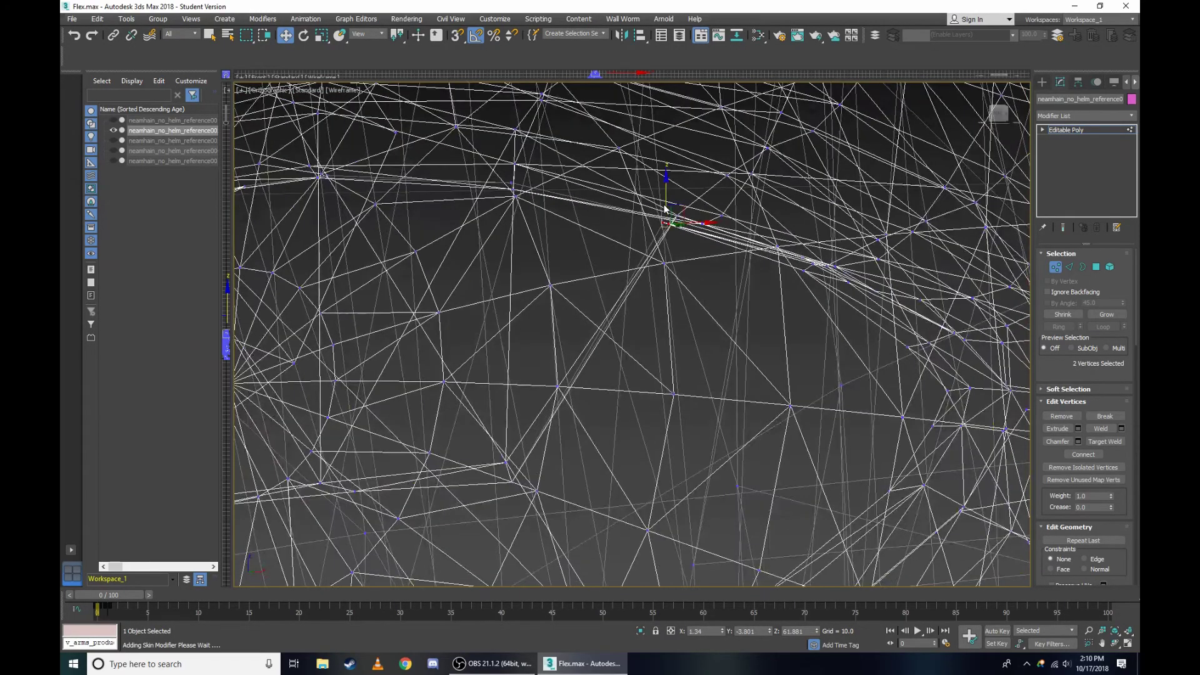
scroll(595, 190, "down", 1)
left_click(280, 90)
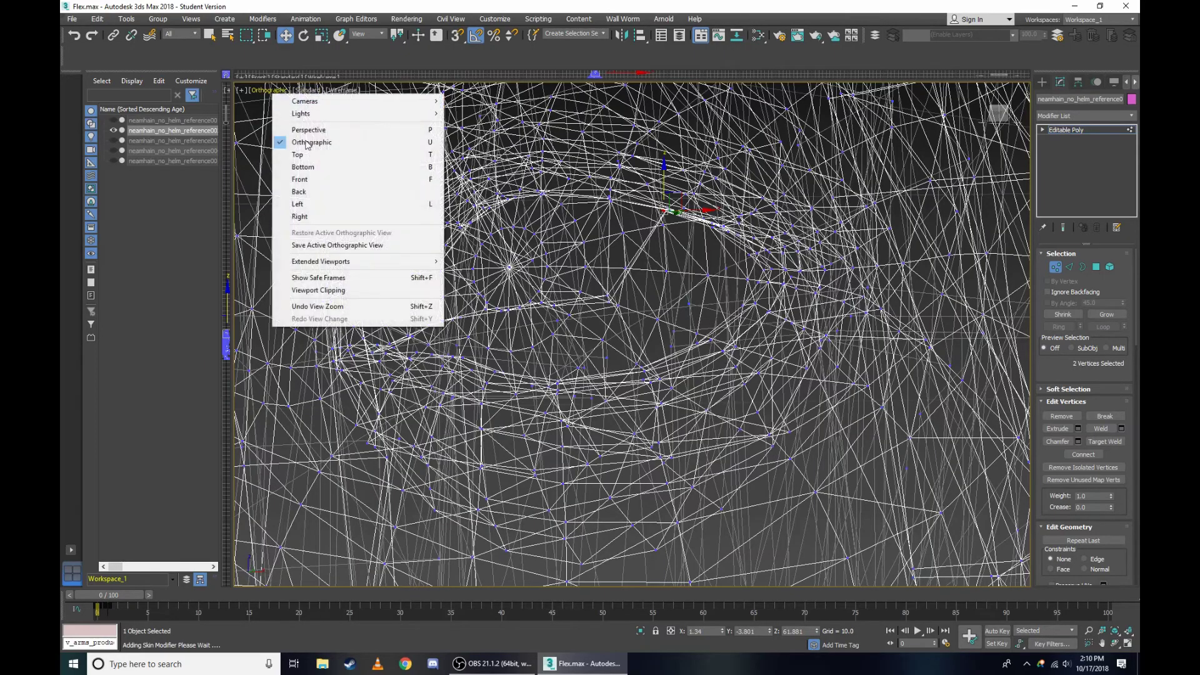
View the head from the Right side, zoomed in, with shaded display.
left_click(321, 219)
scroll(670, 204, "up", 3)
scroll(625, 306, "up", 2)
scroll(553, 364, "up", 2)
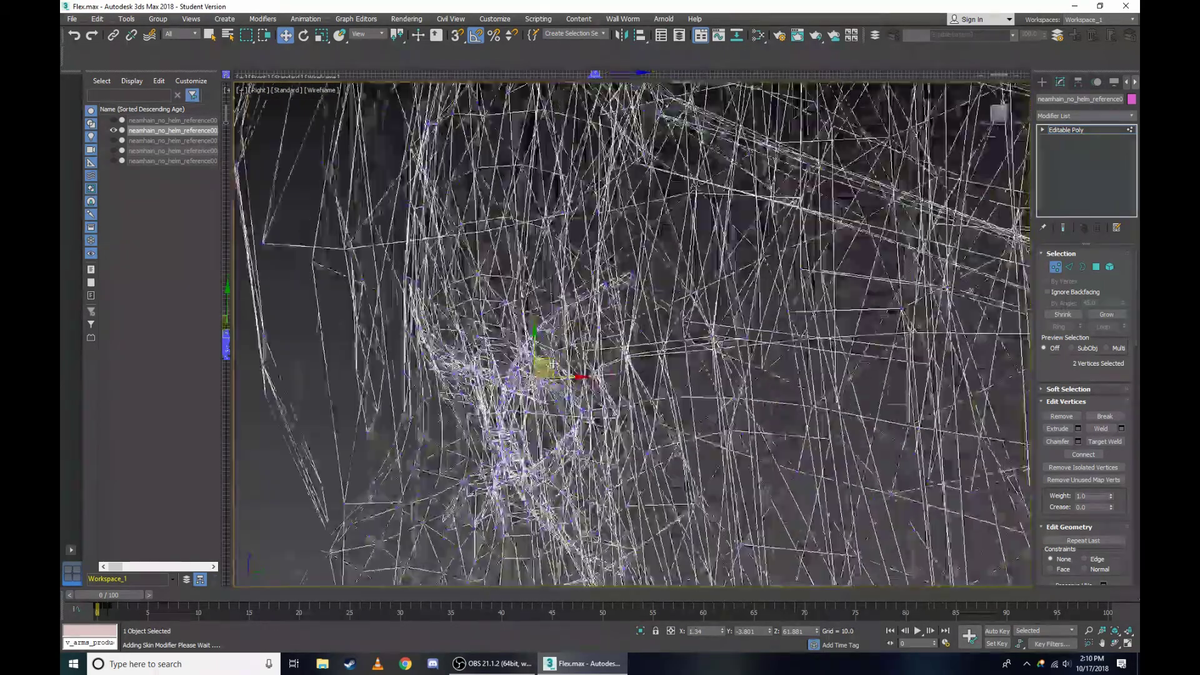
scroll(553, 364, "up", 2)
scroll(607, 338, "up", 1)
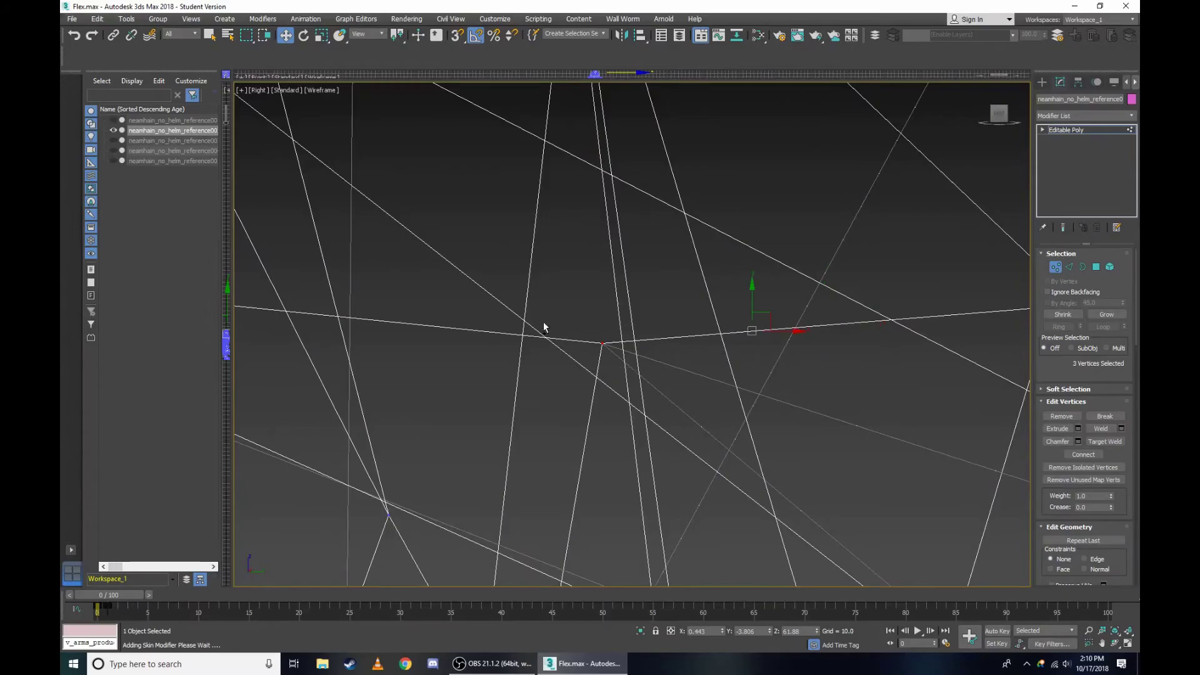
scroll(544, 326, "down", 3)
scroll(688, 311, "down", 3)
key("F3")
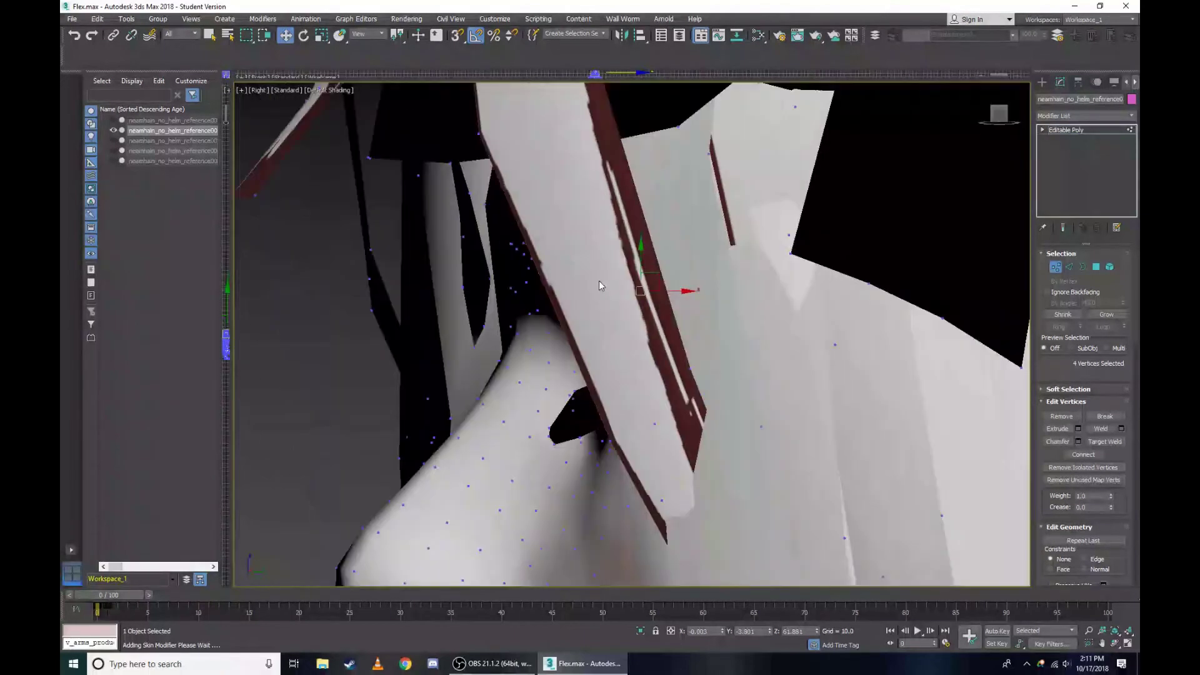
Orbit round to a frontal view and close in on the eye area.
middle_click_drag(544, 331, 632, 325, "alt")
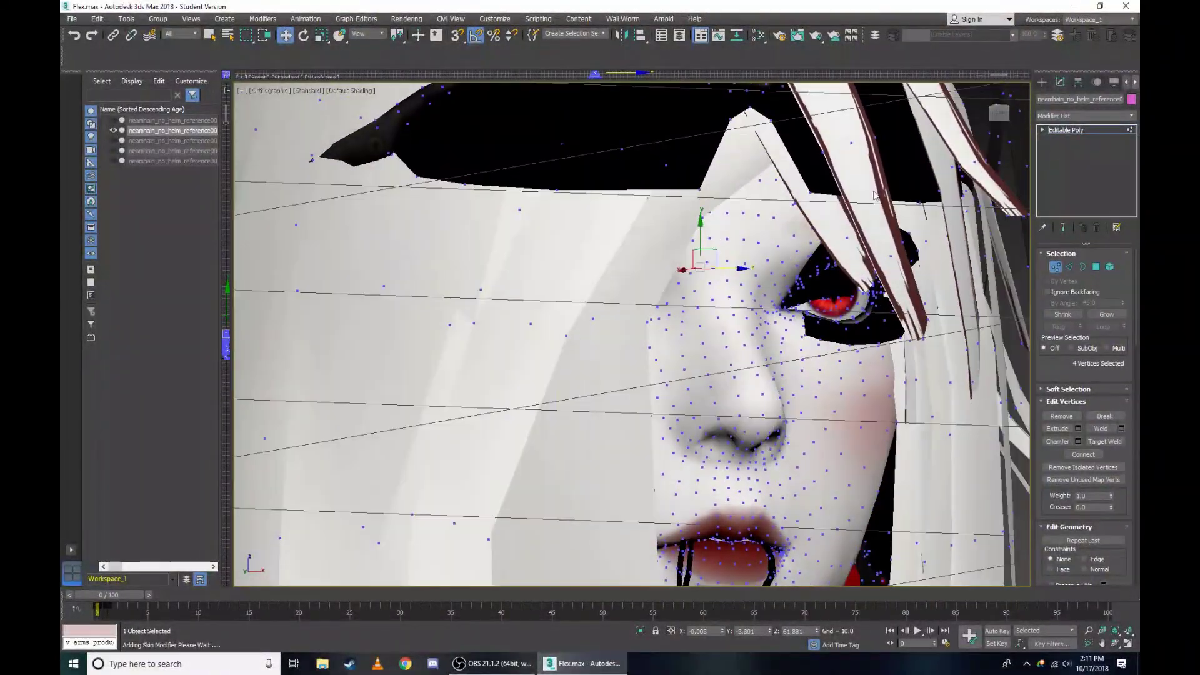
scroll(832, 230, "up", 3)
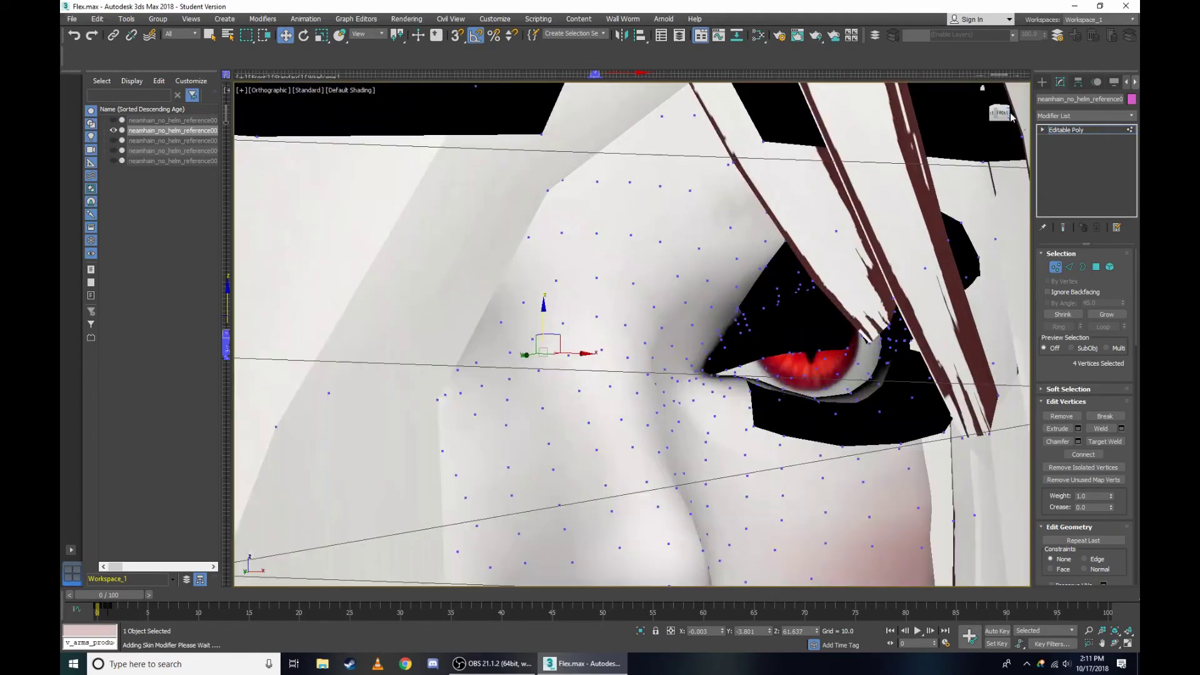
mouse_move(611, 346)
middle_mouse_down("alt")
mouse_move(284, 431)
mouse_move(325, 407)
mouse_move(325, 322)
middle_mouse_up("alt")
scroll(285, 431, "up", 2)
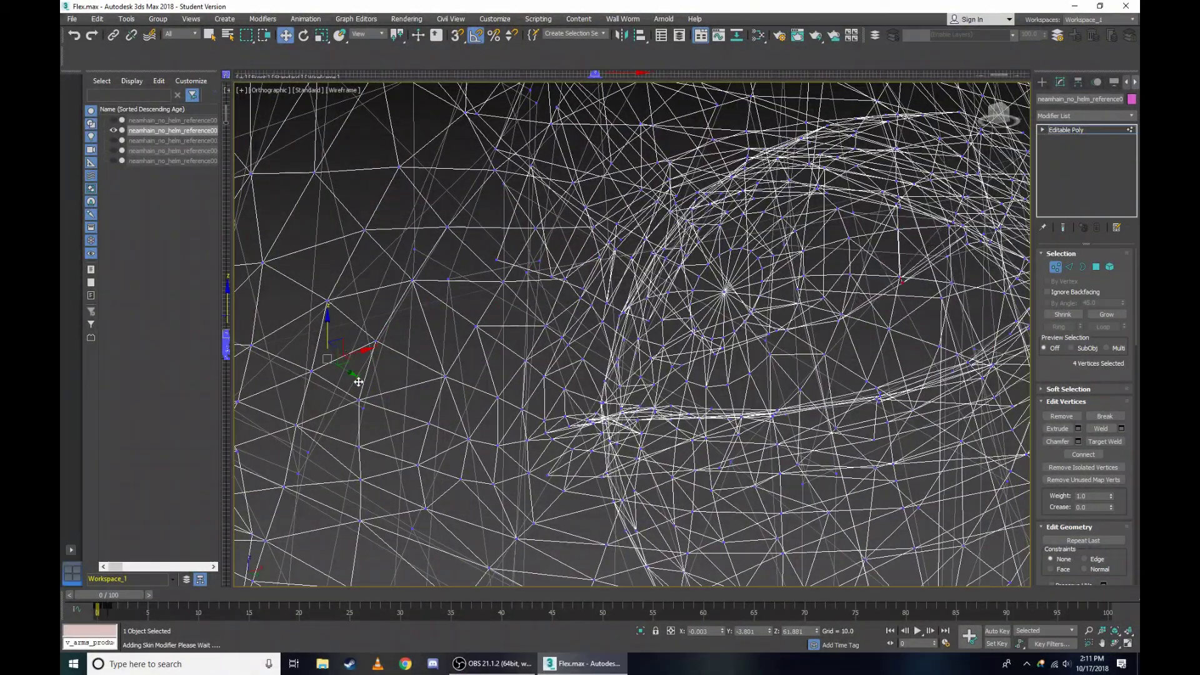
scroll(359, 381, "up", 3)
scroll(850, 208, "down", 3)
middle_click_drag(812, 213, 940, 216, "alt")
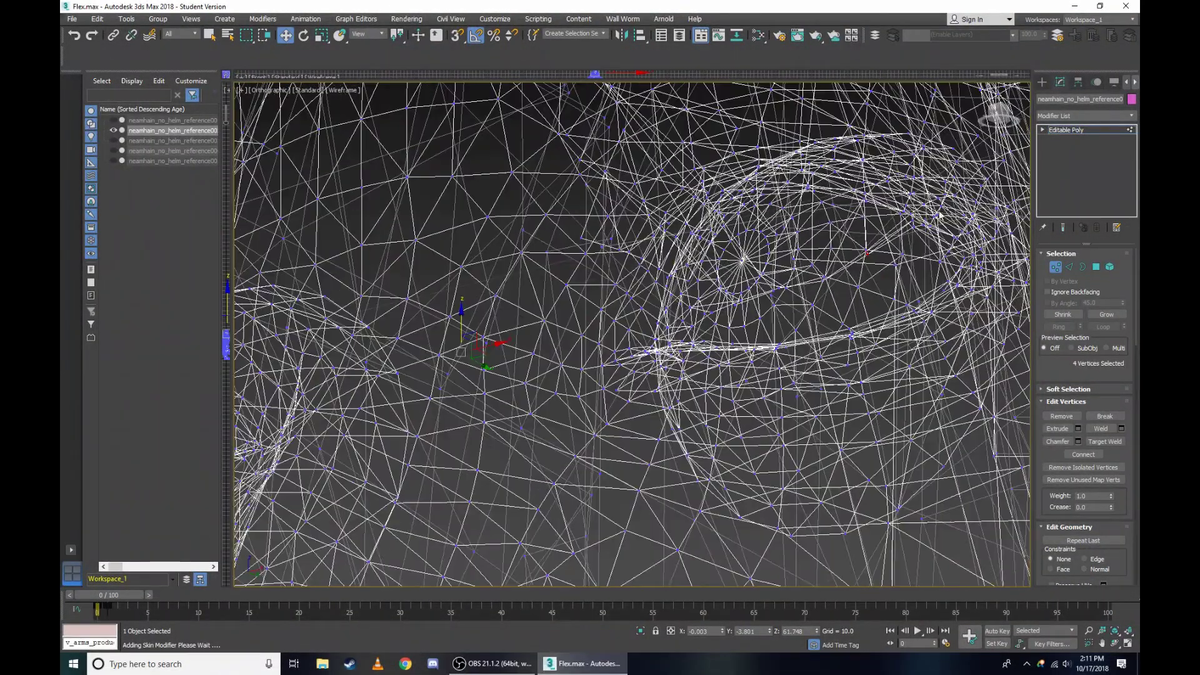
scroll(812, 216, "up", 5)
scroll(807, 158, "up", 3)
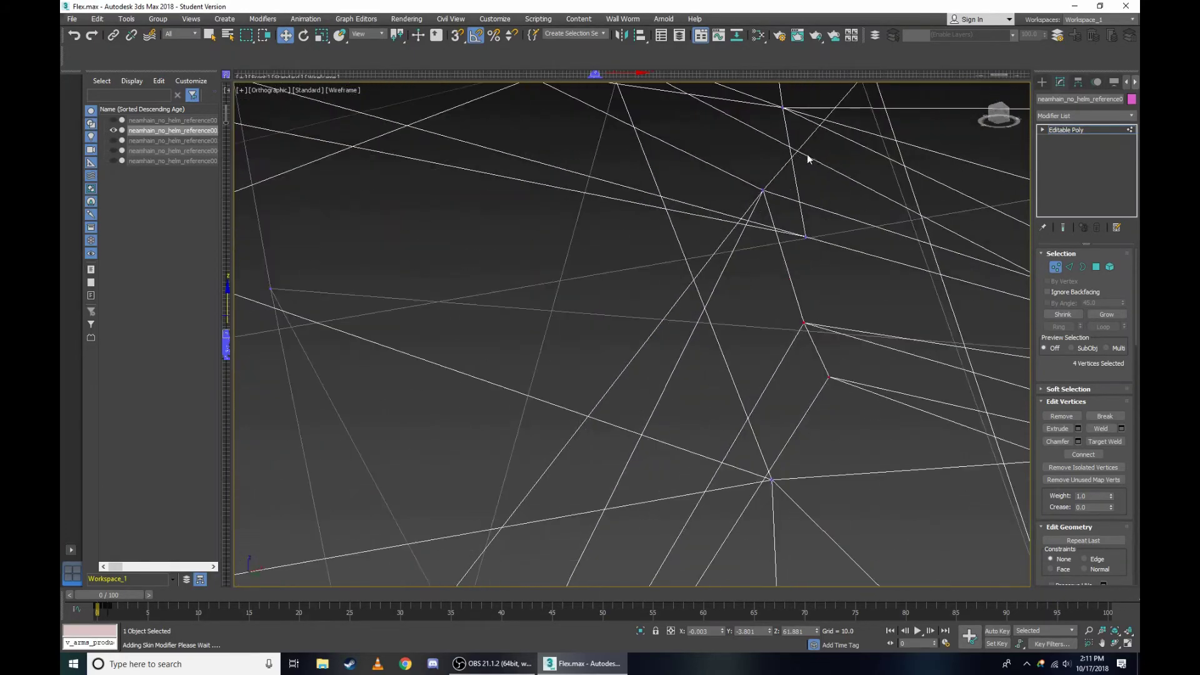
Add another vertex beside the eye to the selection.
left_click_drag(788, 222, 786, 219, "ctrl")
scroll(763, 206, "down", 5)
scroll(744, 199, "down", 2)
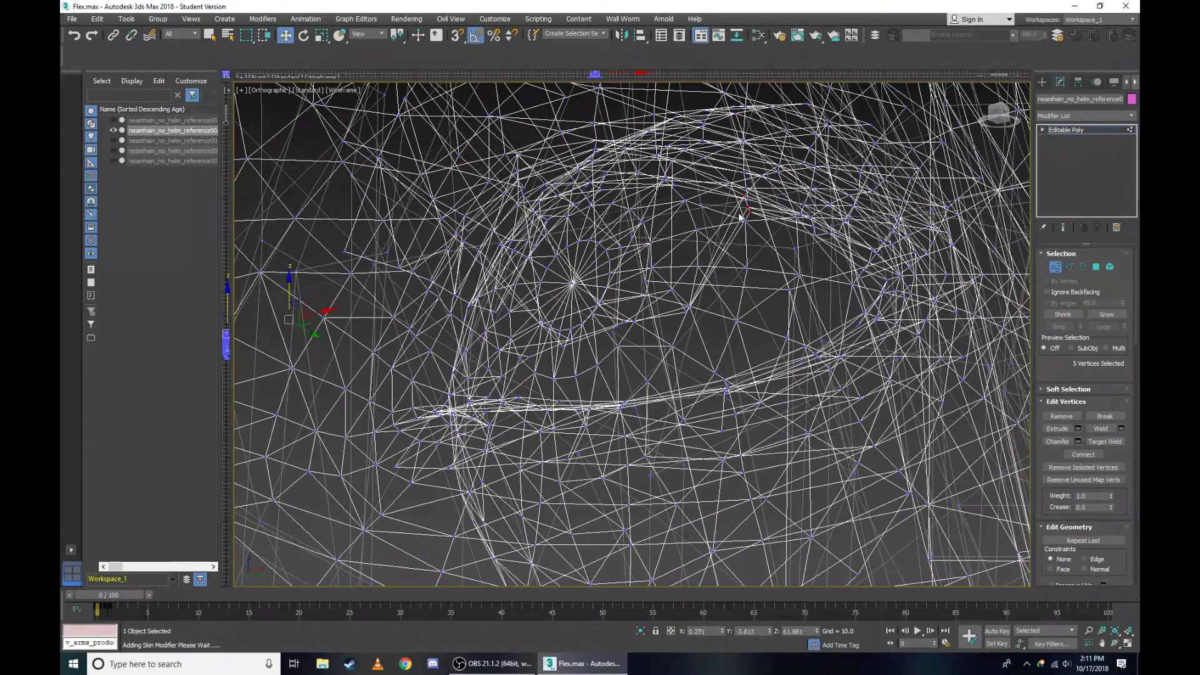
scroll(740, 217, "up", 5)
scroll(687, 257, "down", 5)
scroll(751, 187, "up", 5)
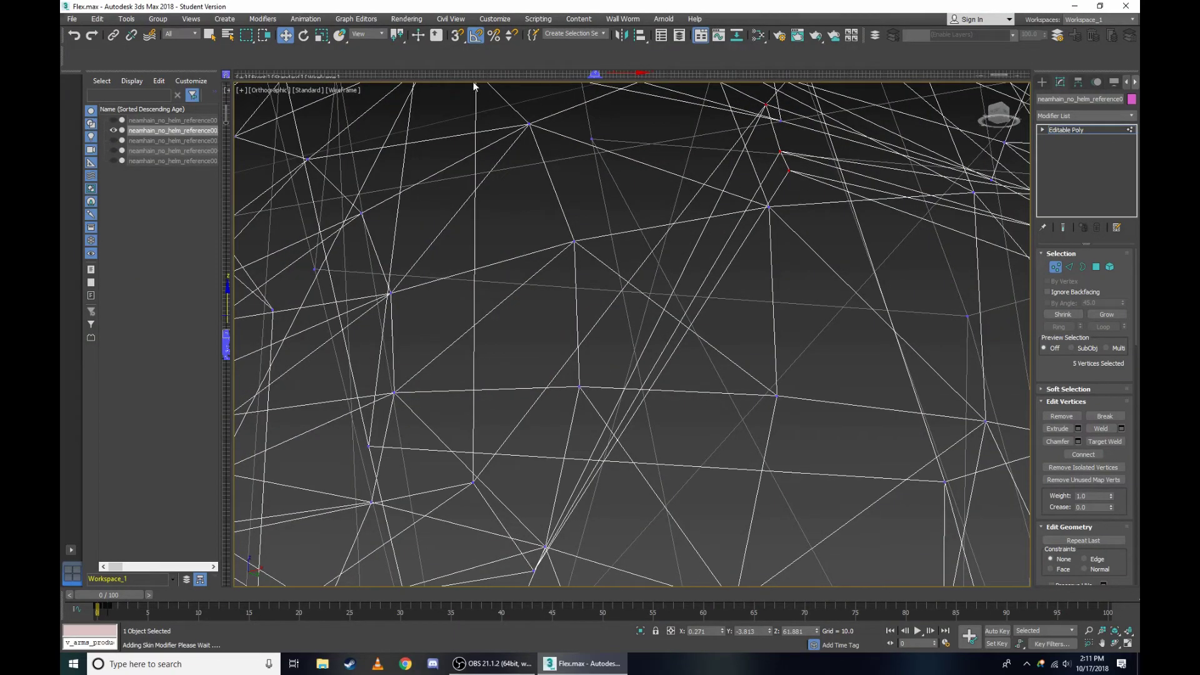
Check the head from the Right view, then square up a straight front view of the face.
left_click(265, 90)
left_click(307, 216)
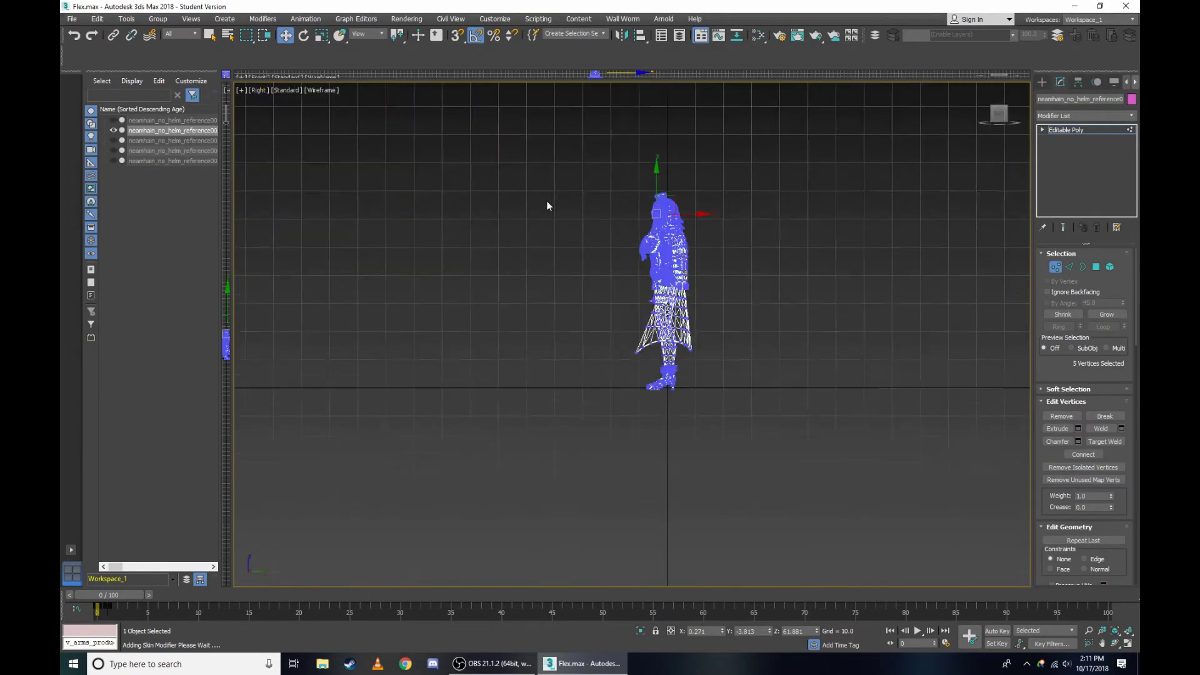
scroll(719, 283, "up", 3)
scroll(719, 283, "up", 3)
scroll(719, 283, "up", 2)
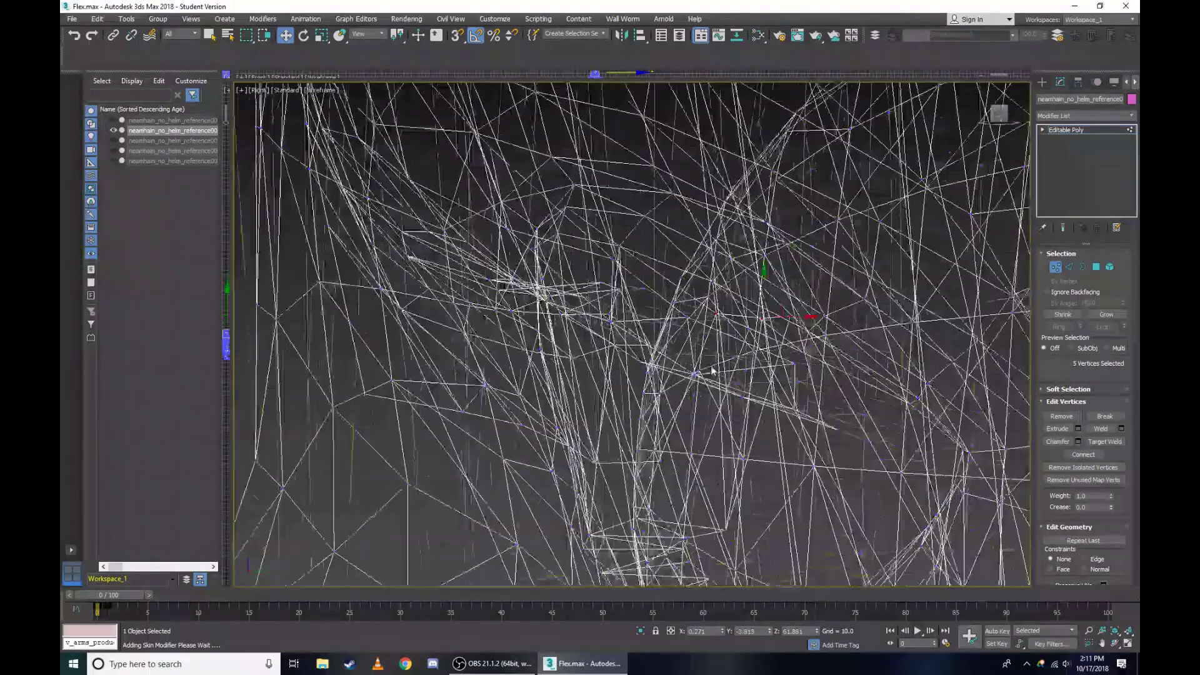
scroll(719, 283, "up", 1)
scroll(867, 193, "up", 2)
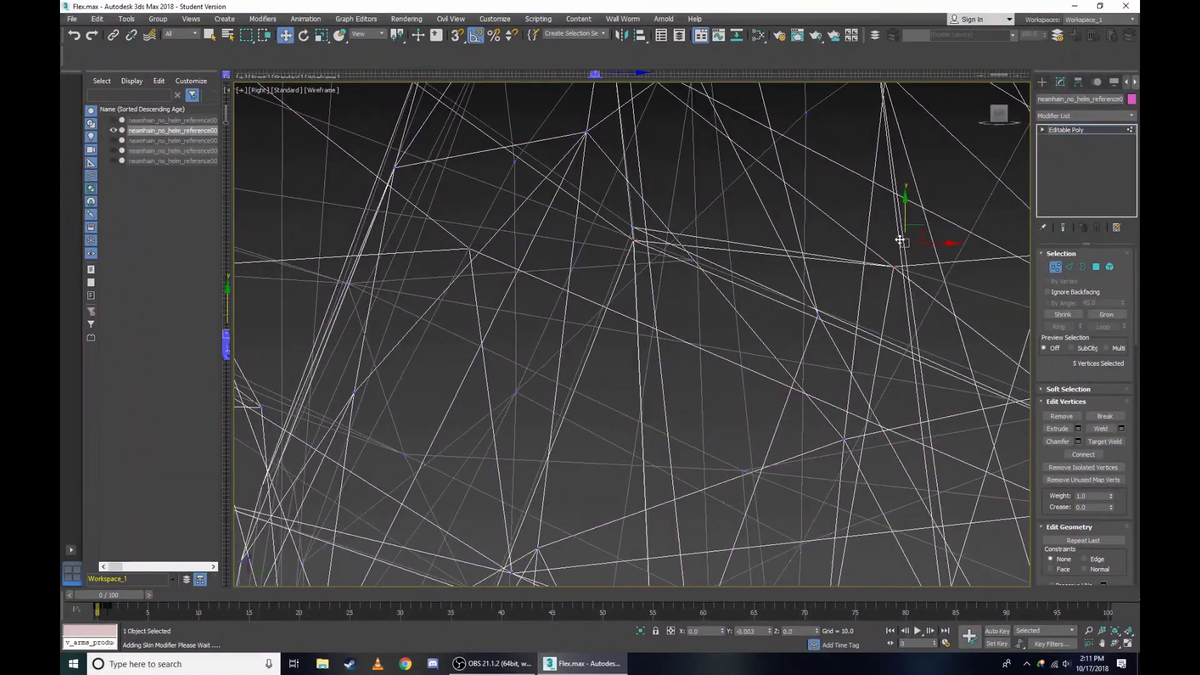
scroll(648, 235, "down", 3)
key("F3")
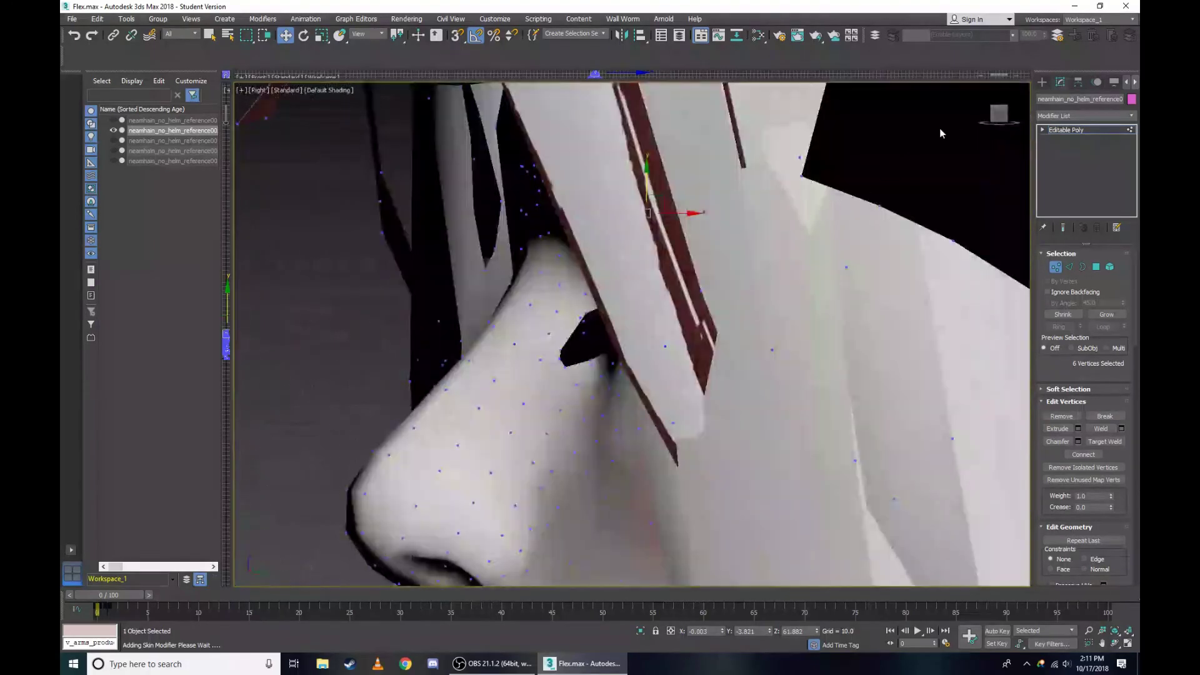
left_click_drag(1002, 116, 736, 162)
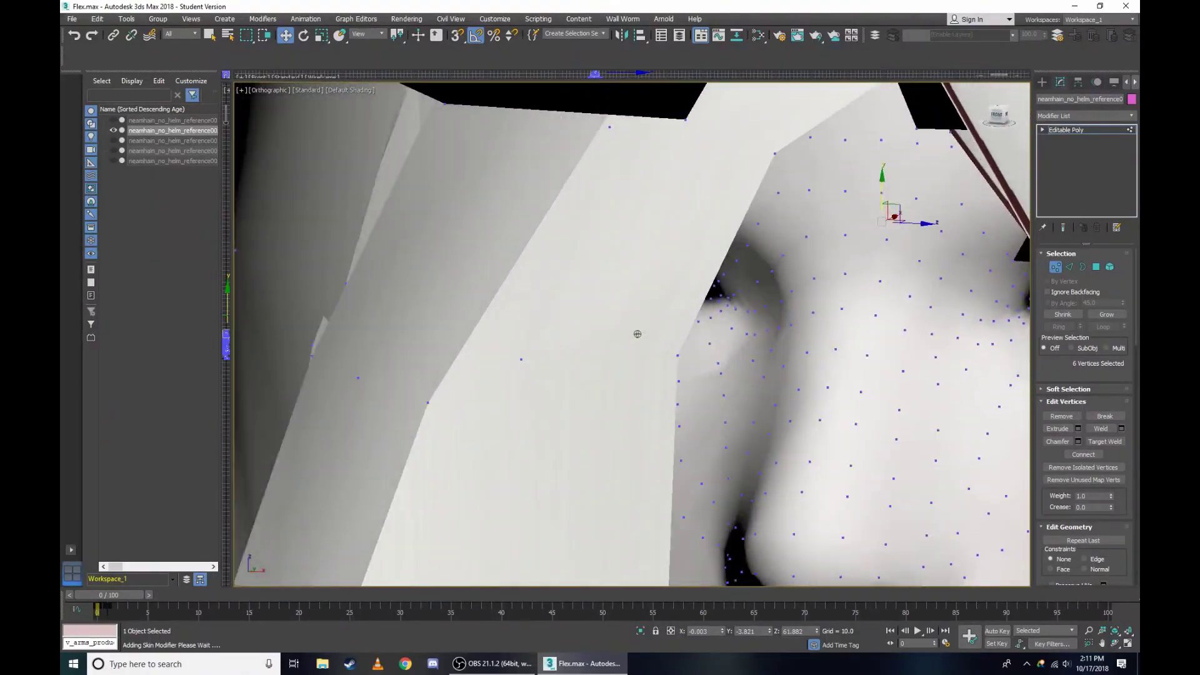
left_click(966, 116)
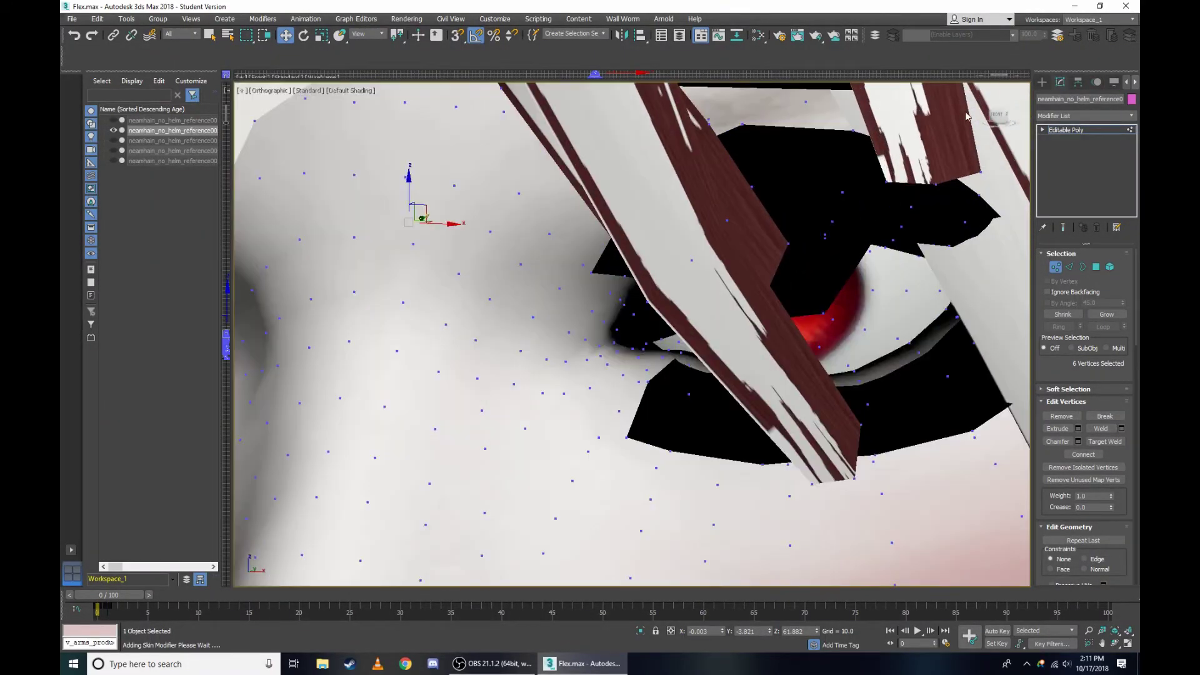
left_click_drag(997, 118, 999, 115)
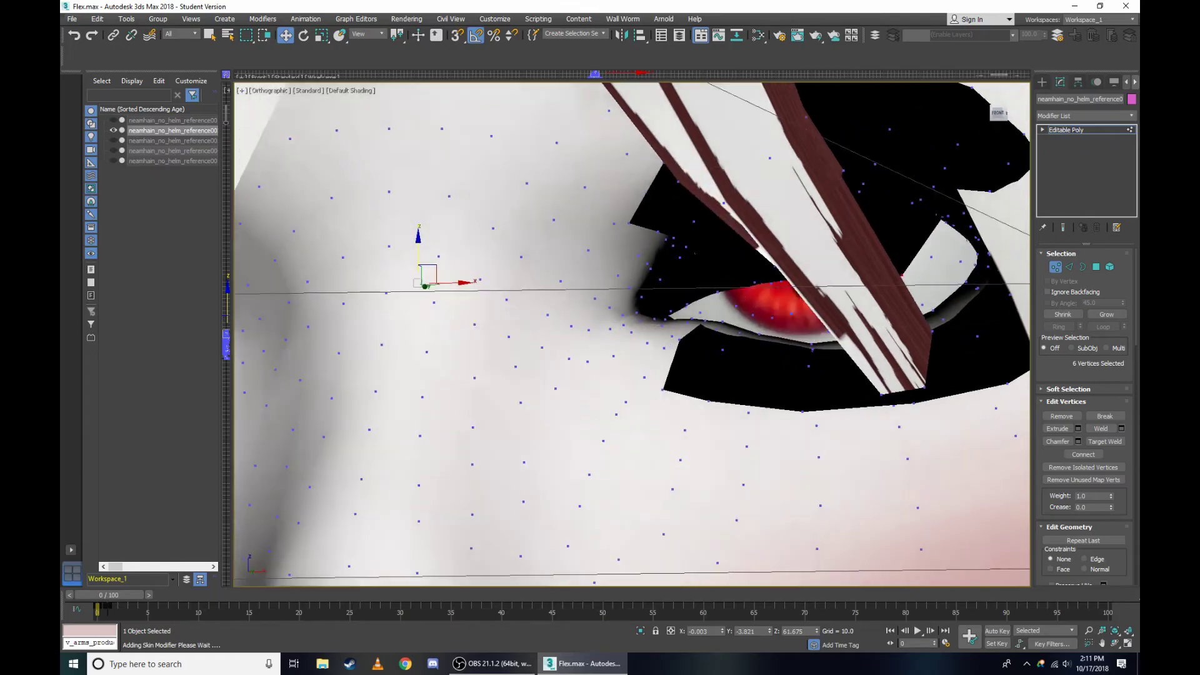
In wireframe, centre the eye area and nudge the selected brow vertices very slightly.
key("F3")
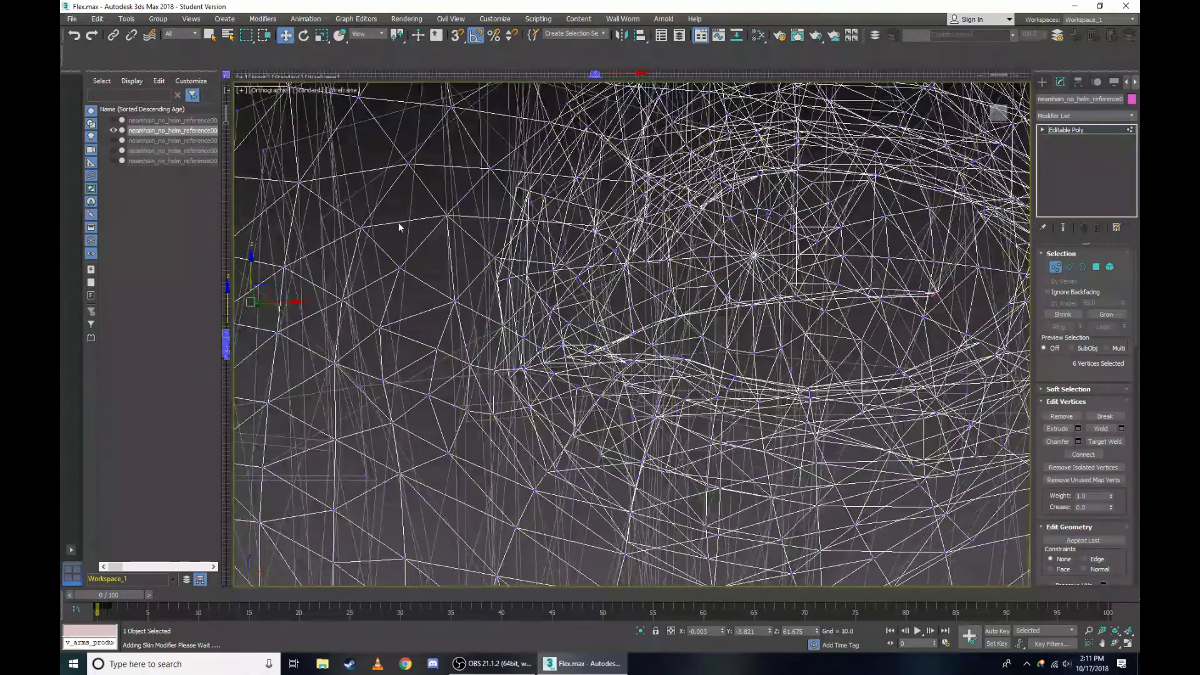
middle_click_drag(832, 241, 343, 264)
left_click_drag(279, 263, 288, 264)
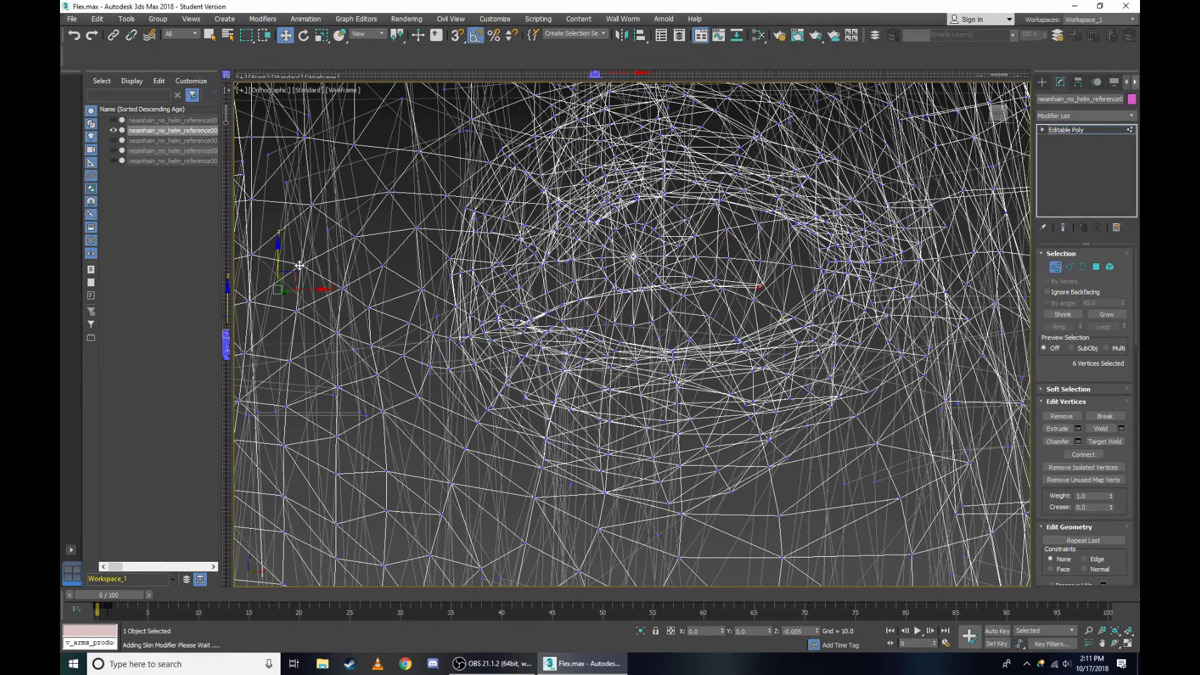
key("F3")
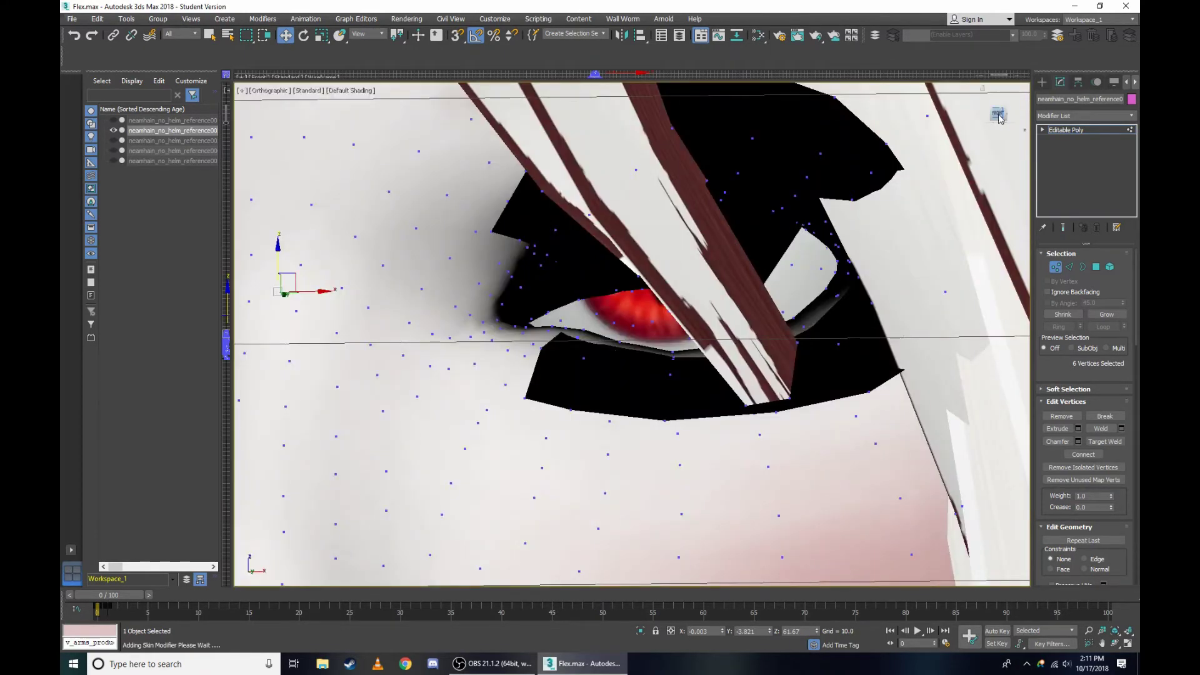
Zoom in on the wireframe and select a single vertex beside the eye.
scroll(798, 190, "up", 5)
key("F3")
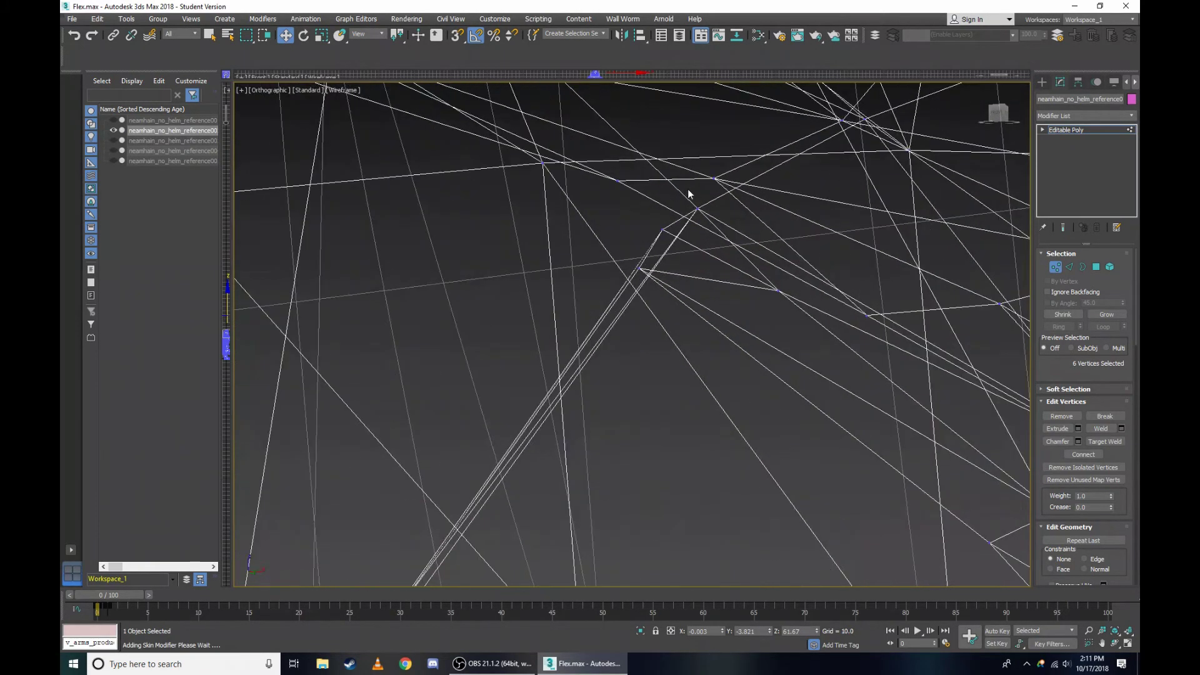
scroll(691, 210, "up", 2)
scroll(694, 226, "down", 4)
scroll(672, 216, "up", 4)
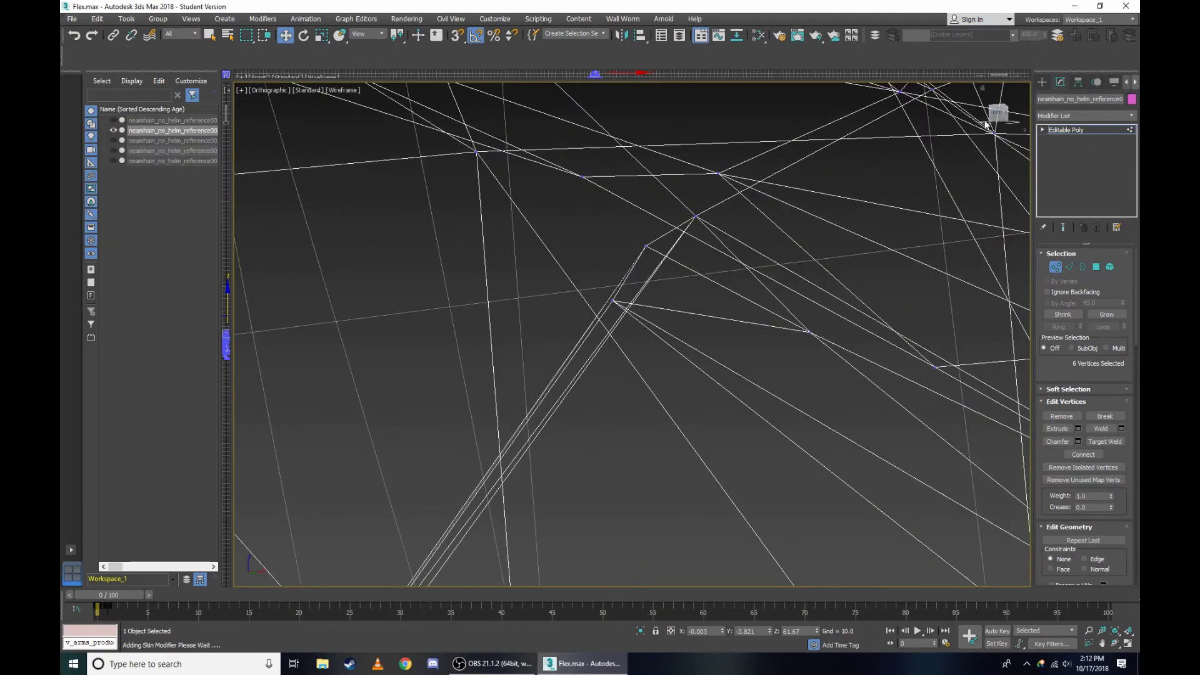
scroll(700, 238, "up", 2)
scroll(729, 244, "up", 2)
scroll(617, 194, "down", 3)
scroll(602, 233, "up", 3)
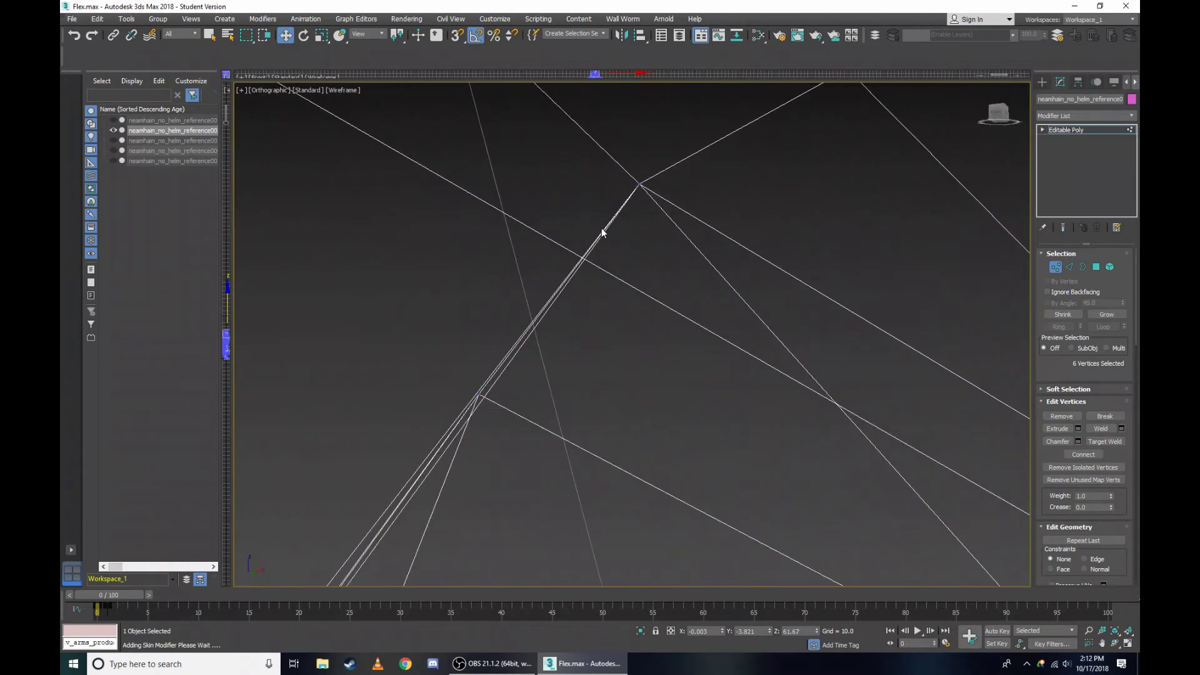
scroll(502, 251, "down", 3)
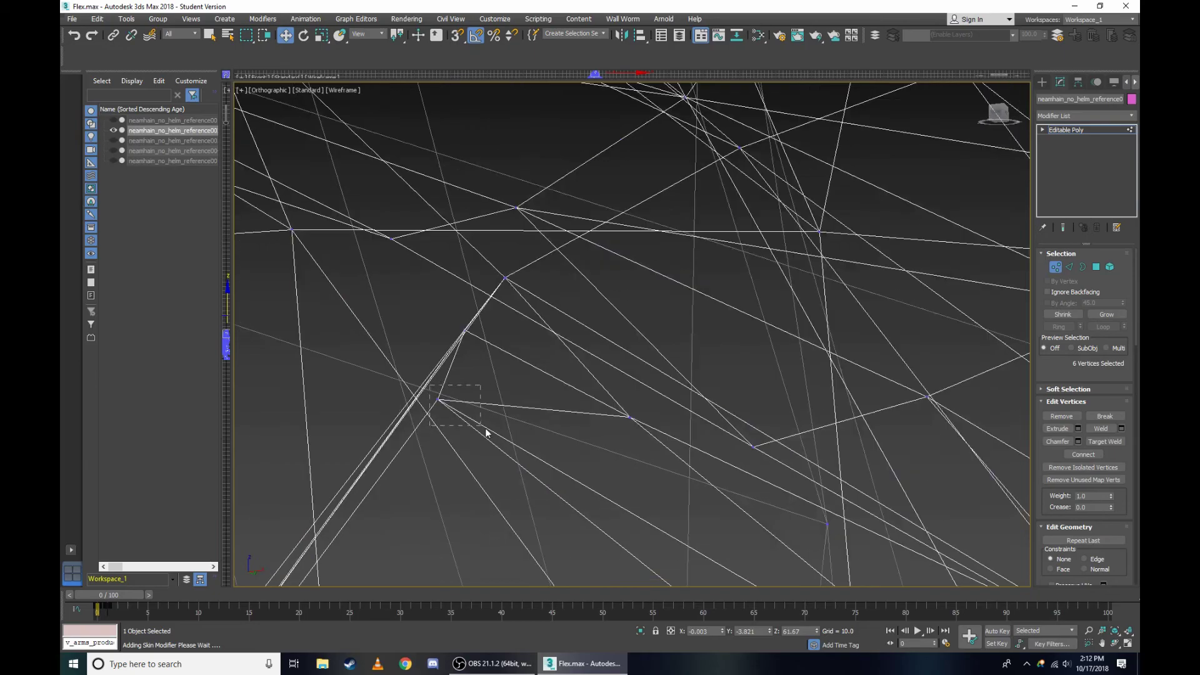
left_click_drag(445, 319, 497, 362)
scroll(522, 299, "down", 3)
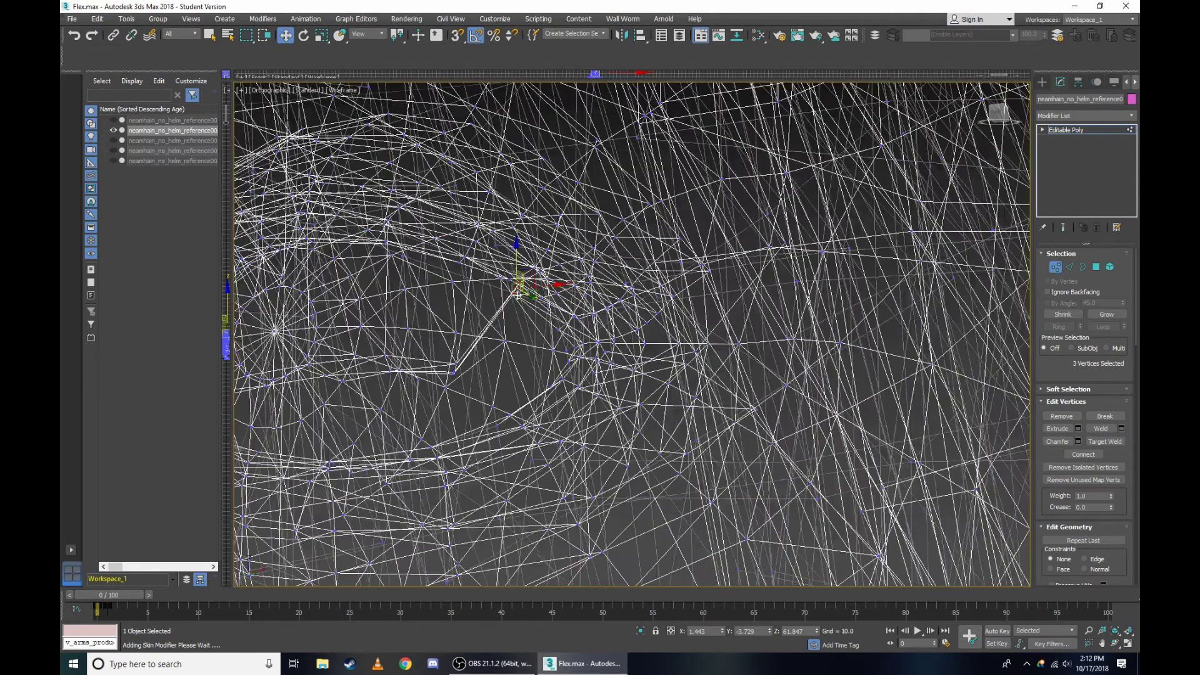
scroll(531, 223, "up", 5)
Pull the selected vertex downward, then move it back up, checking shaded and wireframe.
key("F3")
left_click_drag(529, 209, 566, 448)
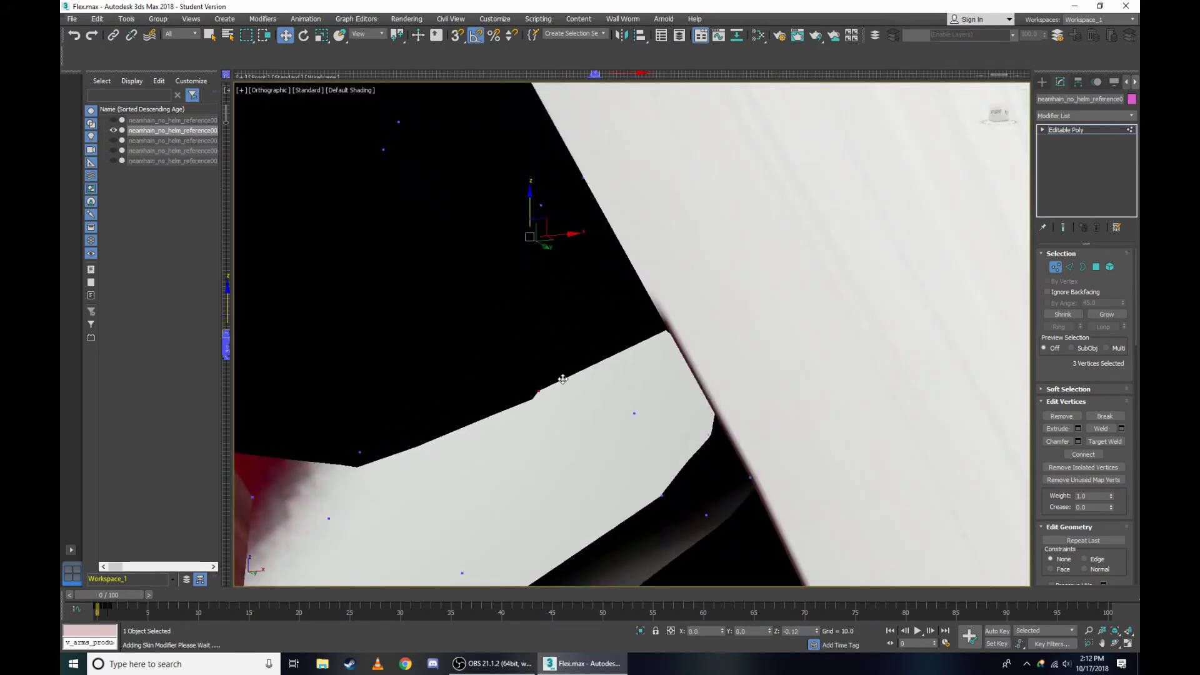
key("F3")
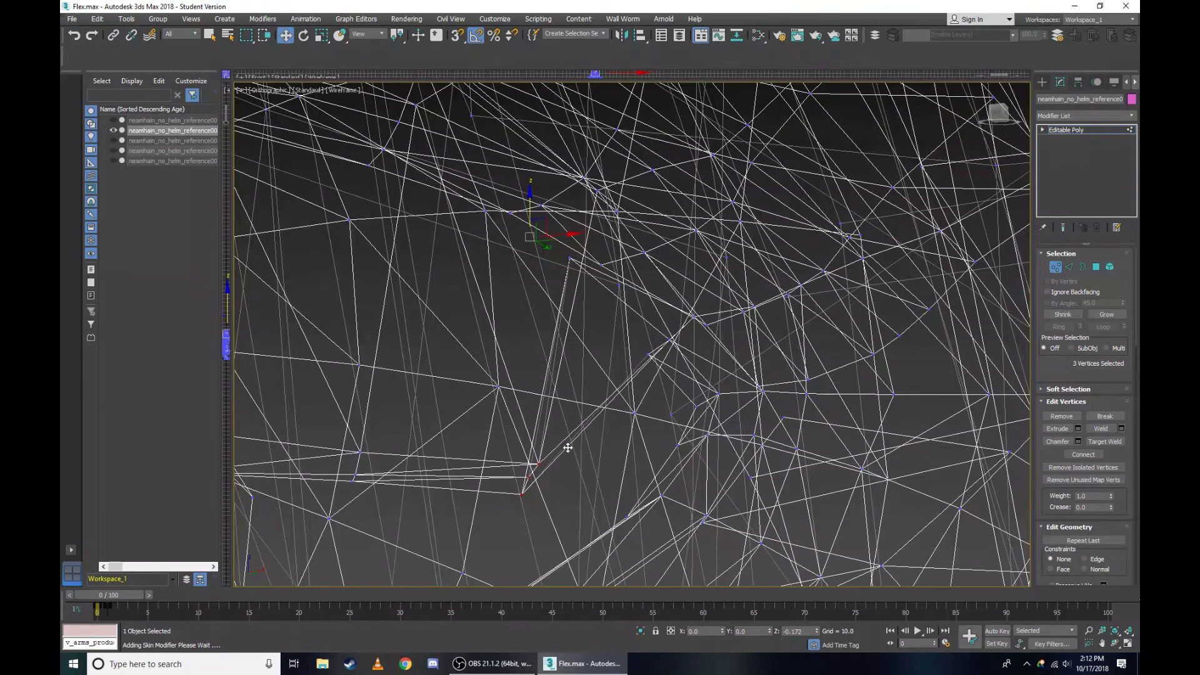
mouse_move(566, 448)
left_mouse_down()
mouse_move(590, 233)
mouse_move(617, 359)
mouse_move(563, 273)
mouse_move(649, 295)
left_mouse_up()
Move the four selected eye-corner vertices downward and check the result shaded.
scroll(561, 261, "up", 5)
scroll(612, 253, "down", 3)
scroll(606, 270, "down", 2)
scroll(607, 270, "up", 2)
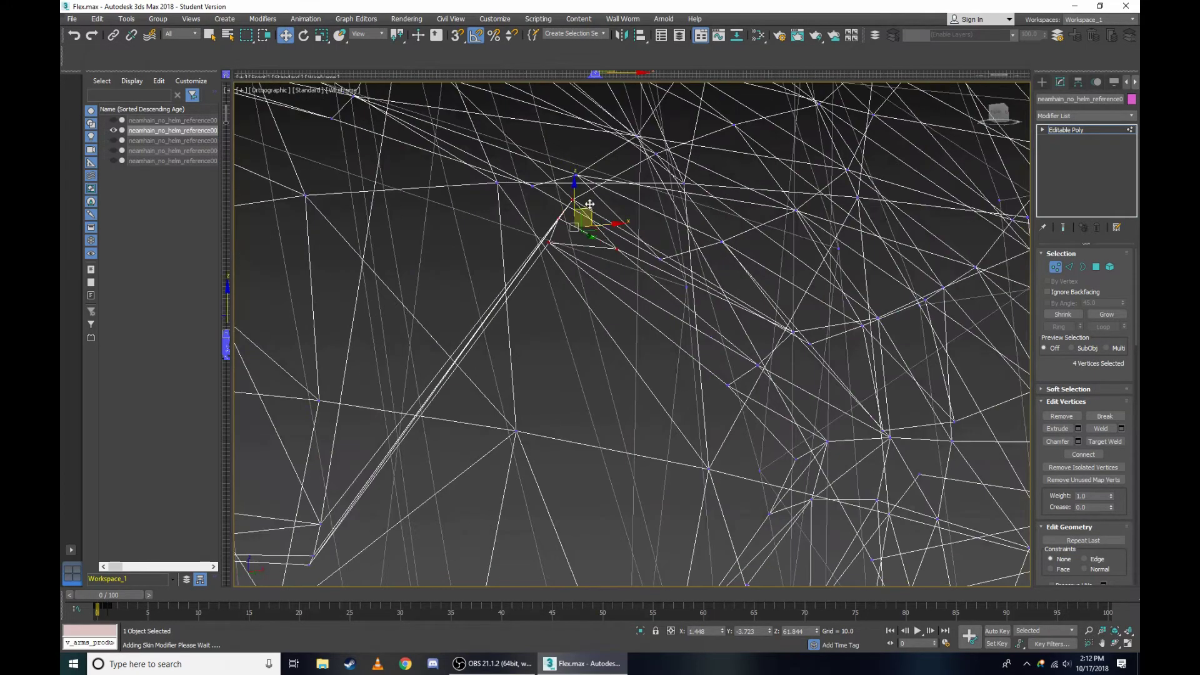
left_click_drag(577, 192, 607, 513)
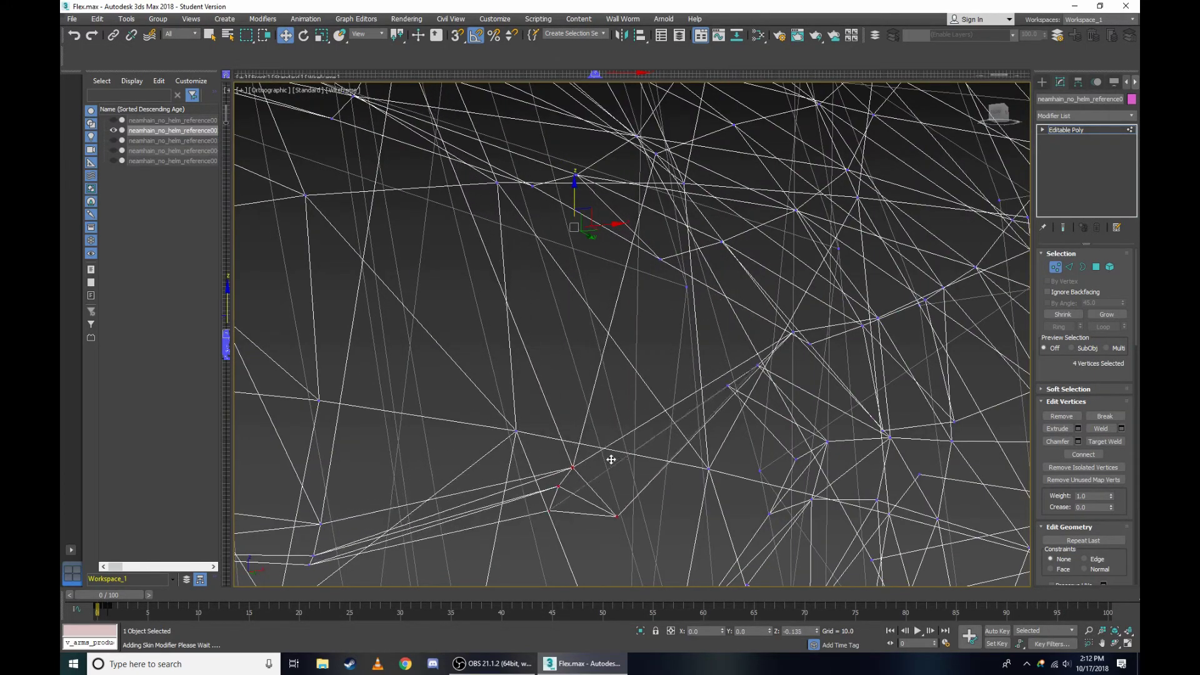
scroll(550, 411, "down", 3)
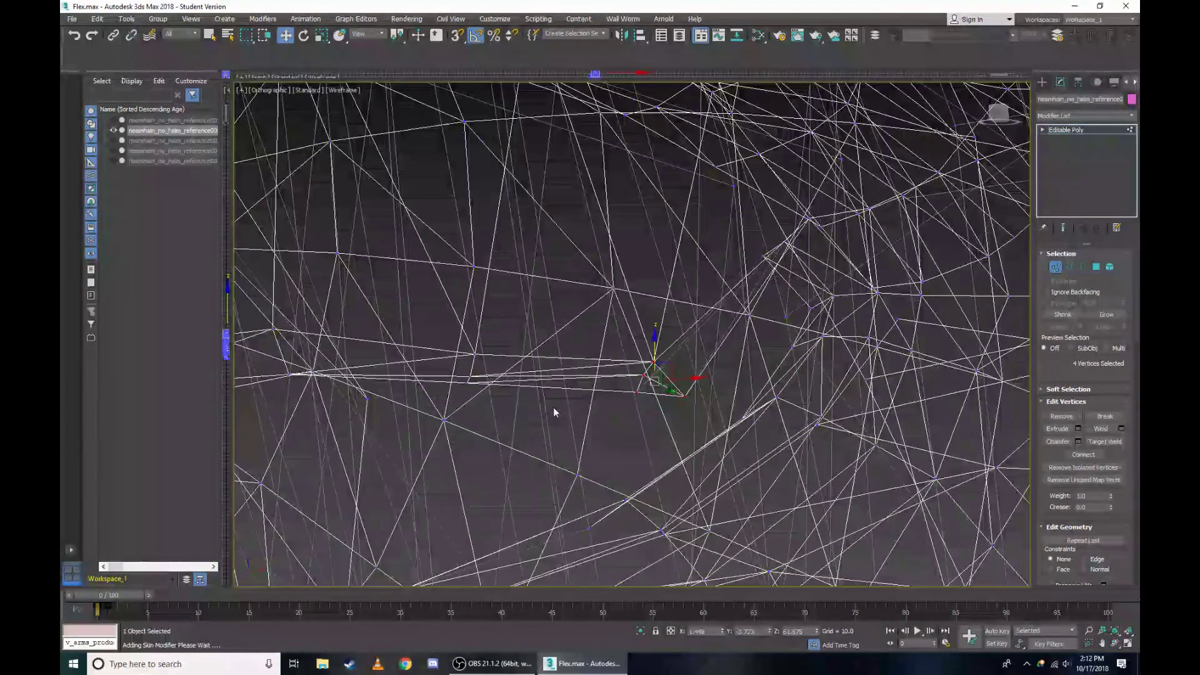
scroll(553, 407, "up", 3)
key("F3")
In the Right view in wireframe, add two more brow vertices above the eye to the selection.
left_click(266, 90)
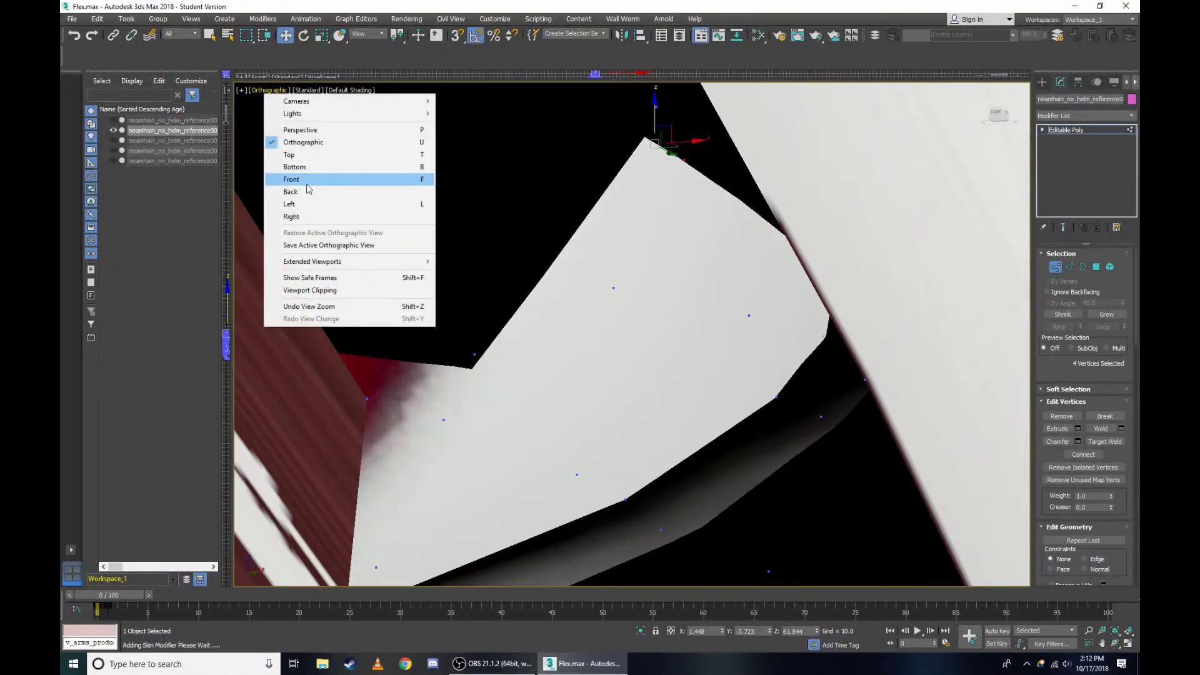
left_click(278, 217)
scroll(605, 201, "up", 5)
scroll(605, 201, "up", 5)
key("F3")
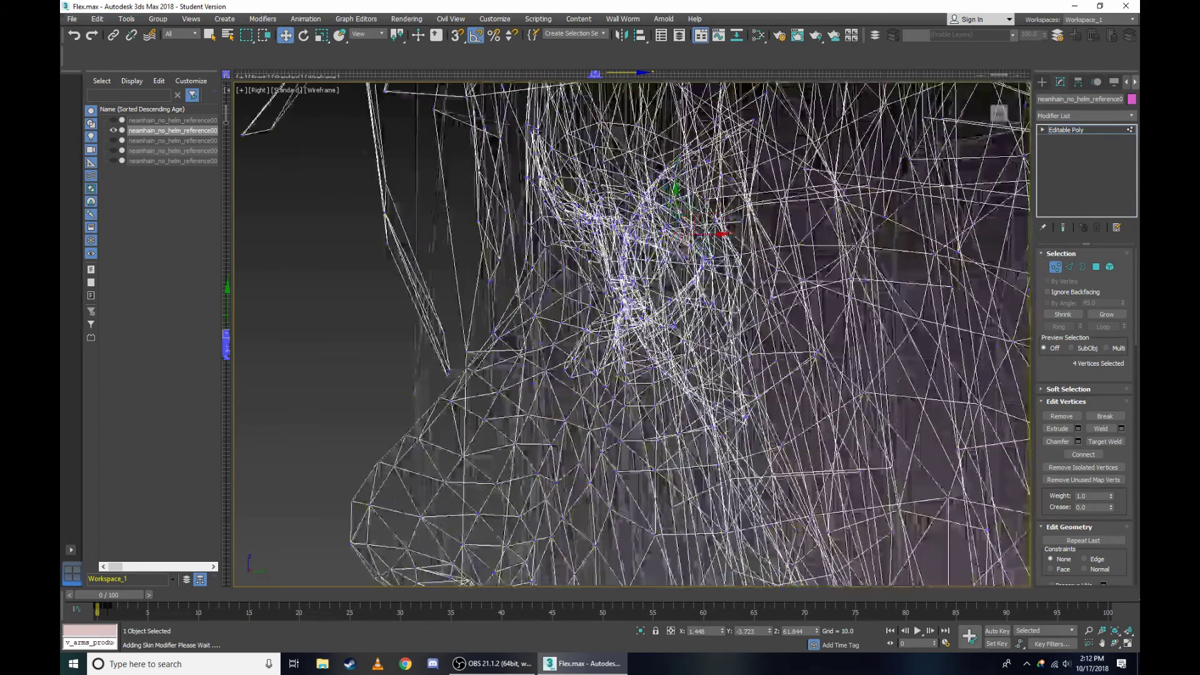
scroll(601, 238, "up", 4)
scroll(596, 246, "up", 3)
scroll(437, 248, "up", 3)
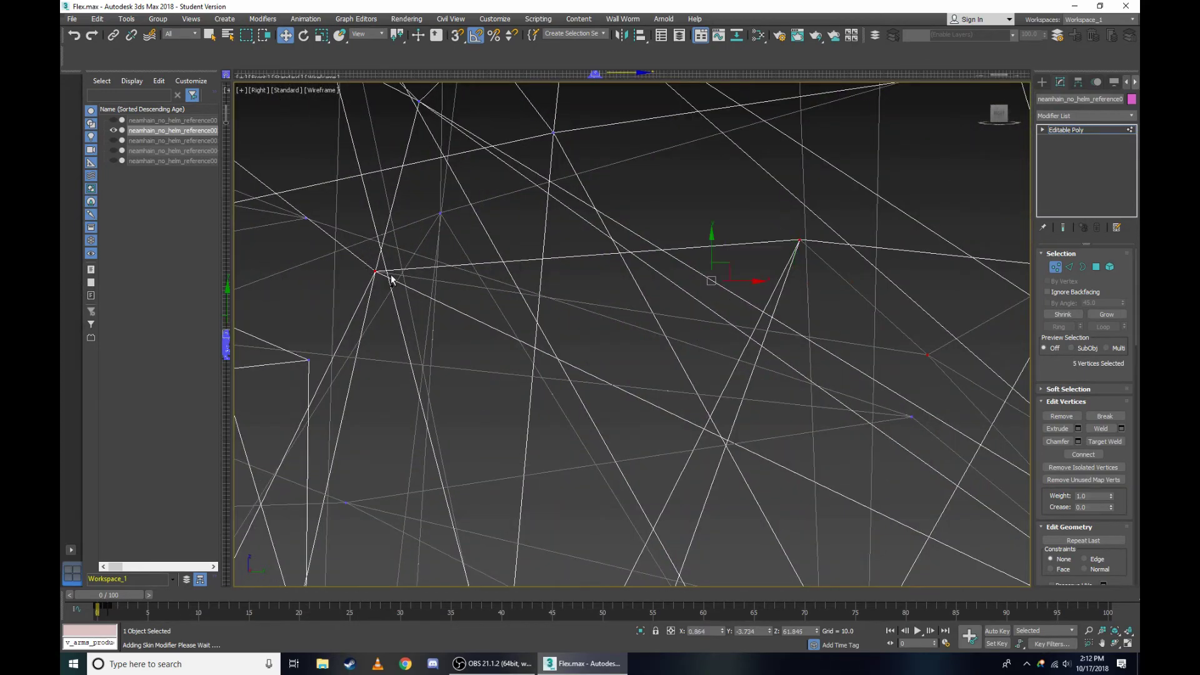
scroll(824, 257, "down", 5)
left_click(694, 227, "ctrl")
scroll(689, 217, "up", 4)
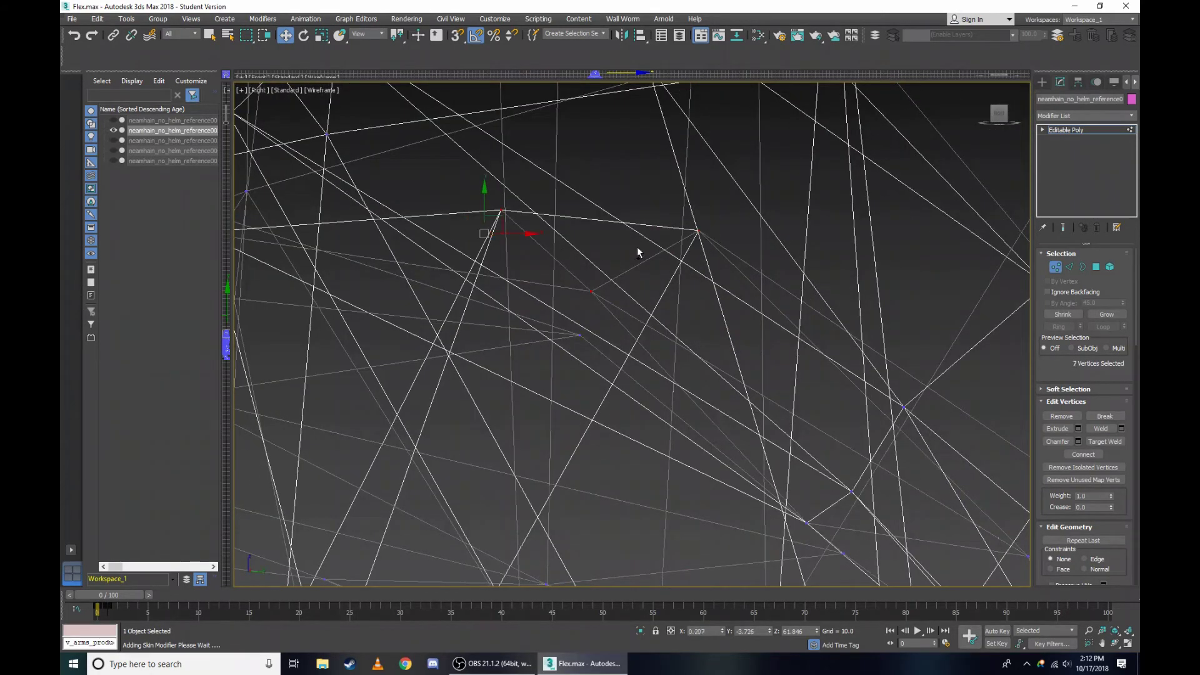
left_click(588, 283, "ctrl")
scroll(588, 283, "down", 3)
key("F3")
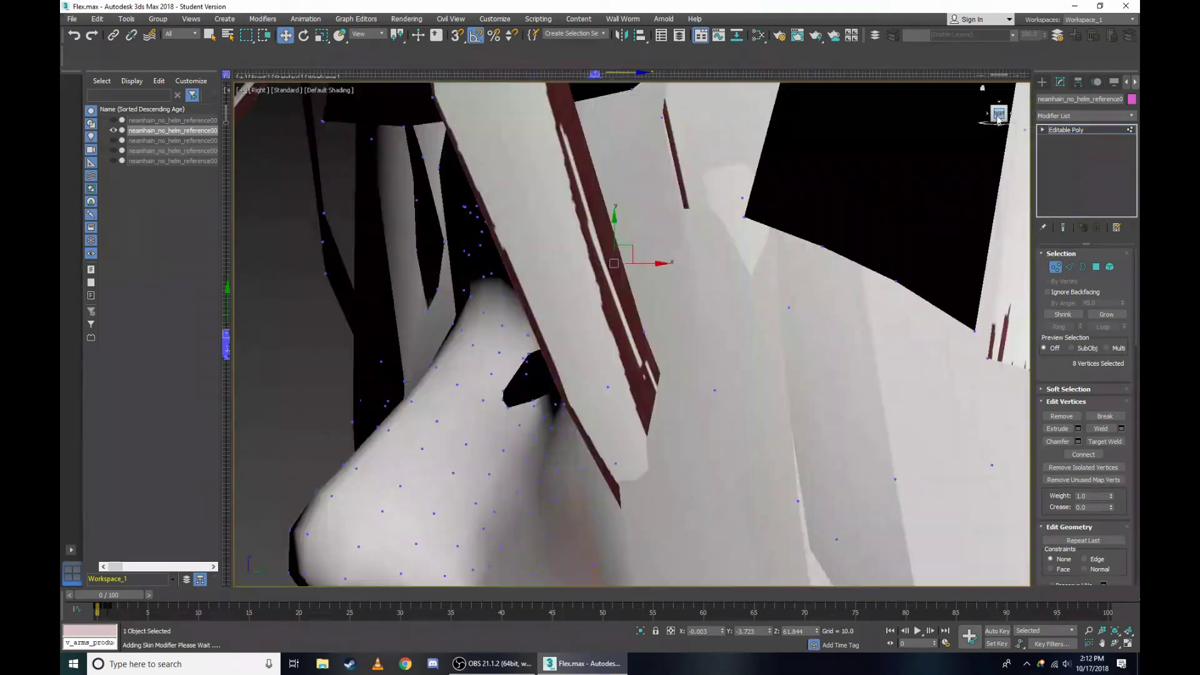
Drag the selected brow vertices down along Z, then inspect the lowered brow shape.
mouse_move(588, 283)
middle_mouse_down("alt")
mouse_move(624, 333)
mouse_move(813, 187)
middle_mouse_up("alt")
scroll(871, 156, "up", 4)
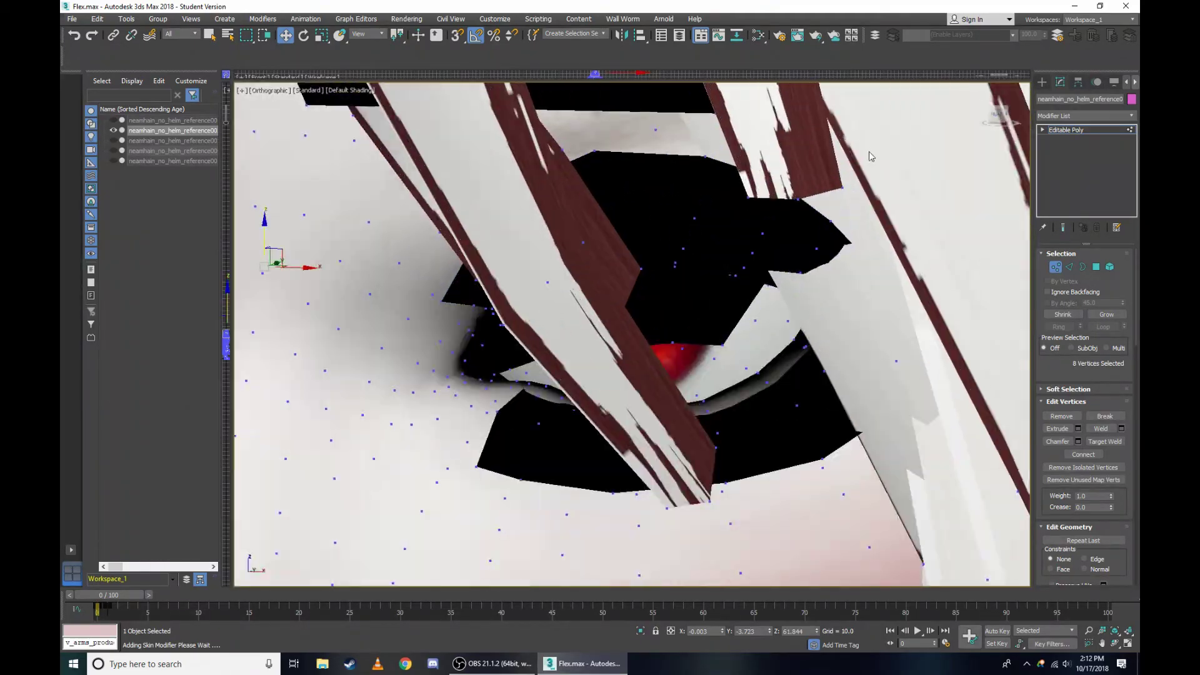
middle_click_drag(981, 130, 236, 206, "alt")
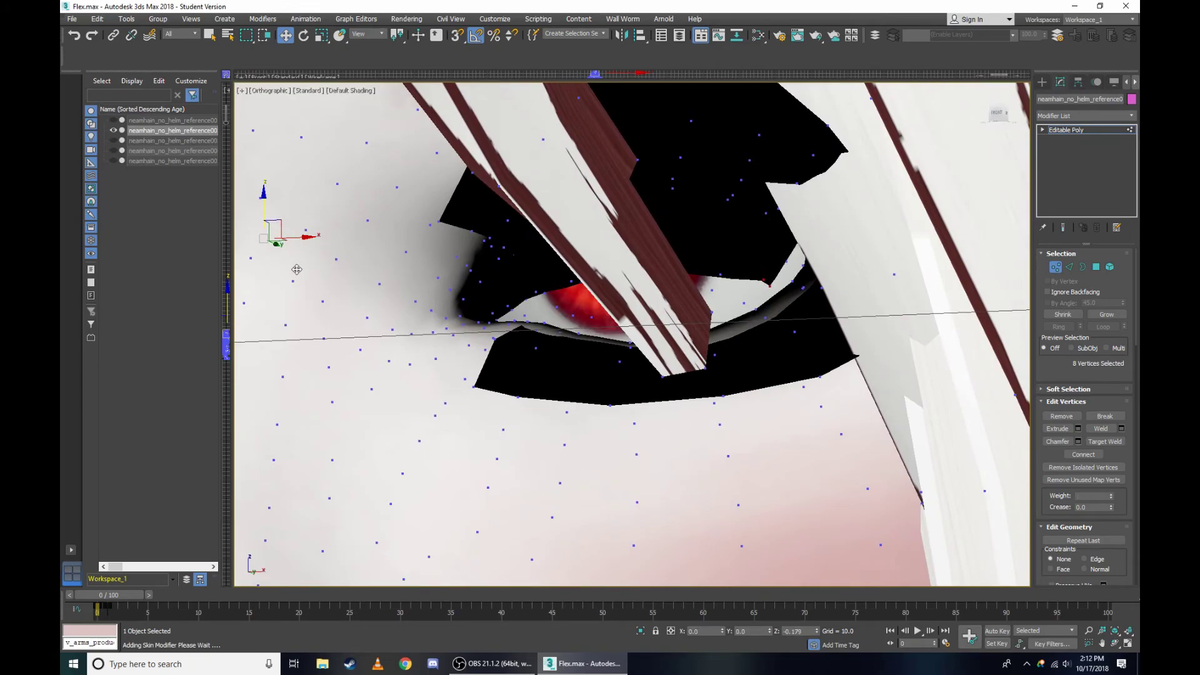
left_click_drag(297, 270, 297, 336)
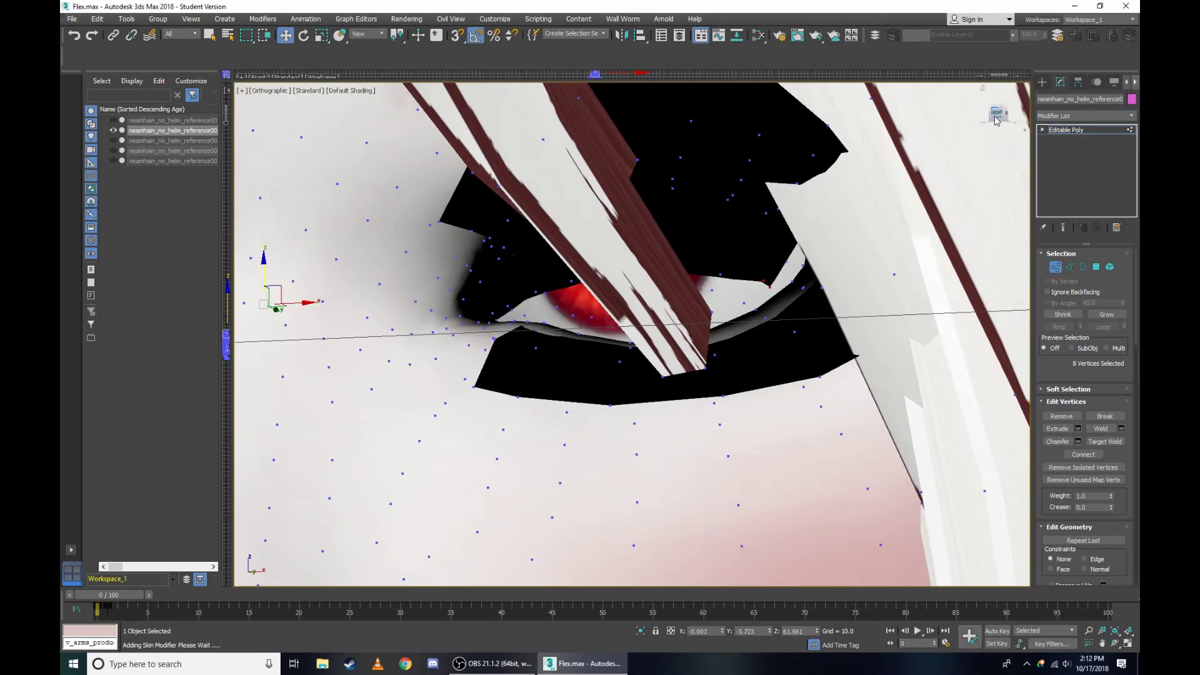
left_click_drag(997, 120, 988, 144)
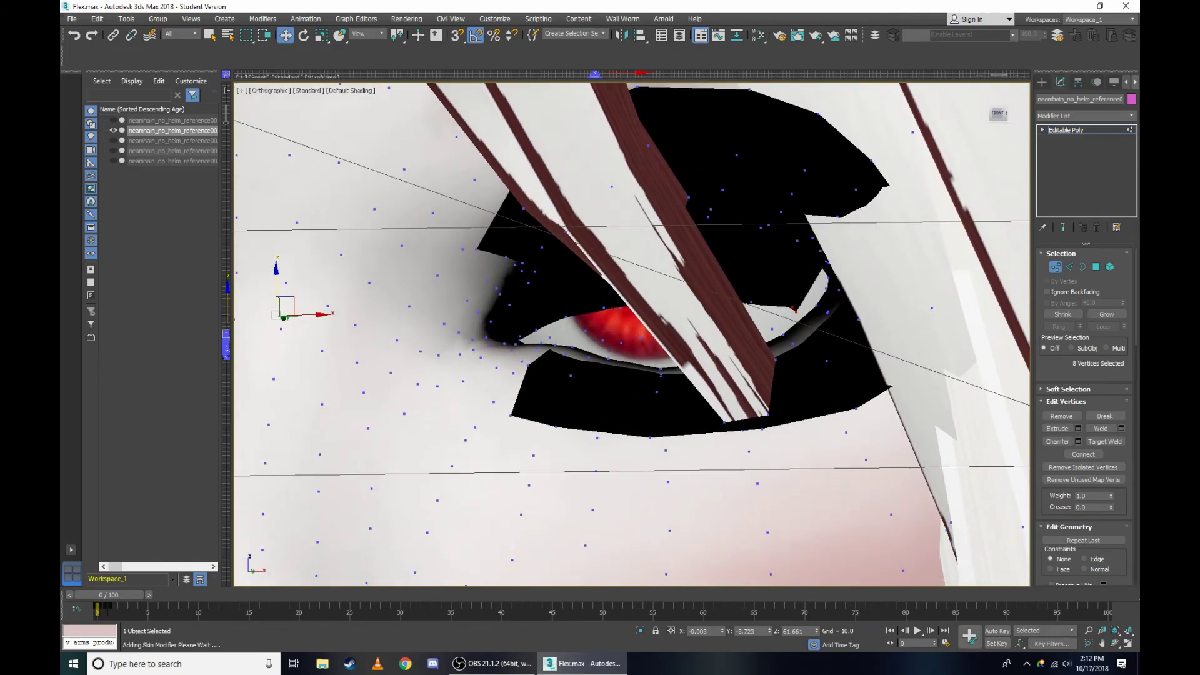
key("F3")
scroll(770, 300, "up", 5)
scroll(819, 337, "up", 3)
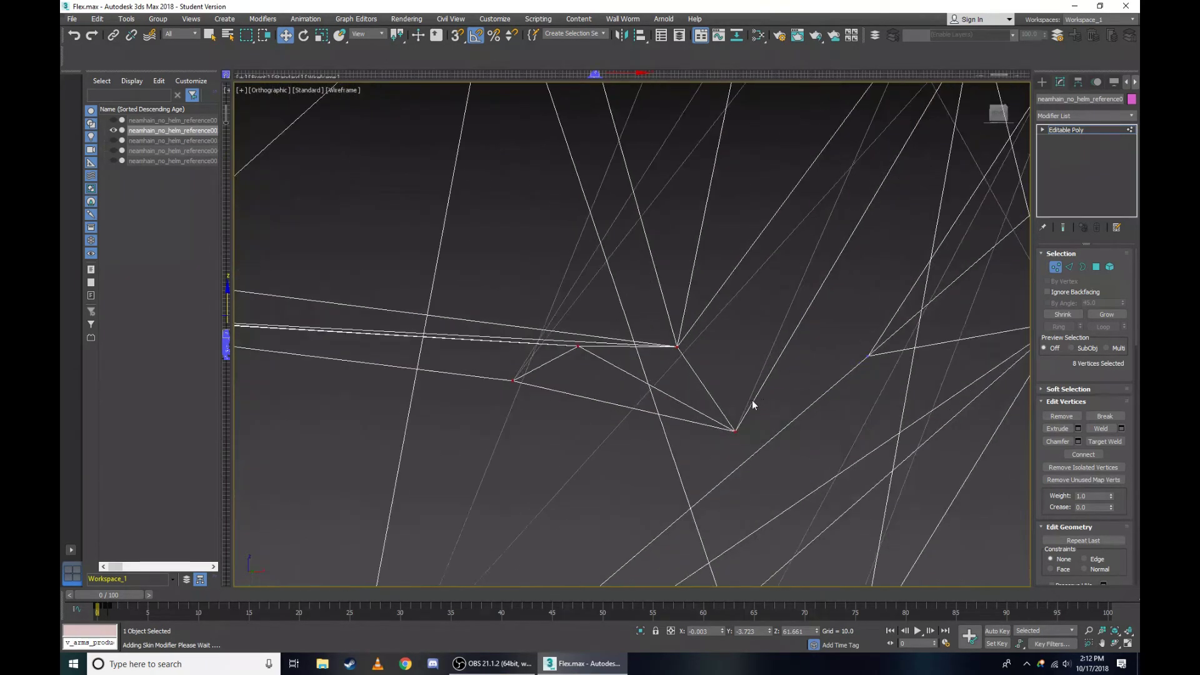
scroll(654, 311, "down", 5)
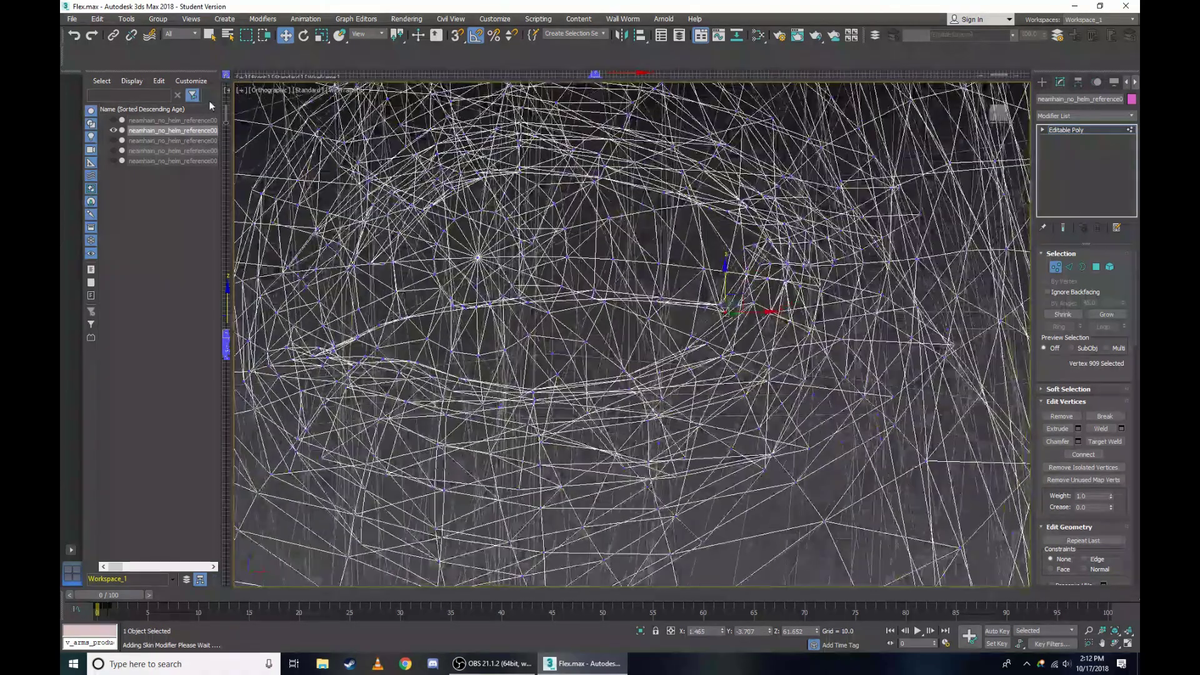
key("F3")
Return to the Right view and zoom in on the brow in wireframe to check it.
left_click(269, 90)
left_click(400, 215)
scroll(693, 214, "up", 3)
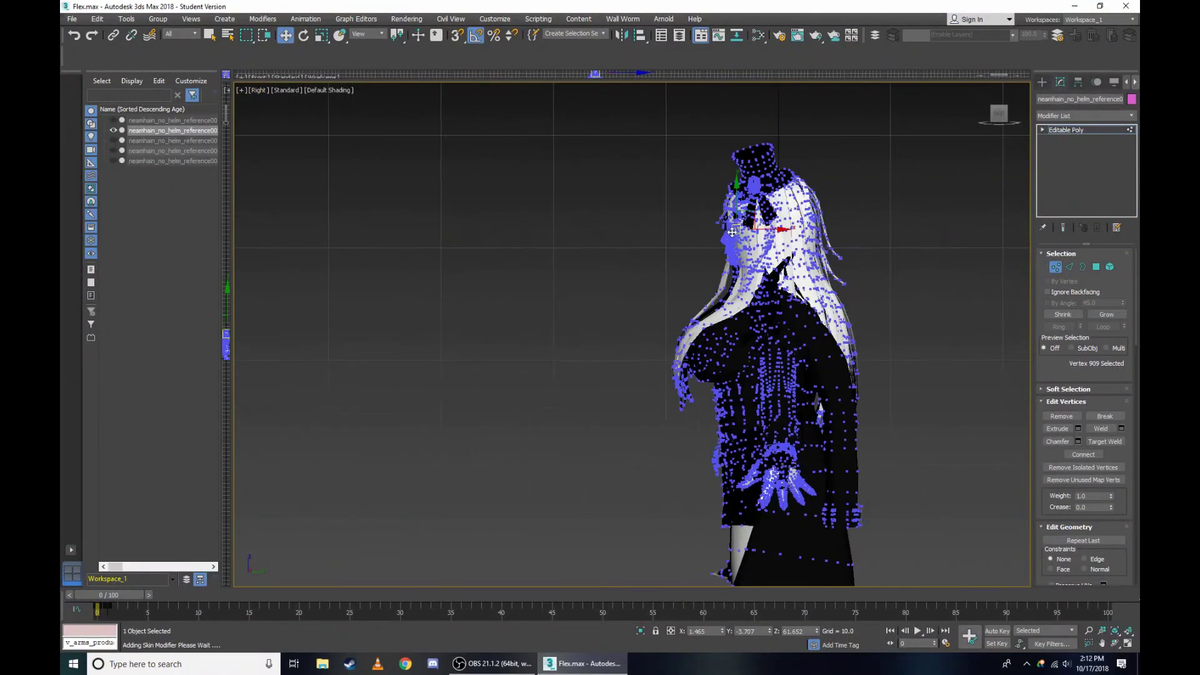
scroll(692, 215, "up", 3)
scroll(692, 214, "up", 3)
key("F3")
scroll(693, 214, "up", 2)
scroll(625, 187, "up", 2)
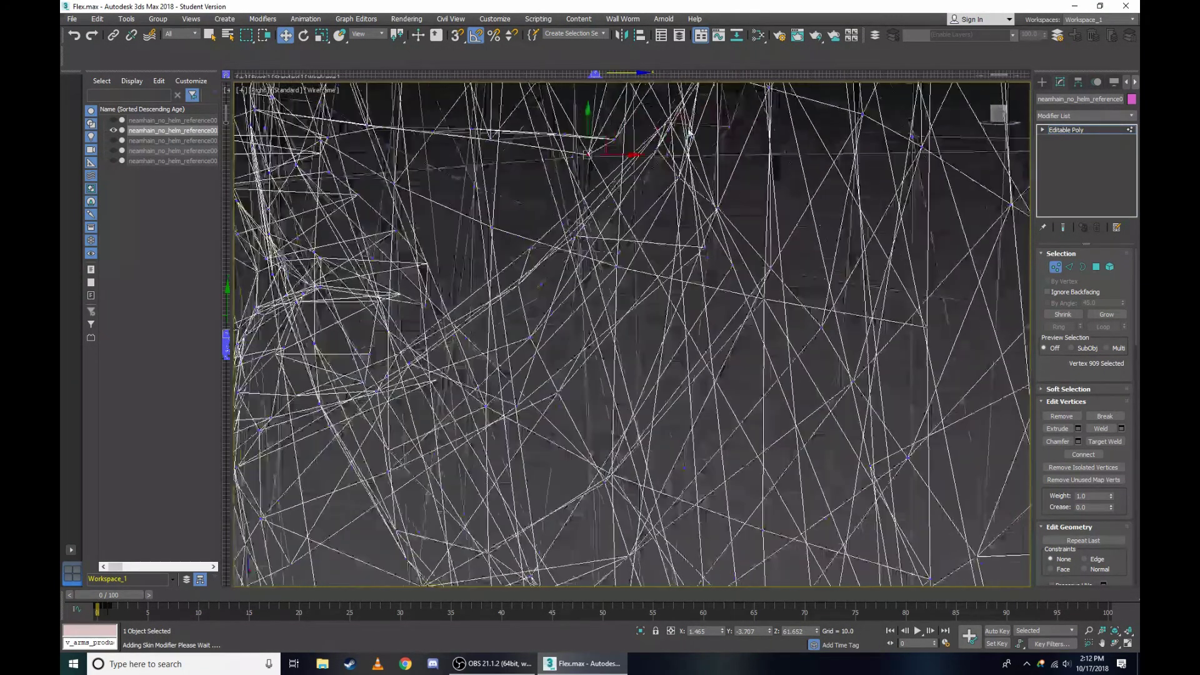
scroll(557, 165, "up", 2)
scroll(458, 151, "up", 2)
scroll(504, 236, "down", 2)
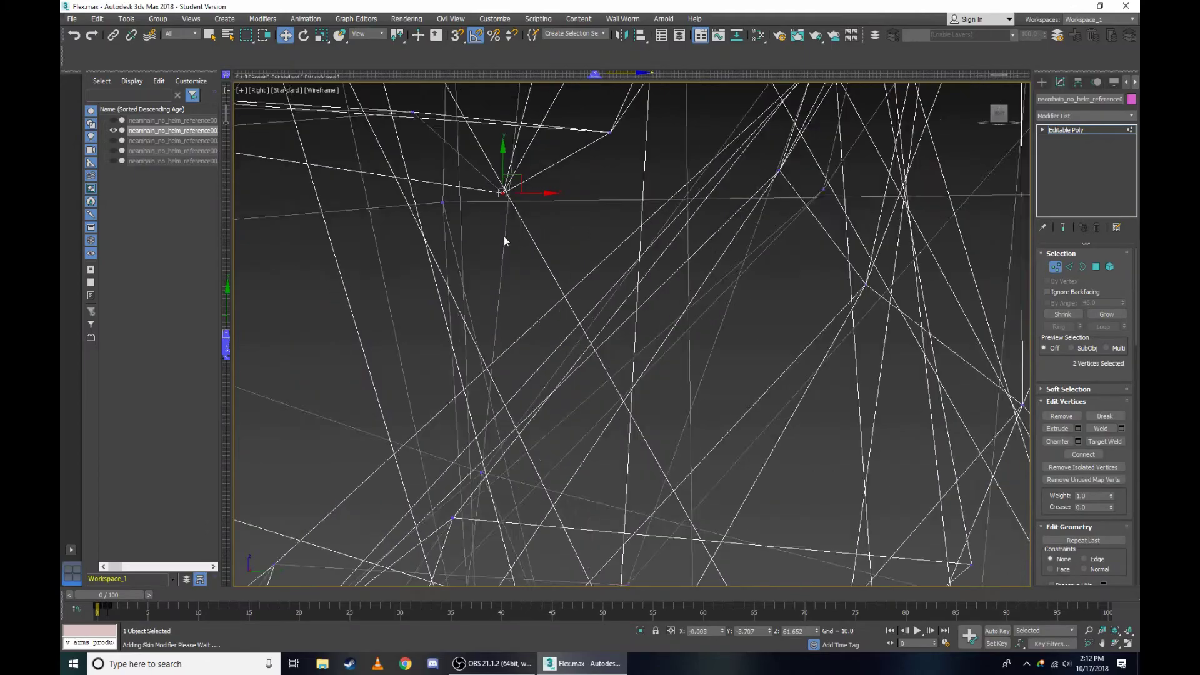
scroll(504, 236, "down", 3)
key("F3")
Viewing the face from the front, add another vertex near the eye to the selection.
middle_click_drag(544, 341, 975, 149, "alt")
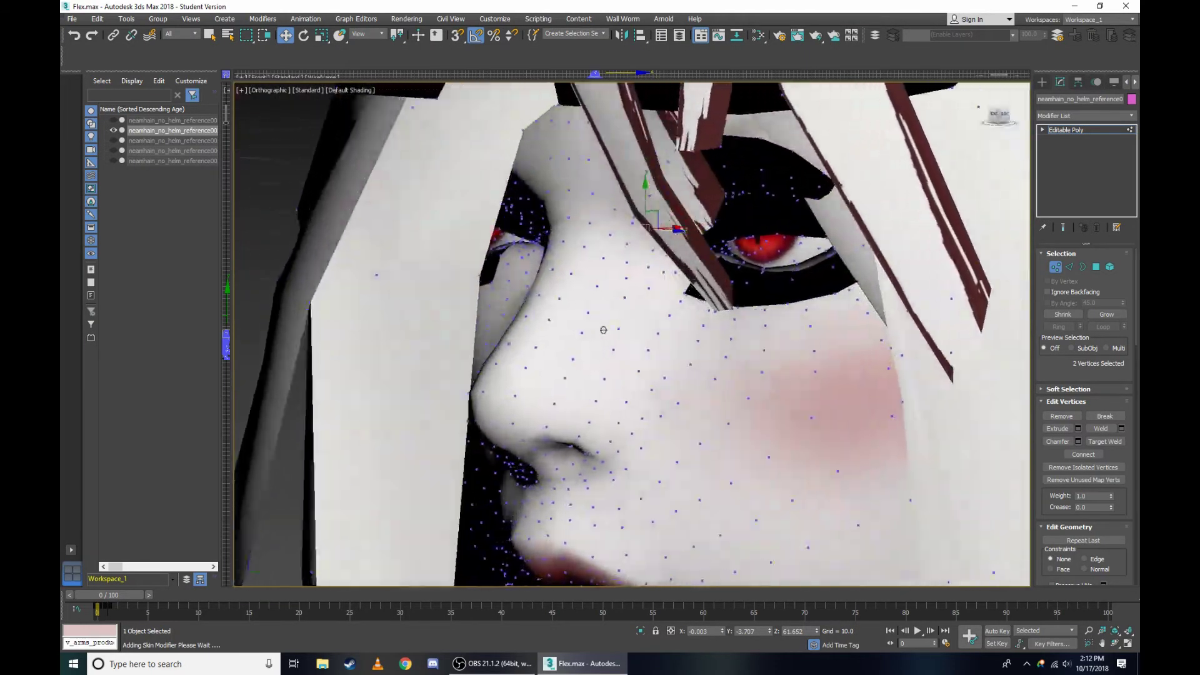
scroll(975, 149, "up", 3)
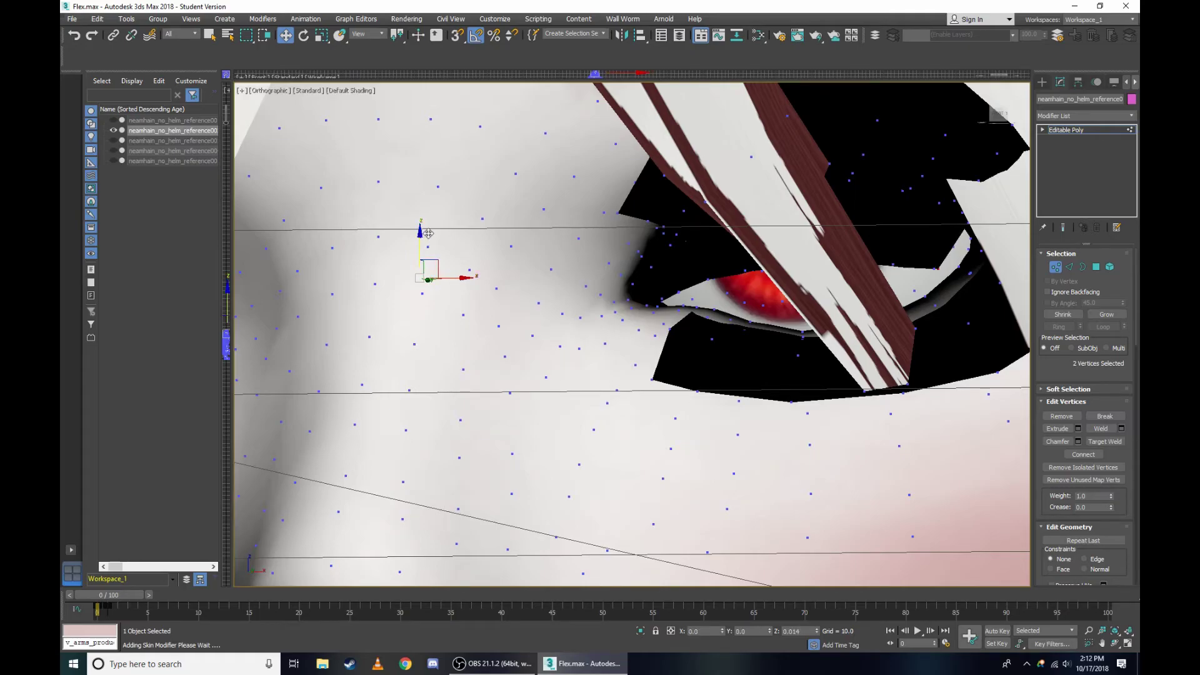
scroll(619, 178, "down", 1)
scroll(619, 178, "up", 1)
scroll(619, 179, "up", 2)
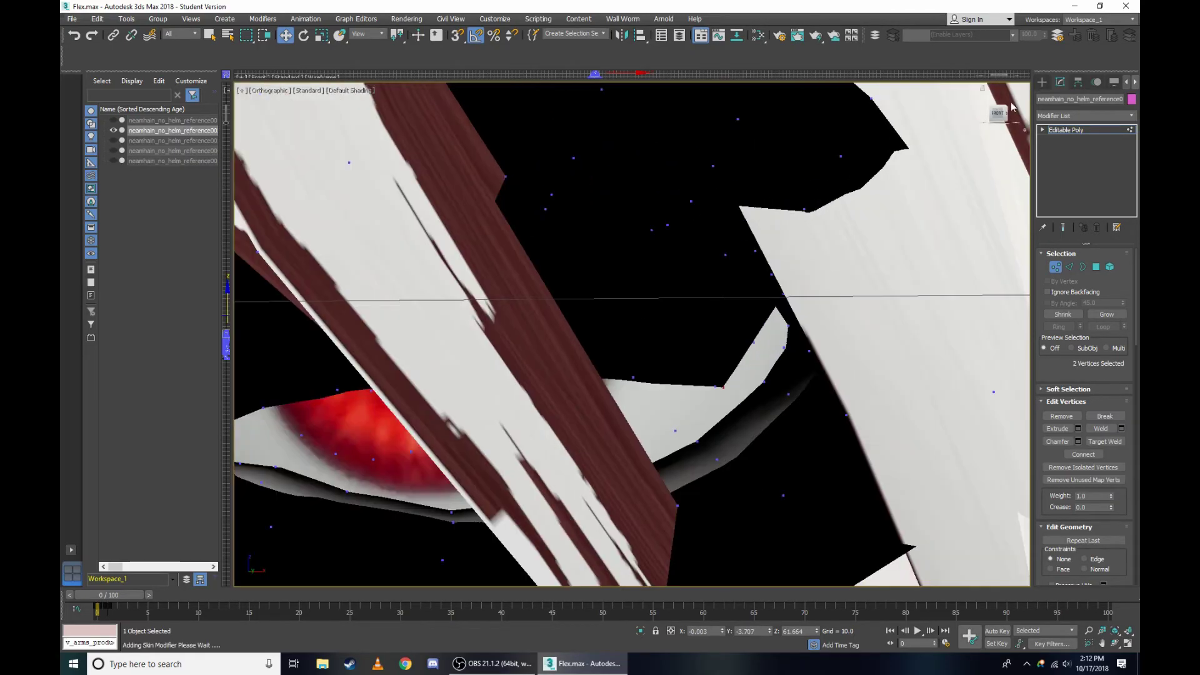
scroll(618, 178, "up", 1)
key("F3")
middle_click_drag(644, 186, 590, 134)
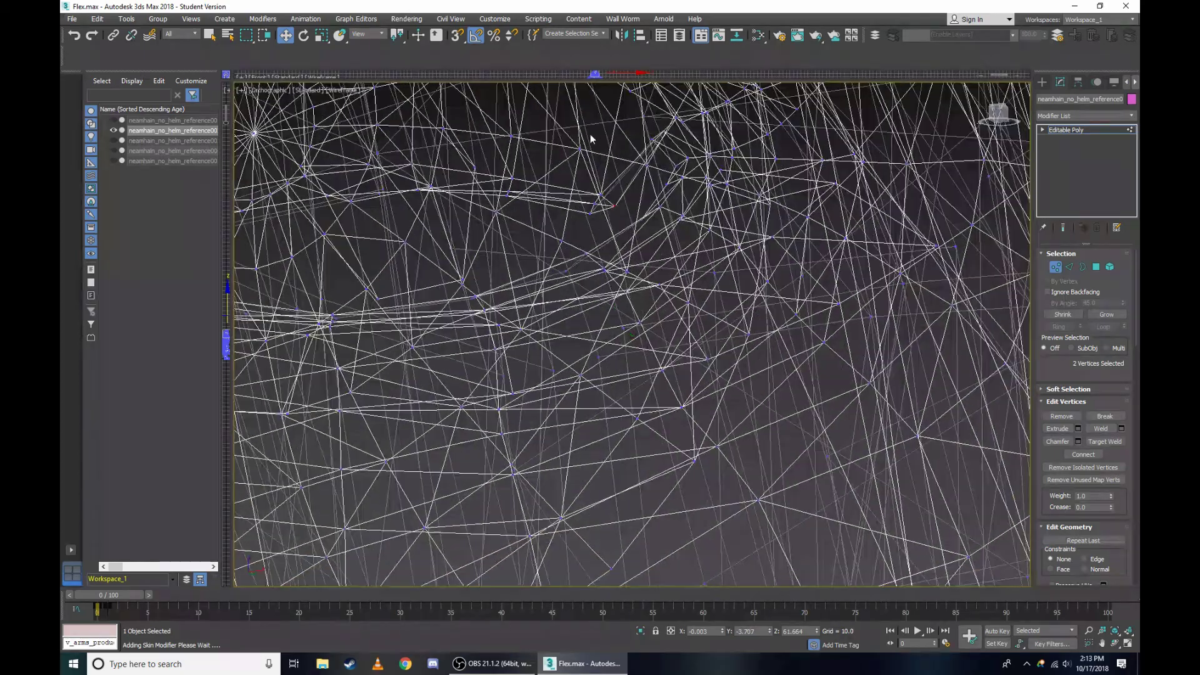
scroll(734, 129, "up", 3)
scroll(749, 187, "down", 1)
scroll(749, 163, "up", 1)
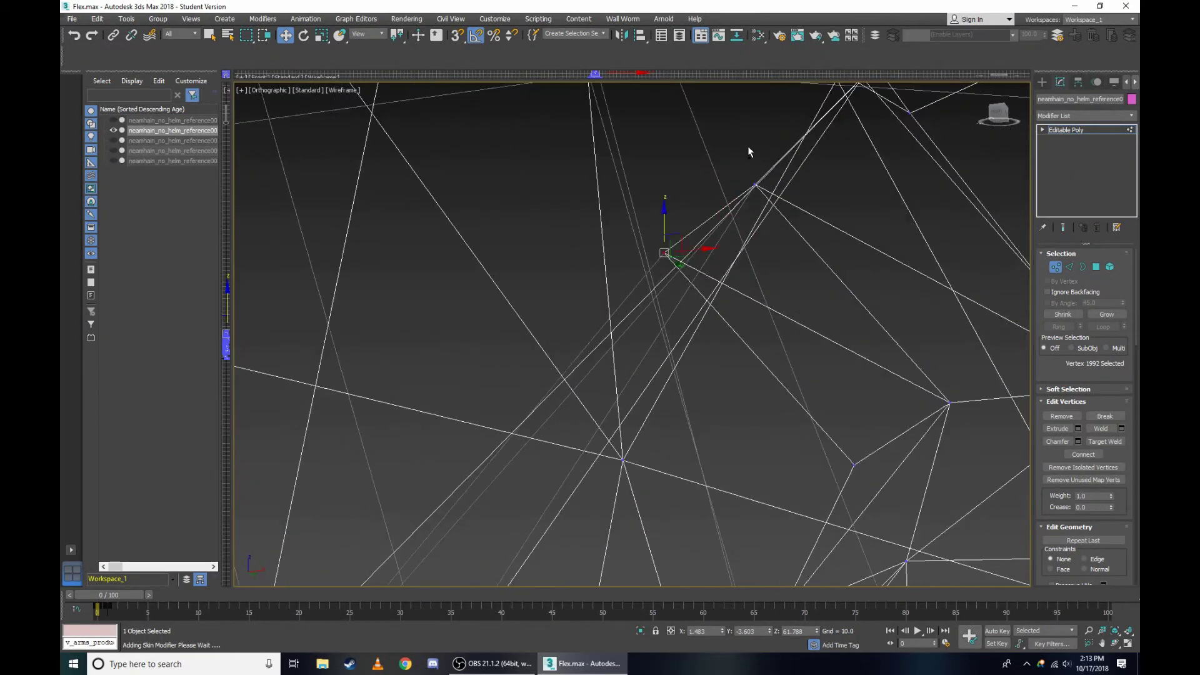
left_click(764, 201, "ctrl")
scroll(764, 201, "down", 1)
scroll(813, 160, "up", 1)
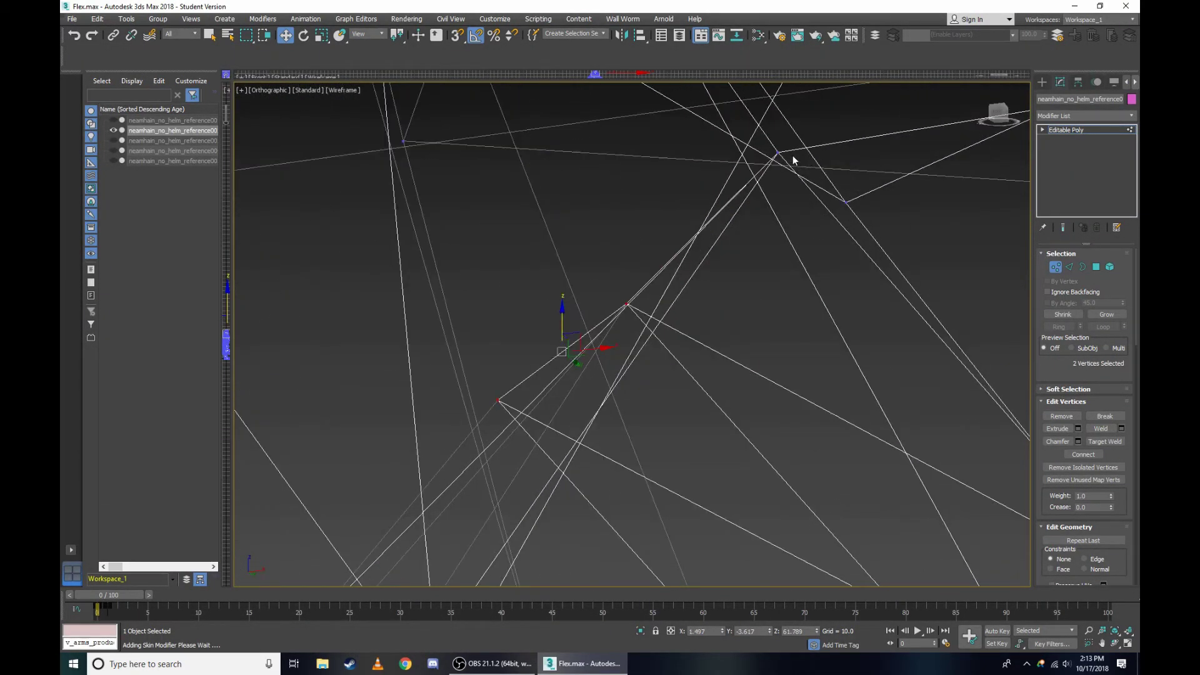
scroll(803, 177, "down", 1)
scroll(750, 187, "down", 1)
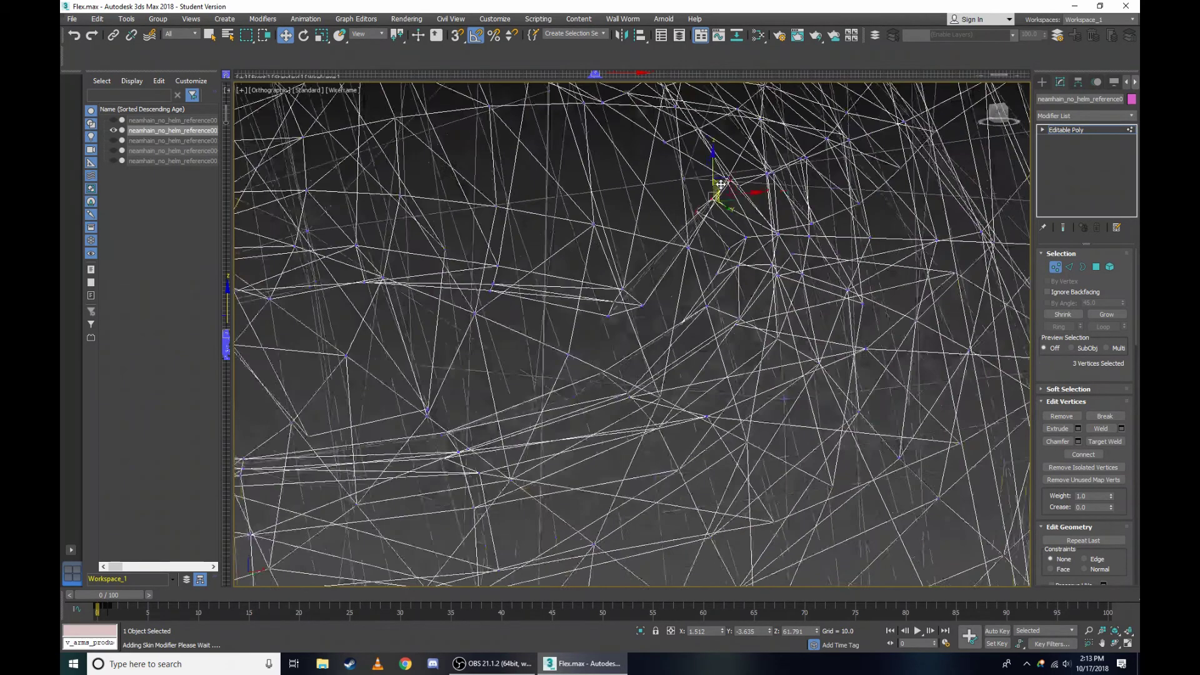
scroll(751, 187, "down", 1)
key("F3")
Switch back to the Right view in wireframe and zoom in on the brow area.
left_click(288, 94)
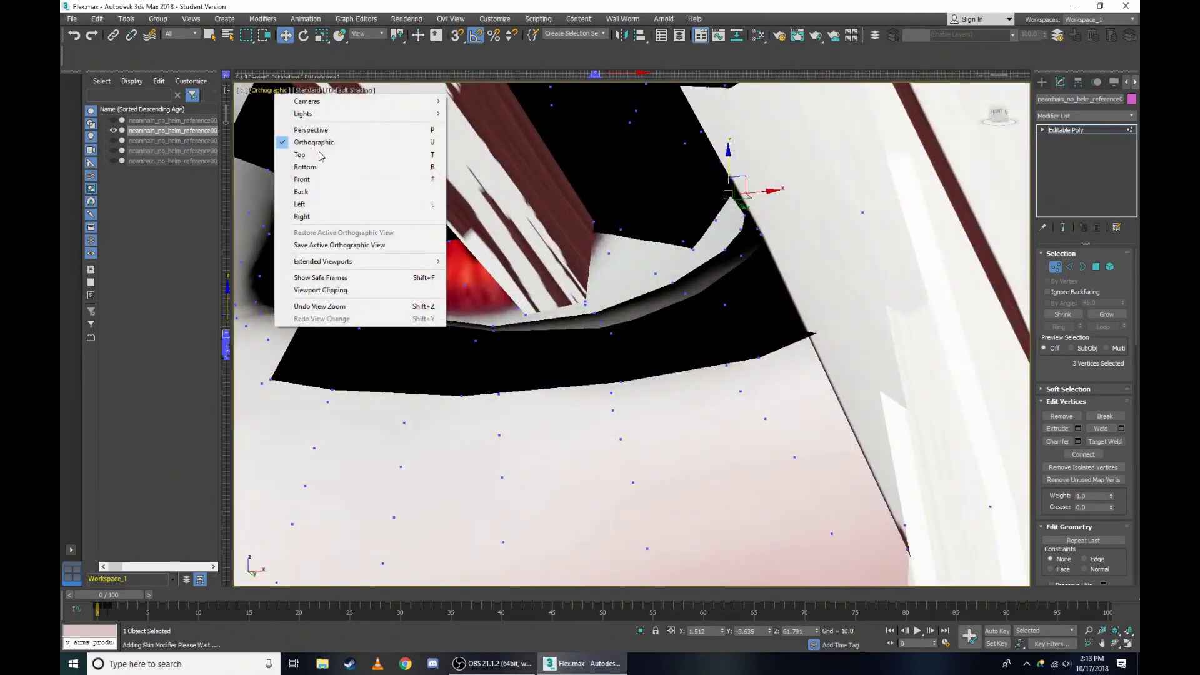
left_click(337, 217)
scroll(656, 222, "up", 5)
scroll(408, 241, "up", 4)
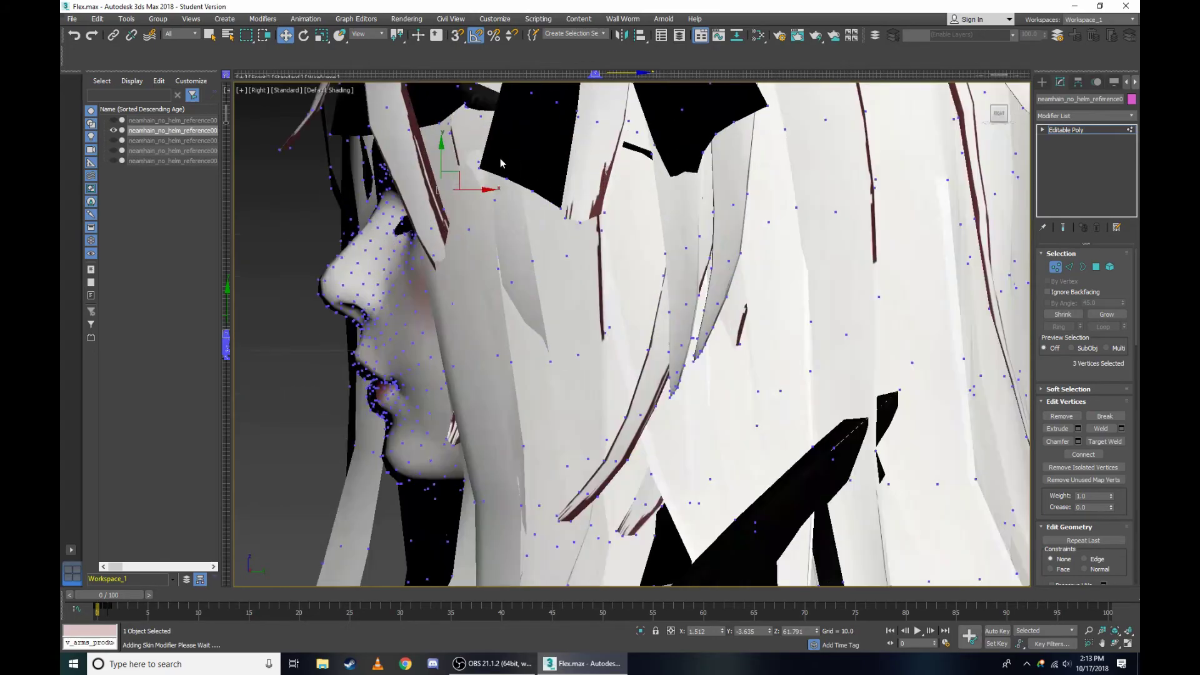
key("F3")
scroll(408, 240, "up", 3)
scroll(408, 240, "up", 2)
scroll(408, 240, "up", 2)
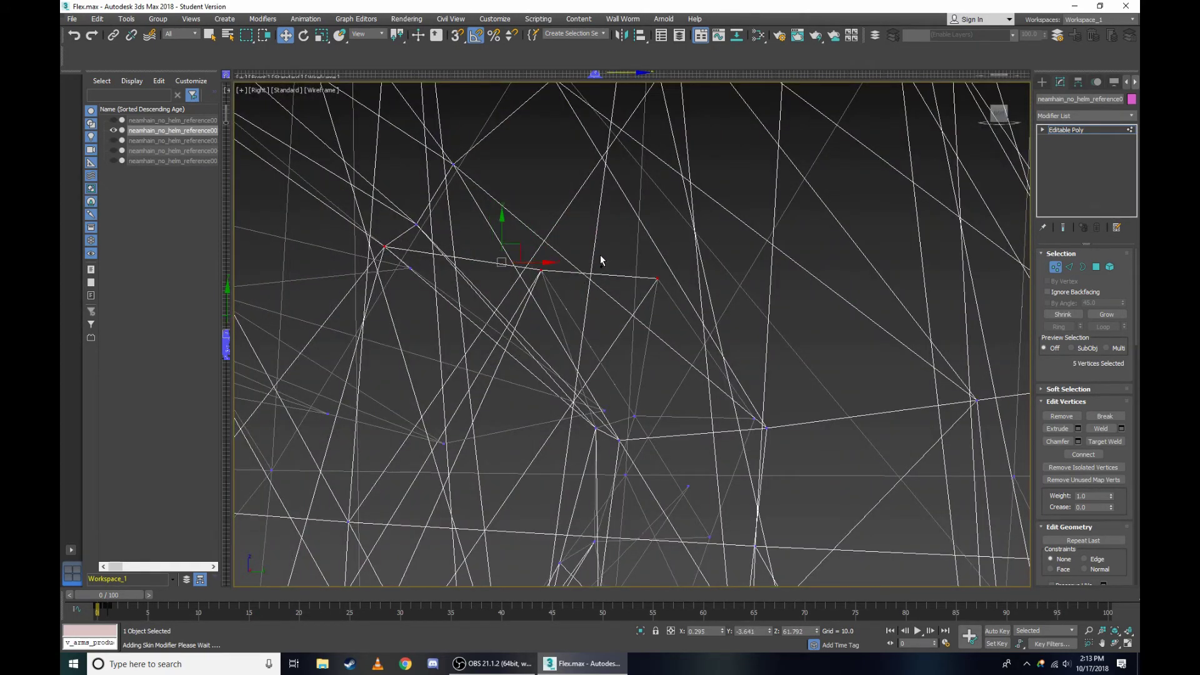
Orbit to face the head in shaded display and nudge the selected vertices slightly.
scroll(629, 267, "down", 4)
key("F3")
scroll(629, 282, "up", 4)
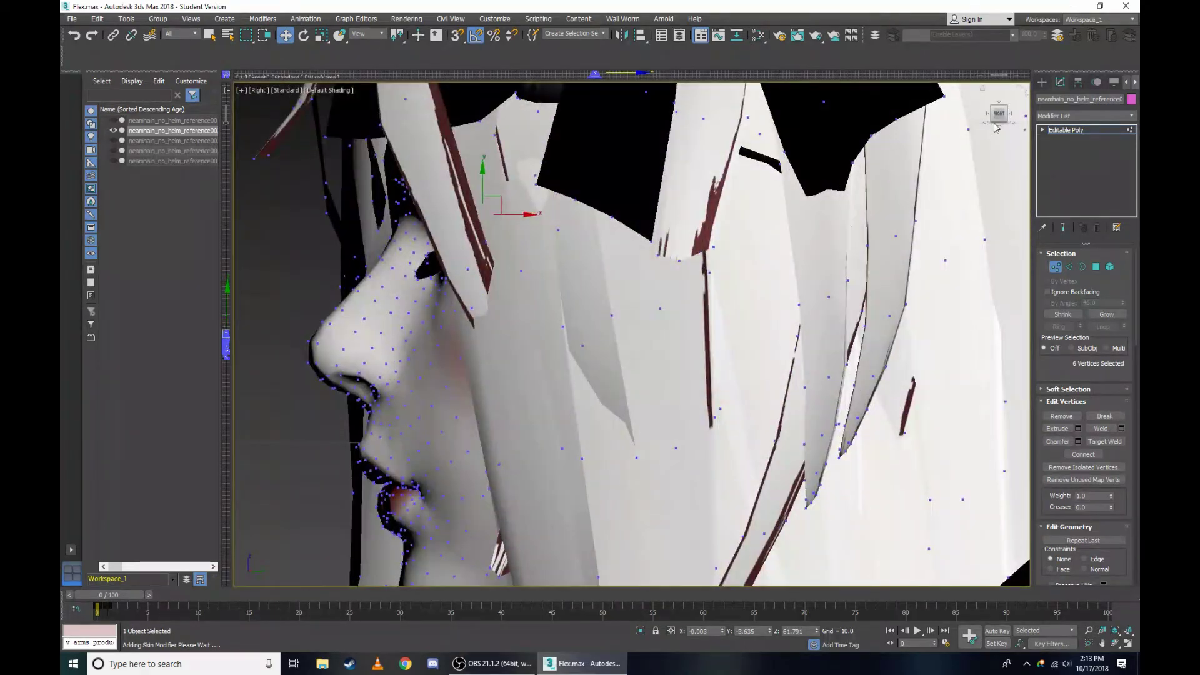
mouse_move(628, 322)
middle_mouse_down("alt")
mouse_move(628, 332)
mouse_move(722, 190)
middle_mouse_up("alt")
scroll(722, 191, "up", 3)
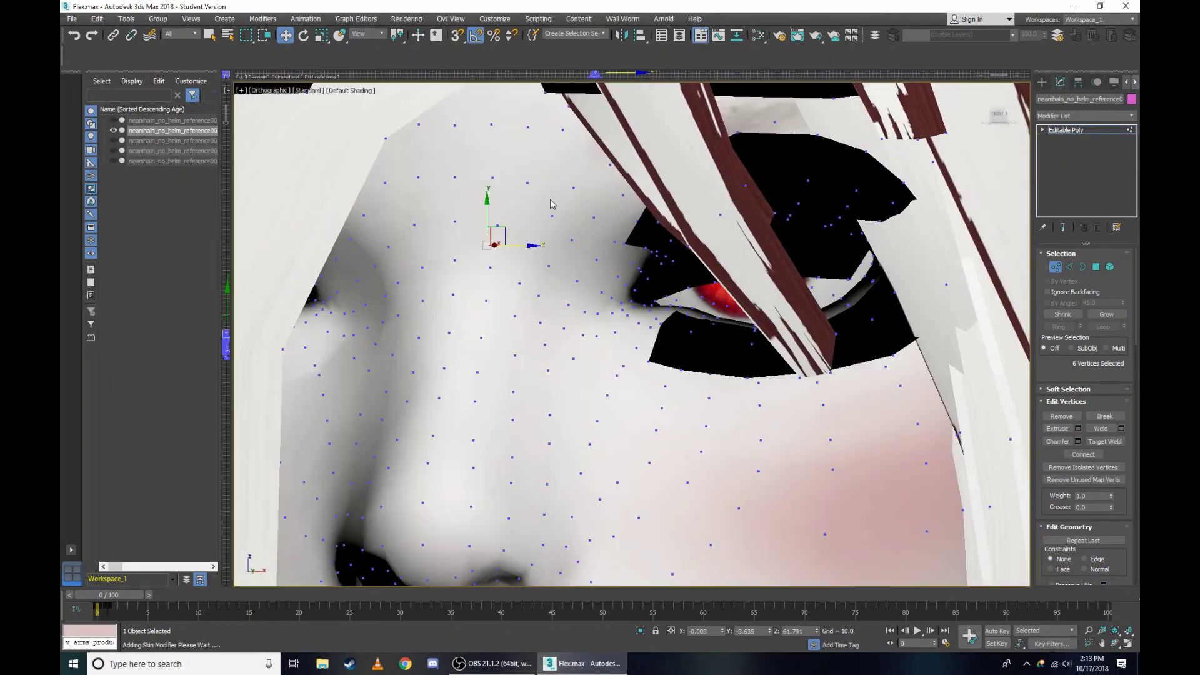
left_click_drag(492, 216, 494, 220)
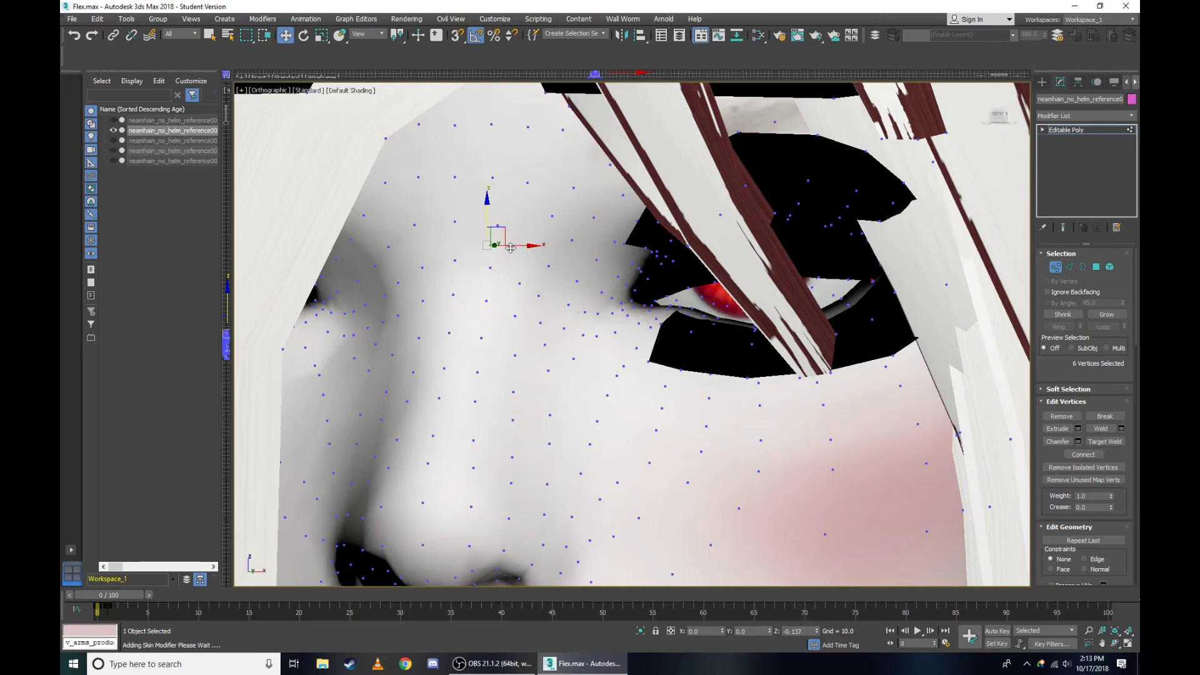
In wireframe, move the selected eye vertices downward.
scroll(701, 288, "up", 2)
scroll(701, 289, "up", 2)
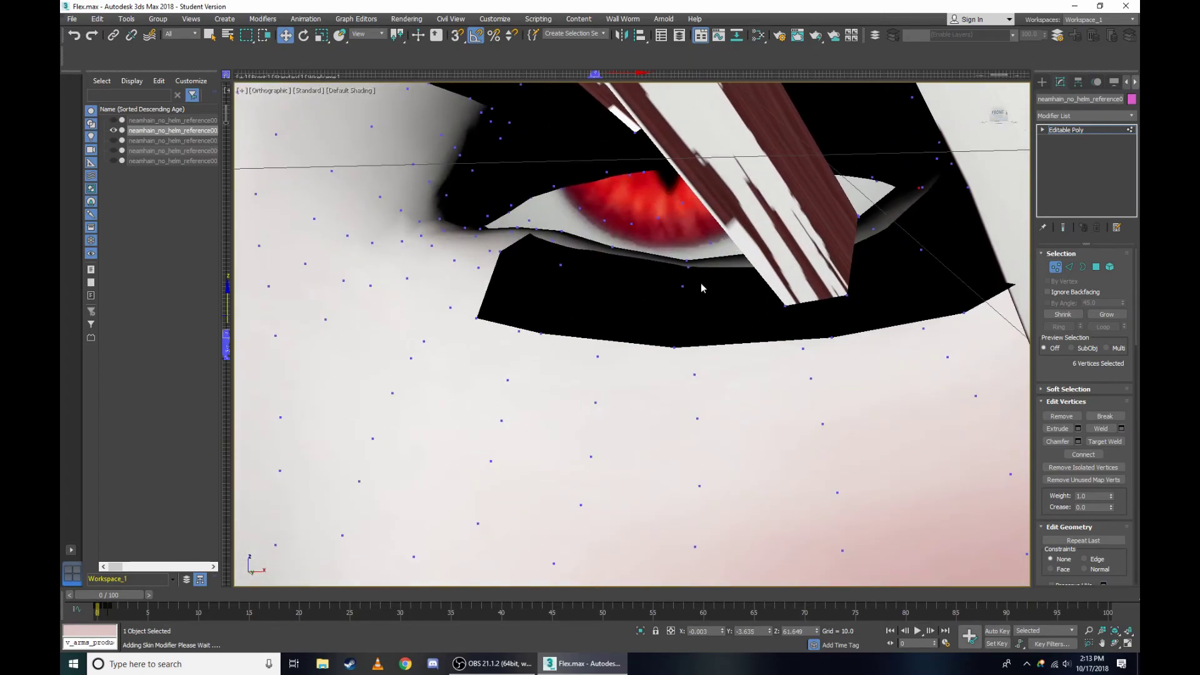
scroll(701, 288, "down", 3)
scroll(702, 288, "up", 1)
key("F3")
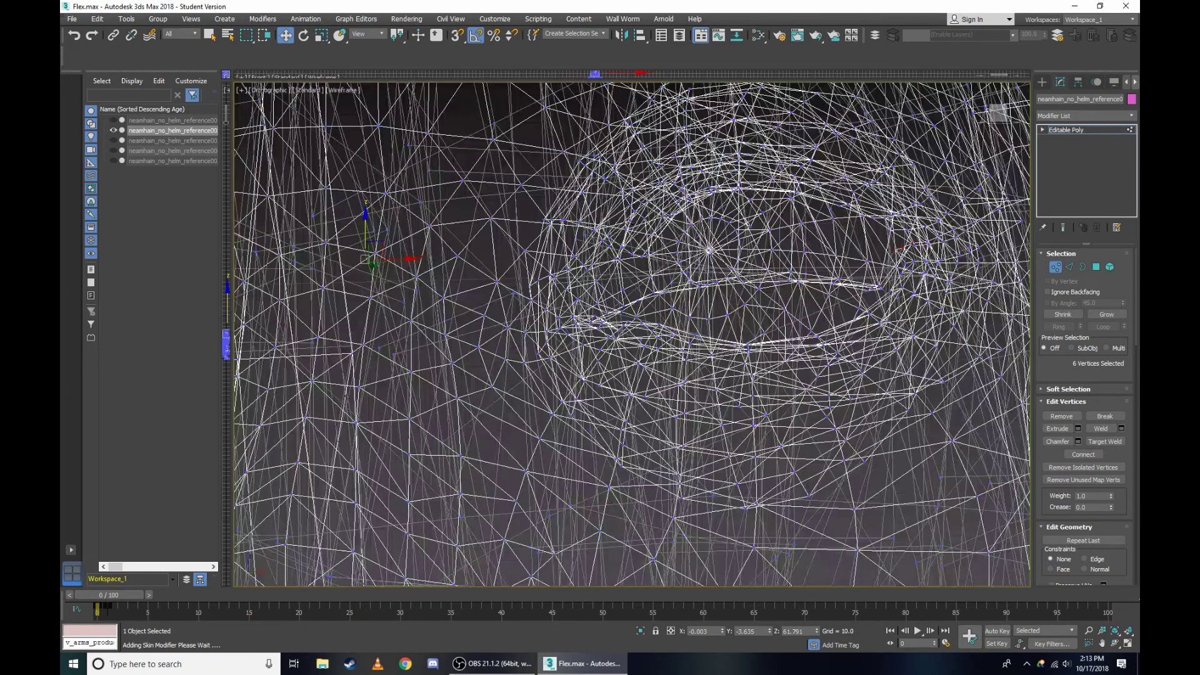
left_click_drag(365, 229, 371, 266)
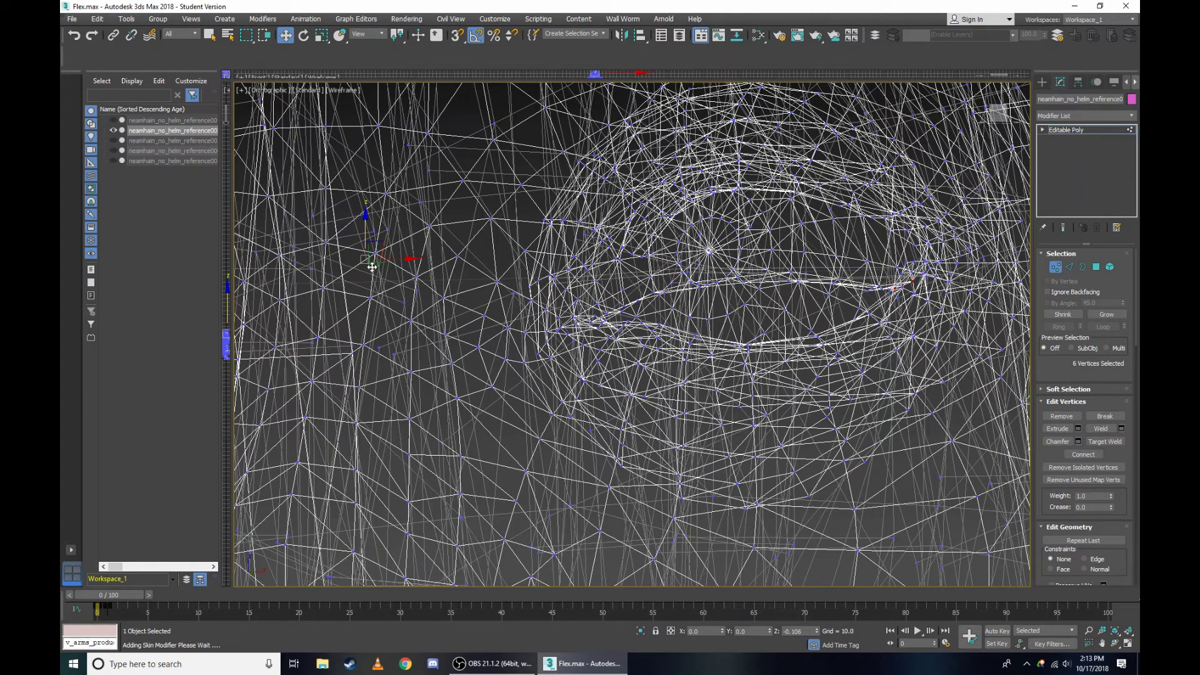
Compare the lowered eye vertices in shaded and wireframe display.
key("F3")
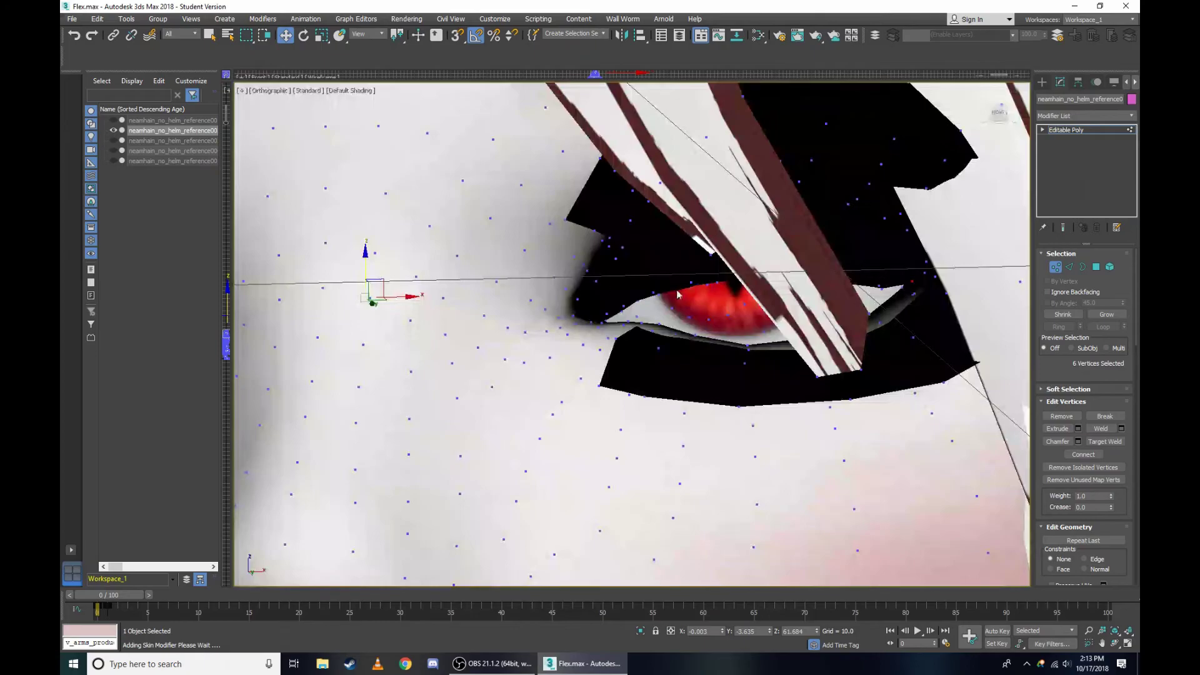
scroll(907, 288, "up", 3)
scroll(820, 271, "up", 3)
scroll(740, 289, "up", 2)
key("F3")
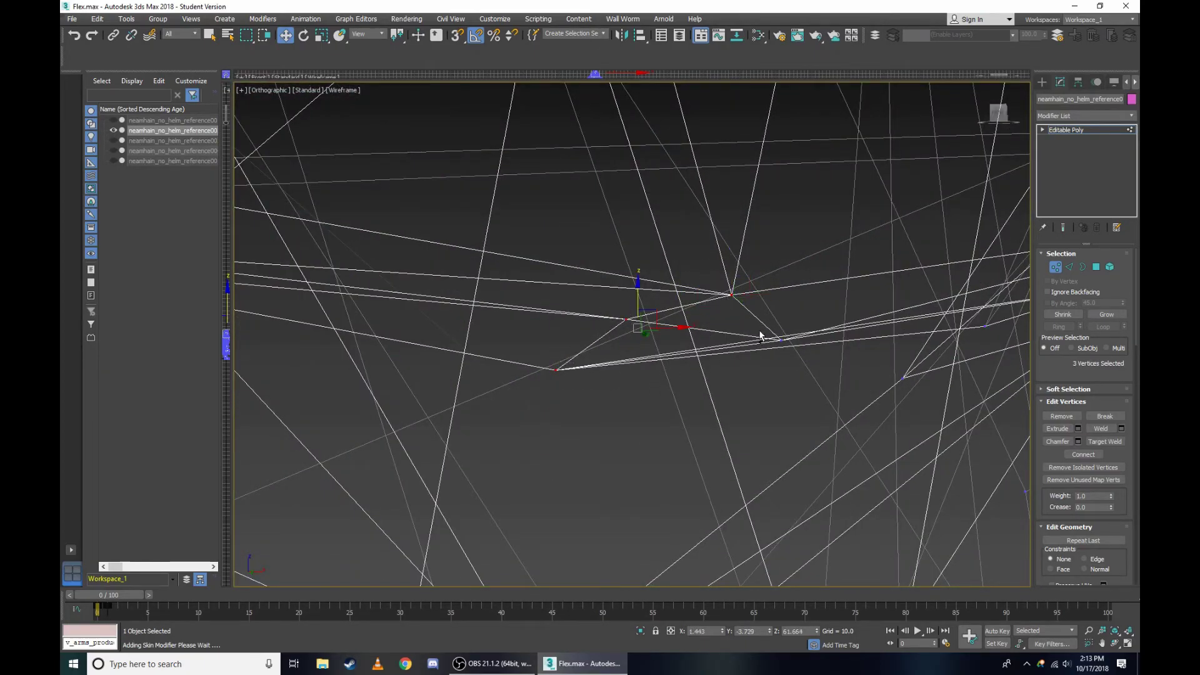
scroll(703, 318, "down", 2)
key("F3")
scroll(594, 288, "down", 2)
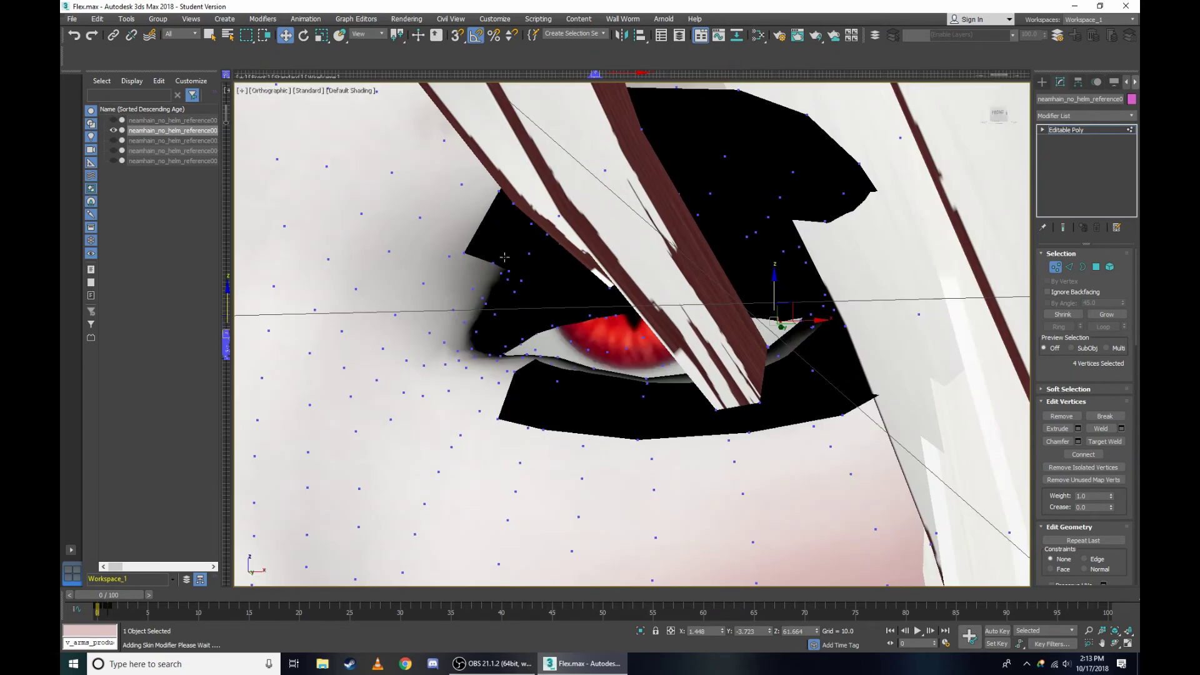
Switch the viewport to Right view and inspect the eye outline in wireframe.
left_click(273, 91)
left_click(317, 214)
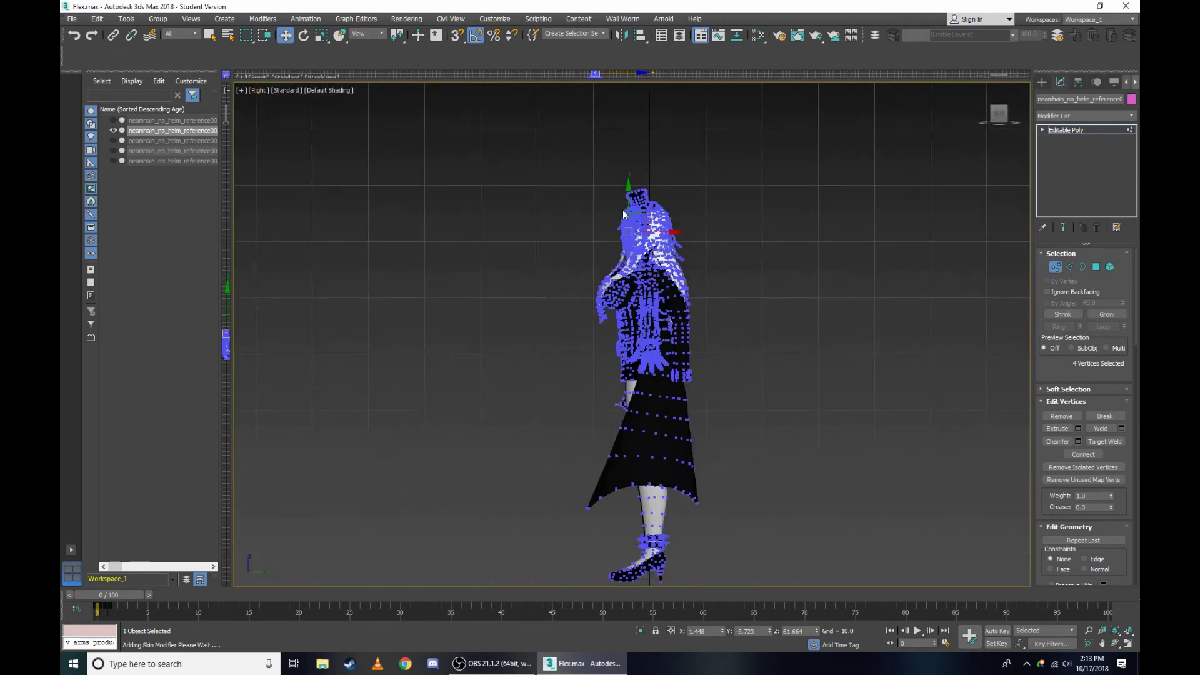
scroll(680, 208, "up", 3)
scroll(628, 322, "up", 3)
key("F3")
scroll(448, 416, "up", 2)
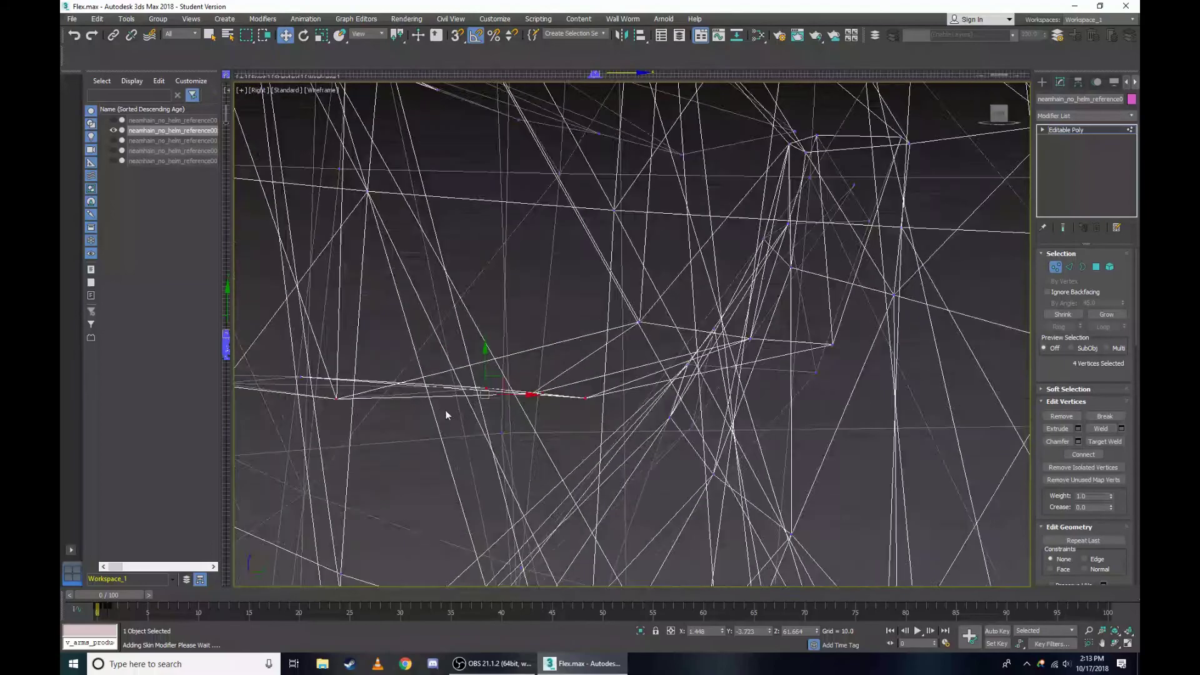
scroll(423, 375, "up", 1)
scroll(424, 376, "up", 2)
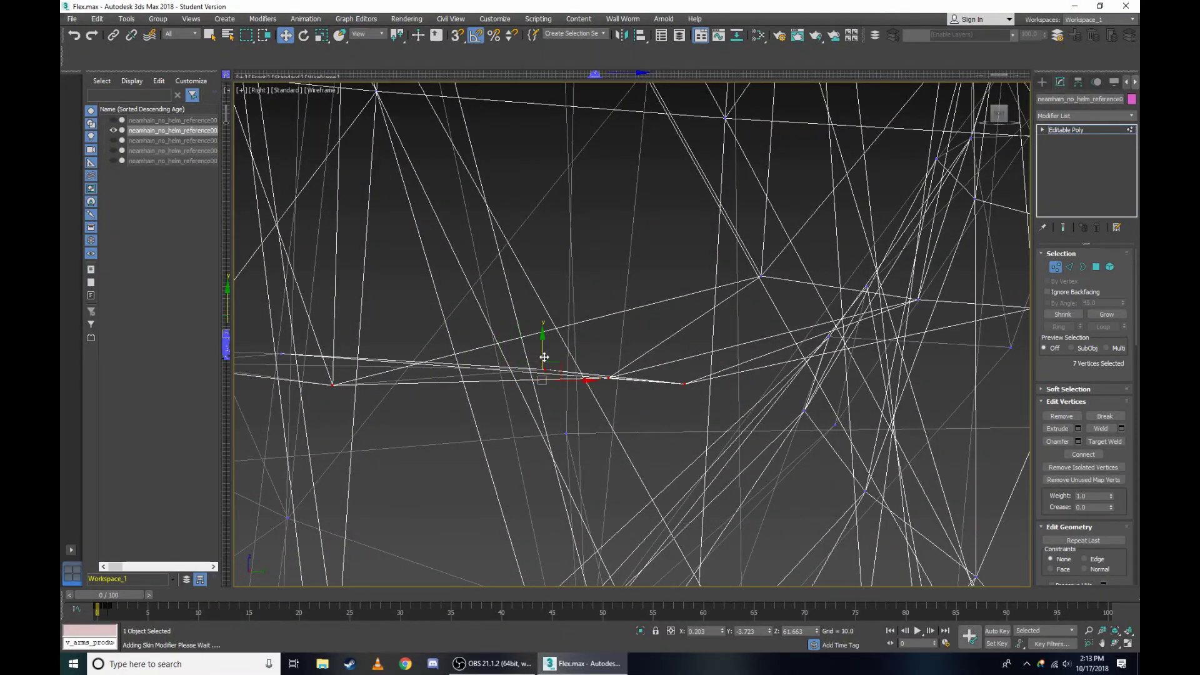
scroll(568, 385, "down", 3)
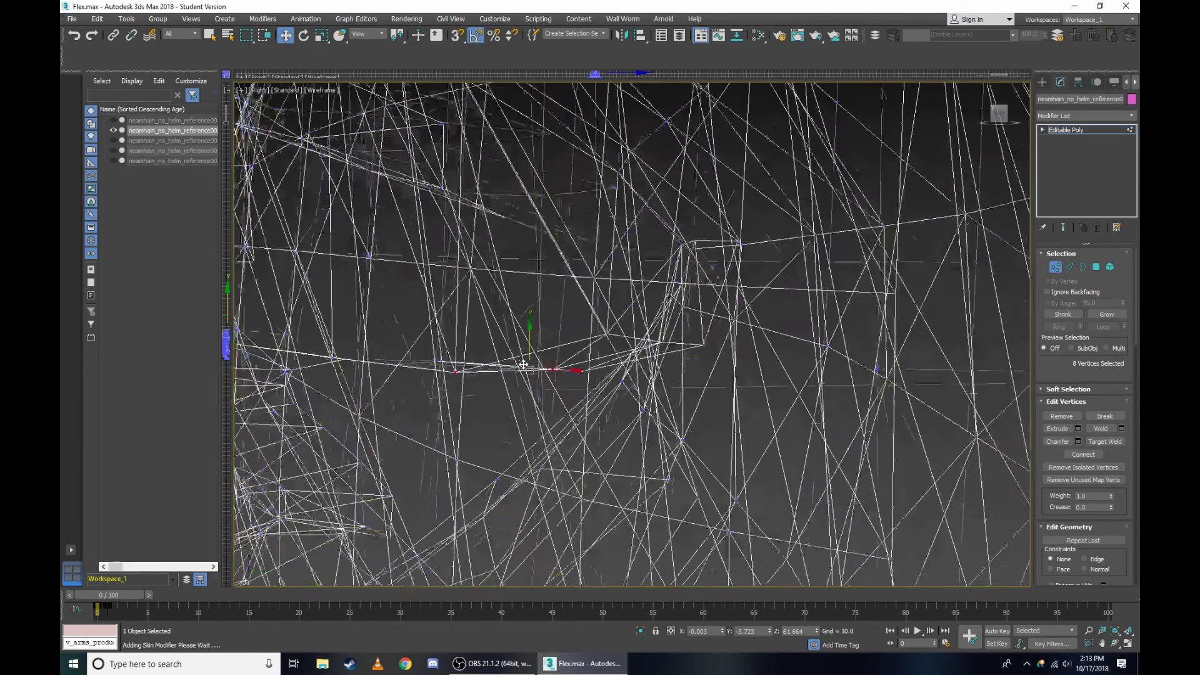
key("F3")
Orbit toward the front of the face and move the selected vertices upward.
mouse_move(567, 386)
middle_mouse_down("alt")
mouse_move(602, 325)
mouse_move(563, 300)
middle_mouse_up("alt")
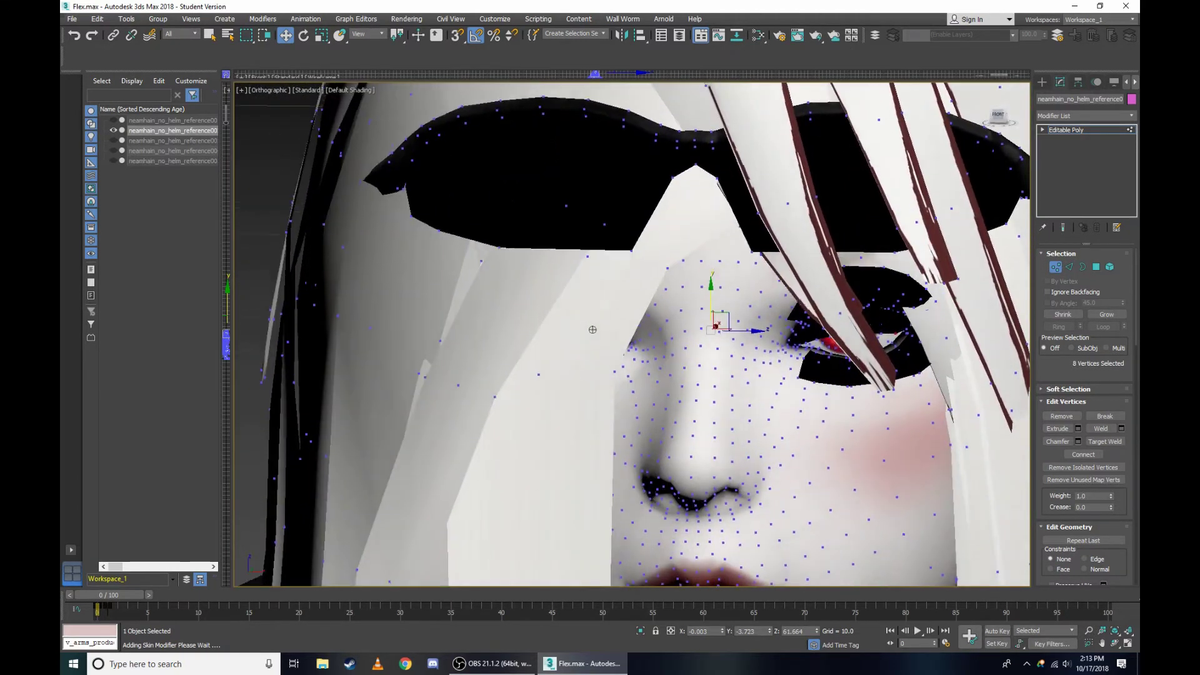
scroll(543, 288, "up", 3)
scroll(517, 277, "up", 2)
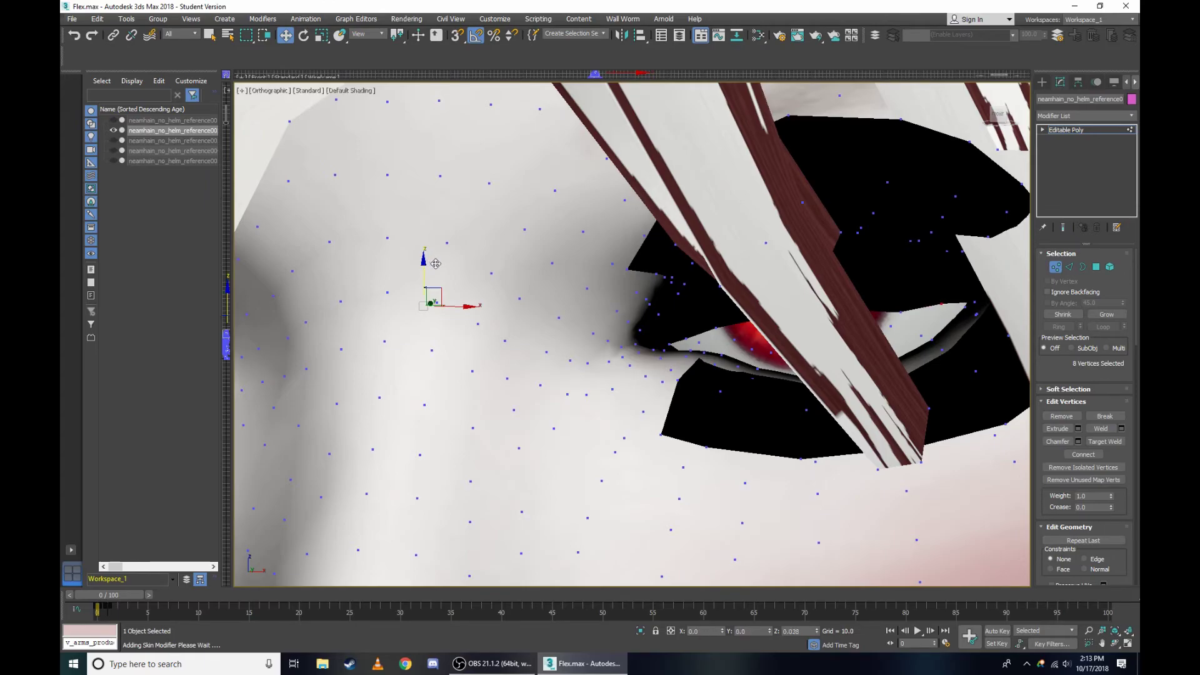
left_click_drag(437, 263, 442, 261)
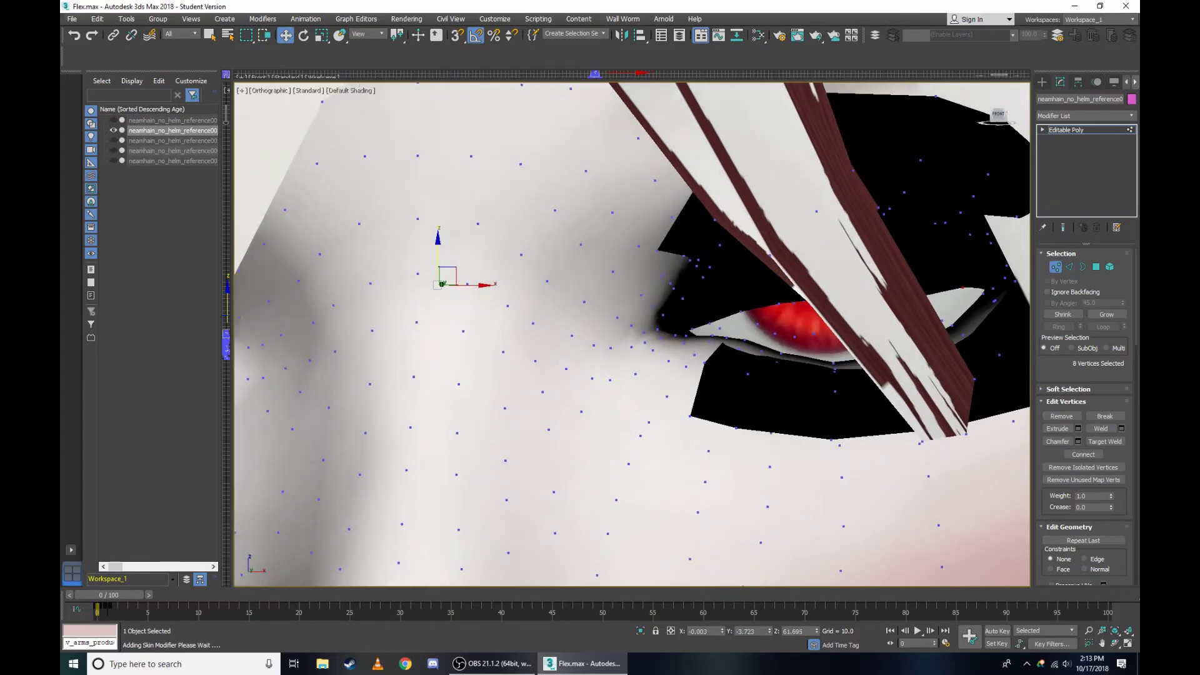
Box-select three vertices on the eye line in wireframe.
key("F3")
middle_click_drag(631, 337, 625, 322)
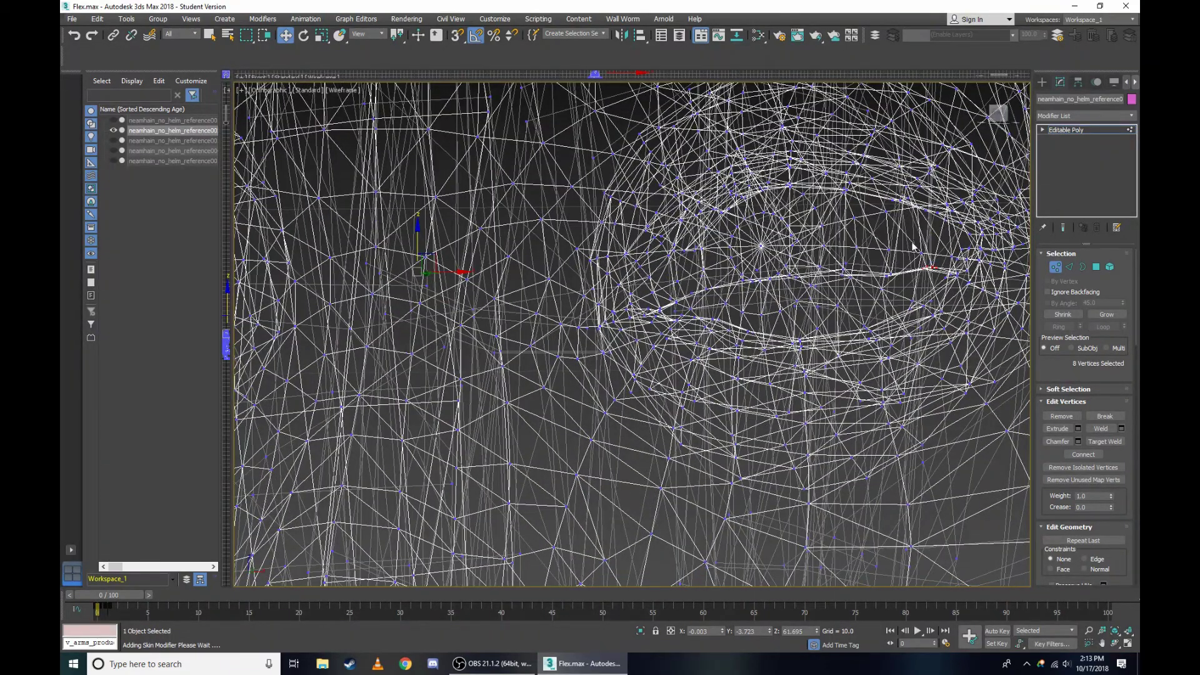
scroll(913, 247, "up", 4)
scroll(781, 246, "up", 3)
left_click_drag(731, 234, 936, 352)
key("F3")
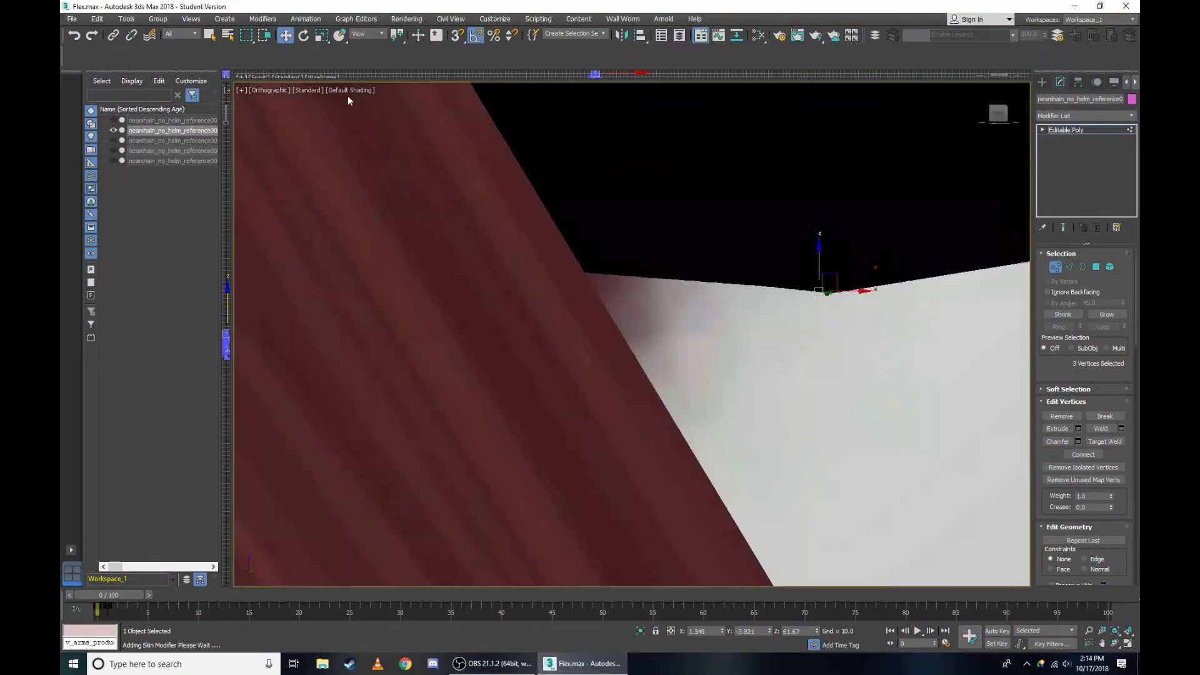
Check the selected eye-line vertices from the Right view in wireframe.
left_click(280, 88)
left_click(300, 204)
scroll(602, 212, "up", 4)
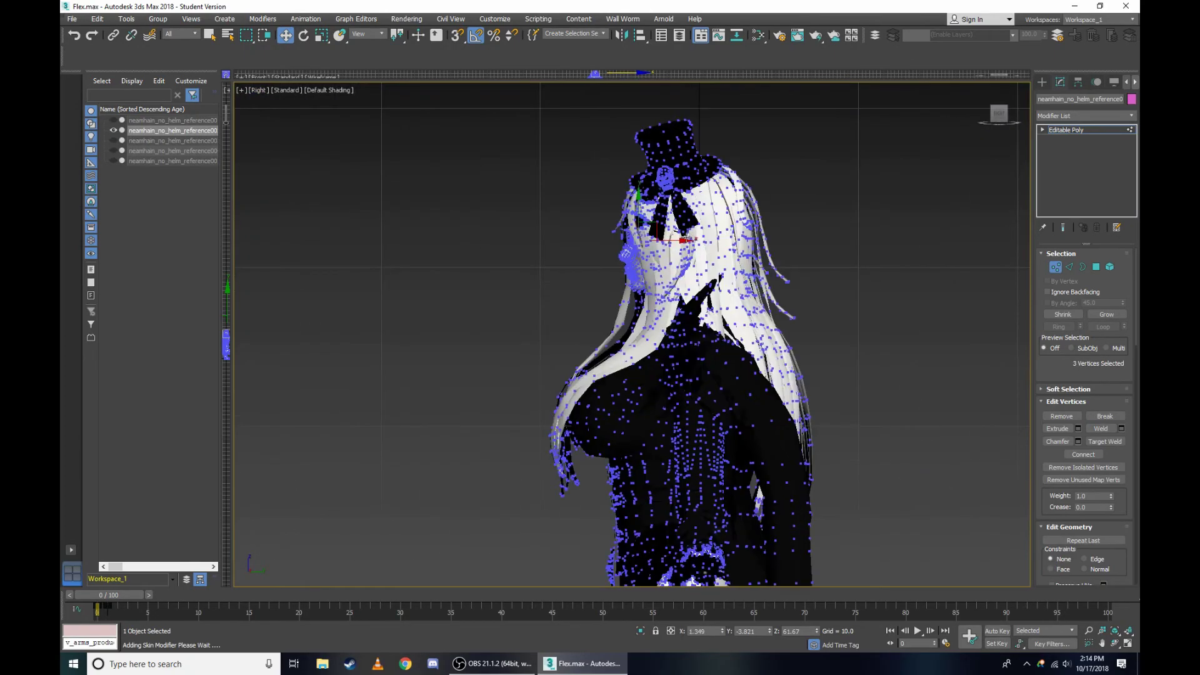
scroll(601, 243, "up", 3)
key("F3")
scroll(619, 235, "up", 2)
scroll(632, 228, "up", 2)
scroll(650, 222, "up", 3)
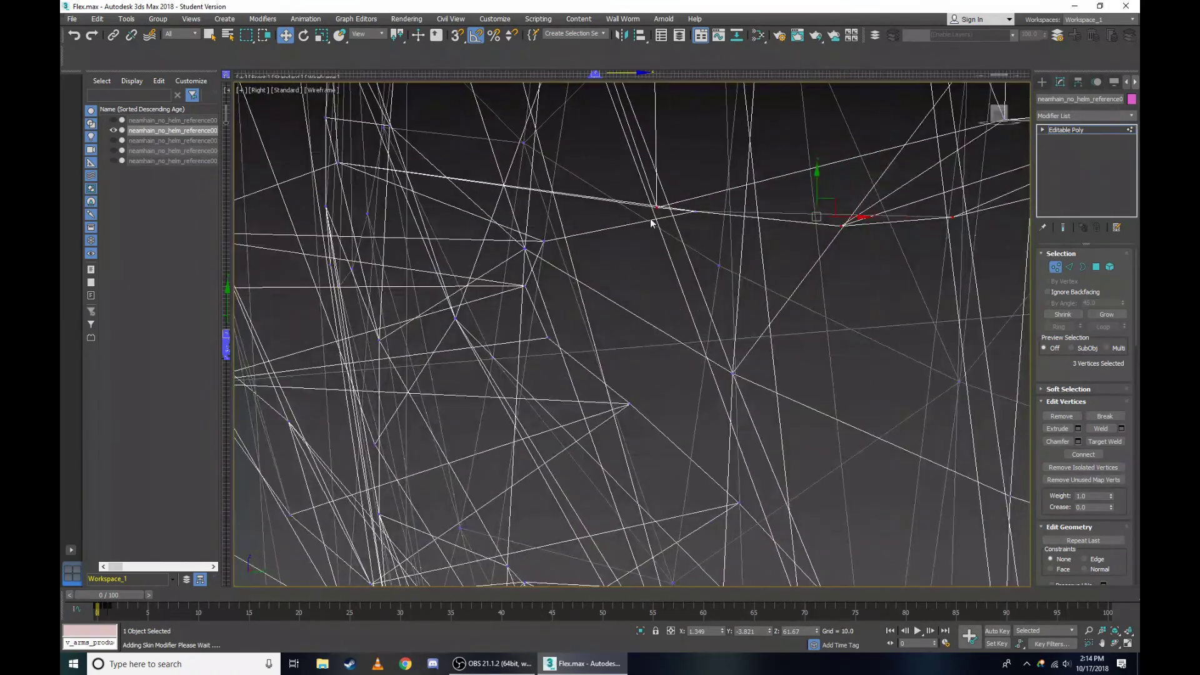
Add another eye-line vertex to the selection.
middle_click_drag(669, 225, 555, 243)
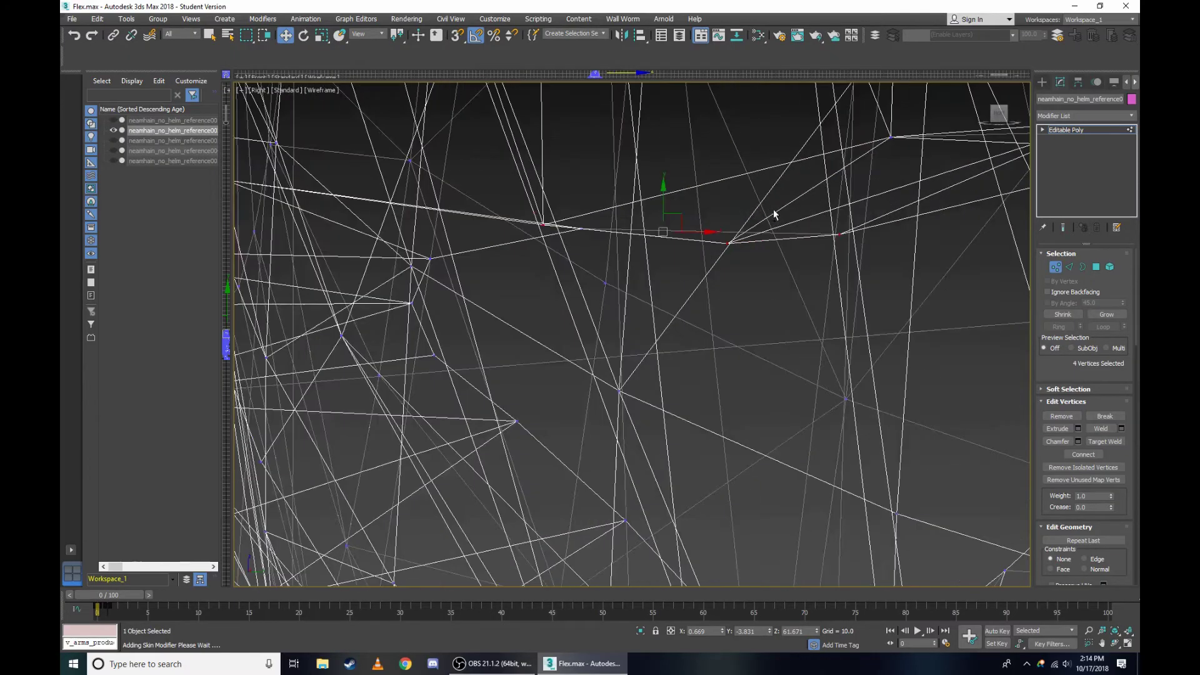
left_click(725, 241, "ctrl")
scroll(860, 253, "down", 5)
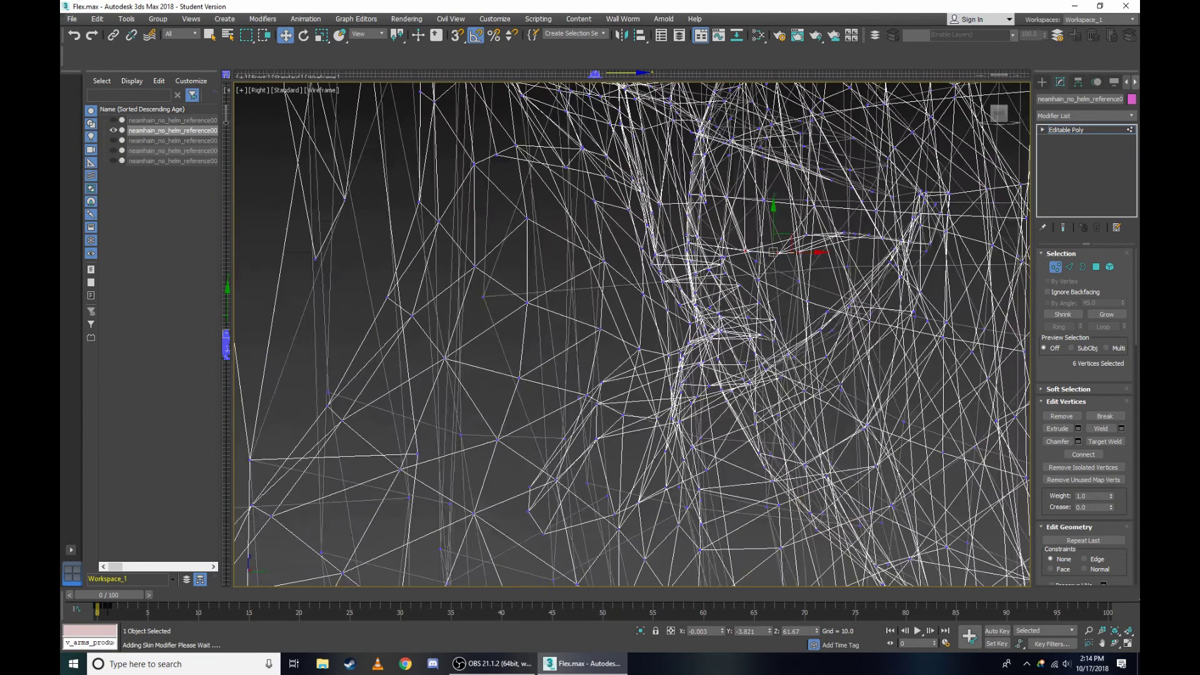
key("F3")
scroll(688, 300, "up", 3)
Orbit around the face, toggling shaded and wireframe to review the eye outline.
middle_click_drag(688, 300, 622, 332, "alt")
scroll(622, 333, "down", 1)
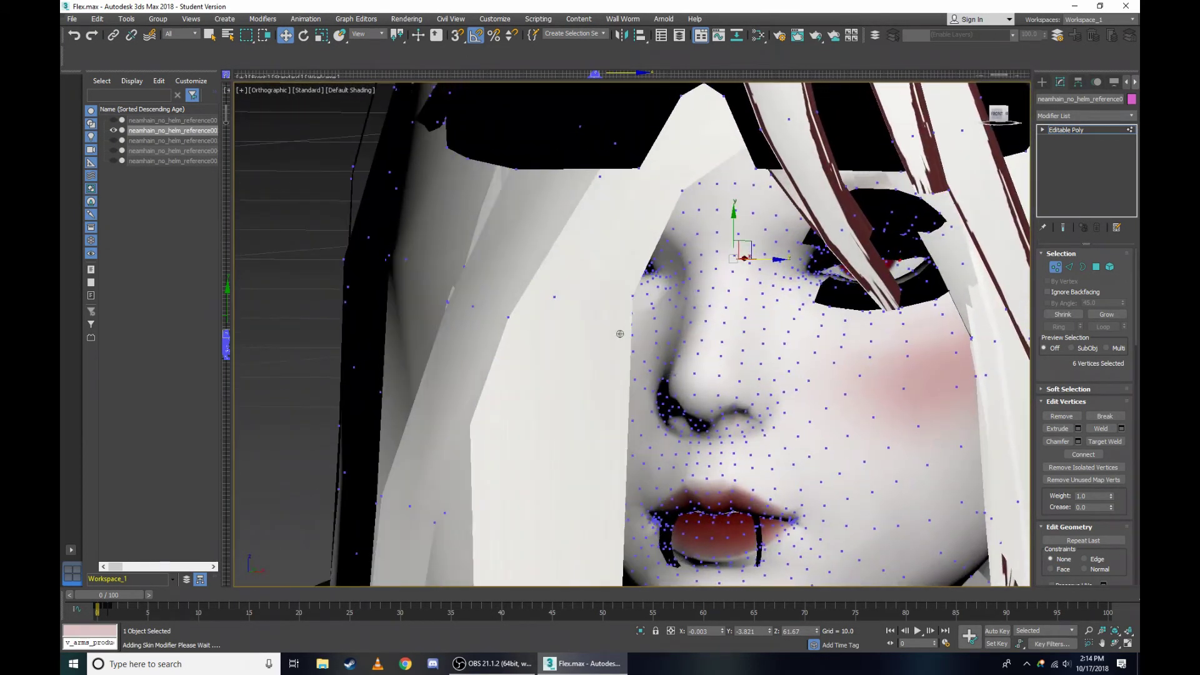
scroll(961, 211, "up", 5)
left_click_drag(997, 118, 715, 236)
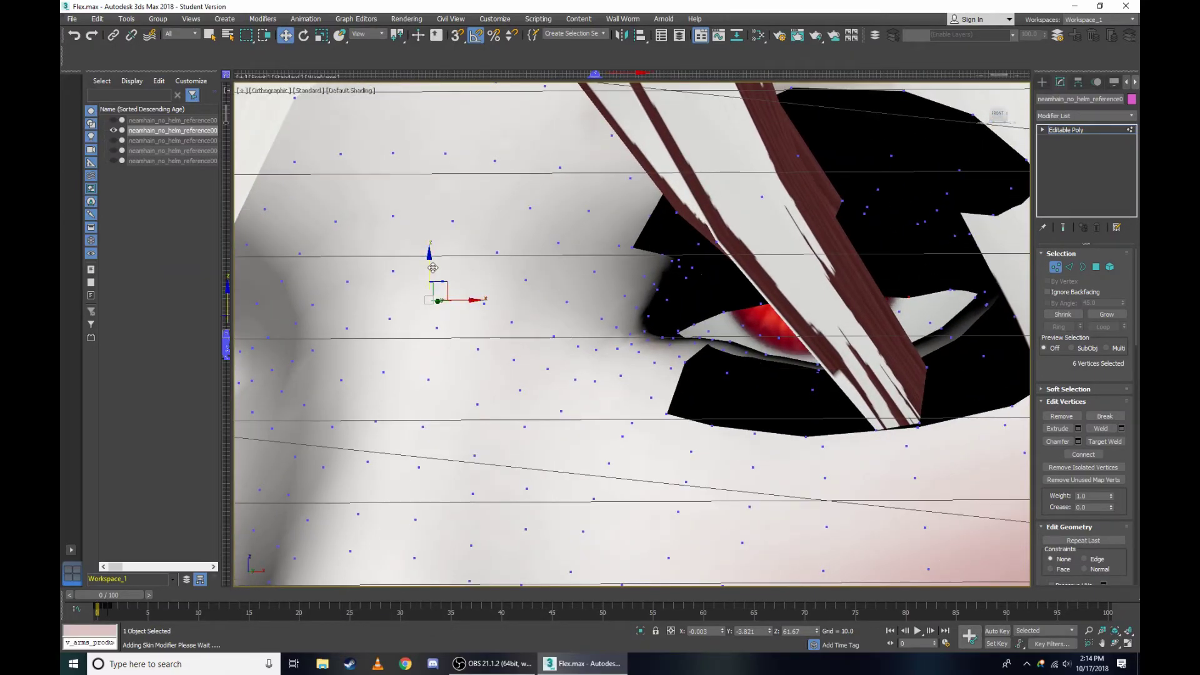
key("F3")
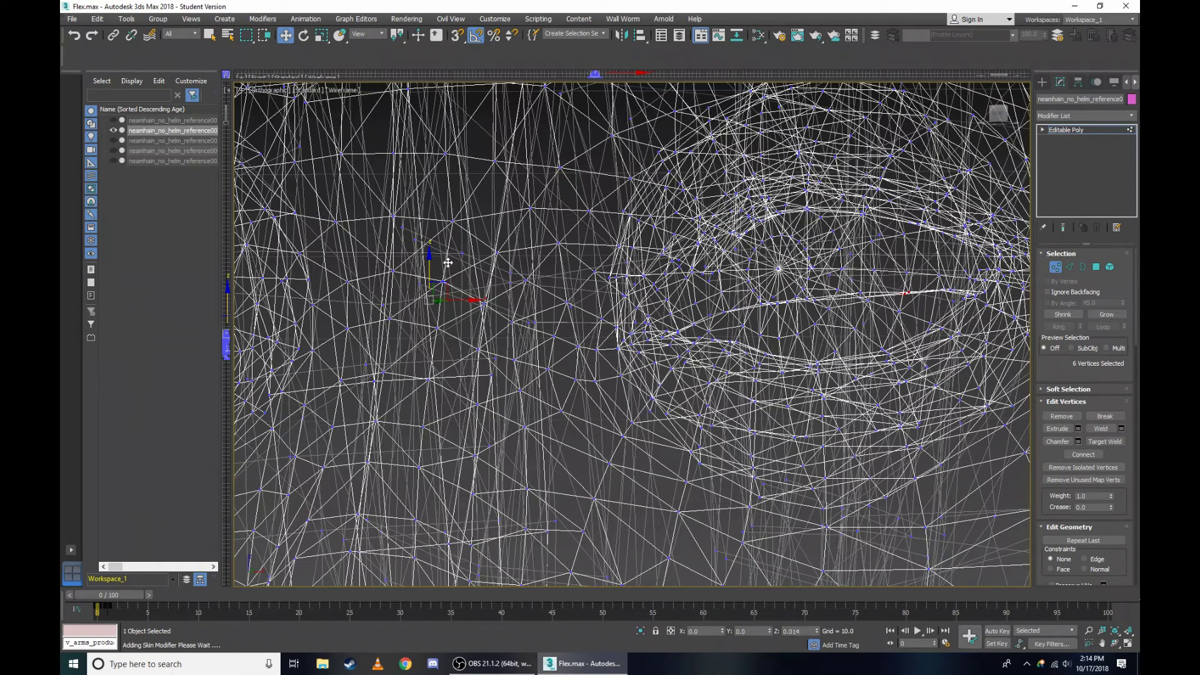
key("F3")
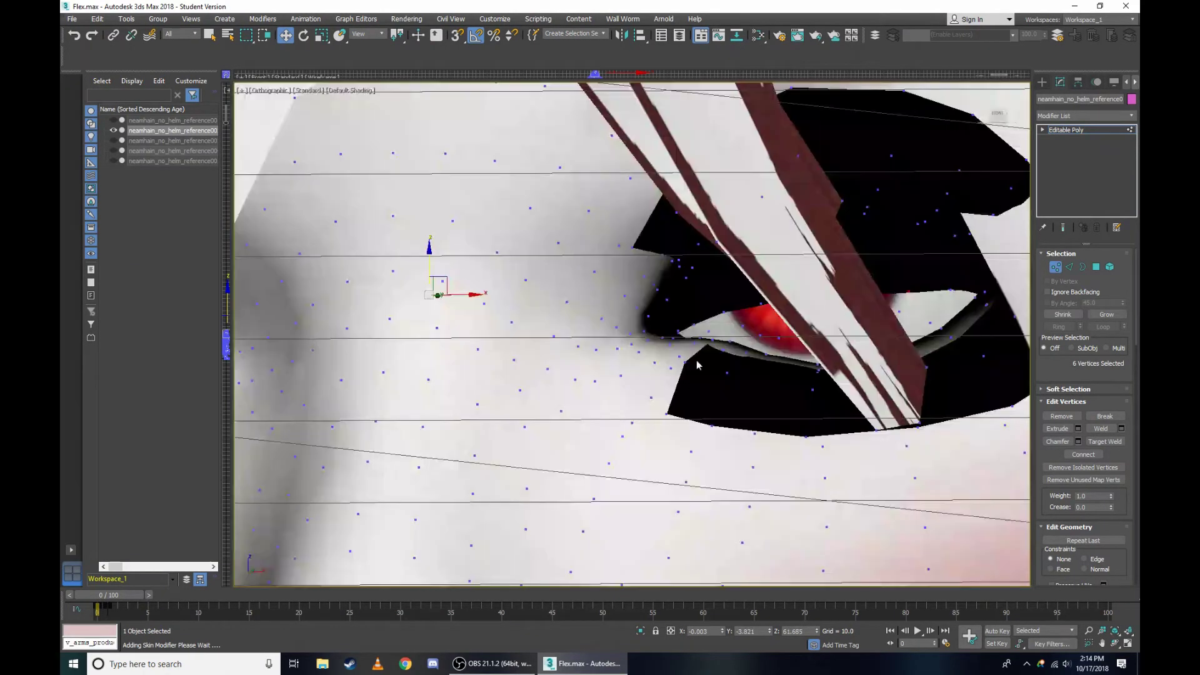
key("F3")
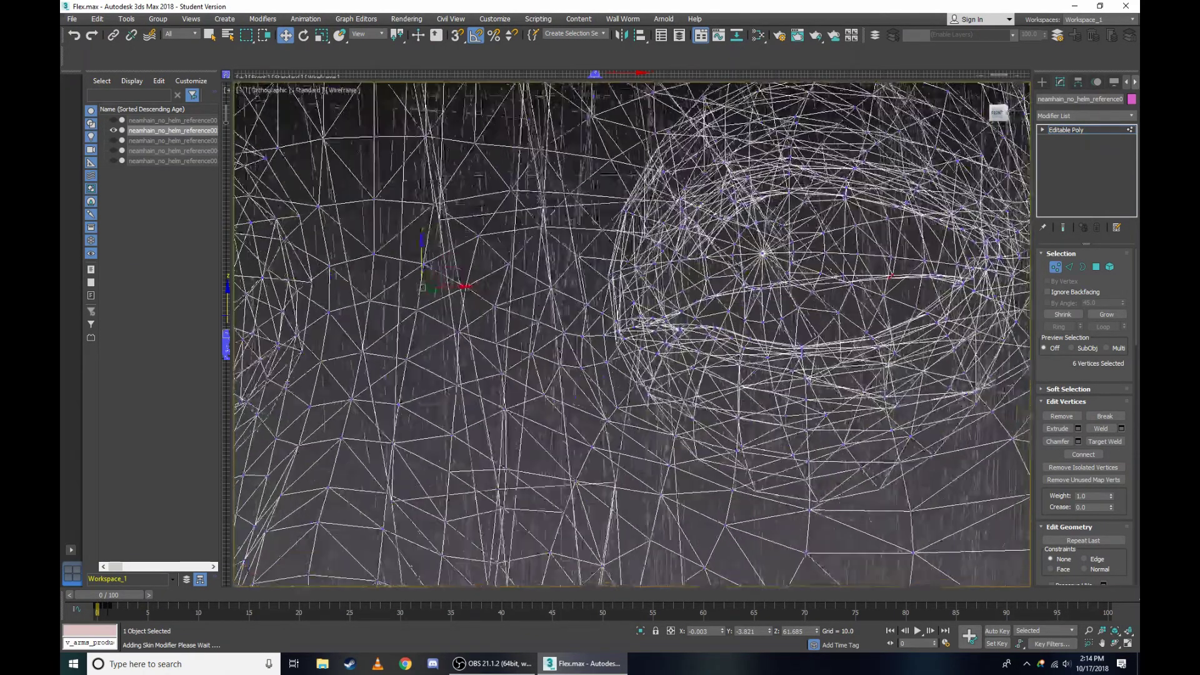
scroll(951, 207, "up", 5)
Add one more vertex to the eye selection, making six.
scroll(907, 219, "down", 3)
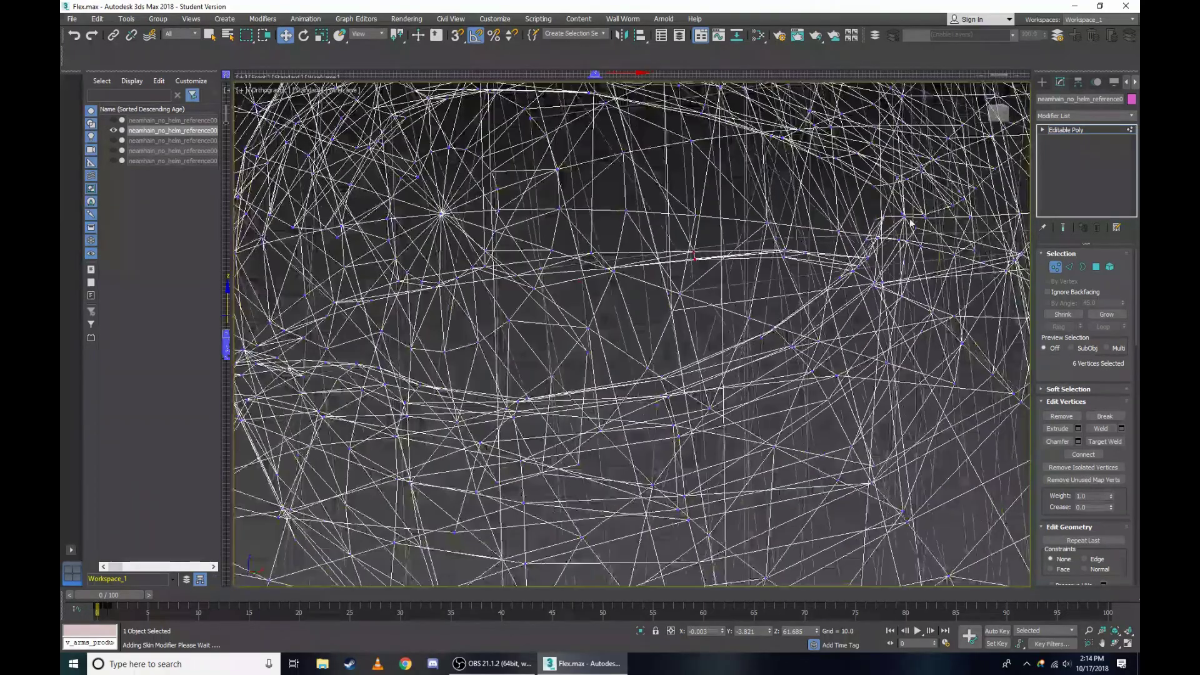
scroll(884, 228, "up", 5)
scroll(852, 227, "up", 3)
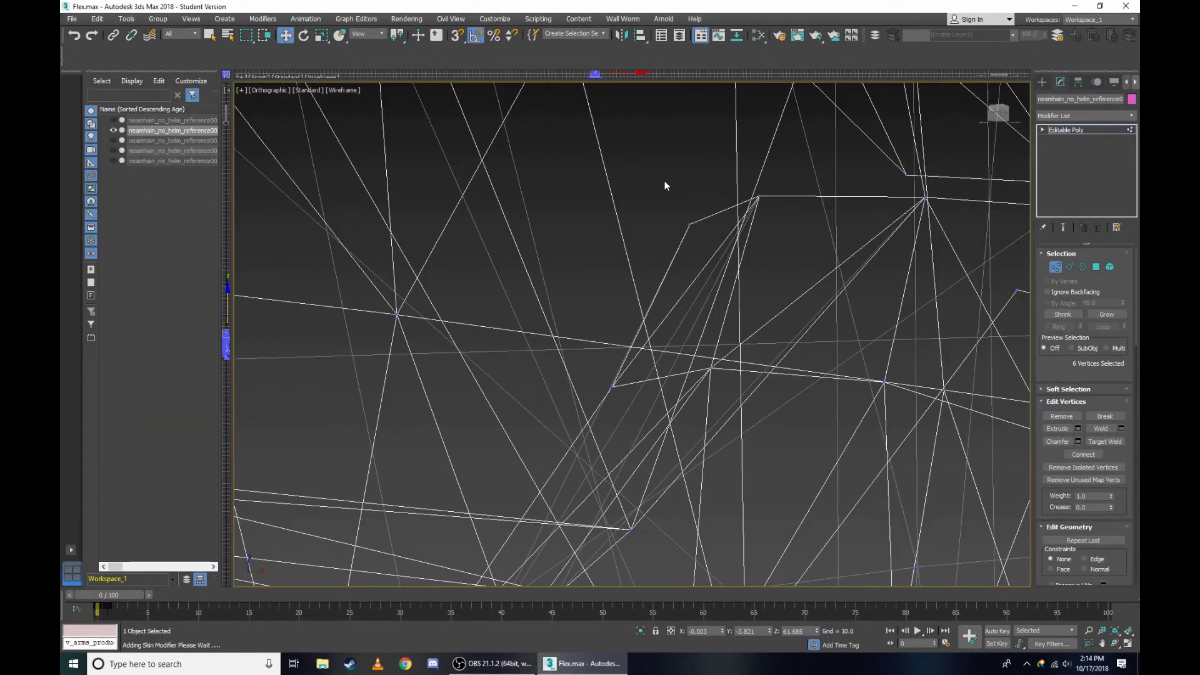
left_click_drag(871, 185, 945, 226, "ctrl")
scroll(757, 226, "down", 2)
scroll(762, 253, "down", 2)
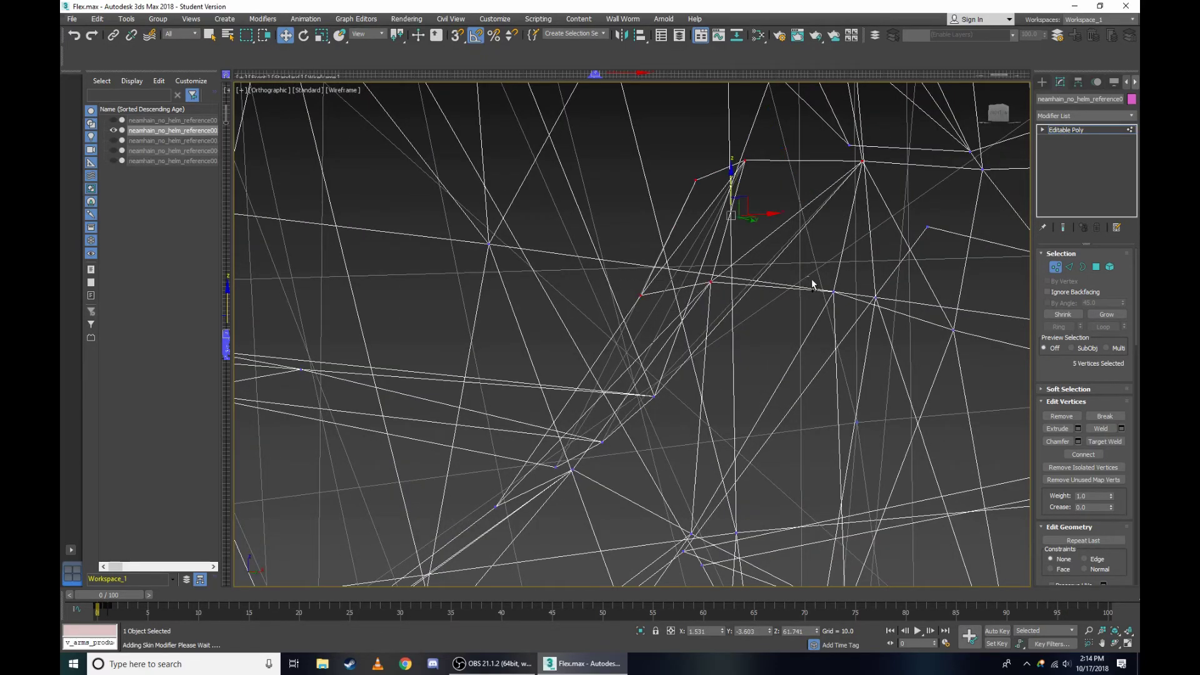
Move the six eye vertices straight down, cancel the upward retry, and reframe.
left_click_drag(748, 199, 817, 403)
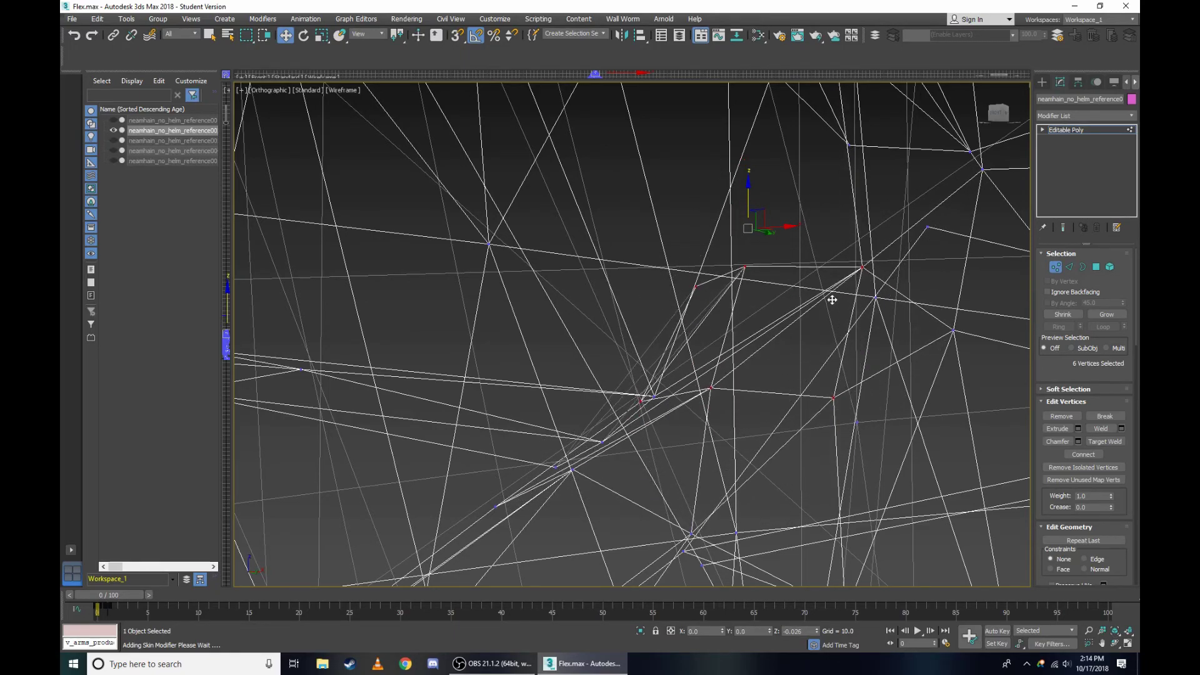
left_click_drag(817, 403, 831, 317)
right_click(832, 320)
key("F3")
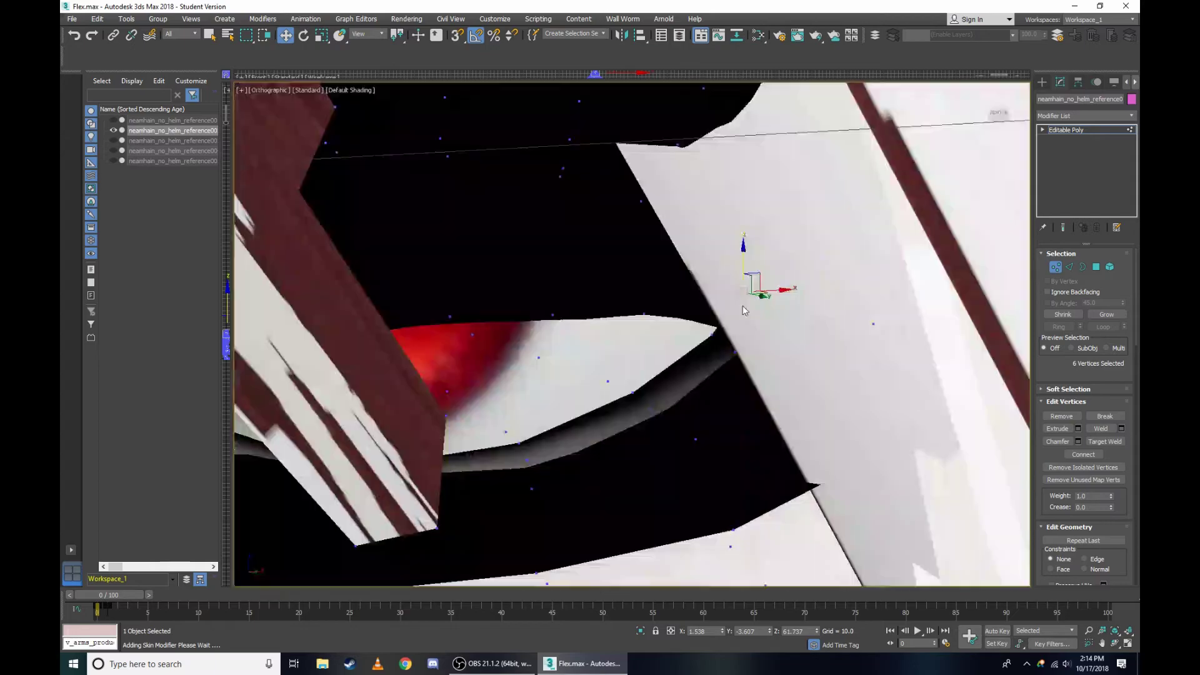
middle_click_drag(743, 306, 854, 409)
scroll(633, 335, "up", 2)
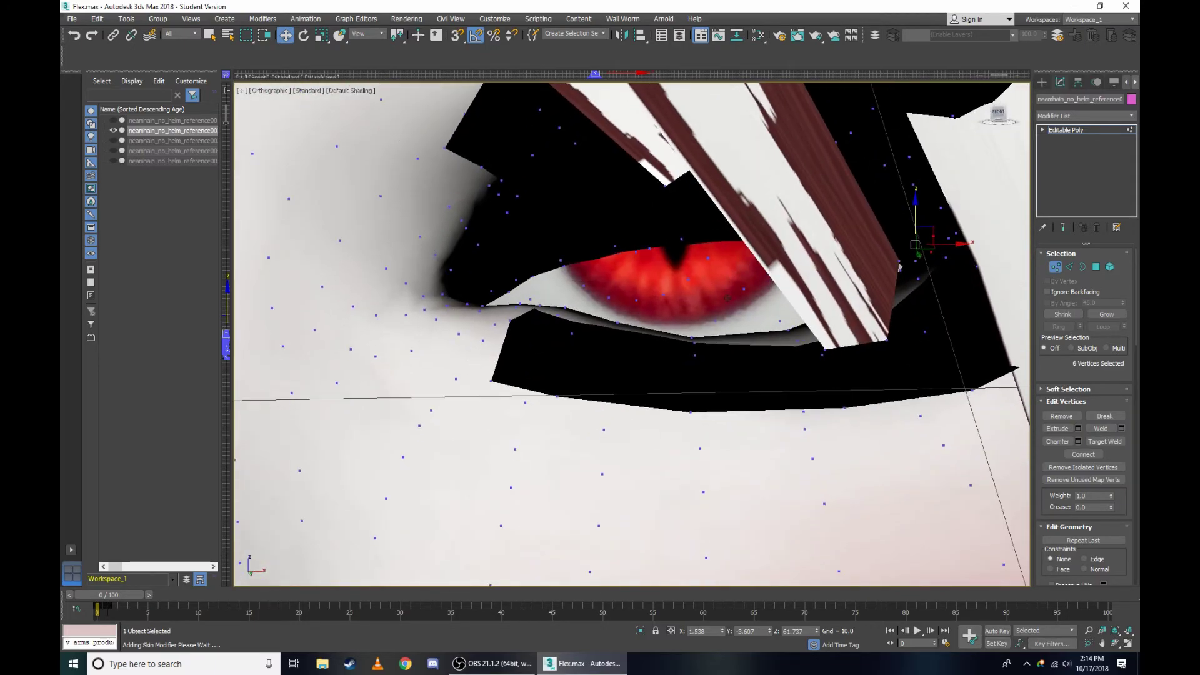
middle_click_drag(633, 375, 633, 281)
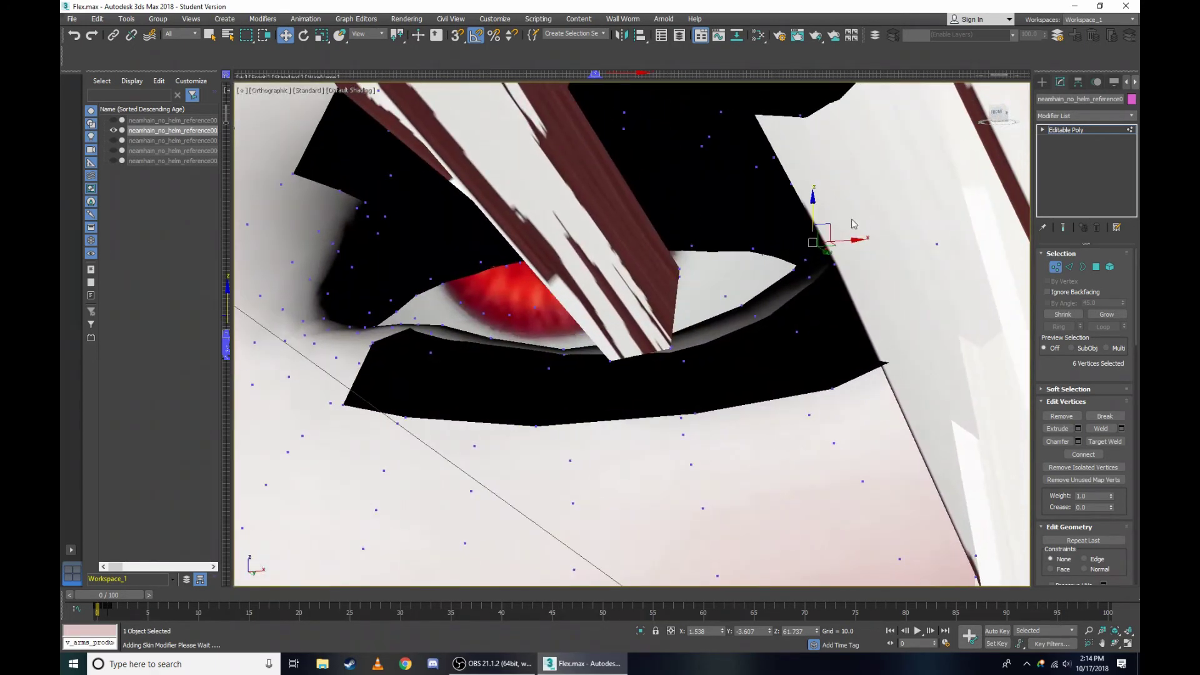
Check the lowered eye vertices in wireframe and shaded display.
key("F3")
scroll(494, 283, "up", 2)
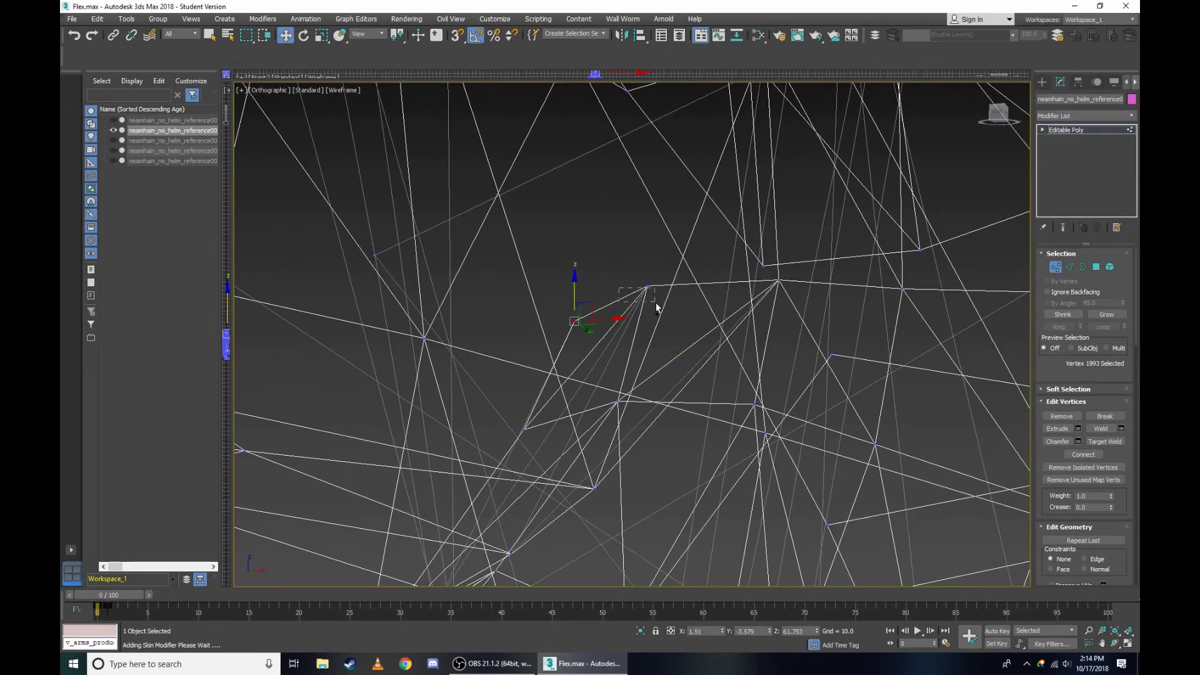
scroll(771, 271, "up", 4)
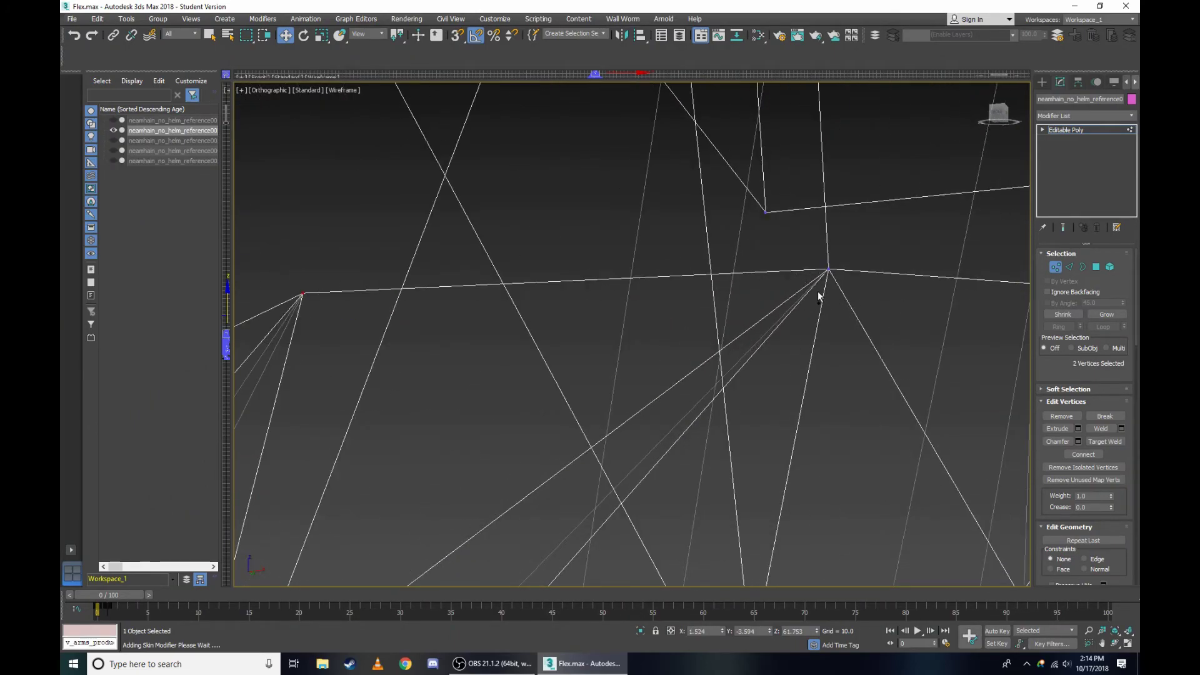
scroll(828, 303, "down", 3)
scroll(827, 302, "down", 3)
key("F3")
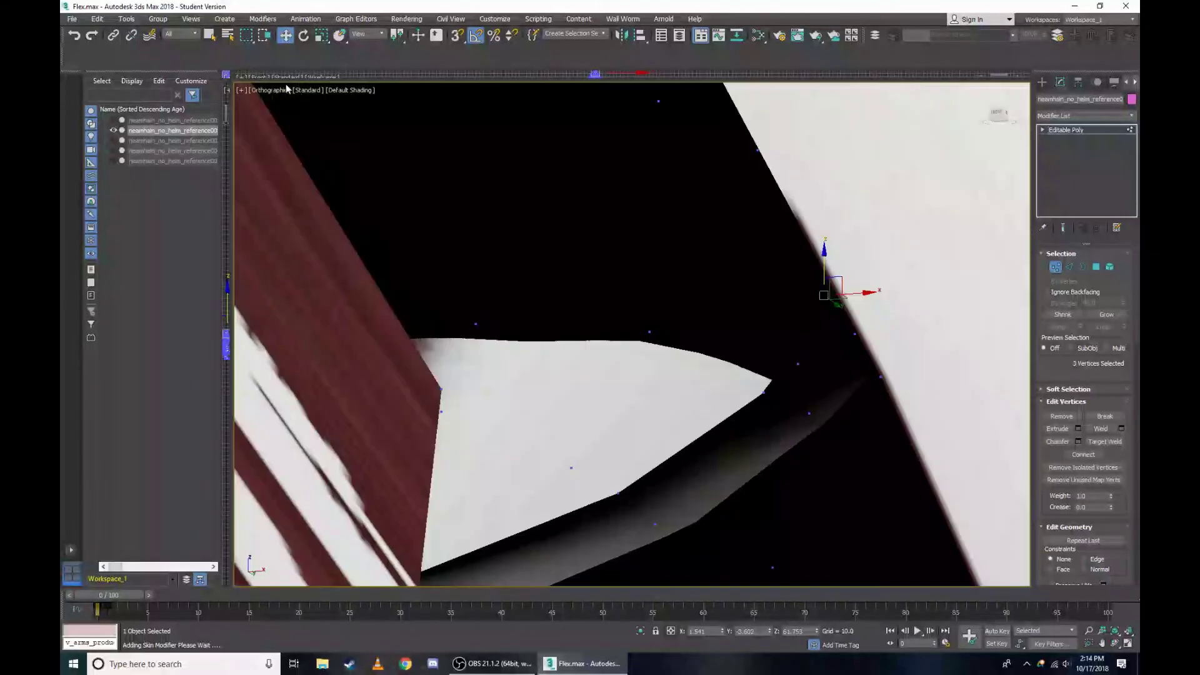
Switch the viewport to Right view in wireframe.
left_click(268, 90)
left_click(291, 216)
scroll(596, 298, "up", 5)
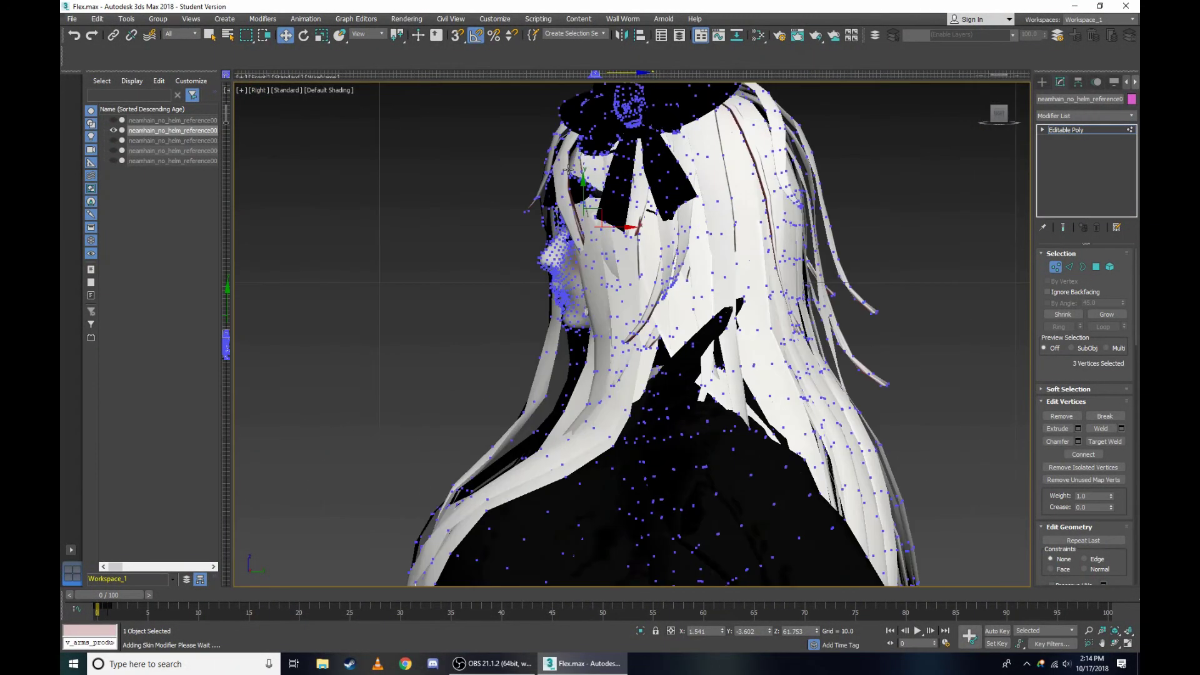
scroll(596, 298, "up", 3)
key("F3")
scroll(562, 328, "up", 3)
scroll(558, 334, "up", 2)
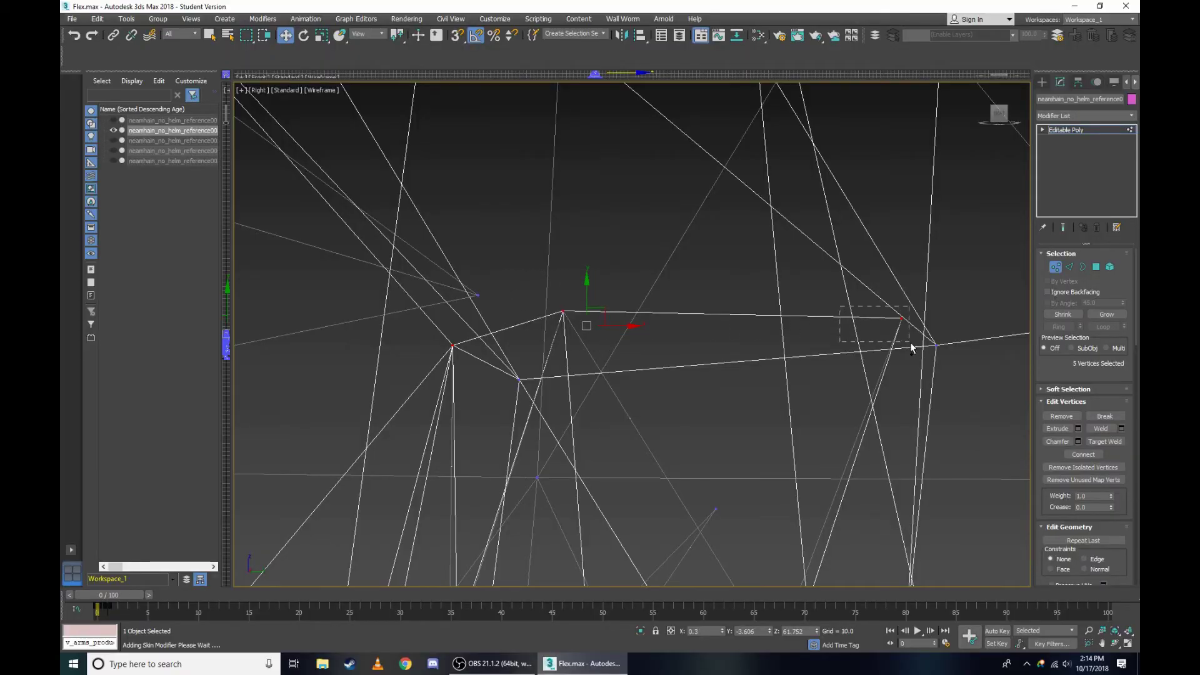
Select the eye-corner vertices and orbit to a front view of the eye.
left_click_drag(840, 306, 911, 343)
scroll(911, 343, "down", 5)
middle_click_drag(910, 342, 812, 312, "alt")
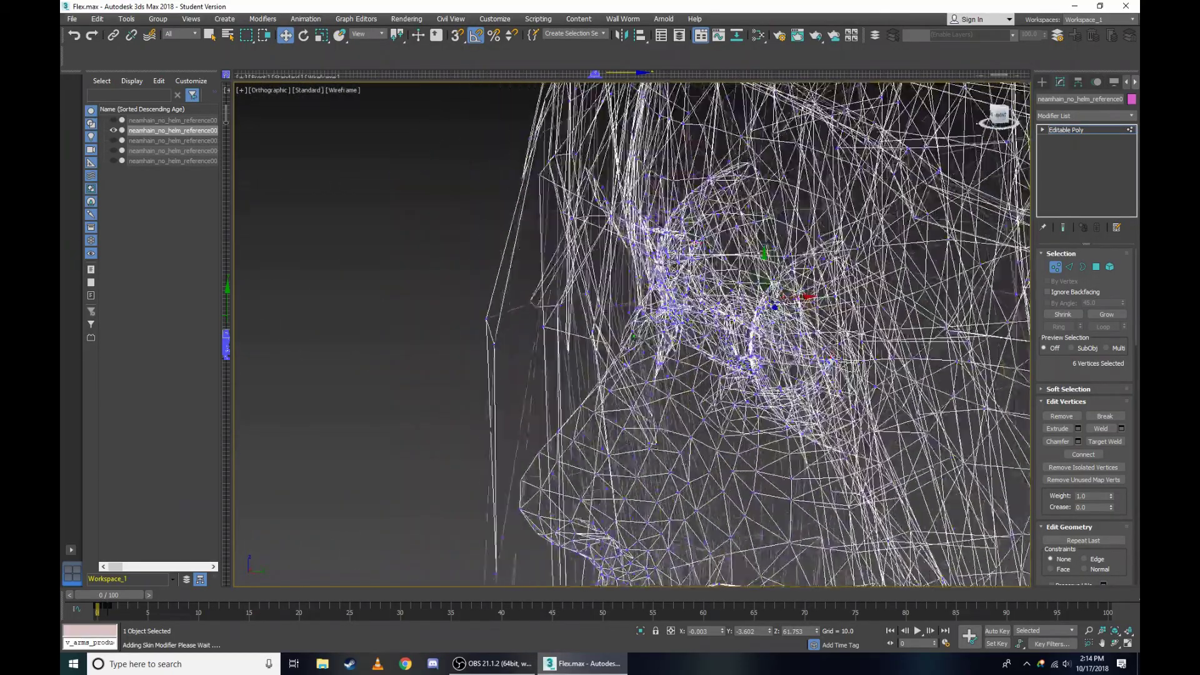
key("F3")
left_click_drag(975, 119, 1007, 125, "alt")
scroll(1011, 134, "up", 4)
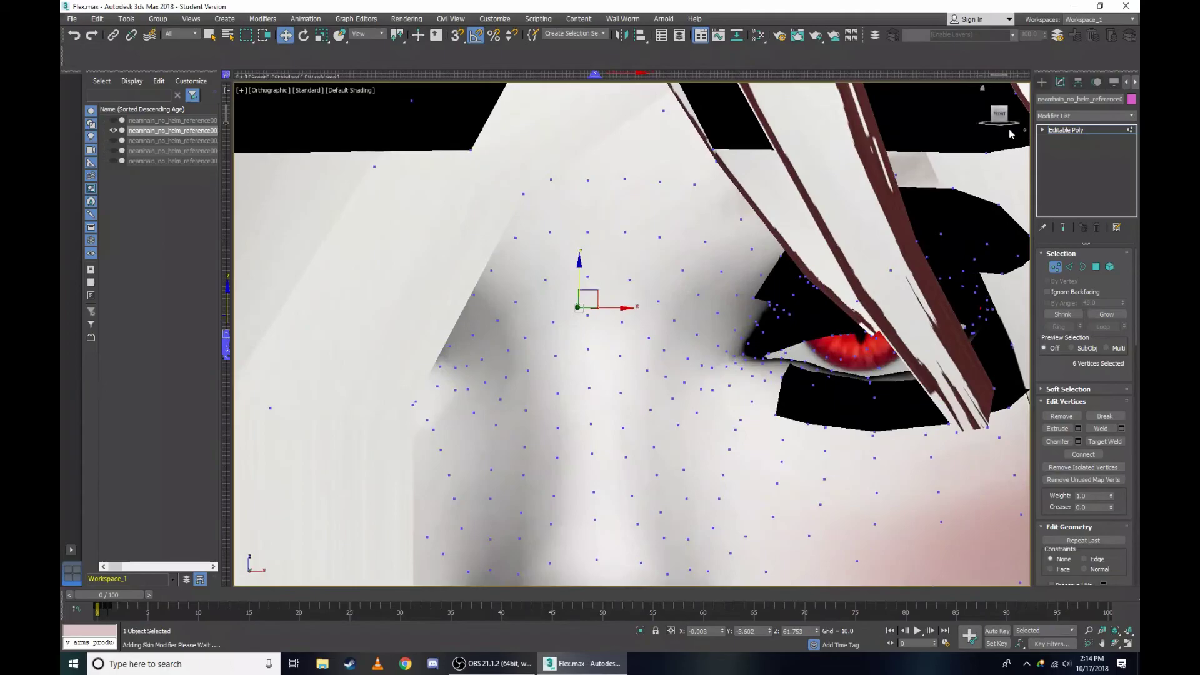
Orbit around the selected eye-corner vertices, toggling wireframe and shaded to inspect them.
mouse_move(1011, 133)
middle_mouse_down("alt")
mouse_move(898, 311)
mouse_move(750, 263)
middle_mouse_up("alt")
scroll(898, 311, "up", 2)
scroll(898, 311, "down", 3)
scroll(750, 263, "up", 3)
key("F3")
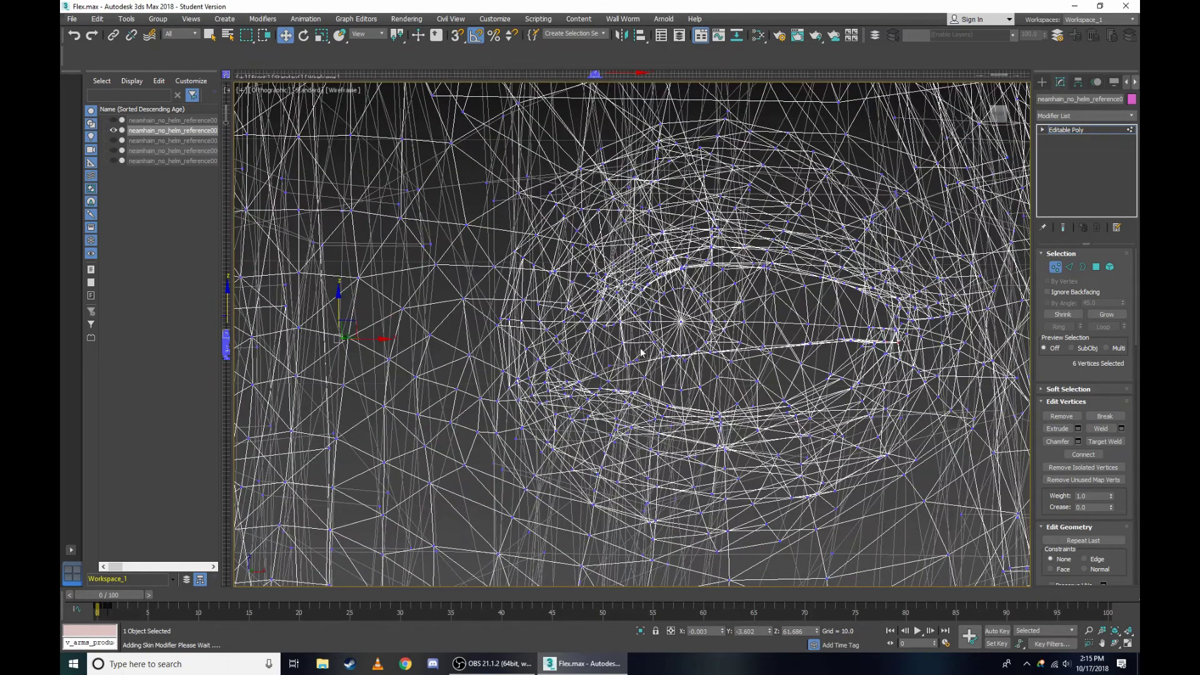
scroll(641, 352, "up", 3)
scroll(982, 178, "up", 2)
middle_click_drag(1001, 118, 907, 144, "alt")
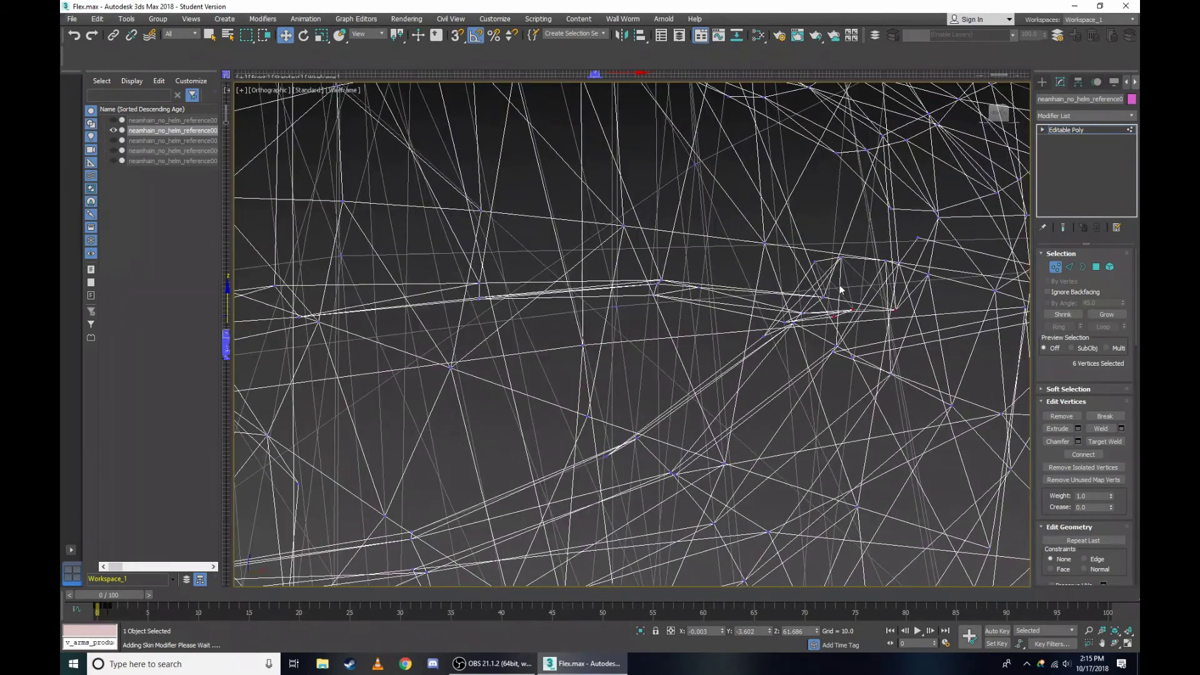
middle_click_drag(839, 284, 751, 200, "alt")
middle_click_drag(885, 230, 925, 199, "alt")
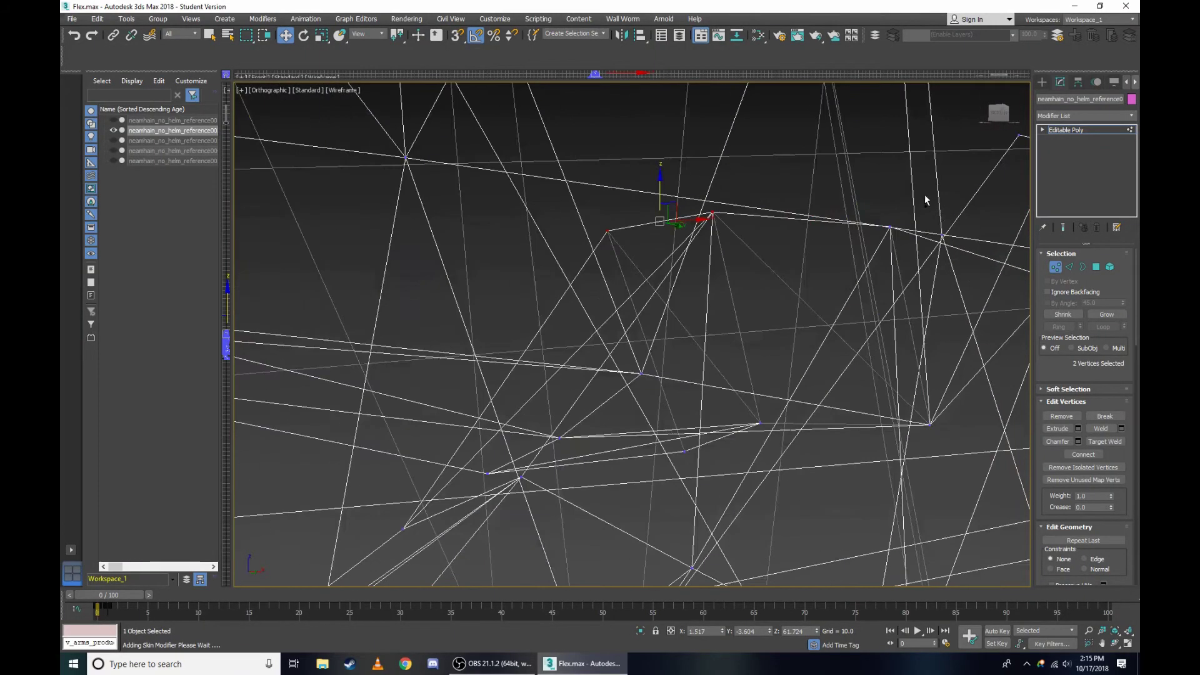
middle_click_drag(914, 241, 863, 206, "alt")
key("F3")
Switch the viewport to the Right view and zoom in on the eye, checking it in wireframe.
left_click(269, 90)
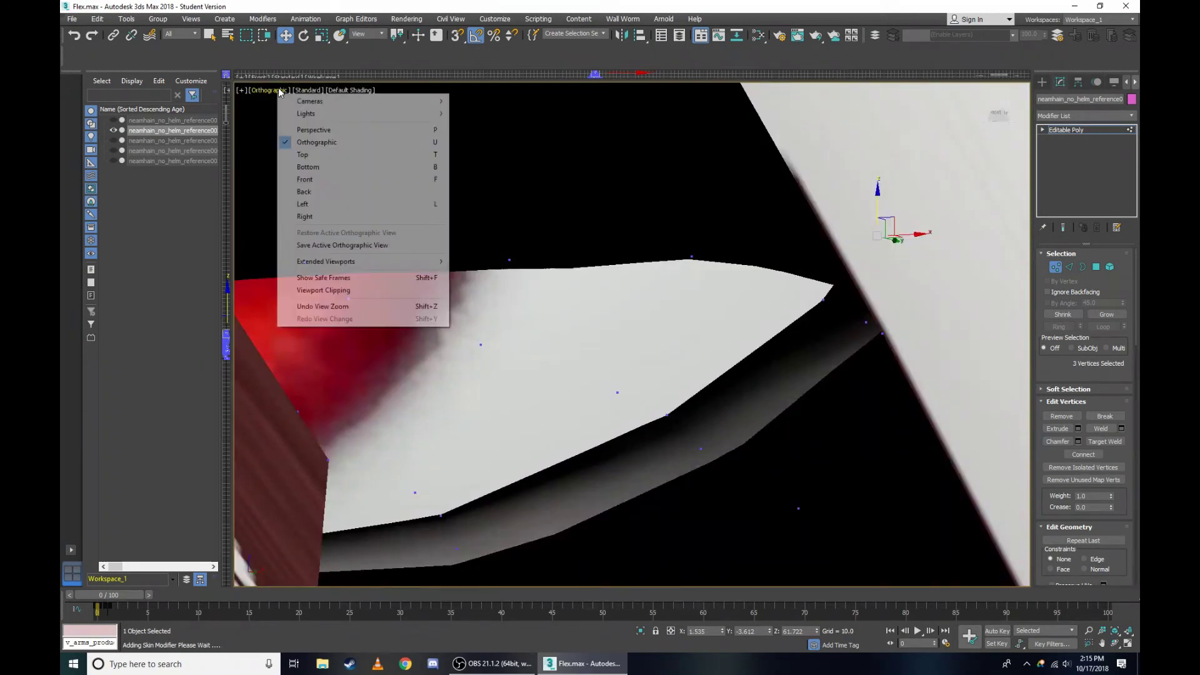
left_click(359, 218)
scroll(674, 198, "up", 5)
scroll(657, 237, "up", 4)
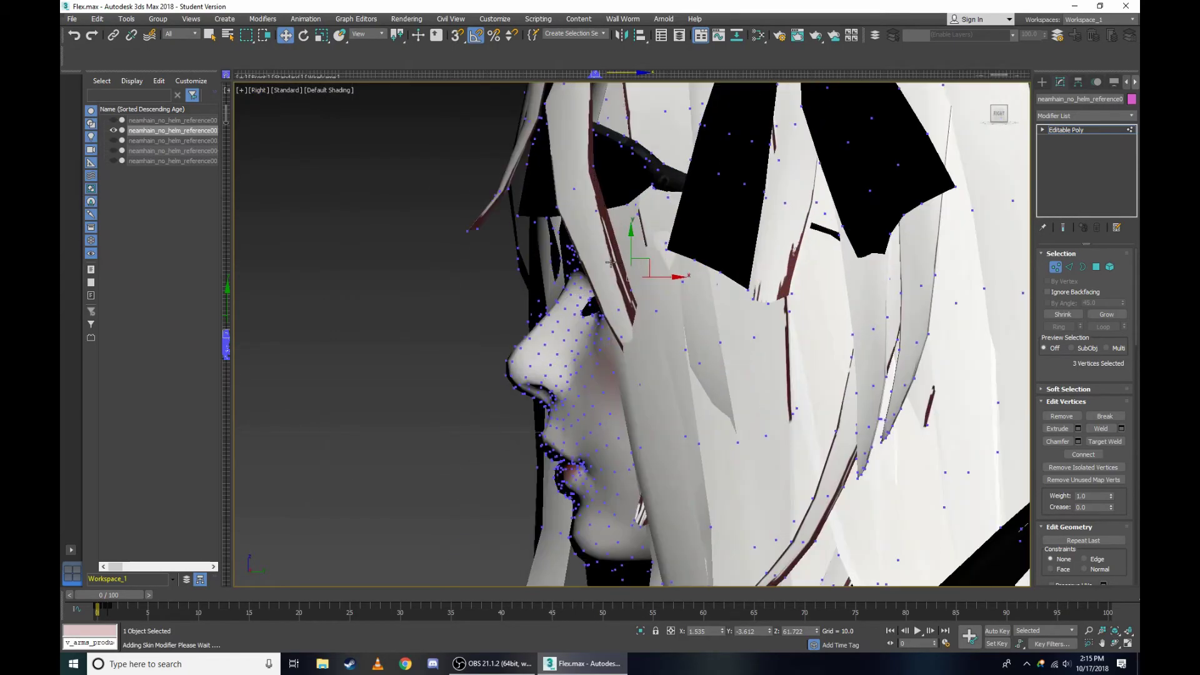
scroll(646, 276, "up", 4)
key("F3")
scroll(646, 275, "down", 4)
scroll(550, 263, "down", 4)
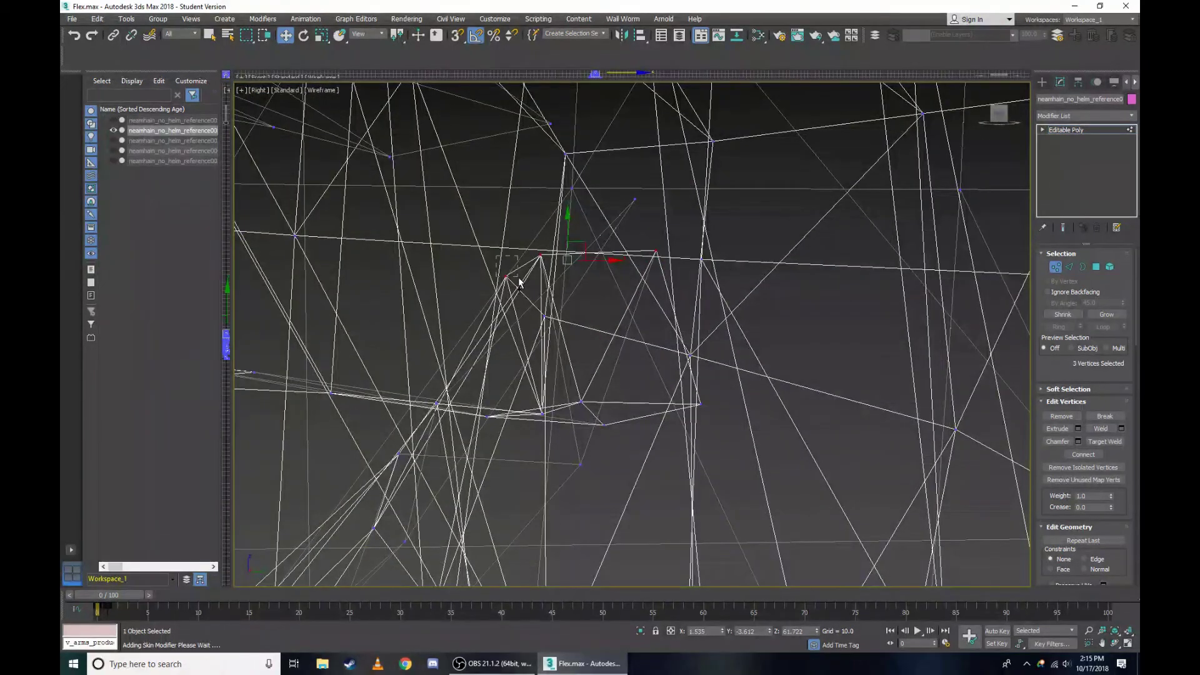
scroll(642, 266, "down", 3)
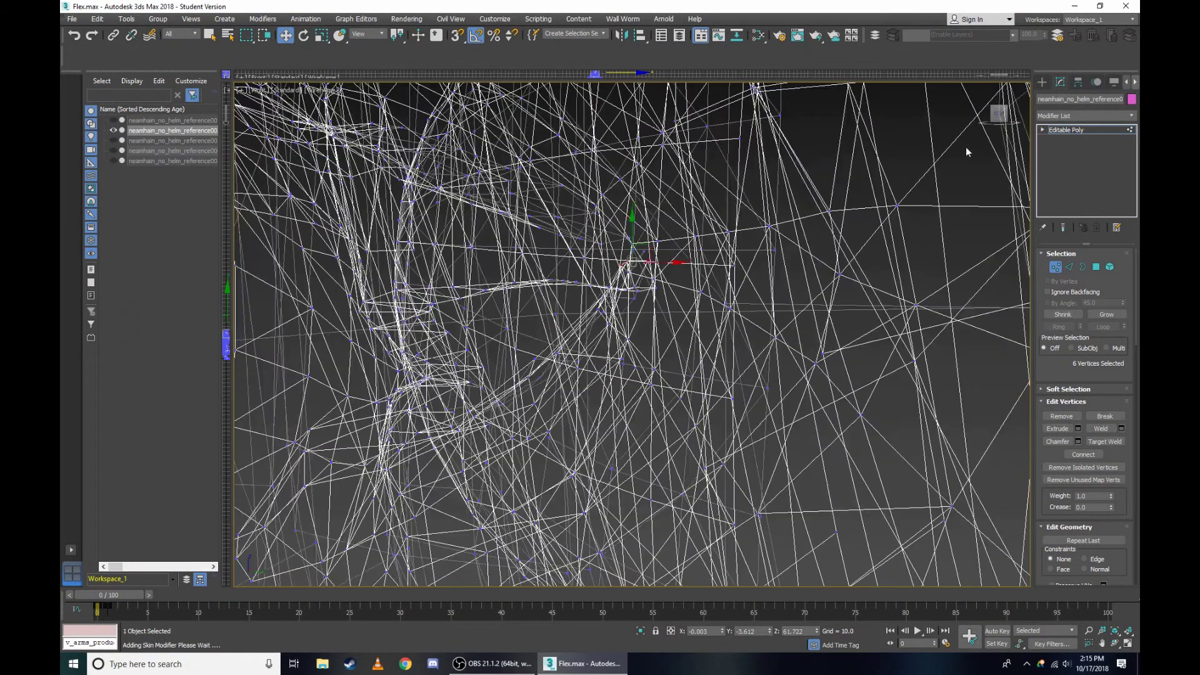
scroll(973, 150, "down", 2)
scroll(987, 136, "down", 2)
key("F3")
Zoom and pan around the eye area in wireframe to inspect its vertices.
scroll(987, 137, "up", 4)
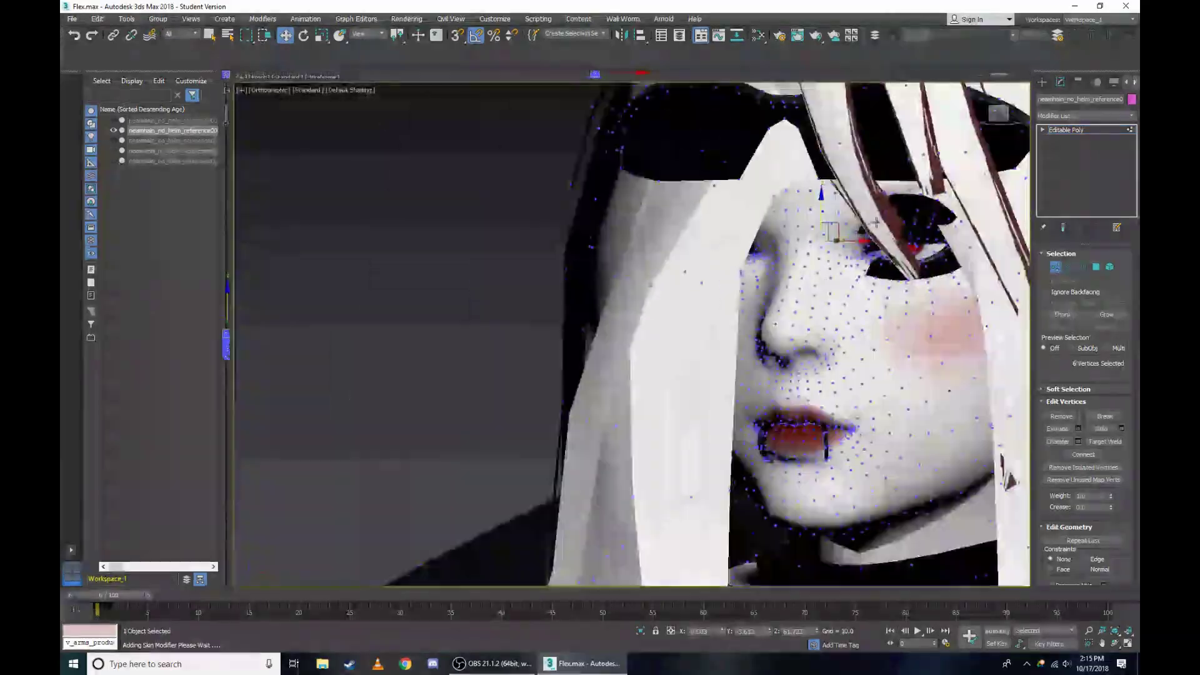
scroll(986, 125, "up", 3)
scroll(986, 113, "up", 3)
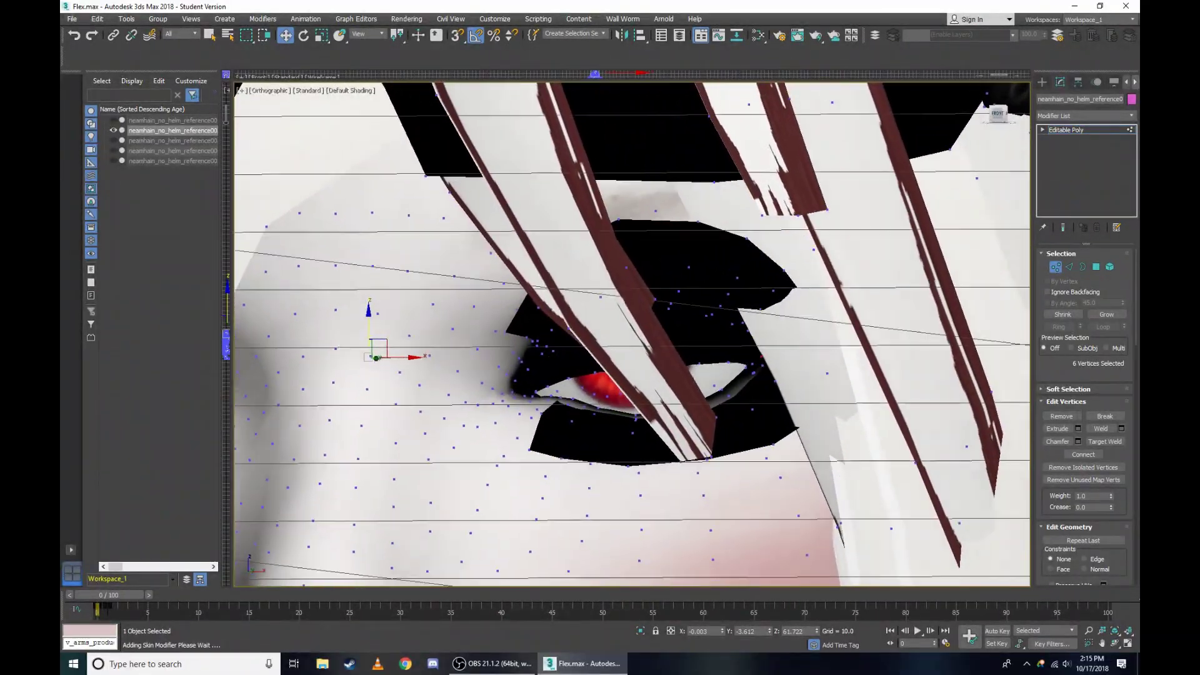
scroll(311, 311, "up", 2)
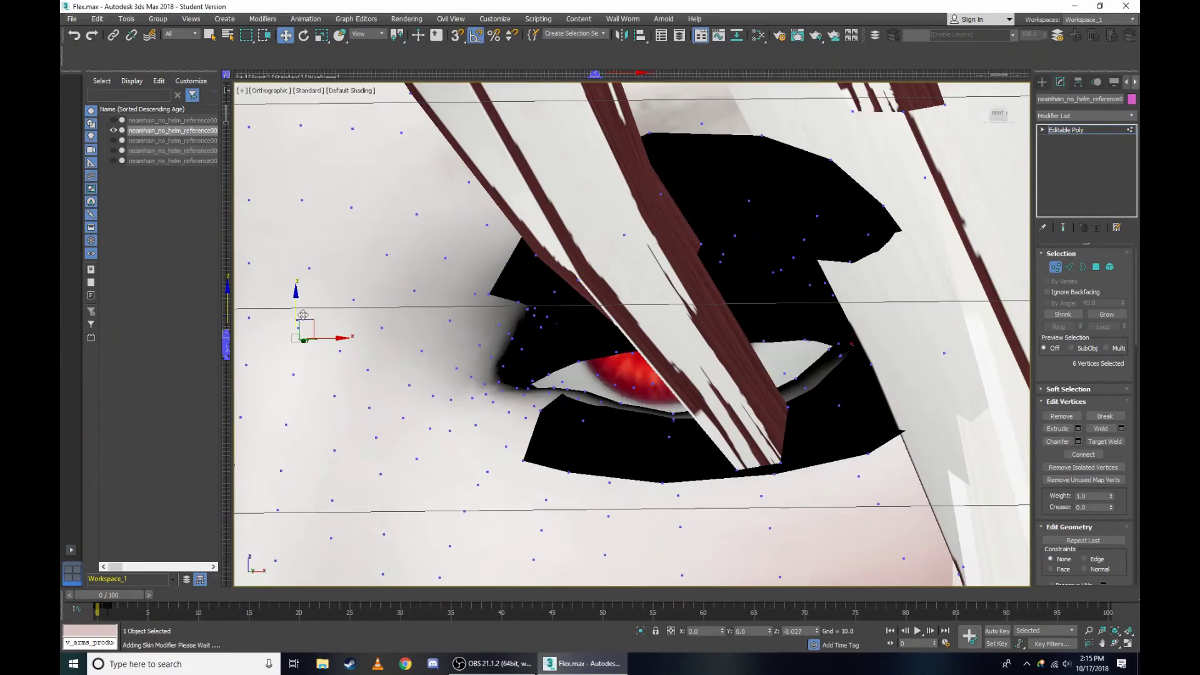
key("F3")
scroll(313, 317, "up", 2)
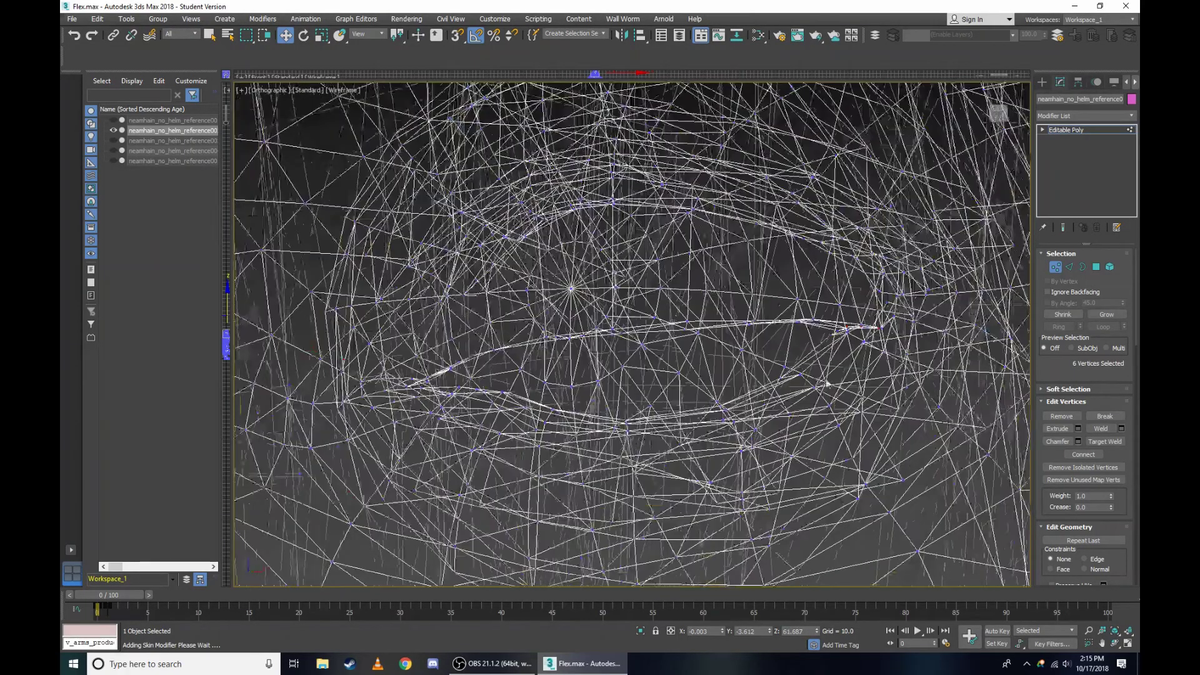
scroll(909, 255, "up", 4)
scroll(866, 238, "down", 1)
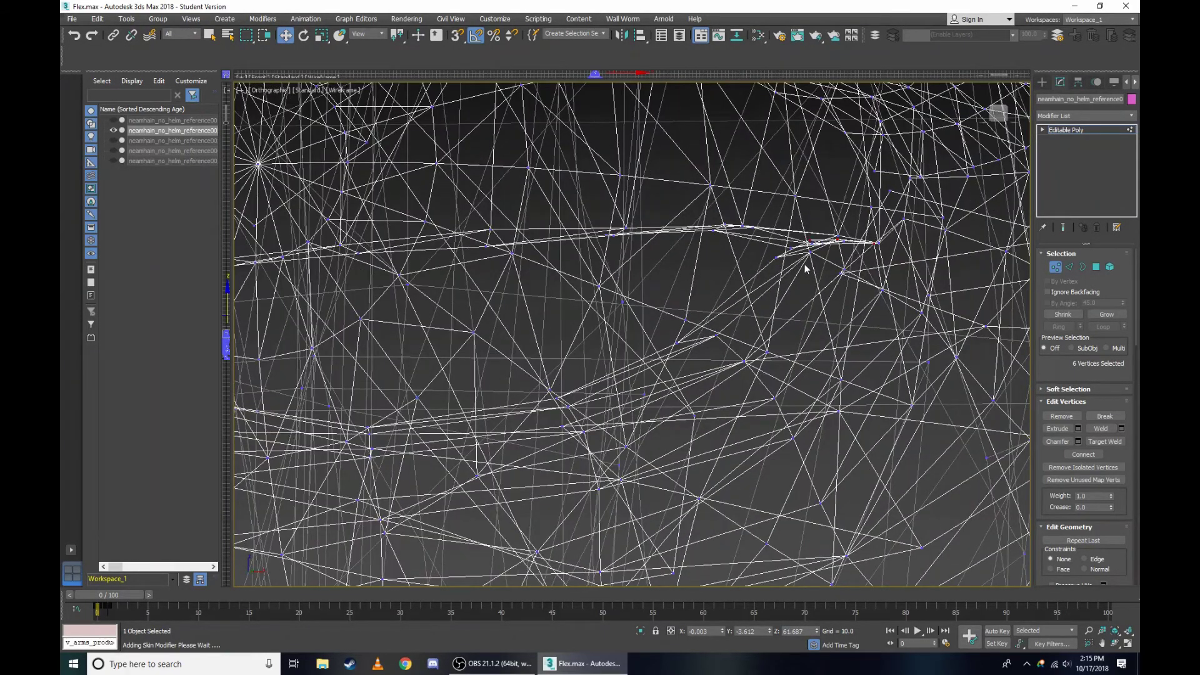
scroll(805, 264, "up", 1)
scroll(811, 258, "down", 2)
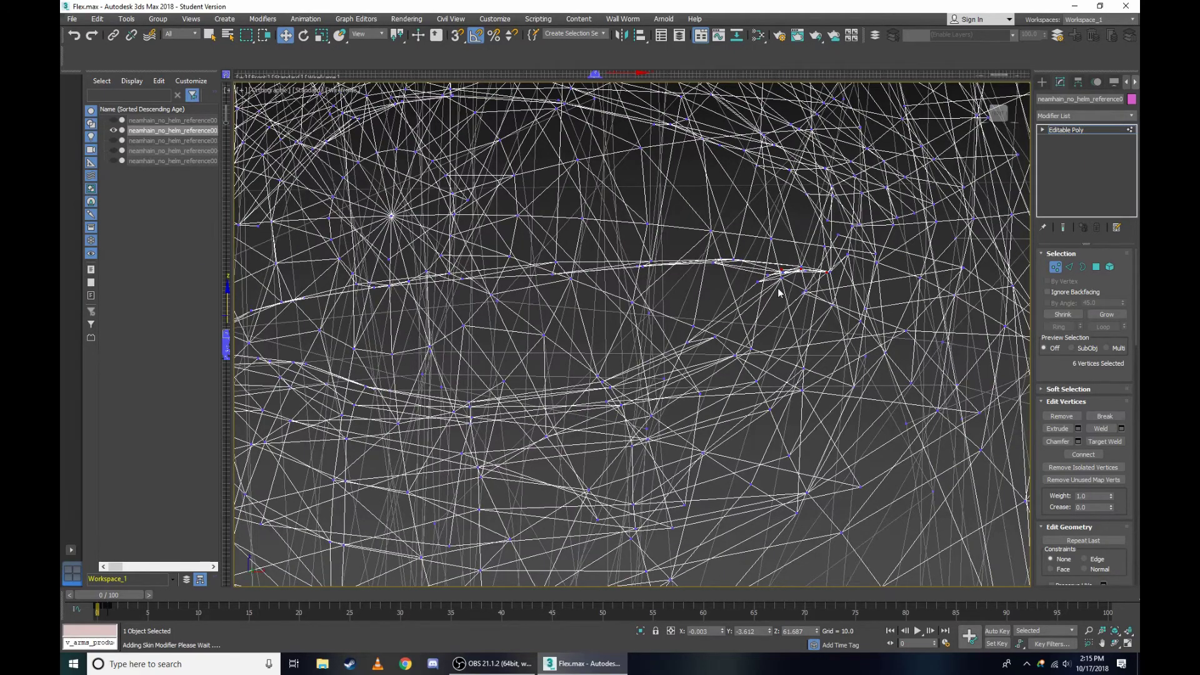
scroll(763, 295, "down", 2)
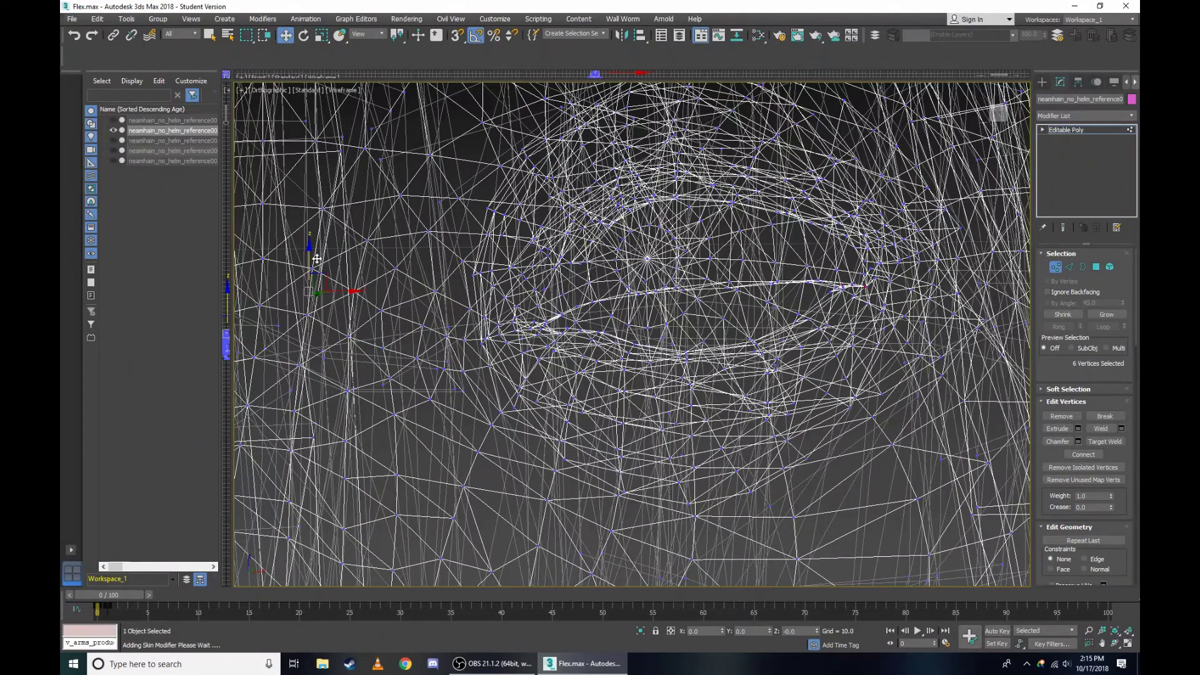
scroll(794, 252, "up", 3)
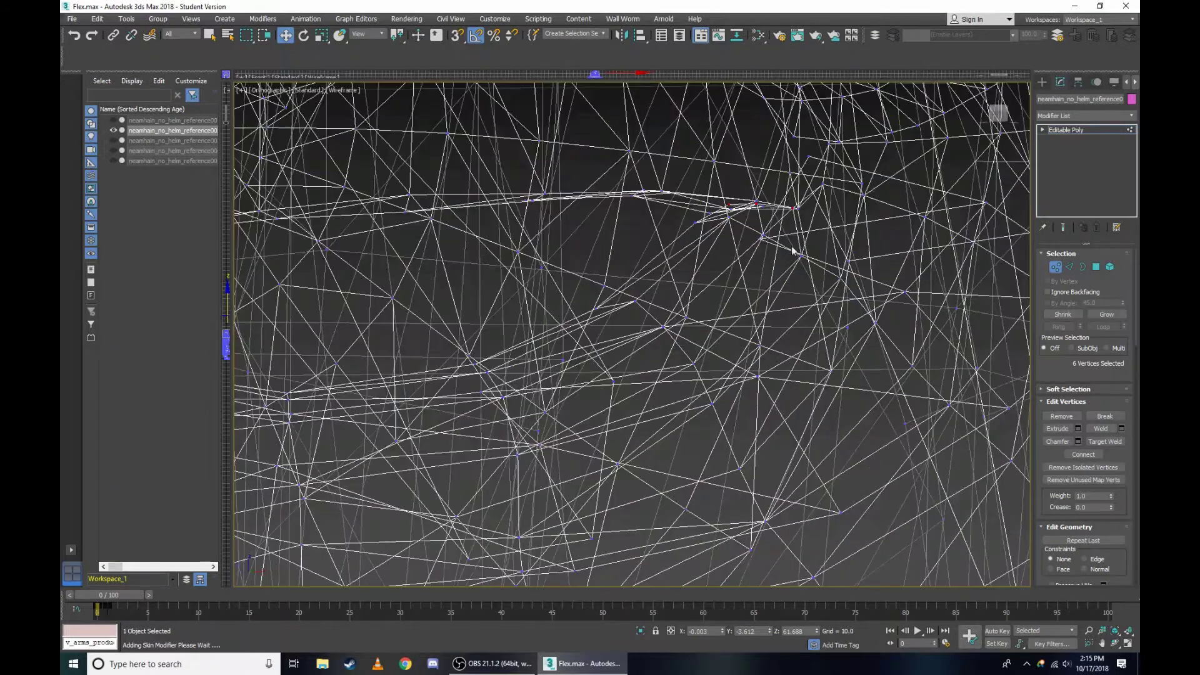
scroll(761, 215, "up", 2)
scroll(686, 209, "down", 4)
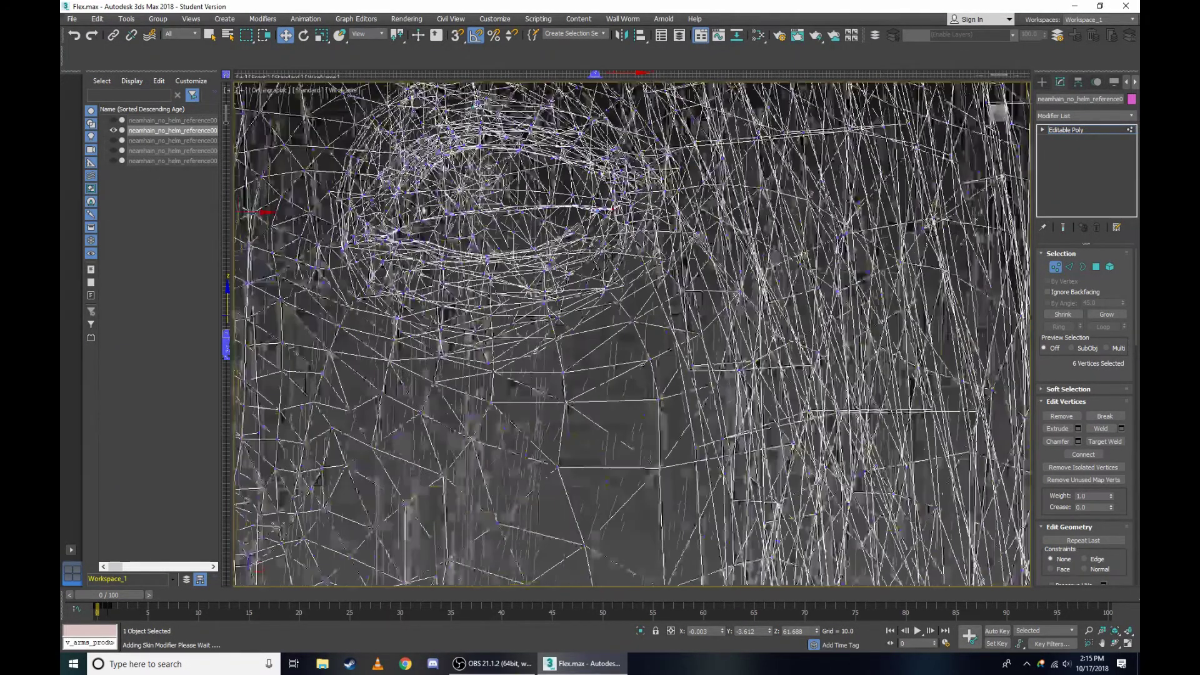
scroll(304, 224, "up", 1)
middle_click_drag(223, 212, 270, 220)
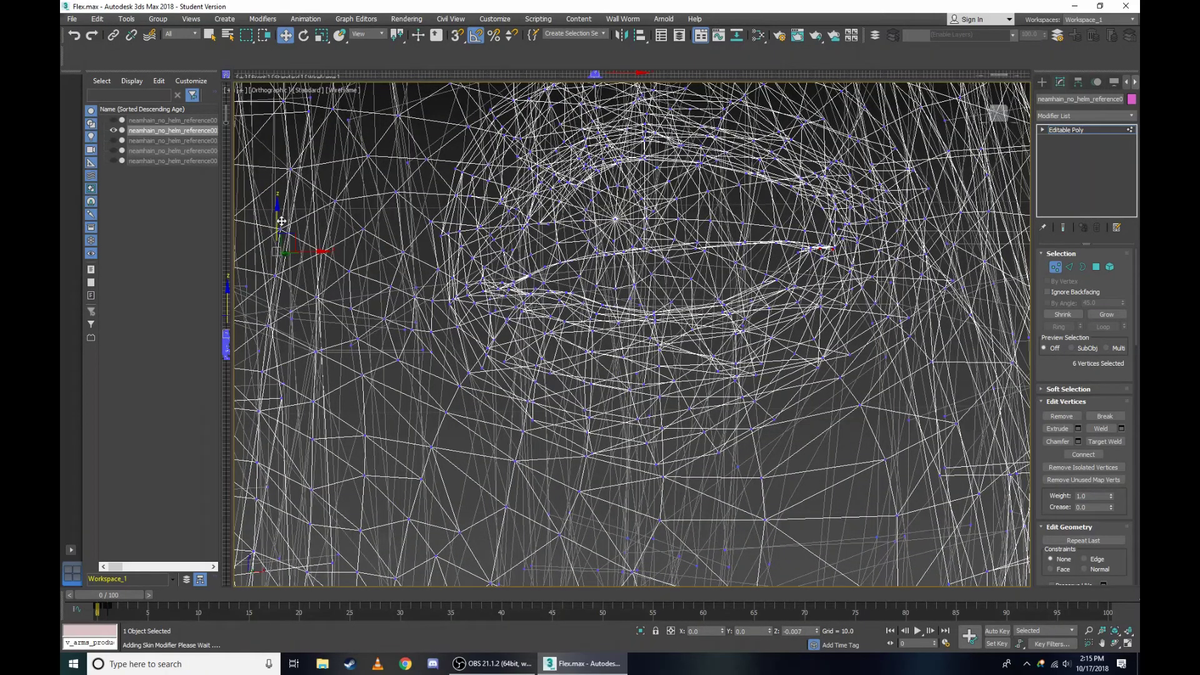
Select three eye-corner vertices in wireframe, then open the viewport's point-of-view menu.
key("F3")
scroll(672, 247, "down", 1)
scroll(672, 247, "up", 2)
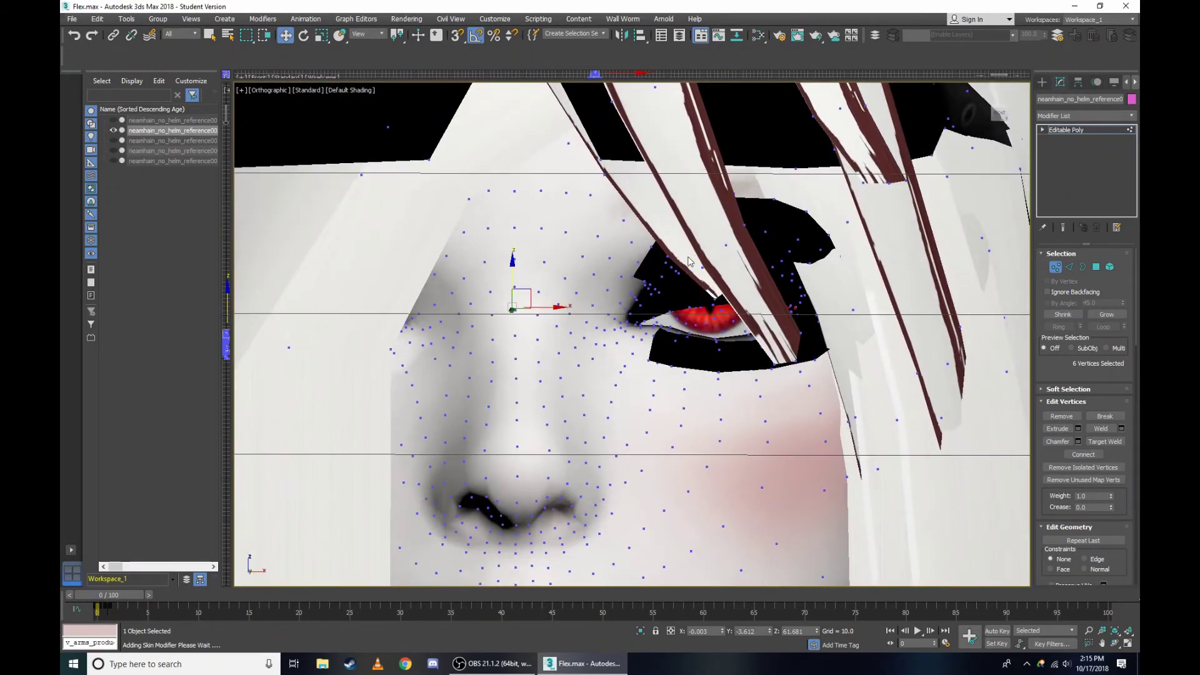
scroll(576, 293, "up", 5)
key("F3")
middle_click_drag(512, 307, 710, 350, "alt")
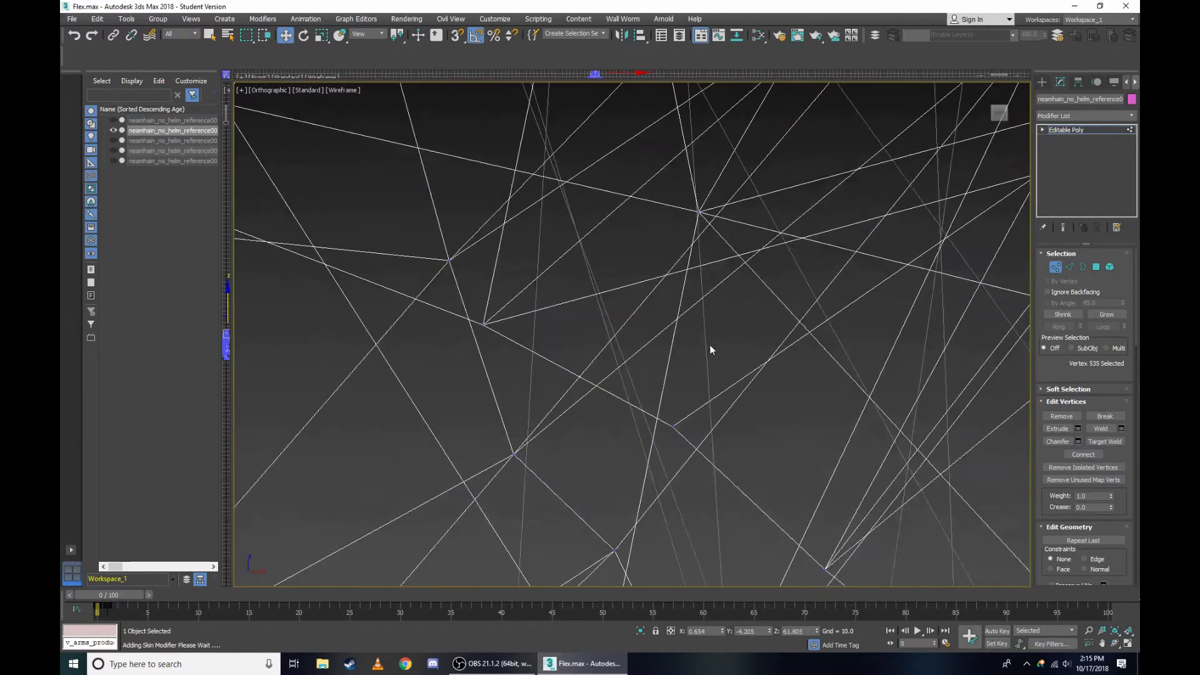
mouse_move(622, 392)
middle_mouse_down("alt")
mouse_move(640, 343)
mouse_move(709, 410)
middle_mouse_up("alt")
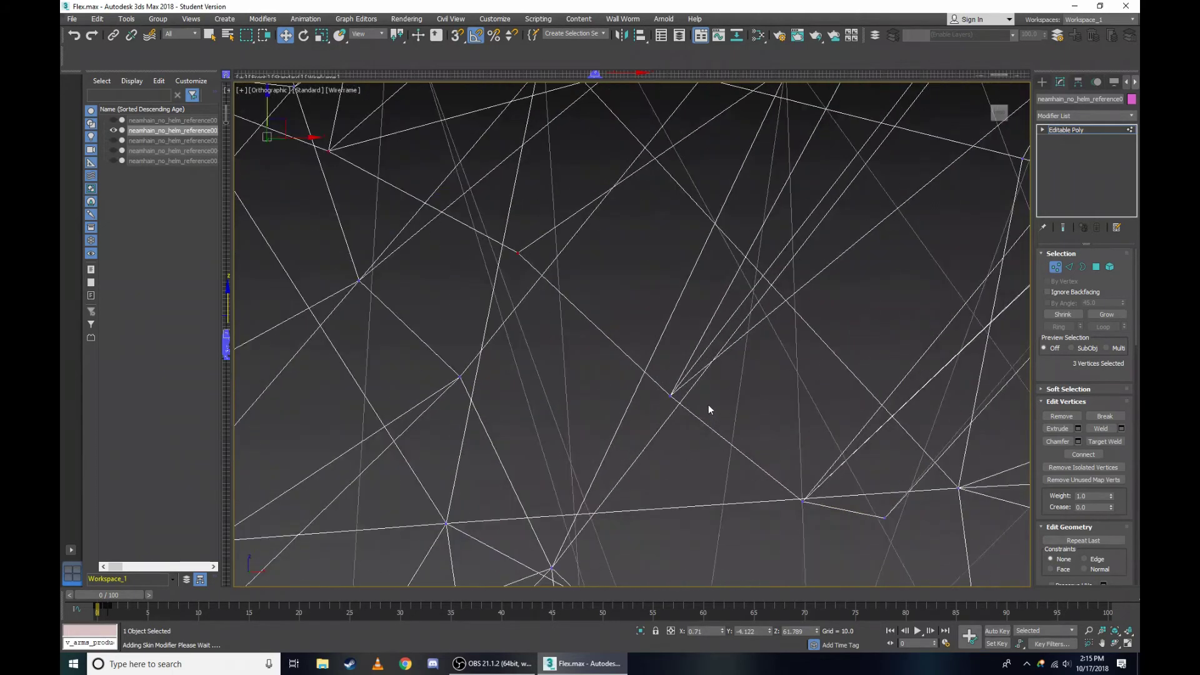
scroll(898, 524, "down", 5)
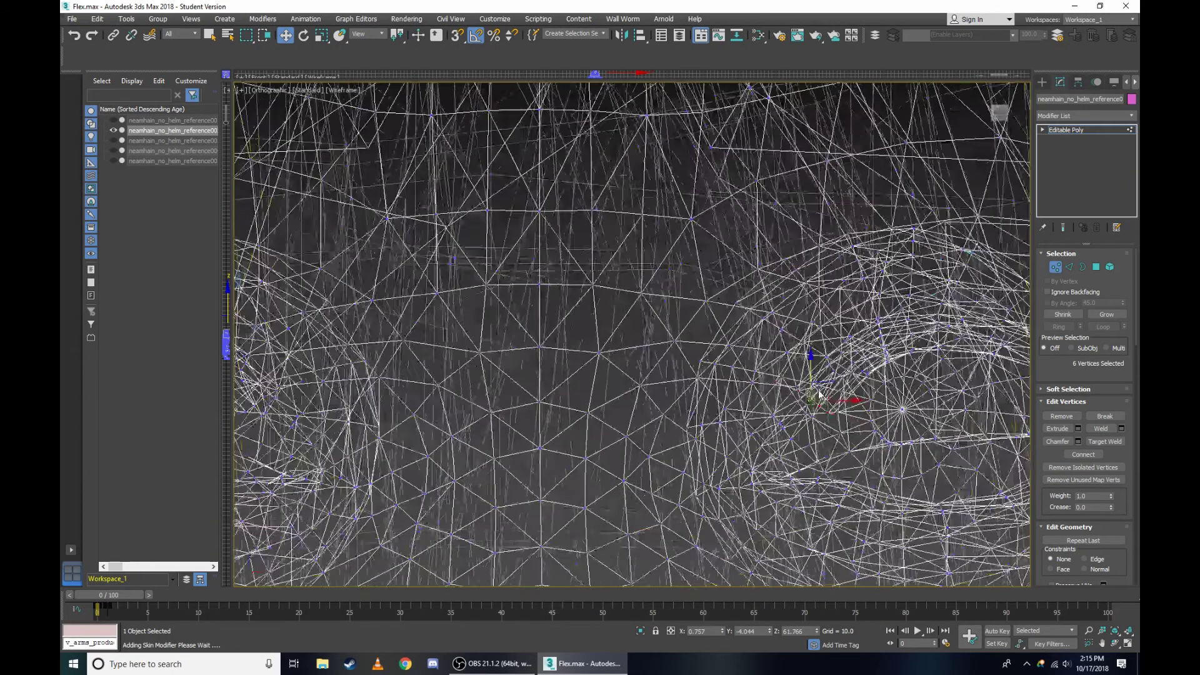
key("F3")
scroll(625, 312, "up", 5)
left_click(262, 91)
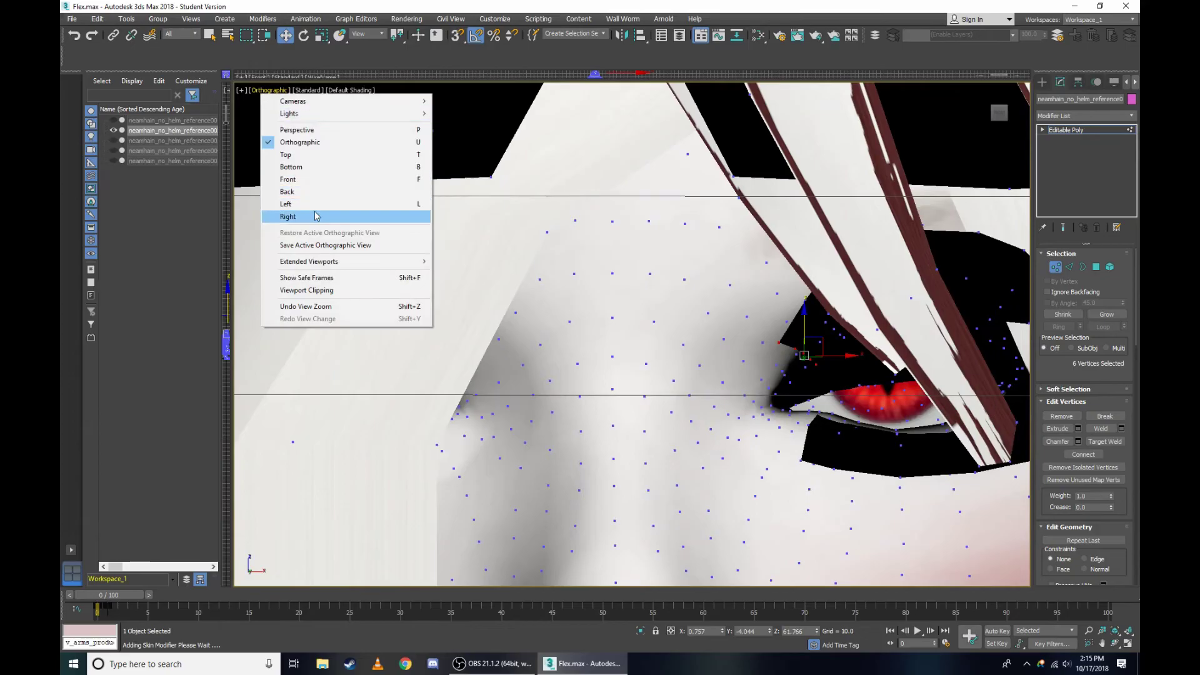
Switch to the side view and zoom in on the eye in wireframe.
left_click(287, 216)
scroll(579, 211, "up", 5)
scroll(766, 193, "up", 3)
key("F3")
scroll(765, 193, "up", 3)
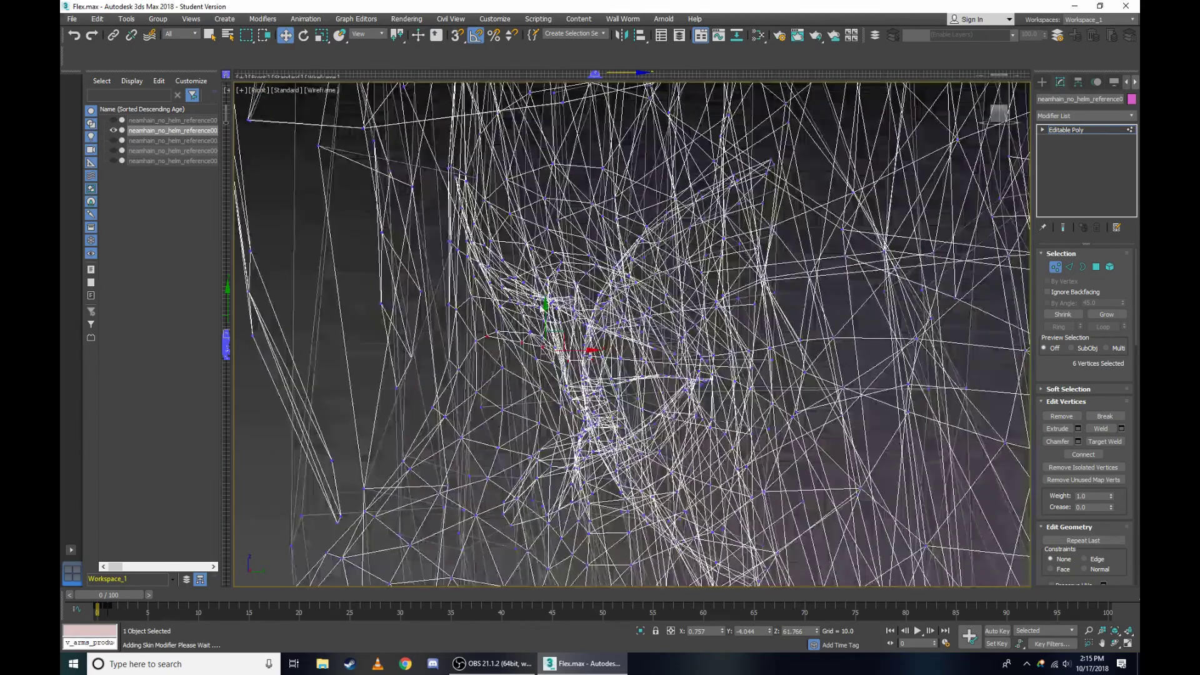
scroll(509, 341, "up", 3)
scroll(389, 342, "up", 2)
scroll(428, 368, "down", 2)
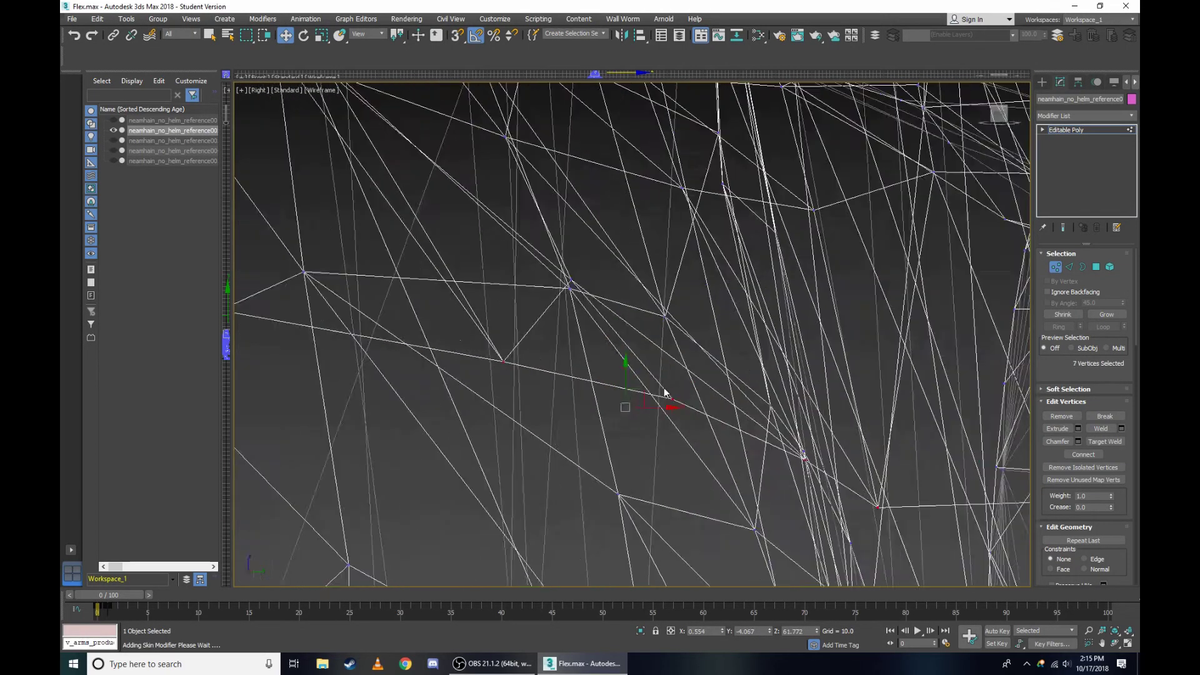
scroll(408, 340, "down", 2)
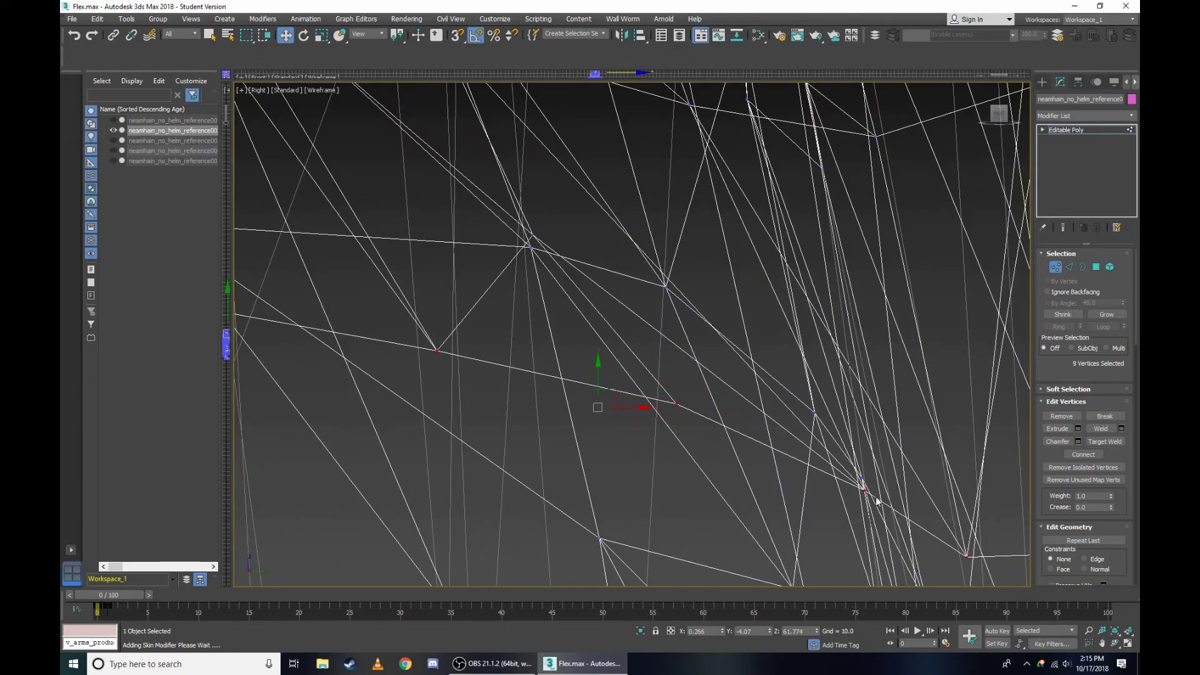
scroll(877, 501, "up", 2)
scroll(631, 403, "down", 3)
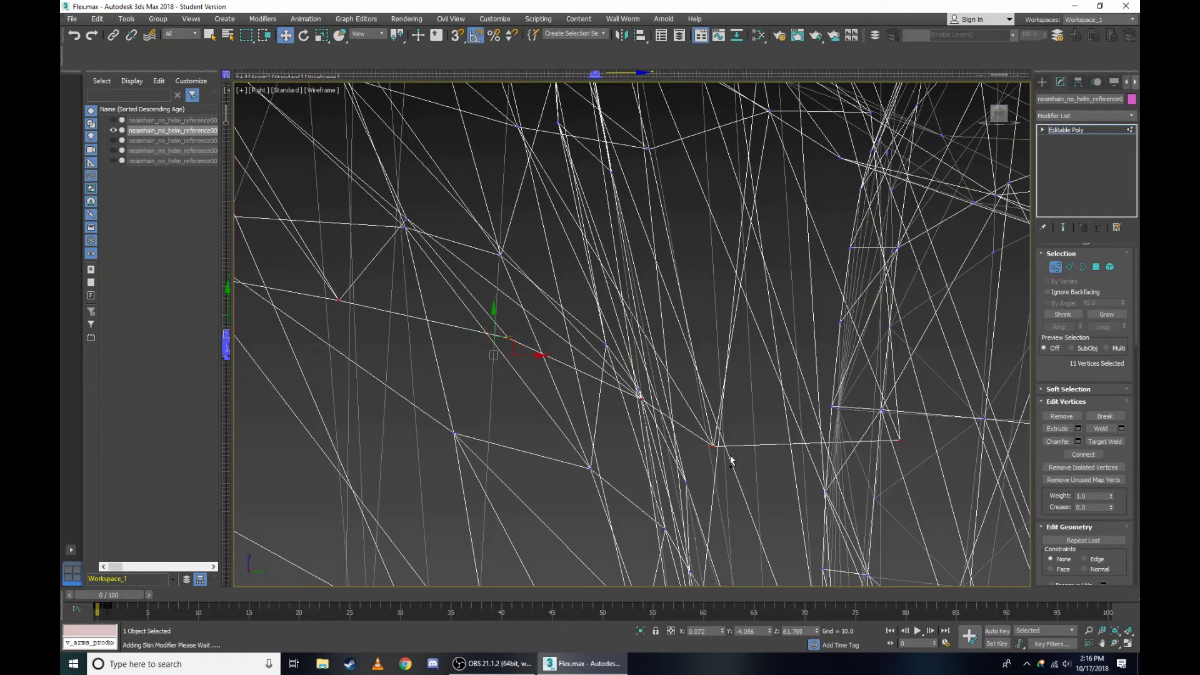
scroll(907, 458, "down", 2)
key("F3")
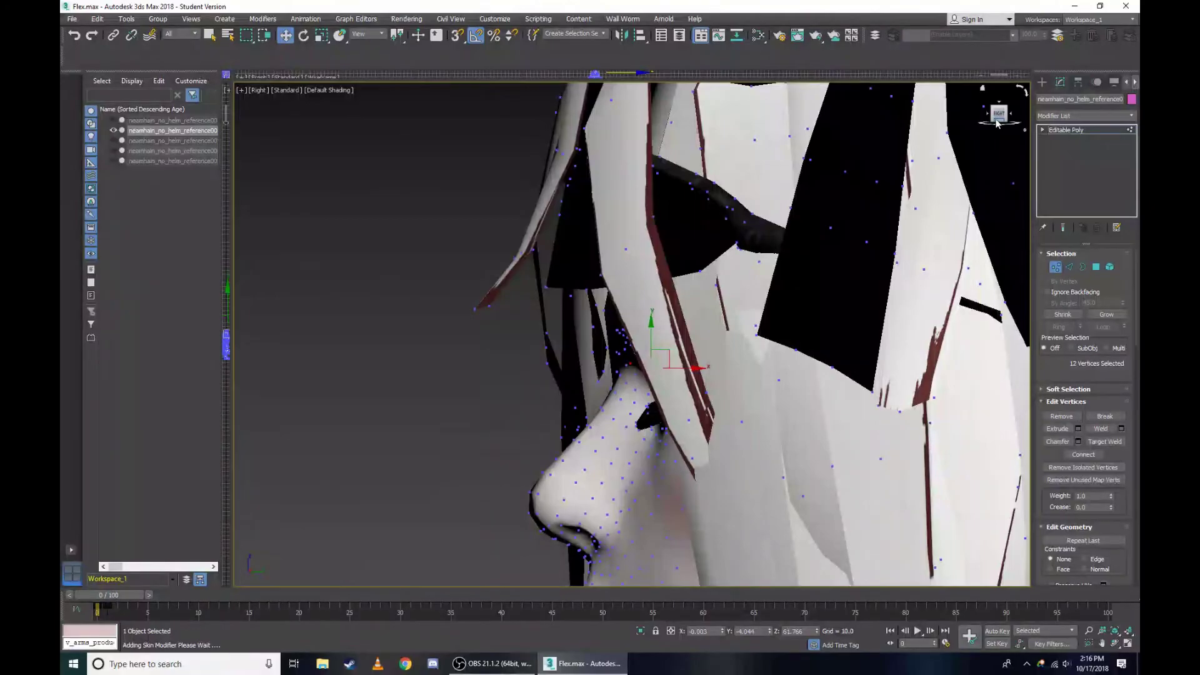
From the front, select the single eye-corner vertex and lower it slightly.
left_click_drag(998, 123, 653, 335)
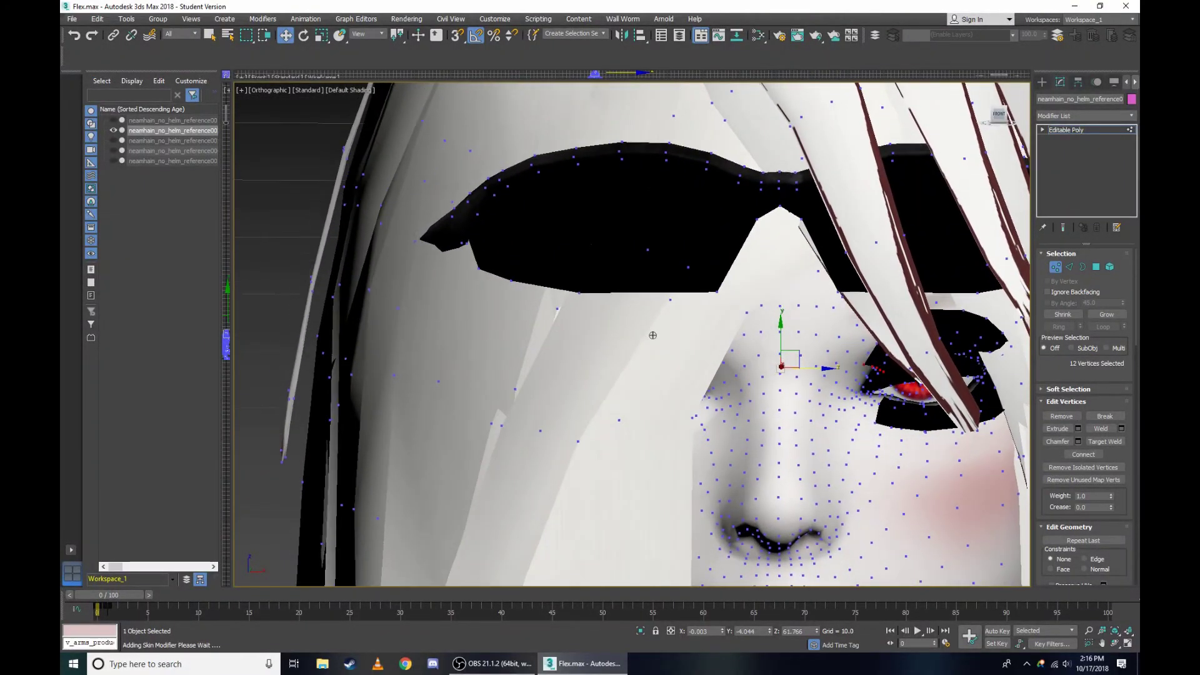
scroll(652, 335, "up", 3)
scroll(701, 312, "down", 1)
scroll(748, 287, "up", 3)
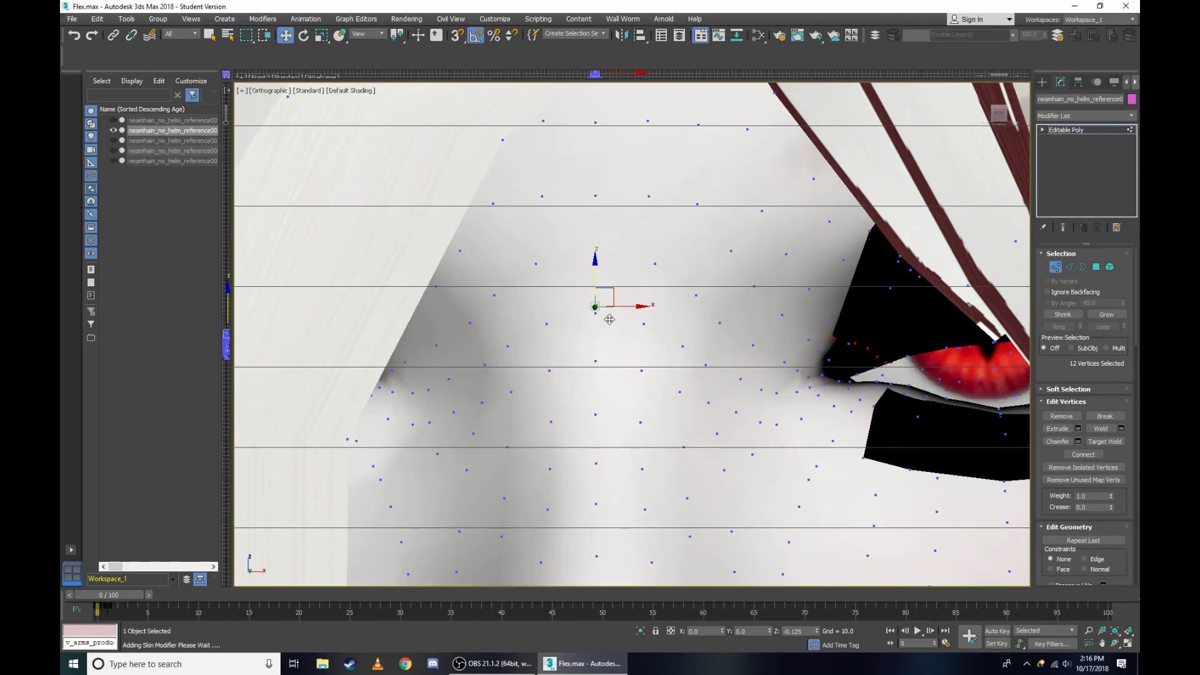
scroll(848, 257, "up", 3)
key("F3")
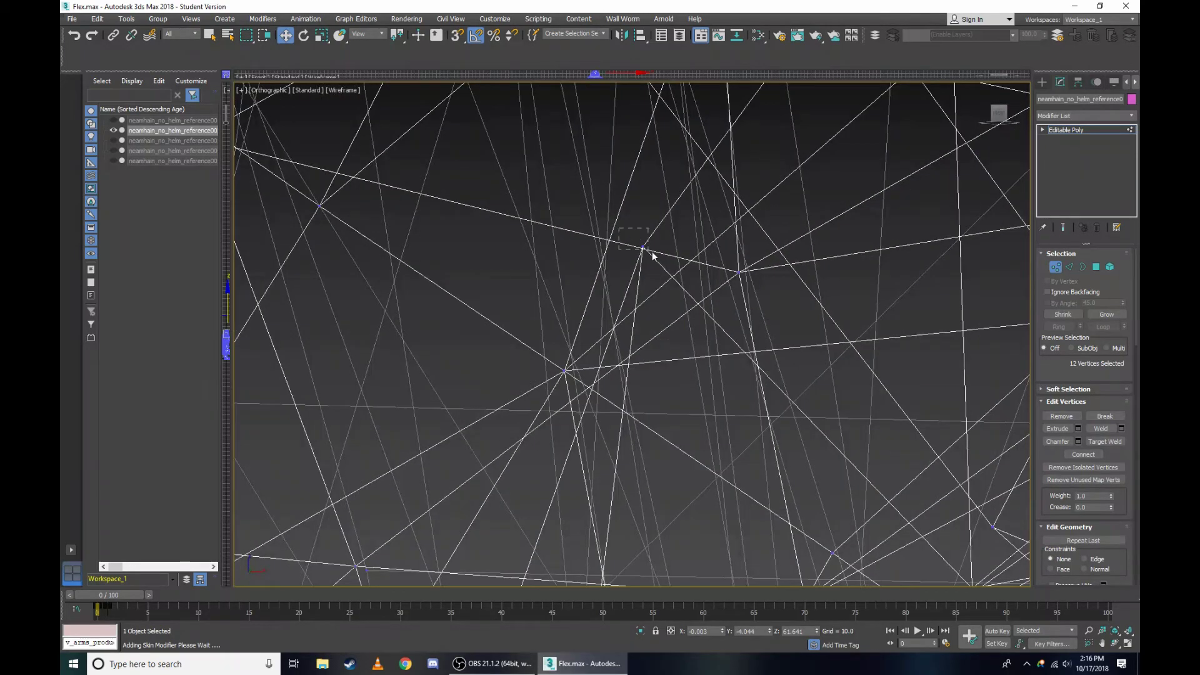
left_click_drag(619, 229, 652, 251)
key("F3")
scroll(632, 283, "down", 2)
scroll(719, 358, "up", 2)
scroll(722, 410, "up", 1)
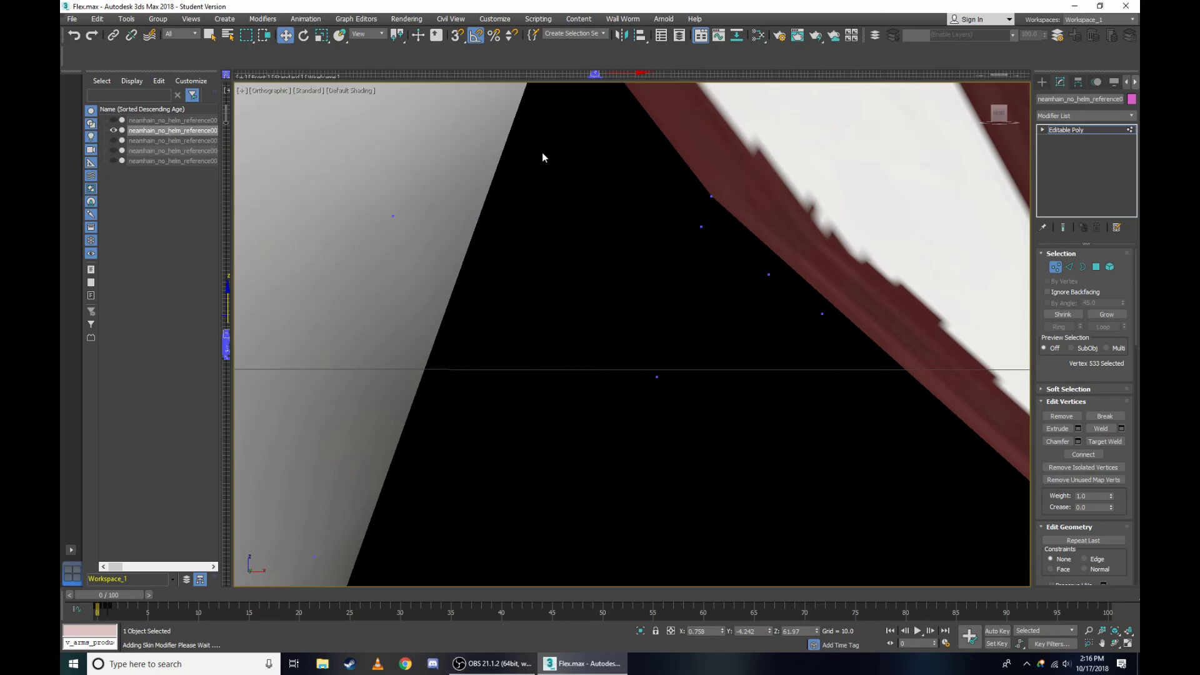
scroll(542, 155, "down", 2)
left_click_drag(543, 181, 669, 469)
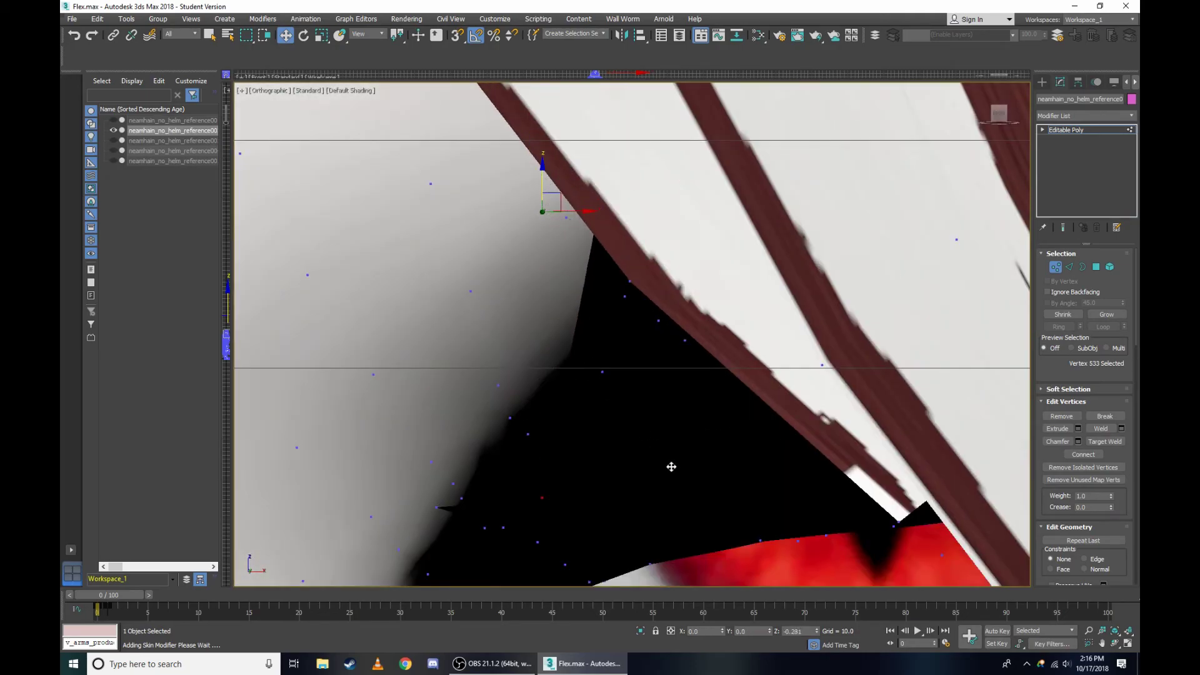
Add another eye vertex to the selection in wireframe and check the face shaded.
key("F3")
scroll(615, 297, "up", 5)
key("F3")
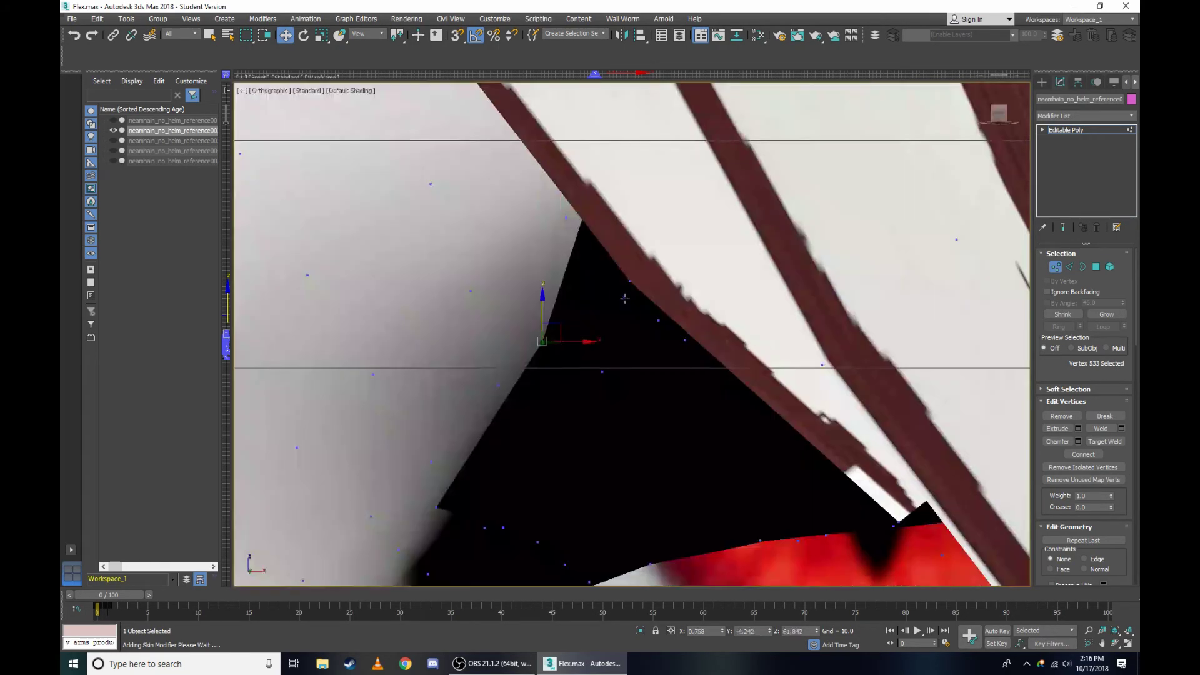
key("F3")
scroll(650, 321, "down", 3)
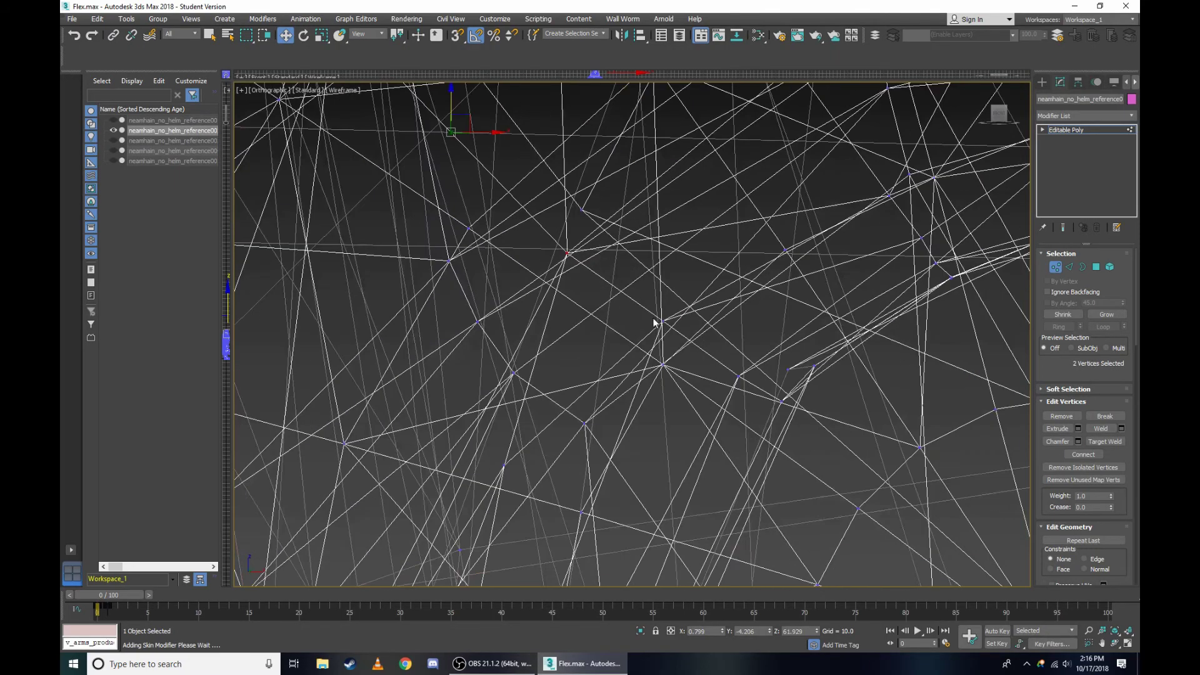
scroll(541, 247, "up", 3)
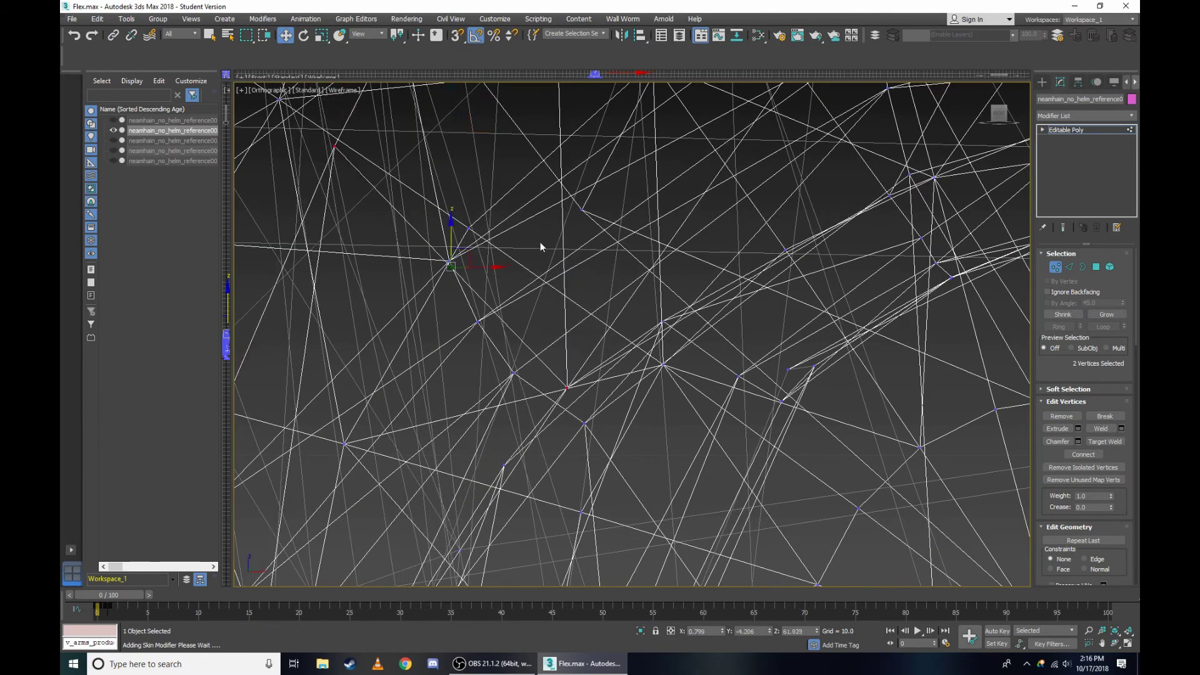
scroll(665, 321, "up", 3)
left_click(475, 300, "ctrl")
scroll(519, 276, "down", 3)
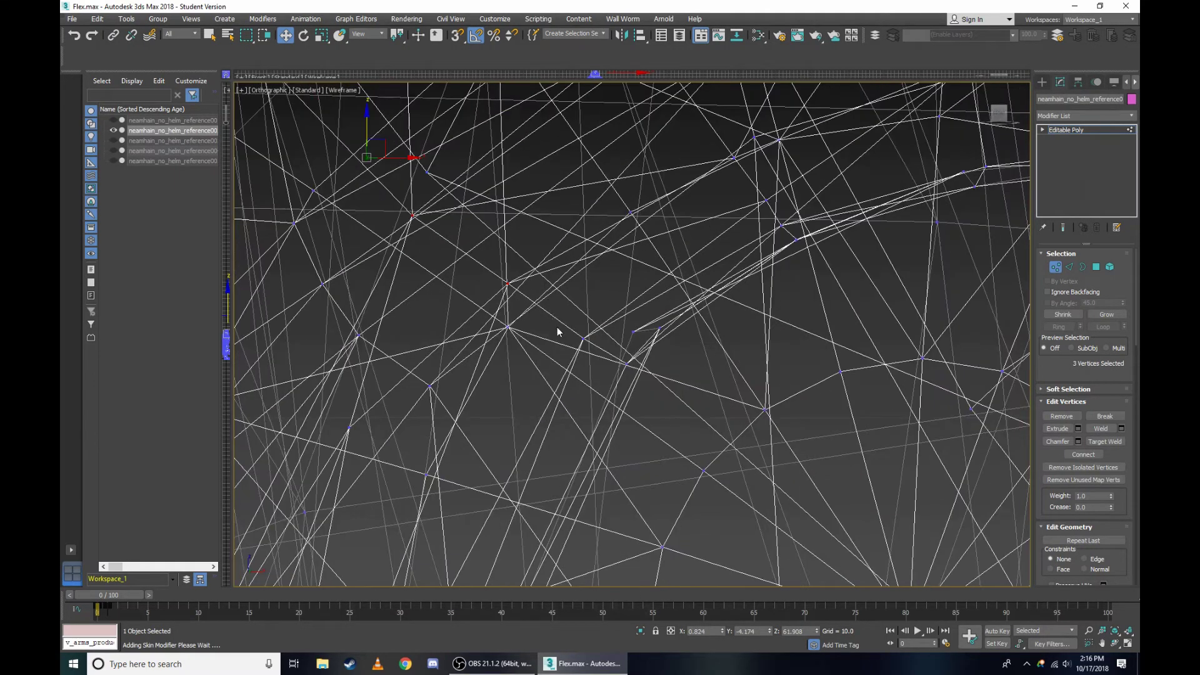
scroll(566, 322, "up", 3)
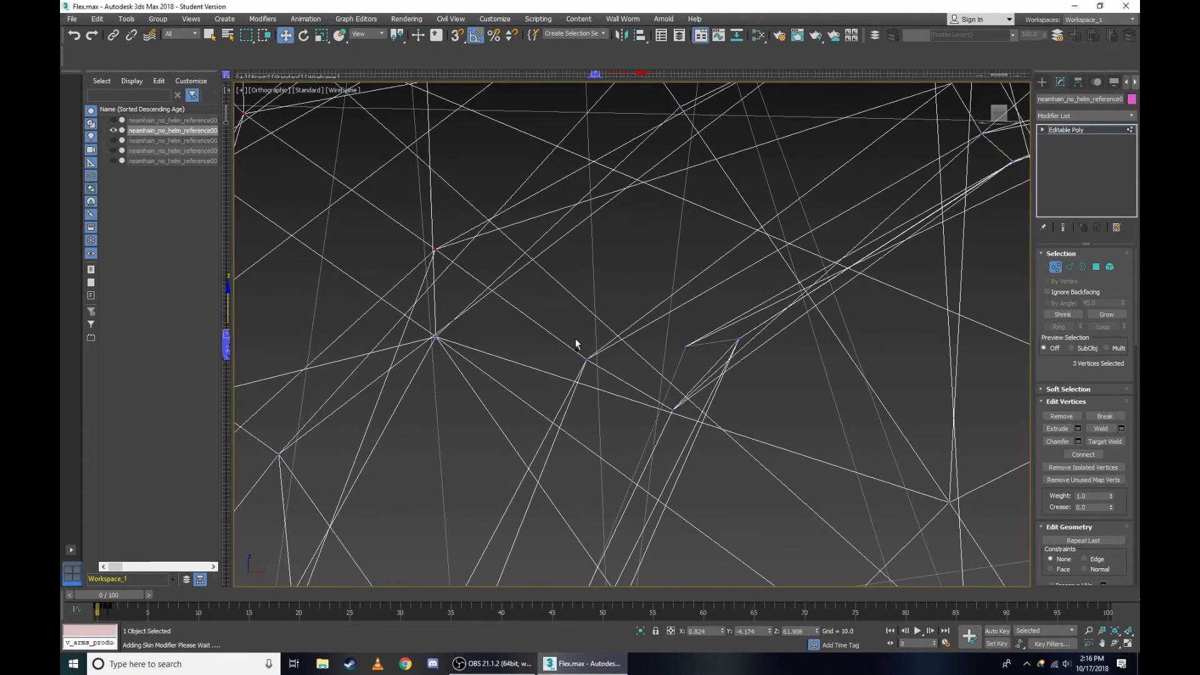
scroll(690, 347, "down", 3)
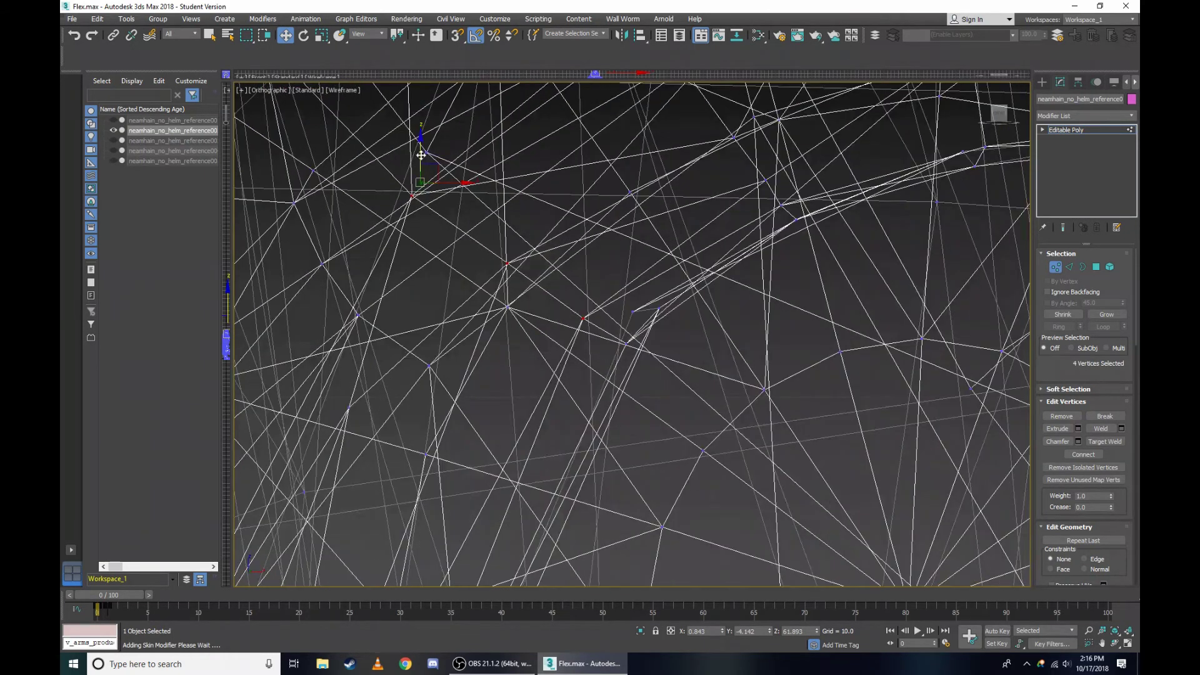
middle_click_drag(441, 228, 456, 242, "alt")
scroll(591, 346, "up", 3)
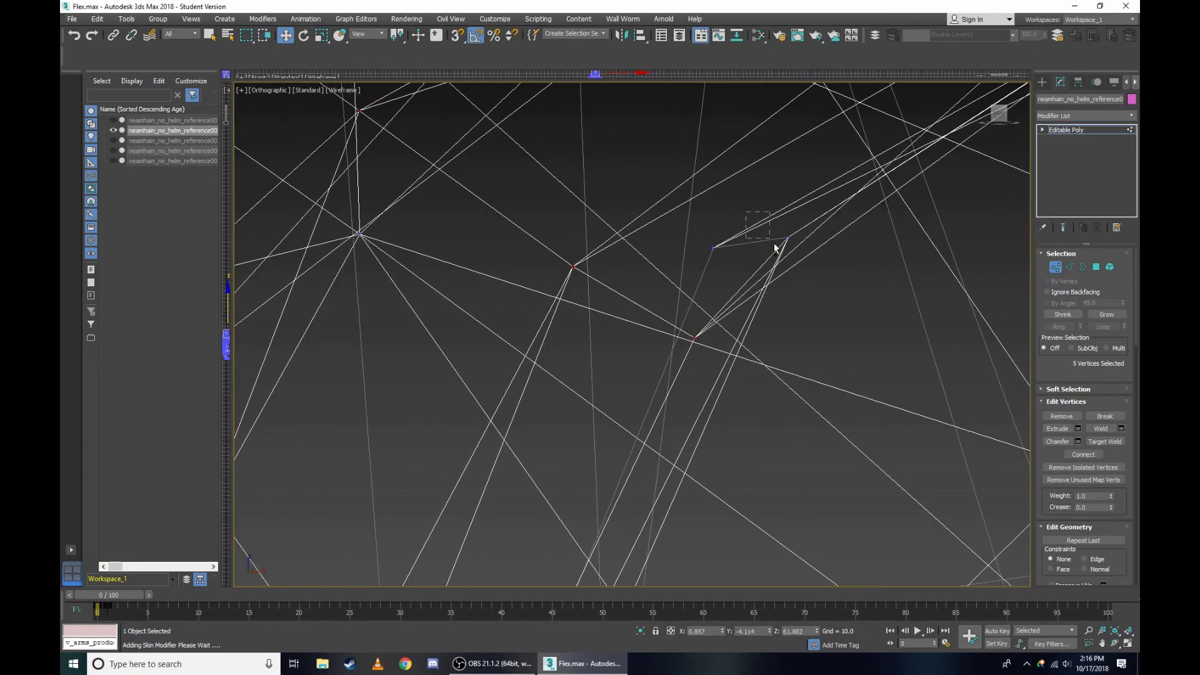
scroll(707, 227, "down", 3)
scroll(706, 227, "down", 2)
key("F3")
scroll(493, 136, "up", 5)
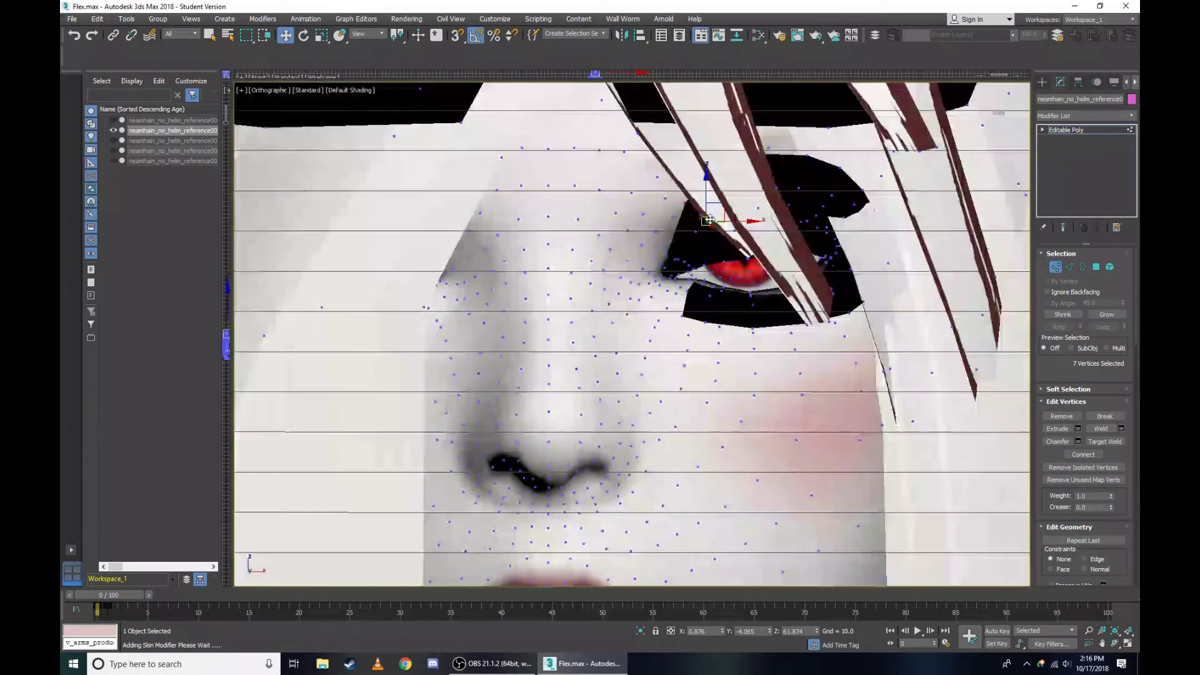
scroll(493, 136, "up", 2)
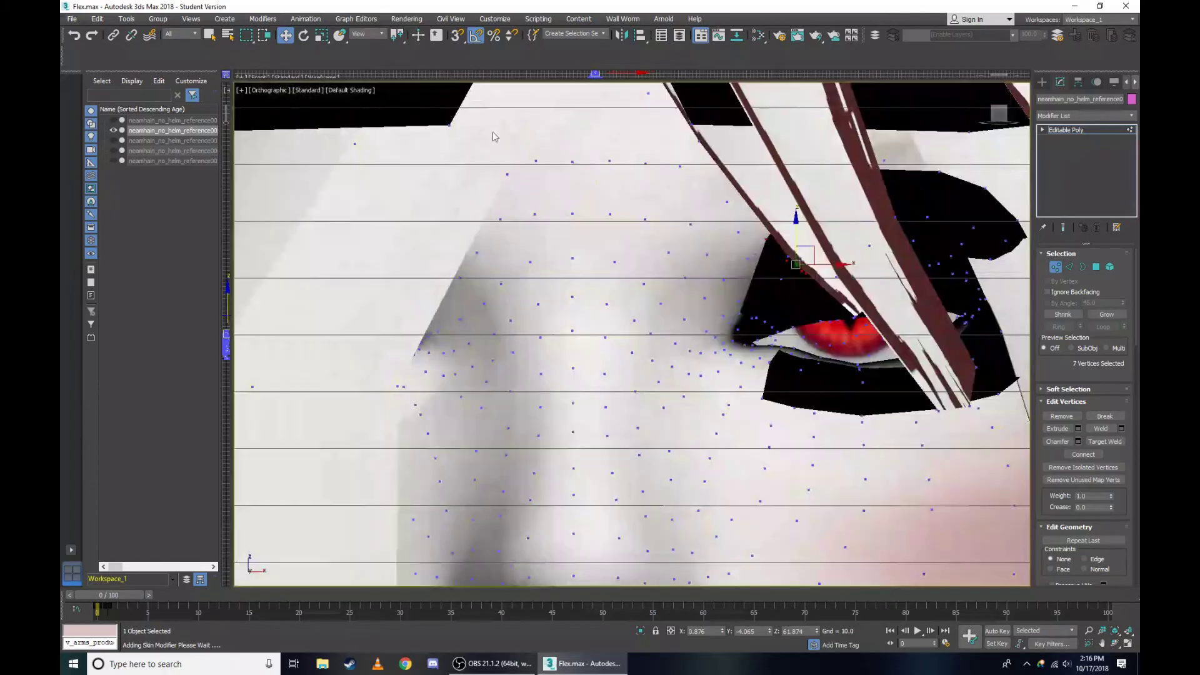
In the side view wireframe, add one more vertex to the eye selection.
left_click(275, 90)
left_click(350, 217)
scroll(563, 250, "up", 3)
scroll(581, 266, "up", 3)
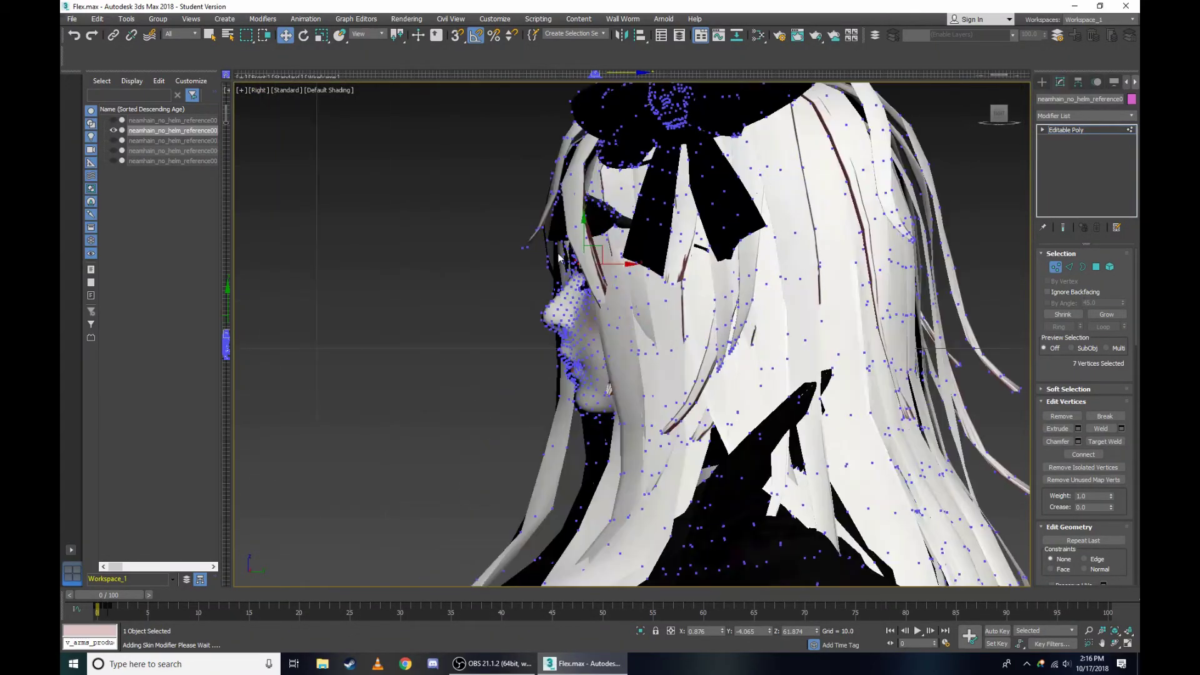
key("F3")
scroll(581, 265, "up", 3)
scroll(447, 258, "up", 3)
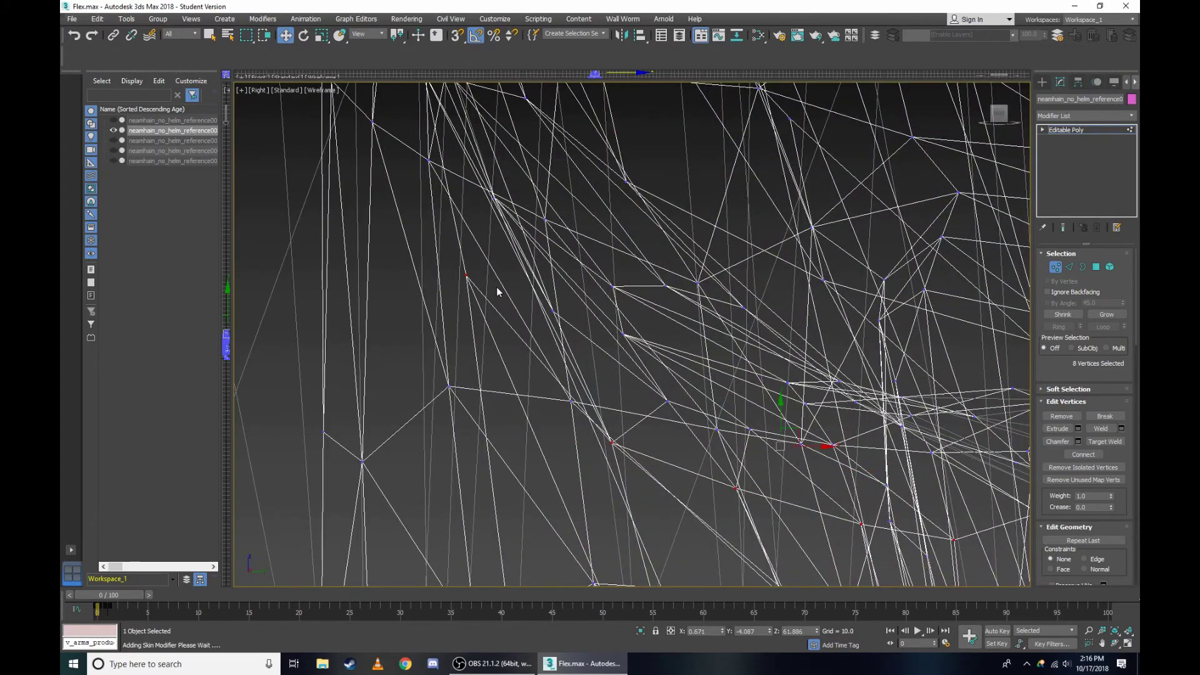
scroll(497, 287, "up", 3)
left_click_drag(557, 320, 581, 353, "ctrl")
scroll(563, 306, "down", 3)
scroll(538, 261, "up", 2)
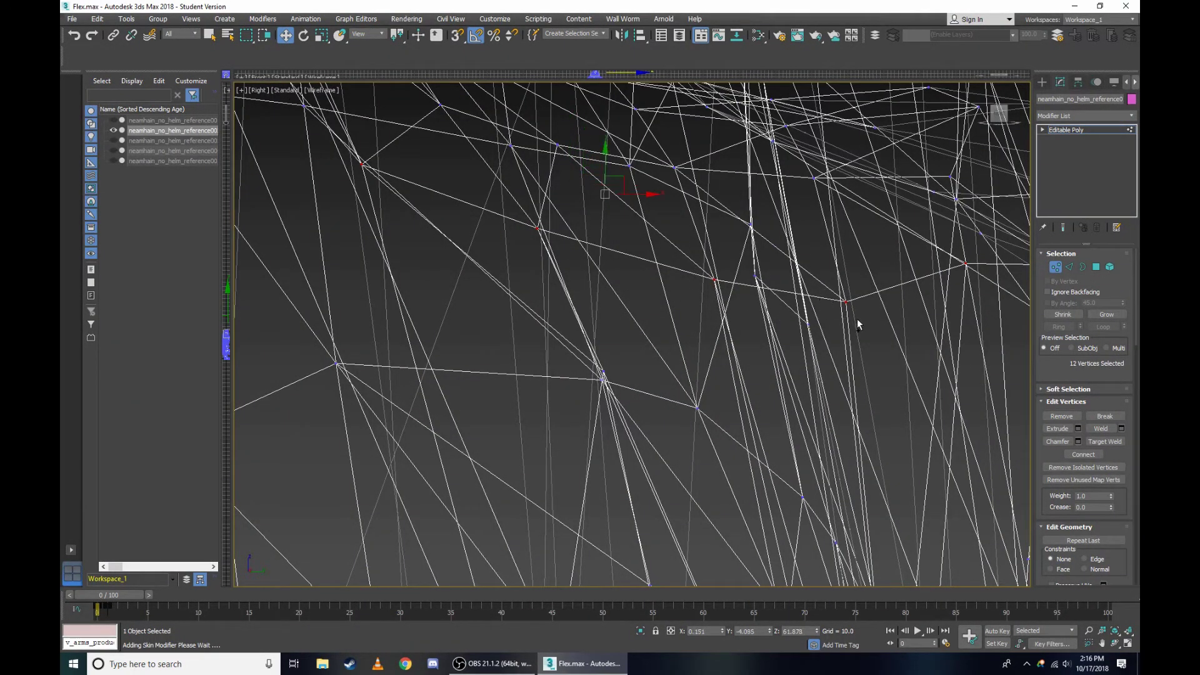
scroll(857, 319, "down", 2)
scroll(839, 261, "up", 3)
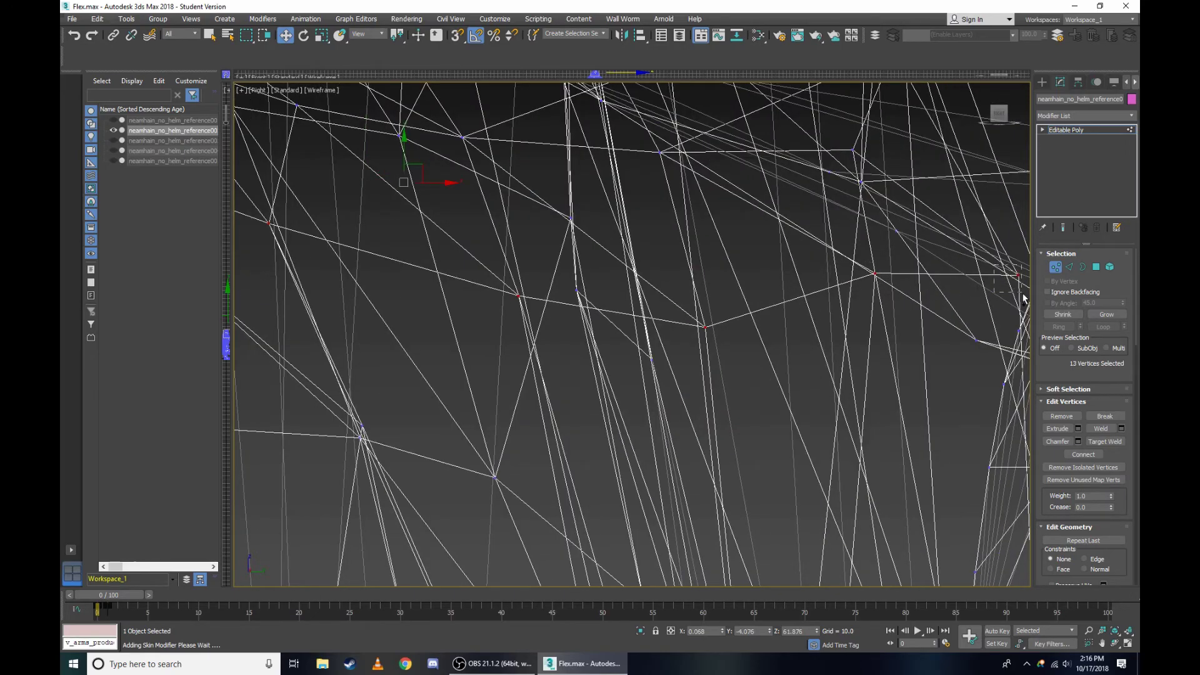
Move the 14 selected eye-area vertices downward and view the result shaded.
key("F3")
scroll(855, 290, "down", 5)
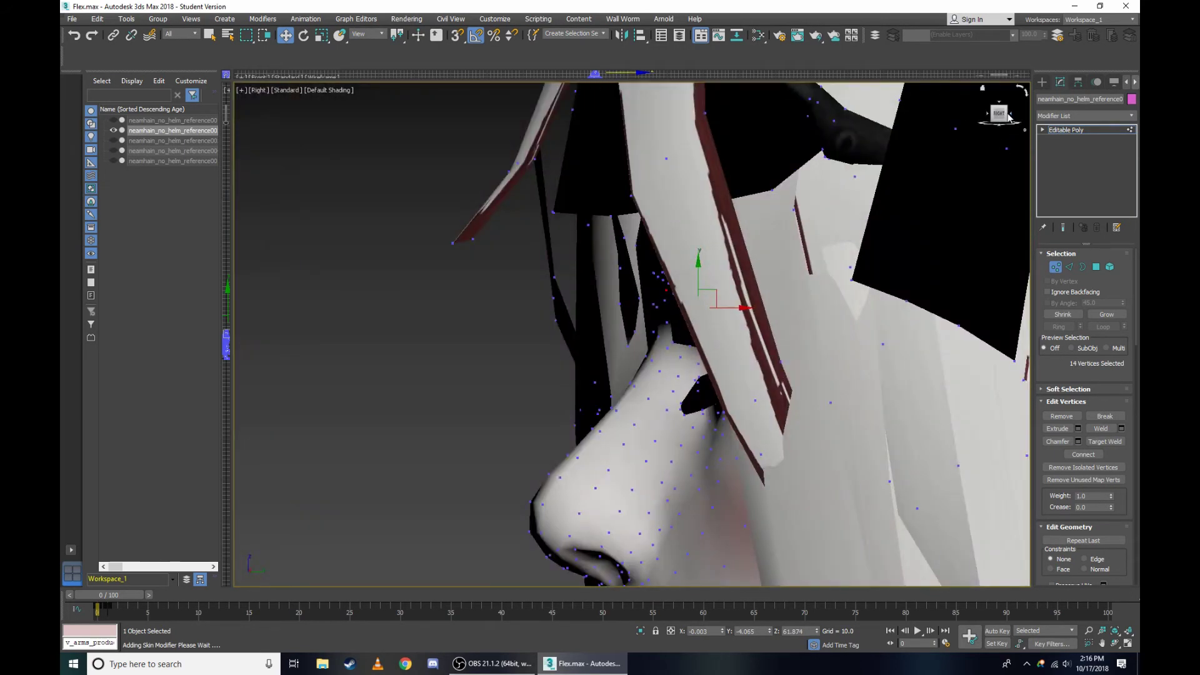
left_click_drag(1008, 117, 949, 226)
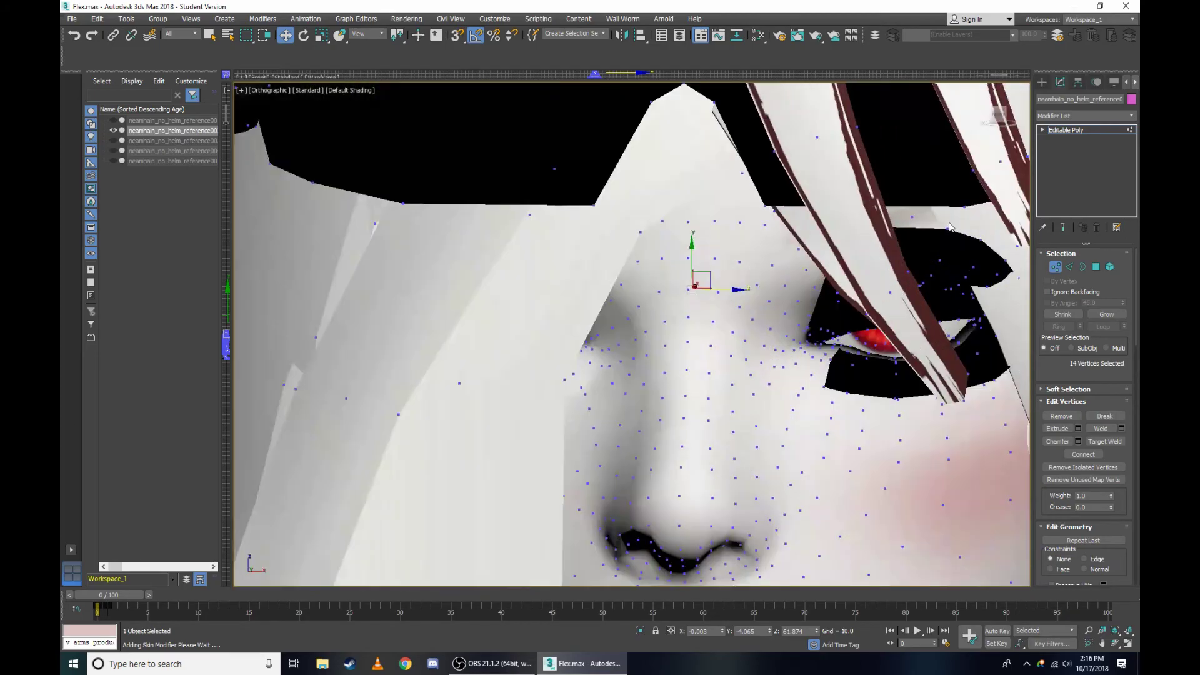
scroll(943, 261, "up", 2)
scroll(969, 160, "up", 2)
scroll(970, 160, "up", 2)
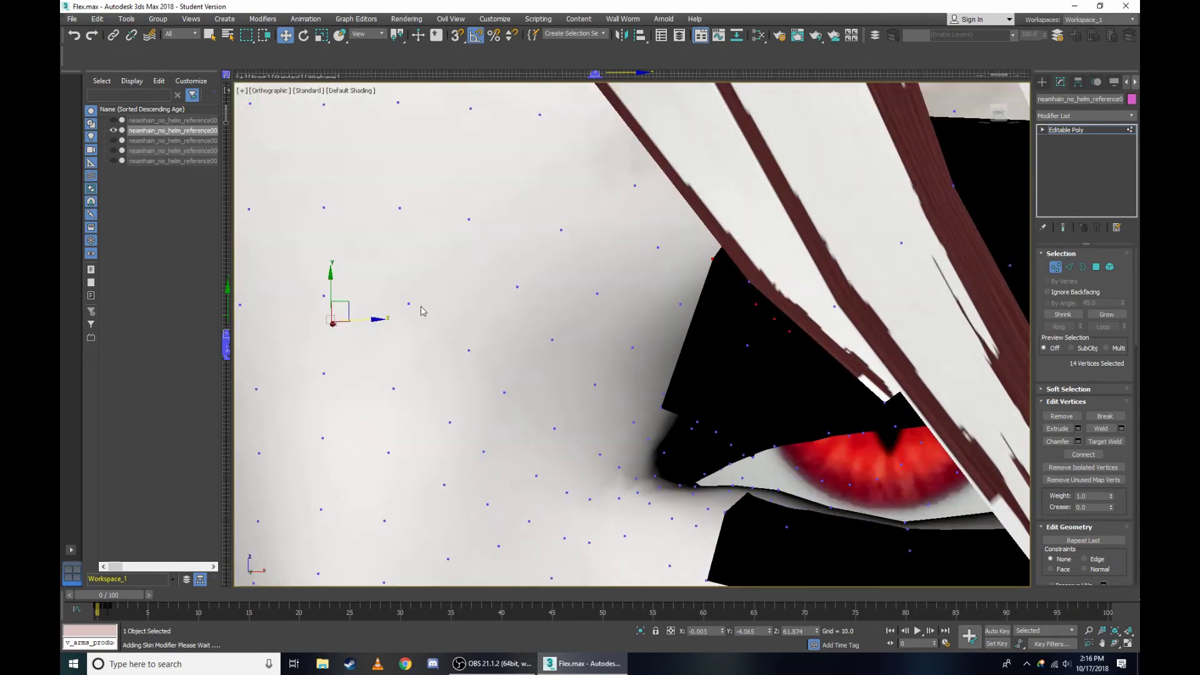
left_click_drag(336, 299, 372, 383)
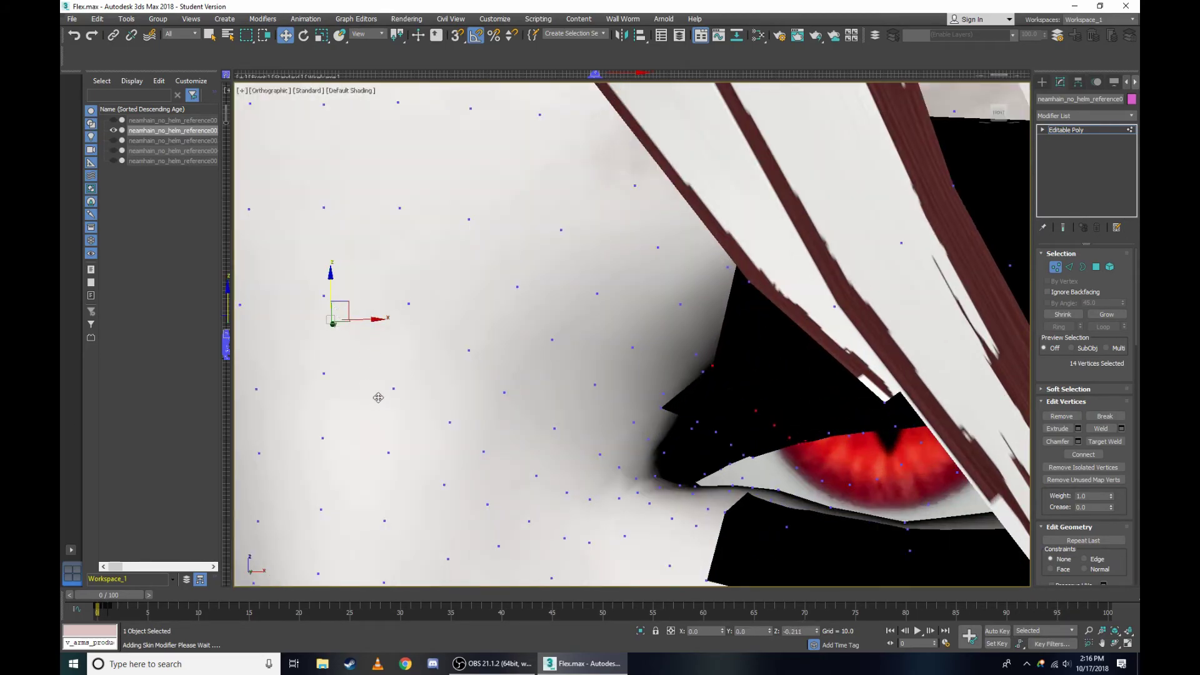
scroll(669, 432, "up", 3)
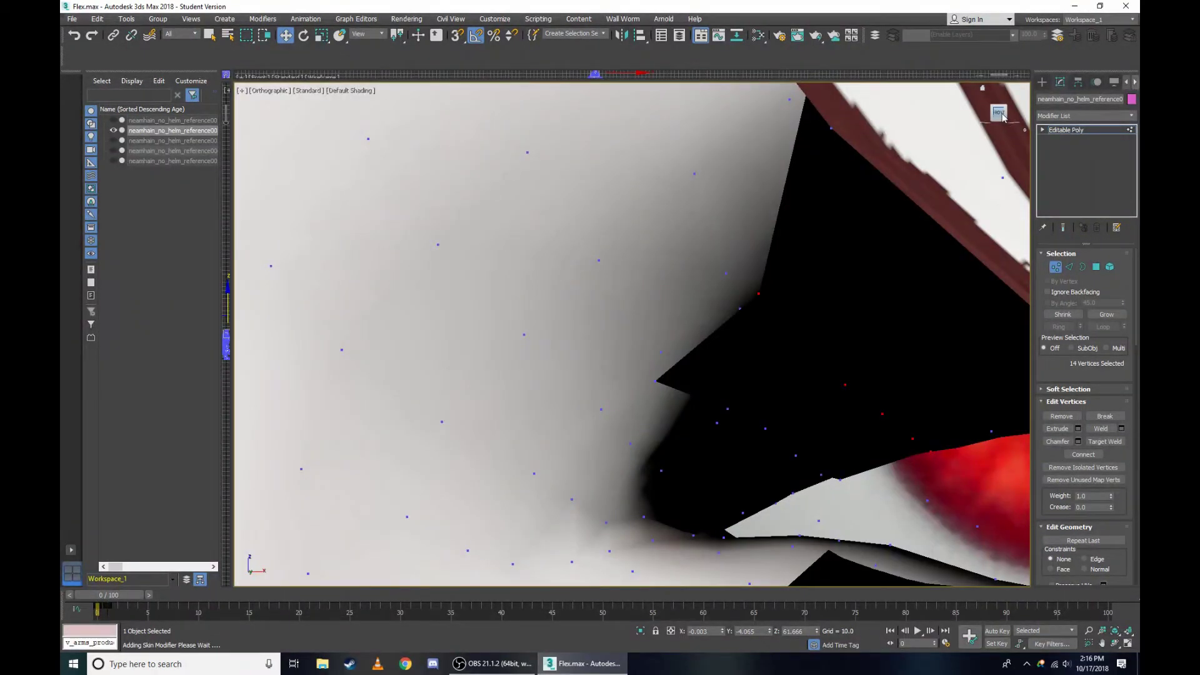
left_click_drag(1003, 117, 761, 204)
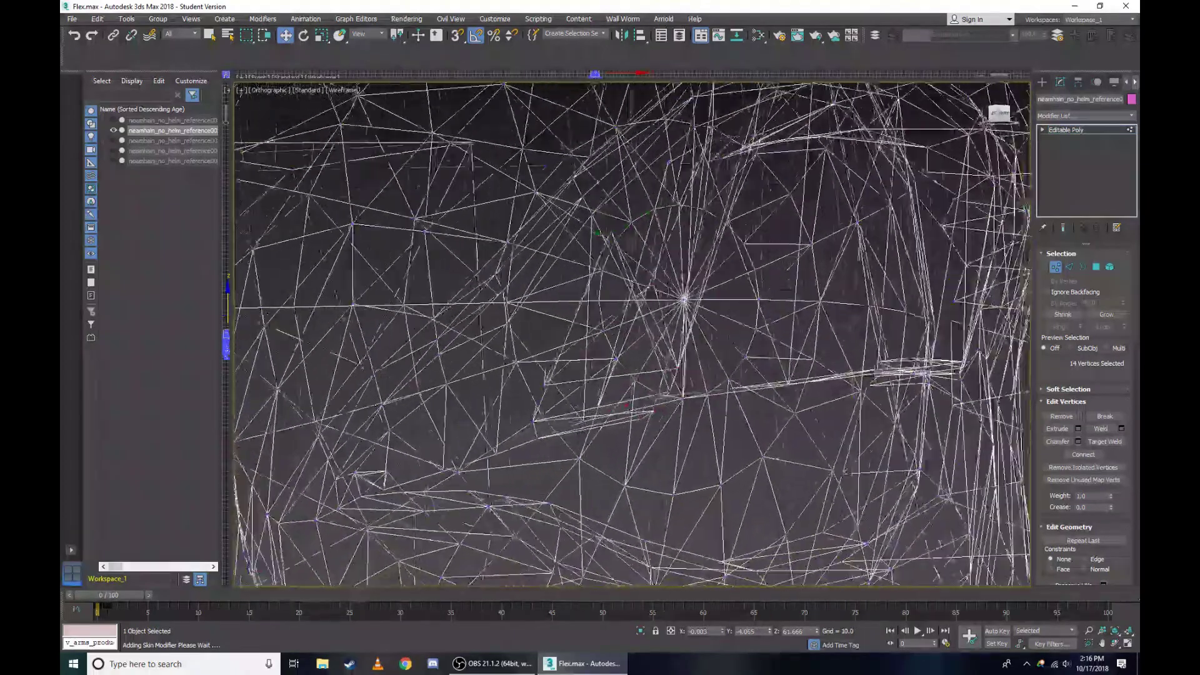
scroll(712, 197, "up", 3)
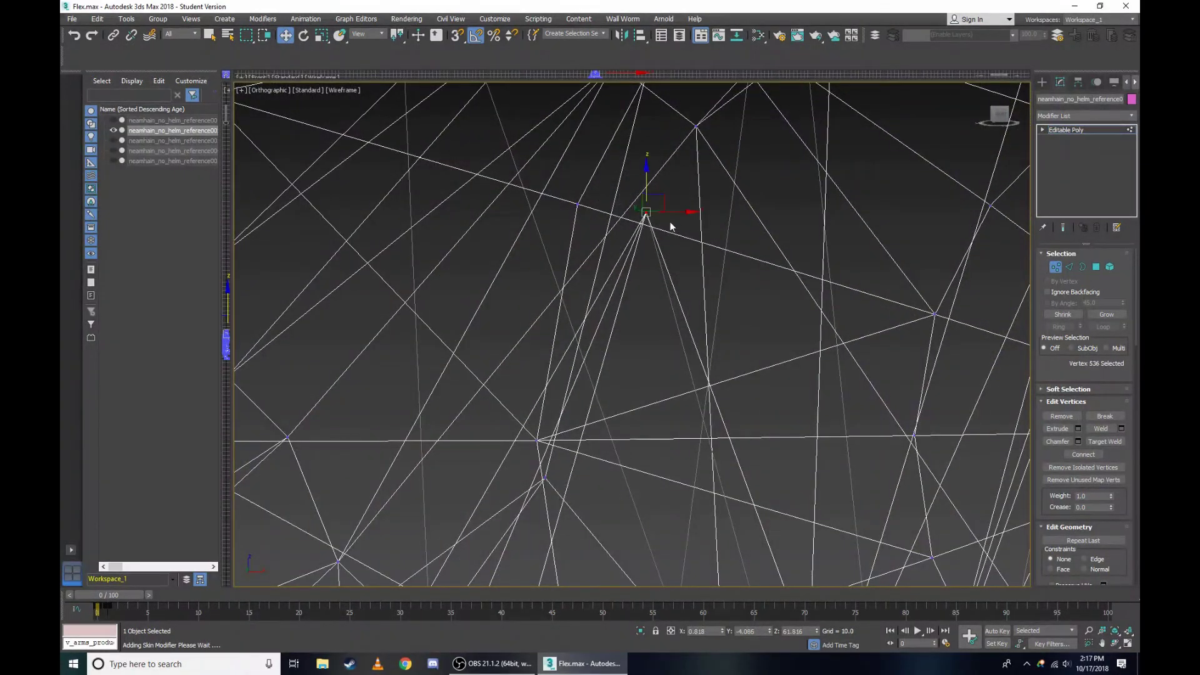
key("F3")
left_click(269, 90)
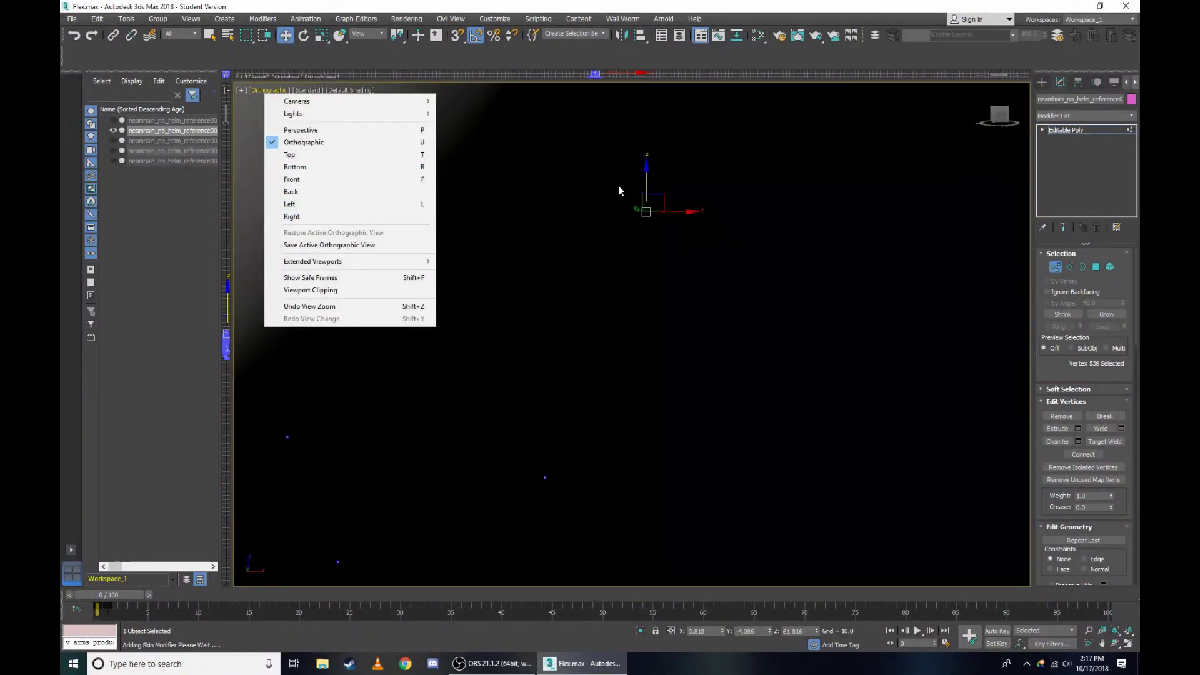
In wireframe, select a vertex on the eye outline and nudge it slightly downward.
left_click(601, 271)
scroll(712, 249, "down", 2)
scroll(712, 249, "down", 1)
scroll(981, 115, "up", 3)
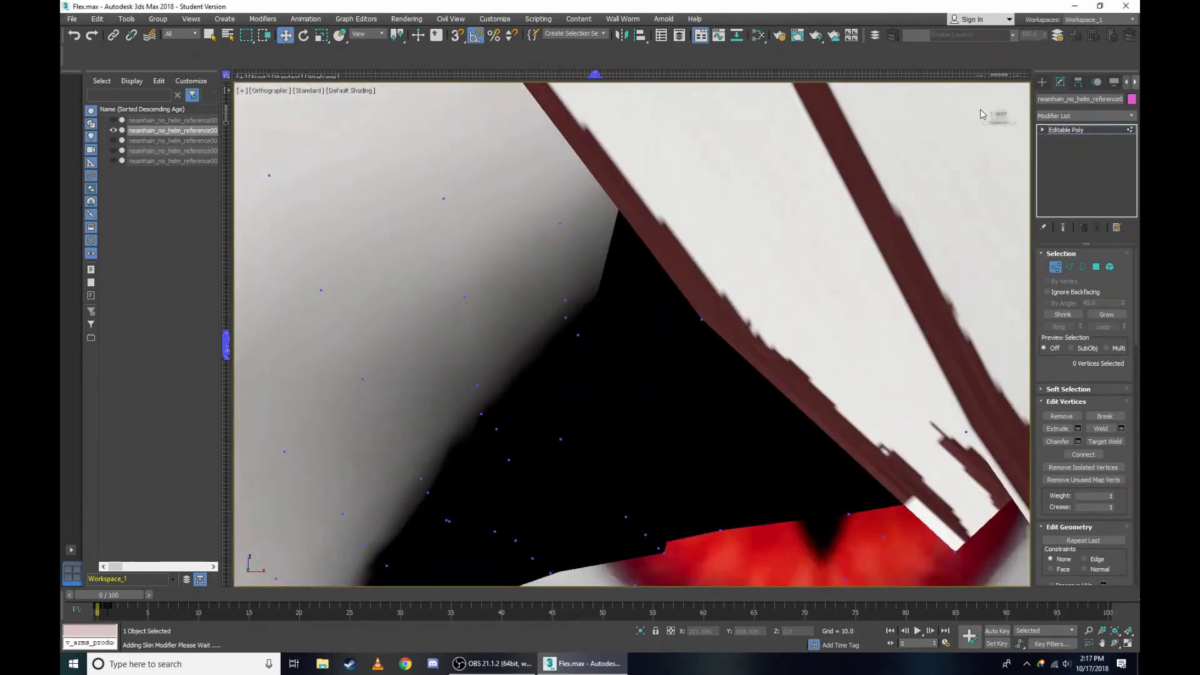
scroll(982, 114, "up", 1)
key("F3")
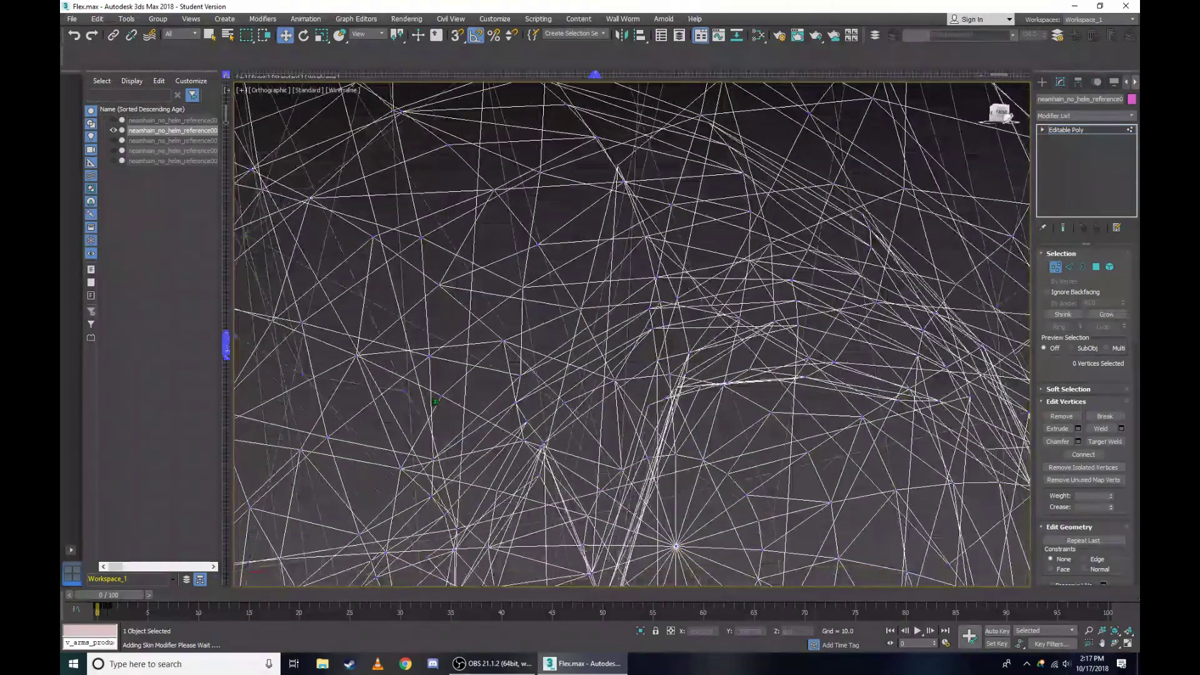
scroll(595, 175, "up", 3)
key("F3")
key("F3")
scroll(550, 168, "down", 2)
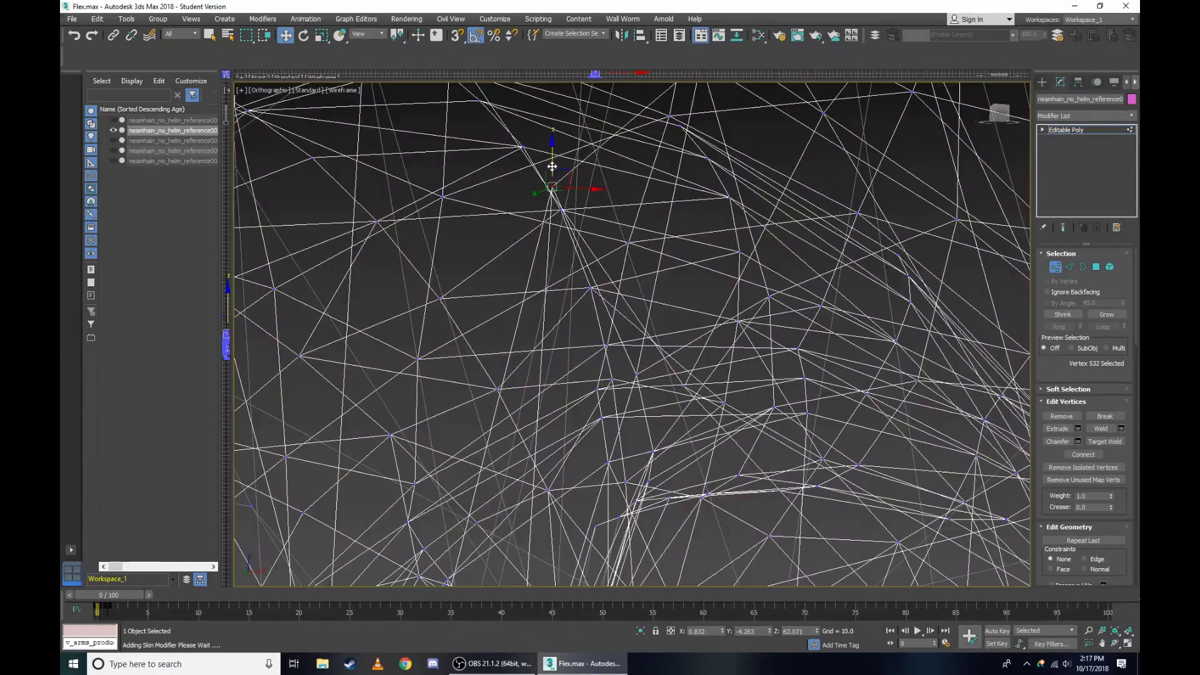
left_click_drag(613, 384, 637, 400)
left_click_drag(596, 243, 596, 246)
Undo that nudge and lower the selected eye vertices slightly again, then view them shaded.
middle_click_drag(596, 247, 881, 188, "alt")
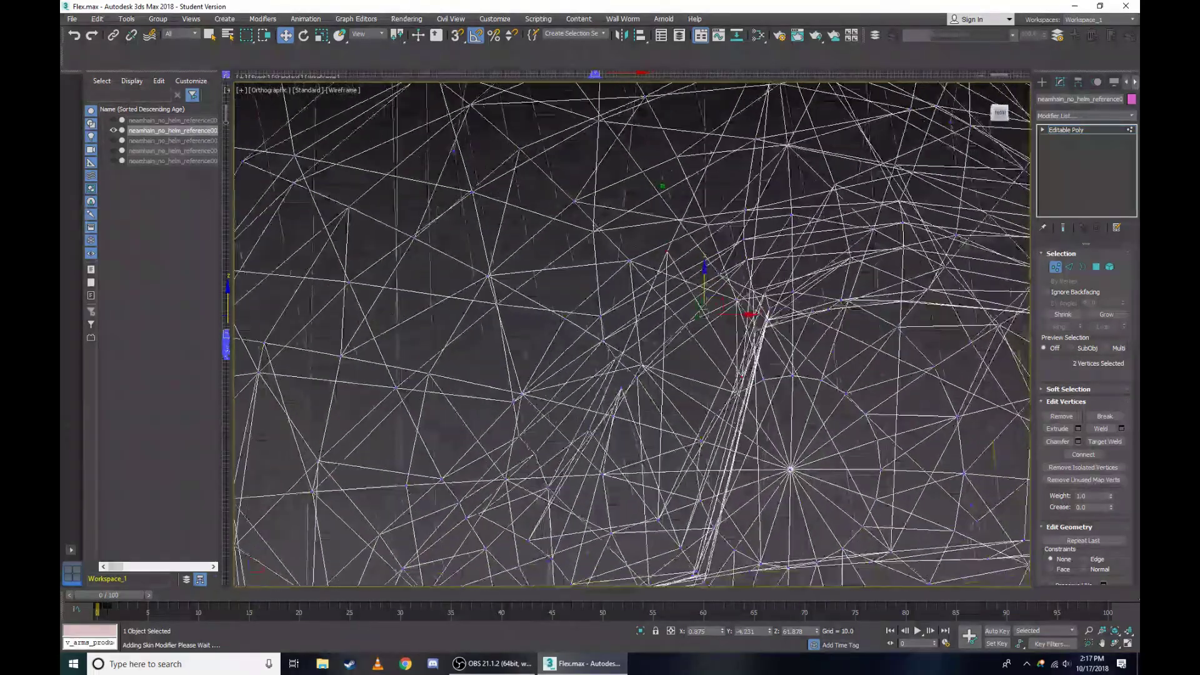
left_click_drag(1003, 114, 809, 268)
key("ctrl+z")
scroll(674, 323, "up", 3)
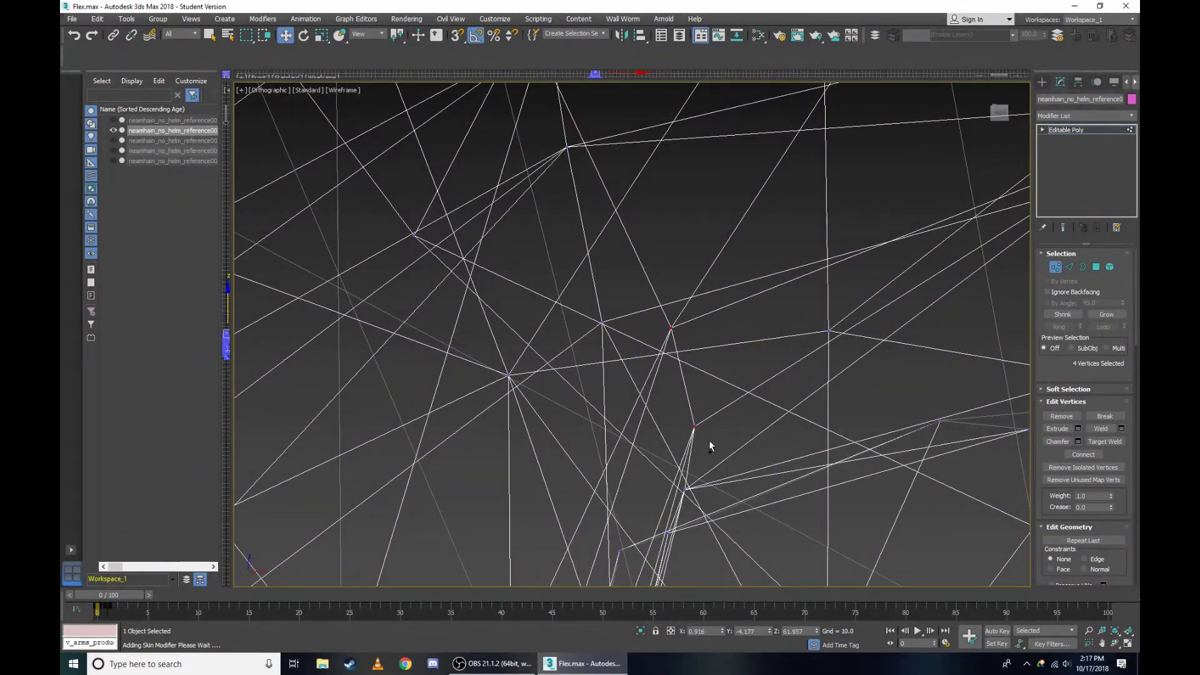
scroll(669, 370, "down", 3)
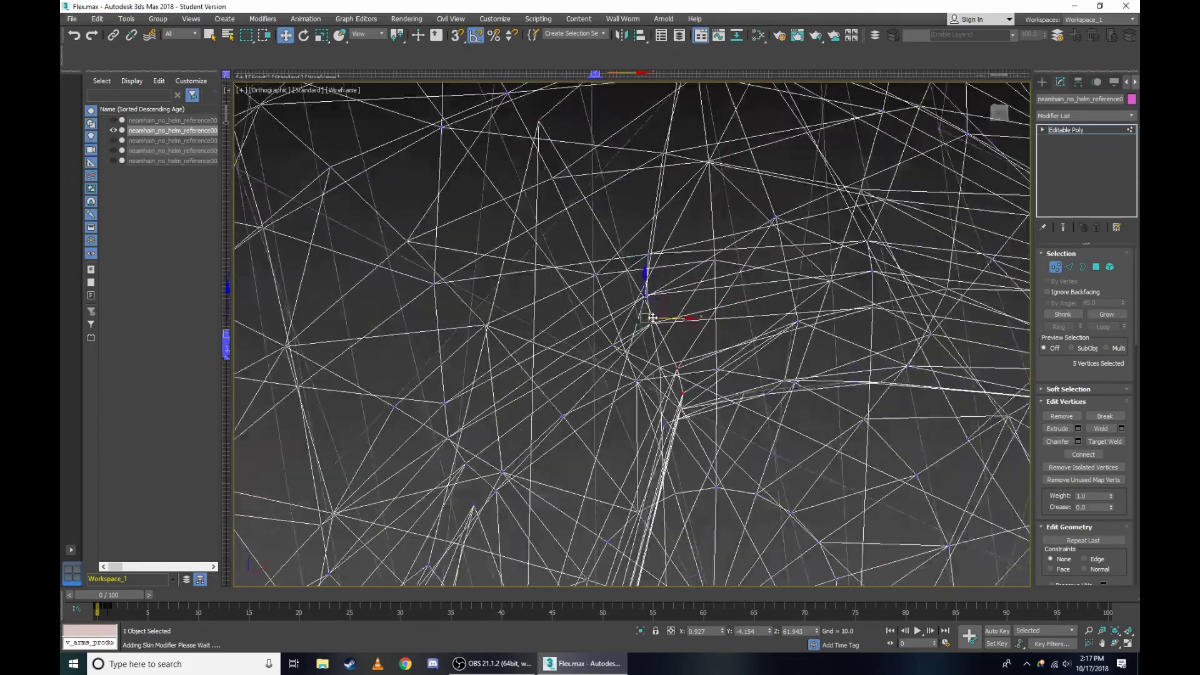
middle_click_drag(669, 370, 488, 220, "alt")
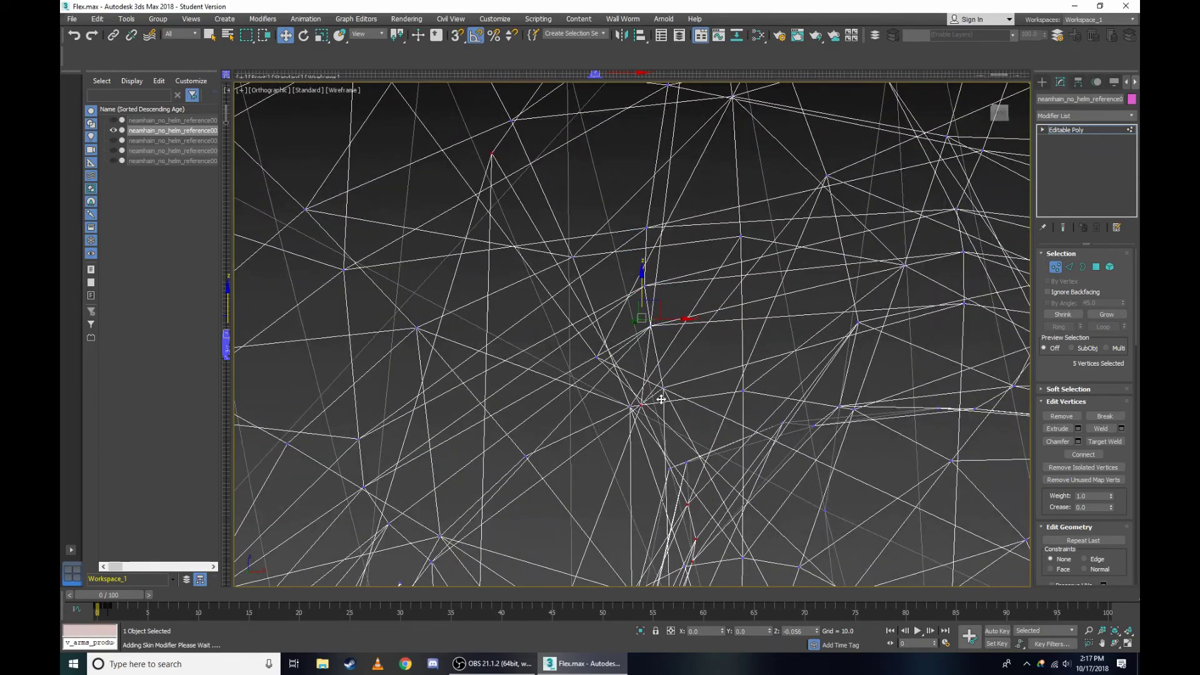
key("F3")
left_click(257, 90)
Switch to the Right side view in wireframe, zoomed in on the eye.
left_click(292, 217)
scroll(600, 269, "up", 4)
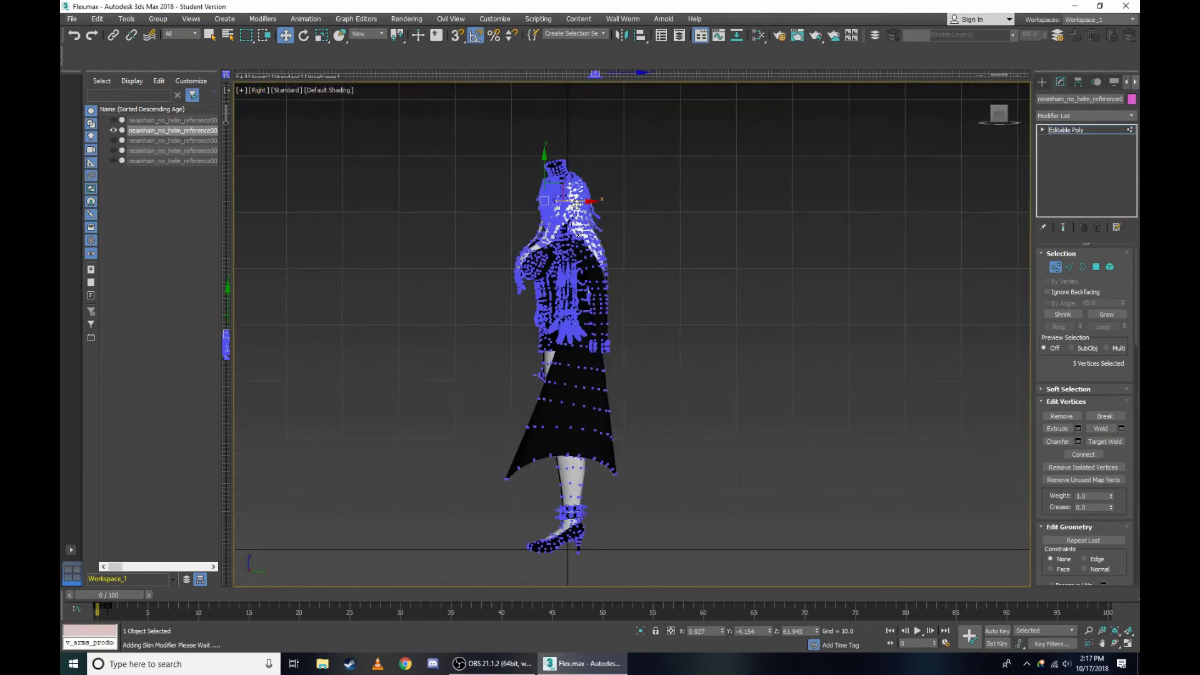
scroll(626, 281, "up", 3)
scroll(626, 285, "up", 4)
scroll(627, 285, "up", 4)
key("F3")
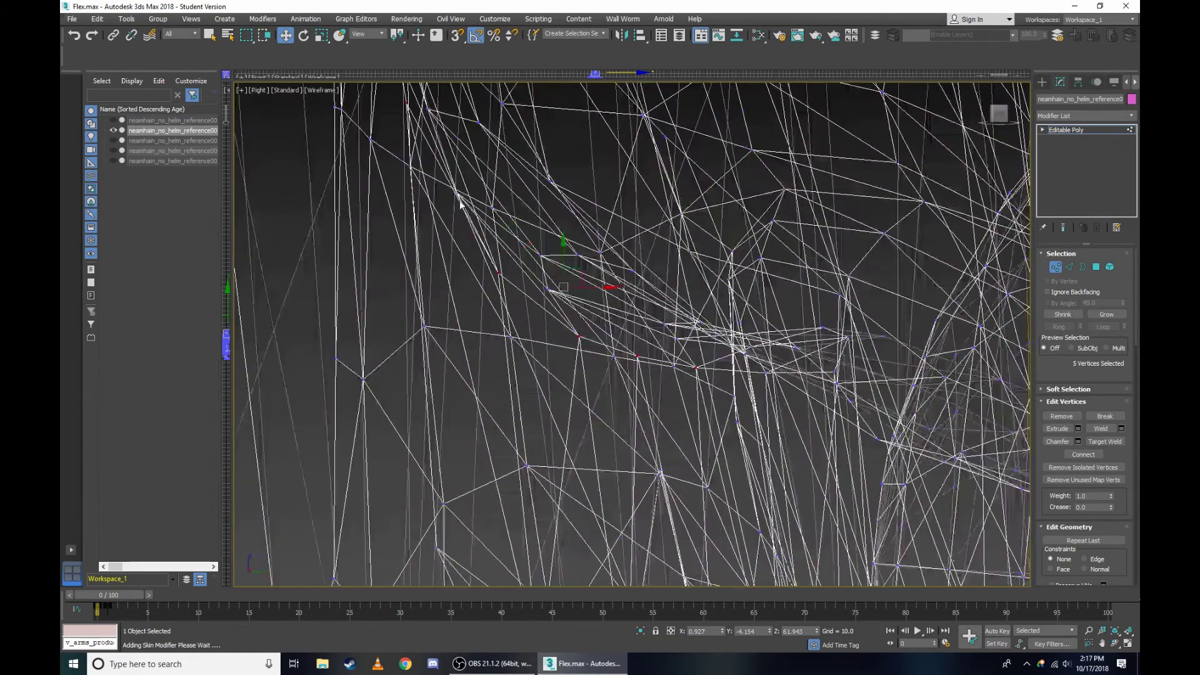
scroll(443, 153, "up", 3)
scroll(381, 133, "up", 2)
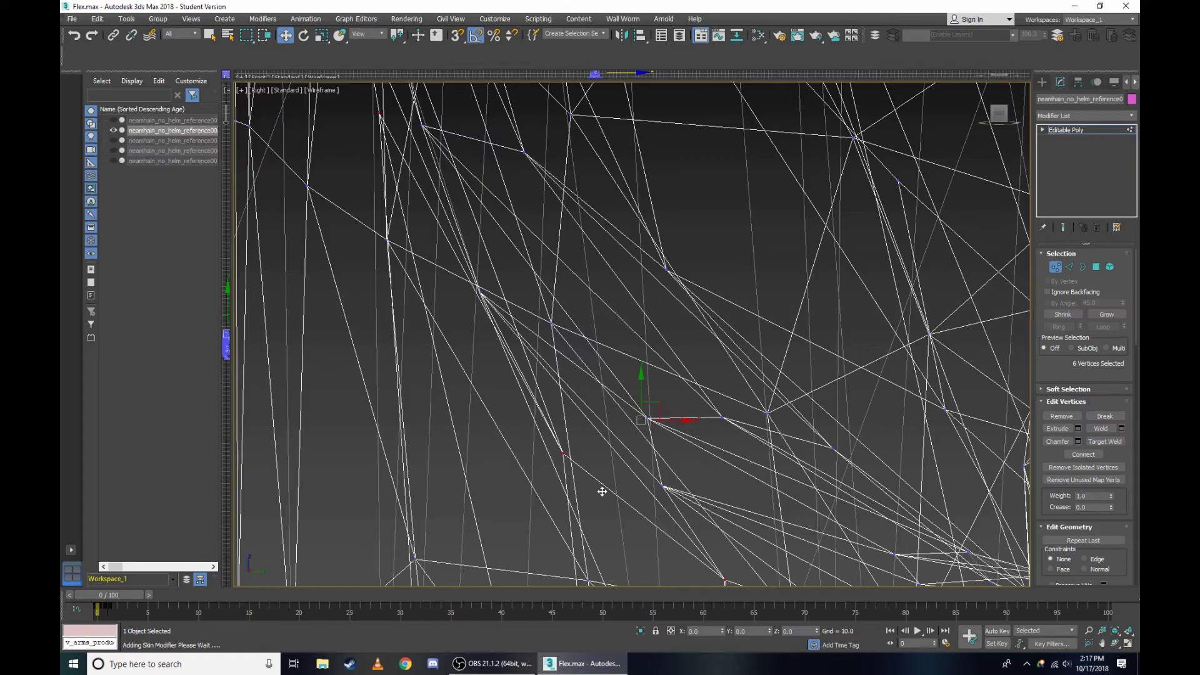
Pan and orbit around the eye area, then restore the side view.
middle_click_drag(536, 329, 568, 357)
scroll(565, 322, "up", 2)
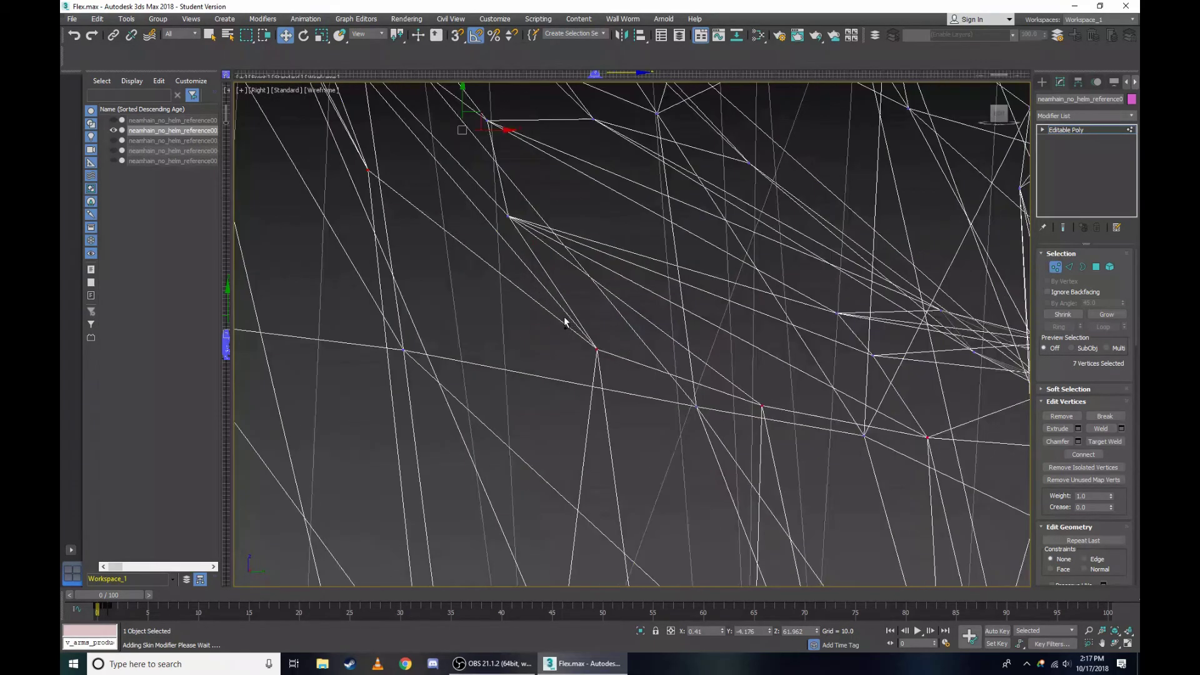
scroll(813, 382, "down", 2)
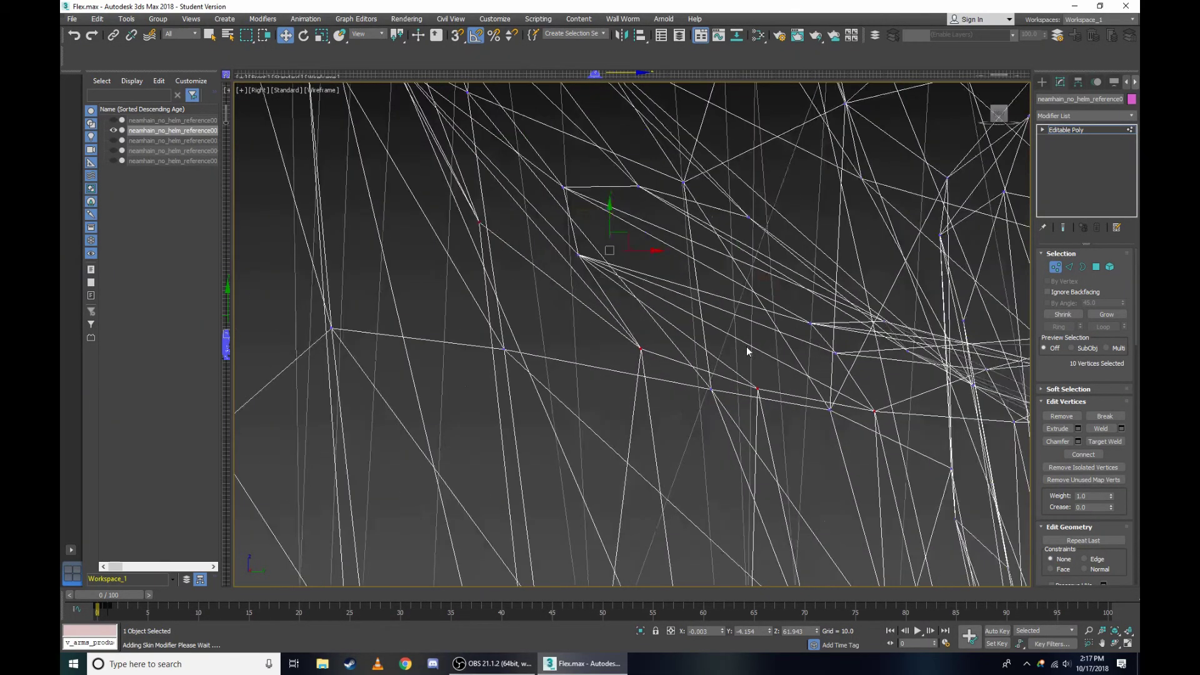
scroll(828, 362, "down", 2)
scroll(737, 330, "up", 2)
middle_click_drag(429, 179, 526, 279, "alt")
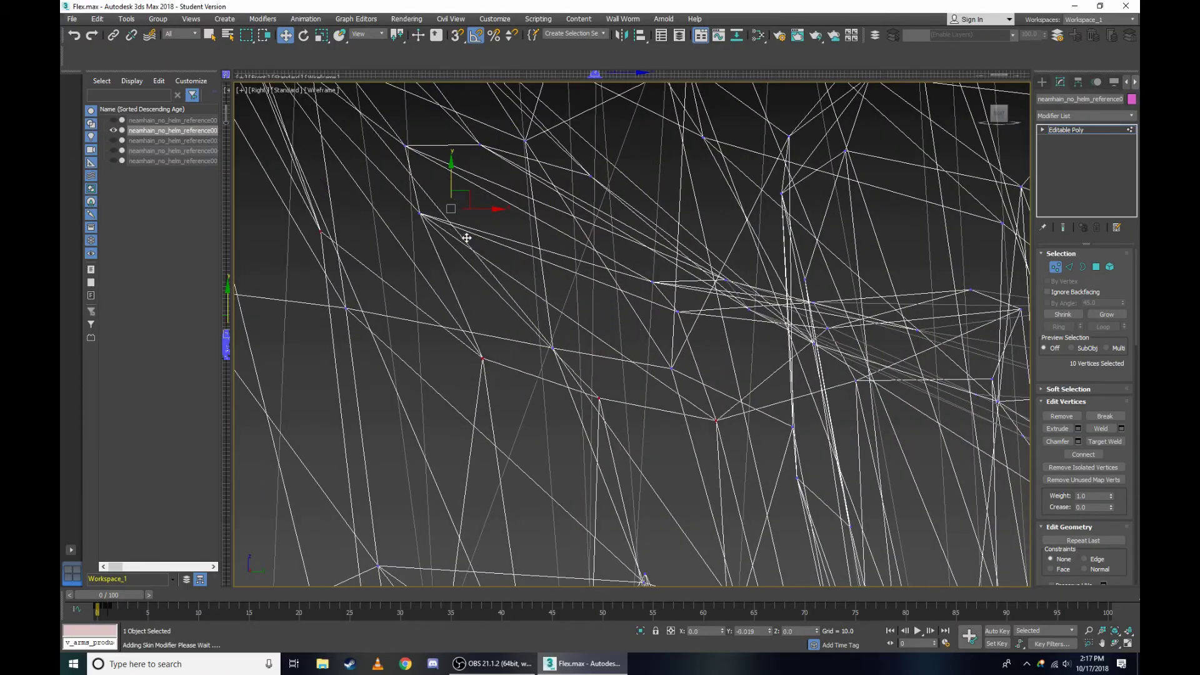
key("shift+z")
scroll(687, 312, "down", 4)
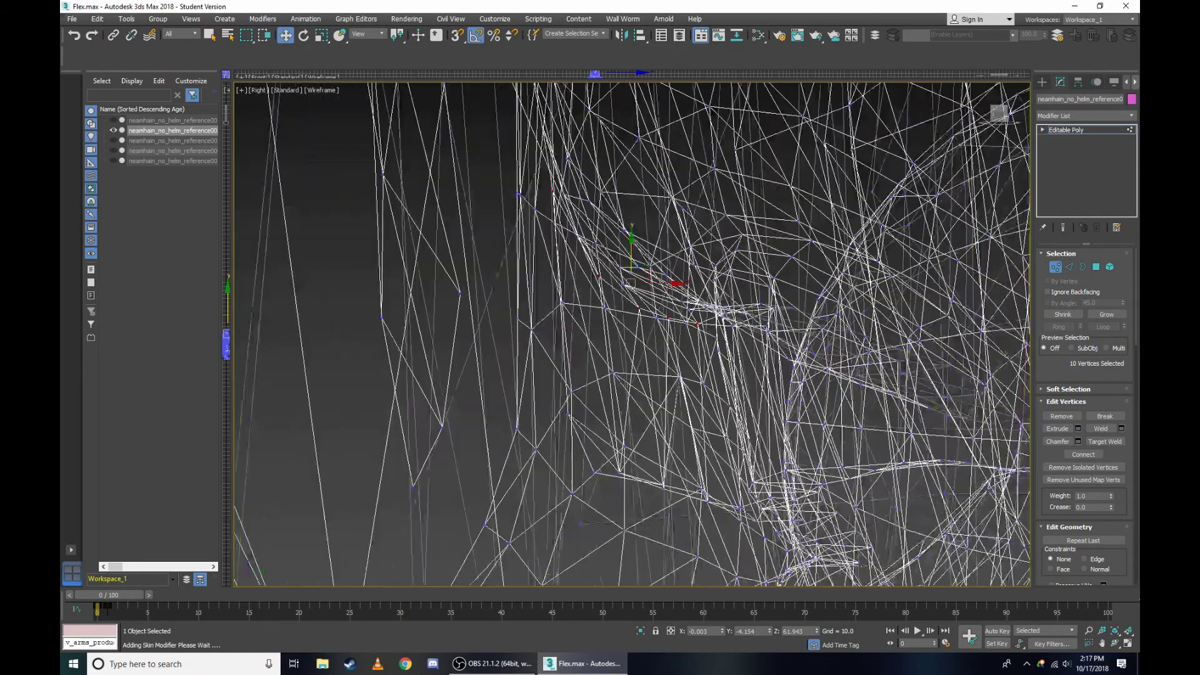
left_click_drag(1001, 113, 1009, 114)
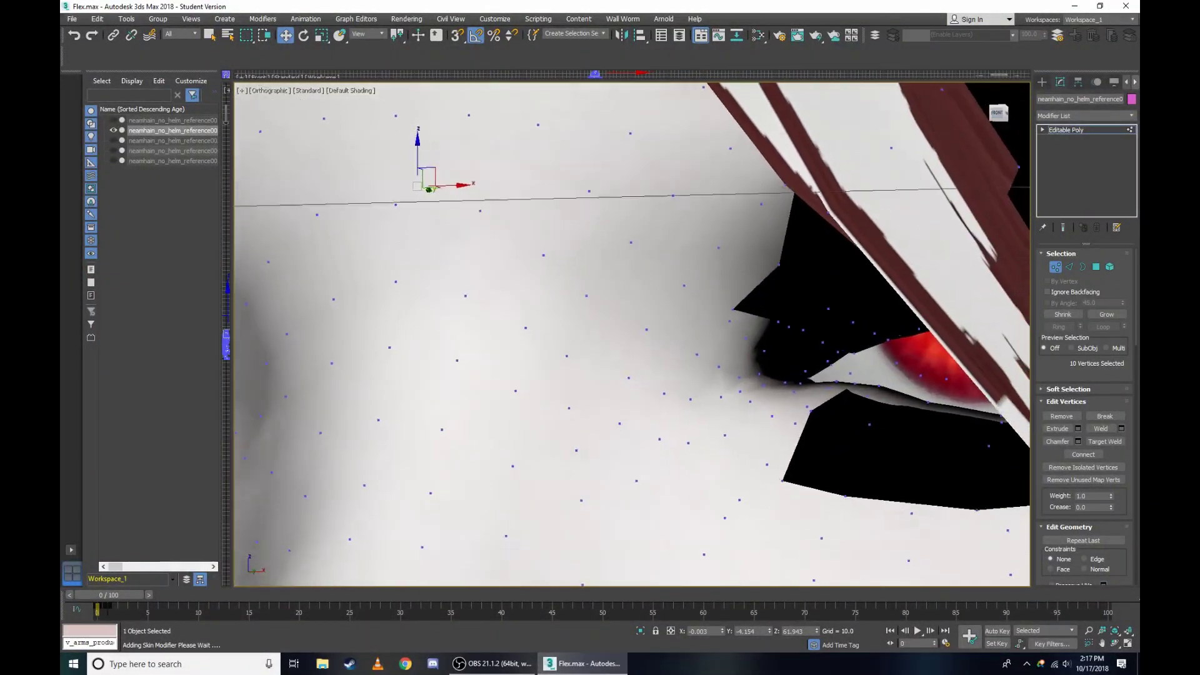
Lower the selected eye vertices slightly, add another vertex, and check the shaded eye.
key("F3")
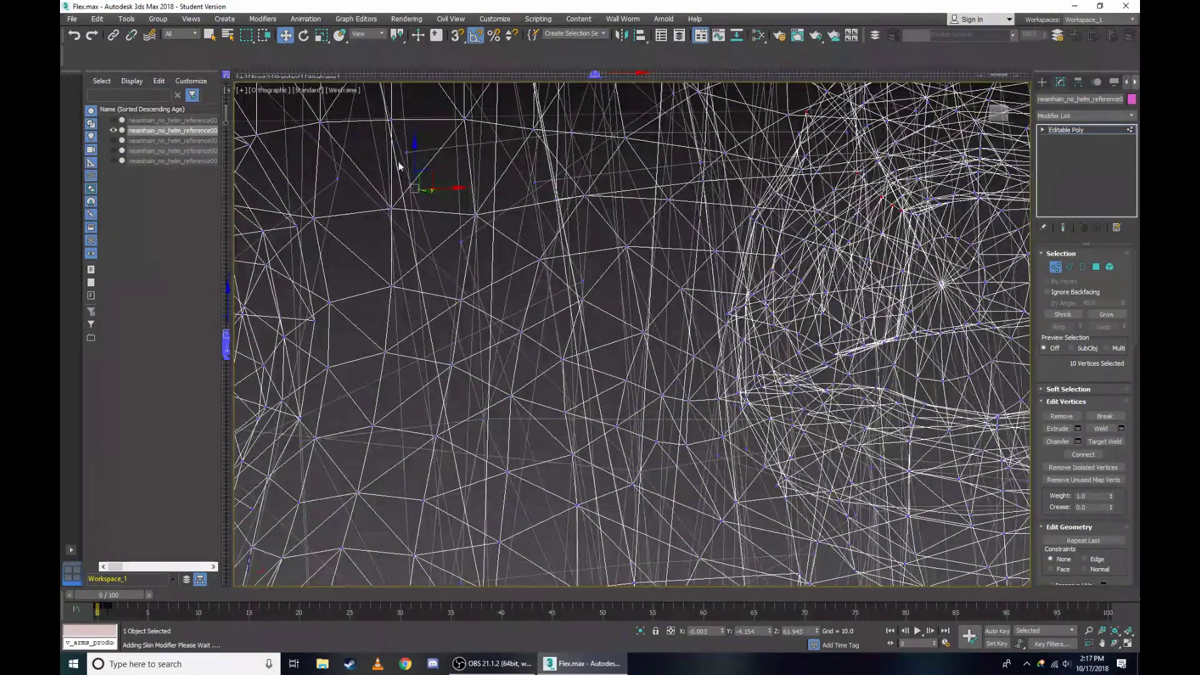
left_click_drag(425, 185, 432, 192)
scroll(907, 187, "up", 3)
scroll(932, 206, "up", 3)
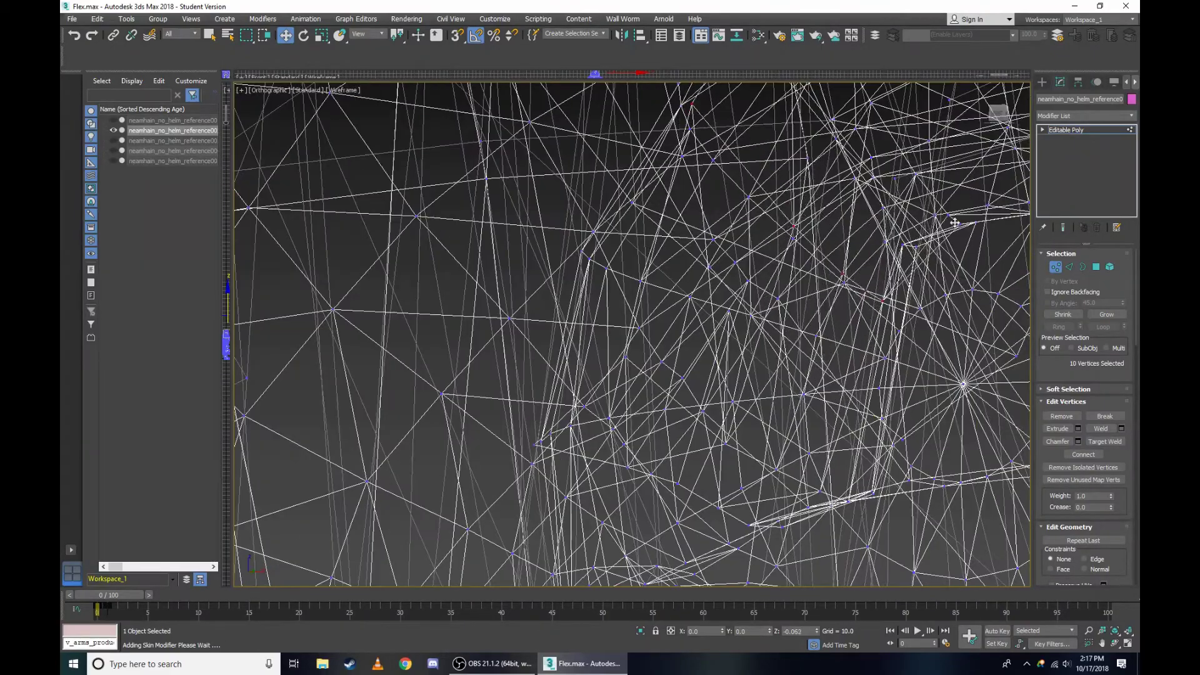
scroll(911, 181, "up", 2)
scroll(908, 149, "up", 2)
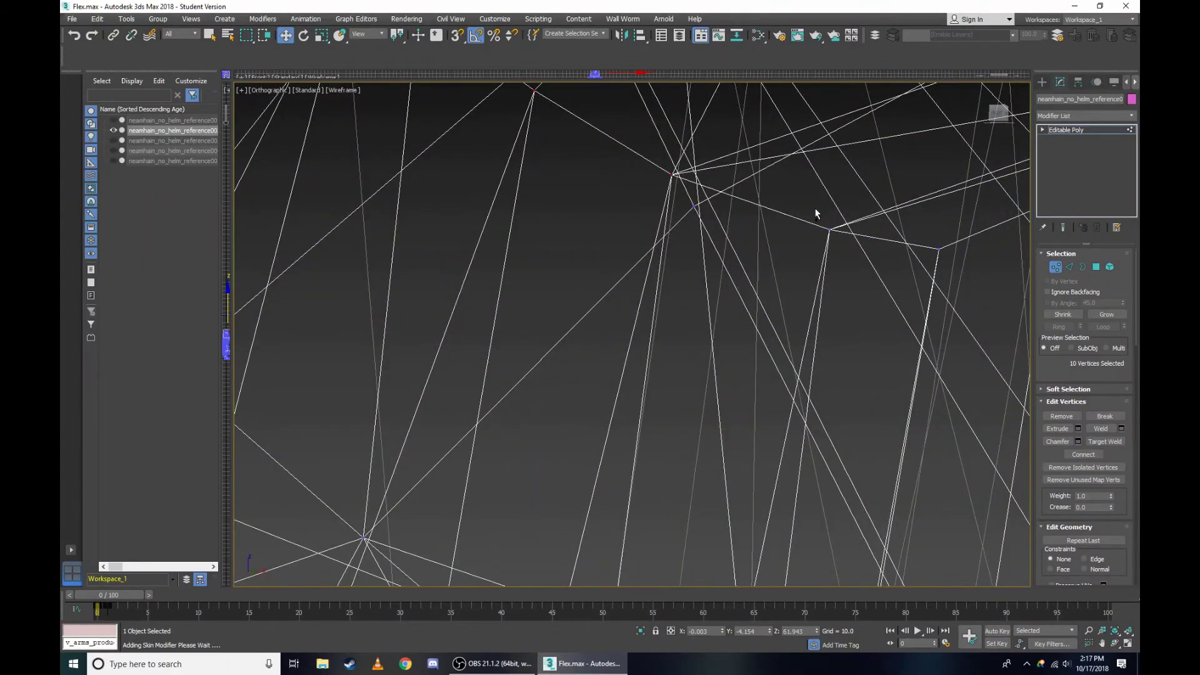
left_click_drag(950, 268, 950, 268, "ctrl")
scroll(950, 268, "down", 3)
key("F3")
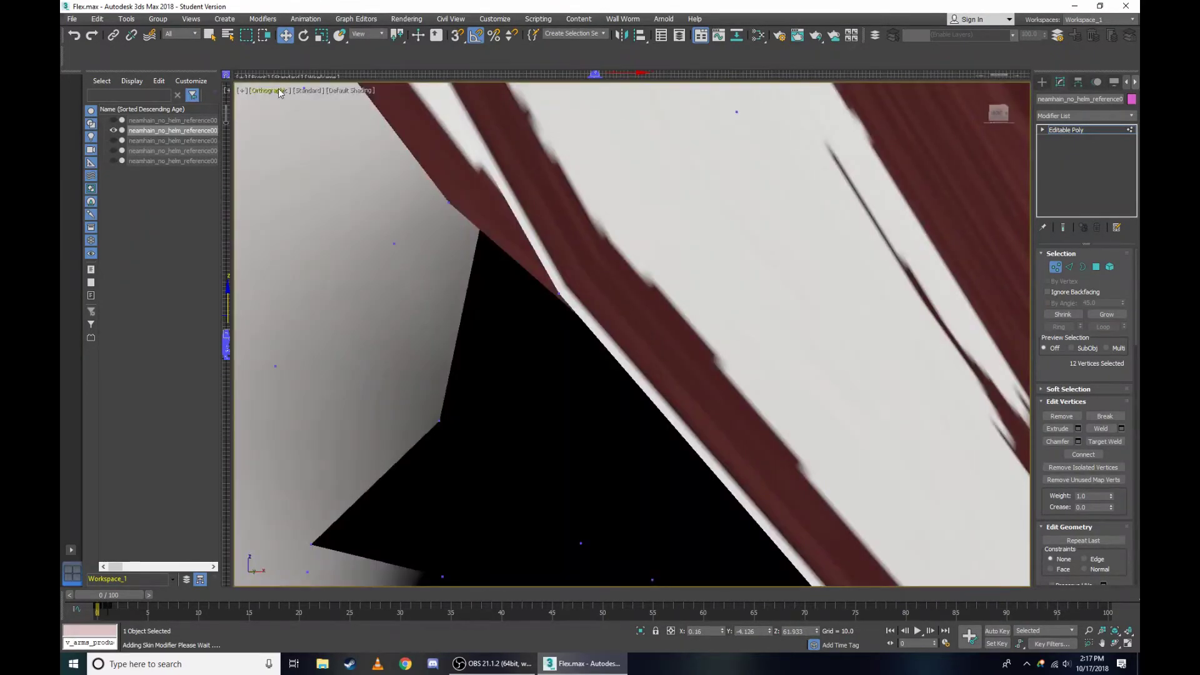
Set the viewport to the side view of the head in wireframe, zoomed on the eye.
left_click(279, 92)
left_click(303, 205)
scroll(657, 206, "up", 3)
scroll(692, 223, "up", 3)
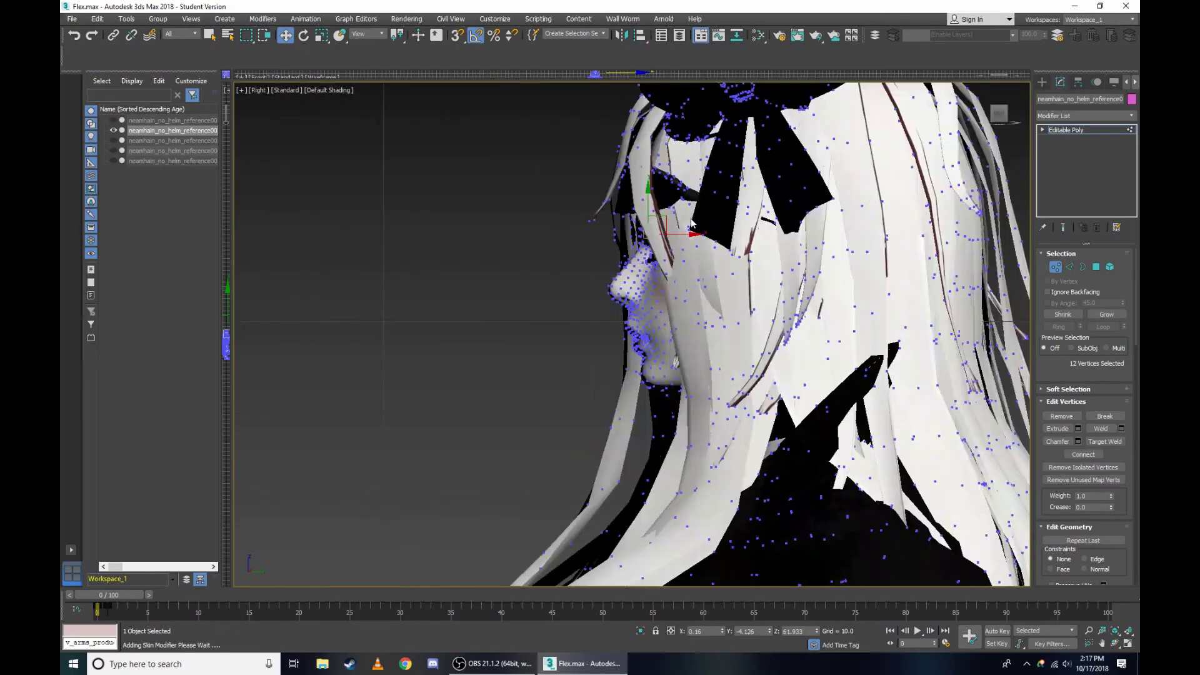
scroll(692, 223, "up", 3)
key("F3")
scroll(598, 317, "up", 2)
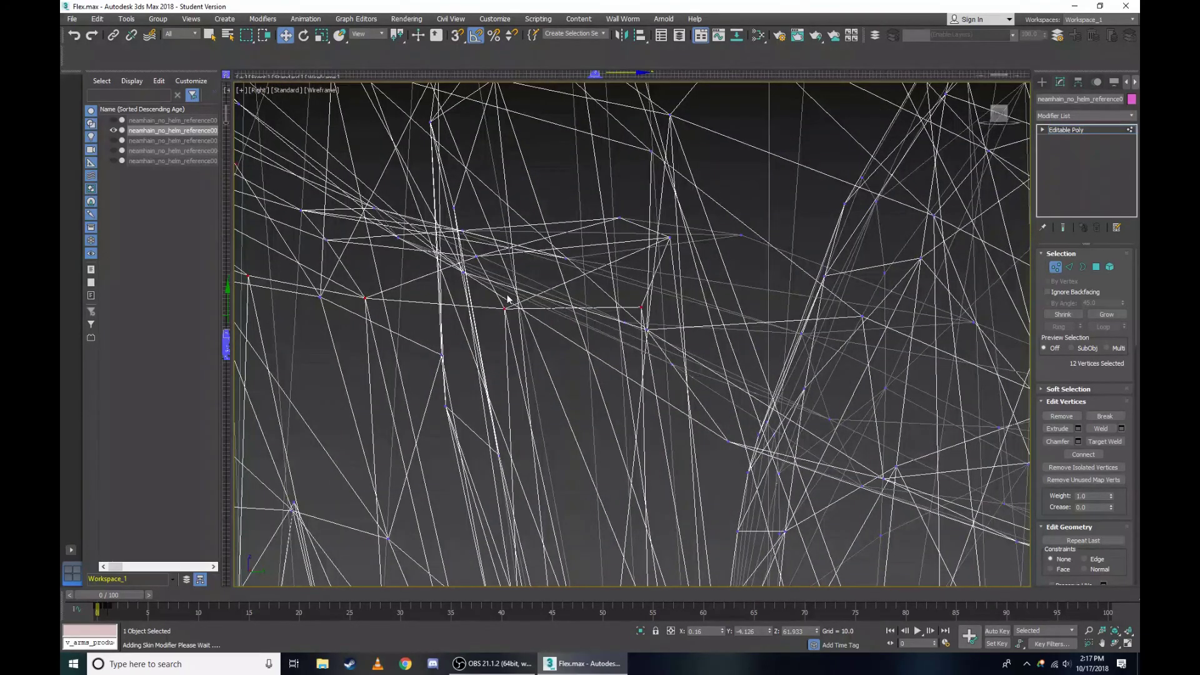
scroll(508, 299, "down", 2)
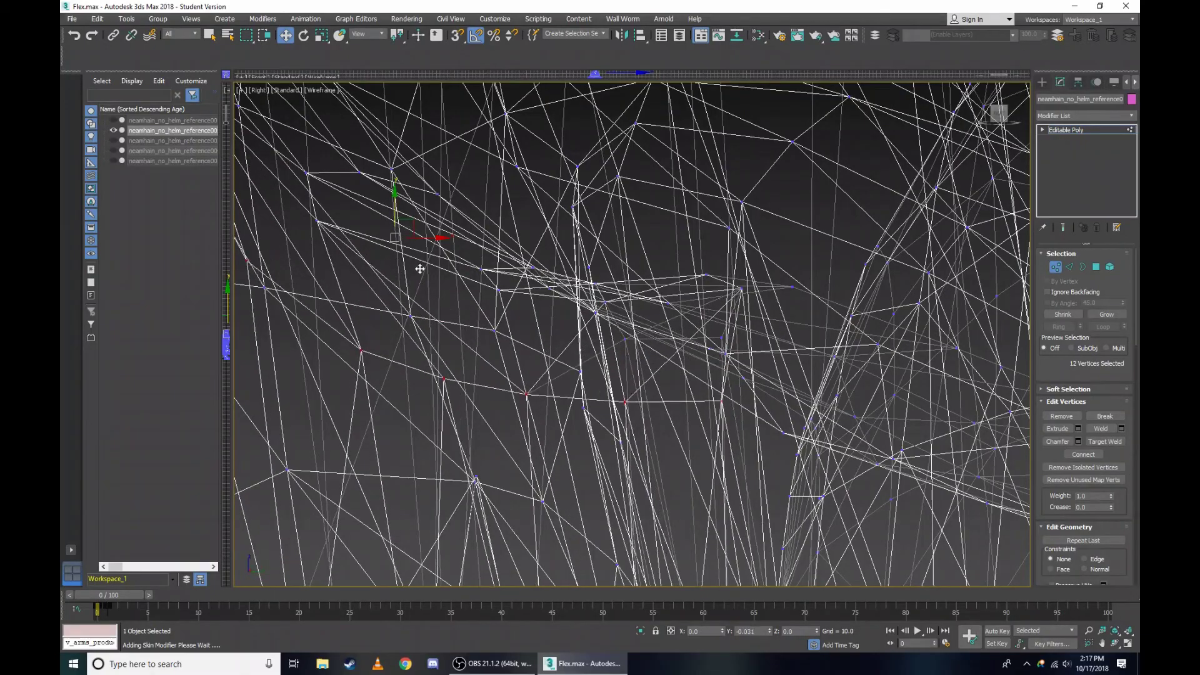
scroll(611, 317, "up", 3)
Add an eye-outline vertex, frame the eye, and nudge the selection slightly down.
left_click(967, 339, "ctrl")
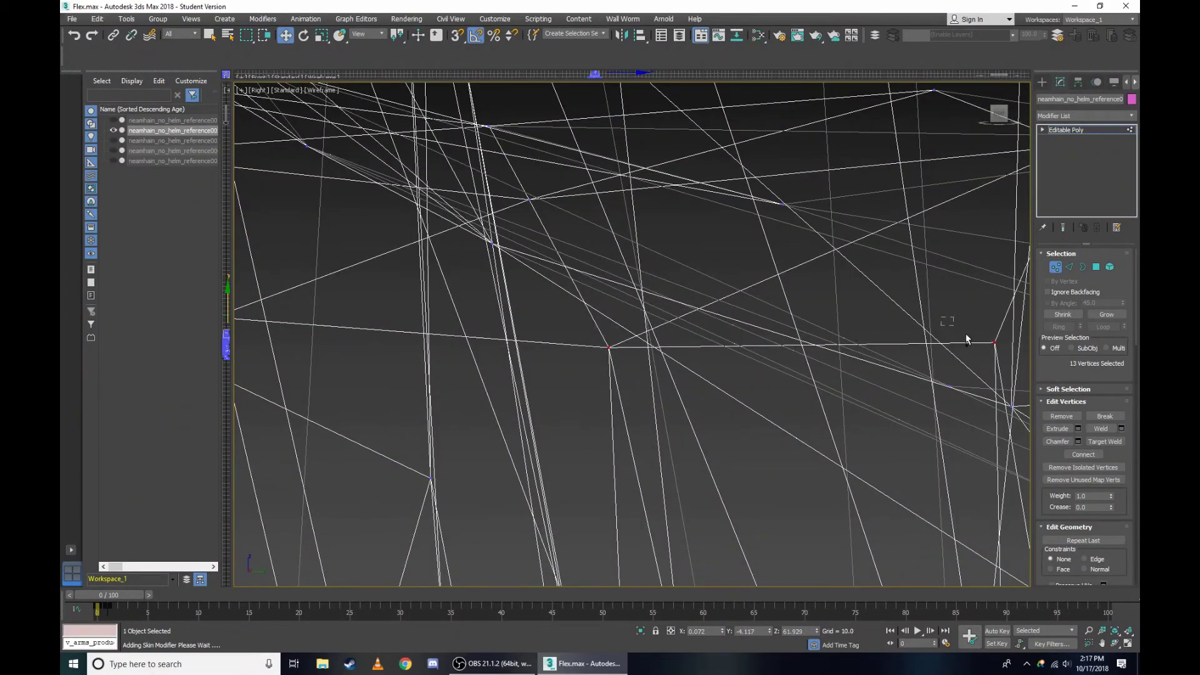
scroll(764, 227, "down", 5)
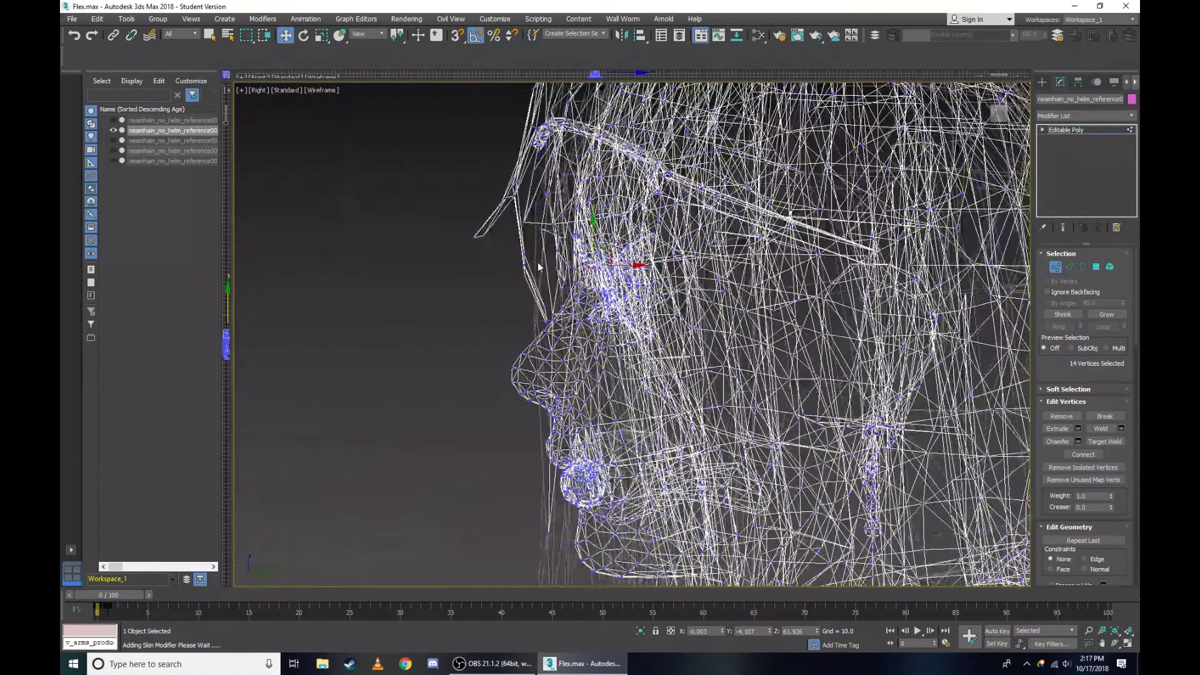
key("F3")
left_click_drag(999, 114, 965, 210)
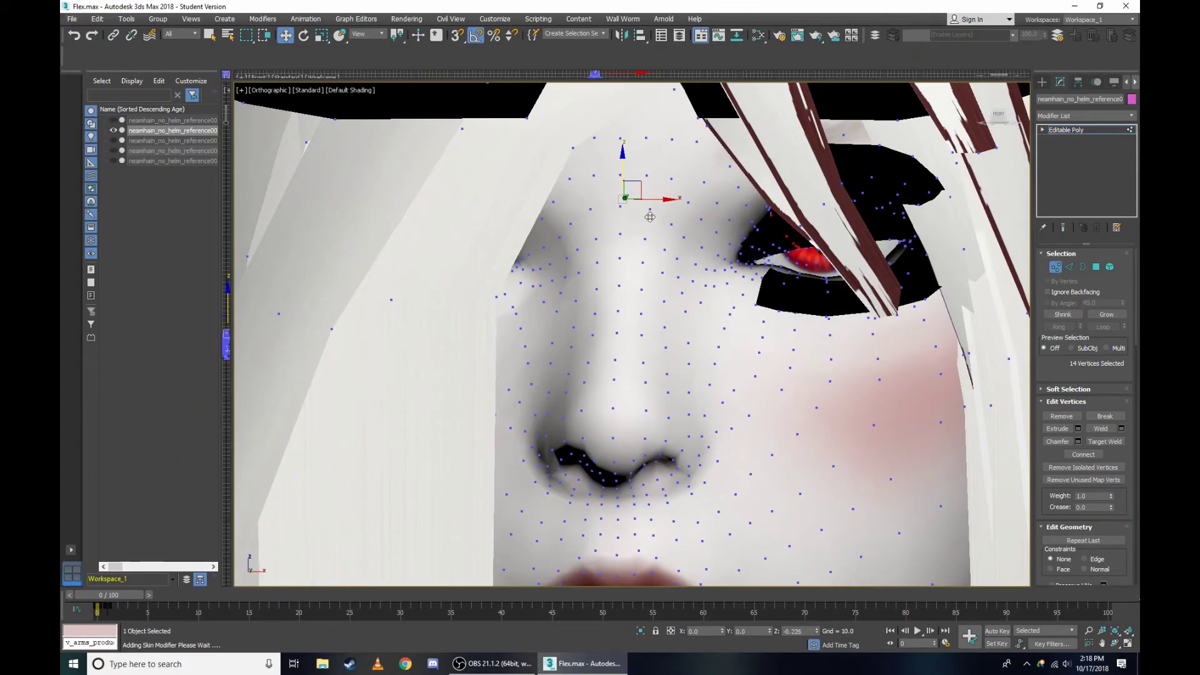
key("z")
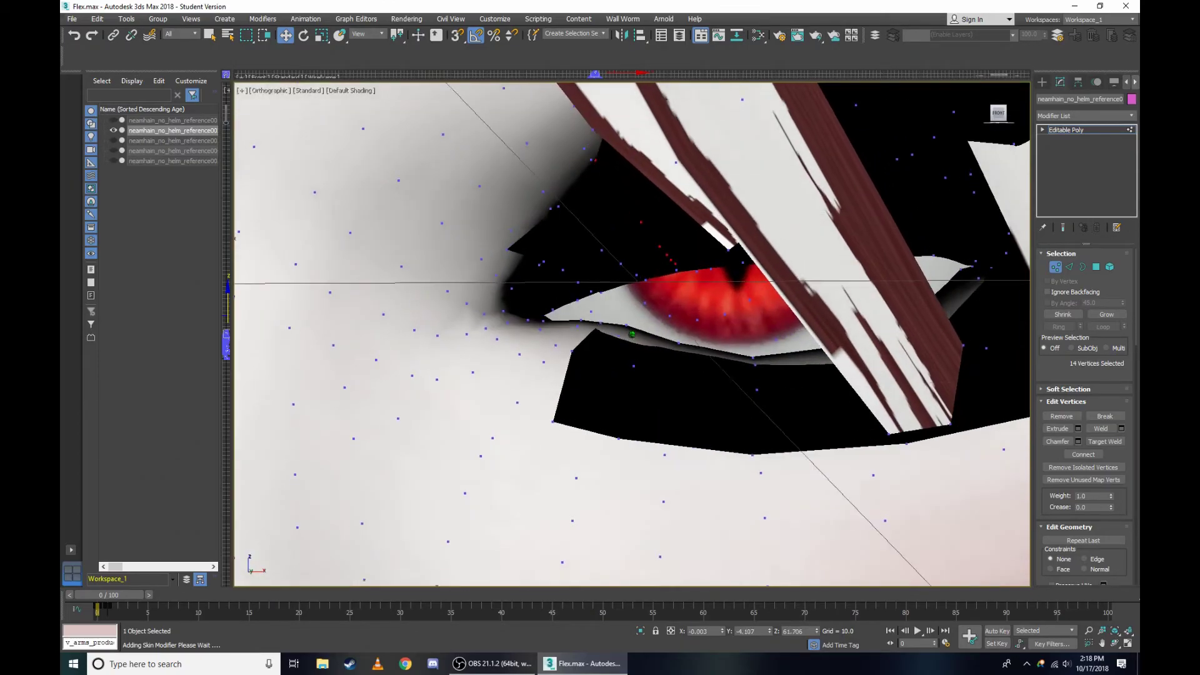
key("F3")
middle_click_drag(633, 333, 490, 223, "alt")
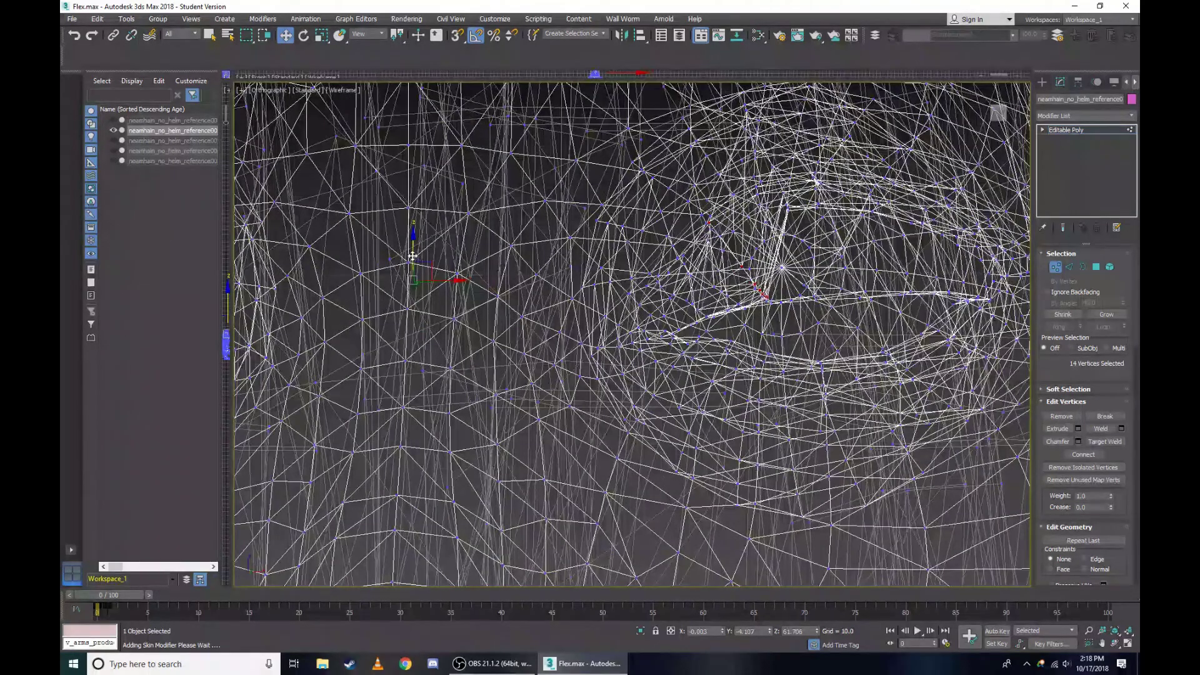
left_click_drag(413, 255, 422, 261)
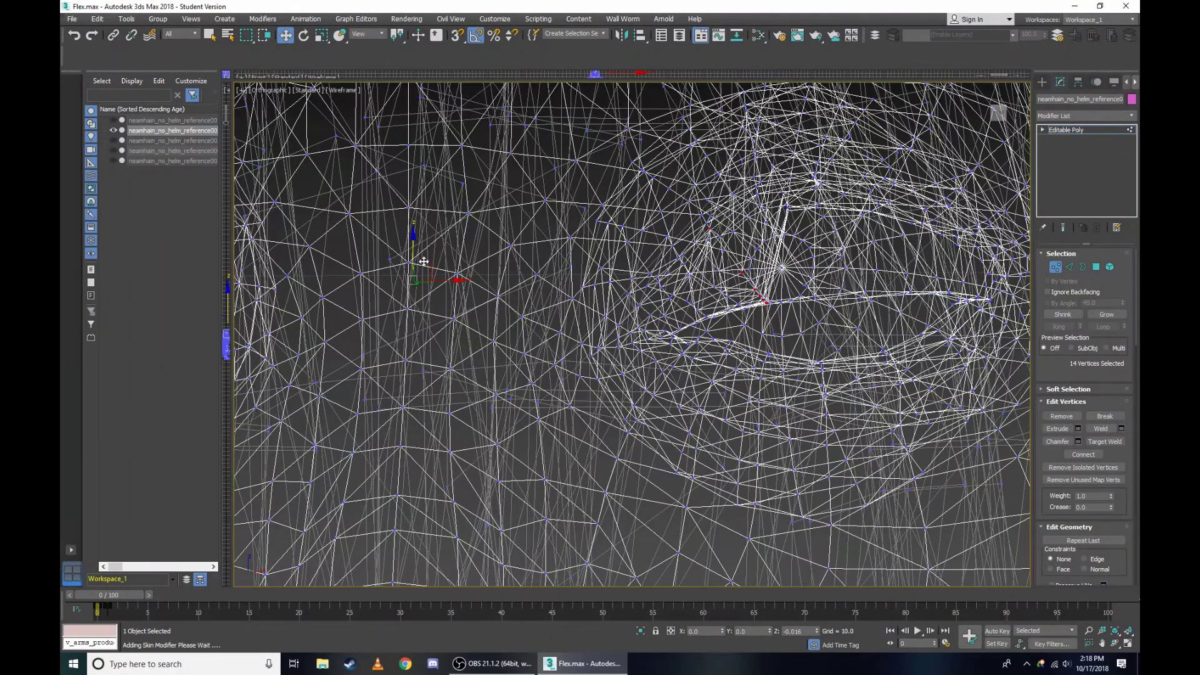
key("F3")
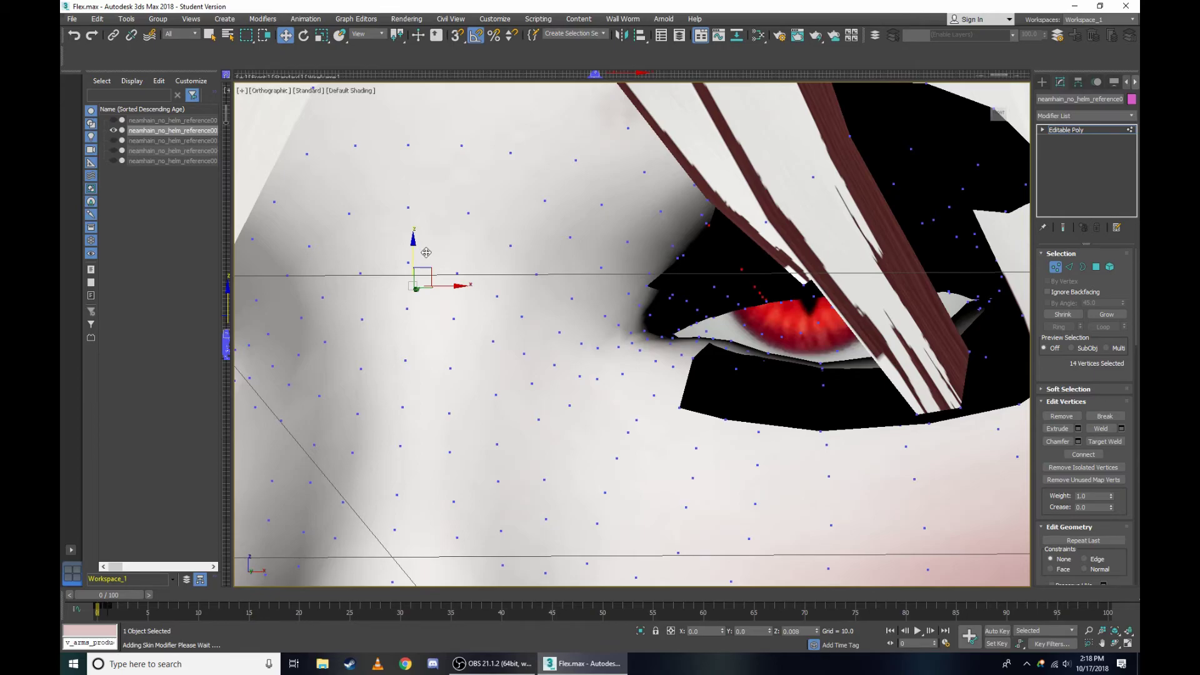
Compare wireframe and shaded views of the eye, then select vertex 509 at the corner.
scroll(726, 185, "up", 3)
scroll(805, 203, "up", 5)
key("F3")
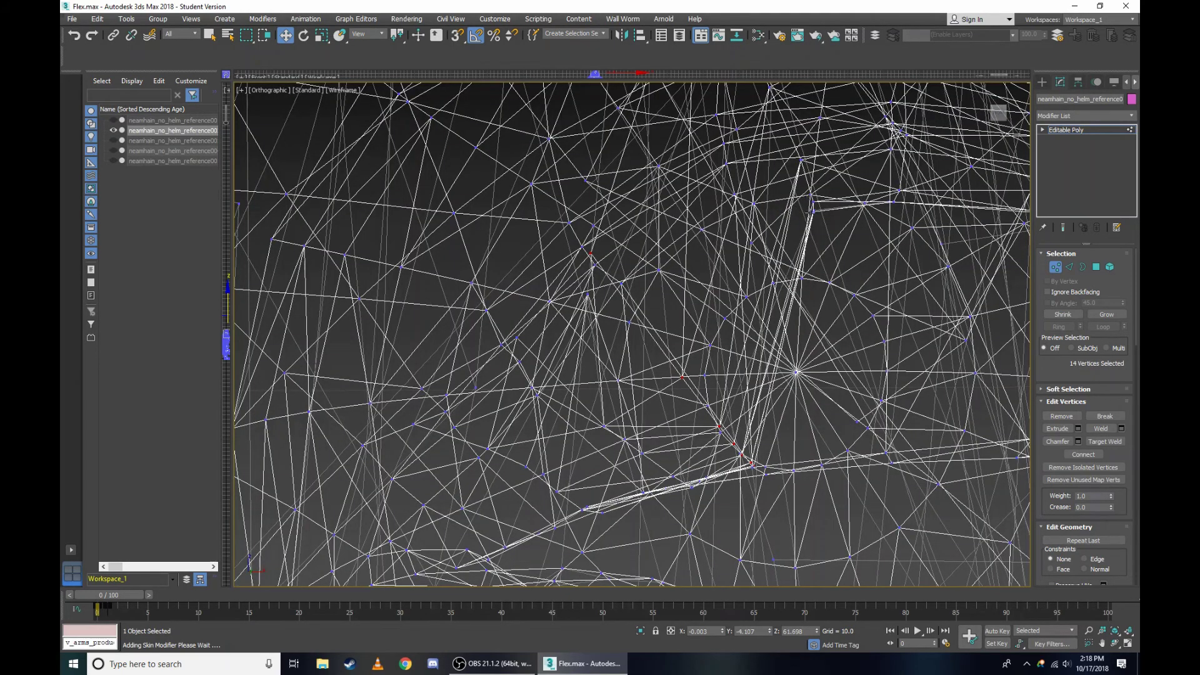
scroll(811, 147, "down", 5)
key("F3")
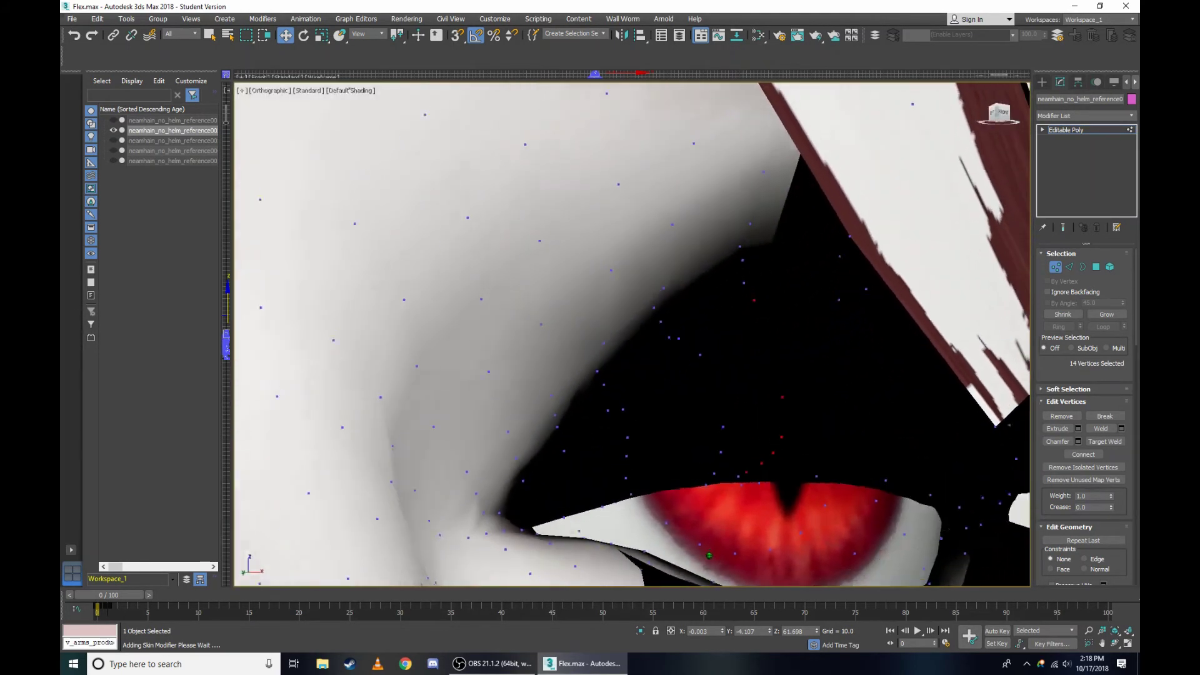
middle_click_drag(813, 150, 845, 144, "alt")
left_click(845, 144)
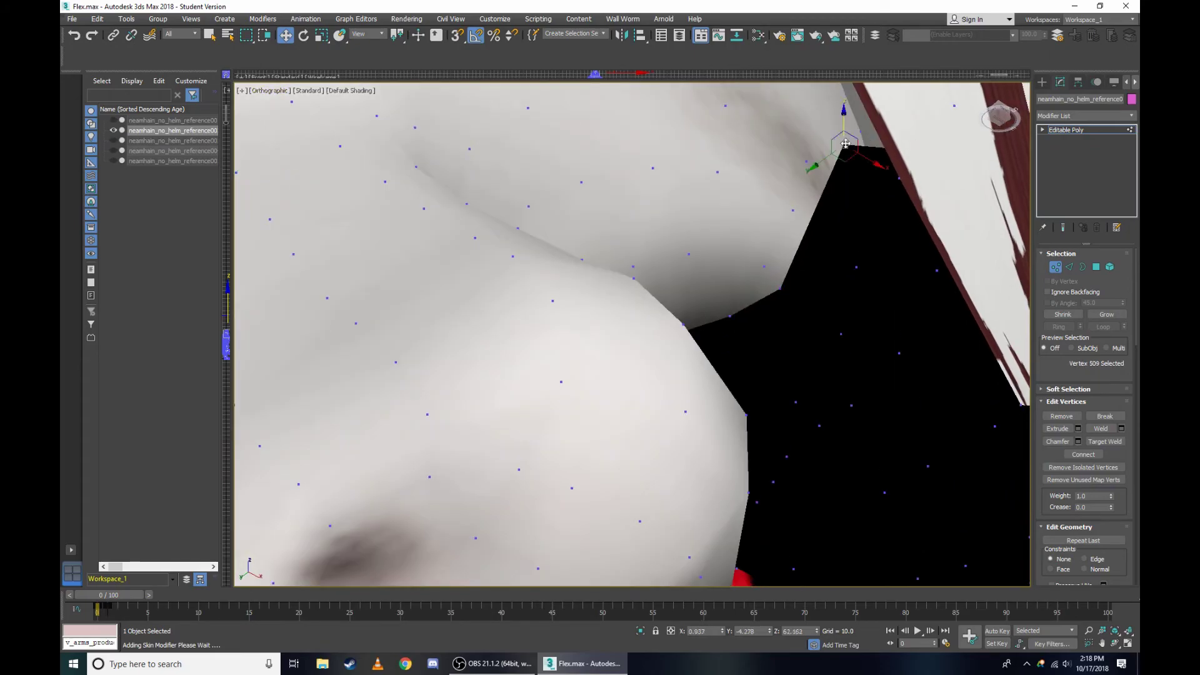
Add a third vertex in wireframe and pull the selected eye vertices downward.
left_click_drag(1000, 119, 962, 153)
key("F3")
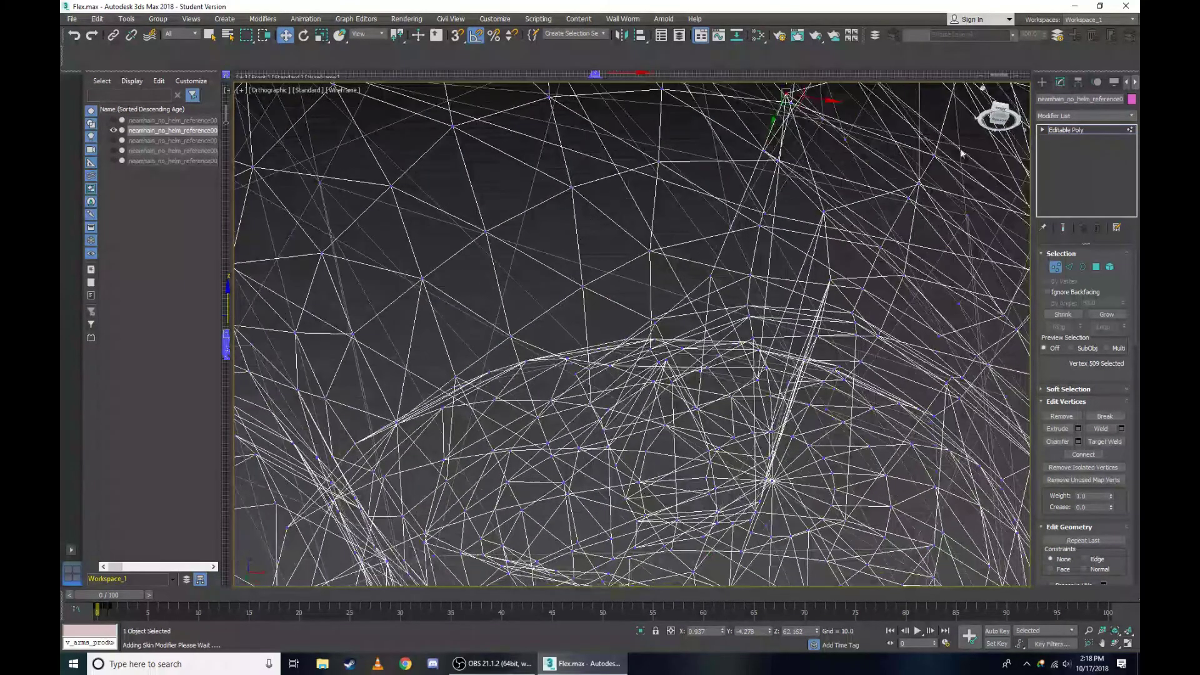
left_click(837, 285, "ctrl")
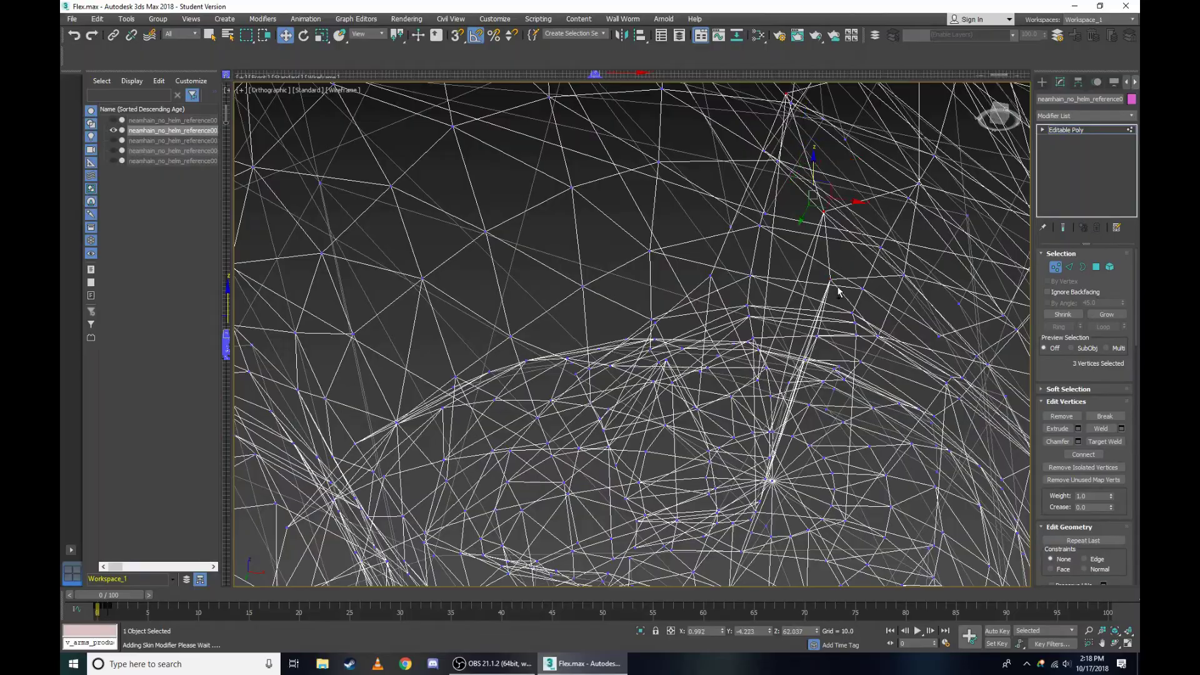
middle_click_drag(963, 138, 838, 264, "alt")
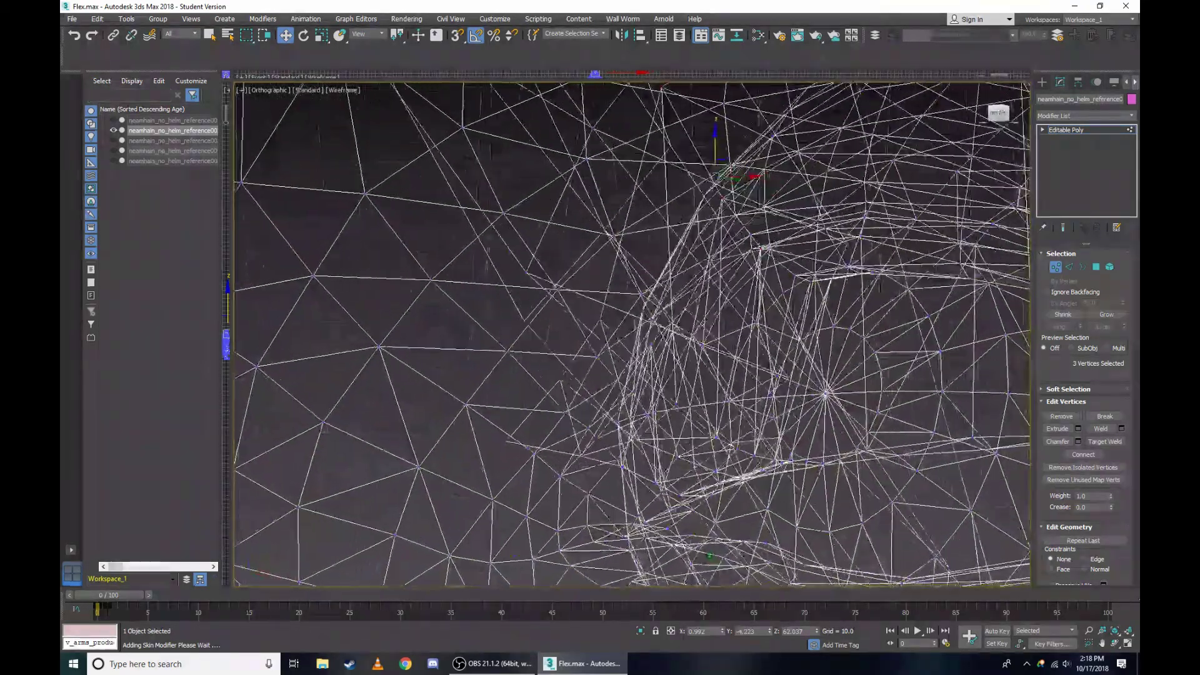
scroll(838, 264, "up", 5)
scroll(743, 271, "up", 4)
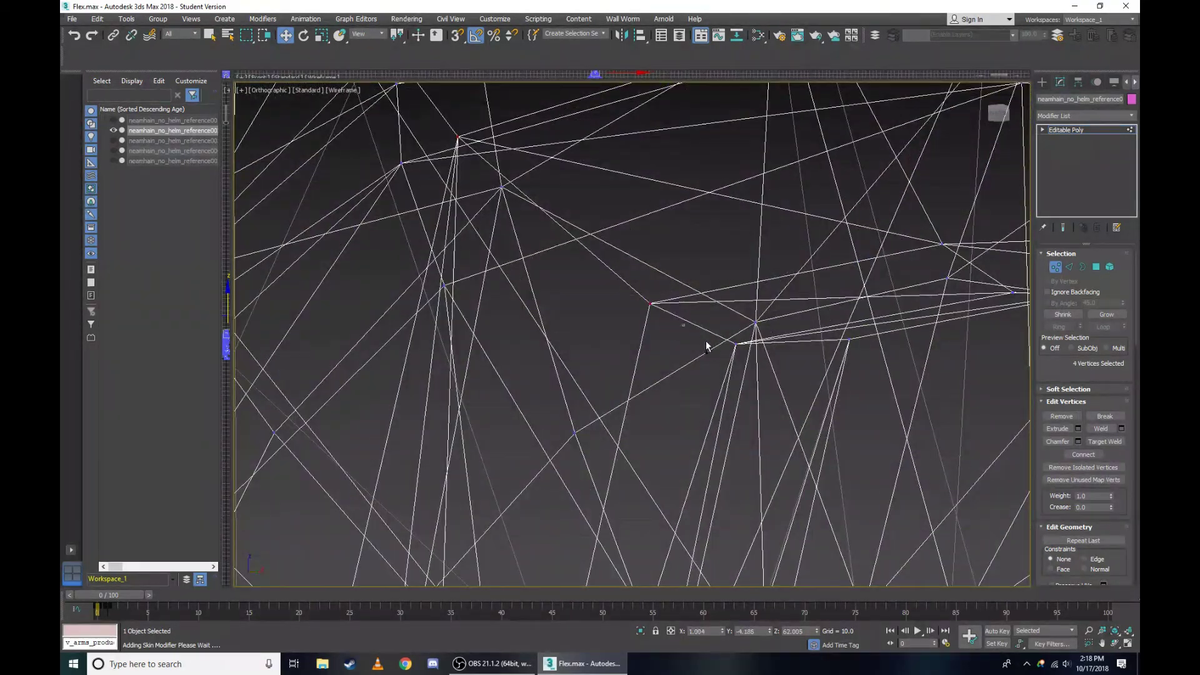
scroll(843, 357, "down", 3)
scroll(782, 335, "down", 3)
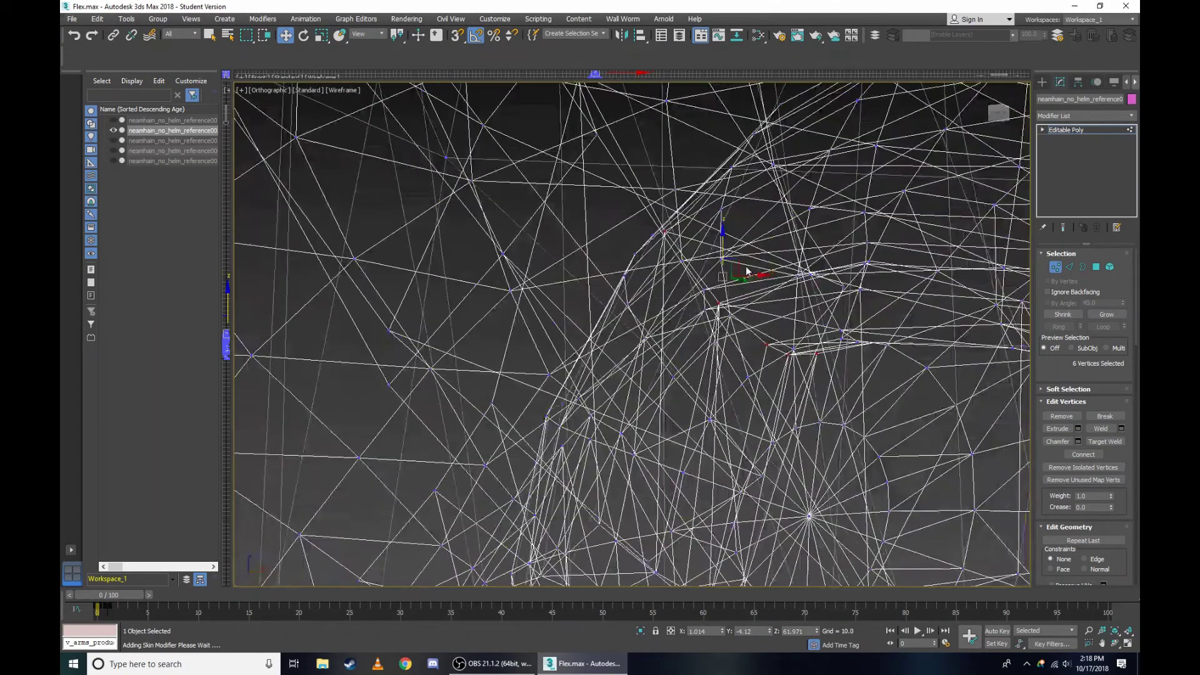
mouse_move(723, 250)
left_mouse_down()
mouse_move(778, 319)
mouse_move(778, 235)
left_mouse_up()
Switch the viewport to Right view in wireframe, zoomed in on the eye.
left_click(269, 90)
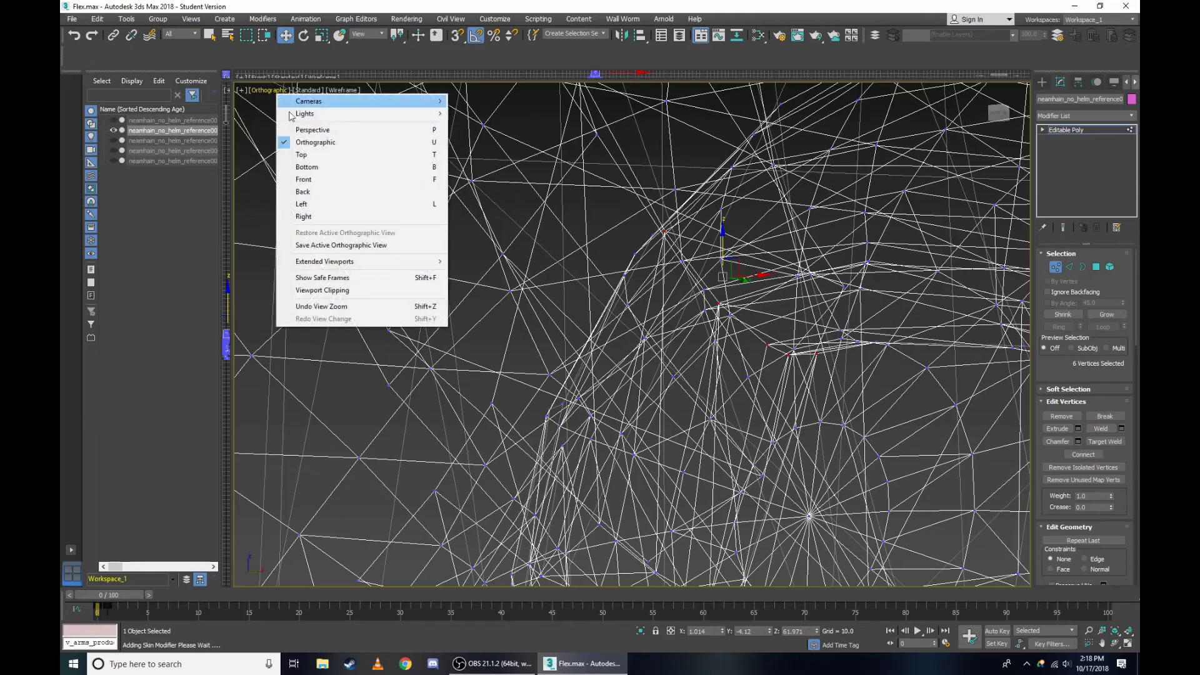
left_click(330, 216)
scroll(614, 242, "up", 3)
scroll(614, 242, "up", 4)
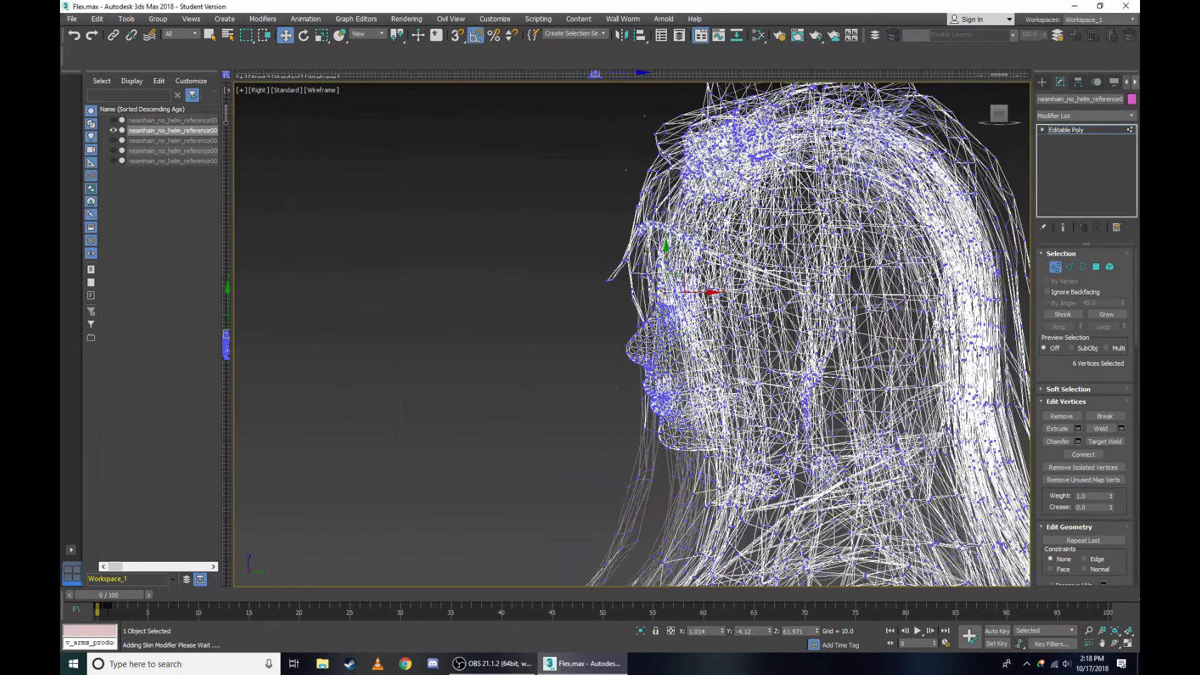
scroll(687, 295, "up", 4)
key("F3")
scroll(605, 277, "up", 3)
key("F3")
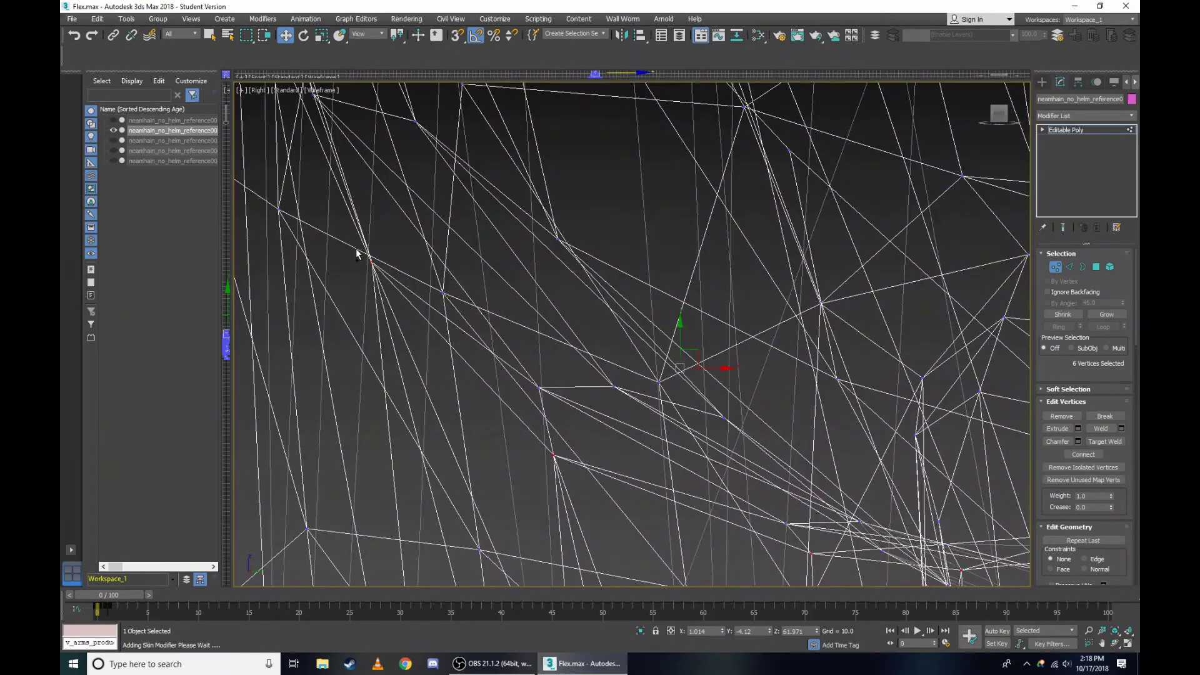
Drag the selected eye vertices down on the Y axis, then orbit back to the shaded face.
scroll(394, 276, "down", 4)
scroll(489, 341, "up", 4)
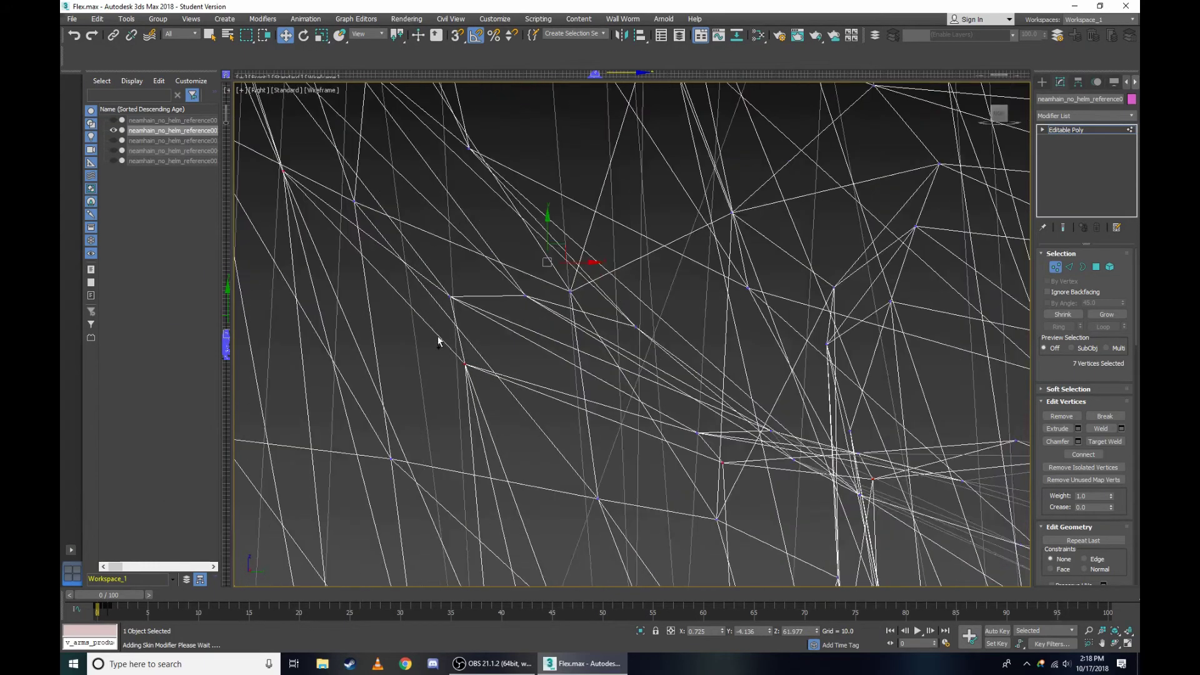
scroll(703, 459, "up", 5)
scroll(656, 404, "down", 4)
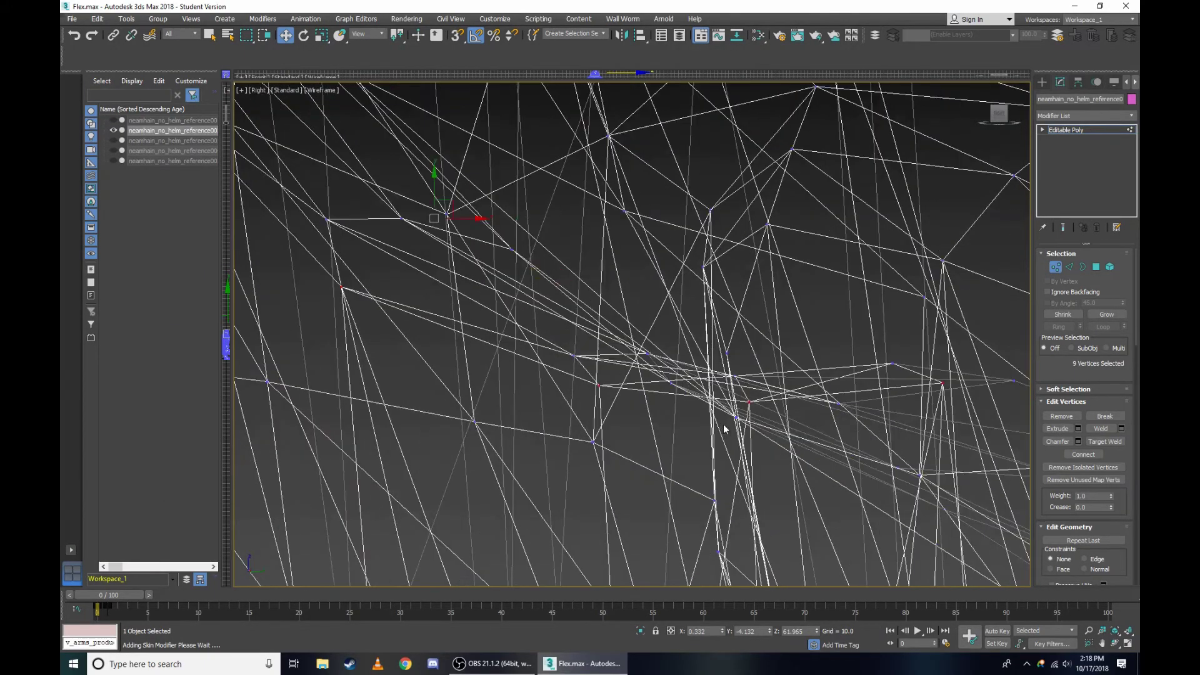
scroll(738, 406, "up", 1)
scroll(756, 395, "down", 2)
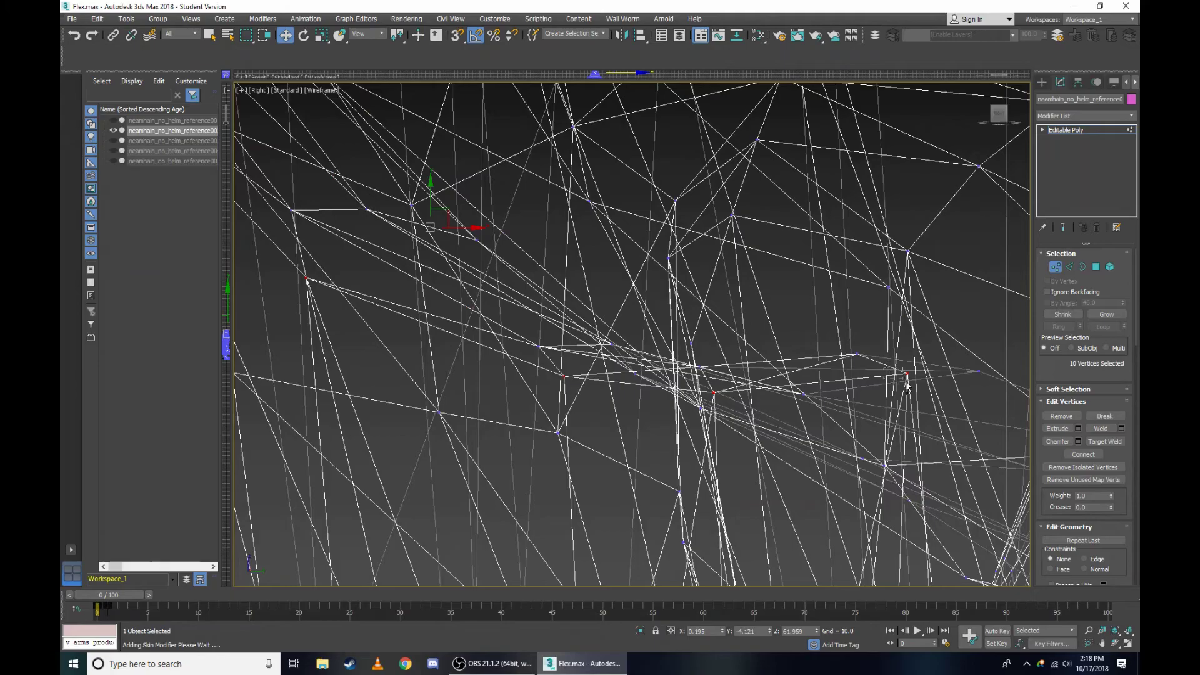
scroll(656, 344, "down", 2)
scroll(619, 303, "down", 2)
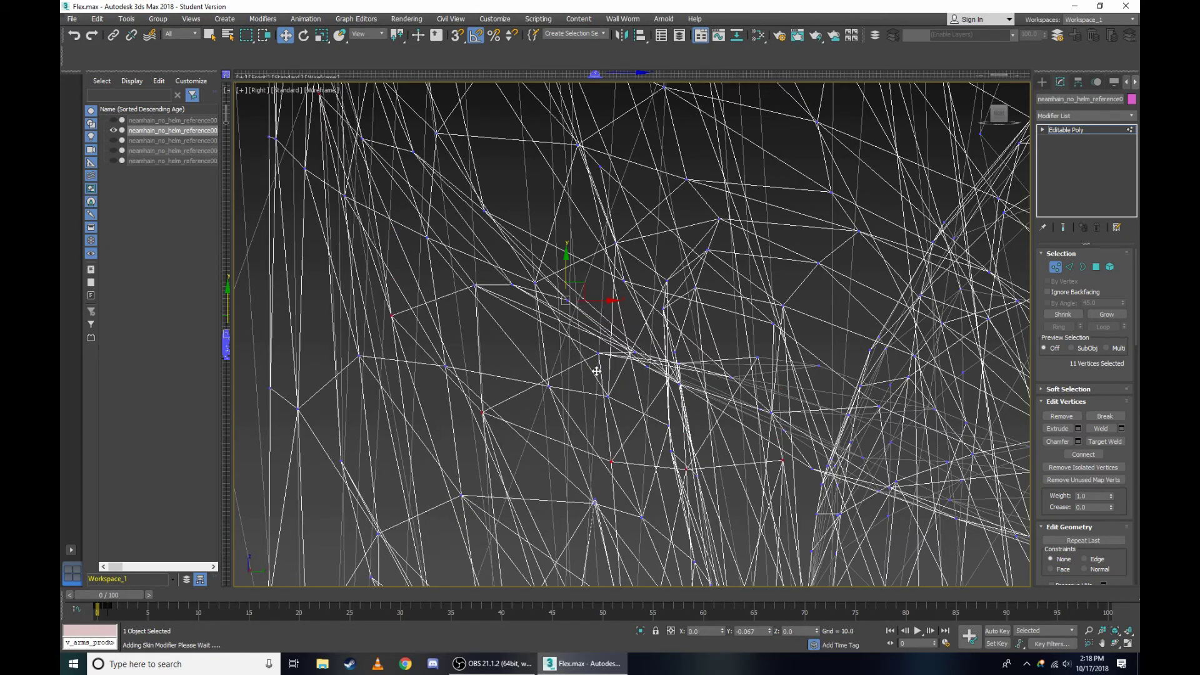
left_click_drag(569, 271, 566, 395)
scroll(476, 257, "up", 2)
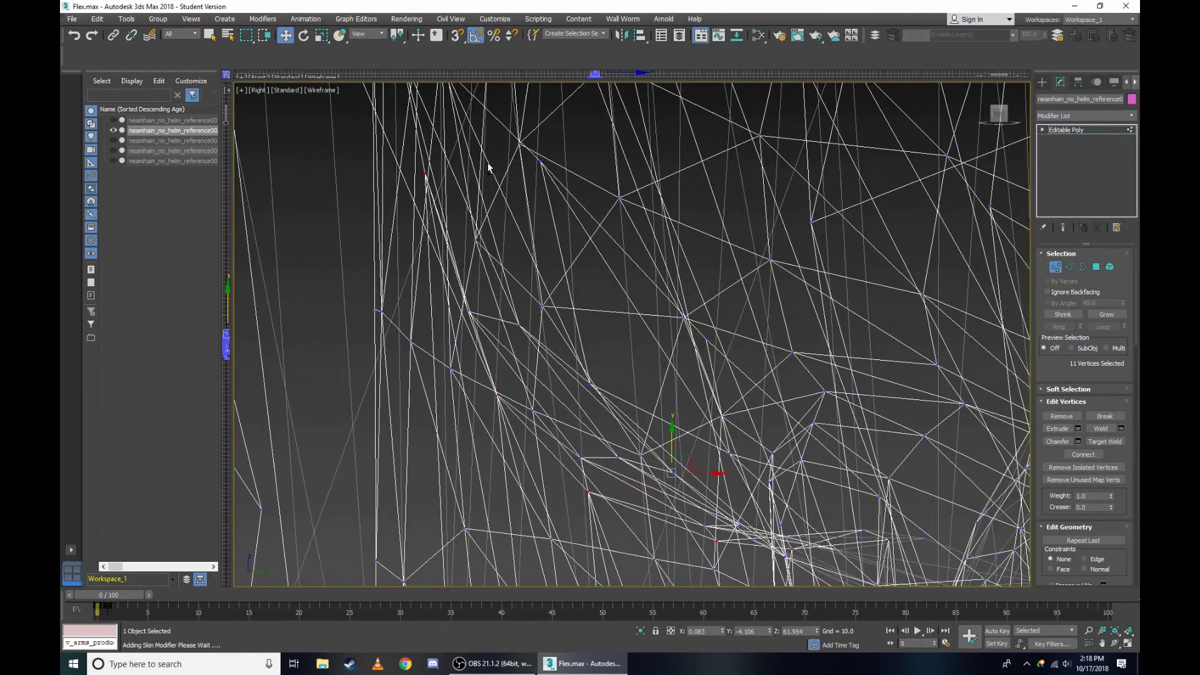
scroll(401, 202, "down", 5)
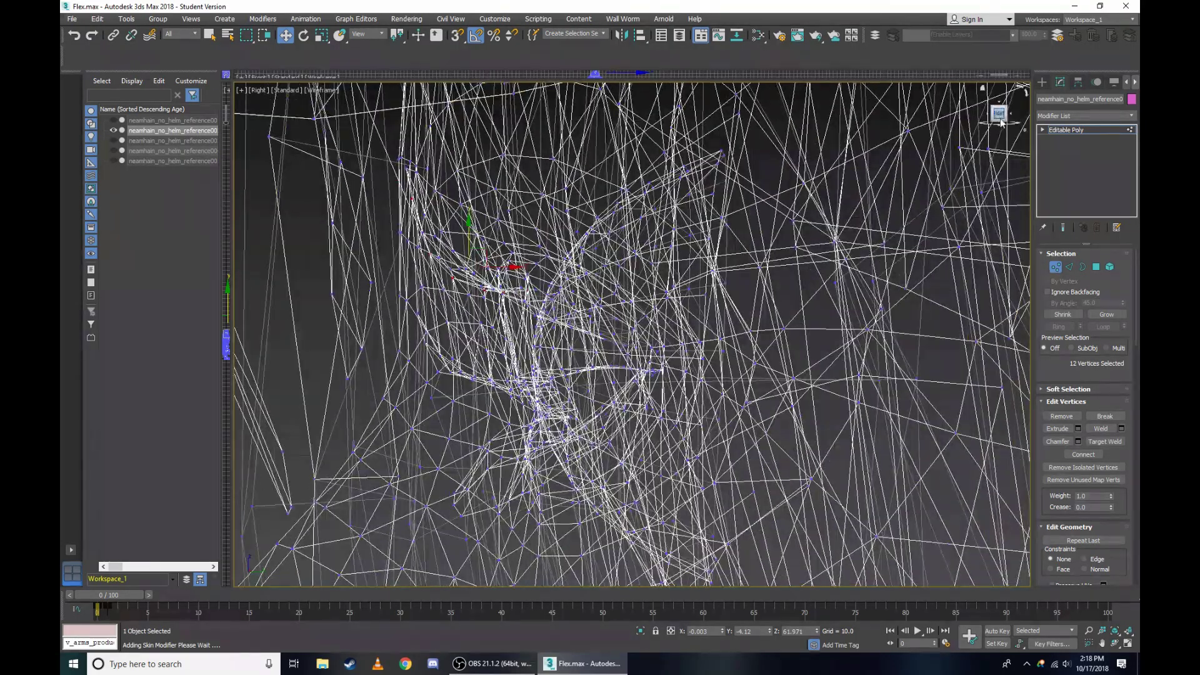
left_click_drag(999, 115, 953, 187)
key("F3")
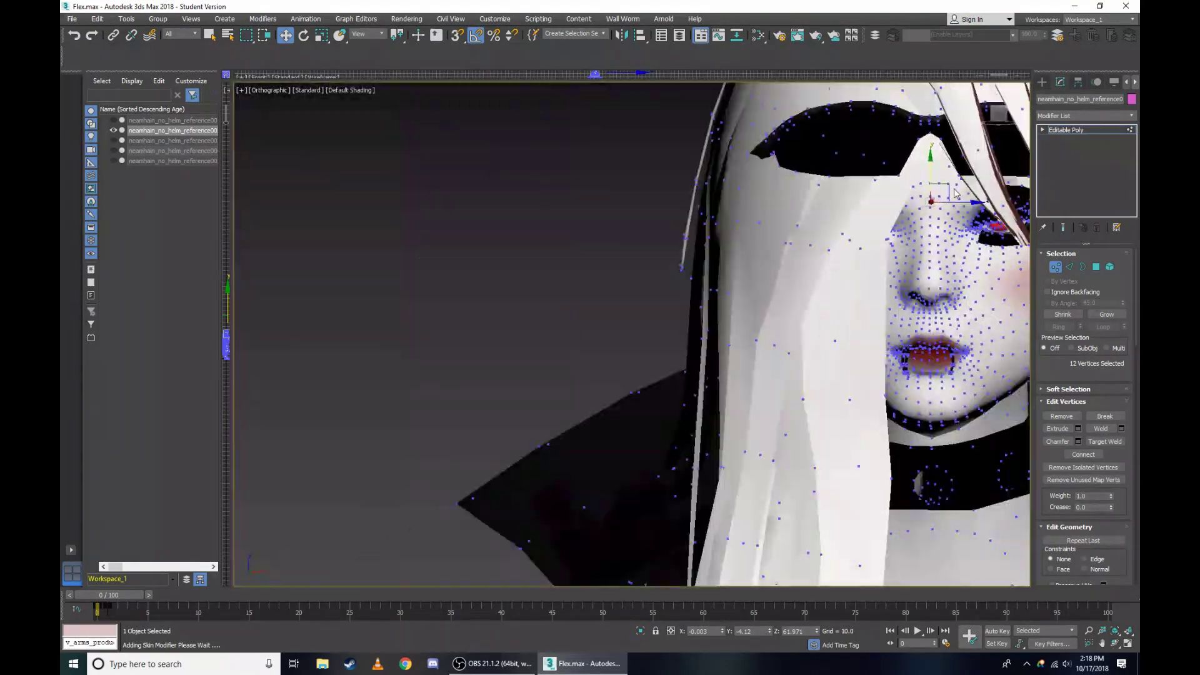
Orbit around the eye, then face the head from the Front in wireframe.
scroll(975, 191, "up", 3)
scroll(950, 199, "up", 3)
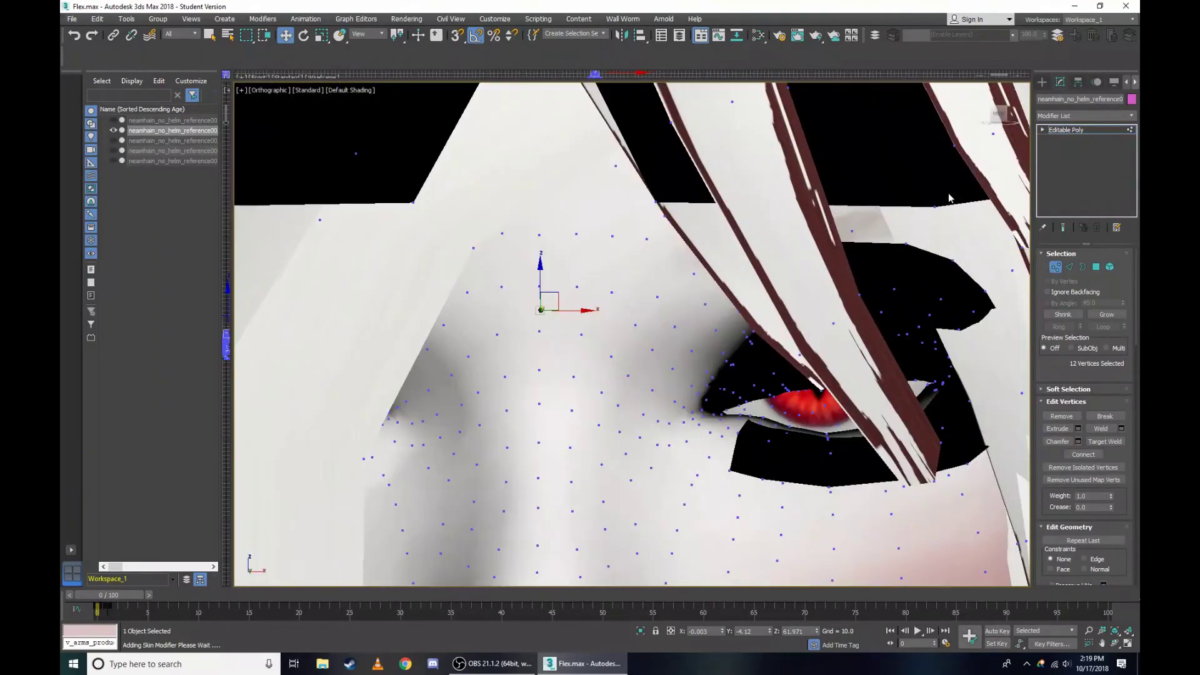
left_click_drag(1002, 119, 731, 302)
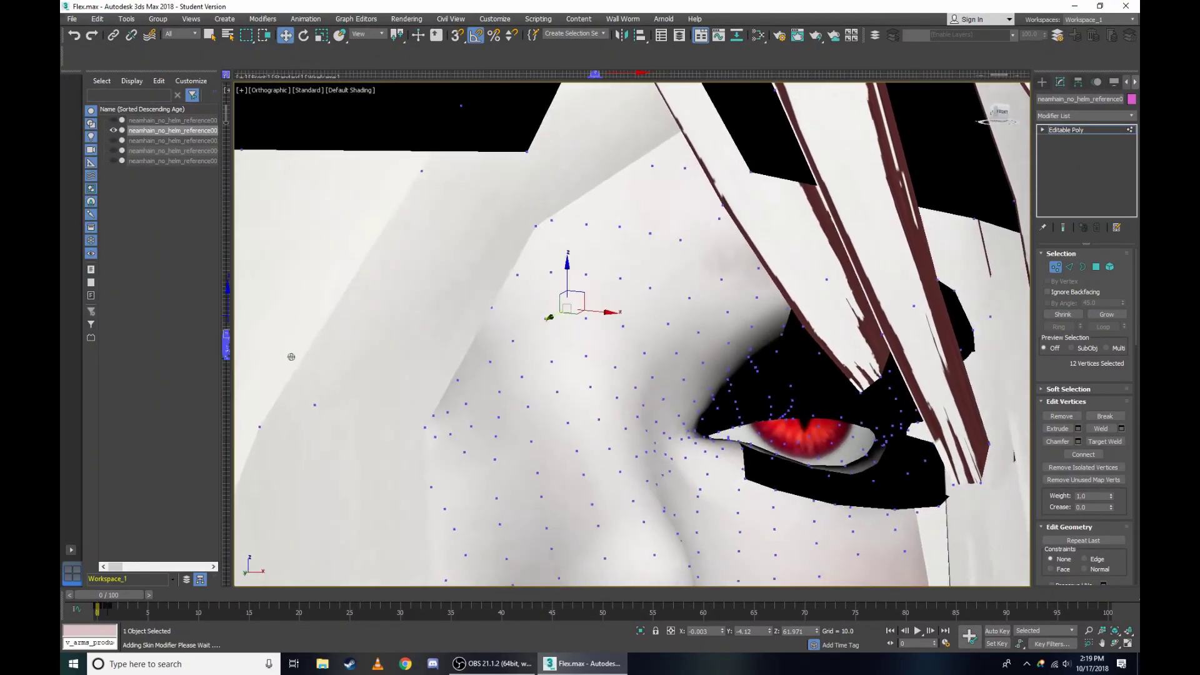
middle_click_drag(731, 302, 515, 286, "alt")
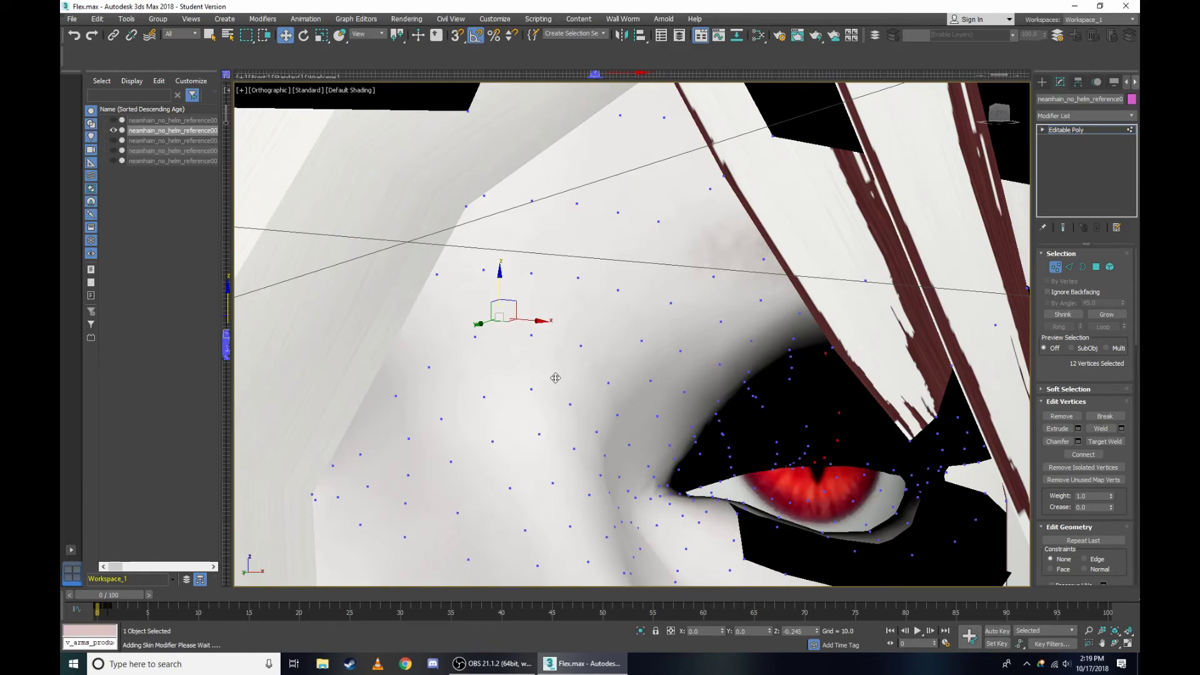
left_click(999, 113)
key("F3")
scroll(749, 105, "up", 5)
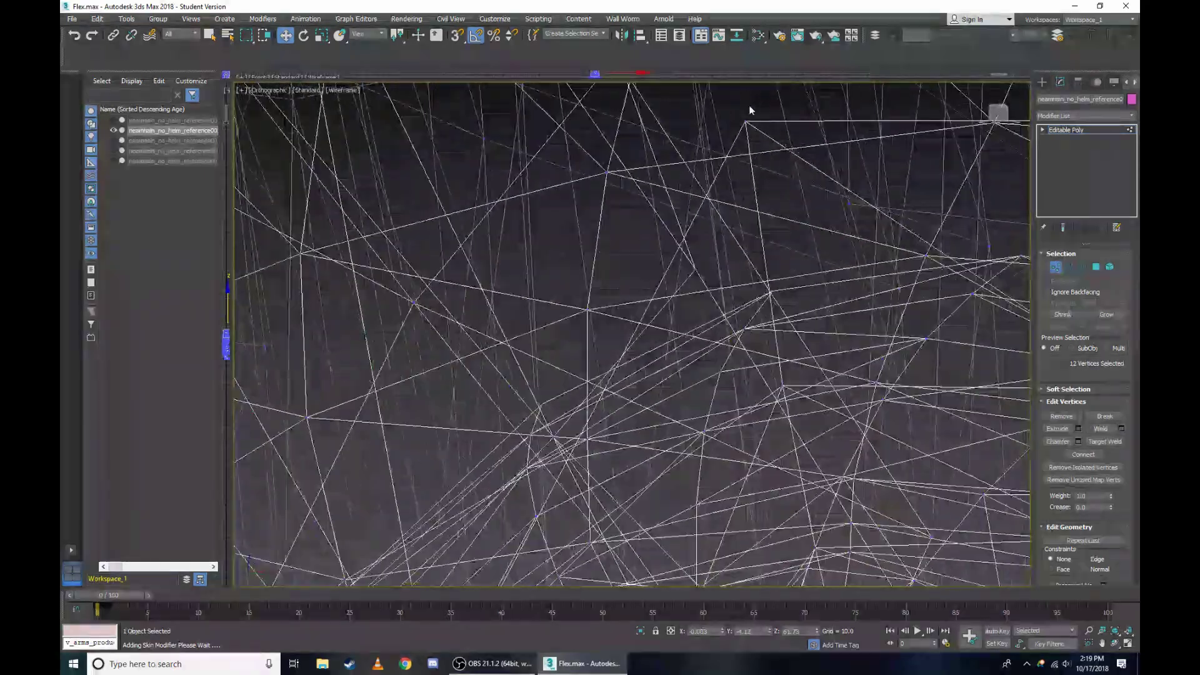
Select only vertex 501 and move it left on X from 1.124 to 1.068.
left_click(766, 137)
left_click_drag(786, 149, 781, 150)
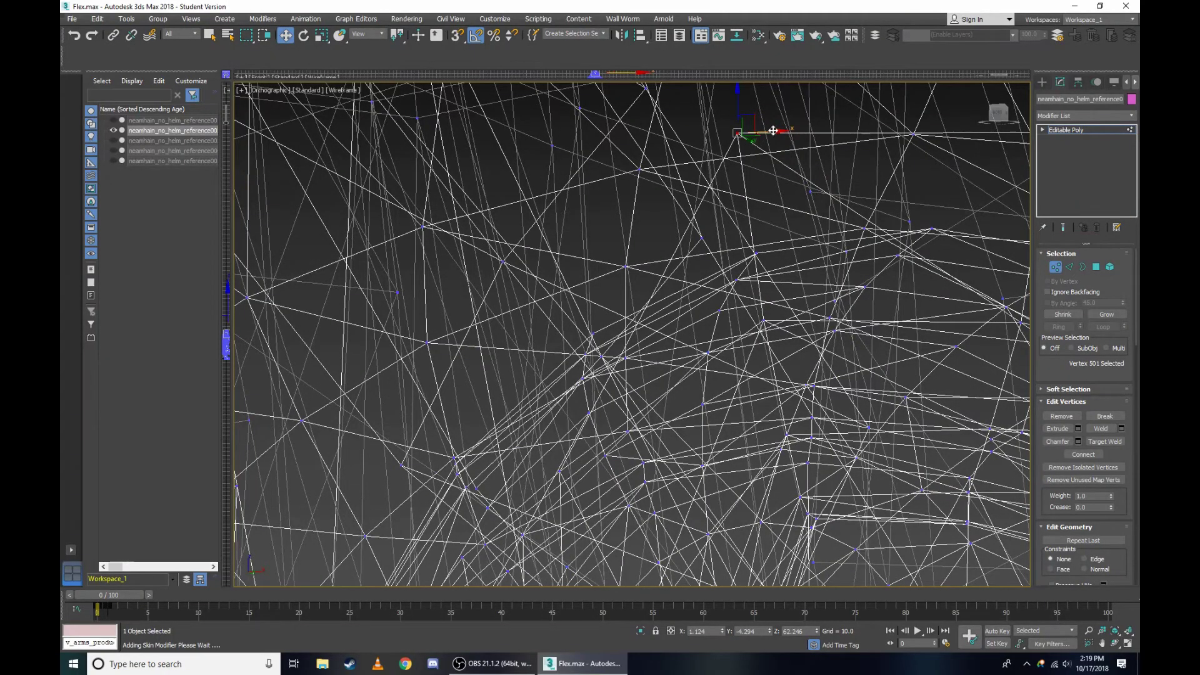
left_click_drag(774, 130, 723, 131)
scroll(683, 226, "up", 4)
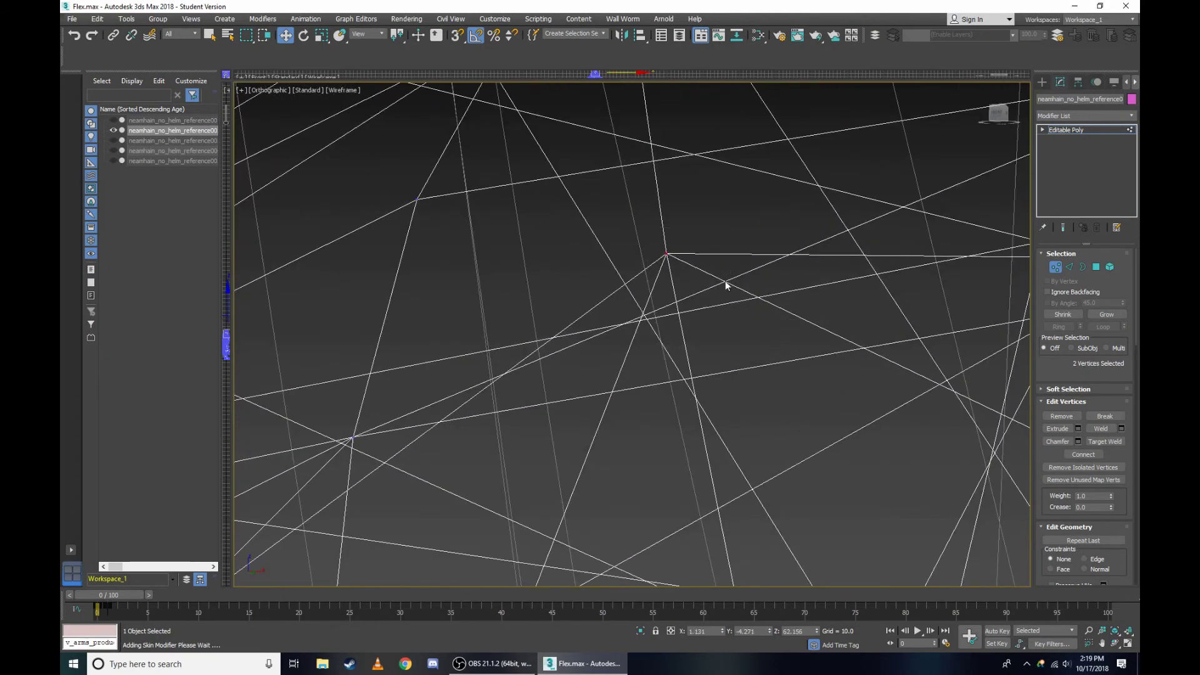
scroll(726, 281, "down", 3)
Orbit the eye to a new angle and return to shaded display.
left_click_drag(988, 132, 646, 167)
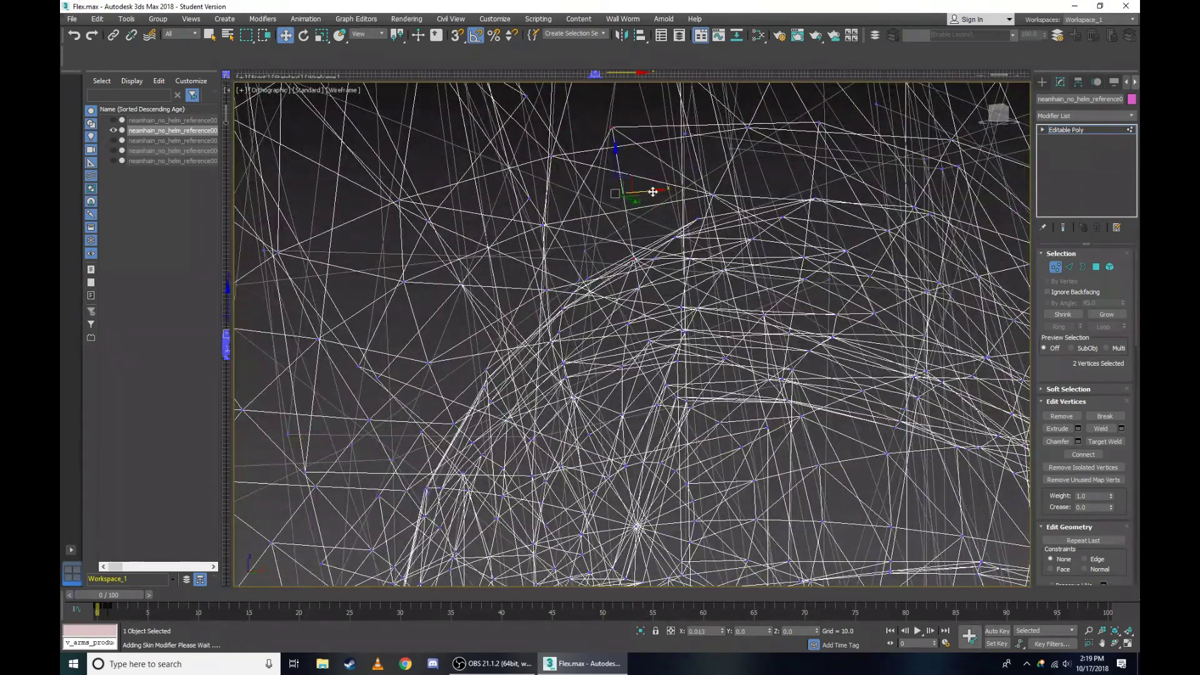
scroll(677, 423, "up", 4)
scroll(567, 223, "up", 2)
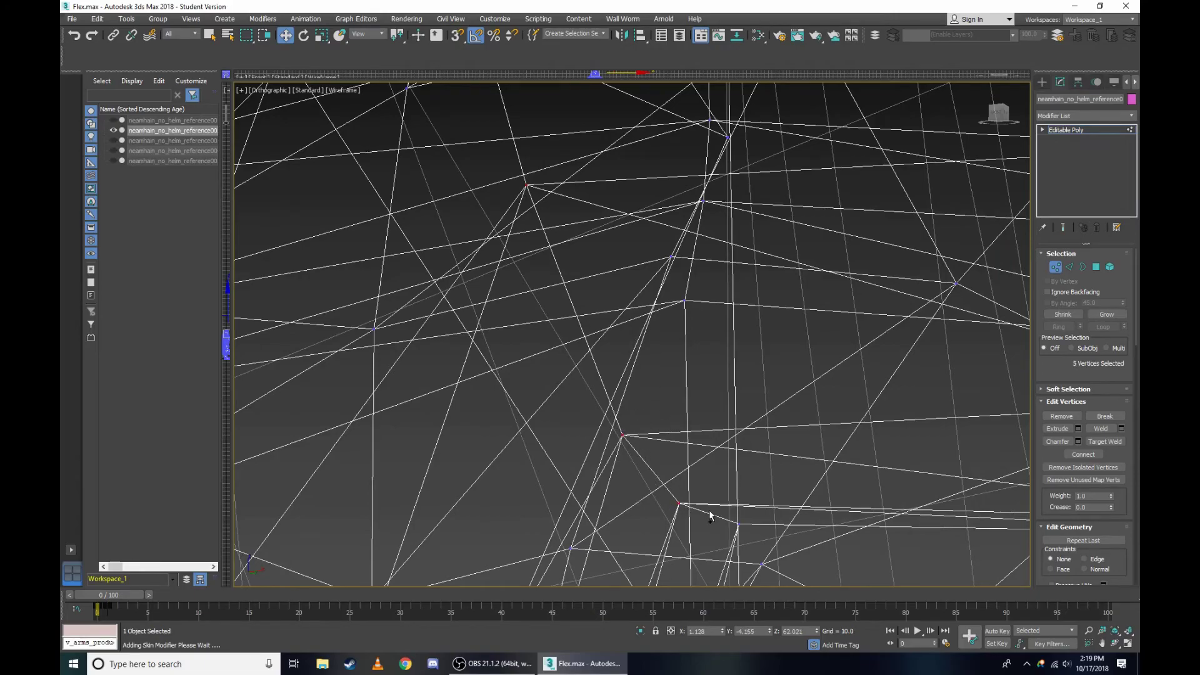
scroll(735, 356, "down", 3)
scroll(738, 356, "down", 2)
key("F3")
scroll(588, 253, "up", 6)
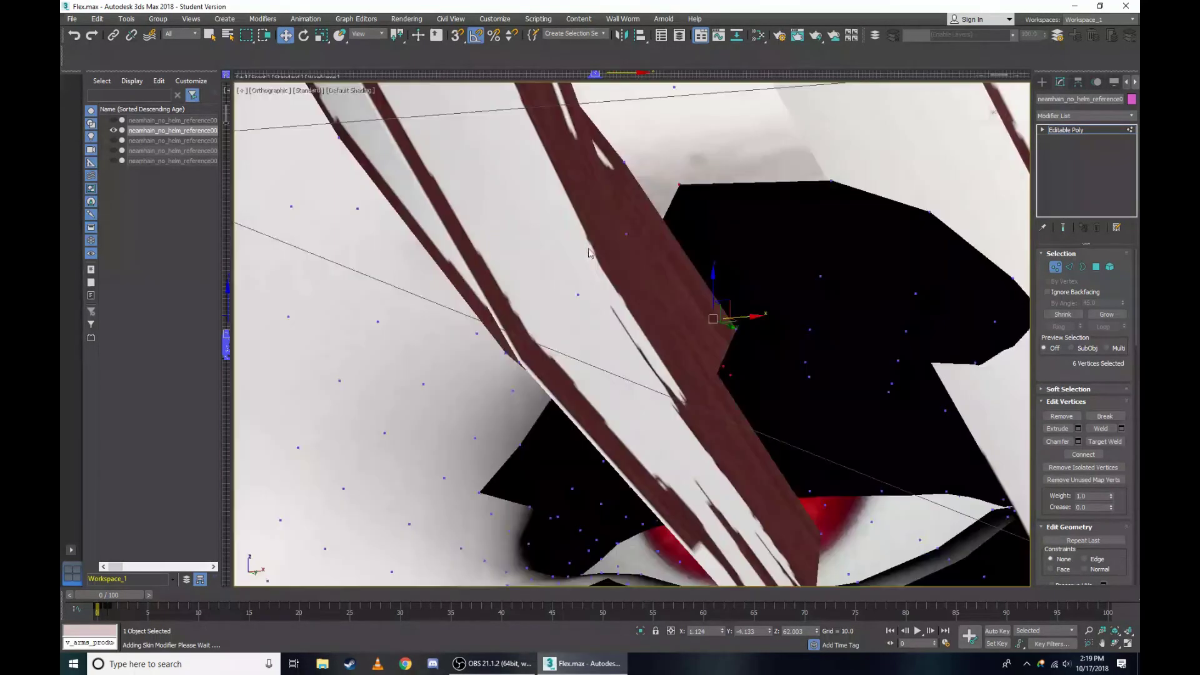
Switch the viewport to the Right view in wireframe and zoom in on the eye.
left_click(256, 94)
left_click(321, 221)
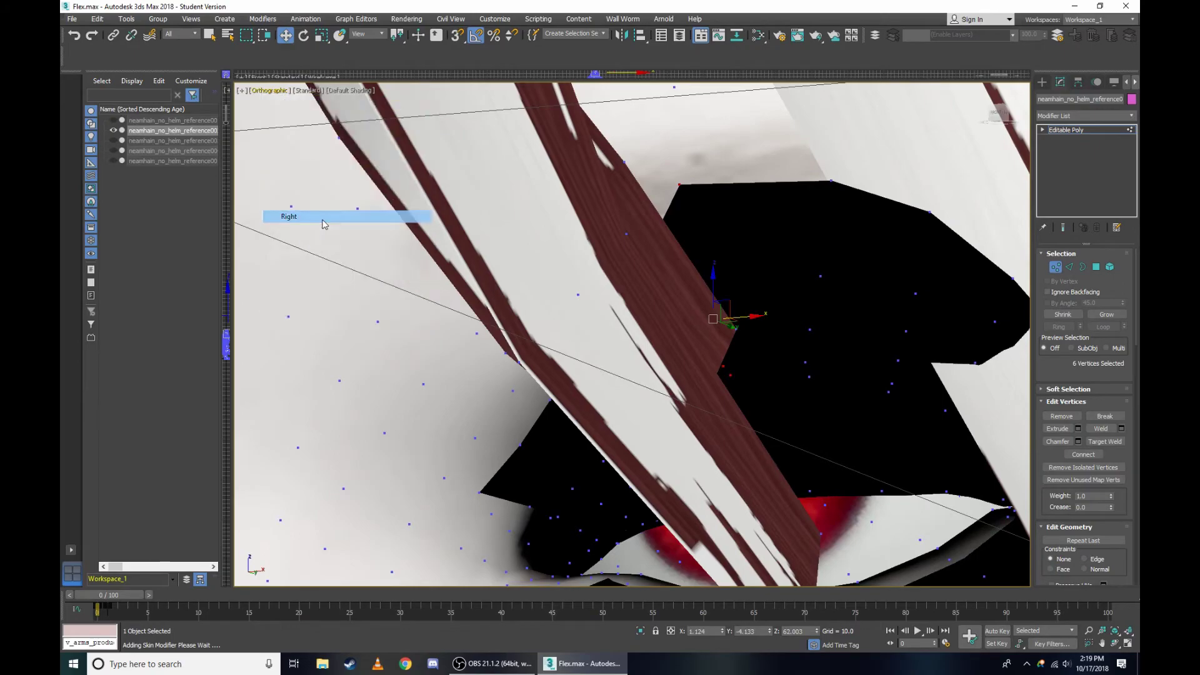
scroll(880, 208, "up", 2)
key("F3")
scroll(813, 207, "up", 3)
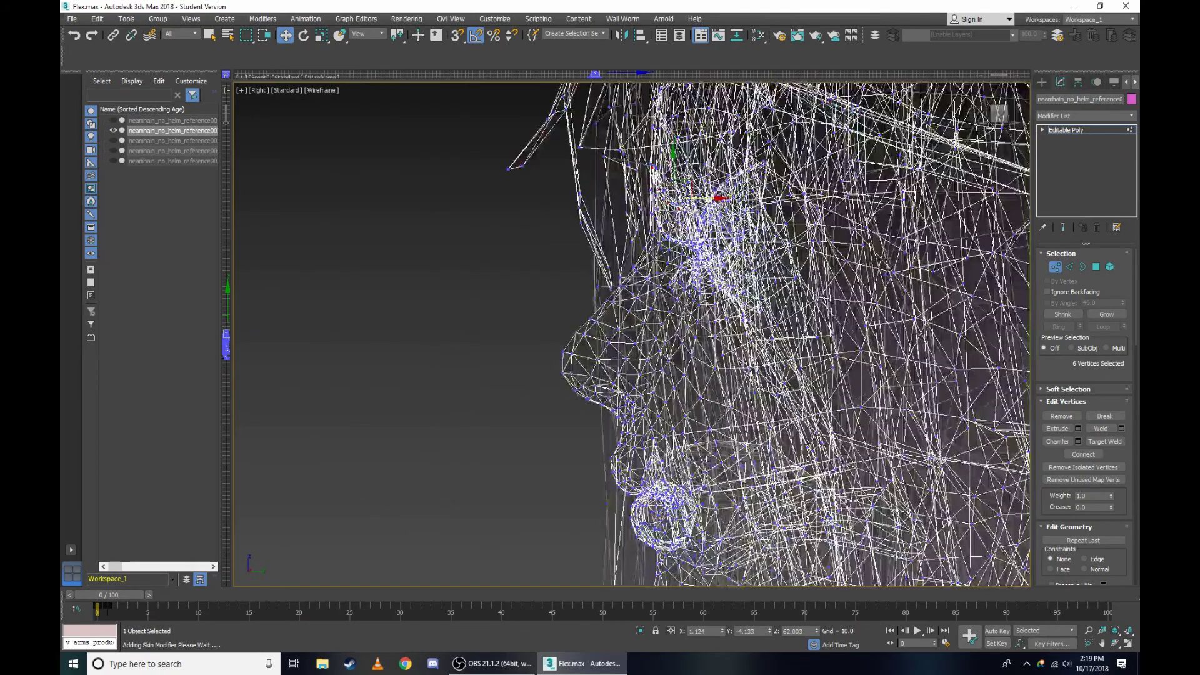
scroll(688, 187, "up", 3)
scroll(522, 142, "up", 3)
Box-select the eye-outline vertices in the Right view.
left_click_drag(542, 139, 574, 167, "ctrl")
scroll(588, 200, "down", 3)
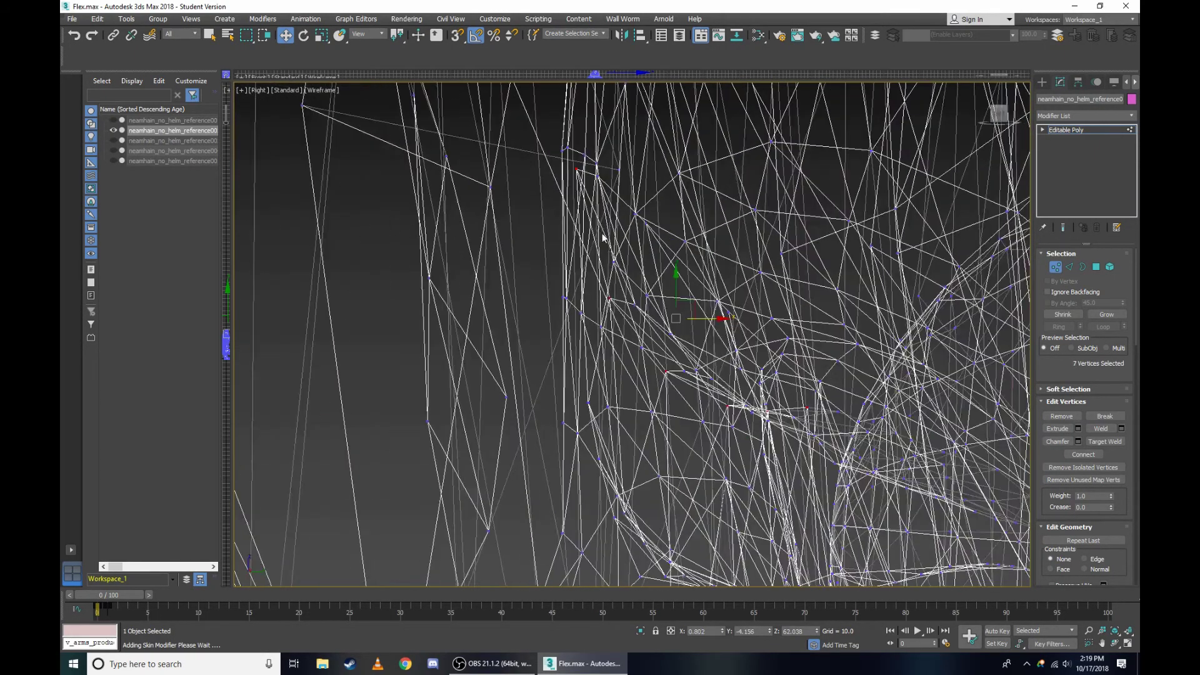
scroll(583, 296, "up", 4)
left_click_drag(583, 248, 586, 251, "ctrl")
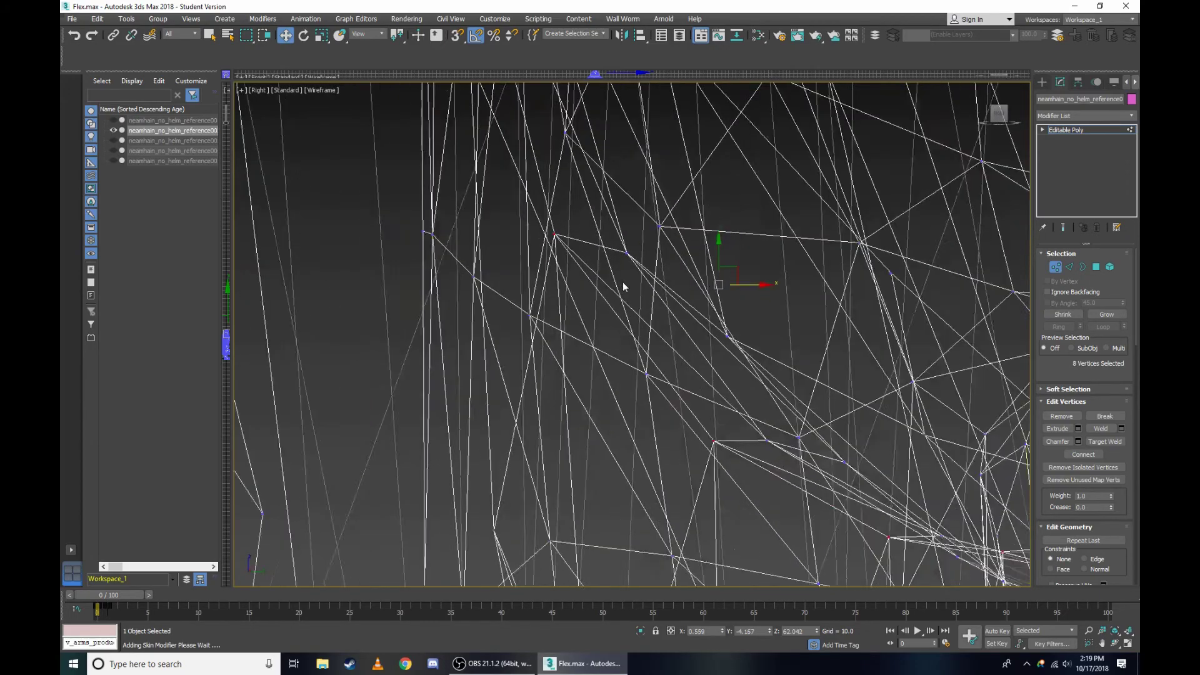
middle_click_drag(623, 283, 707, 376)
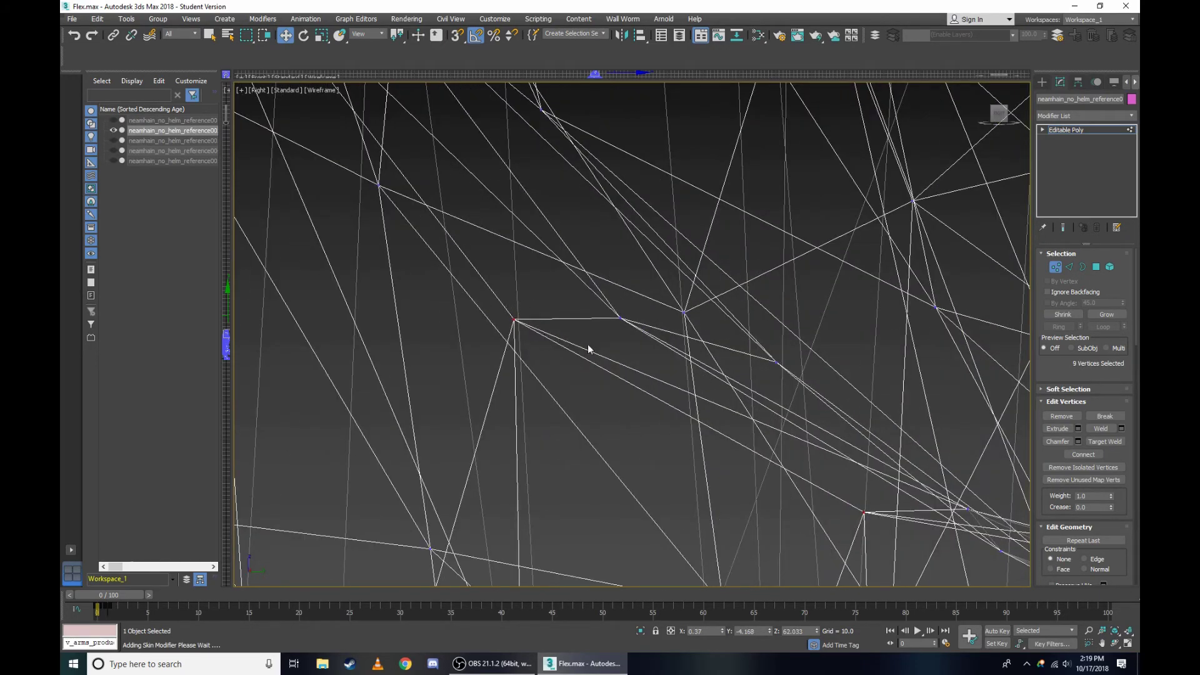
scroll(588, 344, "down", 3)
scroll(754, 437, "up", 3)
scroll(764, 466, "down", 3)
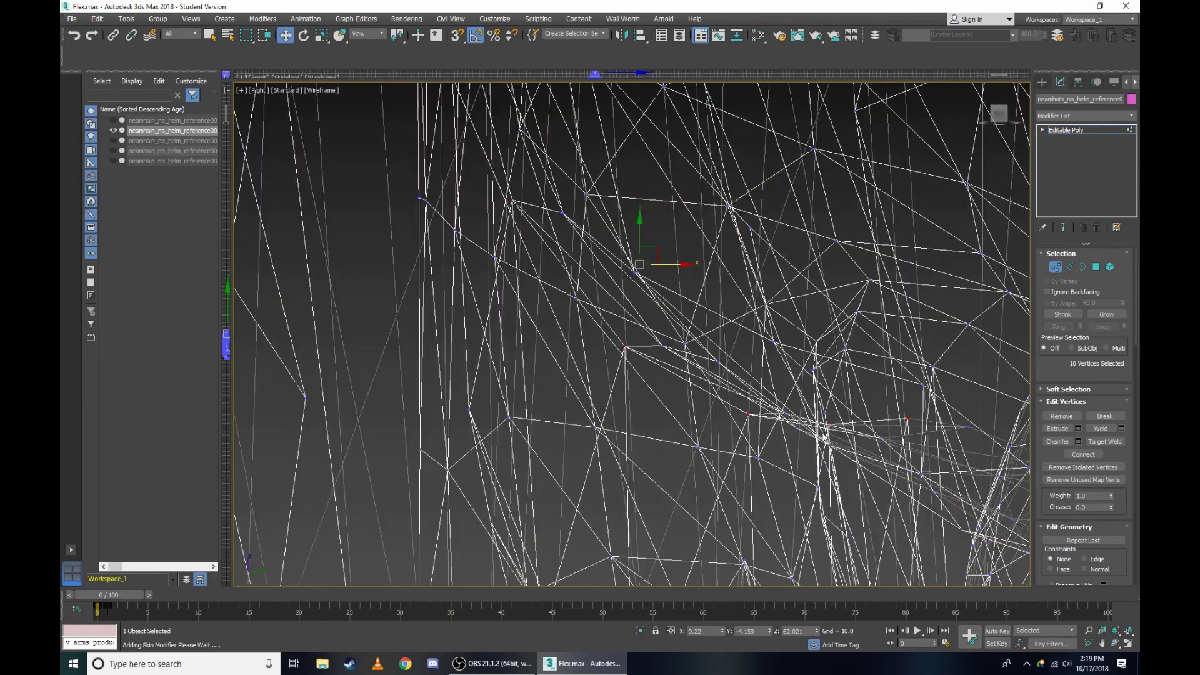
scroll(818, 407, "up", 2)
left_click_drag(1001, 432, 1000, 428, "ctrl")
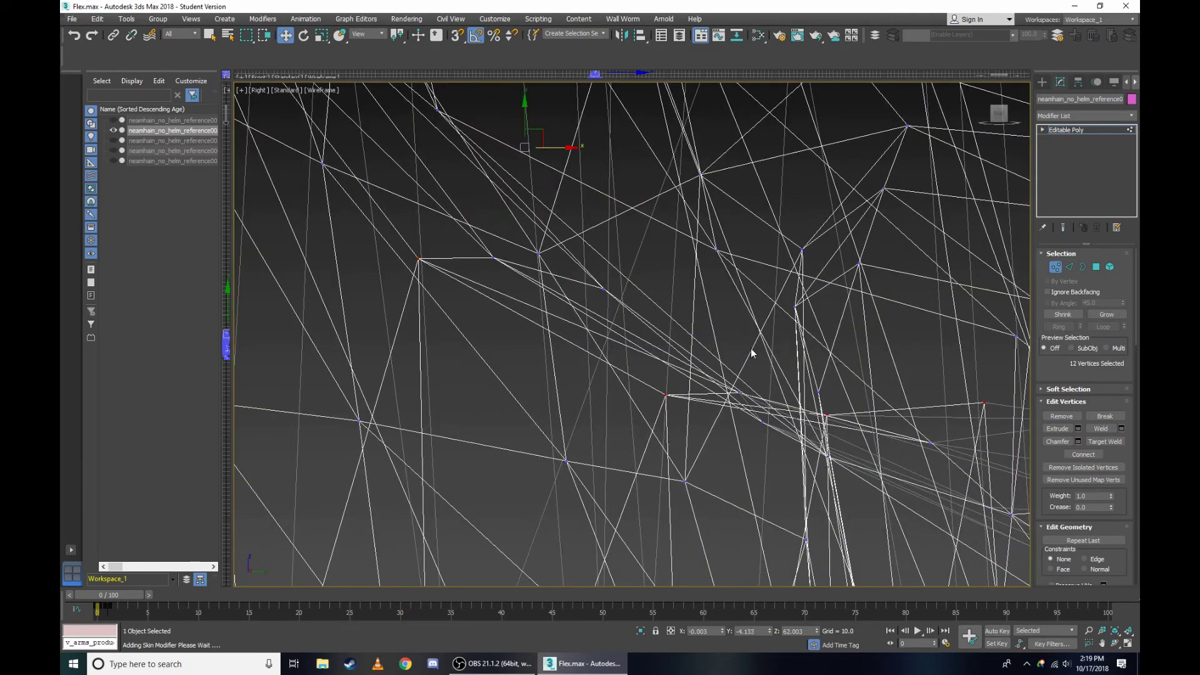
scroll(750, 348, "down", 3)
From a front view, drag the selected eye vertices slightly down along Z.
key("F3")
scroll(800, 268, "up", 4)
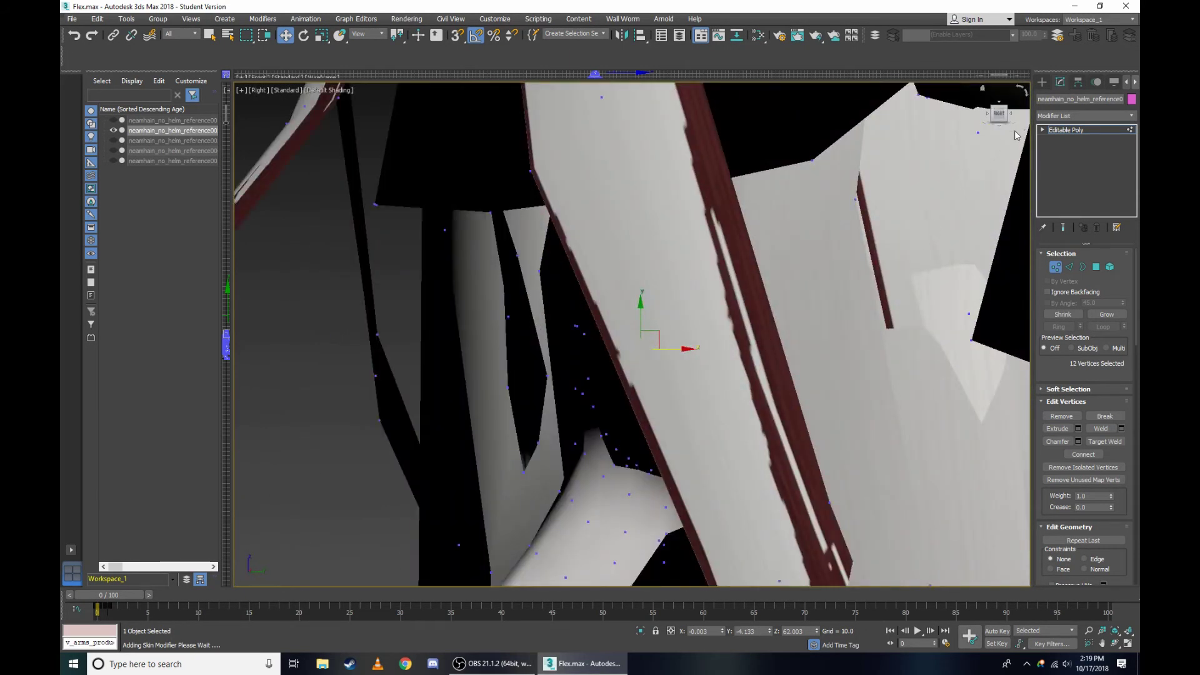
left_click_drag(1003, 109, 801, 217)
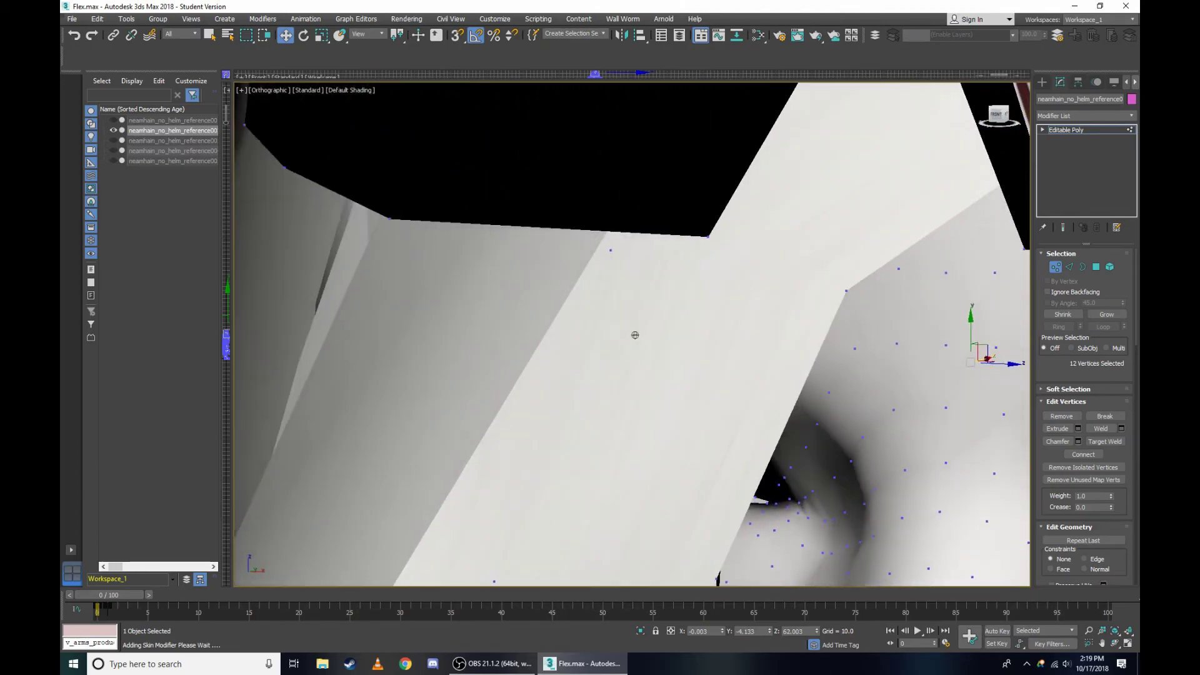
scroll(786, 218, "down", 4)
scroll(855, 250, "up", 2)
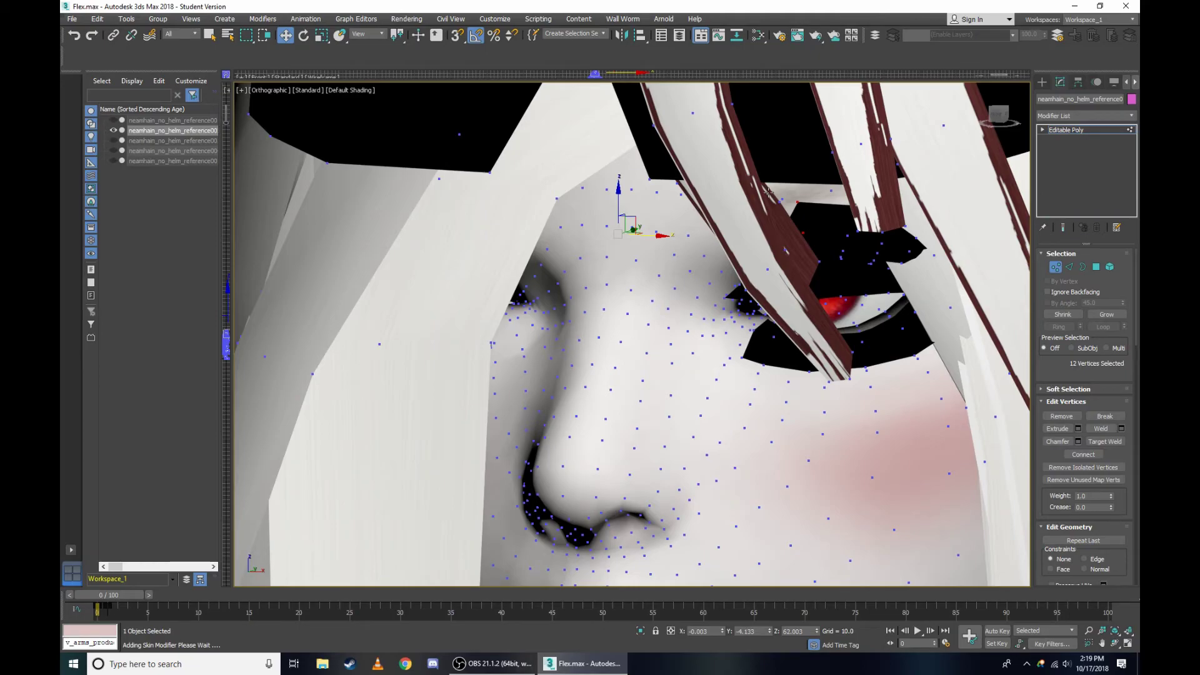
scroll(769, 192, "down", 3)
left_click(999, 114)
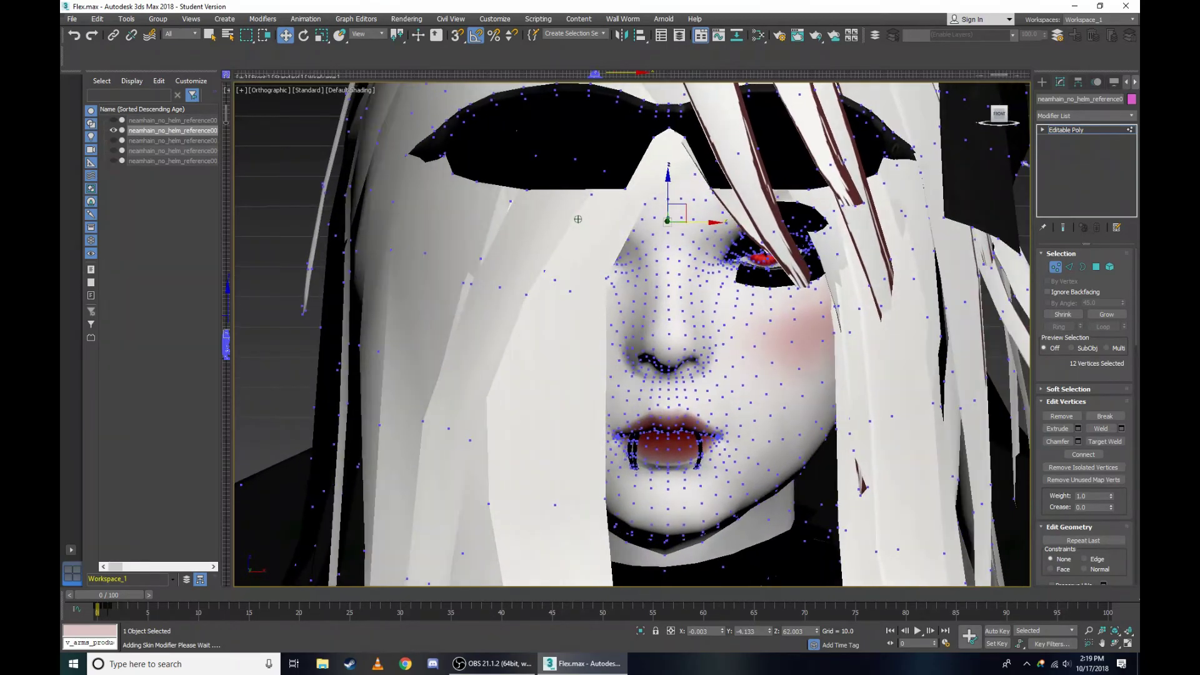
scroll(578, 218, "up", 2)
scroll(644, 198, "up", 4)
key("F3")
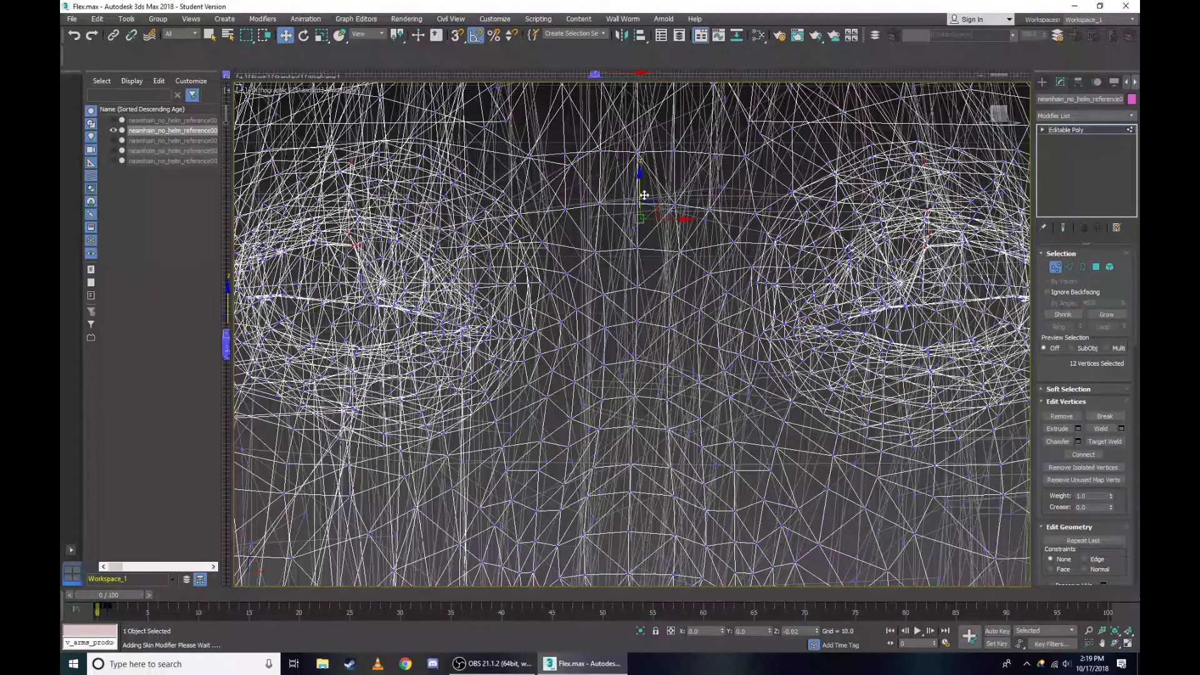
left_click_drag(644, 195, 684, 250)
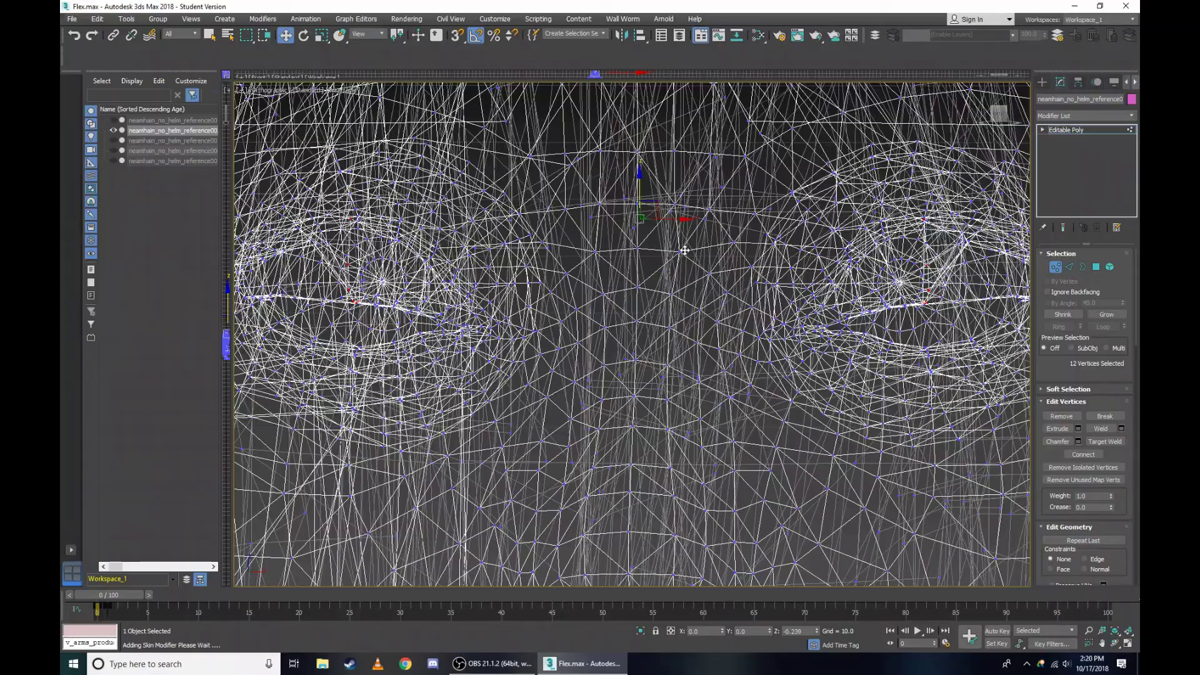
key("F3")
Compare the lowered eye outline in wireframe and shaded display.
scroll(632, 335, "up", 3)
scroll(632, 334, "up", 1)
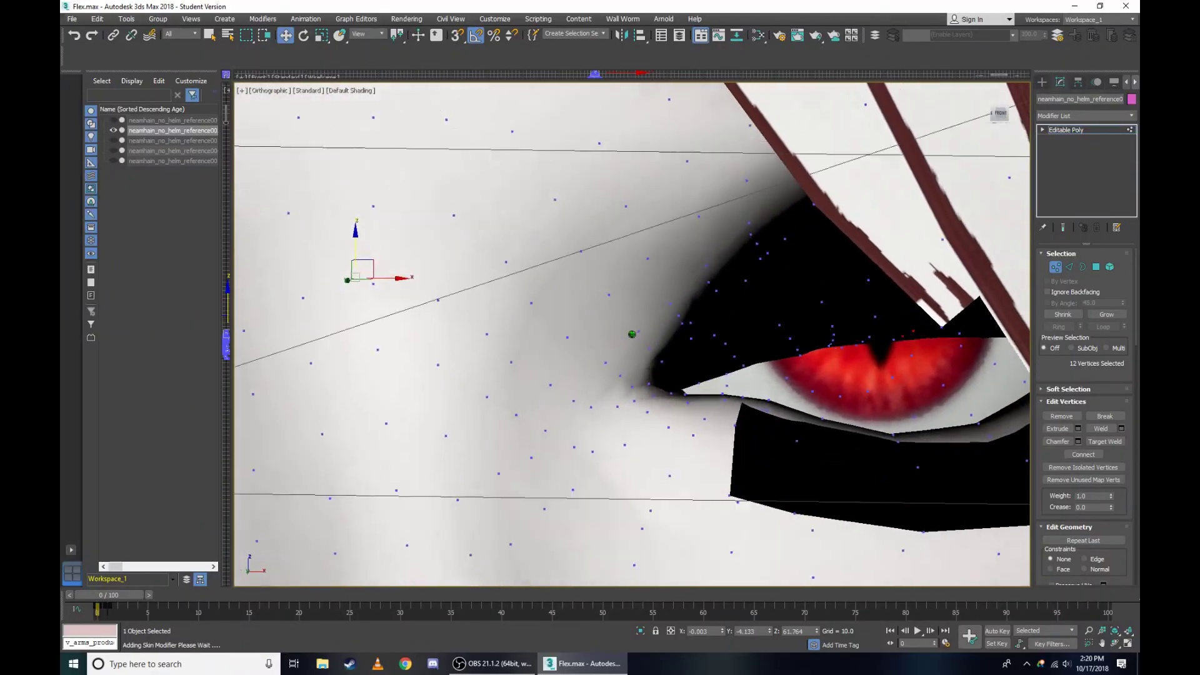
key("F3")
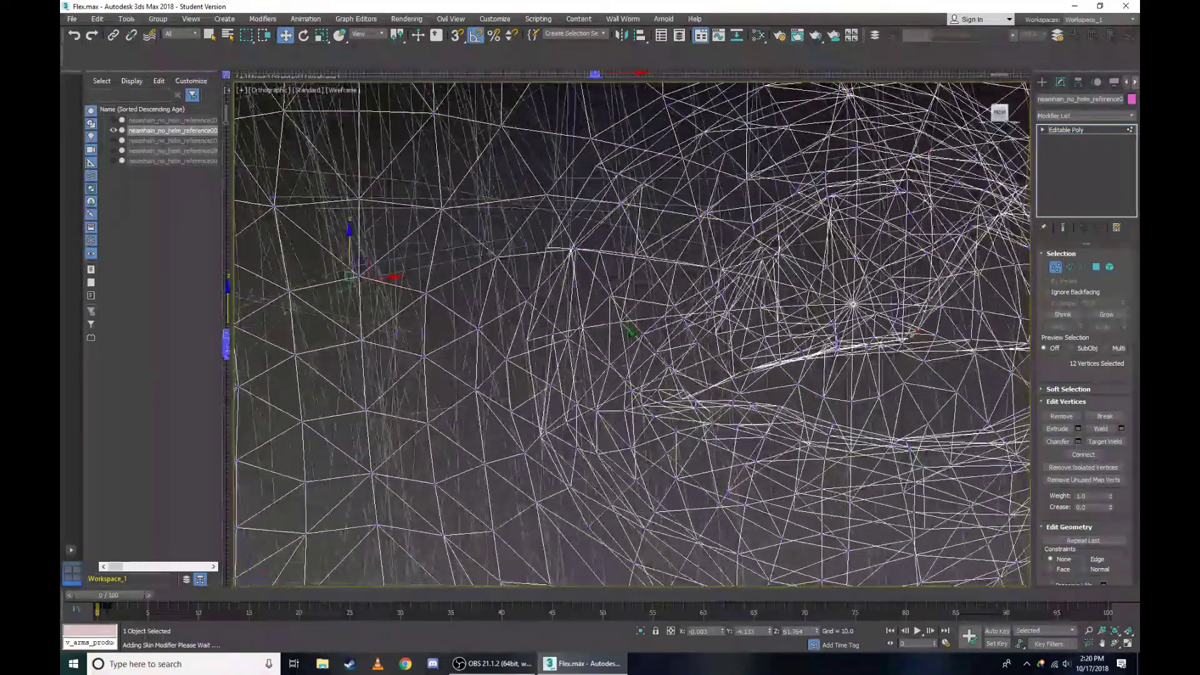
key("F3")
scroll(783, 291, "up", 3)
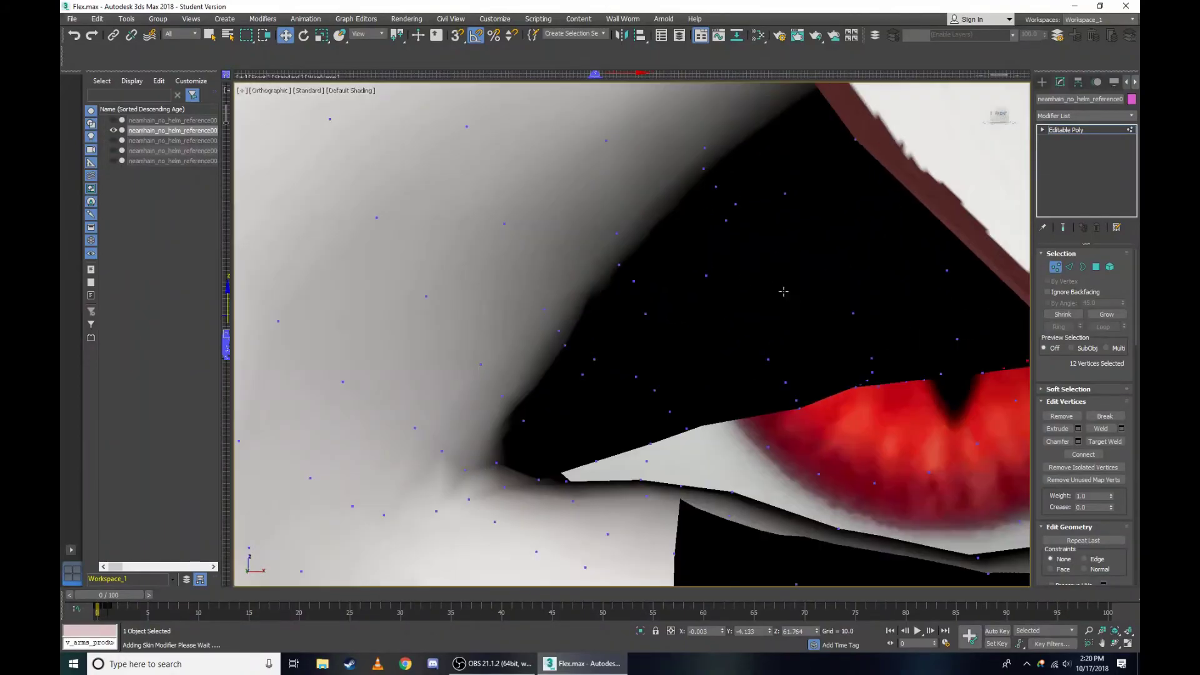
scroll(723, 276, "up", 2)
Select three eye-corner vertices in wireframe, then check them in shaded display.
key("F3")
left_click(666, 281)
scroll(819, 467, "up", 2)
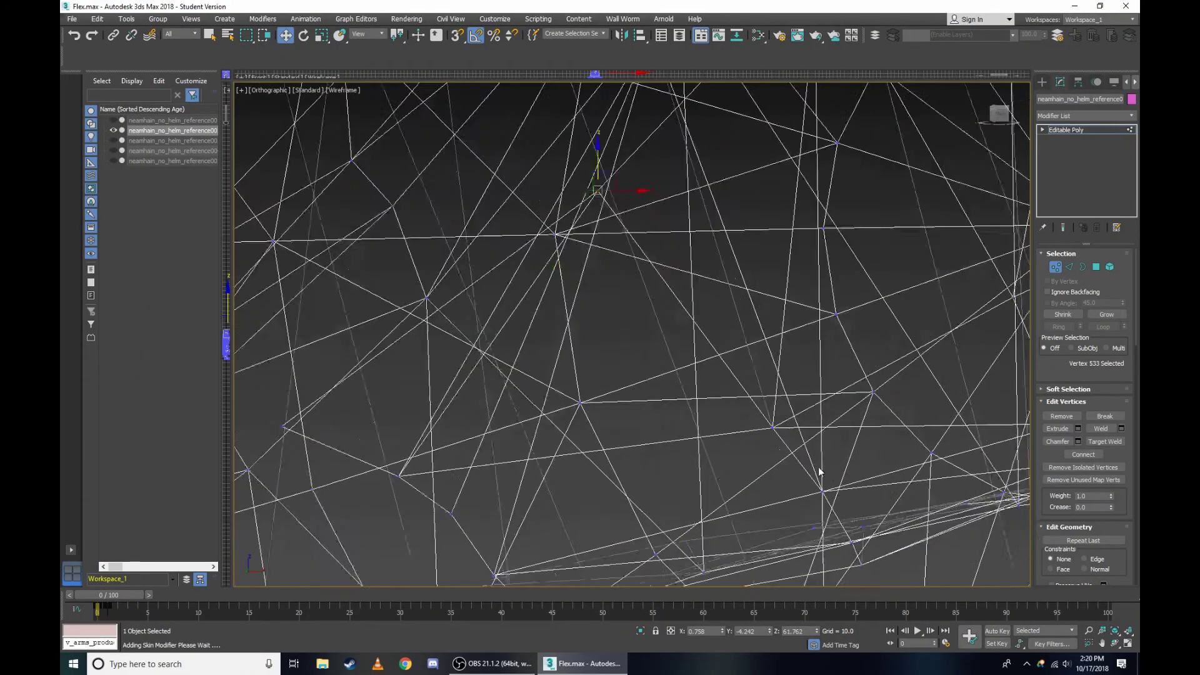
scroll(819, 467, "up", 2)
scroll(718, 380, "down", 4)
left_click(731, 384, "ctrl")
scroll(682, 348, "up", 2)
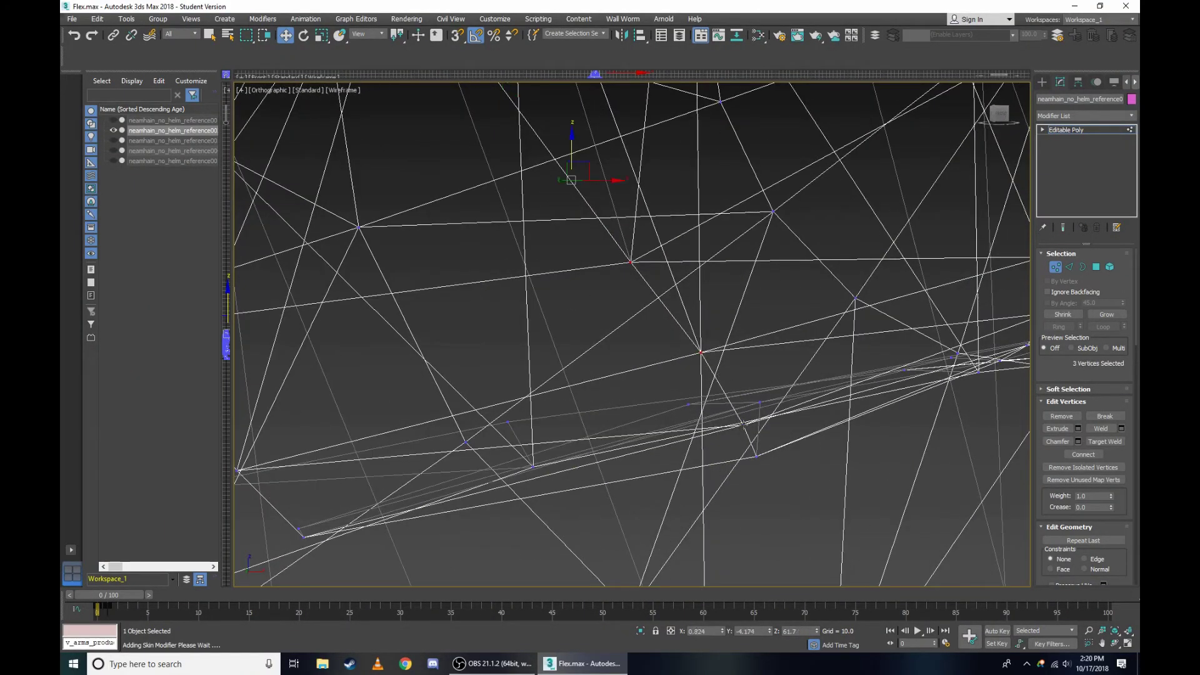
left_click(760, 403, "ctrl")
scroll(692, 385, "up", 3)
scroll(699, 422, "up", 2)
scroll(655, 432, "down", 2)
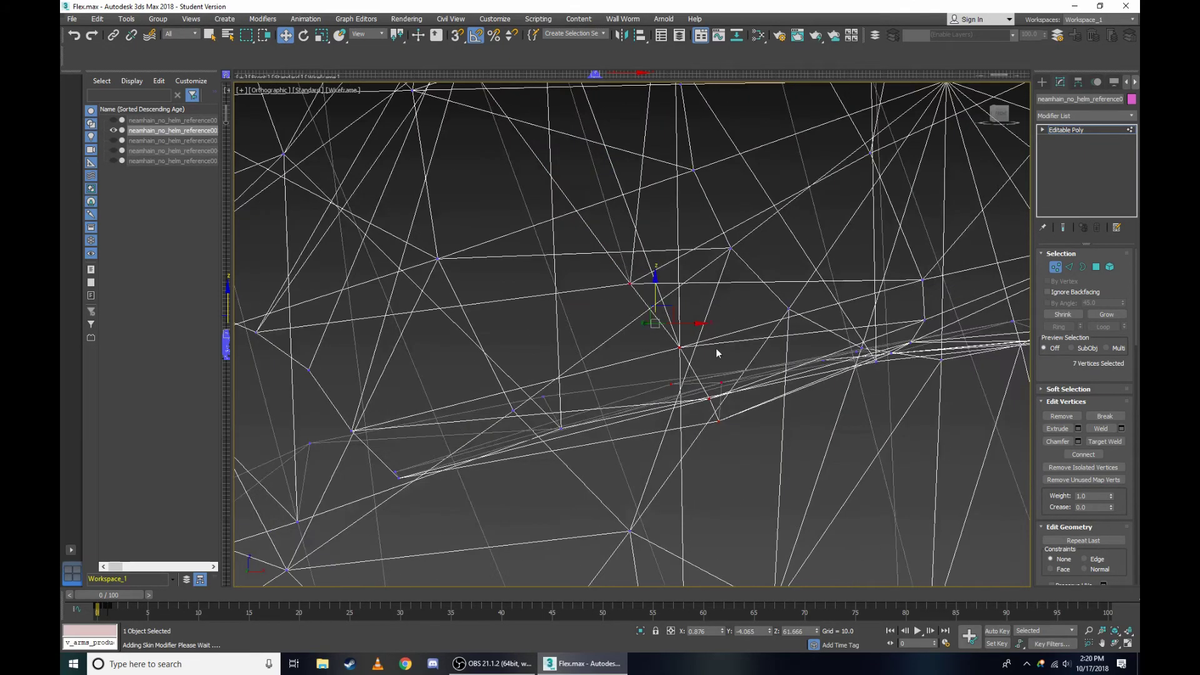
key("F3")
scroll(311, 142, "up", 1)
Return the viewport to the Right view in wireframe, zoomed in on the eye.
left_click(265, 90)
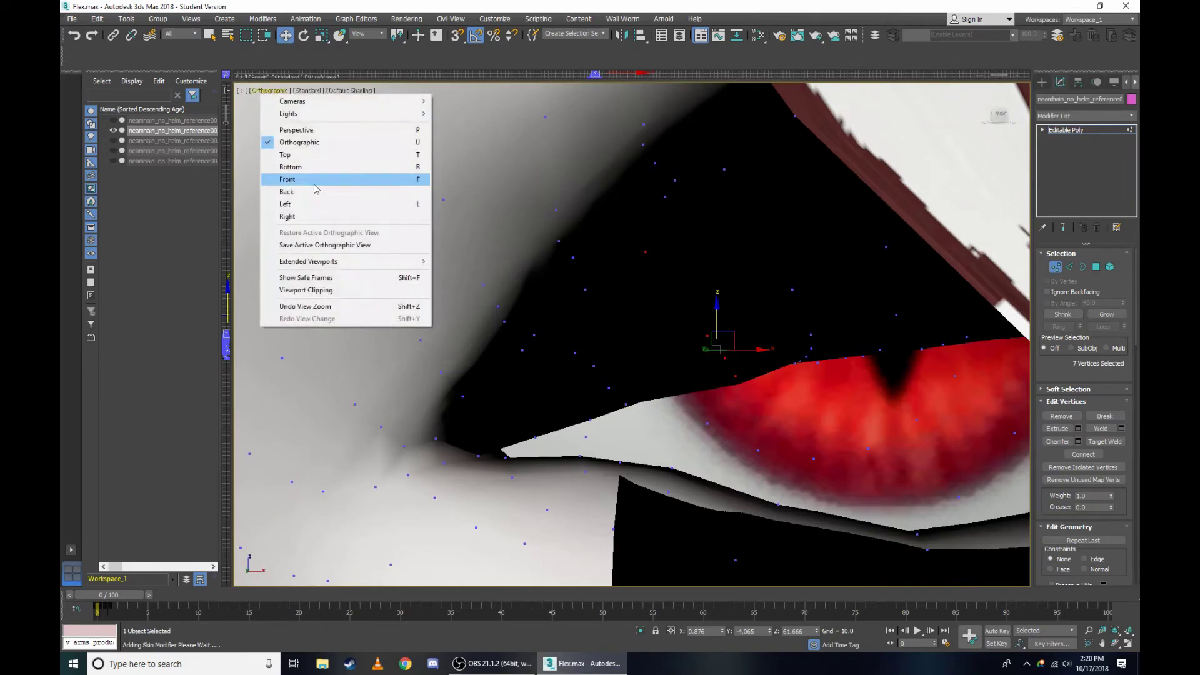
left_click(317, 215)
scroll(633, 241, "up", 4)
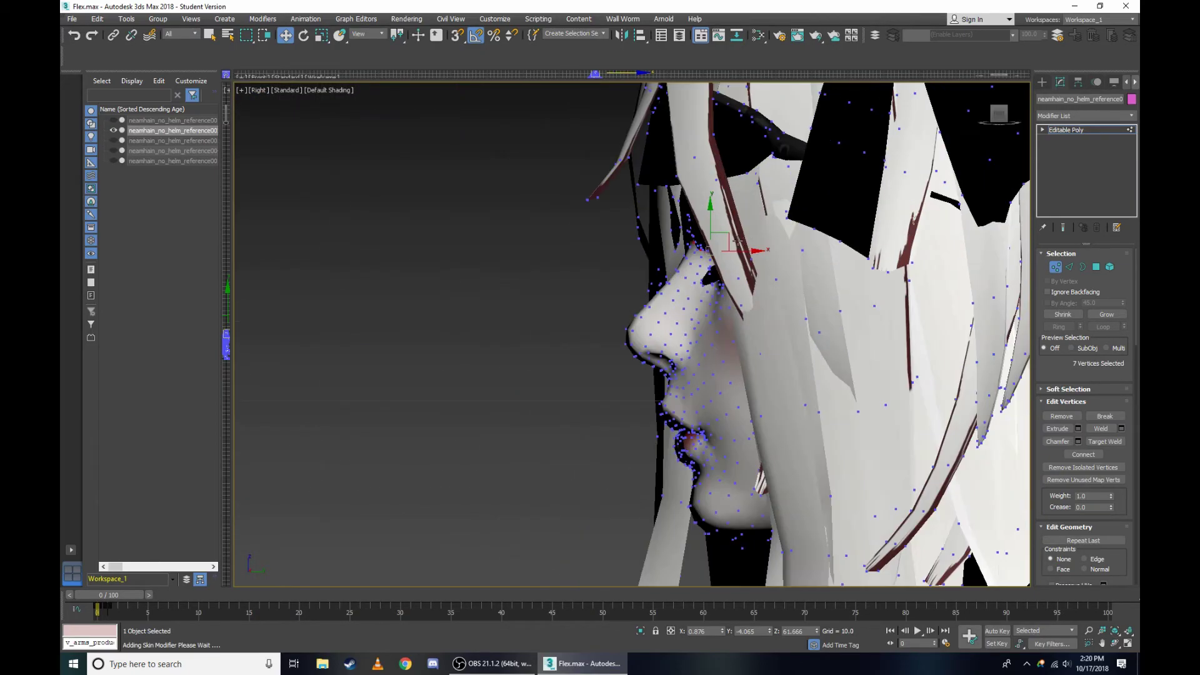
key("F3")
scroll(633, 242, "up", 3)
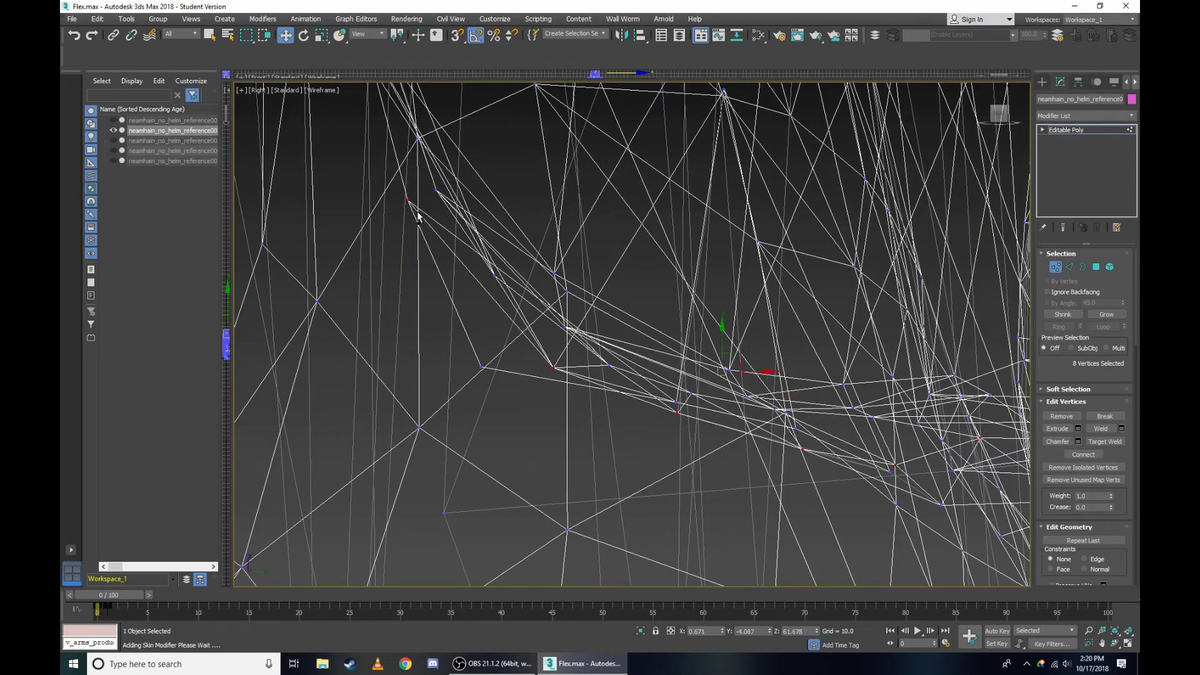
scroll(550, 382, "up", 2)
scroll(542, 428, "down", 2)
scroll(634, 404, "up", 1)
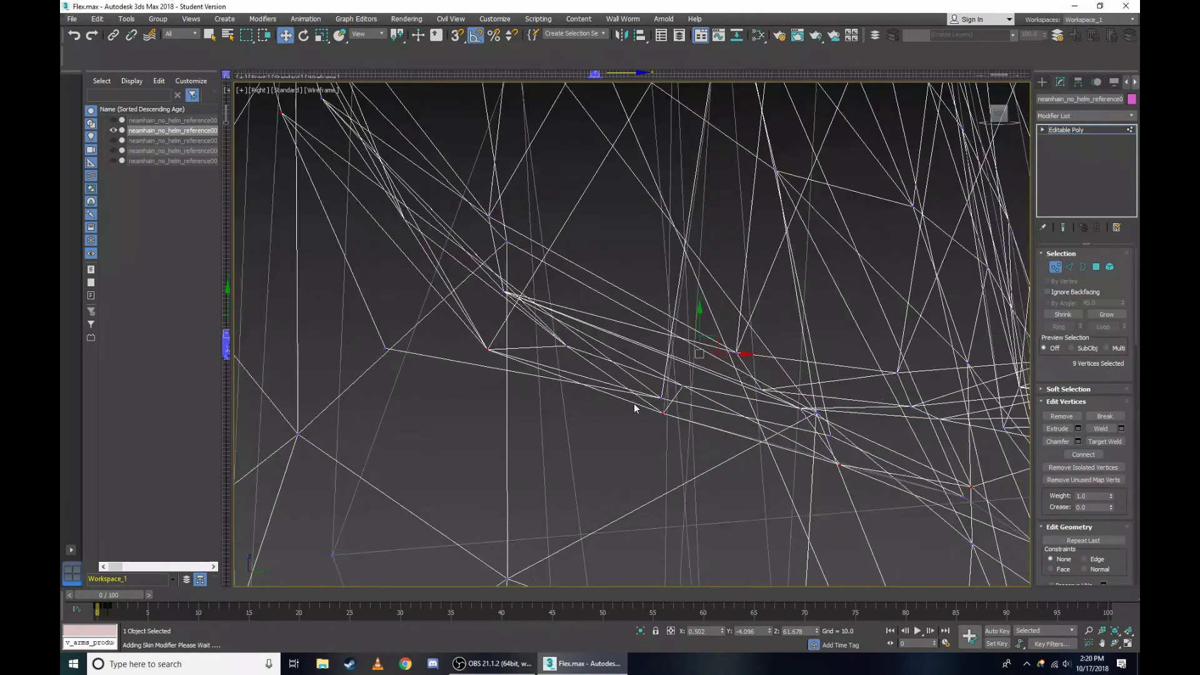
scroll(635, 407, "up", 1)
Box-select another vertex near the eye, then orbit away and return to shaded display.
left_click_drag(644, 410, 691, 428, "ctrl")
scroll(692, 431, "down", 2)
scroll(729, 431, "up", 3)
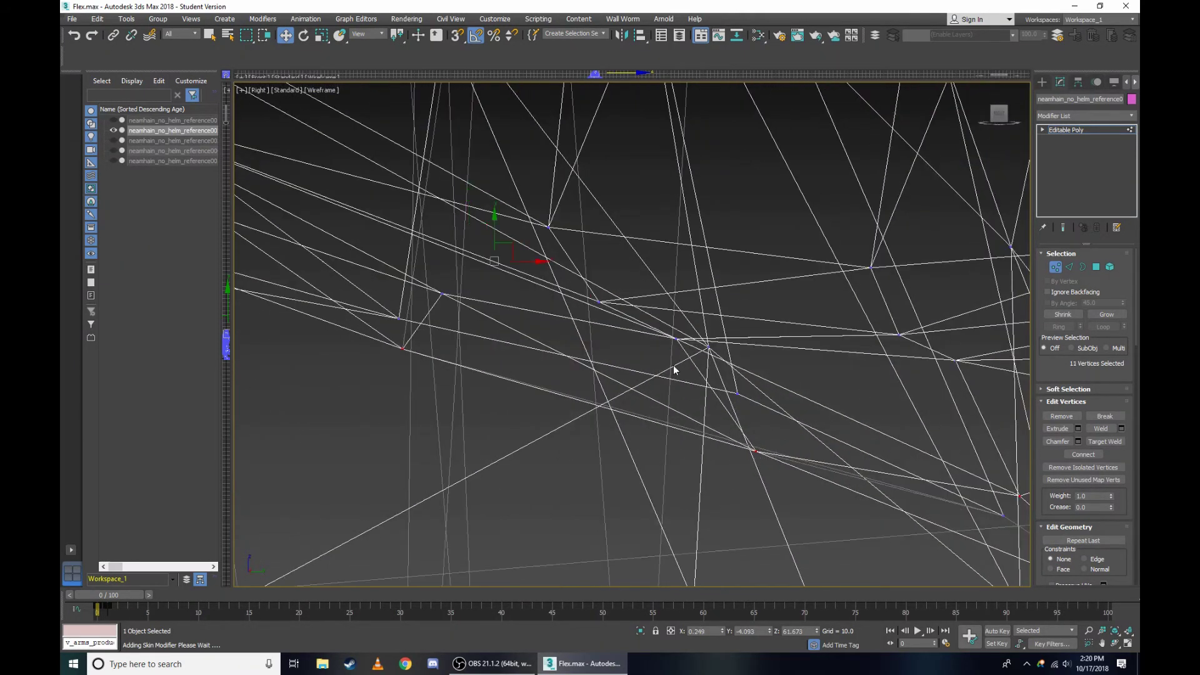
scroll(674, 370, "down", 2)
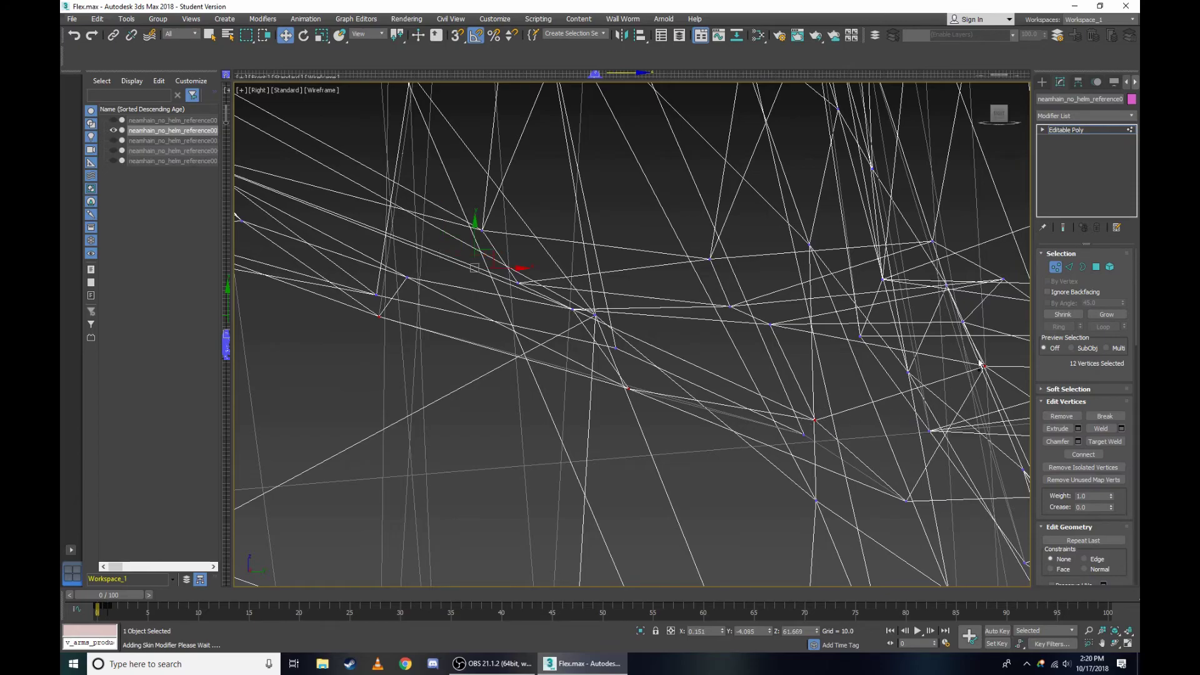
scroll(824, 358, "up", 2)
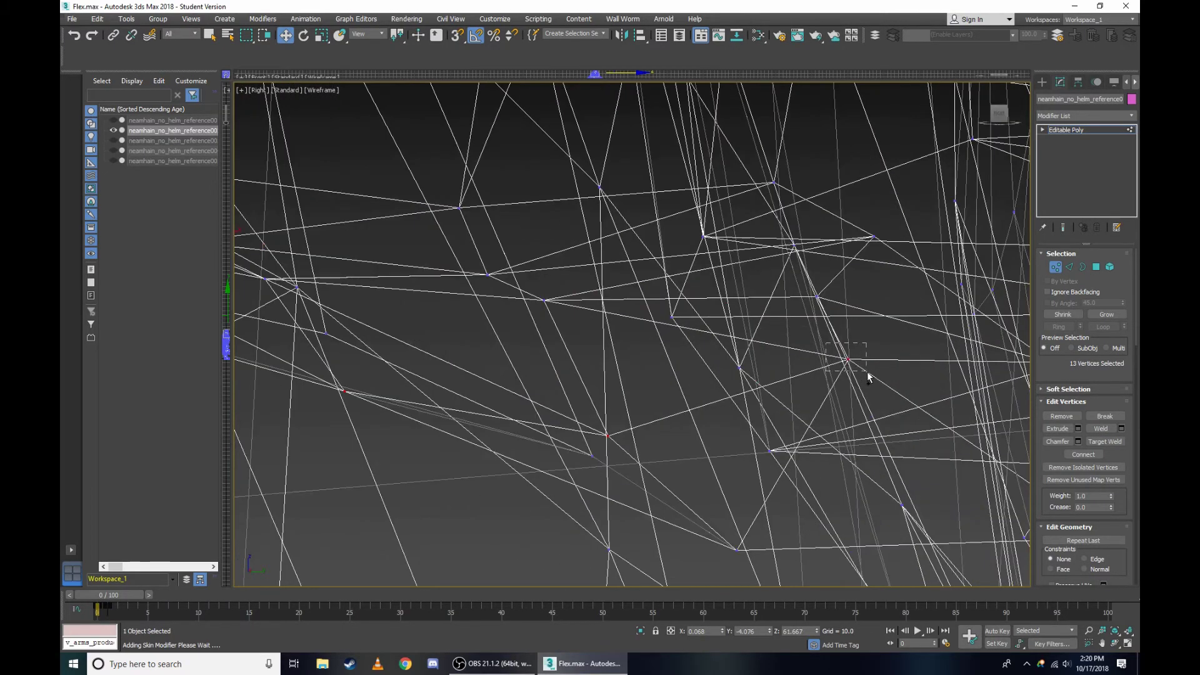
scroll(866, 370, "down", 2)
scroll(891, 365, "up", 2)
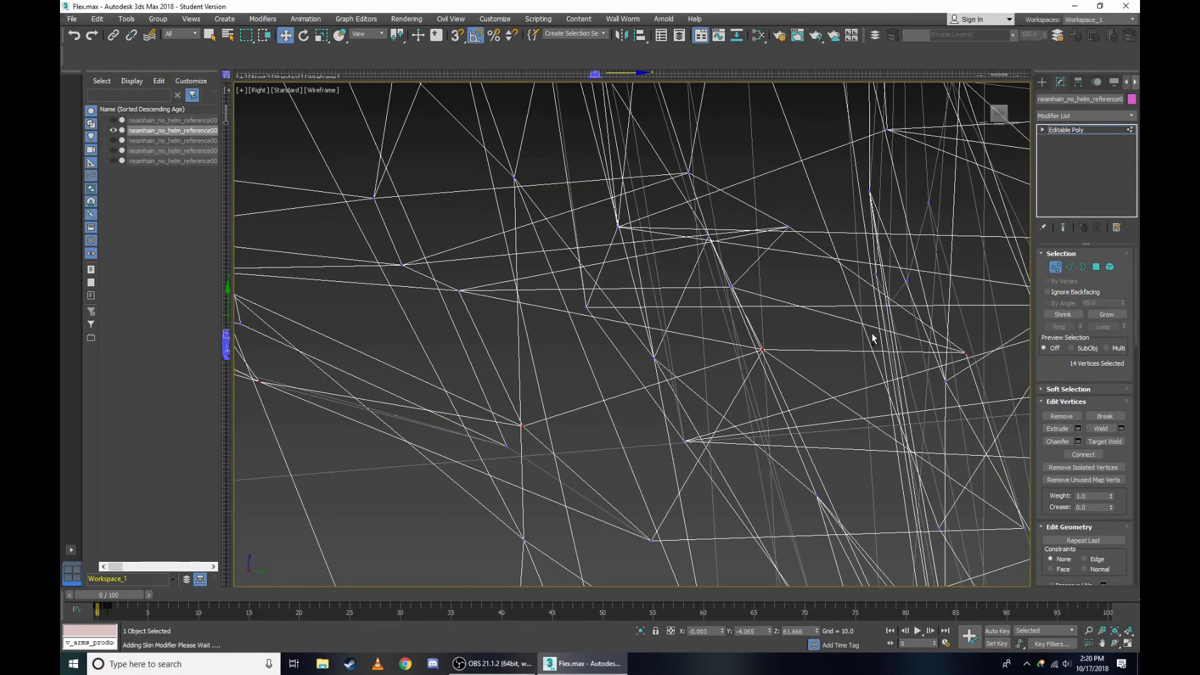
middle_click_drag(874, 339, 666, 243, "alt")
key("F3")
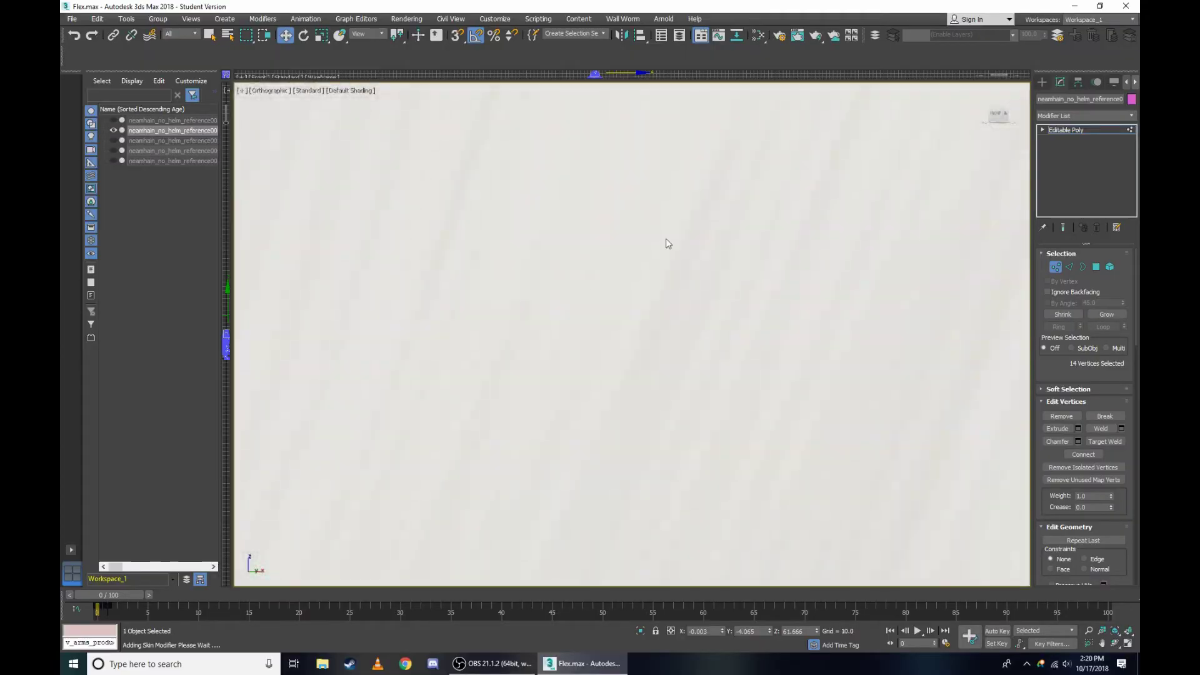
Orbit around the face and nudge the selected eye vertices slightly.
scroll(667, 242, "down", 5)
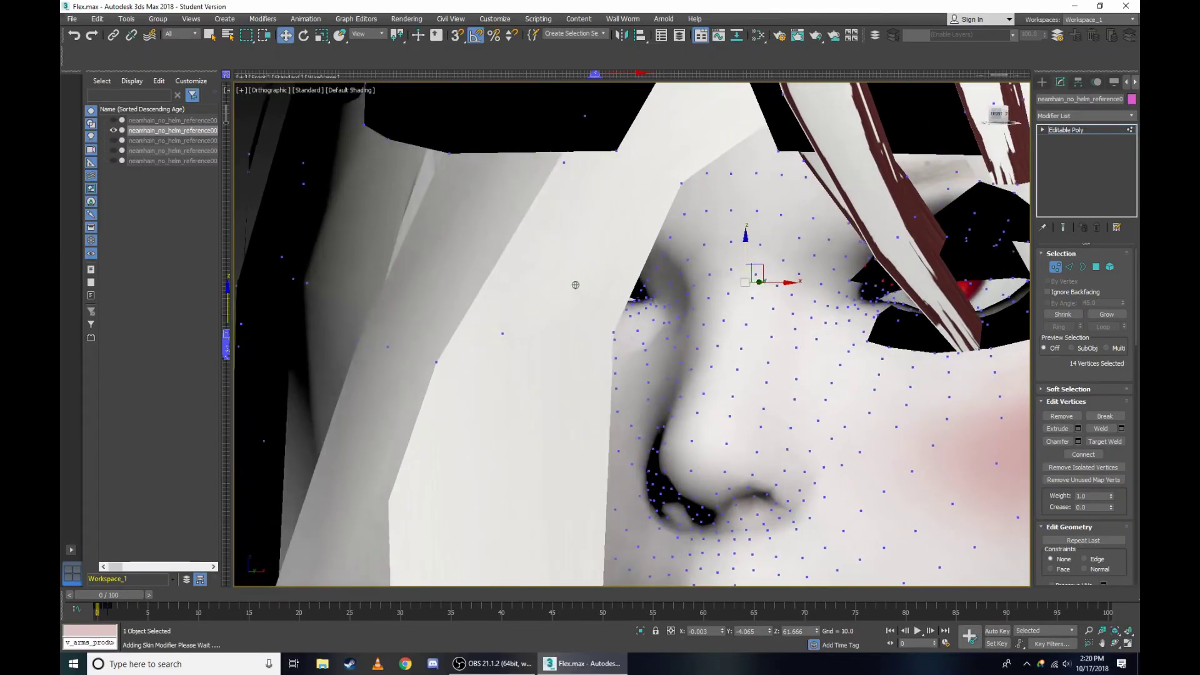
middle_click_drag(576, 283, 576, 284, "alt")
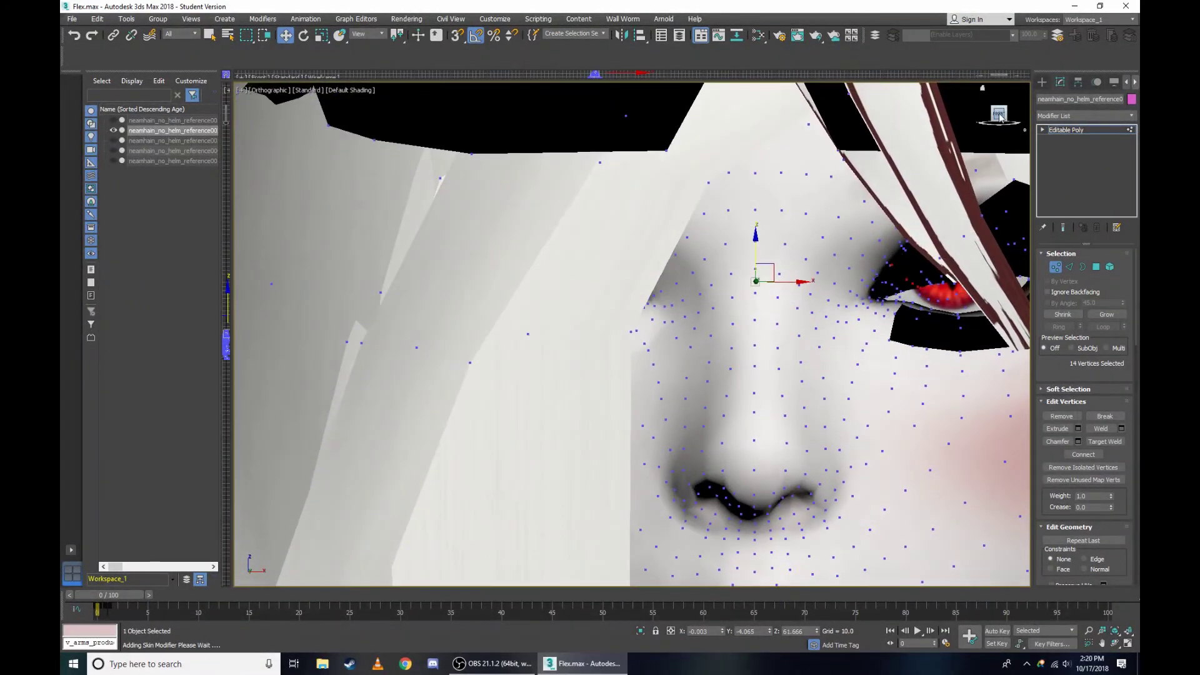
scroll(909, 280, "up", 5)
left_click_drag(288, 311, 290, 308)
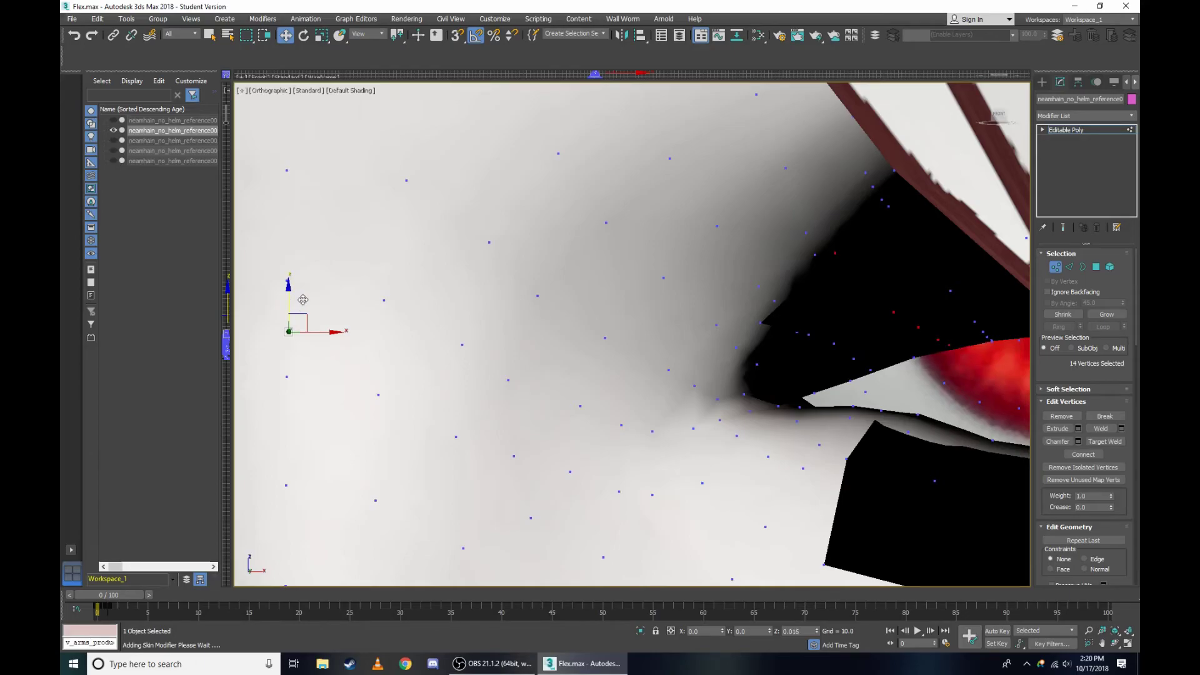
scroll(308, 300, "down", 5)
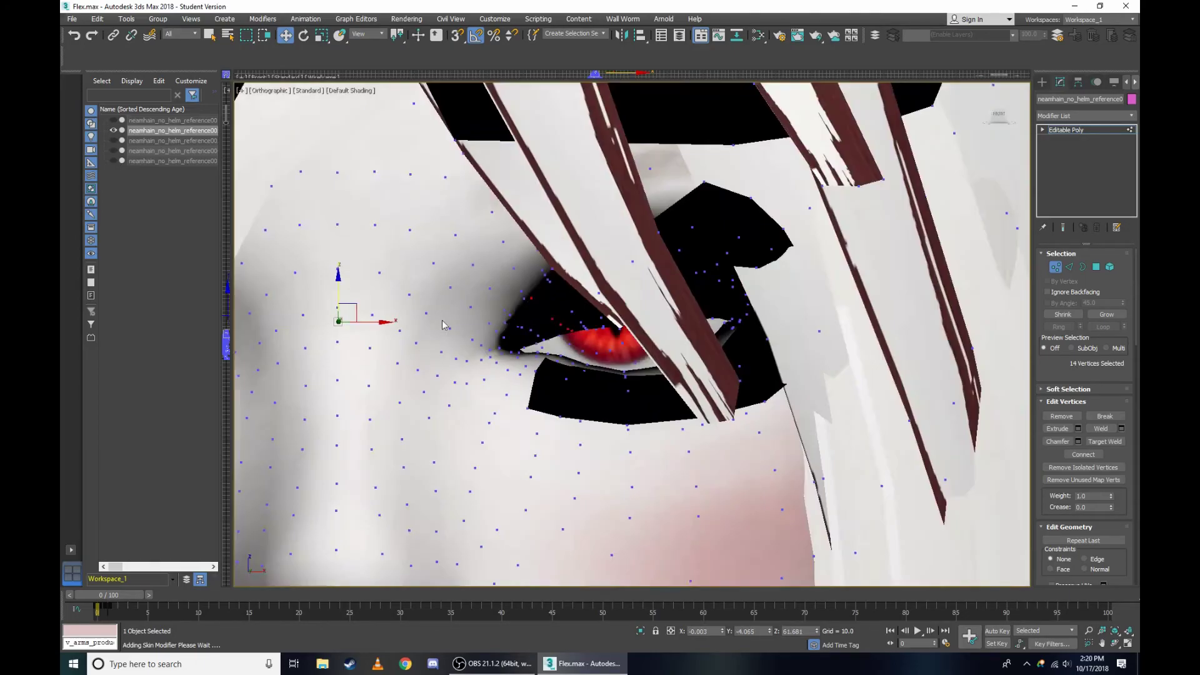
scroll(375, 312, "down", 3)
scroll(460, 329, "up", 3)
scroll(460, 329, "down", 2)
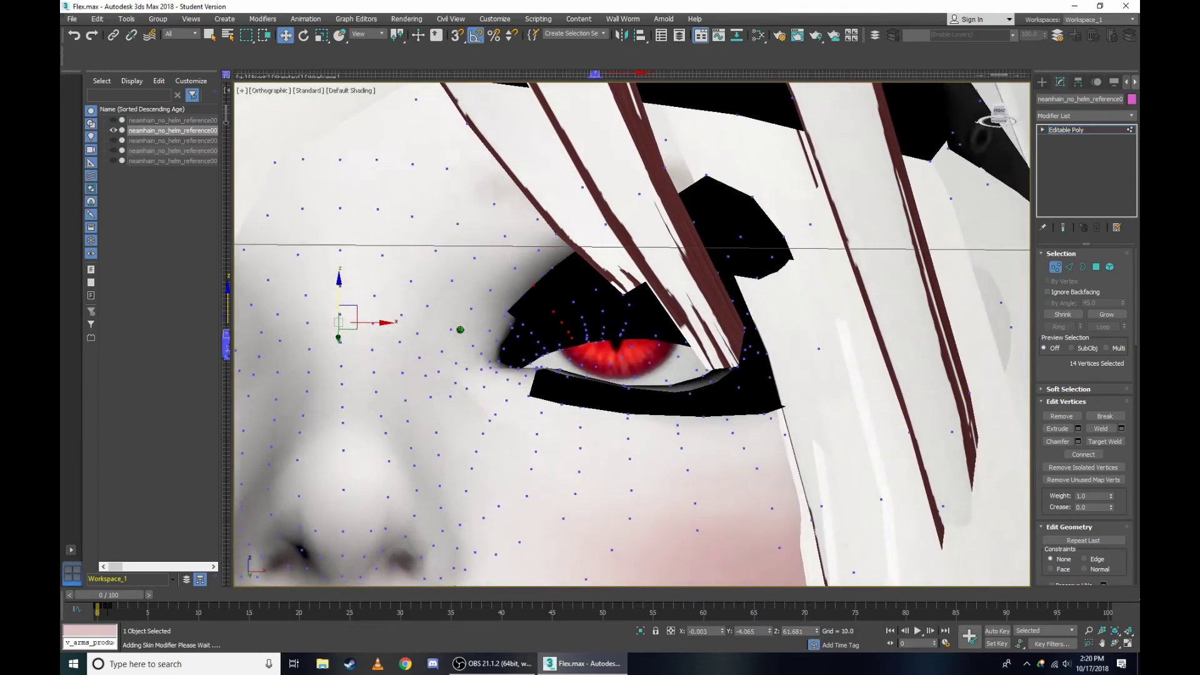
middle_click_drag(460, 330, 633, 185, "alt")
scroll(633, 184, "up", 5)
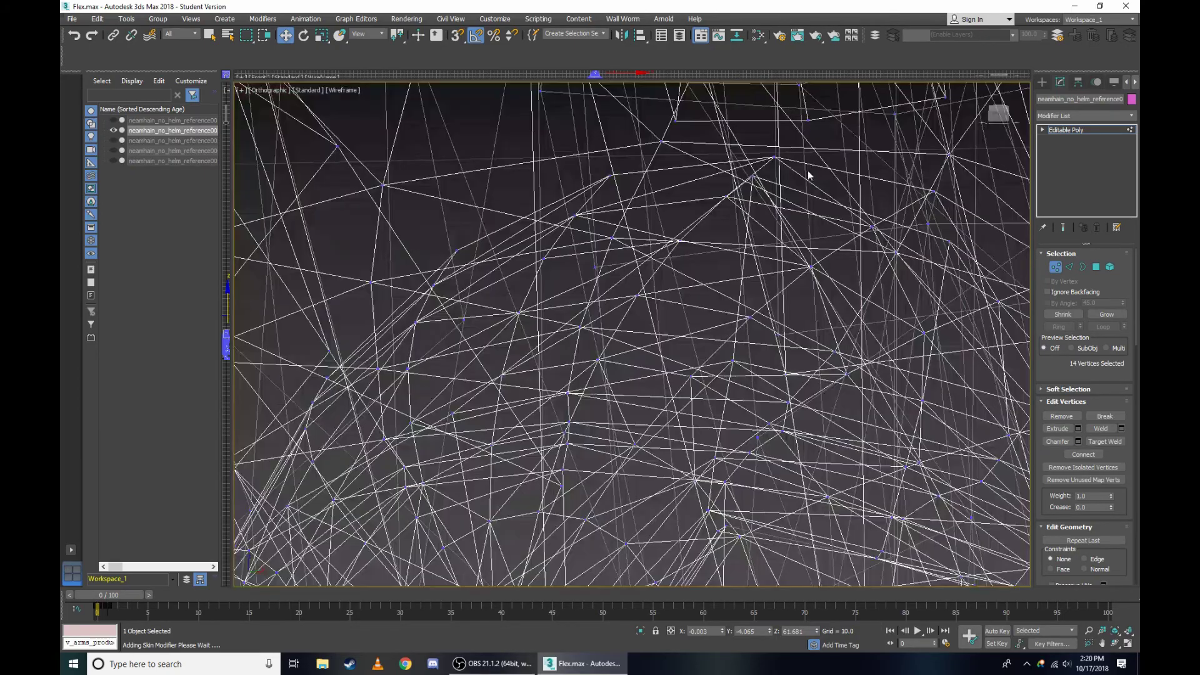
scroll(664, 172, "up", 3)
Select eye-corner vertices until six are selected, checking them in wireframe and shaded.
left_click(684, 197)
scroll(681, 222, "down", 3)
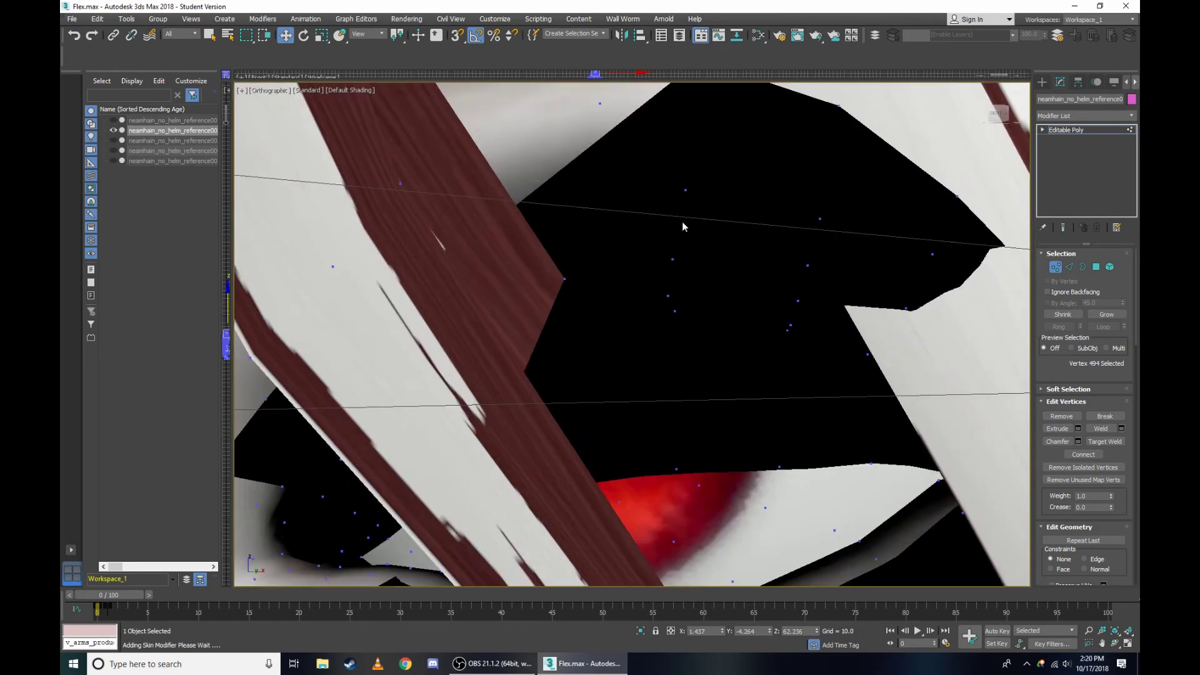
key("F3")
scroll(690, 195, "up", 3)
left_click(630, 225, "ctrl")
scroll(630, 232, "down", 2)
scroll(630, 231, "up", 3)
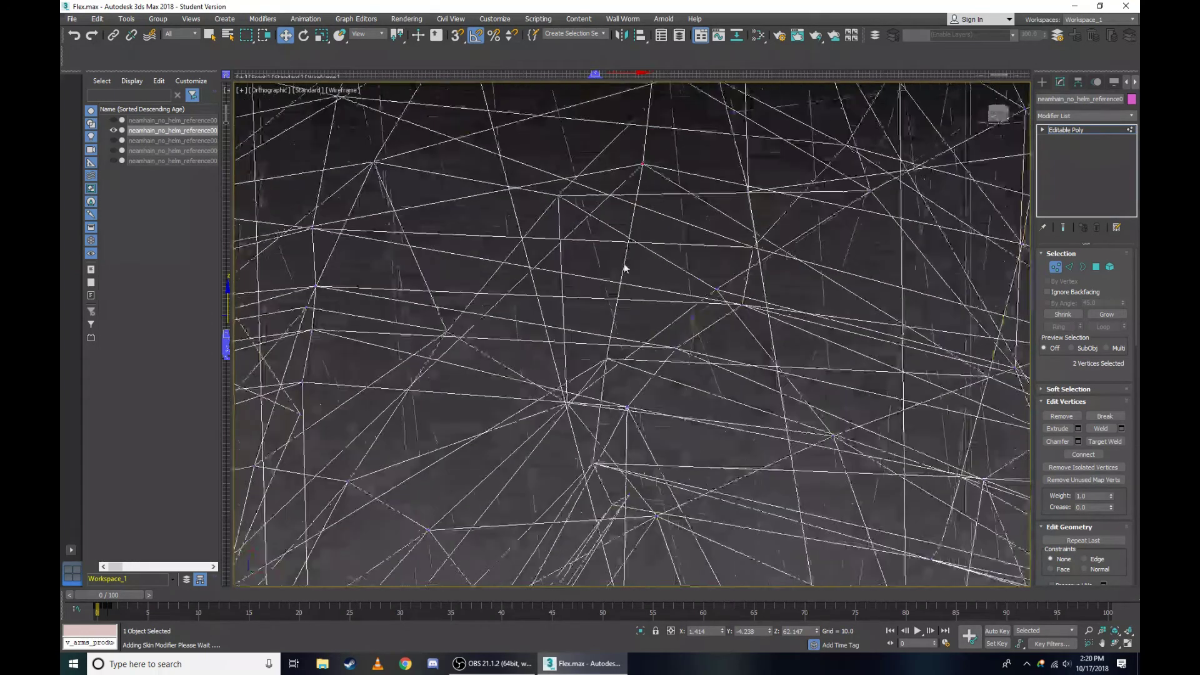
key("F3")
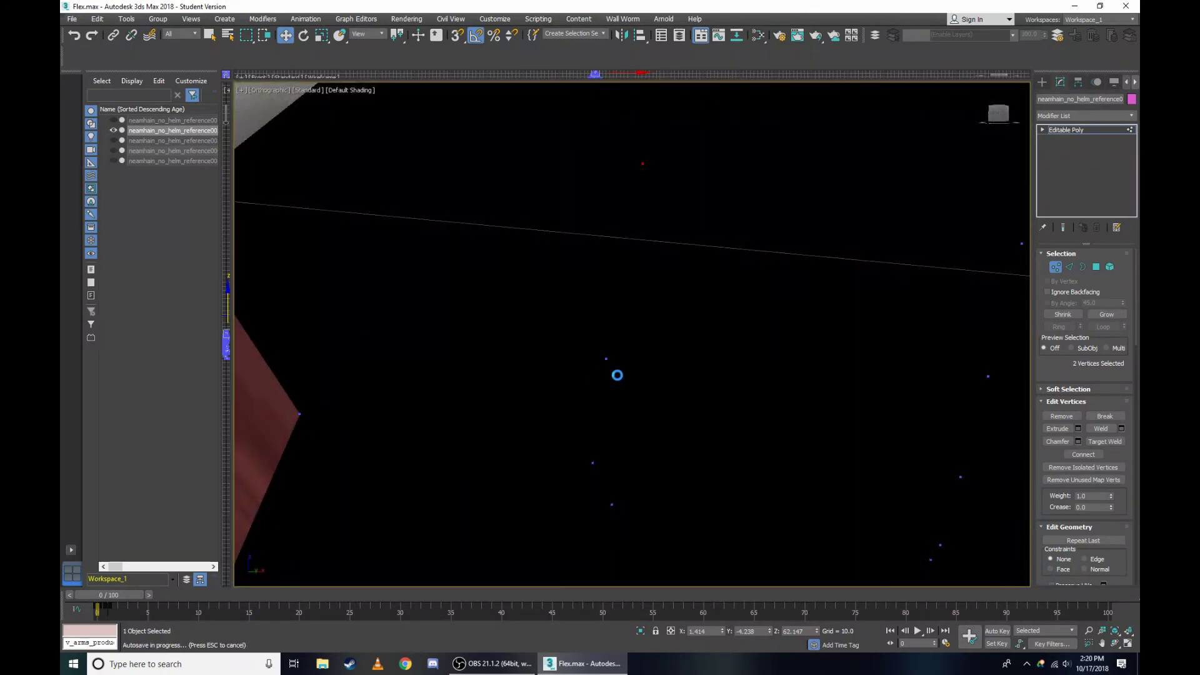
key("F3")
scroll(618, 373, "down", 4)
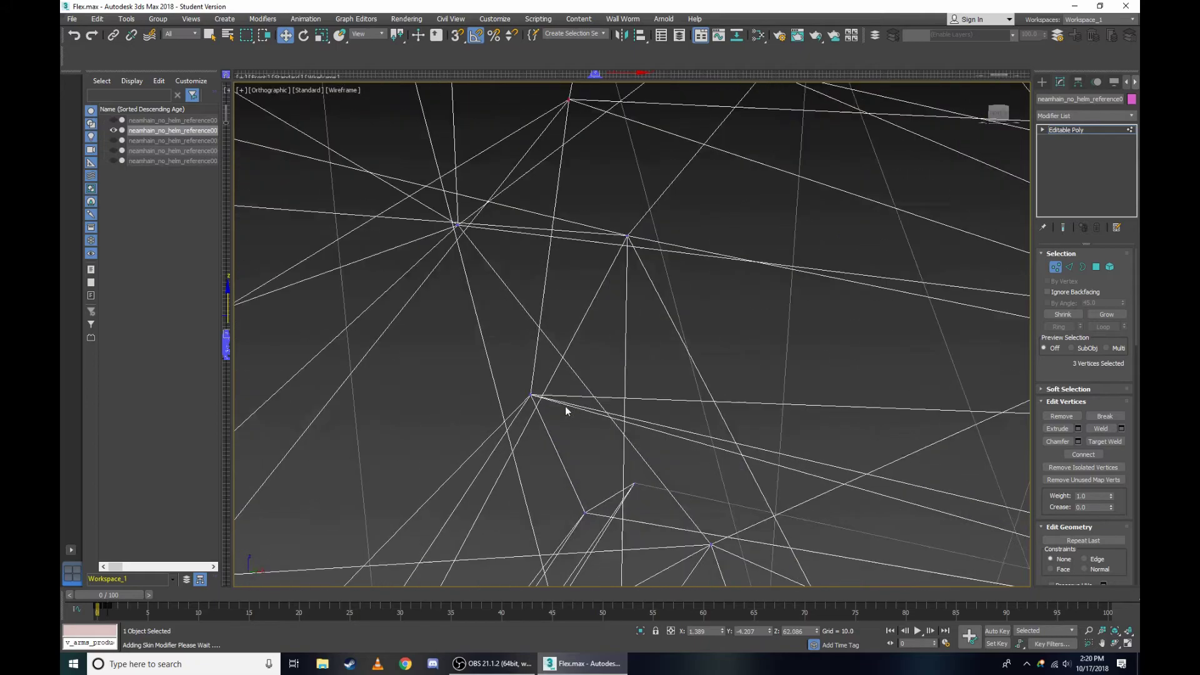
key("F3")
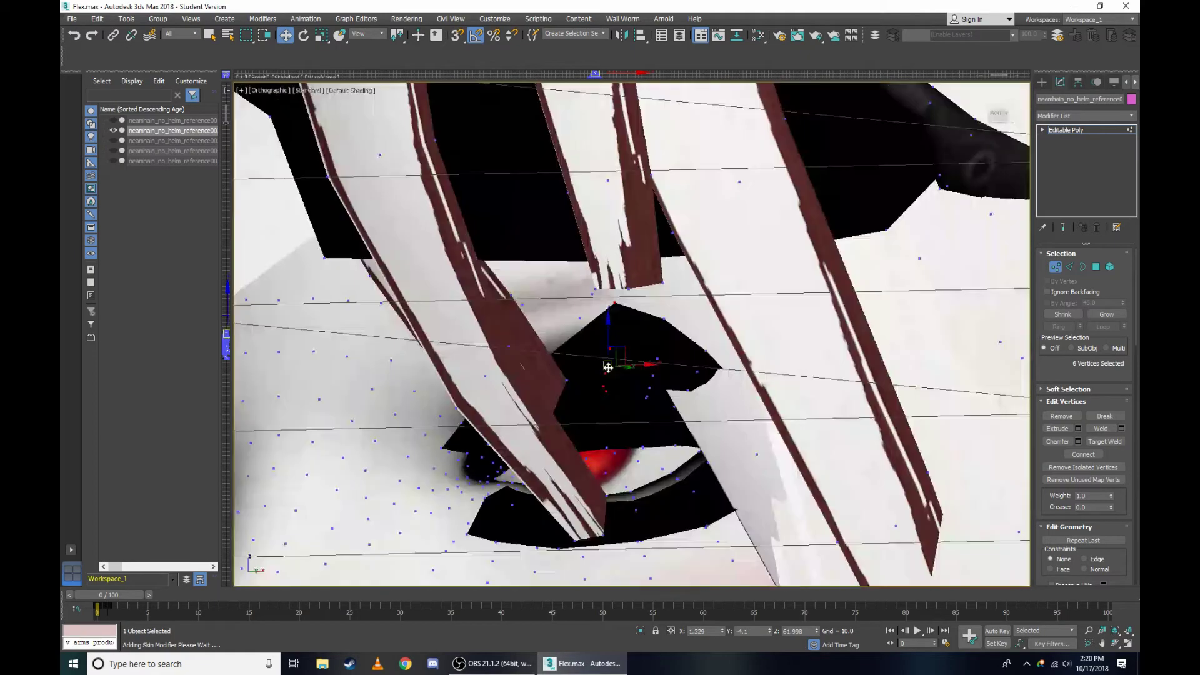
left_click(256, 91)
Show the head from the Right view in wireframe, zoomed in on the eye.
left_click(378, 219)
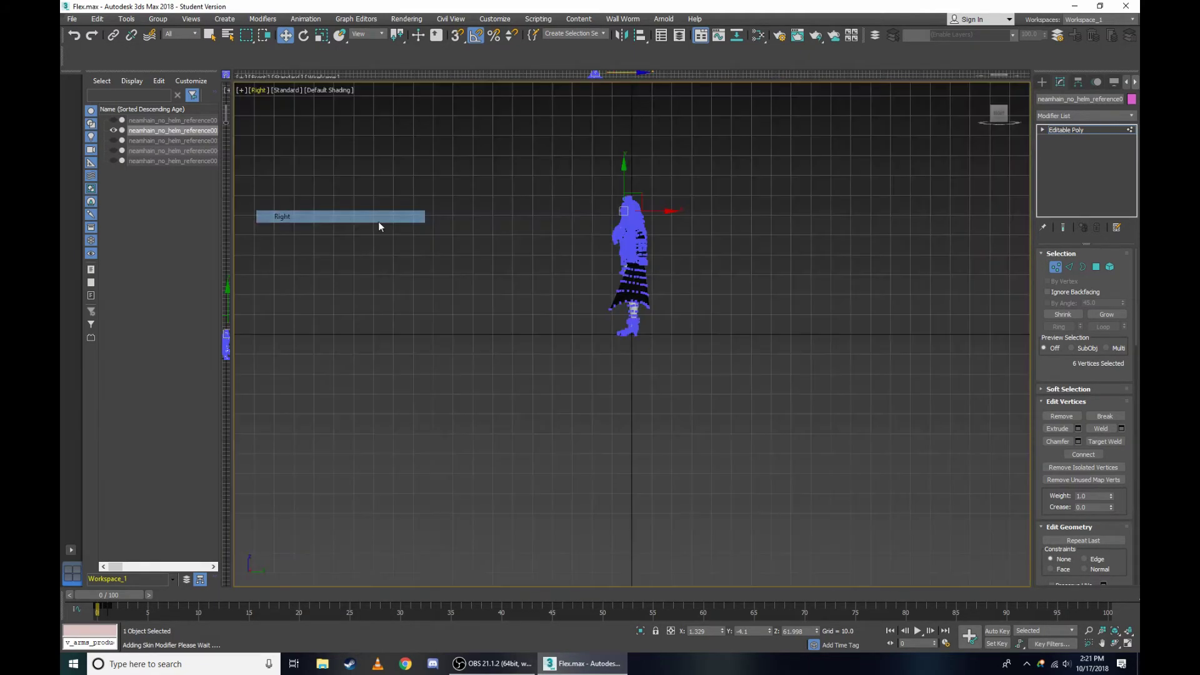
scroll(604, 211, "up", 5)
key("F3")
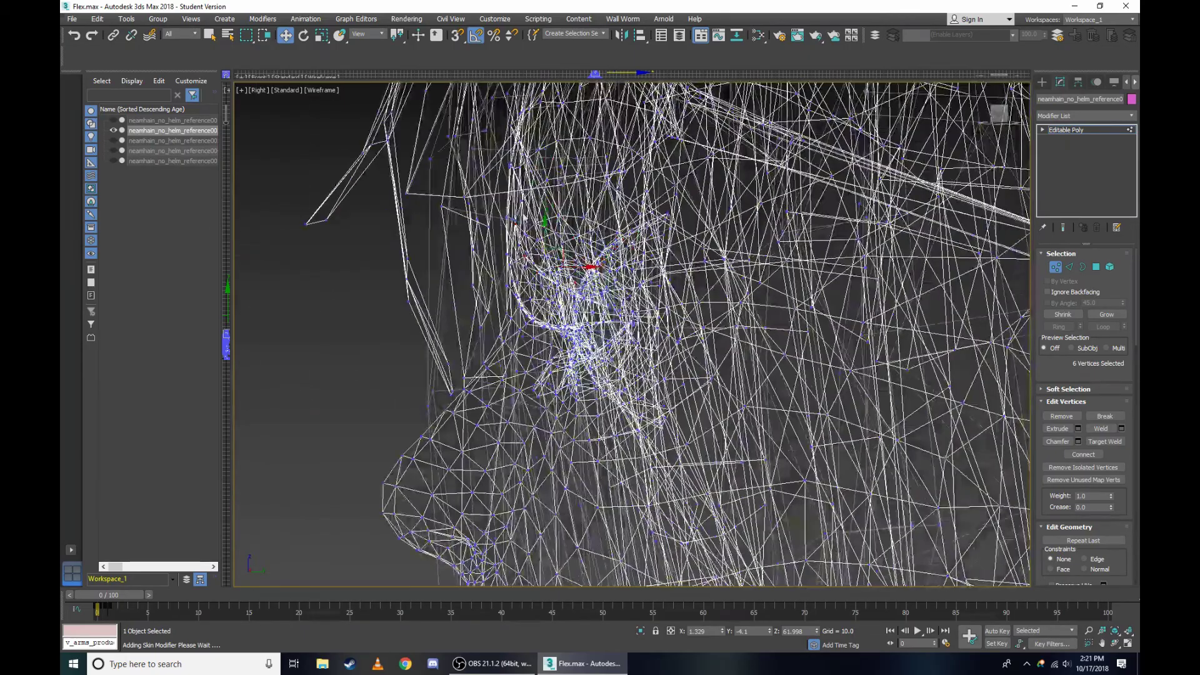
scroll(549, 243, "up", 5)
scroll(492, 250, "down", 3)
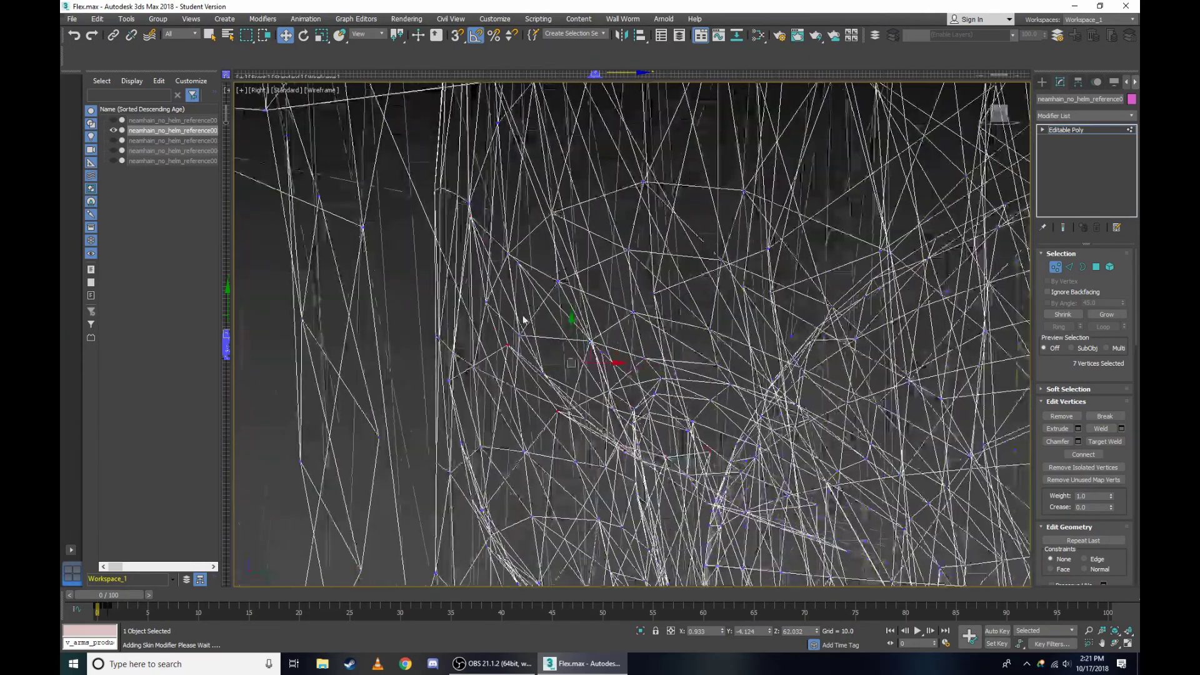
scroll(468, 358, "up", 3)
scroll(502, 385, "down", 3)
scroll(581, 445, "up", 3)
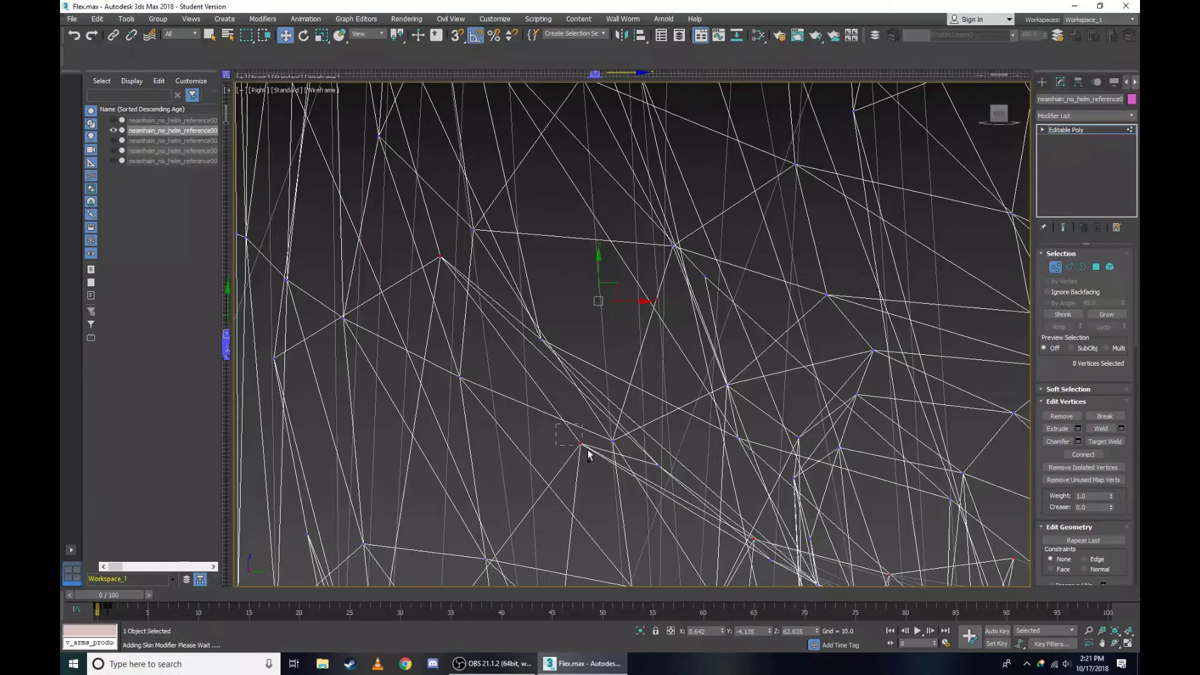
scroll(714, 453, "up", 3)
scroll(741, 377, "down", 3)
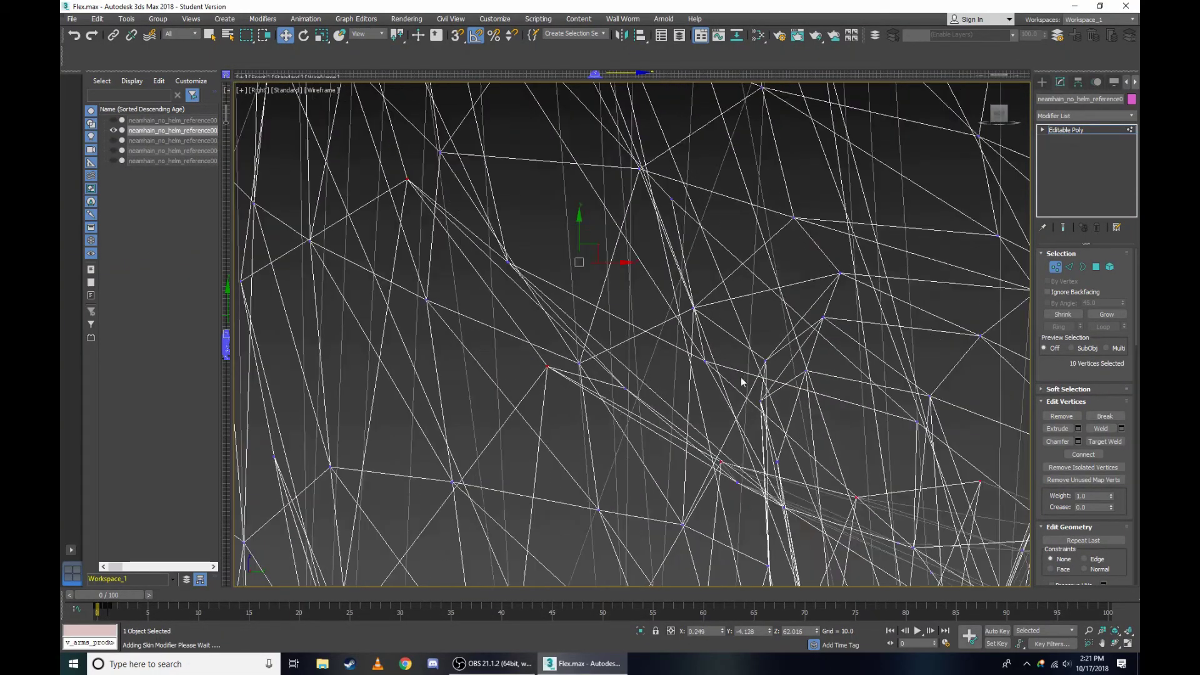
scroll(829, 466, "up", 3)
Add another eye vertex to reach twelve selected, then orbit to an angled shaded view.
left_click_drag(1002, 460, 1002, 459, "ctrl")
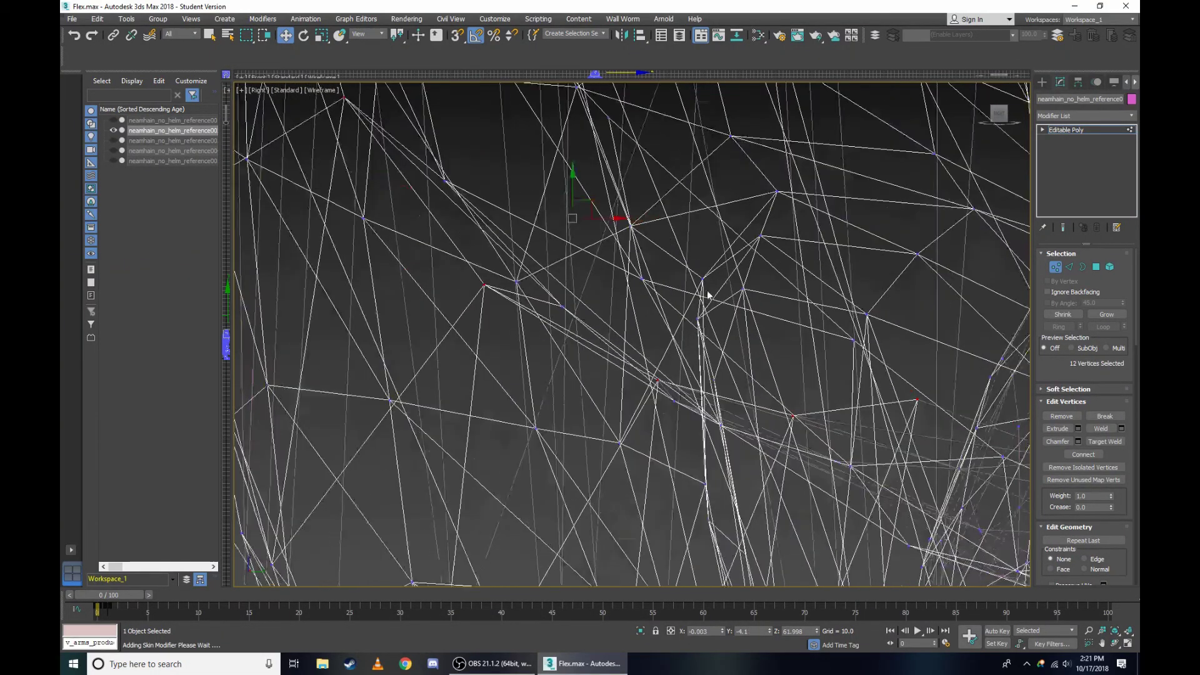
scroll(719, 282, "down", 4)
scroll(719, 282, "down", 3)
left_click_drag(1001, 116, 999, 114)
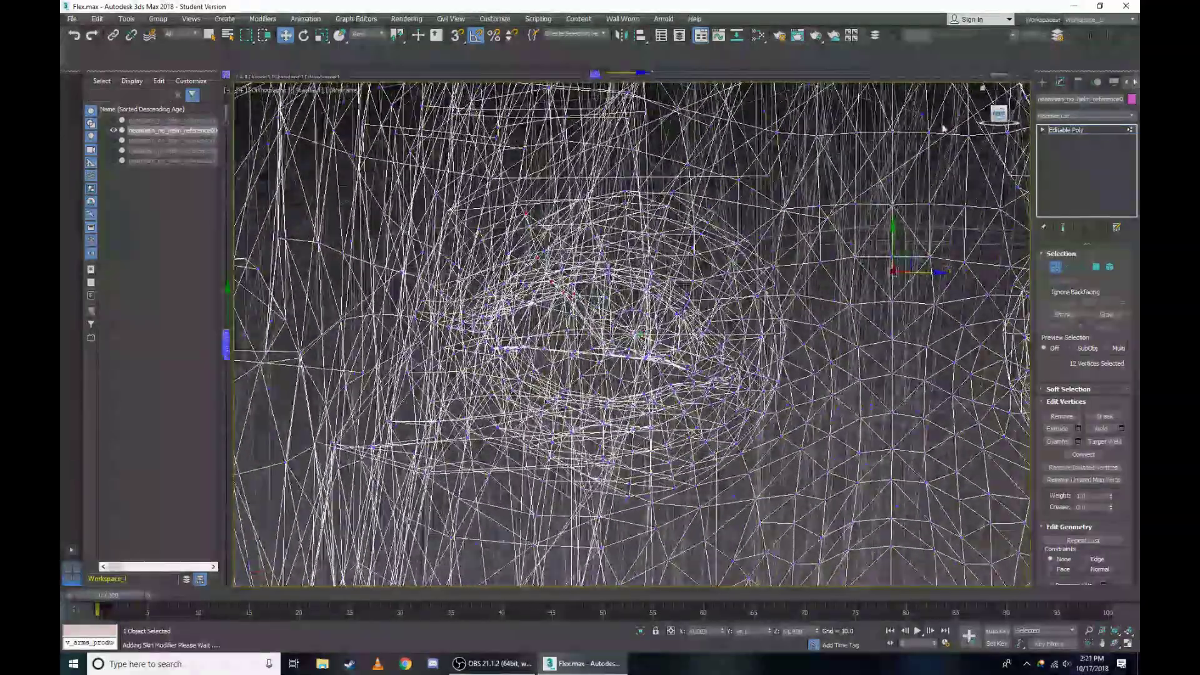
key("F3")
Inspect the reshaped eye by orbiting and toggling between wireframe and shaded display.
scroll(959, 117, "up", 5)
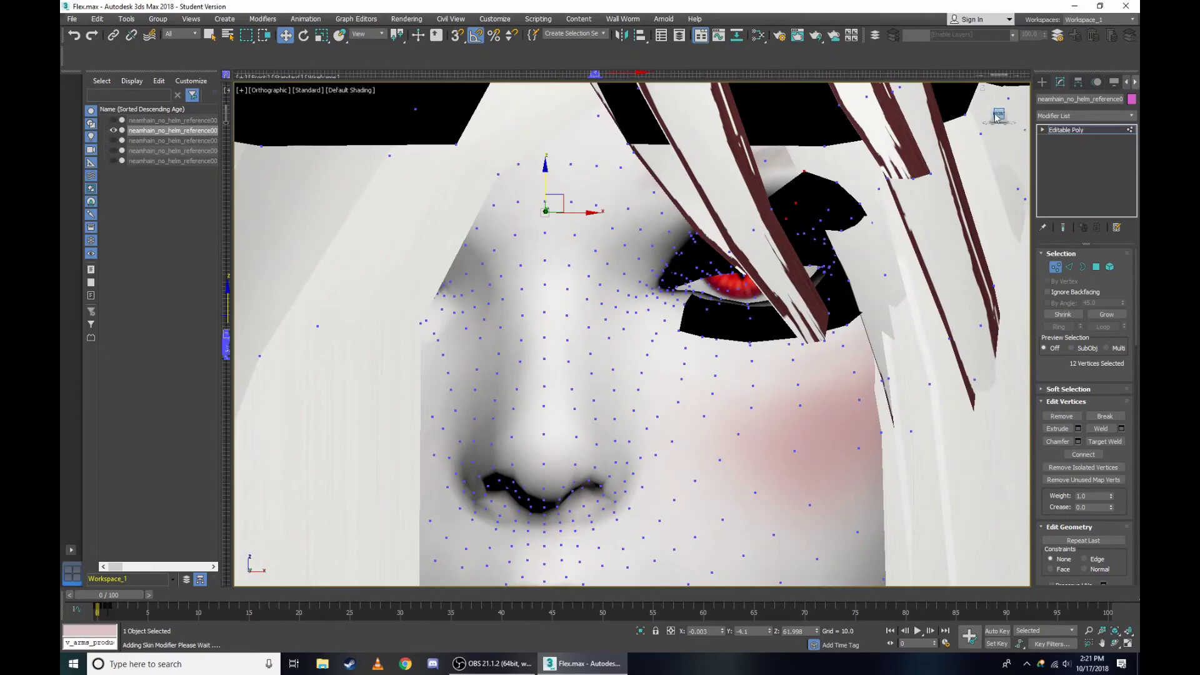
scroll(725, 168, "up", 3)
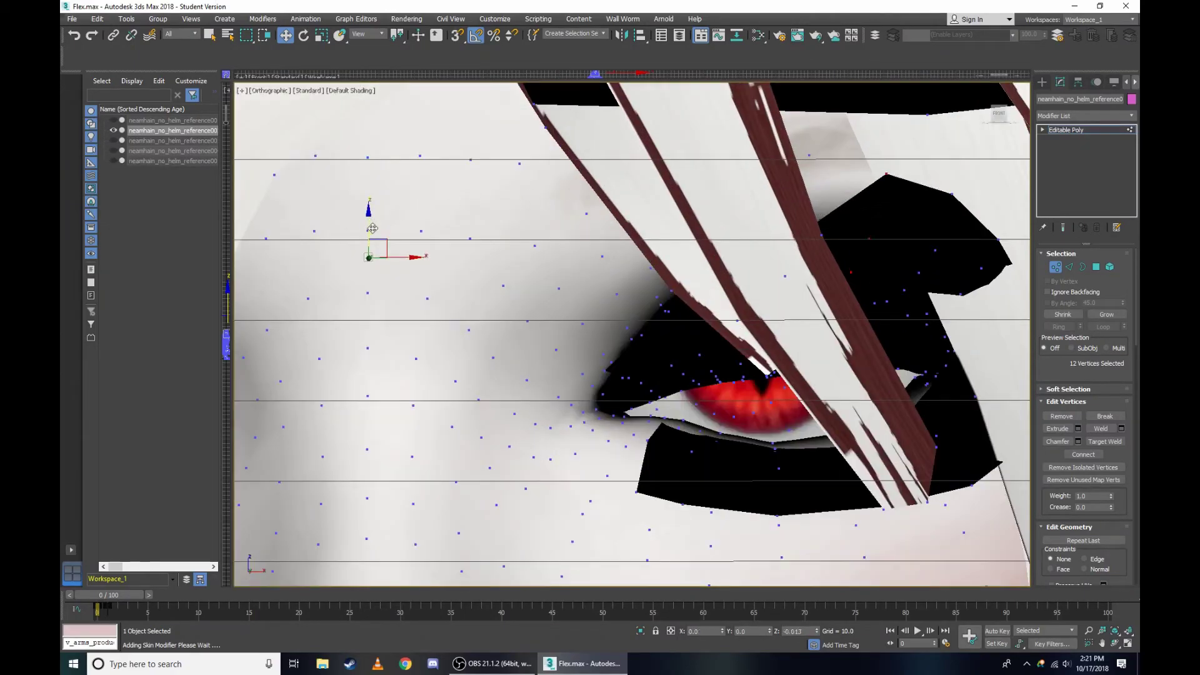
key("F3")
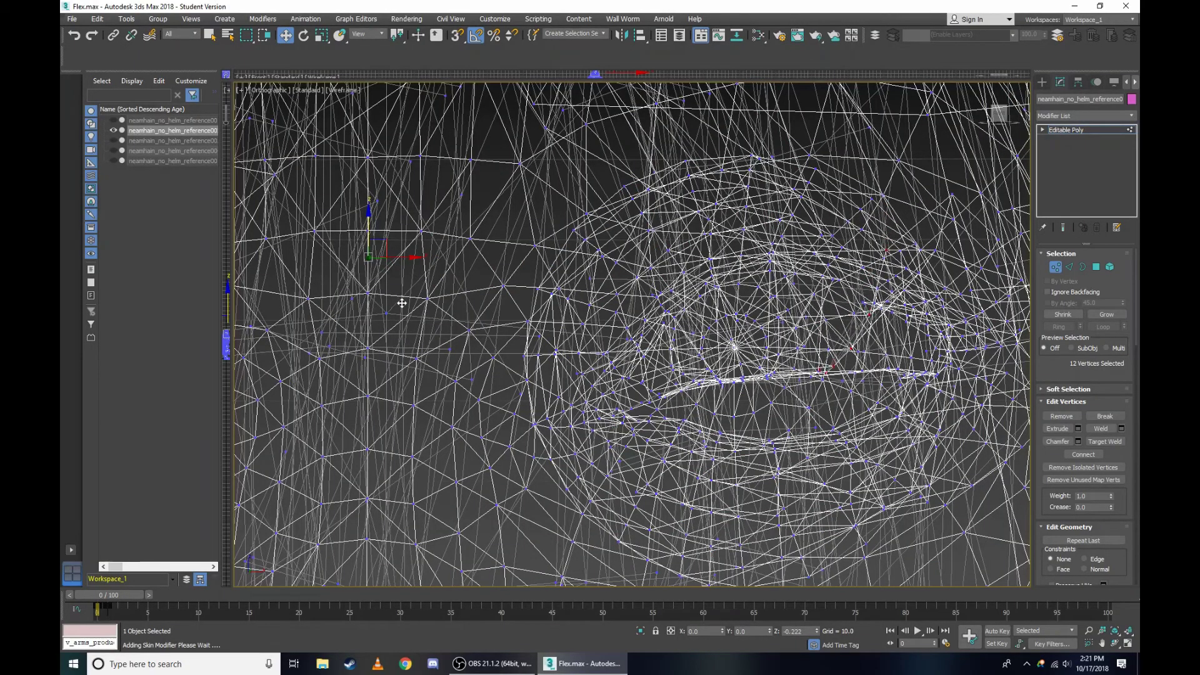
key("F3")
left_click_drag(999, 123, 454, 321)
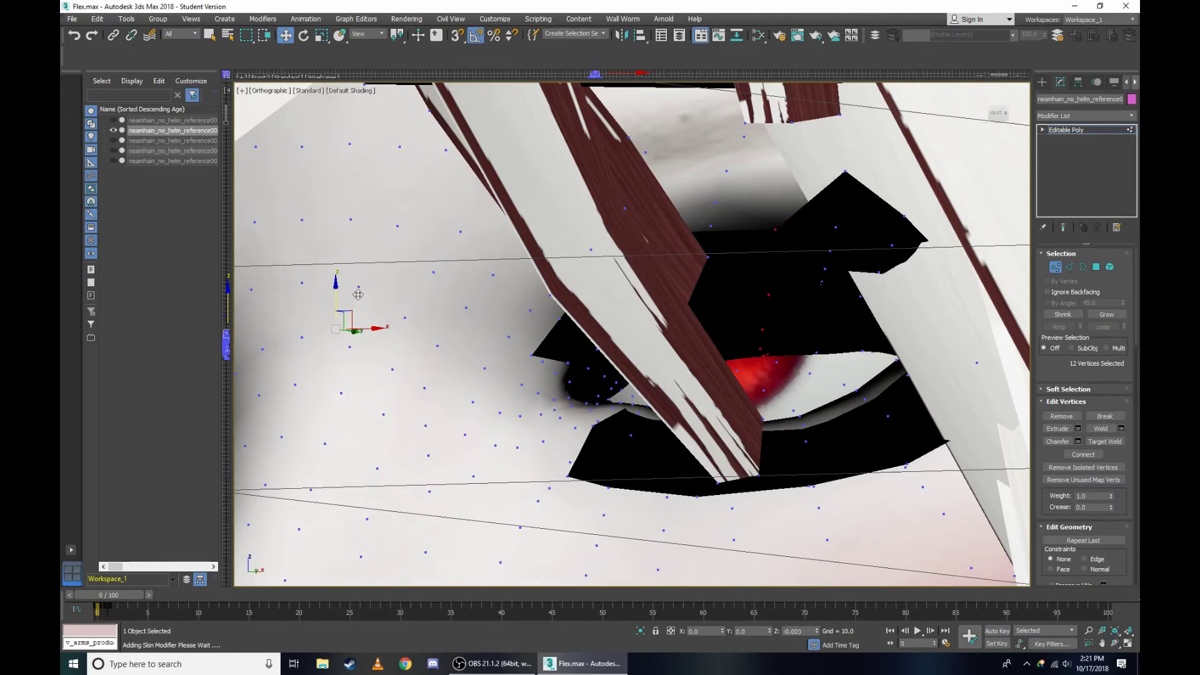
key("F3")
key("F3")
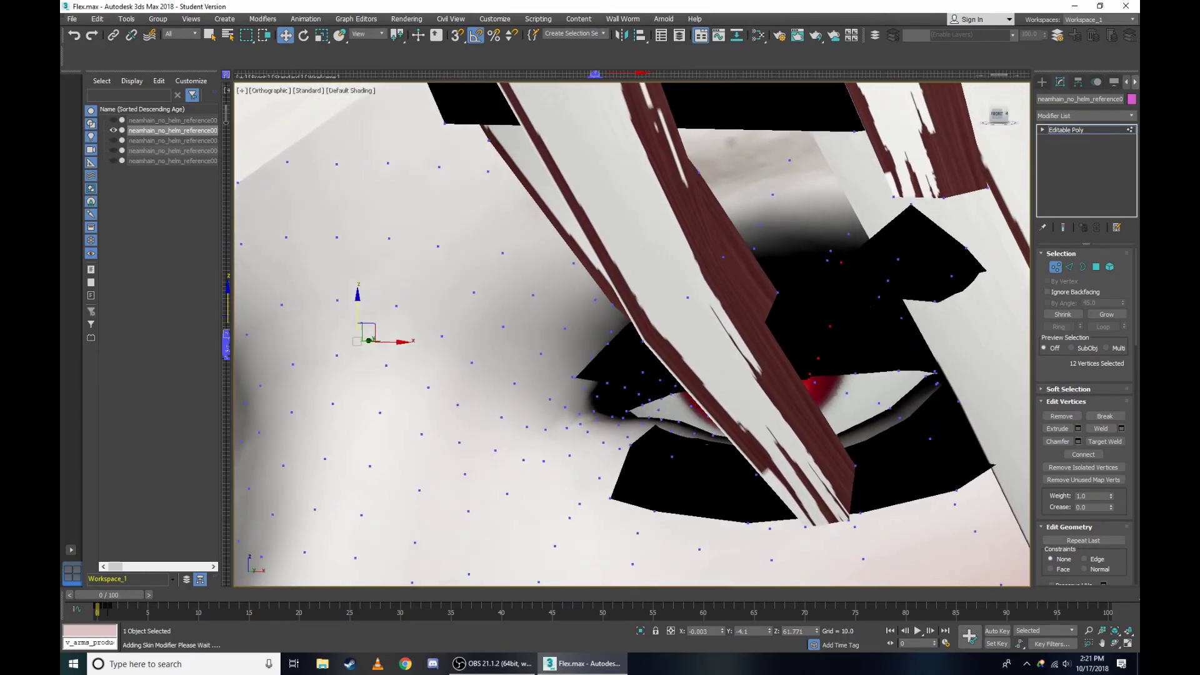
middle_click_drag(863, 163, 879, 152, "alt")
key("F3")
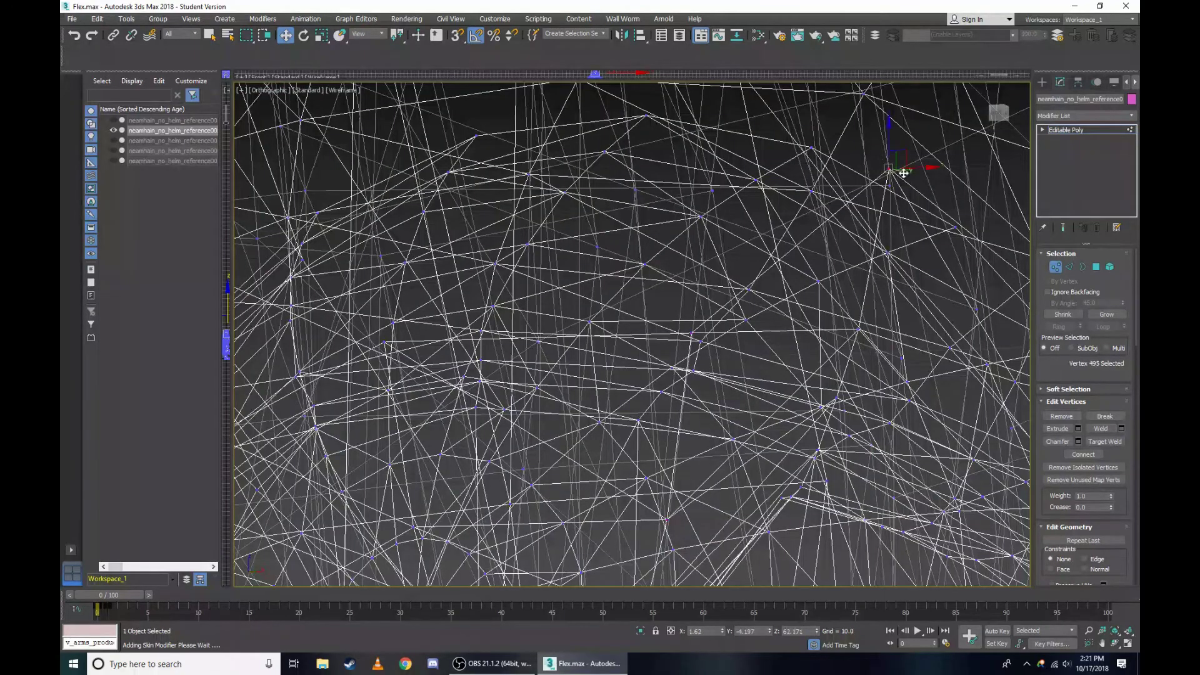
scroll(904, 173, "up", 5)
key("F3")
Reselect seven eye-outline vertices and show the whole character from the Right side.
key("F3")
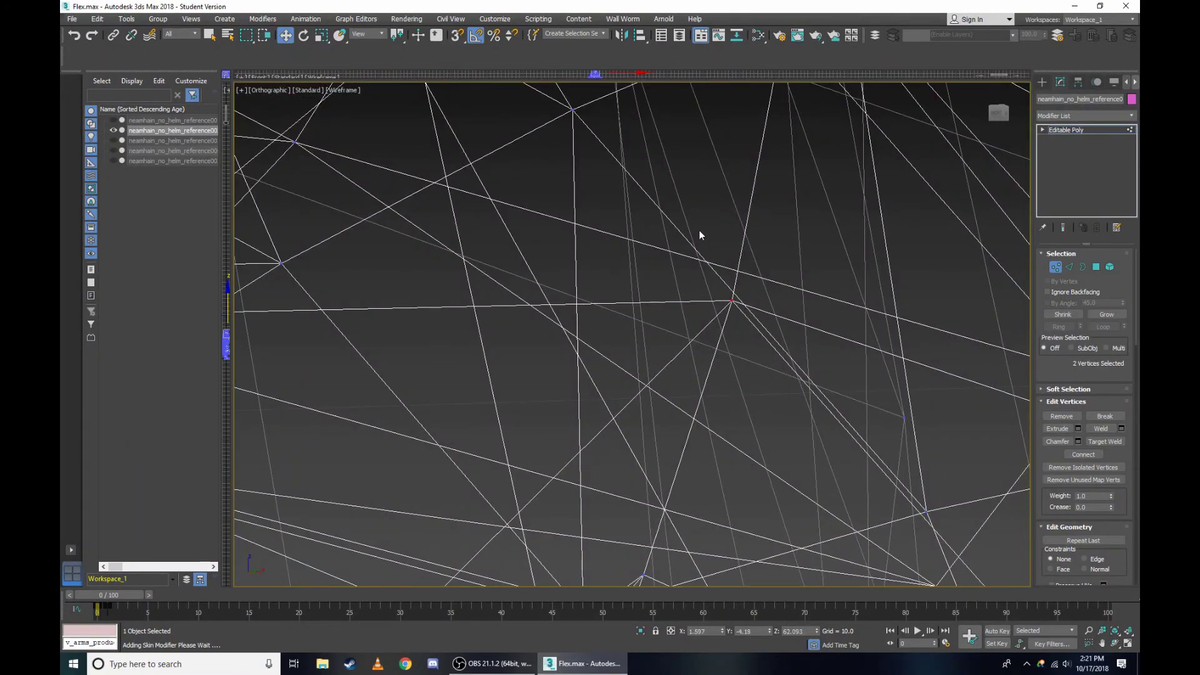
middle_click_drag(699, 235, 682, 332, "alt")
left_click_drag(708, 260, 770, 305, "ctrl")
middle_click_drag(770, 305, 735, 276, "alt")
key("F3")
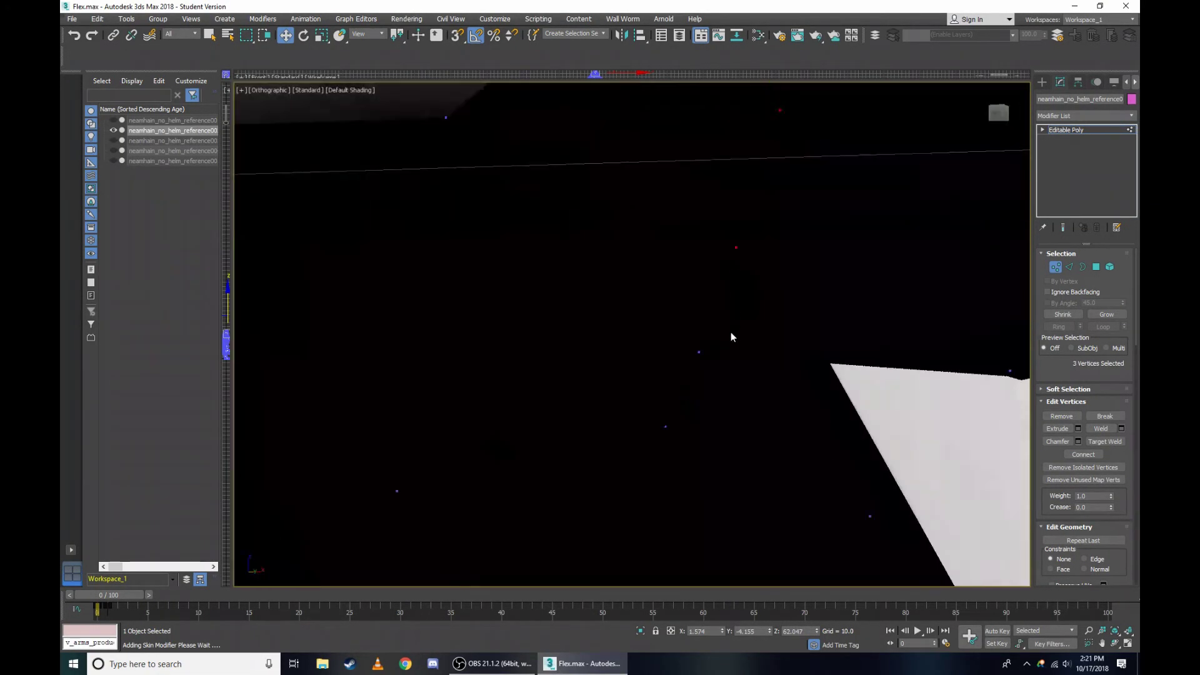
key("F3")
mouse_move(630, 285)
middle_mouse_down("alt")
mouse_move(614, 341)
mouse_move(600, 276)
middle_mouse_up("alt")
key("F3")
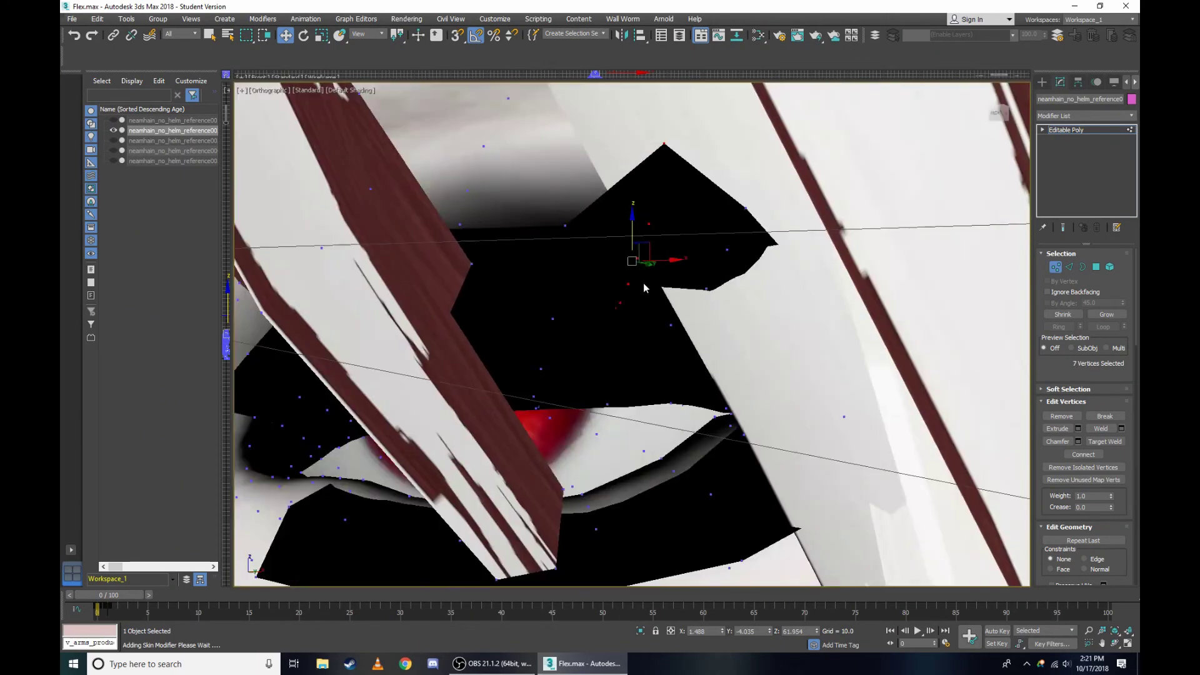
left_click(268, 93)
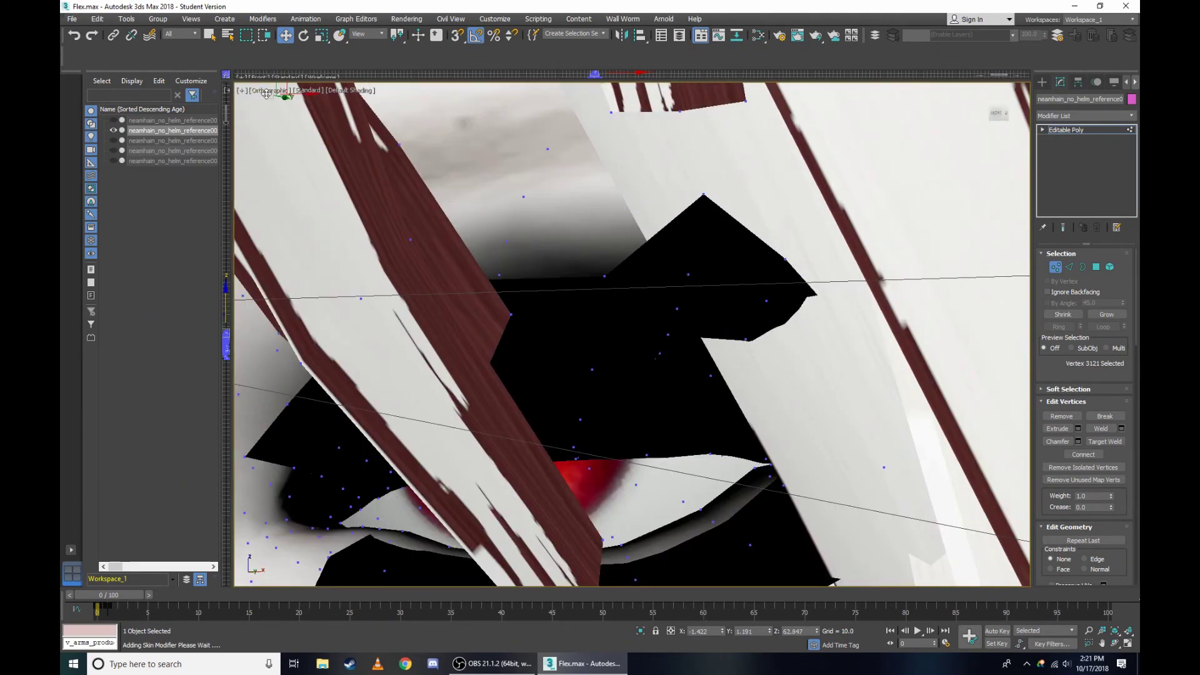
left_click(268, 91)
left_click(314, 203)
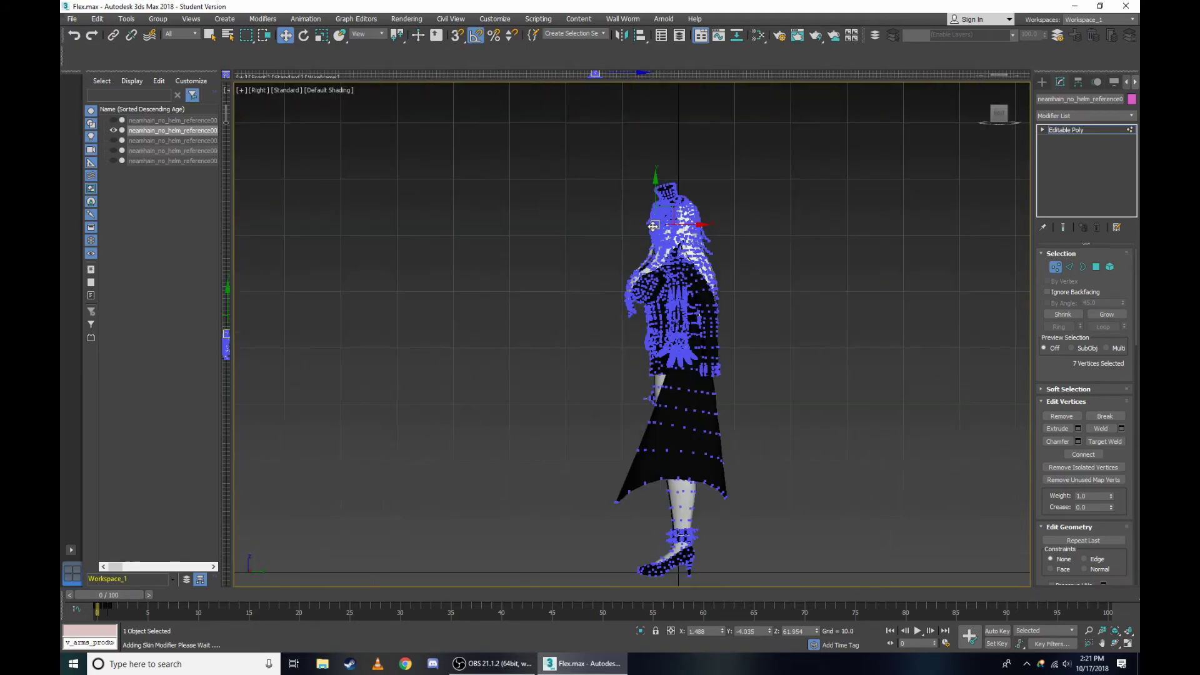
In wireframe view, zoom in and add another eye-outline vertex to the selection.
scroll(653, 227, "up", 10)
scroll(653, 226, "up", 10)
key("F3")
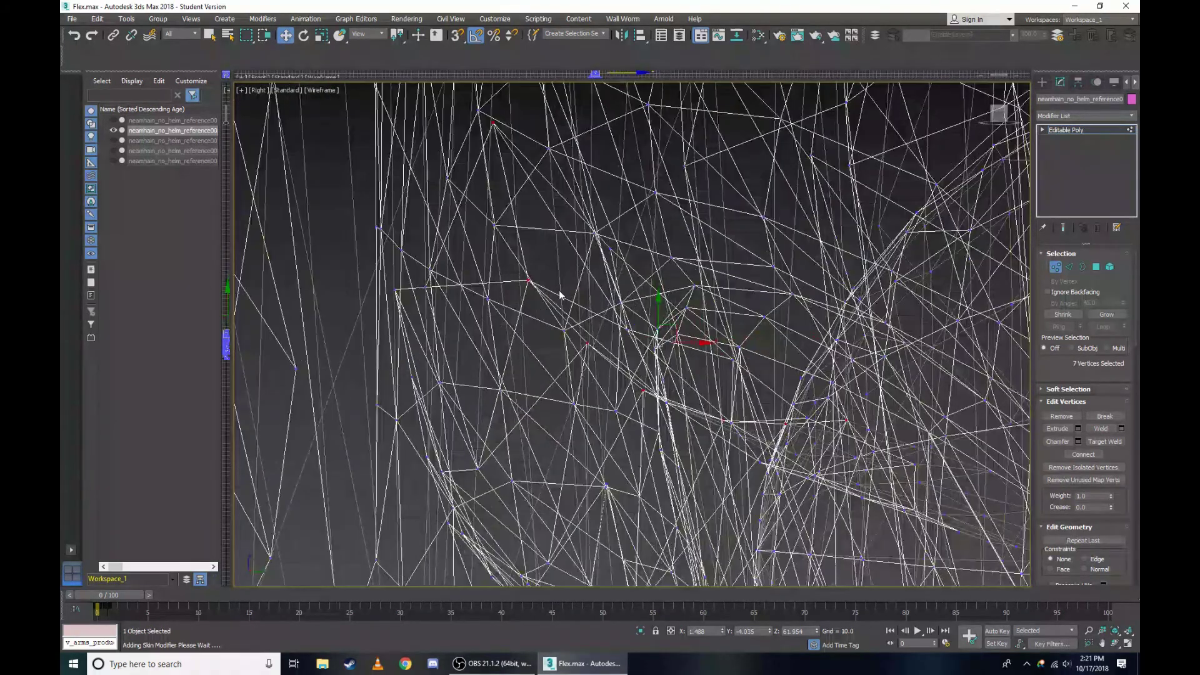
scroll(496, 128, "up", 3)
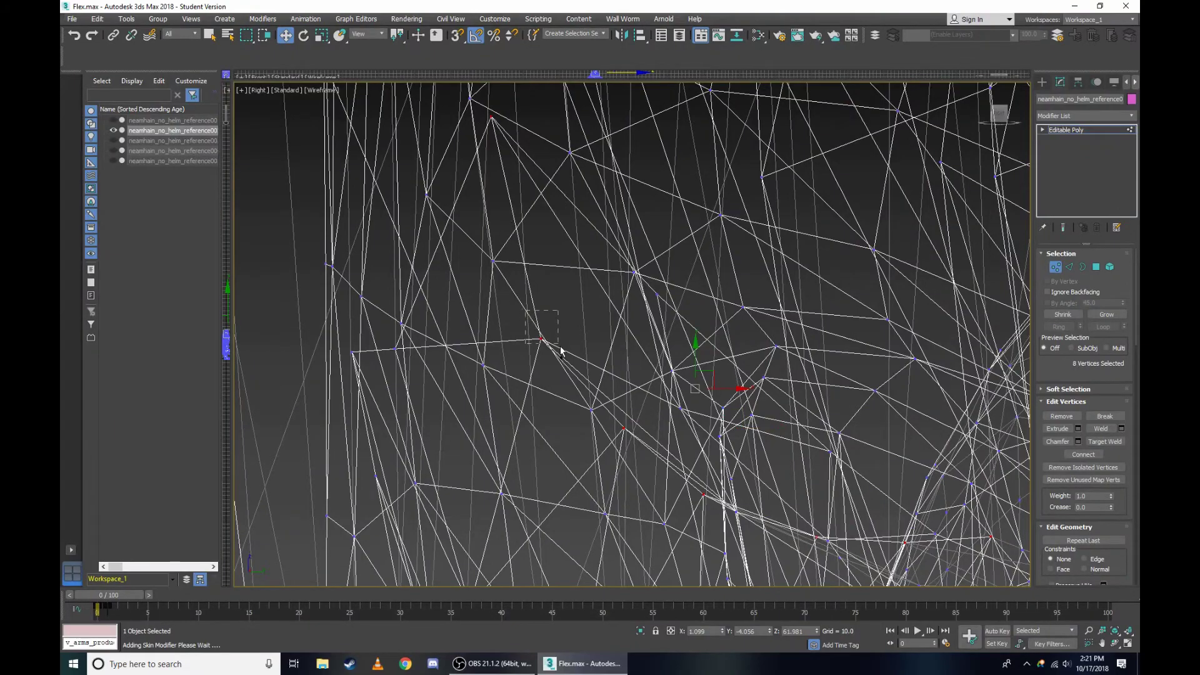
scroll(568, 323, "up", 3)
scroll(577, 307, "down", 2)
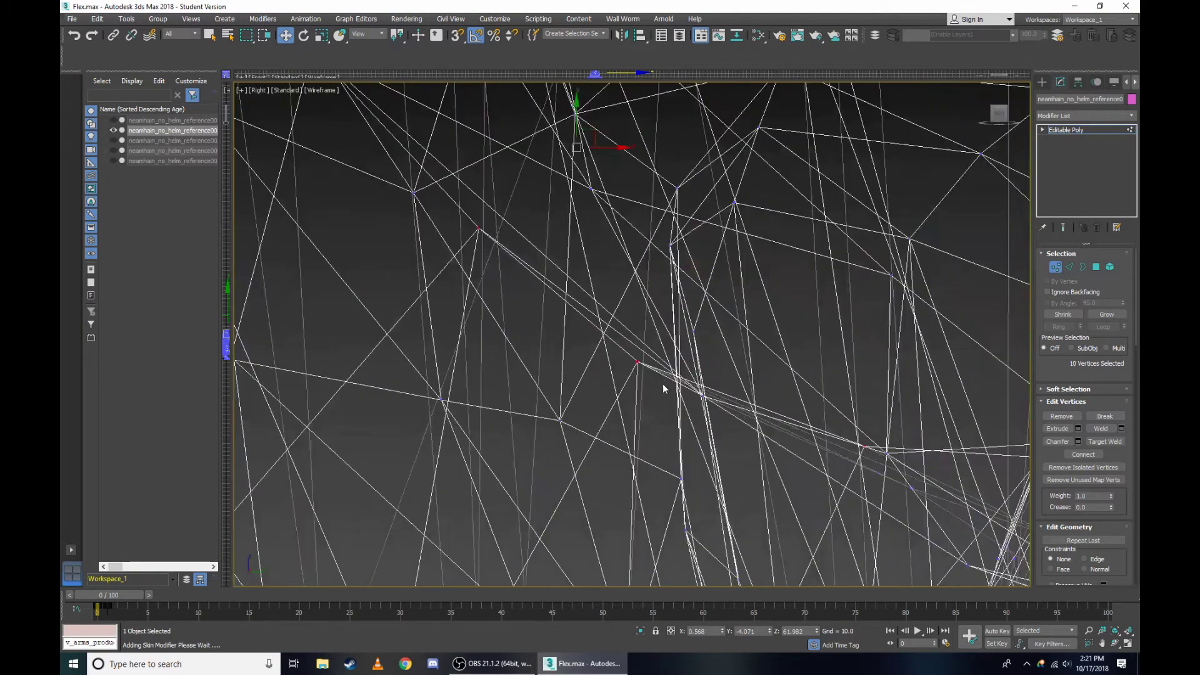
scroll(658, 378, "down", 2)
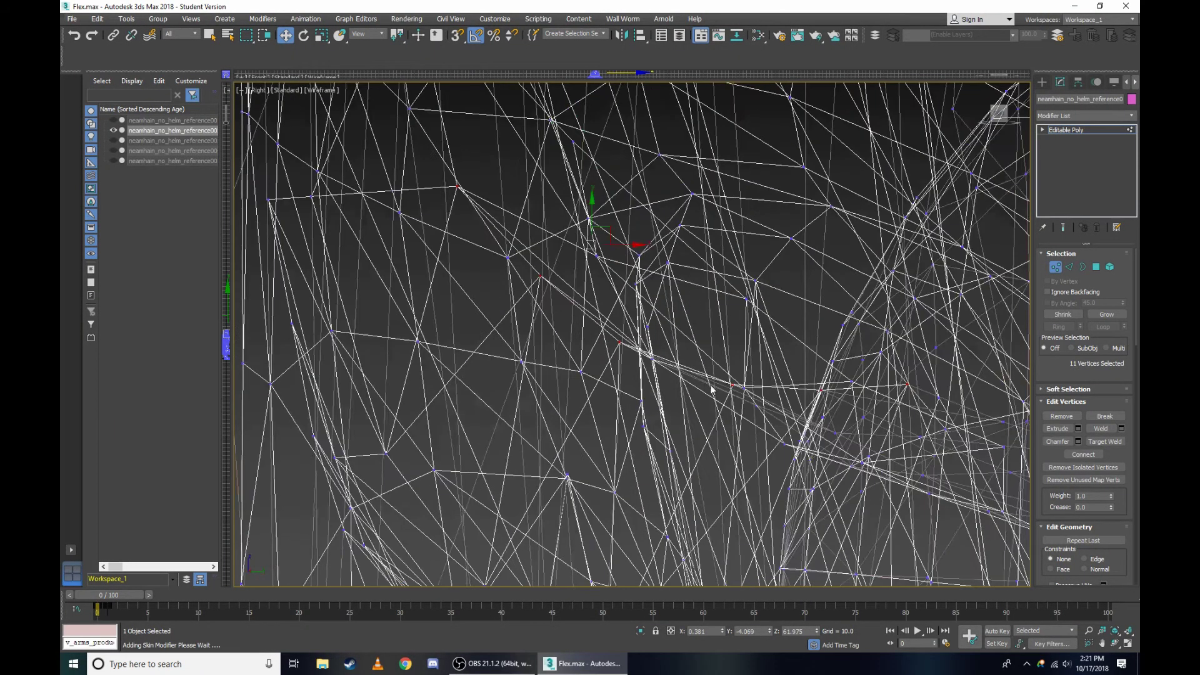
scroll(713, 367, "down", 2)
scroll(718, 371, "up", 5)
left_click_drag(773, 412, 773, 412, "ctrl")
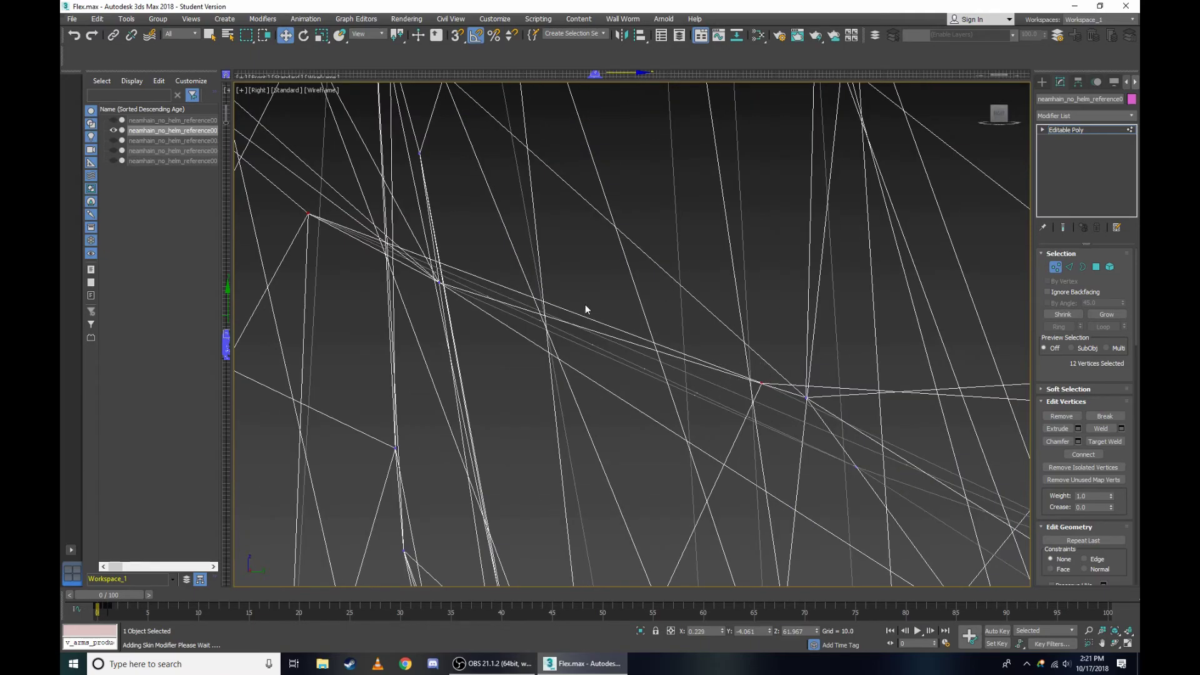
In shaded front view, move the selected eye vertices slightly downward.
scroll(756, 341, "down", 2)
scroll(725, 330, "down", 1)
scroll(741, 340, "up", 4)
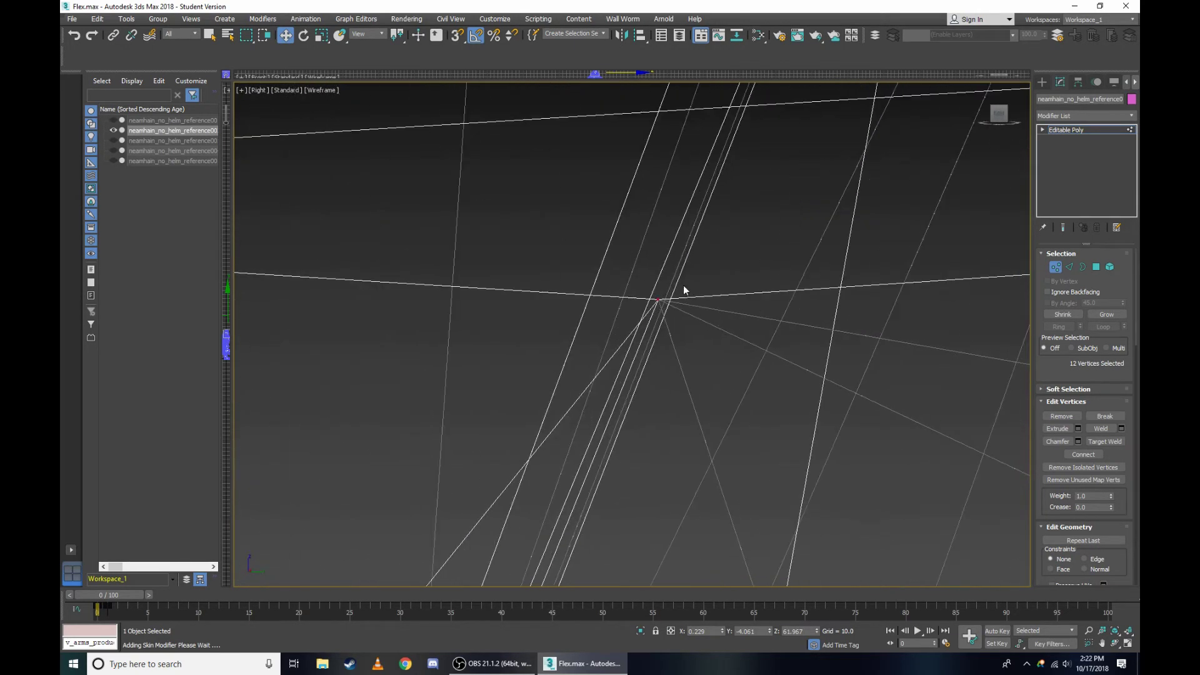
scroll(683, 304, "down", 2)
scroll(841, 274, "up", 3)
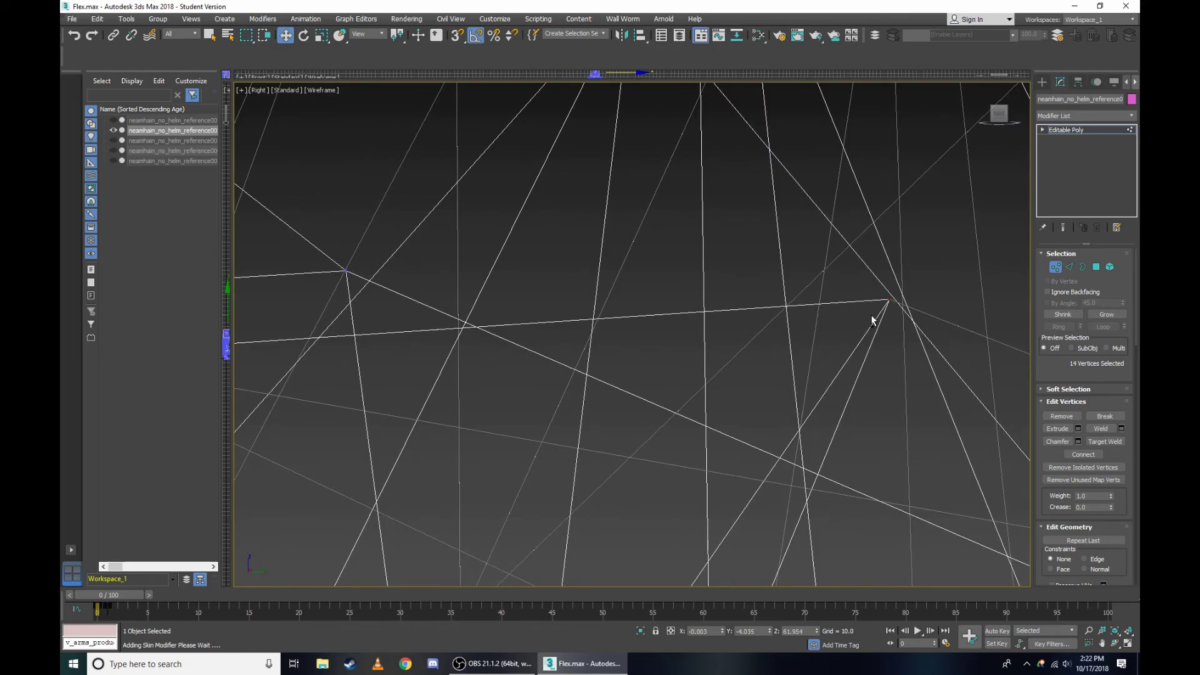
scroll(871, 313, "down", 3)
key("F3")
scroll(768, 242, "up", 3)
left_click_drag(1009, 115, 598, 334)
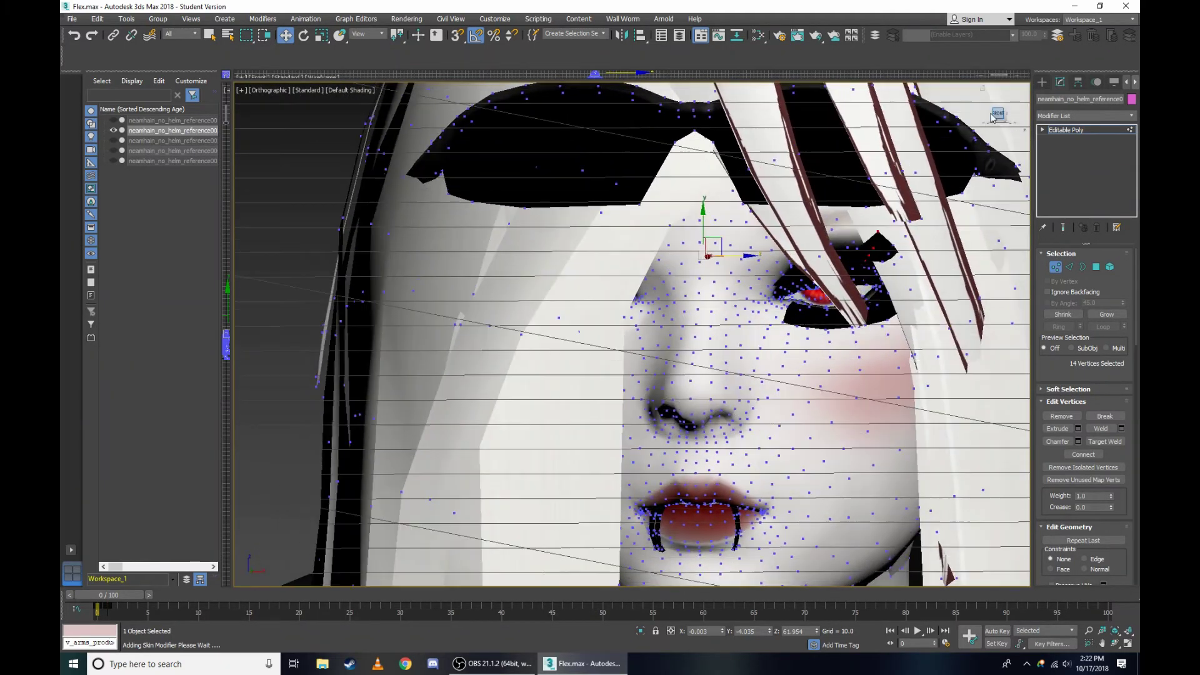
scroll(688, 250, "up", 5)
left_click_drag(356, 288, 378, 326)
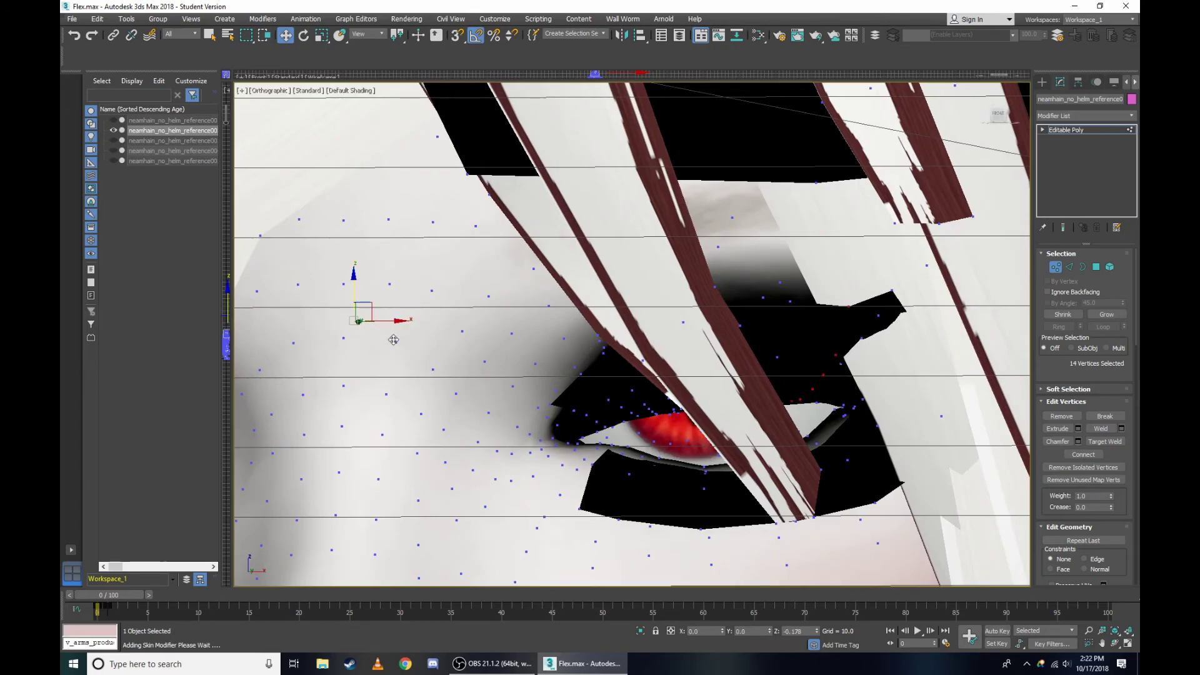
Orbit to face the eye and compare wireframe and shaded views of the reshaped corner.
left_click_drag(998, 114, 926, 163)
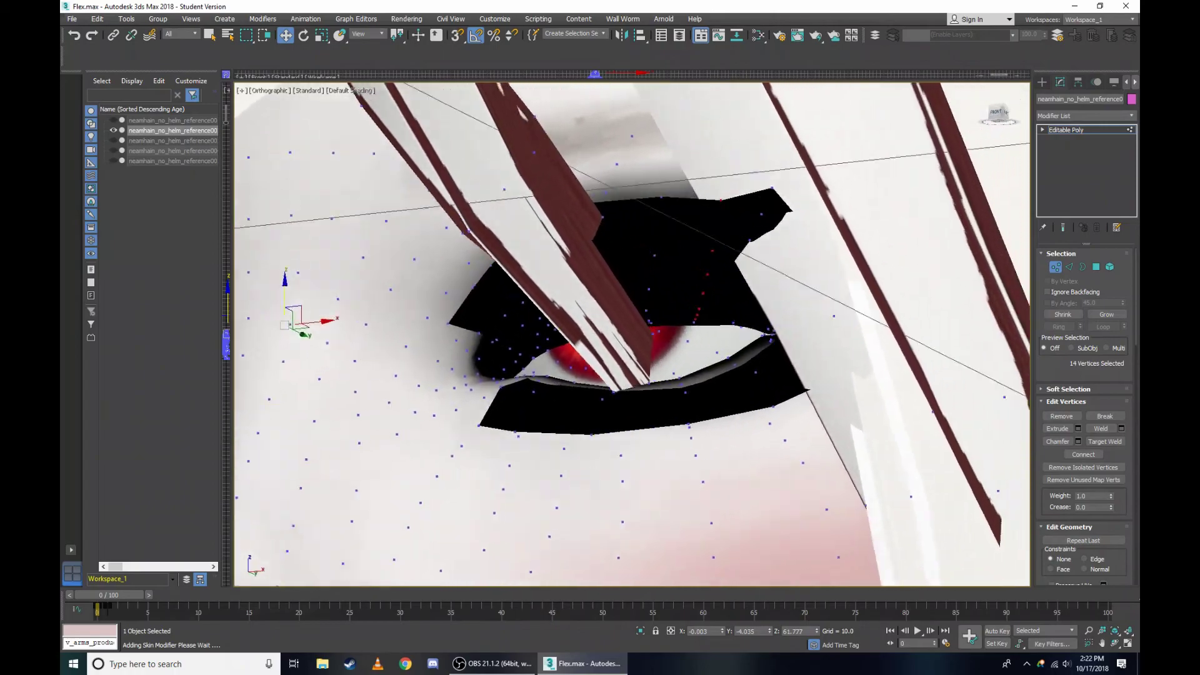
scroll(741, 194, "up", 5)
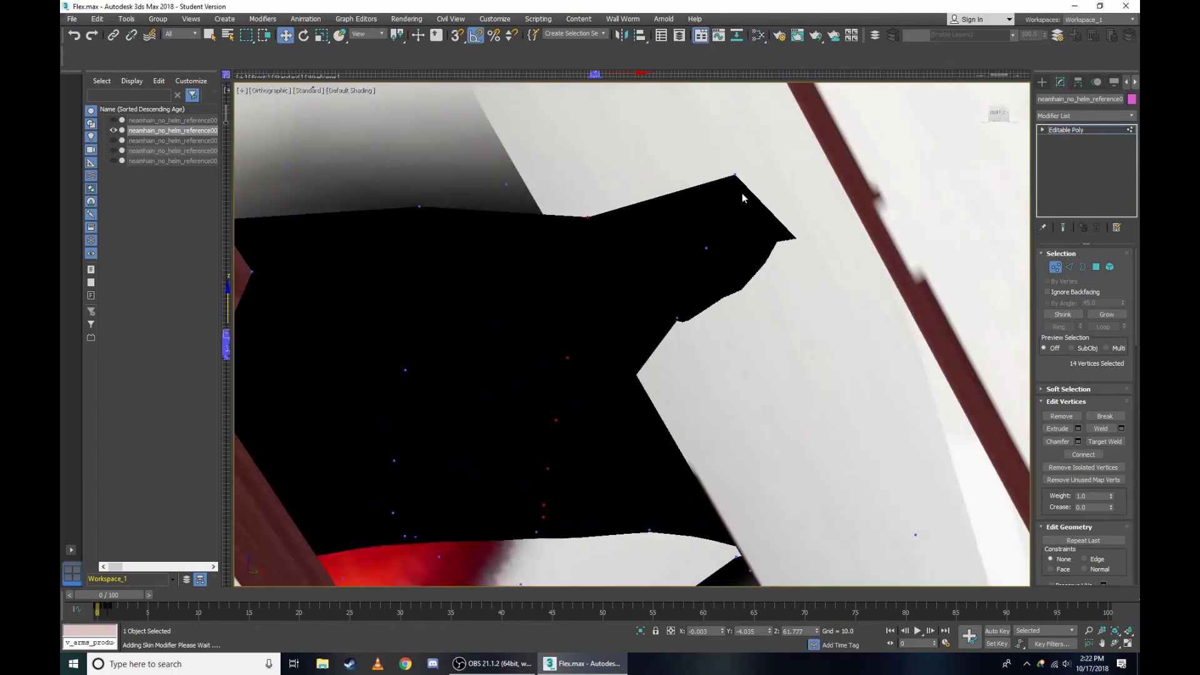
key("F3")
scroll(742, 173, "down", 3)
scroll(634, 223, "up", 2)
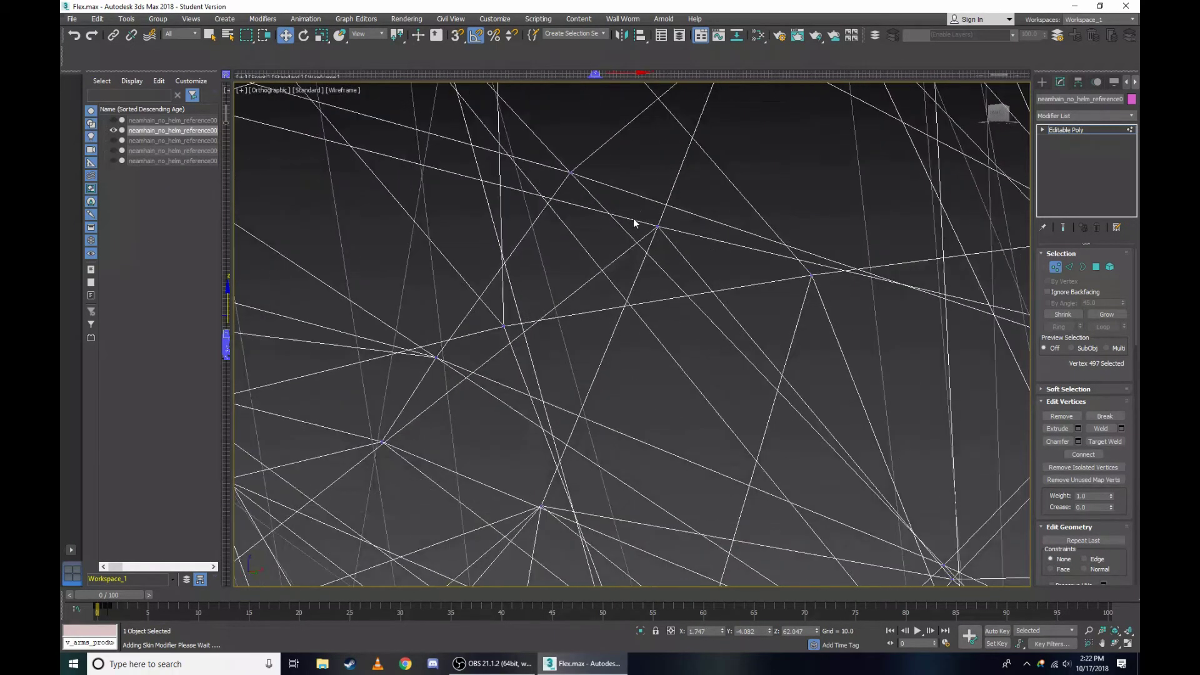
scroll(701, 249, "down", 3)
key("F3")
scroll(681, 207, "up", 2)
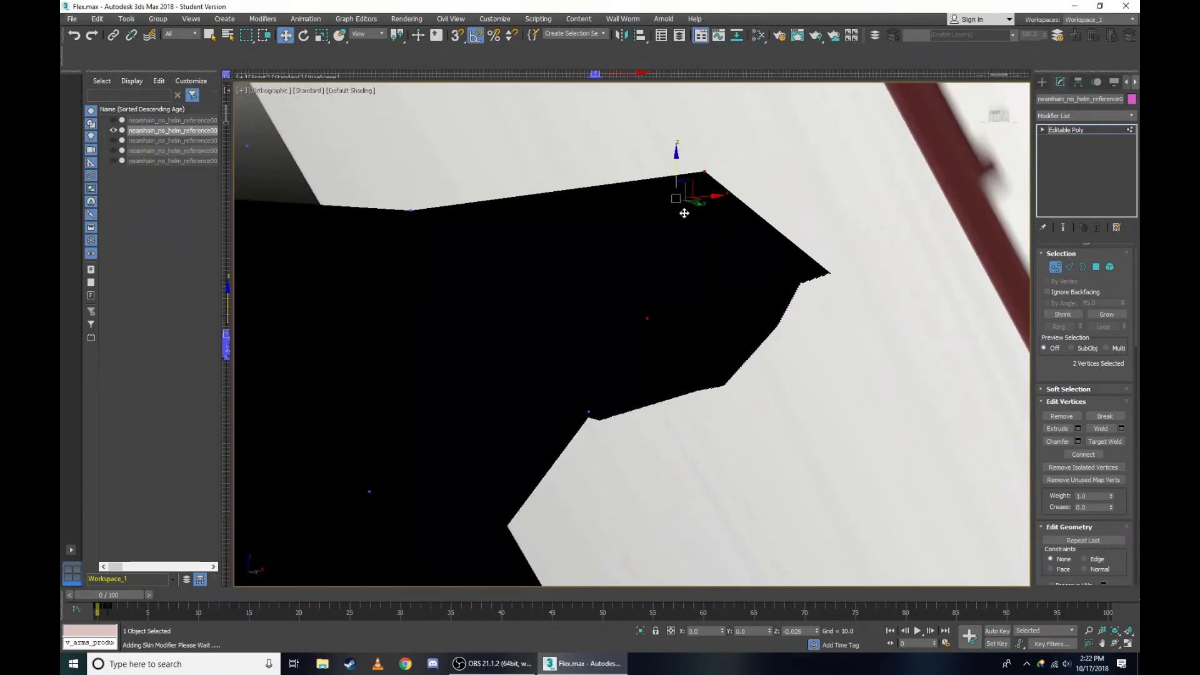
Inspect the eye mesh in wireframe, panning across it, then return to shaded display.
key("F3")
scroll(668, 253, "up", 3)
scroll(613, 401, "down", 3)
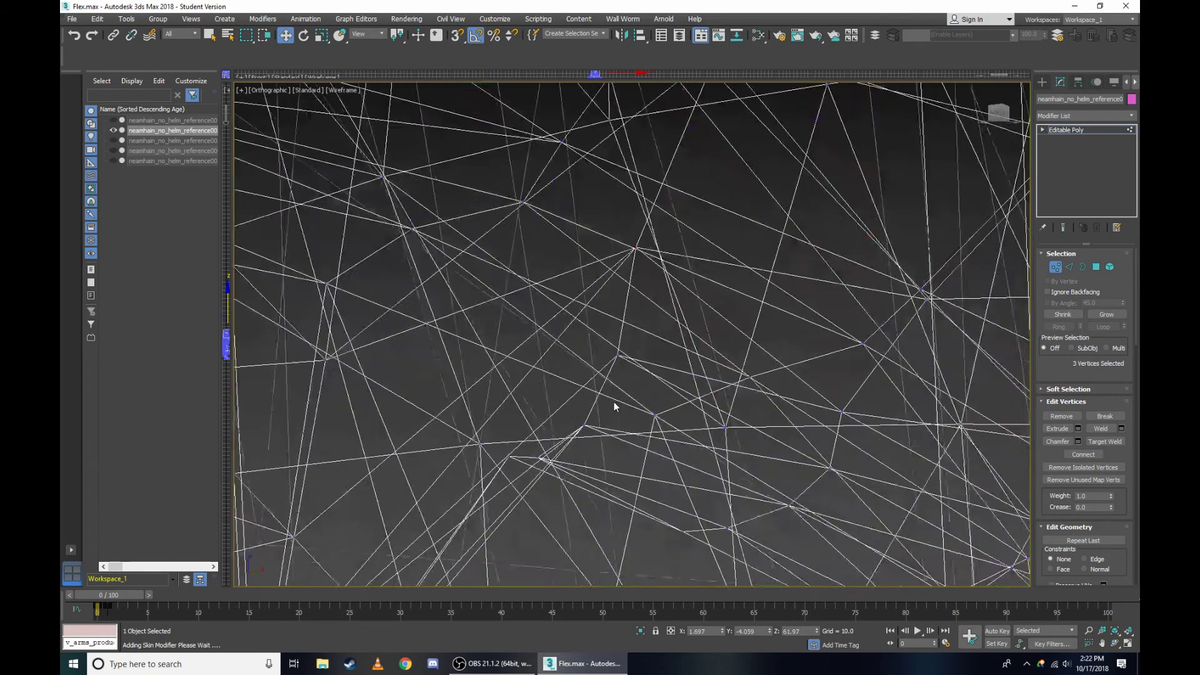
scroll(598, 298, "up", 3)
middle_click_drag(589, 350, 535, 376)
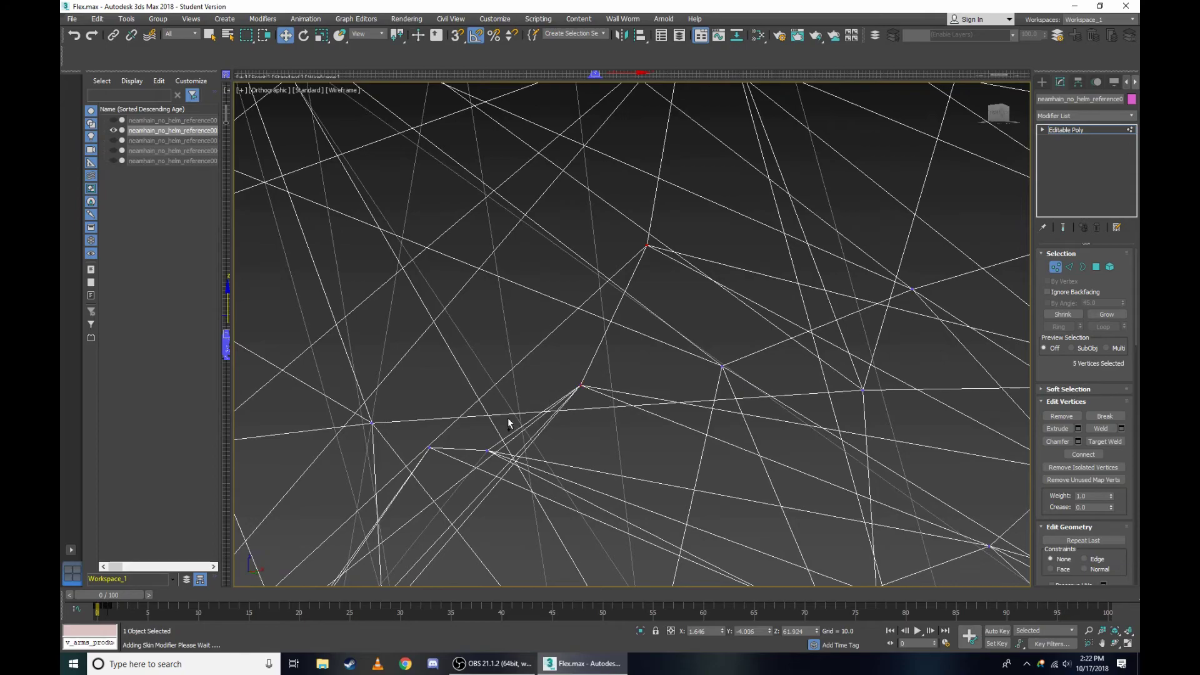
scroll(381, 186, "down", 2)
key("F3")
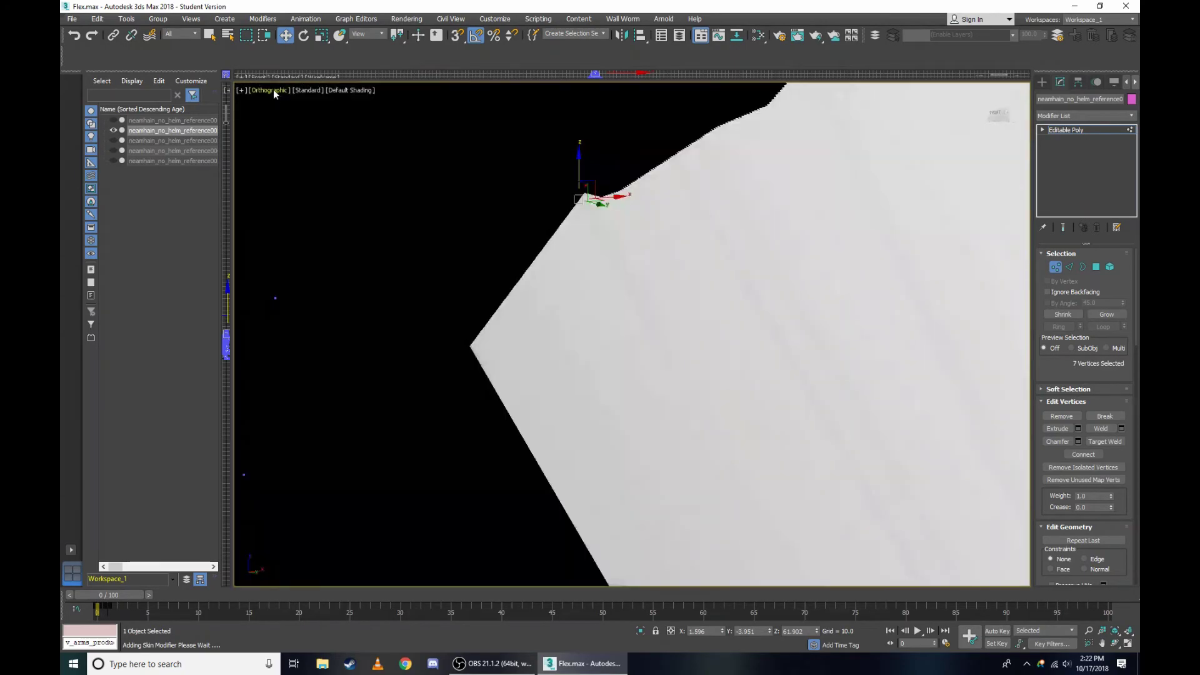
Switch the viewport to the Right view.
left_click(273, 90)
left_click(300, 216)
scroll(641, 206, "up", 3)
In wireframe, zoom in on the eye and add another outline vertex to the selection.
scroll(699, 230, "up", 3)
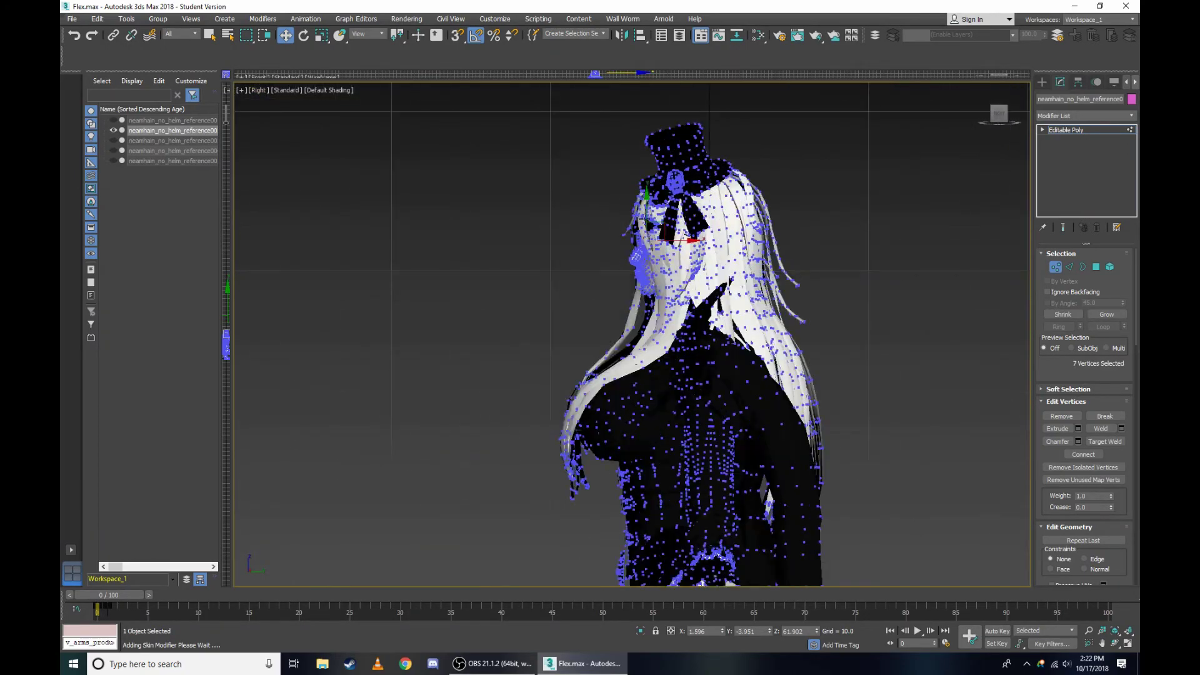
scroll(699, 230, "up", 3)
scroll(699, 230, "up", 2)
key("F3")
scroll(640, 252, "up", 3)
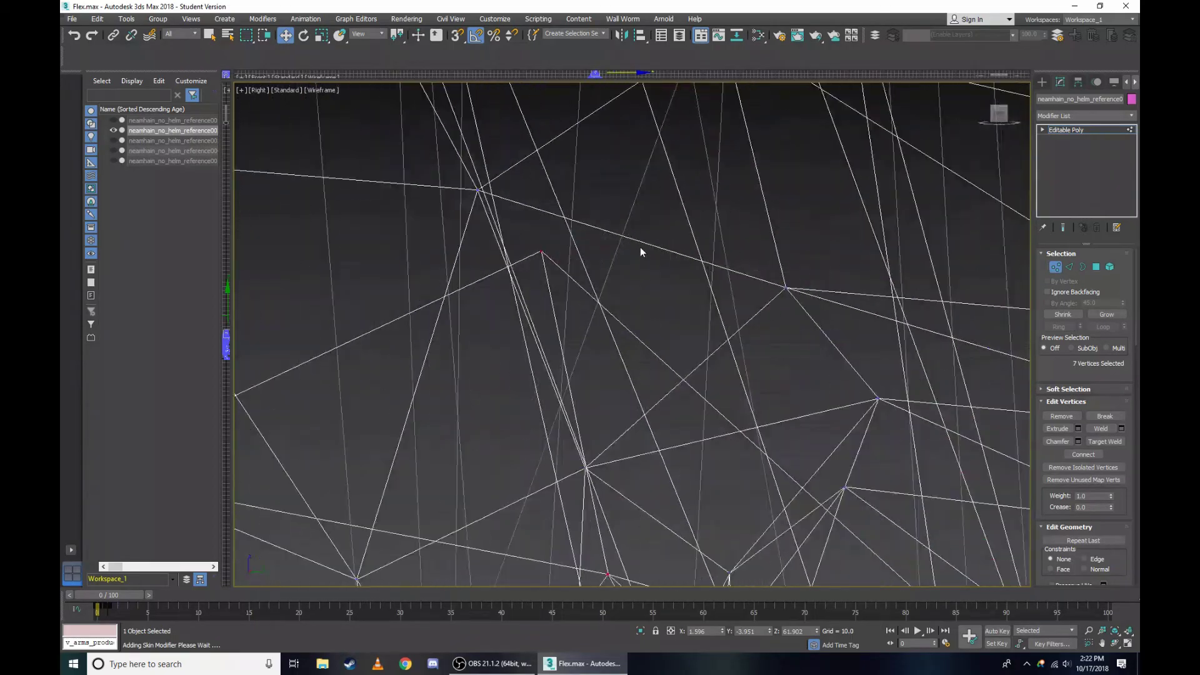
scroll(528, 236, "down", 2)
scroll(509, 177, "up", 2)
scroll(528, 201, "down", 2)
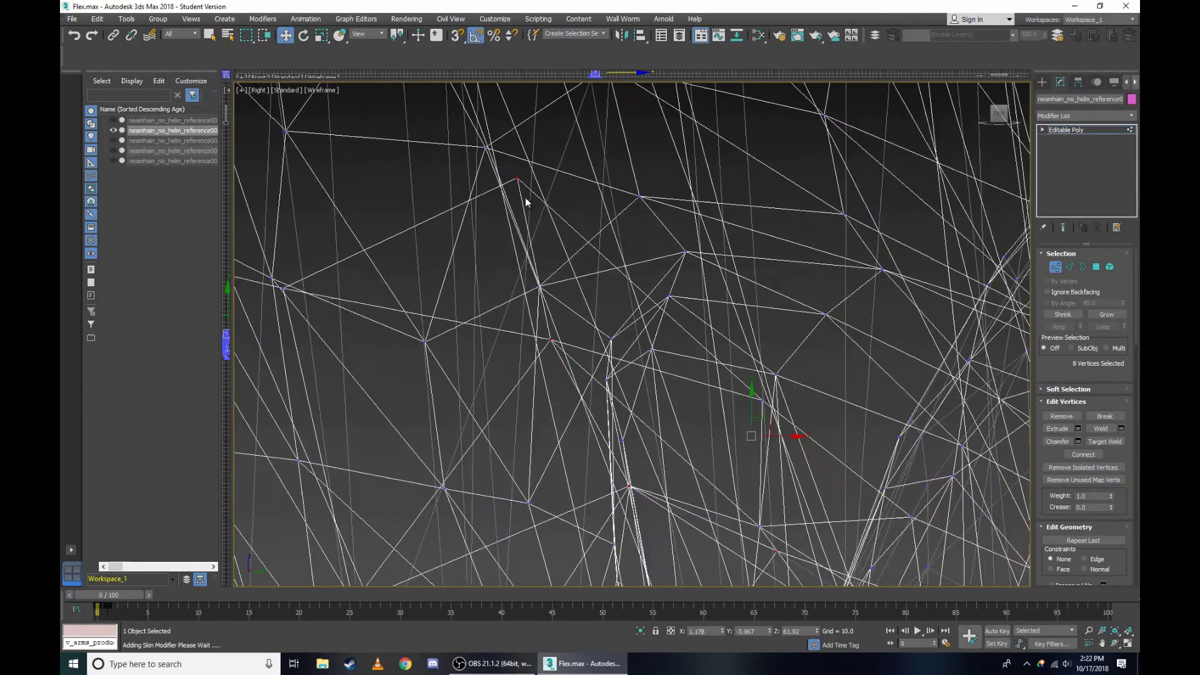
scroll(518, 246, "up", 2)
scroll(552, 336, "down", 2)
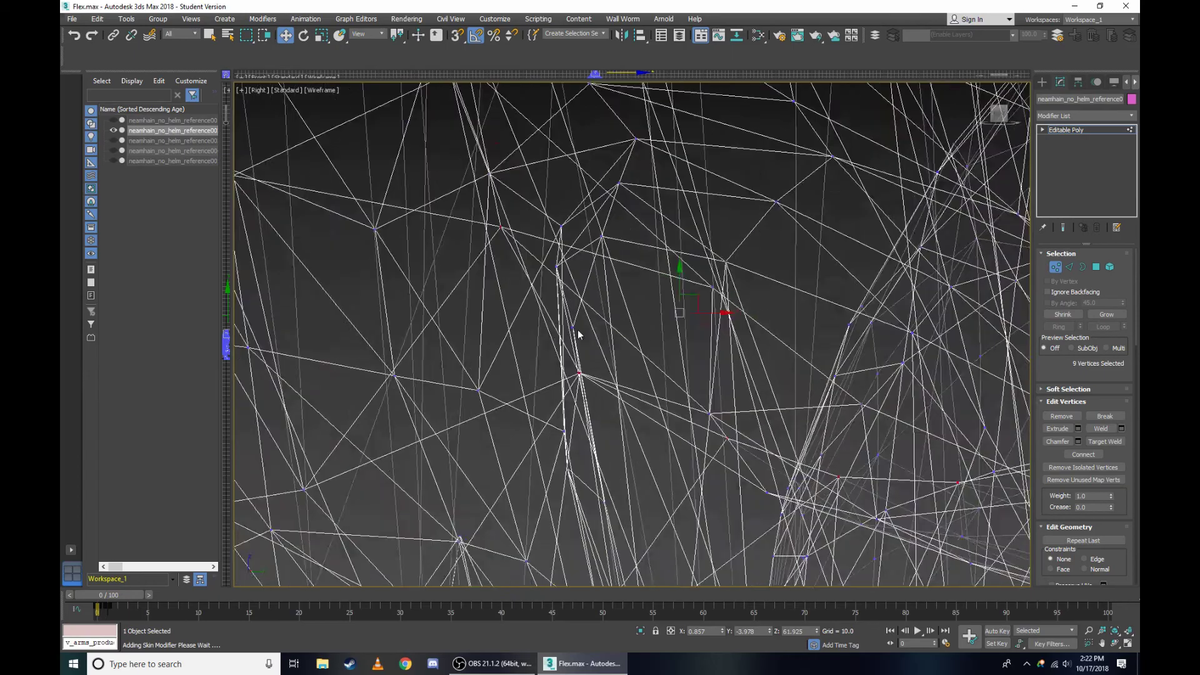
scroll(576, 350, "up", 1)
scroll(591, 385, "up", 2)
scroll(532, 350, "up", 2)
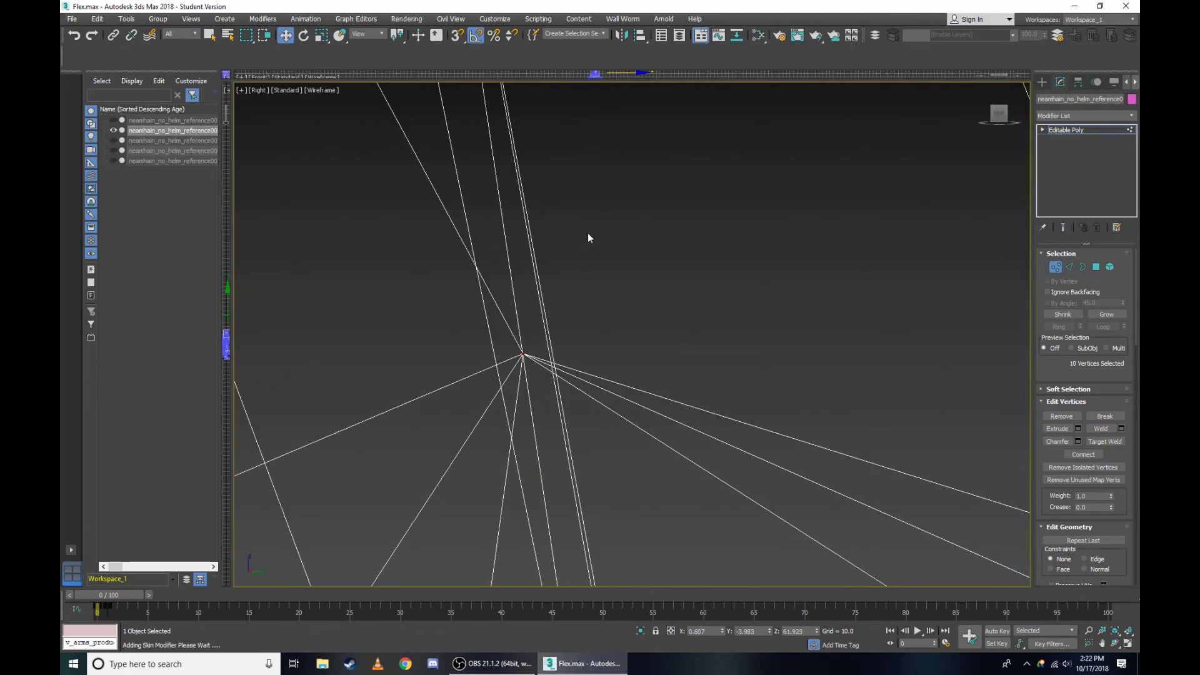
scroll(589, 237, "down", 3)
scroll(608, 284, "up", 1)
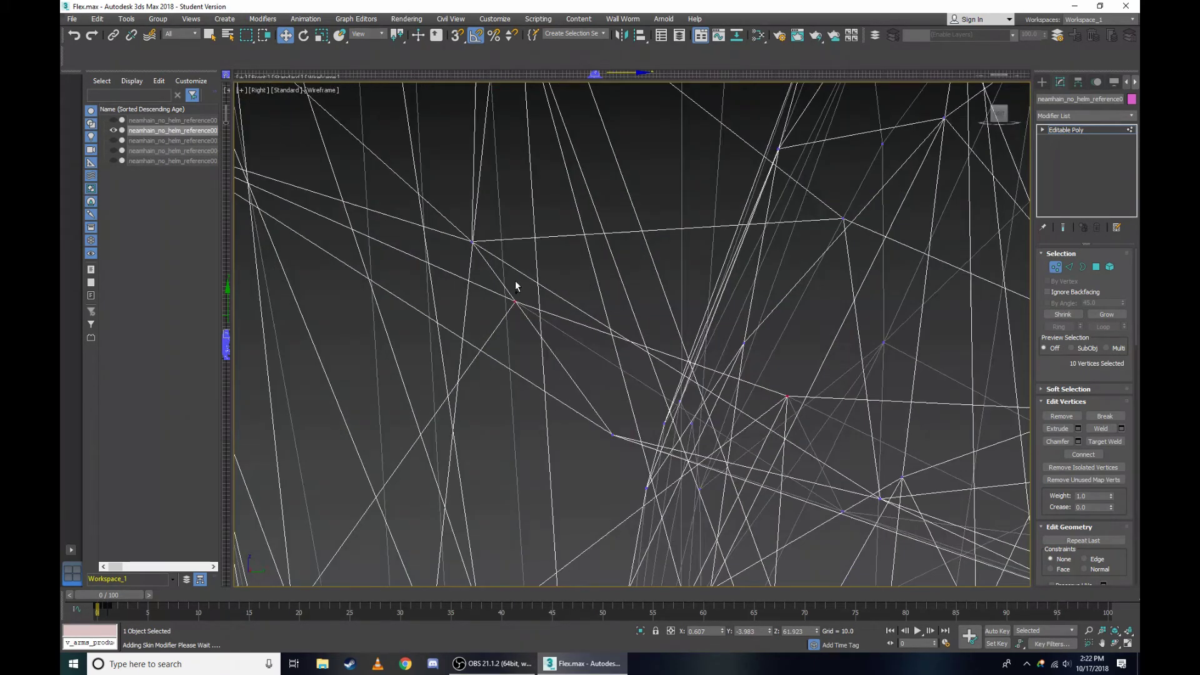
scroll(812, 350, "down", 1)
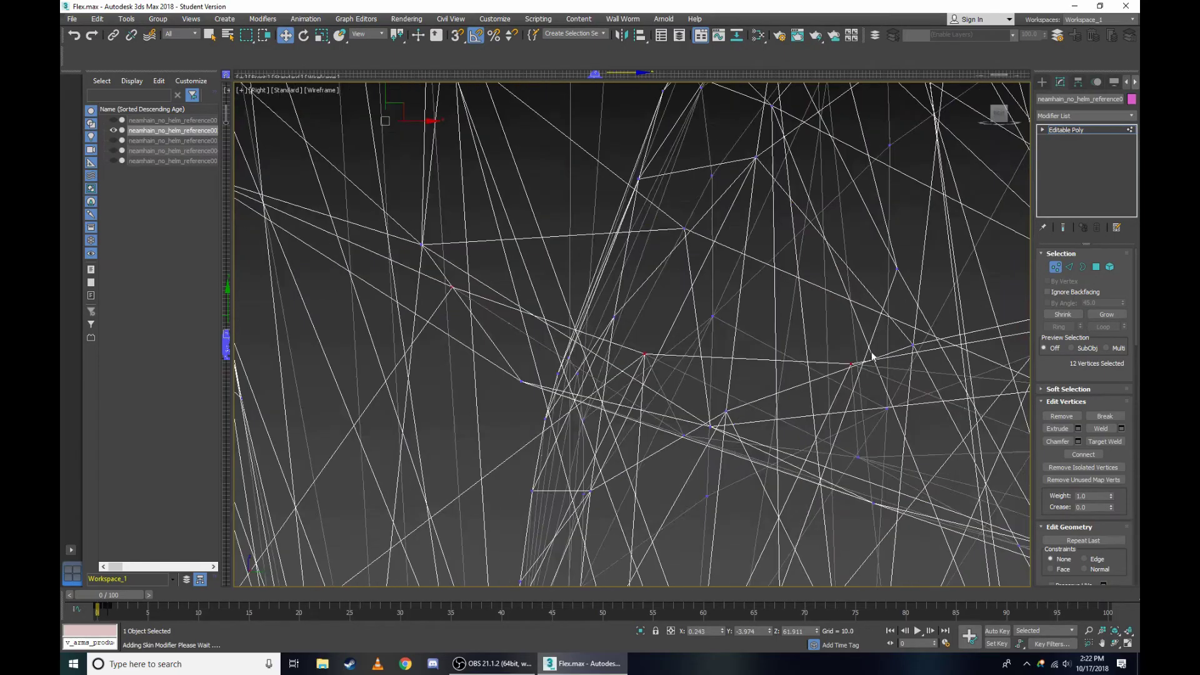
left_click_drag(852, 385, 853, 385, "ctrl")
In shaded mode, orbit back to view the nose, eye and hair.
scroll(853, 385, "down", 3)
scroll(909, 361, "up", 3)
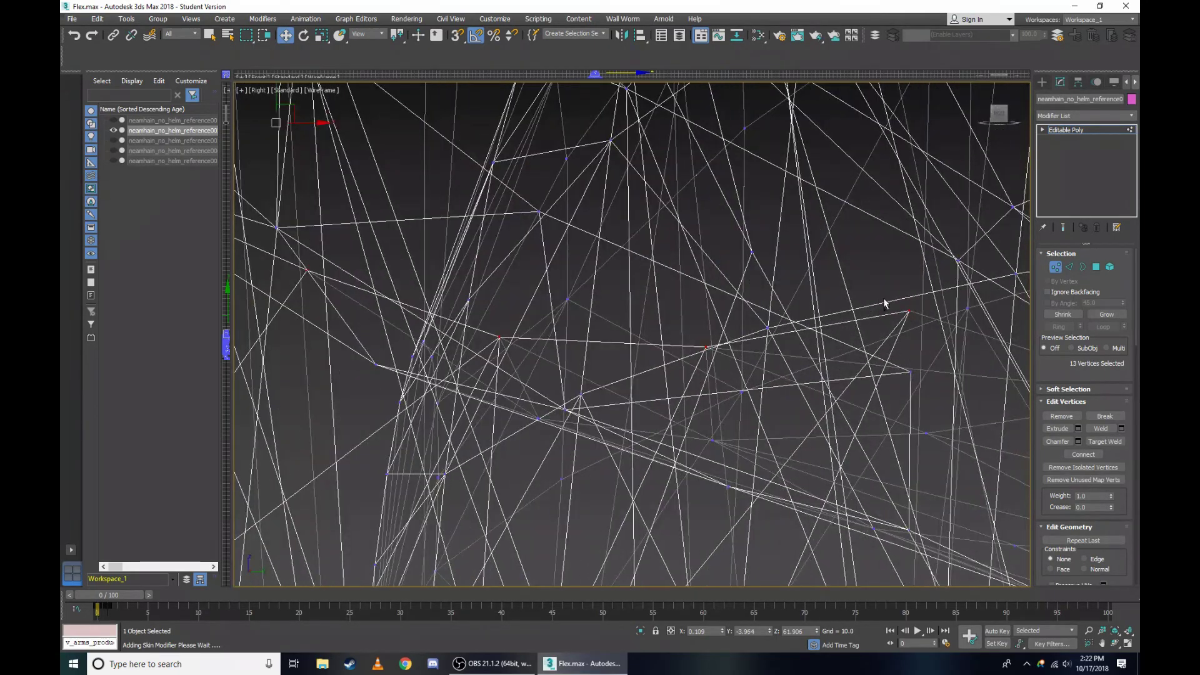
scroll(825, 306, "down", 3)
middle_click_drag(825, 306, 663, 245, "alt")
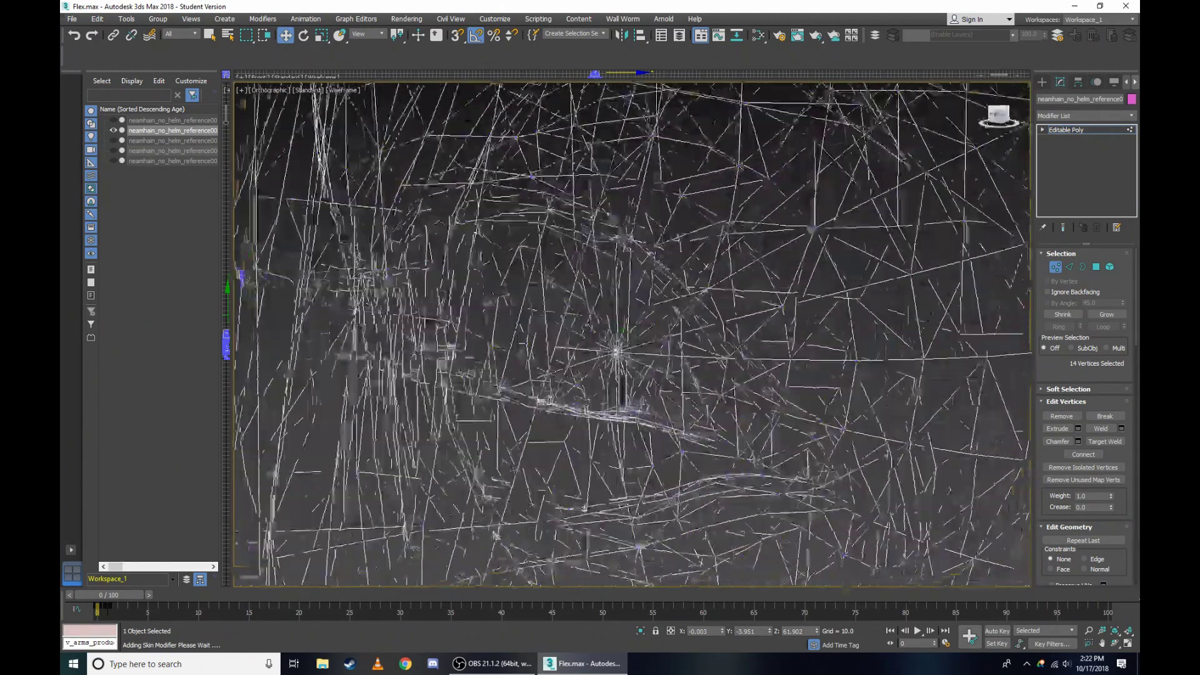
key("F3")
scroll(663, 247, "down", 5)
scroll(930, 216, "up", 2)
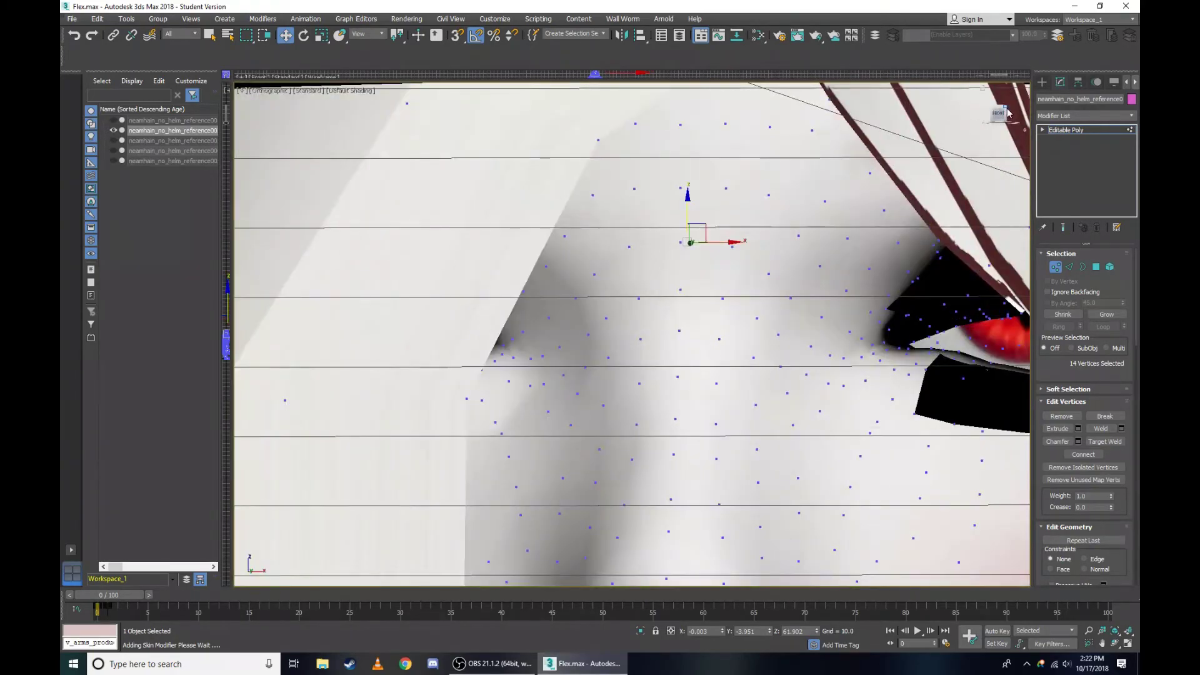
middle_click_drag(375, 273, 743, 240, "alt")
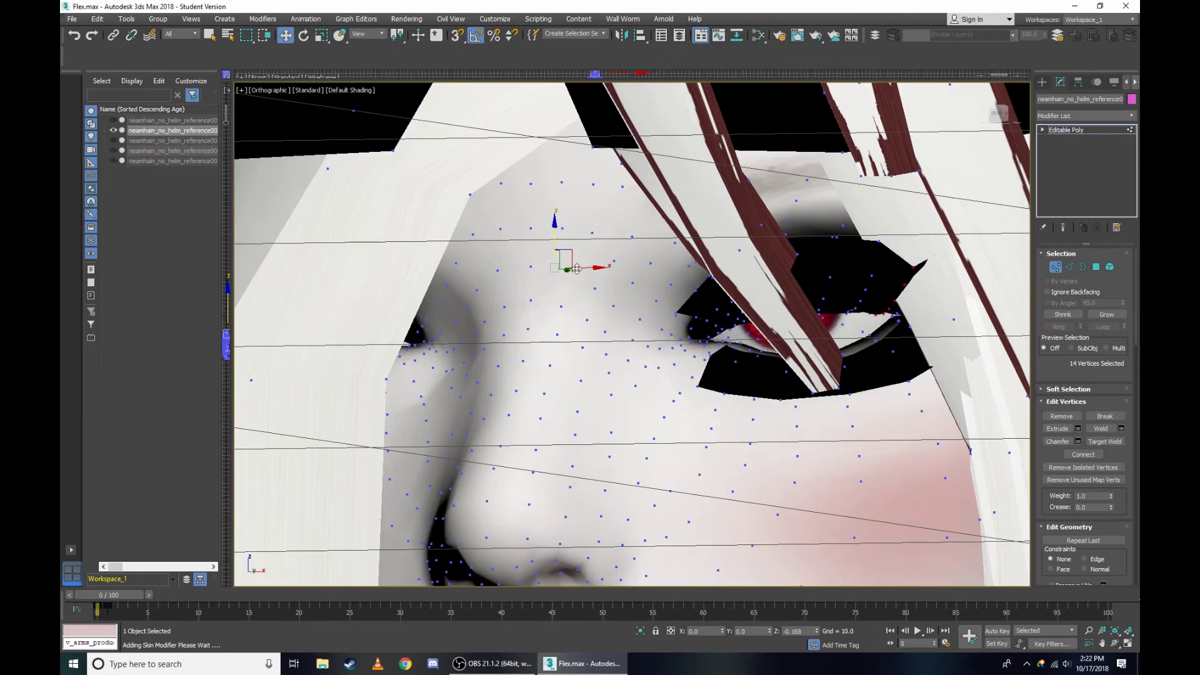
scroll(914, 270, "up", 3)
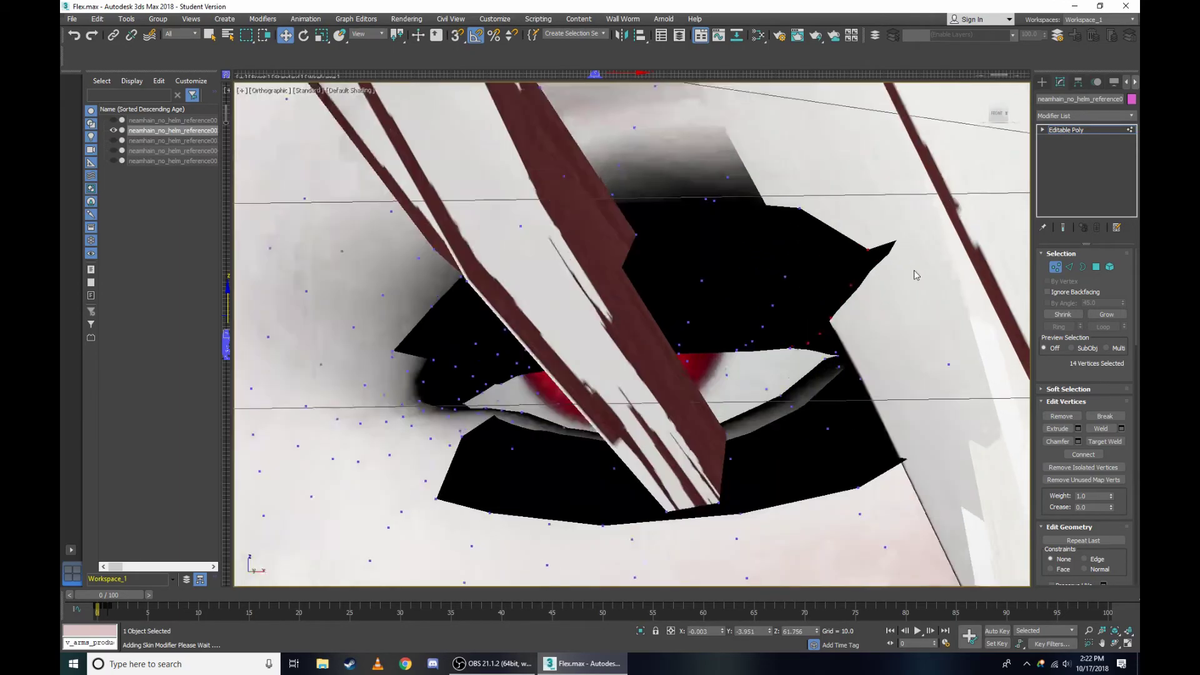
scroll(880, 279, "up", 2)
scroll(687, 376, "up", 2)
scroll(688, 376, "down", 3)
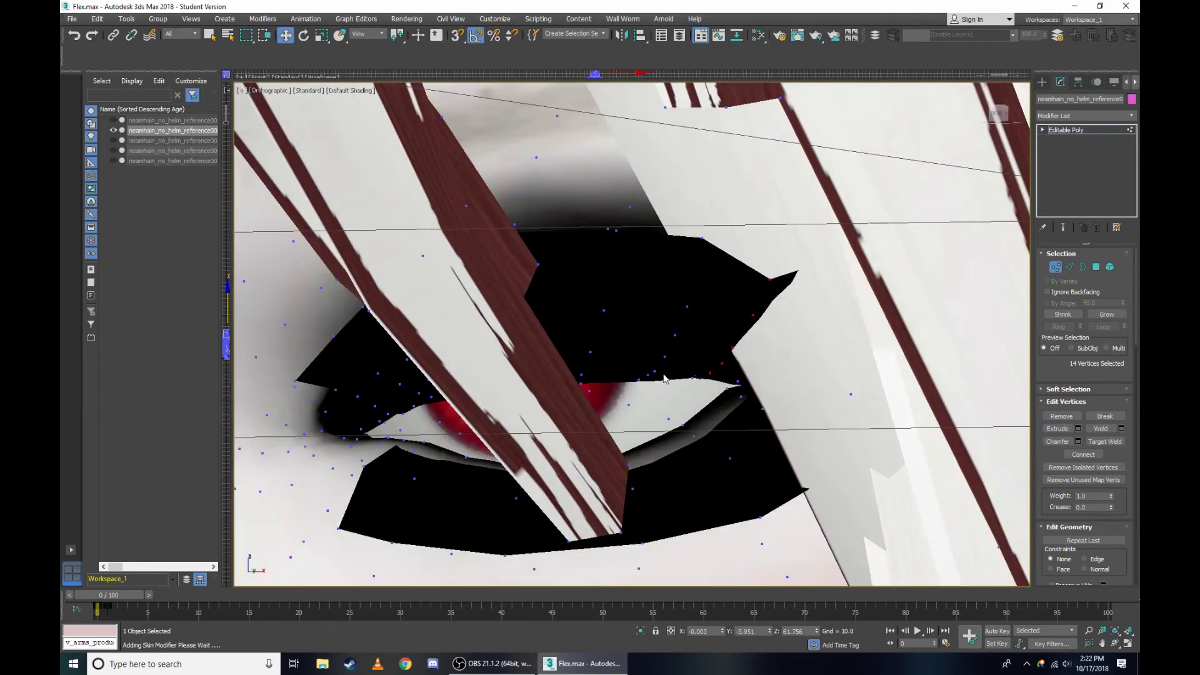
scroll(992, 165, "up", 1)
scroll(998, 117, "up", 1)
Toggle between wireframe and shading to check the eye outline contour.
key("F3")
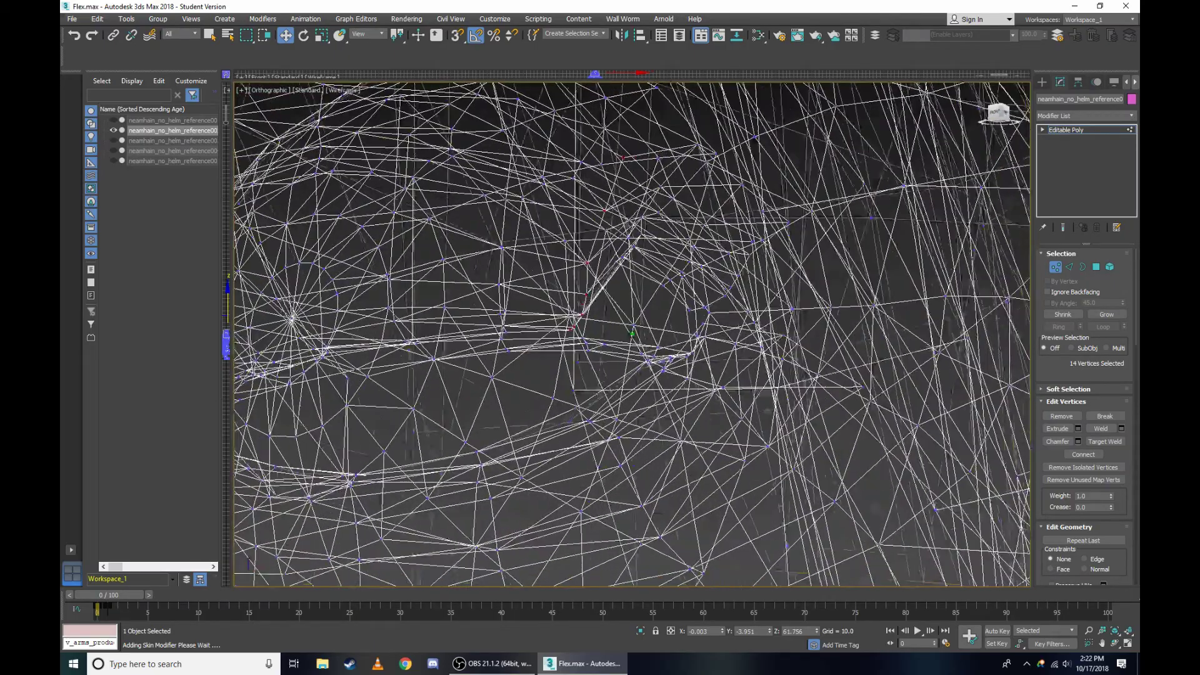
scroll(688, 211, "up", 2)
scroll(719, 205, "down", 2)
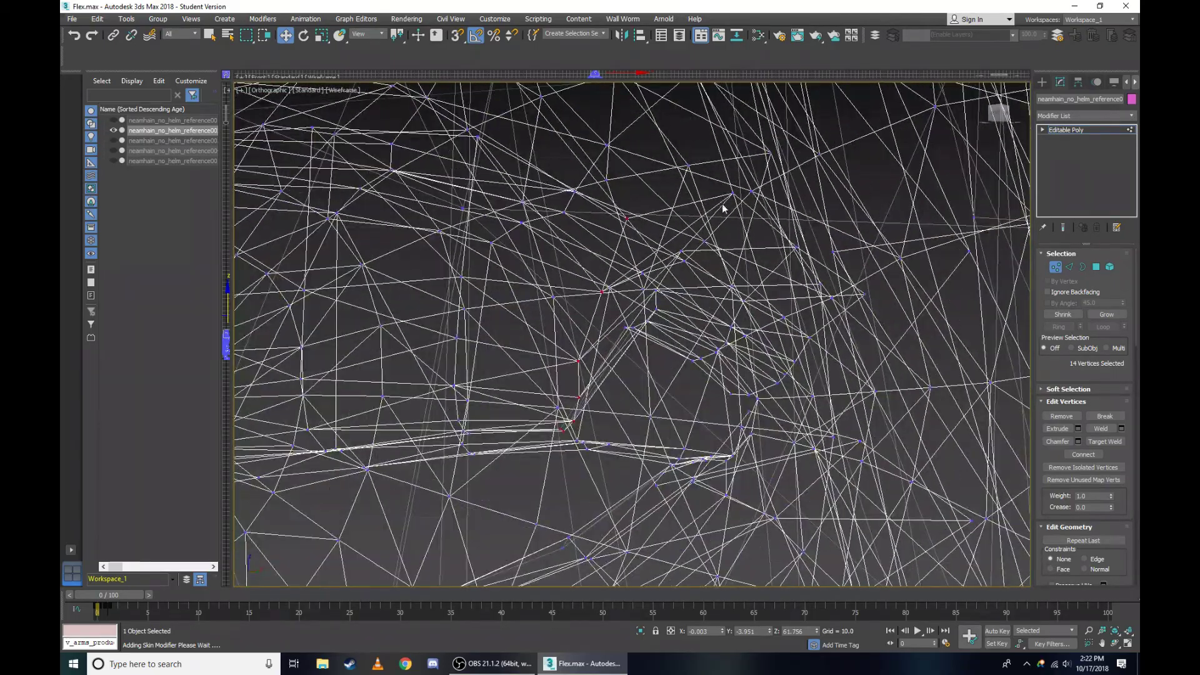
scroll(723, 201, "down", 2)
scroll(728, 218, "up", 4)
scroll(733, 235, "up", 2)
scroll(682, 268, "up", 3)
key("F3")
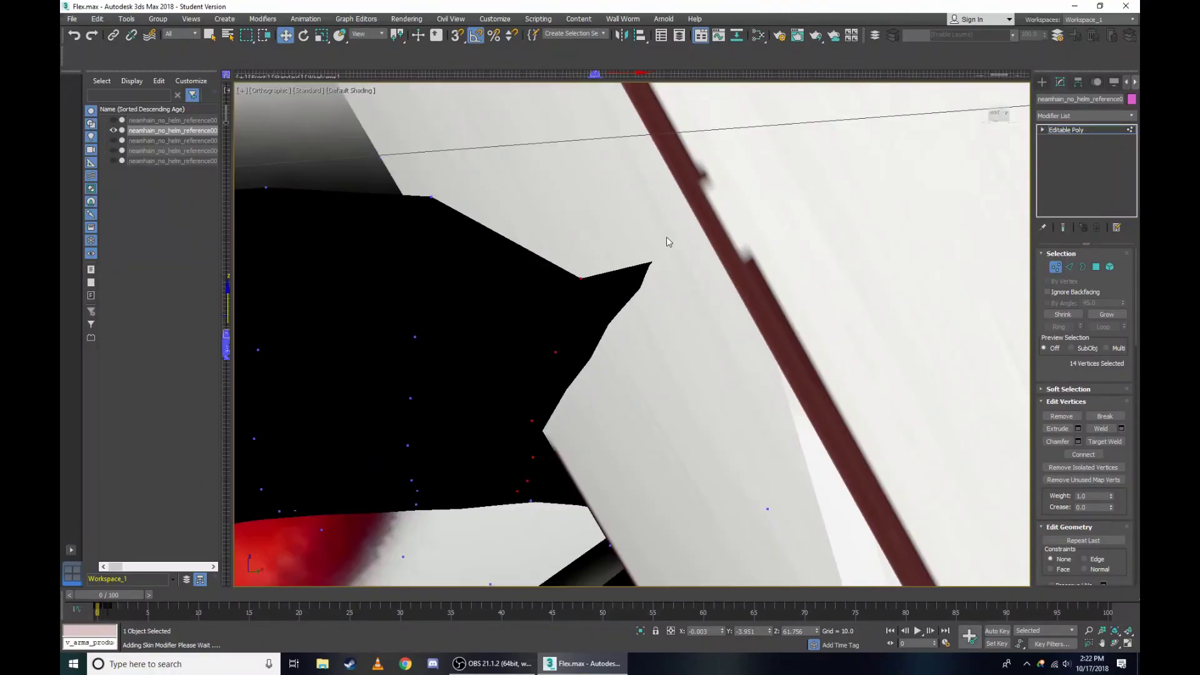
key("F3")
scroll(684, 223, "down", 5)
scroll(693, 258, "up", 3)
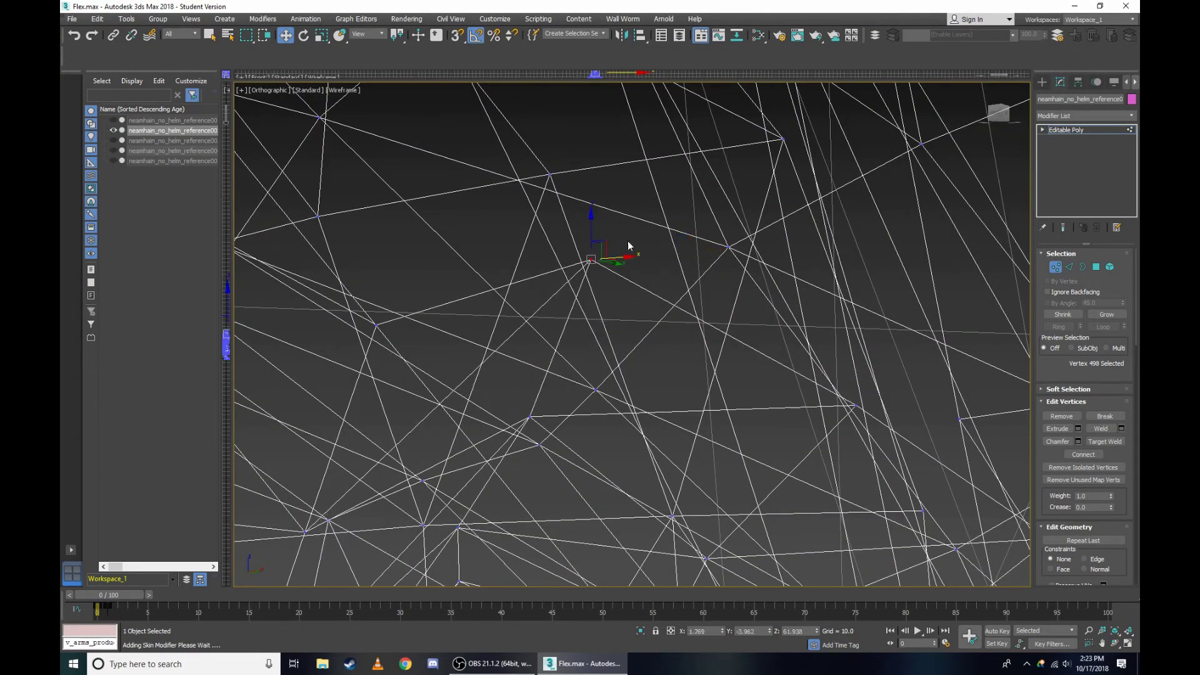
Orbit the wireframe view around the eye and pan down to the selected vertices.
scroll(544, 360, "up", 3)
scroll(511, 325, "down", 3)
scroll(578, 337, "up", 2)
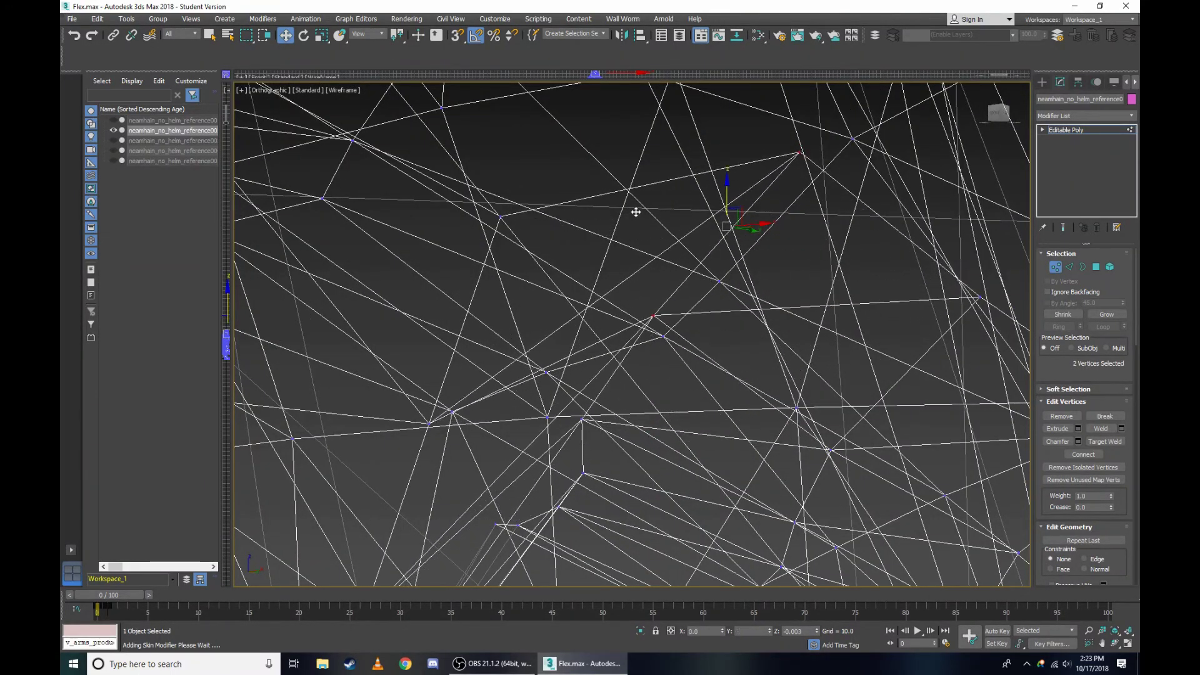
scroll(595, 285, "down", 2)
scroll(595, 285, "up", 2)
middle_click_drag(595, 285, 697, 208, "alt")
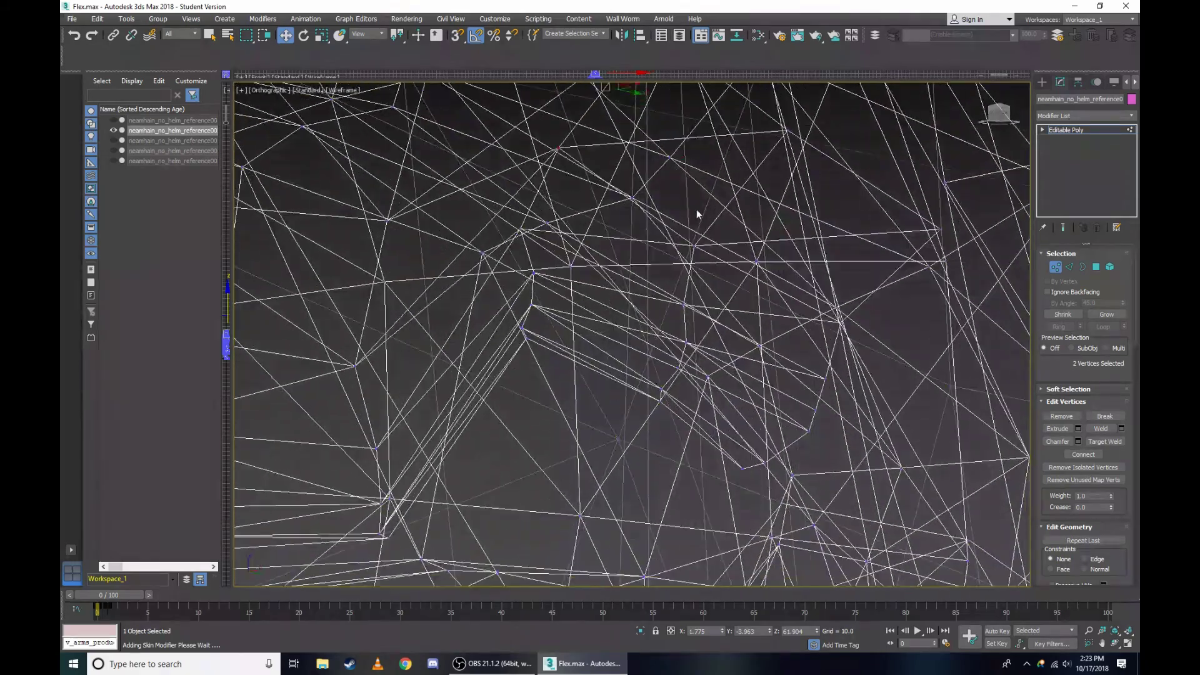
middle_click_drag(611, 160, 611, 213)
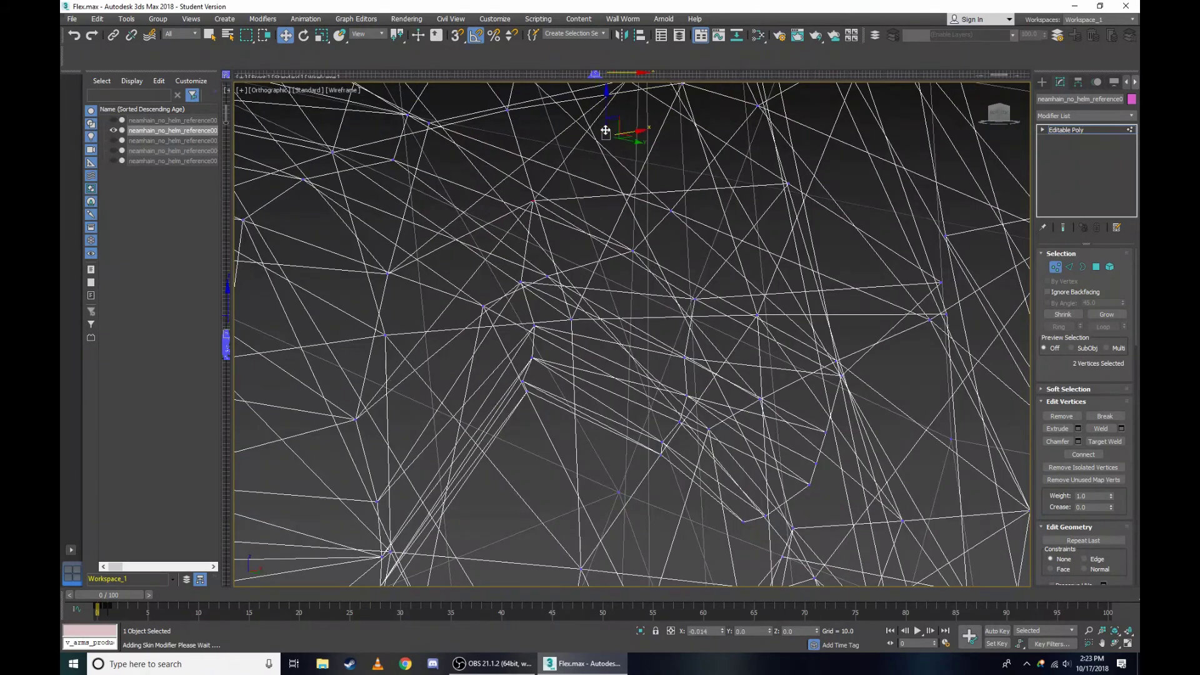
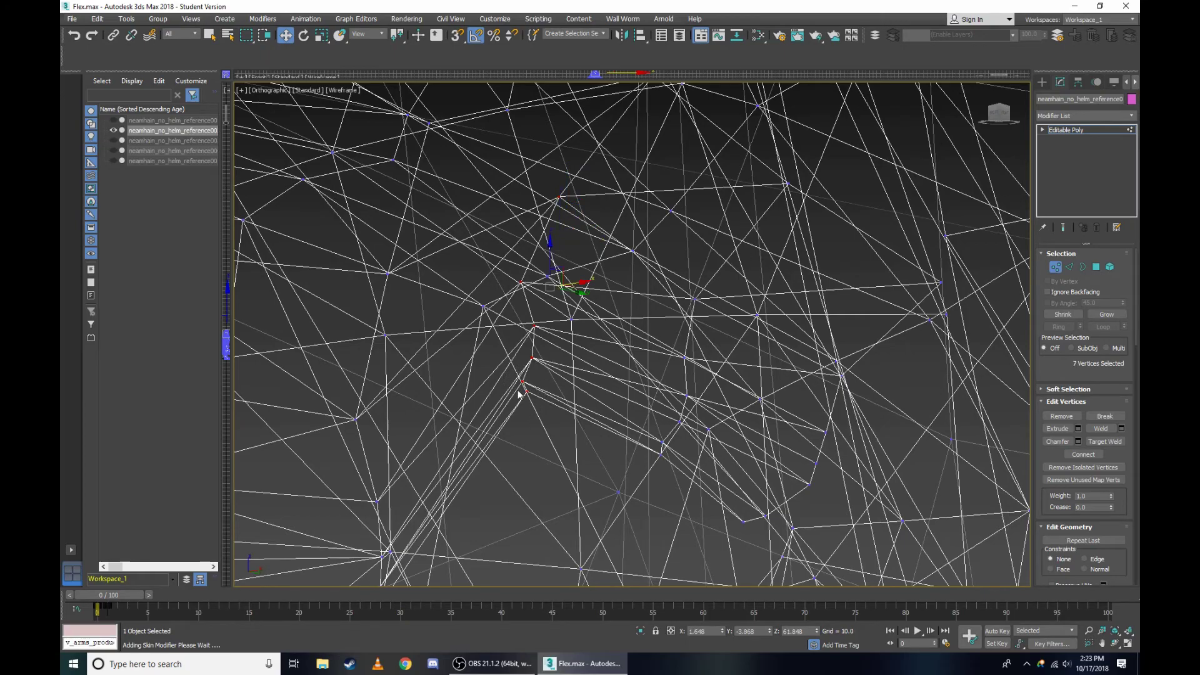
Switch the viewport to the Right view and display the head in wireframe.
scroll(518, 394, "up", 4)
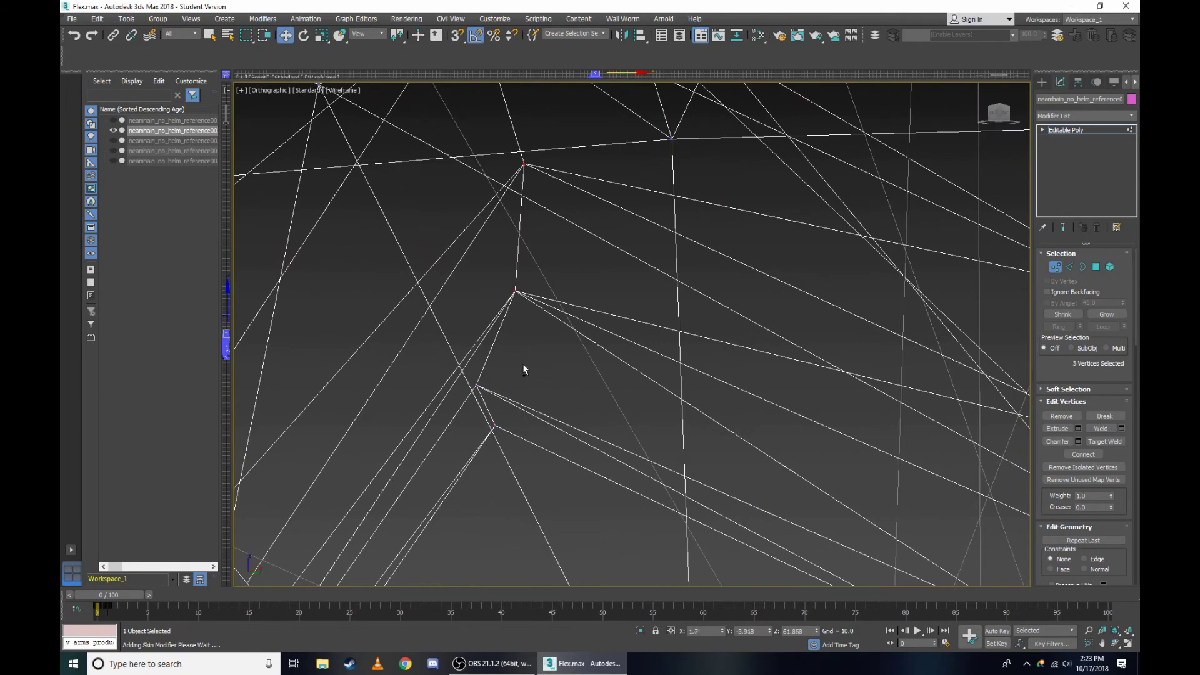
left_click(259, 95)
left_click(326, 216)
scroll(644, 188, "up", 5)
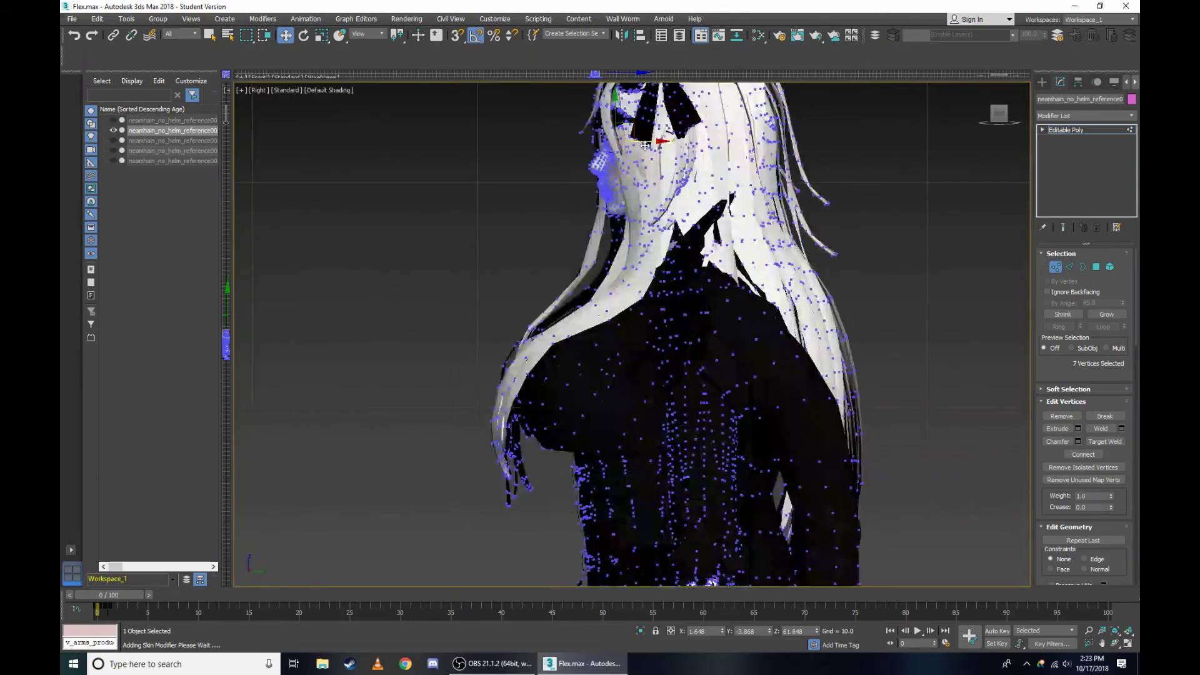
scroll(645, 145, "up", 3)
scroll(645, 145, "up", 3)
key("F3")
Zoom in on the eye region in the right-side wireframe view and orbit around the face.
scroll(621, 238, "up", 3)
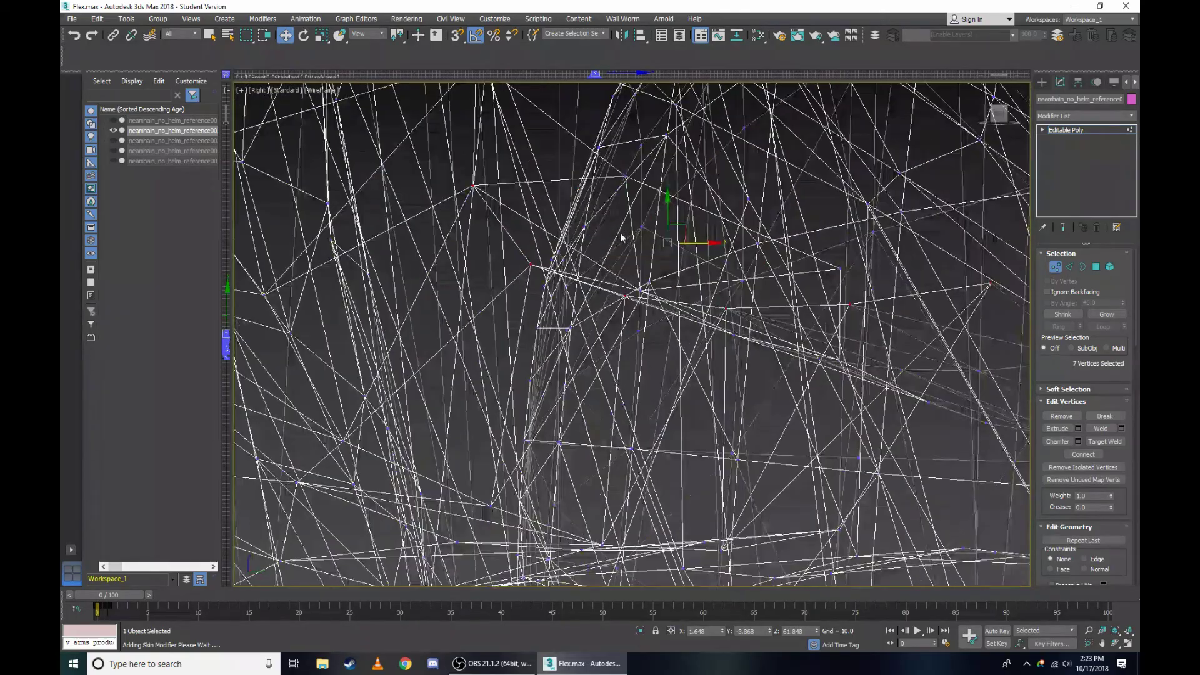
scroll(563, 200, "down", 2)
scroll(513, 181, "down", 3)
scroll(500, 156, "up", 4)
scroll(412, 155, "up", 2)
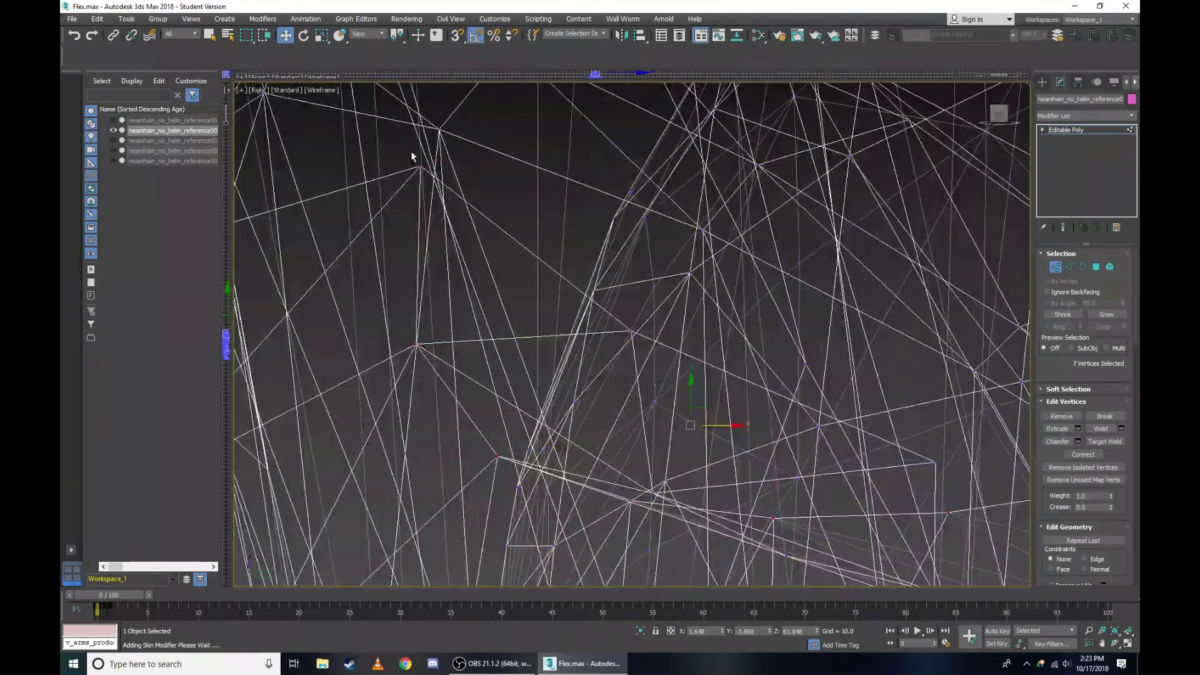
scroll(500, 454, "up", 2)
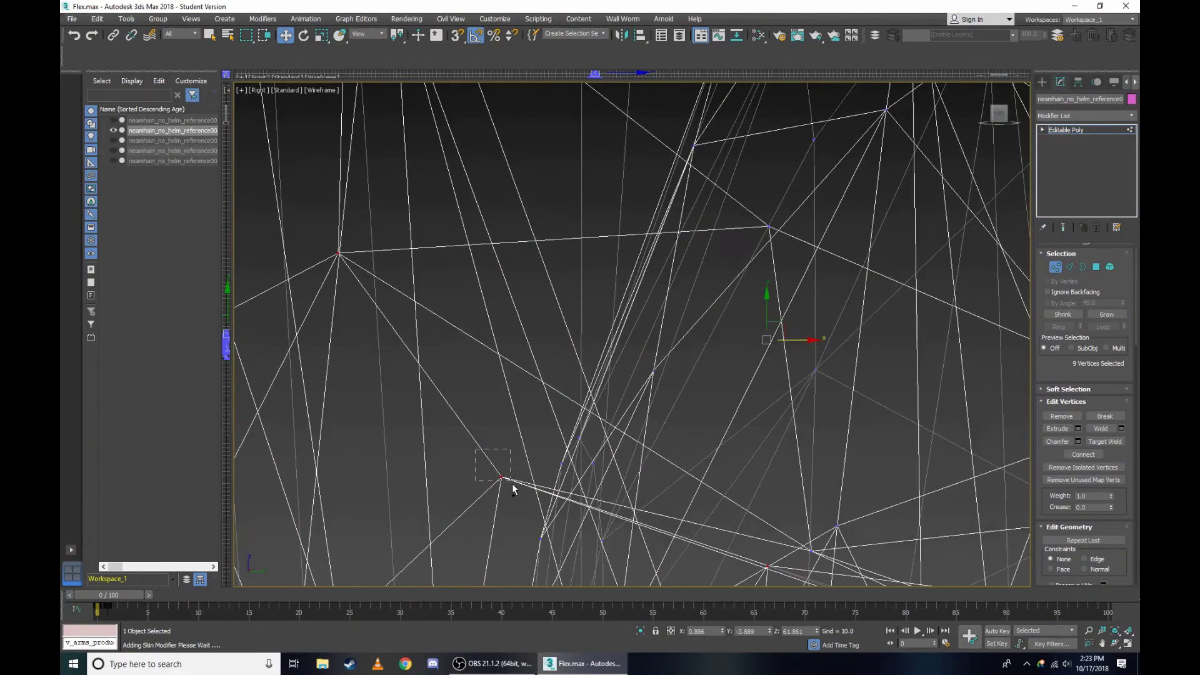
scroll(503, 312, "up", 2)
scroll(563, 300, "up", 2)
scroll(617, 369, "up", 2)
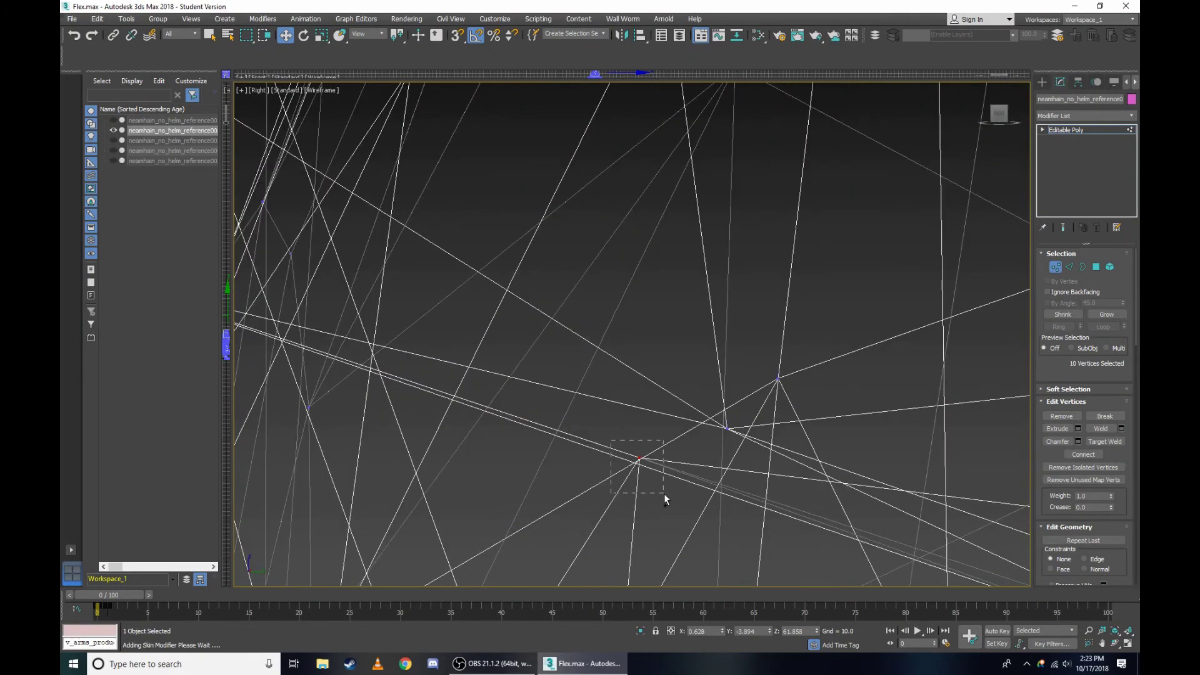
scroll(627, 444, "down", 4)
scroll(713, 413, "up", 2)
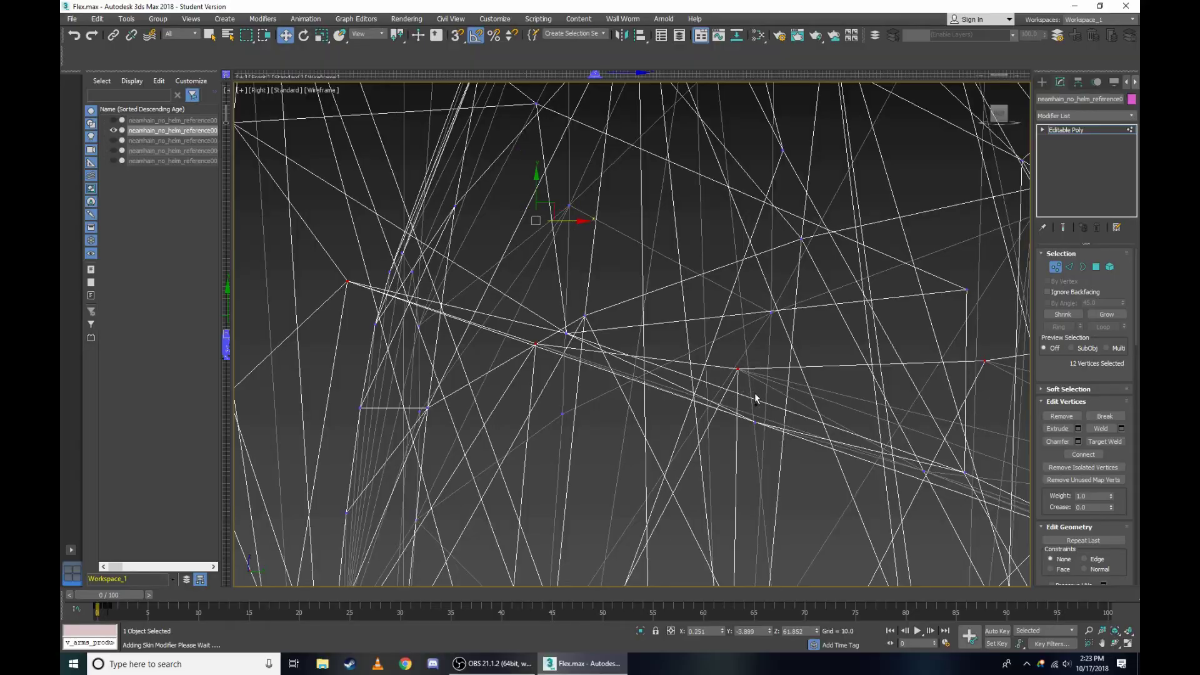
scroll(756, 375, "down", 1)
scroll(769, 350, "down", 1)
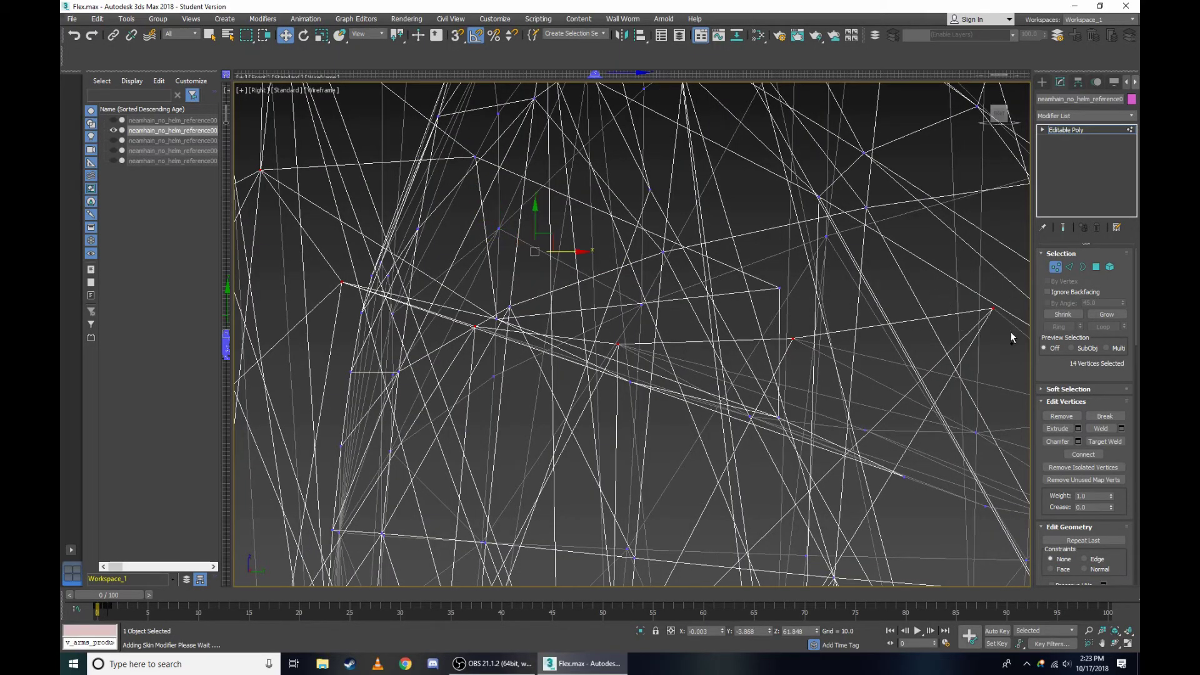
mouse_move(1011, 332)
middle_mouse_down("alt")
mouse_move(813, 300)
mouse_move(937, 188)
middle_mouse_up("alt")
scroll(719, 312, "up", 2)
scroll(970, 144, "up", 2)
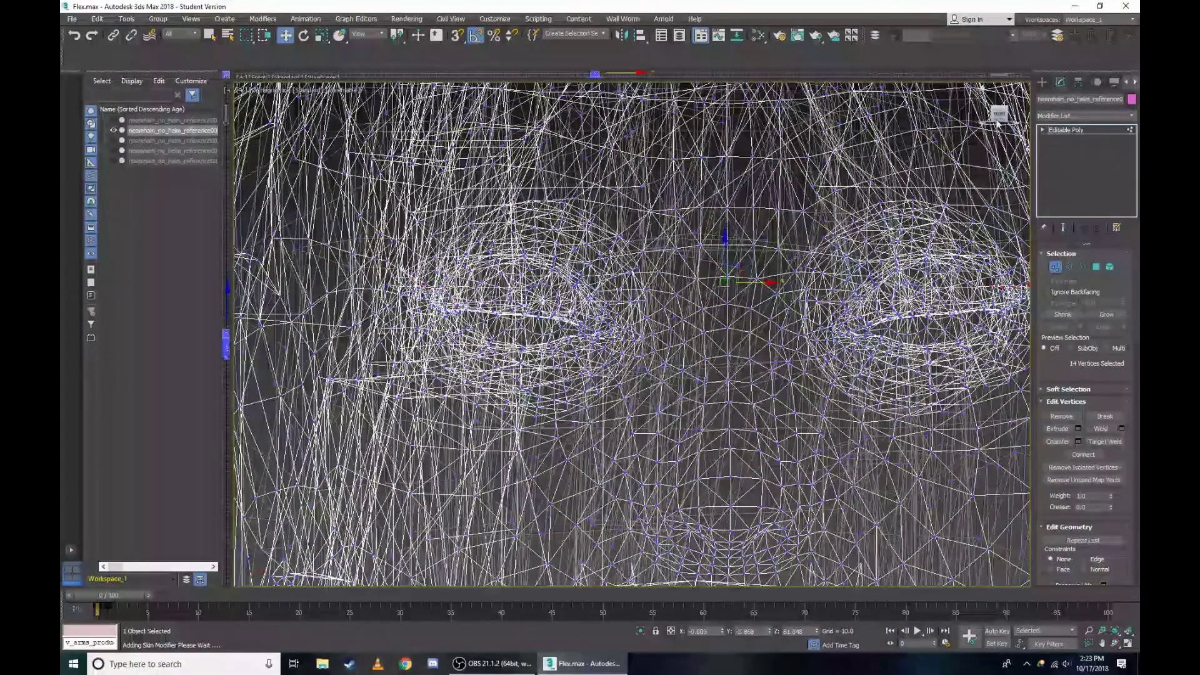
Orbit to a shaded front view and move the eye vertices -0.128 on Z, rechecking in wireframe.
key("F3")
scroll(793, 275, "up", 3)
scroll(793, 275, "up", 2)
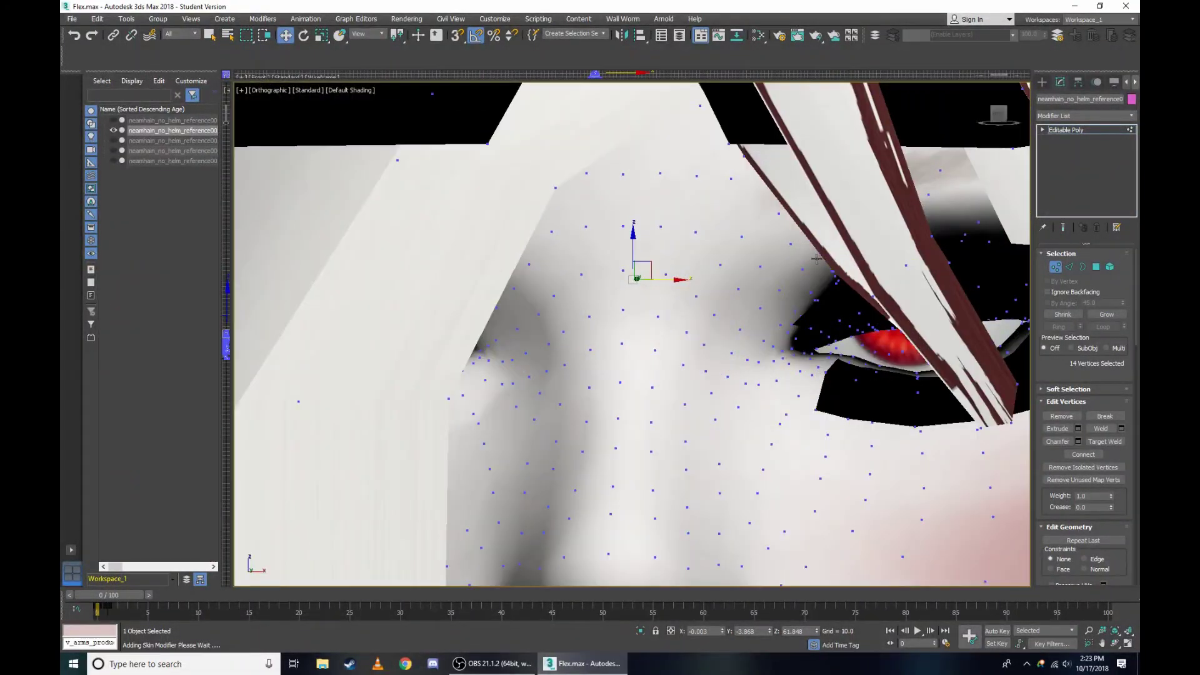
middle_click_drag(817, 258, 871, 249, "alt")
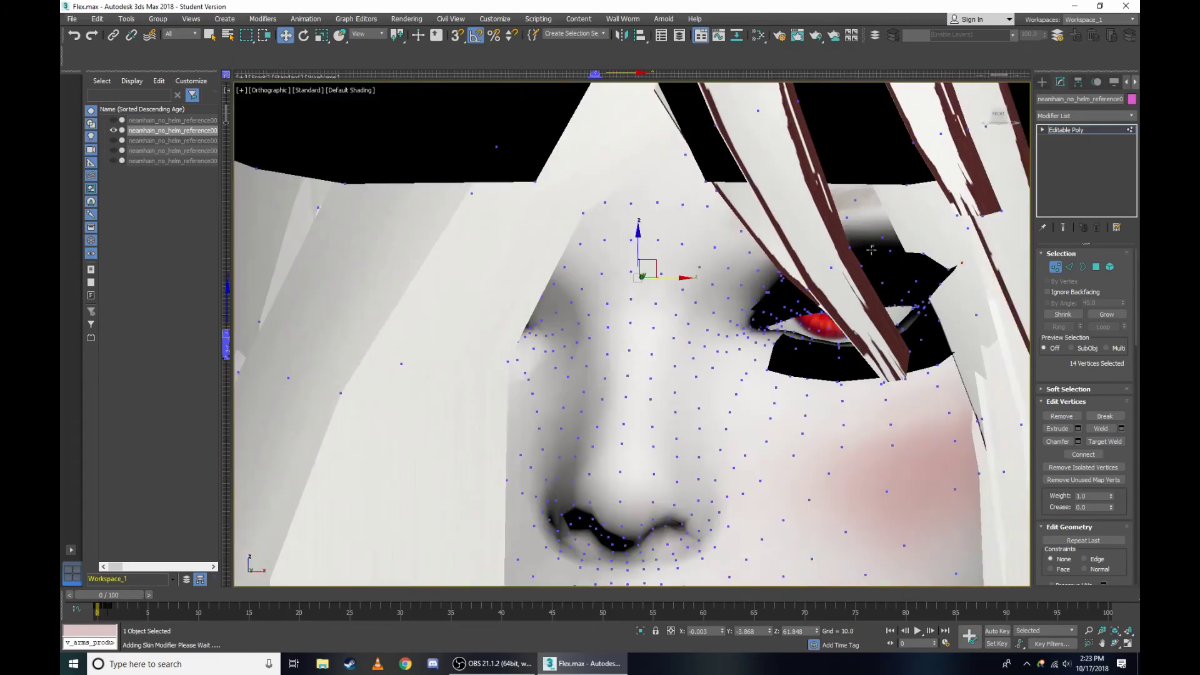
scroll(871, 250, "up", 2)
left_click_drag(403, 268, 425, 315)
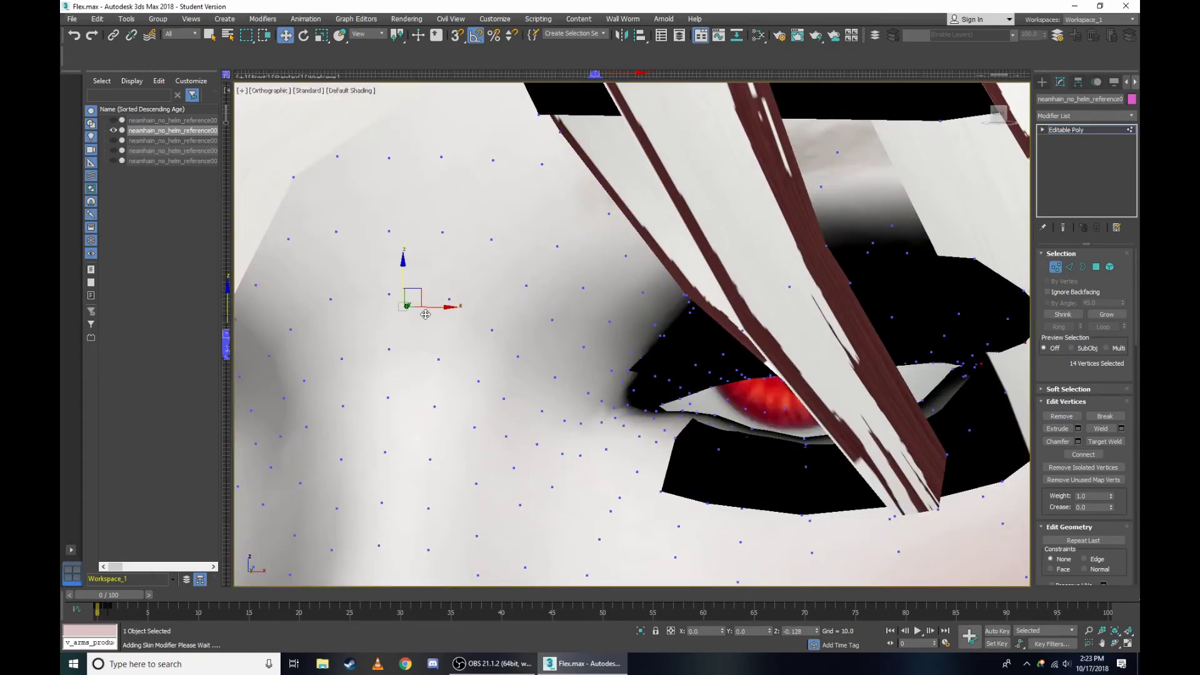
mouse_move(446, 306)
middle_mouse_down("alt")
mouse_move(350, 350)
mouse_move(352, 361)
middle_mouse_up("alt")
key("F3")
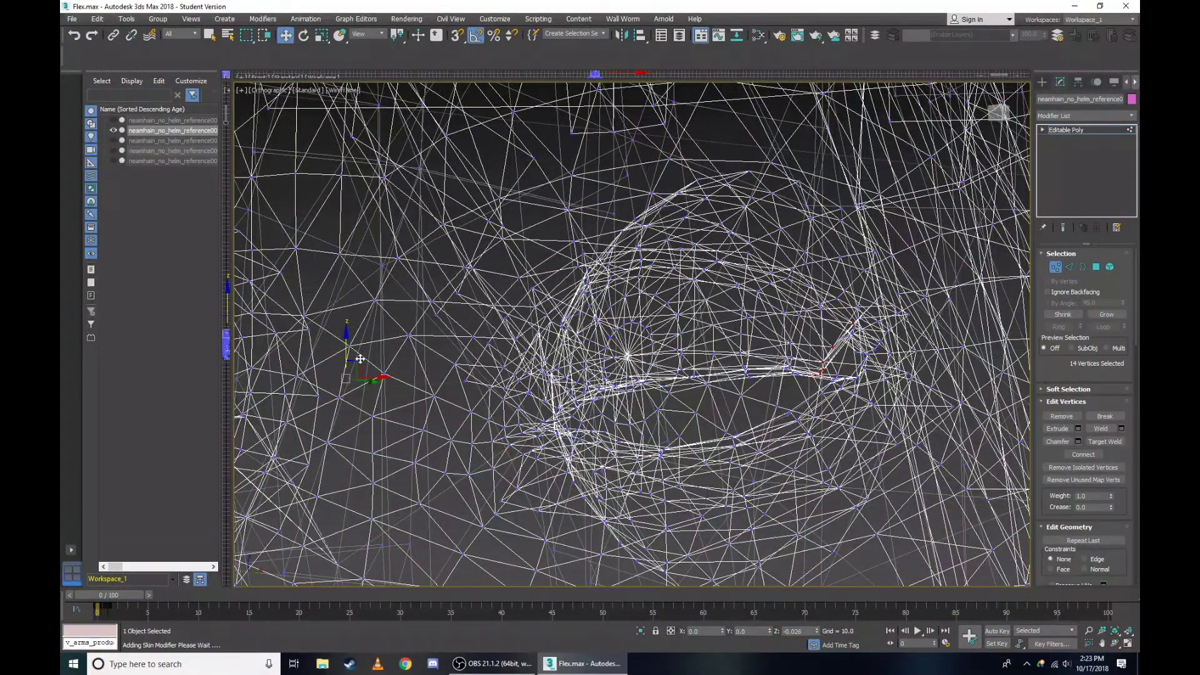
Zoom and orbit the wireframe face to get a closer look at the eye area.
scroll(828, 350, "up", 1)
scroll(828, 350, "up", 1)
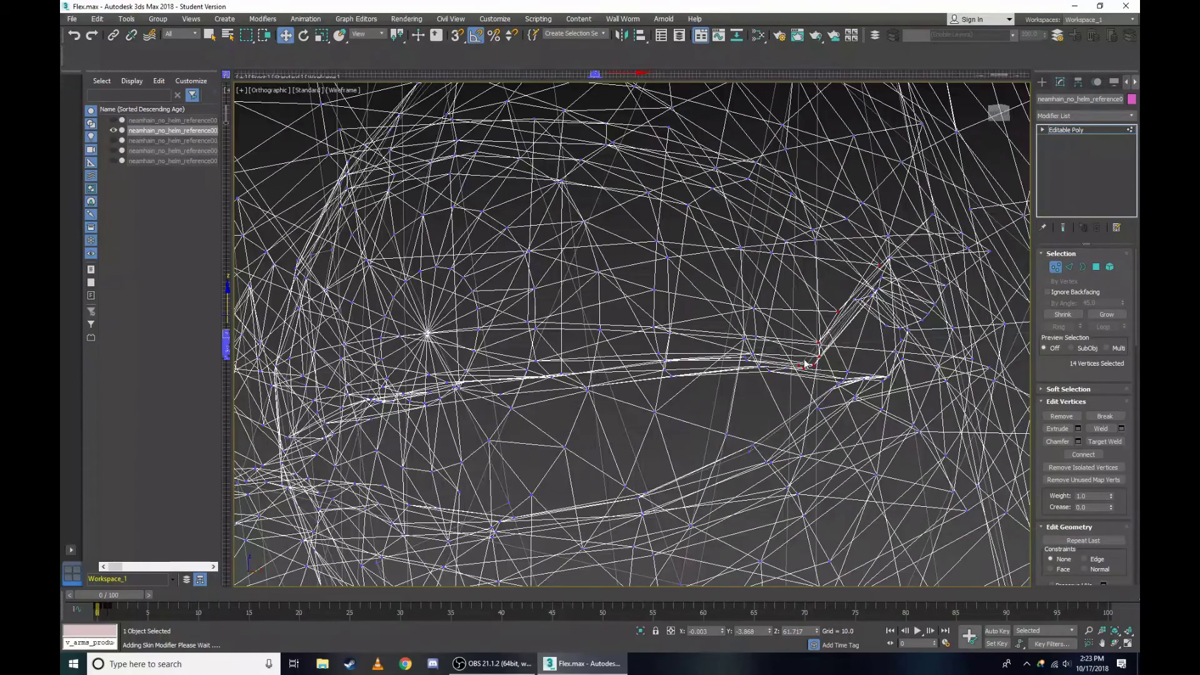
scroll(806, 366, "up", 1)
scroll(828, 345, "up", 1)
scroll(828, 345, "up", 1)
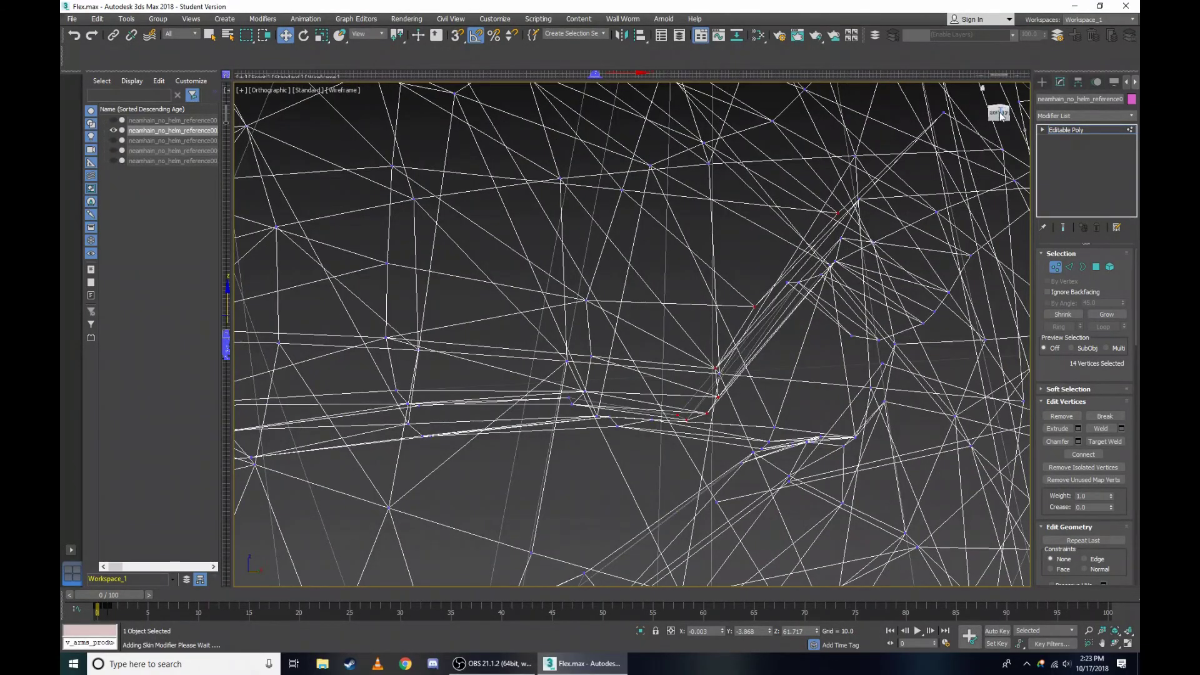
left_click_drag(1001, 115, 991, 119)
scroll(738, 197, "up", 2)
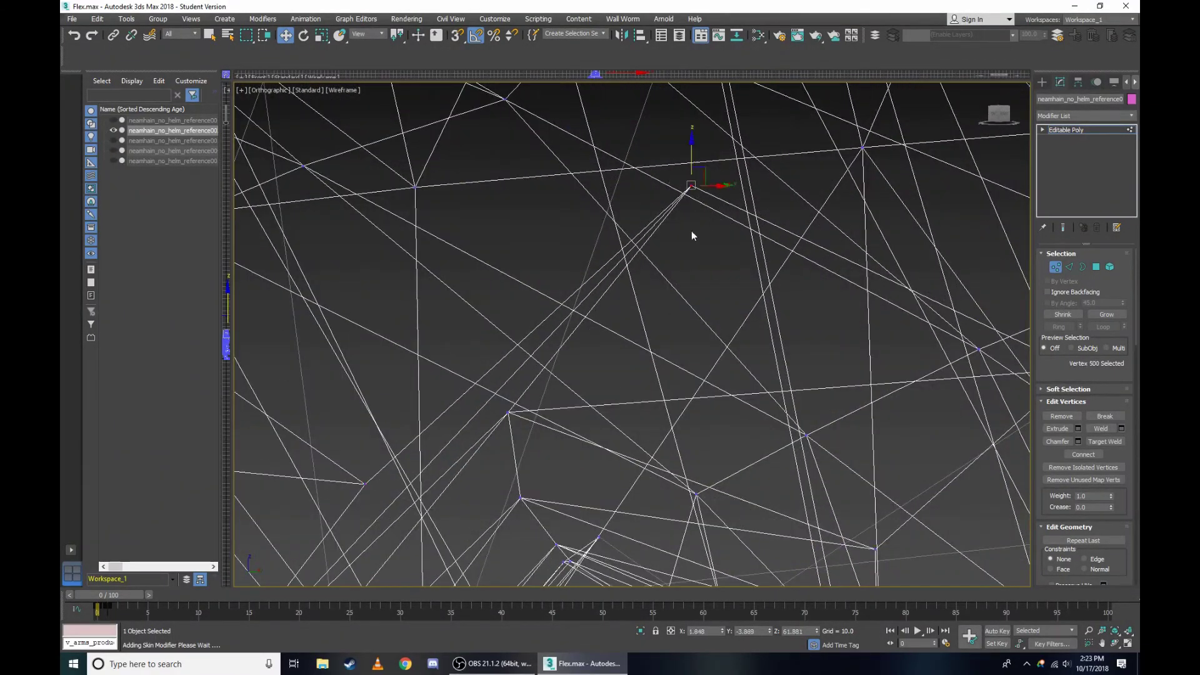
scroll(551, 507, "up", 1)
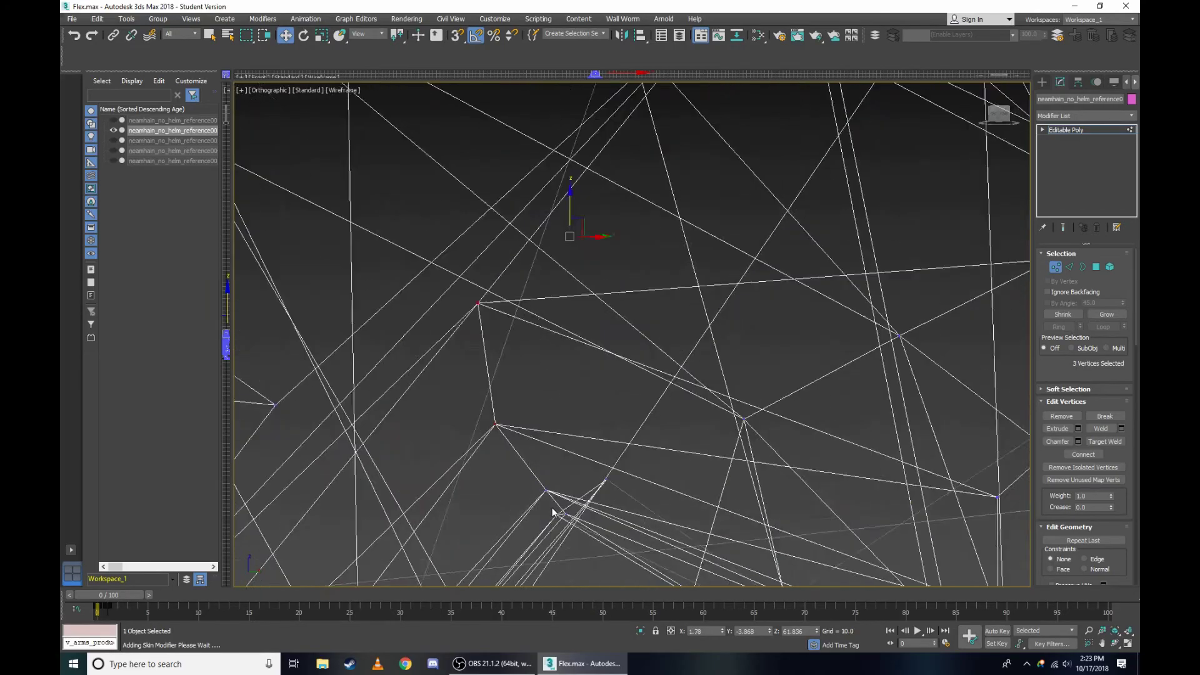
scroll(543, 494, "up", 1)
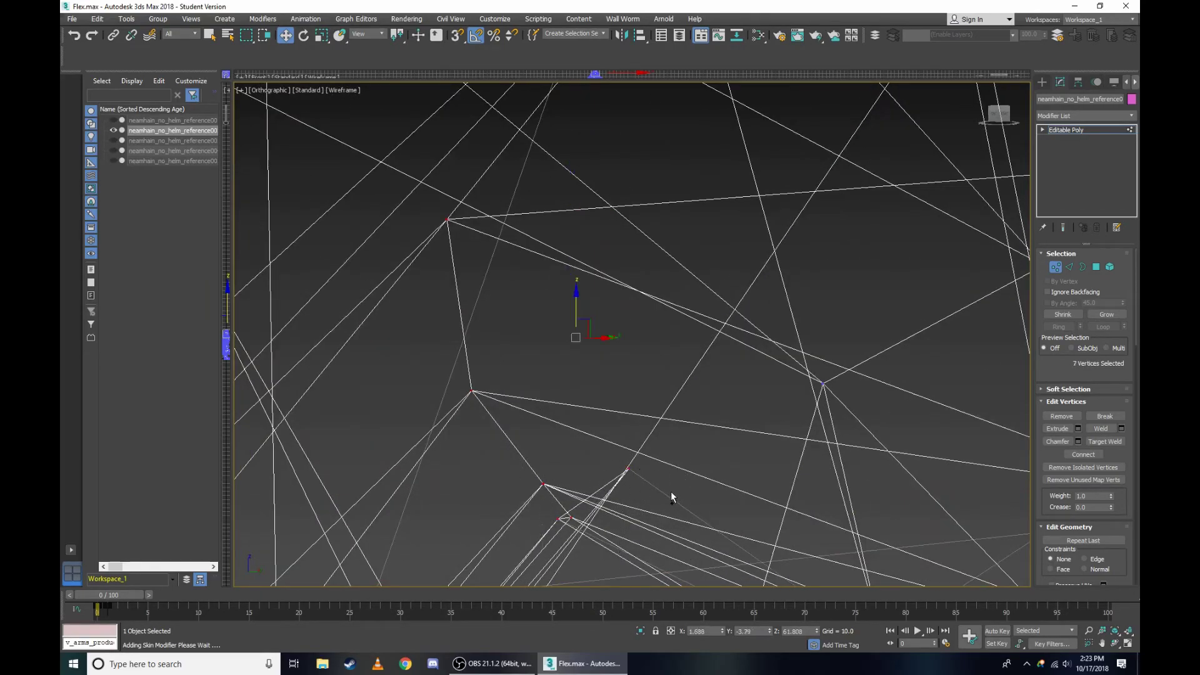
scroll(670, 491, "down", 2)
scroll(649, 380, "down", 1)
Switch the viewport back to the Right view with wireframe display.
key("F3")
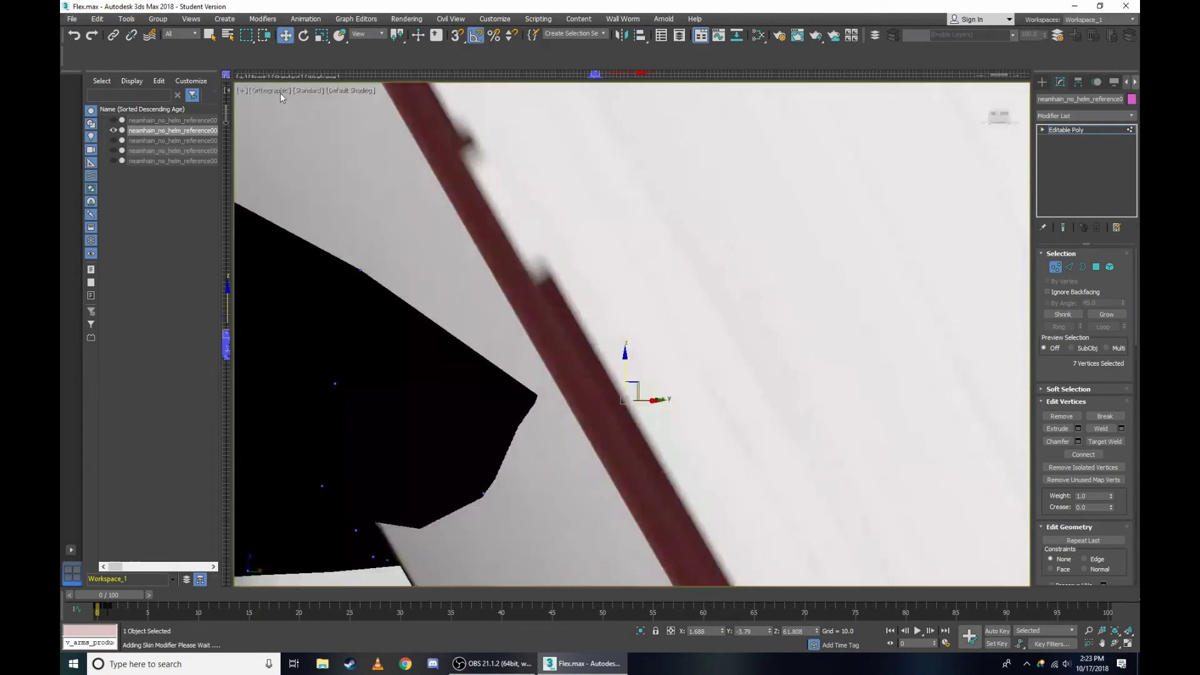
left_click(280, 93)
left_click(372, 219)
scroll(527, 203, "up", 4)
scroll(812, 250, "up", 2)
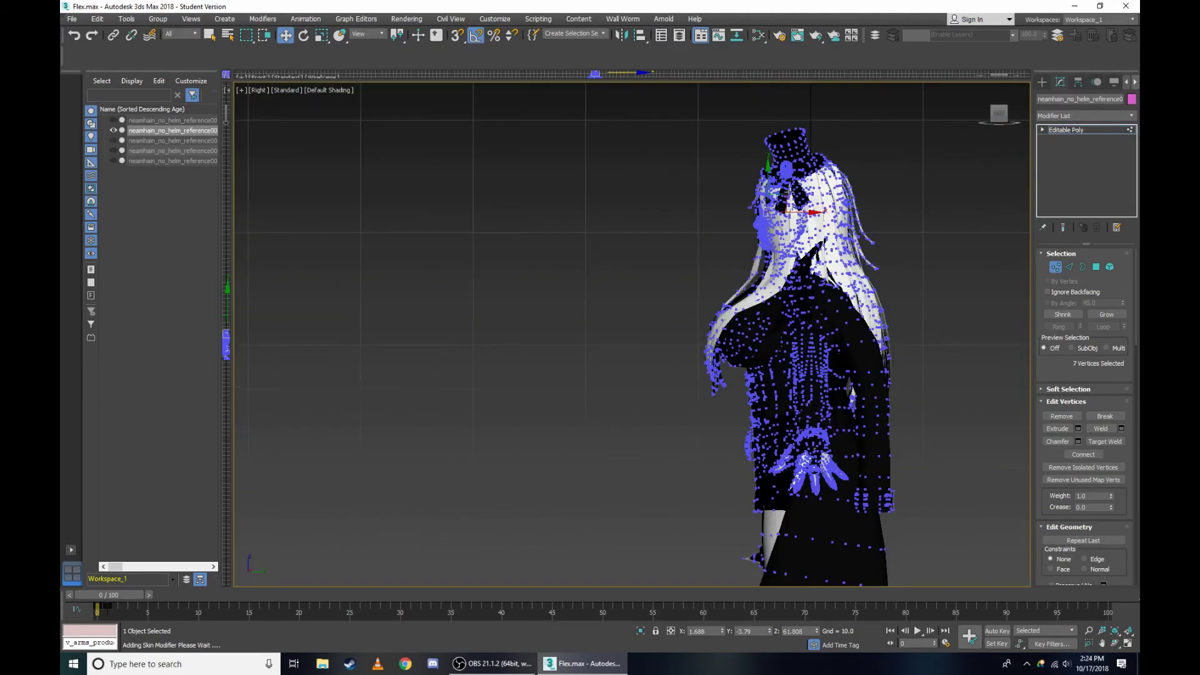
scroll(773, 335, "up", 2)
key("F3")
Zoom in and out on the eye area in the right-side wireframe view.
scroll(773, 336, "up", 2)
scroll(774, 336, "up", 1)
scroll(773, 335, "up", 1)
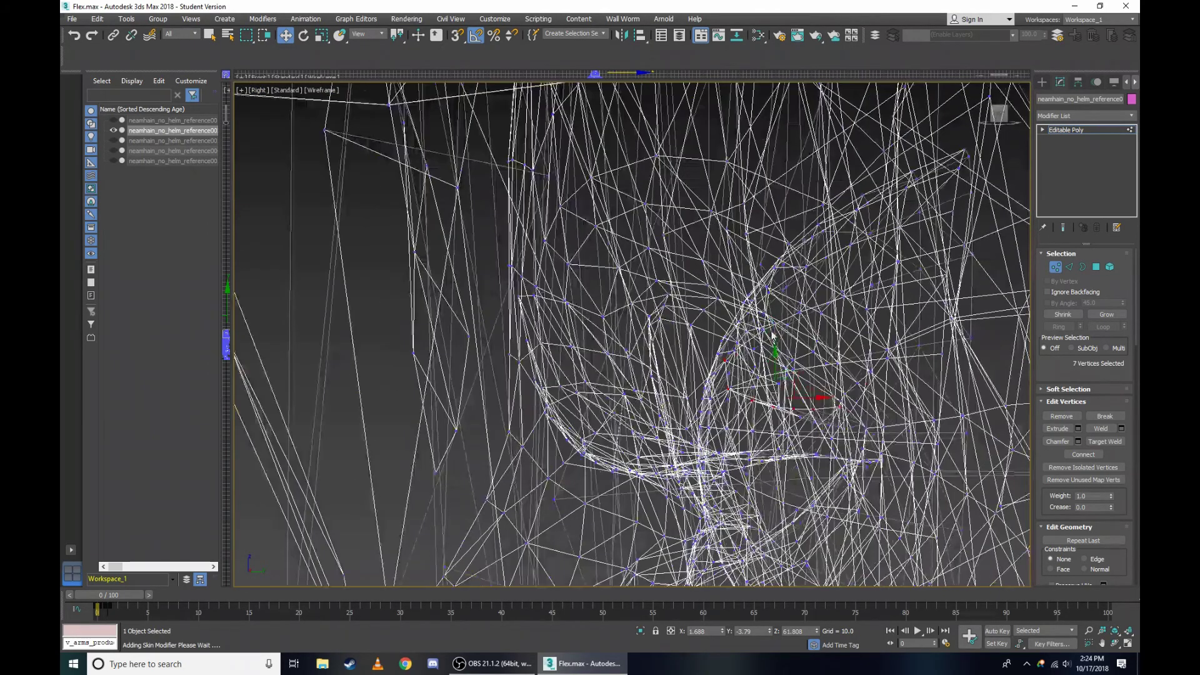
scroll(773, 336, "up", 2)
scroll(741, 374, "up", 2)
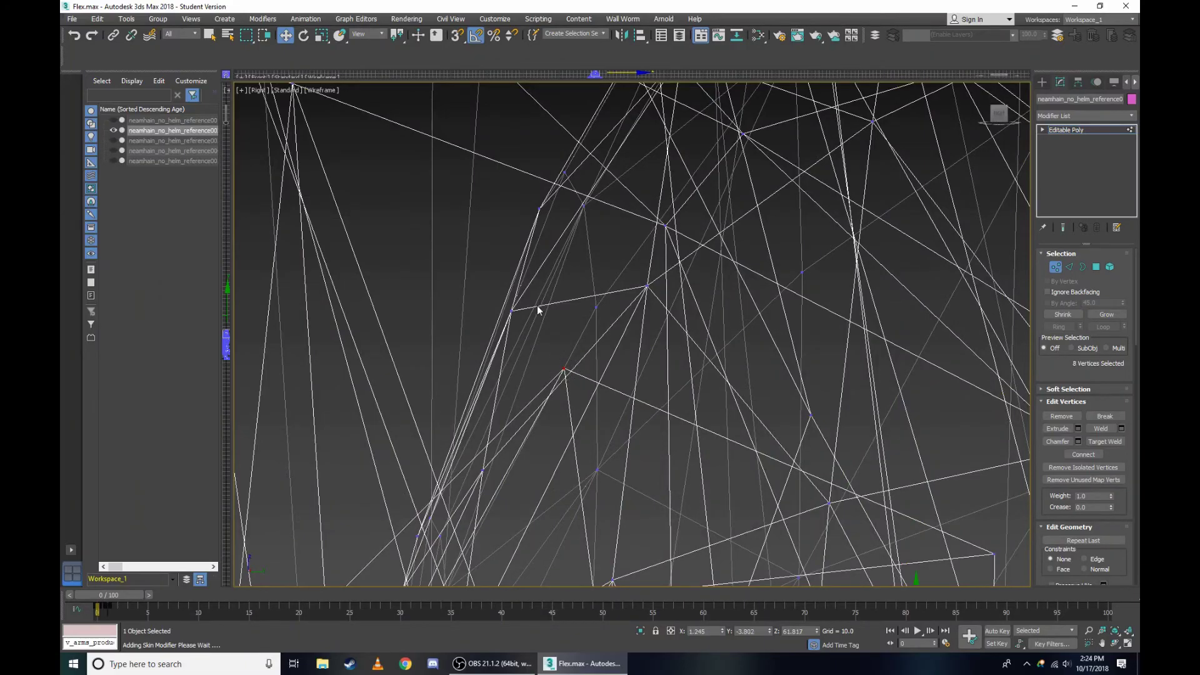
scroll(572, 384, "down", 1)
scroll(510, 274, "up", 1)
scroll(789, 396, "up", 1)
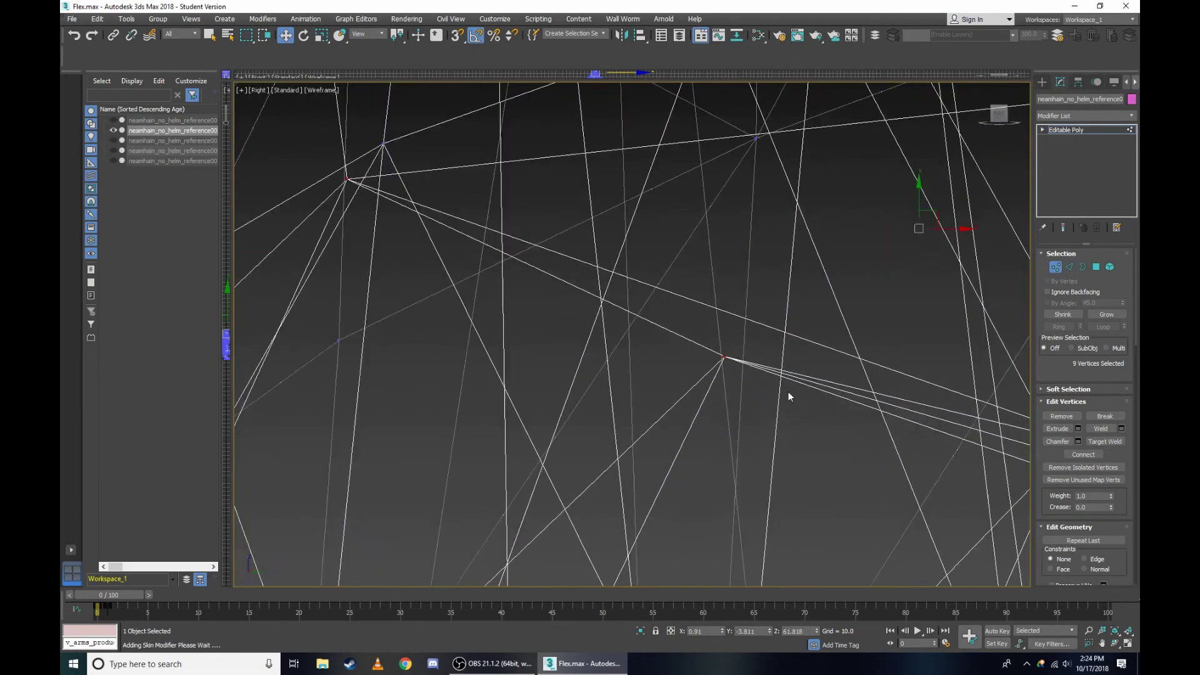
scroll(730, 379, "down", 2)
scroll(648, 366, "up", 2)
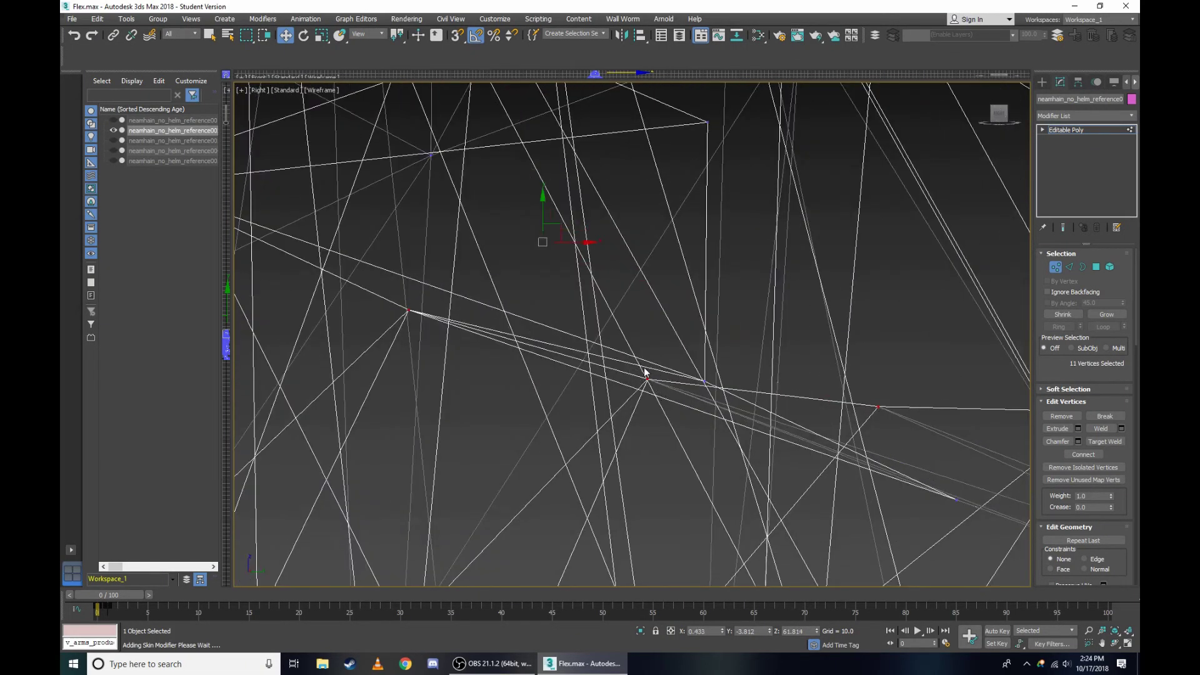
scroll(646, 374, "down", 1)
scroll(758, 367, "down", 1)
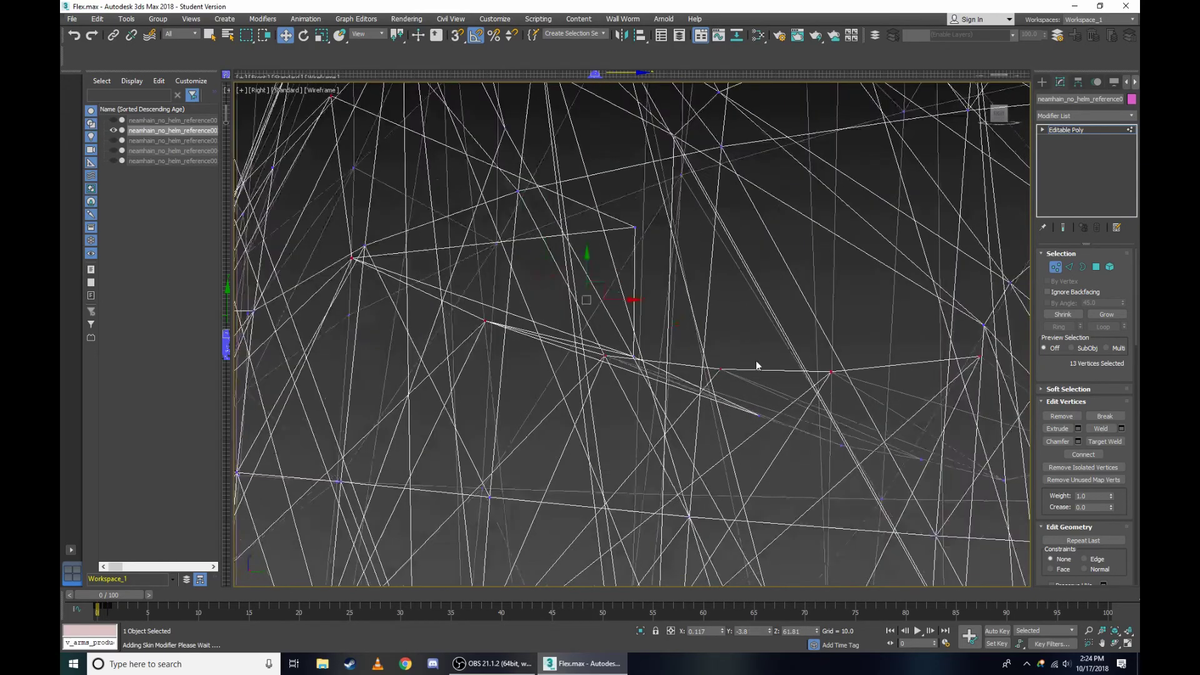
scroll(857, 341, "up", 1)
scroll(734, 340, "down", 2)
Orbit toward a front-facing view of the eye line and zoom in, in wireframe.
key("F3")
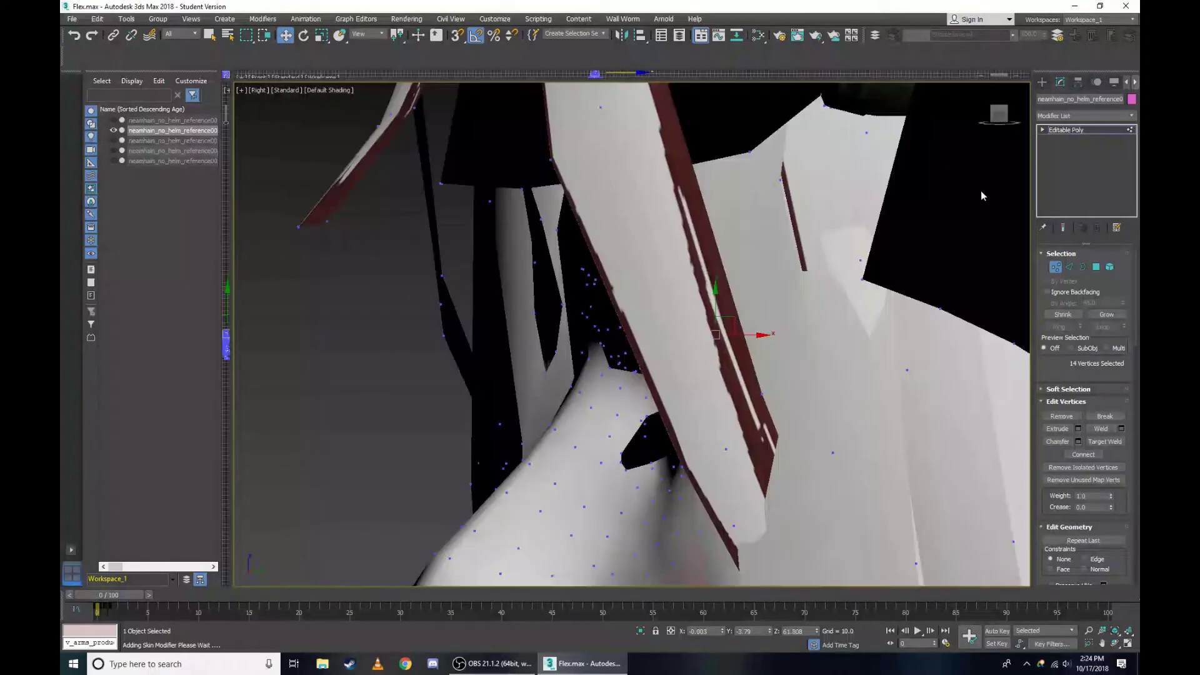
mouse_move(981, 190)
middle_mouse_down("alt")
mouse_move(999, 118)
mouse_move(973, 173)
middle_mouse_up("alt")
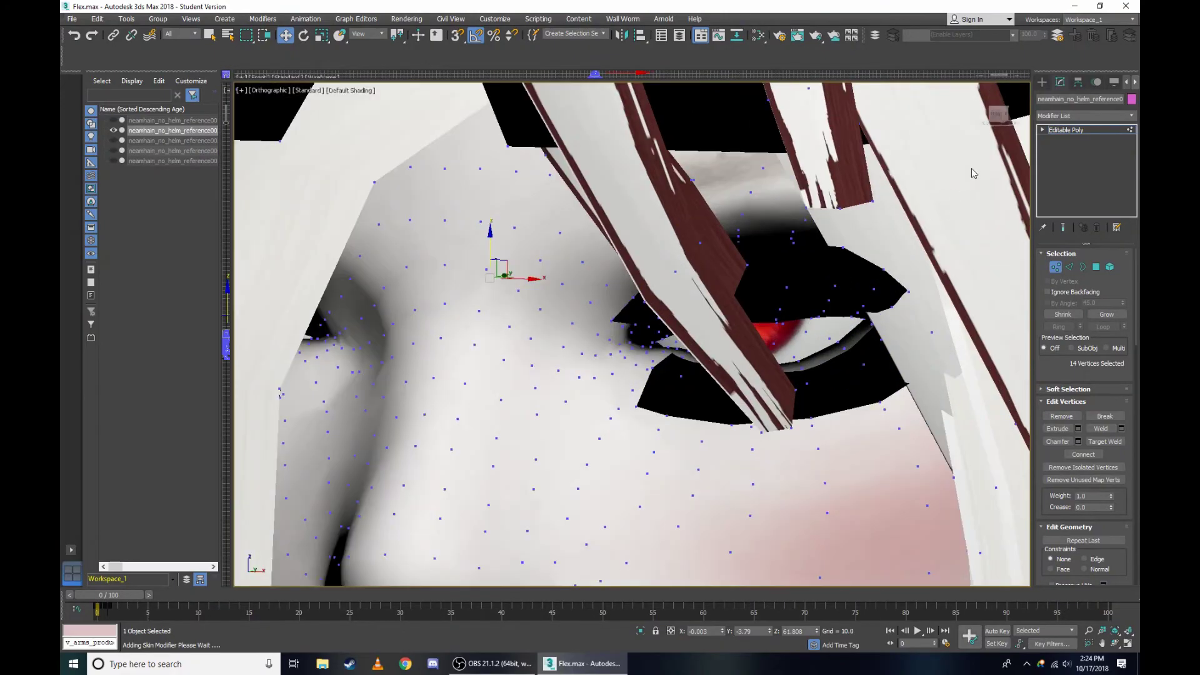
middle_click_drag(999, 122, 994, 131, "alt")
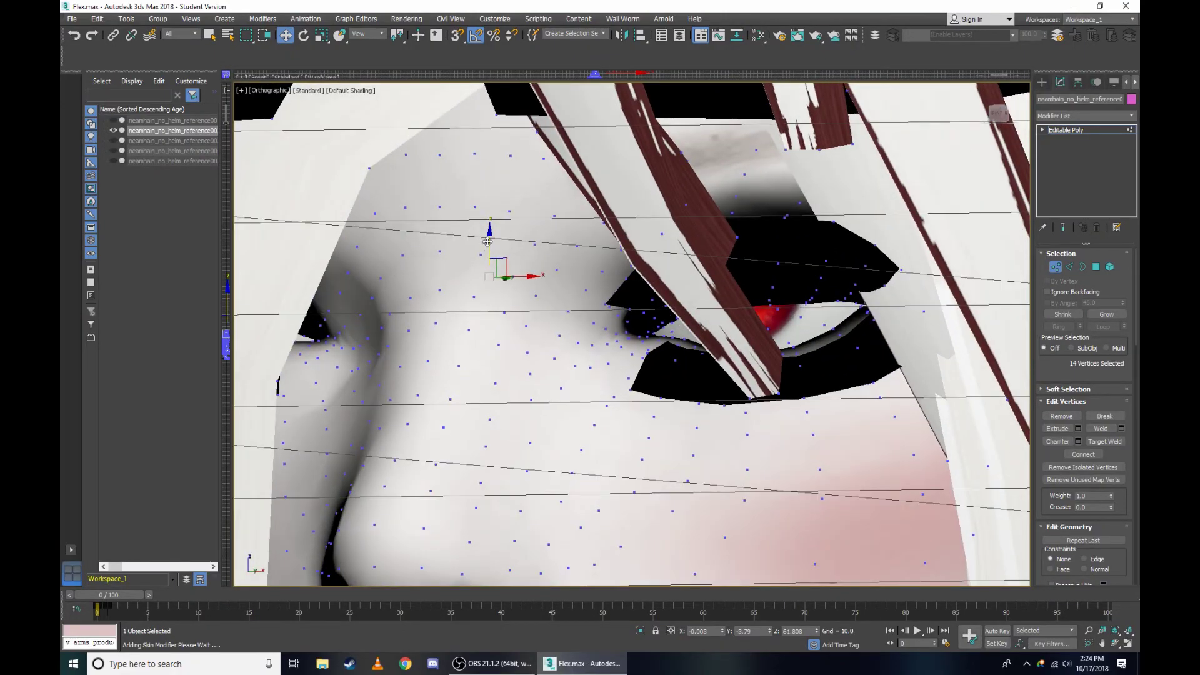
key("F3")
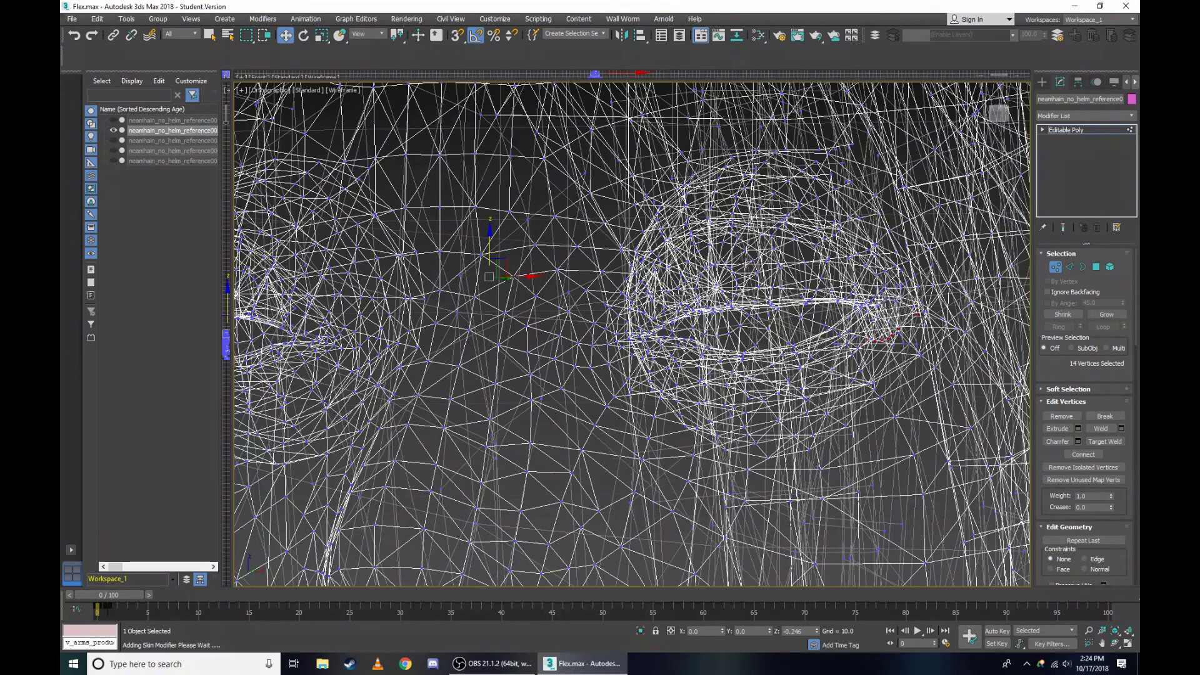
scroll(869, 293, "up", 5)
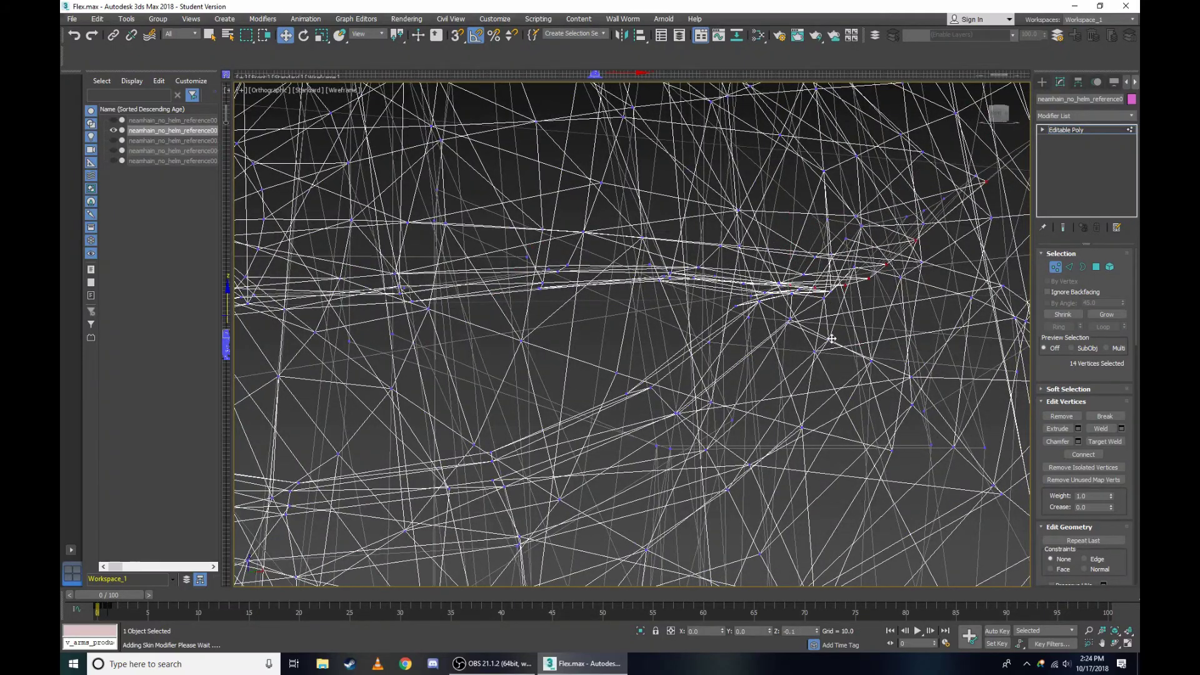
middle_click_drag(834, 337, 941, 244, "alt")
scroll(941, 244, "up", 3)
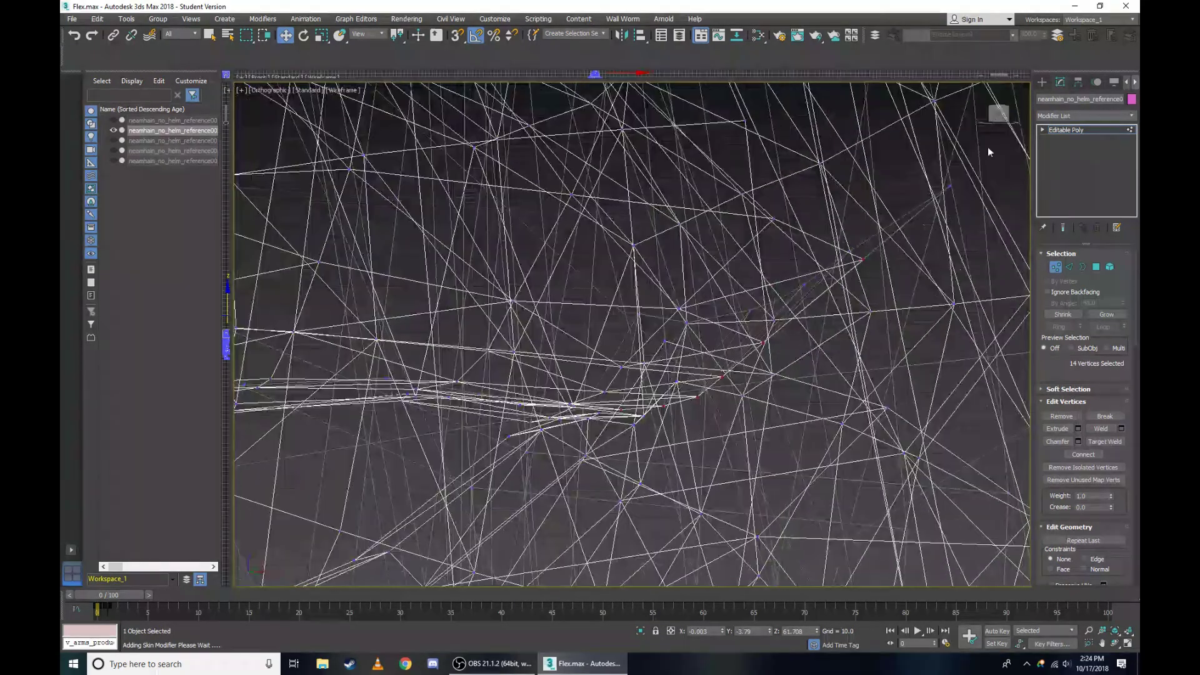
scroll(750, 244, "up", 2)
scroll(625, 245, "up", 2)
scroll(523, 246, "up", 2)
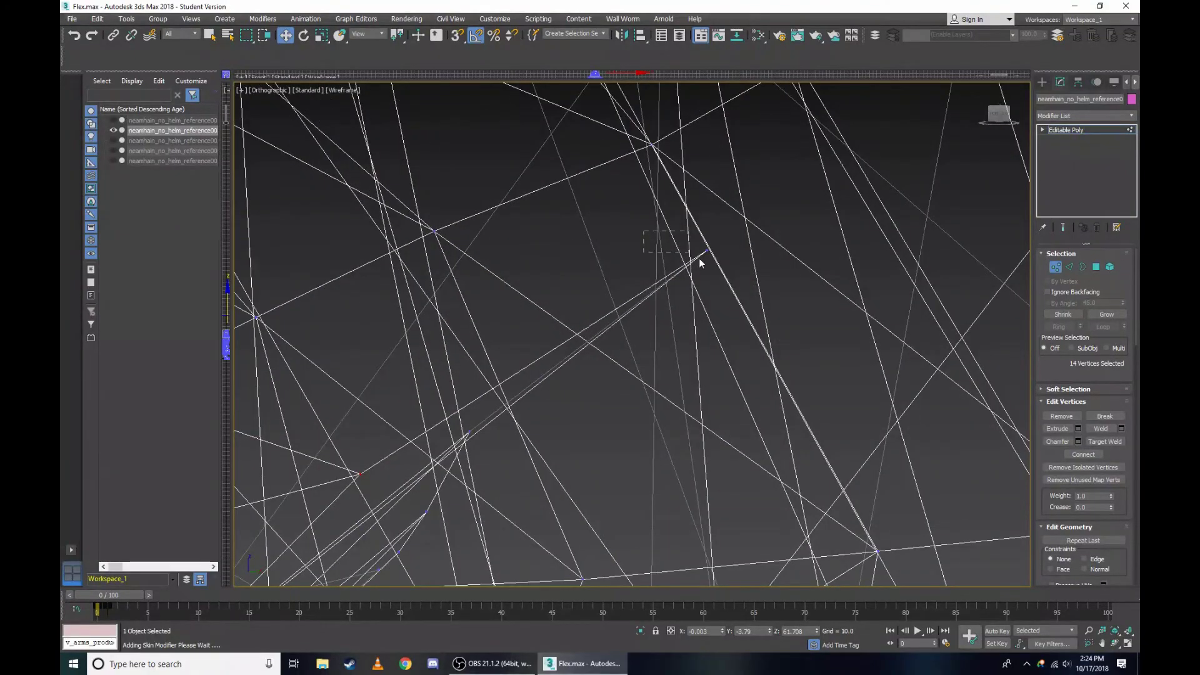
middle_click_drag(615, 318, 514, 388, "alt")
Select the seven eye-line vertices and undo the accidental downward vertex move.
left_click_drag(602, 403, 602, 404, "ctrl")
mouse_move(603, 404)
middle_mouse_down("alt")
mouse_move(527, 452)
mouse_move(509, 438)
mouse_move(614, 358)
middle_mouse_up("alt")
left_click(523, 438, "ctrl")
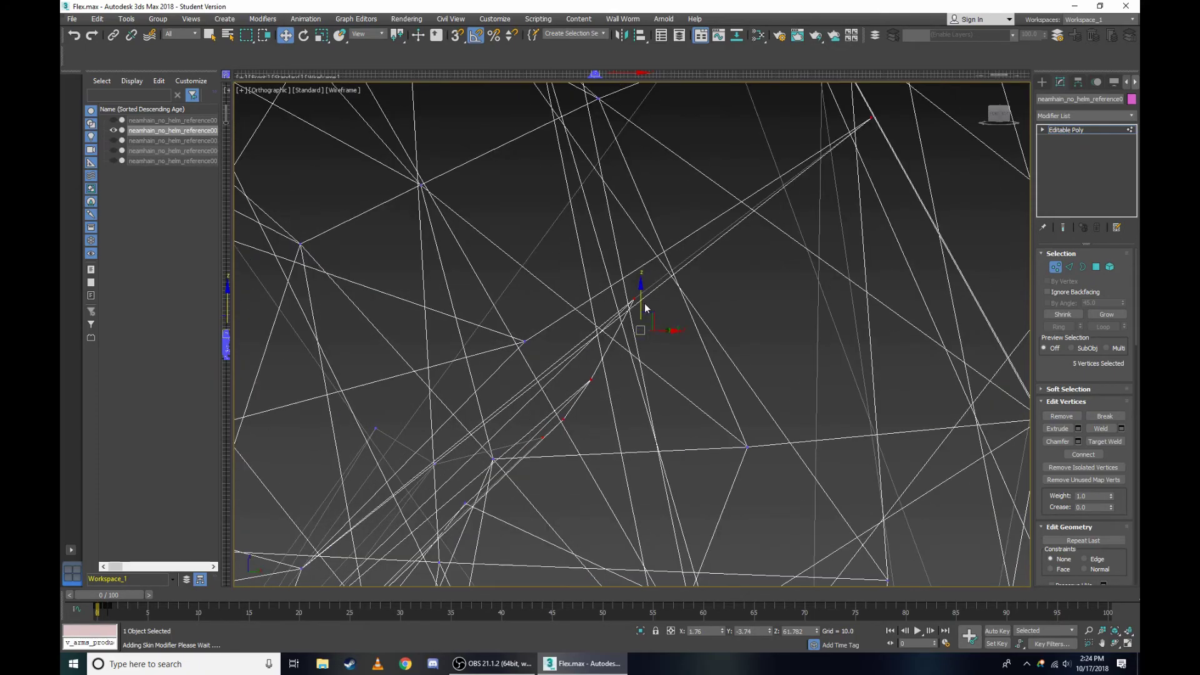
mouse_move(644, 303)
middle_mouse_down("alt")
mouse_move(656, 348)
mouse_move(438, 428)
middle_mouse_up("alt")
key("ctrl+z")
key("F3")
Switch the viewport to the Right view in wireframe and zoom in on the face.
left_click(263, 90)
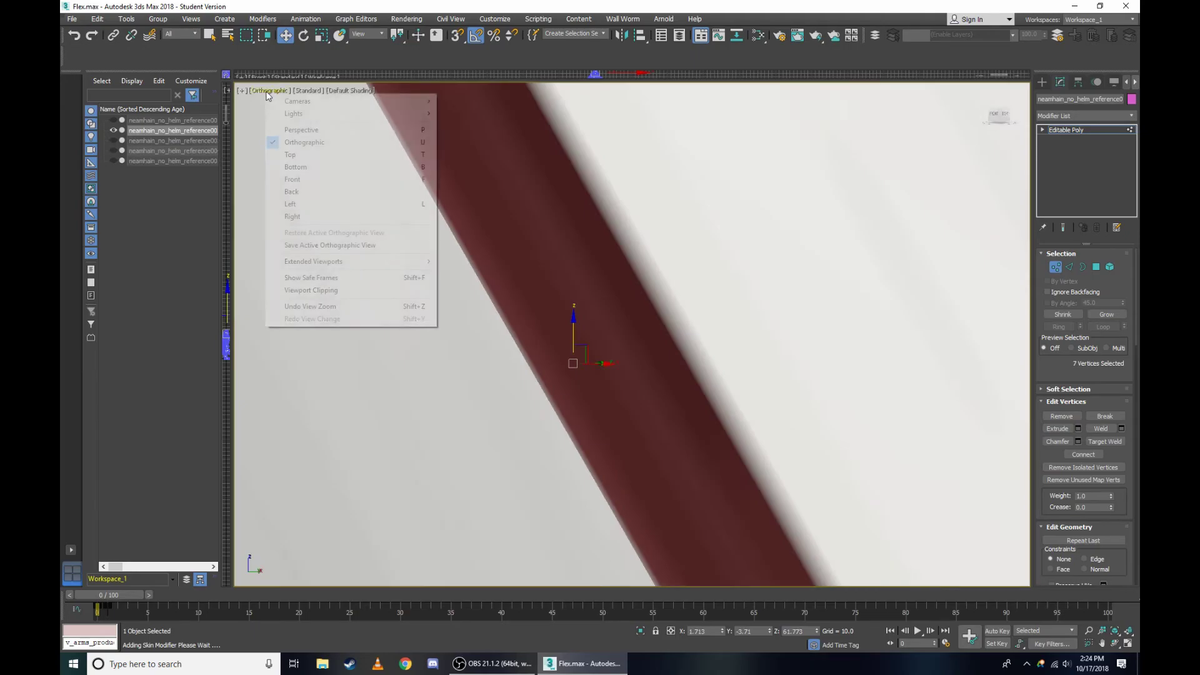
left_click(287, 203)
scroll(621, 240, "up", 5)
scroll(620, 240, "up", 10)
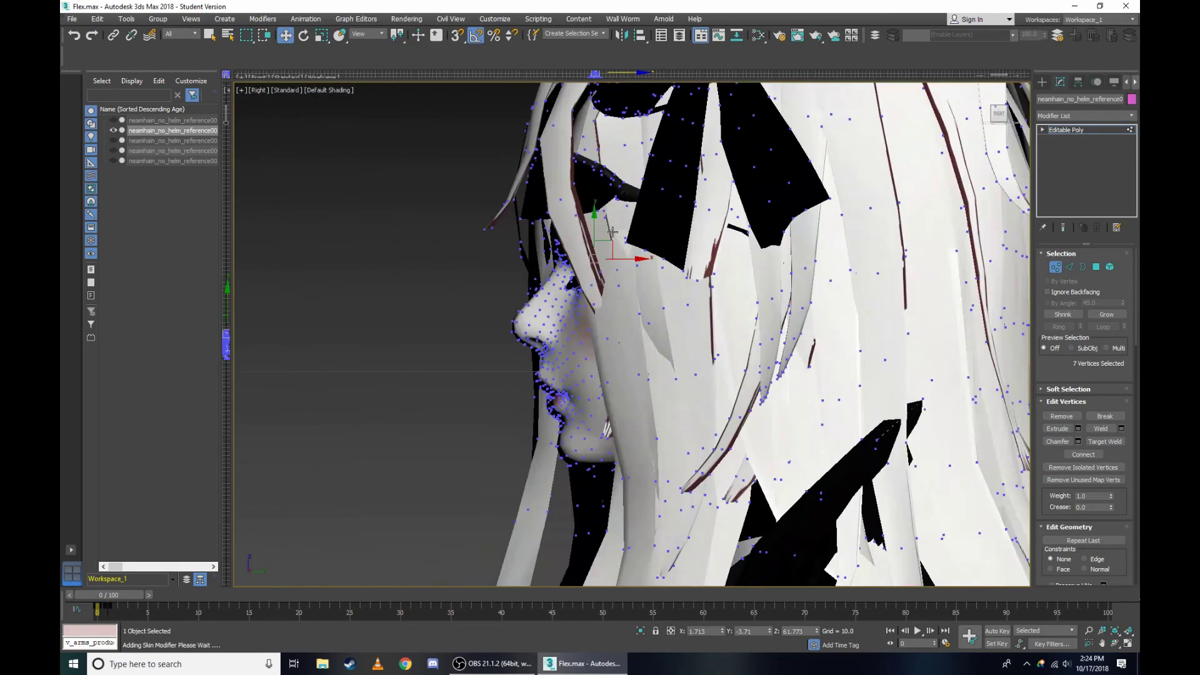
key("F3")
scroll(512, 295, "up", 5)
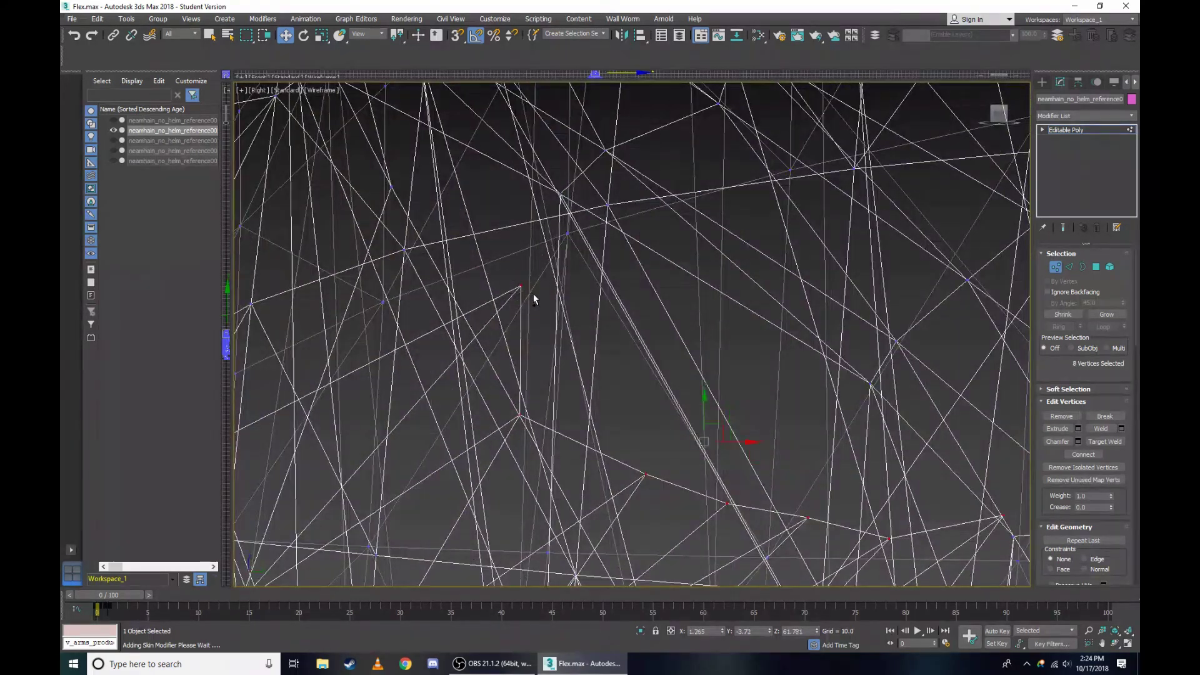
scroll(633, 449, "up", 4)
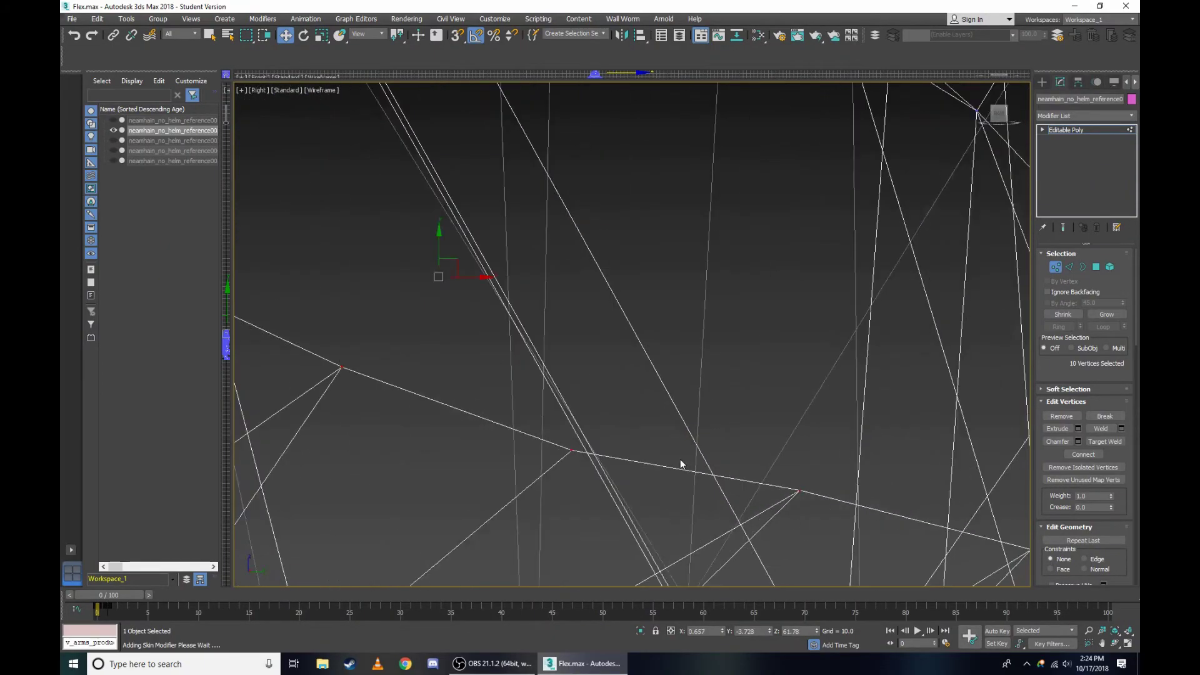
Add more eye vertices to the selection, then orbit back to the shaded face.
left_click_drag(746, 470, 789, 499)
scroll(703, 421, "down", 3)
scroll(813, 437, "up", 5)
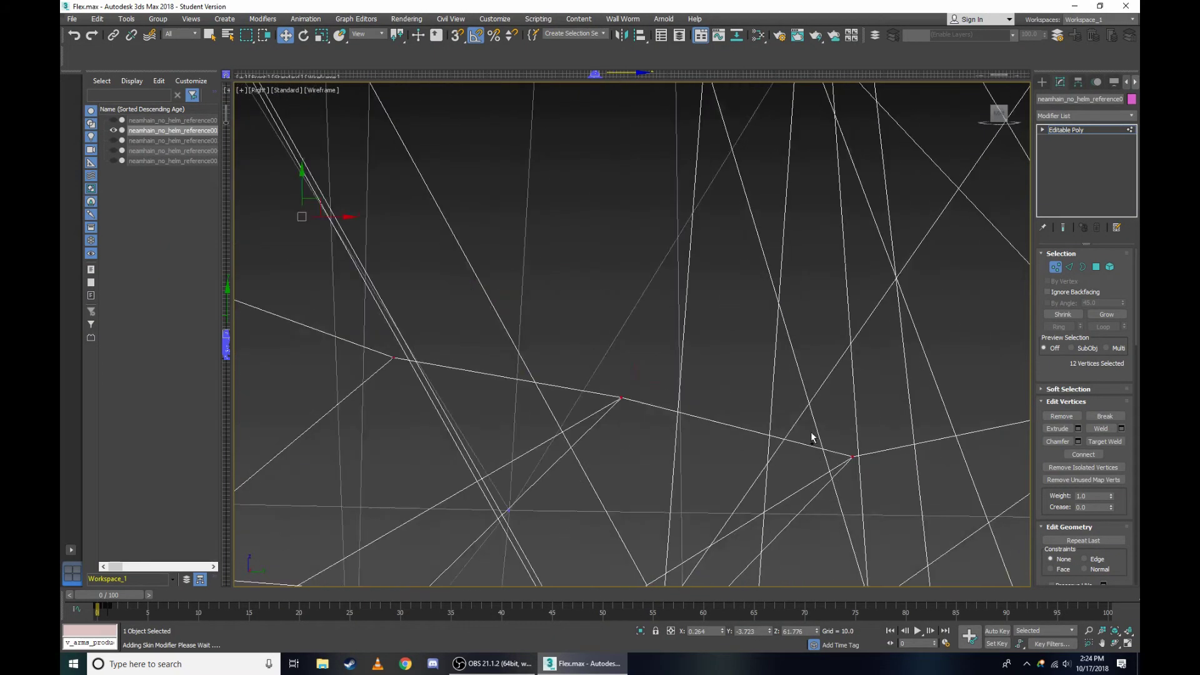
scroll(764, 408, "down", 3)
scroll(879, 384, "up", 3)
scroll(863, 404, "down", 3)
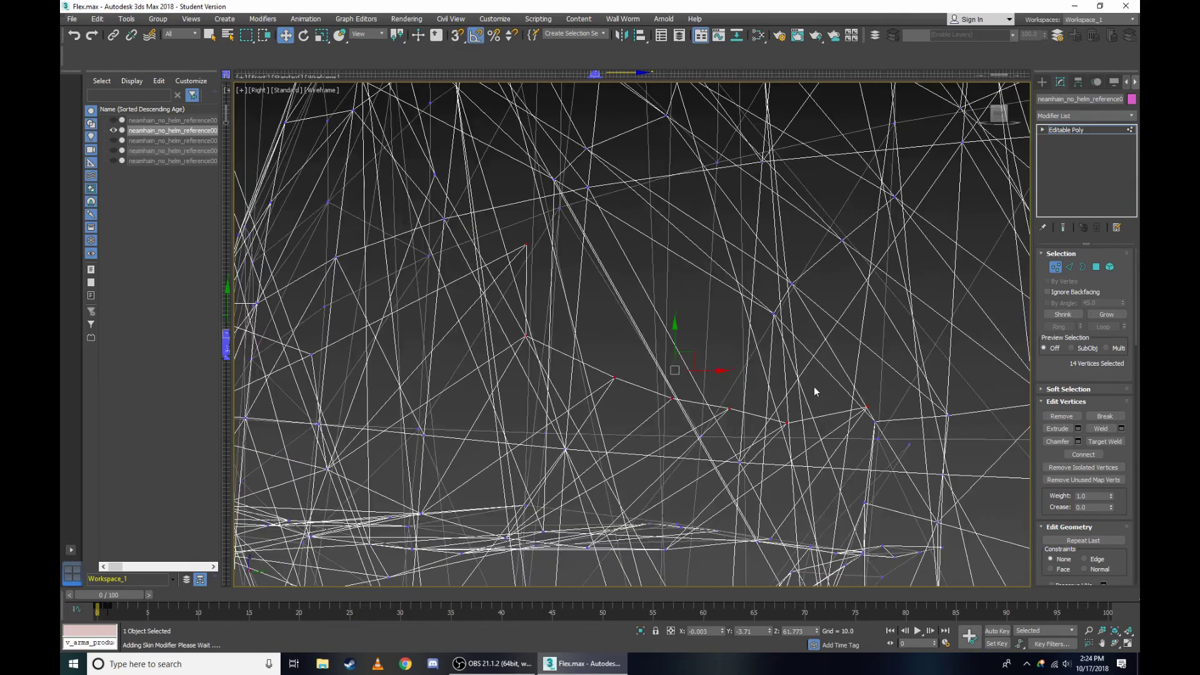
key("F3")
scroll(626, 281, "up", 5)
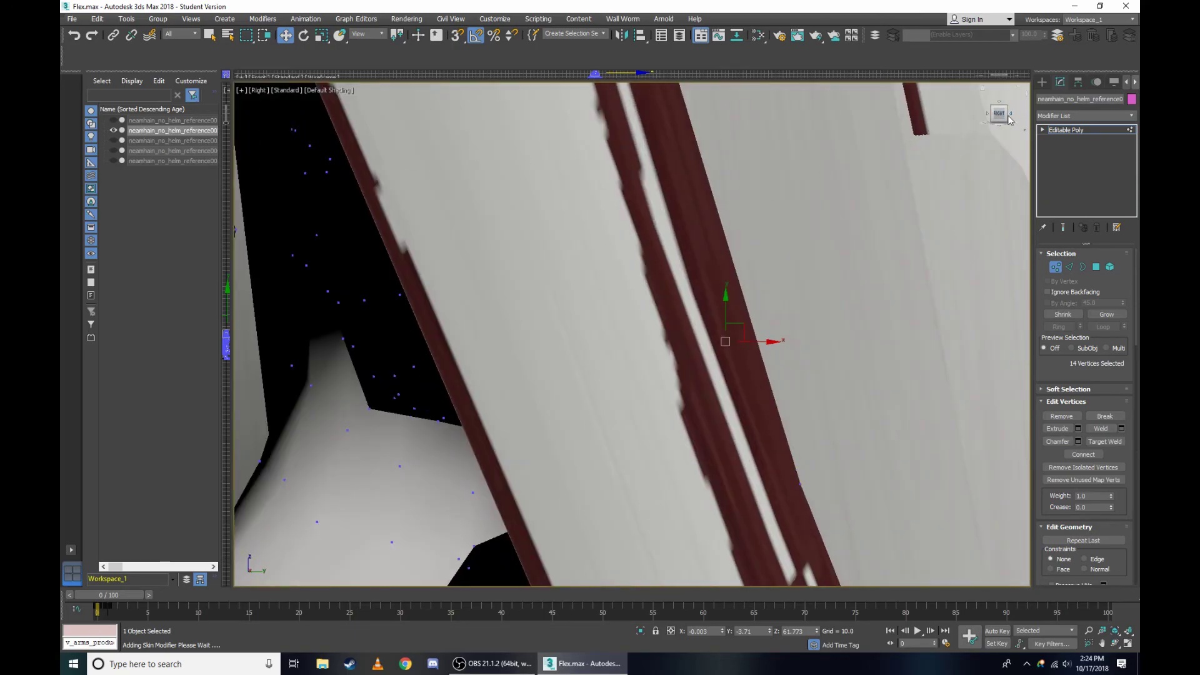
left_click_drag(1009, 119, 922, 222)
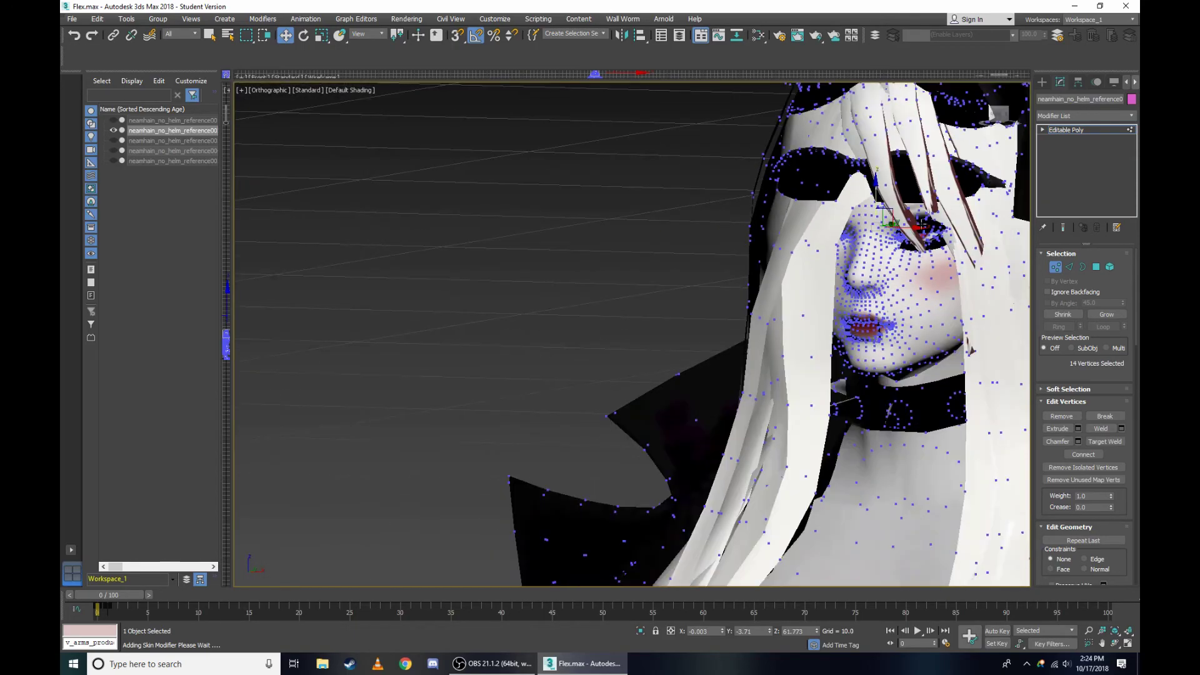
scroll(923, 222, "up", 5)
middle_click_drag(990, 134, 345, 259, "alt")
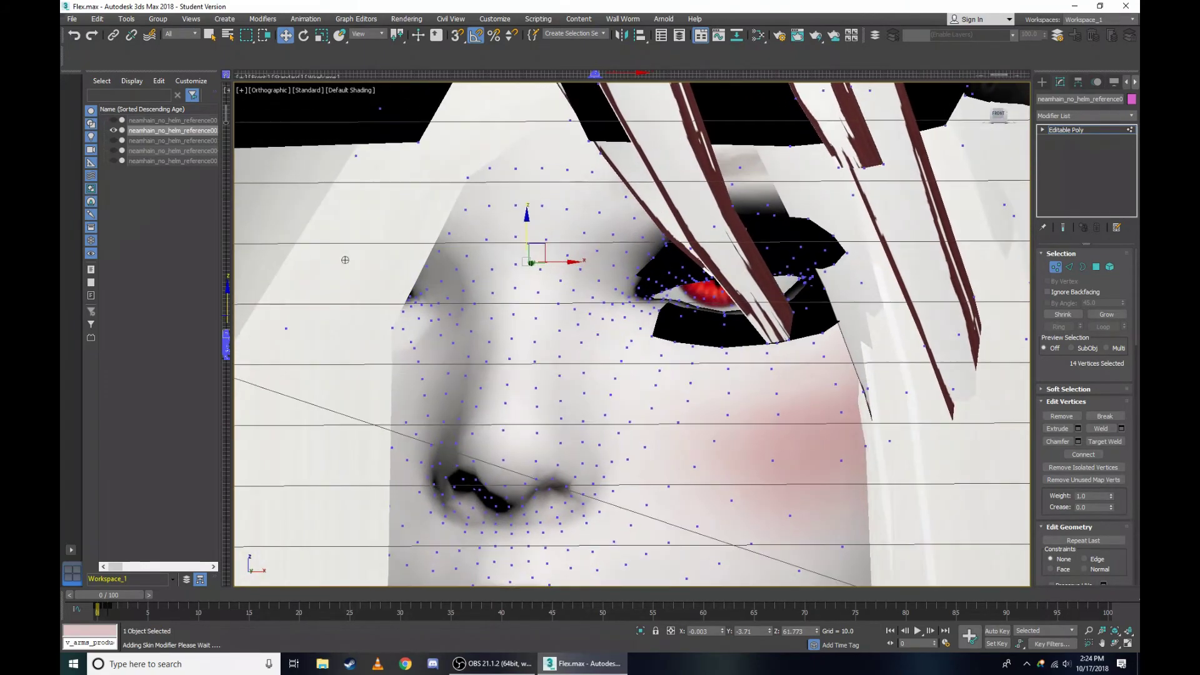
Check the eye mesh in wireframe, then orbit the shaded view onto the nose and eye.
key("F3")
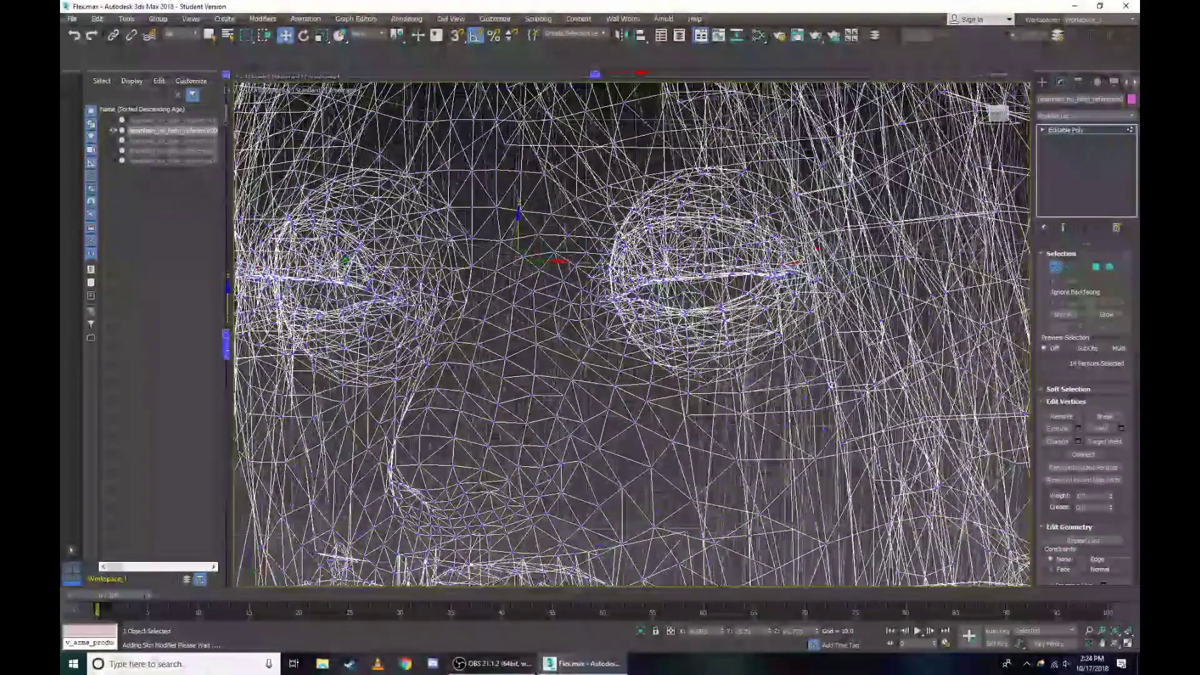
scroll(500, 240, "up", 3)
scroll(479, 242, "up", 2)
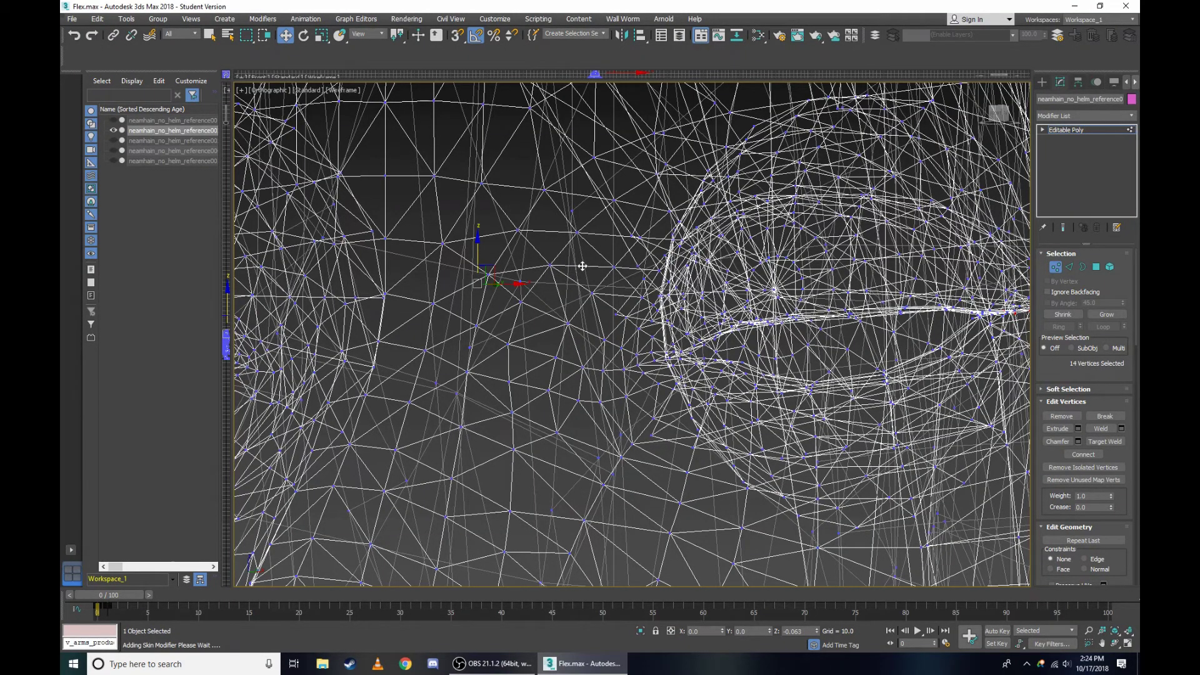
key("F3")
scroll(612, 282, "down", 3)
scroll(500, 281, "up", 3)
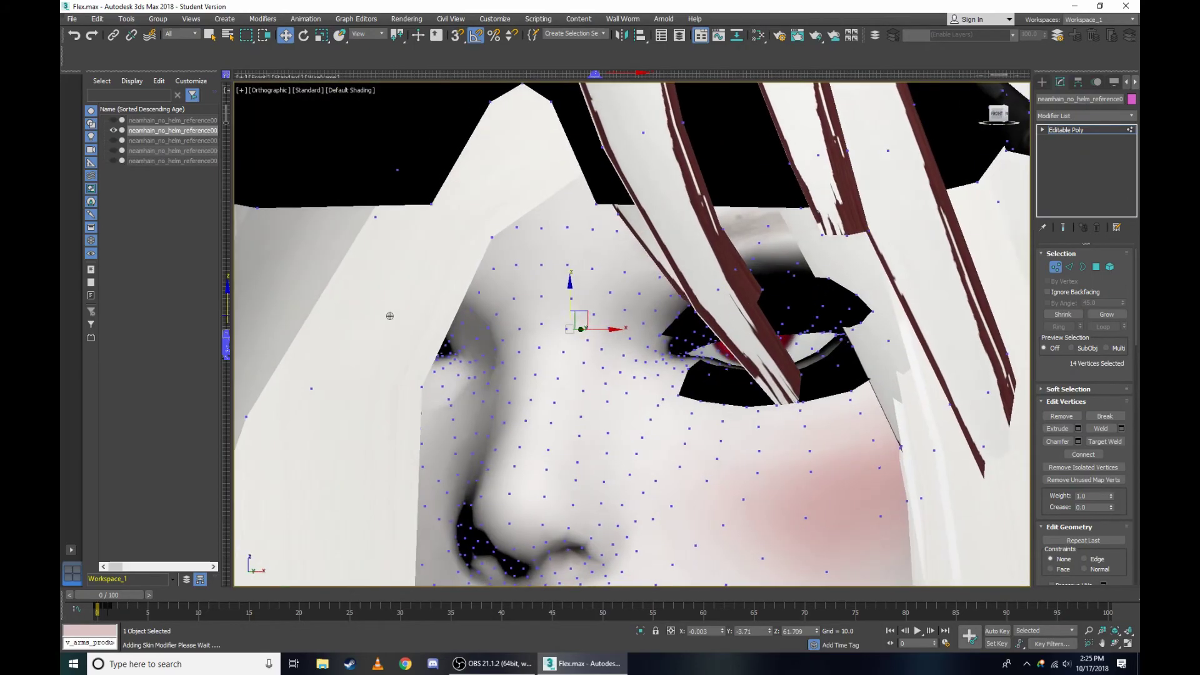
middle_click_drag(501, 281, 390, 316, "alt")
Set viewport shading to High Quality and inspect the eye, ending on a front view of the nose.
left_click(317, 89)
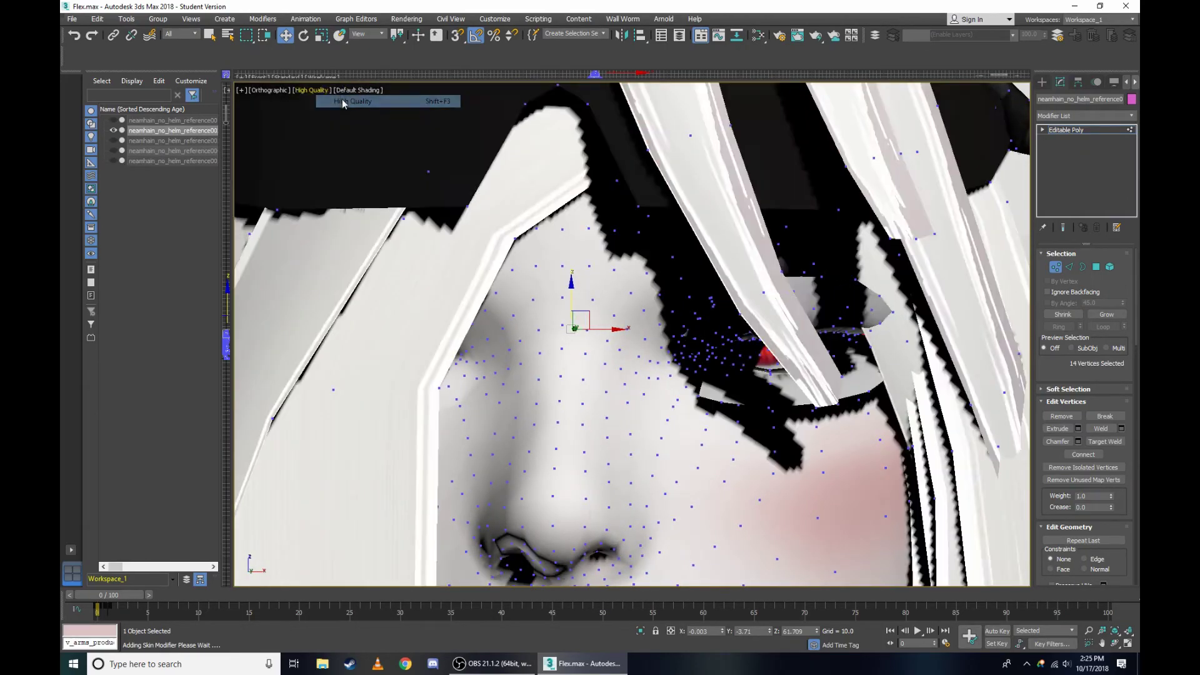
left_click_drag(1003, 115, 975, 125)
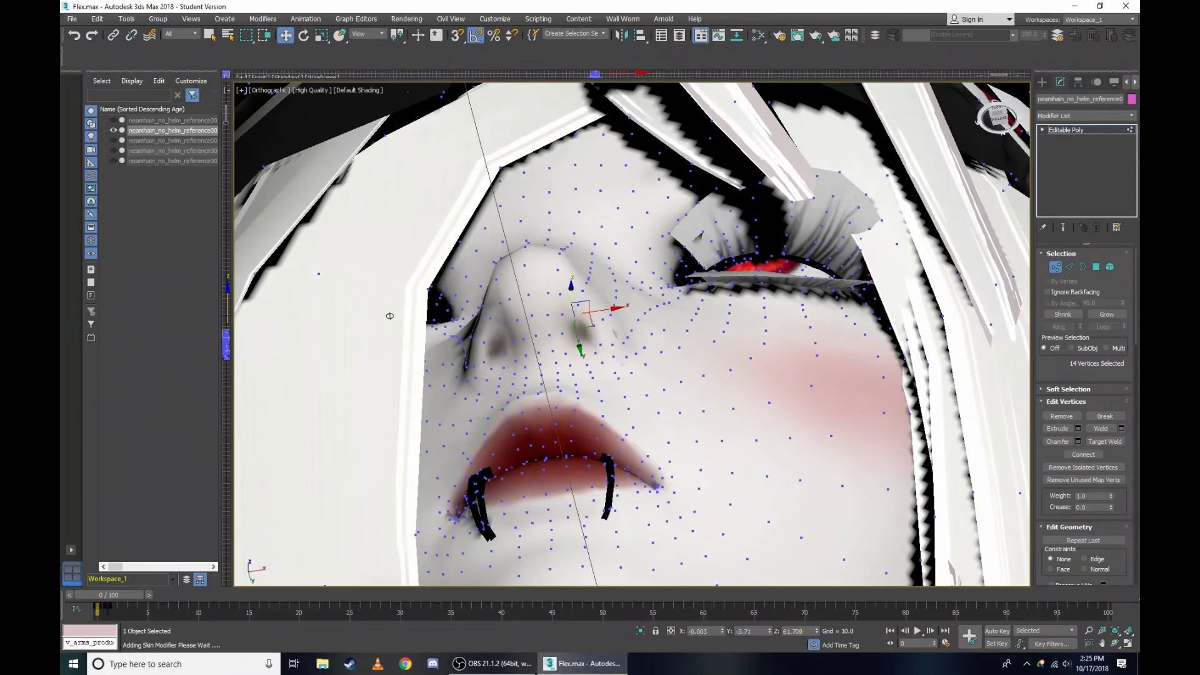
scroll(678, 179, "up", 5)
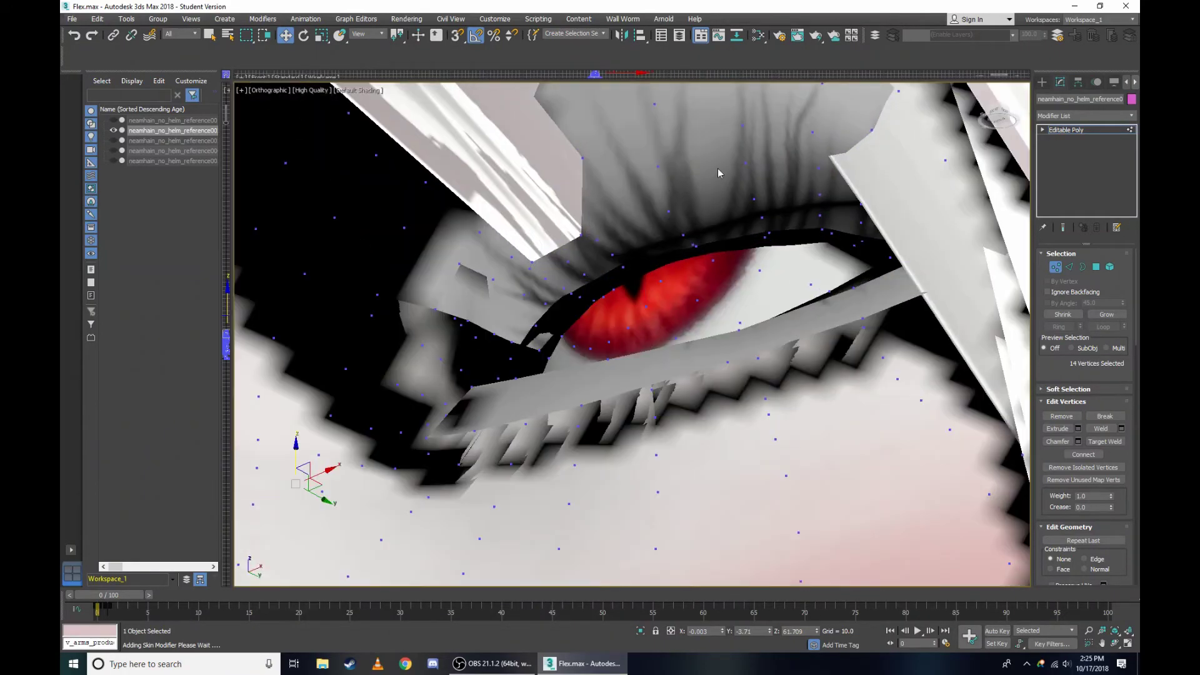
left_click_drag(997, 116, 981, 123)
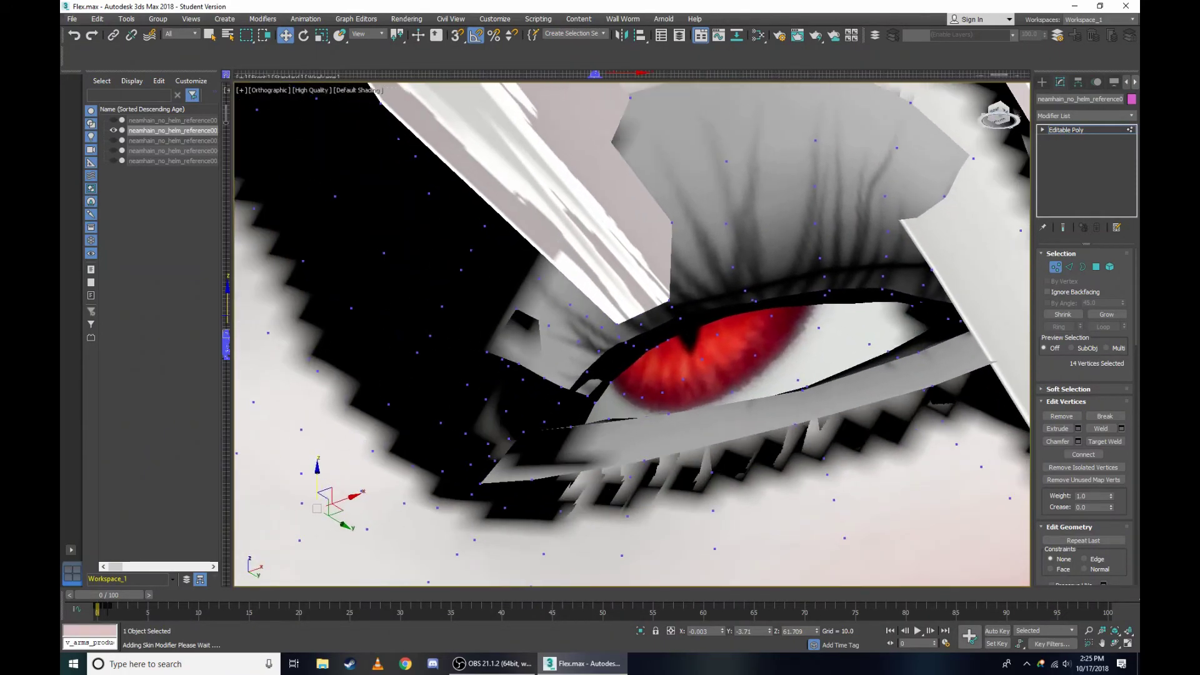
middle_click_drag(1009, 172, 773, 258, "alt")
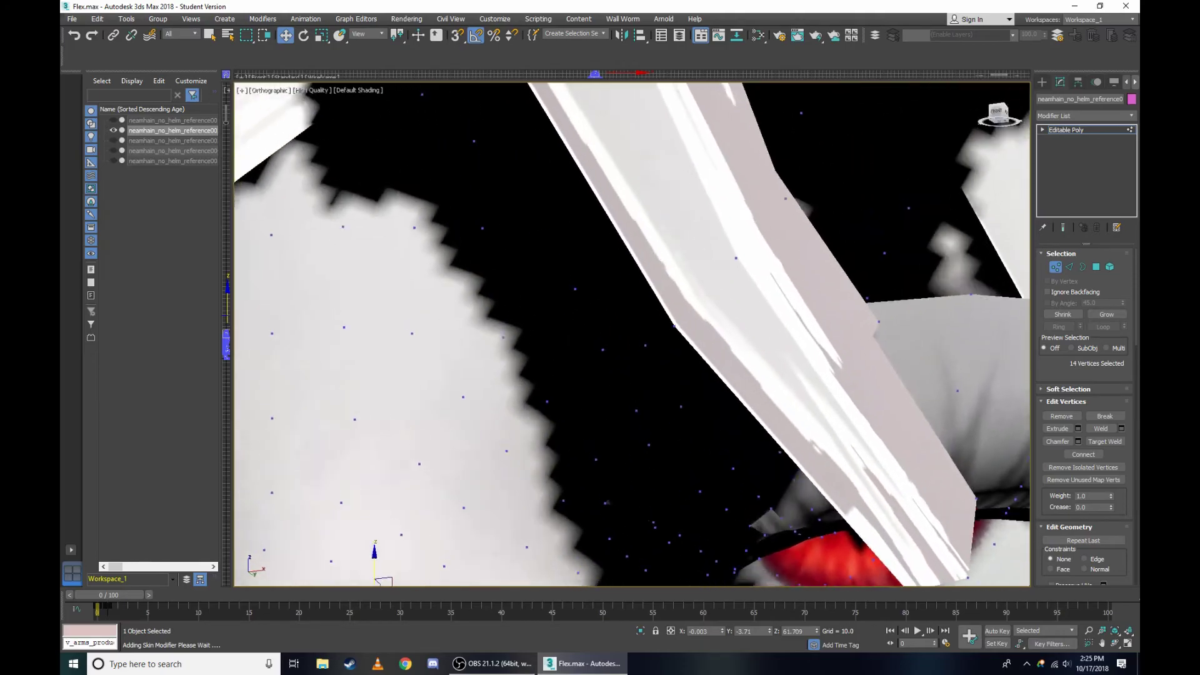
scroll(774, 257, "down", 5)
scroll(924, 128, "up", 5)
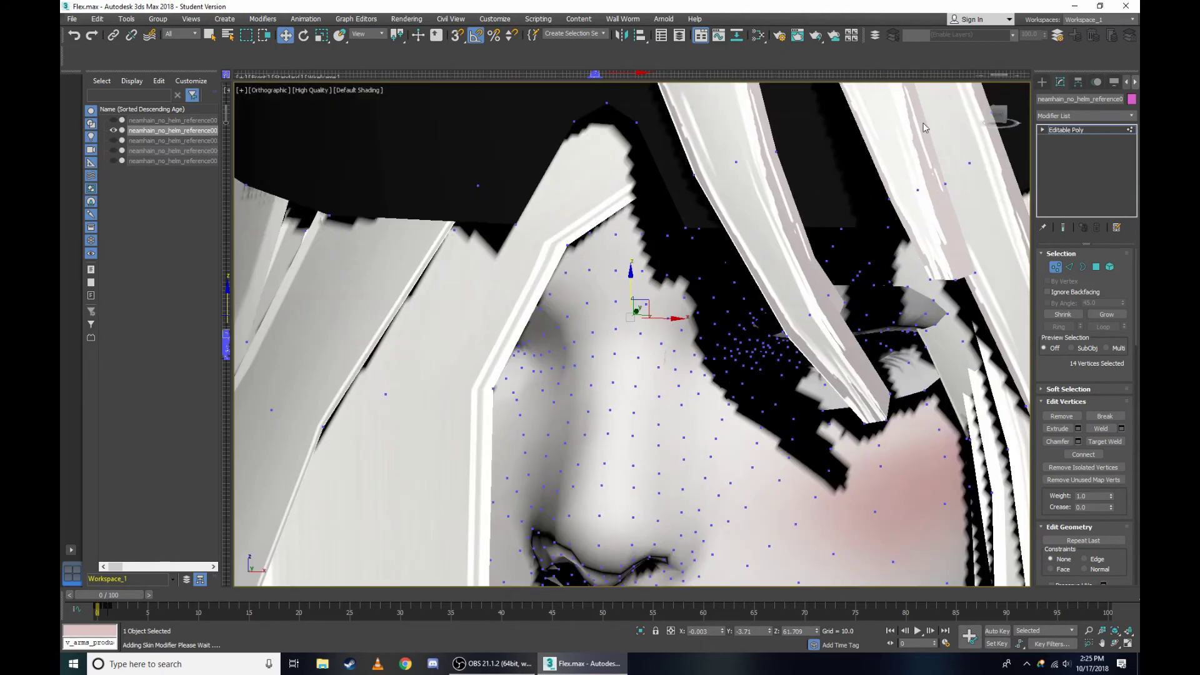
left_click_drag(1001, 112, 369, 102)
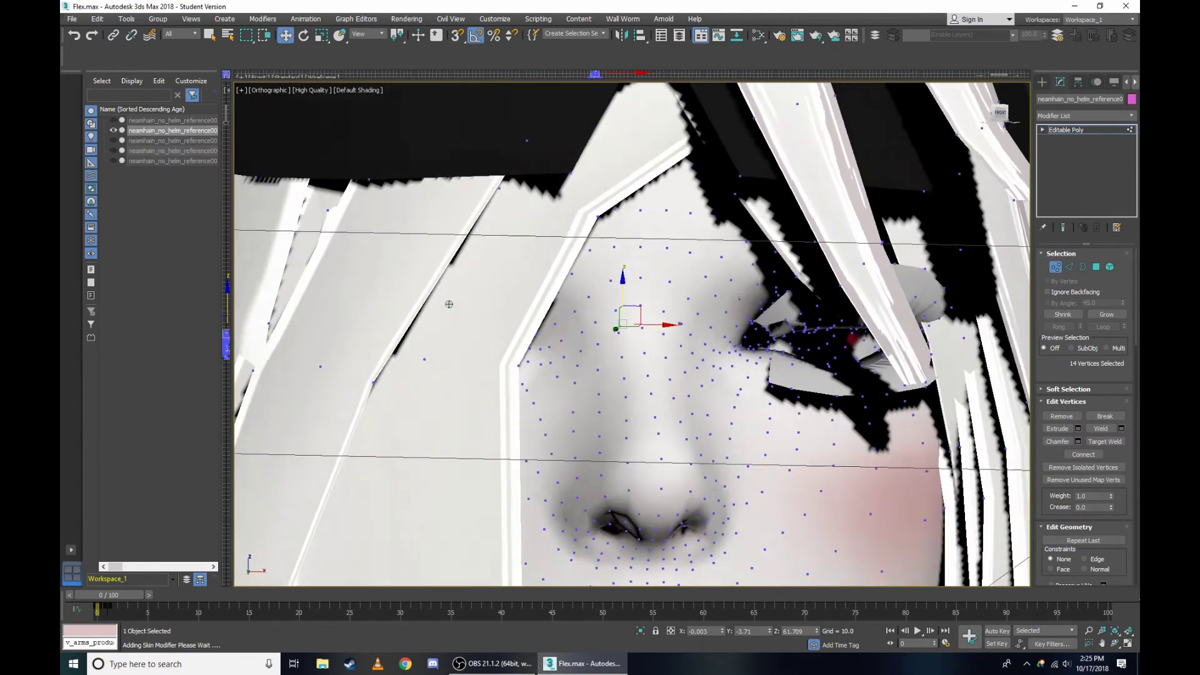
Set the viewport display quality back to Standard and tilt the view of the face.
left_click(309, 90)
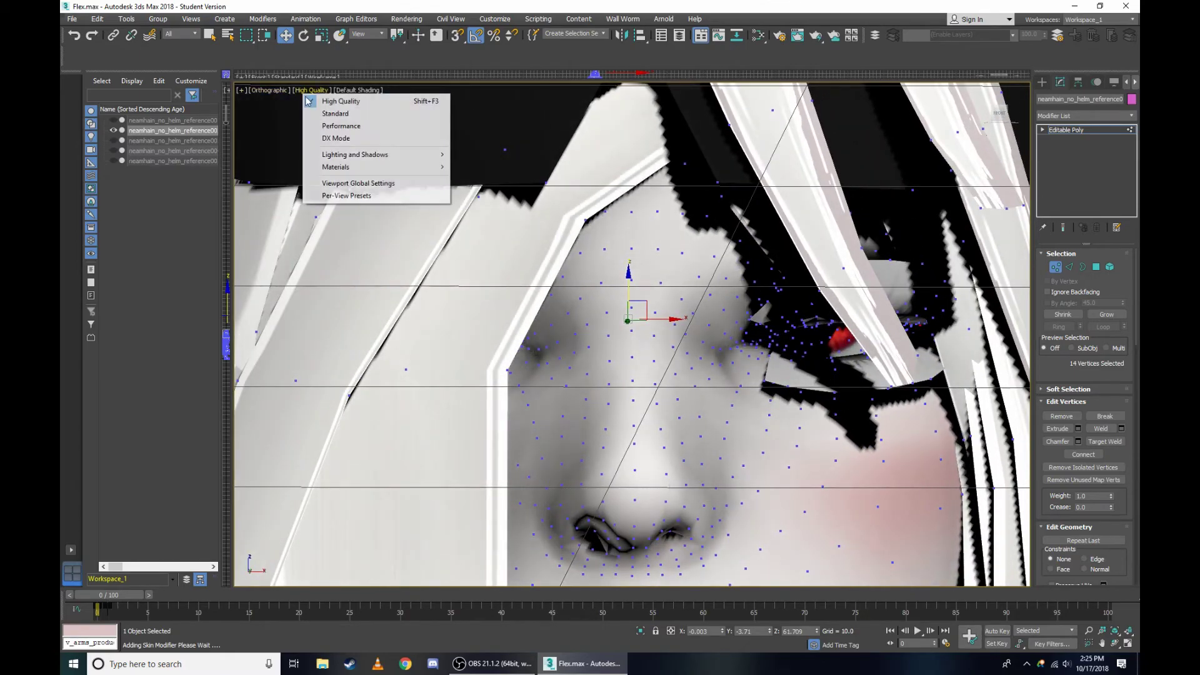
left_click(342, 114)
scroll(656, 275, "down", 5)
scroll(656, 275, "up", 6)
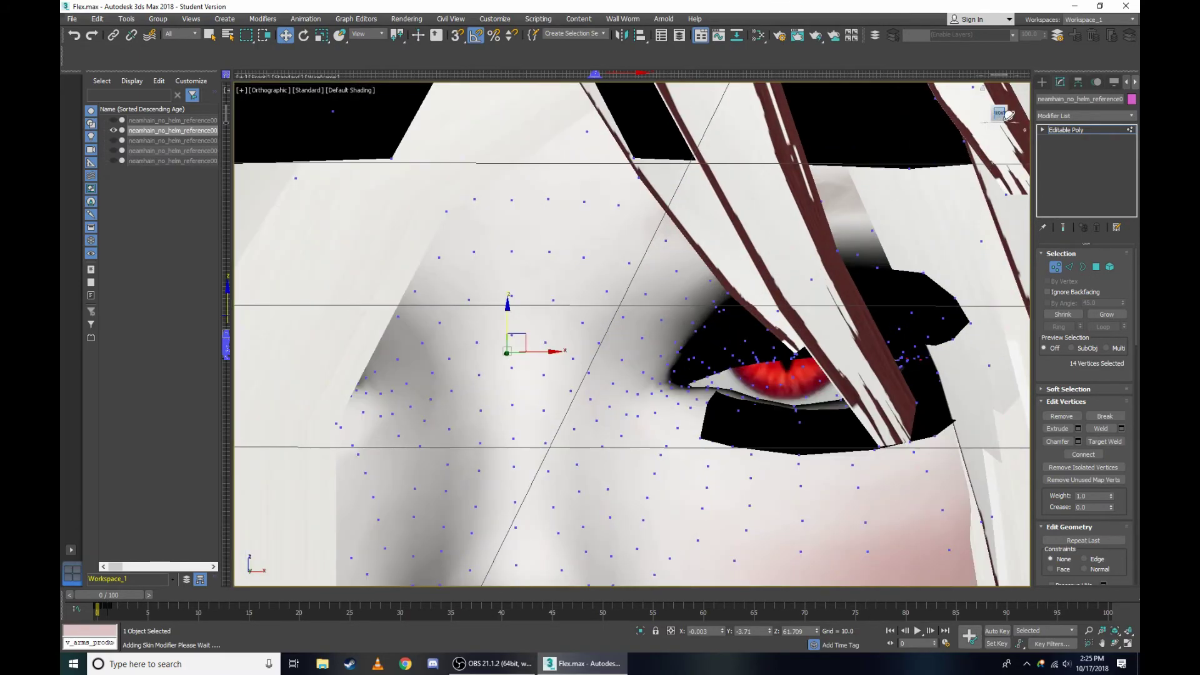
left_click_drag(1008, 114, 255, 329)
scroll(645, 195, "up", 2)
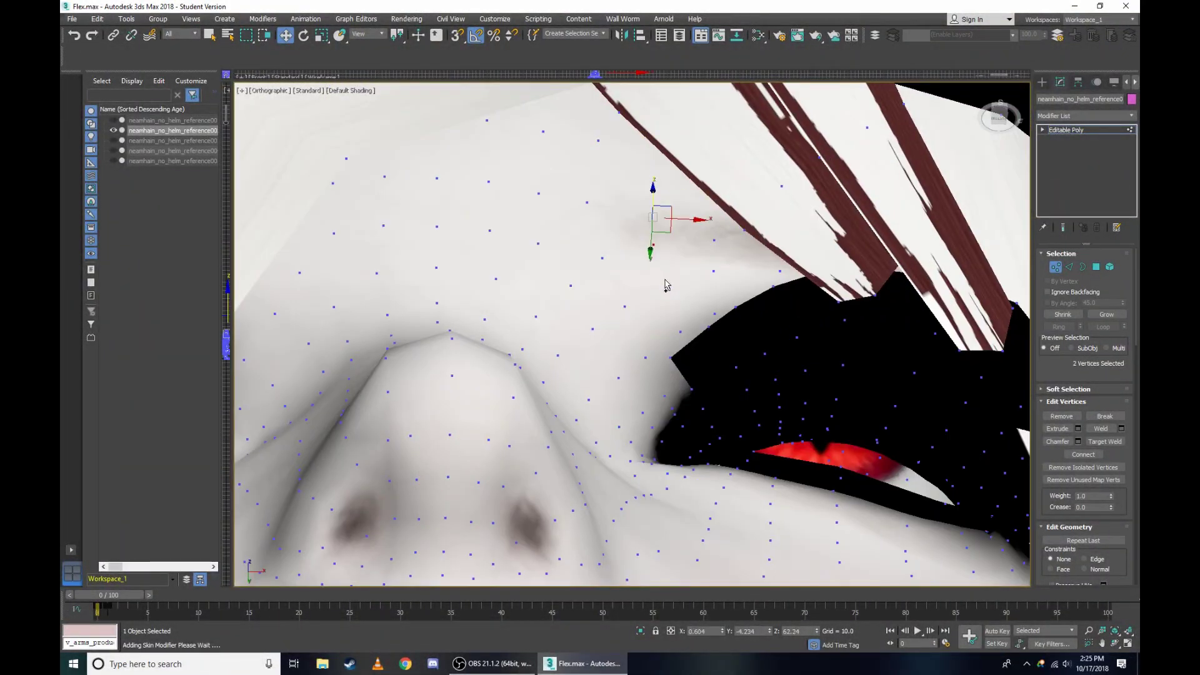
Switch to the Right view in wireframe and zoom in on the face.
left_click(270, 92)
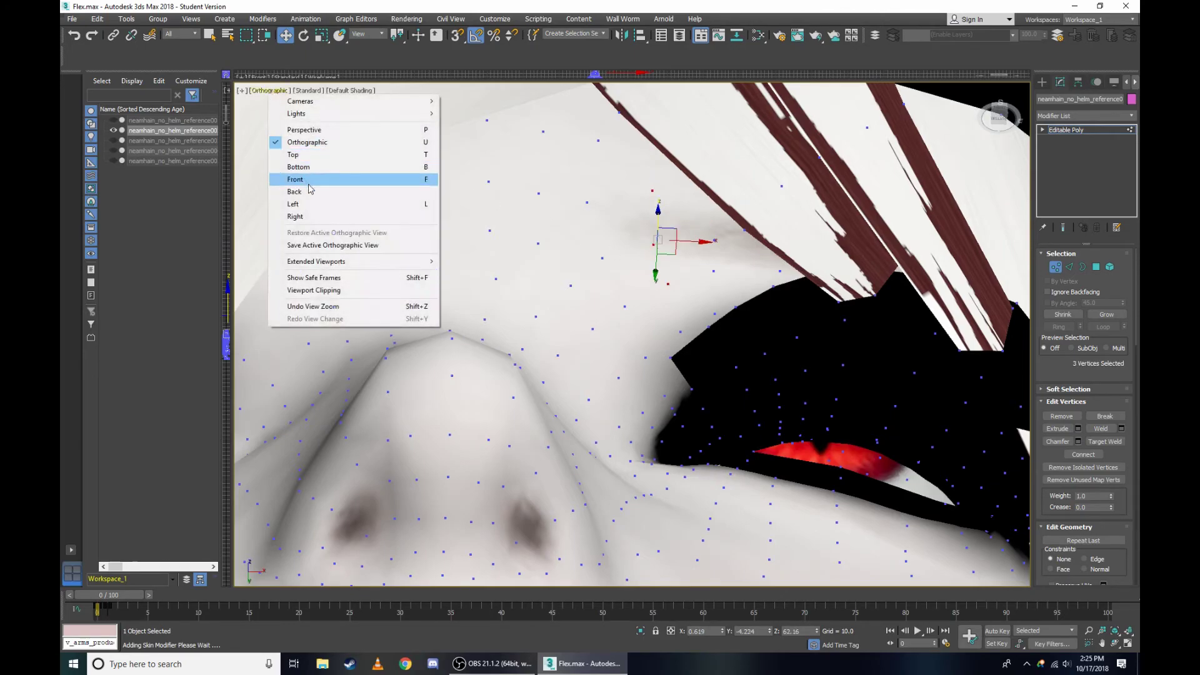
left_click(300, 225)
scroll(793, 204, "up", 5)
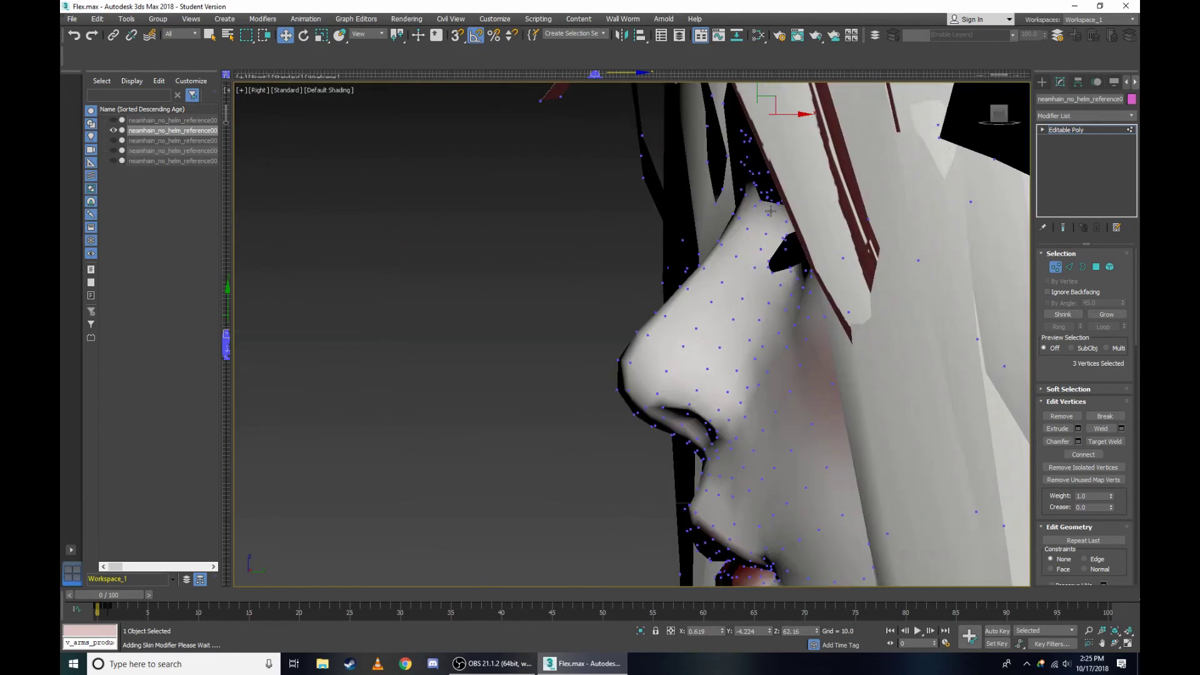
key("F3")
scroll(750, 157, "down", 2)
scroll(718, 114, "up", 3)
scroll(717, 114, "up", 3)
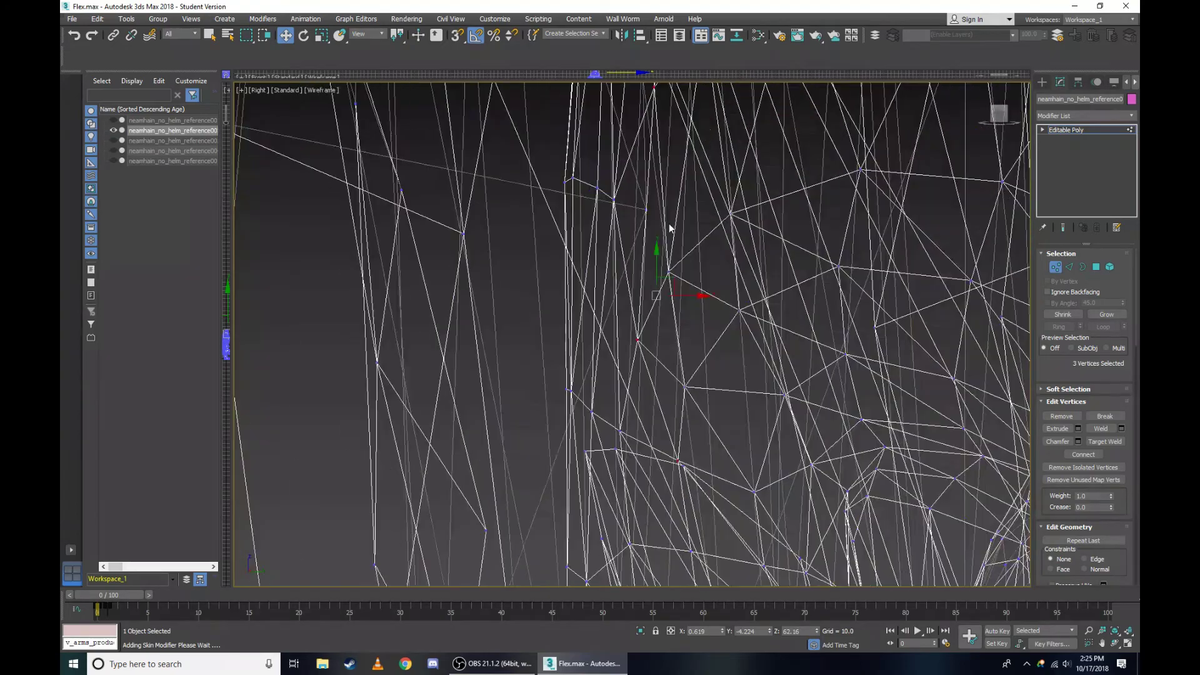
scroll(654, 306, "up", 1)
scroll(674, 344, "up", 1)
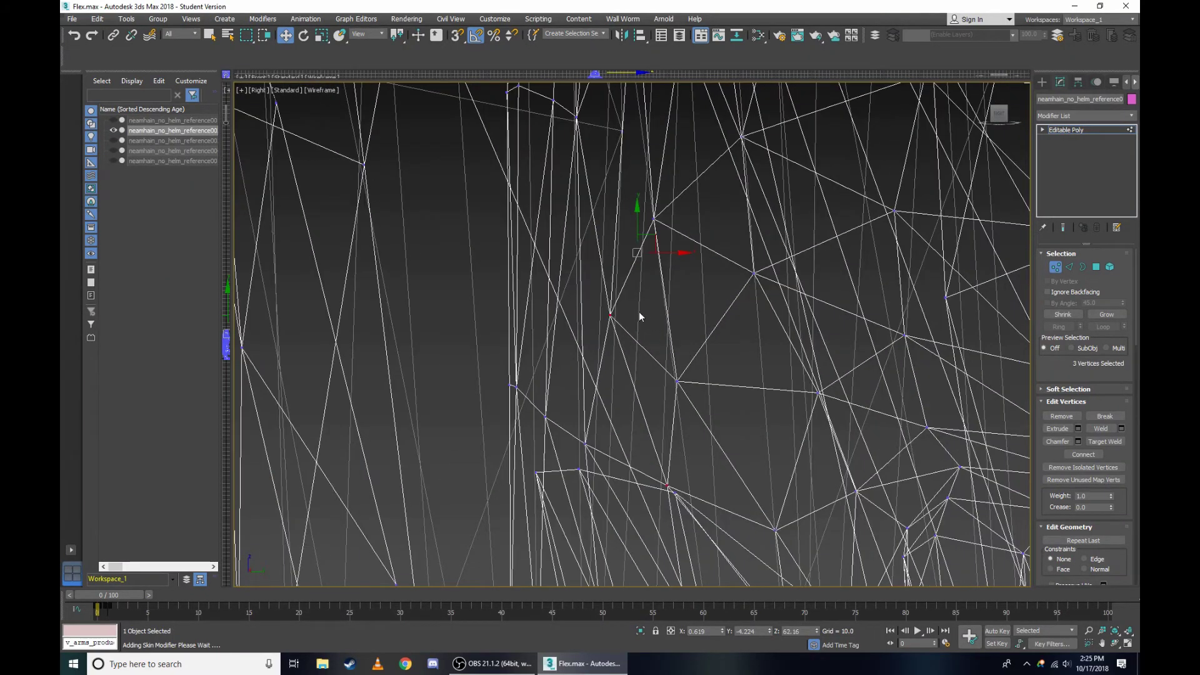
Add another vertex to the selection, then return to shaded display.
left_click_drag(602, 307, 623, 338, "ctrl")
scroll(611, 327, "down", 2)
scroll(632, 257, "up", 1)
scroll(586, 155, "up", 1)
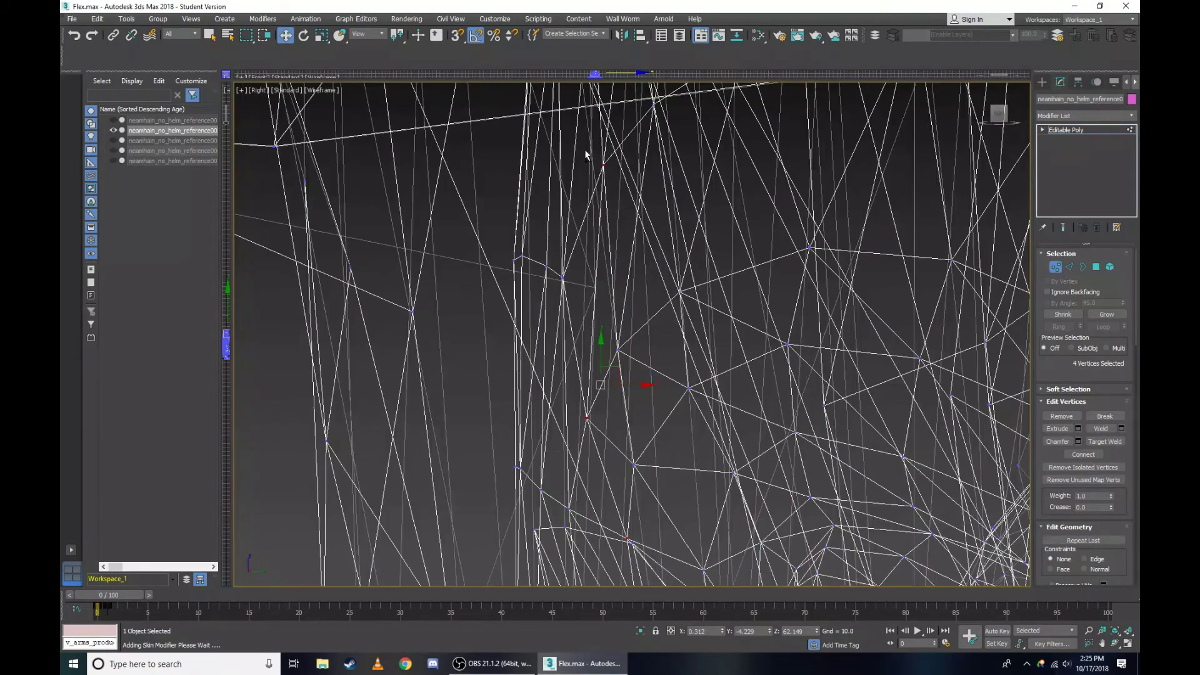
scroll(602, 304, "down", 2)
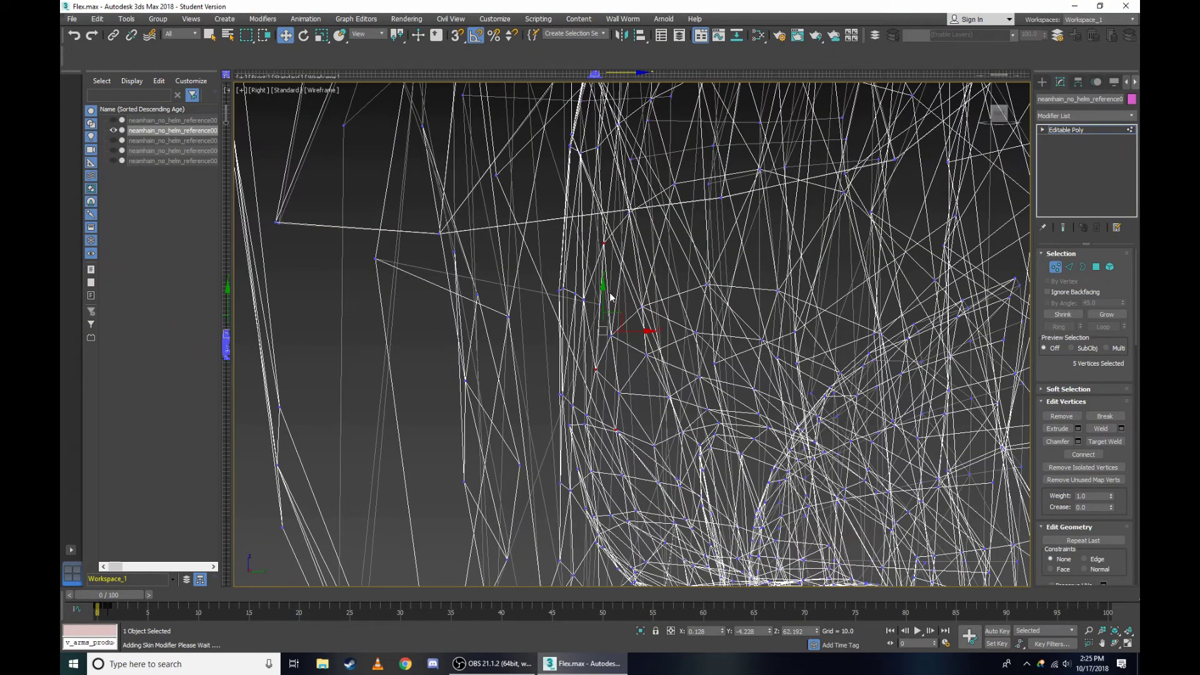
scroll(604, 426, "up", 2)
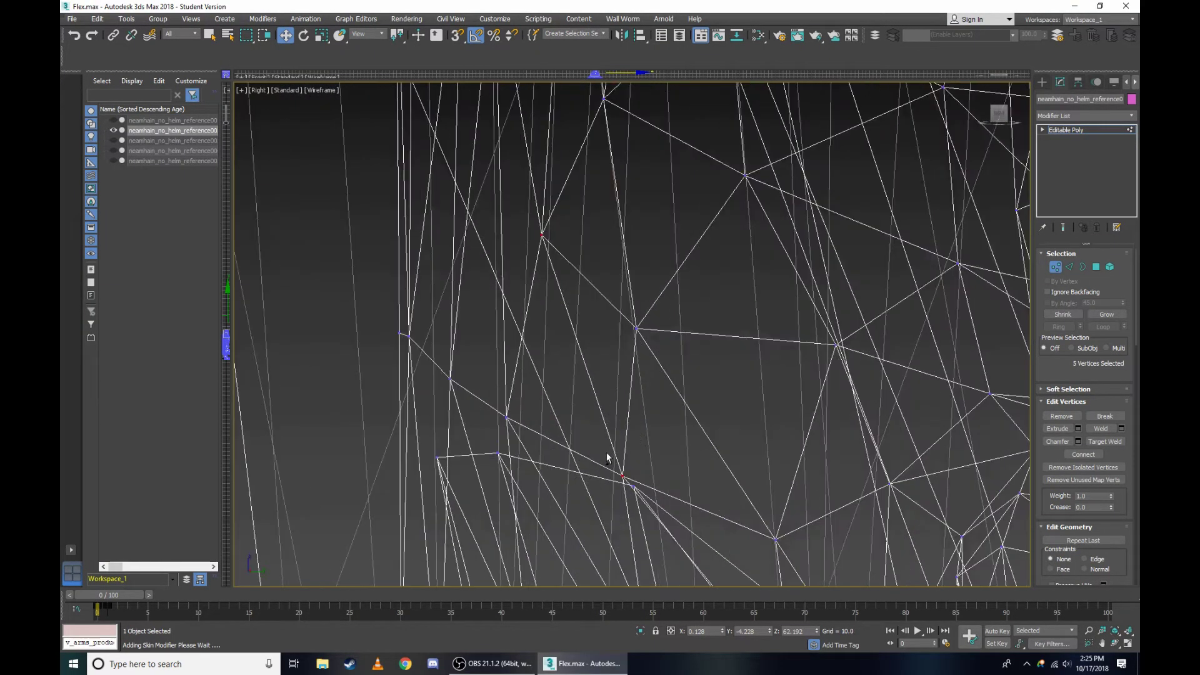
key("F3")
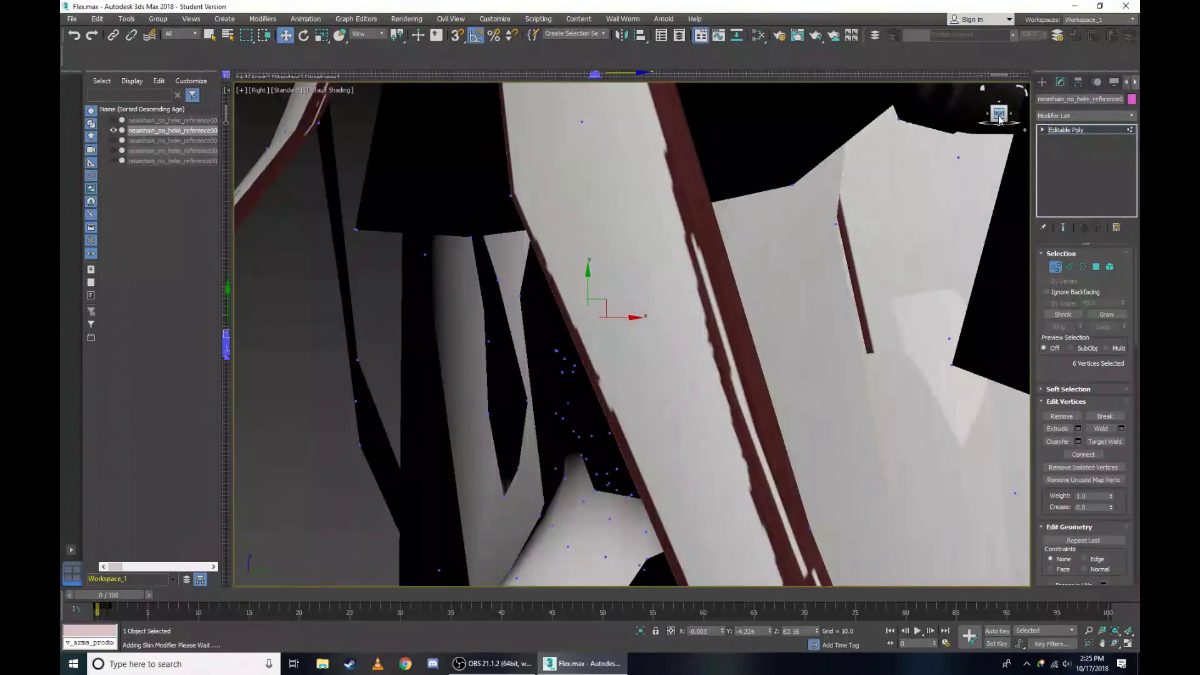
Orbit around the eye area and lower the selected vertices near the eye.
left_click_drag(999, 119, 996, 121)
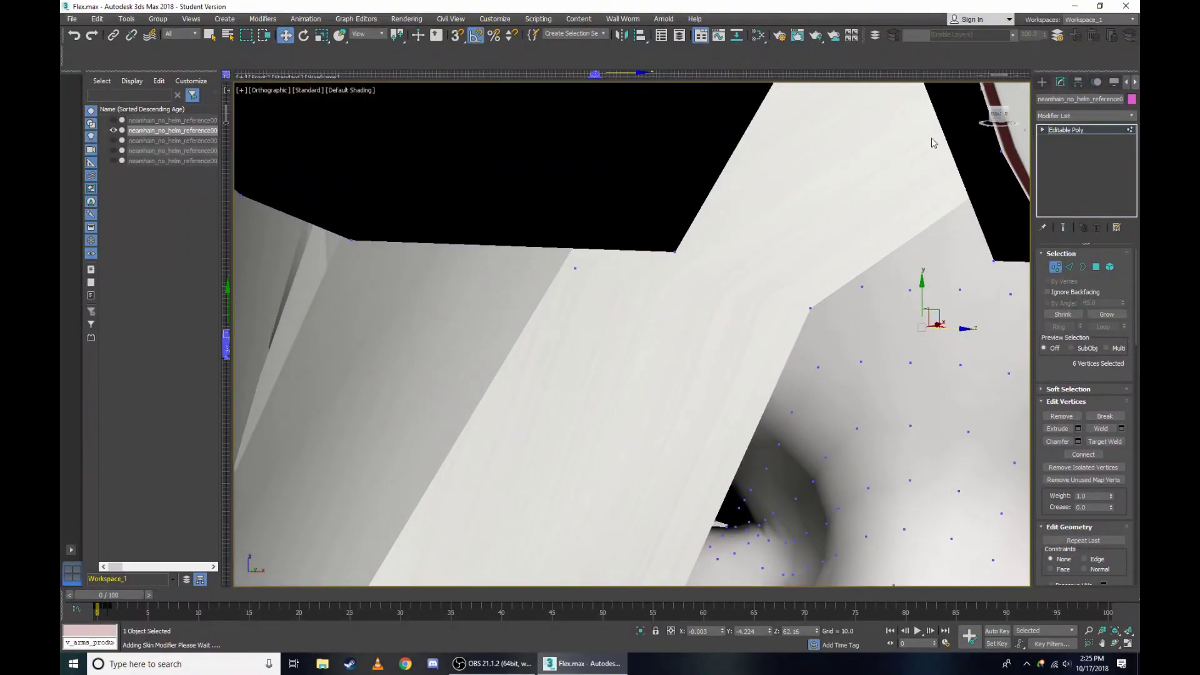
scroll(931, 142, "down", 4)
scroll(930, 223, "up", 2)
scroll(1016, 112, "up", 1)
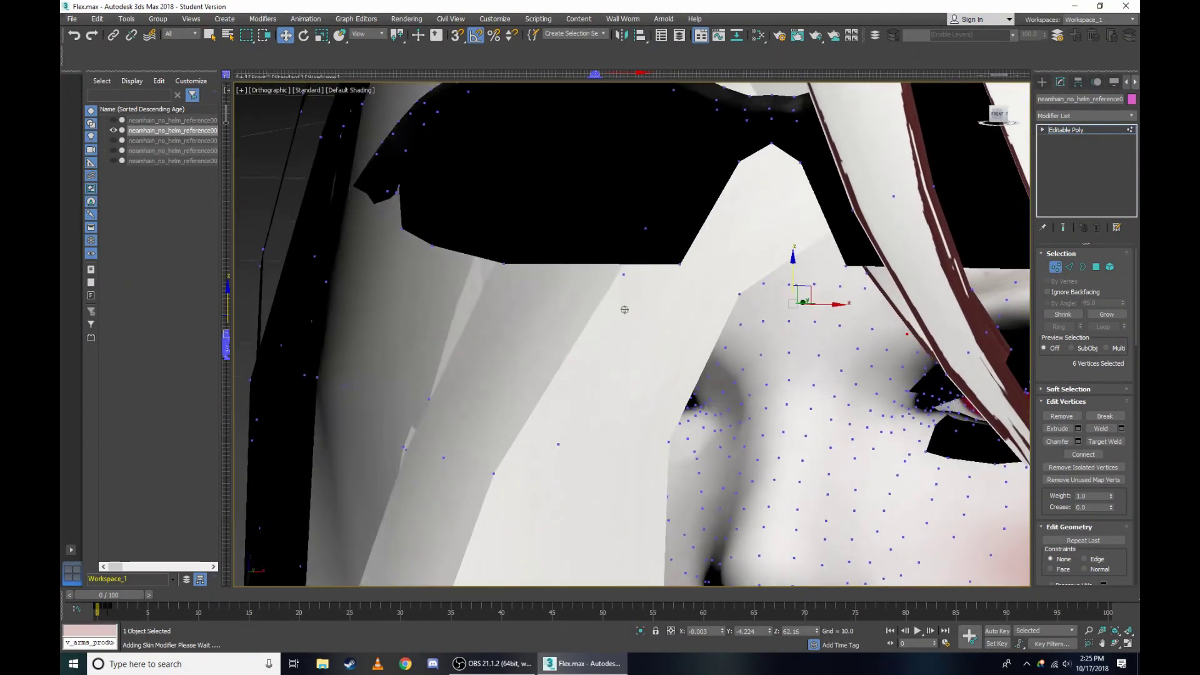
scroll(1013, 117, "up", 2)
scroll(1010, 121, "up", 1)
scroll(1003, 128, "up", 1)
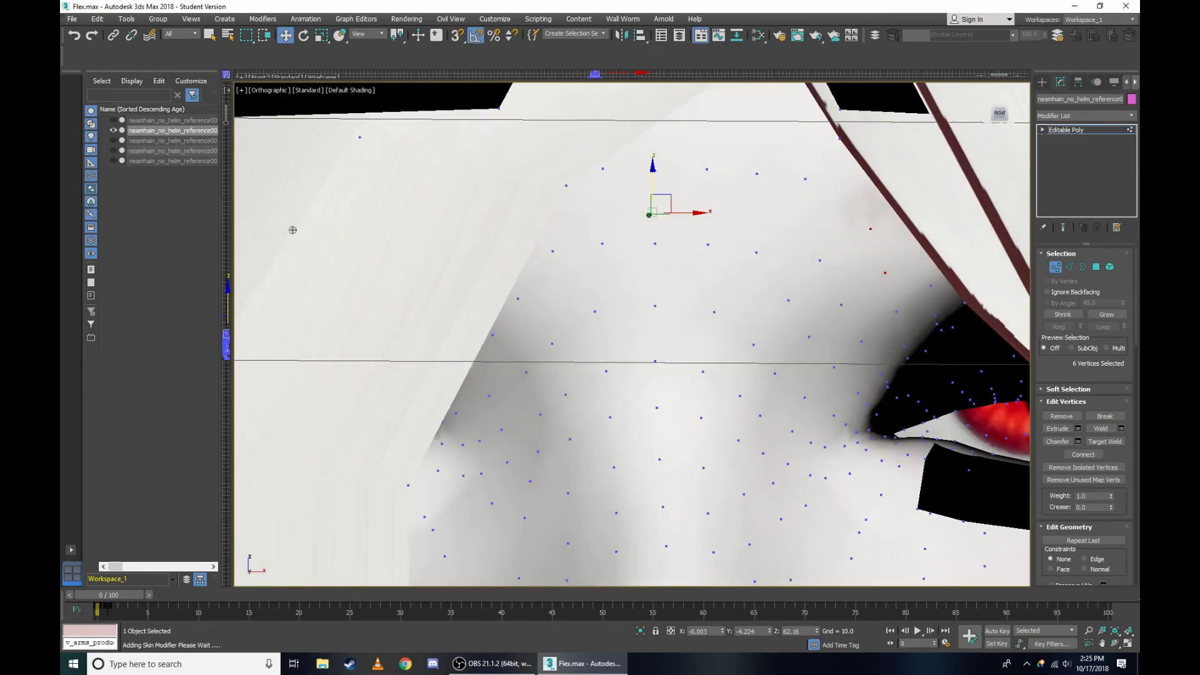
middle_click_drag(289, 228, 604, 252, "alt")
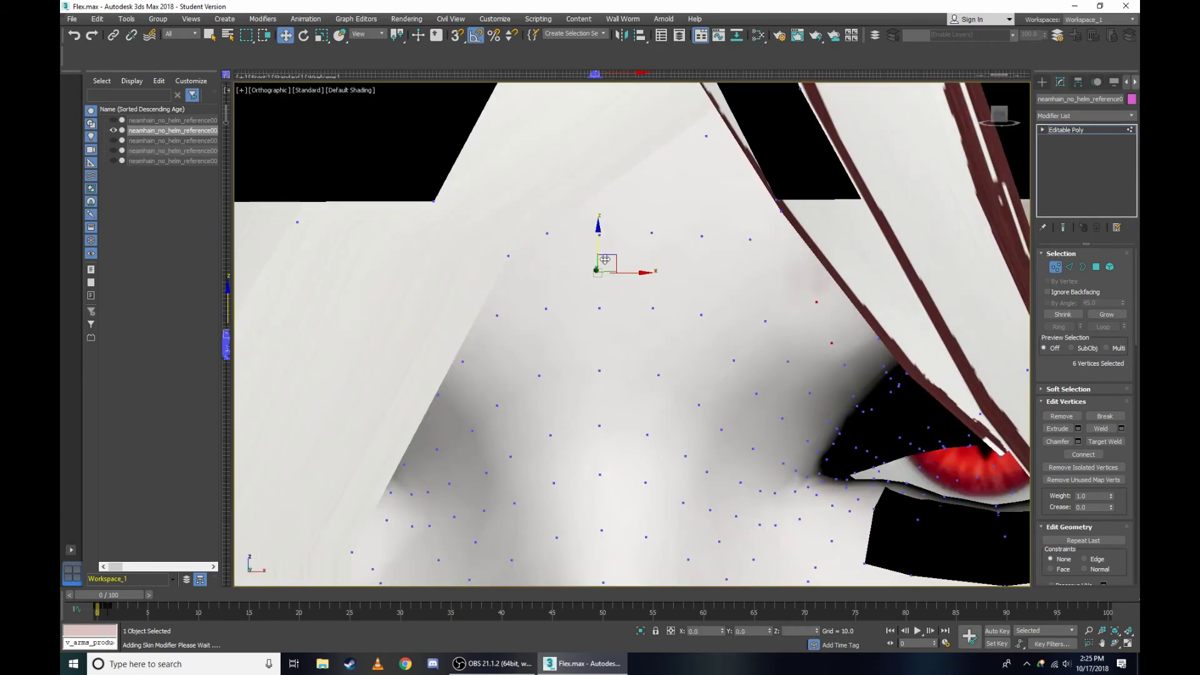
left_click_drag(605, 260, 624, 290)
From the Front view, raise then lower the nose-bridge vertices to fit the face.
middle_click_drag(629, 295, 940, 168, "alt")
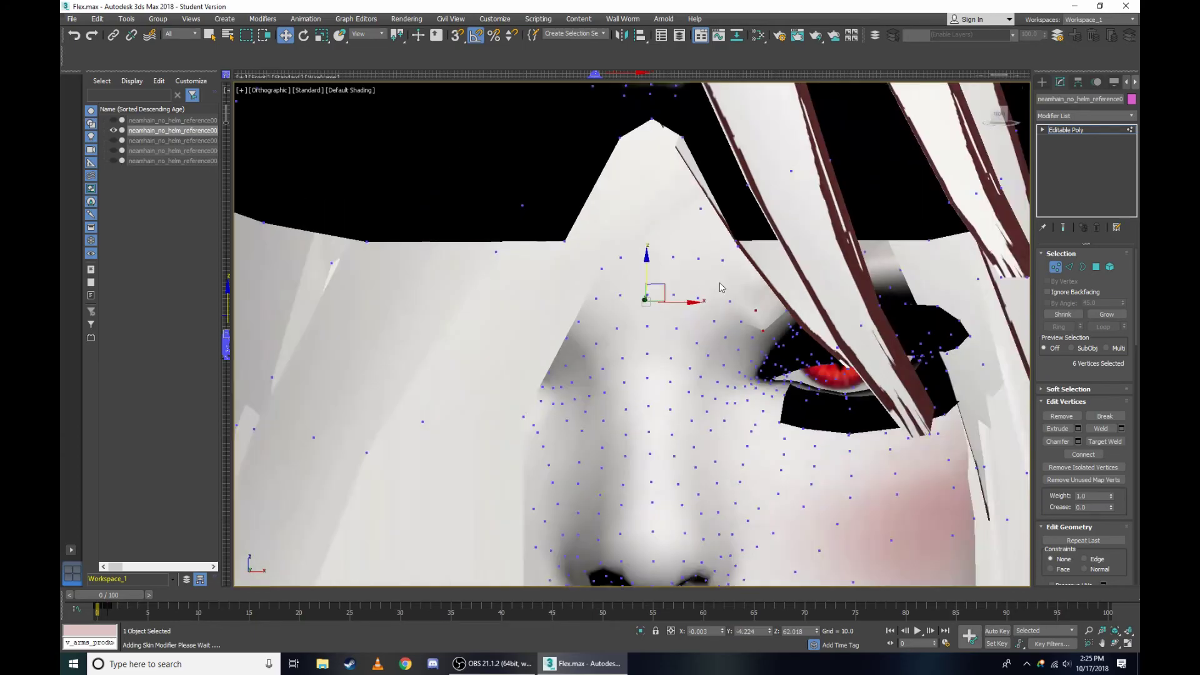
left_click(1001, 119)
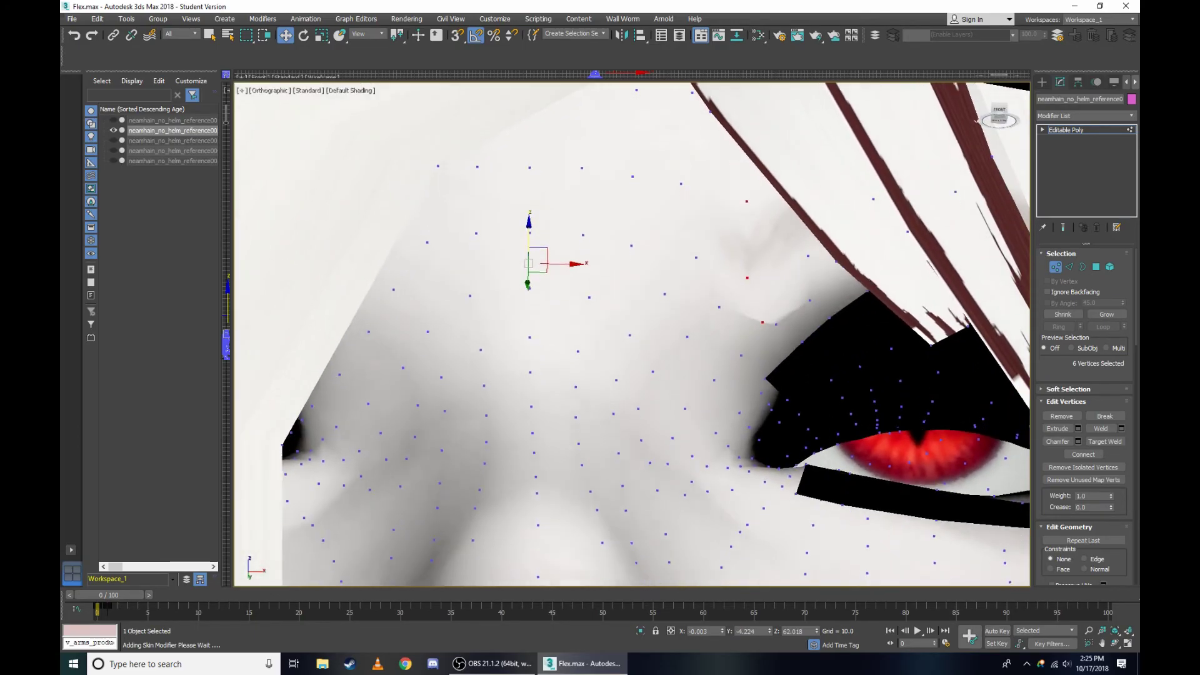
key("F3")
left_click_drag(528, 247, 528, 199)
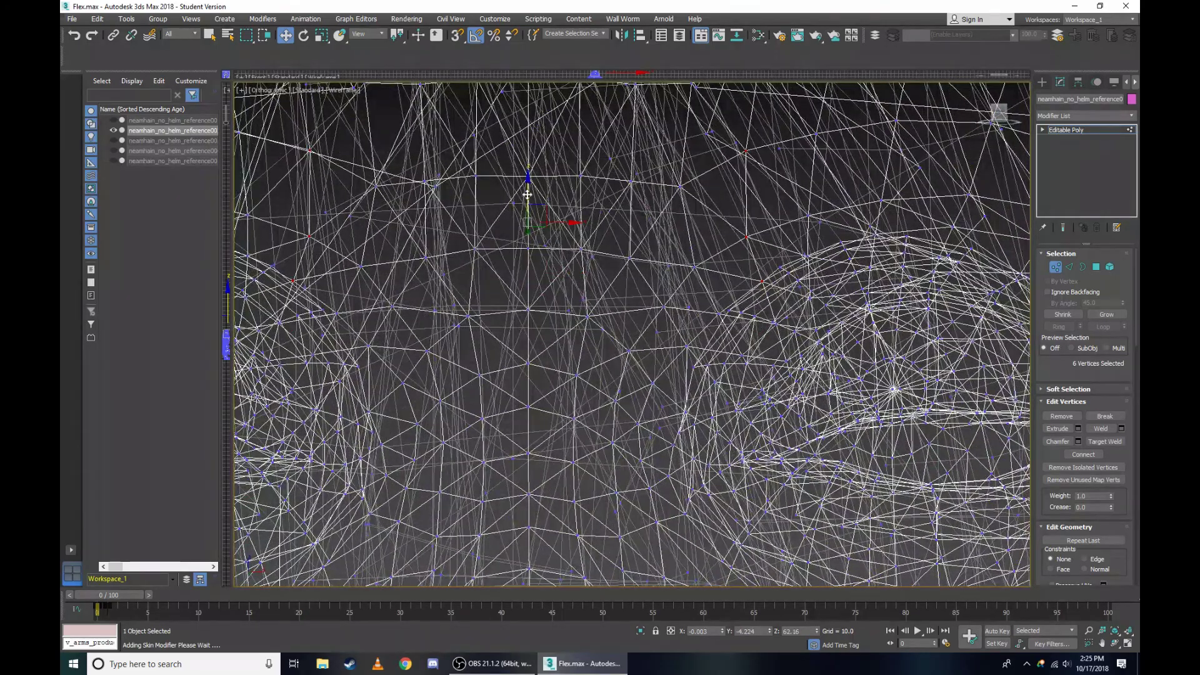
key("F3")
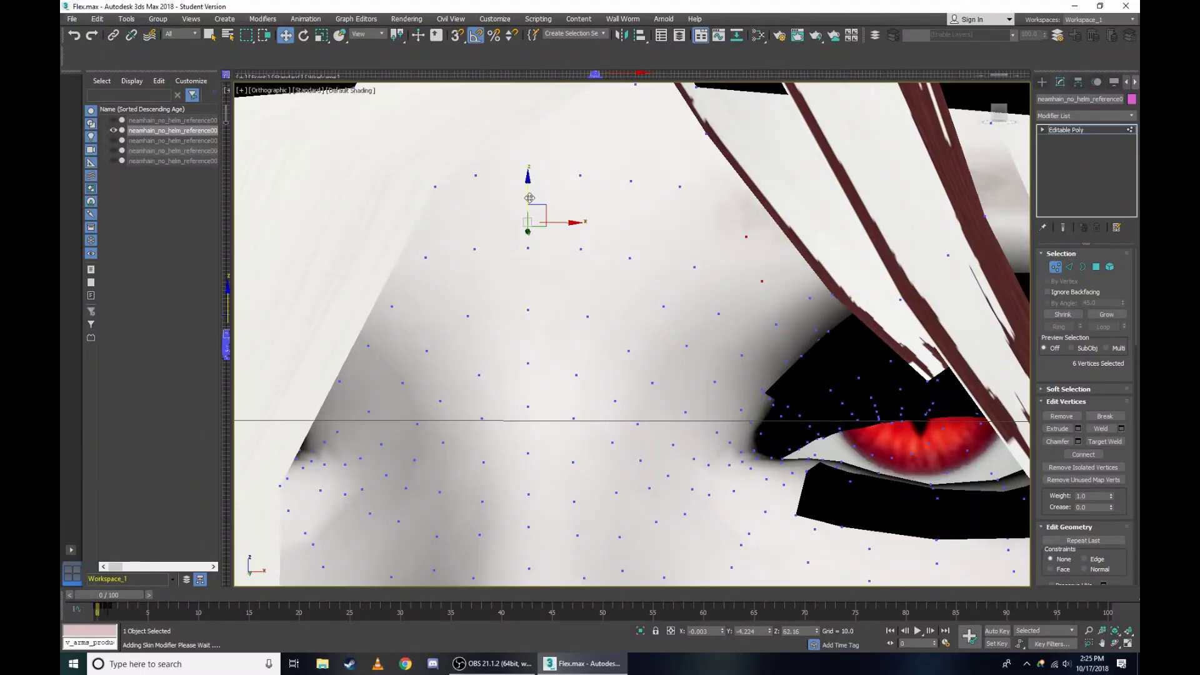
left_click_drag(529, 198, 553, 260)
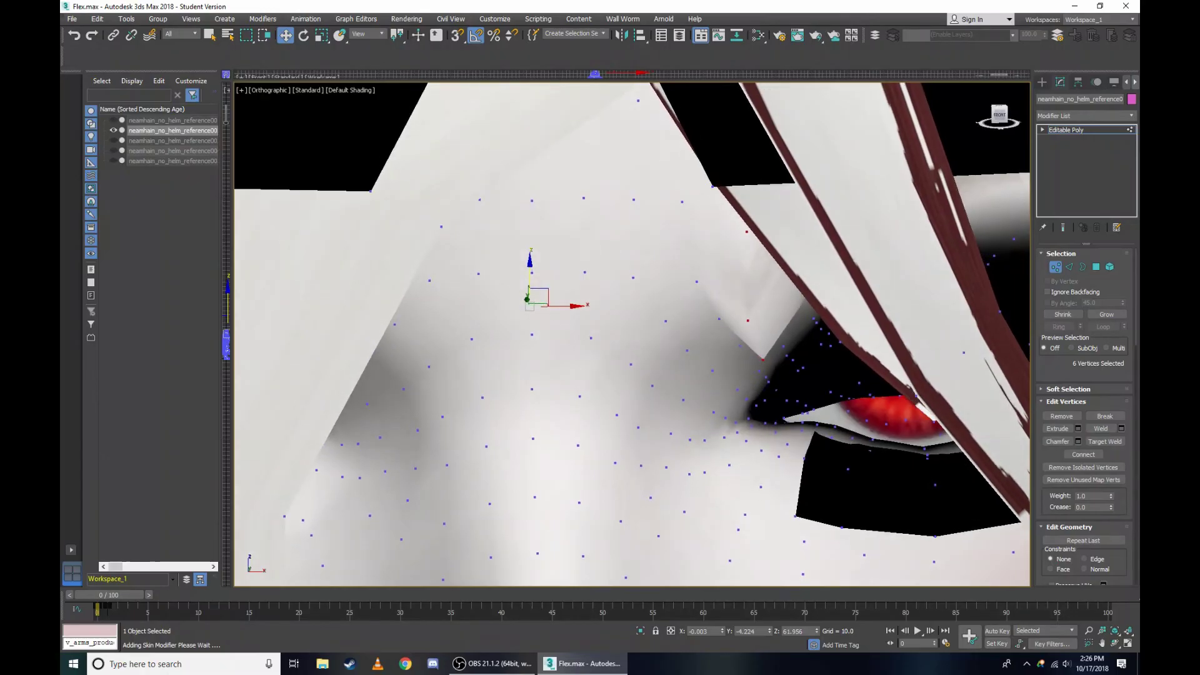
Select the two vertices near the brow in wireframe, then orbit to an angled shaded view.
key("F3")
scroll(902, 126, "up", 5)
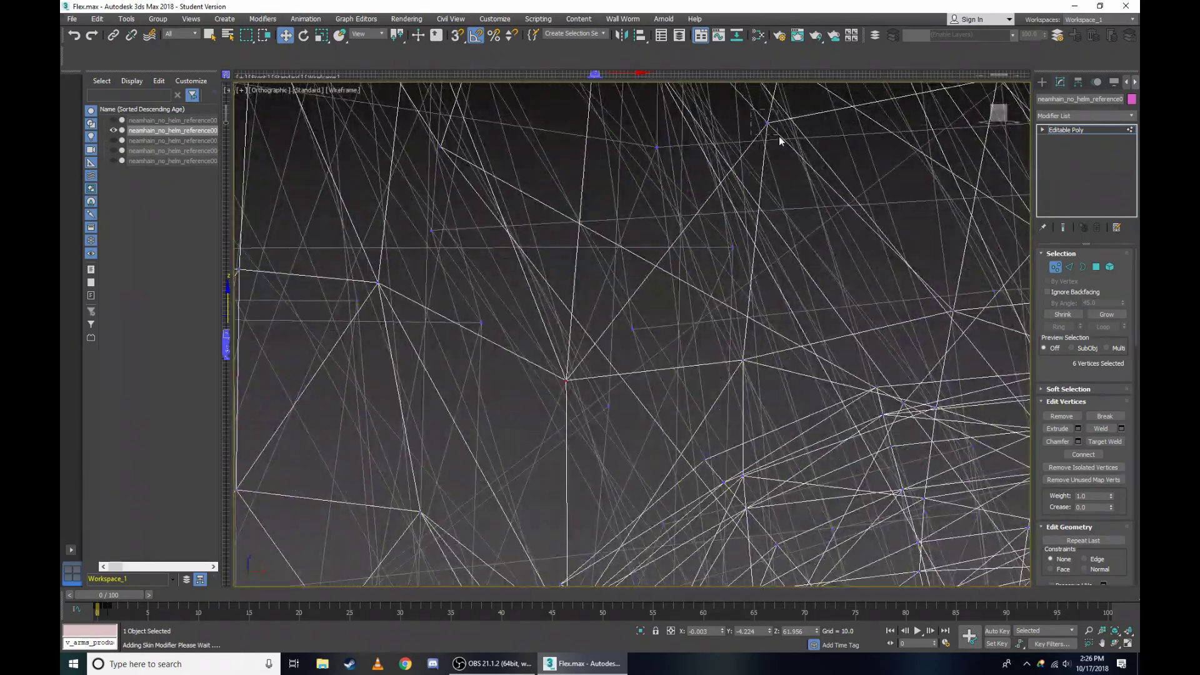
scroll(736, 349, "up", 2)
left_click(802, 402)
scroll(802, 402, "down", 2)
scroll(747, 360, "up", 2)
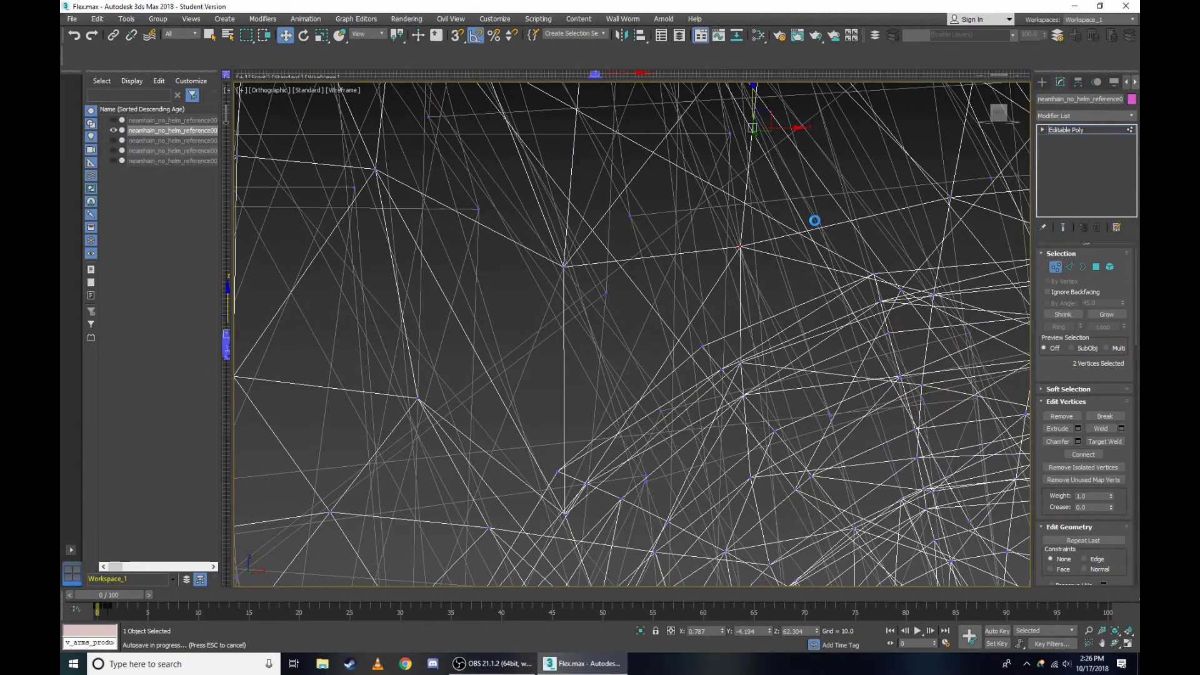
scroll(814, 220, "down", 5)
scroll(815, 220, "up", 2)
key("F3")
scroll(815, 221, "up", 3)
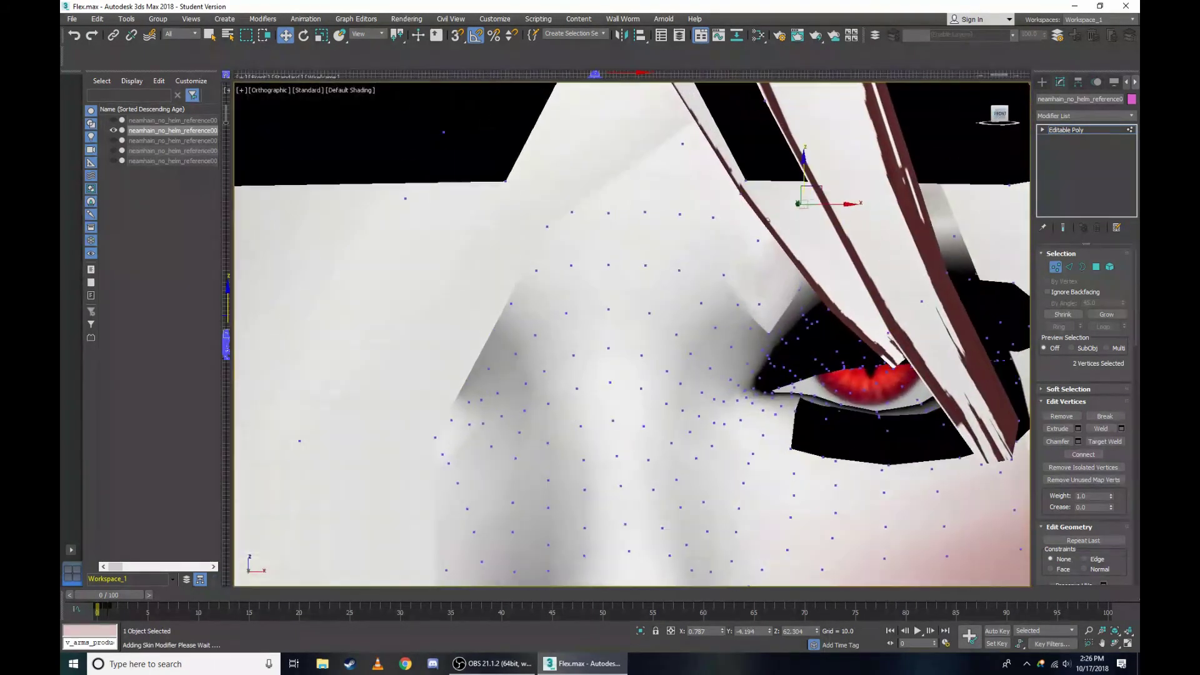
middle_click_drag(812, 250, 856, 250, "alt")
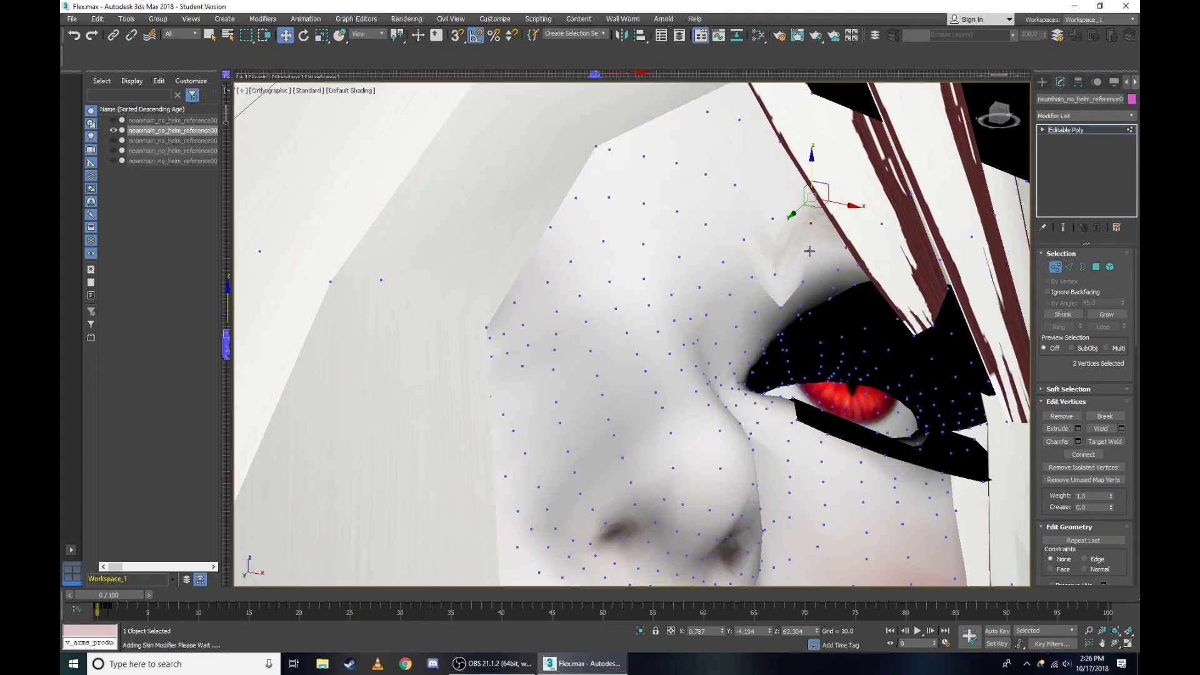
left_click(269, 91)
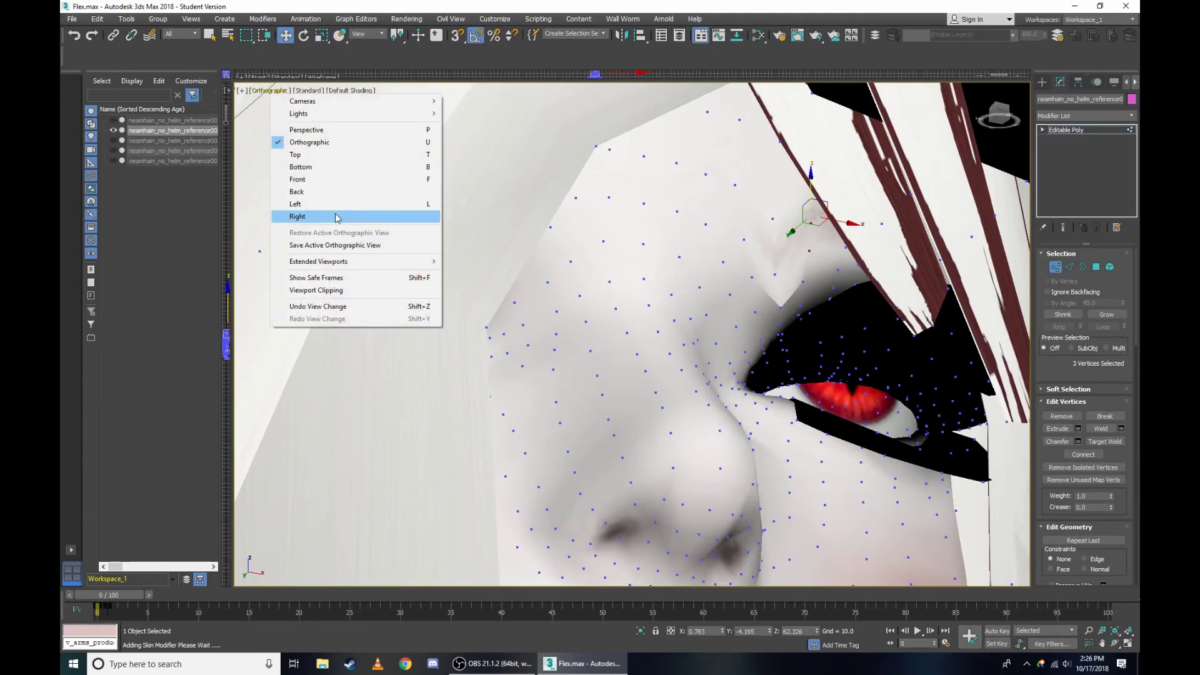
Switch to the Right view in wireframe and add another vertex to the selection.
left_click(337, 218)
scroll(605, 244, "up", 4)
scroll(603, 257, "up", 4)
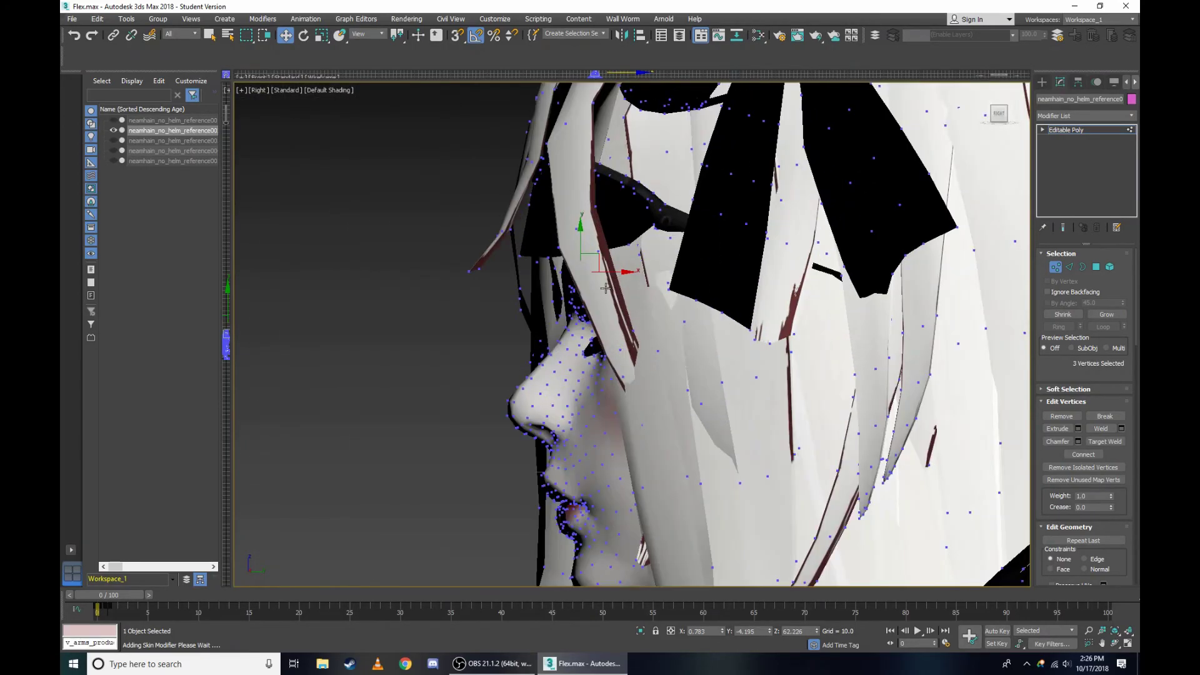
key("F3")
scroll(548, 196, "up", 3)
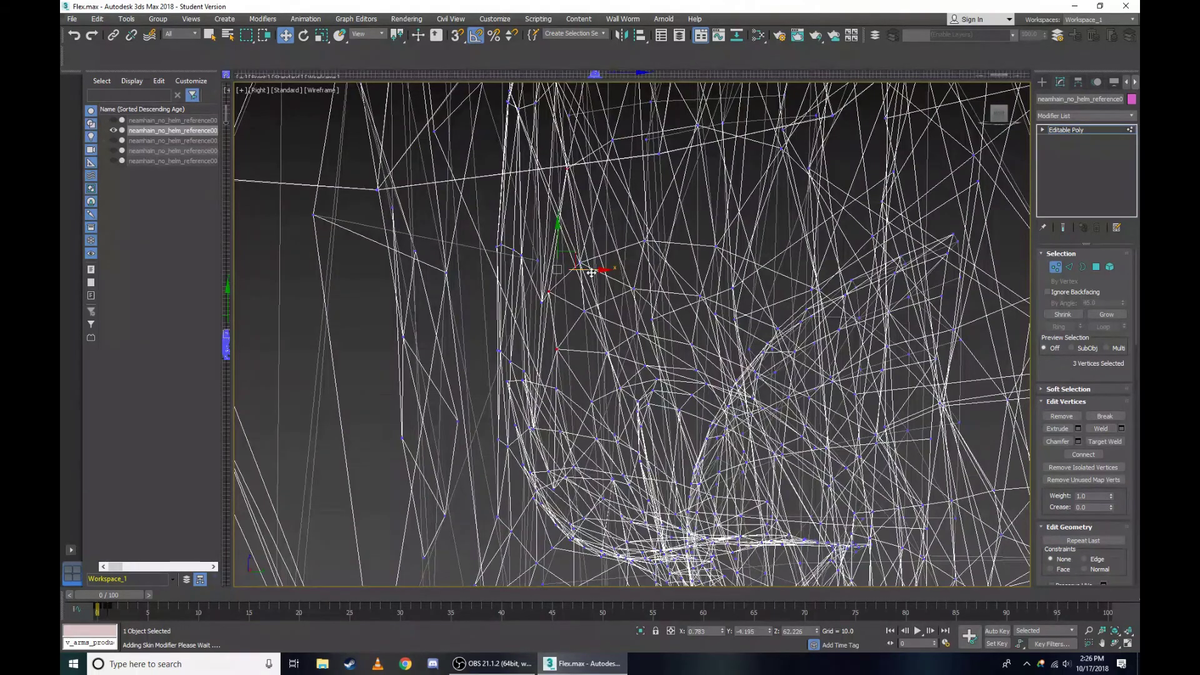
scroll(584, 182, "up", 3)
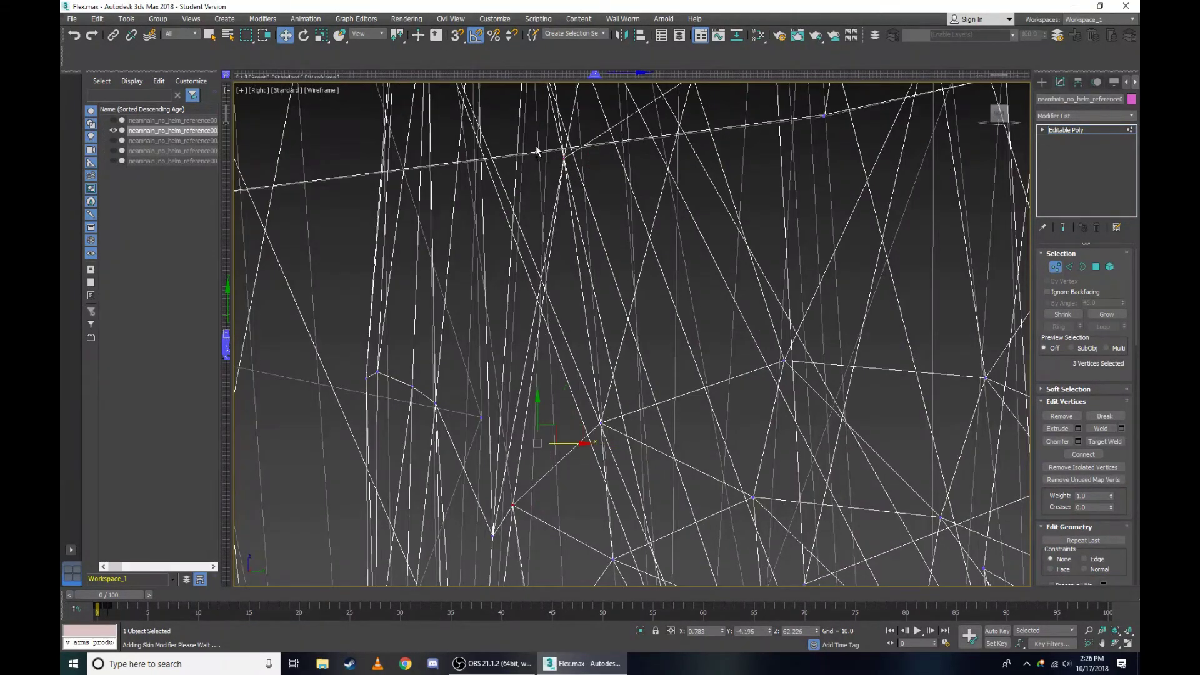
scroll(578, 180, "down", 3)
scroll(555, 319, "up", 3)
left_click(527, 367, "ctrl")
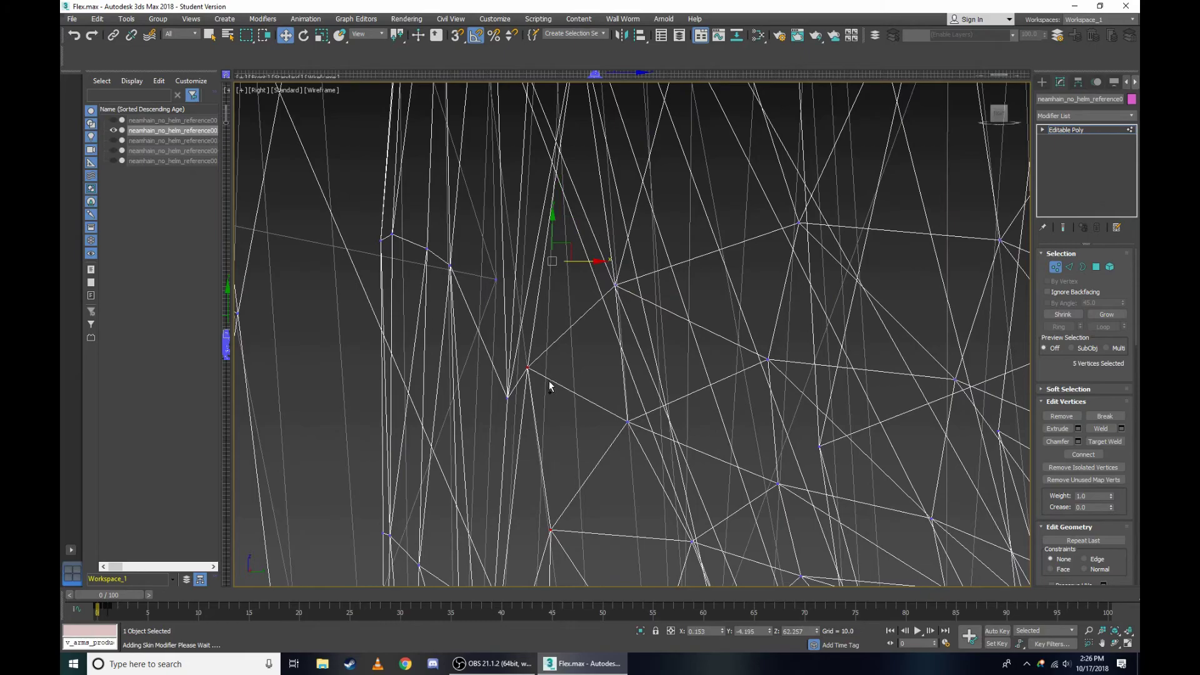
Orbit to a free shaded angle and add a vertex above the eye to the selection.
mouse_move(540, 397)
middle_mouse_down("alt")
mouse_move(566, 190)
mouse_move(375, 237)
middle_mouse_up("alt")
key("F3")
scroll(346, 232, "up", 3)
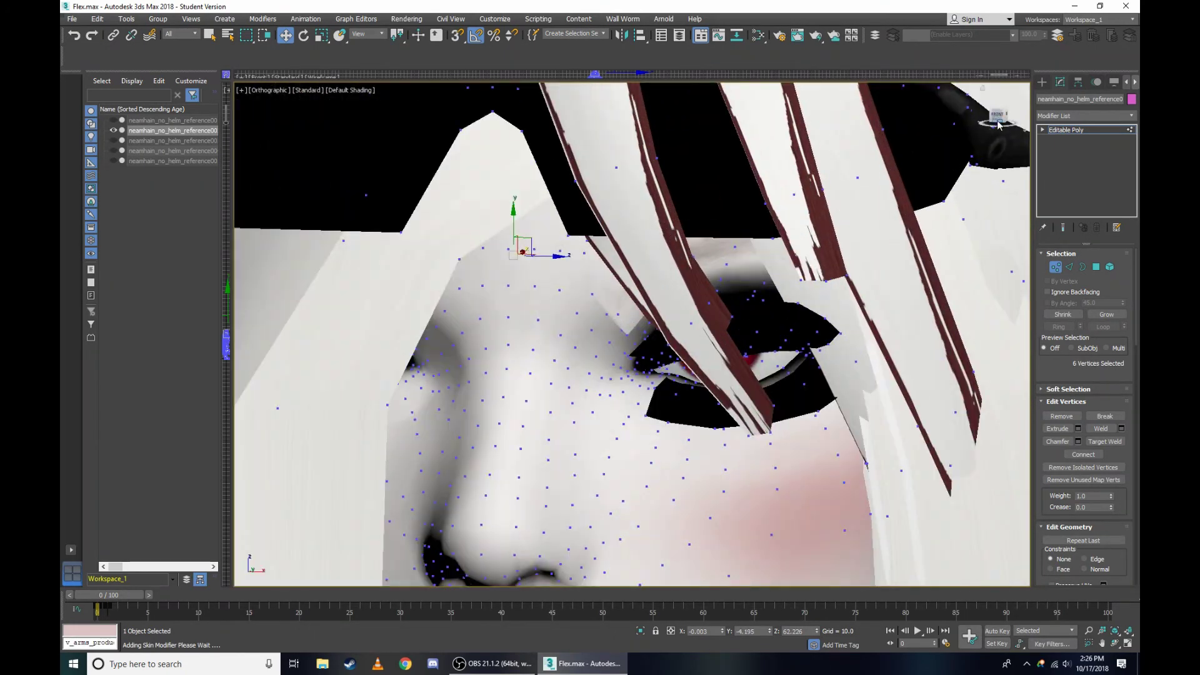
scroll(562, 231, "down", 1)
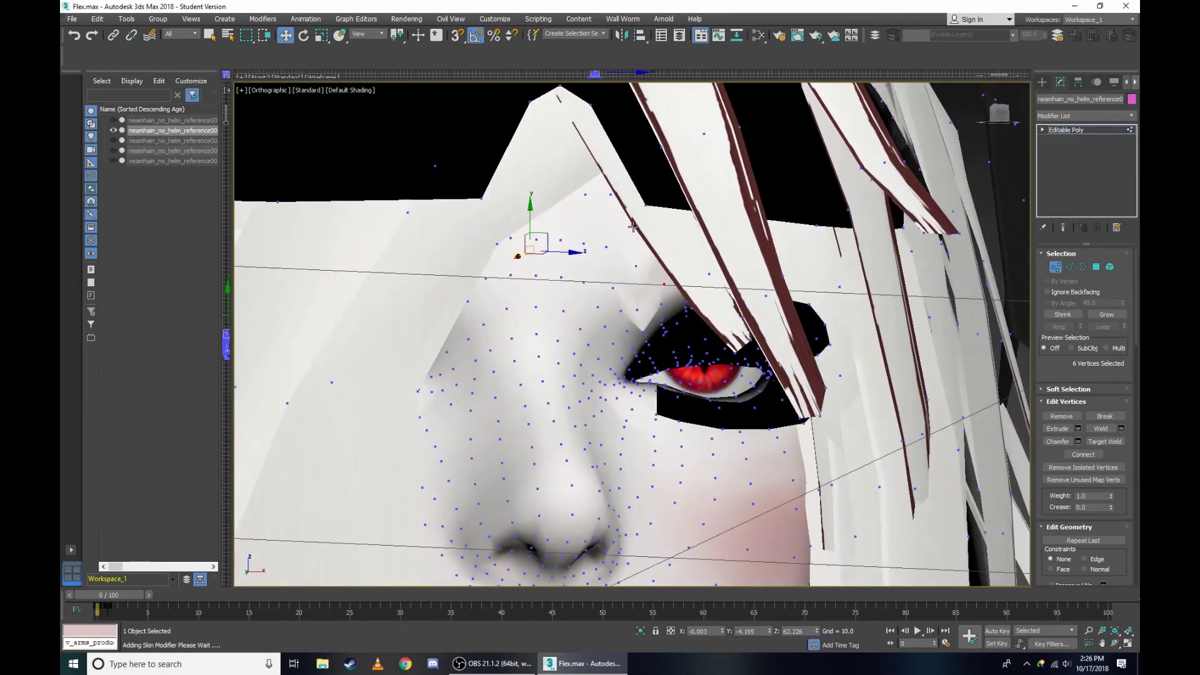
scroll(541, 202, "up", 3)
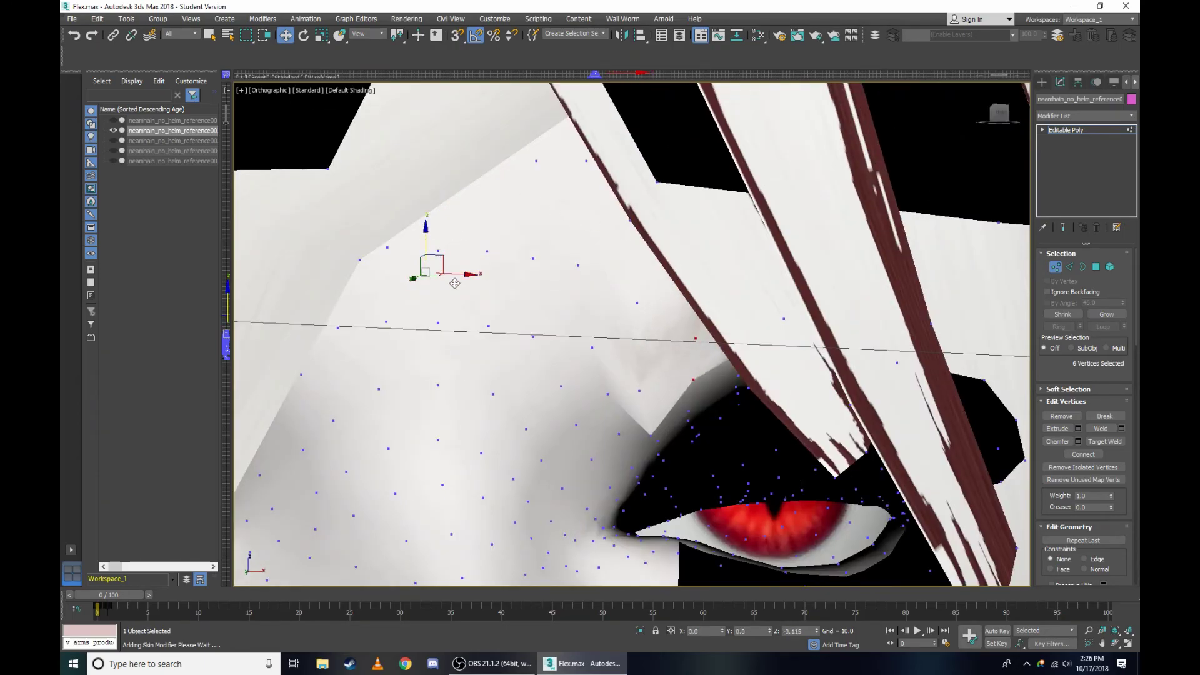
scroll(656, 351, "up", 2)
middle_click_drag(662, 347, 665, 332)
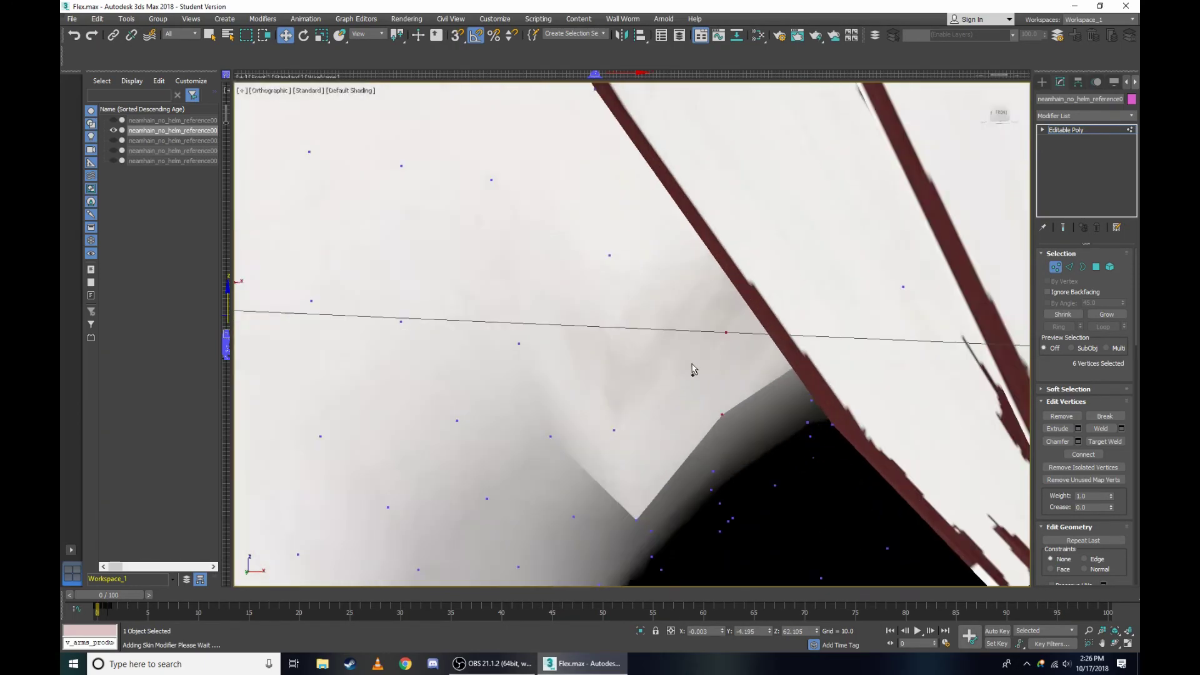
left_click(716, 410, "ctrl")
scroll(588, 292, "down", 2)
middle_click_drag(406, 182, 425, 189)
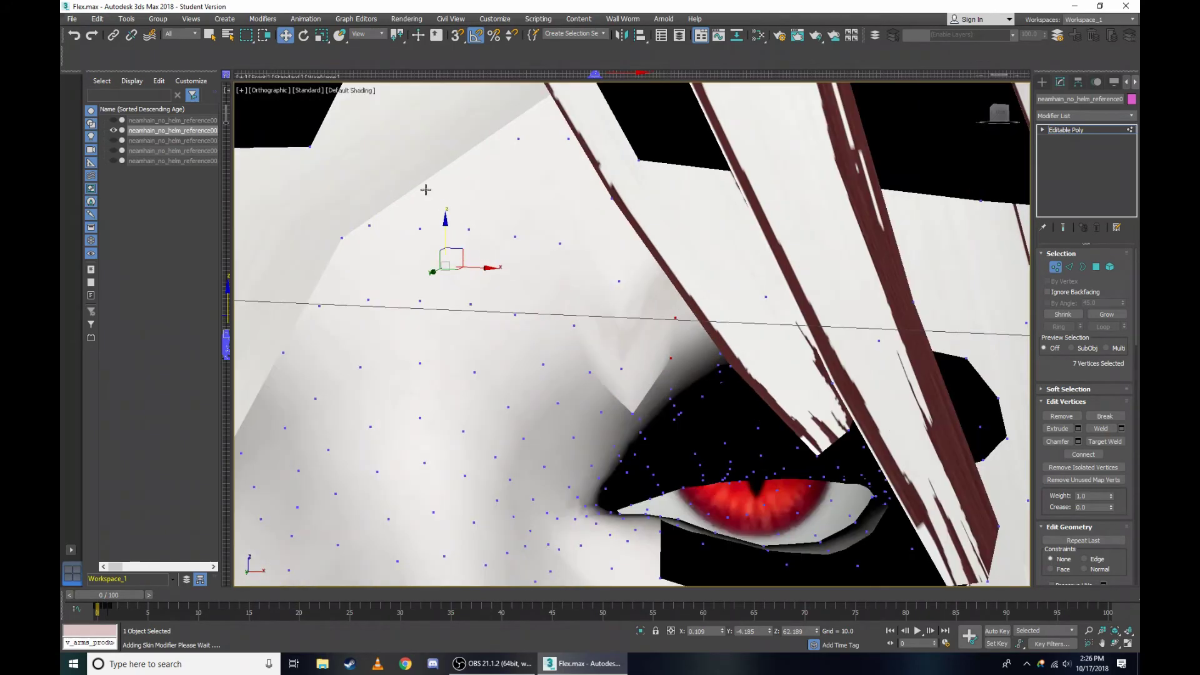
Return to the Right view in wireframe and add another nose-bridge vertex to the selection.
left_click(269, 92)
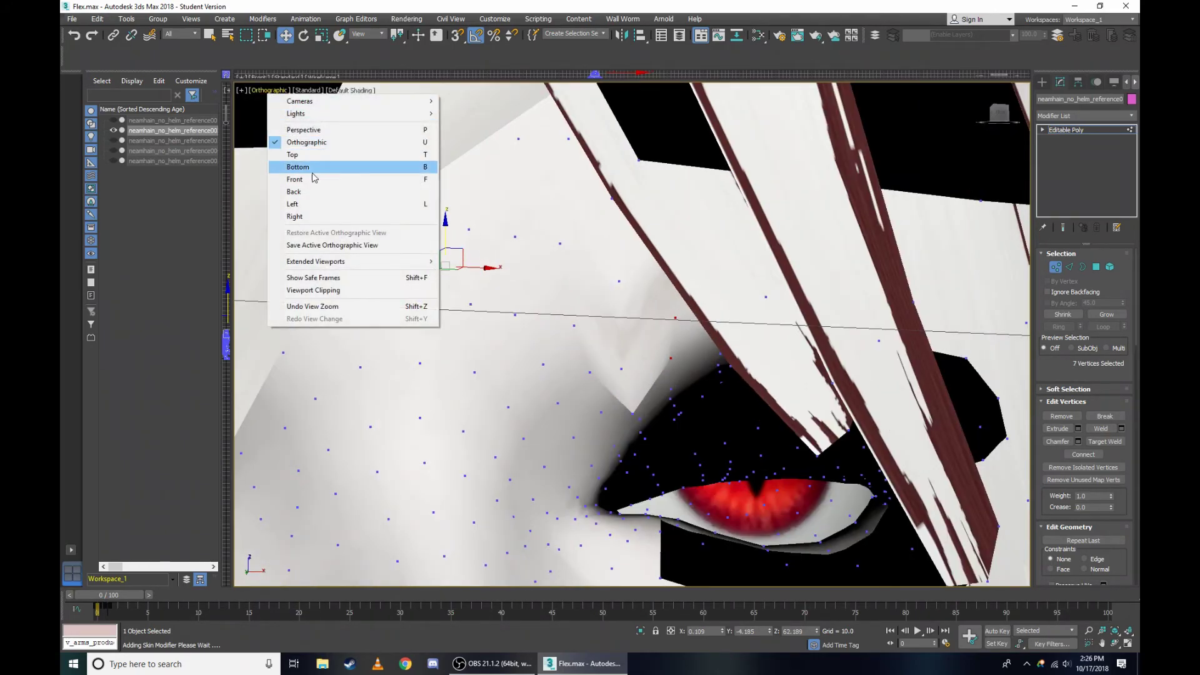
left_click(300, 216)
middle_click_drag(587, 240, 604, 244)
key("F3")
scroll(563, 250, "up", 3)
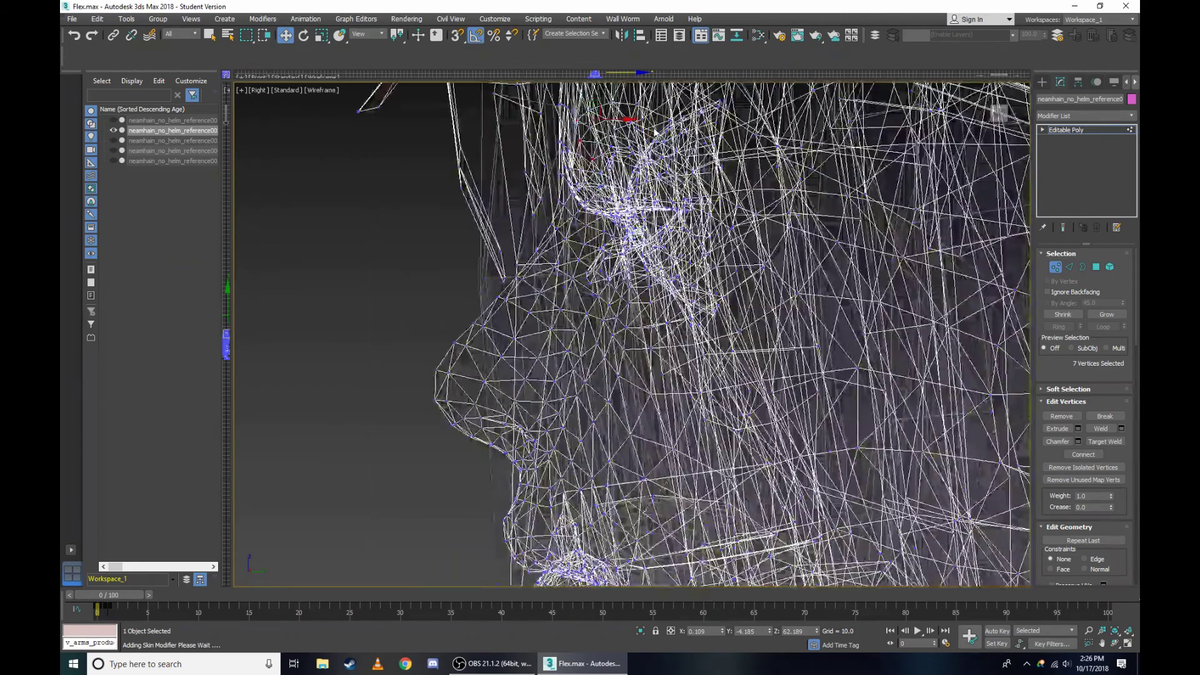
scroll(557, 253, "up", 3)
scroll(554, 254, "up", 3)
left_click_drag(553, 254, 590, 299, "ctrl")
scroll(590, 298, "down", 3)
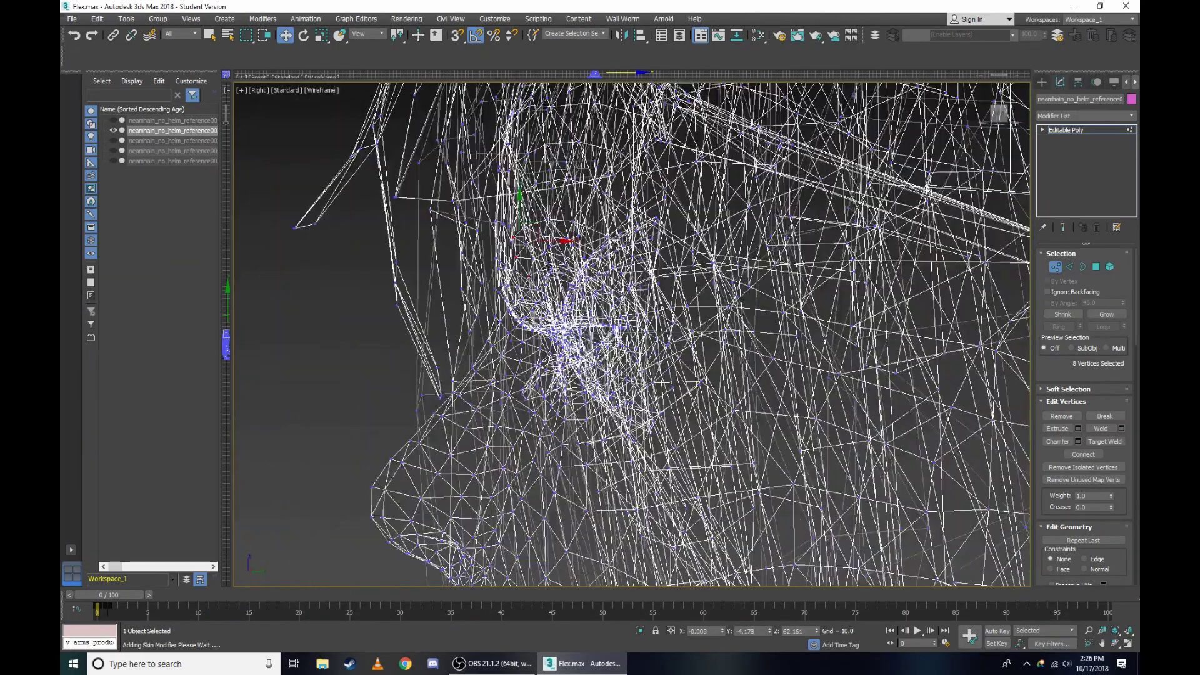
key("F3")
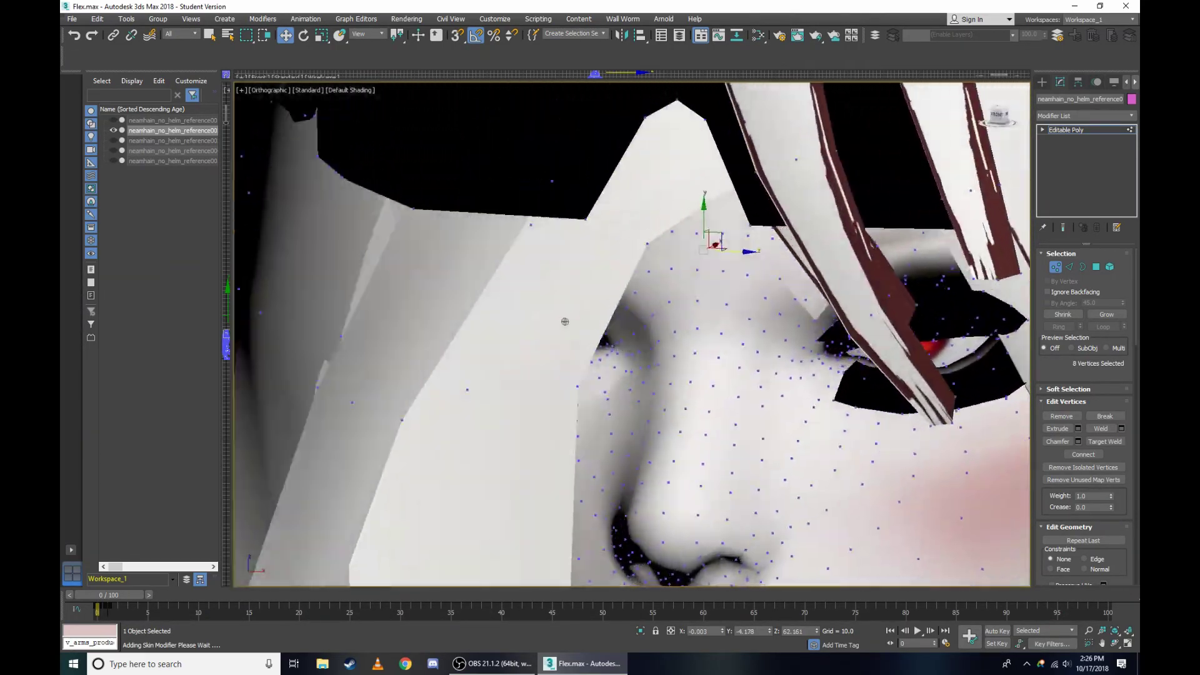
Orbit to a front-facing view of the face and compare wireframe and shaded display.
left_click_drag(1000, 119, 536, 339)
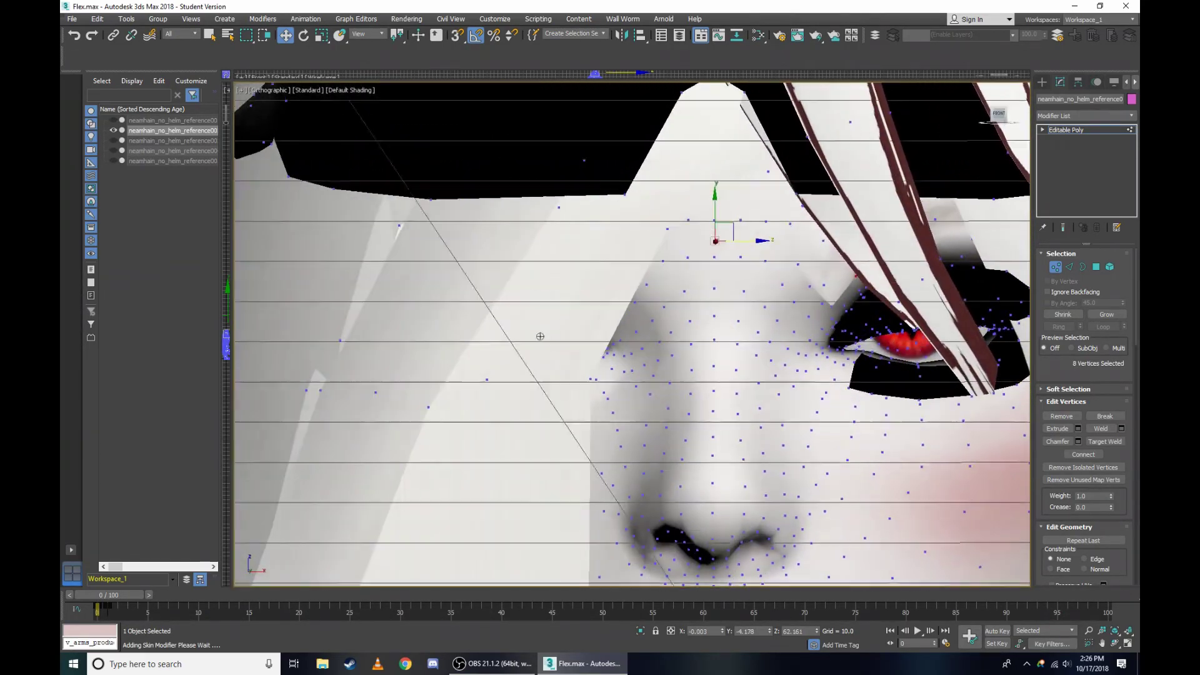
scroll(709, 181, "up", 3)
scroll(599, 244, "up", 2)
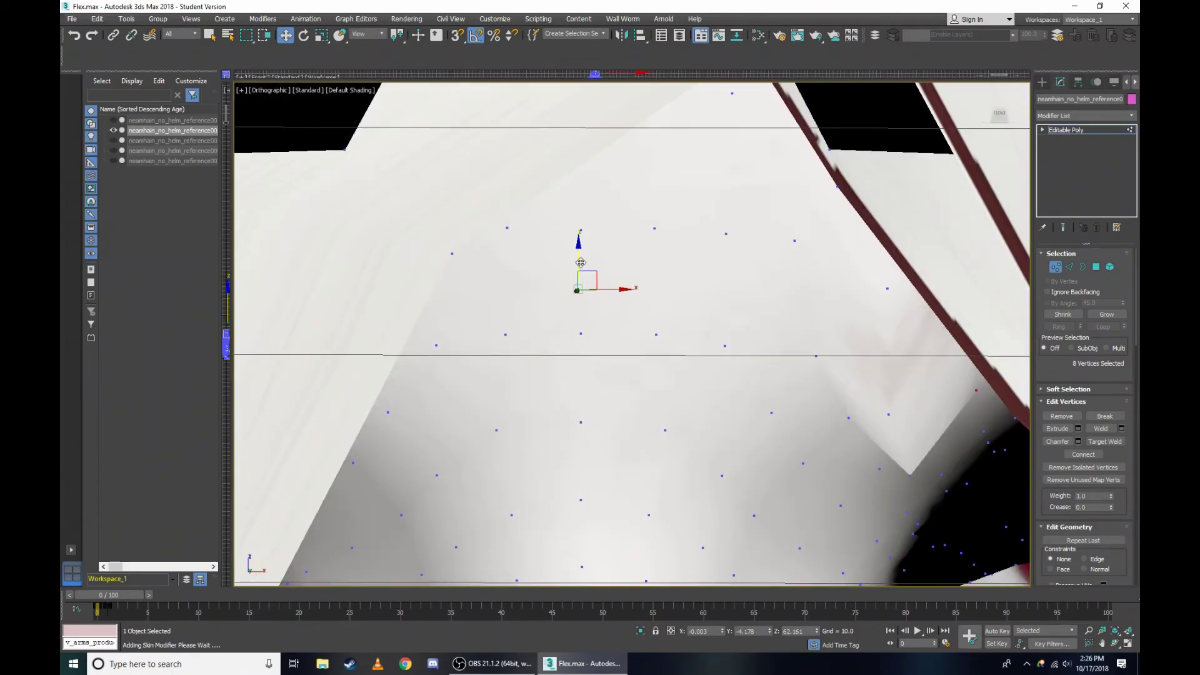
key("F3")
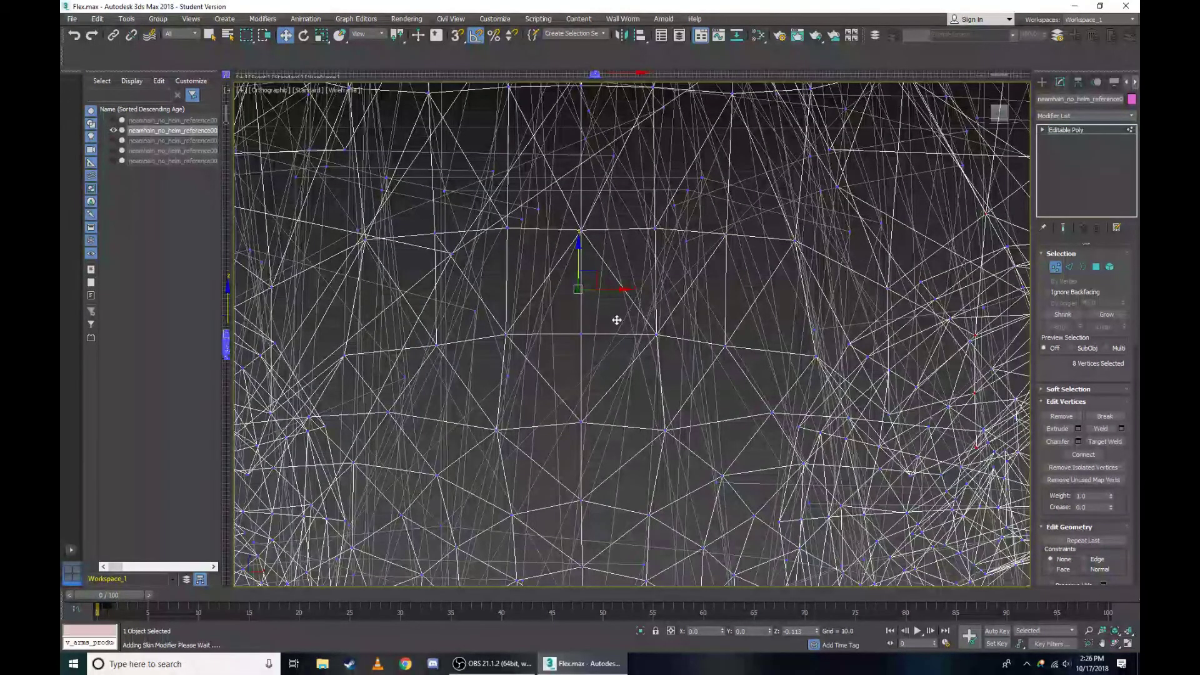
key("F3")
Lower the selected eye-area vertices twice on Z, checking from the front in wireframe.
left_click_drag(1005, 118, 995, 116)
key("F3")
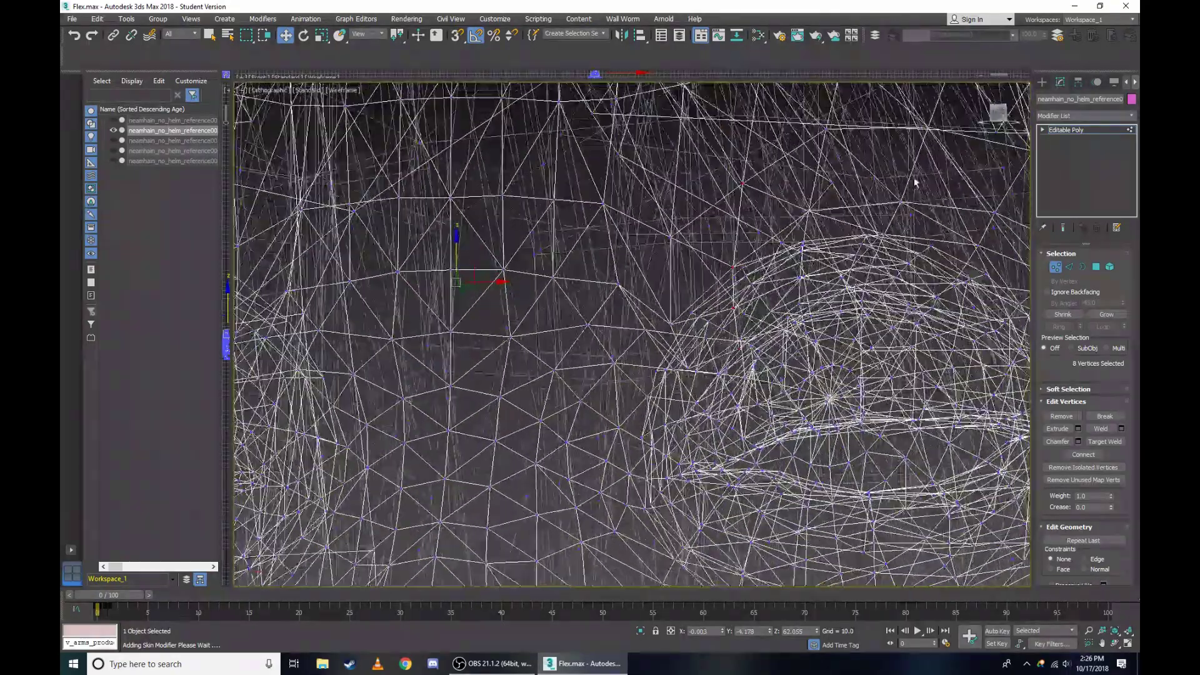
left_click_drag(458, 211, 487, 269)
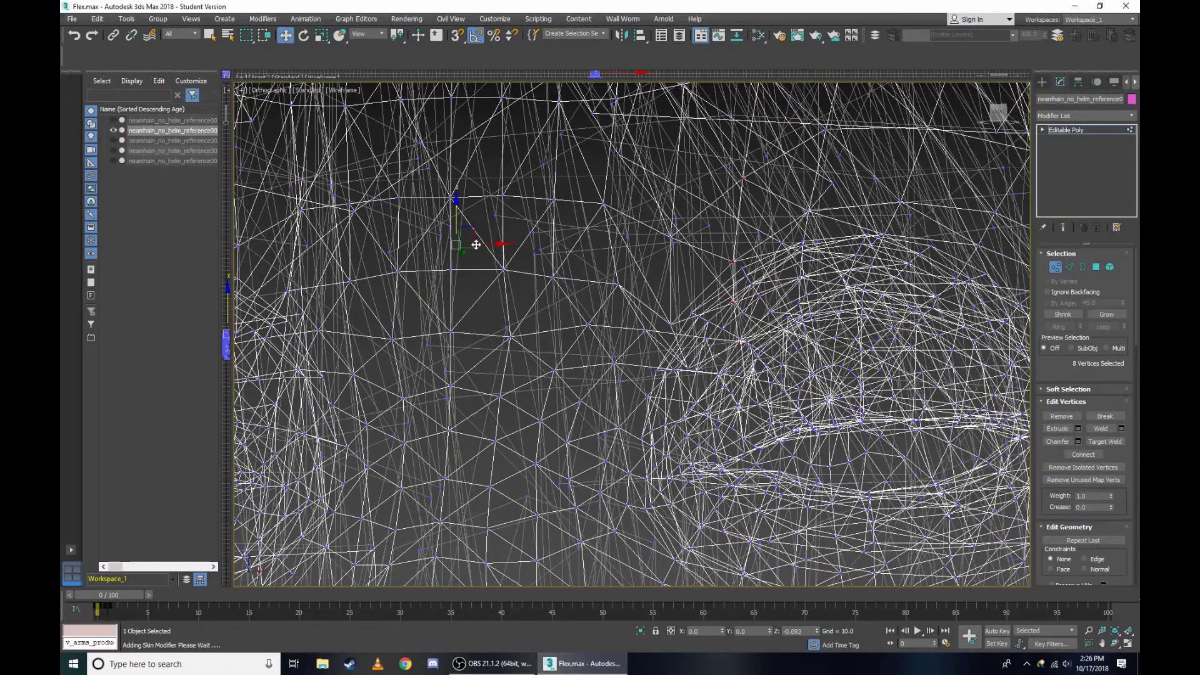
key("F3")
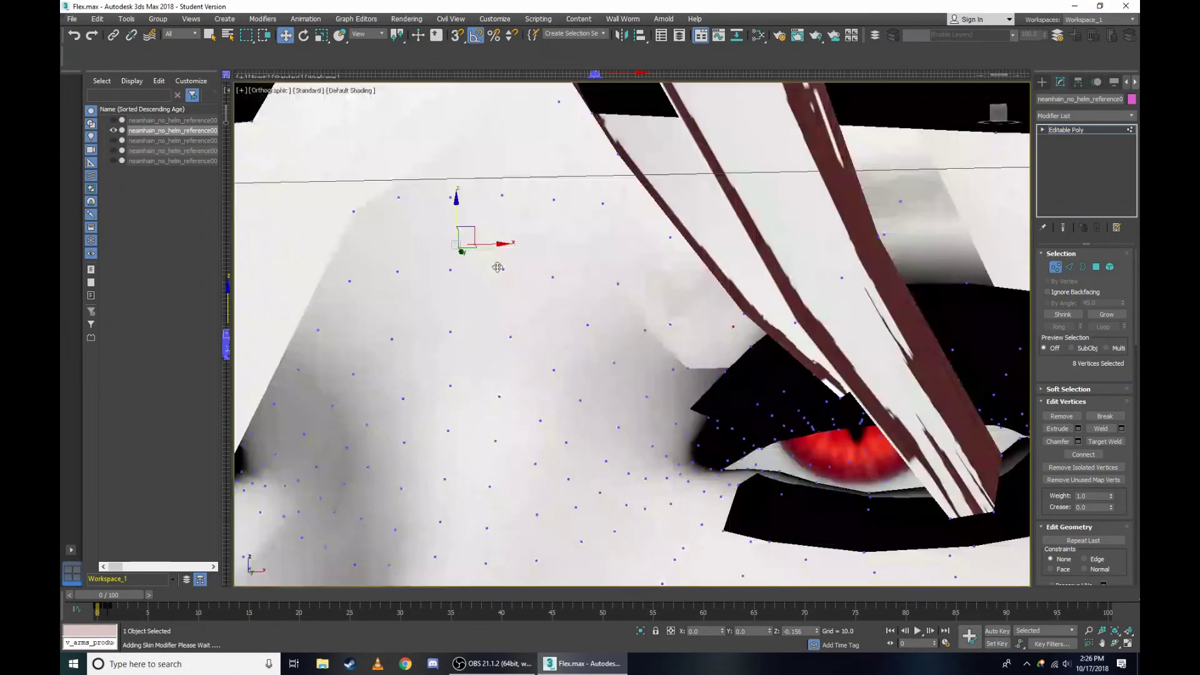
left_click_drag(982, 88, 1000, 116)
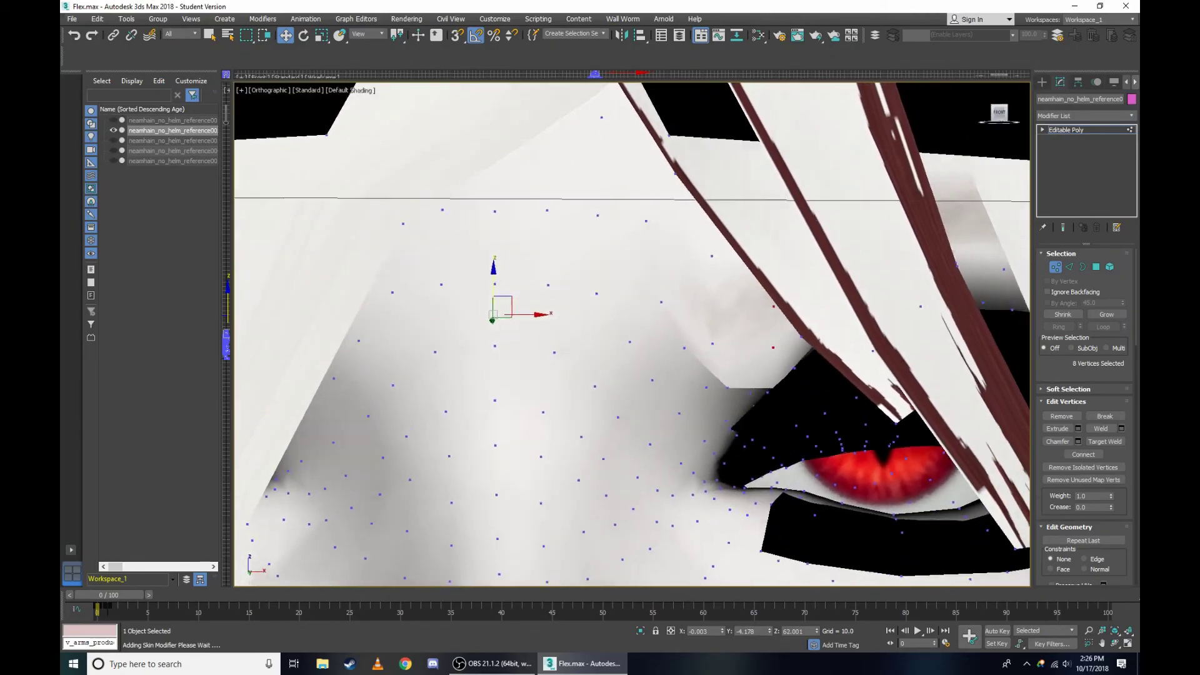
key("F3")
key("F3")
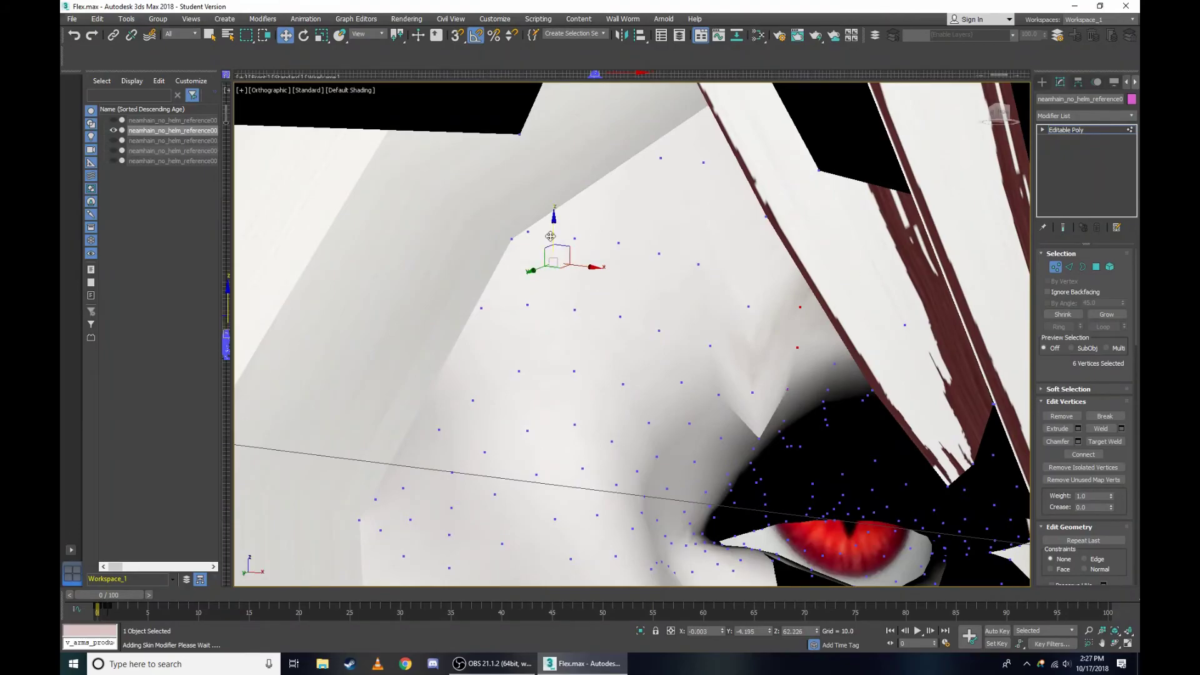
left_click_drag(550, 236, 581, 289)
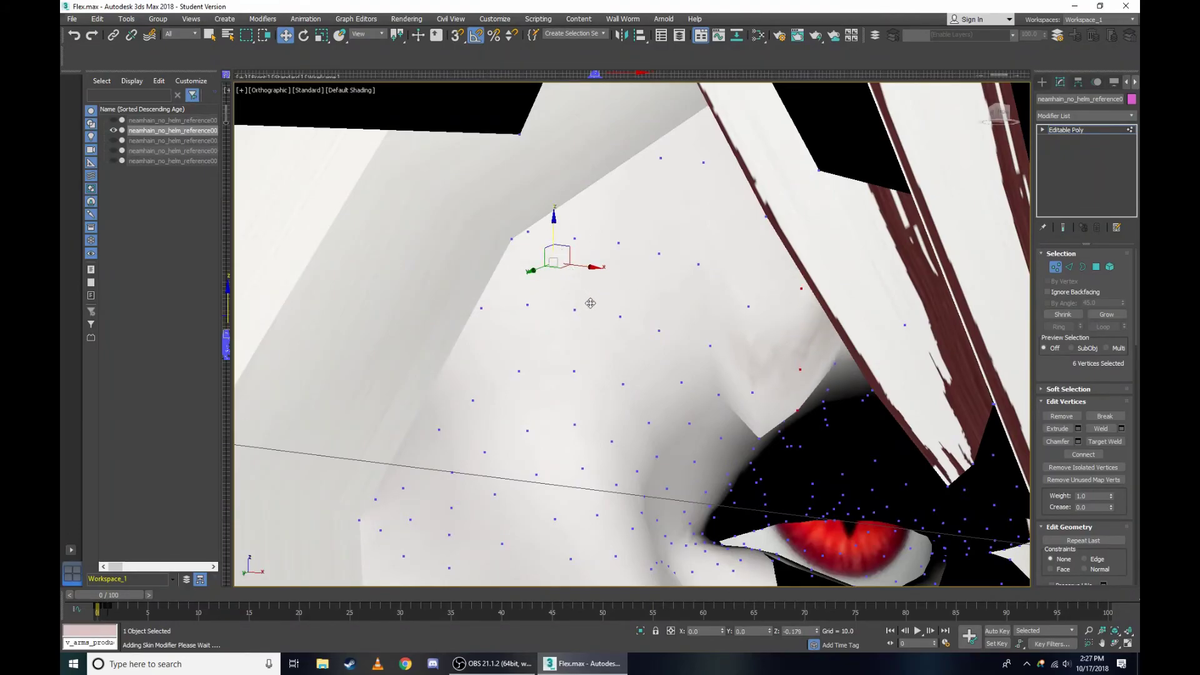
key("F3")
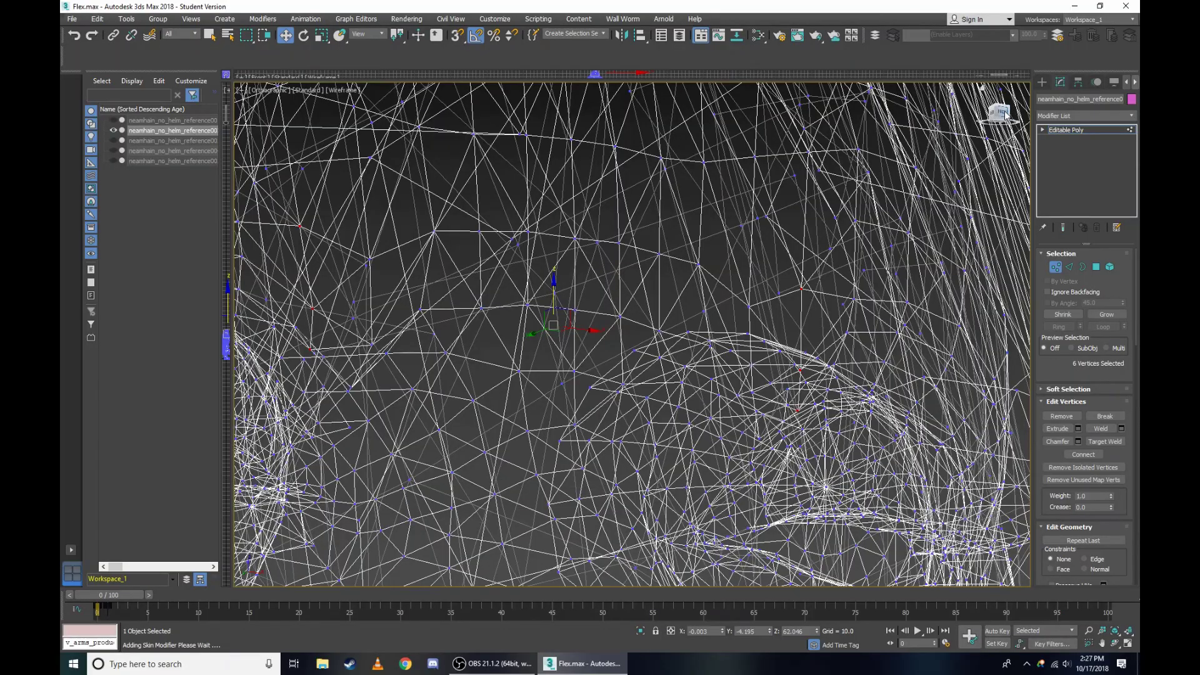
Rotate the wireframe view, add another vertex to the selection, and return to shaded display.
left_click_drag(1005, 115, 840, 149)
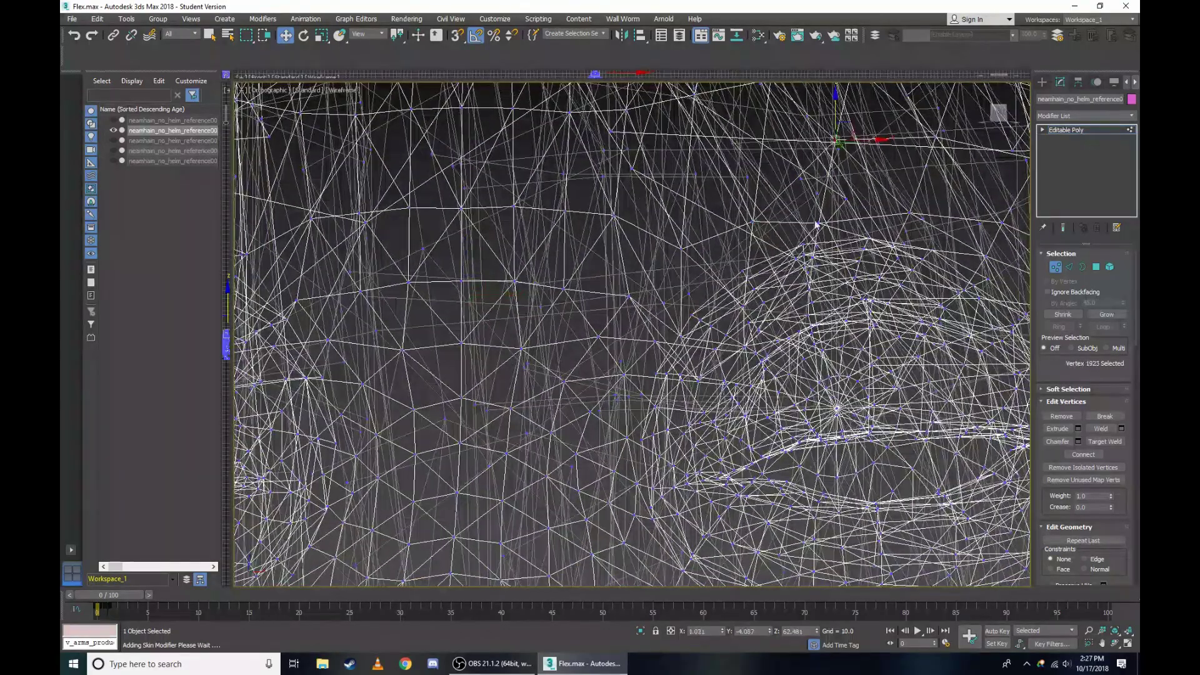
scroll(817, 224, "up", 5)
scroll(850, 182, "down", 3)
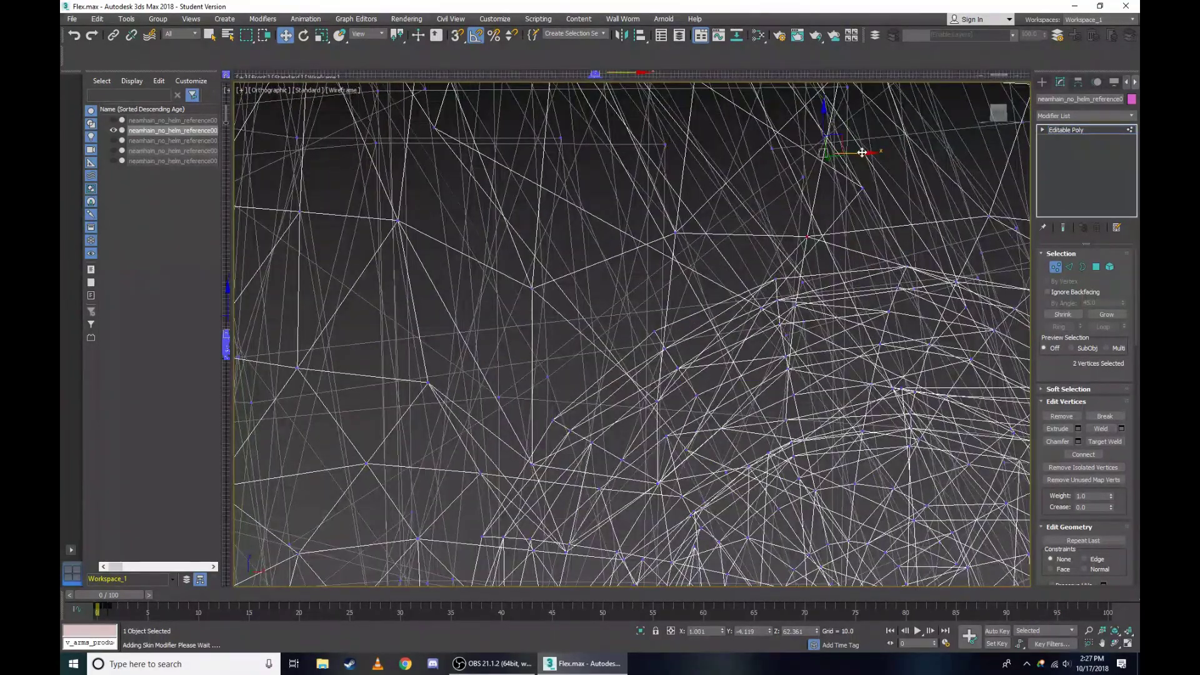
scroll(793, 312, "up", 4)
left_click(782, 332, "ctrl")
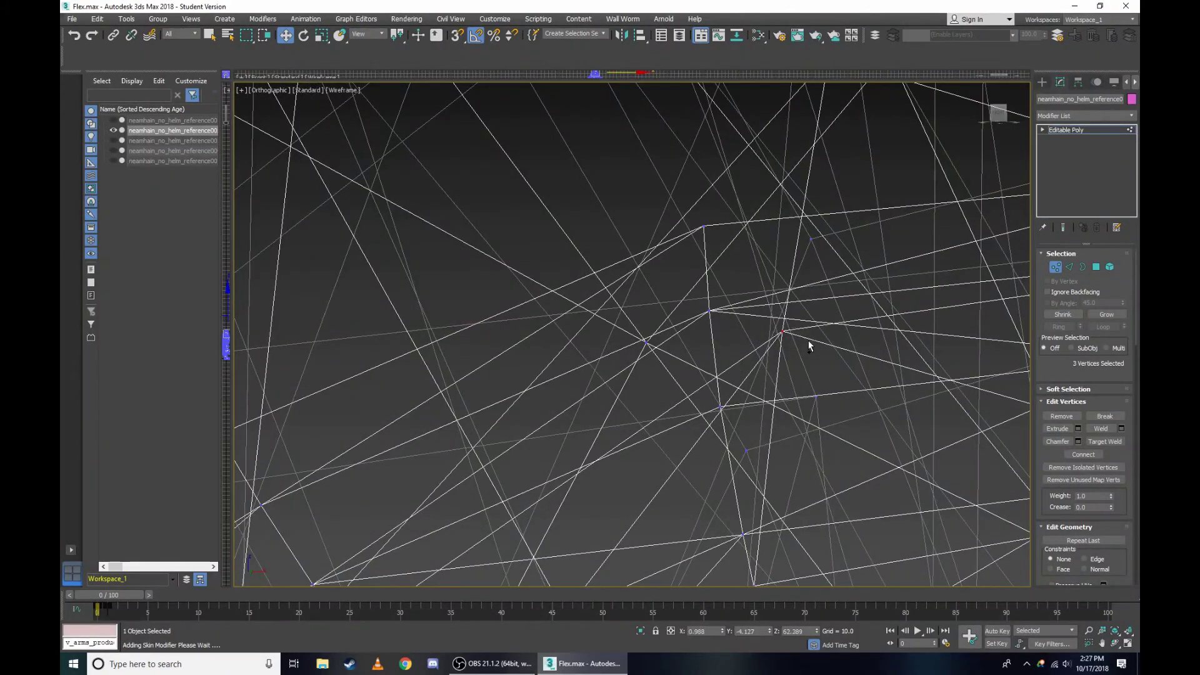
scroll(809, 345, "down", 3)
key("F3")
scroll(726, 245, "up", 5)
scroll(726, 245, "up", 3)
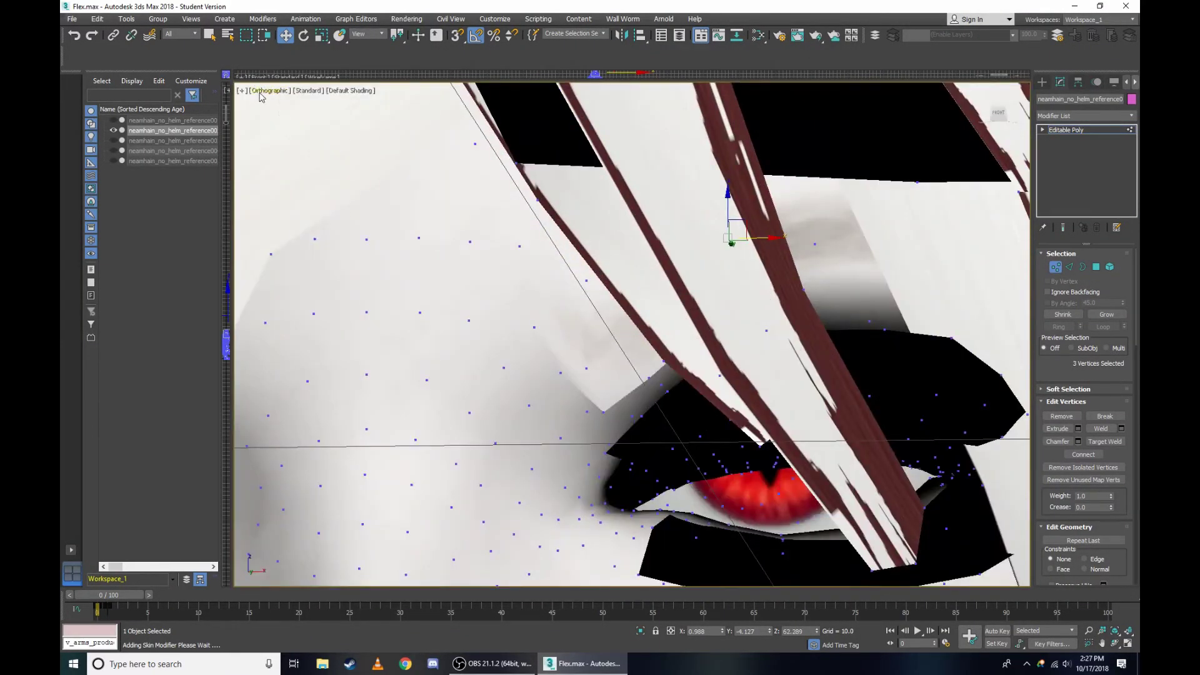
left_click(262, 91)
left_click(300, 217)
scroll(625, 238, "up", 3)
scroll(652, 289, "up", 3)
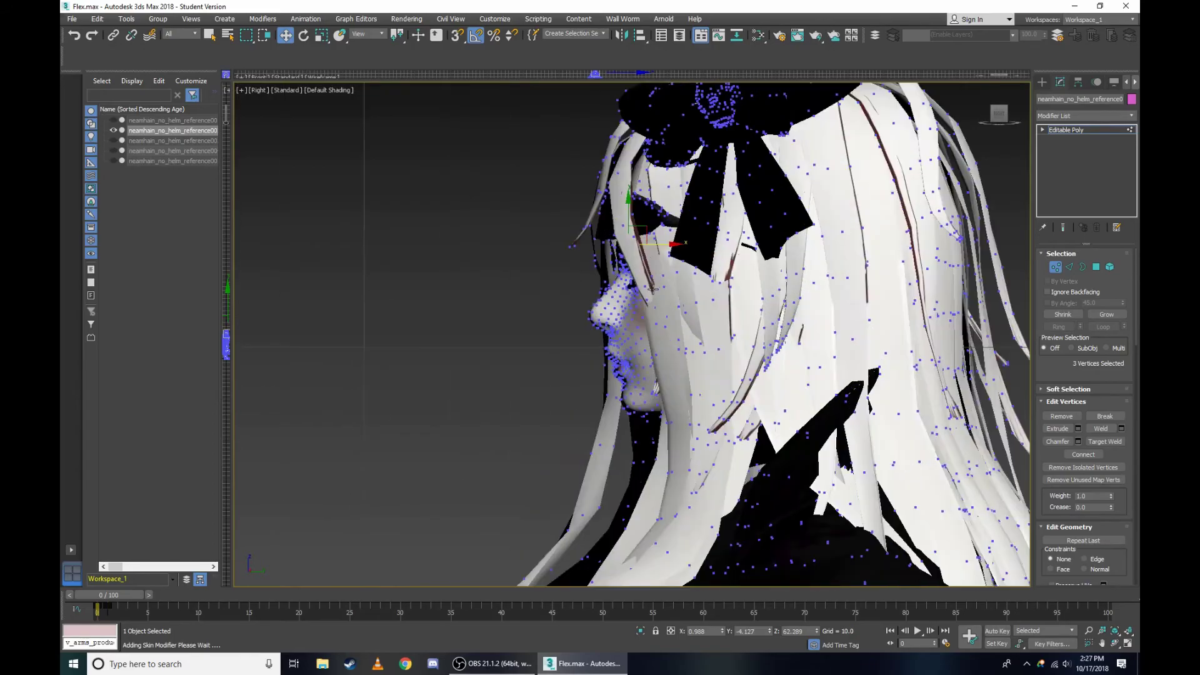
key("F3")
scroll(593, 168, "down", 2)
scroll(593, 169, "up", 3)
scroll(593, 168, "up", 5)
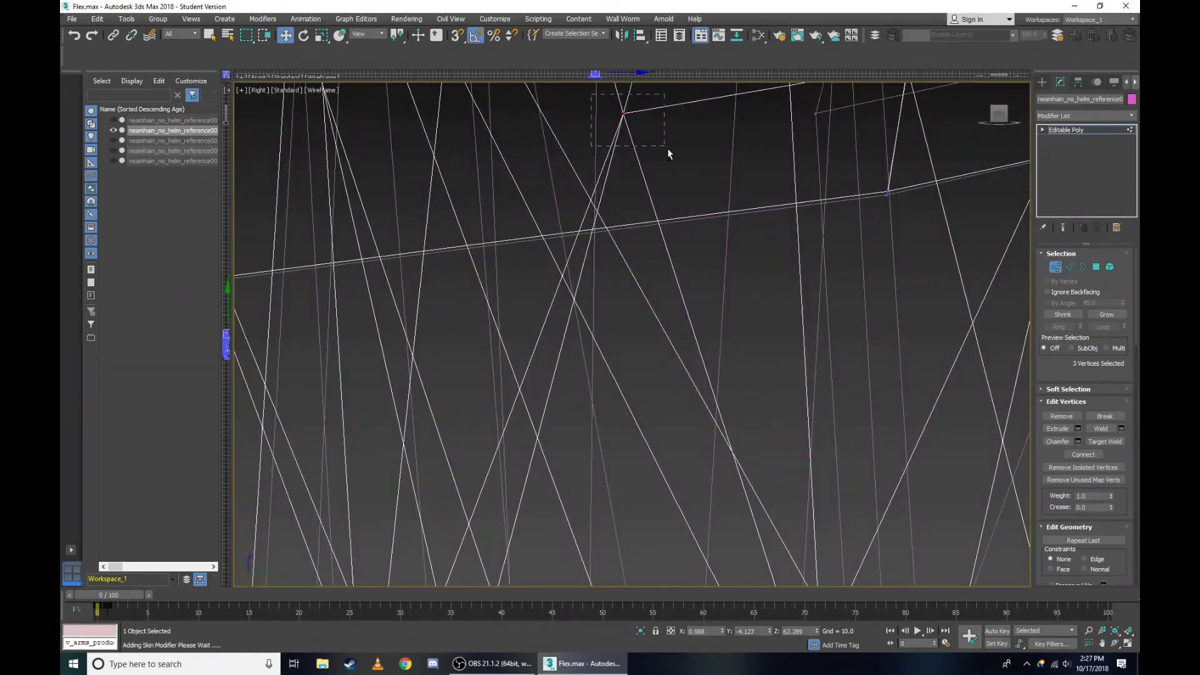
scroll(668, 154, "down", 5)
scroll(538, 346, "up", 2)
scroll(502, 351, "up", 2)
scroll(502, 351, "up", 1)
left_click_drag(459, 303, 492, 327, "ctrl")
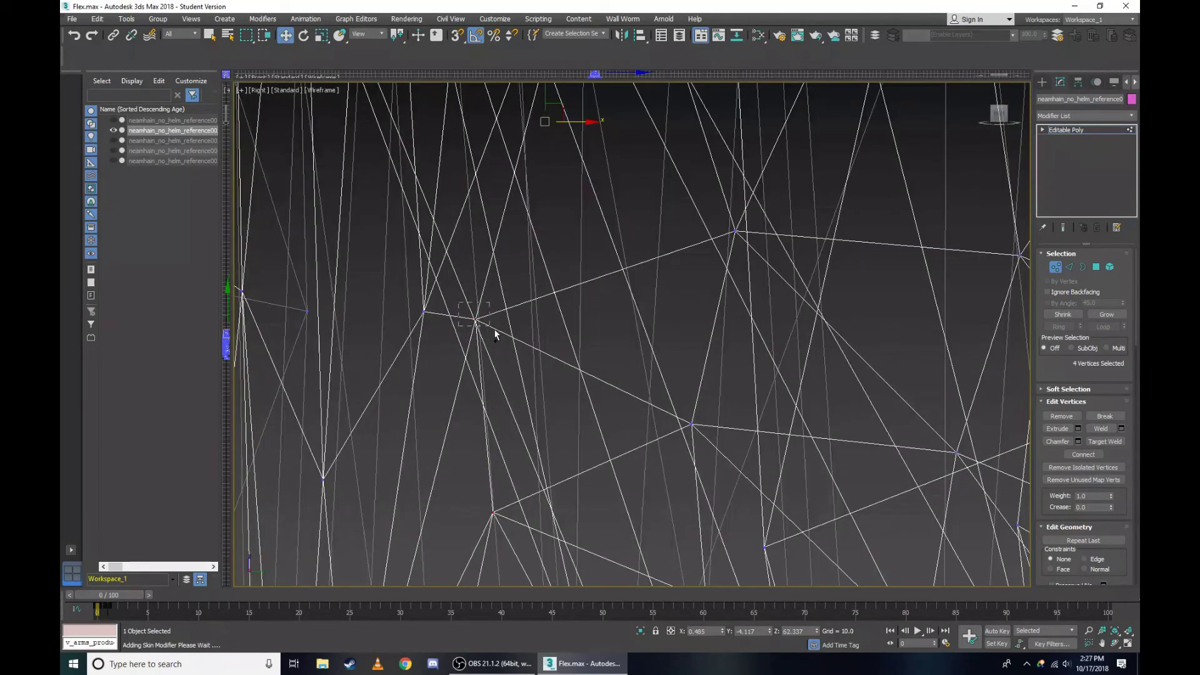
left_click(505, 535, "ctrl")
mouse_move(504, 535)
middle_mouse_down("alt")
mouse_move(630, 332)
mouse_move(967, 121)
middle_mouse_up("alt")
key("F3")
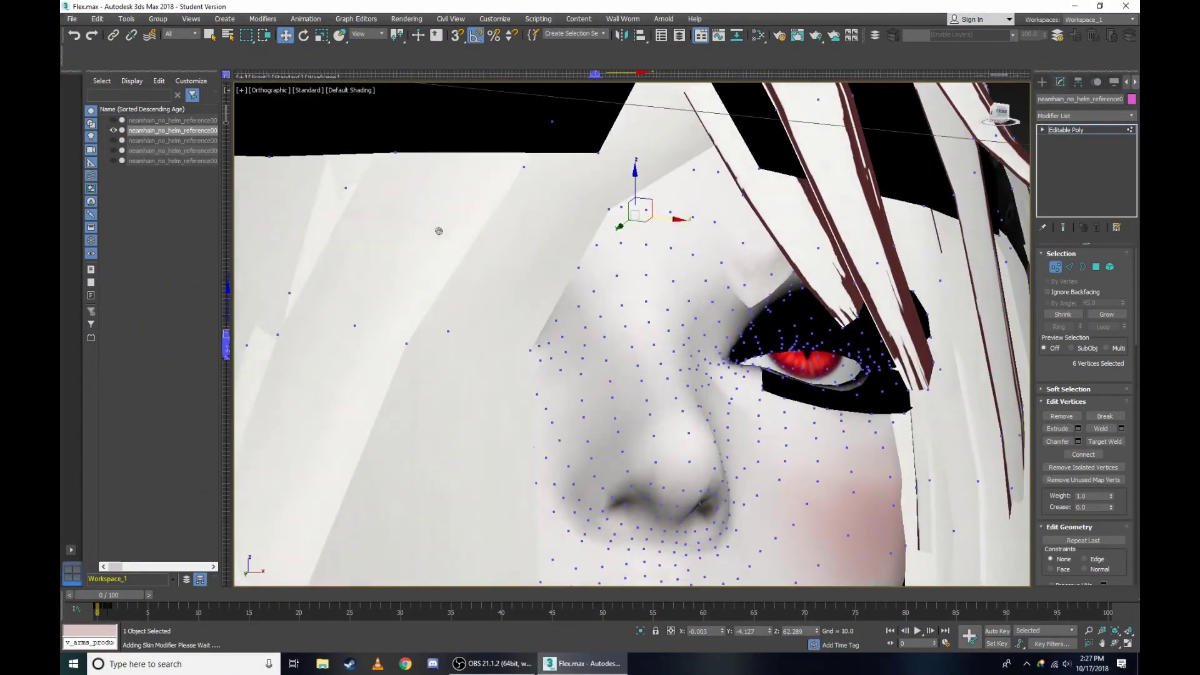
middle_click_drag(995, 121, 596, 229, "alt")
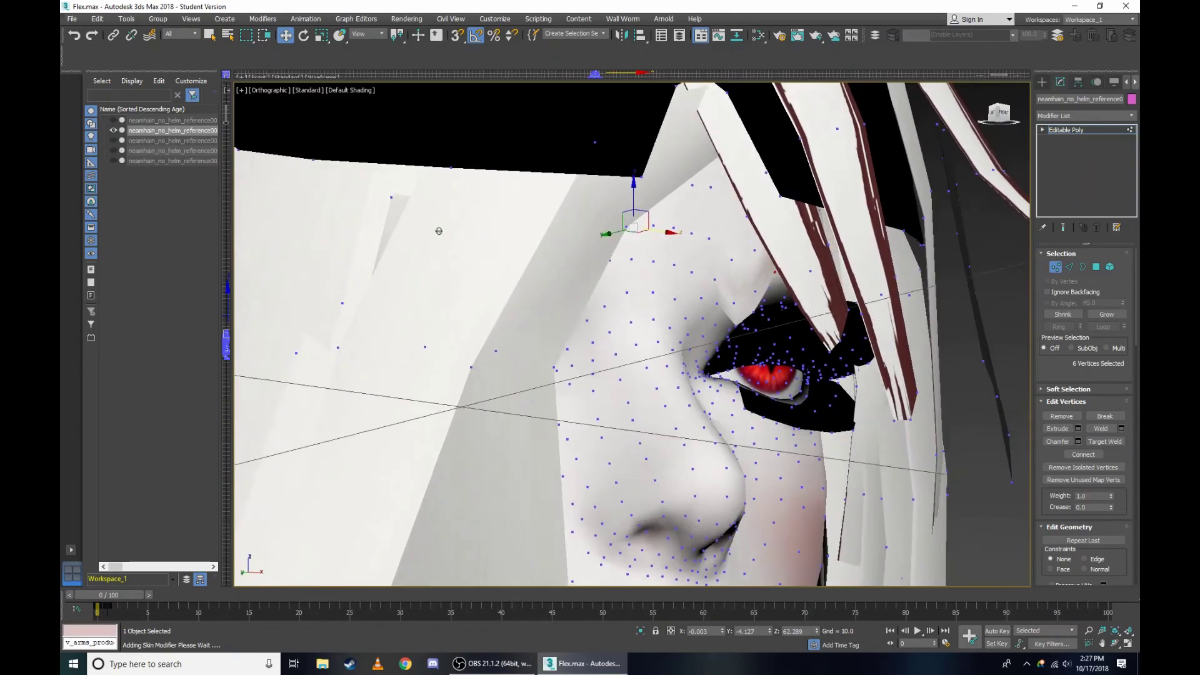
scroll(596, 229, "up", 3)
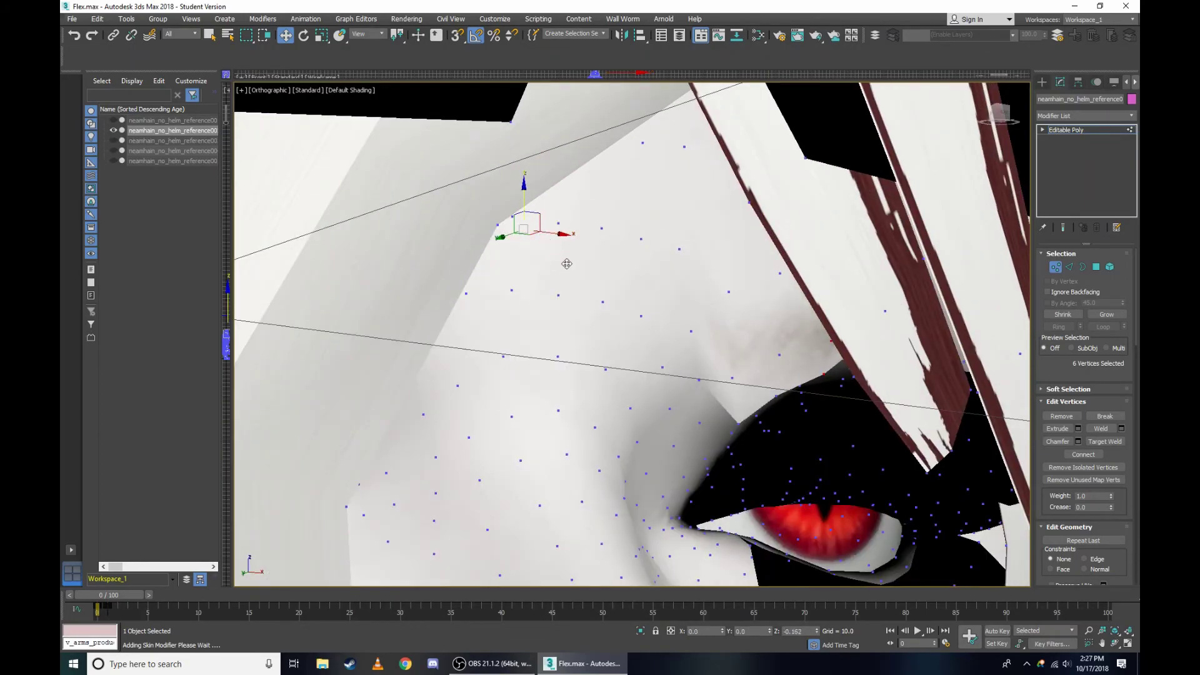
middle_click_drag(566, 264, 632, 334, "alt")
key("F3")
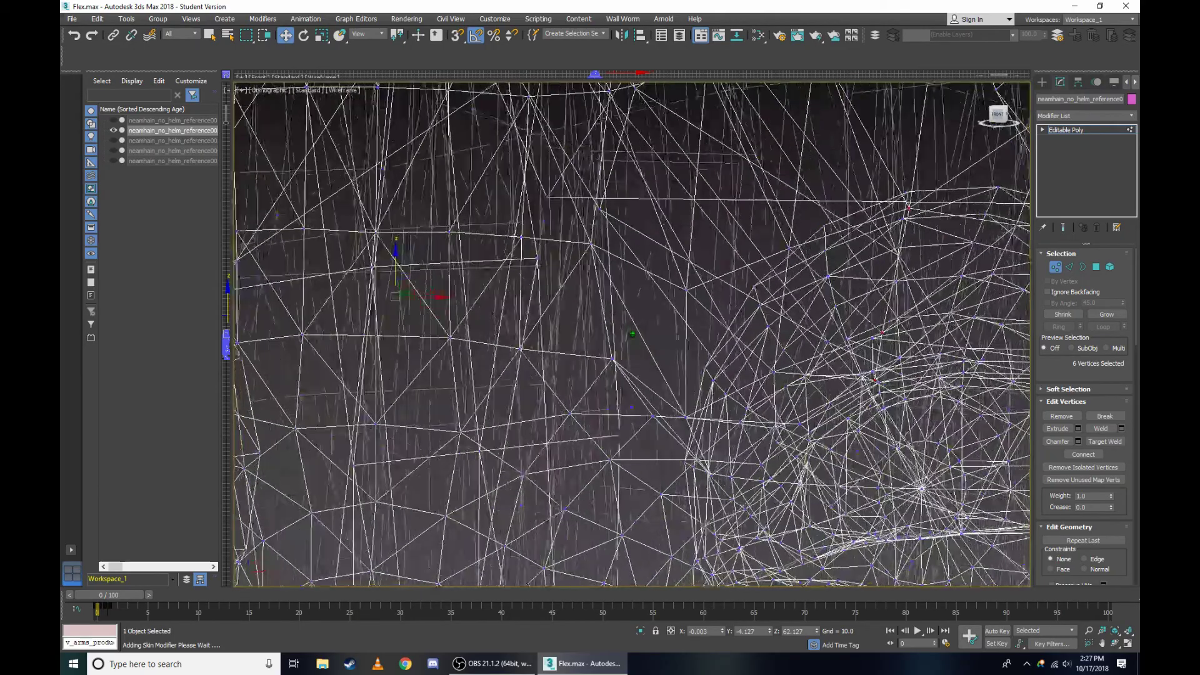
mouse_move(621, 276)
middle_mouse_down("alt")
mouse_move(946, 140)
mouse_move(309, 408)
middle_mouse_up("alt")
key("F3")
key("F3")
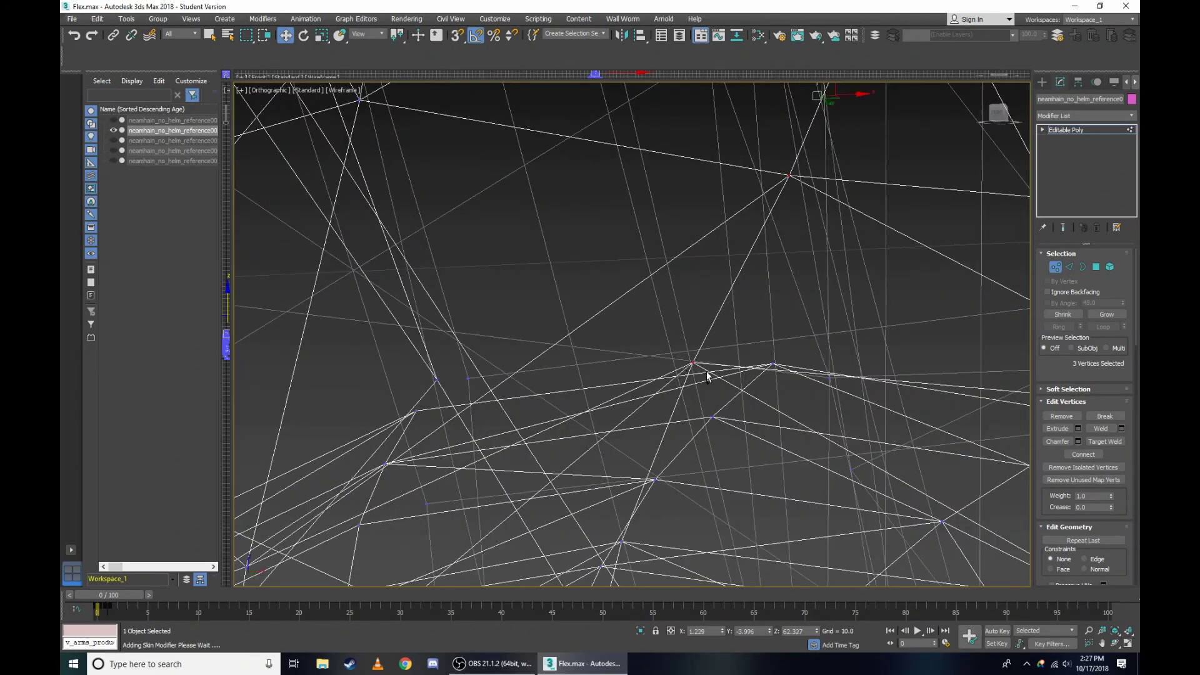
scroll(707, 375, "down", 3)
key("F3")
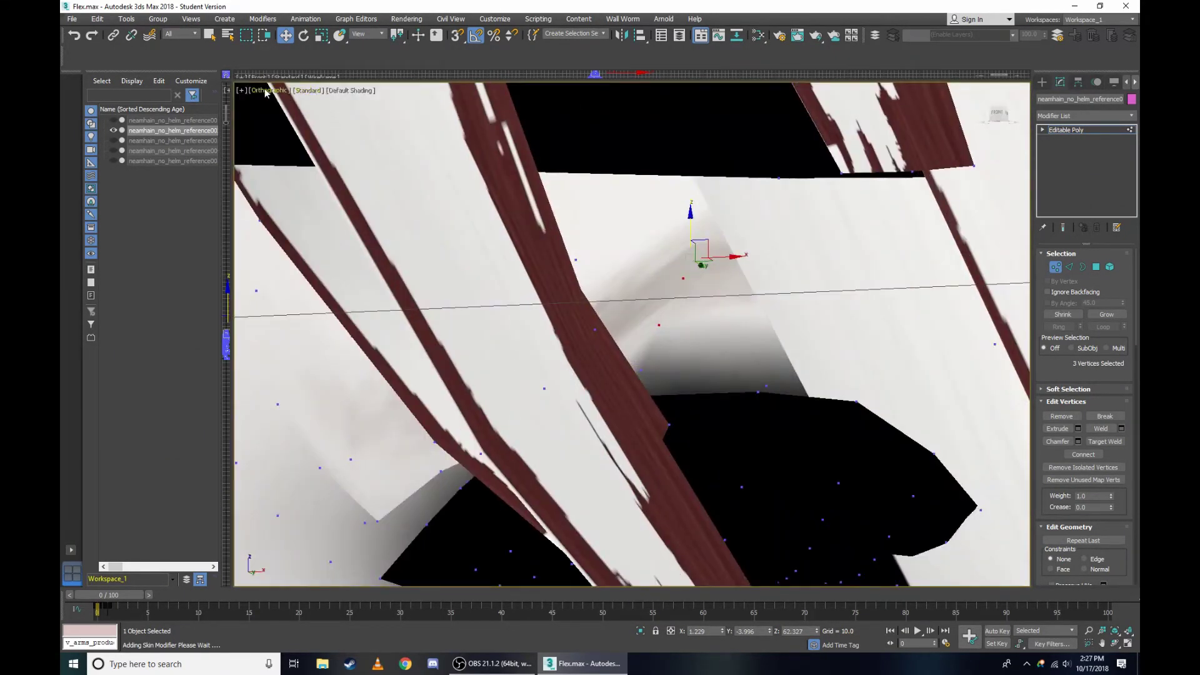
left_click(267, 93)
Undo the last change and view the head from the Right side in wireframe.
key("ctrl+z")
left_click(267, 93)
left_click(343, 220)
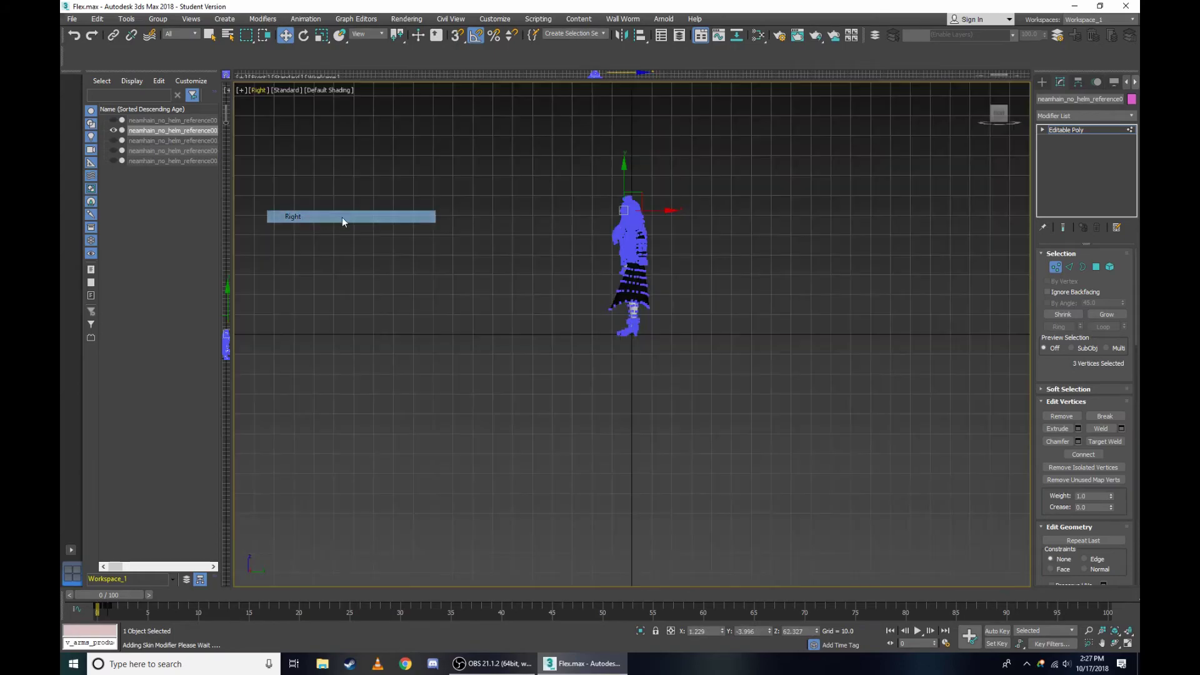
scroll(626, 219, "up", 3)
scroll(711, 287, "up", 5)
key("F3")
scroll(625, 262, "up", 3)
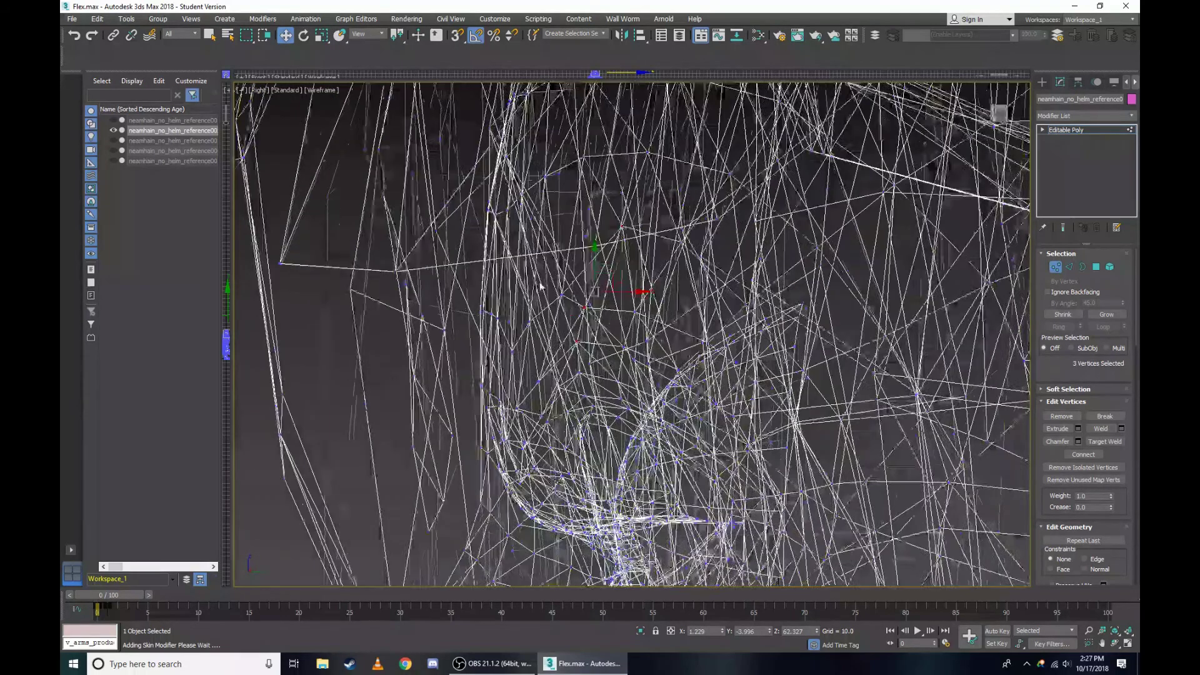
scroll(635, 240, "up", 4)
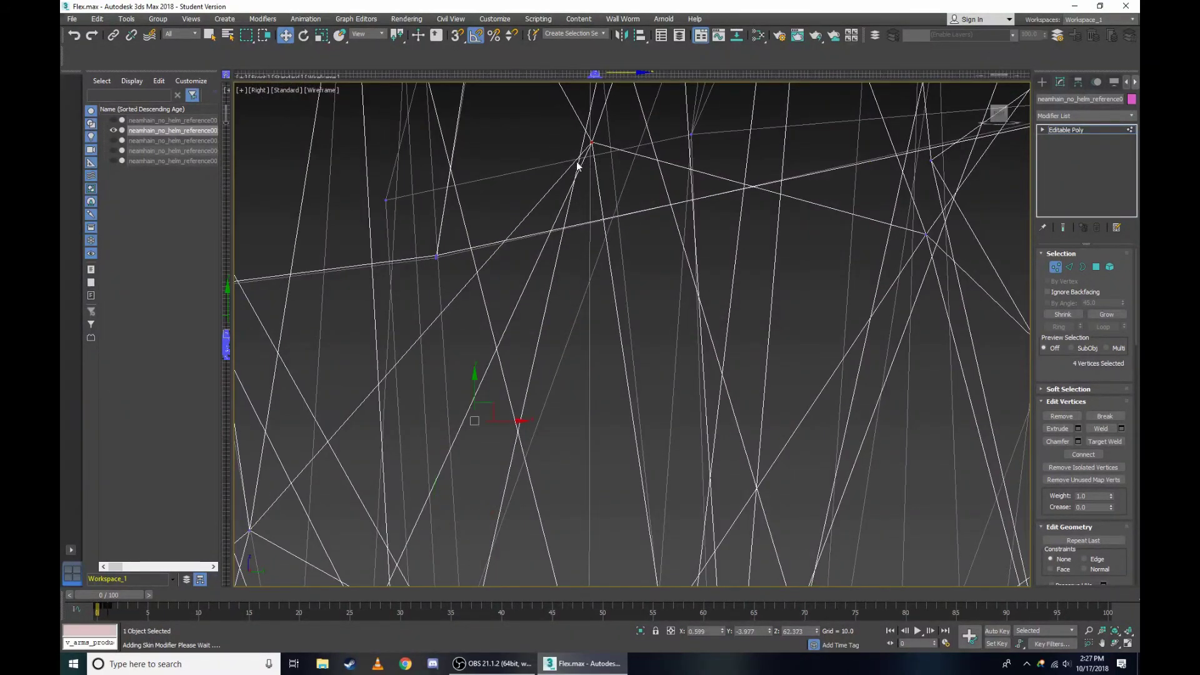
Nudge the selected vertex down and left, add more vertices, and return to shaded display.
middle_click_drag(578, 166, 480, 385)
scroll(450, 475, "down", 2)
left_click(429, 416, "ctrl")
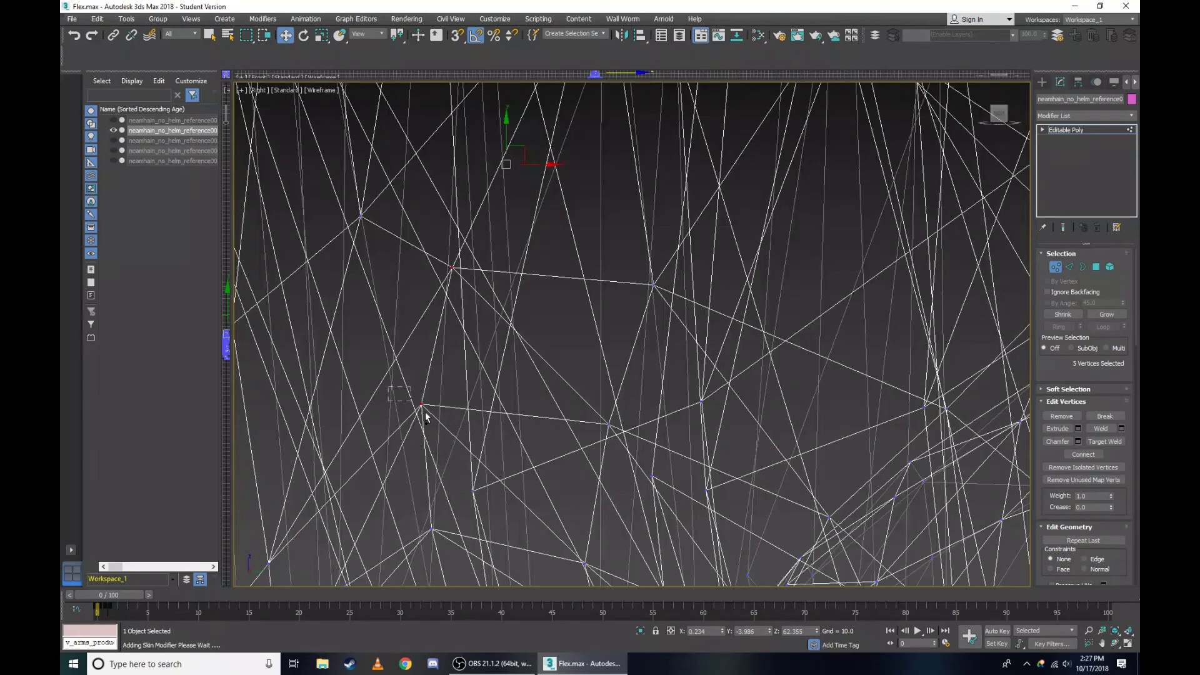
scroll(428, 415, "down", 3)
key("F3")
scroll(857, 198, "up", 5)
scroll(857, 197, "down", 2)
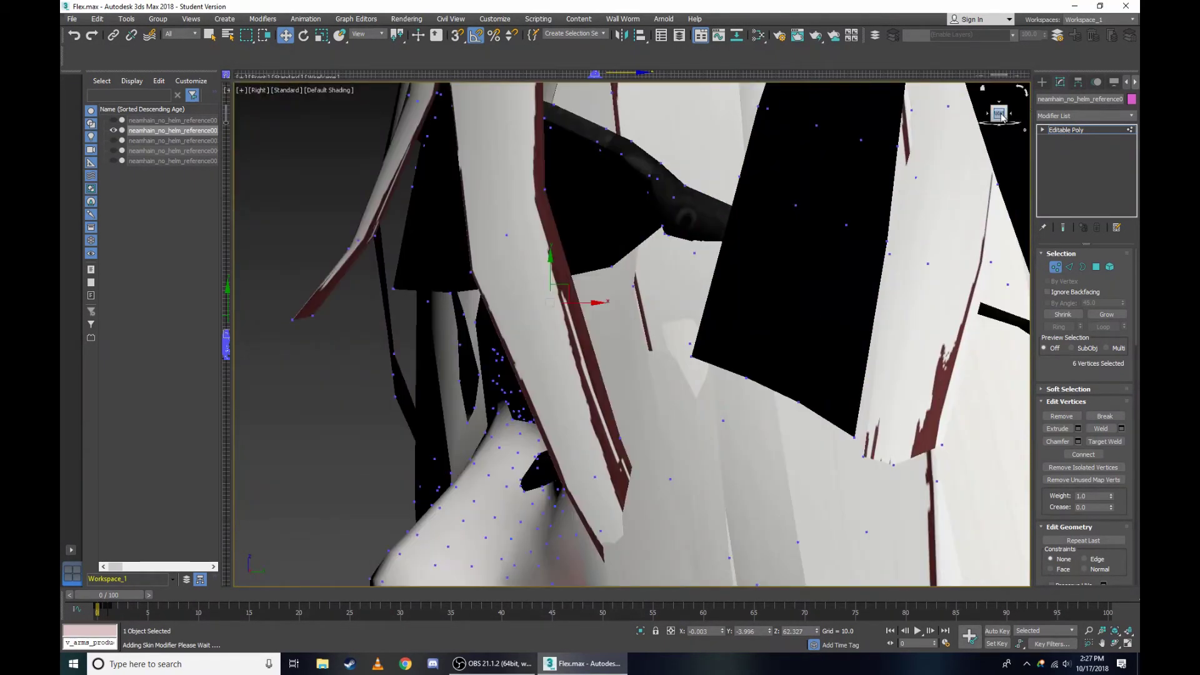
Orbit to an angled front view and lower the selected vertices slightly.
left_click_drag(1001, 116, 1018, 122)
scroll(1025, 142, "down", 5)
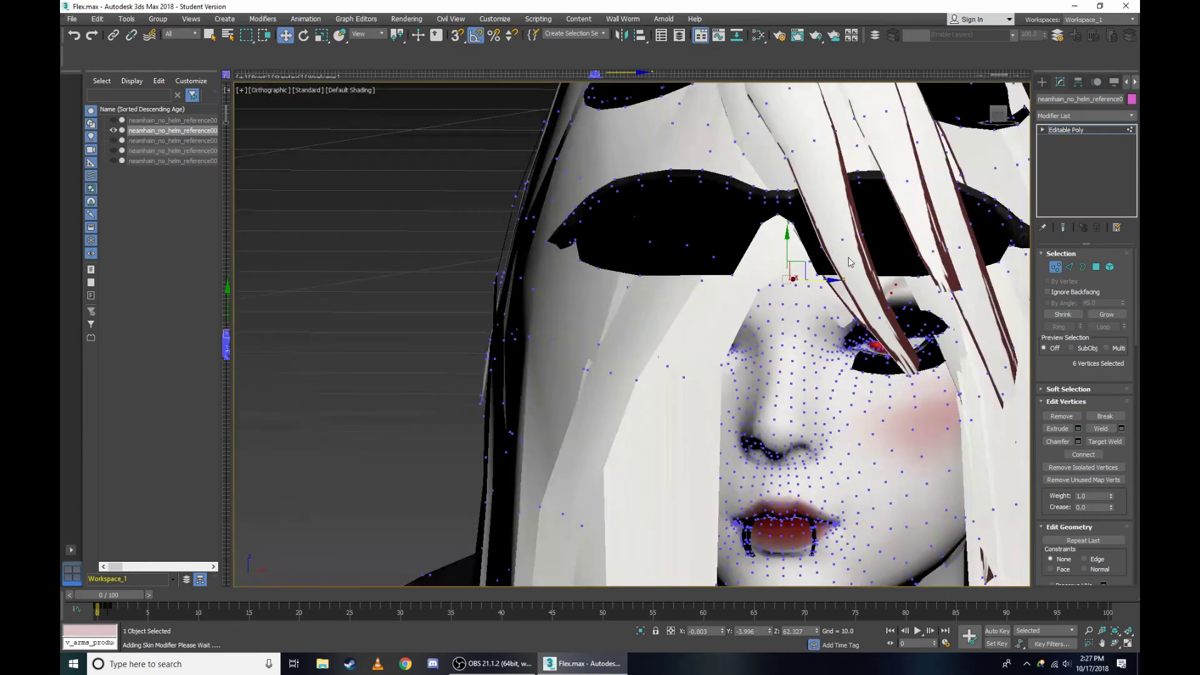
scroll(938, 182, "up", 3)
scroll(891, 195, "up", 4)
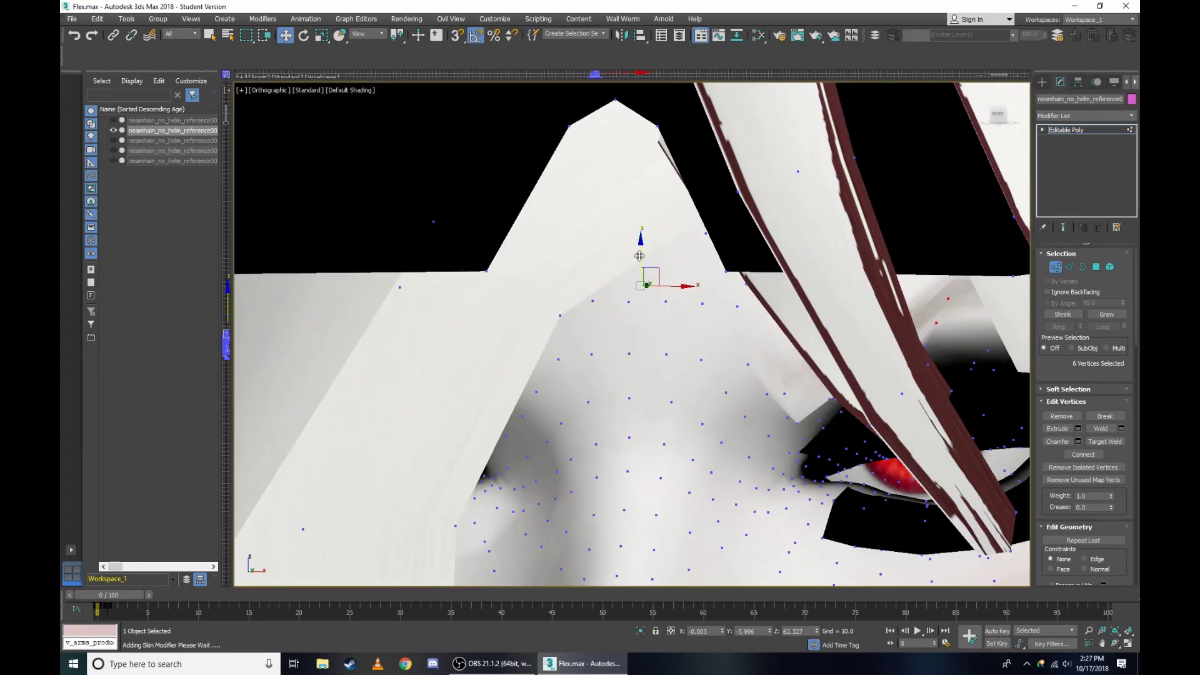
left_click_drag(640, 256, 653, 290)
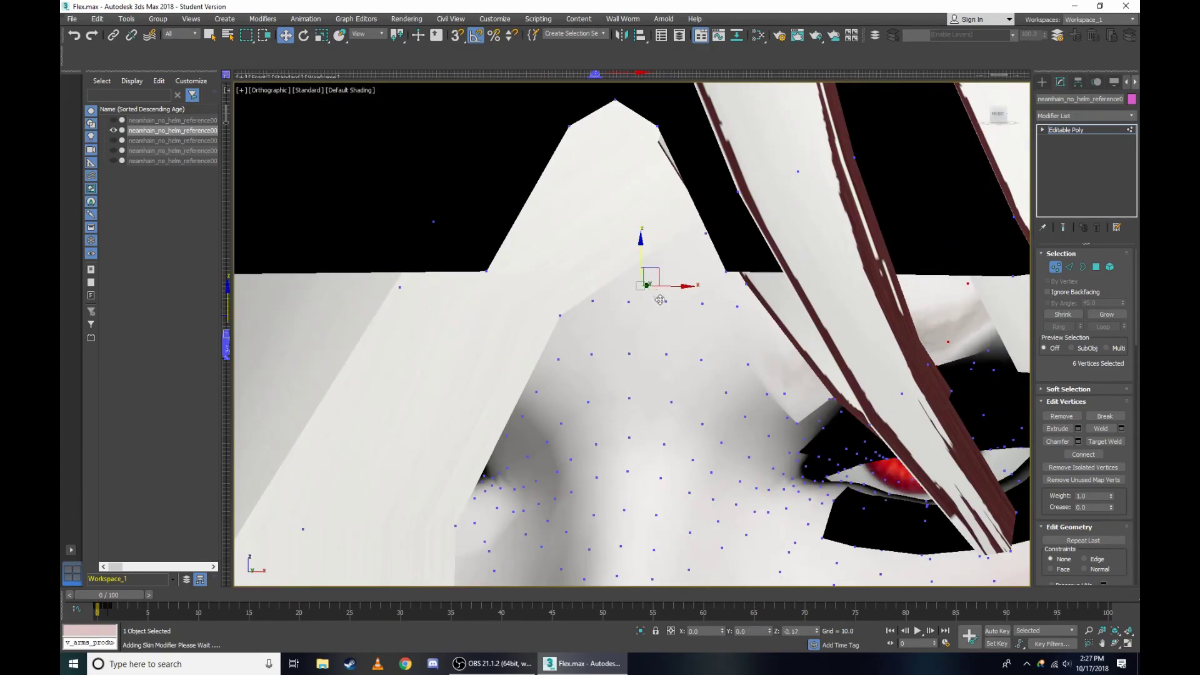
scroll(660, 300, "down", 5)
scroll(1001, 156, "up", 6)
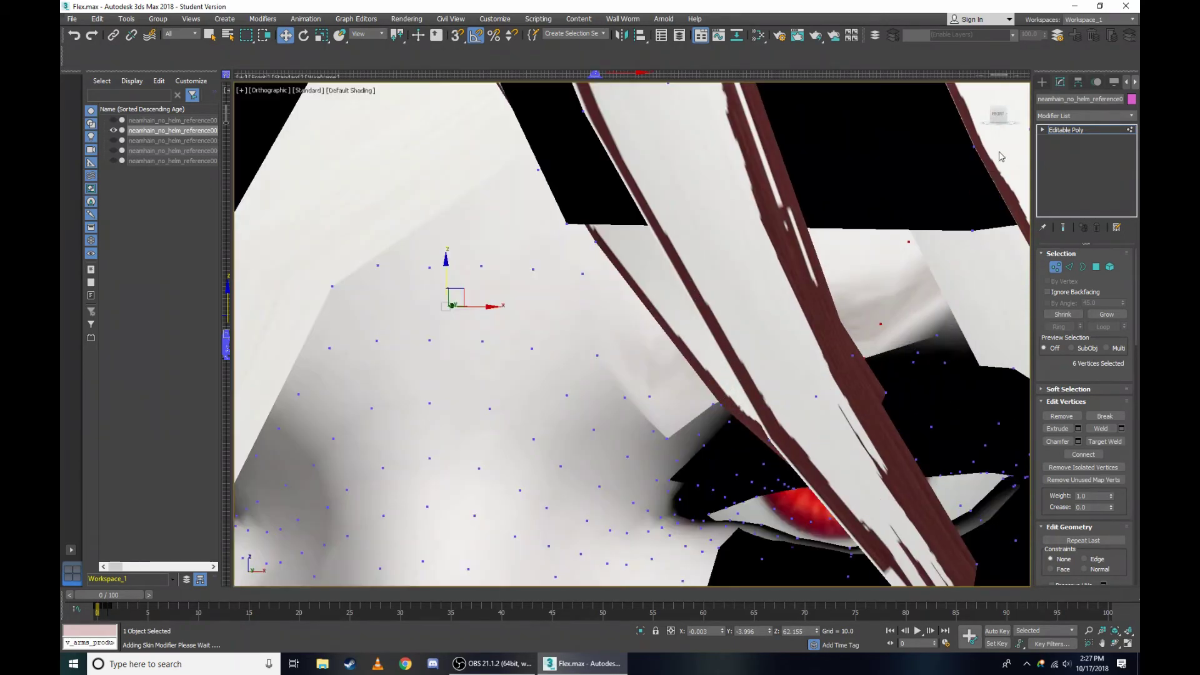
scroll(1001, 120, "down", 2)
scroll(975, 156, "down", 3)
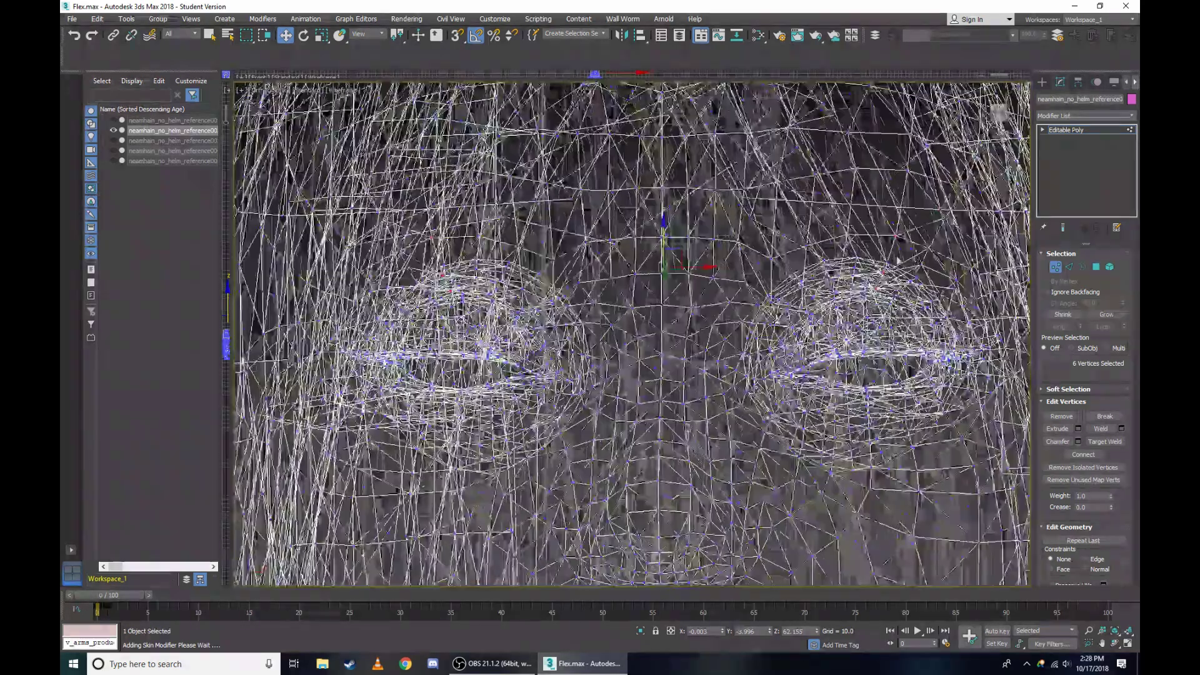
scroll(950, 200, "up", 4)
scroll(934, 228, "up", 2)
Pick a single face vertex and check it from the Right view in wireframe and shaded.
left_click(887, 201)
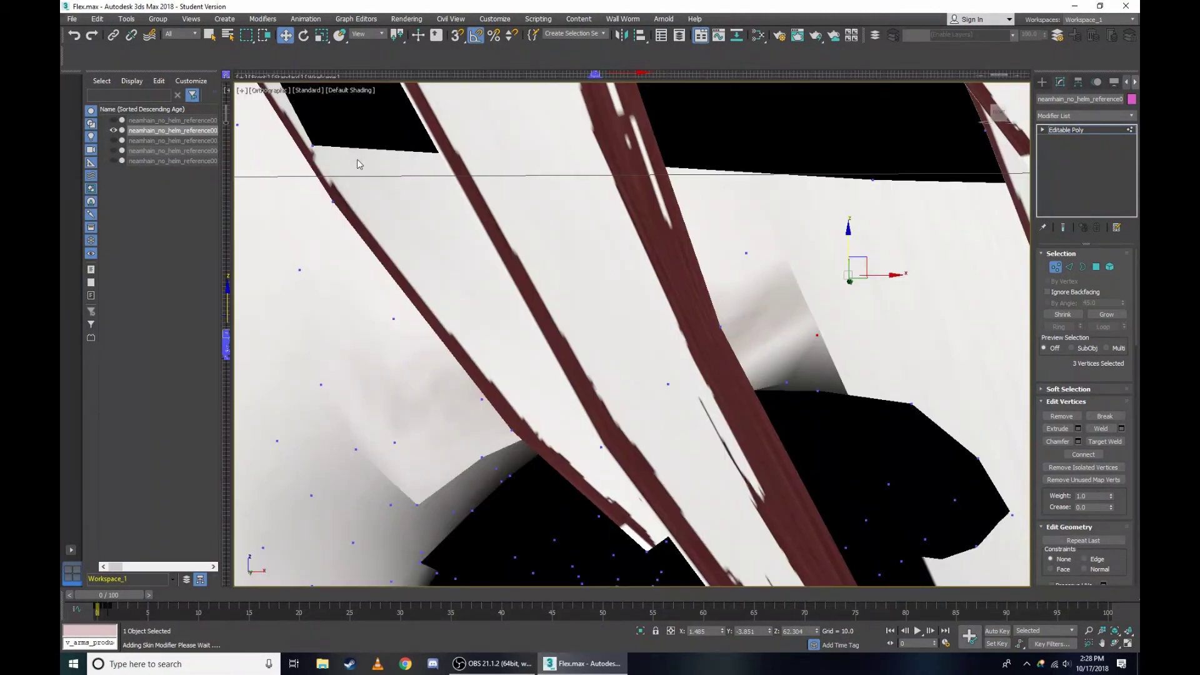
left_click(267, 90)
left_click(329, 220)
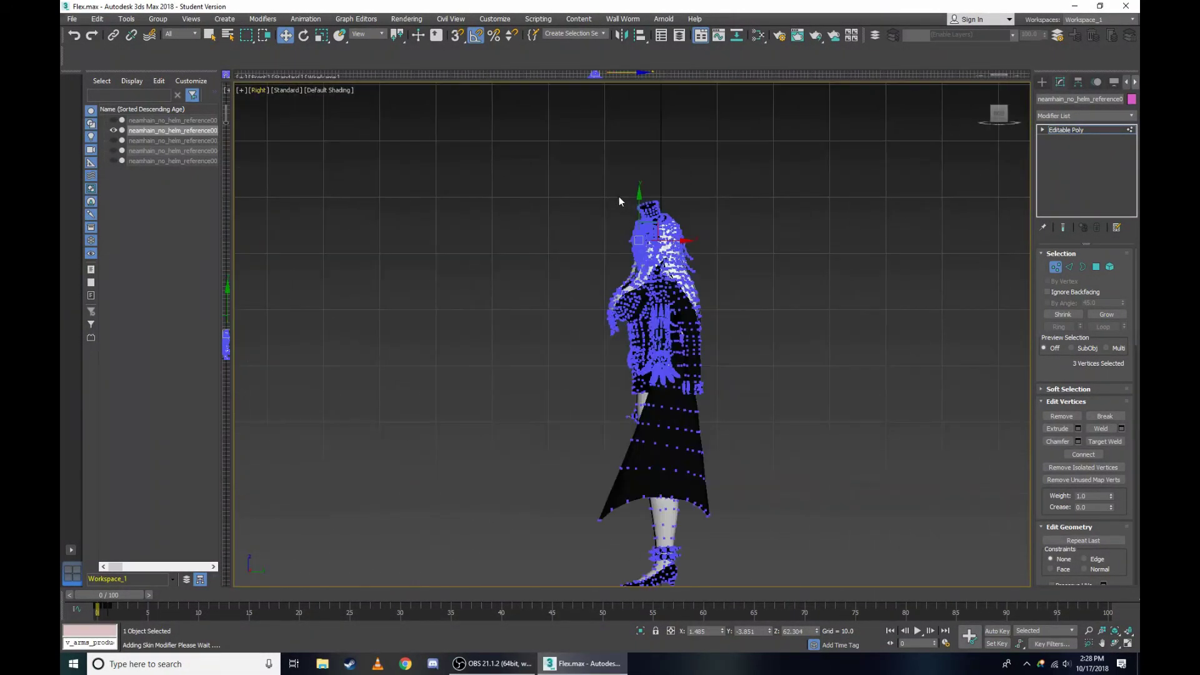
scroll(696, 303, "up", 5)
scroll(562, 207, "up", 3)
key("F3")
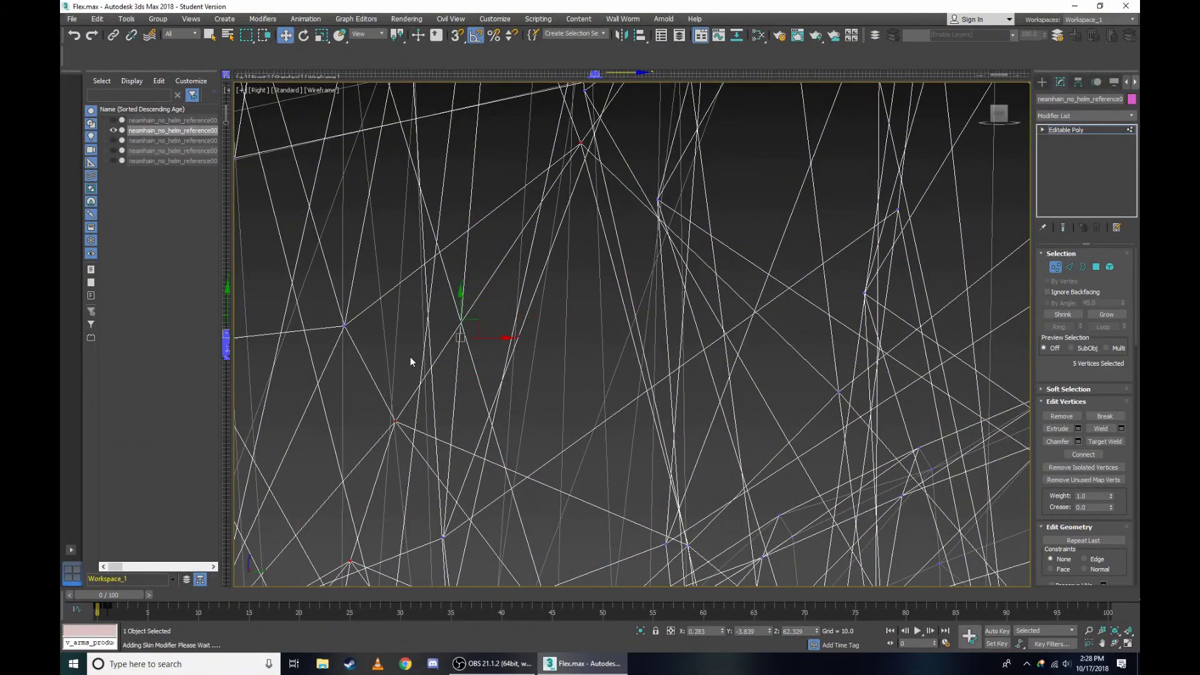
middle_click_drag(348, 524, 380, 428)
key("F3")
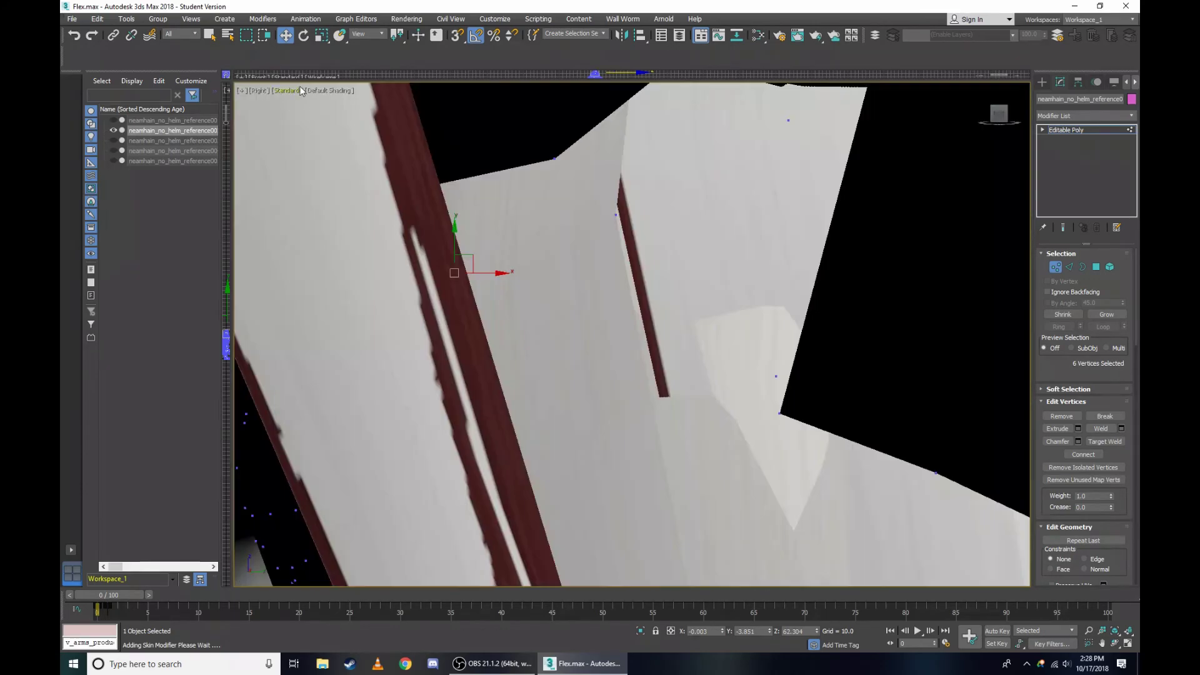
left_click(259, 91)
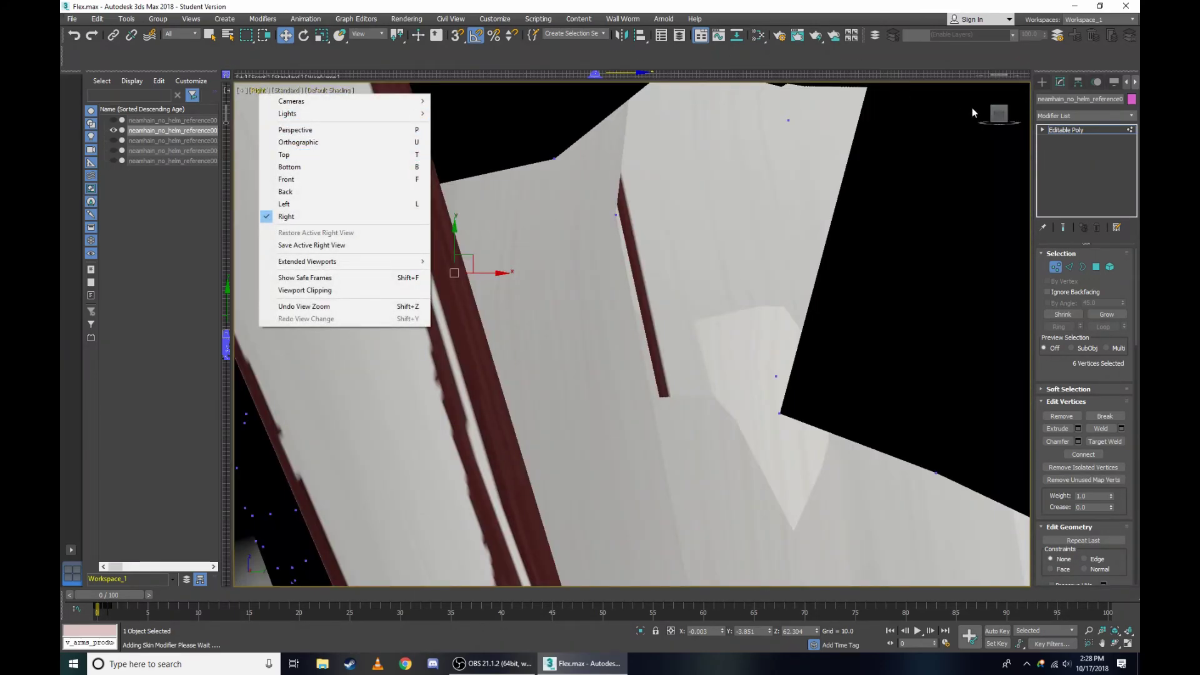
Orbit and zoom to frame the eye area, checking it in wireframe.
mouse_move(972, 113)
middle_mouse_down("alt")
mouse_move(796, 230)
mouse_move(682, 190)
middle_mouse_up("alt")
scroll(796, 230, "up", 5)
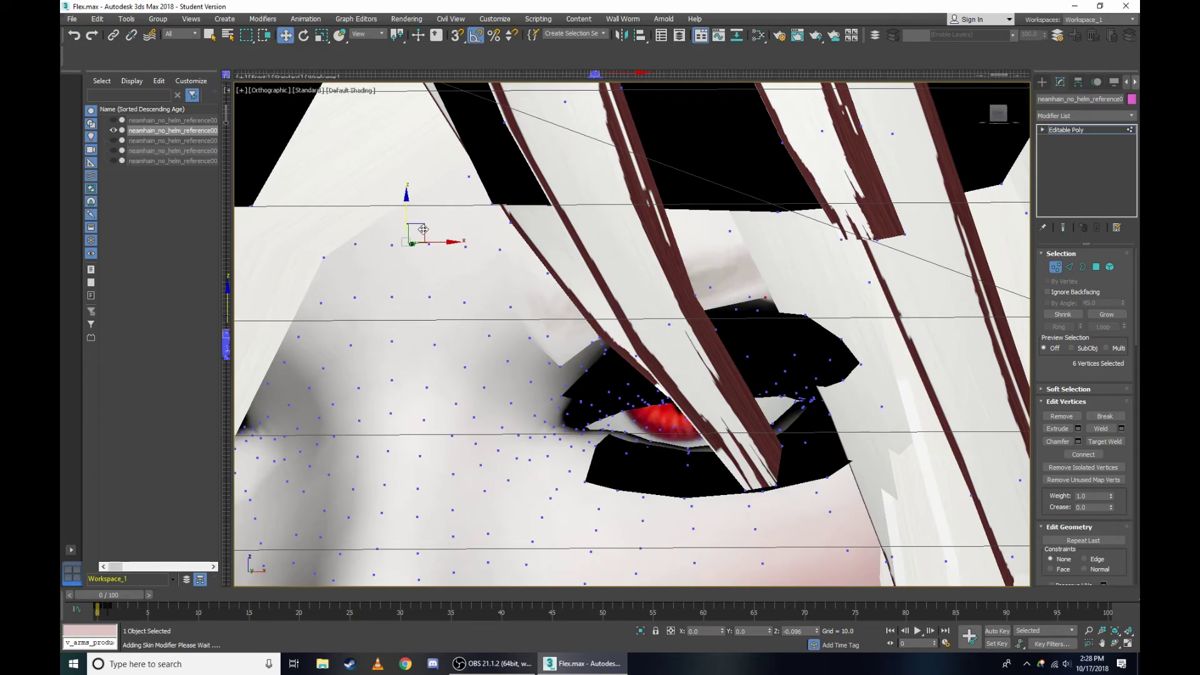
middle_click_drag(509, 227, 475, 206, "alt")
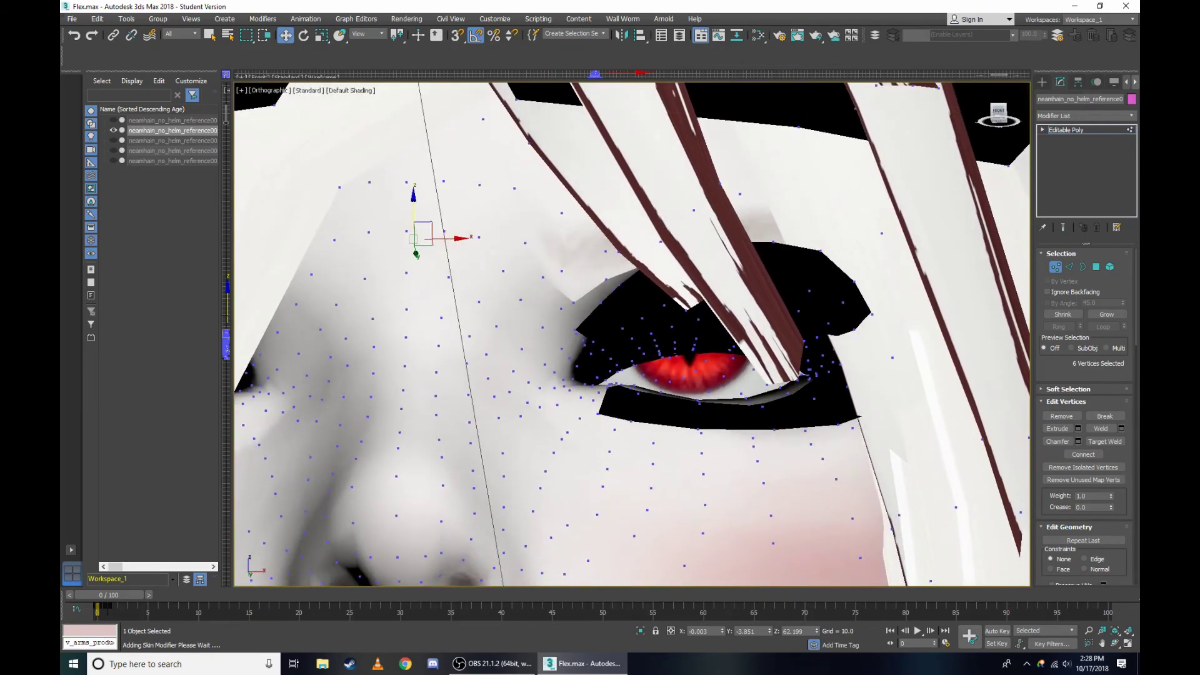
scroll(437, 257, "down", 3)
key("F3")
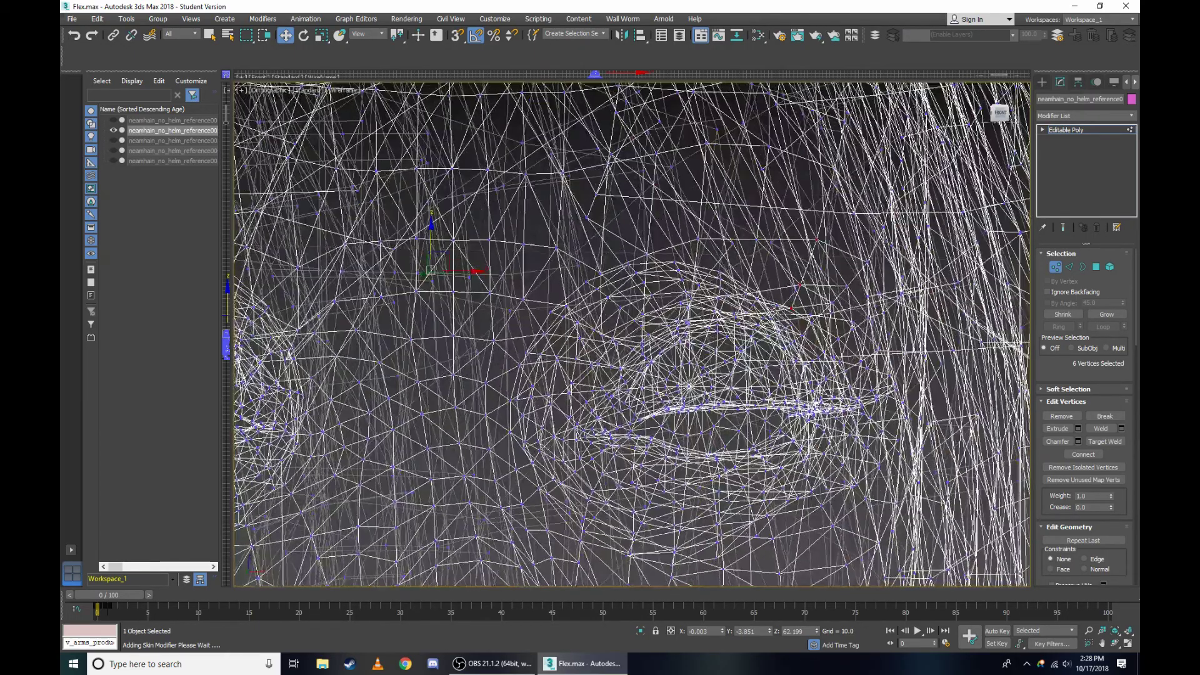
scroll(567, 275, "down", 2)
key("F3")
scroll(567, 275, "up", 4)
scroll(567, 275, "down", 3)
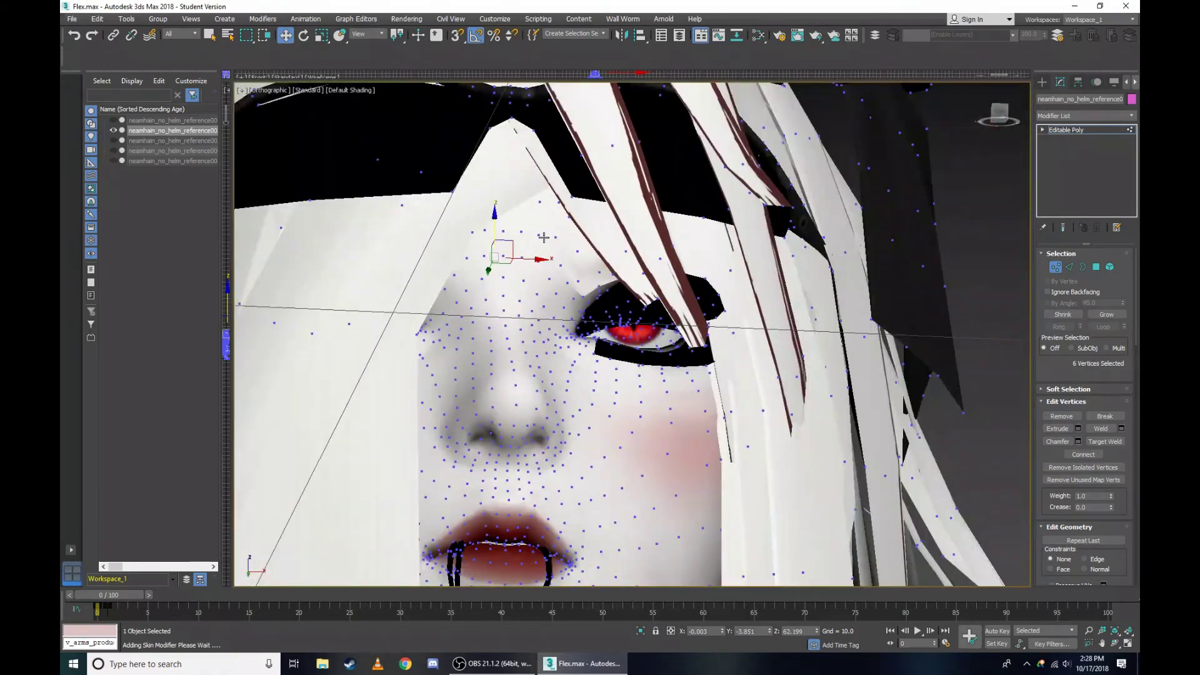
scroll(567, 276, "up", 3)
scroll(588, 308, "down", 3)
scroll(600, 287, "up", 5)
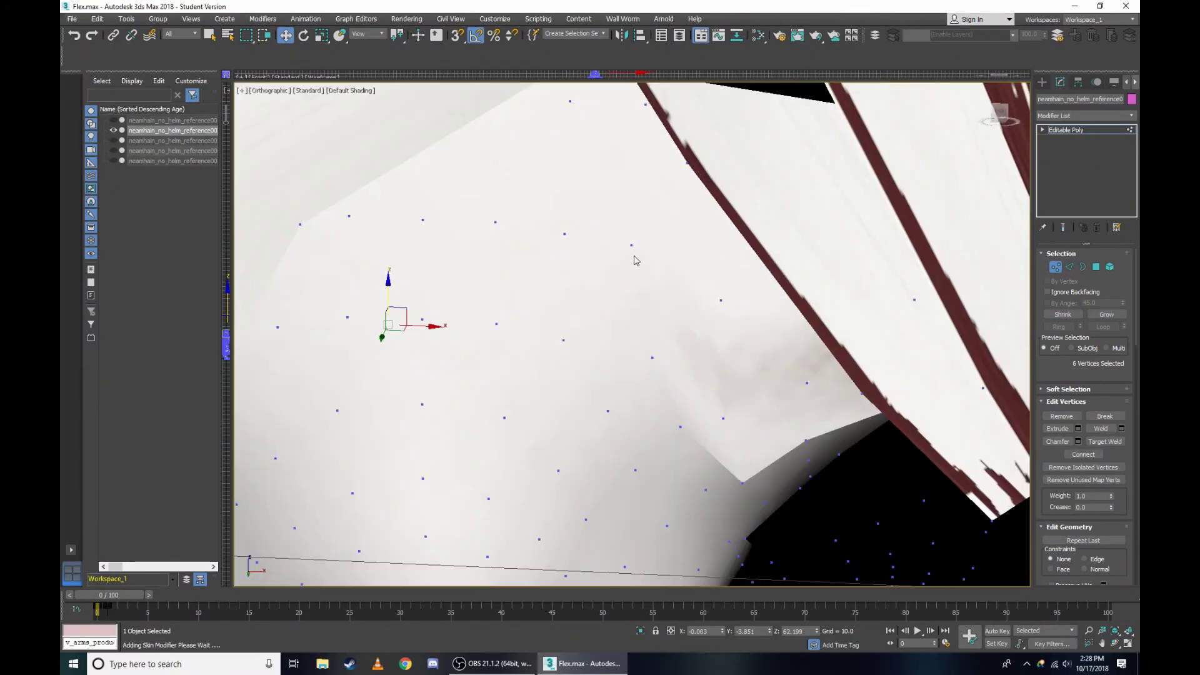
Select three vertices beside the eye and view them at an angle.
left_click(631, 245)
left_click(653, 359, "ctrl")
left_click(723, 418, "ctrl")
scroll(724, 419, "down", 3)
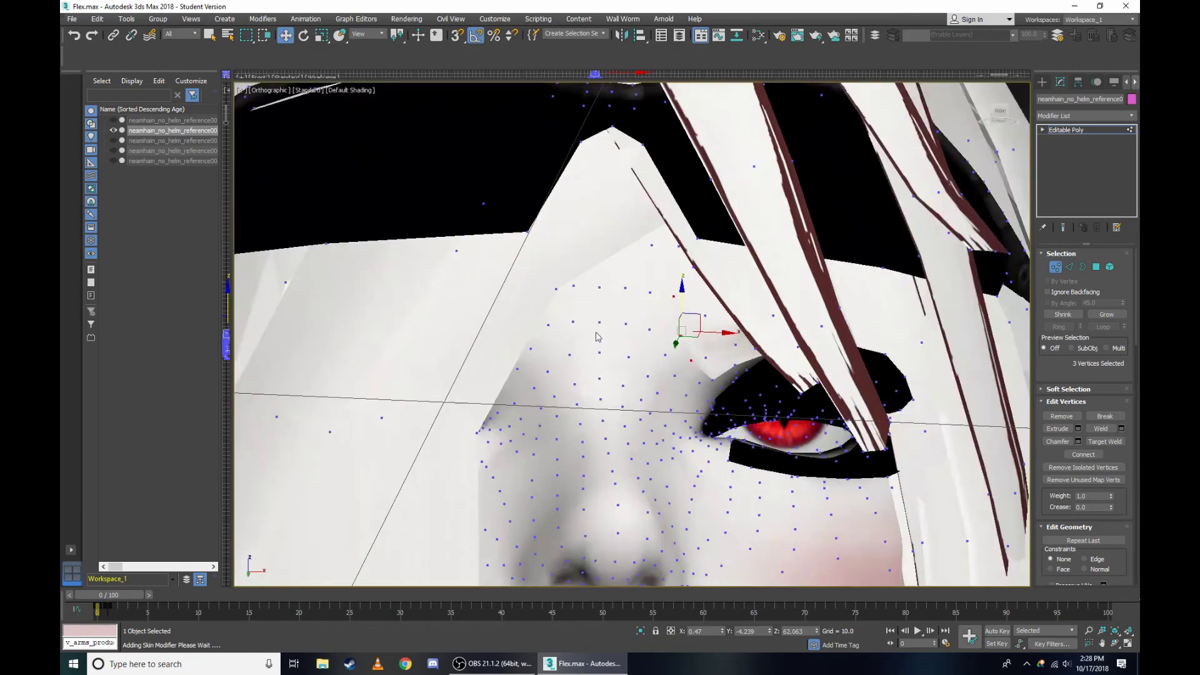
scroll(937, 148, "up", 3)
left_click_drag(998, 112, 599, 213)
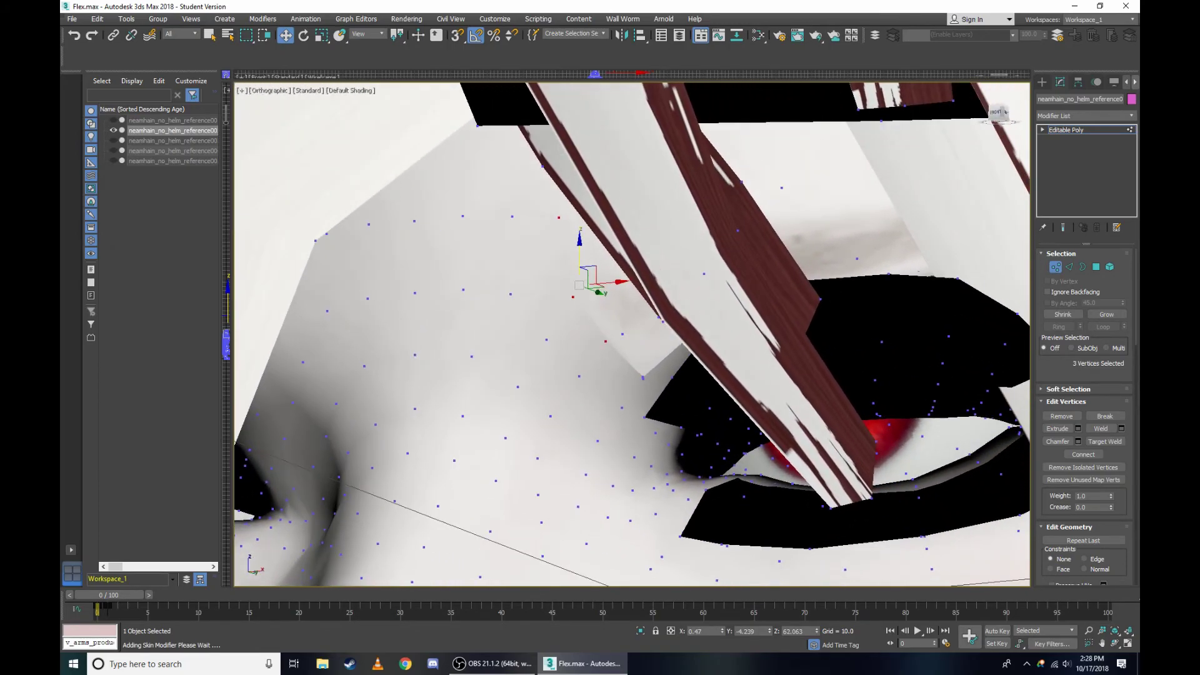
scroll(599, 214, "down", 3)
scroll(517, 238, "up", 4)
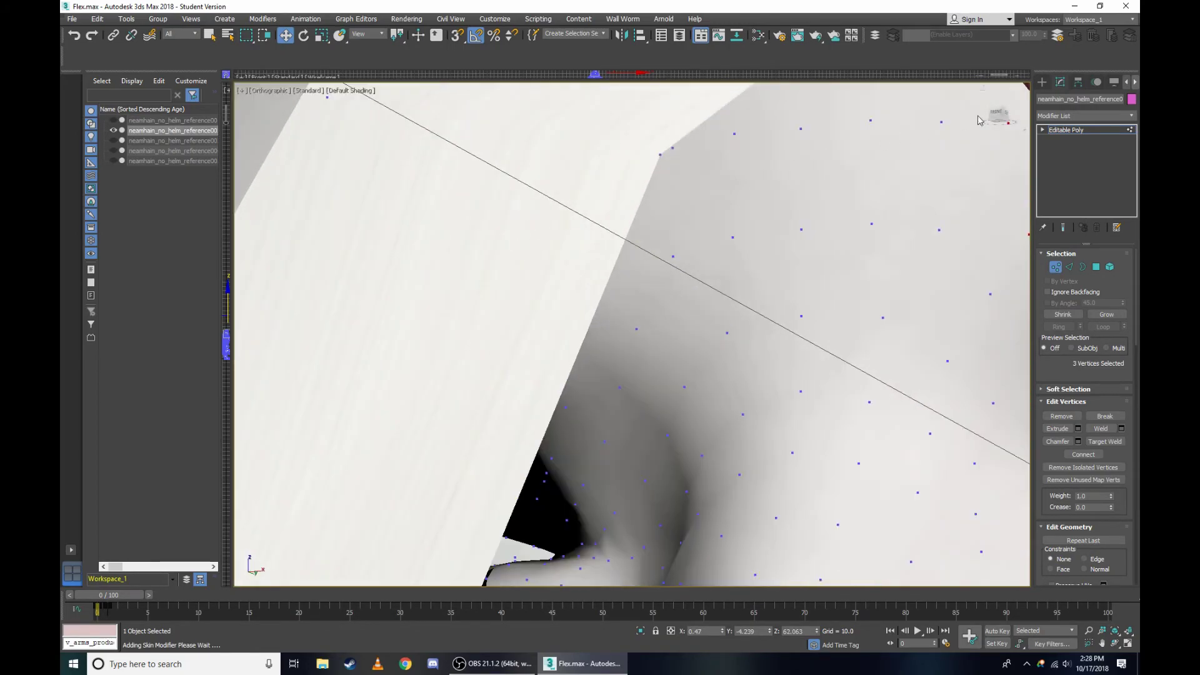
Add a fourth vertex near the nose bridge and check the selection in wireframe.
middle_click_drag(493, 305, 496, 305, "alt")
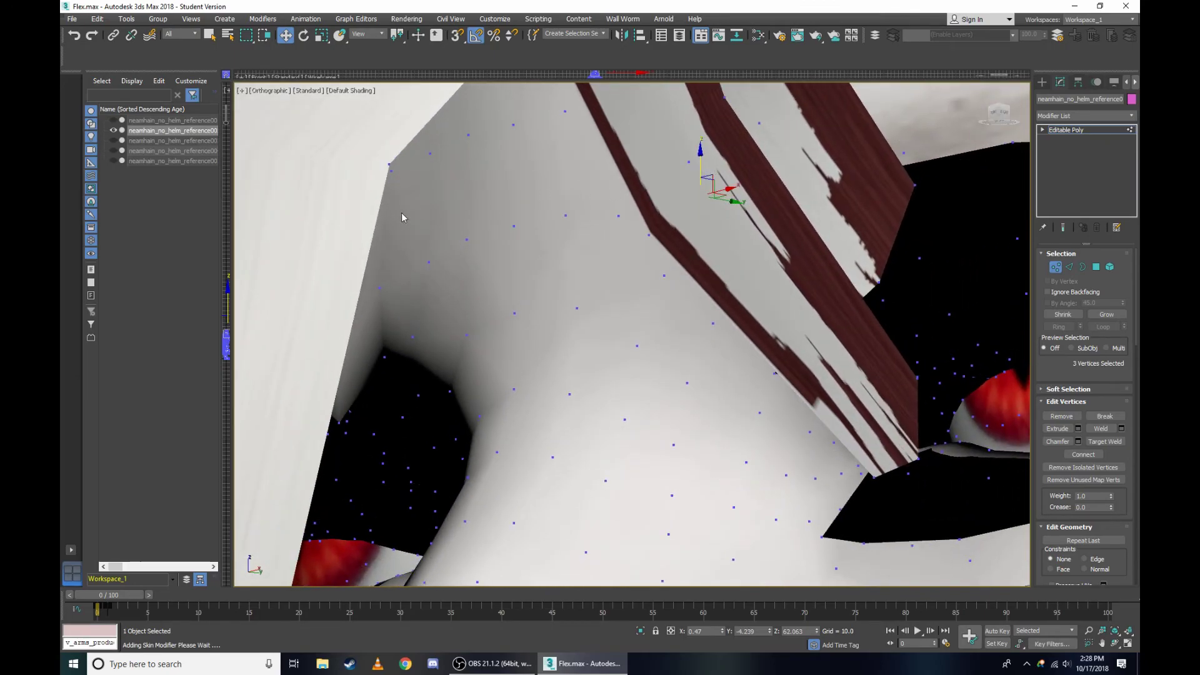
scroll(384, 348, "up", 2)
left_click(387, 364, "ctrl")
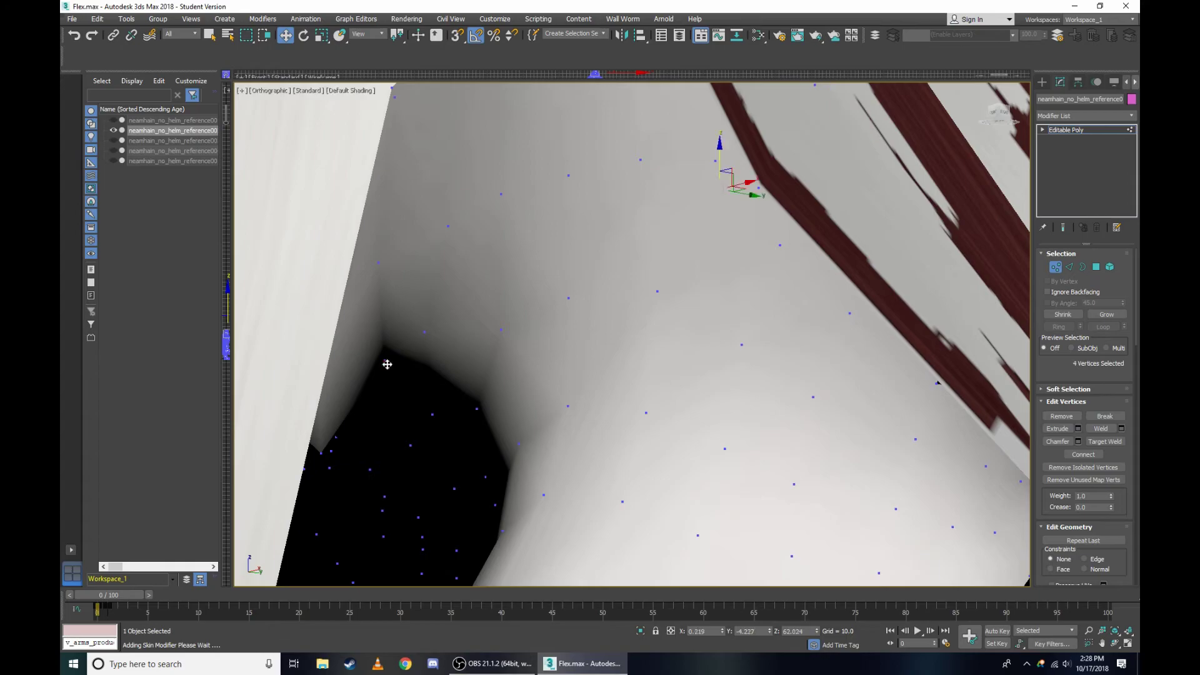
key("F3")
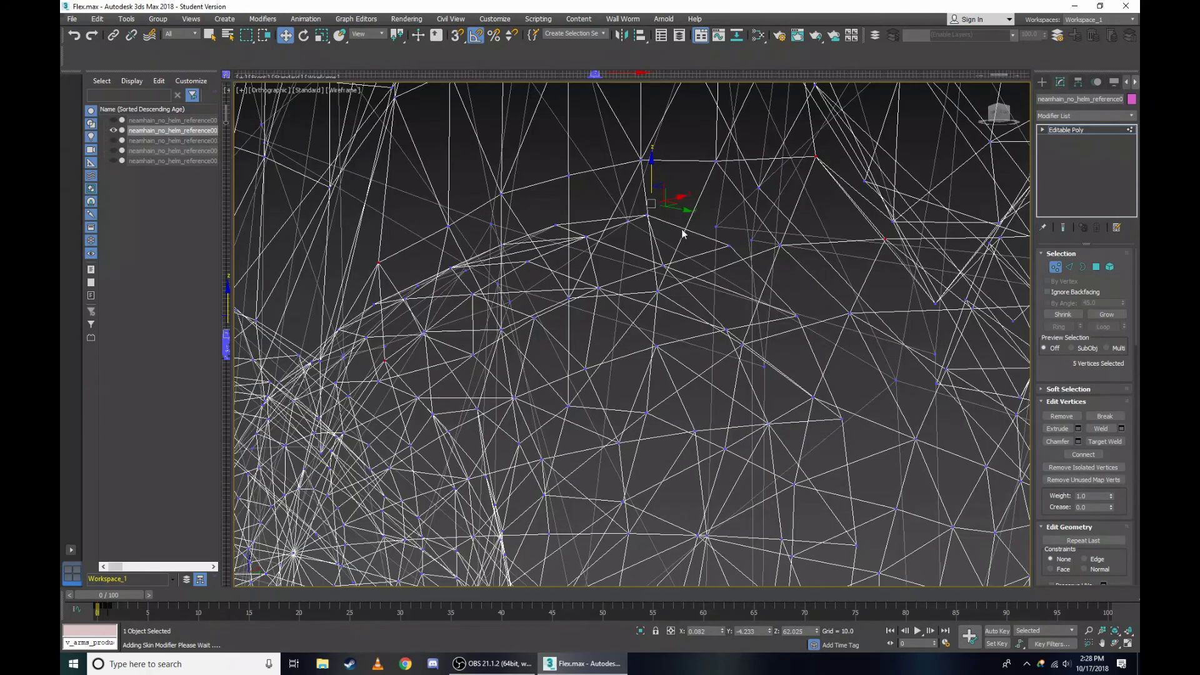
scroll(495, 200, "down", 2)
scroll(419, 145, "up", 4)
scroll(398, 130, "down", 2)
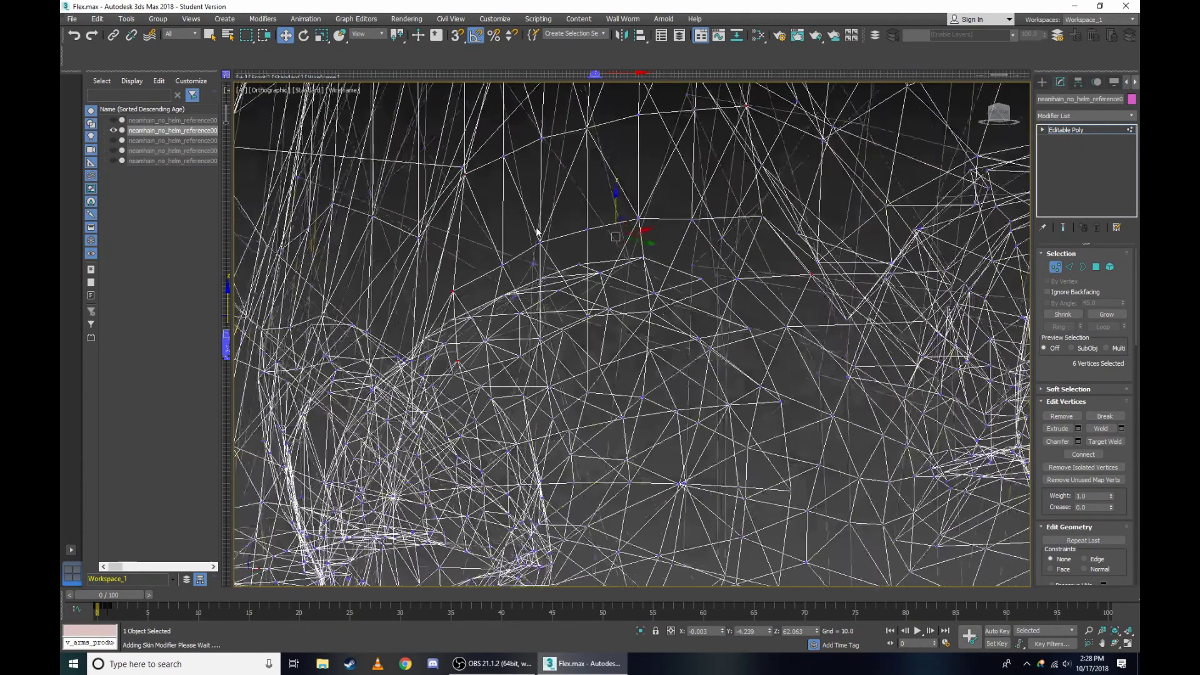
key("F3")
Snap to the front view and lower the selected vertices slightly along Z.
left_click(992, 125)
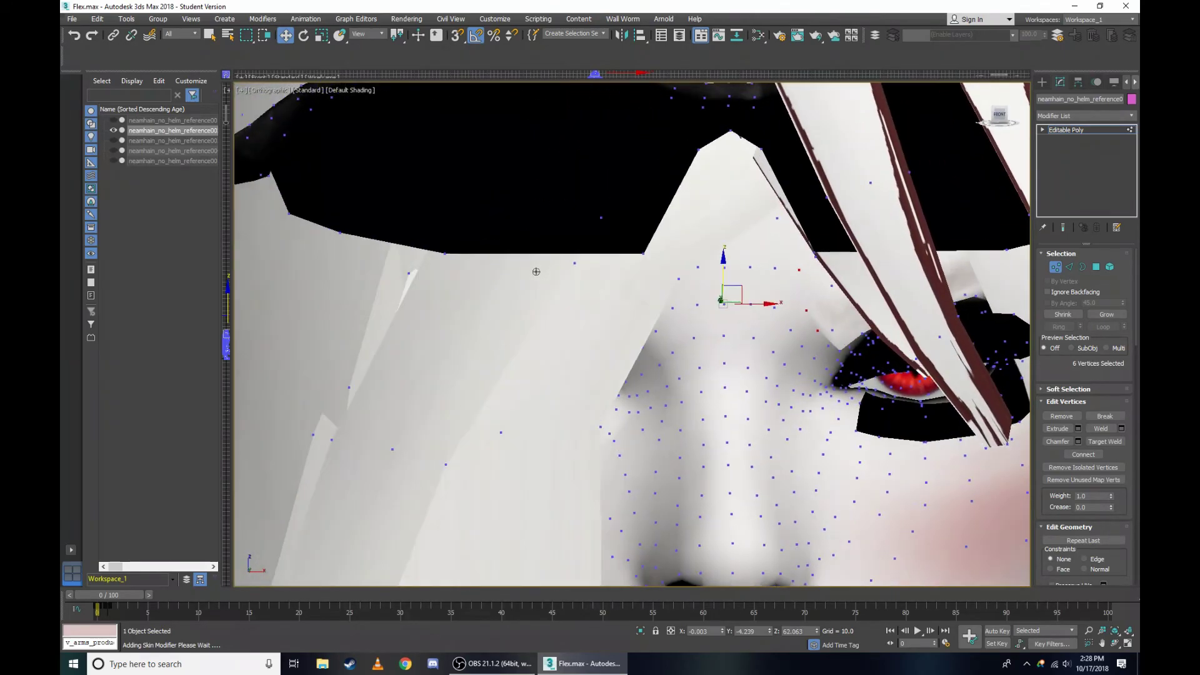
scroll(723, 251, "up", 2)
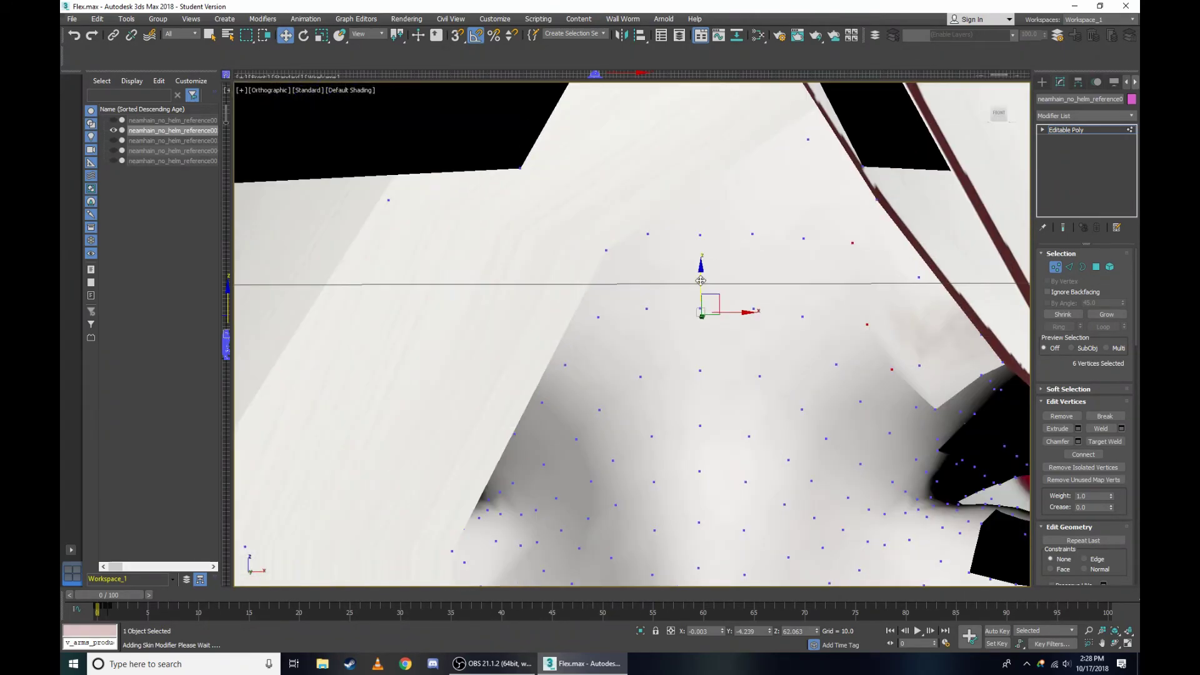
left_click_drag(701, 281, 715, 314)
middle_click_drag(769, 300, 623, 252)
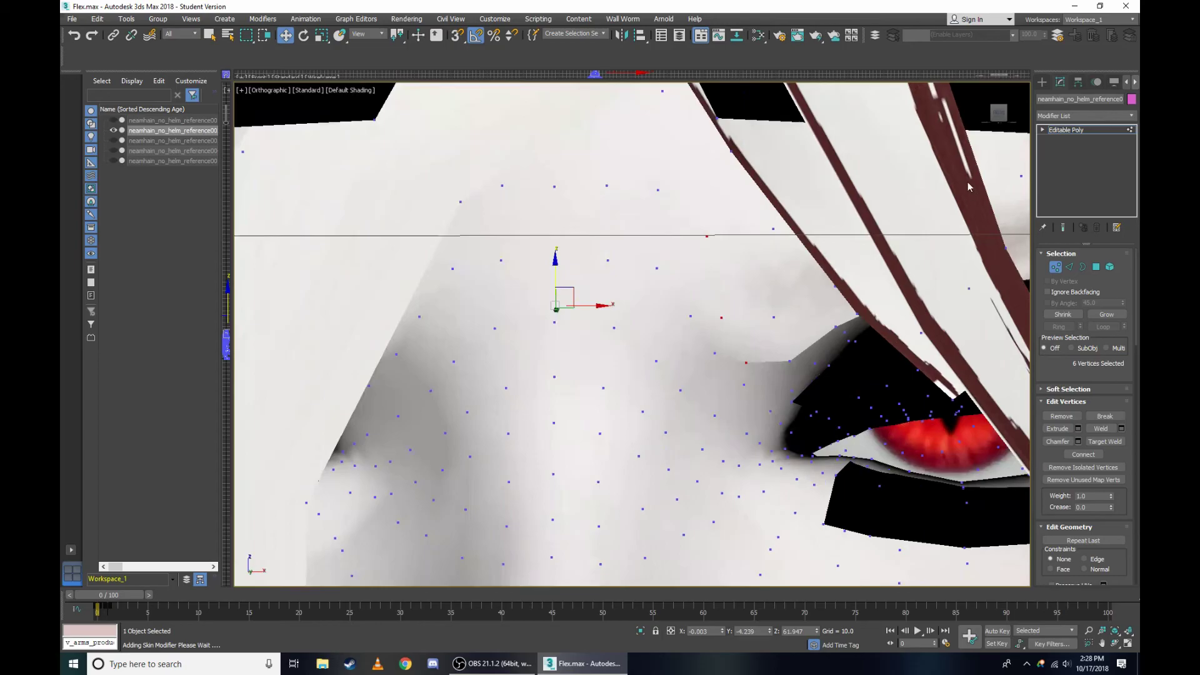
key("F3")
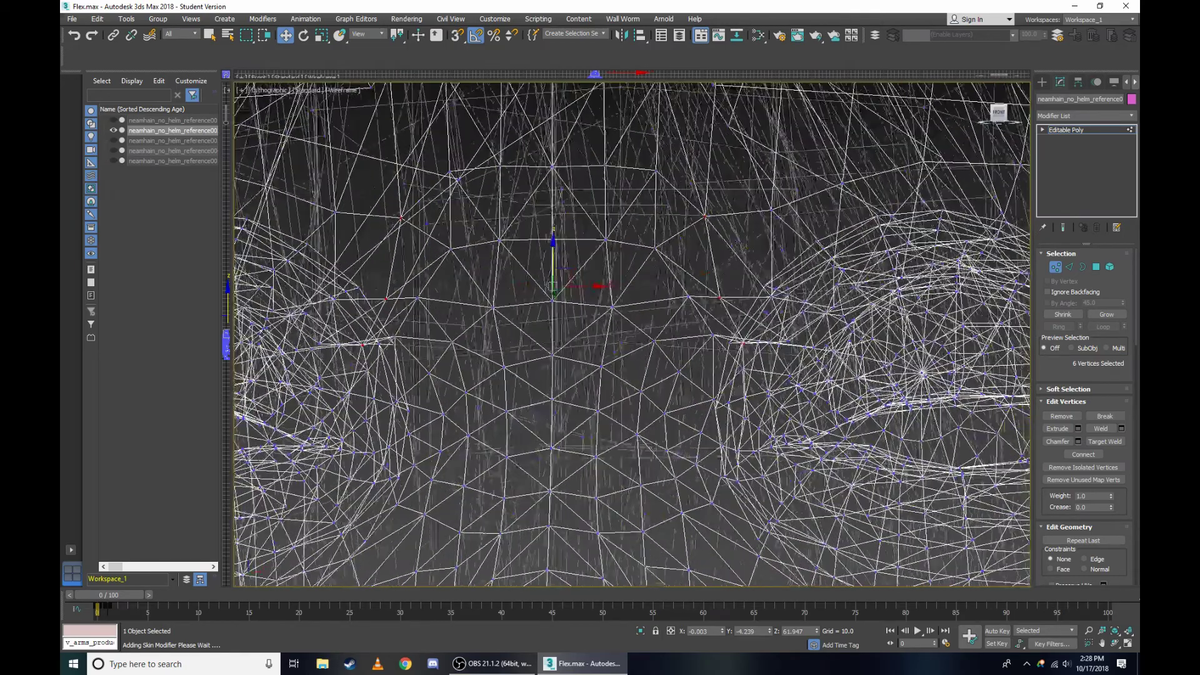
key("F3")
Select the two nose-bridge vertices and raise them slightly along Z.
left_click(365, 342)
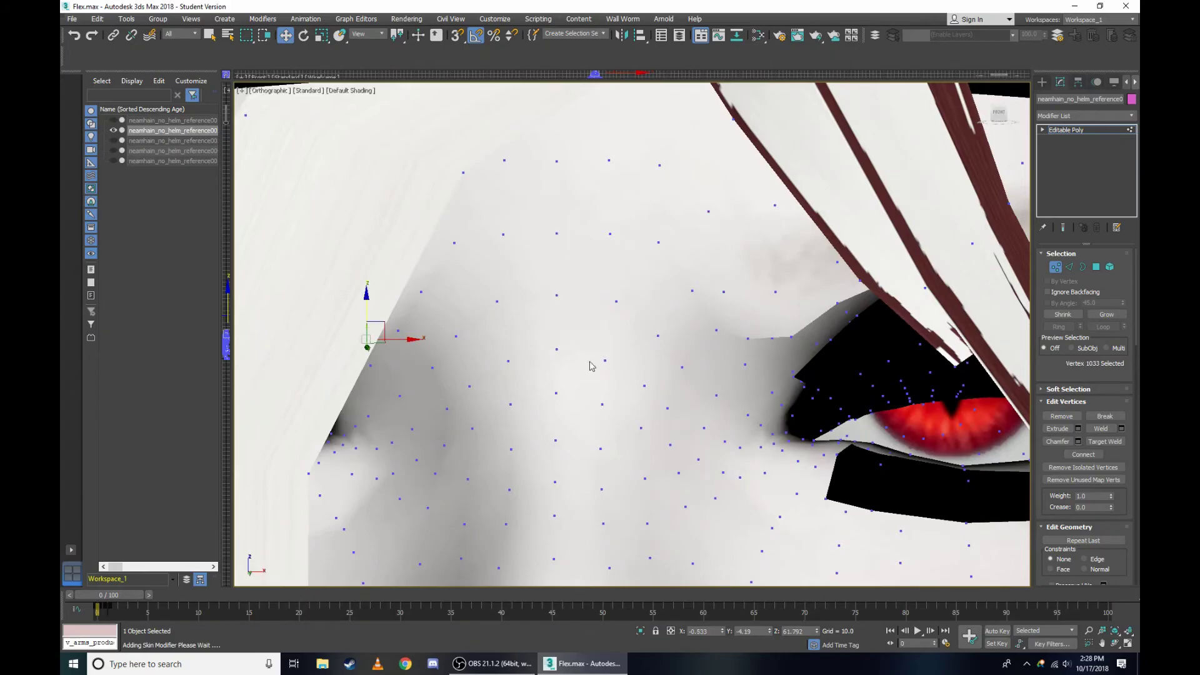
left_click(748, 340, "ctrl")
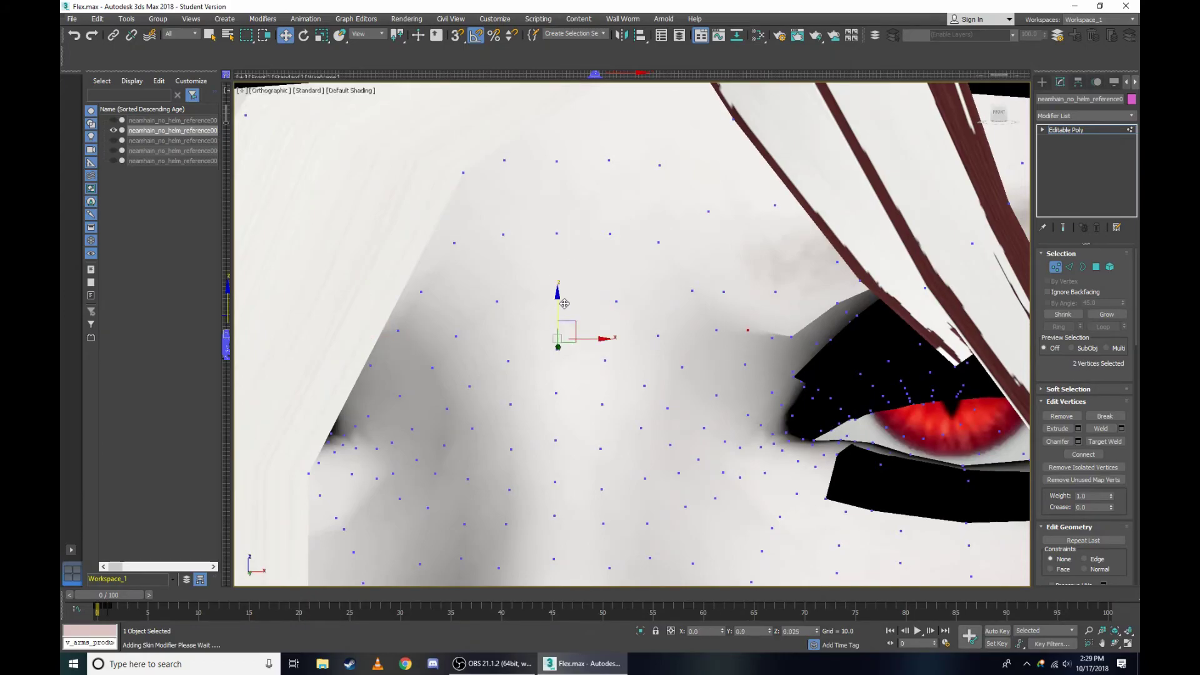
key("F3")
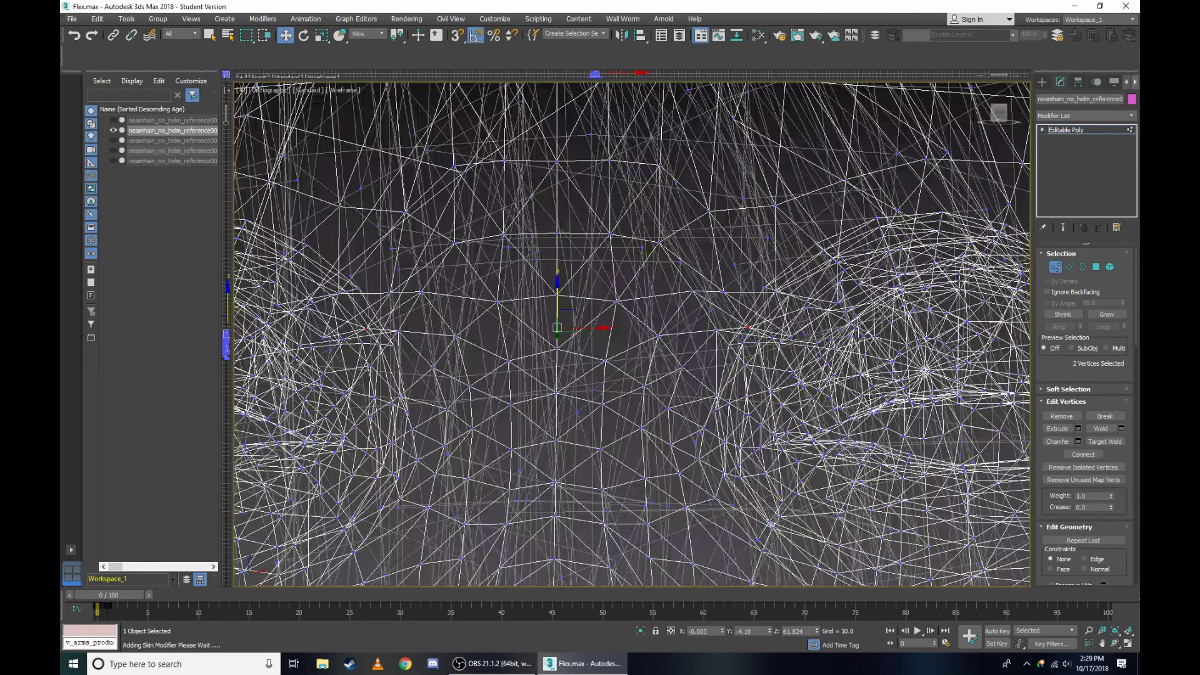
scroll(247, 326, "up", 5)
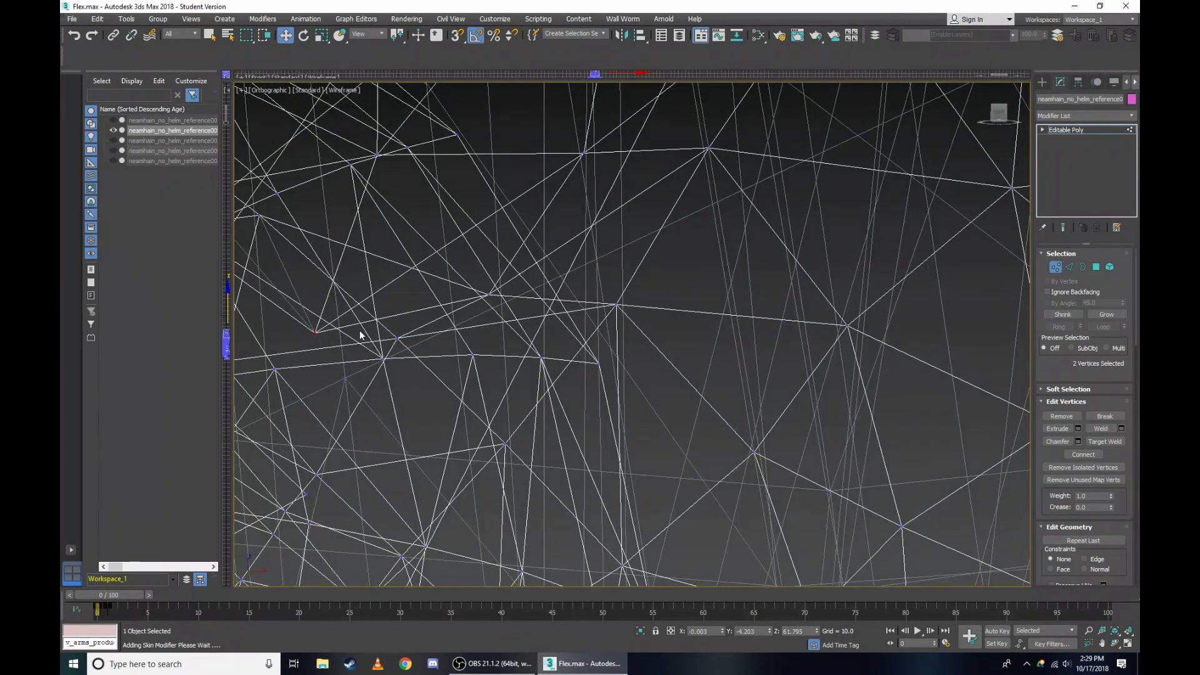
key("F3")
scroll(361, 335, "down", 5)
scroll(570, 325, "up", 2)
scroll(571, 325, "up", 2)
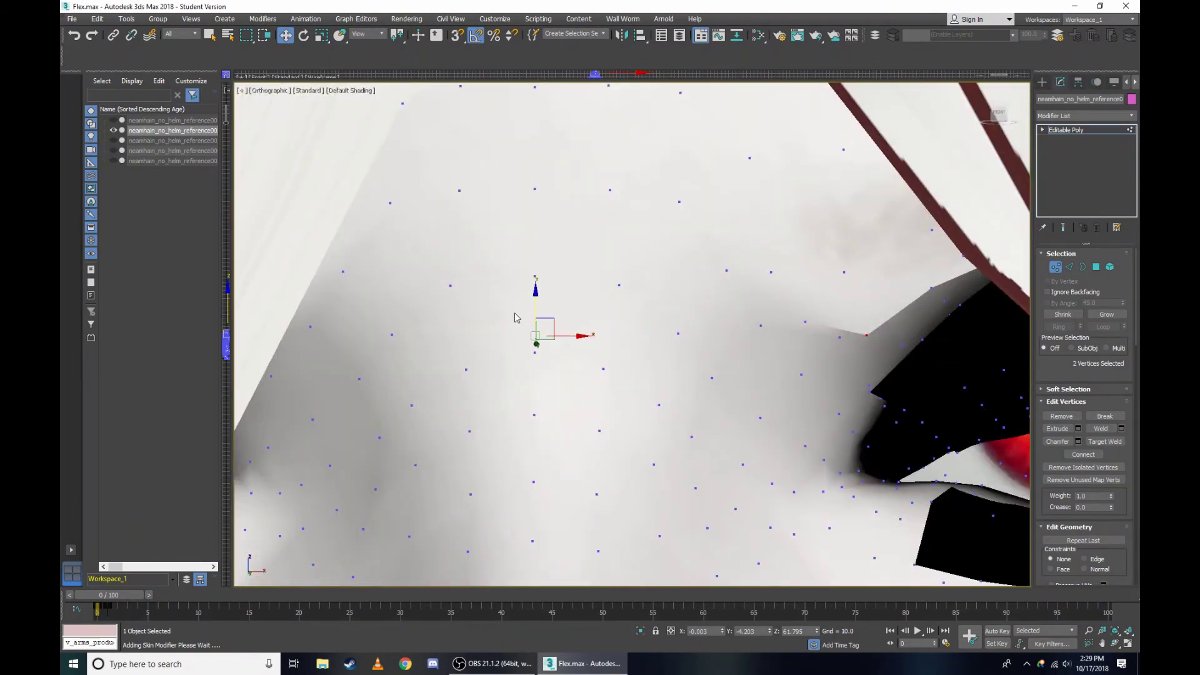
left_click_drag(539, 310, 579, 276)
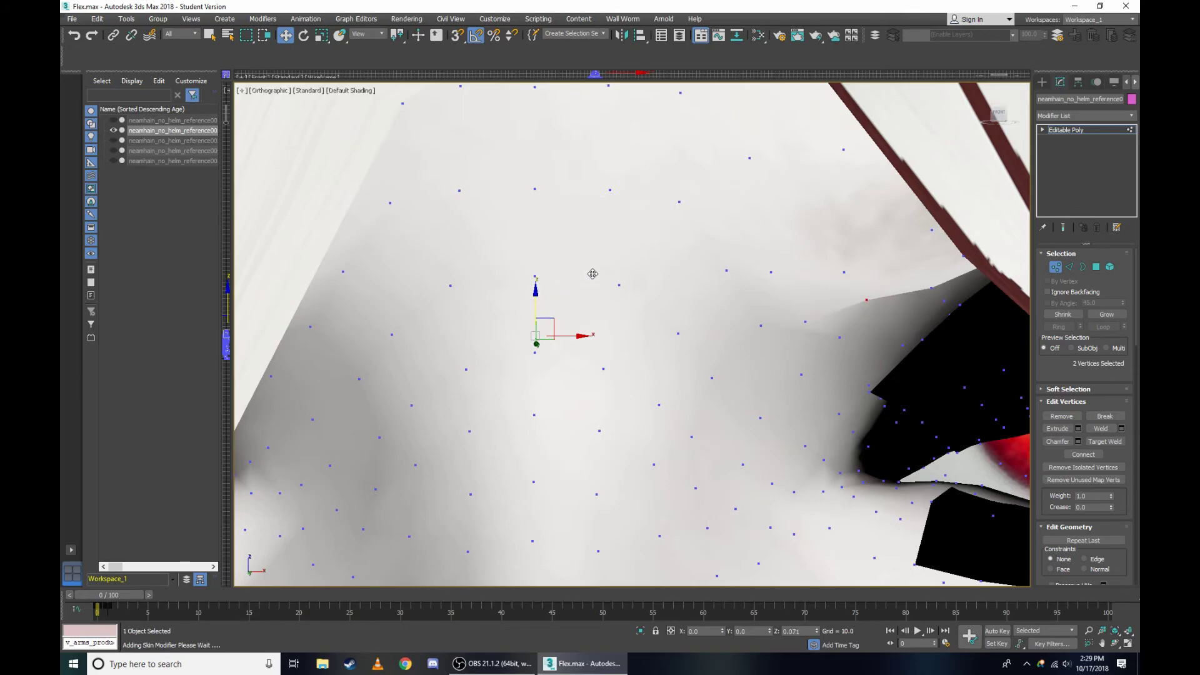
scroll(593, 274, "down", 5)
Undo a trial raise and nudge the two vertices slightly upward instead.
key("F3")
left_click_drag(627, 274, 627, 269)
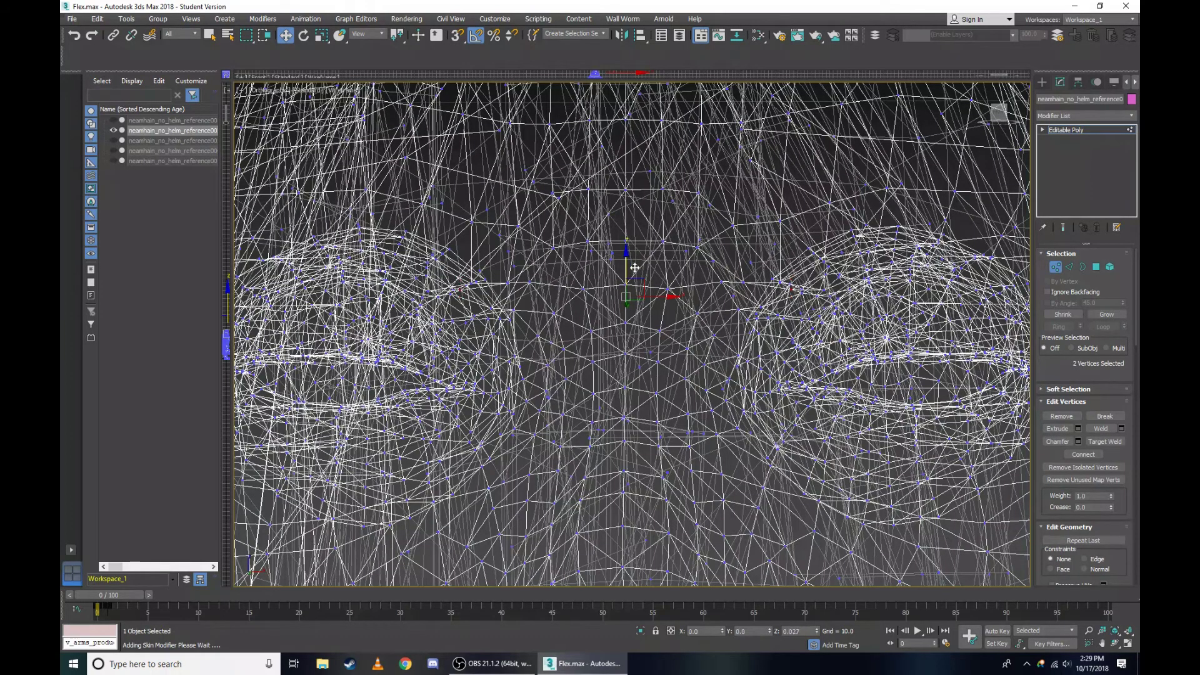
scroll(431, 277, "up", 6)
key("ctrl+z")
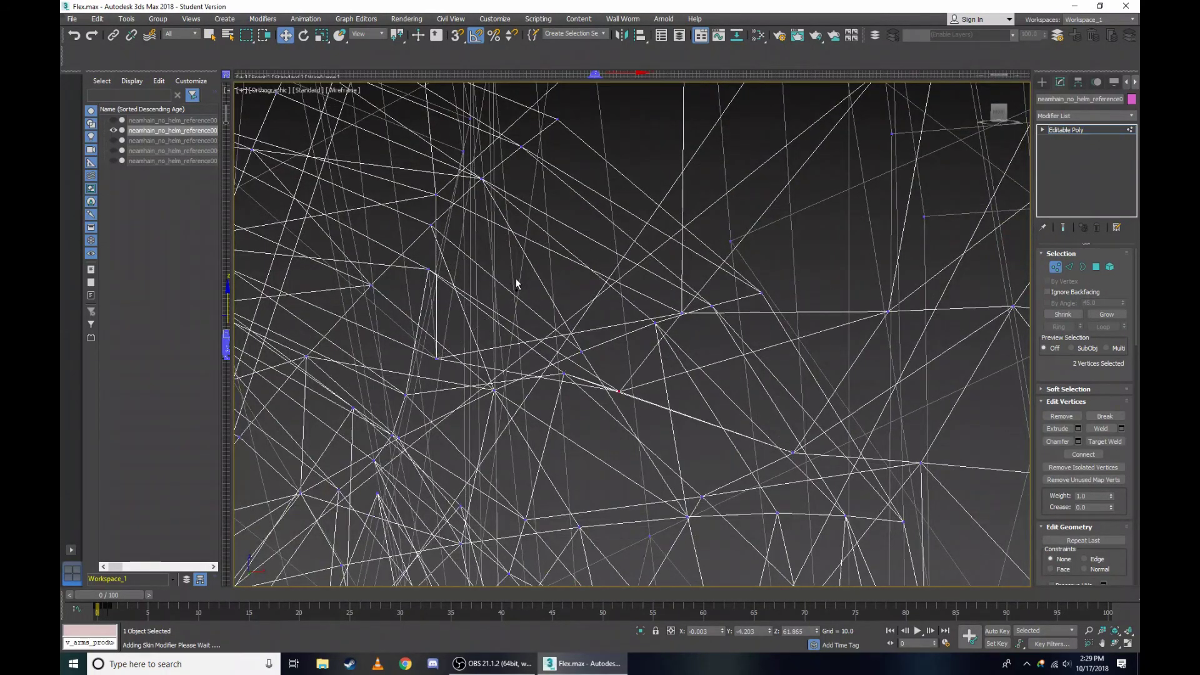
key("F3")
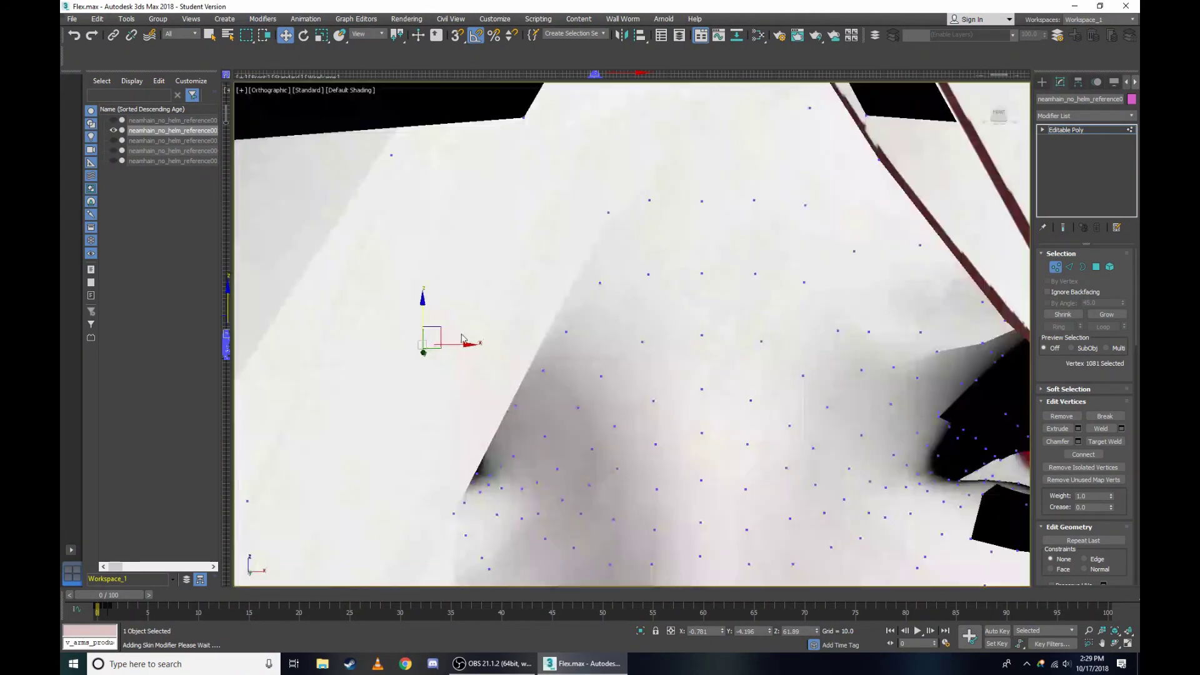
scroll(948, 352, "up", 3)
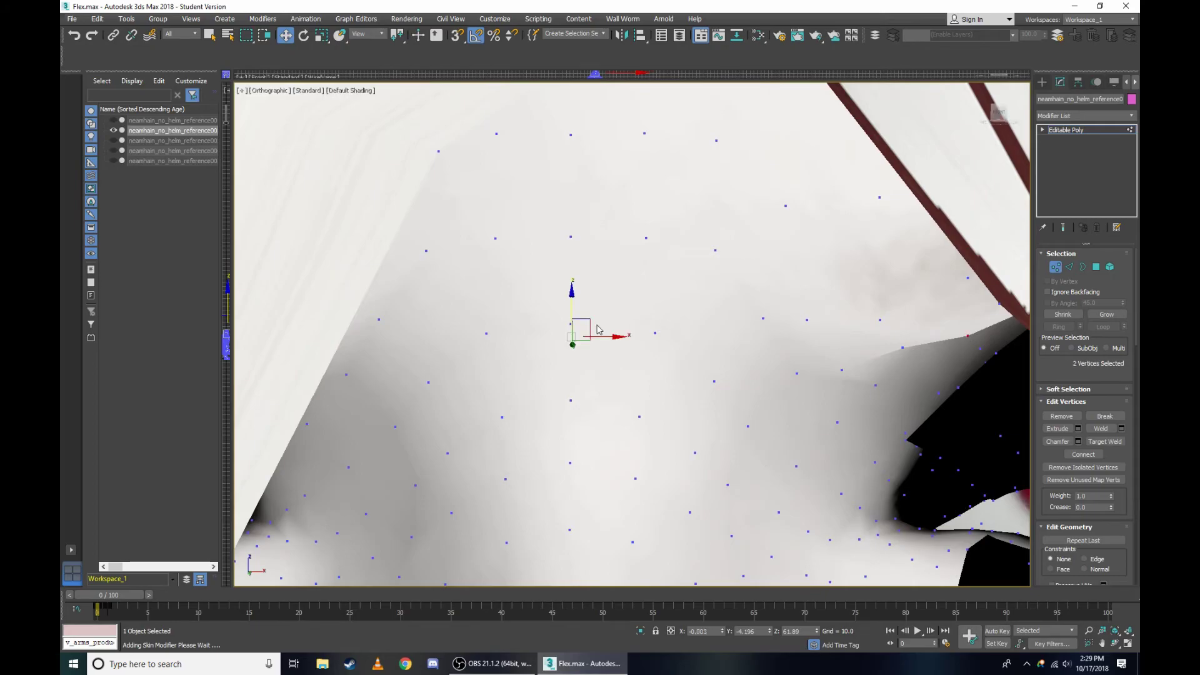
left_click_drag(577, 320, 589, 300)
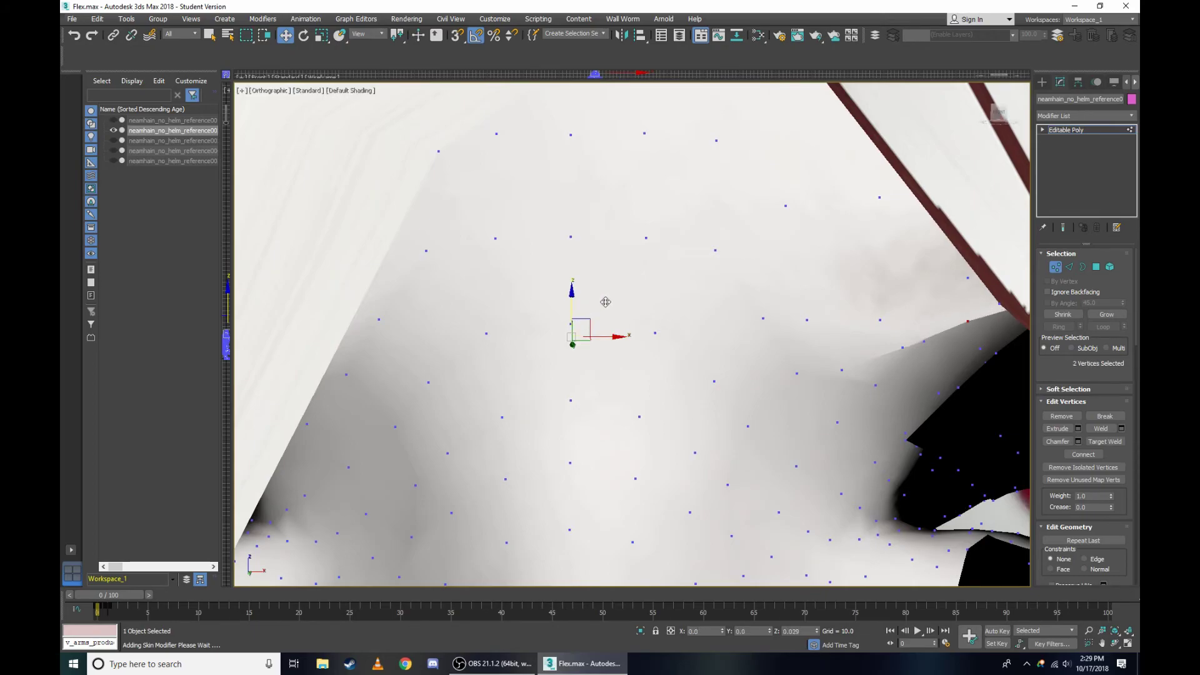
scroll(606, 302, "down", 2)
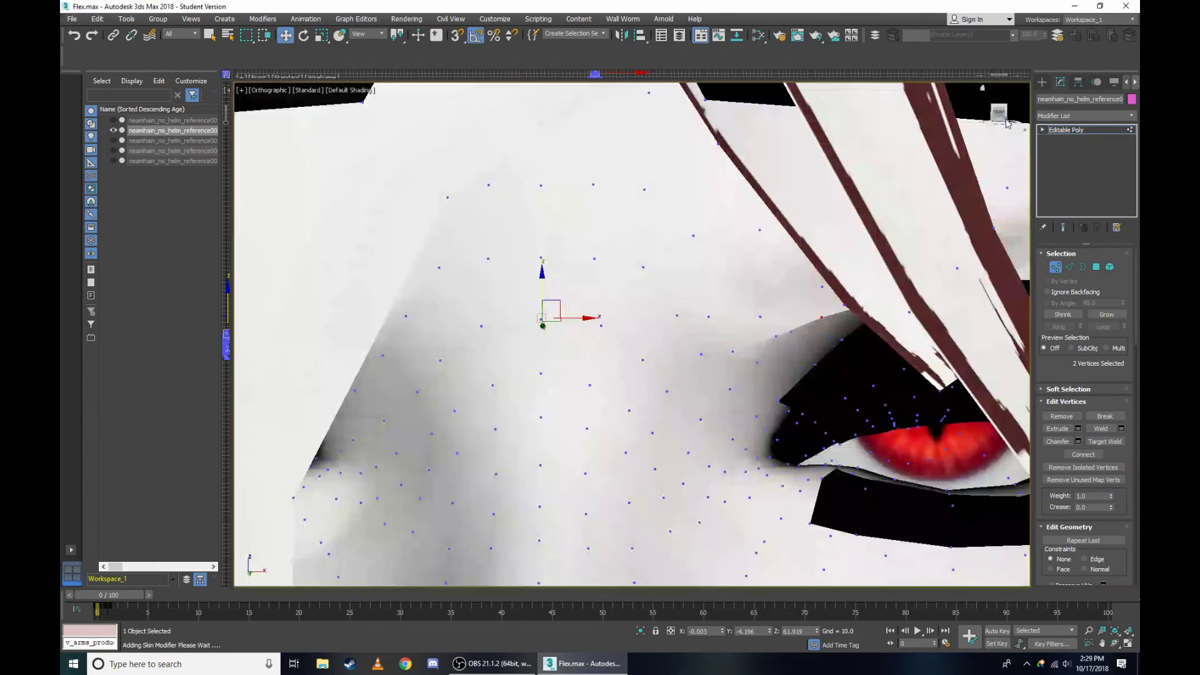
Orbit to view the face at an angle and check the raised vertices in wireframe.
middle_click_drag(951, 227, 932, 237, "alt")
scroll(902, 368, "up", 2)
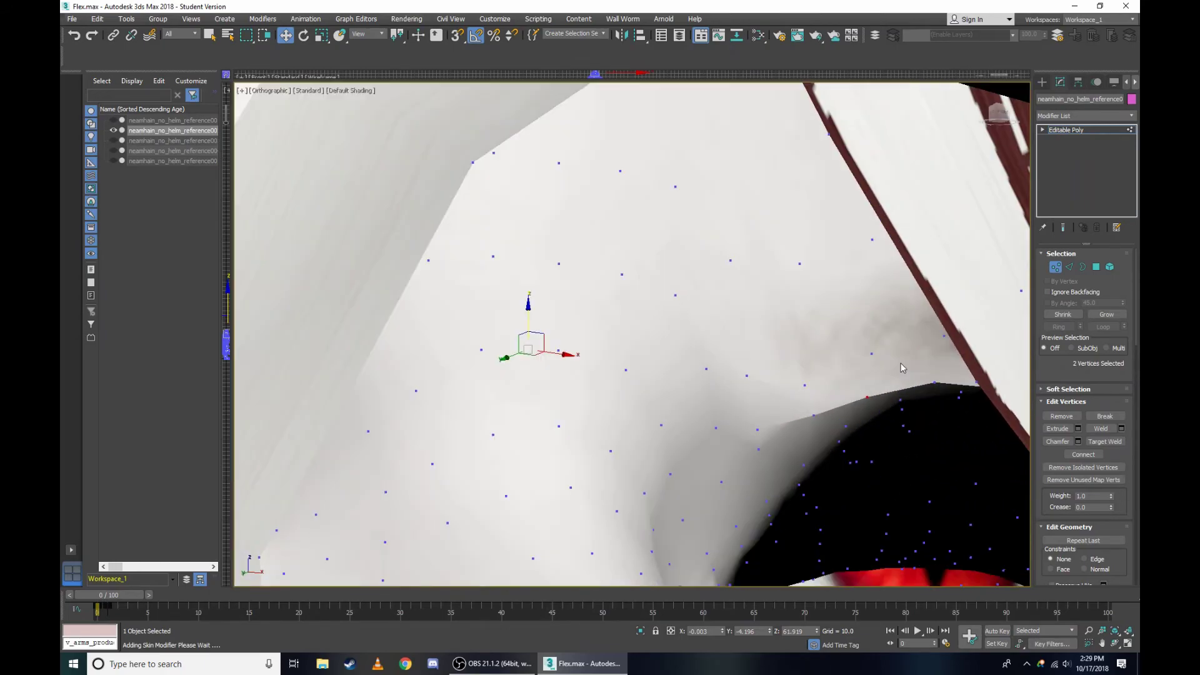
key("F3")
scroll(561, 340, "down", 3)
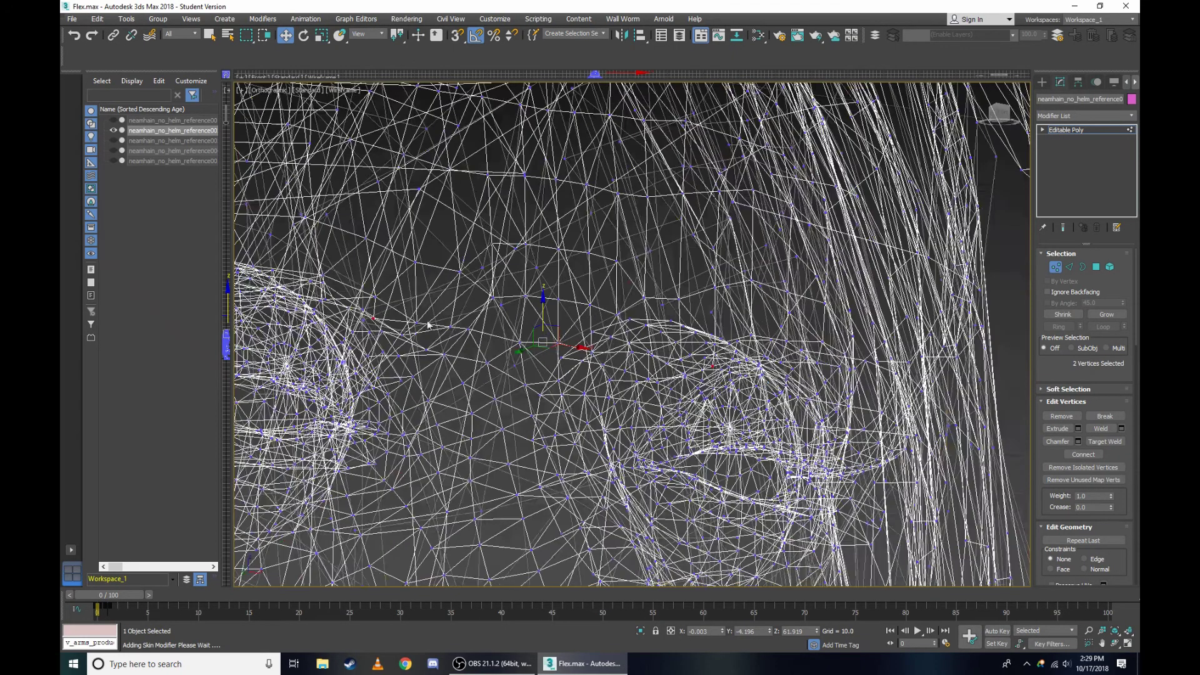
scroll(312, 293, "up", 3)
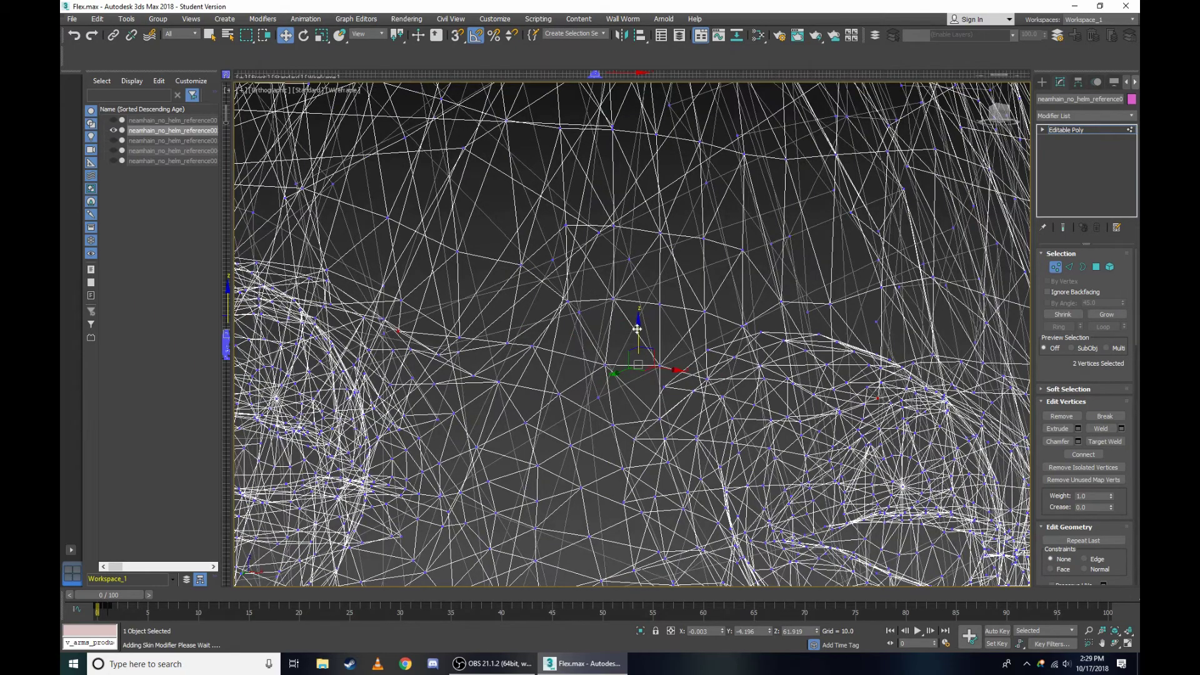
scroll(325, 298, "up", 3)
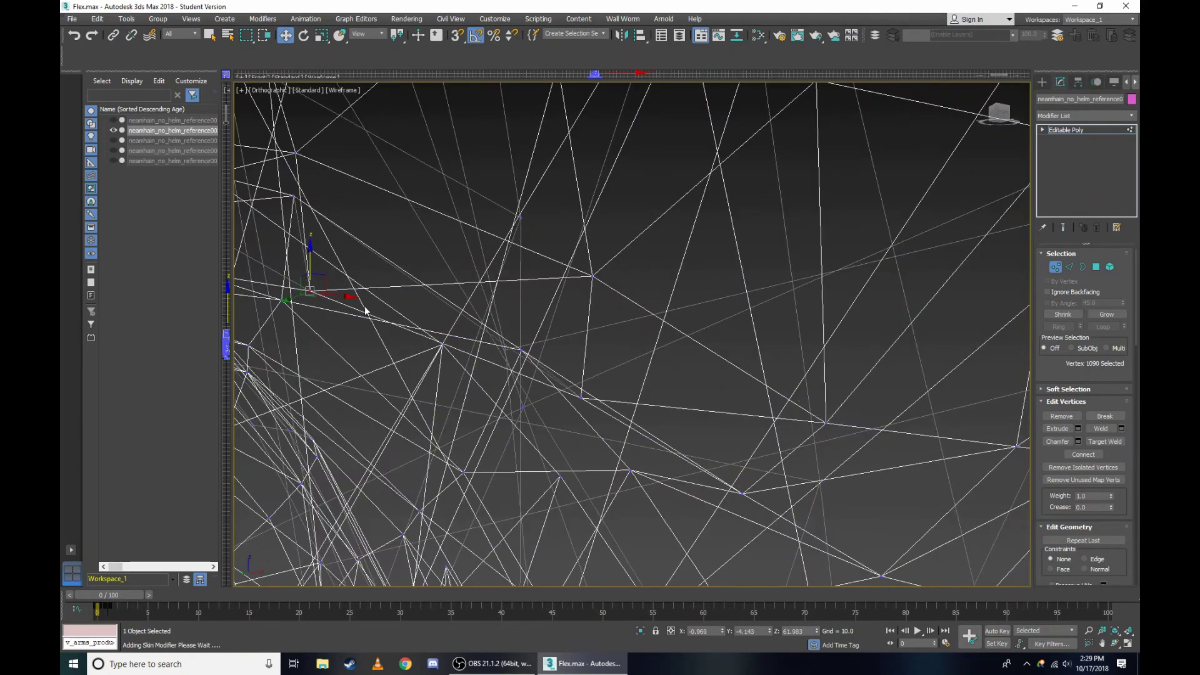
key("F3")
scroll(606, 344, "down", 2)
scroll(844, 375, "up", 2)
Inspect the eye area around the head, select a face vertex, then clear the selection.
left_click(851, 374)
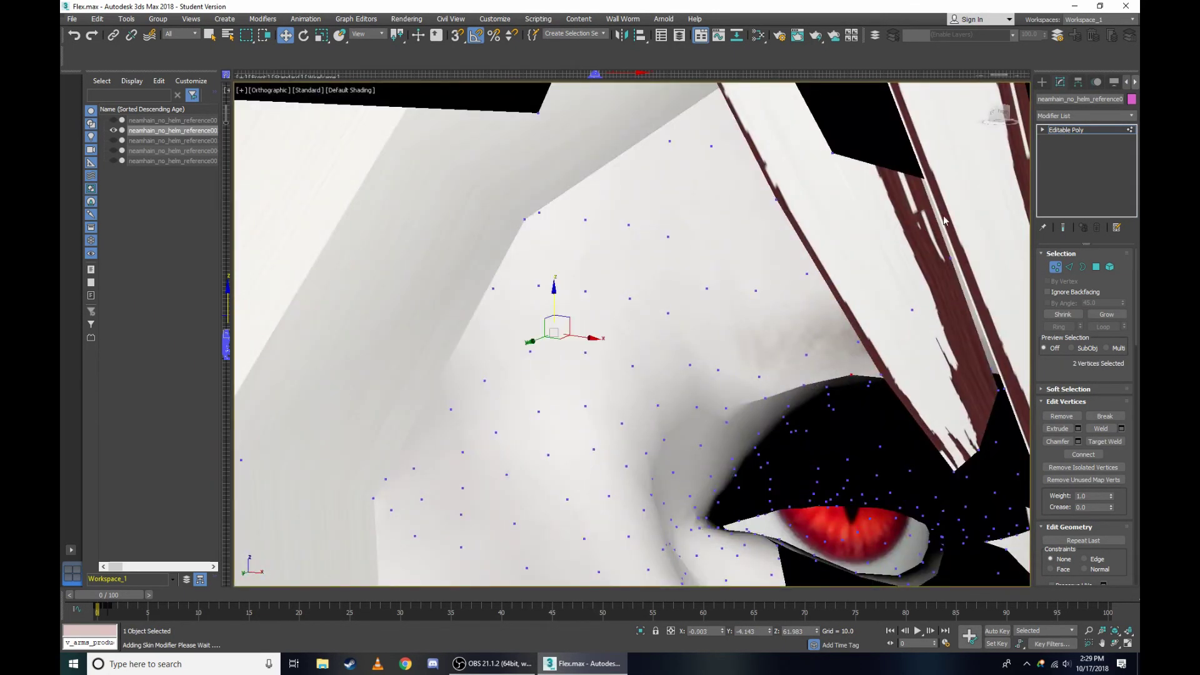
left_click_drag(993, 128, 337, 302)
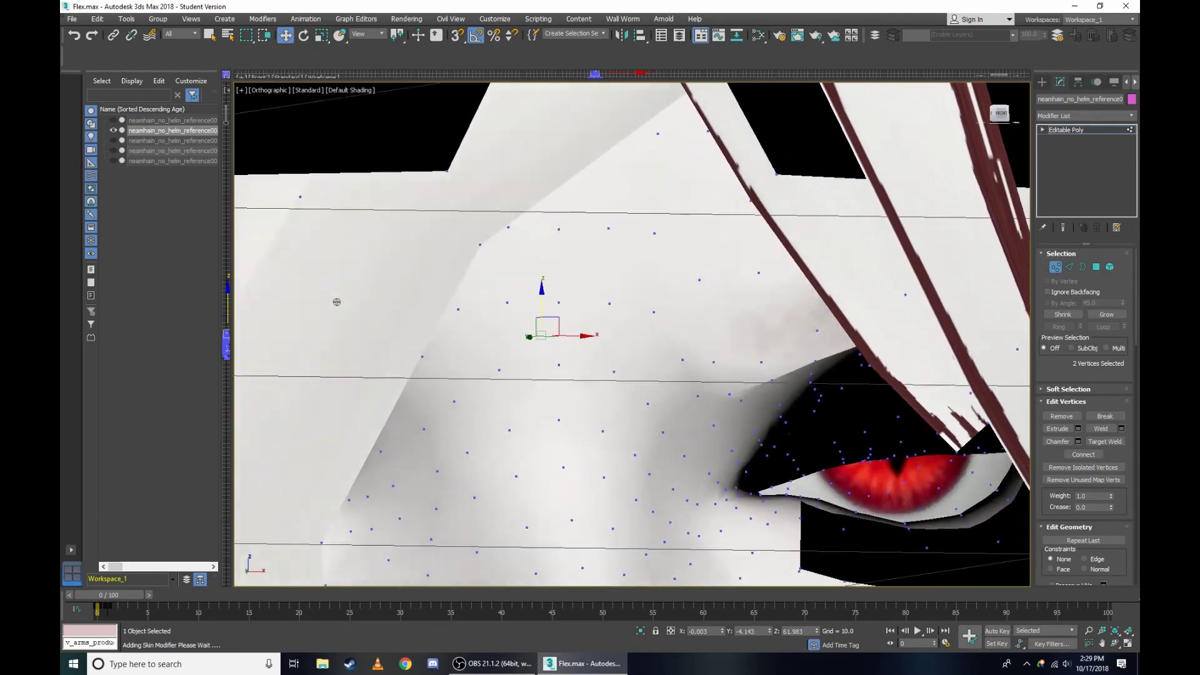
scroll(674, 325, "up", 2)
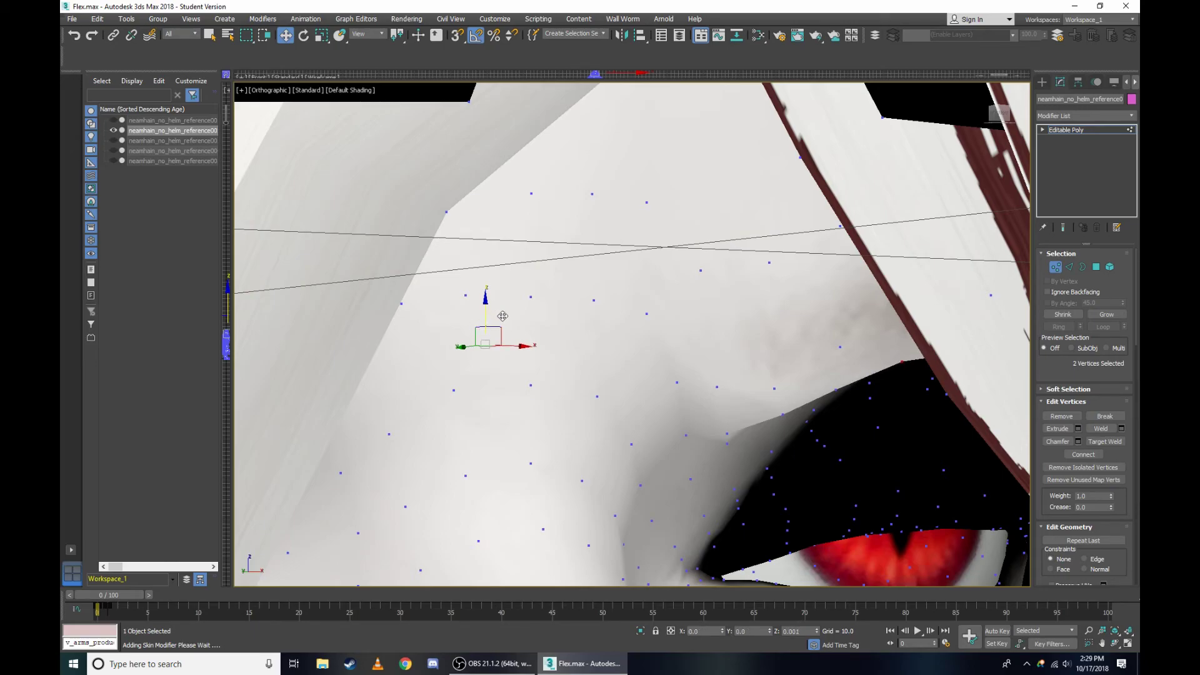
left_click_drag(999, 121, 999, 118)
key("F3")
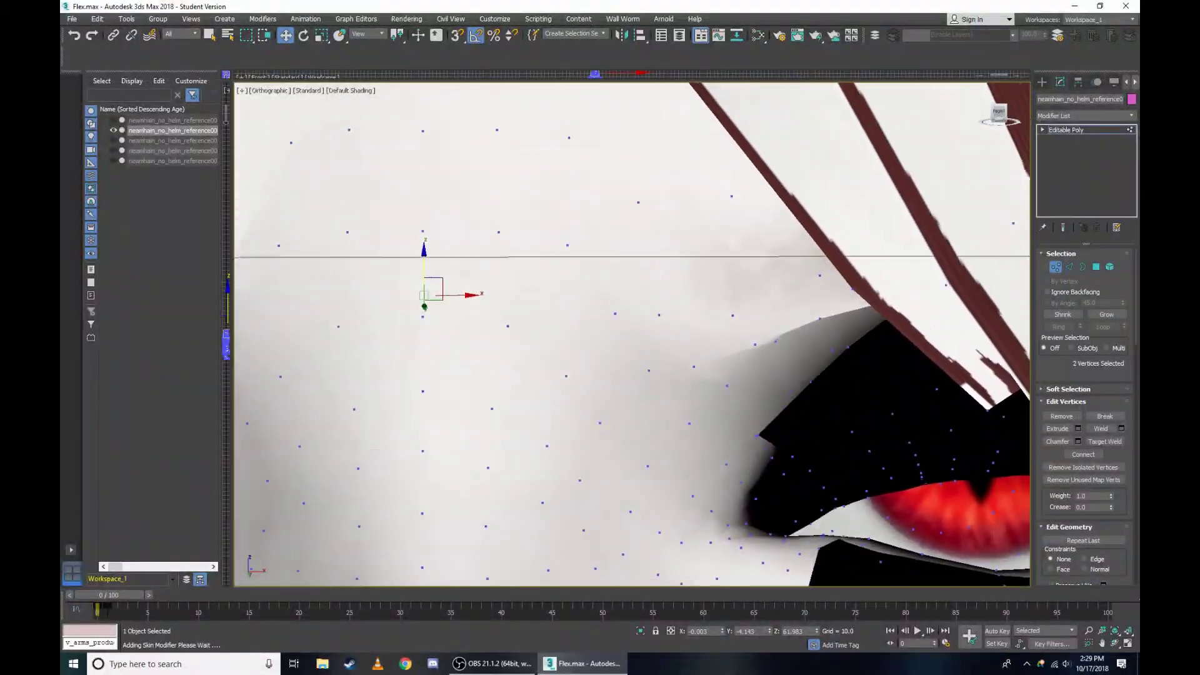
key("F3")
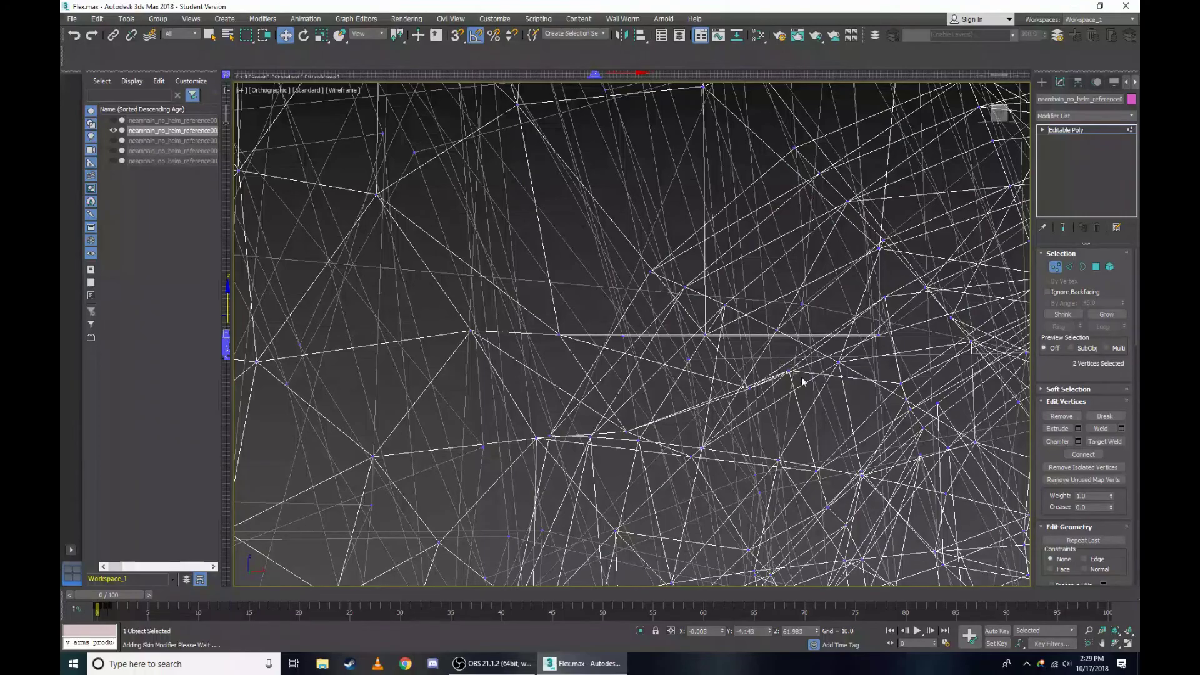
left_click(802, 382)
key("F3")
left_click(278, 100)
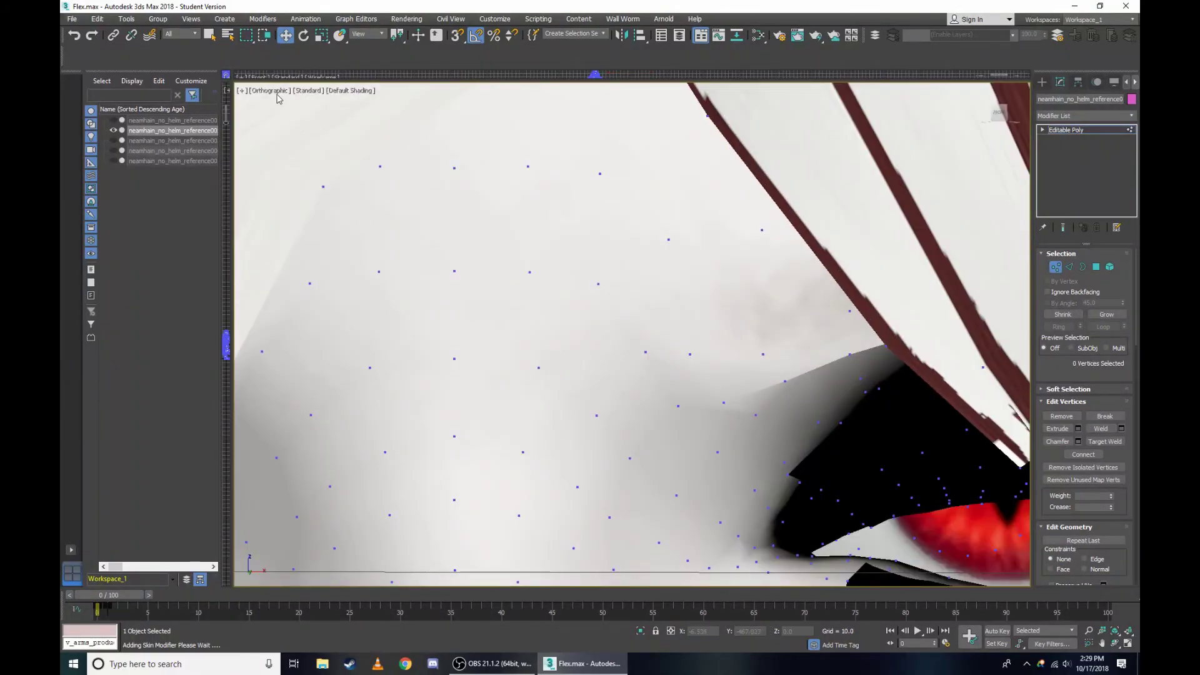
Switch the viewport to the Right view and zoom in on the head in wireframe.
left_click(278, 93)
left_click(306, 216)
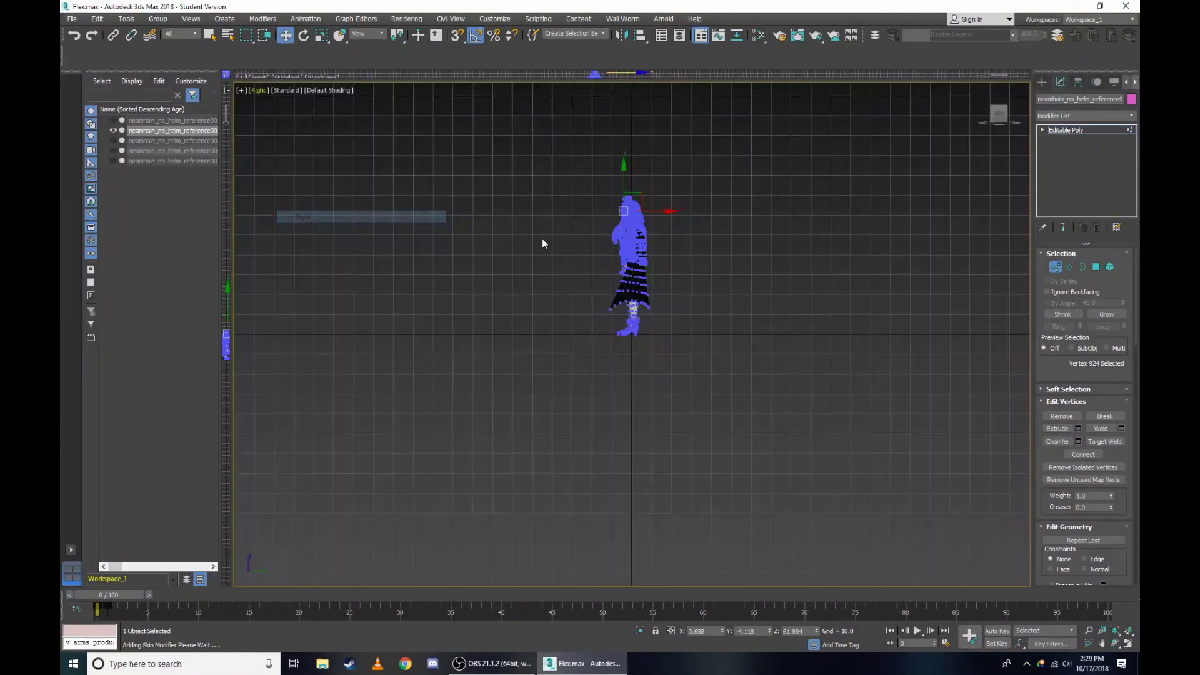
scroll(699, 178, "up", 3)
scroll(713, 206, "up", 3)
scroll(731, 250, "up", 3)
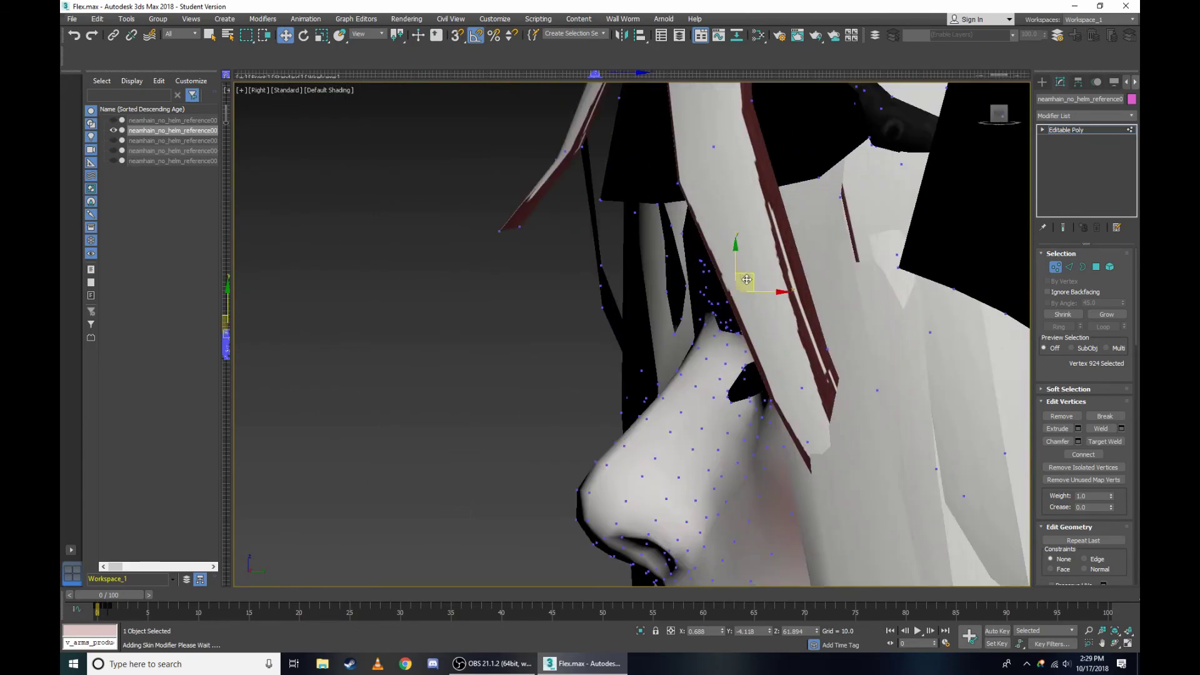
key("F3")
scroll(758, 292, "up", 3)
scroll(724, 295, "up", 3)
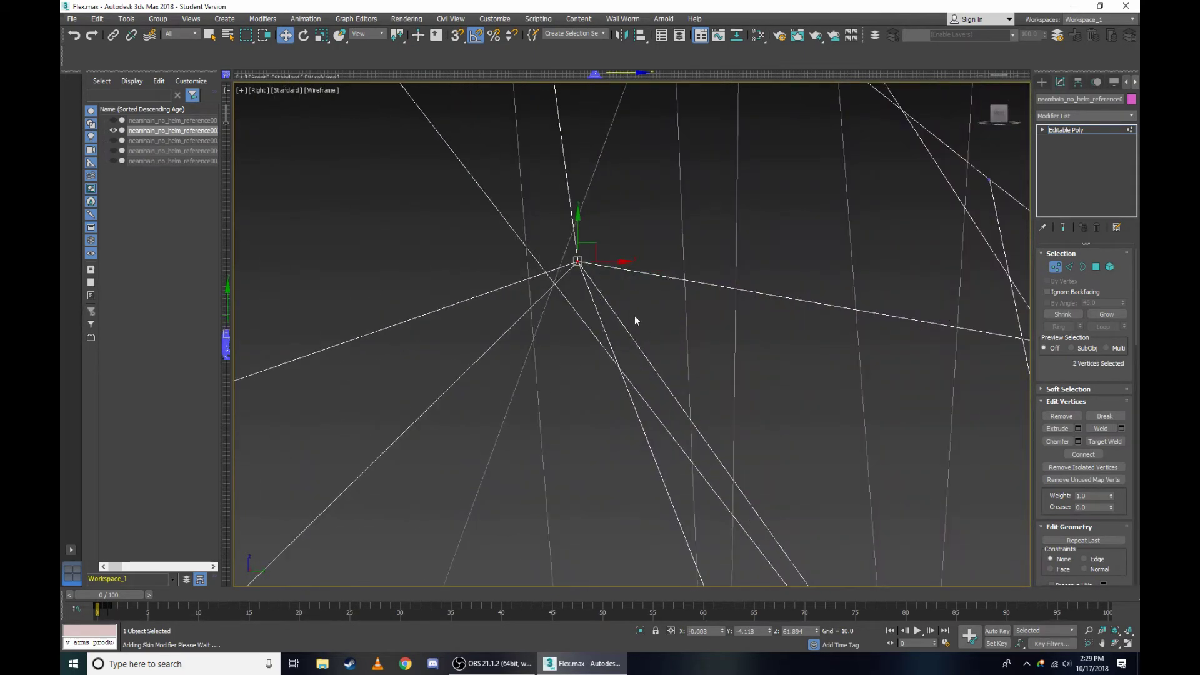
Orbit away from the side view to recheck the vertex in shaded and wireframe.
mouse_move(635, 321)
middle_mouse_down("alt")
mouse_move(650, 313)
mouse_move(633, 333)
mouse_move(960, 319)
middle_mouse_up("alt")
key("F3")
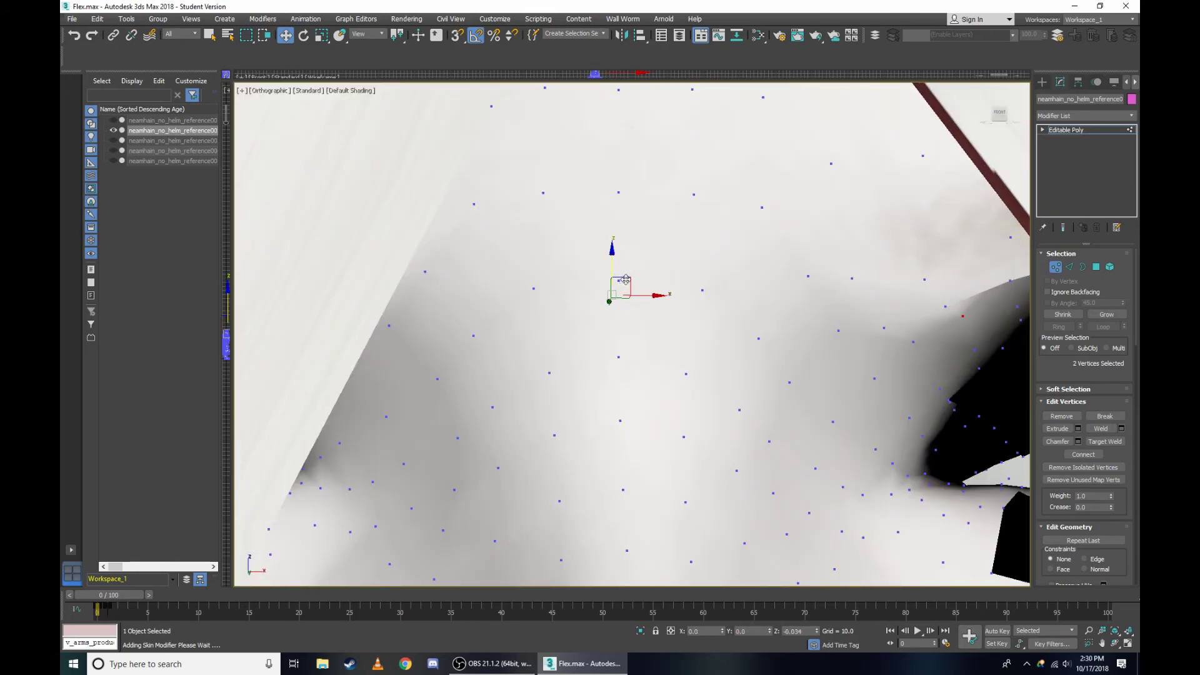
mouse_move(707, 281)
middle_mouse_down("alt")
mouse_move(989, 265)
mouse_move(846, 261)
mouse_move(776, 205)
mouse_move(844, 166)
mouse_move(894, 235)
middle_mouse_up("alt")
key("F3")
key("F3")
key("F3")
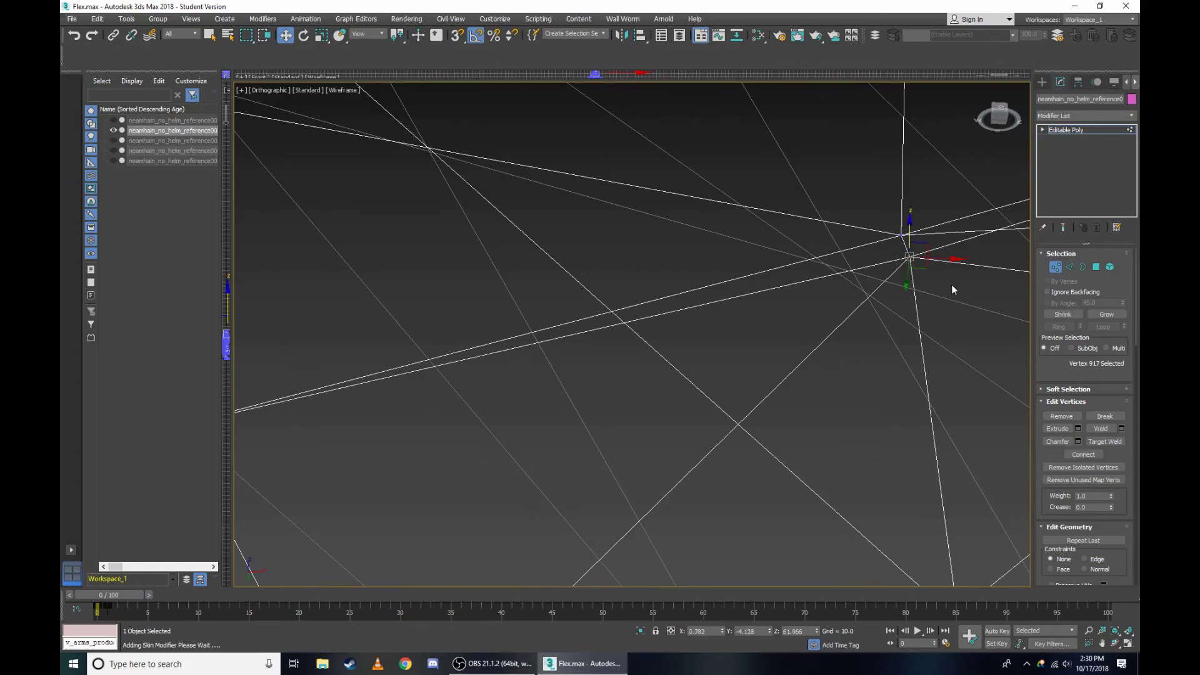
key("F3")
middle_click_drag(951, 290, 408, 154, "alt")
Return to the Right view and zoom in to compare the vertex heights in wireframe.
left_click(268, 95)
left_click(291, 216)
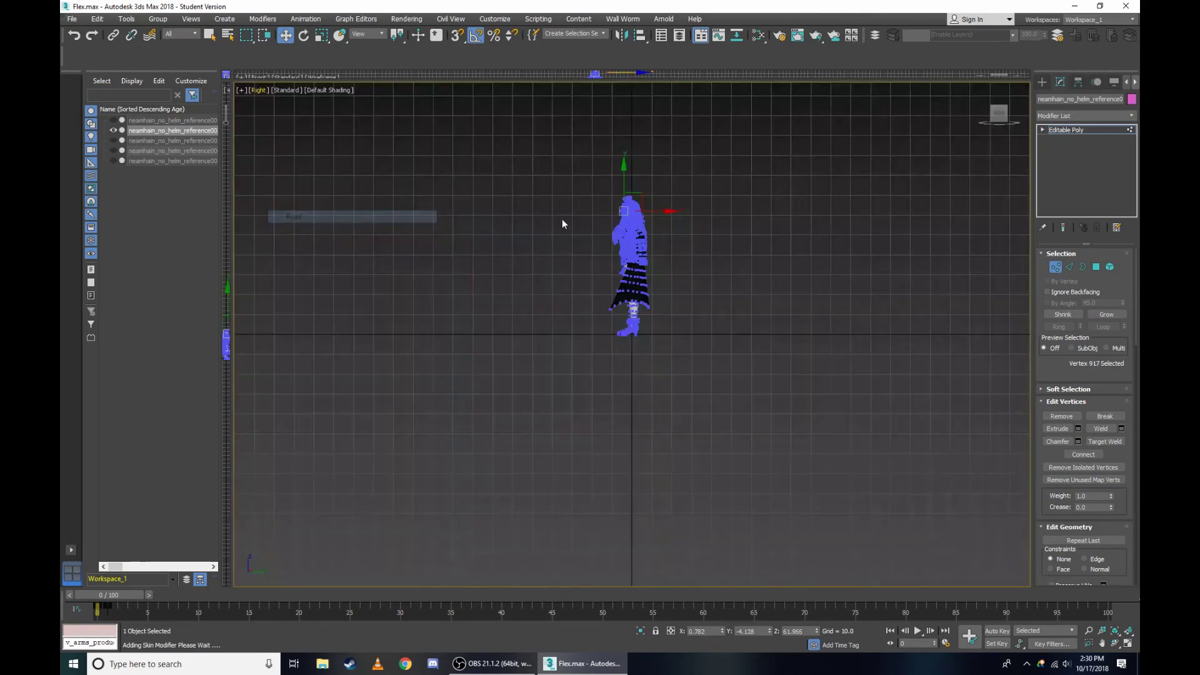
scroll(626, 206, "up", 5)
scroll(700, 219, "up", 5)
key("F3")
scroll(719, 256, "up", 3)
scroll(675, 250, "up", 4)
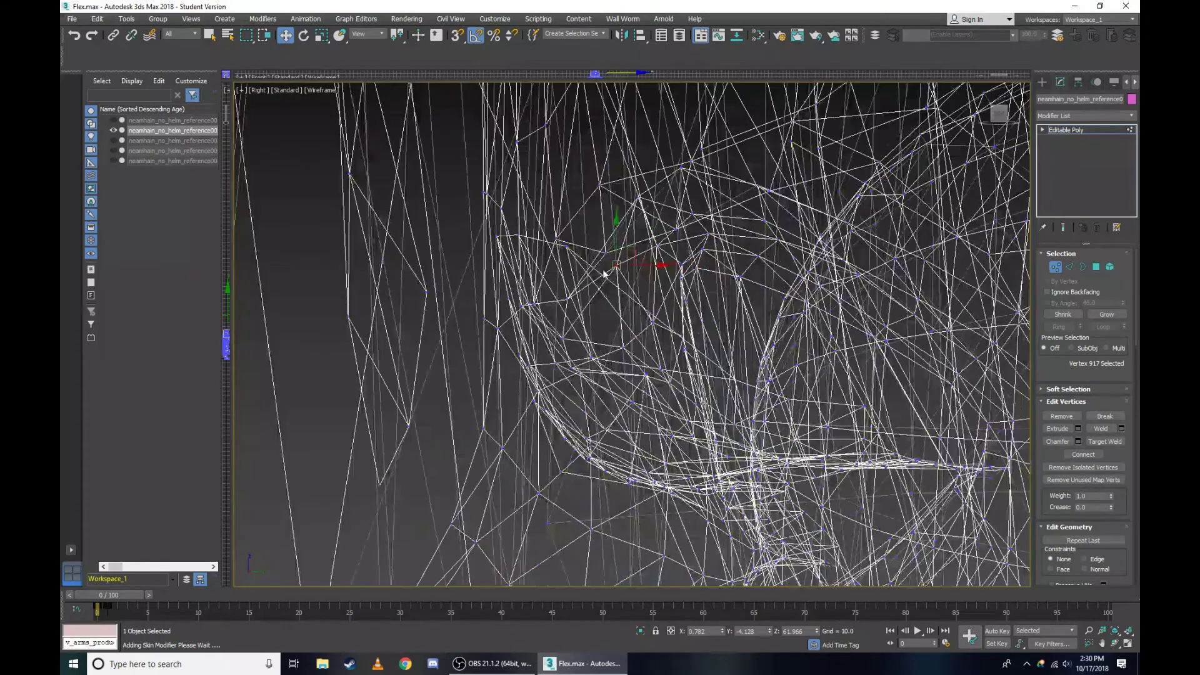
scroll(619, 247, "up", 3)
scroll(664, 292, "down", 5)
key("F3")
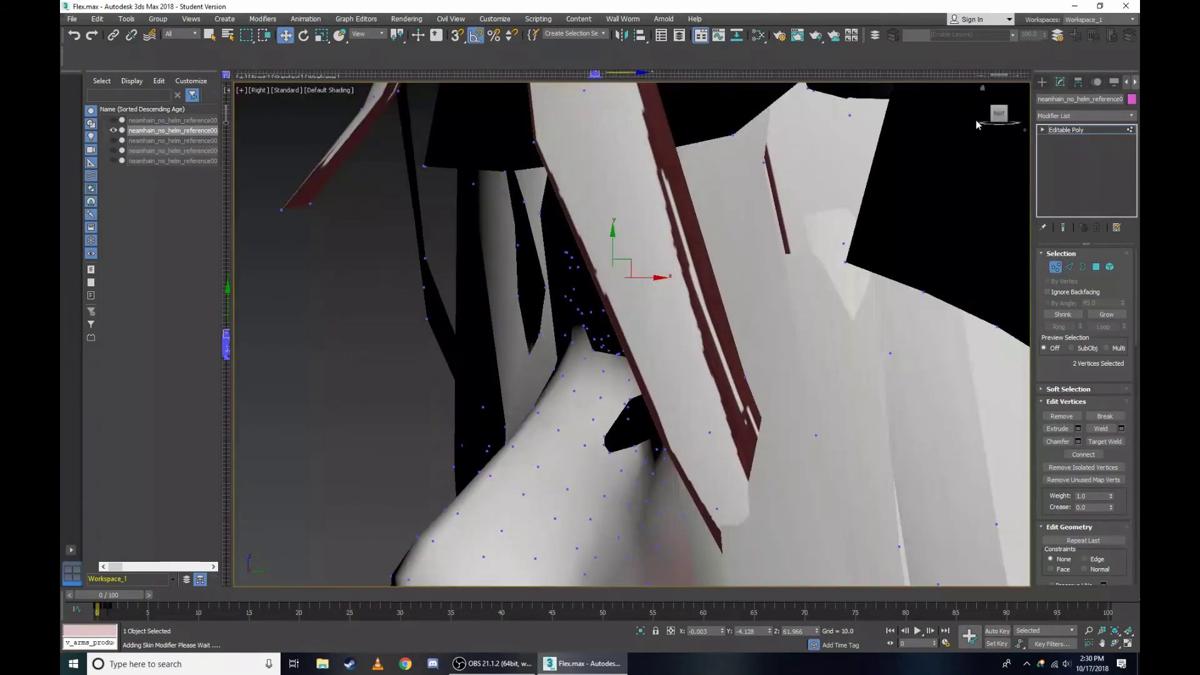
Orbit toward the front and lower the two nose-bridge vertices slightly on Z.
mouse_move(664, 292)
middle_mouse_down("alt")
mouse_move(614, 332)
mouse_move(348, 308)
middle_mouse_up("alt")
scroll(613, 333, "down", 5)
scroll(350, 311, "up", 5)
scroll(580, 254, "up", 3)
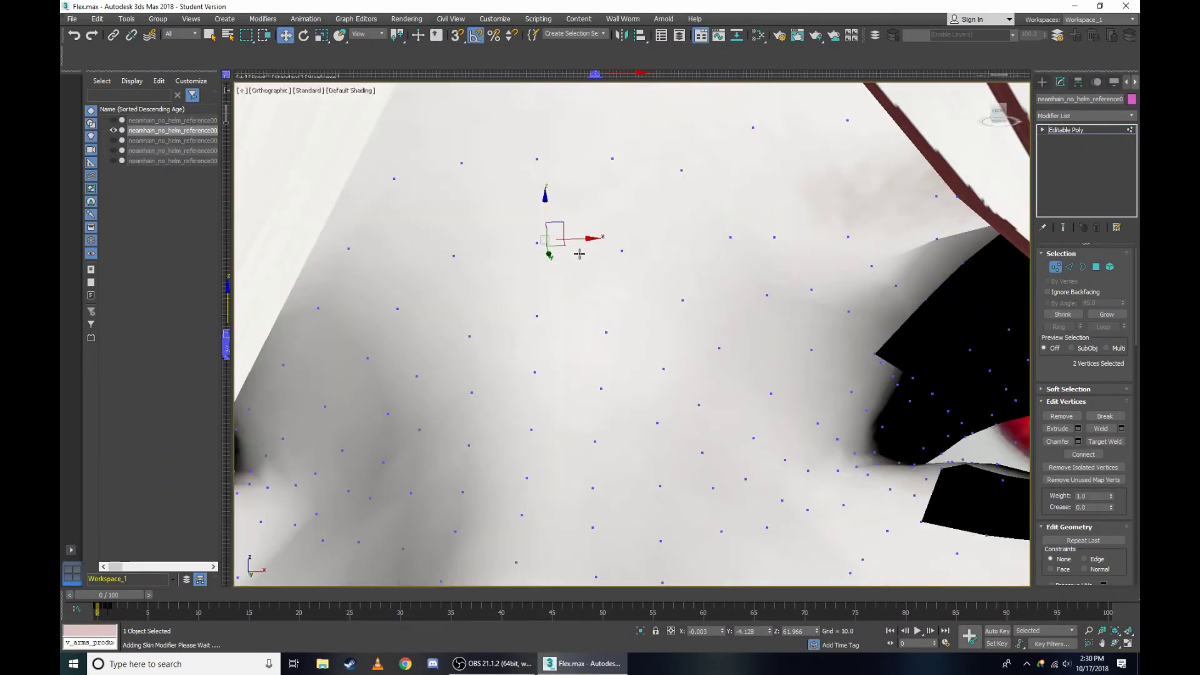
left_click_drag(546, 214, 570, 240)
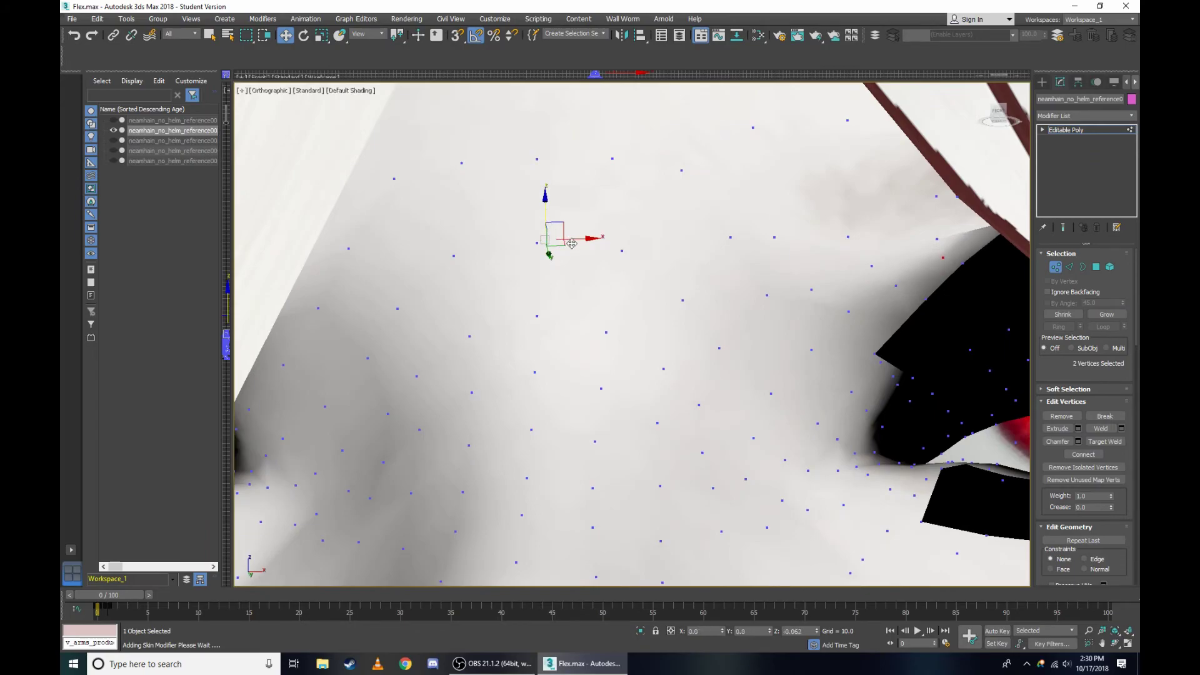
Orbit the wireframe head beside the eye and select a single vertex near it.
middle_click_drag(638, 245, 1025, 103, "alt")
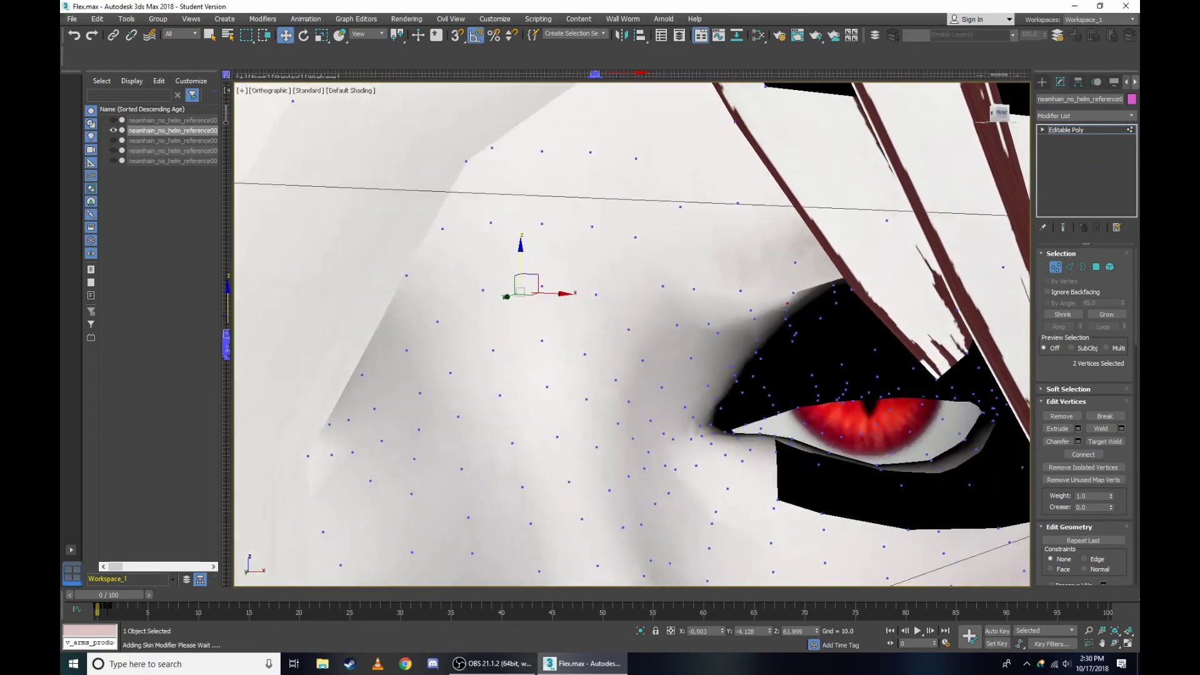
key("F3")
mouse_move(632, 332)
middle_mouse_down("alt")
mouse_move(556, 331)
mouse_move(822, 298)
middle_mouse_up("alt")
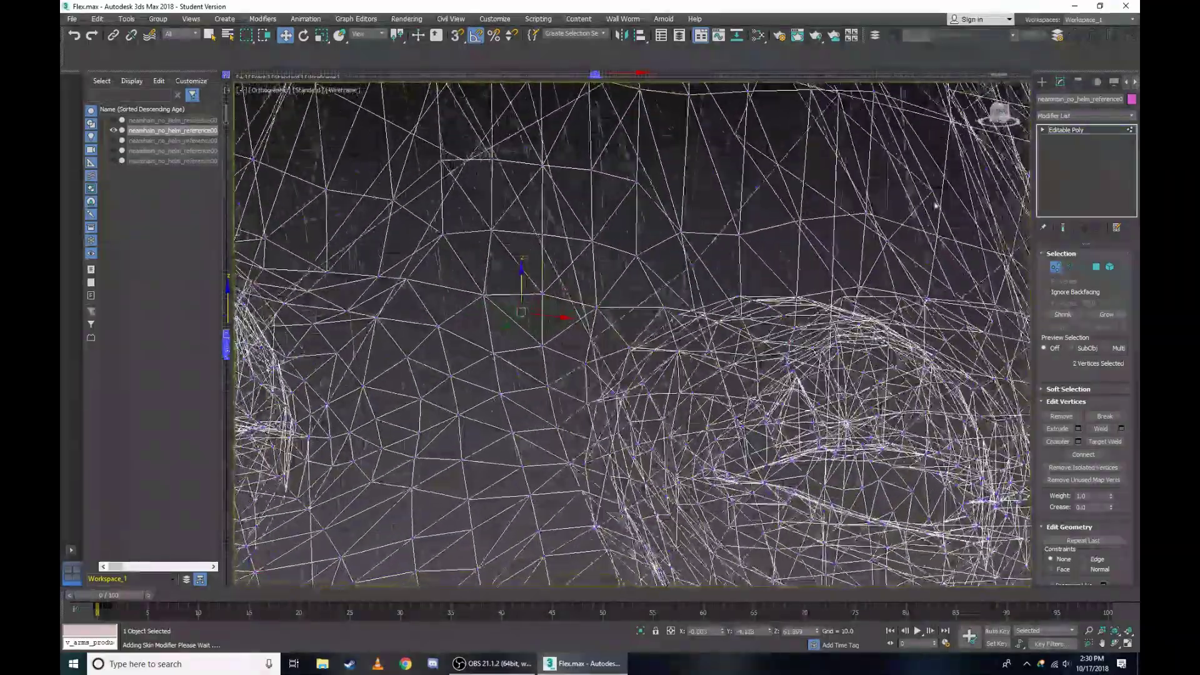
scroll(822, 298, "up", 5)
left_click_drag(849, 279, 847, 275)
key("F3")
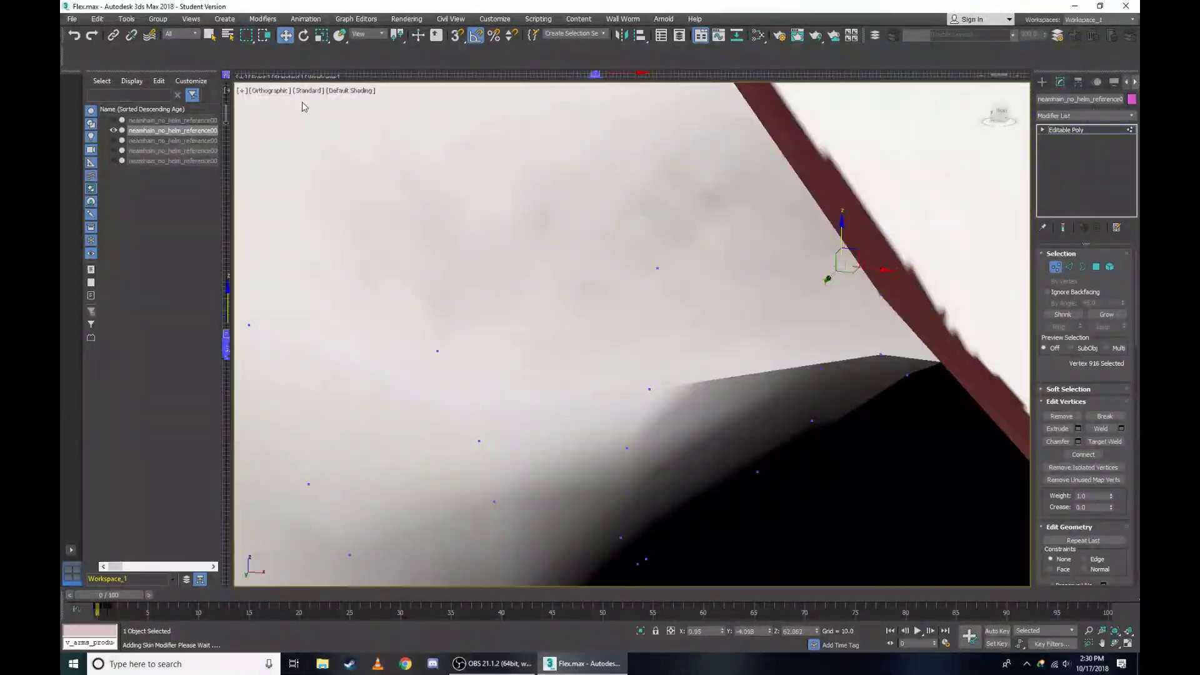
Clear the vertex selection and inspect the face from the Right view, toggling wireframe and shaded display.
left_click(278, 110)
left_click(270, 91)
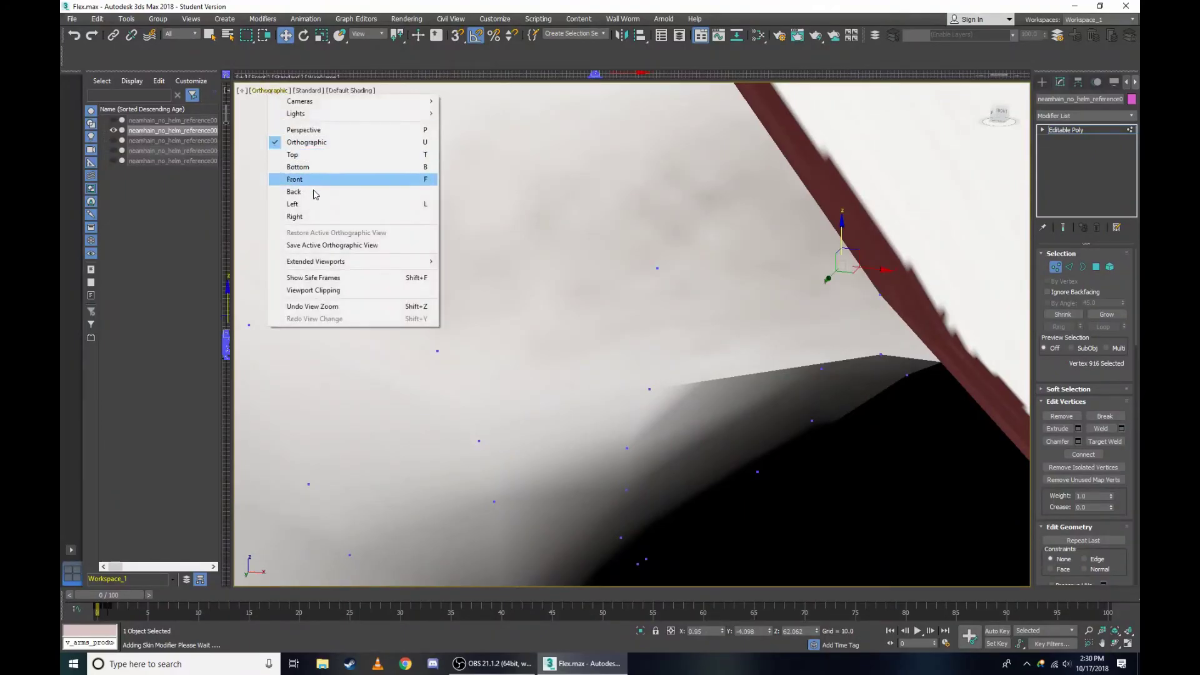
left_click(315, 216)
scroll(780, 209, "up", 3)
scroll(803, 225, "up", 2)
key("F3")
scroll(804, 225, "up", 2)
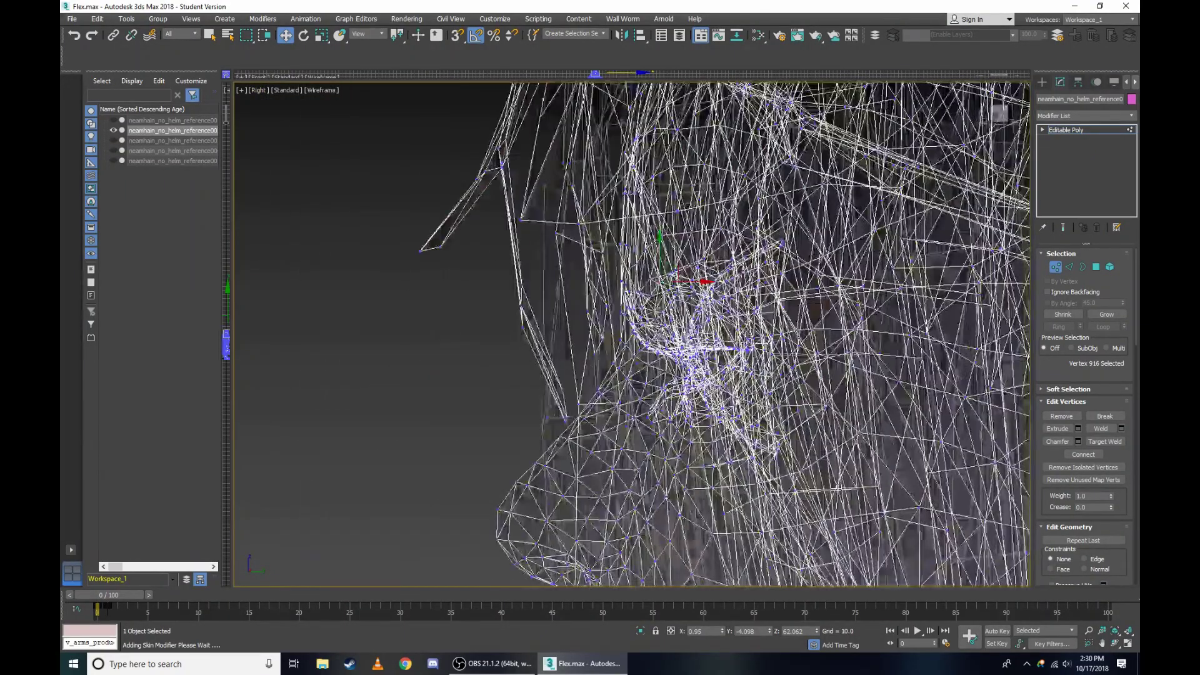
scroll(656, 250, "up", 2)
scroll(535, 270, "up", 2)
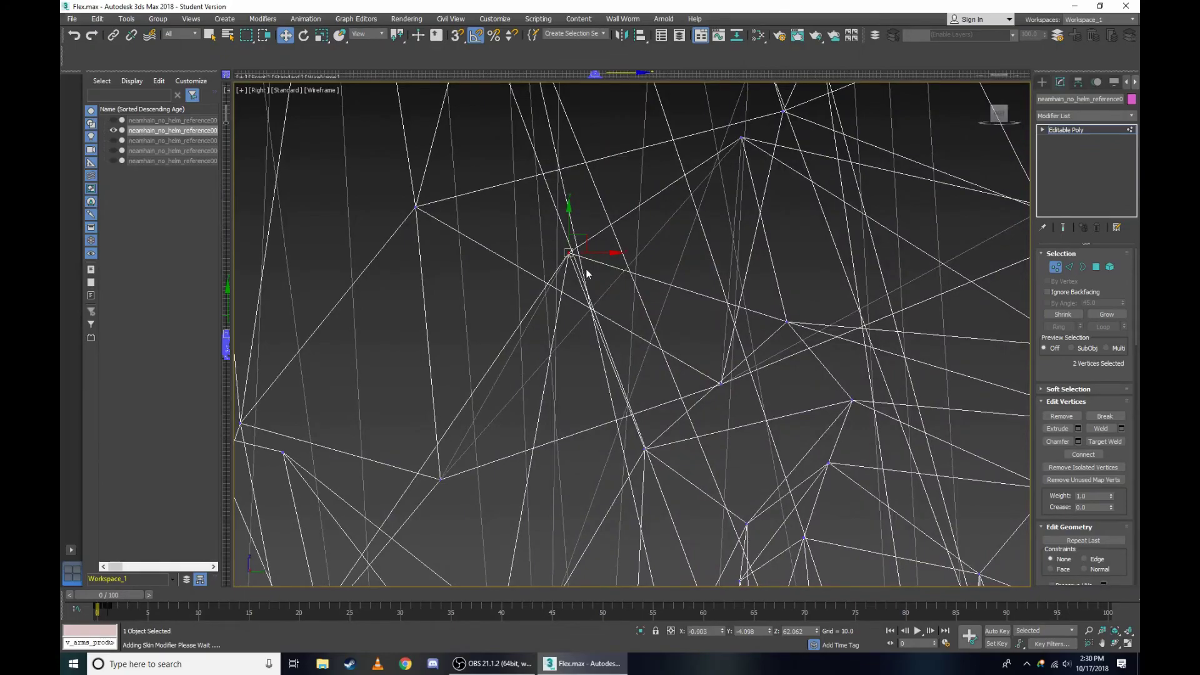
scroll(587, 273, "down", 3)
key("F3")
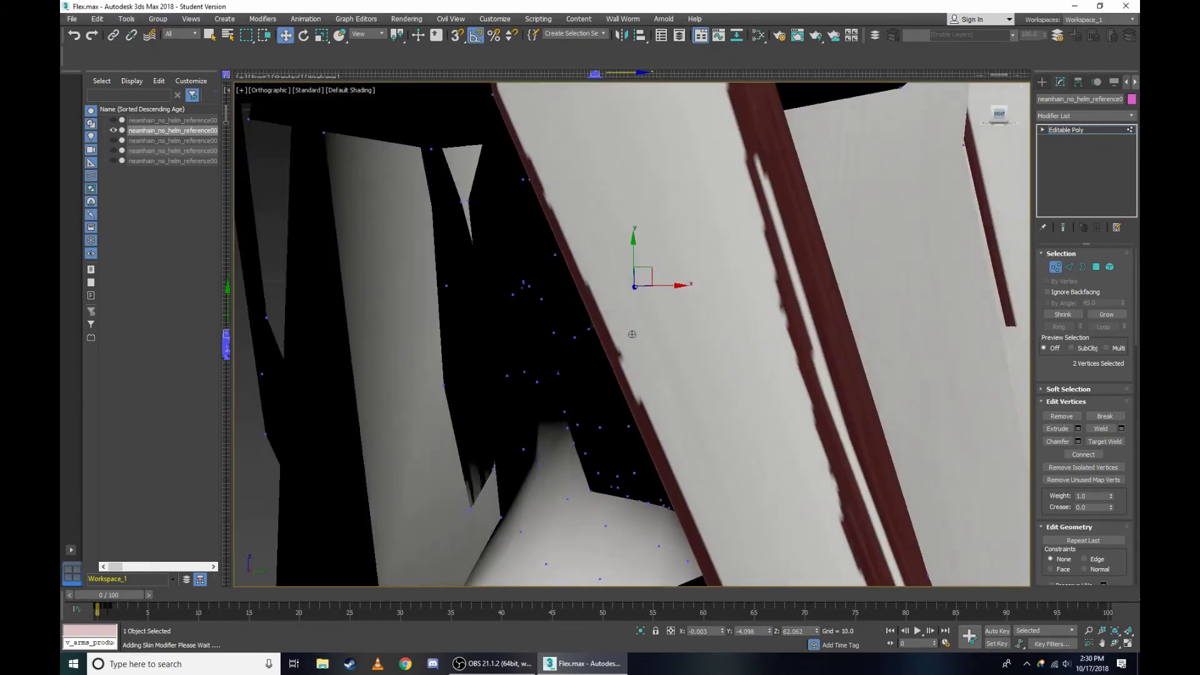
Orbit around the eye in wireframe and select a single vertex near the eye.
middle_click_drag(654, 273, 626, 254, "alt")
scroll(626, 255, "down", 4)
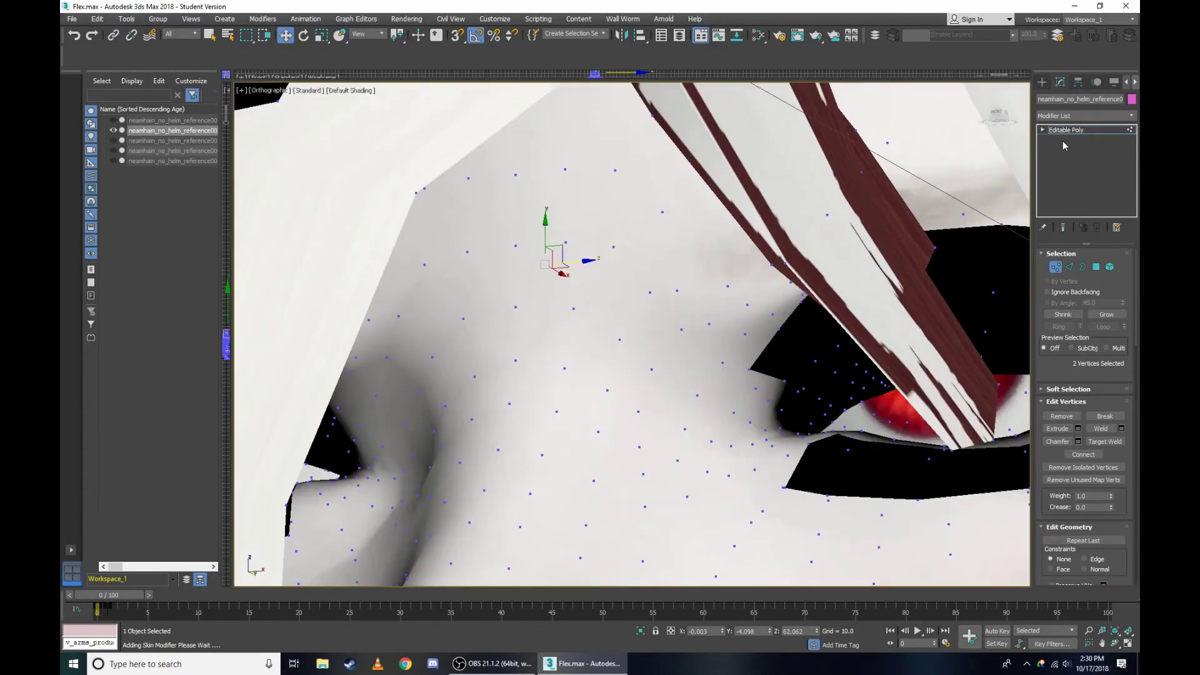
left_click_drag(998, 114, 740, 438)
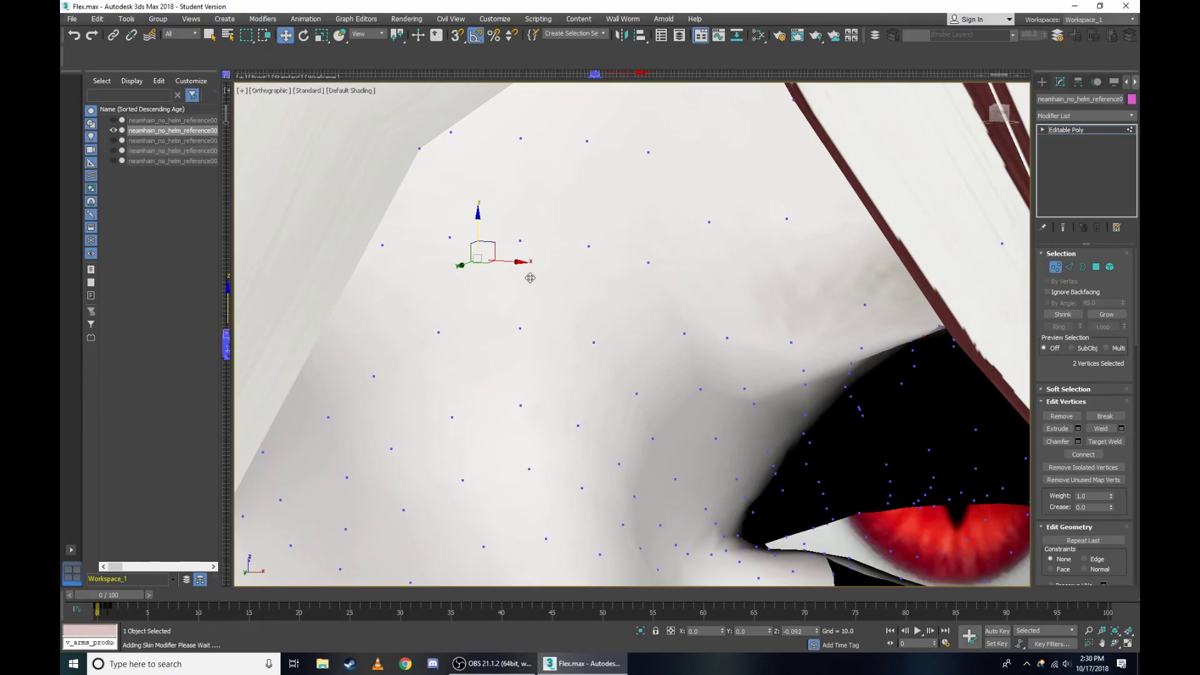
scroll(536, 281, "down", 2)
scroll(782, 251, "up", 3)
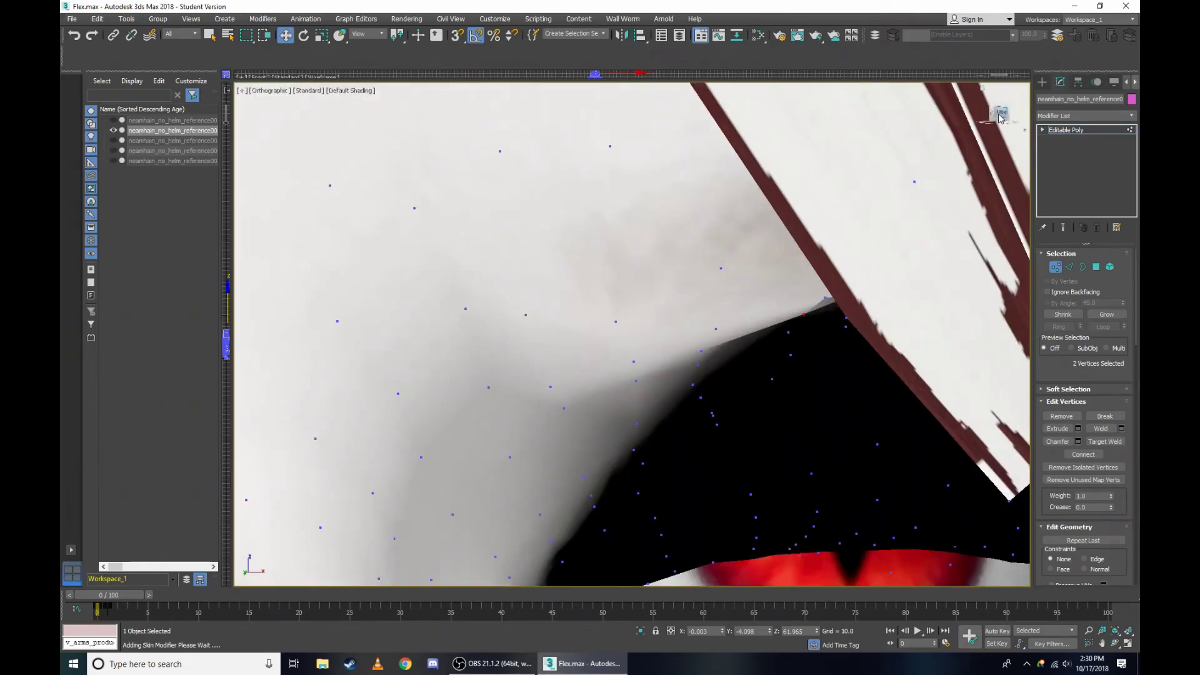
mouse_move(632, 334)
middle_mouse_down("alt")
mouse_move(948, 162)
mouse_move(782, 313)
middle_mouse_up("alt")
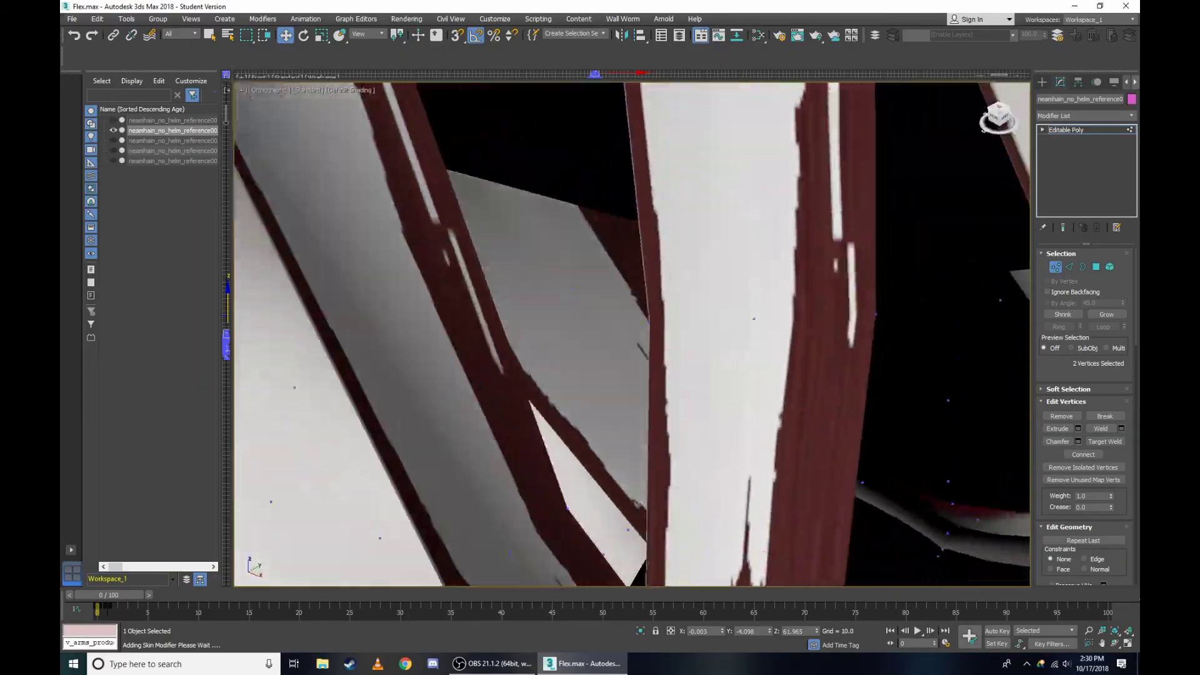
key("F3")
middle_click_drag(781, 312, 847, 229, "alt")
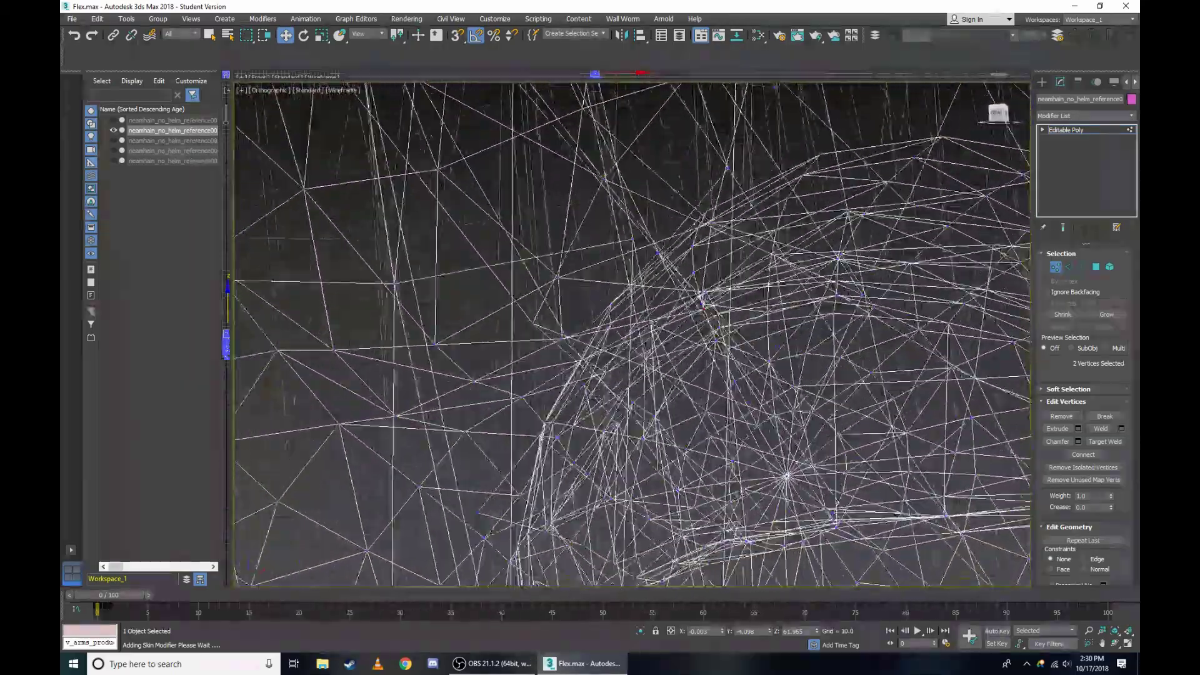
scroll(847, 229, "up", 3)
left_click(827, 195)
key("F3")
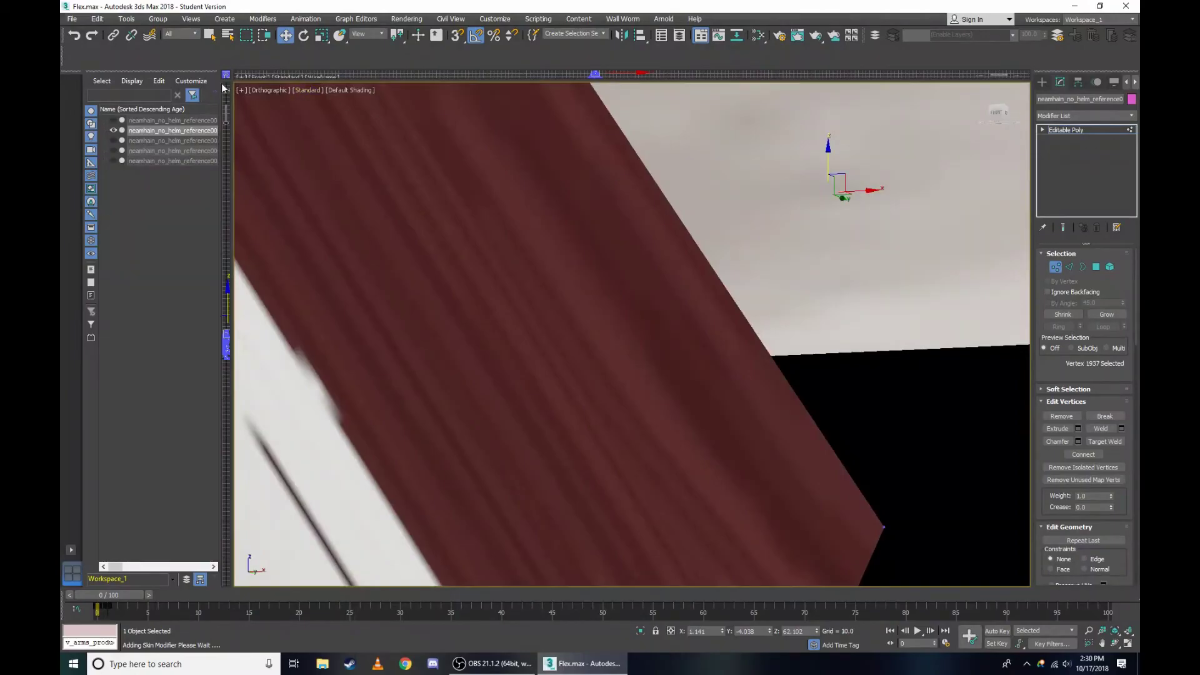
Check the eye area from the Right view in wireframe, then orbit back onto the face.
left_click(267, 90)
left_click(288, 204)
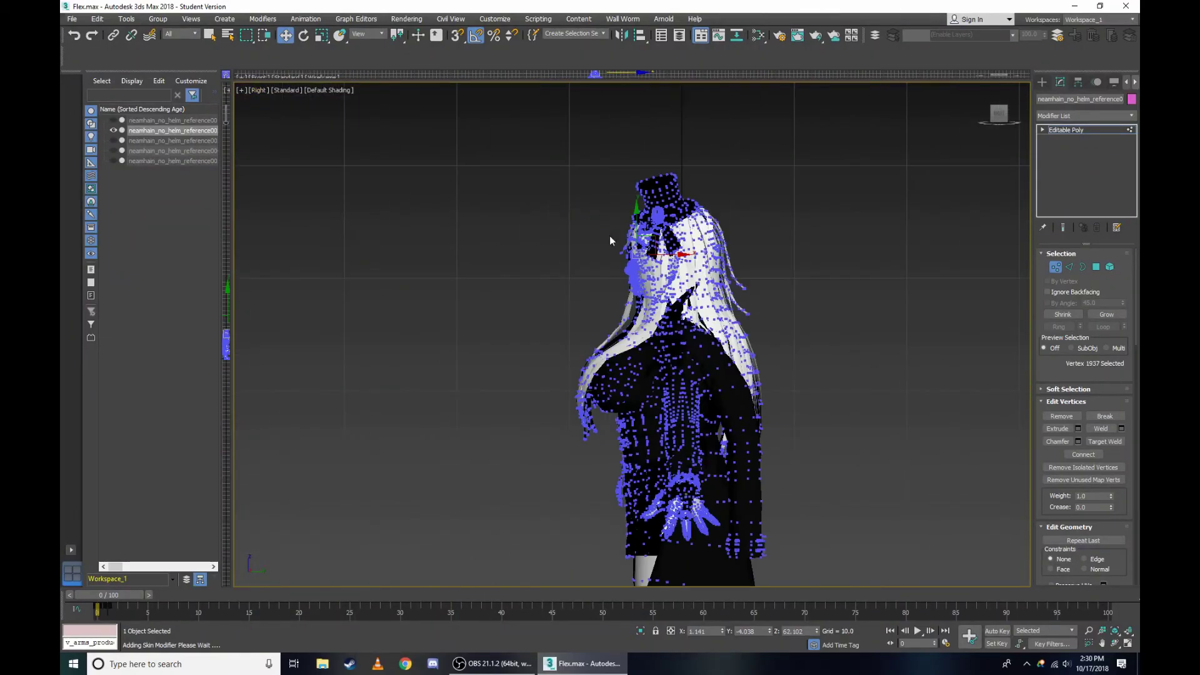
scroll(611, 241, "up", 5)
key("F3")
scroll(456, 296, "up", 3)
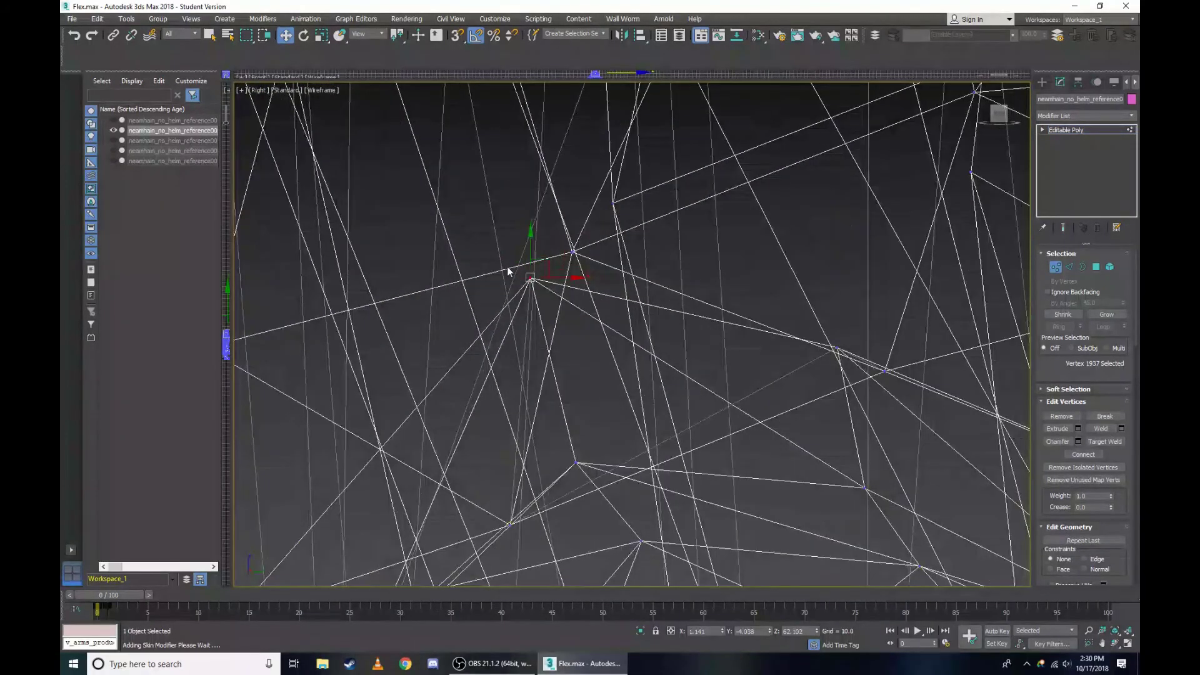
scroll(544, 310, "down", 3)
mouse_move(544, 310)
middle_mouse_down("alt")
mouse_move(614, 333)
mouse_move(594, 332)
middle_mouse_up("alt")
key("F3")
Orbit to a frontal angle on the eye.
scroll(595, 332, "up", 3)
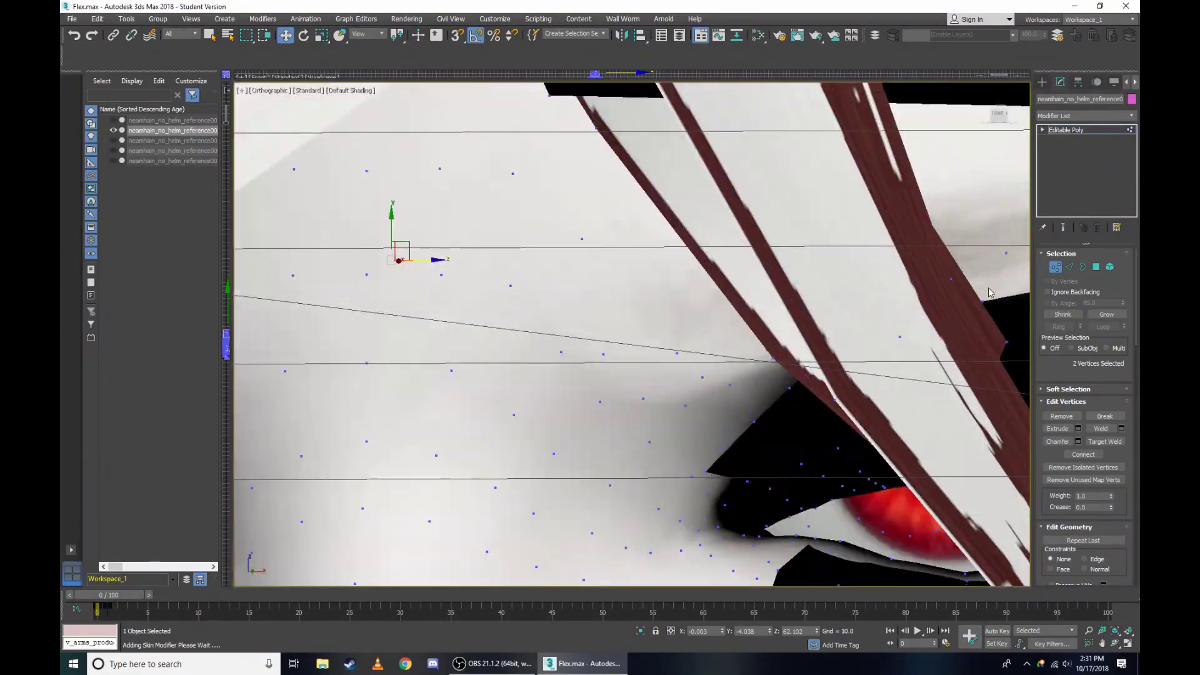
middle_click_drag(908, 284, 946, 284, "alt")
mouse_move(630, 335)
middle_mouse_down("alt")
mouse_move(729, 304)
mouse_move(762, 272)
middle_mouse_up("alt")
scroll(728, 303, "up", 3)
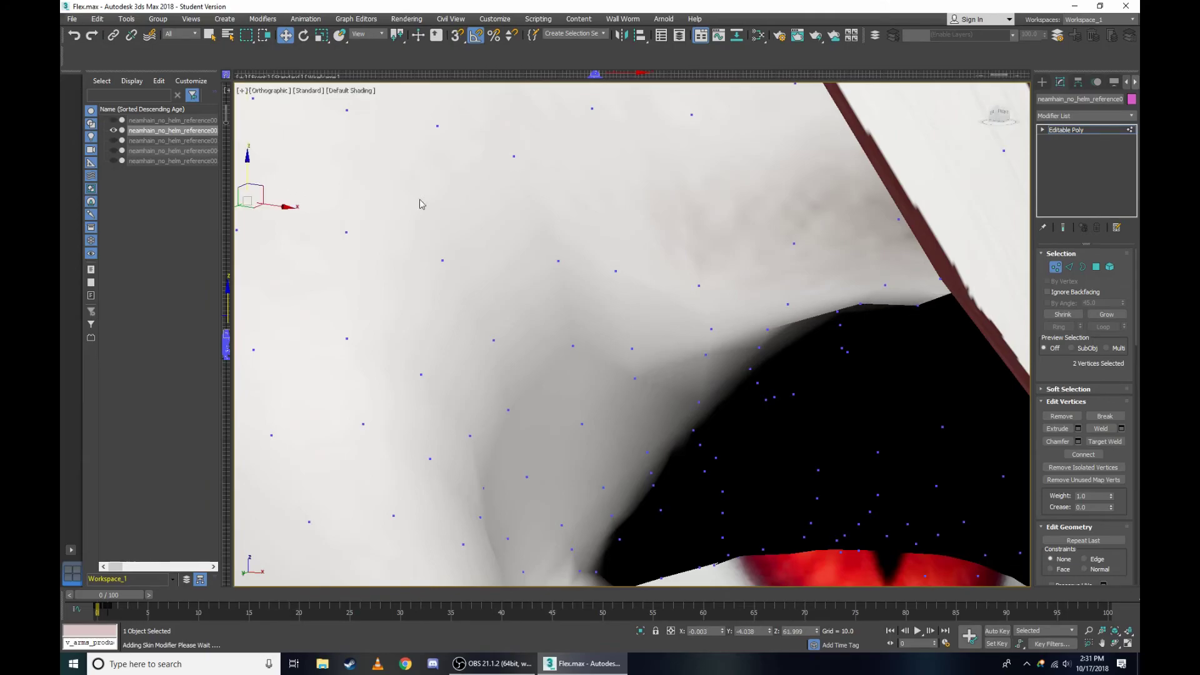
scroll(734, 236, "down", 5)
mouse_move(998, 115)
middle_mouse_down("alt")
mouse_move(525, 277)
mouse_move(563, 269)
middle_mouse_up("alt")
Select the inner eye-corner vertex and drag it slightly lower with the Move gizmo.
key("F3")
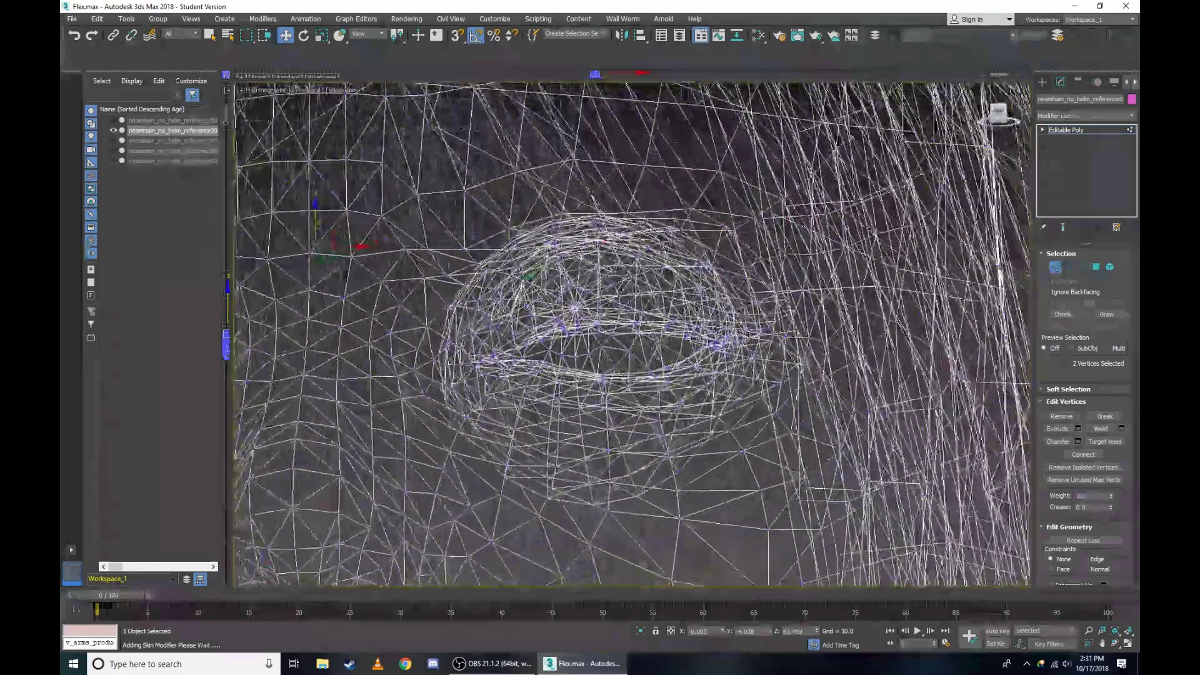
scroll(647, 292, "up", 5)
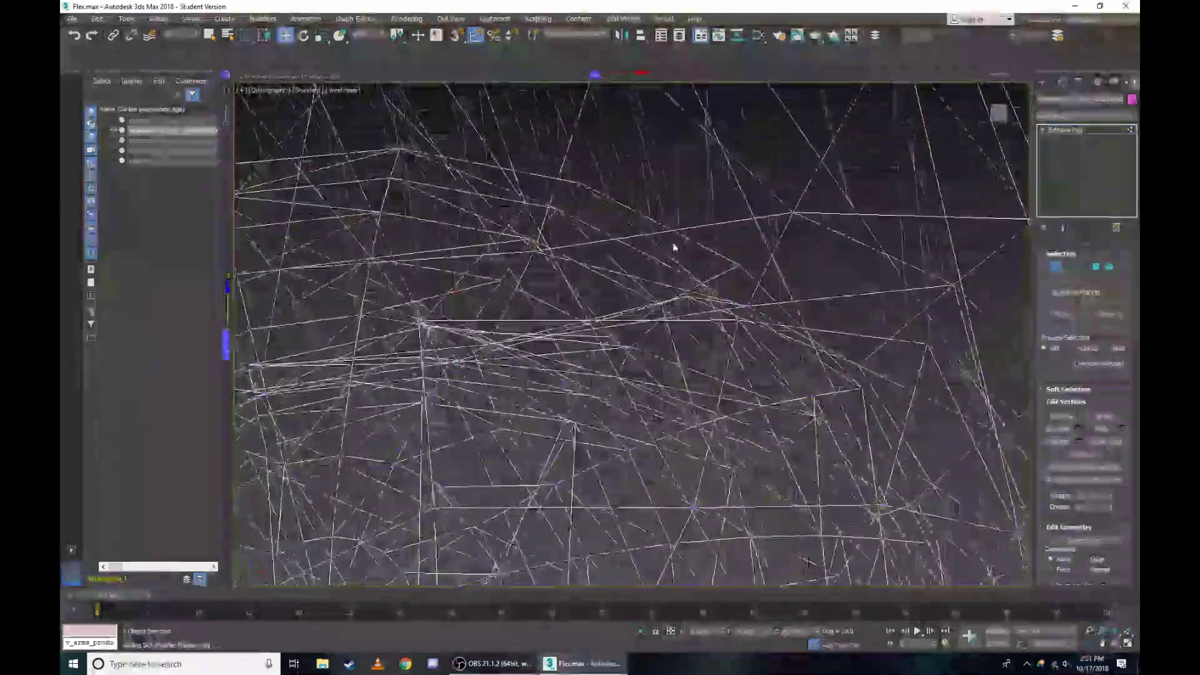
scroll(647, 292, "up", 5)
scroll(647, 291, "up", 2)
key("F3")
left_click(651, 294)
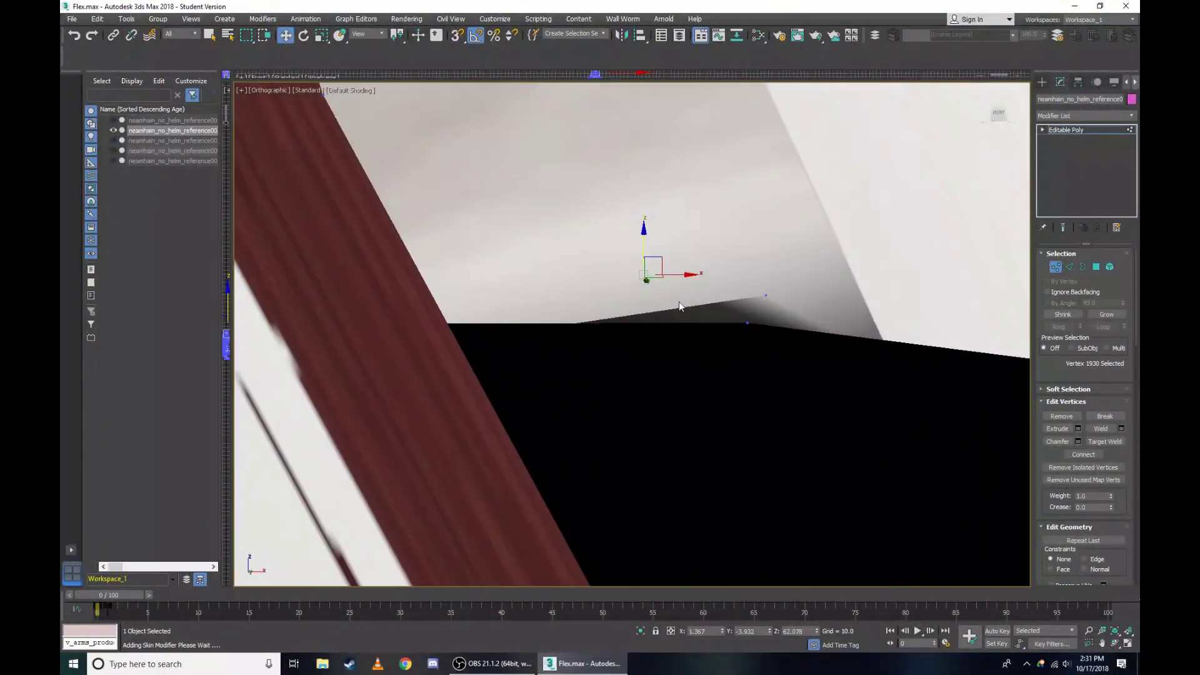
left_click(649, 248)
left_click_drag(645, 244, 669, 310)
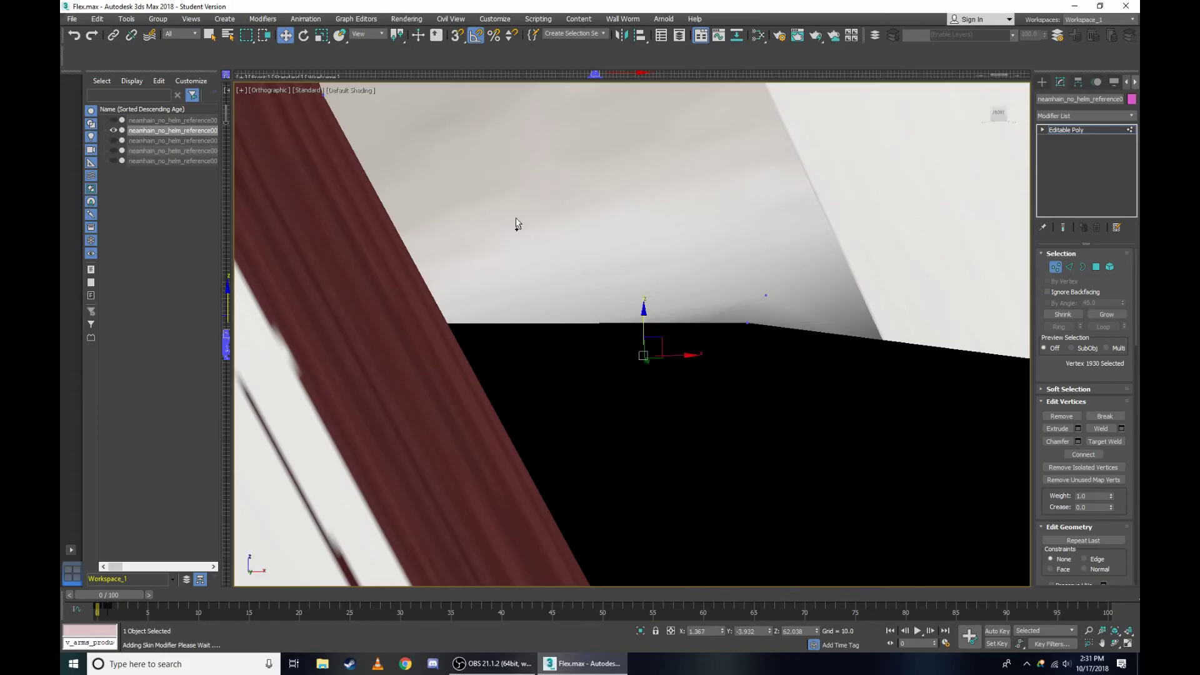
Add a second eye-corner vertex from the Right view, then orbit until the eye looks level from the front.
left_click(269, 91)
left_click(326, 216)
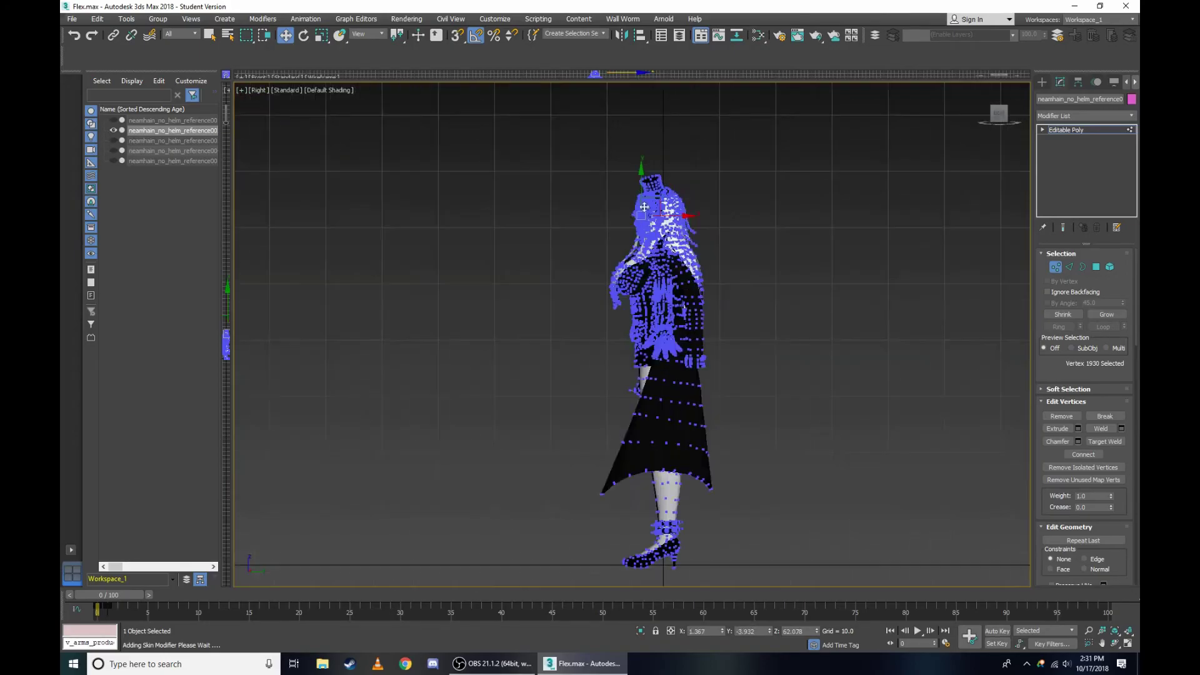
scroll(604, 239, "up", 5)
key("F3")
scroll(603, 239, "up", 3)
scroll(603, 239, "up", 5)
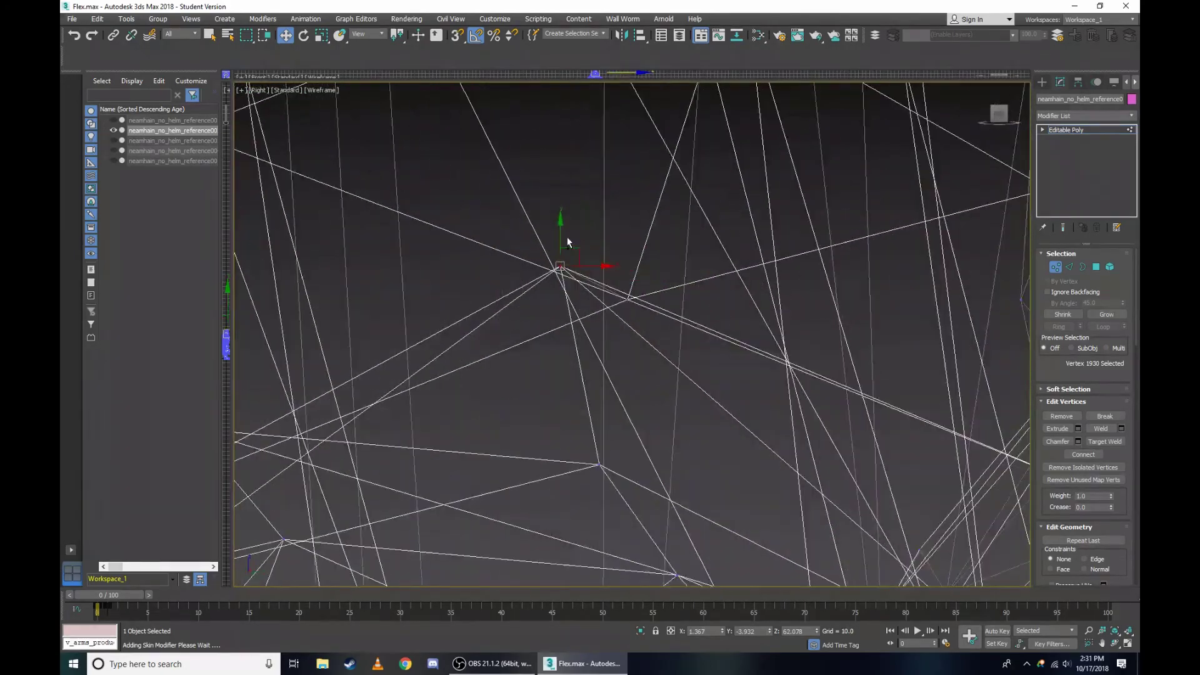
left_click(596, 296)
key("F3")
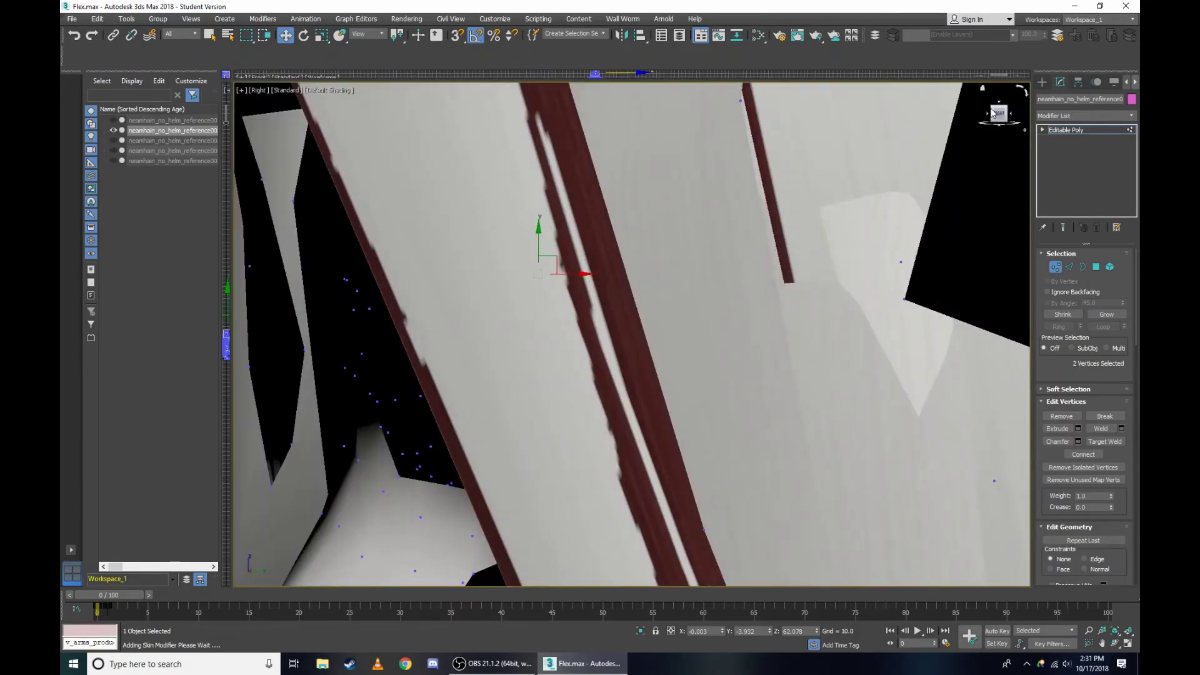
mouse_move(547, 282)
middle_mouse_down("alt")
mouse_move(827, 215)
mouse_move(873, 282)
middle_mouse_up("alt")
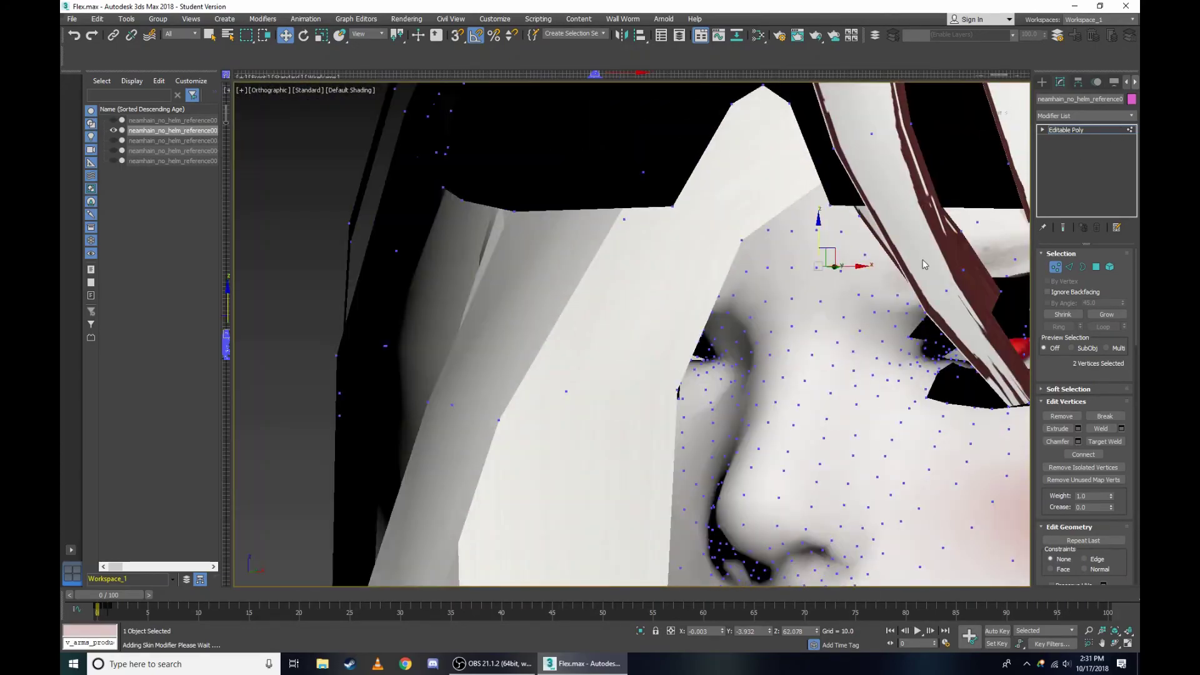
scroll(872, 283, "up", 5)
middle_click_drag(980, 126, 965, 134, "alt")
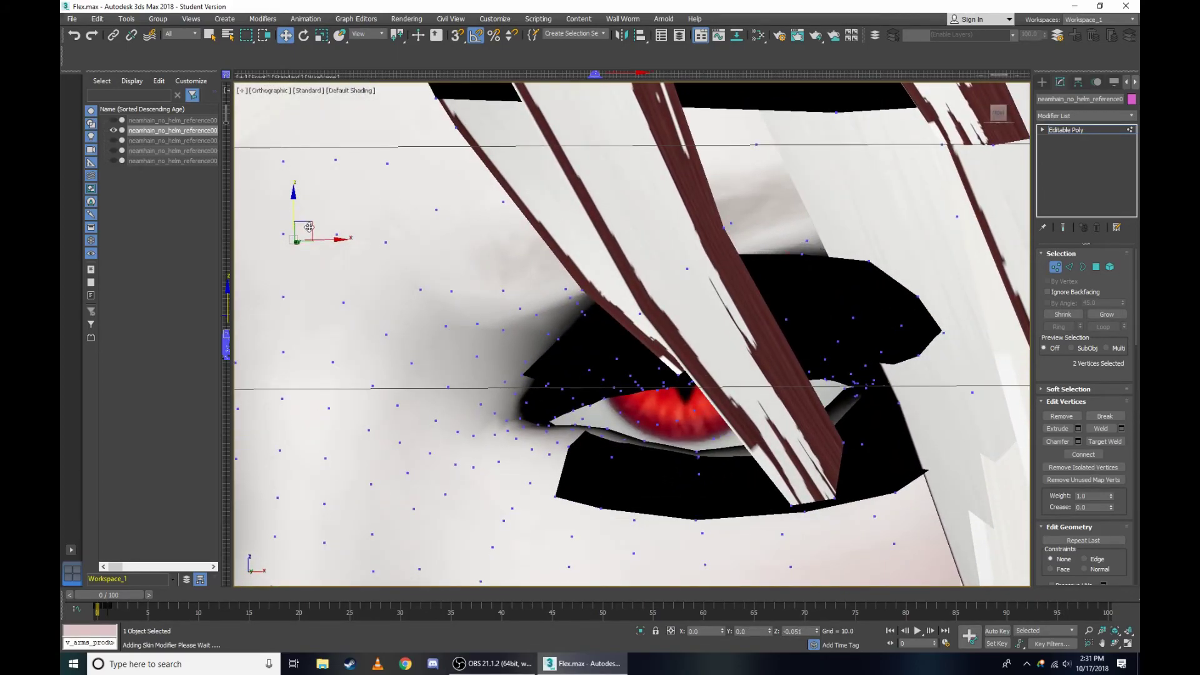
Orbit the face back to the front and select a vertex near the eye in wireframe.
scroll(631, 217, "down", 5)
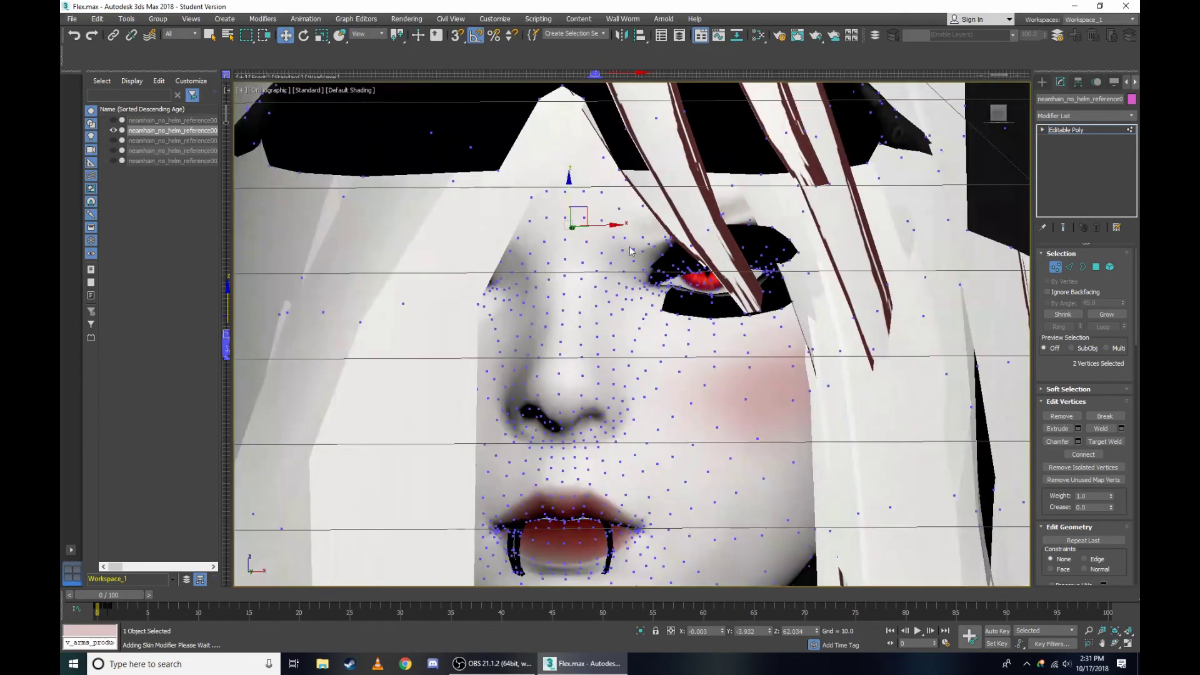
scroll(812, 187, "down", 2)
scroll(1028, 148, "up", 2)
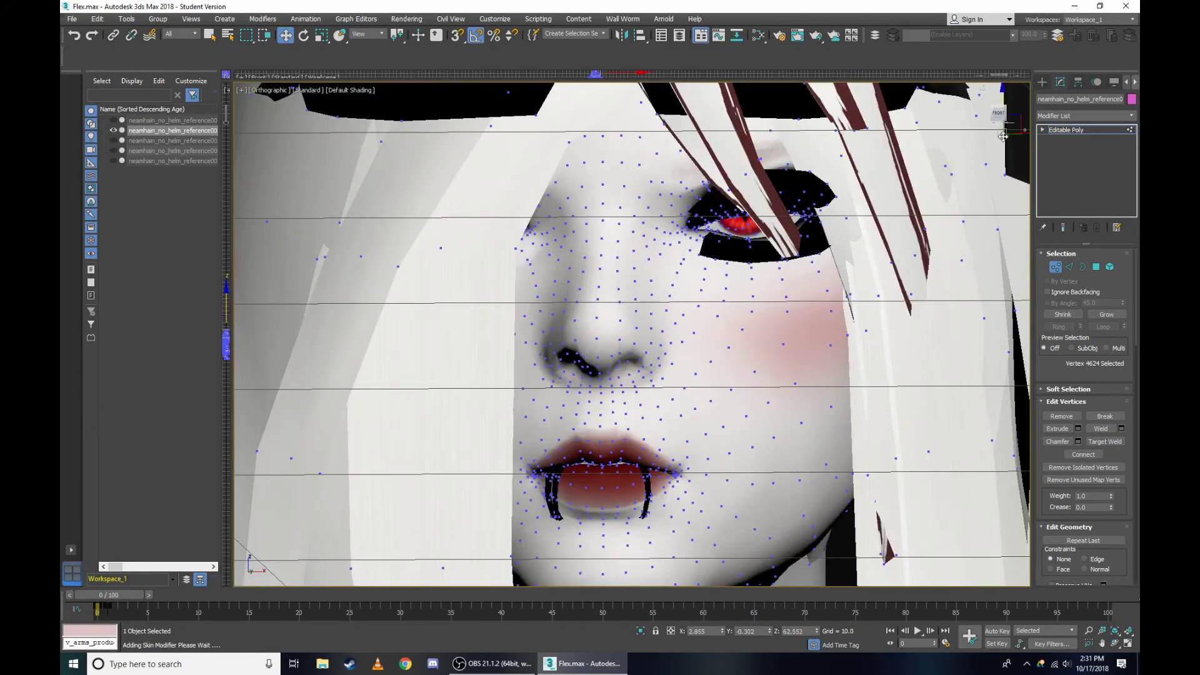
middle_click_drag(1003, 136, 481, 182, "alt")
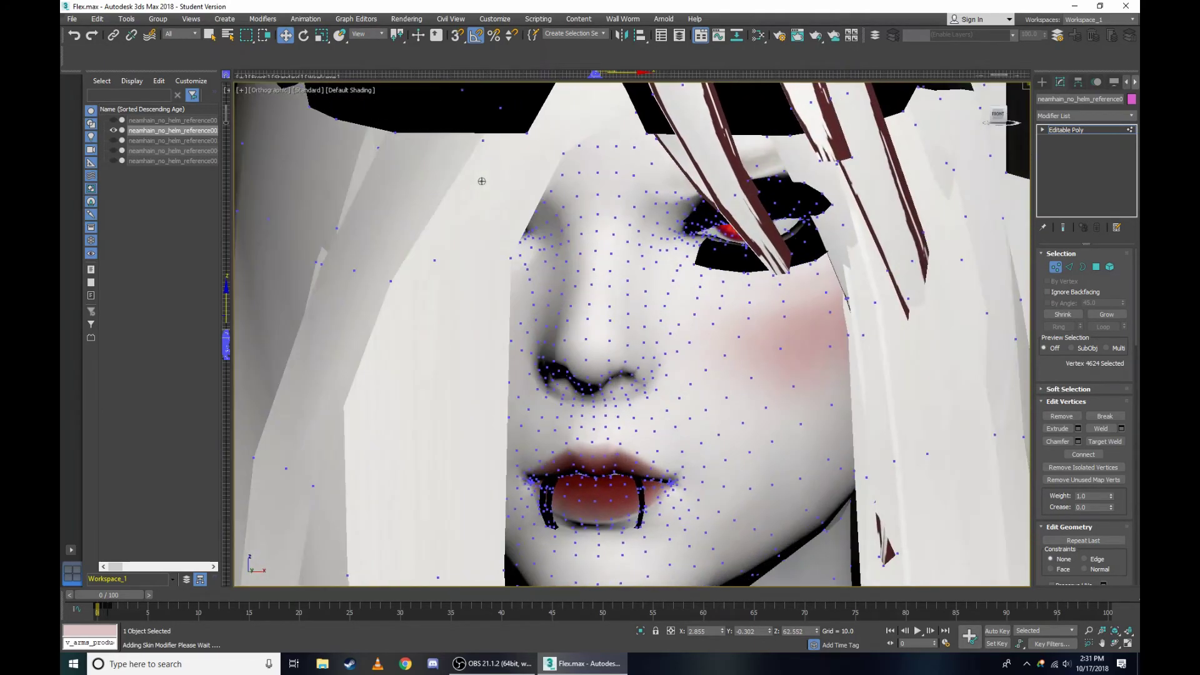
scroll(719, 159, "up", 5)
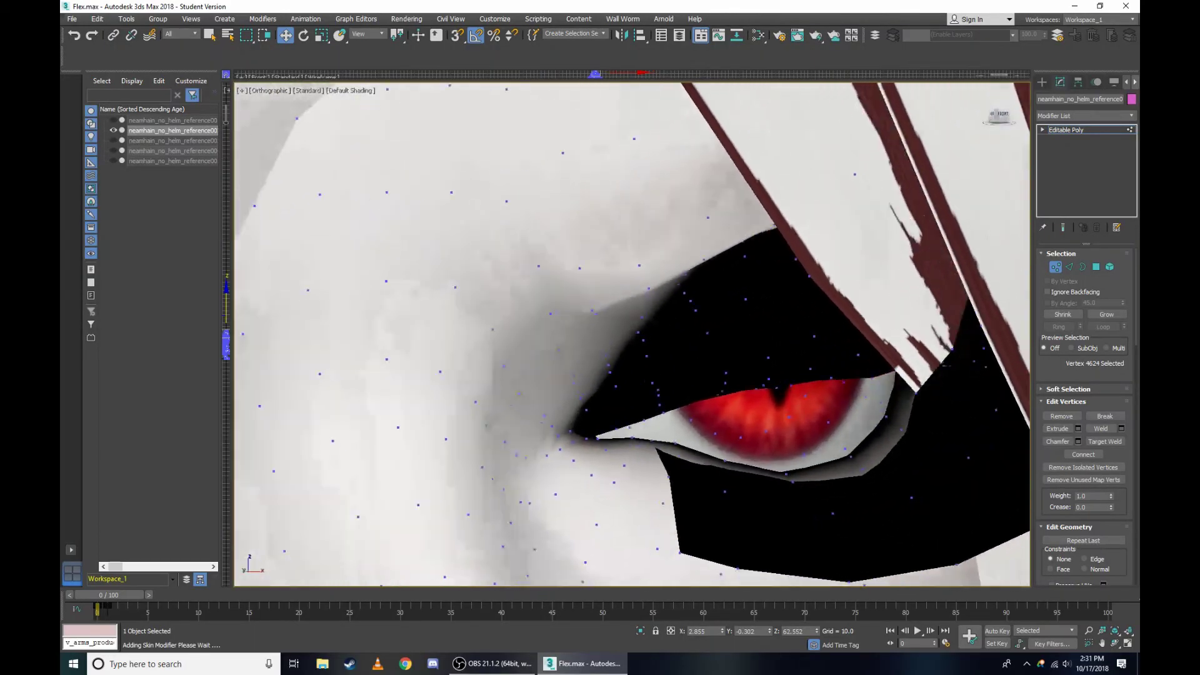
key("F3")
scroll(763, 319, "up", 3)
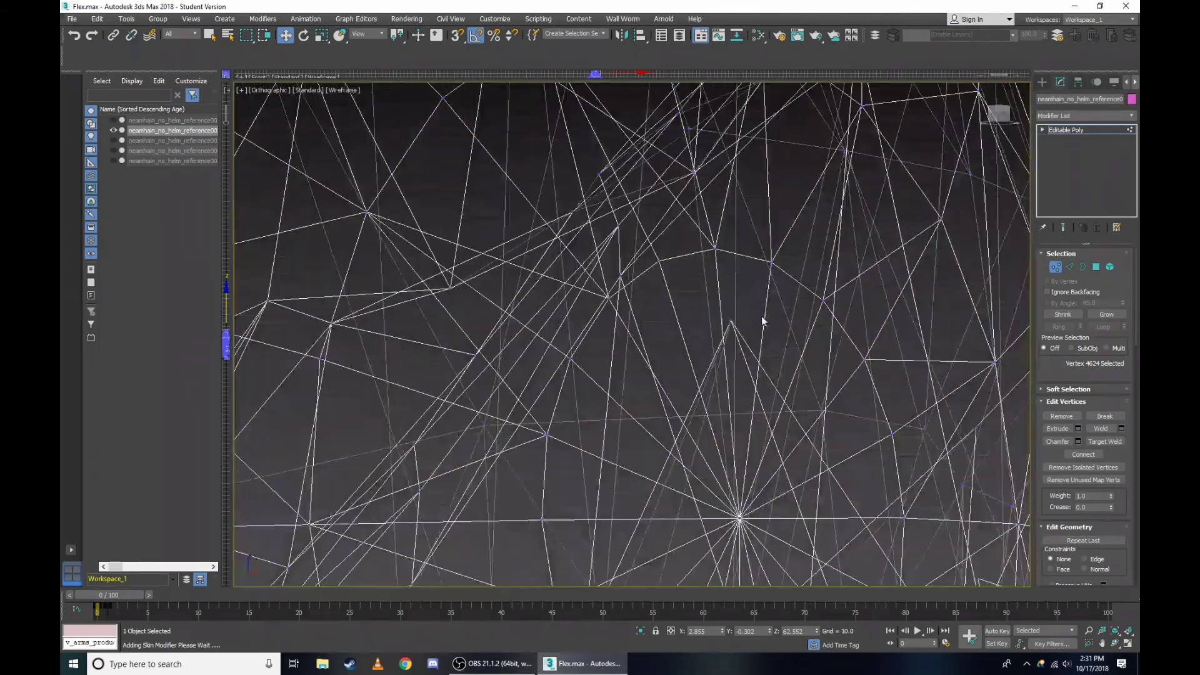
left_click(734, 288)
scroll(737, 287, "down", 3)
scroll(738, 279, "down", 3)
key("F3")
Orbit to new angles and select the two vertices at the nose bridge.
scroll(736, 280, "up", 3)
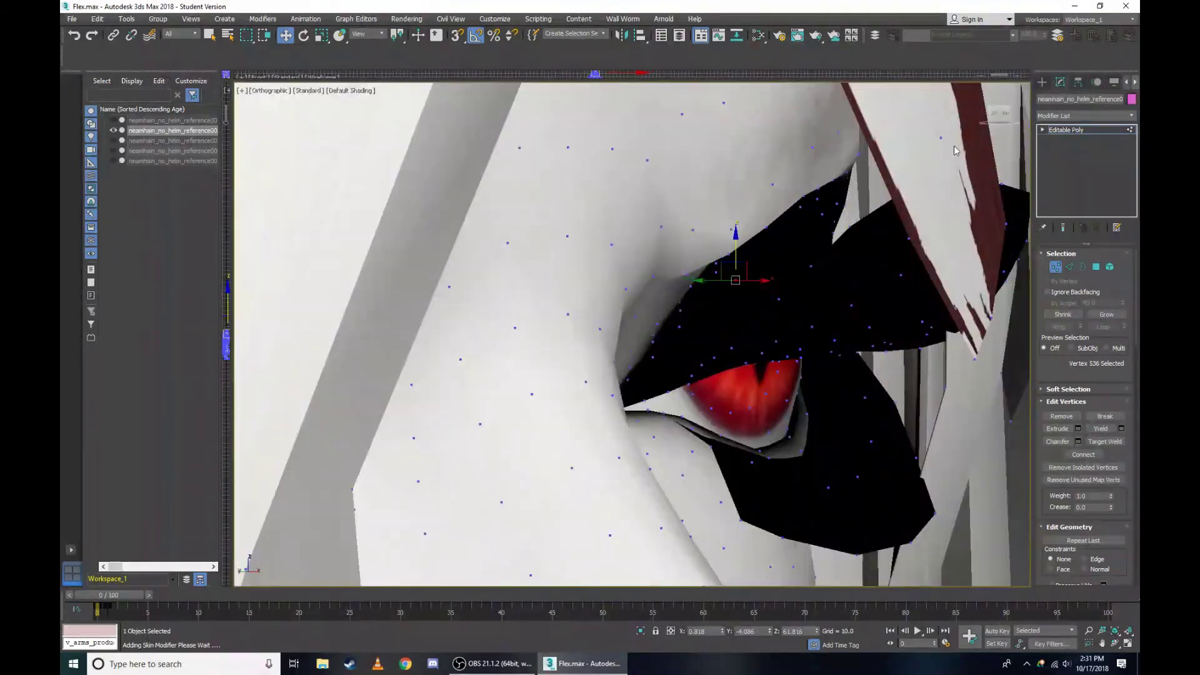
left_click_drag(1001, 115, 413, 225)
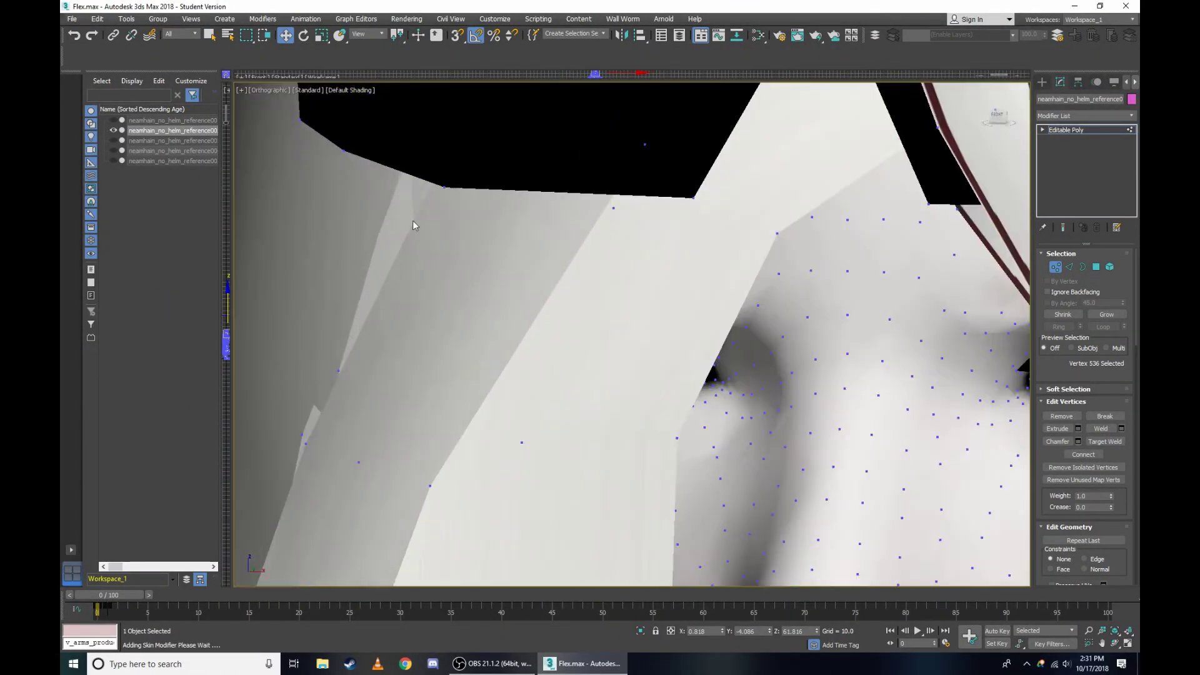
scroll(544, 275, "up", 2)
left_click_drag(997, 119, 894, 289)
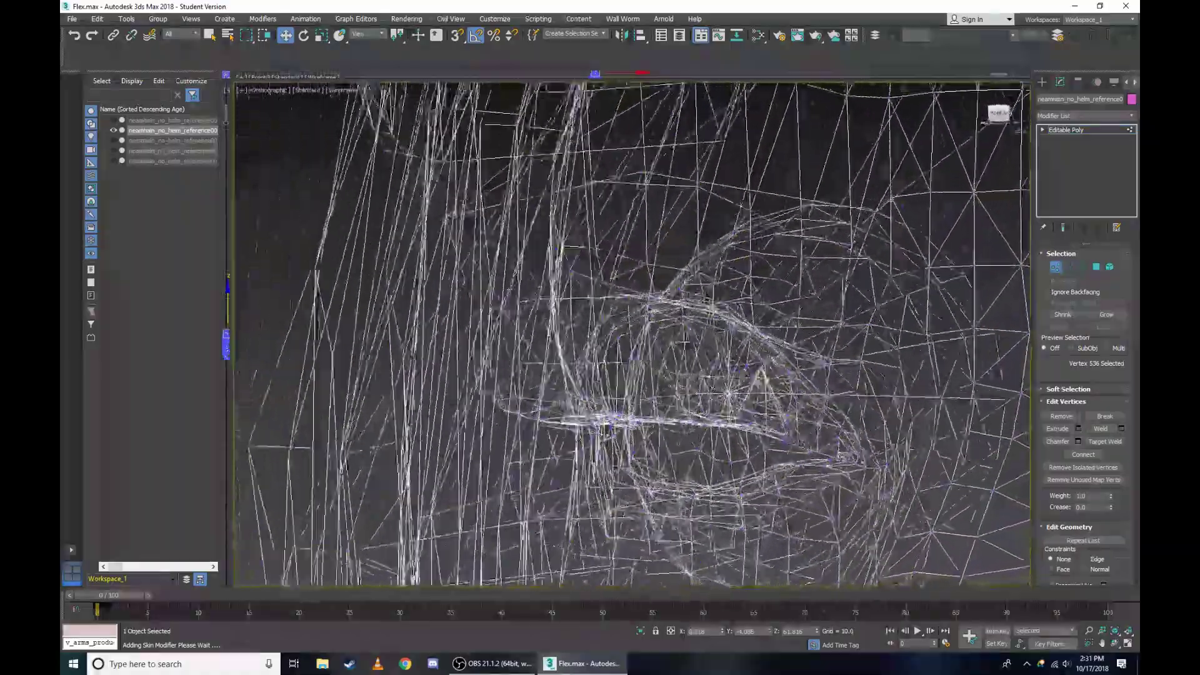
scroll(785, 395, "up", 5)
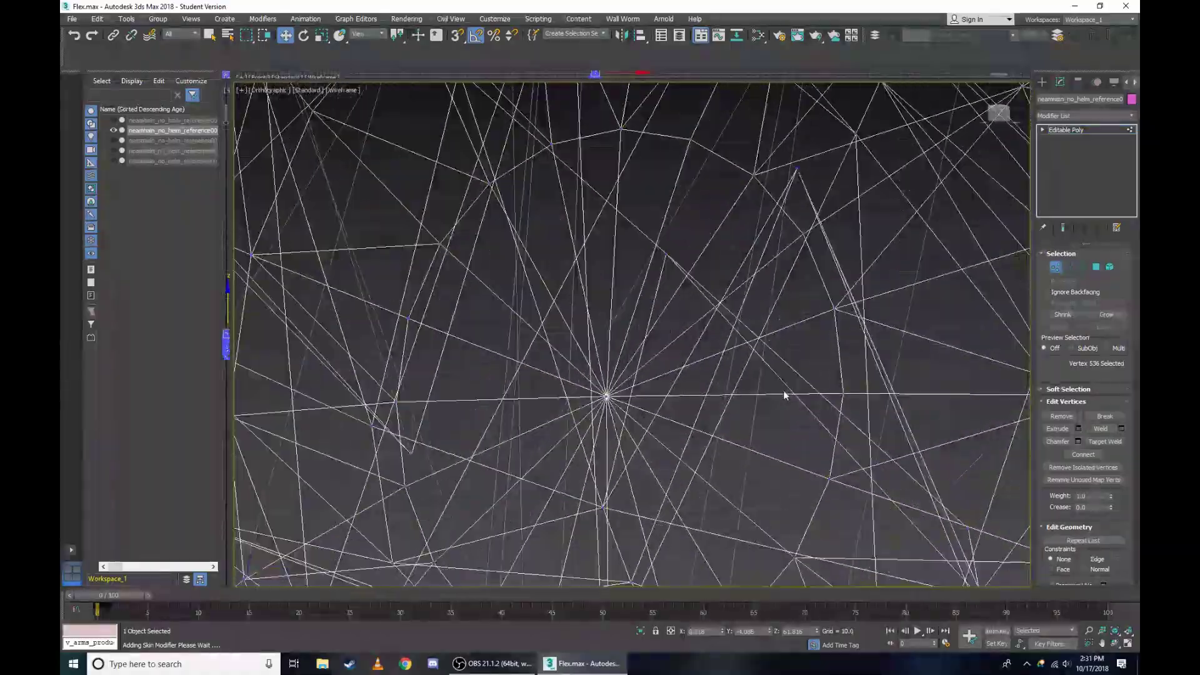
left_click(822, 194)
scroll(725, 243, "down", 5)
key("F3")
Inspect the nose-bridge vertices from angled views in wireframe and shaded display, then zoom out.
scroll(605, 264, "up", 5)
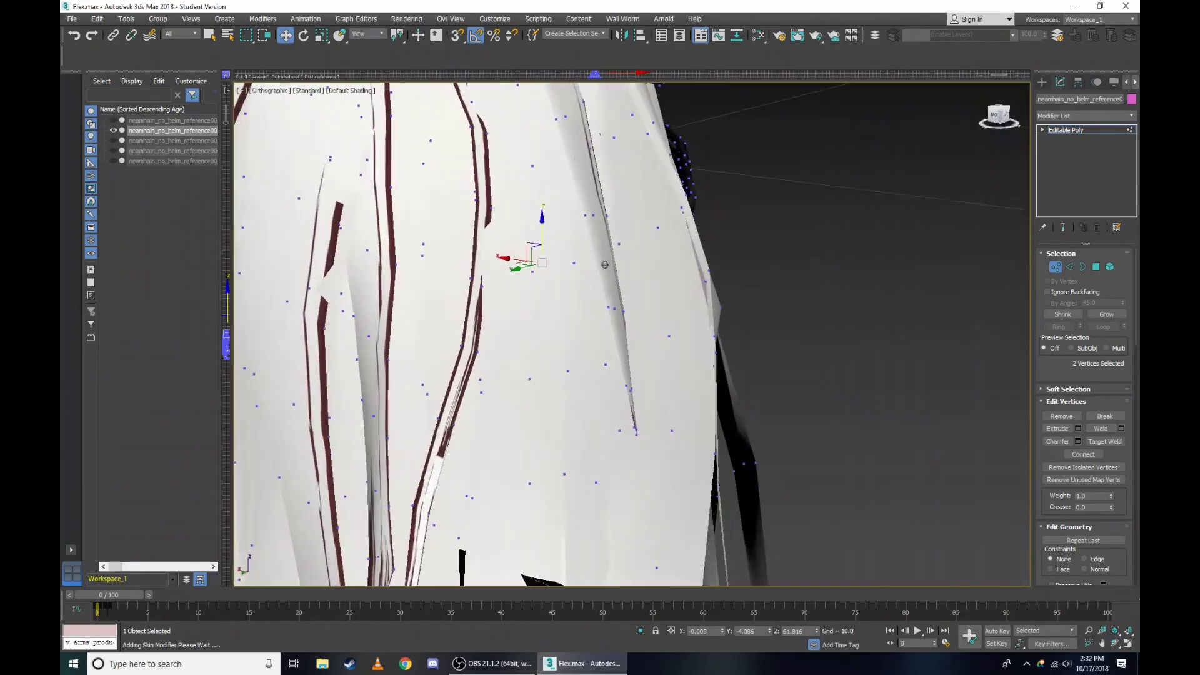
middle_click_drag(605, 265, 647, 244, "alt")
scroll(647, 243, "up", 5)
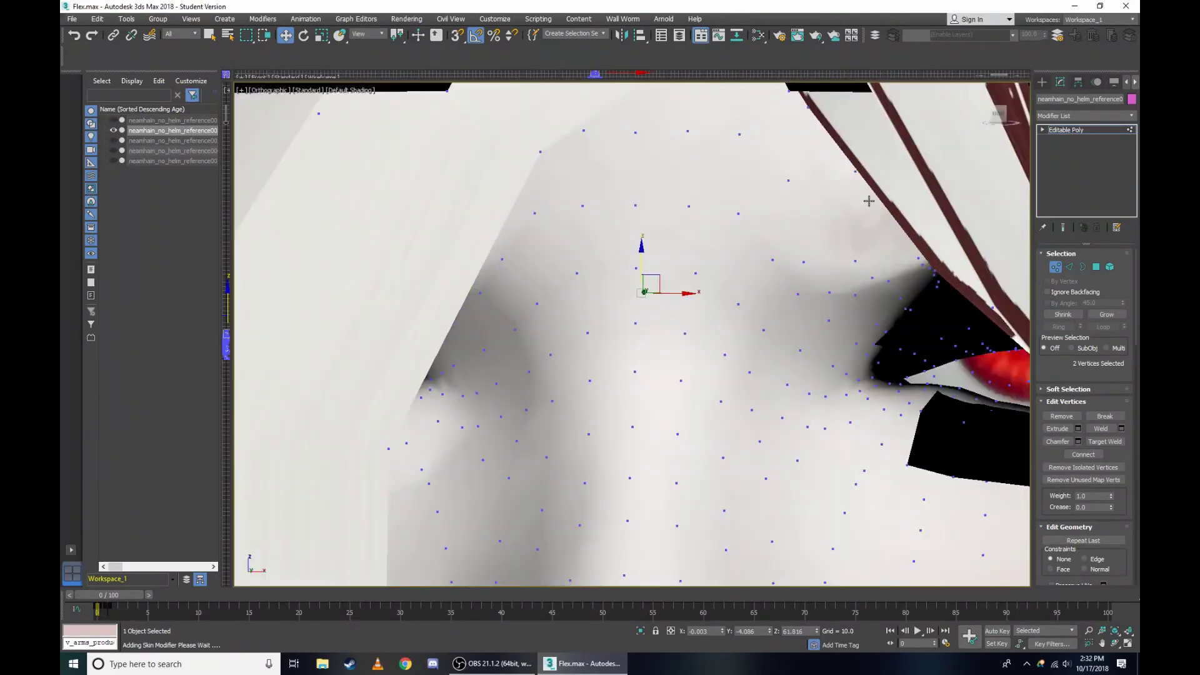
mouse_move(517, 340)
middle_mouse_down("alt")
mouse_move(792, 285)
mouse_move(353, 252)
middle_mouse_up("alt")
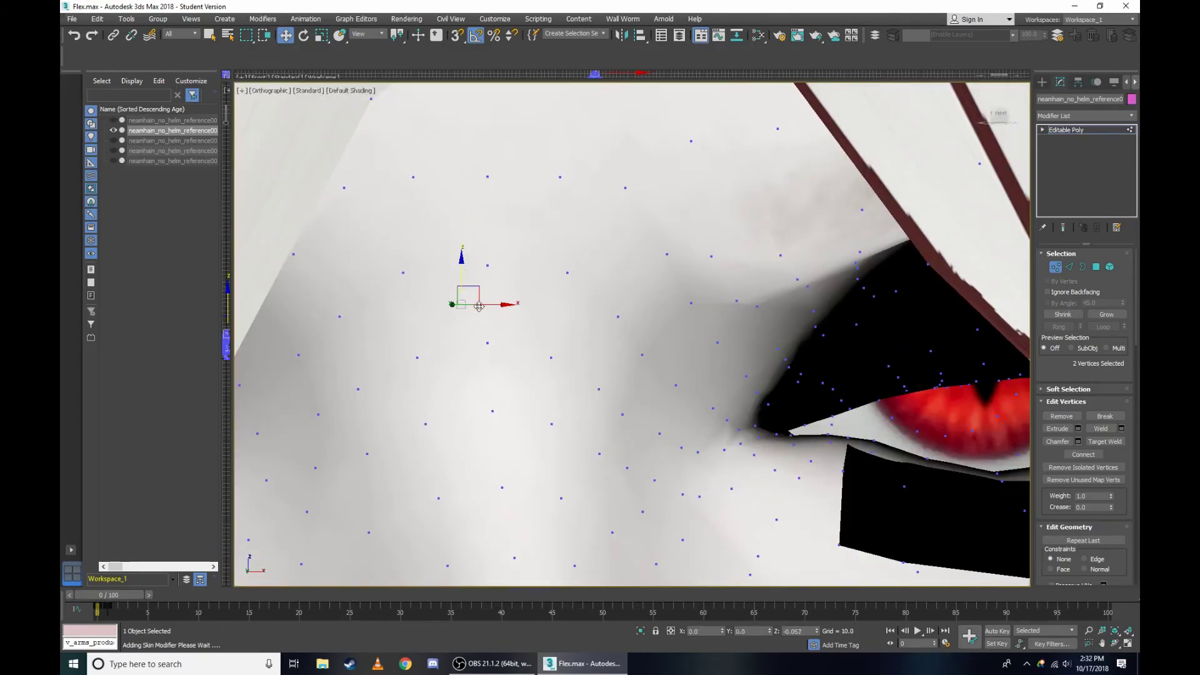
key("F3")
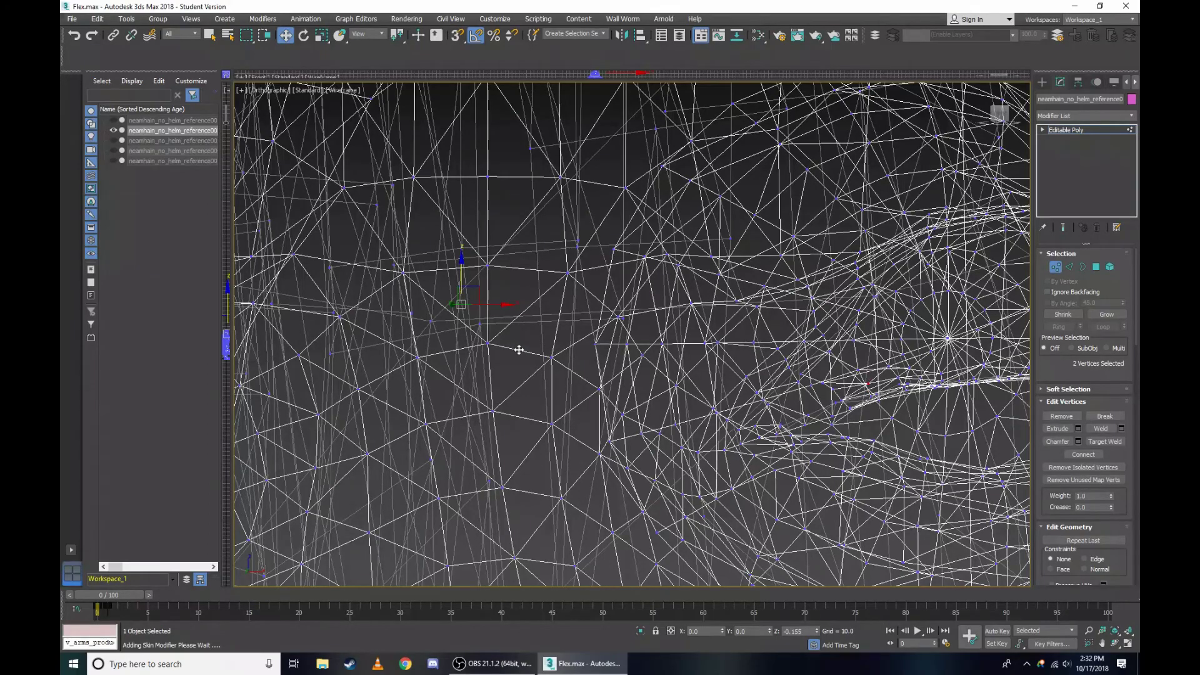
key("F3")
left_click_drag(522, 348, 933, 249)
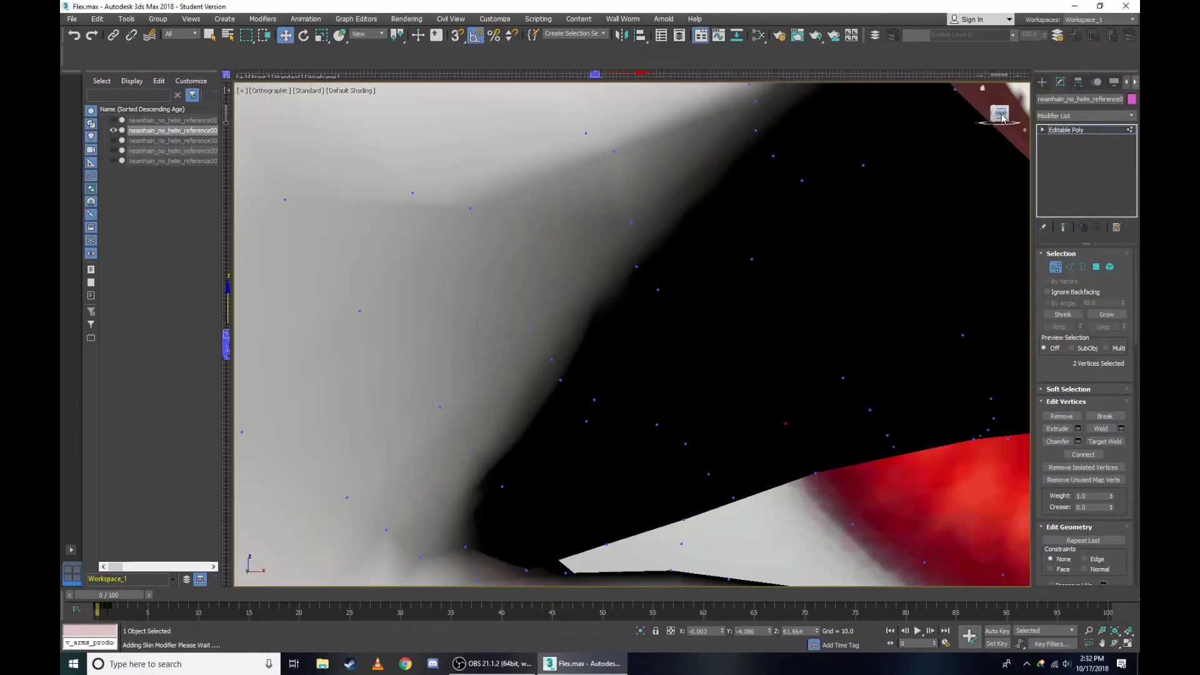
scroll(632, 334, "down", 3)
scroll(584, 242, "down", 3)
scroll(583, 242, "down", 3)
scroll(703, 219, "down", 3)
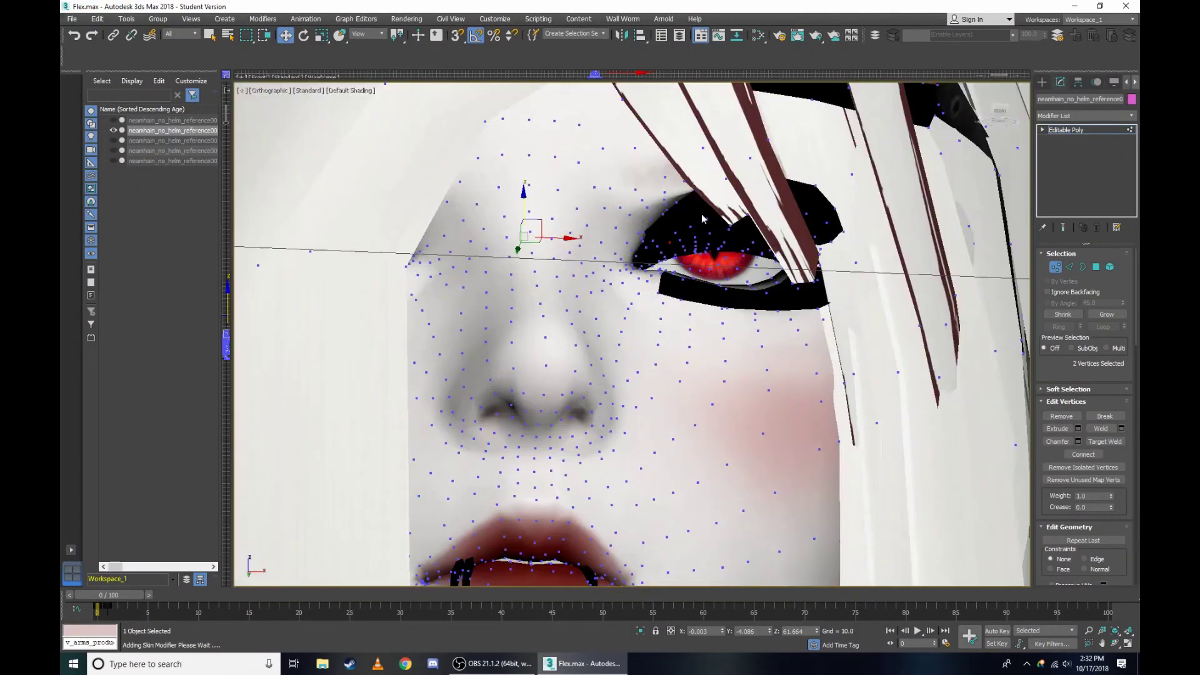
Turn the view to face the head front-on and check the vertices in wireframe.
mouse_move(625, 251)
middle_mouse_down("alt")
mouse_move(634, 177)
mouse_move(999, 113)
middle_mouse_up("alt")
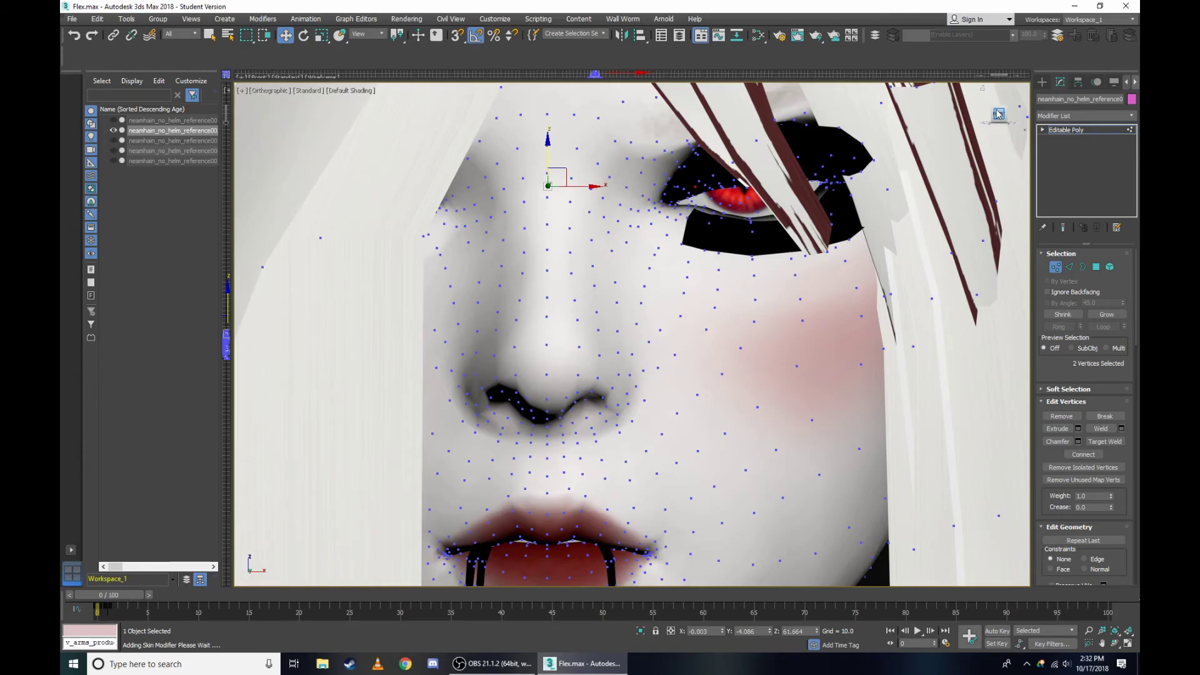
scroll(769, 101, "up", 1)
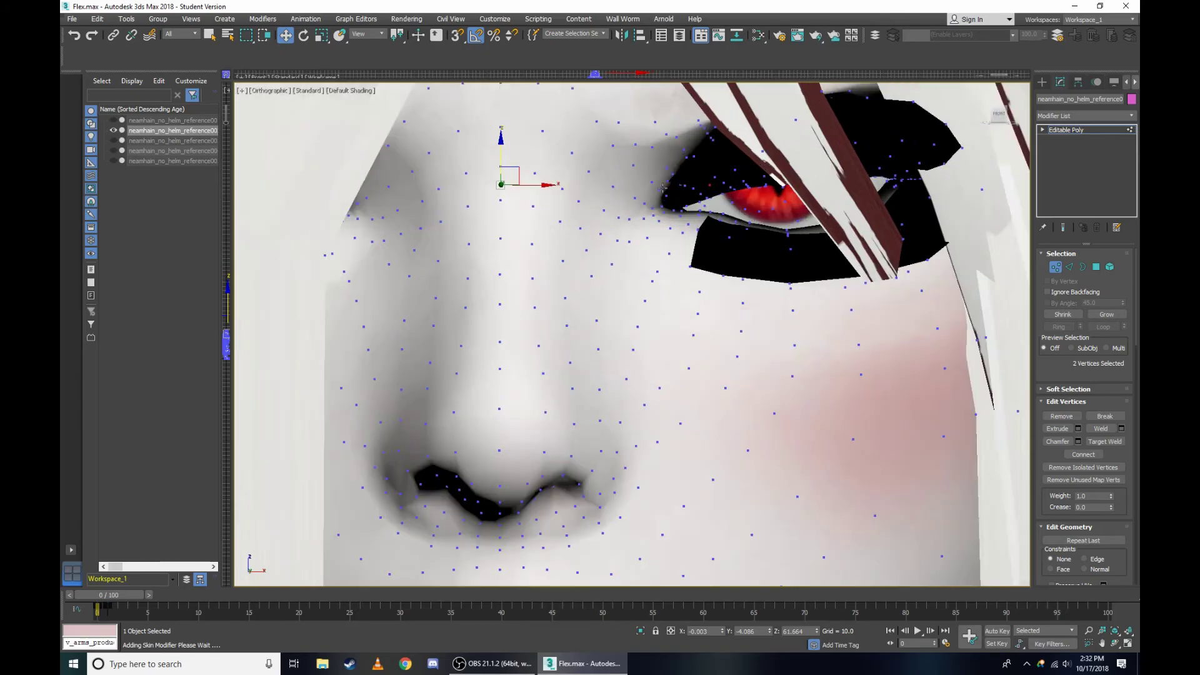
scroll(769, 102, "up", 2)
scroll(769, 102, "up", 3)
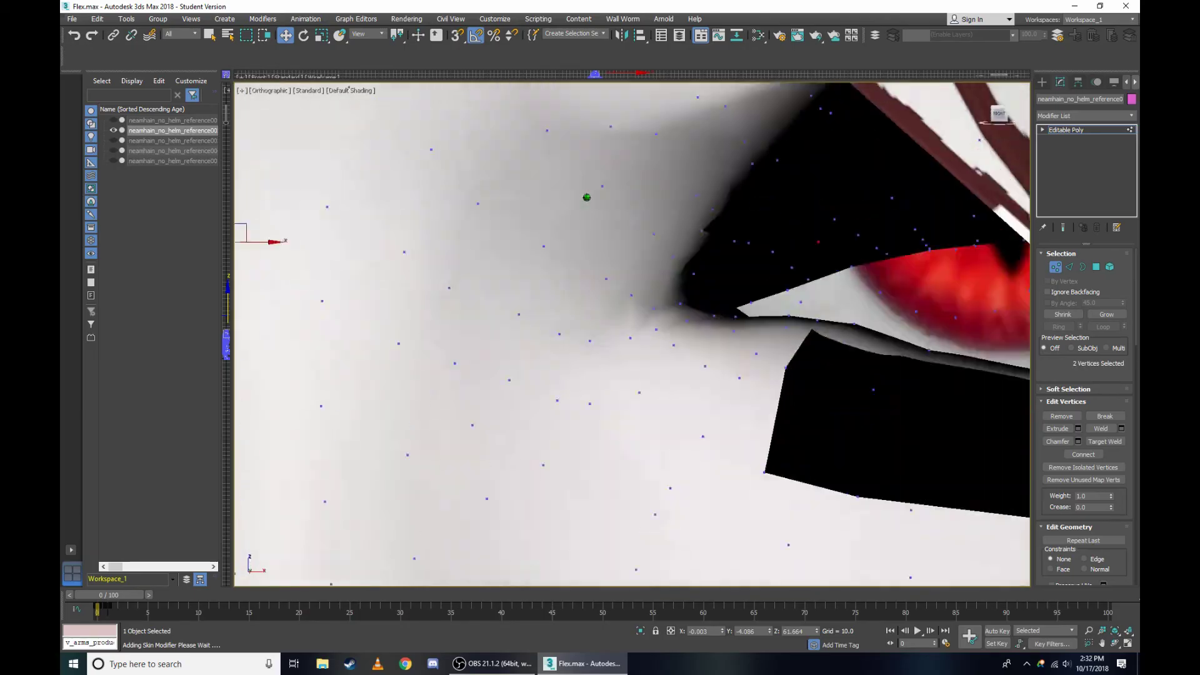
key("F3")
key("F3")
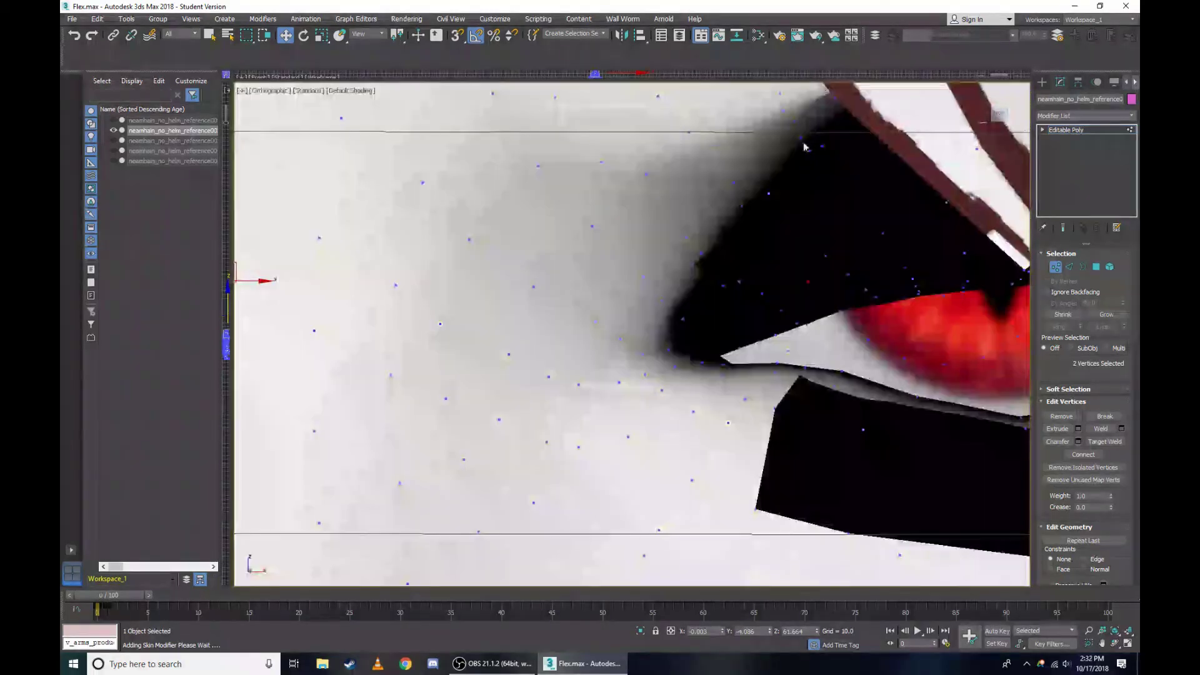
scroll(338, 220, "down", 1)
scroll(337, 220, "up", 1)
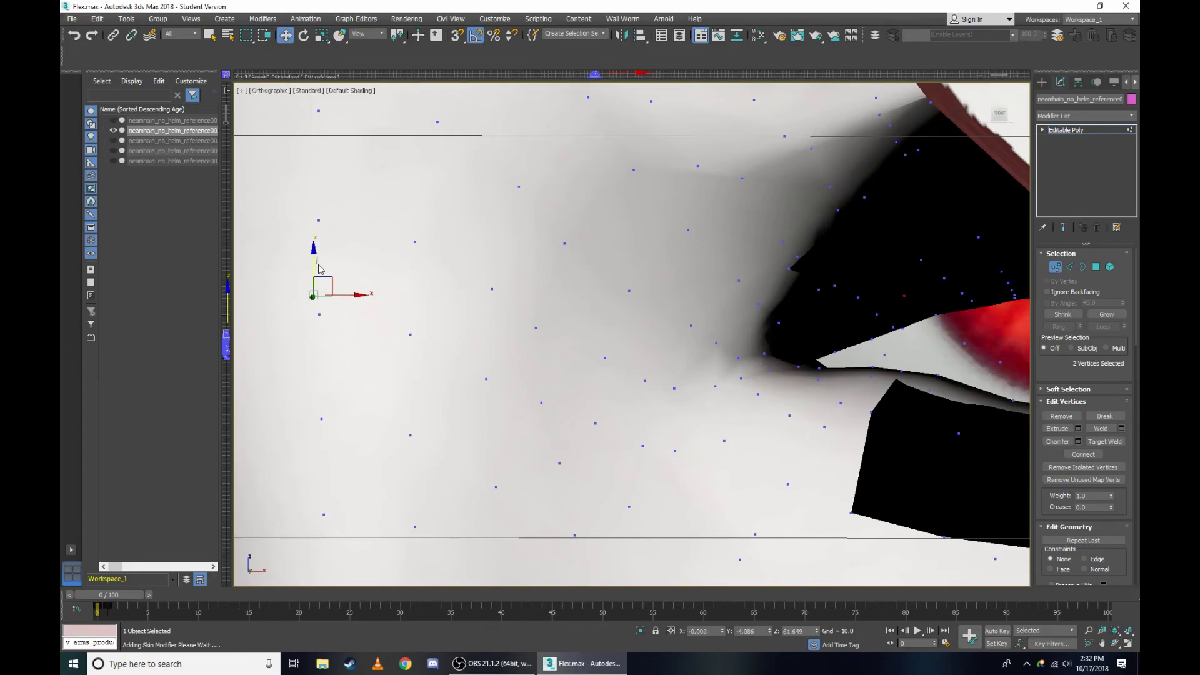
left_click(320, 268)
Toggle wireframe once more, then return to shaded display and frame the whole face from the front.
key("F3")
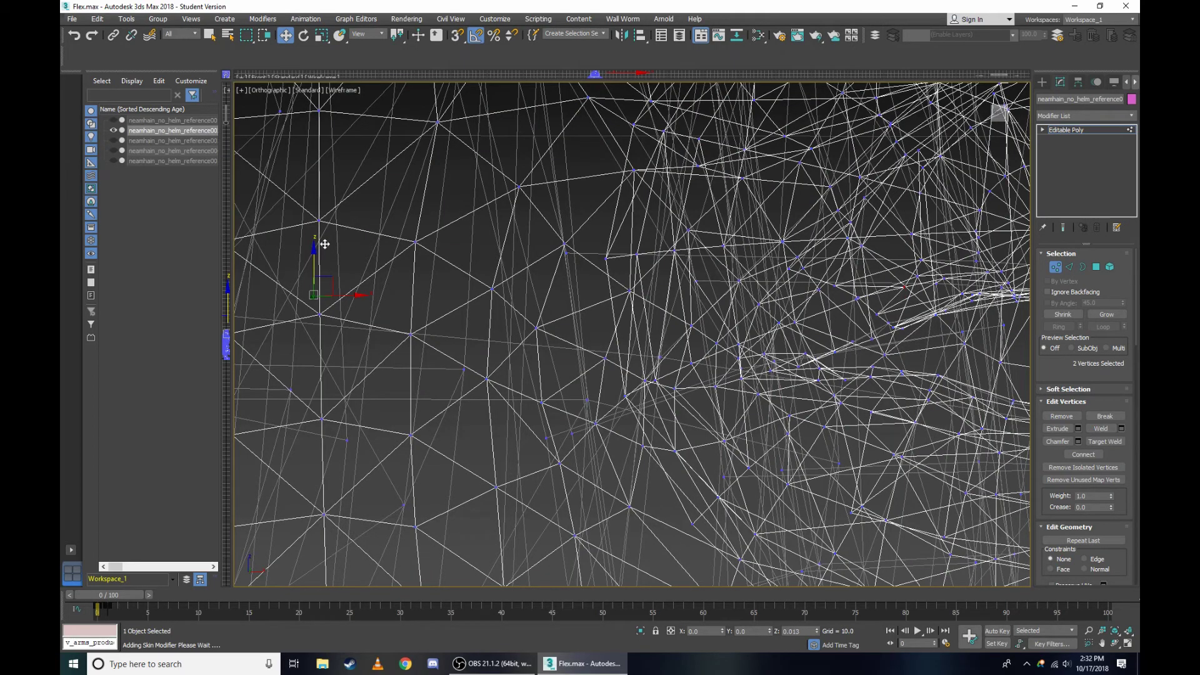
scroll(917, 290, "up", 2)
scroll(885, 281, "up", 2)
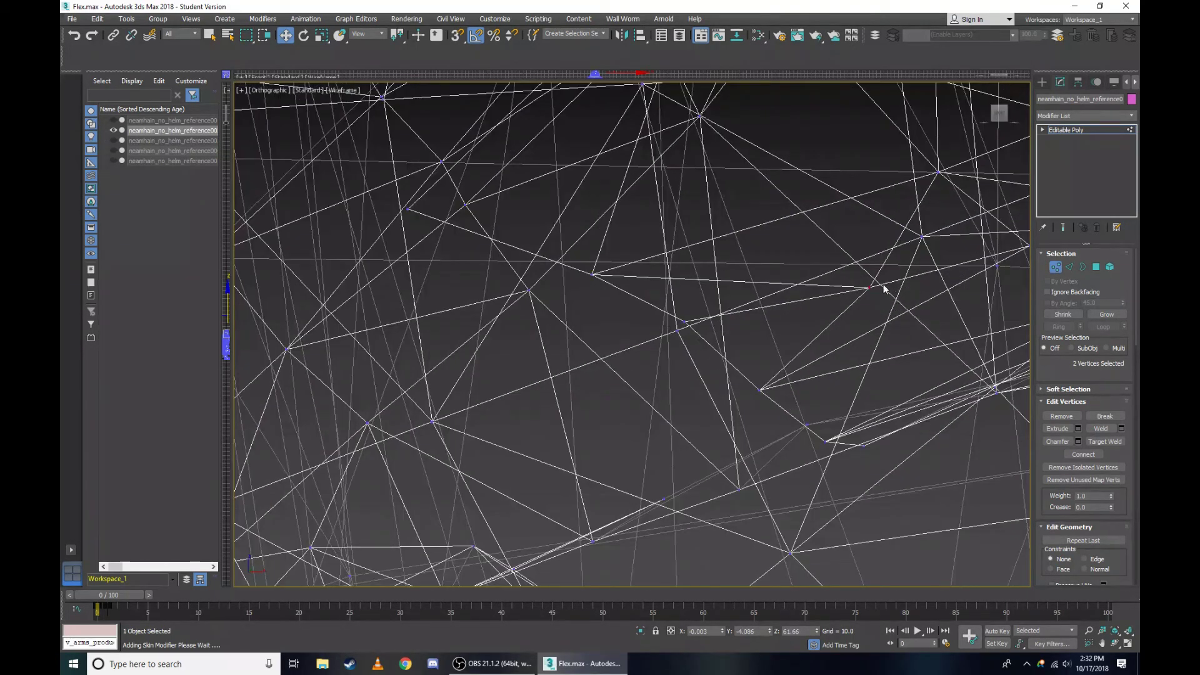
key("F3")
scroll(746, 270, "down", 5)
scroll(813, 238, "up", 1)
scroll(813, 238, "up", 1)
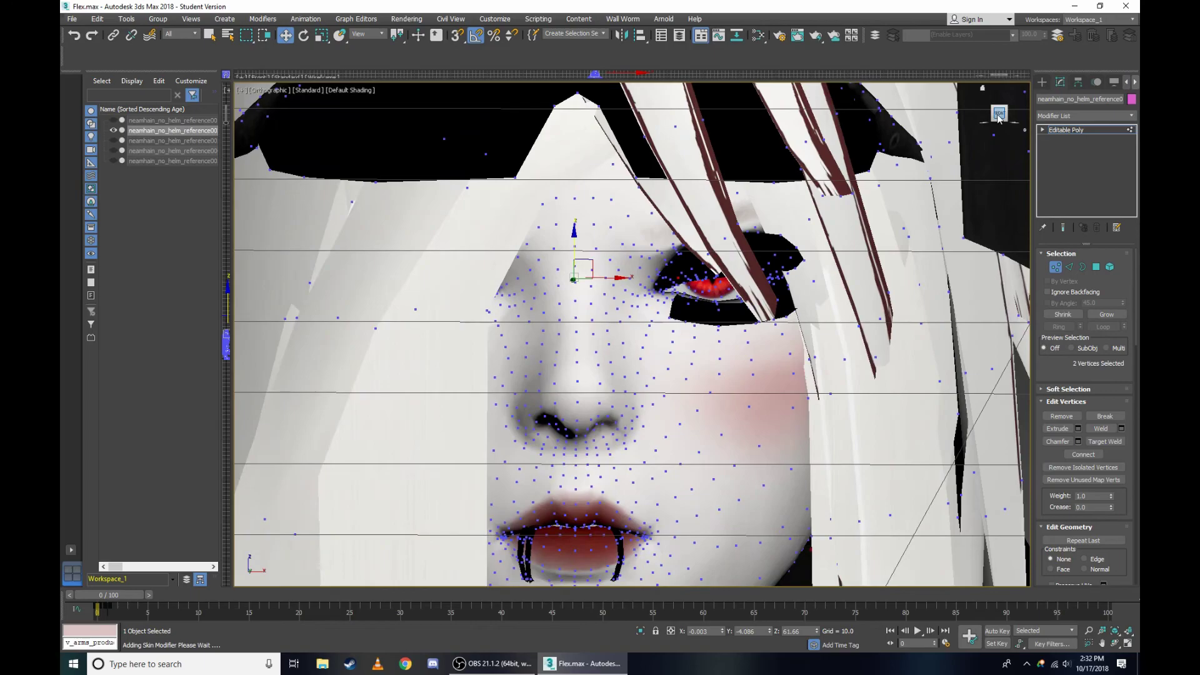
scroll(813, 238, "up", 1)
scroll(813, 237, "up", 1)
scroll(650, 220, "down", 4)
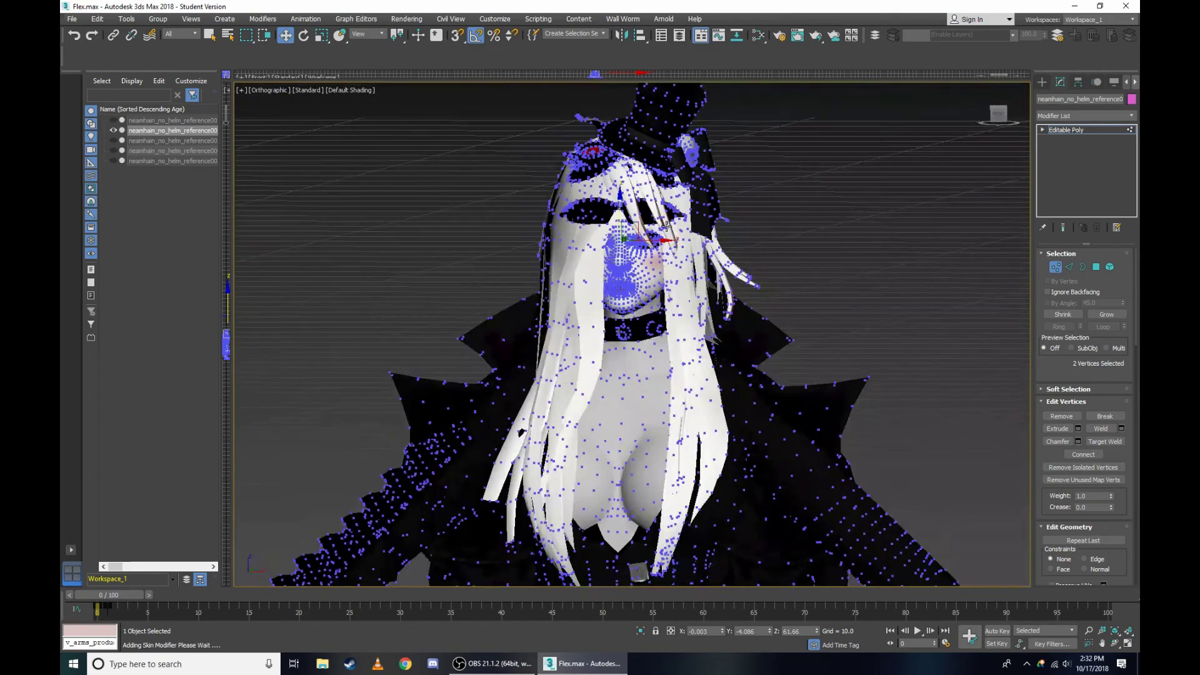
scroll(651, 220, "up", 3)
Select the character mesh, enter Vertex mode and snap to a straight front view.
left_click(953, 221)
scroll(675, 265, "up", 1)
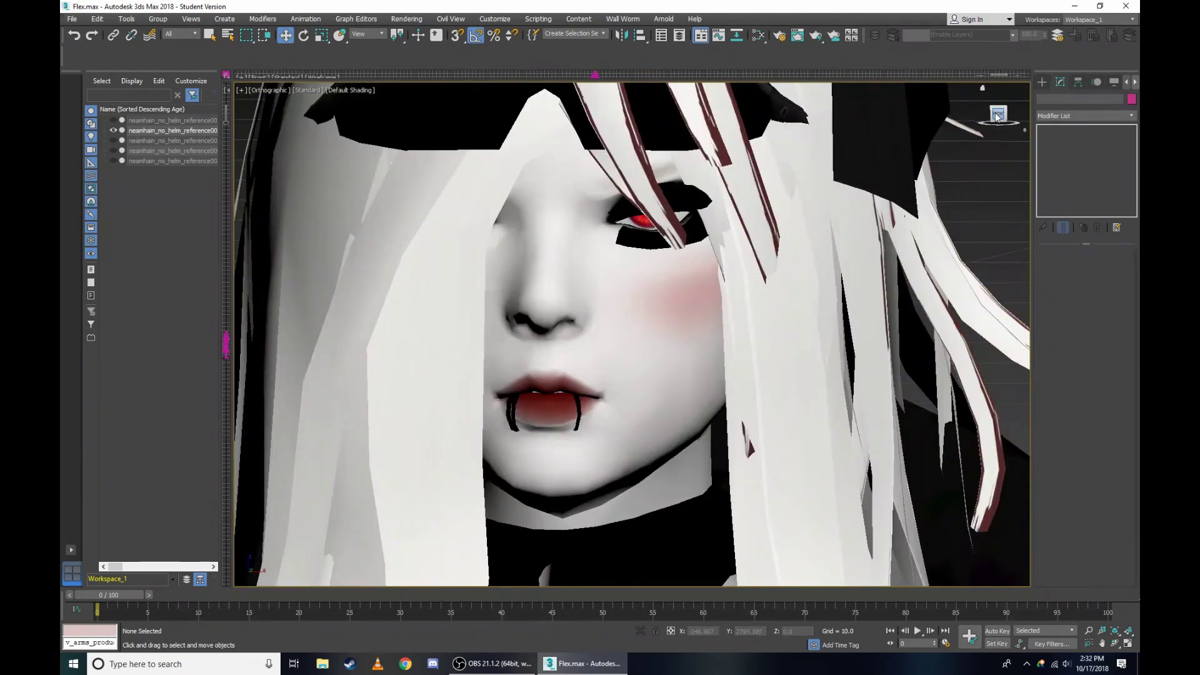
middle_click_drag(675, 265, 585, 211, "alt")
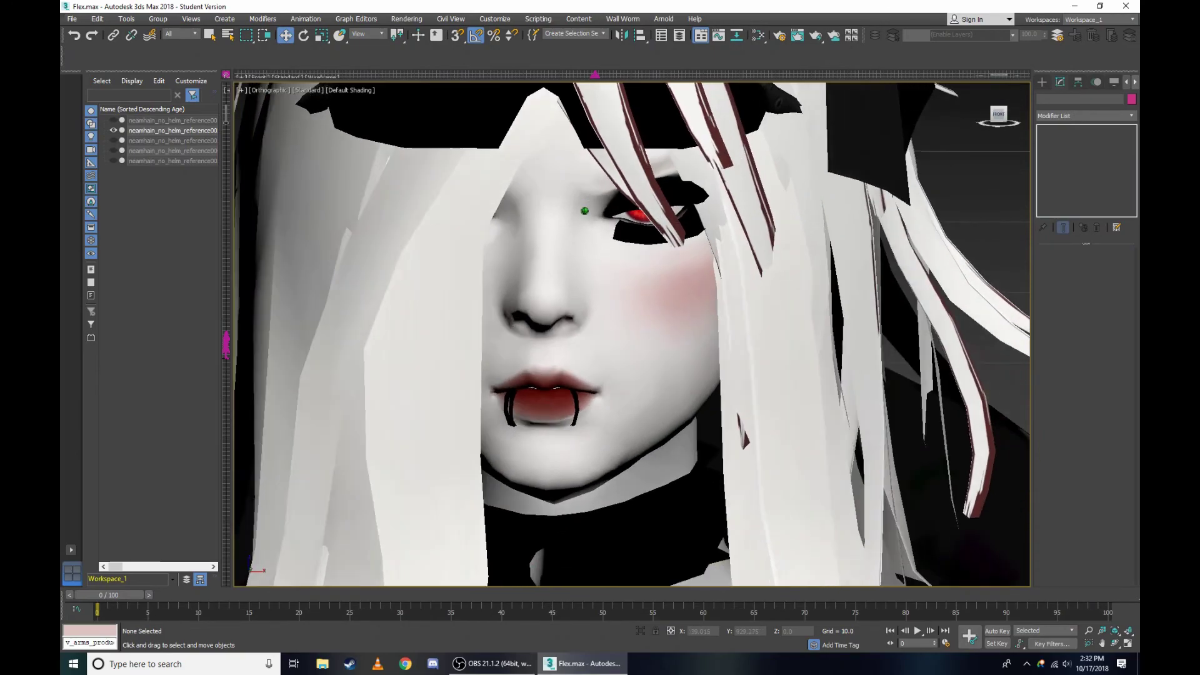
left_click_drag(1005, 110, 801, 198)
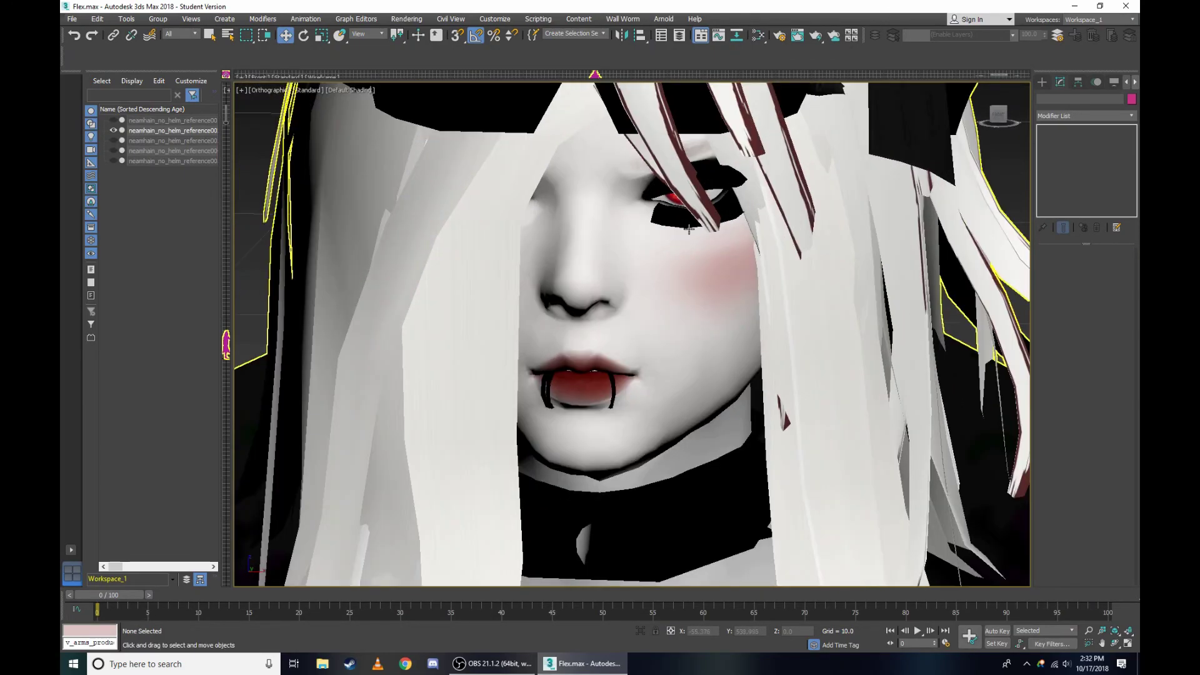
left_click(707, 221)
left_click(1058, 267)
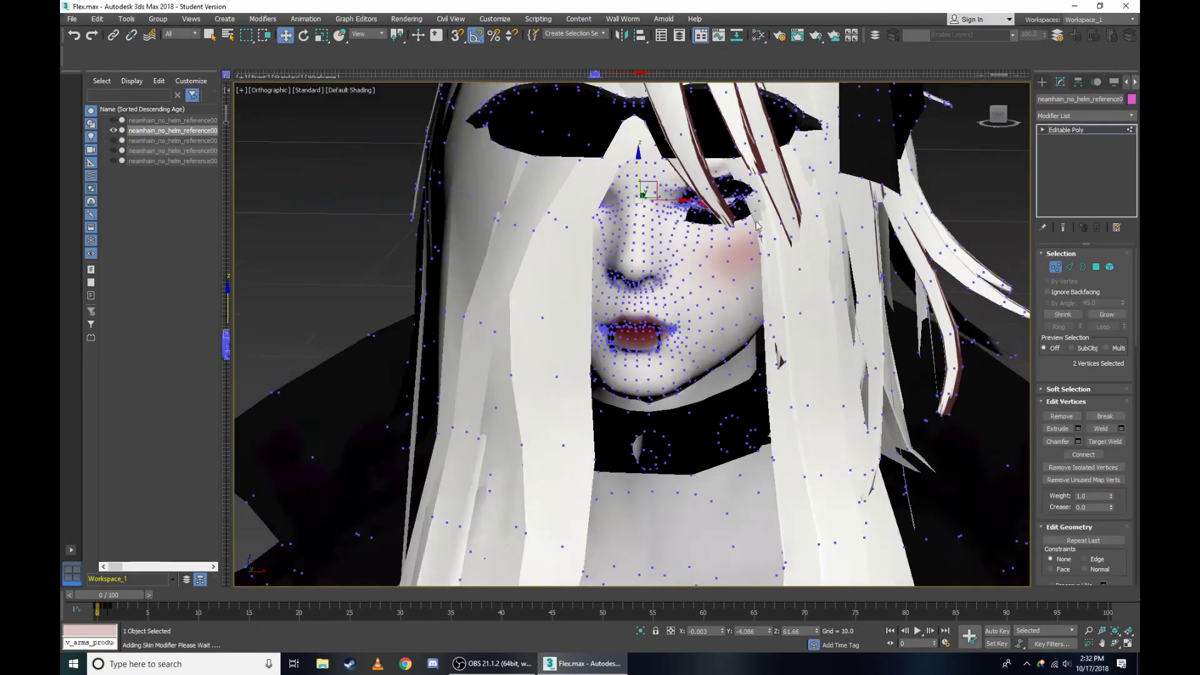
left_click(999, 115)
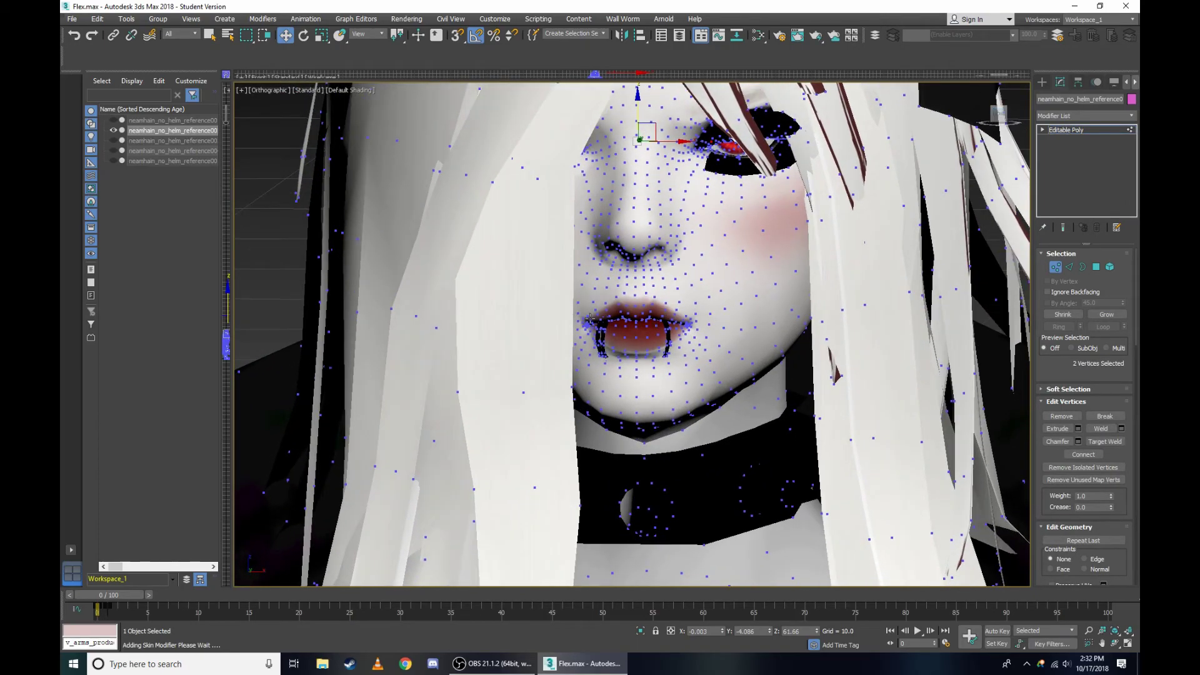
Zoom in on the 108 selected mouth vertices and view them from the Right side.
scroll(590, 320, "up", 6)
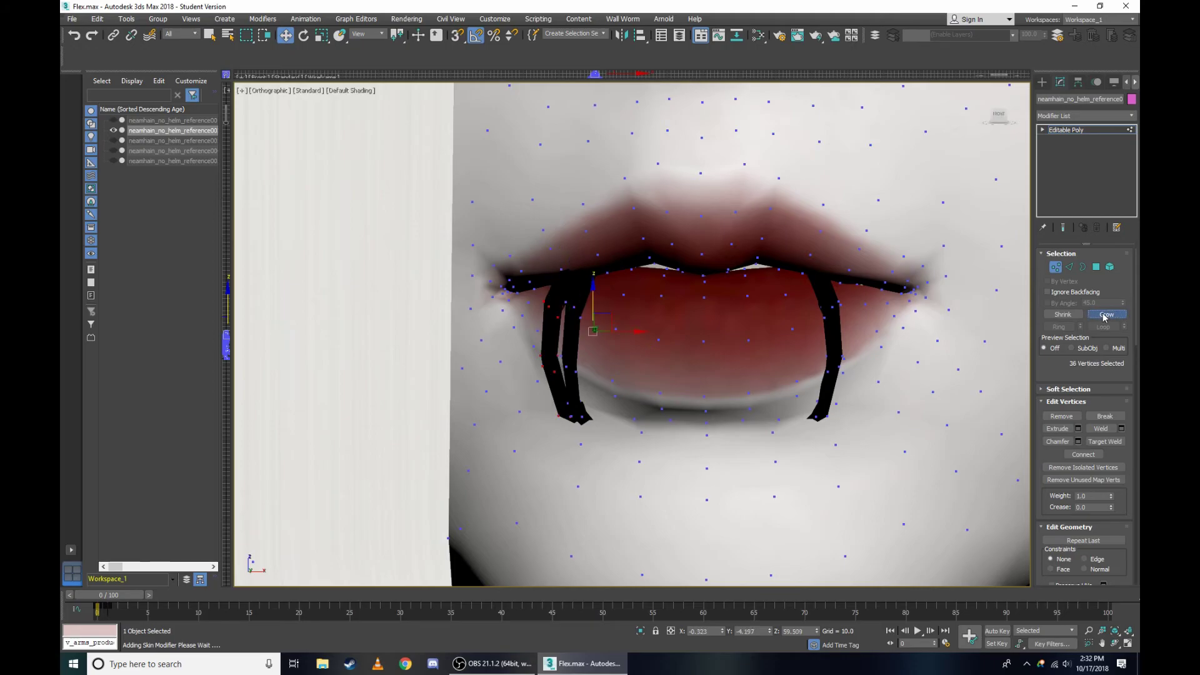
scroll(625, 319, "up", 3)
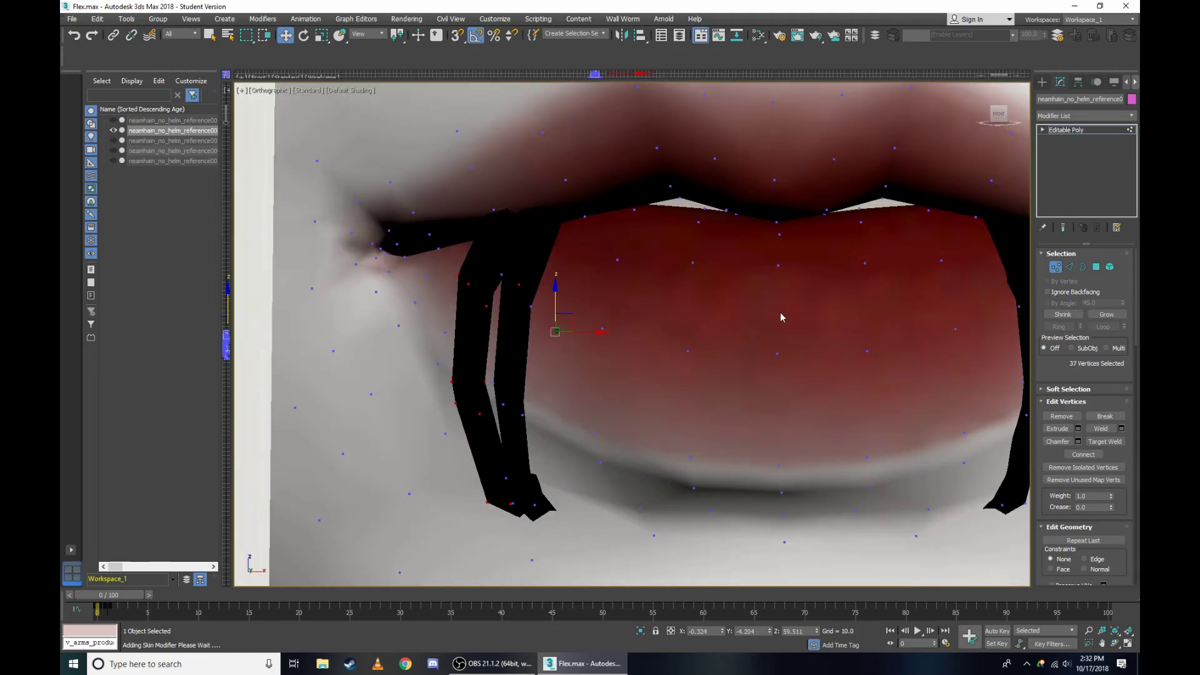
scroll(953, 303, "up", 2)
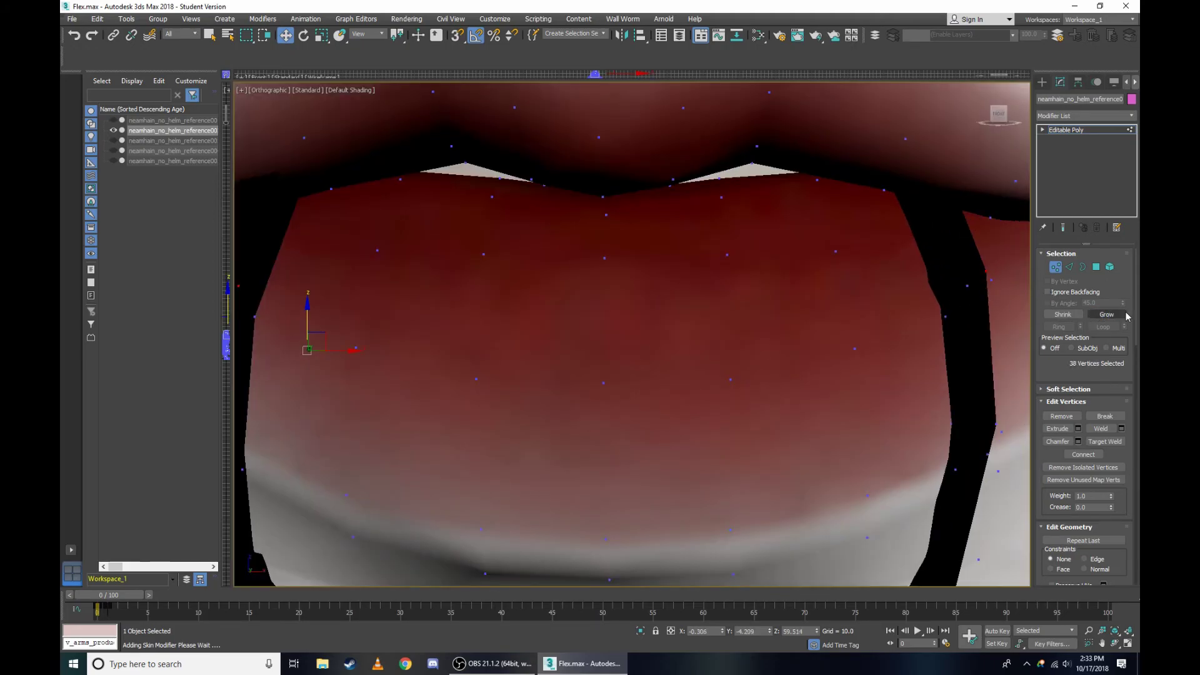
scroll(771, 299, "down", 5)
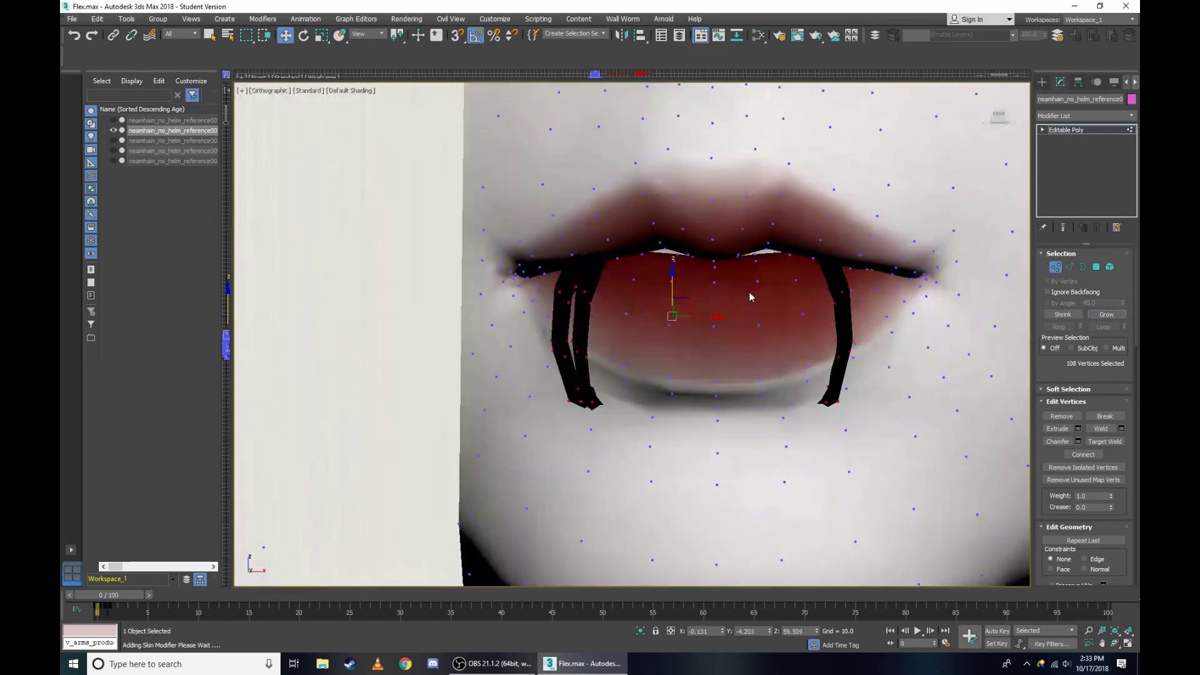
scroll(719, 269, "up", 2)
left_click(270, 91)
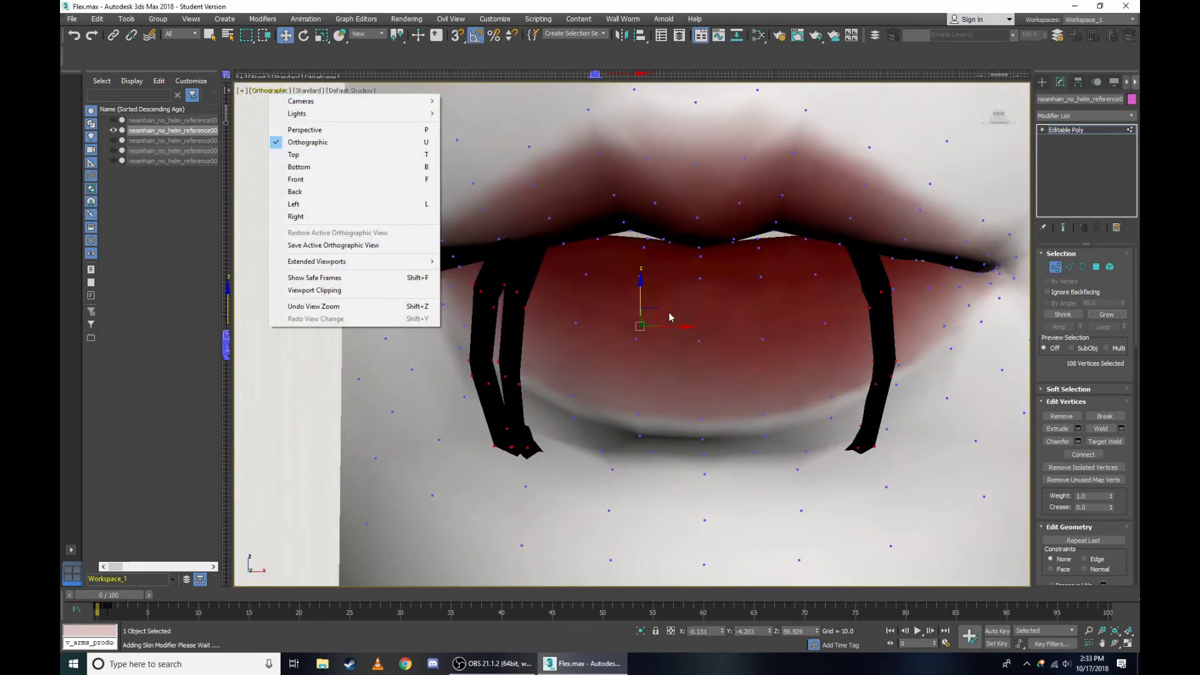
left_click(416, 217)
scroll(662, 388, "up", 2)
scroll(662, 387, "up", 5)
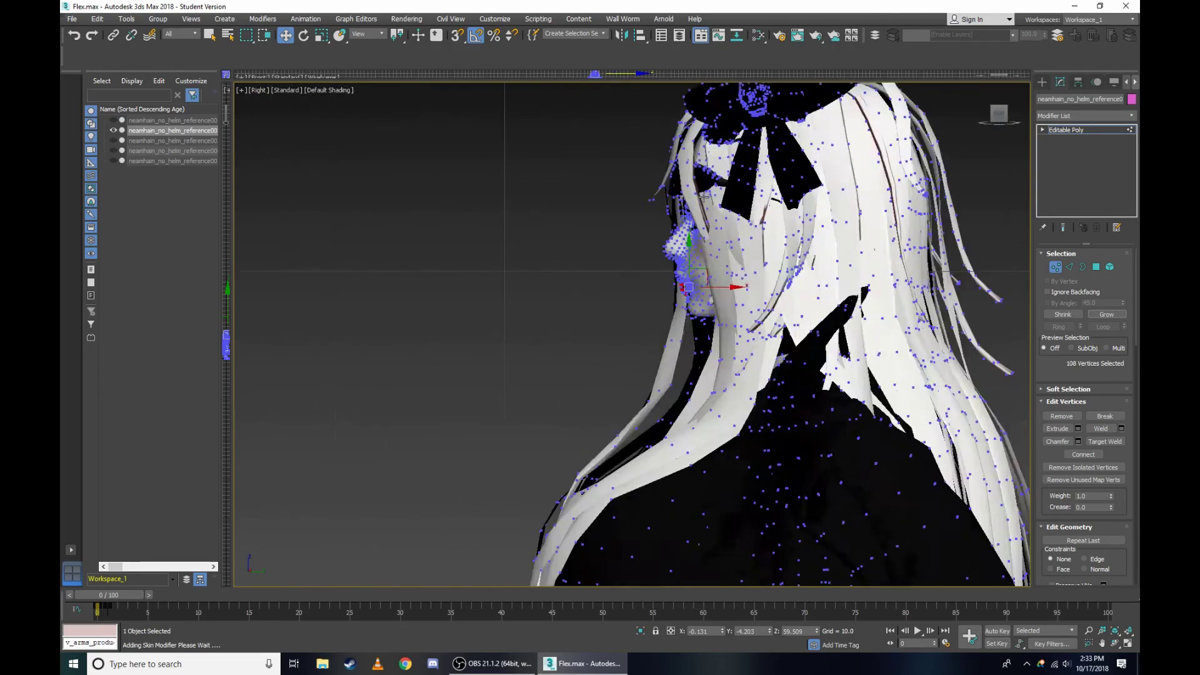
scroll(666, 382, "up", 4)
scroll(660, 412, "up", 3)
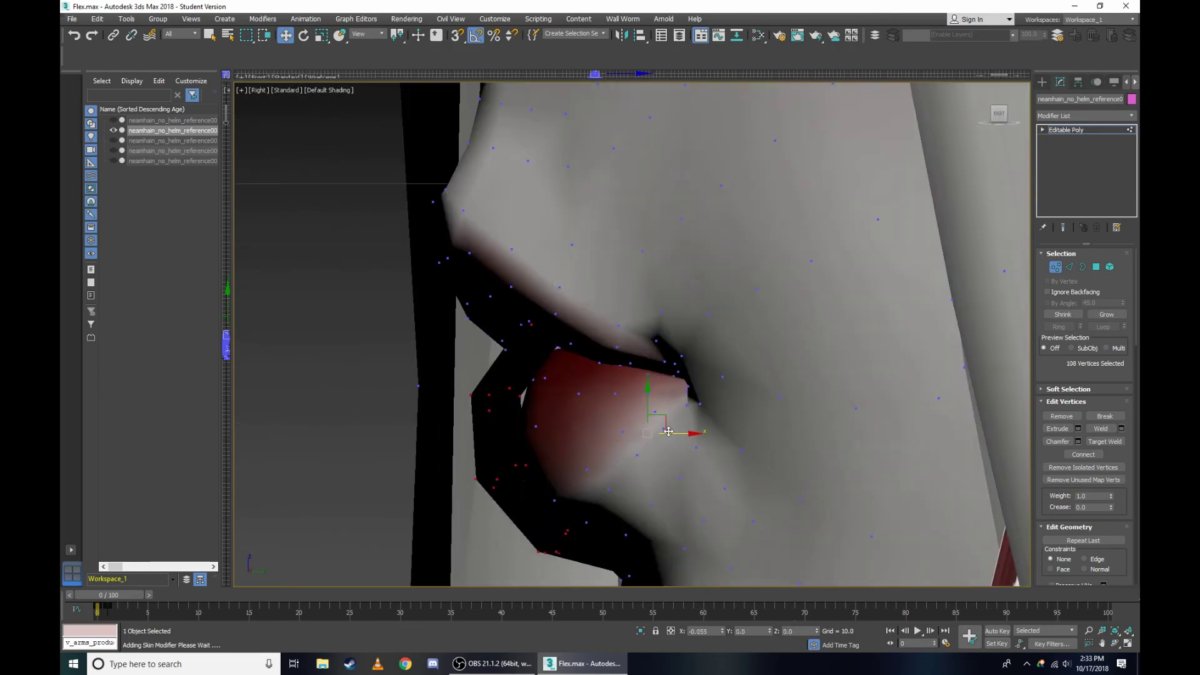
Test-shift the lip vertices sideways, undo the move, and return to the front view.
left_click_drag(686, 432, 456, 431)
key("ctrl+z")
left_click_drag(990, 115, 890, 186)
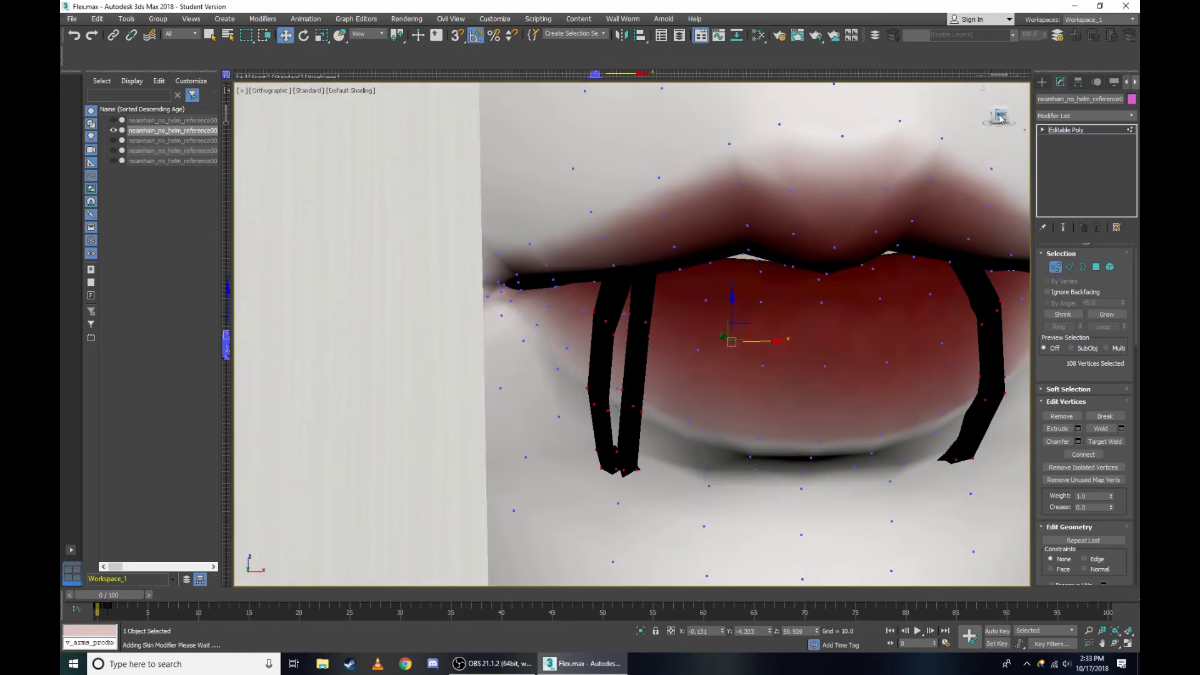
left_click(1000, 118)
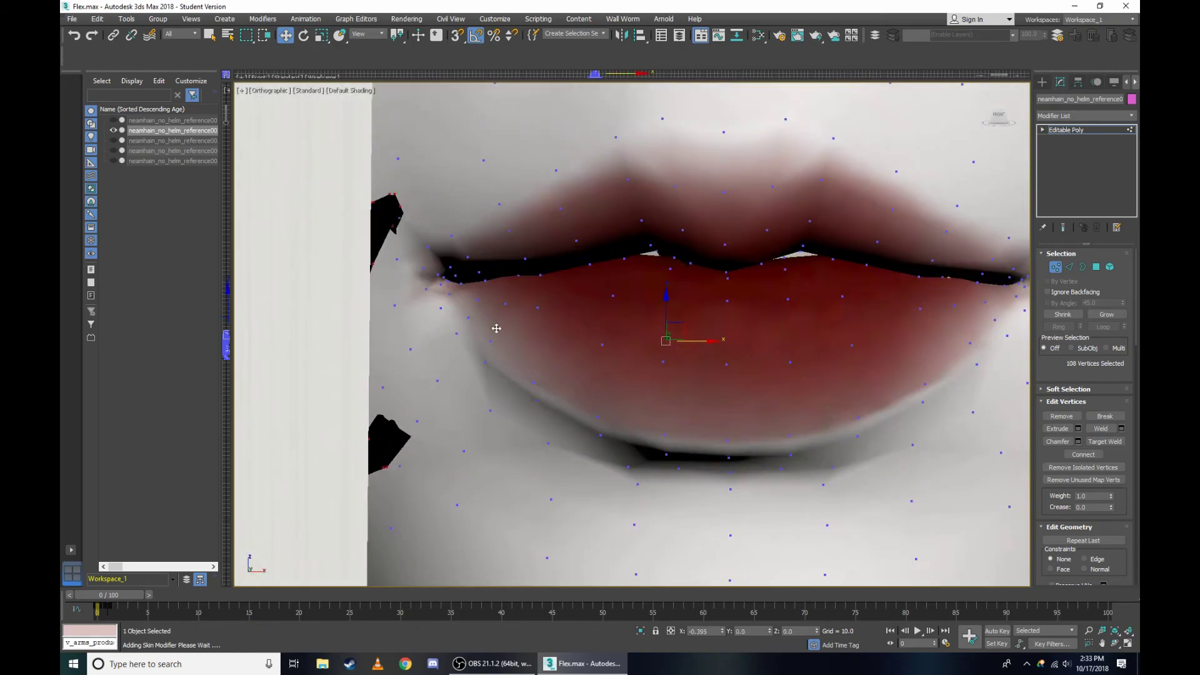
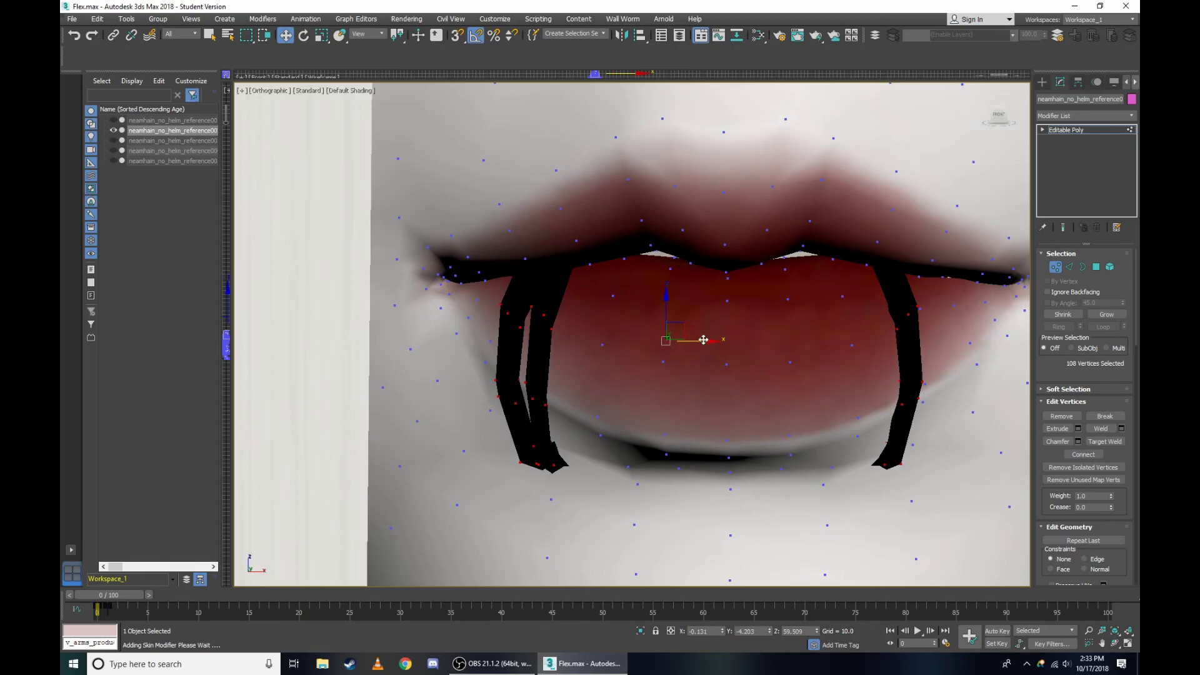
Switch the viewport to the Right view and display the head in wireframe.
left_click(271, 91)
left_click(288, 233)
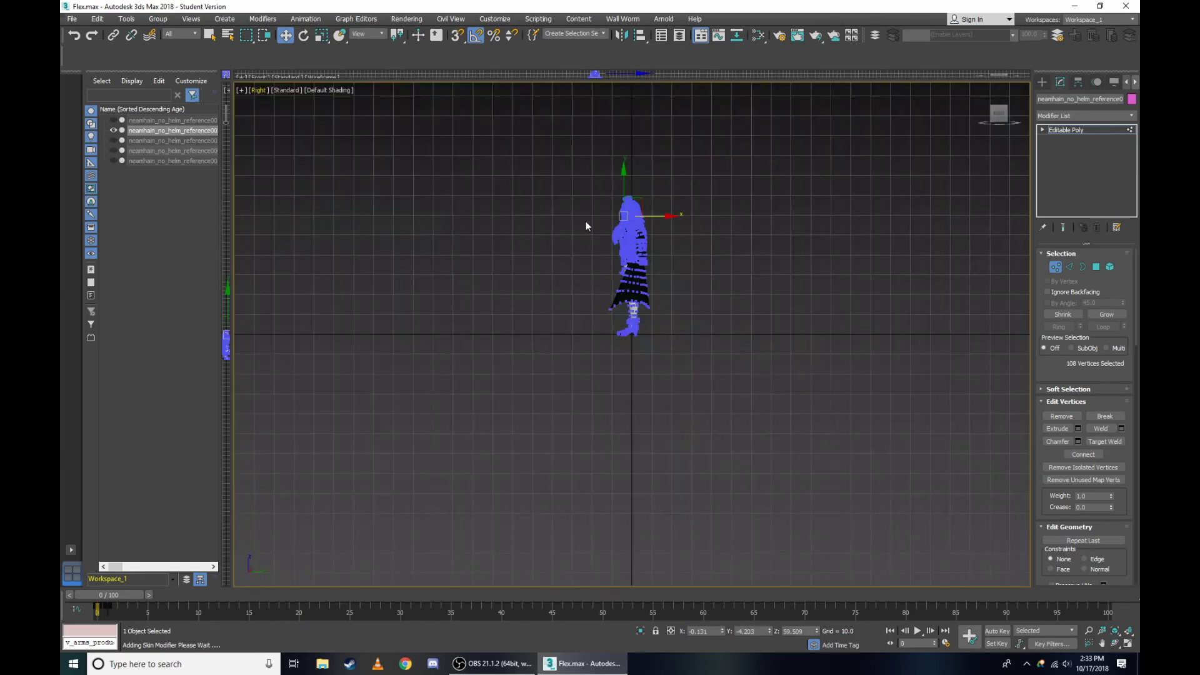
scroll(587, 222, "up", 5)
scroll(649, 370, "up", 5)
scroll(552, 425, "up", 3)
key("F3")
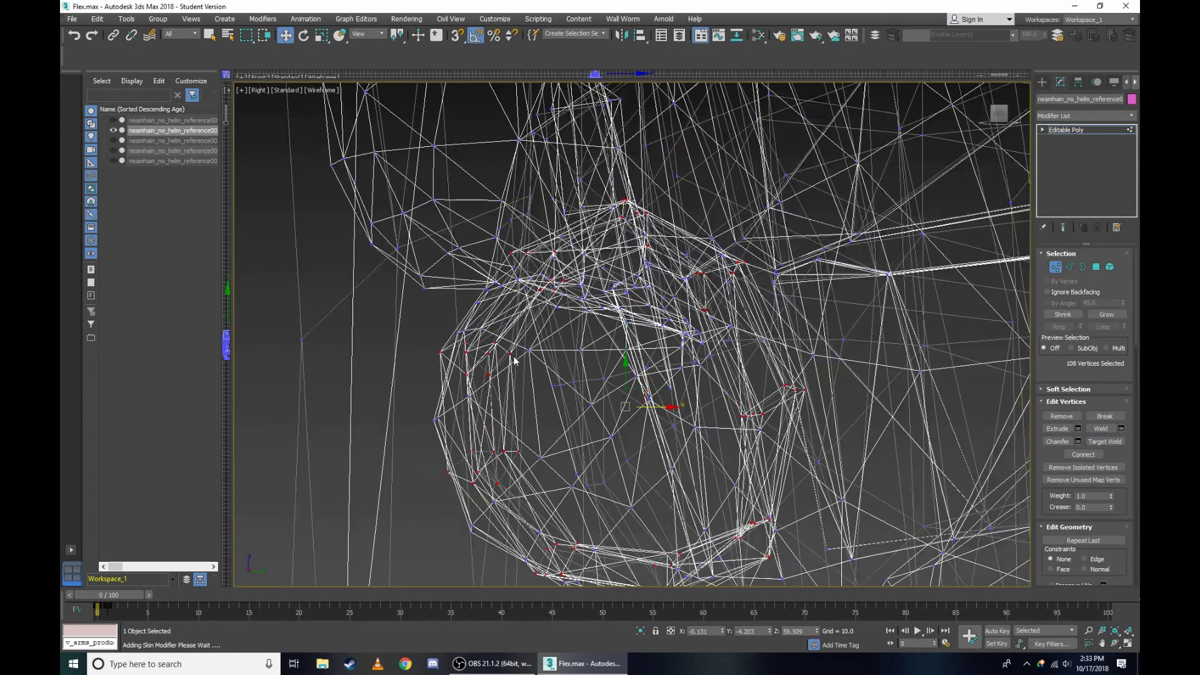
scroll(533, 427, "down", 2)
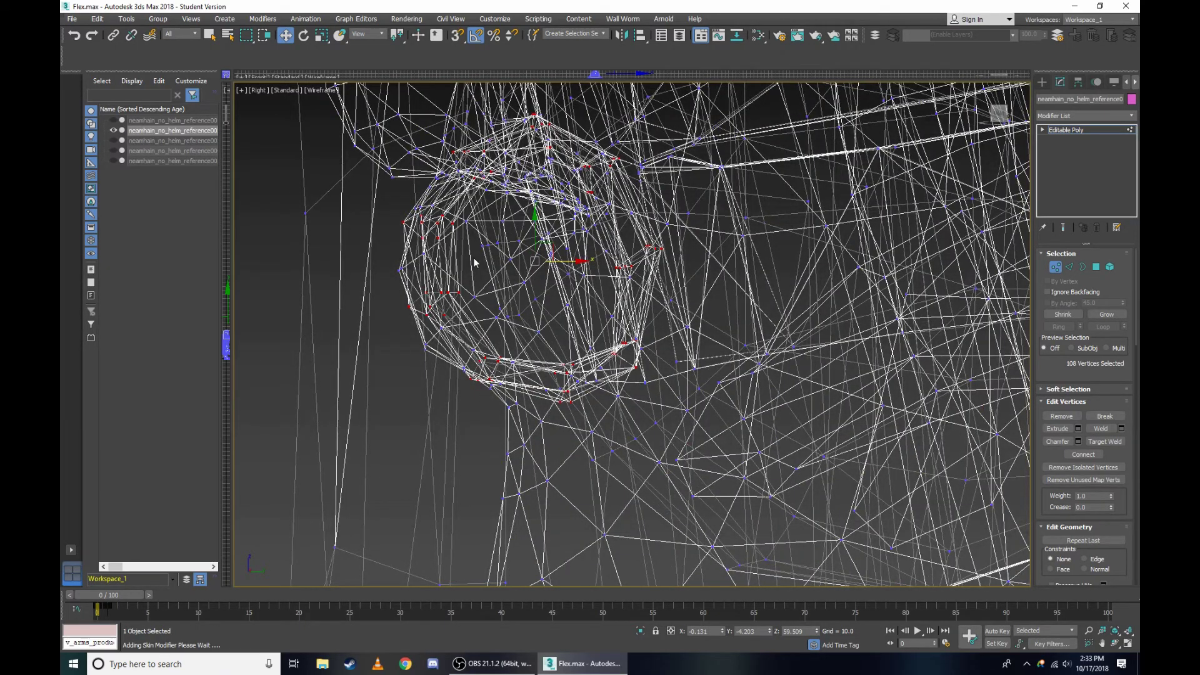
scroll(474, 259, "down", 2)
scroll(472, 275, "up", 5)
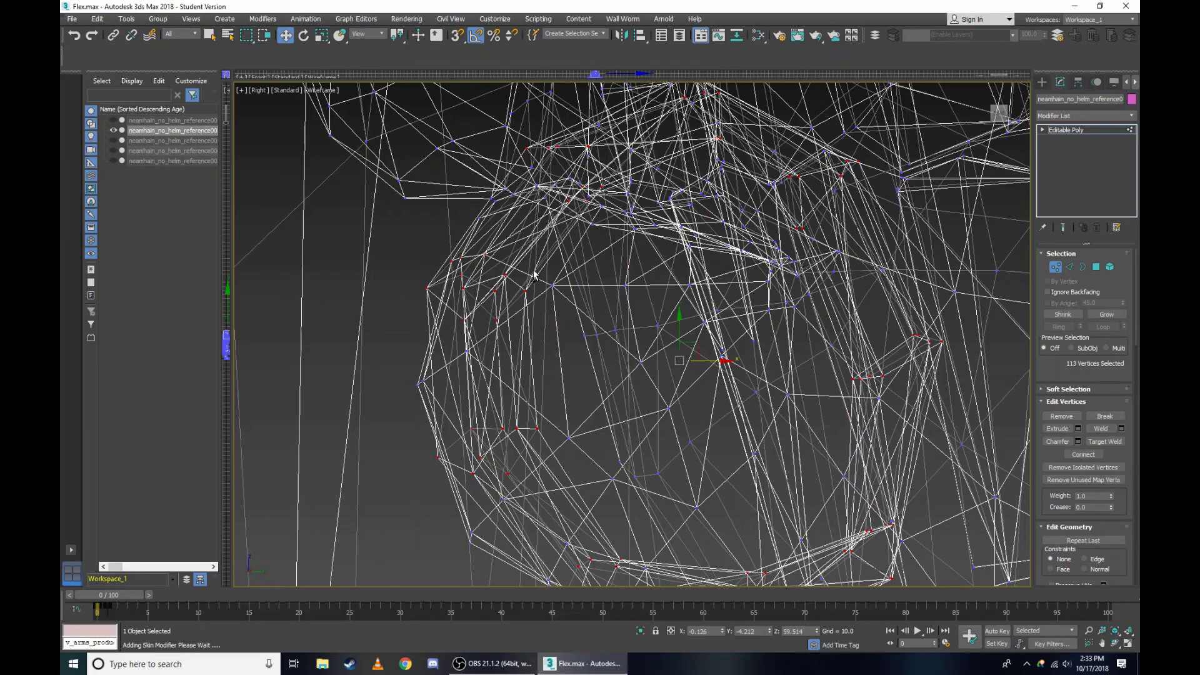
scroll(672, 438, "down", 2)
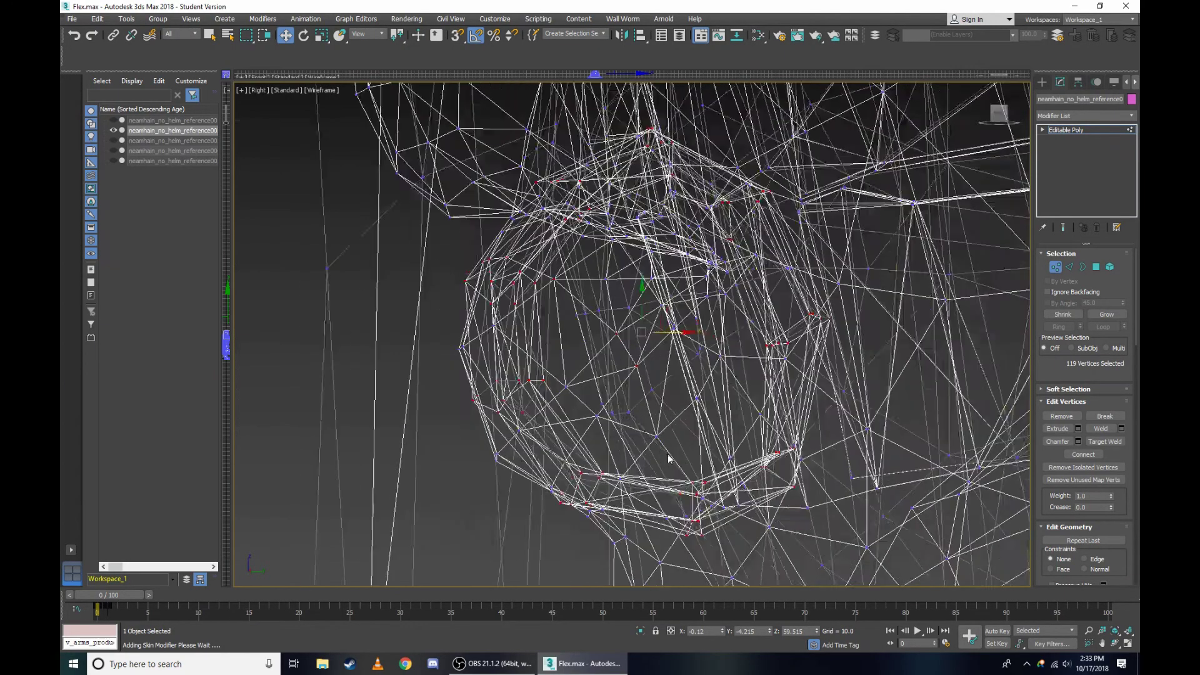
scroll(662, 441, "up", 2)
scroll(628, 442, "down", 2)
scroll(584, 421, "up", 5)
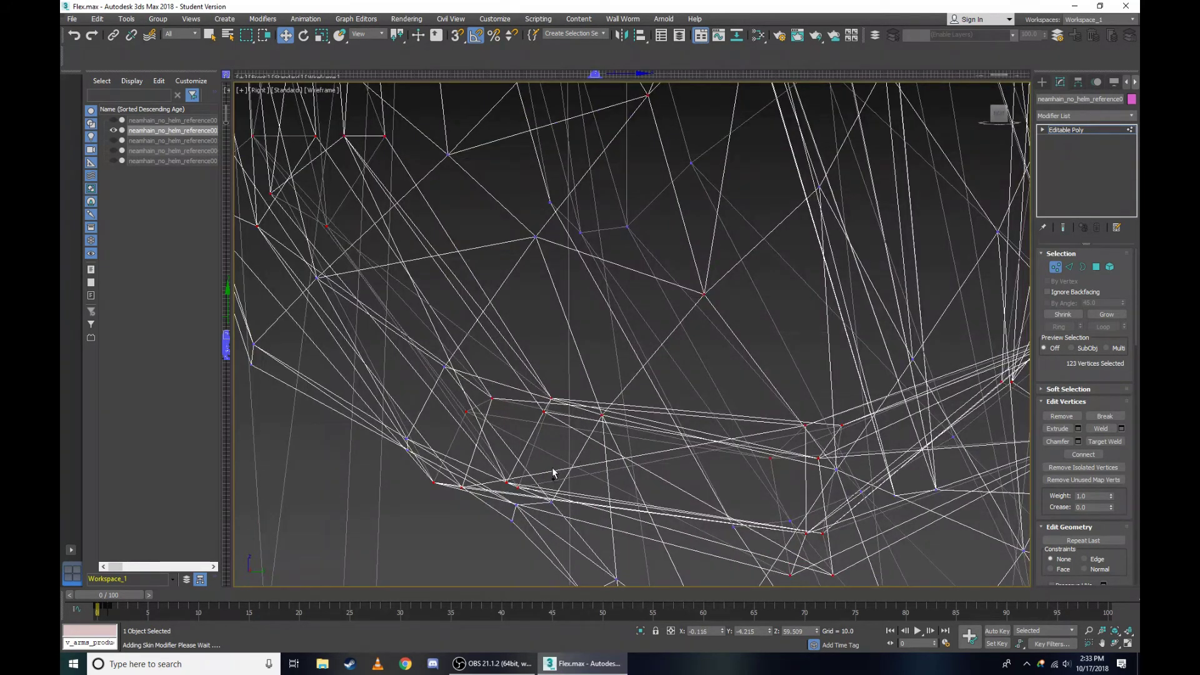
Ctrl box-select more lip vertices, checking them in shaded and wireframe modes.
left_click_drag(545, 537, 545, 538, "ctrl")
scroll(500, 450, "down", 3)
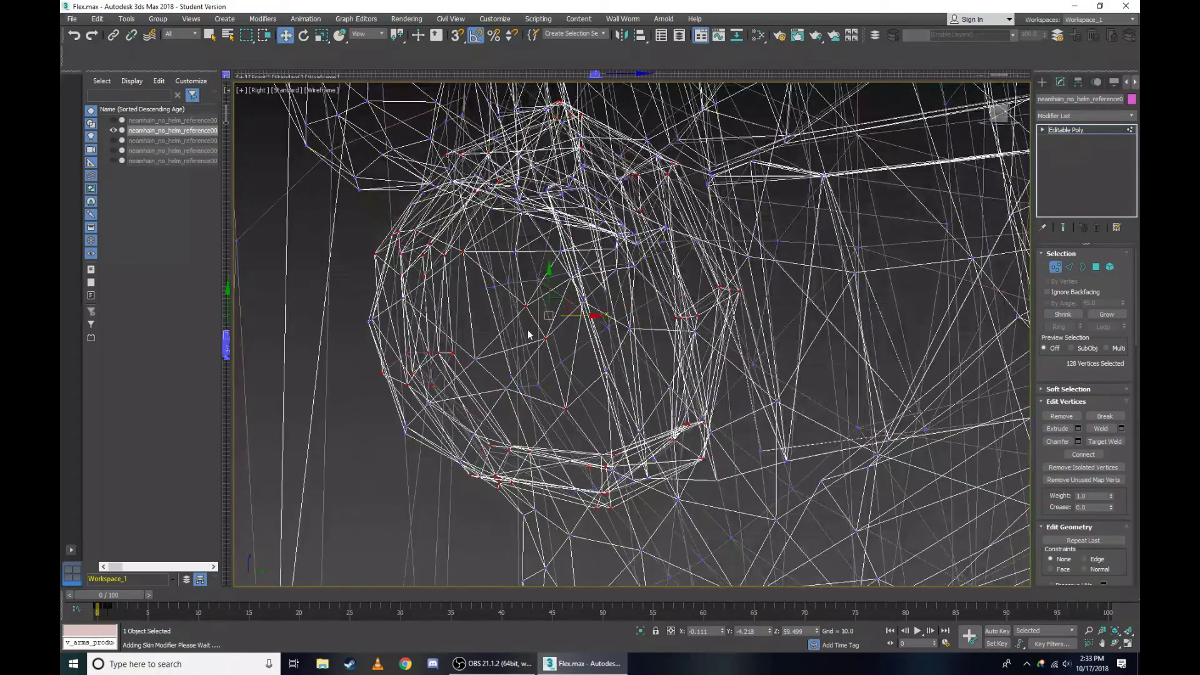
scroll(503, 316, "up", 5)
key("F3")
left_click_drag(563, 302, 563, 313)
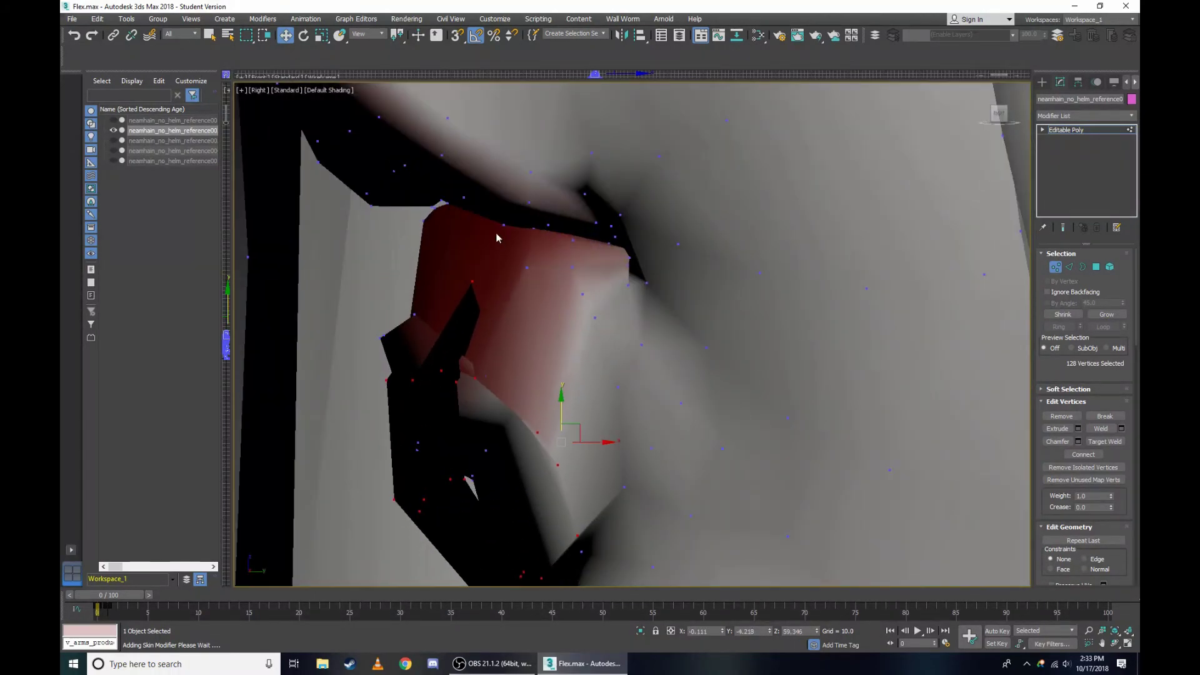
key("F3")
Add the remaining mouth vertices to the lip selection and review it shaded.
left_click_drag(314, 203, 377, 237, "ctrl")
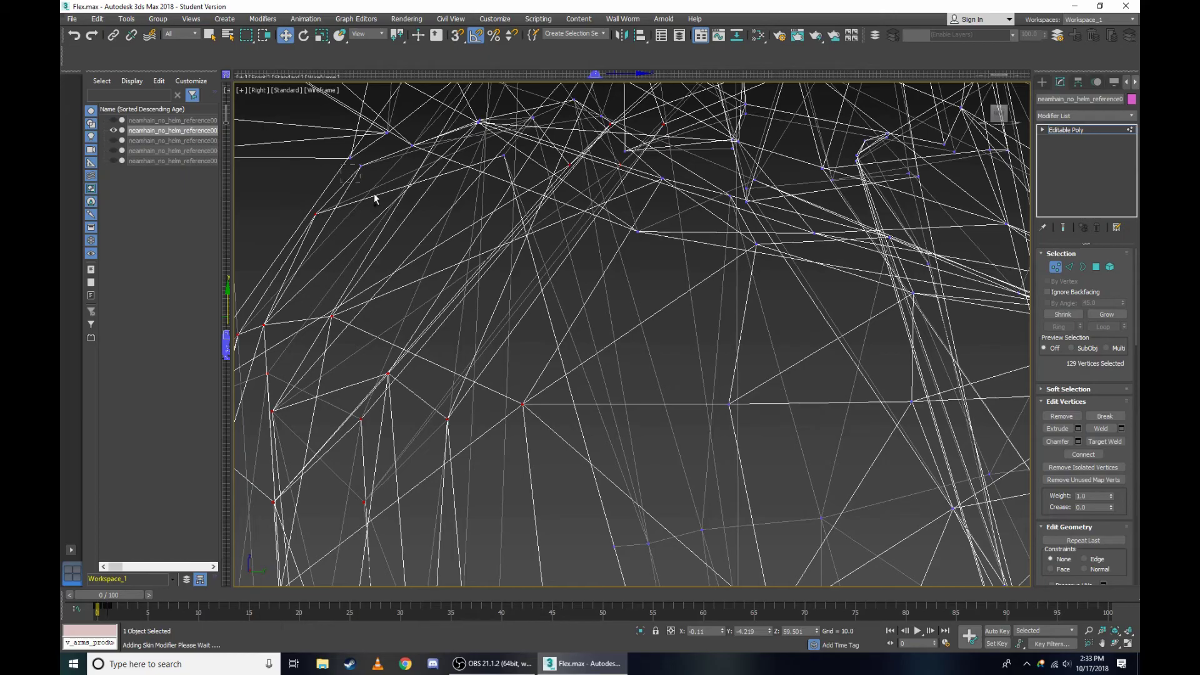
scroll(388, 212, "down", 3)
scroll(462, 262, "down", 2)
scroll(556, 341, "down", 2)
scroll(540, 300, "down", 2)
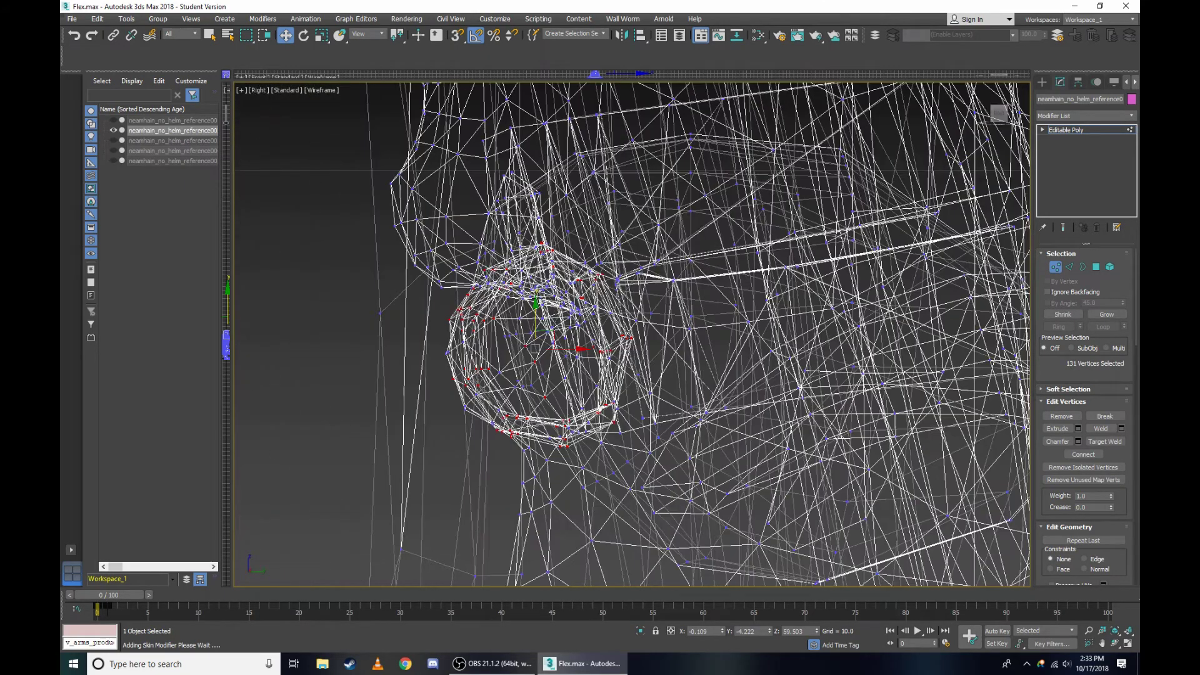
scroll(610, 274, "up", 3)
scroll(610, 273, "up", 3)
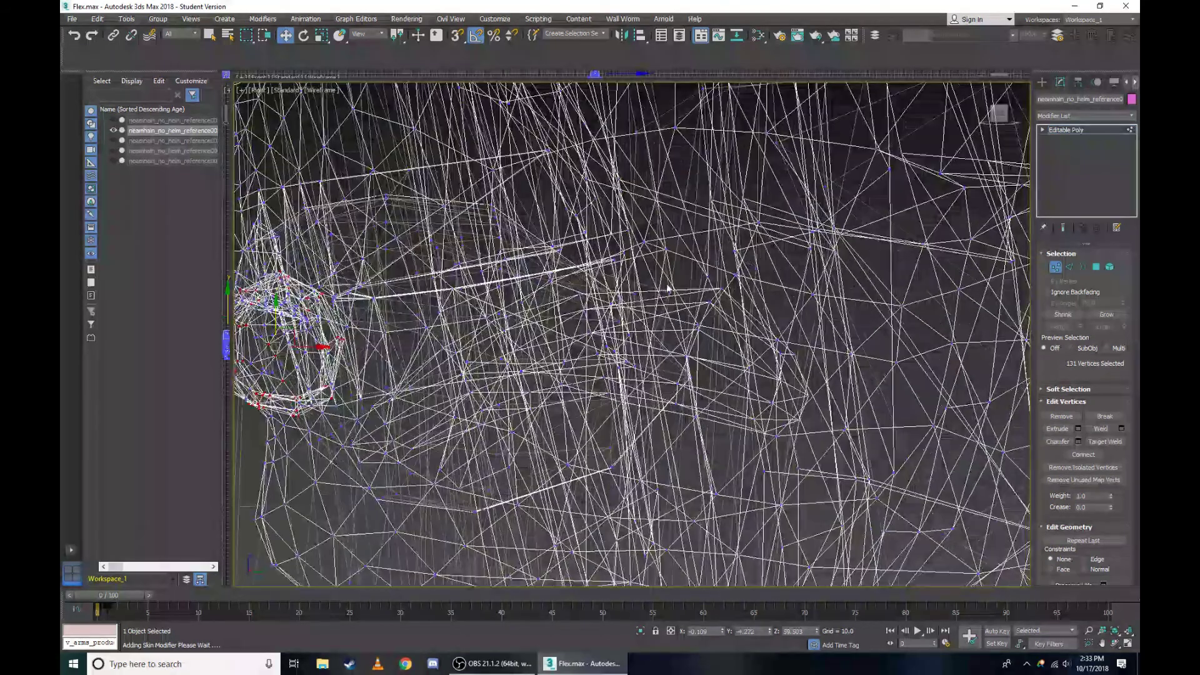
scroll(610, 273, "up", 3)
key("F3")
scroll(615, 294, "up", 1)
Restore the lip vertex selection with Ctrl+Z after an accidental deselect.
left_click(621, 313)
key("F3")
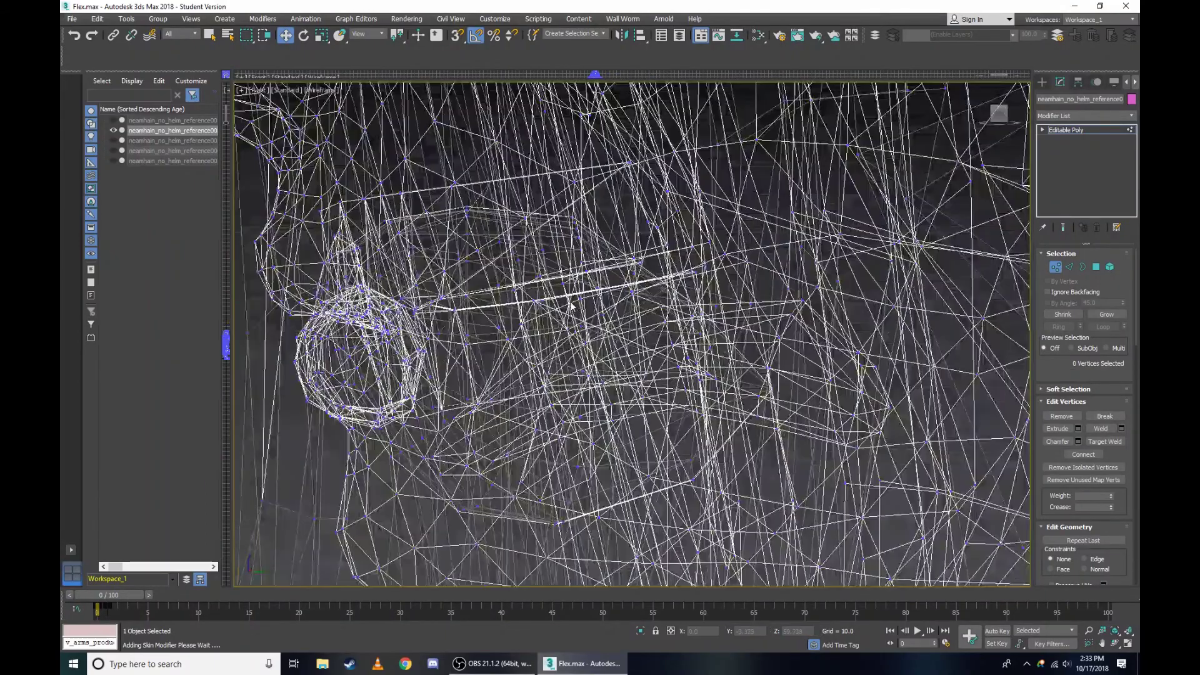
scroll(619, 272, "up", 3)
scroll(563, 278, "down", 3)
scroll(535, 282, "up", 3)
key("ctrl+z")
scroll(513, 298, "down", 2)
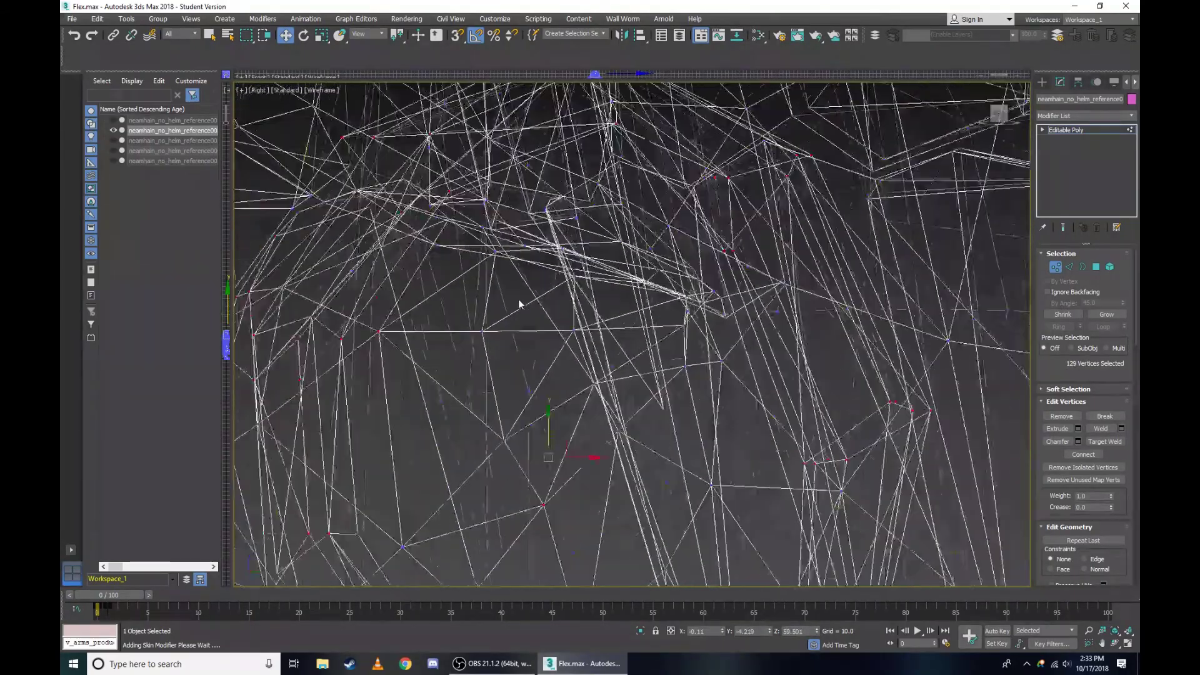
scroll(492, 299, "down", 1)
scroll(448, 306, "down", 1)
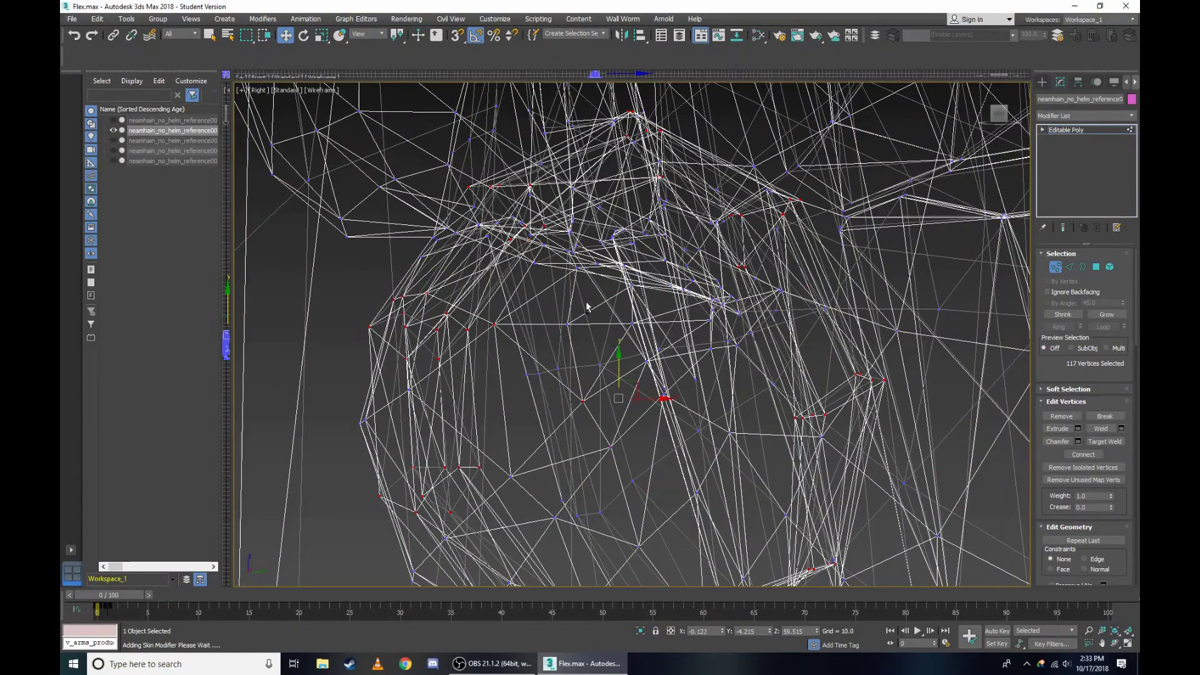
scroll(610, 304, "up", 3)
key("F3")
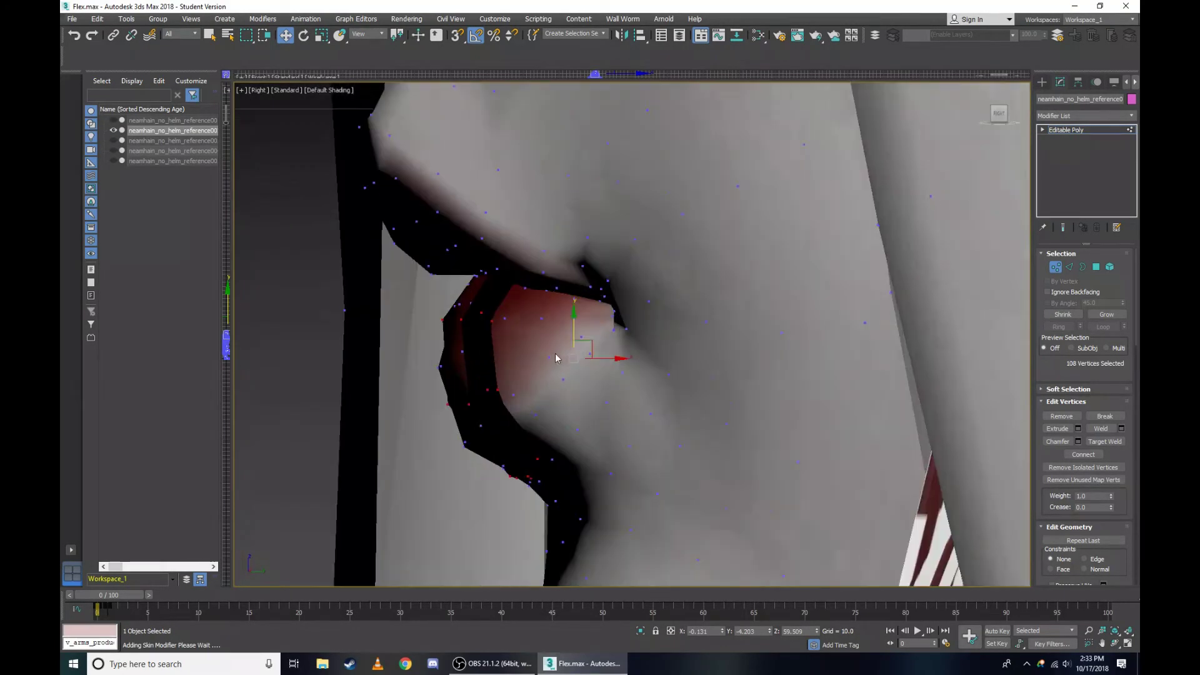
scroll(638, 357, "up", 1)
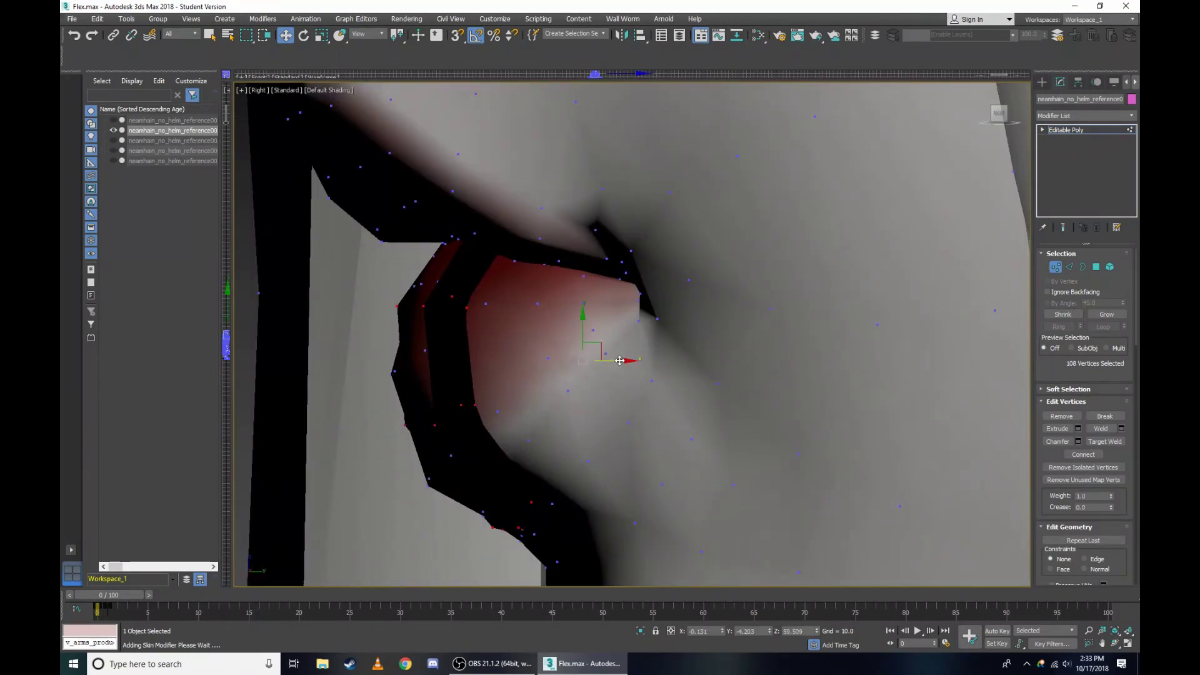
Test-move the lip vertices sideways, cancel the move, and re-inspect in wireframe.
left_click_drag(627, 361, 343, 343)
right_click(343, 343)
scroll(745, 288, "down", 2)
key("F3")
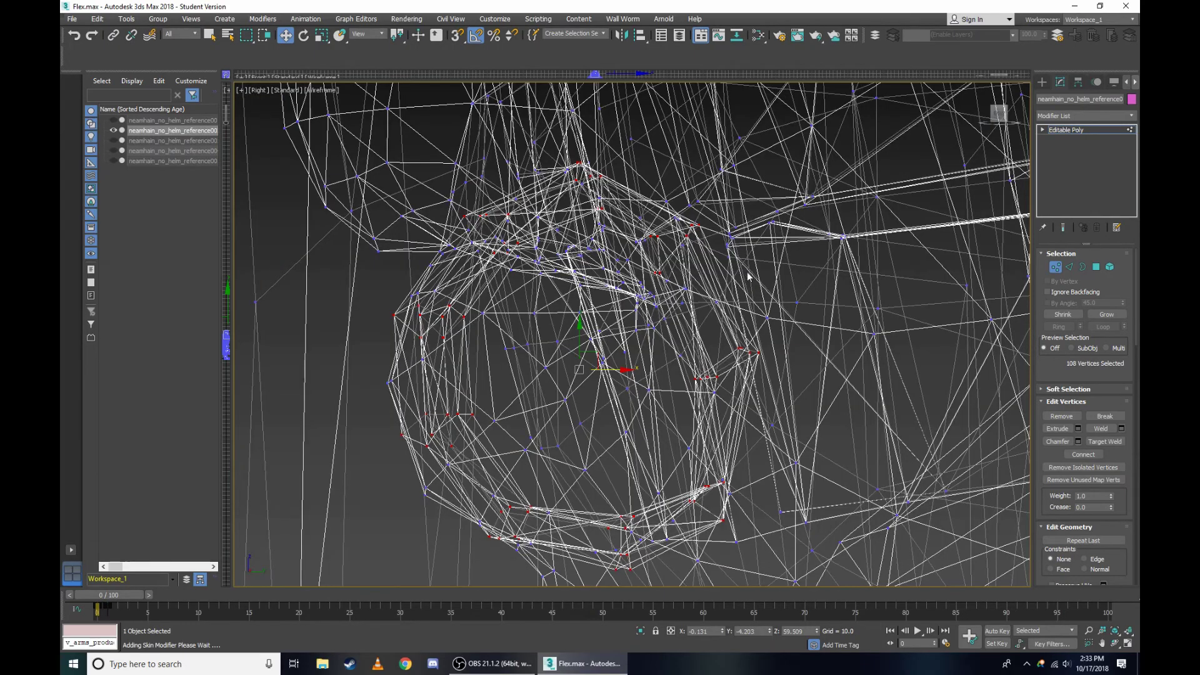
scroll(747, 278, "down", 2)
scroll(732, 269, "up", 2)
scroll(729, 265, "up", 3)
scroll(624, 276, "up", 2)
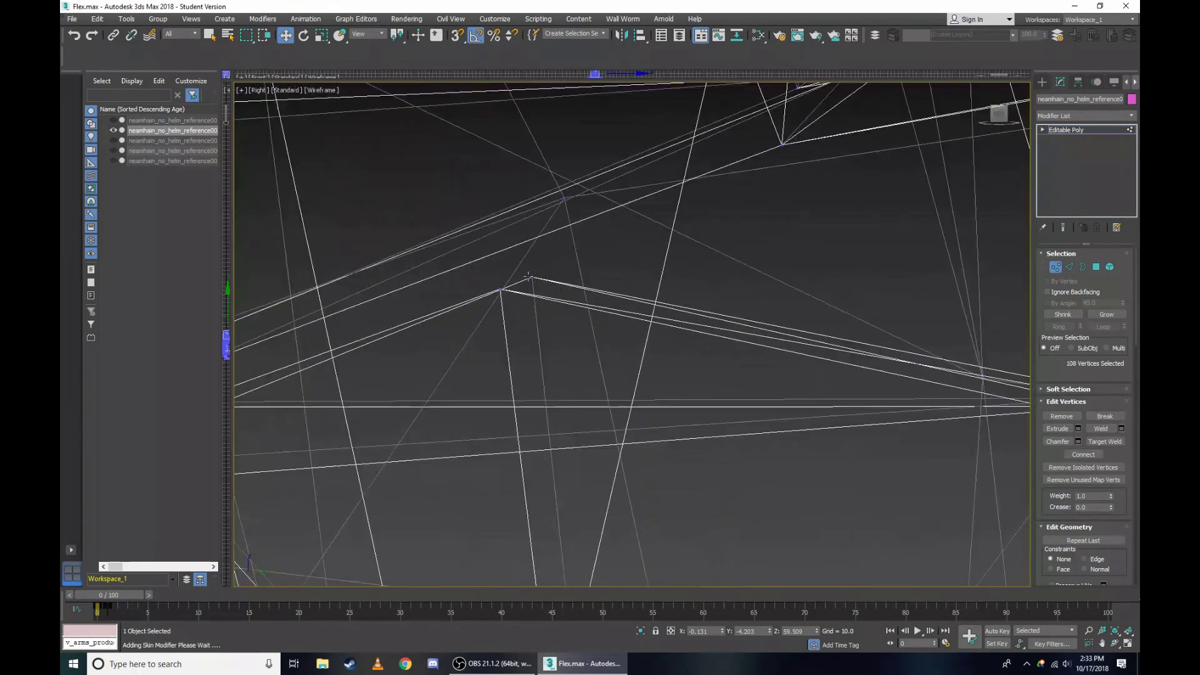
scroll(564, 306, "down", 5)
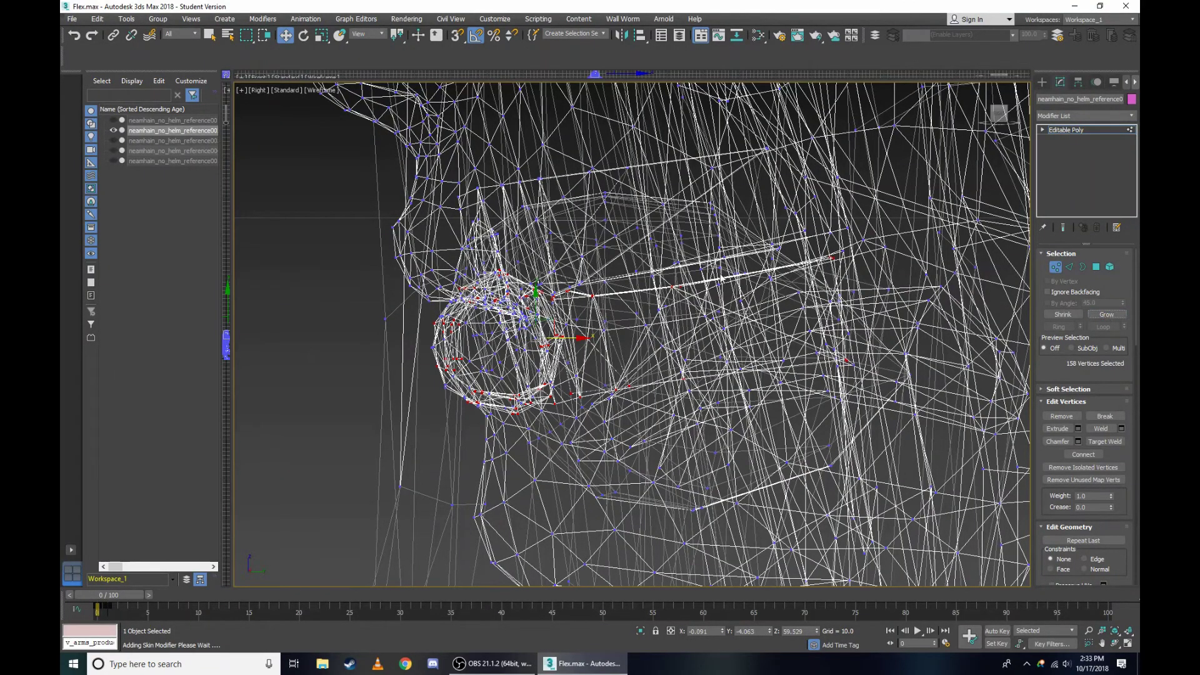
scroll(679, 324, "down", 2)
Pull the selected lip vertices out of the face in shaded view.
key("F3")
scroll(680, 324, "up", 3)
scroll(680, 324, "up", 1)
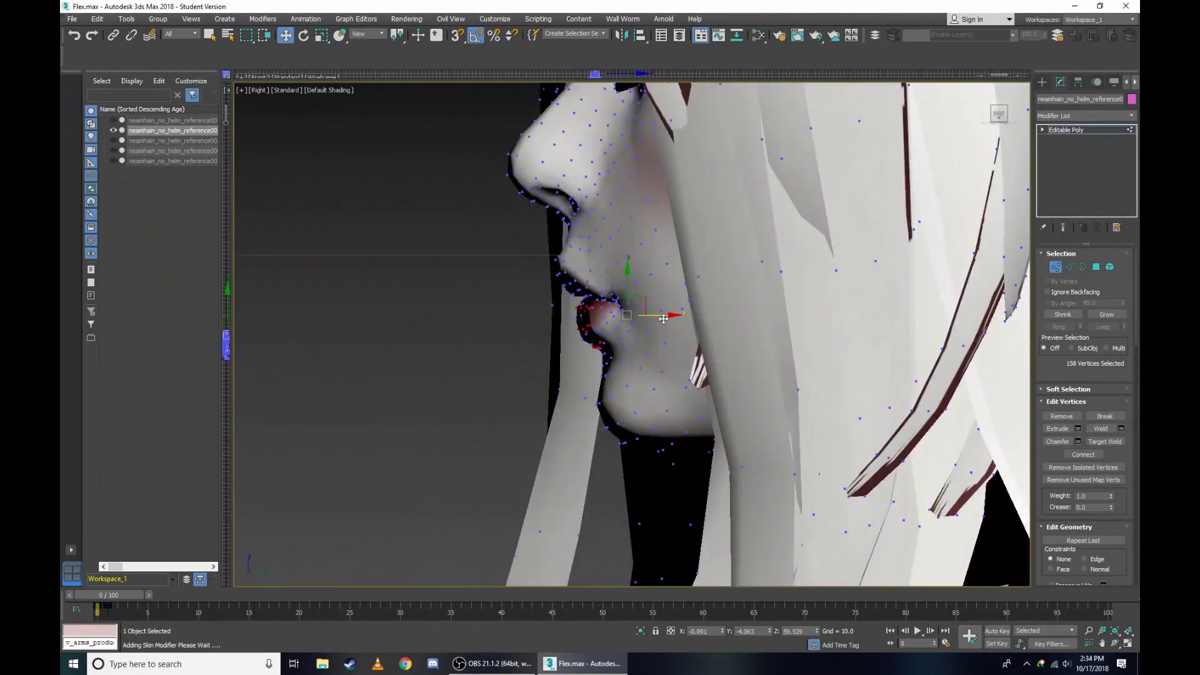
left_click_drag(663, 319, 402, 314)
Orbit to view the pulled lips from the front, then undo the pull.
left_click_drag(1005, 114, 983, 136)
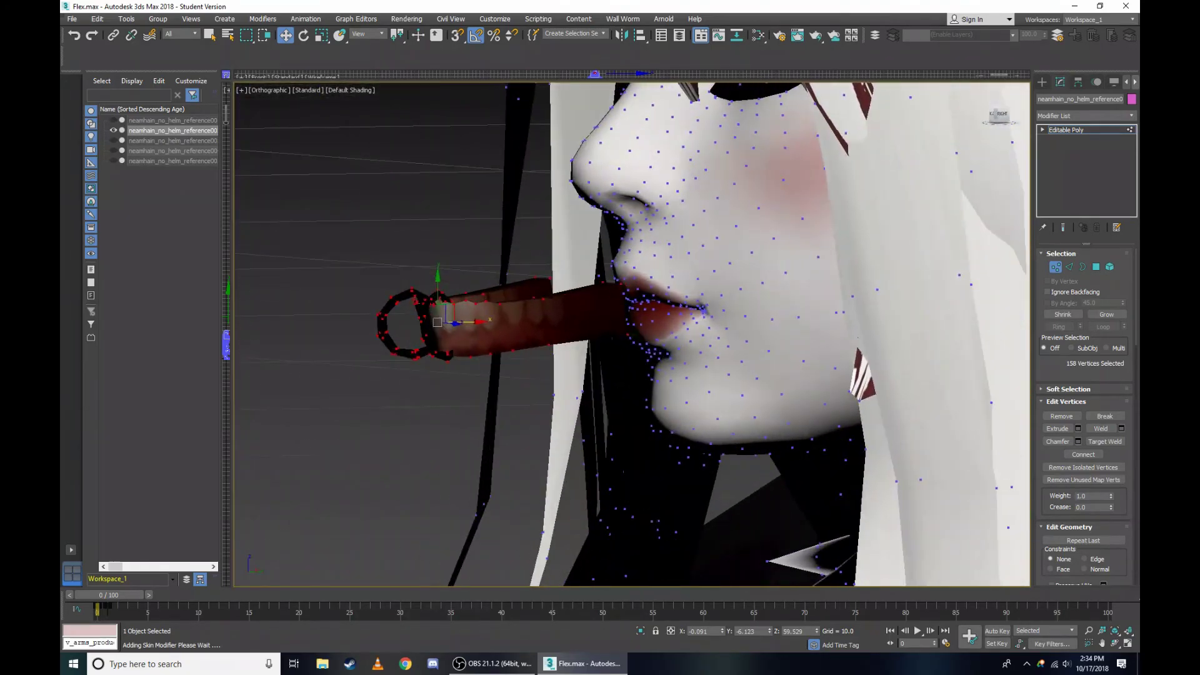
key("ctrl+z")
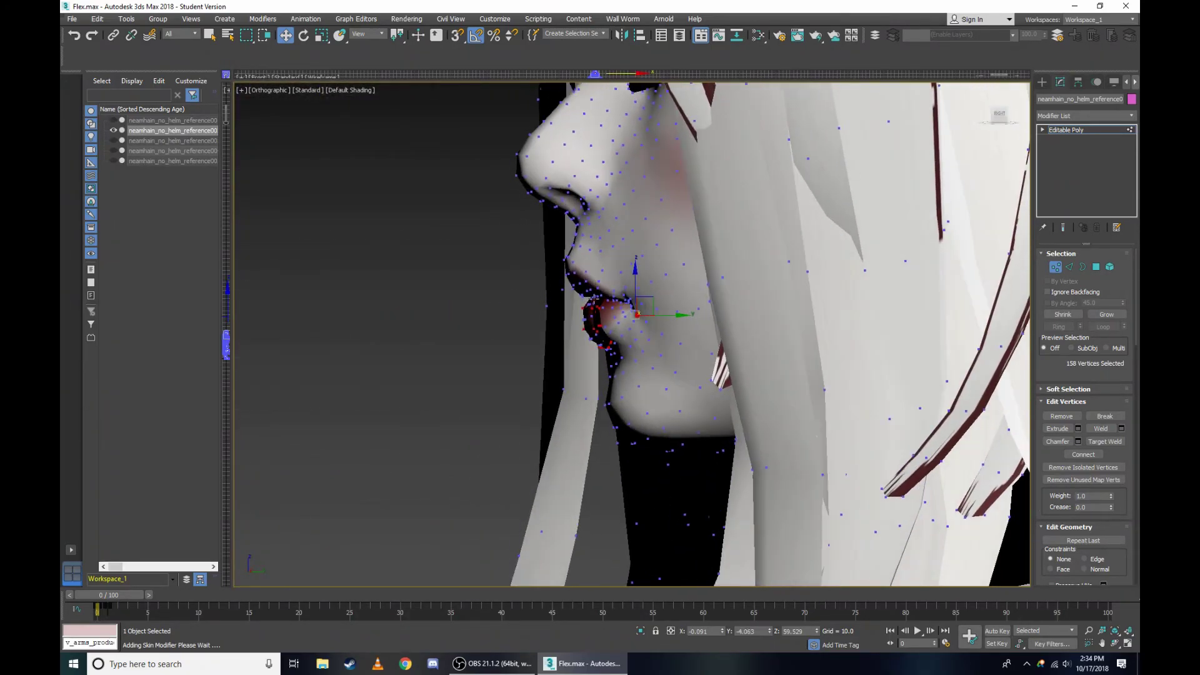
key("z")
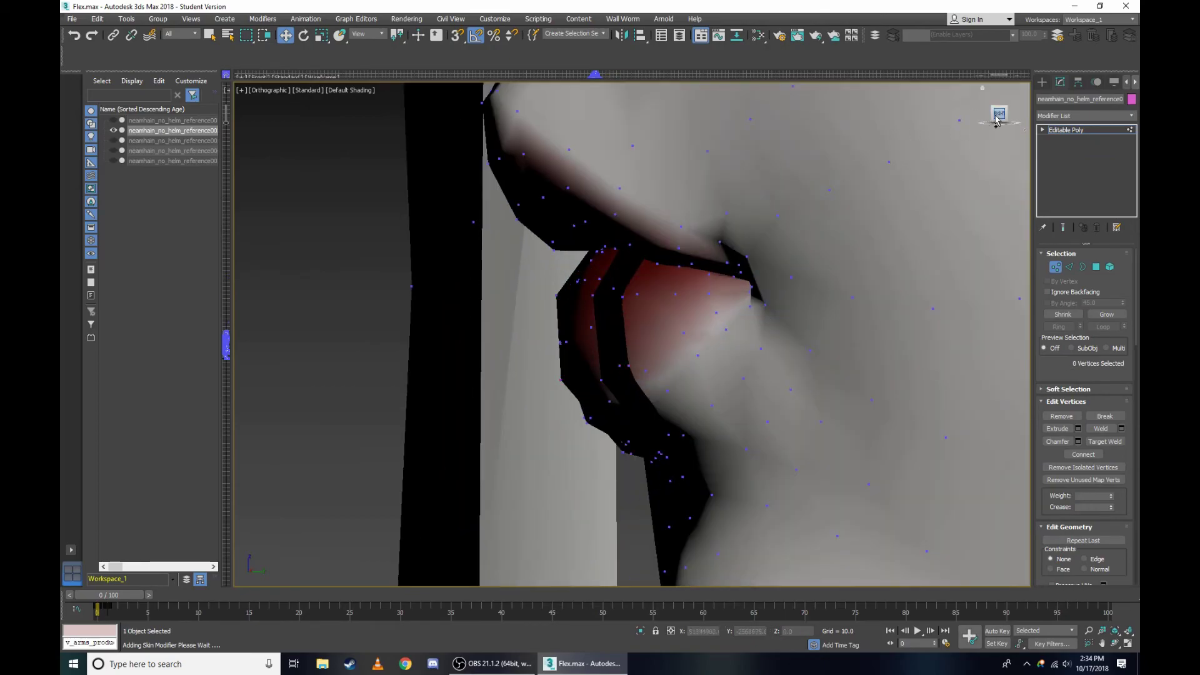
Frame the 158 lip vertices and return the viewport to the Right view.
scroll(759, 402, "down", 2)
key("F3")
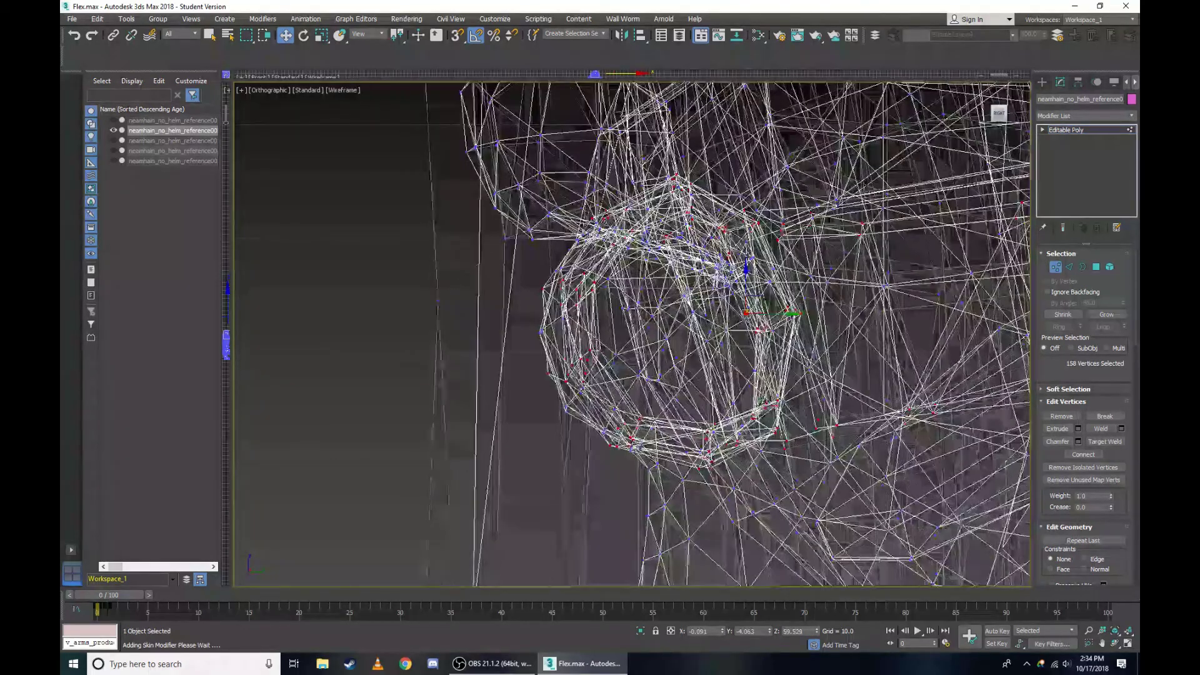
key("F3")
left_click(269, 90)
Back in the Right view in wireframe, add more mouth vertices and frame the lower mouth.
left_click(328, 217)
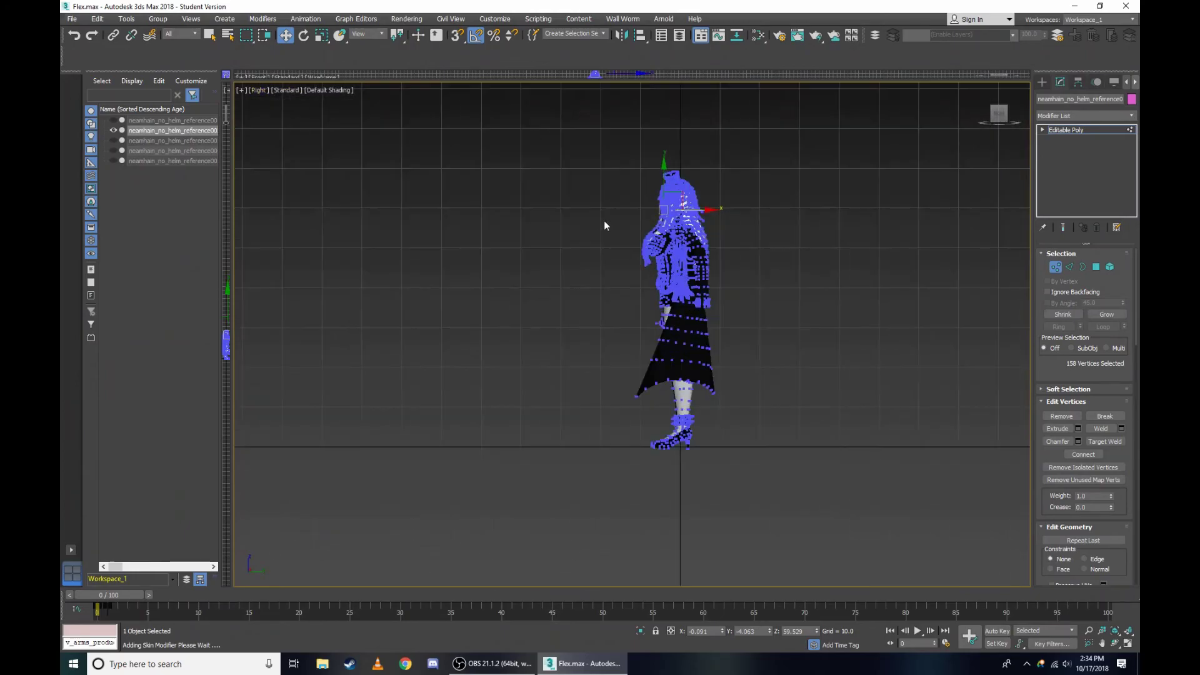
key("z")
key("F3")
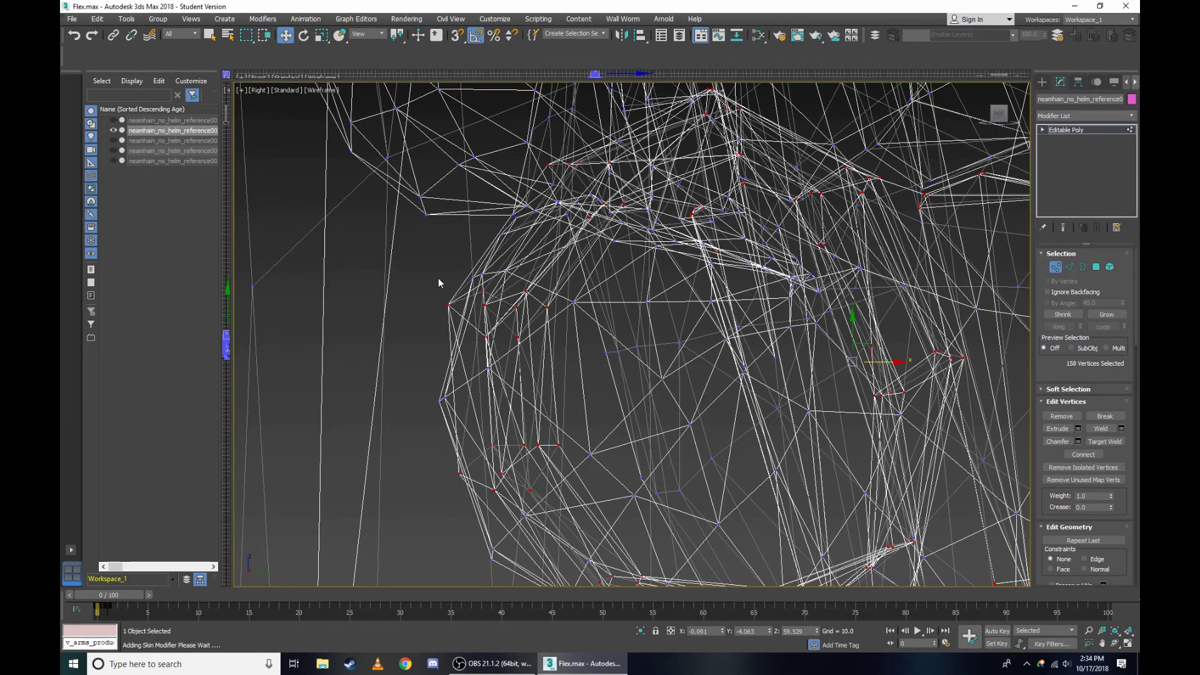
left_click_drag(532, 333, 532, 332, "ctrl")
key("z")
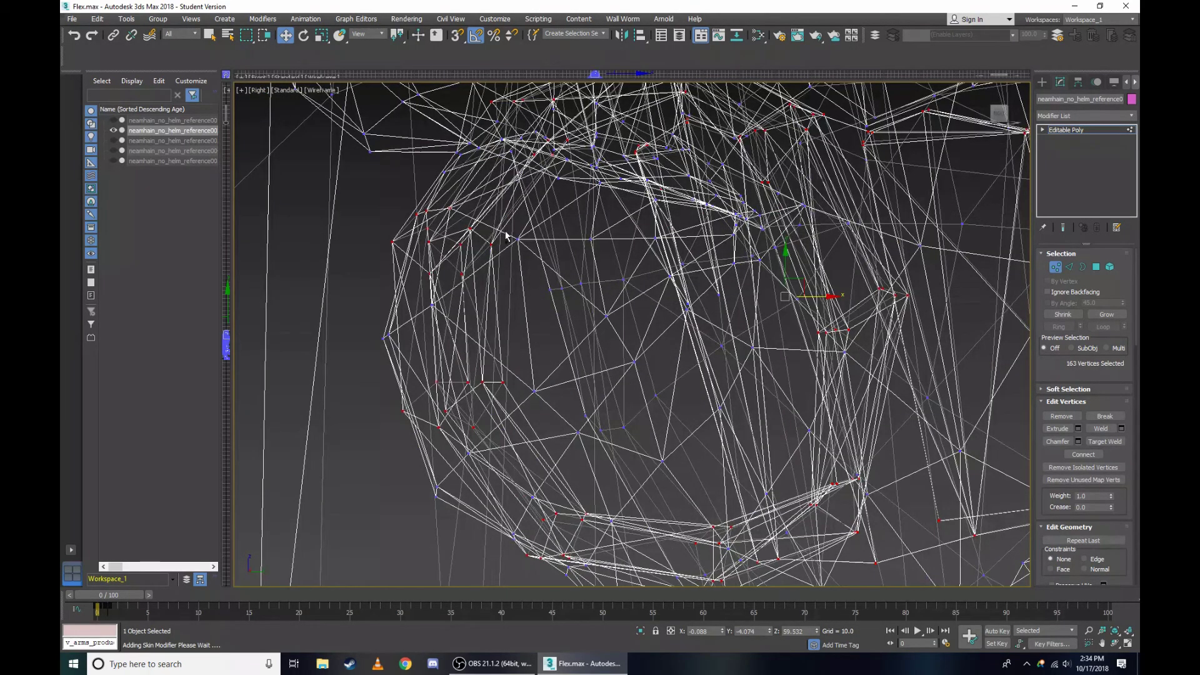
middle_click_drag(514, 258, 503, 183)
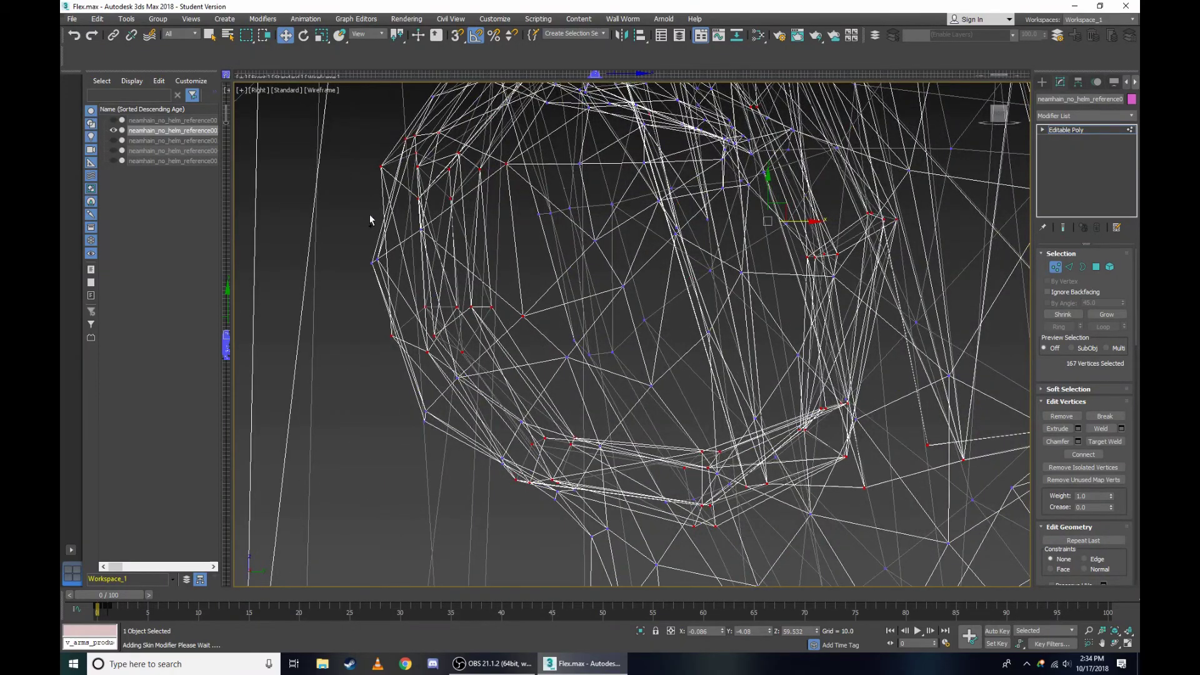
scroll(412, 283, "up", 3)
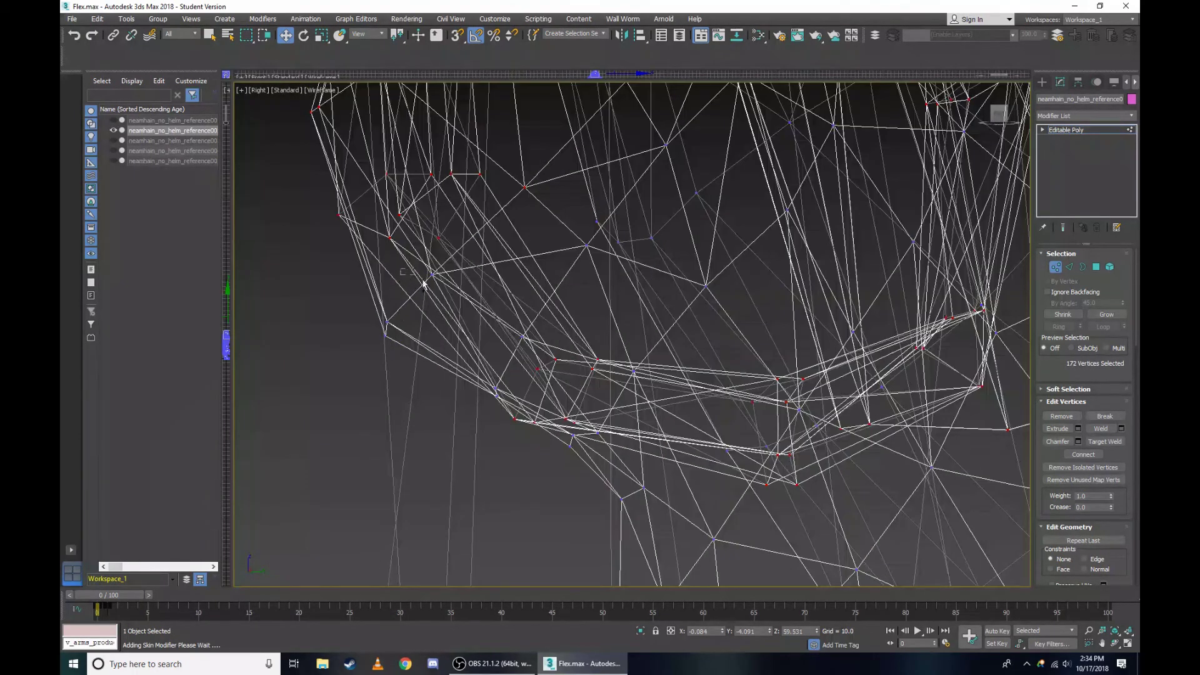
scroll(436, 330, "down", 3)
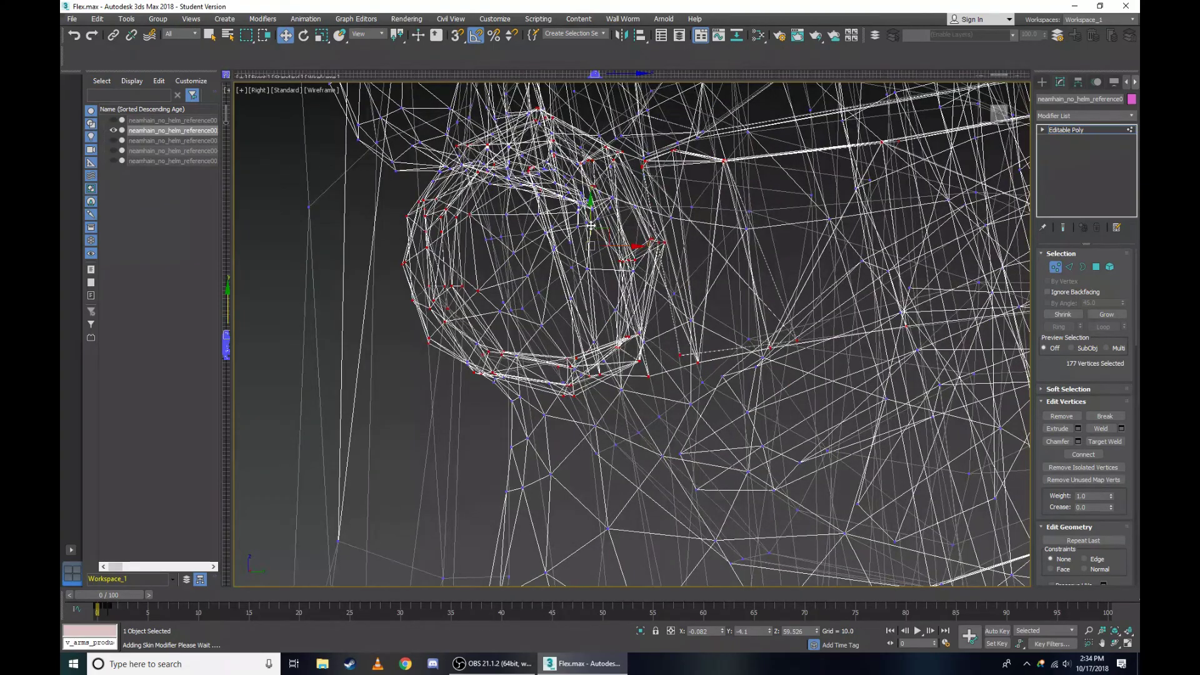
scroll(591, 226, "up", 2)
scroll(591, 226, "up", 2)
scroll(457, 171, "up", 3)
scroll(395, 182, "up", 3)
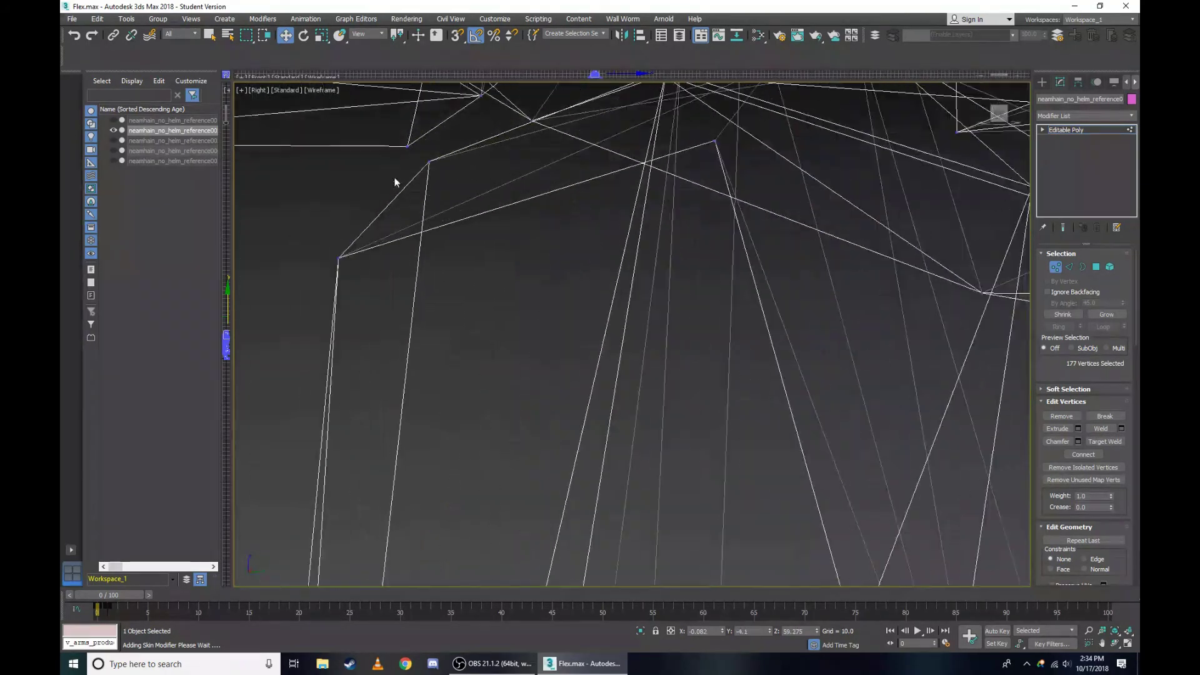
scroll(531, 244, "down", 3)
scroll(531, 244, "down", 3)
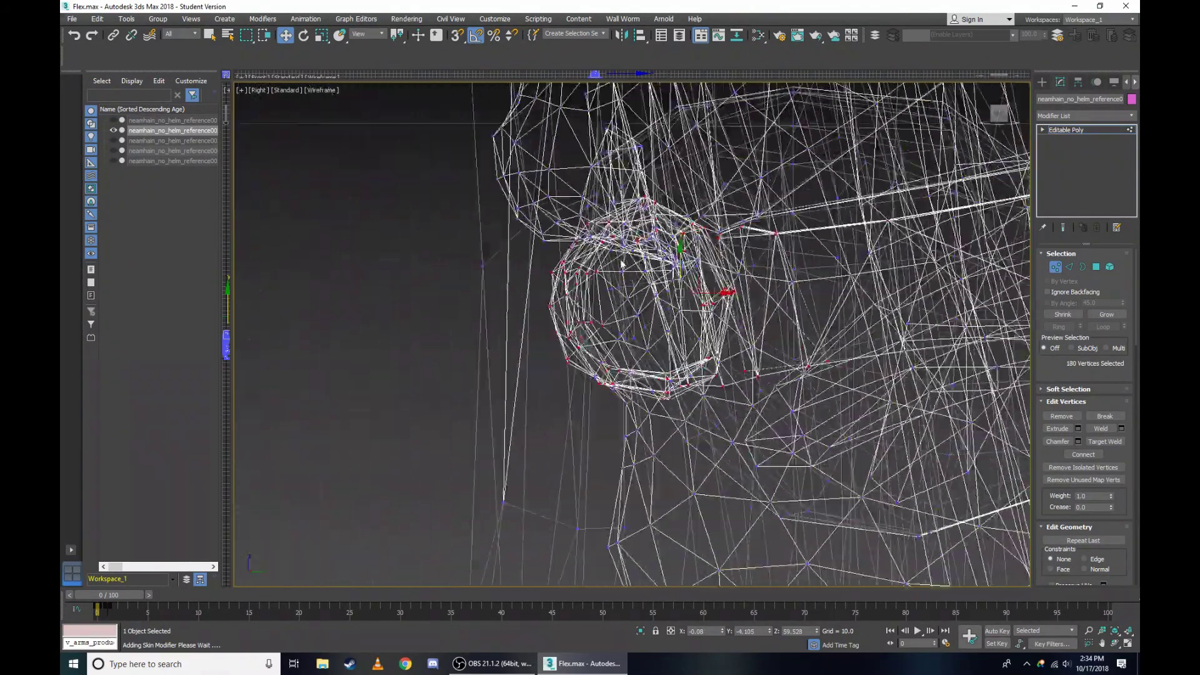
scroll(715, 345, "down", 2)
scroll(606, 275, "up", 2)
scroll(549, 228, "up", 2)
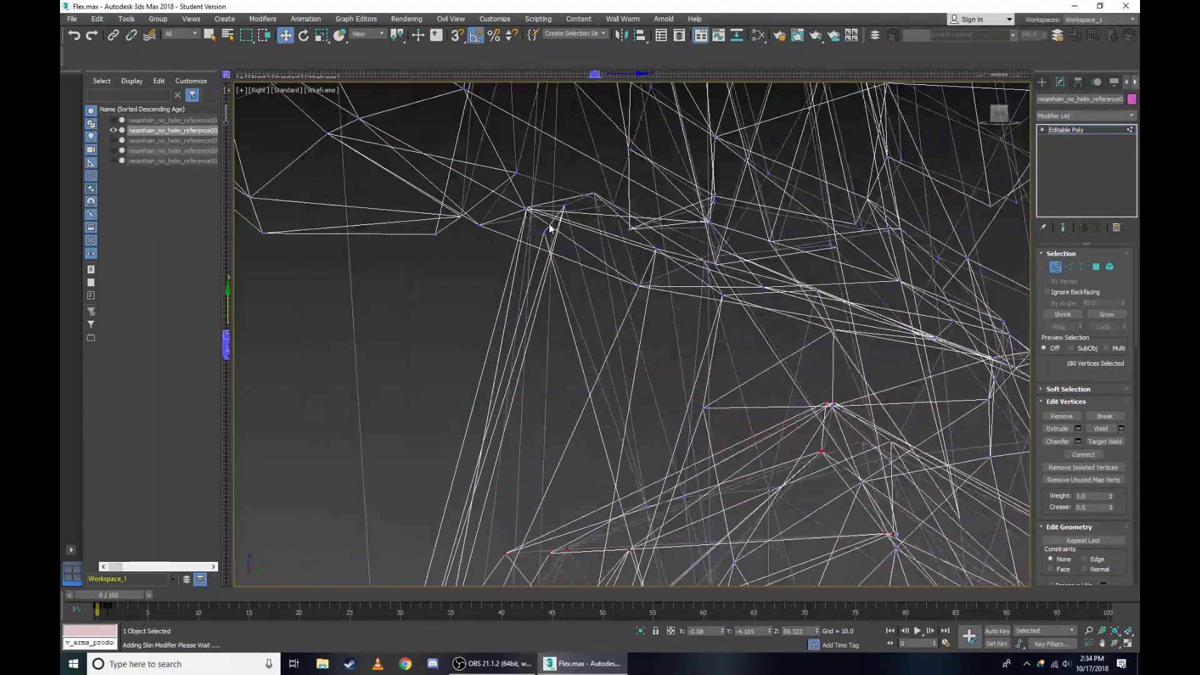
scroll(527, 206, "up", 2)
scroll(474, 188, "up", 2)
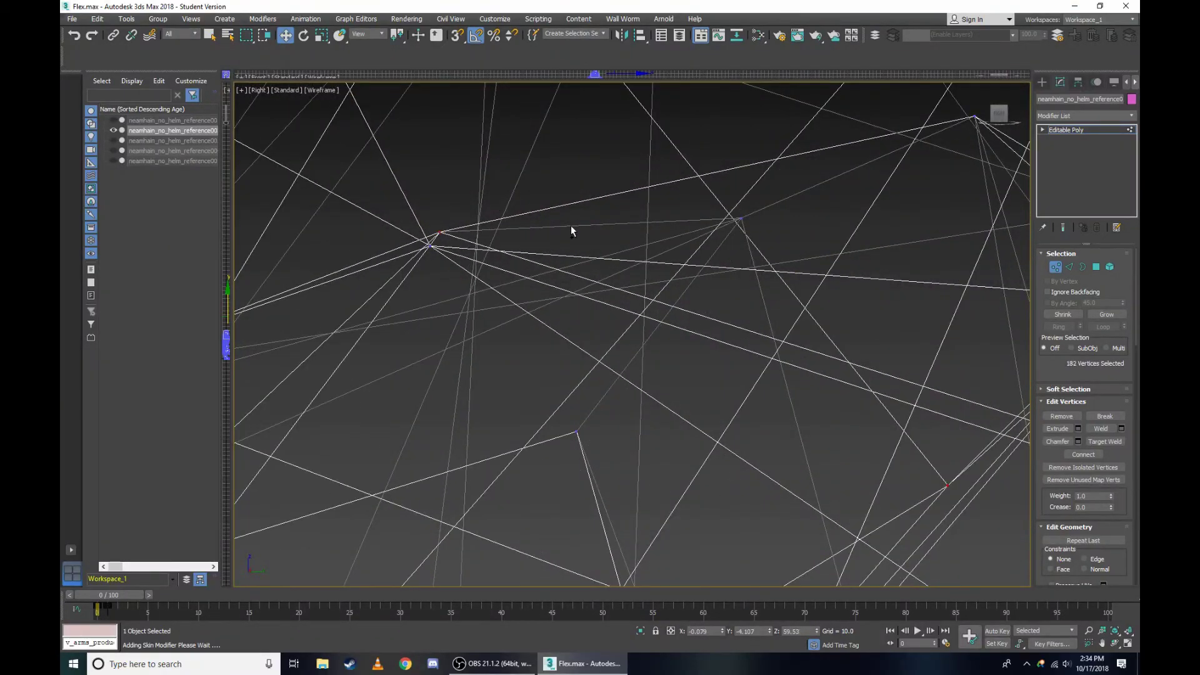
scroll(621, 200, "down", 3)
scroll(724, 260, "up", 1)
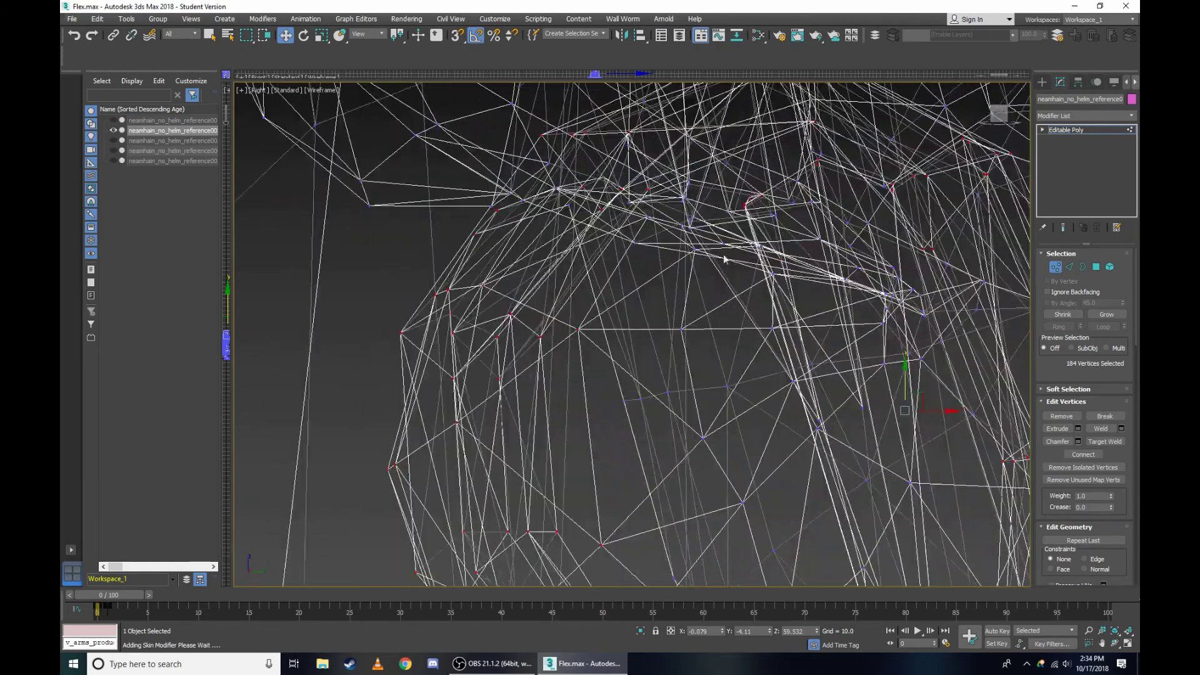
scroll(906, 371, "up", 2)
scroll(796, 461, "up", 2)
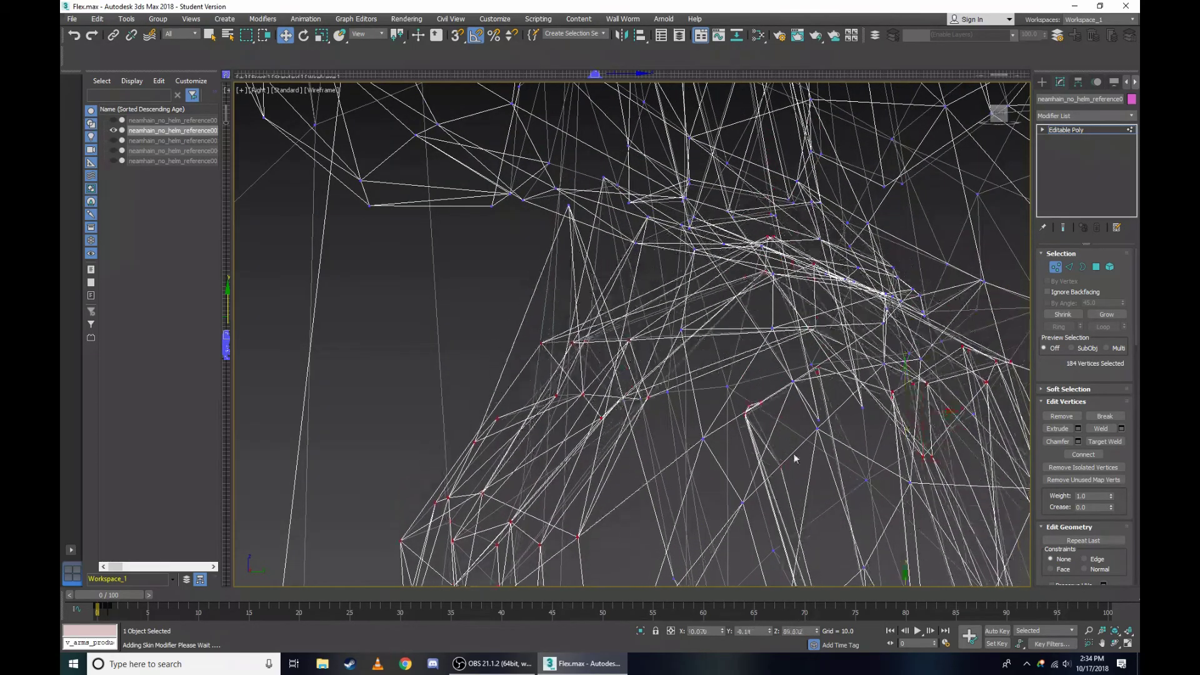
scroll(515, 121, "up", 2)
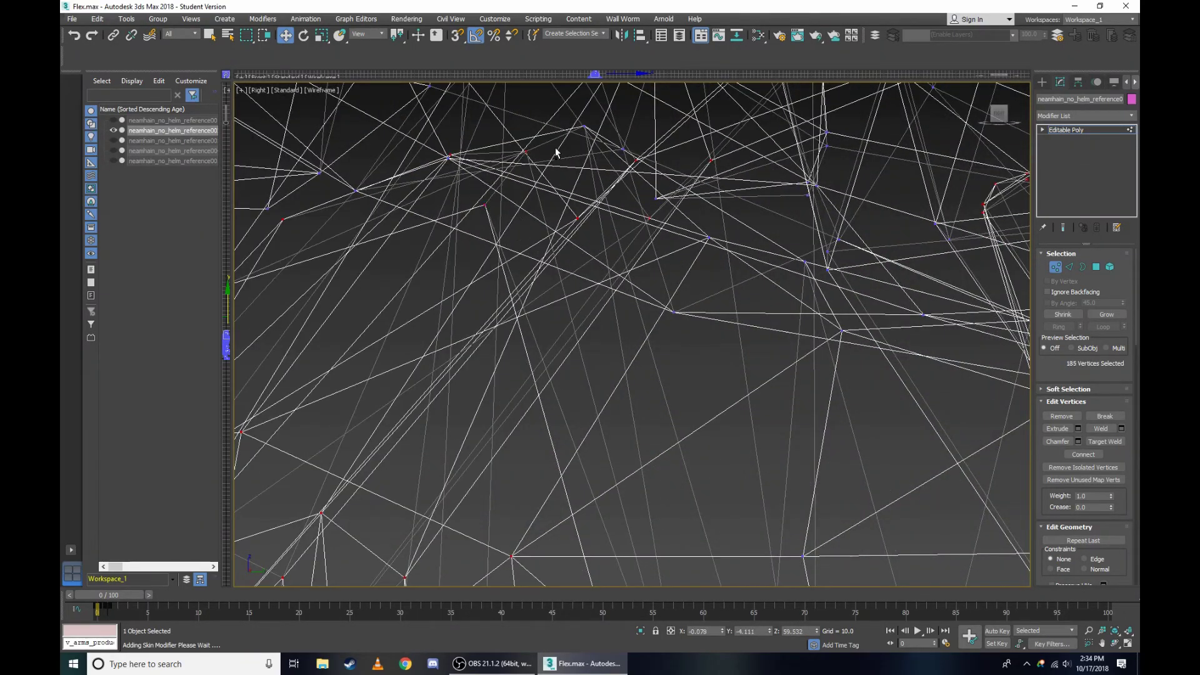
scroll(616, 148, "down", 1)
scroll(584, 155, "down", 2)
scroll(740, 219, "up", 1)
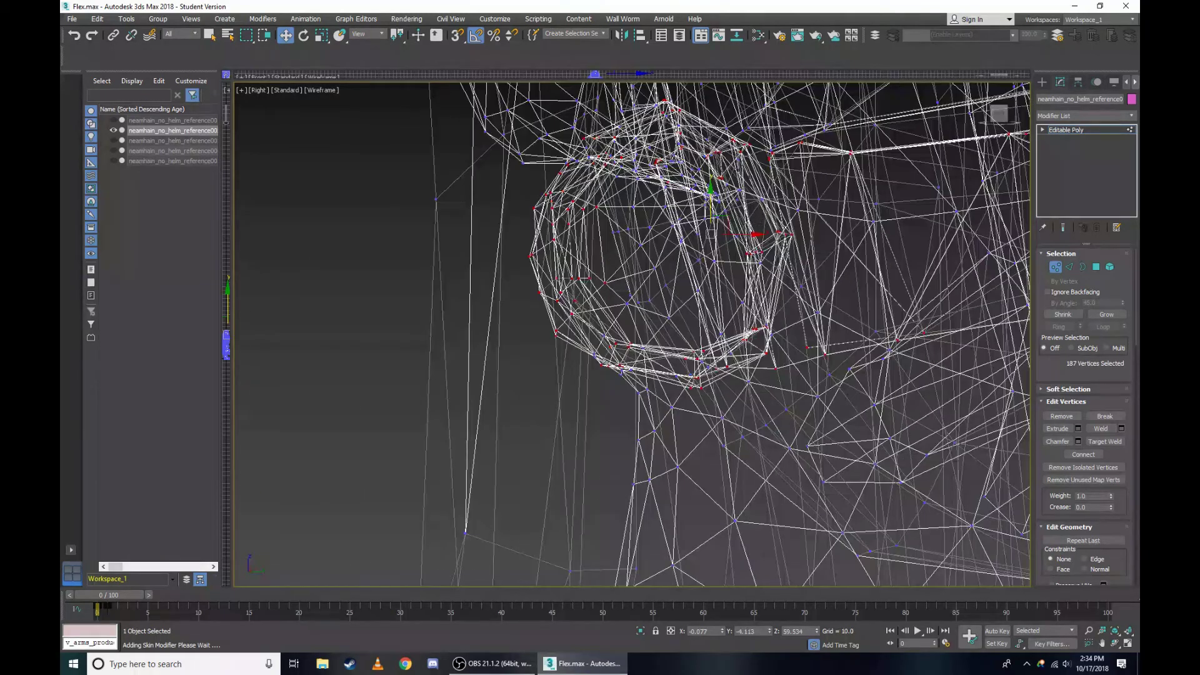
scroll(621, 185, "up", 2)
scroll(622, 191, "up", 2)
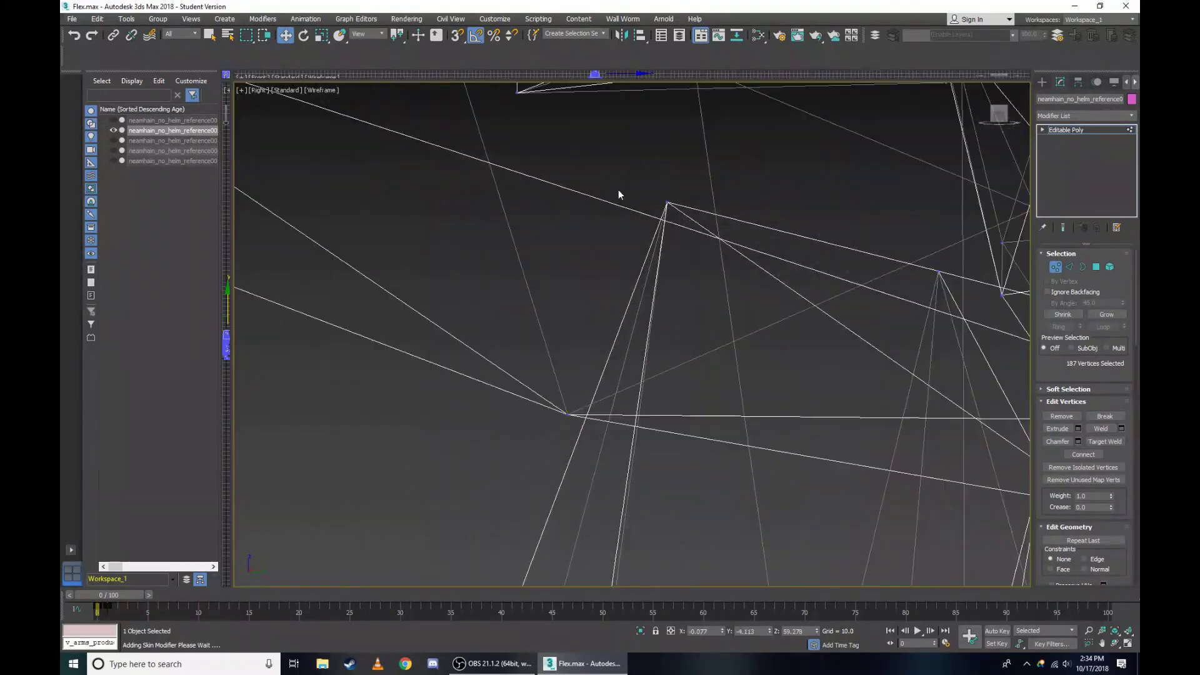
Add nearby lip vertices in two box selections, checking the lips in shaded view.
left_click_drag(646, 187, 702, 238)
scroll(702, 239, "down", 3)
key("F3")
scroll(713, 234, "up", 3)
scroll(726, 232, "up", 2)
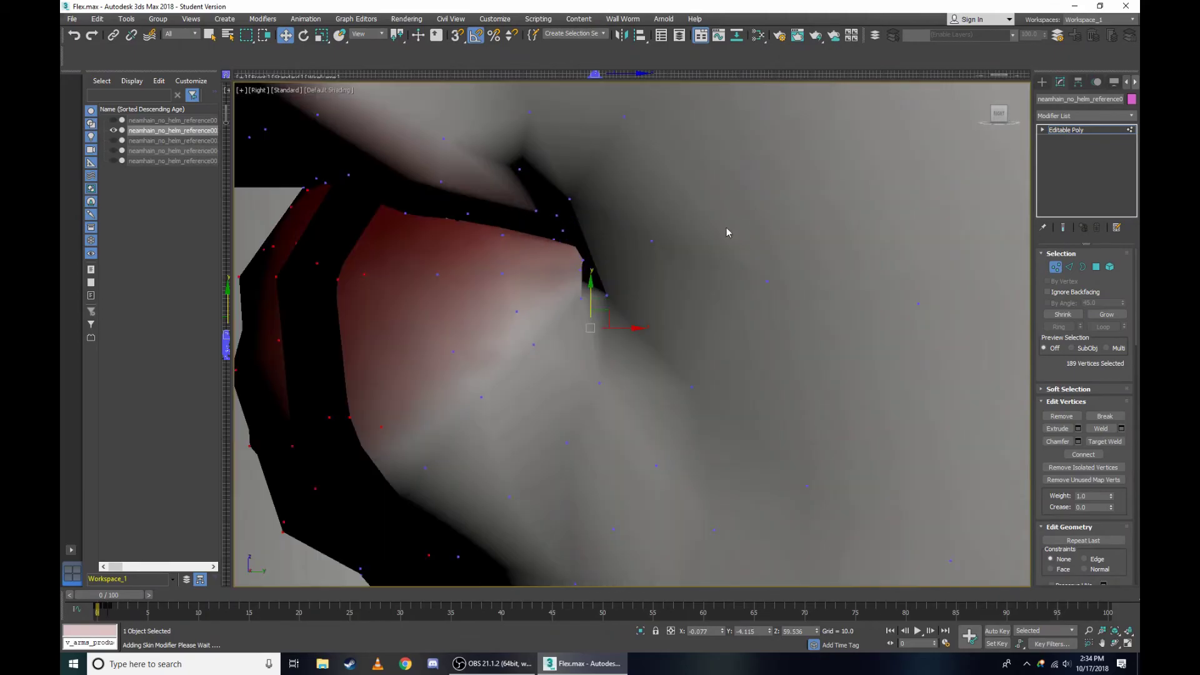
scroll(597, 323, "up", 2)
scroll(608, 461, "up", 2)
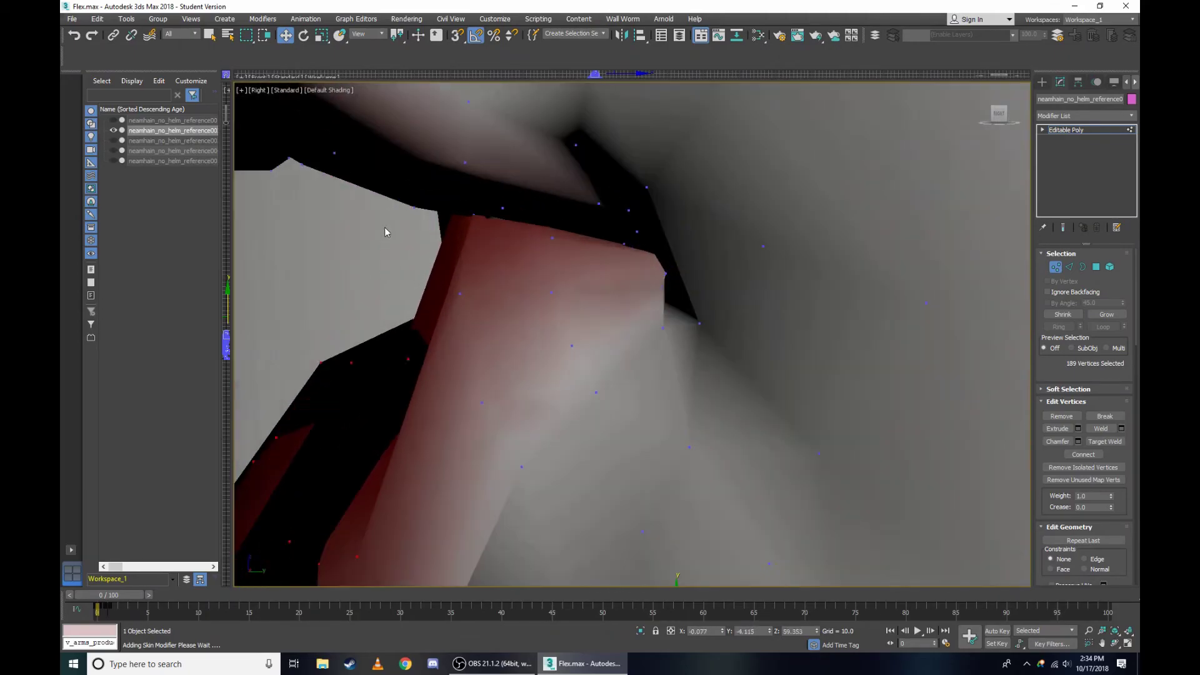
key("F3")
left_click_drag(536, 128, 561, 153)
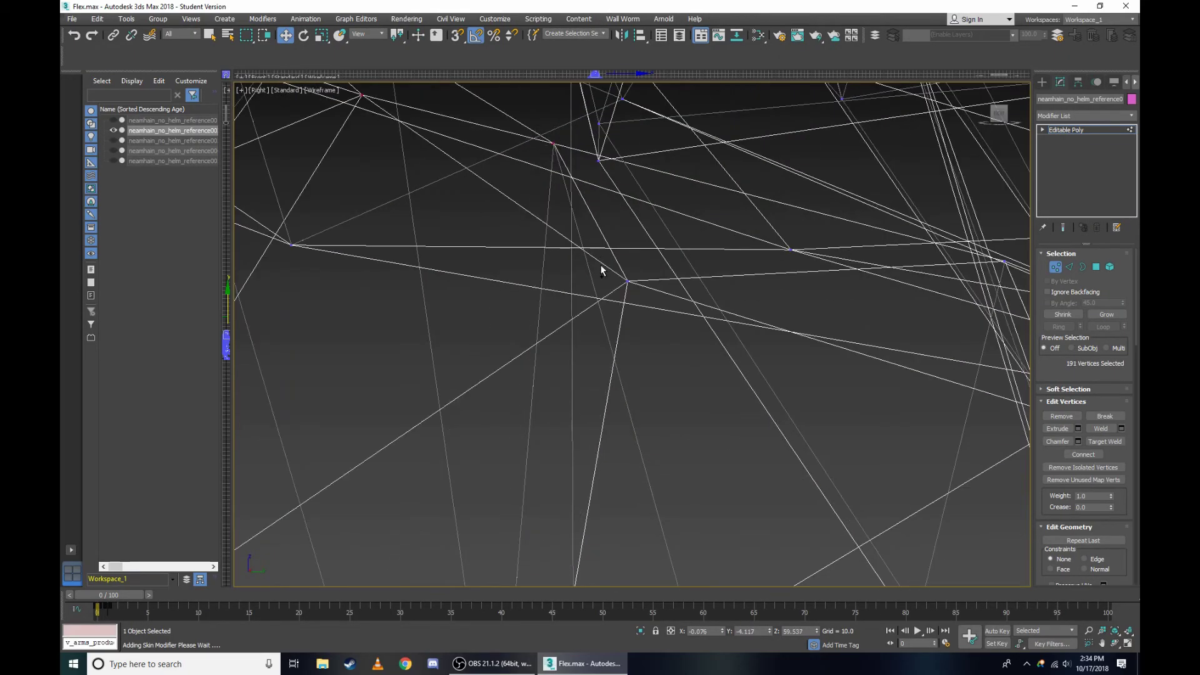
Inspect the selection in shaded and wireframe views, undoing an accidental lip vertex nudge.
scroll(602, 270, "down", 3)
key("F3")
scroll(657, 250, "up", 3)
scroll(676, 211, "up", 1)
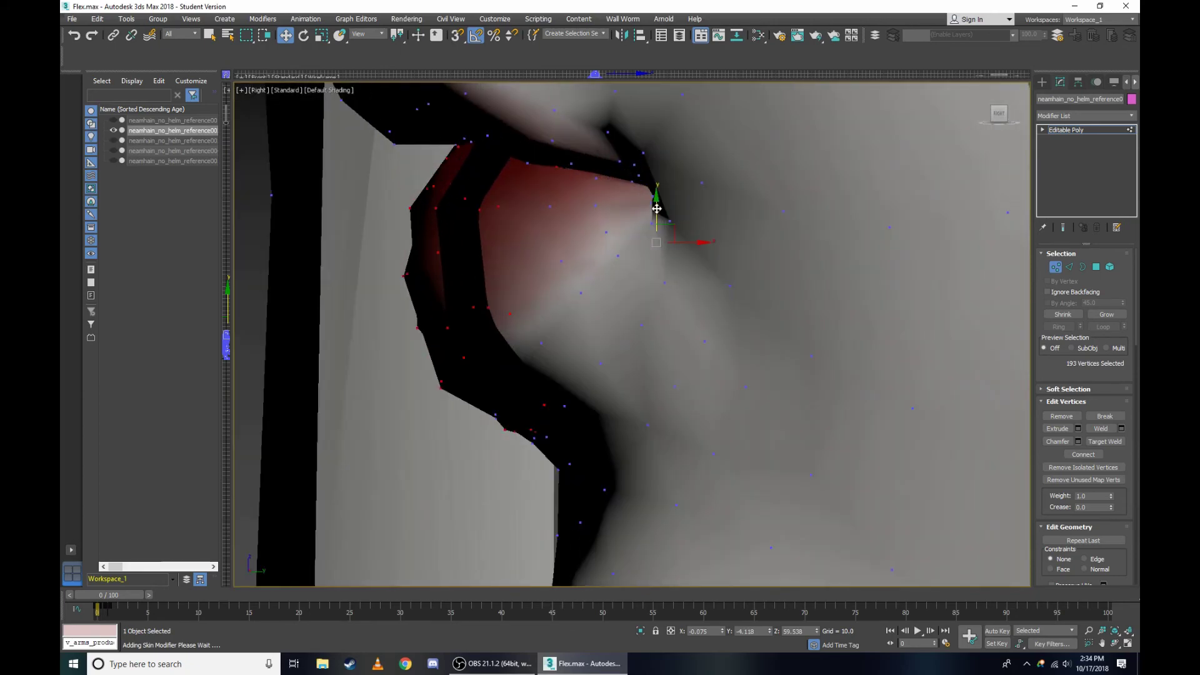
scroll(656, 250, "up", 2)
scroll(557, 209, "up", 3)
key("F3")
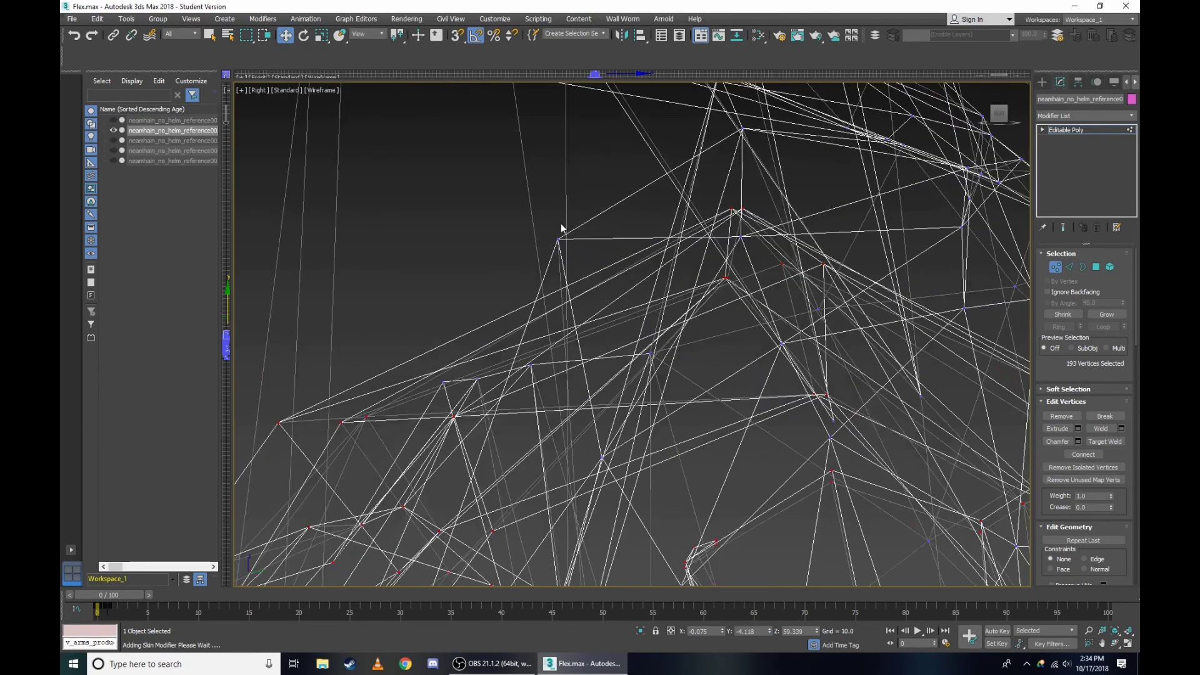
middle_click_drag(576, 257, 545, 308)
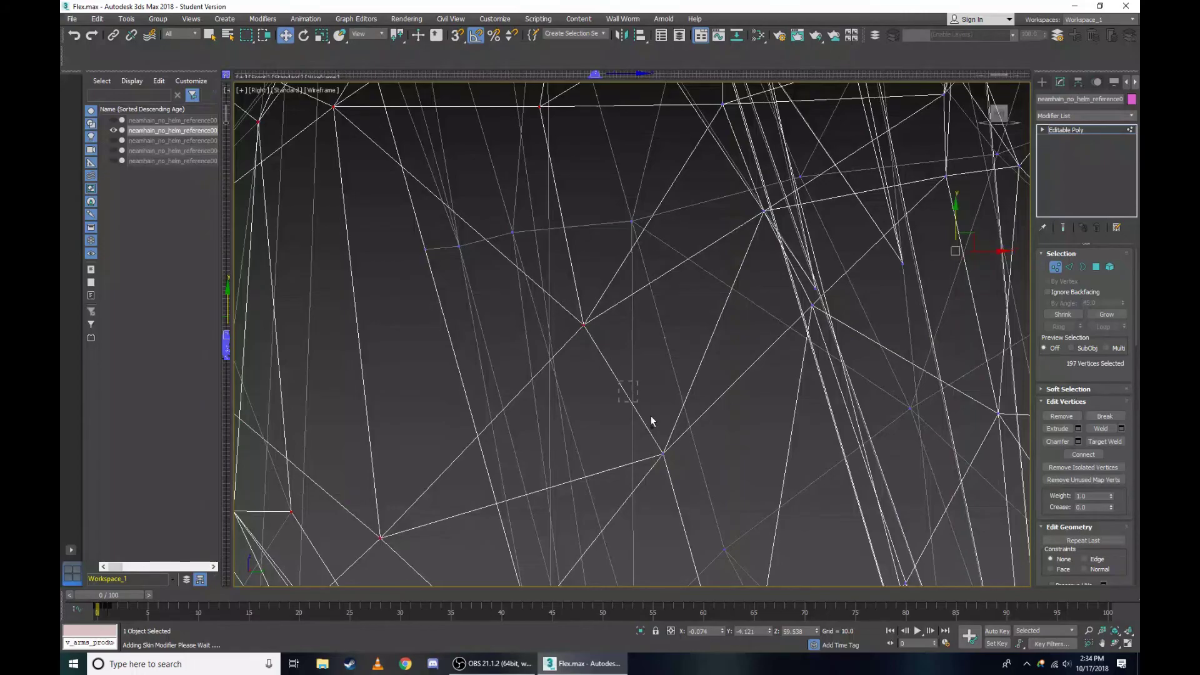
key("F3")
scroll(651, 262, "down", 5)
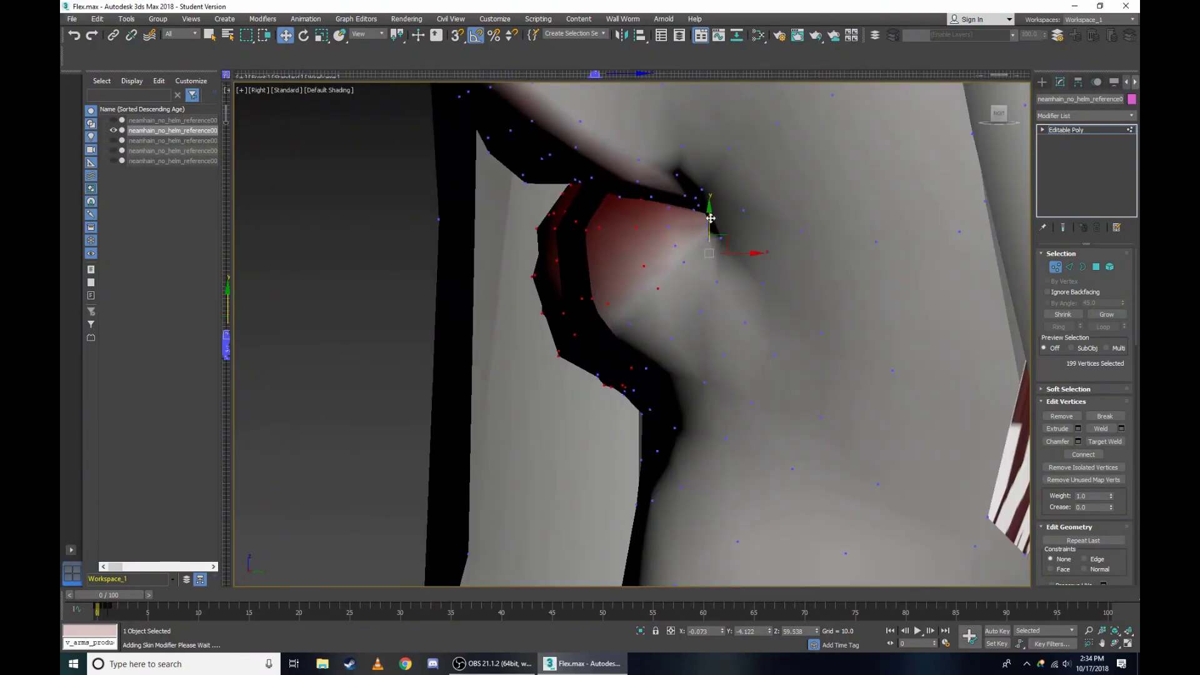
left_click_drag(711, 217, 711, 228)
scroll(699, 229, "up", 5)
key("F3")
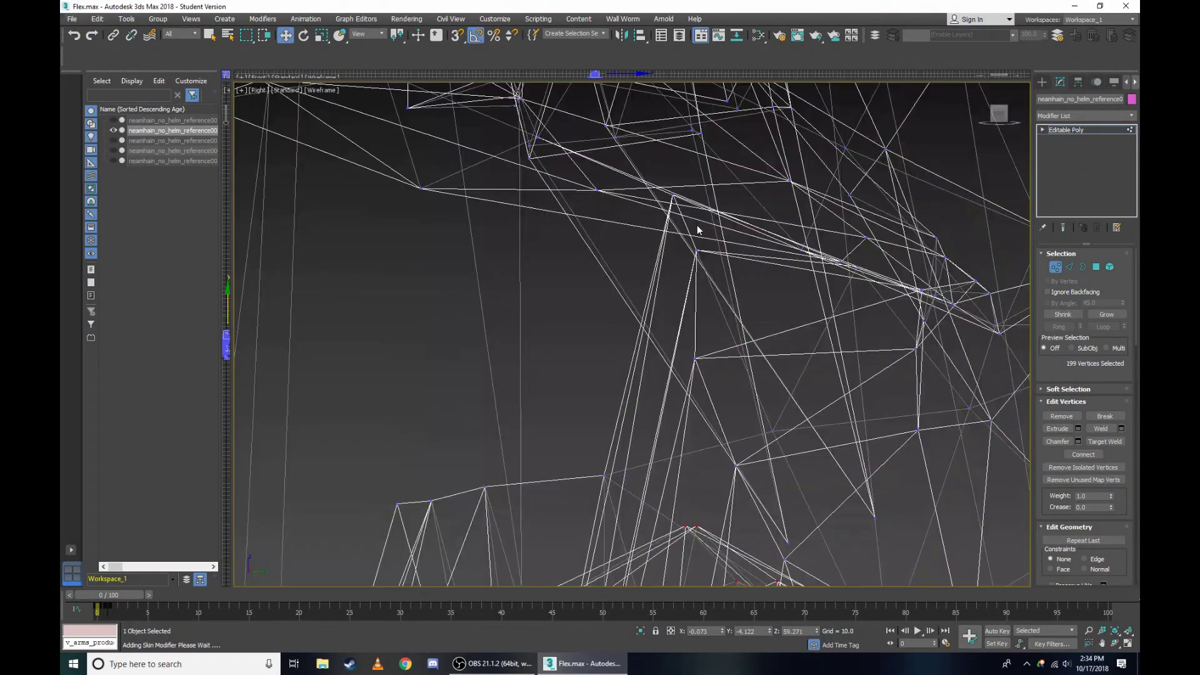
scroll(698, 230, "up", 5)
key("ctrl+z")
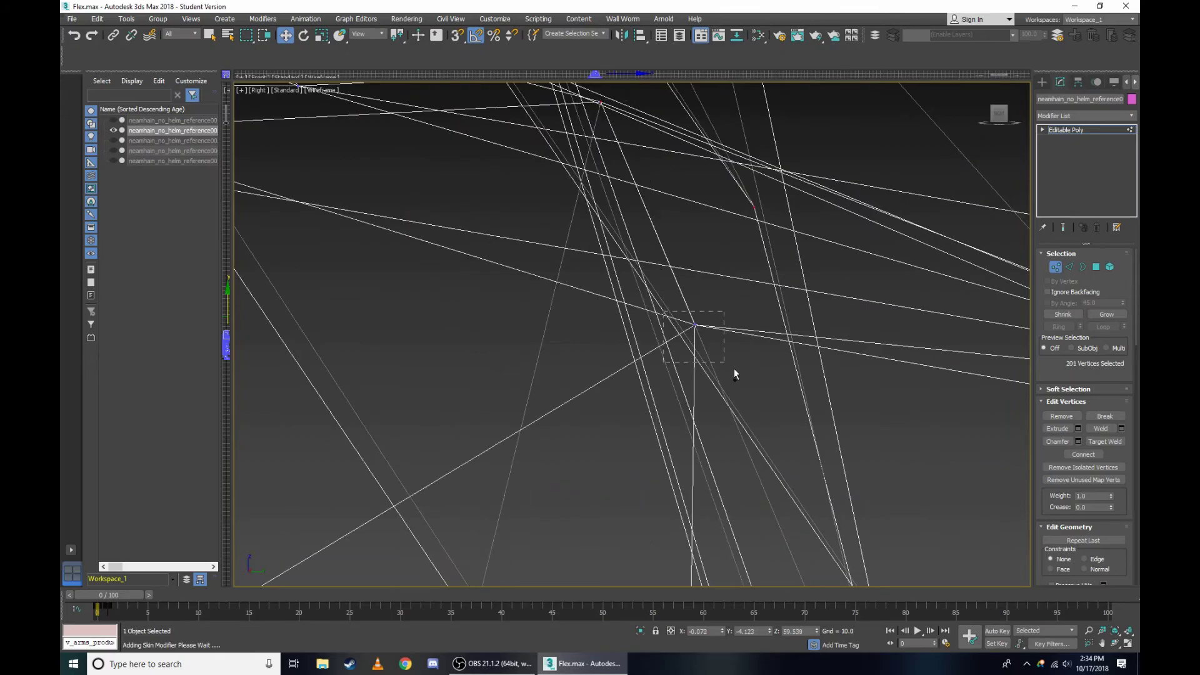
Add more lower-lip vertices with a box selection and a single-vertex click.
left_click_drag(663, 311, 735, 373, "ctrl")
scroll(707, 250, "down", 5)
scroll(730, 364, "up", 5)
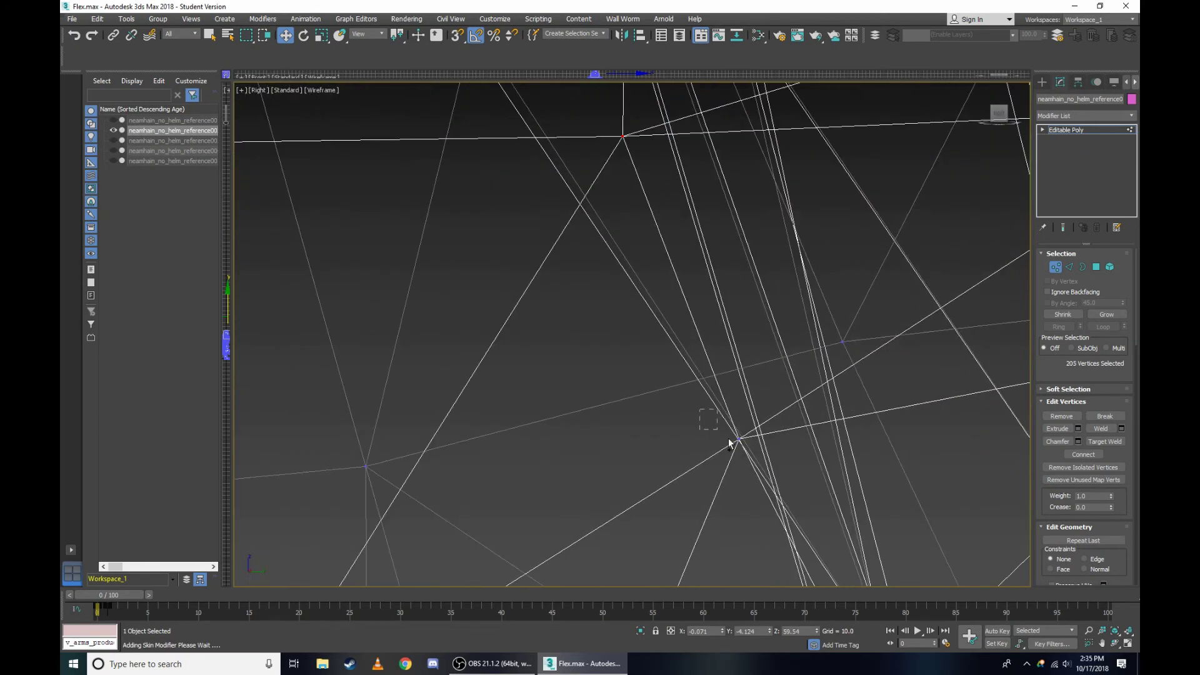
left_click(719, 425, "ctrl")
scroll(710, 348, "down", 5)
scroll(564, 209, "up", 5)
scroll(633, 250, "down", 5)
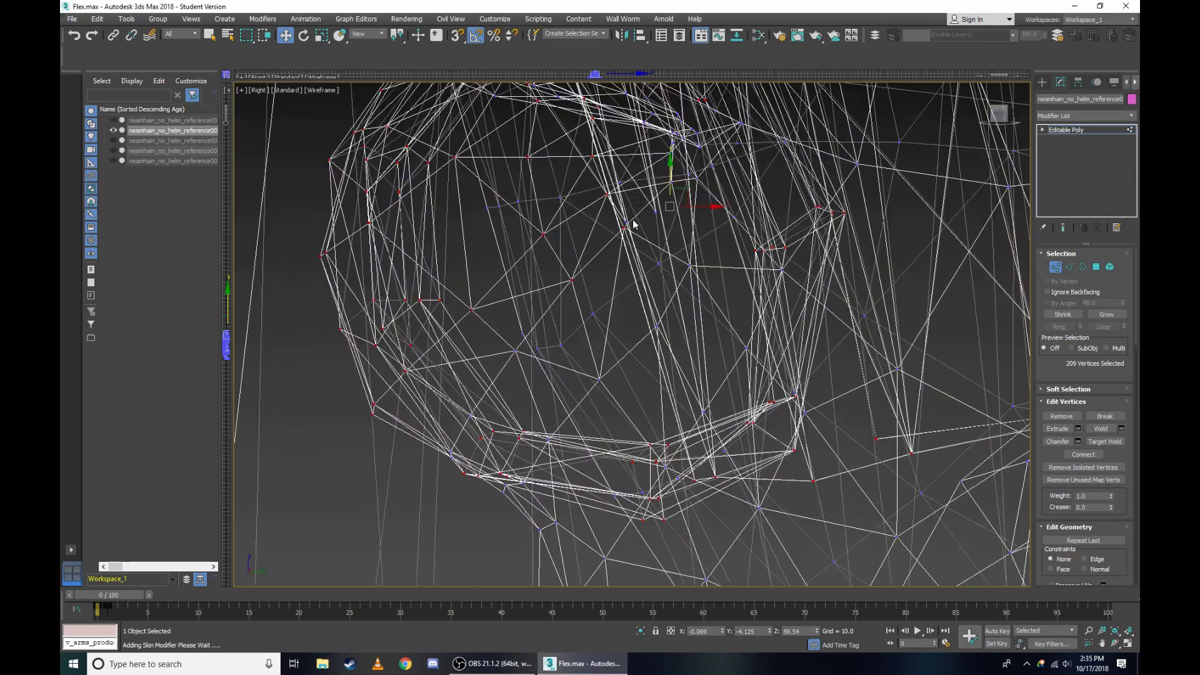
key("F3")
scroll(644, 206, "up", 5)
scroll(683, 206, "up", 3)
Test the mouth opening by pulling the lip vertices down, then undo the move.
left_click_drag(714, 346, 795, 471)
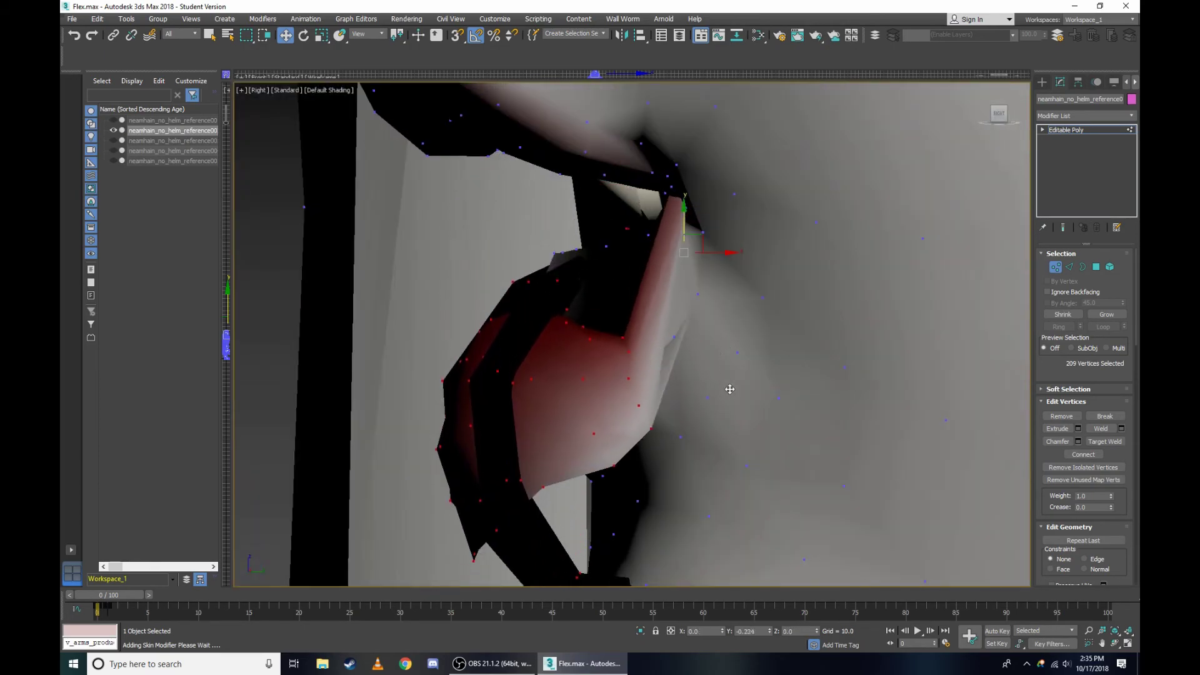
scroll(576, 262, "up", 3)
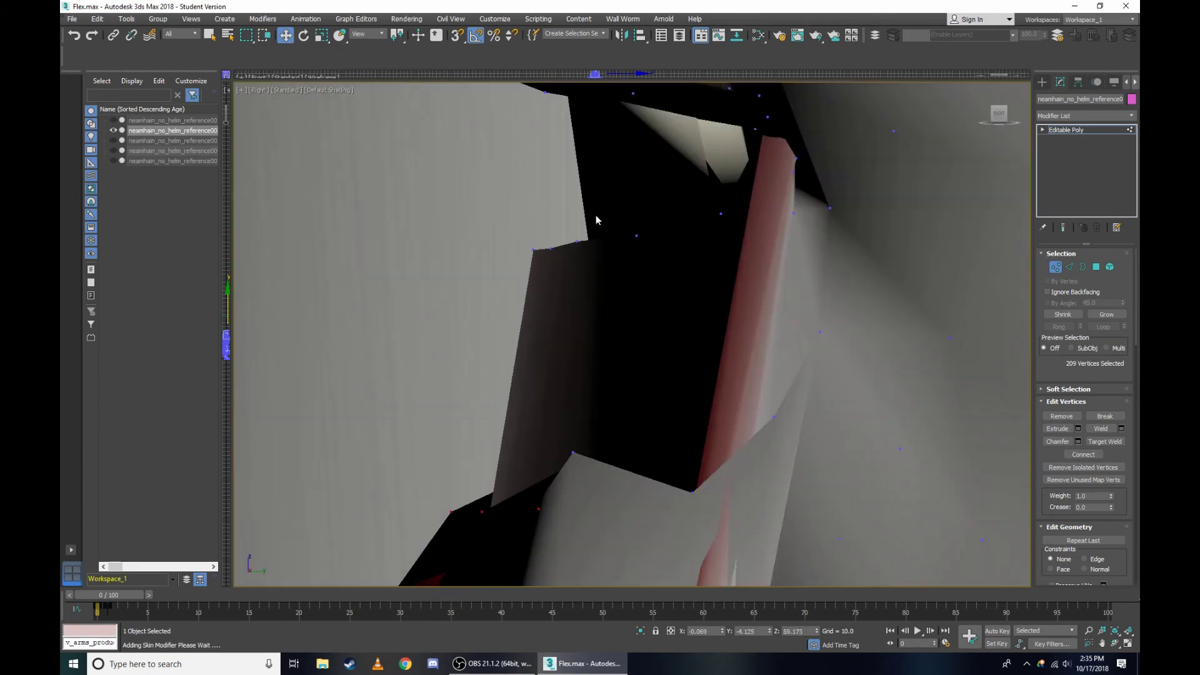
scroll(594, 304, "down", 4)
scroll(620, 332, "up", 2)
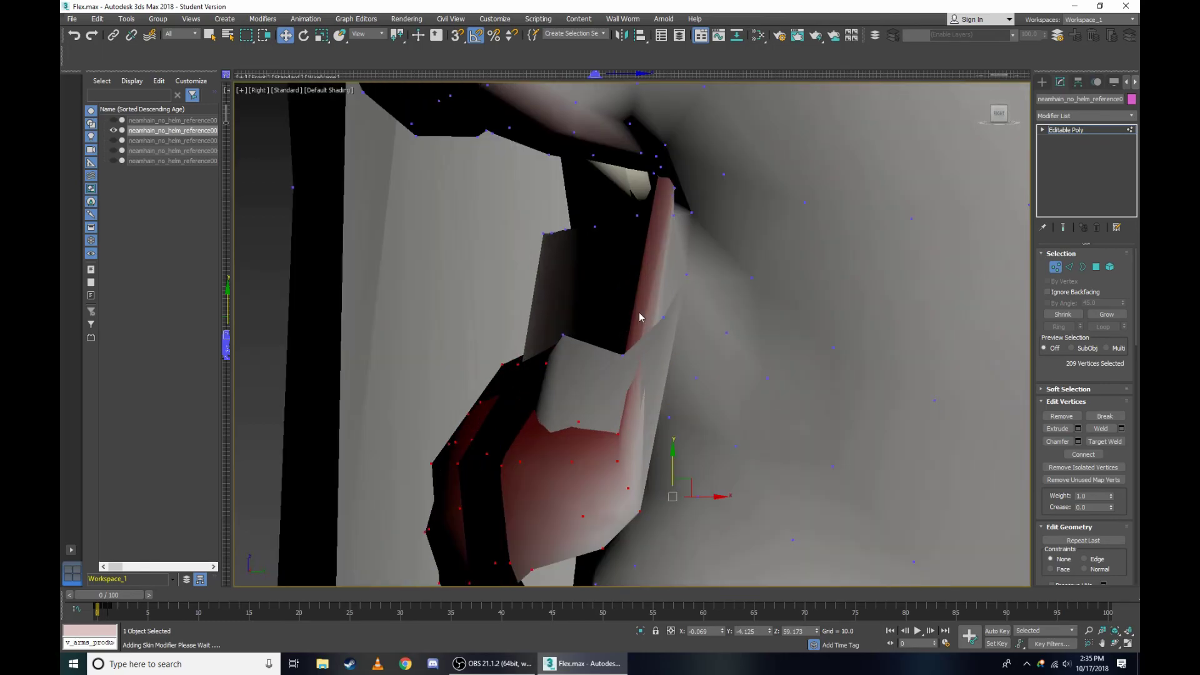
middle_click_drag(639, 313, 650, 341, "alt")
key("ctrl+z")
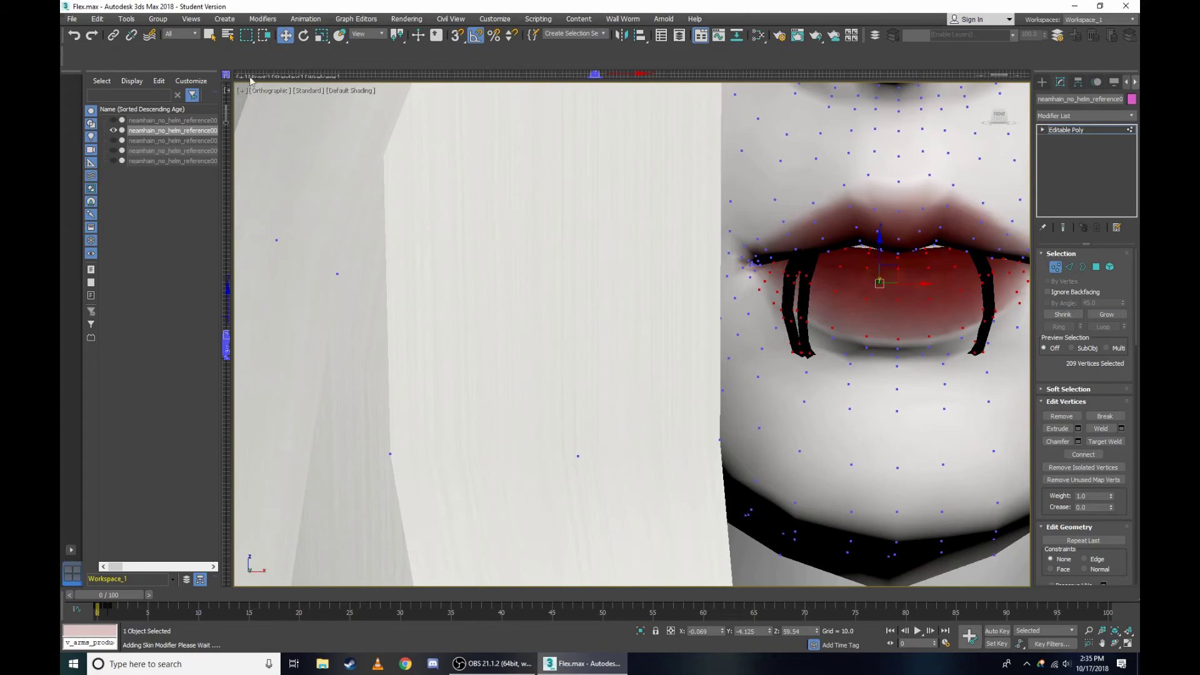
Return to the Right view and box-select more lip vertices in wireframe.
left_click(265, 94)
left_click(281, 214)
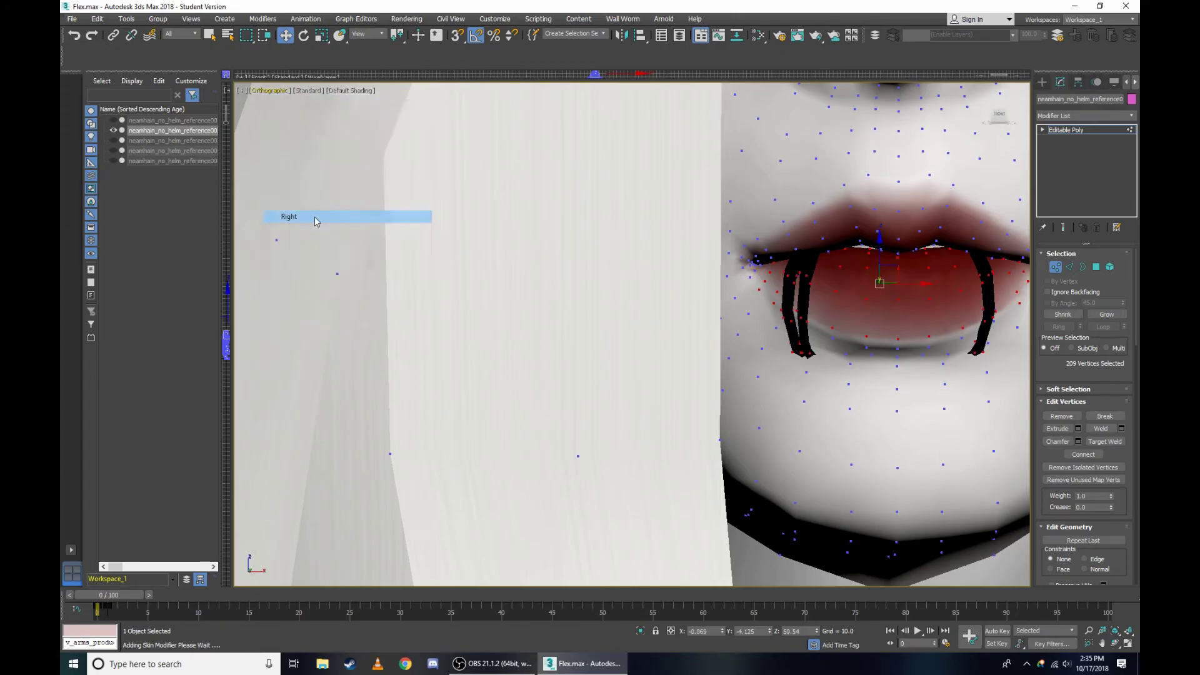
scroll(613, 178, "up", 2)
scroll(616, 187, "up", 3)
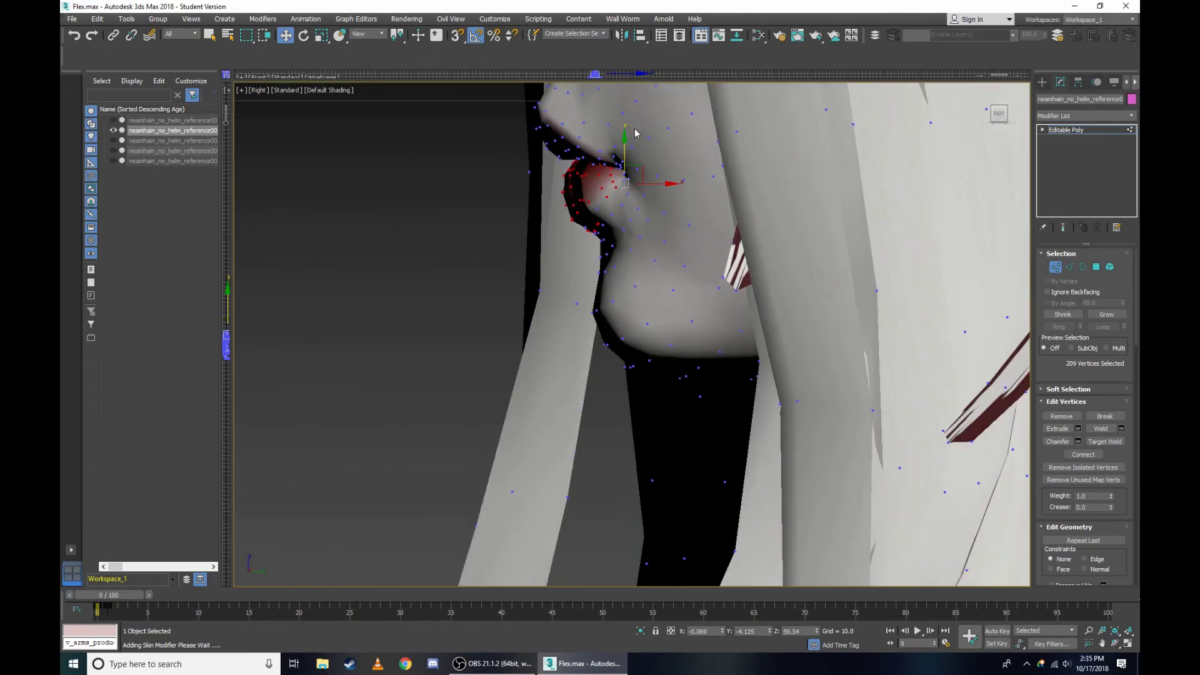
scroll(619, 197, "up", 2)
scroll(623, 206, "up", 3)
scroll(631, 281, "down", 3)
scroll(624, 450, "down", 3)
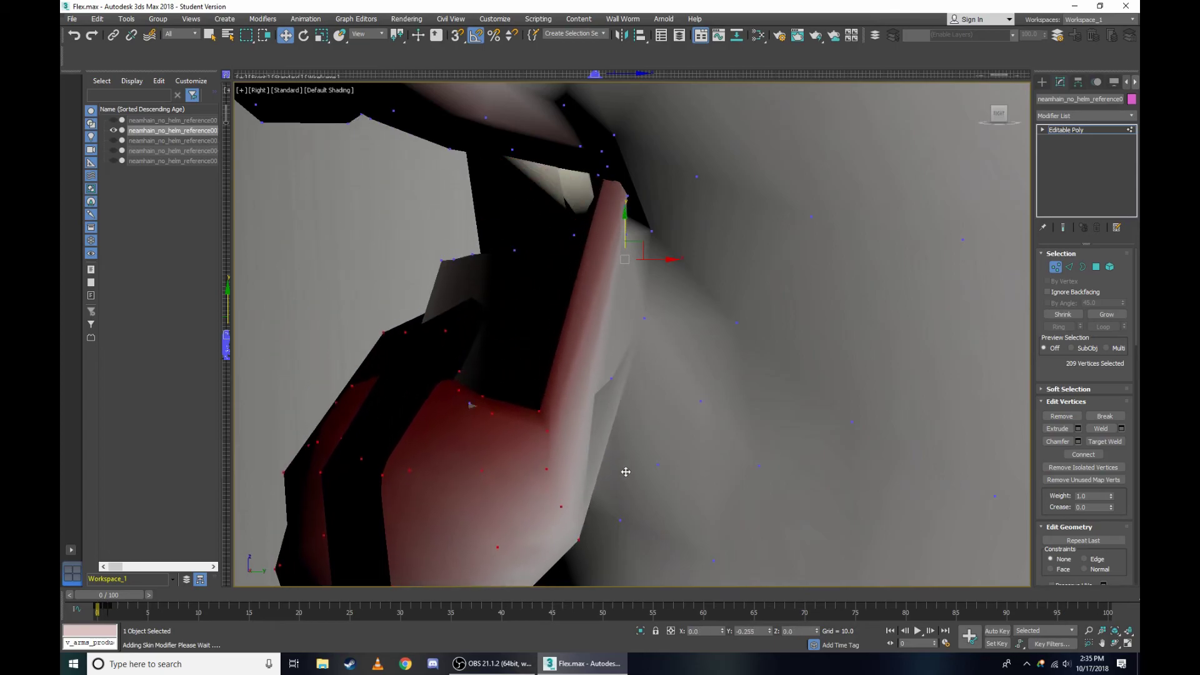
key("F3")
scroll(546, 338, "up", 5)
left_click_drag(438, 260, 590, 327)
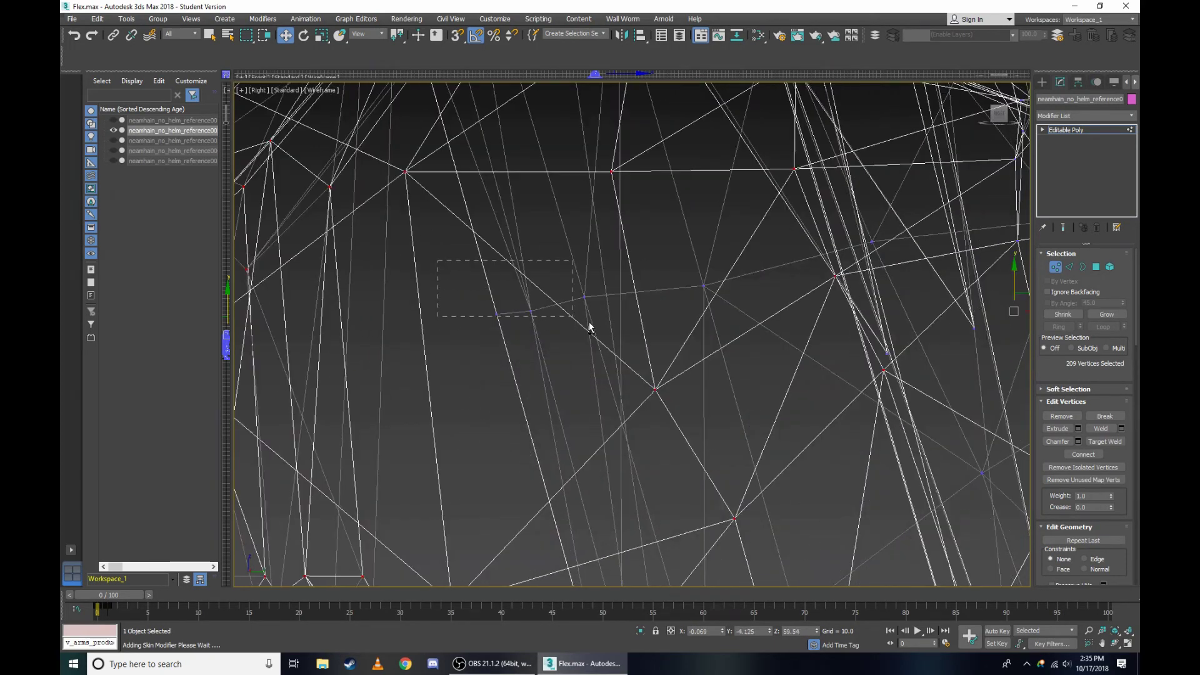
scroll(729, 327, "down", 5)
scroll(626, 268, "up", 5)
key("F3")
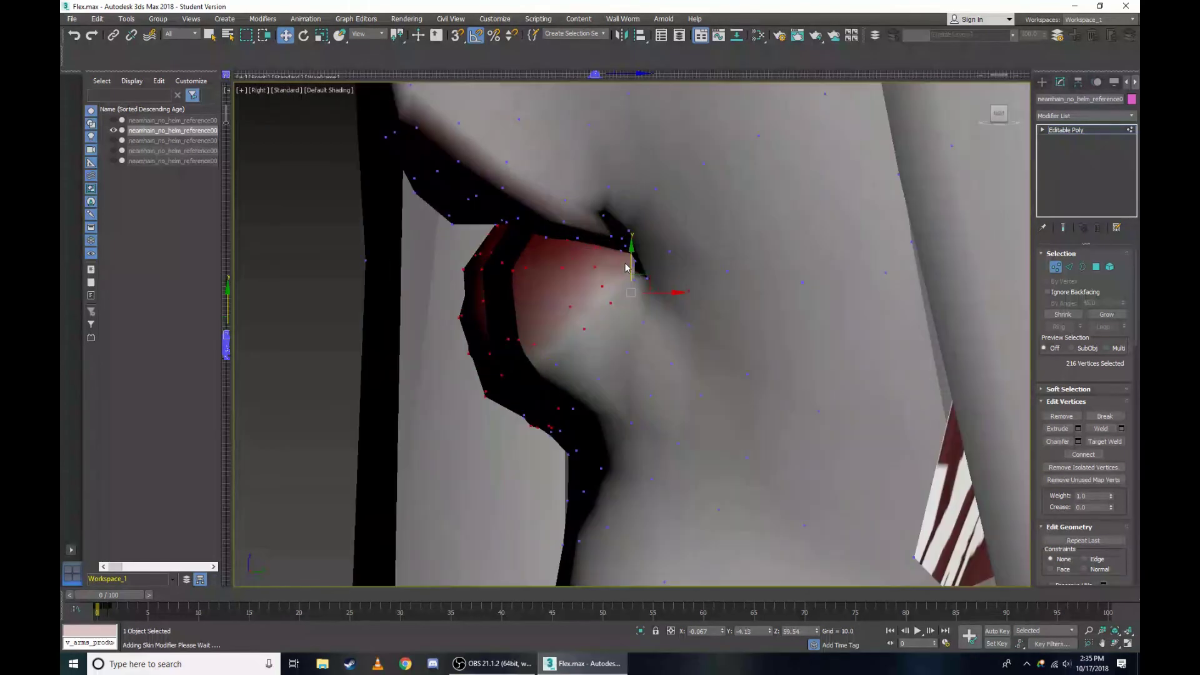
Test-move the 216 selected vertices downward, then turn the view to face the lips.
left_click_drag(633, 263, 677, 502)
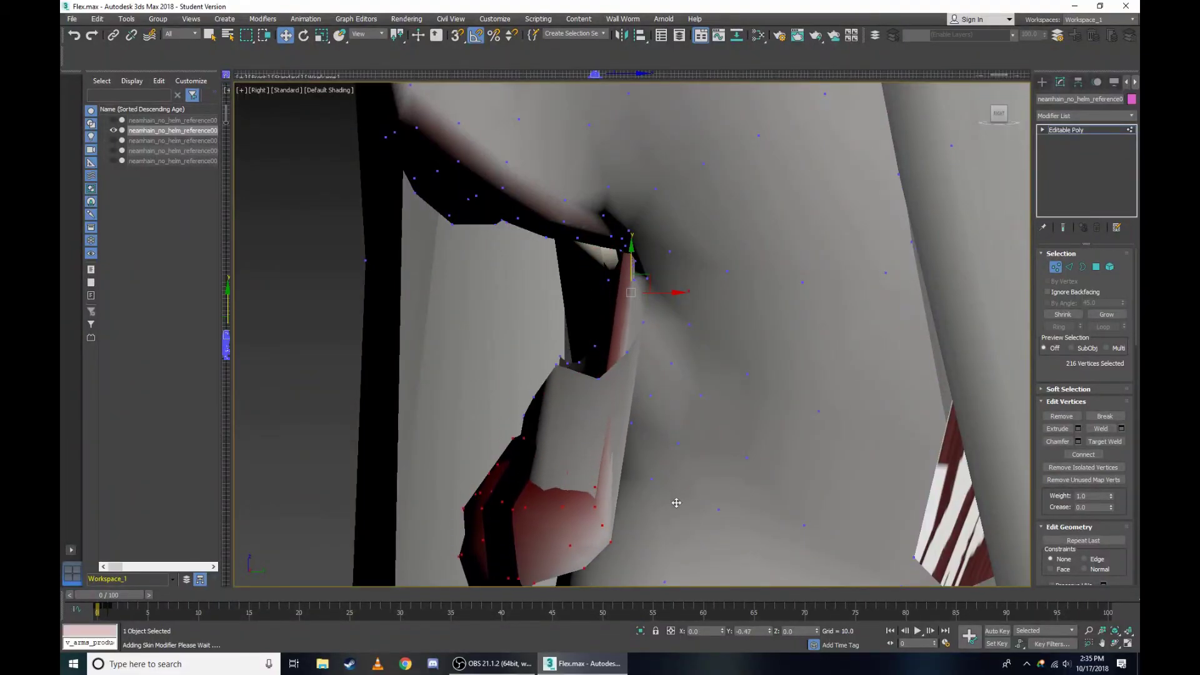
scroll(566, 376, "up", 3)
key("F3")
scroll(526, 273, "down", 4)
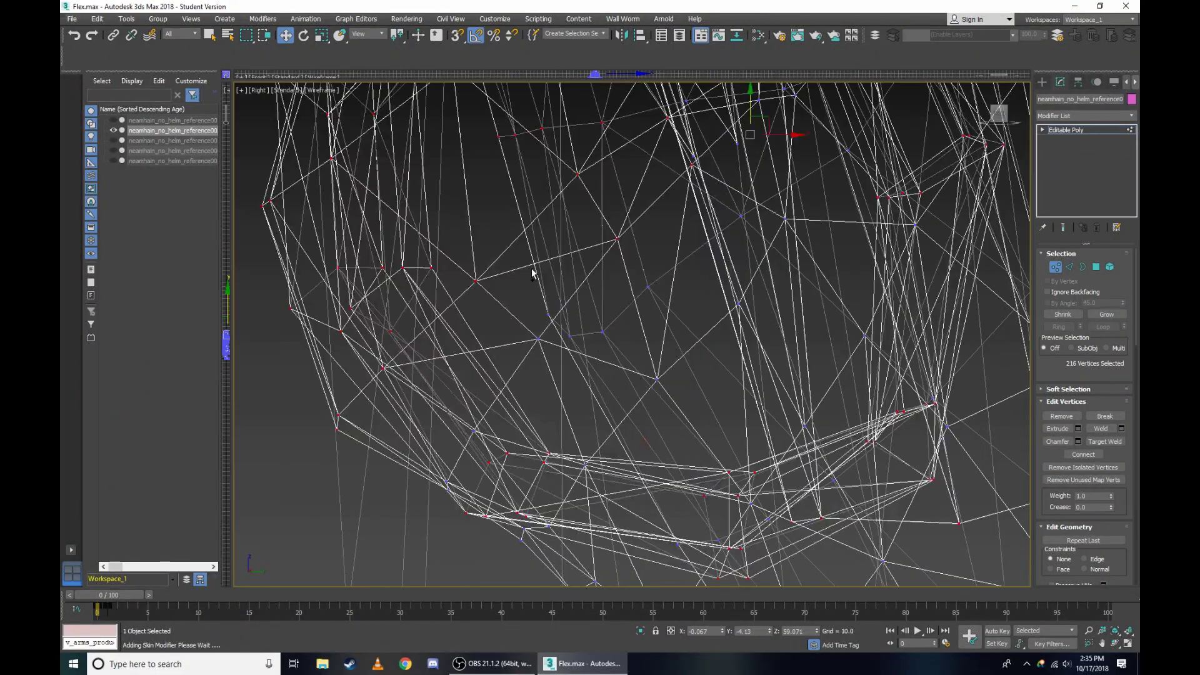
key("F3")
scroll(541, 320, "down", 3)
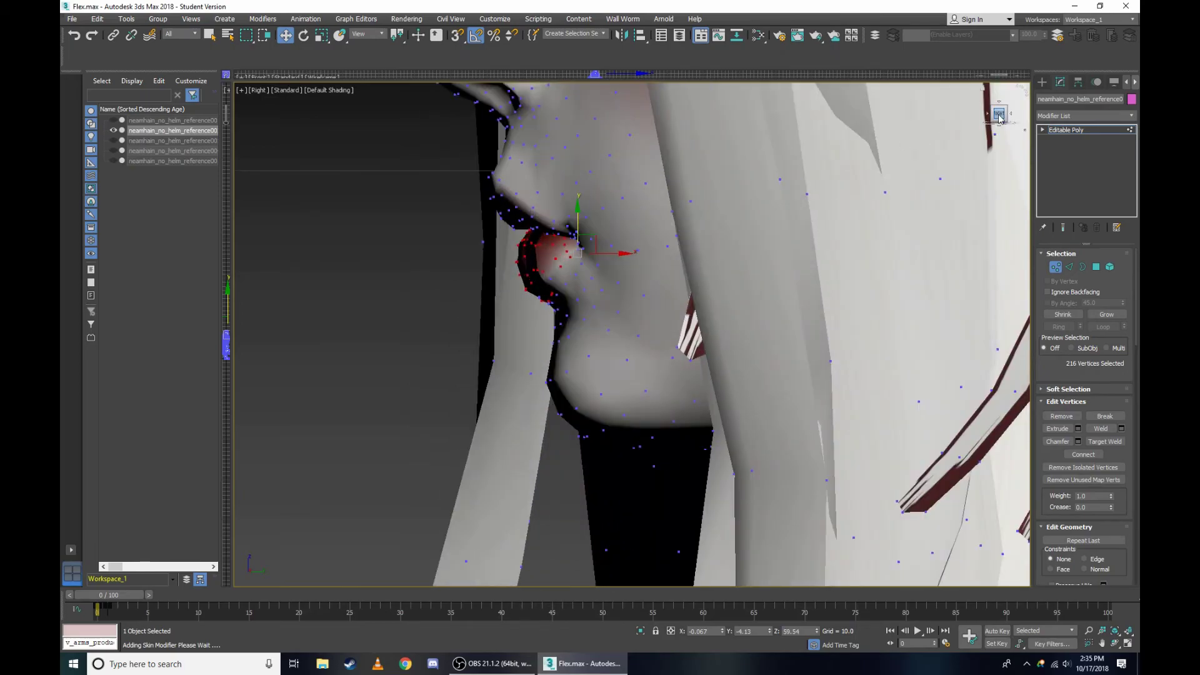
left_click_drag(1000, 118, 956, 119)
scroll(776, 249, "up", 3)
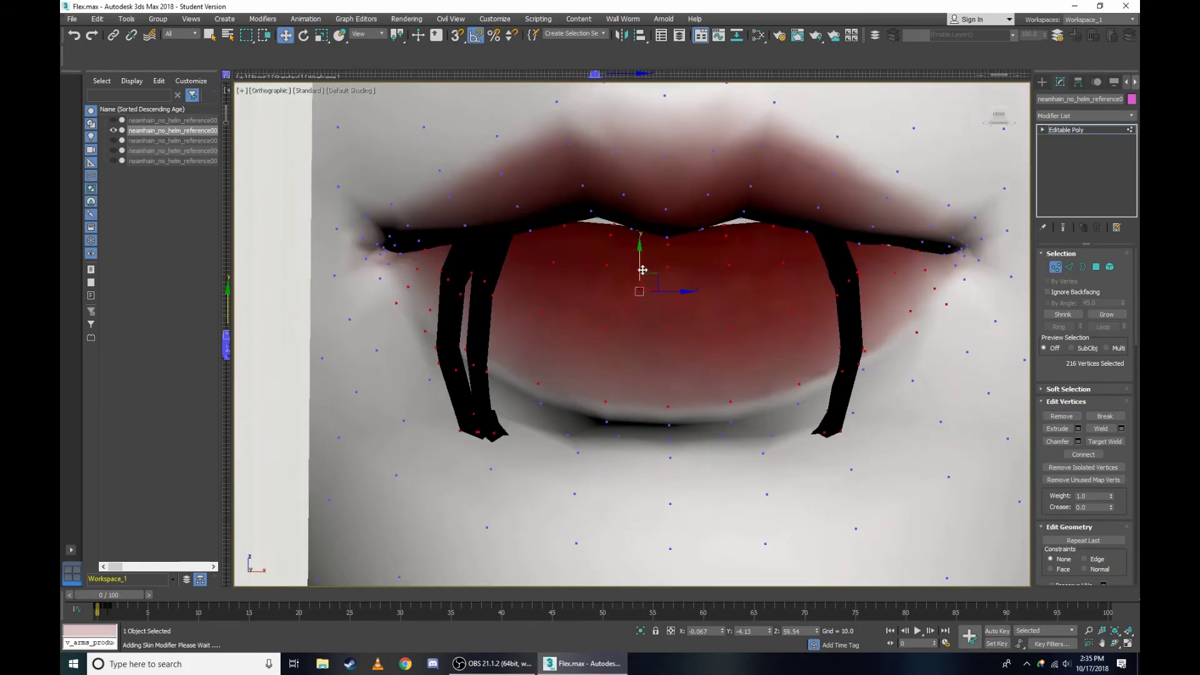
Pull the lower lip down, then check the mouth corner and interior in wireframe for hidden vertices.
left_click_drag(642, 270, 639, 481)
key("F3")
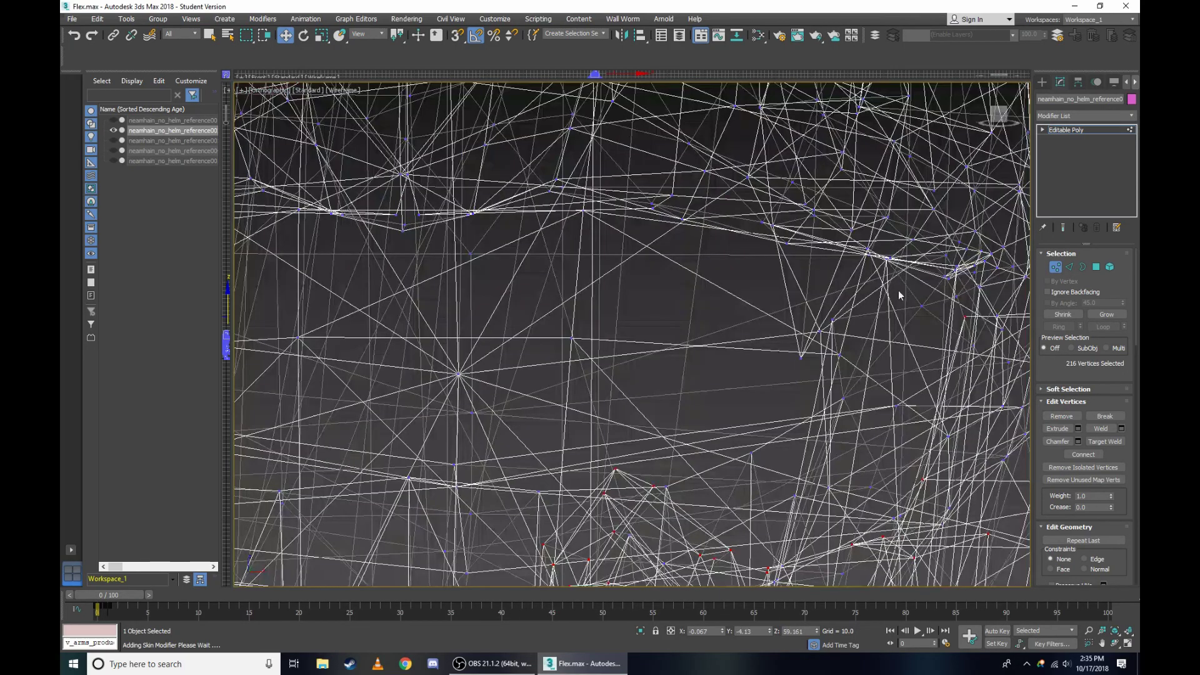
scroll(899, 290, "up", 3)
scroll(744, 397, "down", 3)
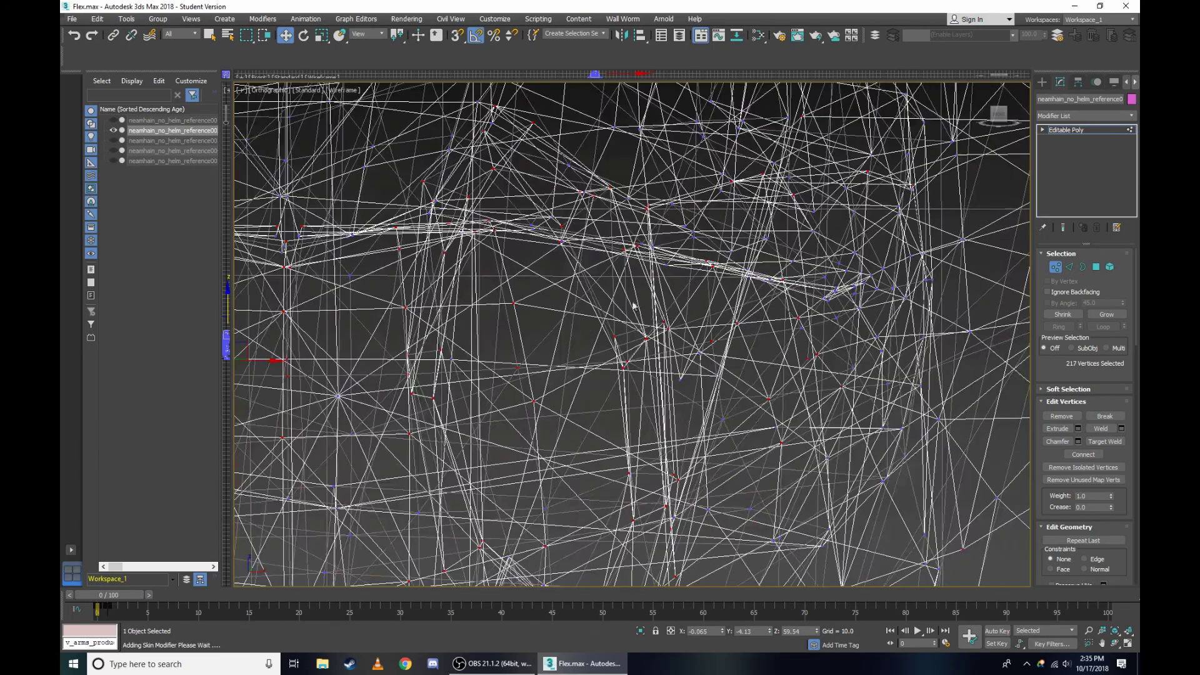
key("F3")
scroll(384, 303, "up", 1)
scroll(373, 495, "down", 2)
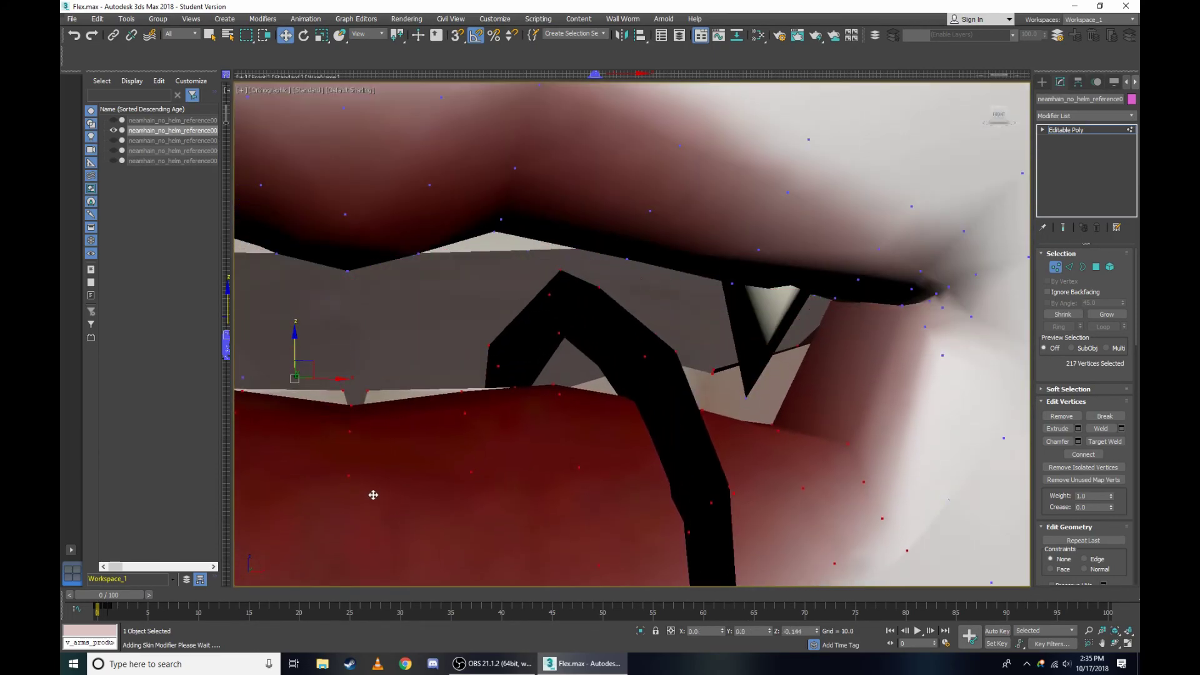
scroll(819, 366, "up", 2)
key("F3")
scroll(769, 357, "up", 2)
scroll(764, 338, "down", 2)
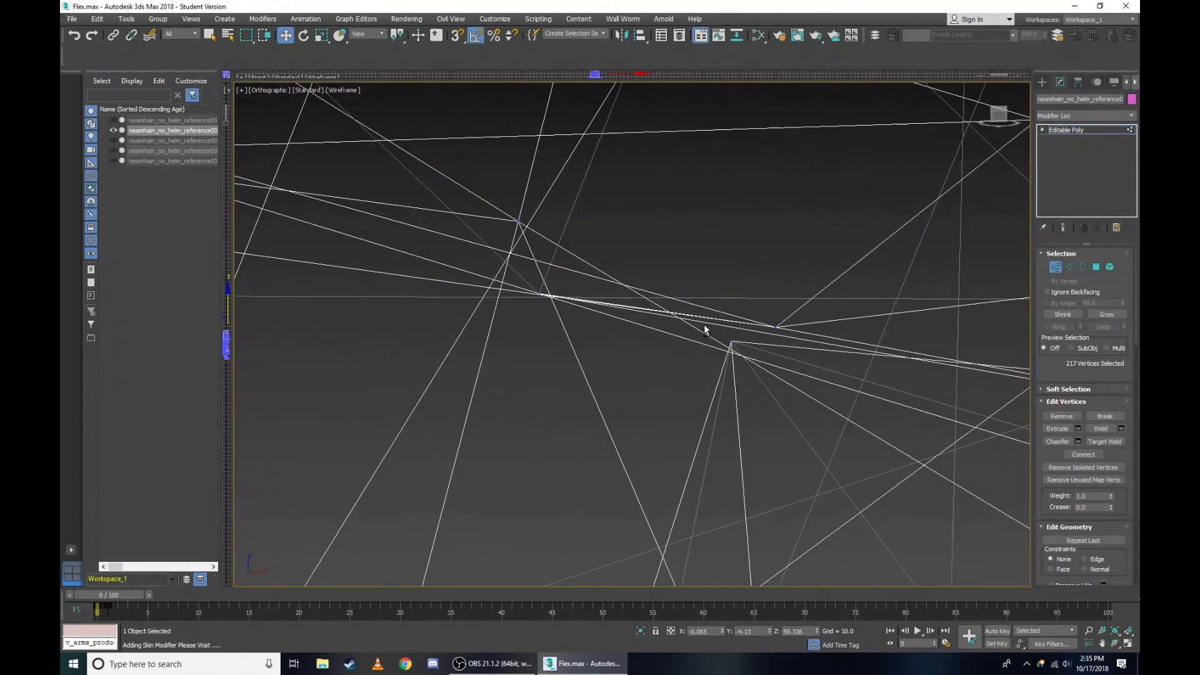
scroll(710, 332, "down", 1)
scroll(738, 215, "down", 2)
key("F3")
scroll(480, 239, "up", 3)
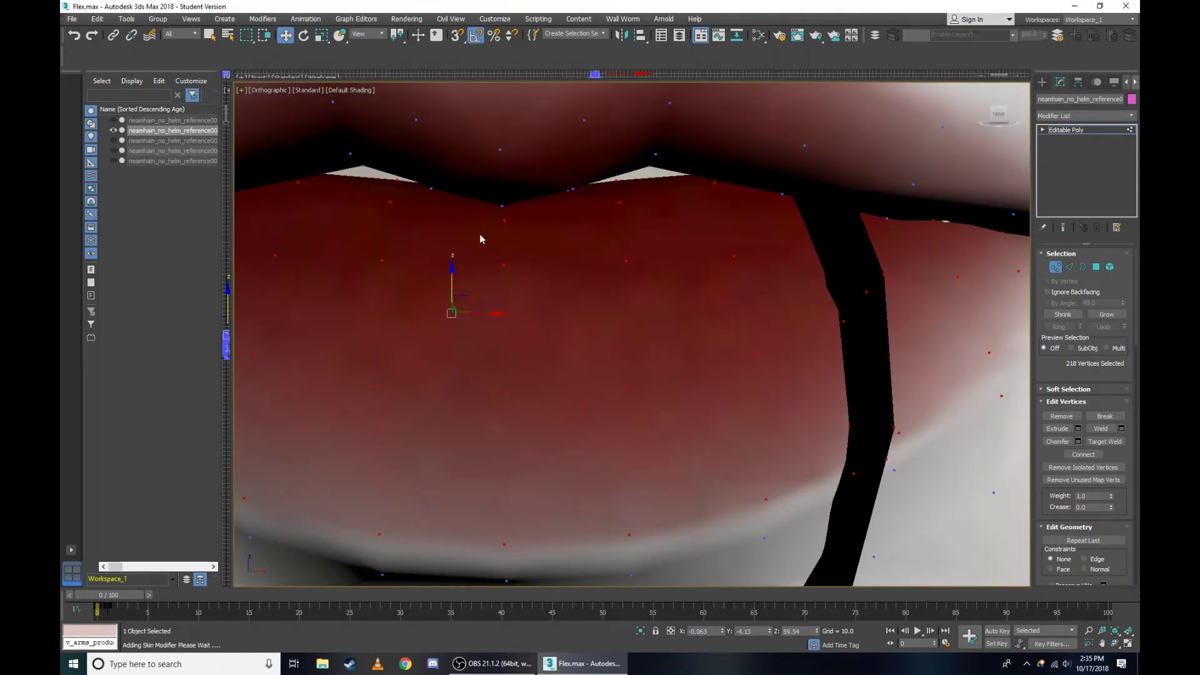
scroll(457, 290, "down", 1)
scroll(528, 447, "up", 2)
scroll(456, 300, "down", 3)
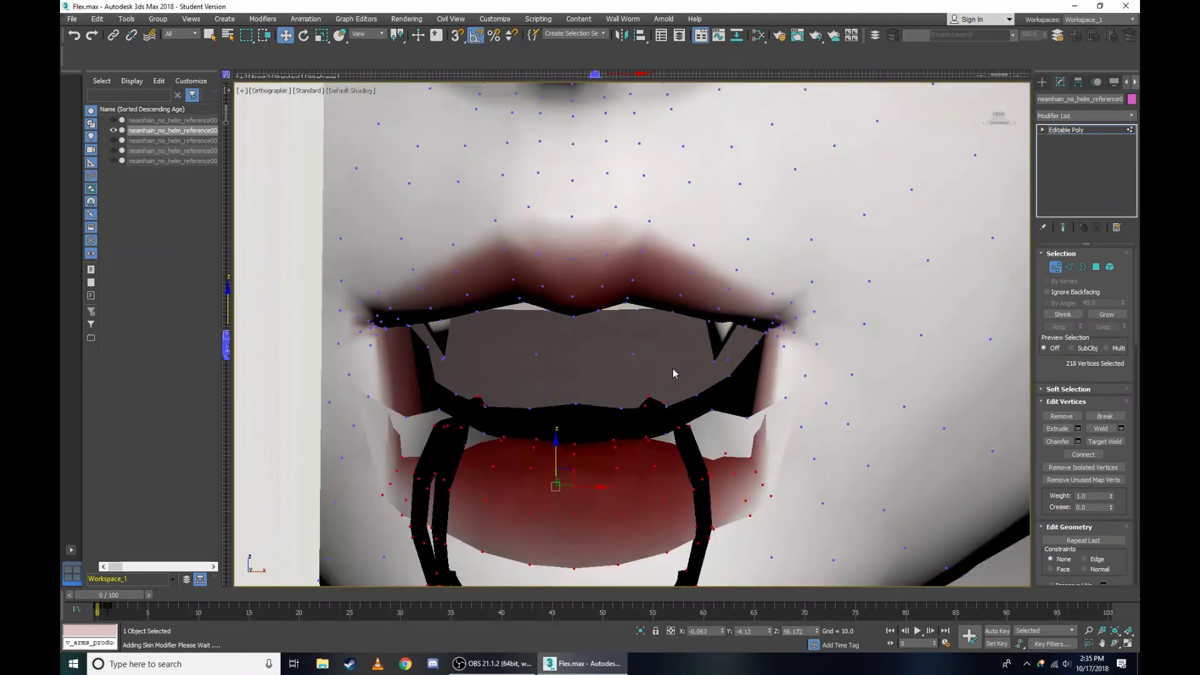
scroll(789, 375, "up", 3)
scroll(827, 240, "up", 2)
key("F3")
scroll(741, 256, "up", 1)
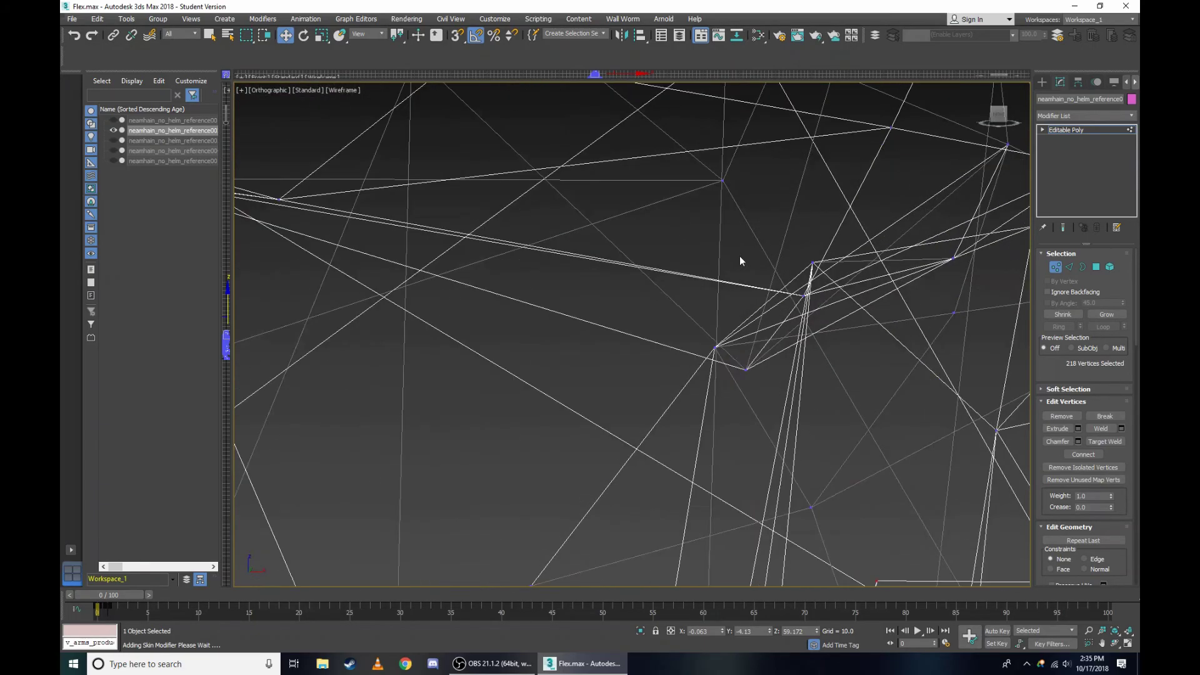
scroll(741, 256, "down", 3)
scroll(552, 300, "up", 2)
key("F3")
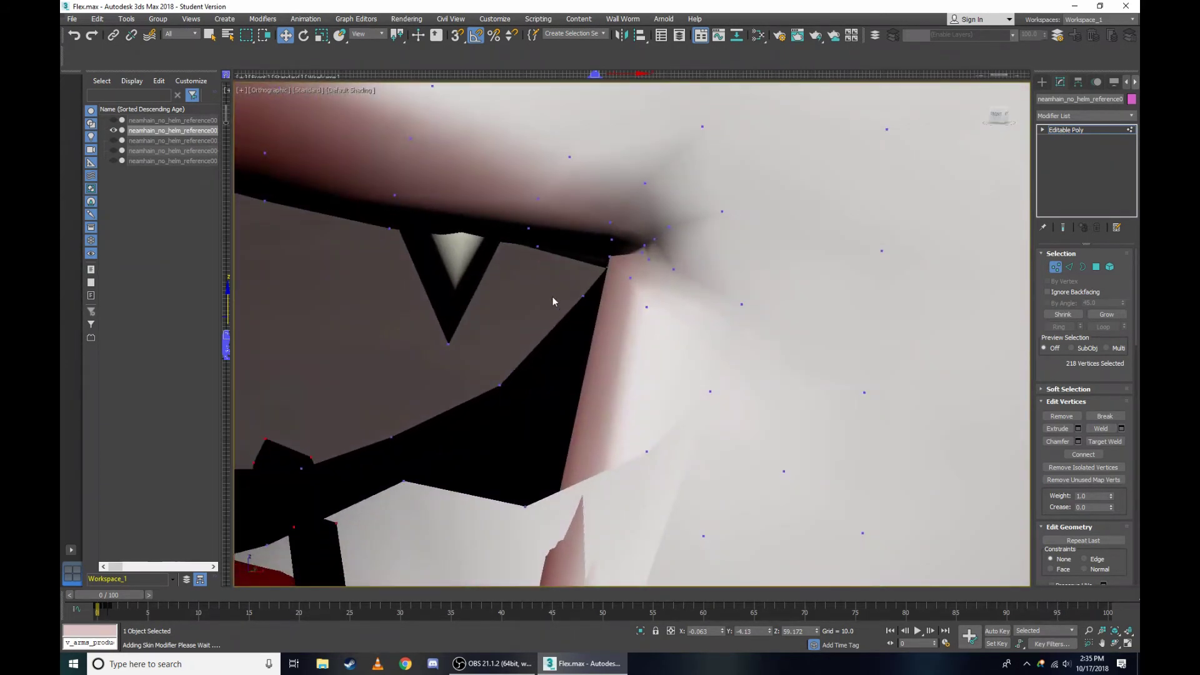
scroll(674, 302, "up", 1)
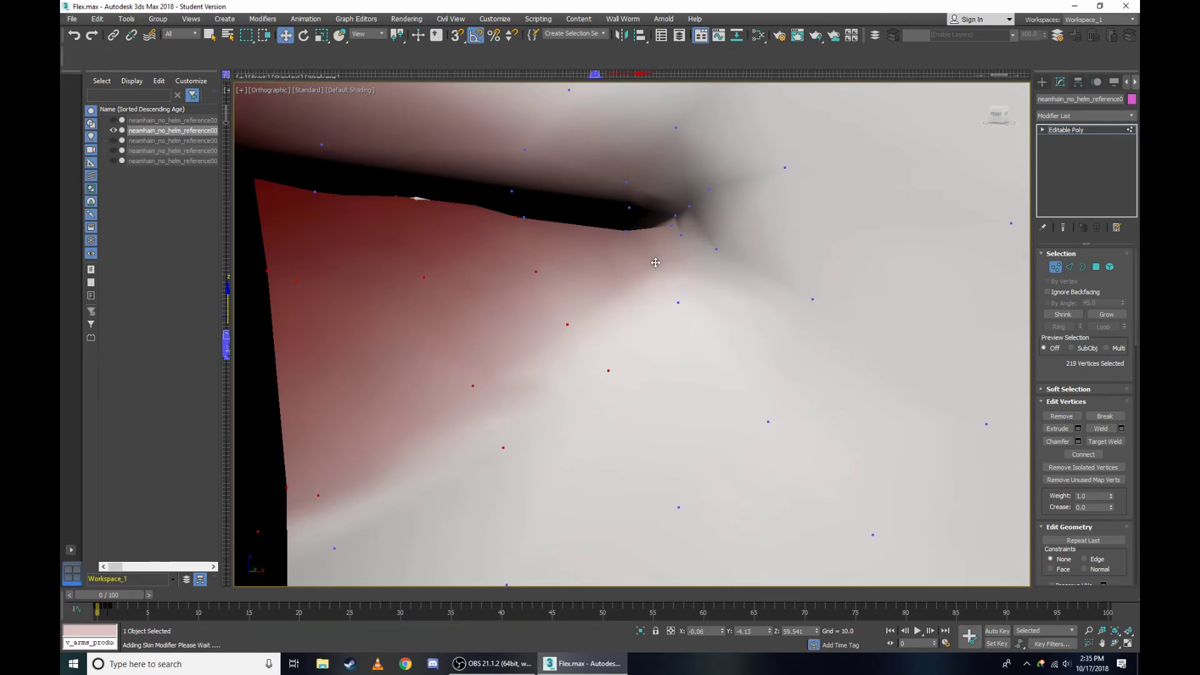
scroll(680, 307, "down", 2)
scroll(369, 268, "up", 1)
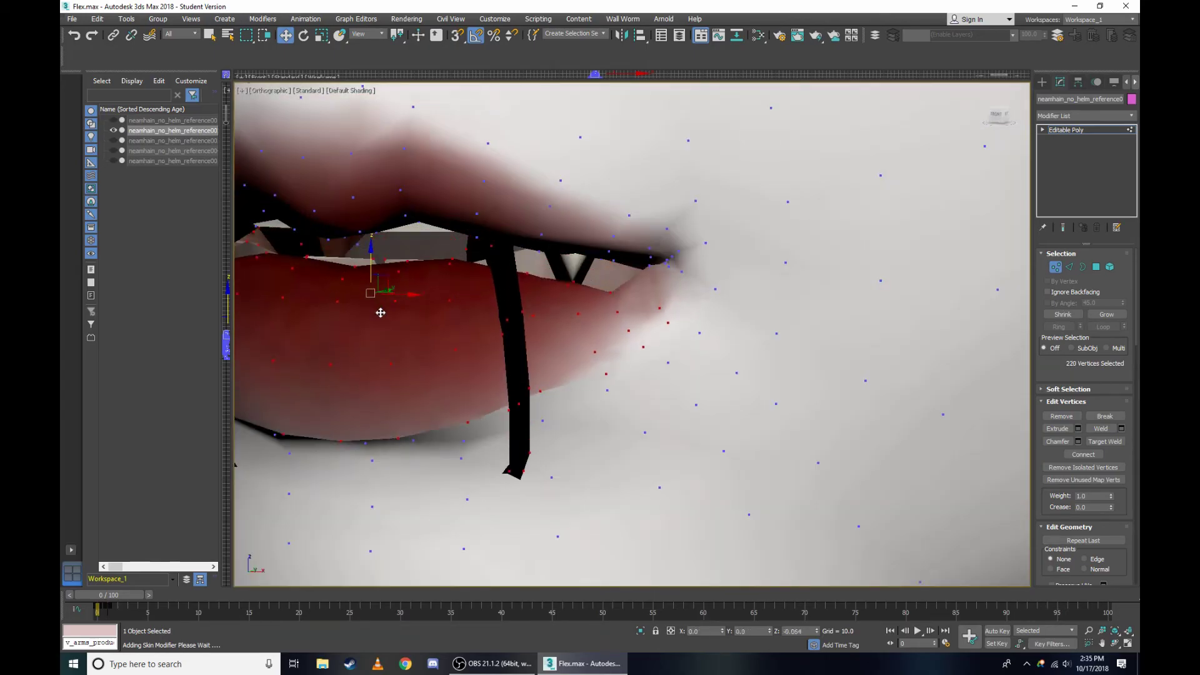
scroll(657, 268, "up", 2)
key("F3")
scroll(626, 263, "up", 3)
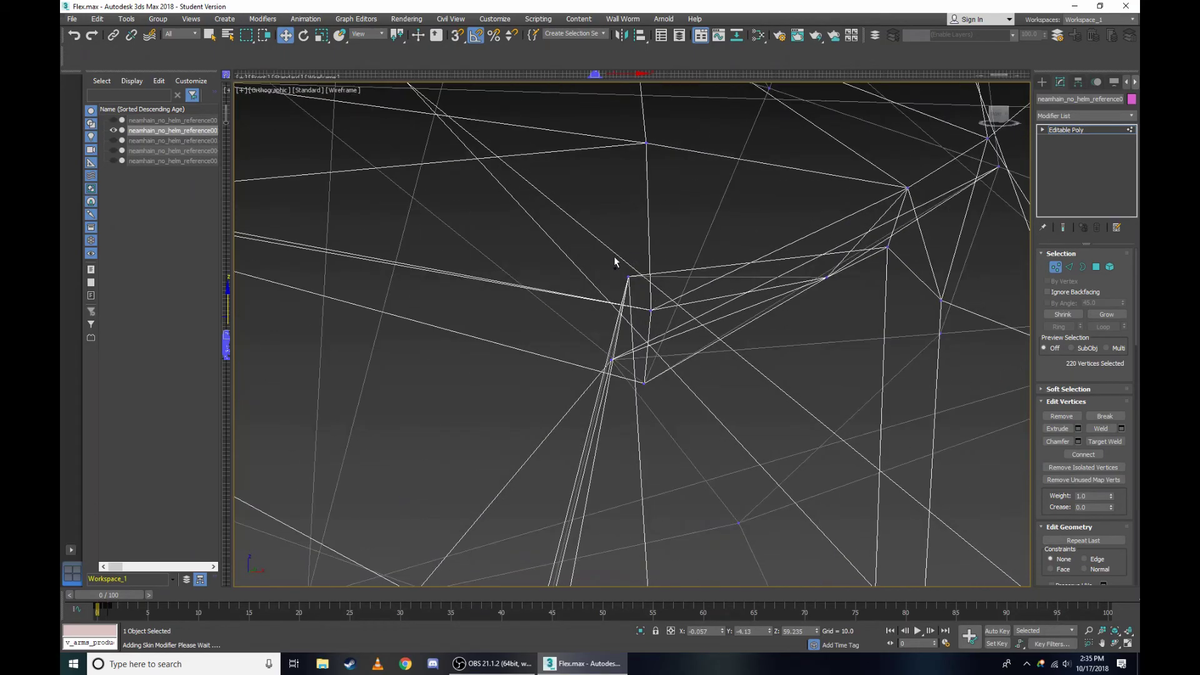
Add another lip vertex to the selection and recheck the mouth corners in wireframe.
left_click(628, 277, "ctrl")
scroll(639, 285, "down", 5)
key("F3")
scroll(519, 251, "up", 4)
scroll(514, 250, "up", 2)
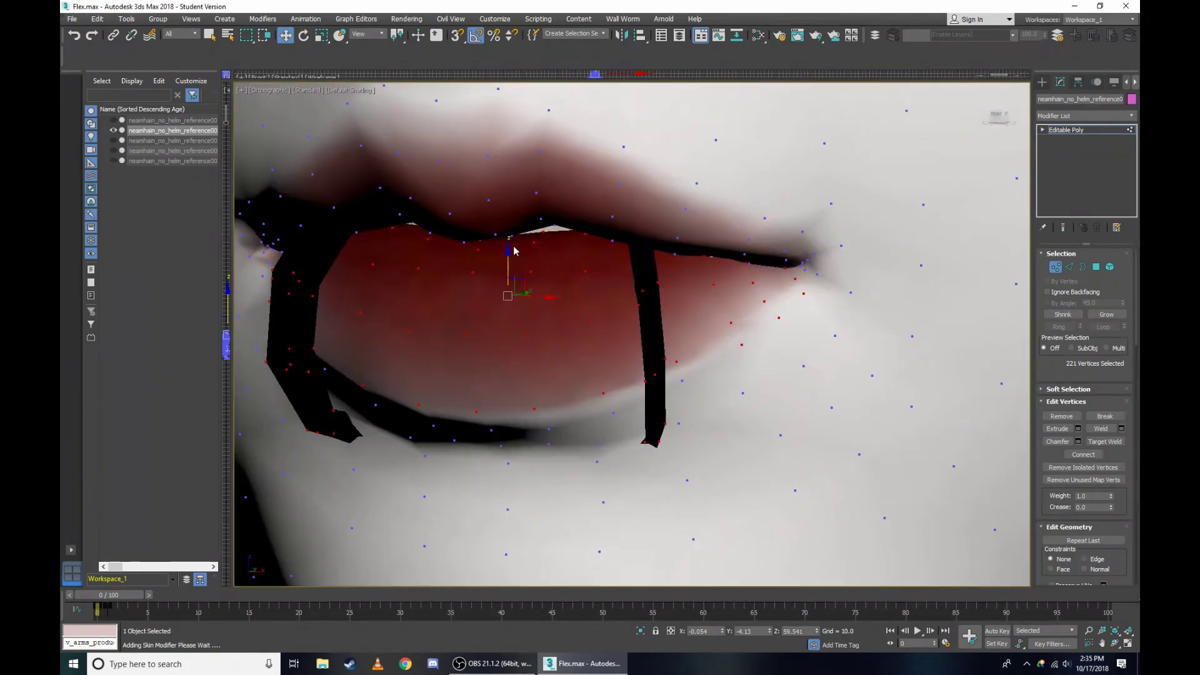
scroll(513, 294, "up", 1)
scroll(777, 260, "up", 2)
scroll(787, 263, "up", 2)
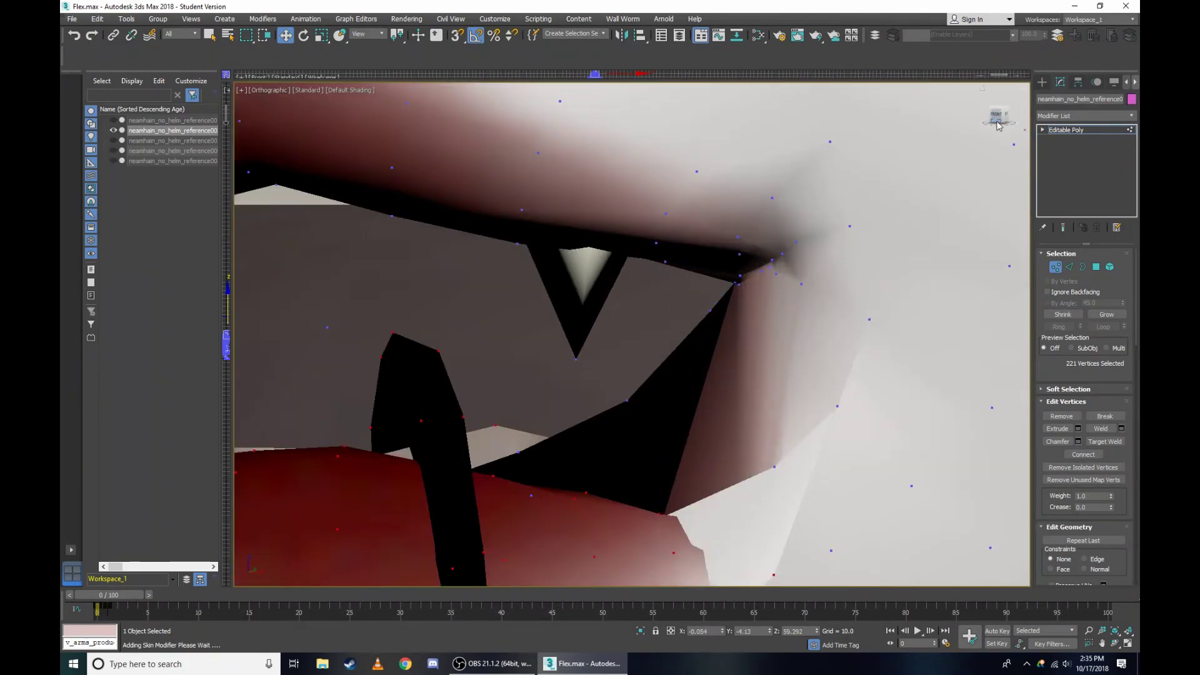
scroll(799, 264, "up", 1)
scroll(799, 264, "up", 1)
scroll(770, 269, "up", 2)
key("F3")
scroll(744, 266, "up", 2)
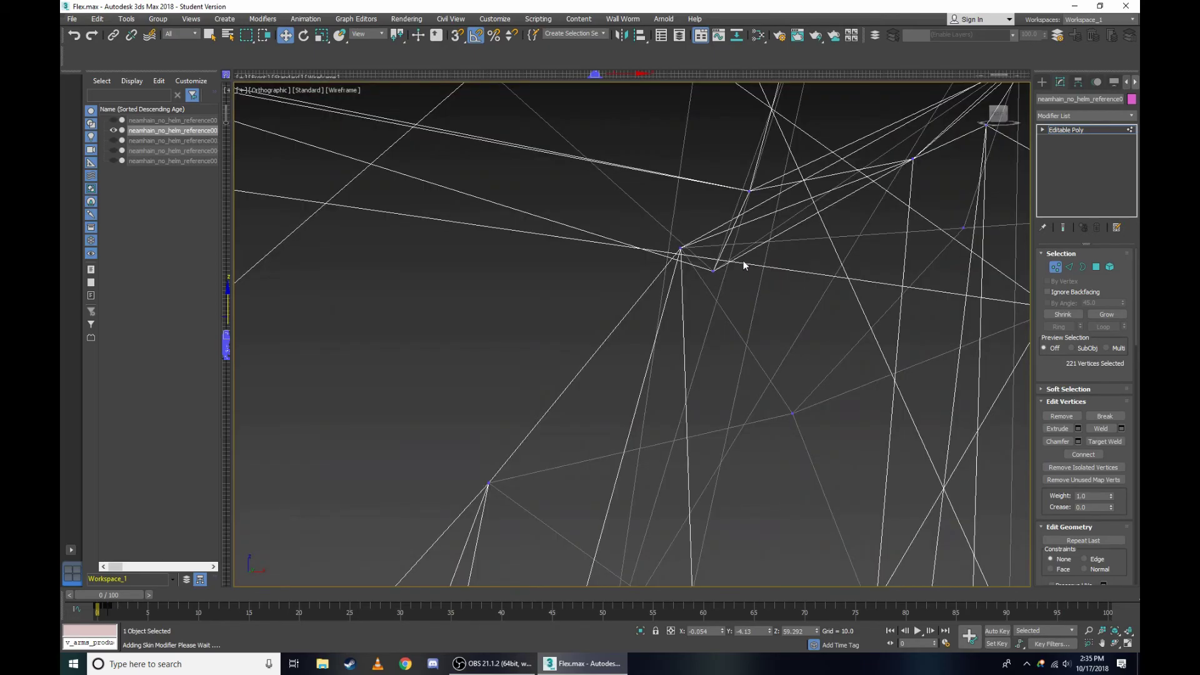
scroll(698, 245, "up", 1)
scroll(621, 233, "down", 2)
key("F3")
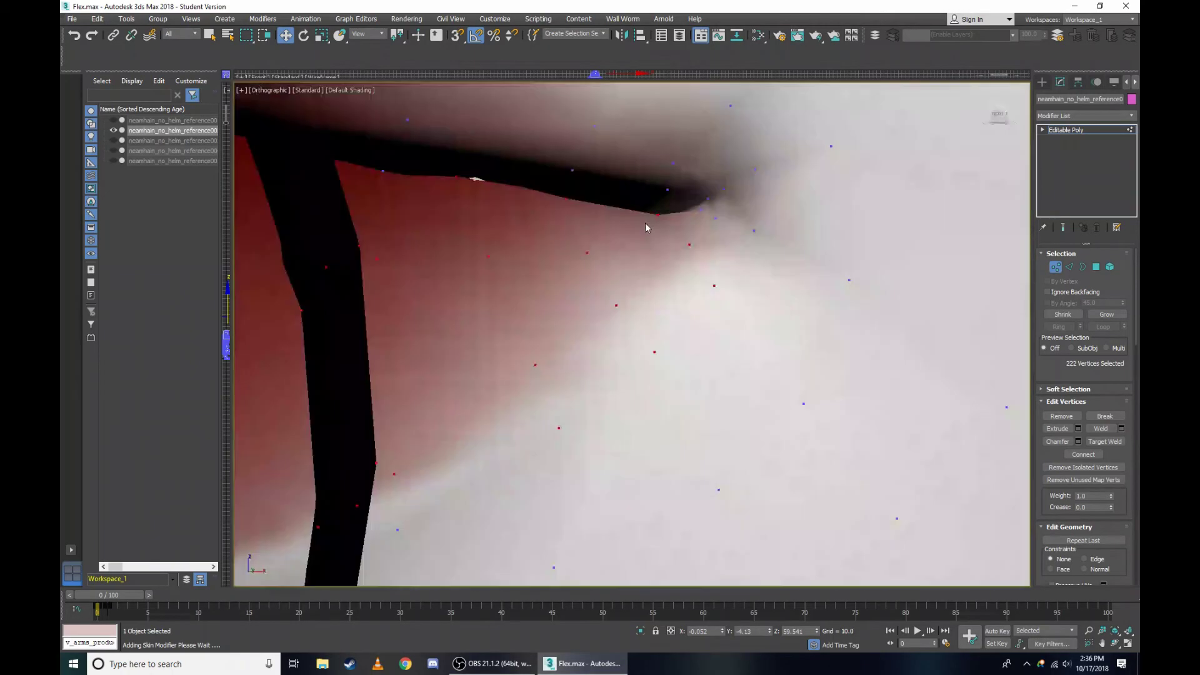
scroll(646, 224, "down", 2)
scroll(644, 225, "down", 2)
scroll(544, 212, "up", 3)
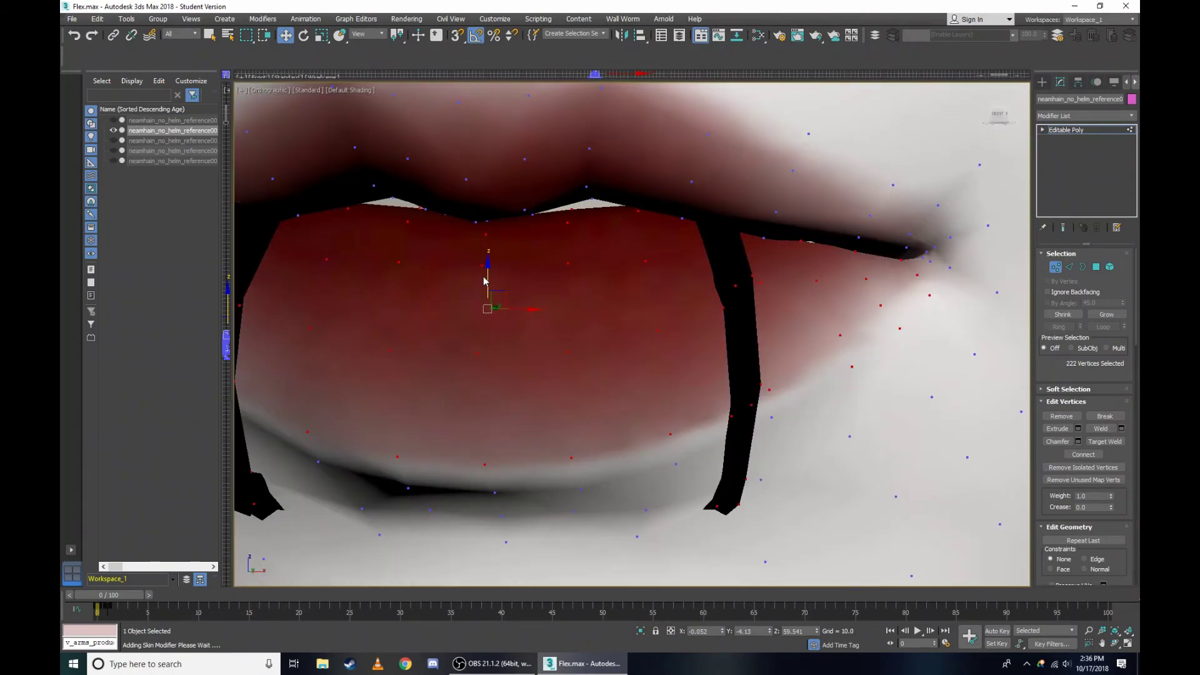
scroll(488, 294, "up", 1)
scroll(519, 312, "up", 2)
scroll(917, 279, "up", 2)
key("F3")
scroll(901, 275, "up", 2)
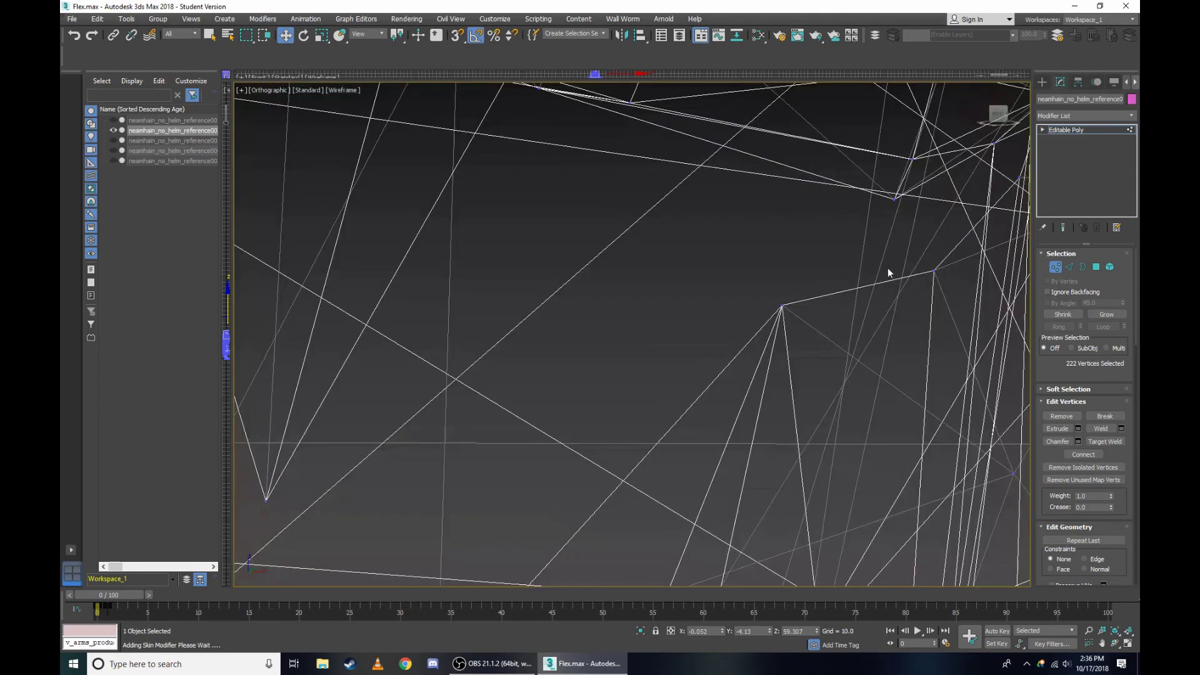
scroll(775, 307, "down", 2)
scroll(719, 300, "down", 3)
key("F3")
scroll(668, 288, "up", 1)
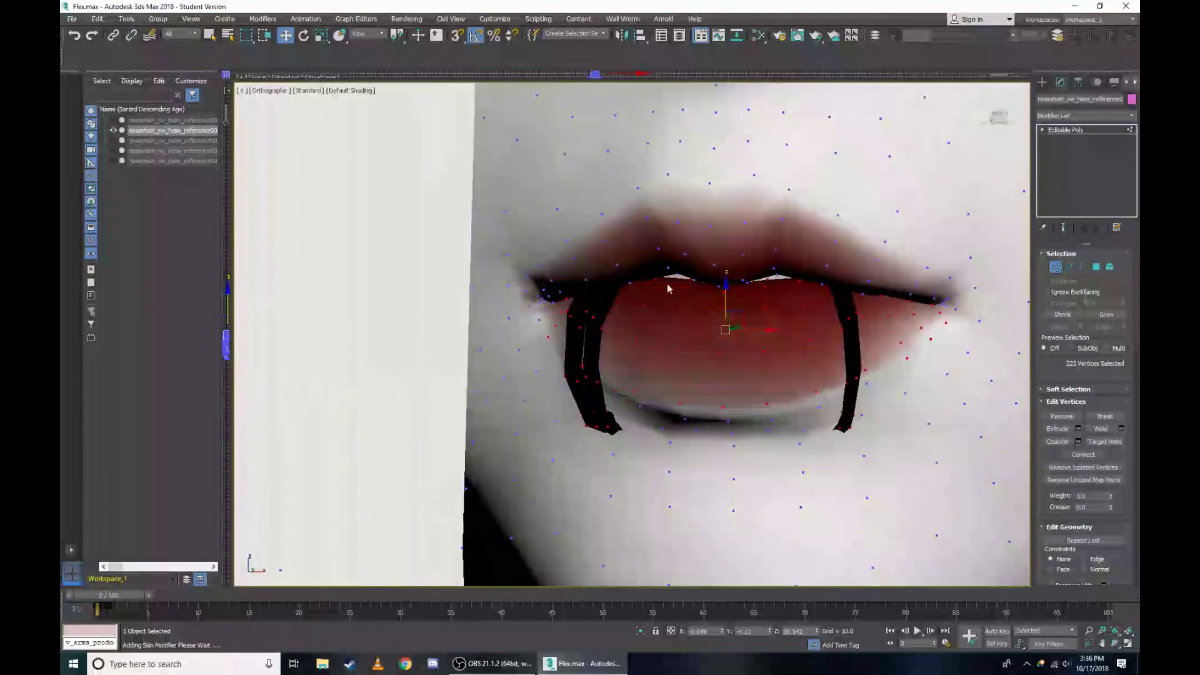
Test-pull the lower lip and jaw down, then add a fang-area vertex to the lip selection.
left_click_drag(726, 306, 743, 394)
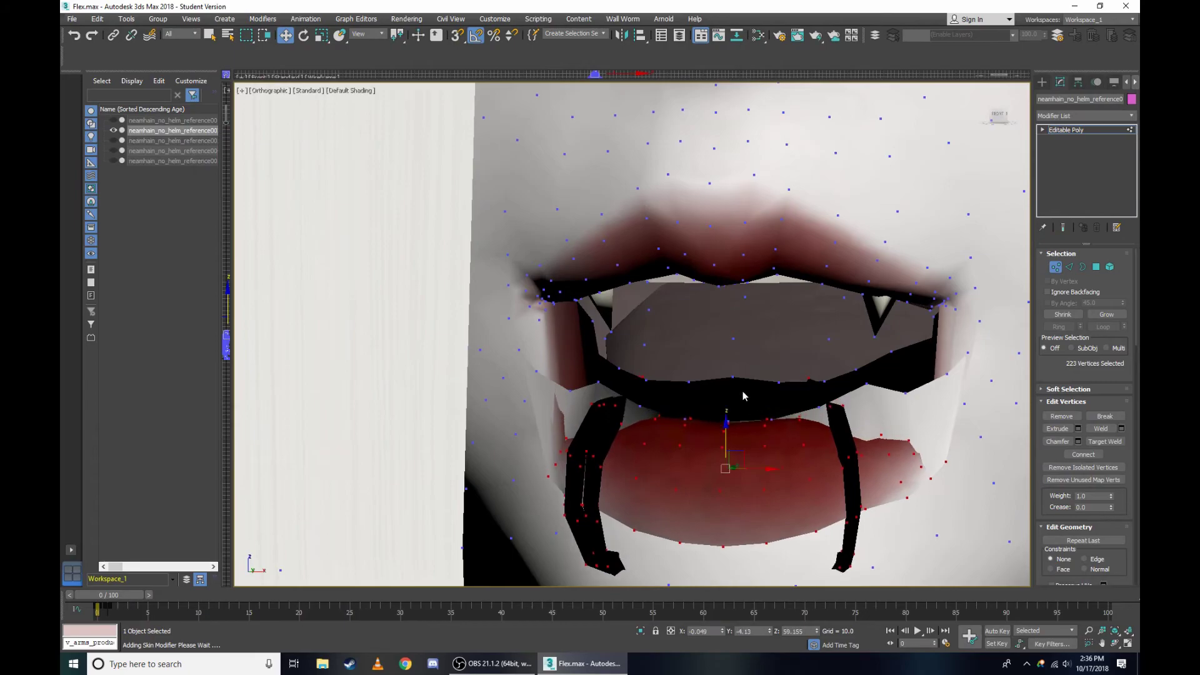
scroll(732, 316, "down", 1)
scroll(735, 281, "up", 2)
scroll(675, 269, "up", 2)
scroll(675, 273, "down", 2)
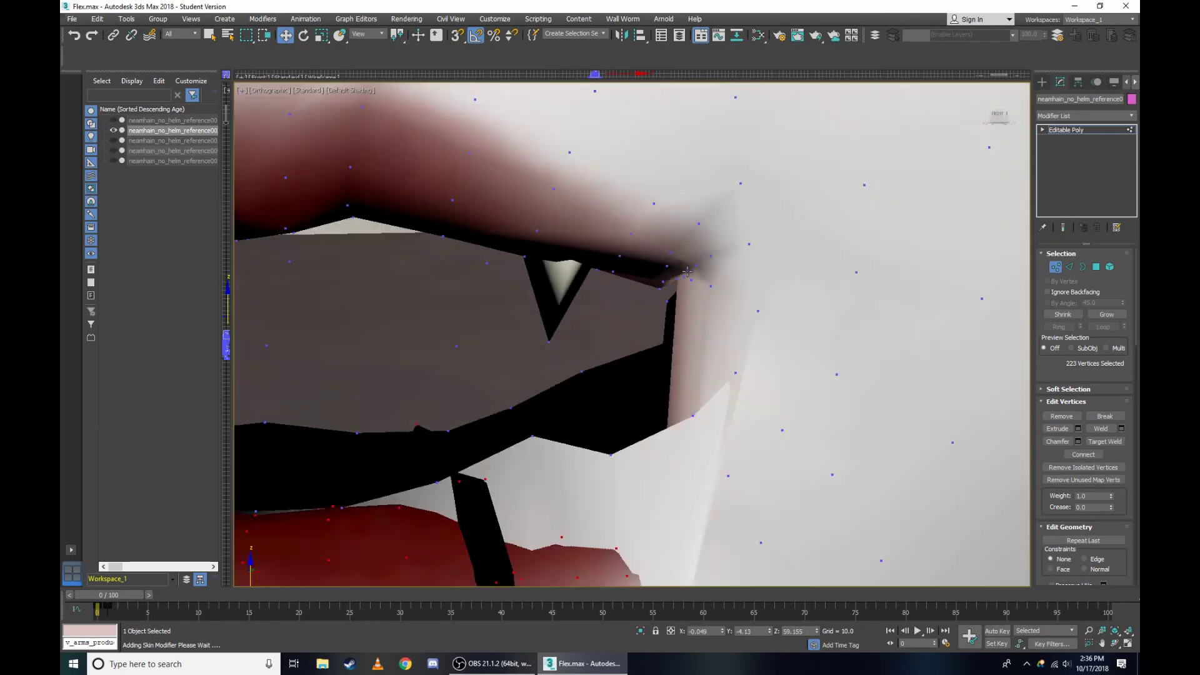
scroll(750, 262, "down", 1)
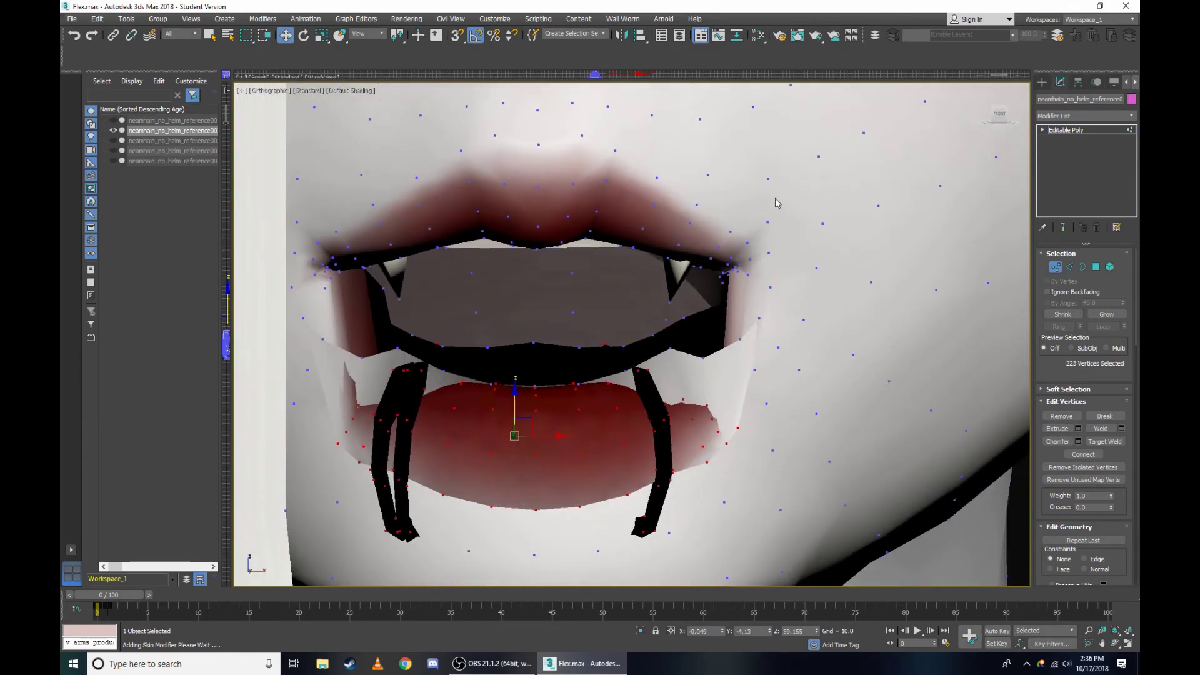
scroll(744, 273, "up", 4)
scroll(343, 303, "up", 1)
scroll(387, 287, "up", 1)
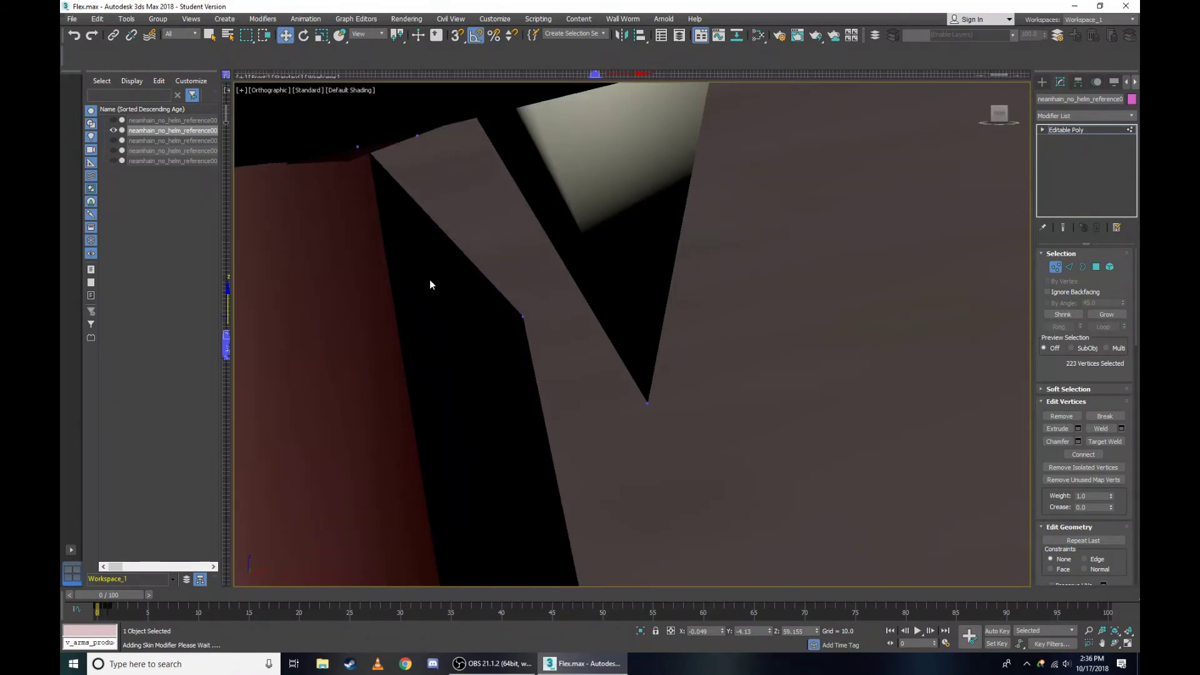
scroll(444, 281, "down", 2)
scroll(563, 275, "down", 2)
scroll(678, 268, "up", 1)
scroll(672, 338, "up", 1)
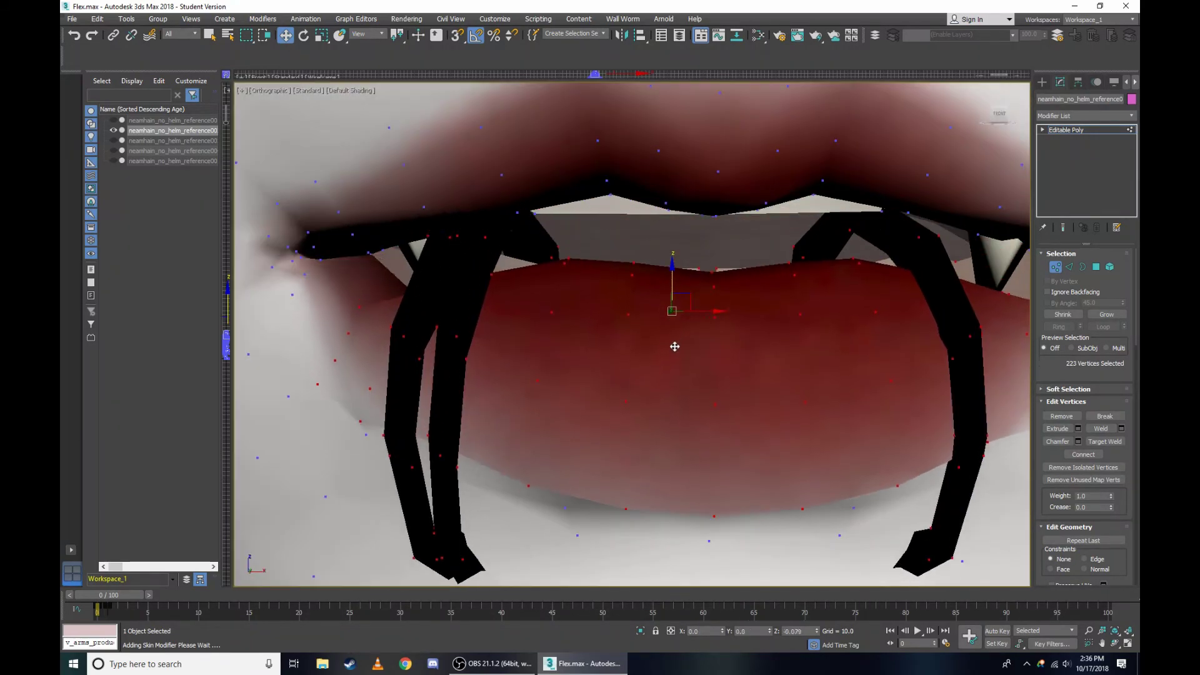
scroll(650, 501, "up", 1)
scroll(367, 262, "up", 2)
key("F3")
scroll(475, 318, "up", 1)
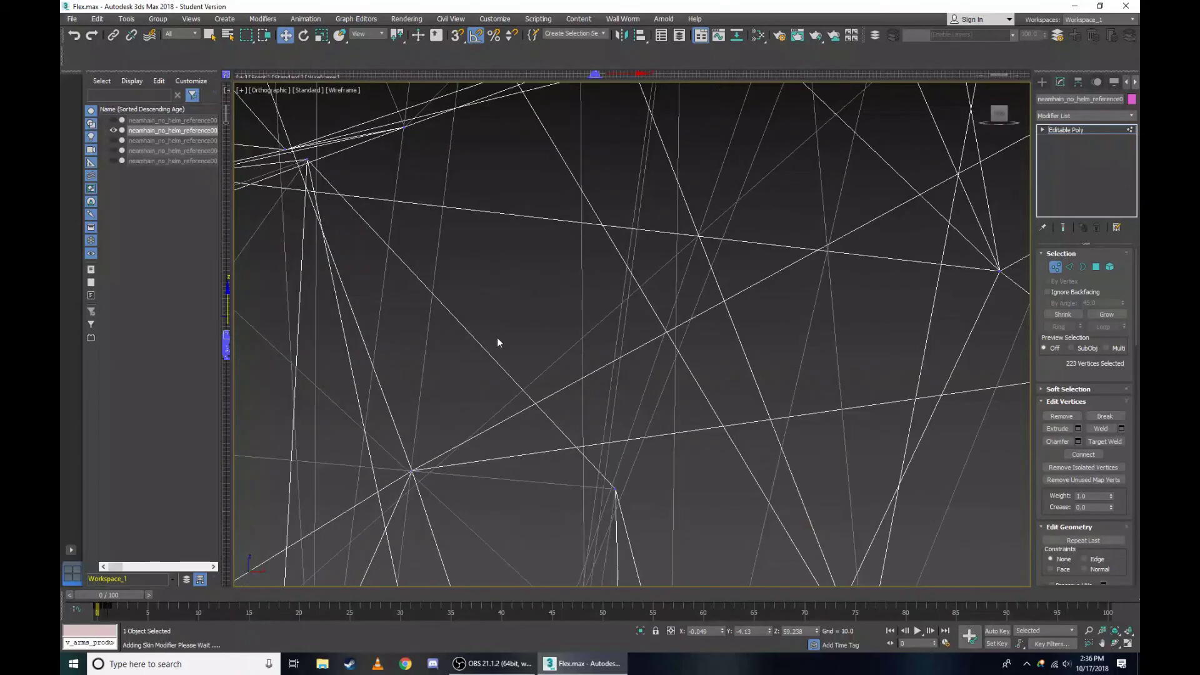
left_click_drag(606, 473, 642, 501, "ctrl")
scroll(641, 501, "down", 2)
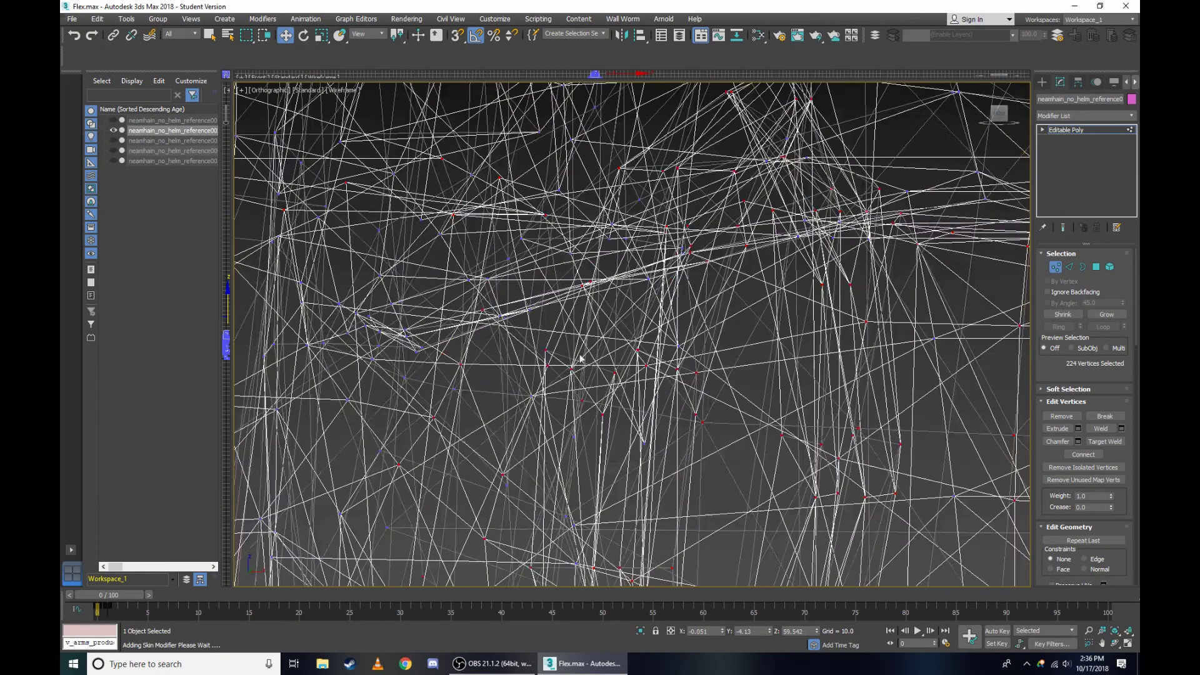
key("F3")
scroll(667, 356, "up", 1)
scroll(684, 351, "up", 1)
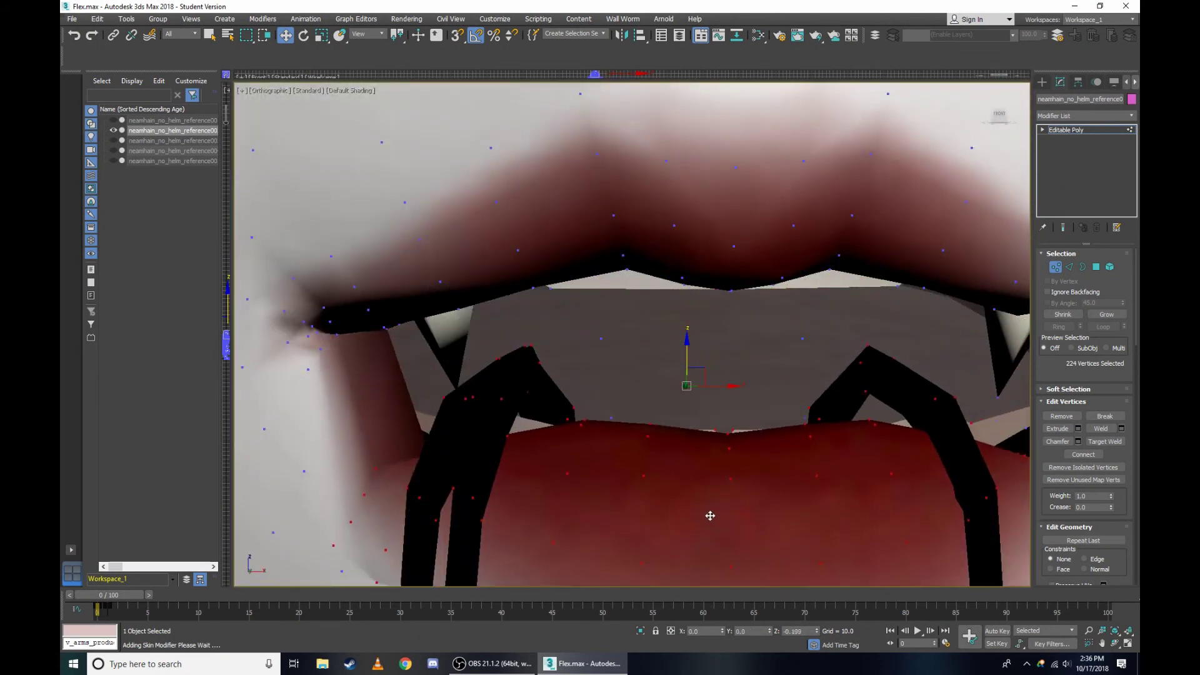
Move the lip vertices down and inspect the lip corner in wireframe for missed vertices.
left_click_drag(684, 352, 675, 525)
scroll(393, 376, "up", 1)
scroll(392, 375, "up", 1)
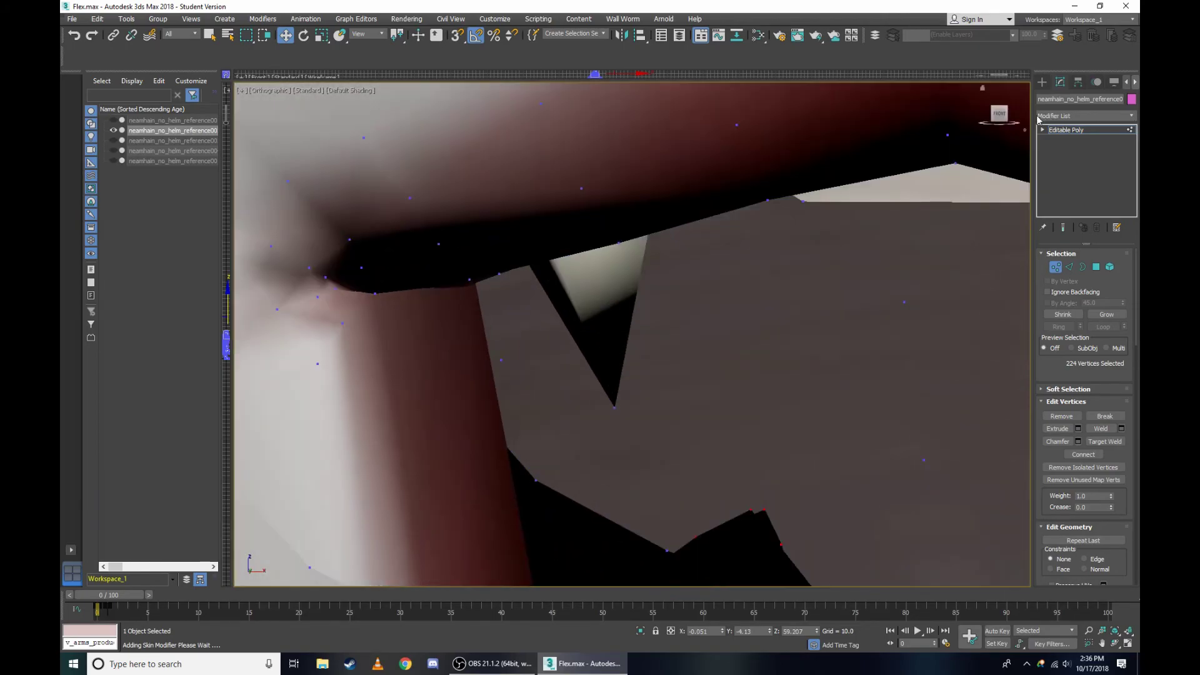
scroll(393, 375, "up", 1)
key("F3")
middle_click_drag(625, 337, 609, 350, "alt")
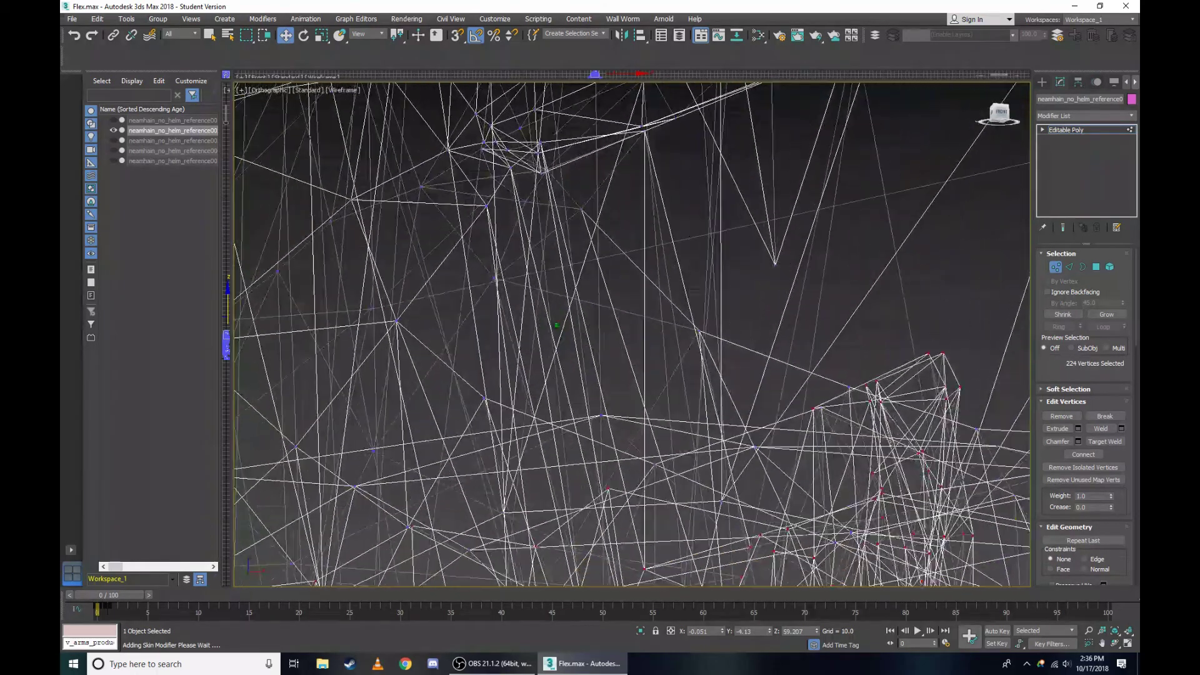
scroll(641, 130, "up", 3)
scroll(717, 167, "down", 5)
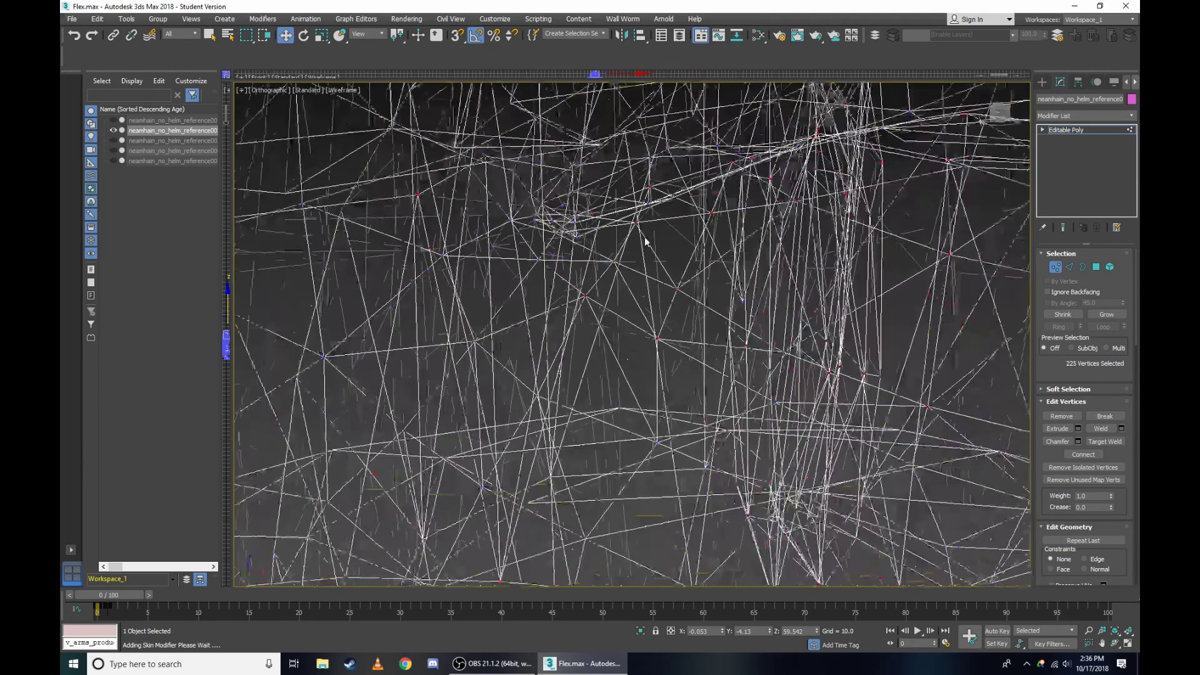
key("F3")
scroll(695, 249, "up", 3)
left_click_drag(692, 279, 684, 482)
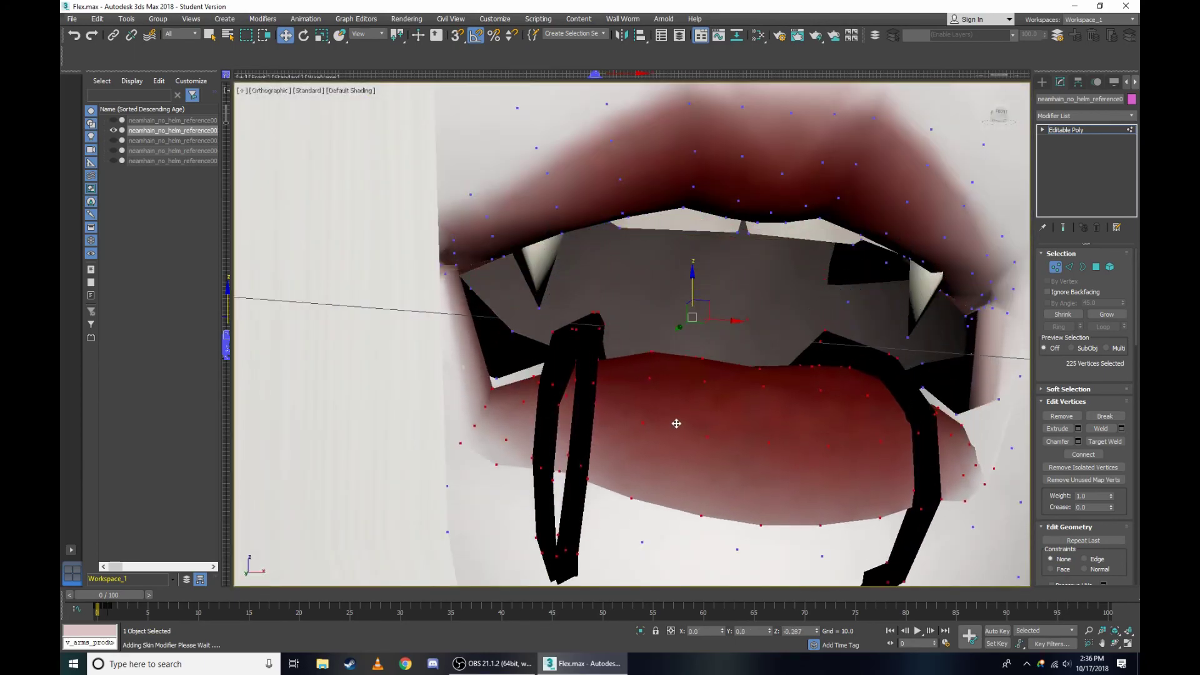
scroll(490, 273, "up", 2)
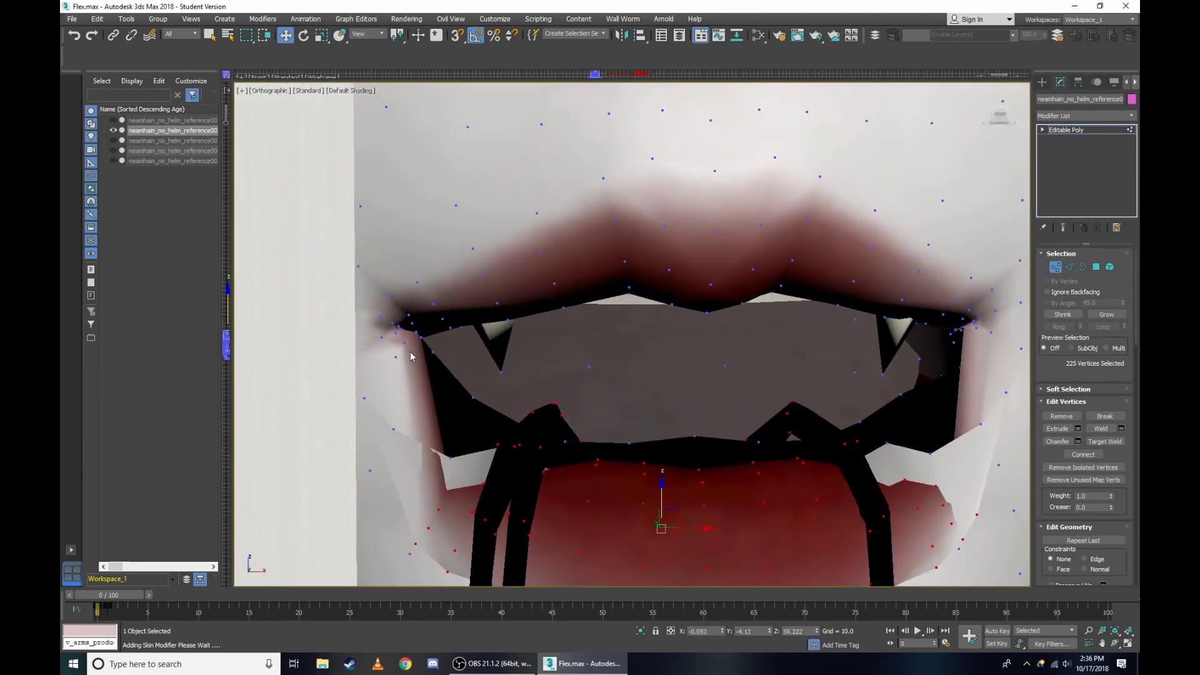
scroll(419, 338, "up", 4)
key("F3")
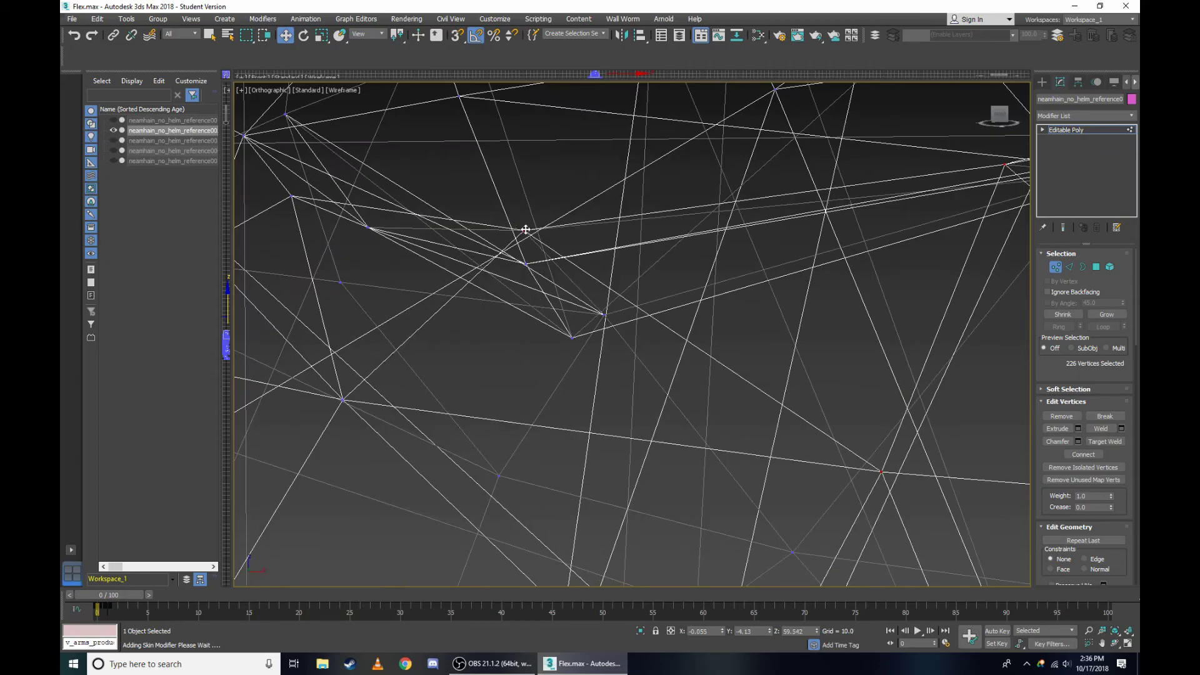
scroll(525, 229, "down", 4)
scroll(525, 230, "down", 2)
key("F3")
scroll(516, 218, "up", 5)
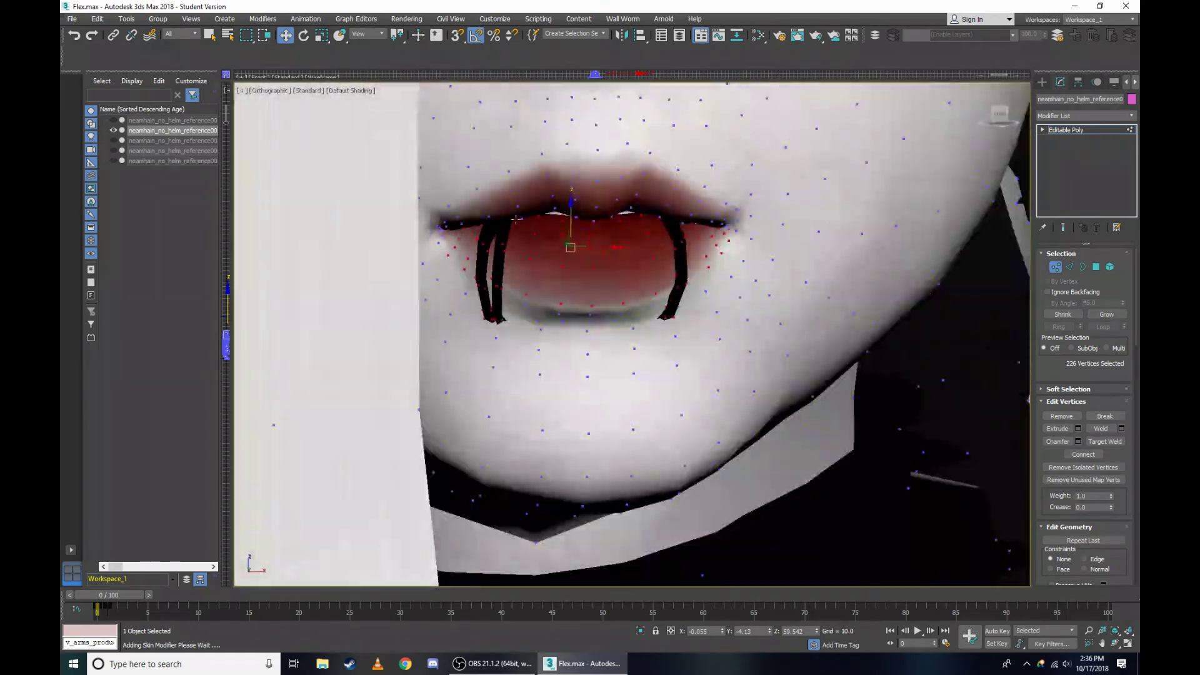
scroll(516, 219, "up", 3)
Pan down to reveal the teeth and inspect the mouth corner in wireframe.
middle_click_drag(748, 294, 689, 493)
scroll(417, 287, "down", 4)
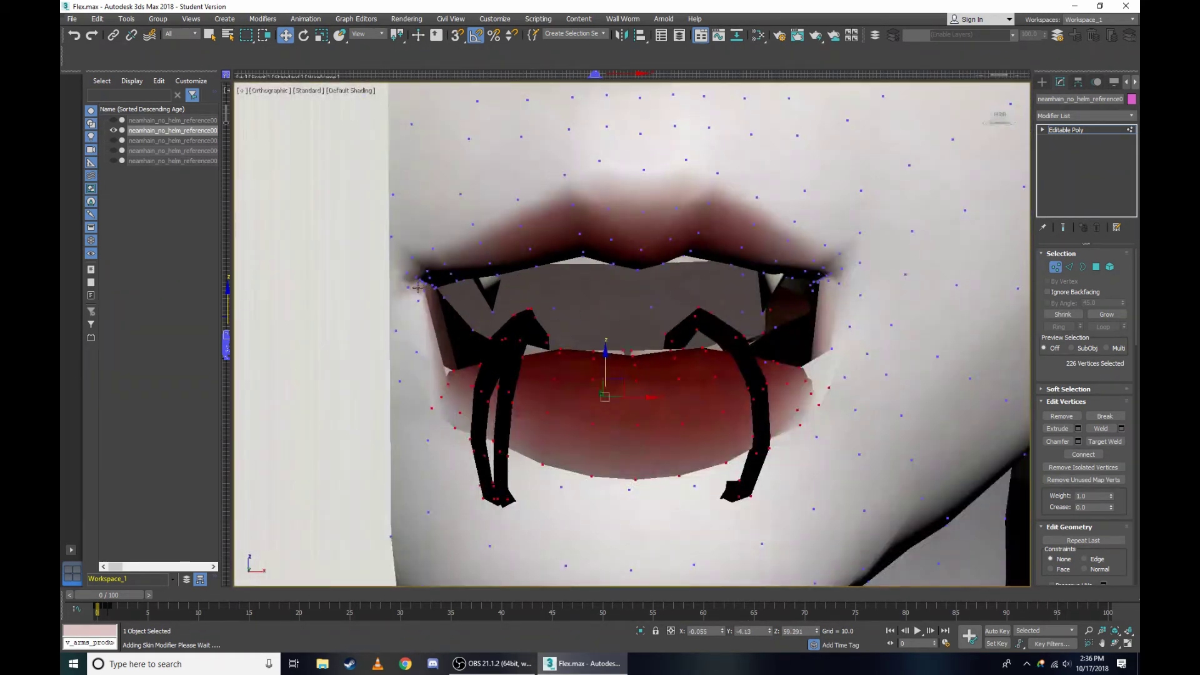
scroll(417, 287, "up", 5)
scroll(497, 239, "down", 3)
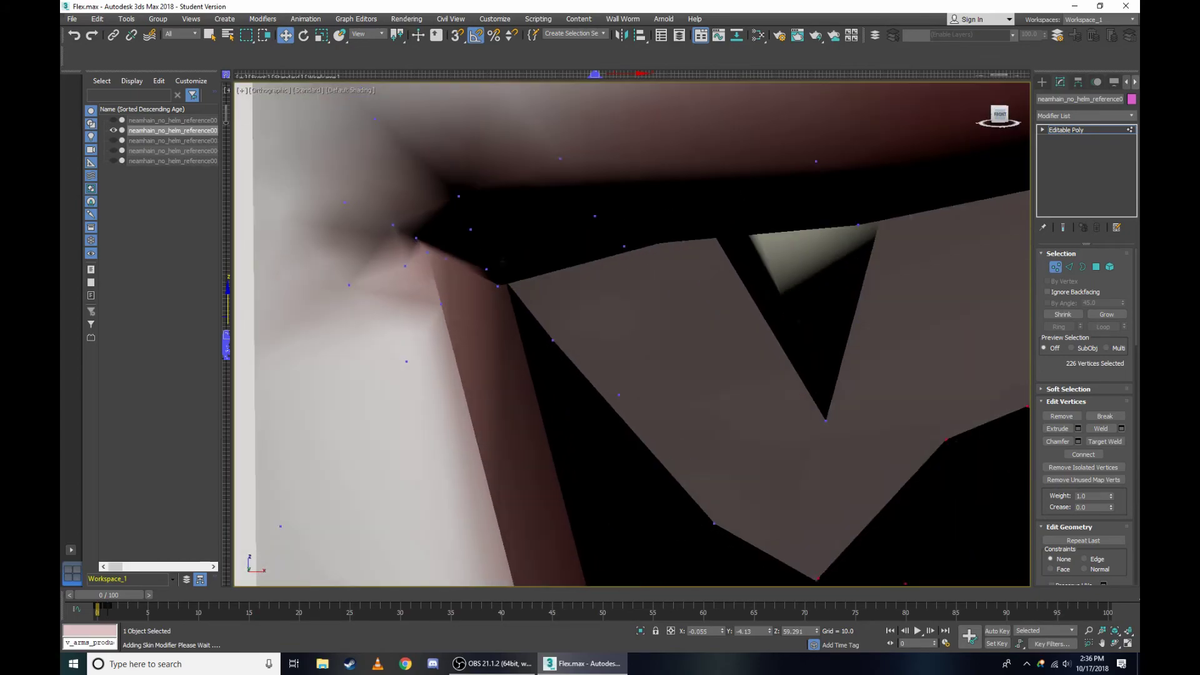
key("F3")
scroll(579, 260, "up", 3)
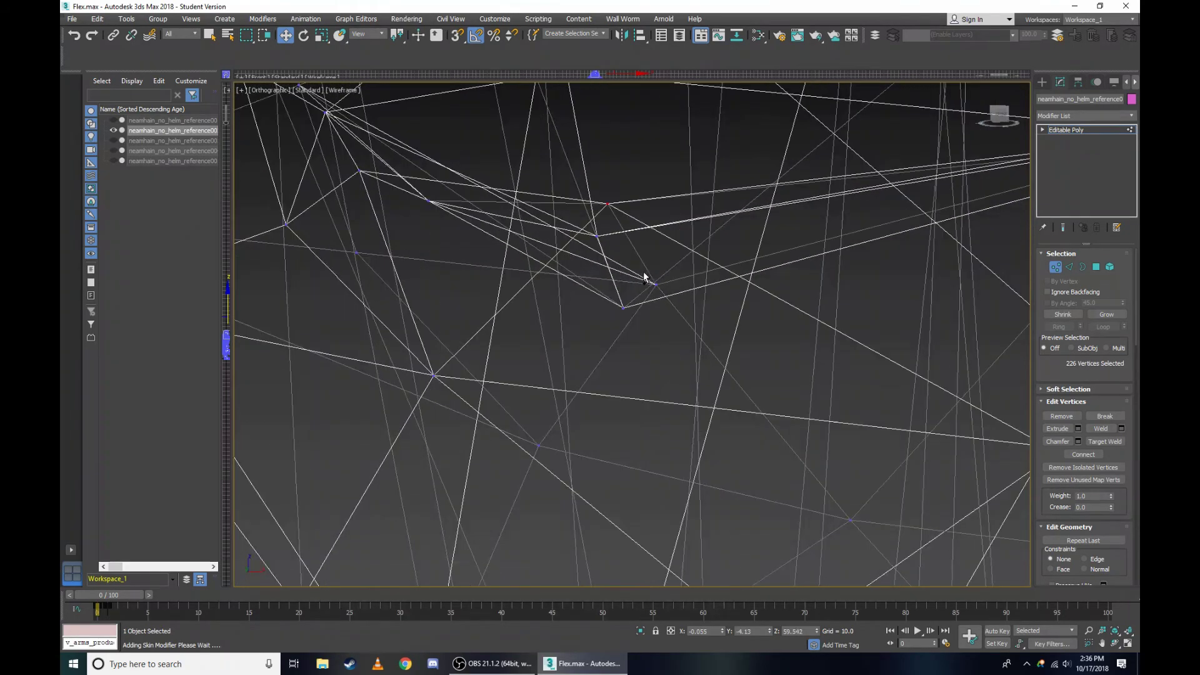
scroll(678, 294, "down", 3)
key("F3")
scroll(877, 240, "up", 4)
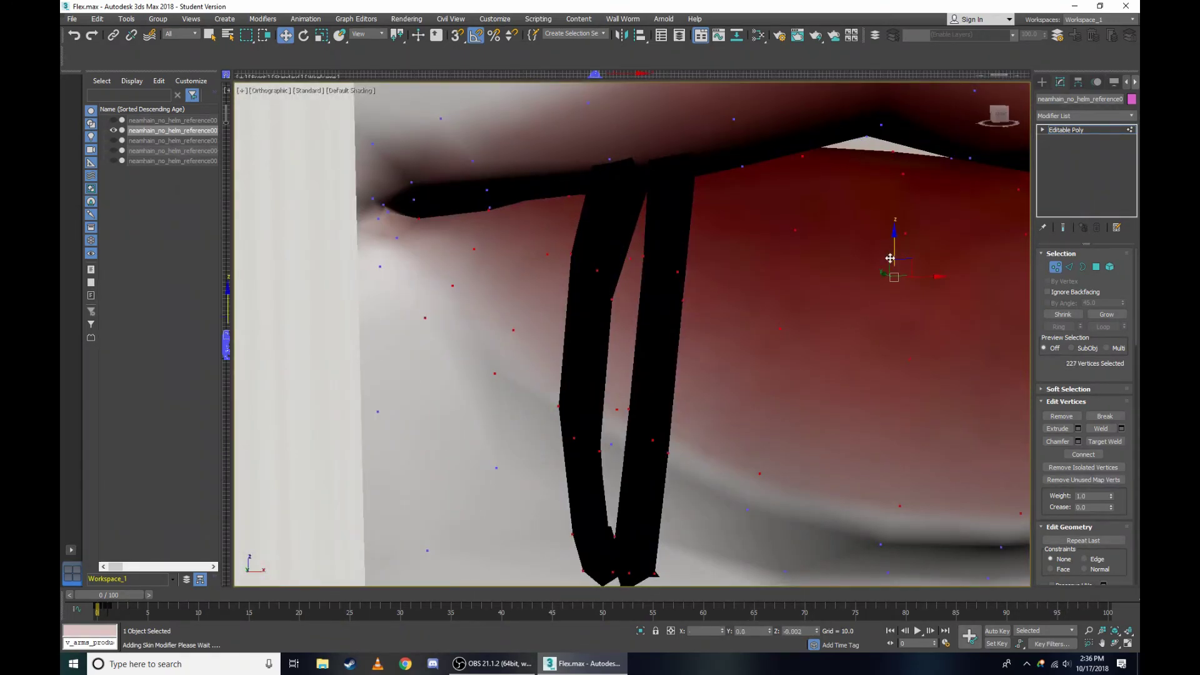
Drag the lower lip vertices down to test the mouth opening.
mouse_move(896, 251)
left_mouse_down()
mouse_move(863, 373)
mouse_move(398, 239)
left_mouse_up()
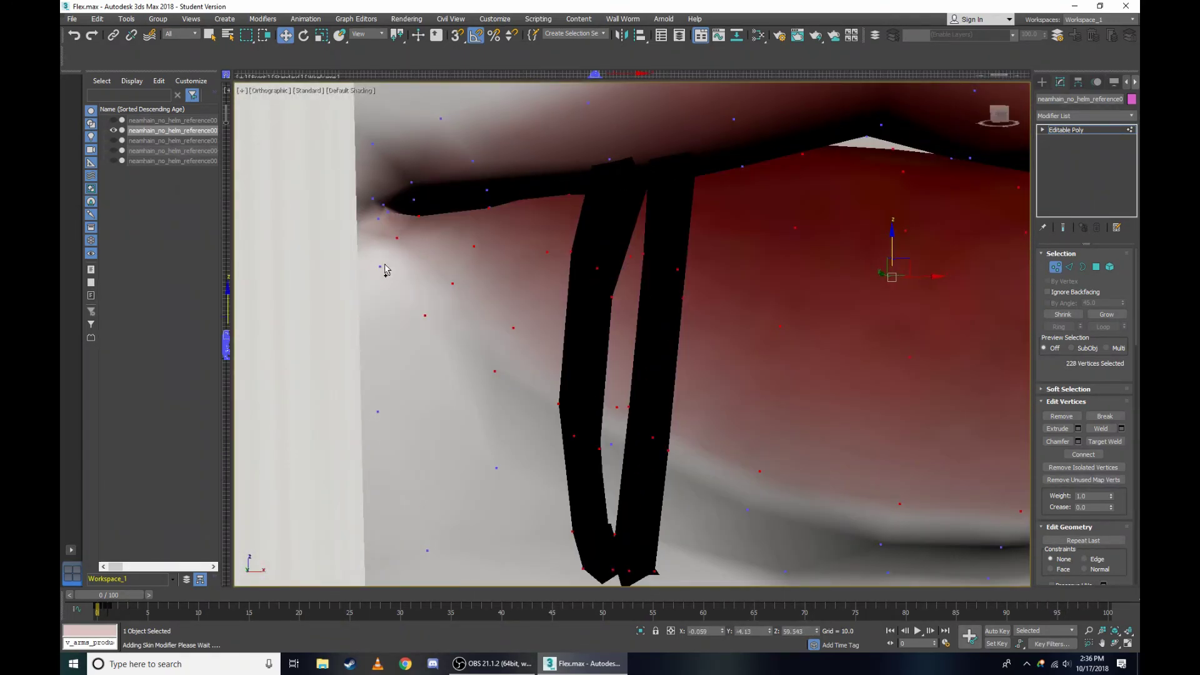
scroll(590, 242, "down", 3)
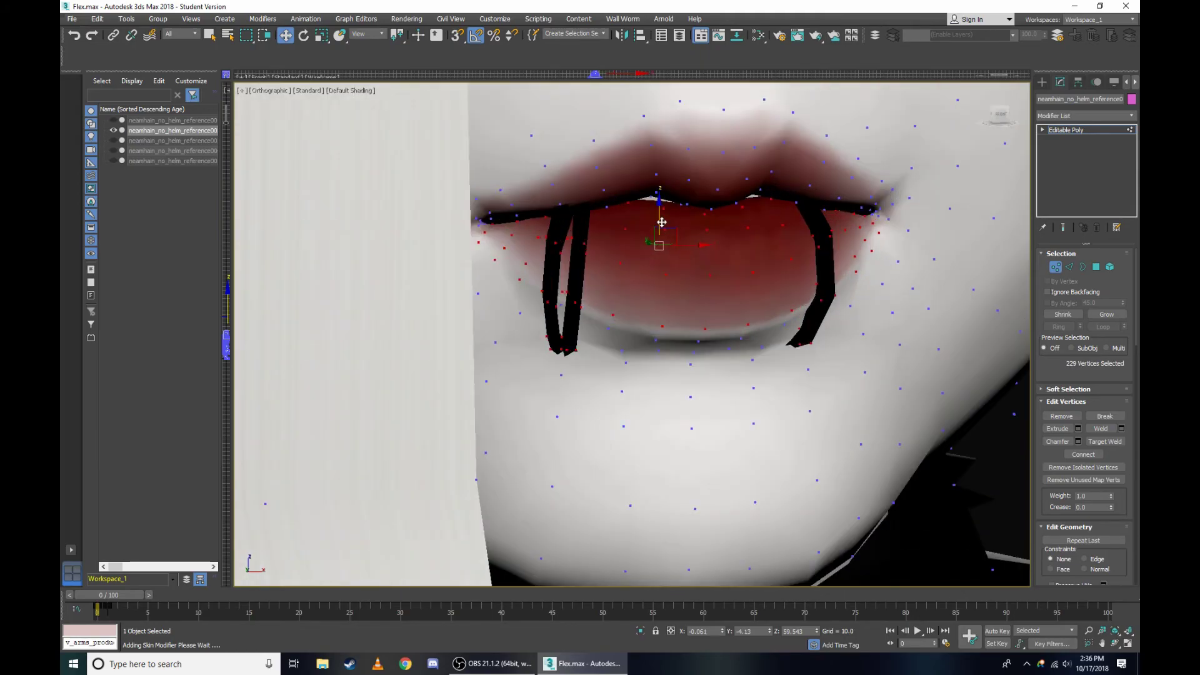
left_click_drag(662, 222, 663, 384)
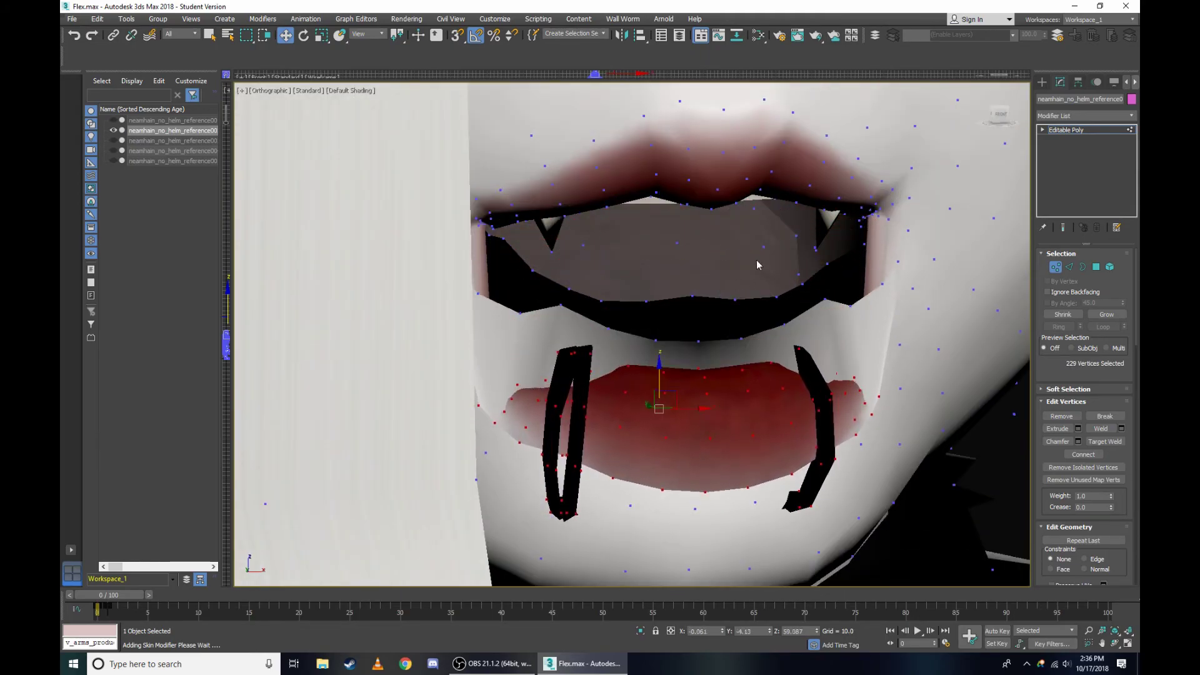
scroll(789, 247, "up", 2)
scroll(788, 247, "up", 2)
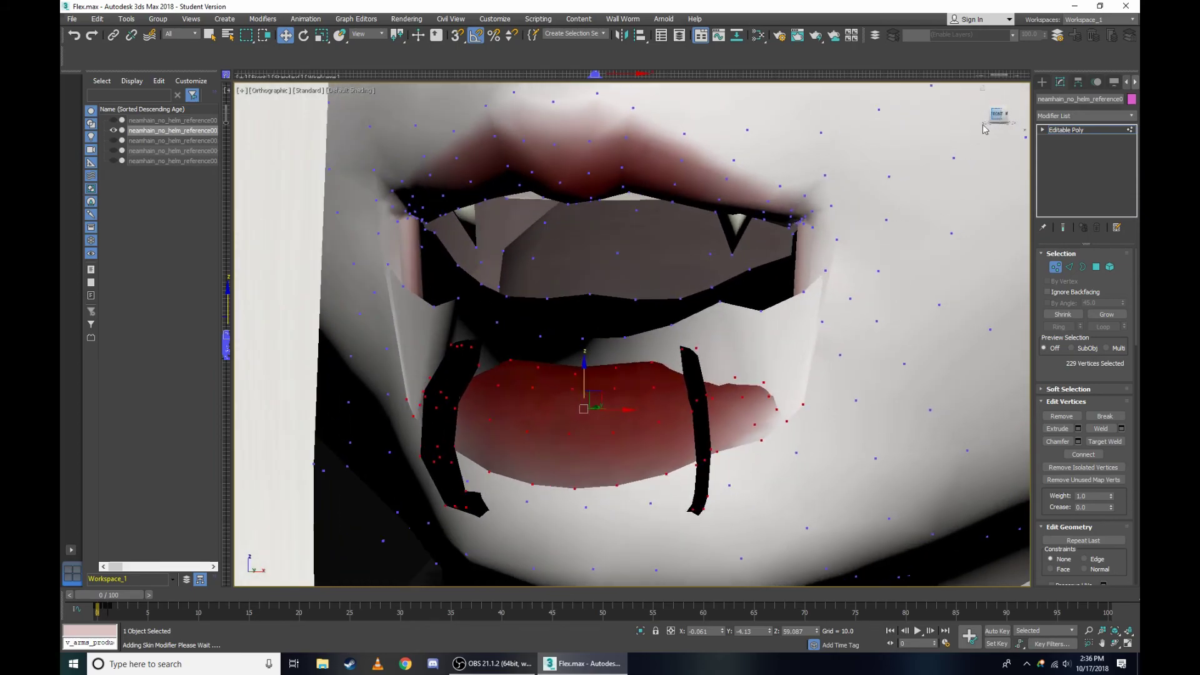
scroll(789, 247, "up", 2)
scroll(775, 269, "up", 1)
scroll(763, 291, "down", 3)
scroll(563, 282, "down", 2)
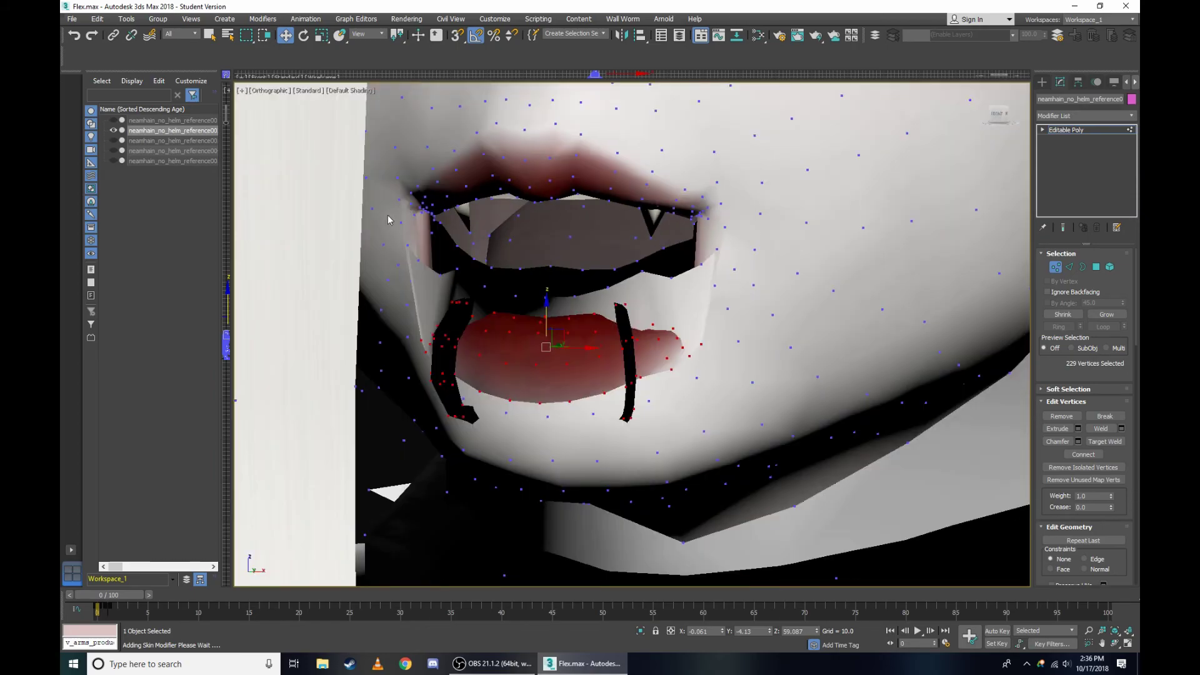
scroll(588, 200, "up", 5)
Orbit to inspect the open mouth corner in wireframe, then undo the lip move to close it.
mouse_move(587, 200)
middle_mouse_down("alt")
mouse_move(823, 178)
mouse_move(1015, 106)
middle_mouse_up("alt")
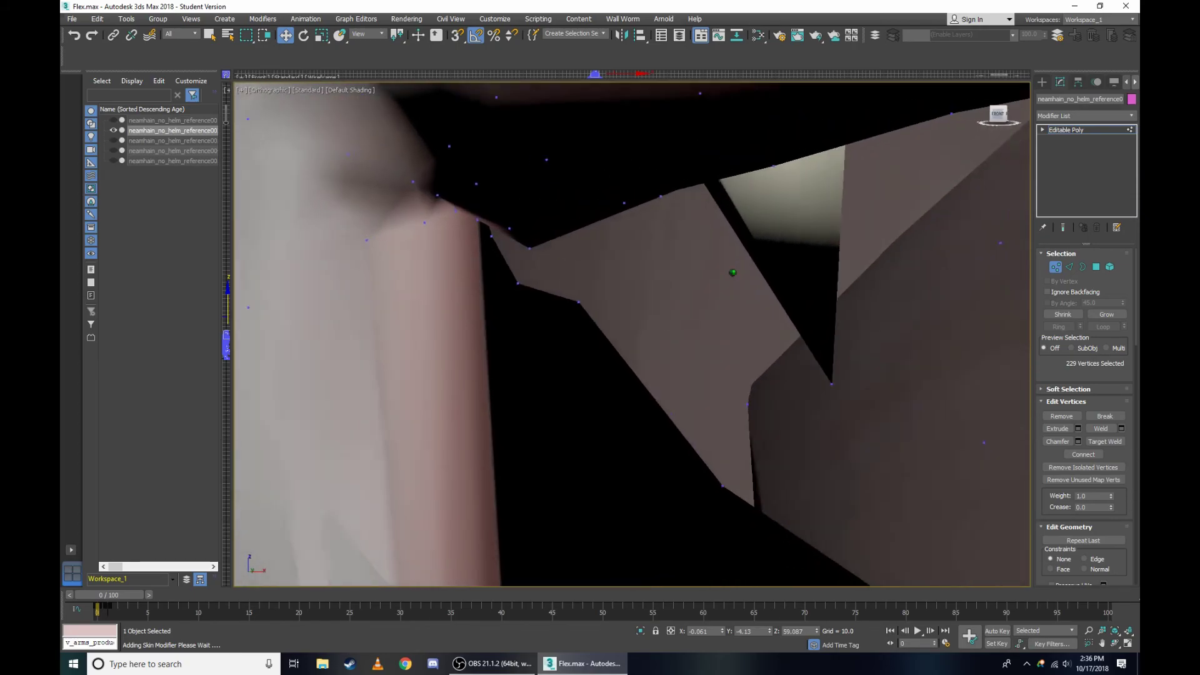
scroll(534, 278, "down", 1)
scroll(534, 279, "down", 3)
scroll(534, 279, "up", 4)
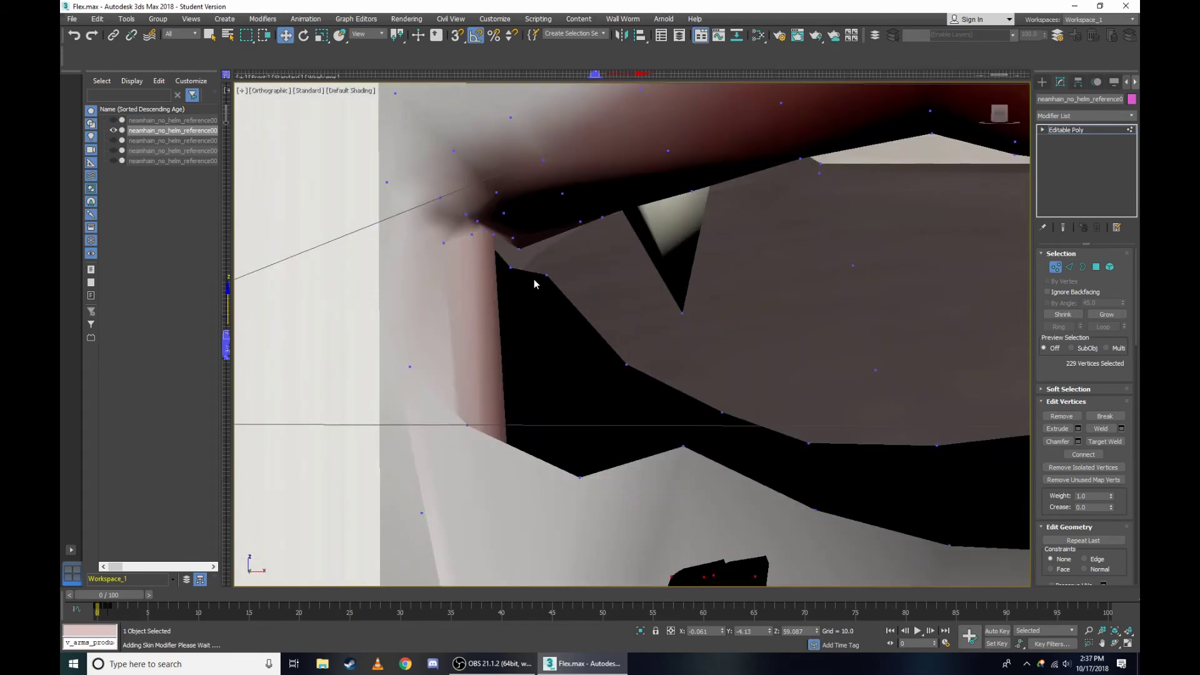
scroll(510, 272, "down", 2)
scroll(509, 272, "down", 2)
scroll(794, 269, "up", 3)
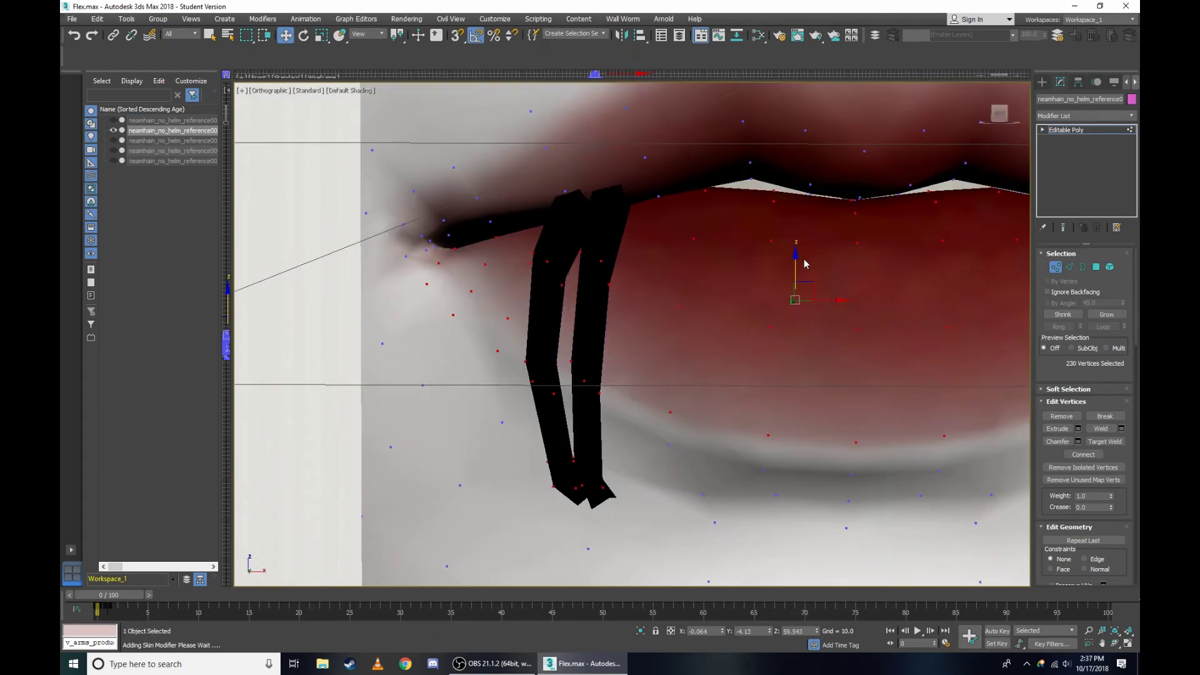
scroll(795, 300, "up", 1)
scroll(536, 375, "up", 2)
key("F3")
scroll(531, 310, "up", 2)
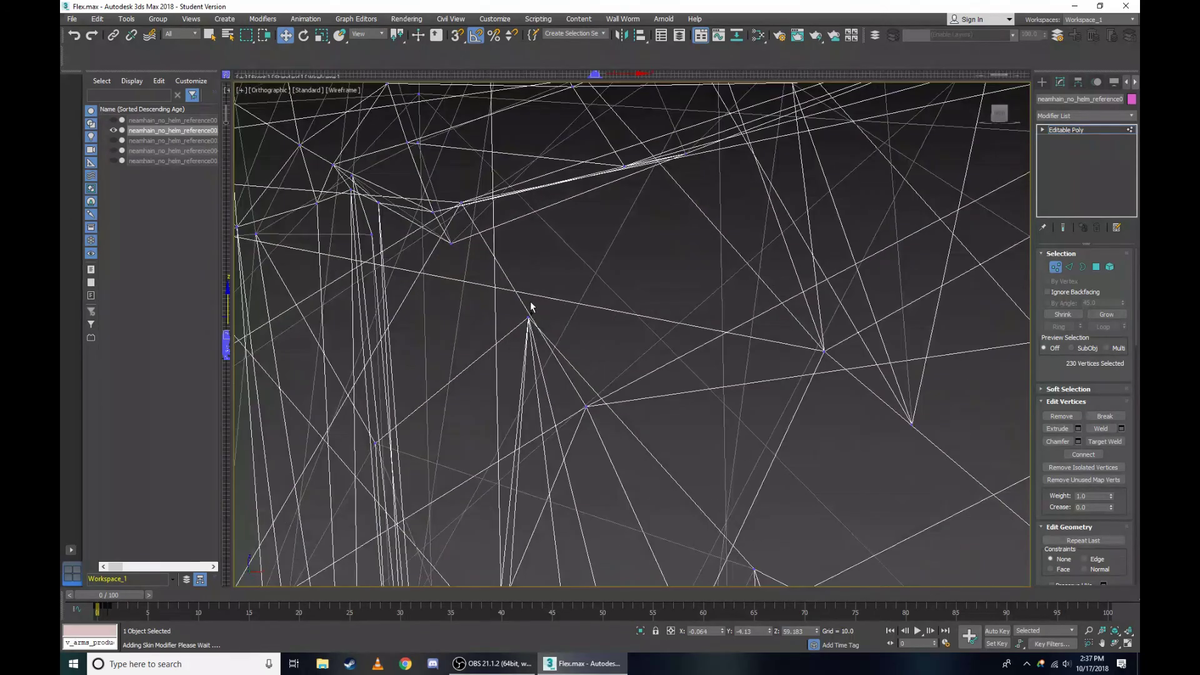
scroll(546, 341, "down", 3)
key("F3")
scroll(817, 250, "up", 3)
scroll(834, 268, "up", 1)
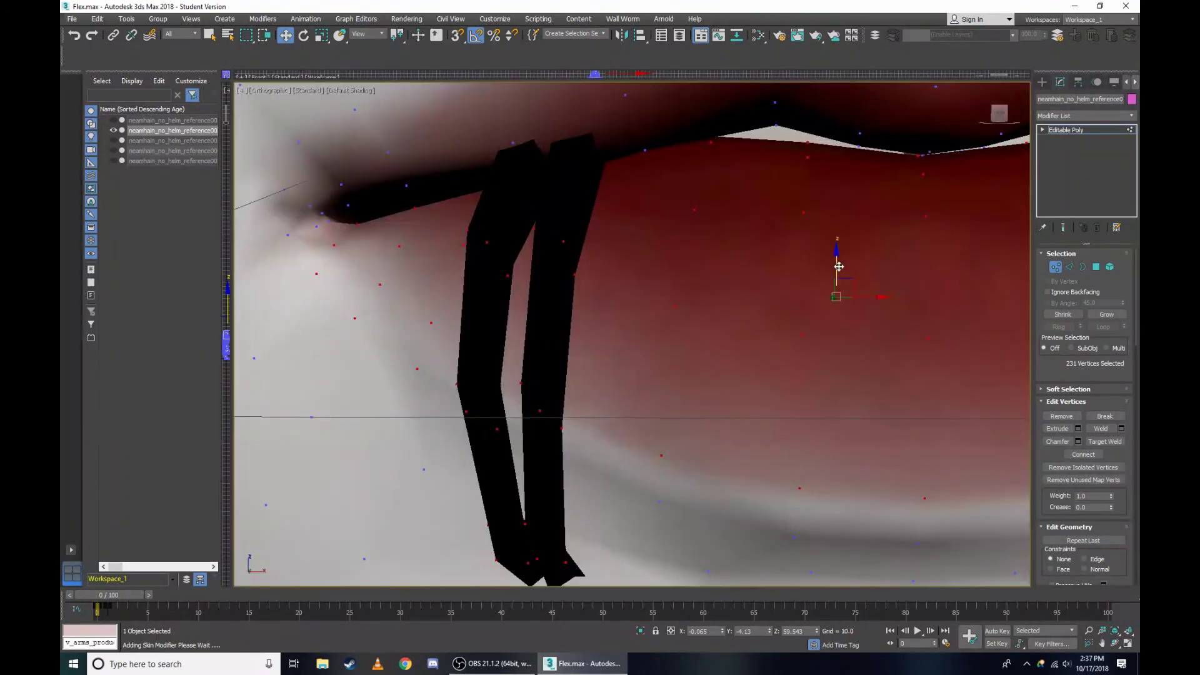
scroll(825, 375, "up", 1)
scroll(667, 341, "down", 3)
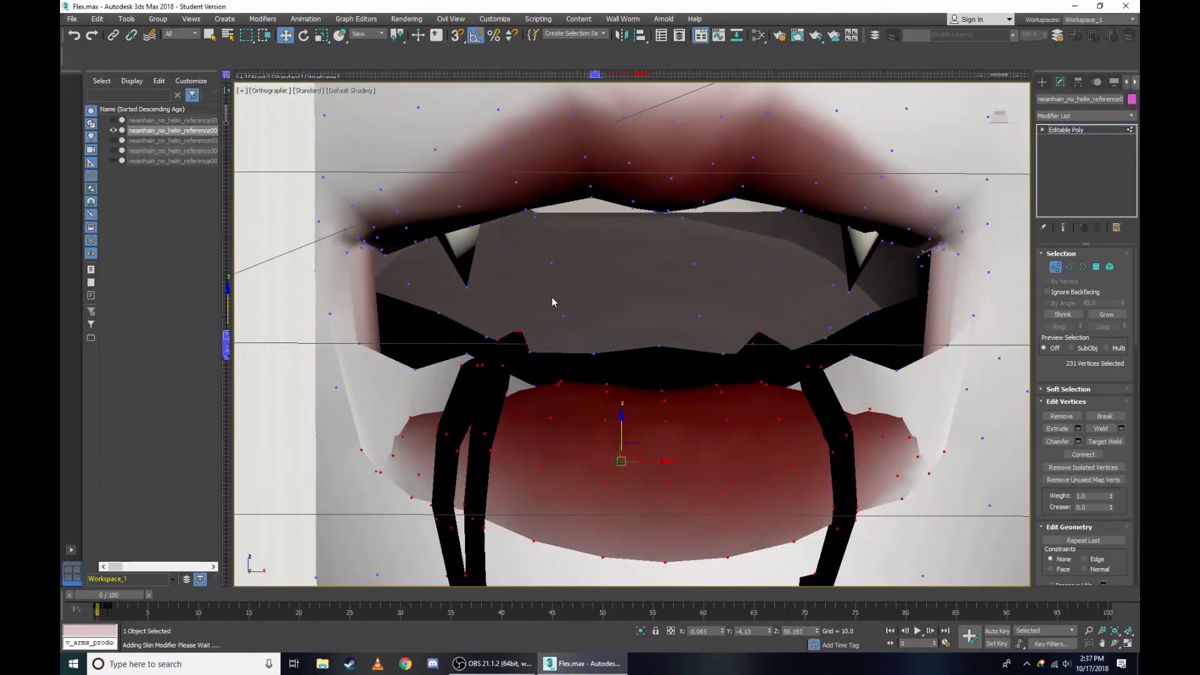
key("ctrl+z")
Test-pull the lower lip down twice to open the mouth, undoing each move.
mouse_move(625, 260)
left_mouse_down()
mouse_move(651, 463)
mouse_move(665, 461)
mouse_move(670, 434)
mouse_move(666, 458)
left_mouse_up()
scroll(430, 315, "up", 2)
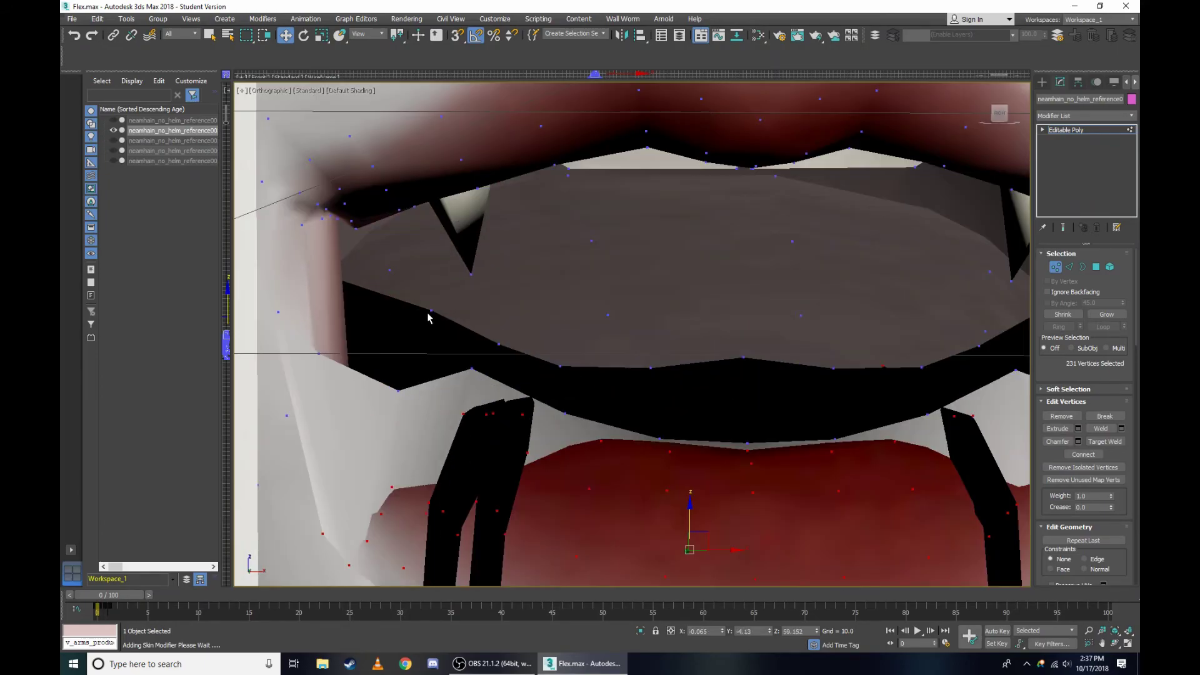
key("ctrl+z")
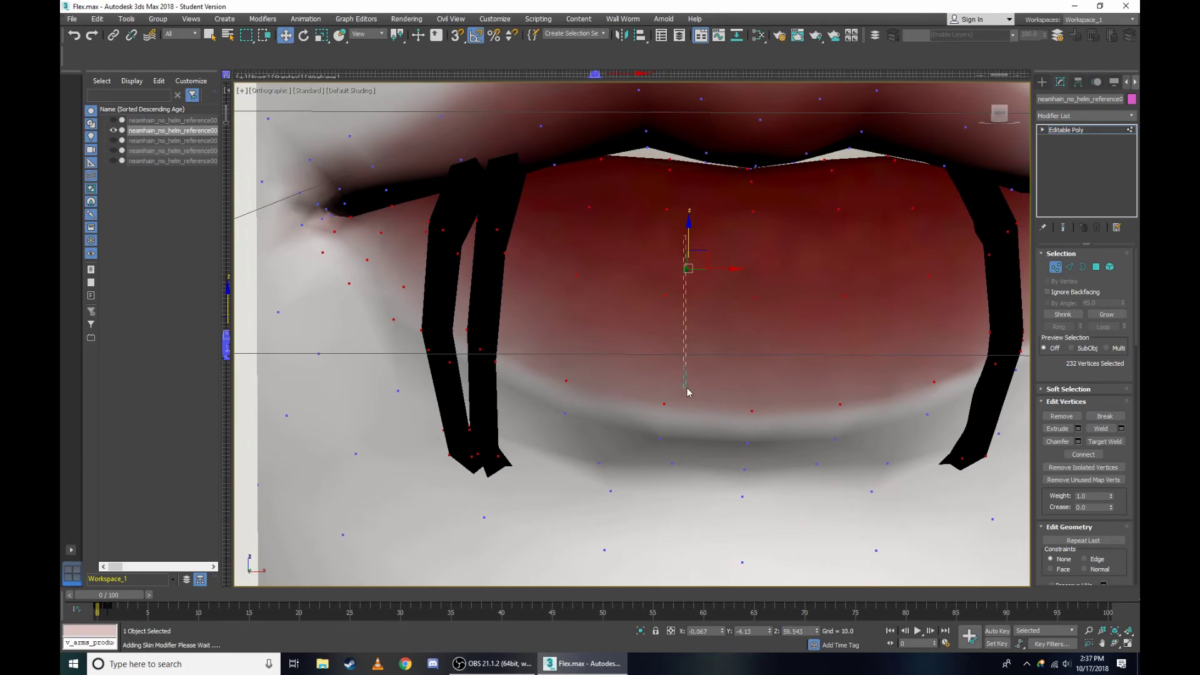
left_click_drag(688, 256, 688, 546)
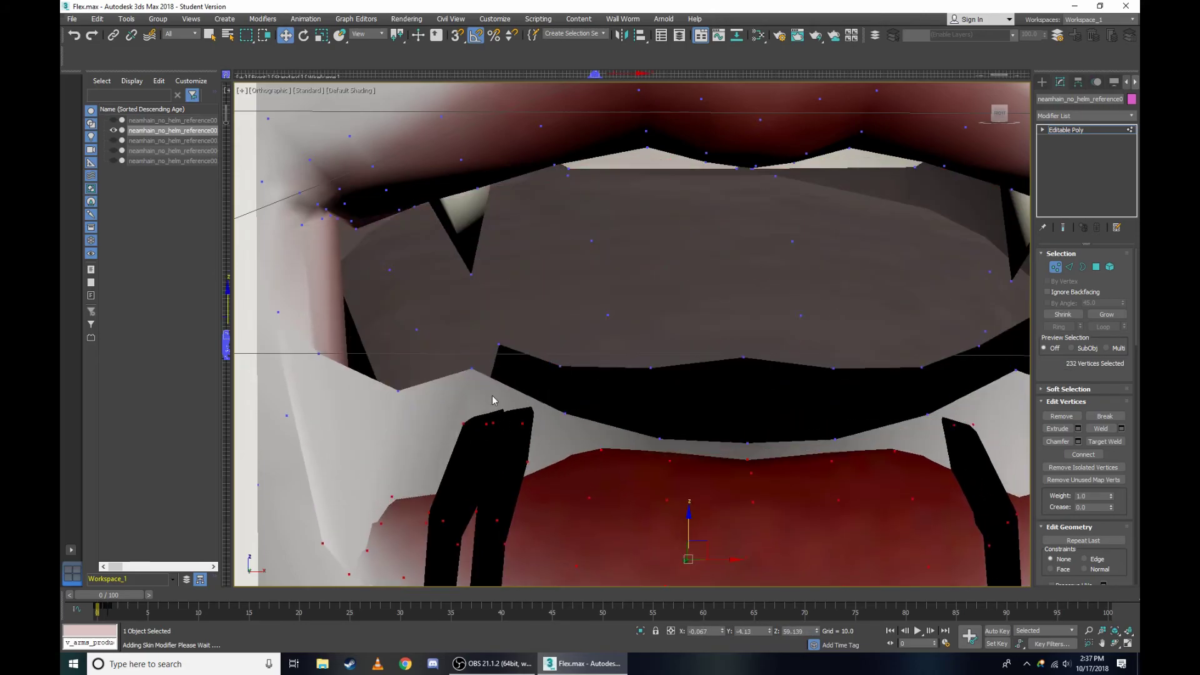
key("ctrl+z")
Add two more lip vertices, test-opening the mouth and undoing after each.
left_click(501, 348, "ctrl")
left_click_drag(693, 239, 687, 511)
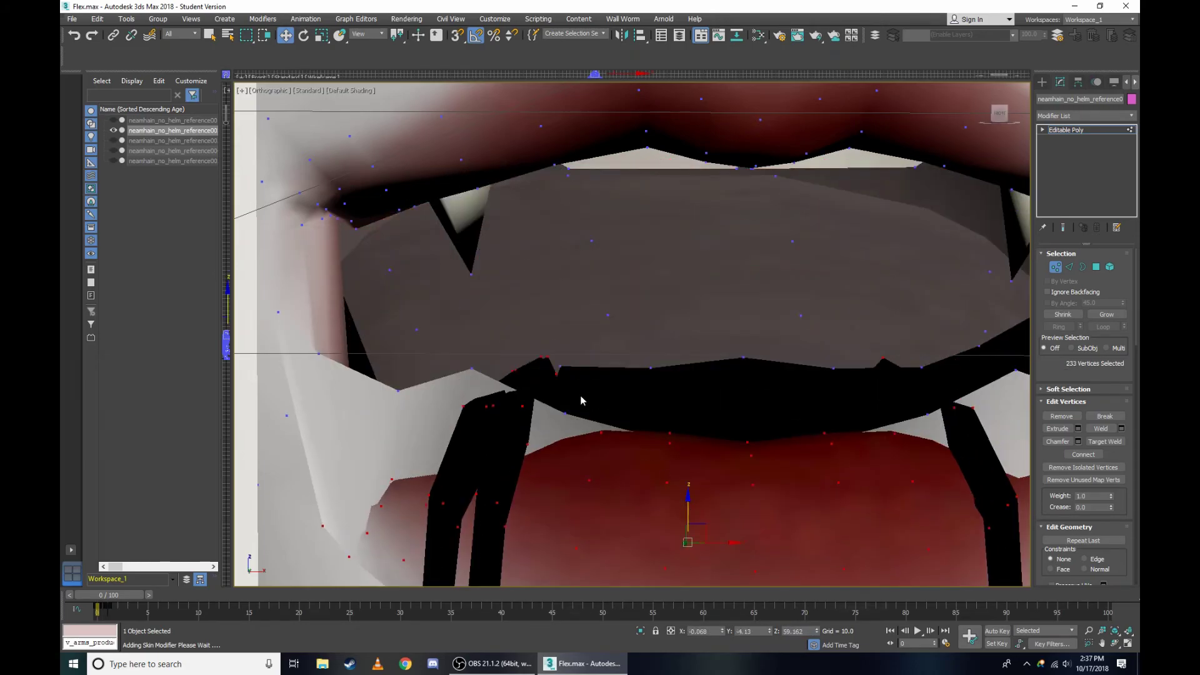
key("ctrl+z")
left_click(561, 369, "ctrl")
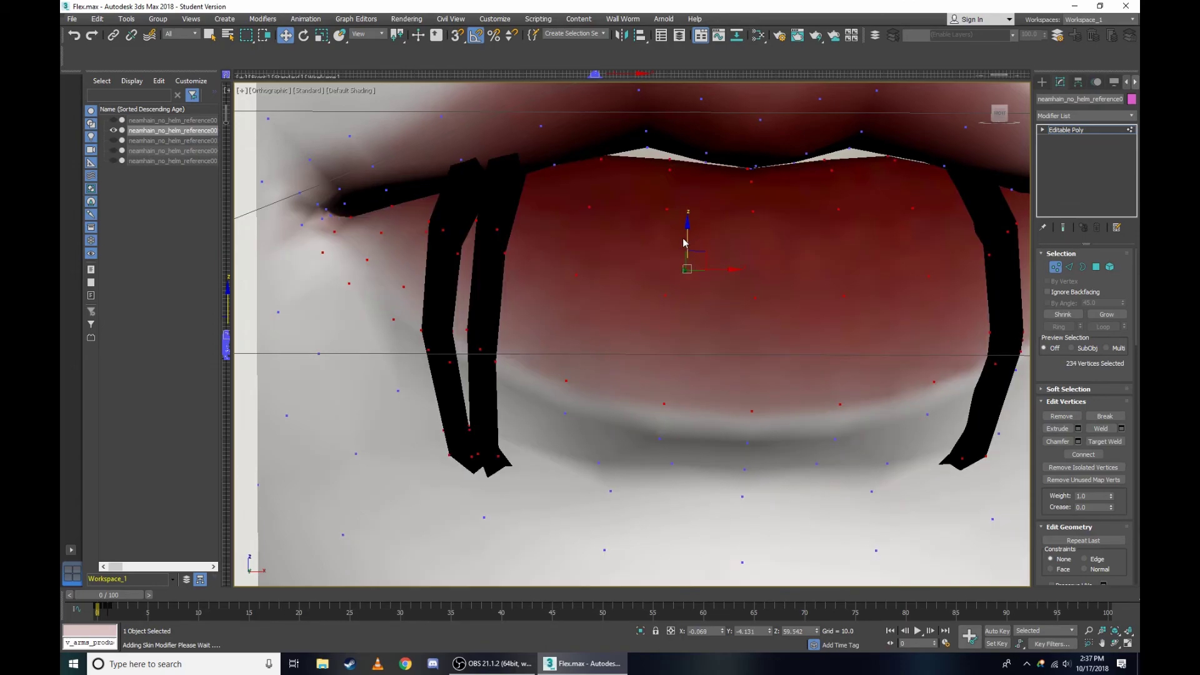
left_click_drag(684, 243, 738, 555)
key("ctrl+z")
Repeat the lower-lip drop three more times, undoing each to close the mouth.
left_click_drag(679, 263, 699, 530)
key("ctrl+z")
scroll(768, 287, "up", 2)
left_click_drag(602, 225, 696, 542)
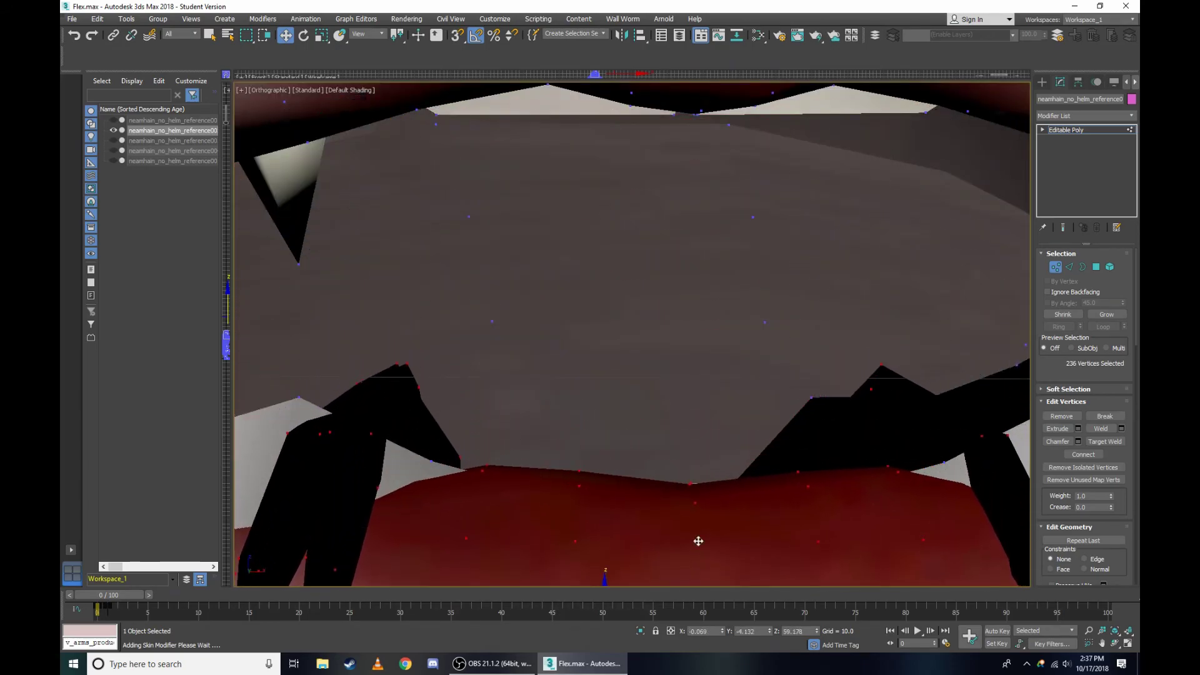
key("ctrl+z")
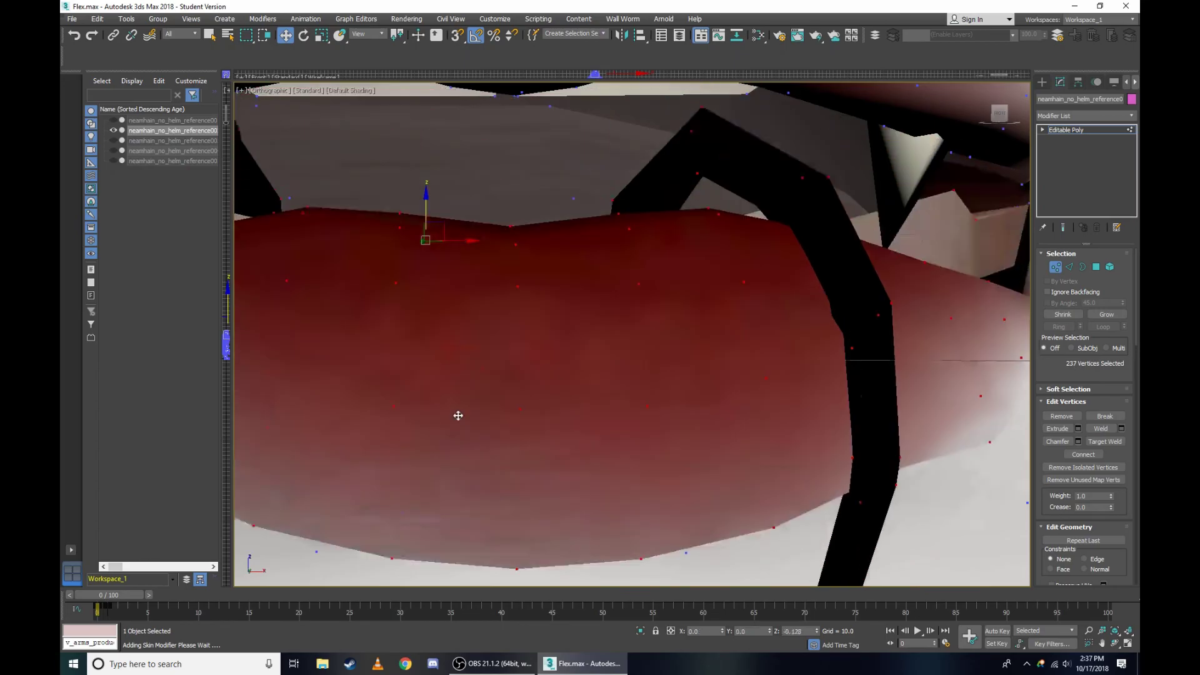
left_click_drag(559, 296, 771, 431)
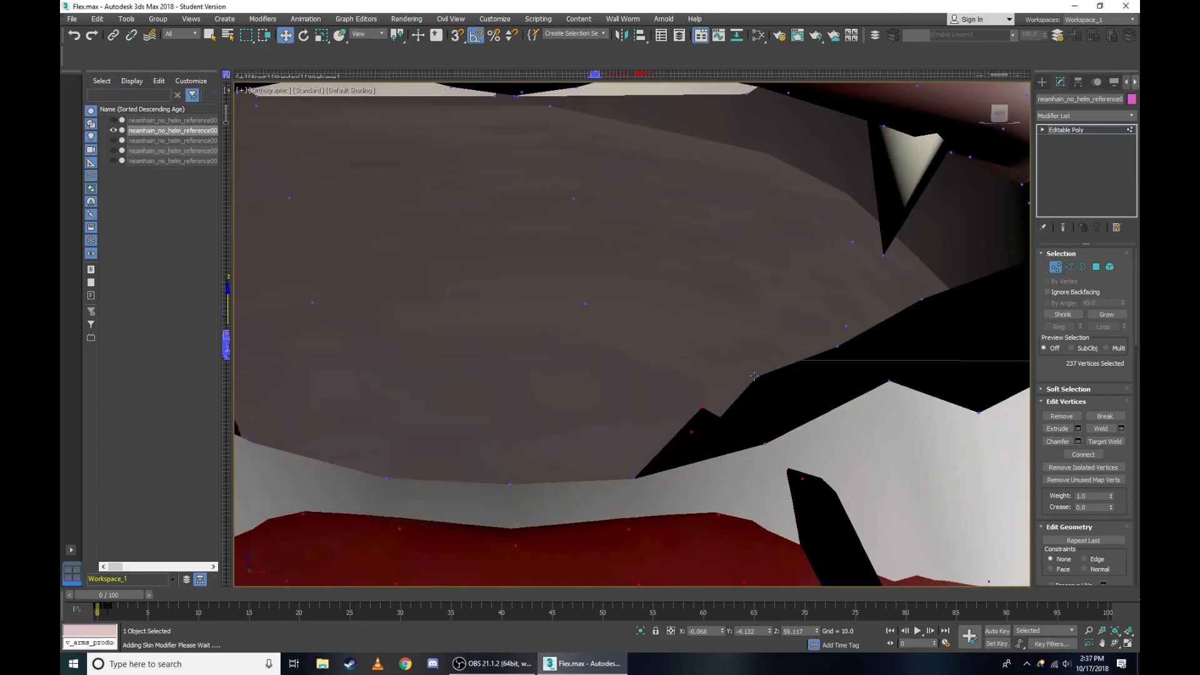
key("ctrl+z")
Orbit slightly around the lips and retest pulling lower lip and jaw open, undoing.
scroll(753, 375, "down", 5)
scroll(651, 262, "up", 2)
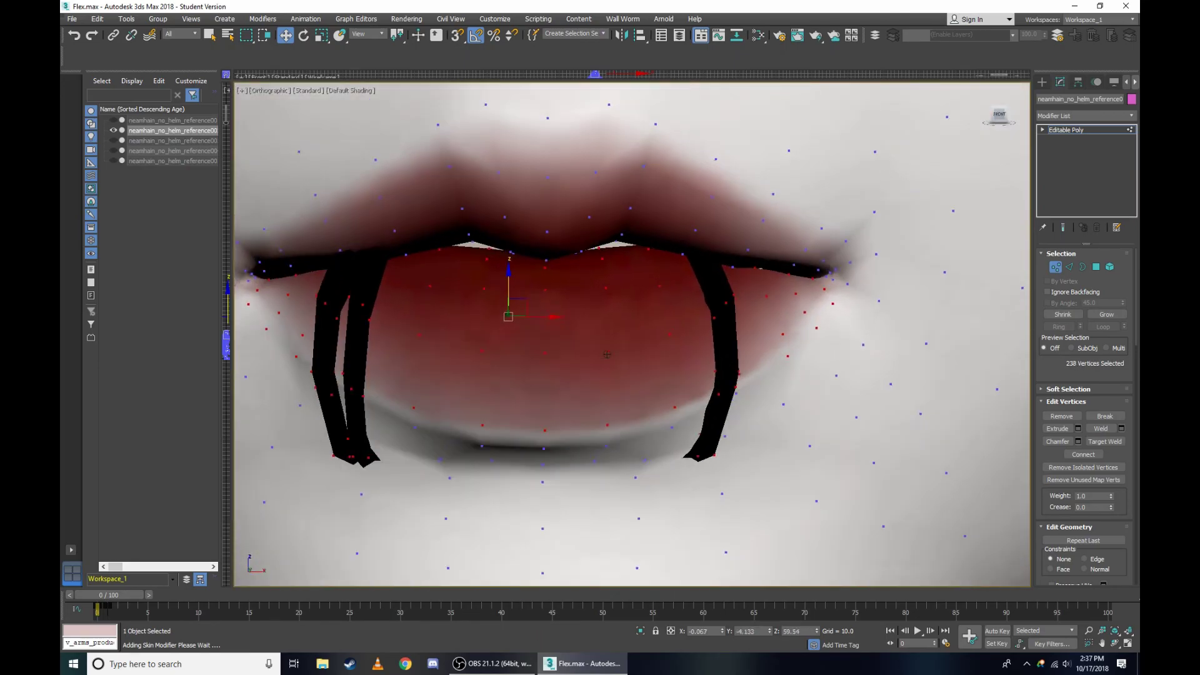
middle_click_drag(607, 354, 546, 327, "alt")
left_click_drag(494, 285, 550, 458)
scroll(717, 375, "up", 5)
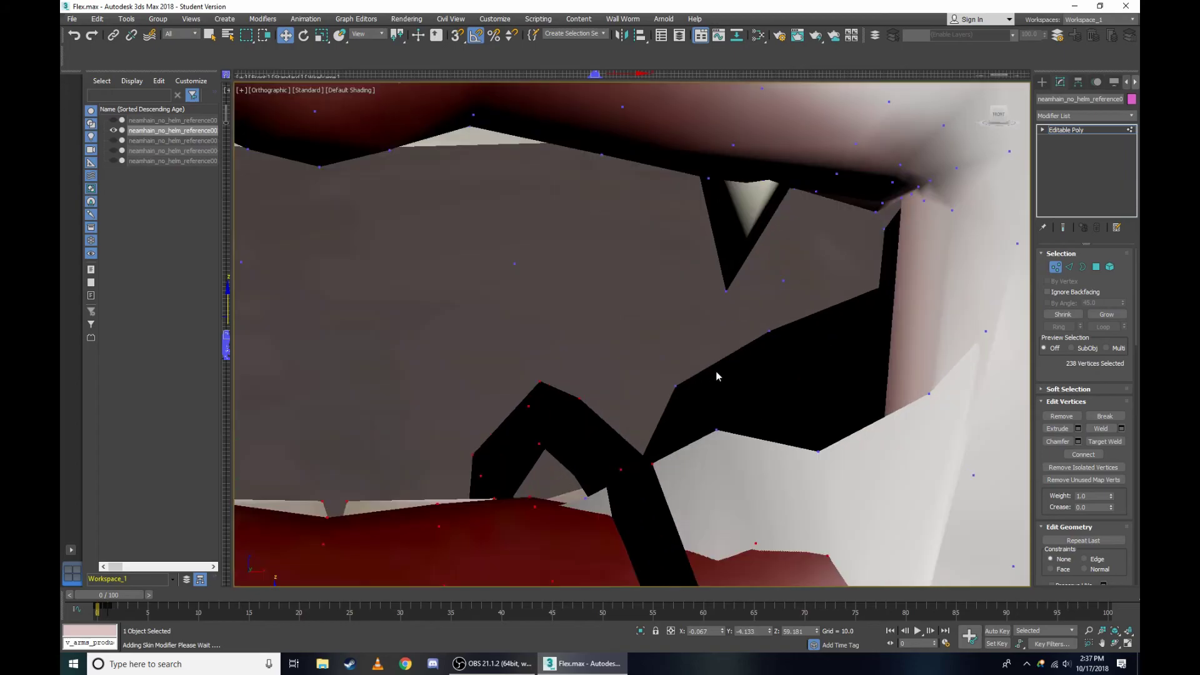
key("ctrl+z")
left_click_drag(280, 254, 294, 420)
scroll(769, 327, "down", 5)
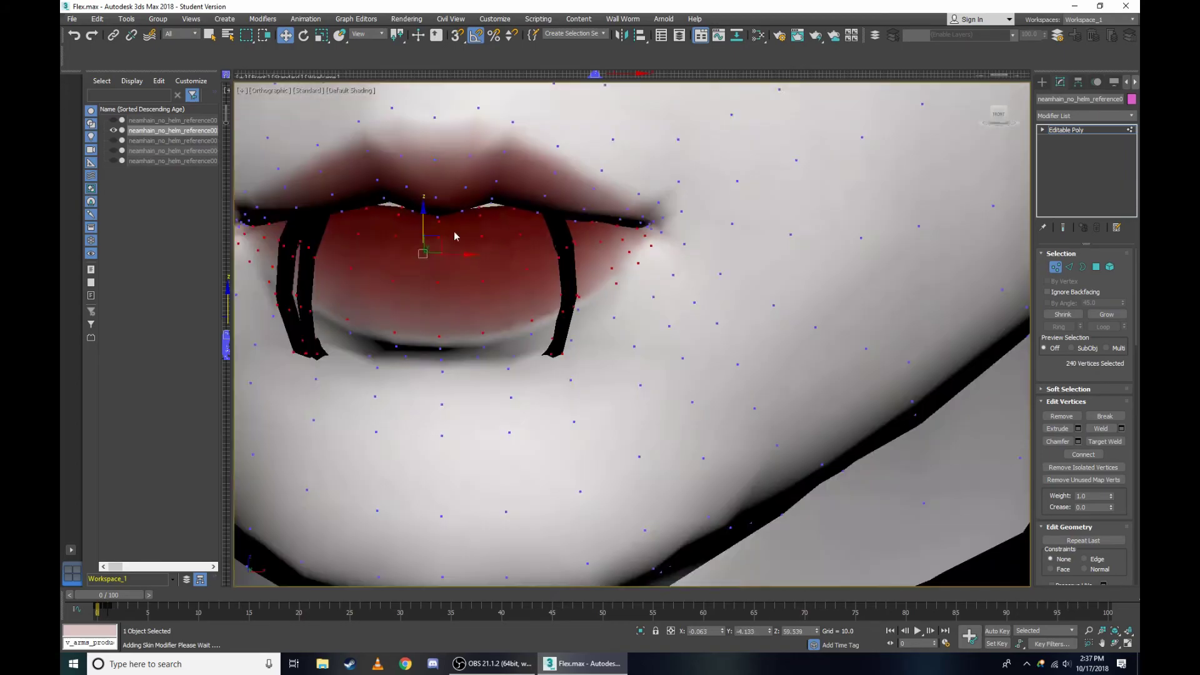
scroll(456, 235, "up", 5)
mouse_move(418, 249)
left_mouse_down()
mouse_move(490, 527)
mouse_move(533, 516)
left_mouse_up()
key("ctrl+z")
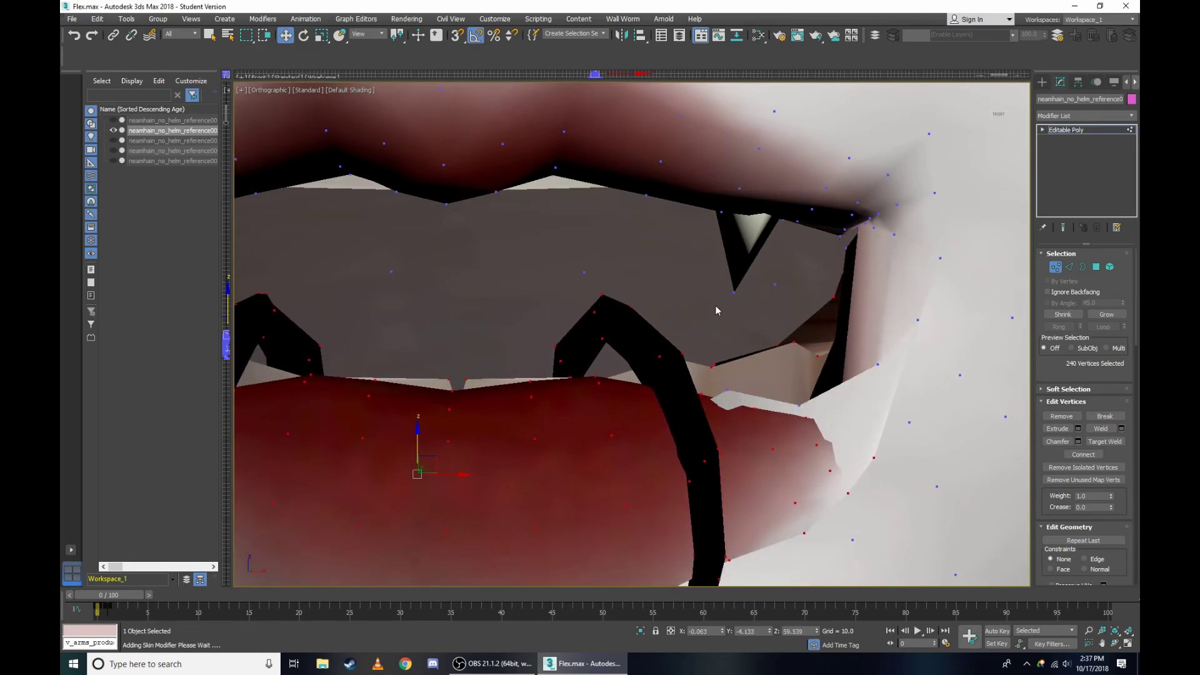
Lower the 241 selected lip vertices again, then cancel so the lips close.
scroll(827, 247, "up", 5)
scroll(833, 227, "up", 3)
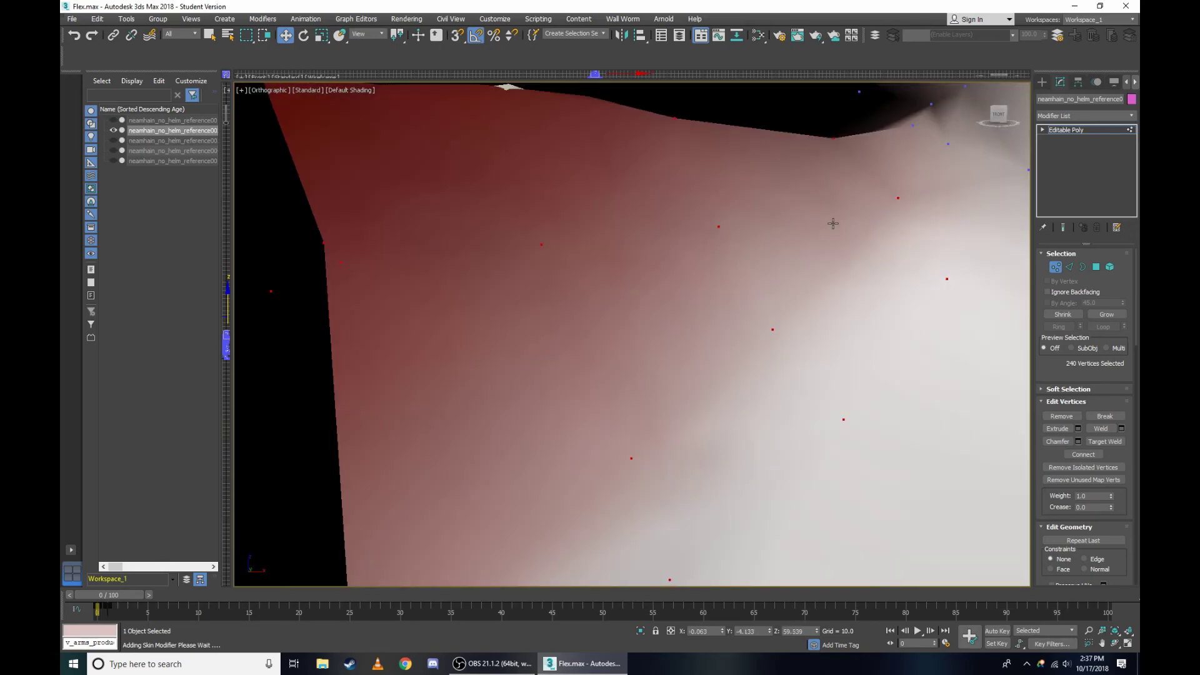
scroll(765, 242, "down", 5)
mouse_move(329, 253)
left_mouse_down()
mouse_move(370, 407)
mouse_move(325, 440)
left_mouse_up()
scroll(752, 247, "down", 5)
scroll(550, 258, "up", 3)
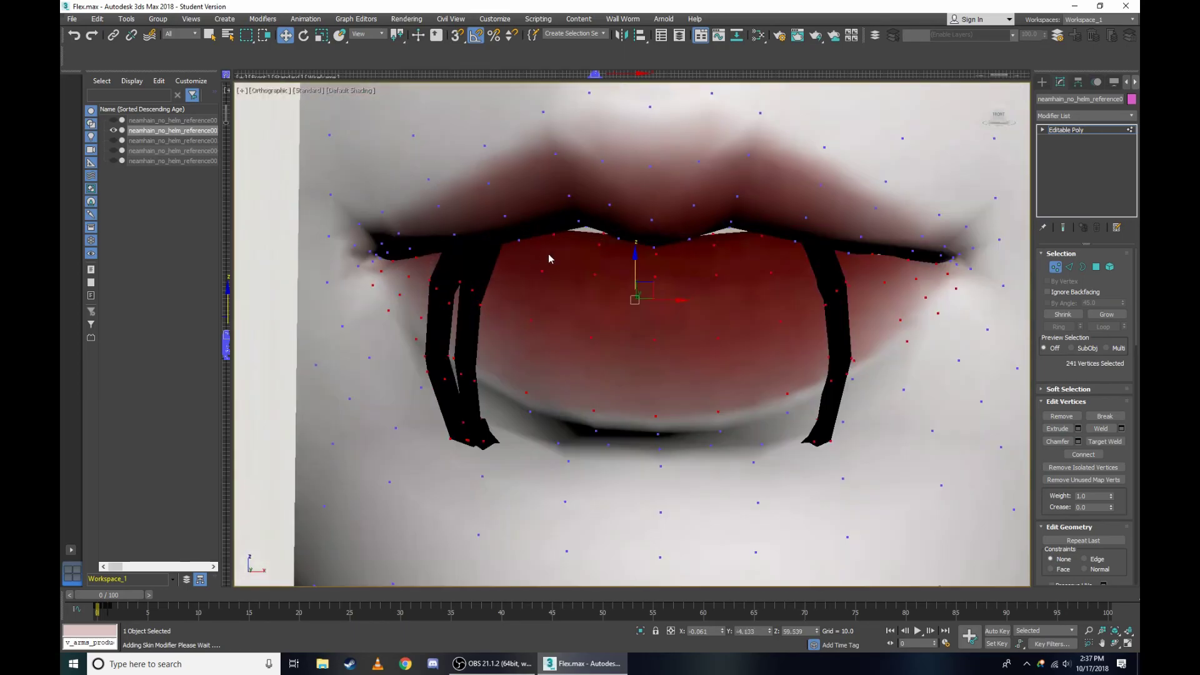
mouse_move(633, 269)
left_mouse_down()
mouse_move(665, 423)
mouse_move(691, 477)
mouse_move(708, 420)
mouse_move(723, 535)
mouse_move(761, 493)
mouse_move(761, 335)
mouse_move(787, 266)
left_mouse_up()
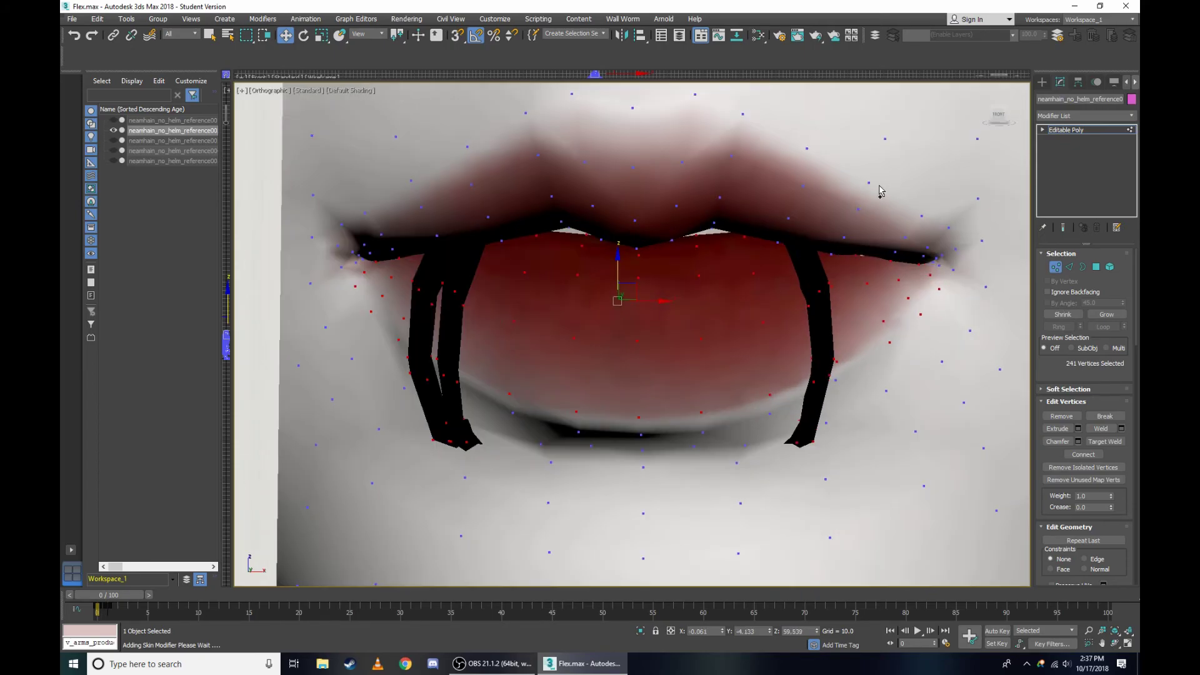
scroll(650, 337, "up", 2)
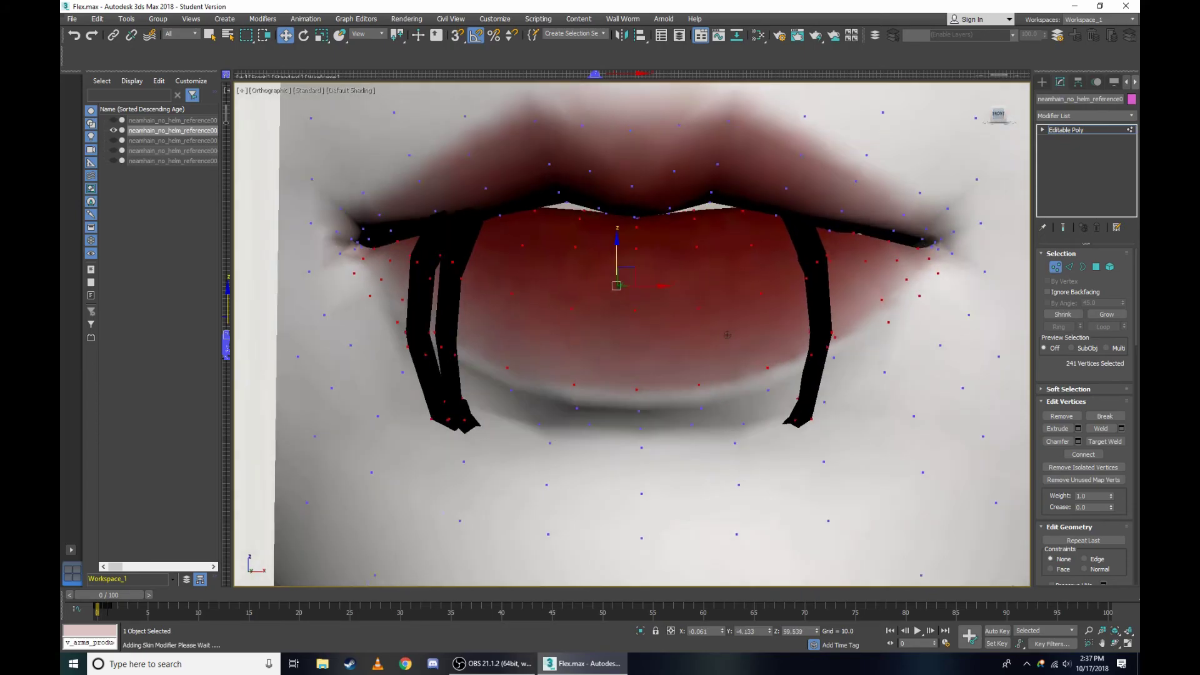
scroll(650, 338, "up", 2)
left_click_drag(650, 331, 683, 396)
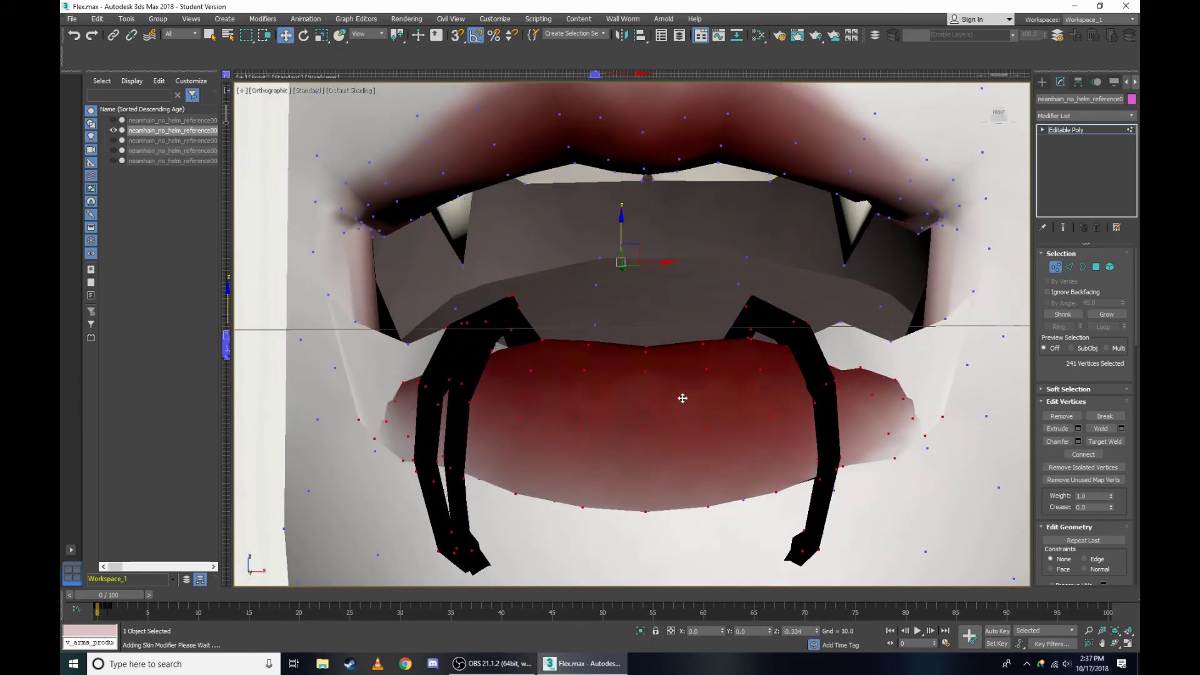
right_click(614, 351)
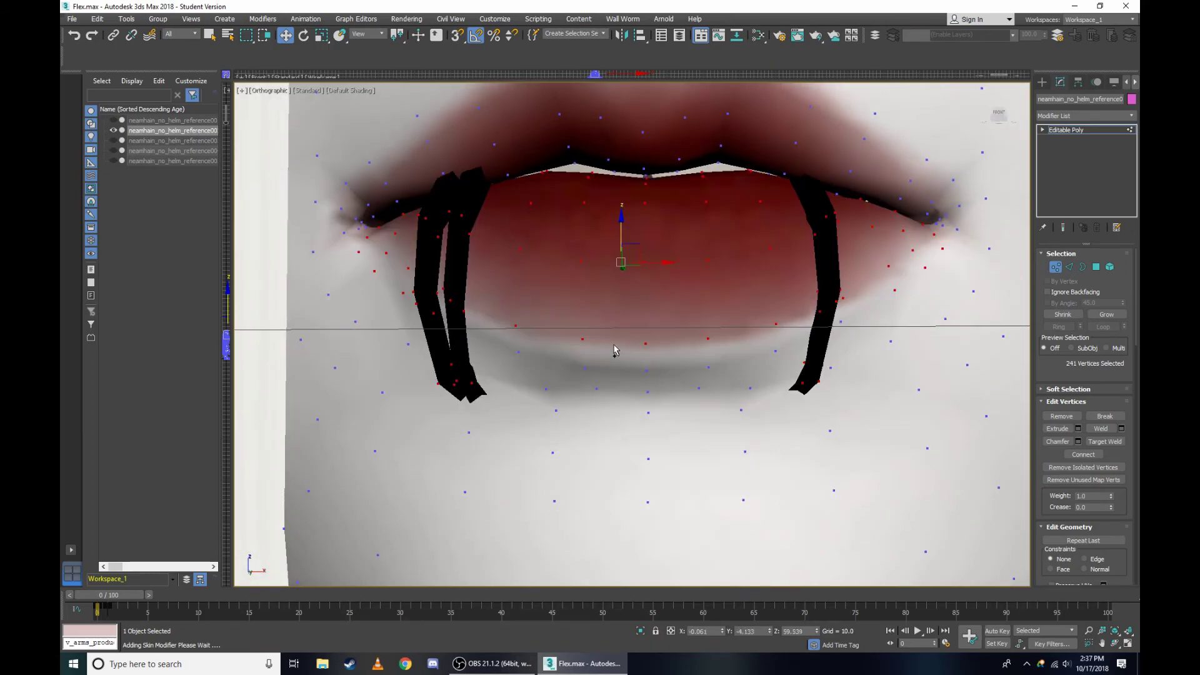
Switch the viewport to the Right view and show the mesh as wireframe.
left_click(267, 92)
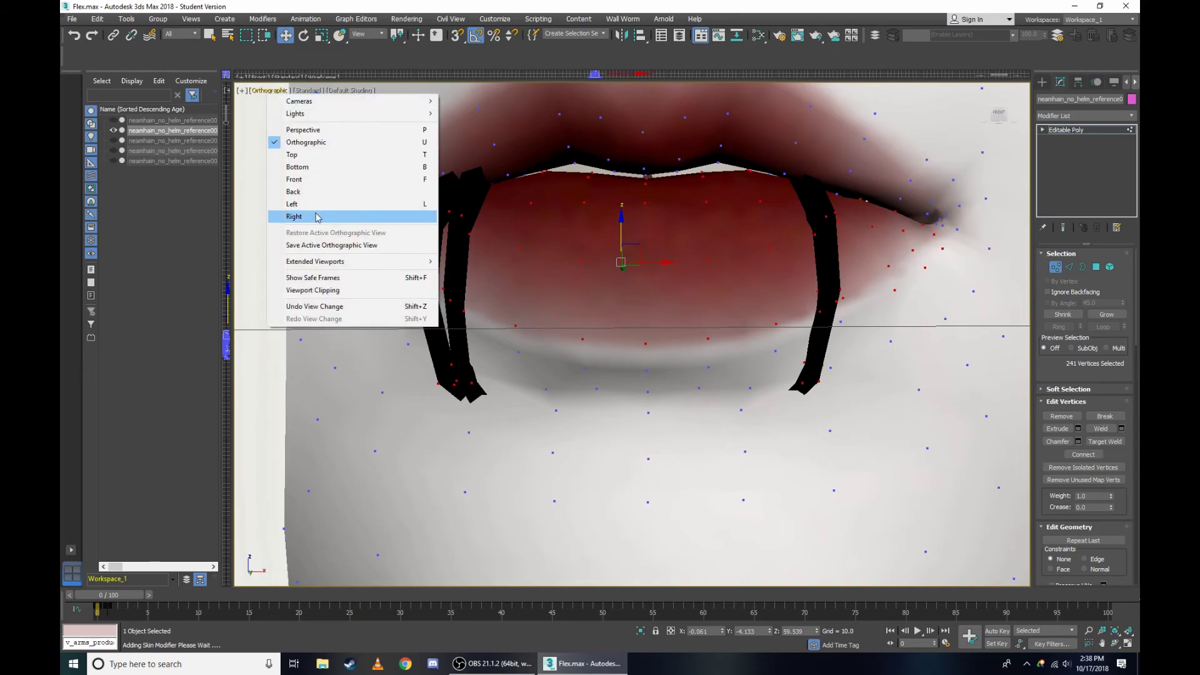
left_click(316, 217)
scroll(584, 219, "up", 3)
scroll(591, 262, "up", 3)
scroll(599, 300, "up", 3)
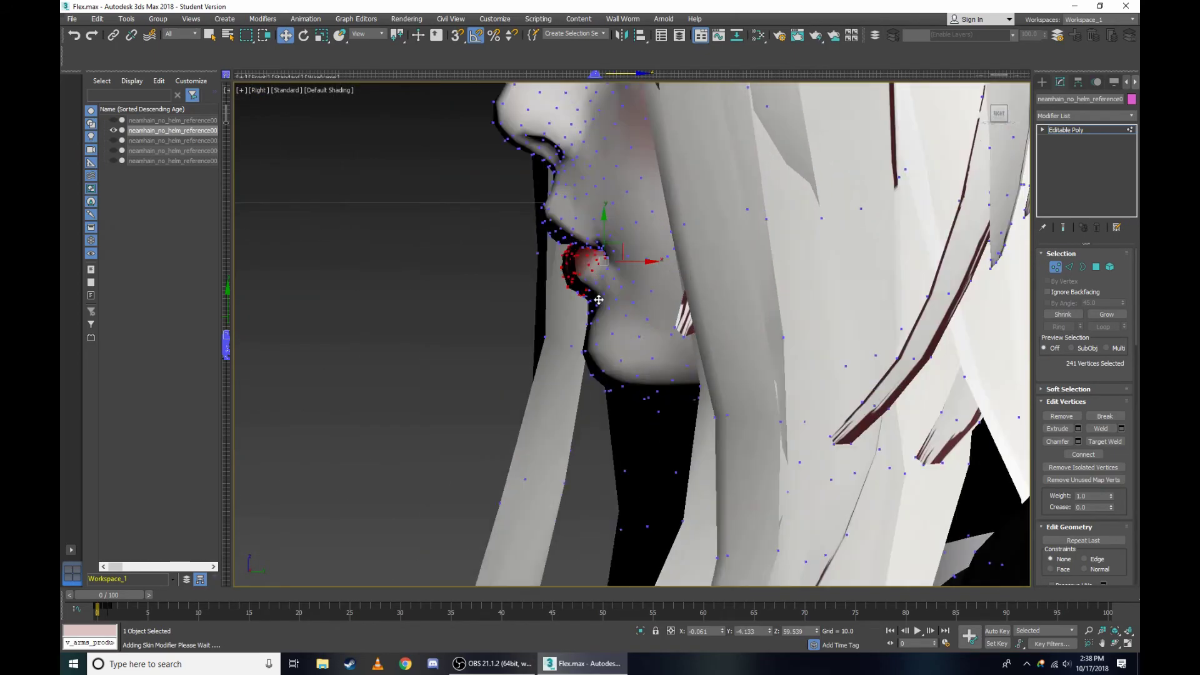
key("F3")
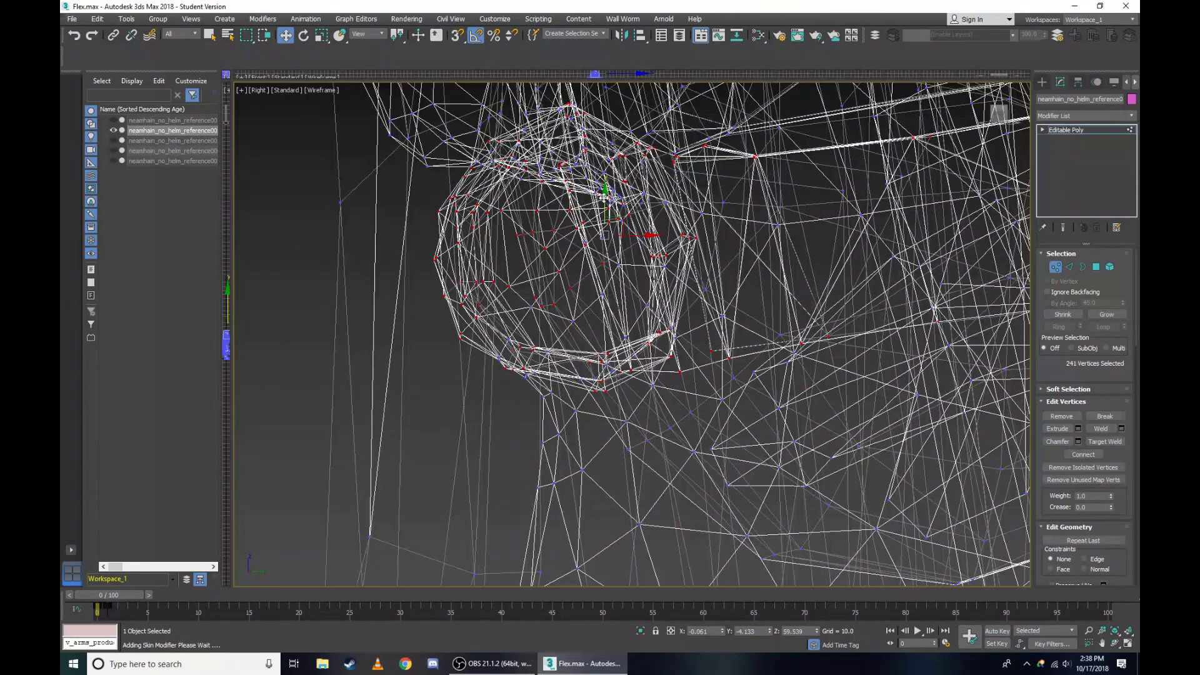
Add inner mouth vertices from the side, reaching 257, then restore shaded display.
mouse_move(604, 198)
middle_mouse_down()
mouse_move(600, 226)
mouse_move(563, 266)
middle_mouse_up()
scroll(561, 269, "up", 3)
scroll(559, 272, "up", 2)
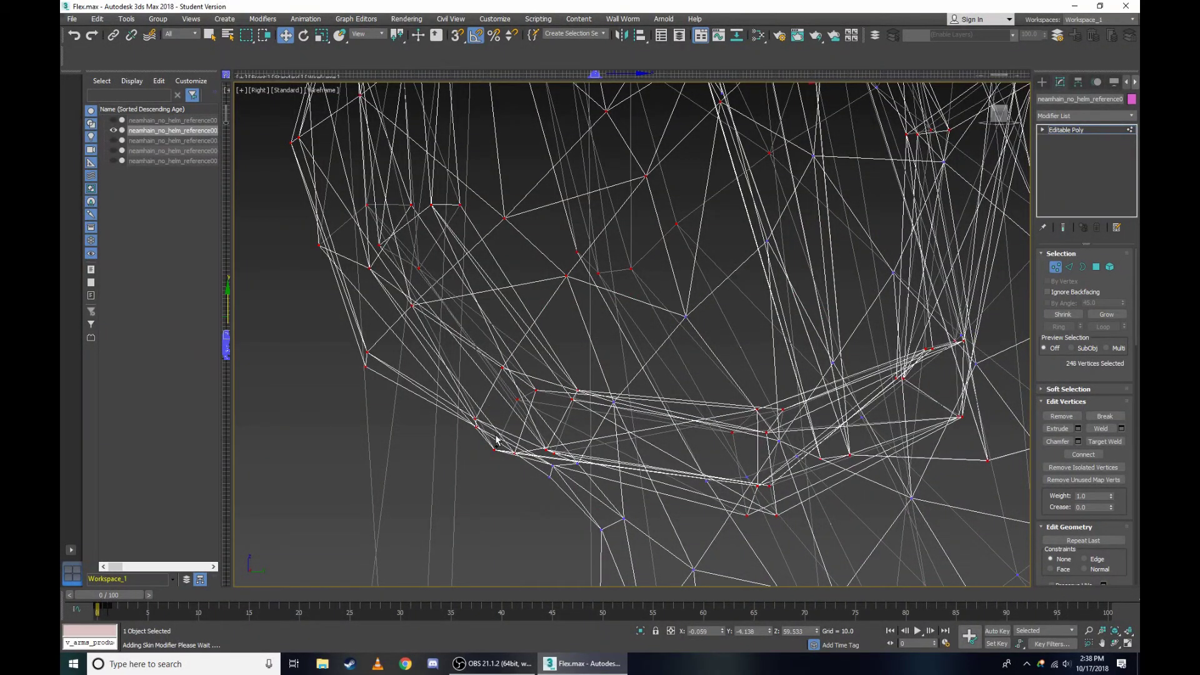
scroll(497, 439, "down", 5)
scroll(612, 211, "up", 2)
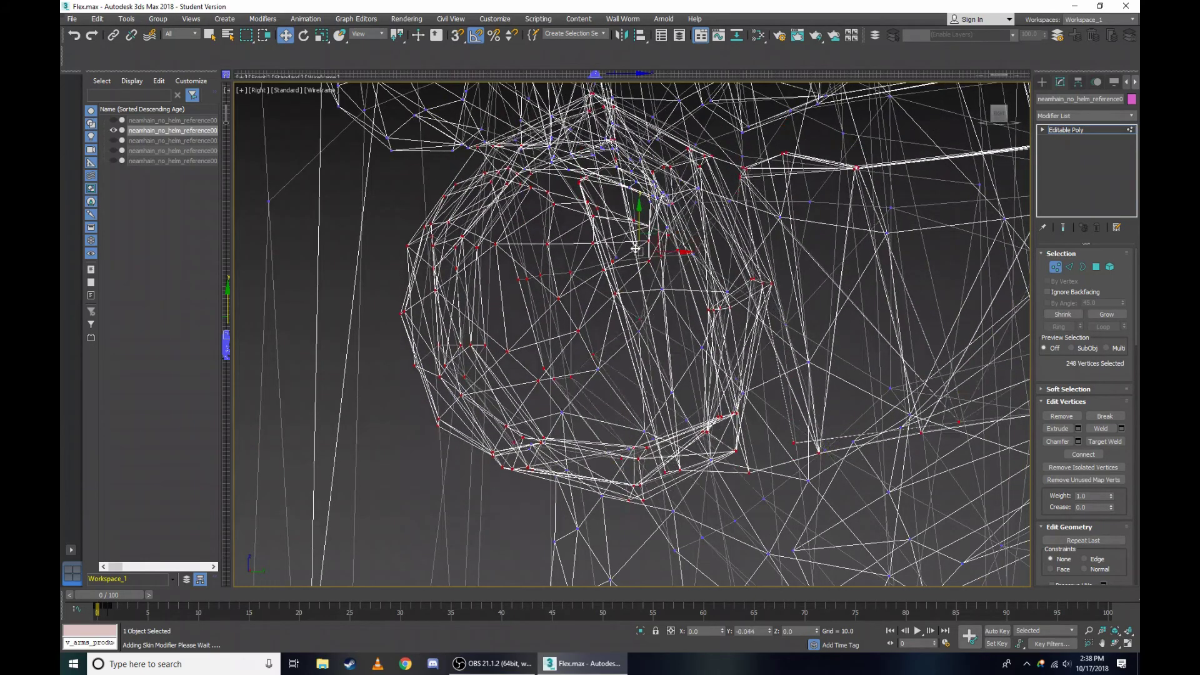
scroll(563, 407, "up", 2)
scroll(555, 421, "up", 2)
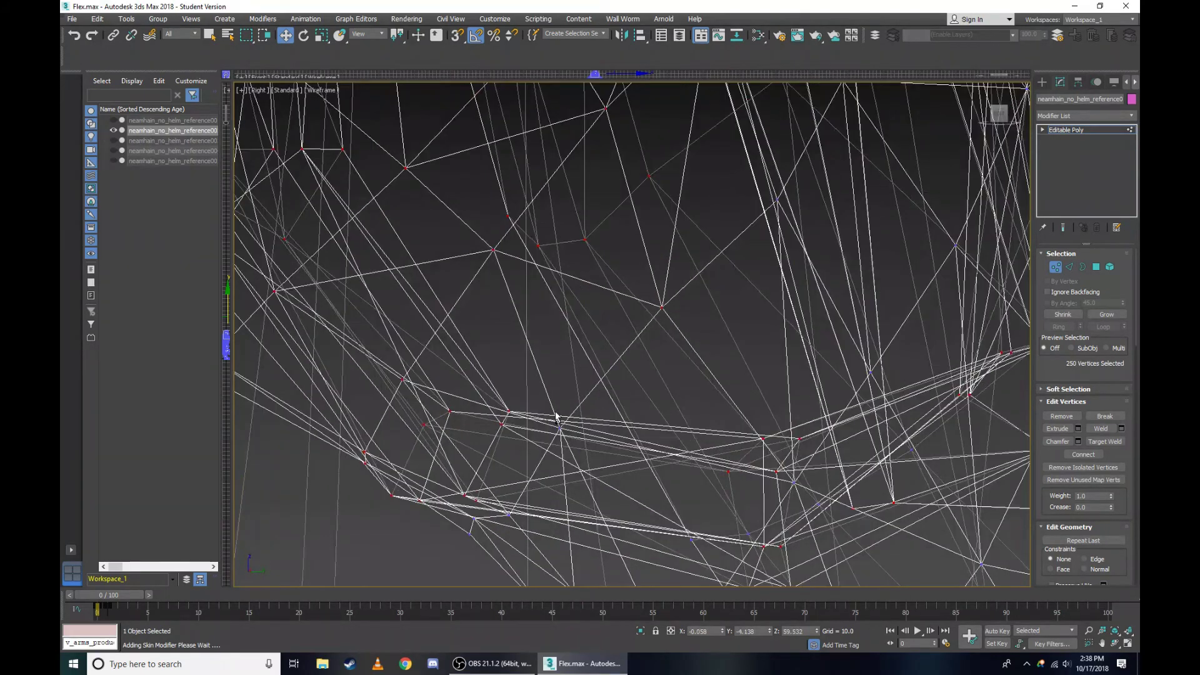
scroll(531, 437, "down", 2)
scroll(514, 461, "up", 4)
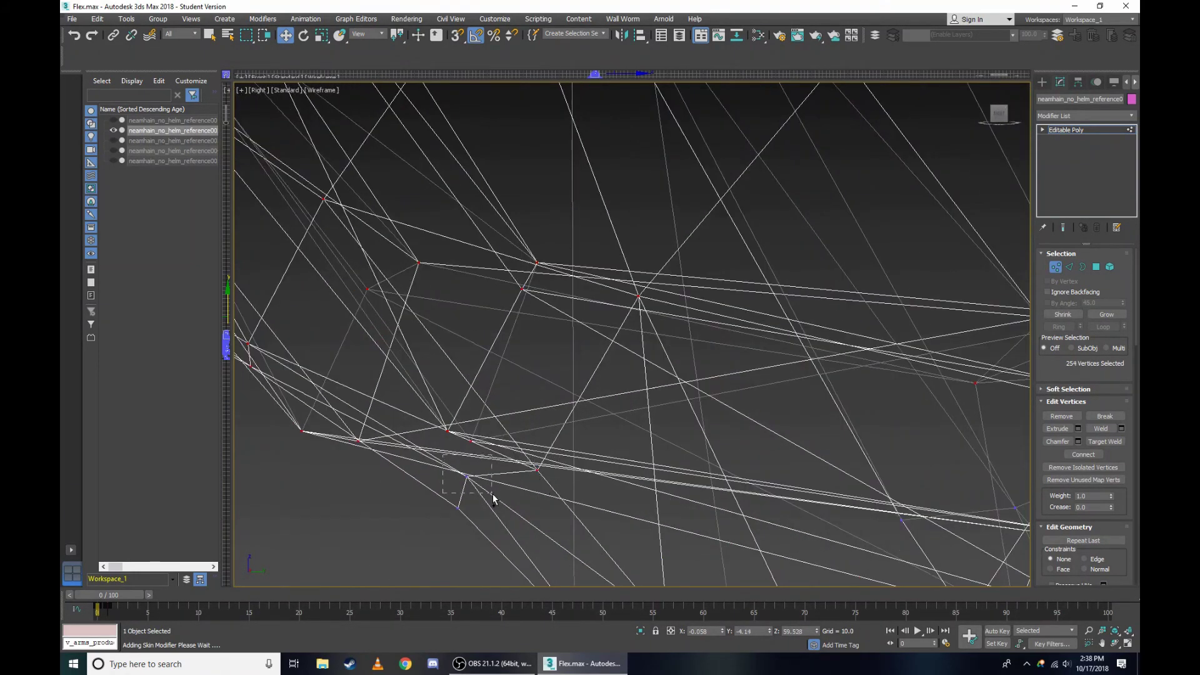
scroll(519, 375, "down", 5)
scroll(572, 254, "down", 2)
scroll(601, 244, "up", 2)
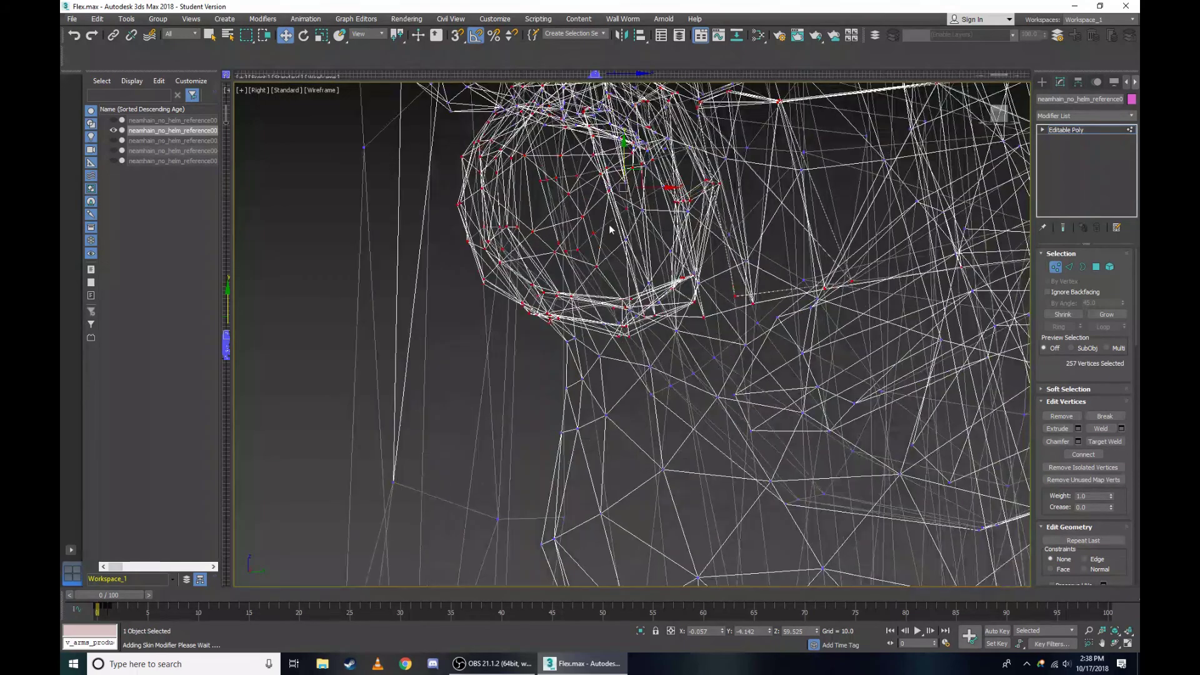
left_click_drag(624, 165, 631, 233)
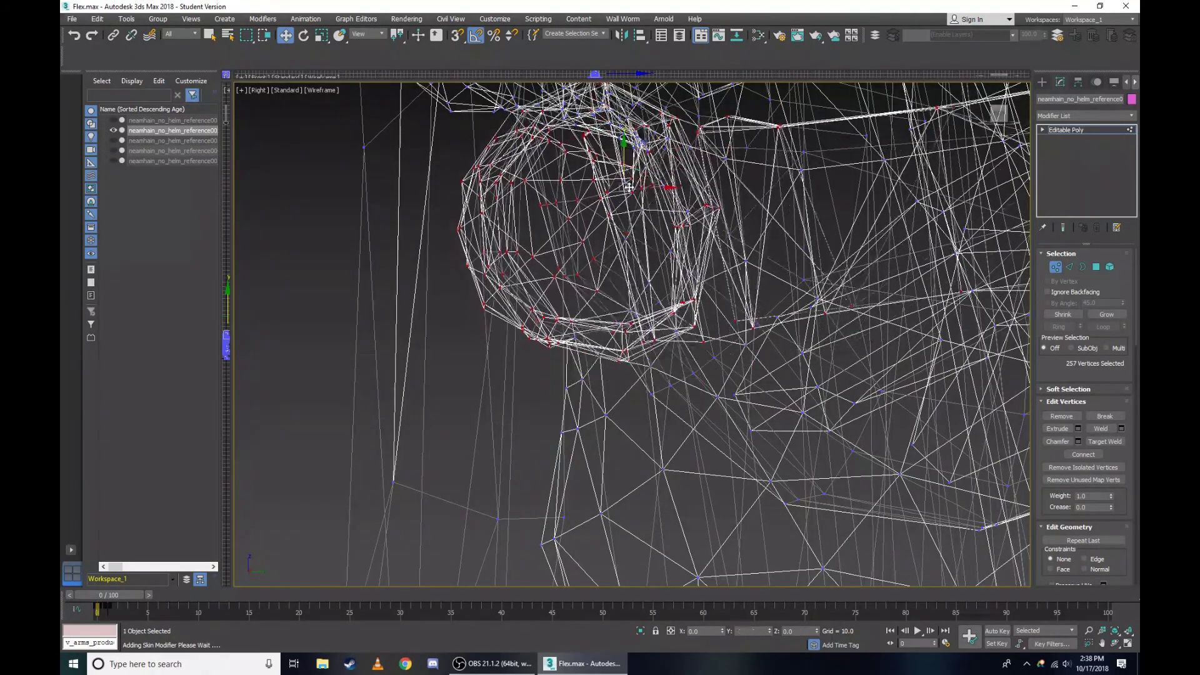
scroll(631, 234, "up", 5)
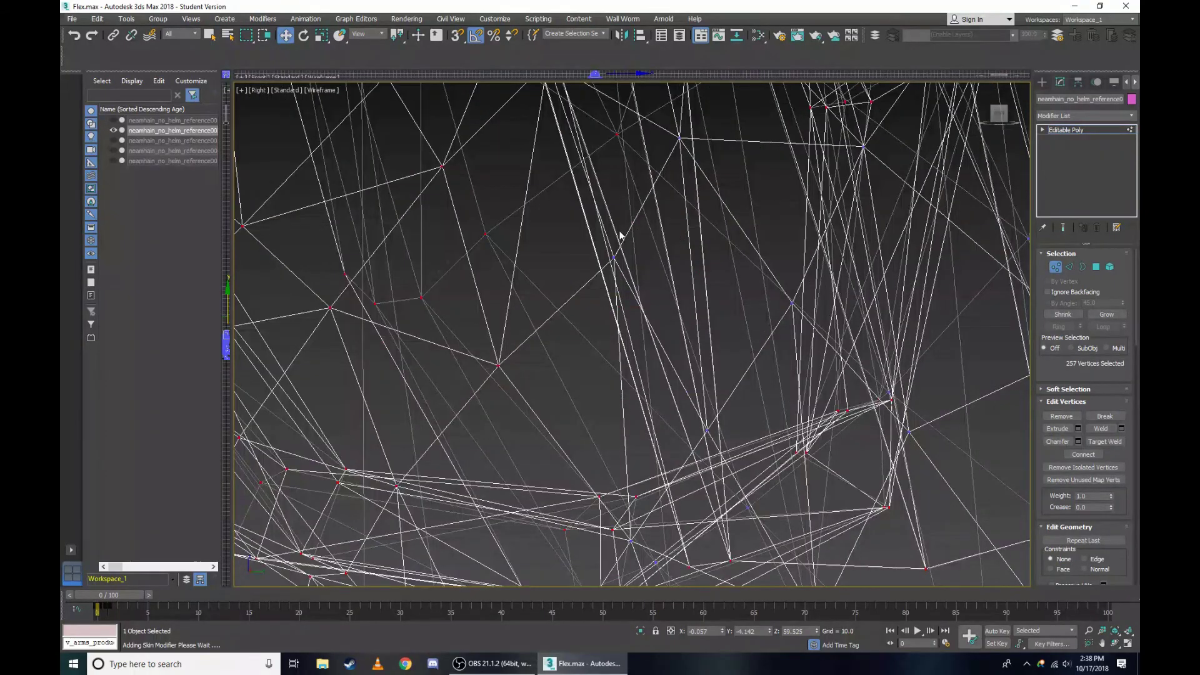
key("F3")
scroll(624, 222, "up", 2)
scroll(624, 223, "down", 3)
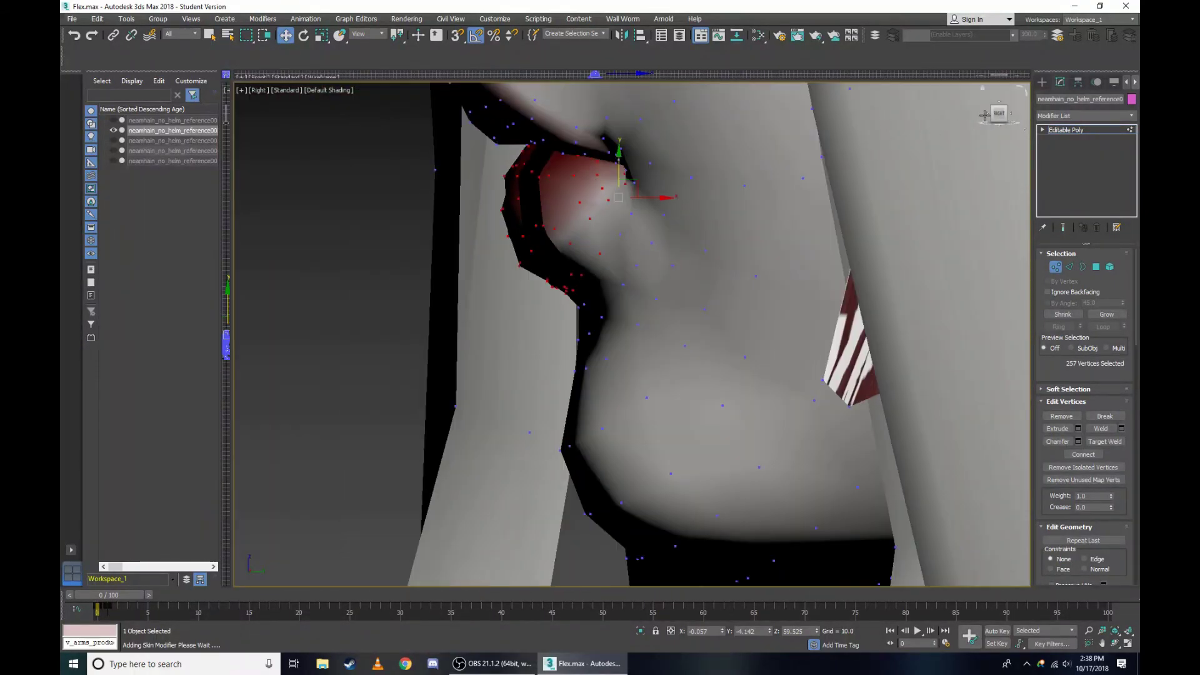
Orbit back toward the face, add a lip vertex and test-pull the selection.
mouse_move(985, 115)
left_mouse_down()
mouse_move(719, 253)
mouse_move(874, 219)
left_mouse_up()
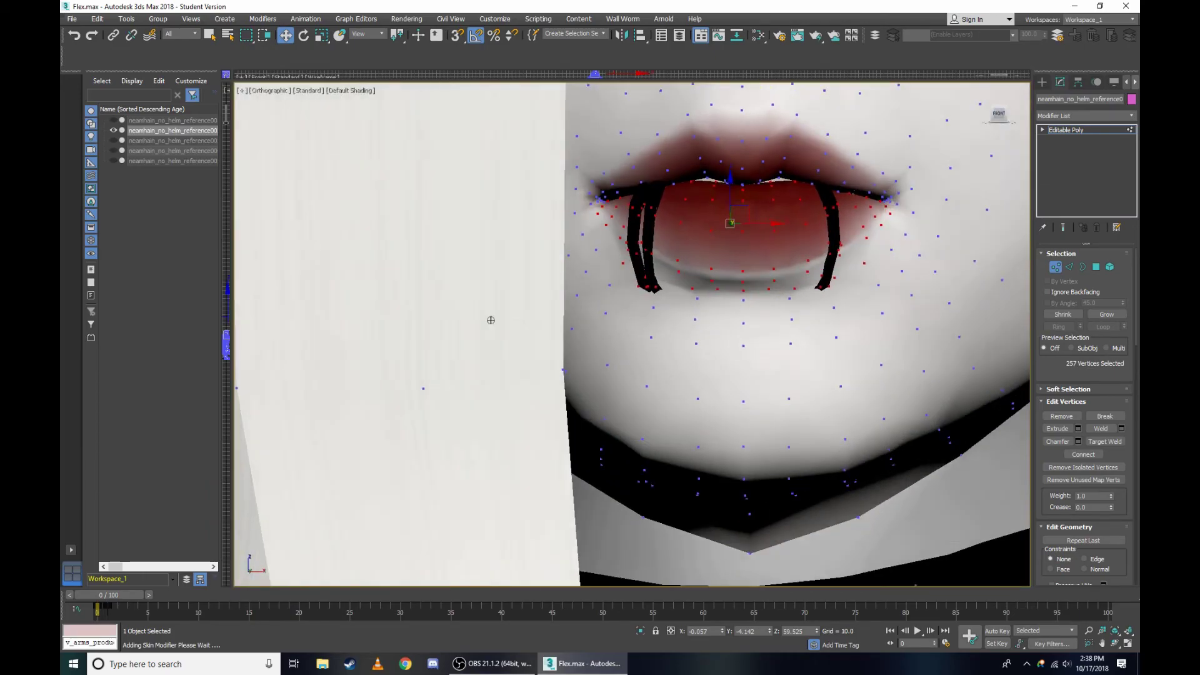
scroll(757, 310, "up", 2)
scroll(757, 310, "up", 2)
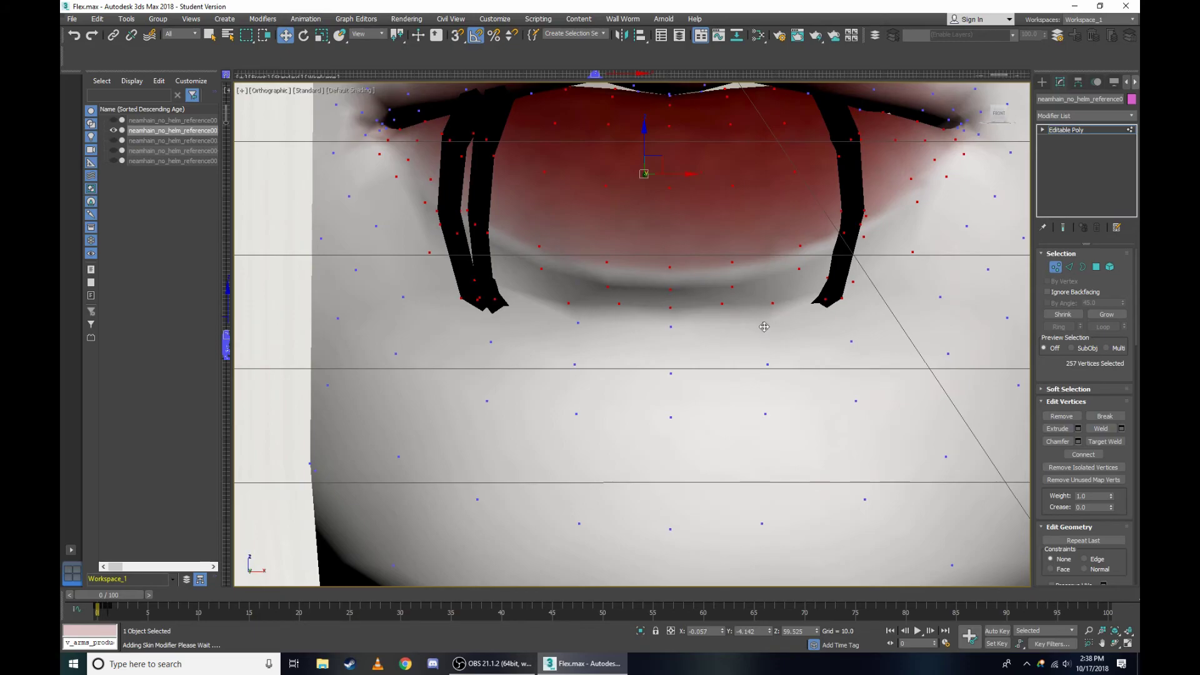
left_click(670, 327, "ctrl")
left_click_drag(647, 164, 718, 149)
Add two chin vertices below the lips and test-lower the selection.
scroll(717, 345, "down", 2)
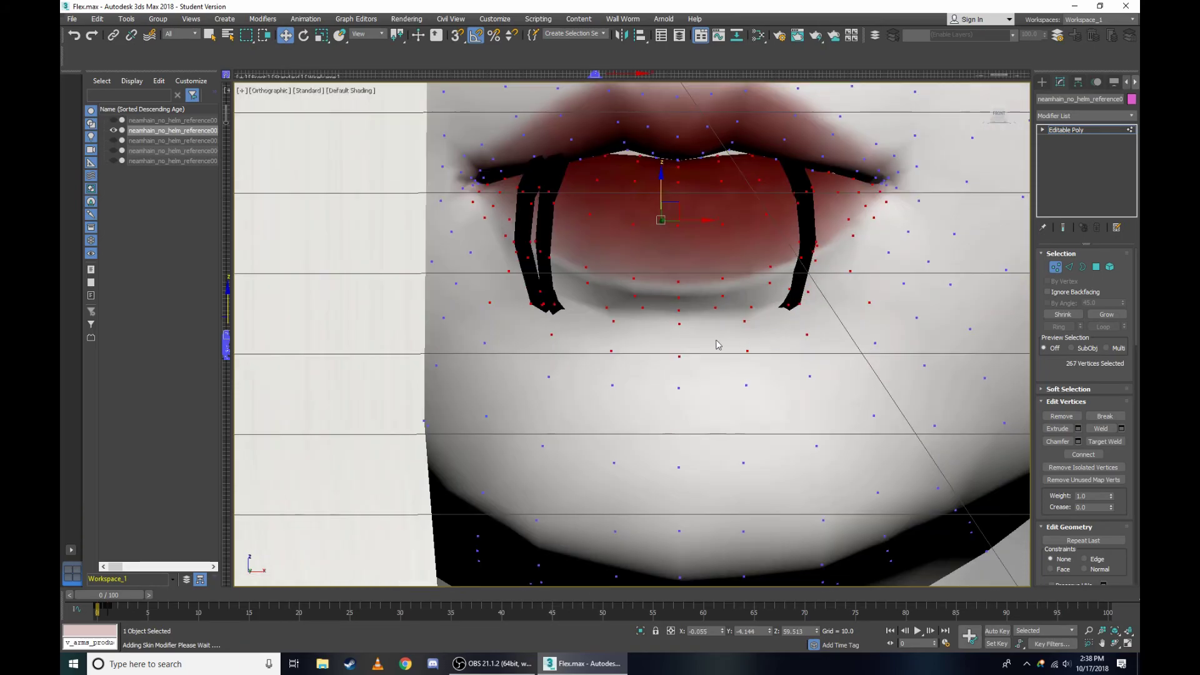
left_click(550, 377, "ctrl")
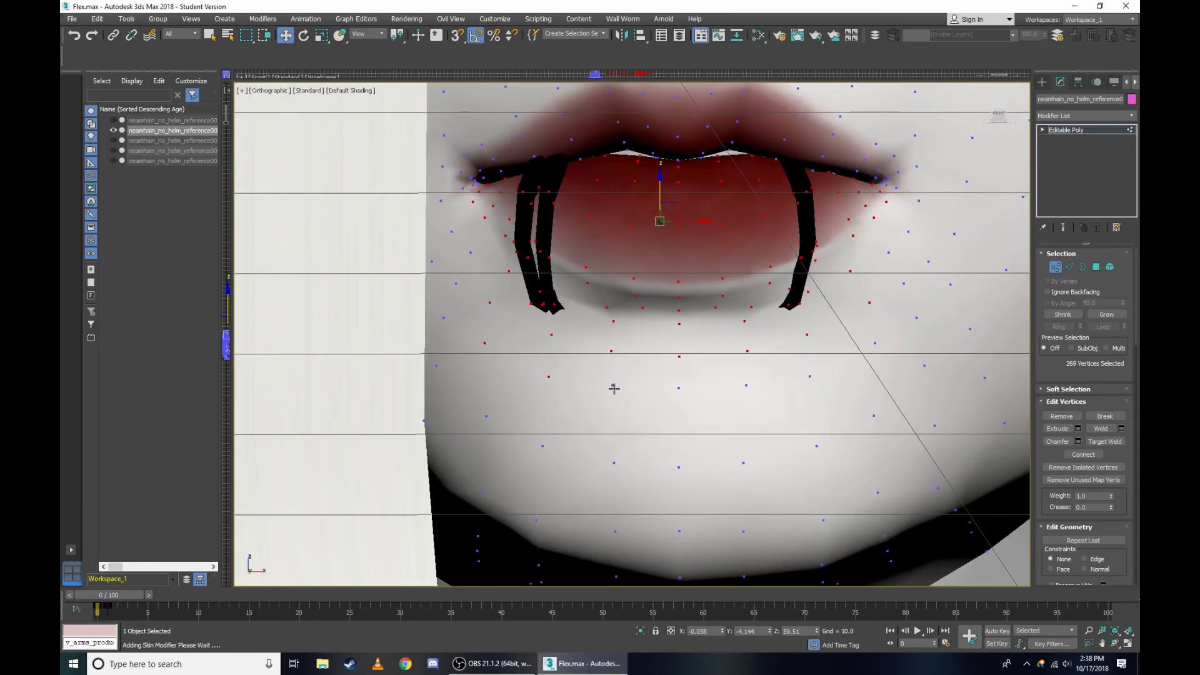
left_click(748, 386, "ctrl")
scroll(877, 340, "down", 2)
mouse_move(877, 340)
middle_mouse_down("alt")
mouse_move(419, 342)
mouse_move(443, 335)
middle_mouse_up("alt")
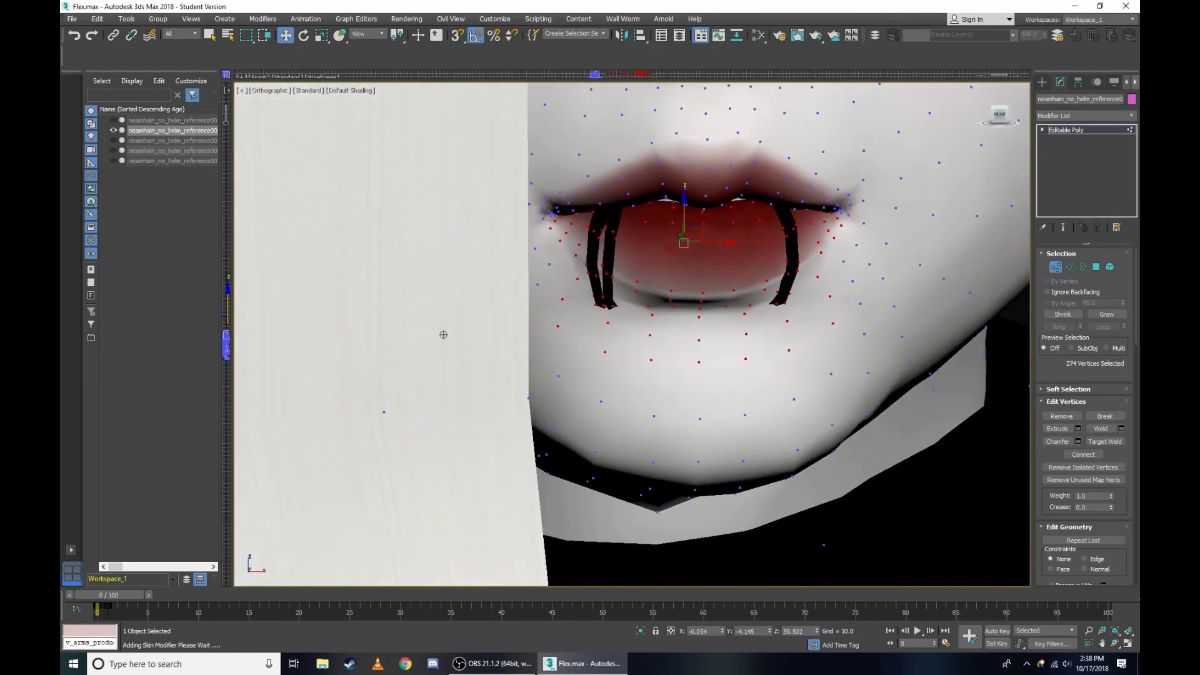
scroll(443, 335, "down", 1)
scroll(469, 333, "down", 1)
scroll(492, 331, "up", 2)
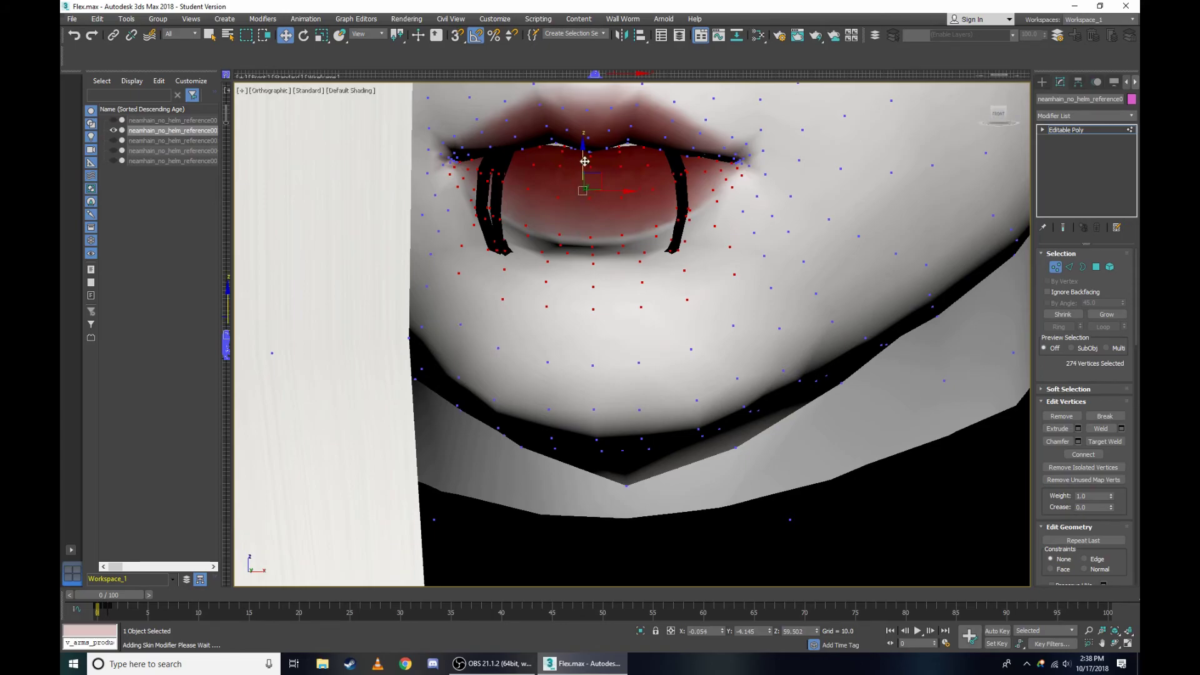
left_click_drag(584, 162, 591, 178)
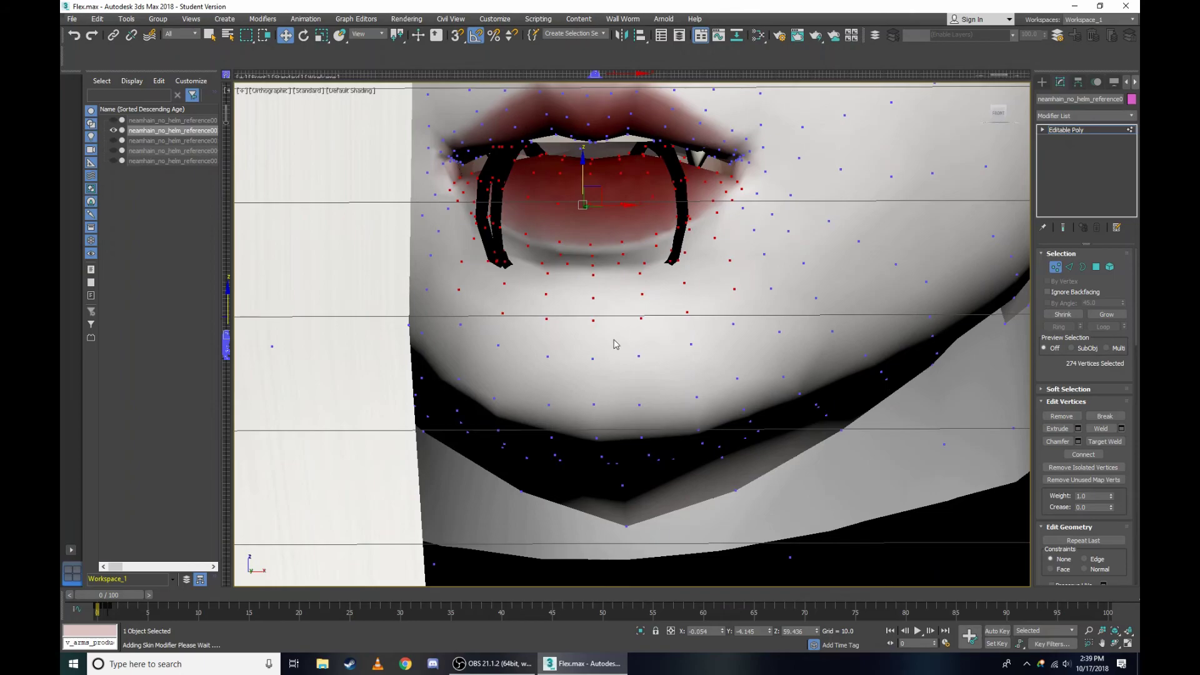
Save the scene.
scroll(386, 308, "up", 4)
scroll(675, 250, "down", 4)
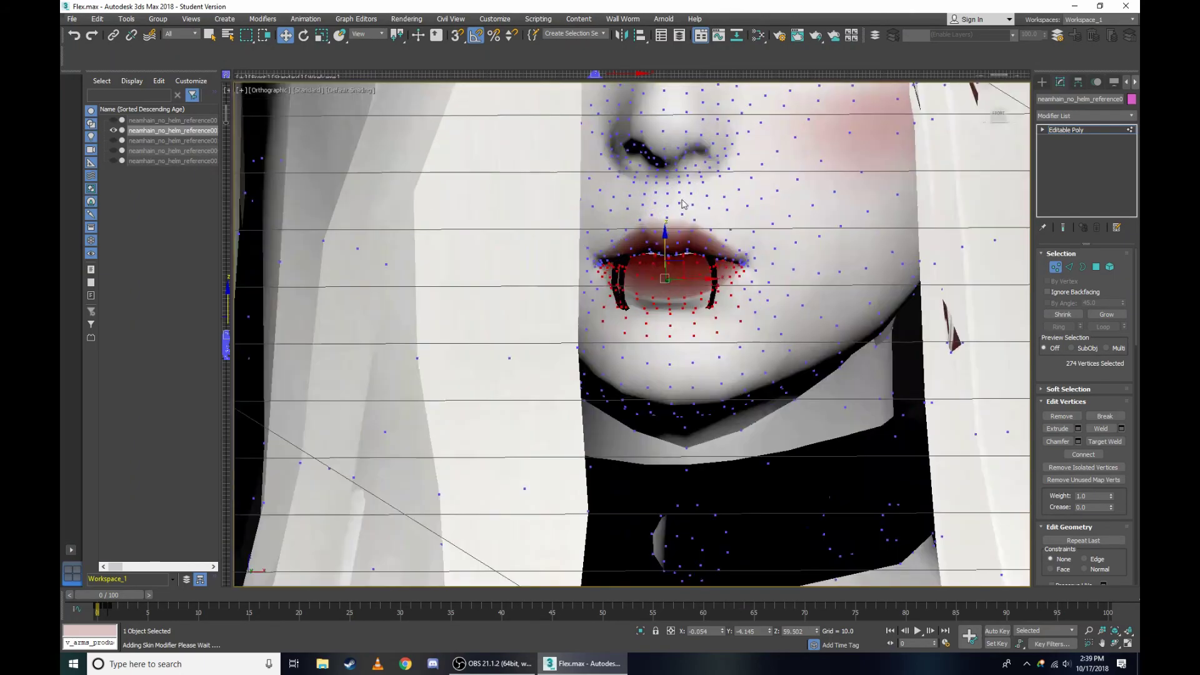
key("ctrl+s")
scroll(668, 369, "up", 4)
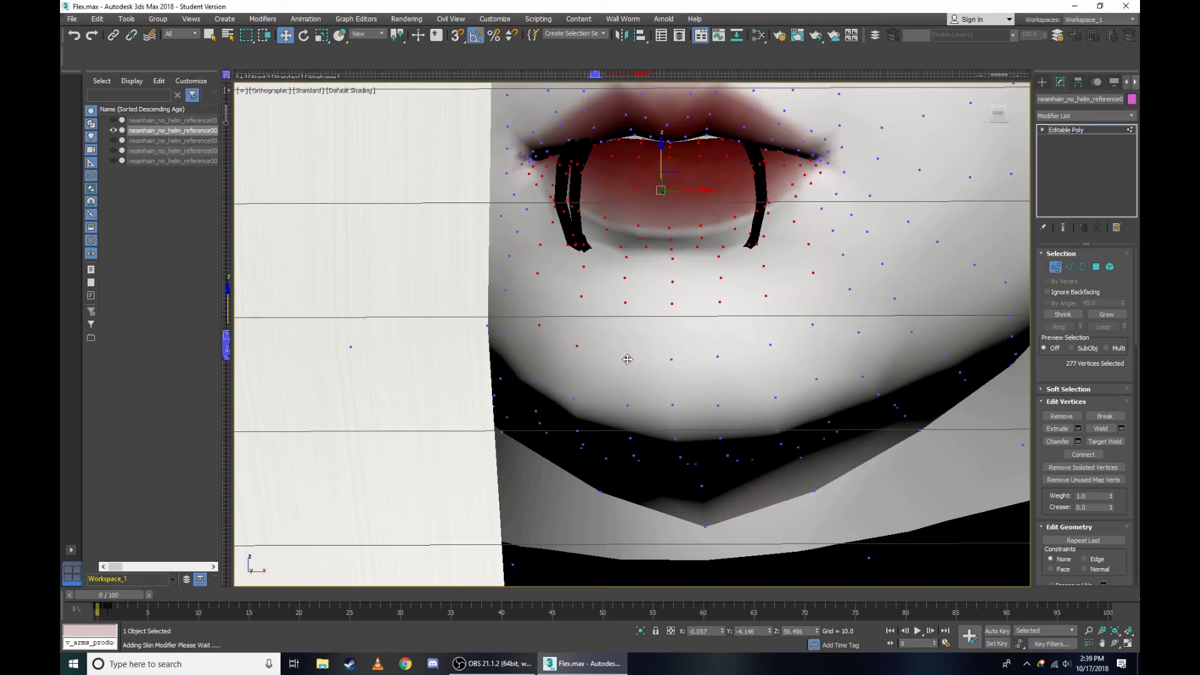
Add a chin vertex, face the front, and retry the mouth-opening move after undoing.
left_click(812, 325, "ctrl")
left_click(994, 111)
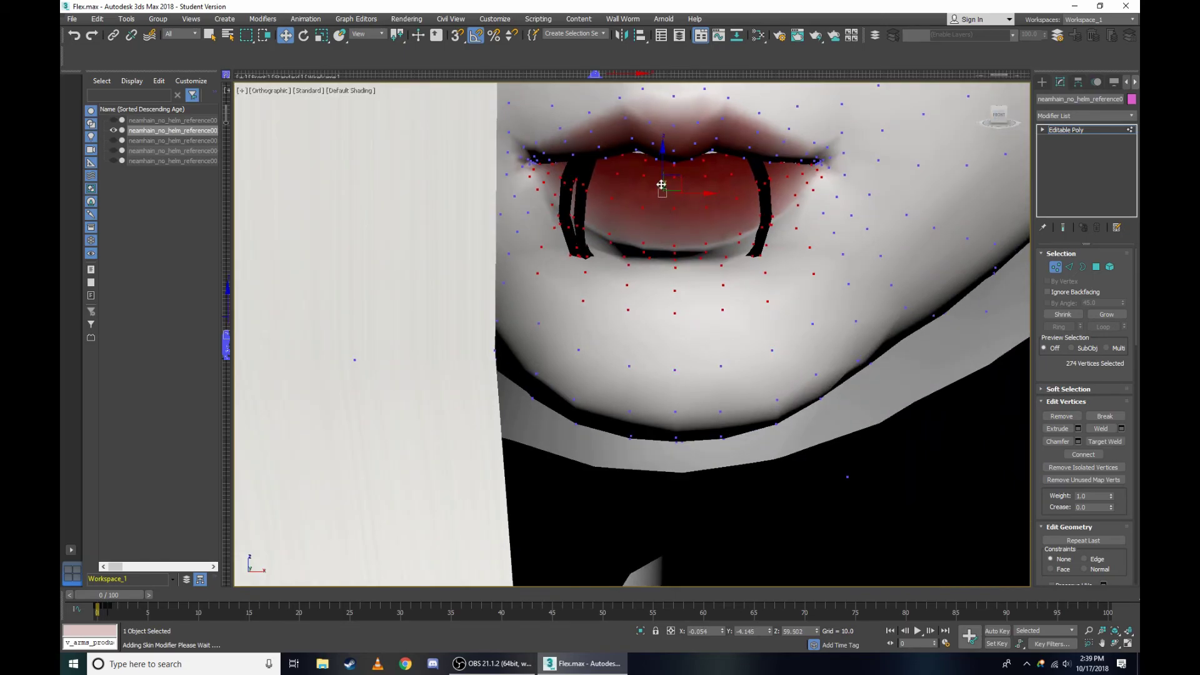
left_click_drag(661, 184, 684, 199)
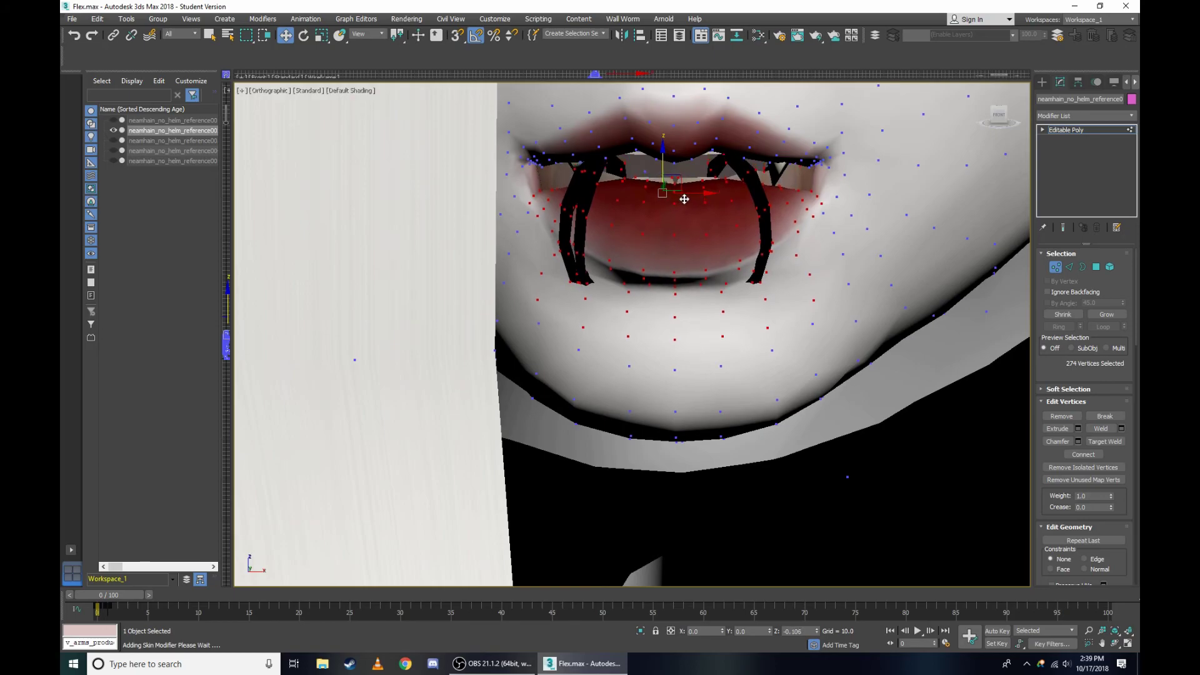
scroll(743, 119, "up", 3)
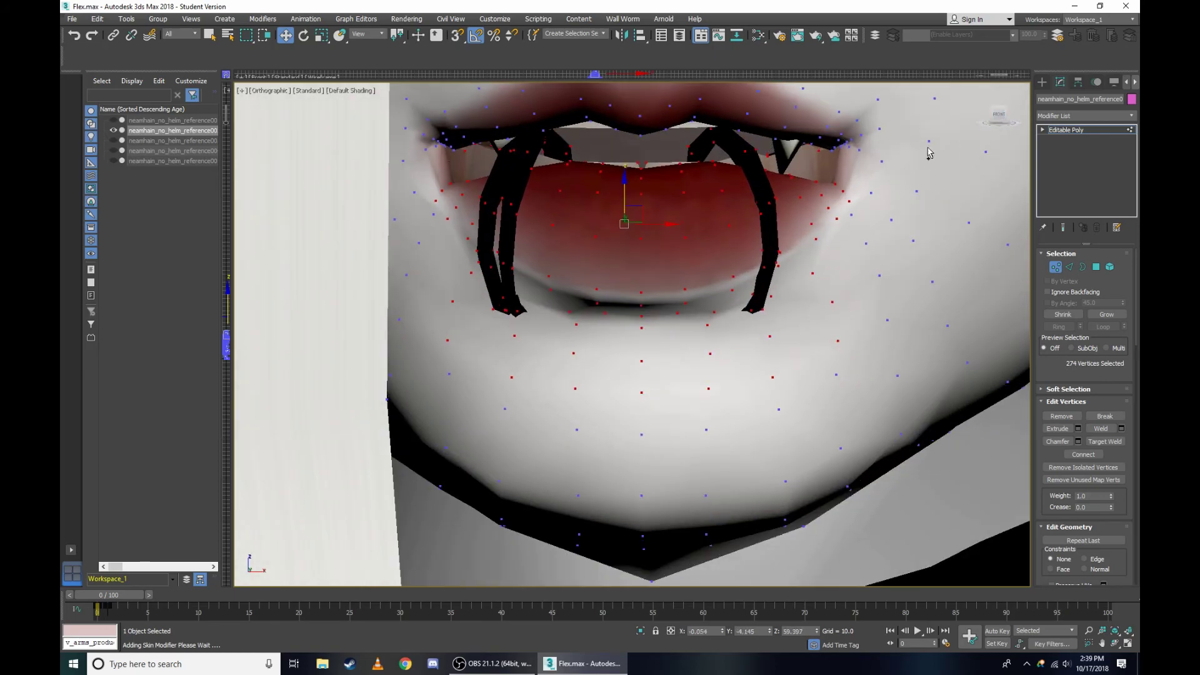
key("ctrl+z")
left_click_drag(625, 158, 626, 172)
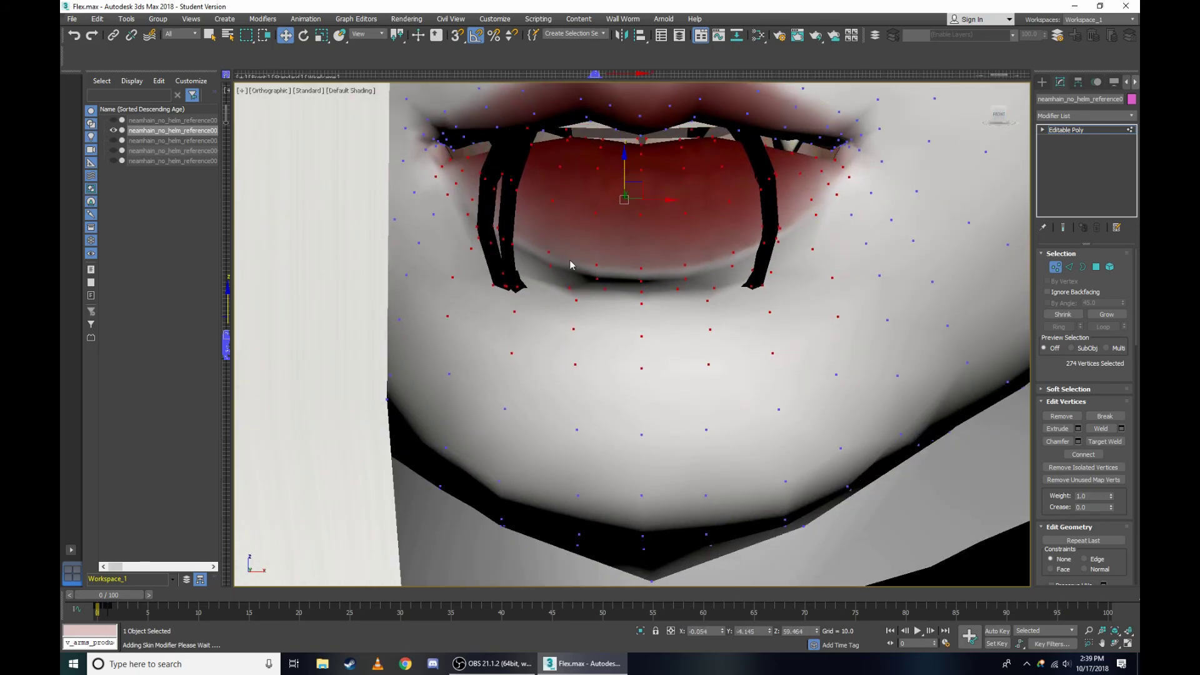
Add three more mouth vertices, bringing the selection to 281.
left_click(449, 375, "ctrl")
left_click(778, 412, "ctrl")
left_click(452, 283, "ctrl")
left_click(269, 90)
View the head from the Right side in wireframe, zoomed in on the mouth.
left_click(321, 214)
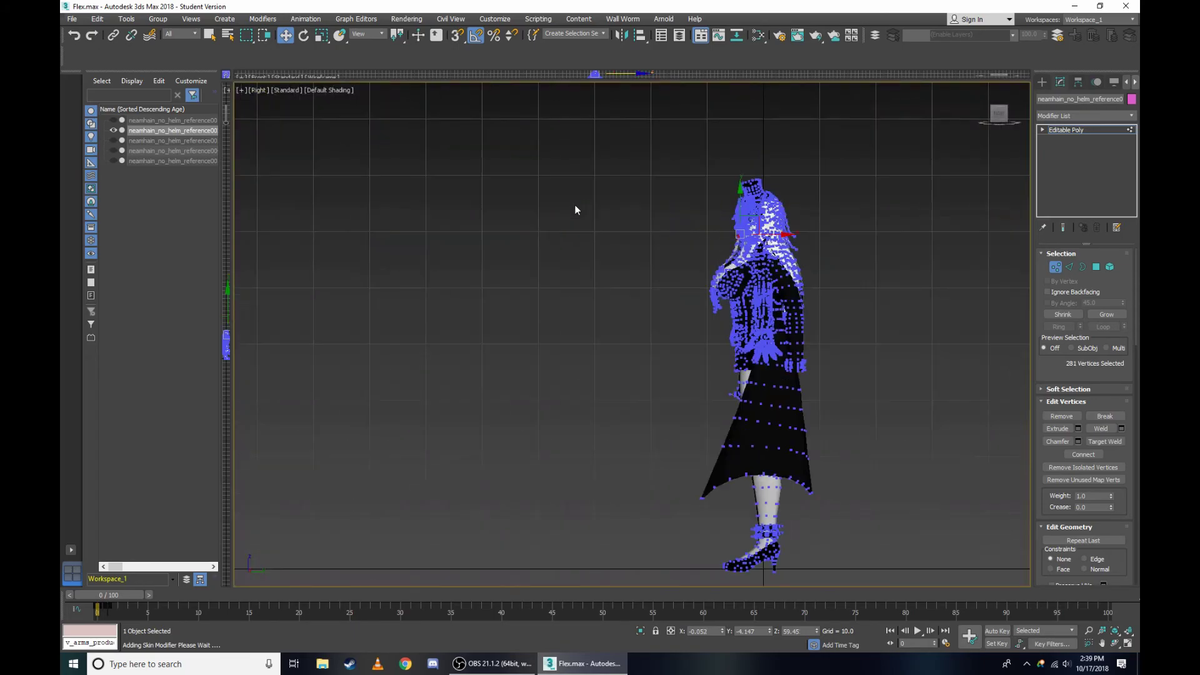
scroll(575, 204, "up", 4)
scroll(848, 224, "up", 5)
scroll(798, 283, "up", 5)
scroll(780, 268, "up", 4)
key("F3")
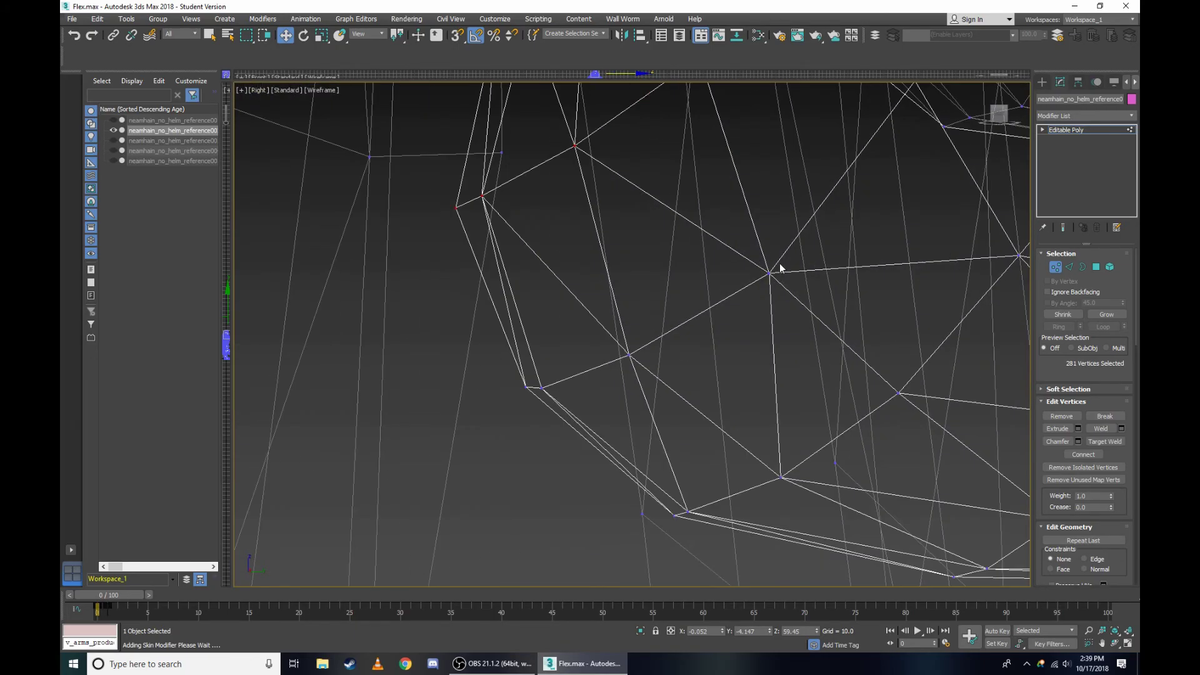
scroll(696, 365, "down", 3)
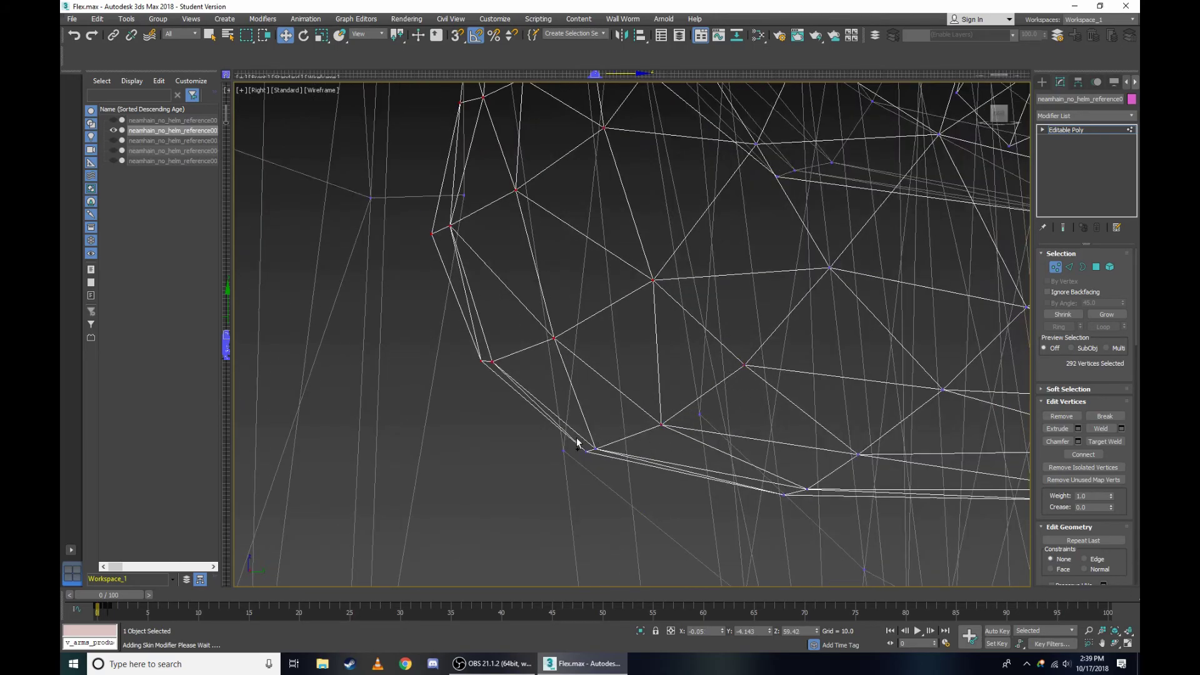
scroll(687, 400, "up", 3)
scroll(782, 401, "up", 2)
scroll(750, 384, "up", 2)
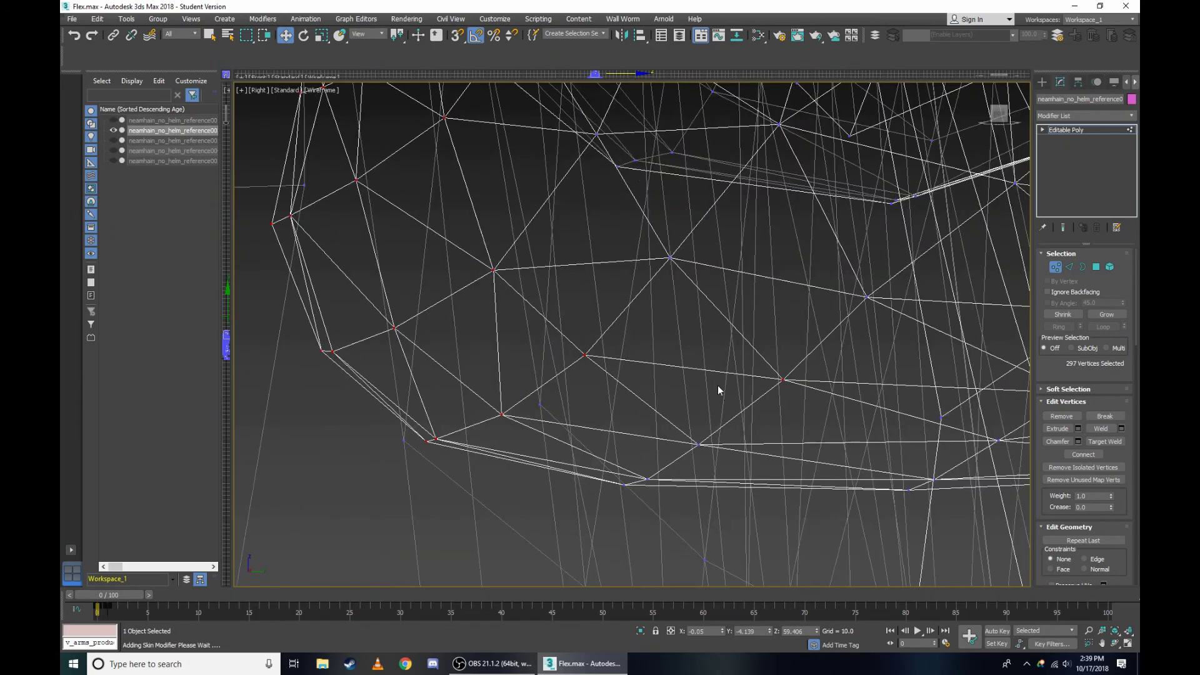
scroll(719, 392, "up", 2)
Box-add three groups of inner-mouth vertices to reach 309, then reshade and orbit to front.
left_click_drag(669, 392, 714, 434, "ctrl")
left_click_drag(575, 458, 643, 504, "ctrl")
scroll(675, 438, "down", 3)
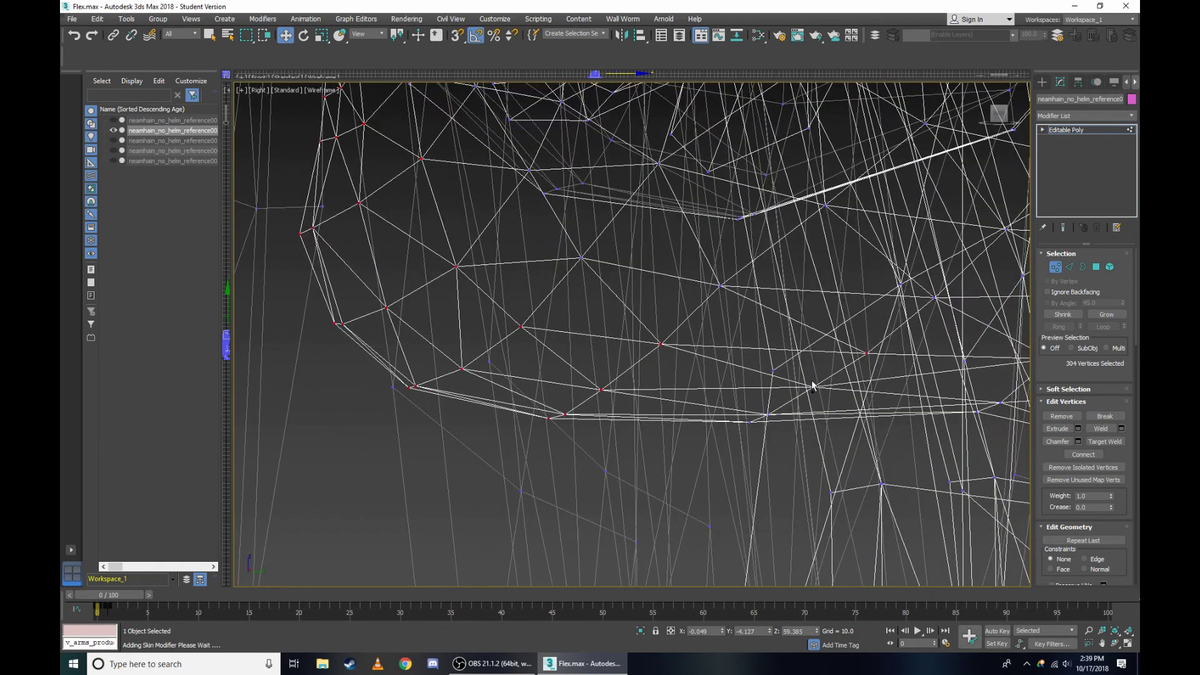
left_click_drag(732, 410, 794, 453, "ctrl")
scroll(762, 421, "up", 1)
scroll(725, 403, "up", 2)
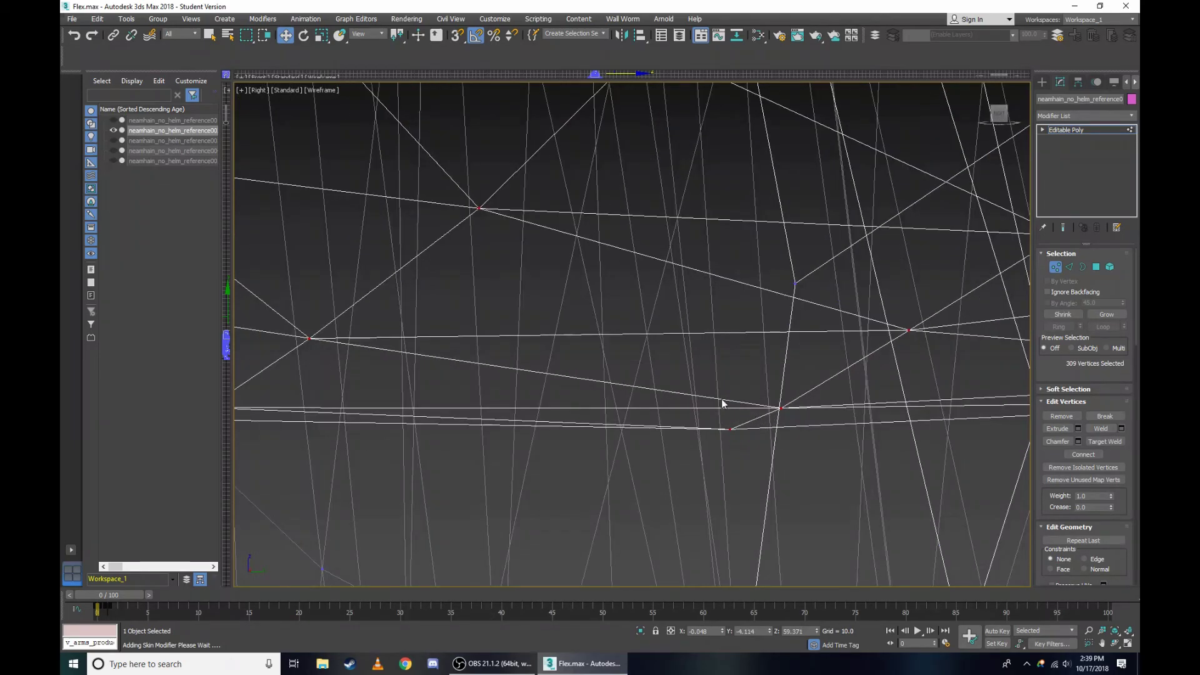
scroll(723, 402, "down", 5)
scroll(747, 367, "up", 2)
key("F3")
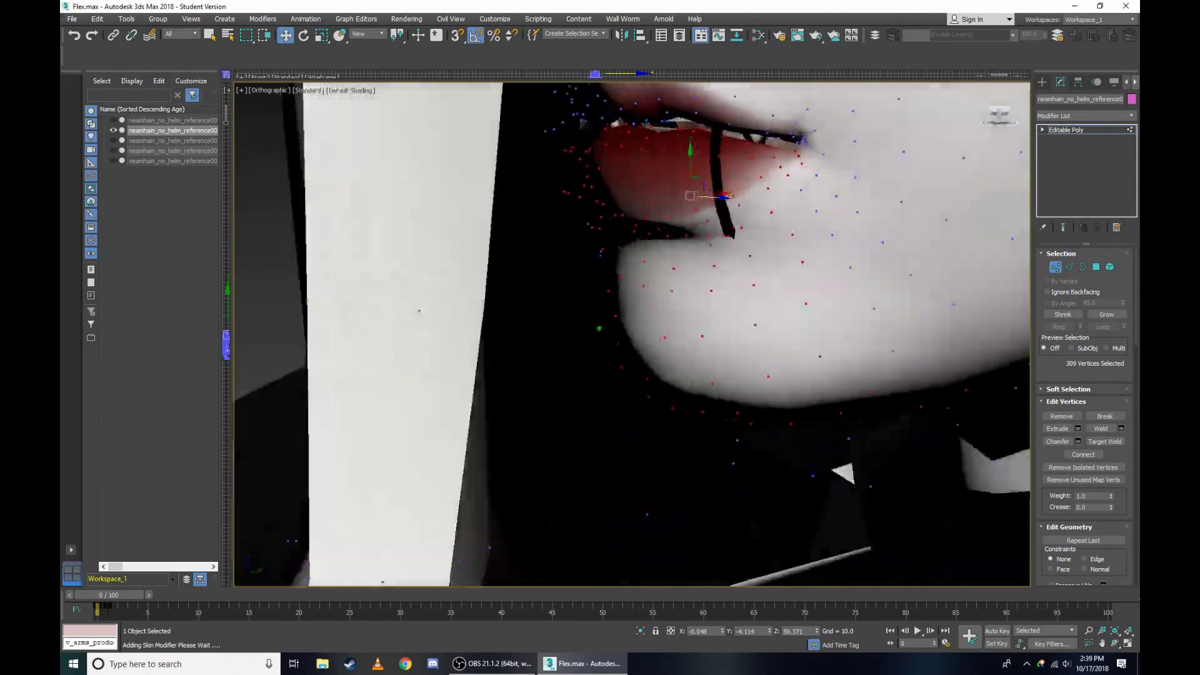
left_click_drag(1002, 119, 517, 332)
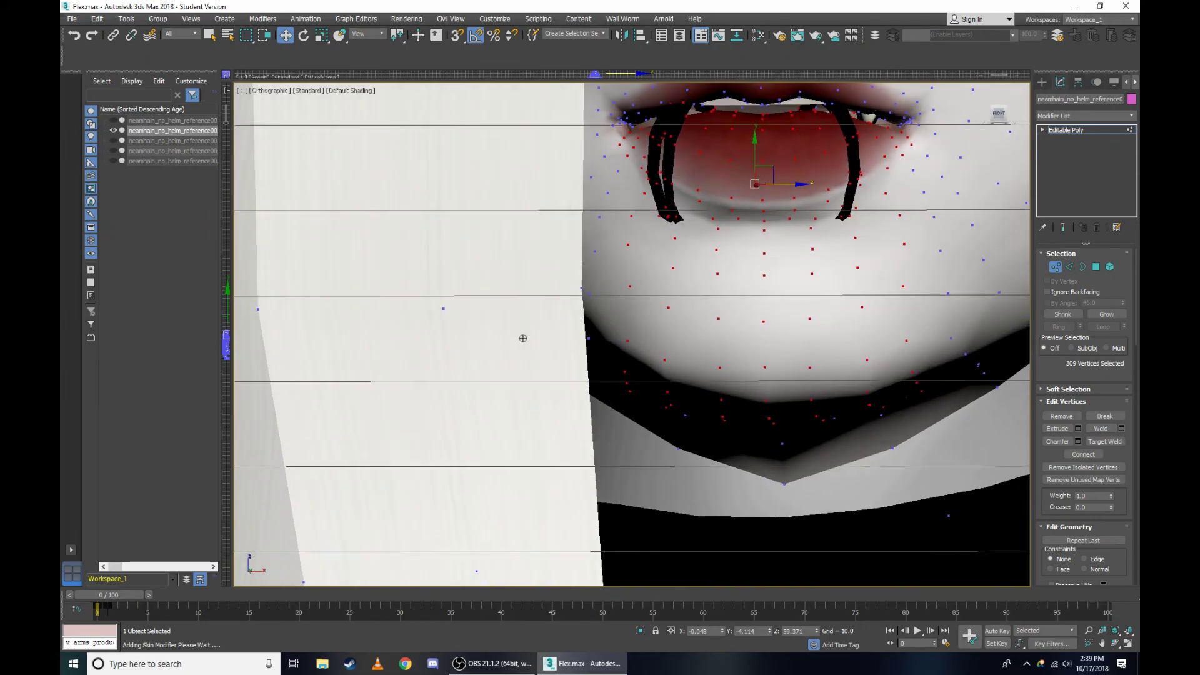
Drag the 309 selected lower lip and jaw vertices down to open the mouth.
scroll(831, 244, "up", 3)
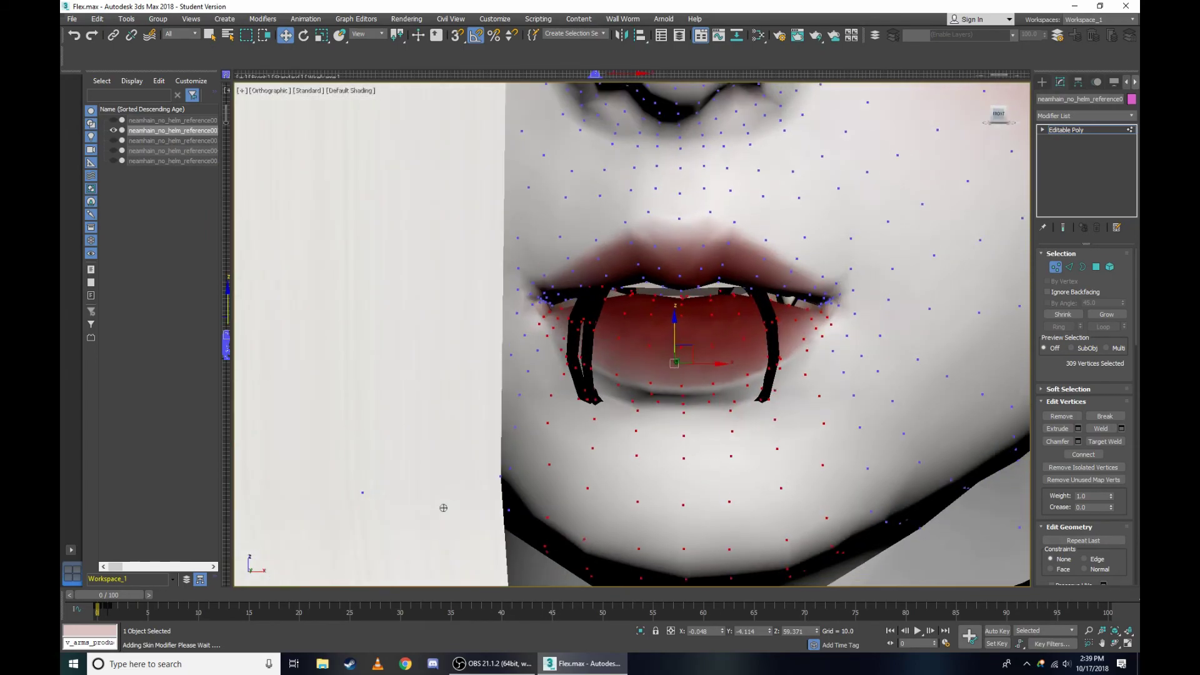
middle_click_drag(747, 344, 713, 287)
left_click_drag(639, 265, 668, 325)
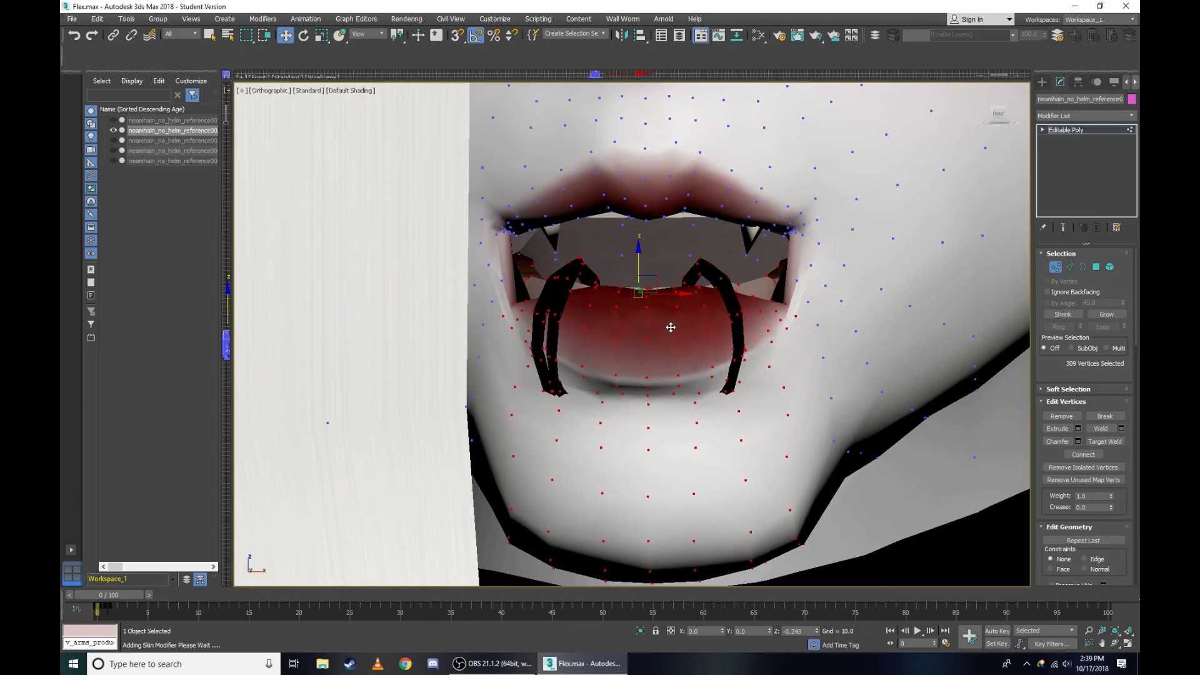
scroll(675, 300, "down", 3)
scroll(685, 262, "down", 2)
scroll(692, 231, "down", 2)
scroll(708, 325, "up", 2)
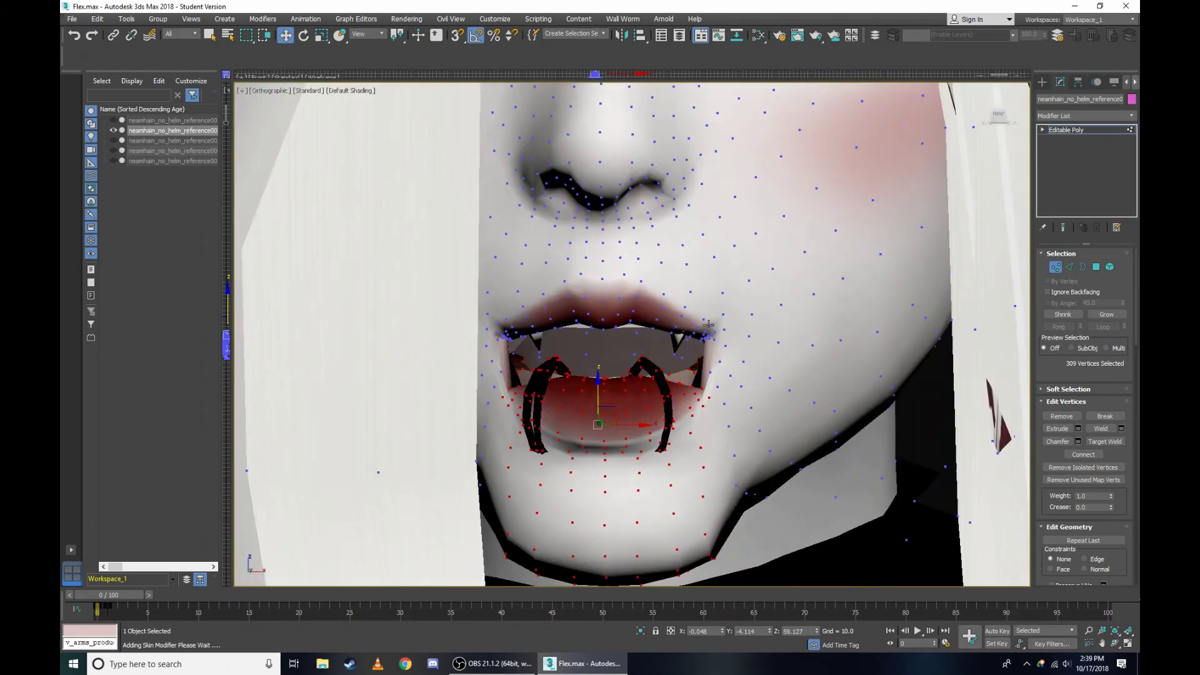
scroll(655, 375, "up", 2)
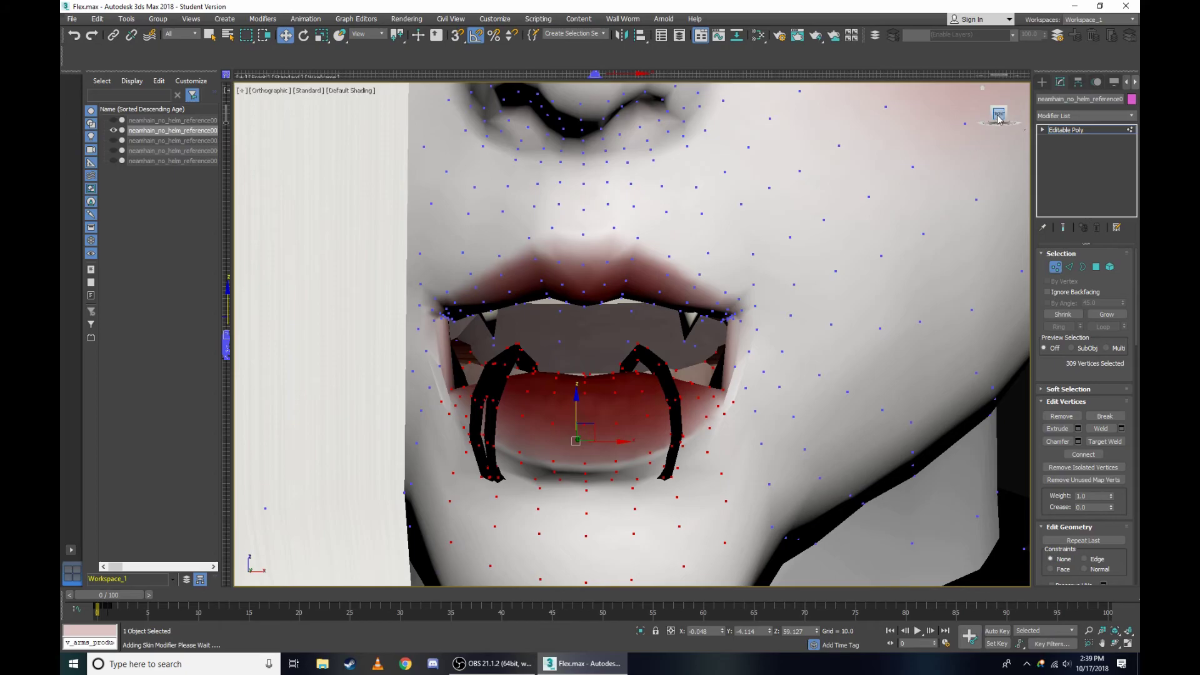
Inspect the open mouth at an angle, return to front view, and switch to wireframe.
left_click_drag(999, 119, 962, 125)
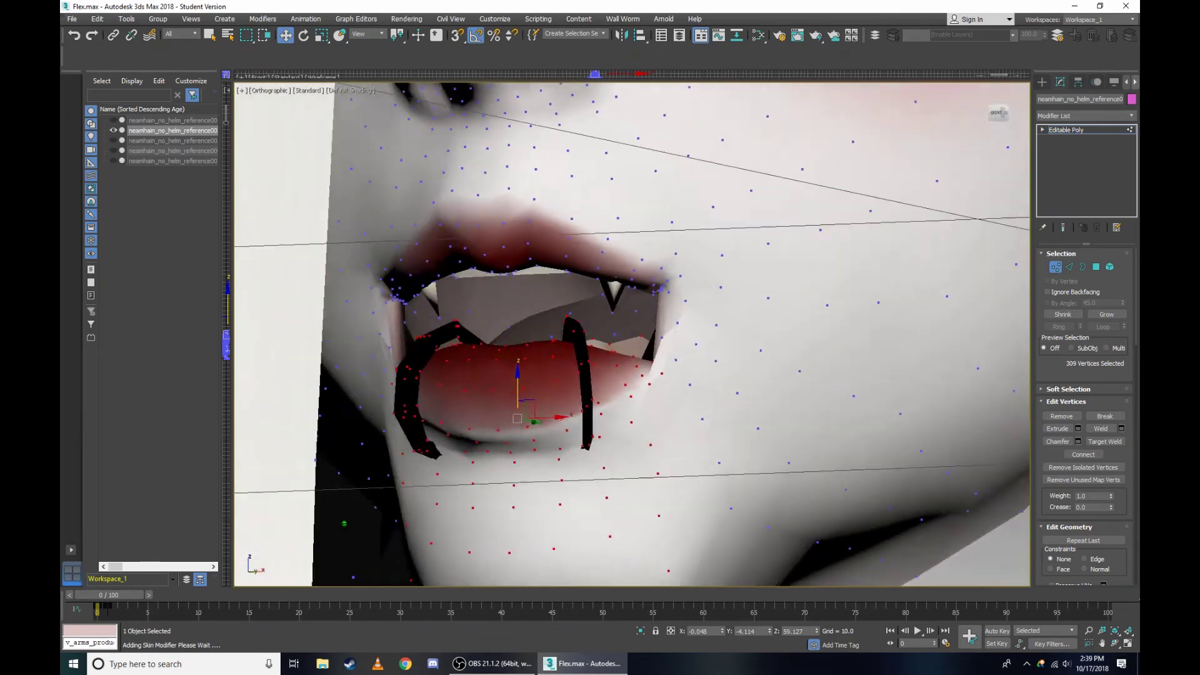
left_click(999, 115)
scroll(763, 341, "up", 3)
scroll(802, 251, "up", 2)
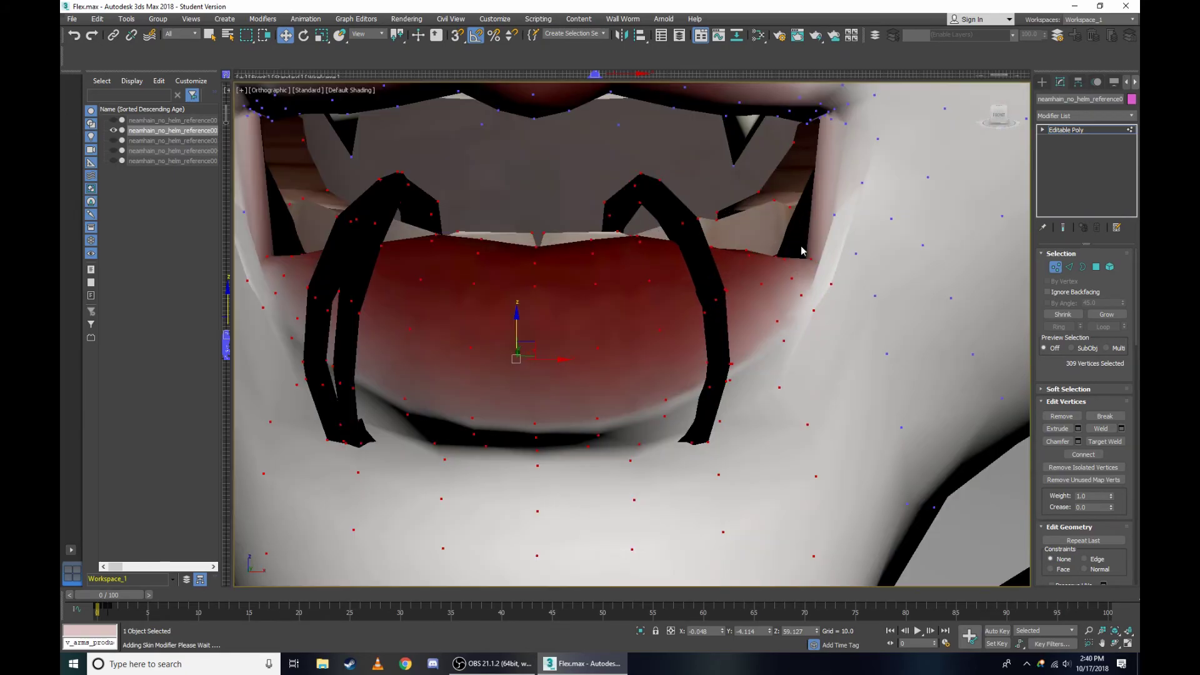
scroll(802, 251, "up", 2)
left_click(1001, 116)
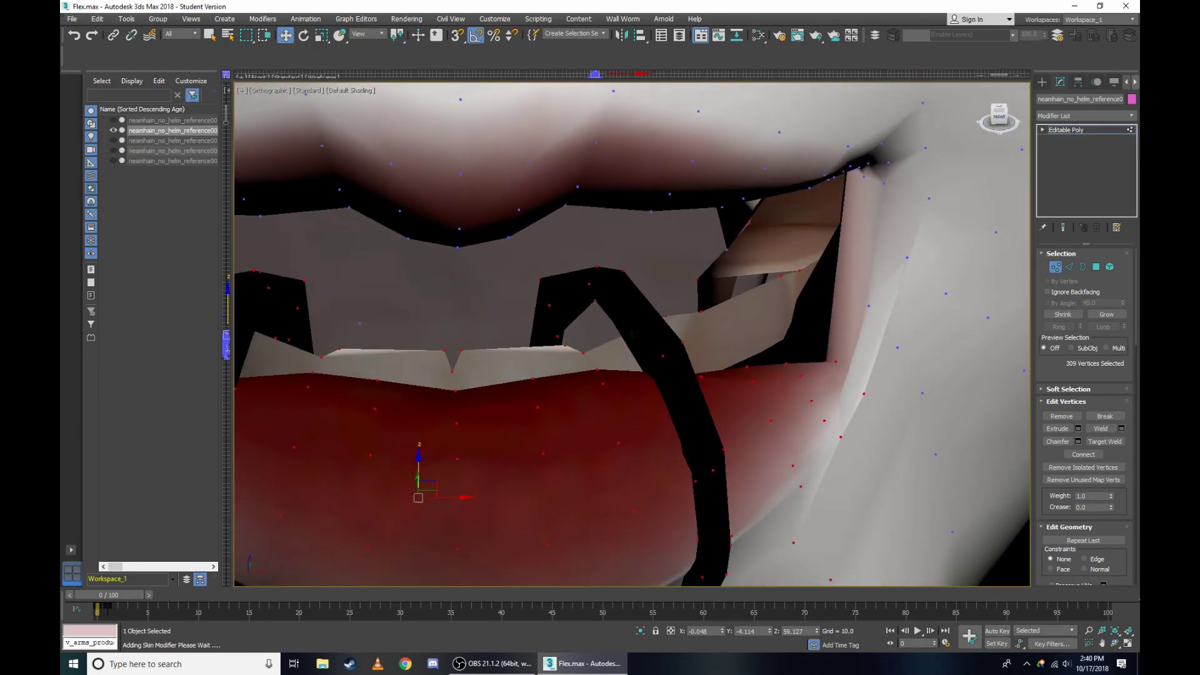
key("F3")
scroll(804, 348, "up", 4)
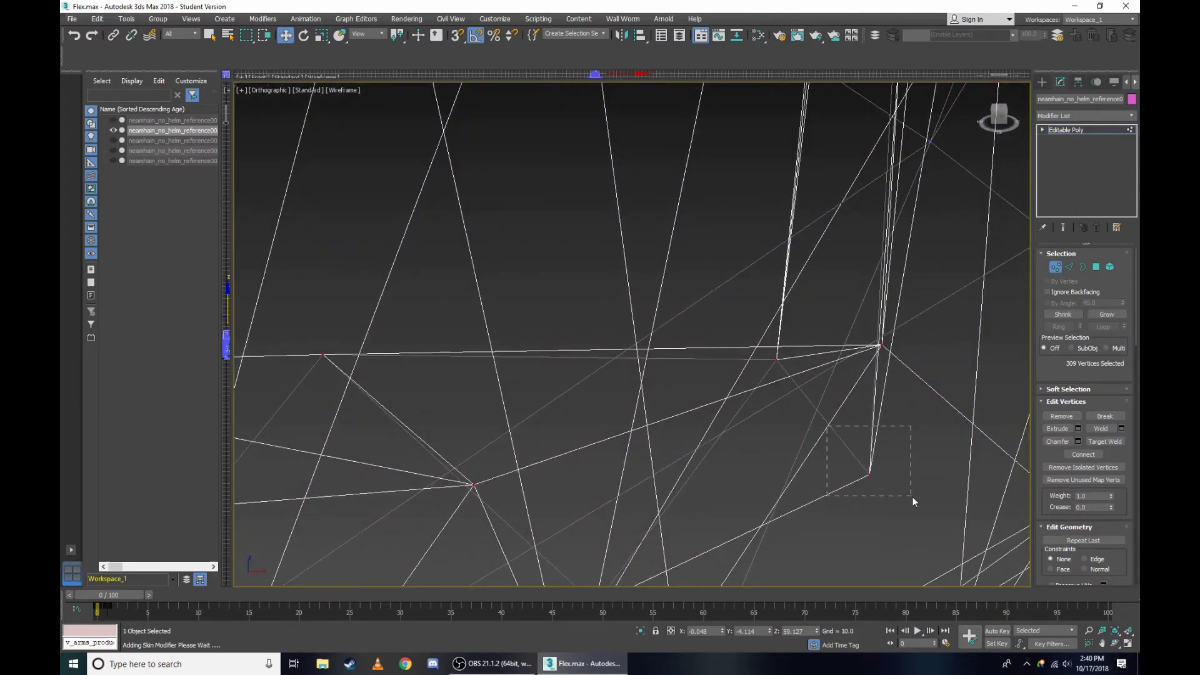
Box-select five vertices at the mouth corner.
left_click_drag(827, 425, 913, 502)
scroll(818, 340, "down", 2)
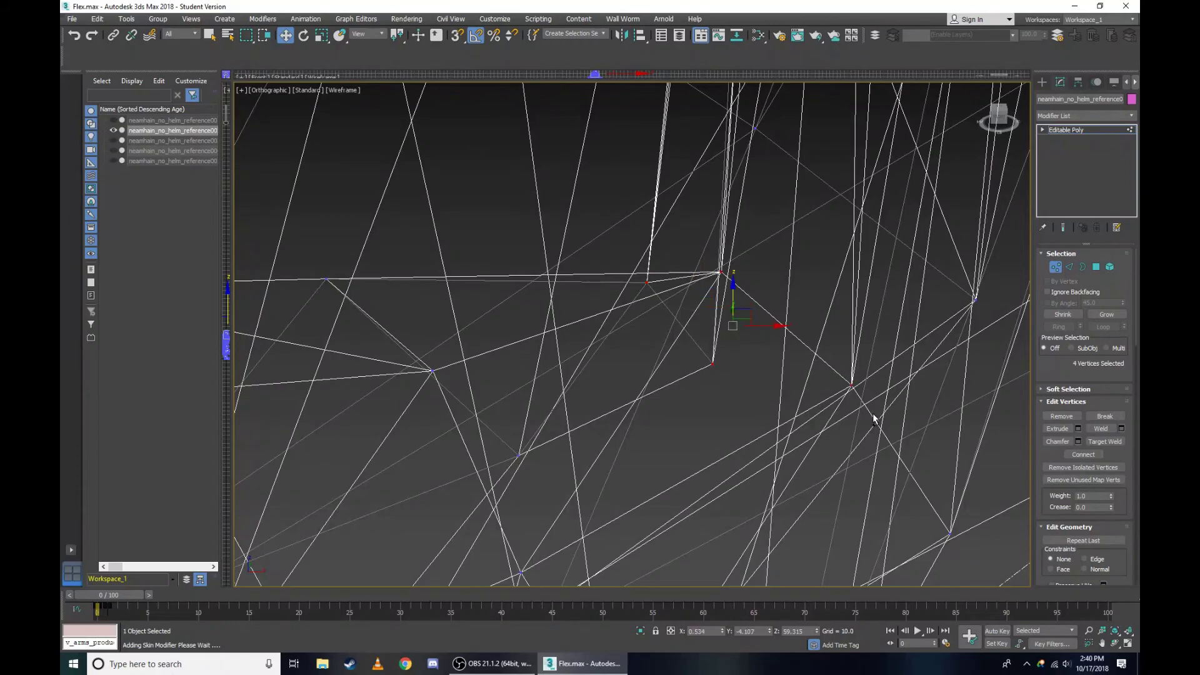
left_click_drag(641, 261, 745, 299)
left_click_drag(792, 353, 854, 403, "ctrl")
left_click_drag(900, 460, 915, 489, "ctrl")
left_click_drag(964, 555, 966, 556, "ctrl")
scroll(694, 335, "down", 3)
Check the corner from the right view, then pick the single mouth-corner vertex in wireframe.
key("F3")
left_click(269, 91)
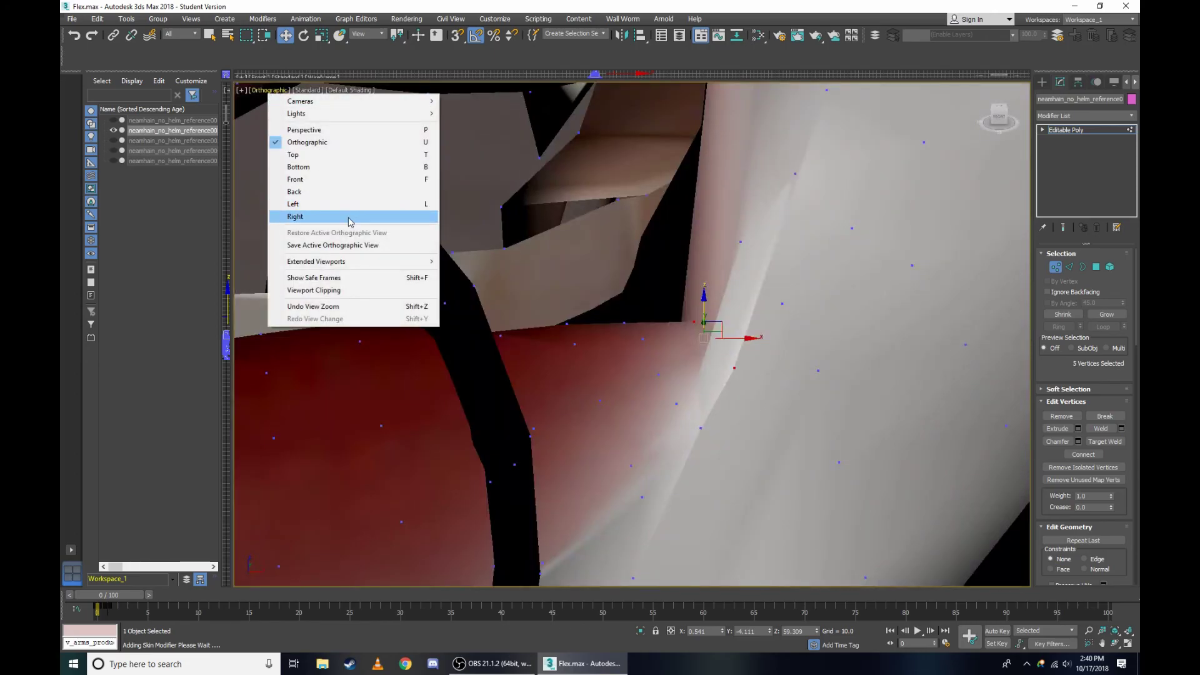
left_click(296, 216)
scroll(654, 199, "up", 5)
scroll(609, 281, "up", 5)
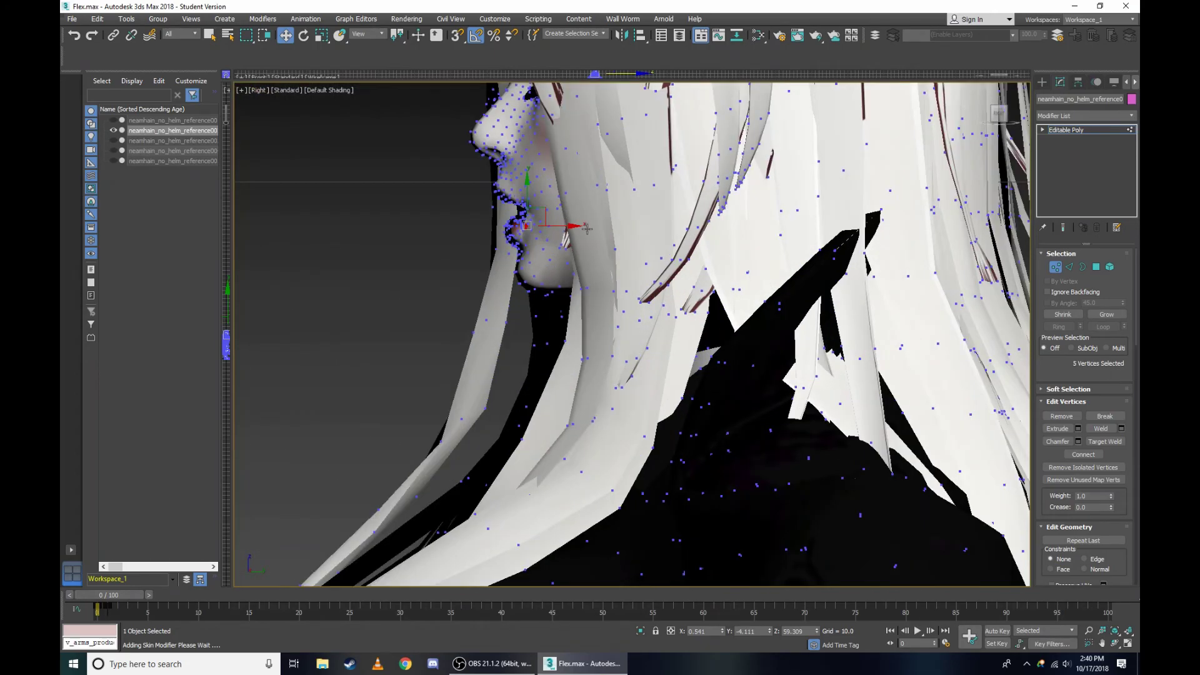
left_click_drag(1005, 123, 975, 134)
scroll(598, 366, "up", 5)
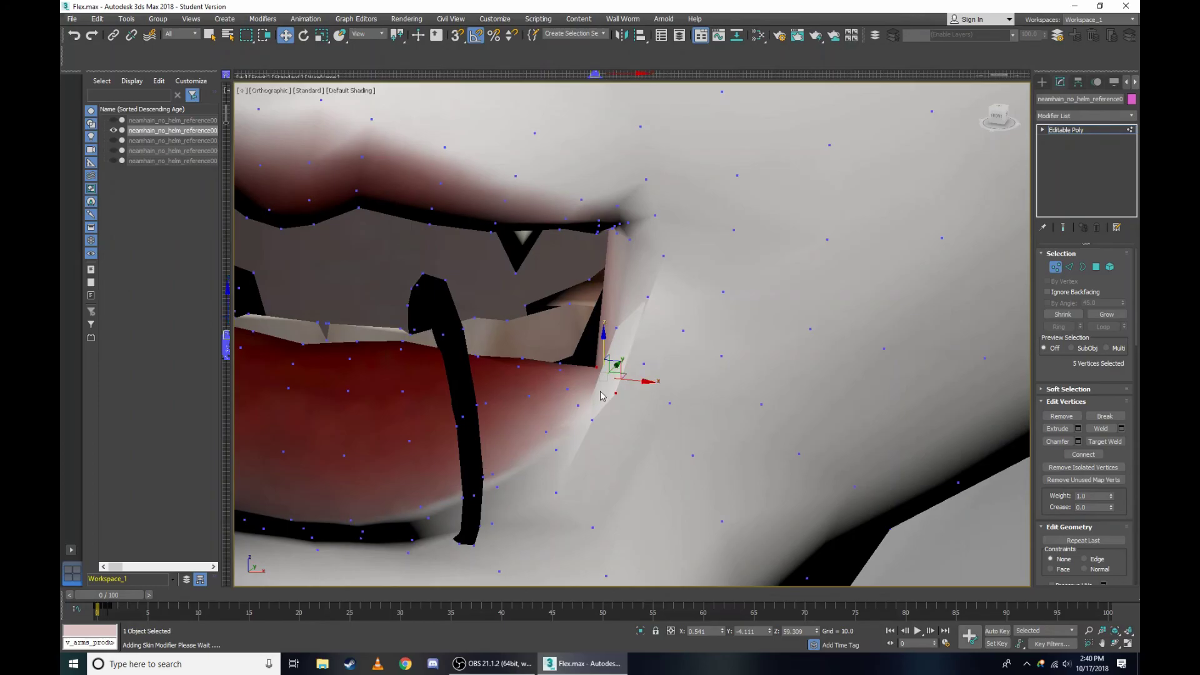
key("F3")
scroll(598, 366, "up", 3)
left_click(542, 321)
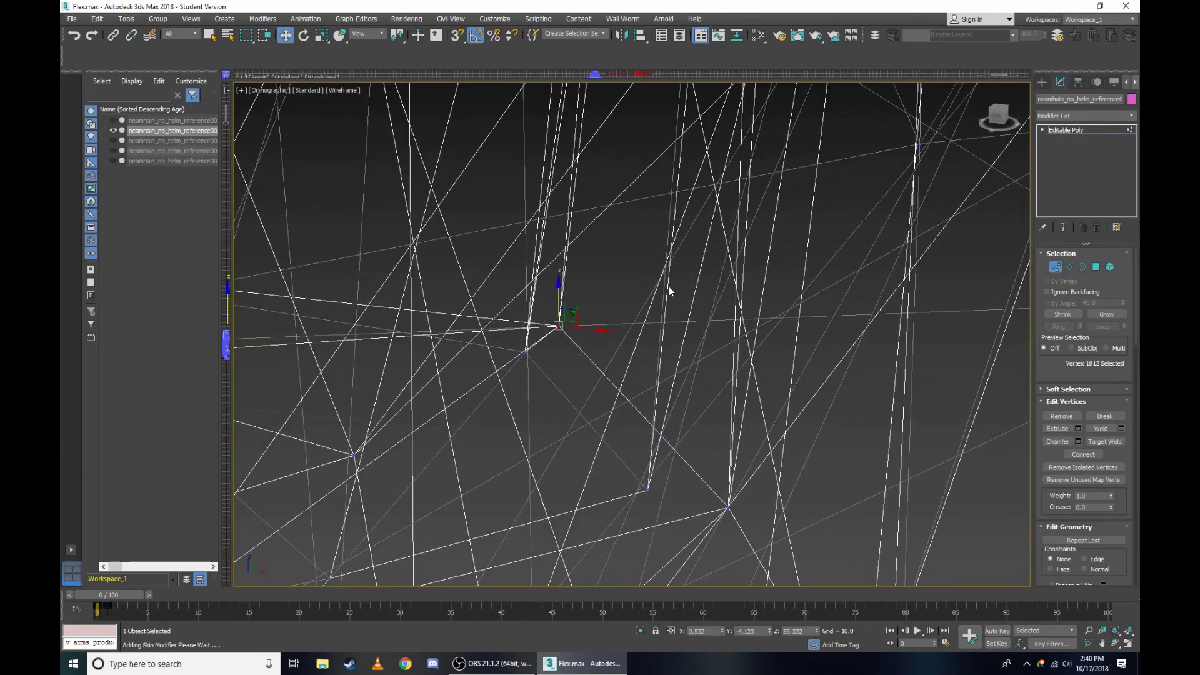
scroll(630, 395, "down", 3)
Box-select four vertices at the mouth corner in wireframe.
left_click_drag(999, 118, 607, 290)
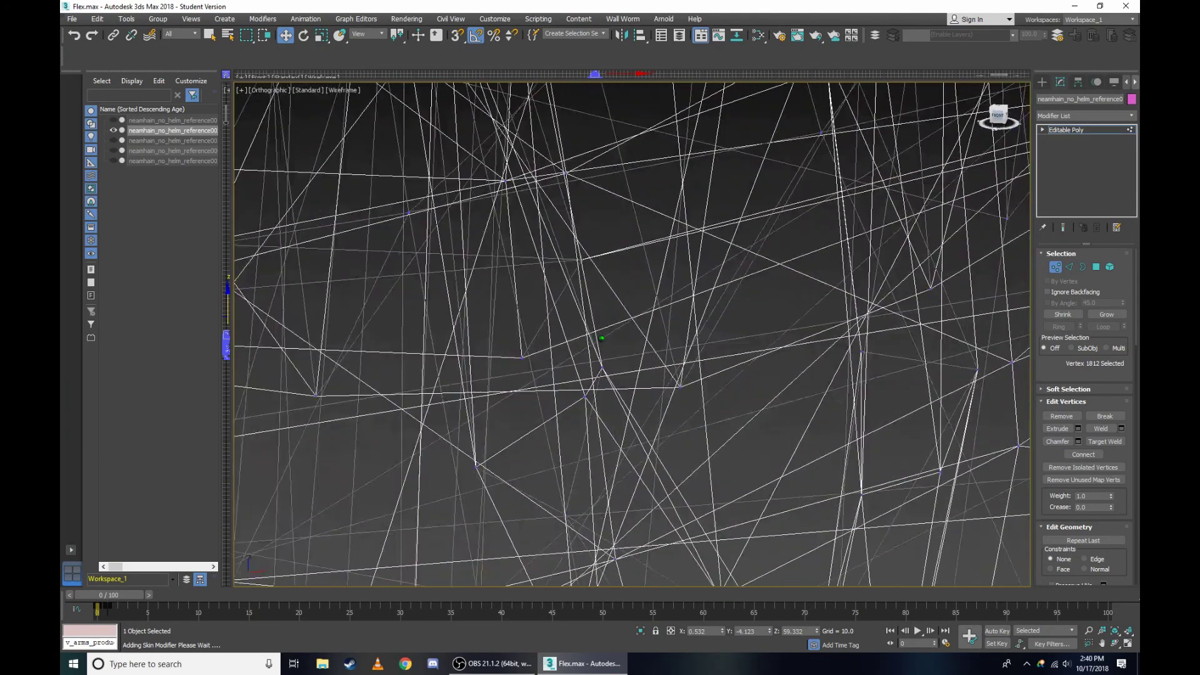
key("F3")
scroll(607, 291, "up", 3)
scroll(604, 292, "up", 3)
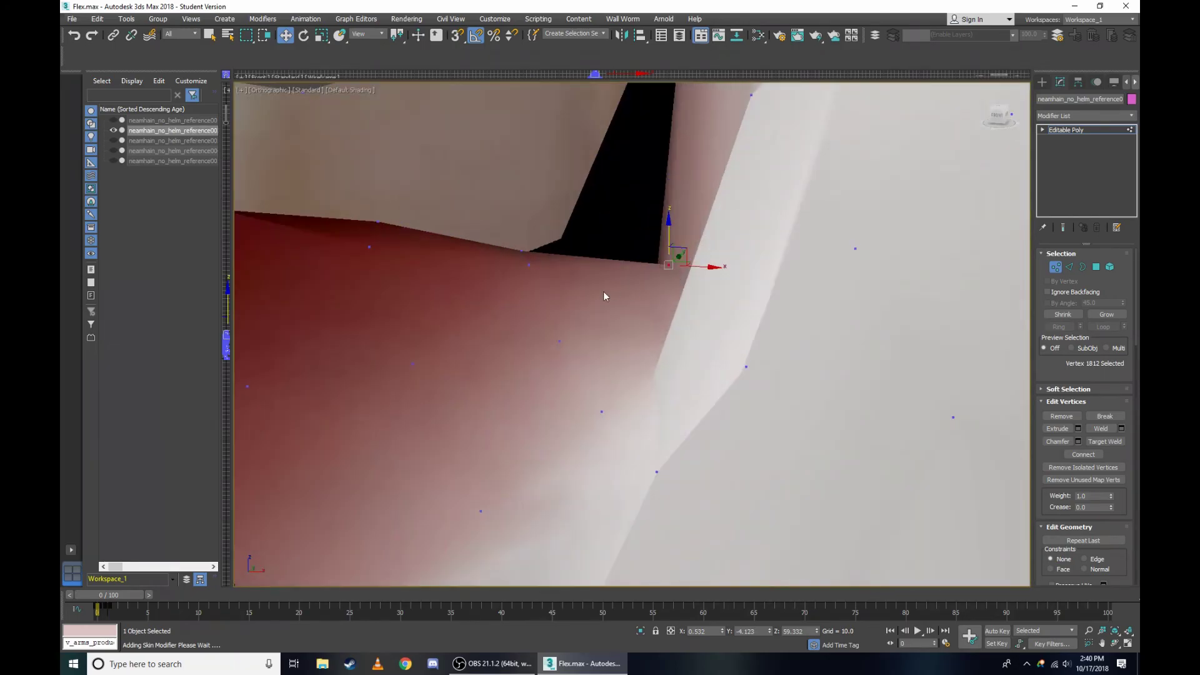
key("F3")
scroll(632, 231, "up", 2)
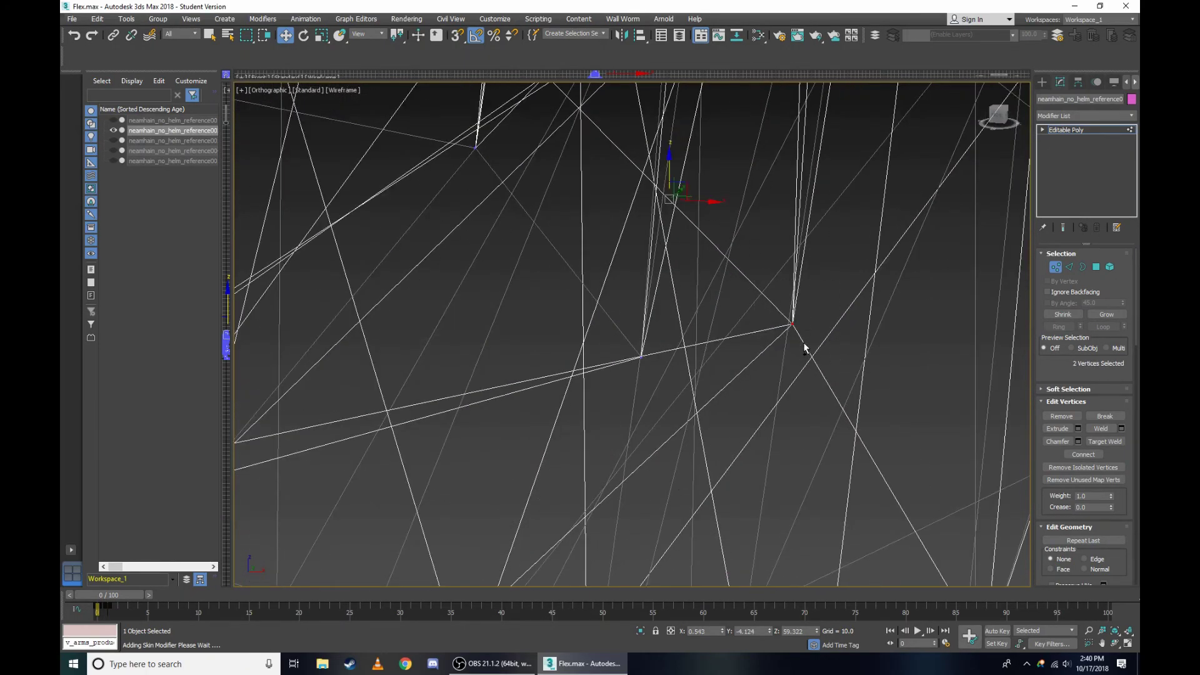
scroll(781, 335, "down", 2)
scroll(758, 327, "up", 2)
left_click_drag(748, 340, 781, 369)
scroll(797, 385, "down", 3)
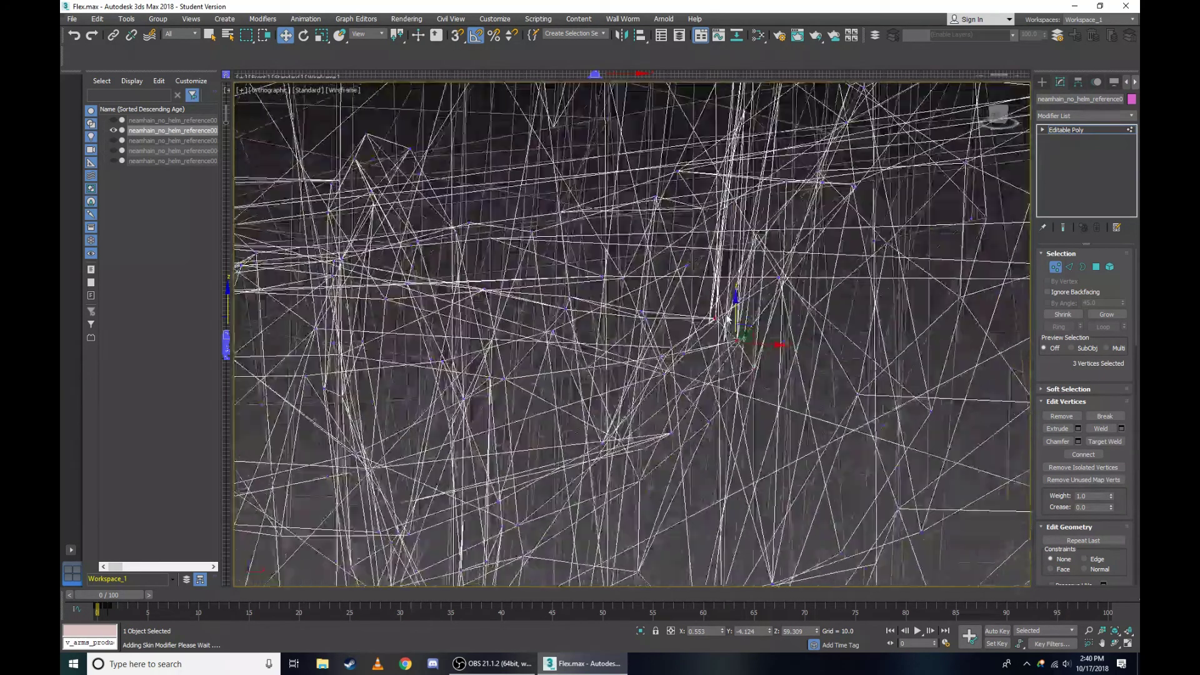
scroll(771, 337, "up", 3)
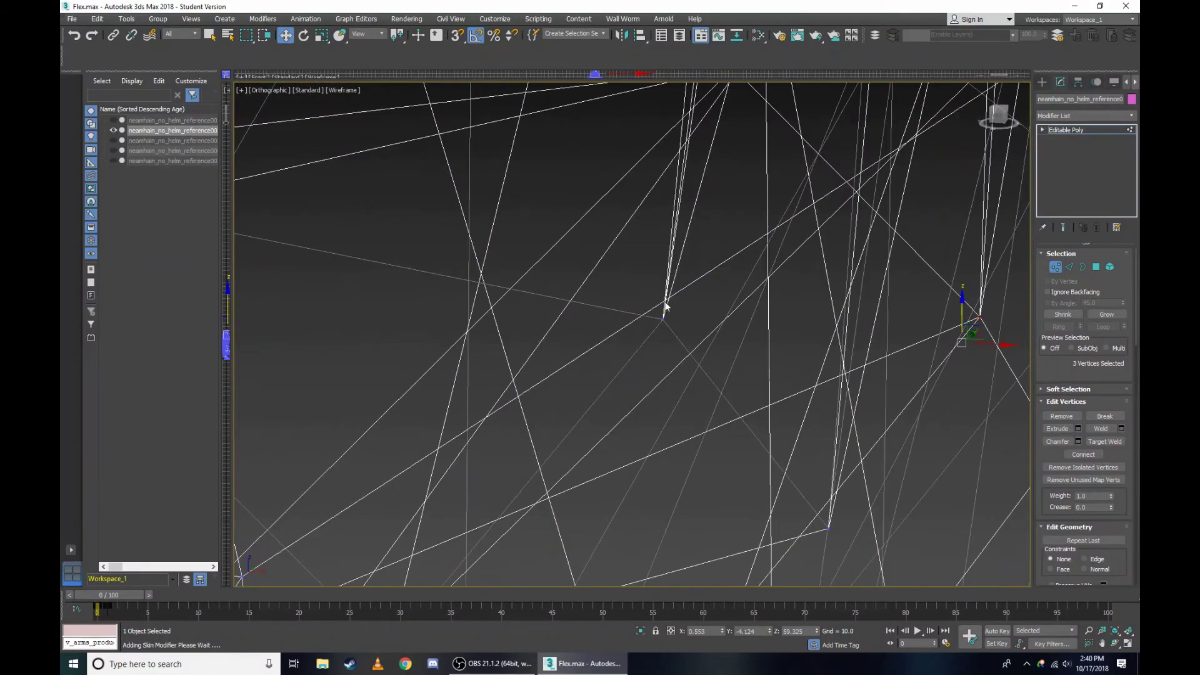
left_click_drag(644, 317, 683, 343, "ctrl")
scroll(684, 344, "down", 2)
Add the lower-lip vertex to the selection from the right side view.
key("F3")
left_click(269, 90)
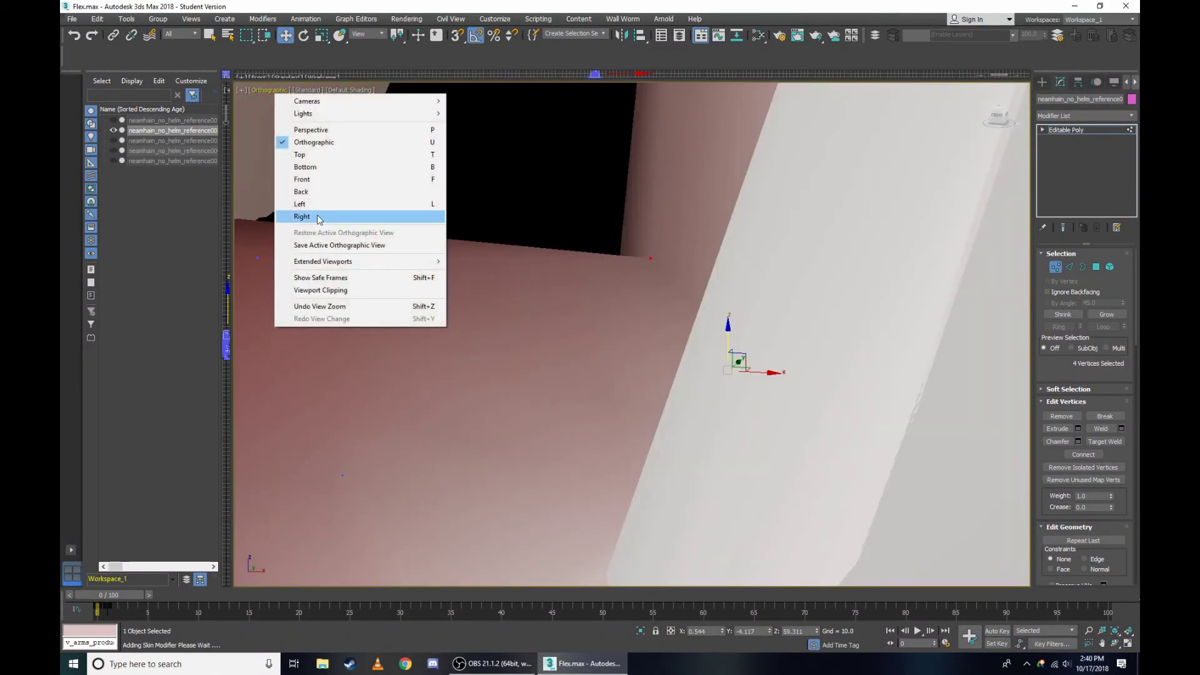
left_click(313, 219)
scroll(619, 181, "up", 4)
scroll(650, 167, "up", 4)
scroll(651, 167, "up", 4)
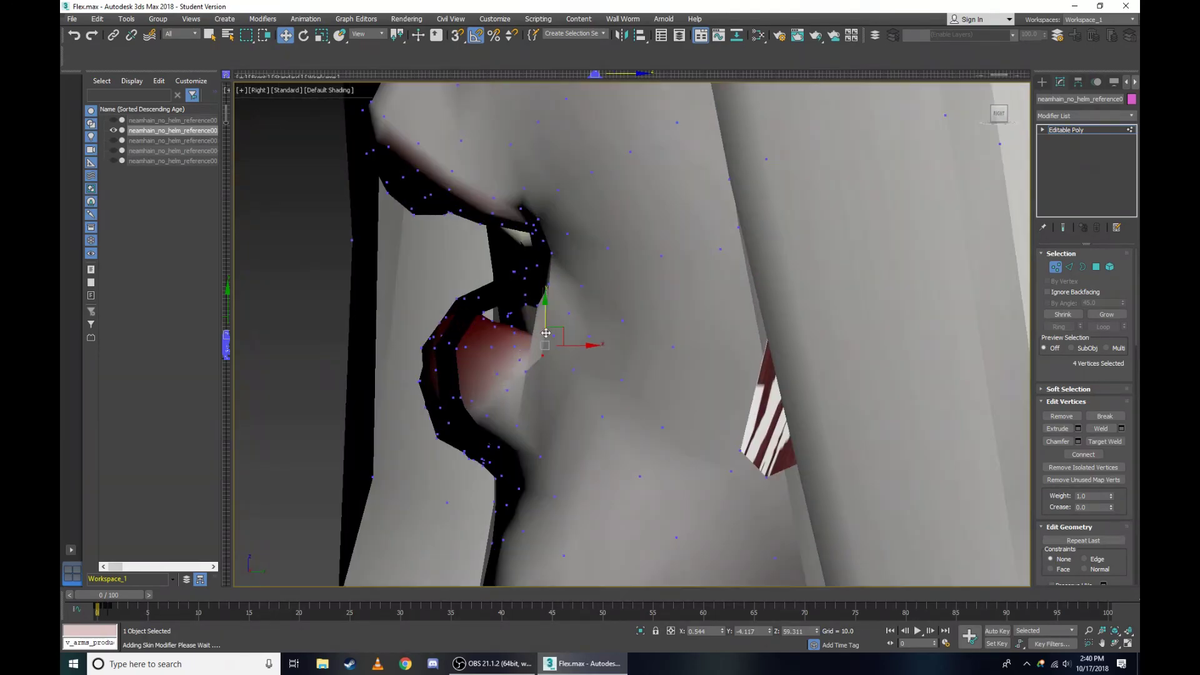
key("F3")
left_click_drag(526, 498, 526, 498, "ctrl")
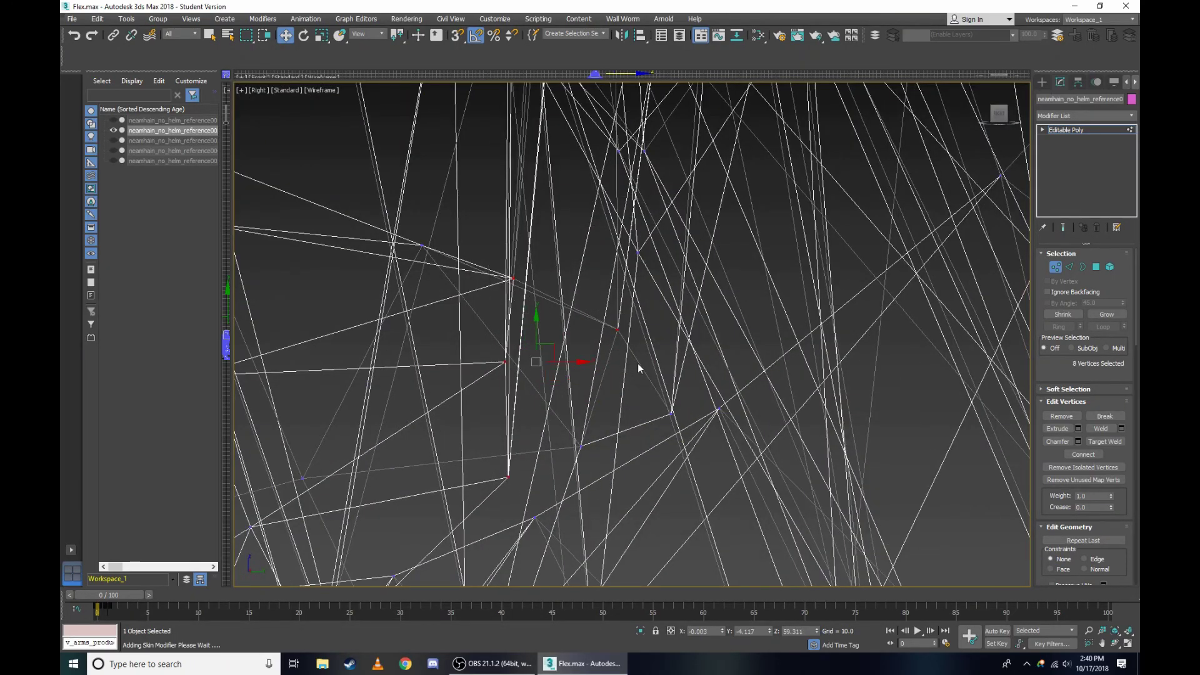
scroll(611, 374, "down", 3)
Raise the selected mouth-corner vertices upward along the Move gizmo's Z axis.
key("F3")
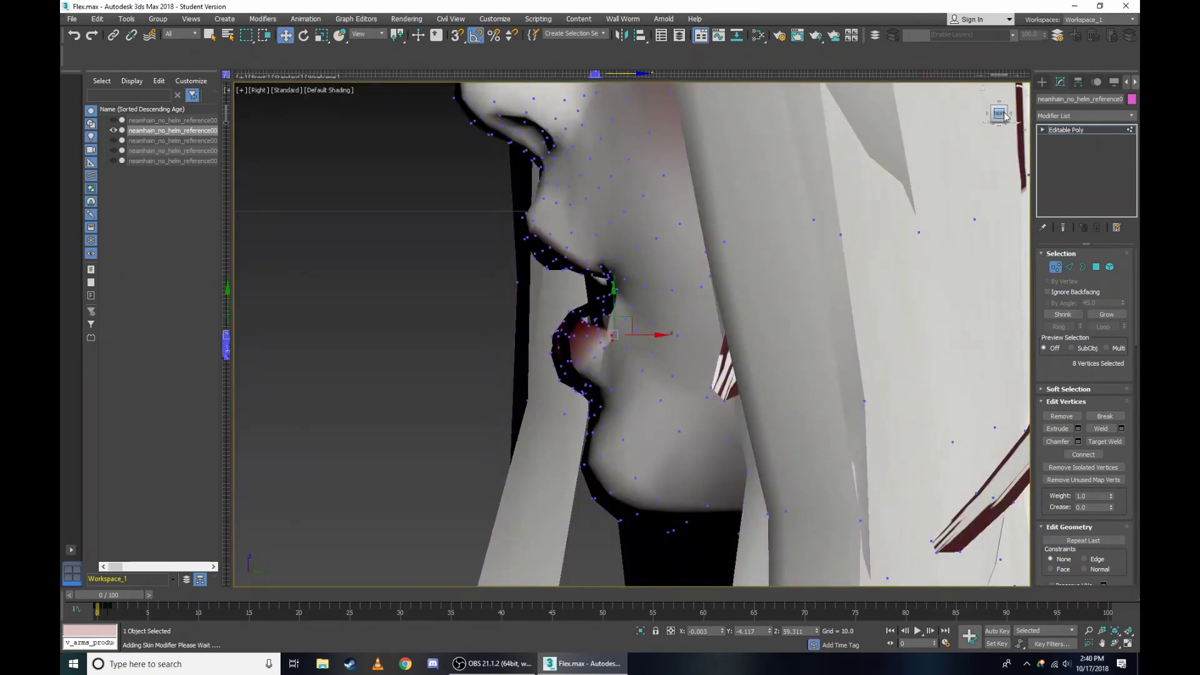
left_click_drag(1006, 116, 976, 119)
scroll(791, 289, "up", 4)
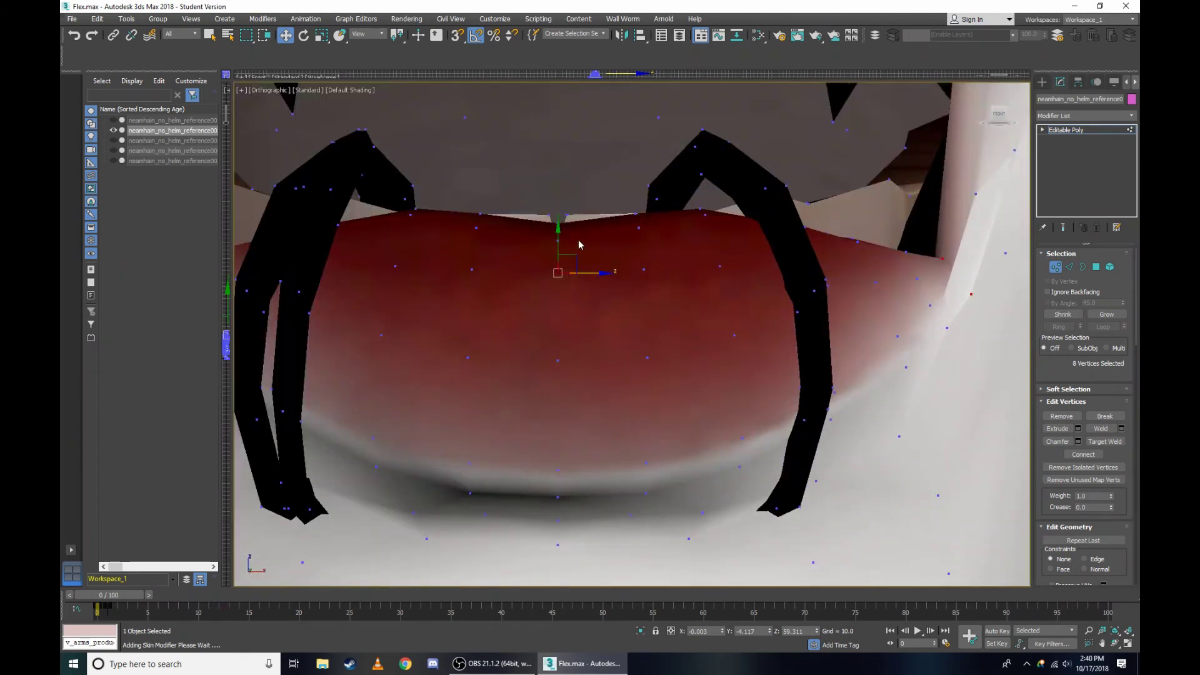
key("F3")
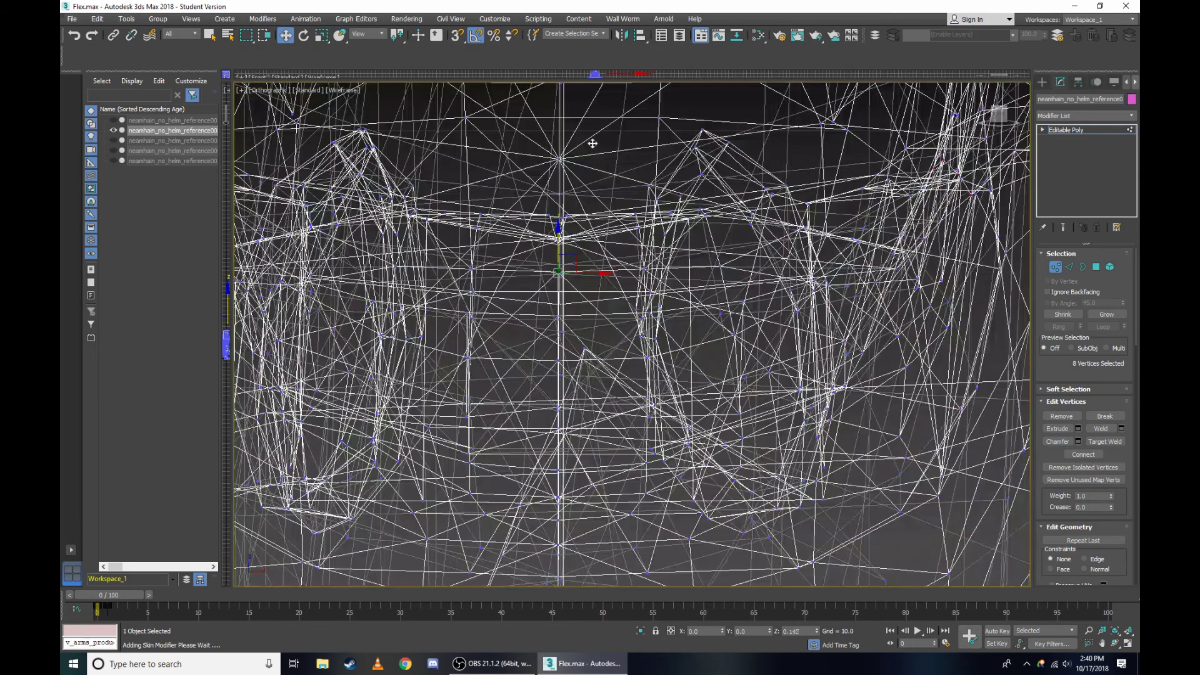
scroll(813, 188, "down", 3)
key("F3")
scroll(756, 358, "up", 5)
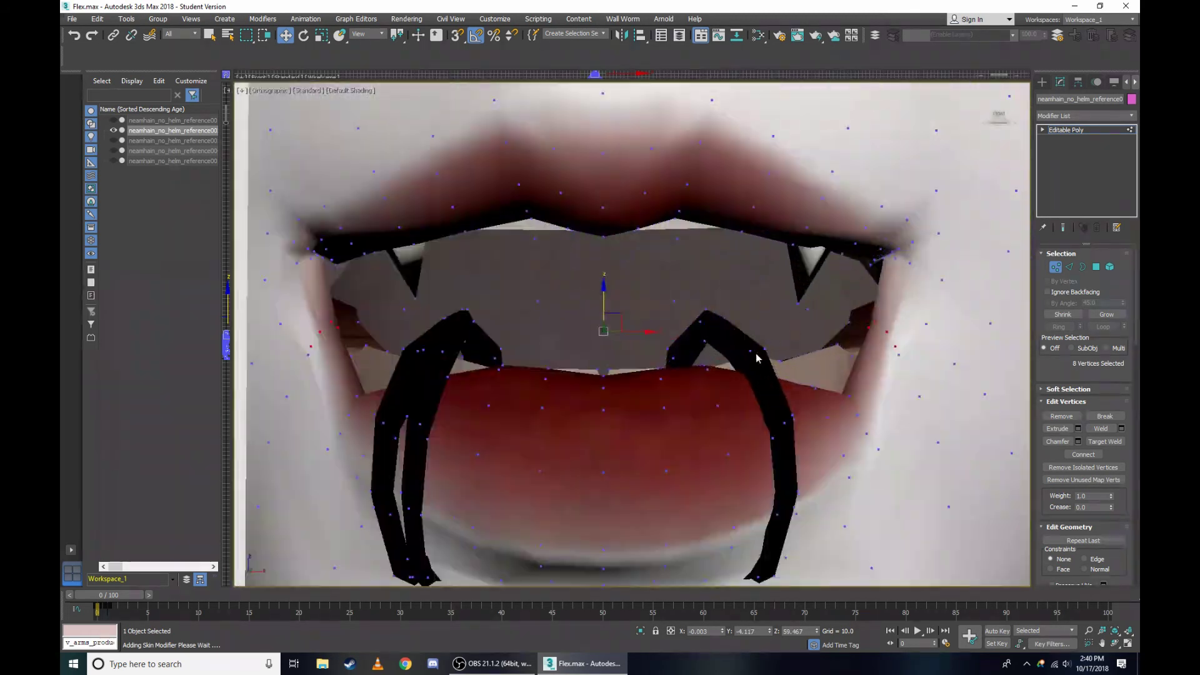
left_click_drag(605, 301, 608, 258)
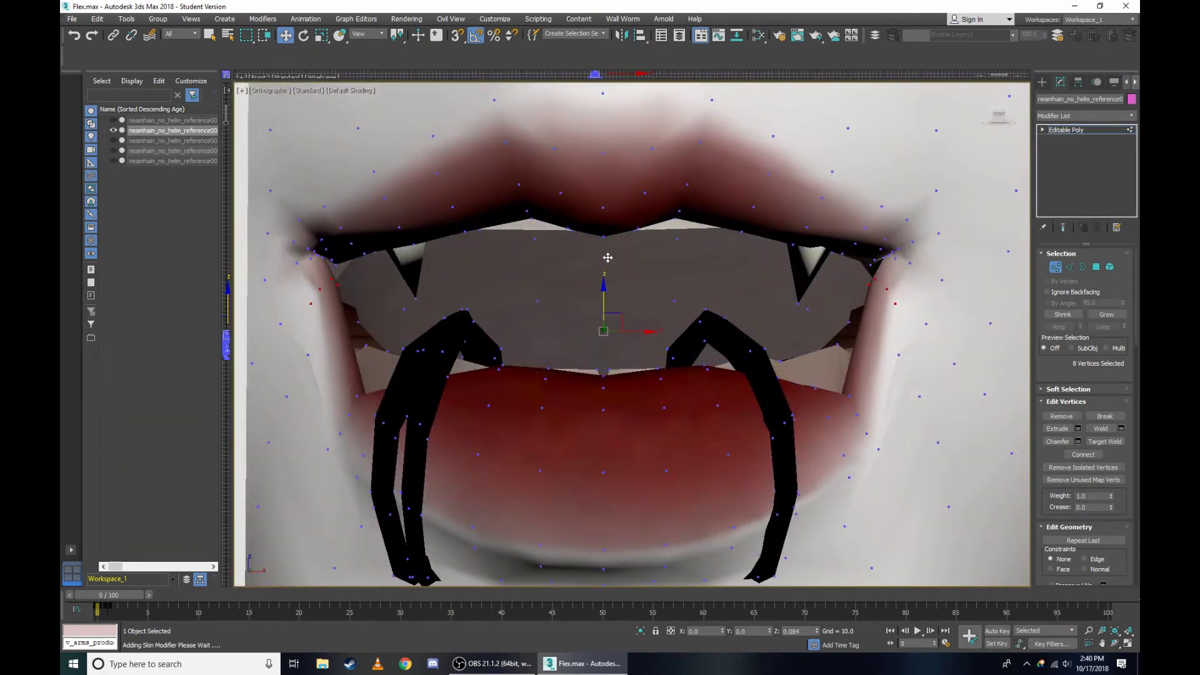
scroll(610, 256, "down", 3)
Select a single vertex inside the lip in wireframe.
scroll(609, 256, "up", 5)
key("F3")
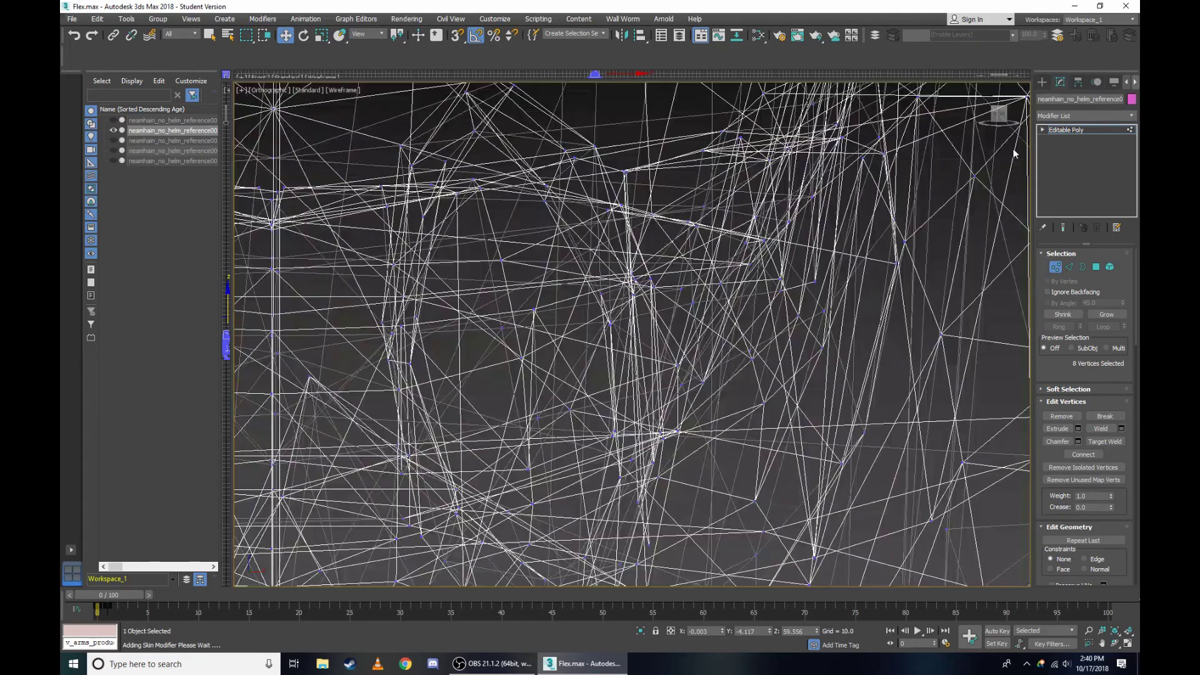
scroll(610, 255, "up", 2)
scroll(817, 295, "up", 2)
scroll(818, 294, "up", 2)
scroll(817, 295, "up", 2)
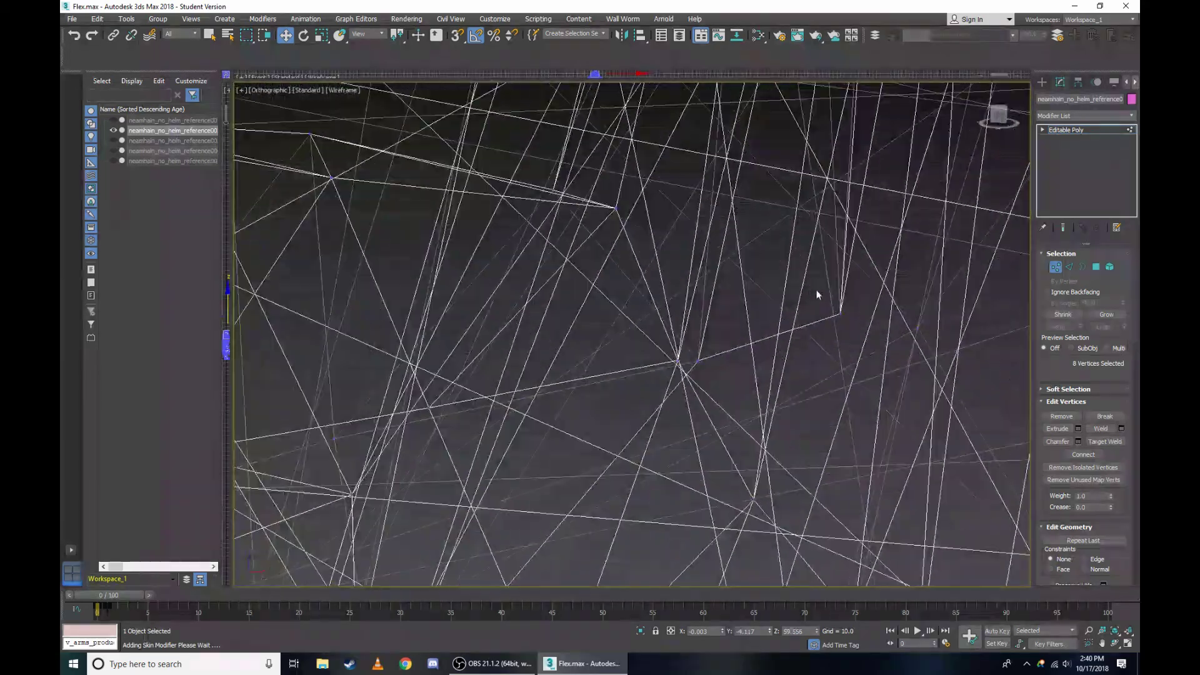
left_click(841, 306)
key("F3")
Add a second lip vertex from the side view, then return to a frontal mouth close-up.
left_click(271, 94)
left_click(345, 210)
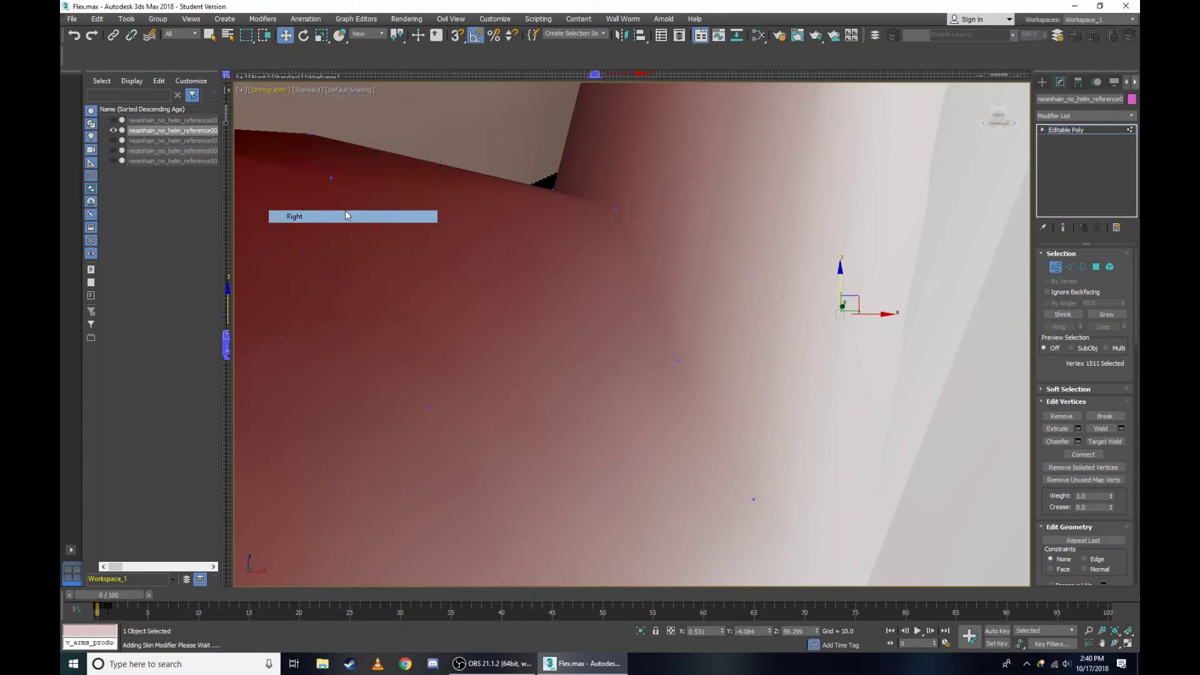
scroll(837, 285, "up", 3)
scroll(813, 282, "up", 2)
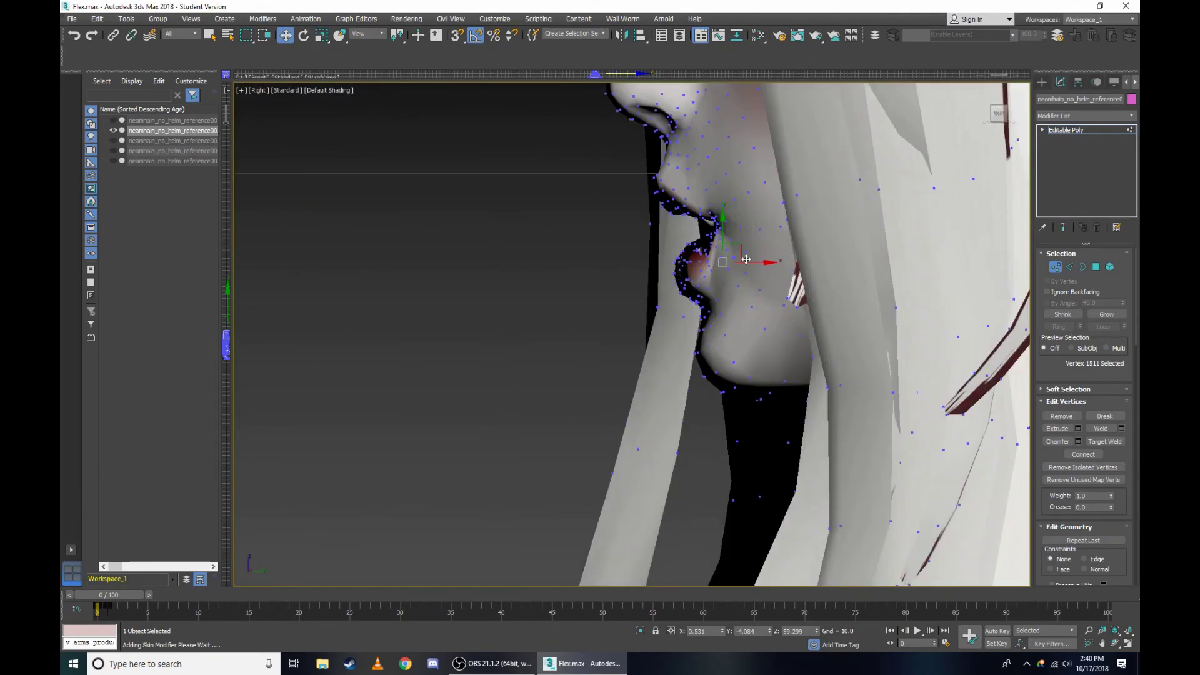
key("F3")
scroll(769, 306, "up", 2)
scroll(775, 376, "up", 2)
scroll(778, 393, "up", 3)
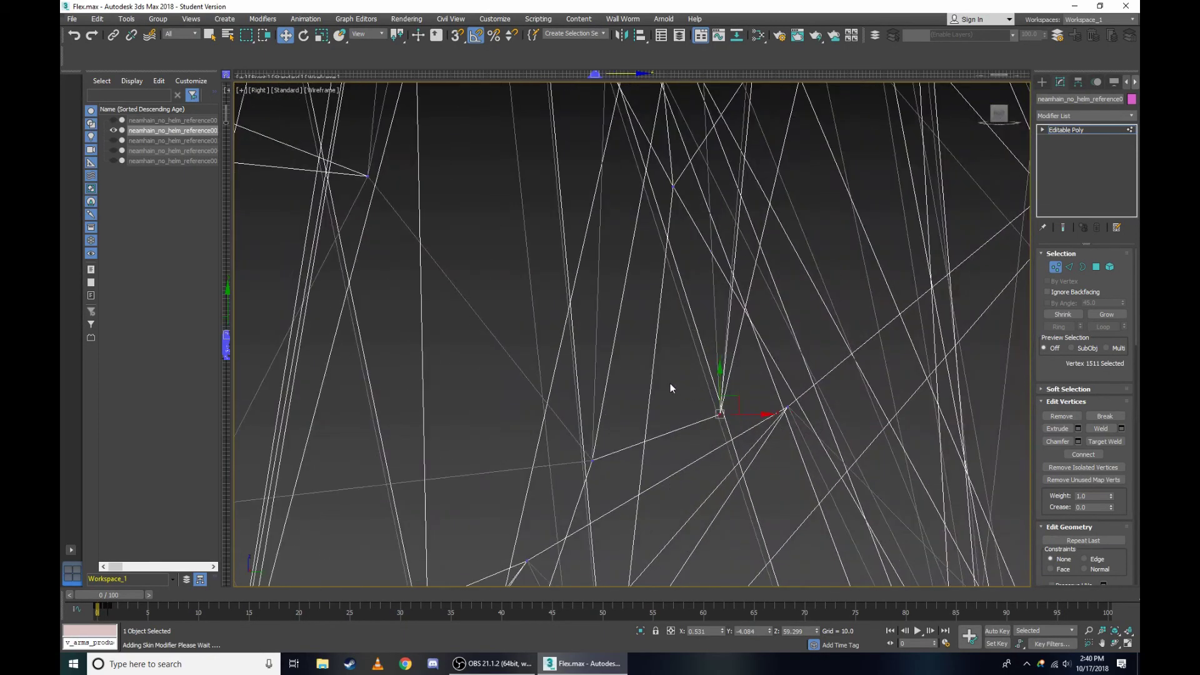
left_click(749, 432, "ctrl")
scroll(749, 431, "down", 5)
key("F3")
scroll(626, 350, "up", 5)
middle_click_drag(636, 337, 789, 308, "alt")
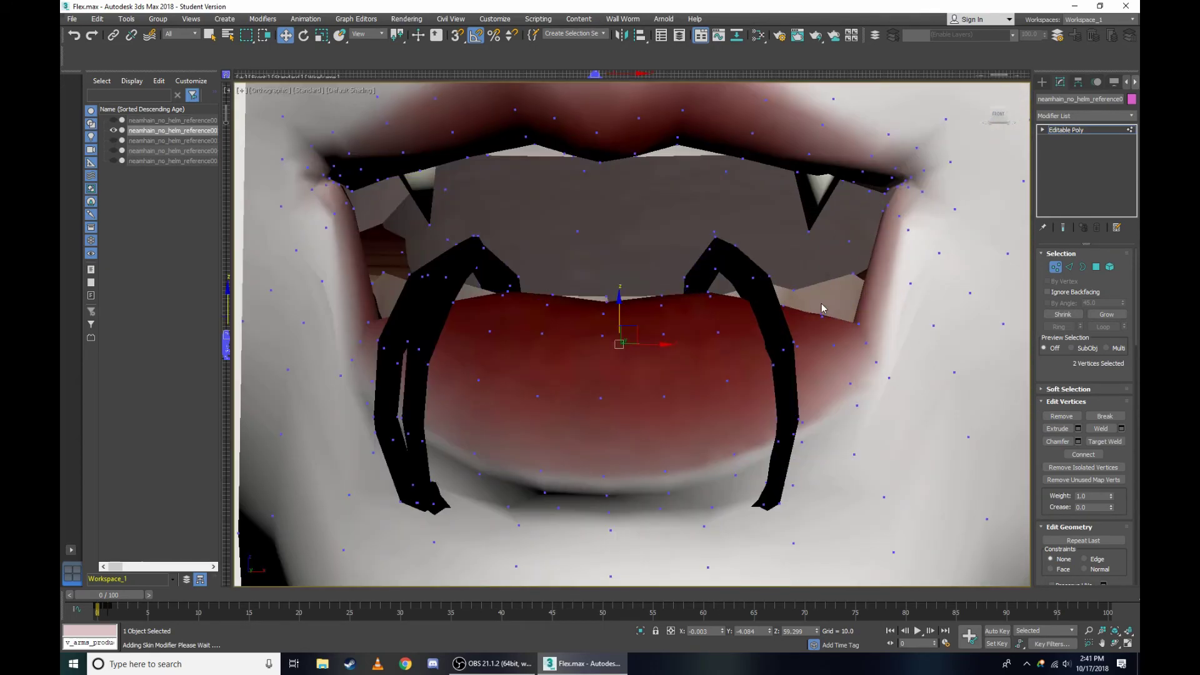
Select the group of eight lip vertices and check them in wireframe and shaded.
left_click(822, 307)
scroll(823, 307, "up", 2)
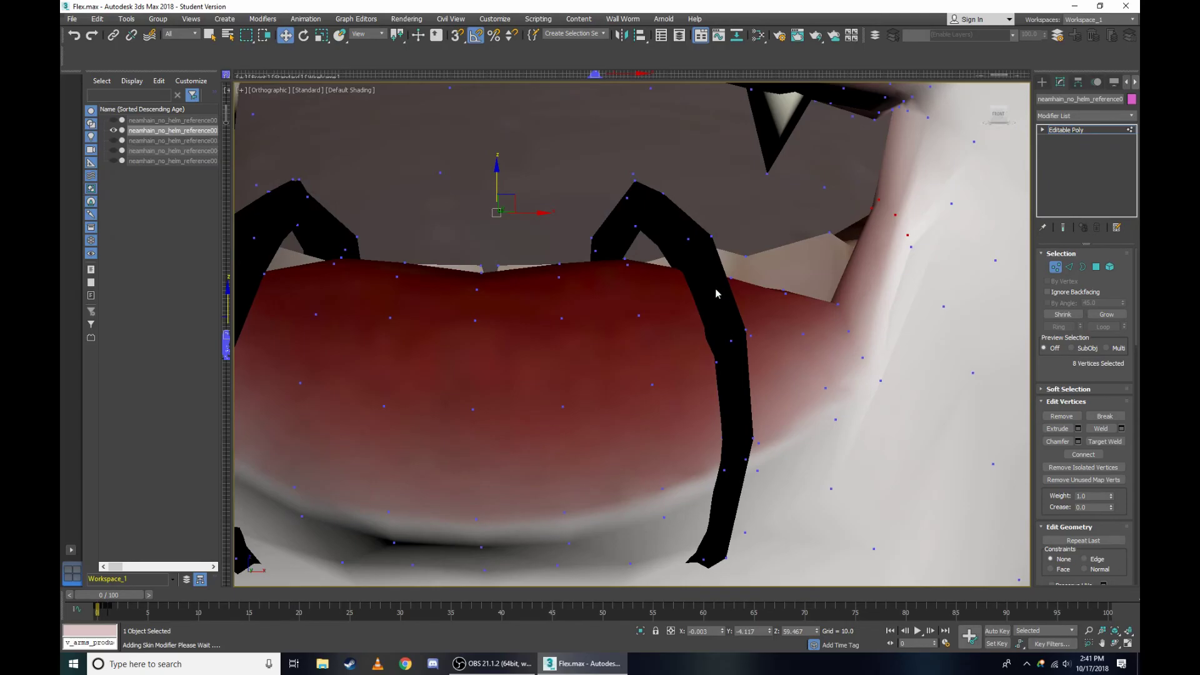
key("F3")
scroll(909, 329, "up", 3)
scroll(894, 325, "up", 2)
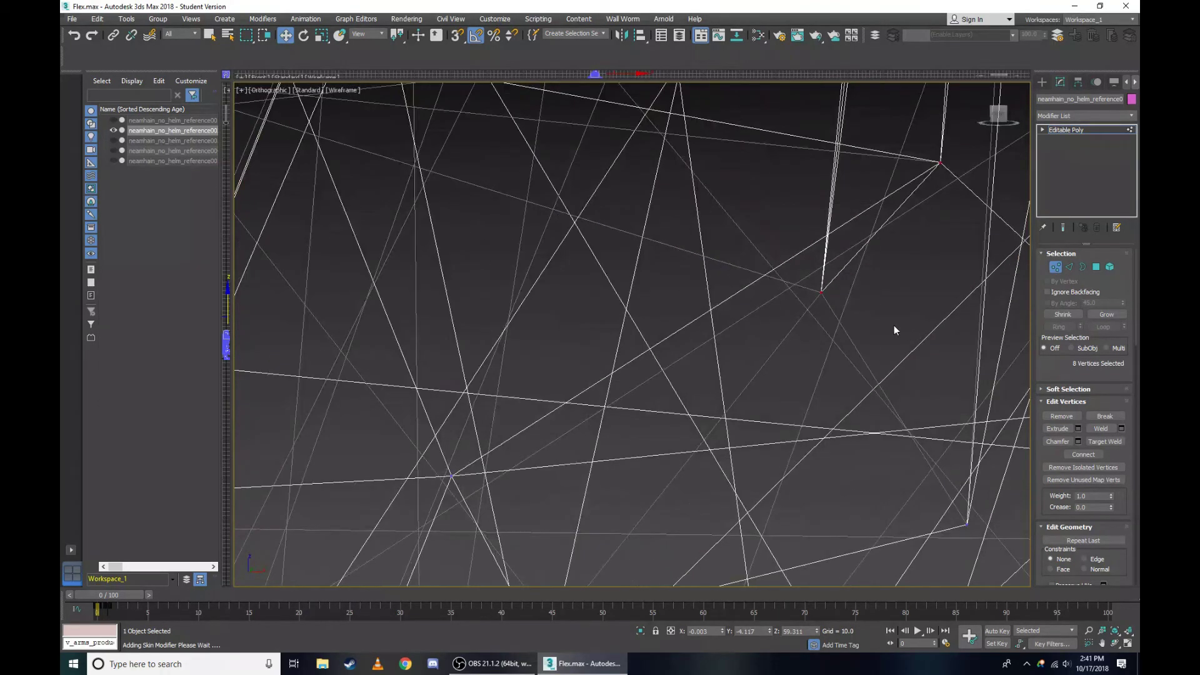
scroll(895, 362, "down", 2)
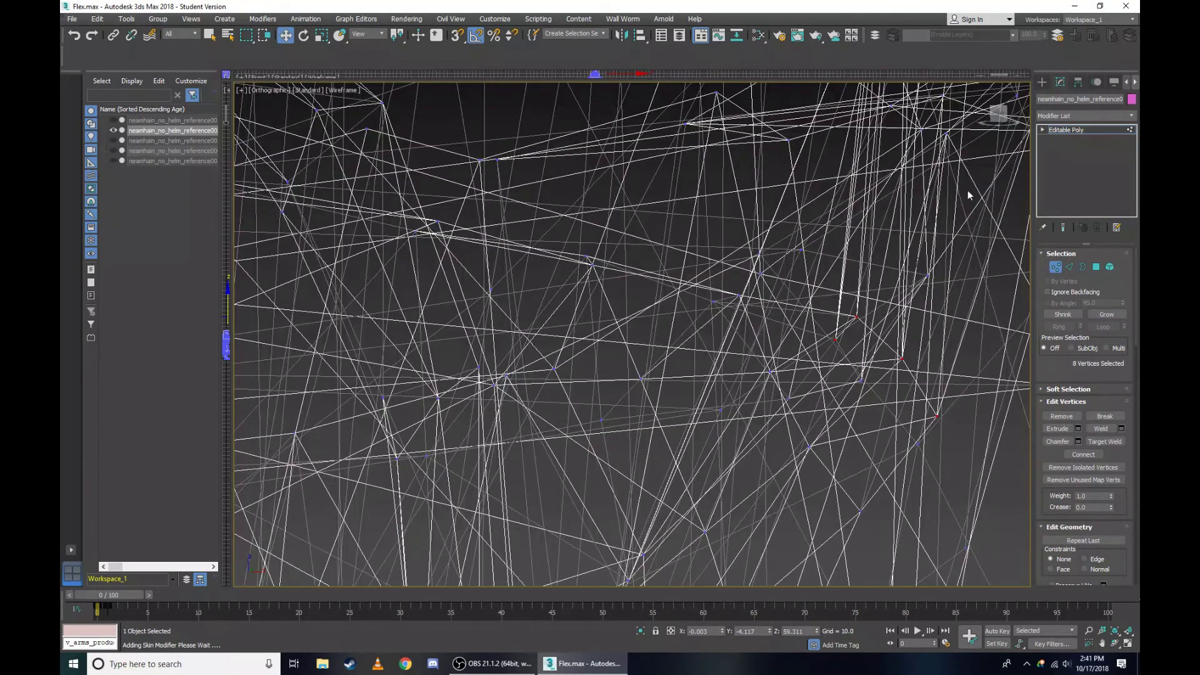
scroll(769, 248, "up", 3)
key("F3")
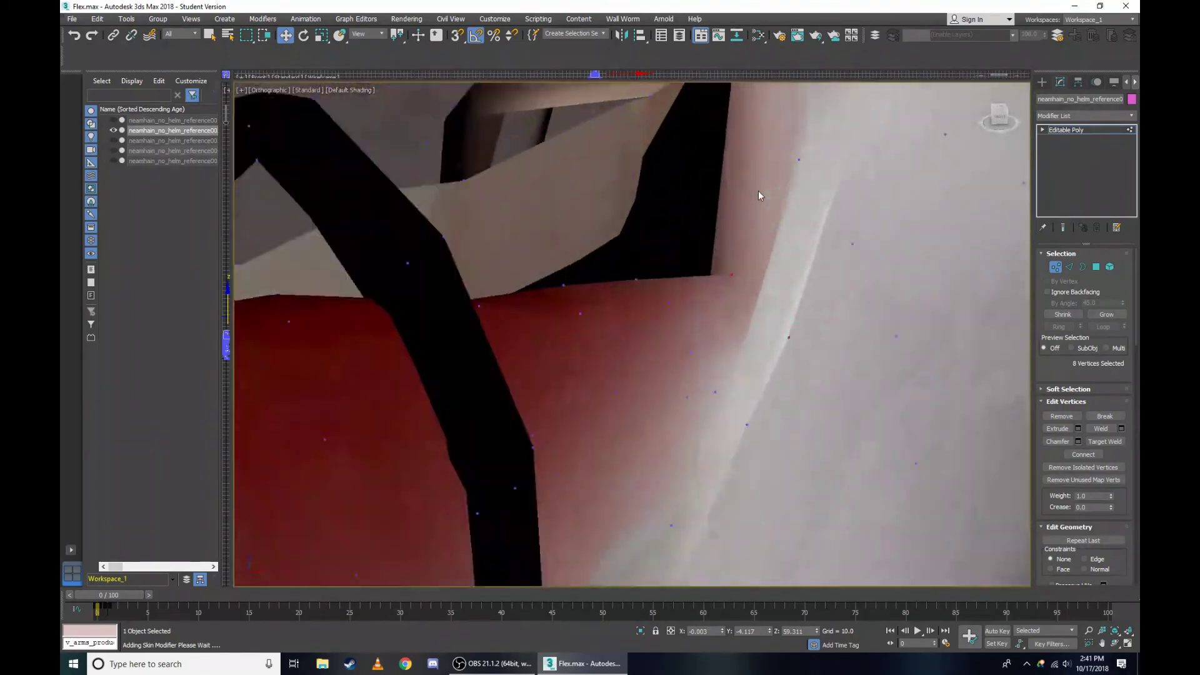
key("F3")
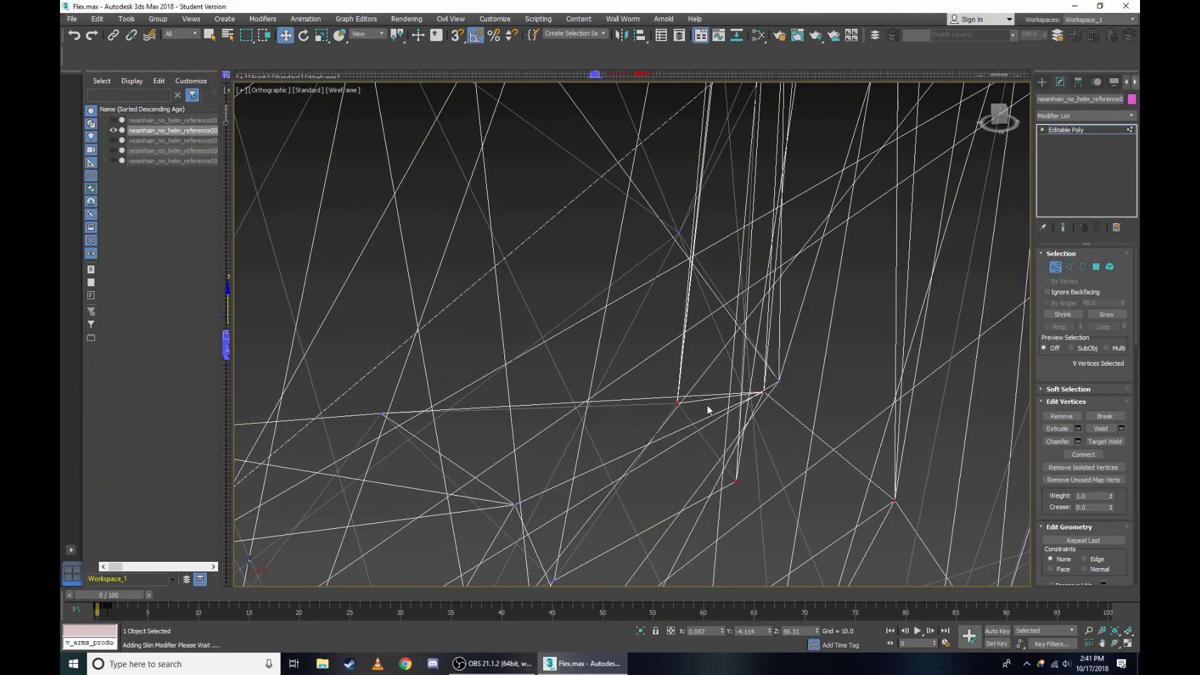
scroll(708, 409, "down", 5)
key("F3")
key("F3")
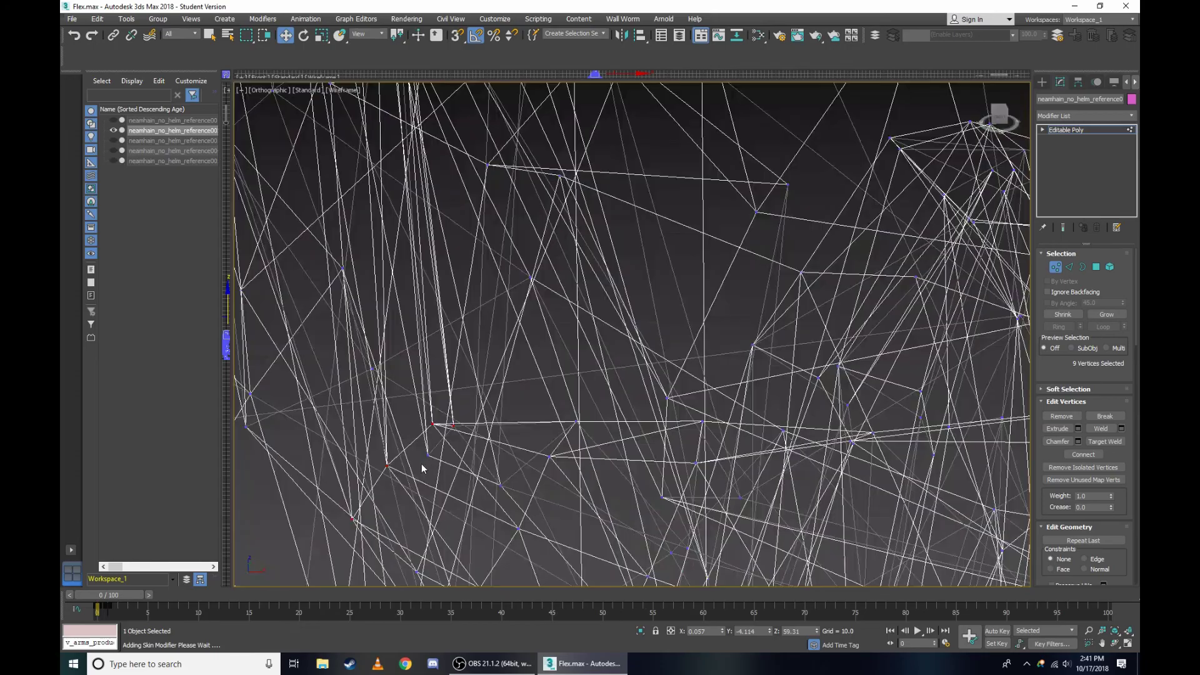
scroll(423, 403, "up", 2)
scroll(500, 388, "down", 2)
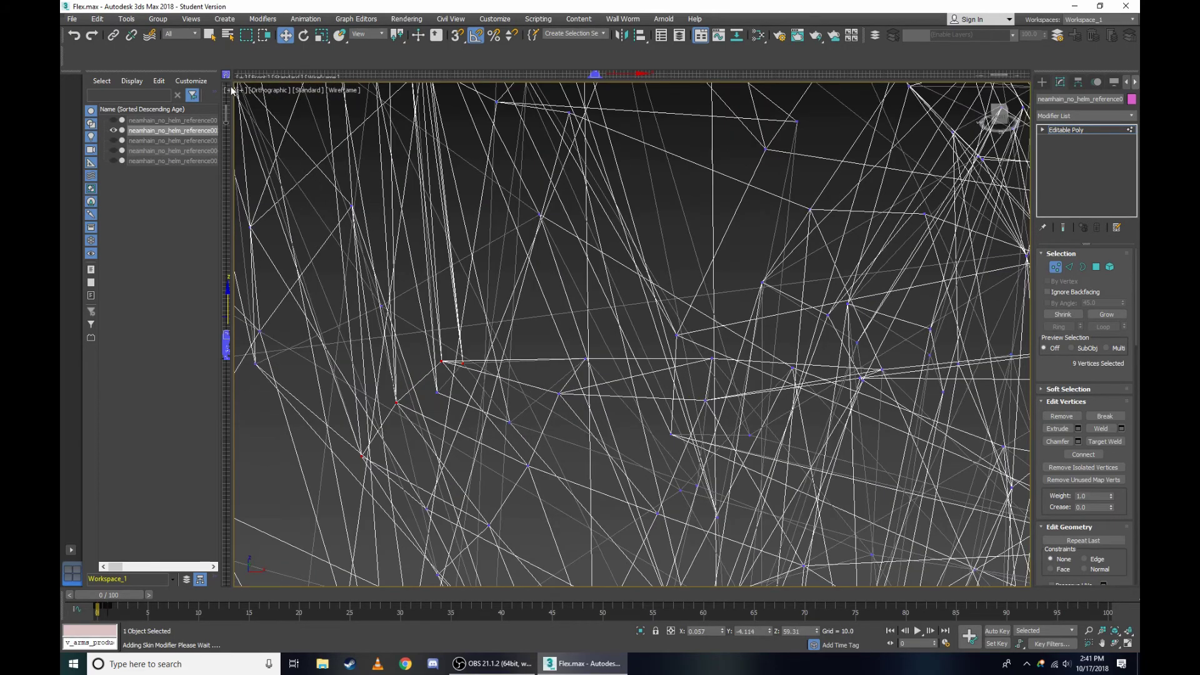
Inspect the selection from the side view, then orbit back to the front of the face.
left_click(252, 92)
left_click(275, 233)
scroll(688, 230, "up", 4)
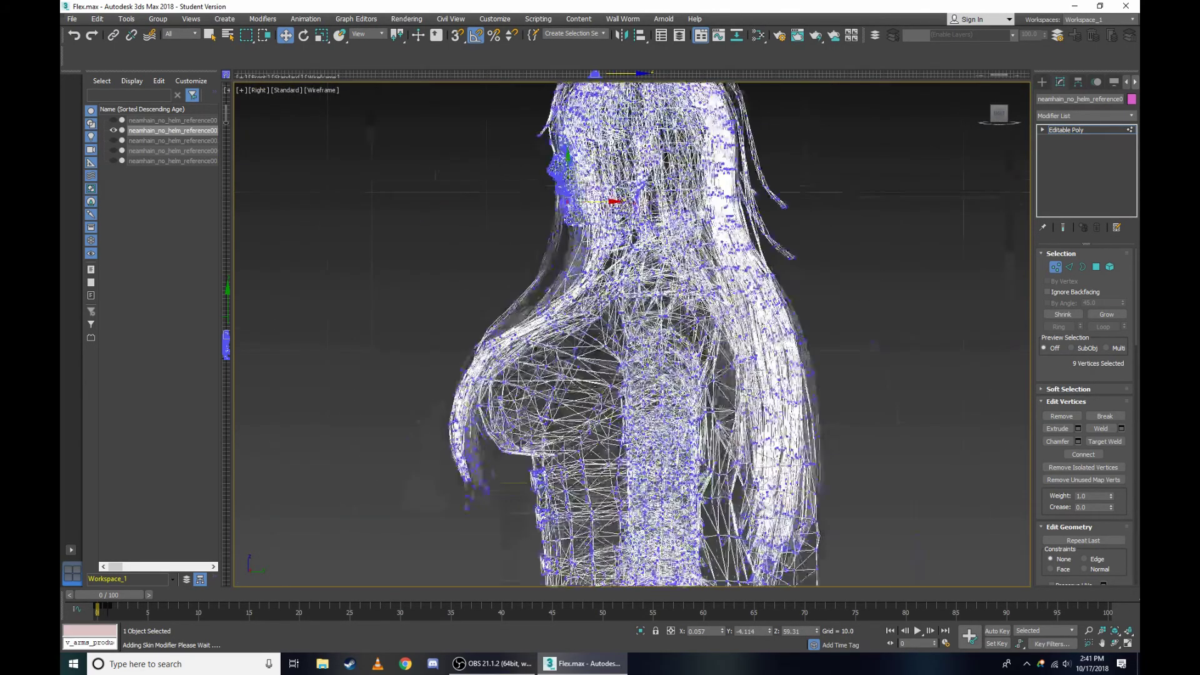
scroll(551, 300, "up", 5)
scroll(502, 402, "up", 5)
scroll(445, 423, "up", 4)
scroll(384, 454, "up", 1)
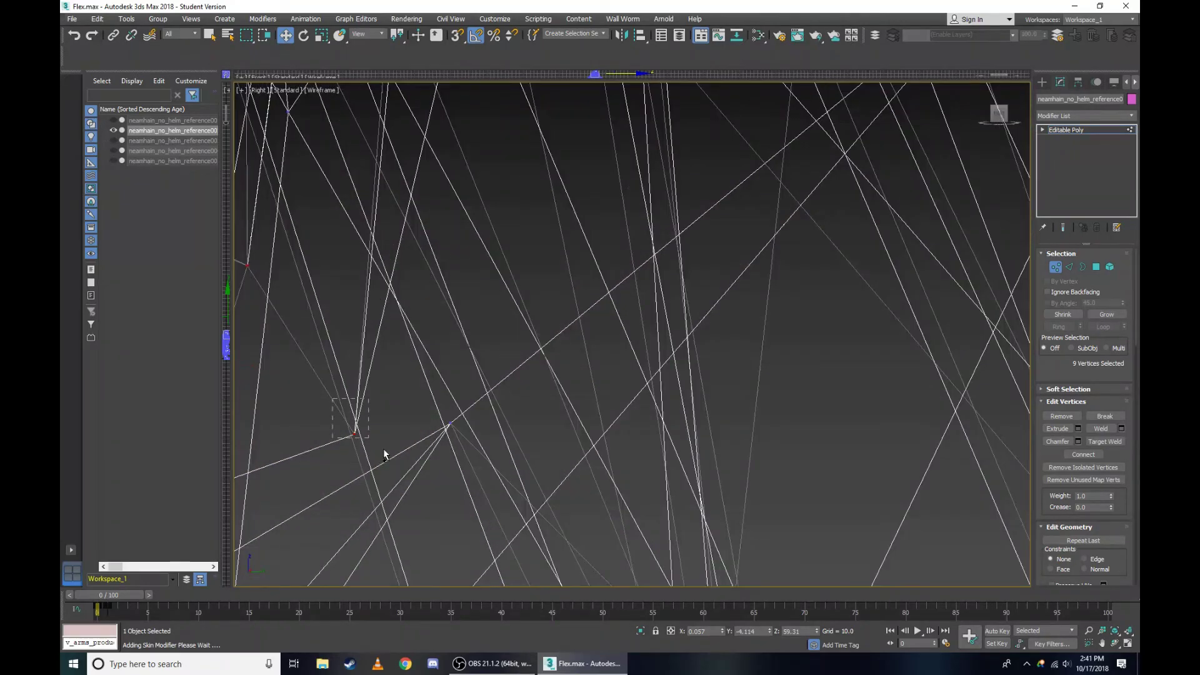
middle_click_drag(384, 455, 591, 323, "alt")
key("F3")
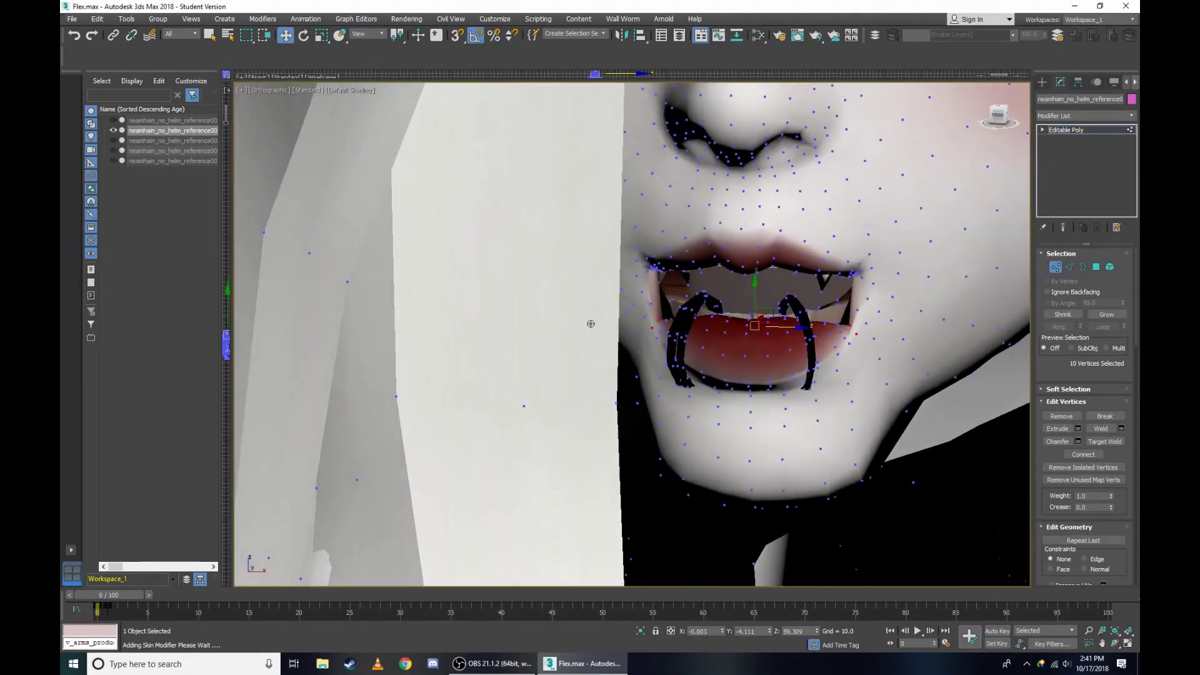
Drag the right mouth-corner vertices upward along Z.
scroll(591, 324, "down", 2)
scroll(694, 259, "up", 5)
scroll(694, 260, "down", 5)
scroll(438, 350, "up", 6)
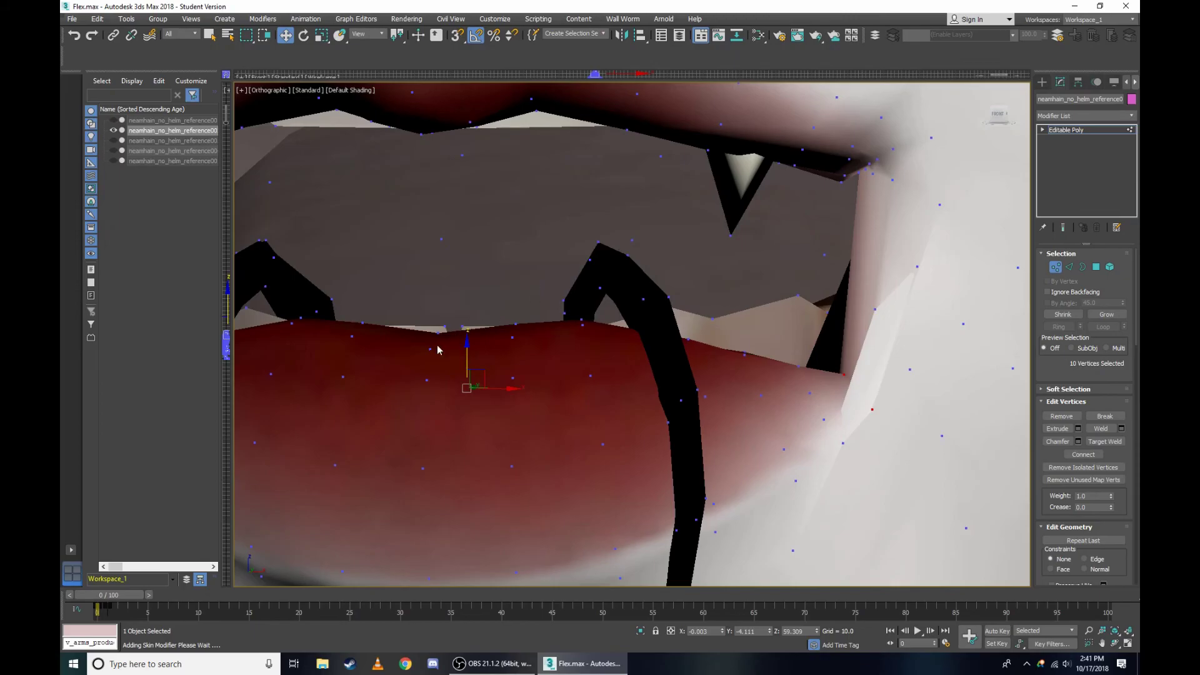
left_click_drag(465, 360, 529, 180)
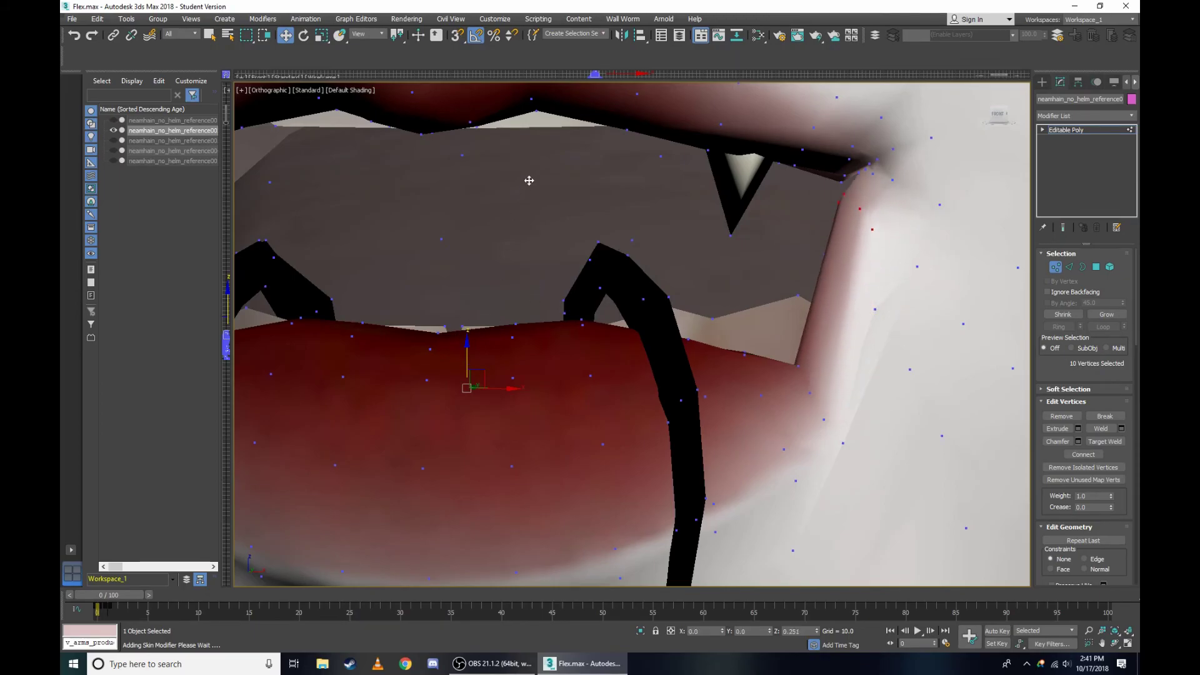
scroll(539, 244, "down", 3)
scroll(593, 269, "up", 2)
Check the reshaped right mouth corner in wireframe and shaded views.
key("F3")
scroll(699, 310, "up", 5)
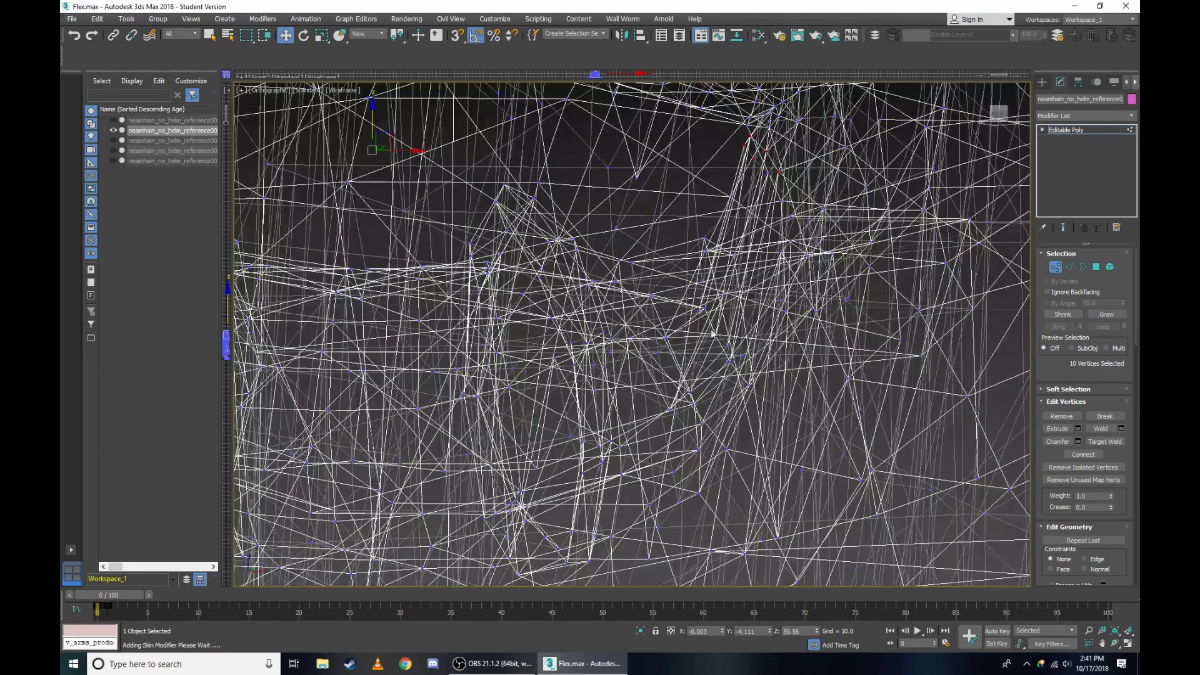
scroll(698, 309, "up", 3)
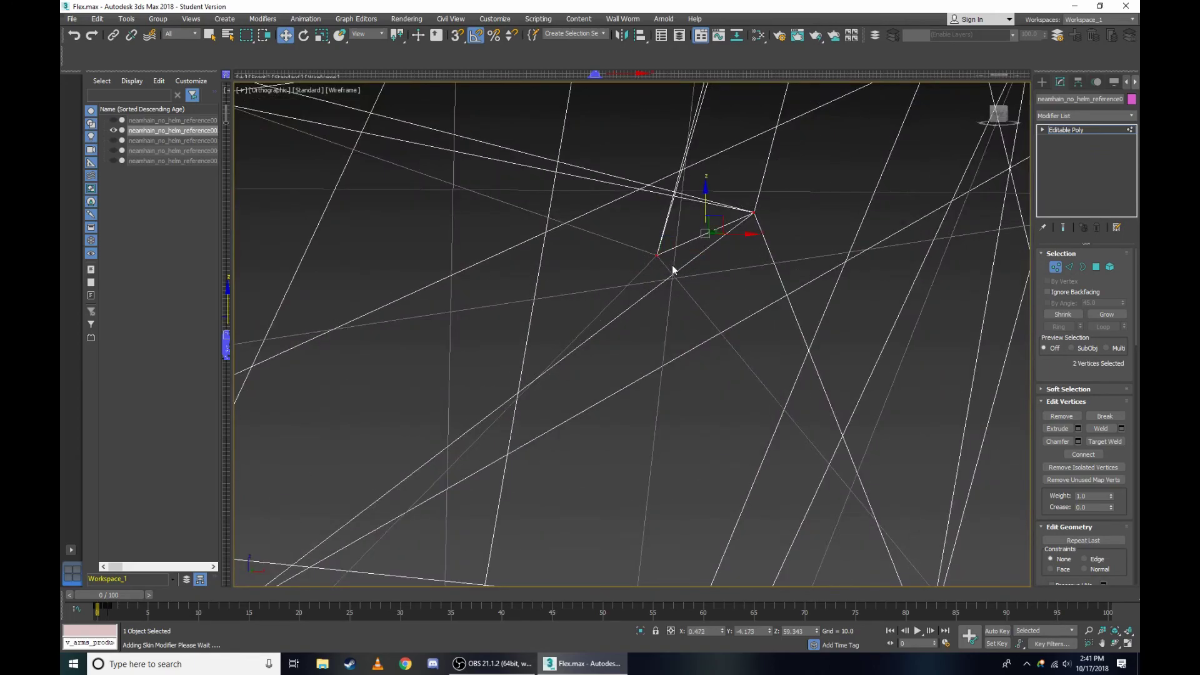
key("F3")
scroll(682, 312, "up", 3)
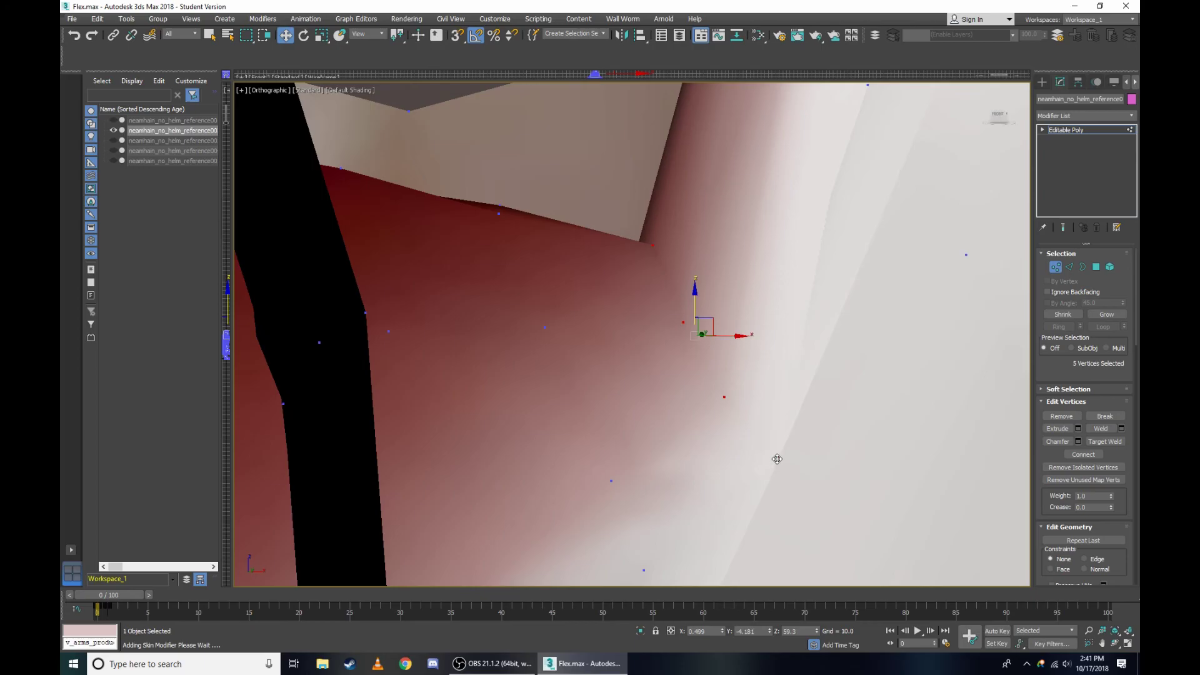
scroll(777, 459, "down", 3)
scroll(777, 459, "up", 2)
left_click(269, 90)
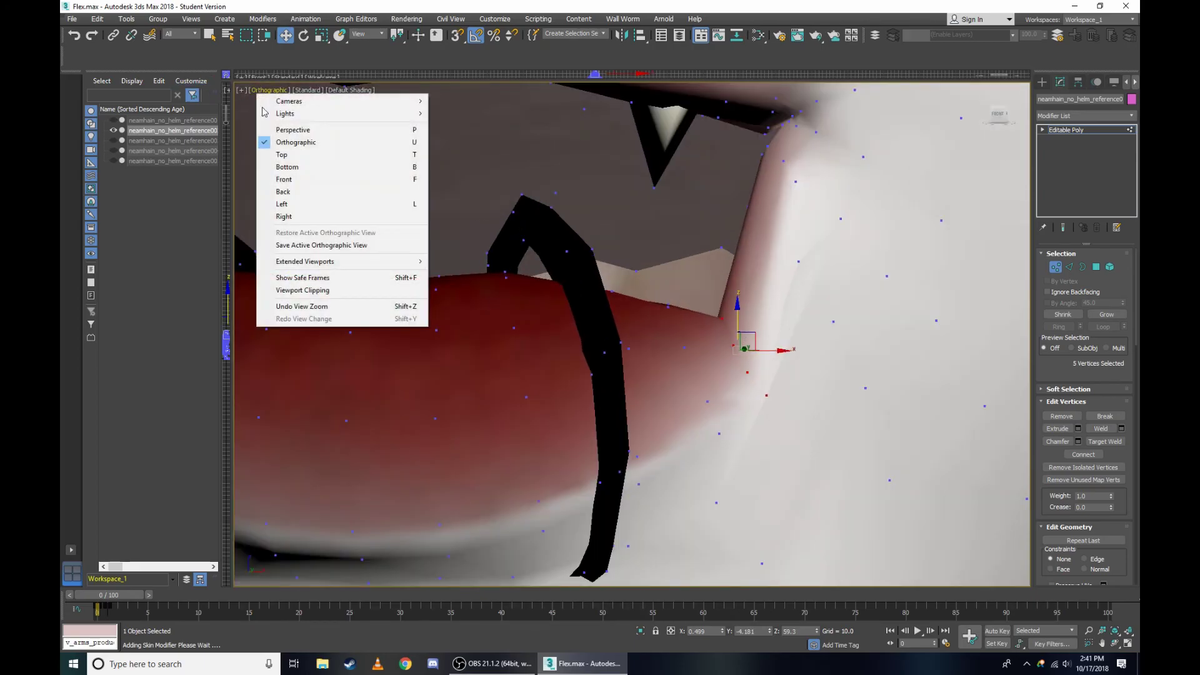
From the side view, add more lip-corner vertices to the selection.
left_click(313, 216)
scroll(675, 235, "up", 3)
scroll(675, 236, "up", 3)
scroll(675, 236, "up", 2)
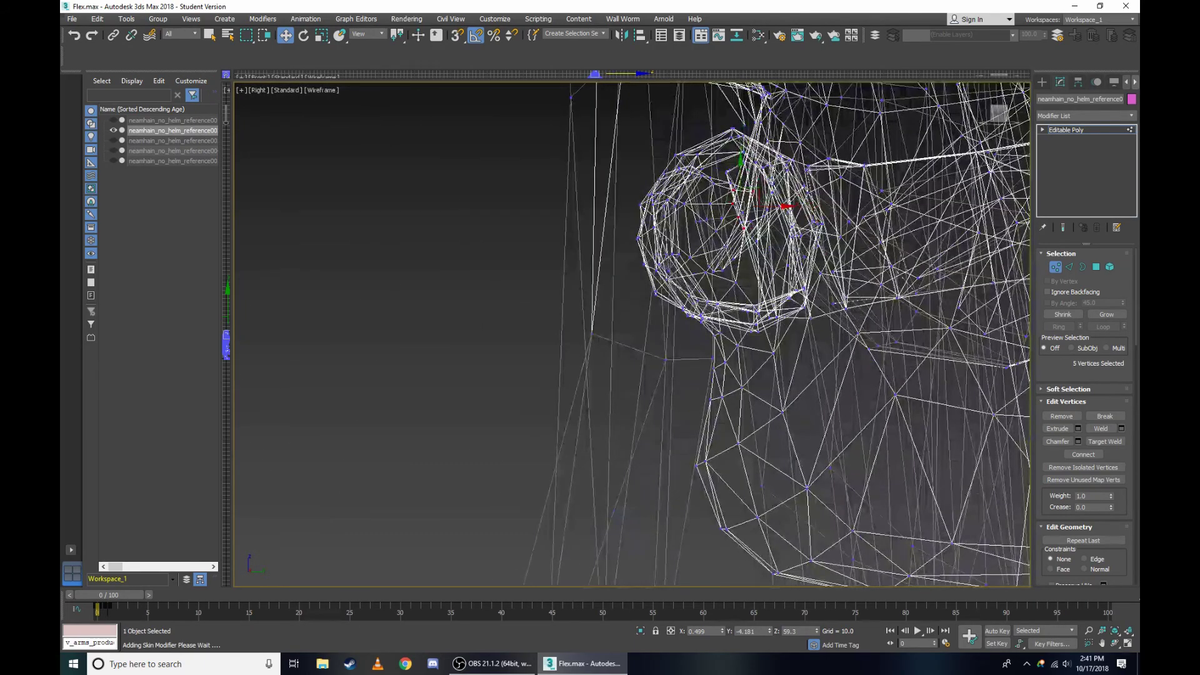
scroll(737, 206, "up", 3)
scroll(681, 256, "up", 2)
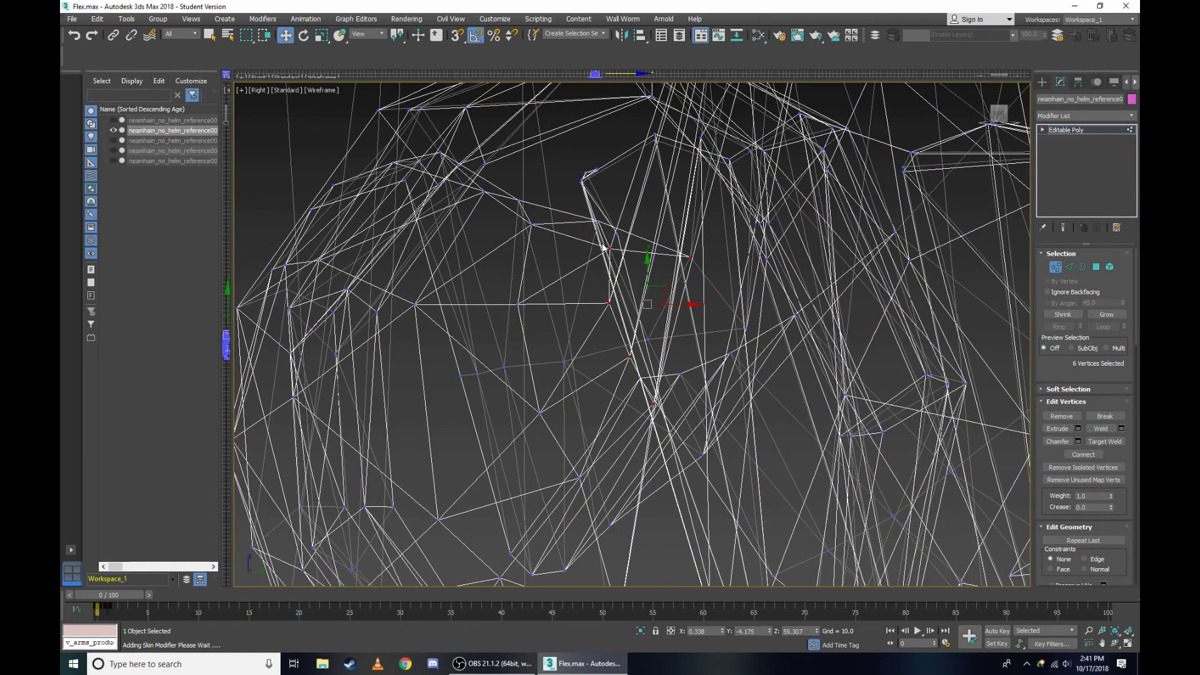
scroll(648, 279, "up", 2)
scroll(611, 276, "down", 2)
scroll(619, 356, "up", 1)
left_click(612, 353, "ctrl")
scroll(606, 351, "down", 1)
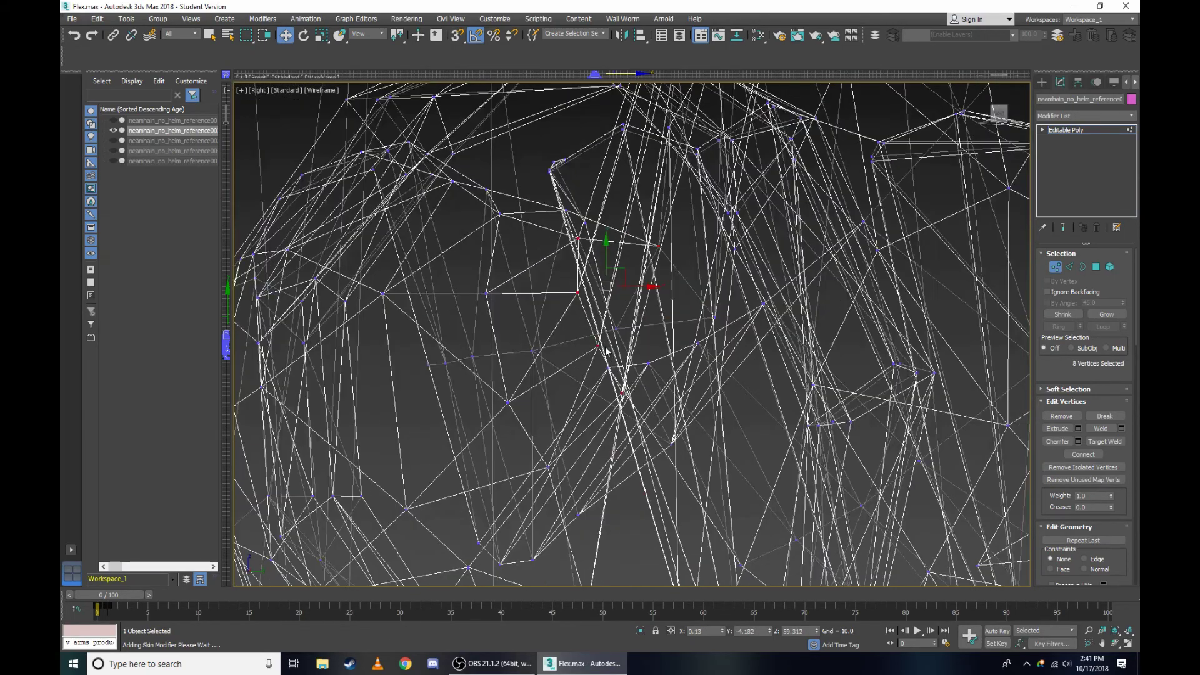
scroll(606, 351, "up", 4)
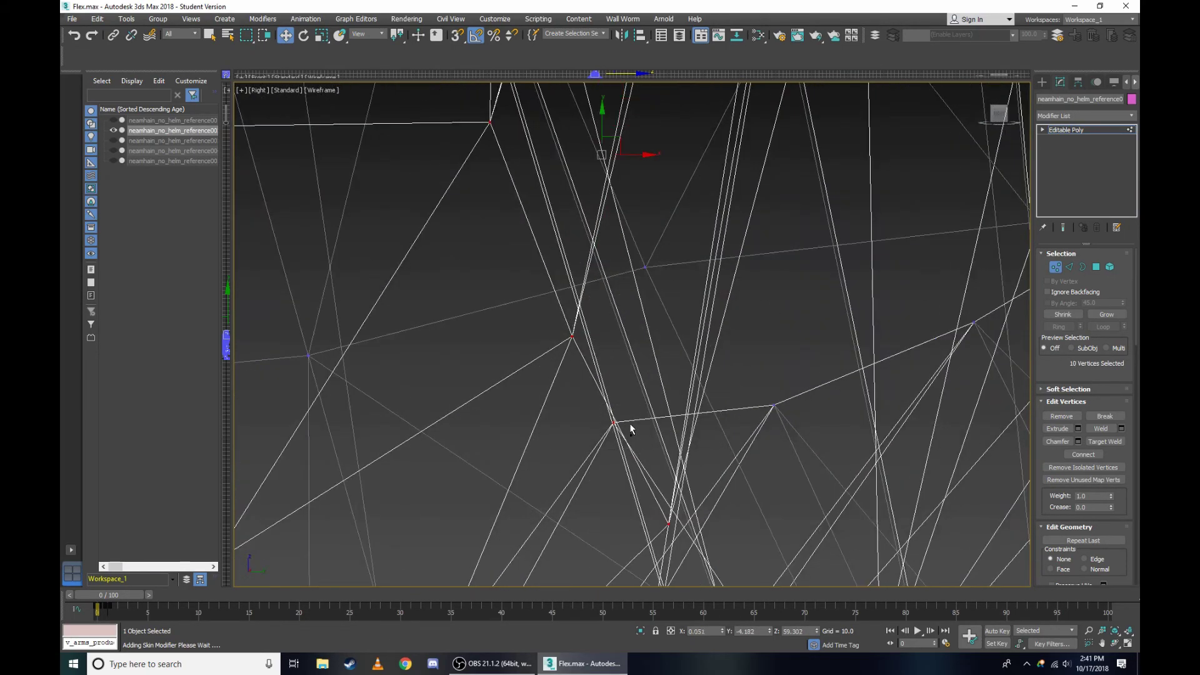
scroll(616, 386, "down", 3)
scroll(645, 454, "up", 3)
scroll(625, 407, "down", 6)
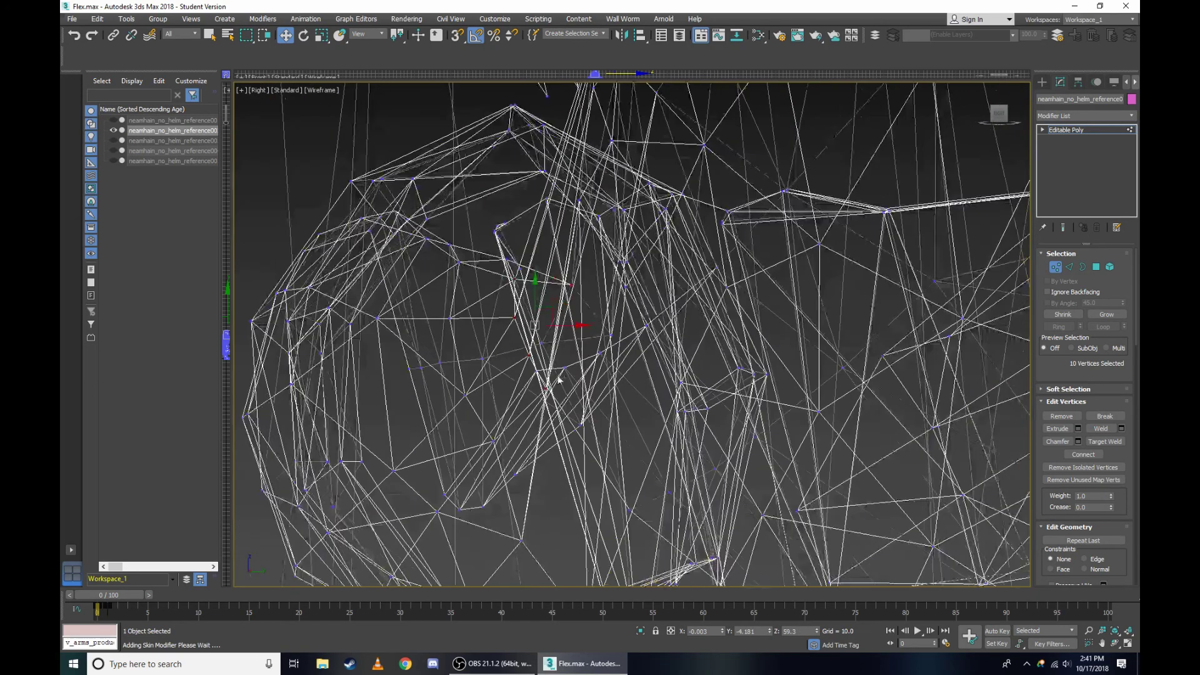
scroll(563, 369, "up", 1)
In shaded front view, raise the selected mouth-corner vertices as a flex test.
key("F3")
scroll(563, 350, "up", 6)
left_click_drag(1011, 117, 1006, 122)
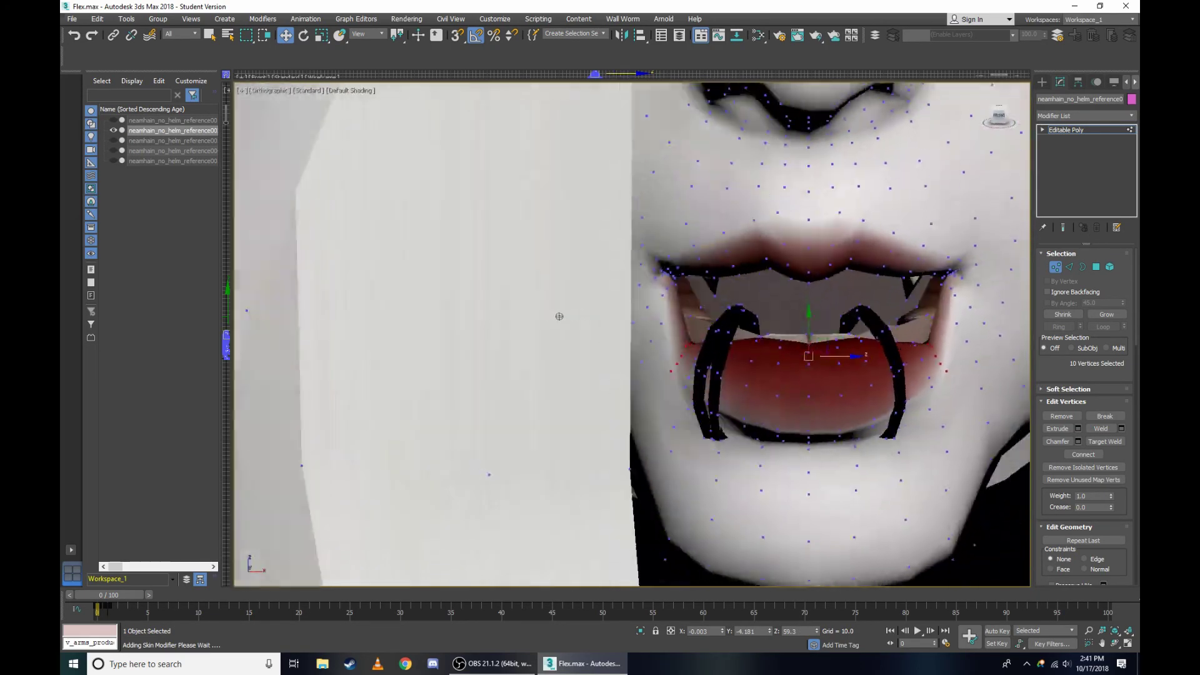
scroll(948, 353, "up", 4)
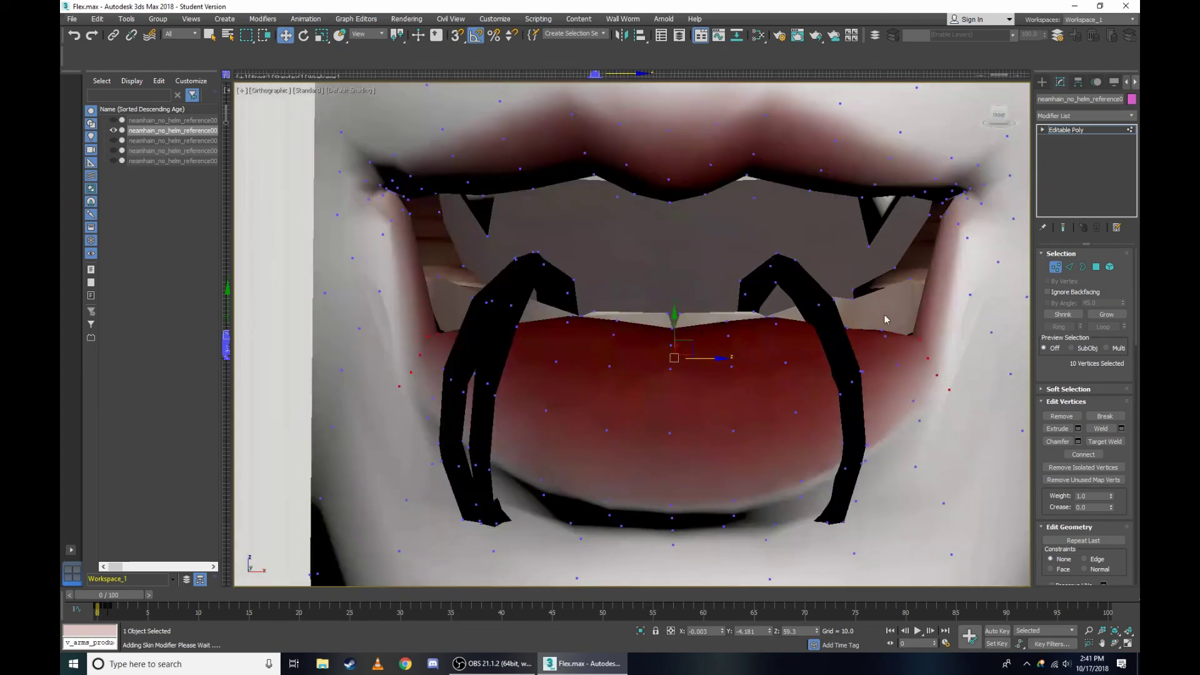
left_click_drag(683, 328, 710, 230)
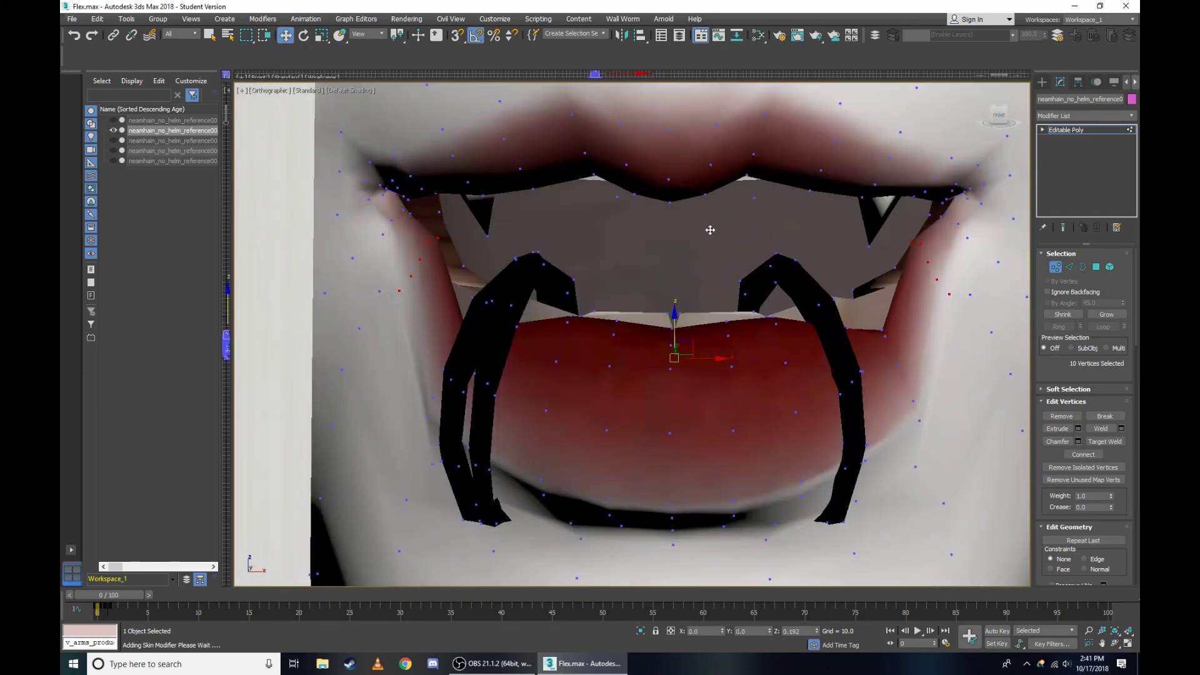
scroll(912, 283, "up", 2)
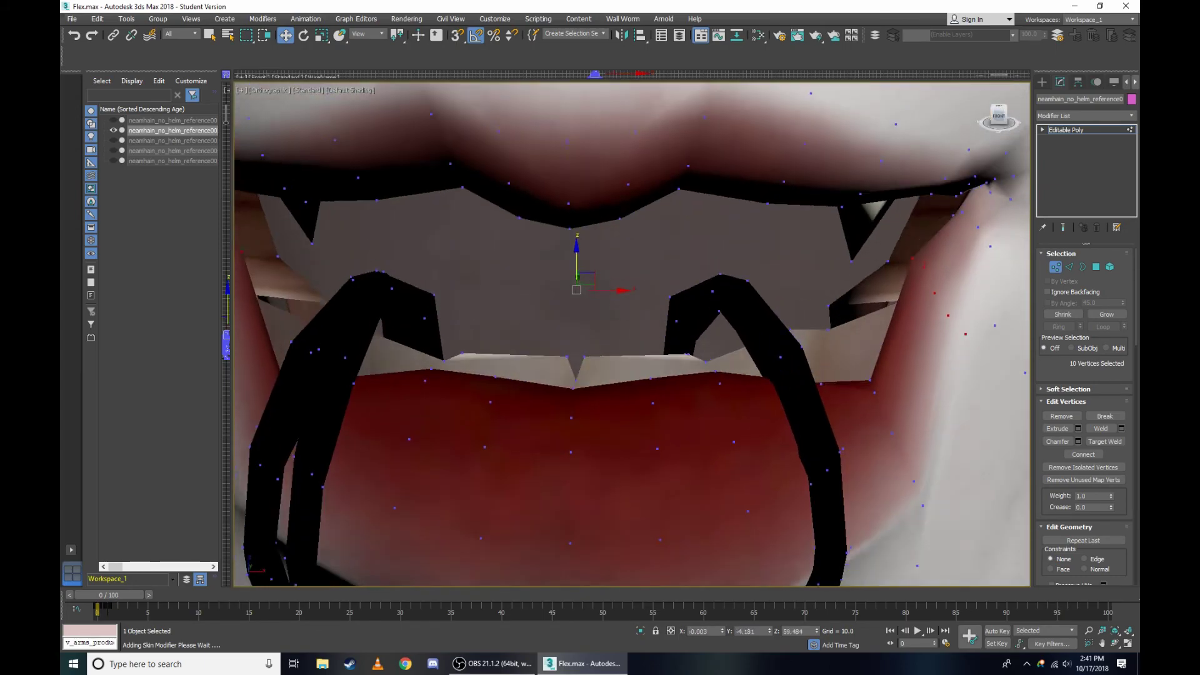
scroll(912, 283, "up", 2)
scroll(721, 411, "up", 3)
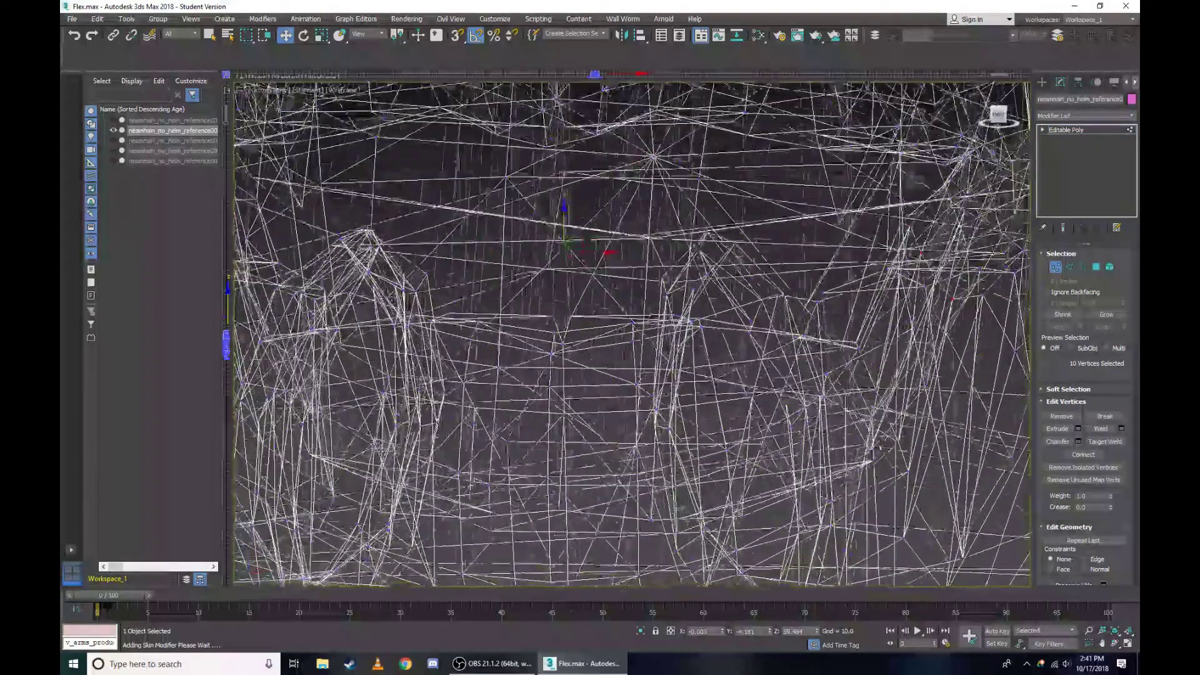
scroll(721, 411, "up", 5)
Inspect the mouth corner in wireframe and shaded views, then return to the front view.
key("F3")
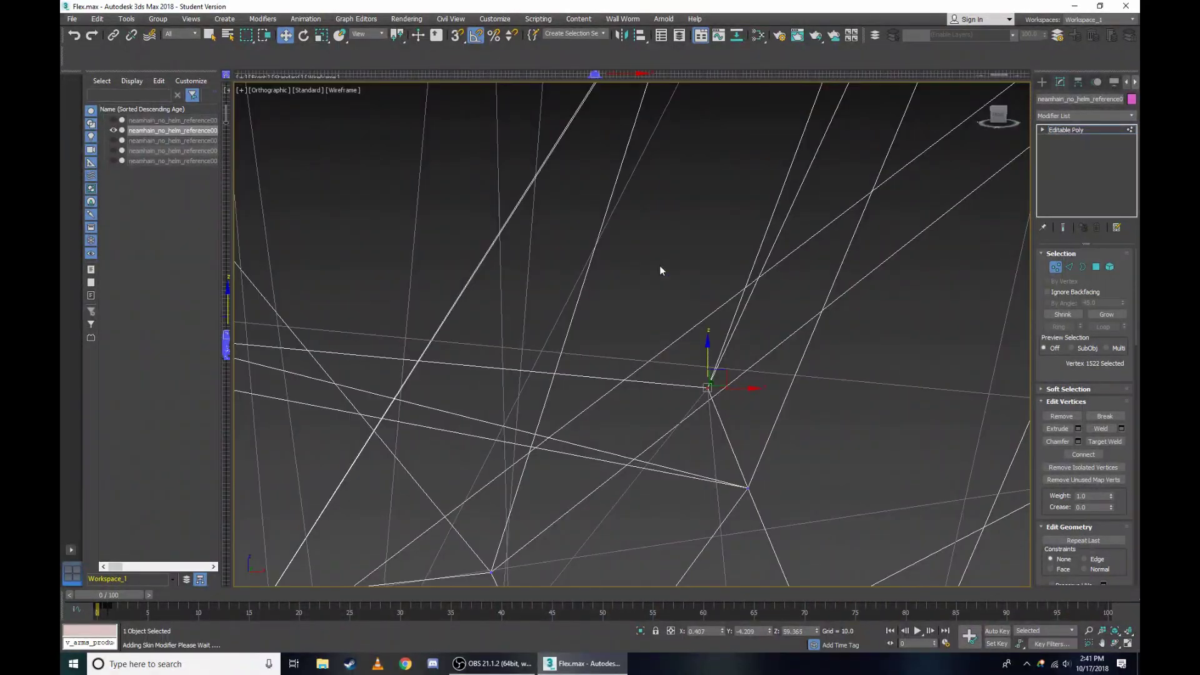
key("F3")
scroll(661, 270, "down", 3)
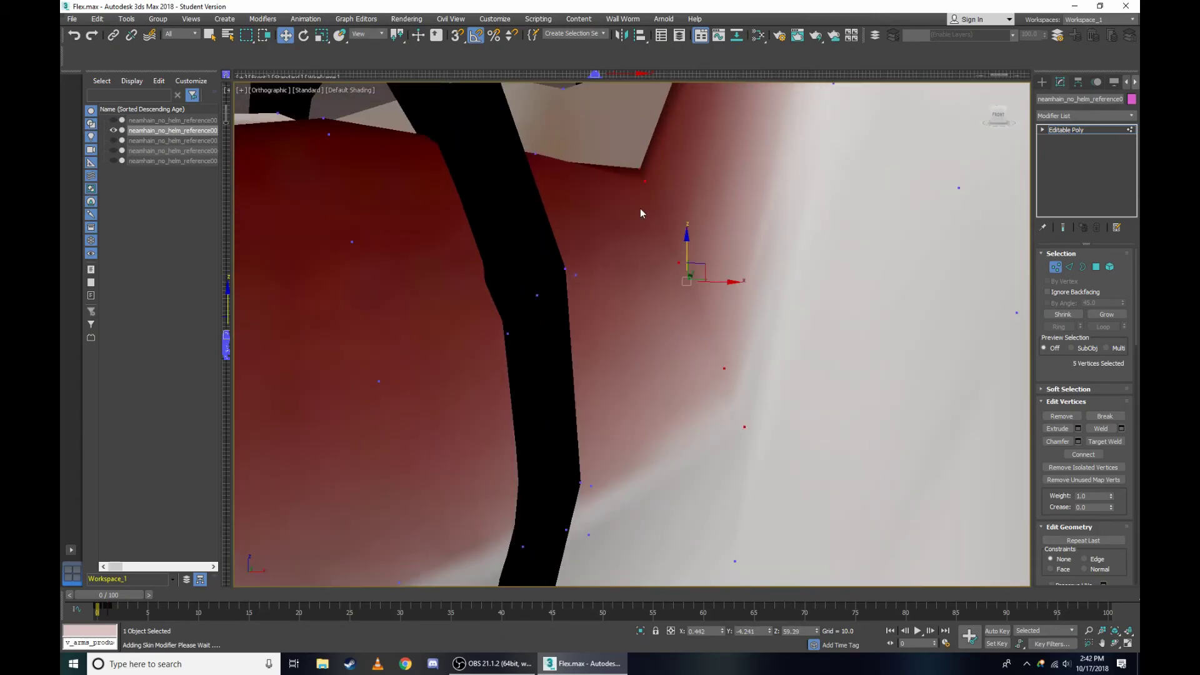
scroll(641, 213, "down", 2)
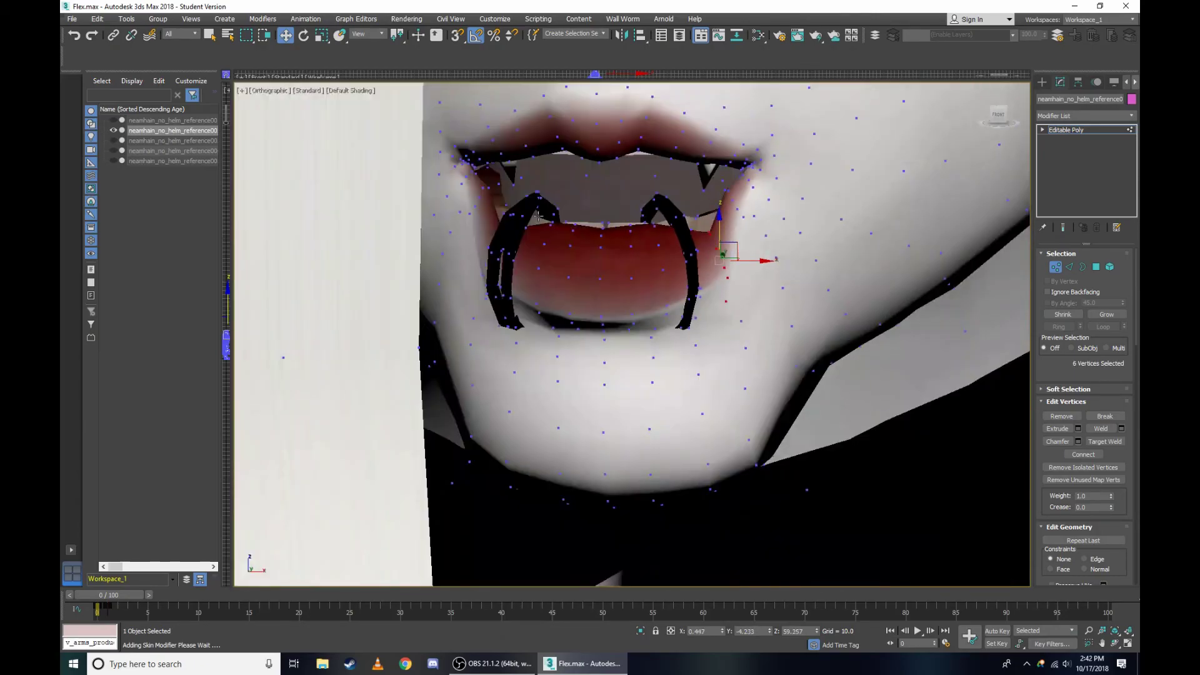
scroll(532, 242, "up", 3)
key("F3")
key("F3")
scroll(545, 287, "down", 4)
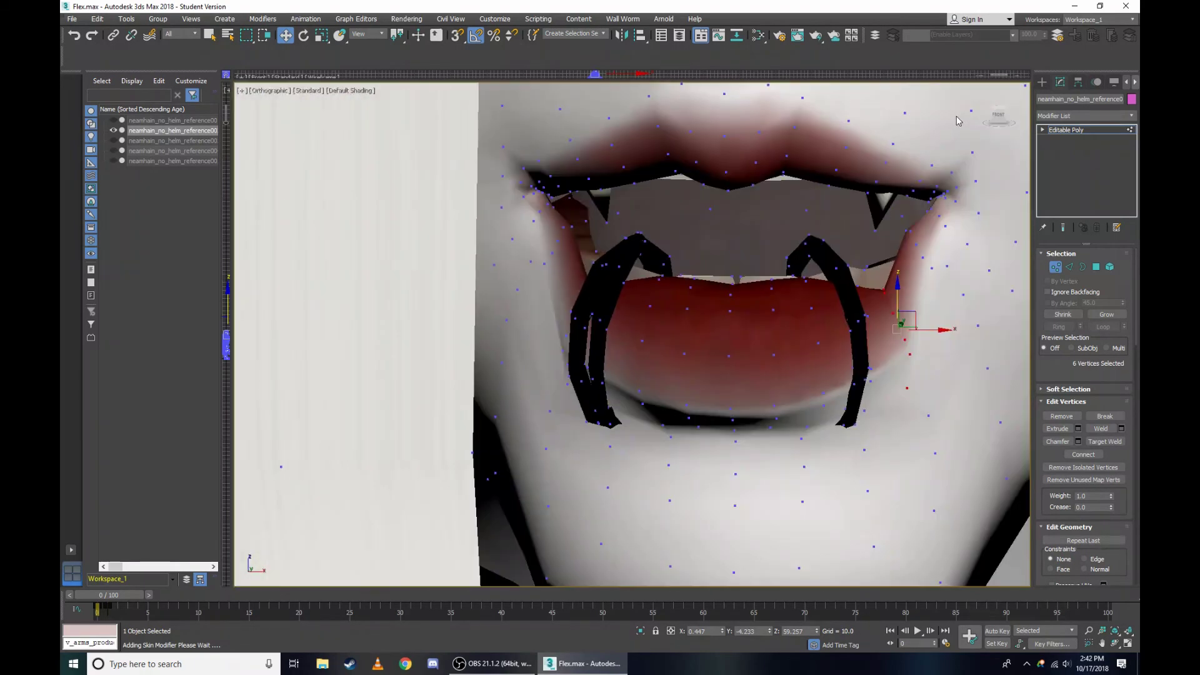
scroll(688, 281, "down", 2)
scroll(594, 379, "up", 5)
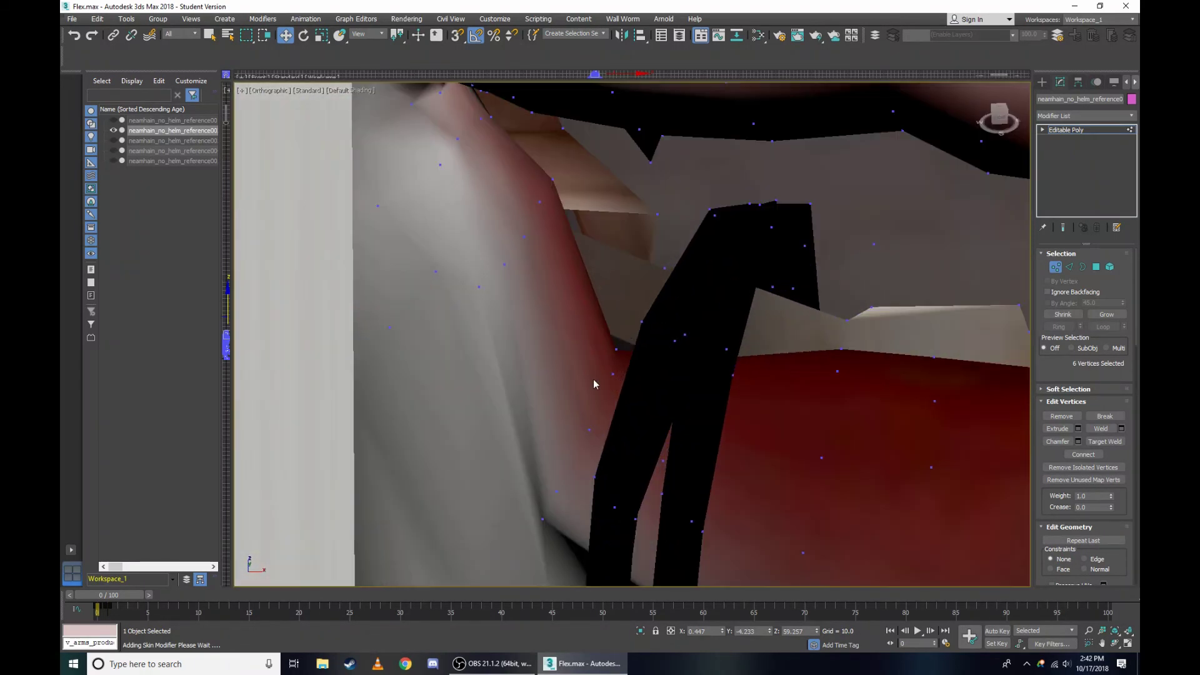
key("F3")
scroll(615, 360, "up", 2)
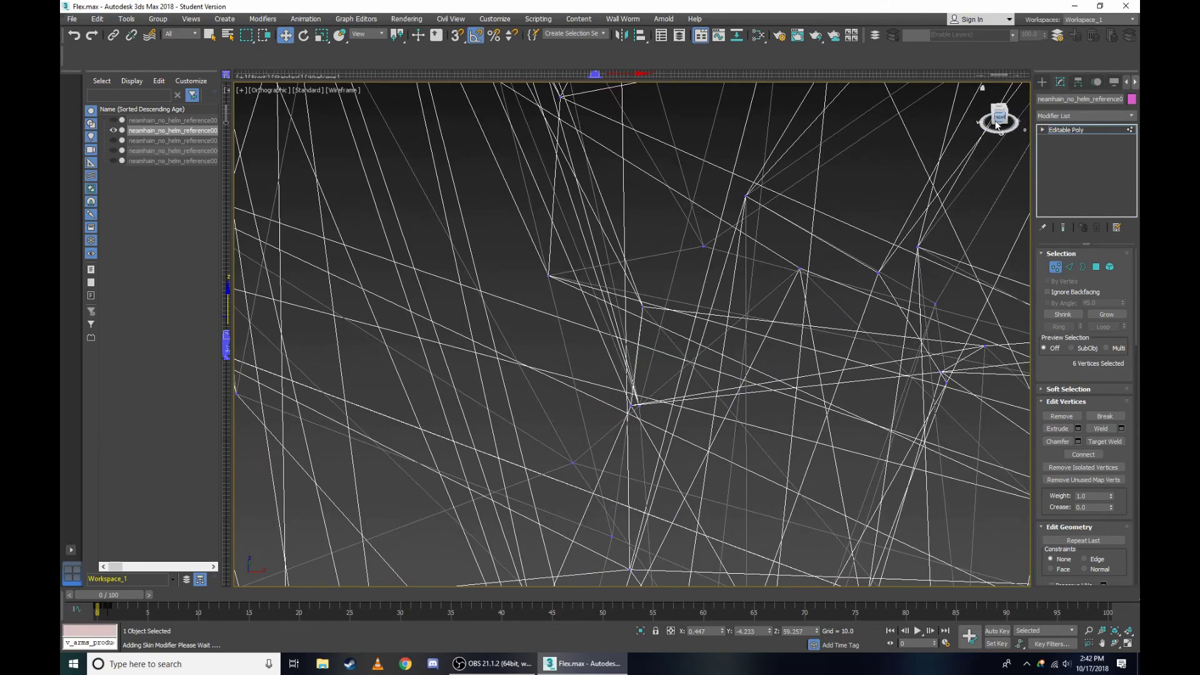
left_click_drag(997, 124, 999, 128)
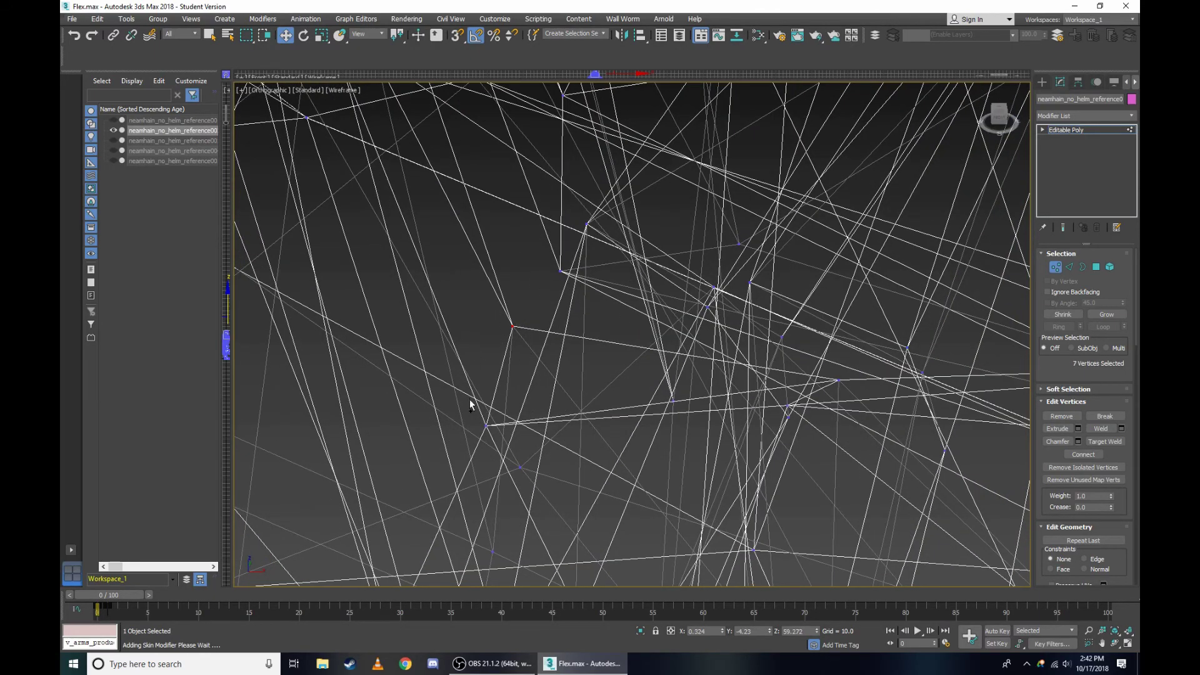
key("F3")
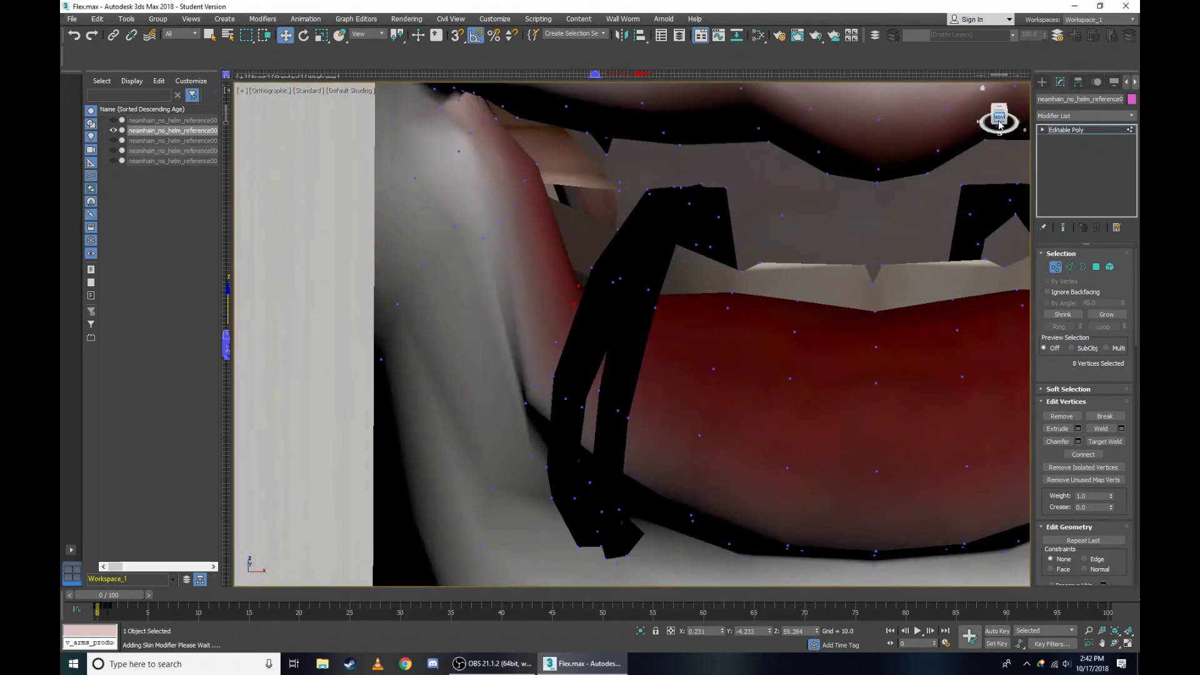
left_click_drag(999, 125, 994, 131)
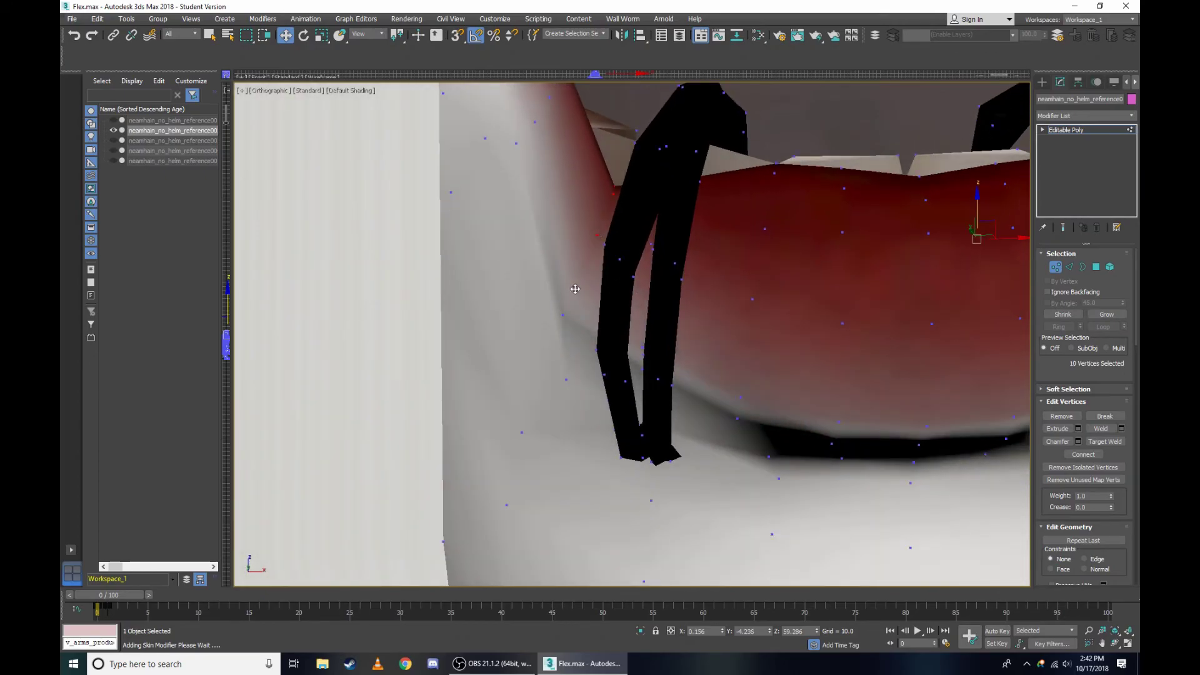
key("shift+z")
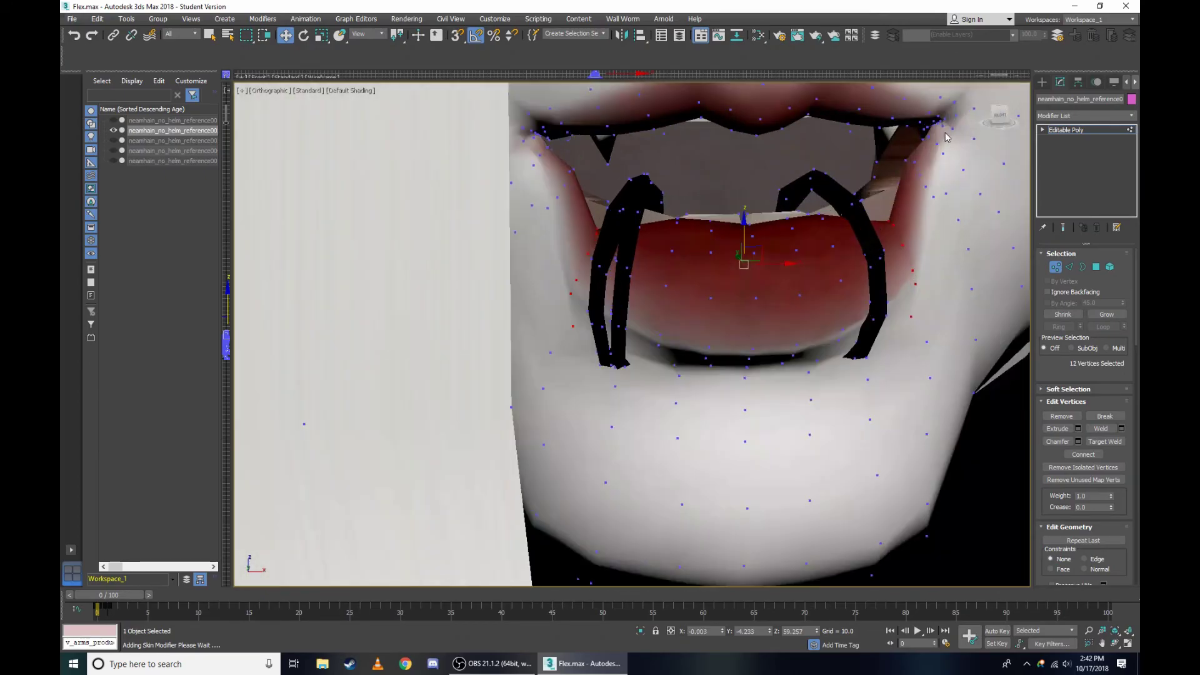
scroll(797, 201, "up", 2)
scroll(798, 201, "up", 2)
scroll(797, 202, "up", 2)
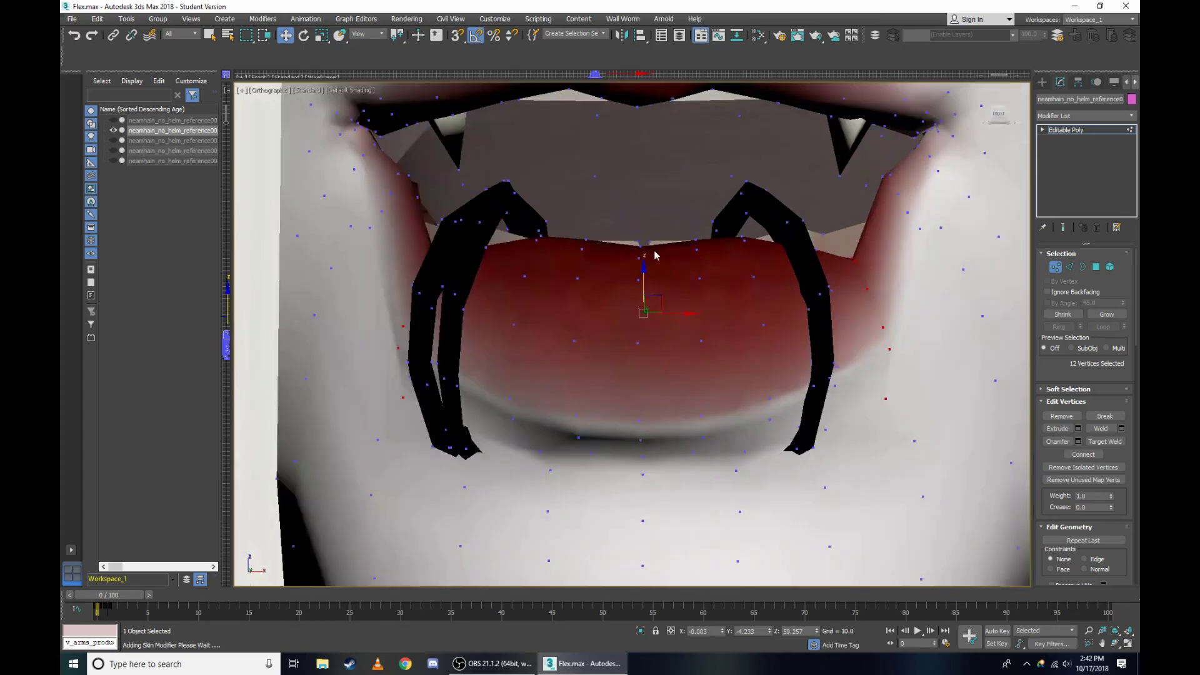
Lift the selected lip vertices on both sides and test-move the lip corners again.
left_click_drag(642, 286, 659, 240)
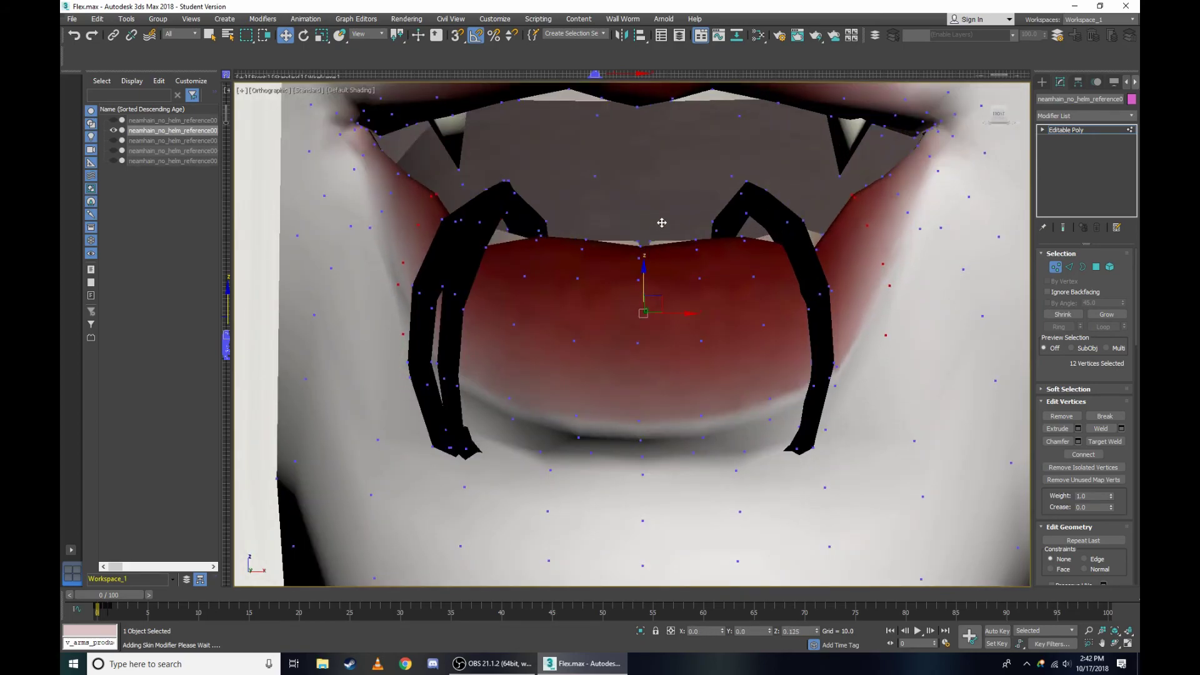
scroll(755, 229, "up", 2)
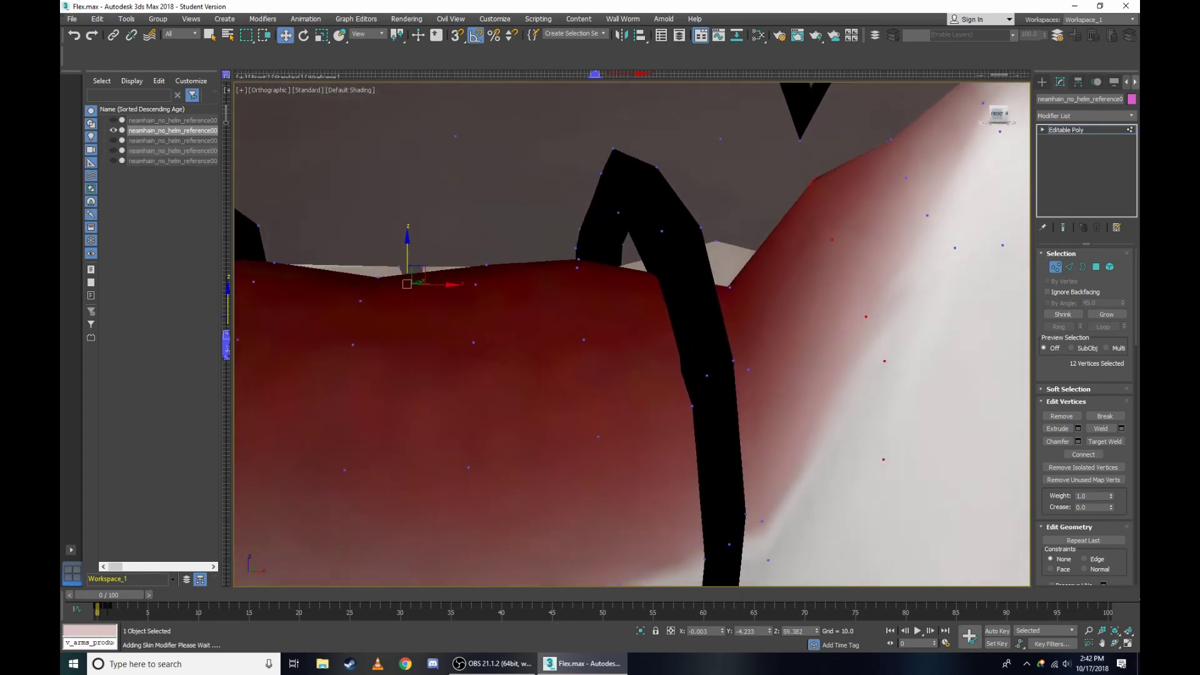
scroll(752, 242, "up", 3)
key("F3")
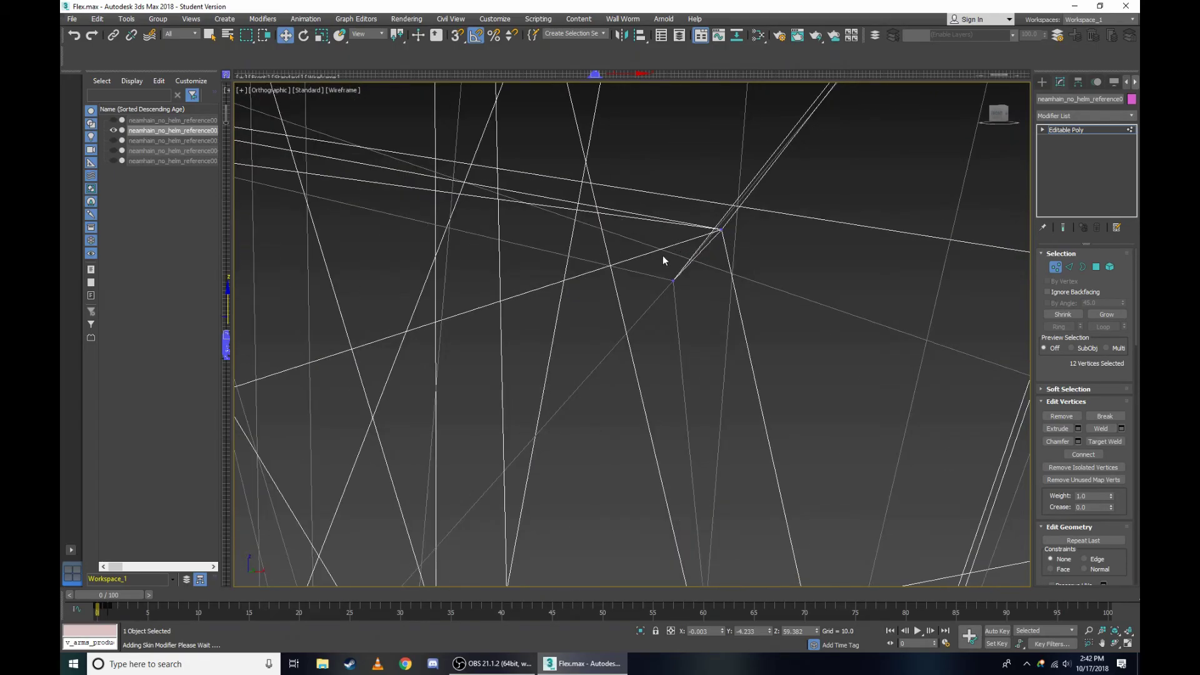
scroll(732, 232, "down", 5)
left_click_drag(998, 121, 991, 128)
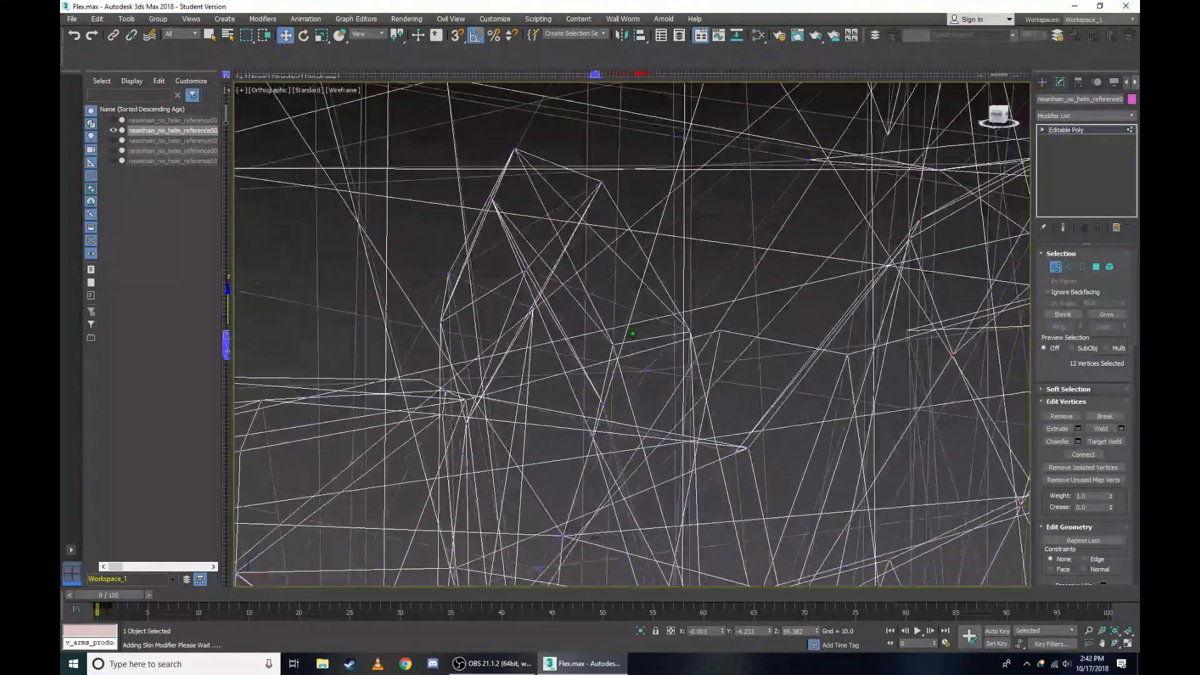
scroll(744, 407, "up", 3)
key("F3")
scroll(763, 375, "down", 3)
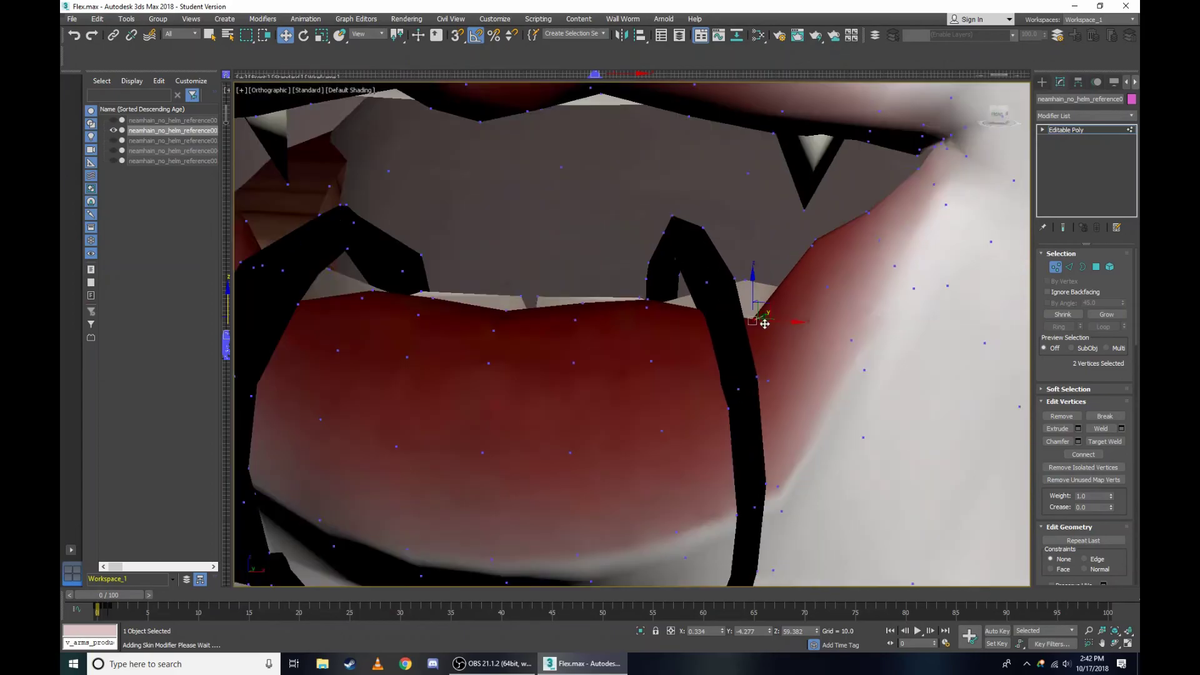
scroll(775, 362, "down", 2)
scroll(762, 345, "down", 3)
scroll(753, 337, "up", 1)
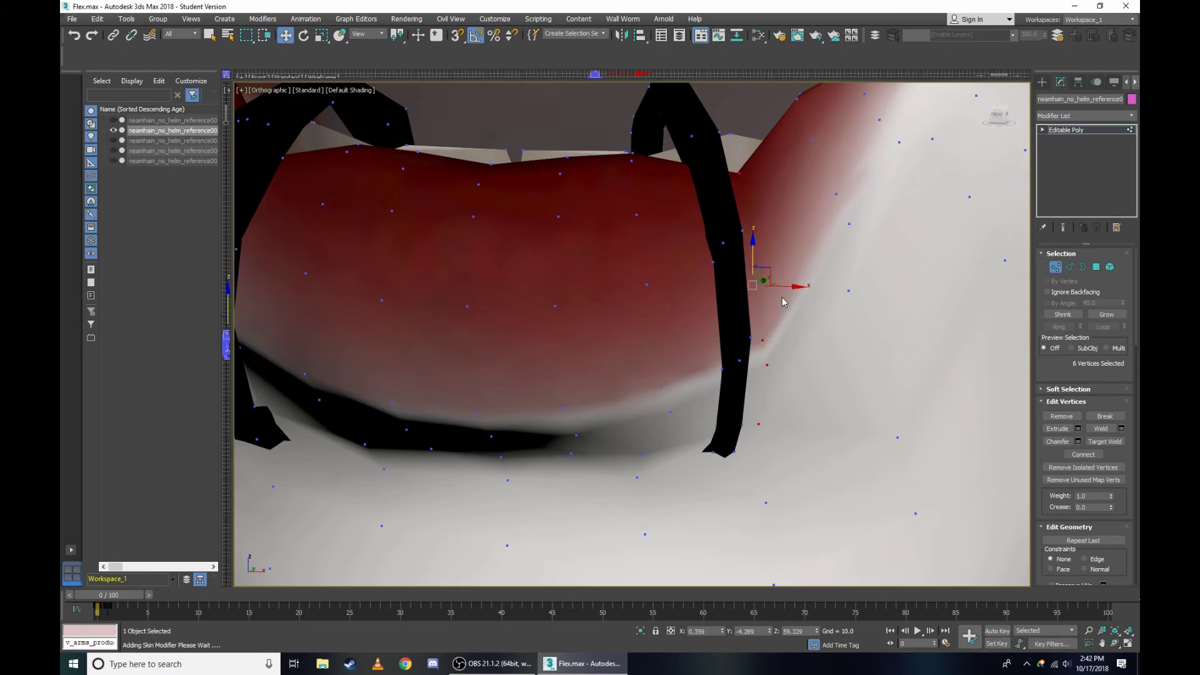
mouse_move(791, 287)
left_mouse_down()
mouse_move(829, 280)
mouse_move(759, 240)
left_mouse_up()
key("F3")
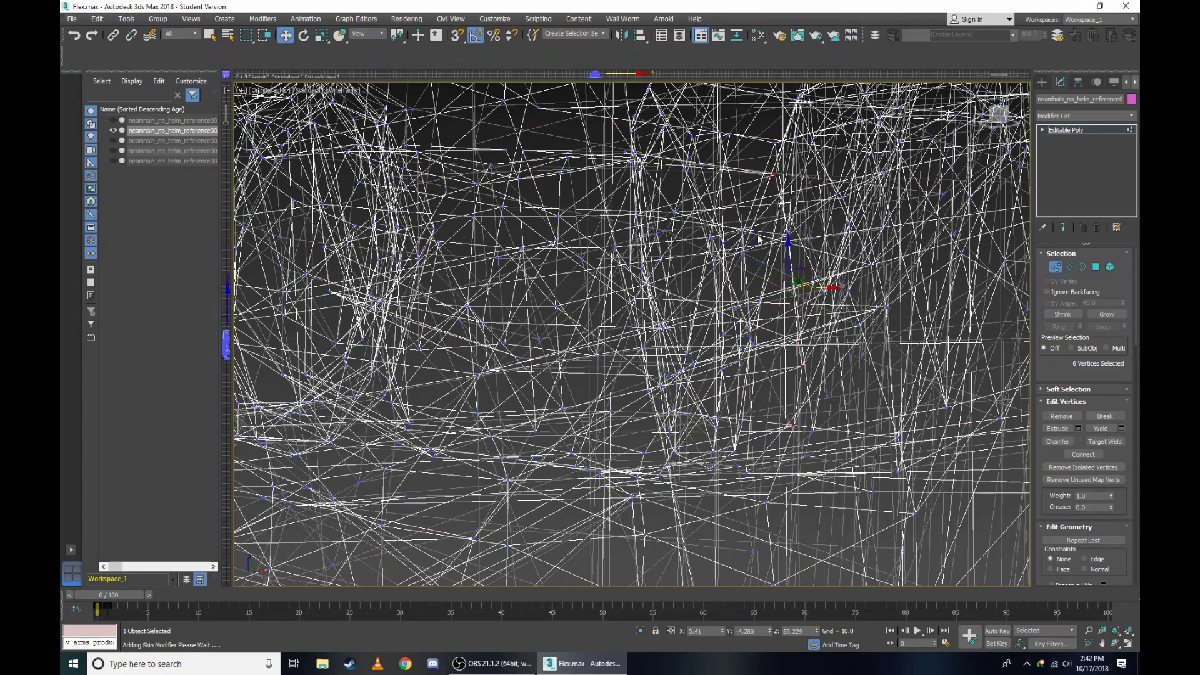
Zoom around the mouth, alternating wireframe and shaded, to locate hidden lip vertices.
scroll(759, 240, "up", 2)
scroll(774, 244, "up", 2)
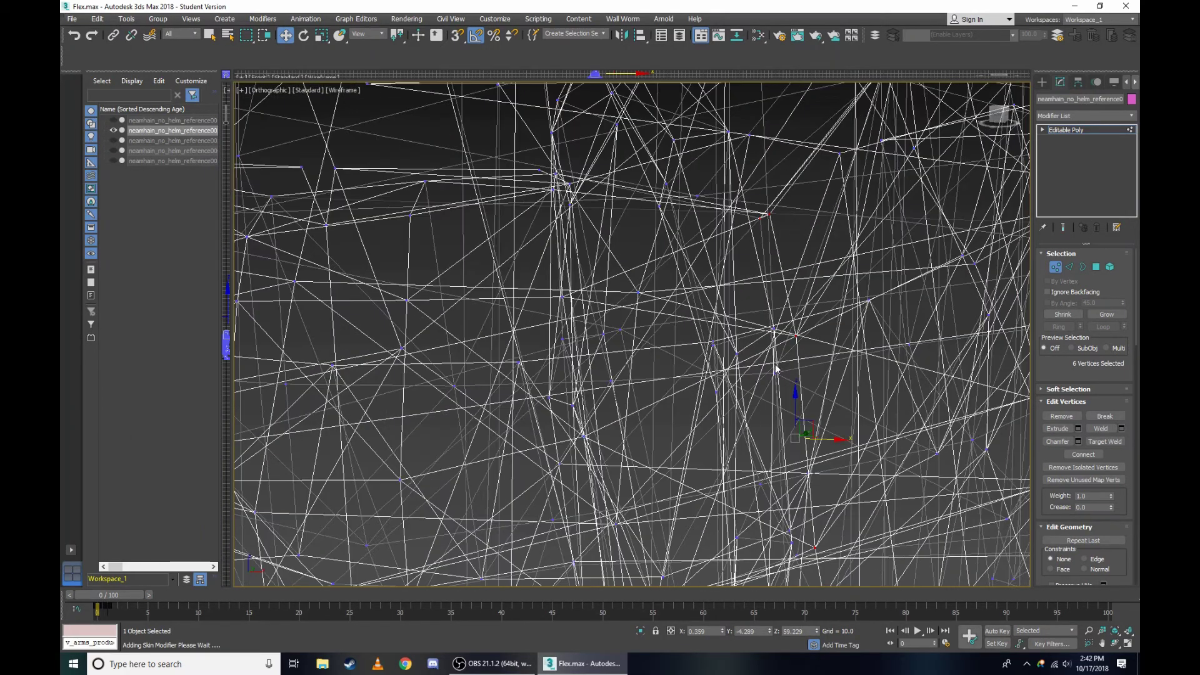
key("F3")
scroll(776, 369, "down", 2)
scroll(776, 369, "up", 2)
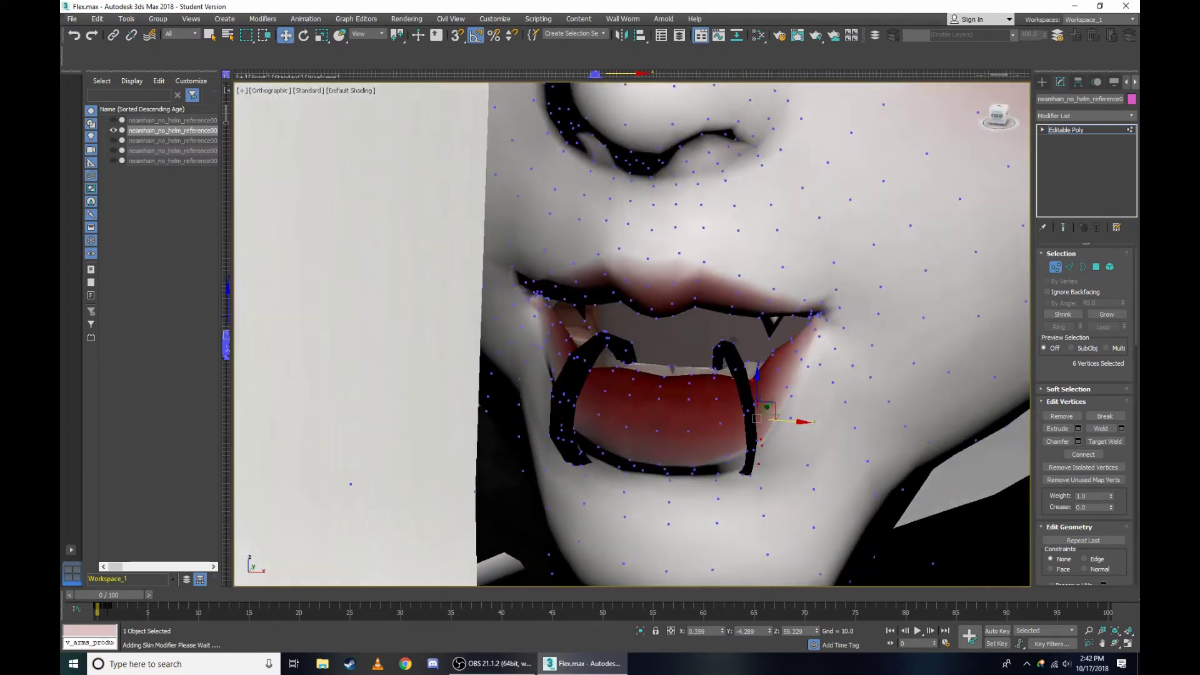
scroll(700, 409, "down", 3)
scroll(700, 410, "up", 2)
scroll(701, 410, "up", 1)
scroll(701, 410, "up", 4)
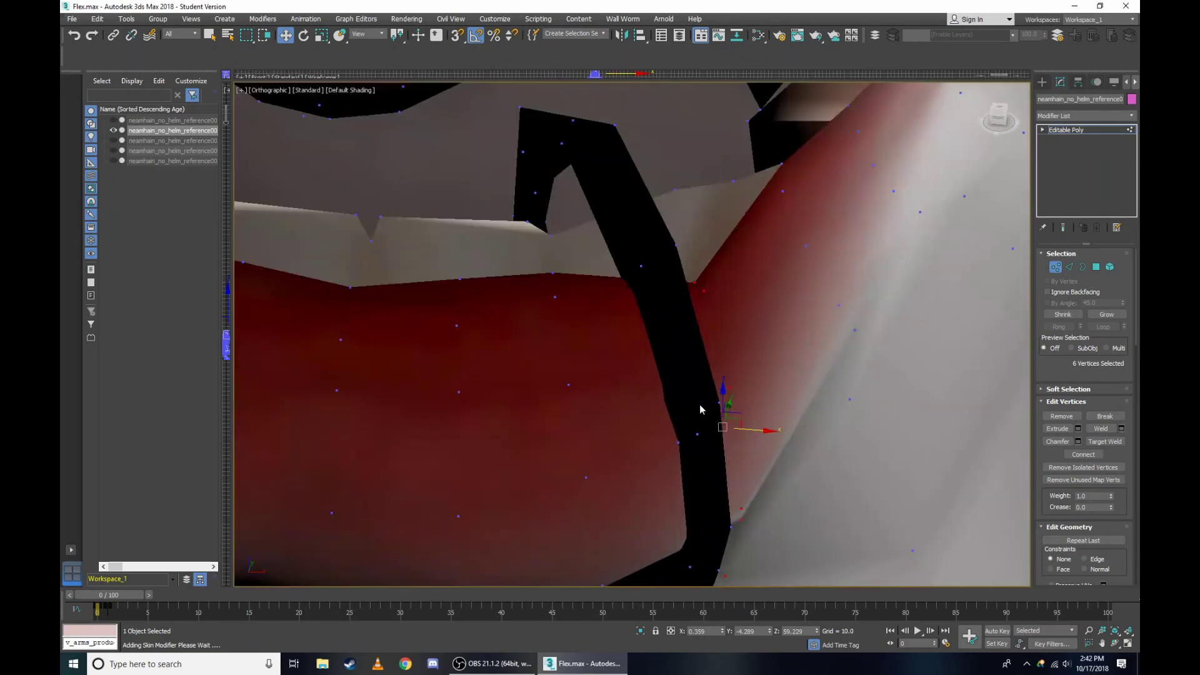
key("F3")
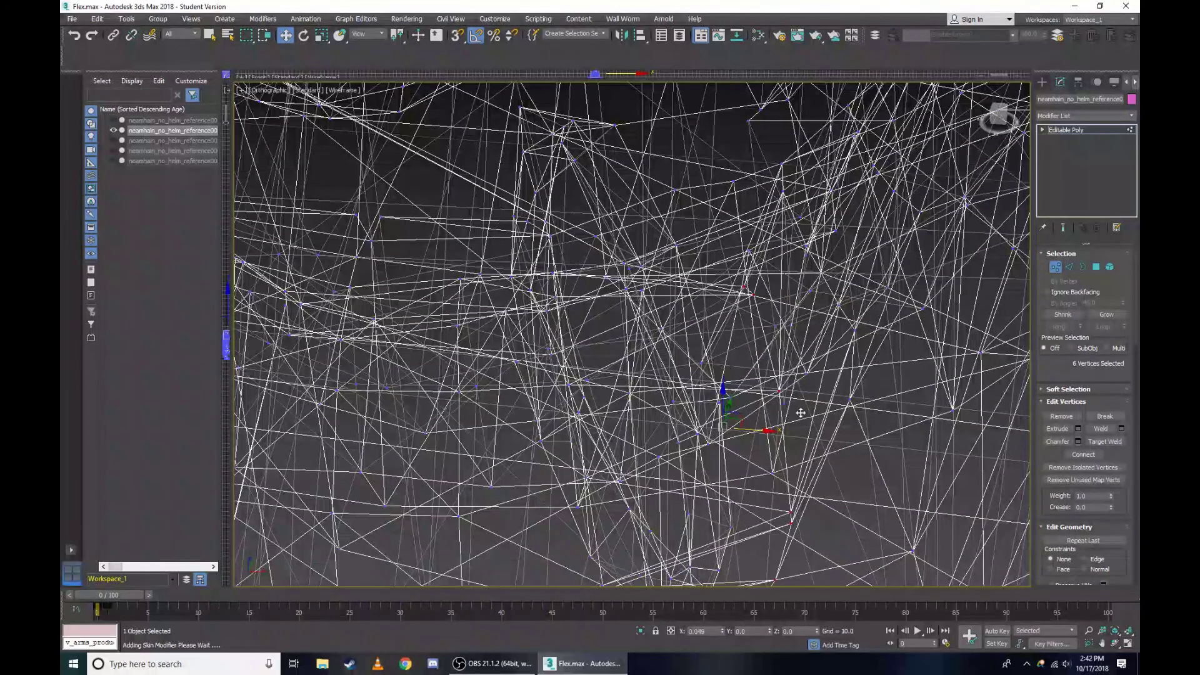
scroll(704, 375, "up", 2)
scroll(704, 376, "up", 3)
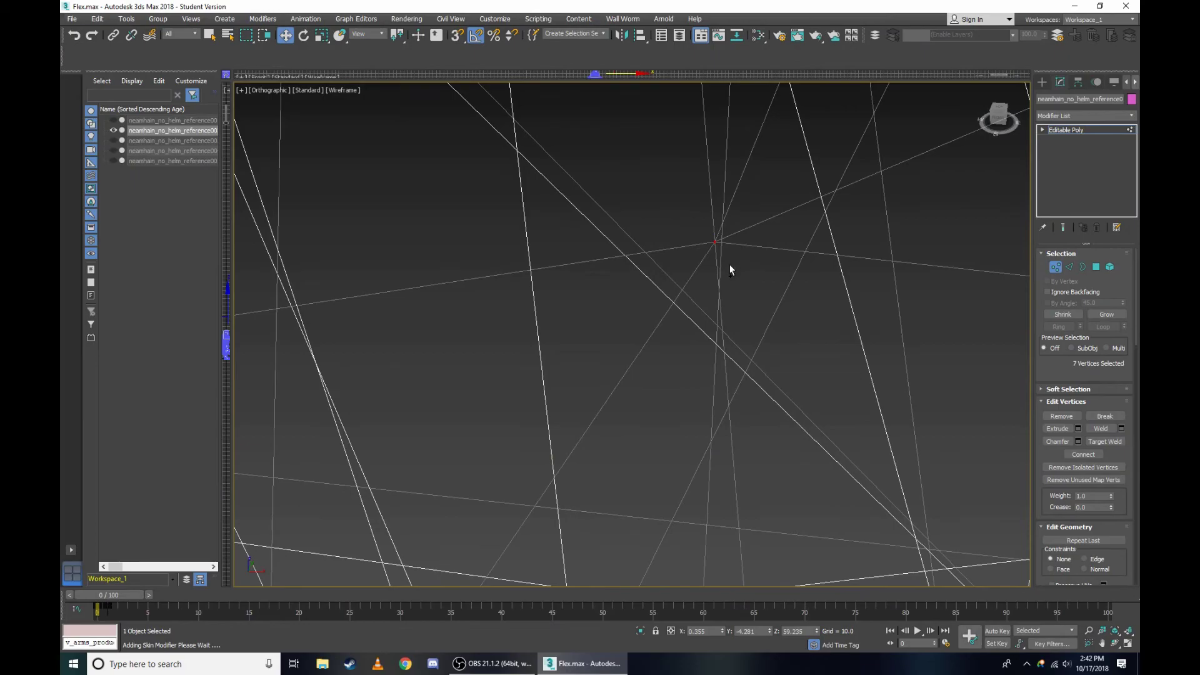
scroll(730, 270, "down", 3)
key("F3")
scroll(730, 270, "down", 3)
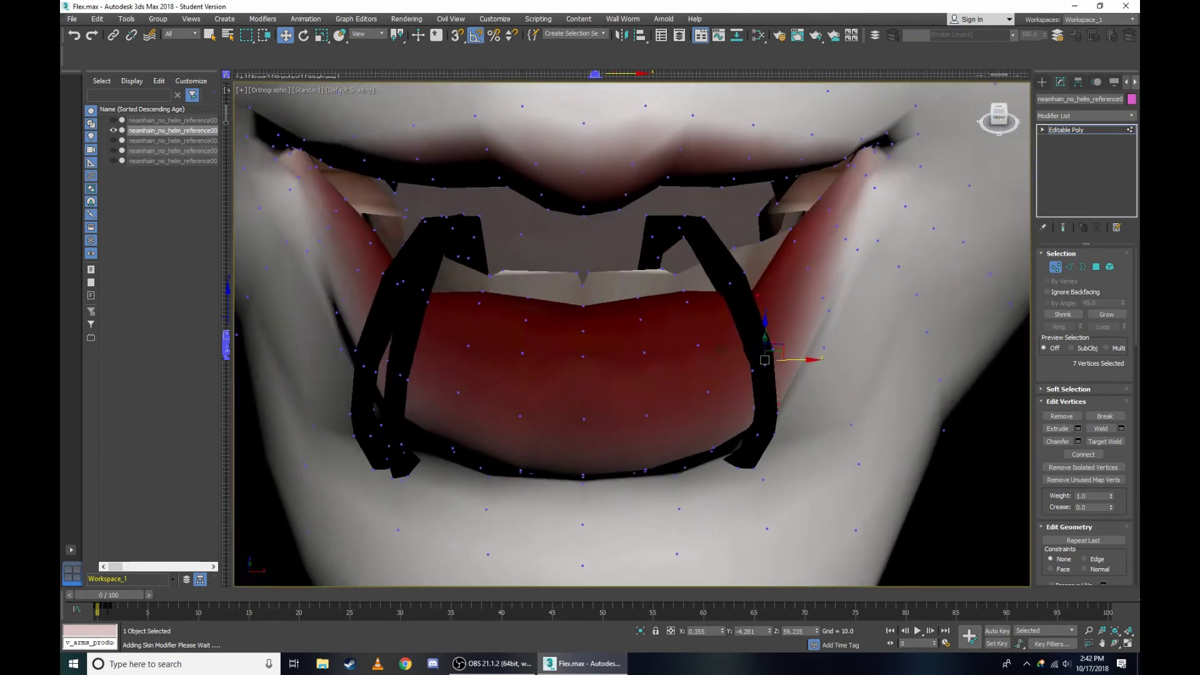
scroll(452, 245, "up", 1)
scroll(452, 245, "up", 2)
scroll(452, 246, "up", 3)
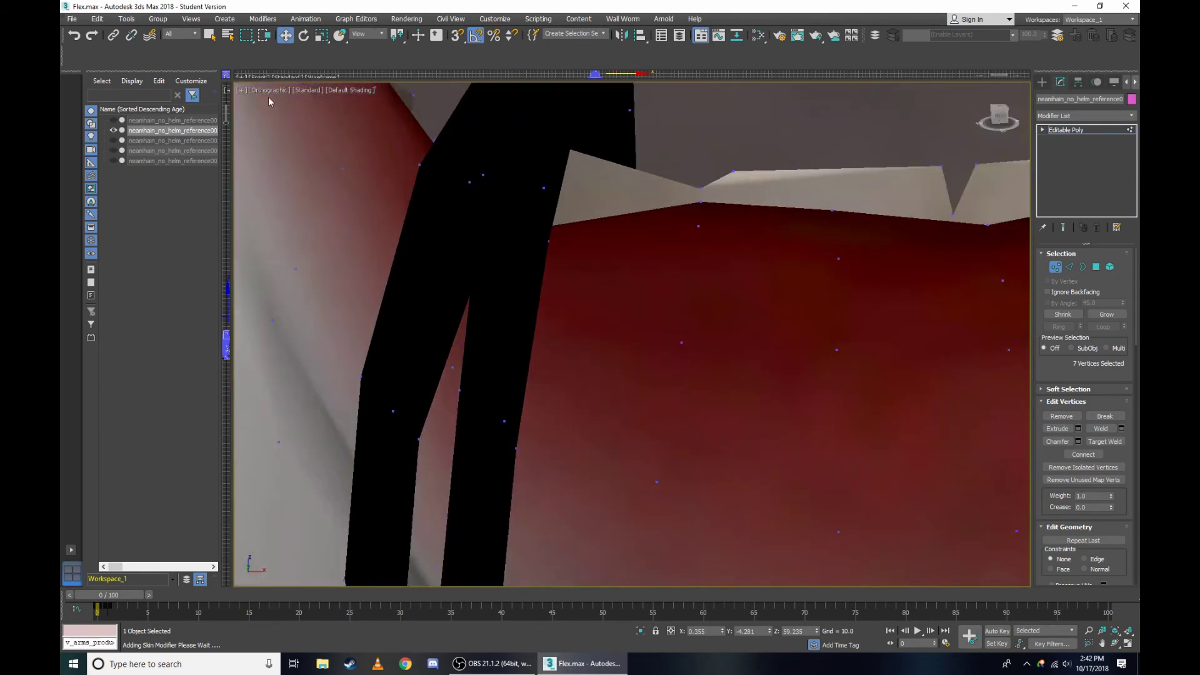
Orbit around the mouth and add lip vertices until nine are selected.
key("F3")
key("F3")
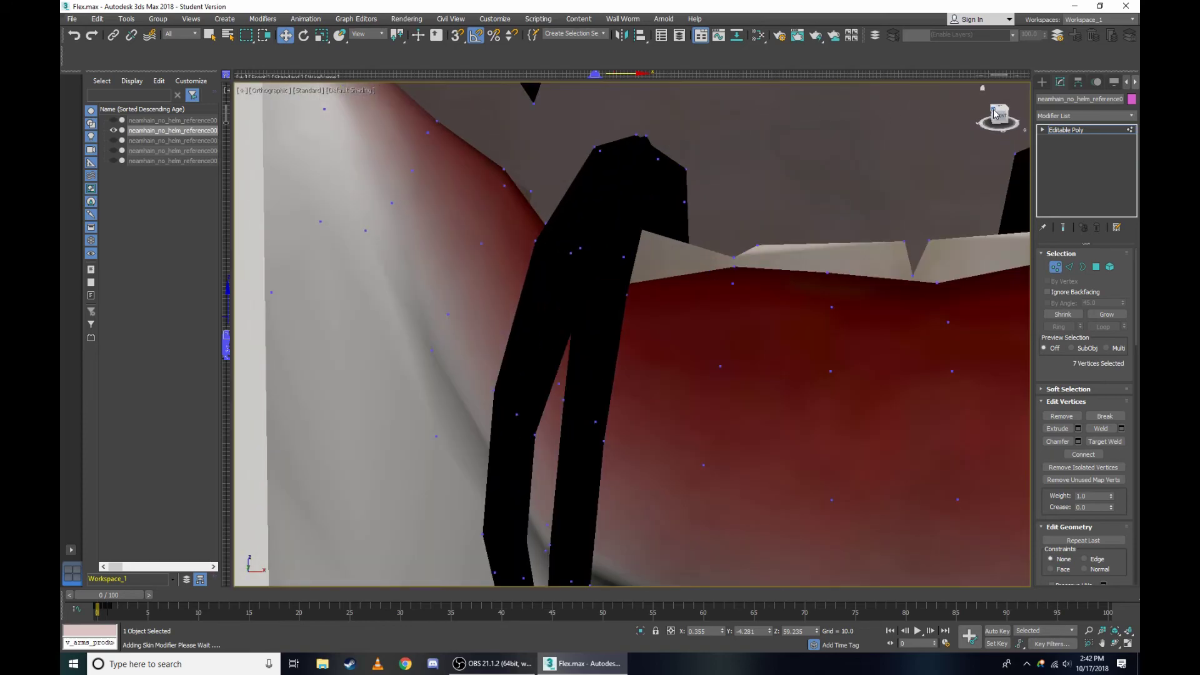
left_click(995, 113)
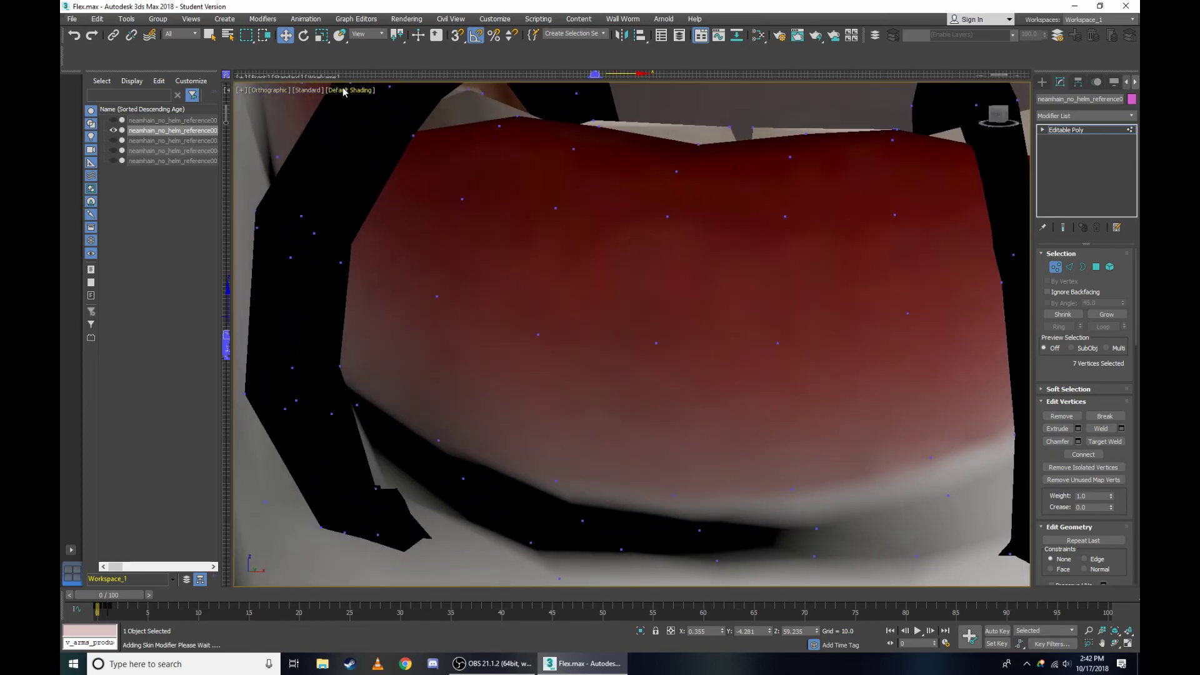
key("F3")
key("F3")
scroll(415, 193, "down", 3)
scroll(265, 92, "up", 1)
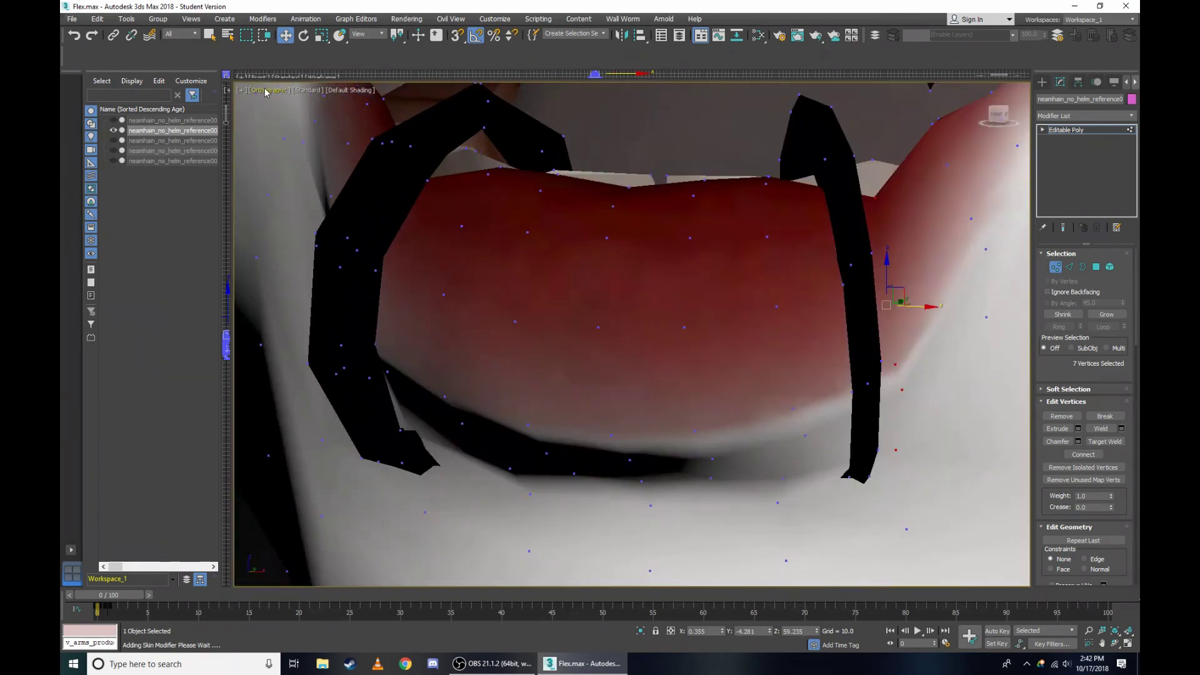
left_click(265, 92)
left_click_drag(1012, 137, 994, 125)
key("F3")
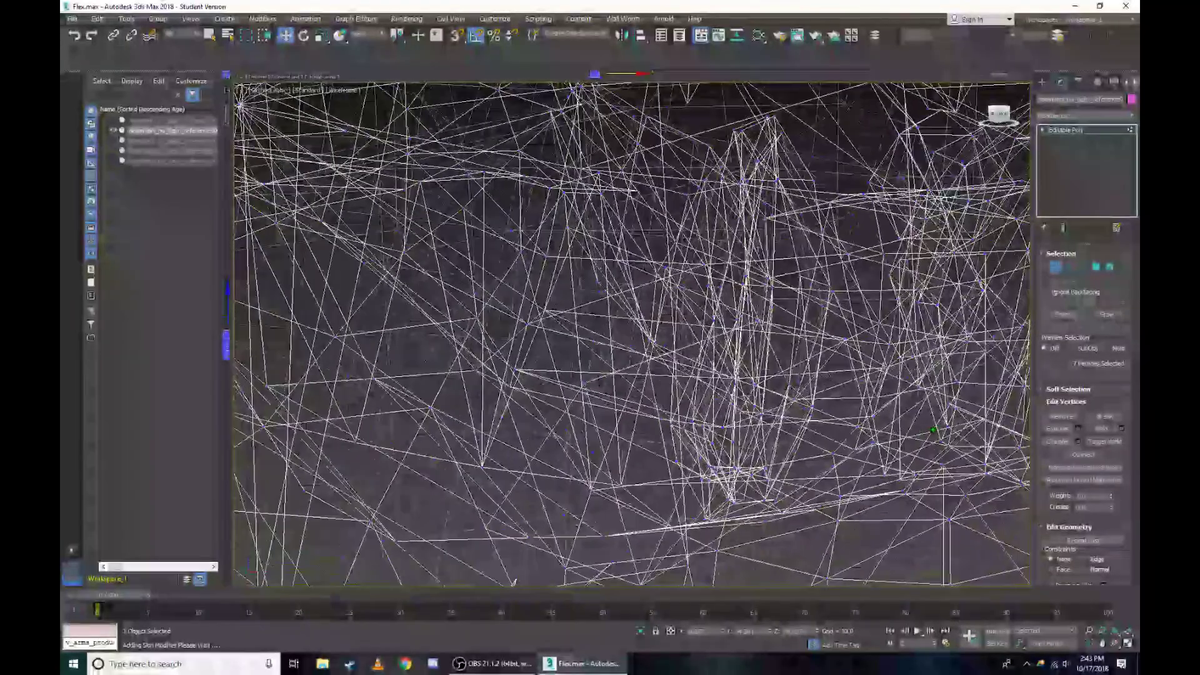
scroll(611, 236, "up", 3)
scroll(611, 236, "up", 2)
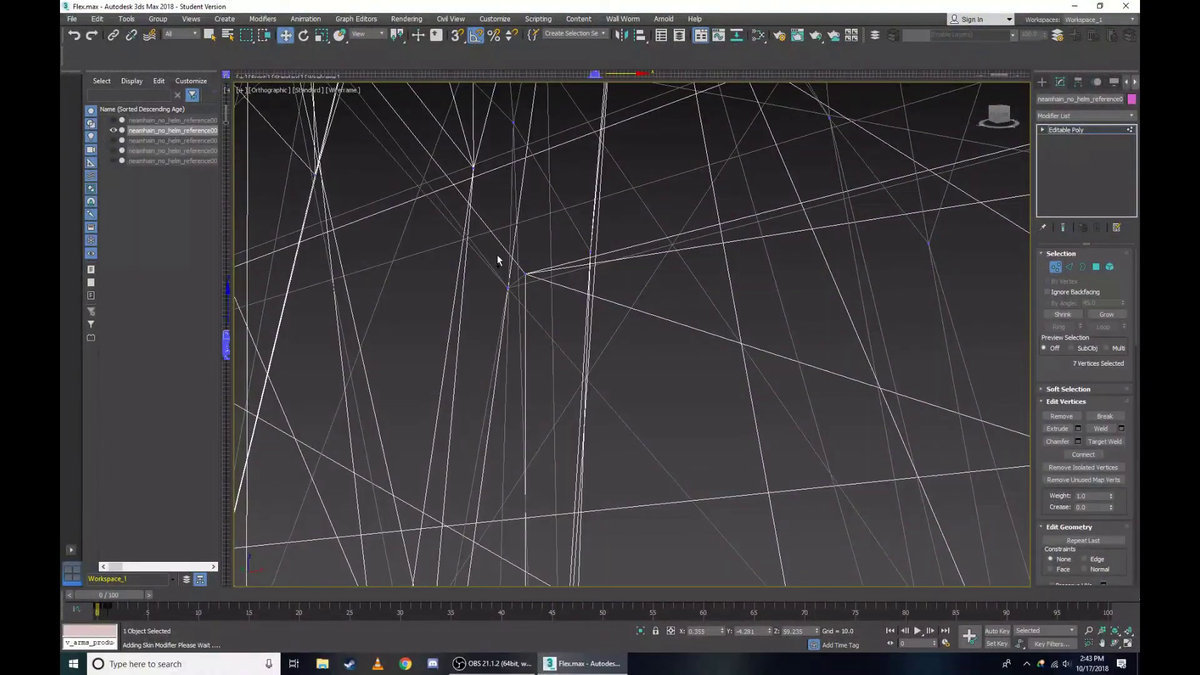
key("F3")
scroll(628, 228, "down", 3)
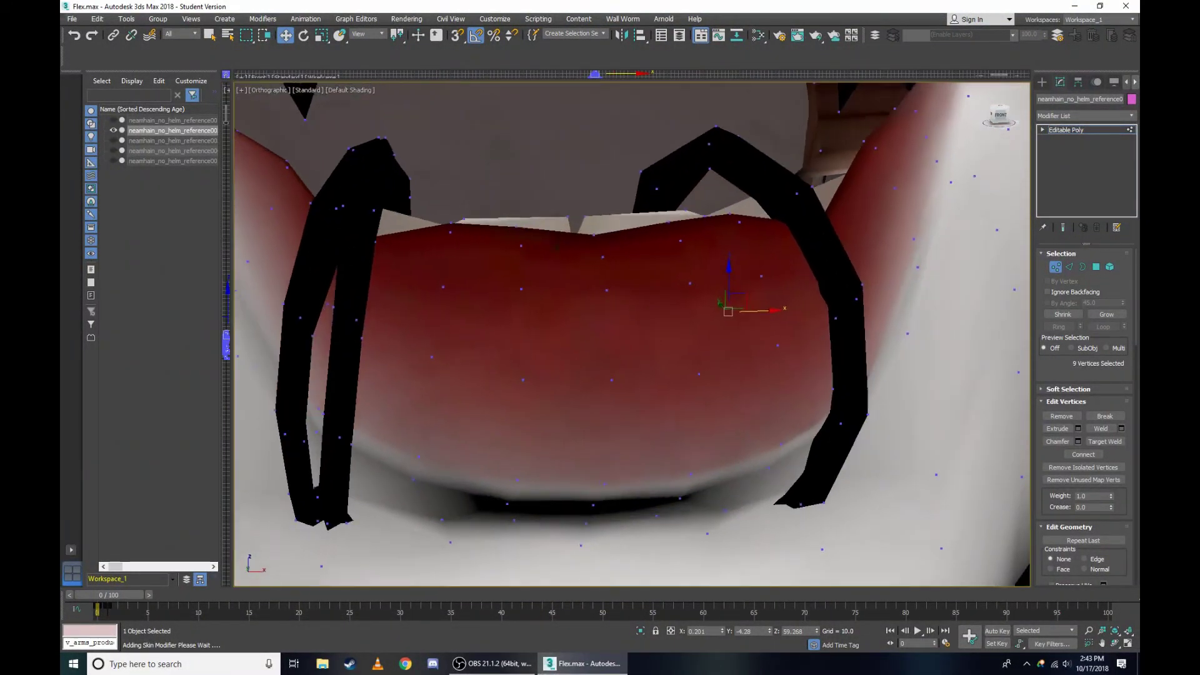
mouse_move(992, 117)
left_mouse_down()
mouse_move(861, 243)
mouse_move(823, 210)
left_mouse_up()
key("F3")
key("F3")
key("F3")
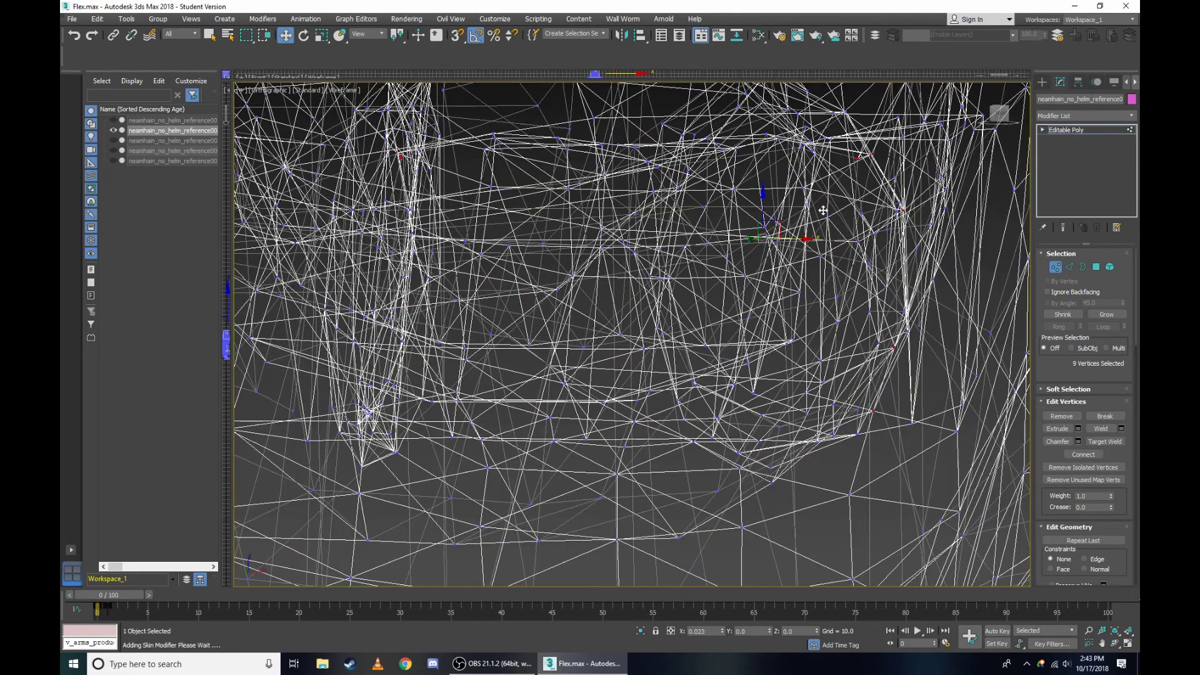
Add two more lip vertices to the selection while zooming the wireframe view.
scroll(362, 201, "up", 3)
scroll(397, 223, "up", 3)
scroll(472, 247, "up", 2)
left_click(510, 277, "ctrl")
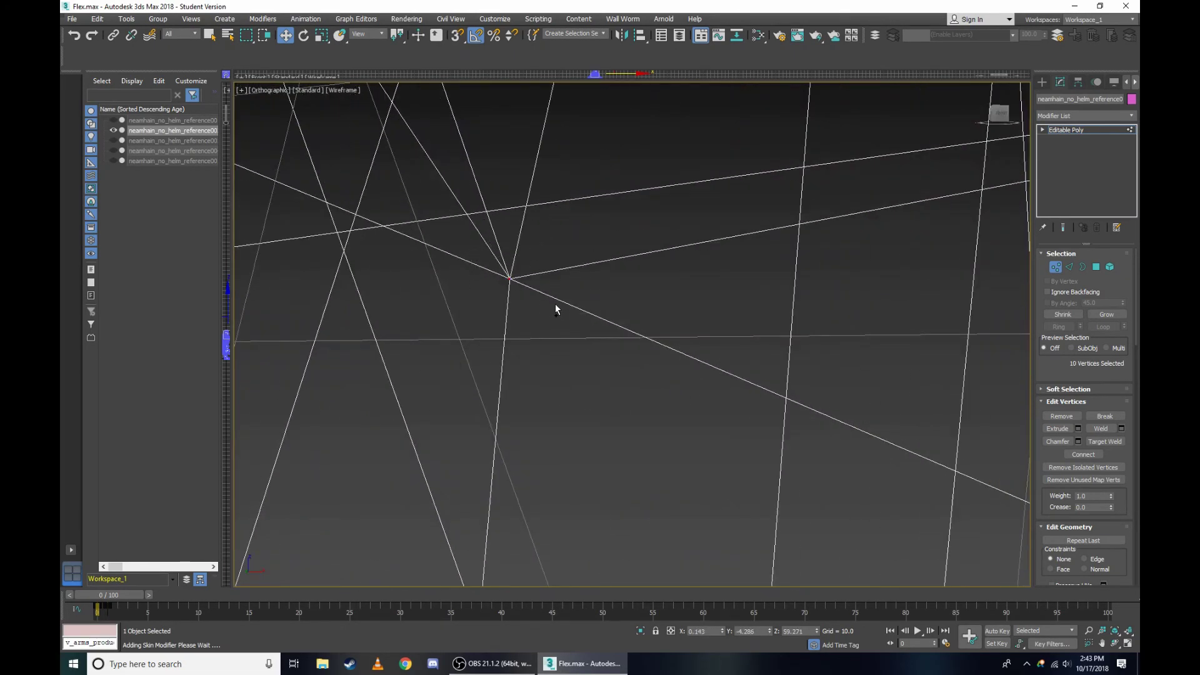
scroll(556, 308, "down", 3)
key("F3")
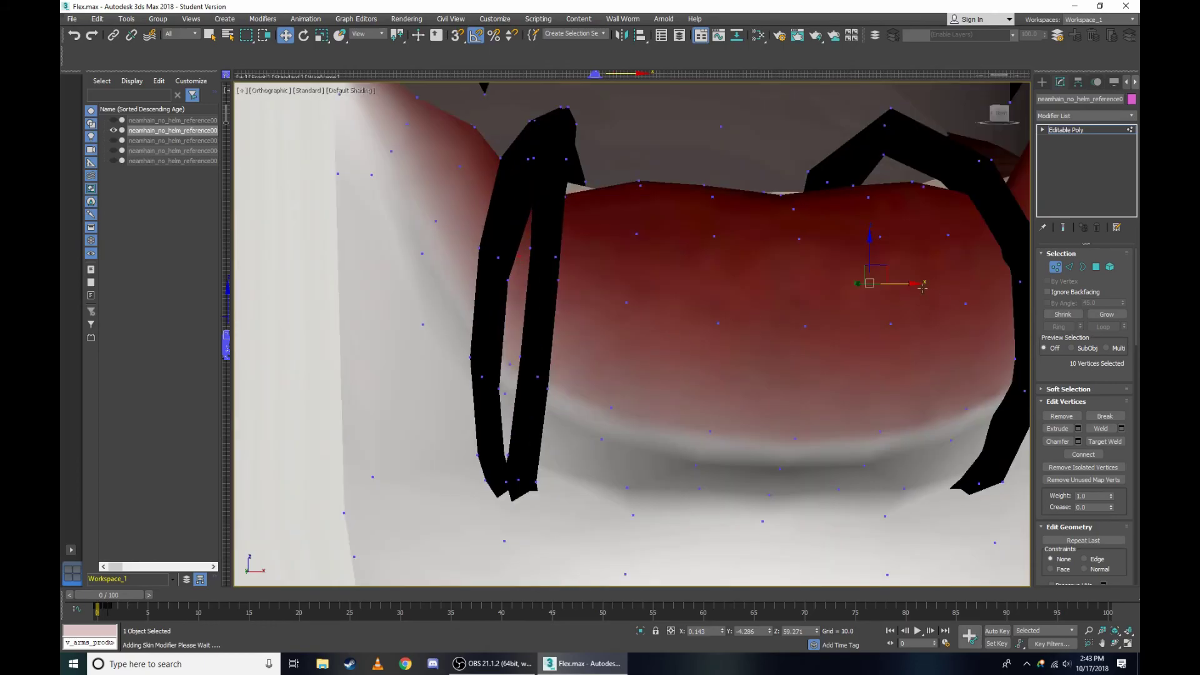
left_click(531, 390, "ctrl")
scroll(486, 348, "up", 5)
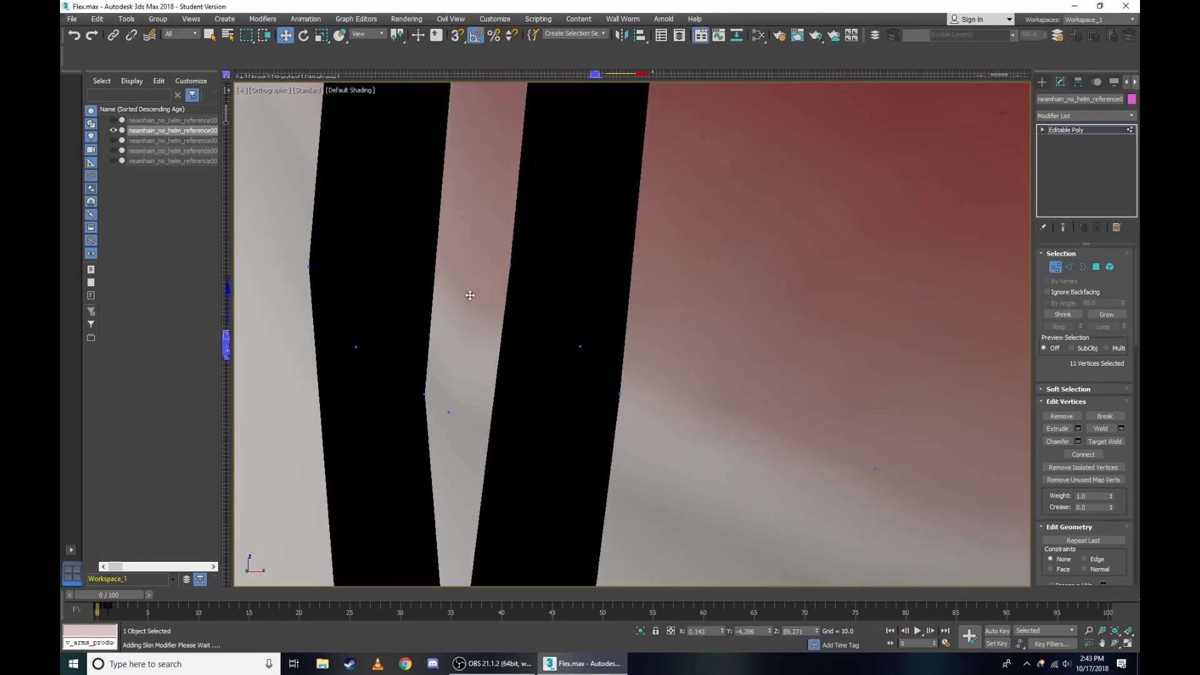
scroll(741, 316, "down", 4)
scroll(869, 287, "up", 1)
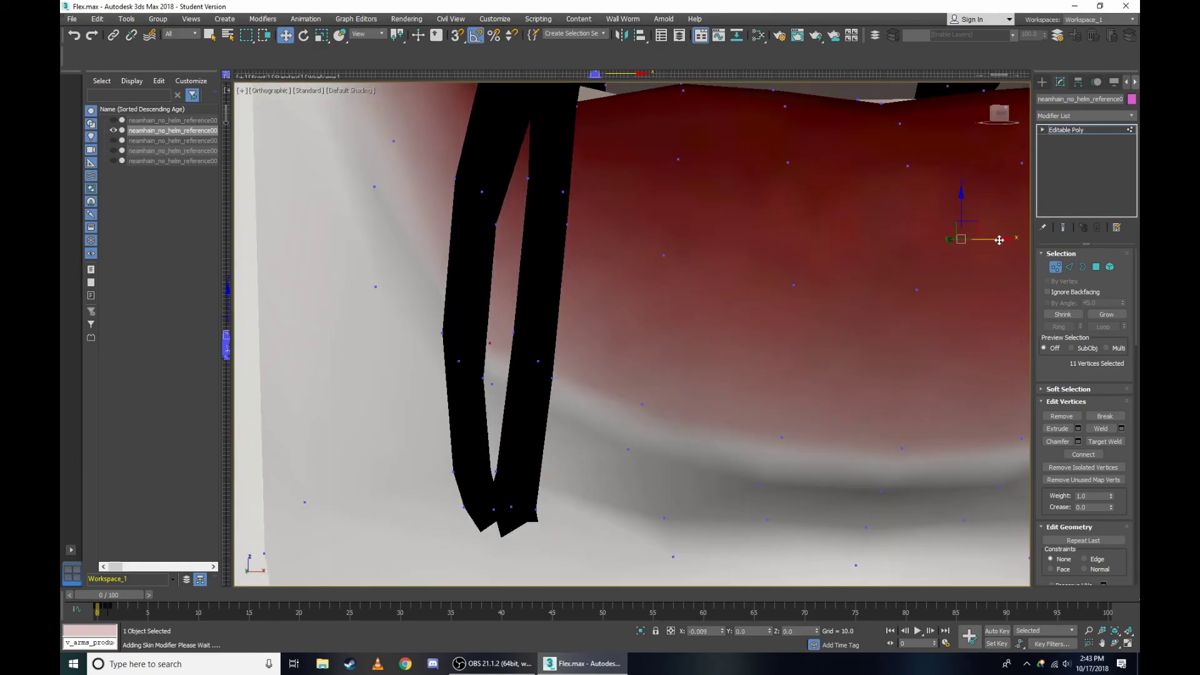
scroll(477, 391, "up", 4)
scroll(891, 287, "down", 4)
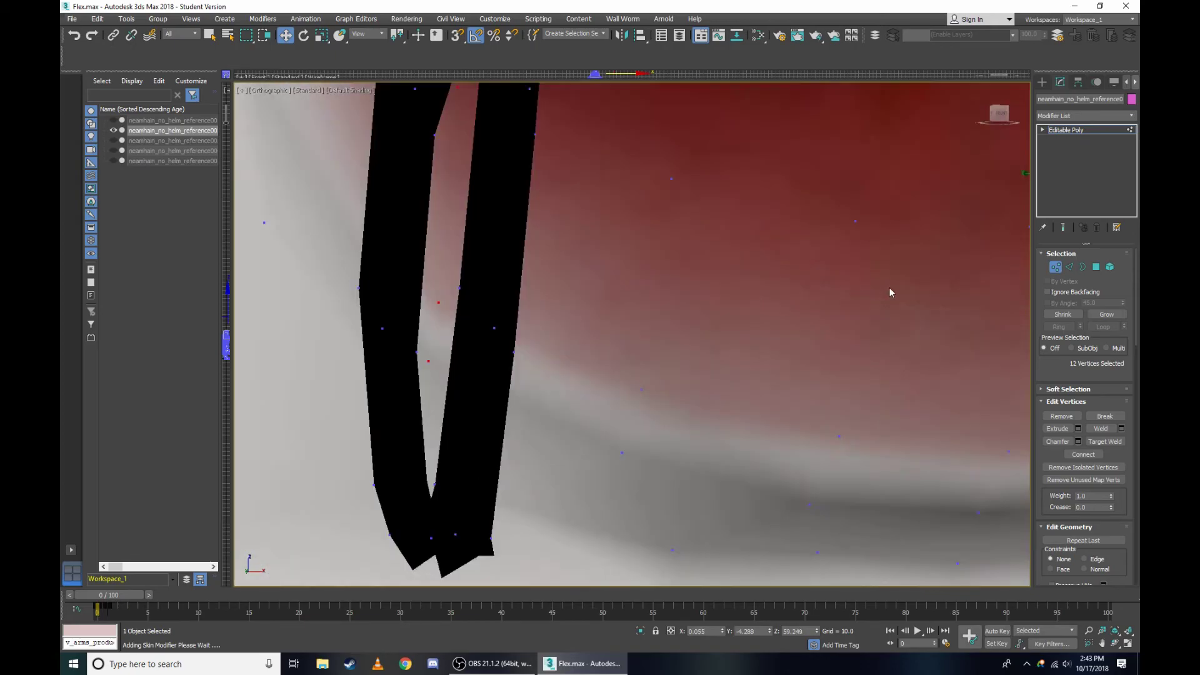
scroll(918, 245, "down", 2)
scroll(792, 300, "up", 2)
Undo a misclick with Ctrl+Z to restore the selection, then orbit to a frontal mouth view.
left_click(812, 289)
key("ctrl+z")
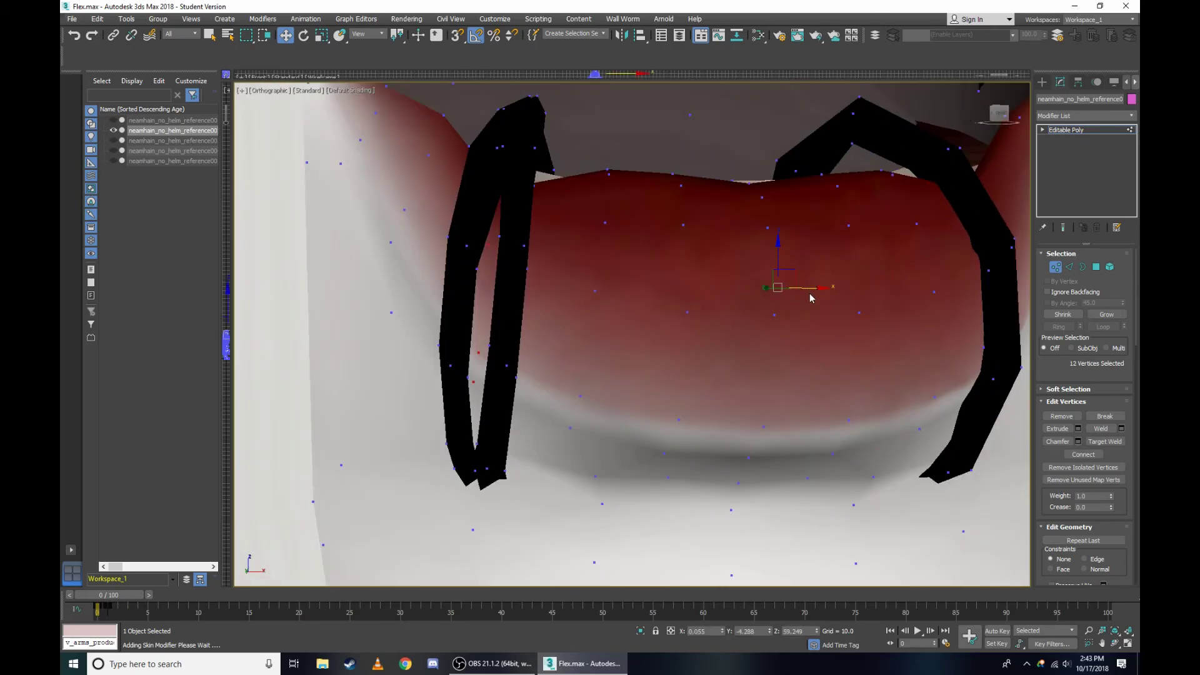
key("F3")
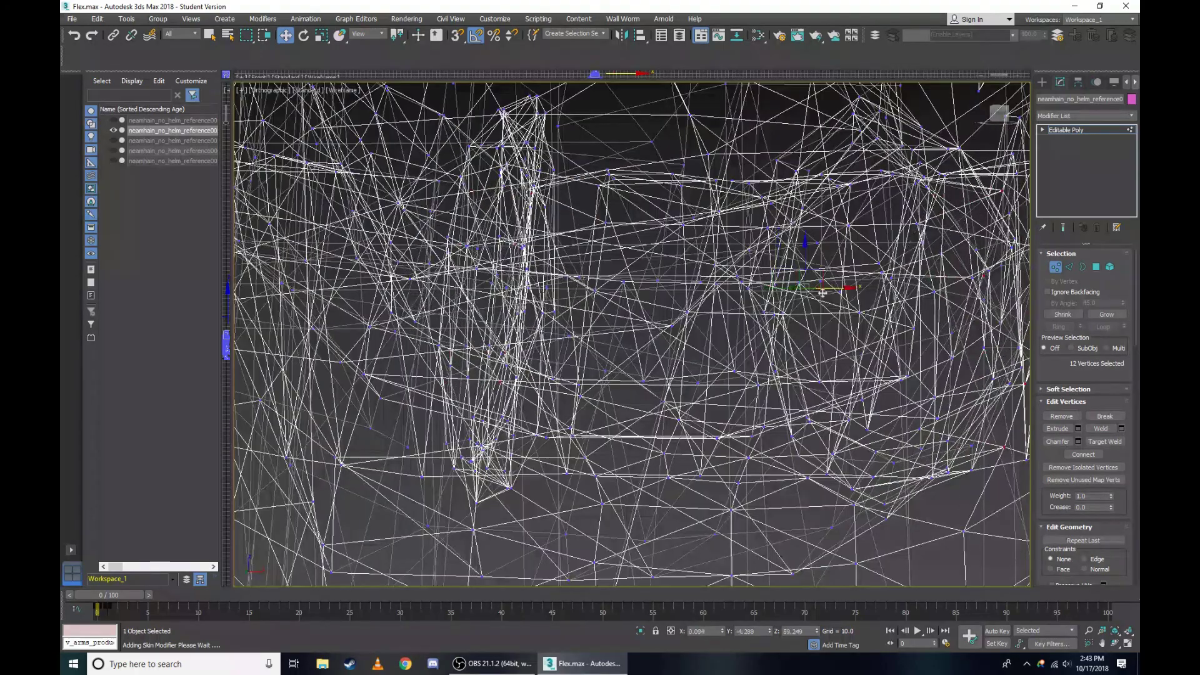
scroll(493, 407, "up", 2)
scroll(477, 388, "up", 2)
scroll(448, 328, "up", 2)
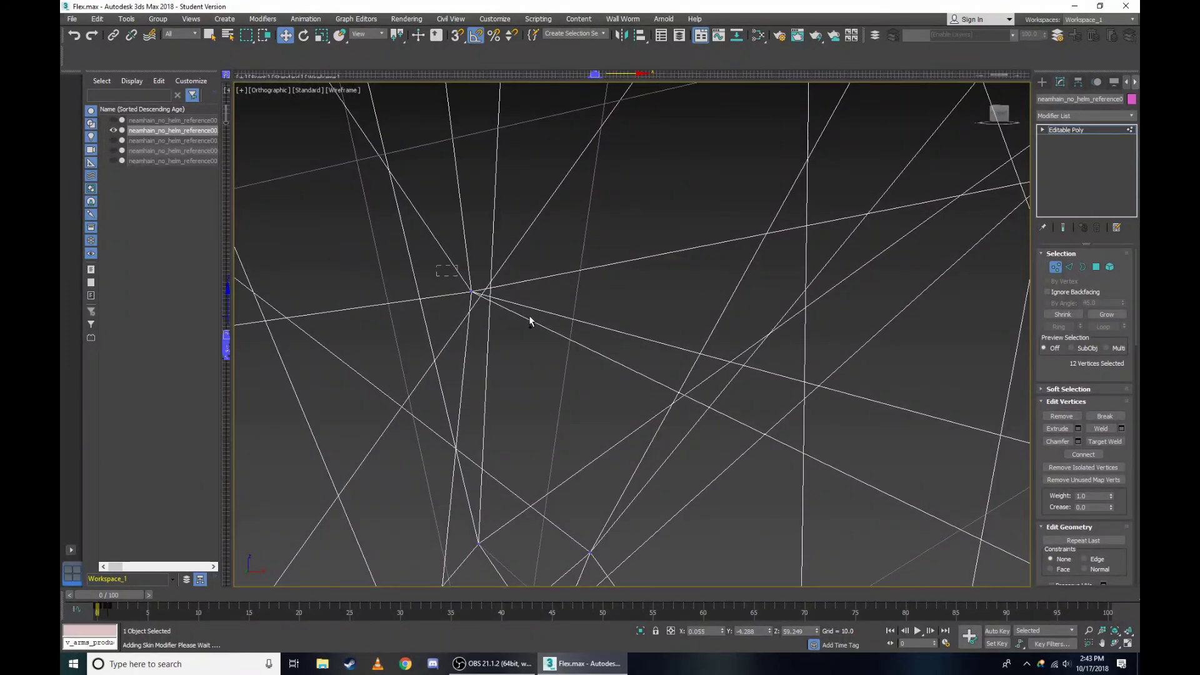
scroll(529, 319, "down", 2)
key("F3")
scroll(557, 342, "down", 2)
scroll(756, 256, "down", 1)
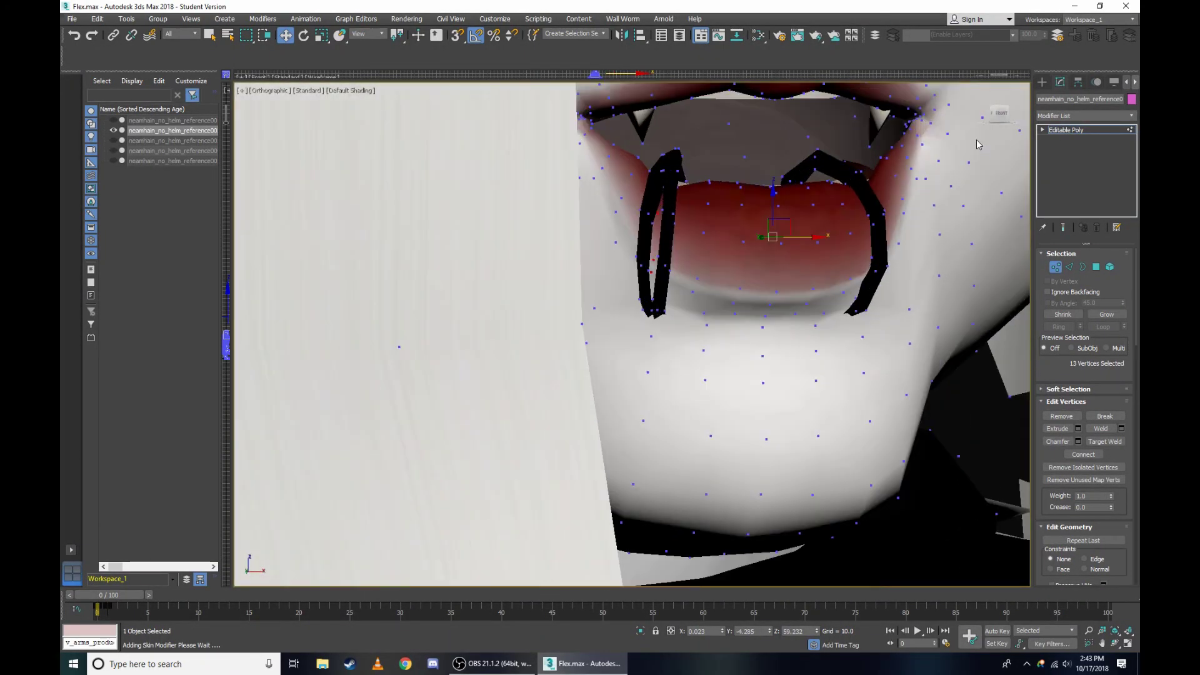
left_click_drag(999, 119, 578, 224)
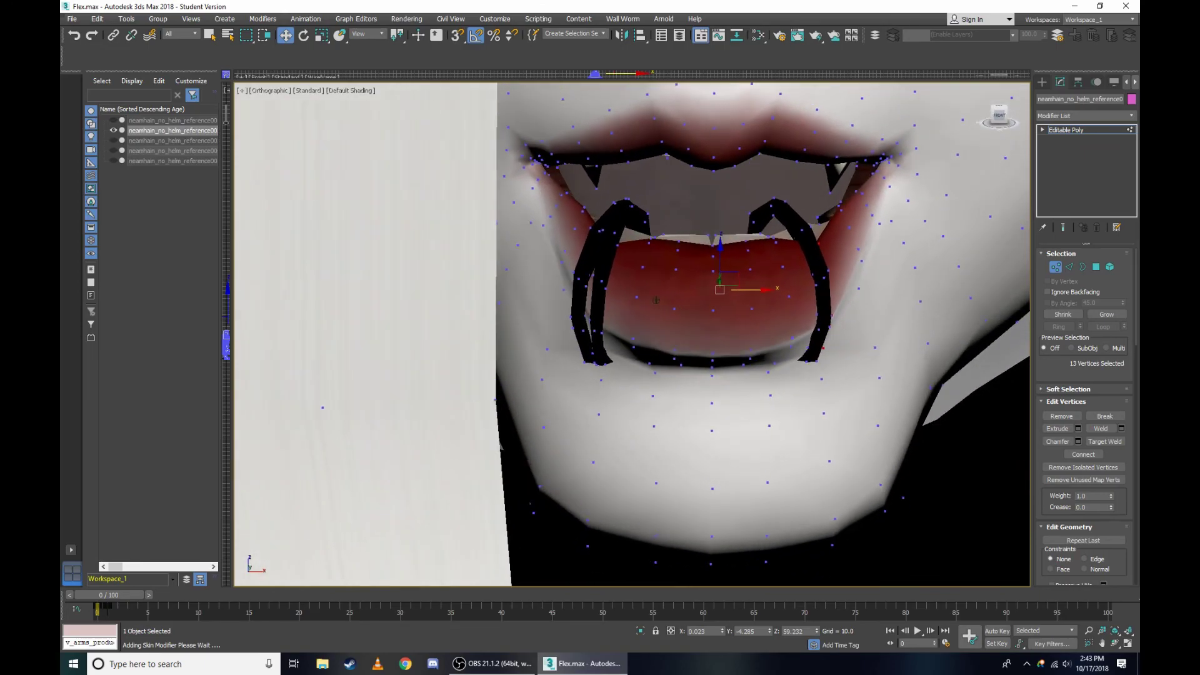
scroll(581, 225, "up", 2)
key("F3")
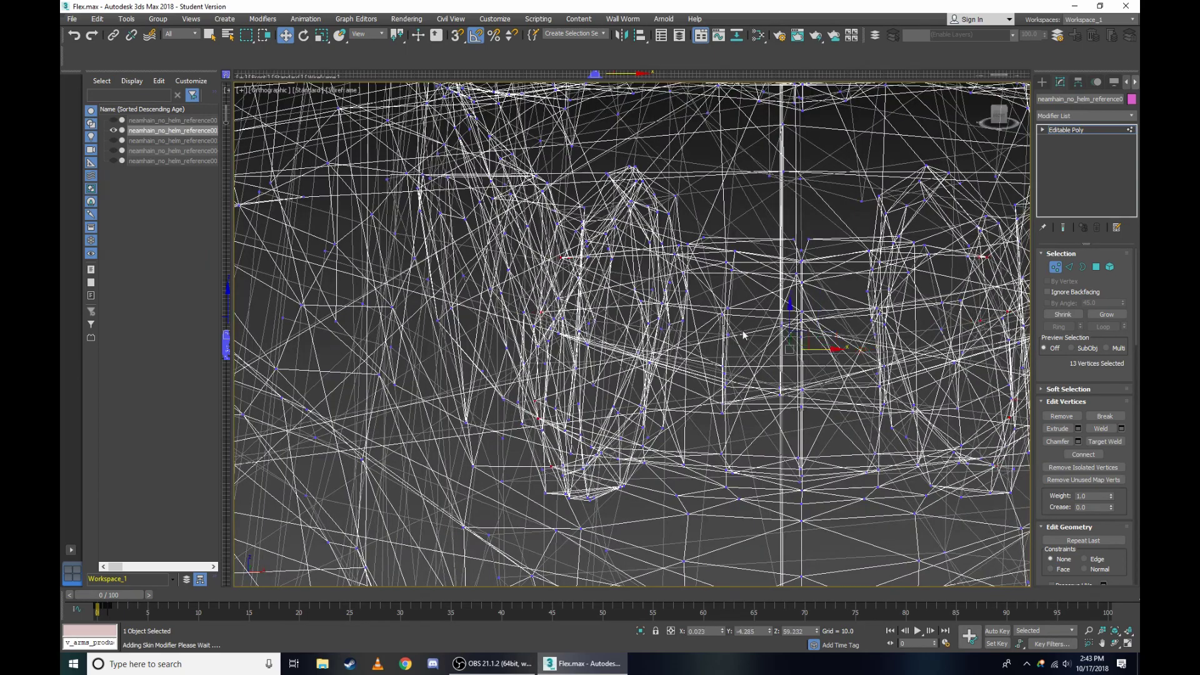
Box-select one more lip vertex and test-move the selection upward along Z.
scroll(596, 323, "up", 3)
scroll(597, 322, "up", 2)
left_click_drag(536, 260, 617, 299, "ctrl")
scroll(564, 357, "down", 3)
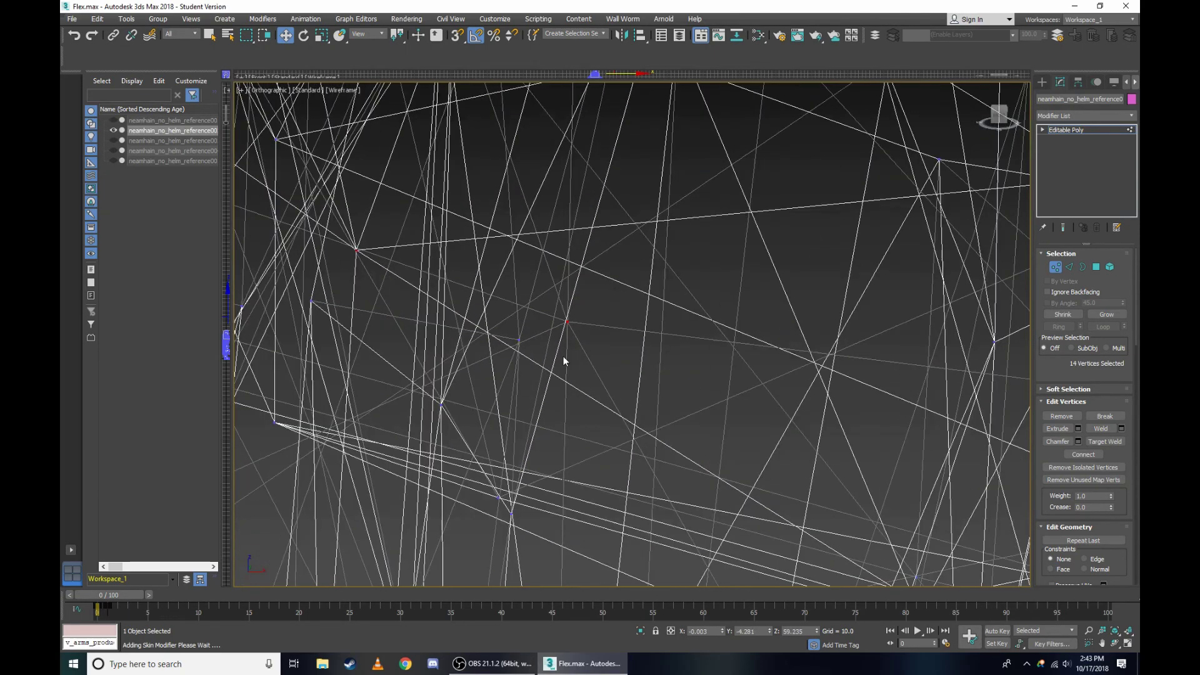
key("F3")
scroll(777, 340, "up", 2)
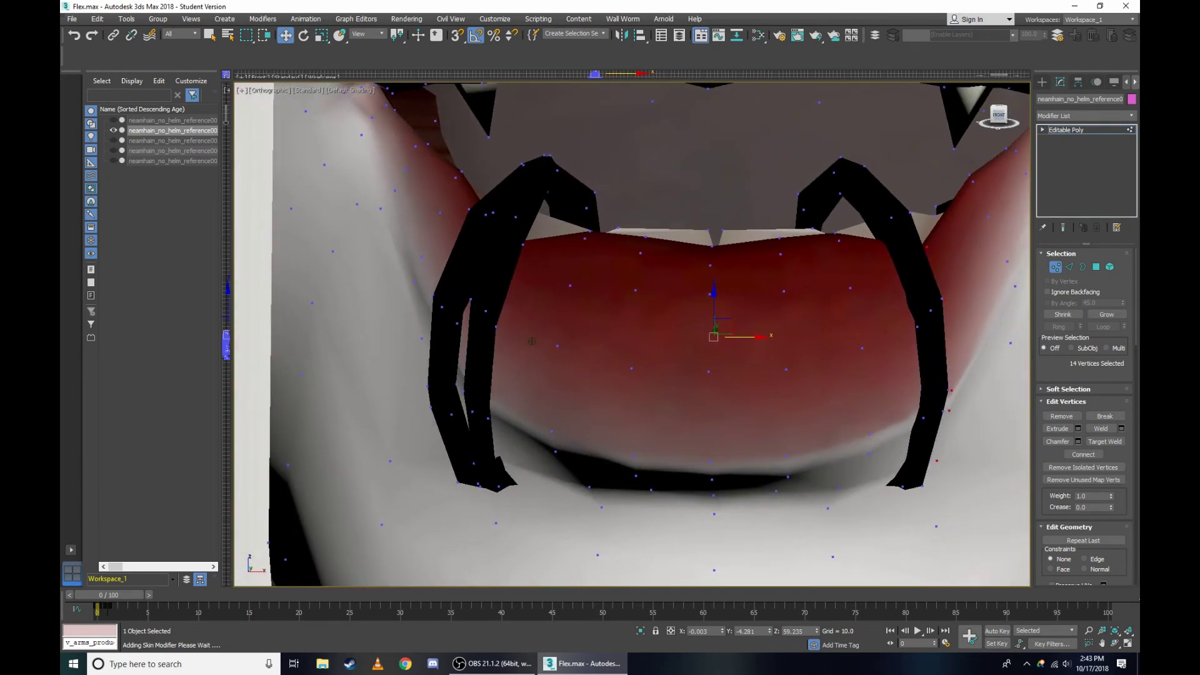
scroll(738, 284, "down", 4)
scroll(737, 283, "up", 4)
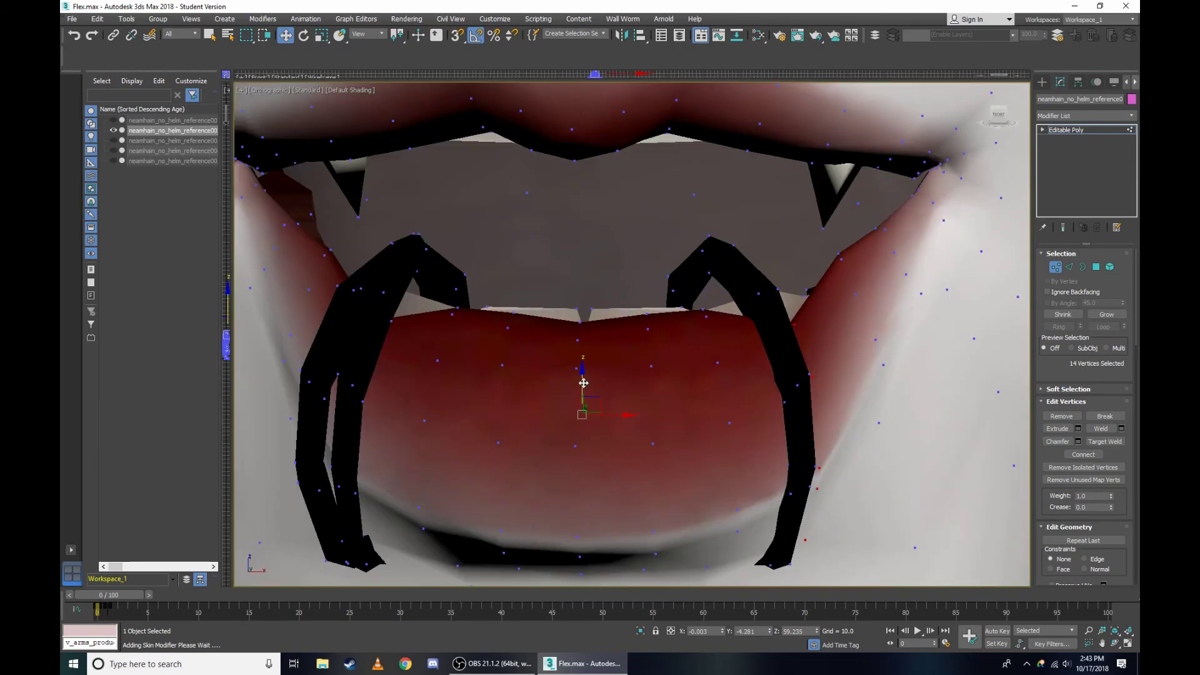
left_click_drag(583, 383, 601, 349)
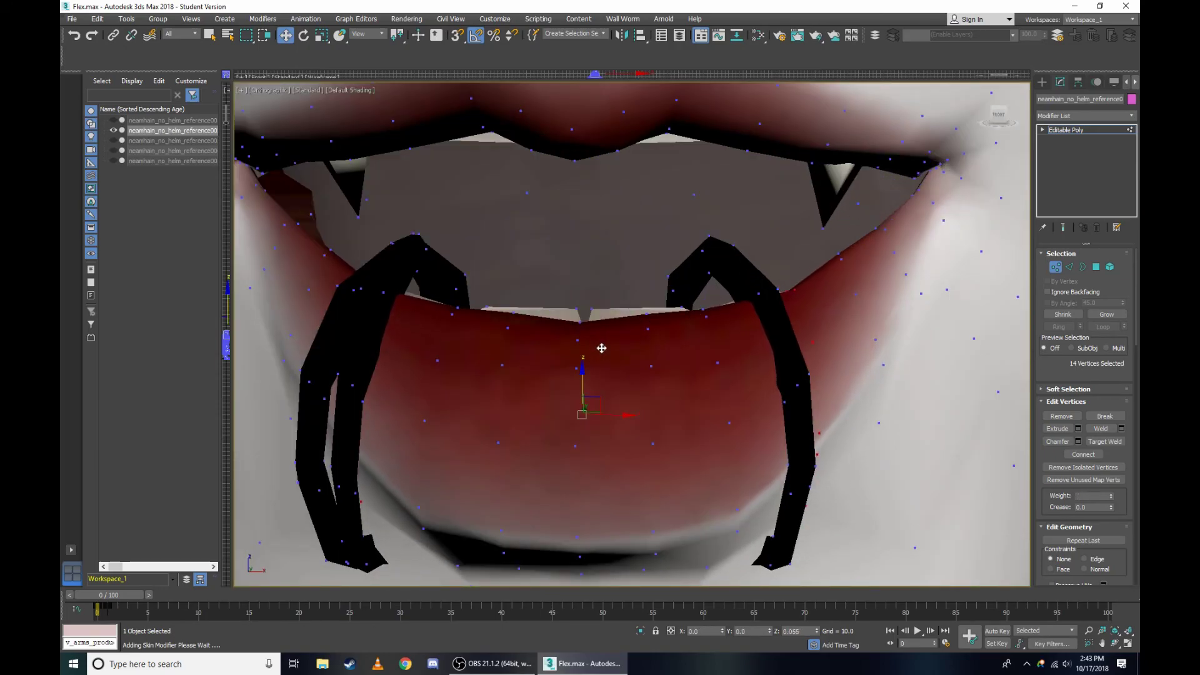
Clear the selection and pick a single vertex beside the left fang.
left_click(1008, 104)
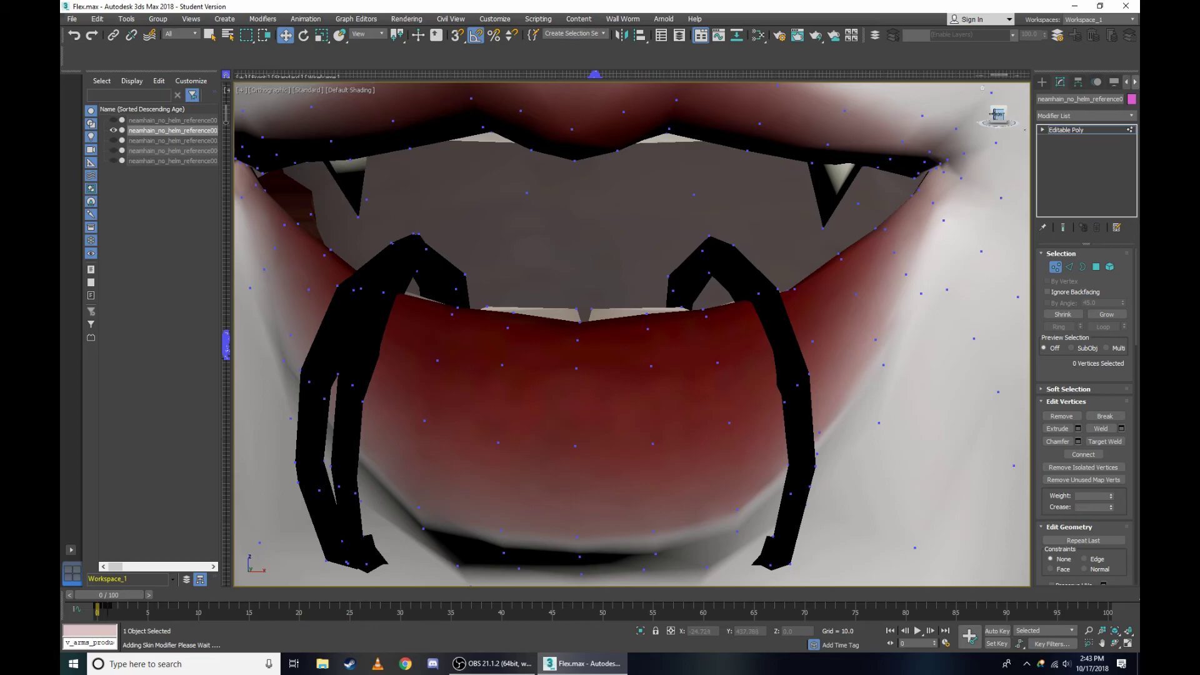
scroll(585, 263, "down", 3)
scroll(554, 226, "down", 2)
scroll(553, 226, "up", 4)
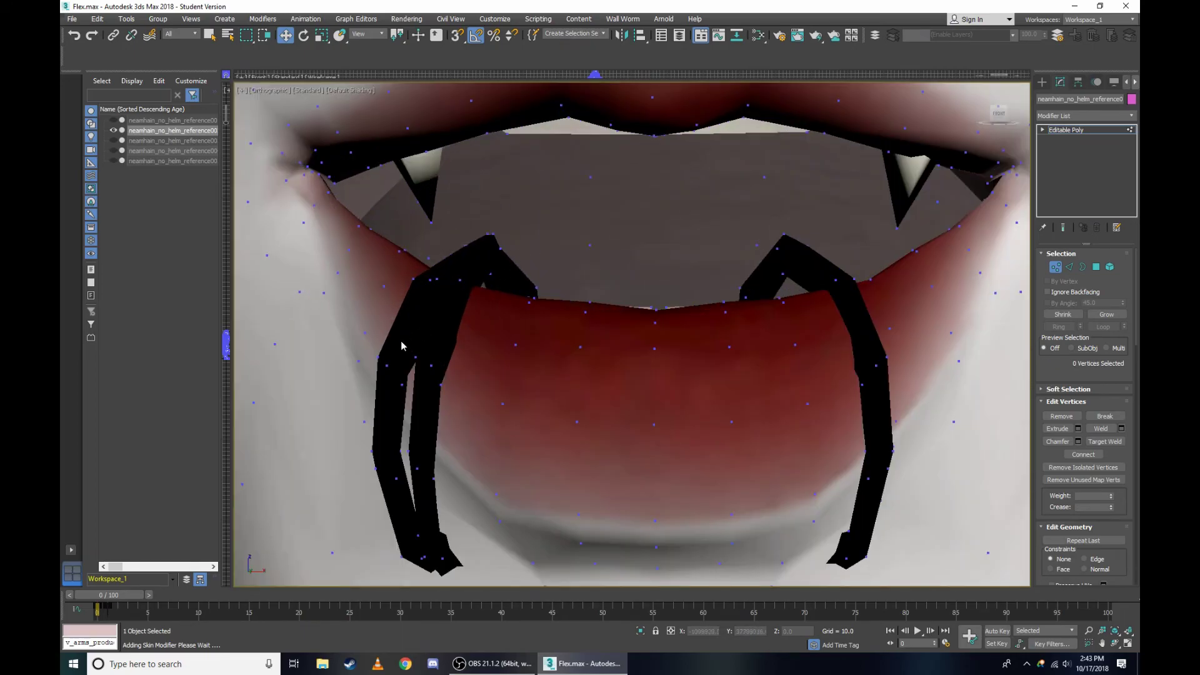
left_click(380, 357)
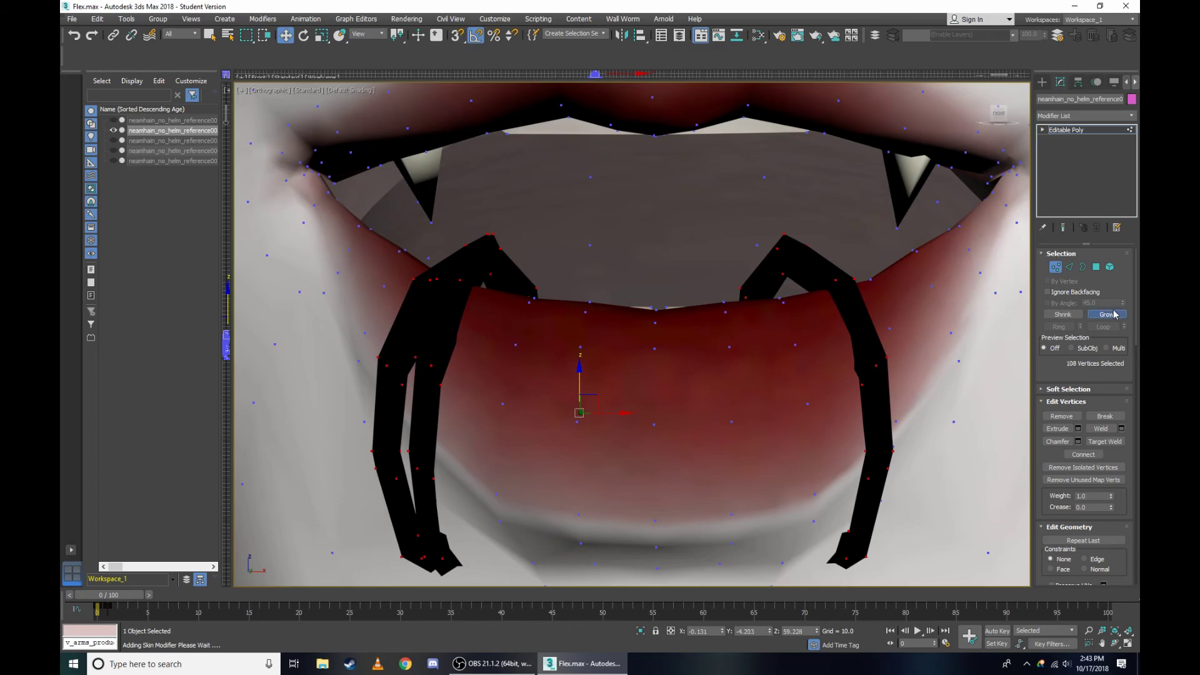
Nudge the selected black mouth-piece vertices slightly upward along Z.
mouse_move(575, 381)
left_mouse_down()
mouse_move(607, 351)
mouse_move(616, 375)
mouse_move(585, 344)
left_mouse_up()
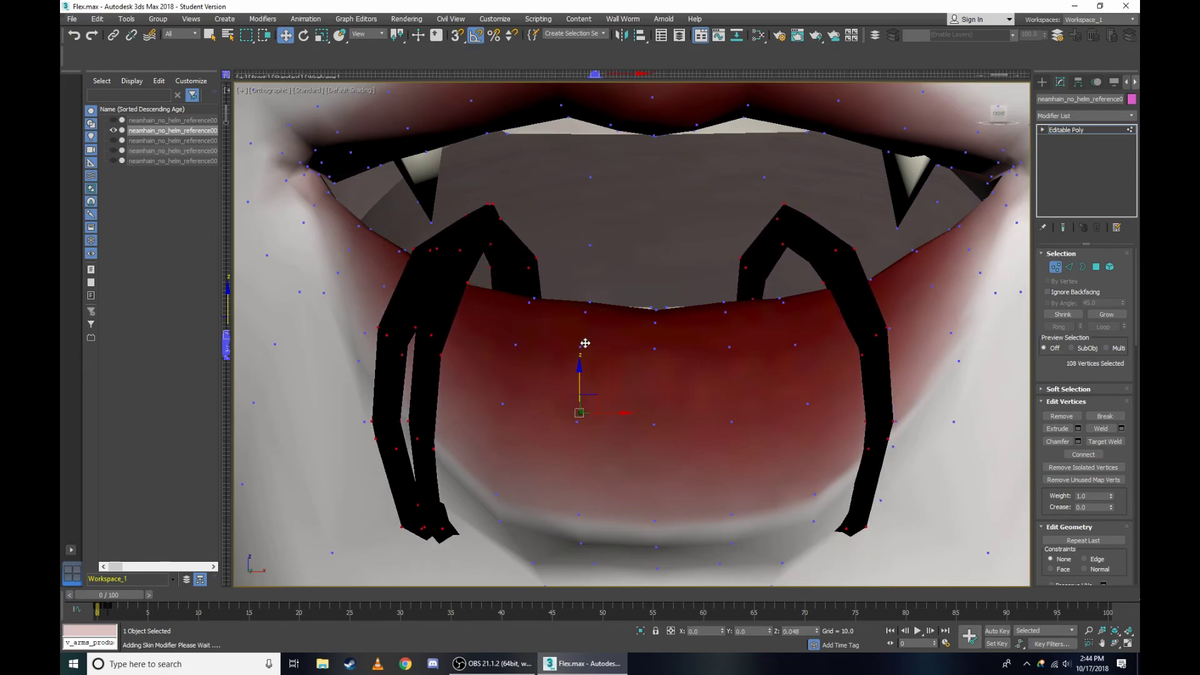
scroll(606, 361, "down", 5)
scroll(611, 360, "up", 2)
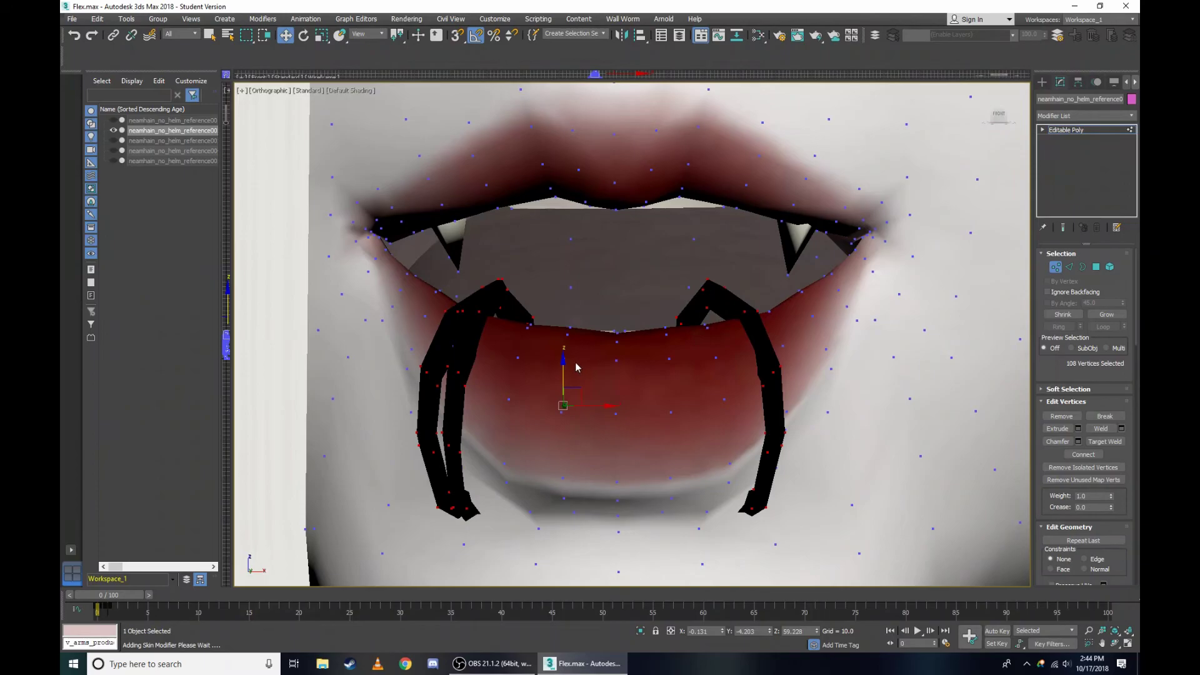
scroll(566, 356, "up", 2)
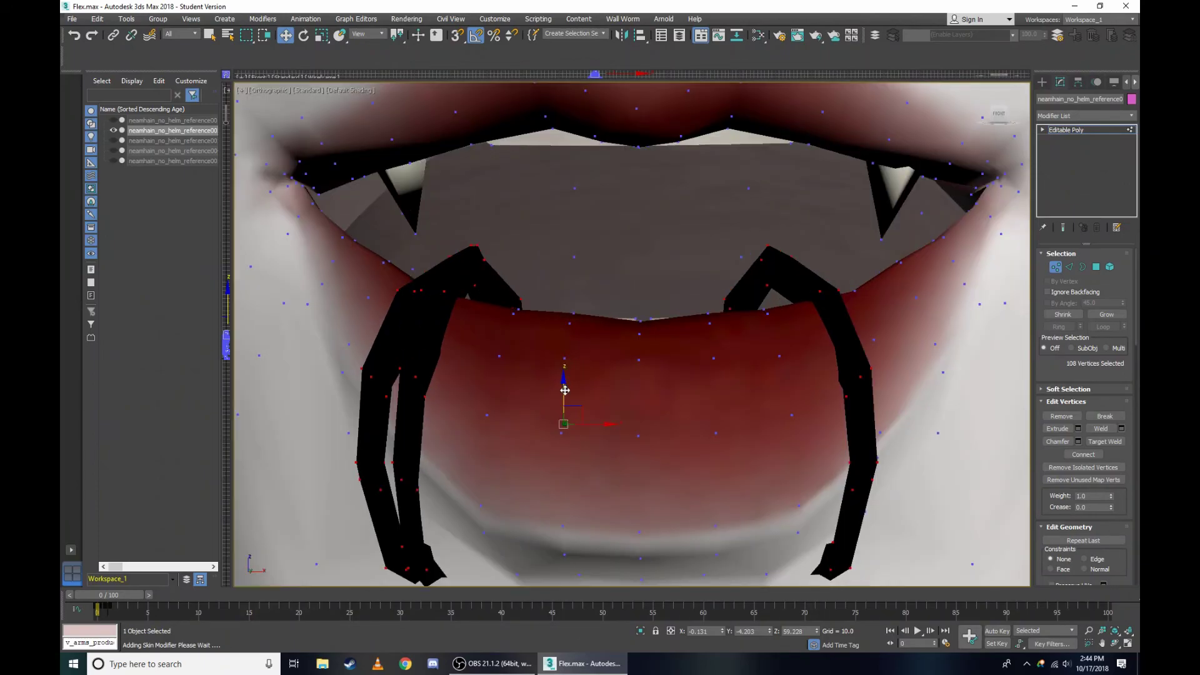
left_click_drag(565, 390, 574, 385)
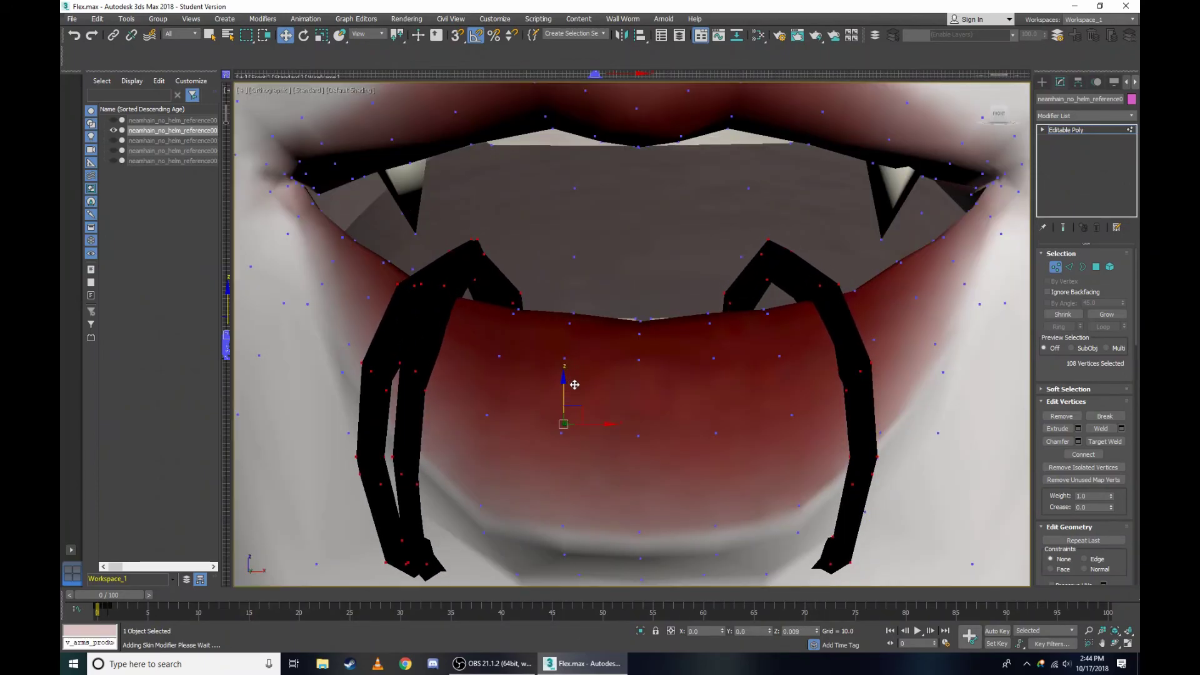
scroll(574, 385, "down", 2)
scroll(600, 358, "down", 2)
scroll(609, 359, "up", 2)
scroll(618, 358, "up", 1)
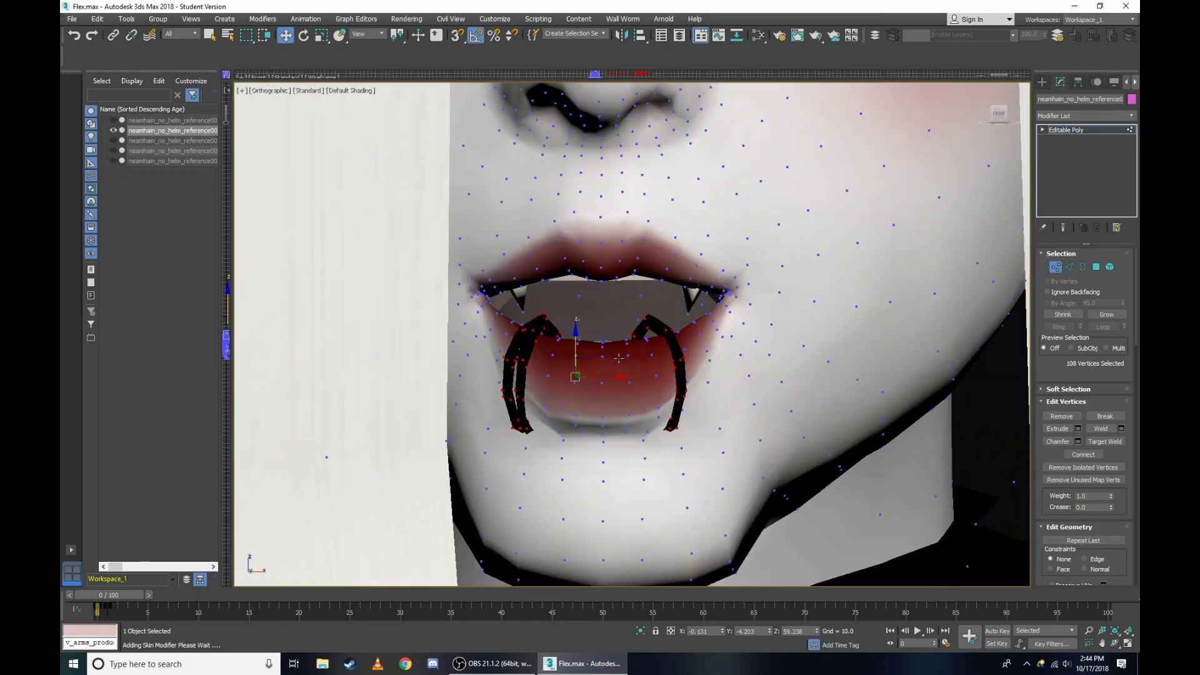
scroll(619, 361, "up", 2)
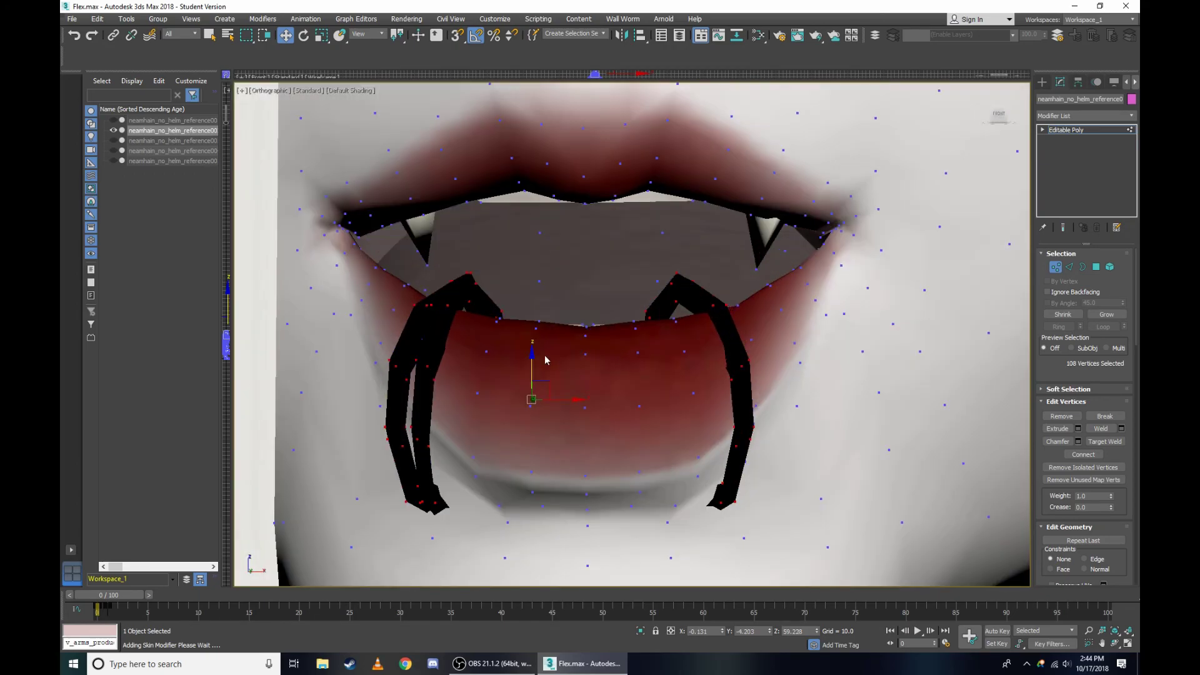
scroll(651, 334, "up", 1)
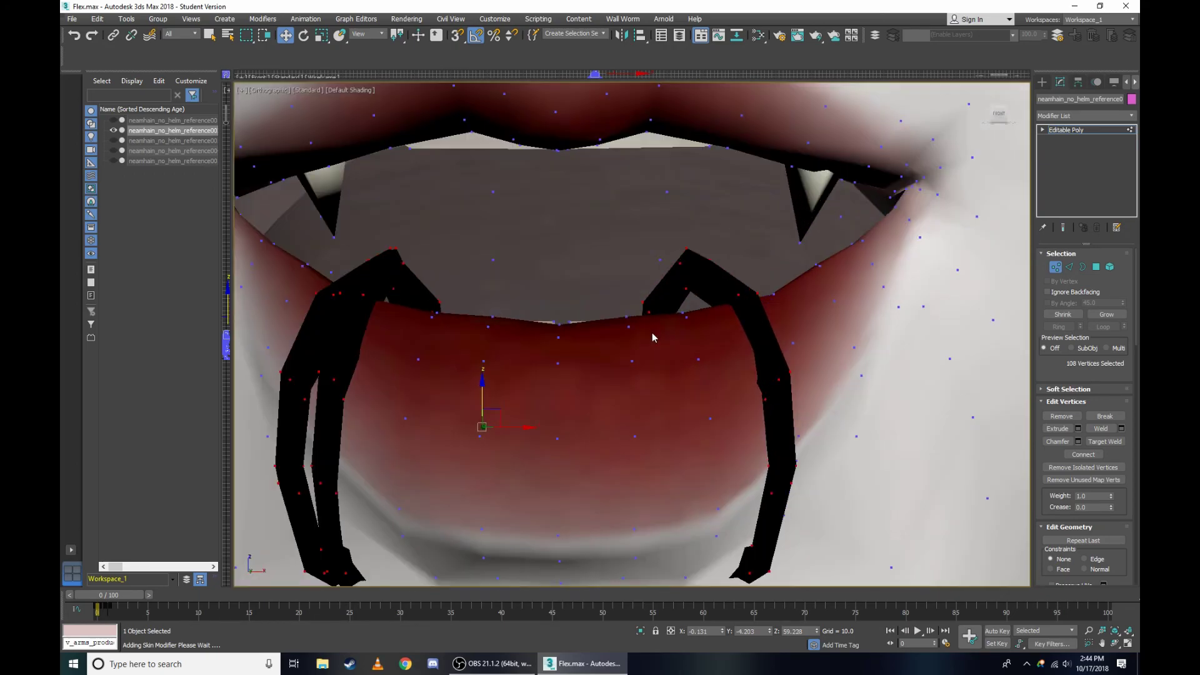
scroll(648, 322, "down", 4)
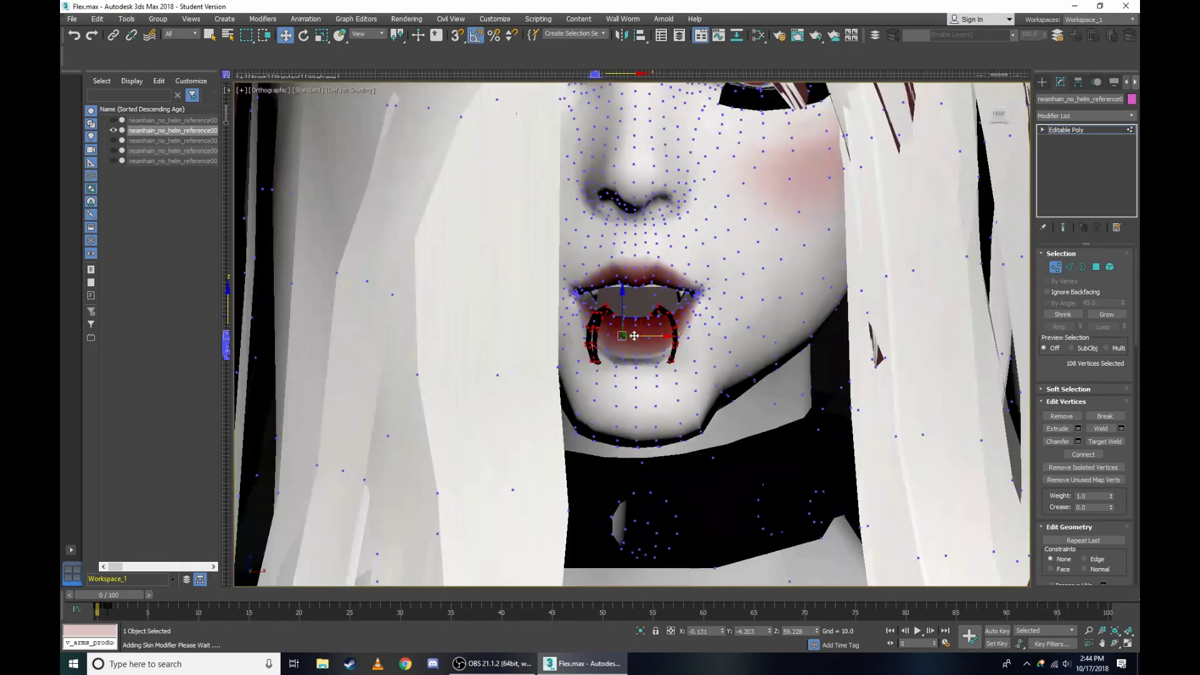
scroll(612, 338, "up", 2)
Lift the mouth-piece vertices a little higher.
left_click_drag(994, 119, 999, 114)
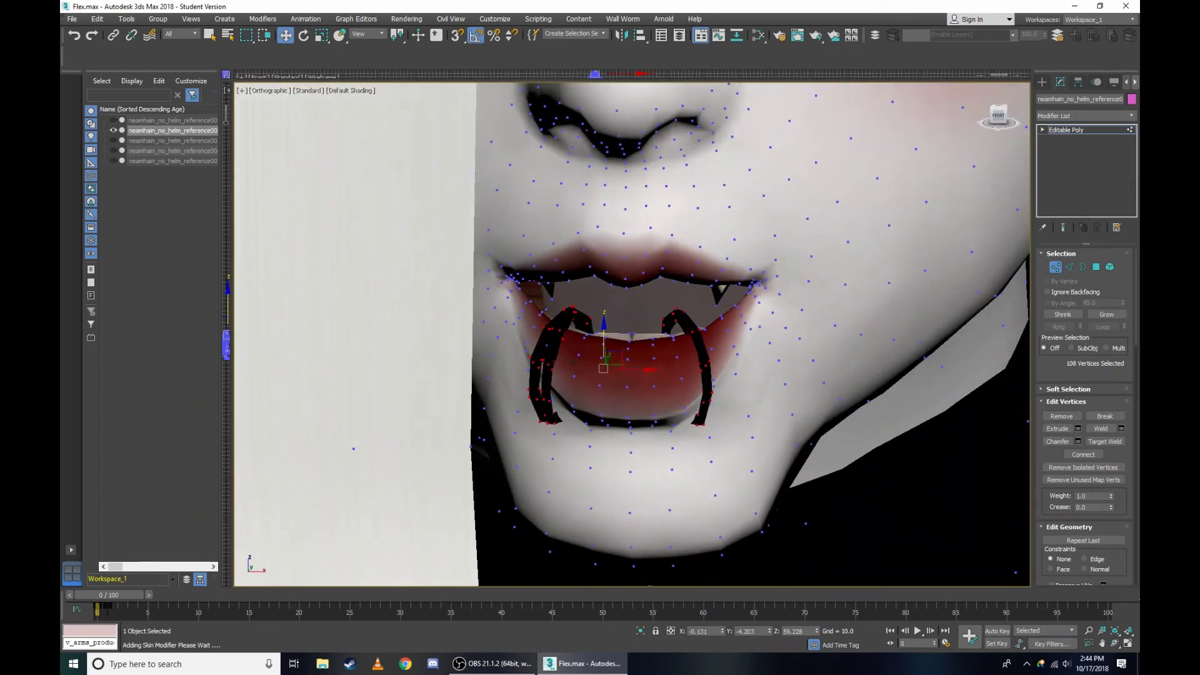
scroll(645, 333, "up", 3)
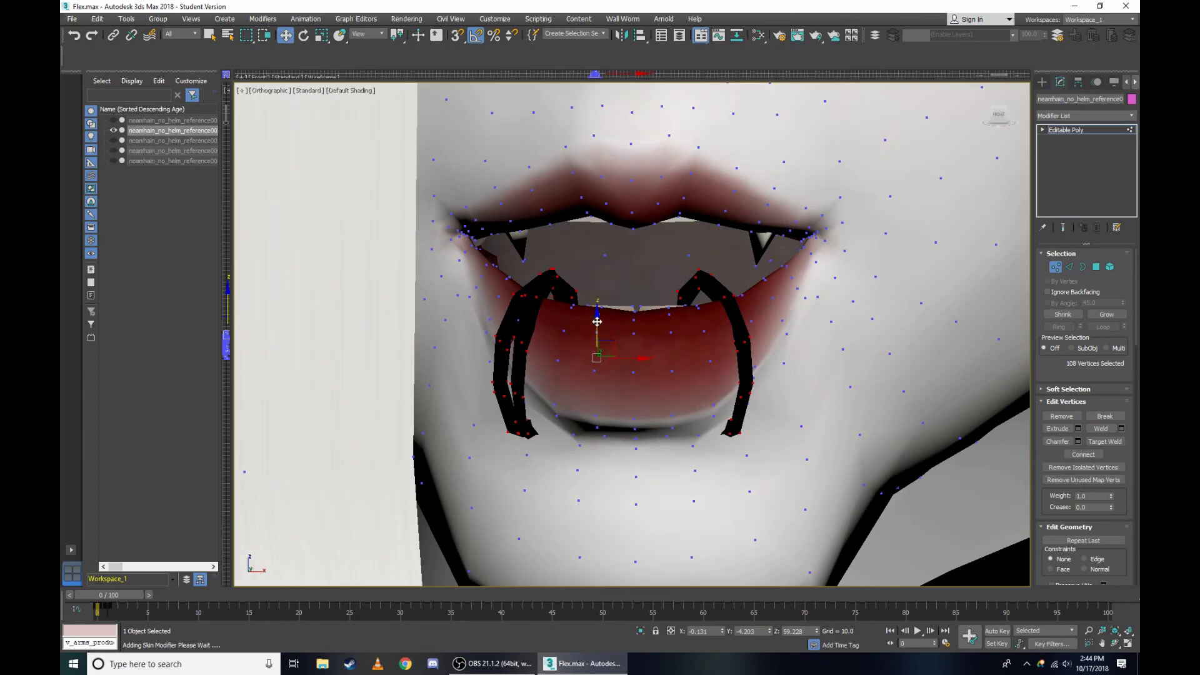
left_click_drag(597, 321, 602, 318)
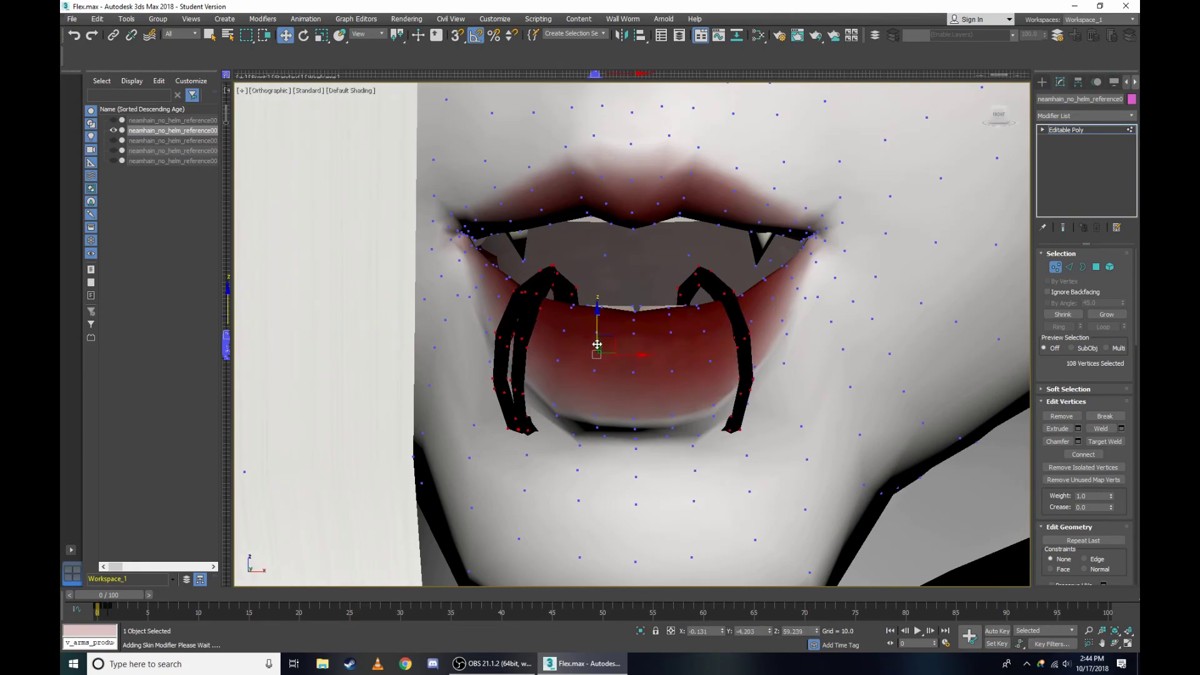
scroll(597, 344, "down", 5)
scroll(688, 281, "down", 1)
scroll(820, 232, "up", 2)
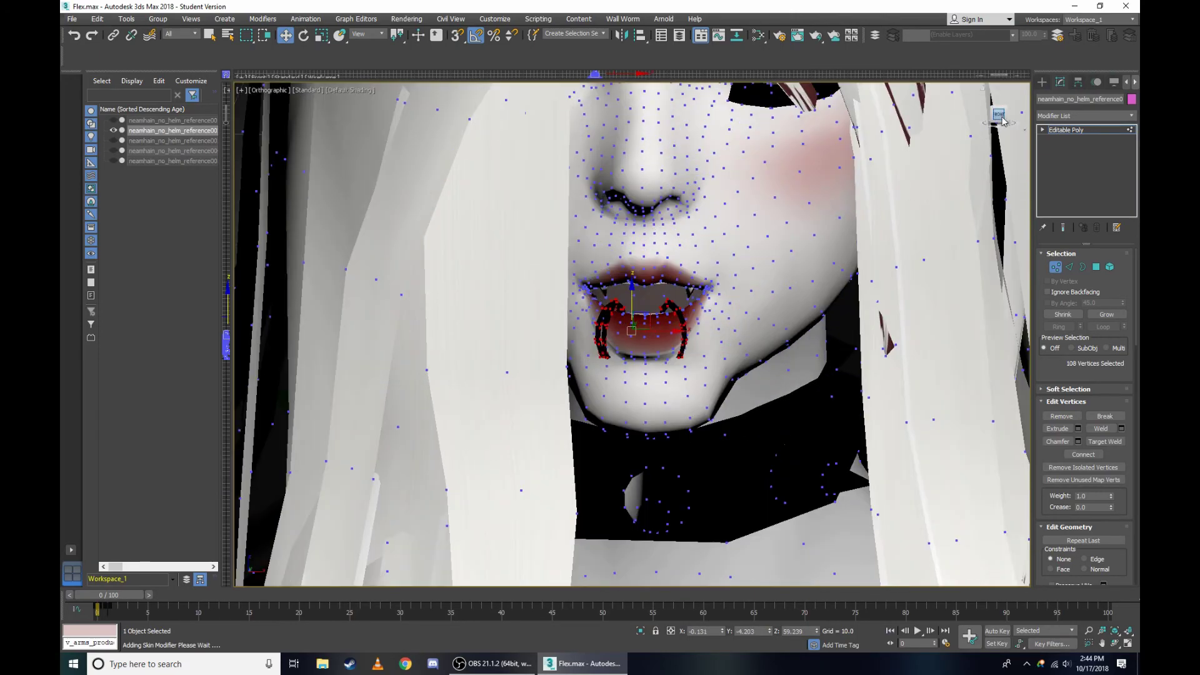
Check the raised mouth pieces from the side profile and return to the front view.
middle_click_drag(1002, 121, 613, 339, "alt")
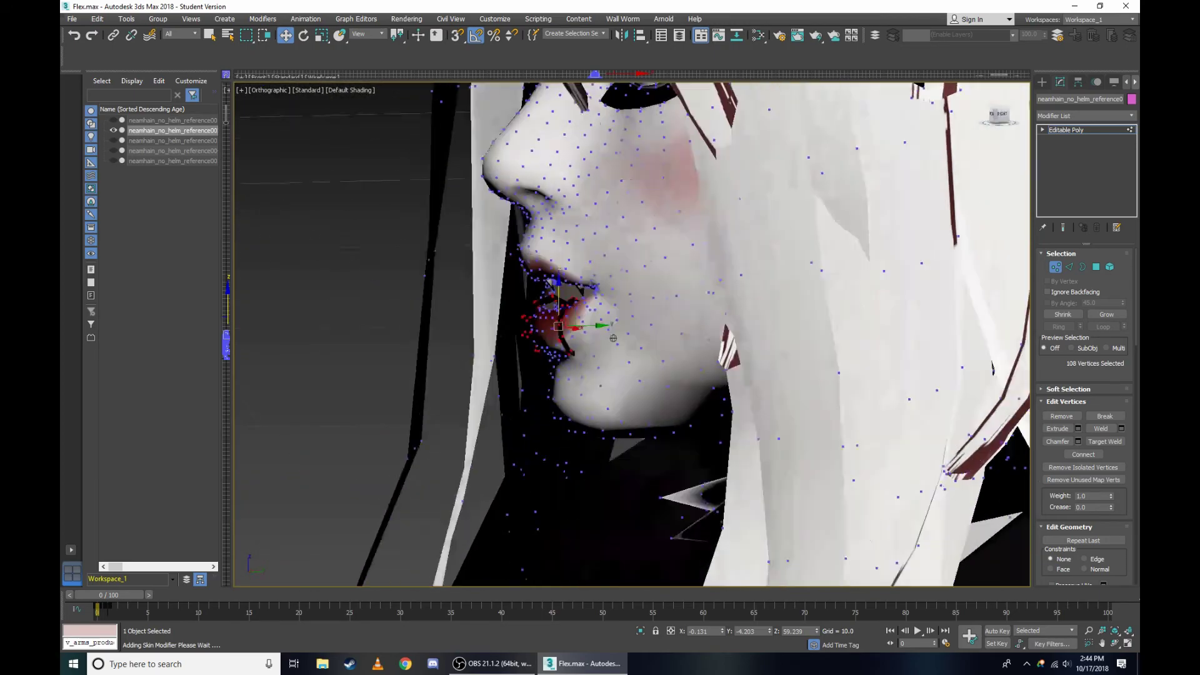
key("shift+z")
key("shift+z")
key("shift+z")
key("shift+z")
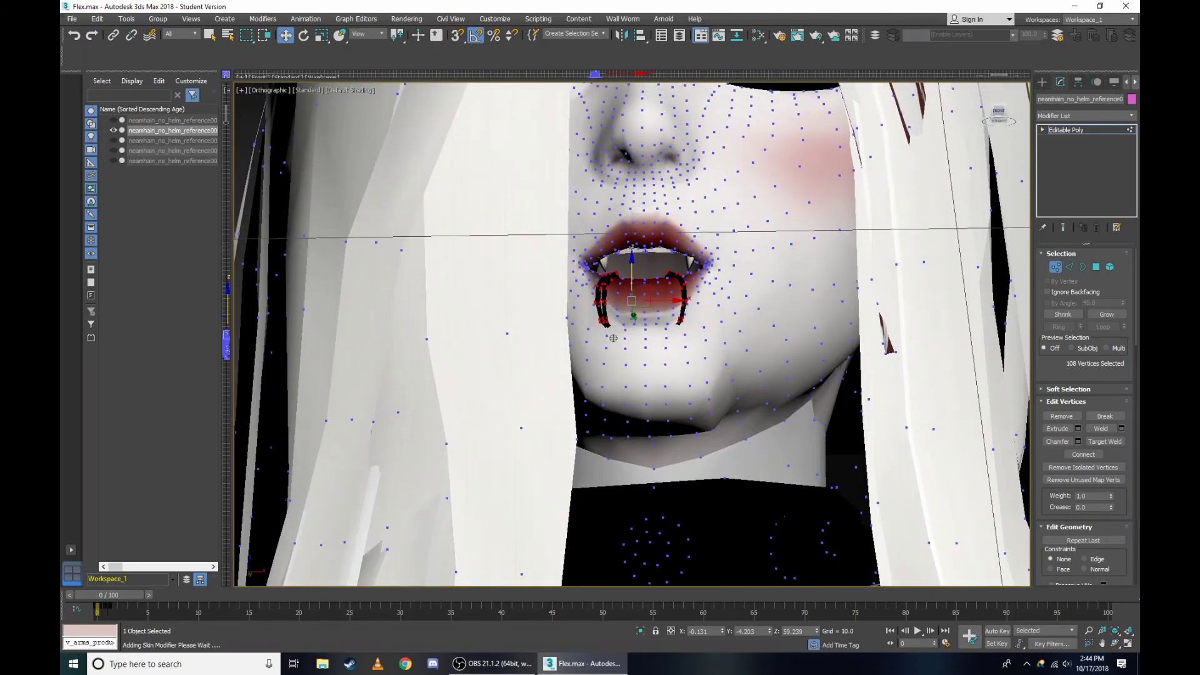
key("shift+y")
key("shift+z")
key("shift+z")
key("shift+z")
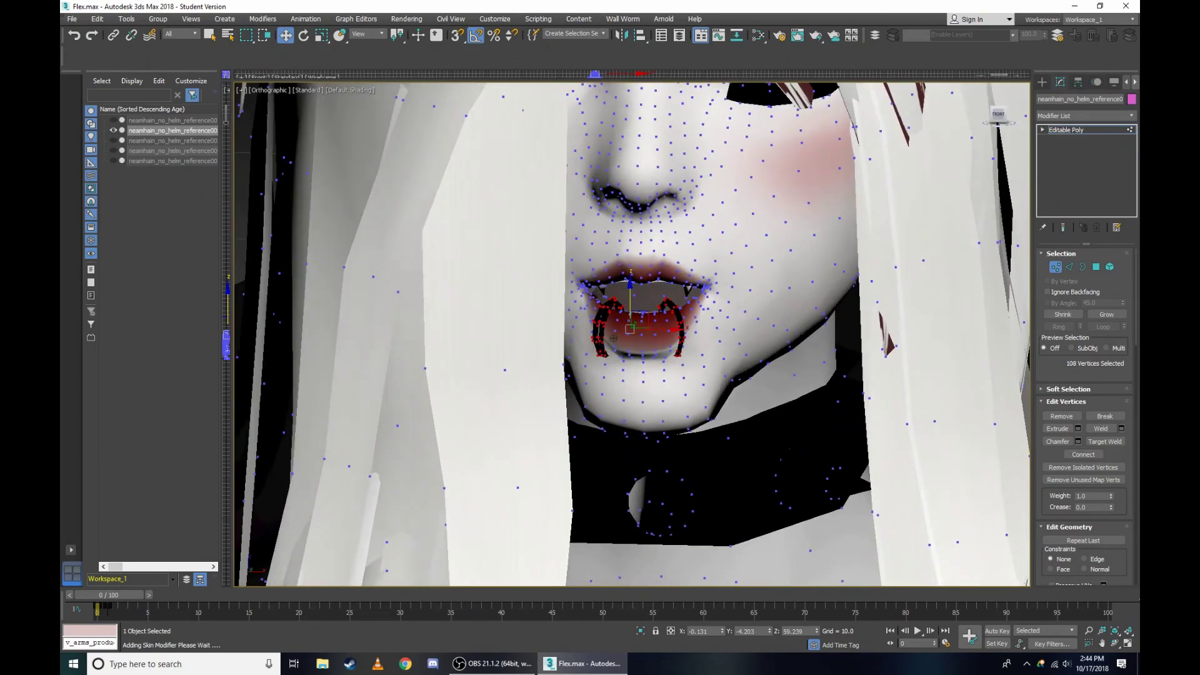
scroll(675, 407, "up", 3)
scroll(744, 391, "up", 5)
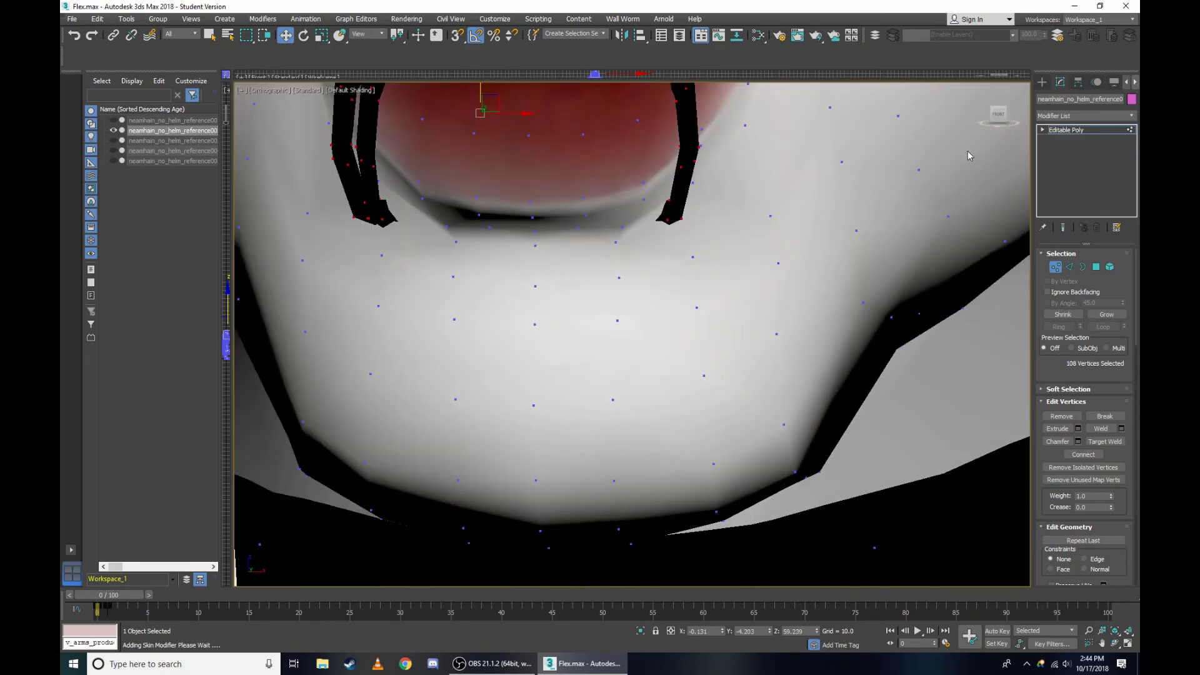
Select the jaw vertices in the Right view using wireframe display.
scroll(875, 282, "down", 2)
scroll(798, 395, "up", 2)
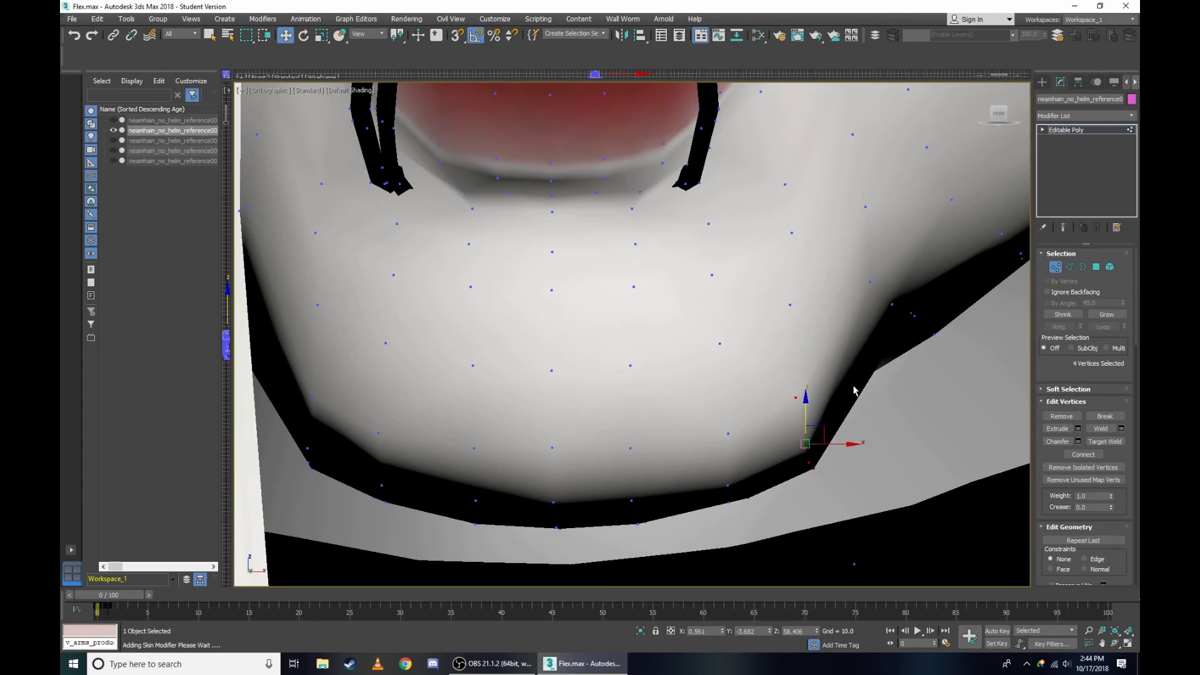
middle_click_drag(987, 136, 821, 120, "alt")
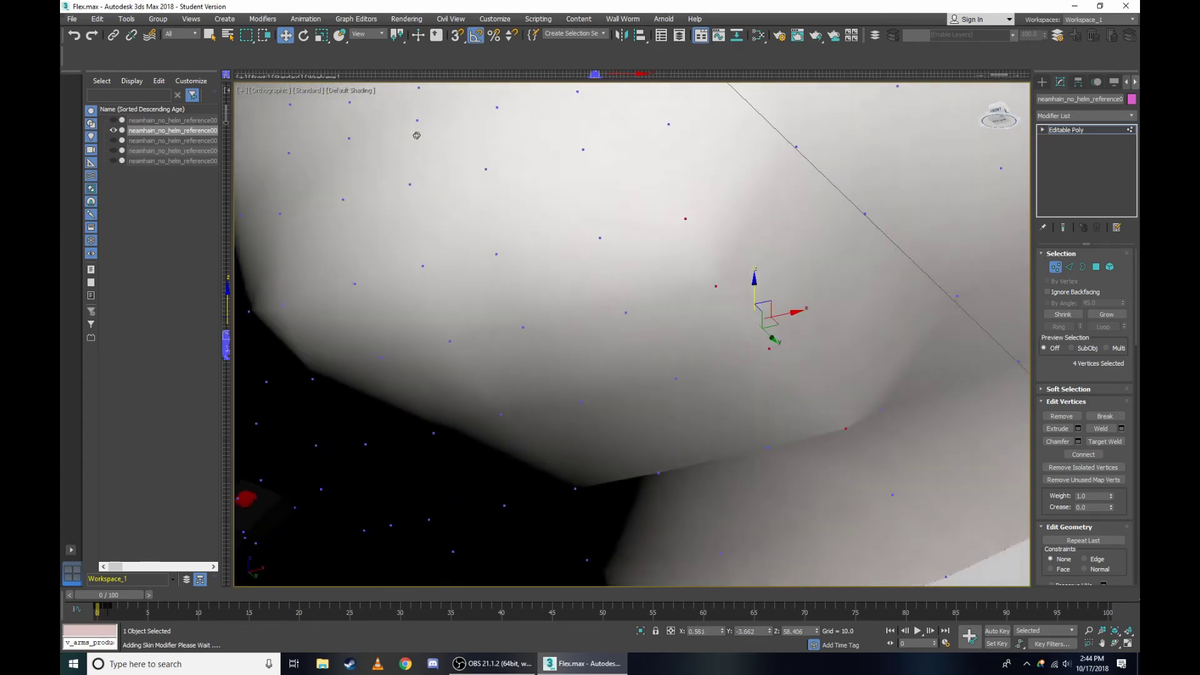
left_click(275, 93)
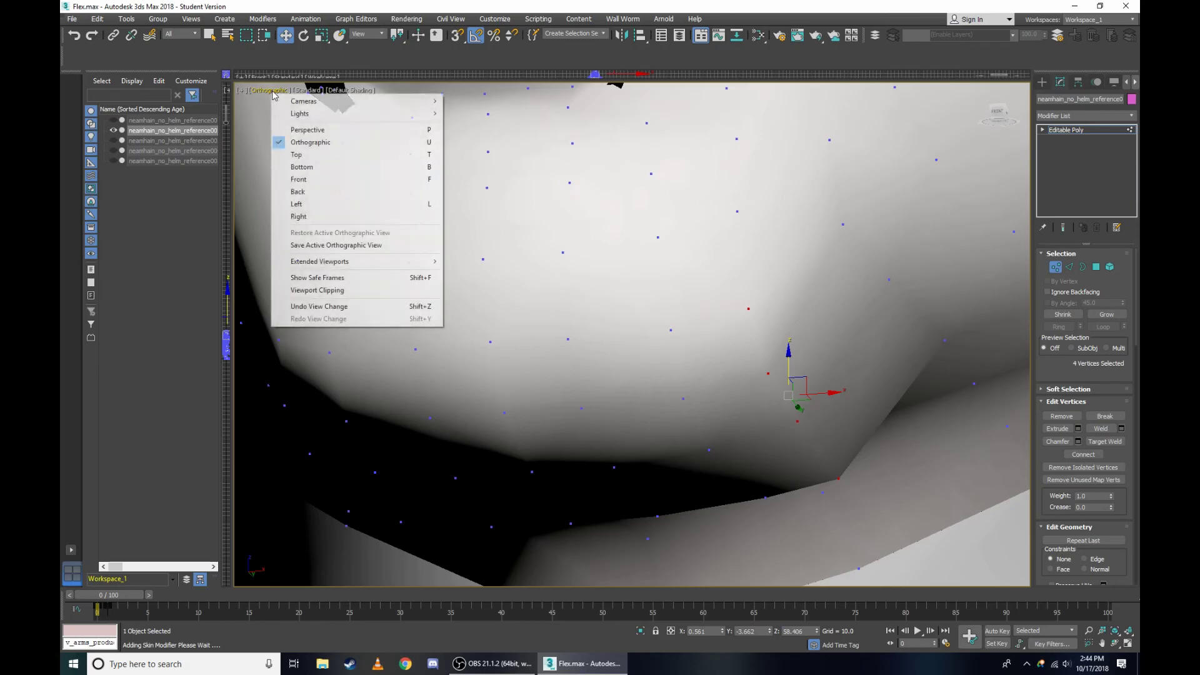
left_click(322, 210)
scroll(771, 196, "up", 3)
scroll(745, 294, "up", 4)
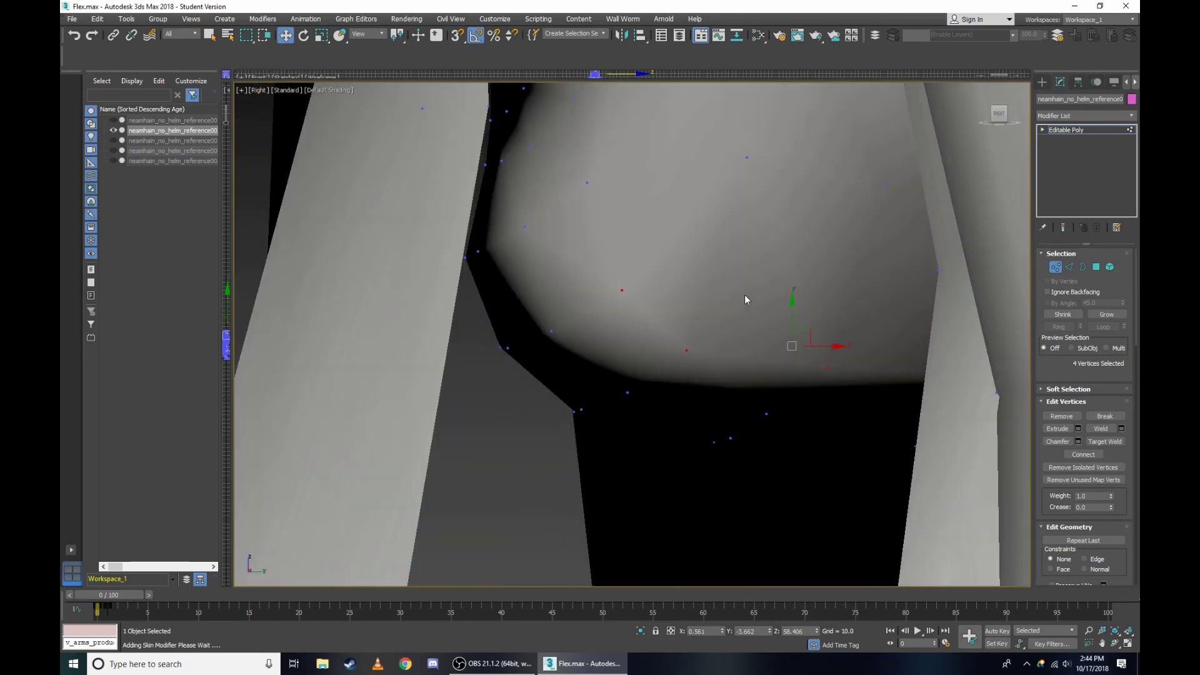
scroll(620, 294, "up", 4)
key("F3")
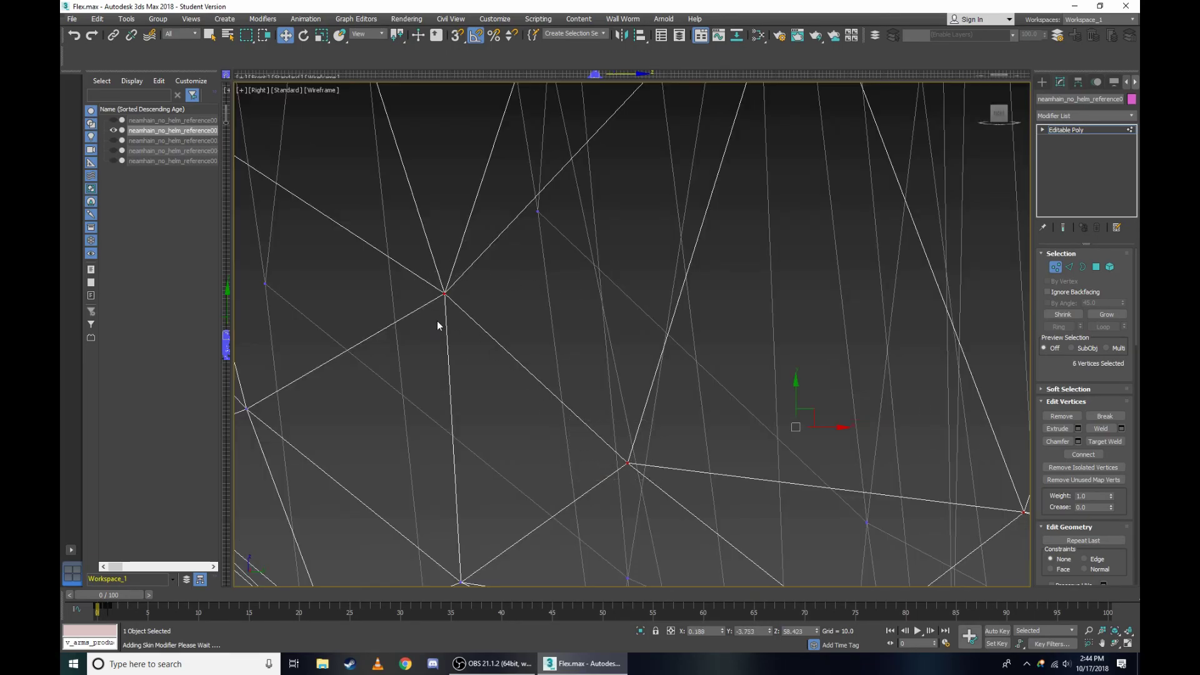
mouse_move(437, 325)
middle_mouse_down("alt")
mouse_move(606, 372)
mouse_move(853, 386)
middle_mouse_up("alt")
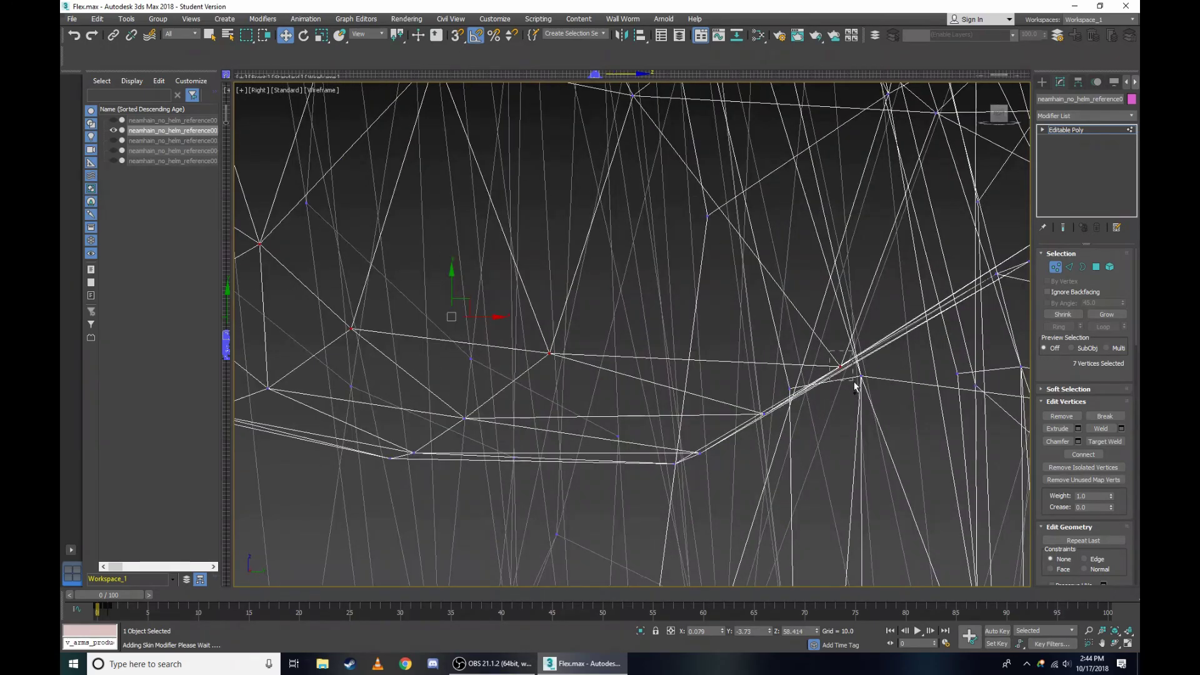
Raise the selected chin vertices along Z from the front view.
middle_click_drag(733, 373, 835, 305, "alt")
key("F3")
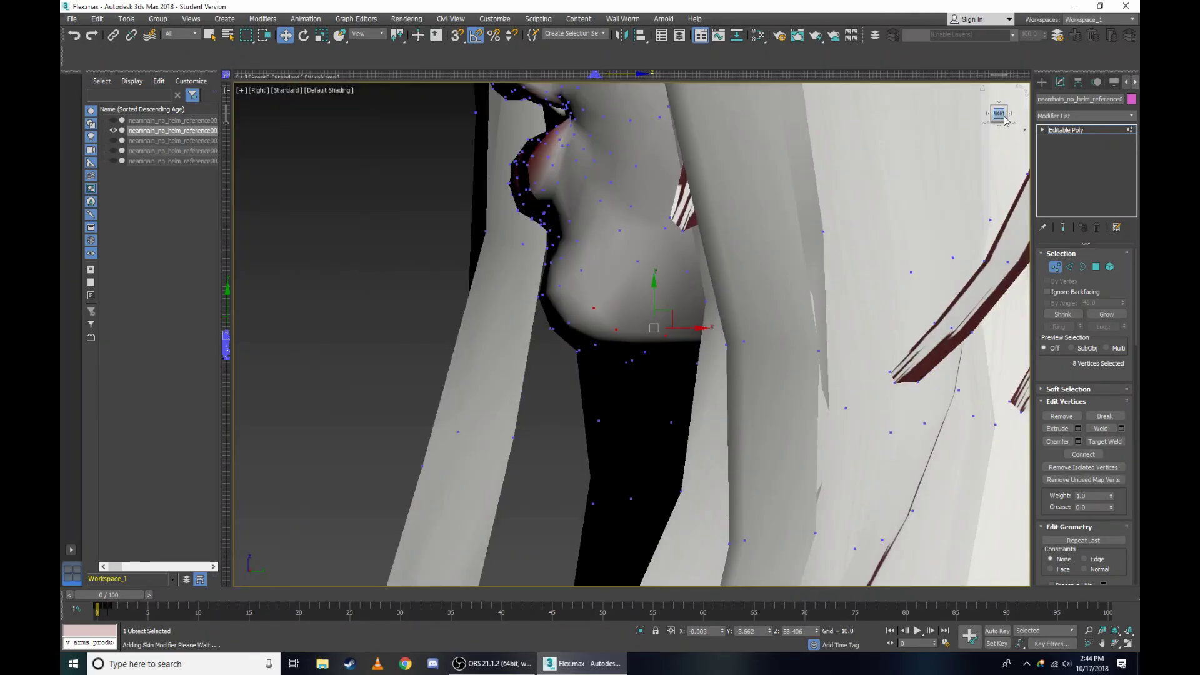
left_click_drag(1005, 121, 824, 286)
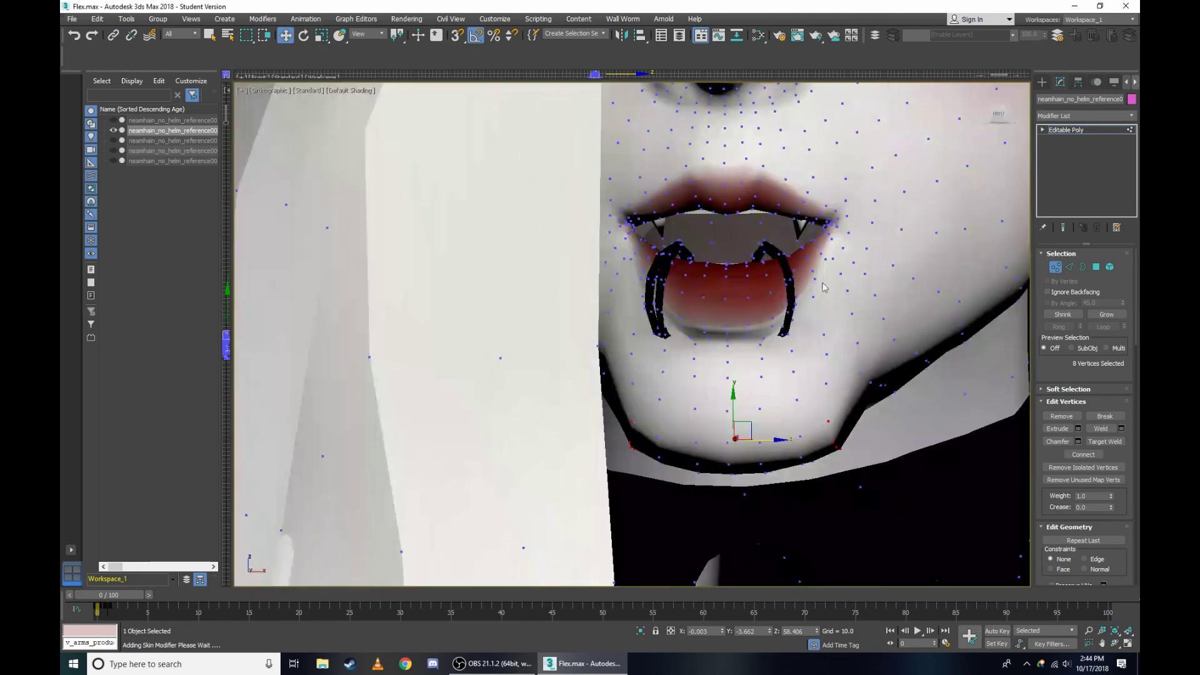
scroll(728, 413, "up", 2)
left_click_drag(736, 427, 750, 402)
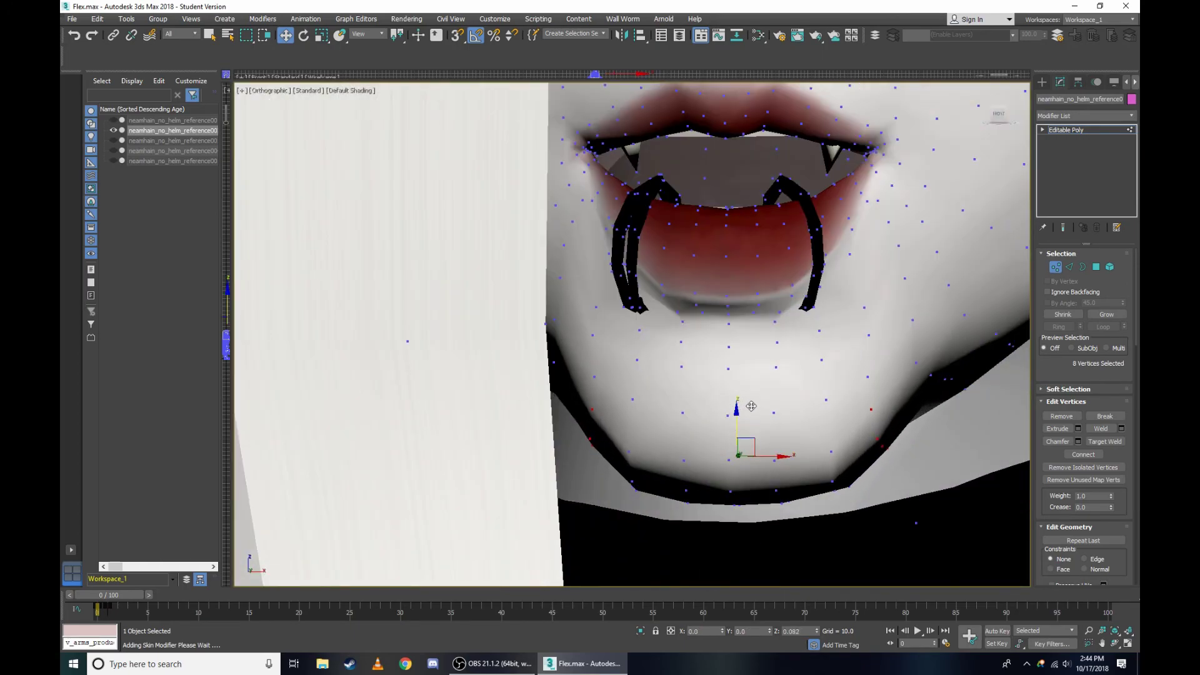
scroll(817, 324, "down", 3)
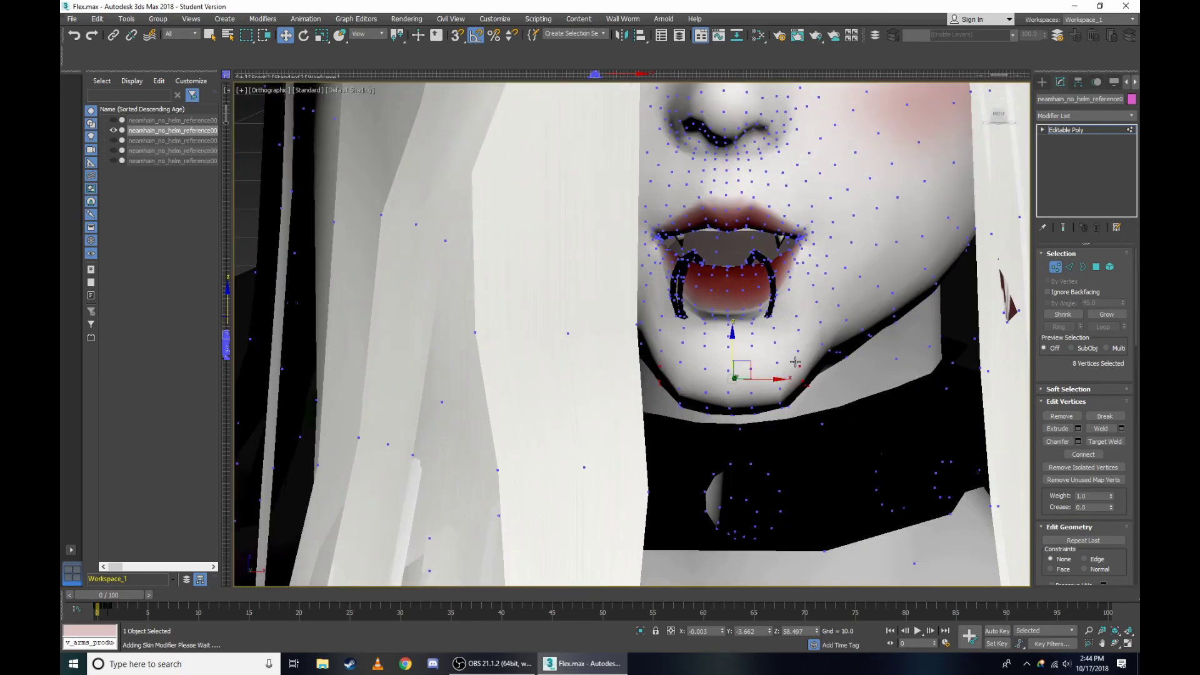
scroll(795, 362, "up", 2)
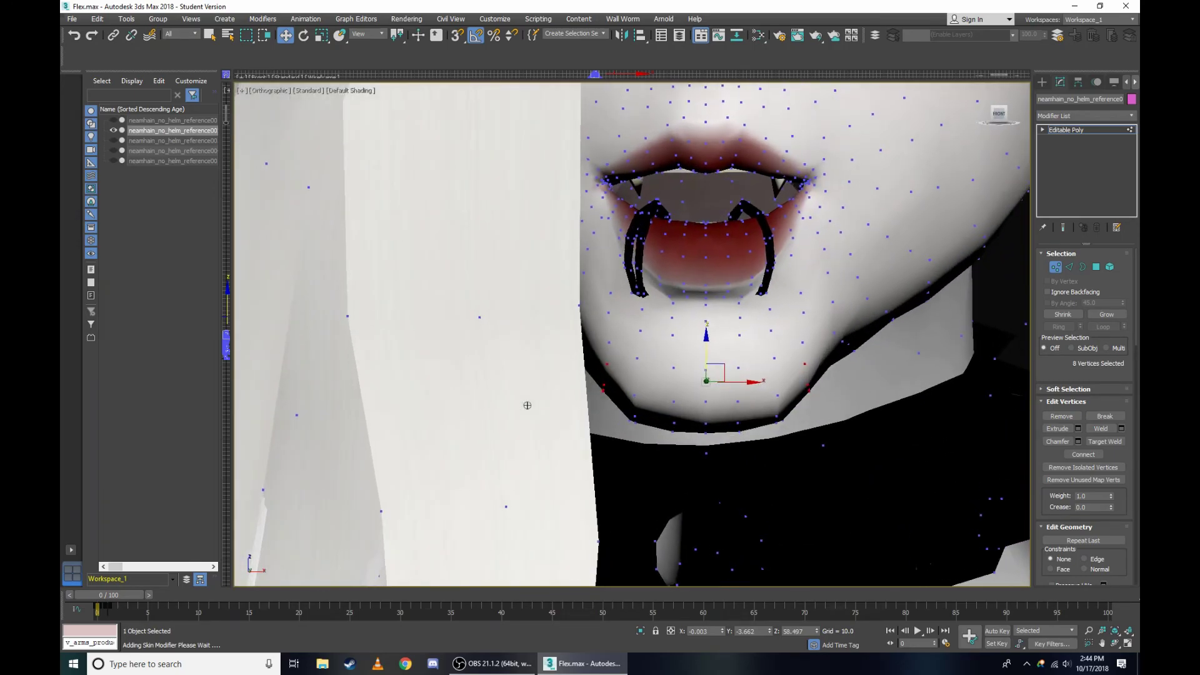
key("F3")
key("F3")
Select the chin vertices on both the left and right sides of the jaw.
scroll(783, 376, "up", 3)
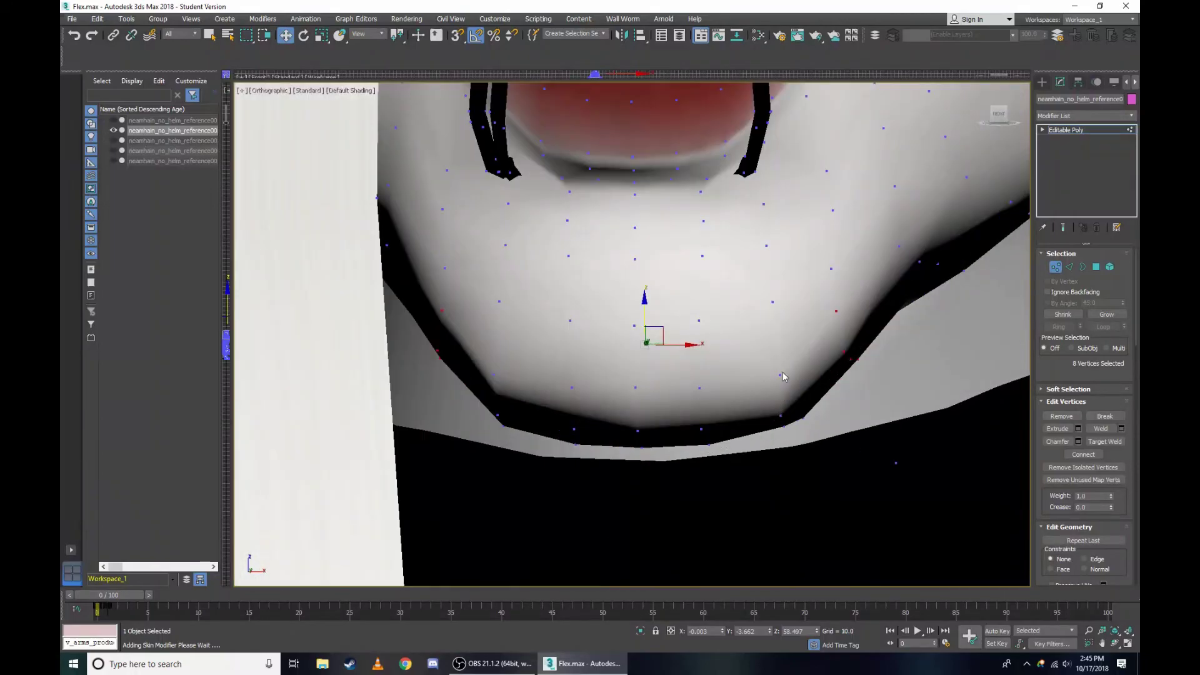
left_click(782, 375)
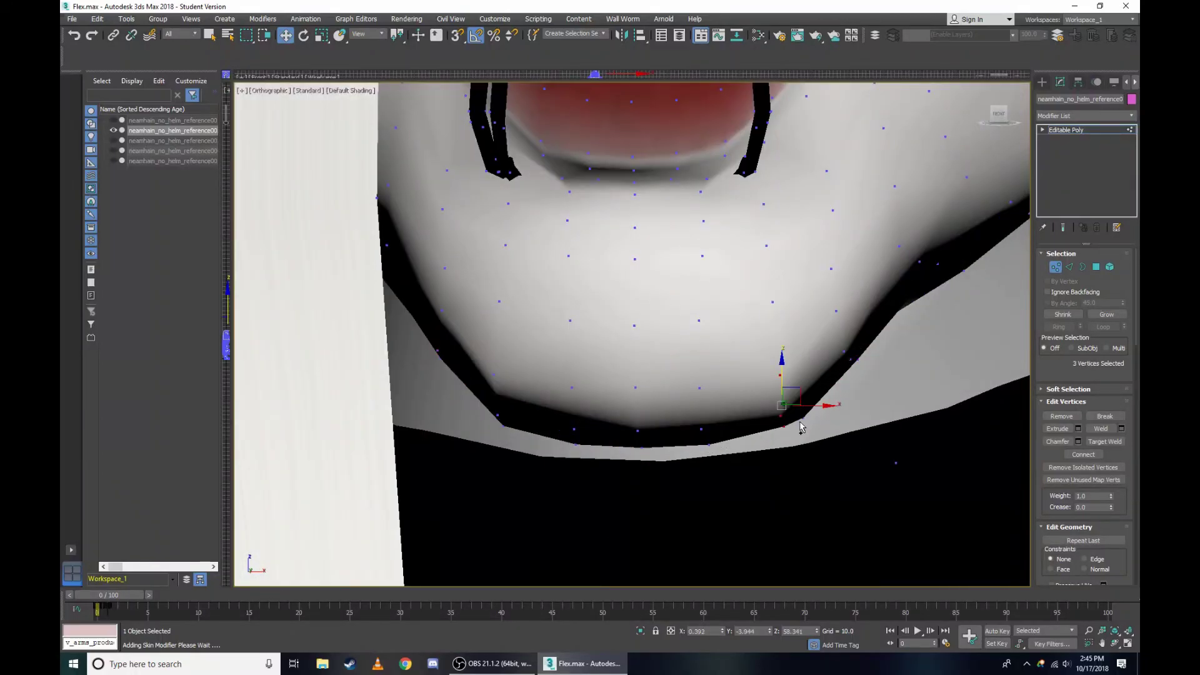
left_click(802, 419, "ctrl")
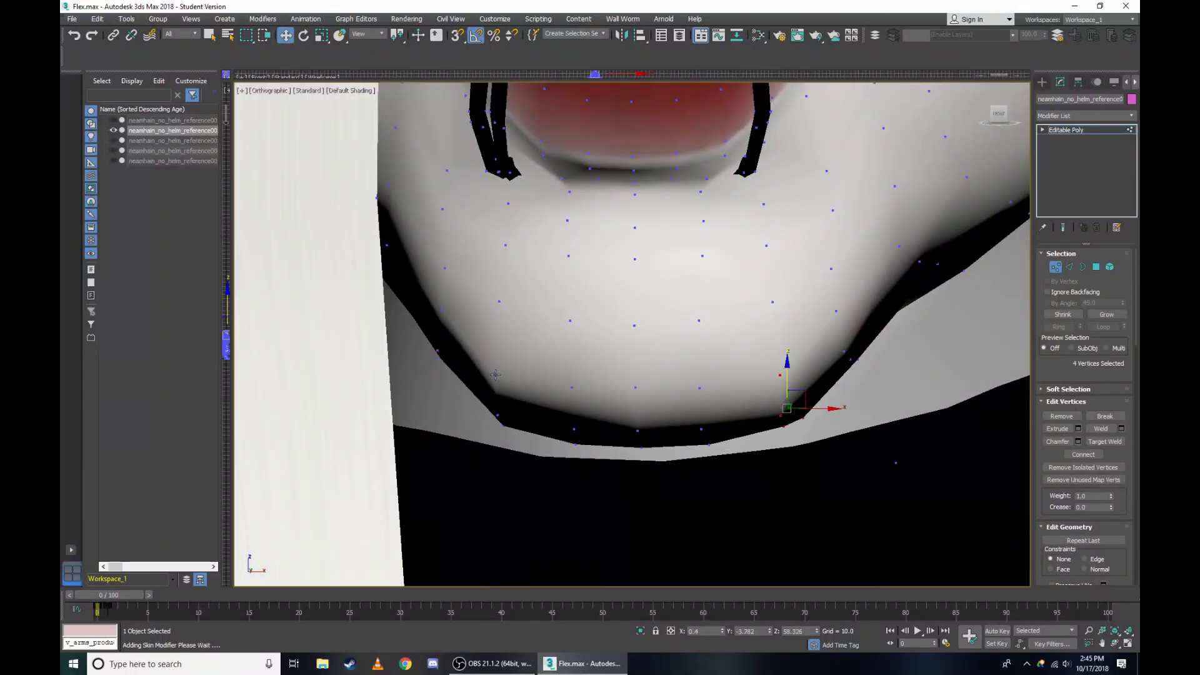
left_click(495, 375, "ctrl")
left_click(498, 415, "ctrl")
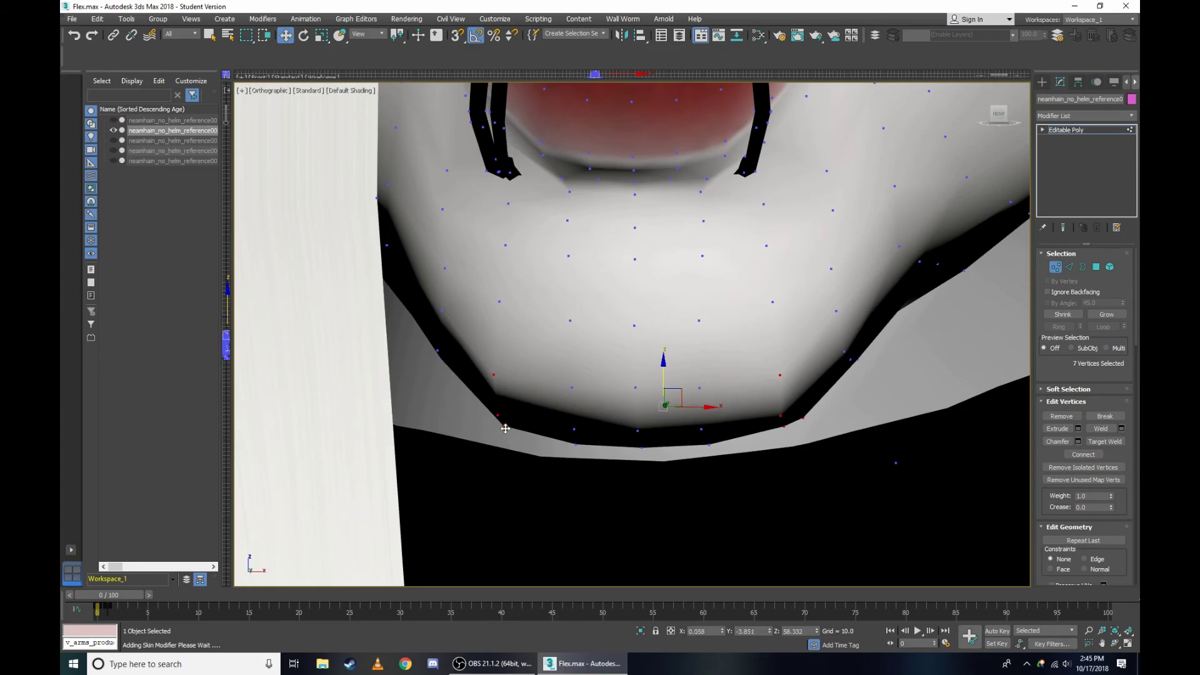
key("F3")
scroll(507, 422, "up", 3)
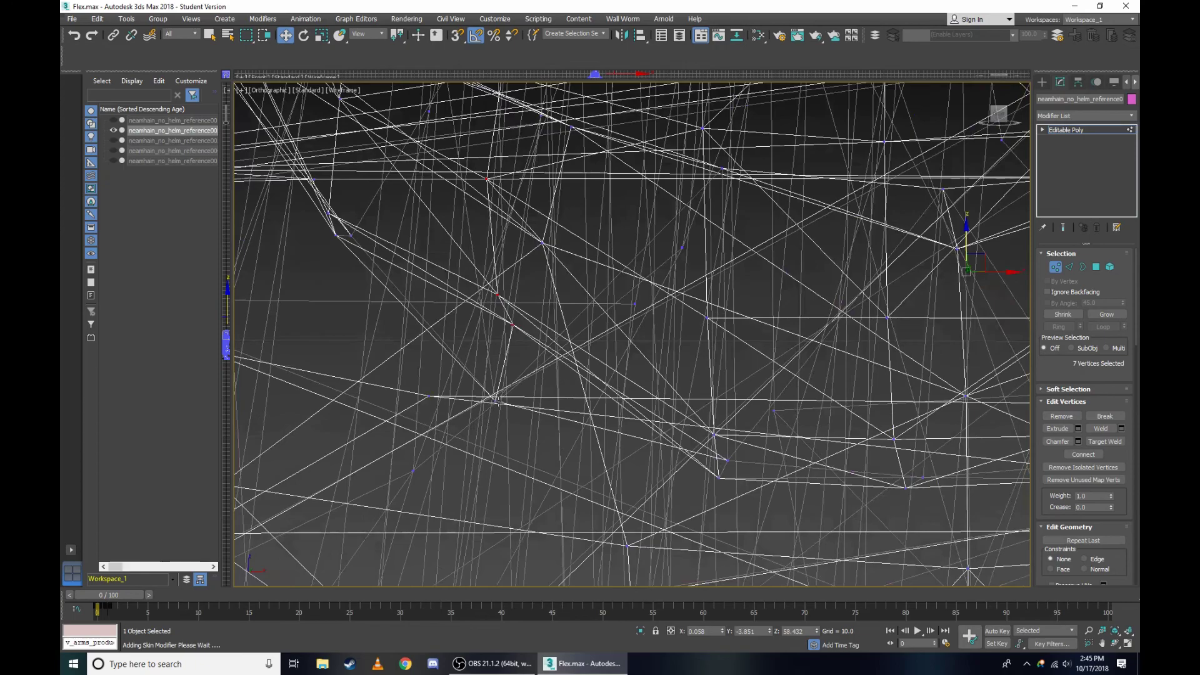
Raise the selected chin vertices slightly.
middle_click_drag(586, 373, 650, 387, "alt")
key("F3")
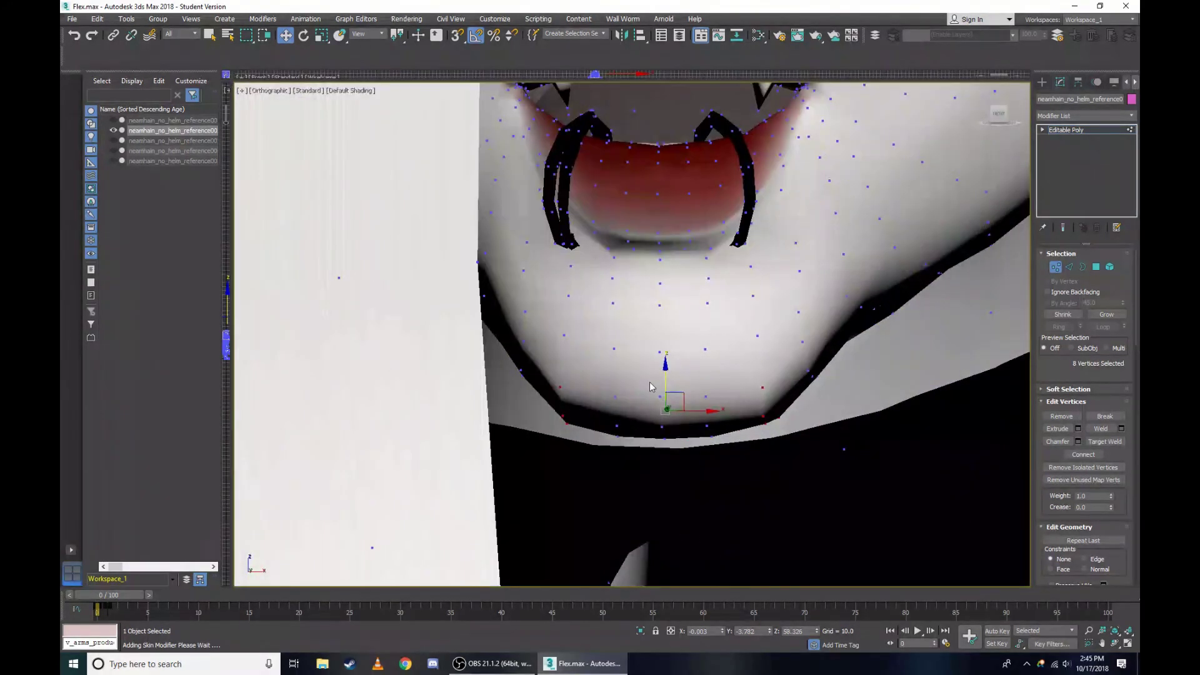
left_click_drag(665, 383, 670, 377)
scroll(670, 377, "down", 2)
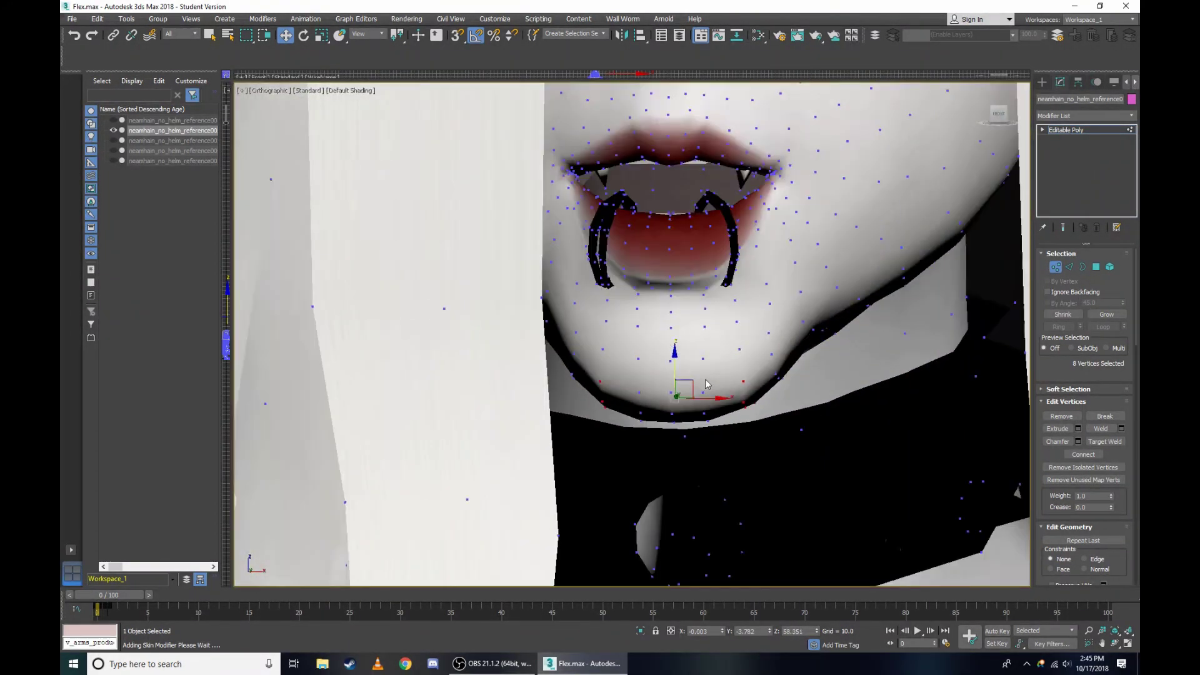
scroll(625, 313, "down", 3)
scroll(586, 272, "up", 2)
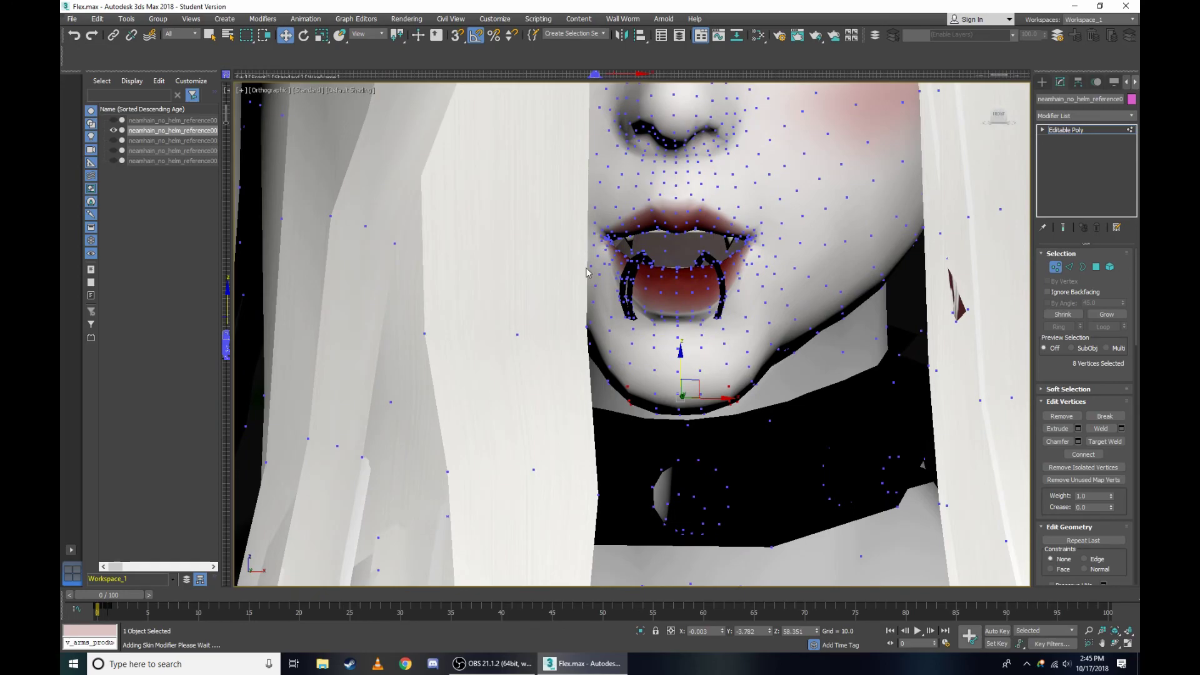
In the Right view, select three vertices under the jaw.
left_click(275, 89)
left_click(314, 214)
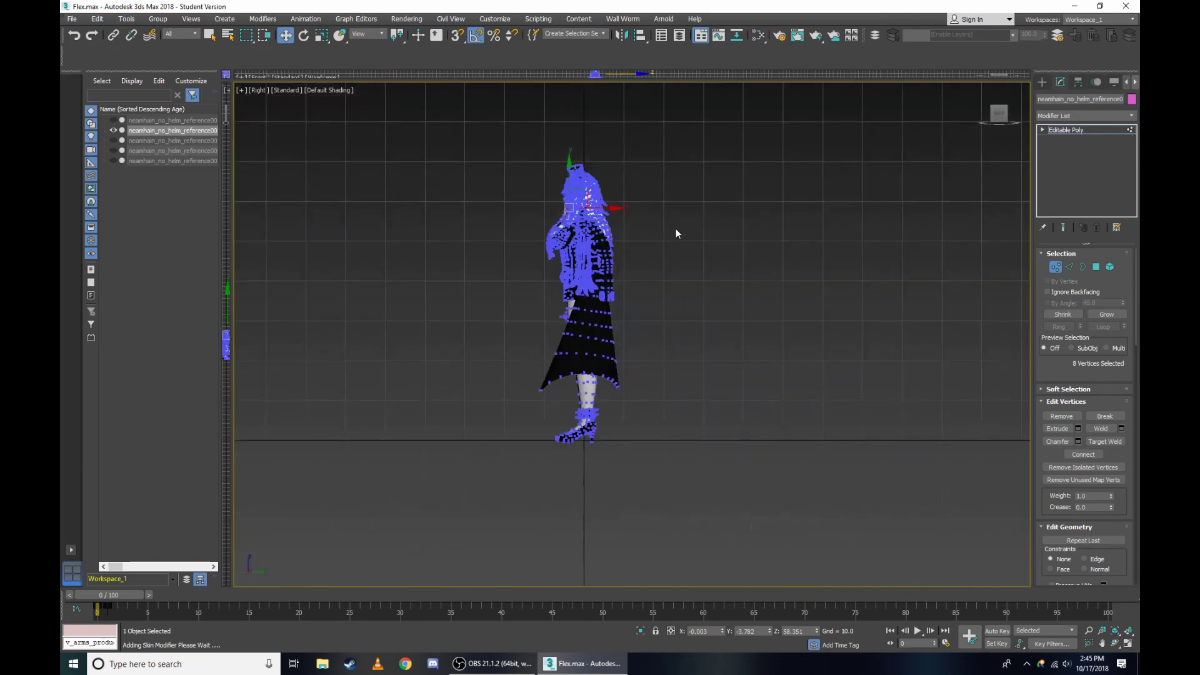
scroll(676, 233, "up", 5)
scroll(603, 491, "down", 2)
scroll(602, 490, "up", 4)
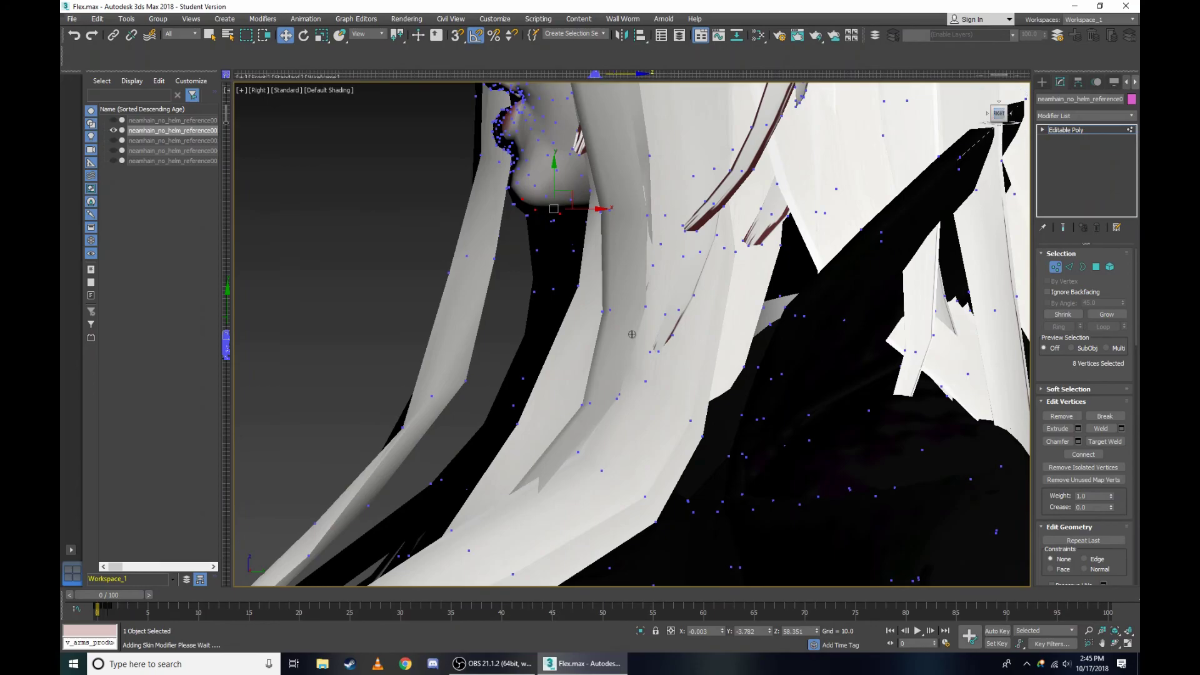
middle_click_drag(632, 334, 677, 261, "alt")
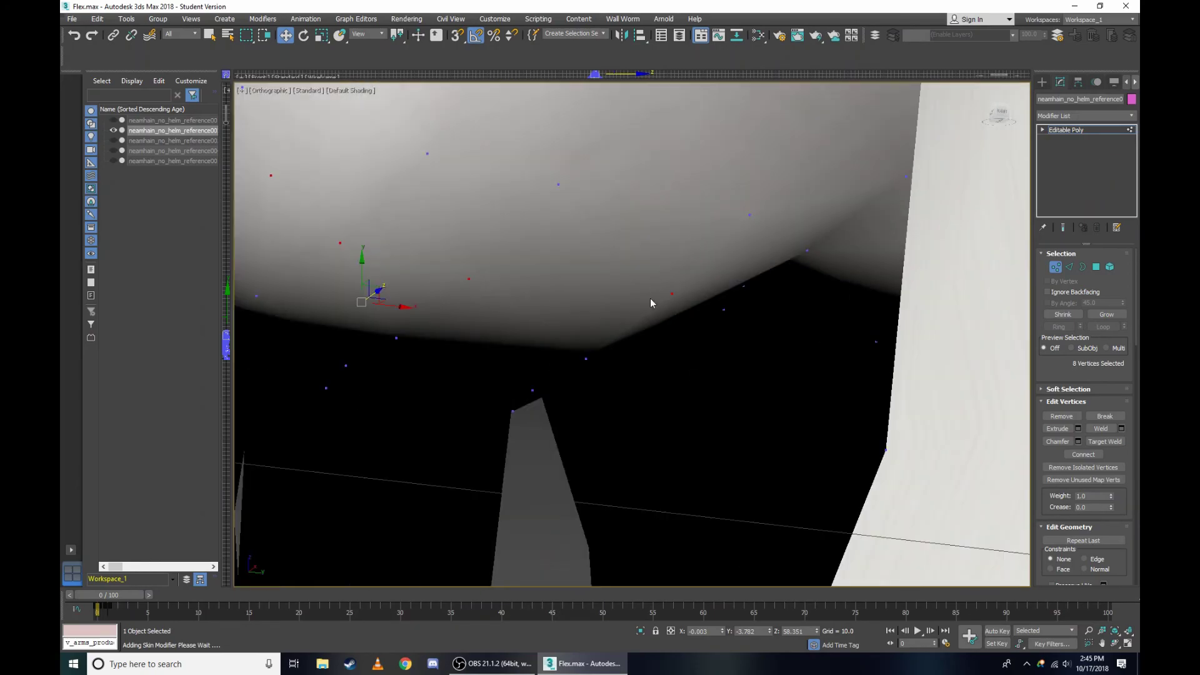
left_click_drag(672, 293, 590, 358)
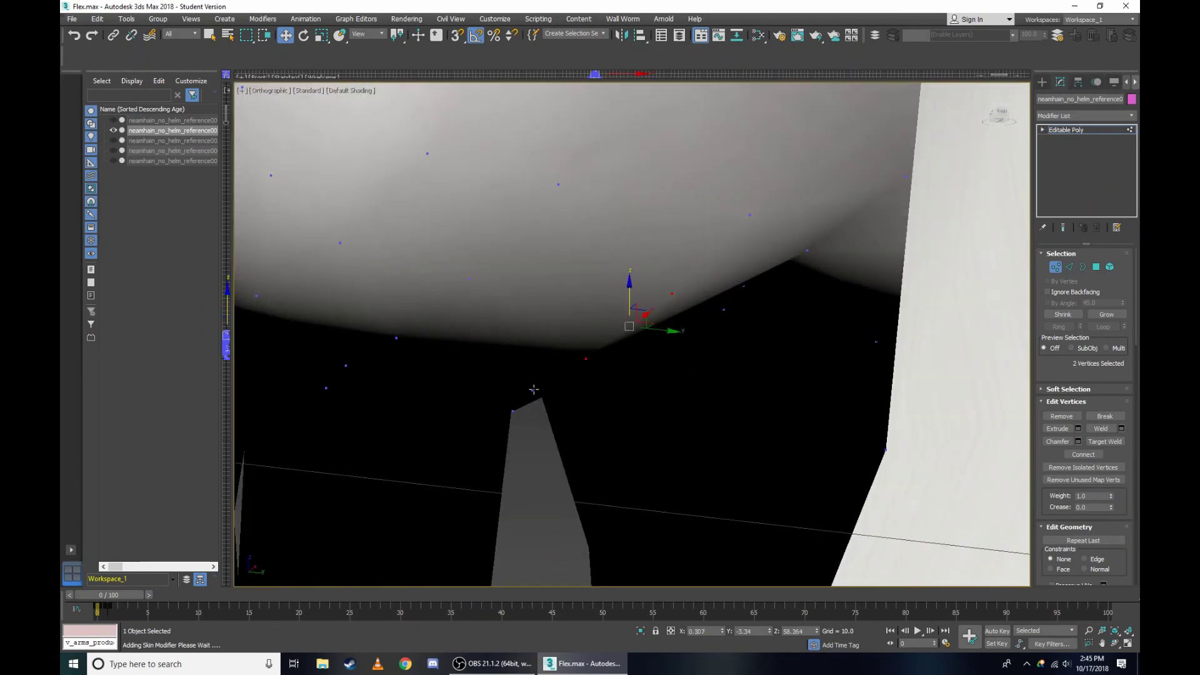
left_click(519, 416, "ctrl")
scroll(613, 383, "down", 2)
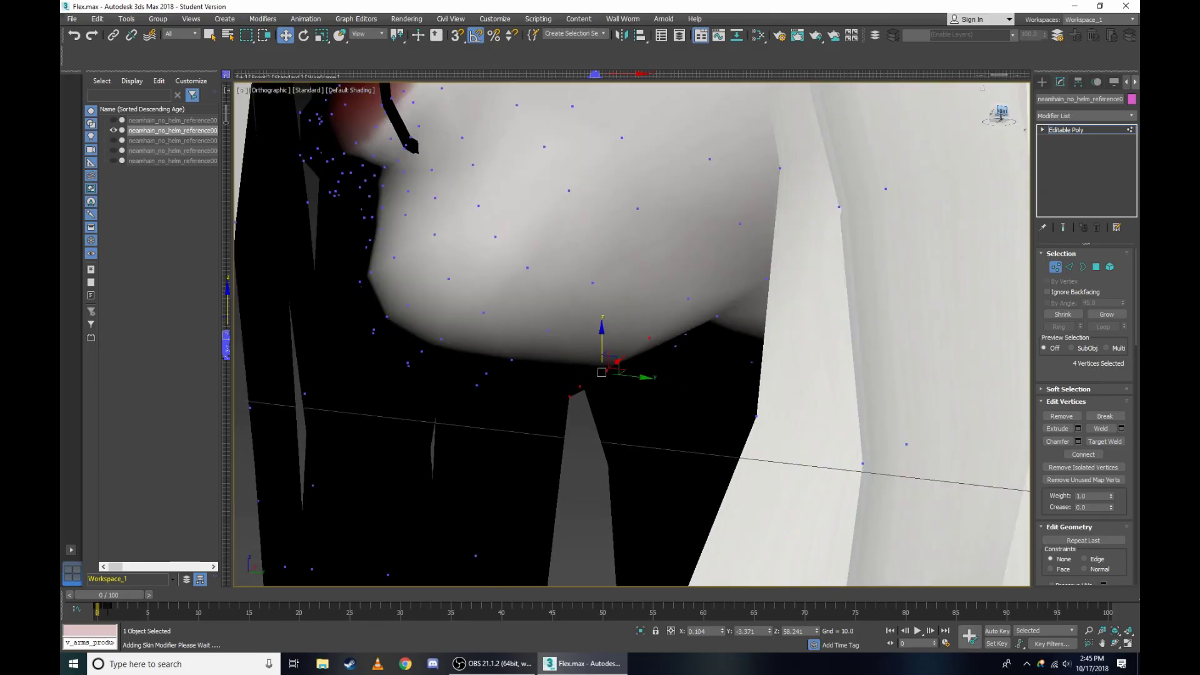
Inspect the jaw from the side in wireframe and shaded display.
key("F3")
middle_click_drag(602, 372, 655, 369, "alt")
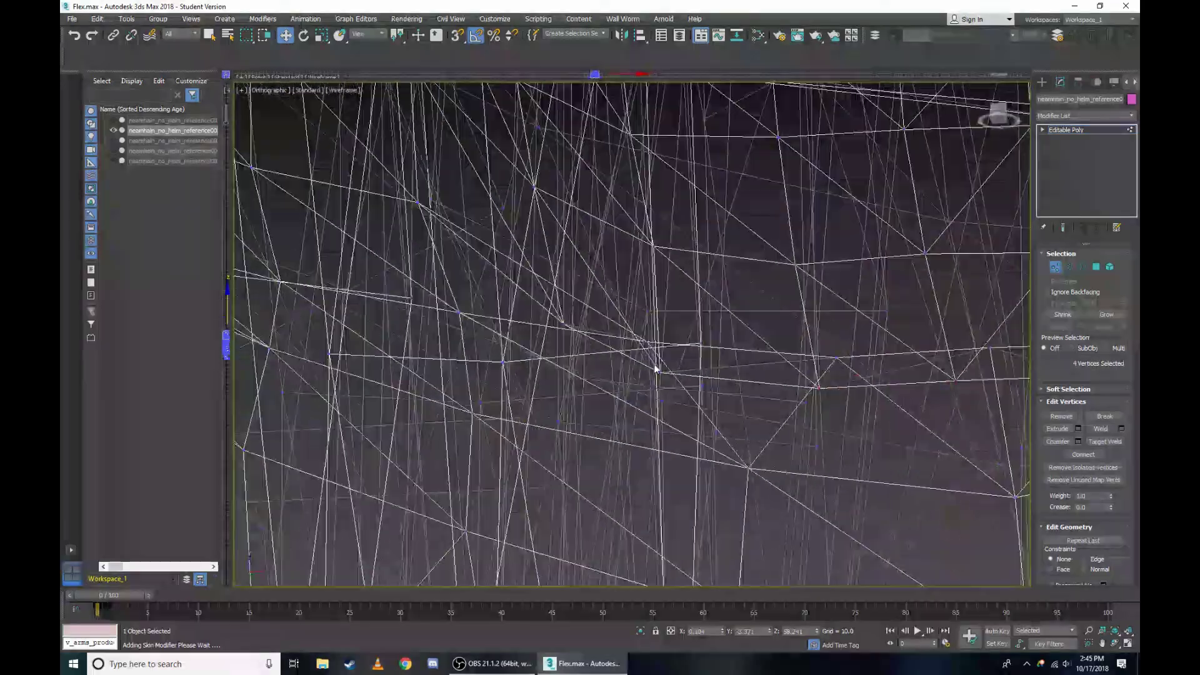
scroll(659, 371, "down", 2)
key("F3")
scroll(691, 330, "up", 3)
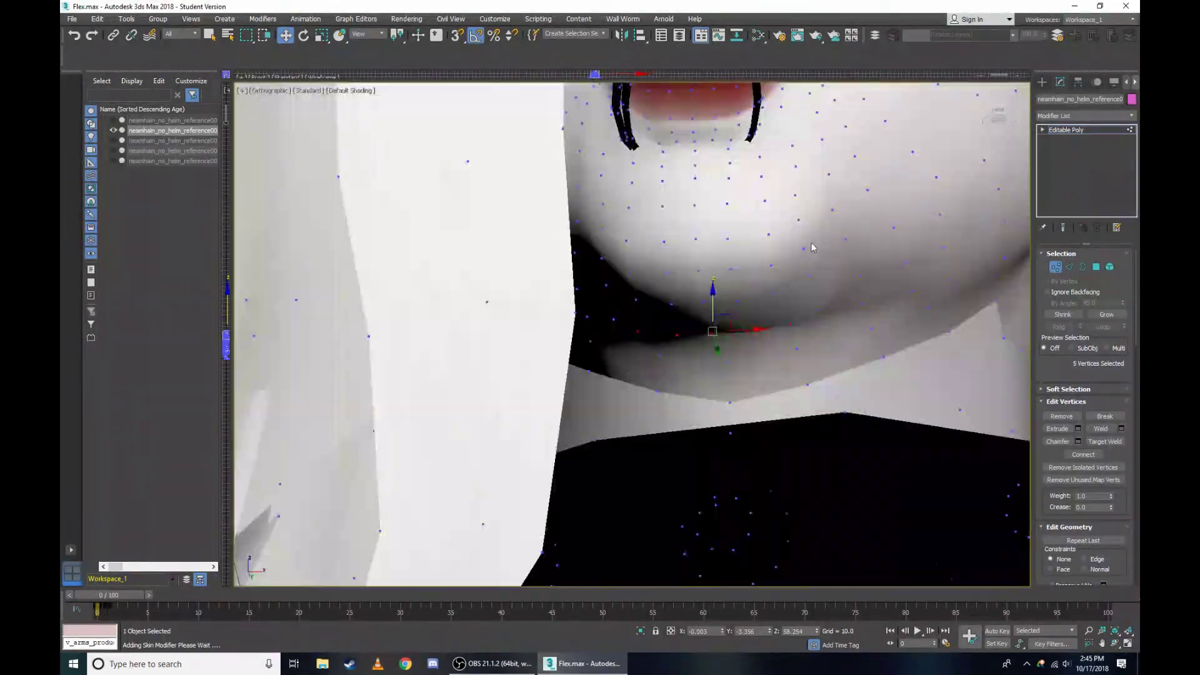
middle_click_drag(1016, 139, 548, 353, "alt")
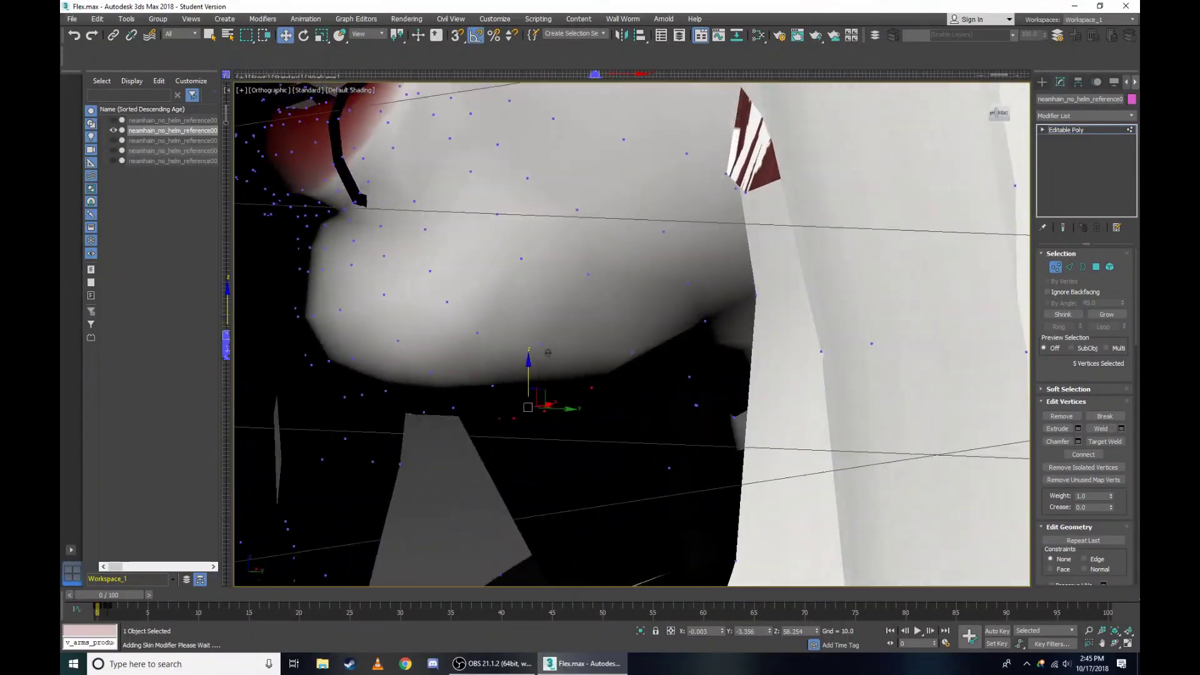
key("F3")
scroll(548, 354, "down", 2)
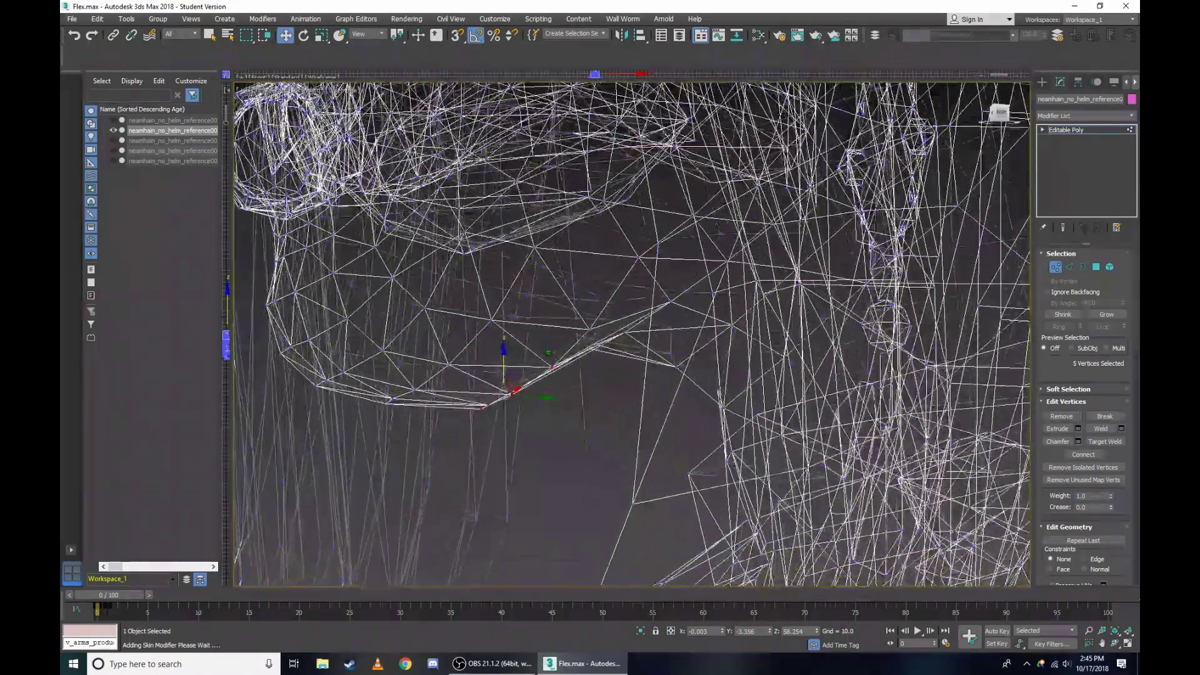
Review the head from both profiles, then exit Vertex sub-object mode.
middle_click_drag(537, 355, 525, 353, "alt")
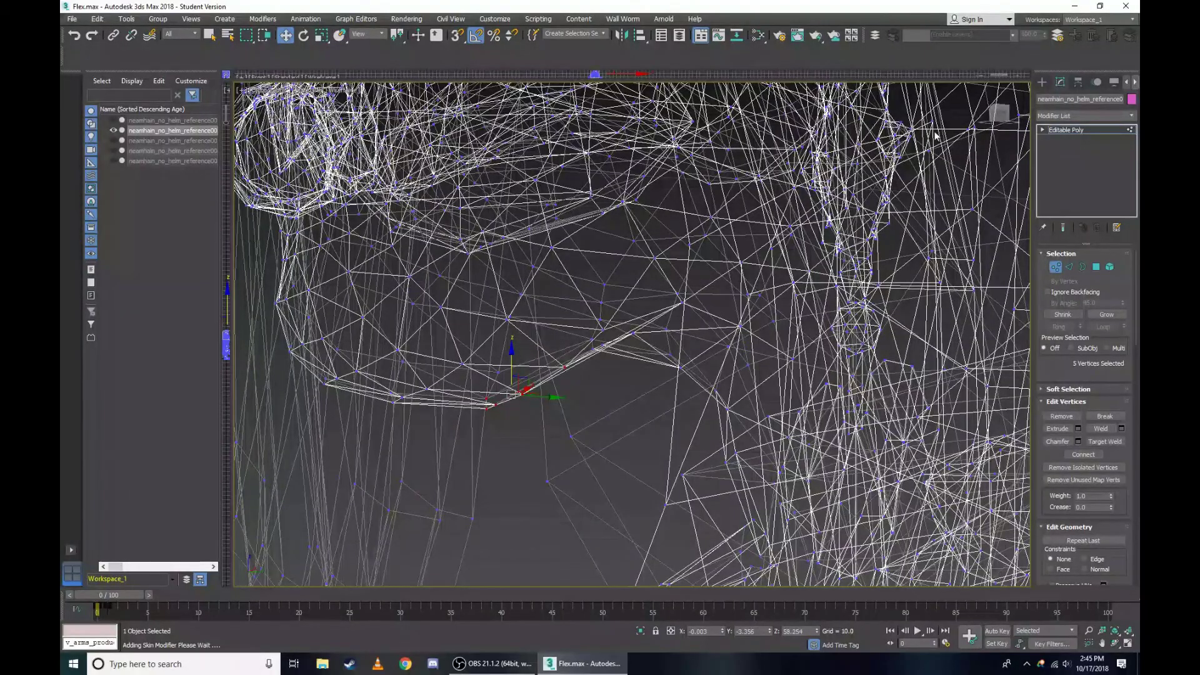
mouse_move(966, 130)
left_mouse_down()
mouse_move(999, 107)
mouse_move(981, 122)
left_mouse_up()
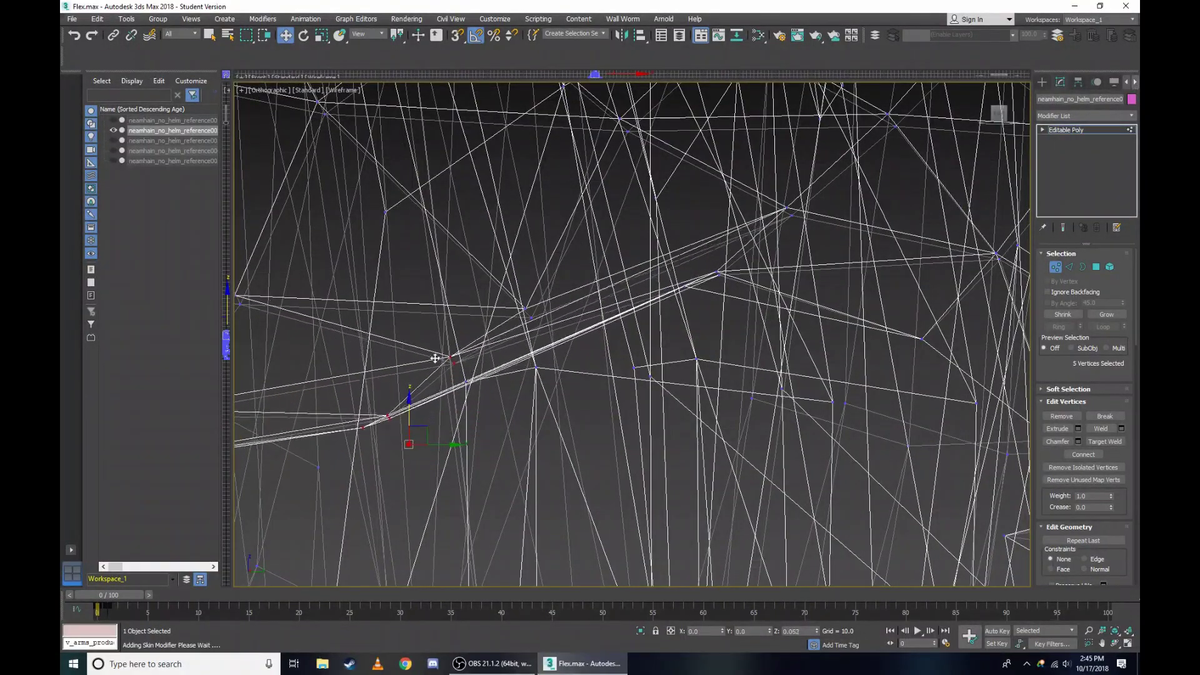
scroll(464, 383, "down", 5)
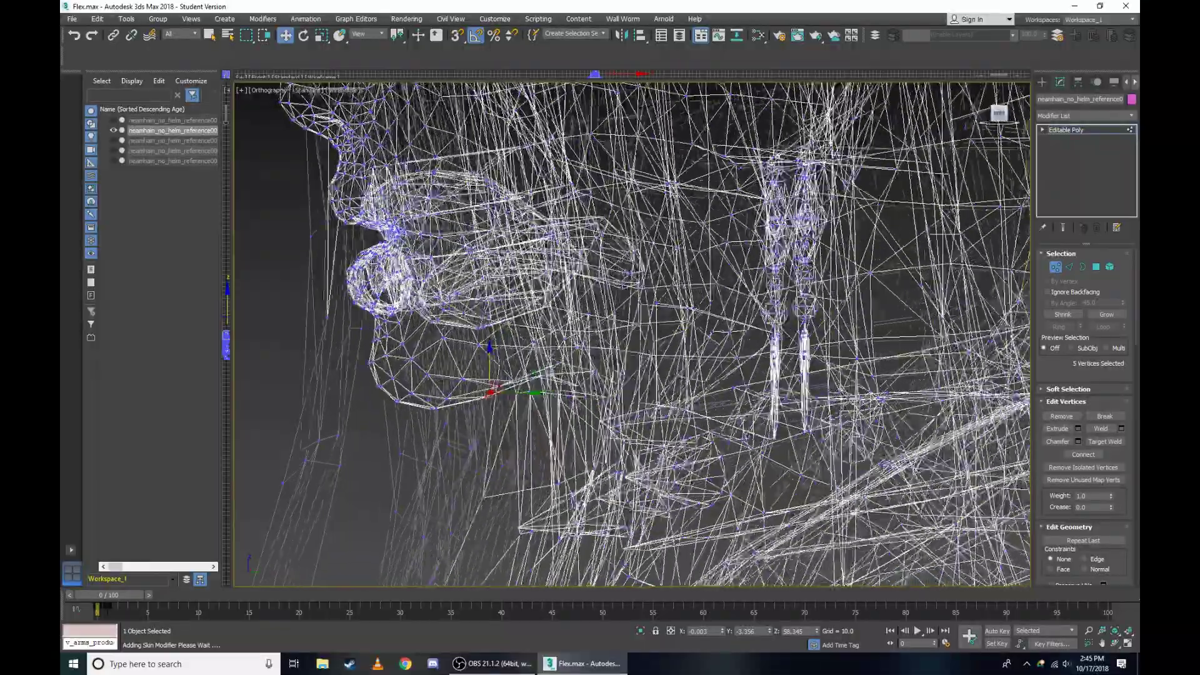
mouse_move(500, 409)
middle_mouse_down("alt")
mouse_move(359, 275)
mouse_move(438, 294)
mouse_move(350, 301)
mouse_move(400, 294)
middle_mouse_up("alt")
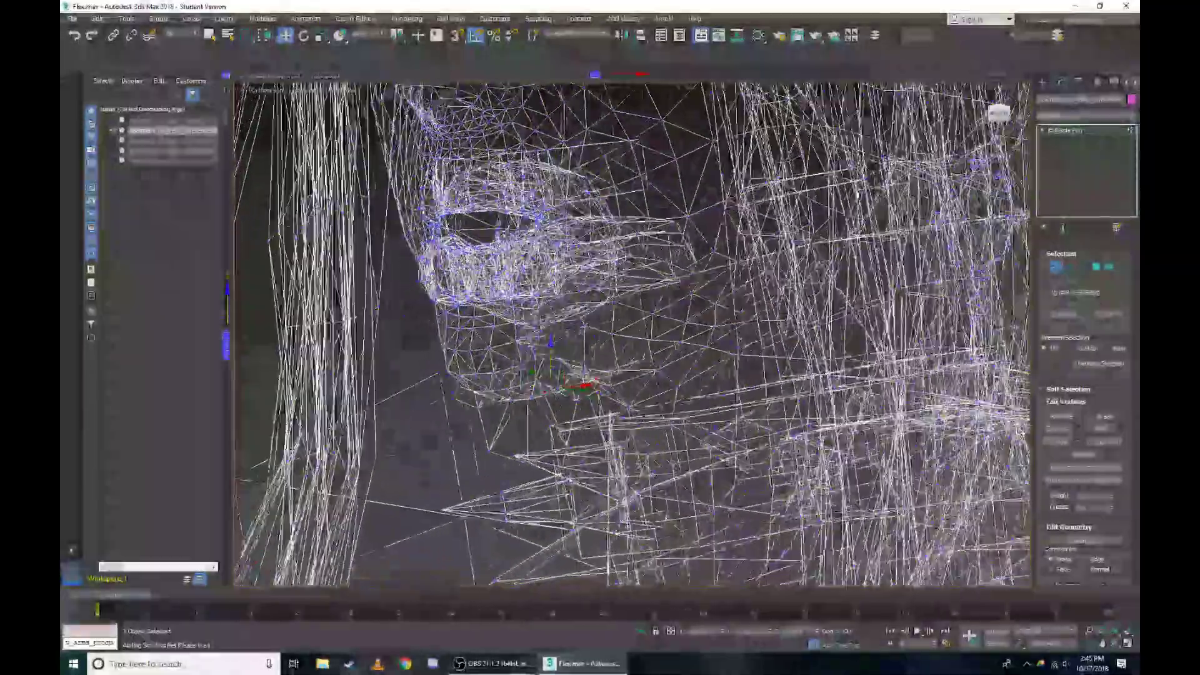
key("F3")
scroll(776, 338, "down", 2)
scroll(775, 337, "down", 4)
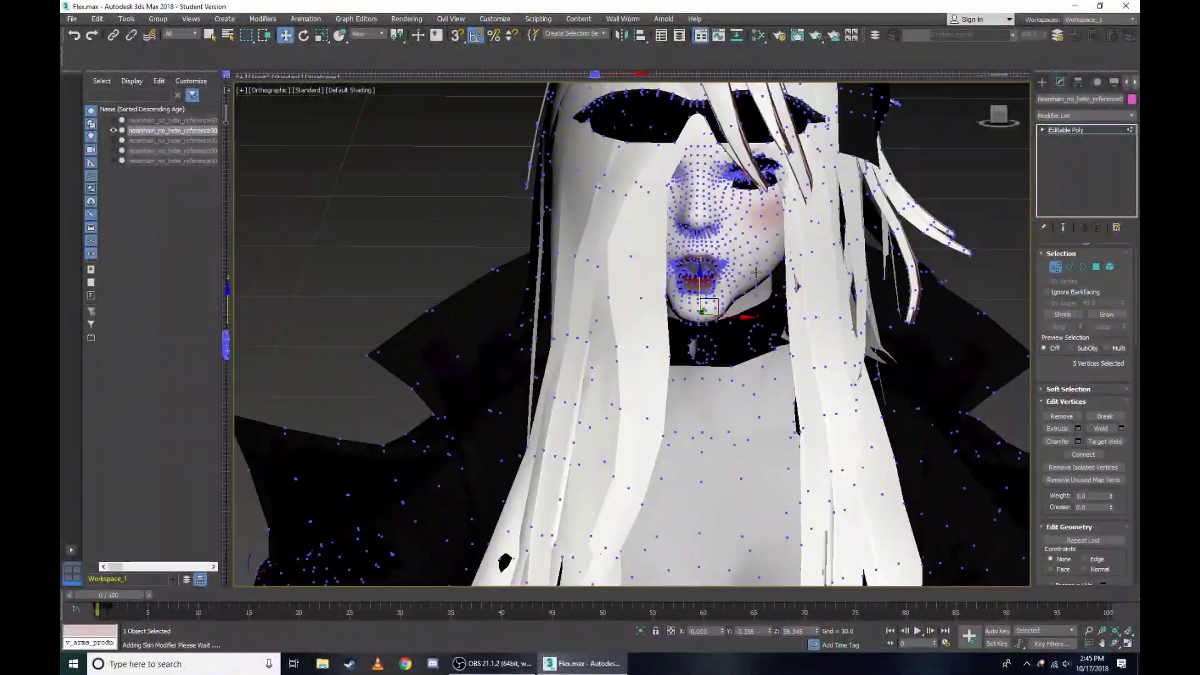
left_click(1055, 267)
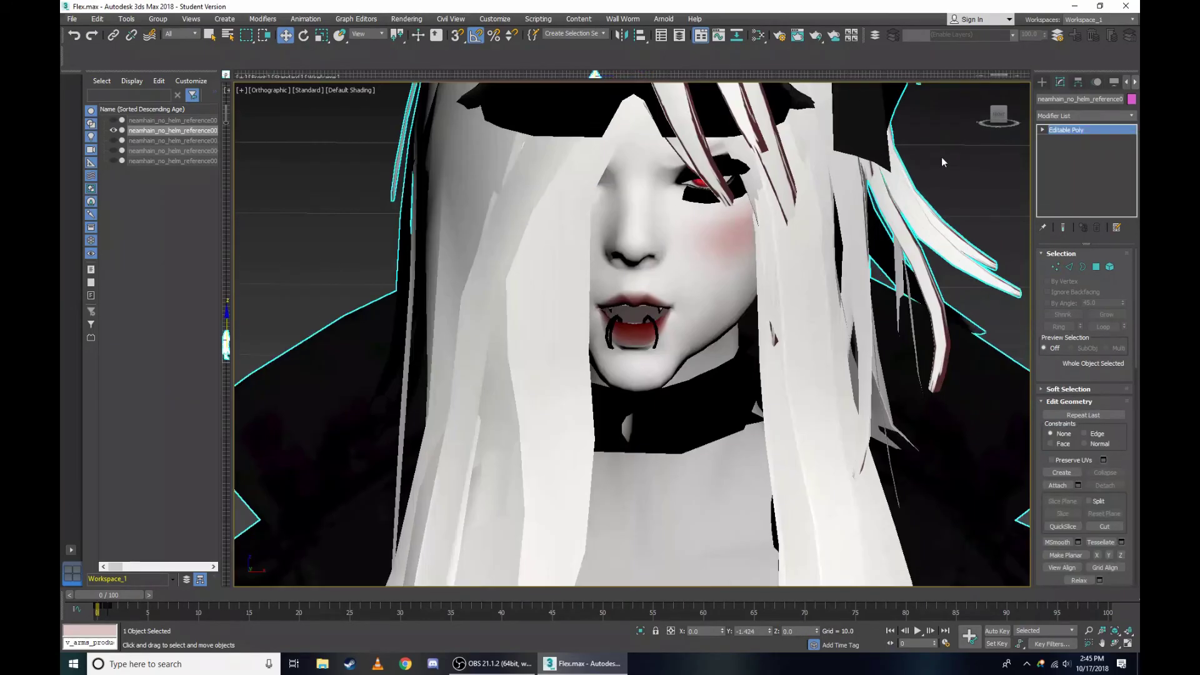
Deselect and view the edited face from the front, then hide the head model.
left_click(970, 147)
left_click_drag(997, 113, 604, 368)
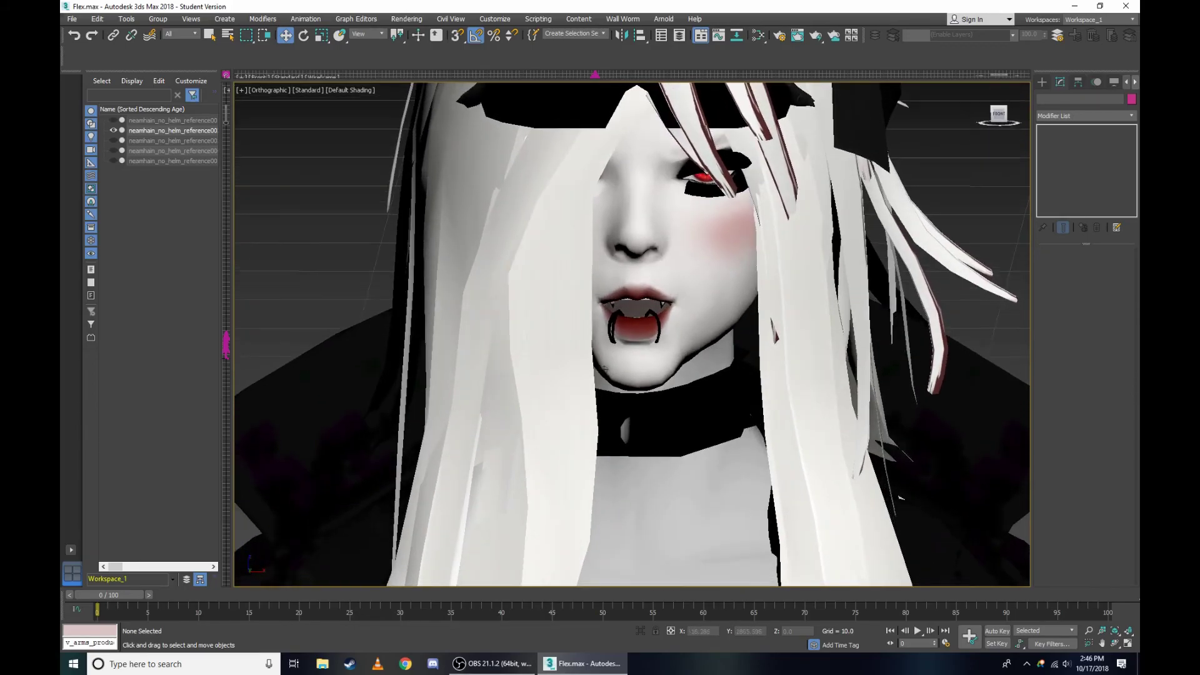
scroll(671, 146, "up", 3)
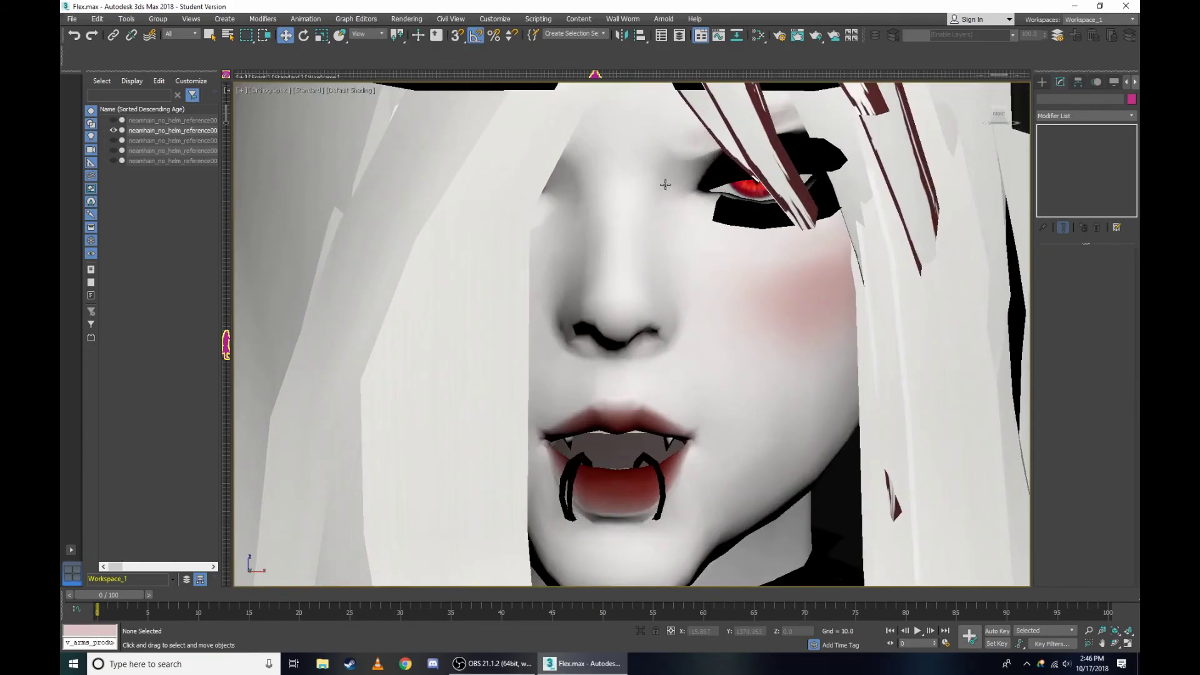
scroll(665, 184, "down", 5)
scroll(665, 184, "up", 3)
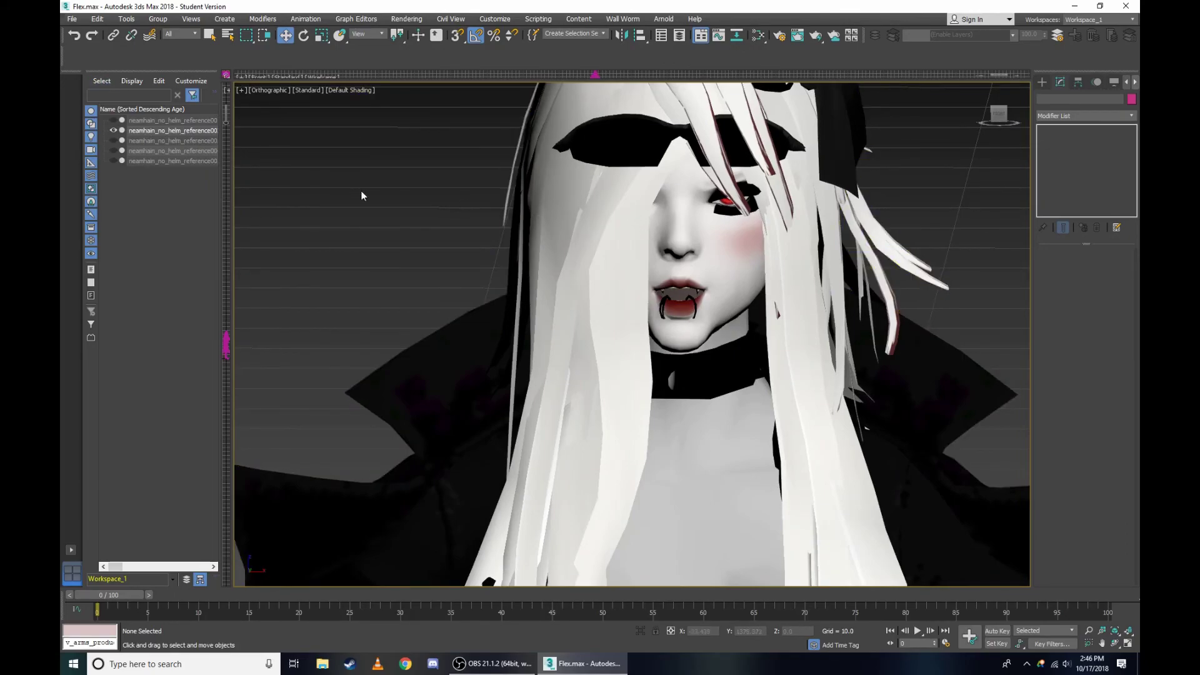
left_click(114, 131)
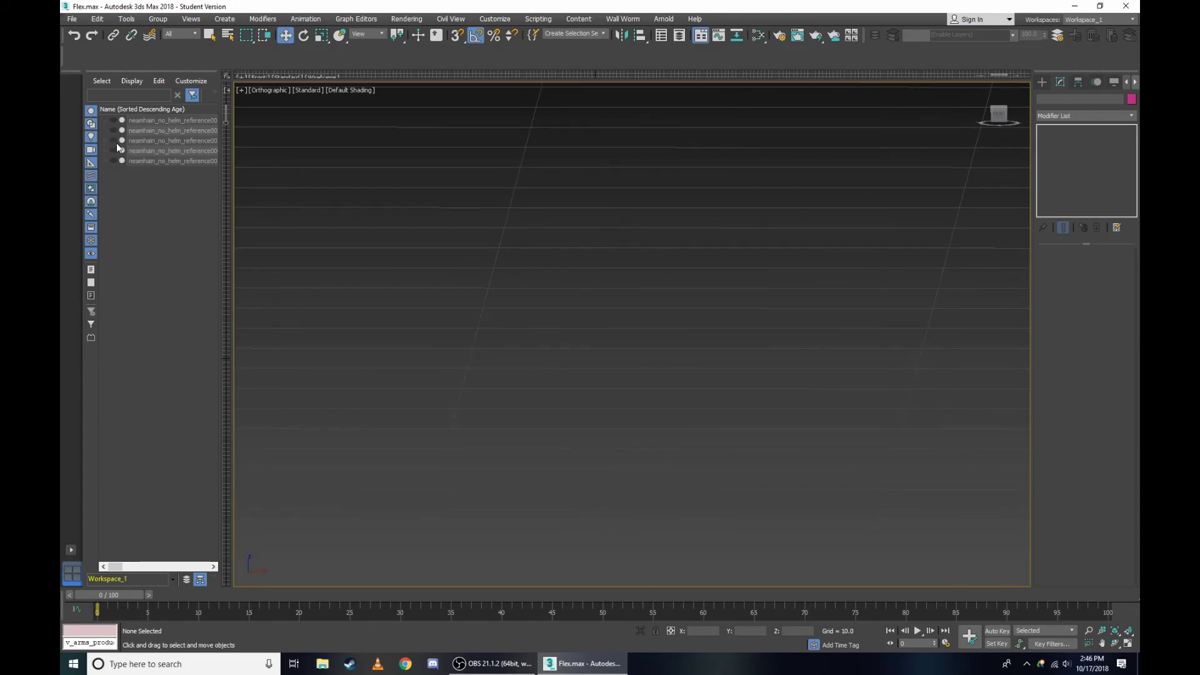
Move the child head object to the top level in Scene Explorer and cancel the Clone dialog.
left_click(139, 131)
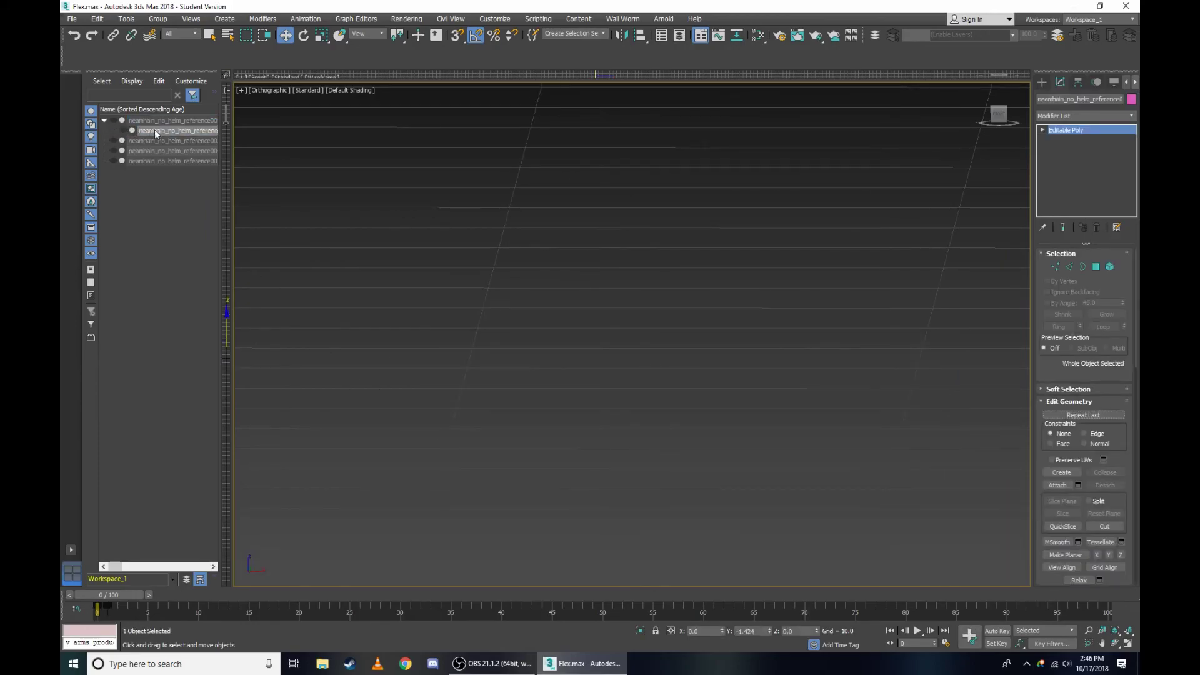
left_click_drag(156, 133, 242, 142)
right_click(138, 134)
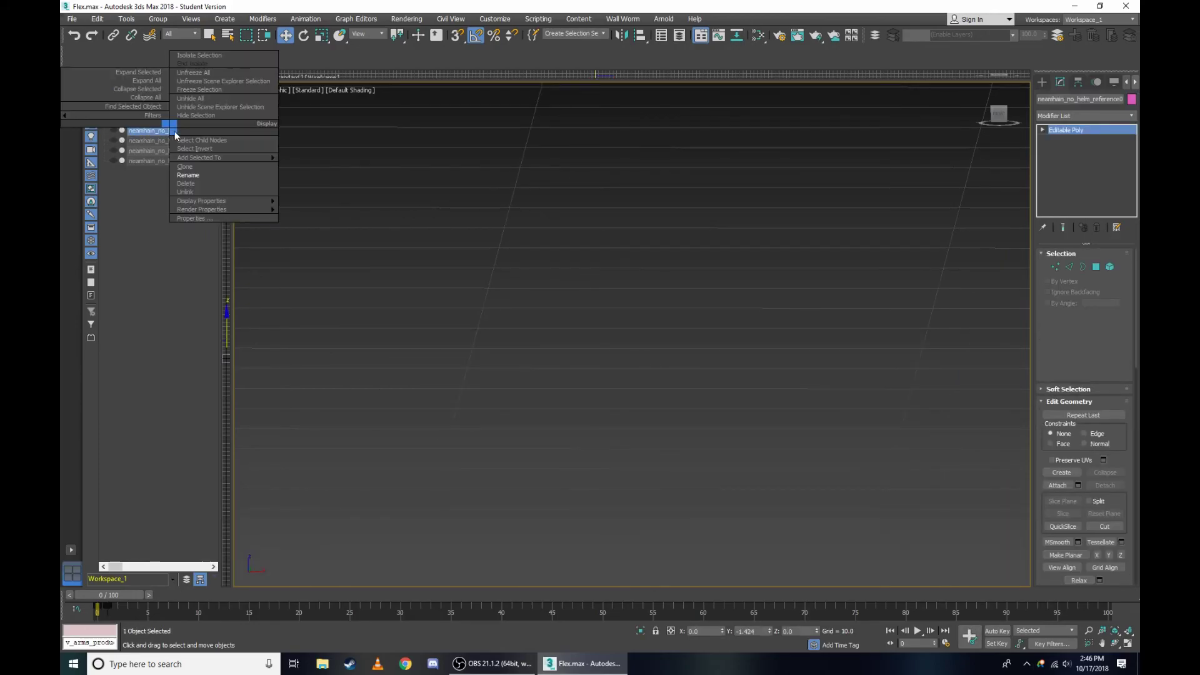
left_click(199, 168)
key("Return")
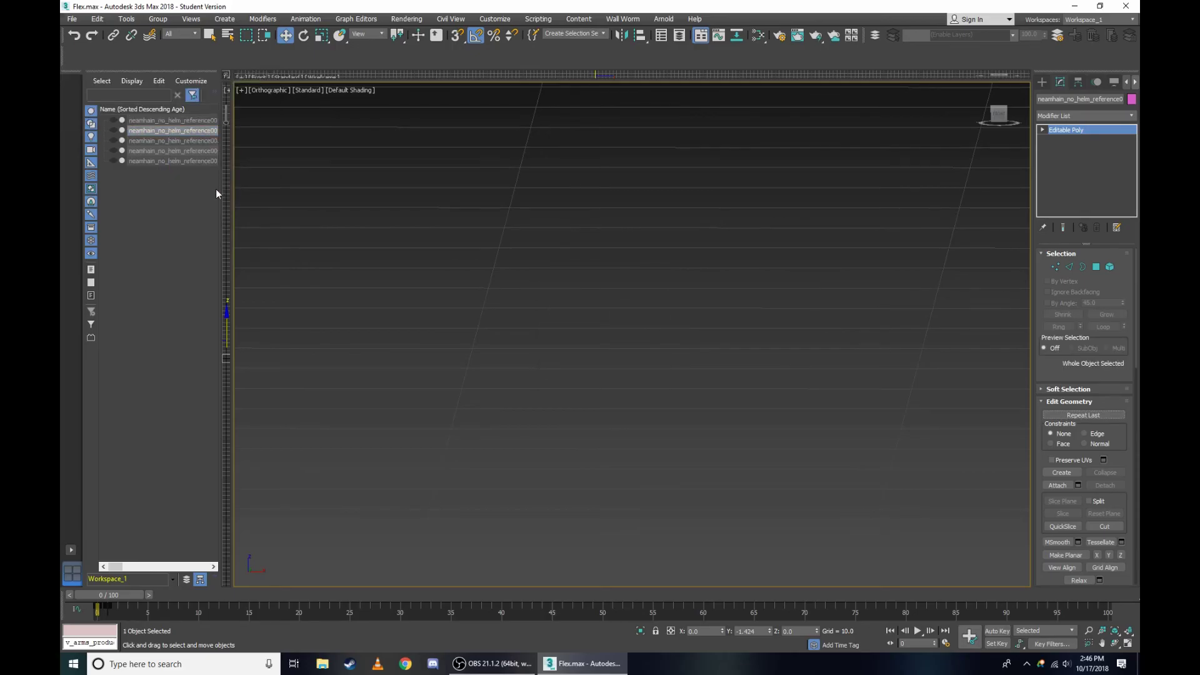
Select and unhide the fourth head object.
left_click(151, 150)
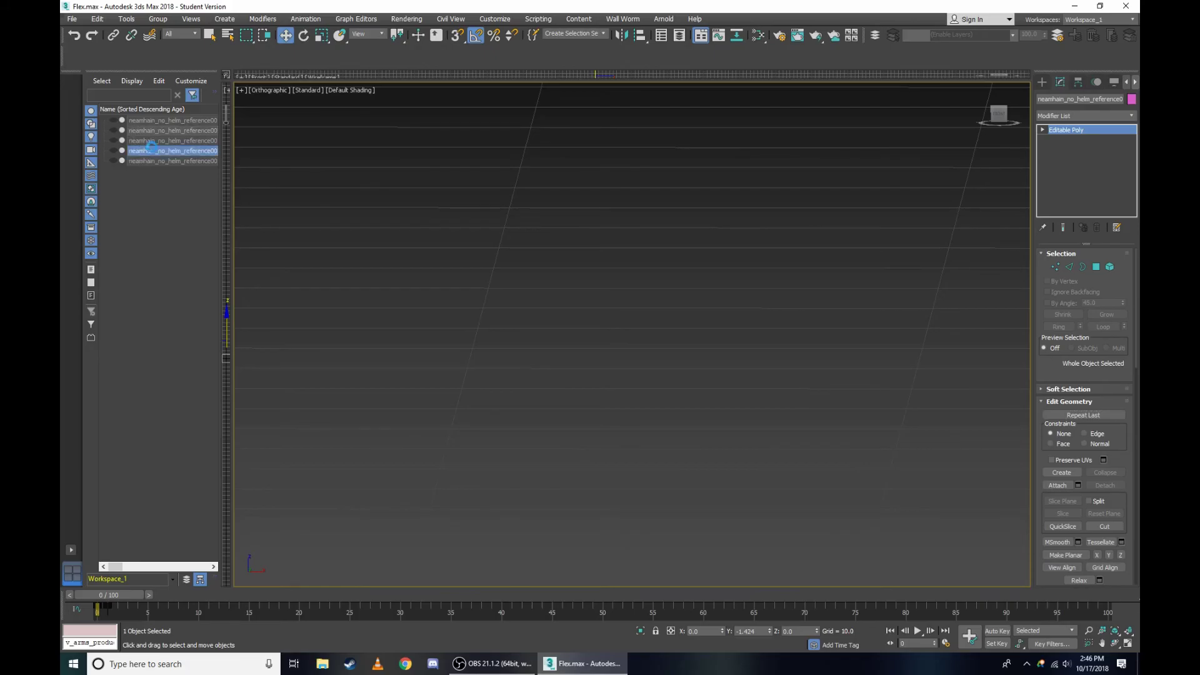
left_click(113, 152)
scroll(606, 211, "up", 3)
scroll(606, 210, "up", 4)
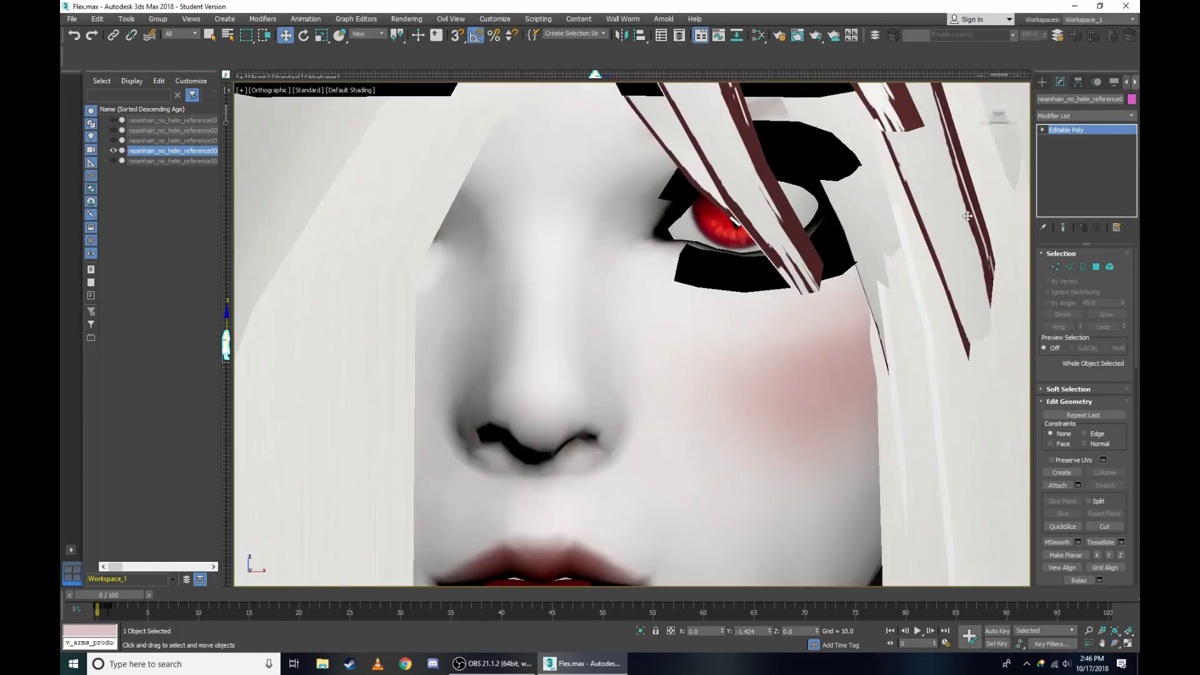
Enter Vertex mode and select two vertices near the eye in wireframe.
left_click(1059, 267)
scroll(677, 245, "up", 4)
scroll(677, 245, "up", 3)
key("F3")
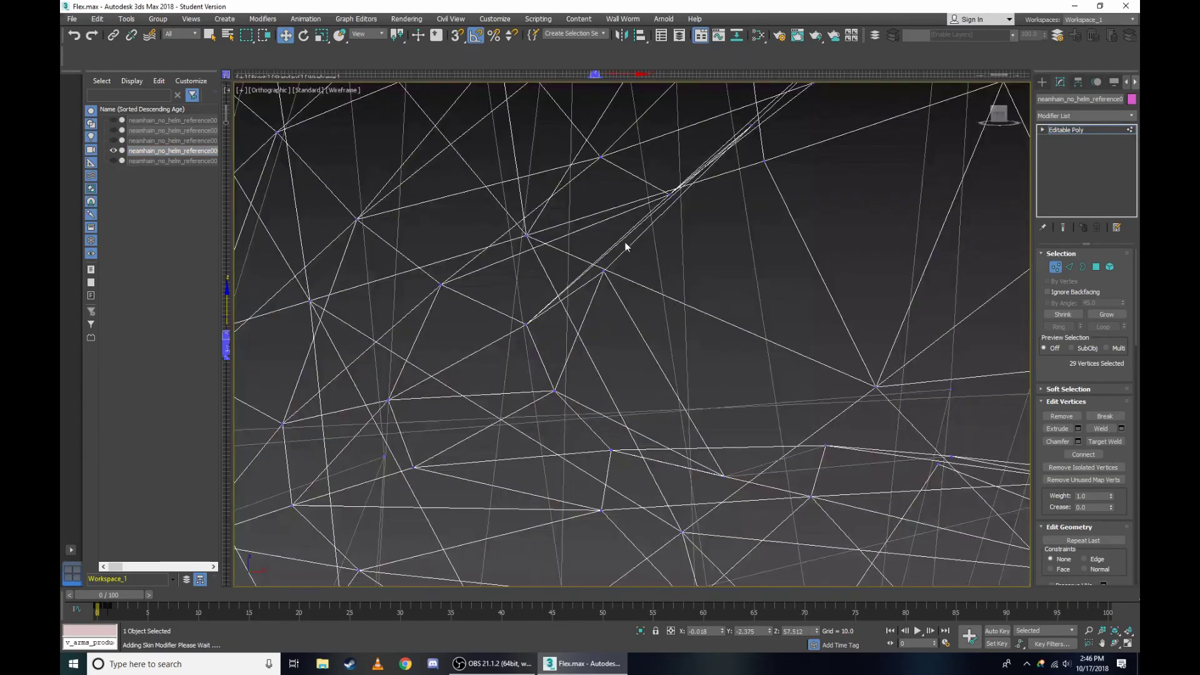
scroll(609, 256, "up", 3)
scroll(572, 282, "down", 1)
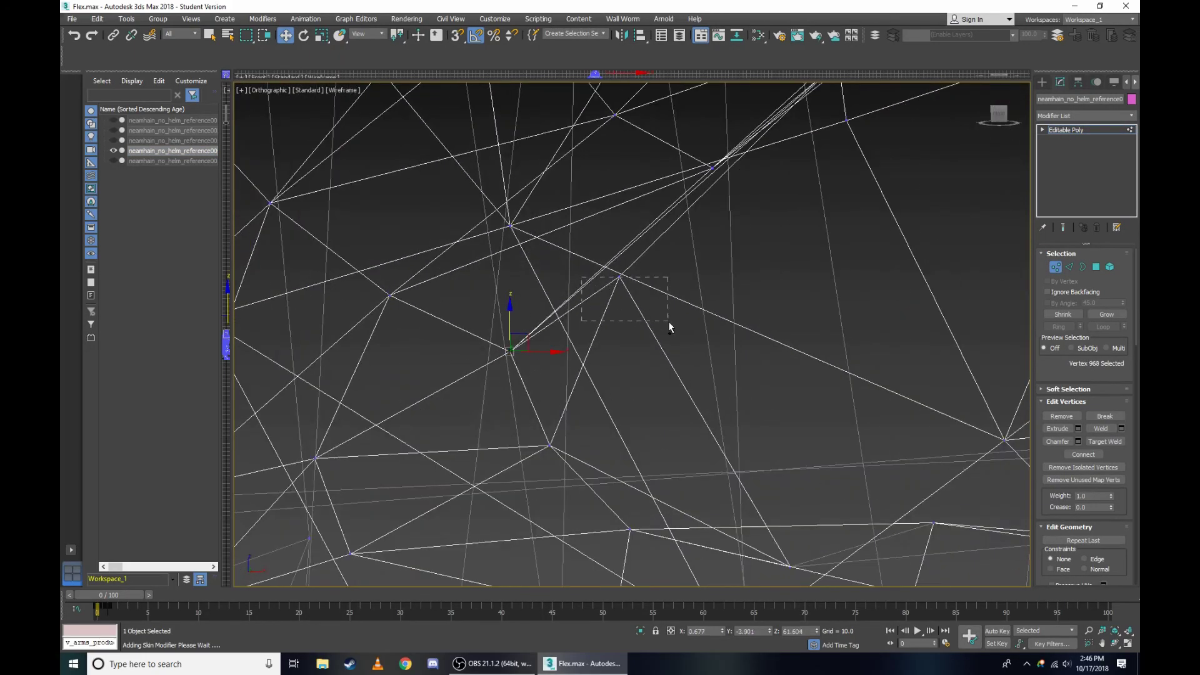
left_click_drag(582, 277, 669, 324)
scroll(602, 268, "down", 2)
scroll(611, 271, "down", 2)
key("F3")
scroll(513, 247, "down", 2)
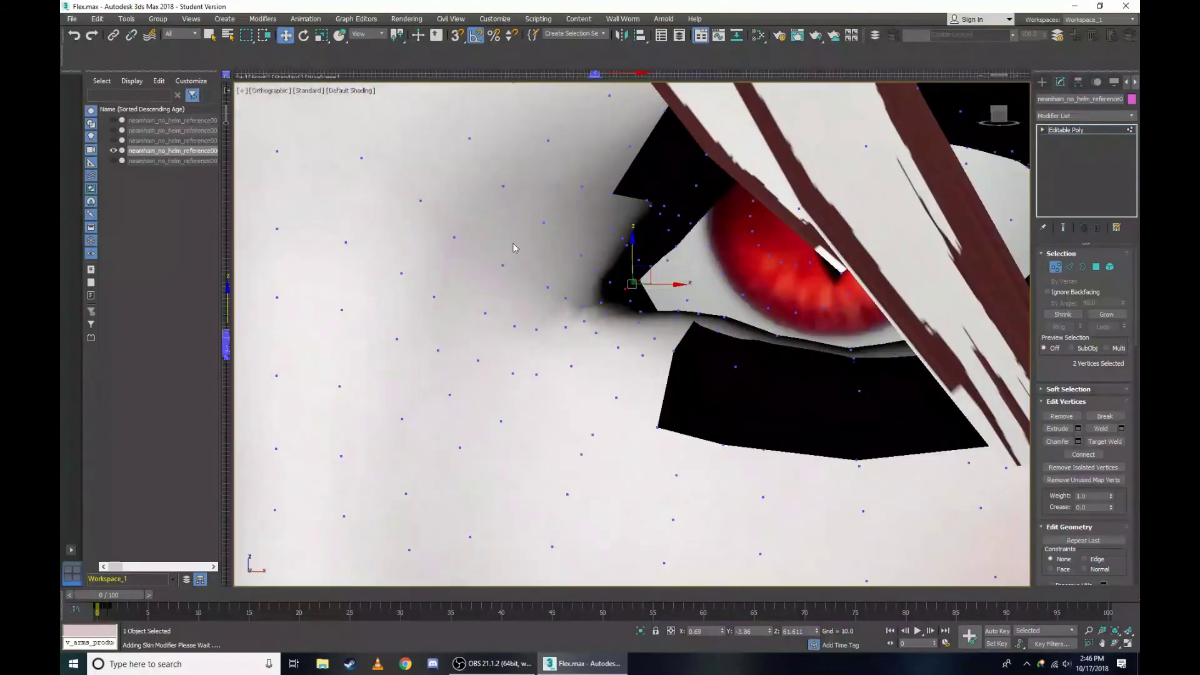
Inspect the nose-bridge selection from the Right view, then orbit back toward the front.
left_click(272, 94)
left_click(285, 213)
scroll(560, 230, "up", 4)
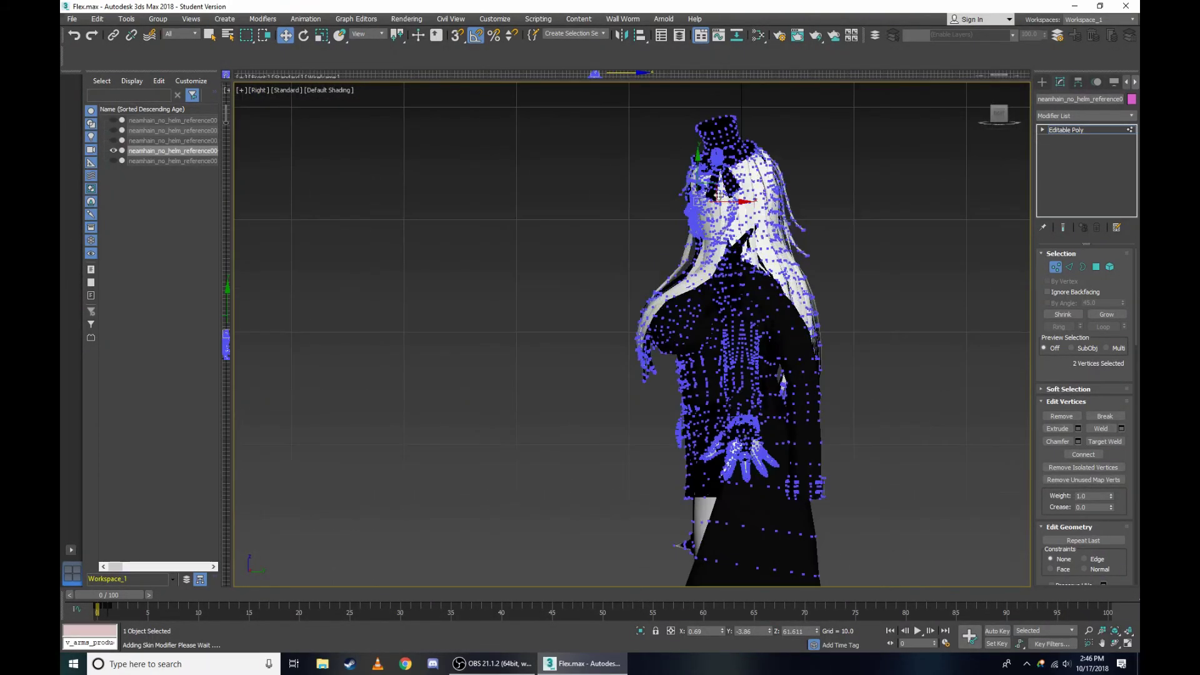
scroll(664, 207, "up", 4)
scroll(664, 207, "up", 3)
key("F3")
scroll(529, 293, "up", 3)
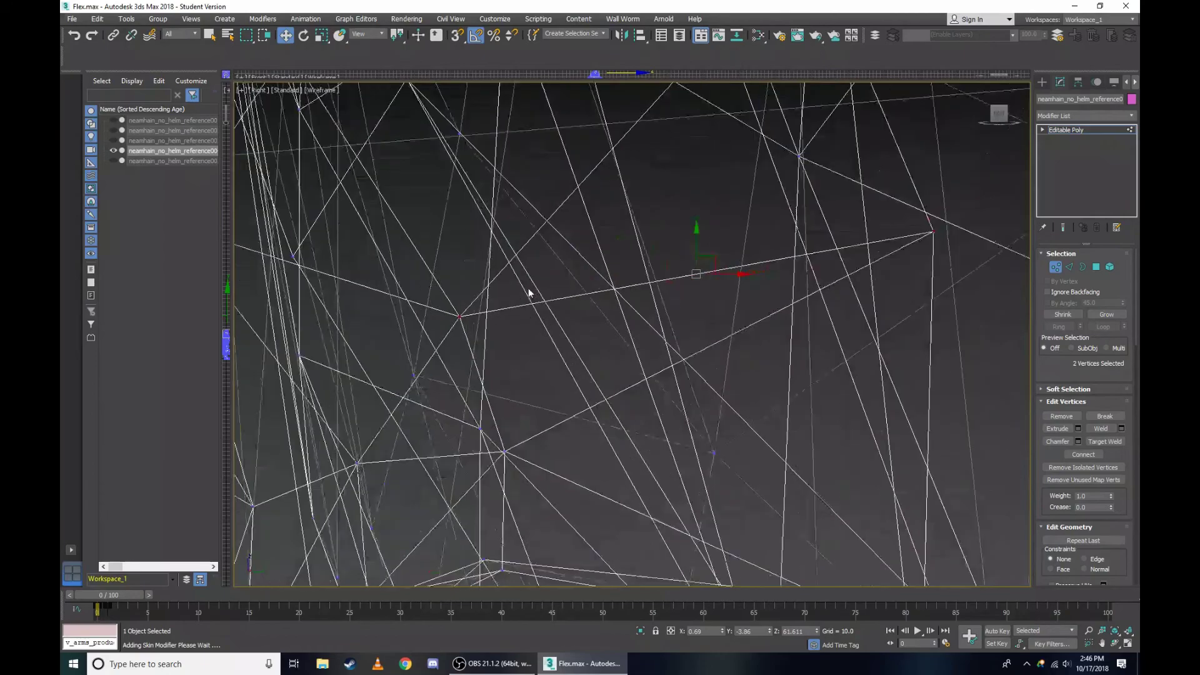
scroll(917, 261, "down", 2)
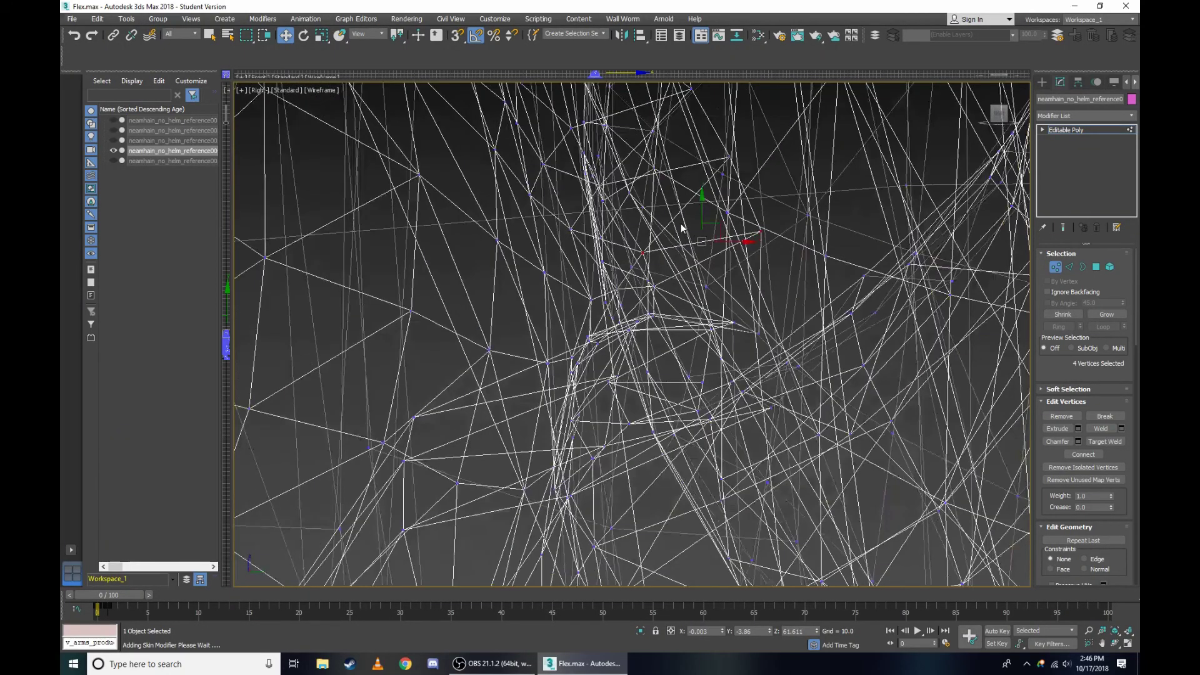
key("F3")
left_click_drag(998, 122, 985, 128)
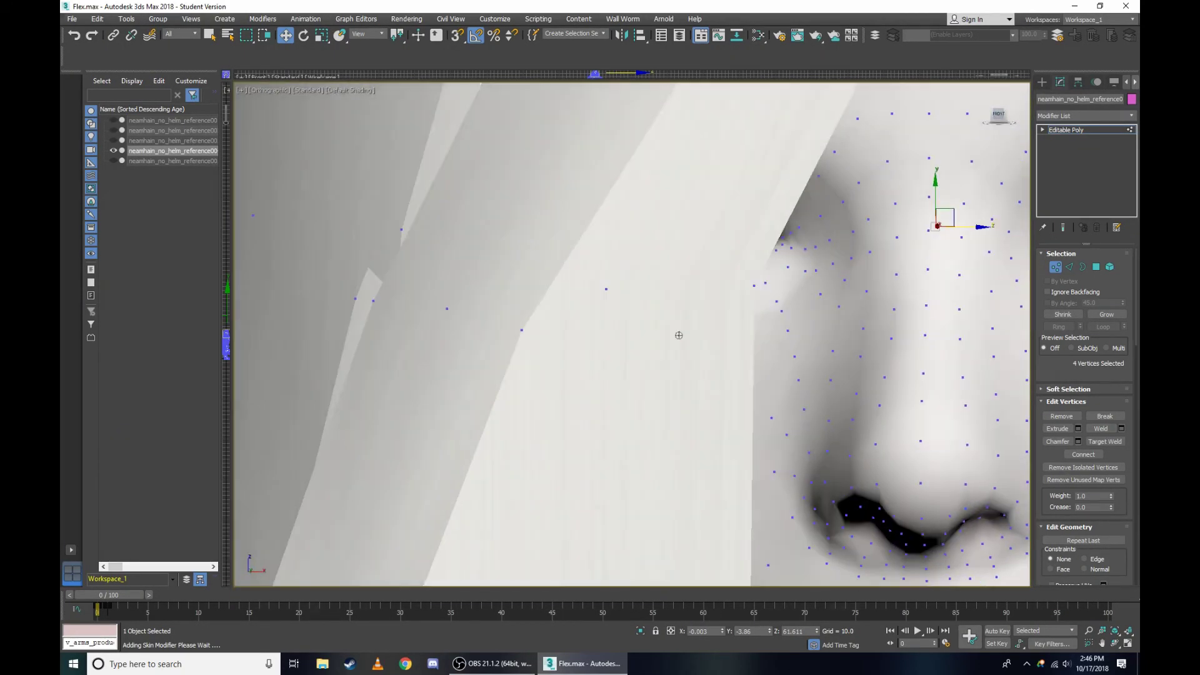
scroll(981, 132, "down", 3)
scroll(977, 135, "up", 4)
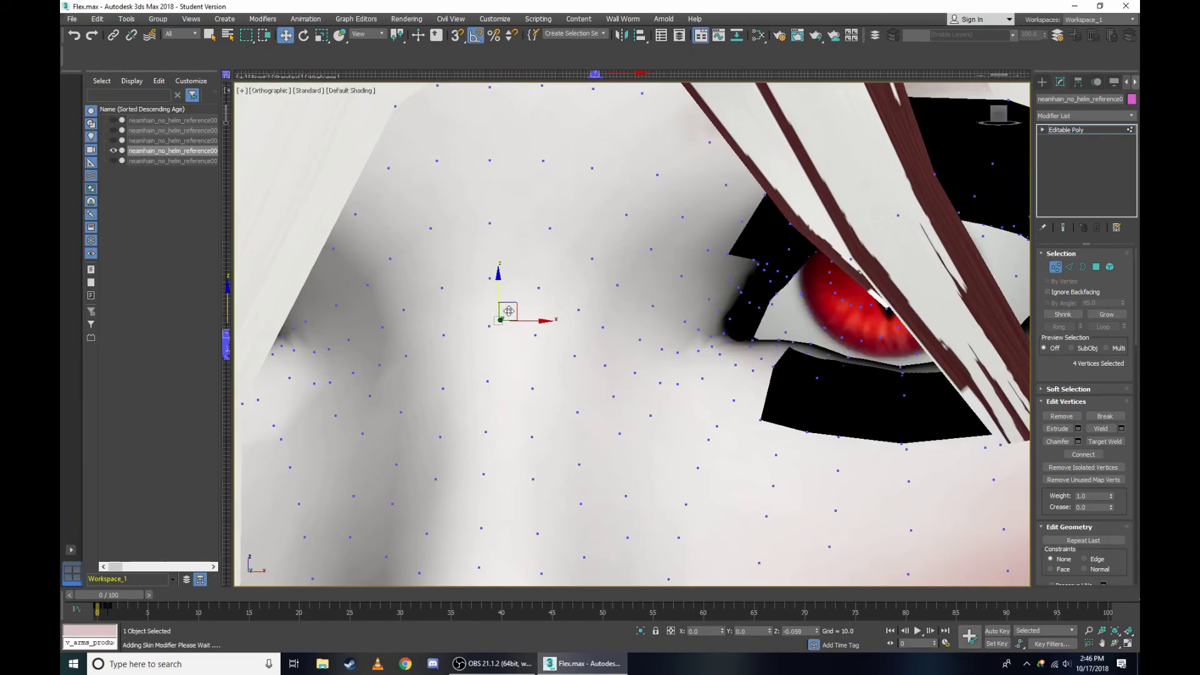
Check the mesh around the eye in wireframe.
key("F3")
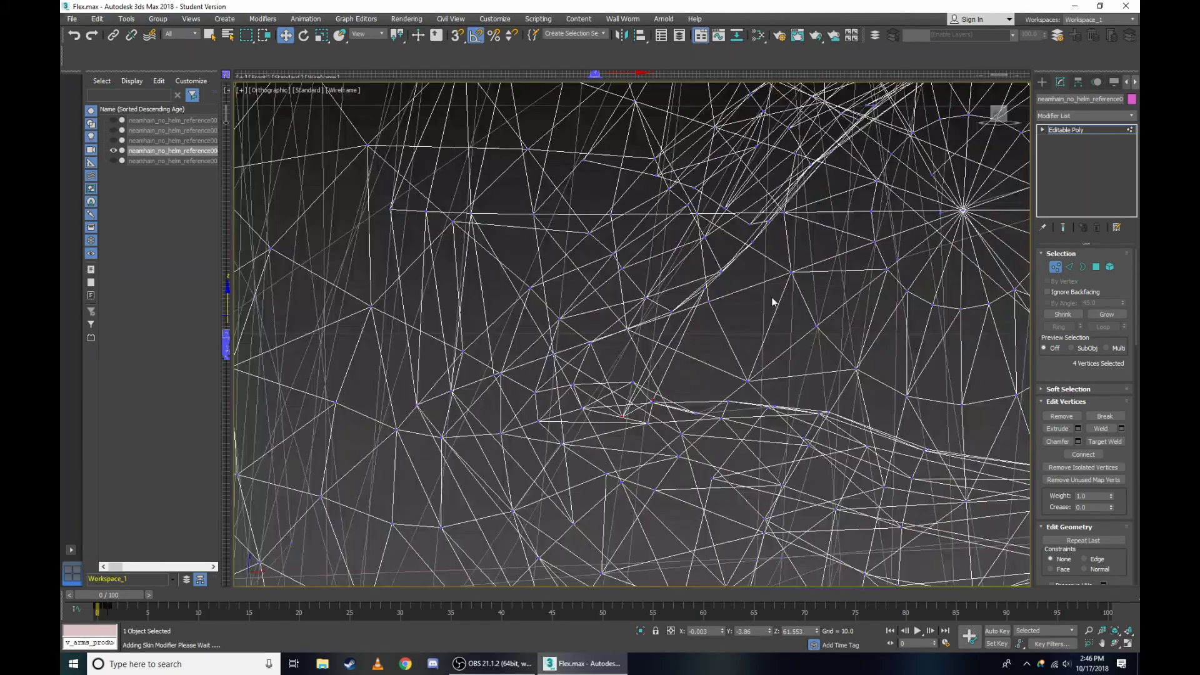
scroll(707, 295, "up", 3)
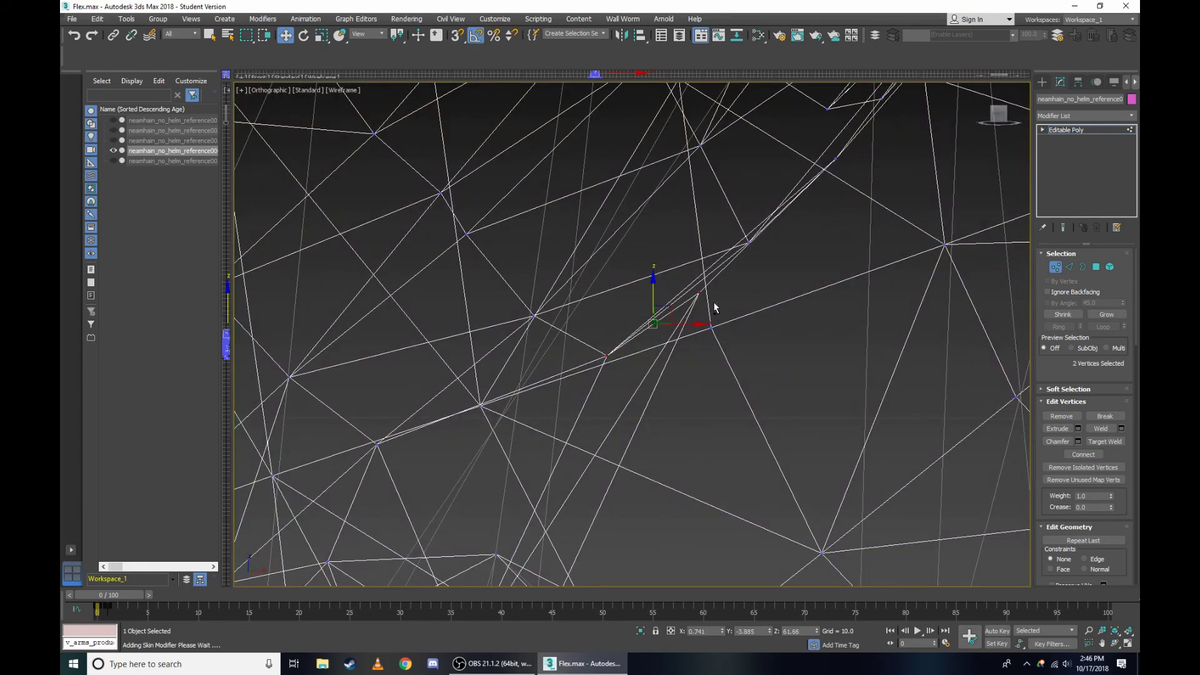
scroll(715, 306, "down", 5)
key("F3")
scroll(368, 198, "up", 3)
Recheck the nose-bridge vertices in the side view, then snap to a straight front view.
left_click(260, 92)
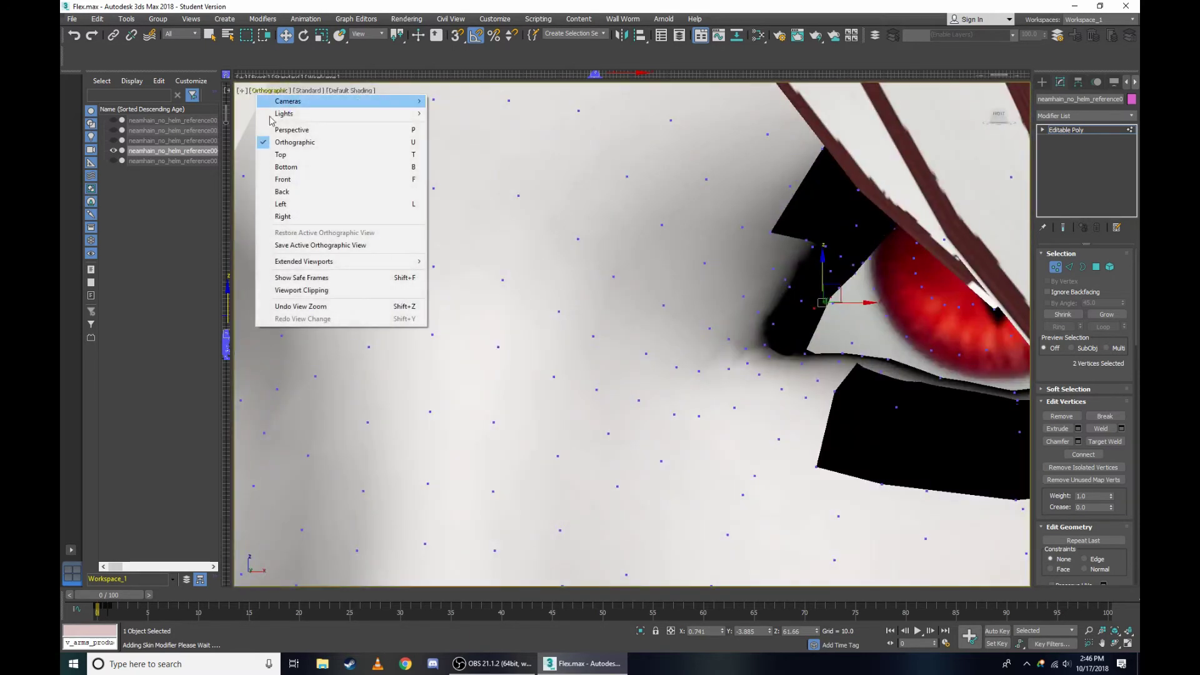
left_click(307, 217)
scroll(664, 204, "up", 3)
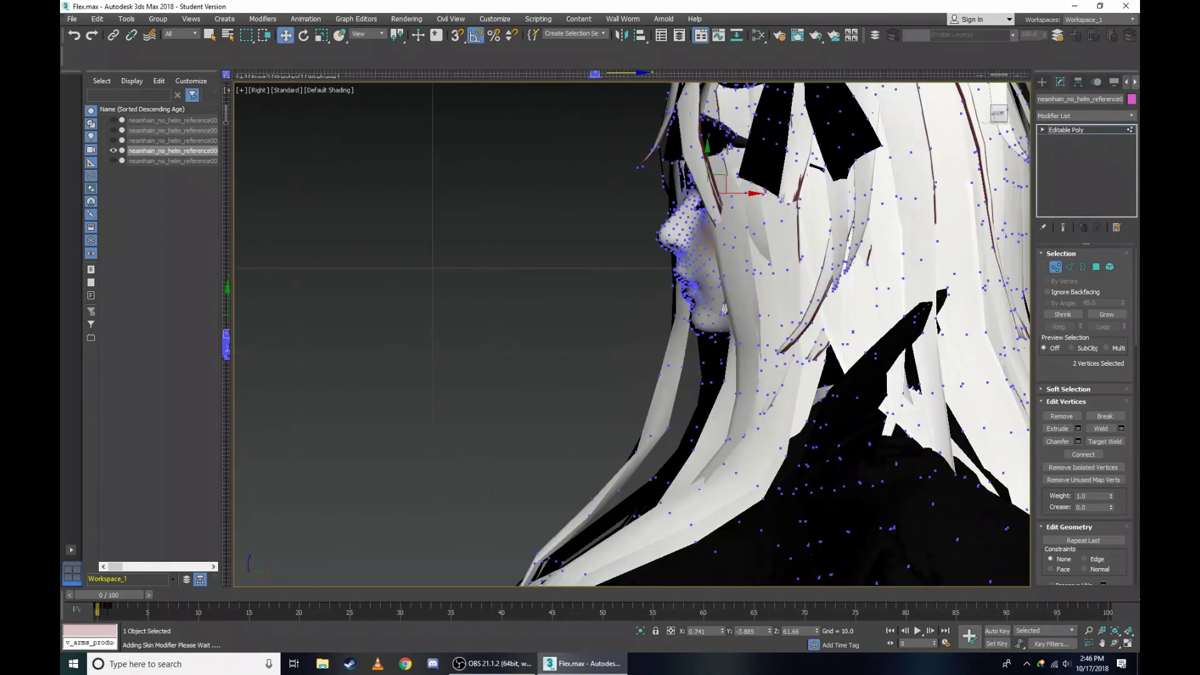
scroll(653, 262, "up", 3)
key("F3")
scroll(646, 323, "up", 3)
scroll(646, 322, "up", 3)
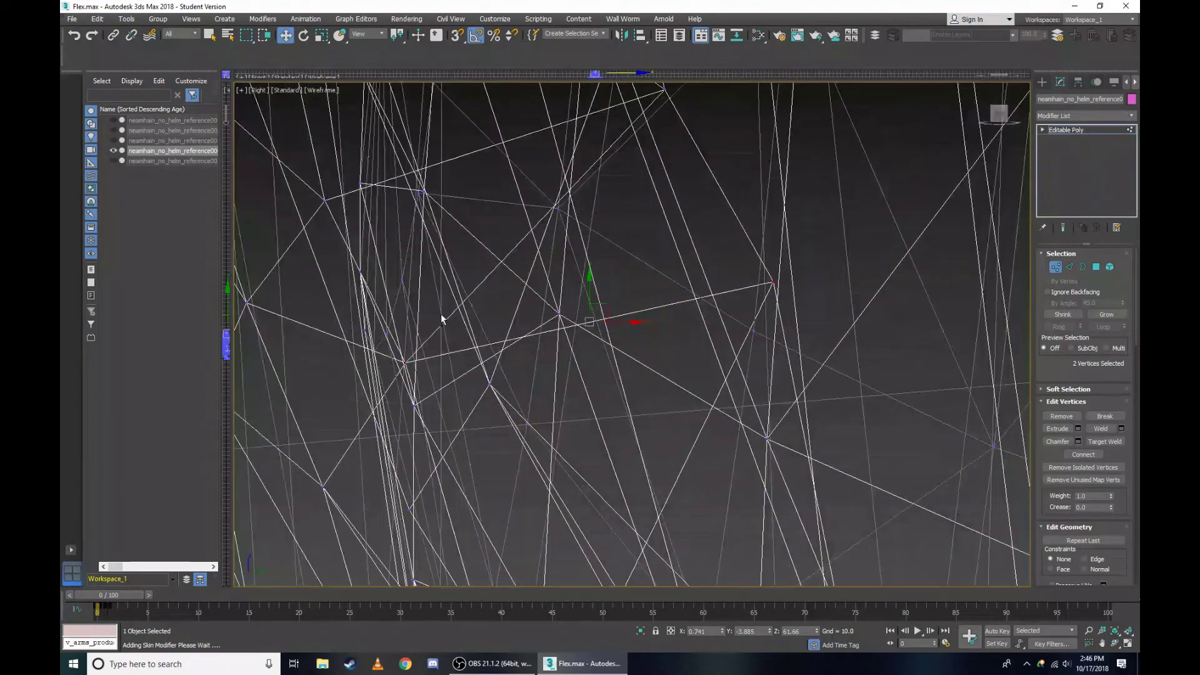
scroll(812, 250, "down", 3)
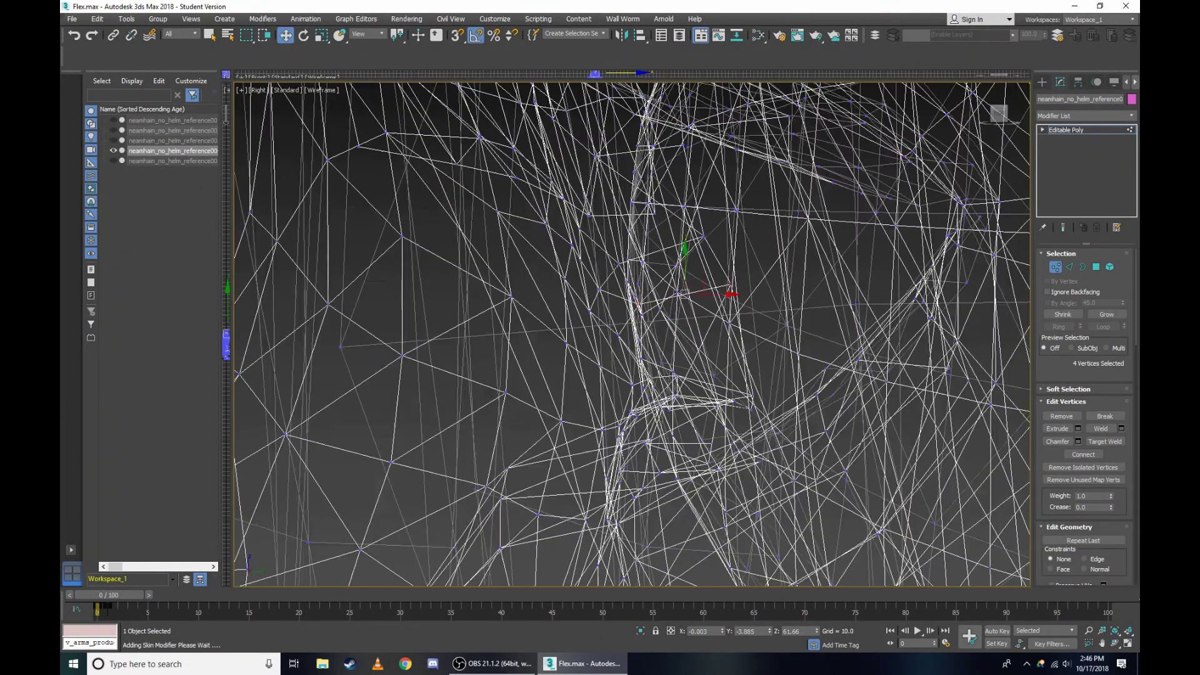
key("F3")
left_click_drag(997, 118, 1036, 113)
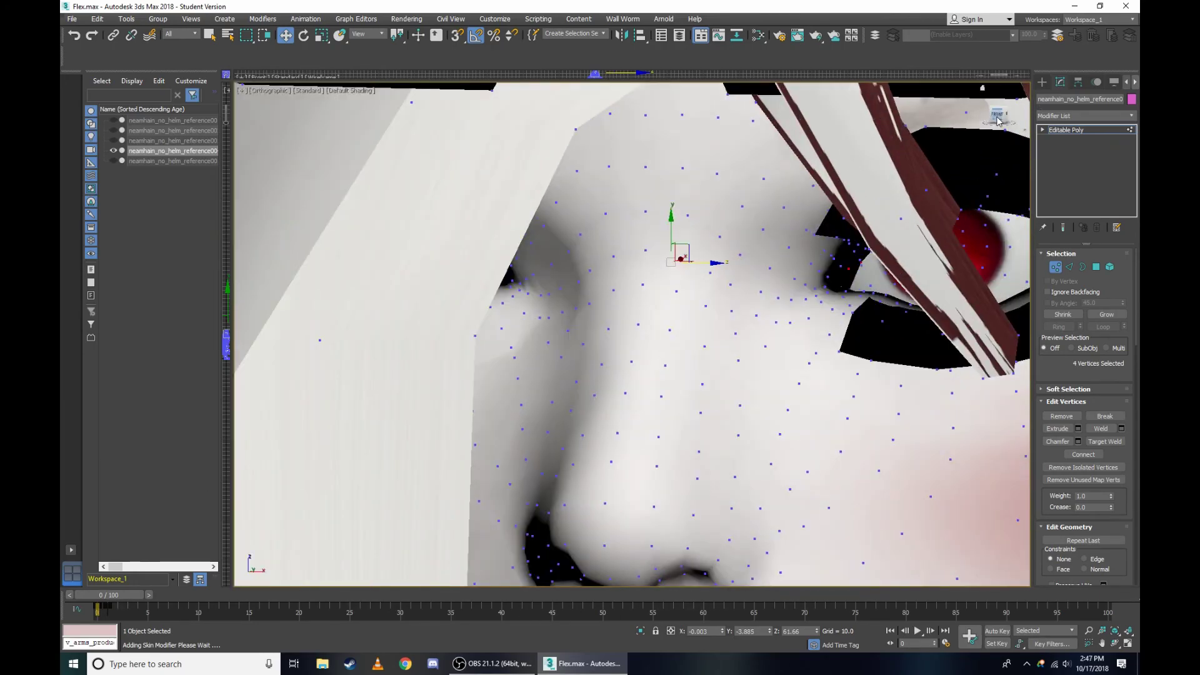
left_click(999, 119)
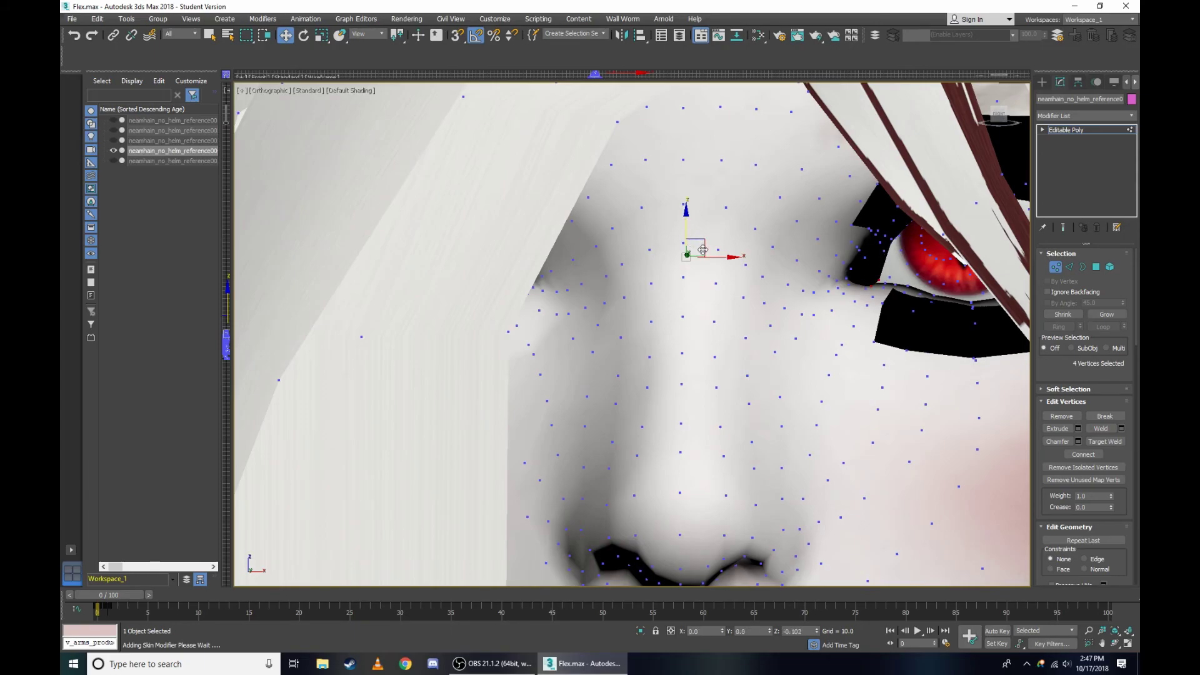
Lower the selected nose-bridge vertices slightly, then check them from the side in wireframe and shaded views.
left_click_drag(704, 250, 704, 277)
scroll(750, 260, "down", 2)
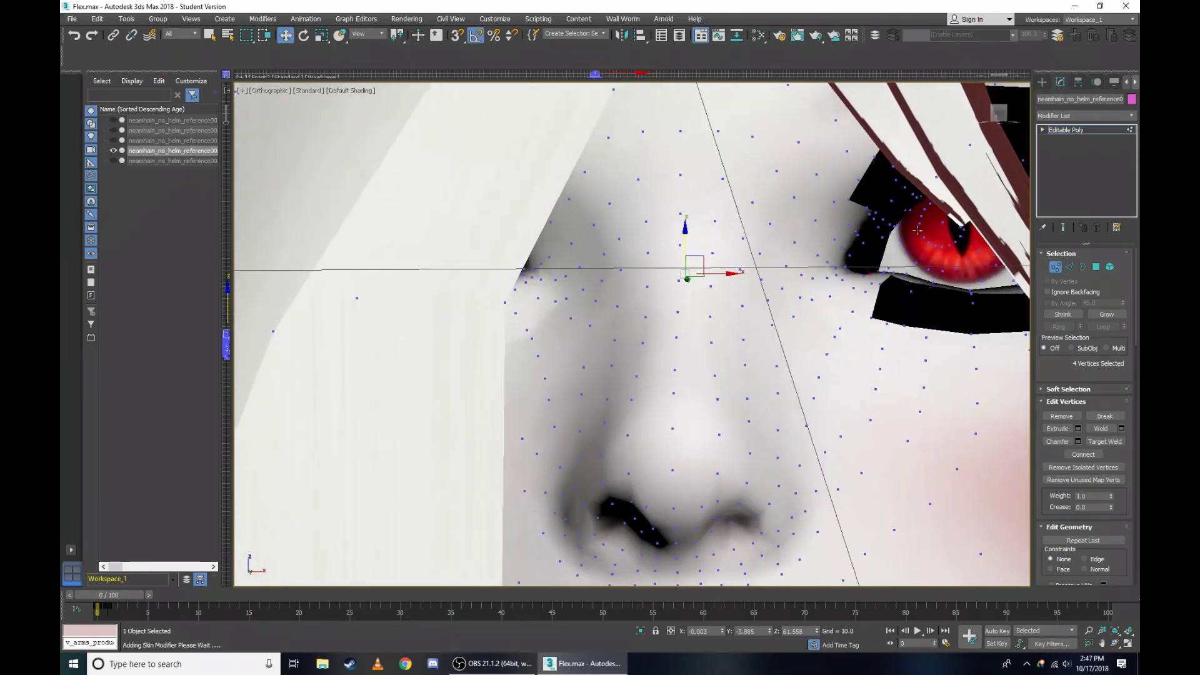
key("F3")
scroll(750, 260, "up", 5)
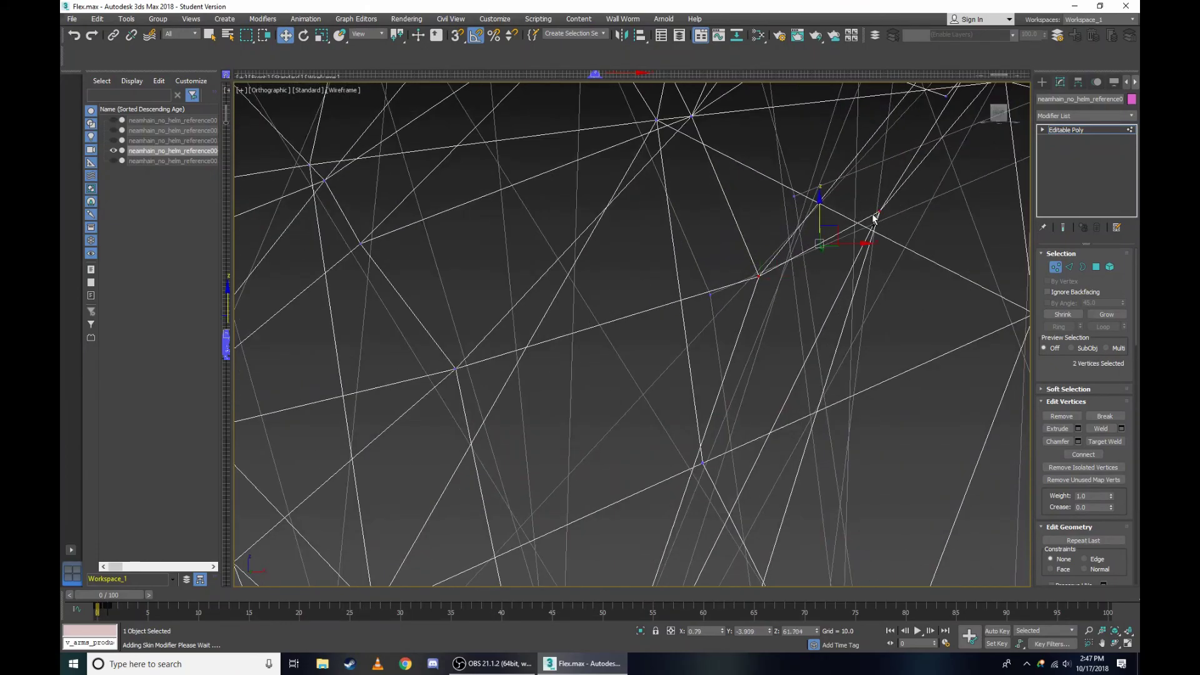
scroll(874, 219, "down", 2)
key("F3")
scroll(488, 164, "up", 3)
left_click(256, 92)
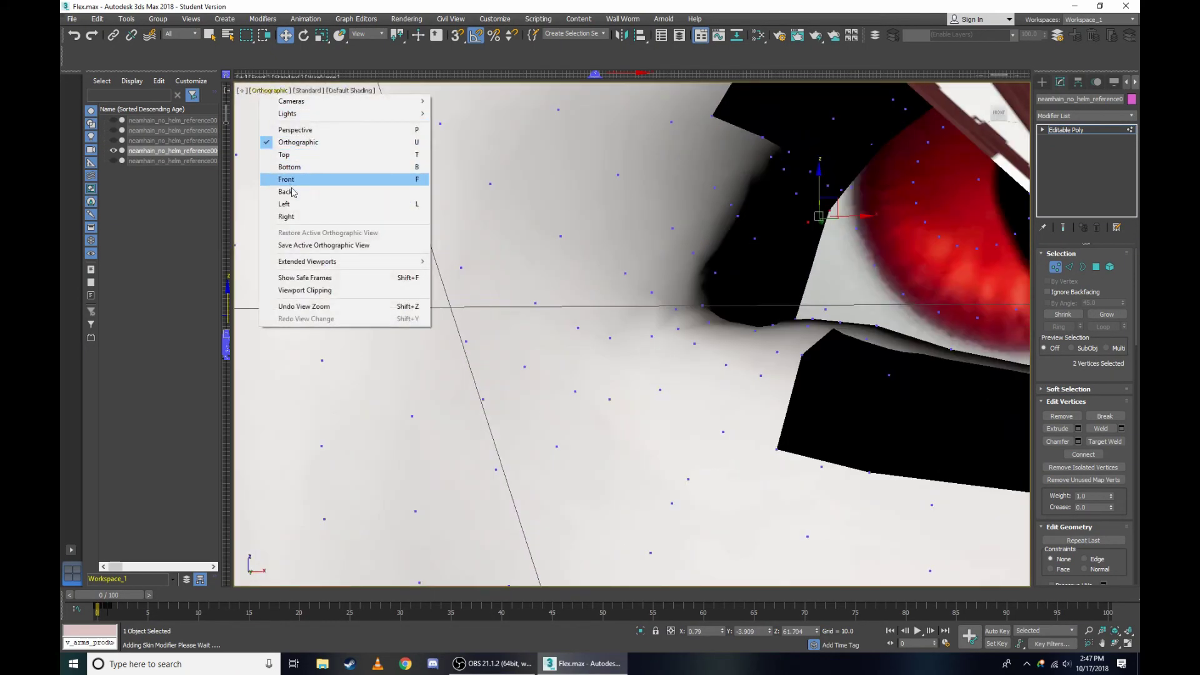
left_click(400, 217)
scroll(413, 201, "up", 3)
scroll(550, 250, "up", 2)
scroll(688, 250, "up", 3)
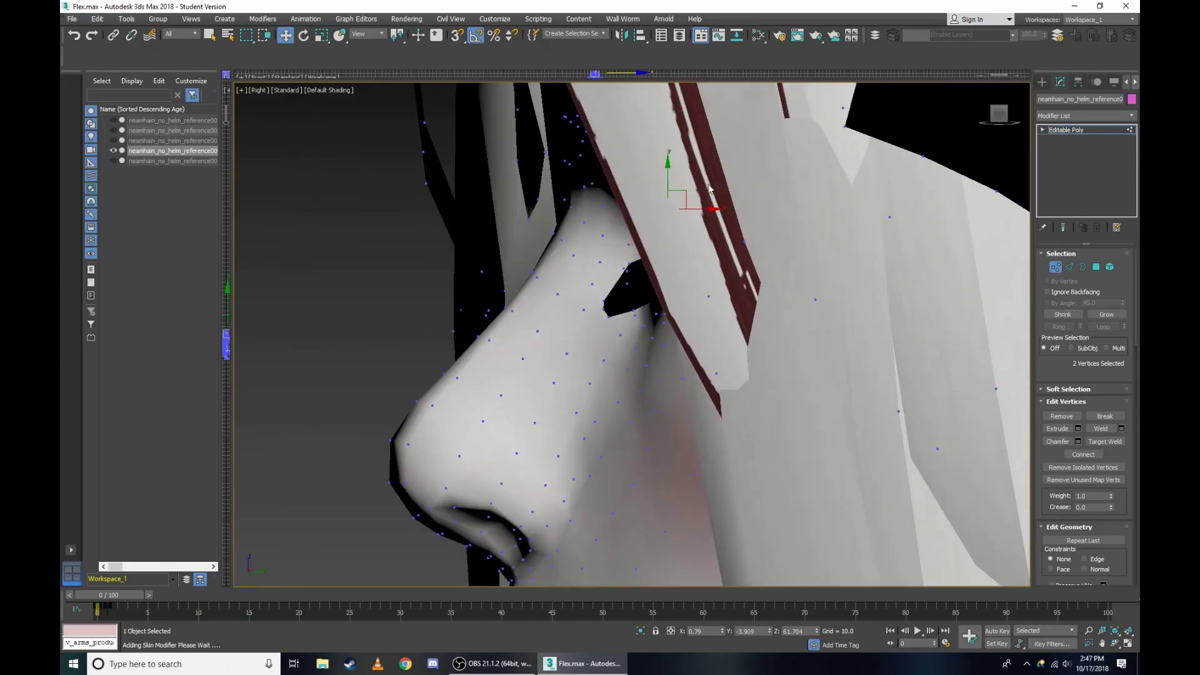
key("F3")
scroll(475, 302, "up", 3)
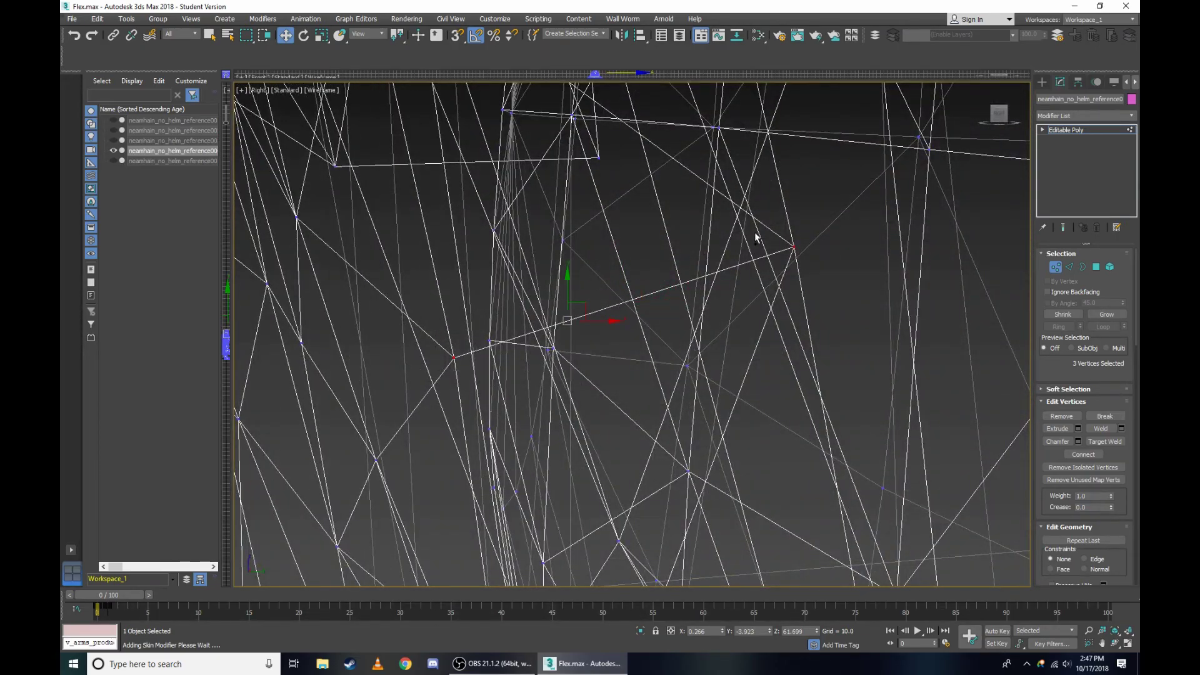
scroll(755, 238, "down", 2)
scroll(691, 241, "down", 3)
key("F3")
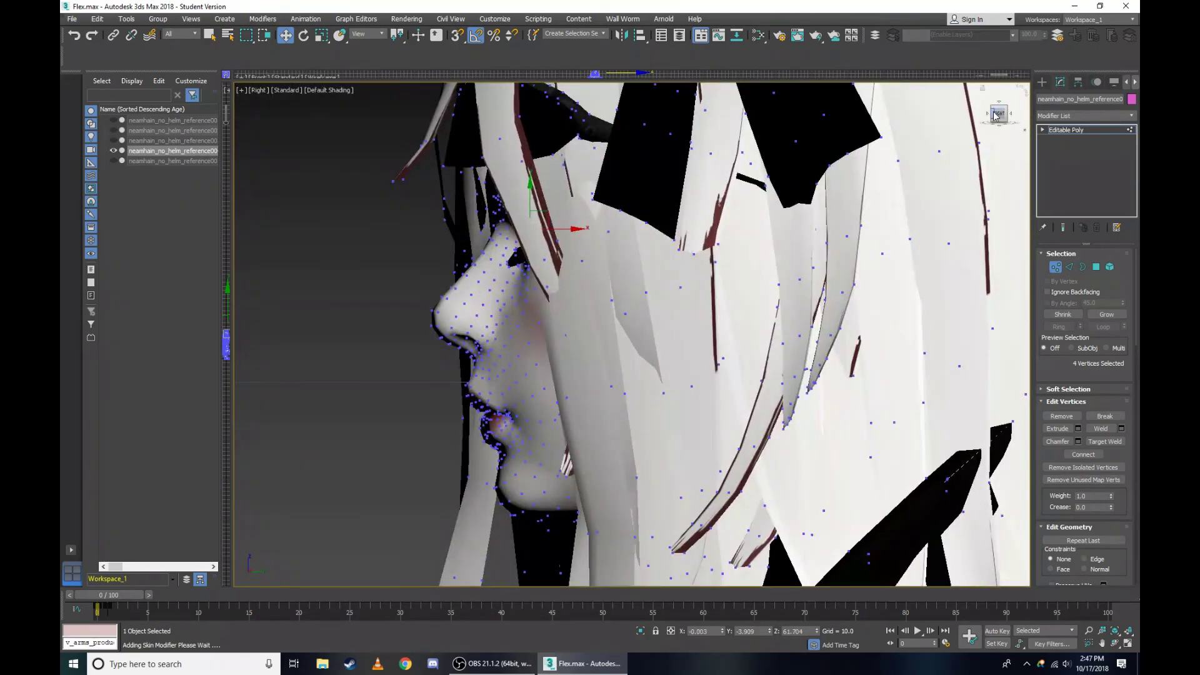
Undo the move and reselect the four nose-bridge vertices from a front view.
left_click_drag(997, 115, 1016, 117)
scroll(659, 214, "up", 4)
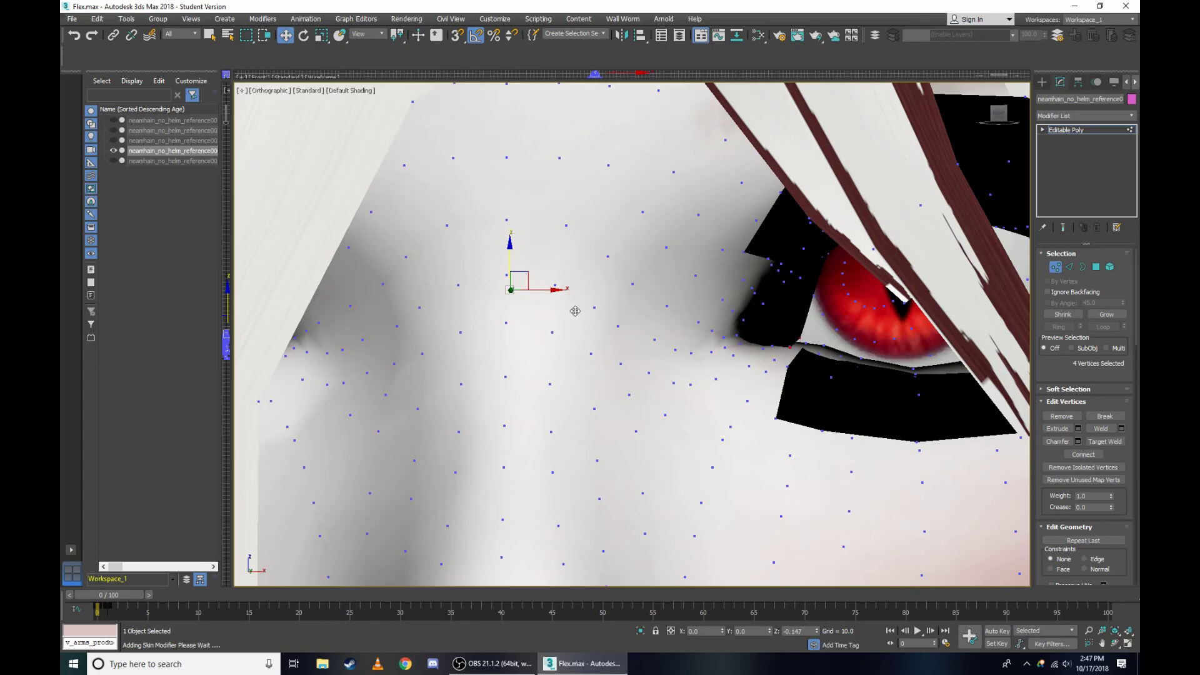
key("ctrl+z")
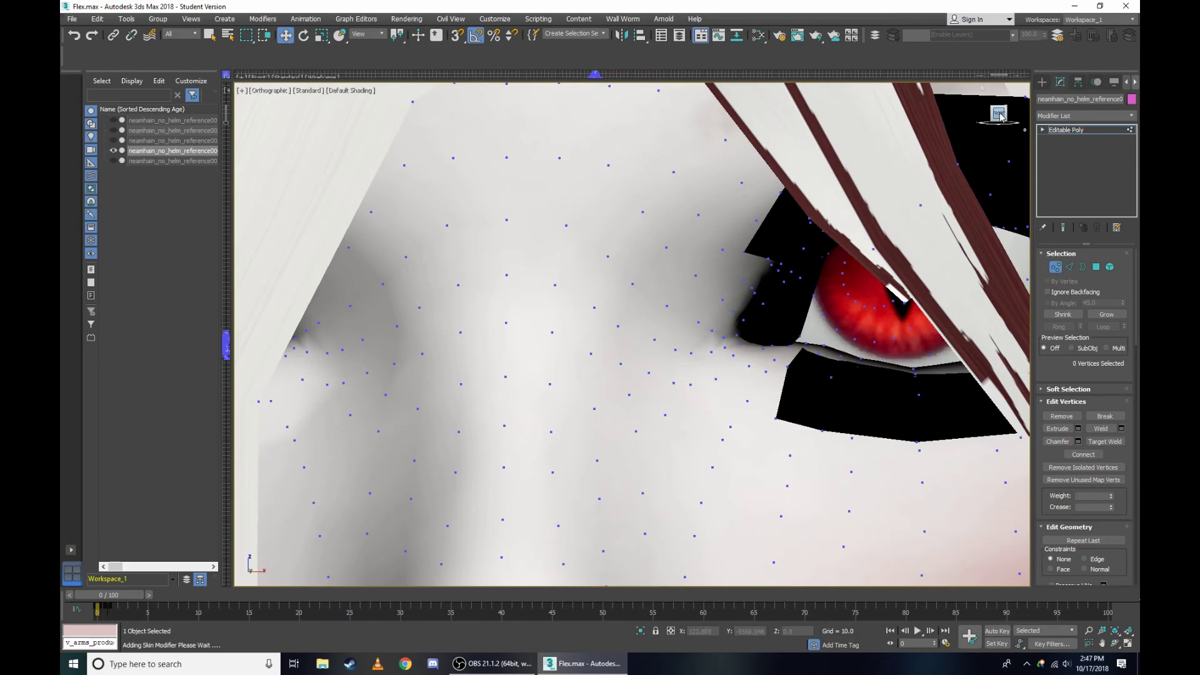
left_click_drag(988, 119, 967, 143)
left_click_drag(537, 291, 569, 257)
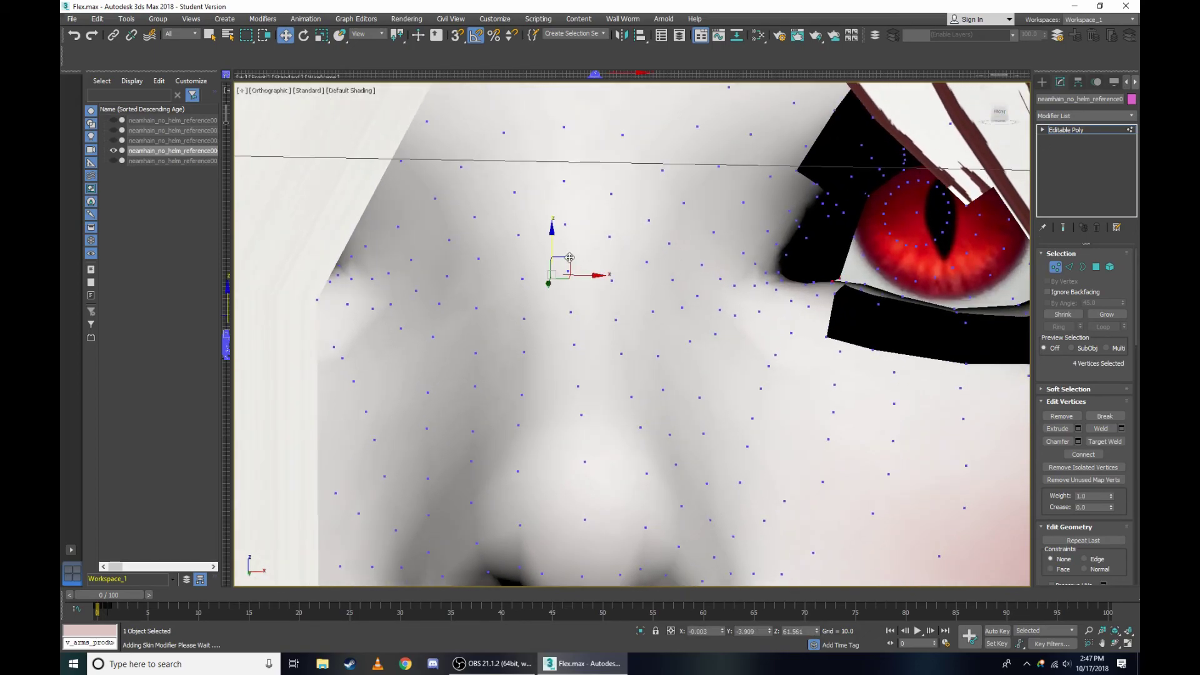
scroll(559, 245, "up", 10)
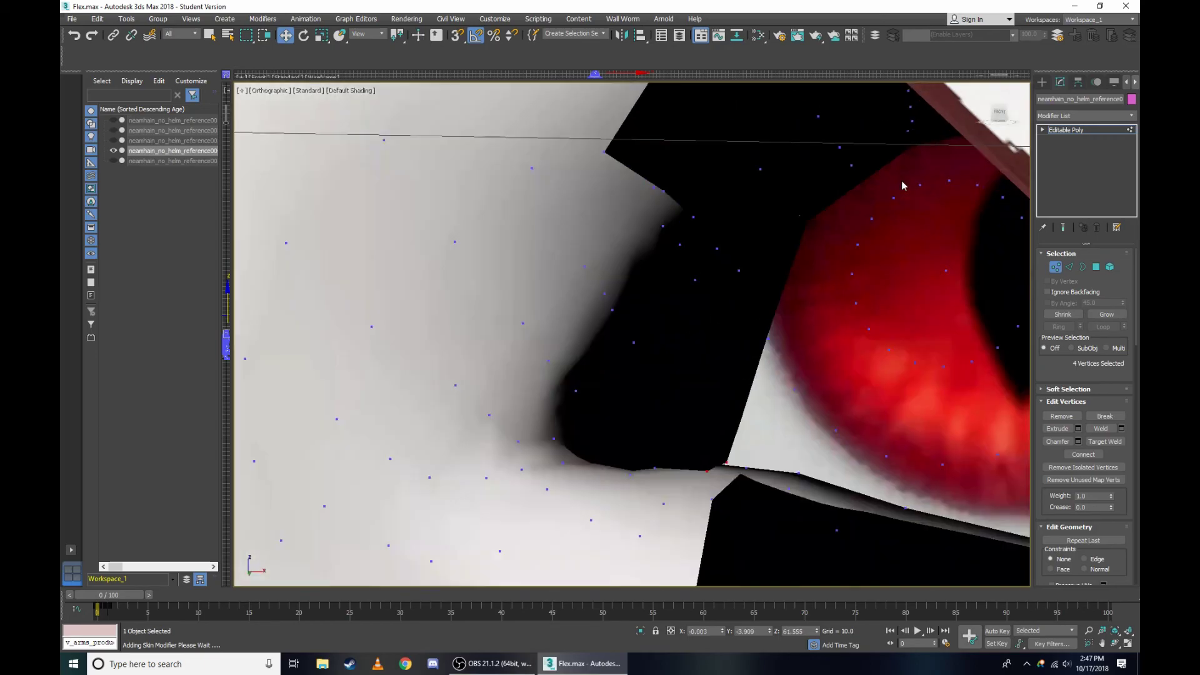
key("F3")
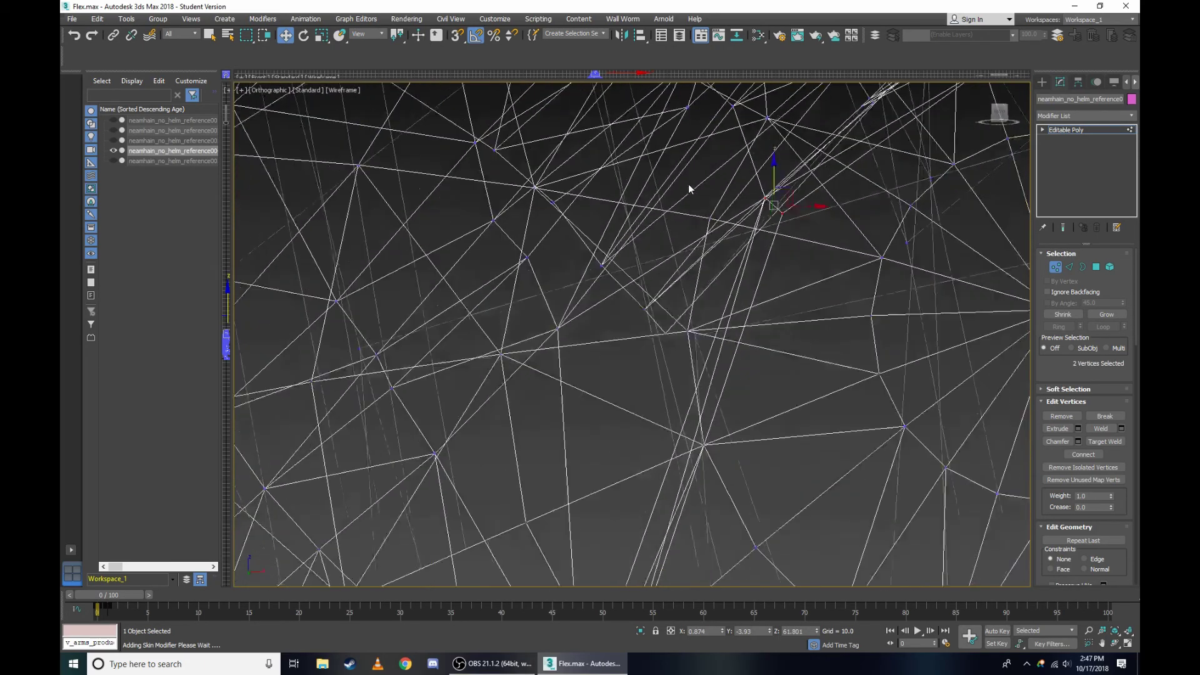
key("F3")
Inspect the nose-bridge profile from a side view in wireframe and shaded display.
left_click(268, 90)
left_click(288, 216)
scroll(550, 212, "up", 3)
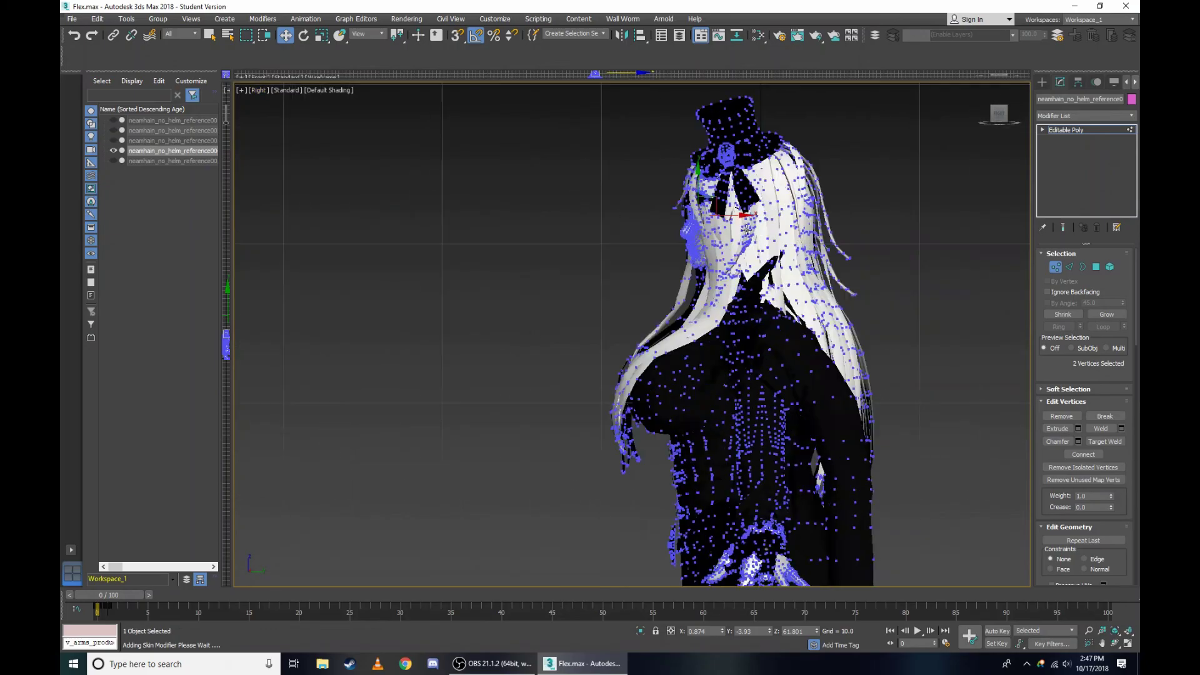
scroll(549, 213, "up", 3)
scroll(549, 212, "up", 3)
key("F3")
scroll(549, 213, "up", 2)
scroll(463, 230, "up", 3)
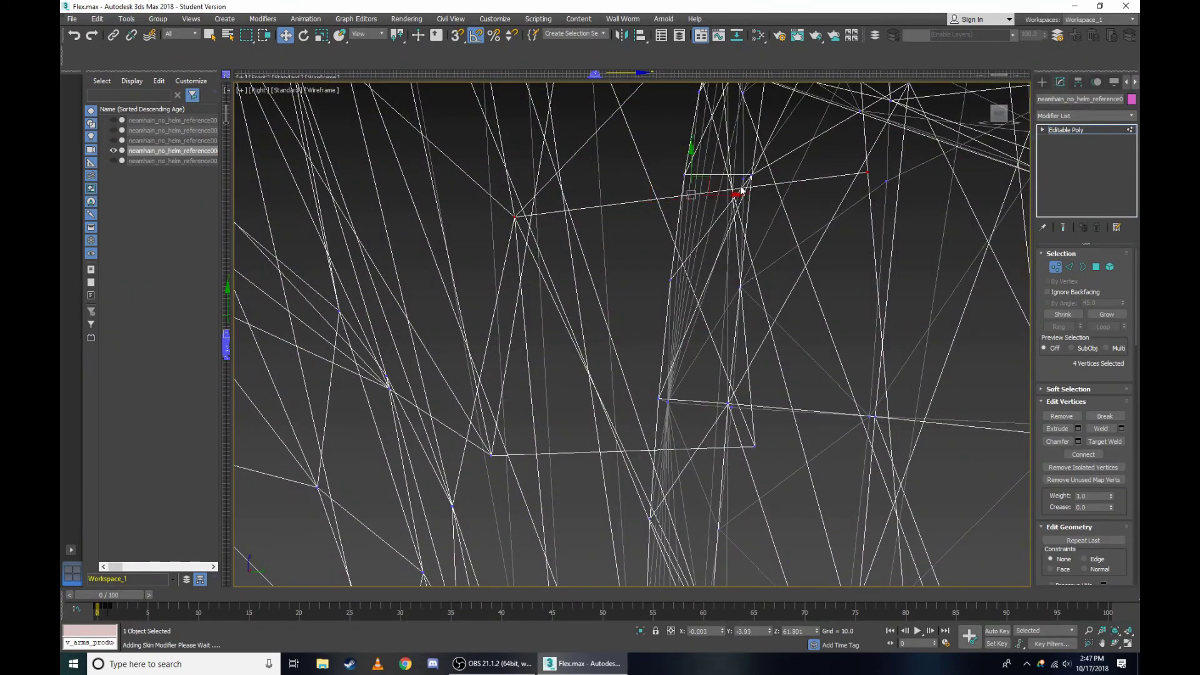
key("F3")
scroll(954, 111, "up", 2)
Orbit to the front of the face and inspect the eye area in wireframe.
left_click_drag(1002, 114, 912, 198)
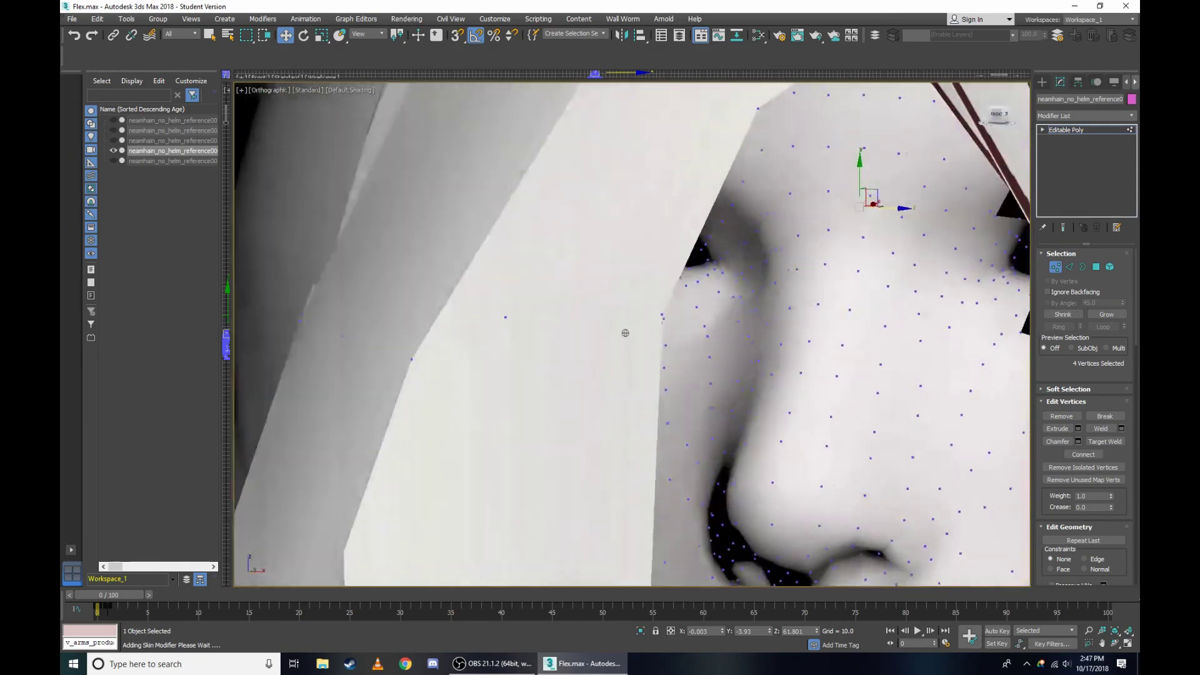
scroll(911, 199, "up", 3)
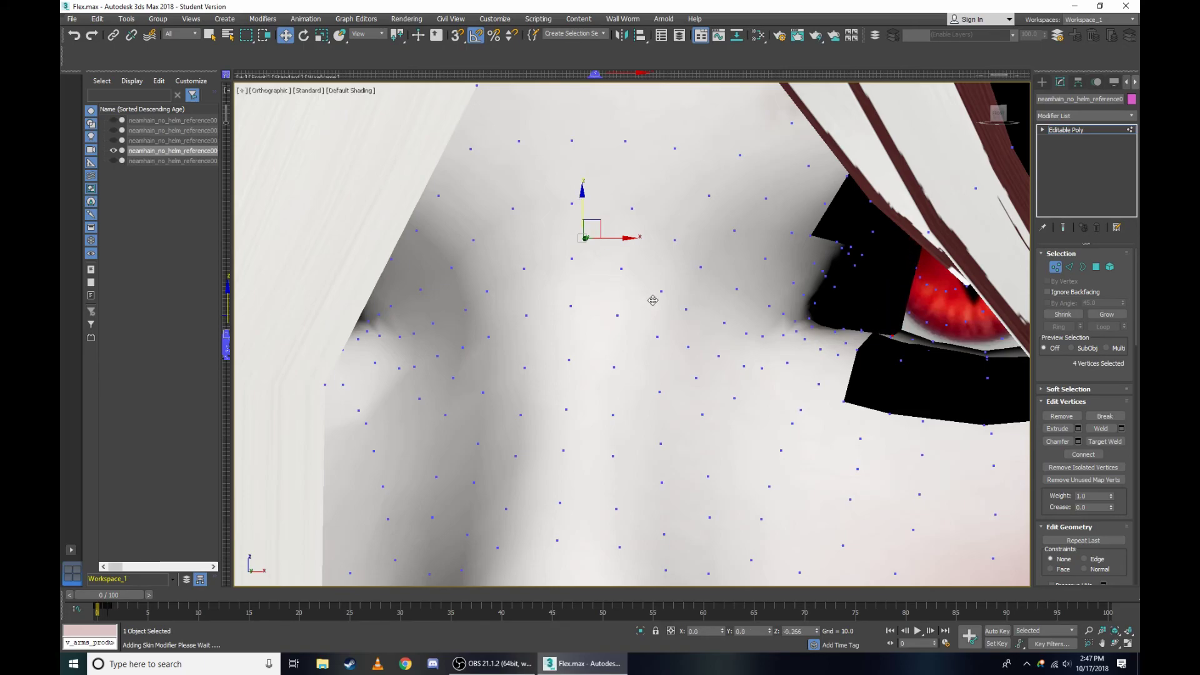
scroll(797, 247, "up", 3)
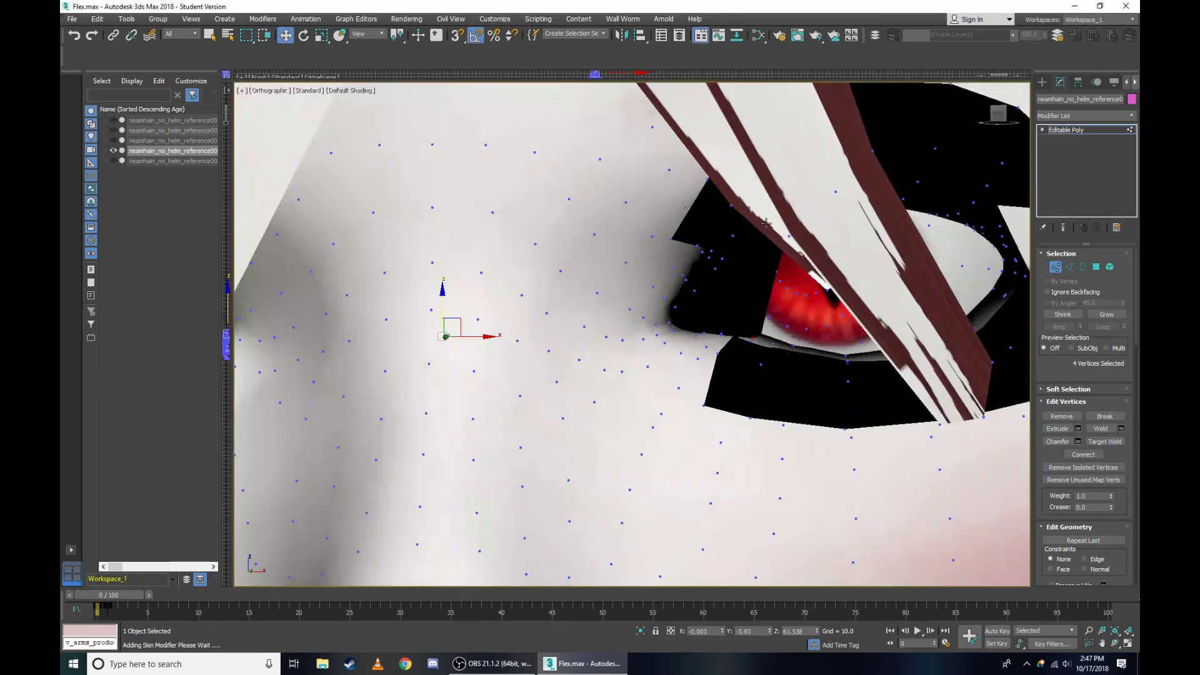
key("F3")
scroll(797, 187, "up", 3)
scroll(797, 186, "up", 3)
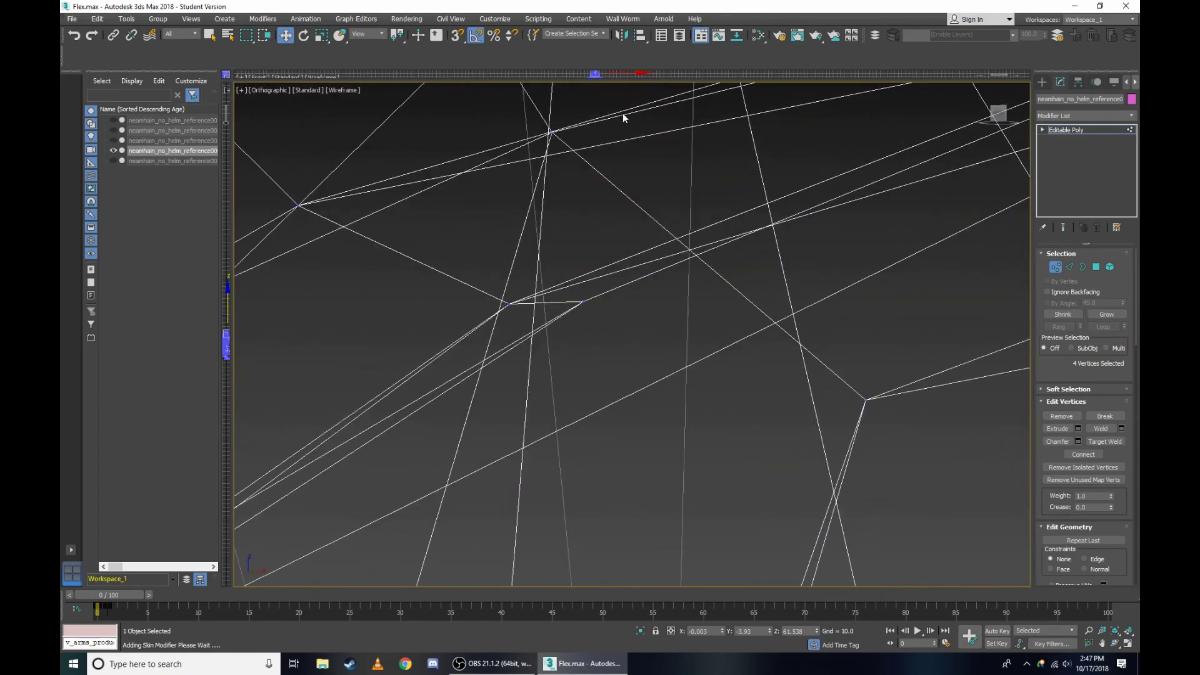
scroll(669, 169, "down", 5)
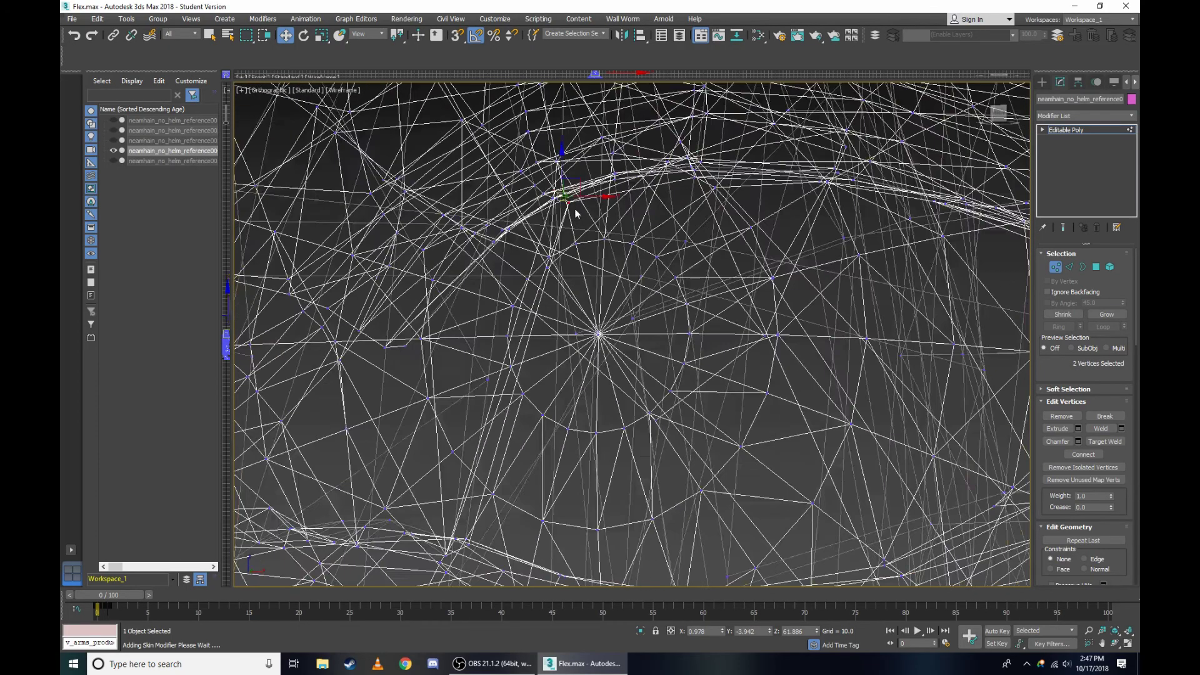
key("F3")
scroll(668, 169, "up", 3)
scroll(437, 156, "up", 1)
scroll(274, 95, "up", 3)
In the Right view wireframe, add a fourth vertex to the nose-bridge selection.
left_click(273, 95)
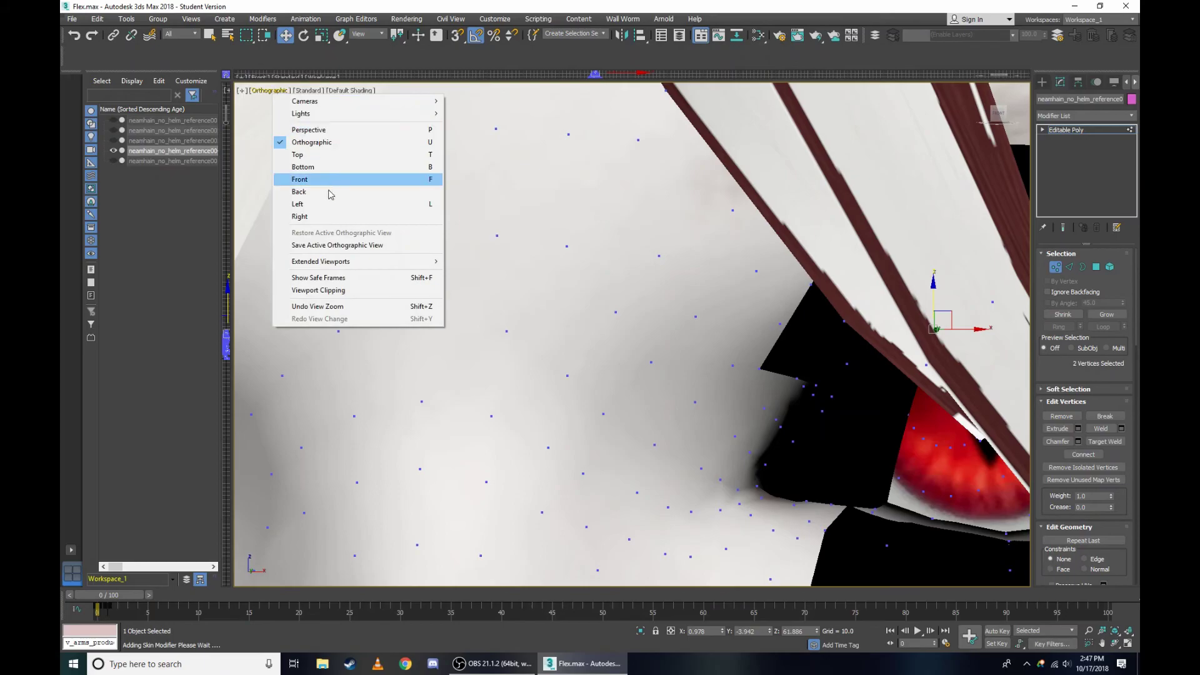
left_click(328, 181)
scroll(594, 209, "up", 3)
scroll(644, 233, "up", 2)
scroll(644, 233, "up", 3)
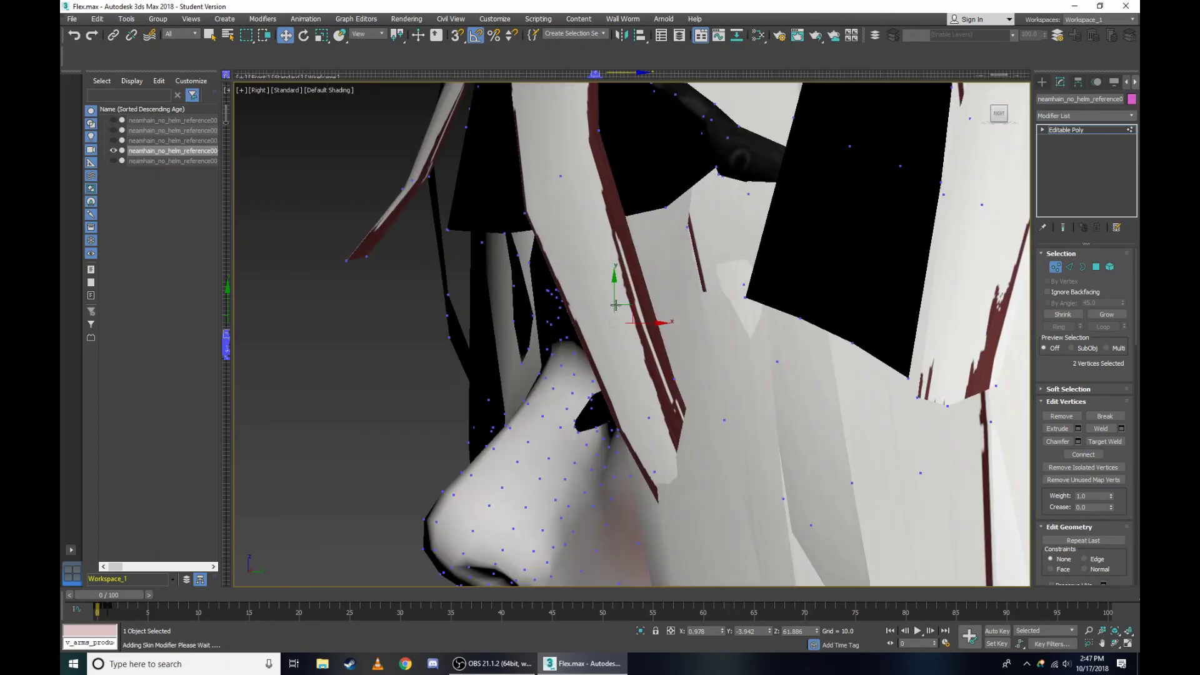
key("F3")
middle_click_drag(644, 233, 638, 343)
scroll(638, 343, "up", 3)
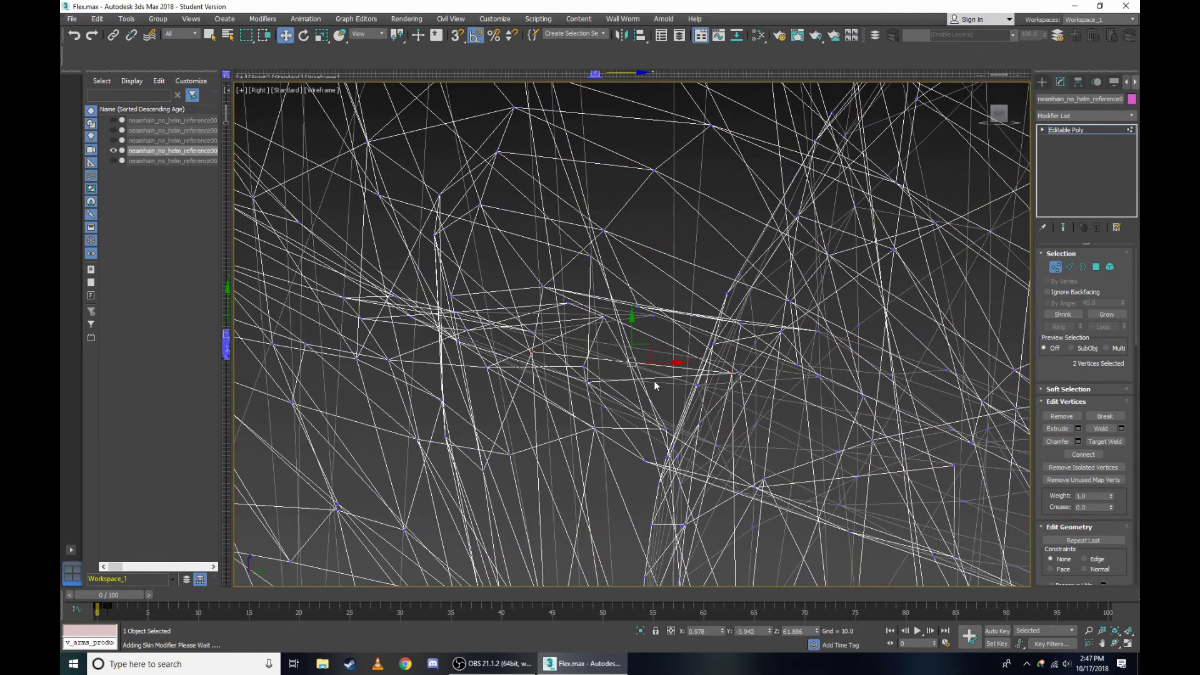
scroll(654, 381, "down", 3)
scroll(657, 406, "up", 3)
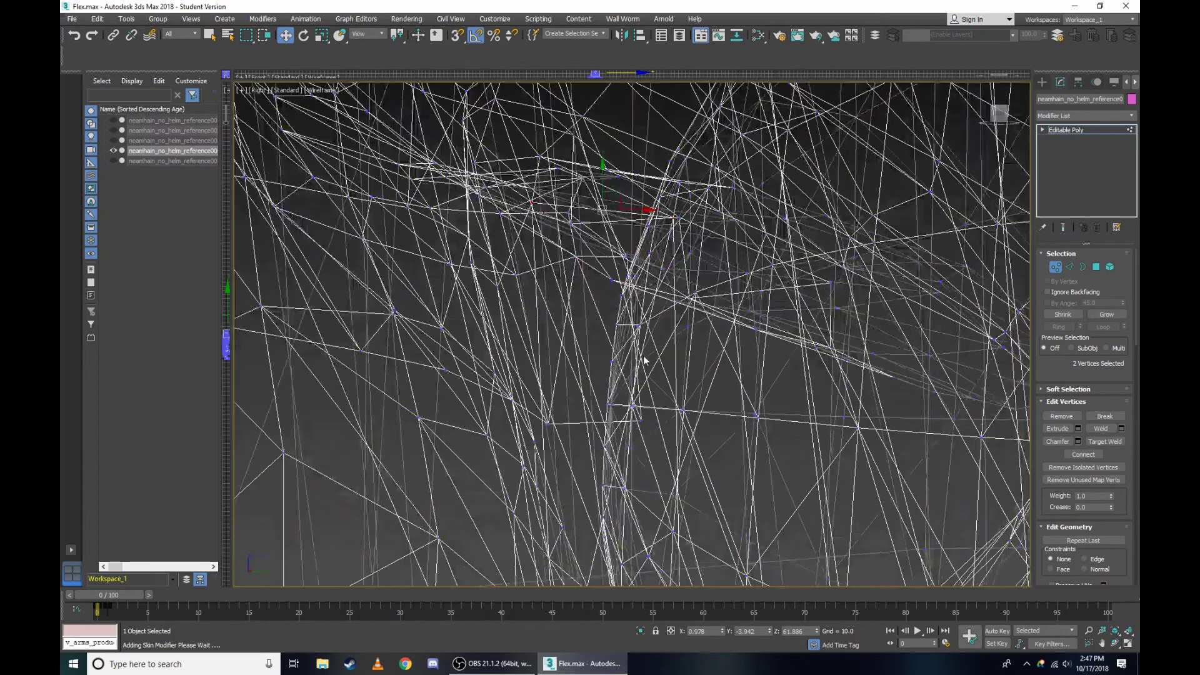
scroll(511, 213, "up", 3)
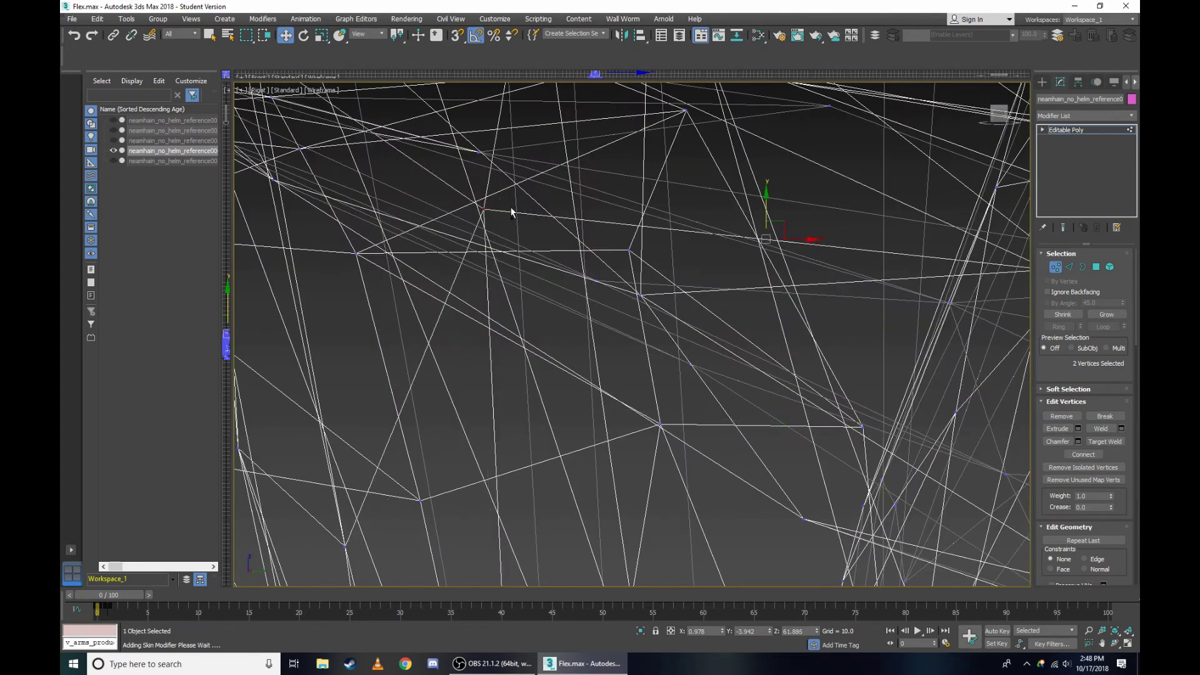
scroll(625, 244, "up", 1)
scroll(755, 245, "up", 3)
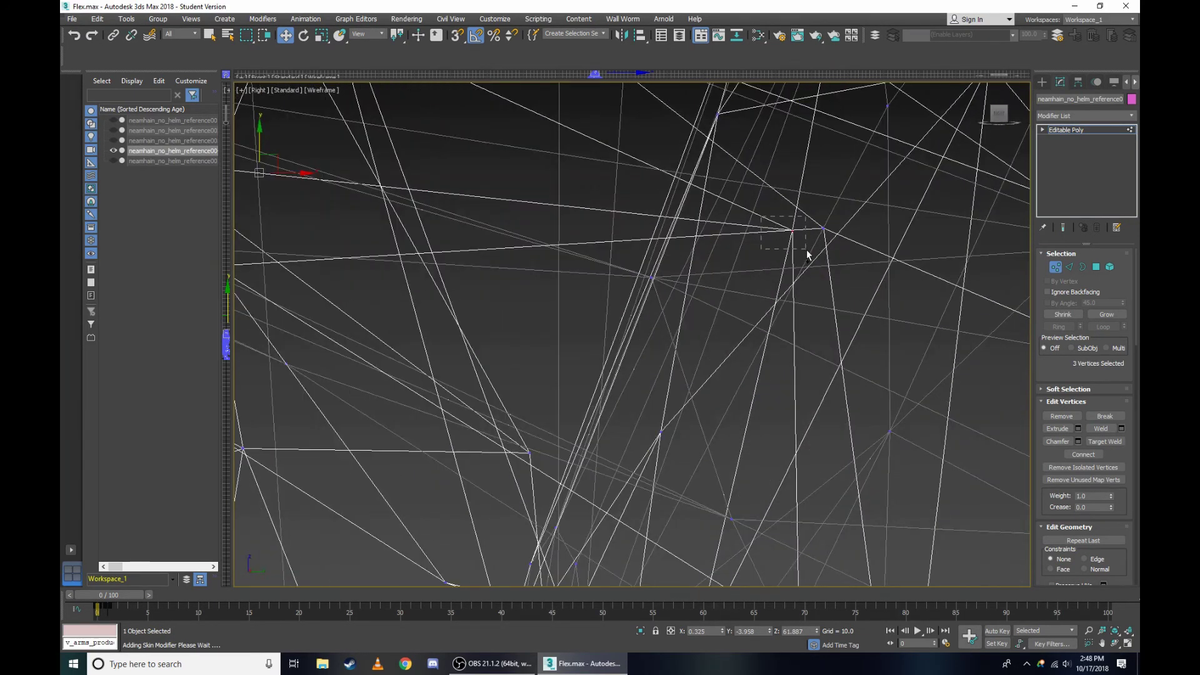
left_click_drag(761, 216, 807, 249)
key("F3")
Restore the four-vertex nose-bridge selection and move it slightly downward.
left_click_drag(1003, 116, 740, 223)
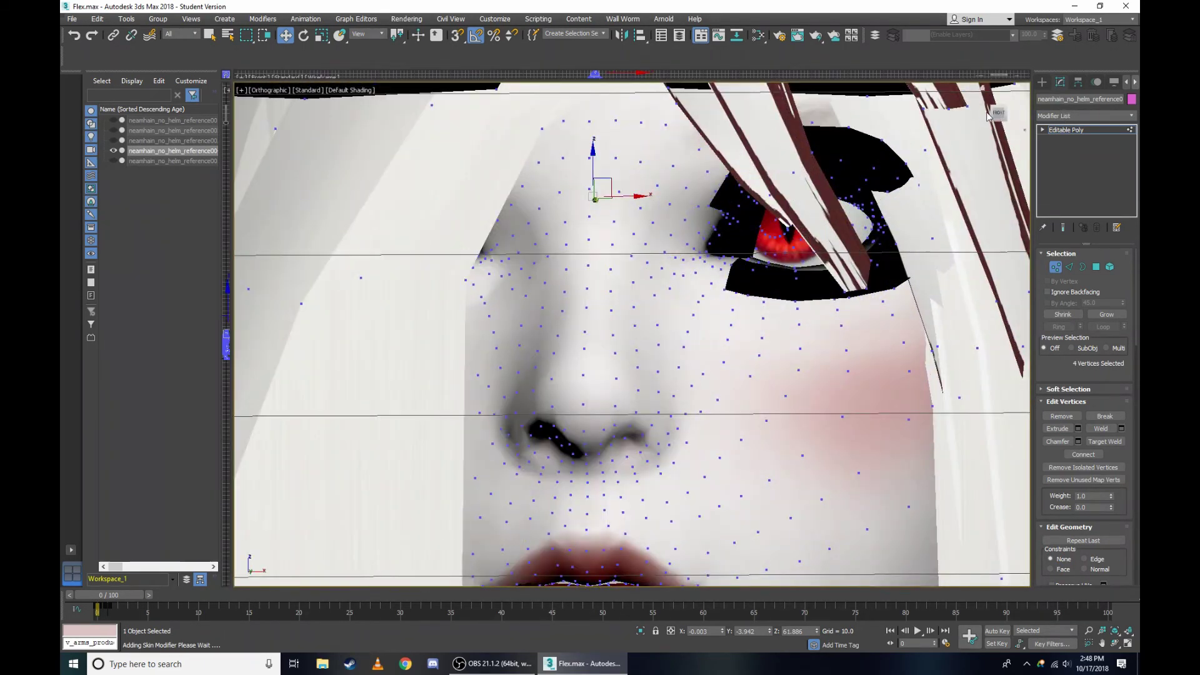
left_click_drag(988, 116, 997, 117)
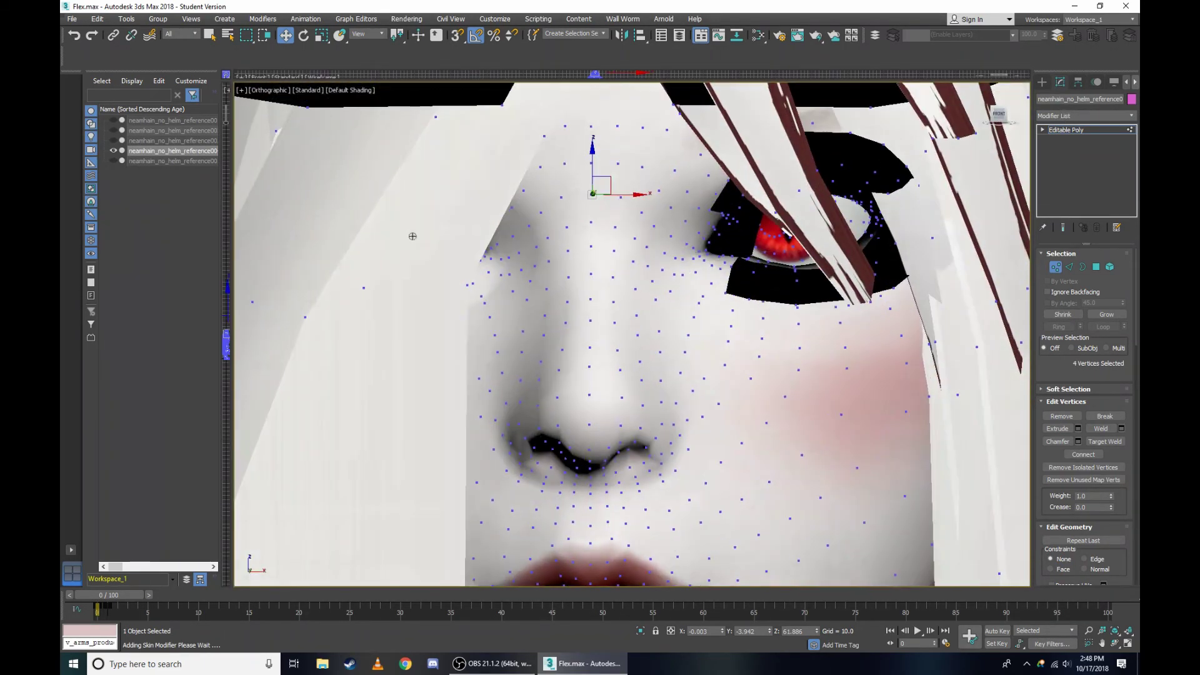
scroll(684, 144, "up", 3)
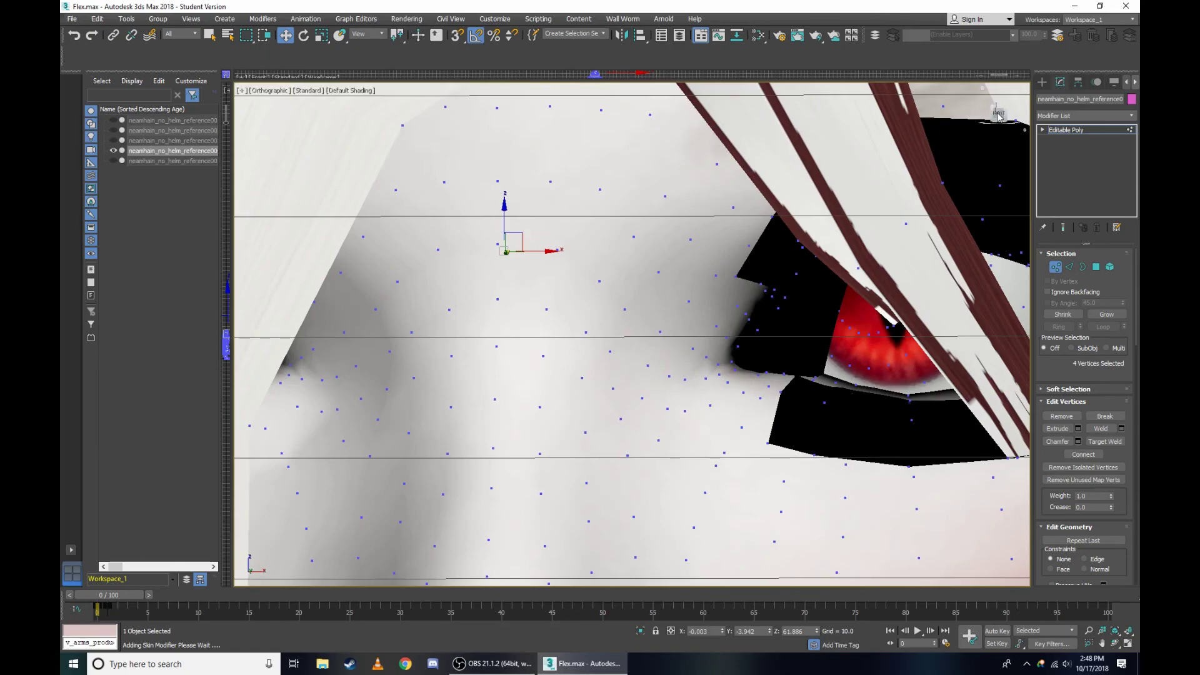
left_click(998, 117)
left_click_drag(998, 116, 999, 117)
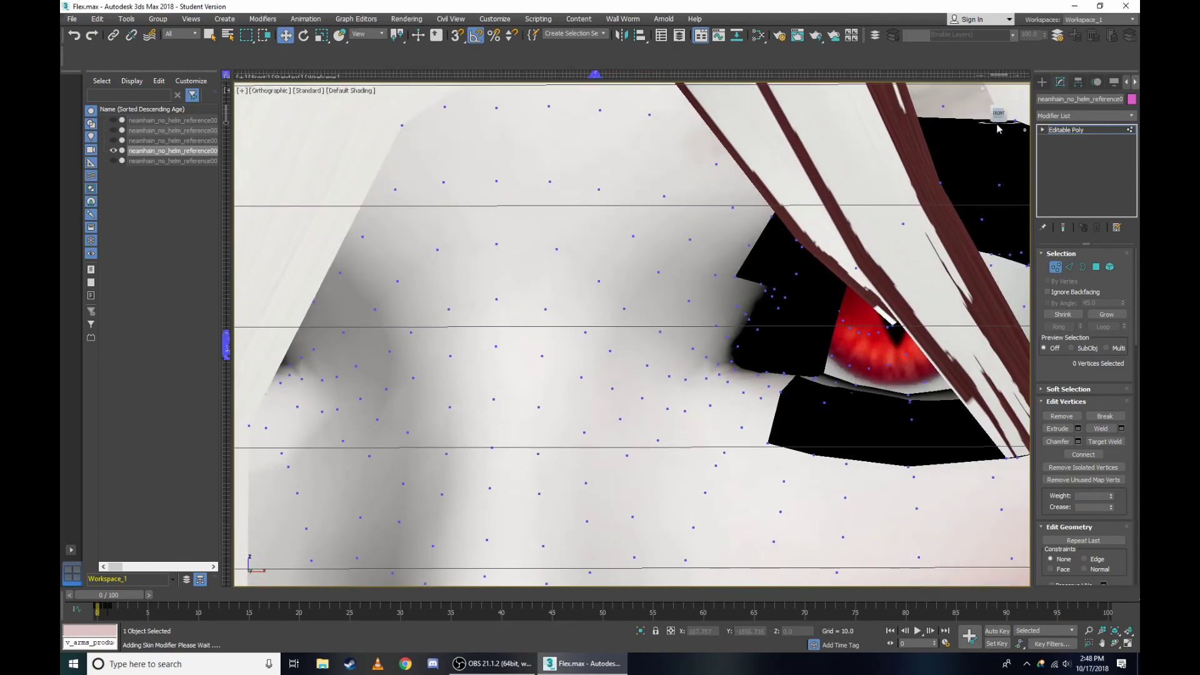
key("shift+z")
key("ctrl+z")
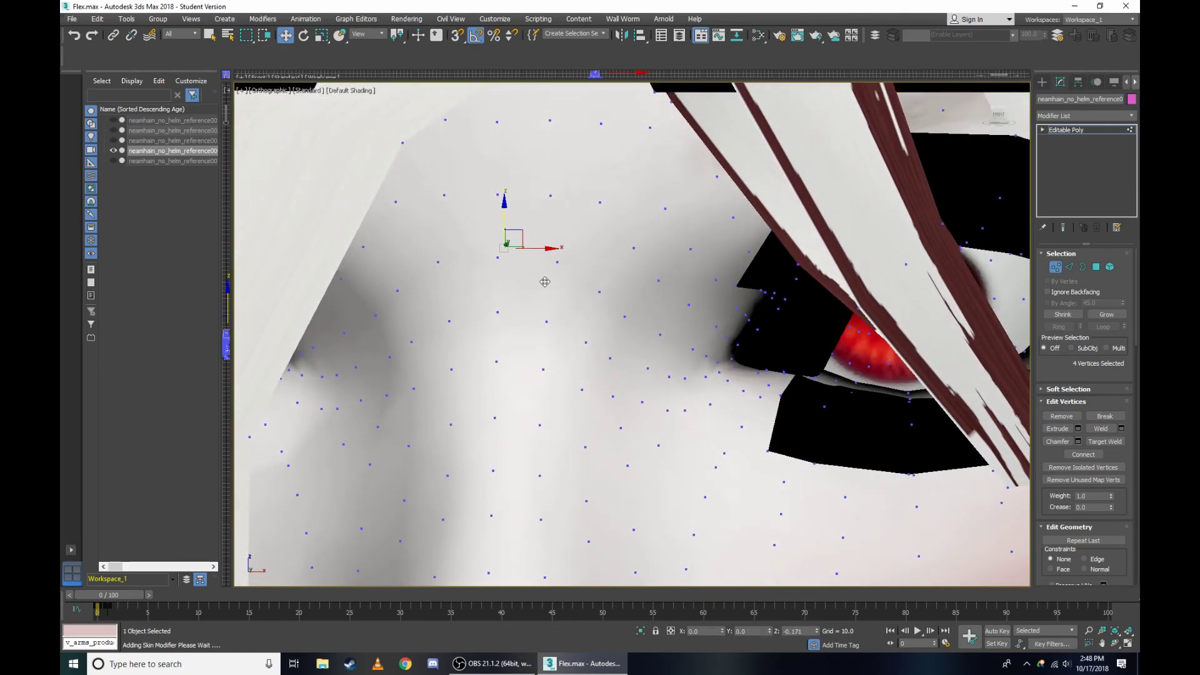
left_click_drag(545, 282, 565, 345)
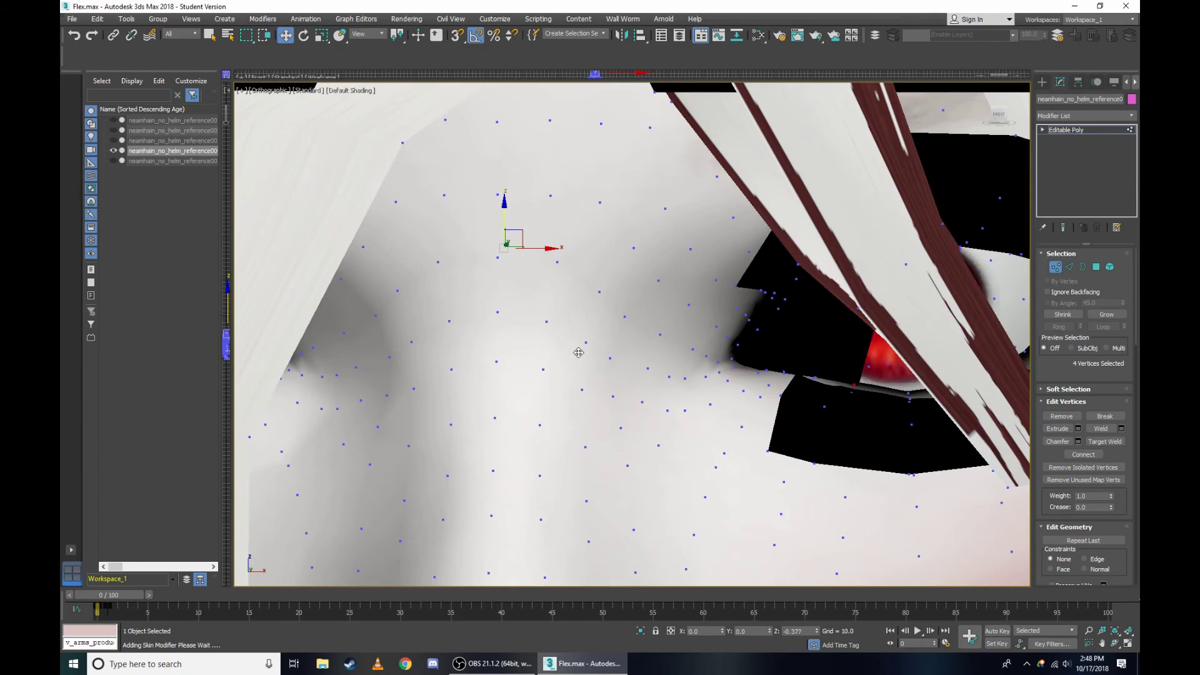
Check the eye area from the Right view in wireframe and select a single vertex near the eye.
left_click(260, 93)
left_click(316, 214)
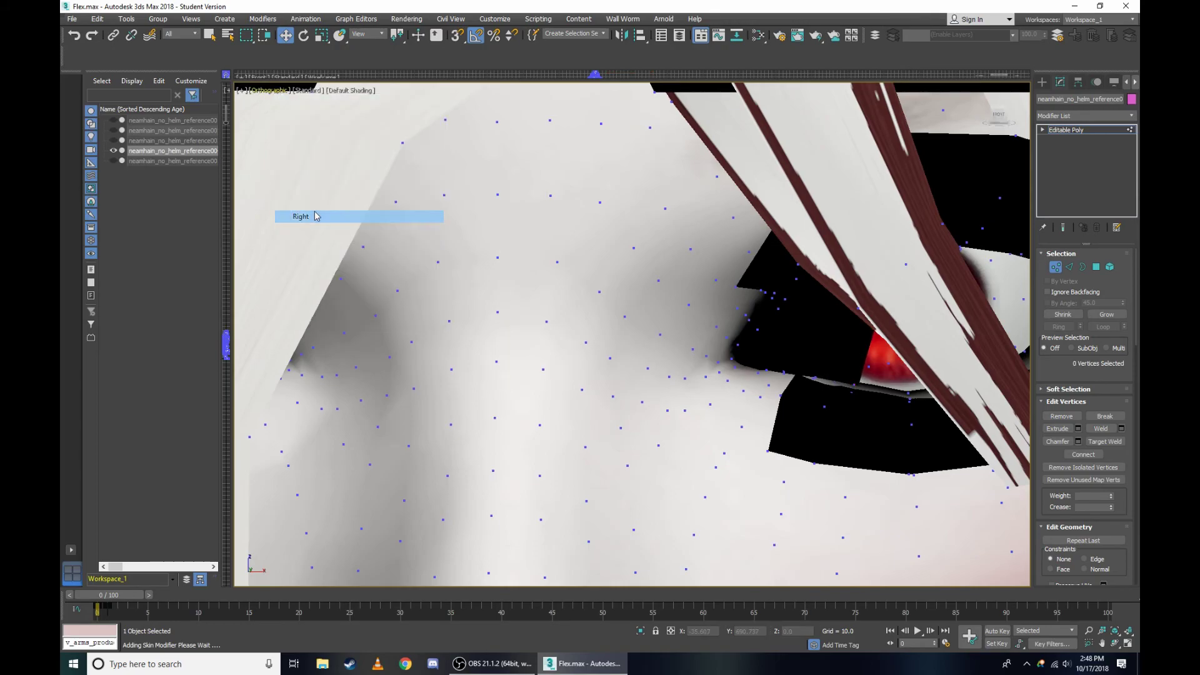
scroll(610, 232, "up", 5)
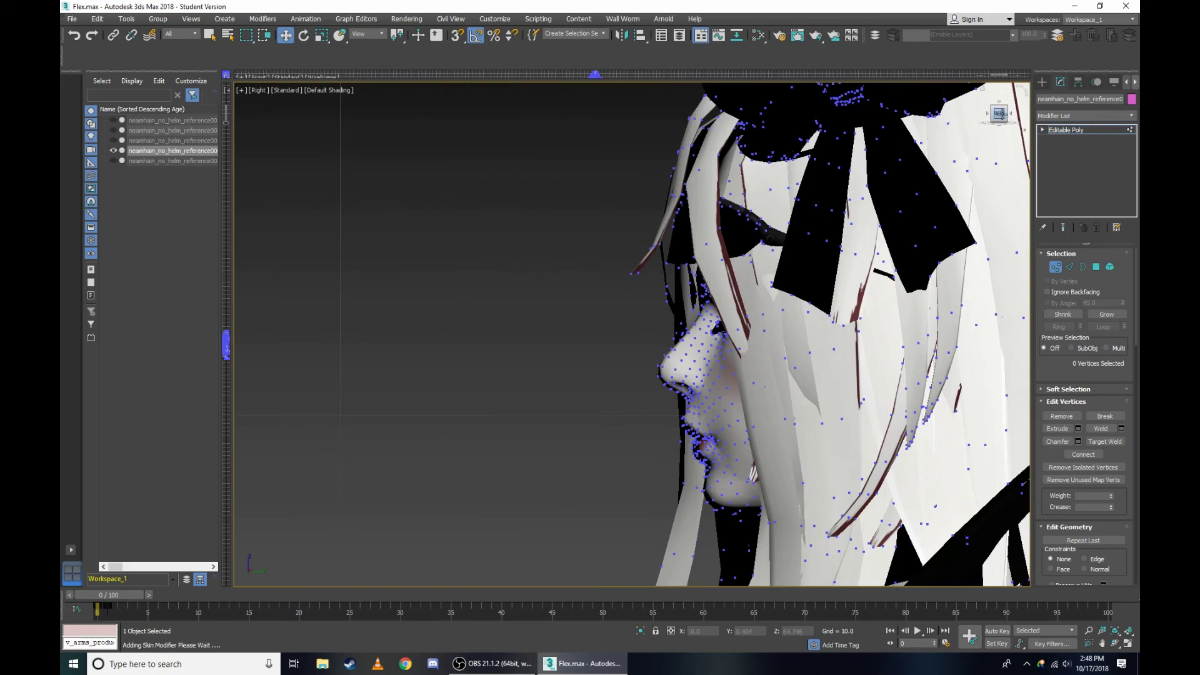
middle_click_drag(719, 325, 775, 346, "alt")
scroll(776, 345, "up", 5)
key("F3")
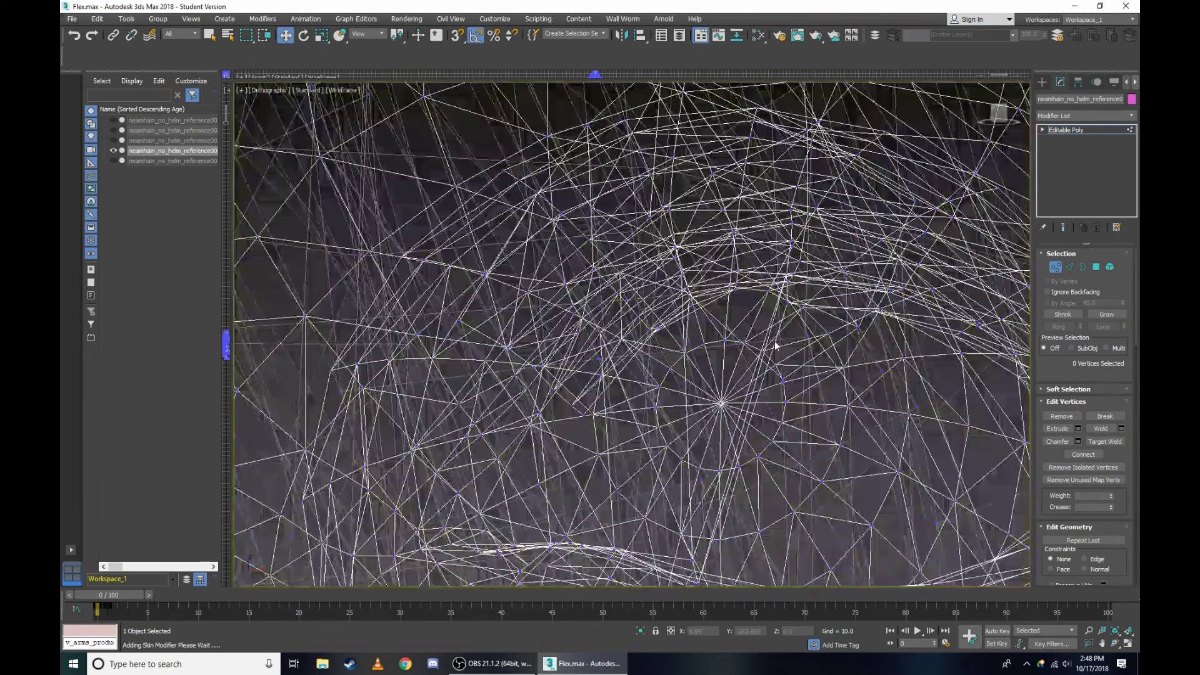
scroll(775, 322, "up", 3)
scroll(821, 295, "up", 3)
scroll(797, 288, "down", 2)
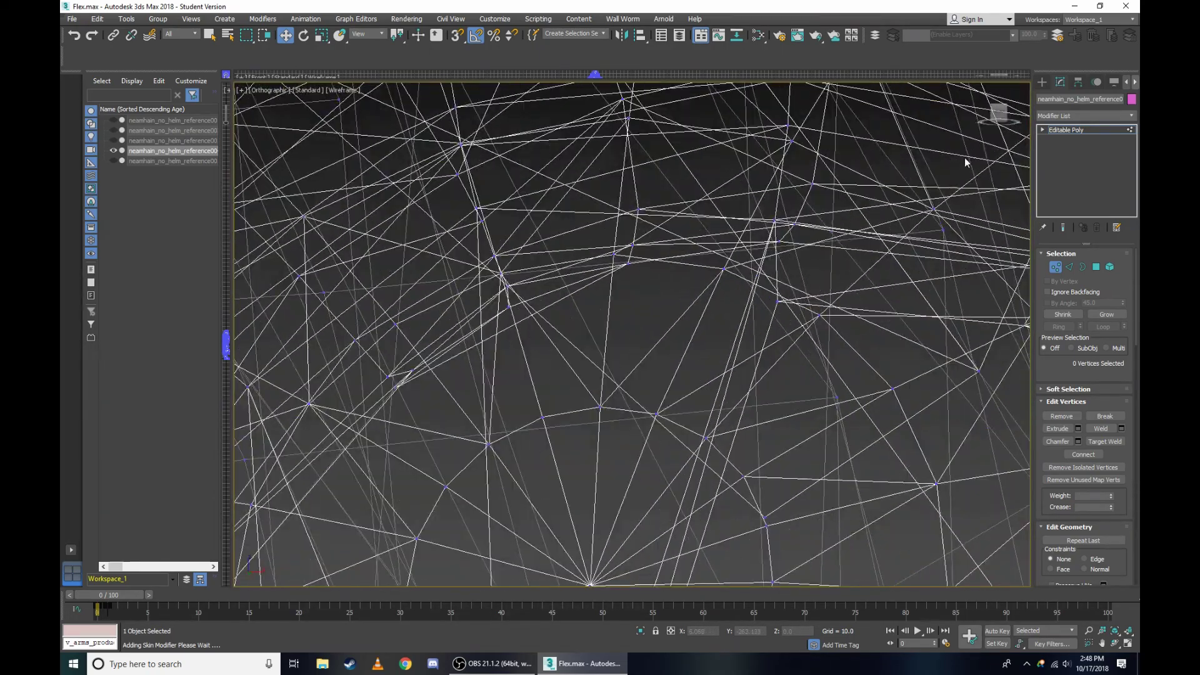
left_click_drag(992, 120, 975, 144)
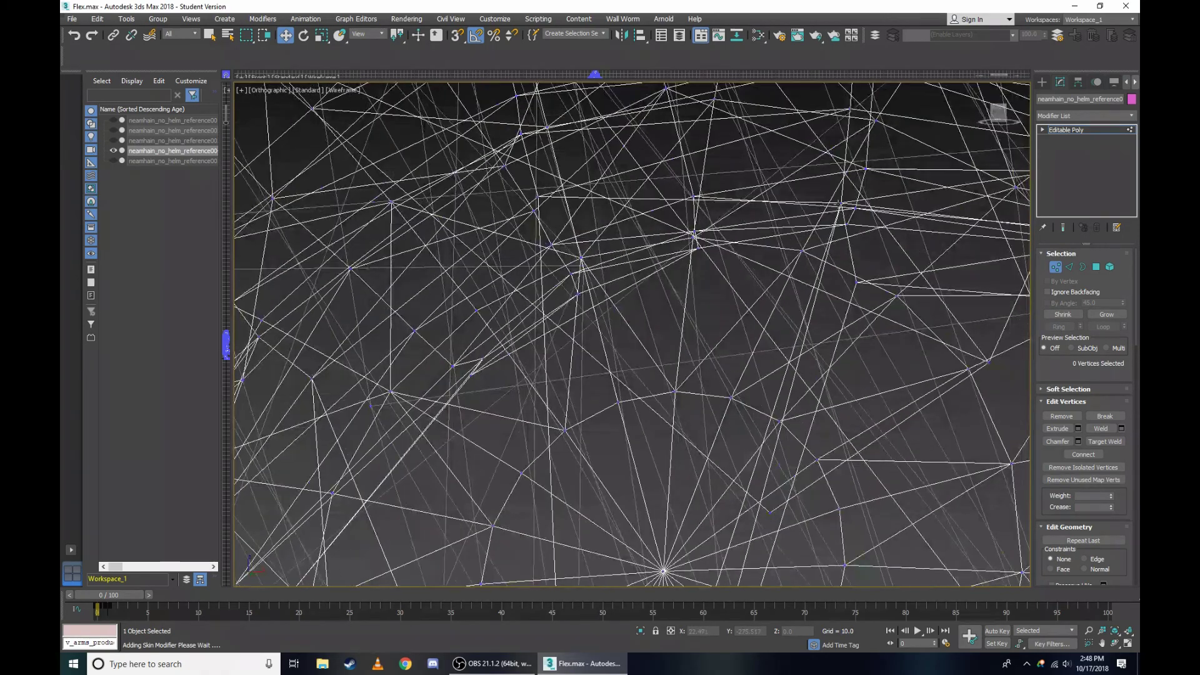
scroll(759, 157, "up", 3)
left_click(760, 156)
Inspect the eye-corner vertices from the Right view, toggling between wireframe and shaded display.
scroll(794, 281, "up", 3)
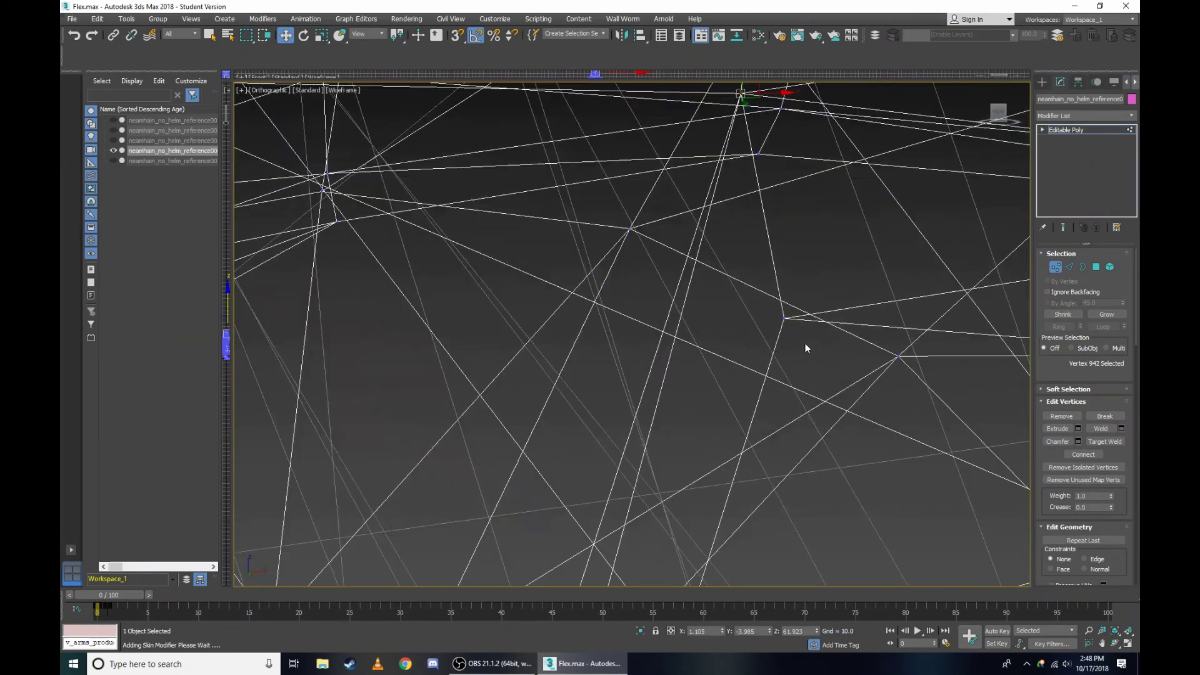
scroll(788, 333, "down", 2)
key("F3")
left_click(269, 90)
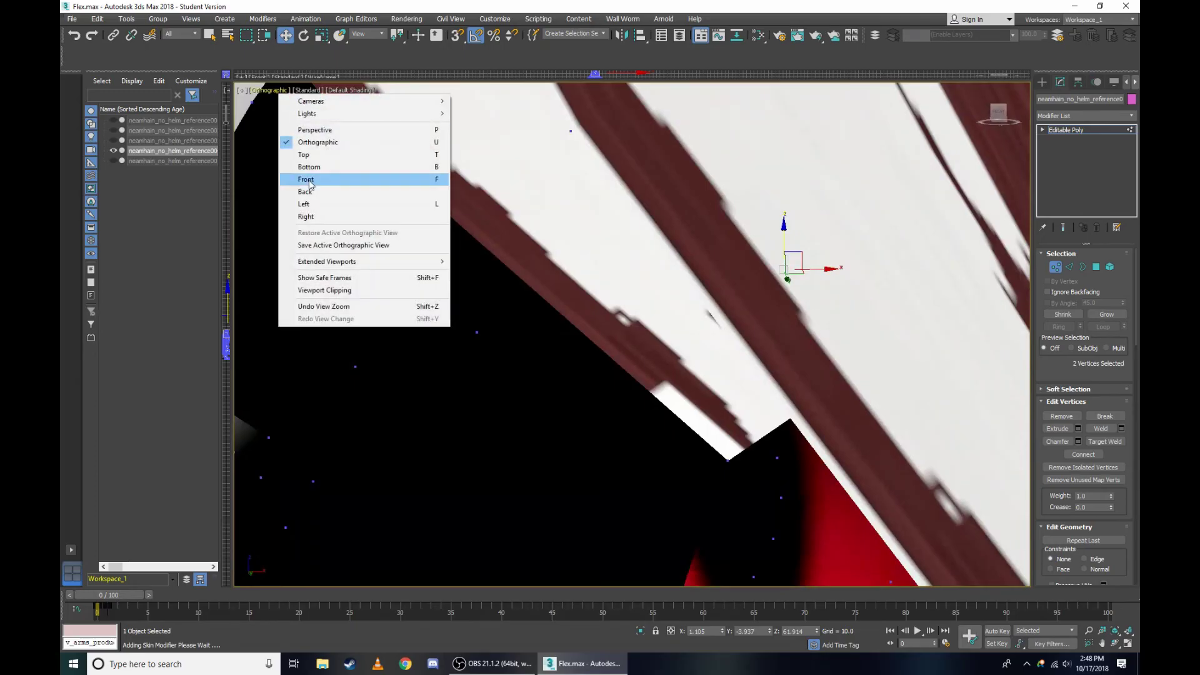
left_click(331, 215)
scroll(632, 251, "up", 5)
scroll(650, 262, "up", 5)
scroll(662, 268, "up", 5)
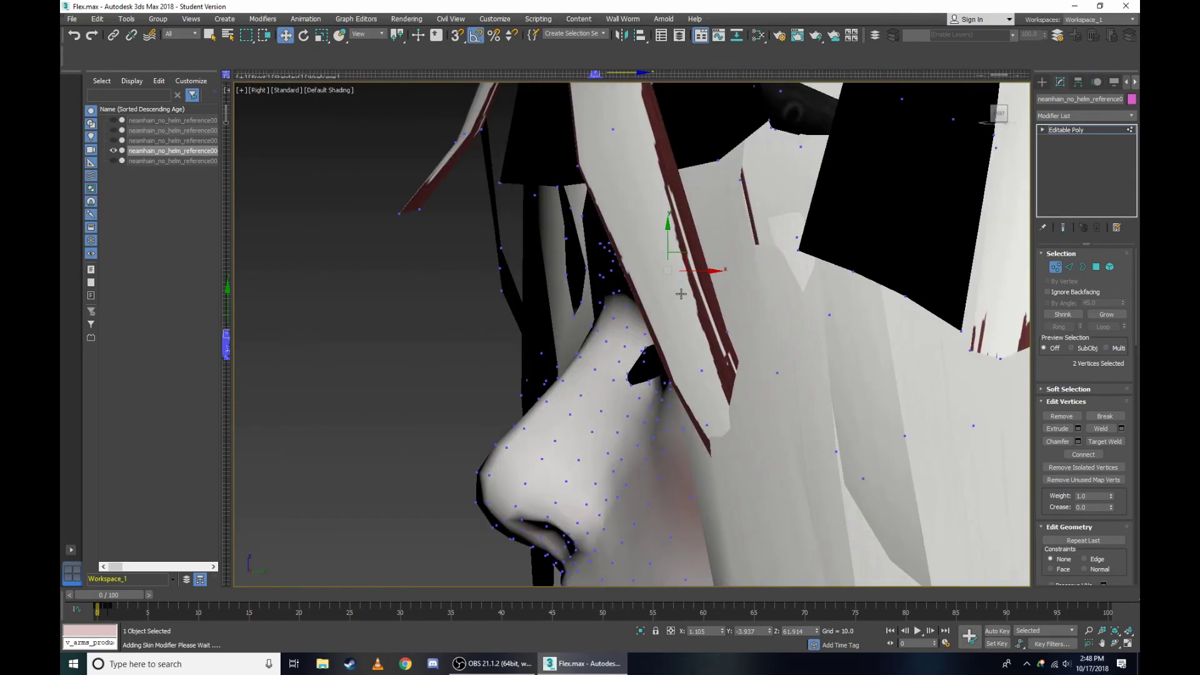
scroll(667, 270, "up", 4)
key("F3")
scroll(644, 270, "up", 3)
scroll(594, 270, "up", 3)
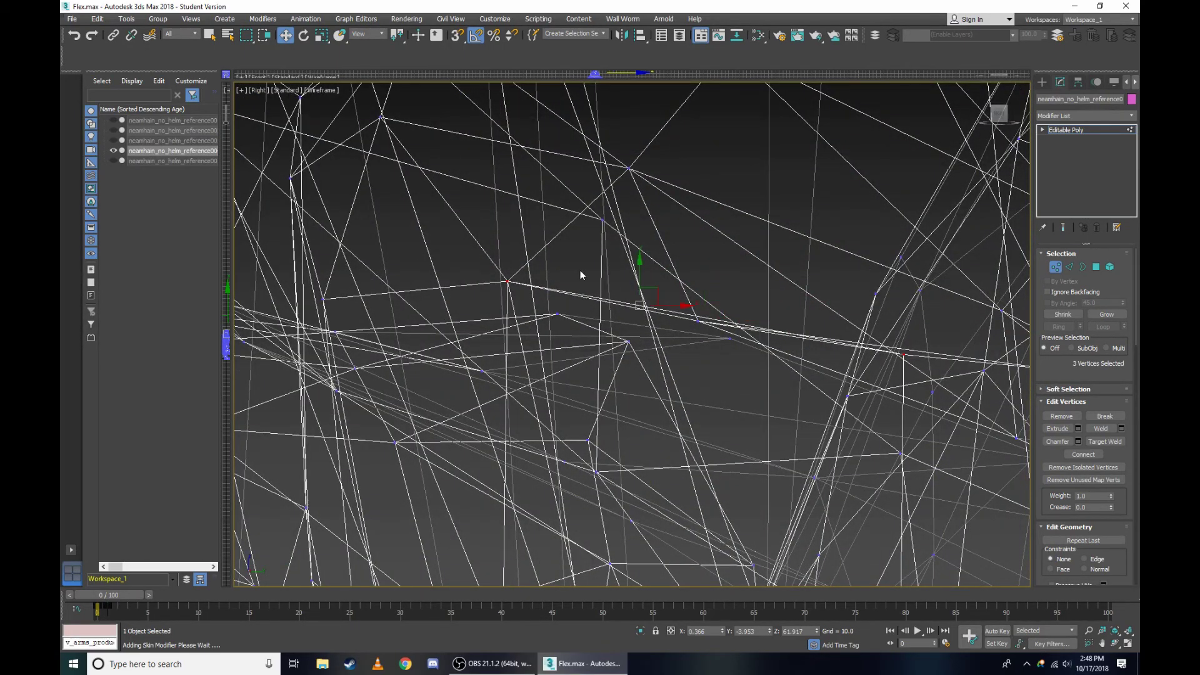
scroll(580, 275, "up", 3)
scroll(750, 318, "up", 2)
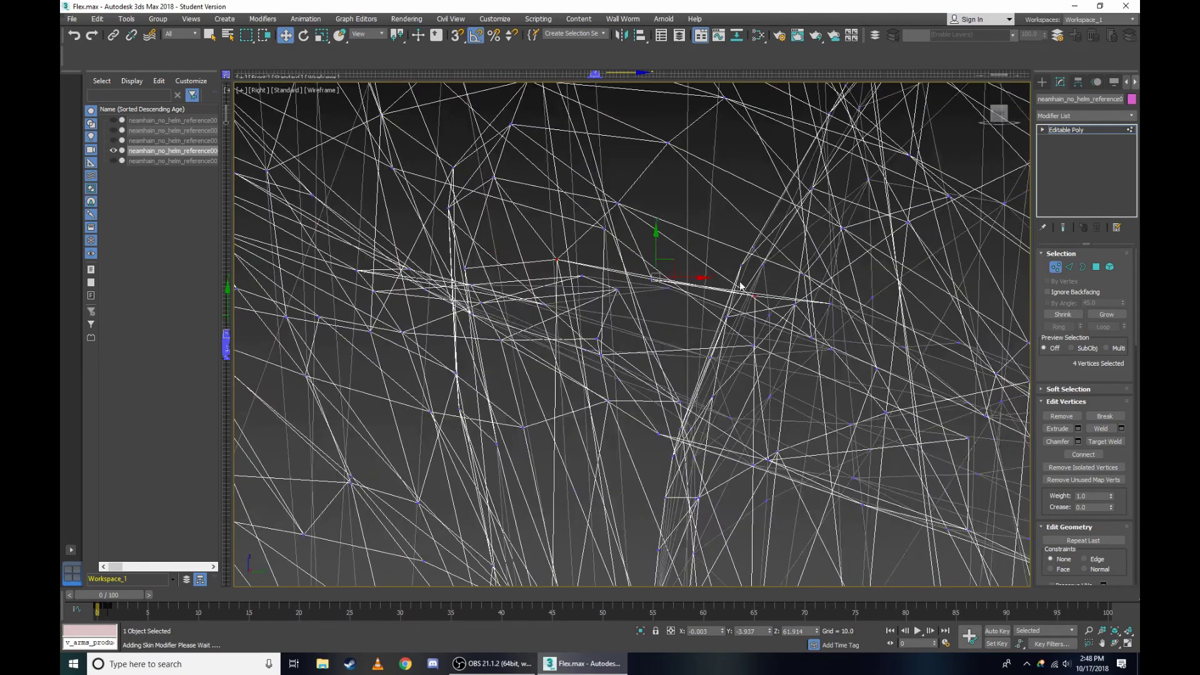
key("F3")
Orbit around the cheek and inner eye corner, clear the selection, and check the mesh in wireframe.
mouse_move(765, 306)
middle_mouse_down("alt")
mouse_move(632, 334)
mouse_move(593, 324)
mouse_move(750, 250)
middle_mouse_up("alt")
scroll(857, 183, "up", 3)
middle_click_drag(857, 182, 470, 131, "alt")
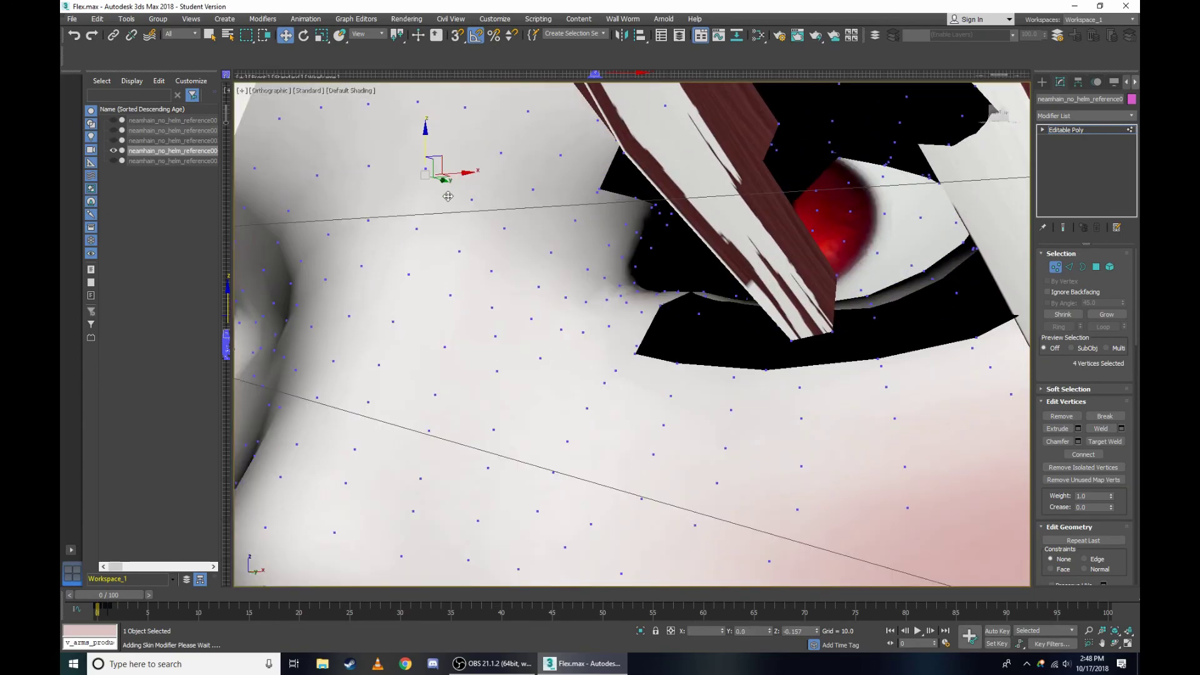
middle_click_drag(477, 253, 584, 289, "alt")
left_click(498, 312)
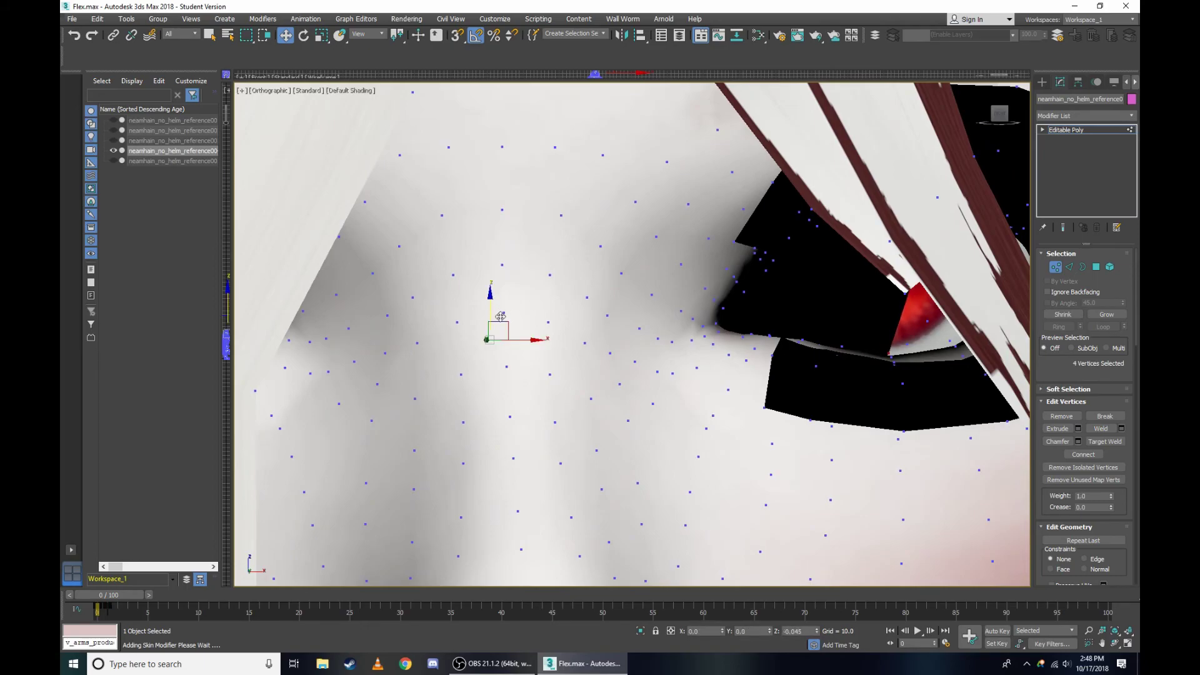
middle_click_drag(500, 319, 632, 334, "alt")
middle_click_drag(874, 220, 867, 174, "alt")
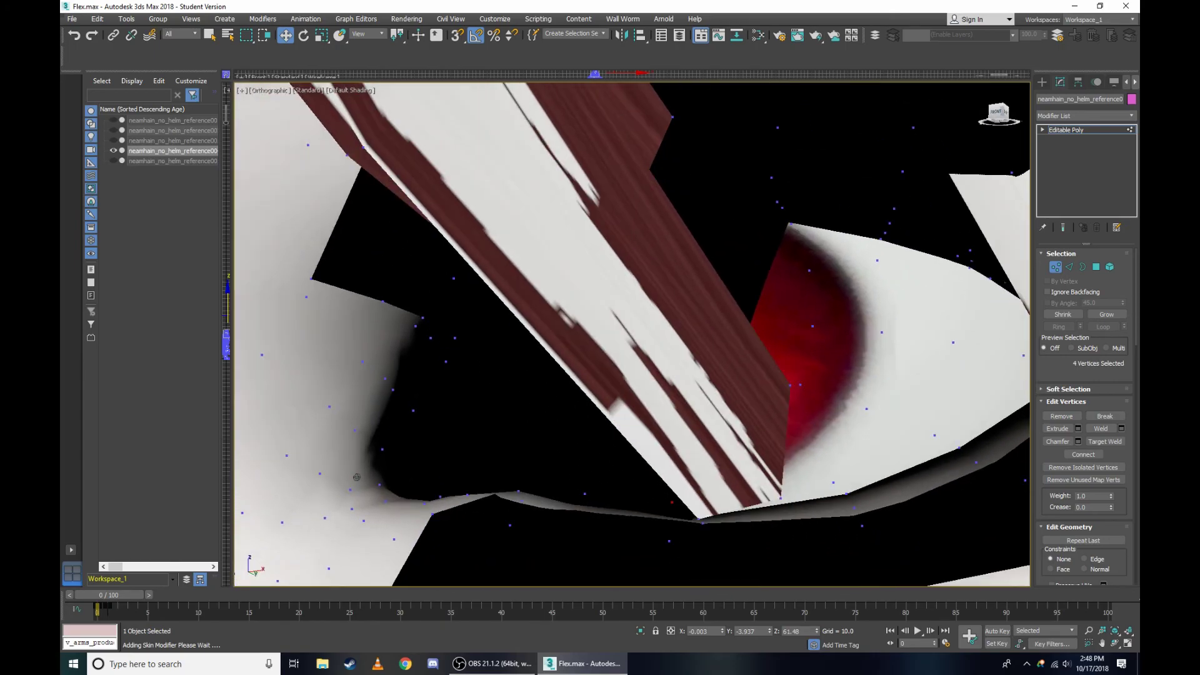
key("F3")
scroll(797, 215, "up", 5)
scroll(786, 215, "down", 5)
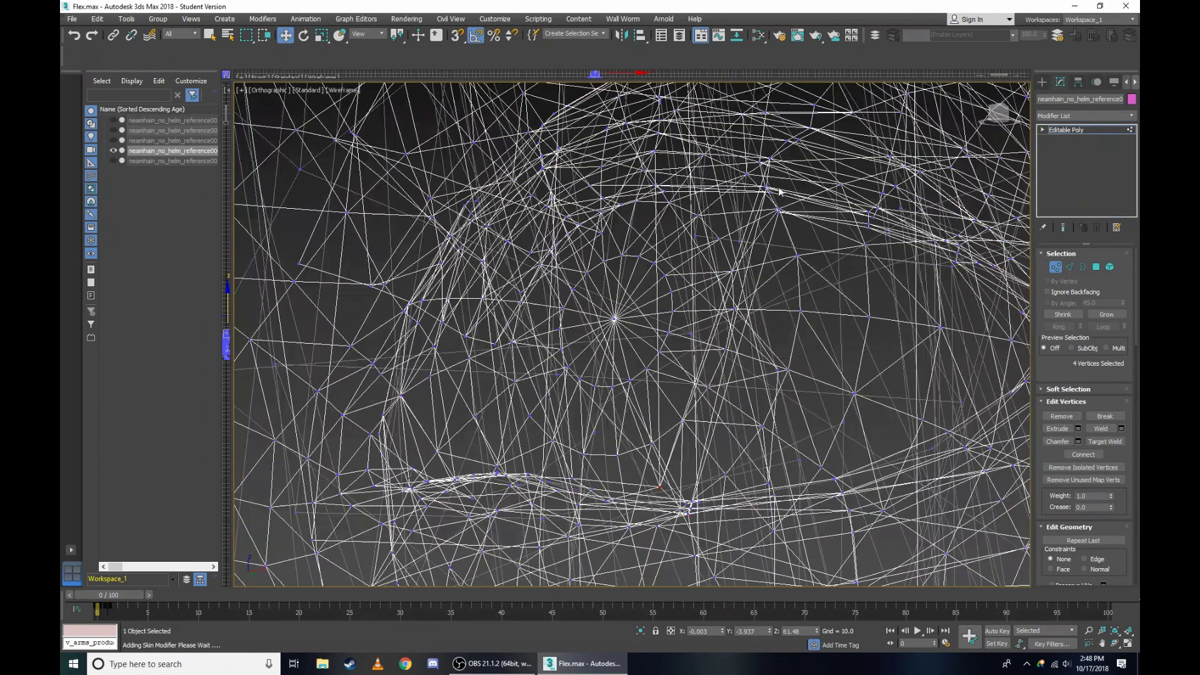
key("F3")
key("F3")
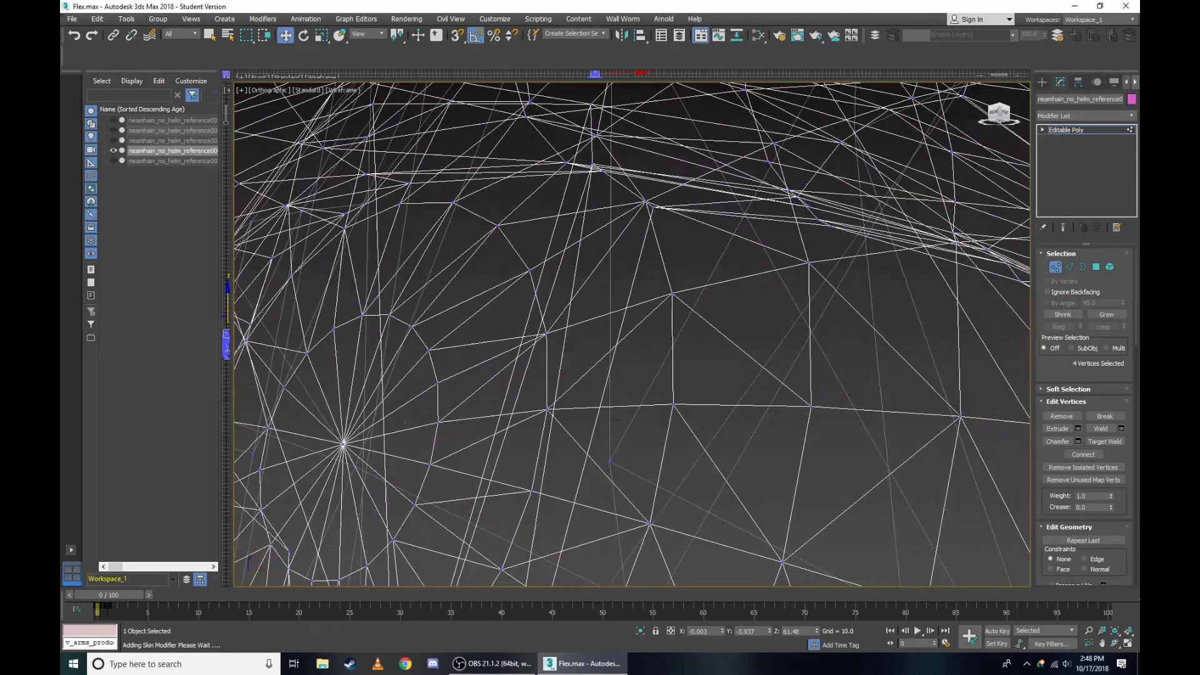
middle_click_drag(1005, 95, 975, 112, "alt")
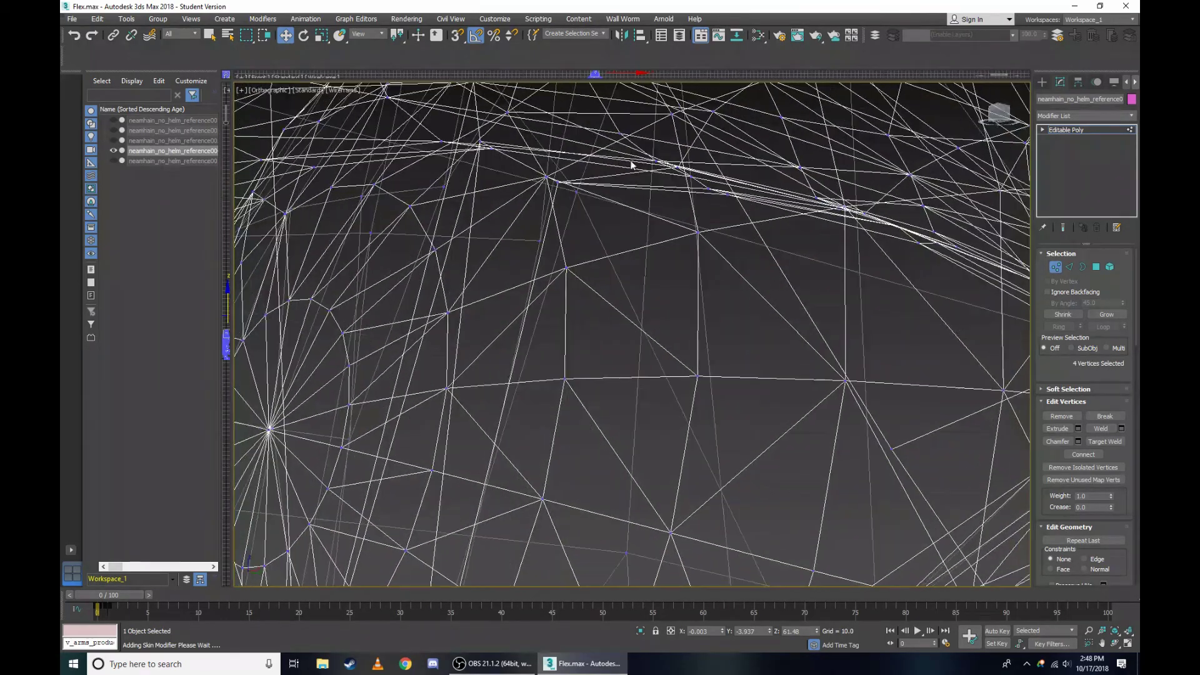
scroll(632, 163, "down", 3)
scroll(505, 131, "up", 8)
In wireframe, add more vertices to the eye-corner selection from the side view.
middle_click_drag(518, 152, 531, 237, "alt")
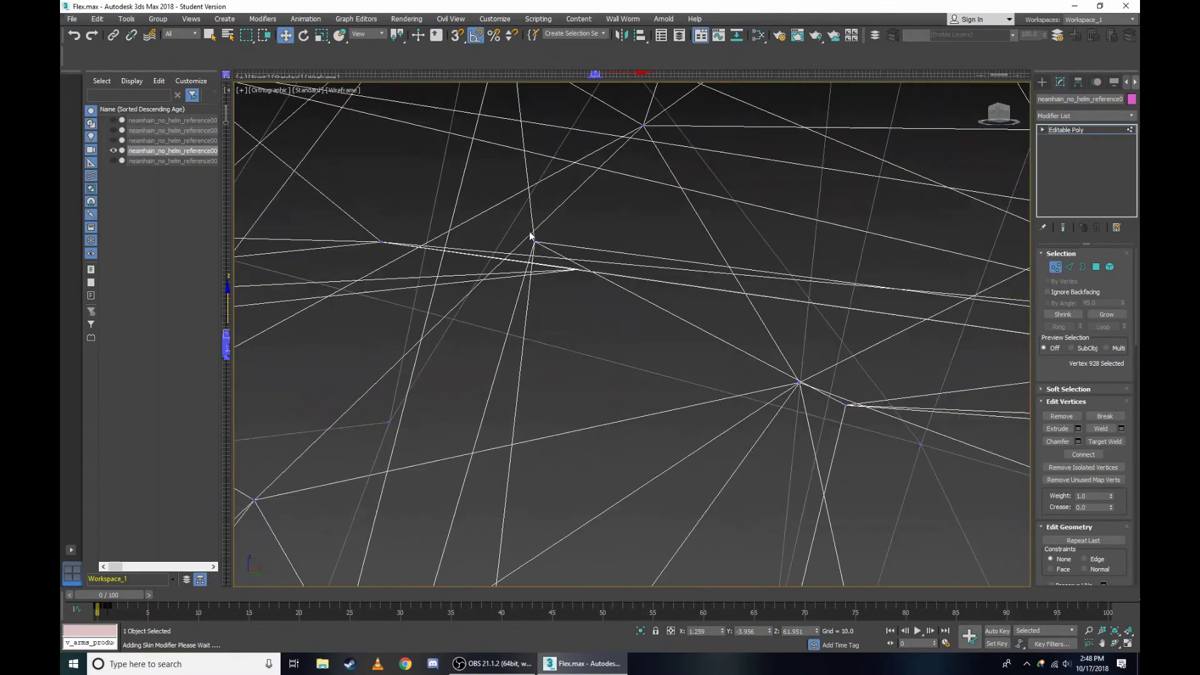
scroll(552, 261, "down", 3)
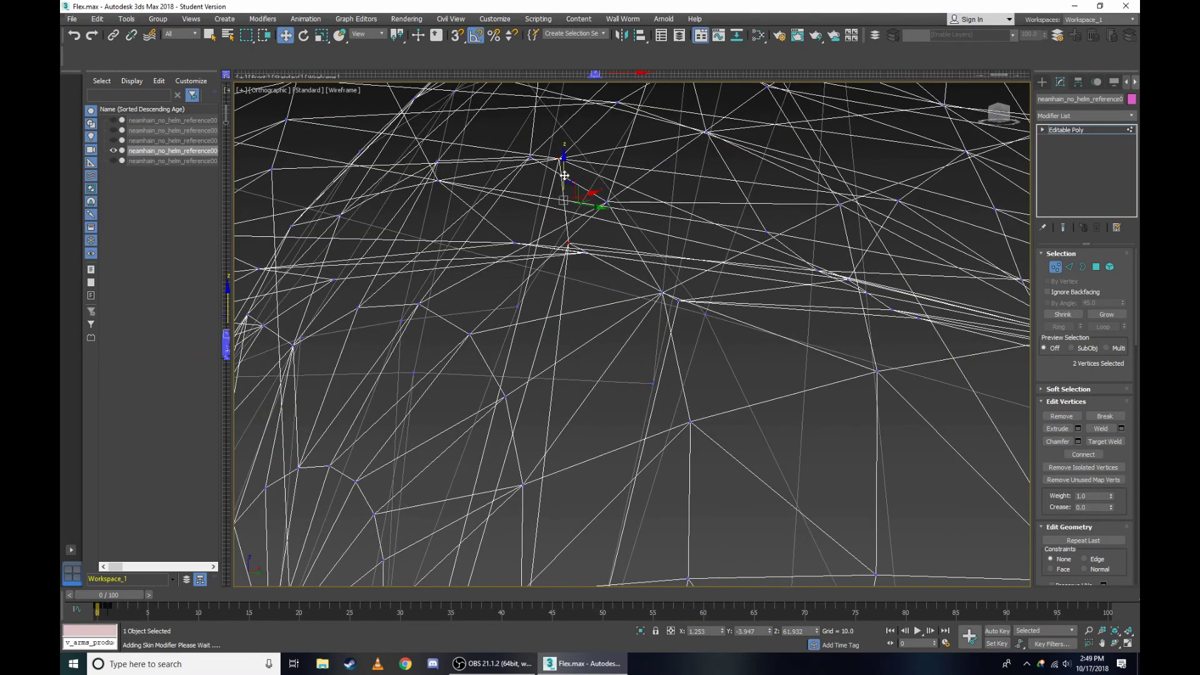
scroll(699, 308, "up", 5)
left_click(711, 298, "ctrl")
scroll(727, 294, "down", 5)
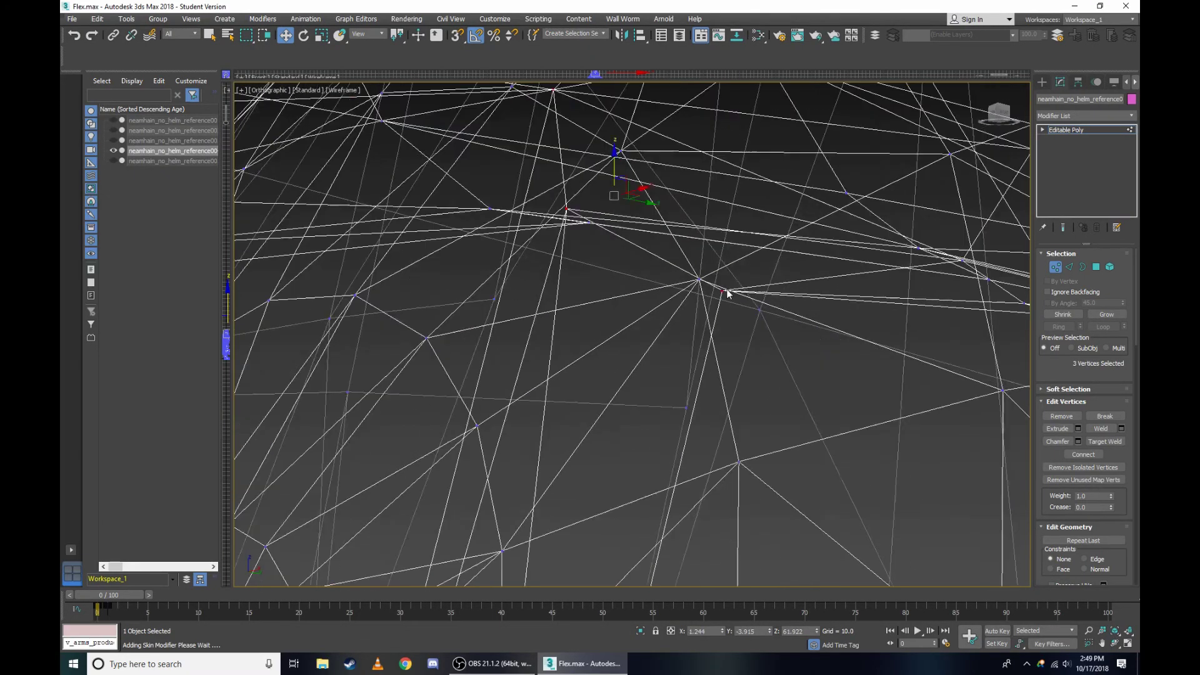
scroll(728, 294, "down", 3)
scroll(688, 269, "down", 3)
key("F3")
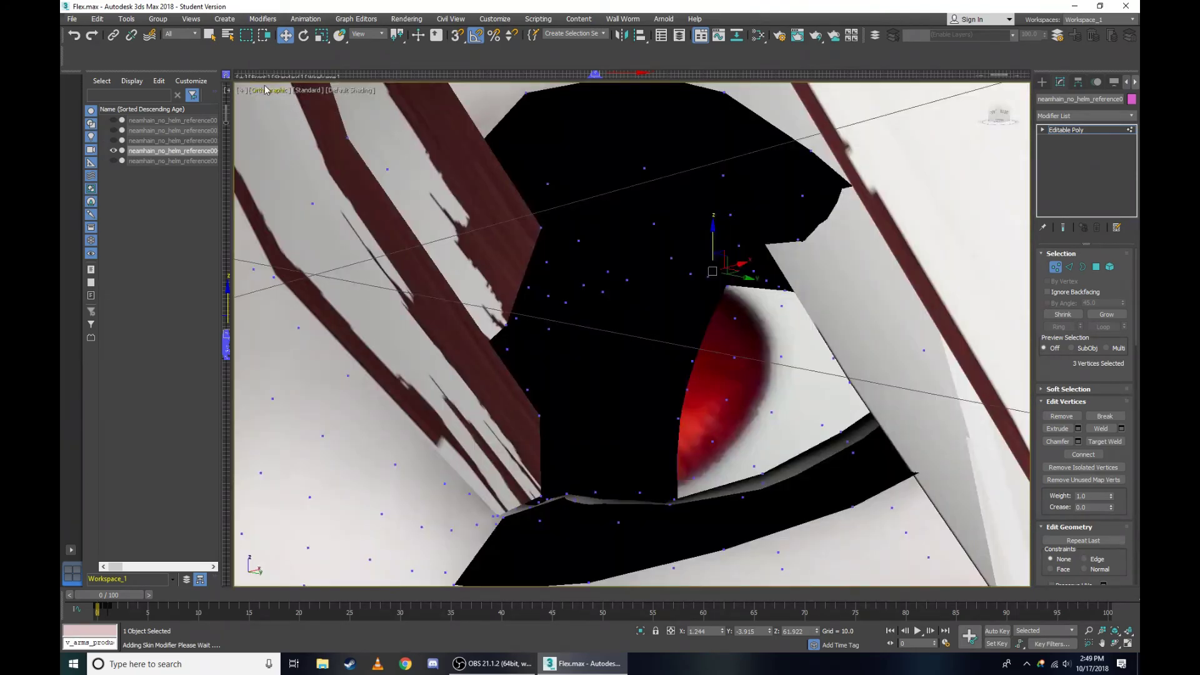
left_click(265, 90)
left_click(306, 214)
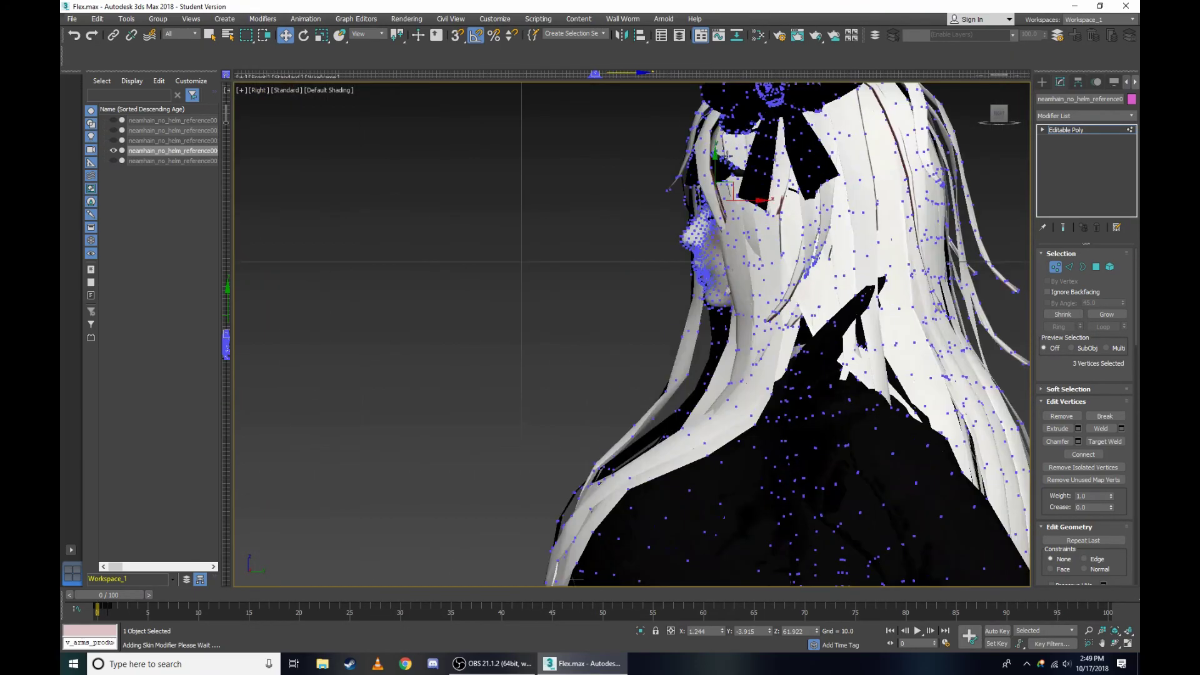
scroll(725, 155, "up", 5)
key("F3")
scroll(567, 243, "up", 4)
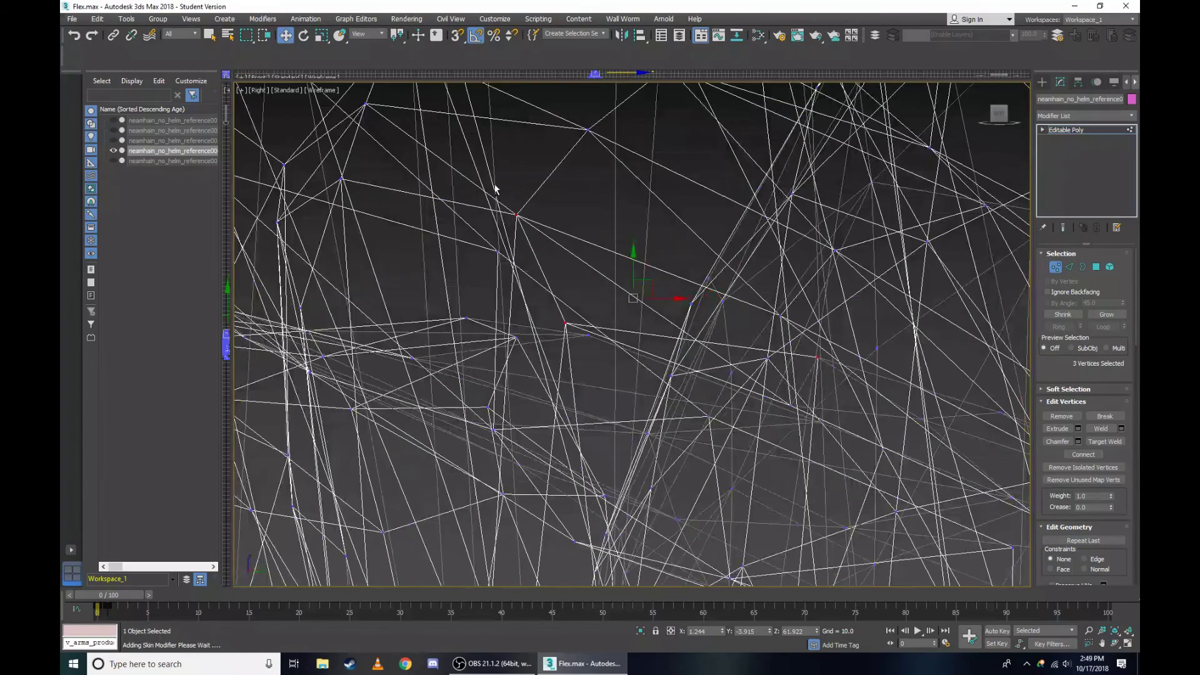
scroll(840, 349, "up", 3)
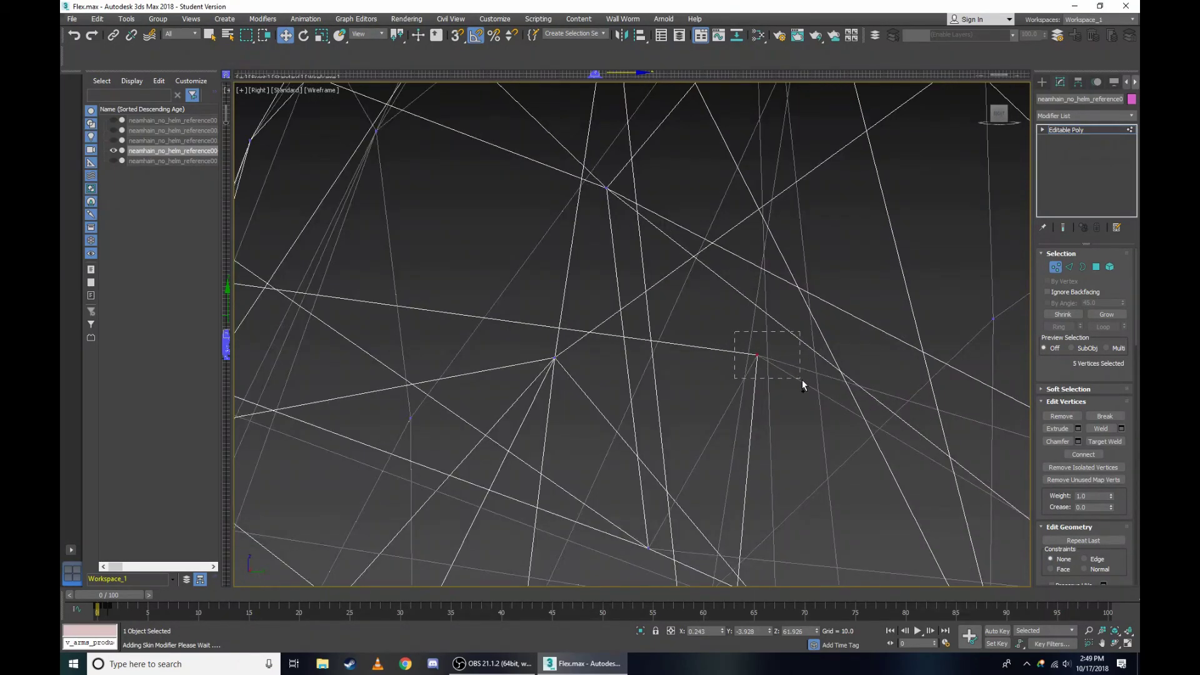
left_click_drag(803, 384, 804, 385)
scroll(718, 276, "down", 4)
key("F3")
scroll(919, 125, "down", 3)
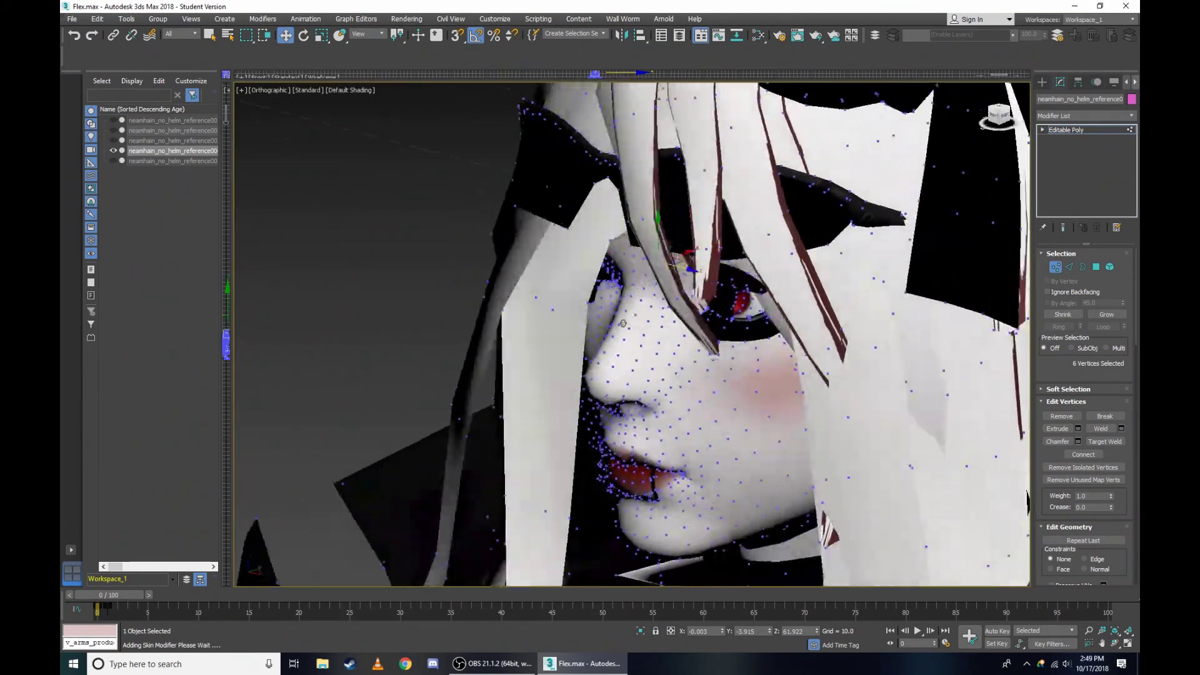
From a front-angled view, pull the selected eye-corner vertices slightly lower.
left_click_drag(996, 129, 901, 131)
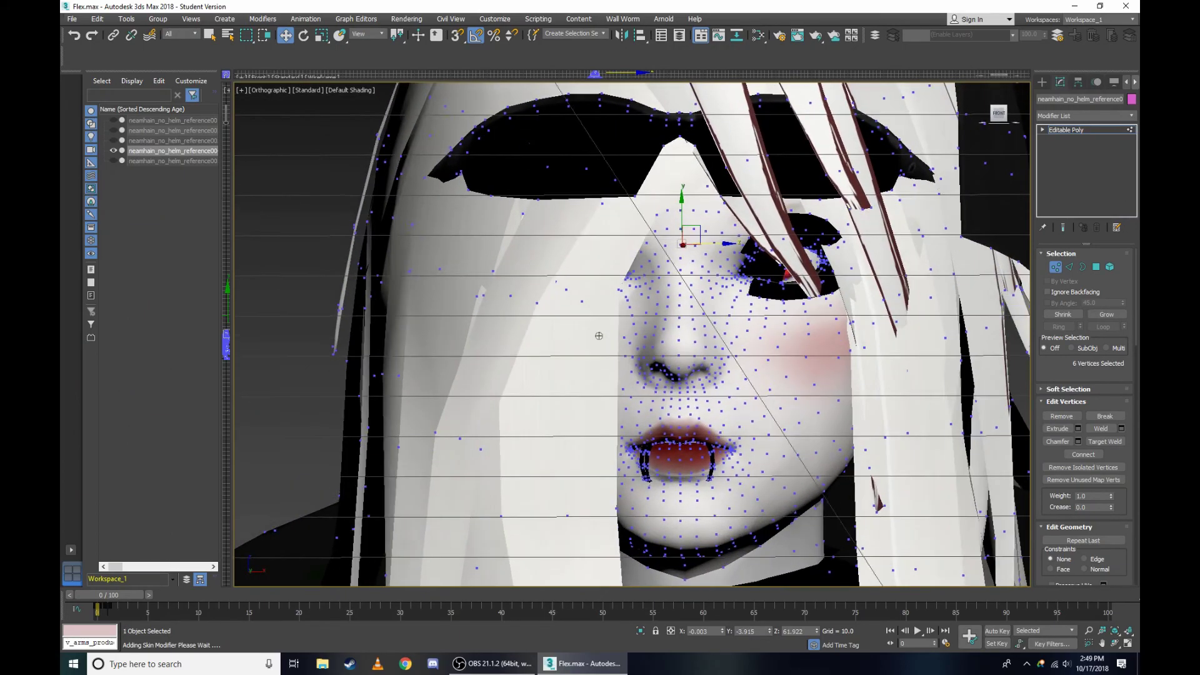
scroll(599, 336, "up", 4)
scroll(464, 243, "up", 3)
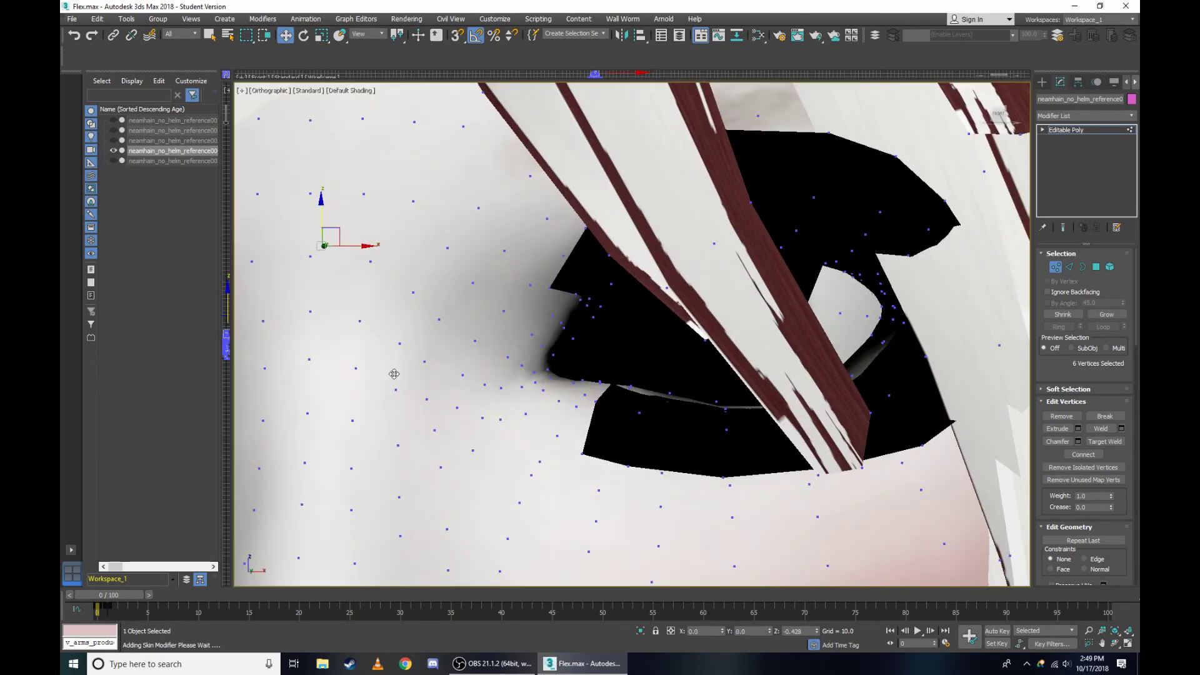
mouse_move(997, 117)
left_mouse_down()
mouse_move(982, 163)
mouse_move(999, 116)
left_mouse_up()
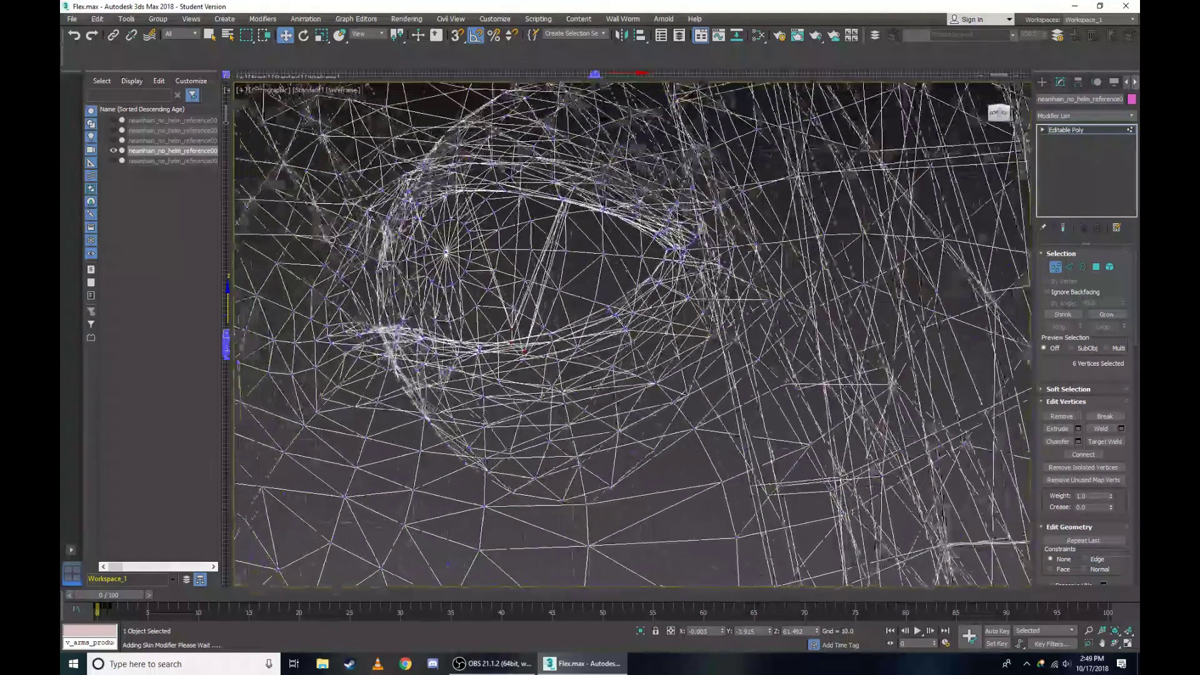
key("F3")
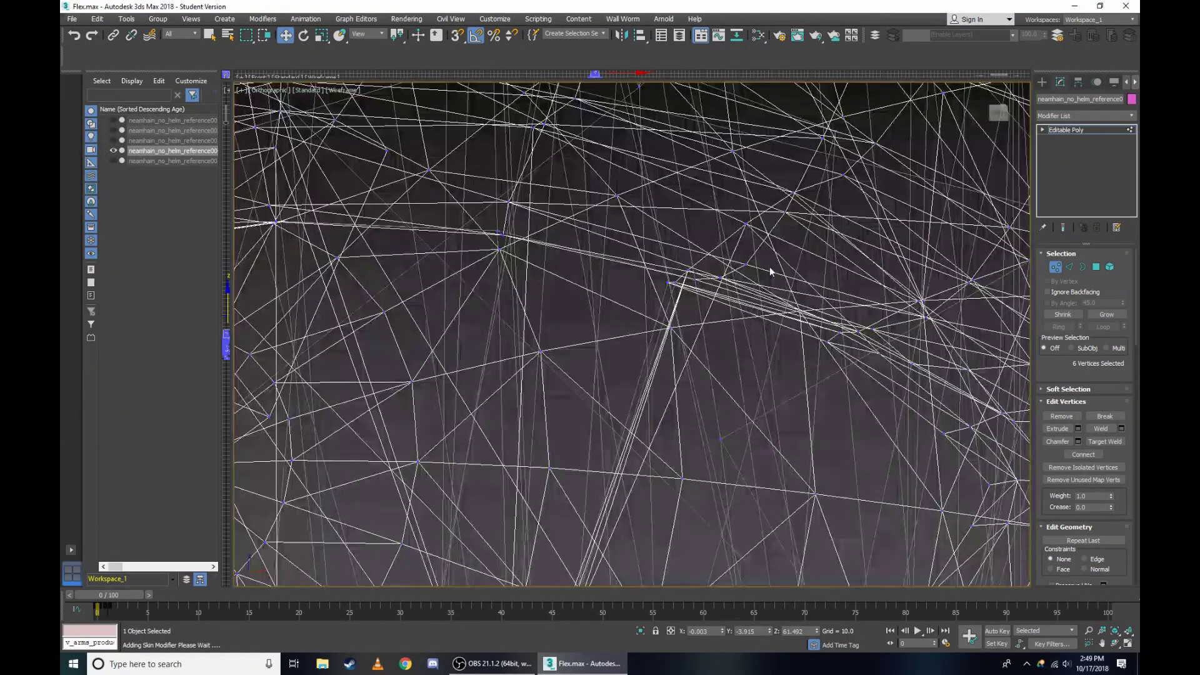
scroll(652, 255, "down", 3)
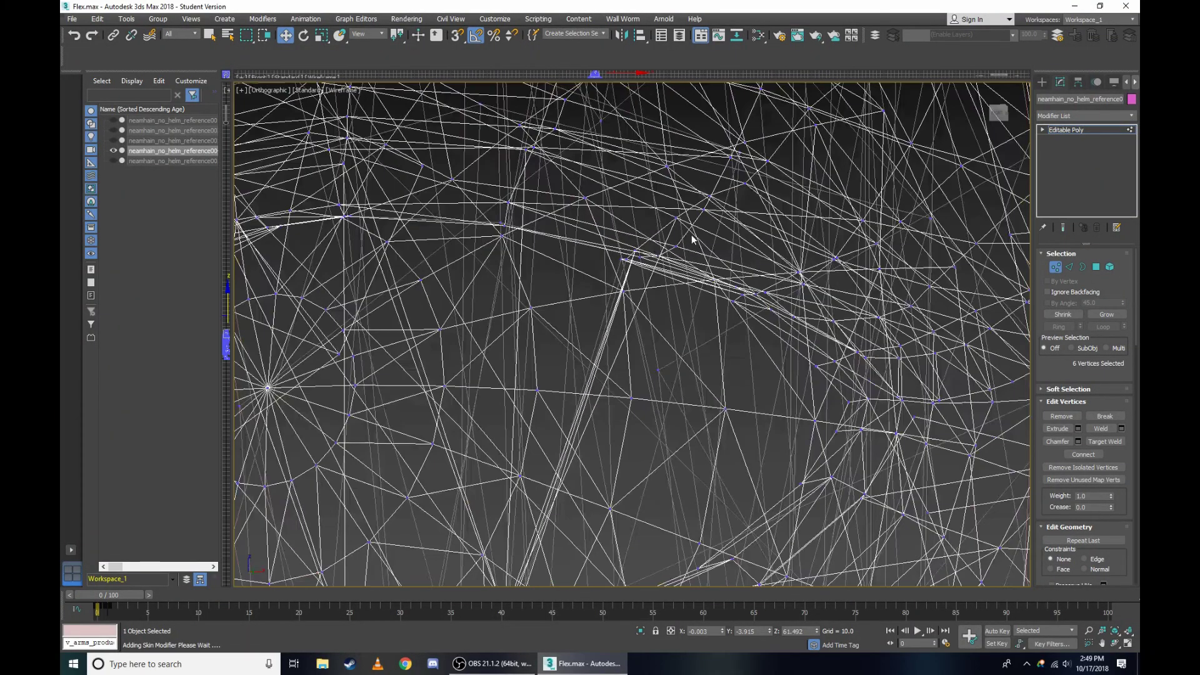
scroll(651, 255, "down", 3)
key("F3")
scroll(657, 254, "up", 3)
scroll(657, 254, "up", 3)
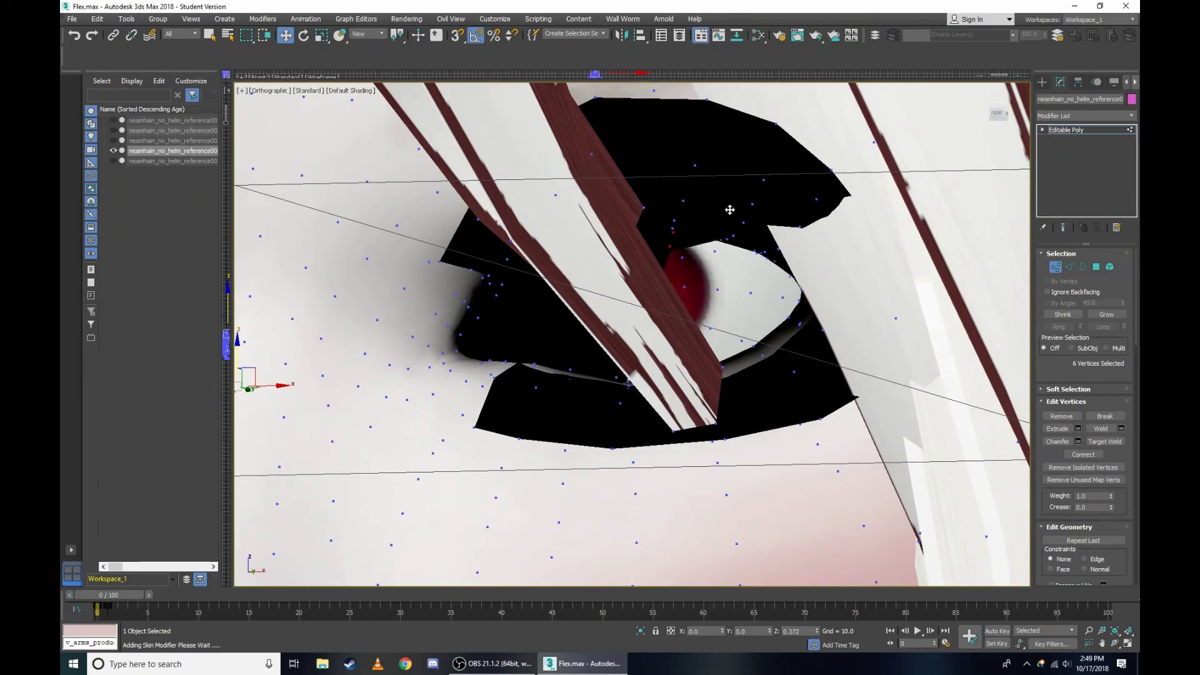
scroll(729, 210, "up", 3)
key("F3")
scroll(723, 228, "up", 3)
scroll(733, 272, "up", 3)
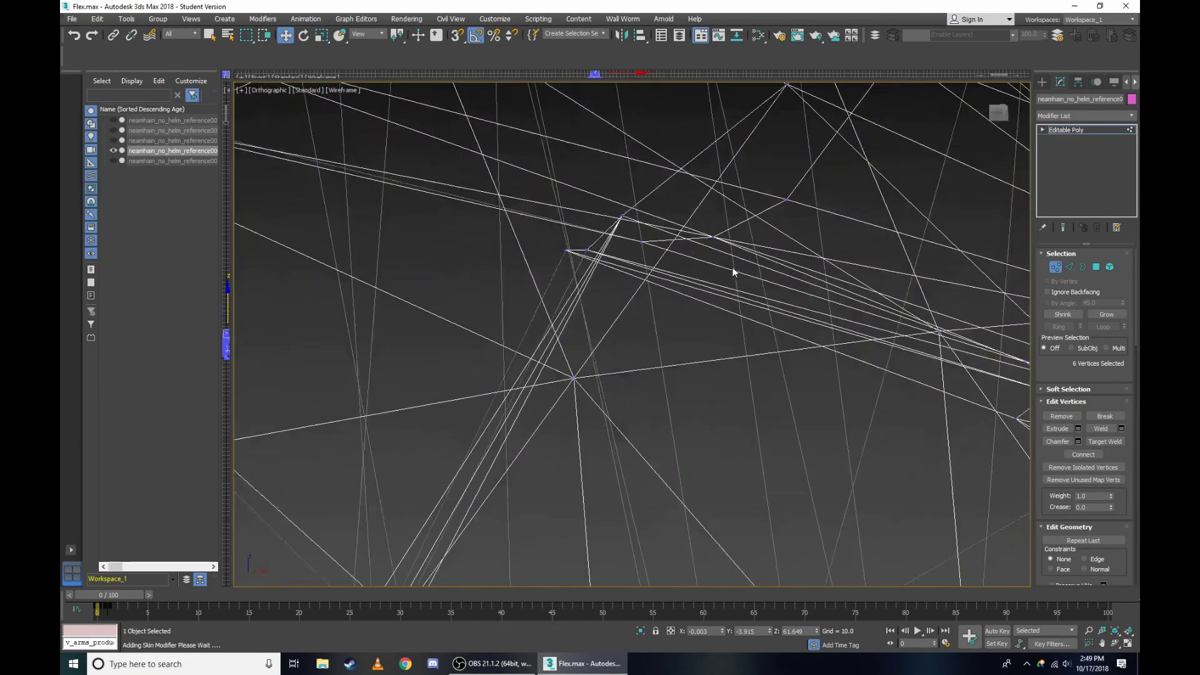
left_click_drag(733, 272, 643, 217)
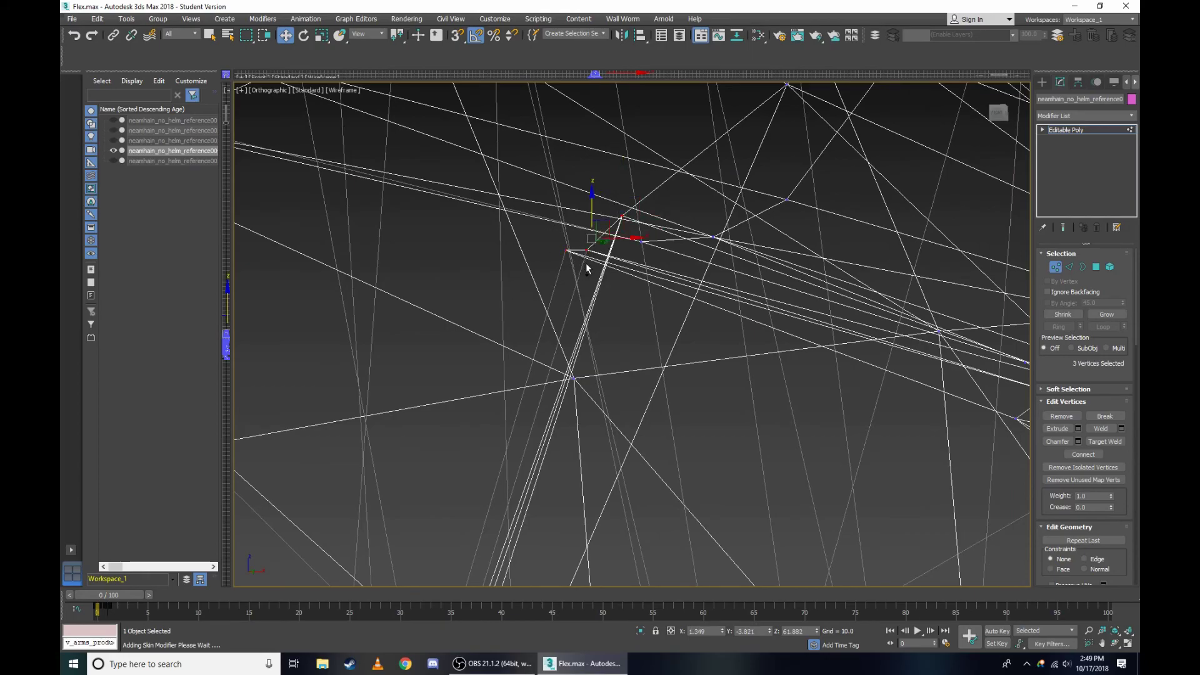
In the side view, add another eye-corner vertex to the selection.
scroll(587, 268, "down", 3)
key("F3")
scroll(625, 238, "up", 3)
scroll(625, 238, "up", 2)
left_click(273, 91)
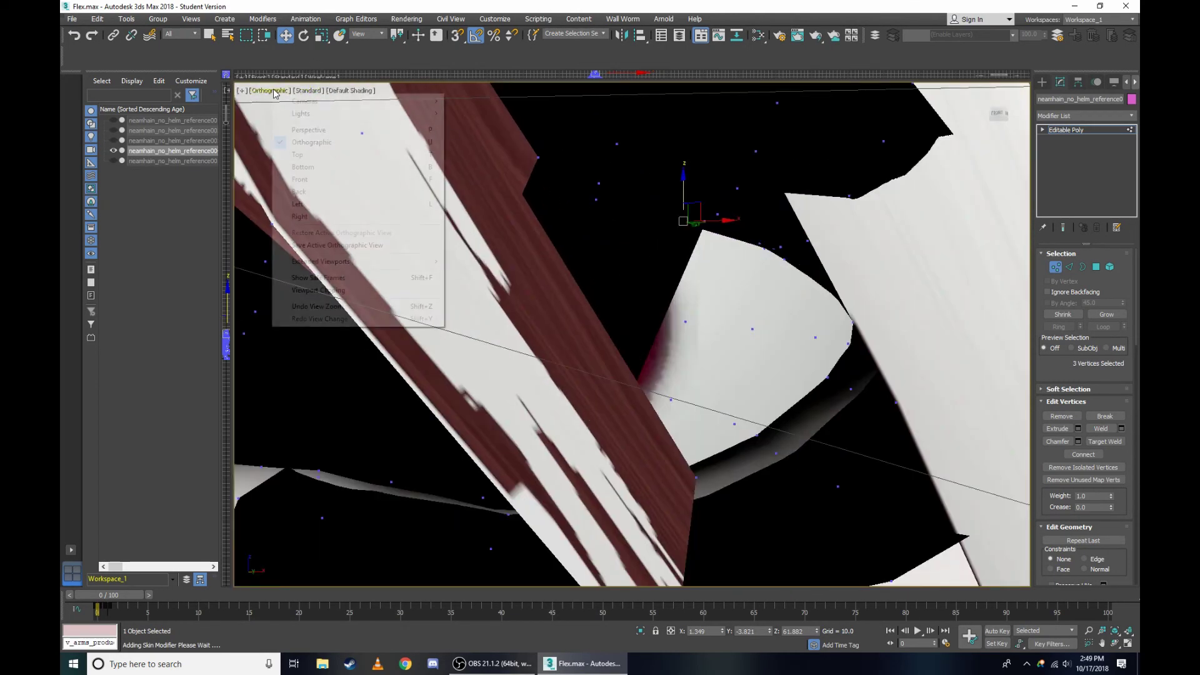
left_click(300, 216)
scroll(616, 396, "up", 5)
scroll(617, 396, "up", 3)
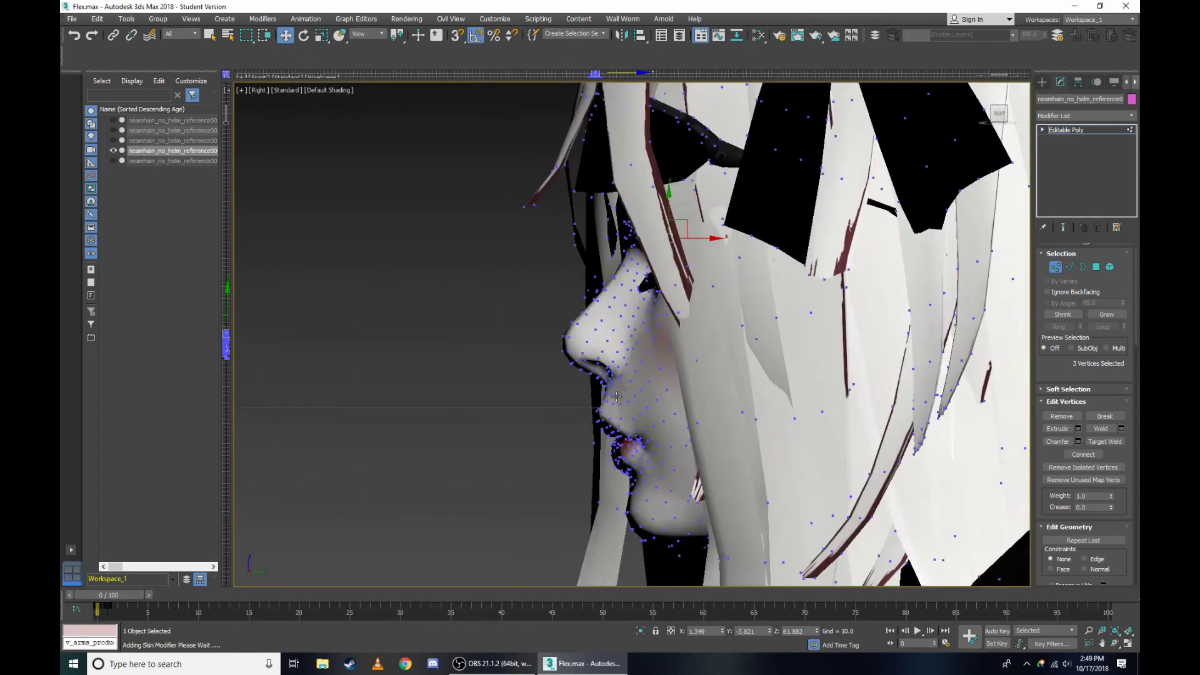
scroll(617, 397, "up", 2)
key("F3")
scroll(687, 188, "up", 3)
scroll(696, 159, "up", 3)
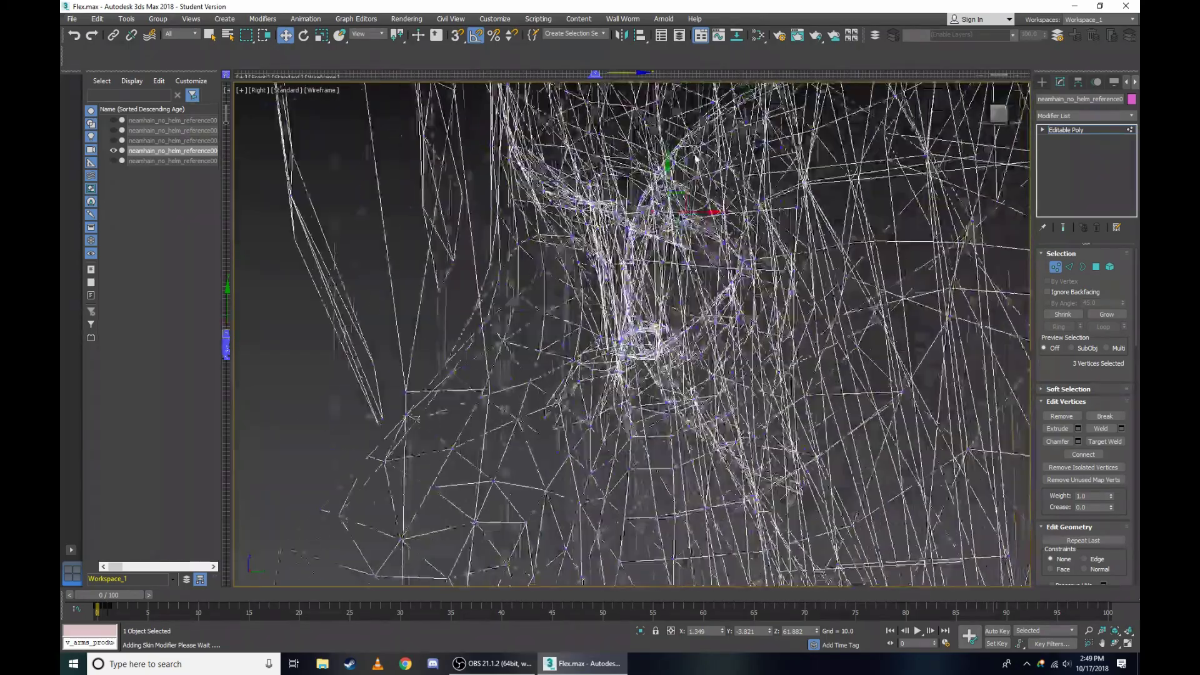
scroll(696, 159, "up", 3)
scroll(625, 263, "up", 2)
scroll(583, 319, "up", 2)
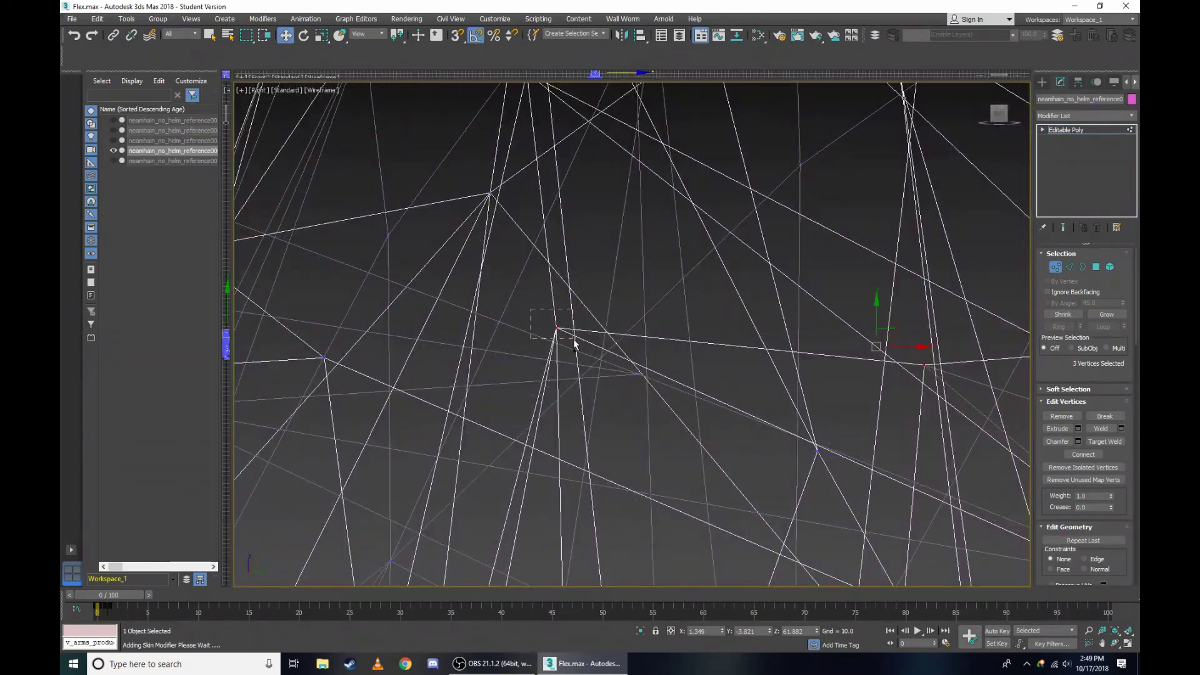
left_click_drag(574, 341, 574, 342, "ctrl")
scroll(750, 344, "down", 2)
scroll(795, 344, "up", 3)
scroll(830, 270, "down", 2)
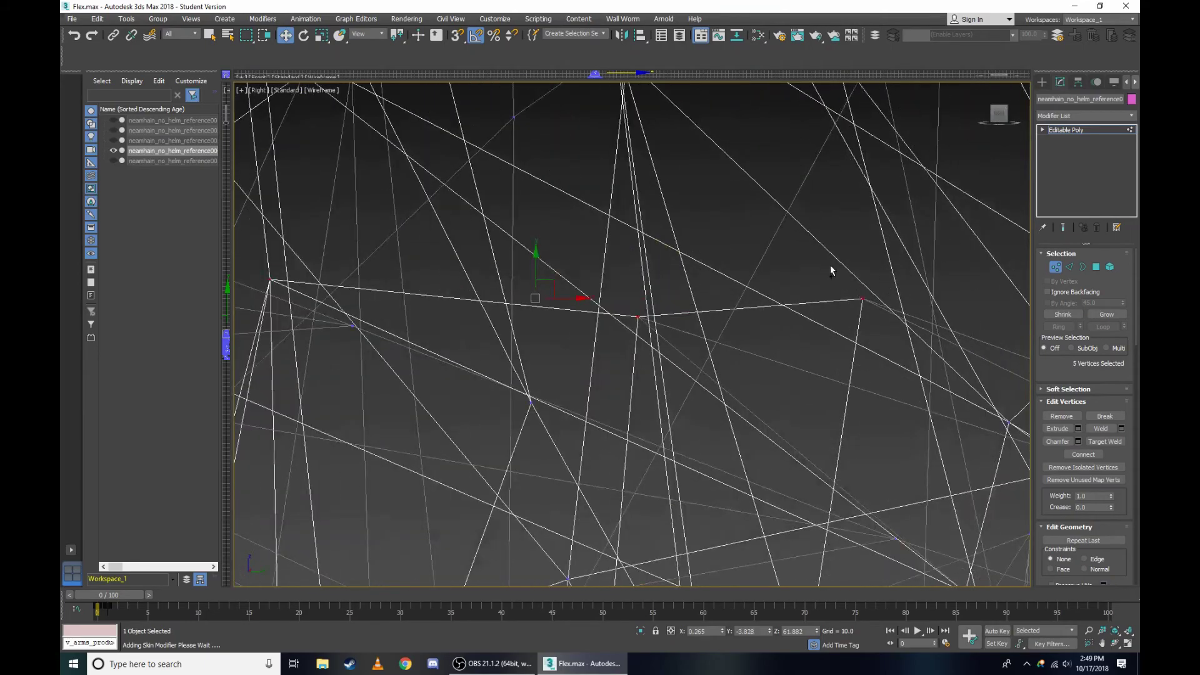
scroll(775, 284, "down", 3)
key("F3")
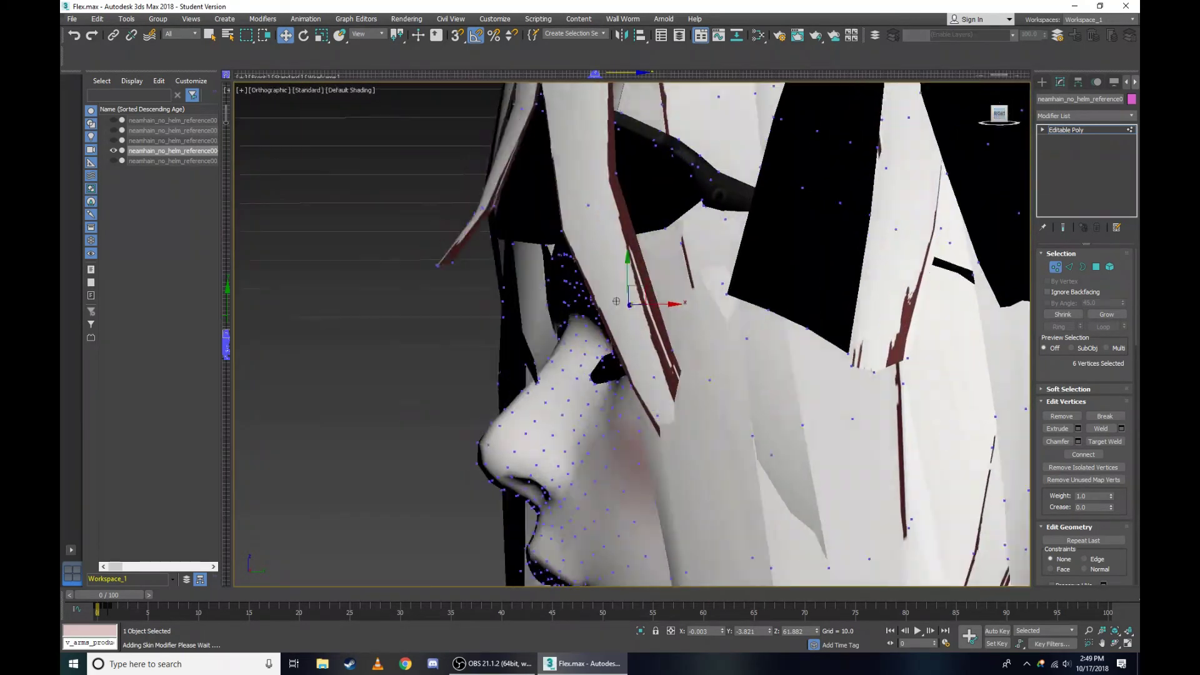
Lower the six eye vertices from Z 61.88 to 61.51, closing the white gap.
middle_click_drag(632, 338, 622, 333, "alt")
scroll(886, 288, "up", 4)
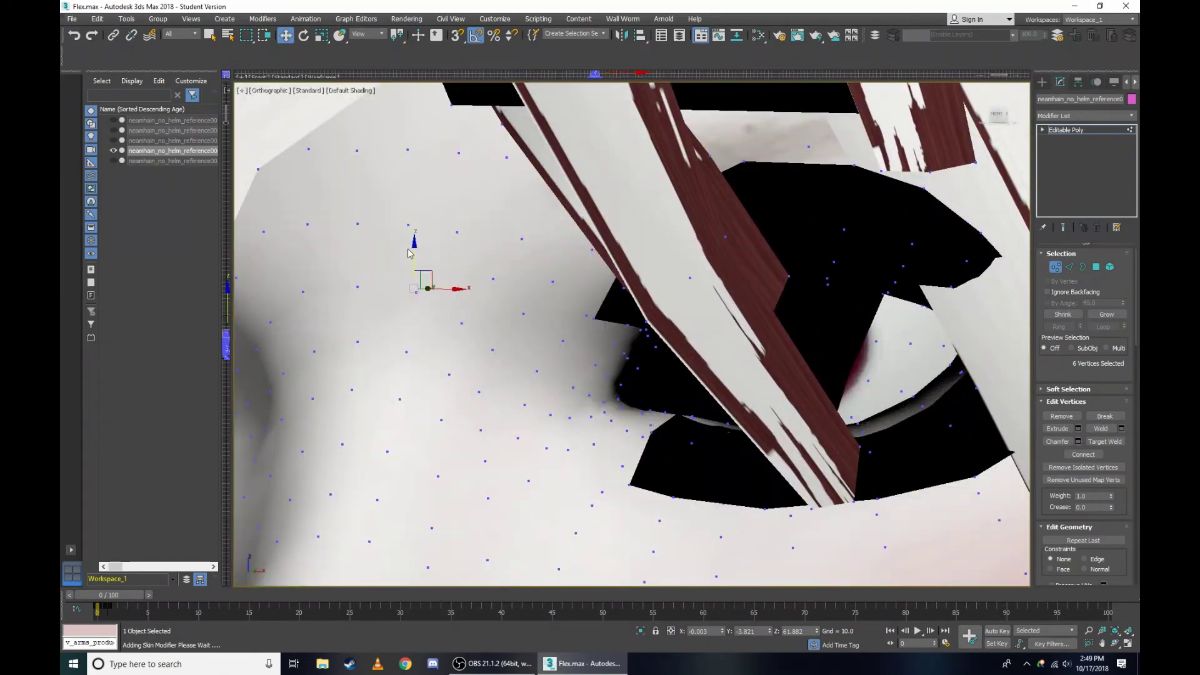
left_click_drag(423, 269, 485, 387)
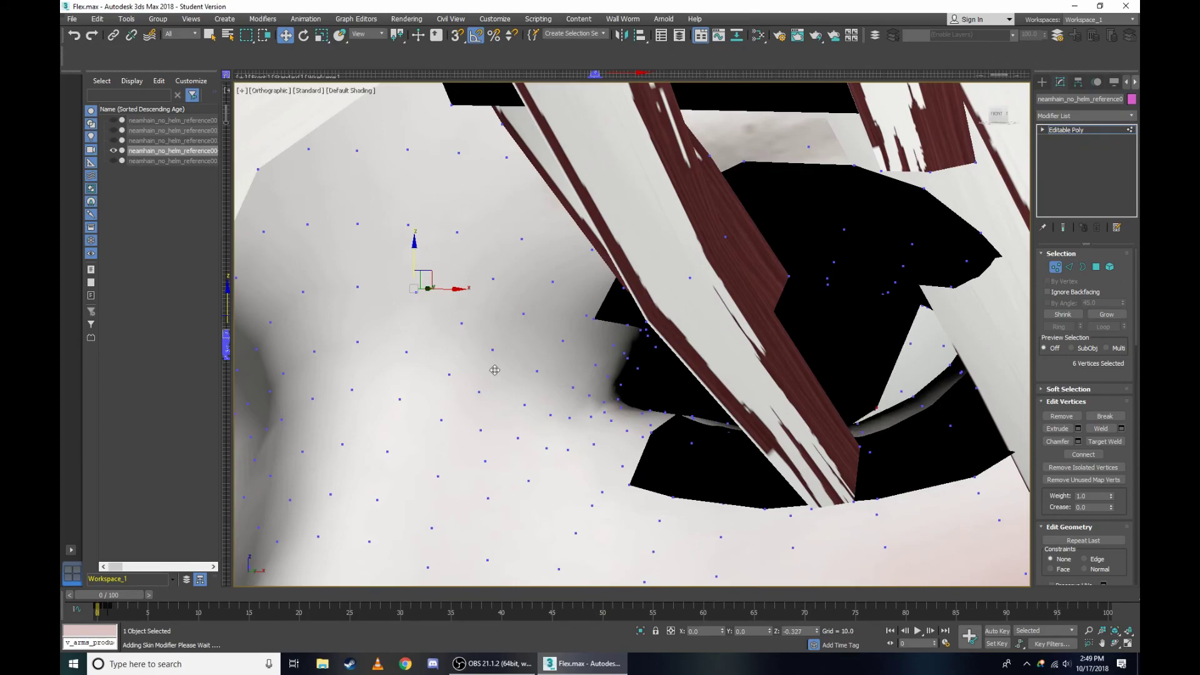
key("F3")
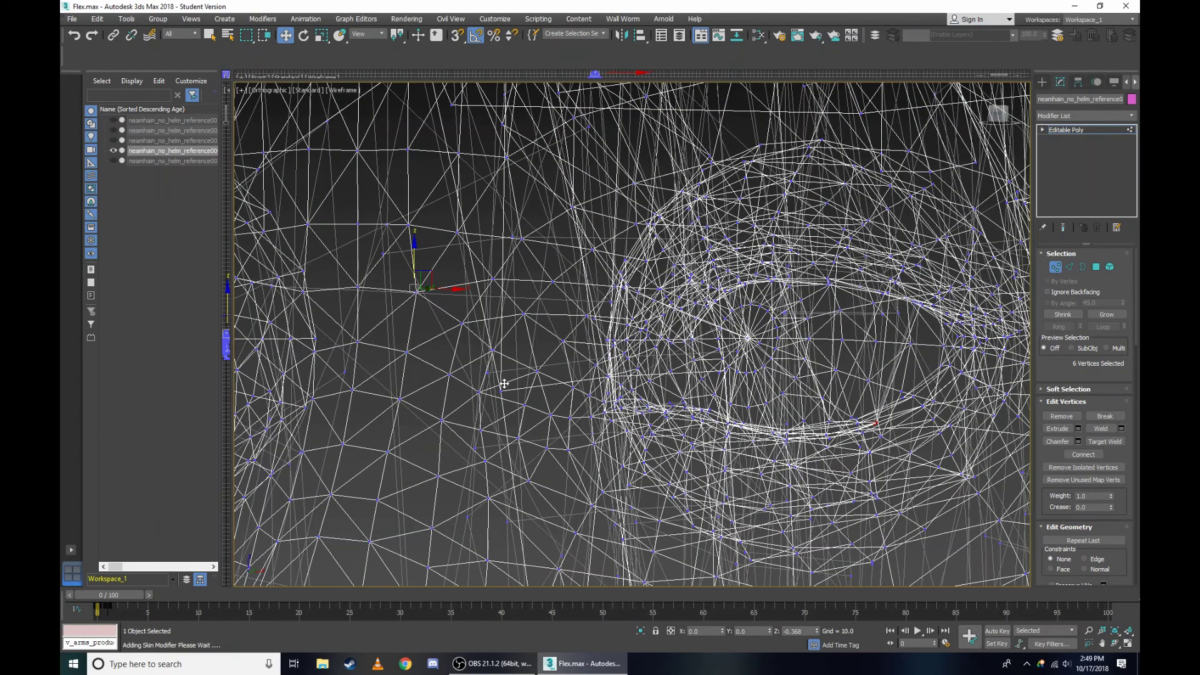
key("F3")
scroll(875, 396, "up", 3)
scroll(997, 125, "down", 5)
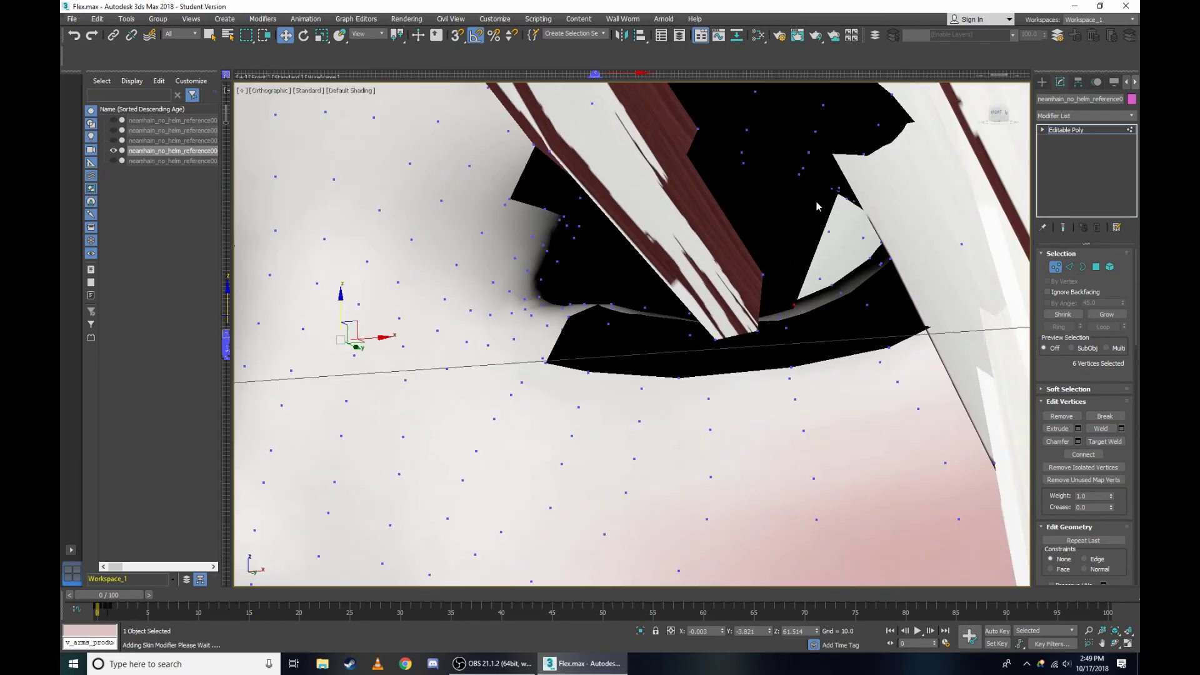
key("F3")
scroll(850, 198, "up", 5)
scroll(778, 270, "up", 5)
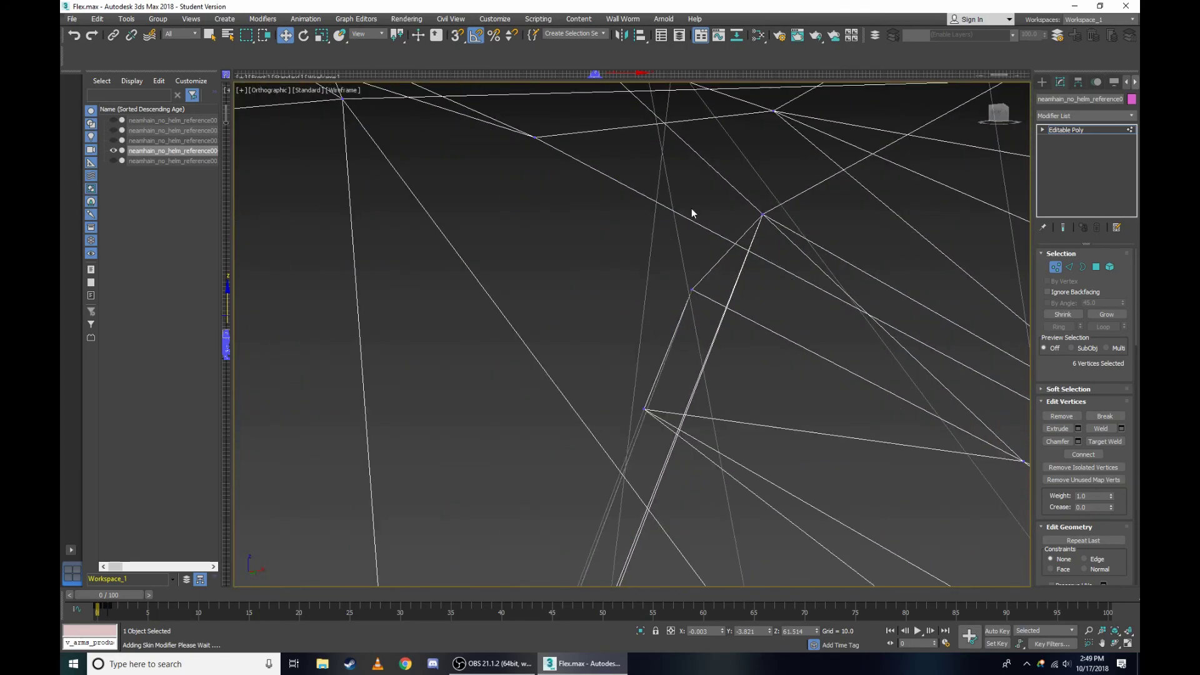
scroll(611, 269, "down", 3)
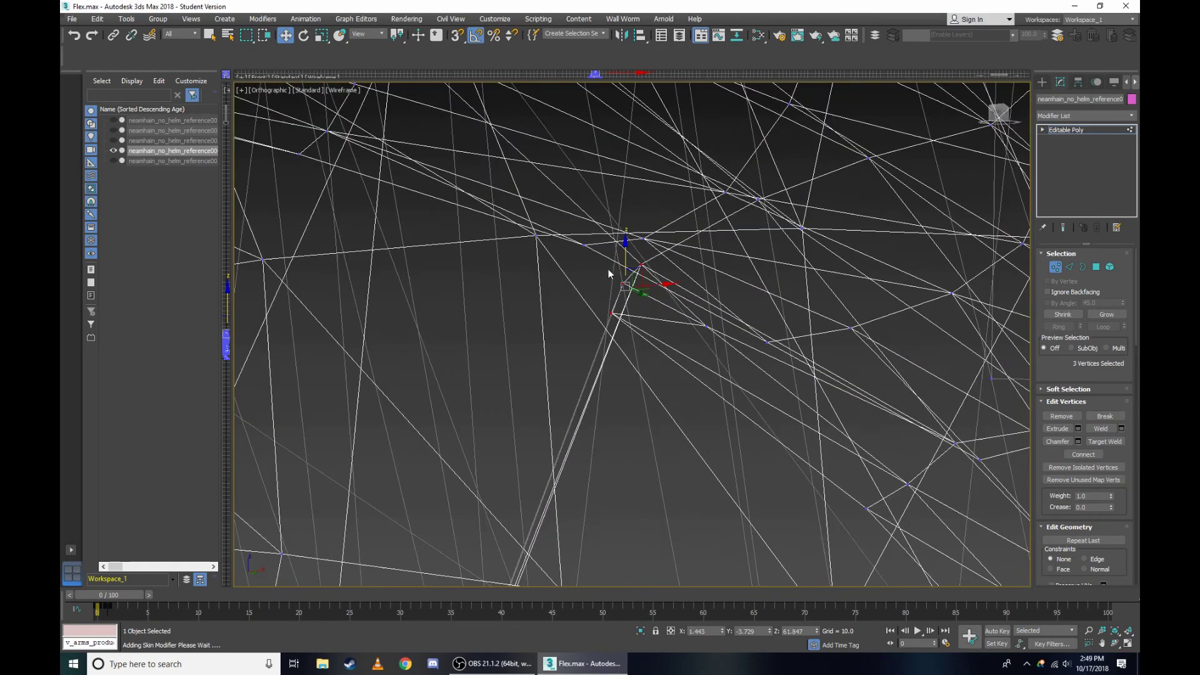
scroll(611, 269, "down", 3)
key("F3")
scroll(396, 186, "up", 5)
In the side view wireframe, add another vertex to the eye-corner selection.
left_click(262, 95)
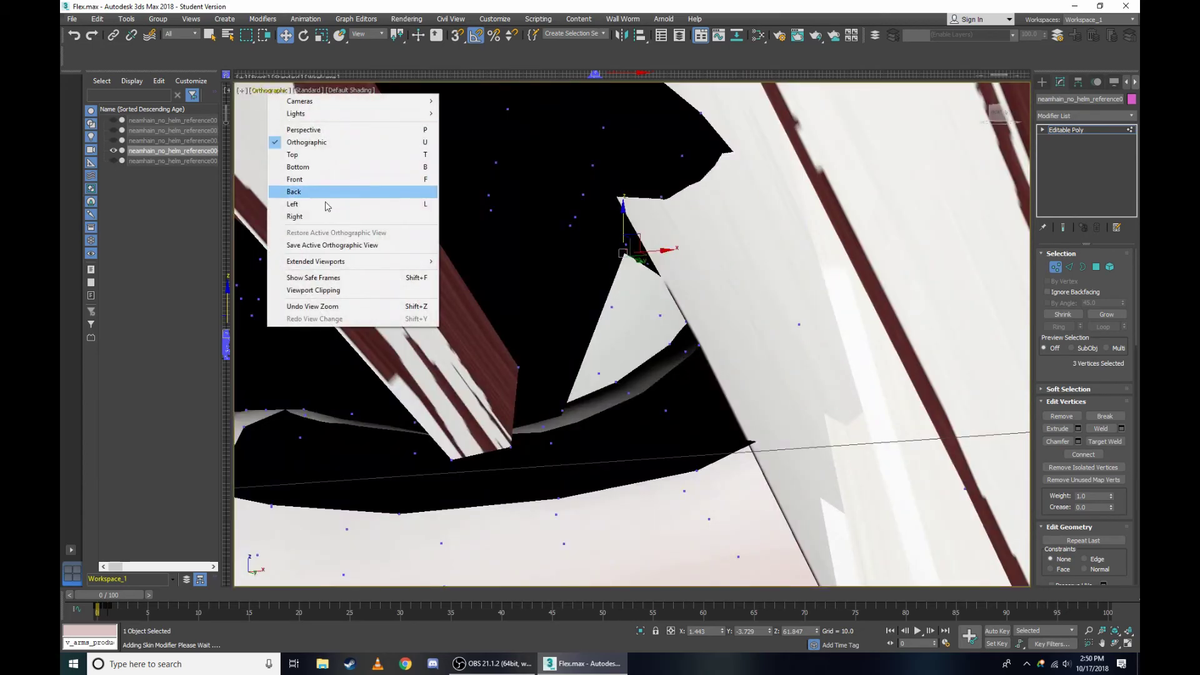
left_click(327, 214)
scroll(651, 207, "up", 3)
scroll(730, 297, "up", 3)
scroll(730, 297, "up", 3)
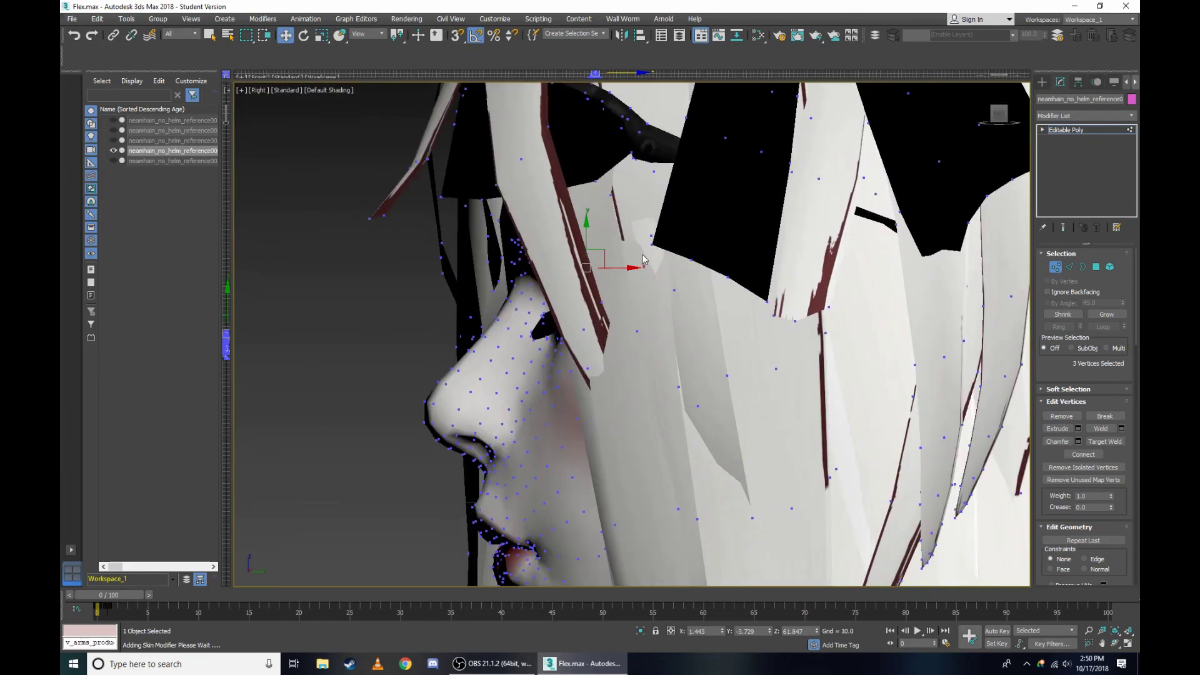
key("F3")
scroll(730, 297, "up", 3)
scroll(523, 268, "up", 3)
scroll(441, 267, "up", 3)
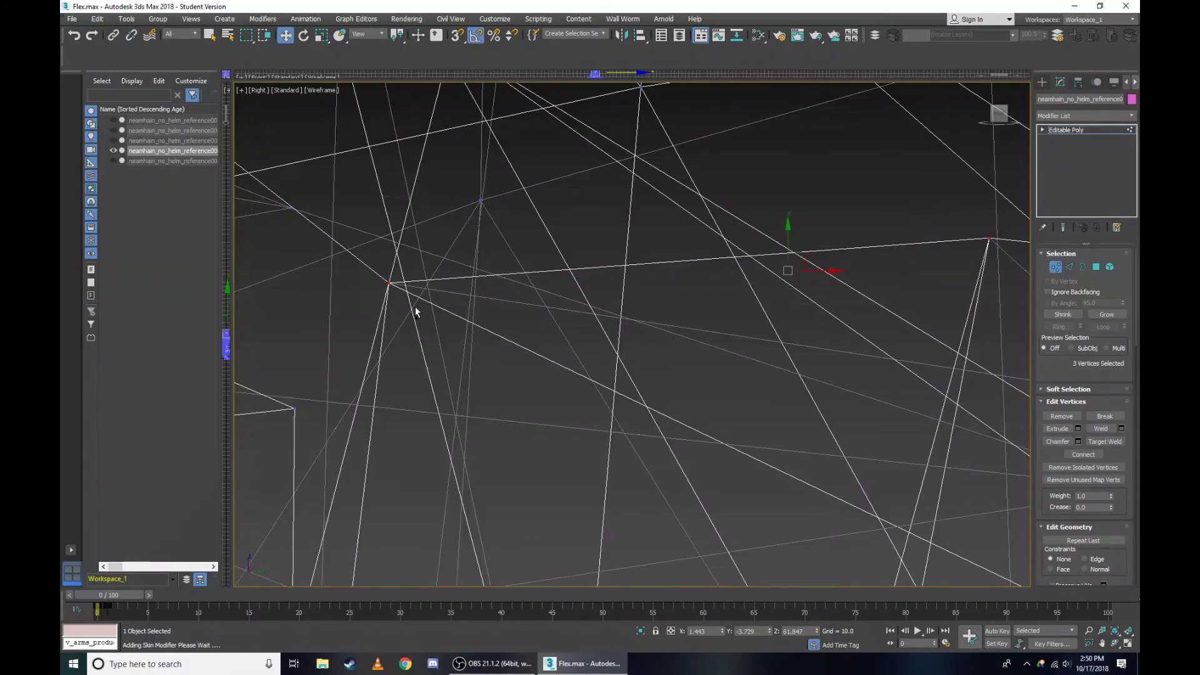
left_click(674, 258, "ctrl")
scroll(722, 246, "down", 2)
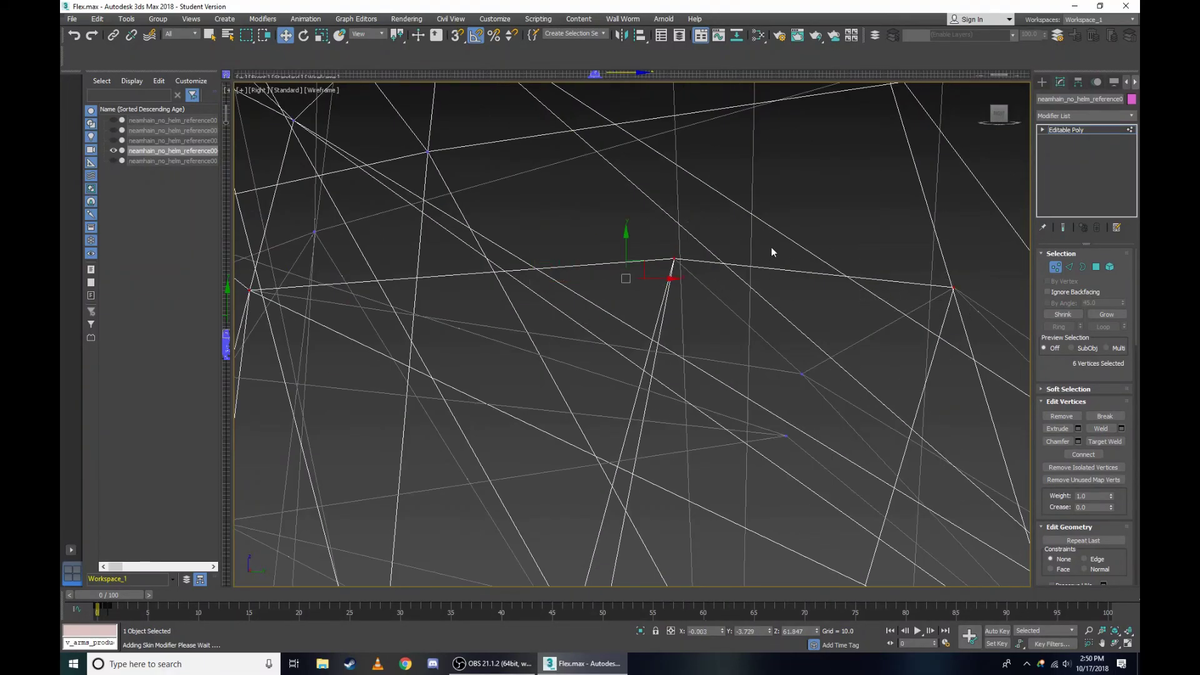
scroll(771, 251, "down", 3)
key("F3")
scroll(835, 208, "up", 3)
Nudge the six eye-corner vertices up from Z 61.539 to 61.571, then clear the selection.
left_click_drag(988, 119, 841, 228)
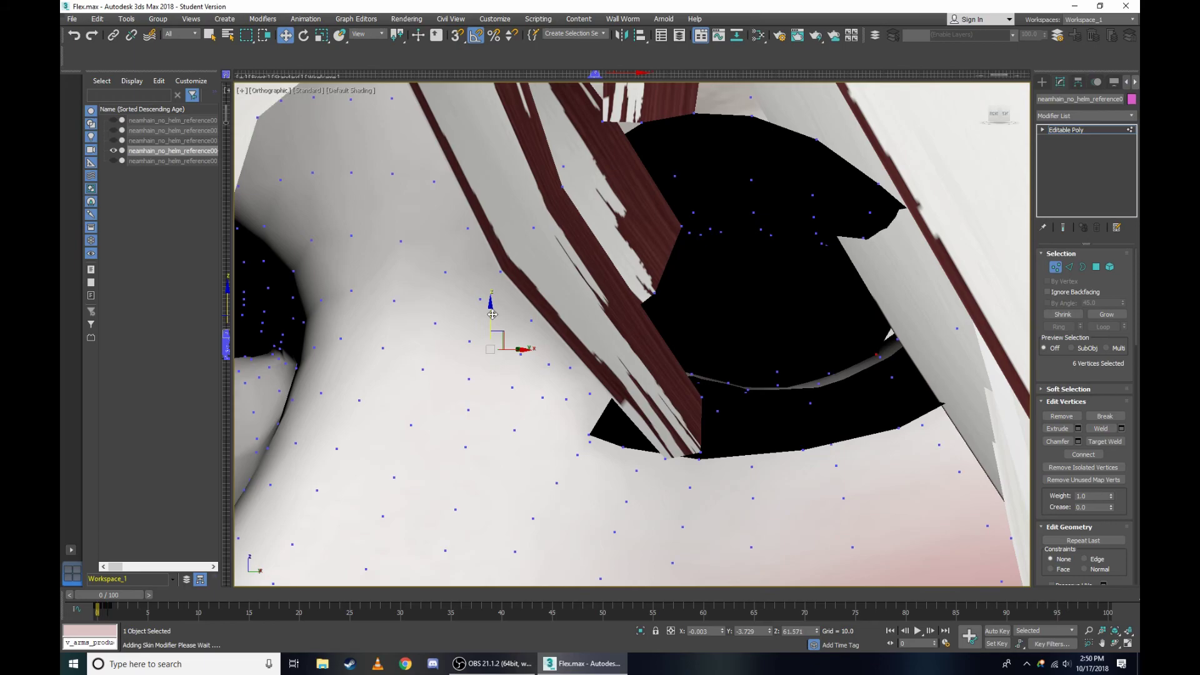
scroll(776, 373, "up", 2)
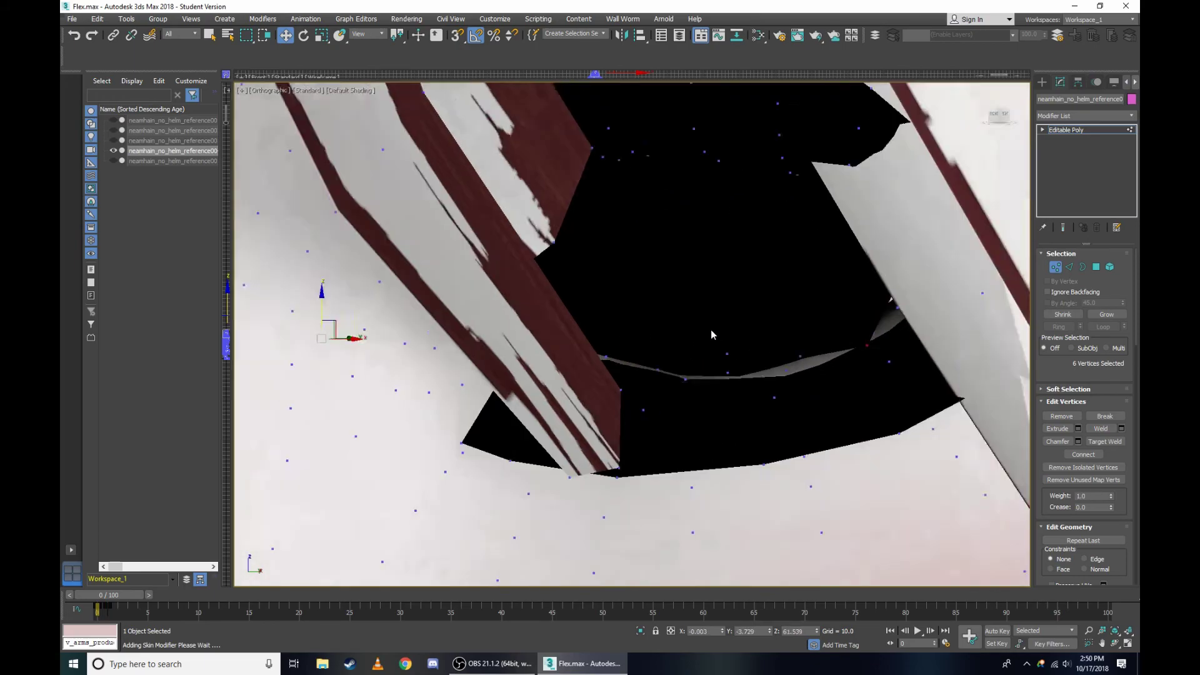
left_click_drag(1005, 120, 850, 239)
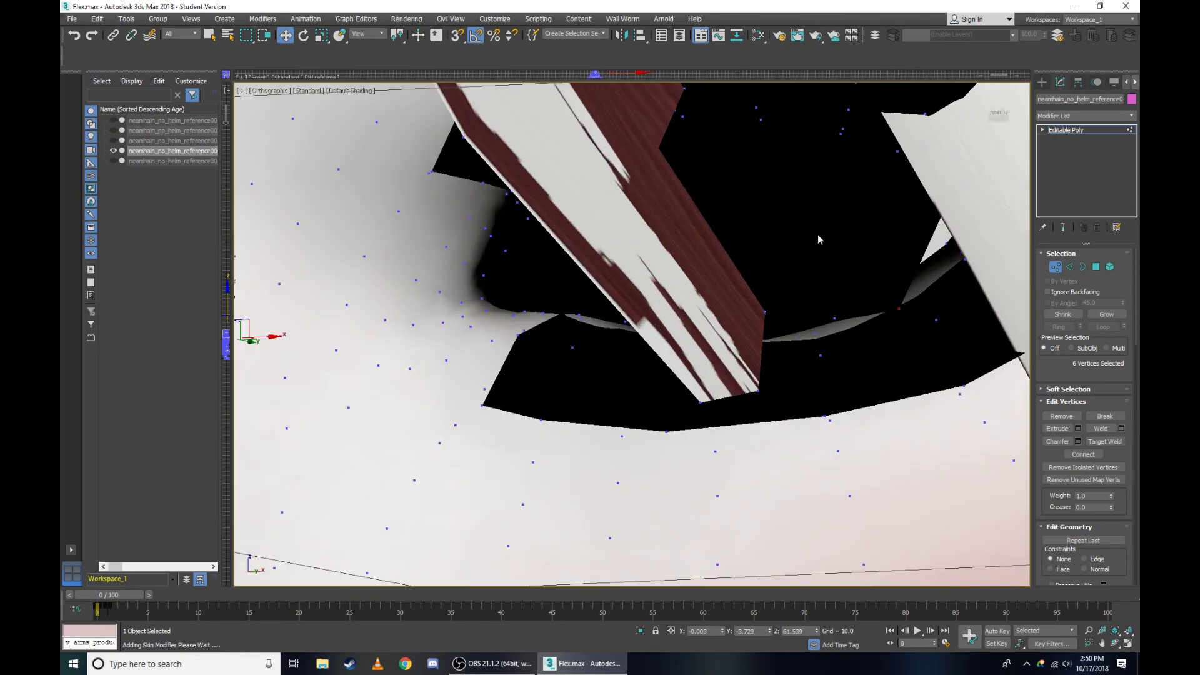
middle_click_drag(463, 295, 493, 290, "alt")
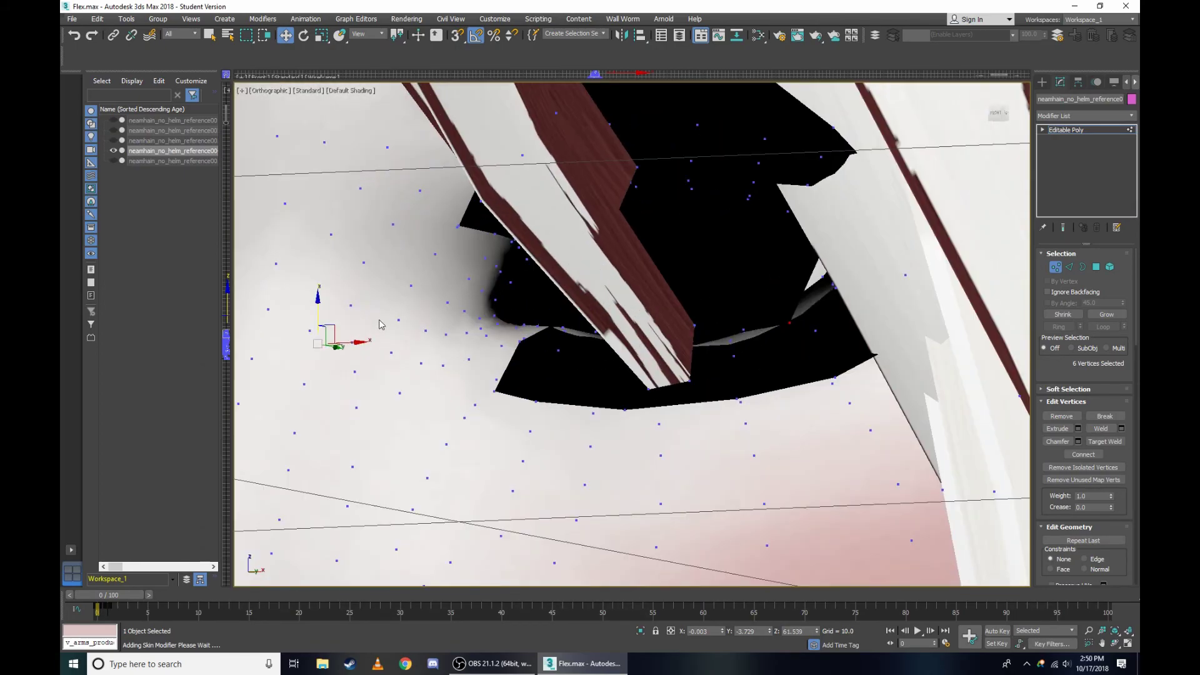
left_click_drag(380, 324, 411, 321)
key("F3")
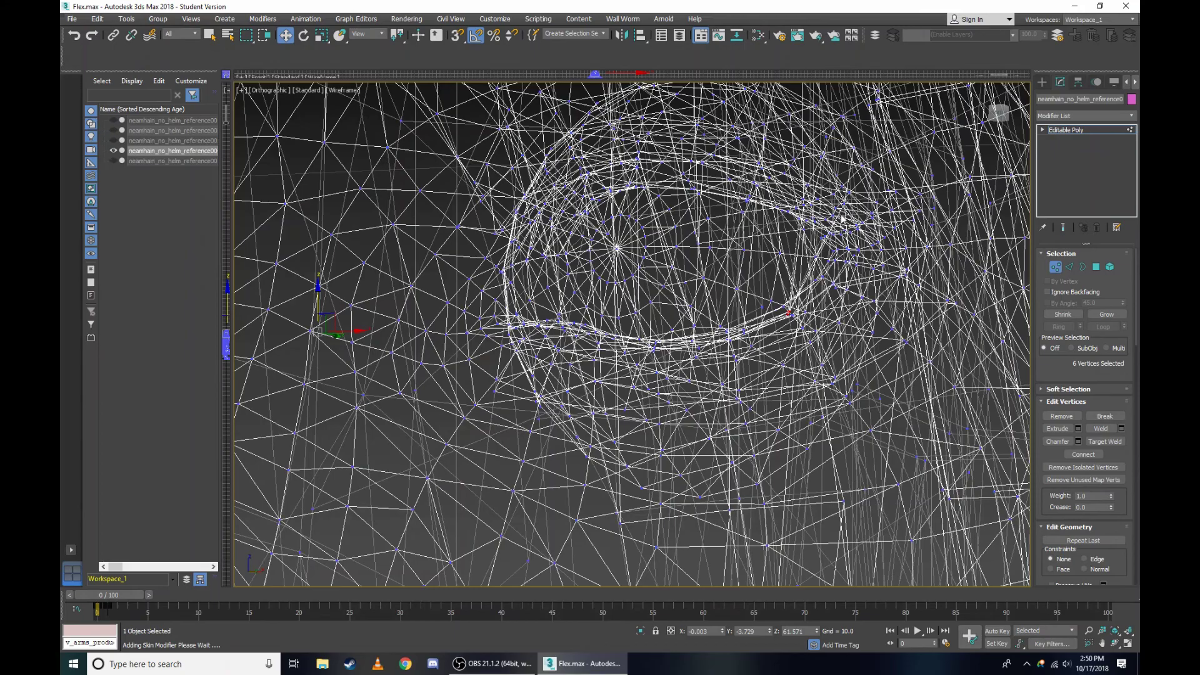
scroll(790, 140, "up", 5)
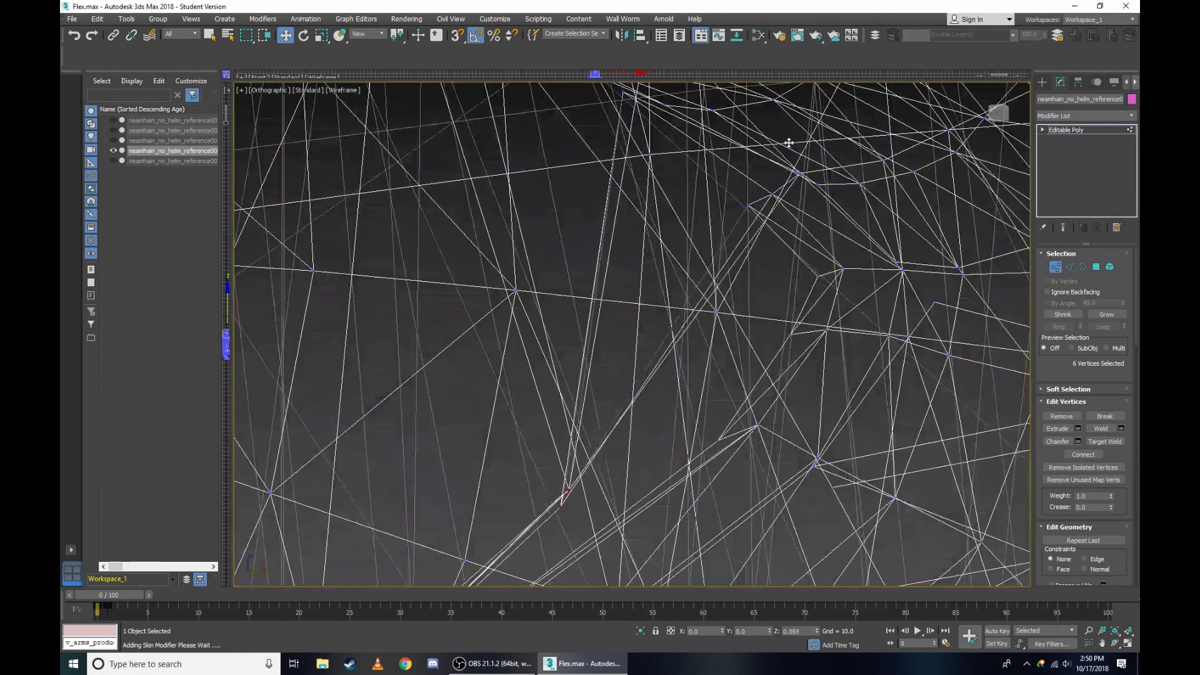
scroll(795, 154, "up", 2)
scroll(751, 137, "up", 2)
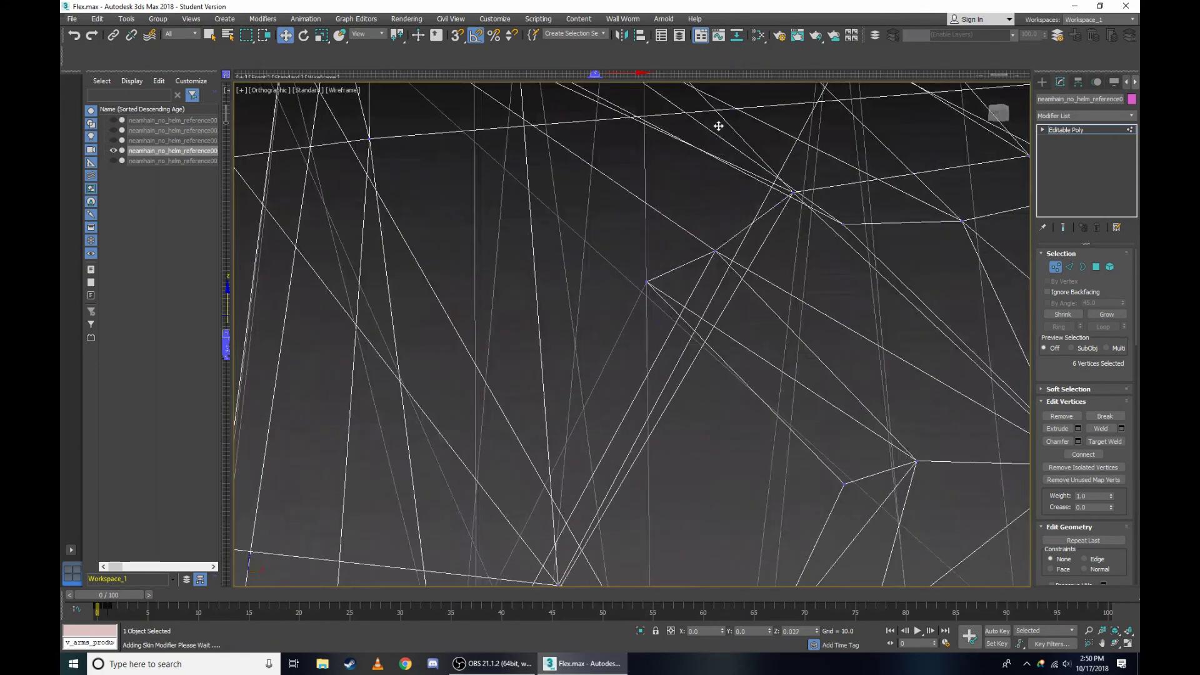
left_click(786, 195)
scroll(784, 197, "up", 2)
scroll(599, 304, "down", 2)
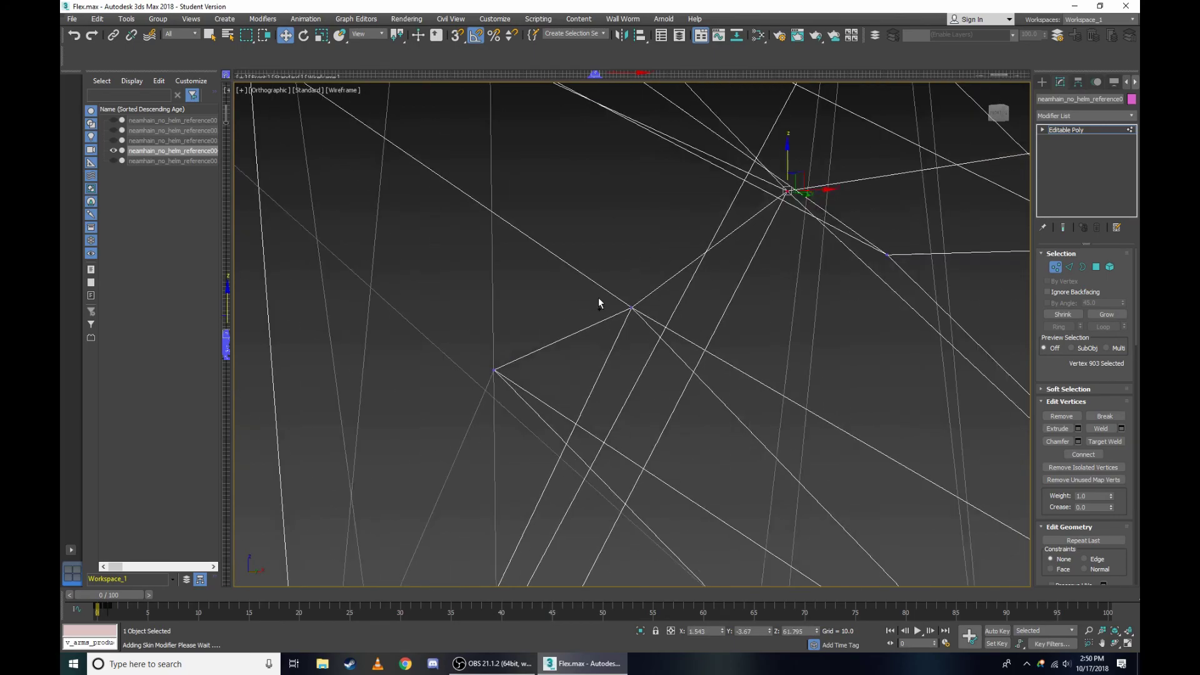
Add an eye-corner vertex, deselect all, then undo to restore the three-vertex selection.
scroll(532, 294, "down", 2)
left_click(572, 250, "ctrl")
scroll(573, 250, "up", 5)
key("F3")
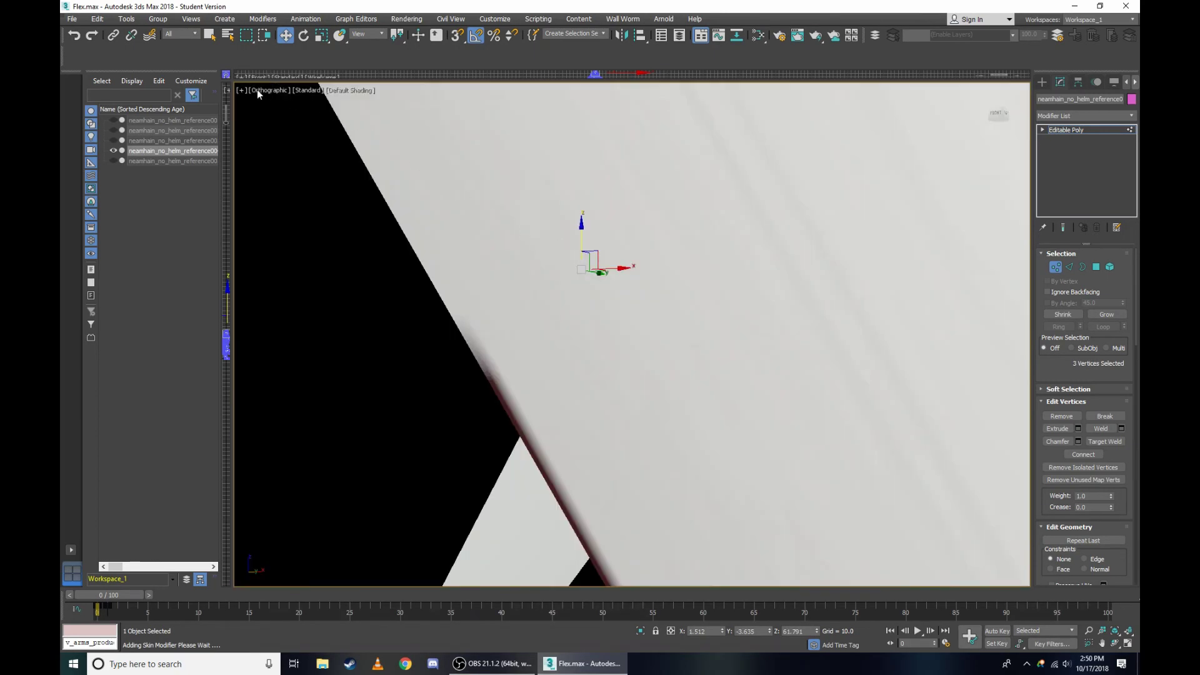
key("ctrl+d")
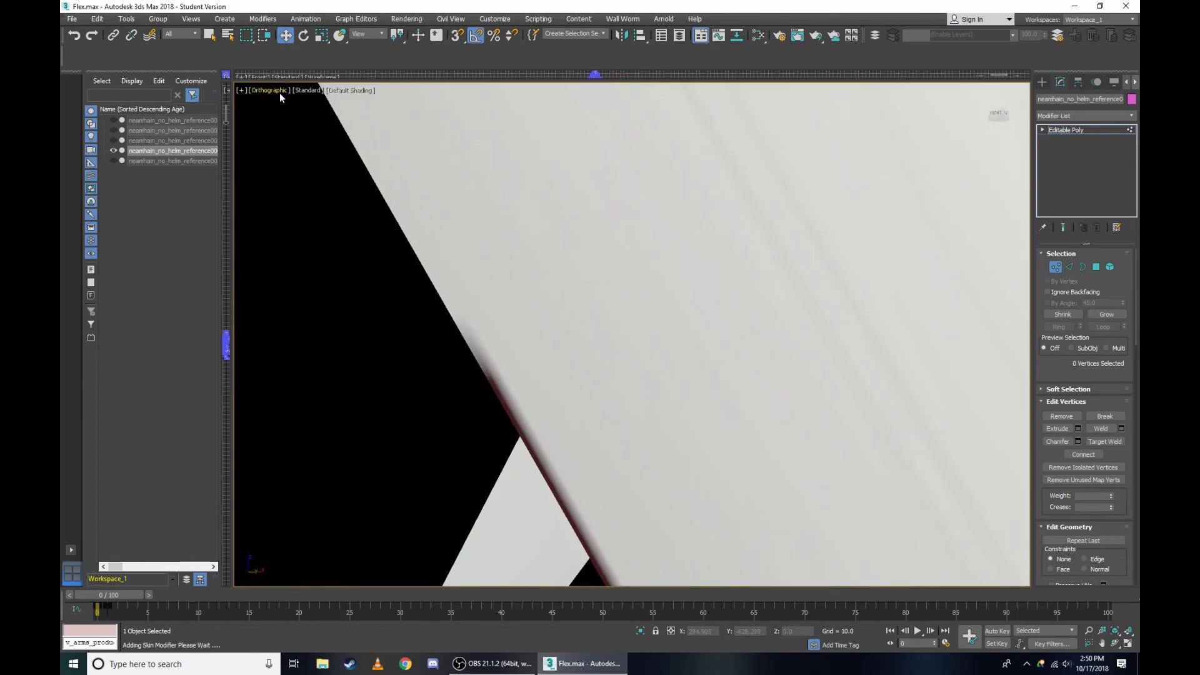
key("ctrl+z")
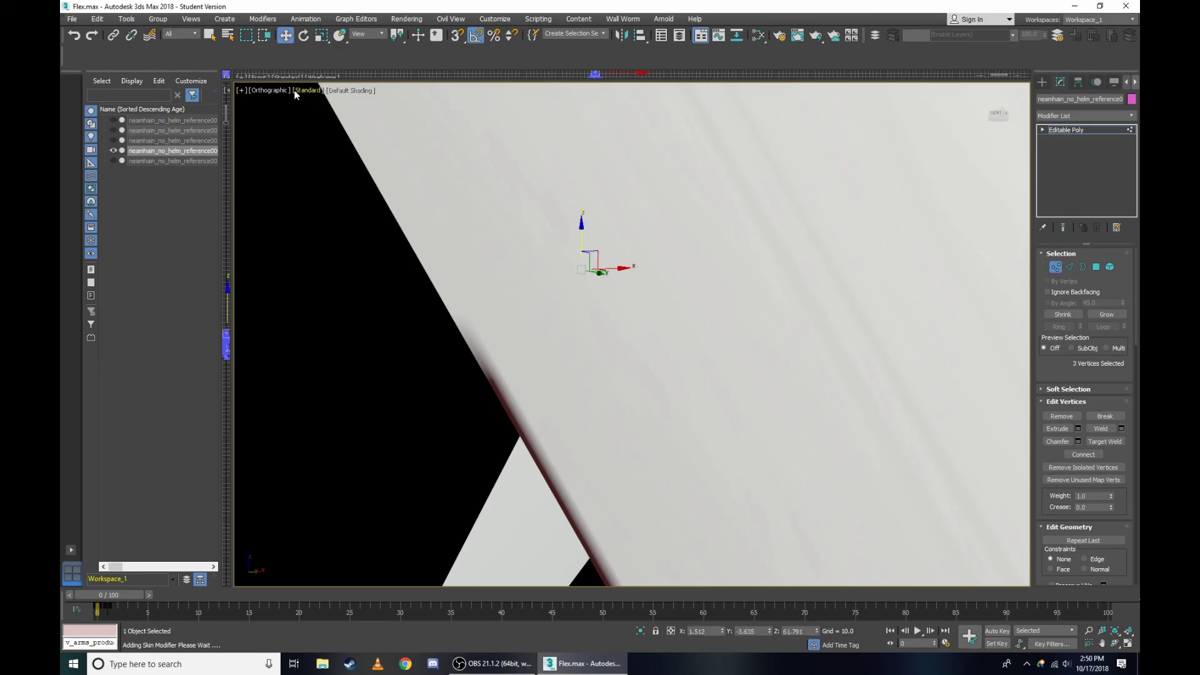
key("F3")
In the Right view, add one more vertex to the eye-corner selection.
left_click(275, 90)
left_click(332, 215)
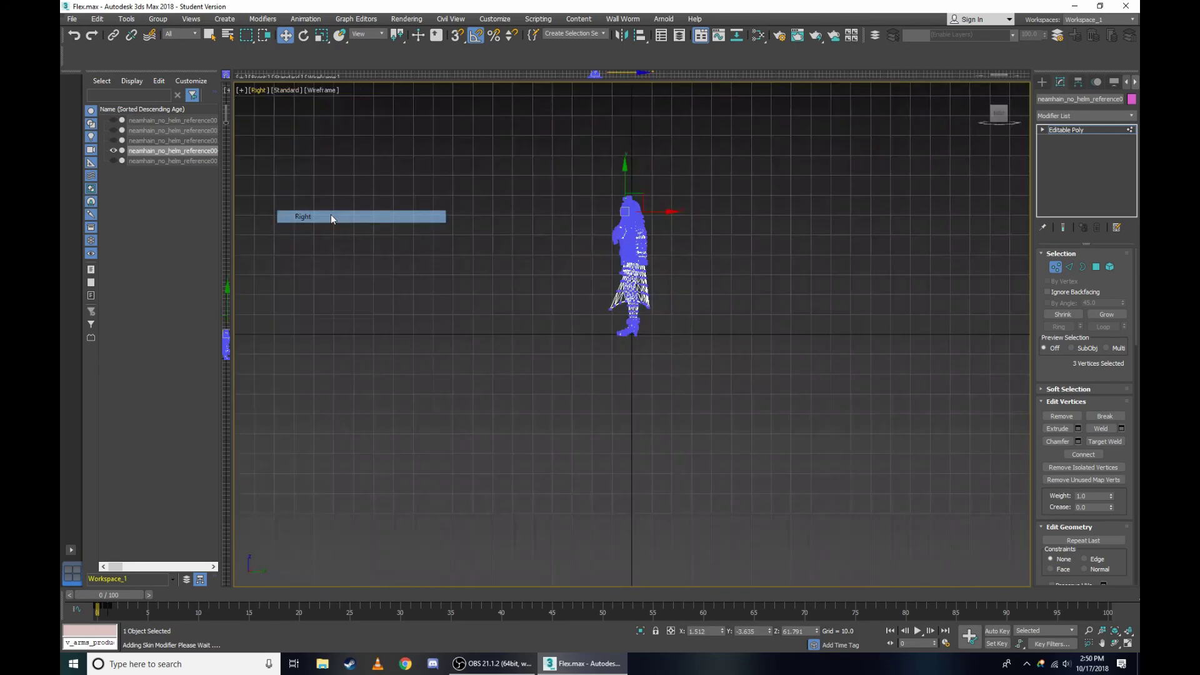
scroll(699, 229, "up", 3)
scroll(644, 241, "up", 3)
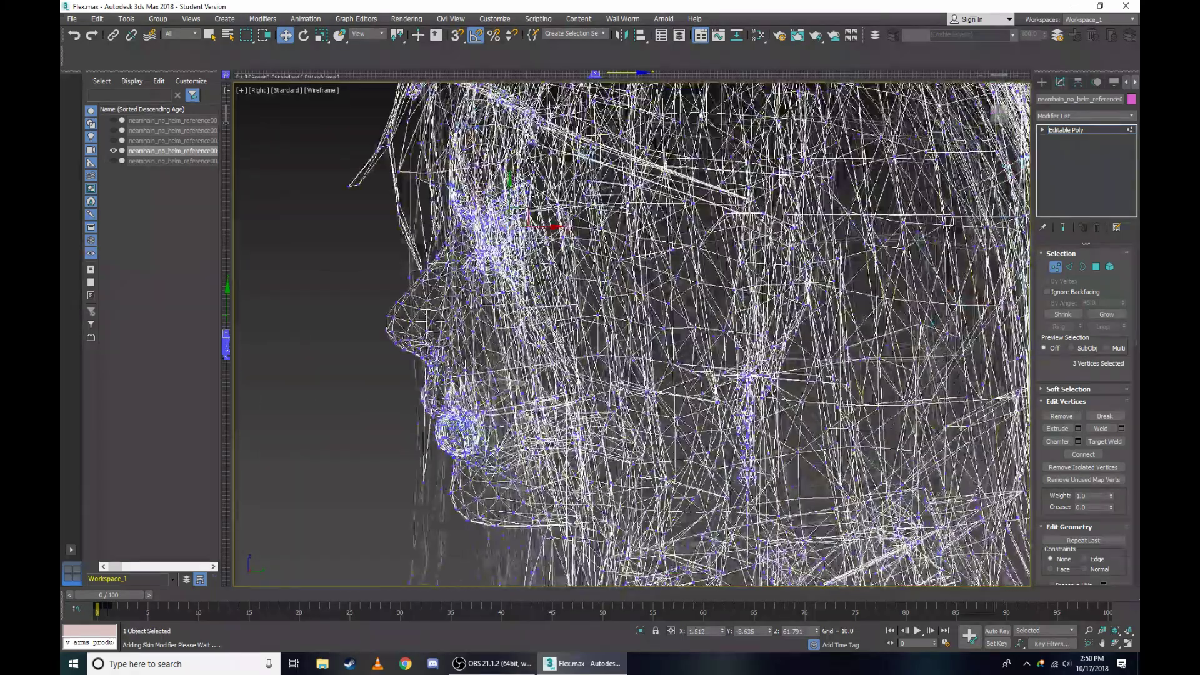
scroll(594, 253, "up", 3)
scroll(541, 265, "up", 3)
scroll(542, 265, "up", 3)
scroll(373, 332, "up", 3)
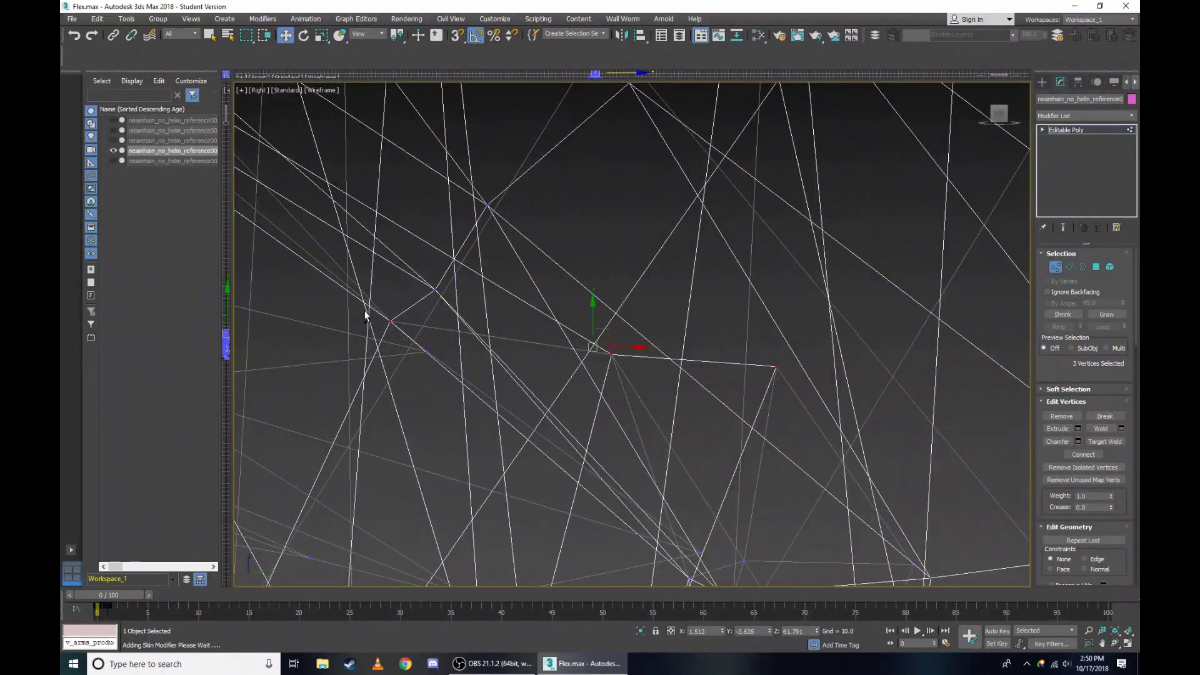
left_click(774, 367, "ctrl")
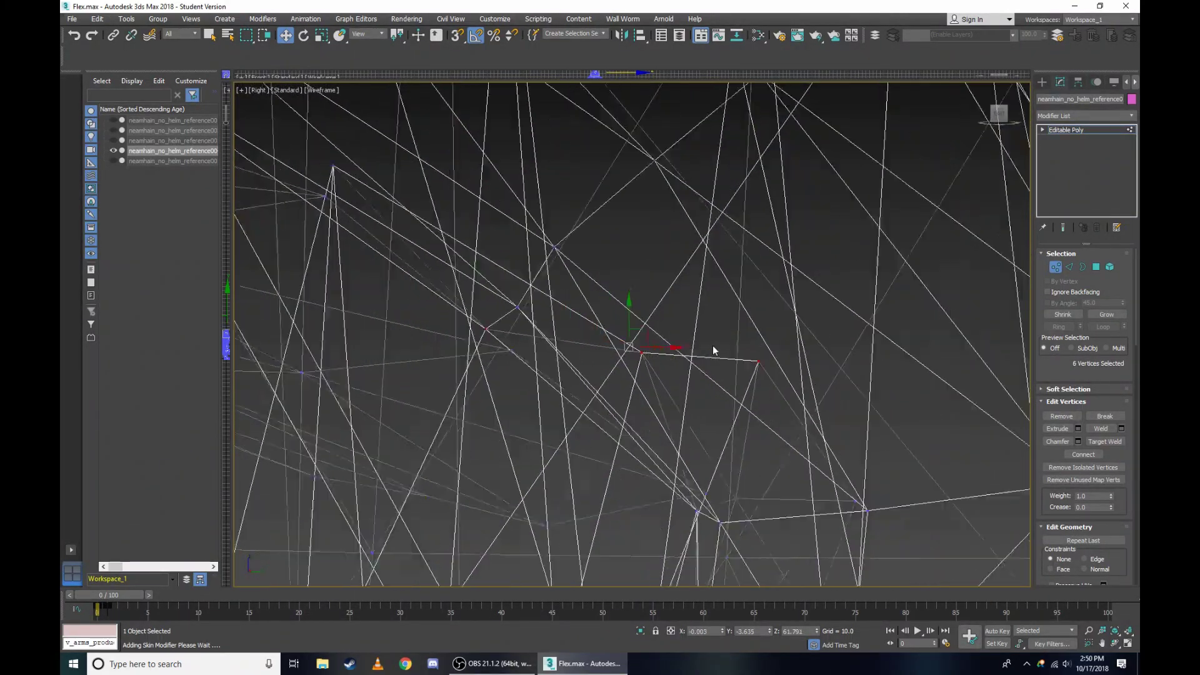
key("F3")
Orbit toward the face front and inspect the selected eye vertices in shaded and wireframe.
left_click_drag(1006, 116, 838, 294)
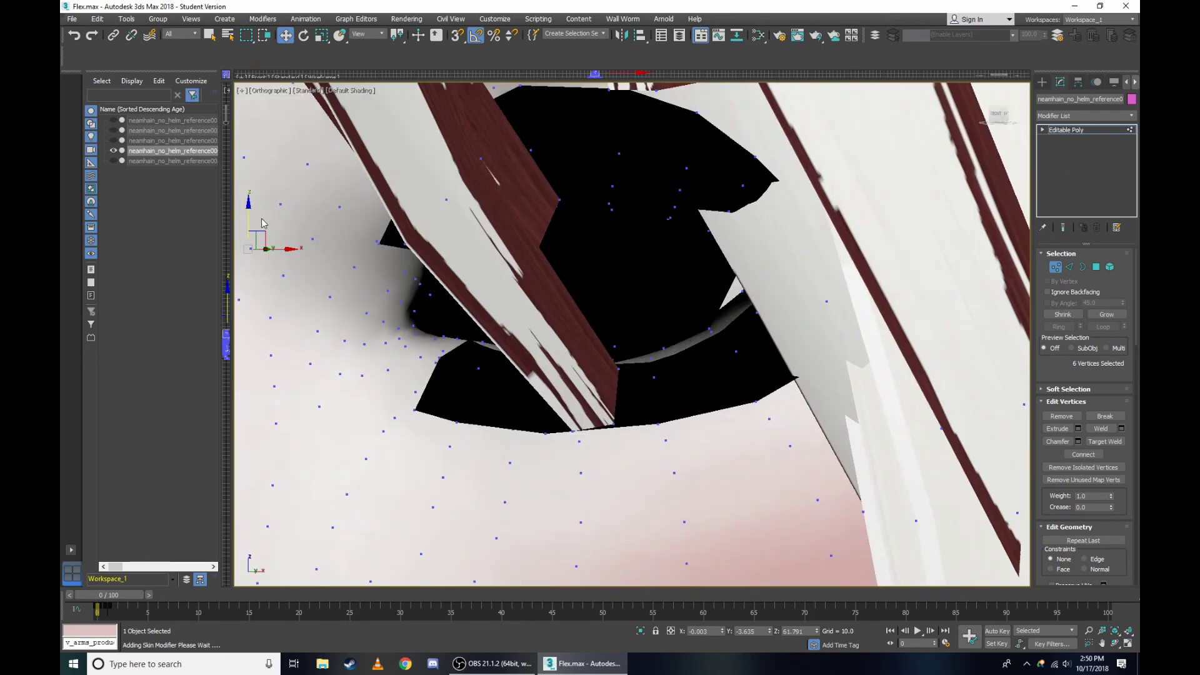
key("F3")
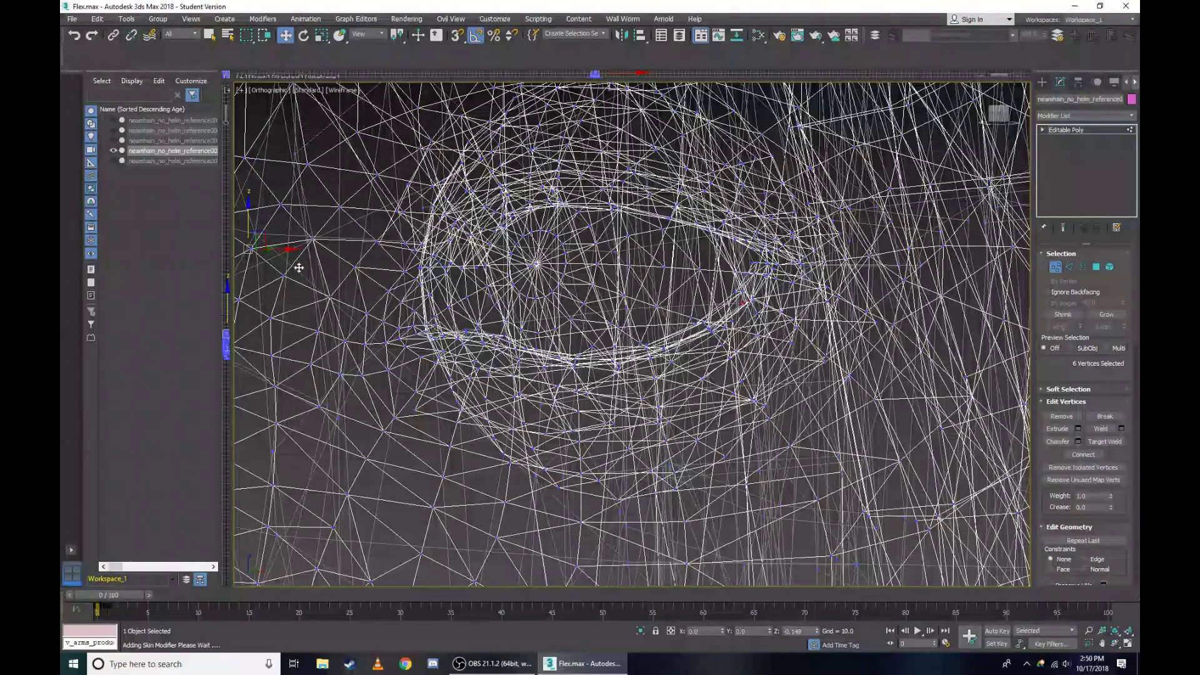
key("F3")
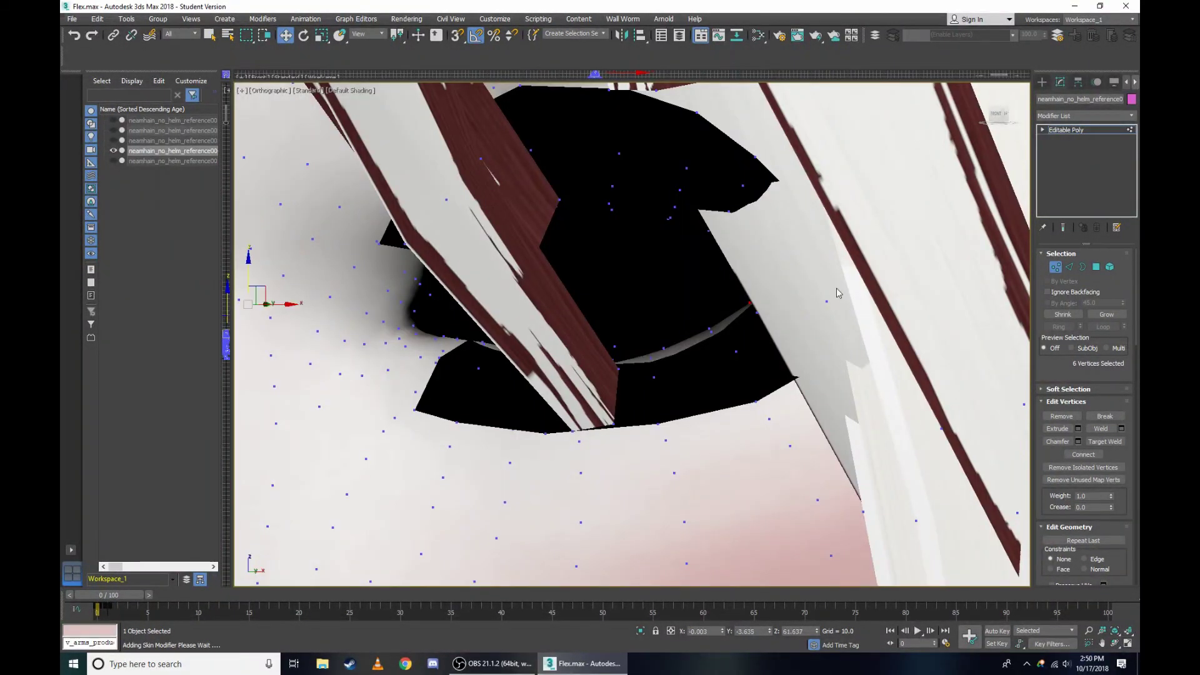
scroll(918, 233, "up", 3)
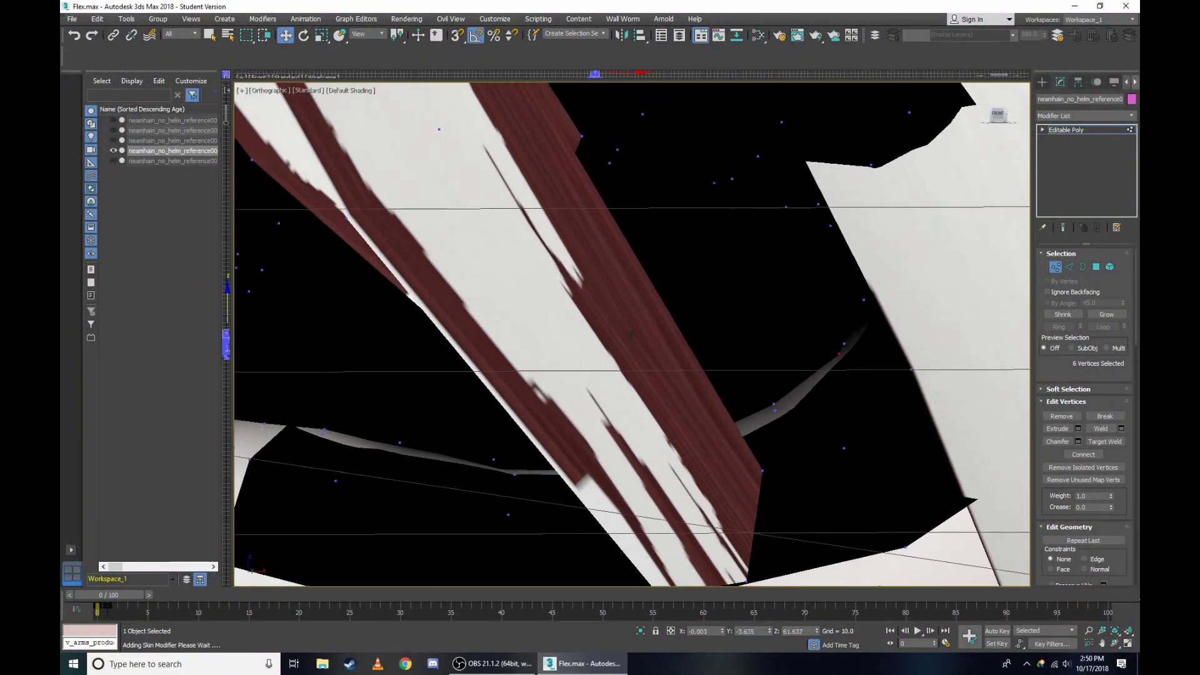
mouse_move(1002, 121)
left_mouse_down()
mouse_move(728, 257)
mouse_move(846, 253)
left_mouse_up()
key("F3")
scroll(683, 292, "up", 2)
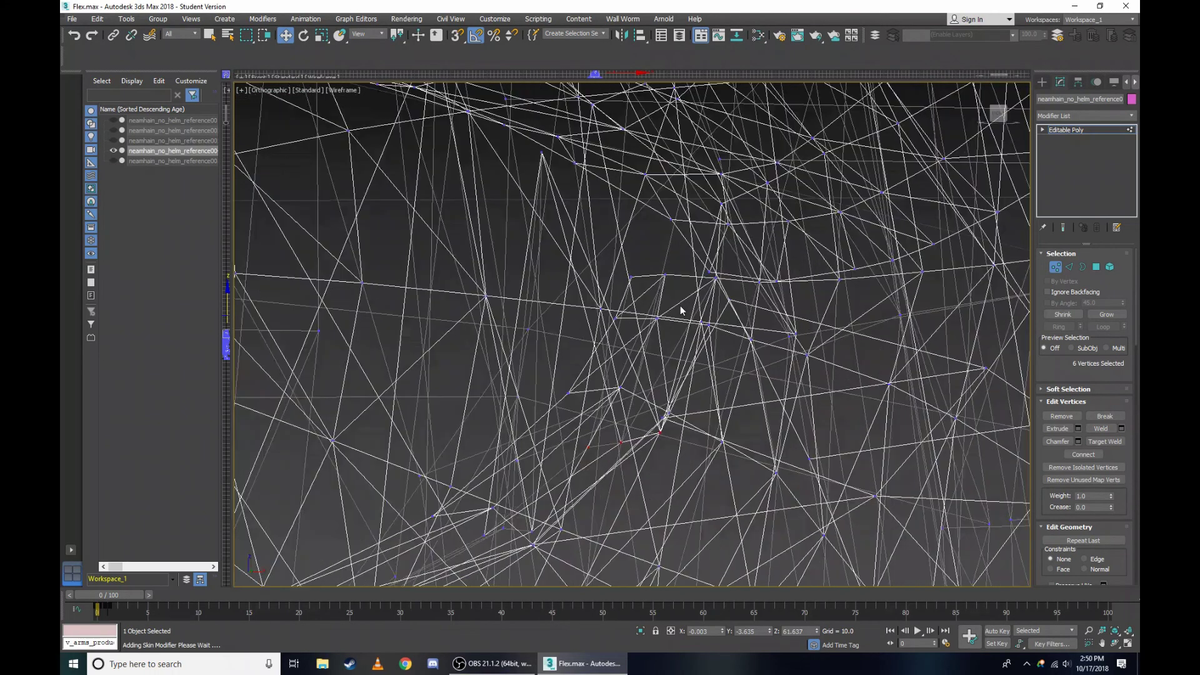
scroll(680, 306, "up", 2)
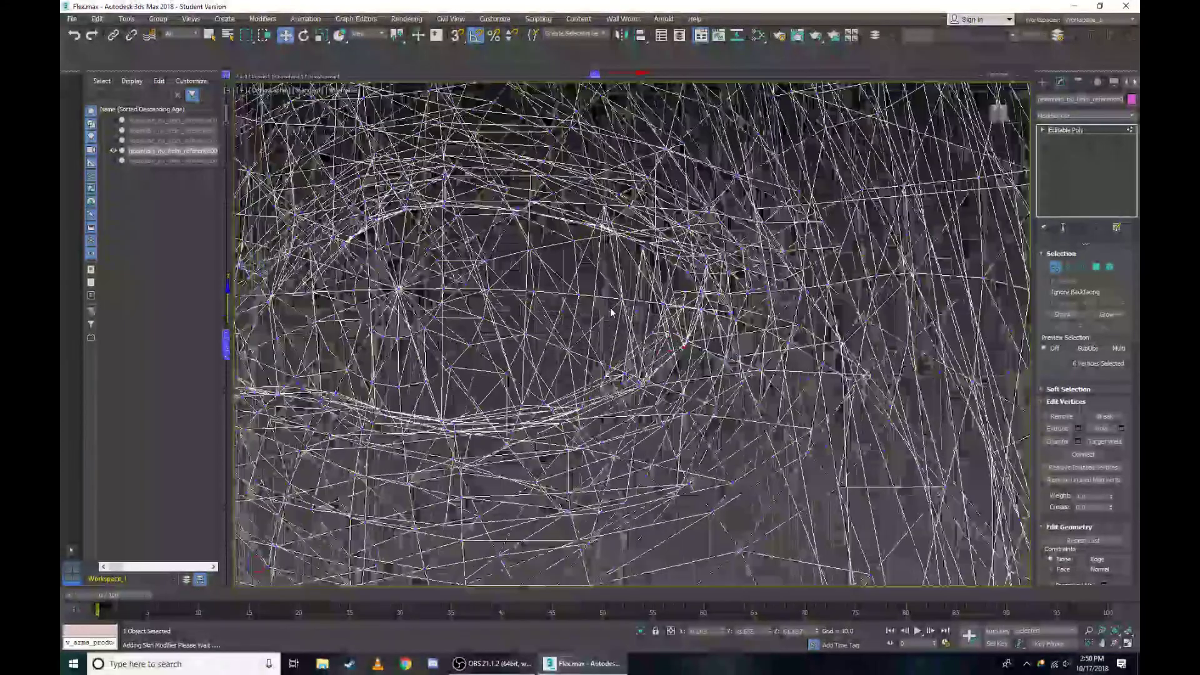
scroll(313, 288, "down", 5)
In wireframe, refine the eye-corner selection and move the six vertices to Z 61.676.
scroll(313, 287, "up", 5)
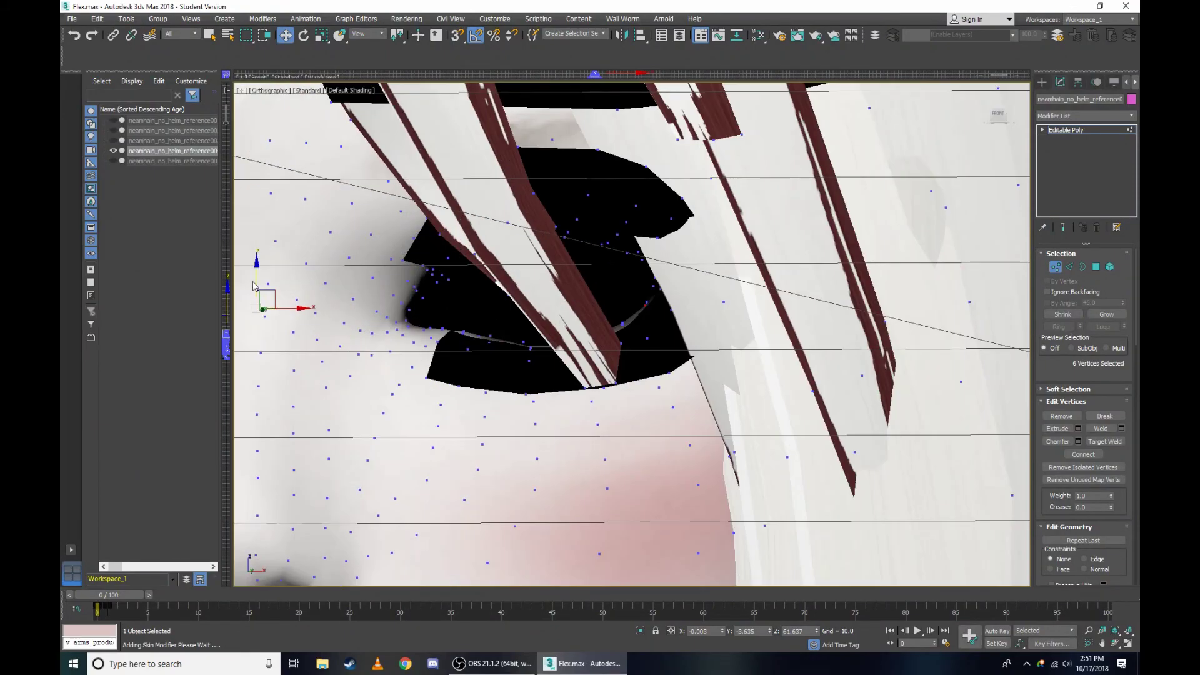
scroll(661, 290, "up", 3)
key("F3")
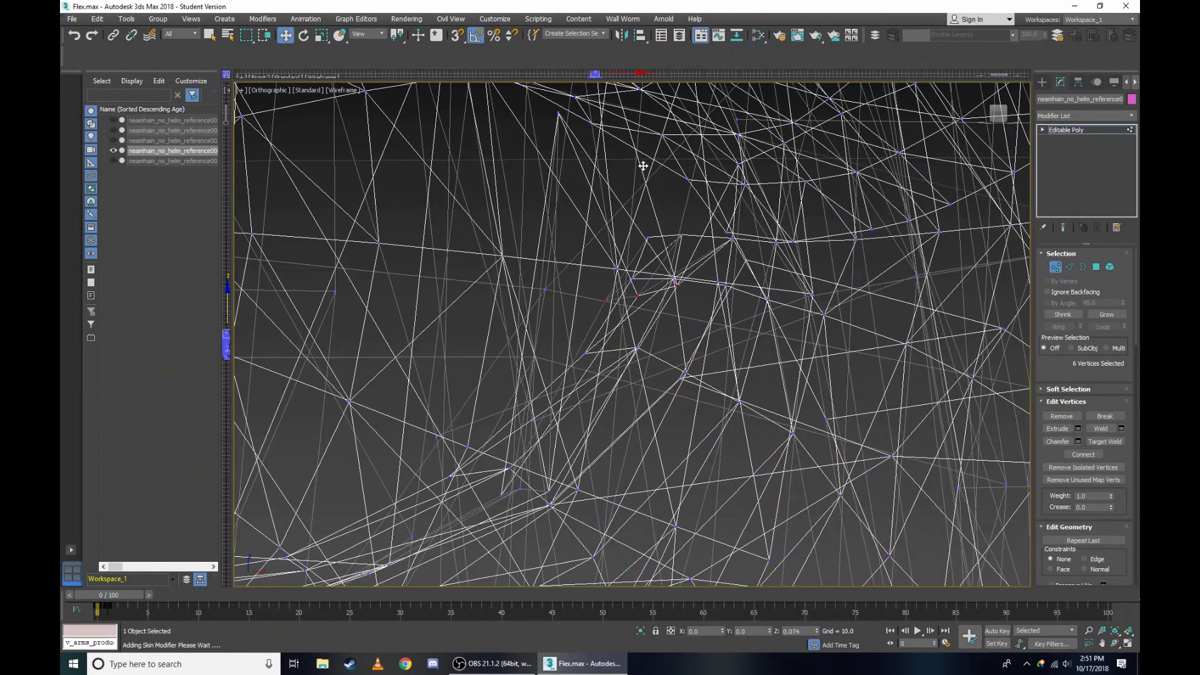
scroll(667, 239, "up", 2)
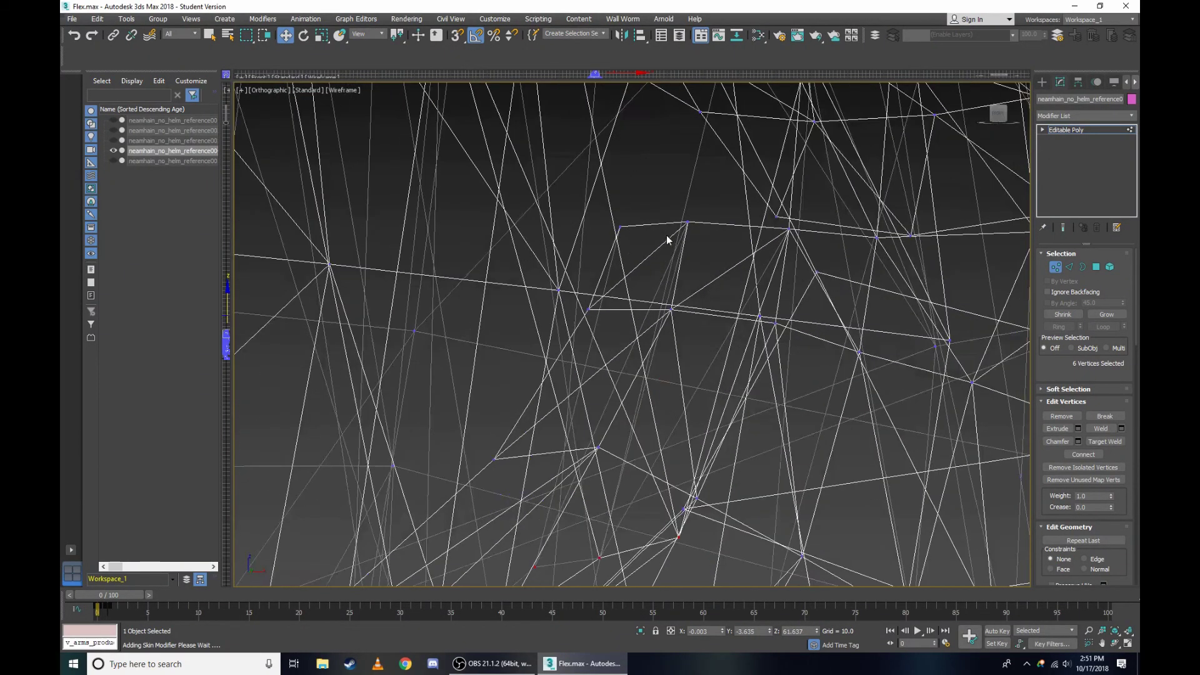
left_click_drag(707, 235, 708, 231, "ctrl")
key("ctrl+z")
scroll(681, 304, "down", 2)
scroll(675, 275, "down", 2)
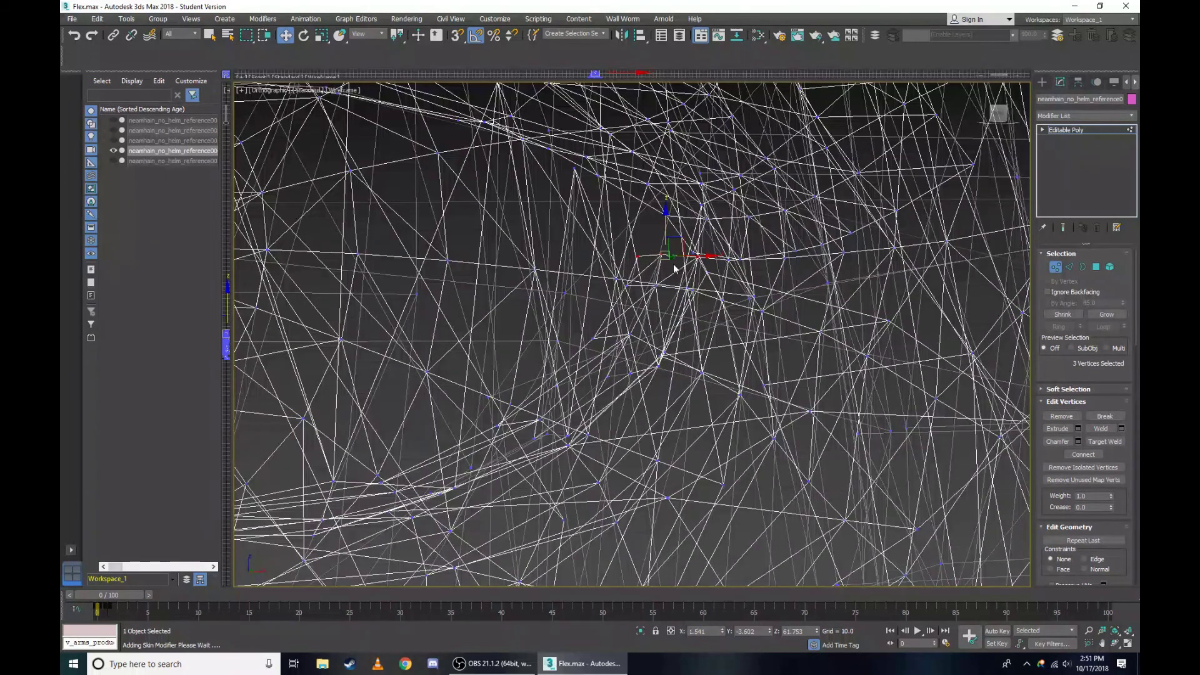
scroll(684, 228, "up", 2)
key("ctrl+z")
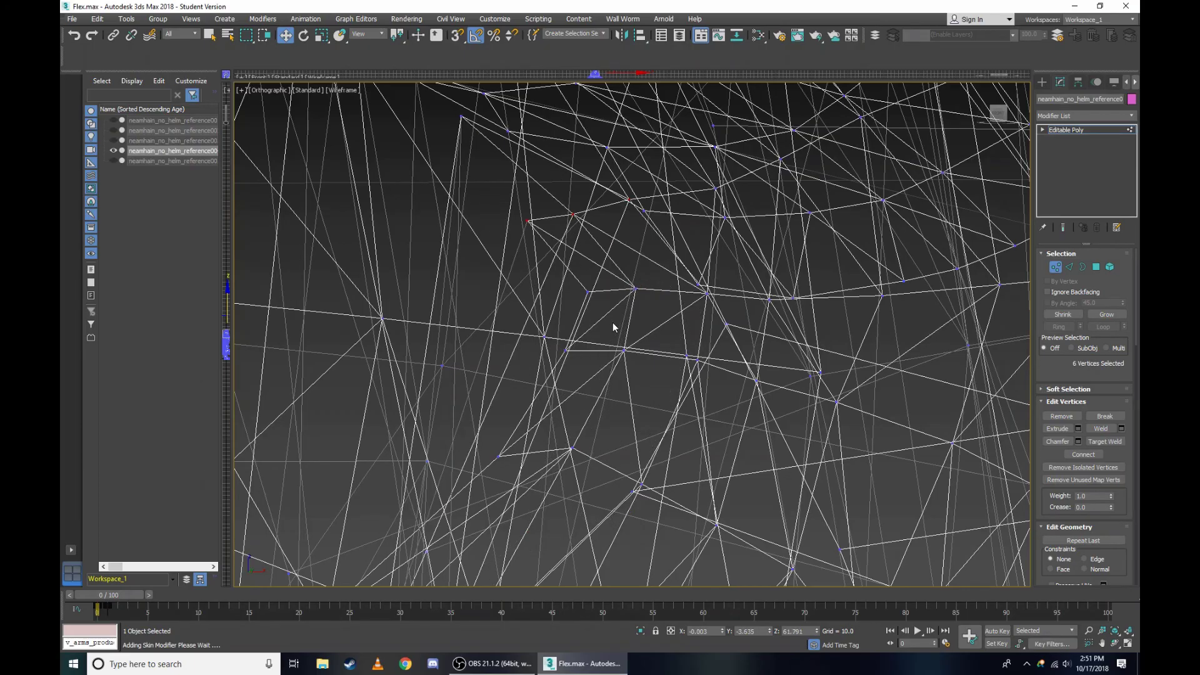
scroll(613, 323, "down", 3)
scroll(613, 322, "down", 2)
middle_click_drag(276, 252, 255, 249)
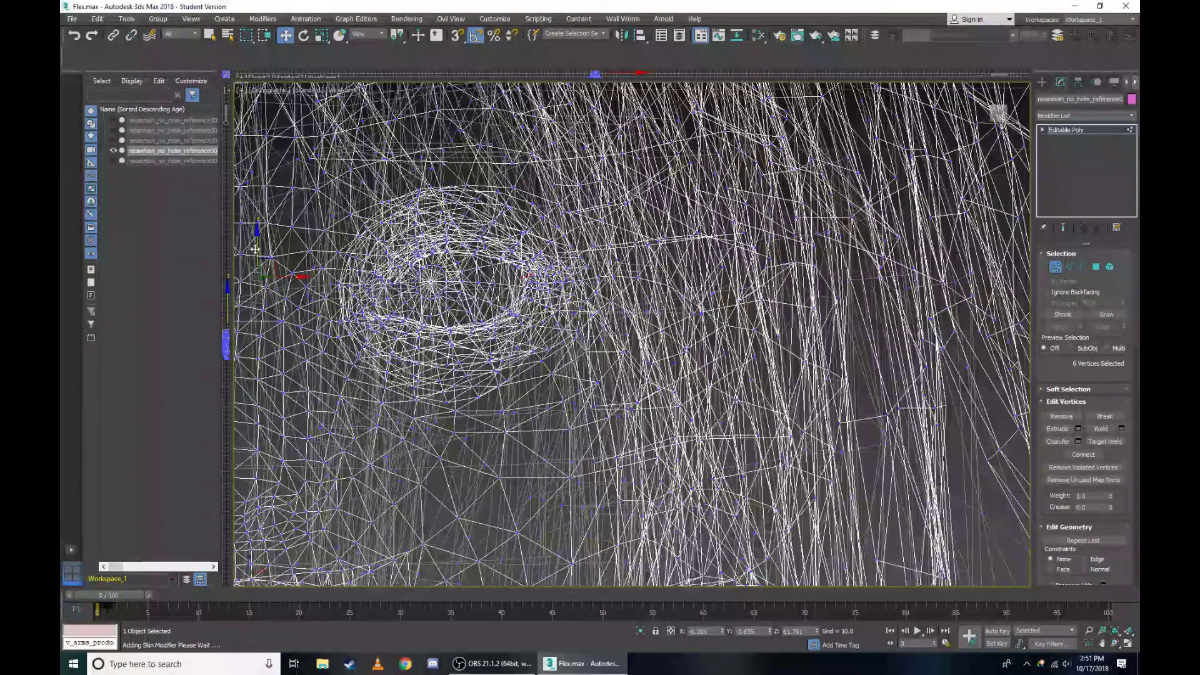
scroll(512, 291, "up", 3)
scroll(725, 344, "up", 2)
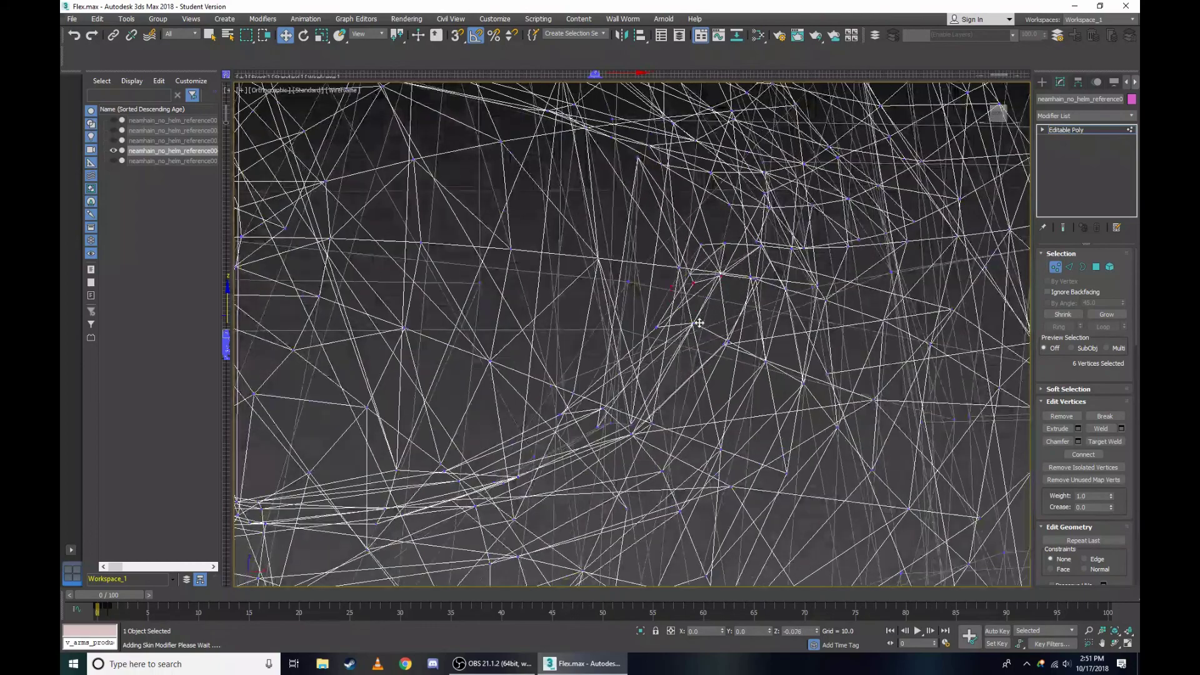
left_click_drag(719, 354, 727, 362)
Toggle between shaded and wireframe display to check the eye-corner edit.
key("F3")
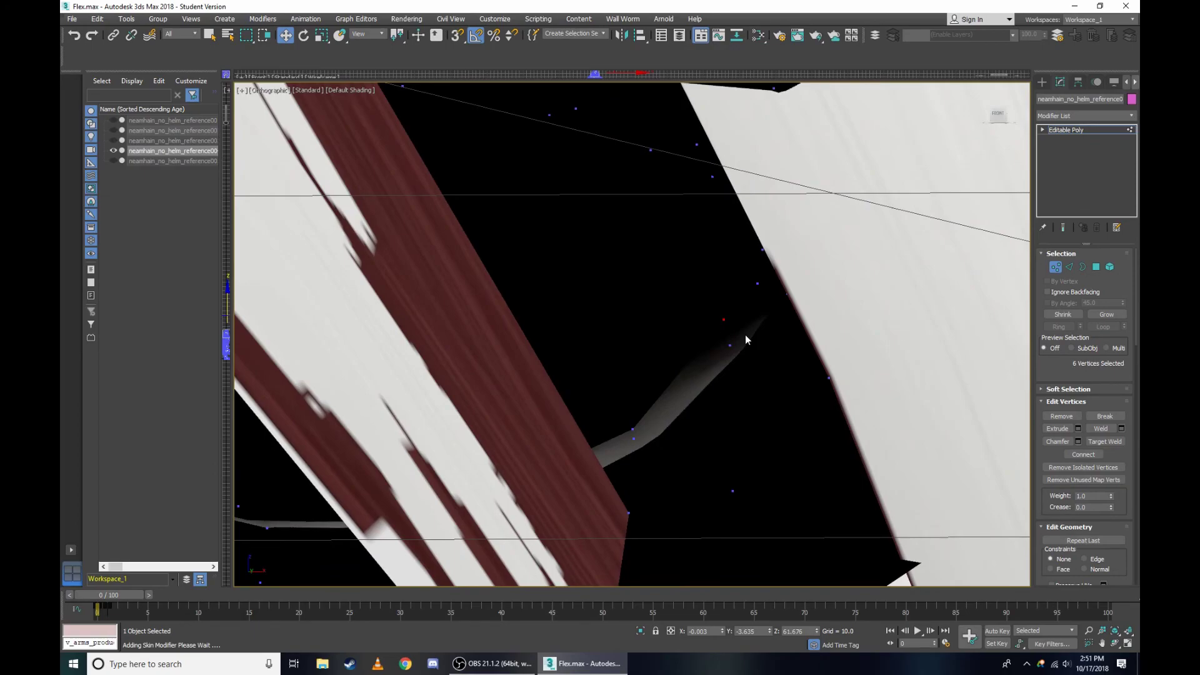
scroll(643, 388, "down", 2)
scroll(613, 310, "up", 5)
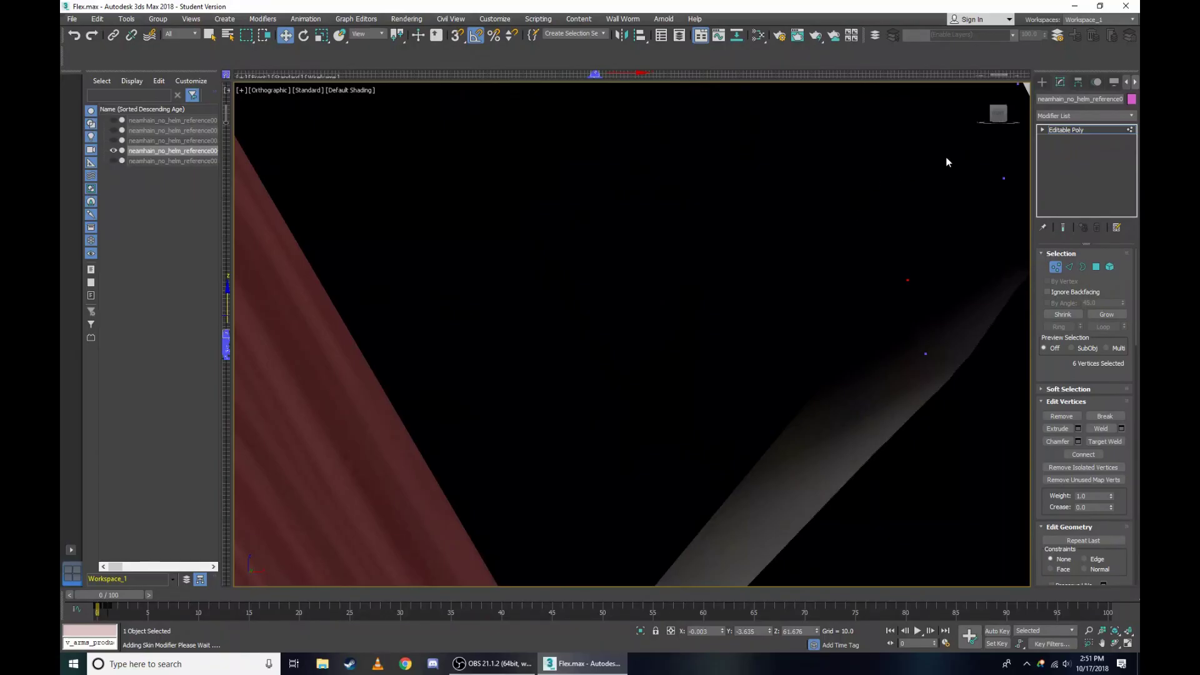
key("F3")
scroll(638, 317, "down", 2)
scroll(637, 316, "down", 3)
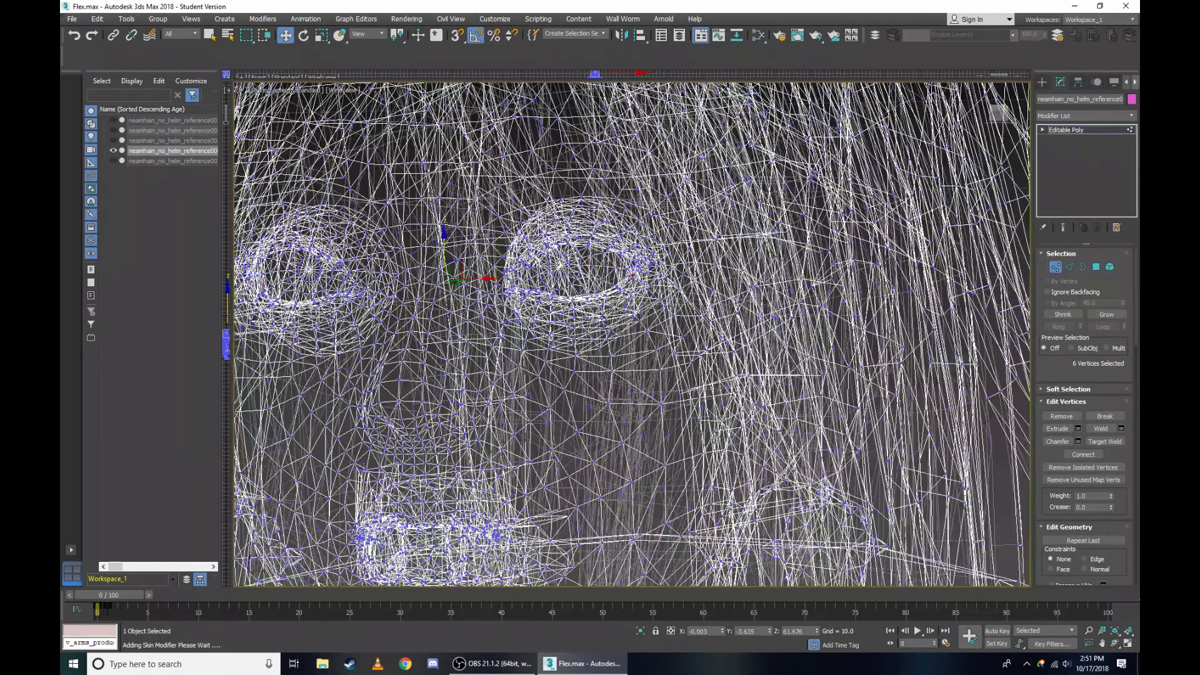
scroll(465, 307, "up", 2)
scroll(693, 323, "down", 3)
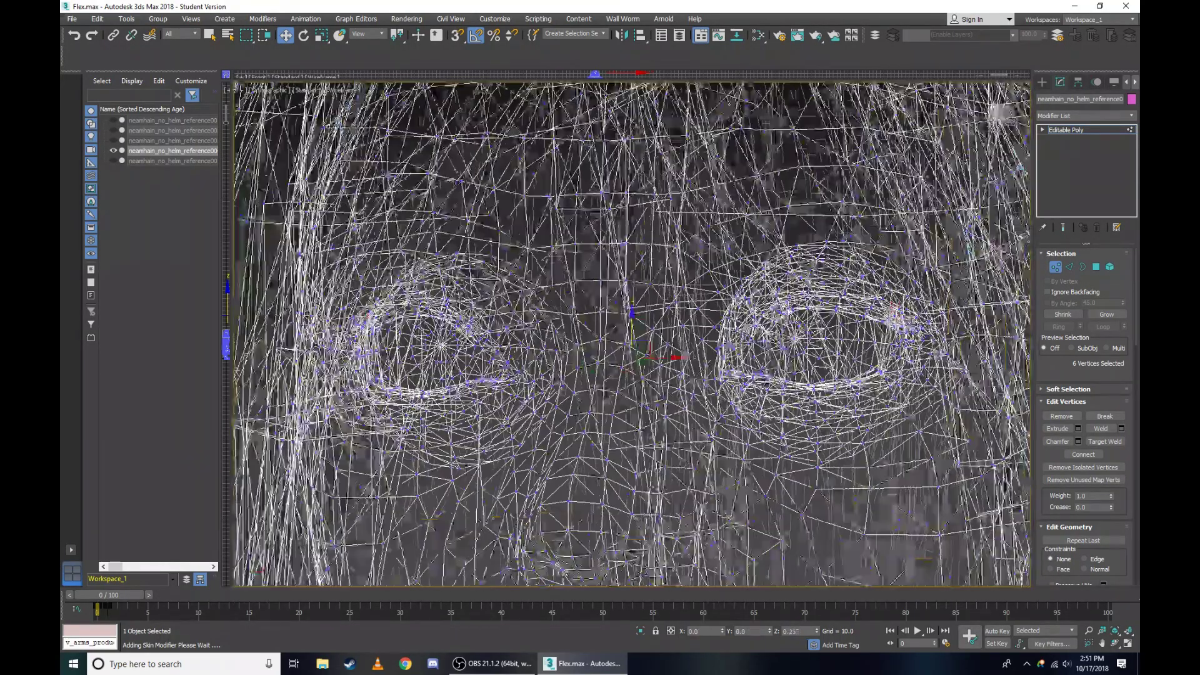
scroll(813, 375, "up", 1)
scroll(844, 388, "up", 3)
scroll(865, 414, "up", 2)
scroll(865, 414, "up", 2)
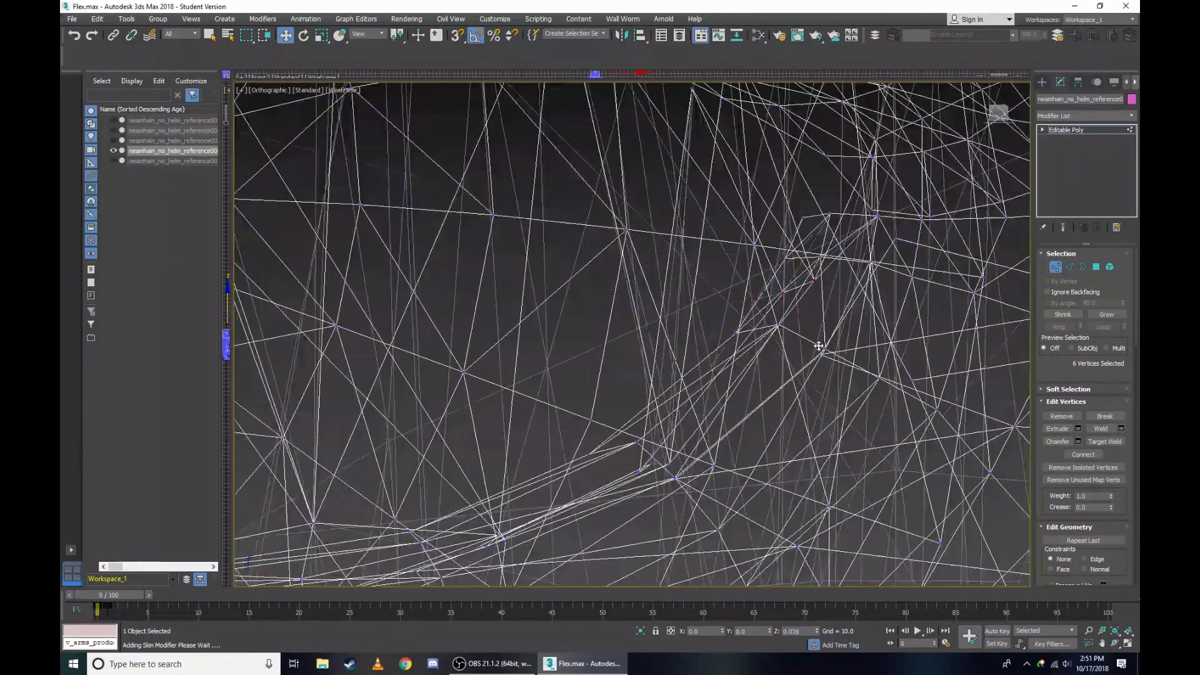
scroll(819, 343, "up", 2)
scroll(763, 297, "down", 2)
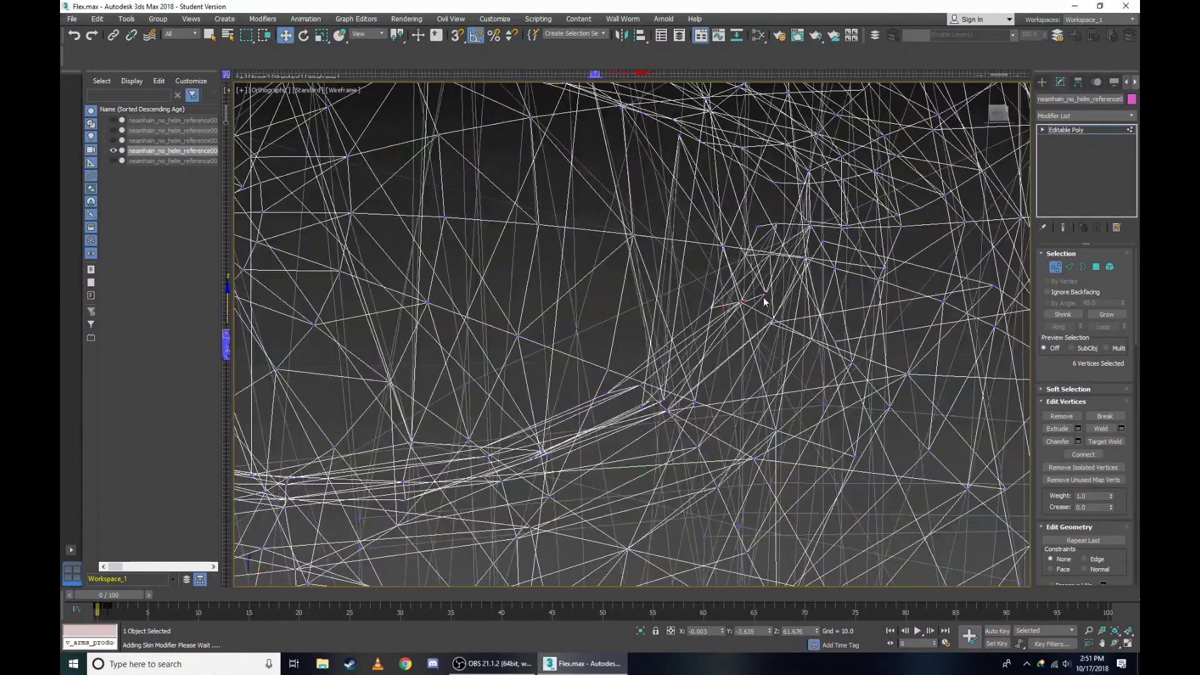
key("F3")
scroll(775, 298, "up", 3)
key("F3")
scroll(824, 233, "down", 2)
scroll(693, 238, "up", 3)
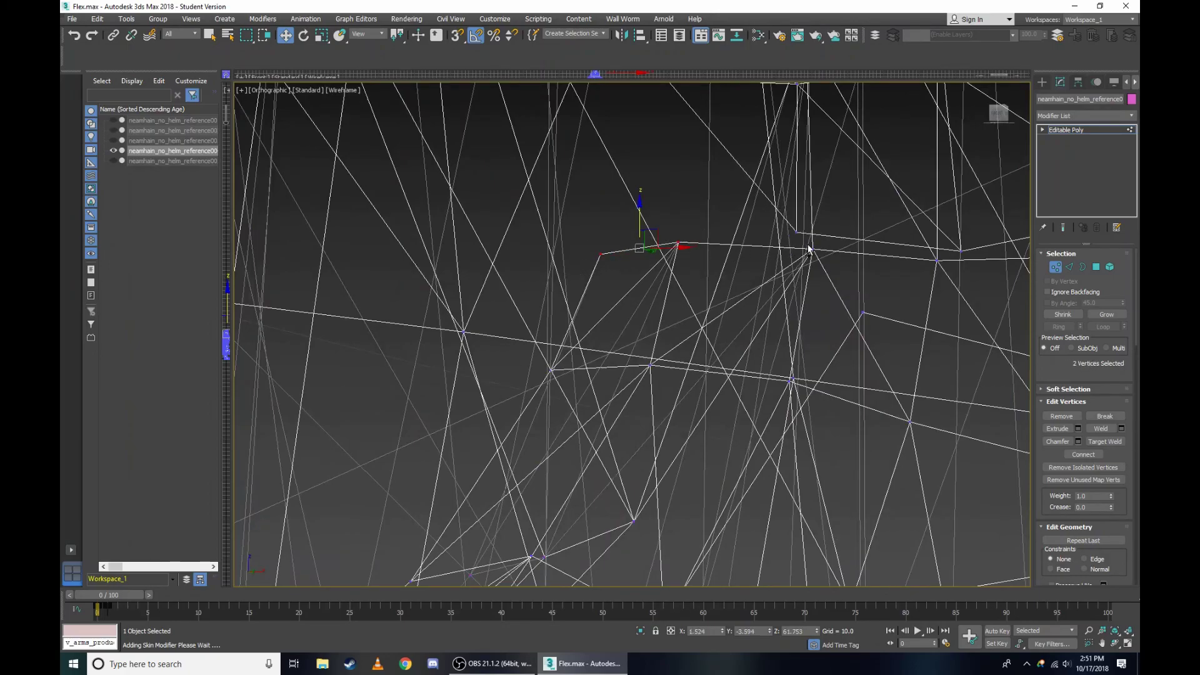
key("F3")
left_click(281, 92)
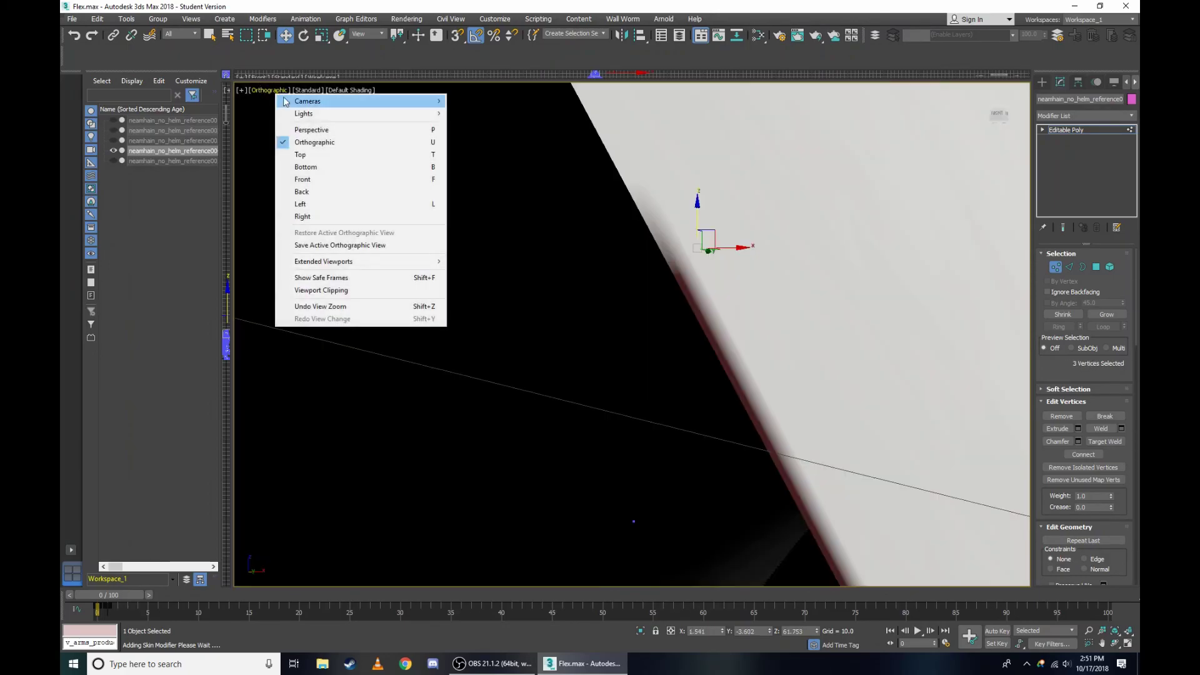
Switch to the Right view and box-select the eye-corner vertices in wireframe.
left_click(349, 217)
scroll(570, 260, "up", 5)
key("F3")
scroll(570, 260, "up", 2)
scroll(571, 260, "up", 3)
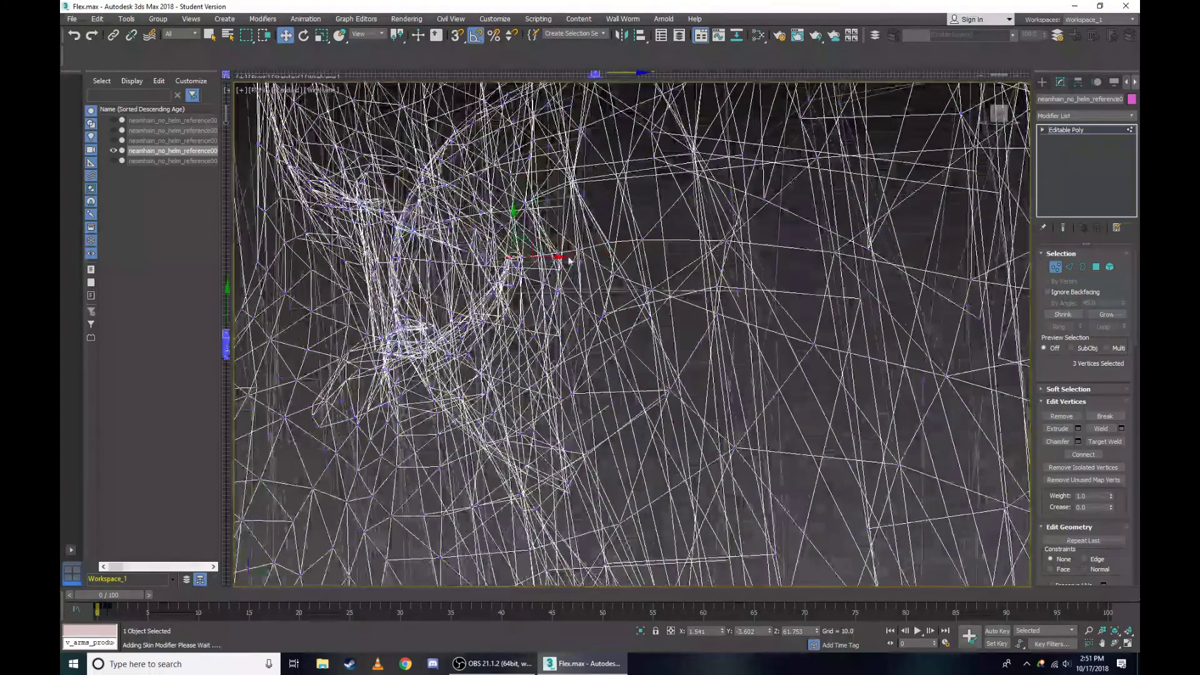
scroll(571, 260, "up", 3)
scroll(535, 268, "up", 3)
scroll(535, 268, "down", 2)
scroll(487, 238, "down", 1)
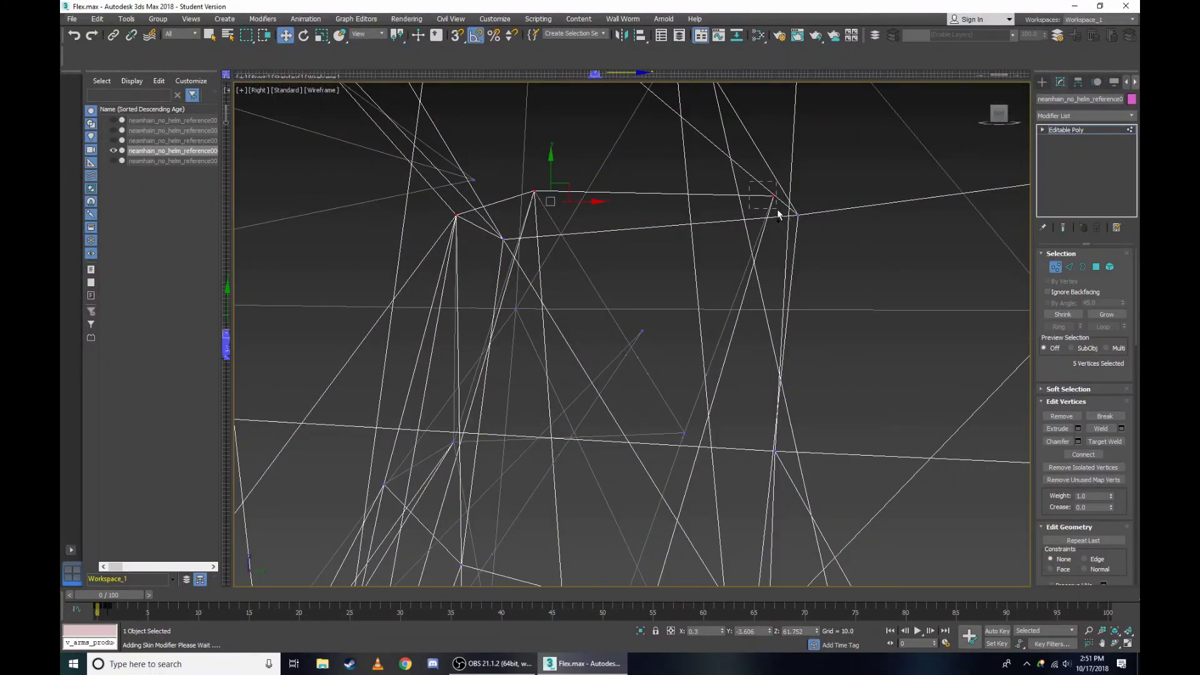
left_click_drag(750, 182, 778, 210, "ctrl")
scroll(631, 231, "down", 2)
scroll(625, 234, "down", 3)
scroll(971, 116, "down", 2)
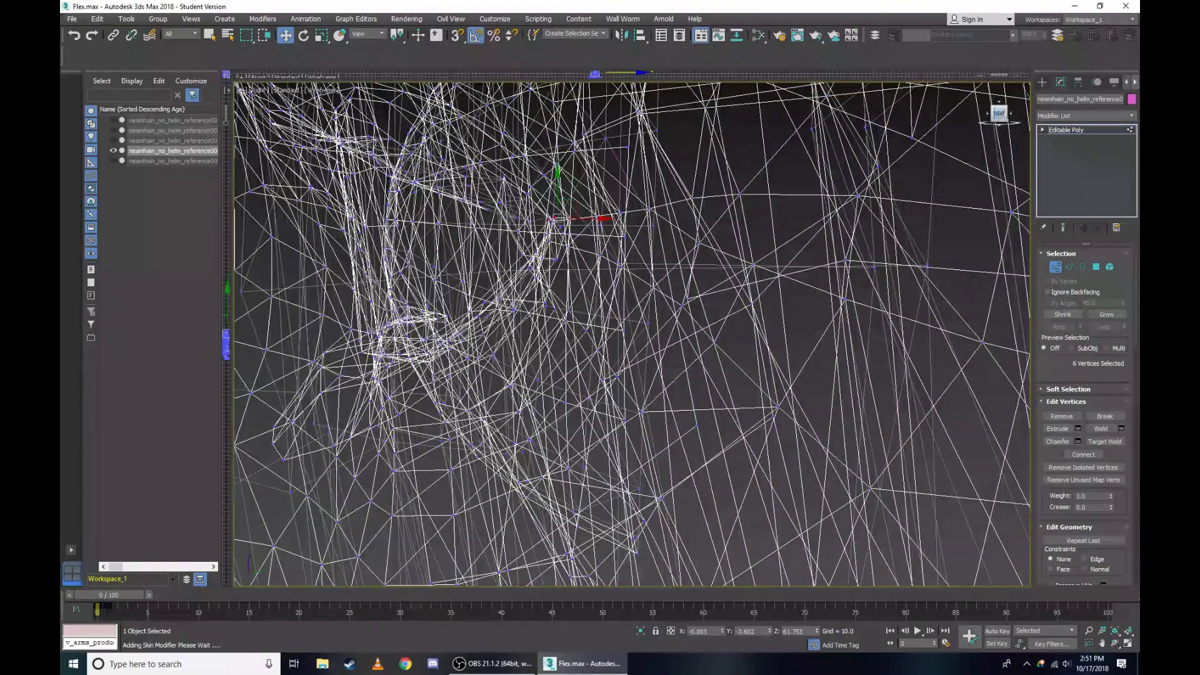
middle_click_drag(813, 250, 900, 235, "alt")
Compare shaded and wireframe display to judge the nose and eye-corner vertices.
key("F3")
scroll(900, 234, "down", 3)
scroll(900, 235, "up", 2)
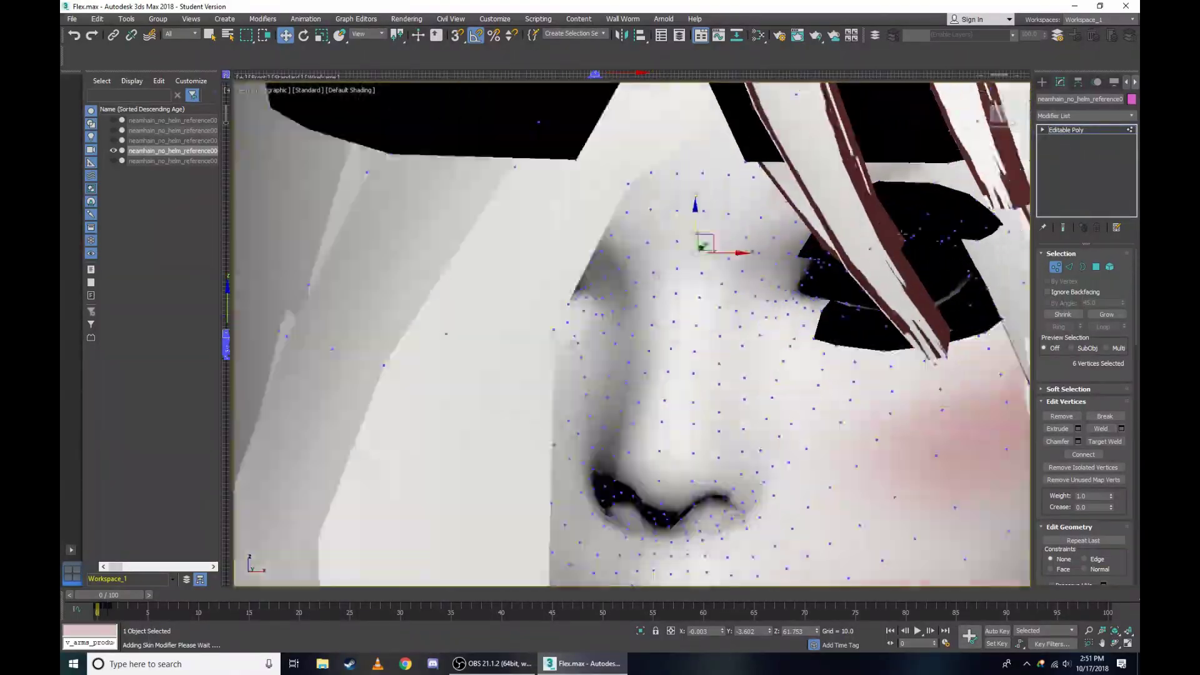
scroll(900, 234, "down", 4)
scroll(1000, 156, "up", 3)
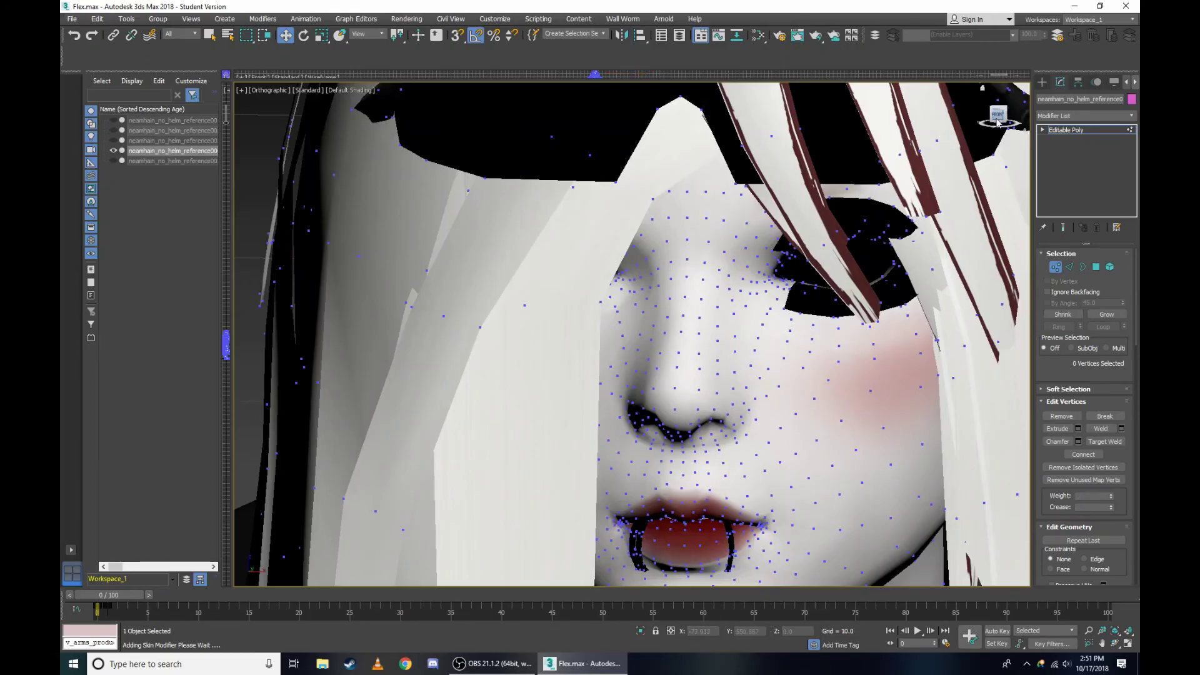
scroll(813, 206, "down", 1)
key("F3")
scroll(689, 277, "up", 4)
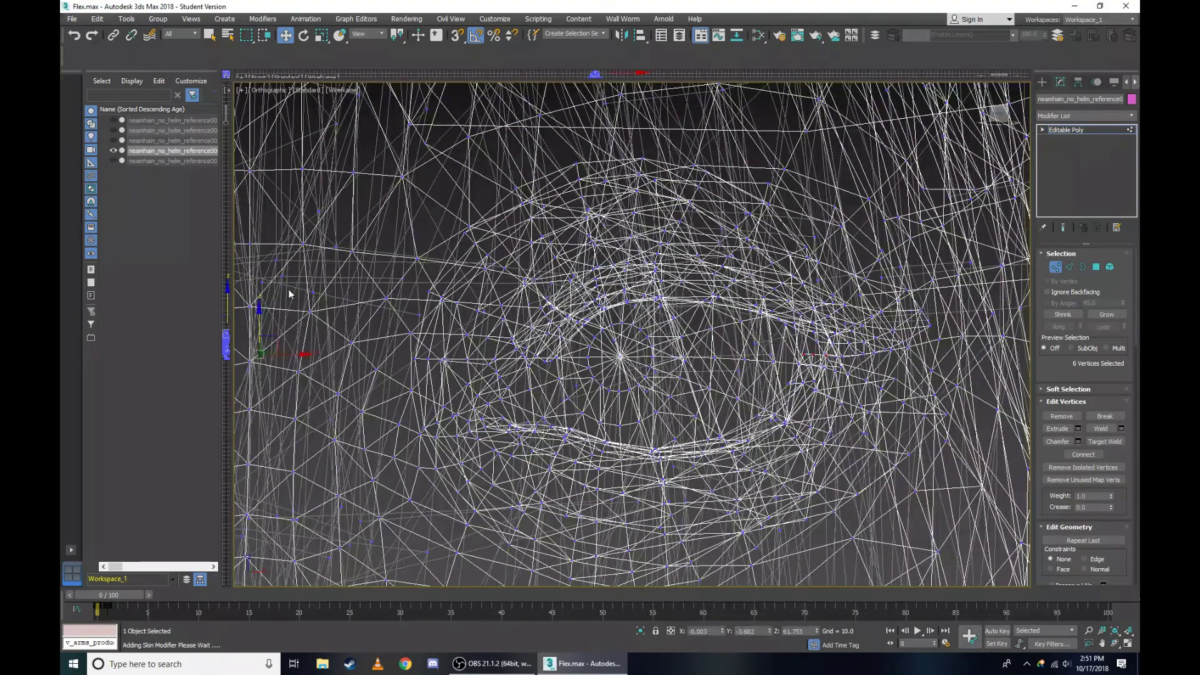
scroll(688, 366, "up", 2)
scroll(793, 364, "up", 2)
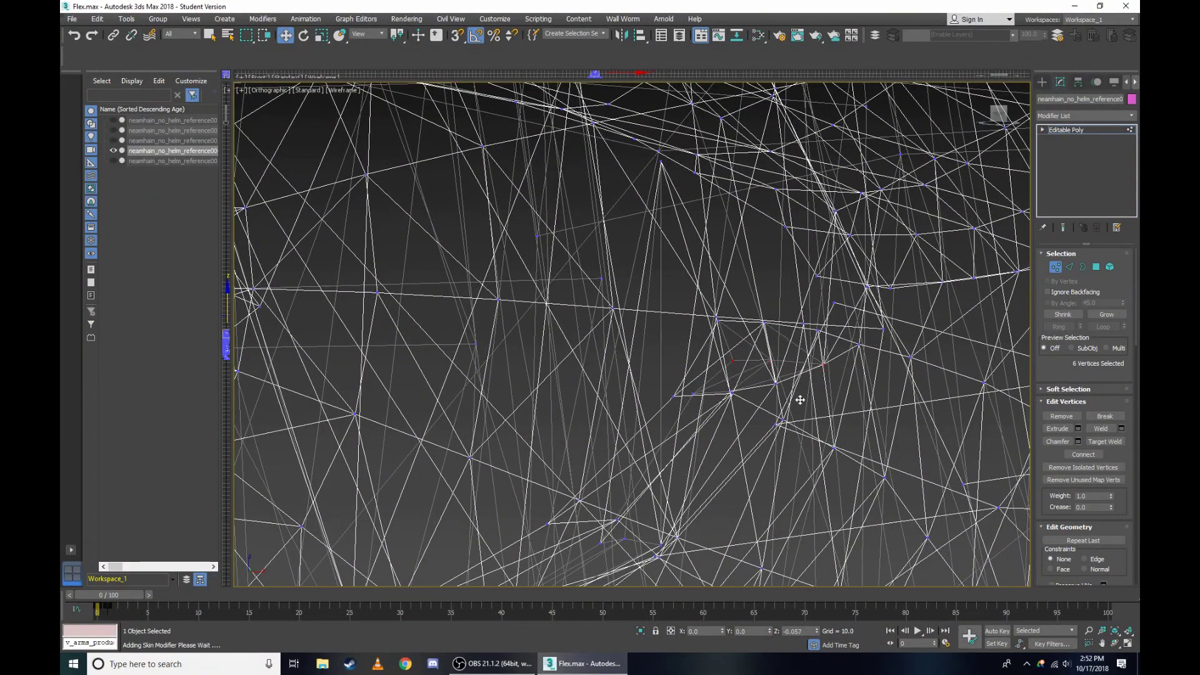
key("F3")
key("F3")
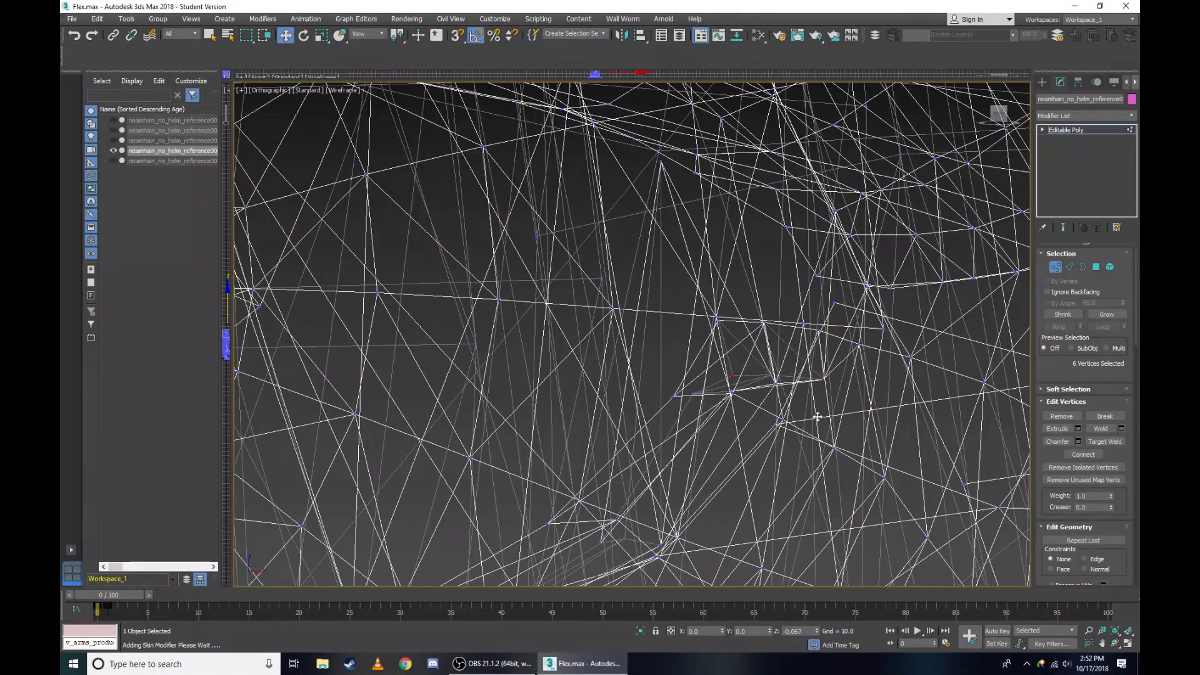
scroll(790, 378, "up", 2)
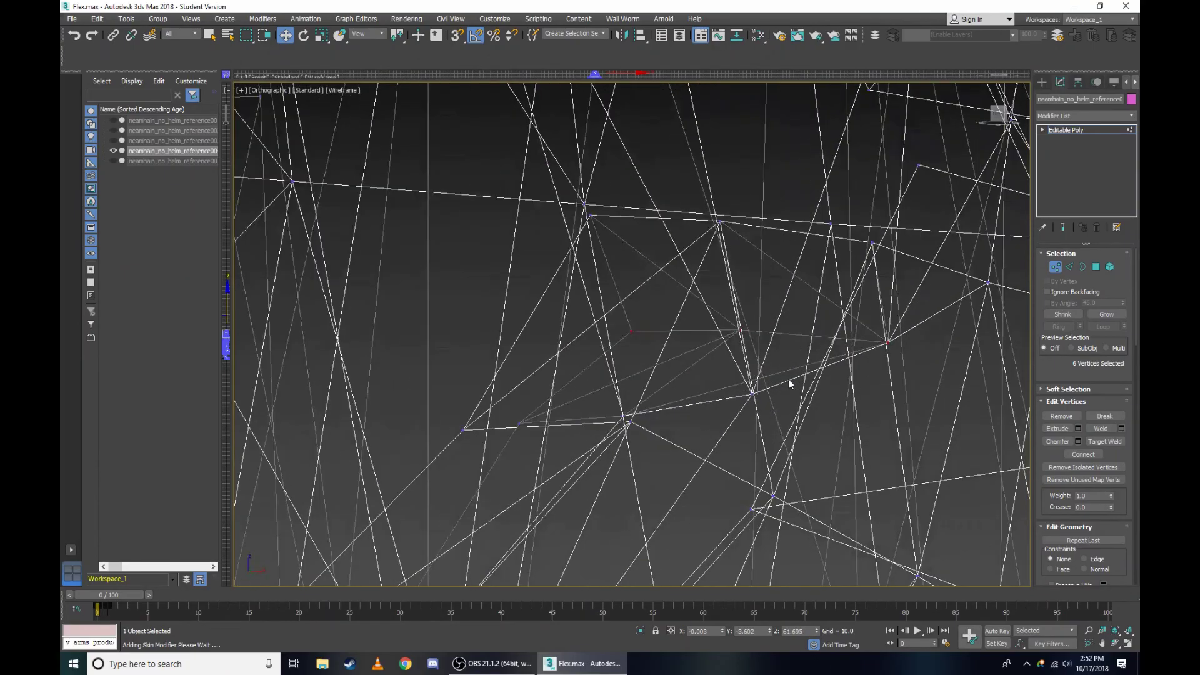
scroll(716, 394, "down", 2)
scroll(715, 394, "up", 2)
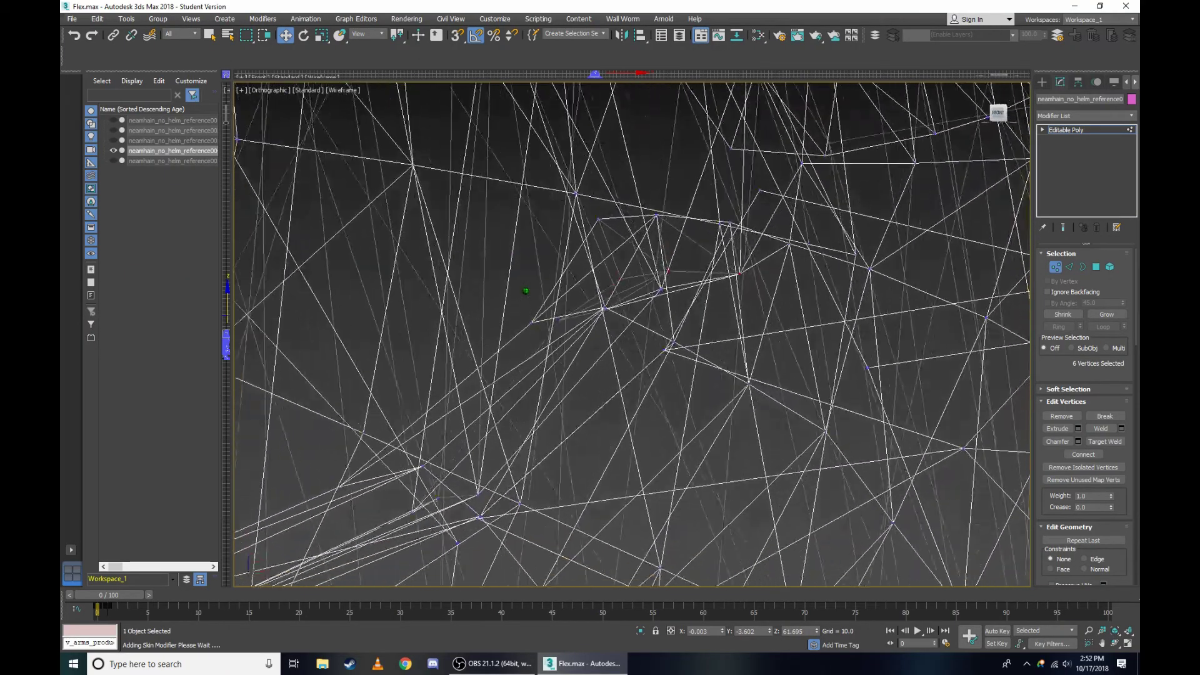
Orbit to a new angle and check the eye corner, now at Z 61.687, shaded.
left_click_drag(1002, 116, 984, 96)
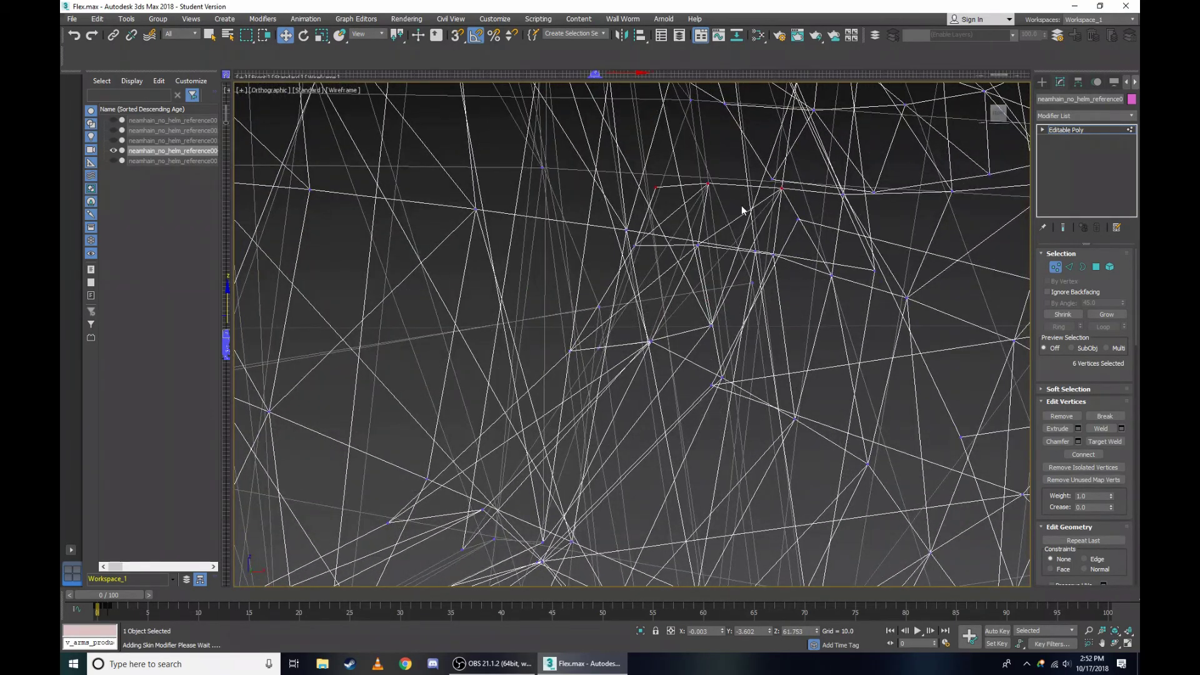
scroll(735, 215, "down", 1)
scroll(735, 216, "down", 3)
scroll(736, 216, "down", 2)
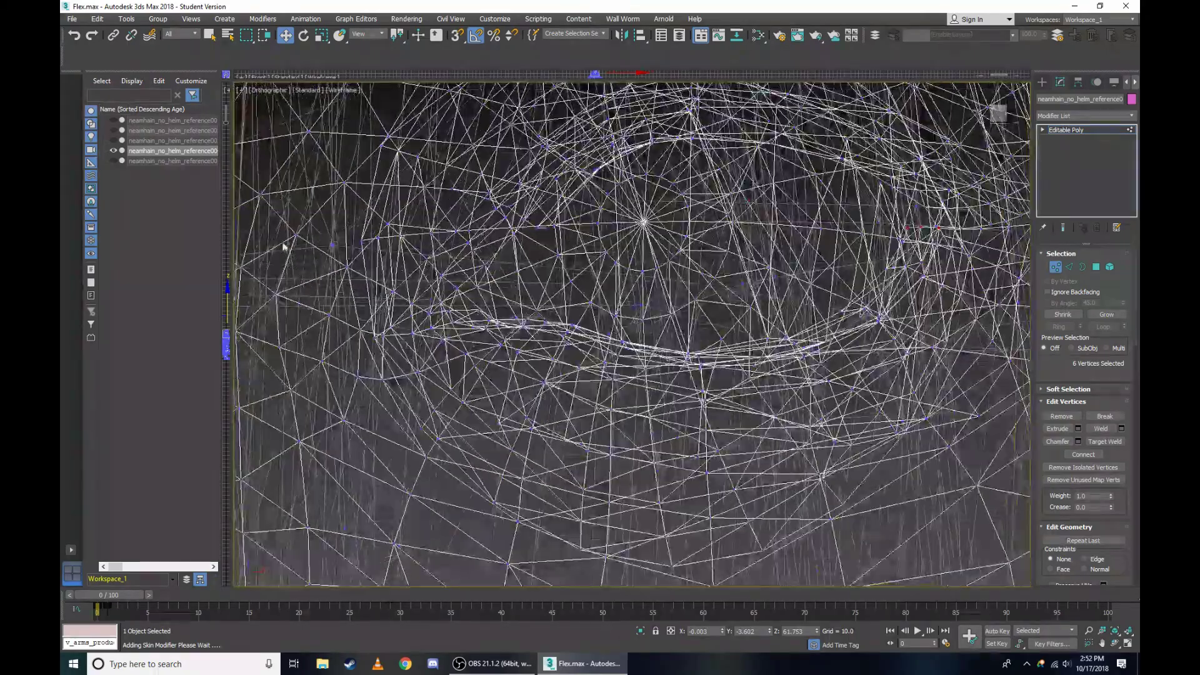
scroll(901, 226, "up", 1)
scroll(901, 226, "up", 3)
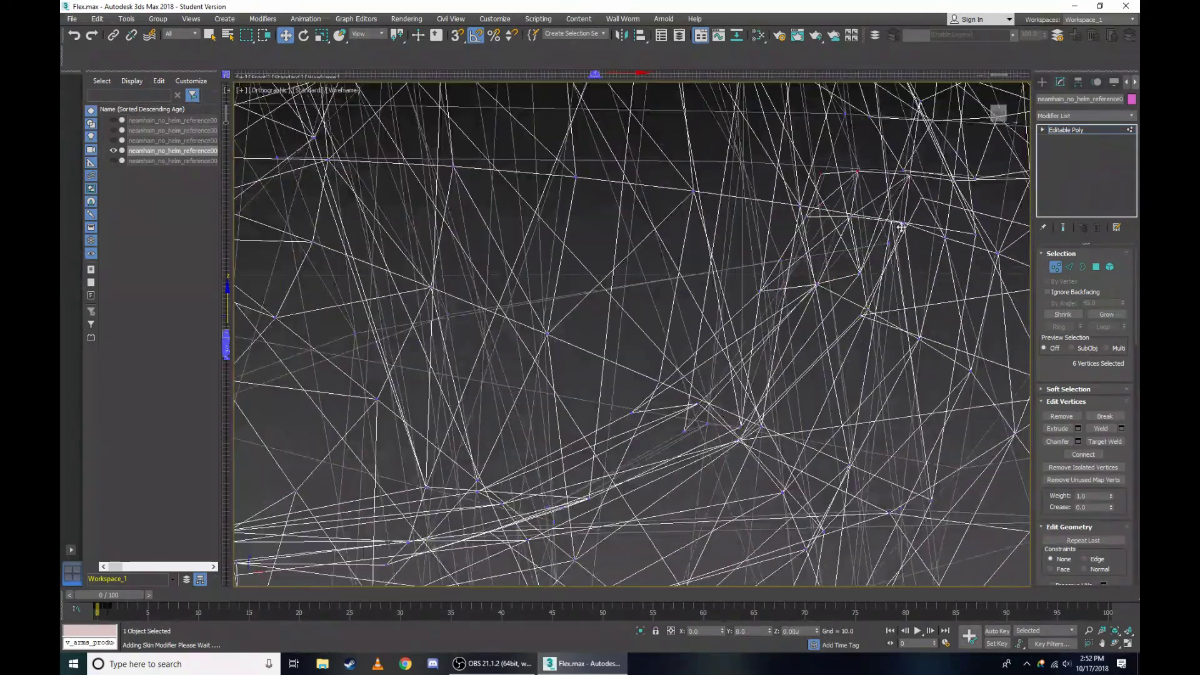
scroll(900, 227, "up", 2)
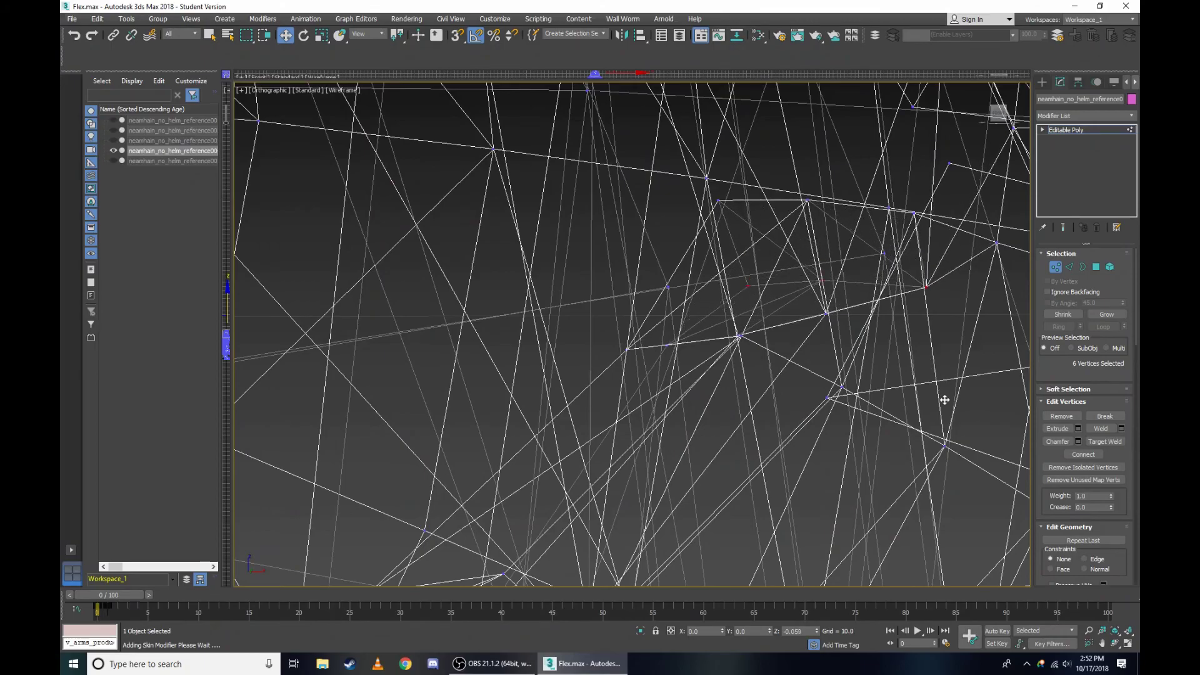
scroll(699, 197, "up", 2)
scroll(782, 272, "down", 1)
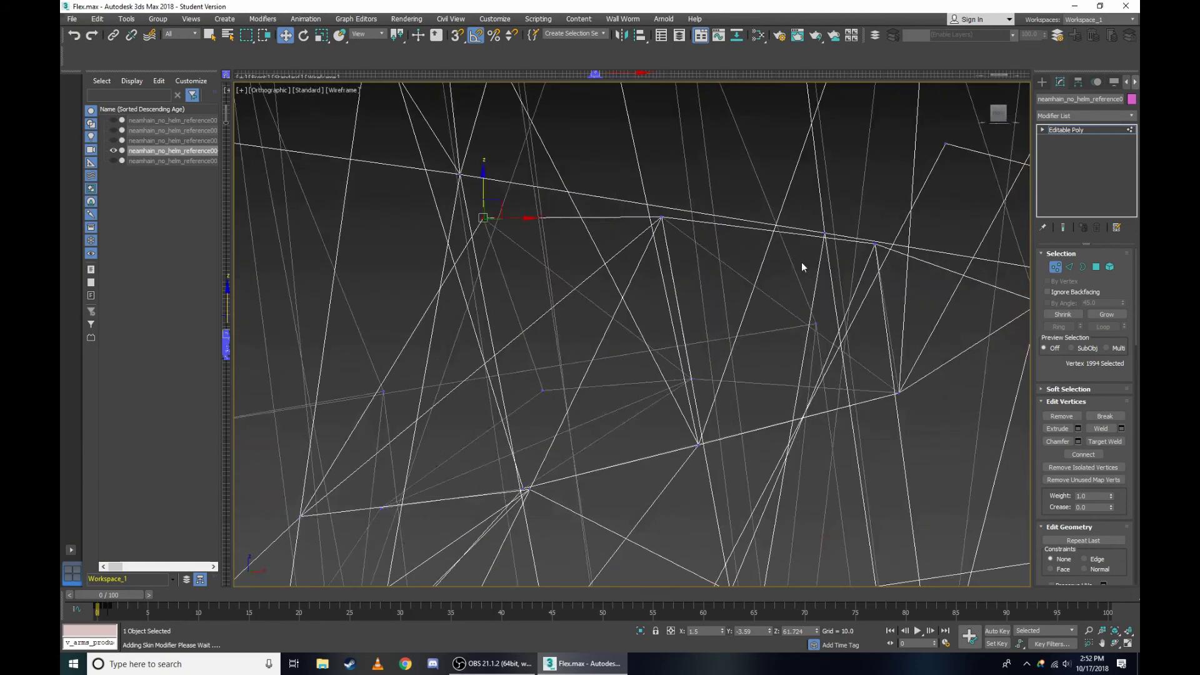
scroll(823, 262, "up", 2)
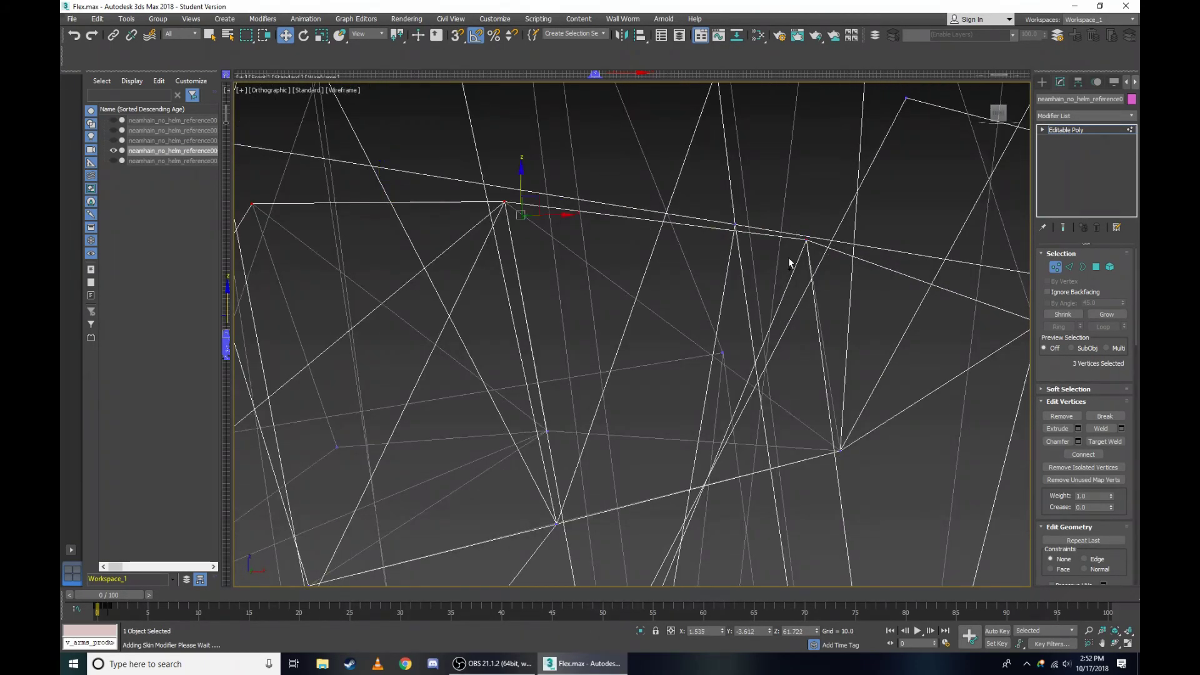
scroll(789, 263, "down", 3)
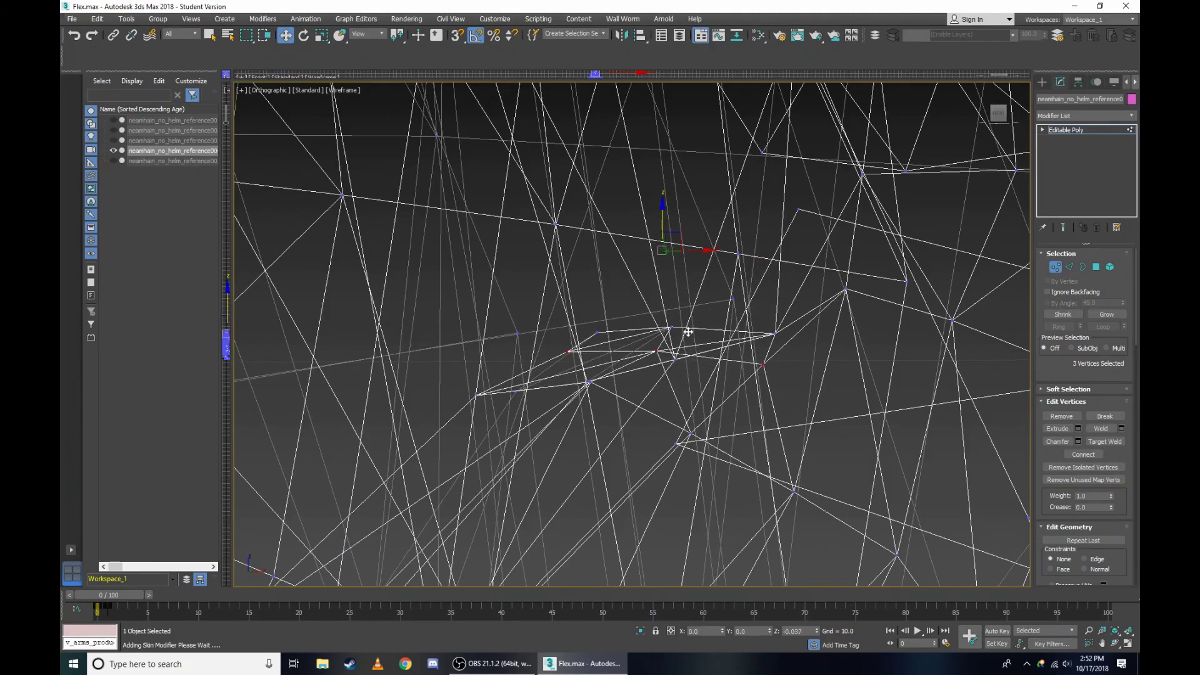
key("F3")
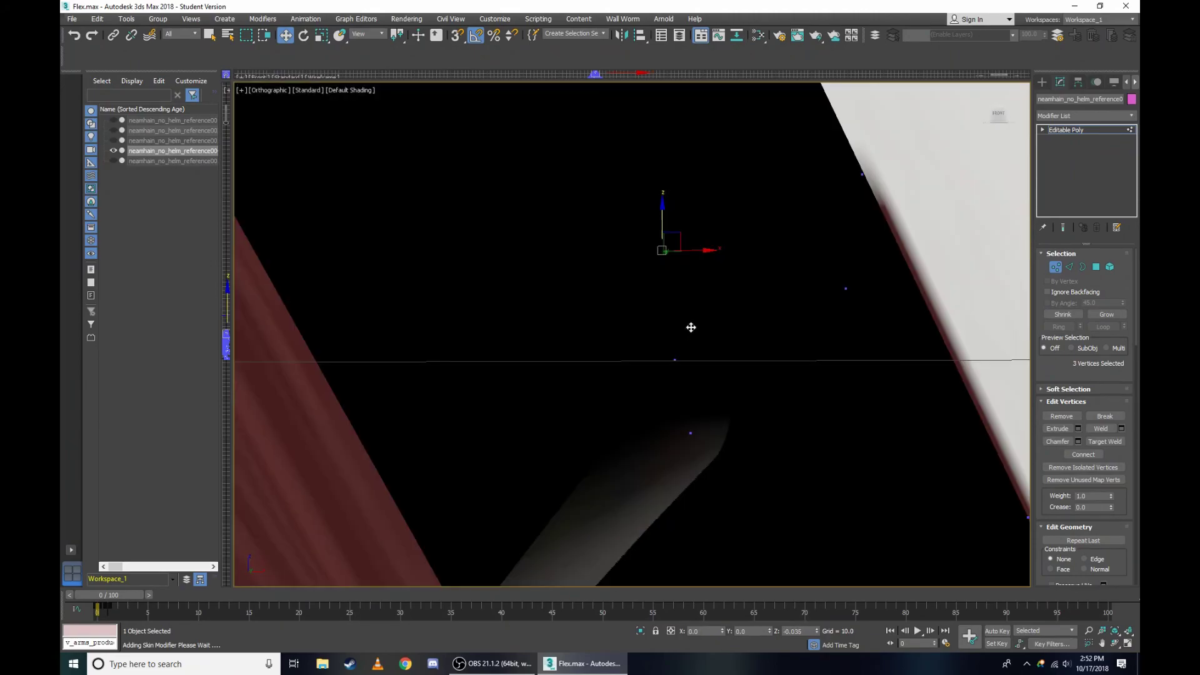
scroll(691, 327, "down", 3)
scroll(691, 328, "down", 3)
scroll(274, 131, "up", 2)
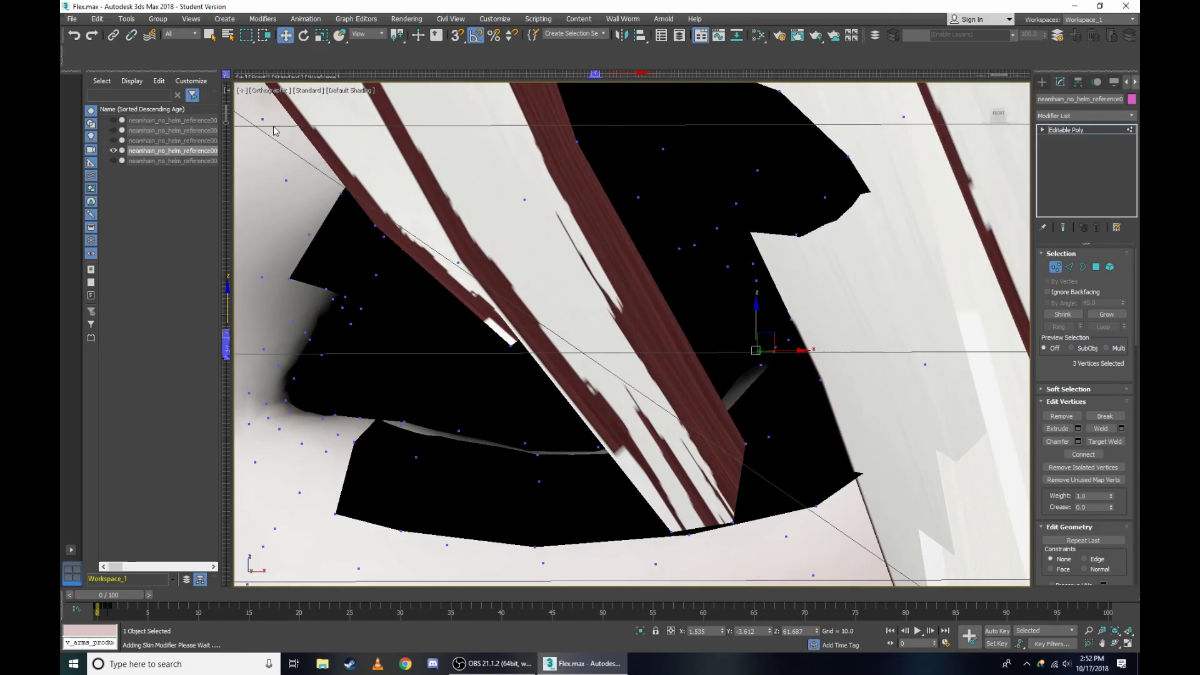
Switch the viewport to the Right view and zoom in on the head.
left_click(260, 93)
left_click(294, 188)
scroll(528, 214, "up", 3)
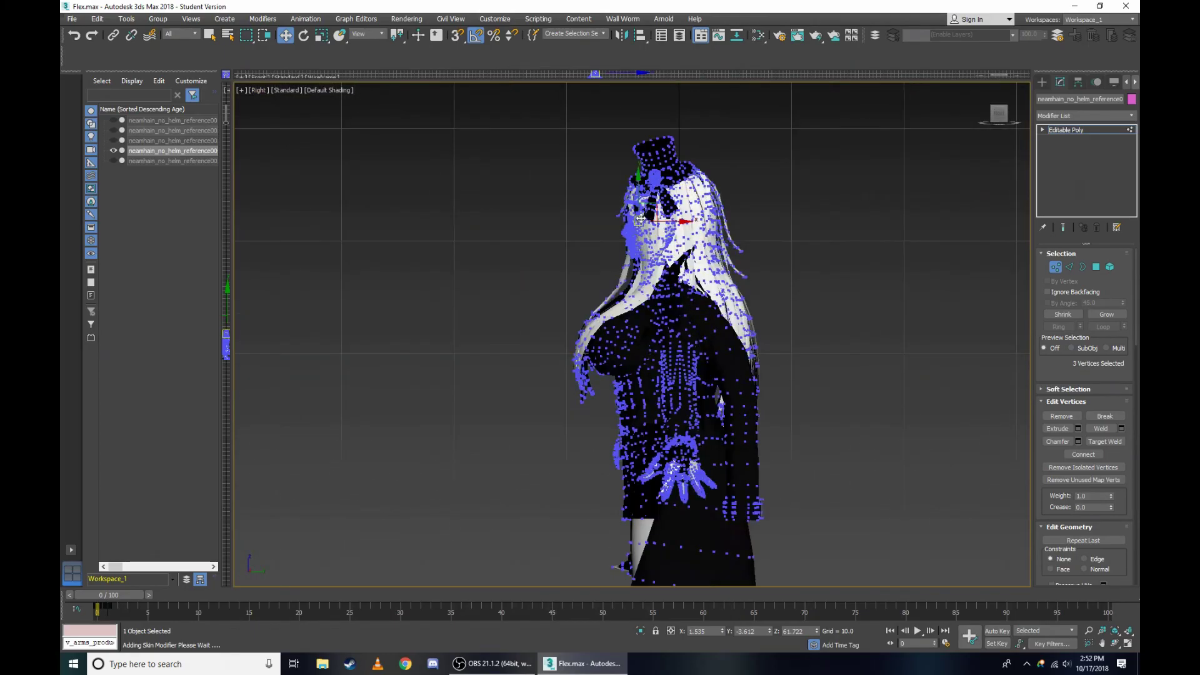
scroll(528, 215, "up", 3)
scroll(621, 211, "up", 3)
scroll(621, 210, "down", 2)
scroll(621, 211, "up", 3)
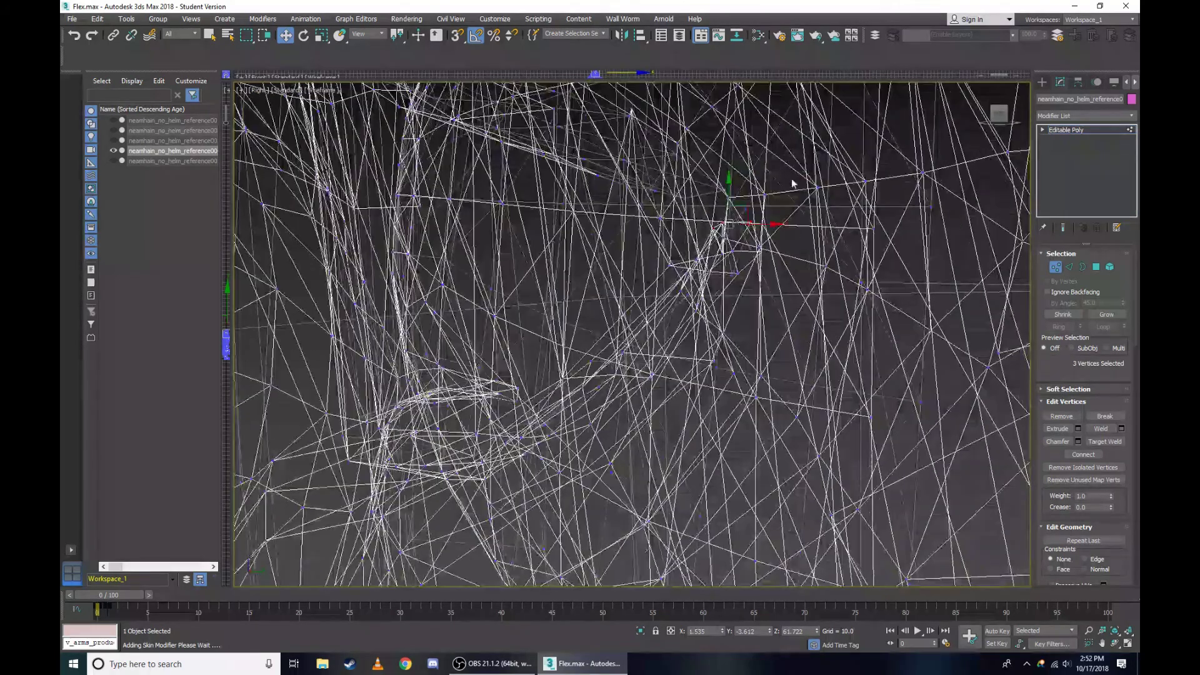
scroll(621, 211, "up", 3)
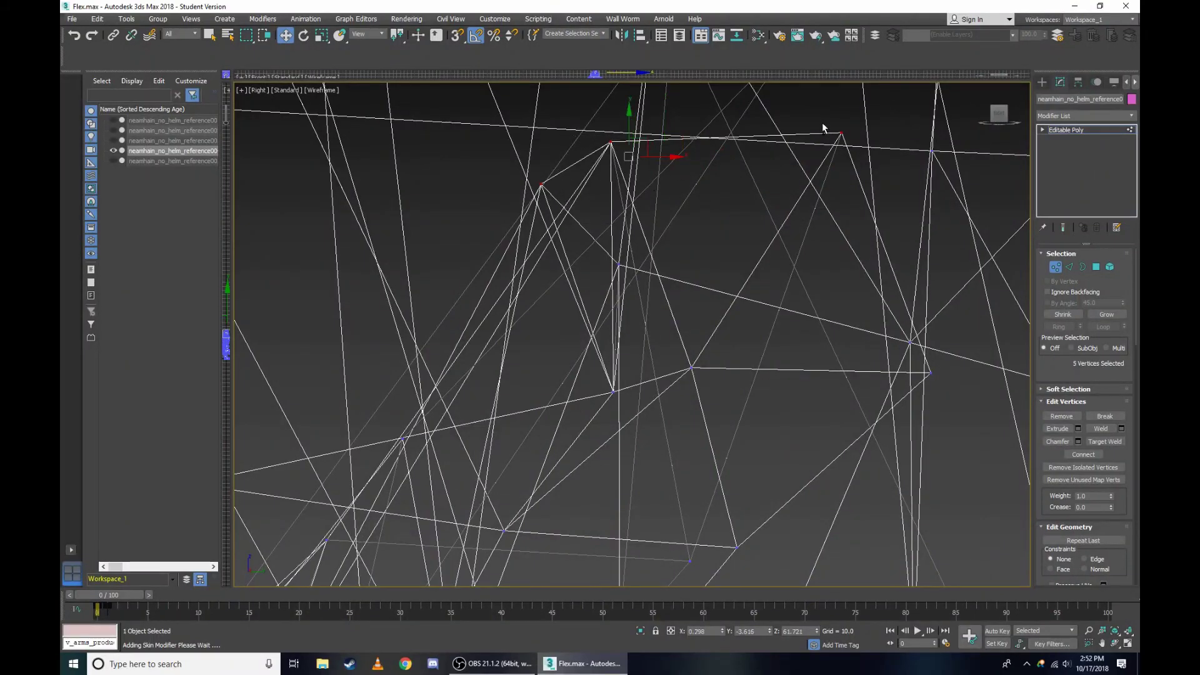
scroll(773, 209, "down", 3)
scroll(773, 209, "up", 3)
Orbit round to the front of the face and show it in wireframe.
key("F3")
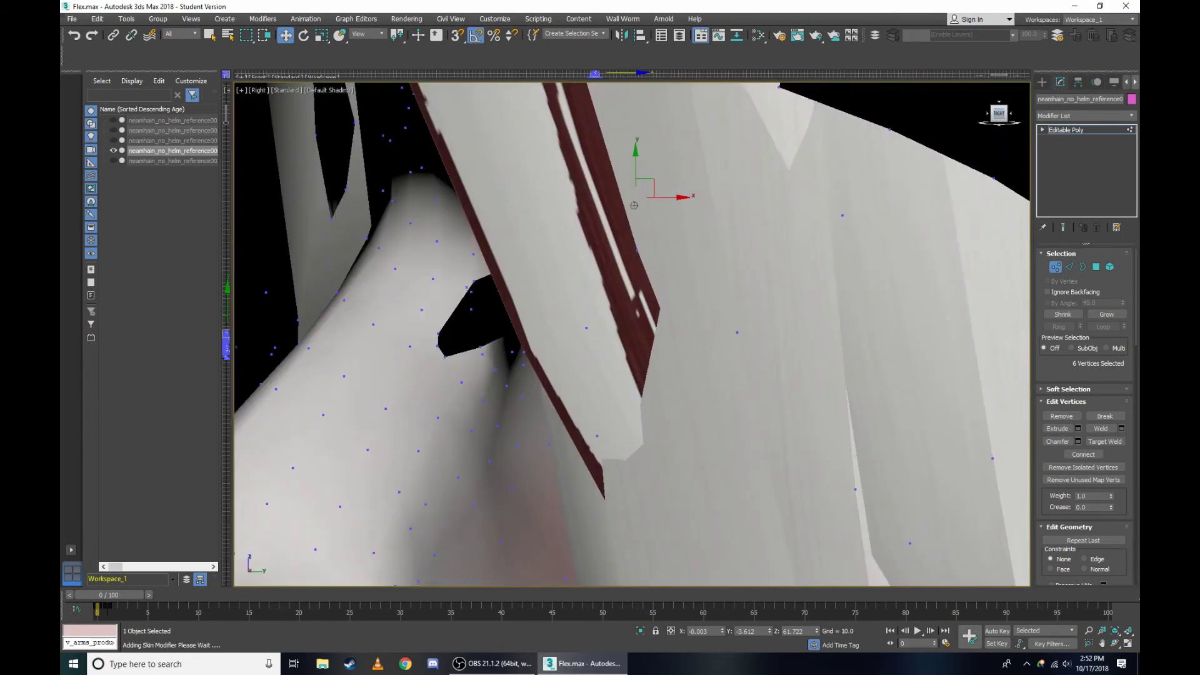
middle_click_drag(634, 205, 875, 162, "alt")
scroll(875, 162, "down", 3)
scroll(949, 147, "up", 3)
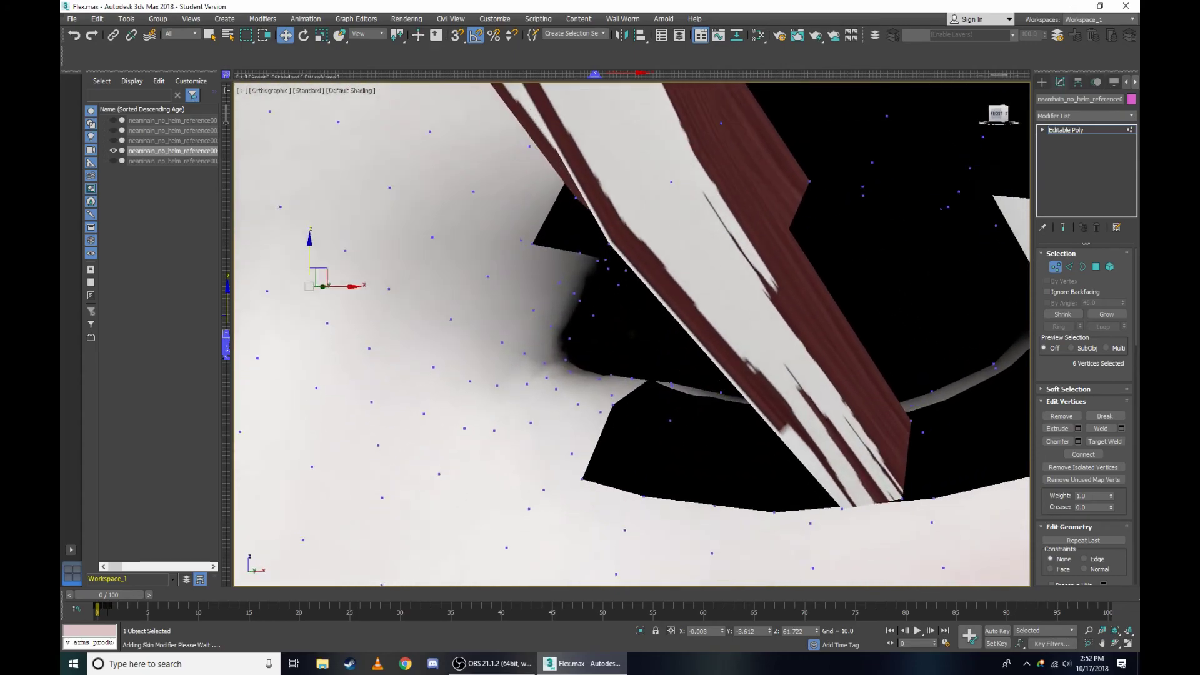
left_click_drag(999, 127, 392, 306)
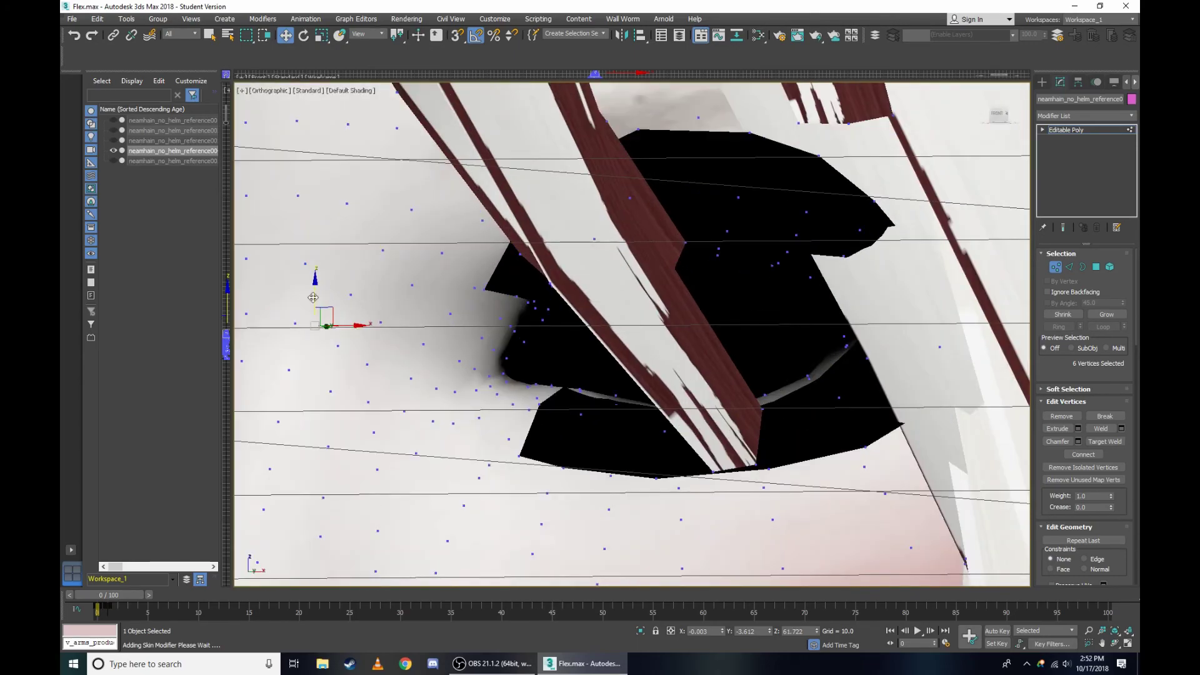
key("F3")
scroll(699, 346, "up", 5)
scroll(782, 331, "up", 3)
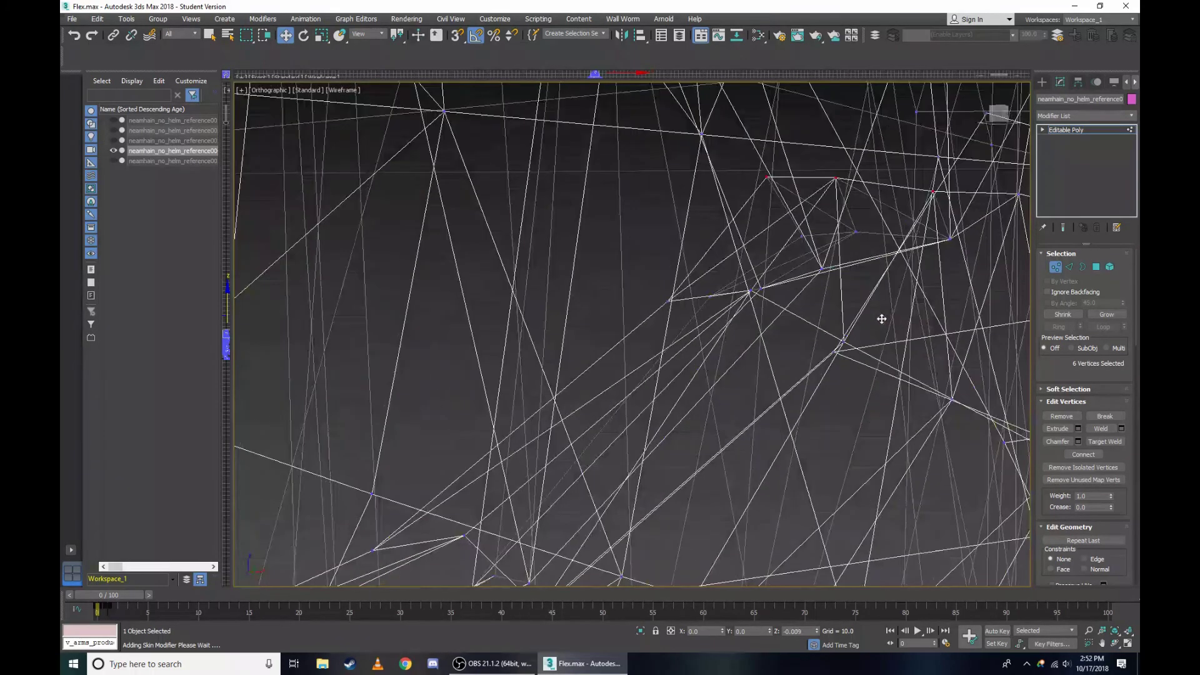
Nudge the selected vertices slightly downward, then return to shaded display.
left_click_drag(857, 392, 857, 396)
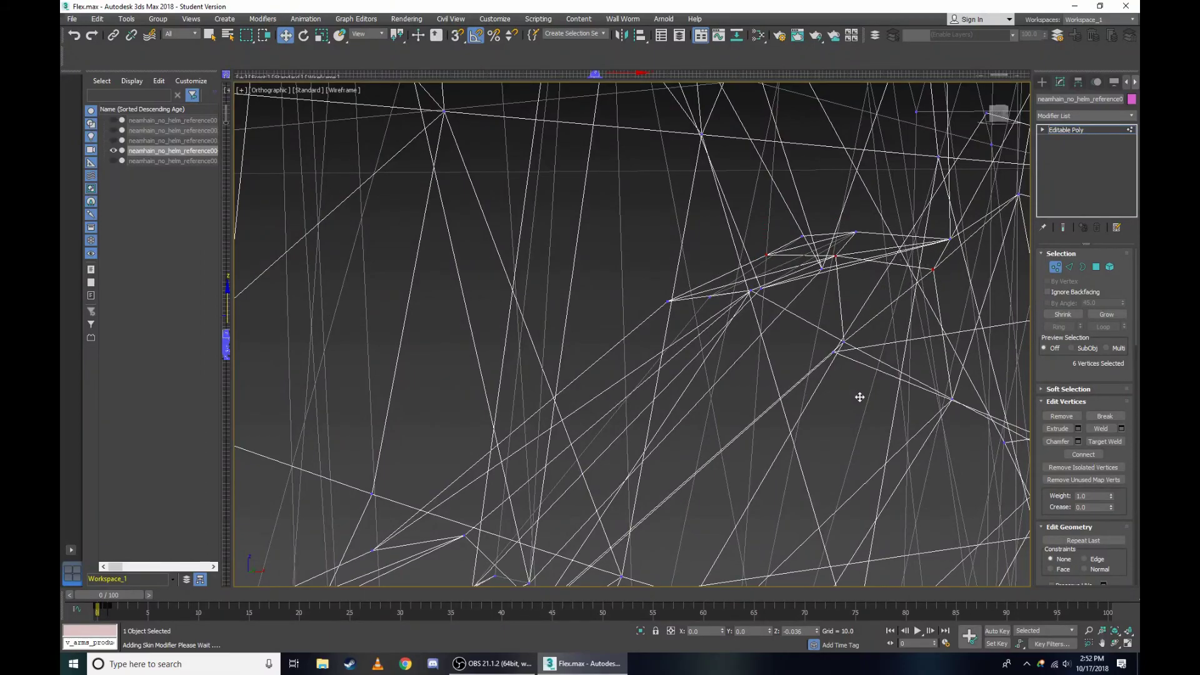
scroll(725, 319, "up", 2)
scroll(725, 319, "up", 2)
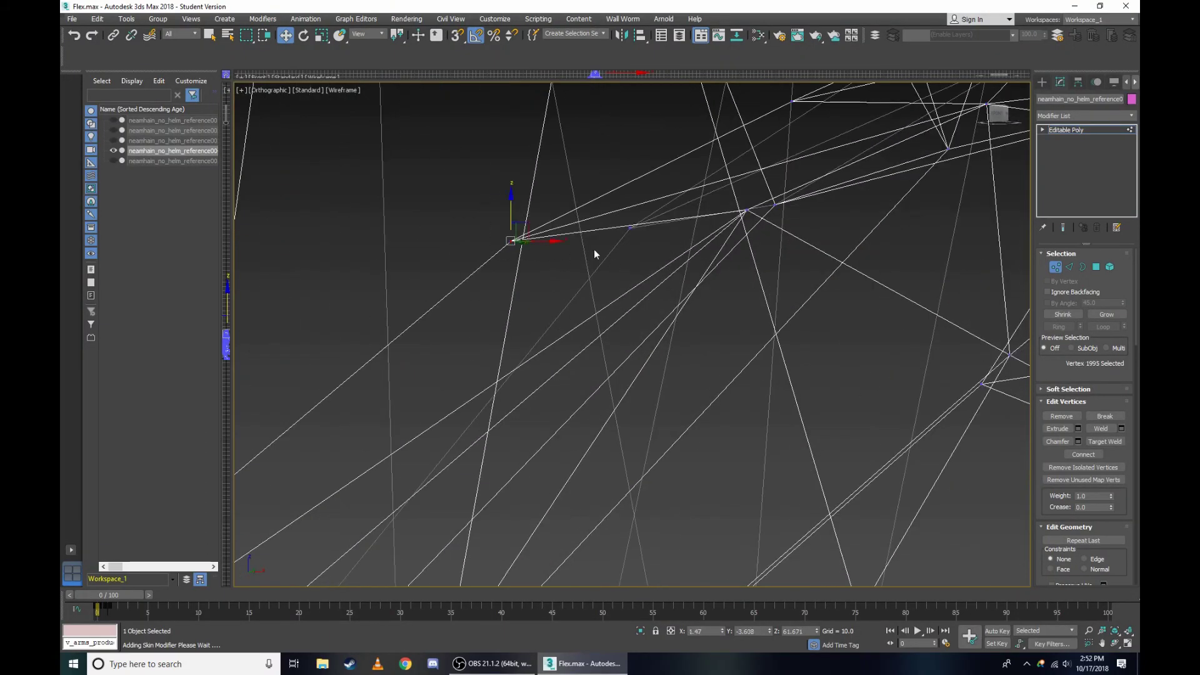
scroll(807, 285, "up", 2)
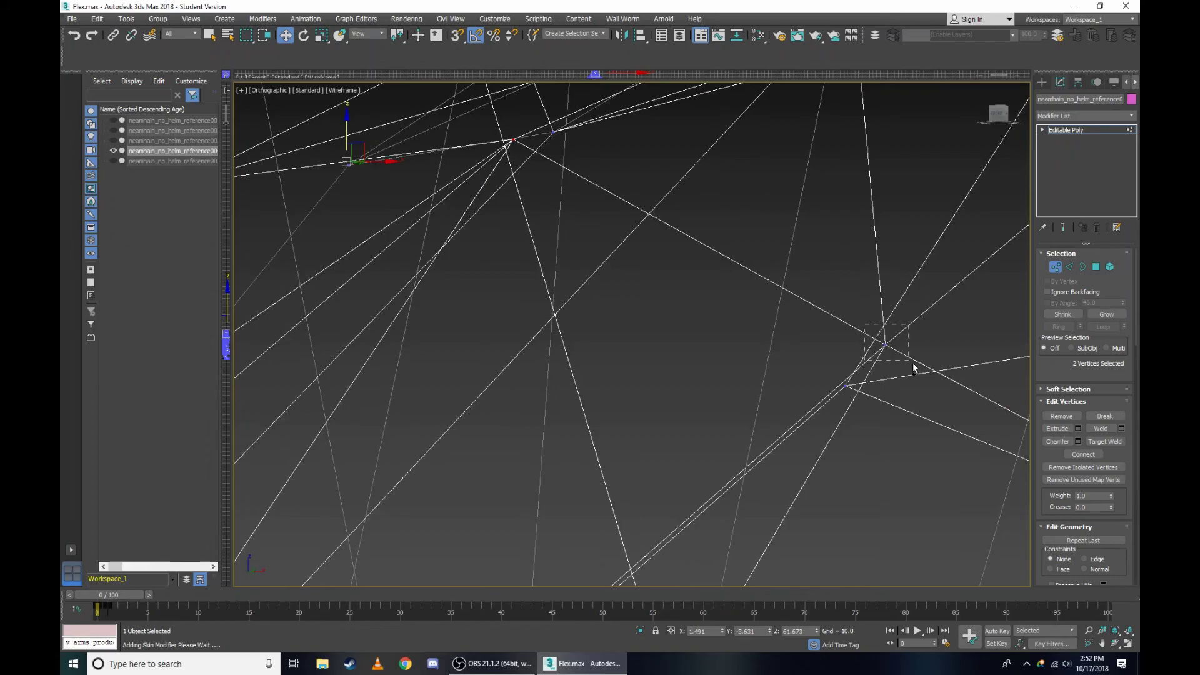
scroll(686, 313, "down", 3)
scroll(691, 271, "down", 3)
key("F3")
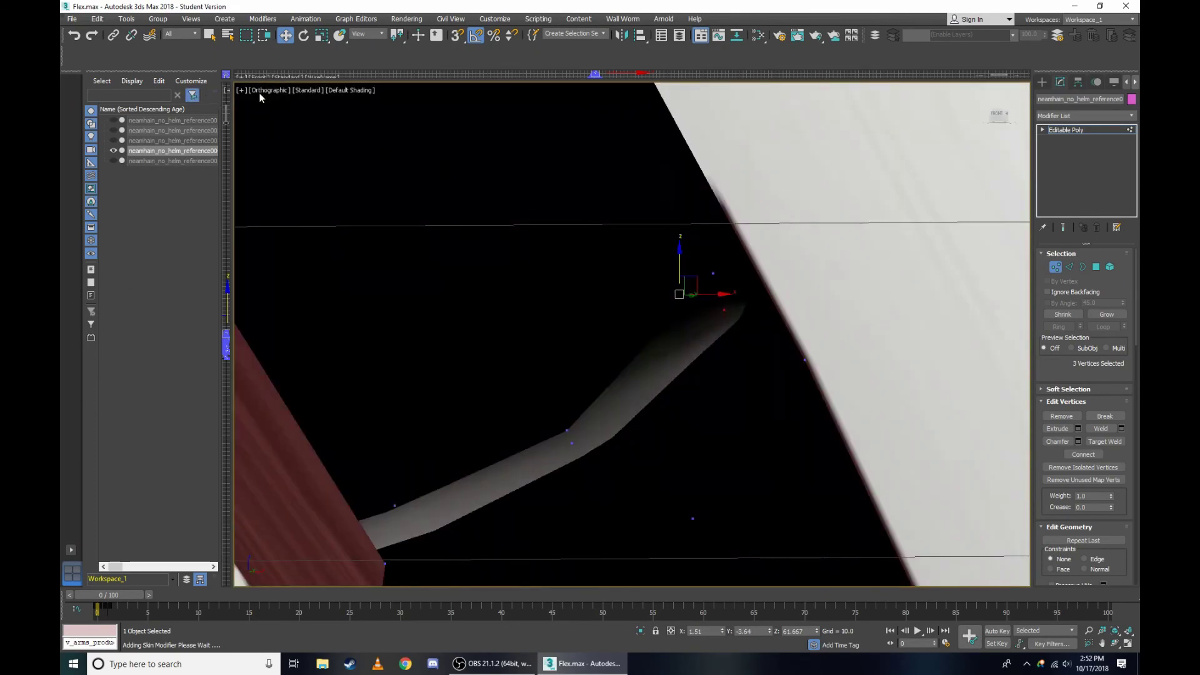
Return to the Right view in wireframe and zoom in closely on the face.
left_click(260, 94)
left_click(294, 210)
scroll(658, 294, "up", 3)
scroll(659, 294, "up", 3)
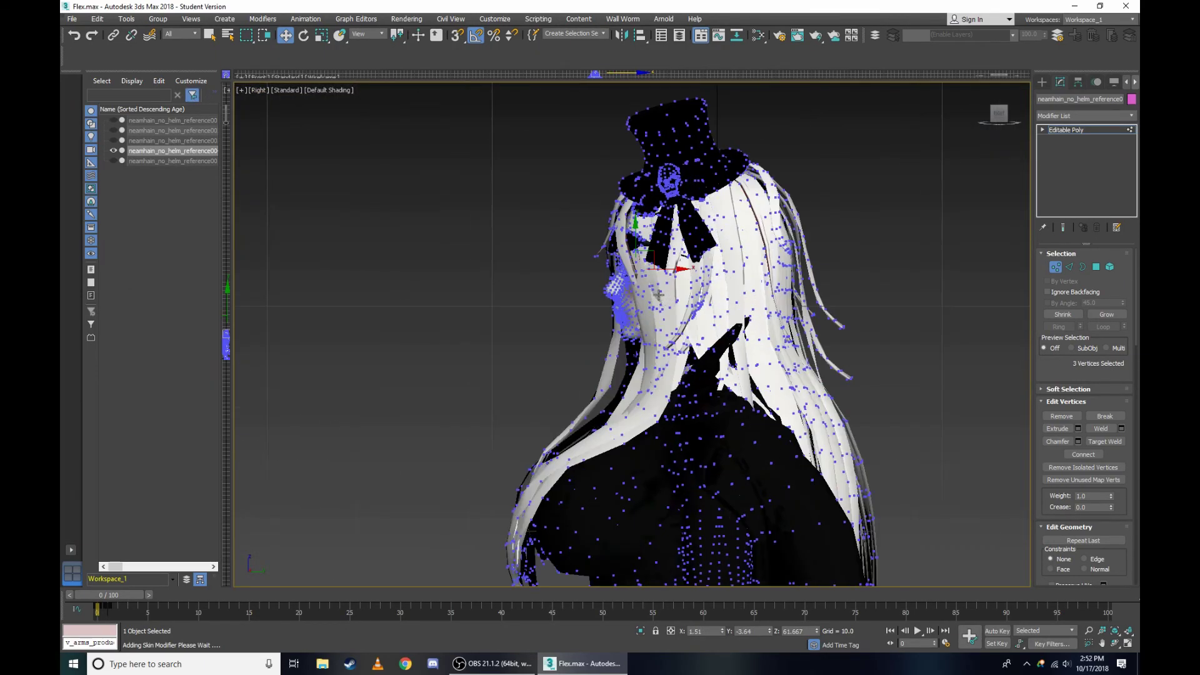
scroll(658, 294, "up", 5)
key("F3")
scroll(658, 293, "up", 3)
scroll(714, 346, "up", 3)
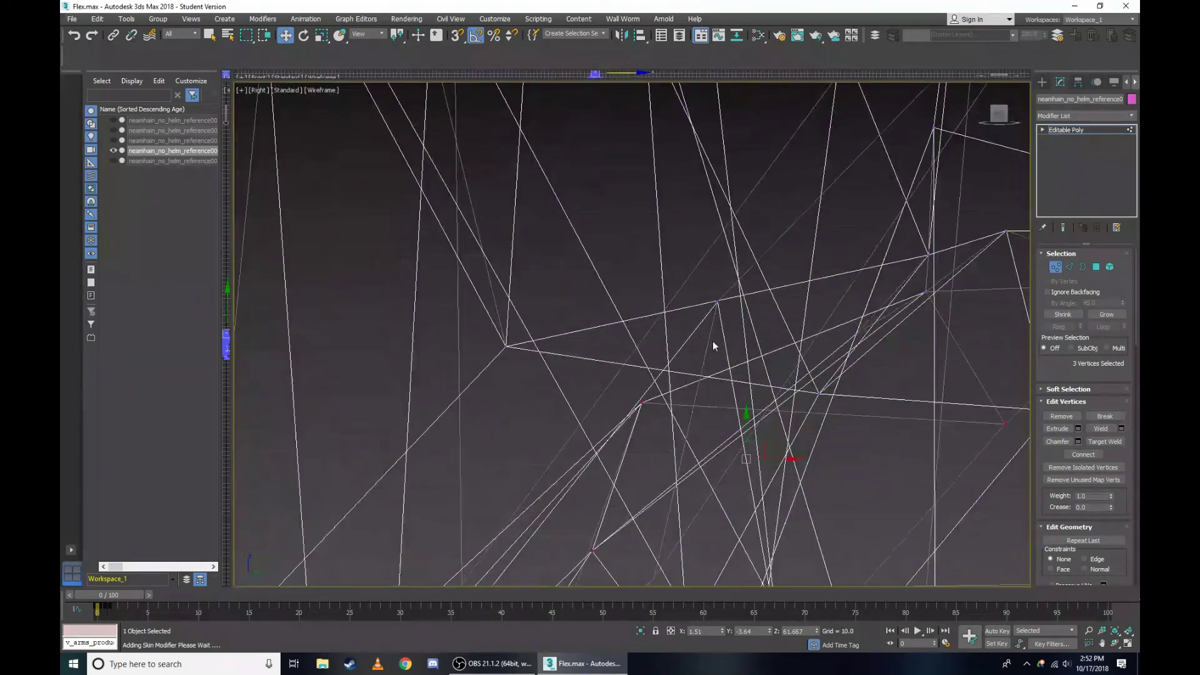
scroll(710, 430, "up", 2)
scroll(621, 310, "up", 2)
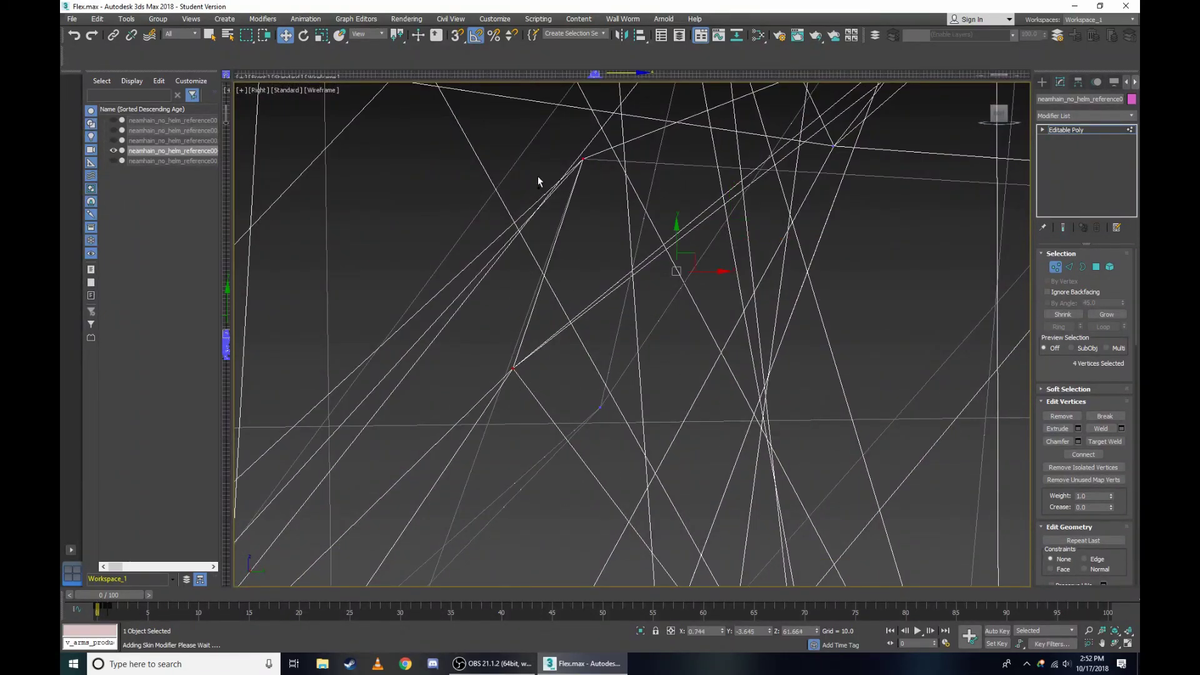
scroll(523, 258, "down", 2)
scroll(695, 358, "up", 3)
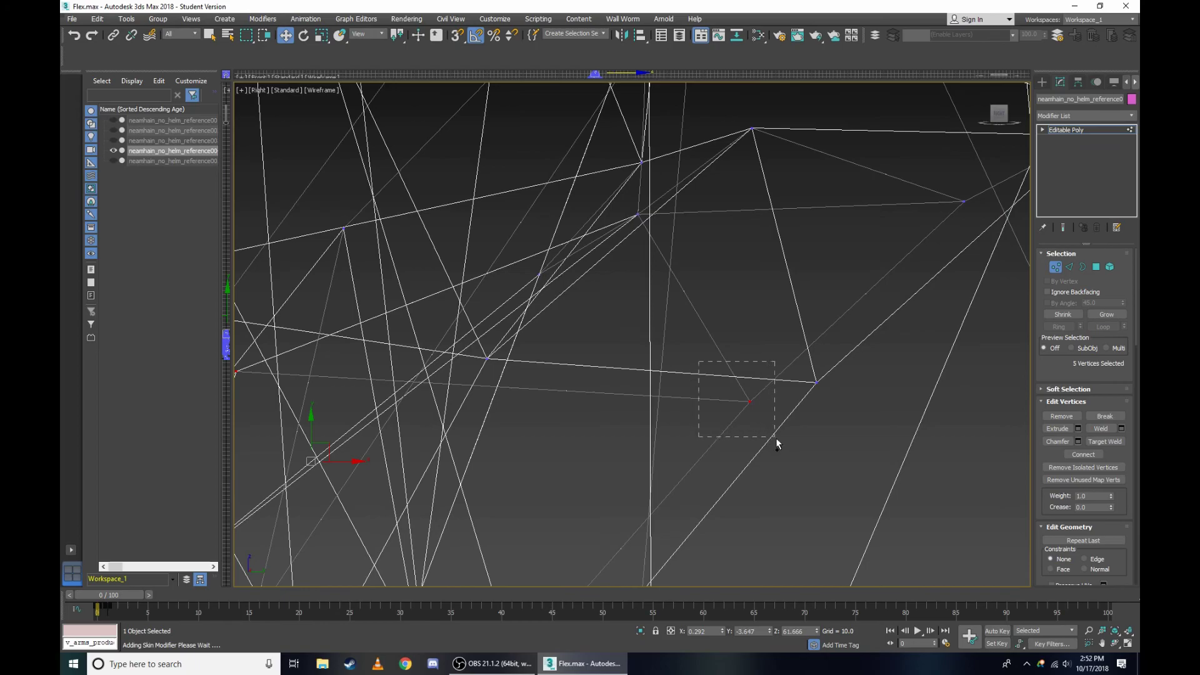
Add eye-corner vertices to the selection and orbit to check the face at an angle.
left_click_drag(776, 438, 777, 444, "ctrl")
scroll(686, 324, "down", 2)
scroll(685, 324, "down", 3)
key("F3")
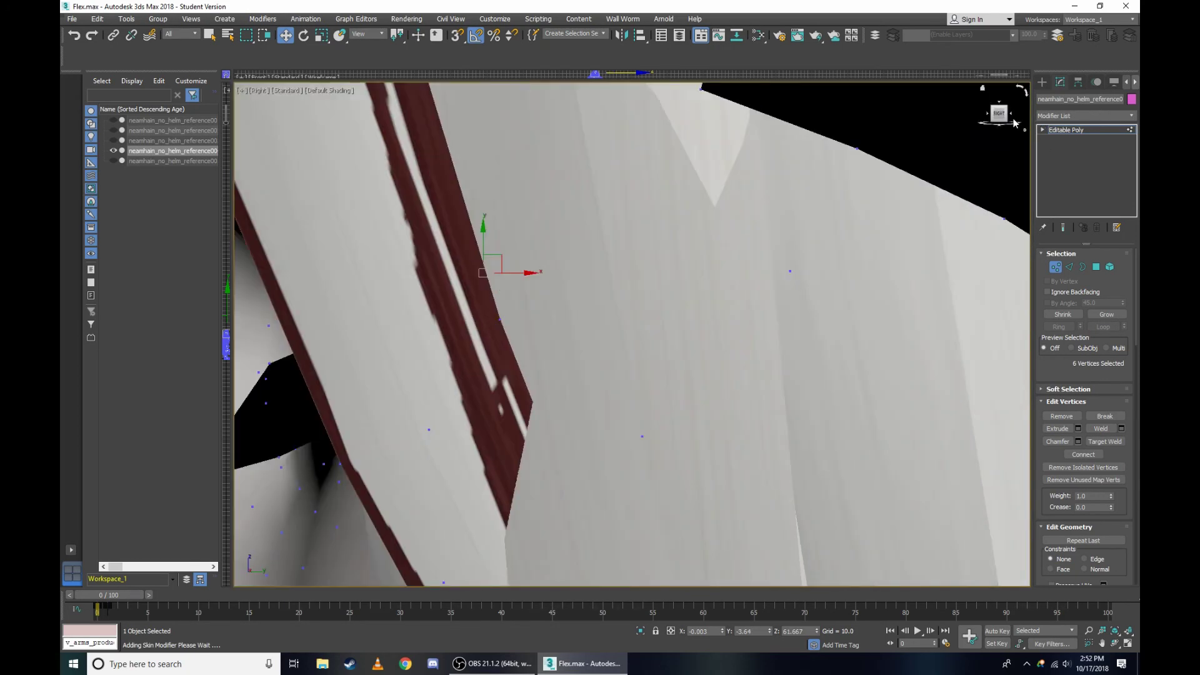
left_click_drag(1014, 122, 814, 270)
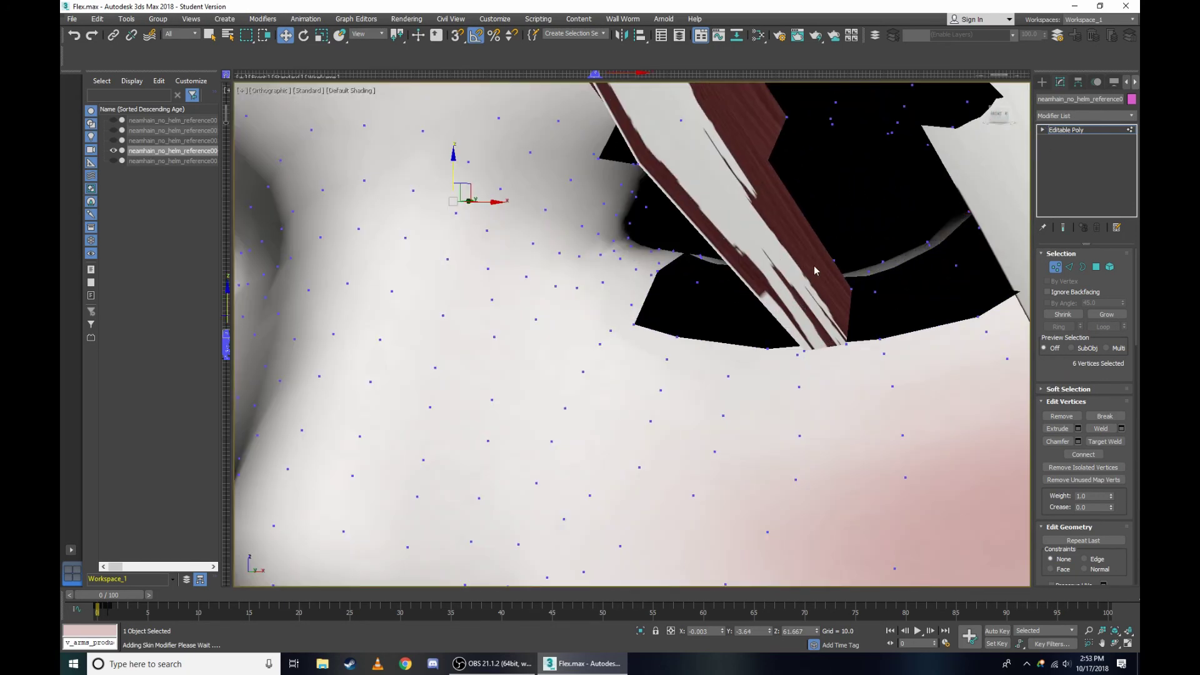
key("F3")
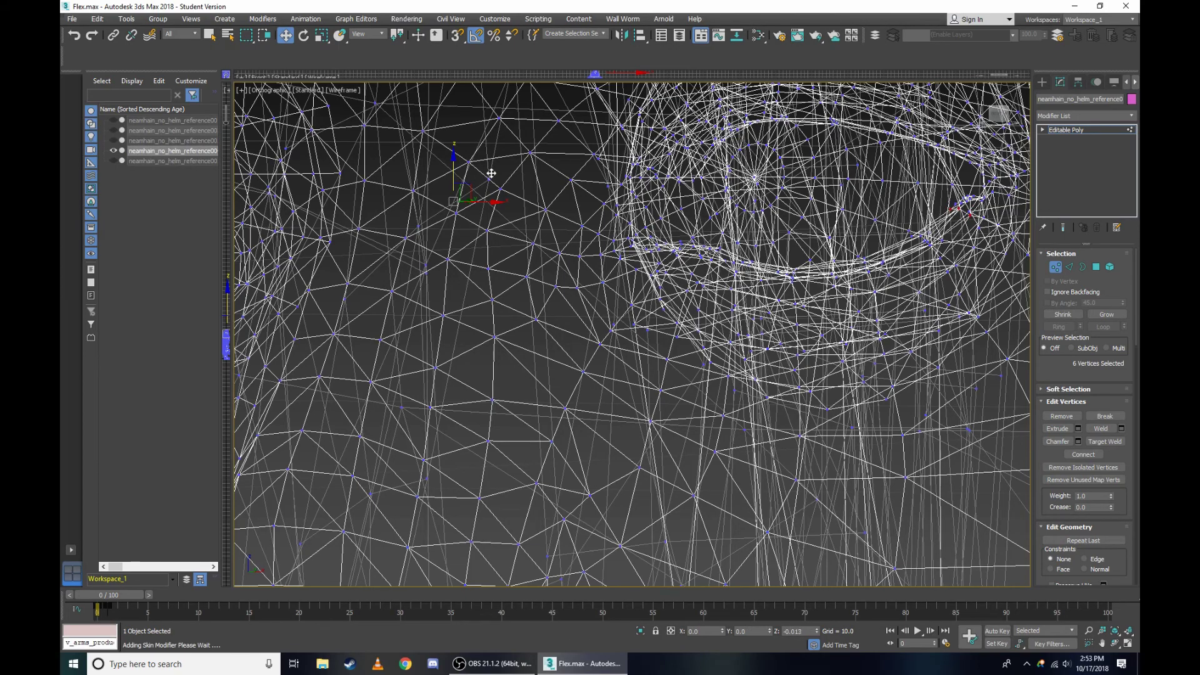
key("F3")
Pick a single vertex near the eye in wireframe display.
scroll(487, 200, "down", 3)
scroll(482, 250, "up", 3)
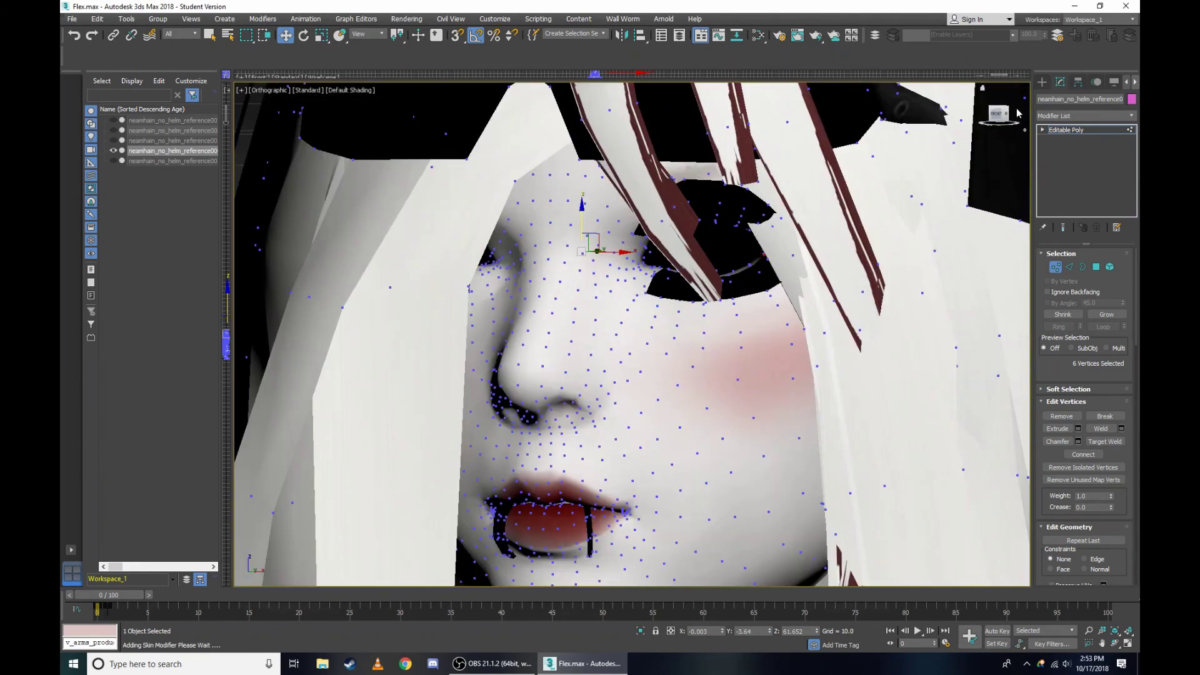
scroll(478, 263, "up", 1)
scroll(479, 263, "down", 2)
scroll(531, 263, "up", 5)
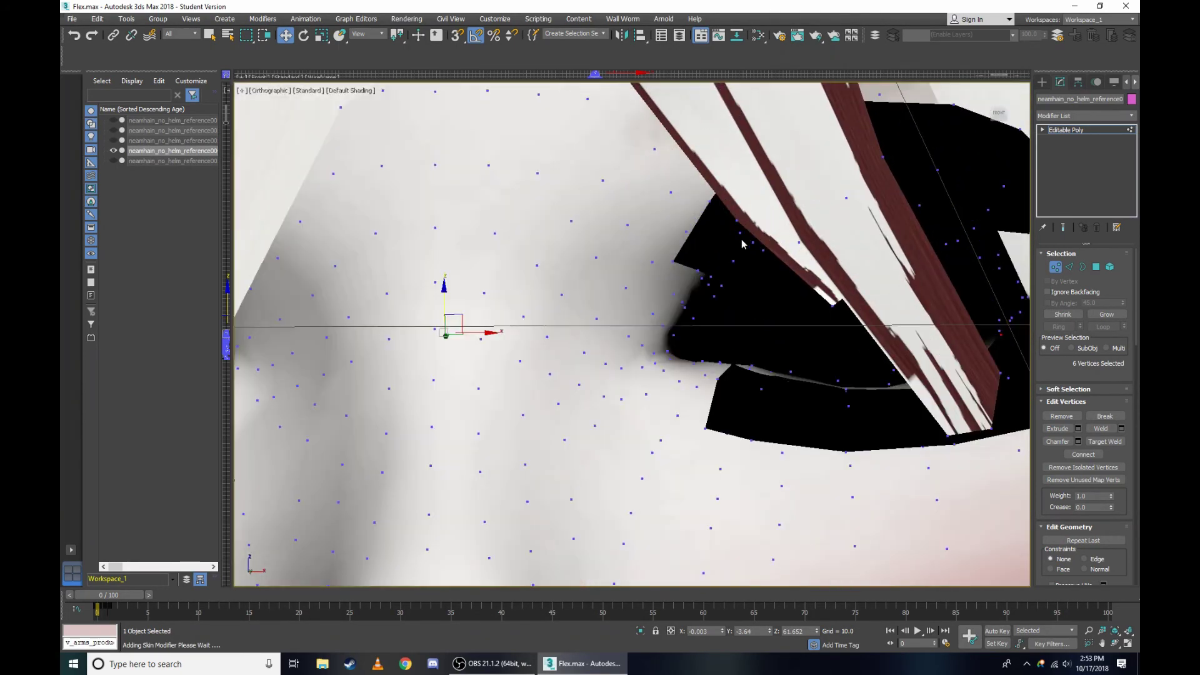
scroll(584, 263, "up", 3)
key("F3")
left_click_drag(576, 344, 576, 344)
scroll(740, 387, "up", 3)
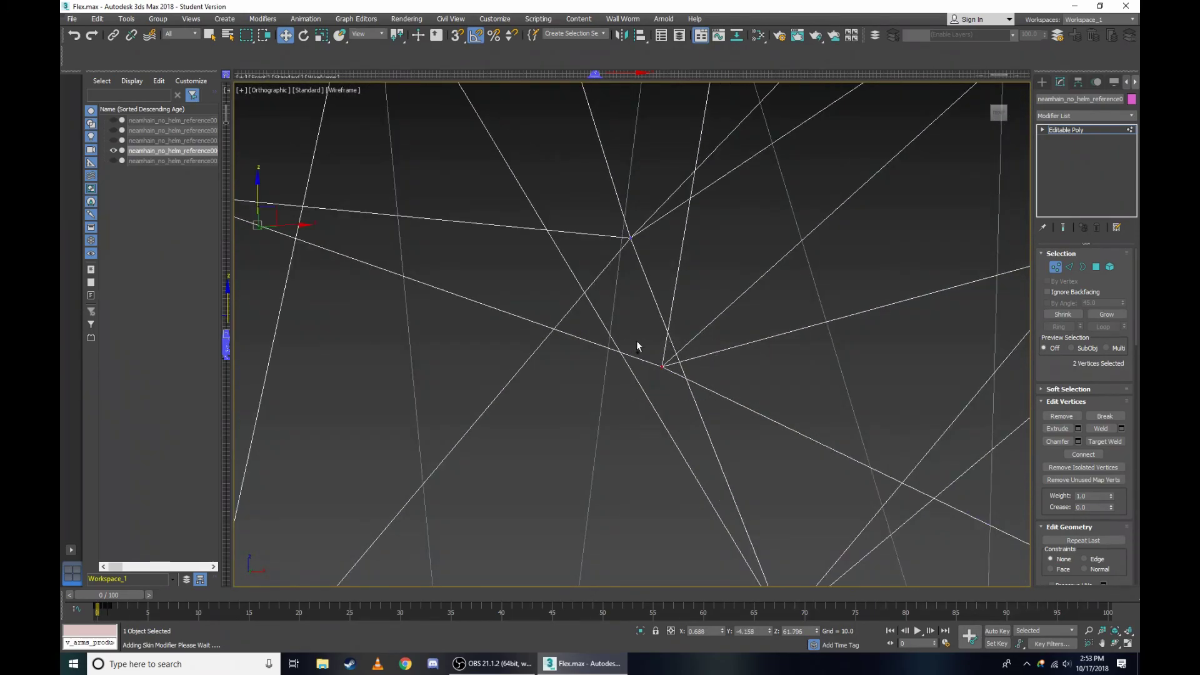
scroll(782, 391, "down", 2)
scroll(755, 391, "up", 2)
Add another vertex and a box of eye-corner vertices to the selection.
left_click(755, 392, "ctrl")
scroll(768, 377, "down", 2)
scroll(728, 317, "up", 3)
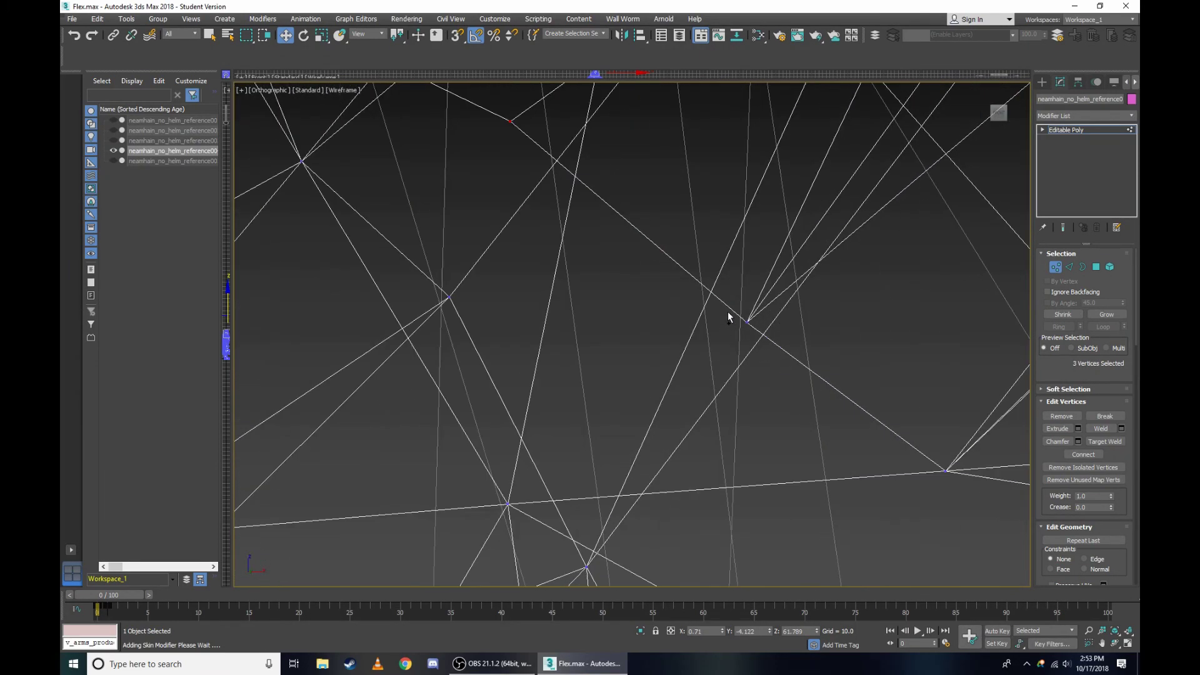
scroll(738, 313, "down", 1)
scroll(807, 344, "up", 1)
left_click_drag(776, 279, 807, 335, "ctrl")
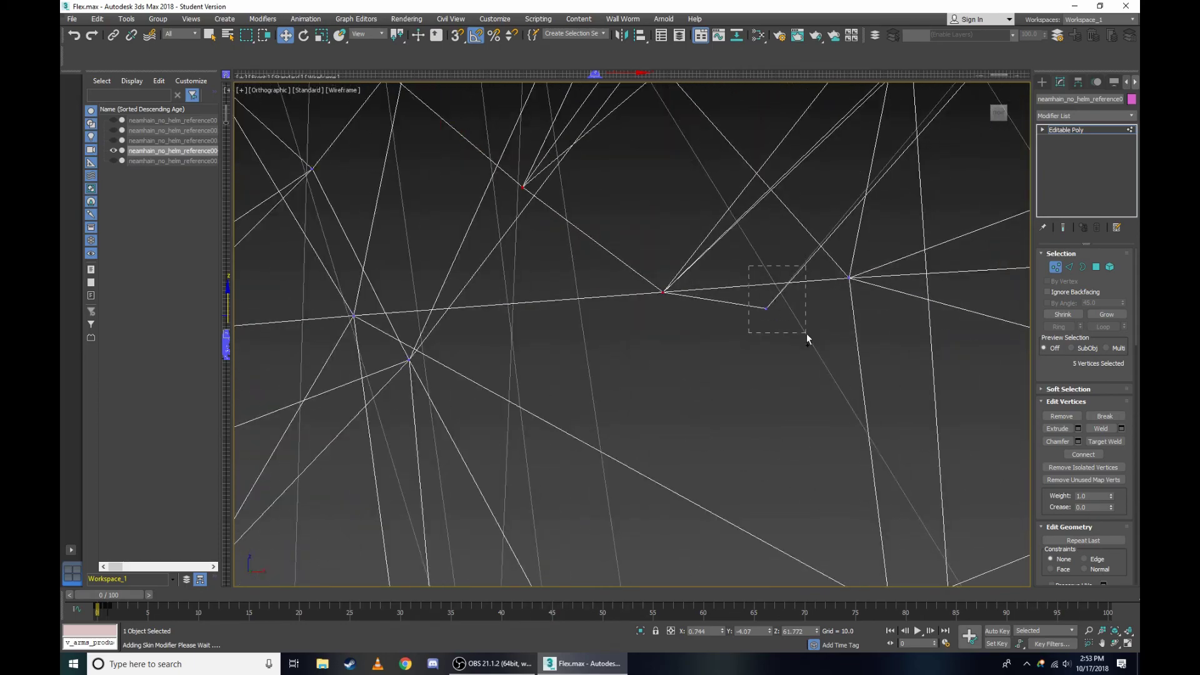
scroll(806, 333, "down", 2)
scroll(692, 275, "down", 2)
Go back to the Right view in wireframe, zoomed in on the eye corner.
key("F3")
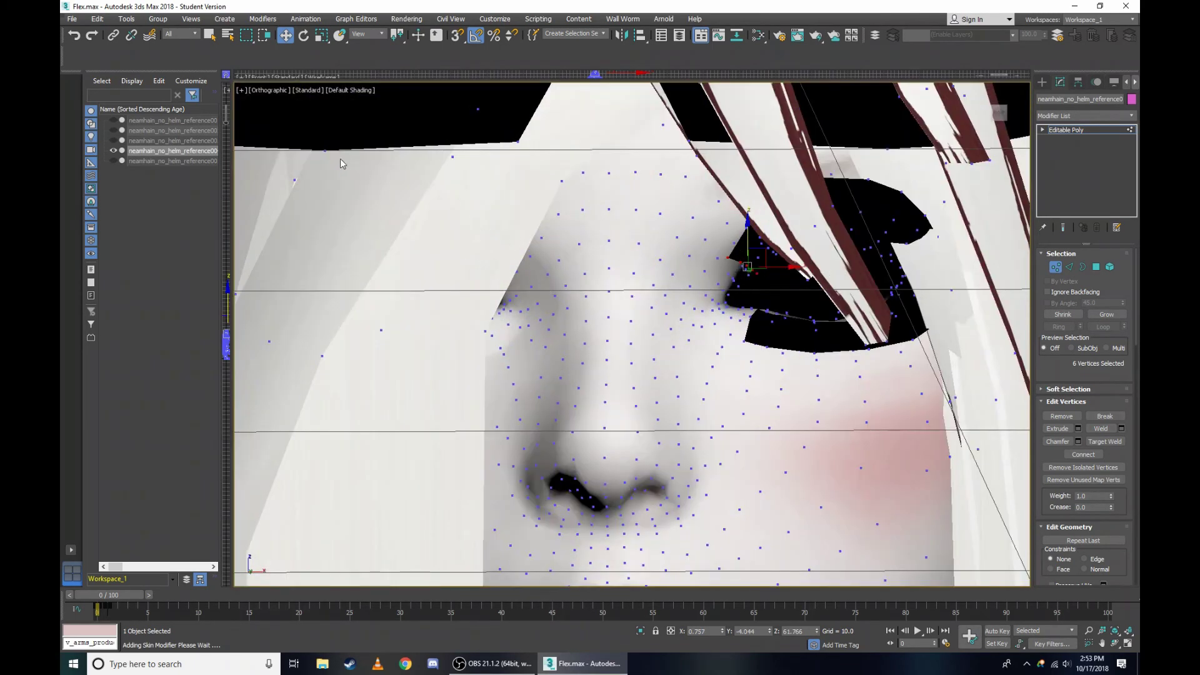
left_click(275, 92)
left_click(300, 213)
scroll(642, 181, "up", 3)
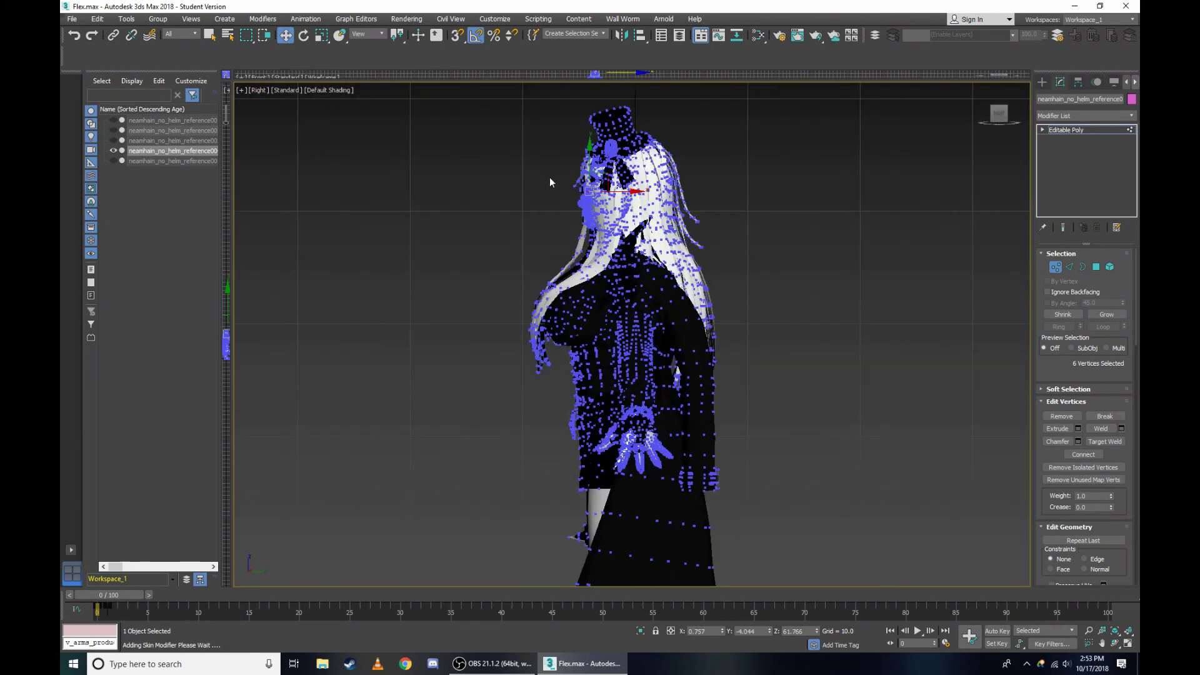
scroll(642, 182, "up", 3)
key("F3")
scroll(642, 182, "up", 3)
scroll(587, 208, "up", 3)
scroll(500, 209, "up", 2)
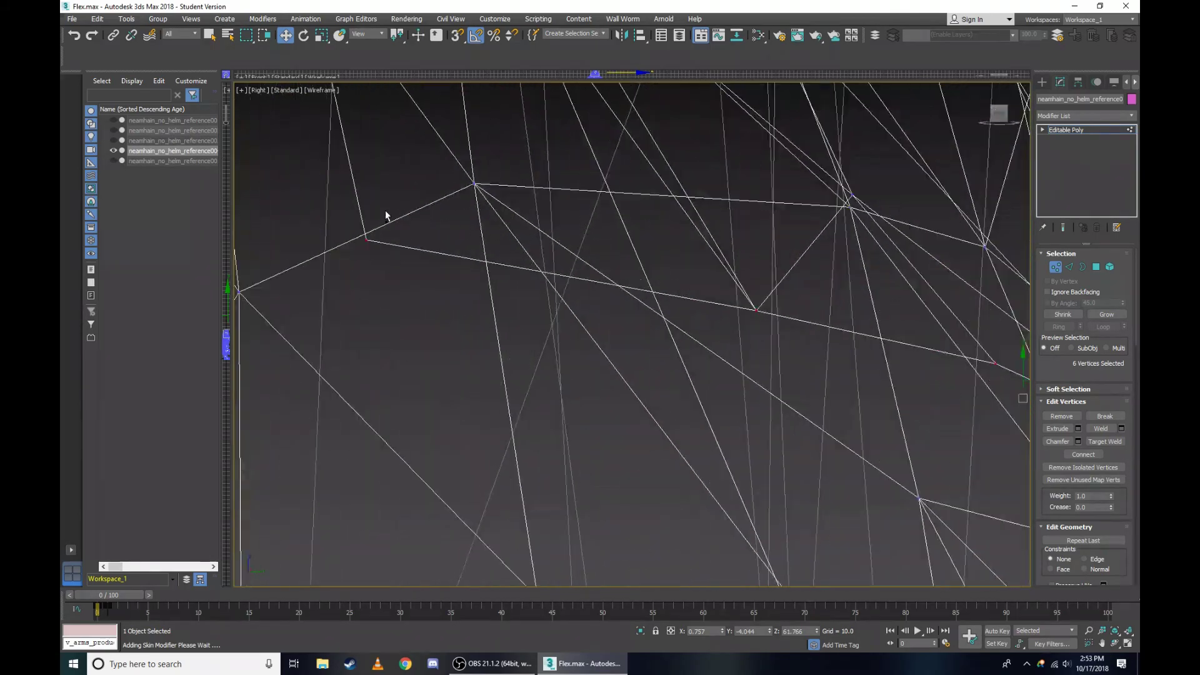
scroll(786, 337, "down", 2)
scroll(723, 310, "up", 2)
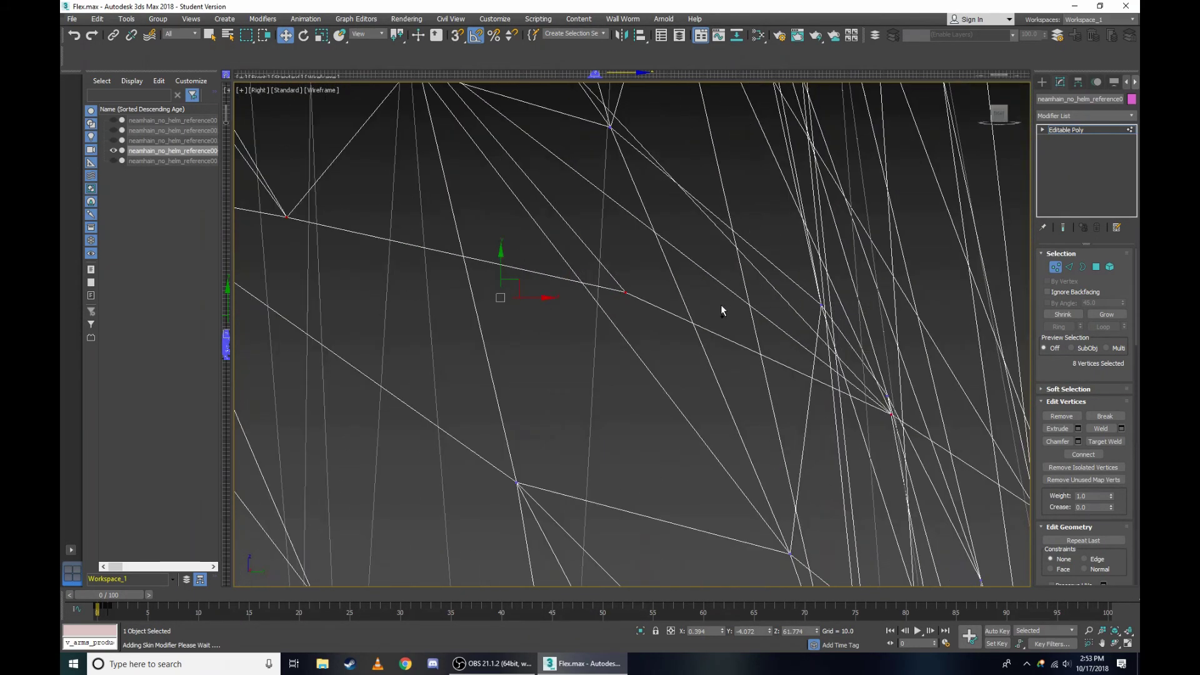
Add four more vertices to the eye-corner selection from the side view.
left_click_drag(652, 319, 647, 310, "ctrl")
scroll(759, 341, "down", 2)
scroll(734, 332, "up", 2)
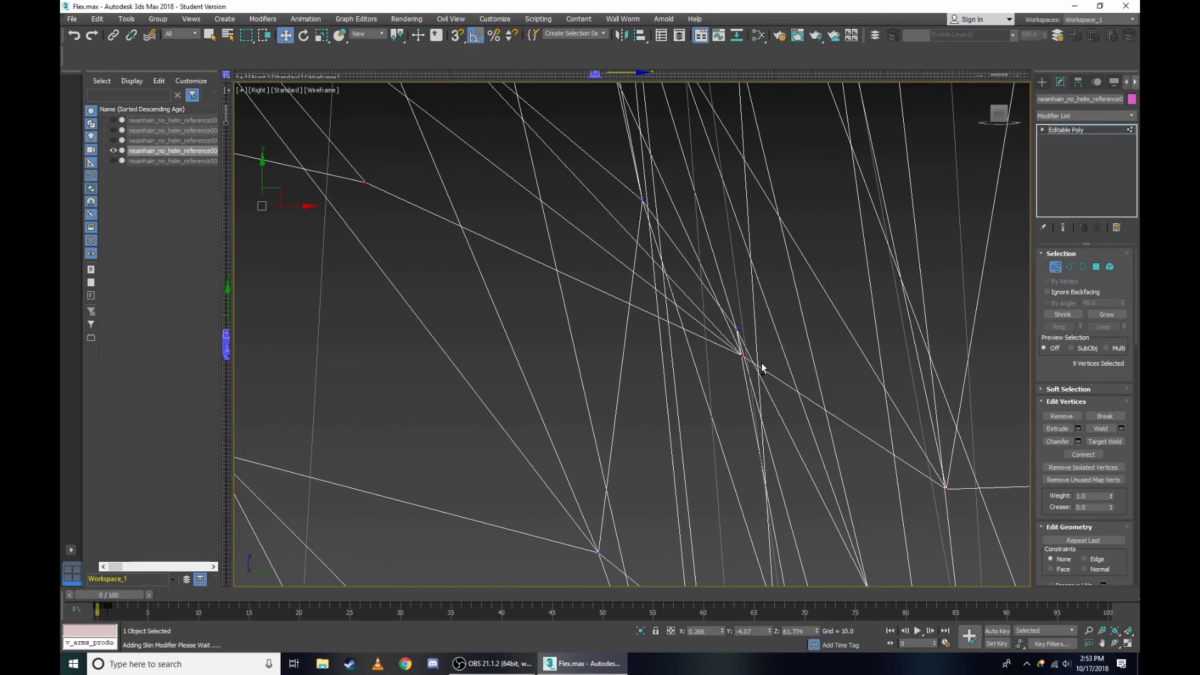
scroll(762, 368, "down", 2)
scroll(823, 393, "up", 2)
left_click_drag(836, 429, 743, 331, "ctrl")
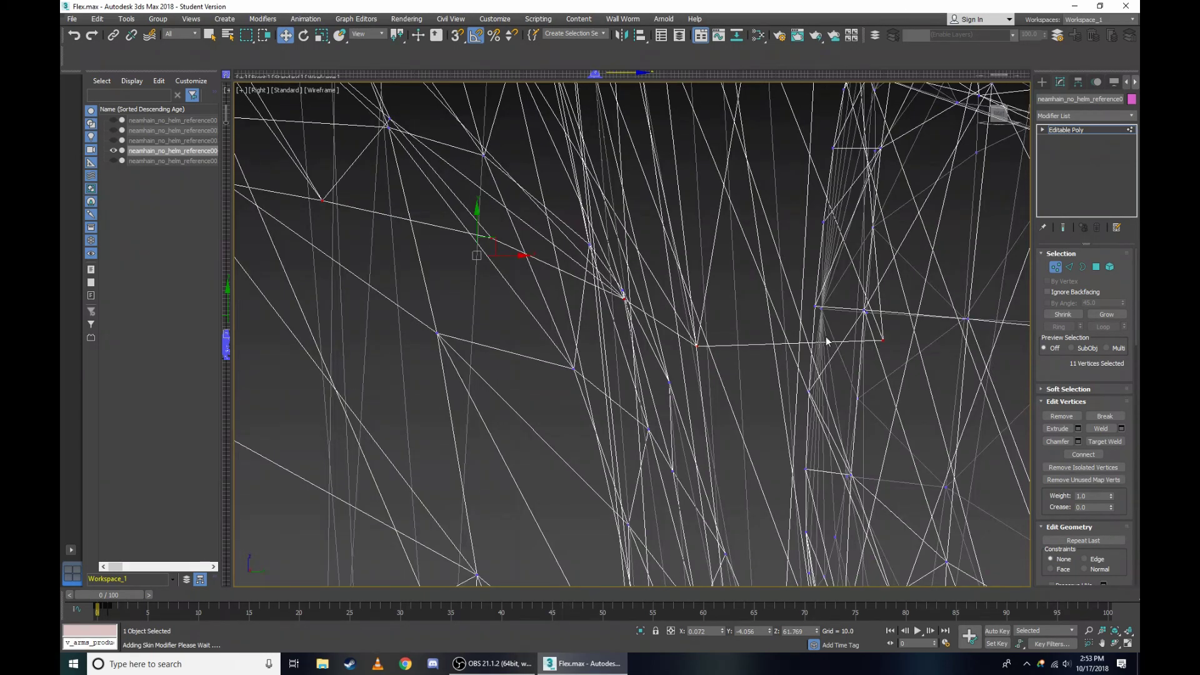
left_click_drag(903, 360, 903, 361, "ctrl")
scroll(903, 361, "down", 3)
key("F3")
Orbit to face the character in wireframe and pan toward the eye corner.
mouse_move(750, 313)
middle_mouse_down("alt")
mouse_move(630, 333)
mouse_move(525, 269)
middle_mouse_up("alt")
scroll(630, 332, "up", 2)
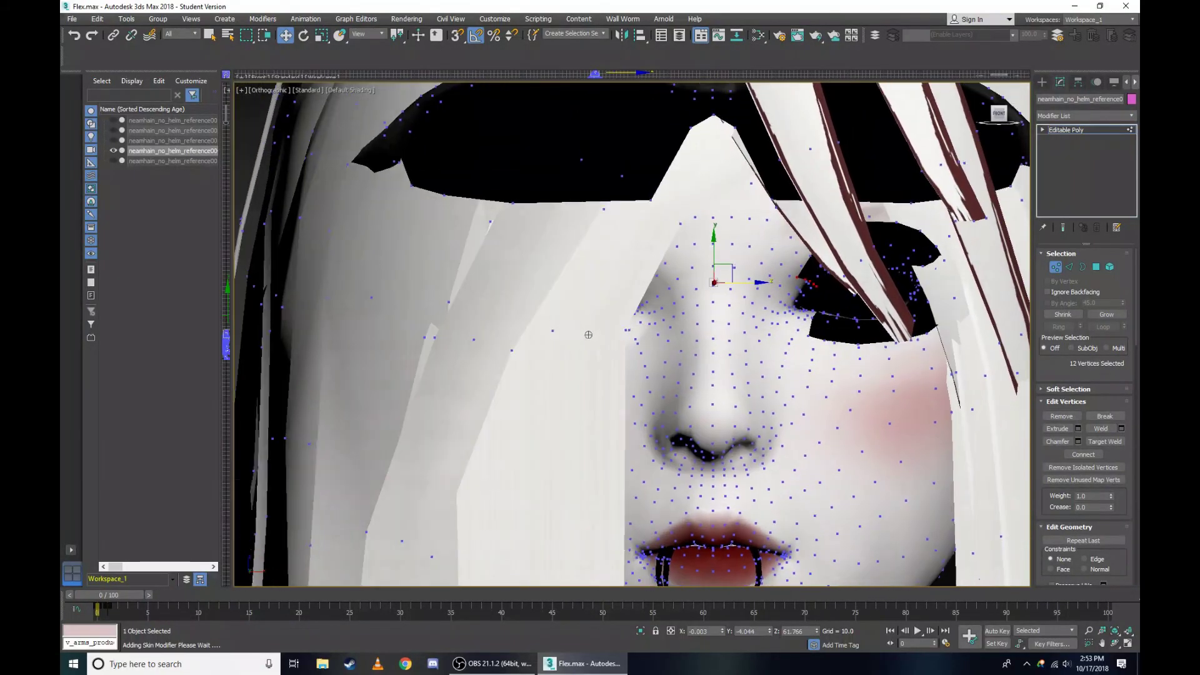
scroll(525, 264, "up", 5)
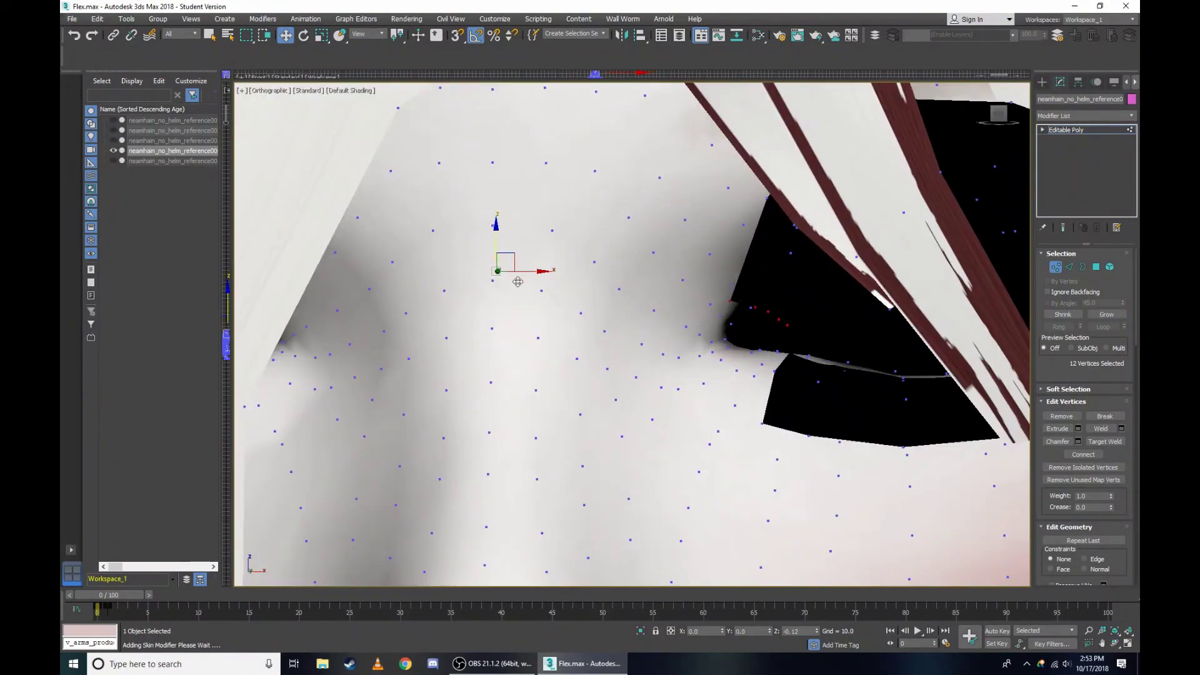
key("F3")
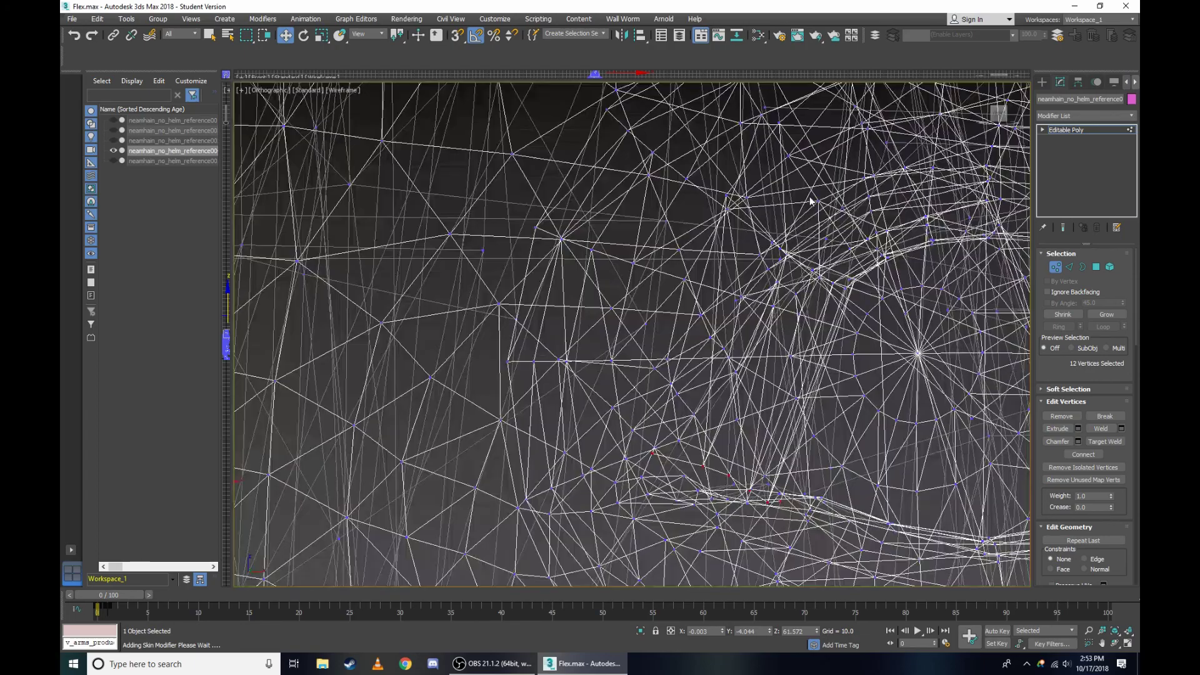
scroll(742, 209, "up", 3)
scroll(522, 213, "up", 2)
scroll(622, 273, "down", 2)
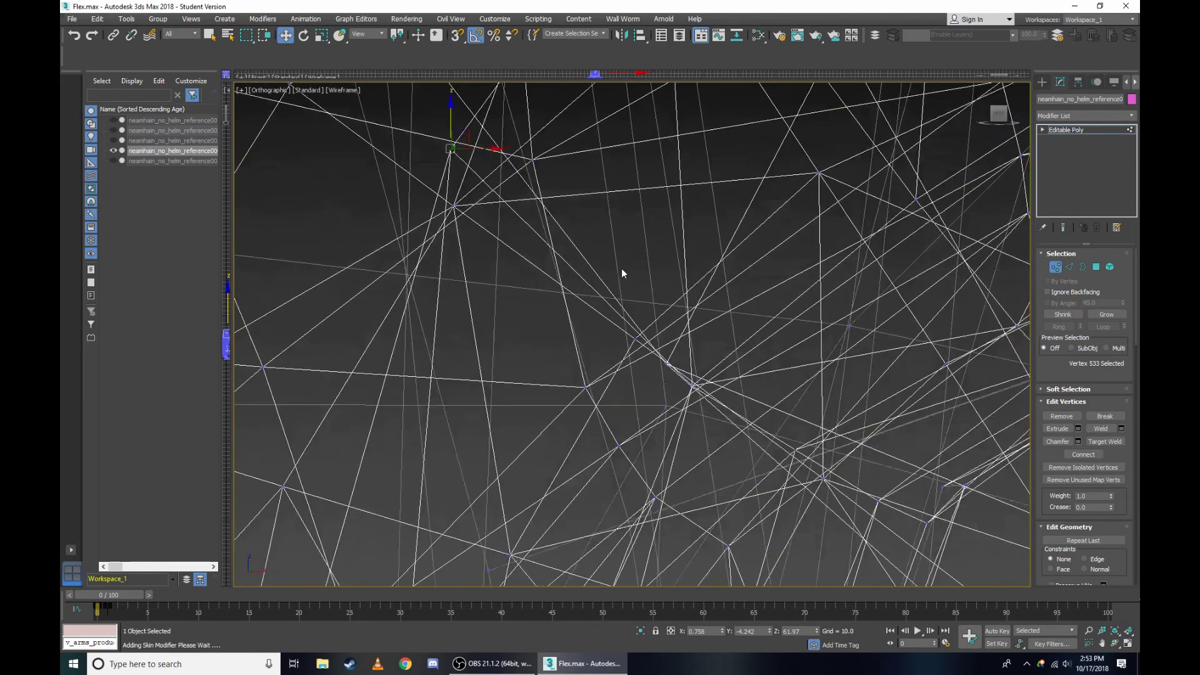
middle_click_drag(442, 246, 665, 388)
scroll(666, 388, "up", 2)
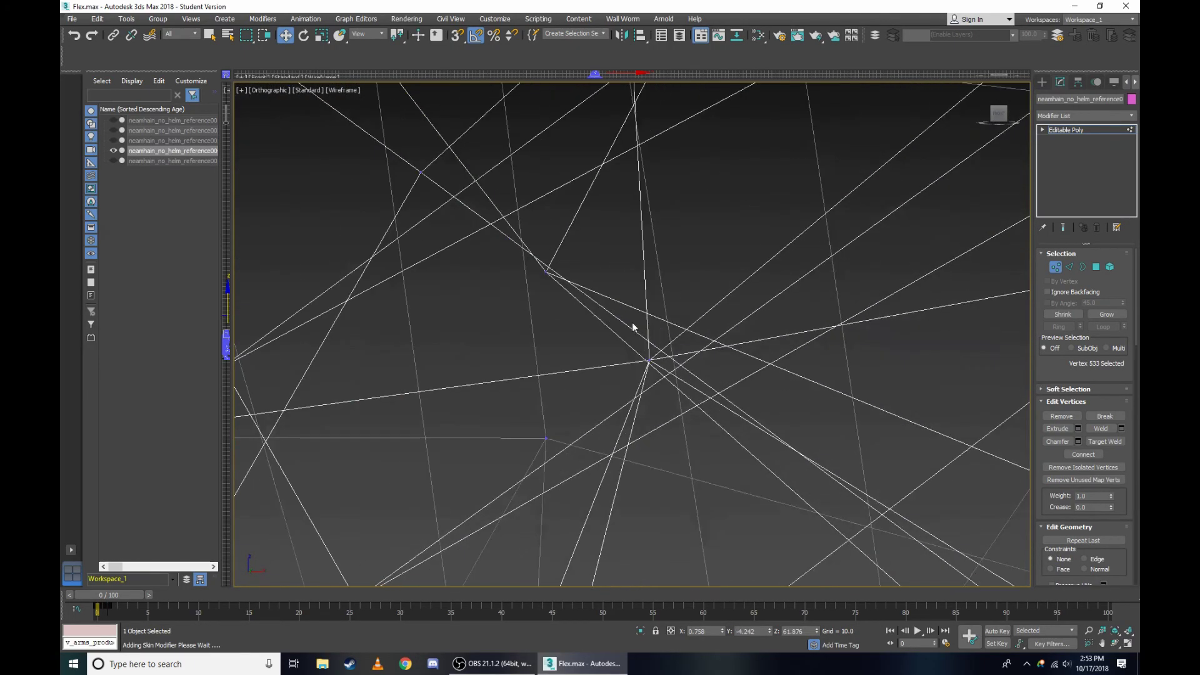
scroll(632, 322, "up", 2)
Start a fresh eye-corner selection with one vertex and add a nearby one.
left_click(692, 454)
scroll(705, 469, "down", 3)
scroll(594, 276, "down", 1)
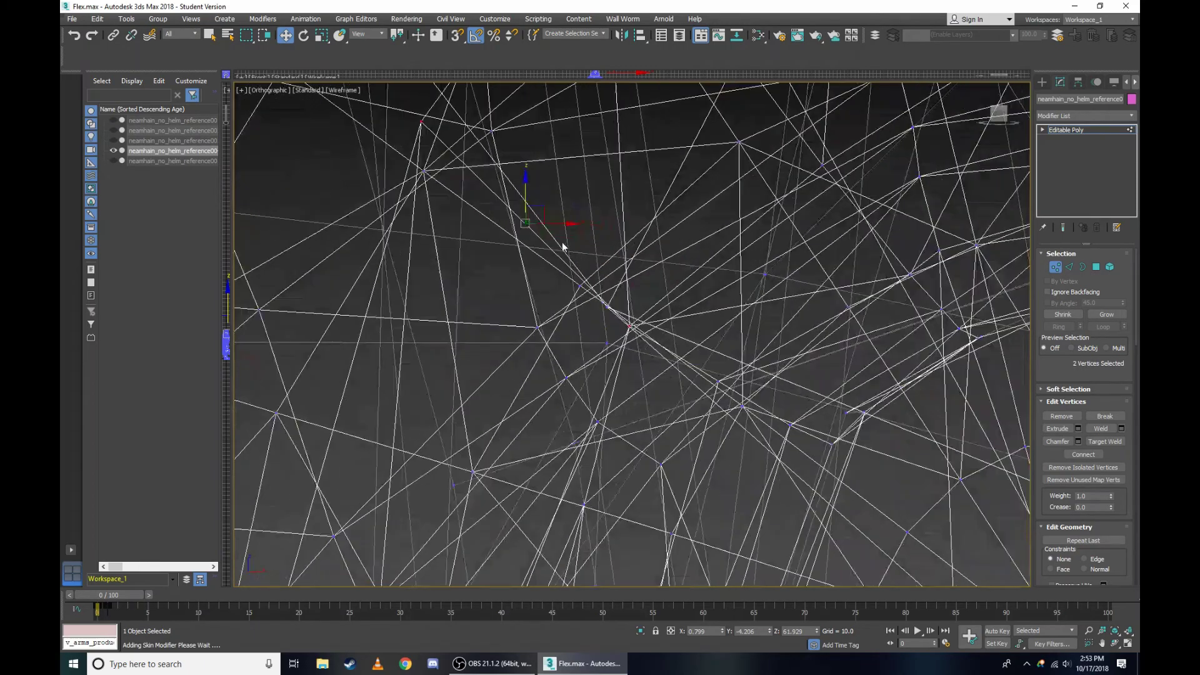
scroll(573, 388, "up", 2)
scroll(694, 354, "up", 2)
scroll(590, 289, "up", 2)
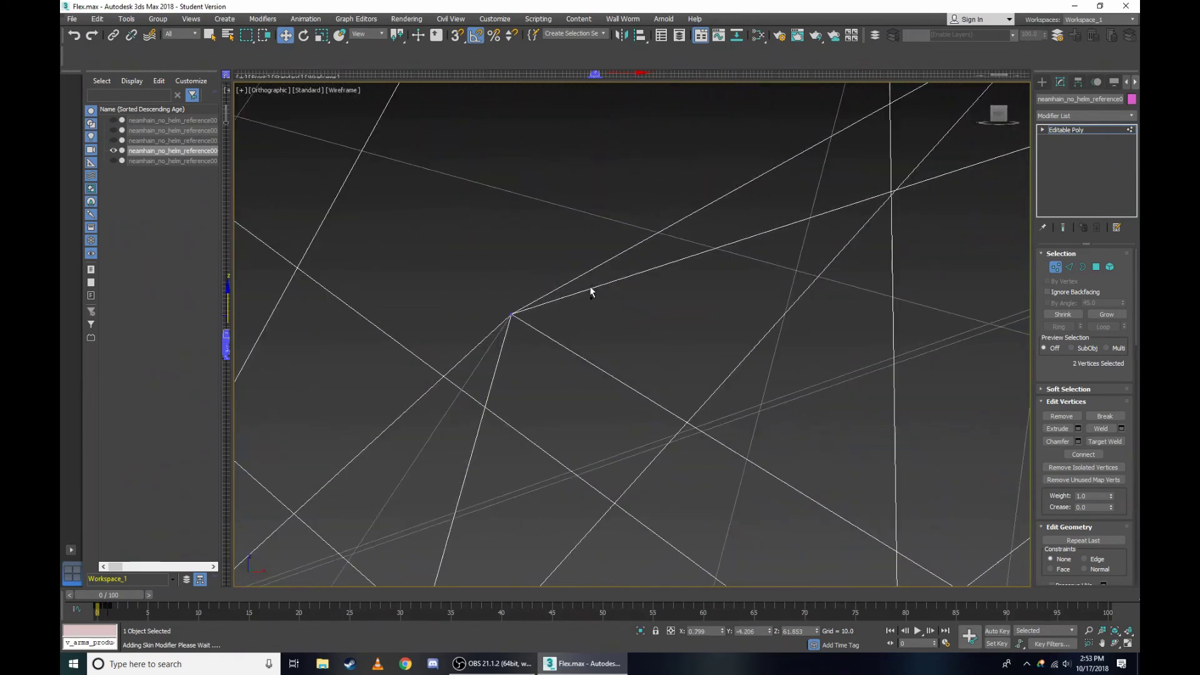
left_click_drag(491, 282, 550, 355)
scroll(548, 313, "down", 2)
scroll(546, 265, "down", 2)
scroll(500, 223, "up", 1)
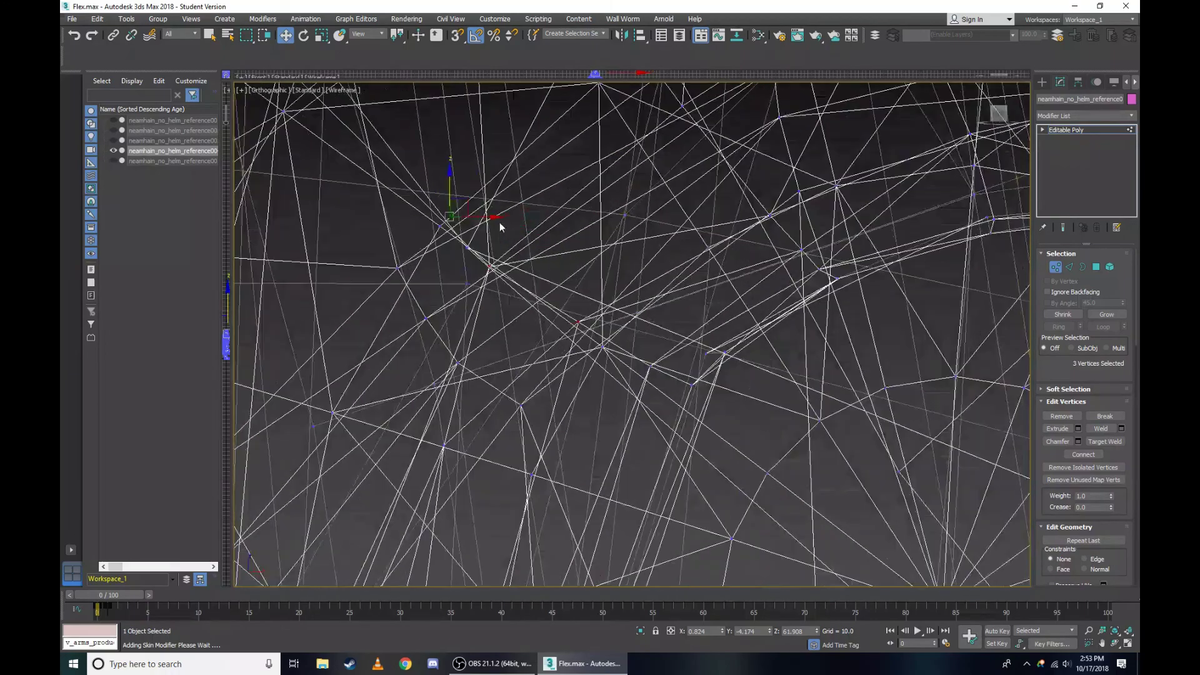
scroll(443, 198, "up", 1)
scroll(443, 212, "up", 2)
scroll(594, 367, "up", 3)
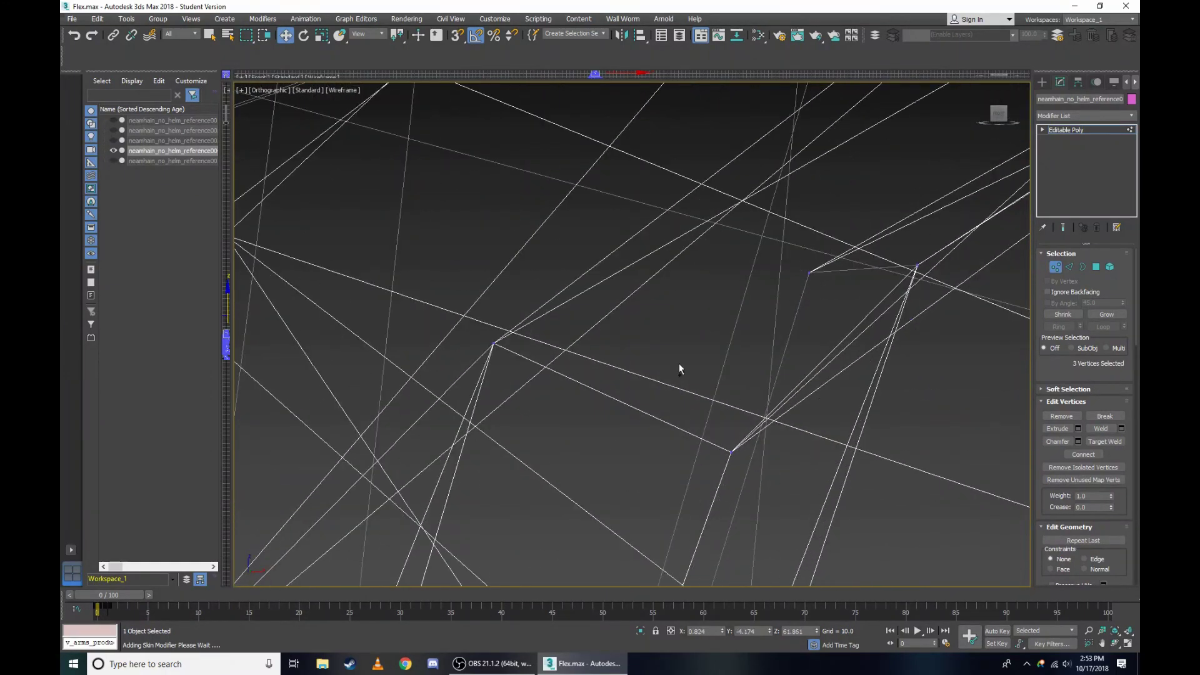
Add one last vertex to the eye-corner group and view the face shaded.
left_click_drag(755, 470, 755, 470, "ctrl")
scroll(738, 336, "down", 1)
scroll(750, 313, "down", 1)
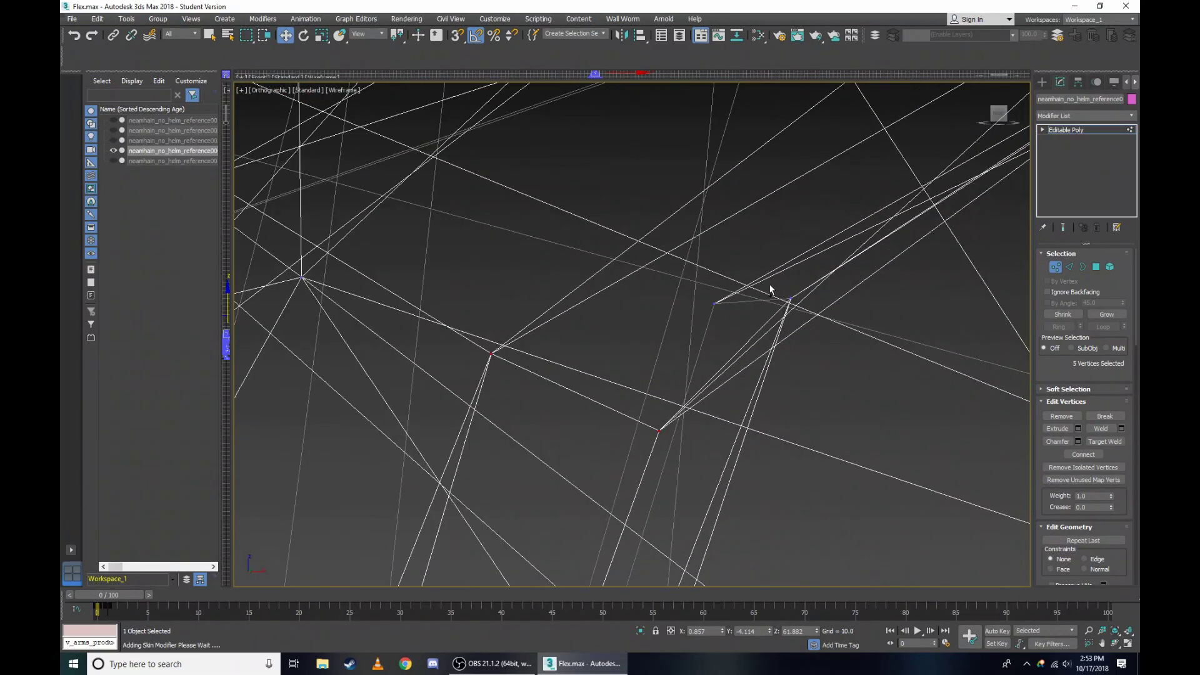
scroll(786, 332, "down", 2)
key("F3")
scroll(706, 295, "up", 4)
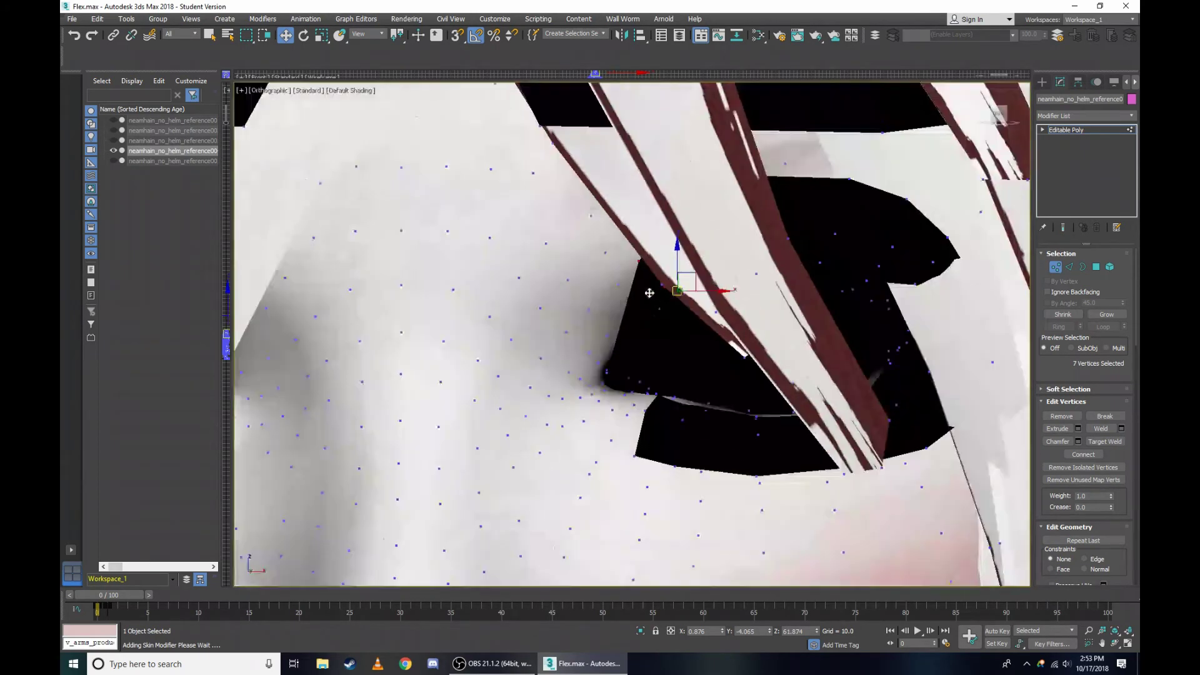
left_click(266, 91)
Inspect the face mesh from the Right view in wireframe, then return to shaded display.
left_click(291, 216)
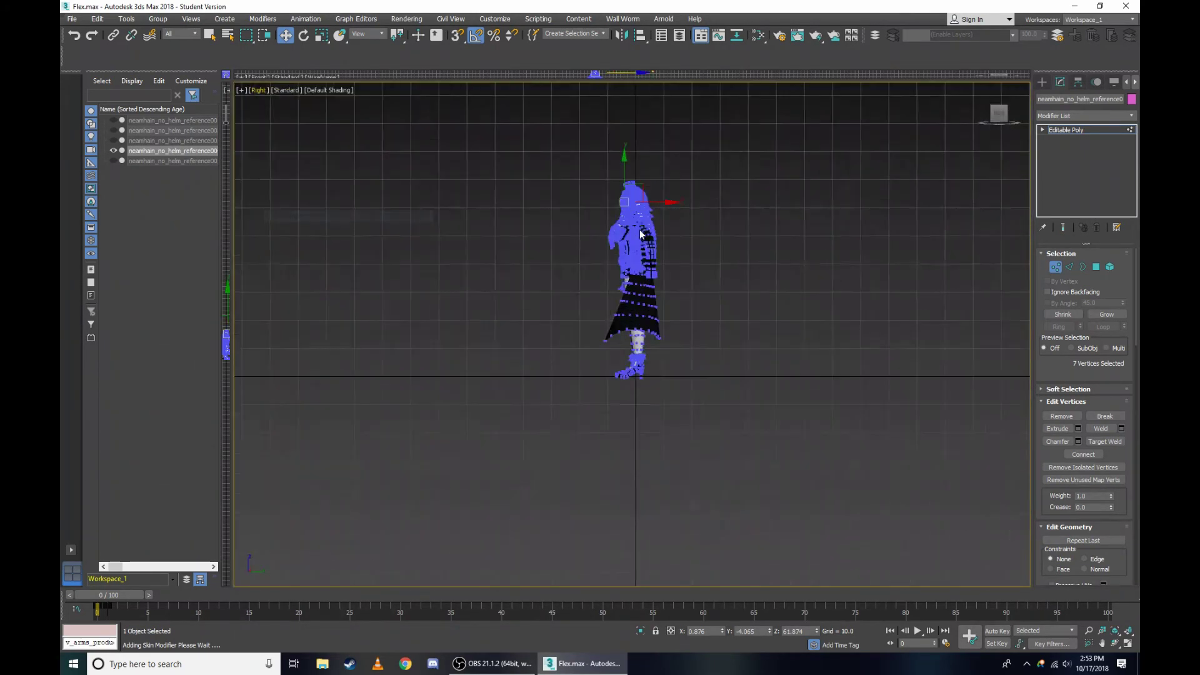
scroll(590, 148, "up", 4)
scroll(644, 218, "up", 3)
scroll(644, 218, "up", 3)
key("F3")
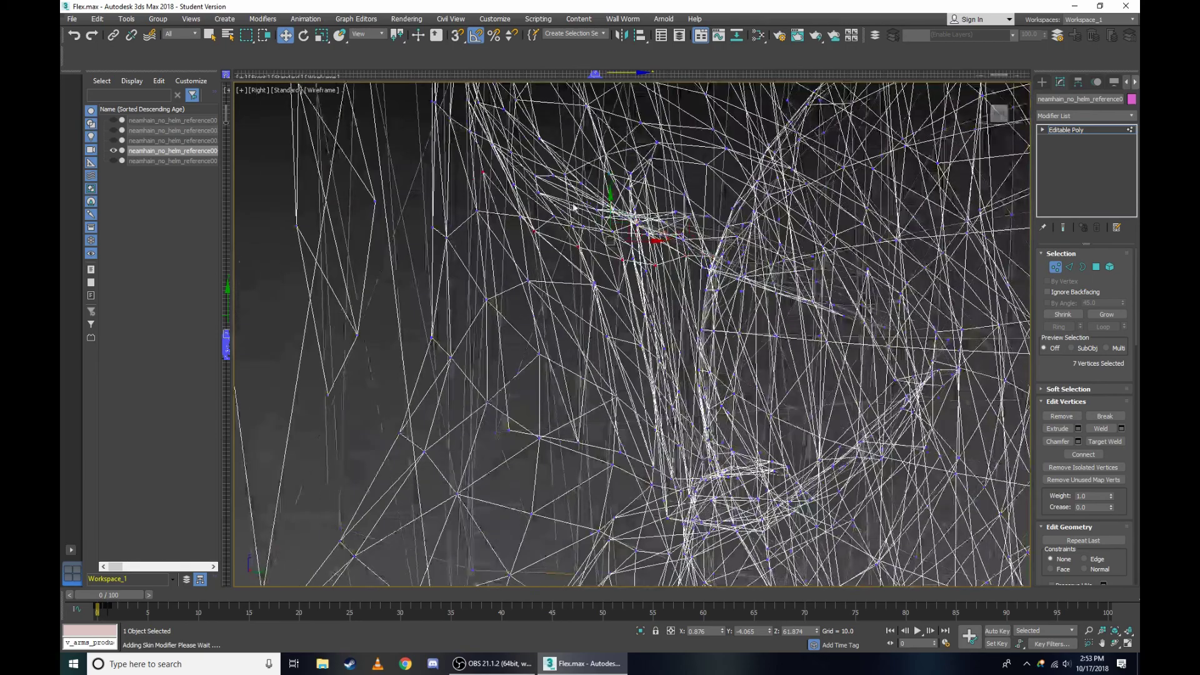
scroll(654, 315, "up", 2)
scroll(532, 258, "up", 4)
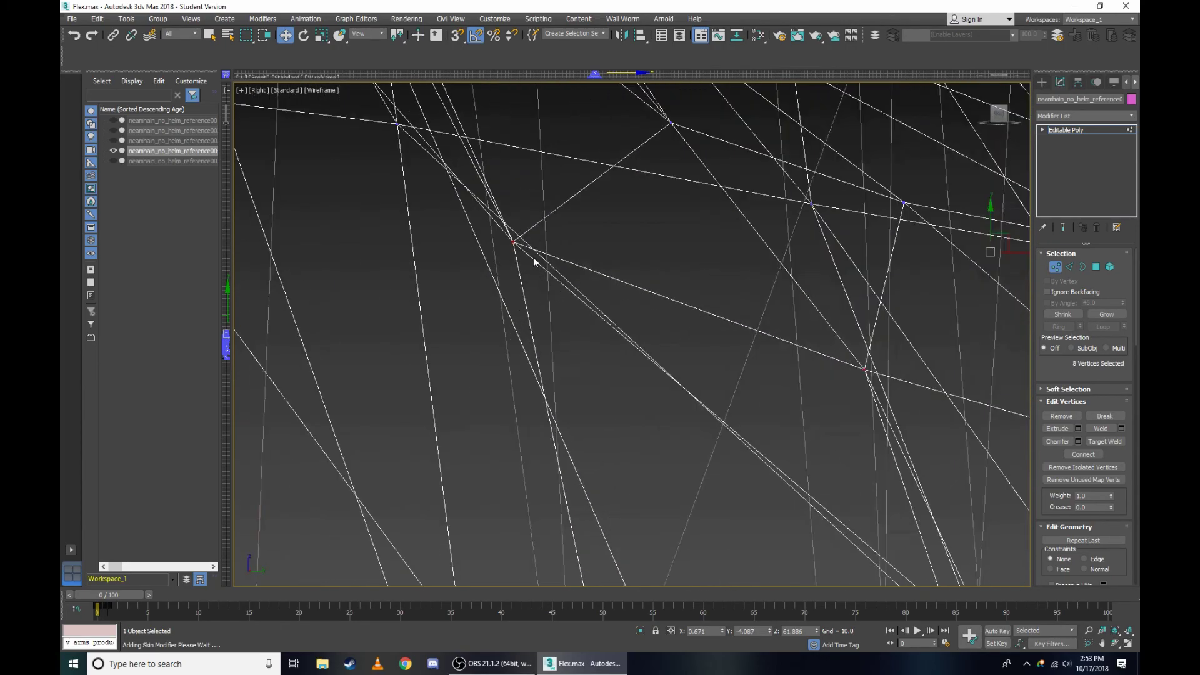
scroll(534, 257, "up", 3)
scroll(494, 278, "down", 3)
scroll(646, 348, "up", 3)
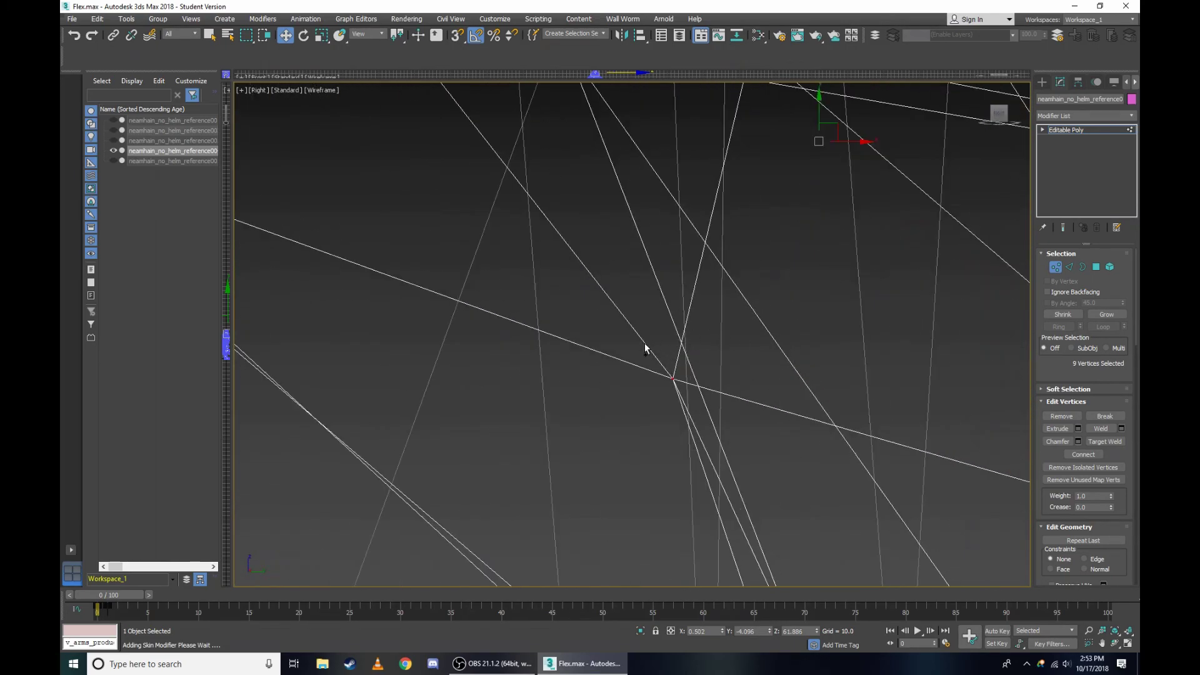
scroll(568, 322, "down", 2)
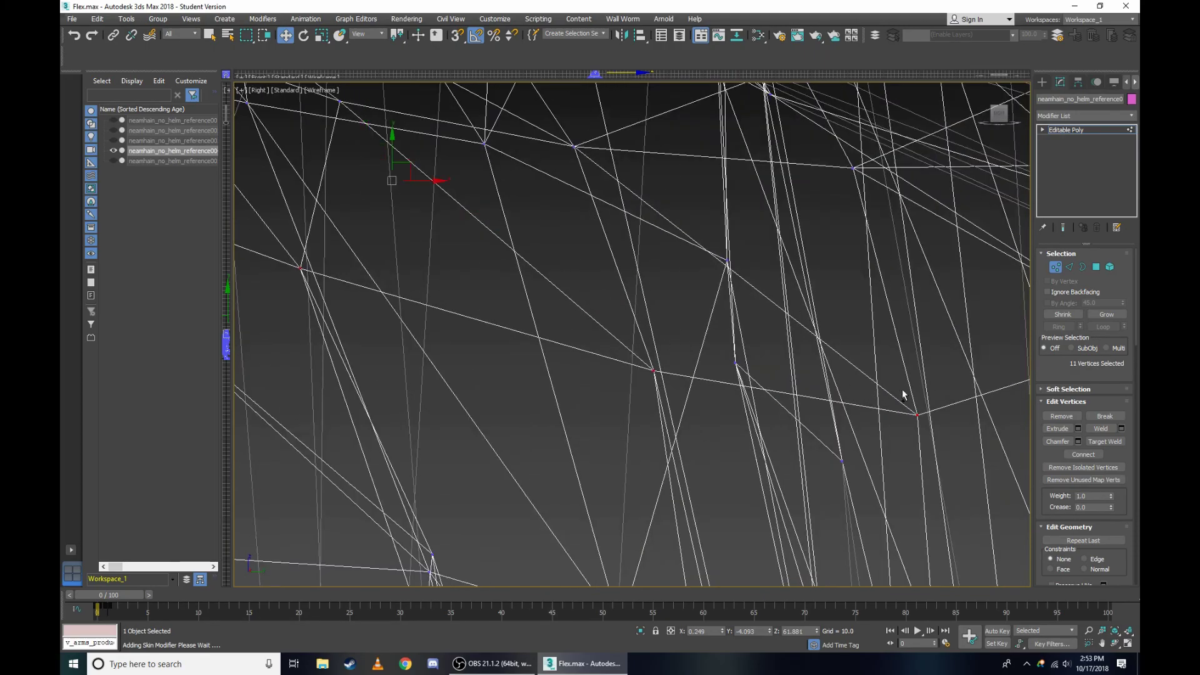
scroll(779, 351, "down", 2)
scroll(870, 351, "up", 1)
scroll(942, 338, "up", 1)
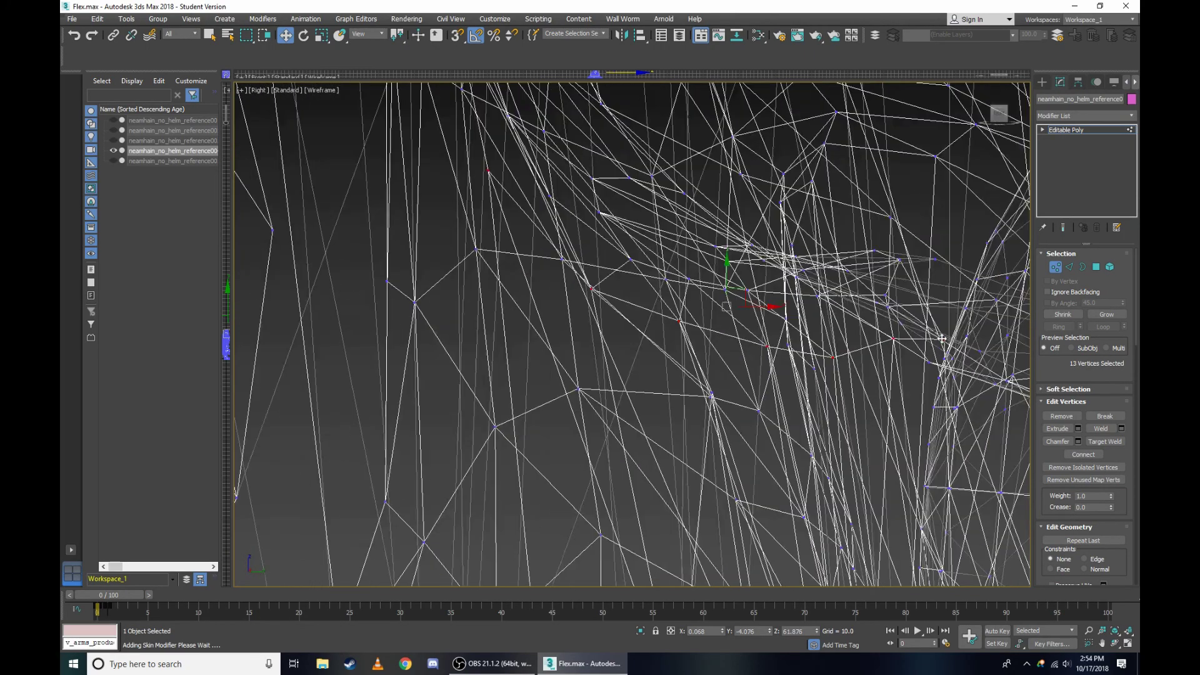
scroll(941, 338, "up", 3)
scroll(914, 356, "down", 2)
key("F3")
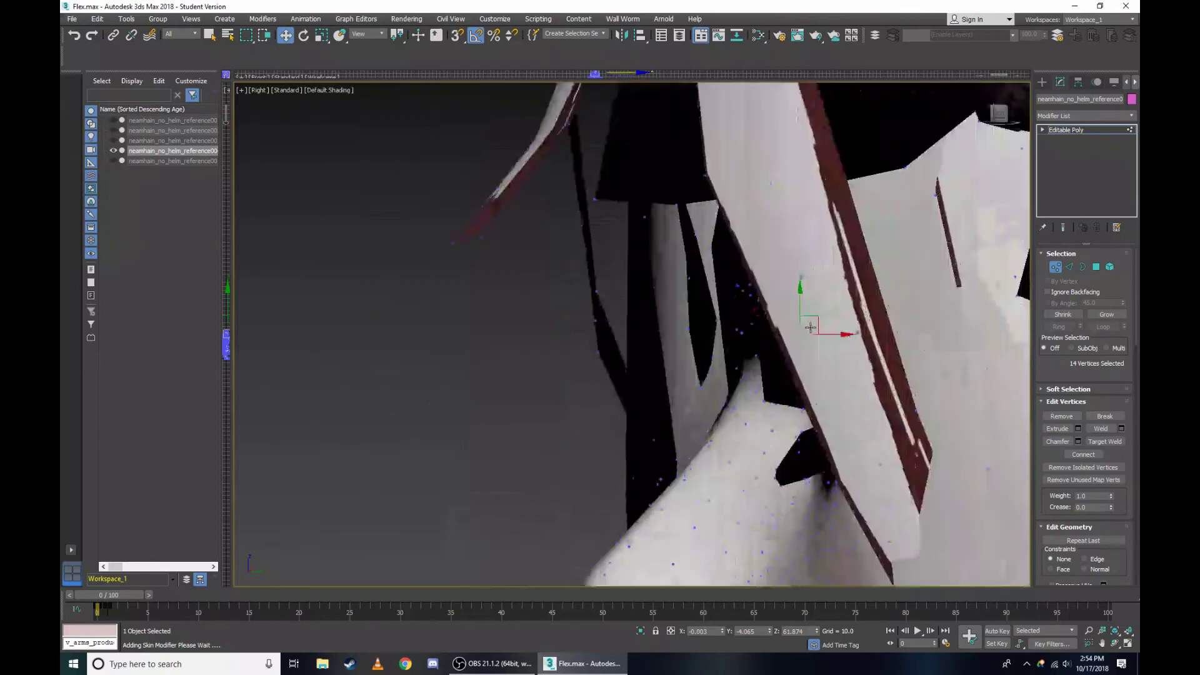
Center the view on the right eye and lower the selected eye-corner vertices along Z.
mouse_move(813, 350)
middle_mouse_down("alt")
mouse_move(793, 355)
mouse_move(889, 325)
middle_mouse_up("alt")
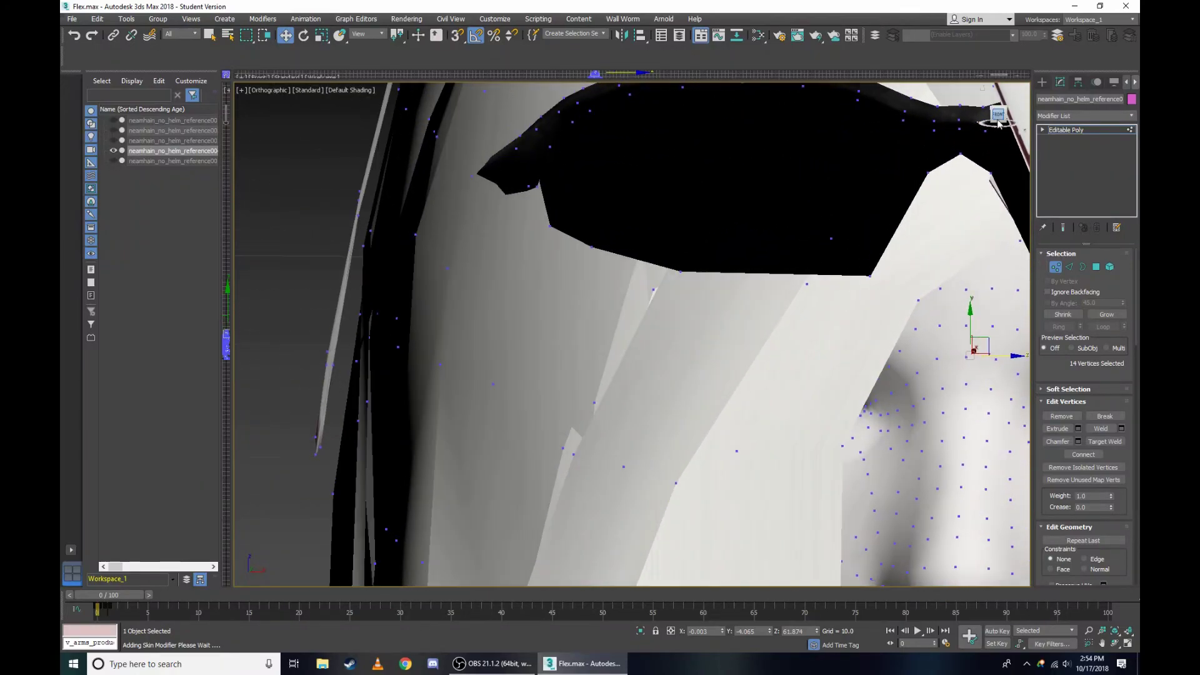
scroll(889, 325, "up", 2)
scroll(881, 318, "down", 3)
scroll(838, 281, "up", 8)
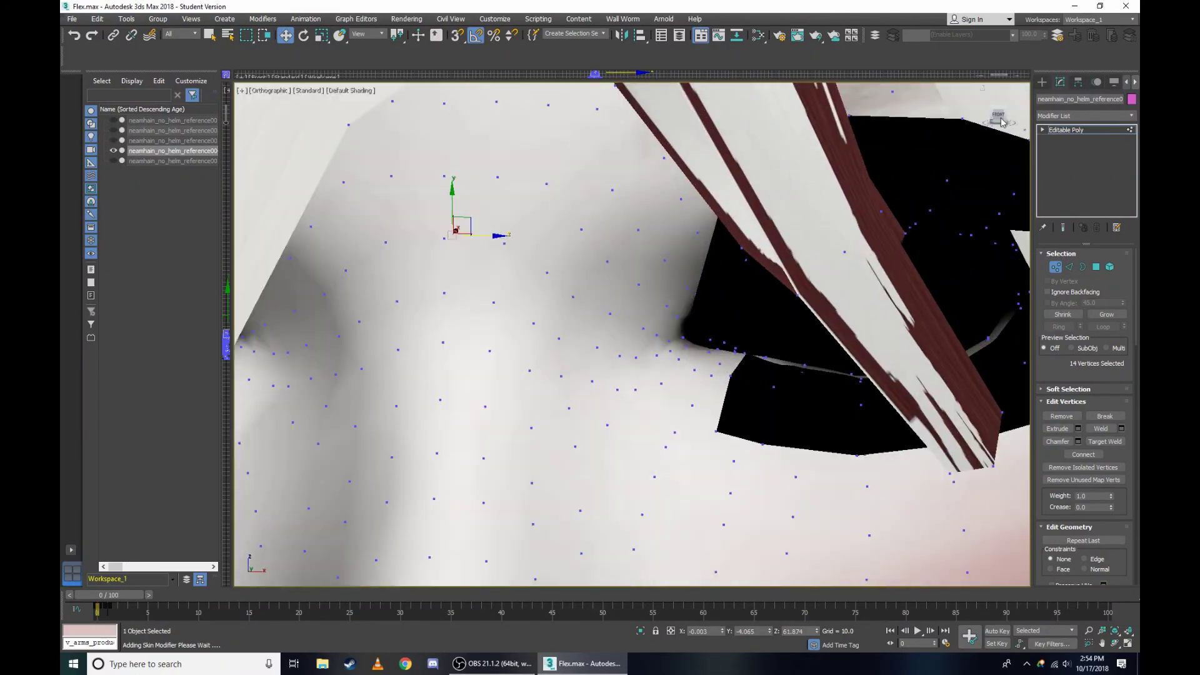
middle_click_drag(684, 267, 672, 334)
scroll(673, 334, "up", 2)
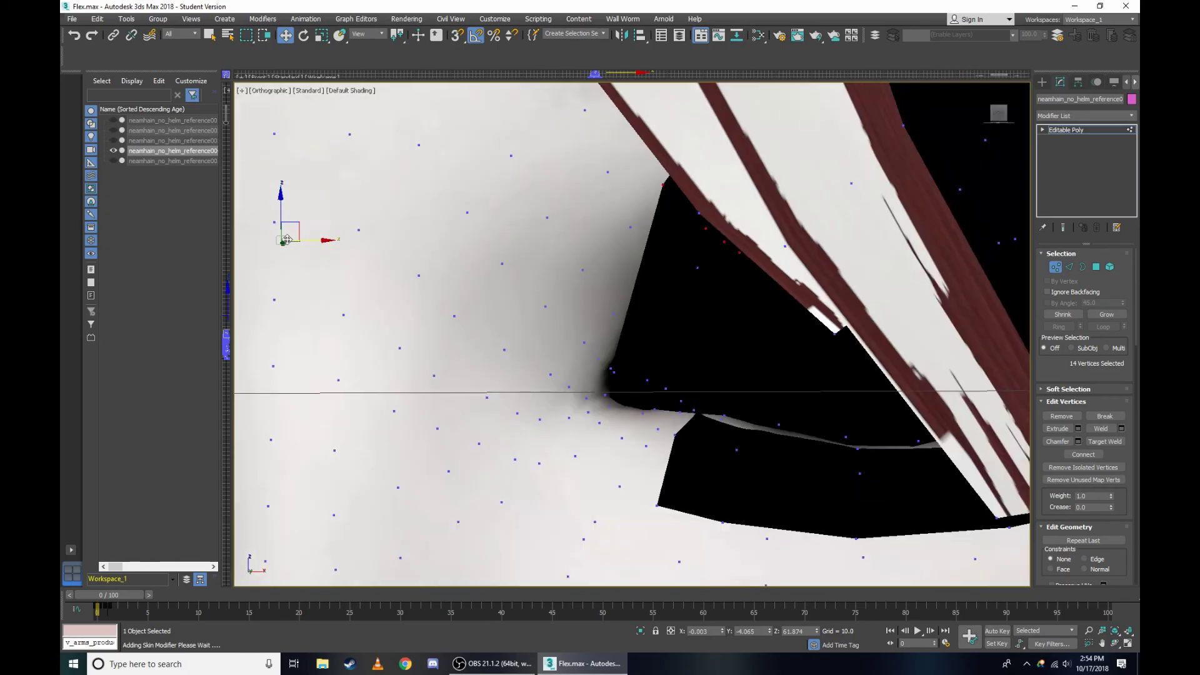
scroll(284, 198, "up", 1)
left_click_drag(284, 220, 349, 387)
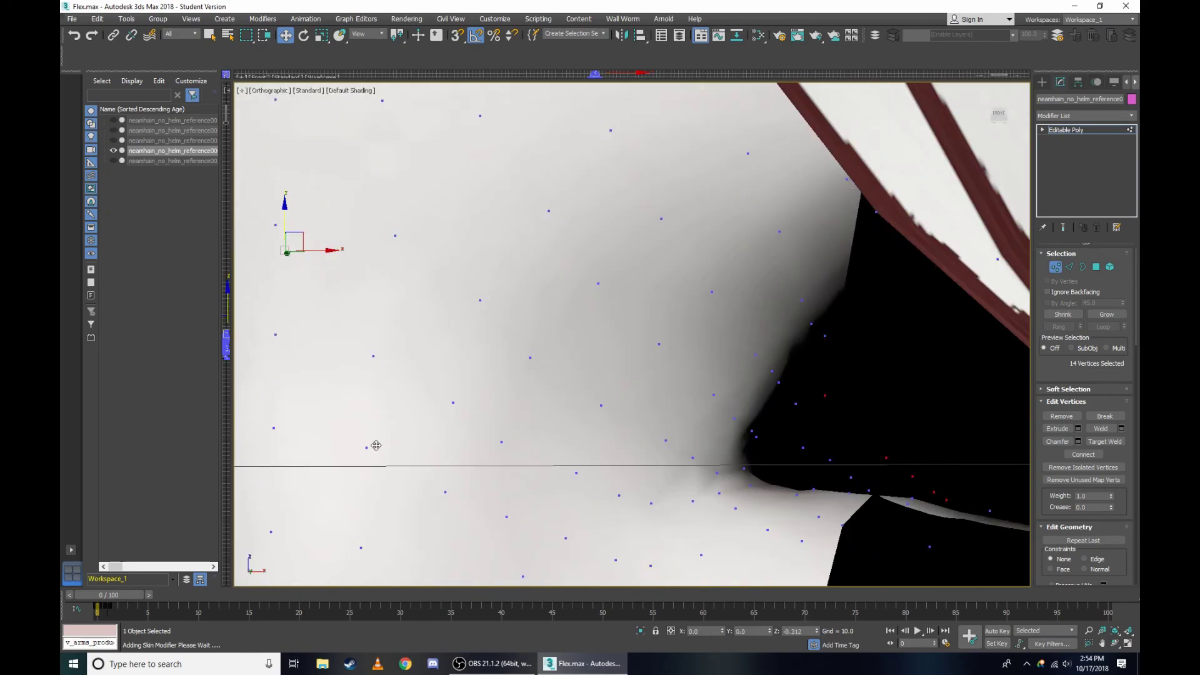
left_click_drag(382, 454, 397, 448)
Compare the reshaped eye corner in wireframe and shaded display, ending in wireframe.
scroll(399, 451, "down", 3)
key("F3")
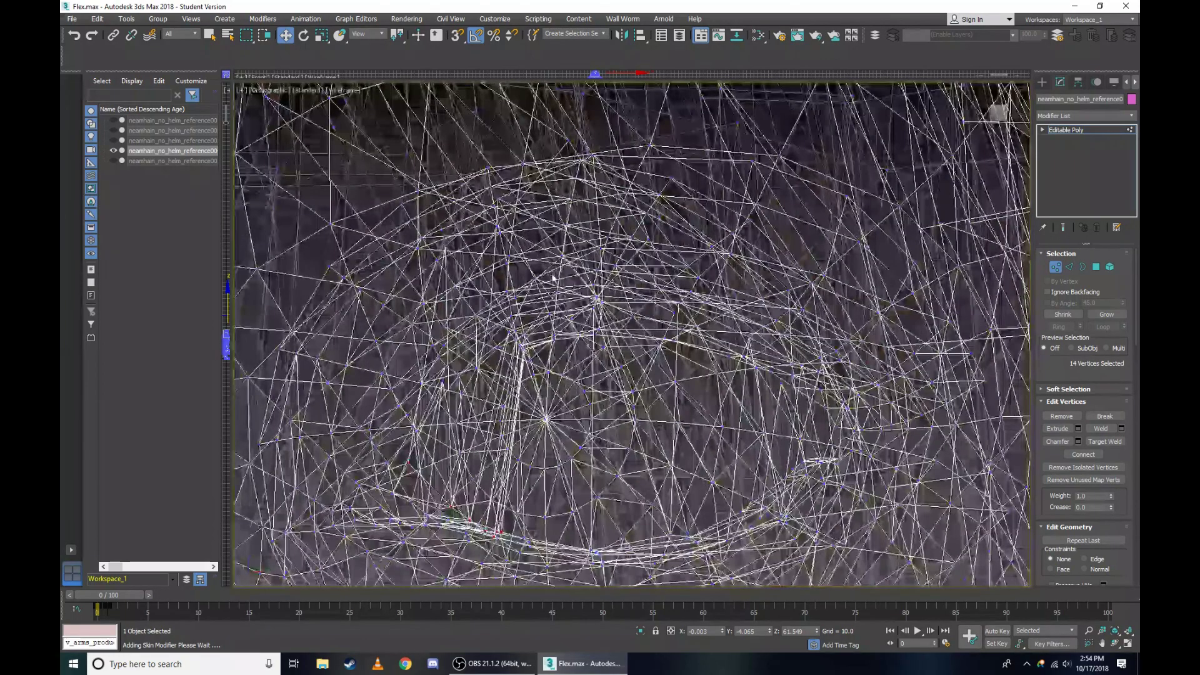
scroll(556, 226, "up", 3)
scroll(1001, 100, "up", 2)
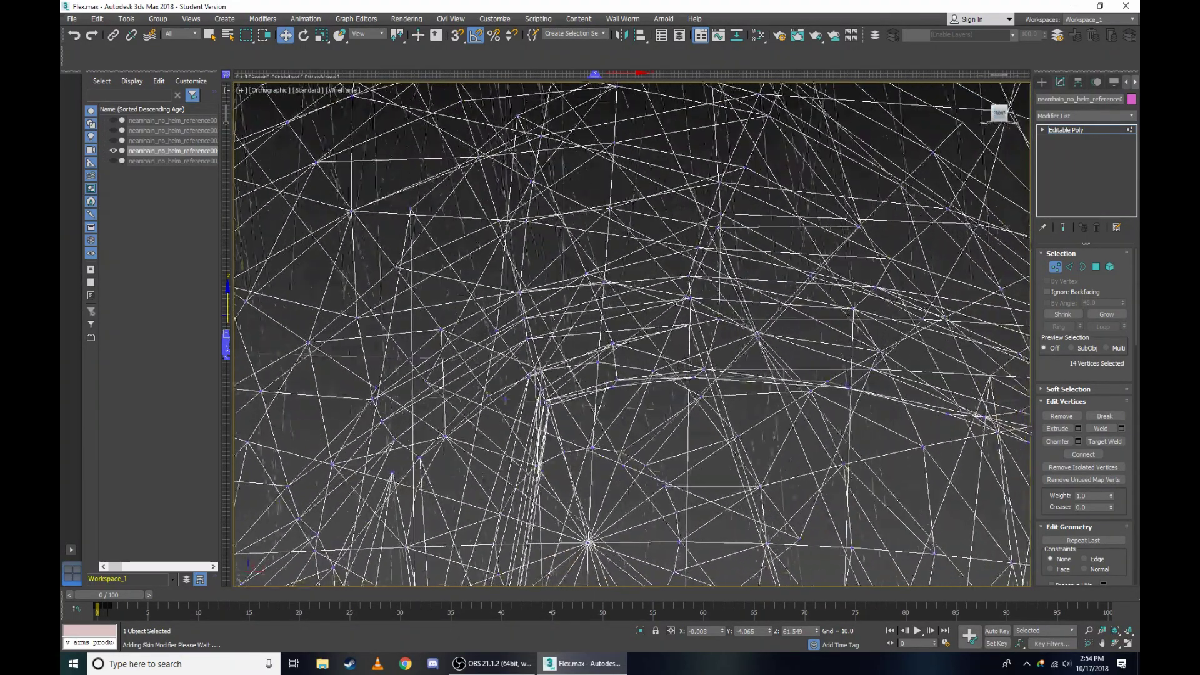
scroll(1000, 113, "up", 2)
scroll(384, 215, "up", 2)
key("F3")
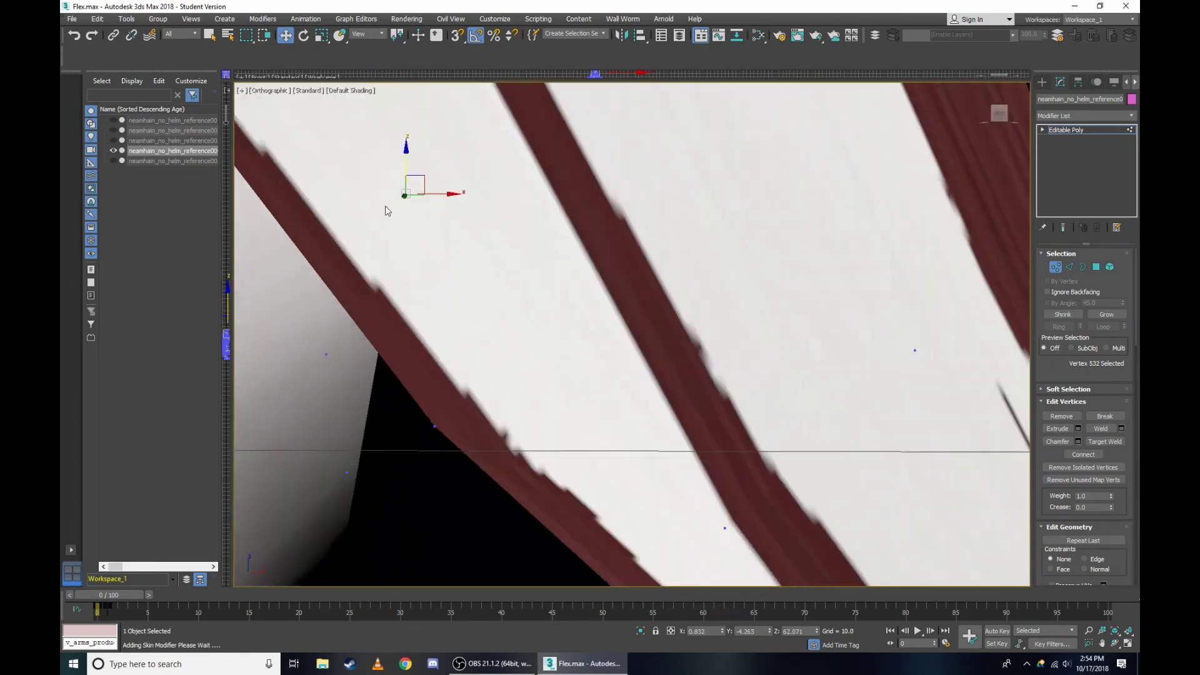
key("F3")
Move the two selected eye-corner vertices further down.
scroll(536, 347, "up", 3)
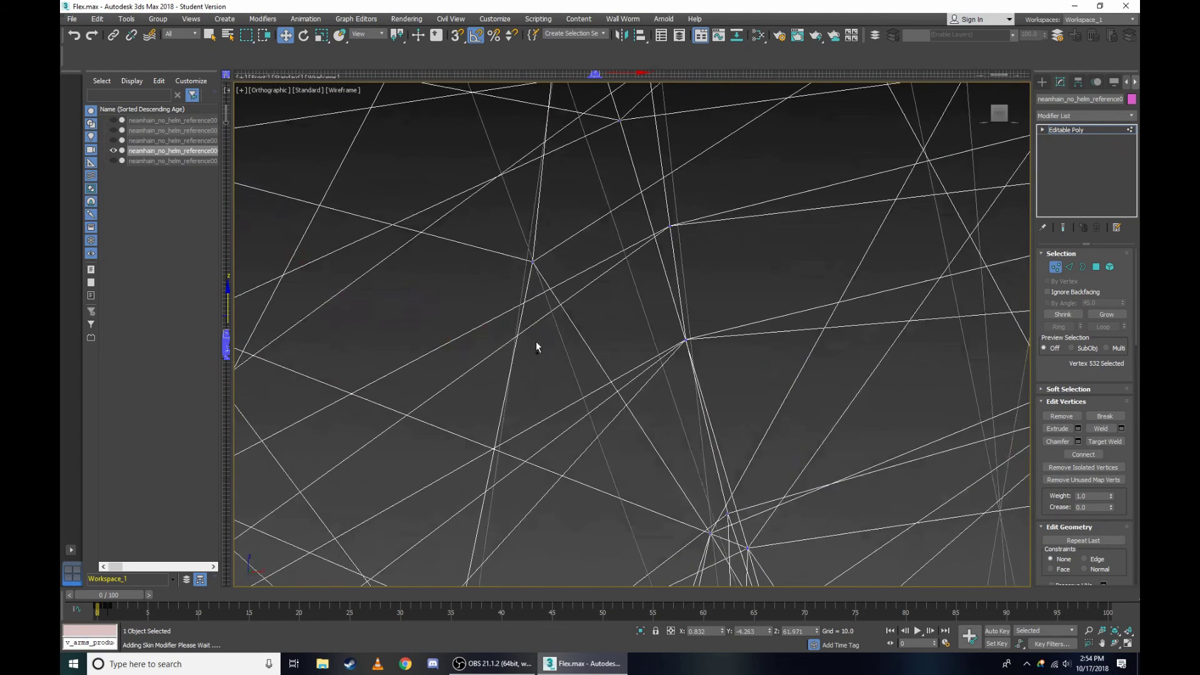
scroll(518, 287, "down", 4)
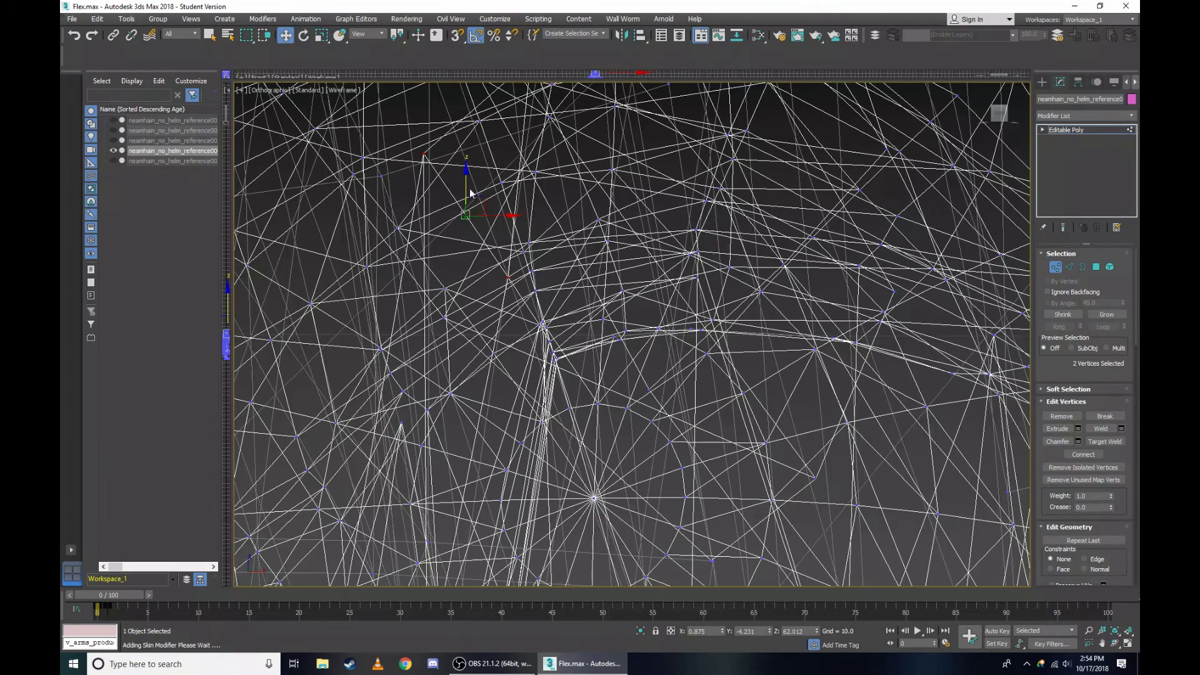
left_click_drag(470, 193, 475, 257)
scroll(600, 406, "up", 5)
scroll(640, 394, "up", 2)
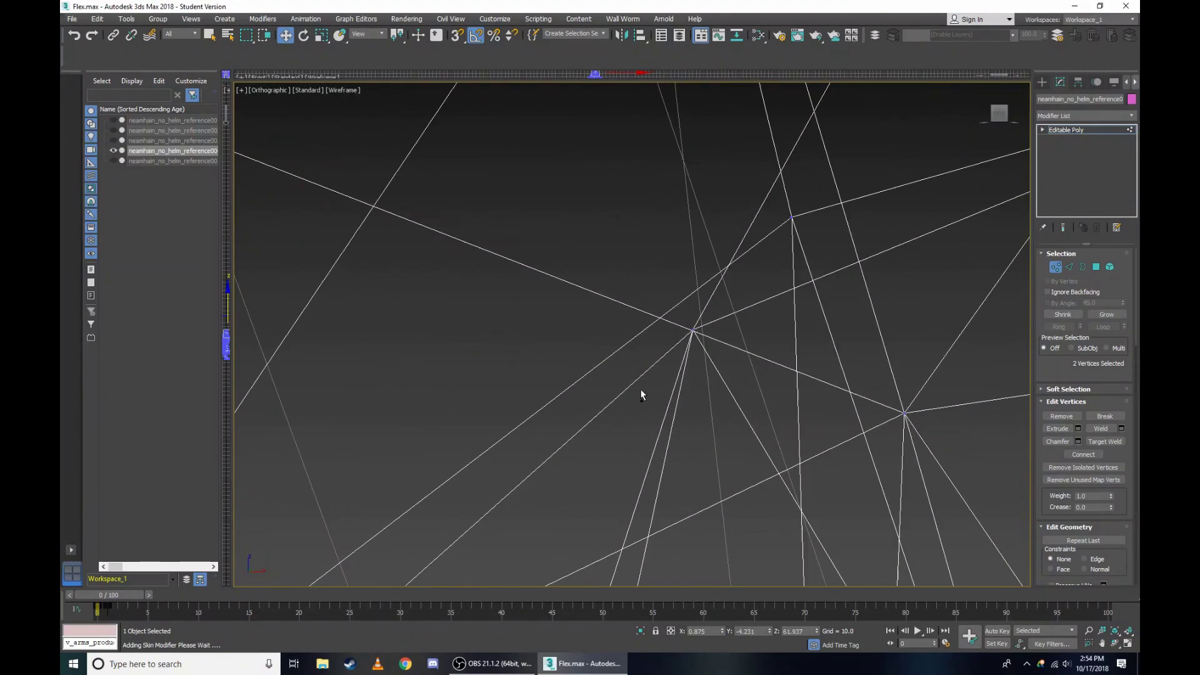
Add a third and fourth eye-corner vertex to the selection and check the shaded result.
left_click_drag(724, 370, 724, 370)
scroll(591, 295, "down", 2)
scroll(591, 275, "down", 3)
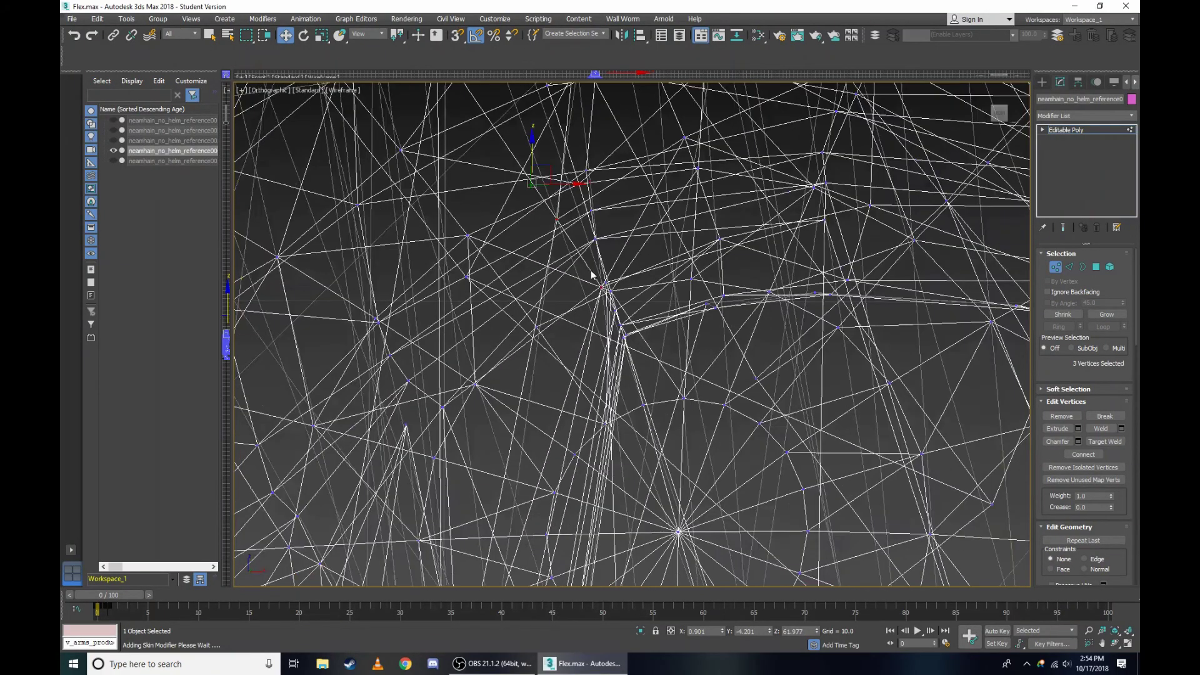
scroll(563, 218, "down", 2)
scroll(538, 251, "up", 2)
scroll(594, 281, "up", 3)
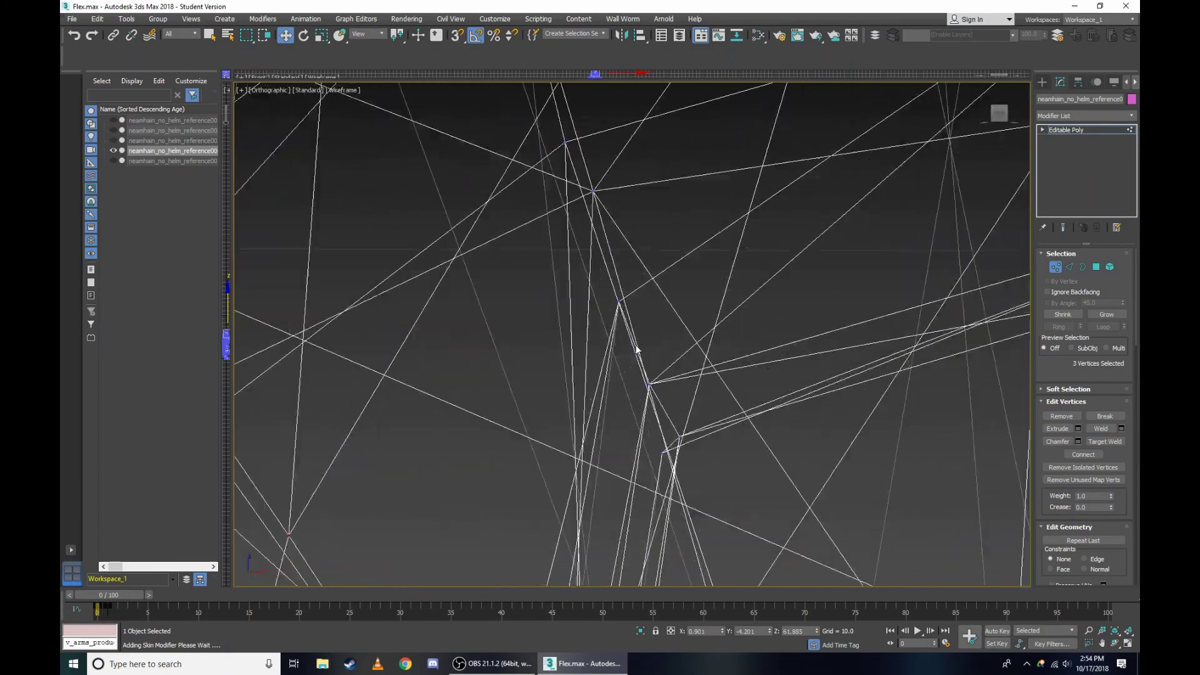
scroll(609, 293, "up", 1)
left_click_drag(666, 408, 667, 408)
scroll(581, 254, "down", 3)
scroll(541, 208, "down", 2)
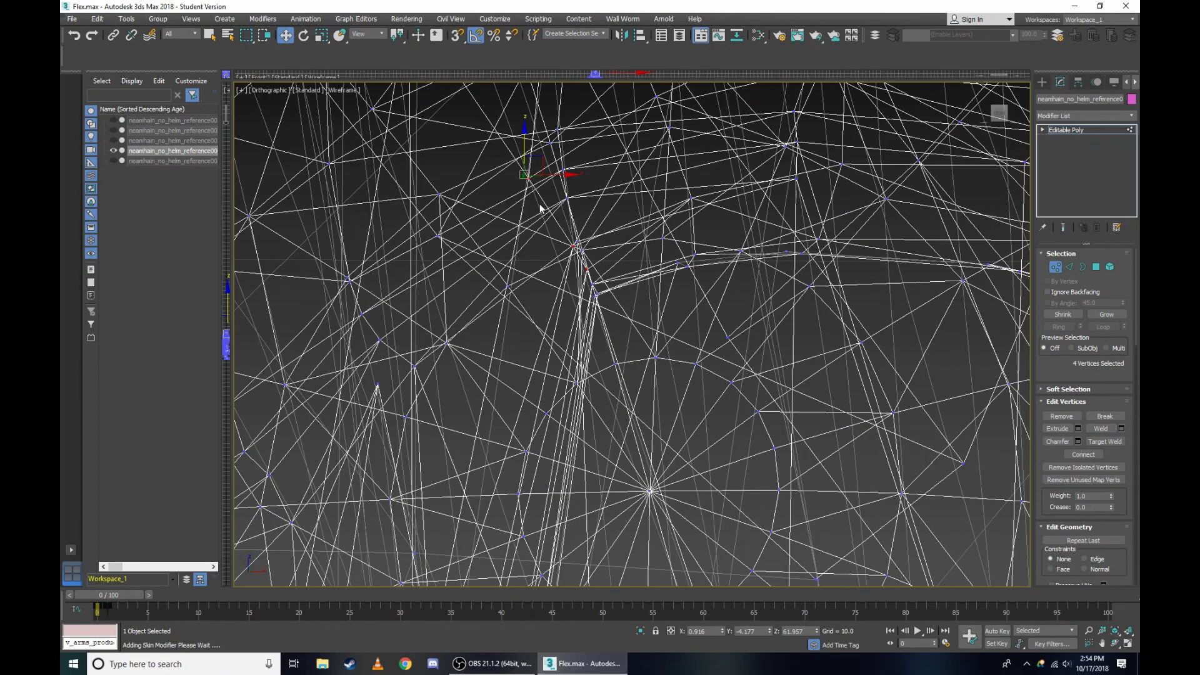
scroll(553, 228, "up", 3)
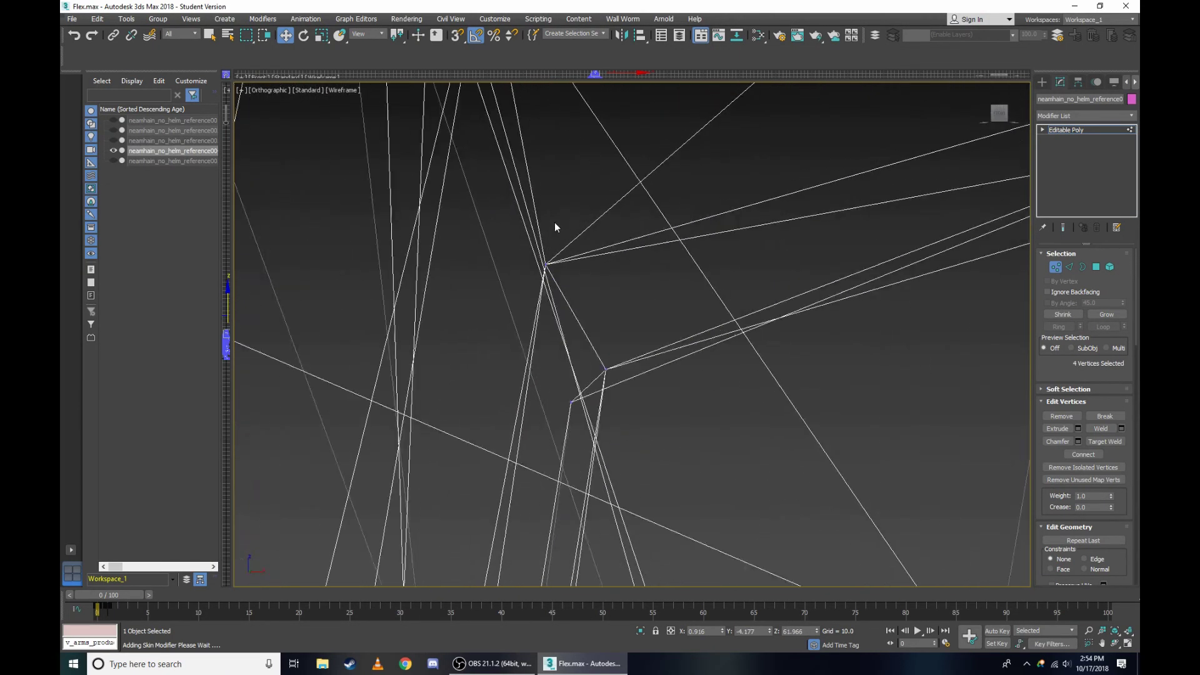
scroll(528, 261, "up", 2)
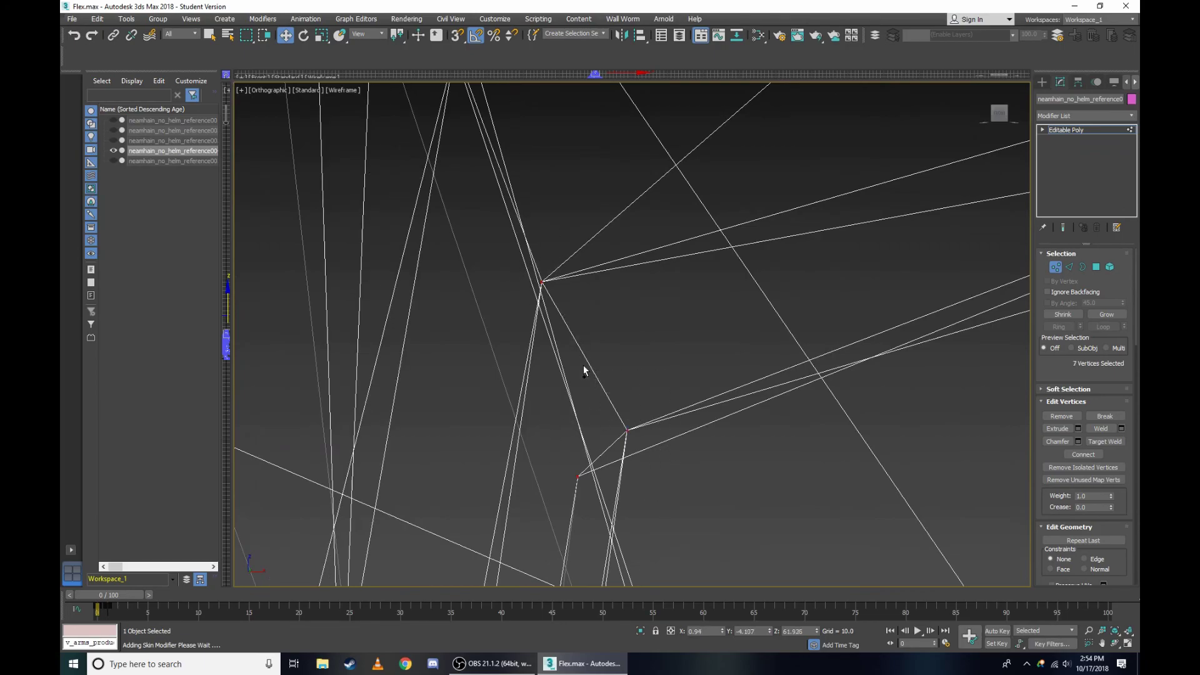
scroll(583, 366, "down", 3)
key("F3")
scroll(544, 300, "up", 3)
scroll(298, 122, "up", 1)
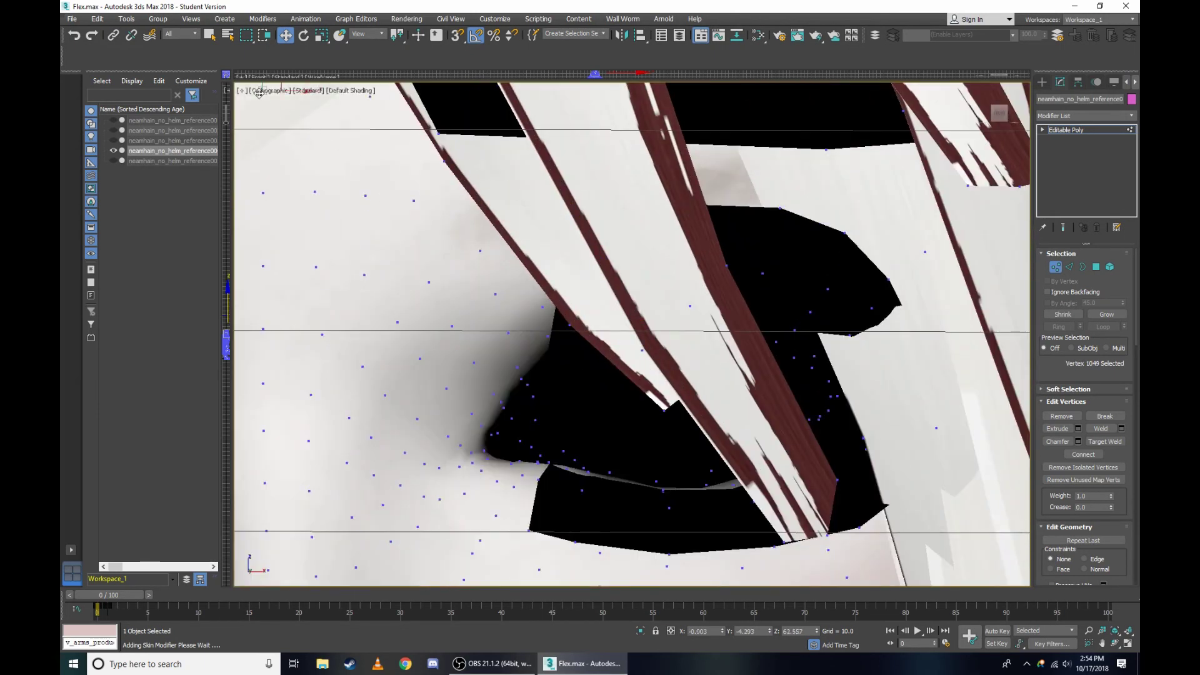
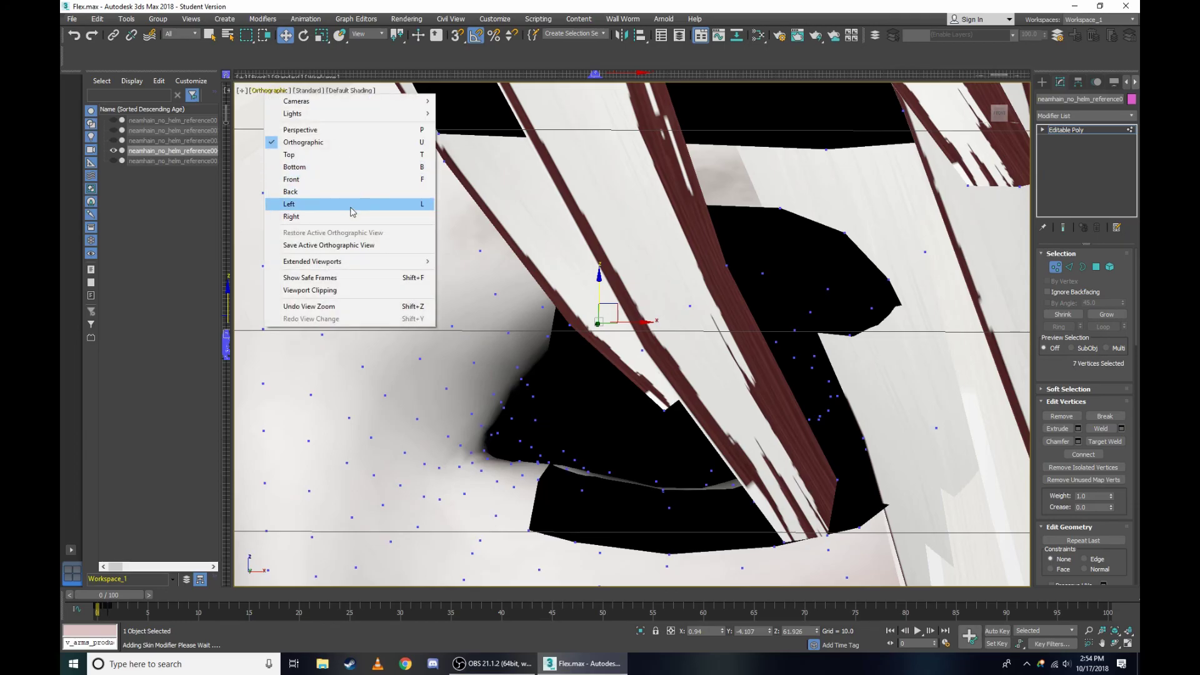
Switch to the Right view in wireframe and add a first vertex beside the eye to the selection.
left_click(347, 216)
scroll(544, 216, "up", 3)
scroll(619, 250, "up", 3)
scroll(626, 262, "up", 2)
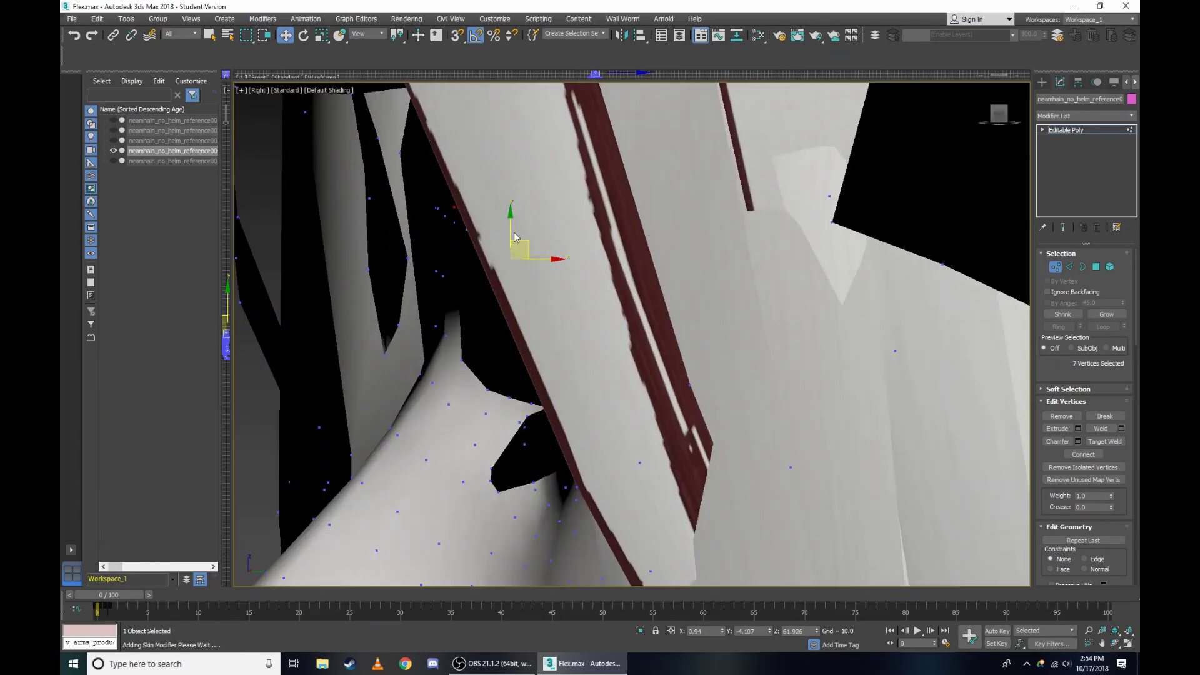
key("F3")
scroll(474, 203, "up", 2)
scroll(377, 209, "up", 2)
scroll(437, 281, "up", 2)
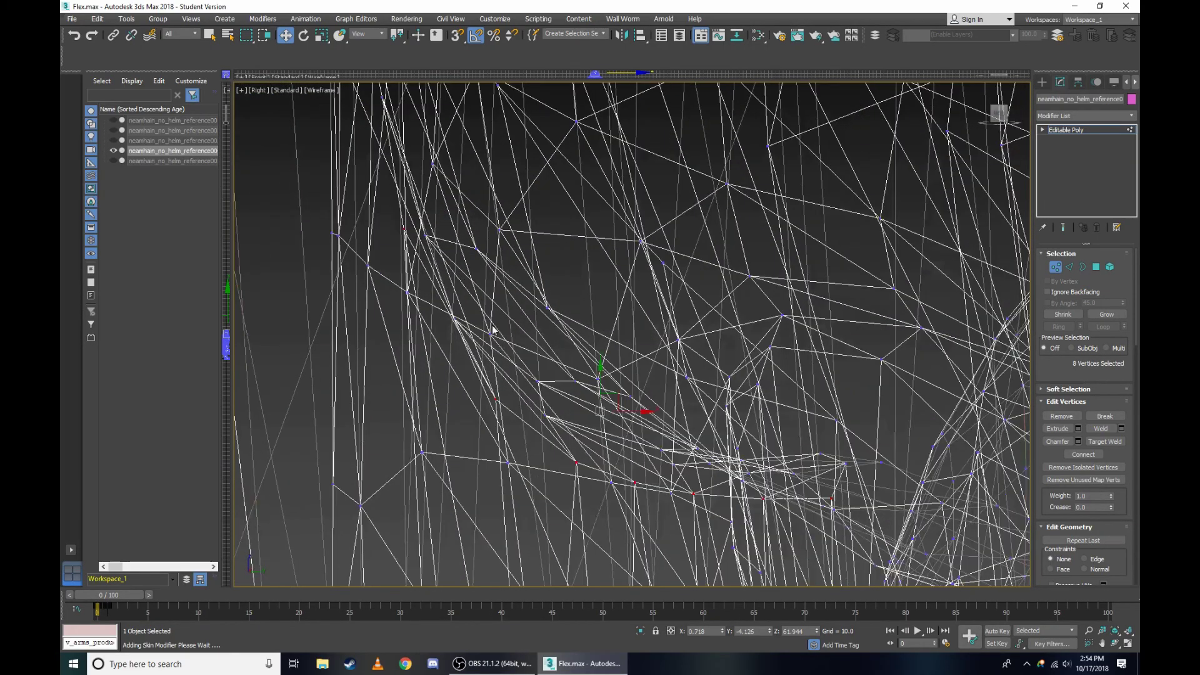
scroll(475, 332, "up", 2)
scroll(524, 355, "up", 2)
scroll(732, 492, "up", 2)
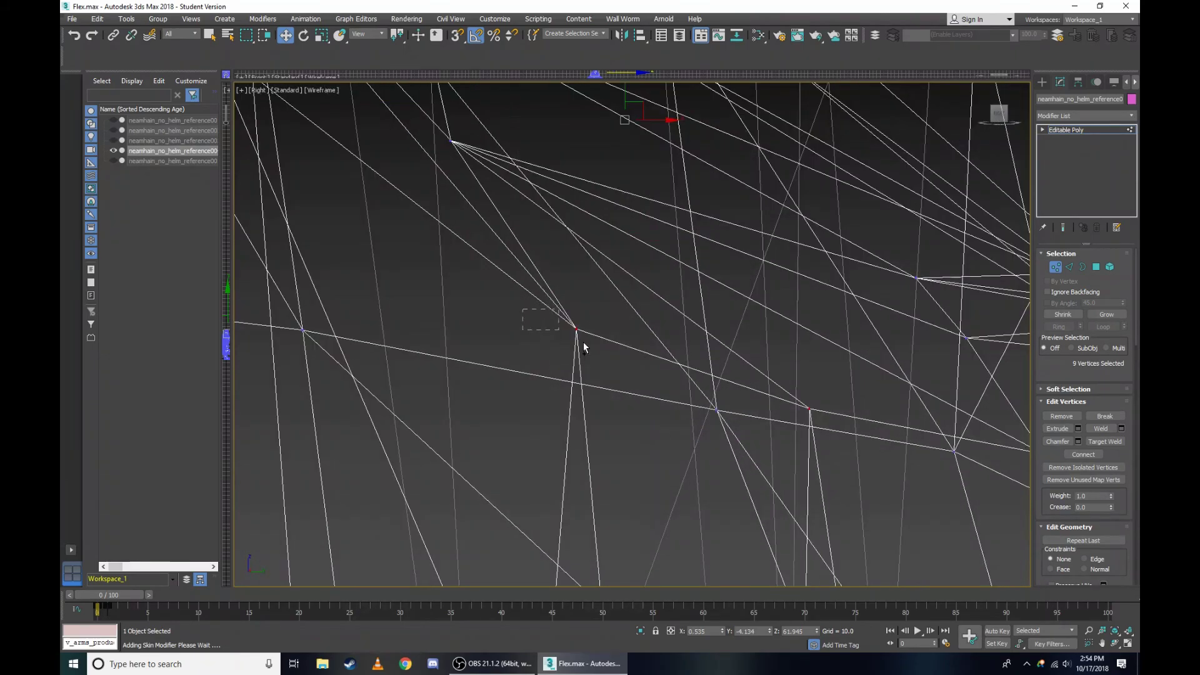
scroll(727, 383, "down", 2)
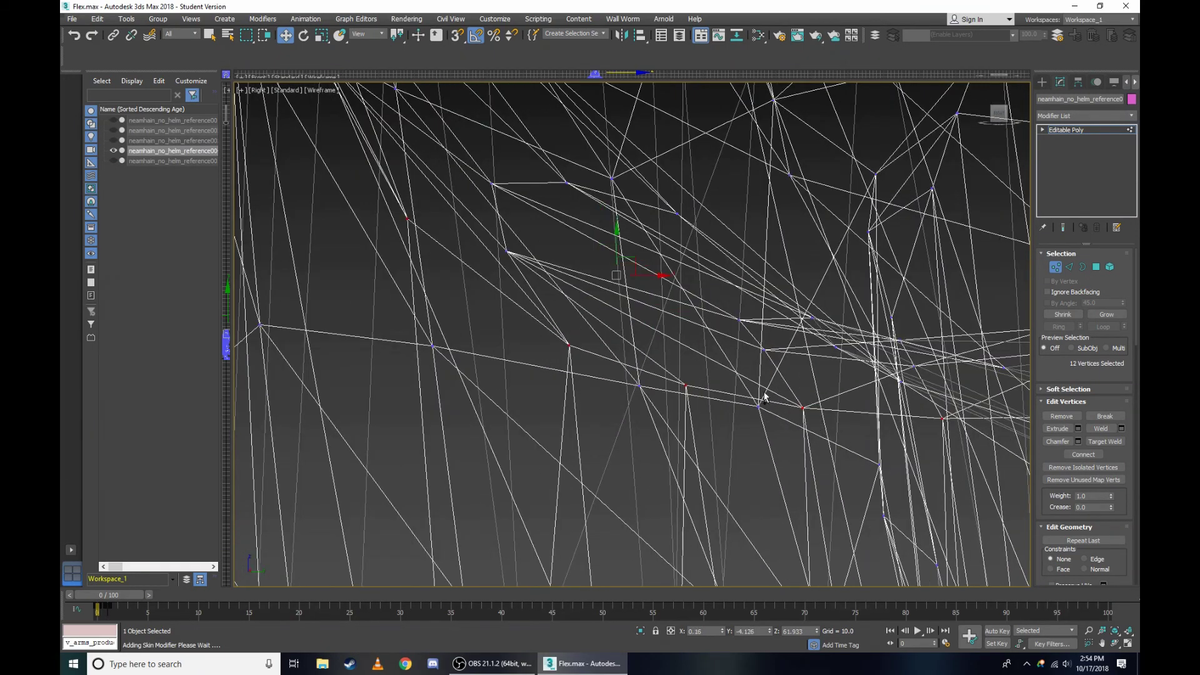
scroll(764, 396, "up", 2)
left_click(831, 404, "ctrl")
scroll(876, 394, "up", 1)
scroll(888, 381, "up", 1)
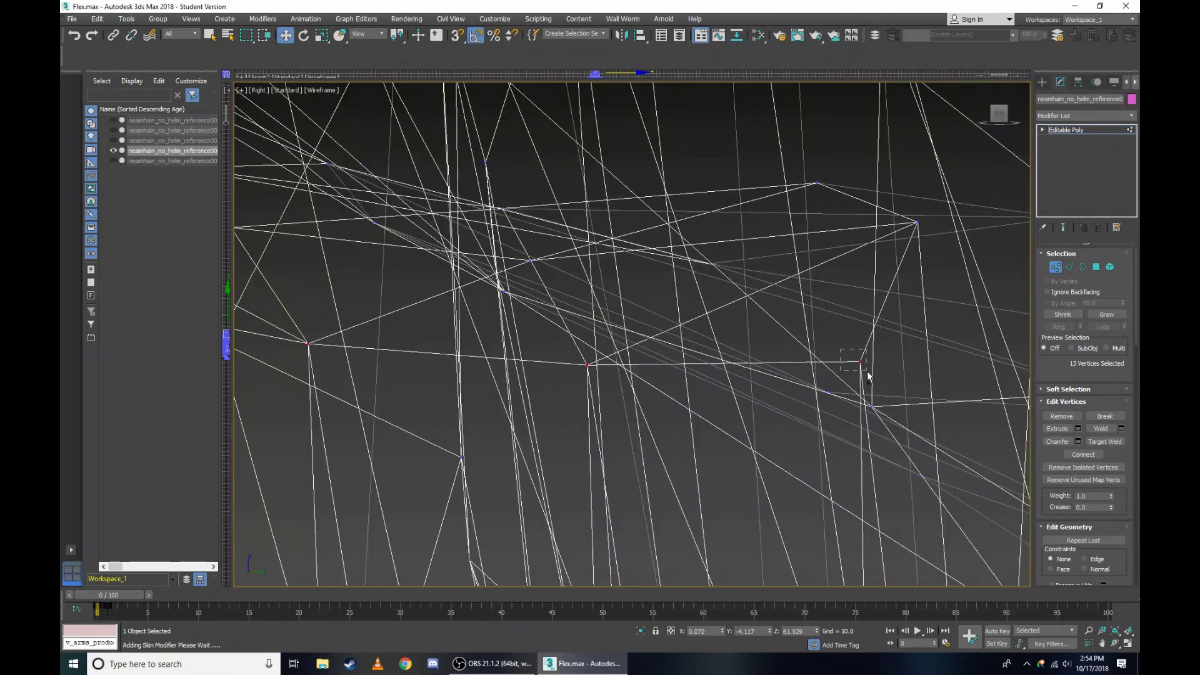
Orbit and pan around the eye, then add another nearby vertex to the selection.
mouse_move(818, 368)
middle_mouse_down("alt")
mouse_move(626, 332)
mouse_move(639, 191)
middle_mouse_up("alt")
key("F3")
scroll(639, 191, "down", 3)
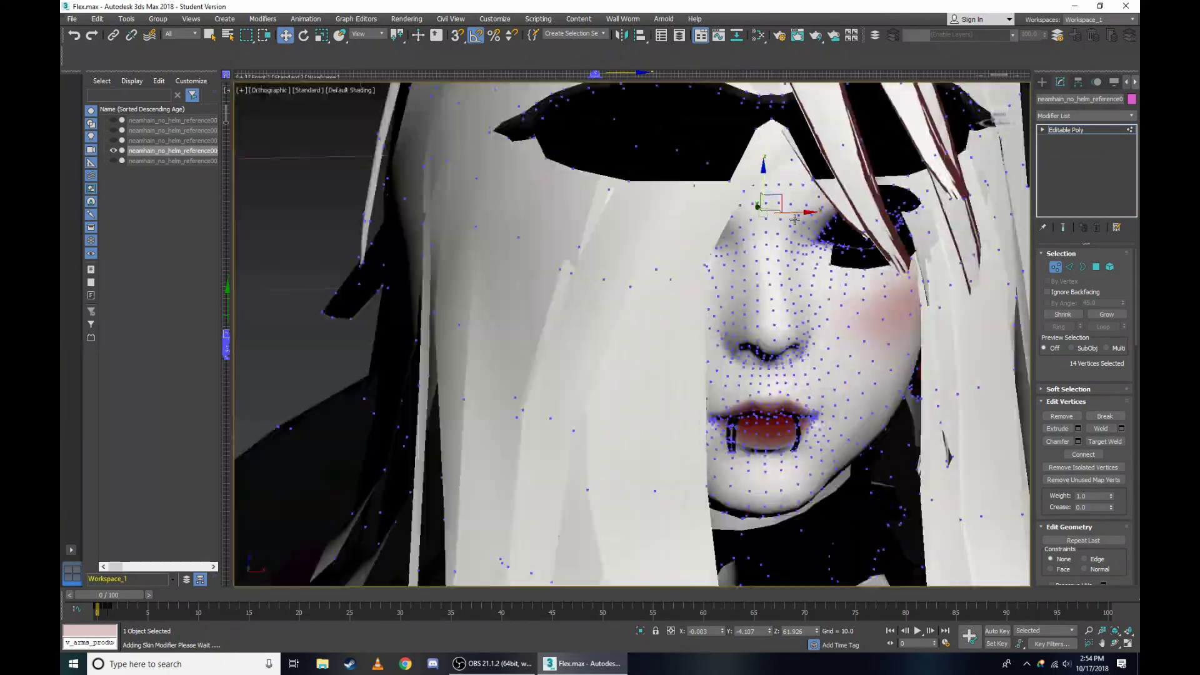
scroll(529, 213, "up", 3)
scroll(529, 213, "down", 3)
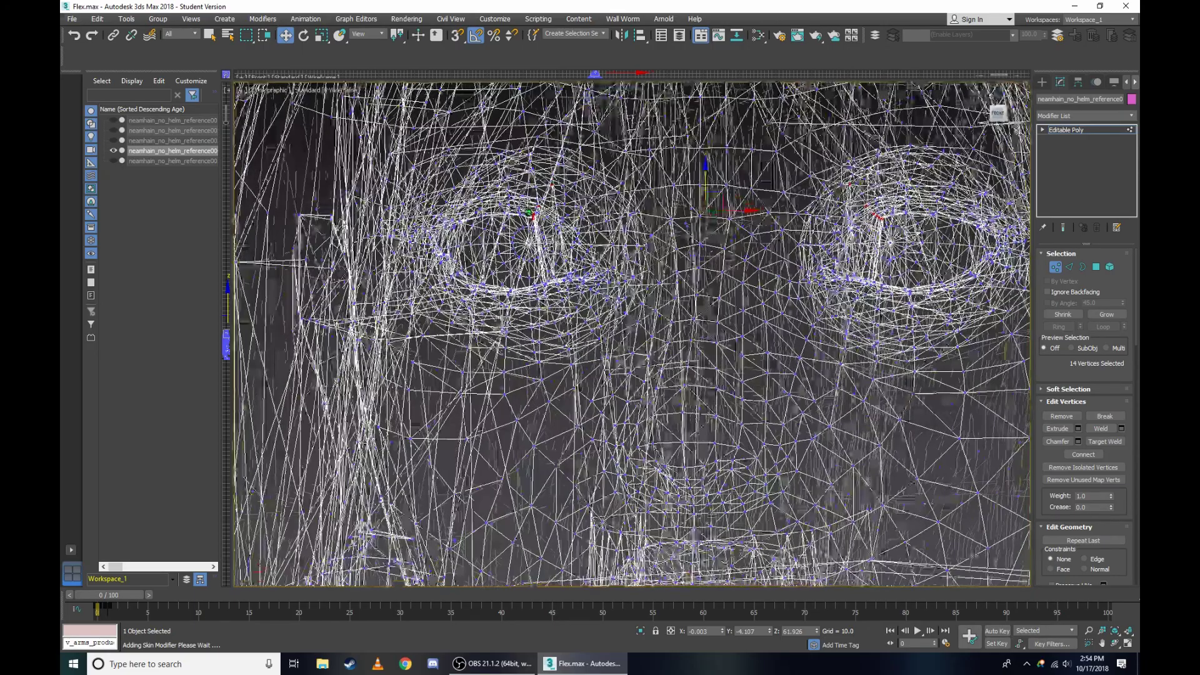
scroll(529, 213, "up", 3)
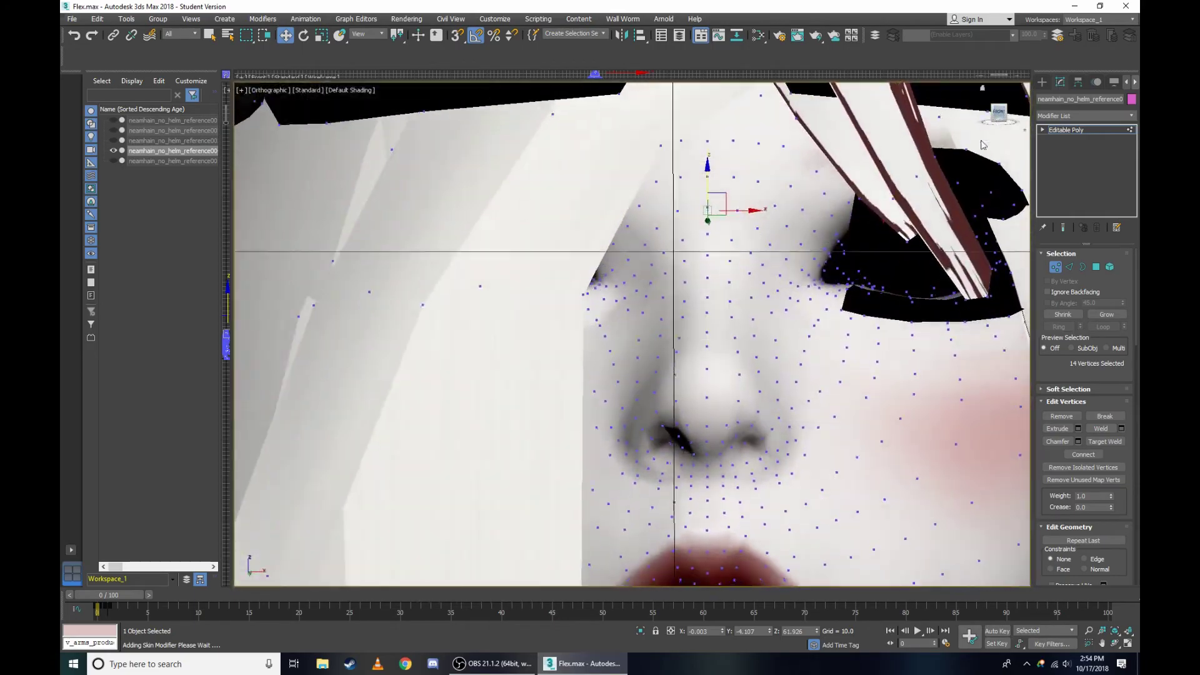
scroll(573, 174, "up", 3)
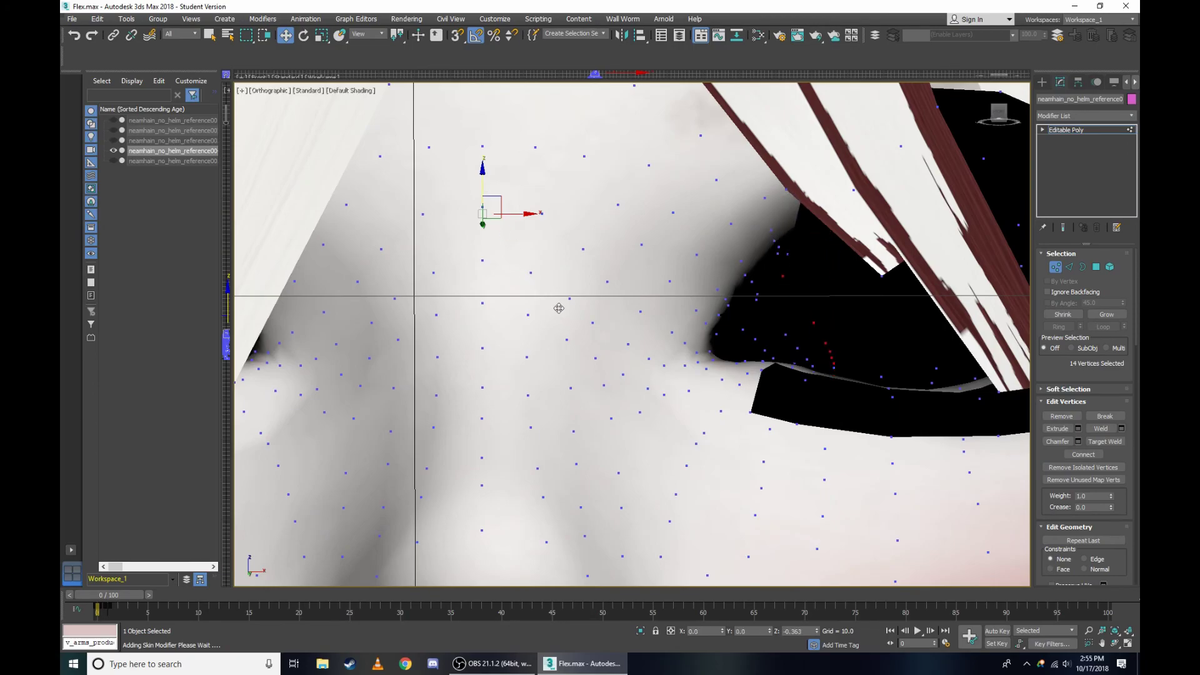
middle_click_drag(592, 306, 433, 303)
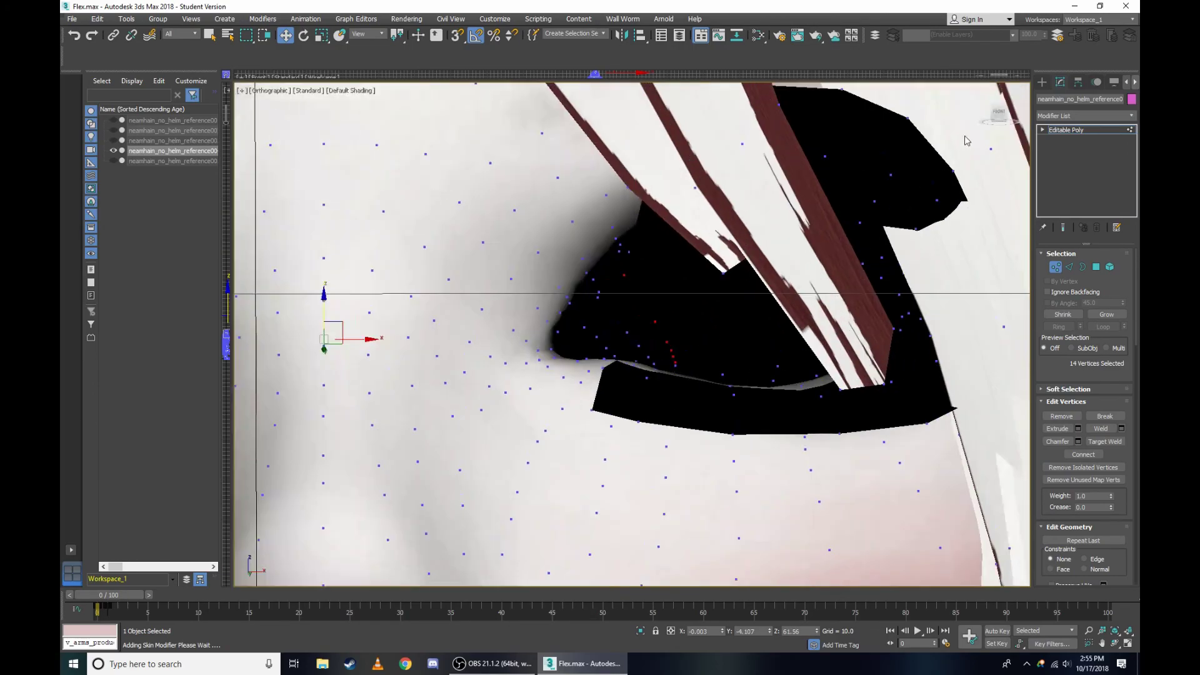
key("F3")
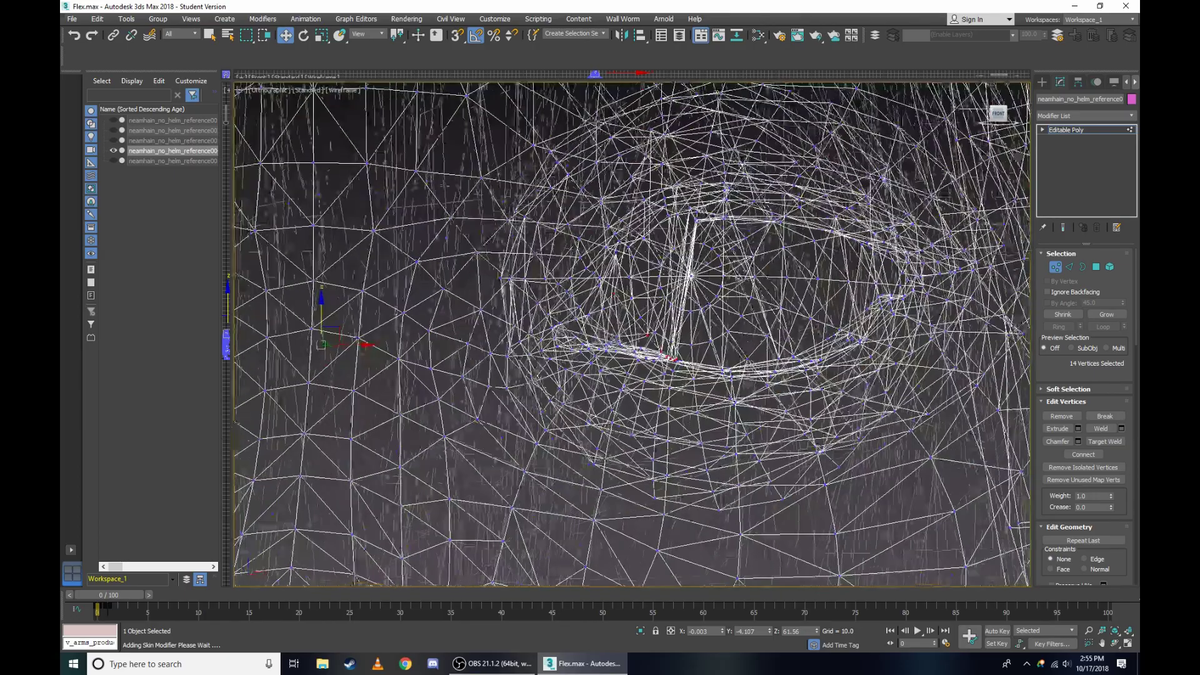
scroll(588, 188, "up", 5)
scroll(590, 200, "up", 5)
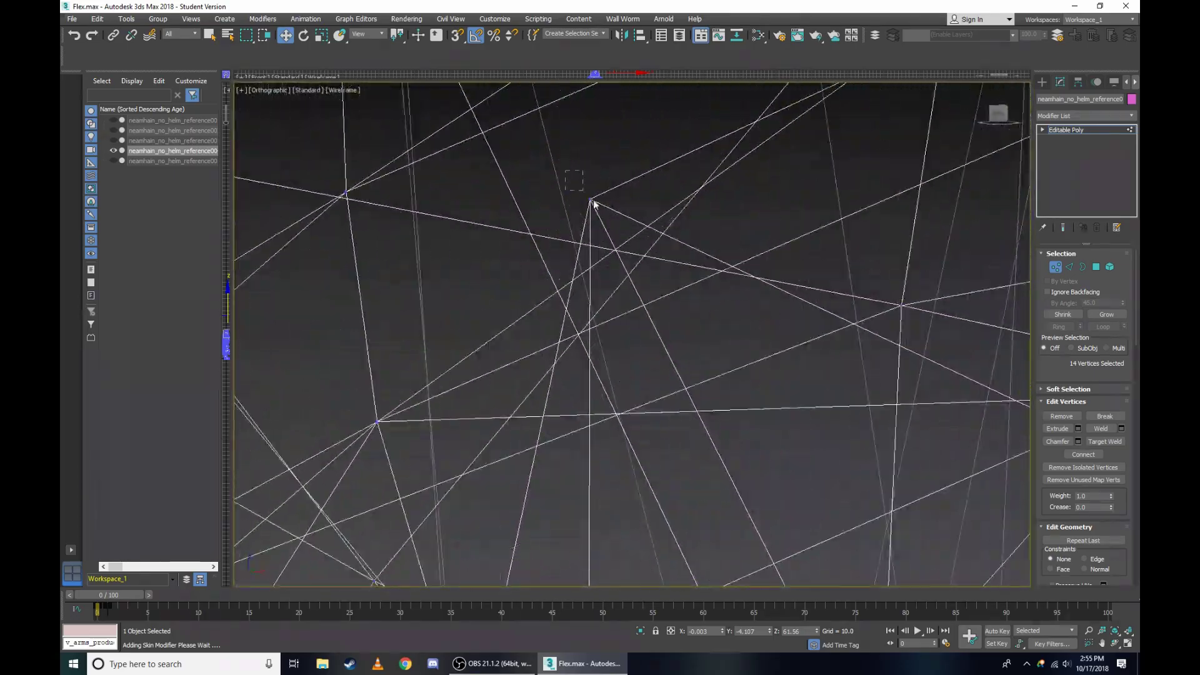
left_click(591, 188)
key("F3")
scroll(711, 228, "down", 3)
scroll(813, 187, "down", 2)
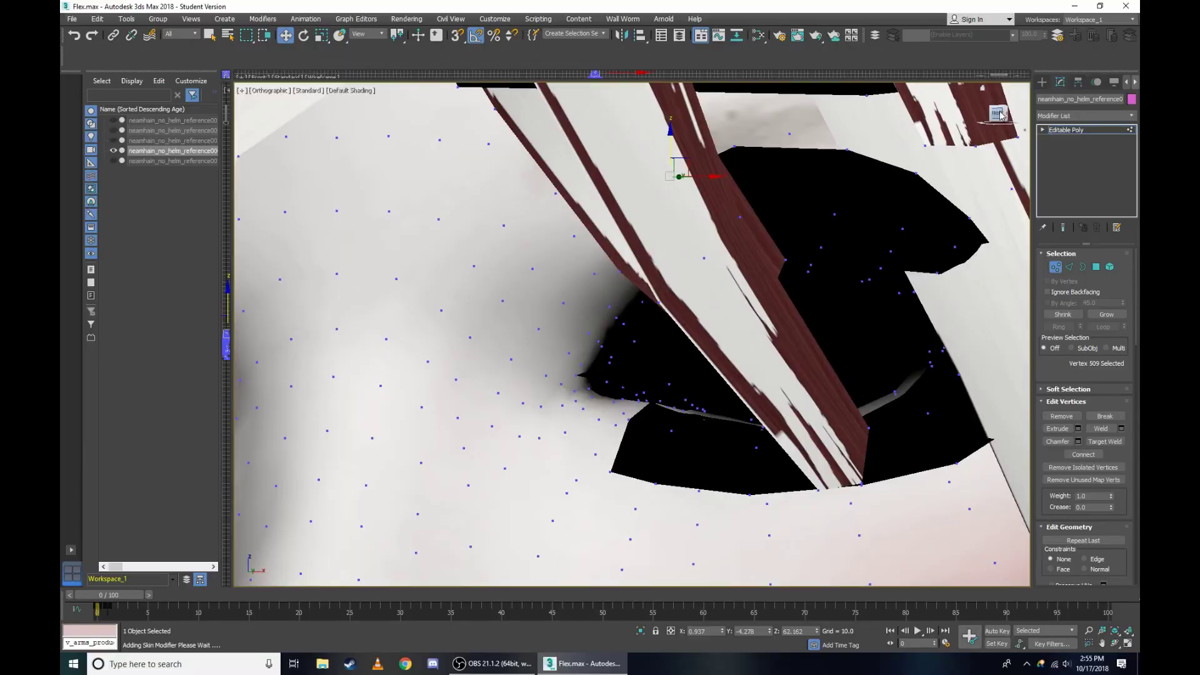
Orbit around the eye and inspect the selected vertices in wireframe before returning to shaded display.
left_click_drag(1001, 114, 975, 125)
key("F3")
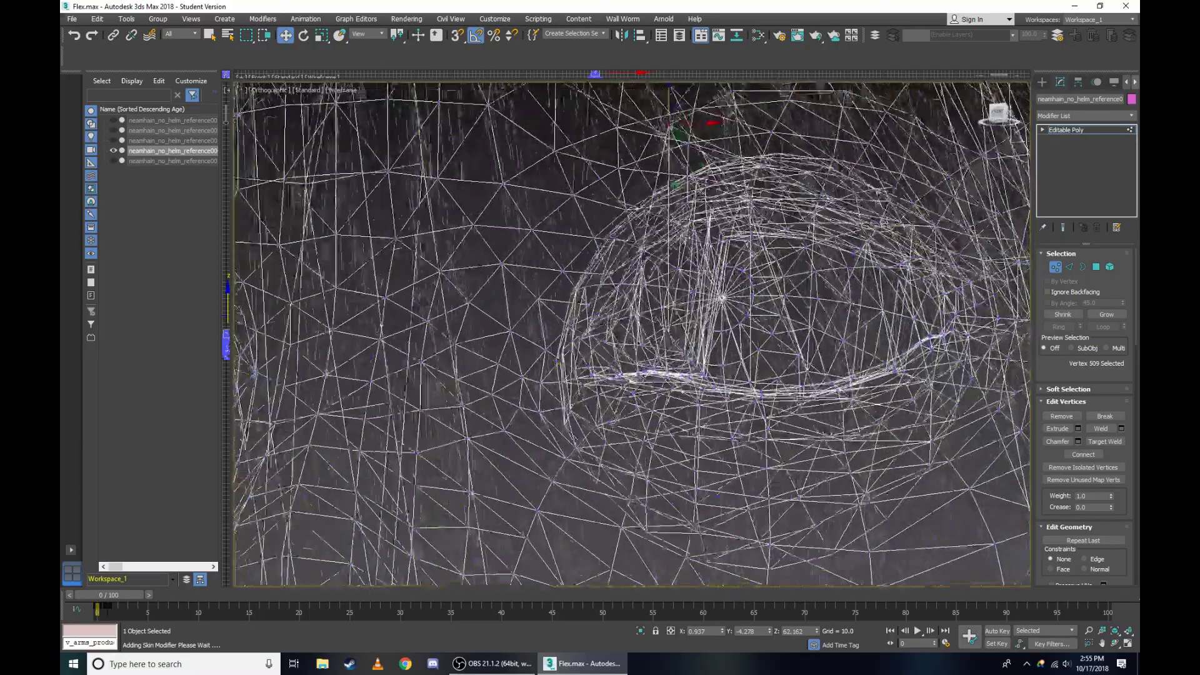
scroll(670, 170, "up", 3)
scroll(671, 170, "up", 5)
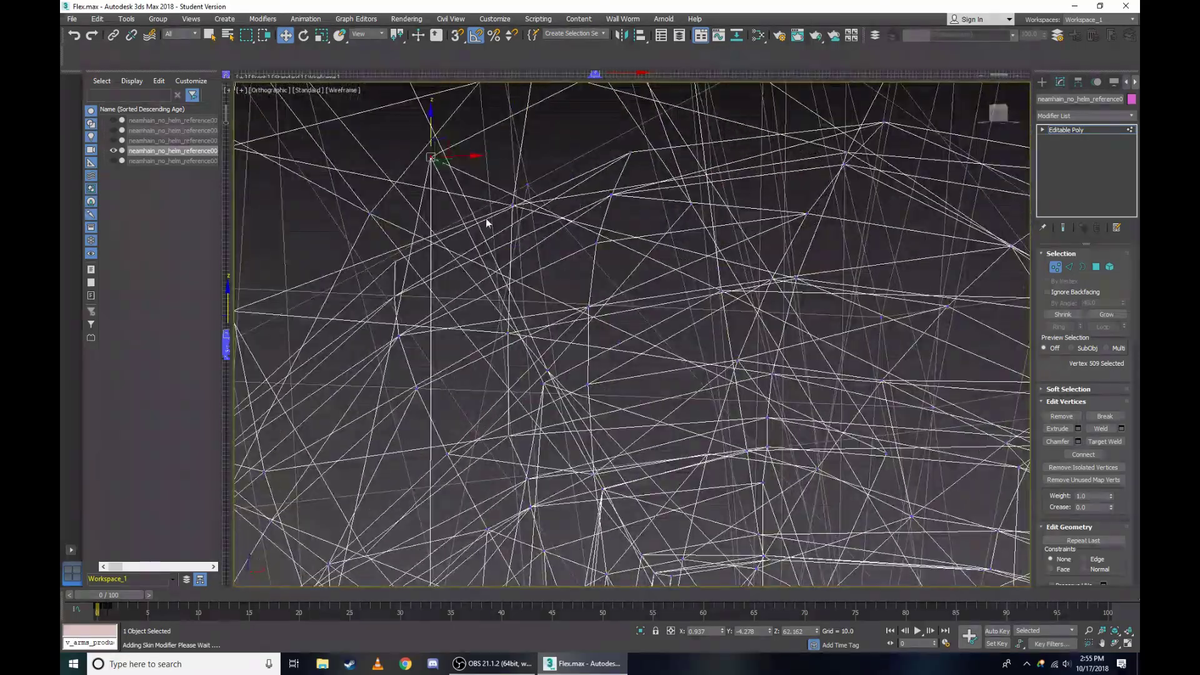
scroll(530, 349, "up", 4)
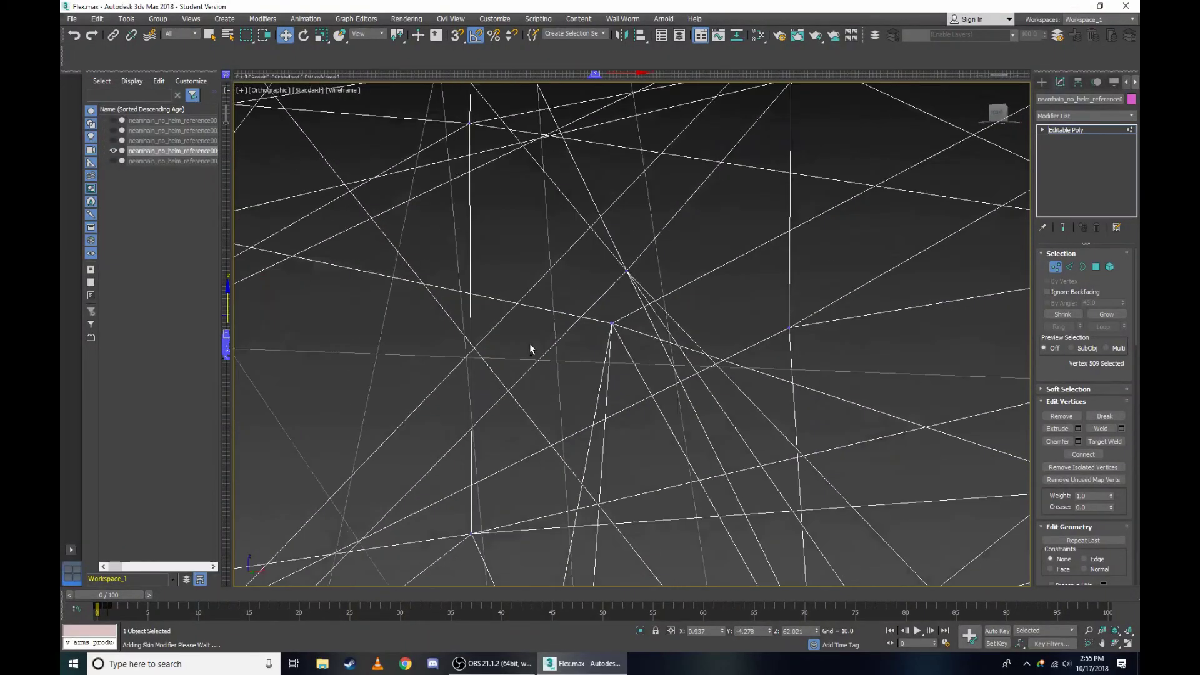
scroll(637, 349, "down", 3)
scroll(603, 313, "down", 2)
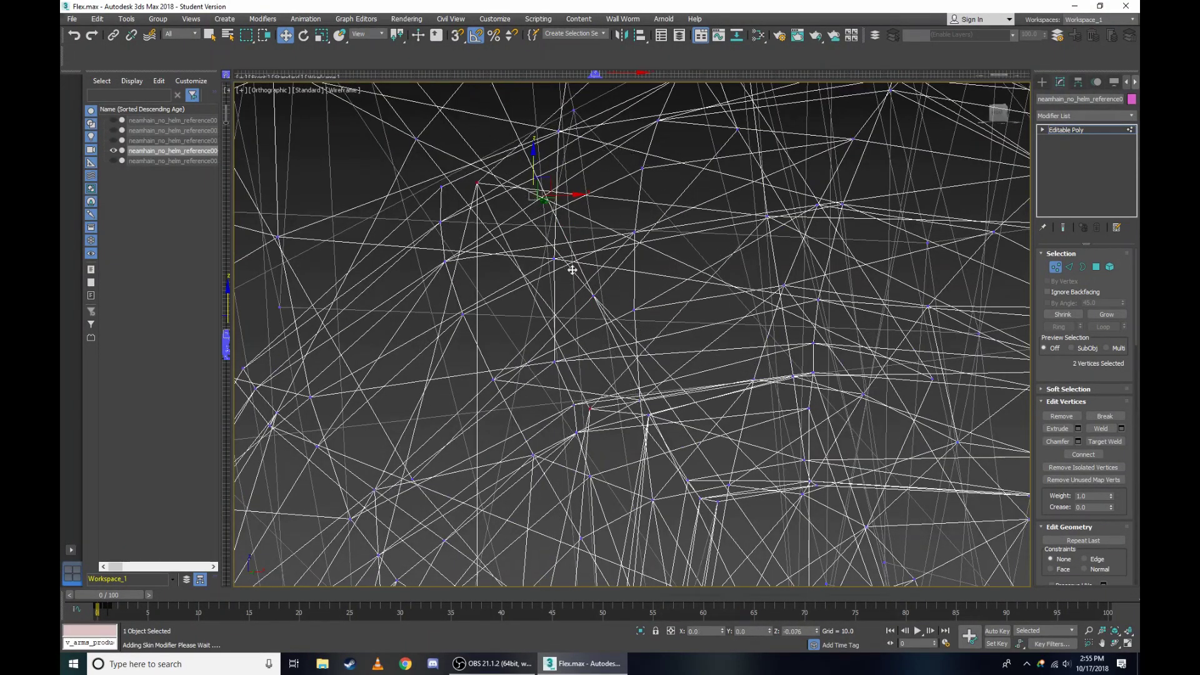
scroll(601, 381, "up", 3)
scroll(674, 343, "up", 2)
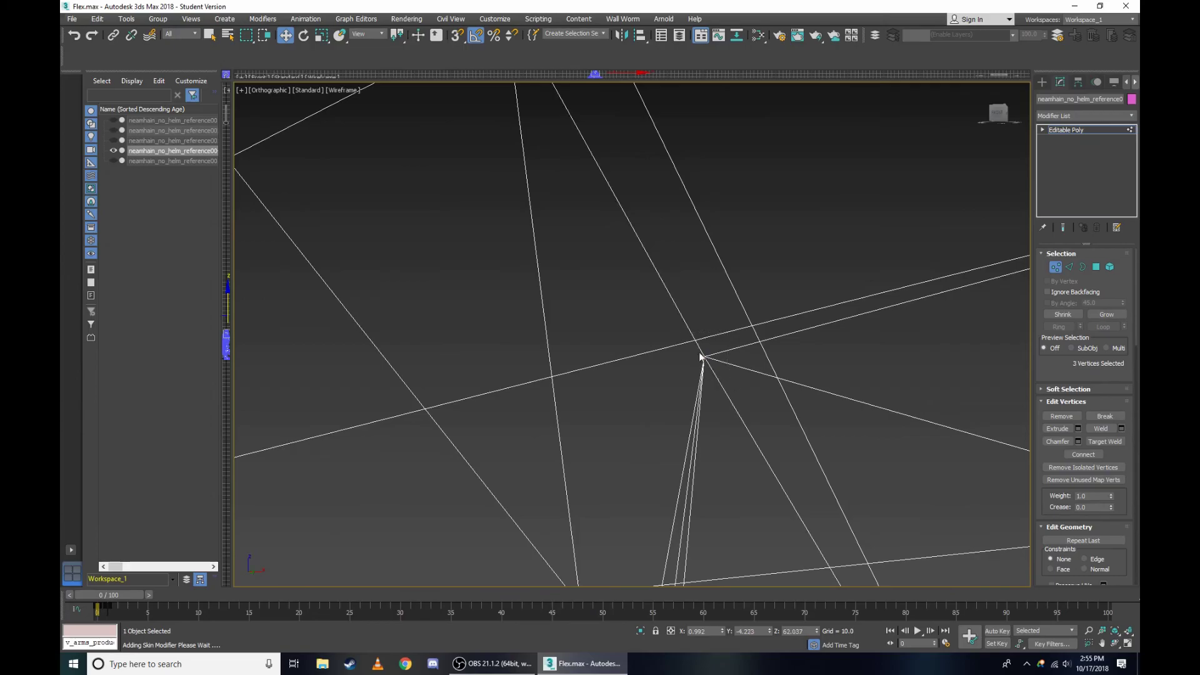
scroll(700, 357, "down", 5)
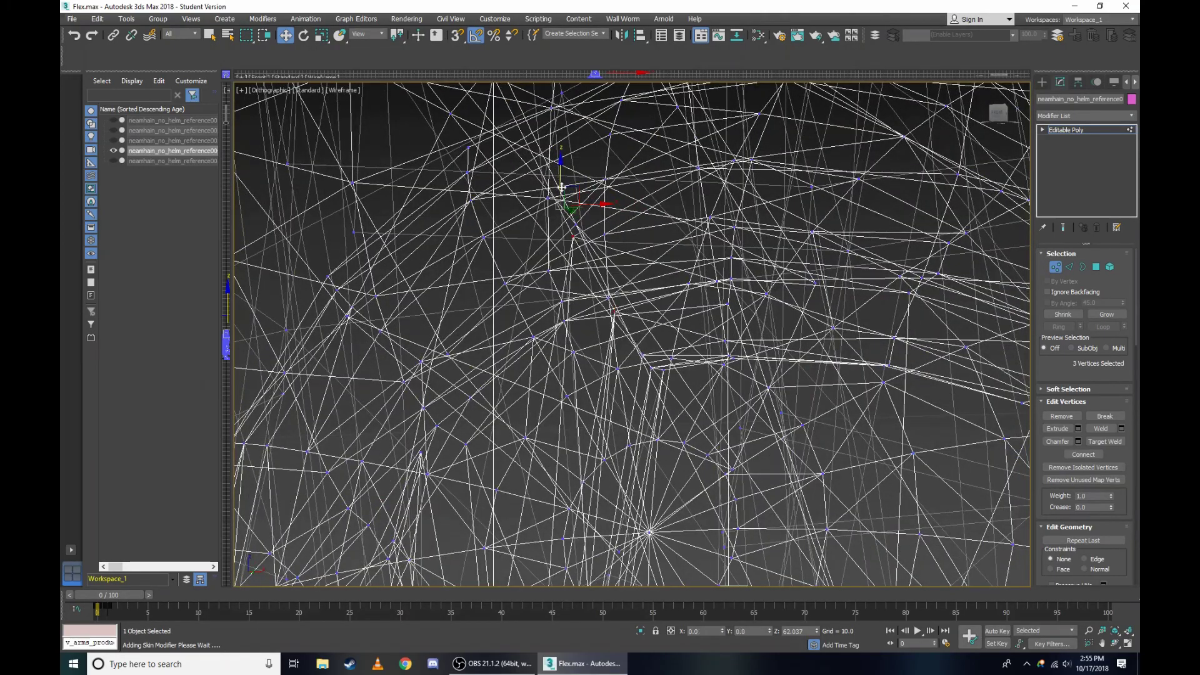
scroll(581, 250, "up", 2)
scroll(672, 359, "up", 3)
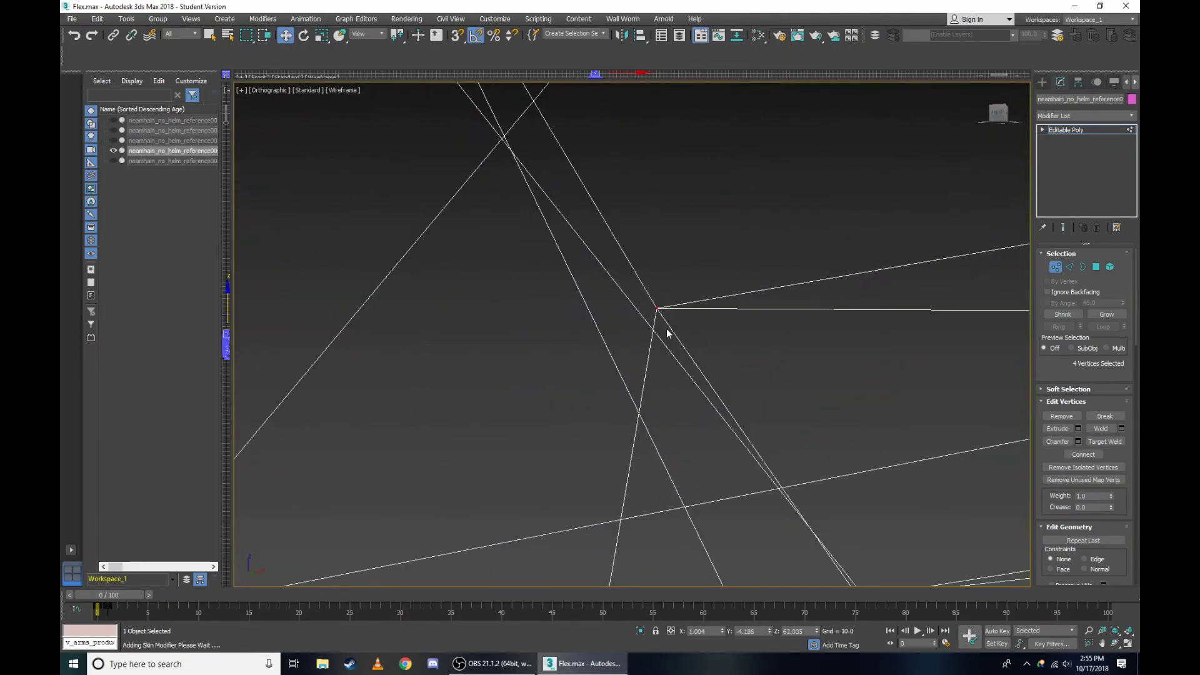
scroll(667, 333, "down", 2)
scroll(827, 407, "down", 2)
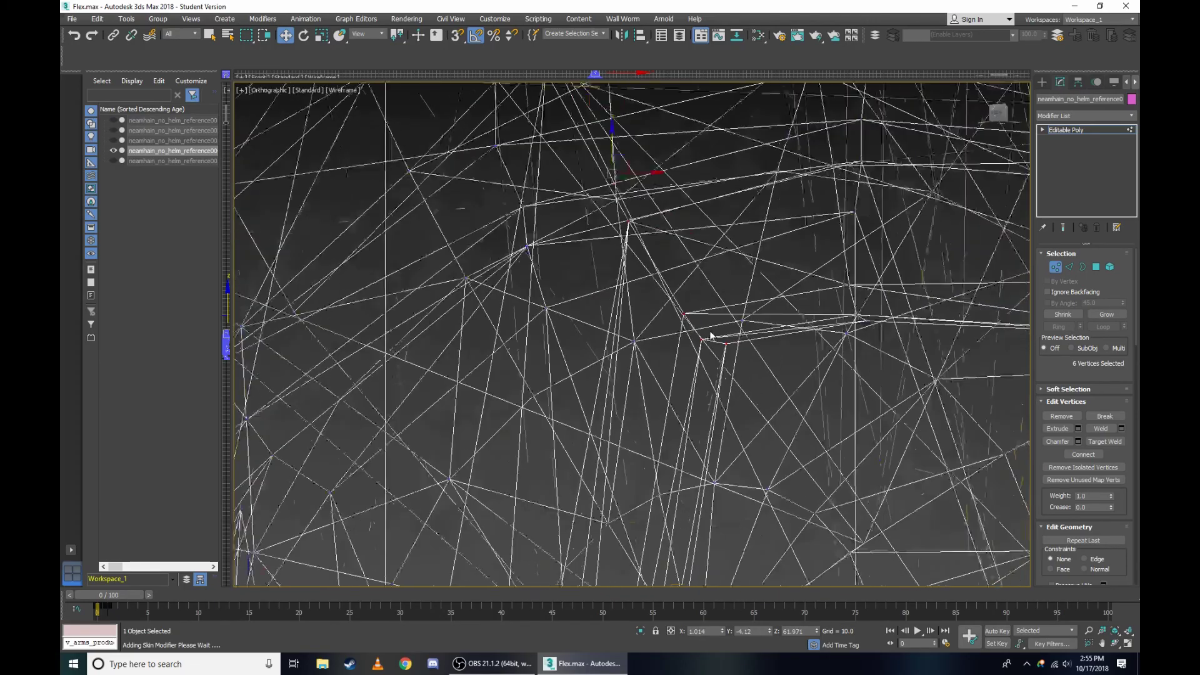
key("F3")
From the Right view in wireframe, add four vertices around the eye to the selection.
left_click(270, 91)
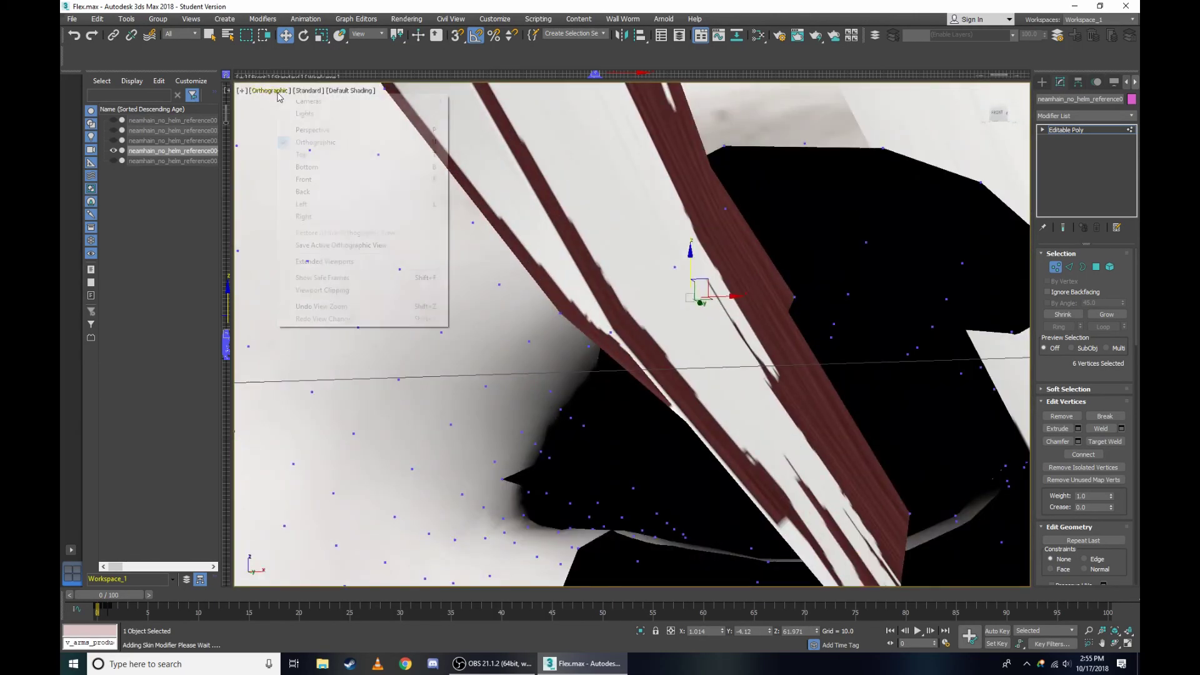
left_click(323, 211)
scroll(664, 209, "up", 3)
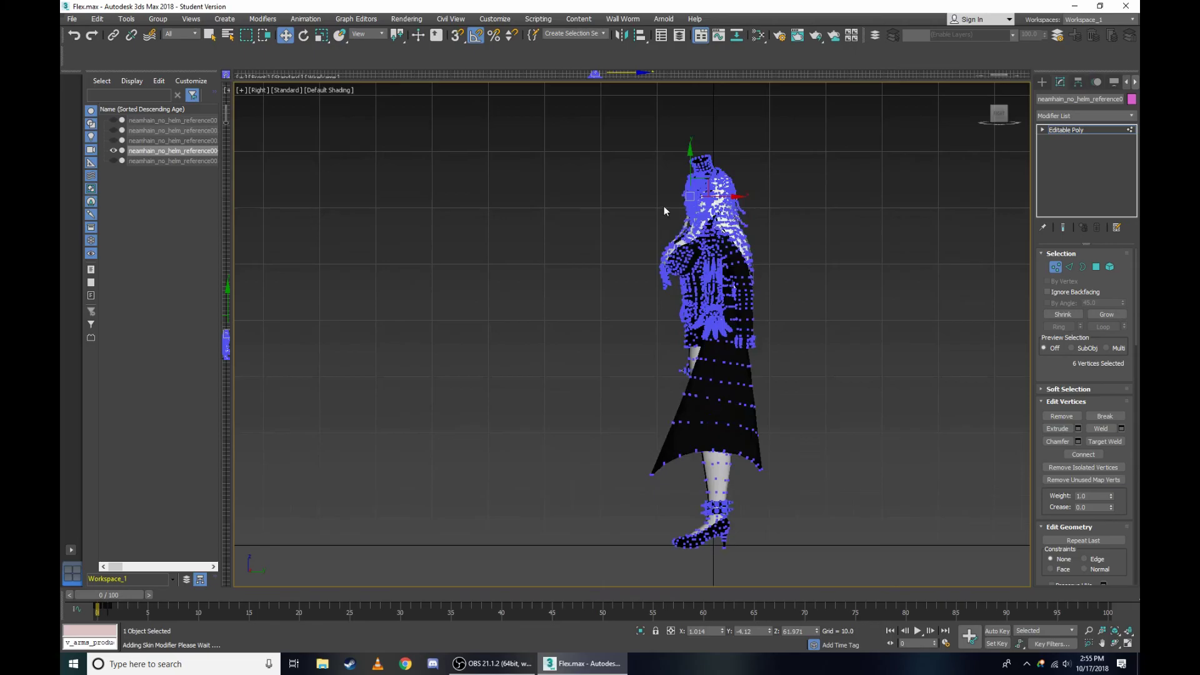
scroll(665, 208, "up", 5)
key("F3")
scroll(633, 145, "up", 3)
scroll(633, 145, "up", 3)
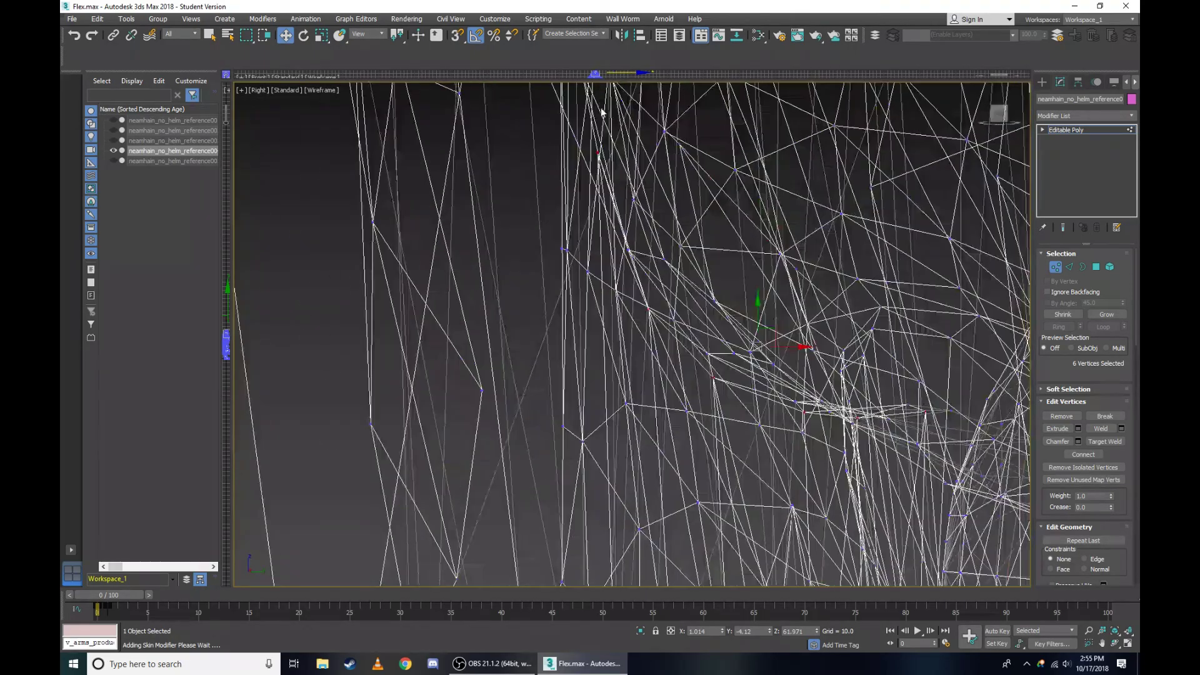
scroll(600, 106, "up", 2)
scroll(559, 269, "down", 4)
scroll(601, 336, "up", 2)
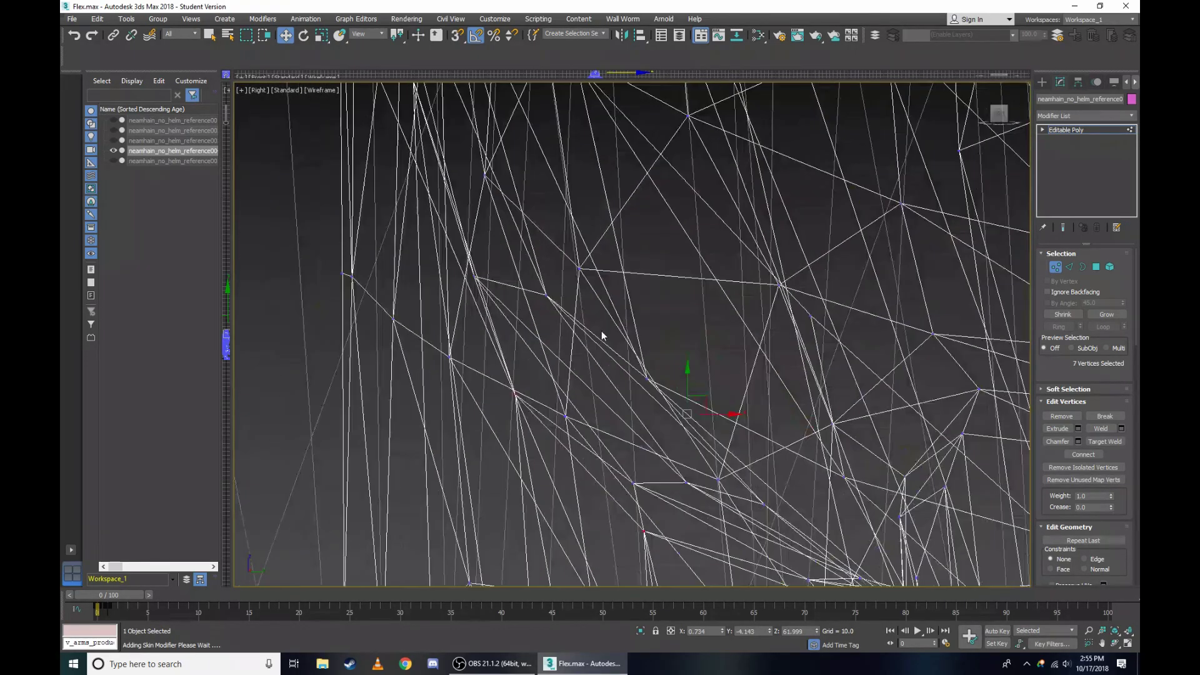
scroll(543, 361, "up", 3)
scroll(447, 301, "down", 2)
scroll(550, 415, "up", 2)
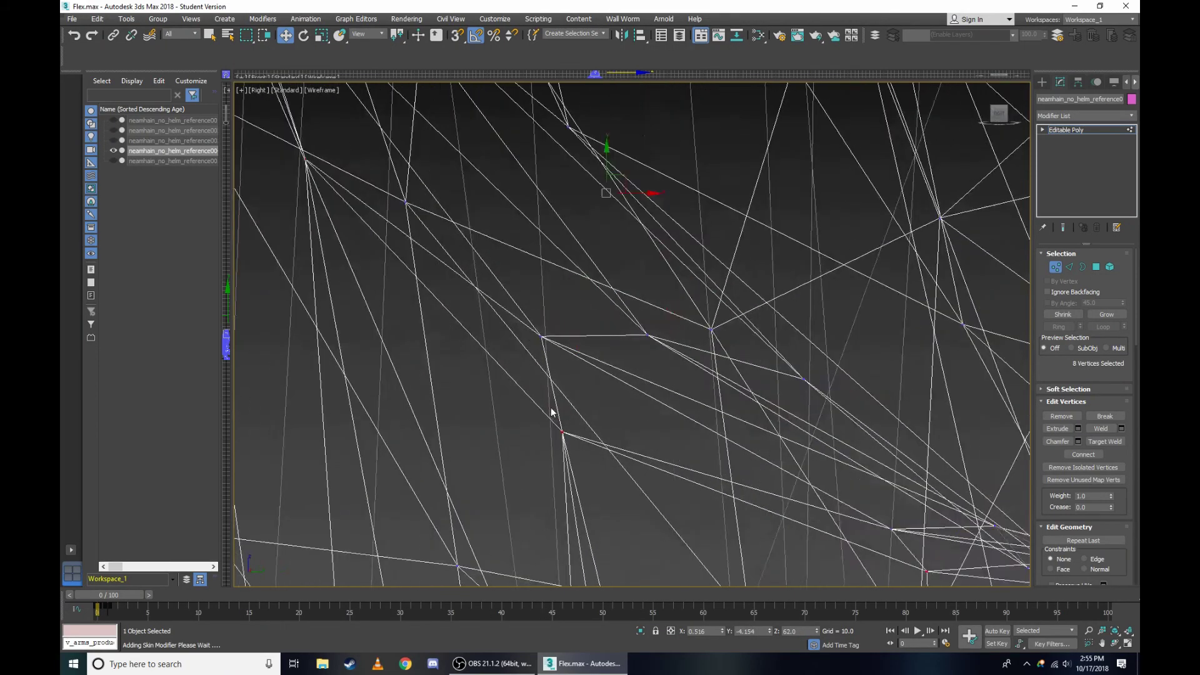
left_click(603, 469, "ctrl")
scroll(619, 370, "down", 2)
scroll(684, 414, "up", 3)
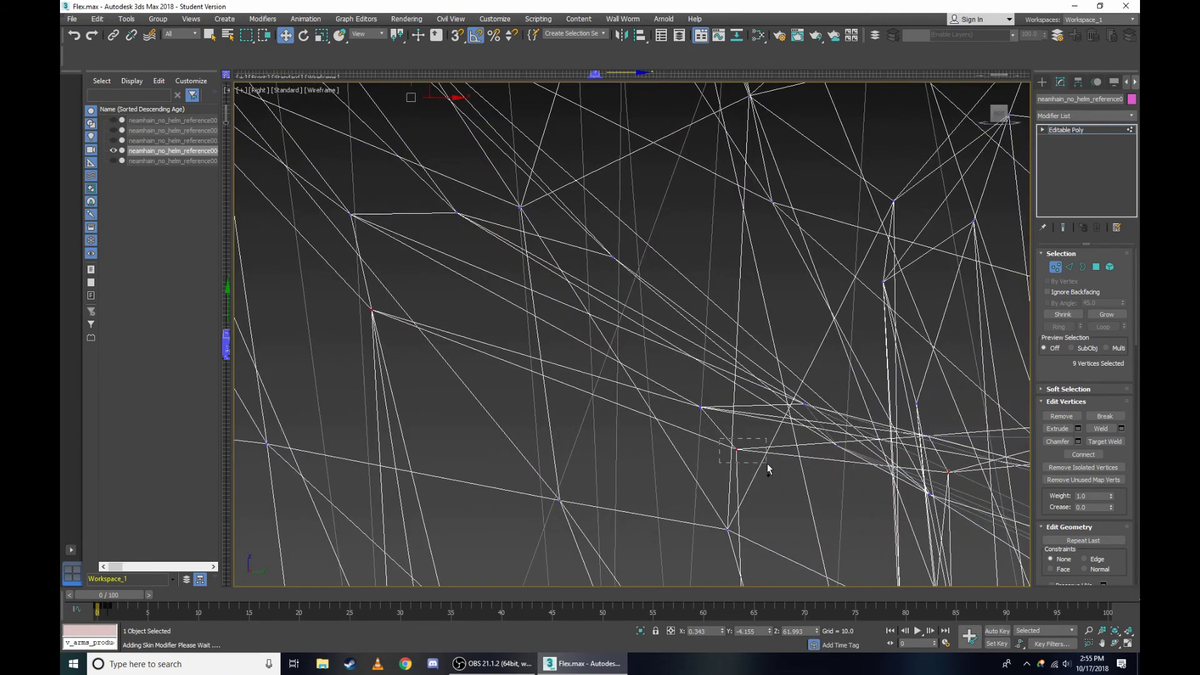
left_click_drag(720, 438, 767, 464, "ctrl")
scroll(875, 472, "down", 2)
scroll(882, 477, "up", 1)
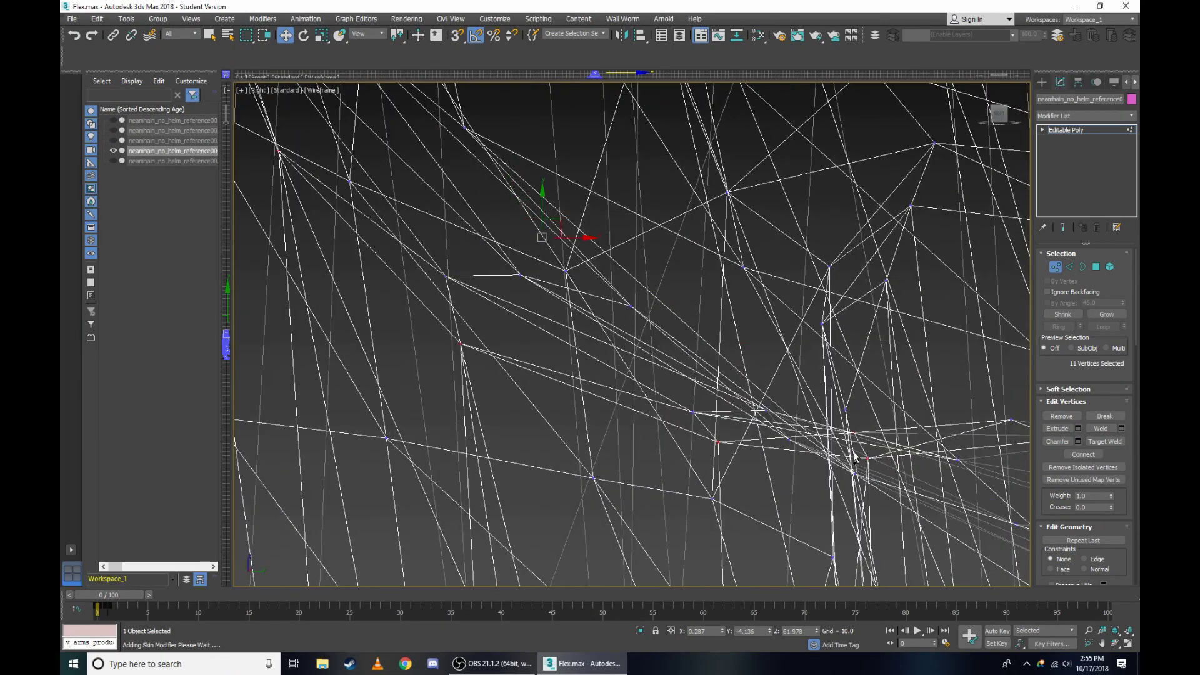
scroll(872, 473, "down", 2)
scroll(874, 432, "up", 3)
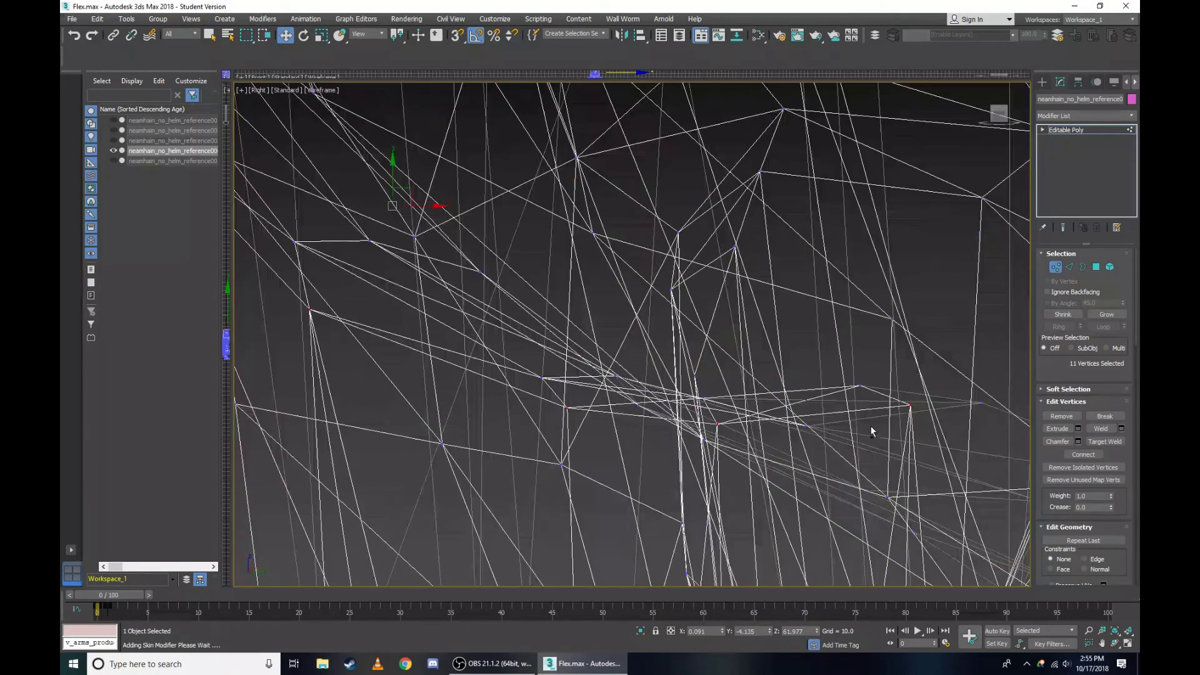
left_click(914, 422, "ctrl")
scroll(913, 422, "down", 2)
key("F3")
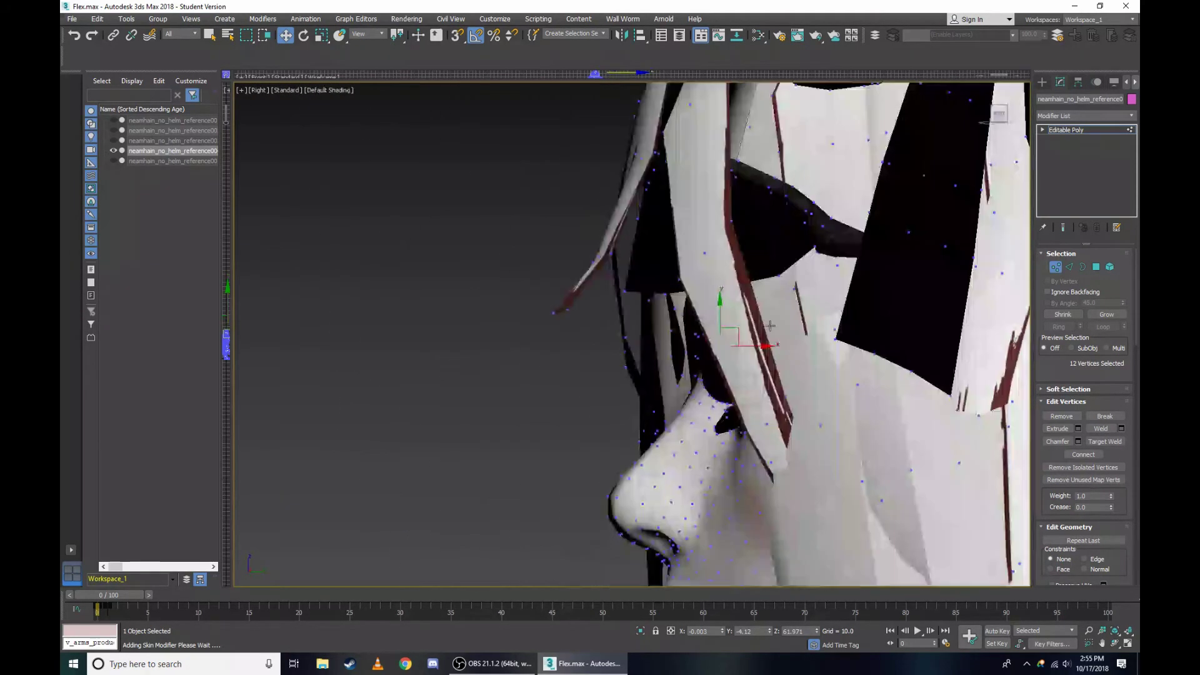
scroll(875, 375, "up", 4)
Orbit to the front of the face and add vertices along the eye's edge to the selection.
left_click_drag(1004, 122, 808, 324)
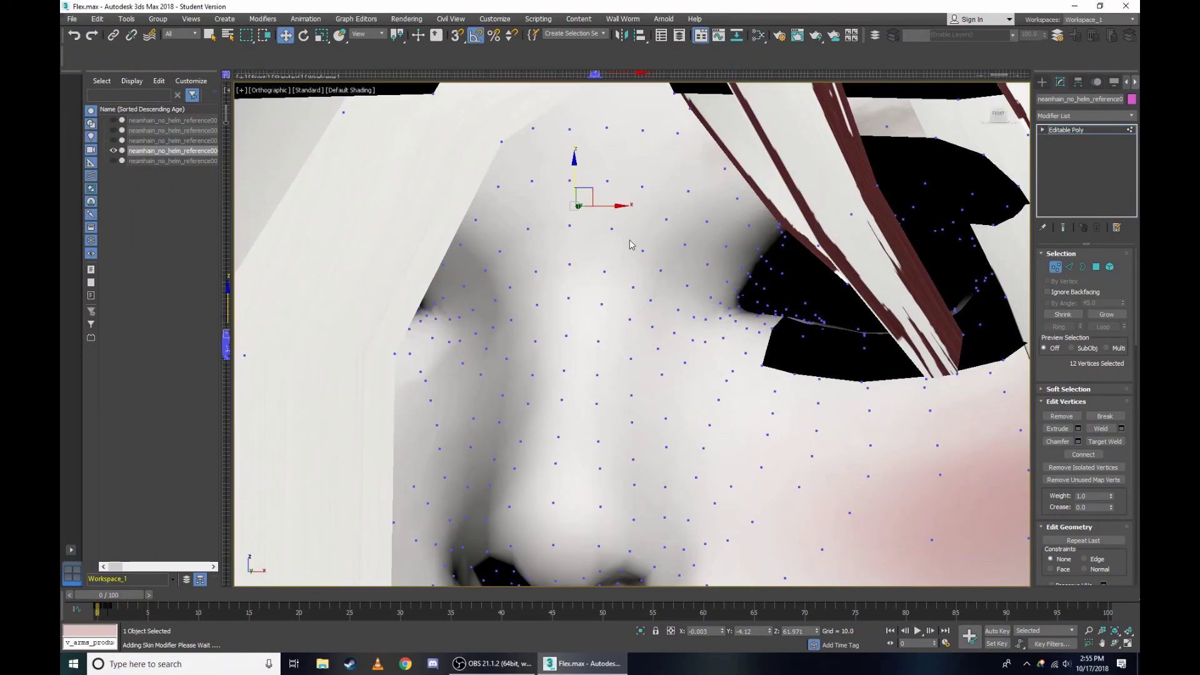
middle_click_drag(630, 245, 560, 164, "alt")
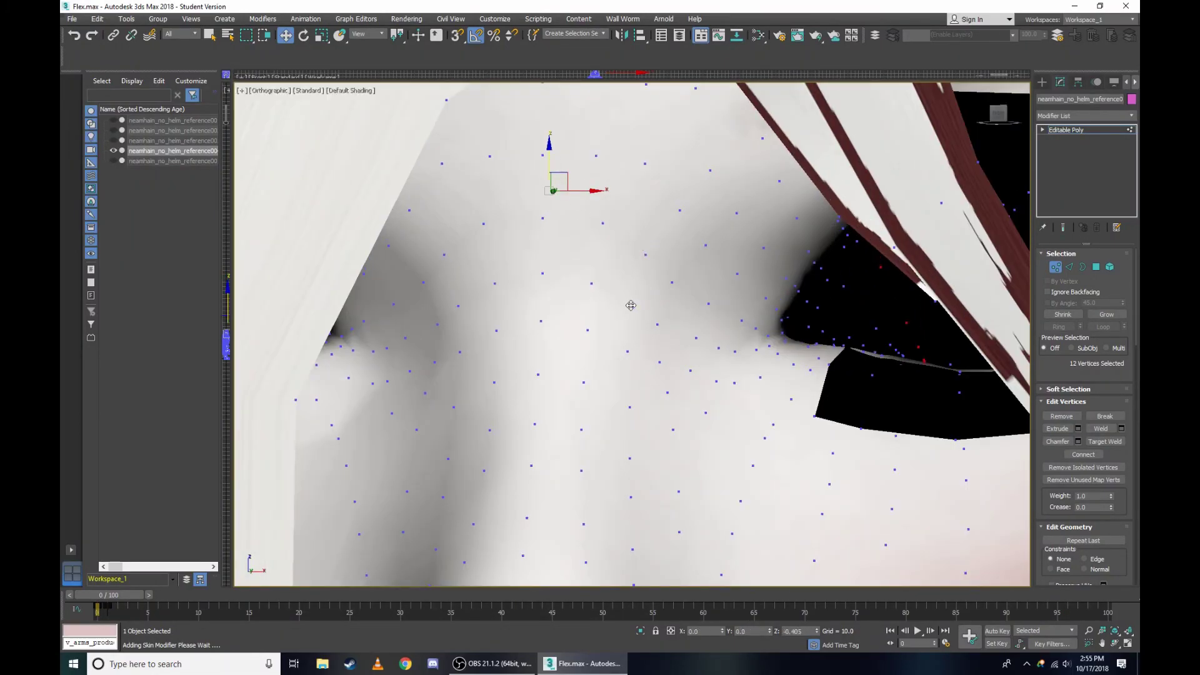
key("F3")
key("F3")
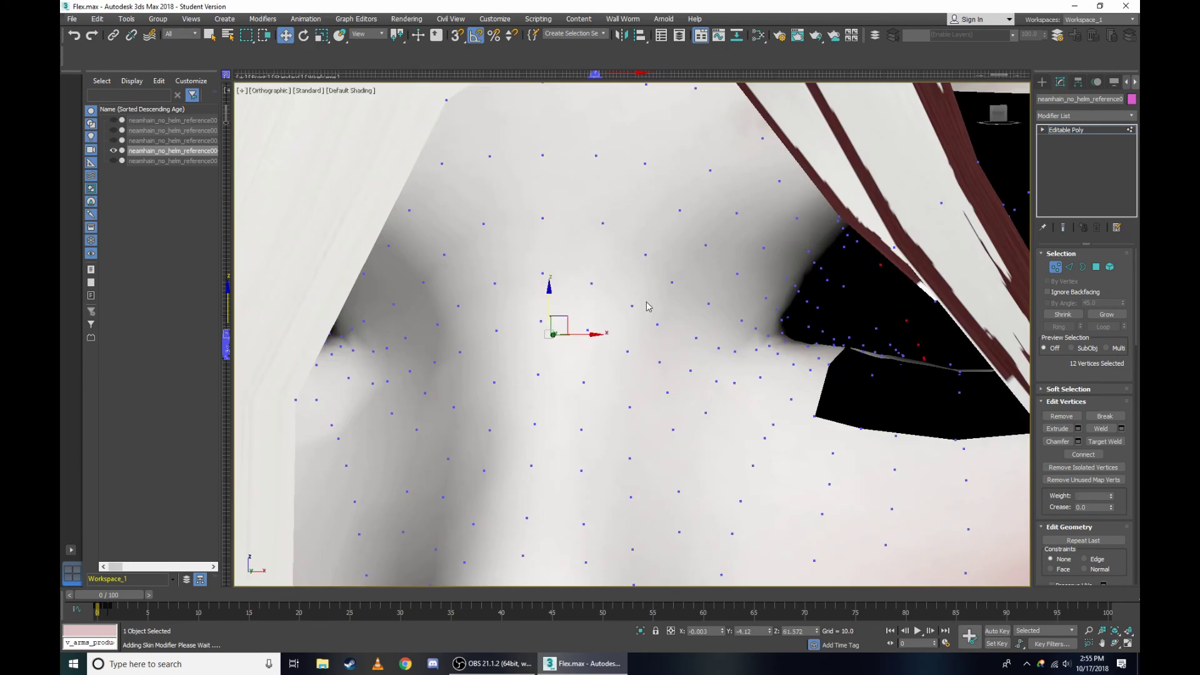
middle_click_drag(647, 307, 921, 145, "alt")
middle_click_drag(1002, 114, 688, 164, "alt")
key("F3")
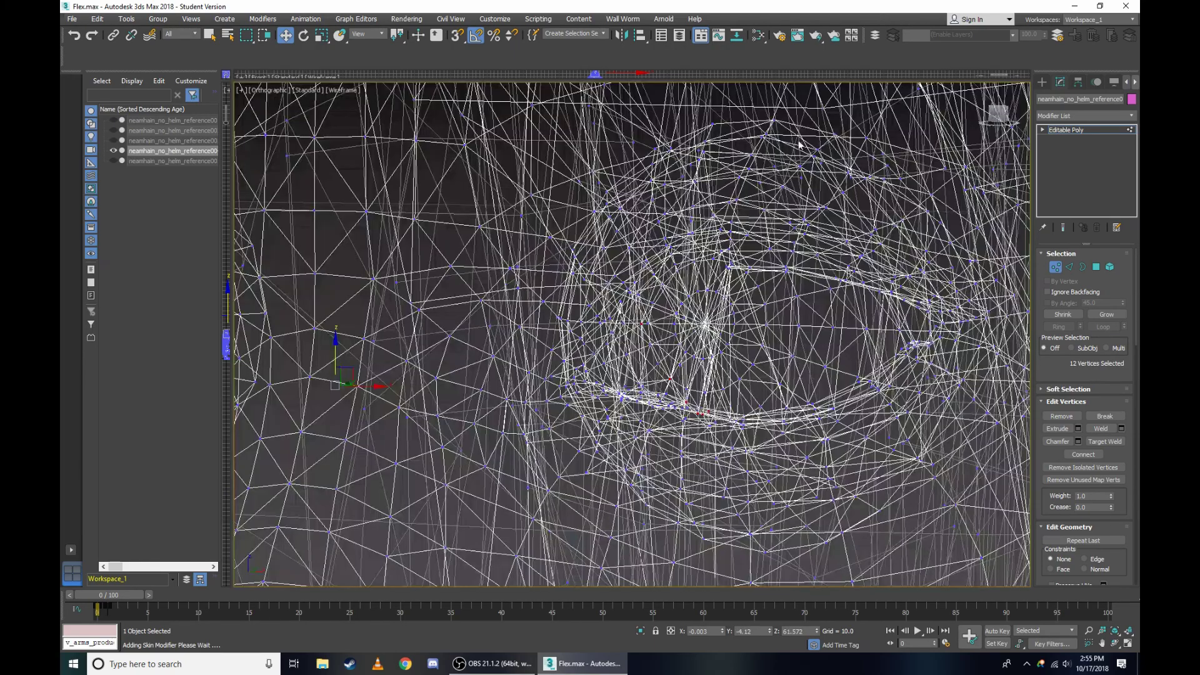
scroll(688, 163, "up", 5)
scroll(596, 148, "up", 5)
key("F3")
scroll(624, 161, "down", 3)
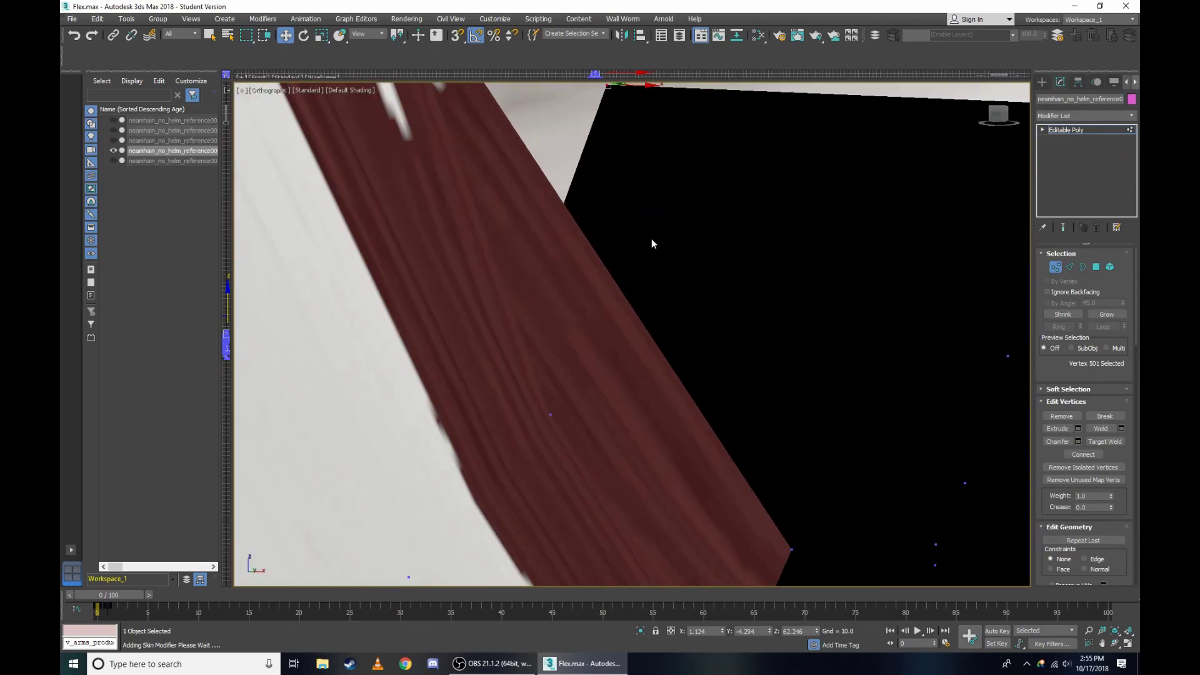
scroll(651, 238, "down", 5)
middle_click_drag(995, 117, 688, 188, "alt")
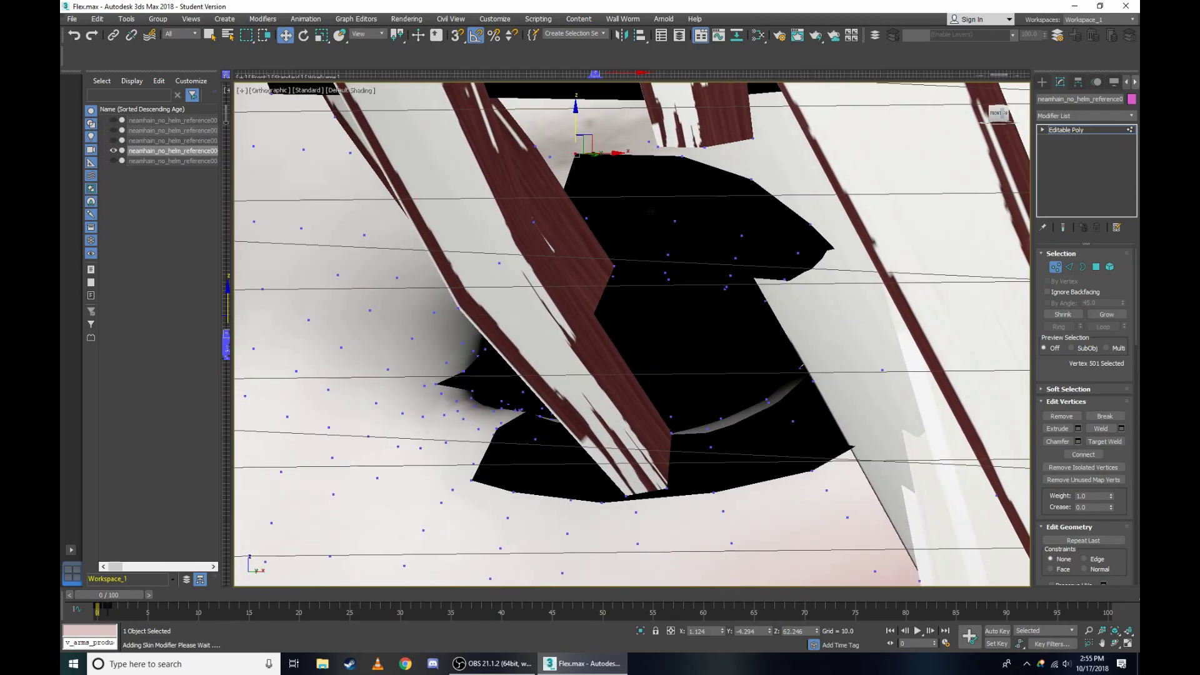
key("F3")
scroll(625, 200, "up", 5)
scroll(570, 207, "up", 3)
scroll(543, 320, "down", 3)
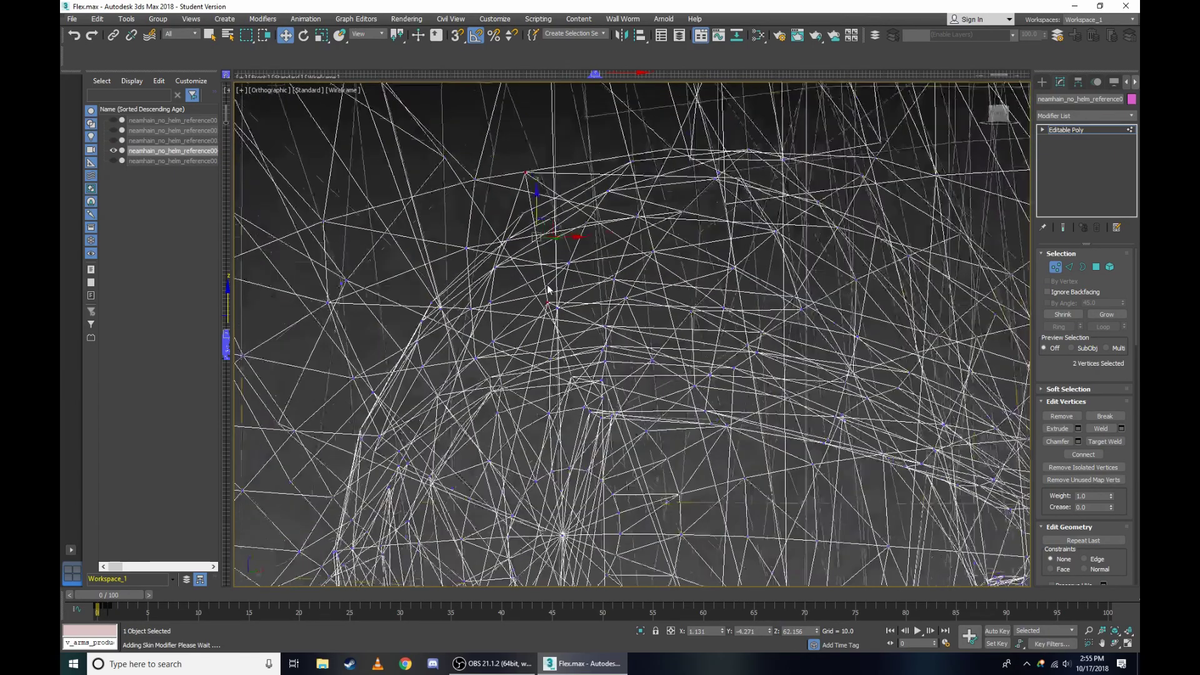
left_click(532, 204, "ctrl")
scroll(536, 316, "up", 3)
scroll(514, 327, "up", 3)
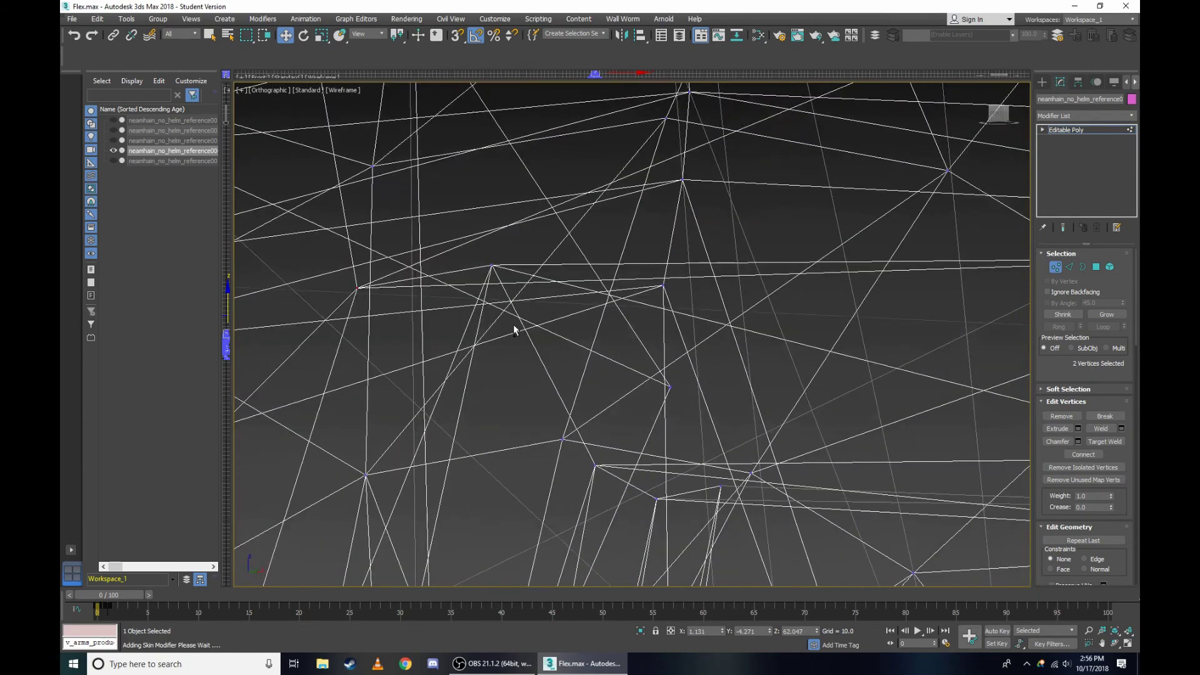
left_click_drag(479, 251, 502, 279)
scroll(631, 508, "up", 3)
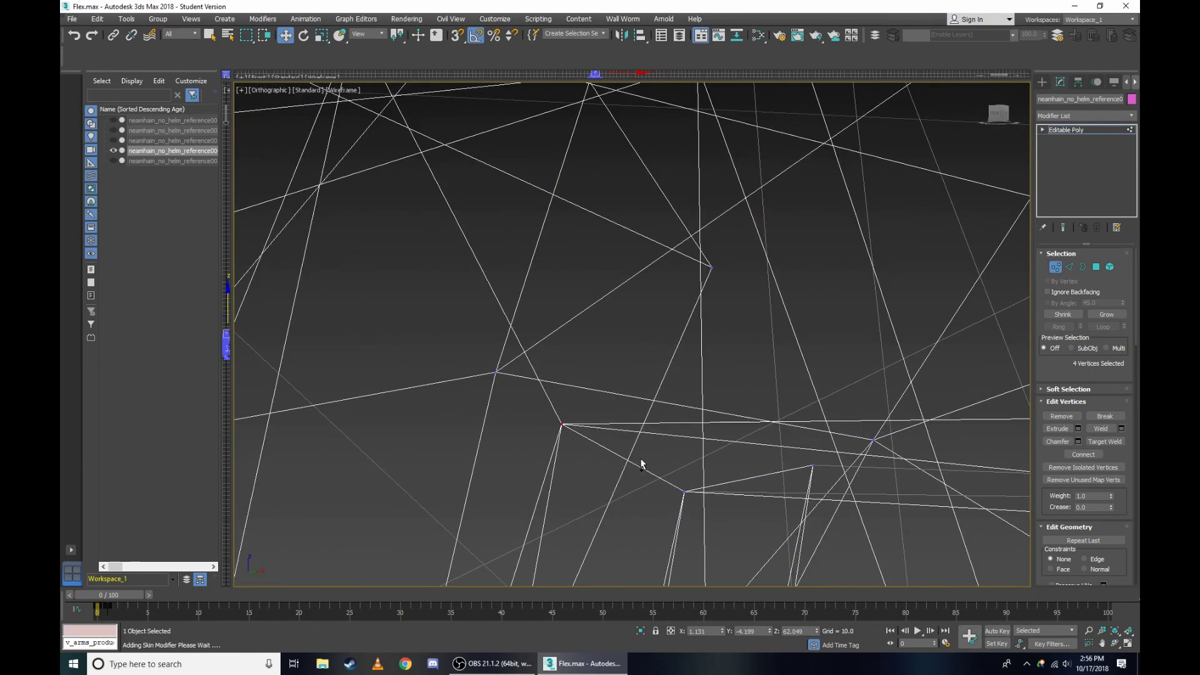
scroll(824, 475, "down", 3)
key("F3")
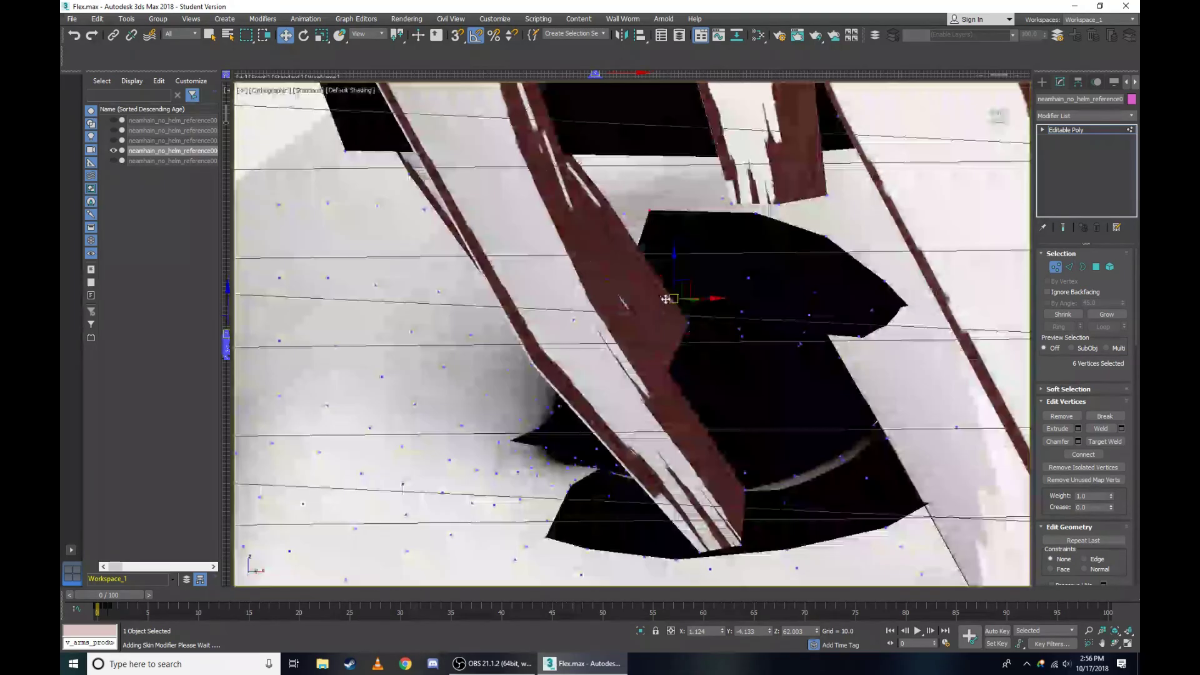
Return to the Right view in wireframe and add more vertices around the eye.
left_click(272, 91)
left_click(294, 216)
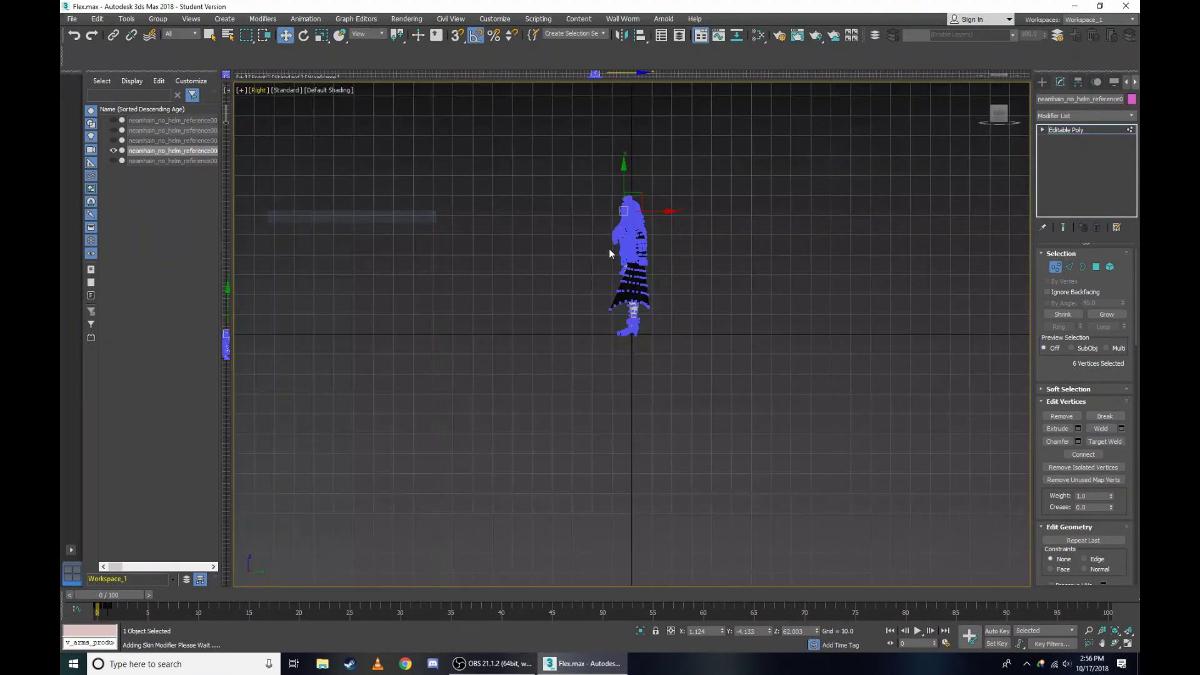
scroll(661, 163, "up", 3)
scroll(662, 163, "up", 3)
key("F3")
scroll(662, 163, "up", 3)
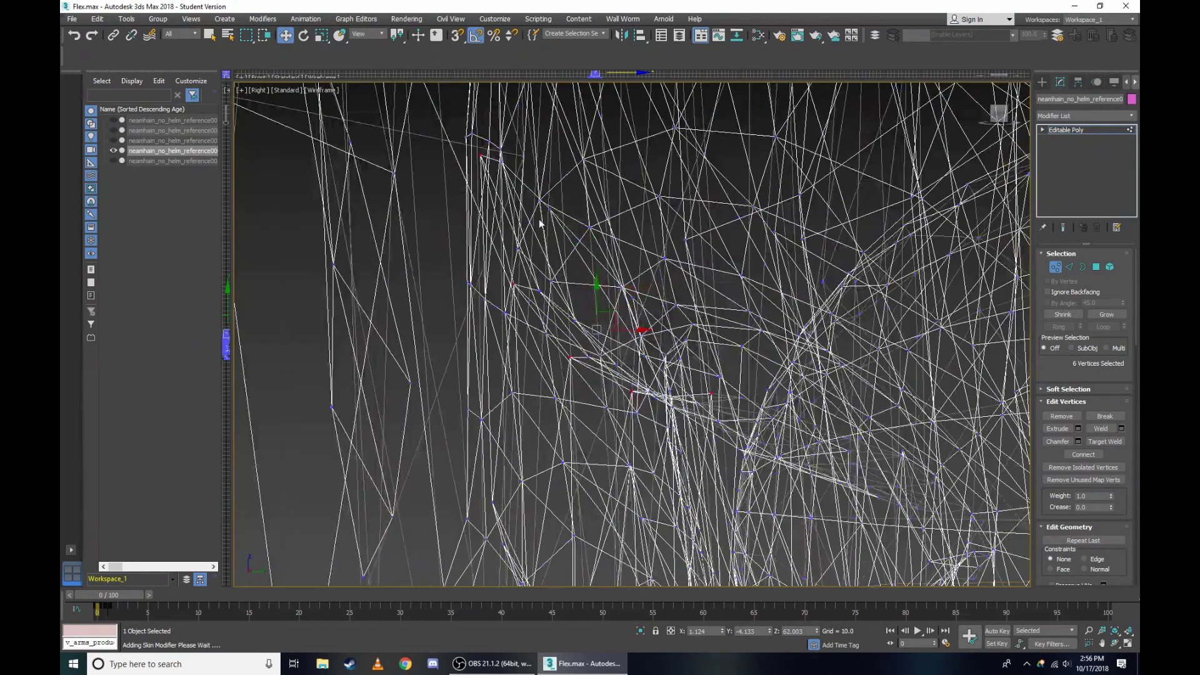
scroll(456, 160, "up", 3)
scroll(454, 219, "down", 3)
scroll(416, 309, "up", 2)
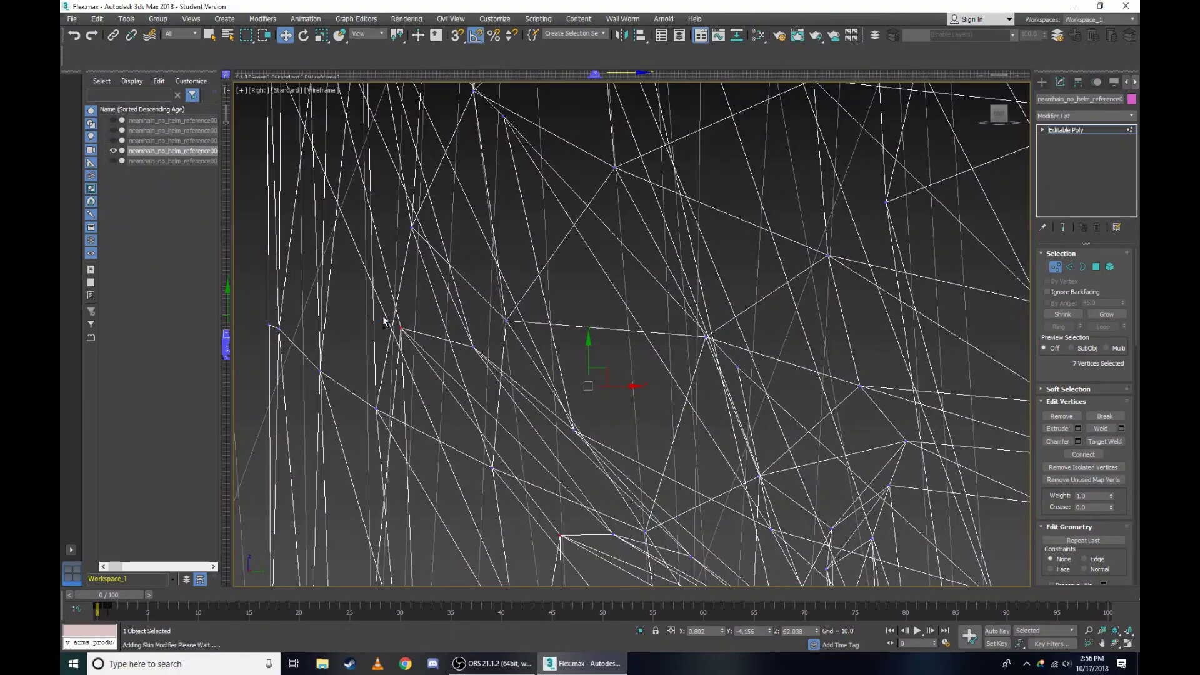
left_click(402, 330, "ctrl")
scroll(509, 426, "up", 3)
scroll(502, 427, "up", 2)
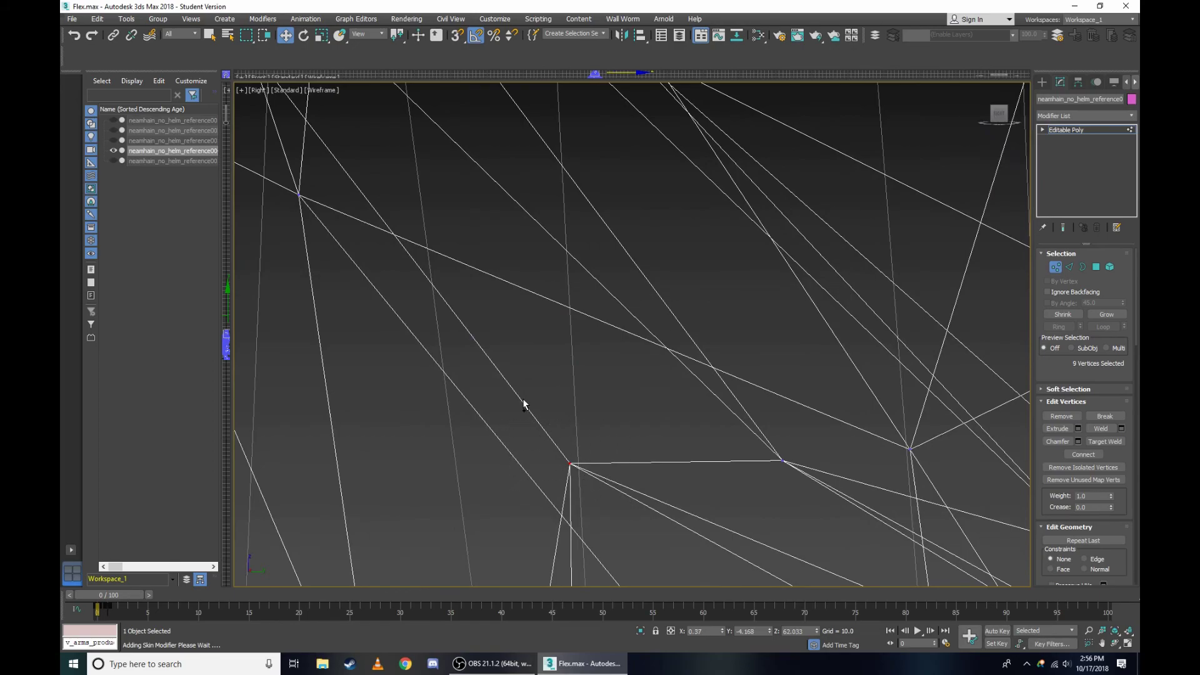
scroll(524, 404, "down", 4)
middle_click_drag(655, 453, 472, 373)
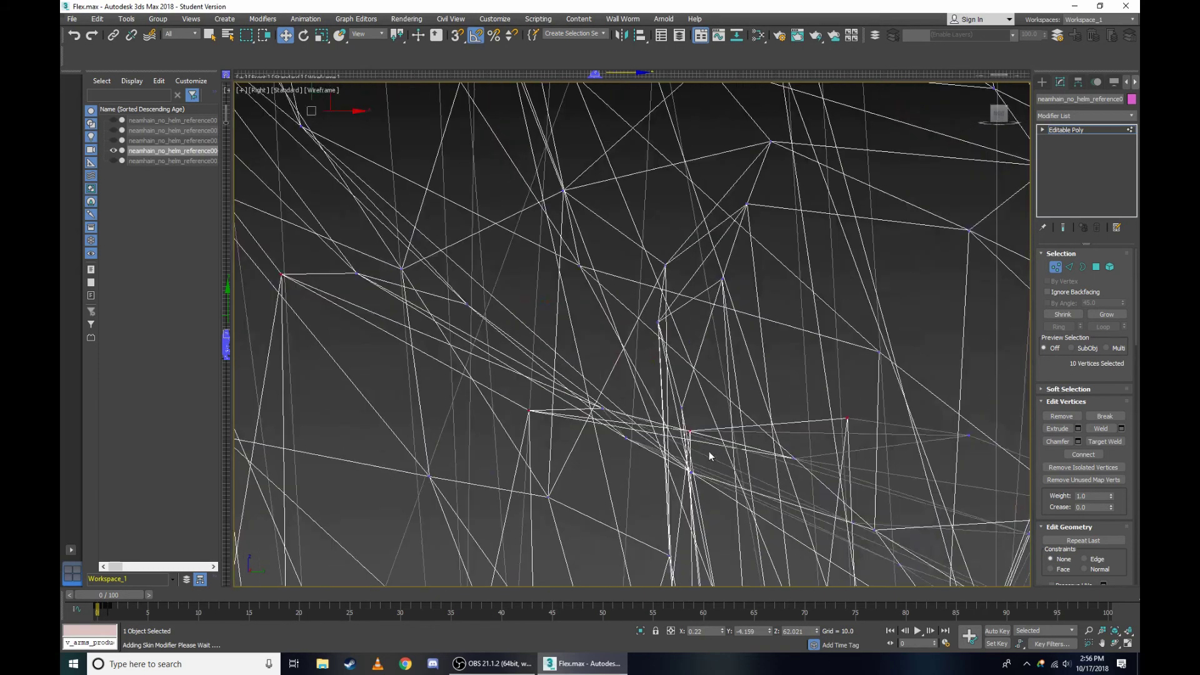
left_click_drag(879, 436, 877, 432, "ctrl")
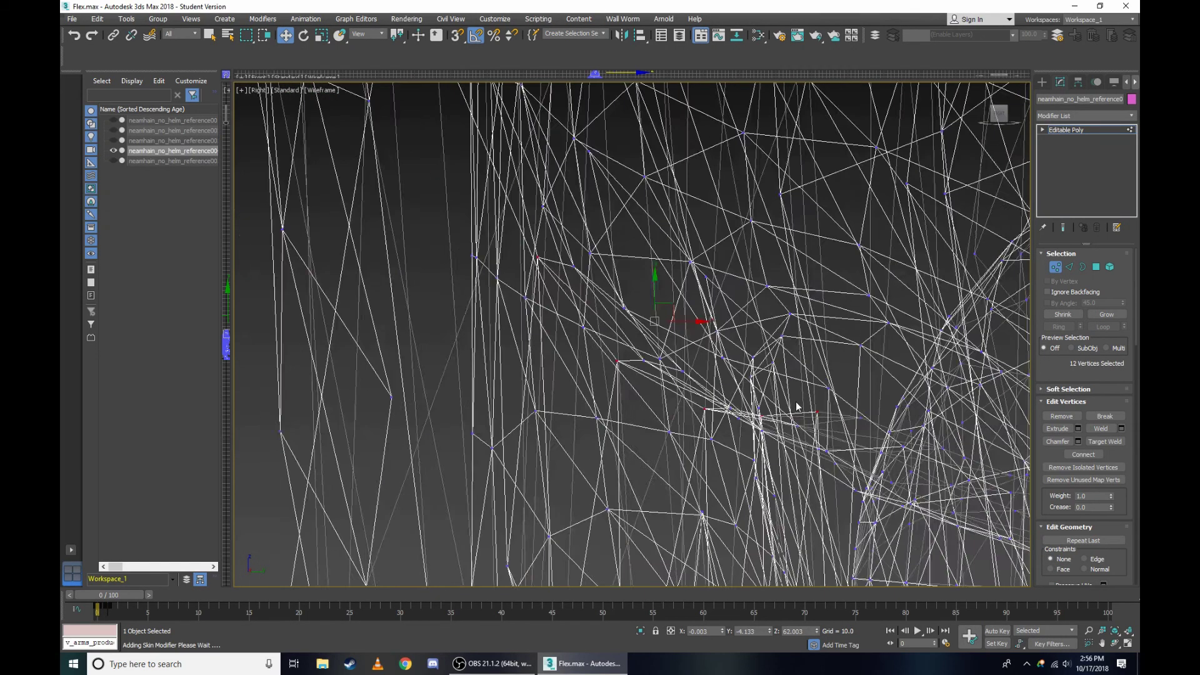
key("F3")
From an angled view add two final eye vertices, then set the viewport back to Right.
left_click_drag(1003, 114, 561, 233)
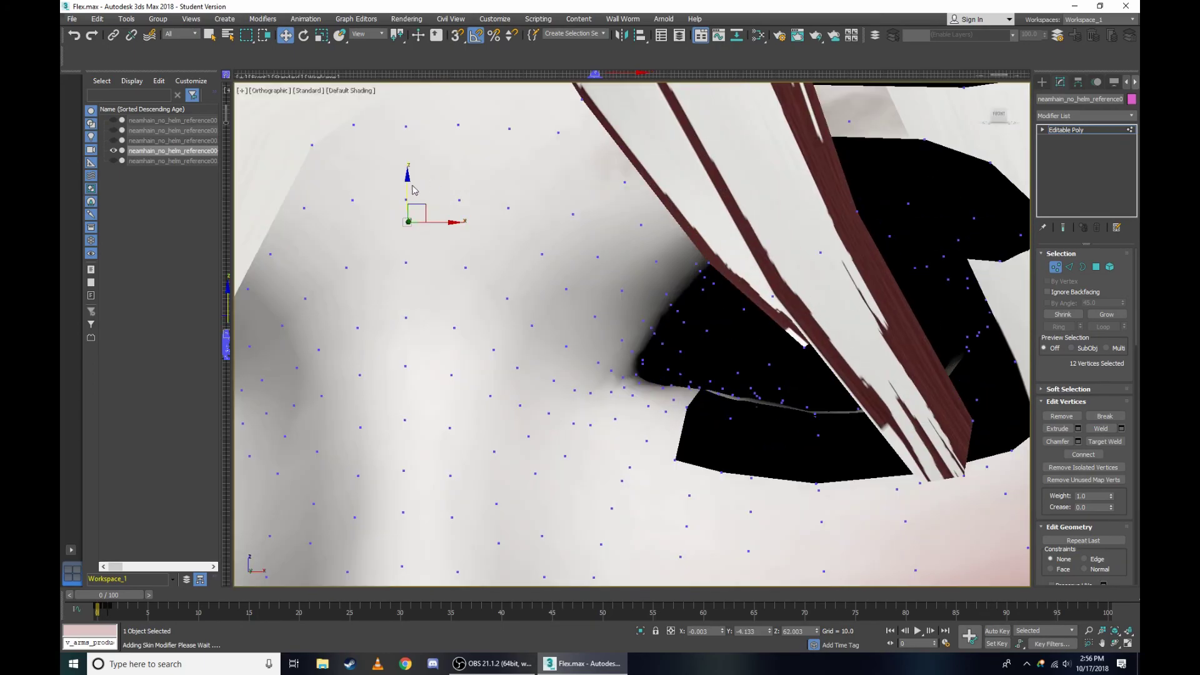
key("F3")
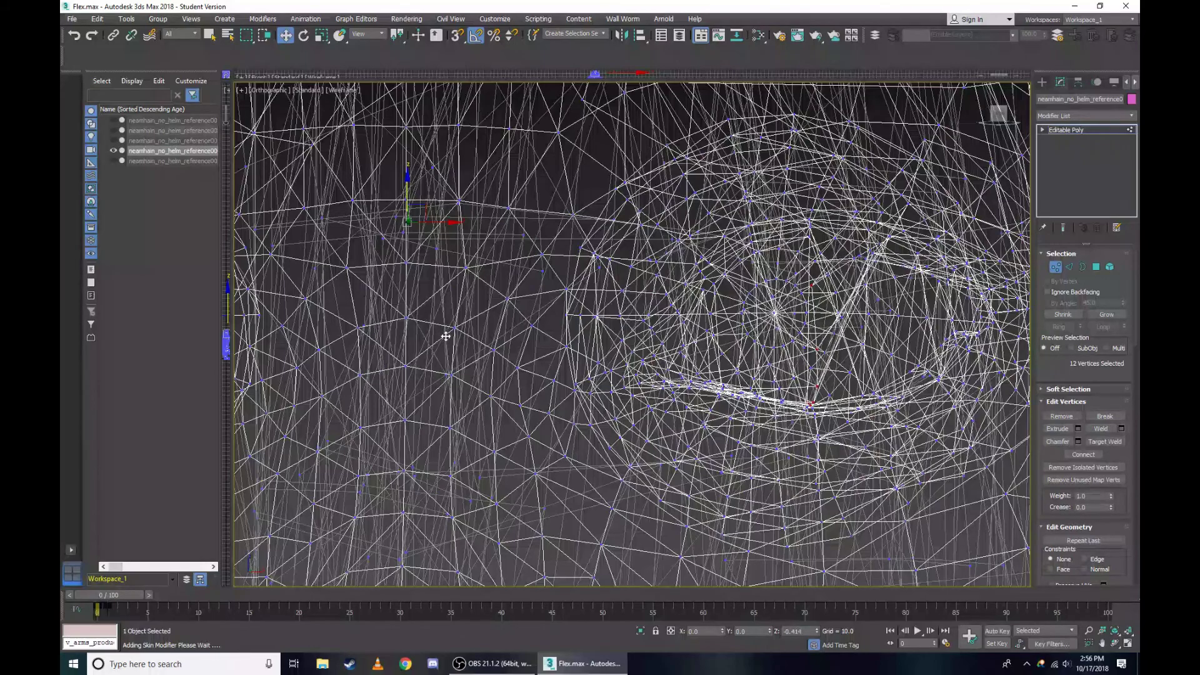
key("F3")
scroll(992, 150, "up", 2)
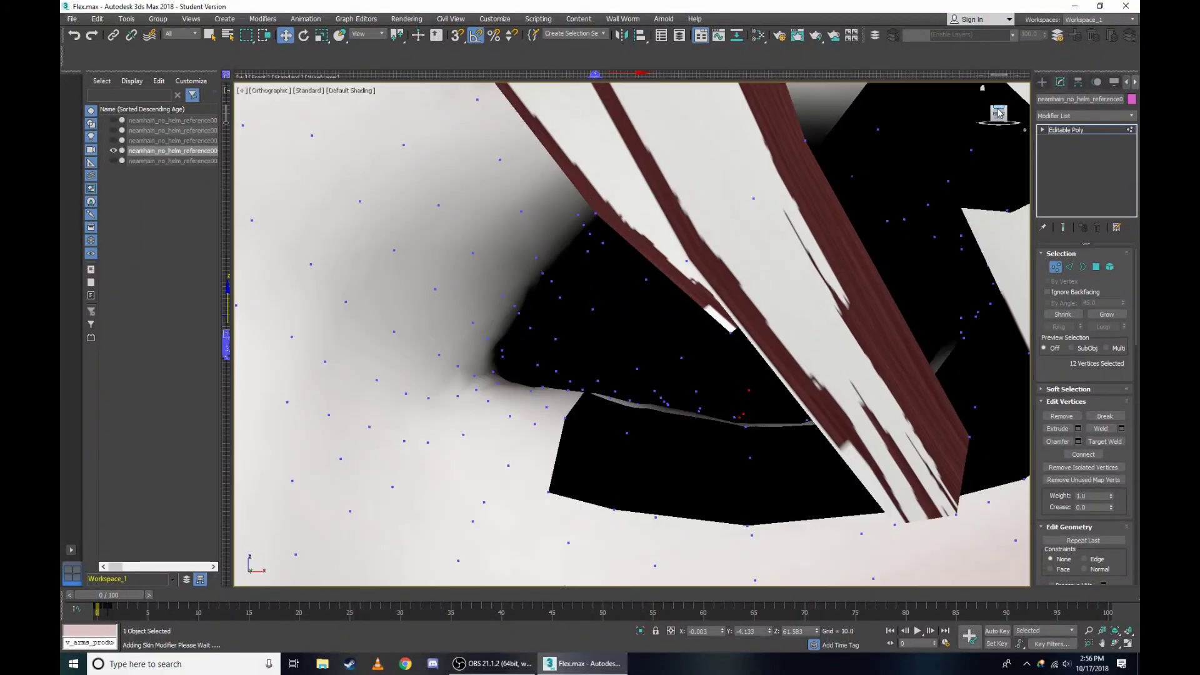
left_click_drag(998, 112, 838, 152)
key("F3")
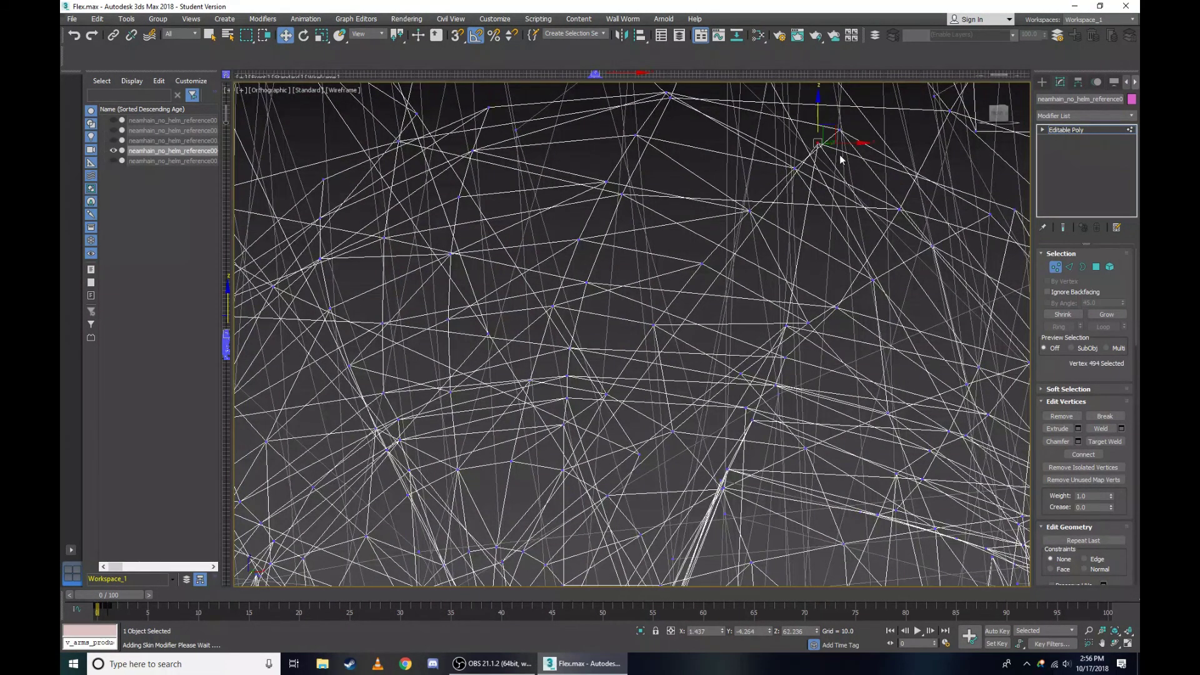
key("F3")
scroll(824, 241, "up", 3)
key("F3")
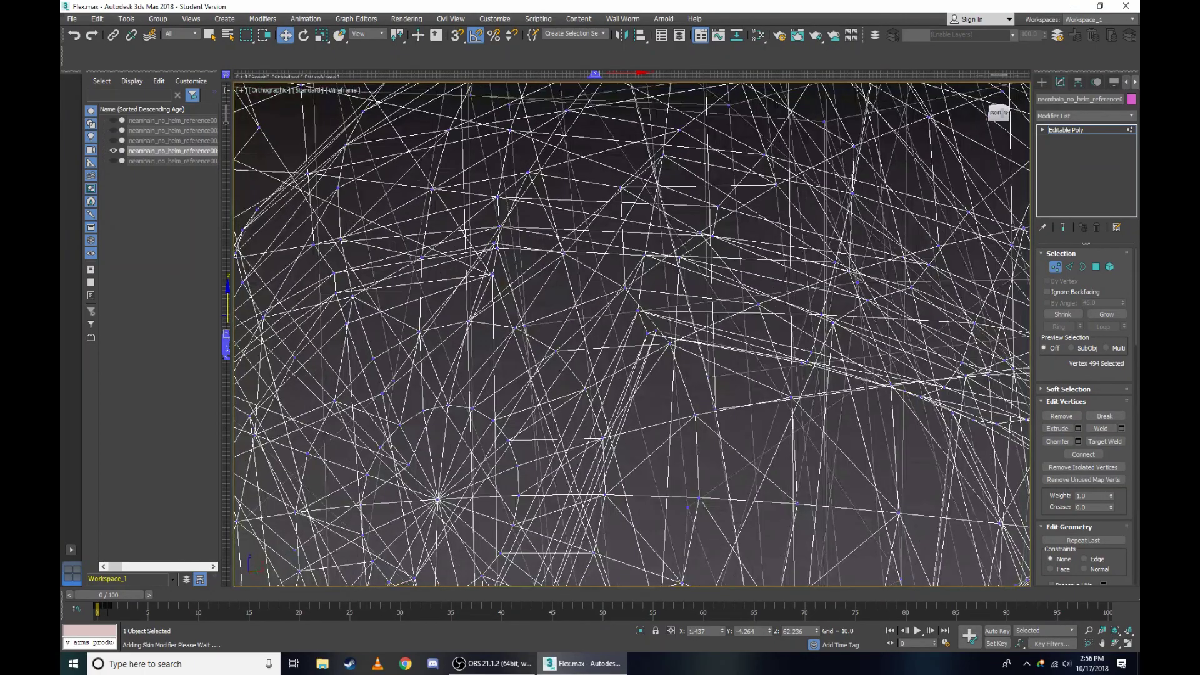
scroll(660, 146, "up", 4)
scroll(625, 263, "down", 3)
scroll(571, 236, "up", 3)
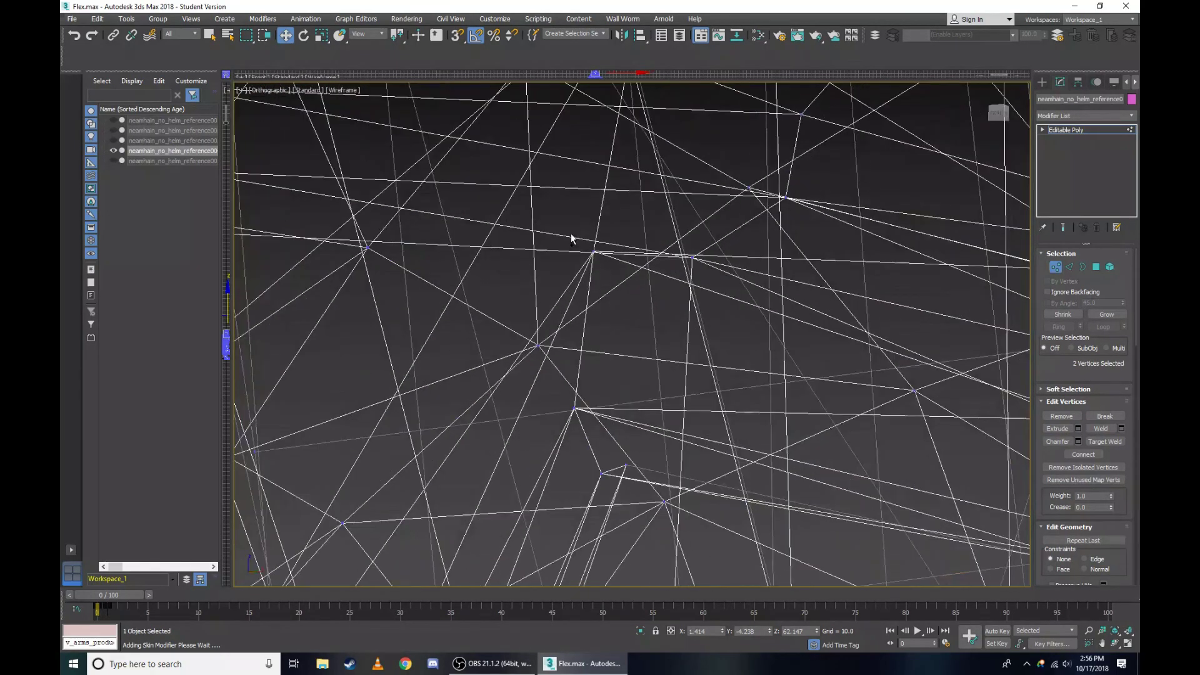
scroll(590, 262, "down", 3)
scroll(585, 300, "up", 3)
left_click(581, 344, "ctrl")
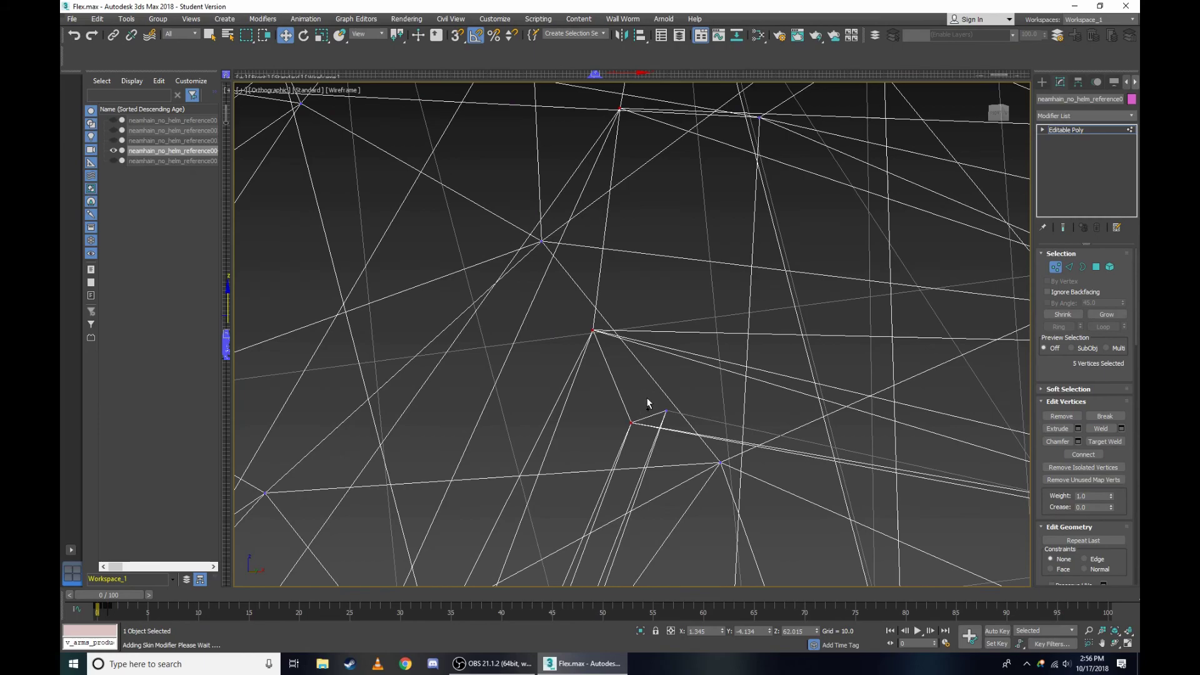
scroll(665, 343, "down", 2)
left_click(672, 343, "ctrl")
key("F3")
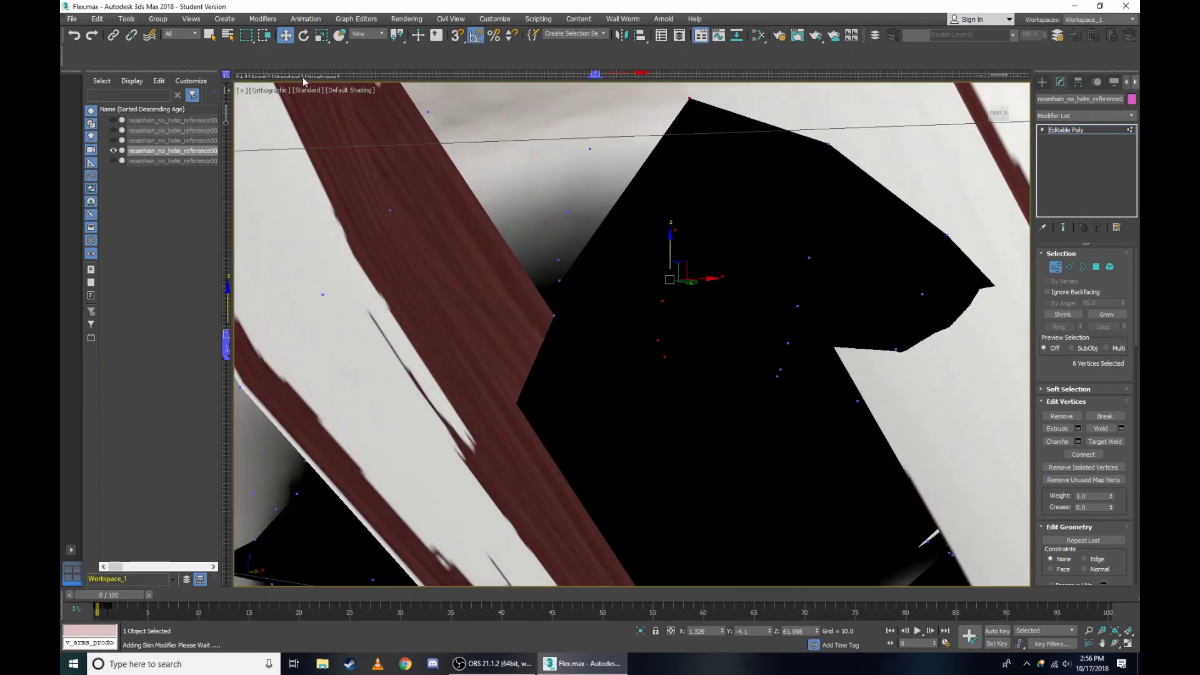
left_click(269, 90)
left_click(308, 215)
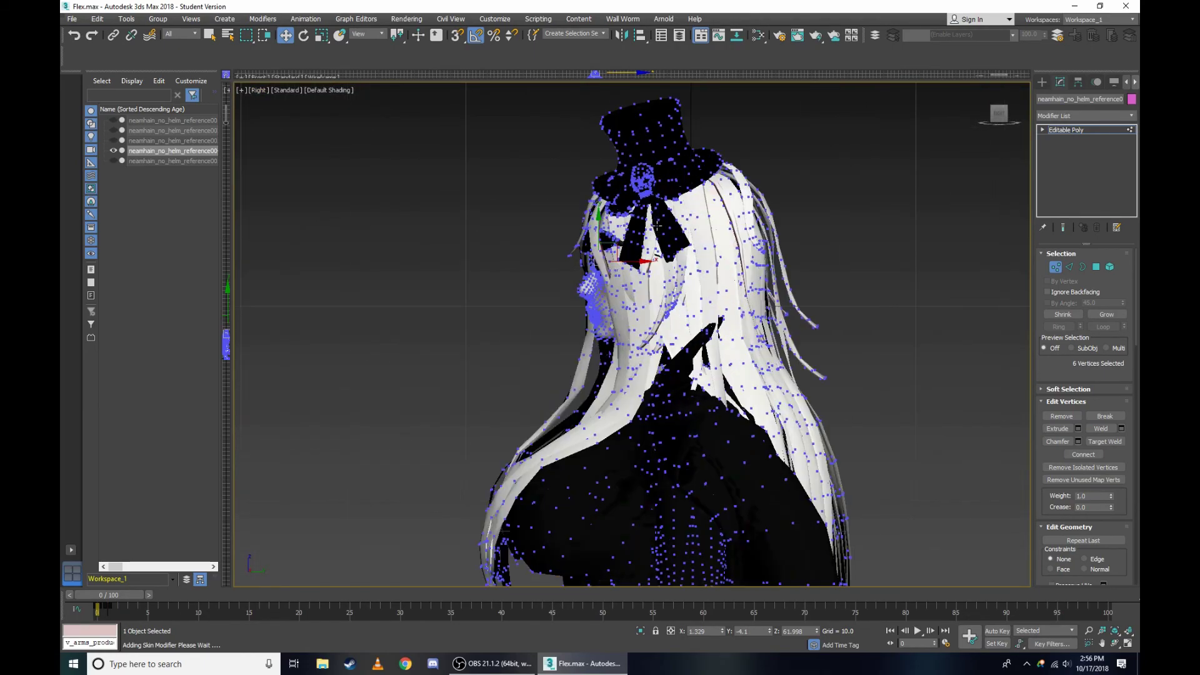
In wireframe view, nudge the selected eye vertices slightly downward.
scroll(625, 250, "up", 5)
scroll(500, 300, "up", 5)
key("F3")
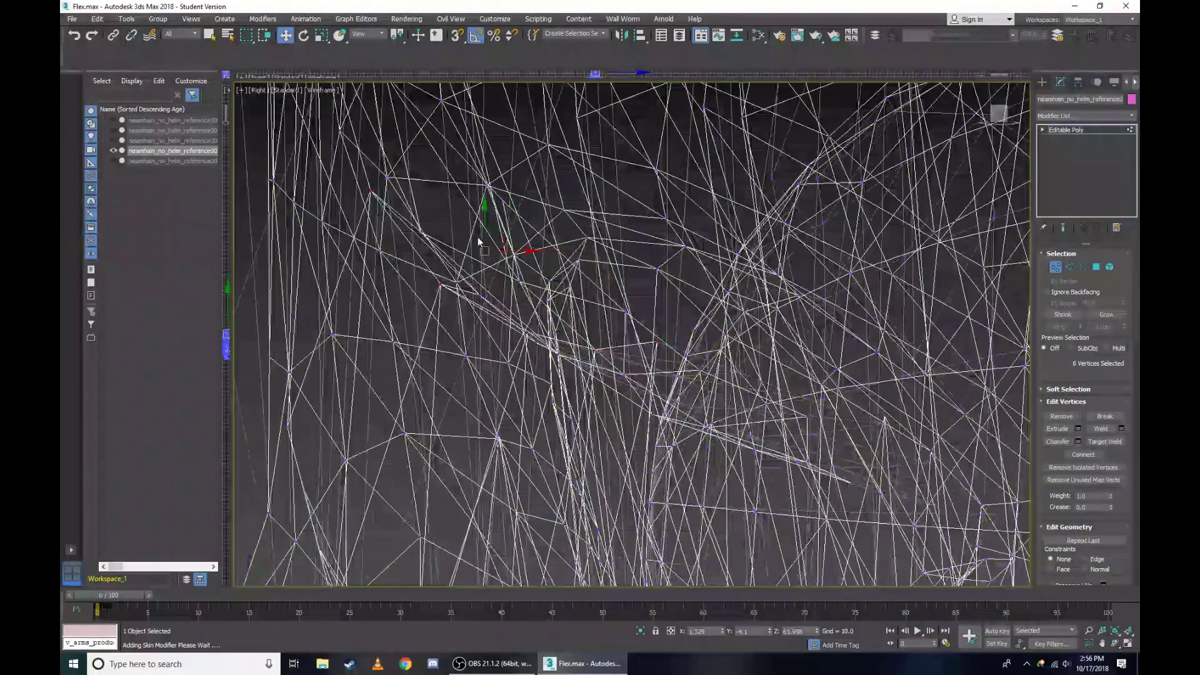
left_click_drag(485, 222, 518, 346)
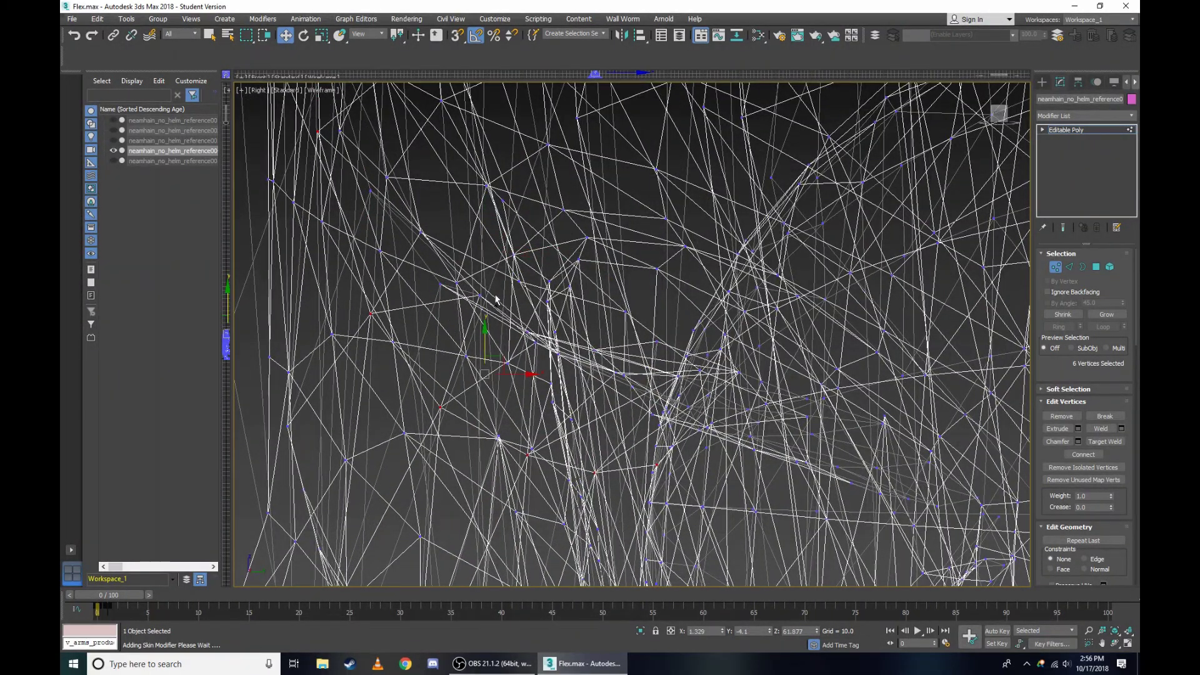
scroll(496, 299, "up", 3)
scroll(450, 244, "up", 3)
scroll(412, 189, "up", 3)
scroll(381, 132, "up", 3)
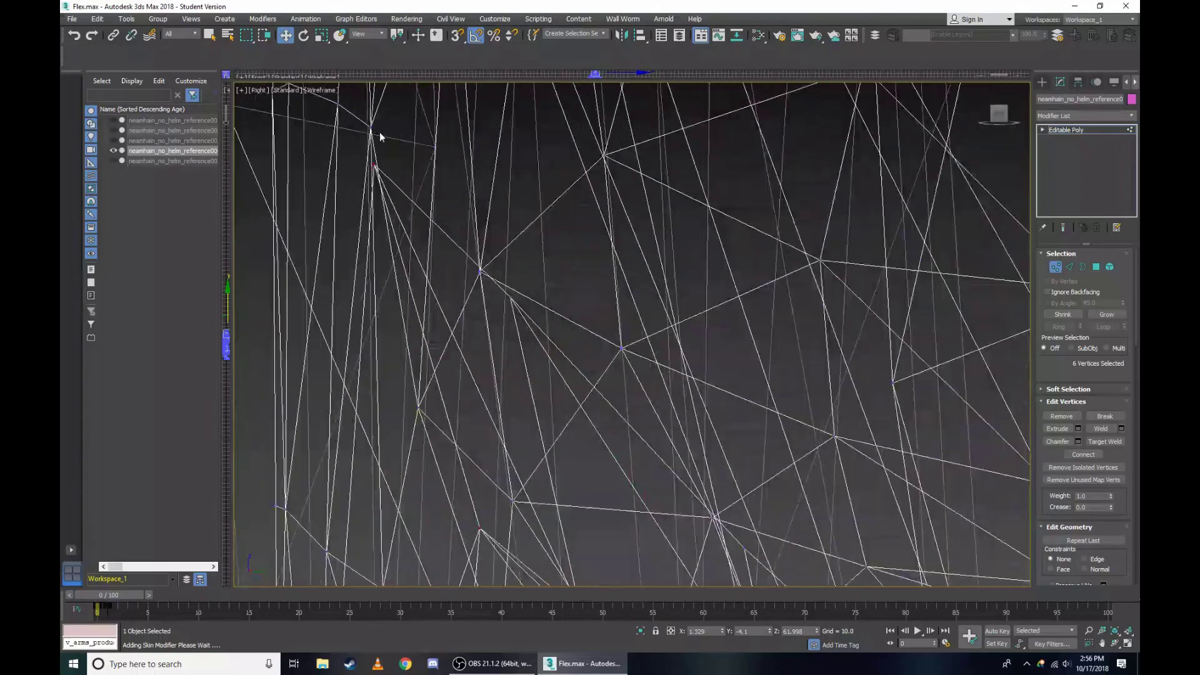
scroll(345, 153, "up", 3)
scroll(383, 205, "down", 5)
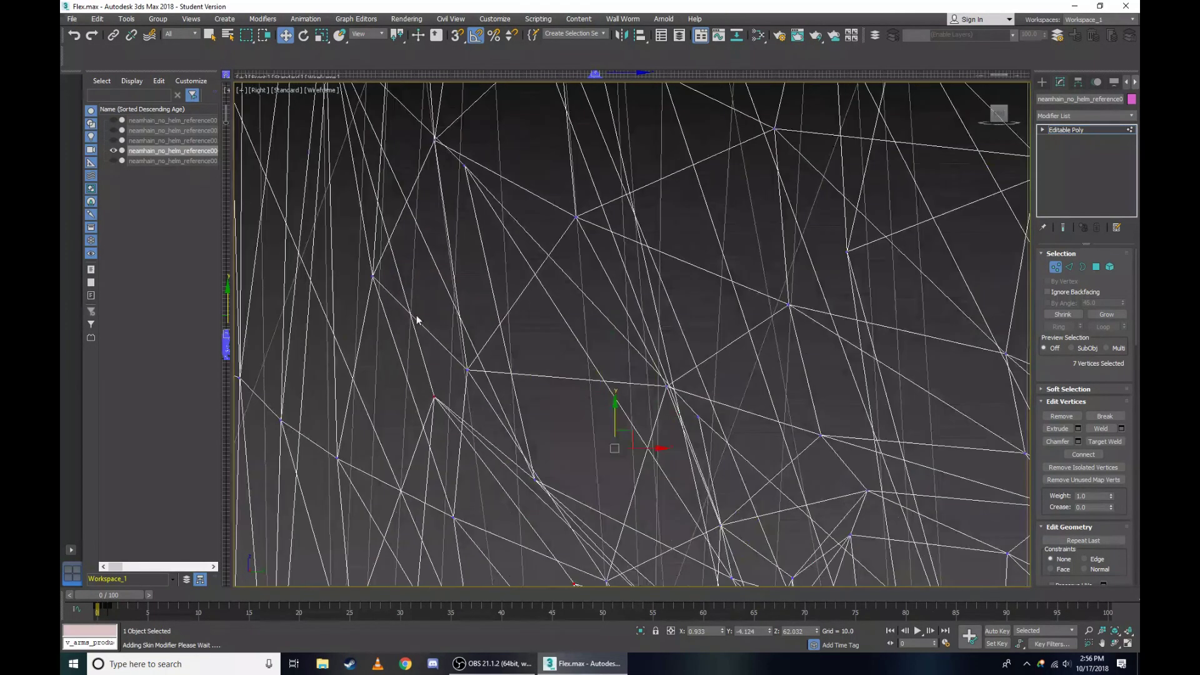
middle_click_drag(442, 365, 362, 226)
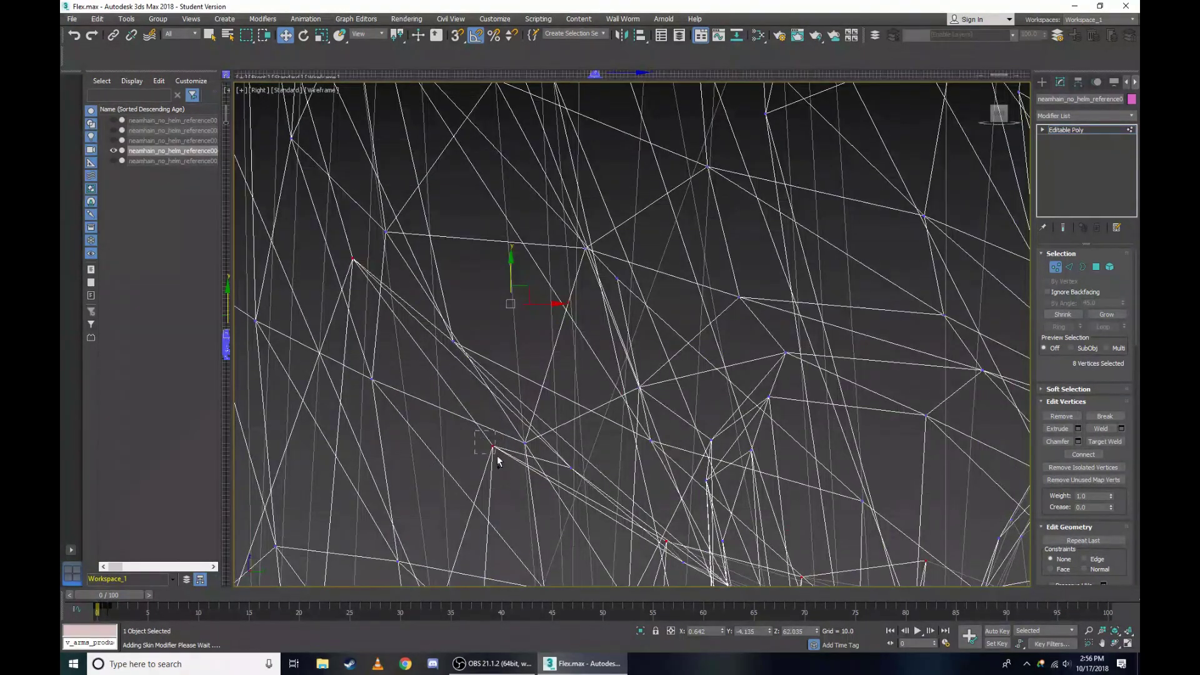
Add two more vertices near the eye to the selection.
left_click(494, 448, "ctrl")
scroll(532, 475, "down", 2)
scroll(607, 486, "up", 4)
middle_click_drag(687, 503, 537, 415)
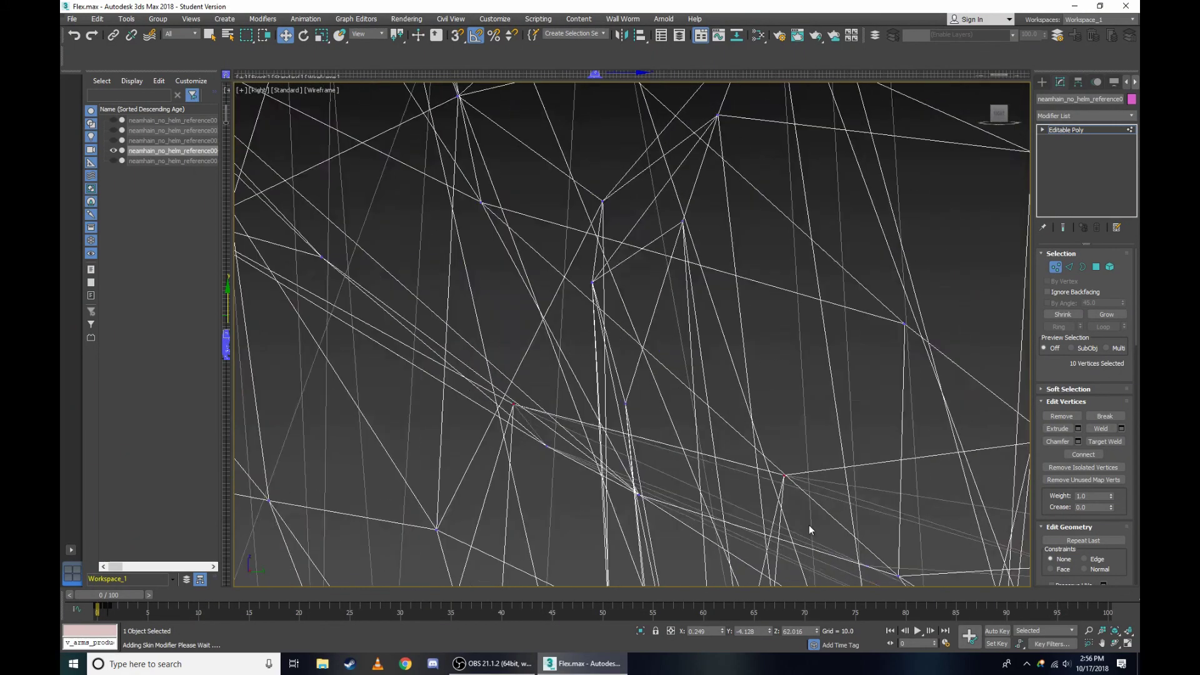
left_click(795, 486, "ctrl")
scroll(688, 375, "down", 3)
scroll(562, 281, "up", 2)
scroll(688, 344, "down", 3)
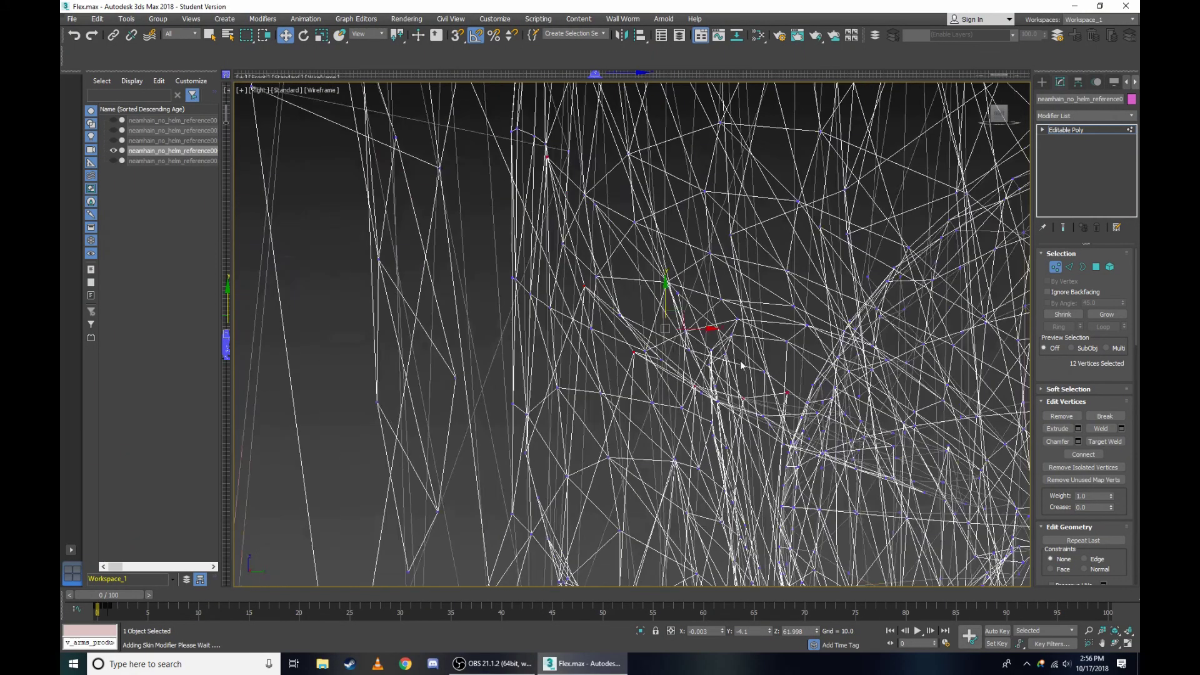
scroll(750, 351, "down", 2)
Orbit around the eye in shaded view to inspect its geometry.
key("F3")
middle_click_drag(885, 216, 839, 135, "alt")
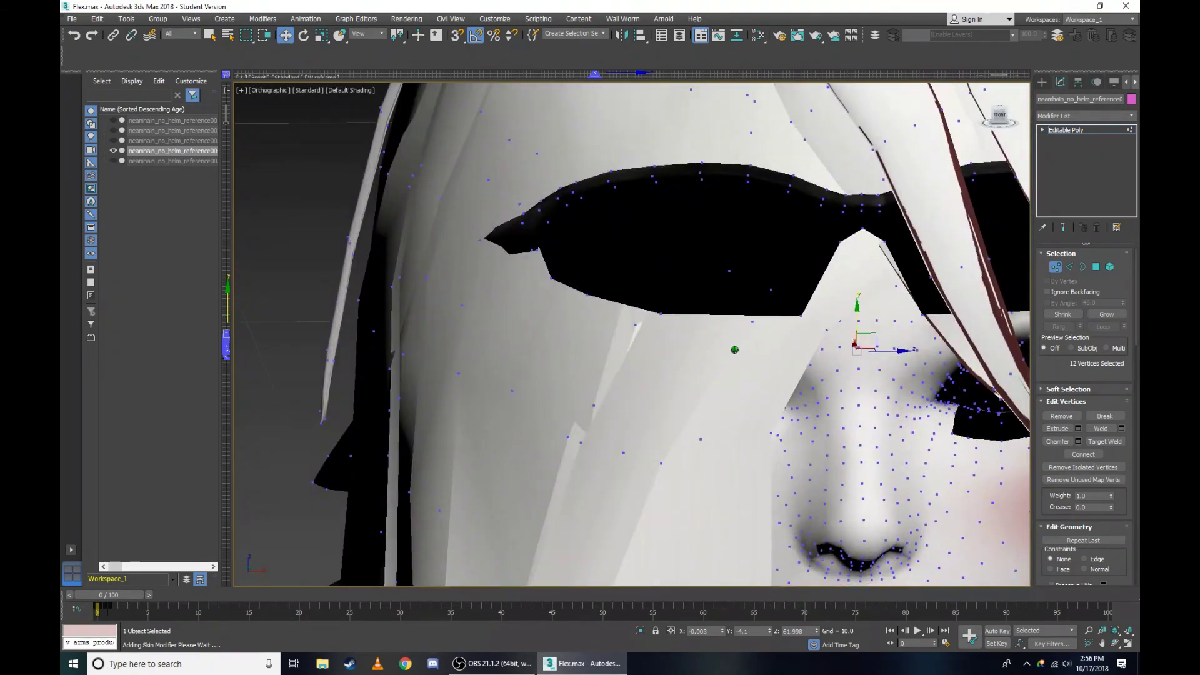
scroll(839, 135, "down", 4)
scroll(964, 106, "up", 4)
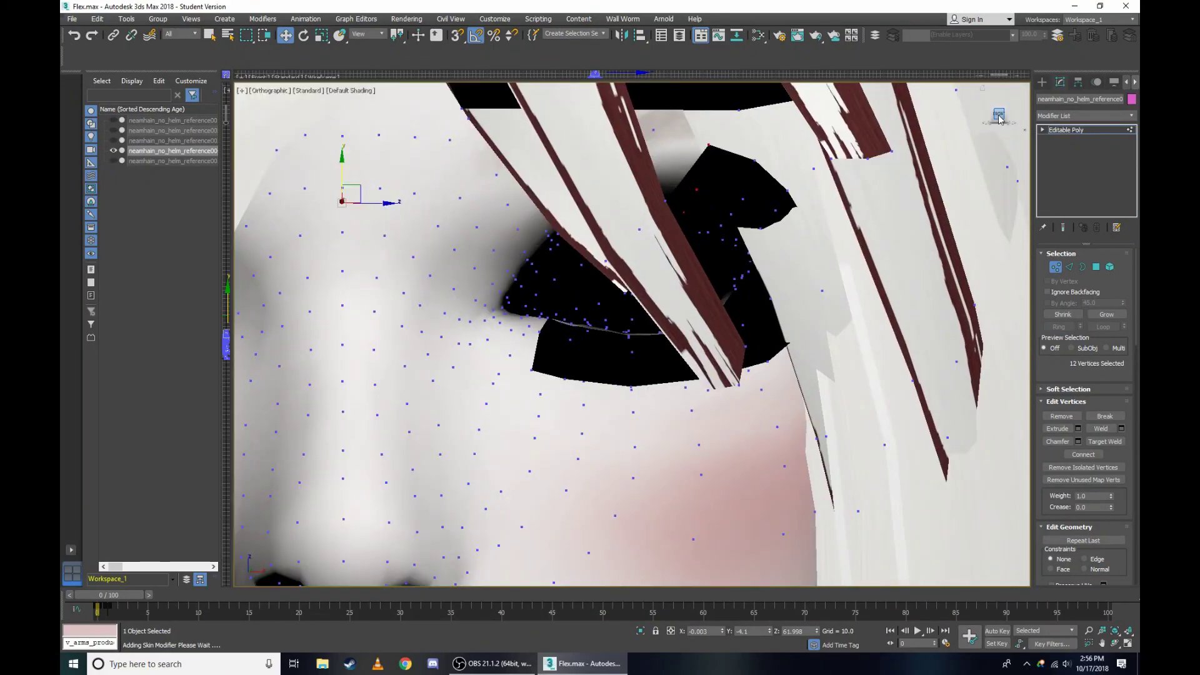
left_click_drag(999, 119, 442, 197)
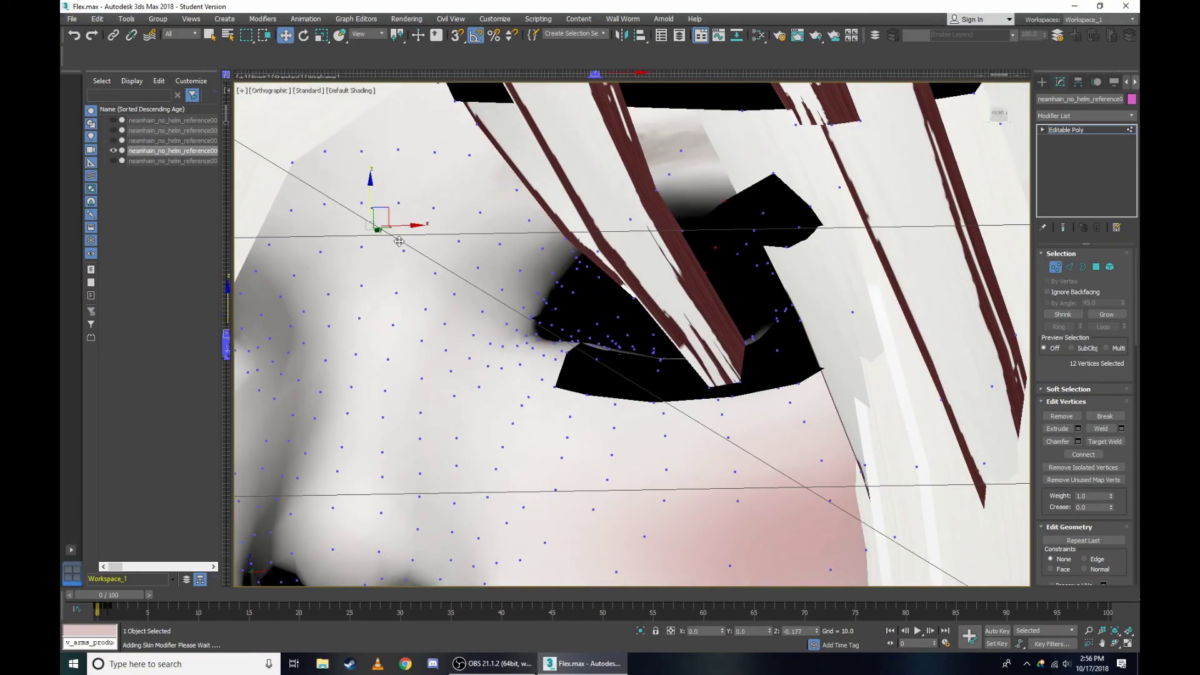
key("F3")
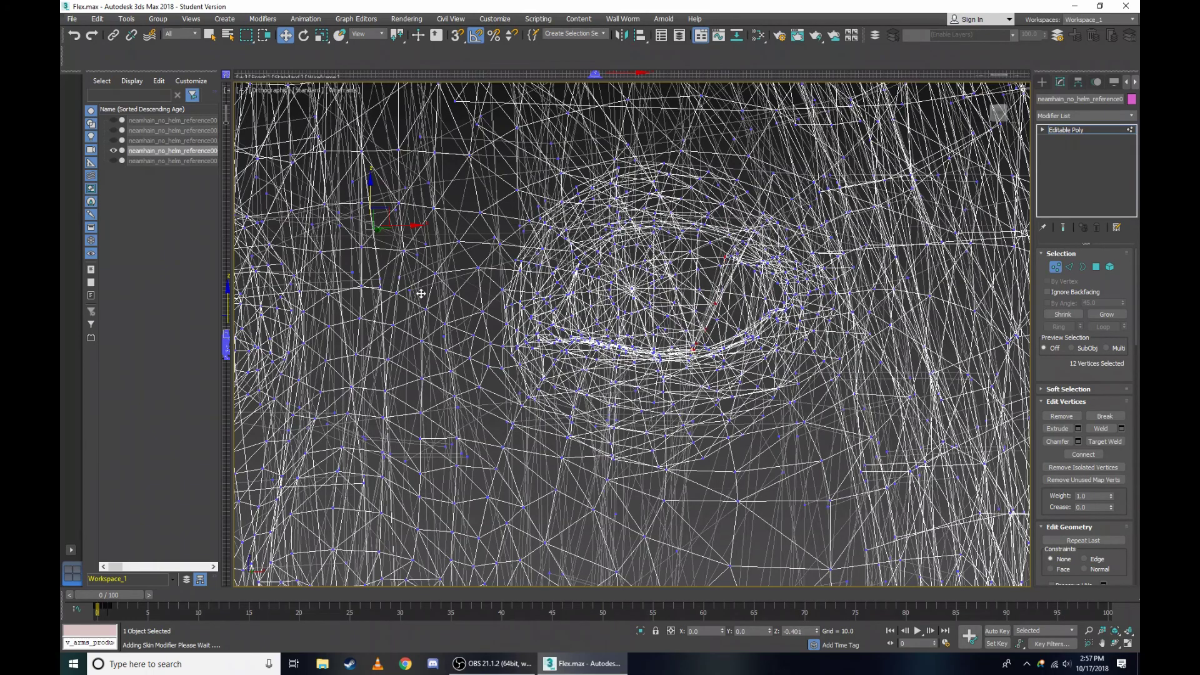
key("F3")
scroll(876, 164, "up", 1)
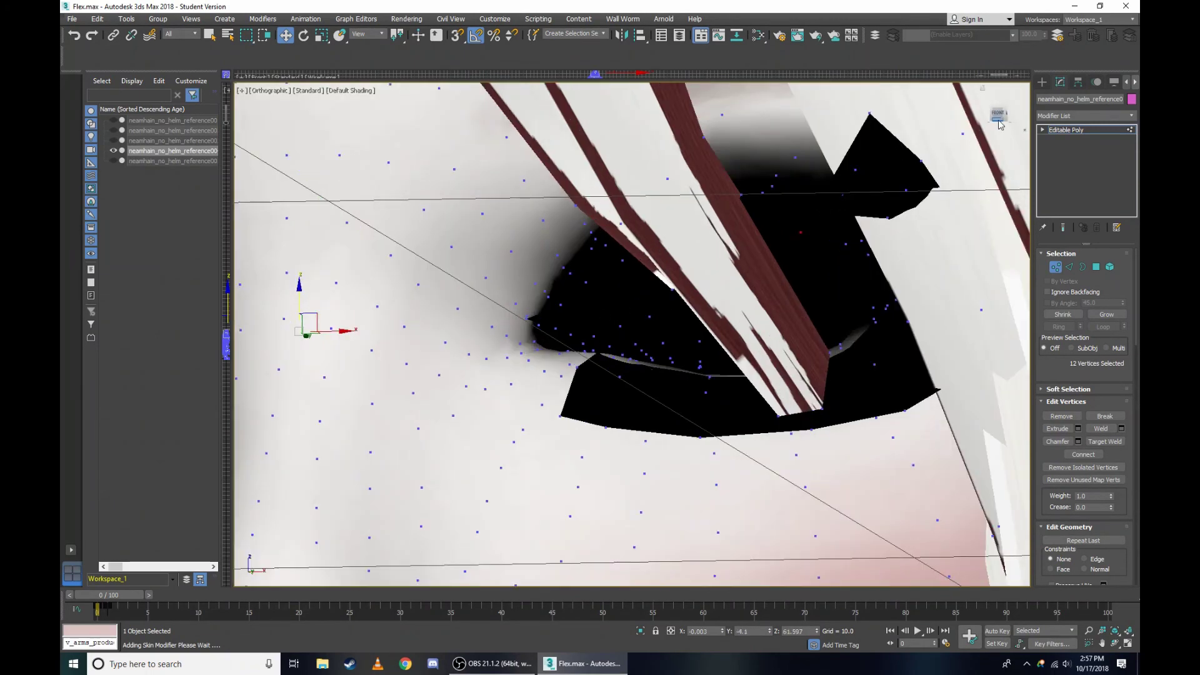
left_click_drag(999, 124, 816, 157)
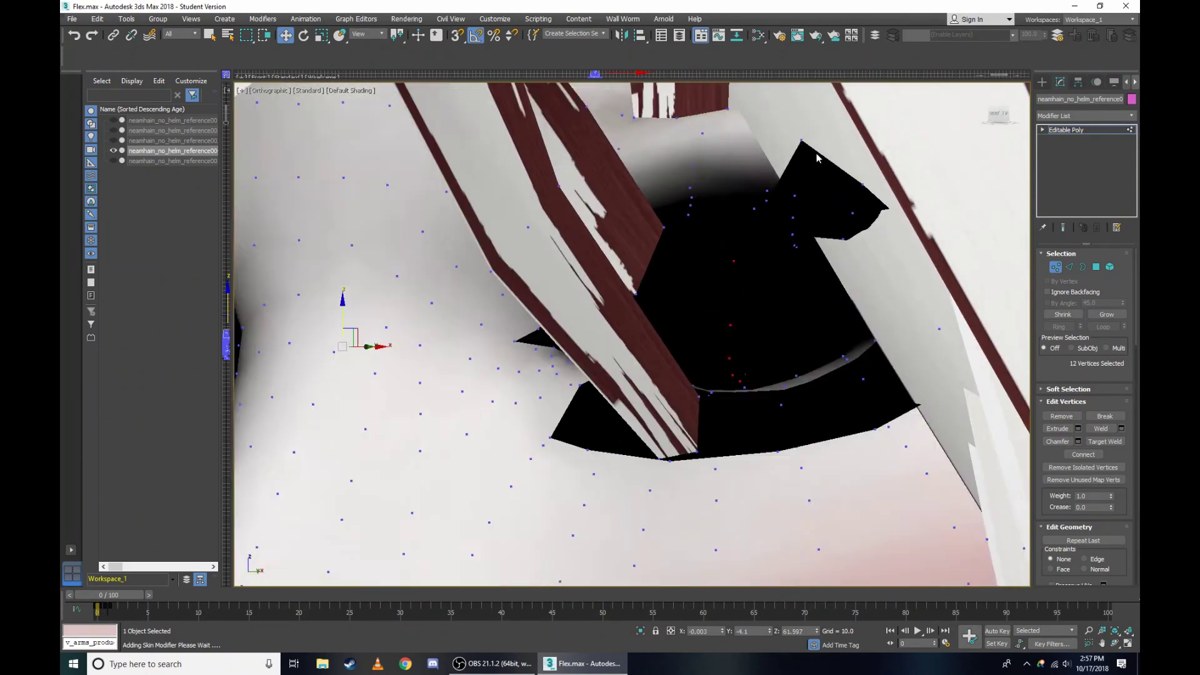
scroll(806, 142, "up", 2)
In wireframe, add the remaining eyelid vertices so eight are selected.
key("F3")
scroll(791, 154, "down", 3)
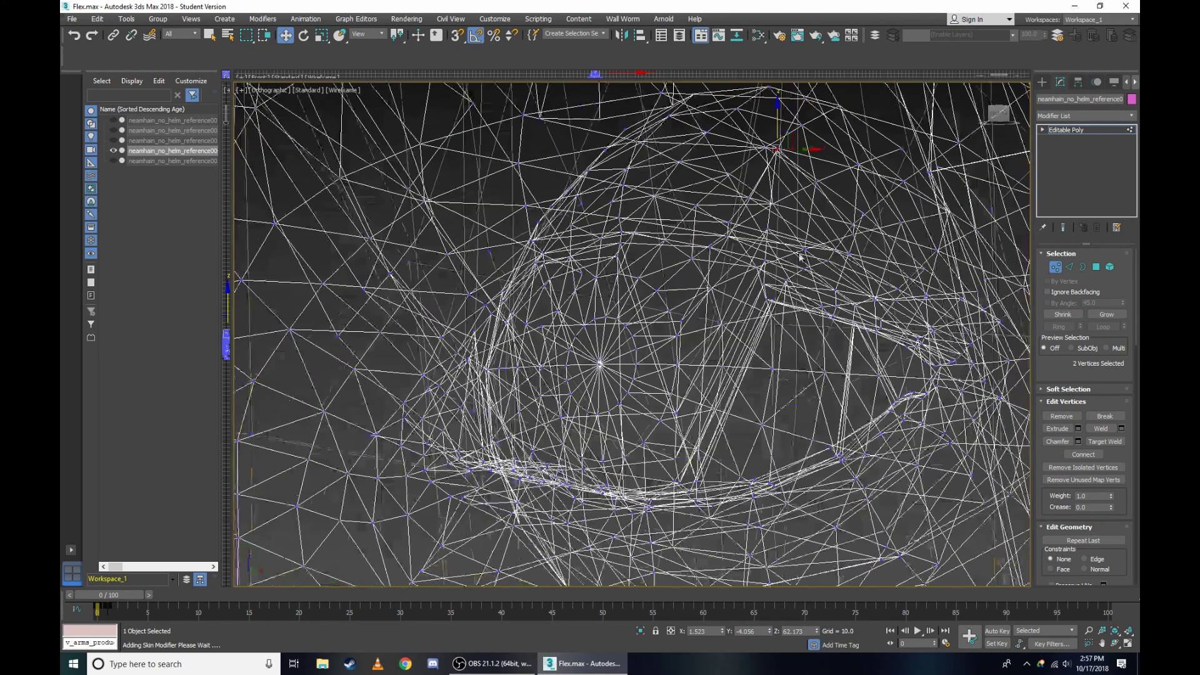
key("F3")
scroll(765, 212, "up", 4)
key("F3")
middle_click_drag(796, 254, 762, 396, "alt")
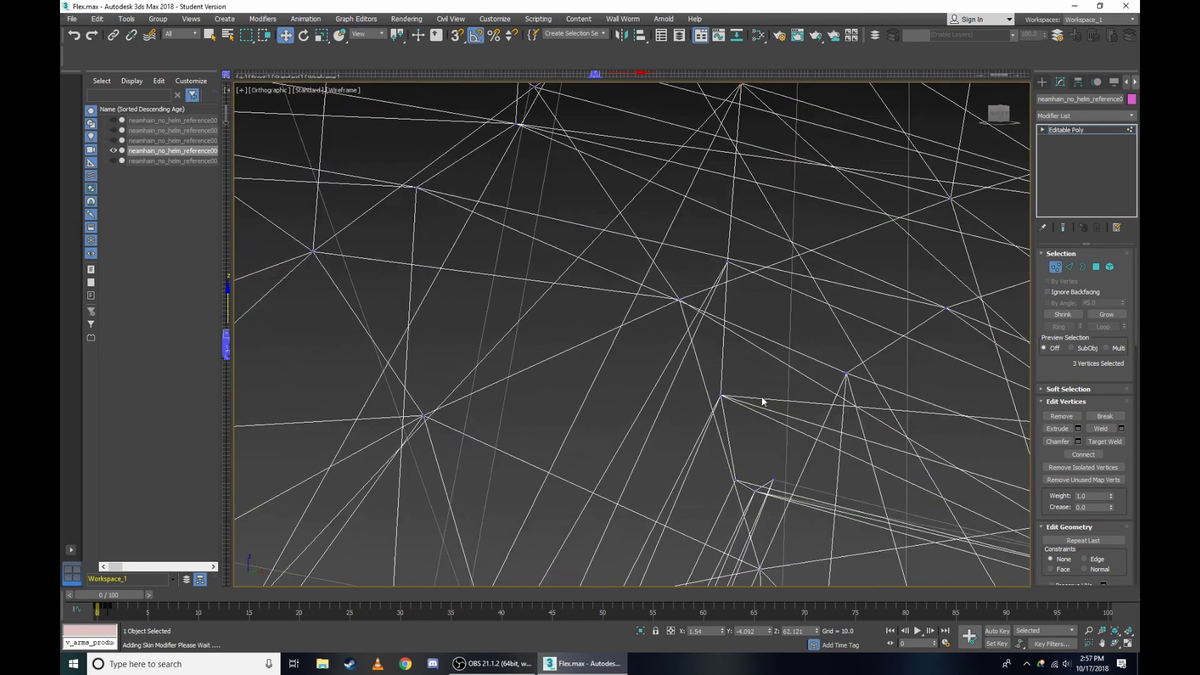
mouse_move(763, 288)
middle_mouse_down("alt")
mouse_move(744, 358)
mouse_move(714, 291)
middle_mouse_up("alt")
left_click(714, 292, "ctrl")
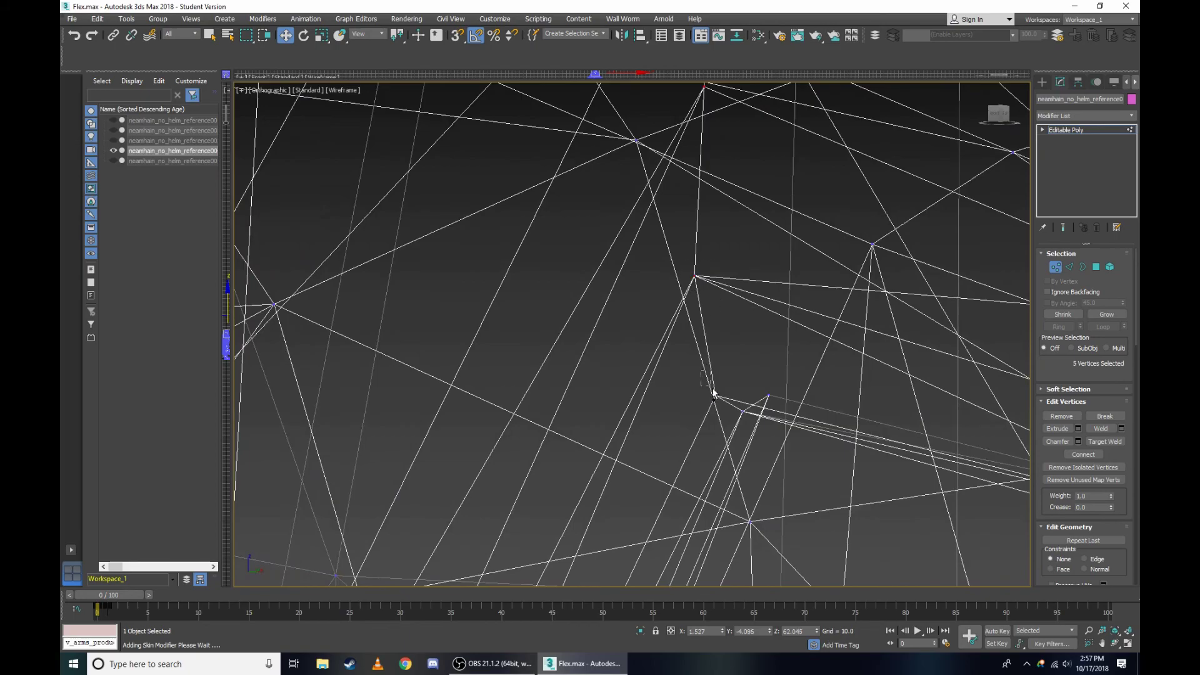
left_click_drag(780, 408, 781, 410, "ctrl")
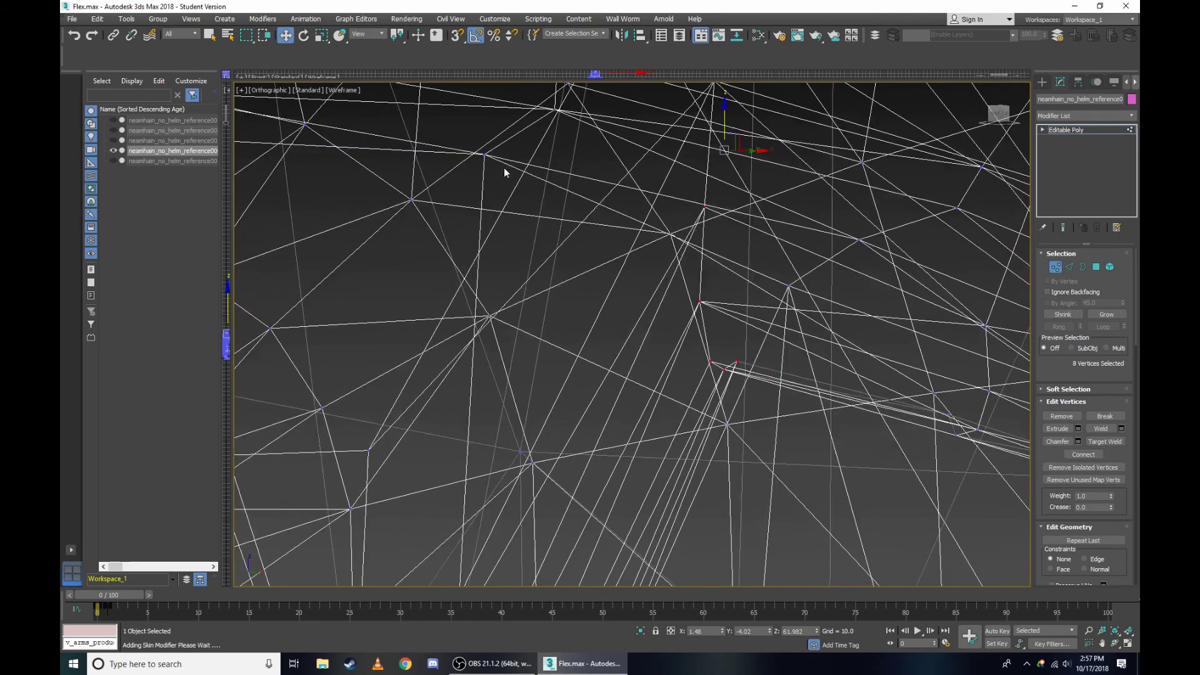
Show the shaded character from the Right view.
key("F3")
left_click(260, 91)
left_click(294, 216)
In wireframe, add two more head vertices near the eye to the selection.
scroll(468, 182, "up", 5)
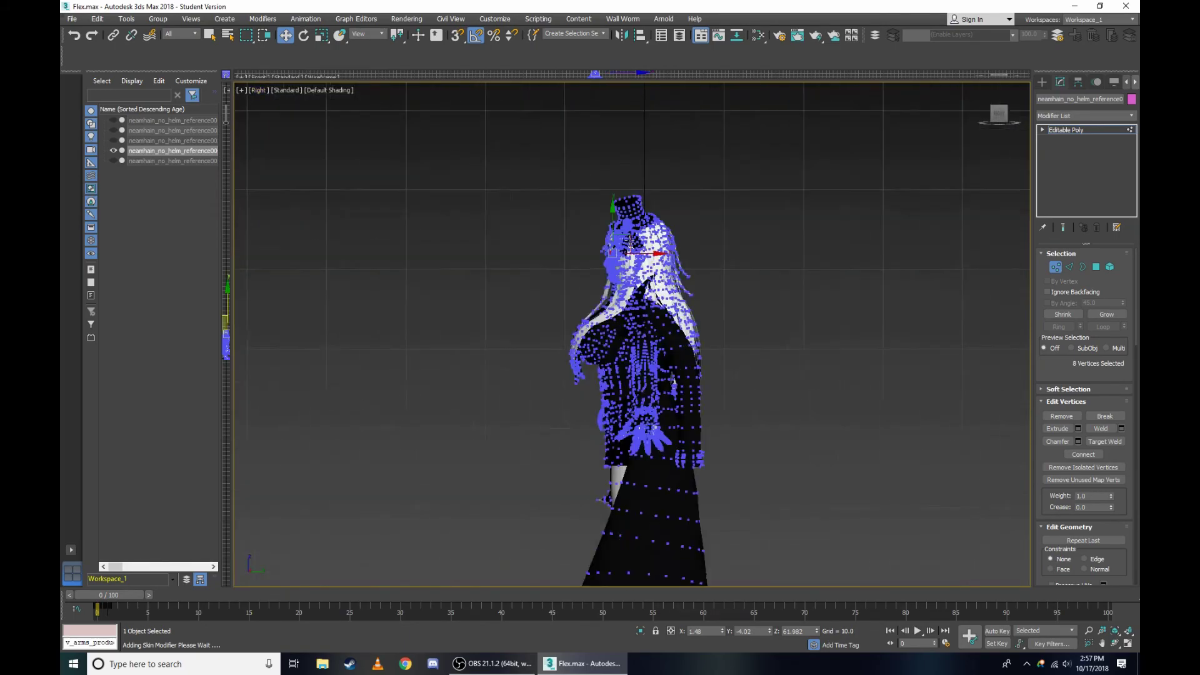
scroll(472, 194, "up", 5)
key("F3")
scroll(481, 222, "up", 3)
scroll(481, 222, "up", 2)
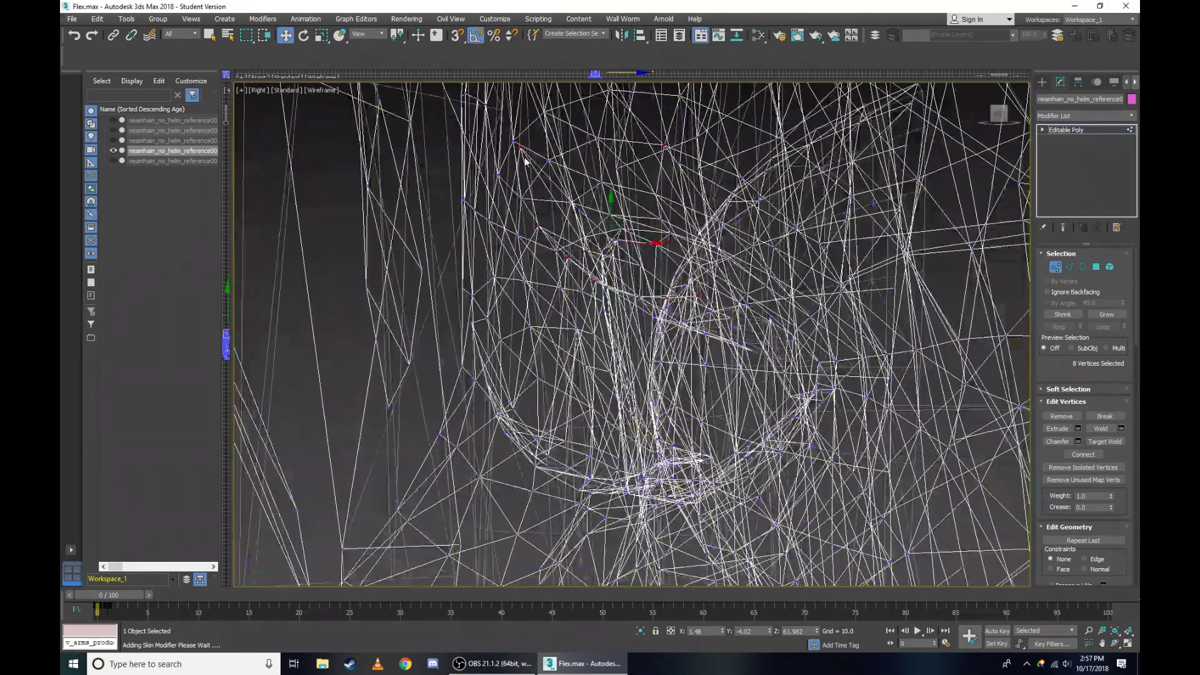
scroll(496, 139, "up", 3)
left_click_drag(524, 154, 524, 154, "ctrl")
scroll(550, 376, "up", 3)
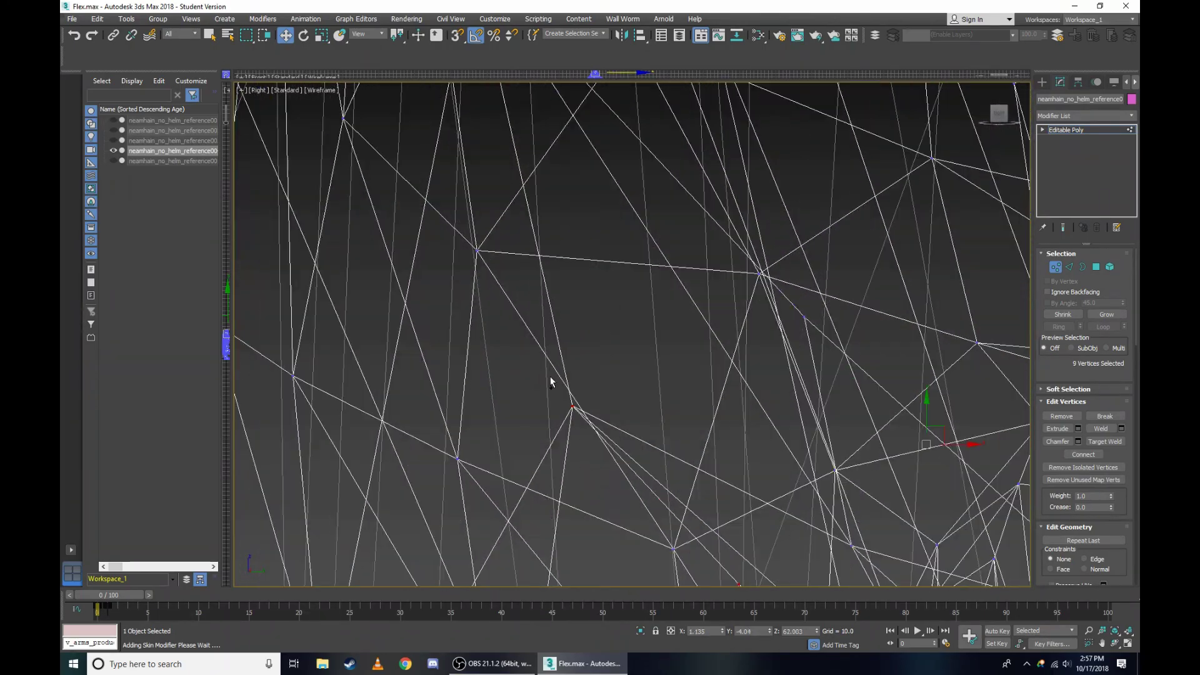
scroll(576, 372, "down", 2)
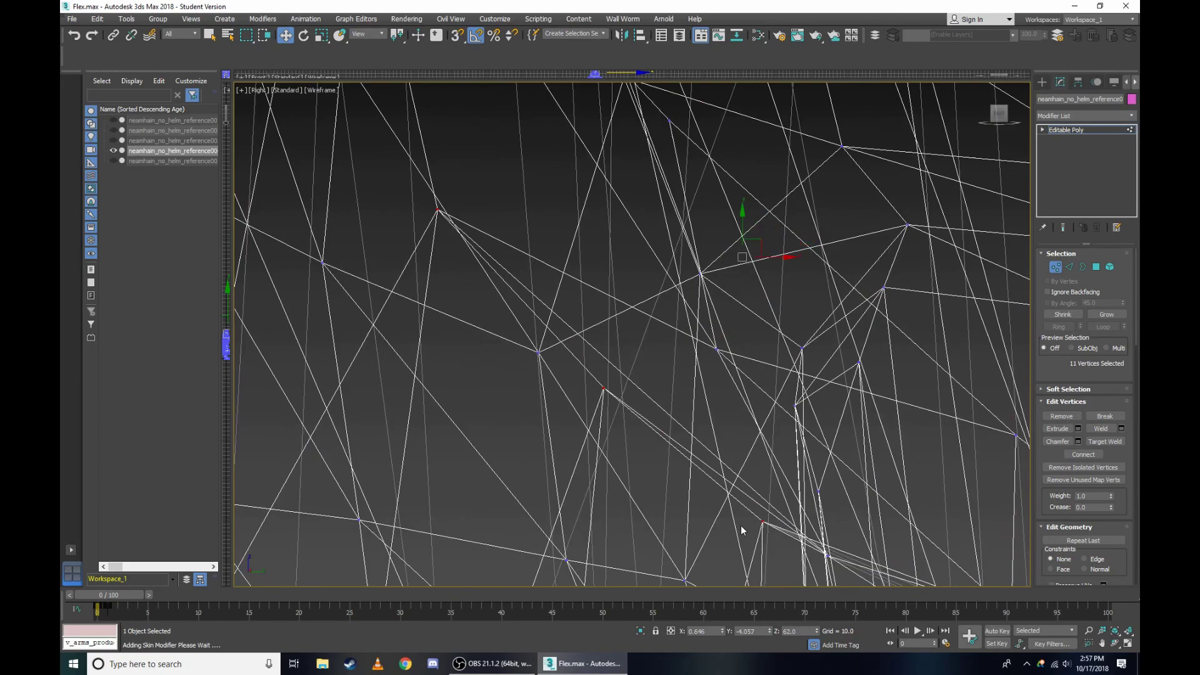
scroll(771, 538, "down", 2)
scroll(792, 465, "up", 1)
scroll(830, 478, "up", 2)
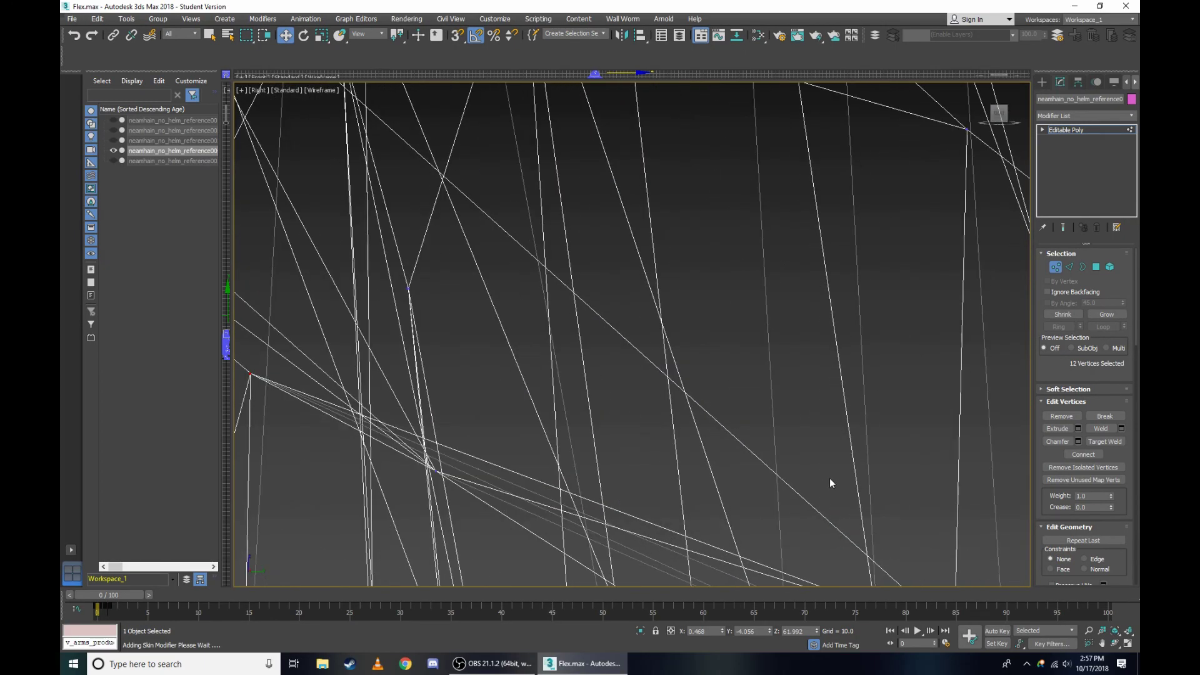
scroll(830, 433, "down", 1)
scroll(829, 437, "up", 2)
scroll(734, 335, "down", 2)
left_click(826, 363, "ctrl")
scroll(869, 362, "up", 1)
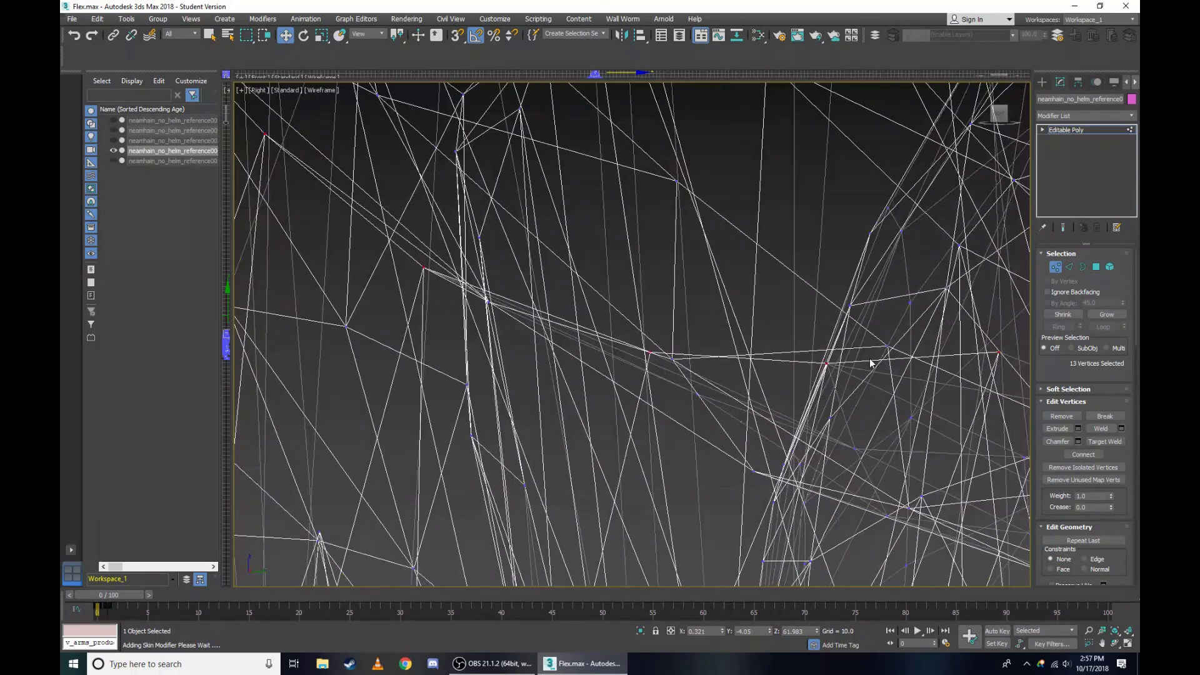
scroll(789, 354, "down", 1)
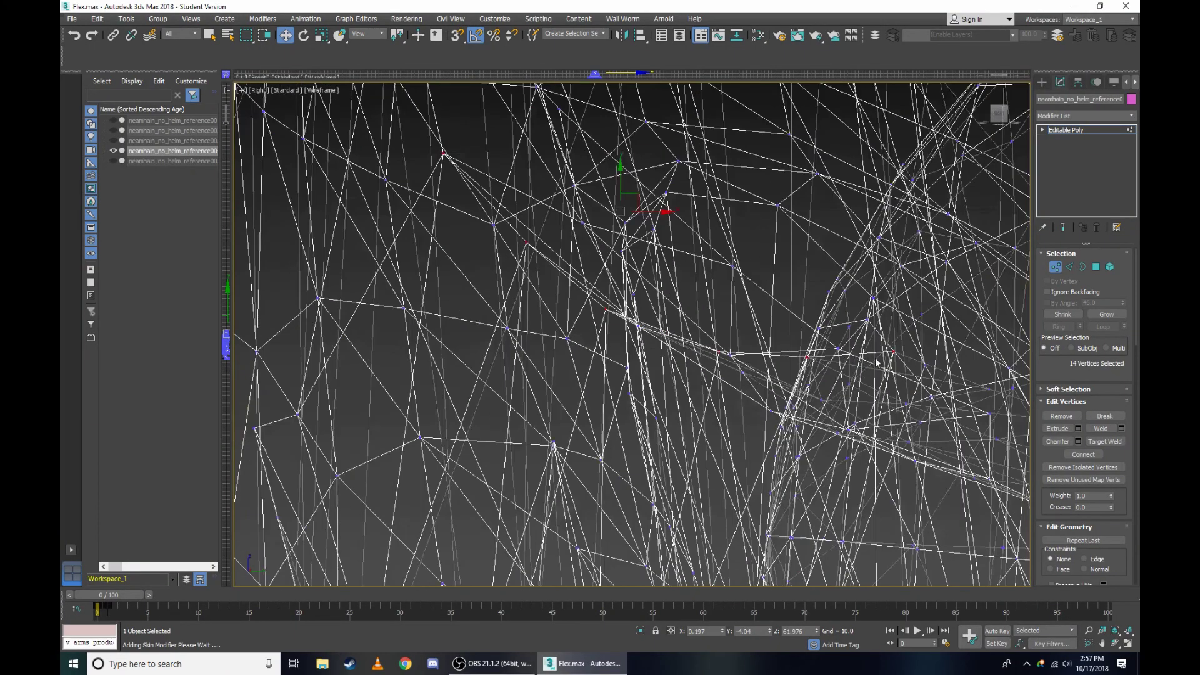
scroll(876, 356, "up", 2)
scroll(921, 352, "down", 2)
Orbit into a shaded close-up of the face to inspect the eye.
key("F3")
mouse_move(922, 352)
middle_mouse_down("alt")
mouse_move(813, 375)
mouse_move(635, 336)
mouse_move(813, 281)
mouse_move(882, 240)
middle_mouse_up("alt")
scroll(812, 375, "up", 2)
scroll(882, 239, "up", 3)
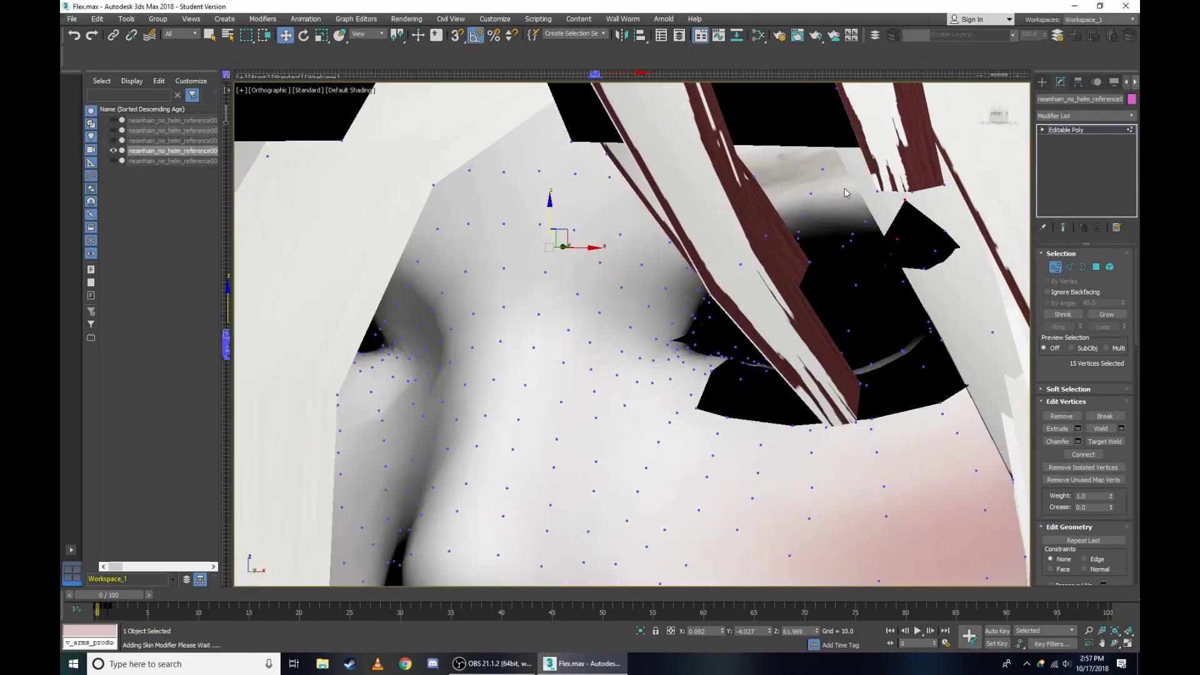
scroll(882, 239, "down", 4)
scroll(938, 187, "up", 4)
middle_click_drag(267, 254, 273, 253, "alt")
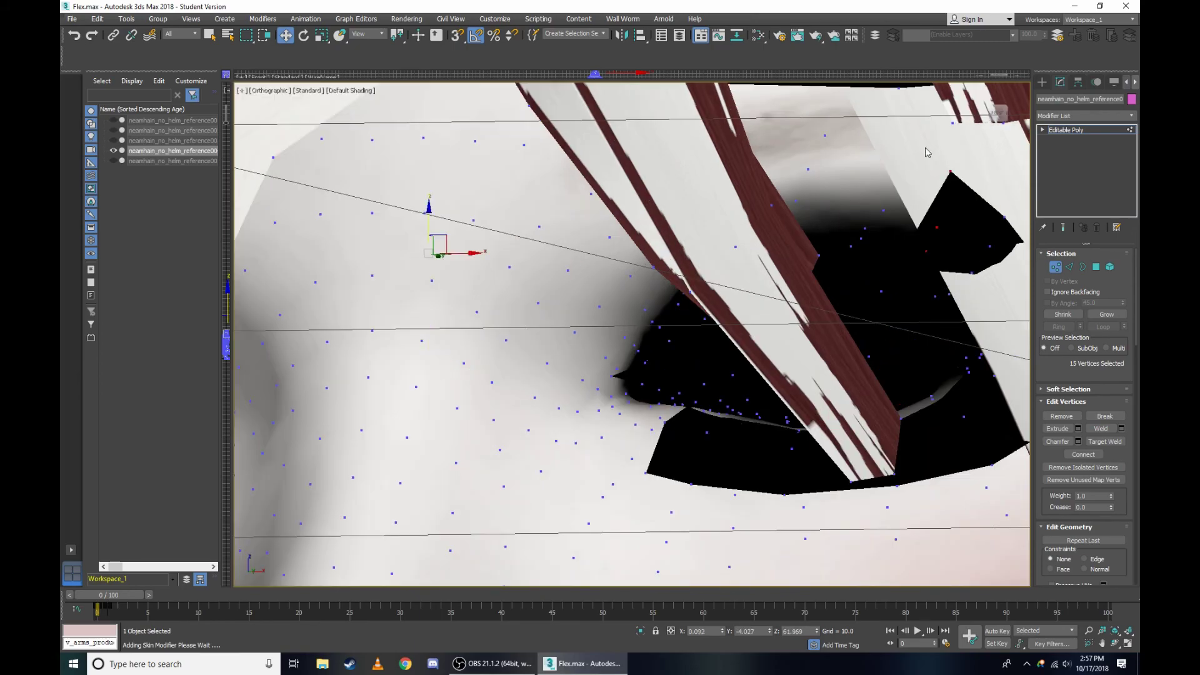
middle_click_drag(927, 152, 985, 120, "alt")
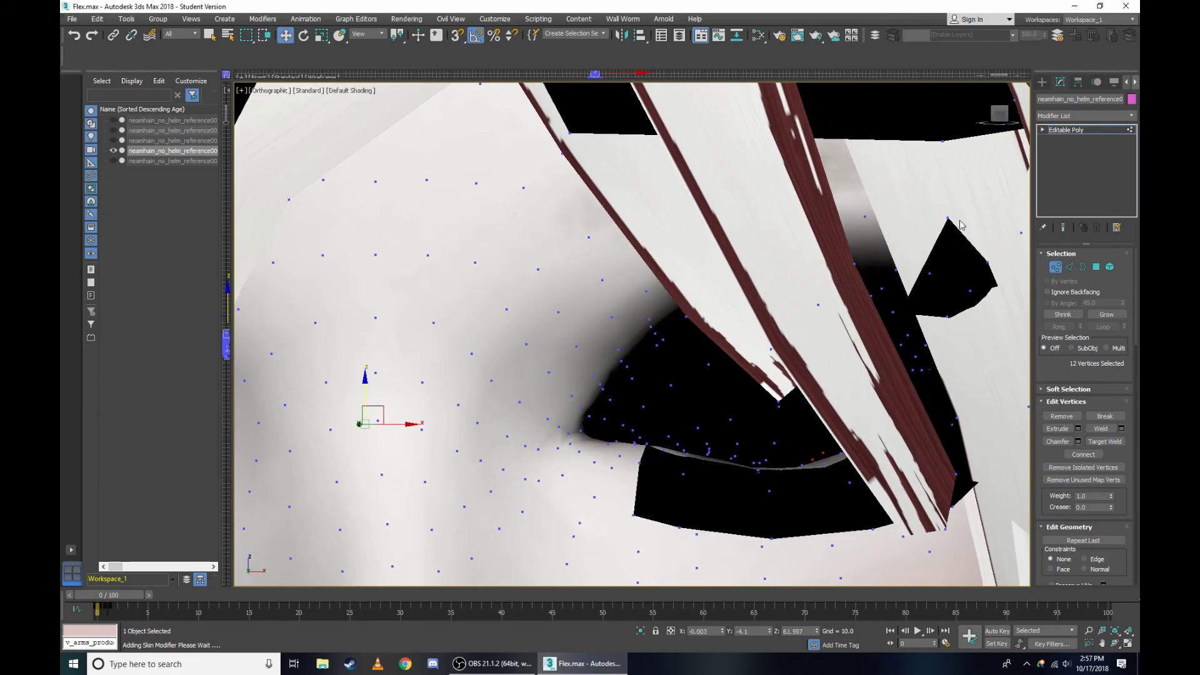
scroll(929, 219, "up", 3)
key("F3")
key("F3")
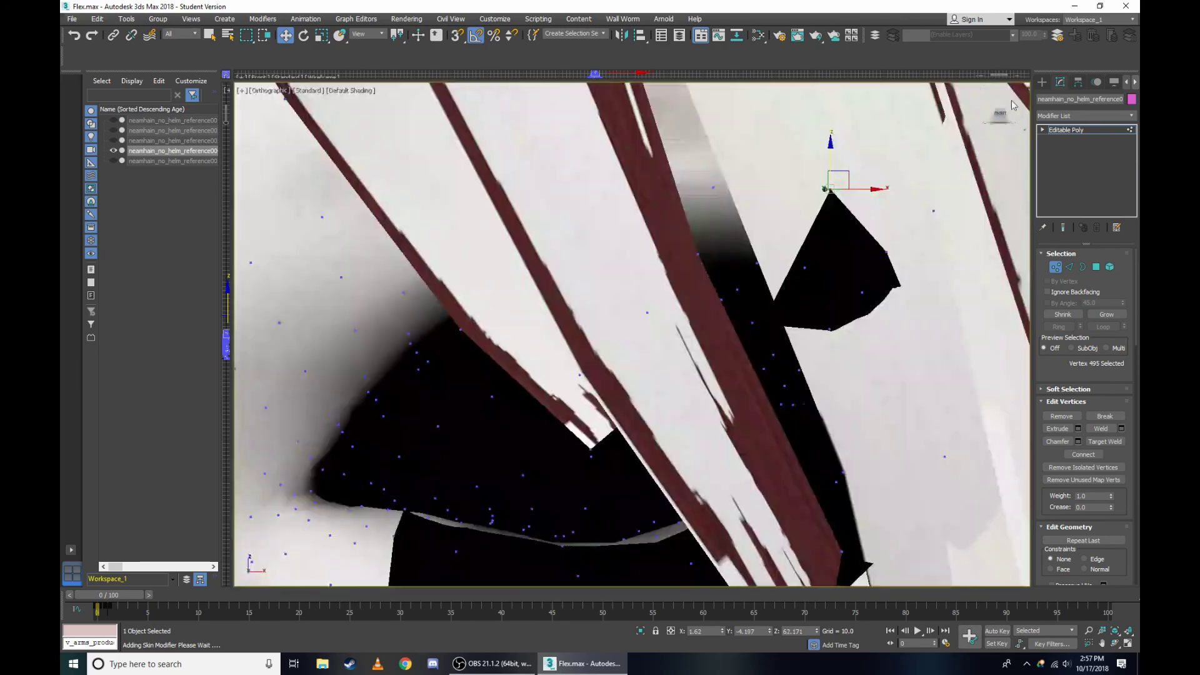
Restart the eye selection with two vertices, then add one more.
key("F3")
scroll(856, 304, "down", 3)
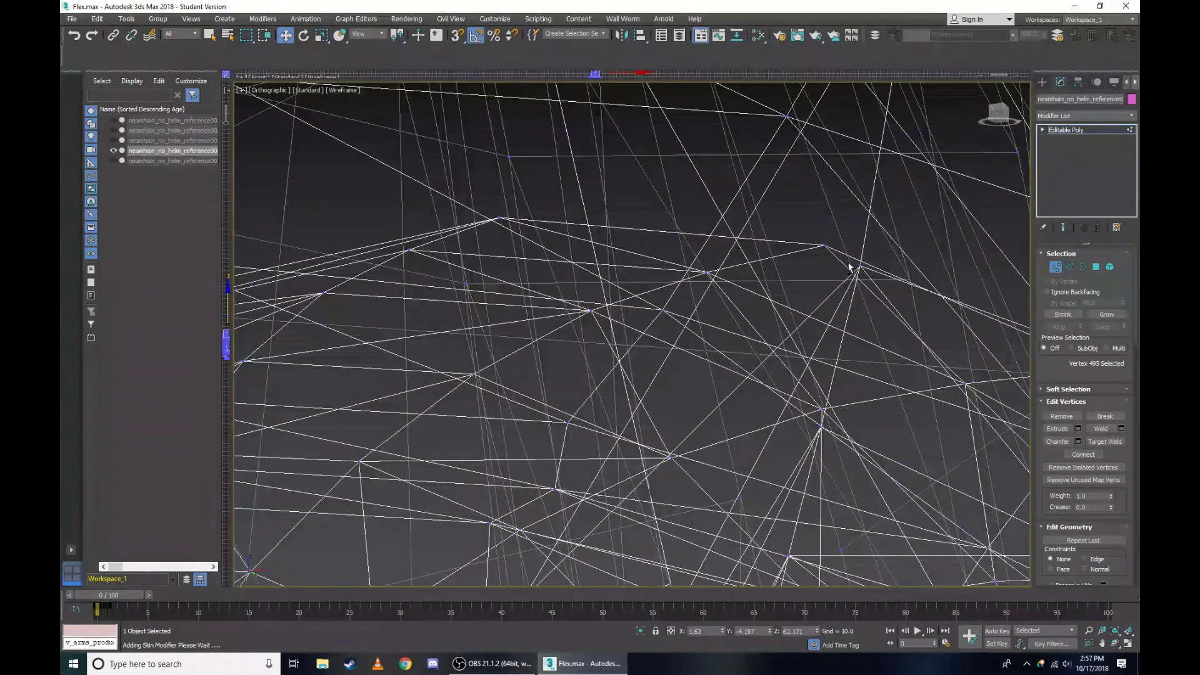
left_click(850, 268)
scroll(851, 268, "down", 3)
key("F3")
key("F3")
scroll(816, 278, "up", 3)
scroll(816, 275, "up", 5)
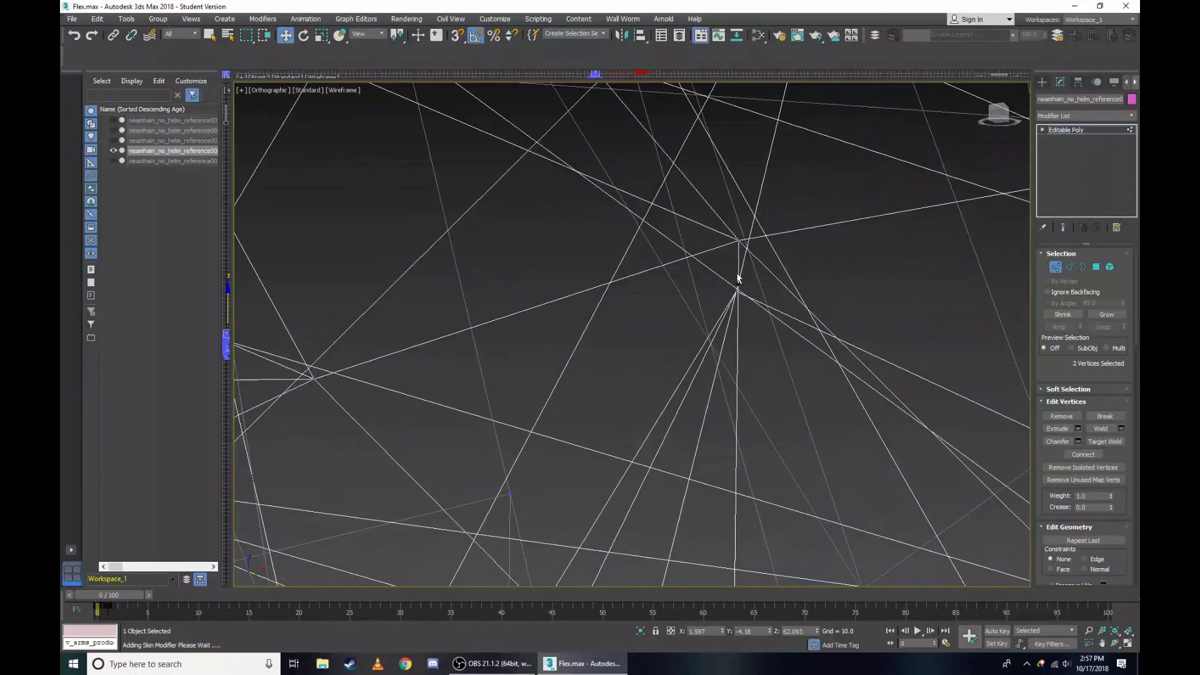
key("F3")
scroll(779, 280, "down", 2)
key("F3")
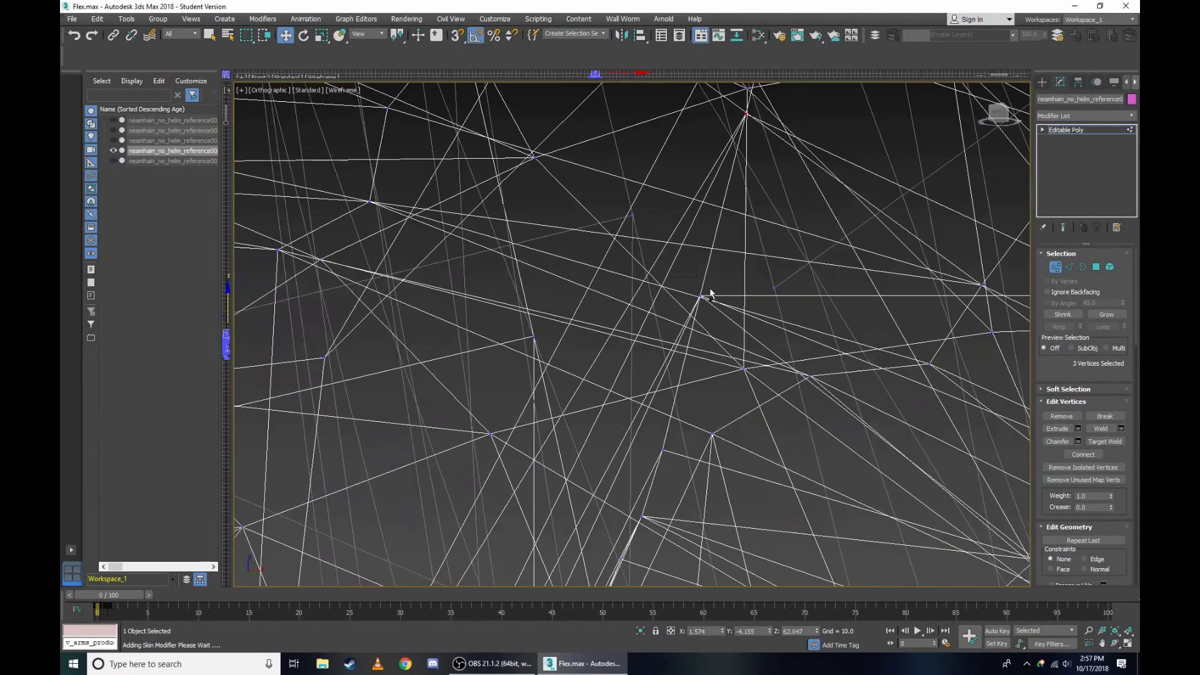
scroll(692, 274, "down", 3)
left_click(691, 243, "ctrl")
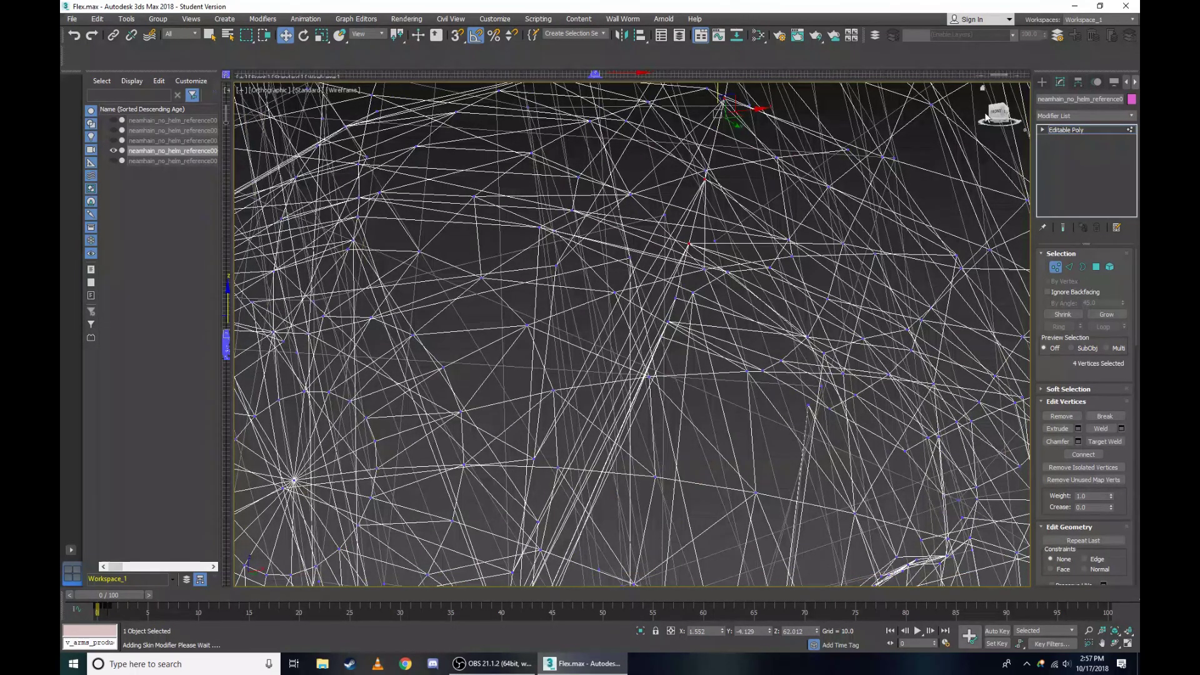
scroll(755, 294, "up", 2)
scroll(755, 294, "up", 2)
scroll(755, 294, "up", 2)
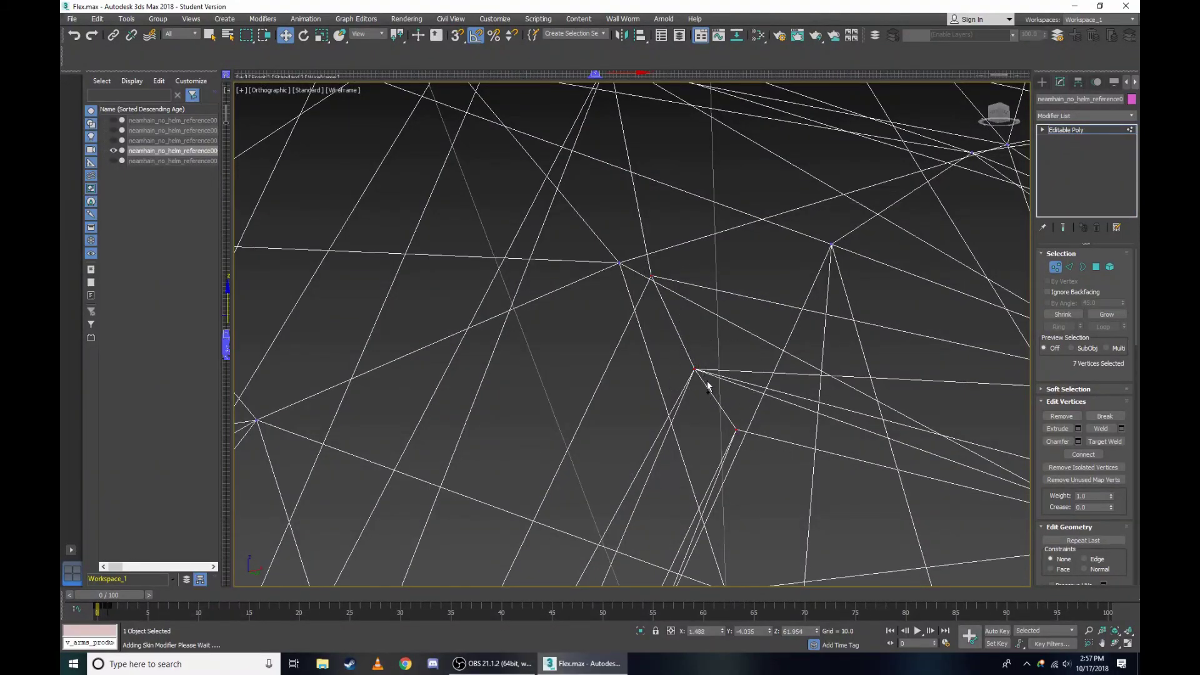
Show the shaded character from the Right view.
key("F3")
left_click(278, 92)
left_click(301, 219)
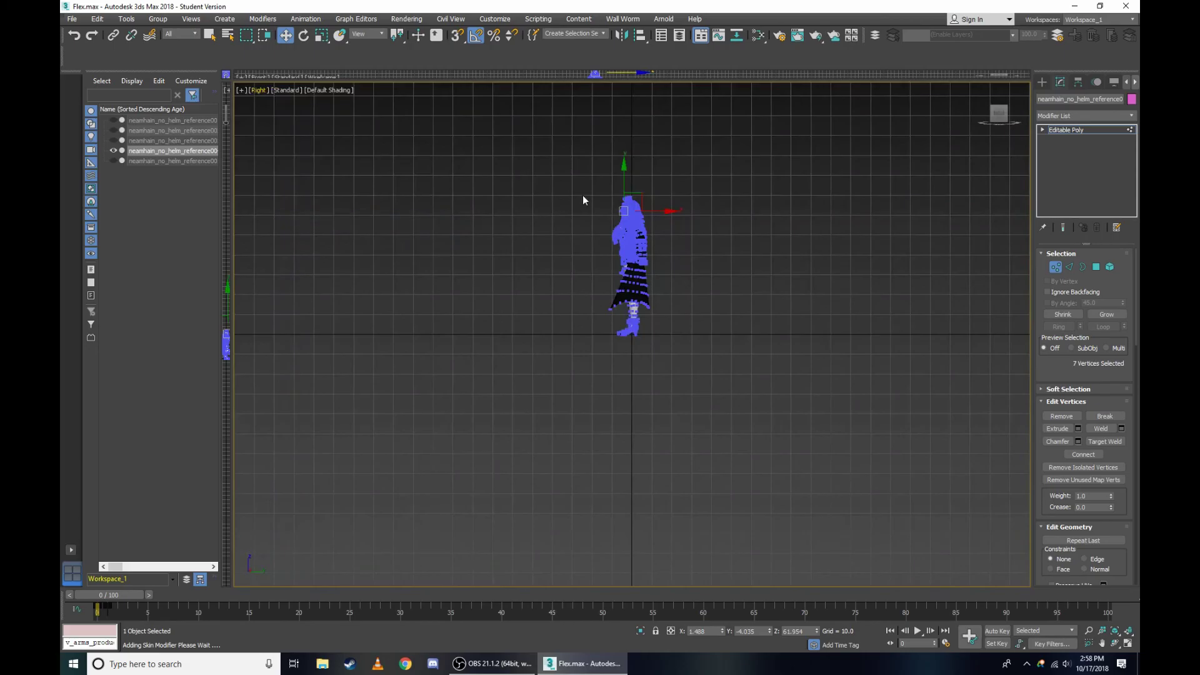
In wireframe, add two more eyelid vertices to the selection.
scroll(725, 275, "up", 3)
key("F3")
scroll(725, 275, "up", 3)
scroll(557, 204, "up", 2)
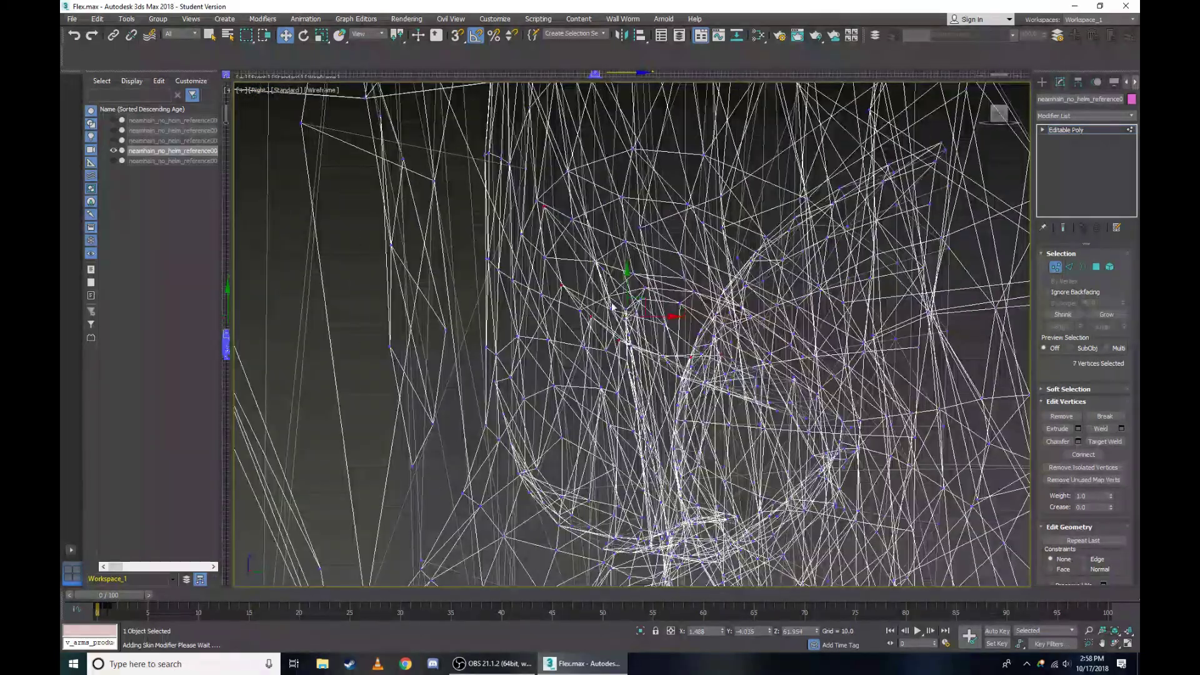
scroll(556, 204, "up", 1)
scroll(557, 205, "up", 3)
scroll(525, 212, "down", 3)
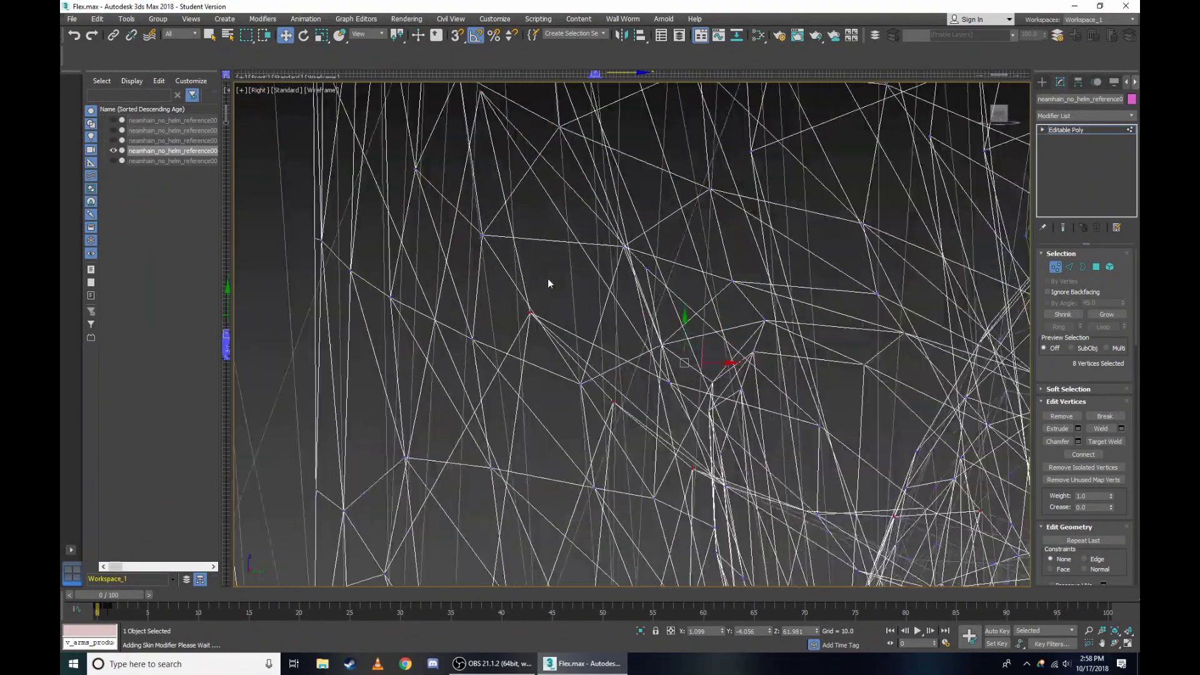
scroll(535, 337, "up", 1)
left_click(535, 337, "ctrl")
scroll(612, 347, "down", 1)
scroll(591, 381, "up", 3)
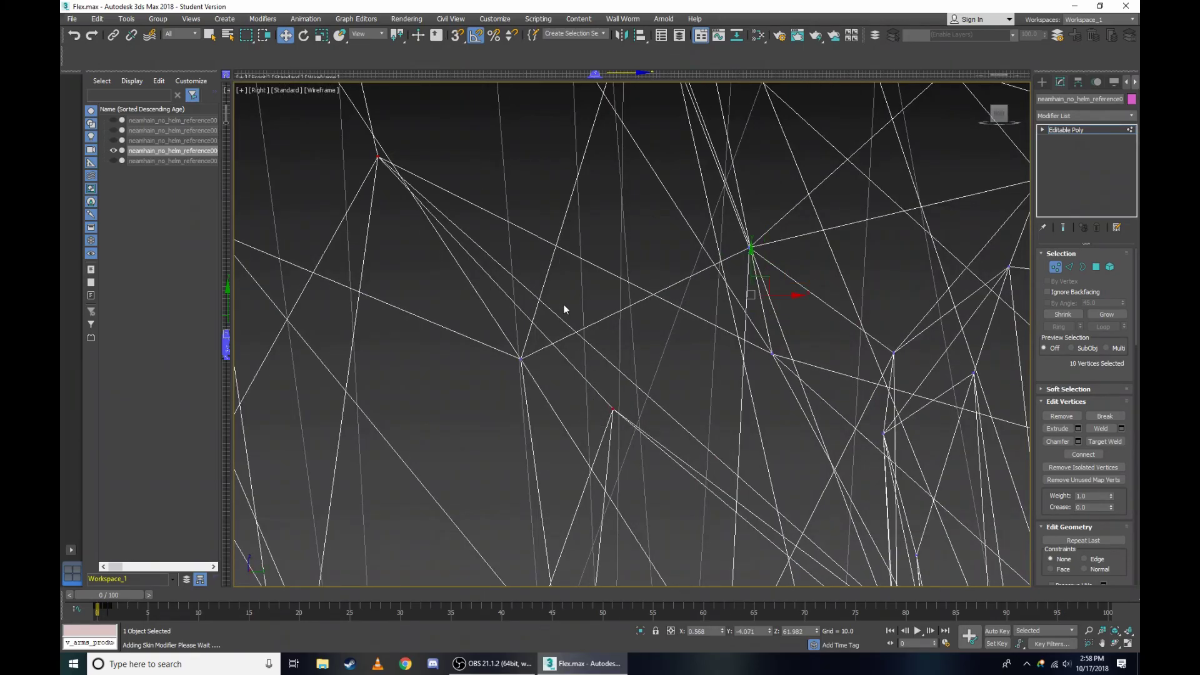
scroll(631, 377, "down", 3)
scroll(670, 369, "up", 2)
scroll(738, 387, "up", 2)
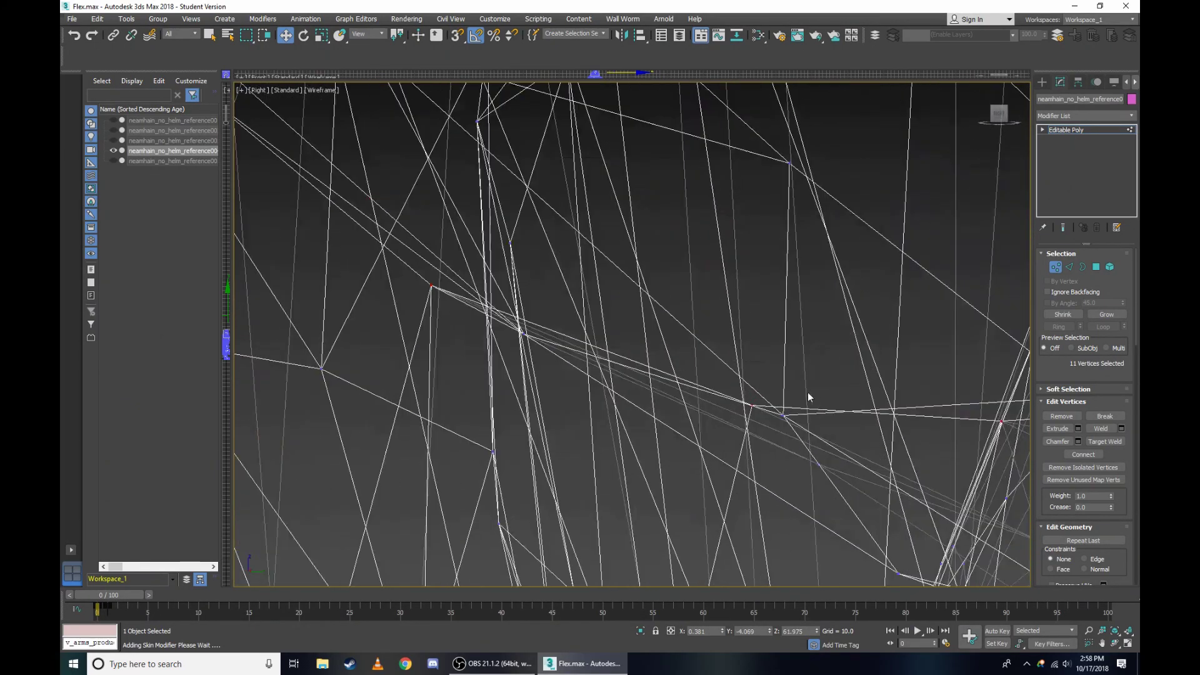
left_click(756, 413, "ctrl")
scroll(761, 413, "down", 3)
scroll(816, 375, "up", 2)
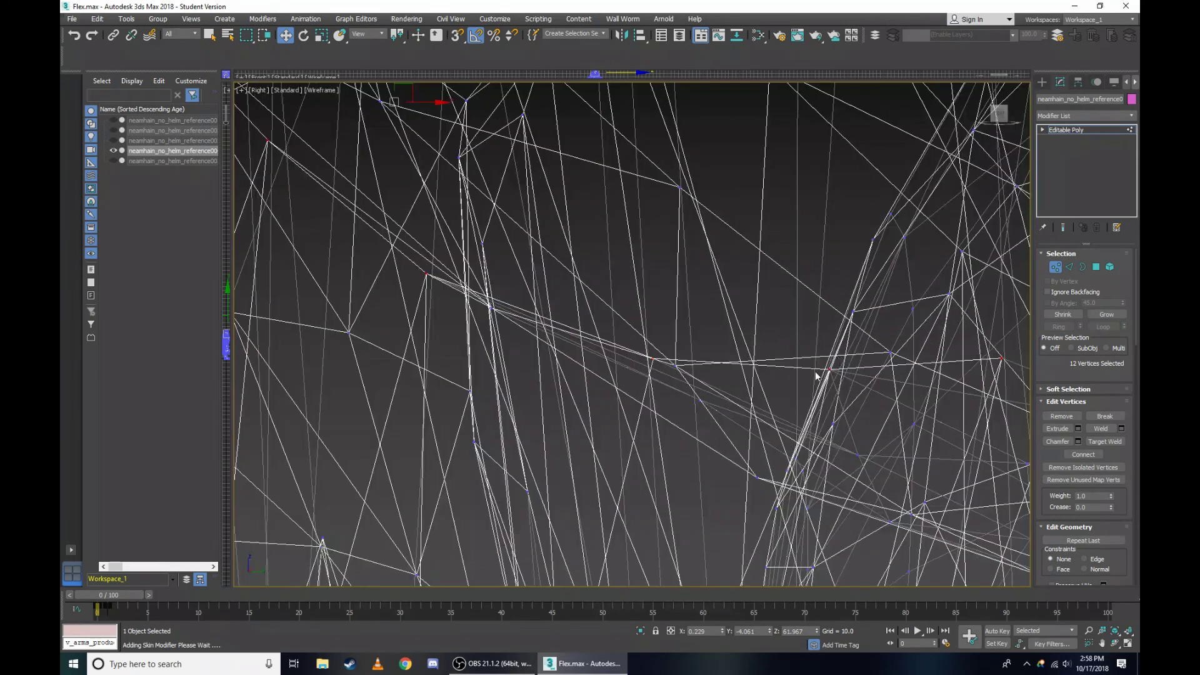
scroll(991, 358, "up", 3)
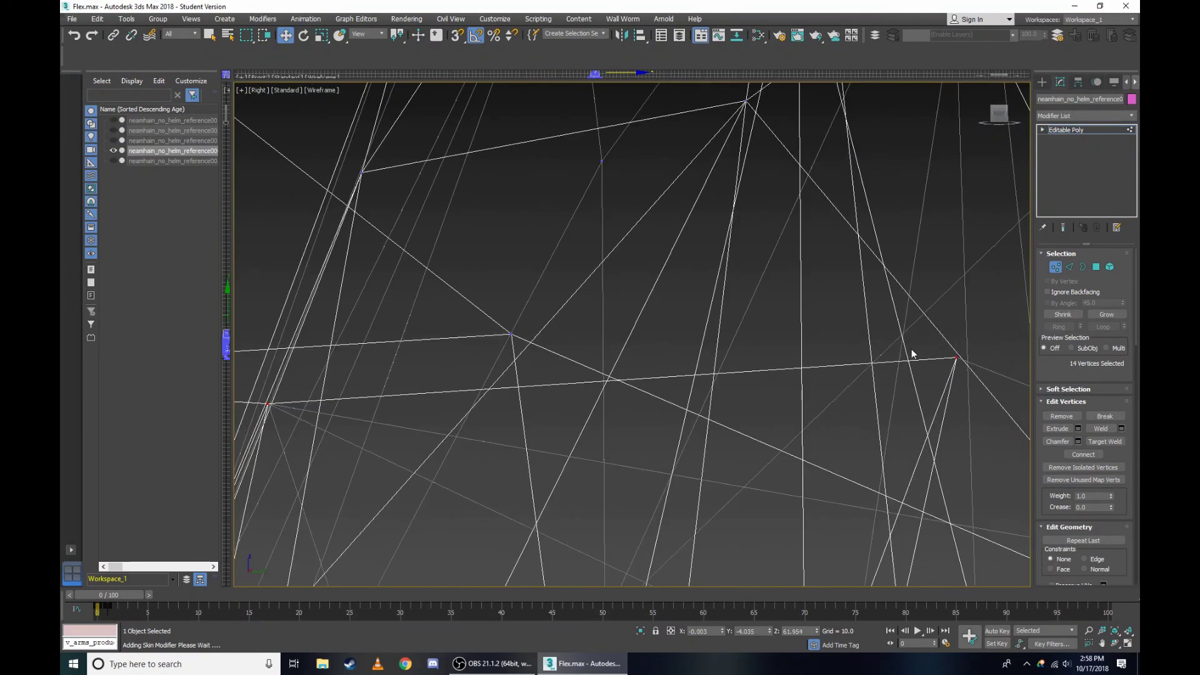
scroll(912, 353, "down", 3)
Drag the selected eyelid vertices down over the eye.
key("F3")
scroll(1017, 118, "up", 2)
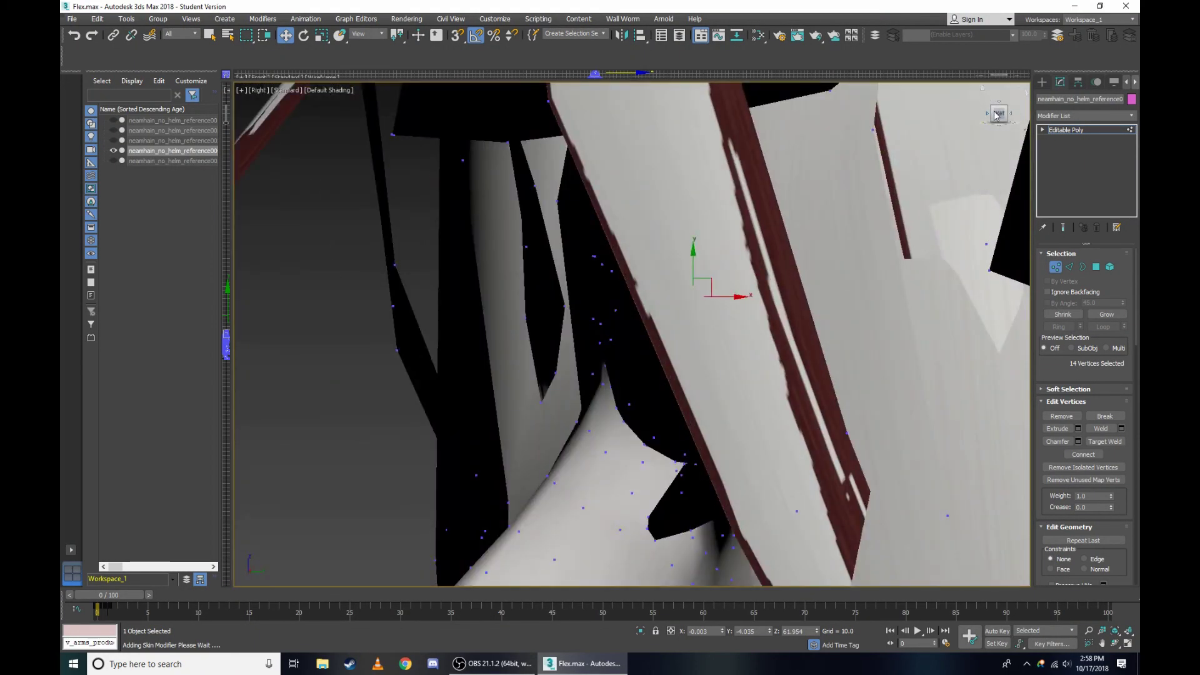
mouse_move(997, 116)
left_mouse_down()
mouse_move(675, 371)
mouse_move(739, 360)
left_mouse_up()
scroll(739, 361, "down", 4)
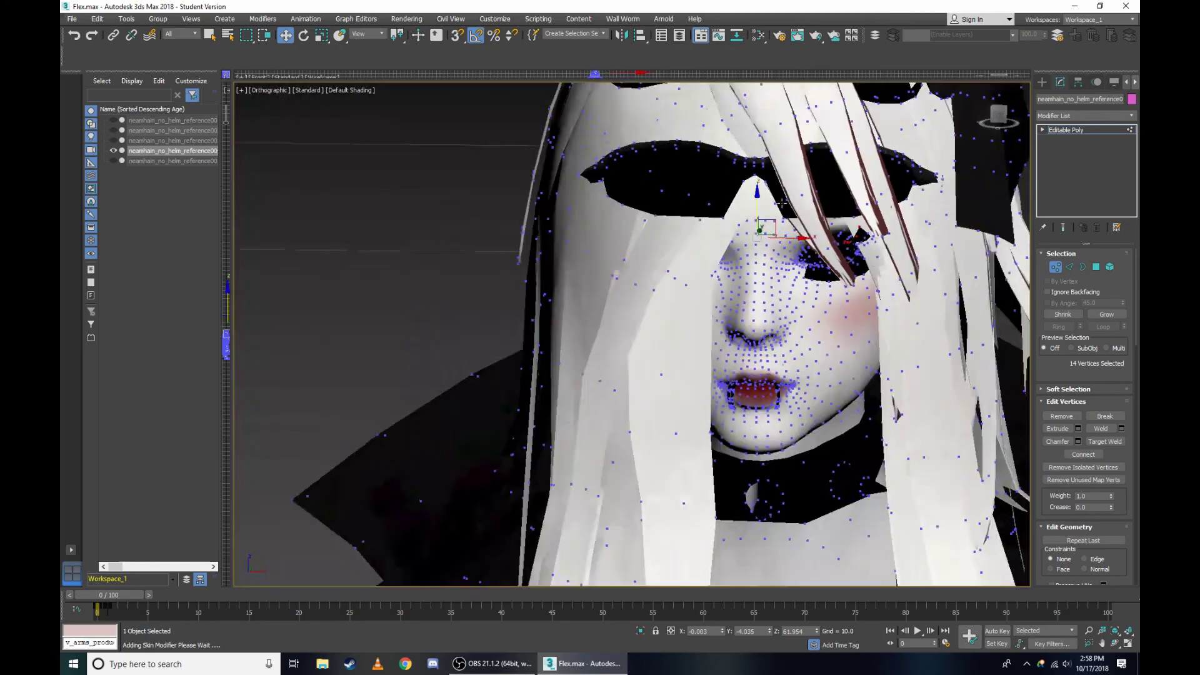
scroll(853, 246, "up", 3)
left_click_drag(996, 118, 982, 125)
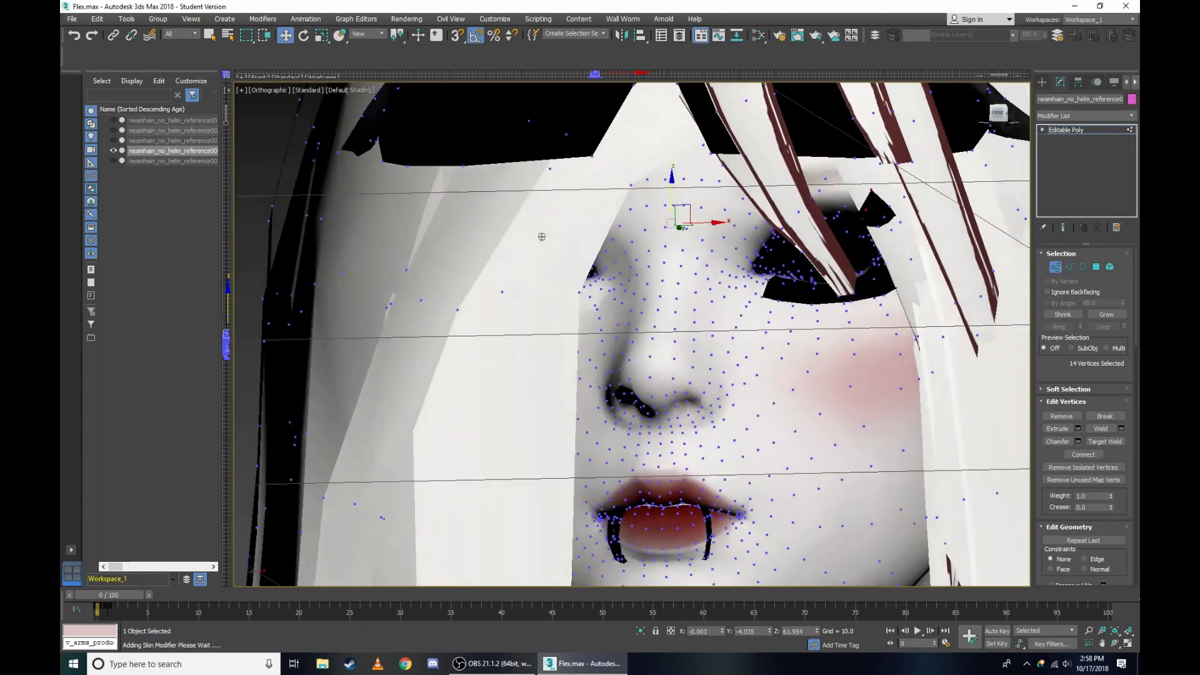
scroll(812, 189, "up", 4)
left_click_drag(491, 221, 669, 297)
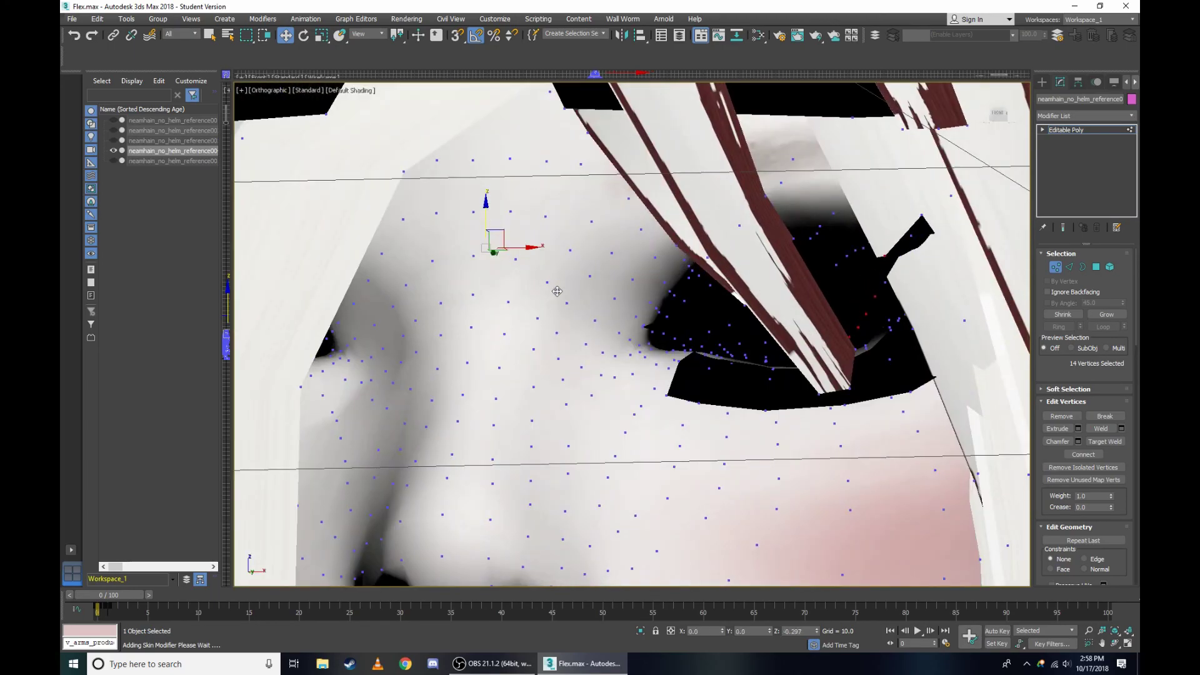
Check the lowered eyelid in wireframe and shaded views.
scroll(877, 303, "up", 4)
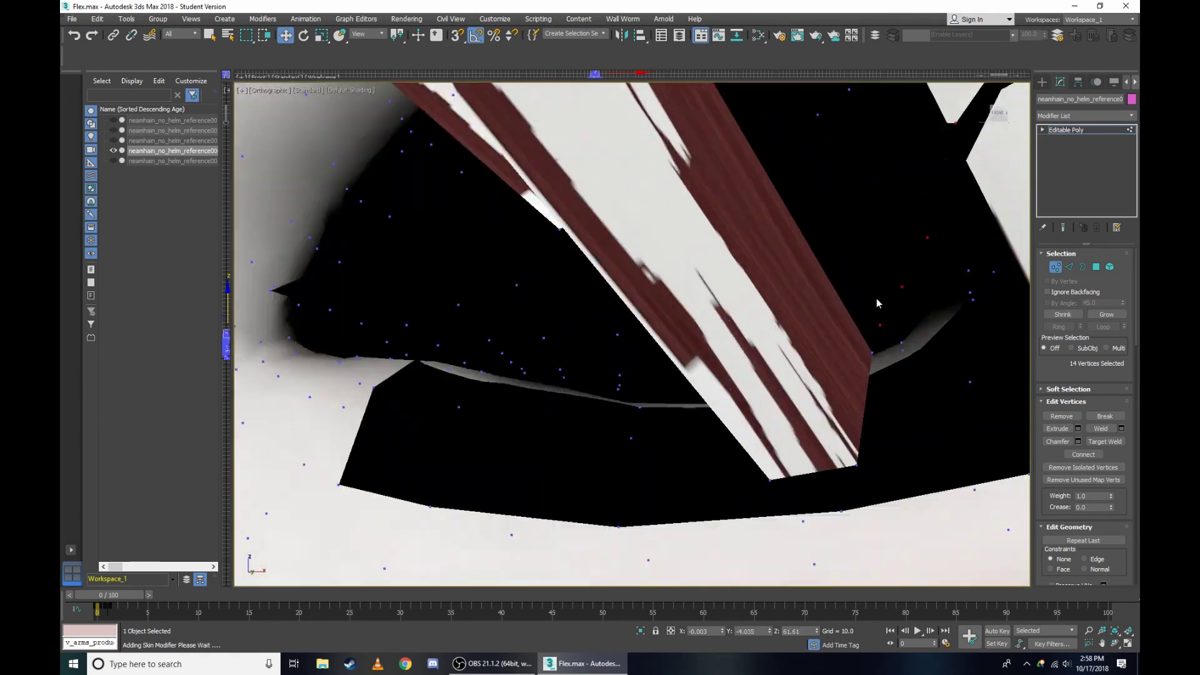
scroll(813, 219, "down", 3)
scroll(740, 260, "down", 2)
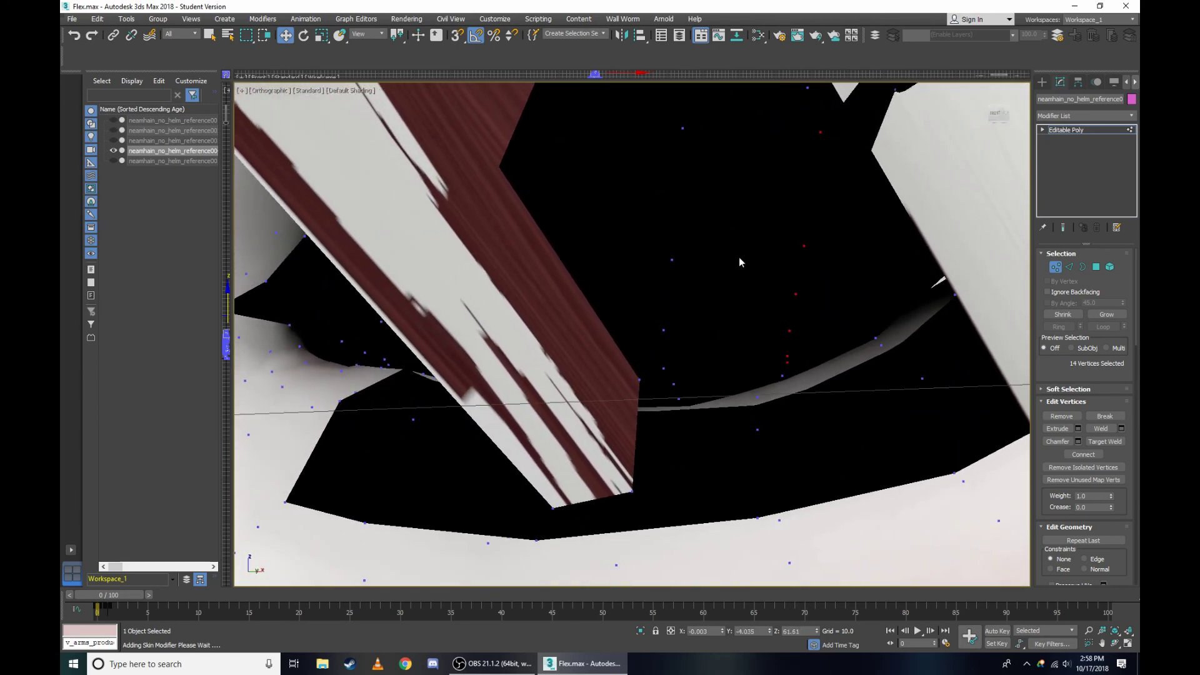
scroll(496, 268, "down", 3)
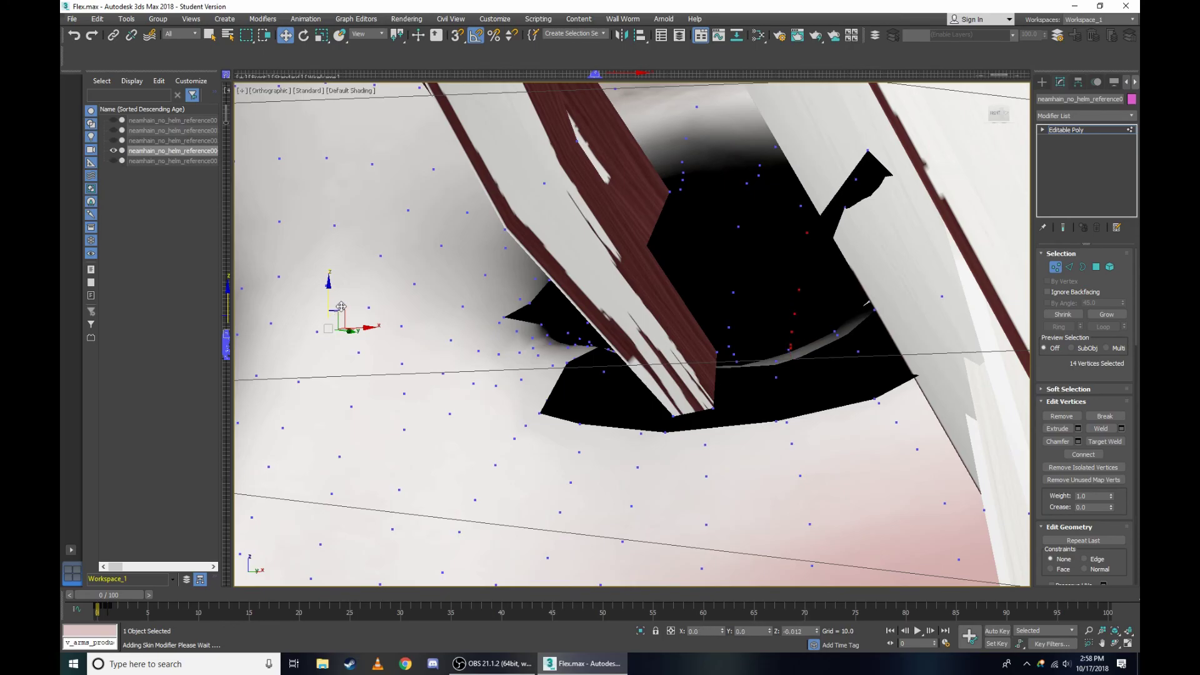
scroll(724, 221, "up", 2)
scroll(875, 128, "down", 1)
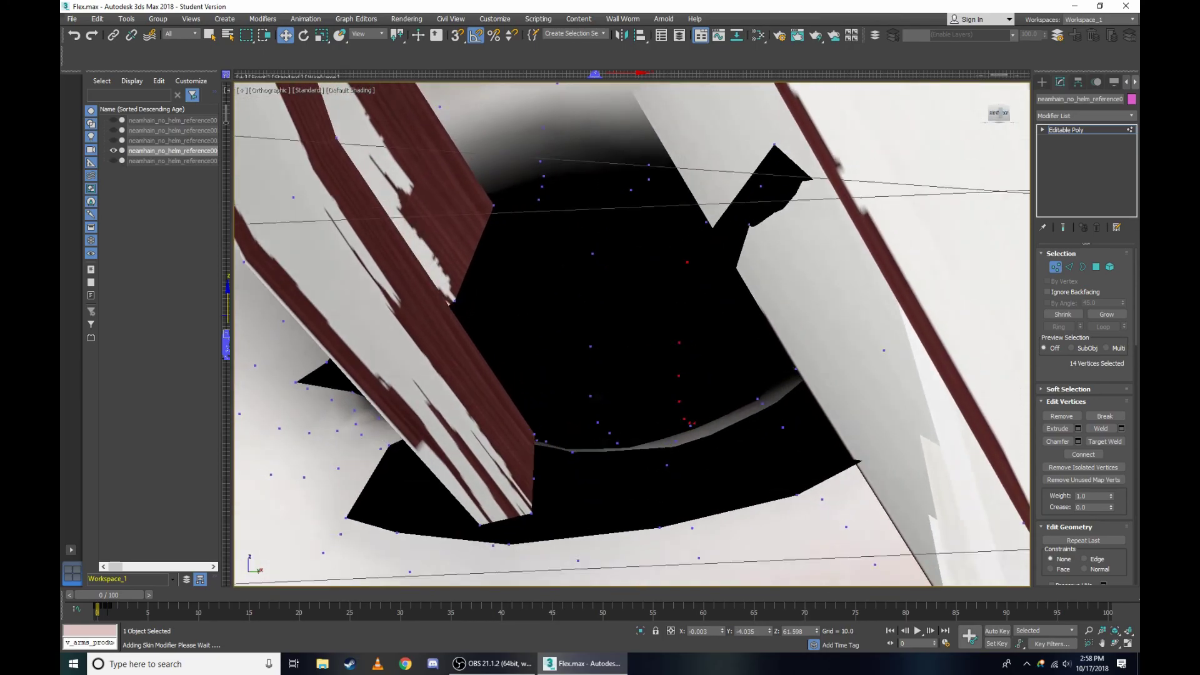
key("F3")
scroll(791, 170, "down", 3)
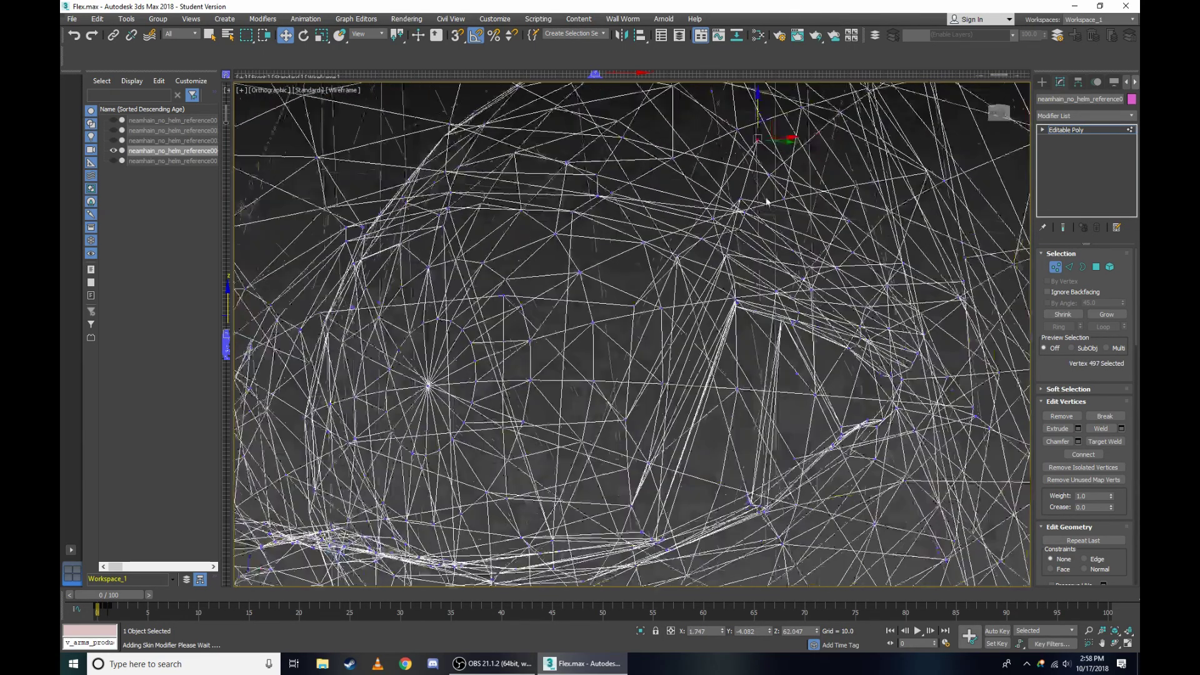
scroll(738, 195, "up", 4)
scroll(737, 191, "up", 1)
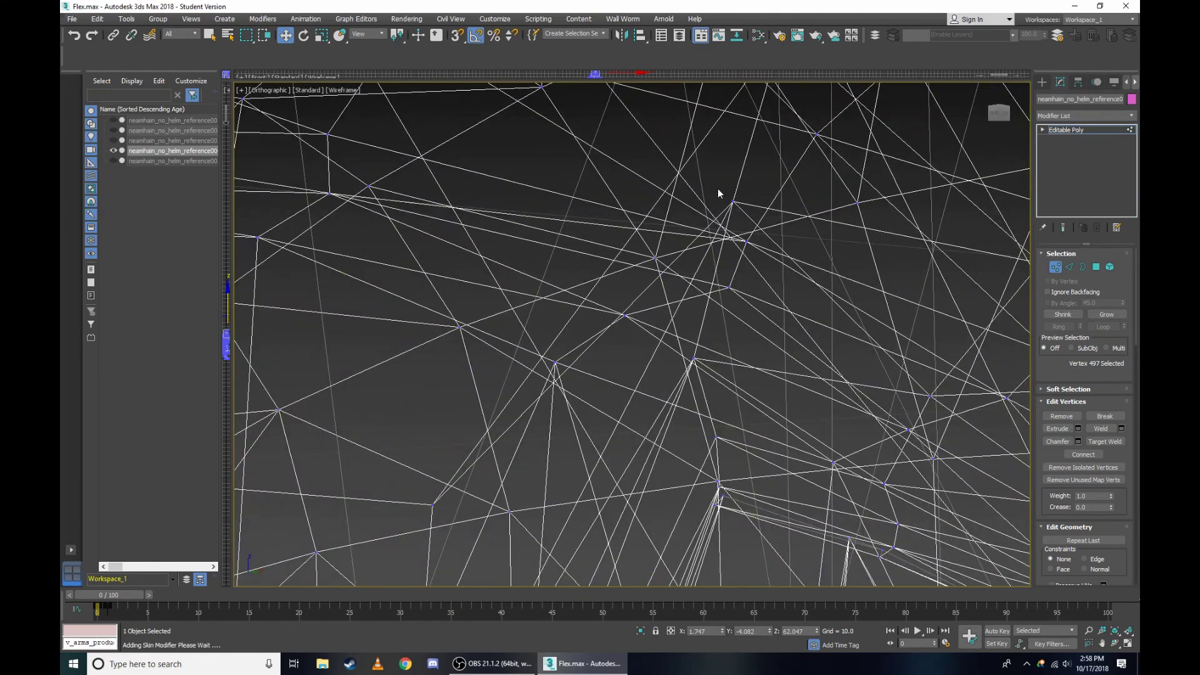
scroll(685, 362, "up", 3)
middle_click_drag(664, 263, 681, 331, "alt")
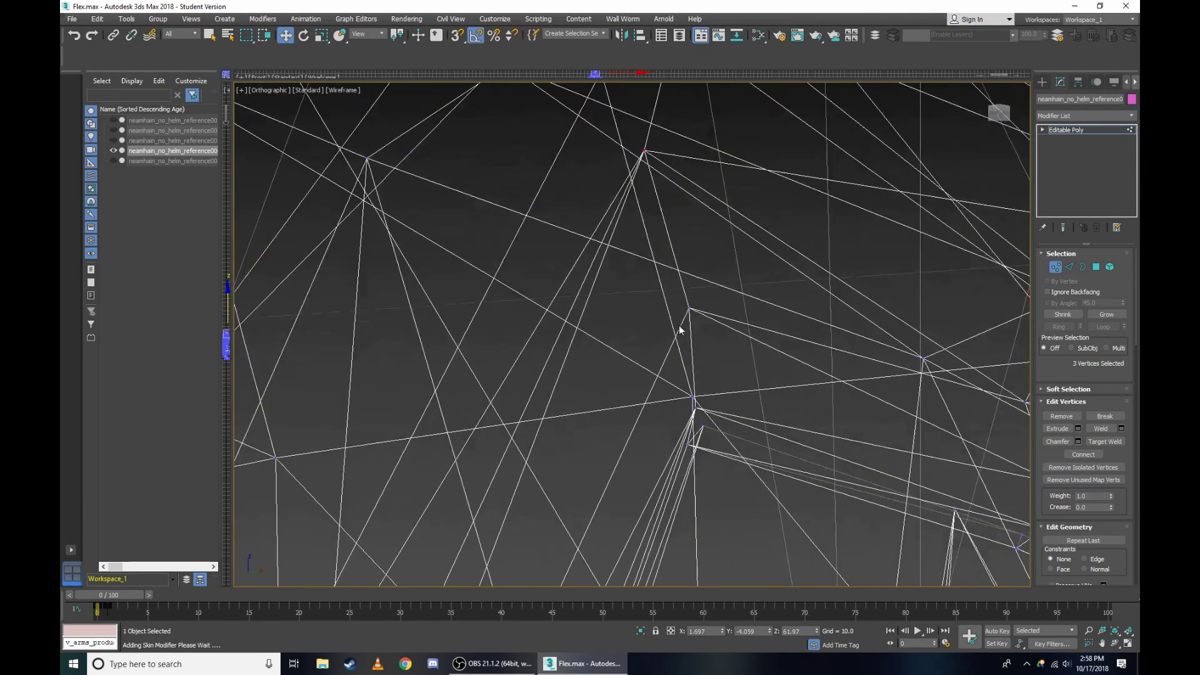
scroll(702, 335, "up", 4)
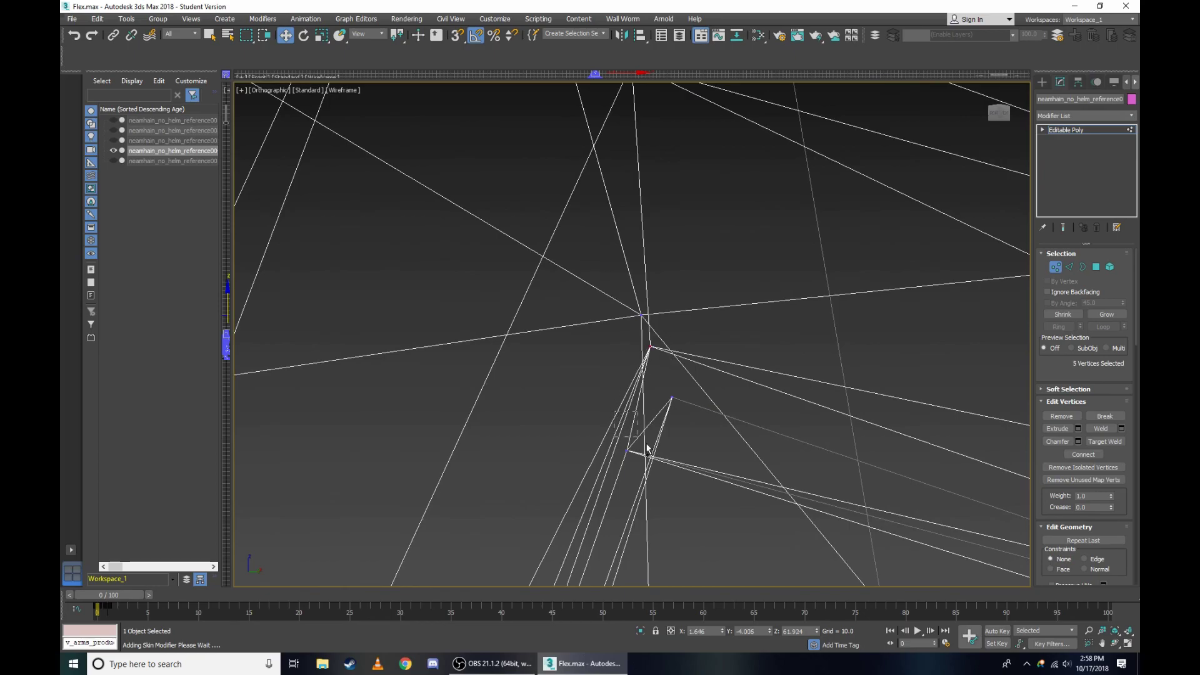
scroll(650, 400, "down", 3)
key("F3")
scroll(650, 352, "down", 2)
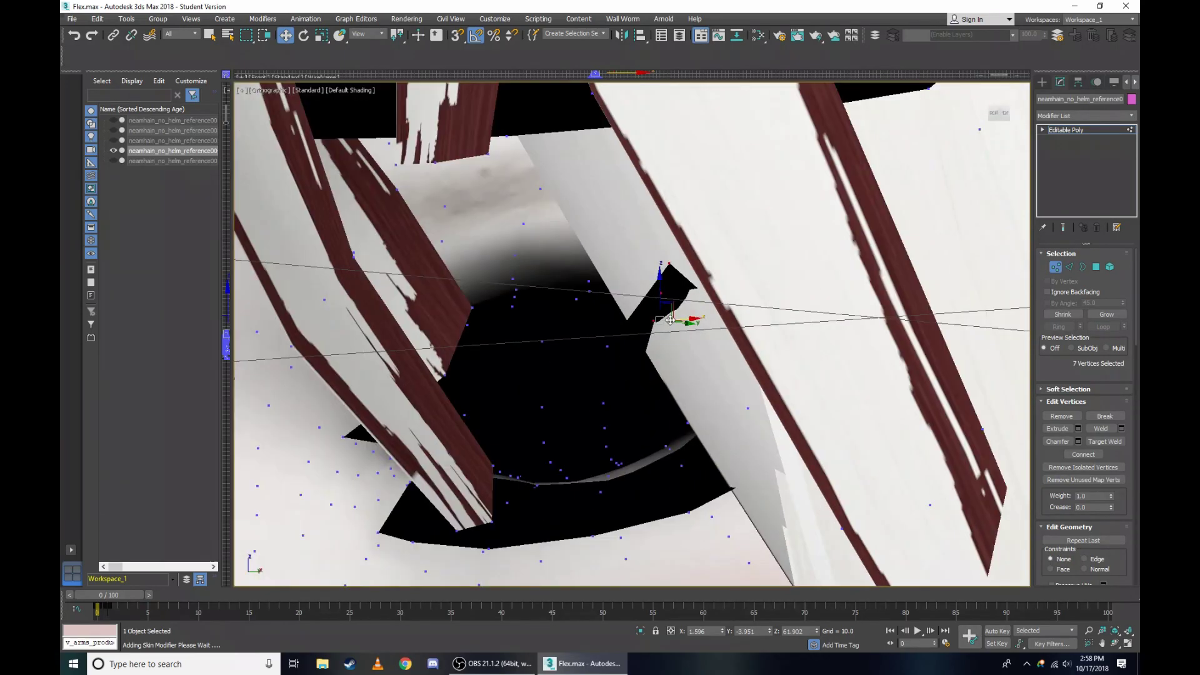
left_click(270, 97)
In the wireframe Right view, add two more eyelid vertices to the selection.
left_click(315, 215)
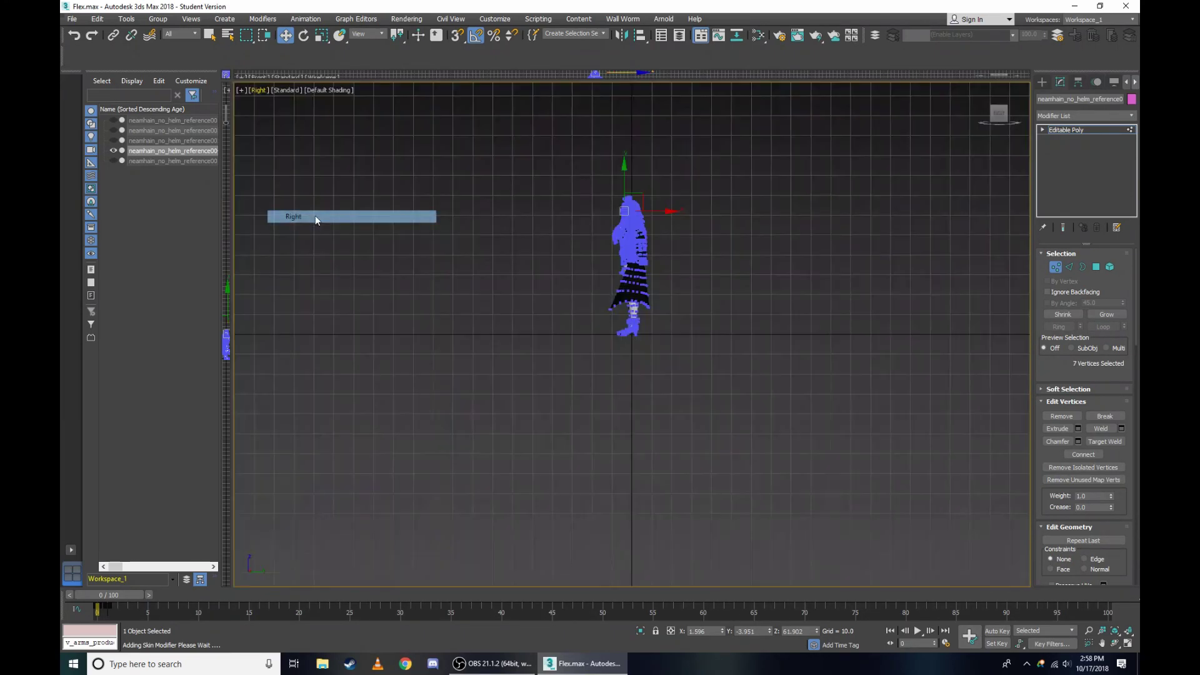
scroll(648, 193, "up", 4)
scroll(860, 108, "up", 3)
scroll(861, 108, "up", 3)
key("F3")
scroll(813, 107, "up", 3)
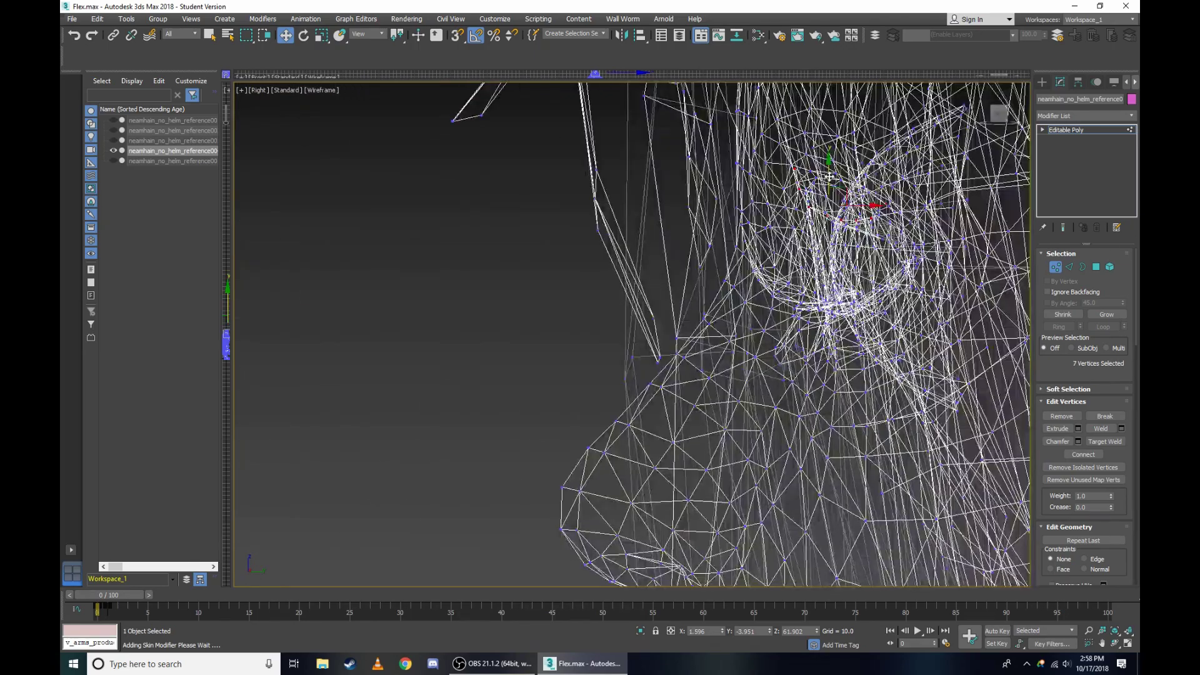
scroll(763, 104, "up", 2)
scroll(738, 103, "up", 2)
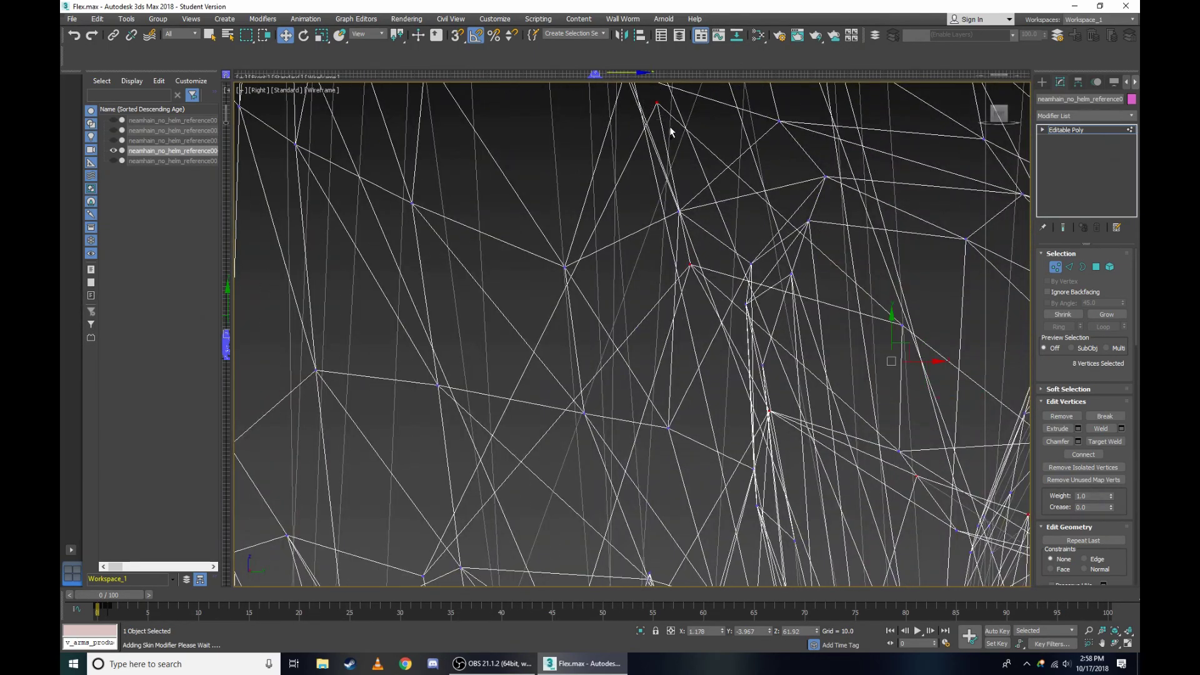
scroll(691, 266, "up", 3)
scroll(683, 269, "down", 3)
scroll(513, 373, "up", 2)
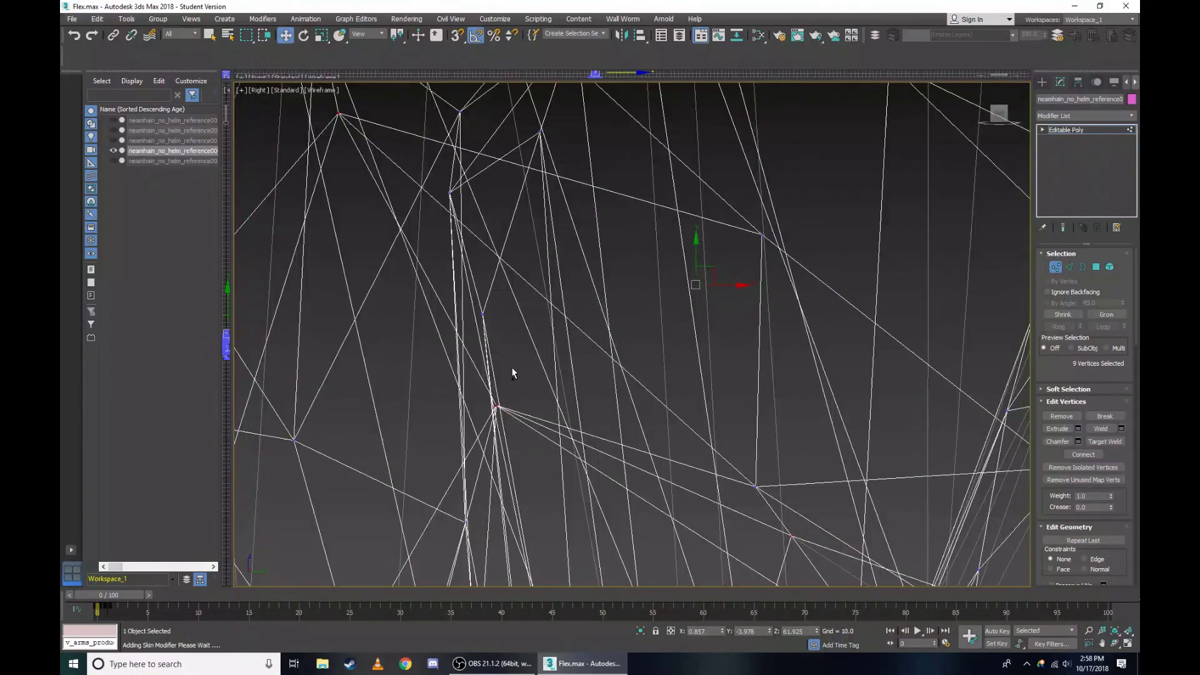
left_click_drag(479, 397, 503, 420, "ctrl")
scroll(635, 402, "down", 3)
scroll(622, 412, "up", 3)
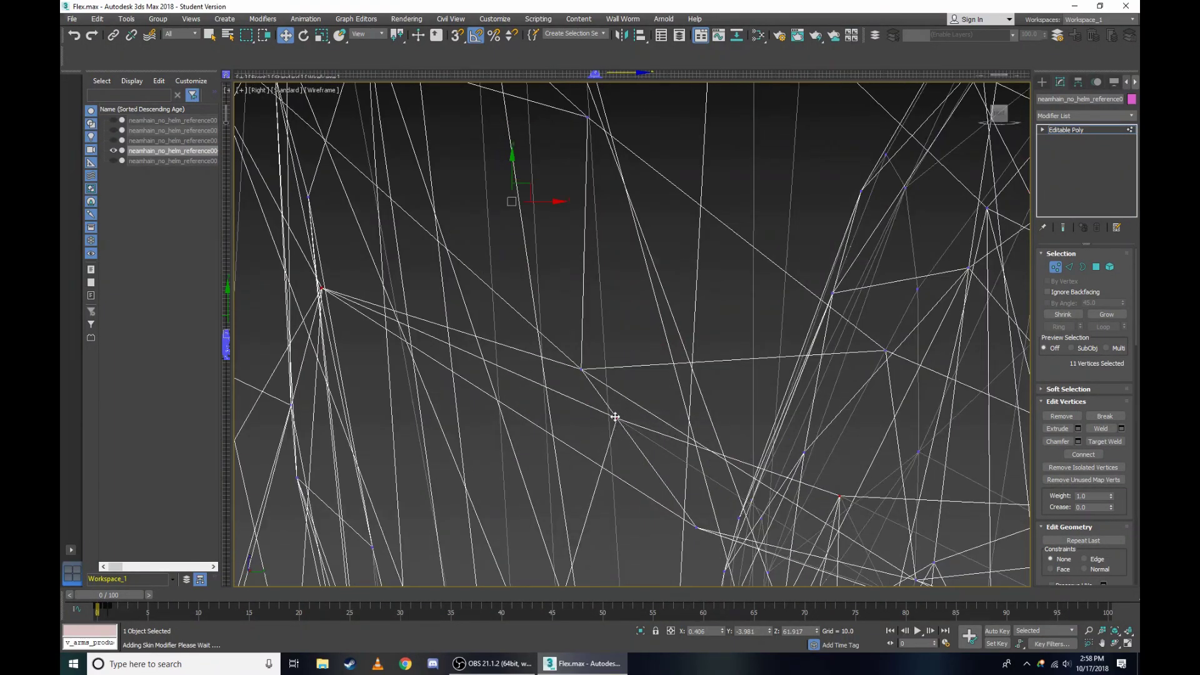
scroll(761, 437, "up", 2)
scroll(755, 441, "down", 2)
scroll(838, 405, "up", 2)
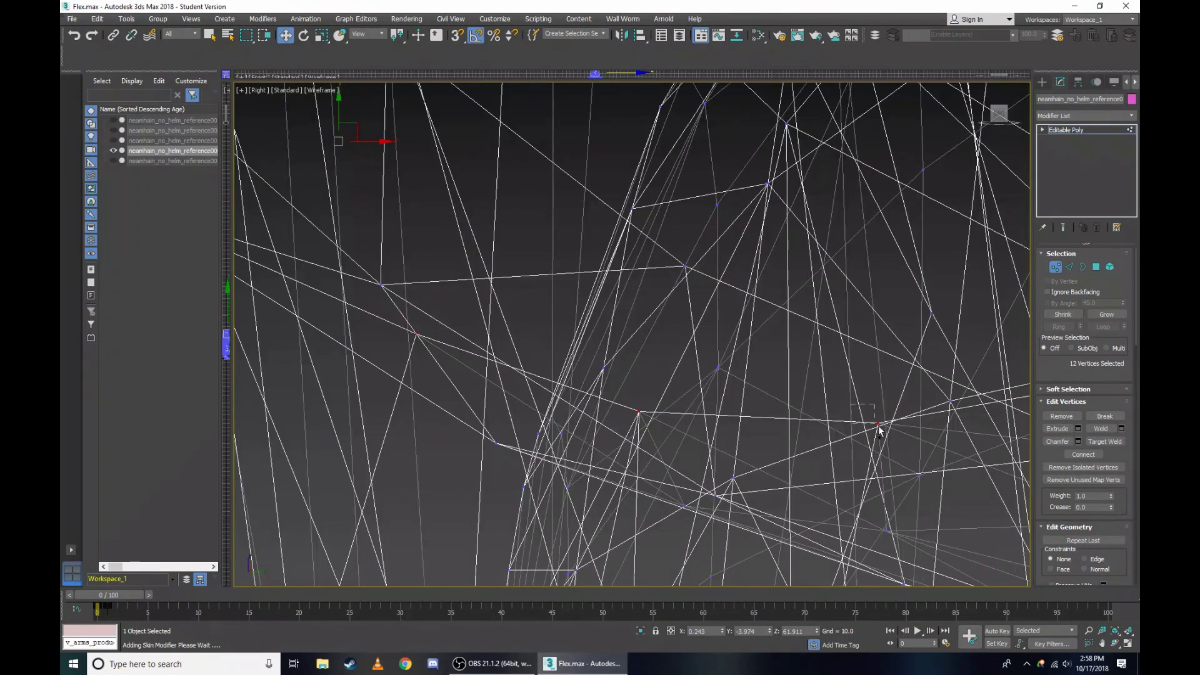
scroll(792, 372, "down", 2)
scroll(965, 369, "up", 2)
left_click_drag(954, 369, 954, 369, "ctrl")
middle_click_drag(954, 369, 813, 282, "alt")
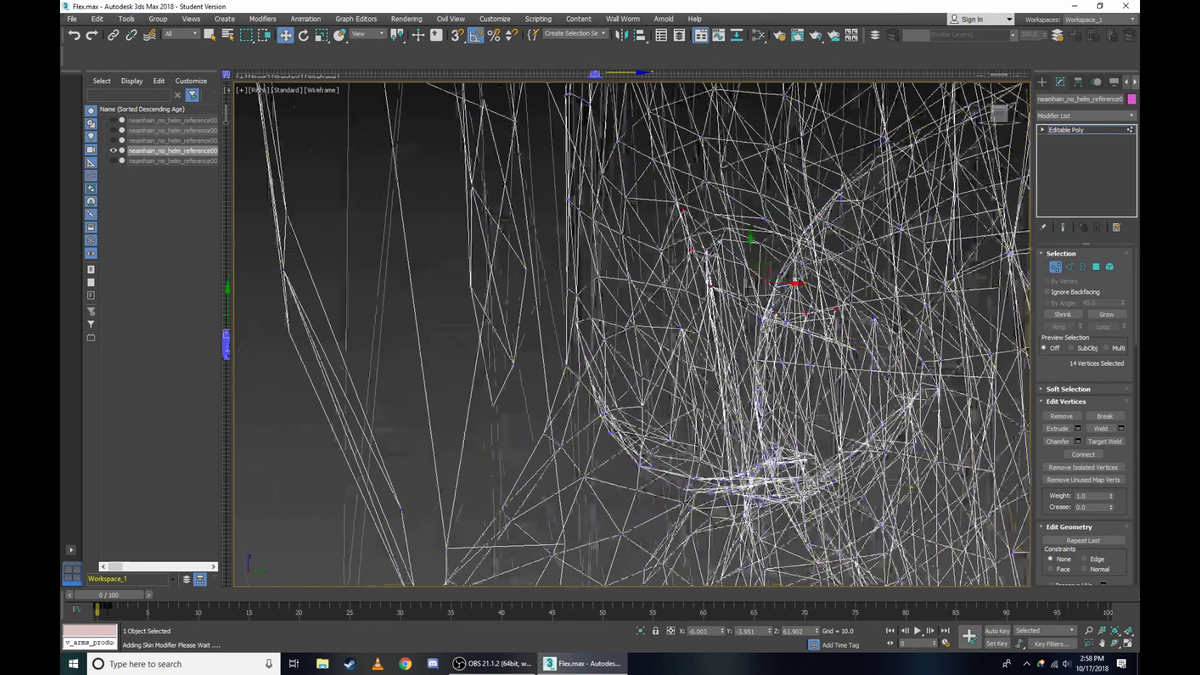
In shaded view, drag the selected eyelid vertices down over the eye and check the result.
key("F3")
scroll(781, 250, "up", 3)
scroll(726, 220, "up", 3)
scroll(726, 220, "up", 2)
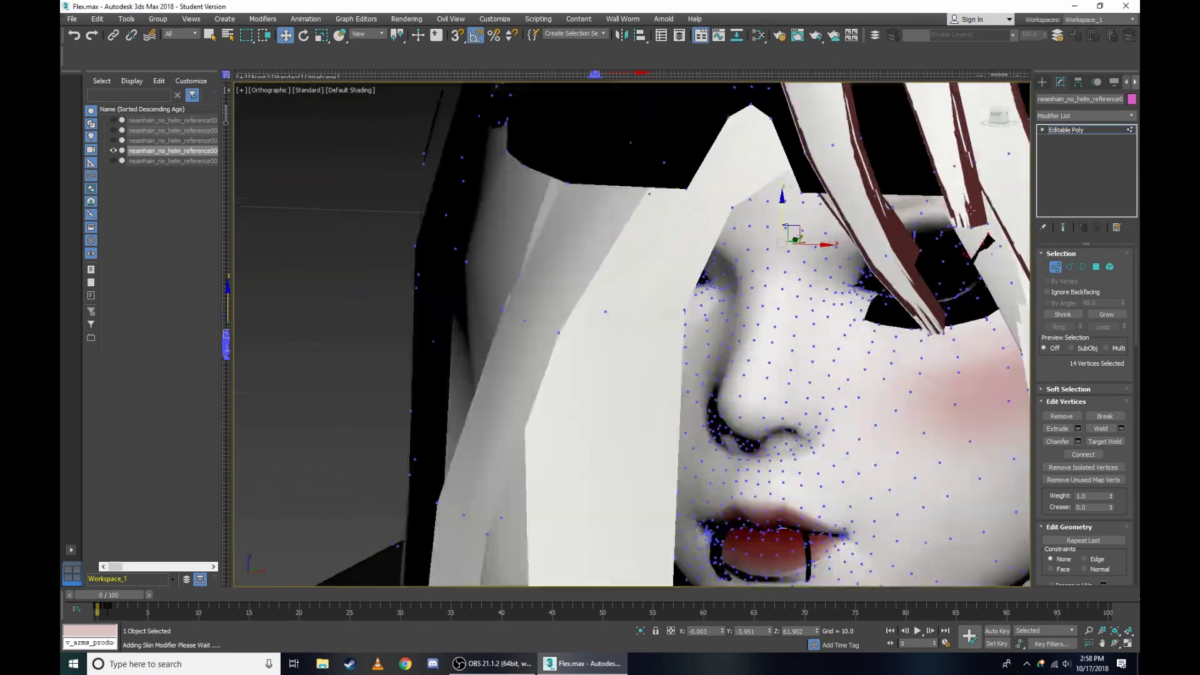
scroll(726, 220, "up", 4)
middle_click_drag(725, 220, 885, 316, "alt")
scroll(885, 316, "up", 2)
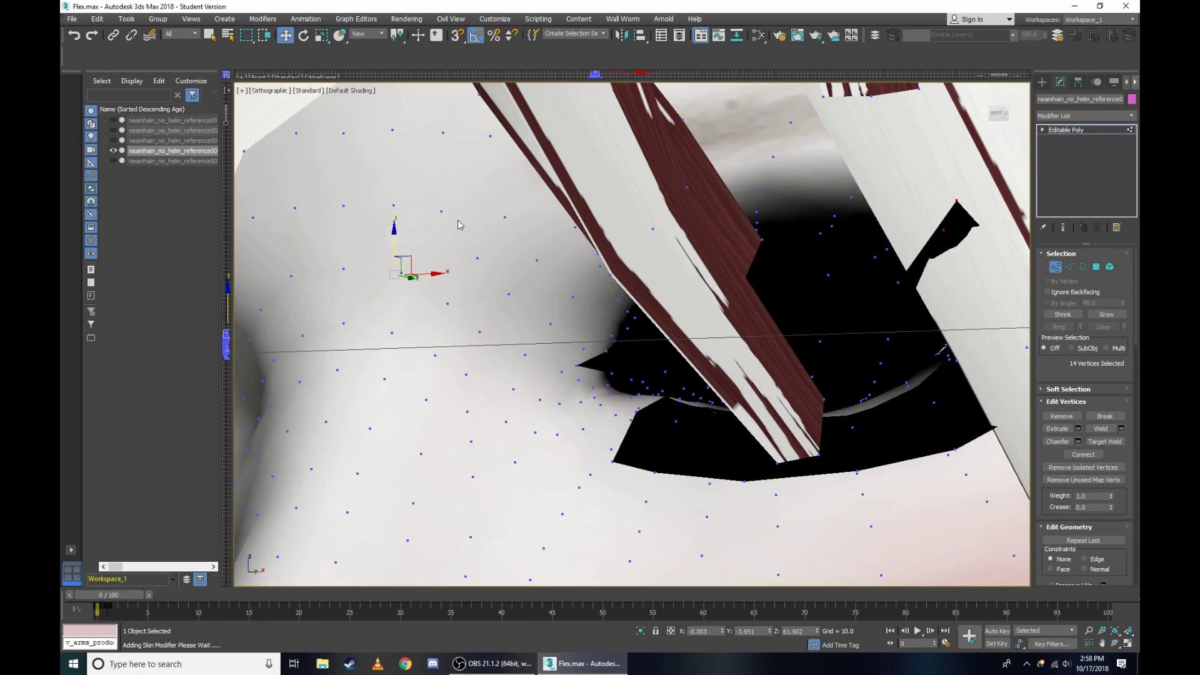
left_click_drag(398, 240, 456, 337)
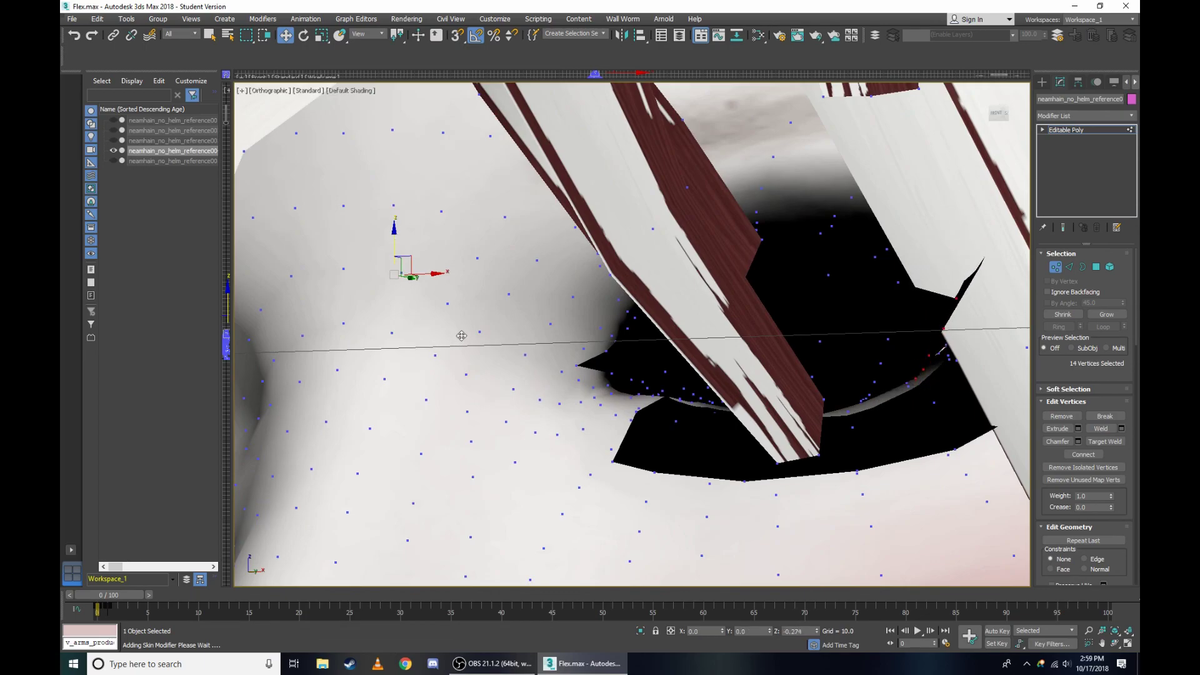
middle_click_drag(462, 334, 888, 258, "alt")
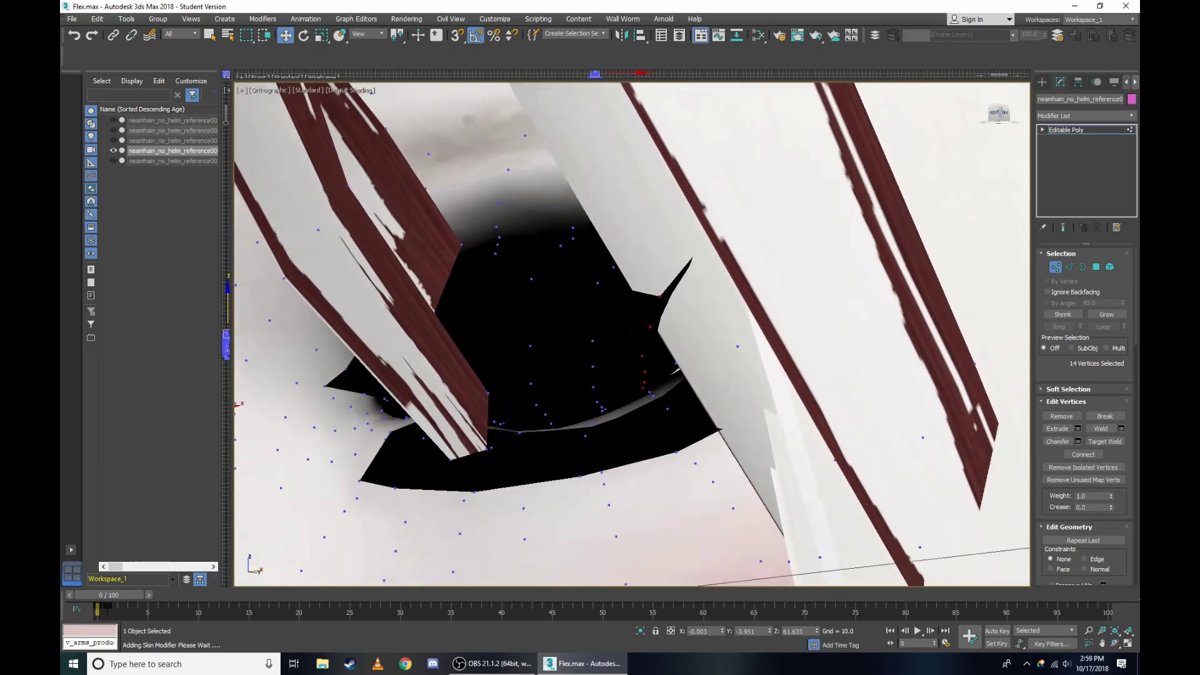
In wireframe, restart the eyelid selection from a single vertex and add a second one.
key("F3")
middle_click_drag(658, 212, 762, 175, "alt")
left_click(778, 181)
scroll(773, 194, "up", 2)
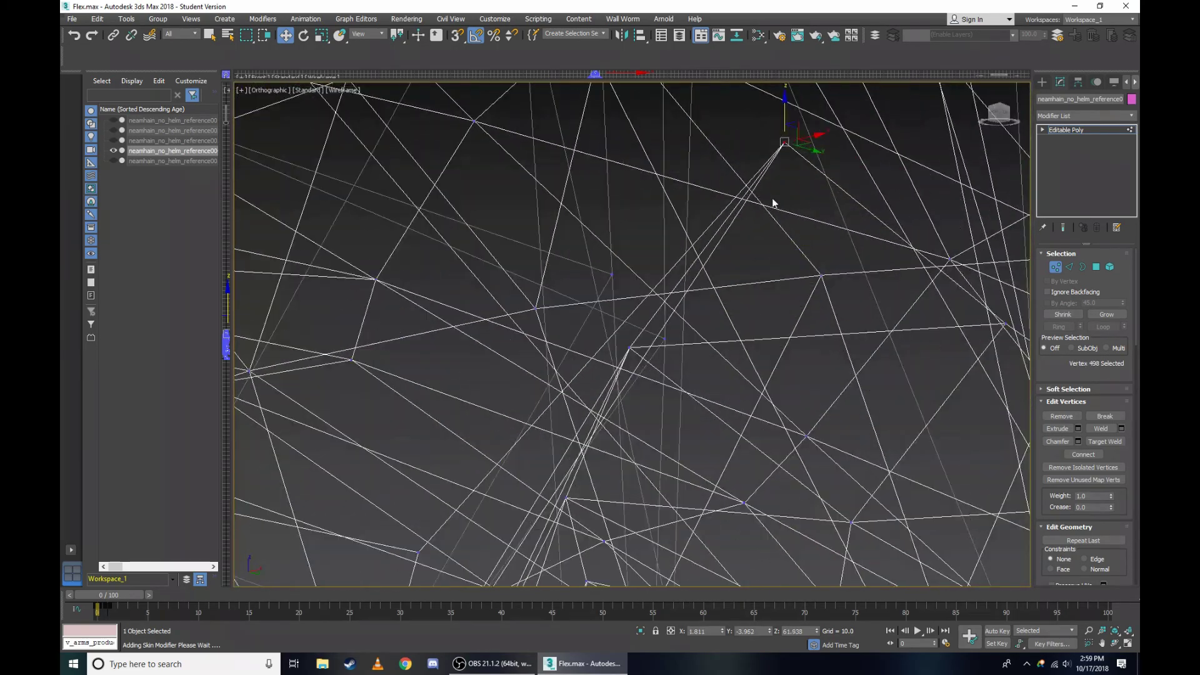
left_click(632, 356, "ctrl")
middle_click_drag(633, 360, 635, 266)
scroll(636, 270, "up", 1)
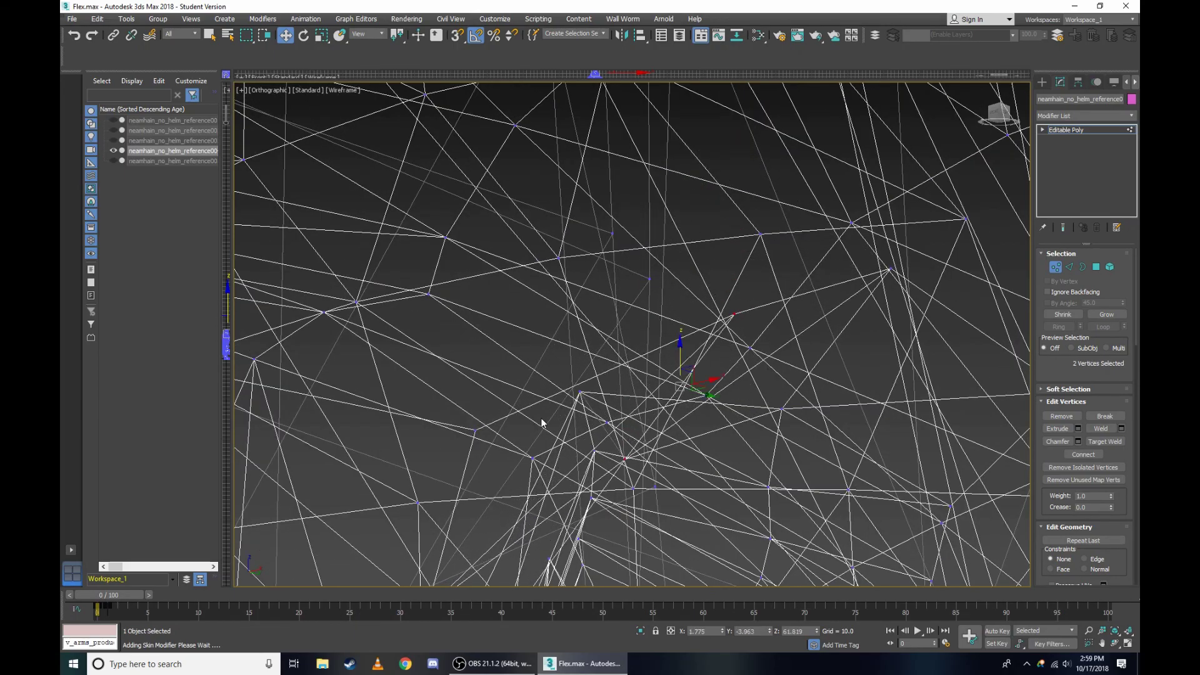
scroll(621, 350, "up", 2)
middle_click_drag(629, 329, 590, 140)
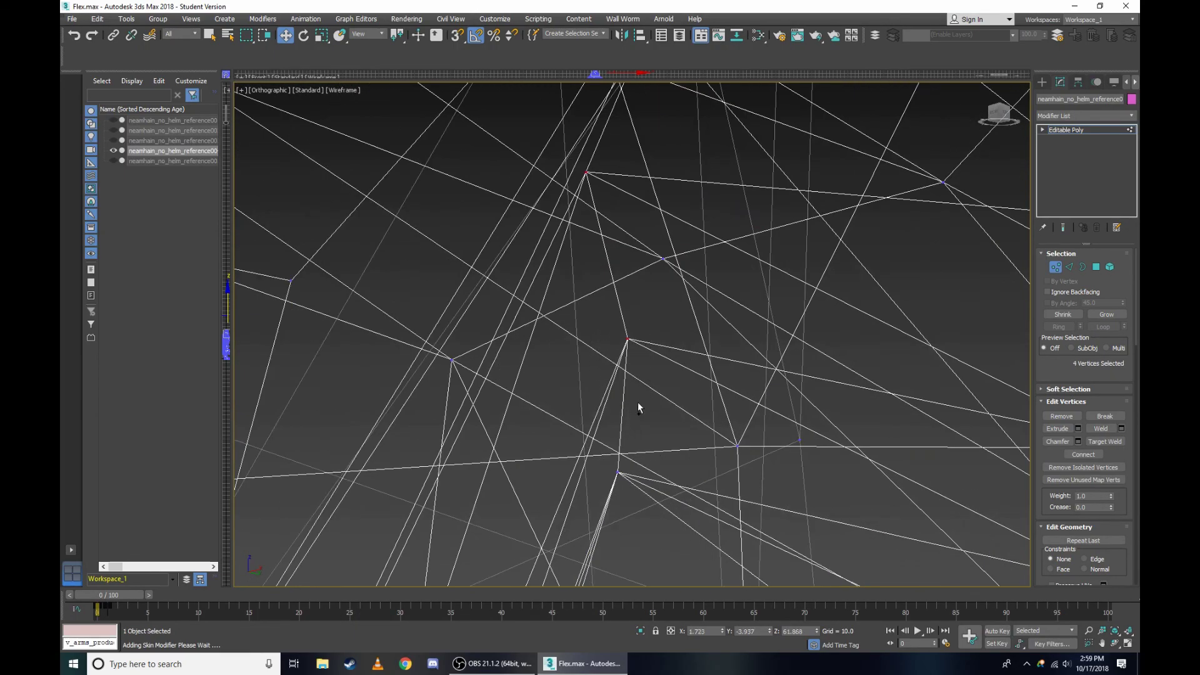
Add the final vertex for seven selected, then return to a shaded Right view.
scroll(627, 330, "down", 2)
scroll(630, 324, "up", 1)
scroll(688, 187, "down", 1)
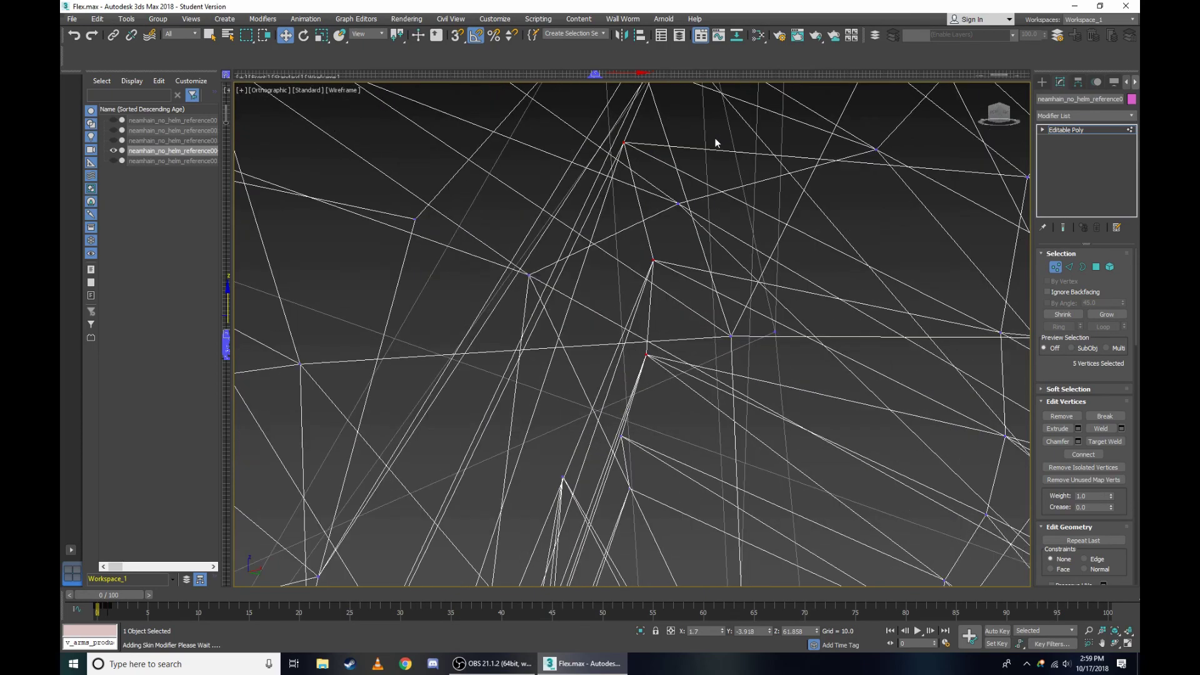
scroll(661, 163, "down", 1)
scroll(661, 162, "up", 2)
scroll(684, 120, "up", 1)
scroll(721, 335, "up", 1)
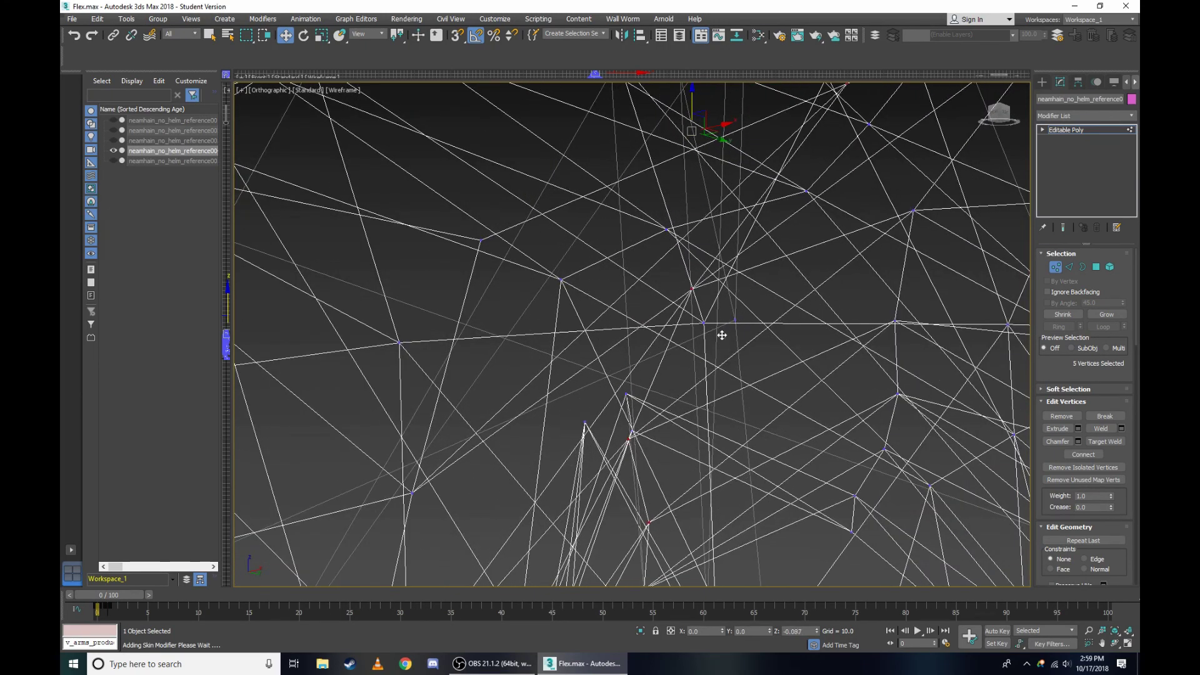
scroll(591, 423, "up", 1)
scroll(591, 423, "up", 2)
scroll(701, 386, "down", 1)
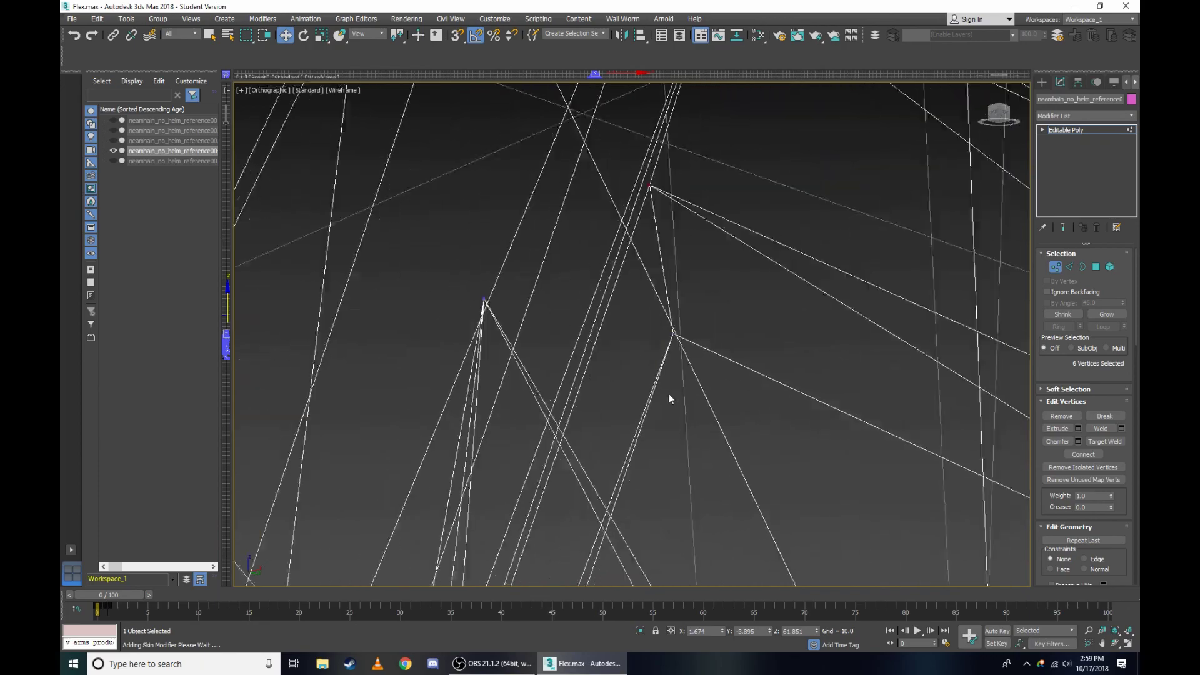
left_click_drag(715, 376, 714, 375)
scroll(658, 343, "down", 2)
scroll(625, 263, "down", 2)
key("F3")
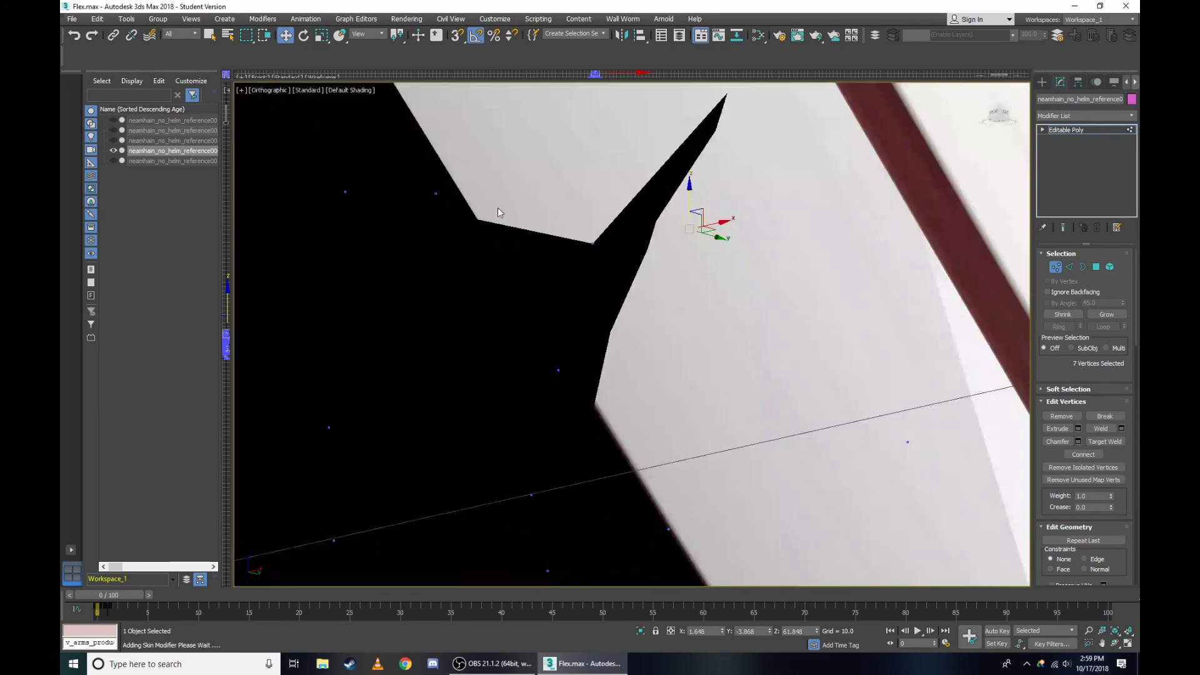
left_click(287, 91)
left_click(313, 214)
In wireframe, add two nearby vertices to the selection and check it shaded.
scroll(571, 209, "up", 5)
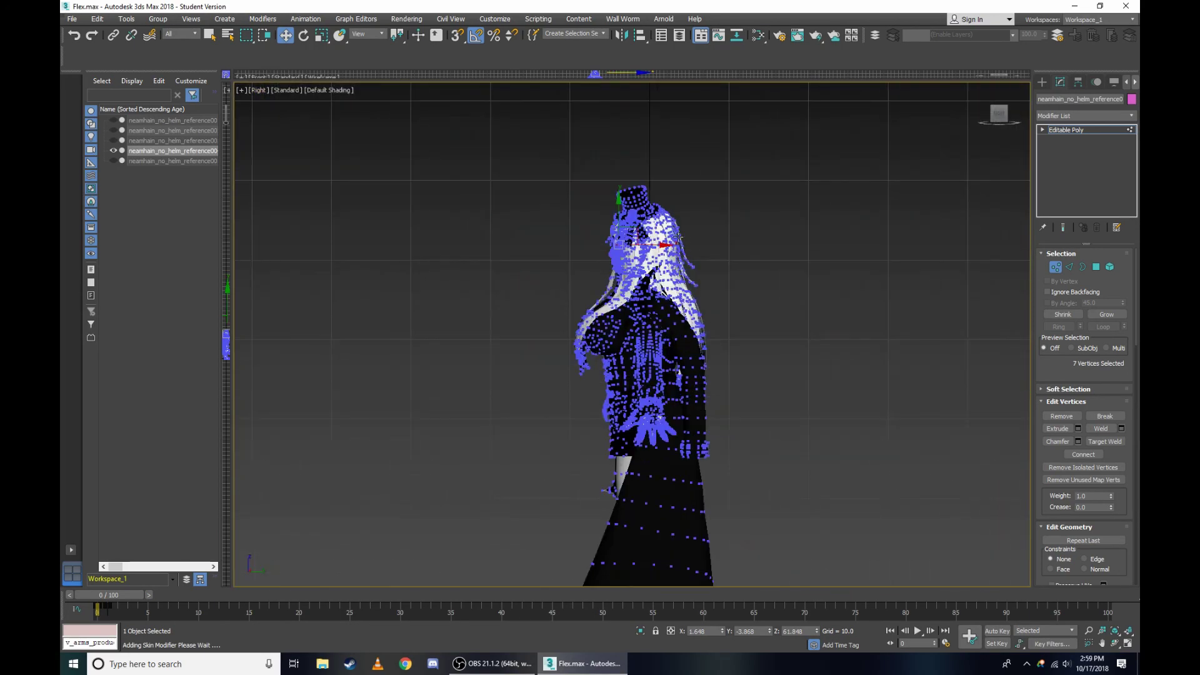
scroll(571, 209, "up", 5)
scroll(586, 201, "up", 3)
key("F3")
scroll(586, 202, "up", 3)
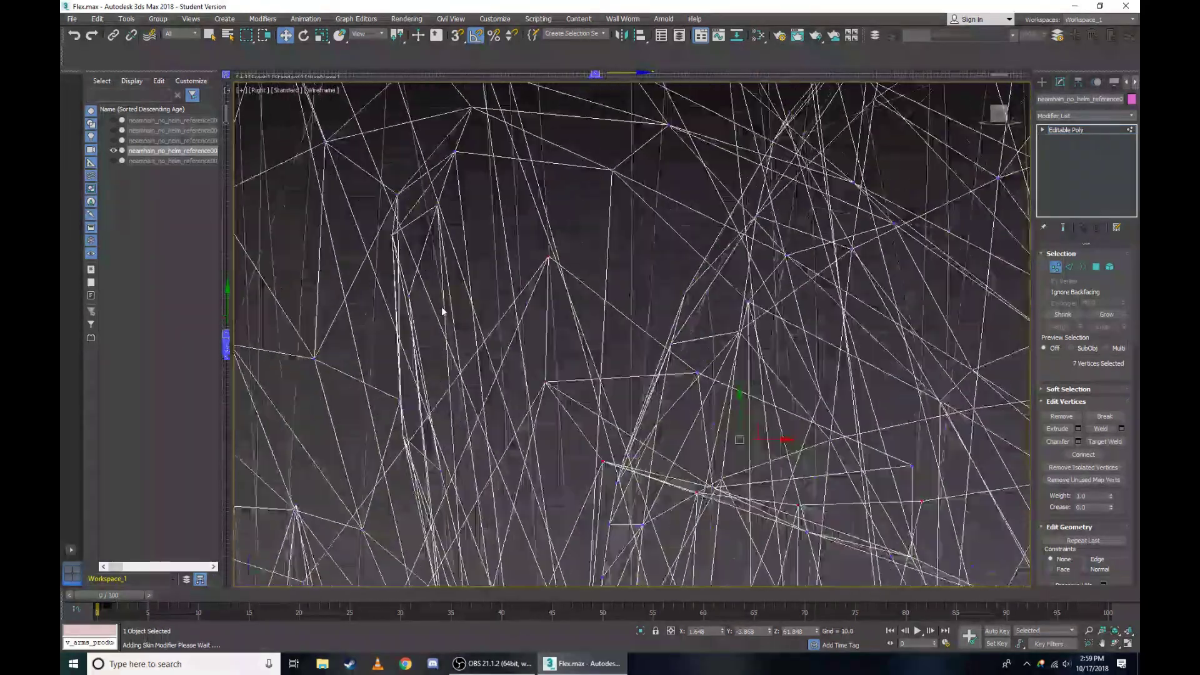
scroll(586, 201, "up", 2)
middle_click_drag(606, 228, 543, 113)
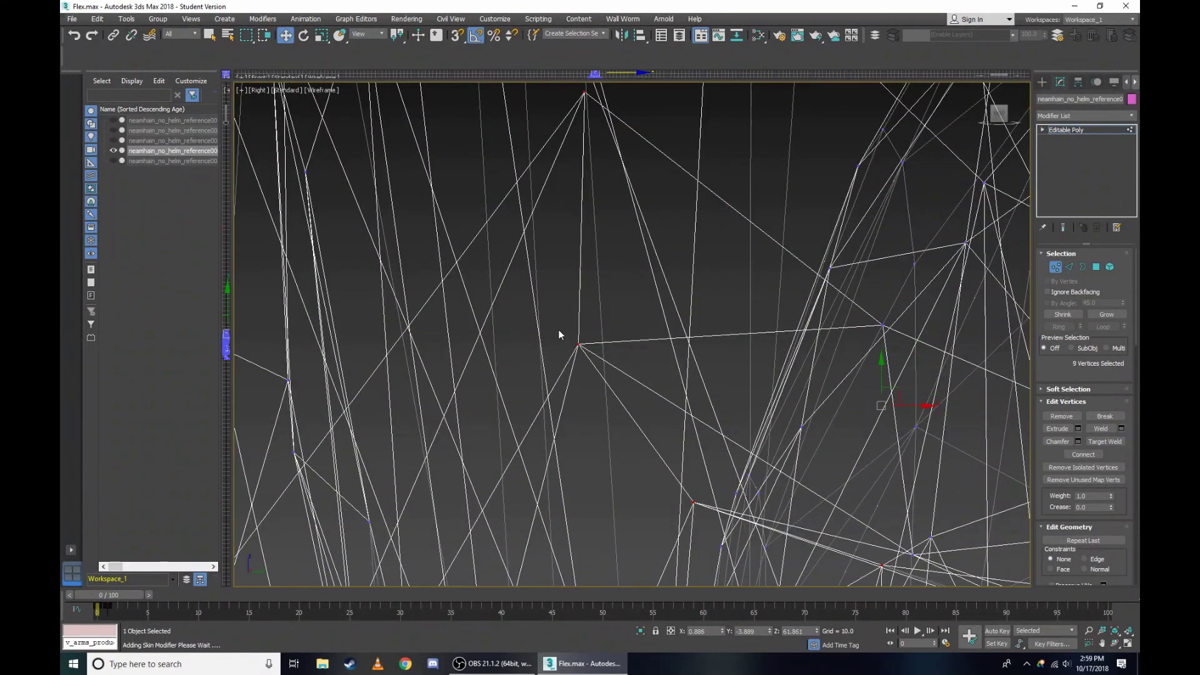
scroll(609, 405, "up", 4)
scroll(606, 474, "down", 3)
scroll(587, 387, "up", 3)
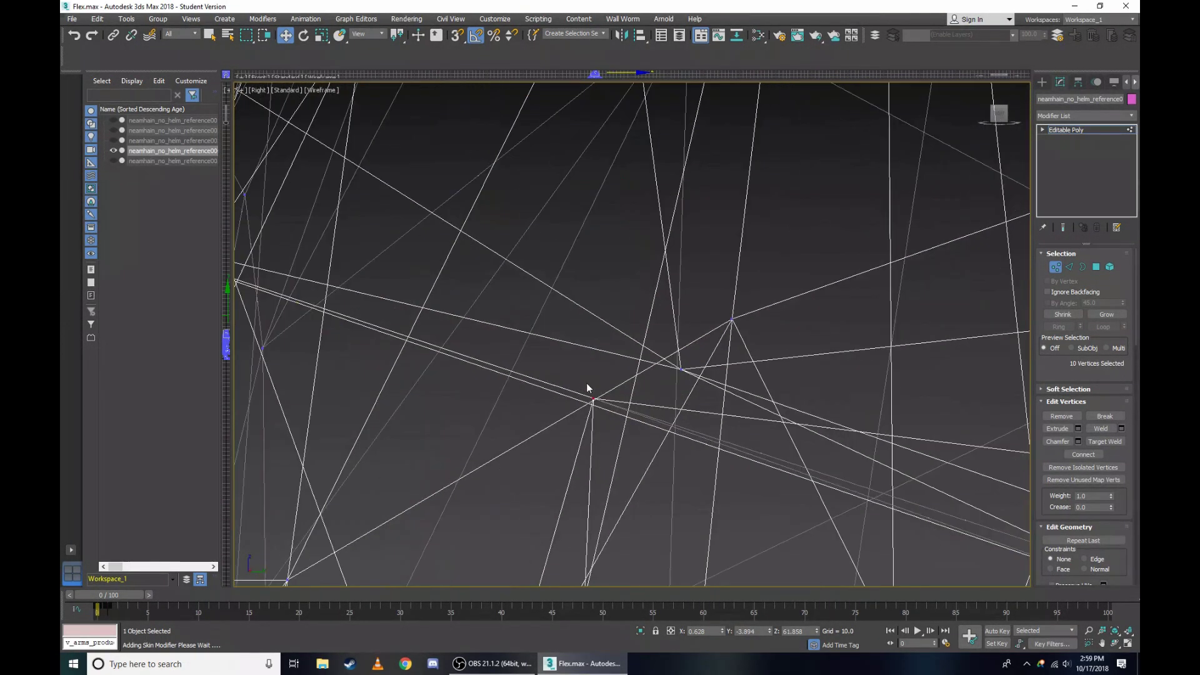
scroll(610, 422, "down", 3)
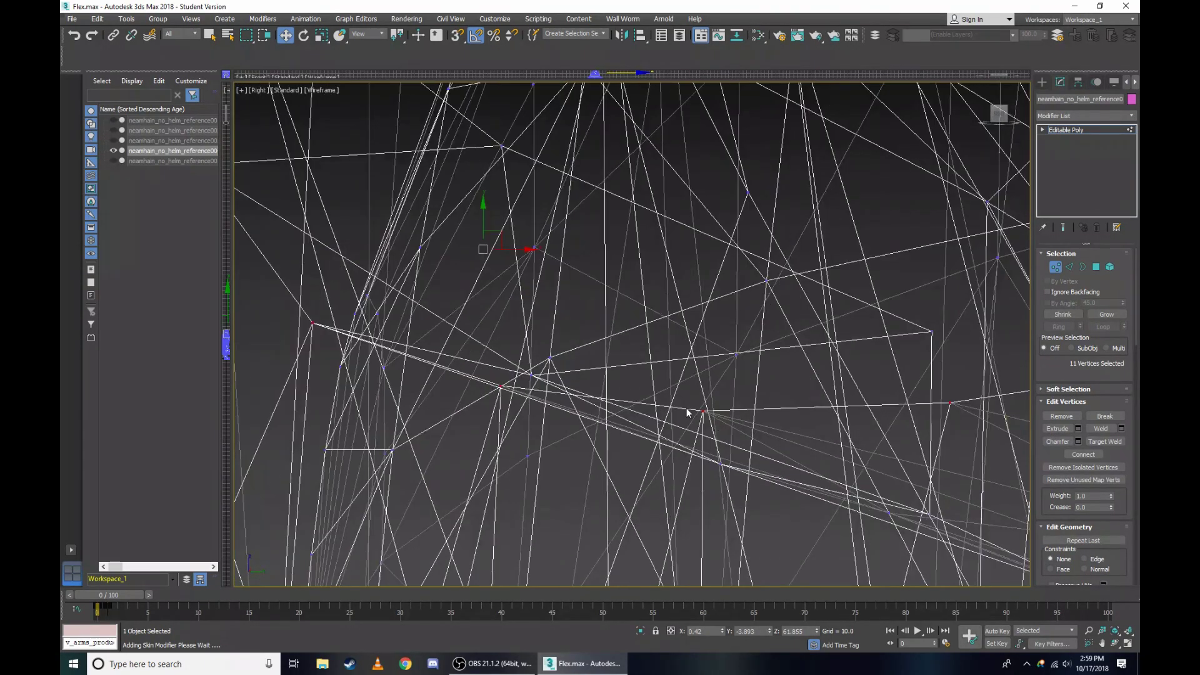
middle_click_drag(701, 413, 502, 404)
left_click_drag(710, 378, 776, 413, "ctrl")
scroll(769, 400, "down", 3)
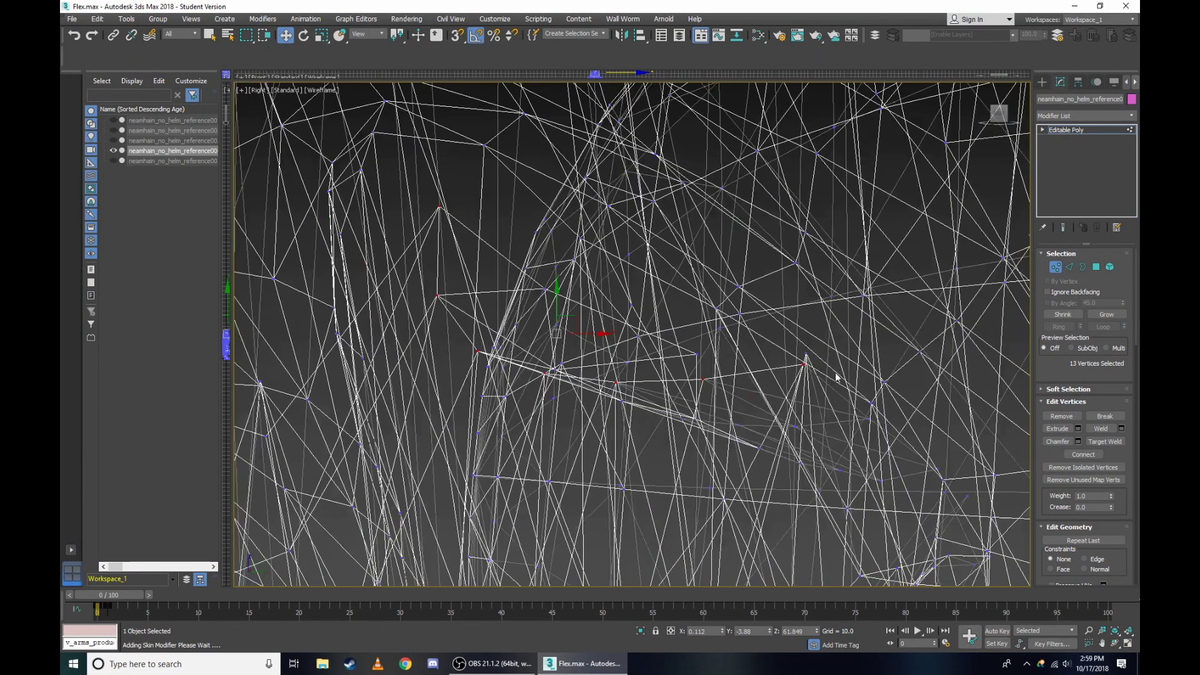
scroll(742, 355, "up", 3)
mouse_move(777, 373)
middle_mouse_down("alt")
mouse_move(645, 356)
mouse_move(966, 159)
mouse_move(961, 184)
middle_mouse_up("alt")
key("F3")
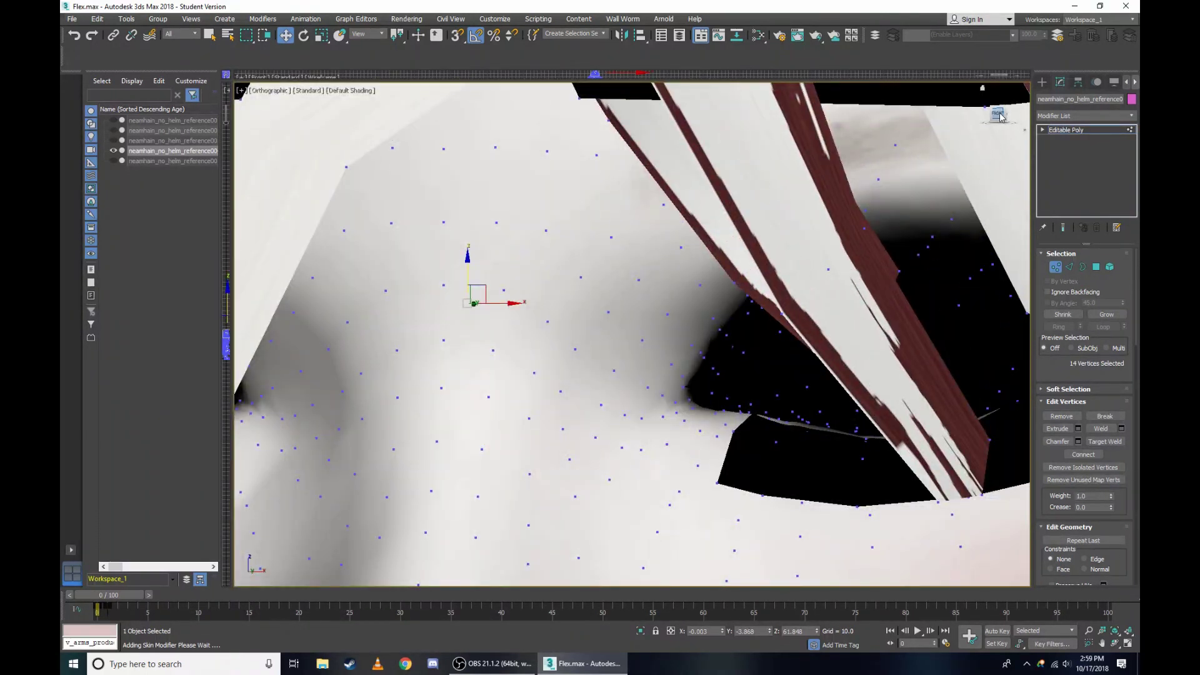
Orbit around the nose and eye in wireframe and add three eyelid vertices.
middle_click_drag(999, 117, 493, 236, "alt")
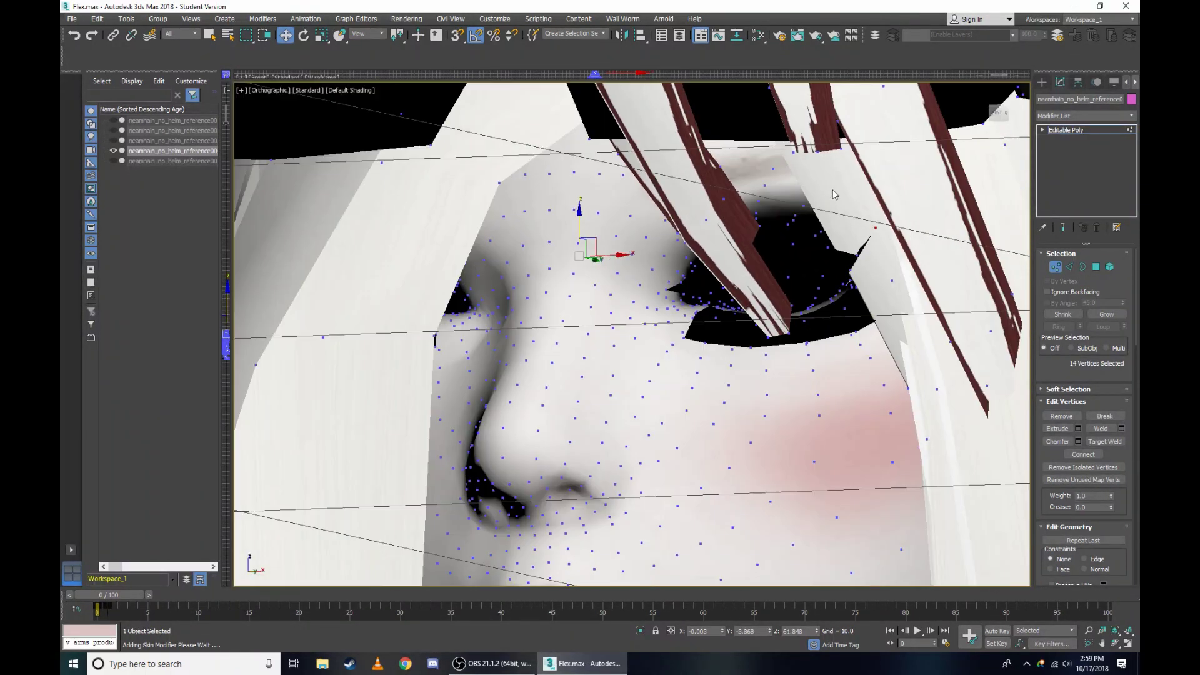
scroll(493, 235, "up", 2)
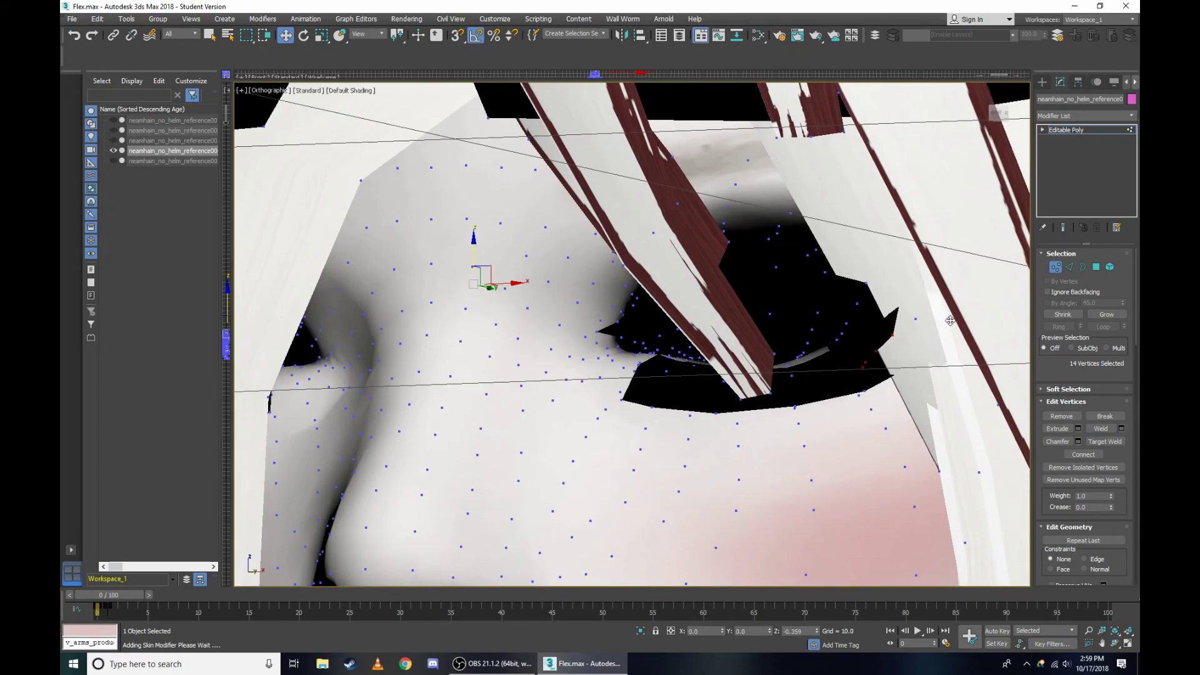
scroll(950, 320, "up", 3)
key("F3")
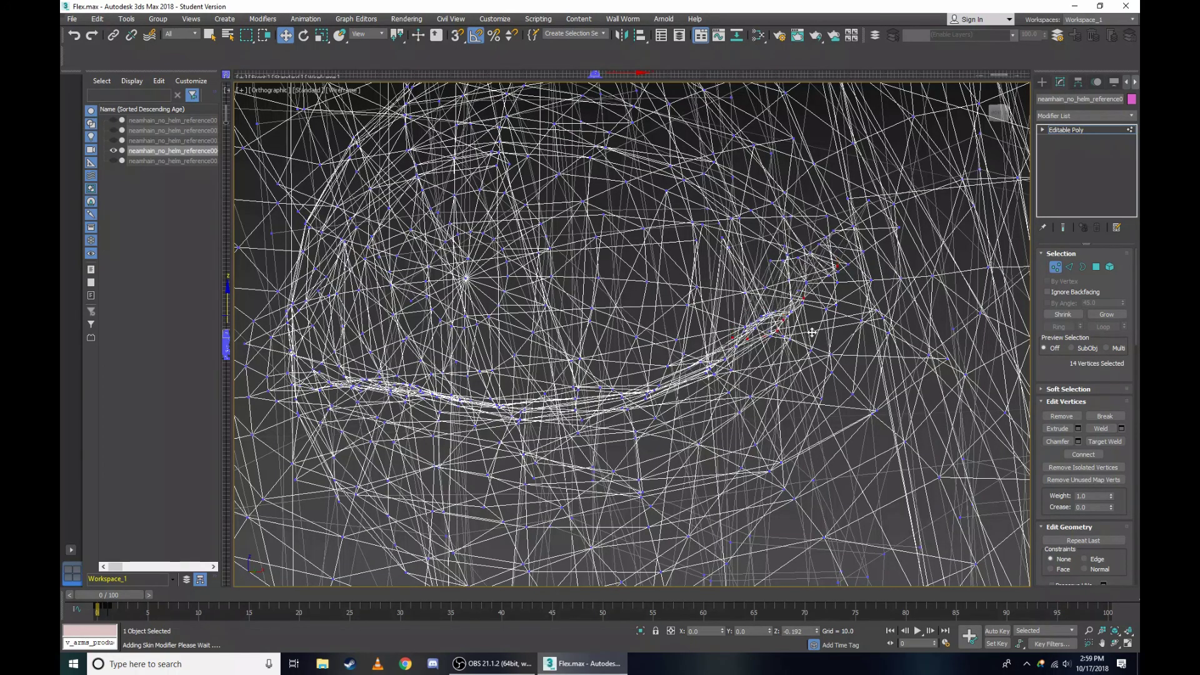
key("F3")
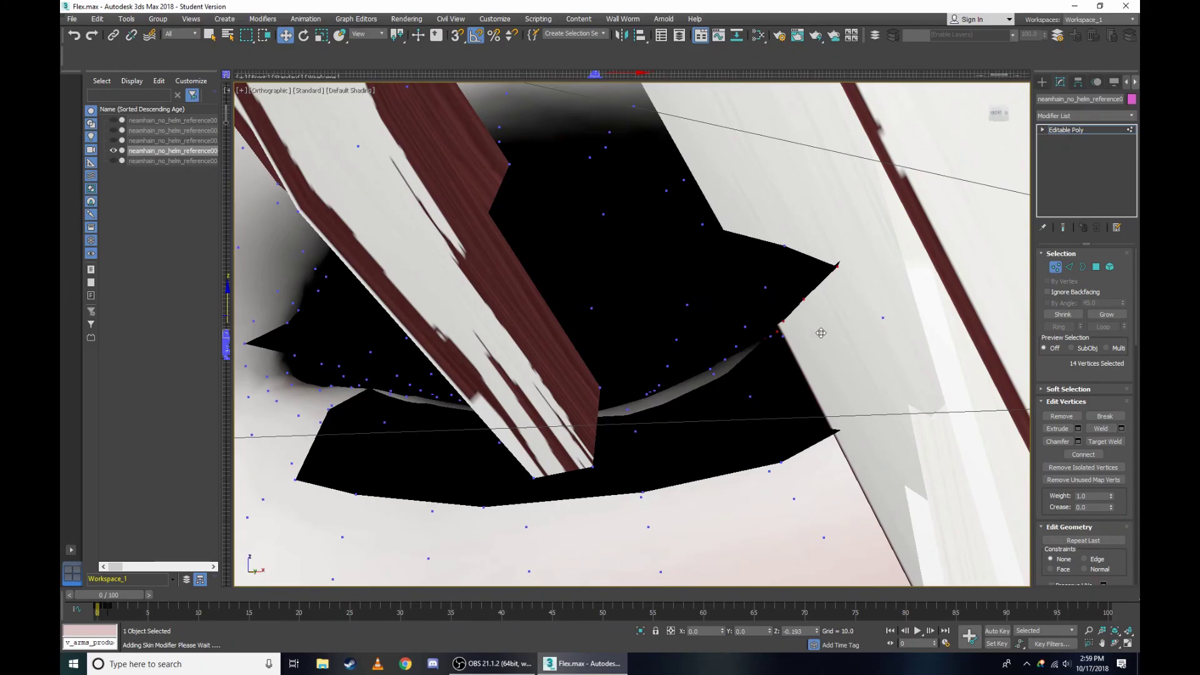
middle_click_drag(821, 333, 886, 210, "alt")
middle_click_drag(994, 120, 719, 187, "alt")
key("F3")
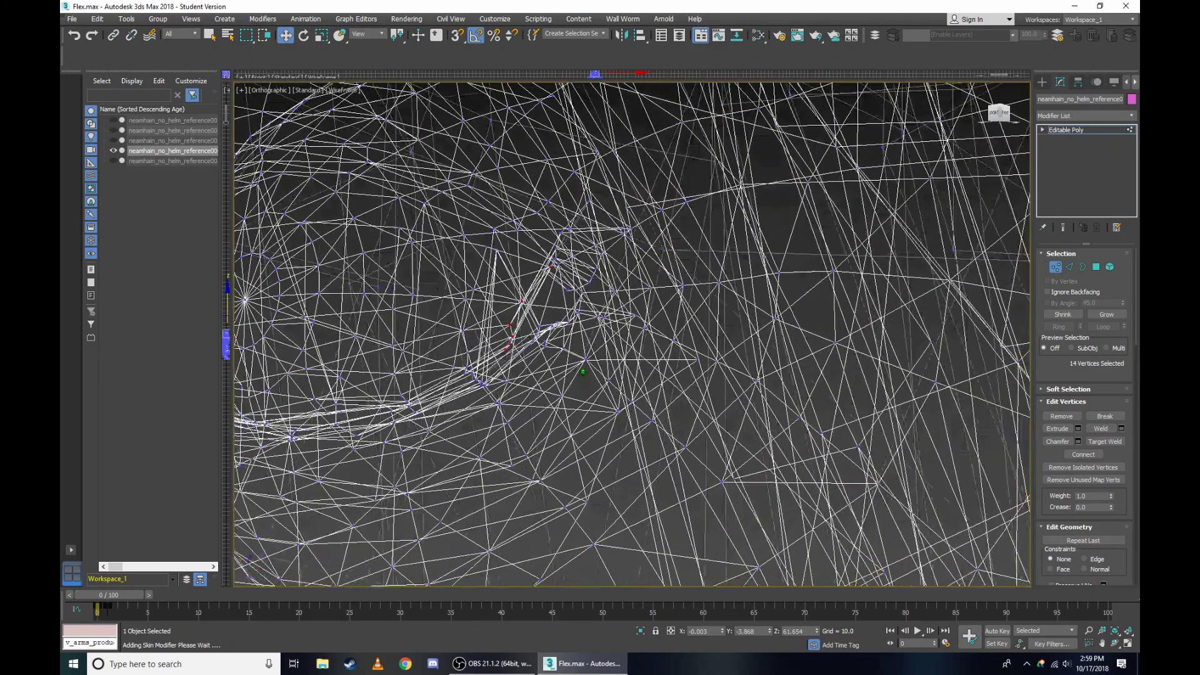
middle_click_drag(625, 207, 582, 234, "alt")
scroll(501, 263, "down", 5)
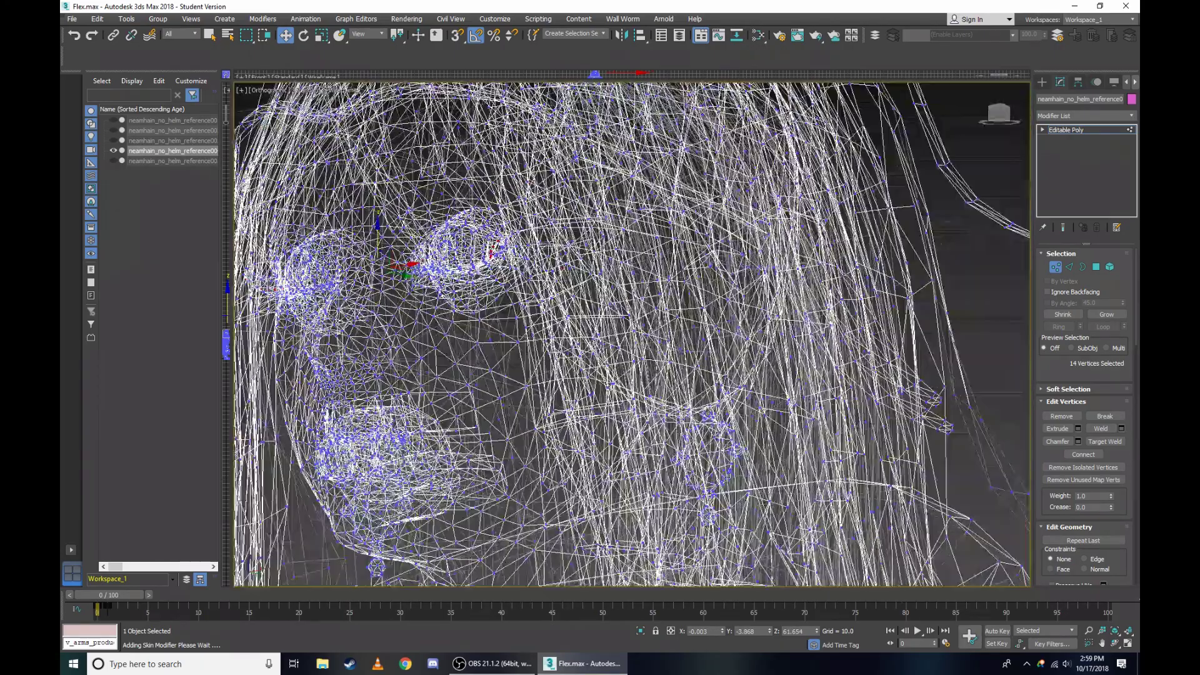
scroll(327, 292, "up", 3)
scroll(650, 237, "up", 3)
scroll(662, 226, "up", 3)
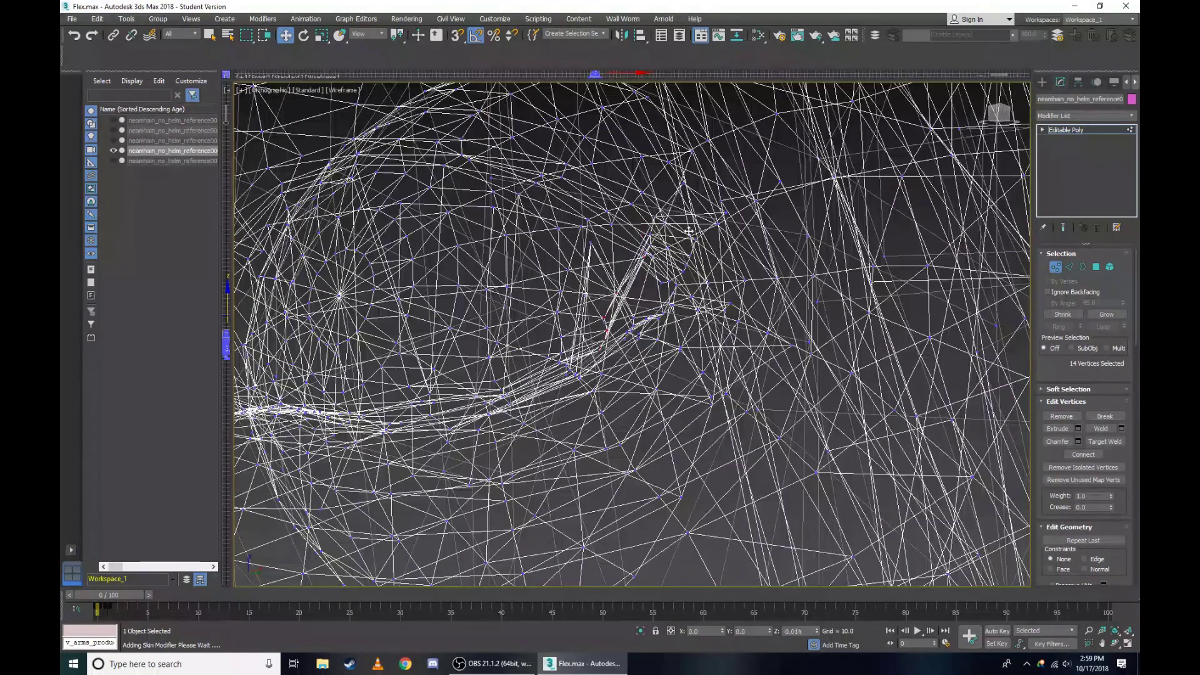
scroll(681, 212, "up", 3)
scroll(690, 209, "up", 3)
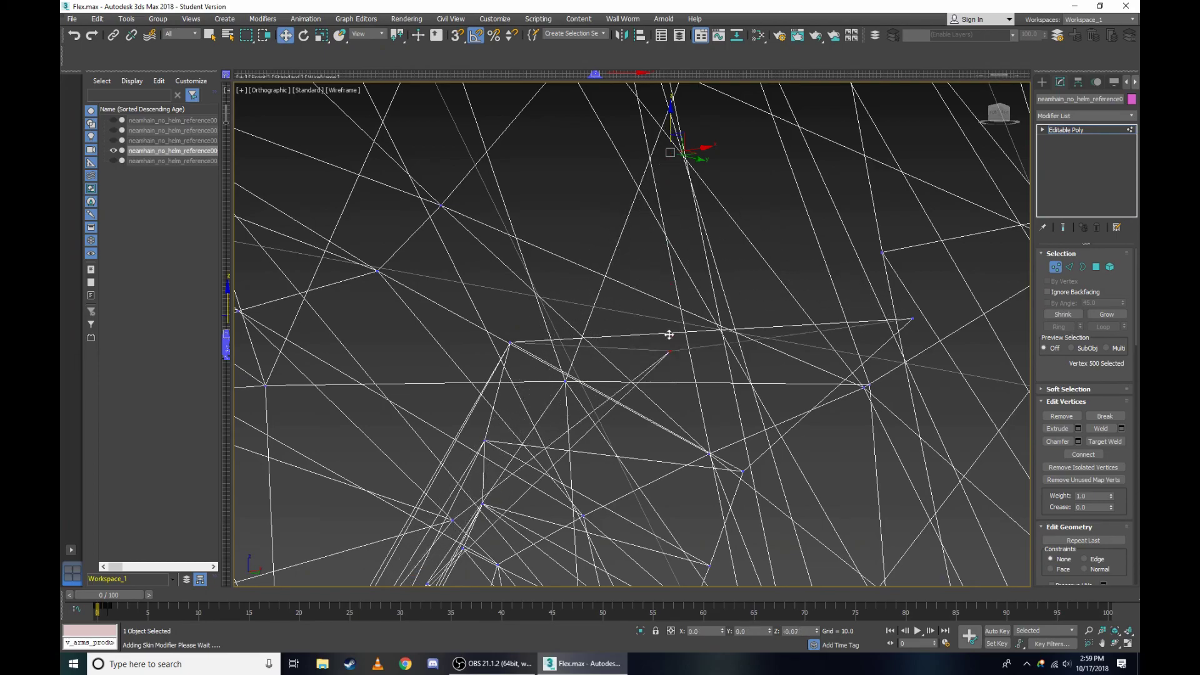
scroll(464, 374, "down", 2)
left_click(488, 366, "ctrl")
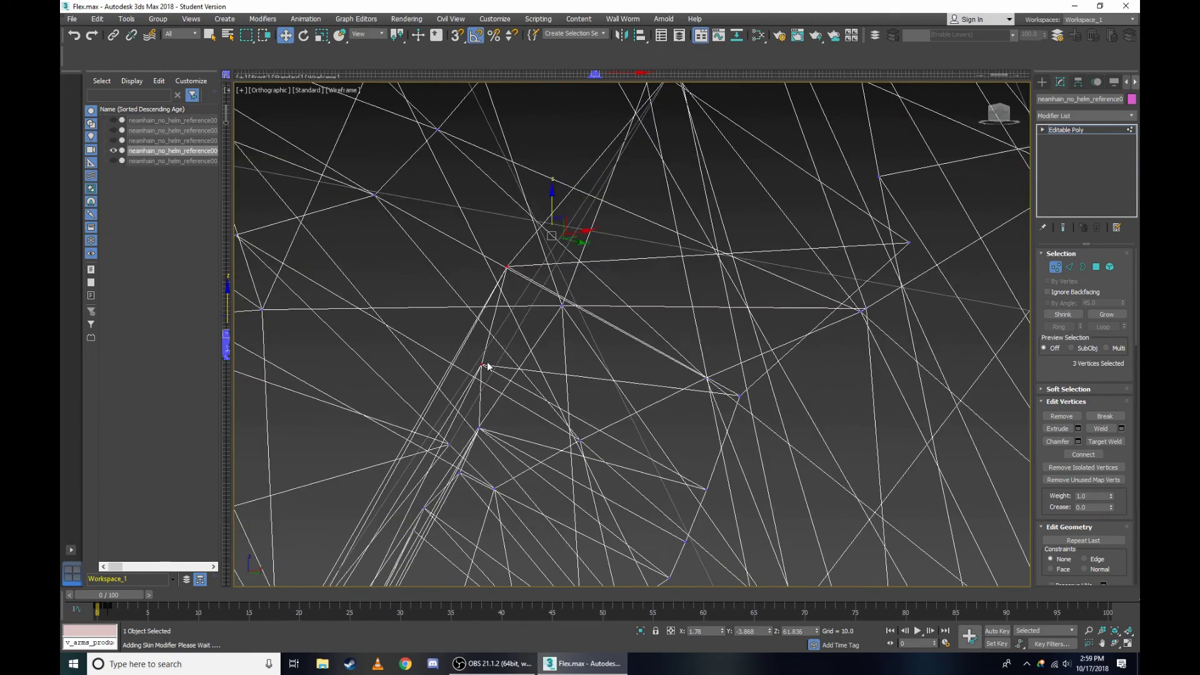
scroll(456, 434, "up", 2)
left_click(465, 386, "ctrl")
scroll(464, 389, "up", 2)
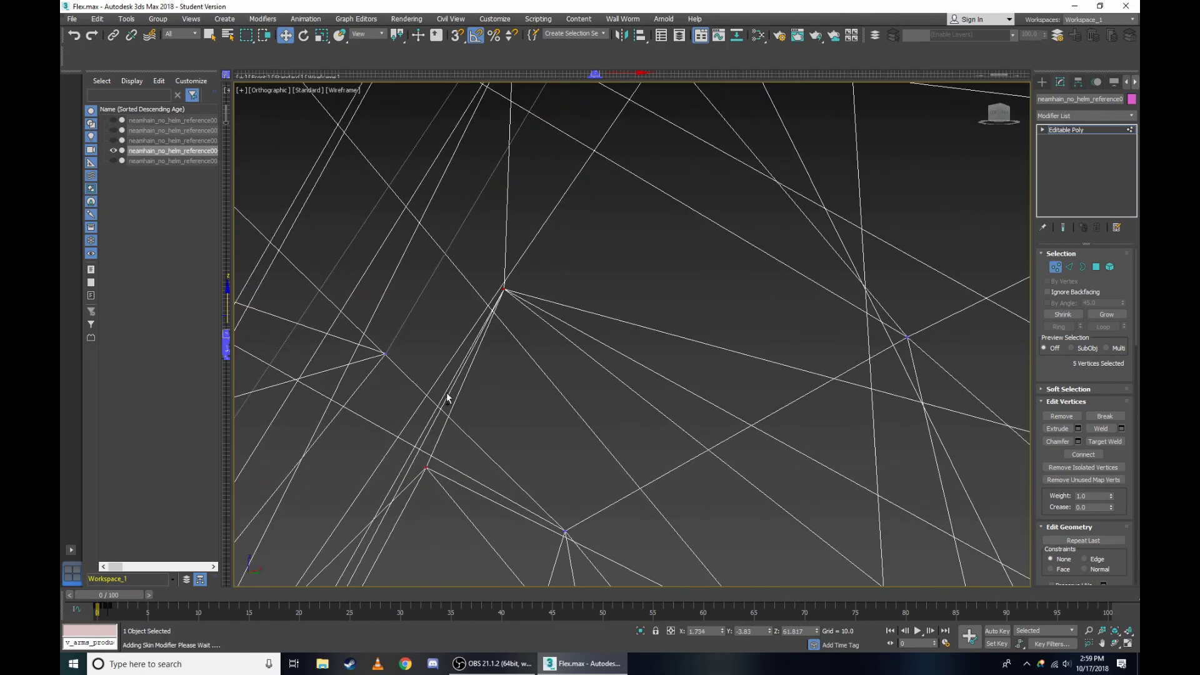
scroll(448, 398, "down", 2)
scroll(394, 443, "up", 2)
left_click_drag(390, 510, 390, 511, "ctrl")
scroll(347, 464, "up", 2)
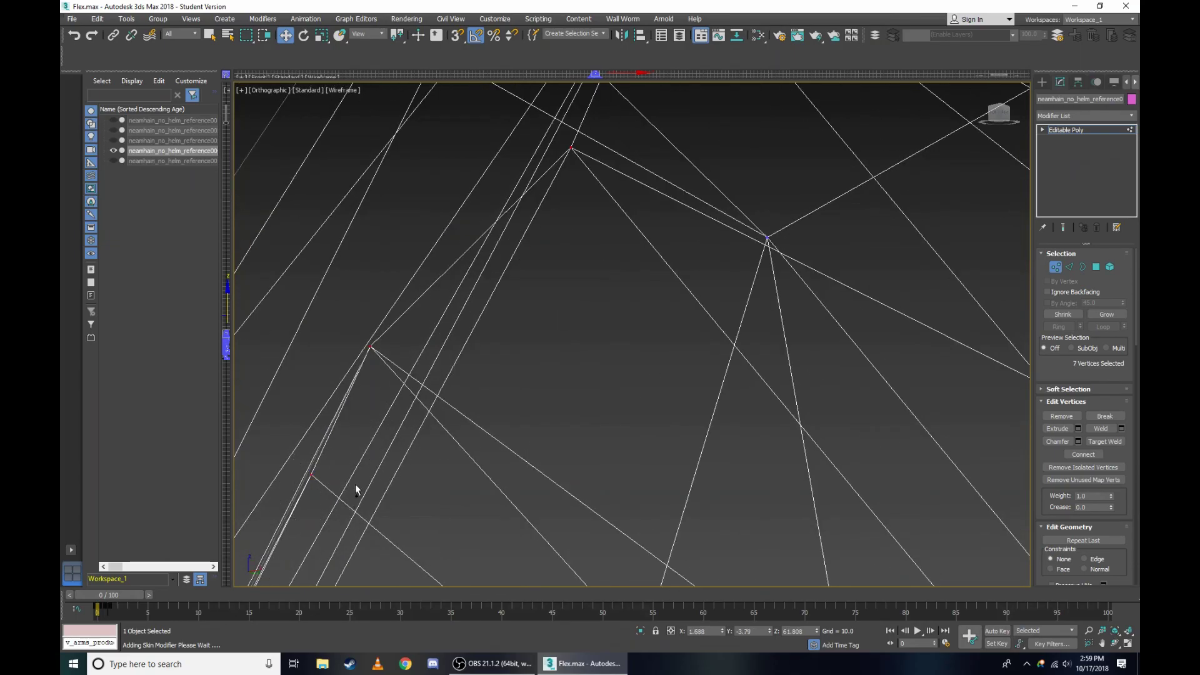
scroll(355, 485, "down", 3)
In the Right view, add four more vertices to reach fourteen, then check shaded.
left_click(264, 93)
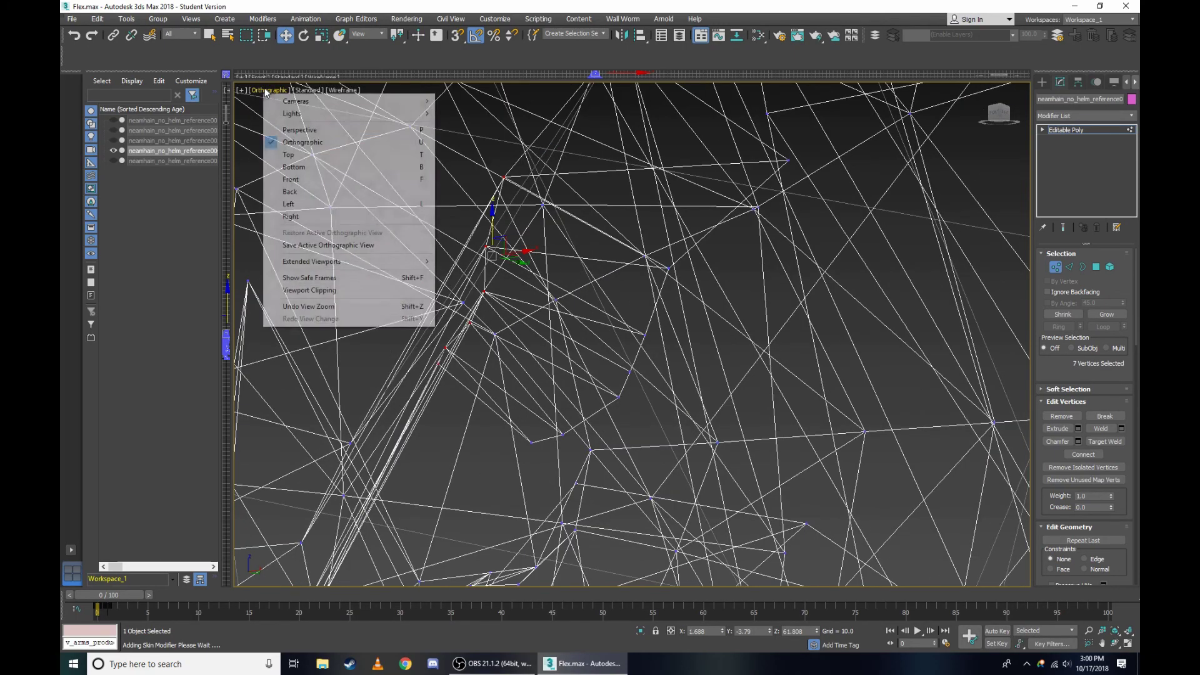
left_click(329, 219)
scroll(492, 302, "up", 3)
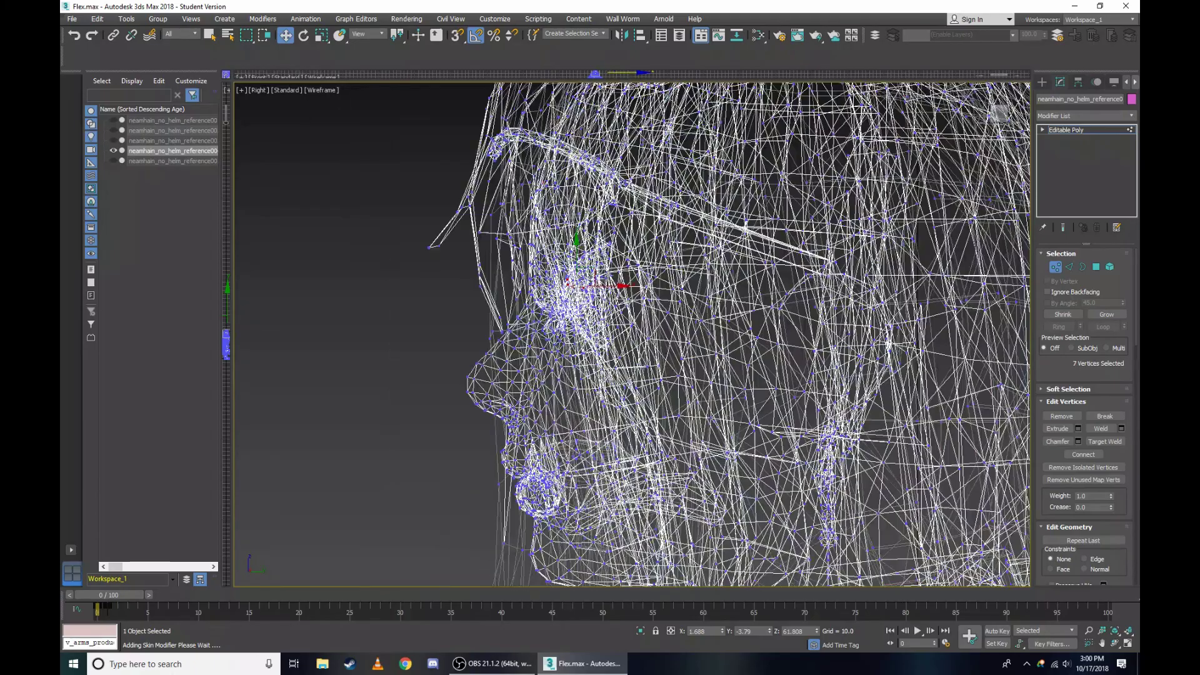
scroll(492, 302, "up", 3)
scroll(492, 302, "up", 2)
scroll(492, 302, "up", 2)
scroll(492, 302, "up", 2)
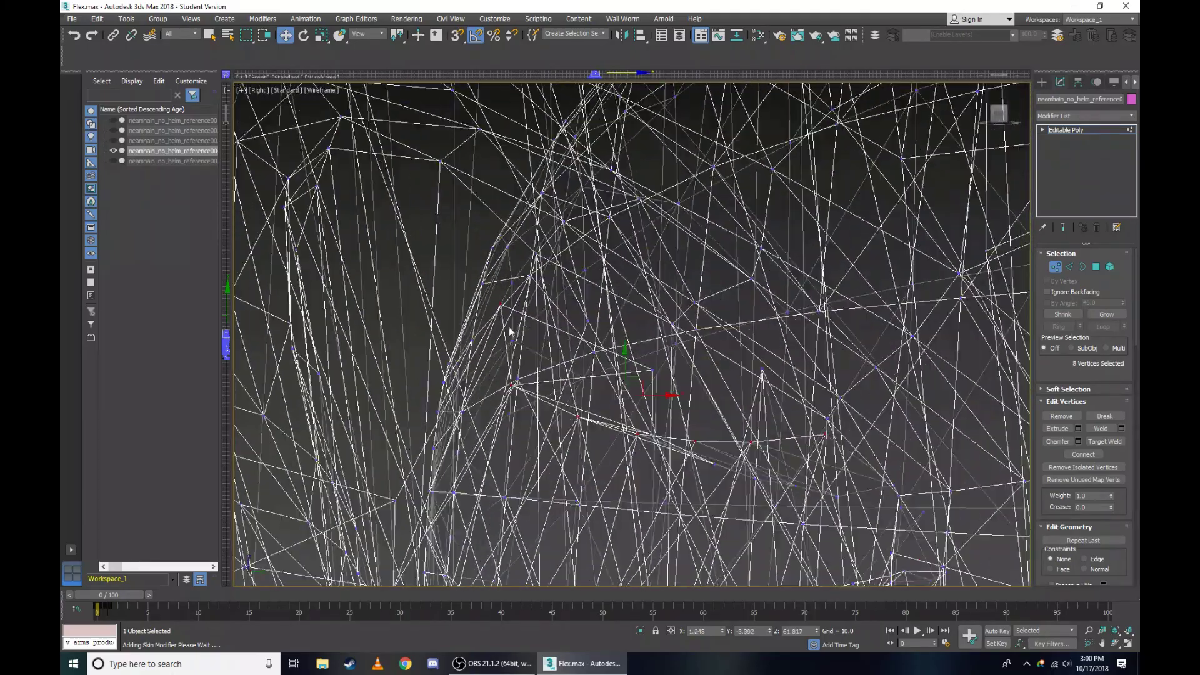
scroll(509, 316, "up", 2)
scroll(531, 406, "up", 2)
left_click(644, 423, "ctrl")
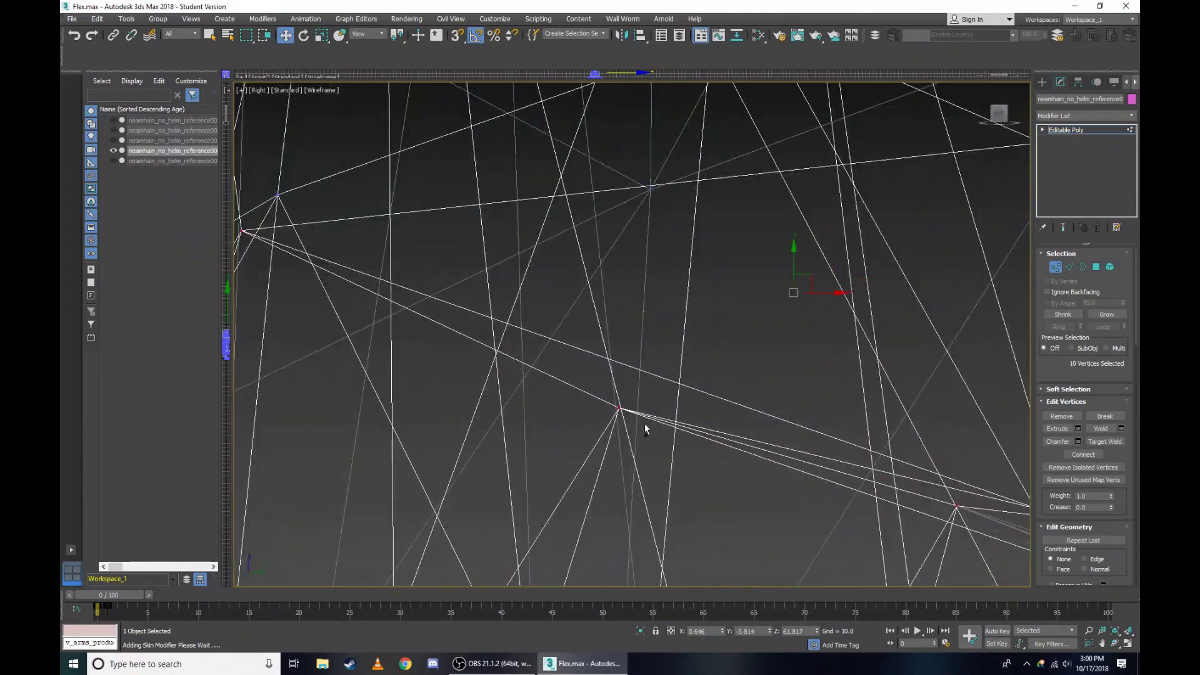
scroll(669, 425, "down", 2)
scroll(693, 428, "up", 2)
scroll(694, 427, "down", 2)
scroll(700, 394, "up", 2)
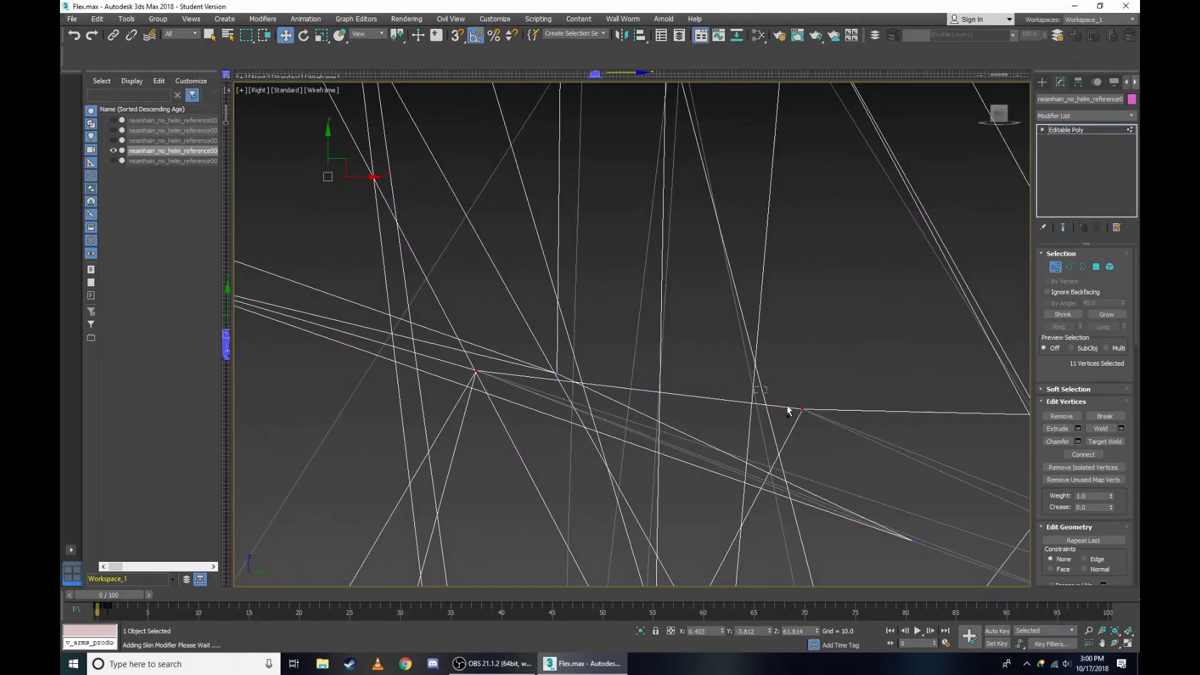
left_click(790, 410, "ctrl")
scroll(771, 373, "down", 2)
scroll(771, 372, "up", 2)
left_click(685, 363, "ctrl")
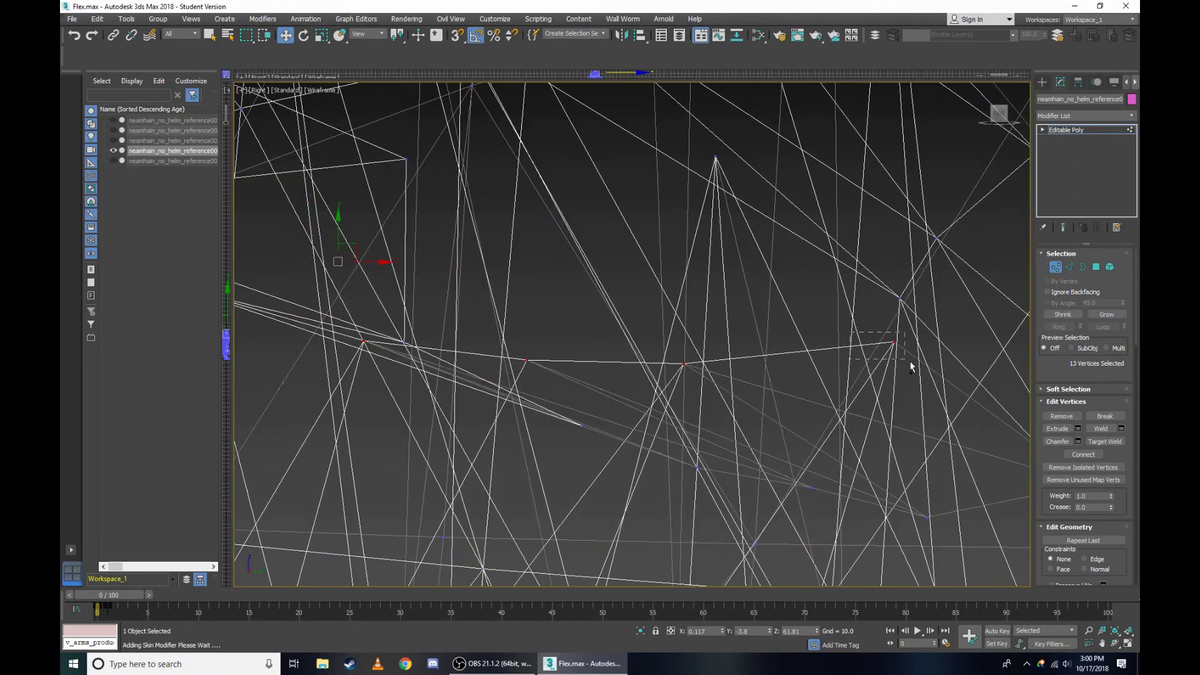
left_click_drag(852, 333, 911, 368, "ctrl")
scroll(911, 368, "down", 3)
key("F3")
Zoom in on the eye and compare its wireframe and shaded views.
left_click_drag(1001, 116, 925, 214)
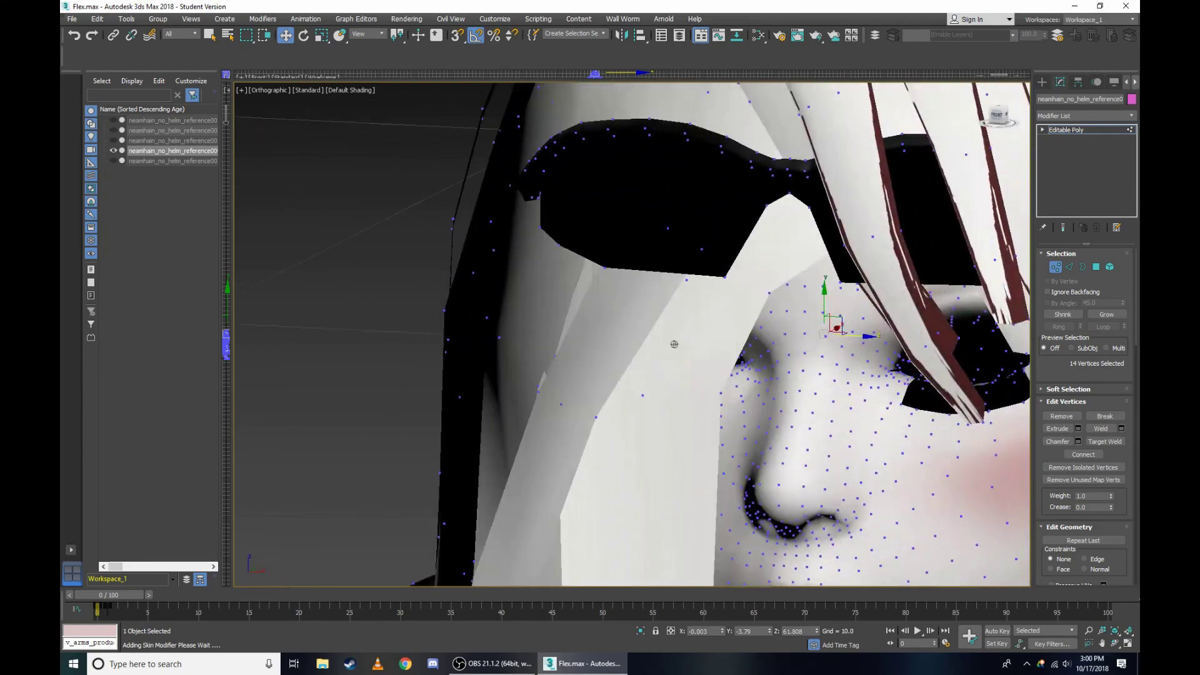
scroll(590, 279, "up", 2)
scroll(590, 280, "up", 2)
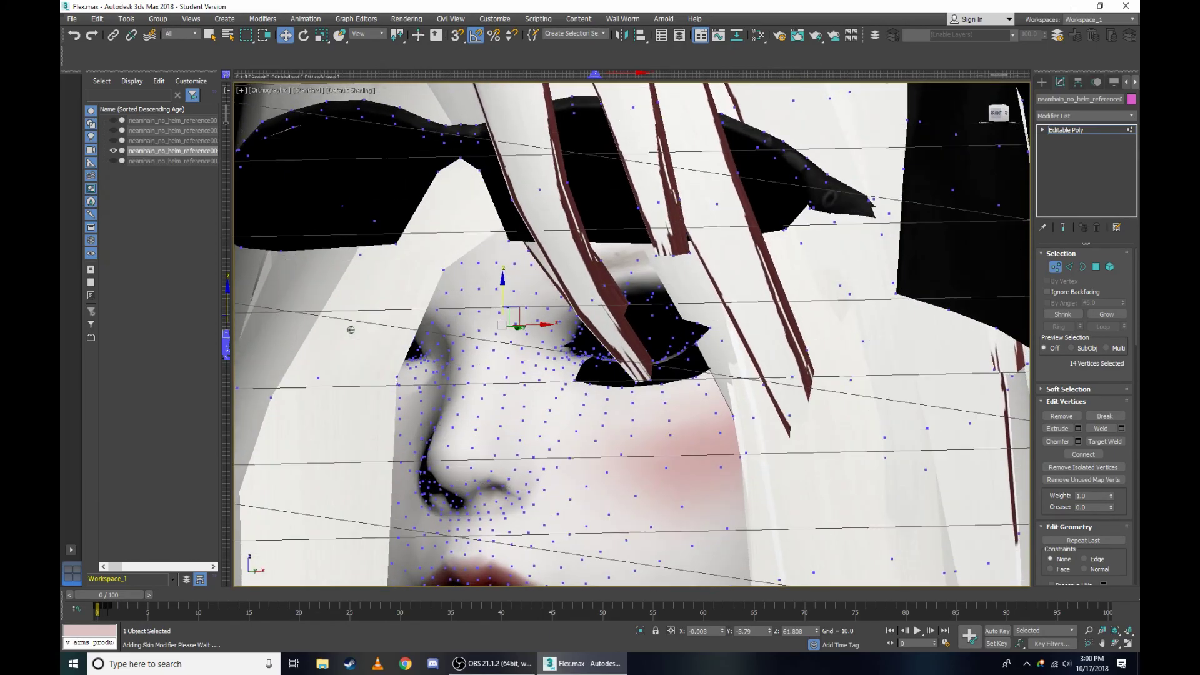
scroll(590, 280, "up", 2)
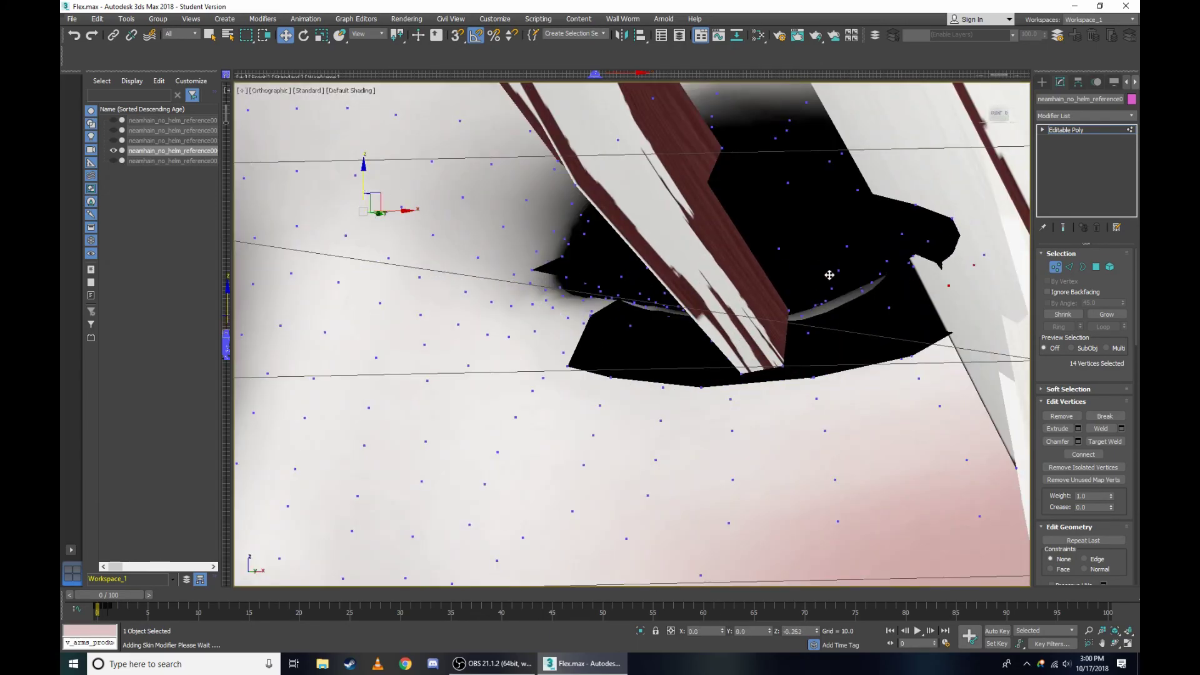
scroll(919, 215, "up", 3)
scroll(919, 215, "up", 2)
key("F3")
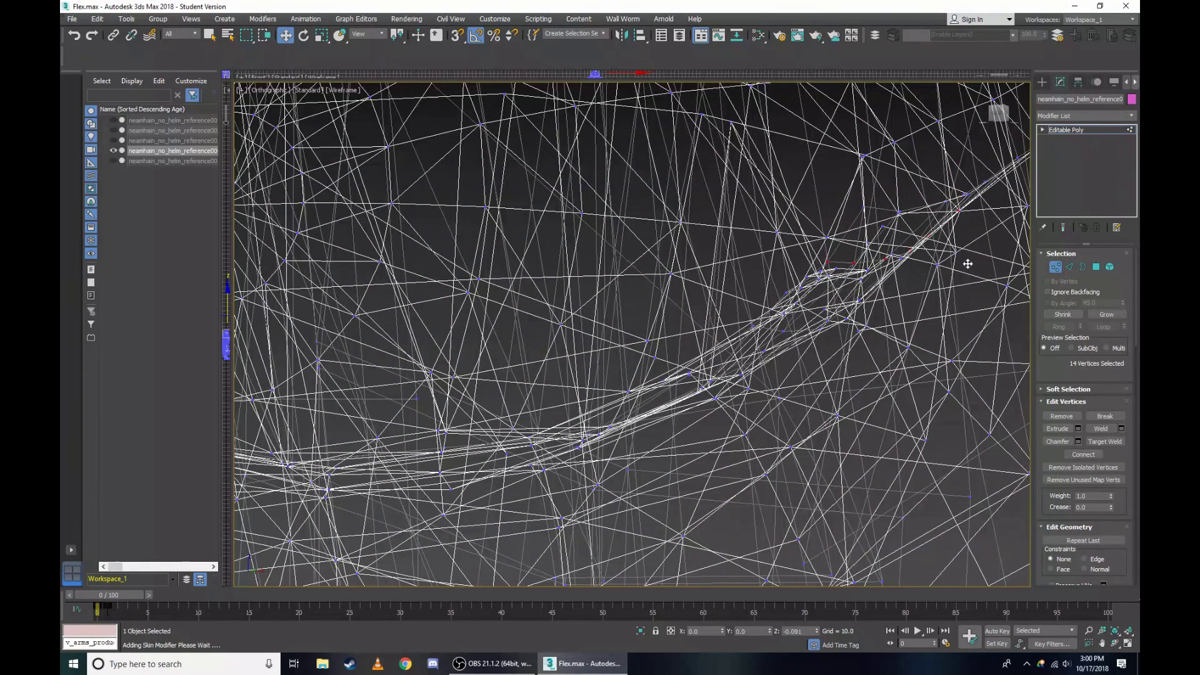
key("F3")
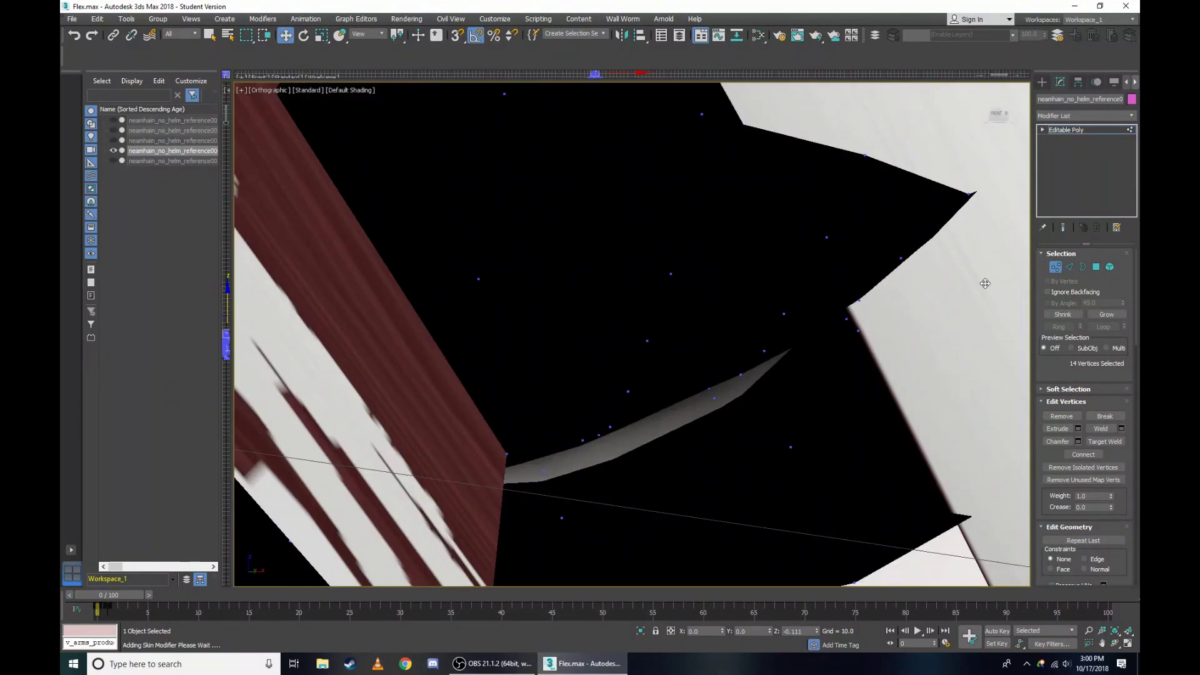
key("F3")
key("F3")
scroll(823, 260, "down", 3)
middle_click_drag(822, 260, 678, 319)
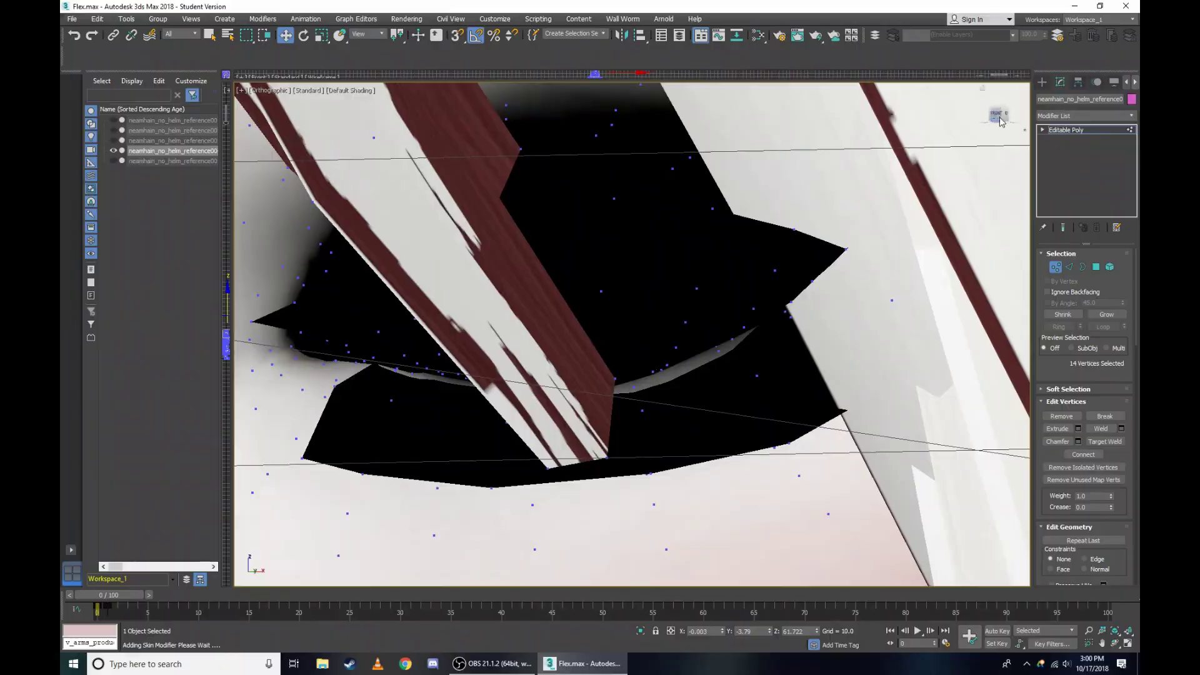
key("F3")
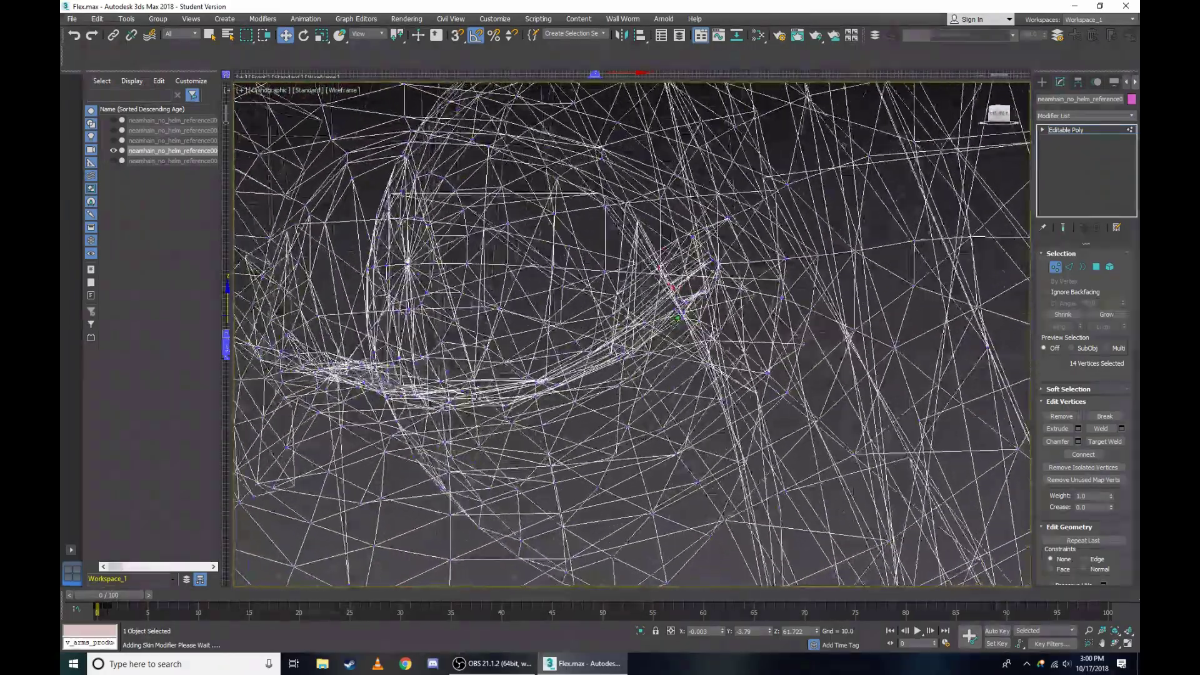
key("F3")
scroll(678, 319, "up", 5)
scroll(505, 298, "down", 3)
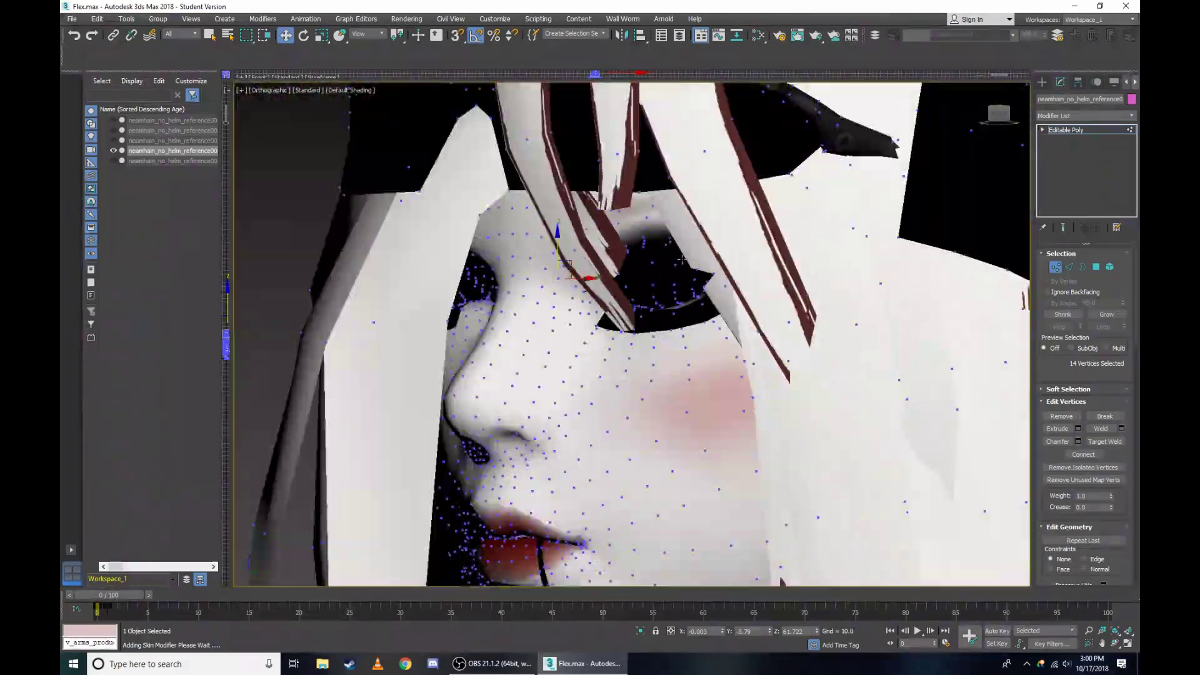
scroll(505, 298, "up", 2)
key("F3")
scroll(529, 295, "down", 3)
scroll(814, 292, "up", 4)
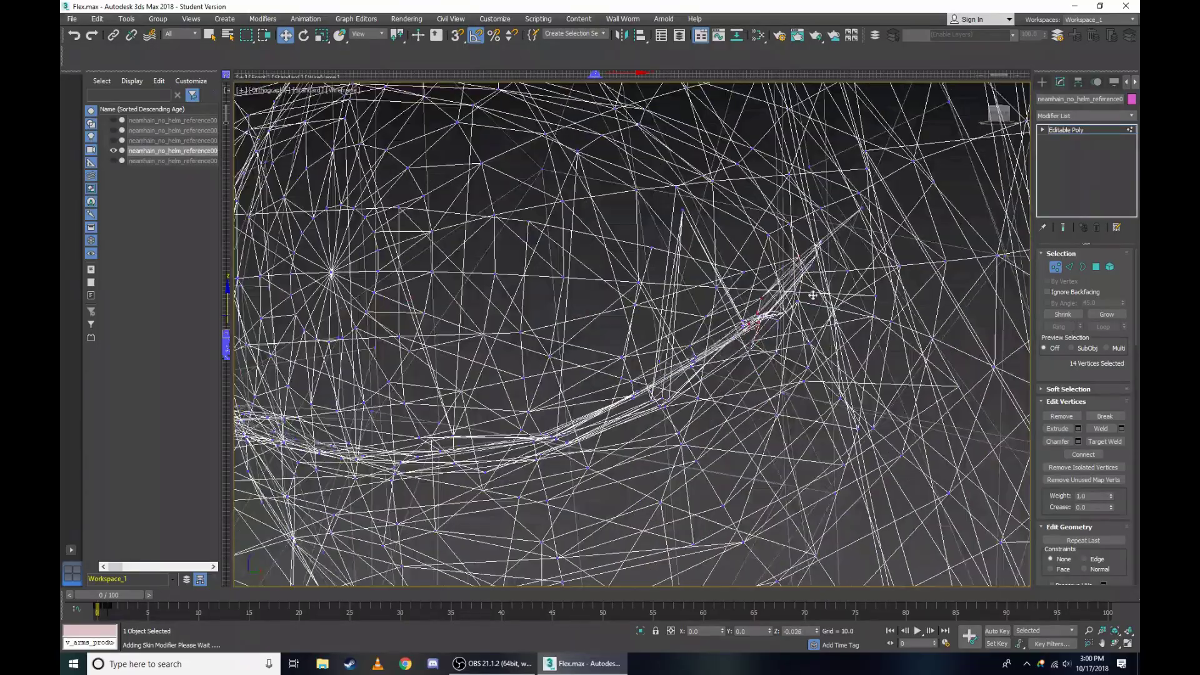
Move the selected eye-corner vertices slightly downward.
key("F3")
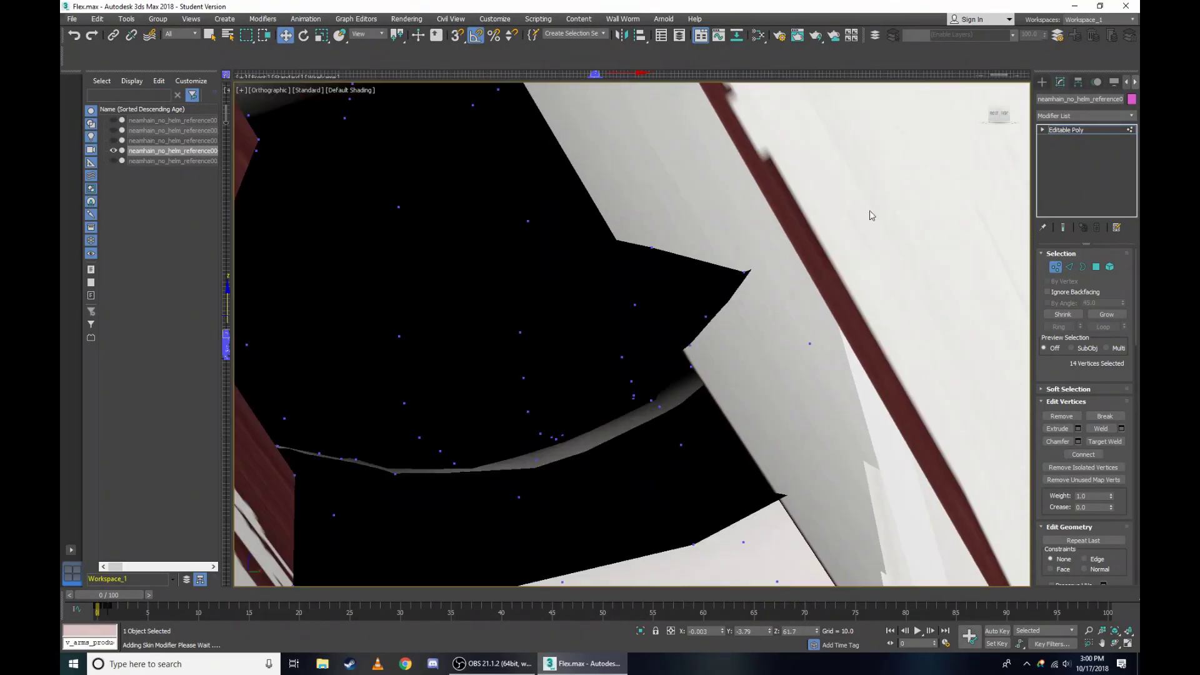
left_click_drag(988, 122, 1007, 134)
key("F3")
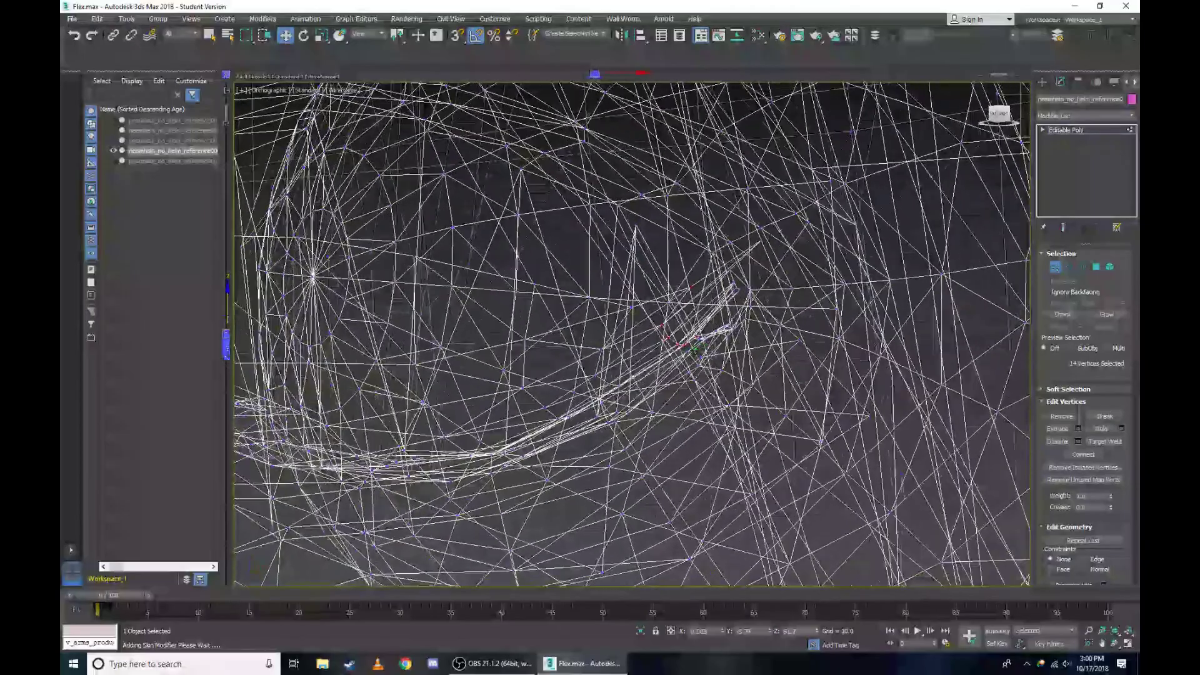
middle_click_drag(688, 300, 514, 234, "alt")
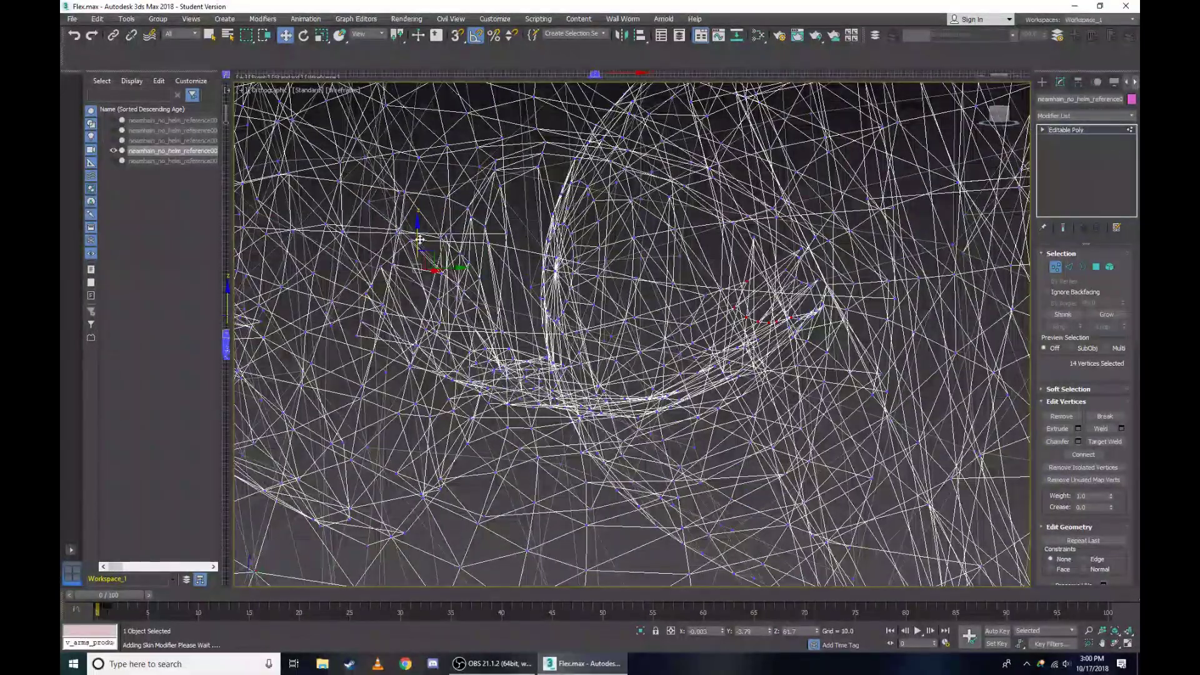
left_click_drag(420, 239, 430, 247)
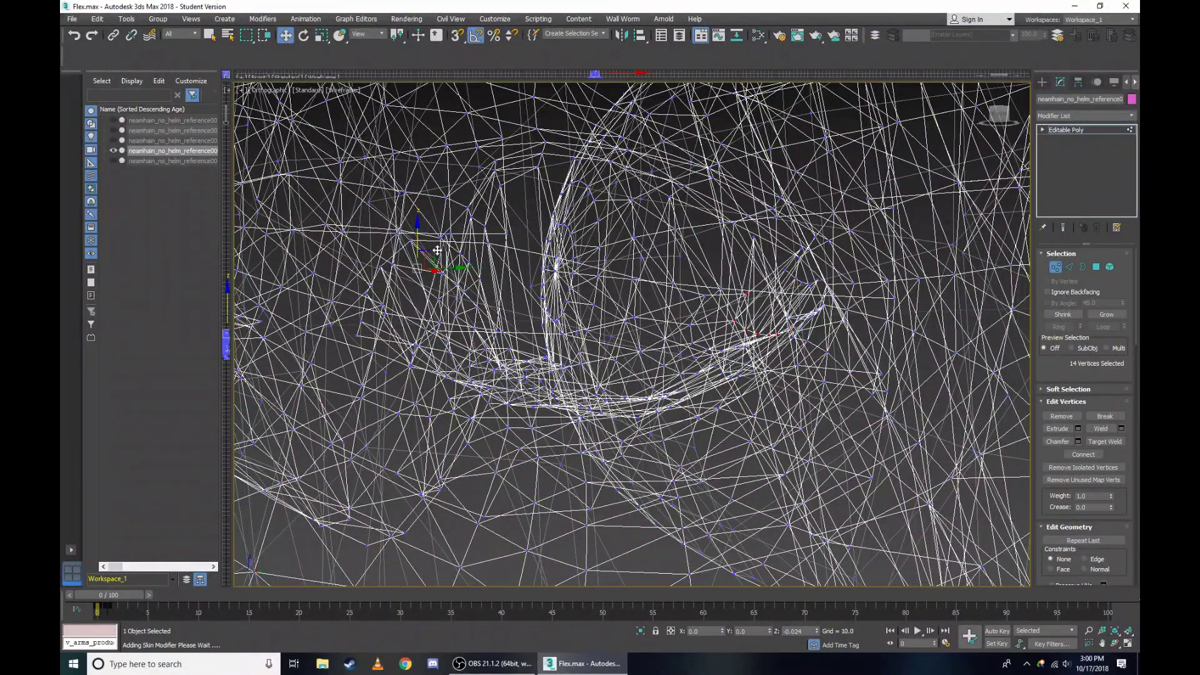
scroll(681, 238, "up", 5)
scroll(694, 196, "up", 3)
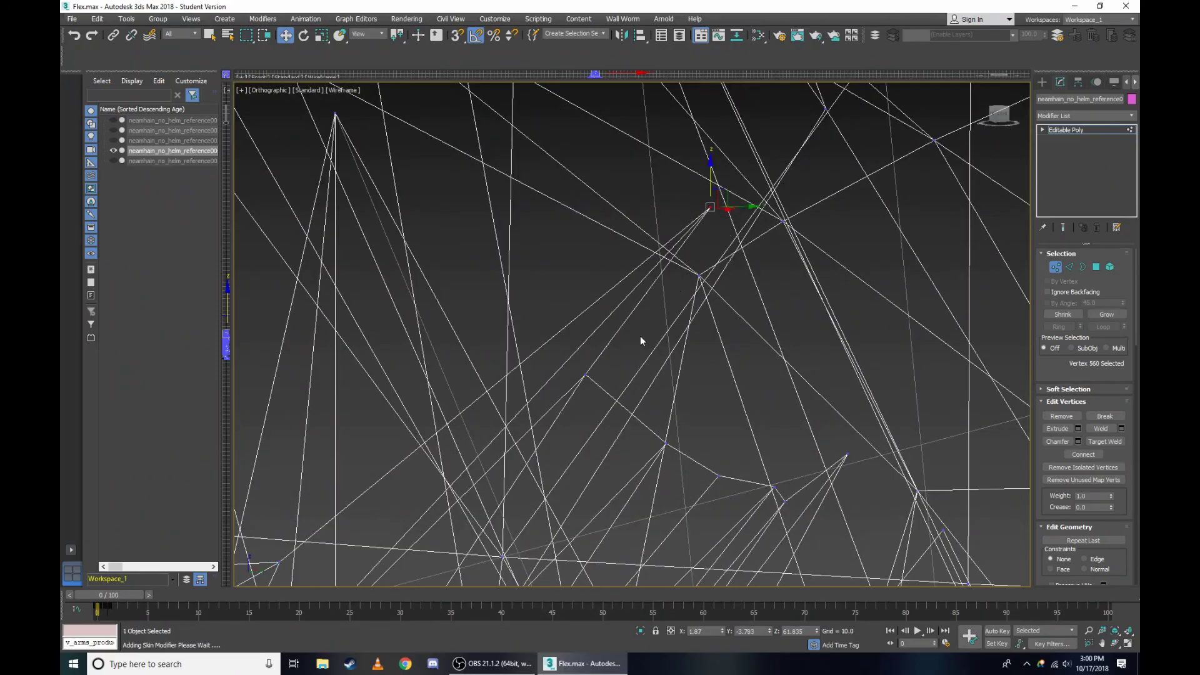
In the Right view wireframe, add more eye vertices to the selection.
left_click(796, 504, "ctrl")
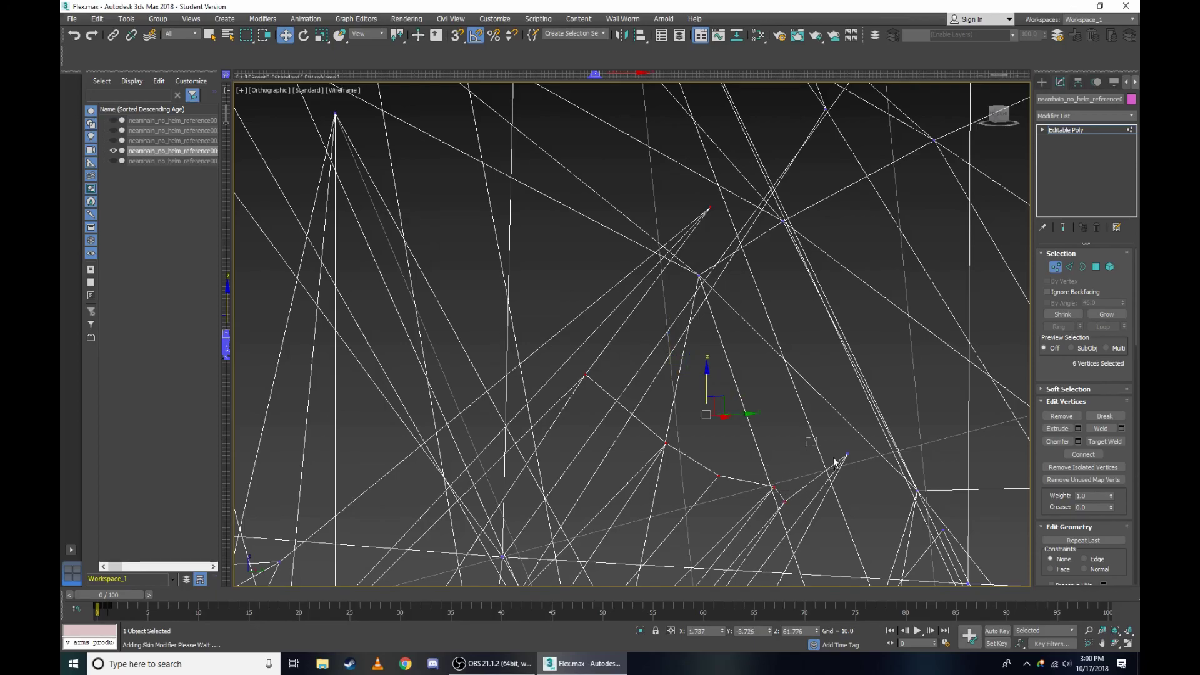
scroll(744, 350, "down", 5)
key("F3")
left_click(275, 90)
left_click(369, 216)
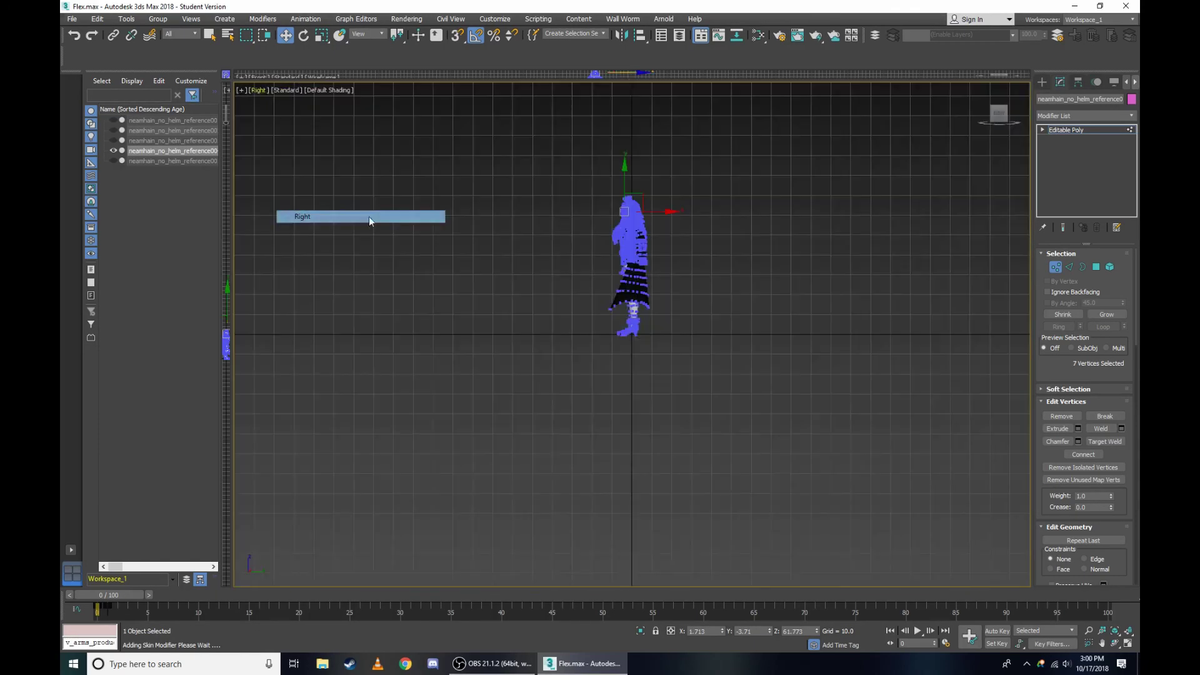
scroll(622, 206, "up", 5)
scroll(607, 238, "up", 5)
scroll(636, 357, "up", 5)
key("F3")
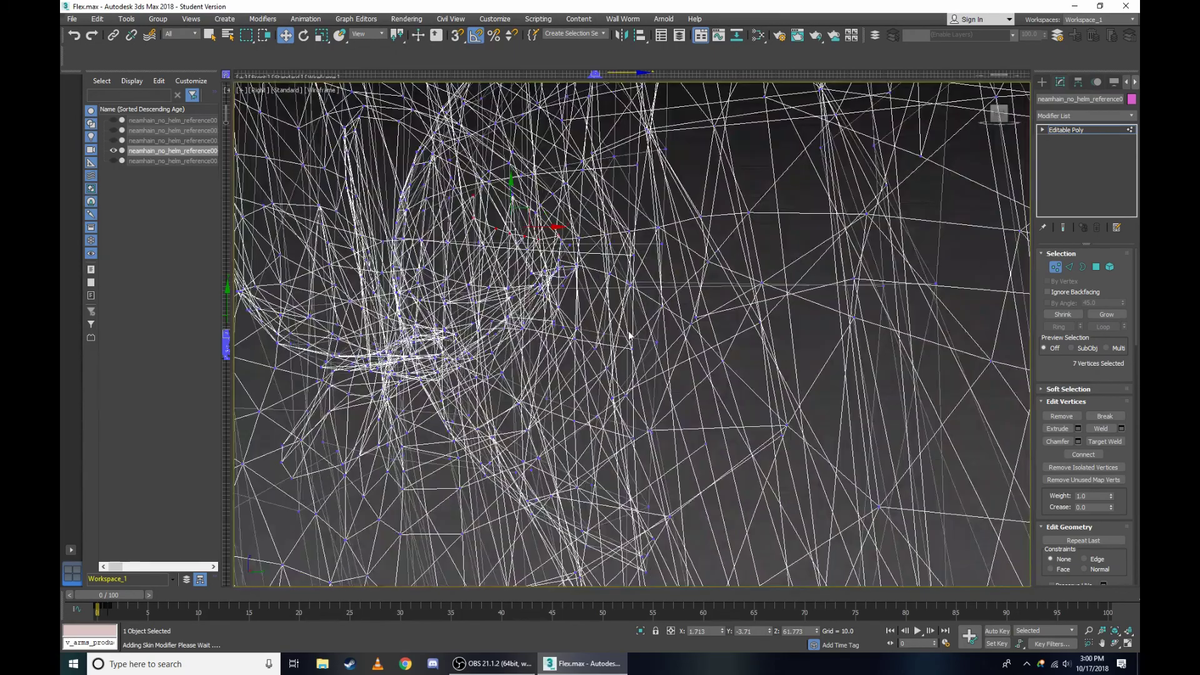
scroll(464, 187, "up", 5)
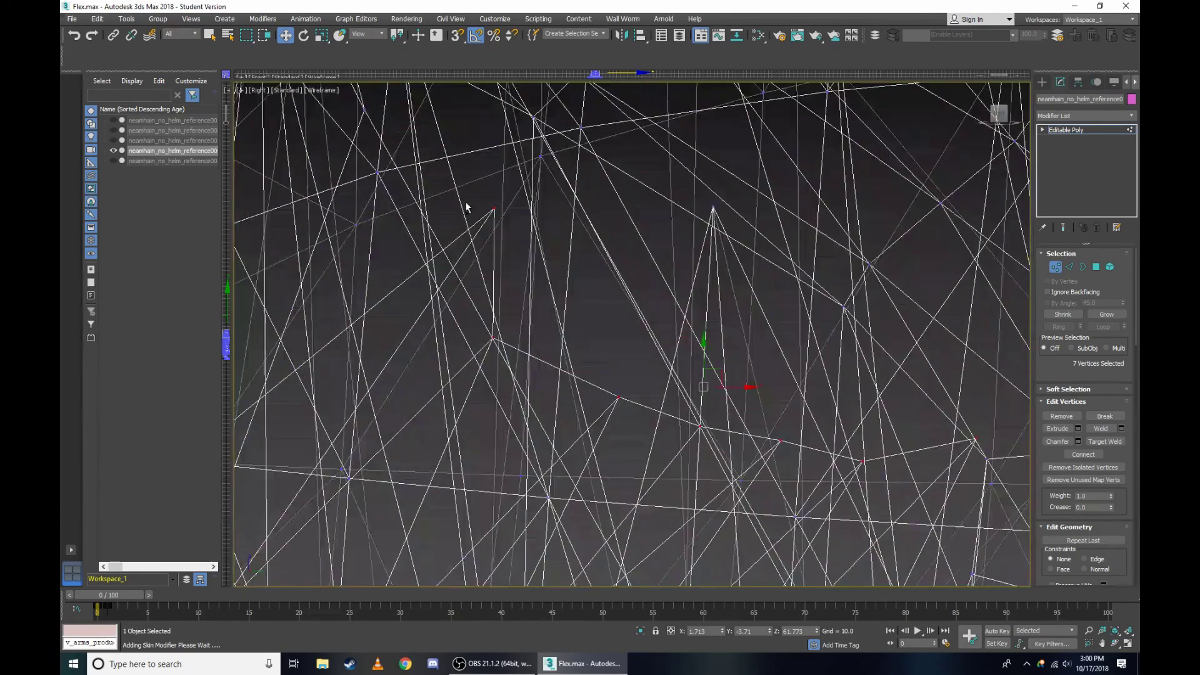
left_click(492, 339, "ctrl")
left_click(617, 398, "ctrl")
Raise the selected eyelid vertices slightly upward.
scroll(989, 449, "down", 5)
mouse_move(990, 448)
middle_mouse_down("alt")
mouse_move(872, 494)
mouse_move(800, 475)
middle_mouse_up("alt")
scroll(875, 312, "up", 5)
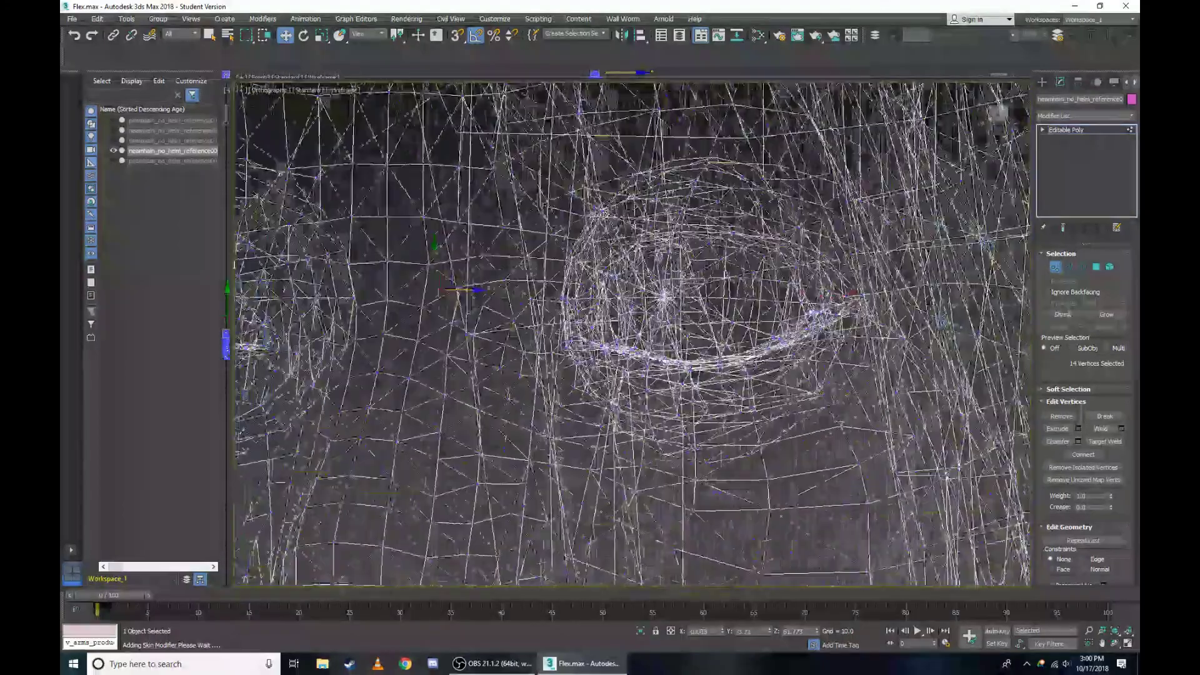
scroll(875, 313, "up", 3)
scroll(880, 307, "up", 2)
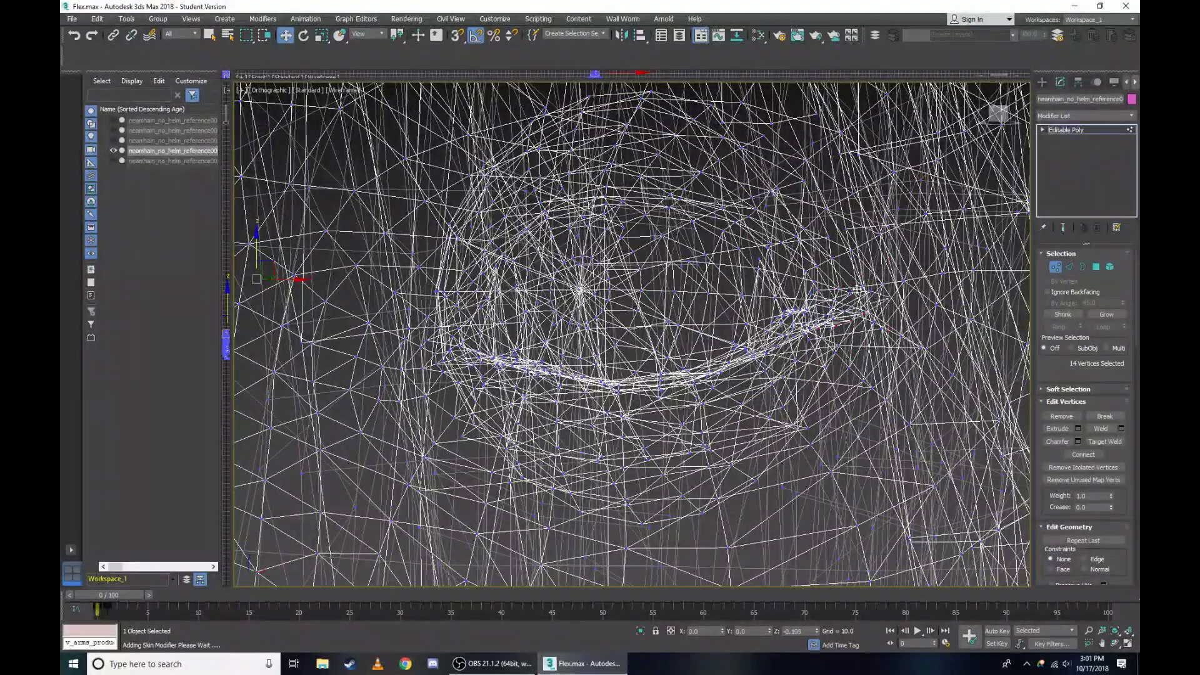
scroll(881, 307, "up", 3)
left_click_drag(880, 307, 894, 300)
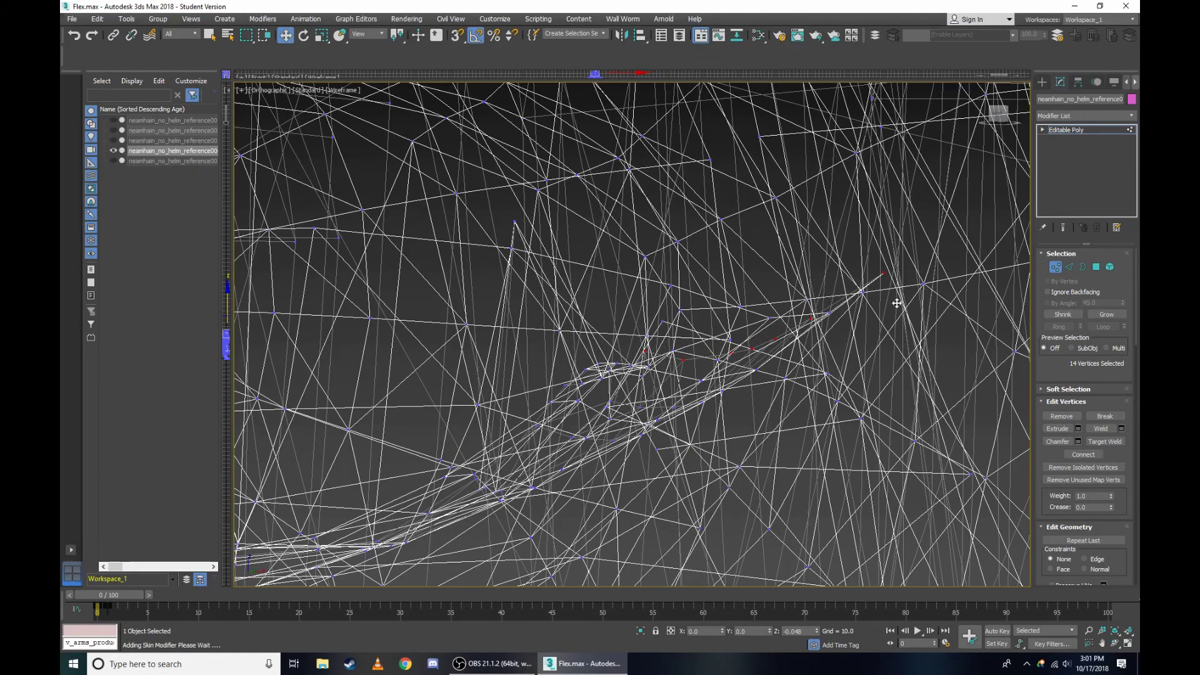
key("F3")
scroll(832, 289, "down", 2)
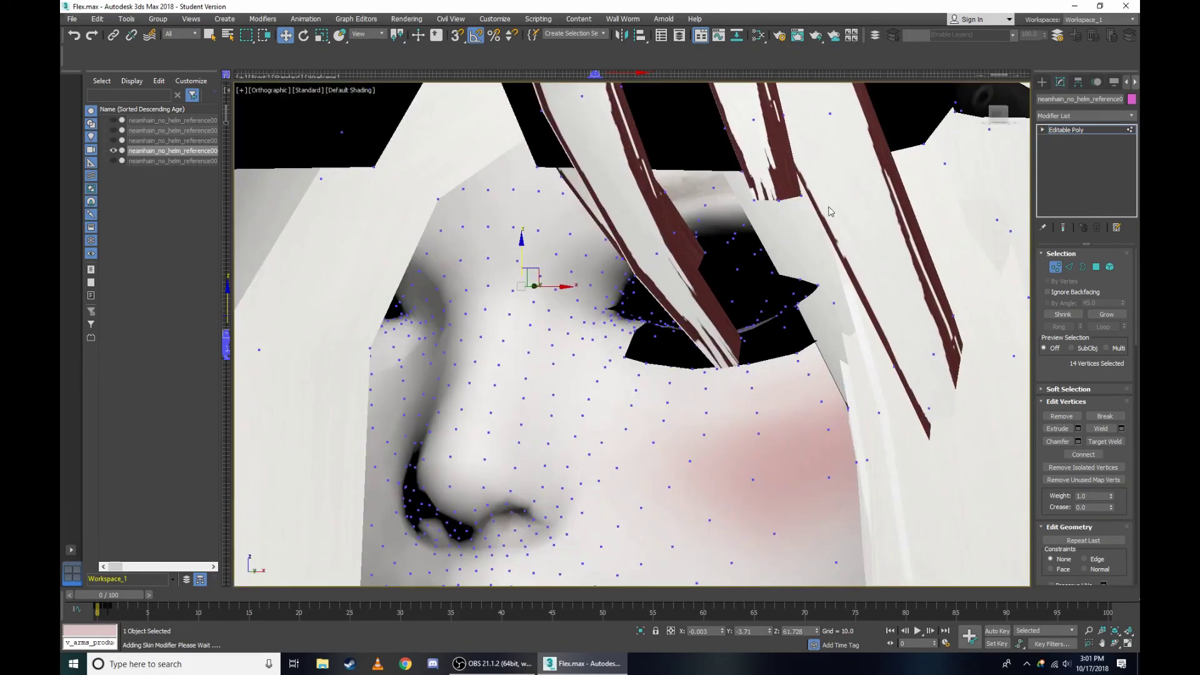
scroll(724, 234, "down", 4)
scroll(724, 234, "up", 3)
scroll(724, 234, "up", 3)
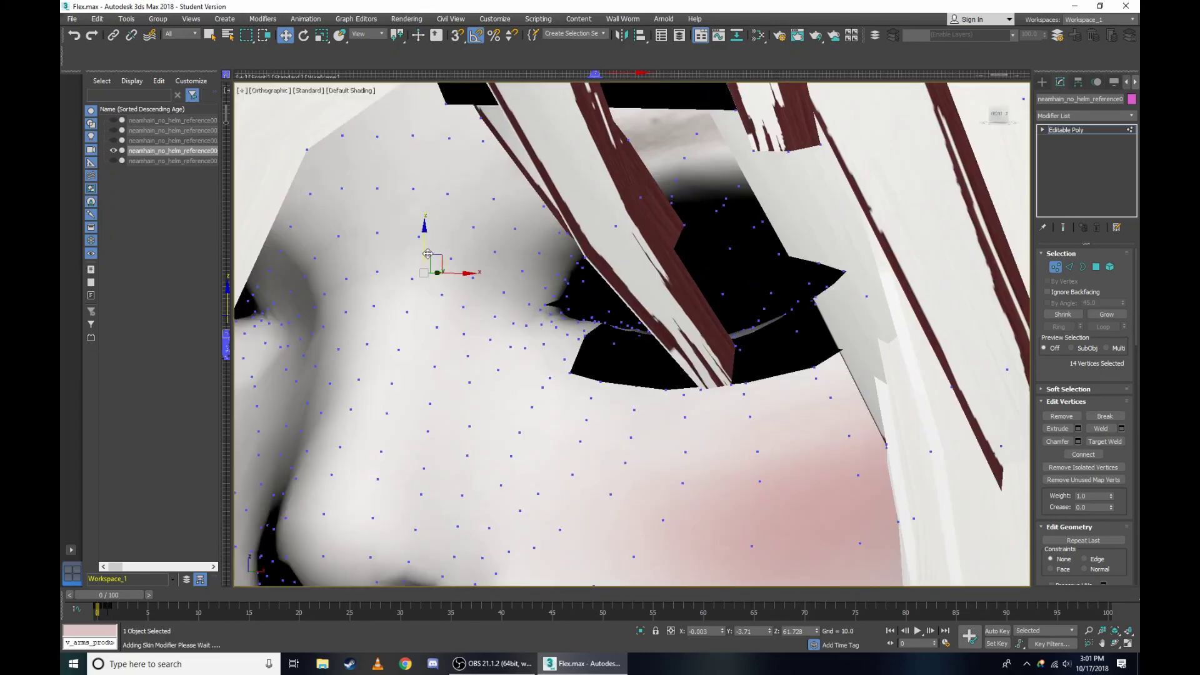
Fine-tune the eyelid vertex height and check it in shaded view.
key("F3")
left_click_drag(423, 252, 425, 249)
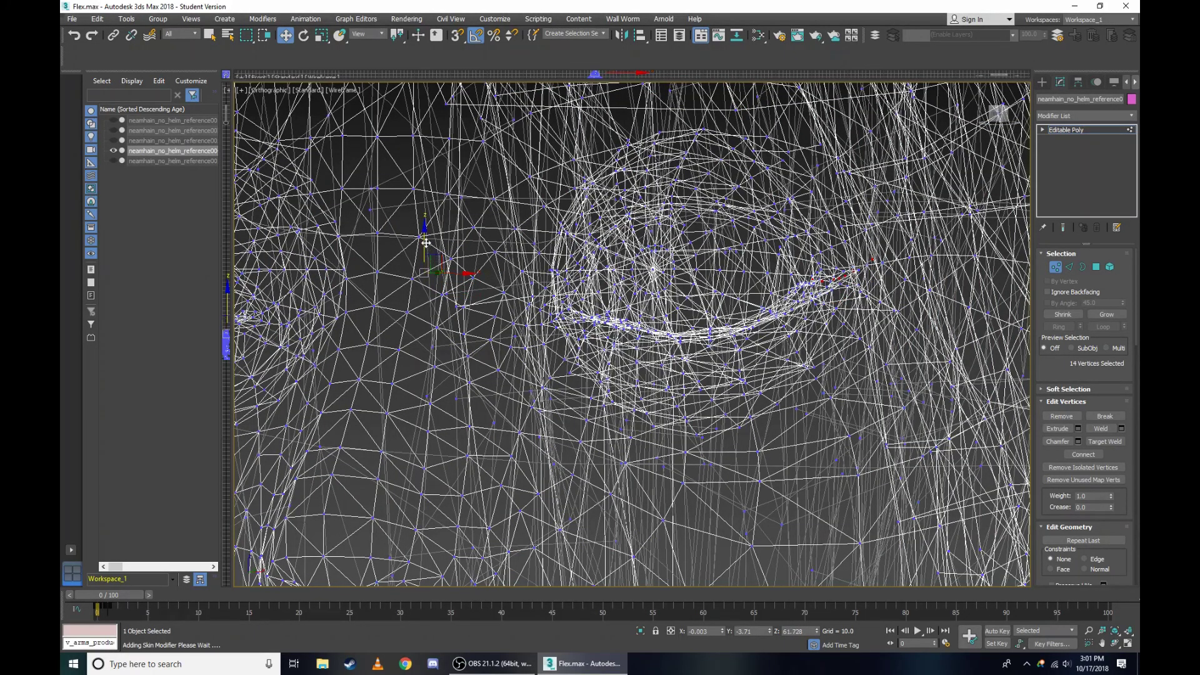
scroll(894, 267, "up", 5)
left_click_drag(689, 236, 725, 259)
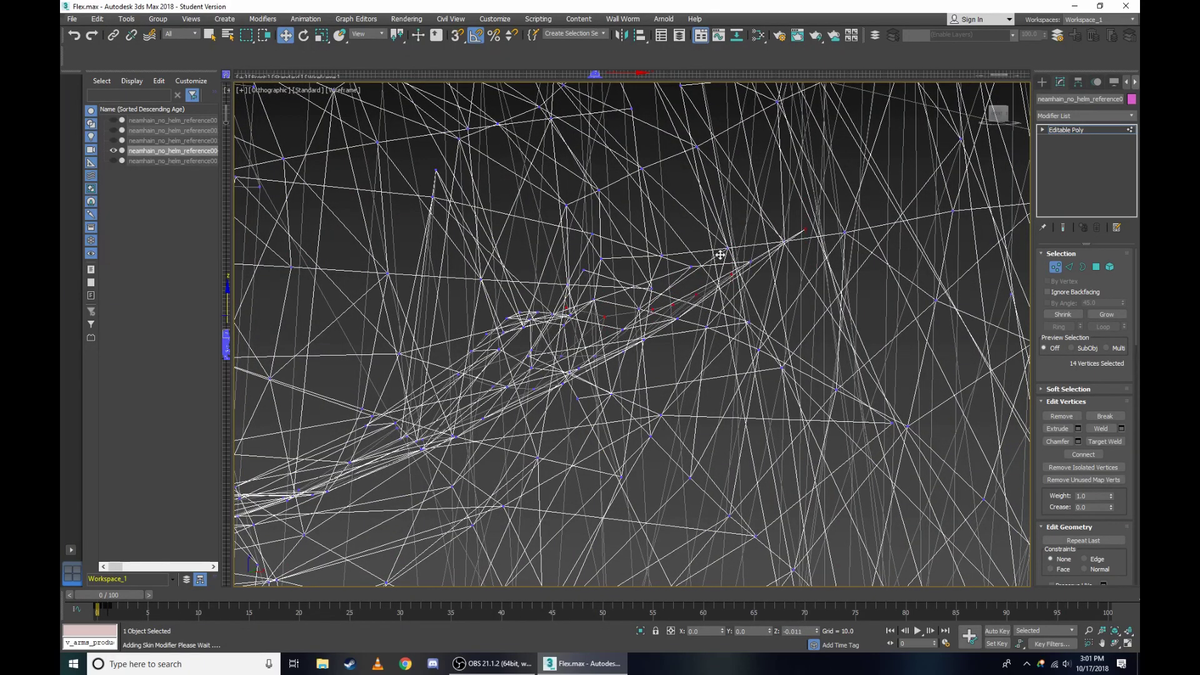
scroll(725, 259, "down", 5)
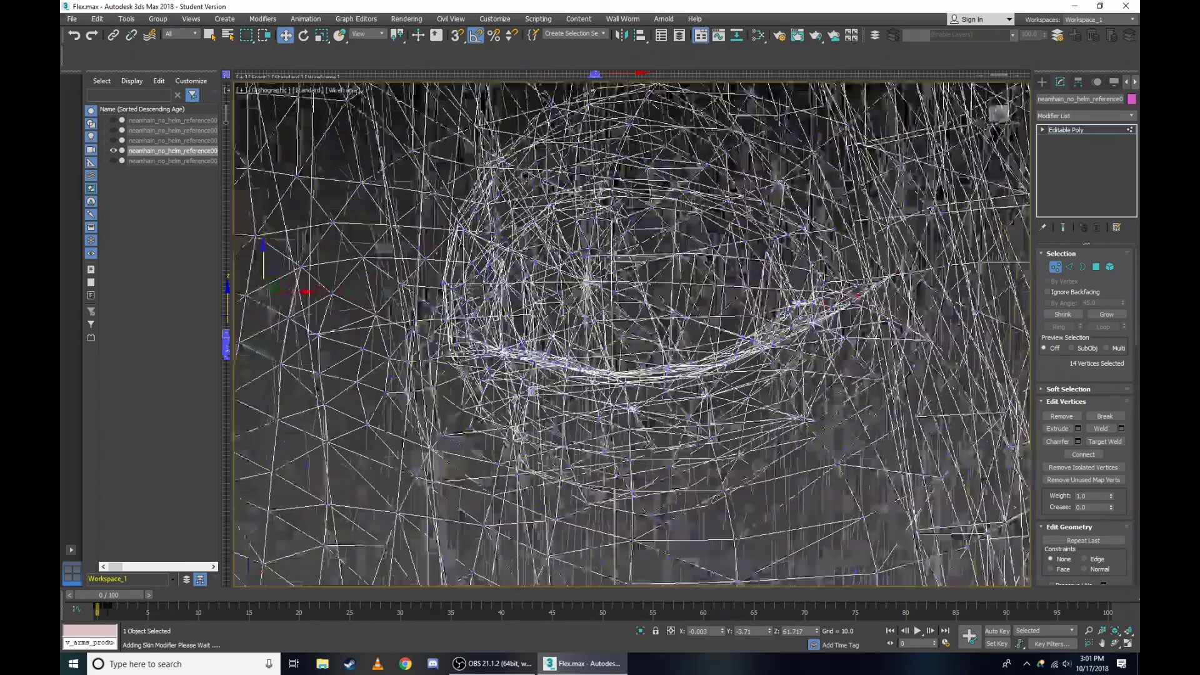
left_click_drag(265, 262, 269, 269)
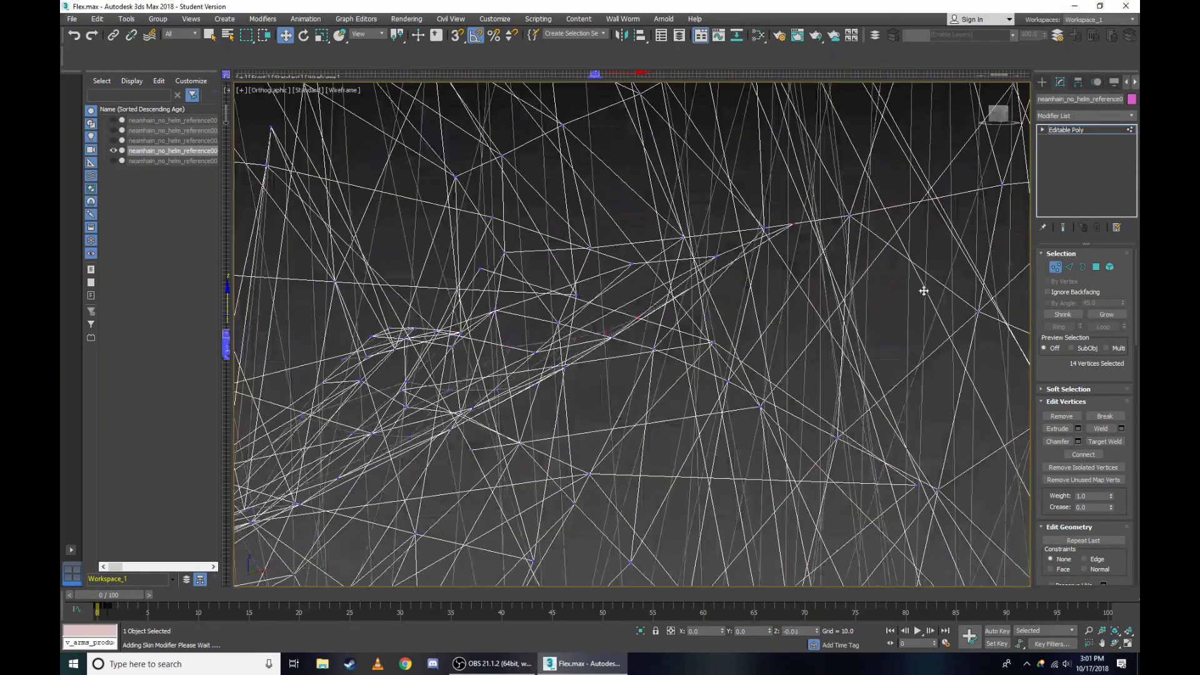
scroll(758, 269, "up", 5)
key("F3")
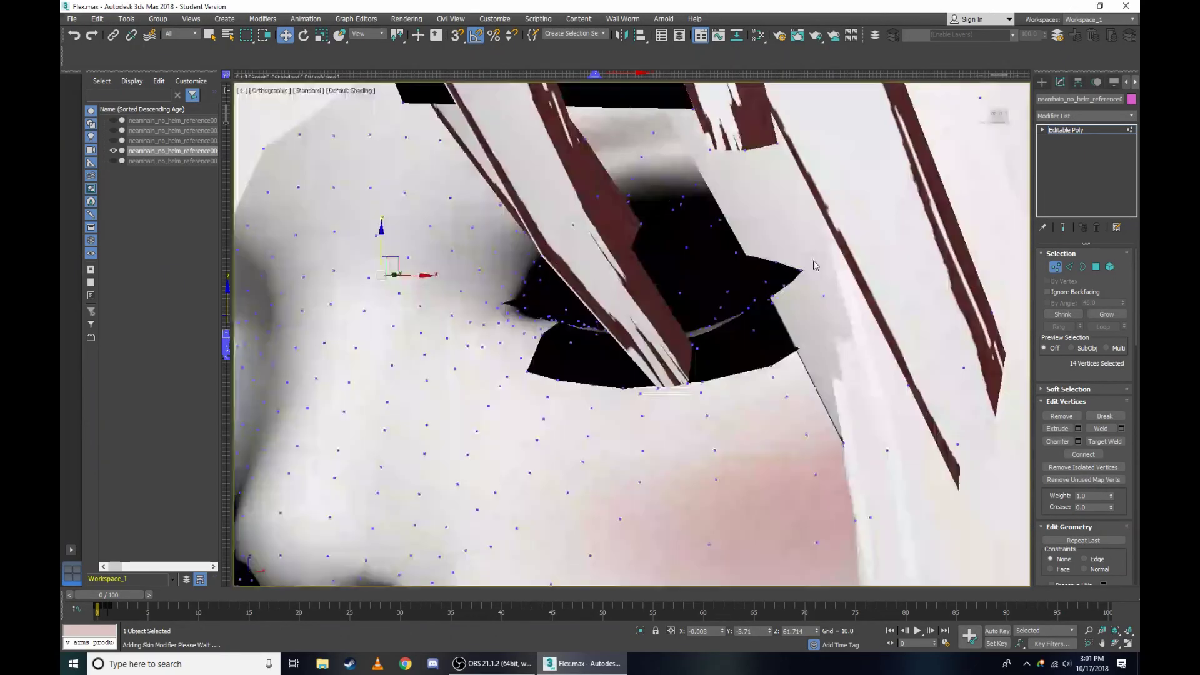
scroll(888, 225, "down", 5)
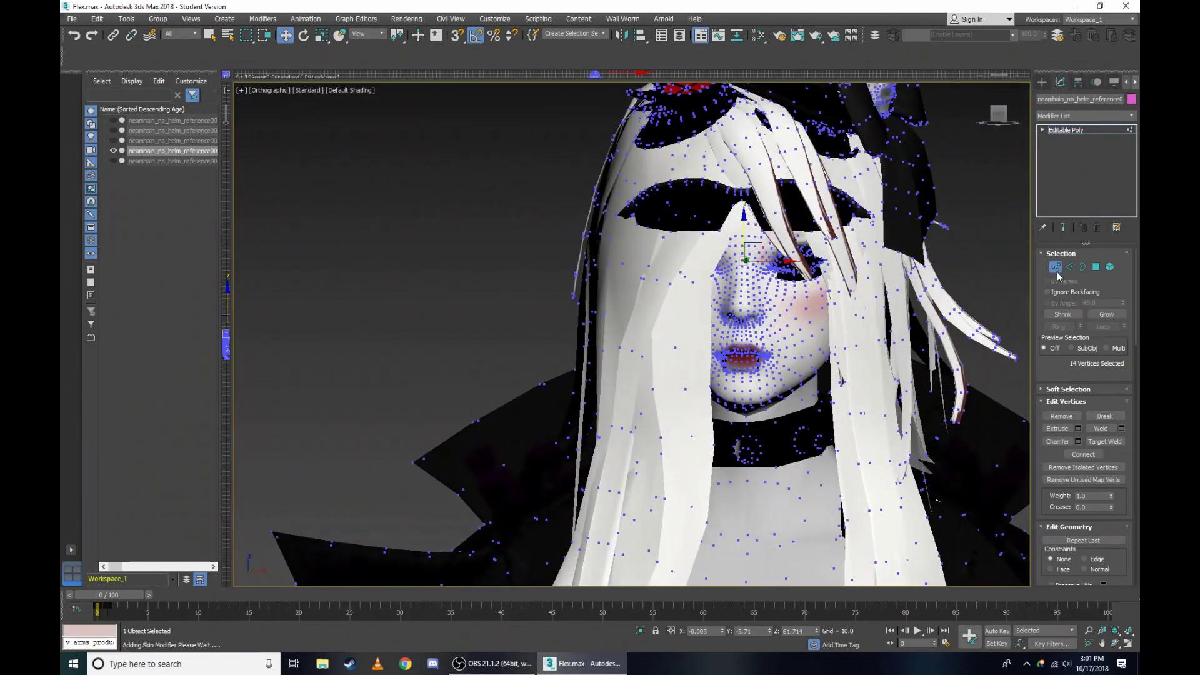
Return to object level and select the second head in the Scene Explorer.
left_click(1056, 267)
scroll(968, 243, "up", 2)
left_click(966, 247)
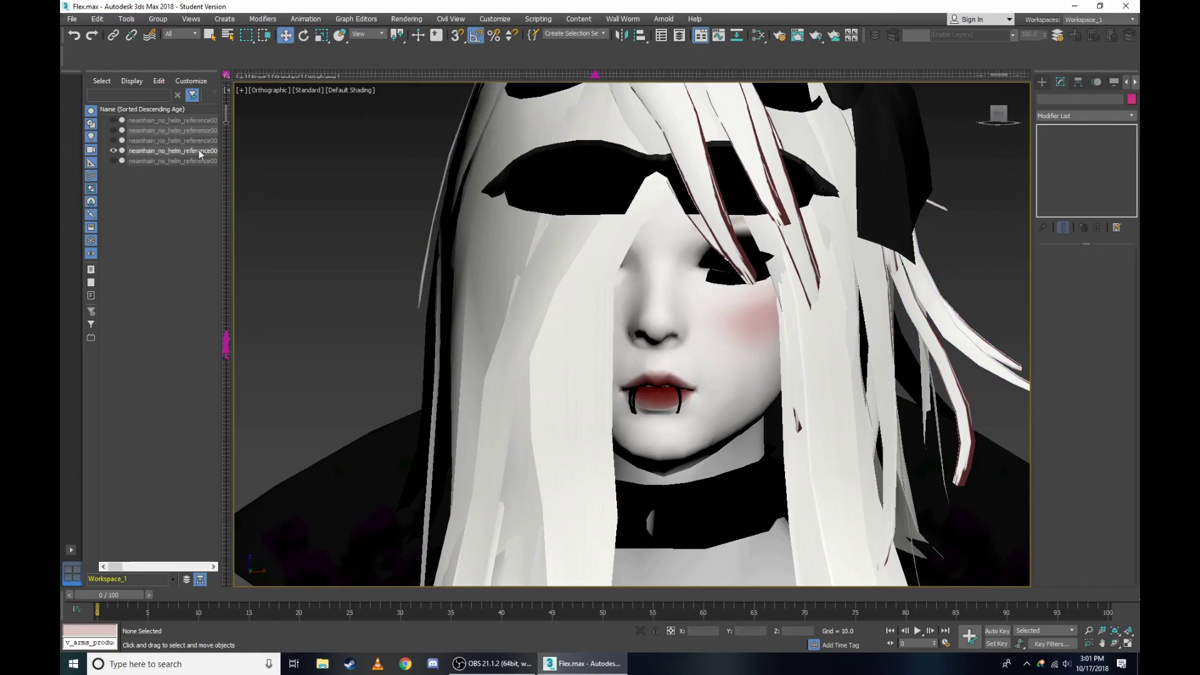
left_click(132, 151)
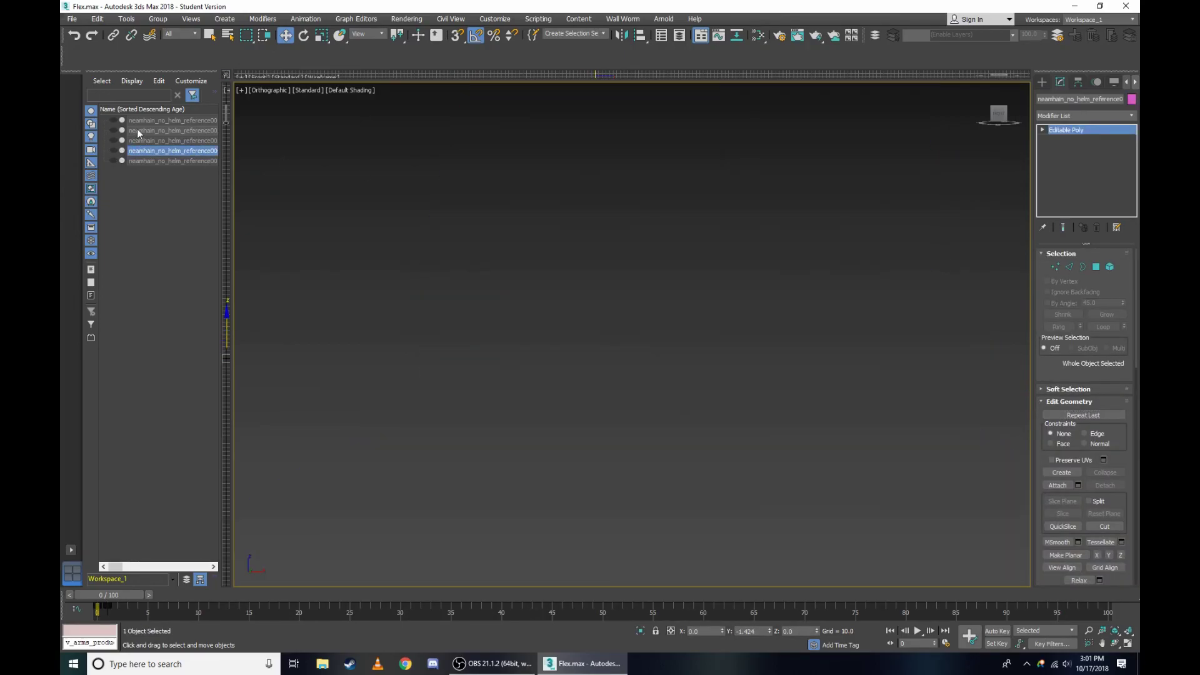
left_click(132, 131)
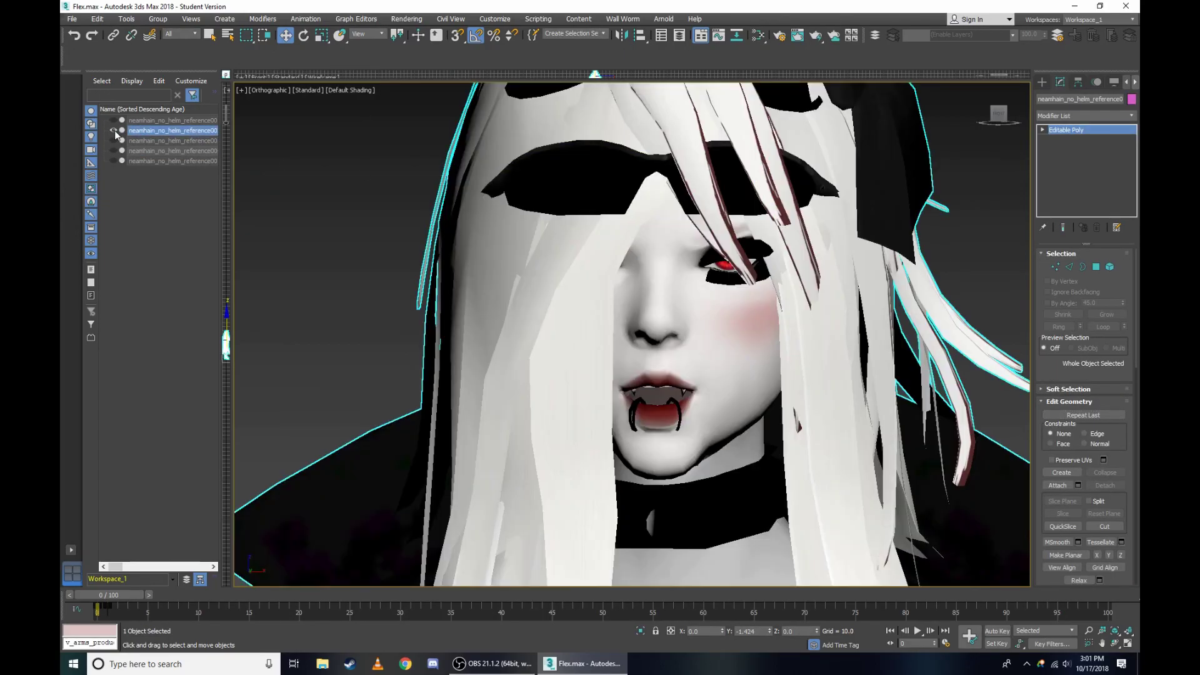
Hide the second head copy and show the first one.
right_click(144, 137)
left_click(103, 137)
left_click(113, 132)
right_click(142, 133)
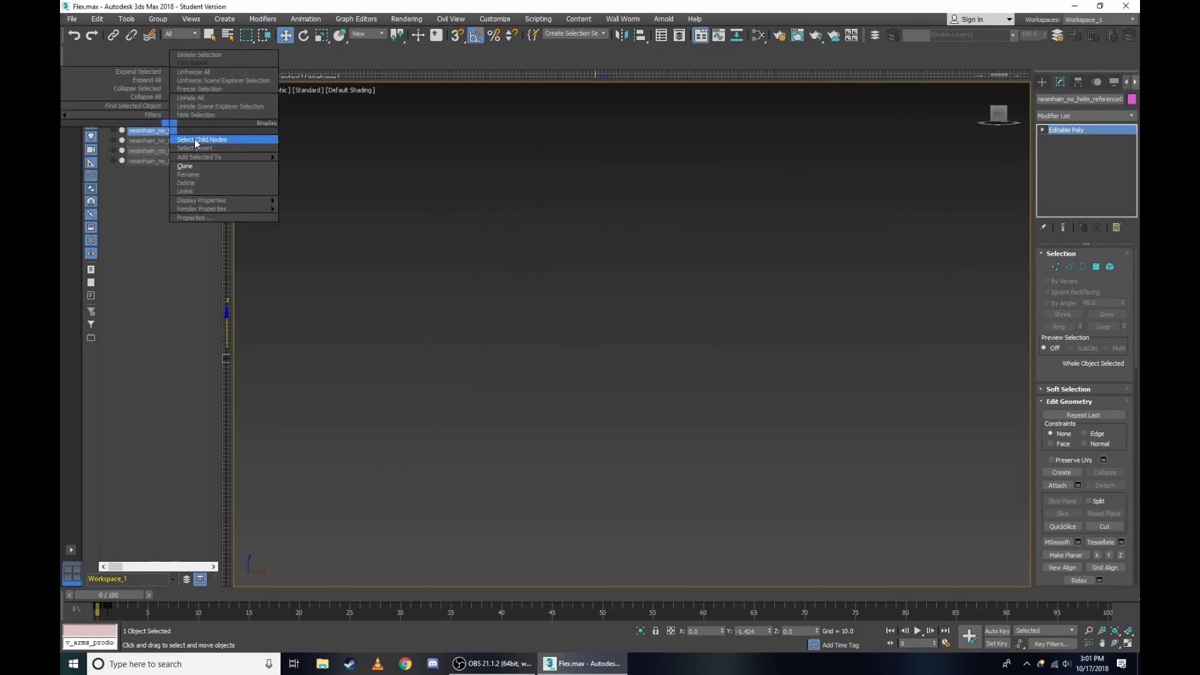
left_click(139, 193)
left_click(113, 121)
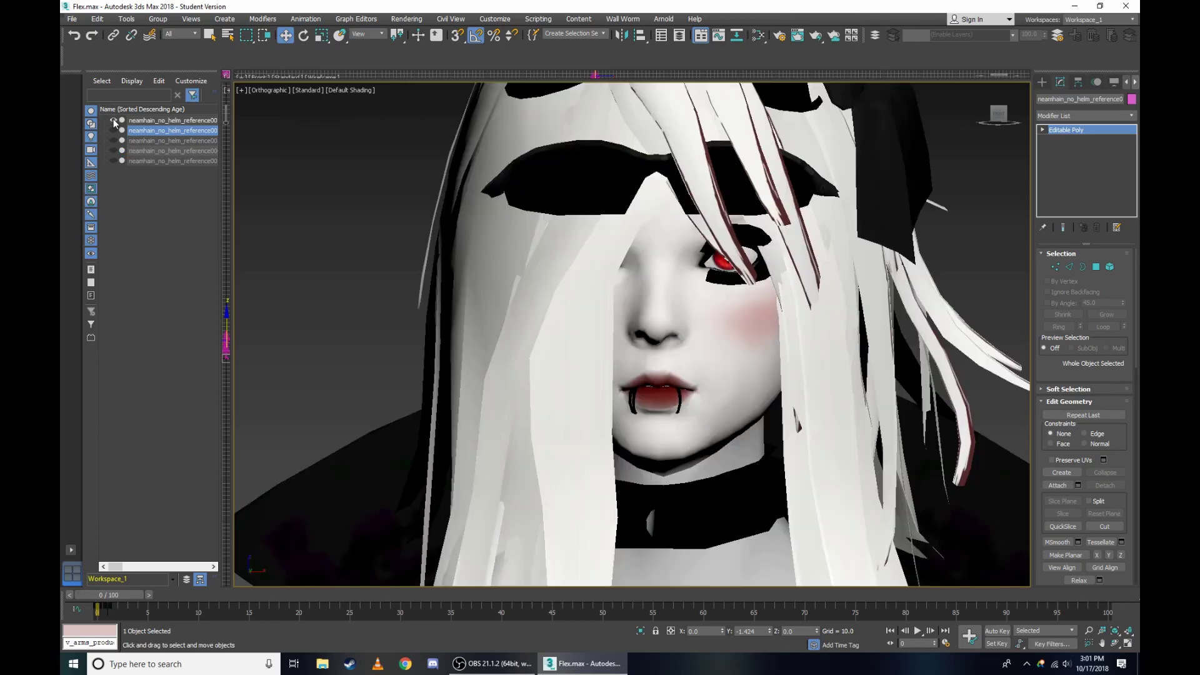
Rename the second head copy to lowererR.
right_click(148, 132)
left_click(194, 172)
type("cw")
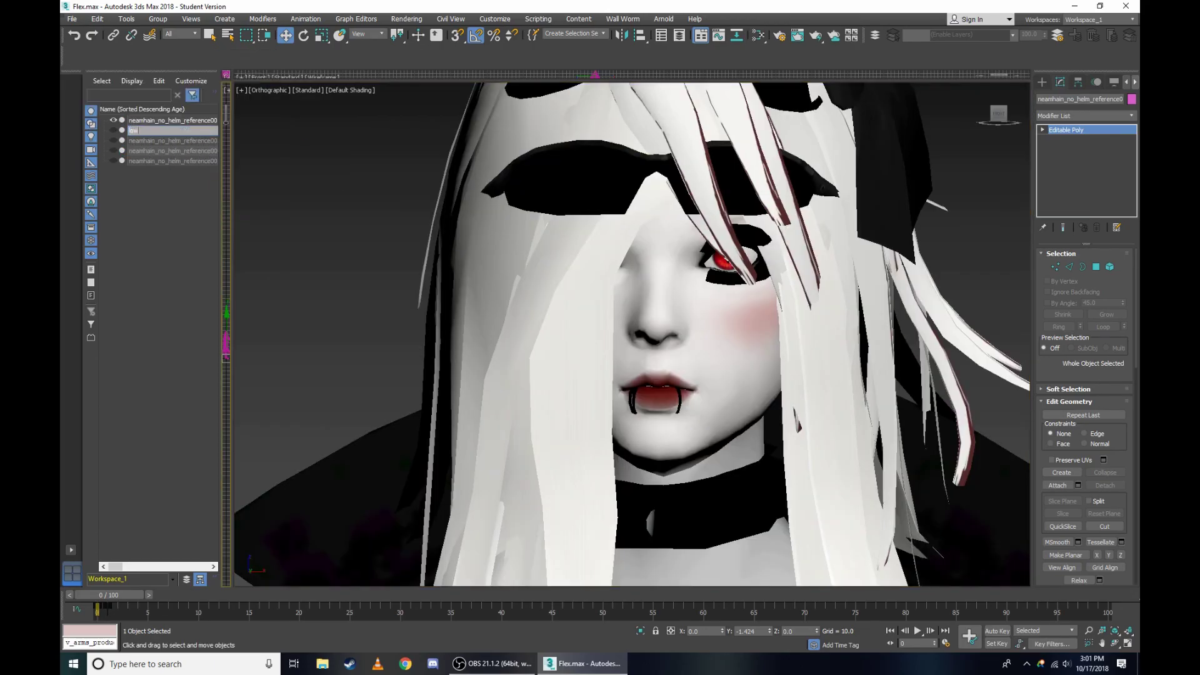
key("ctrl+a")
left_click(175, 130)
key("Return")
Rename the third head copy and name the remaining copy blink.
right_click(161, 141)
left_click(207, 180)
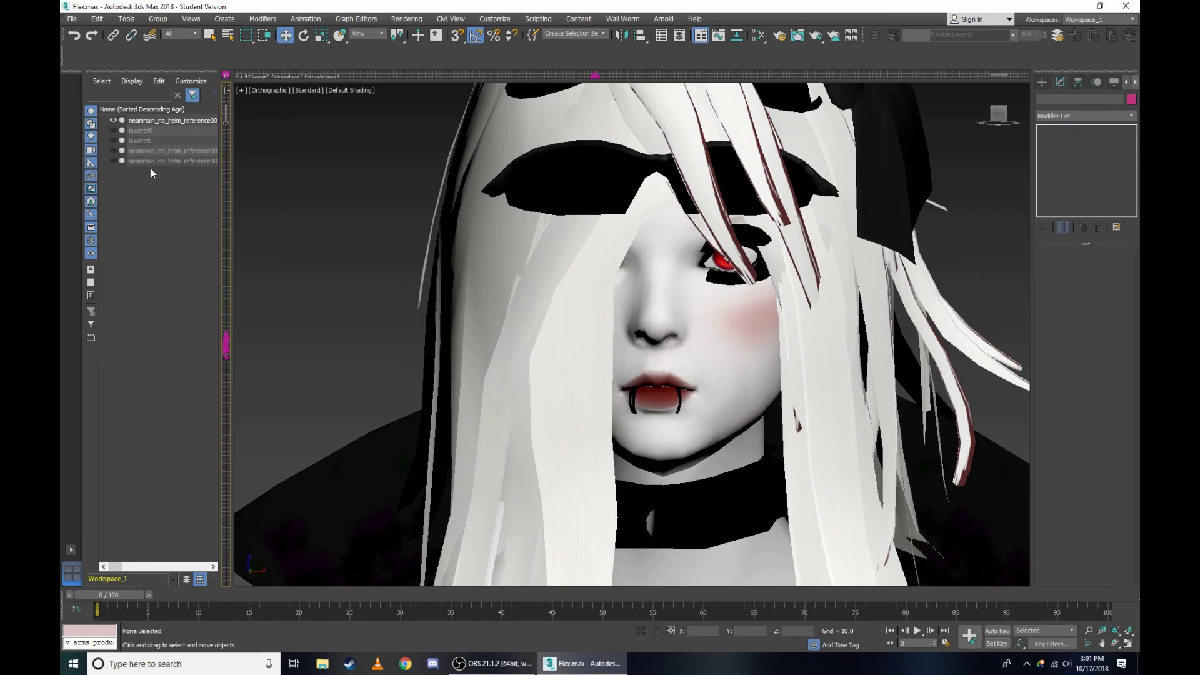
right_click(169, 151)
left_click(193, 196)
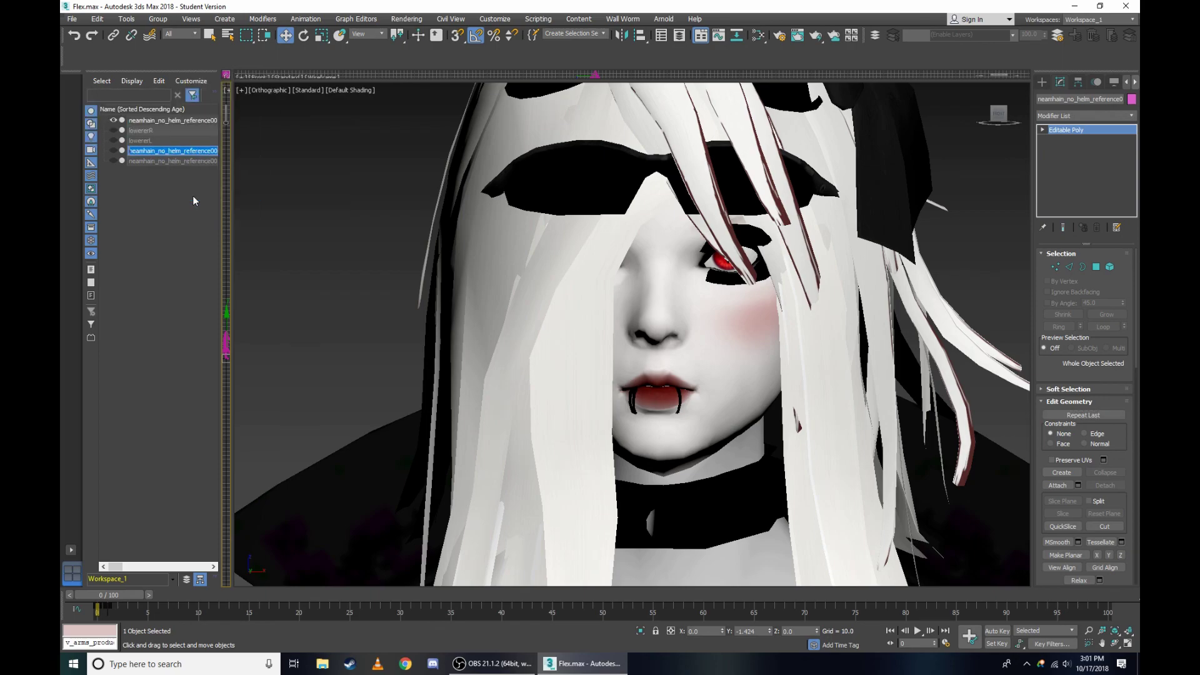
type("link")
type("ink")
key("Return")
Add a Morpher to the main head and load blink into channel 1.
left_click(166, 121)
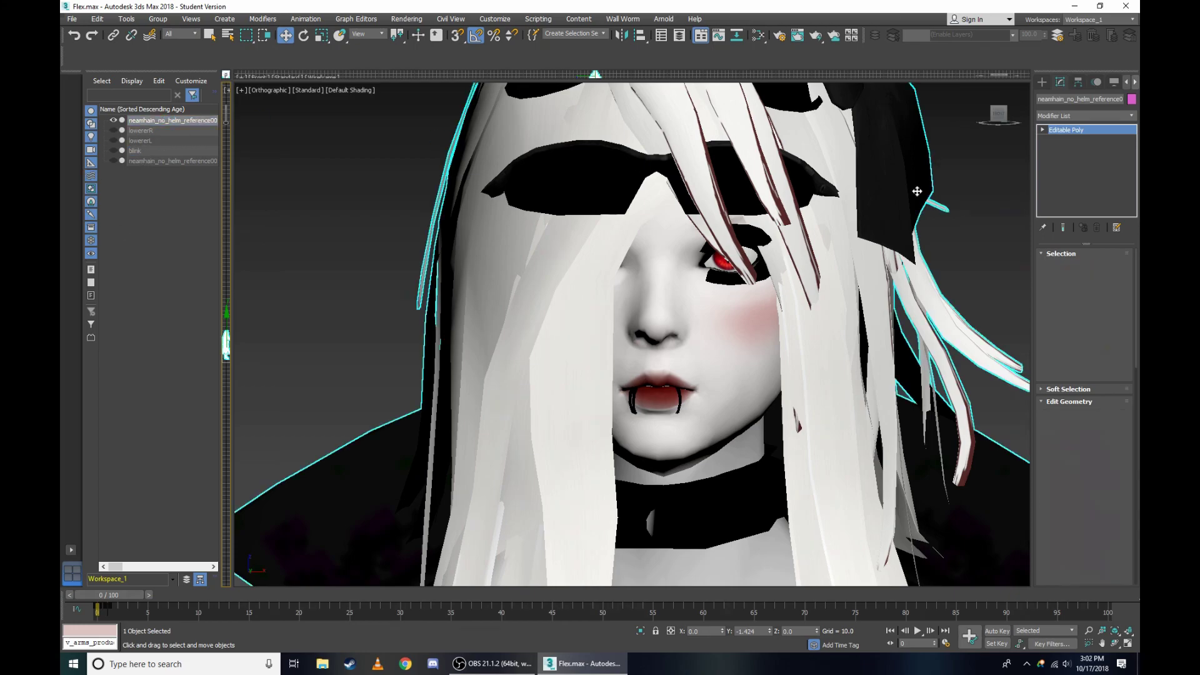
left_click(1086, 116)
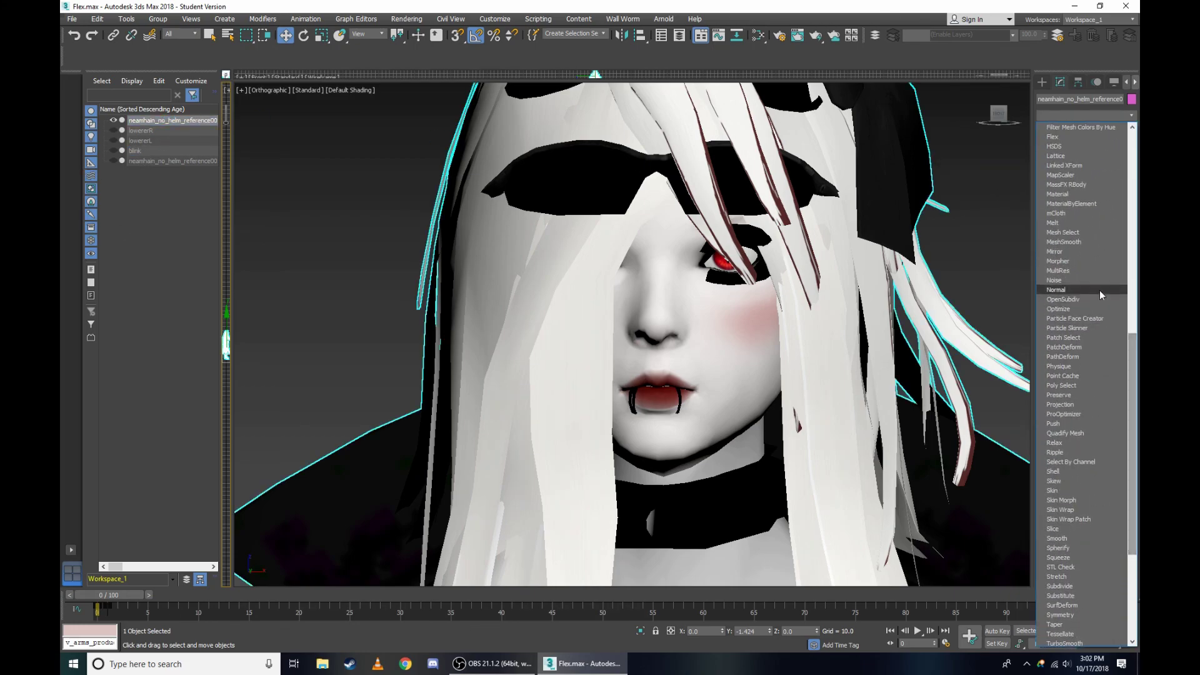
left_click(1075, 261)
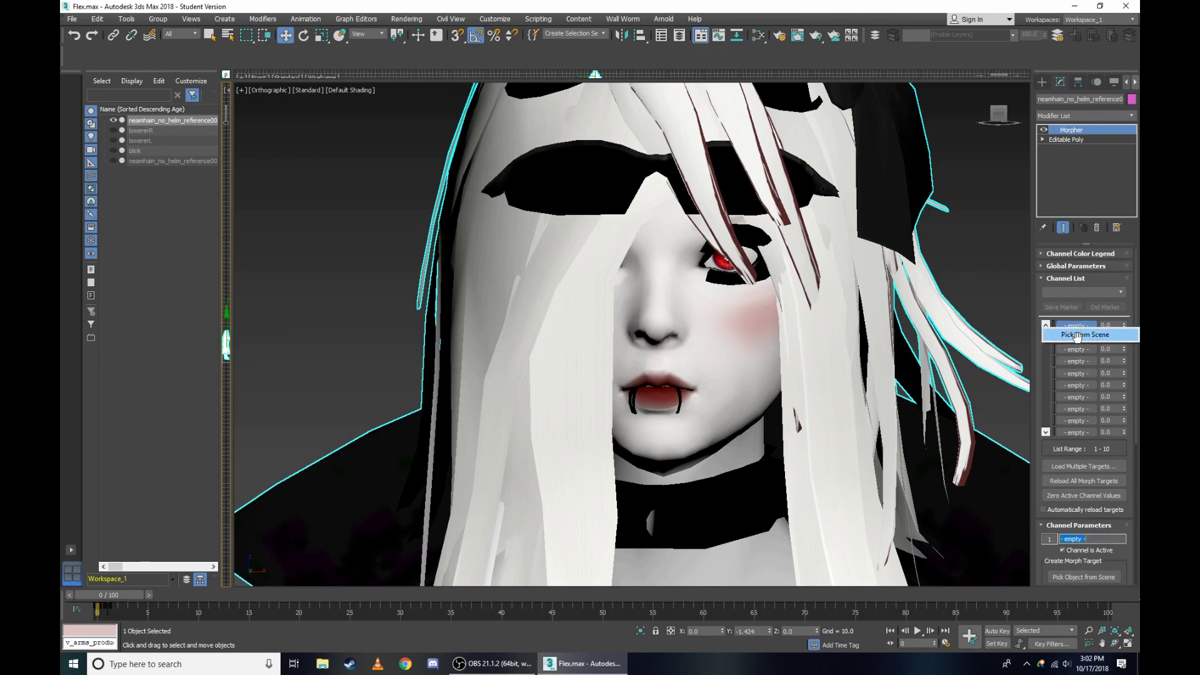
left_click(1084, 577)
left_click(137, 150)
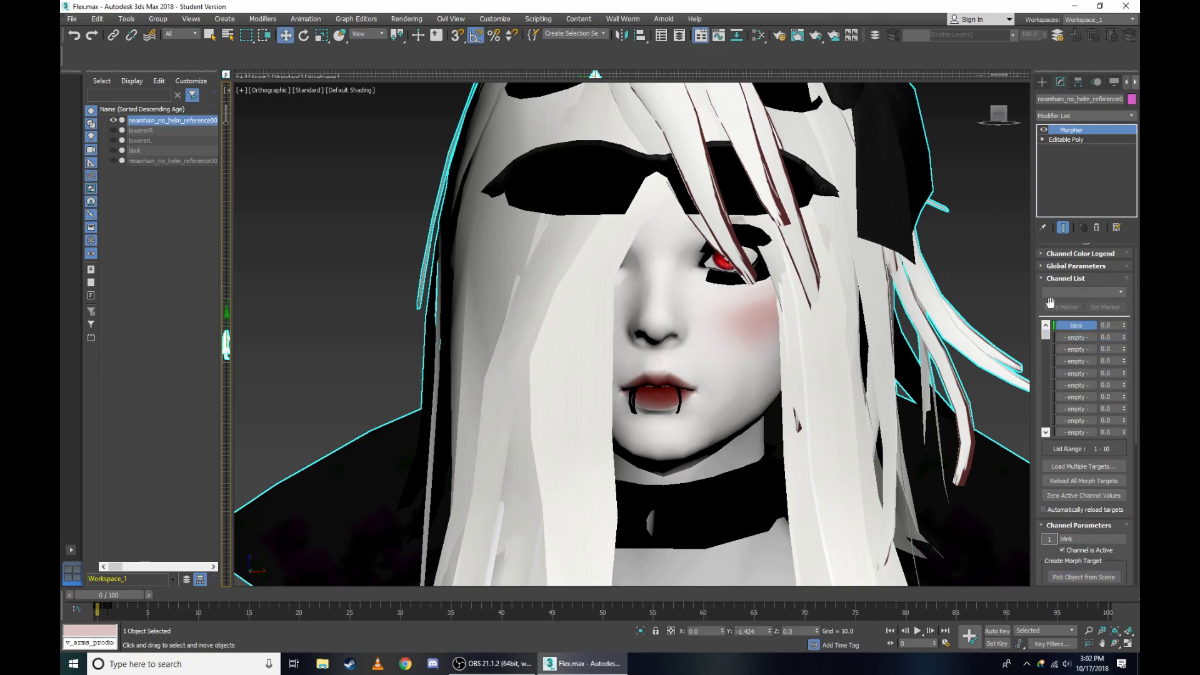
Load lowererR into channel 3 and lowererL into channel 4, then enable Auto Key.
left_click(1077, 348)
left_click(1084, 577)
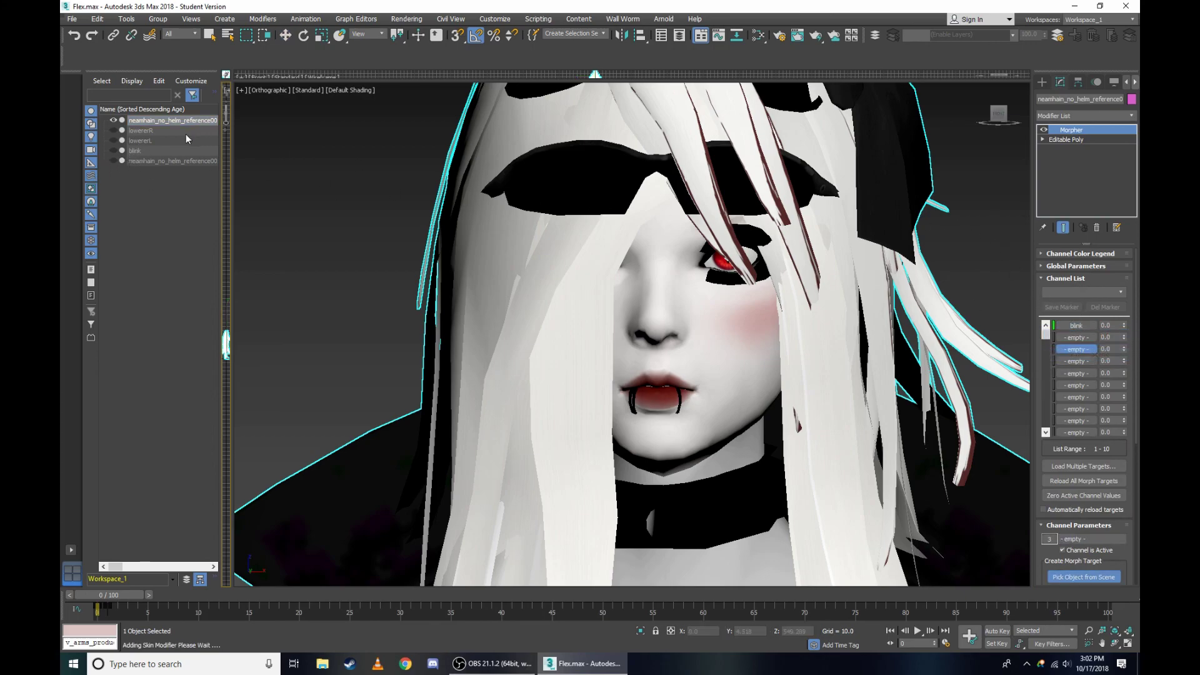
left_click(150, 130)
left_click(1077, 361)
left_click(1084, 577)
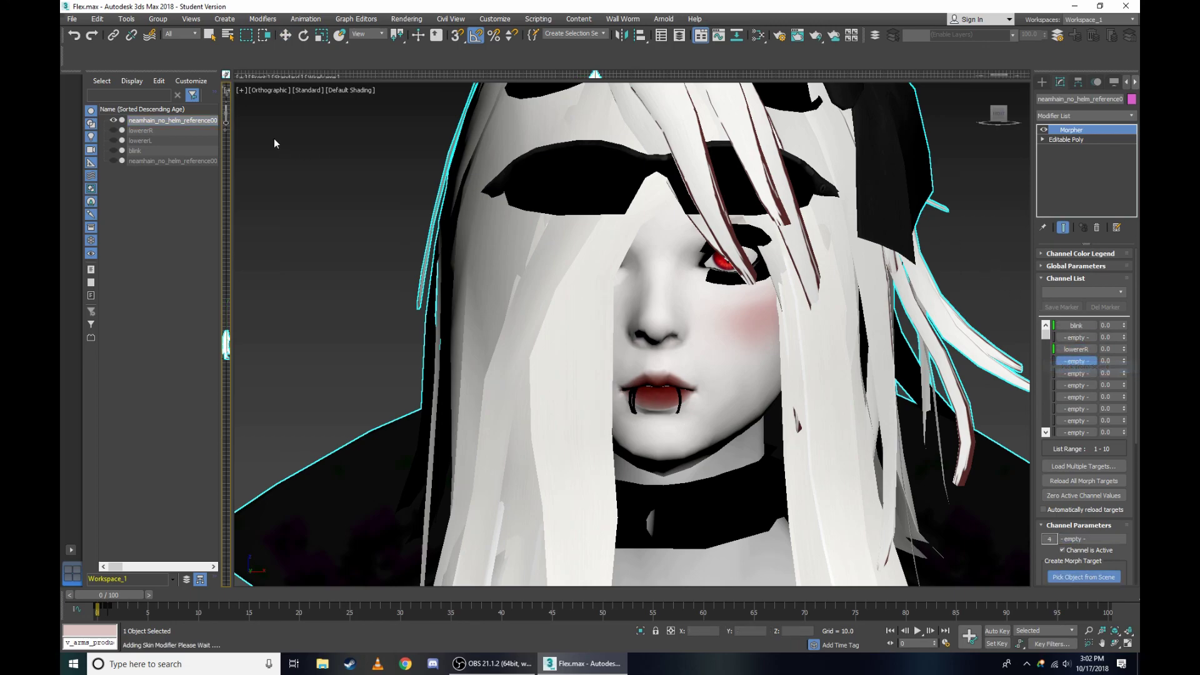
left_click(154, 140)
left_click(994, 629)
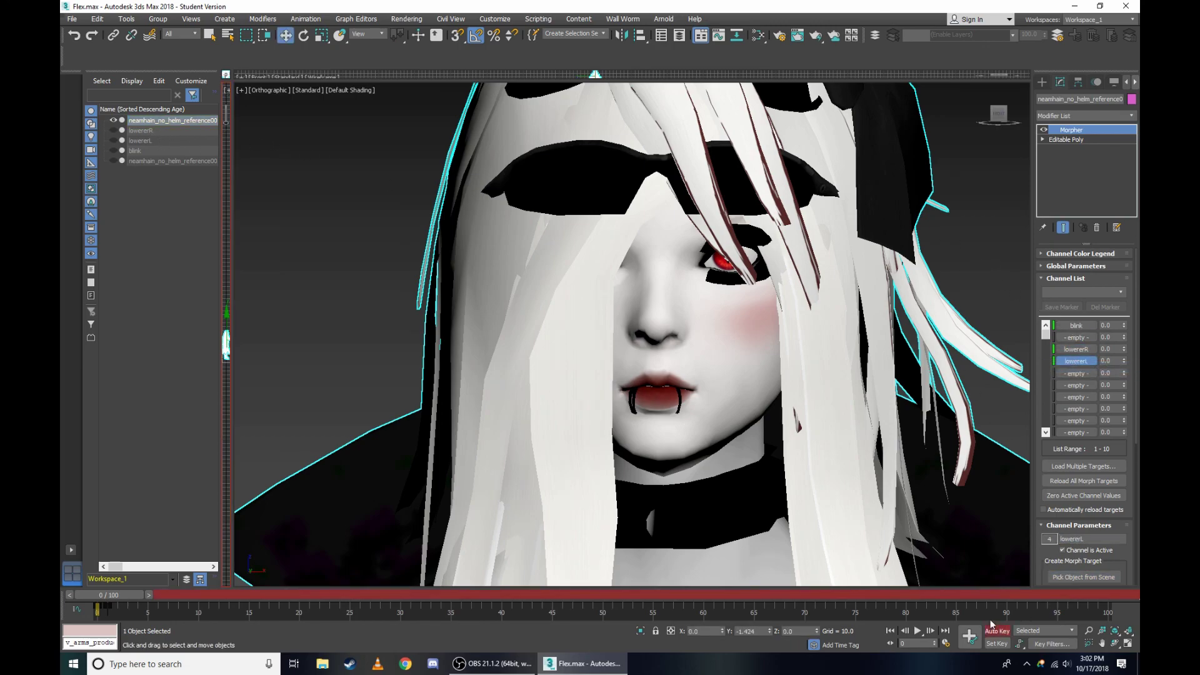
Key blink to 100 at frame 1 and back to 0 at frame 2.
left_click(149, 598)
left_click_drag(1125, 329, 1093, 243)
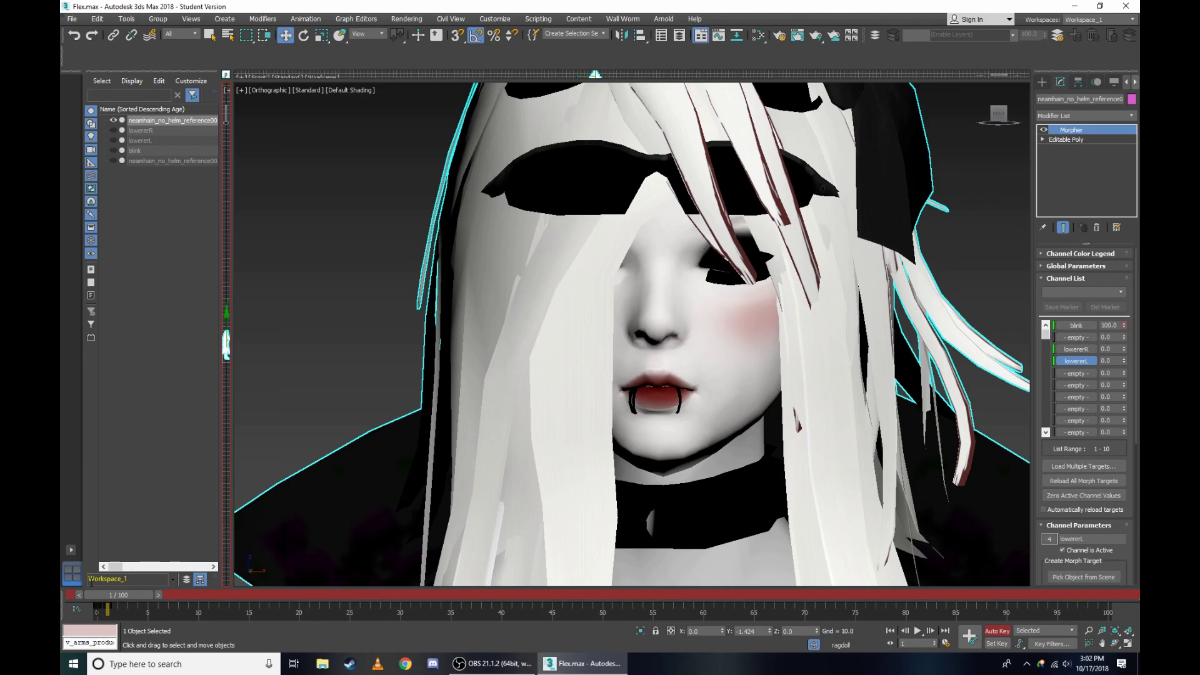
left_click(79, 596)
left_click(148, 596)
left_click_drag(1124, 325, 1110, 411)
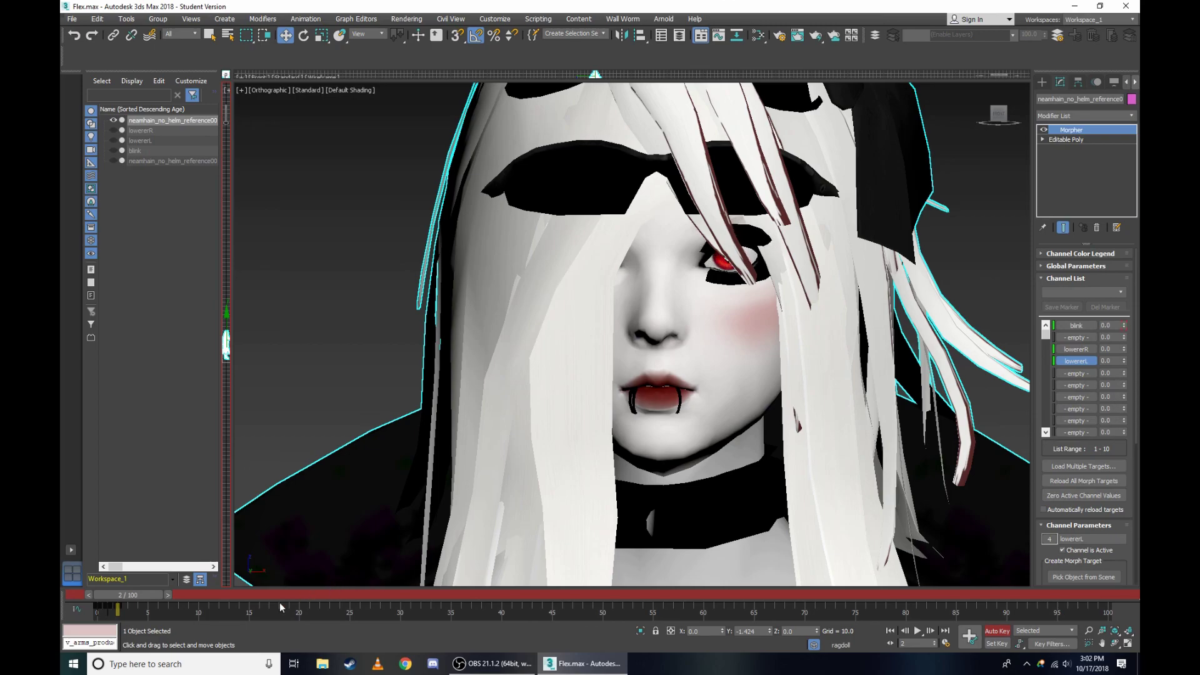
Key lowererR to 100 at frame 3 and back to 0 at frame 4.
left_click(168, 596)
left_click_drag(1124, 344, 1079, 263)
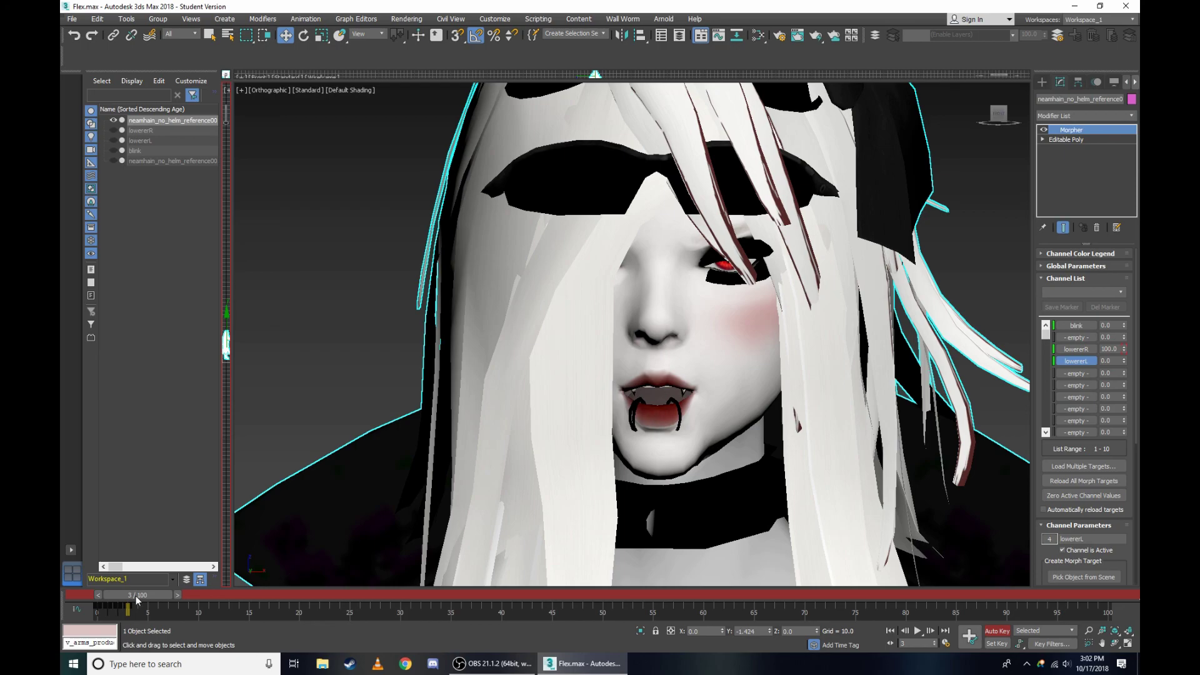
left_click(100, 593)
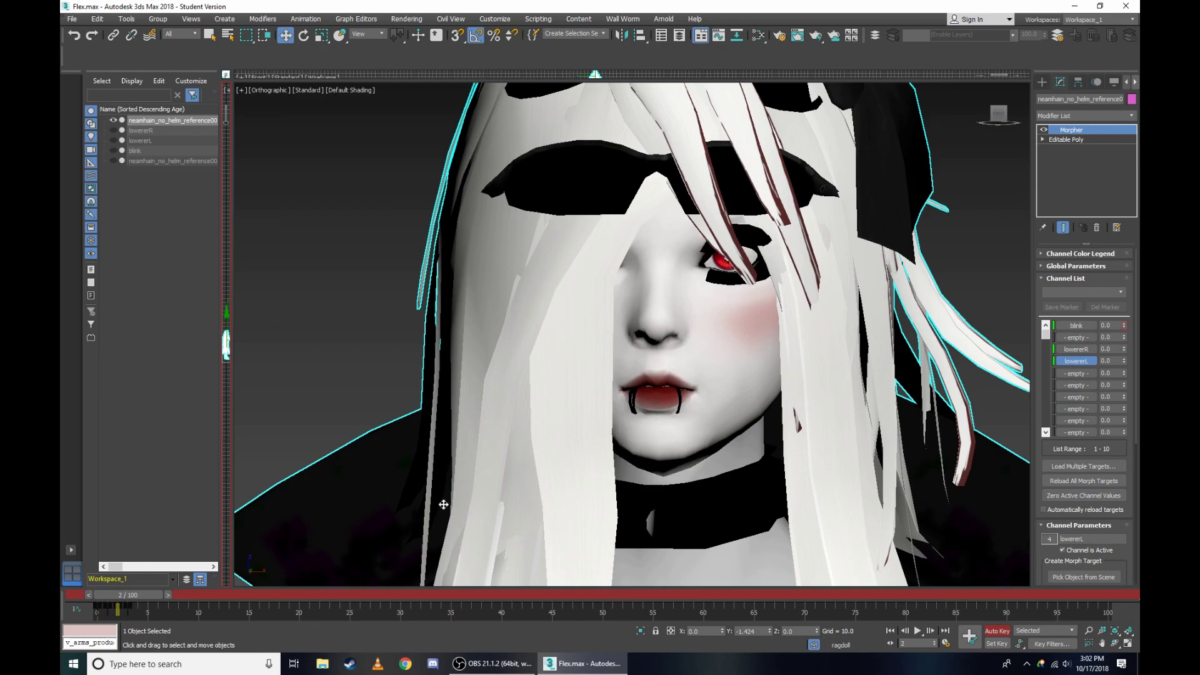
left_click(170, 594)
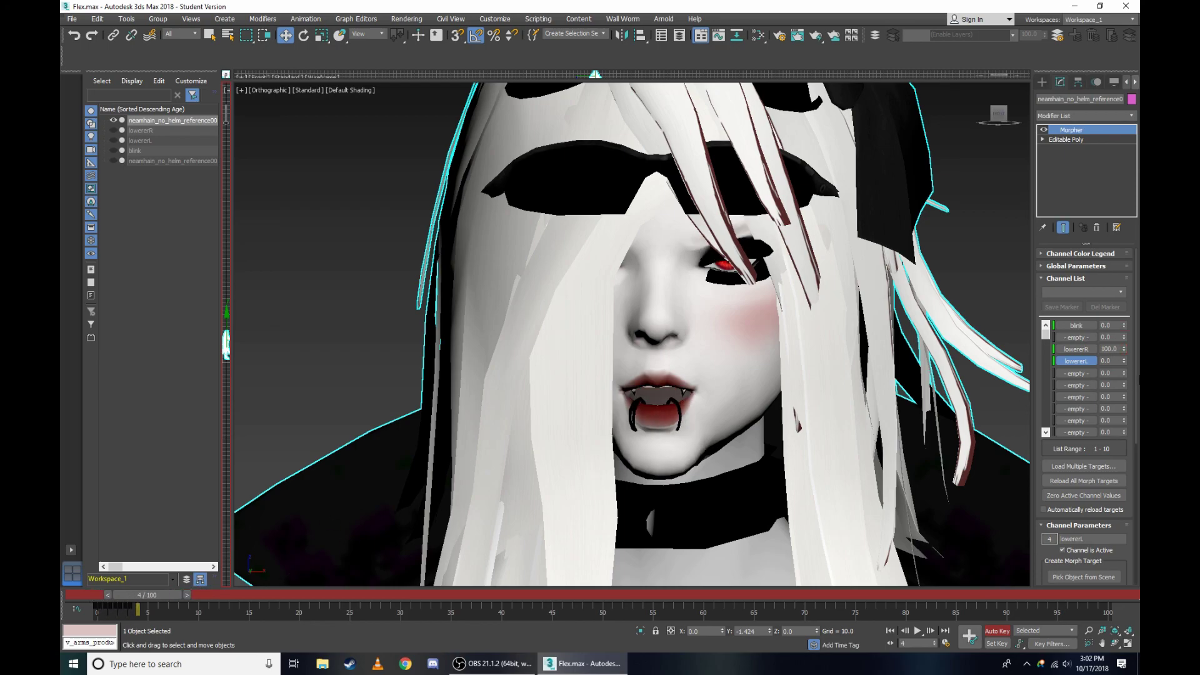
left_click_drag(1125, 351, 1110, 449)
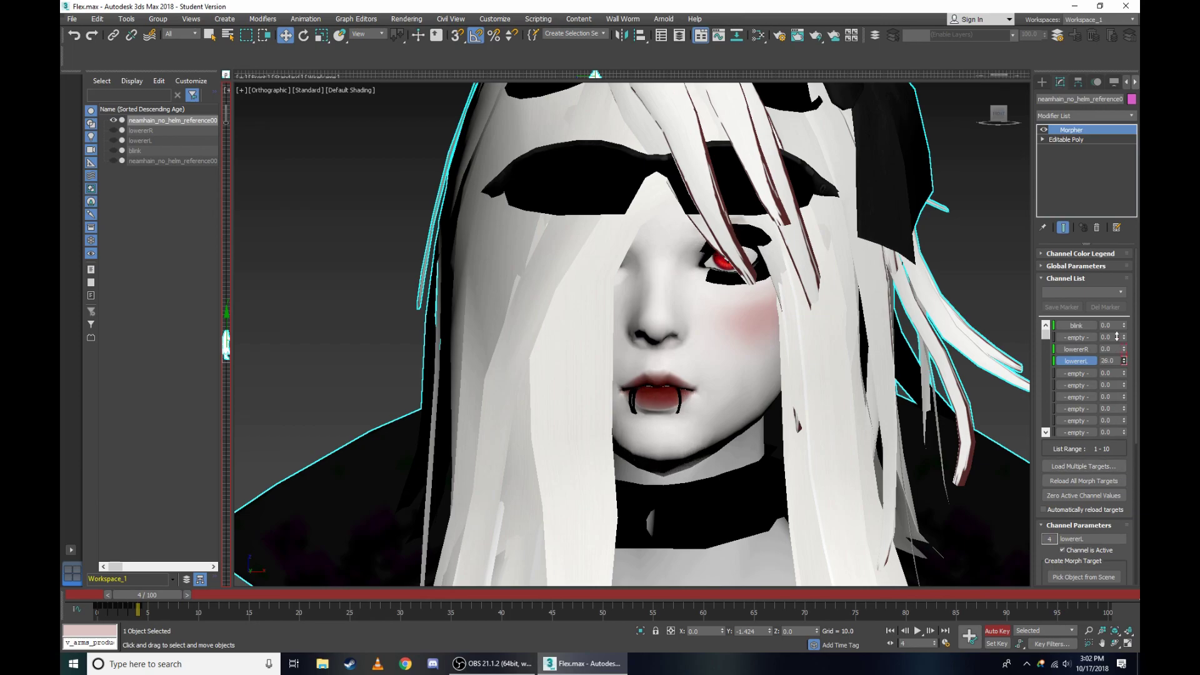
left_click(107, 594)
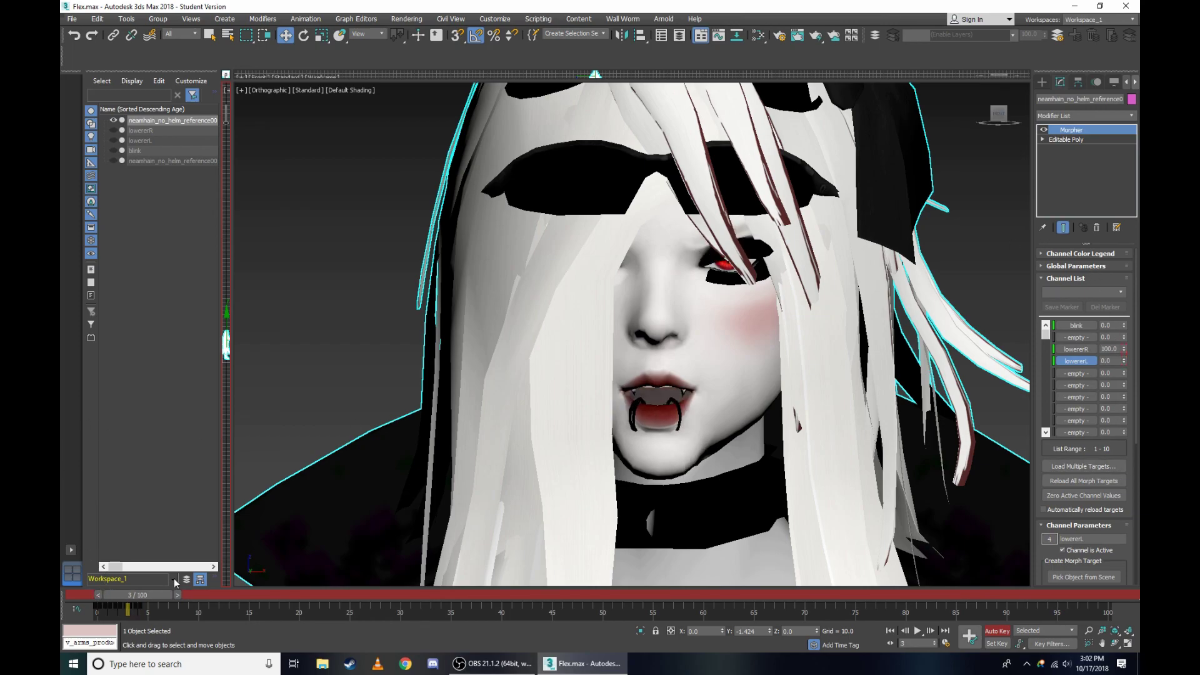
Set lowererL on frame 5 and scrub the timeline to preview the flexes.
left_click(183, 593)
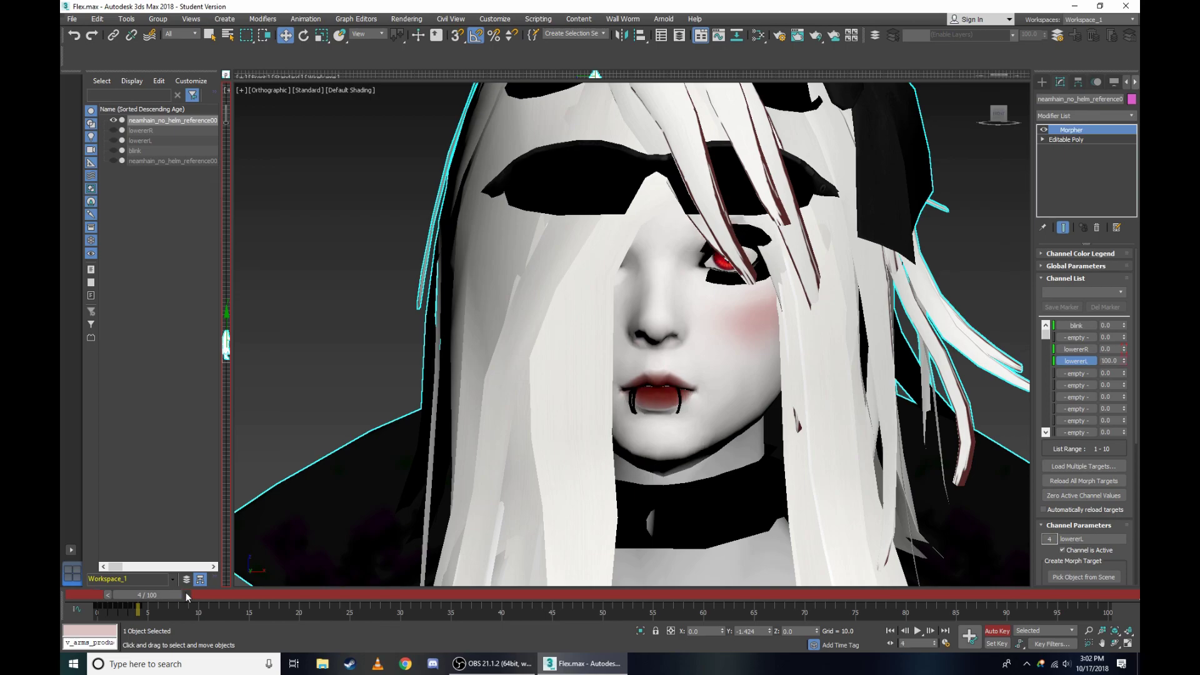
left_click(1124, 363)
left_click_drag(109, 601, 69, 592)
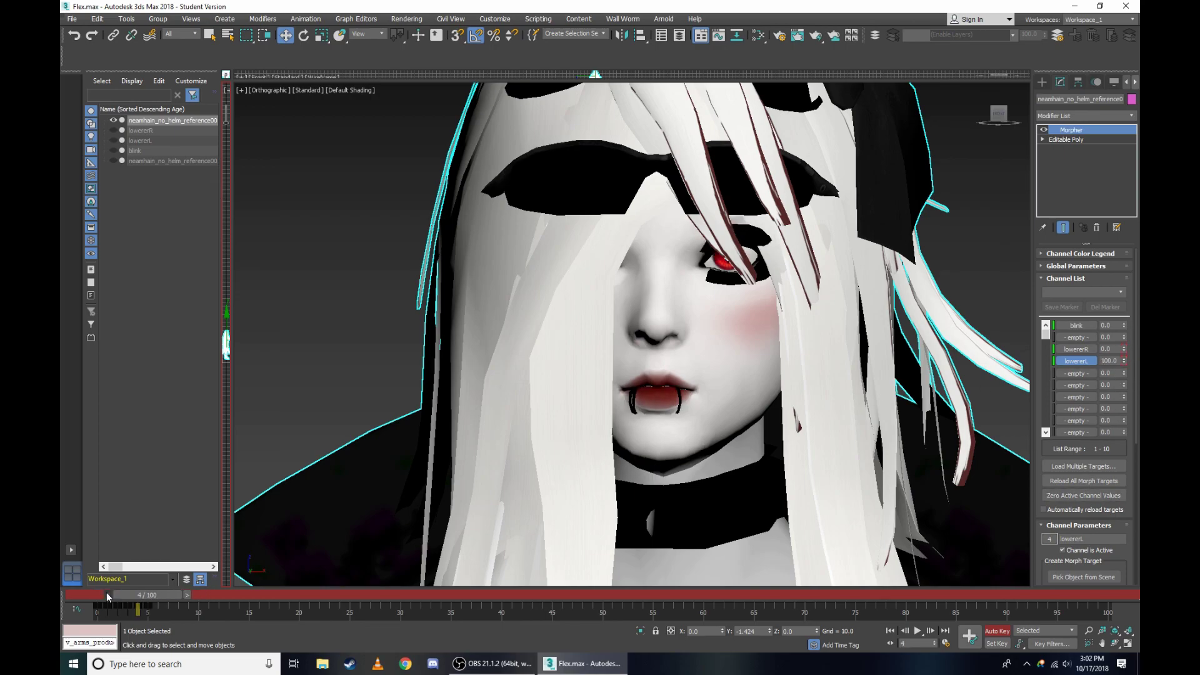
left_click(69, 593)
left_click(1135, 595)
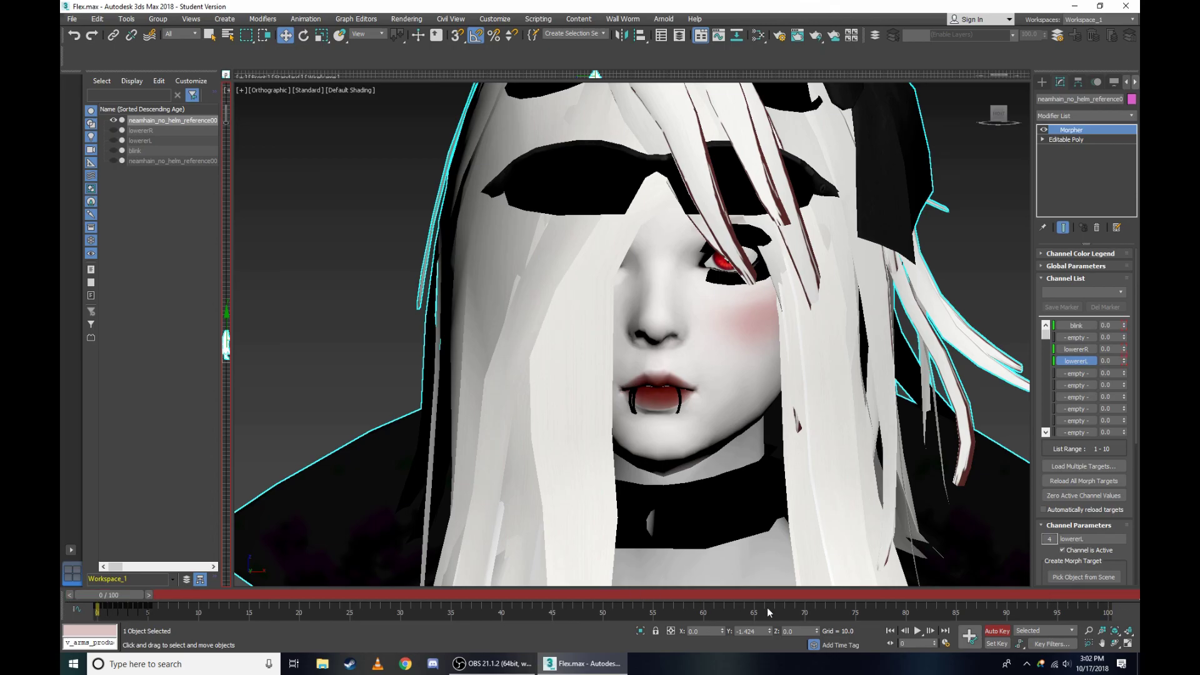
Turn off Auto Key and deselect everything in the scene.
left_click(995, 632)
scroll(793, 232, "down", 2)
scroll(794, 232, "down", 5)
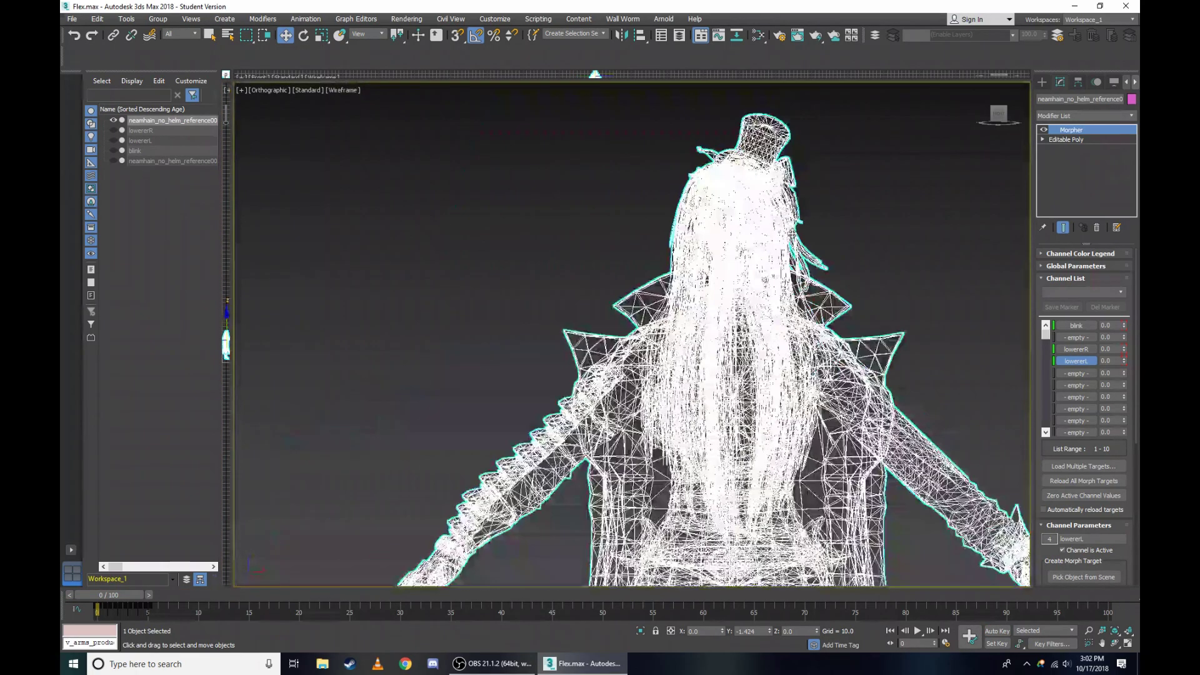
scroll(793, 232, "up", 3)
key("F3")
key("F3")
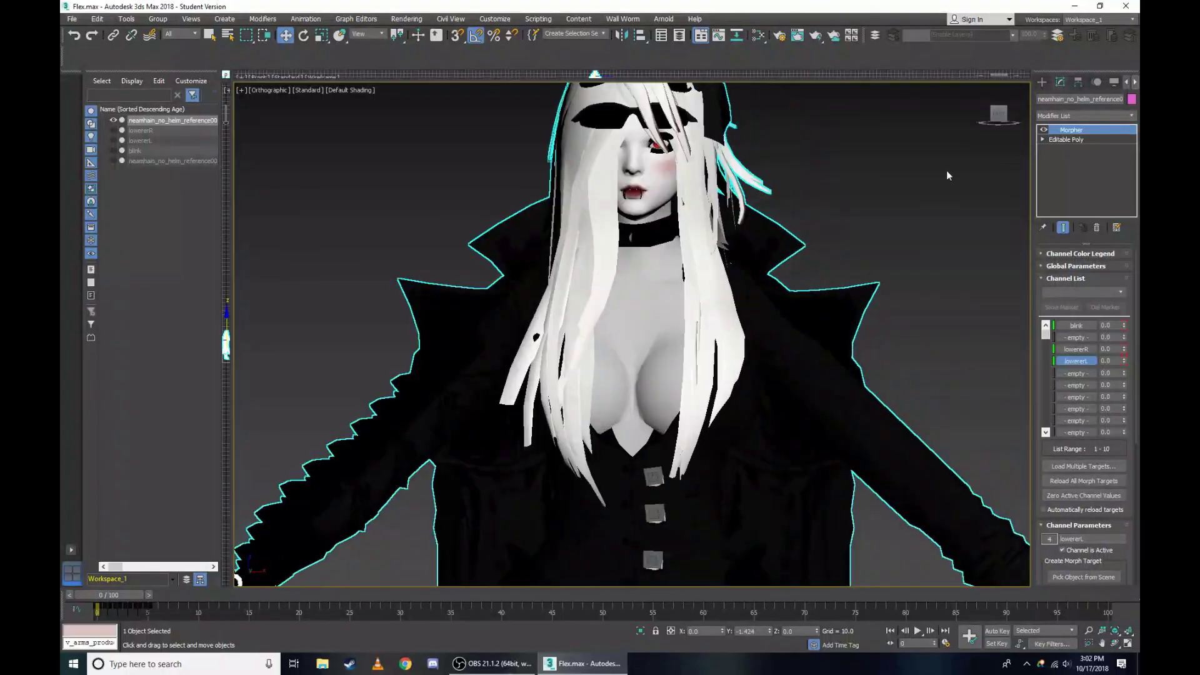
key("F3")
key("F3")
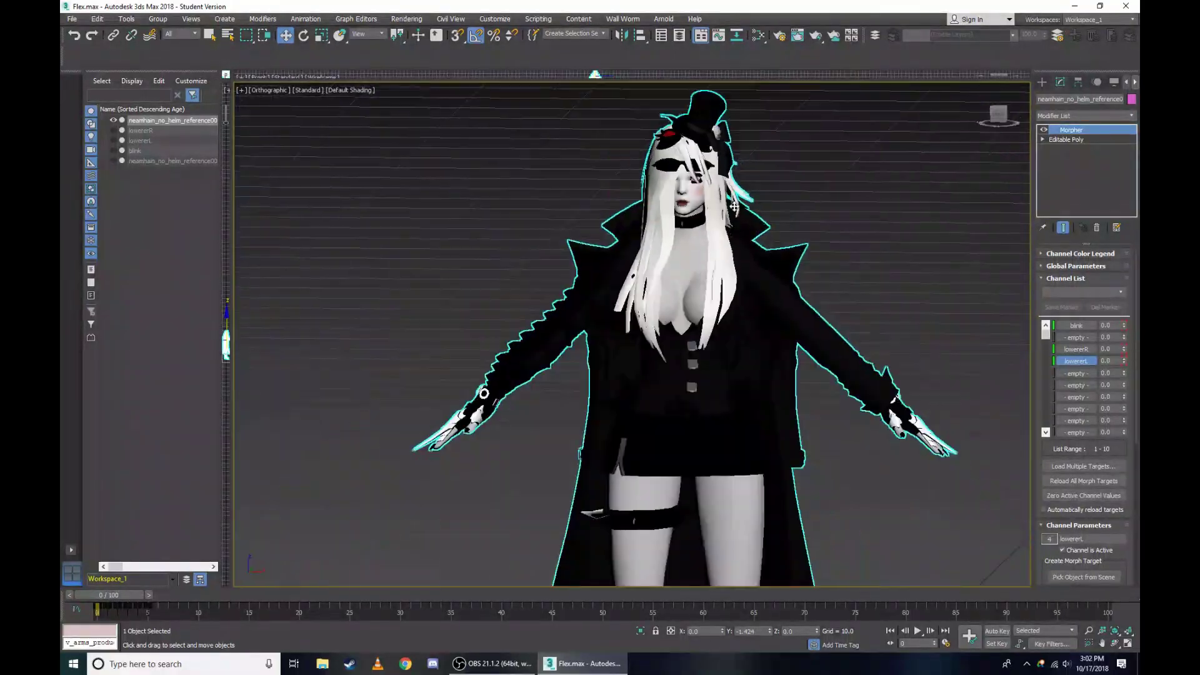
left_click(806, 178)
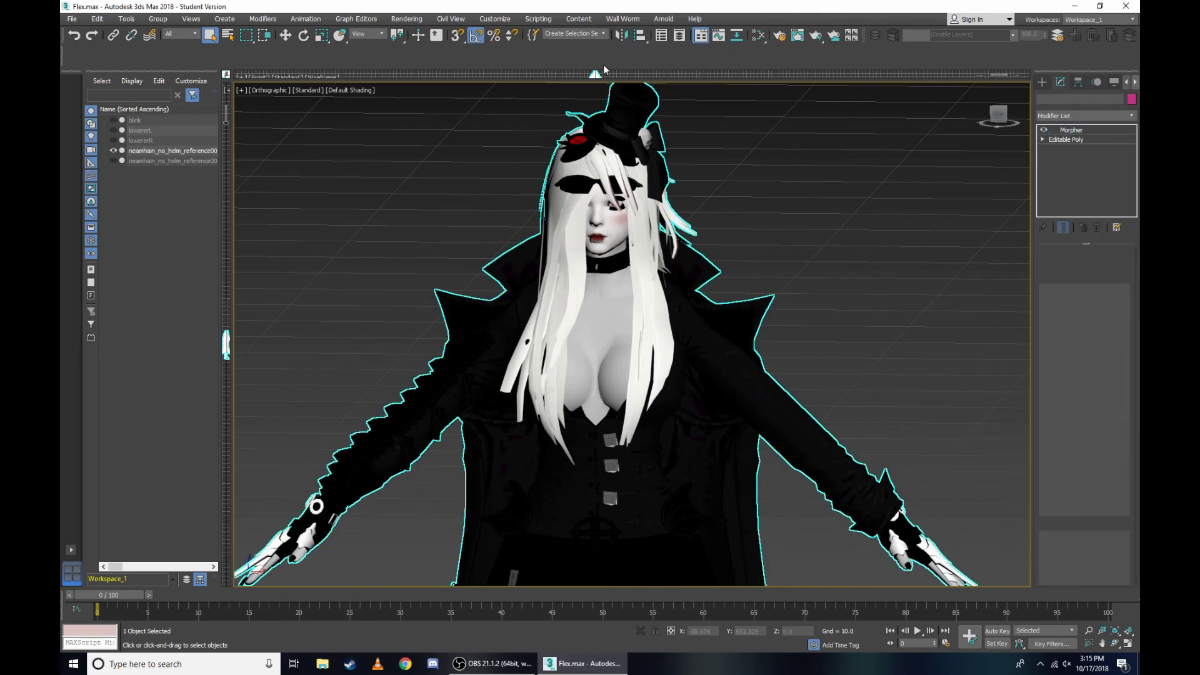
Export the flexes with Wall Worm to compil/NeamhainHighClassVampire.vta, overwriting the old file.
left_click(622, 19)
mouse_move(642, 103)
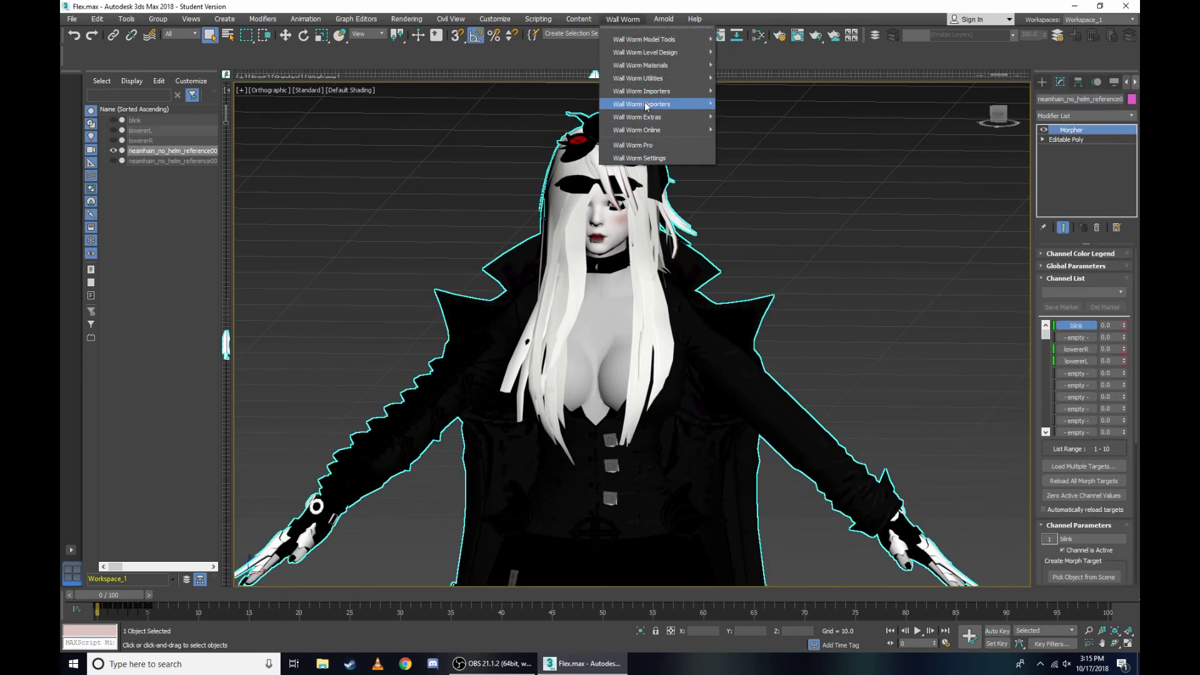
left_click(783, 140)
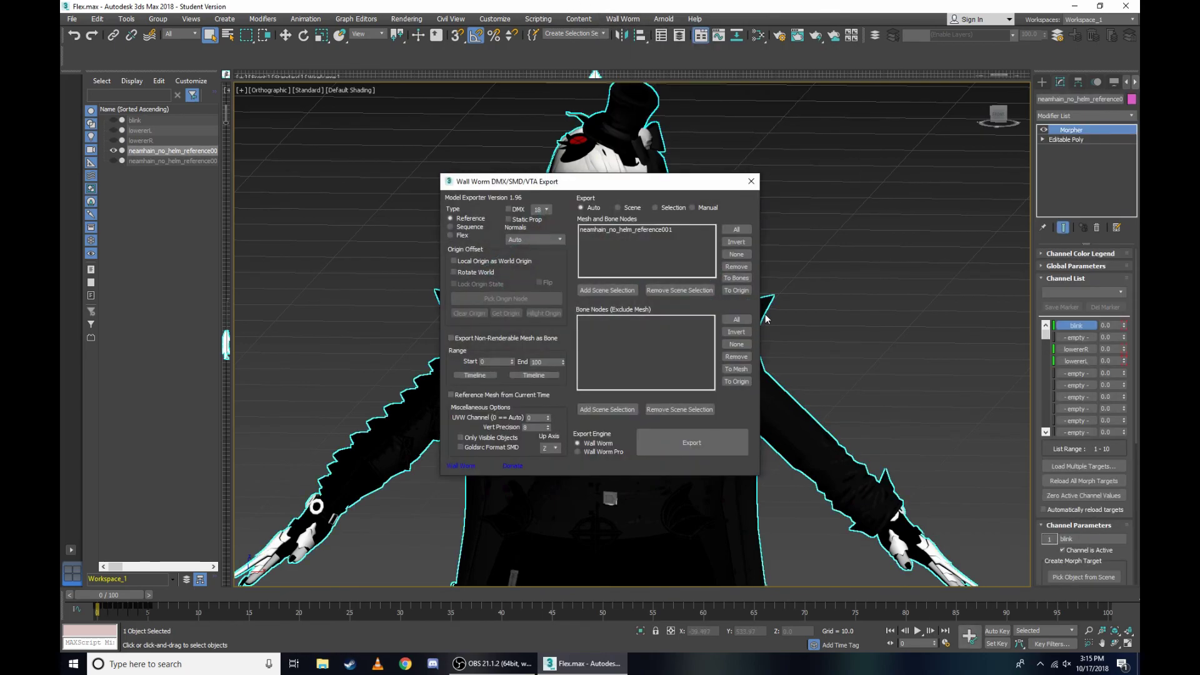
left_click(704, 431)
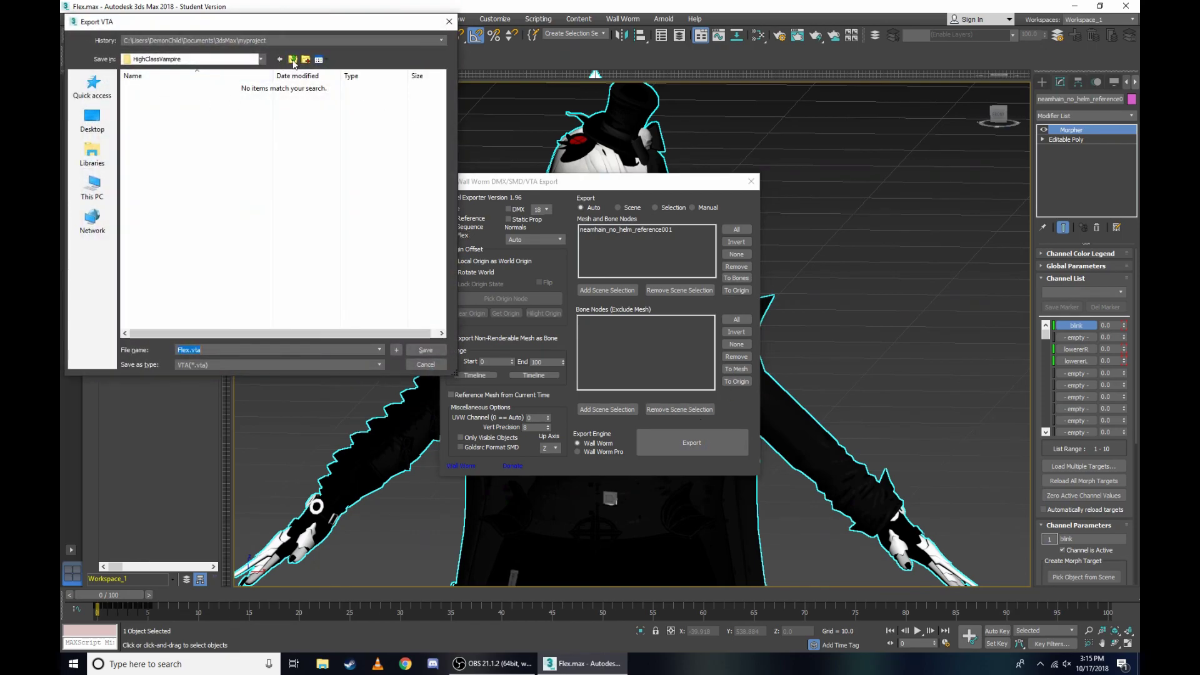
double_click(147, 89)
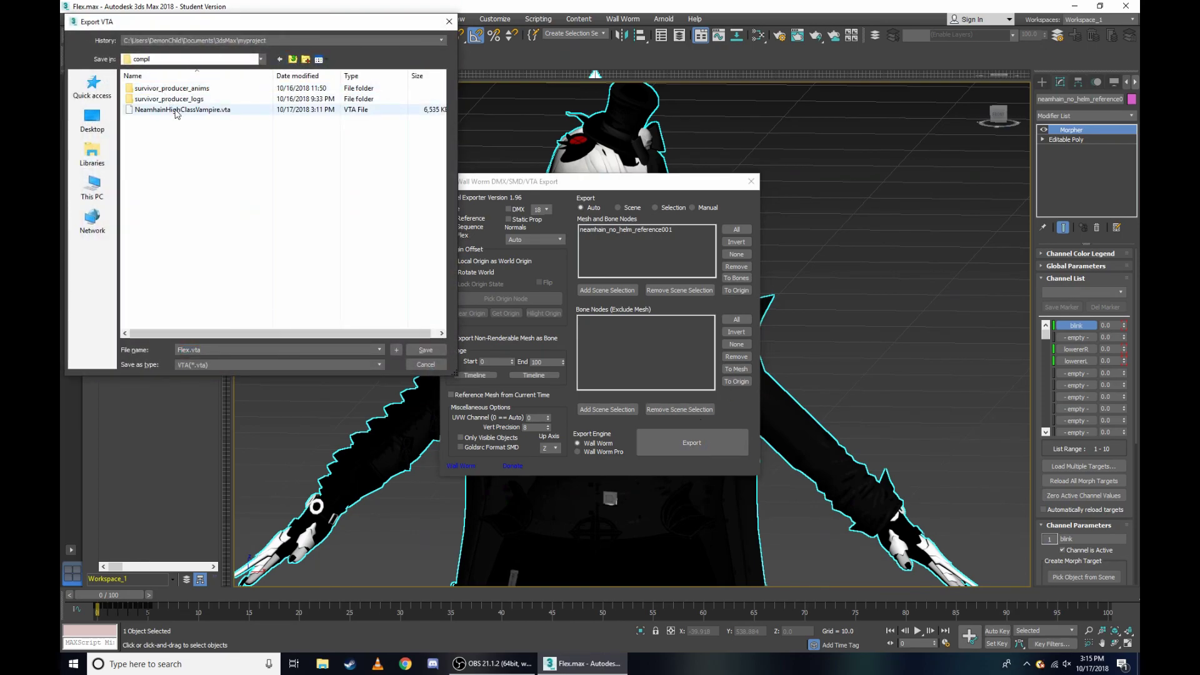
left_click(178, 110)
left_click(433, 353)
left_click(631, 378)
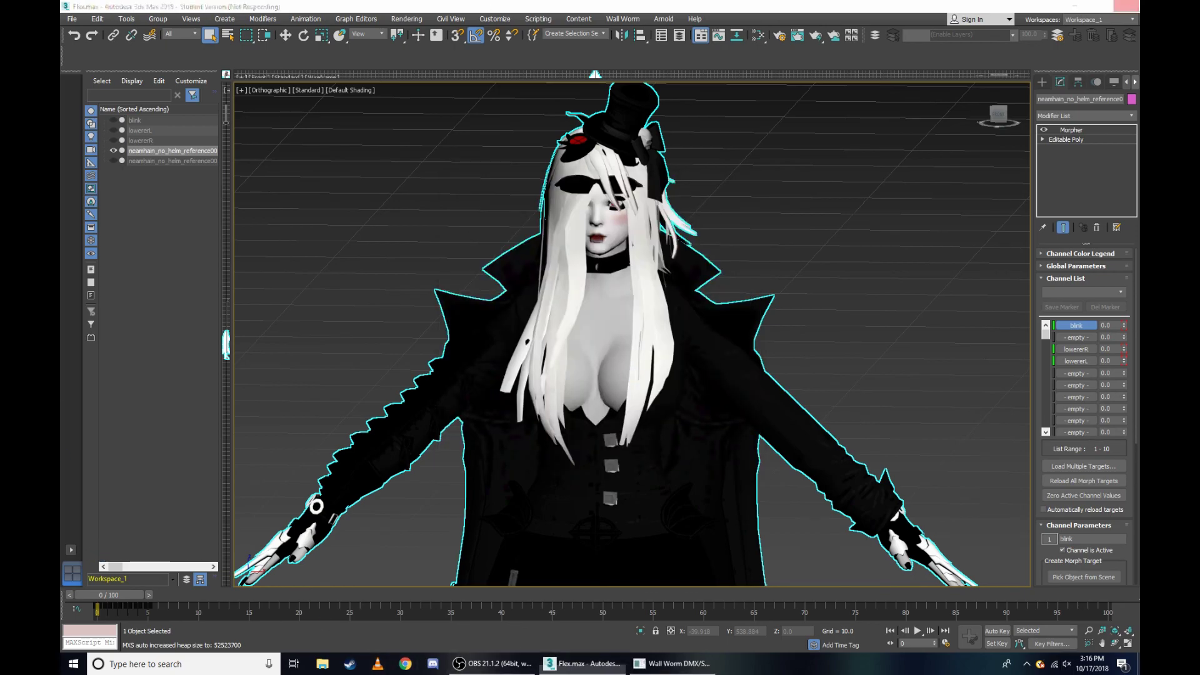
Open 'survivor_producer - Copy.qc' from the compil folder and select its flex block, lines 11–33.
left_click(584, 664)
double_click(901, 273)
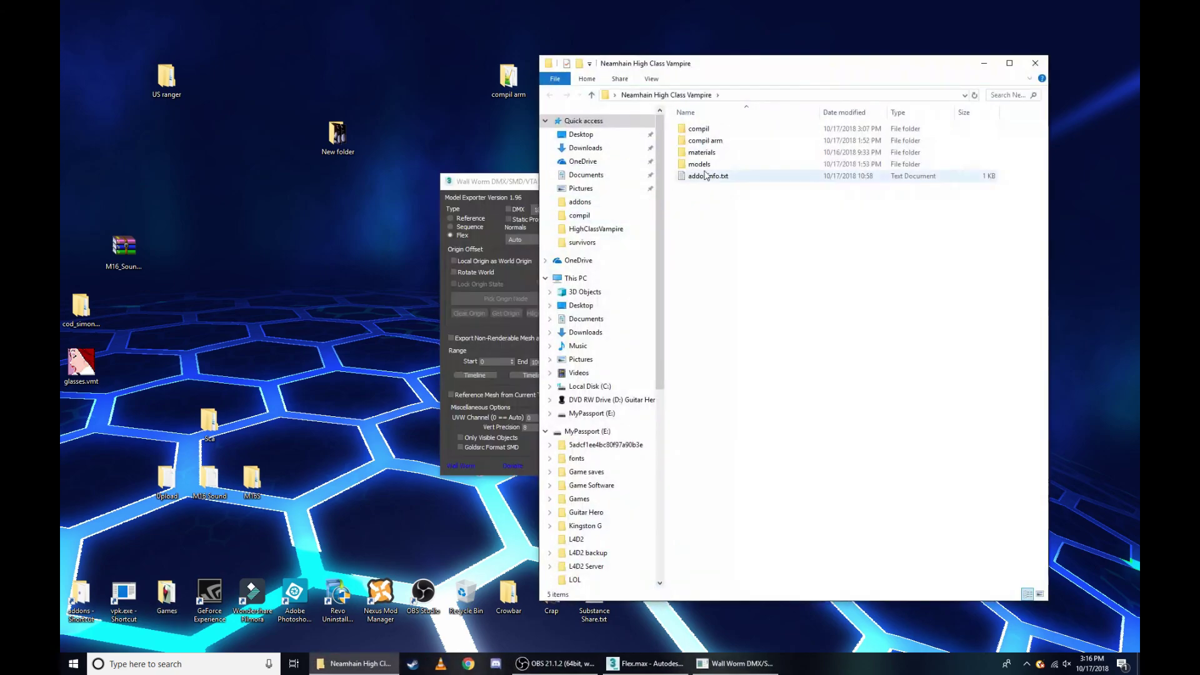
double_click(712, 129)
left_click(749, 177)
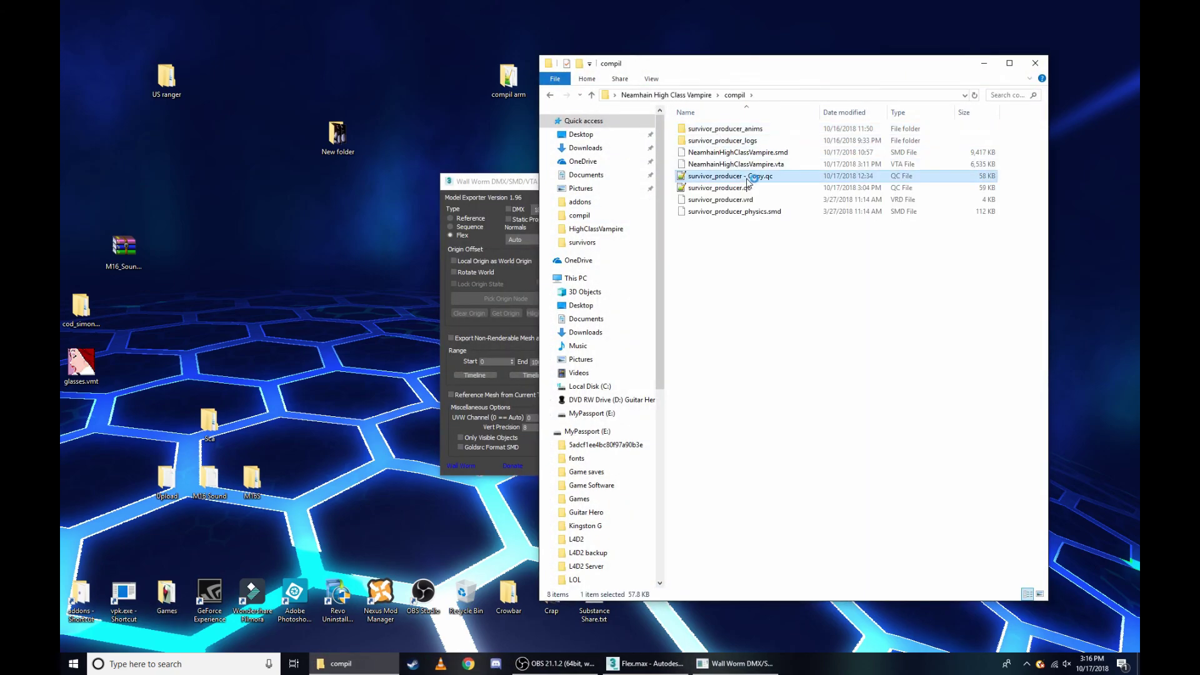
double_click(752, 178)
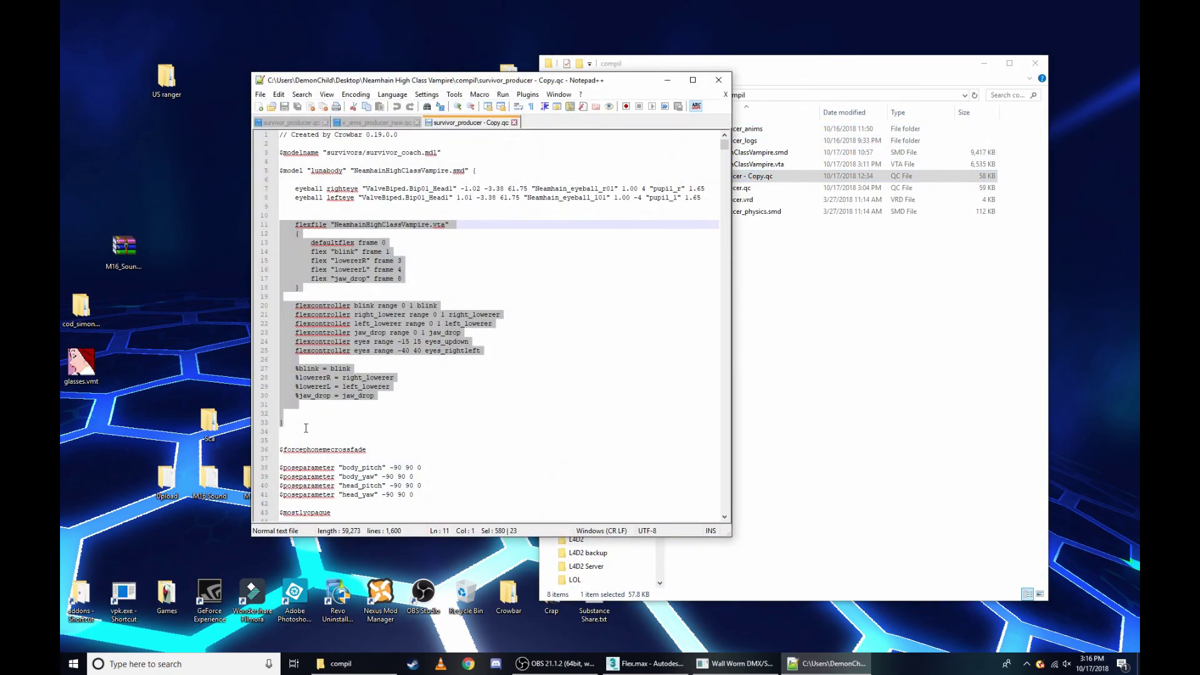
left_click_drag(306, 427, 150, 228)
key("ctrl+c")
Replace lines 10–29 of survivor_producer.qc with the copied flex block containing jaw_drop entries.
left_click(304, 123)
mouse_move(292, 391)
left_mouse_down()
mouse_move(281, 275)
mouse_move(166, 219)
left_mouse_up()
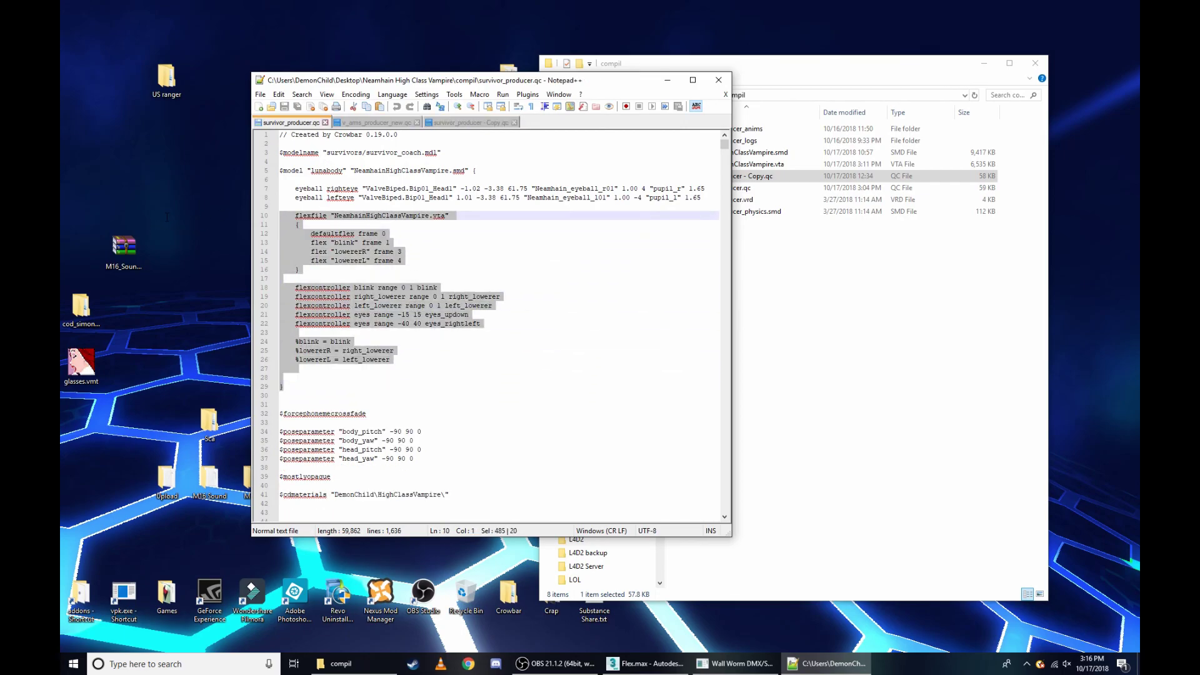
key("ctrl+v")
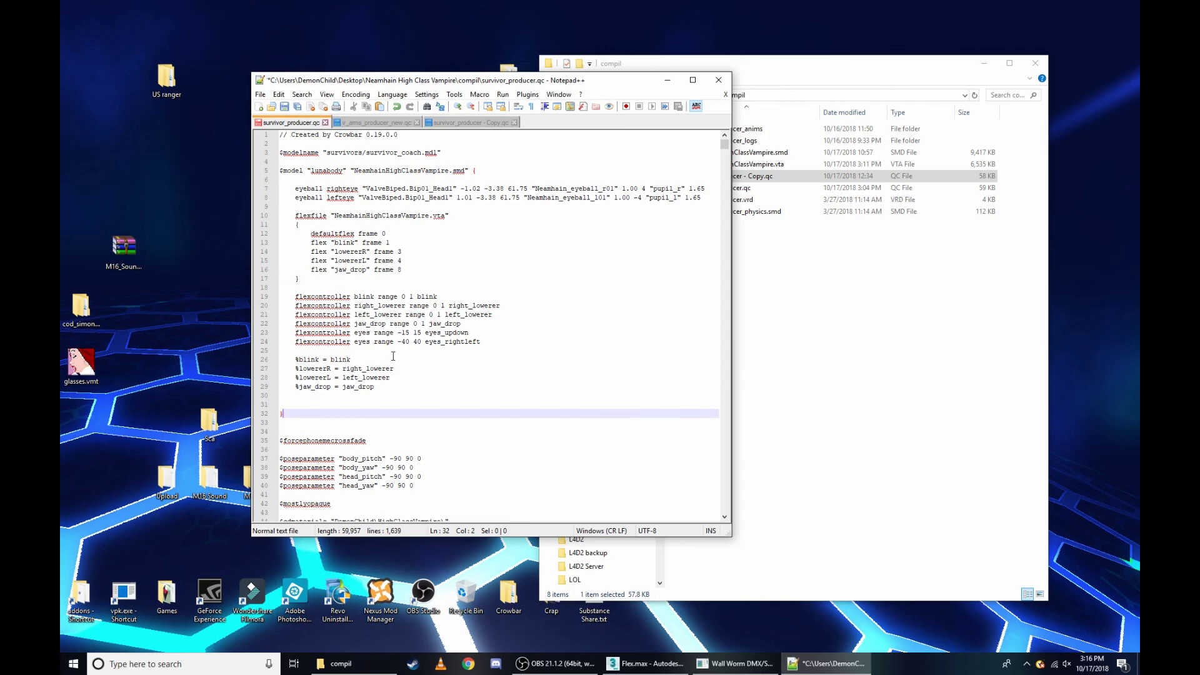
left_click_drag(380, 387, 245, 379)
left_click(359, 277)
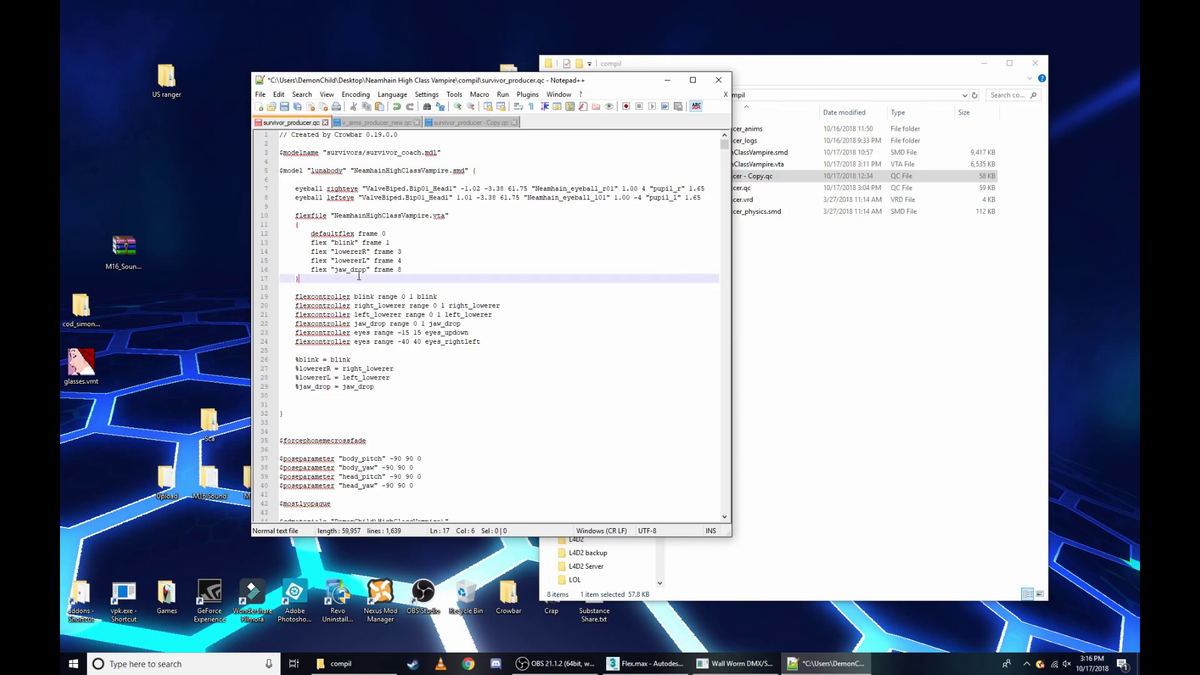
Delete the jaw_drop flexcontroller line from survivor_producer.qc.
left_click_drag(462, 324, 280, 324)
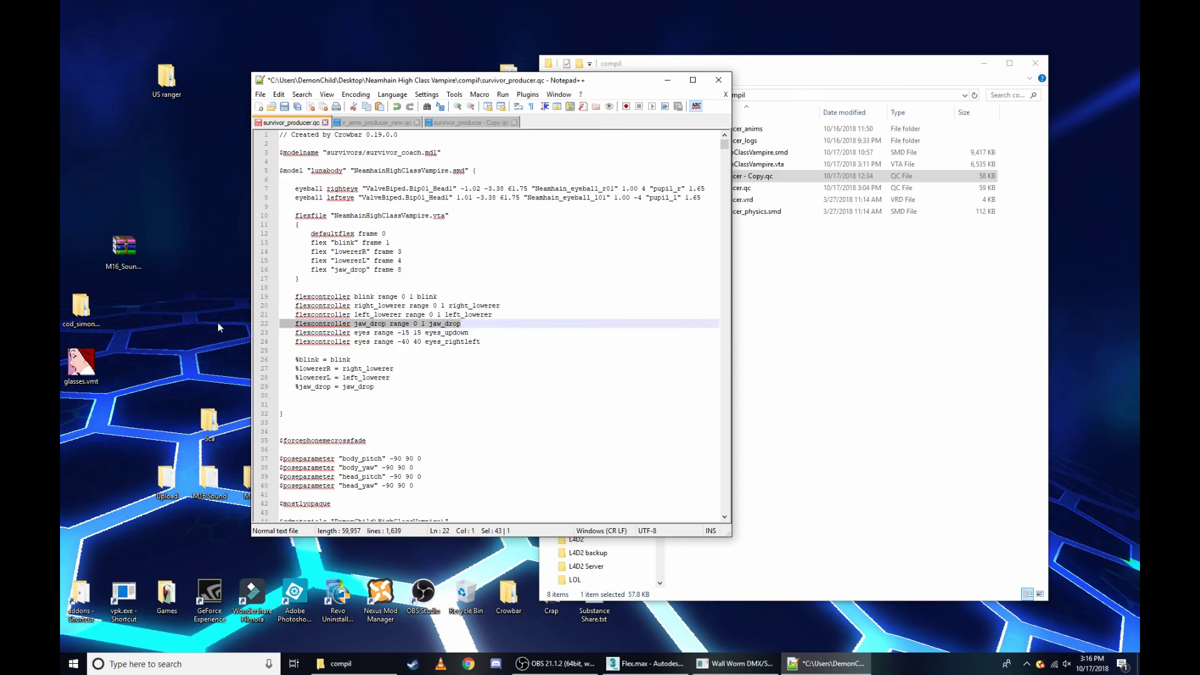
key("Delete")
key("BackSpace")
left_click(382, 379)
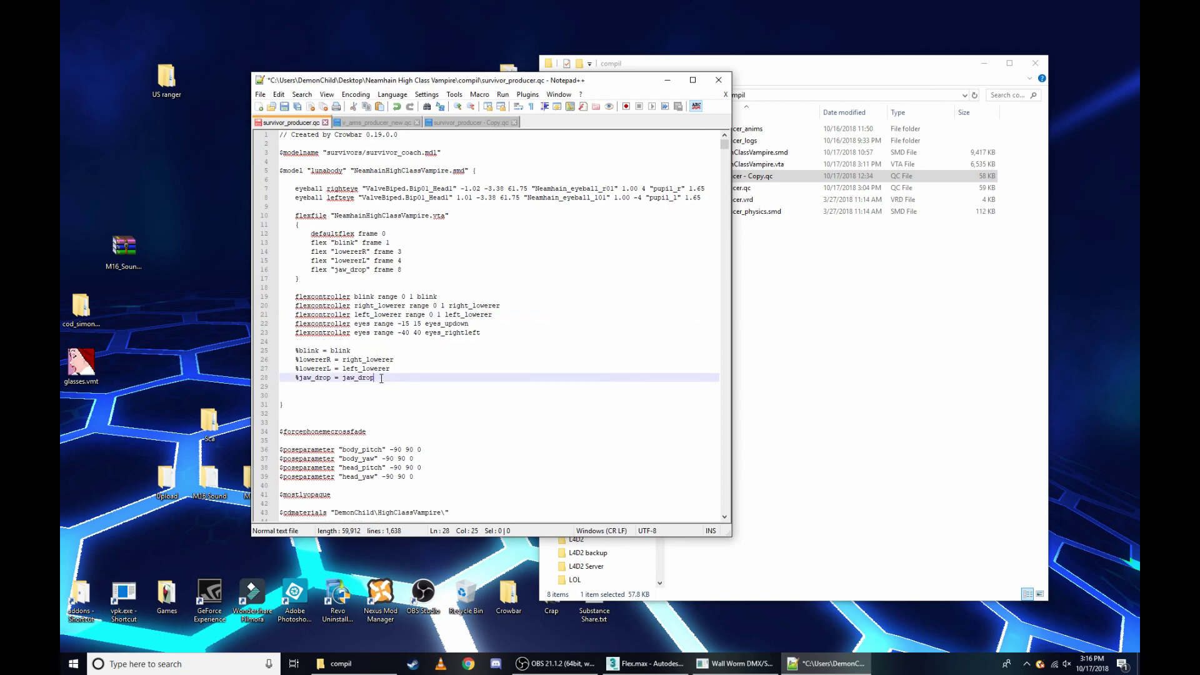
left_click(402, 272)
left_click_drag(375, 378, 279, 379)
key("Delete")
key("BackSpace")
key("ctrl+z")
key("ctrl+z")
Remove the 'flex jaw_drop frame 8' line.
left_click_drag(404, 269, 252, 270)
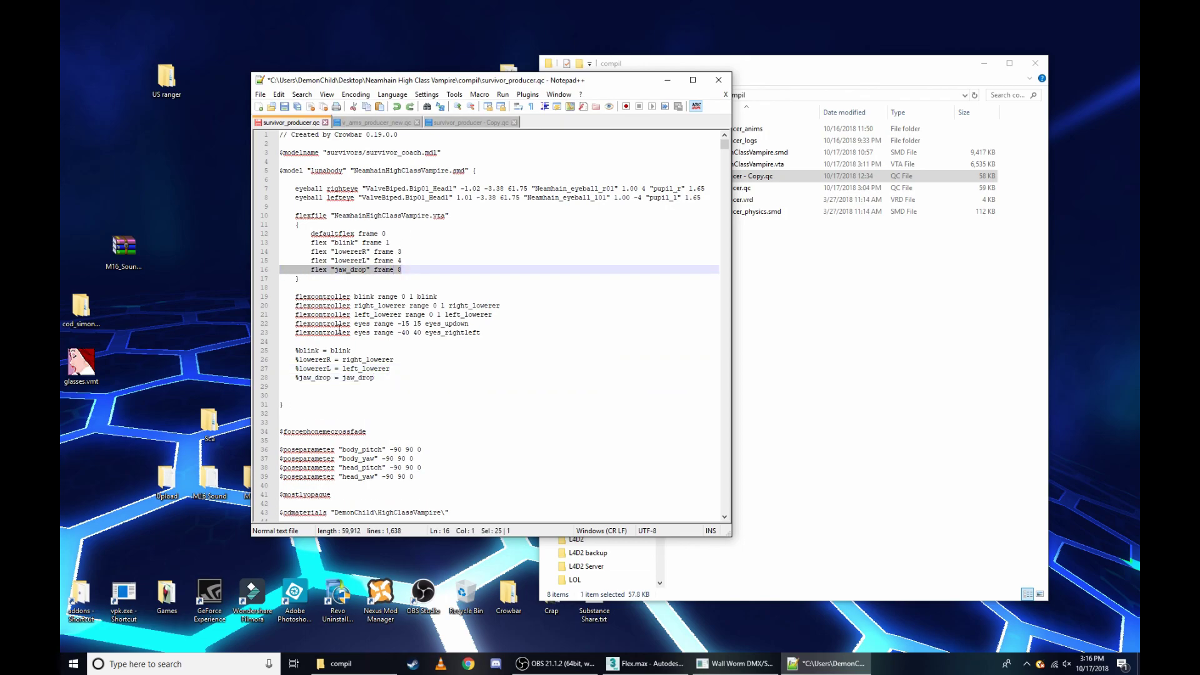
left_click(379, 374)
left_click(497, 314)
key("Return")
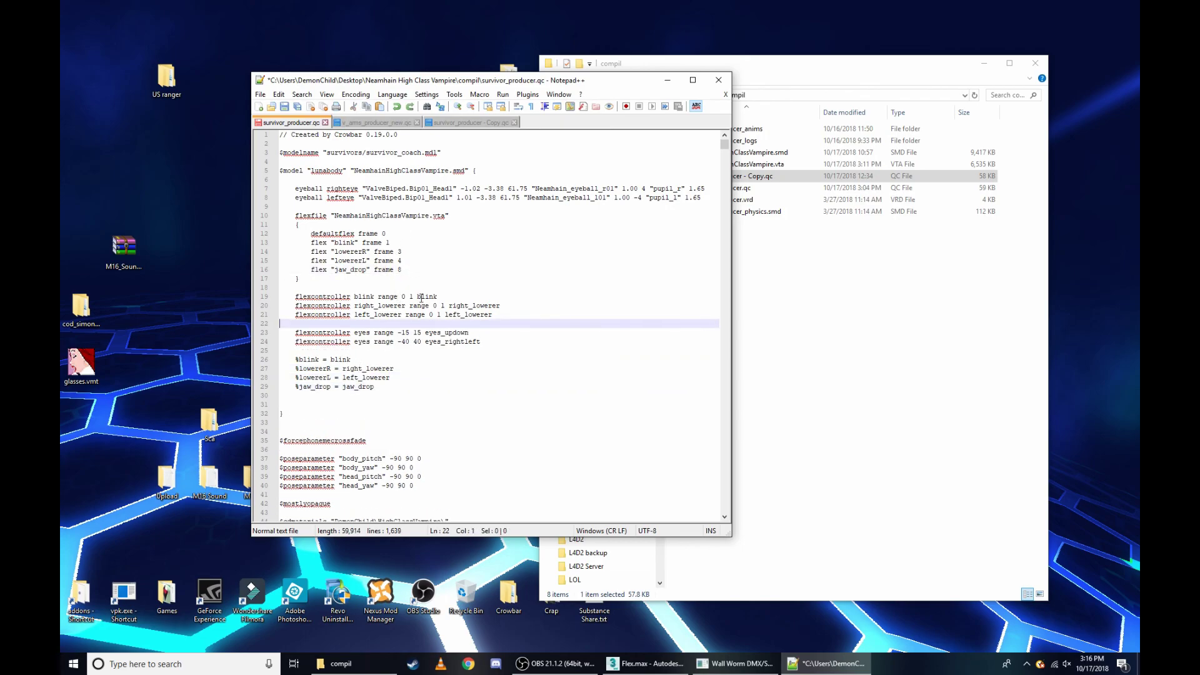
key("BackSpace")
left_click_drag(404, 269, 252, 270)
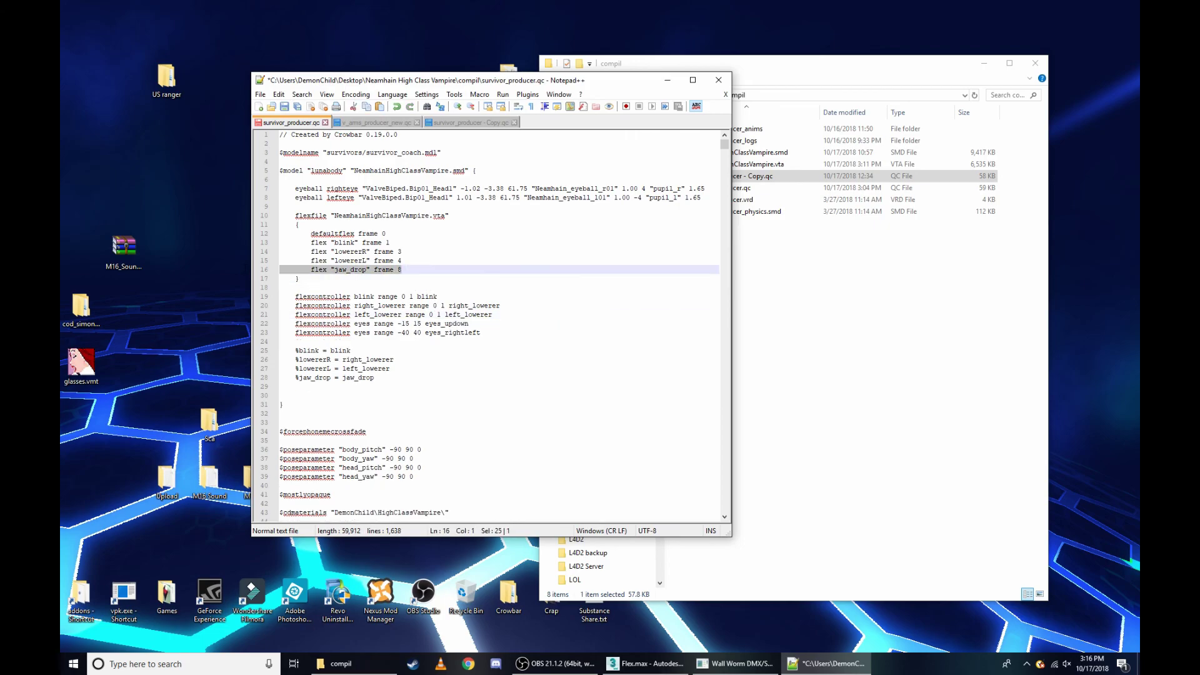
key("Delete")
key("Delete")
left_click_drag(375, 369, 279, 361)
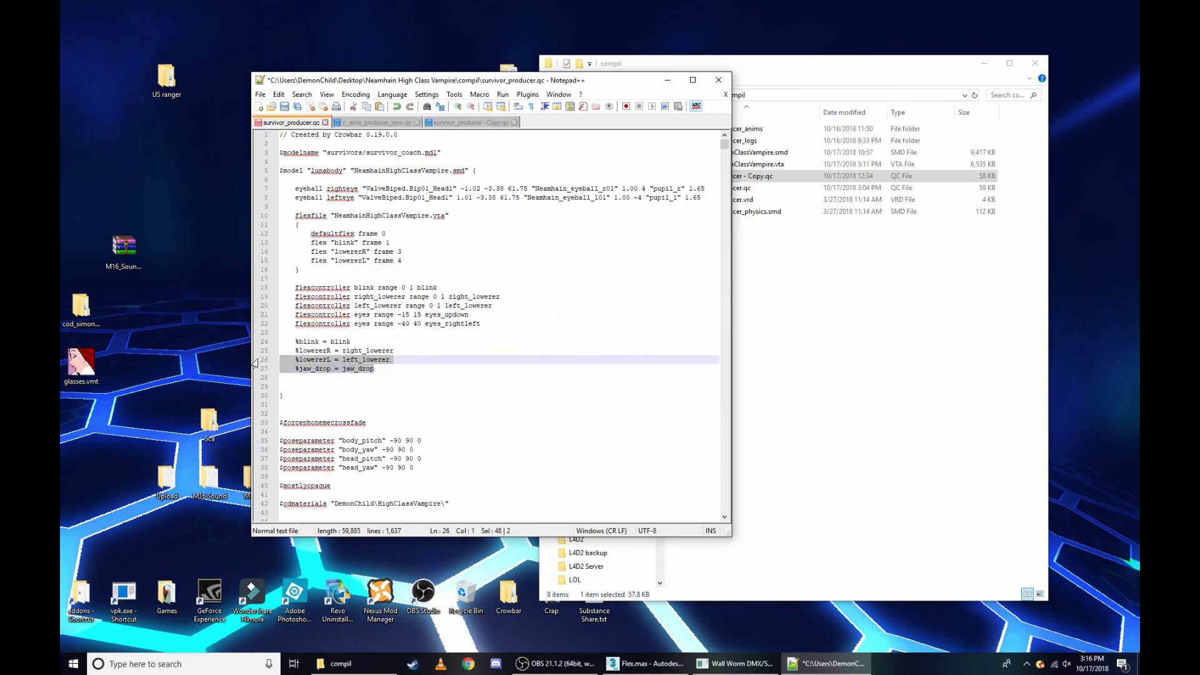
key("ctrl+z")
key("ctrl+z")
left_click_drag(375, 377, 280, 378)
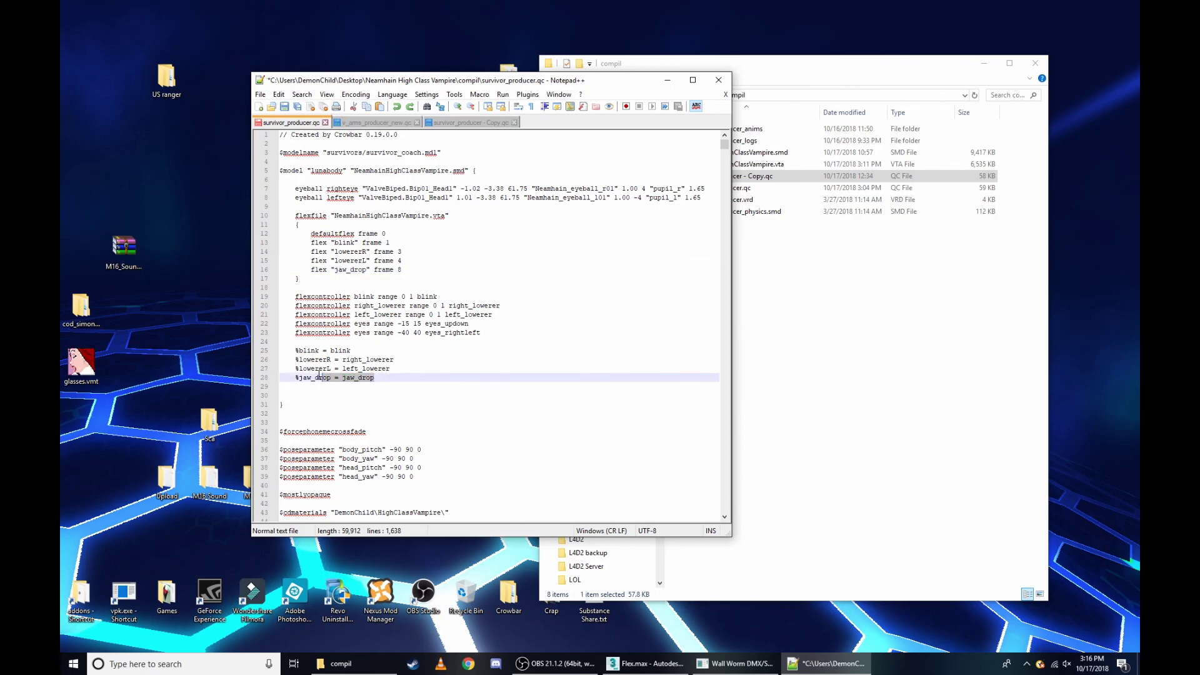
left_click_drag(401, 269, 255, 271)
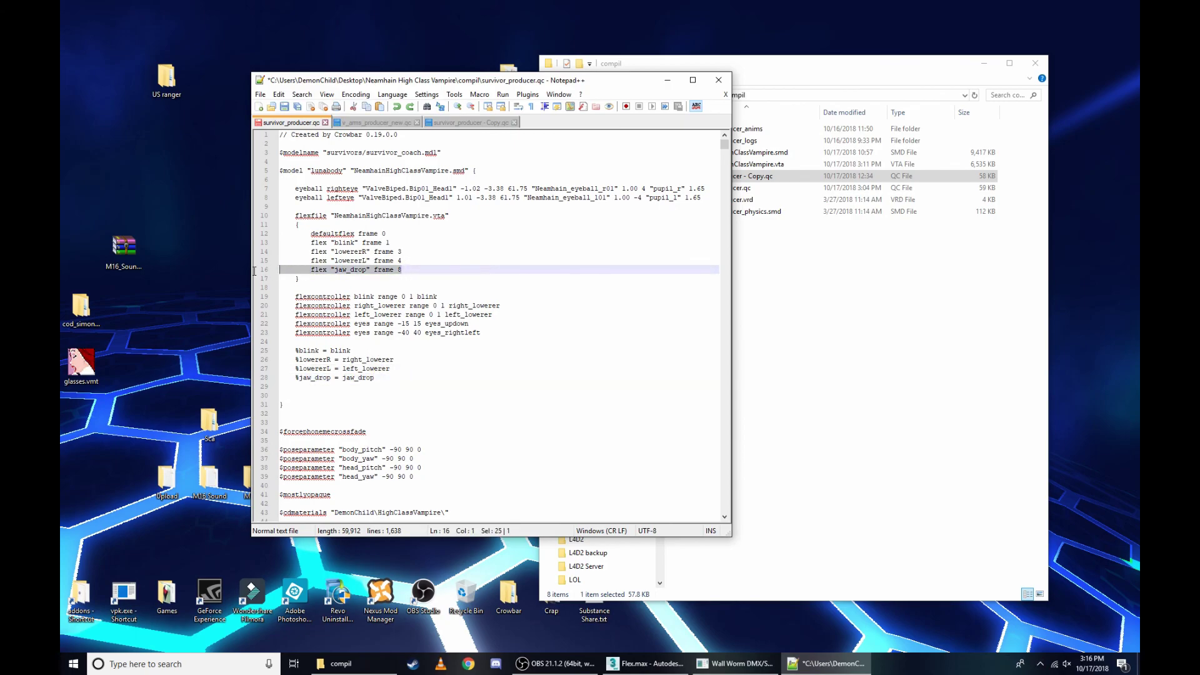
key("BackSpace")
key("BackSpace")
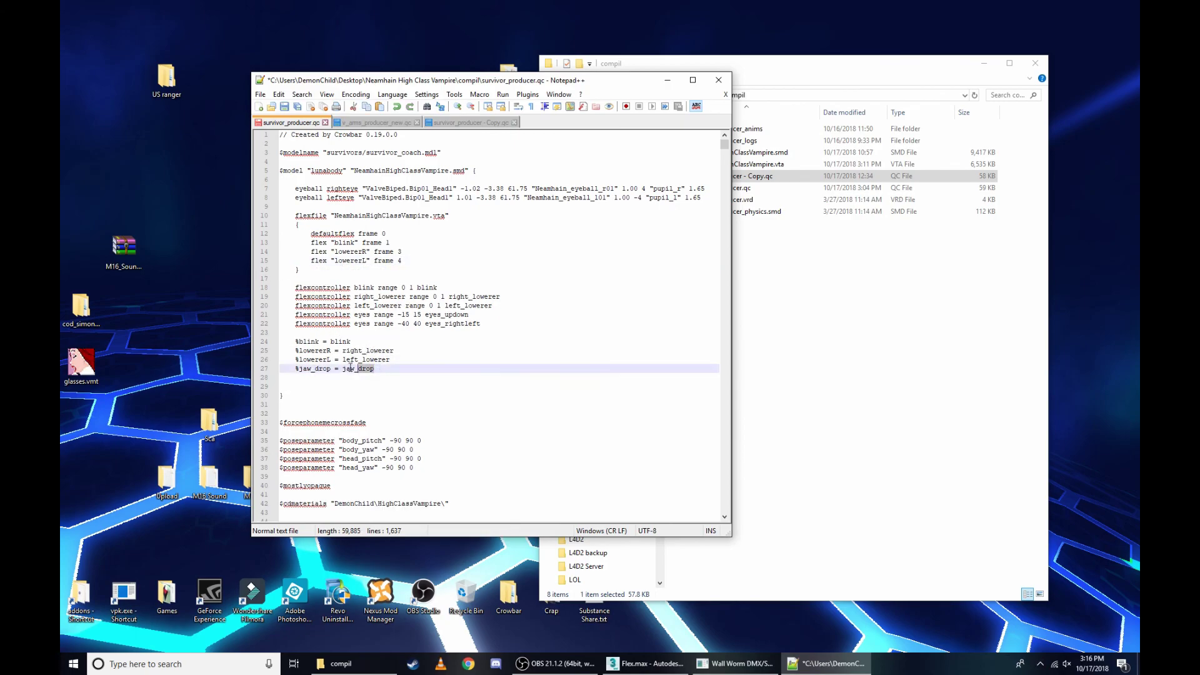
Delete the '$jaw_drop = jaw_drop' alias line, then save and close the QC file.
left_click_drag(374, 369, 295, 366)
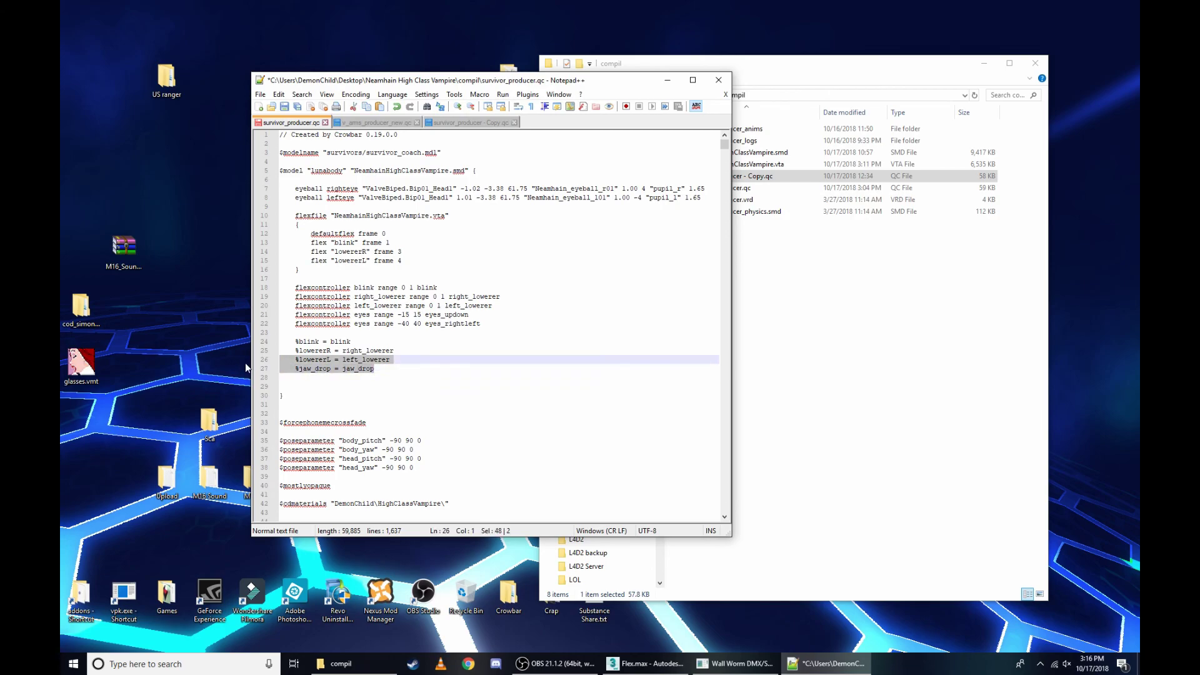
left_click_drag(375, 369, 263, 370)
key("BackSpace")
key("BackSpace")
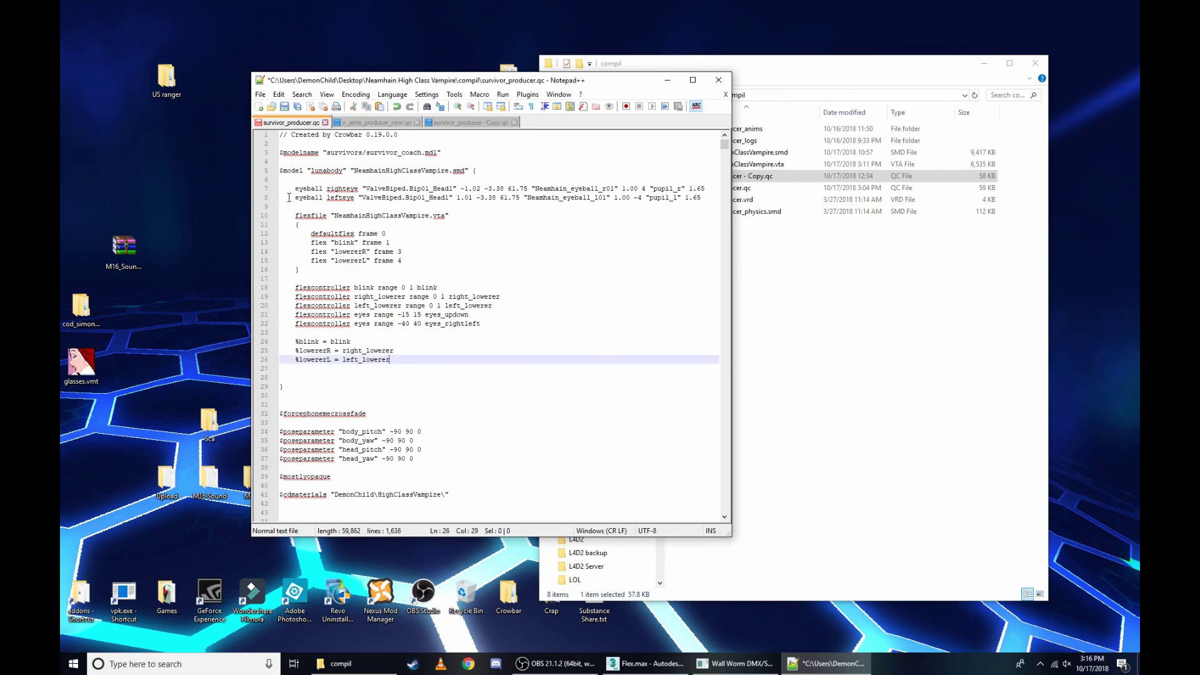
left_click(284, 107)
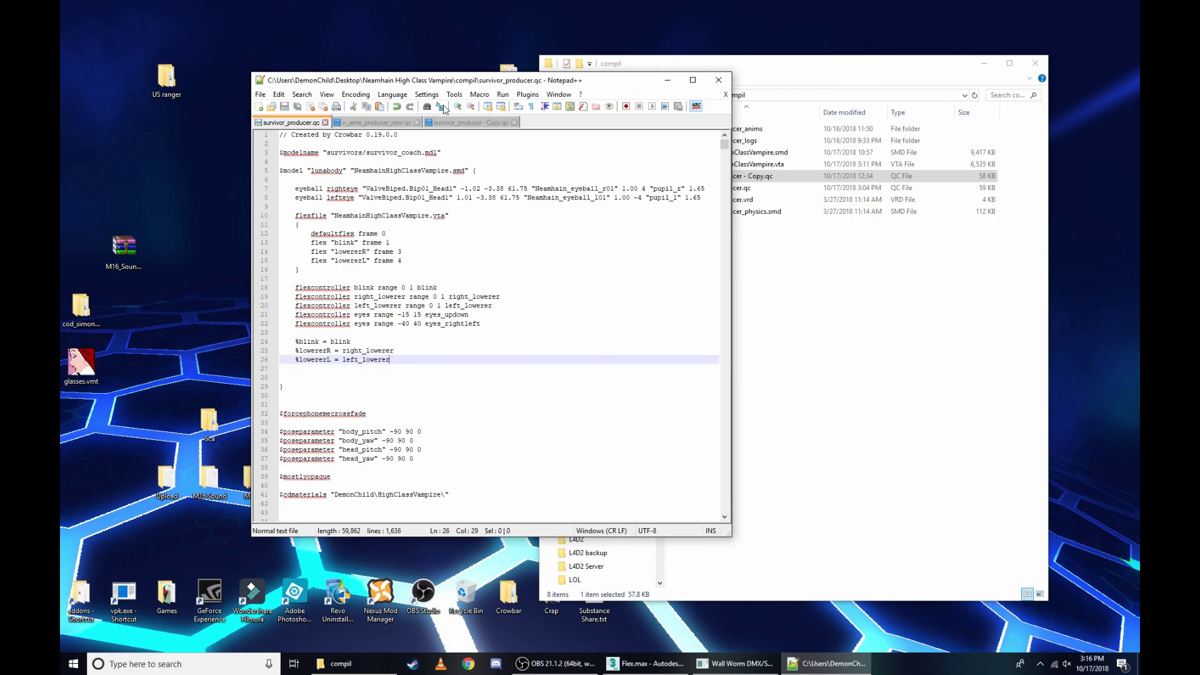
left_click(719, 80)
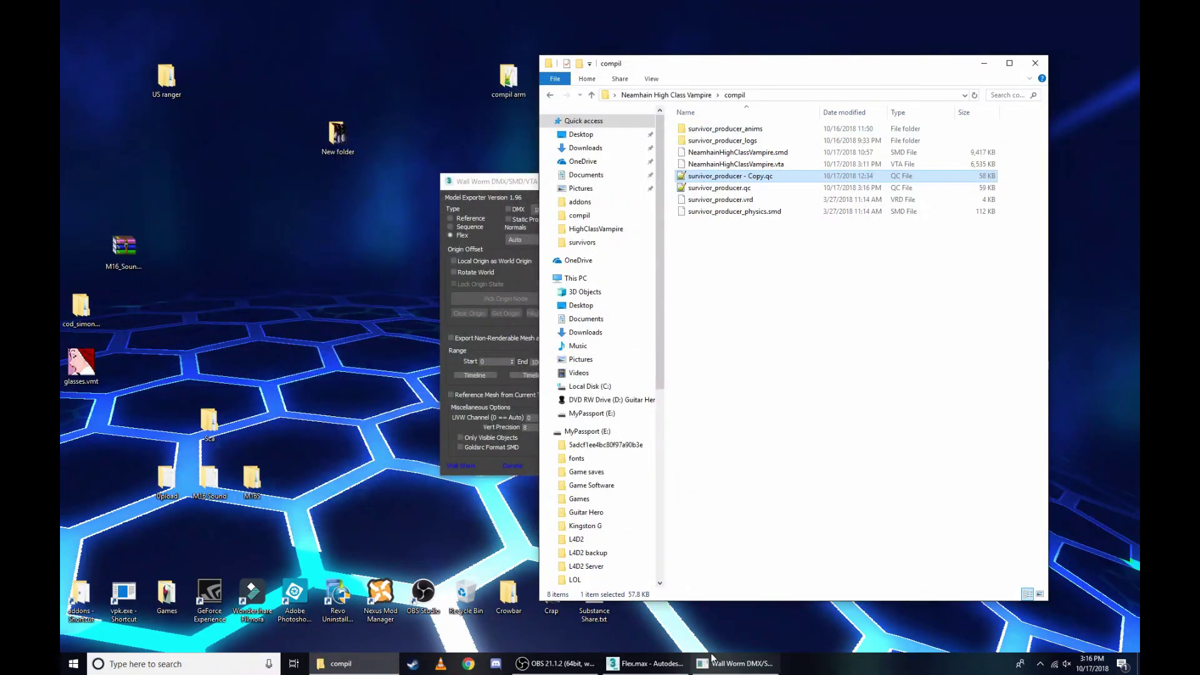
Re-export NeamhainHighClassVampire.vta with Wall Worm, close the exporter, and minimize 3ds Max.
left_click(523, 328)
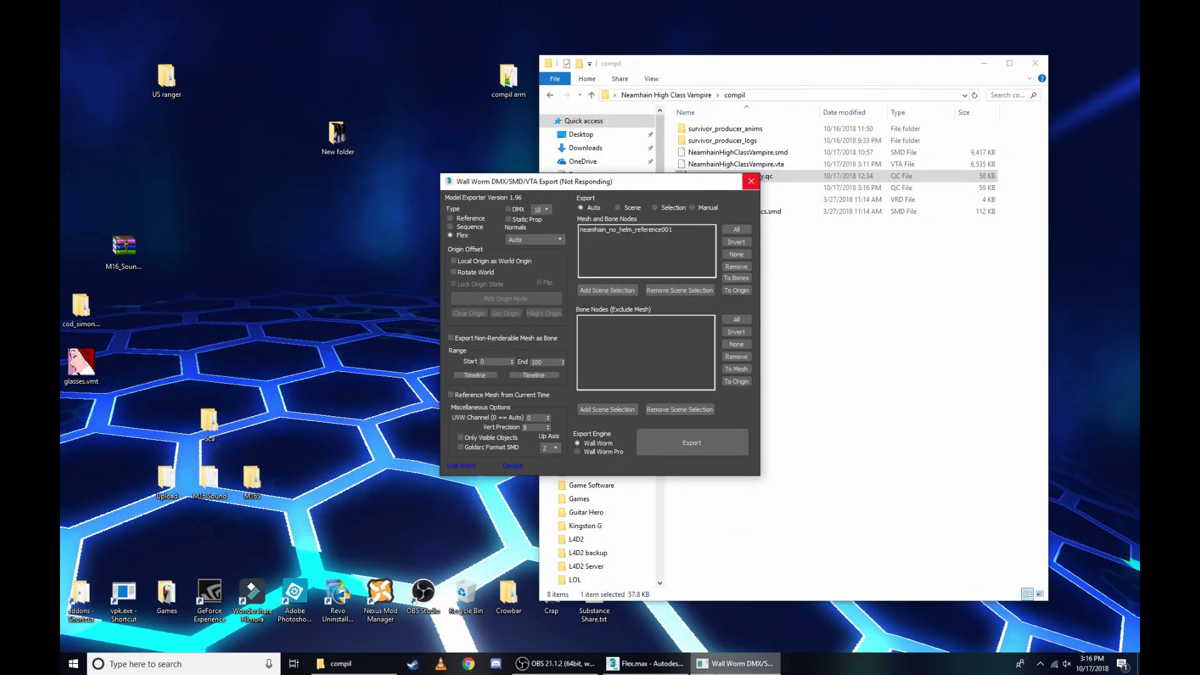
left_click(645, 664)
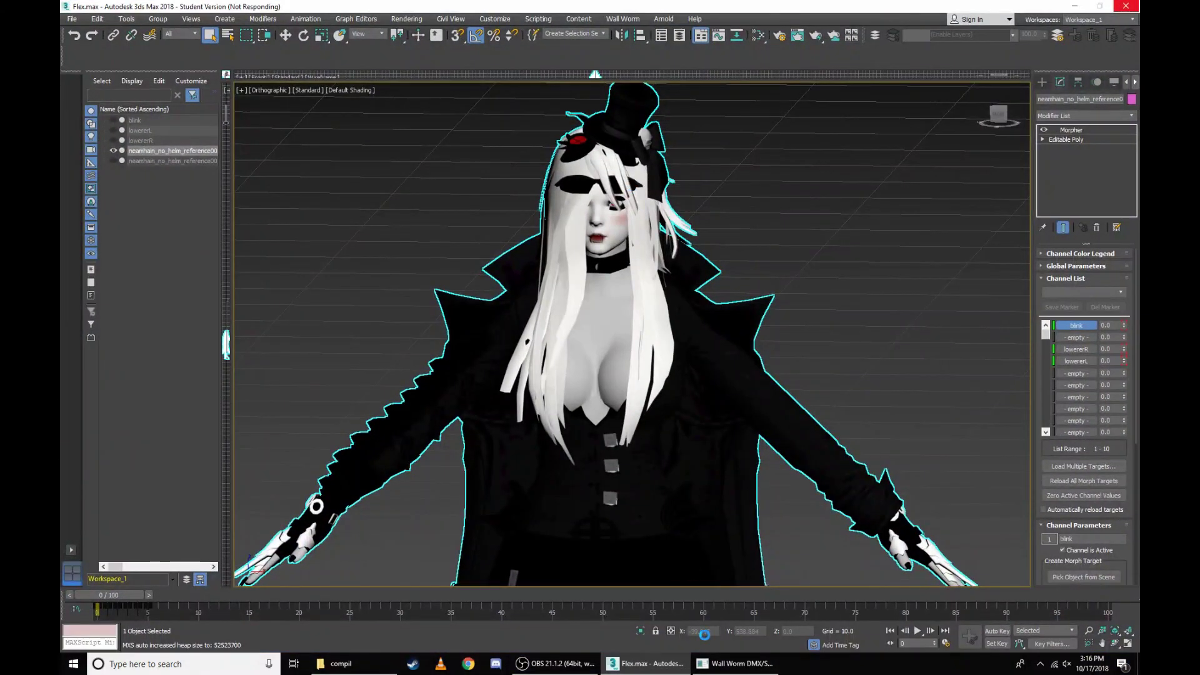
left_click(714, 668)
mouse_move(664, 189)
left_mouse_down()
mouse_move(579, 204)
mouse_move(522, 152)
left_mouse_up()
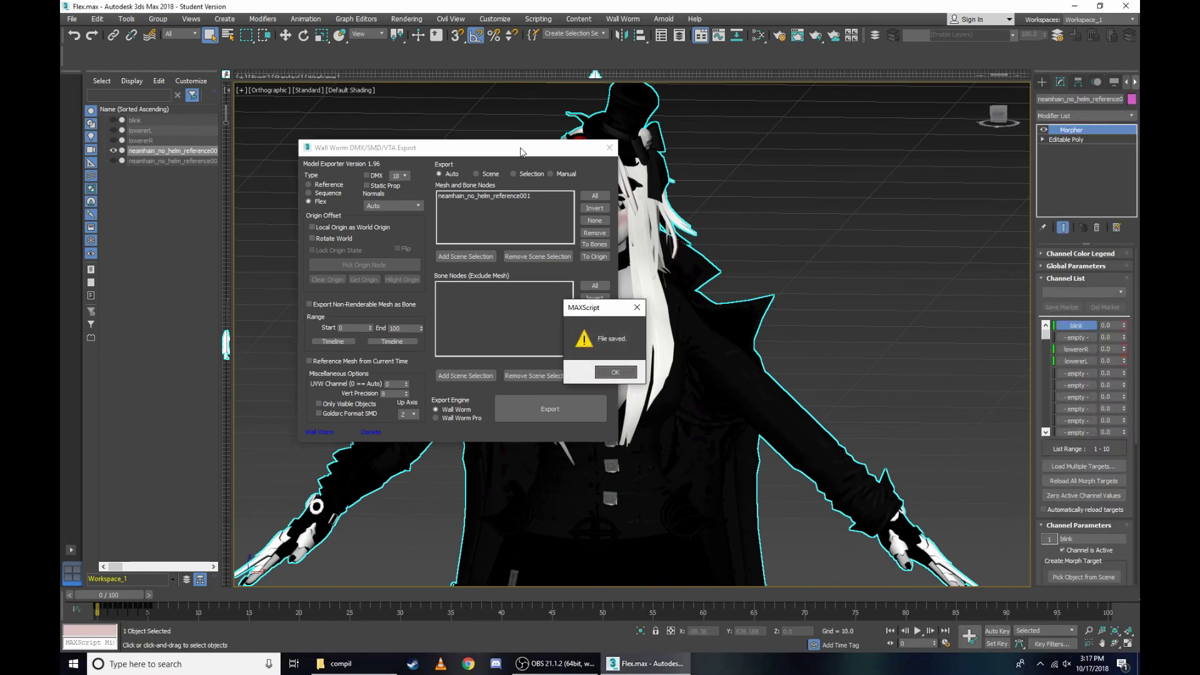
left_click(615, 372)
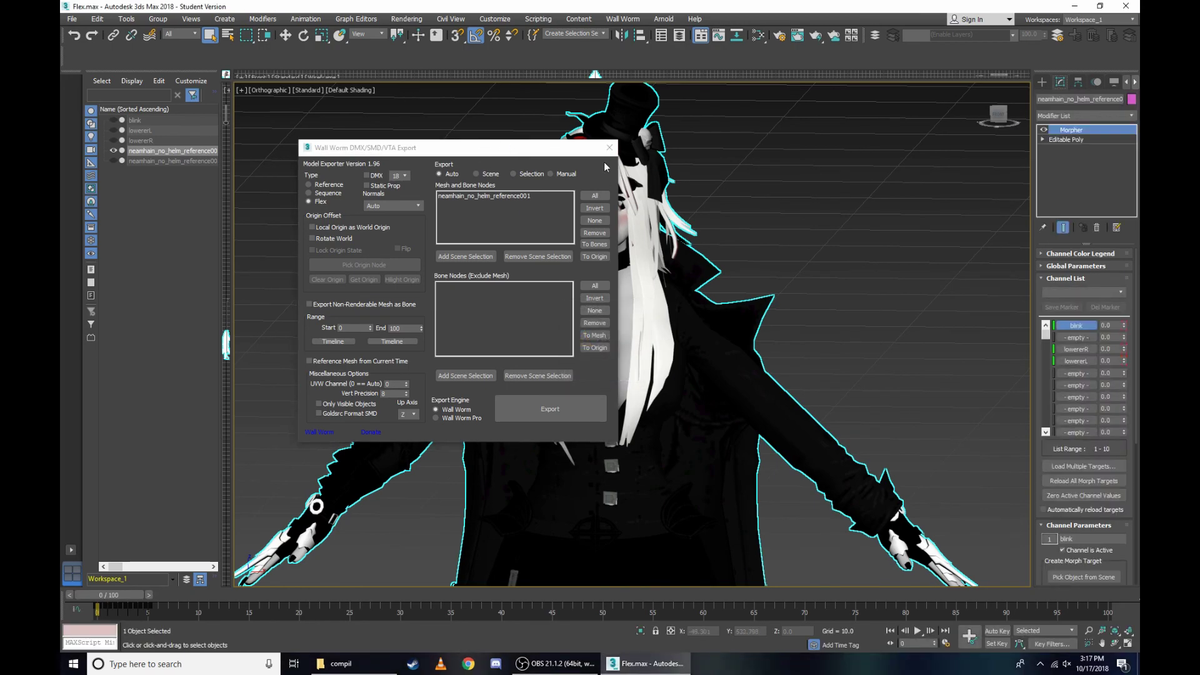
left_click(610, 148)
left_click(1080, 8)
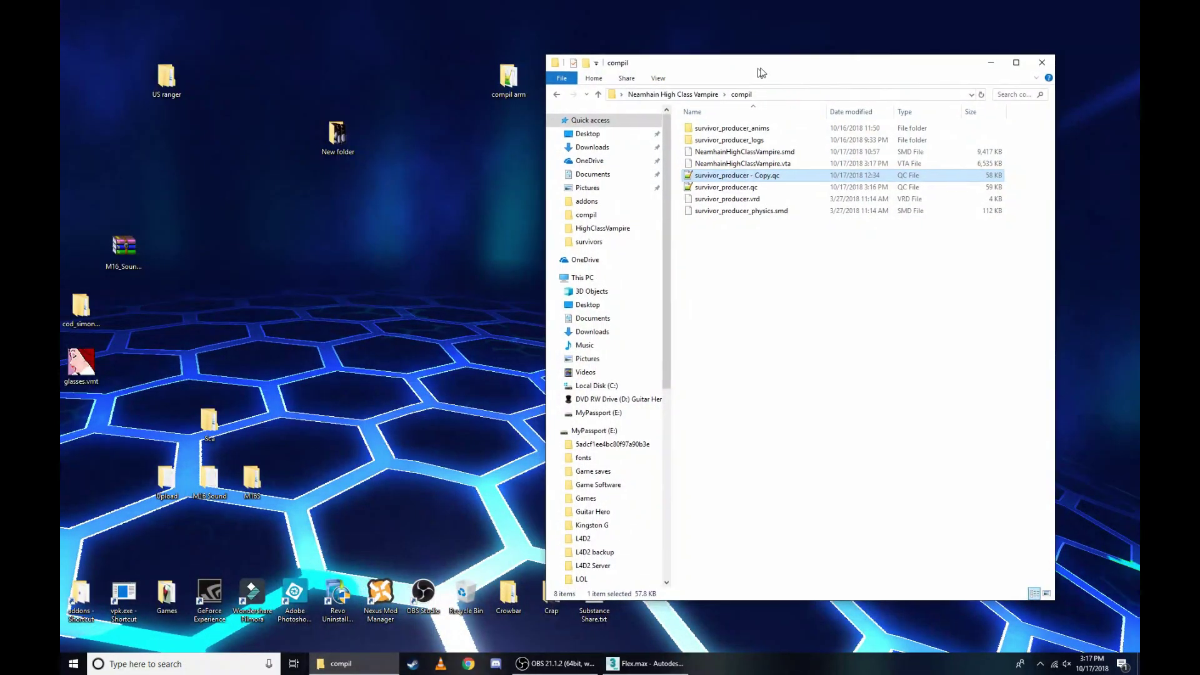
Launch Crowbar and compile survivor_producer.qc.
left_click_drag(625, 60, 797, 59)
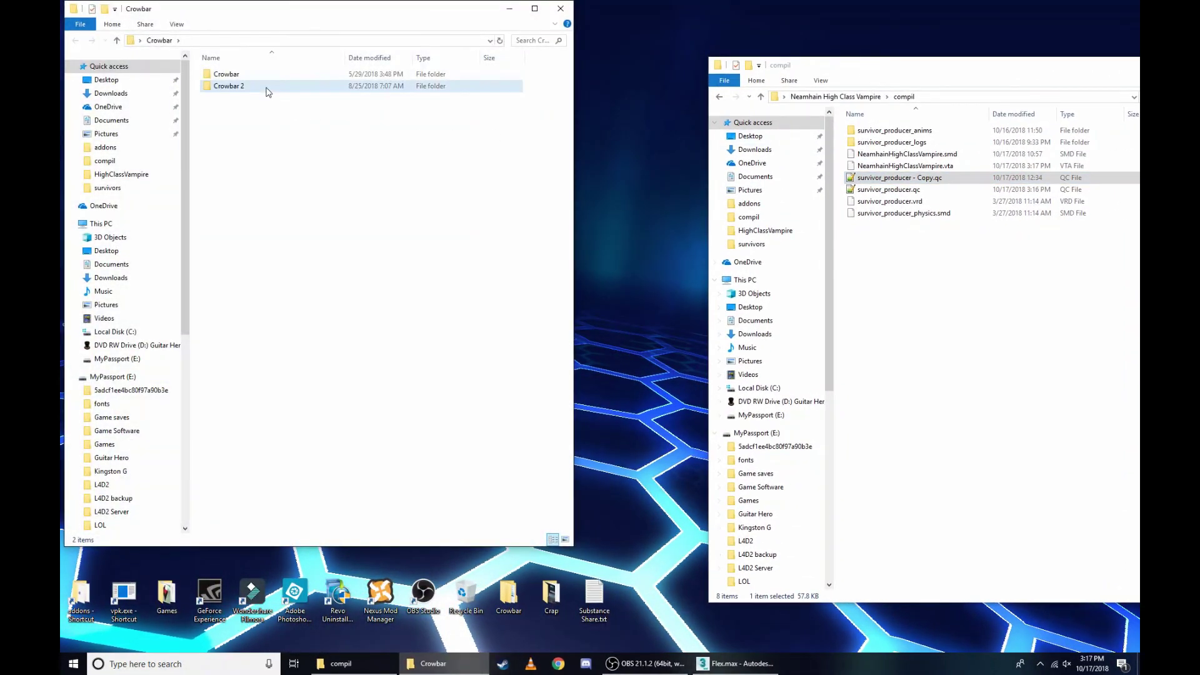
double_click(268, 87)
double_click(269, 87)
left_click(559, 13)
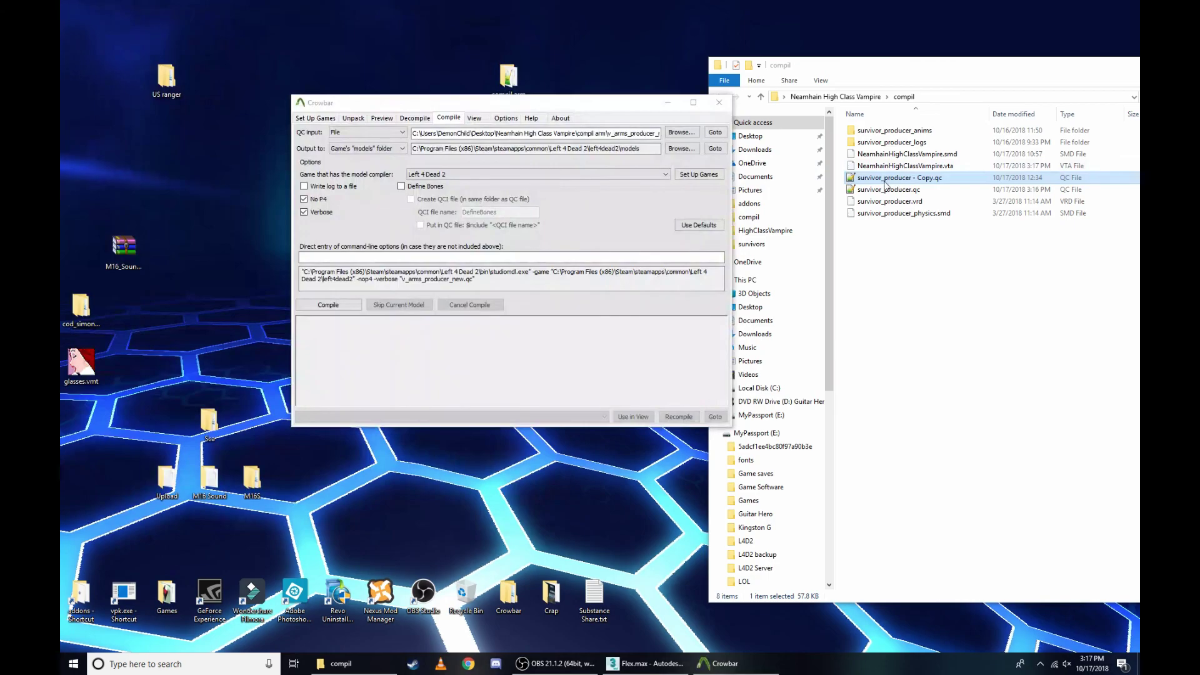
left_click_drag(889, 190, 637, 223)
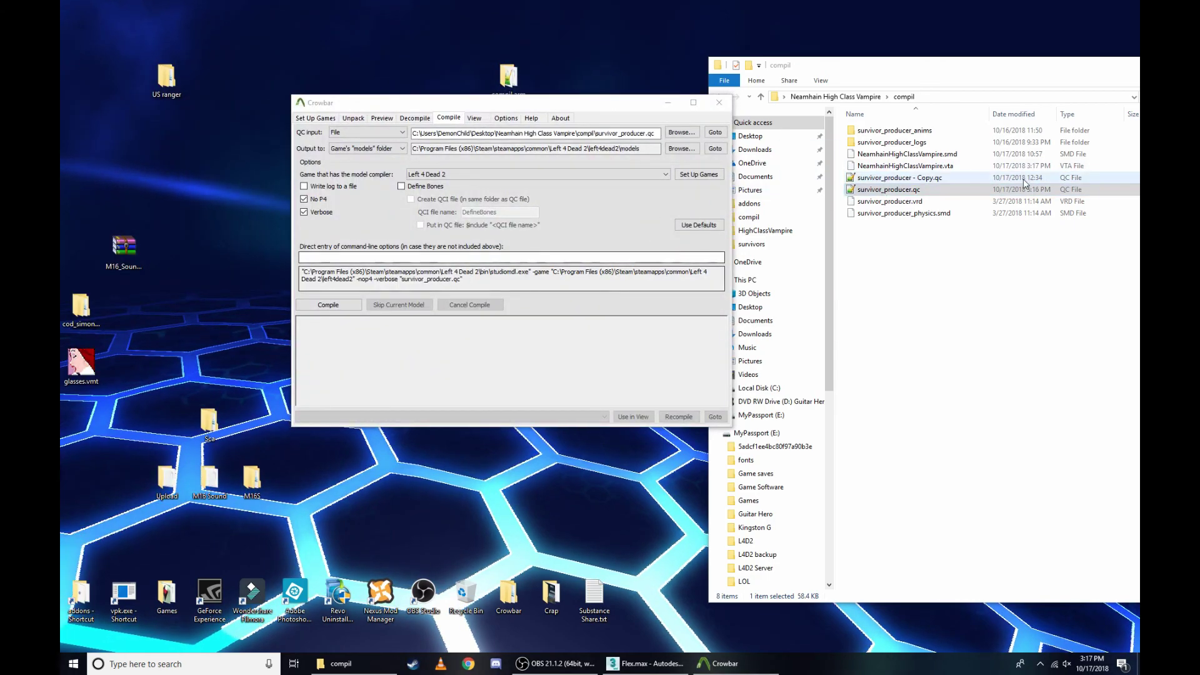
left_click(328, 304)
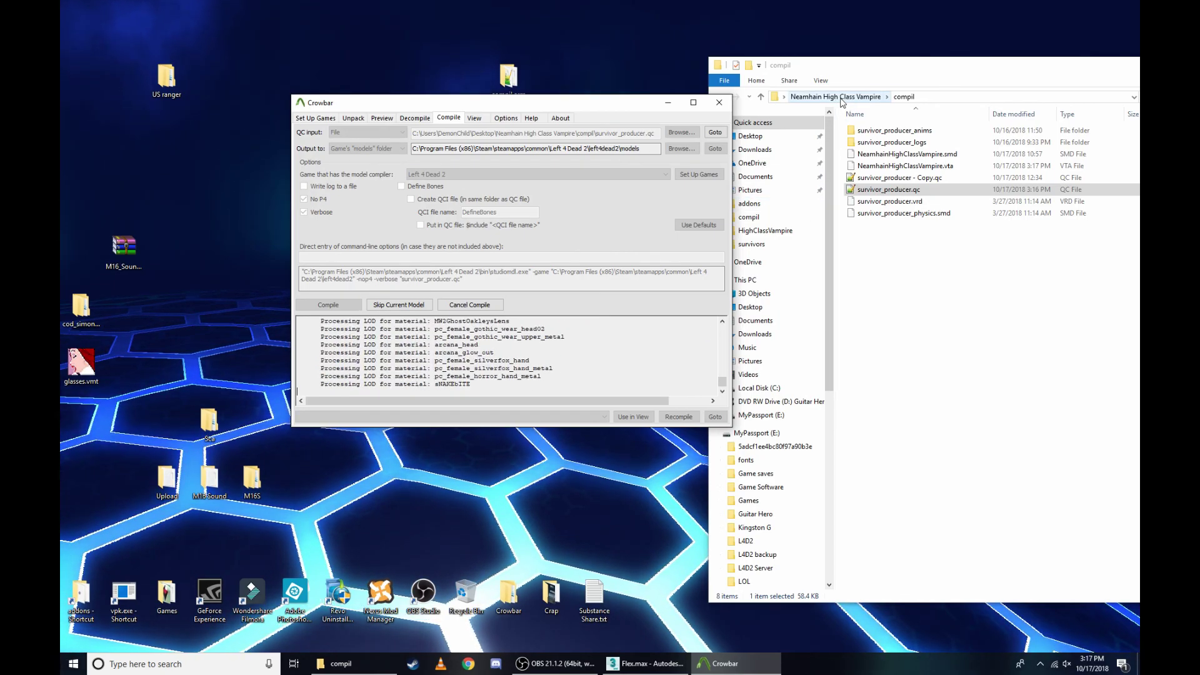
Move the compiled survivor_coach files into the addon's models\survivors folder, replacing the old ones.
left_click(838, 97)
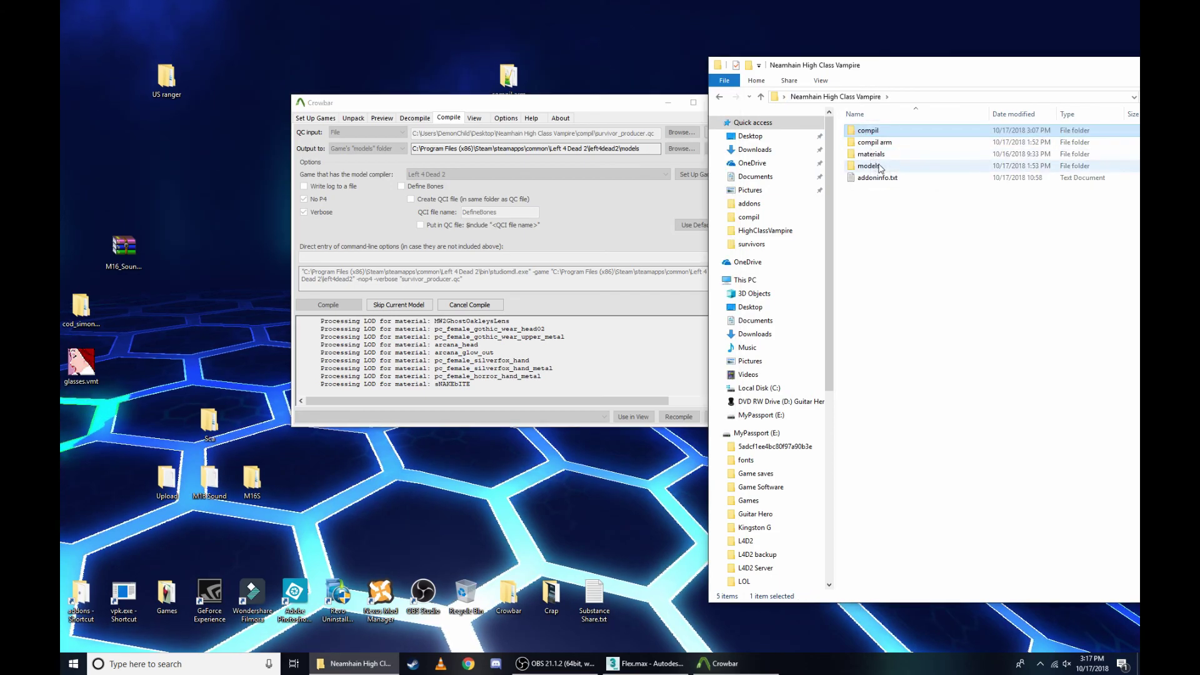
double_click(882, 170)
left_click_drag(469, 102, 352, 84)
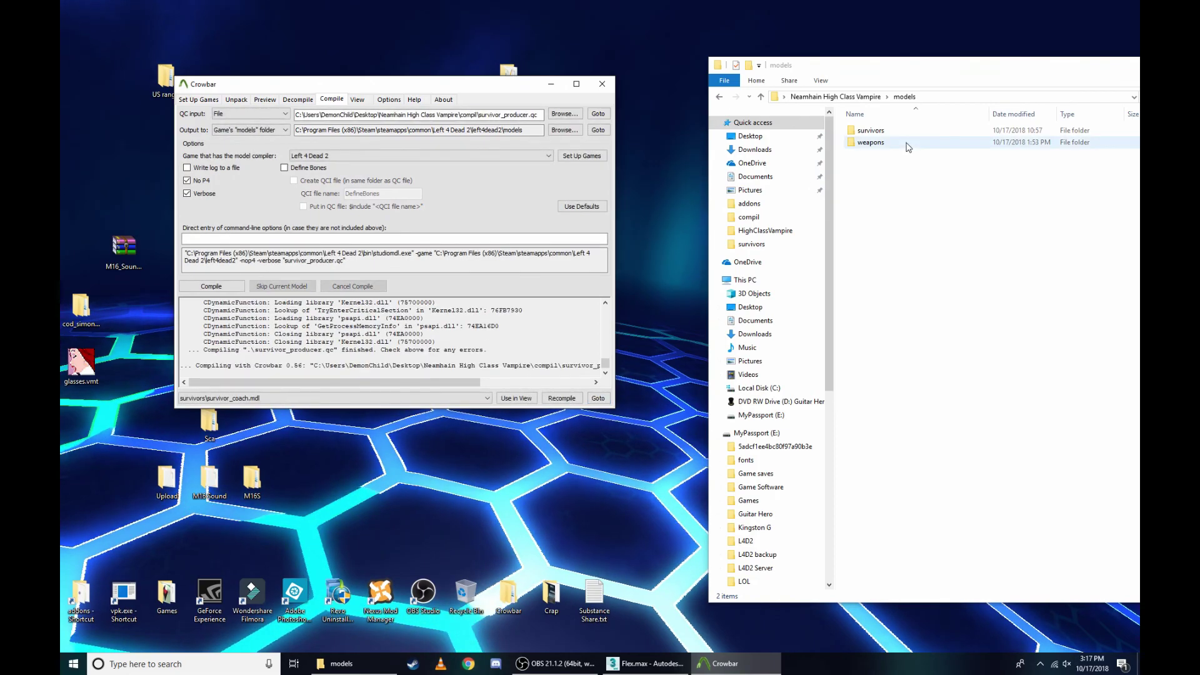
left_click(872, 131)
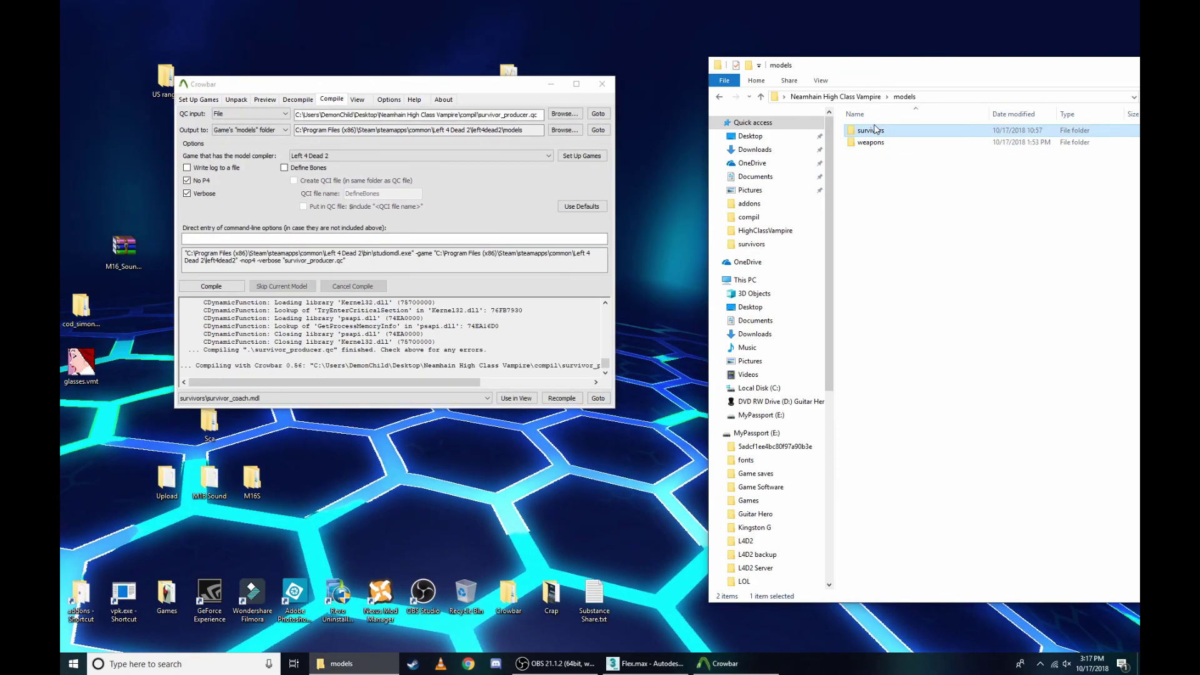
double_click(875, 130)
left_click(598, 398)
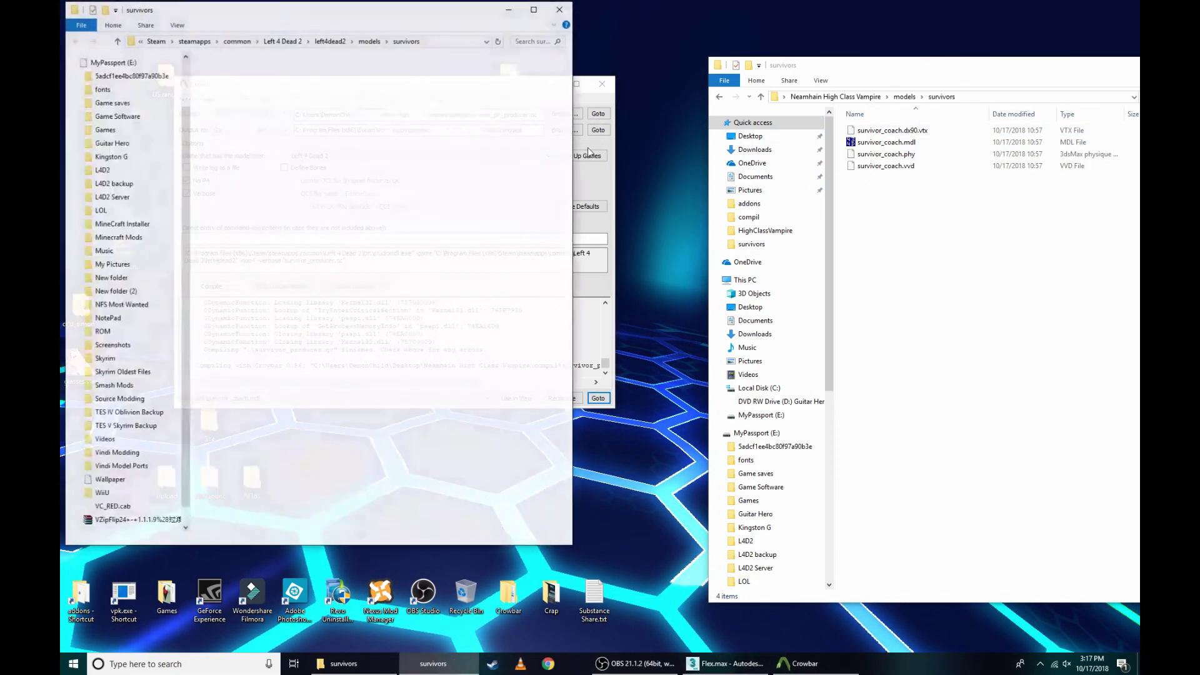
mouse_move(402, 134)
left_mouse_down()
mouse_move(236, 73)
mouse_move(1023, 247)
left_mouse_up()
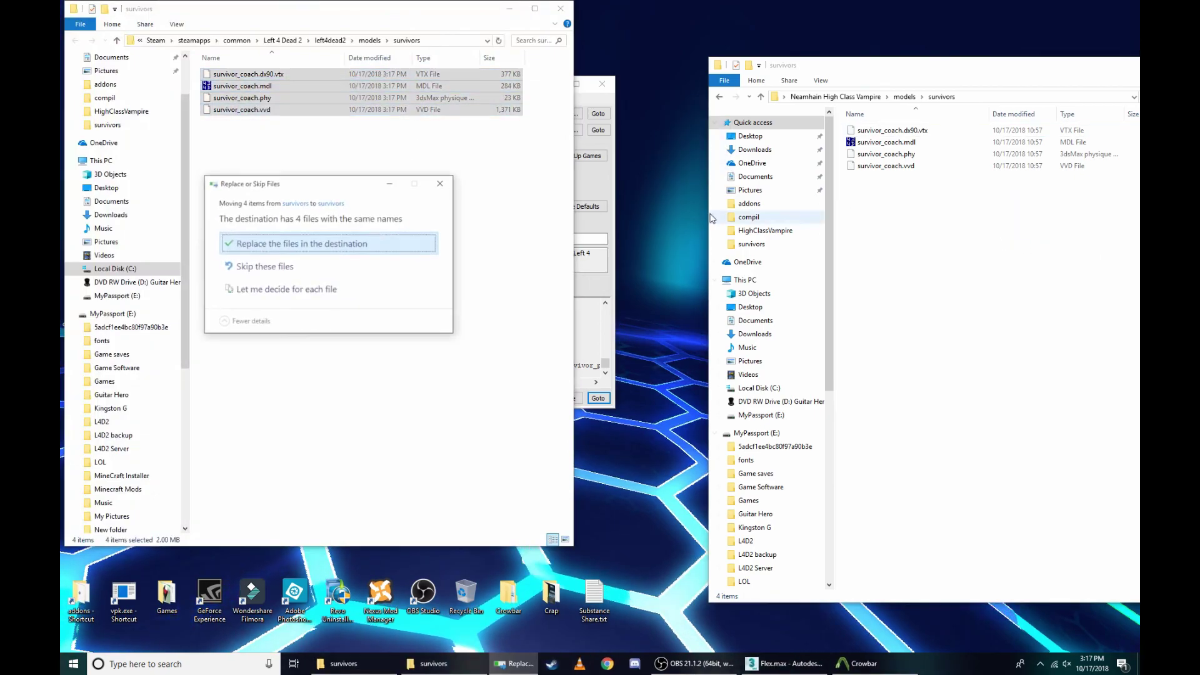
left_click(381, 242)
left_click(561, 8)
left_click(602, 84)
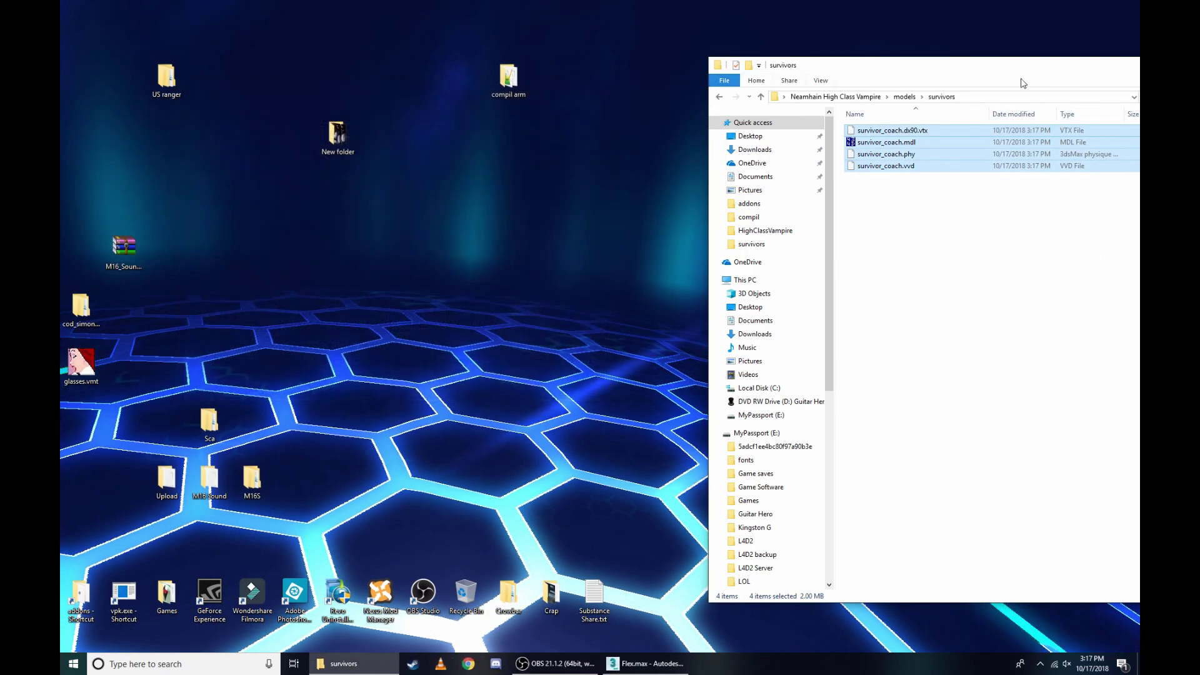
left_click_drag(875, 65, 595, 46)
left_click(923, 47)
Pack the Neamhain folder into a vpk and replace the old vpk in addons.
left_click(893, 254)
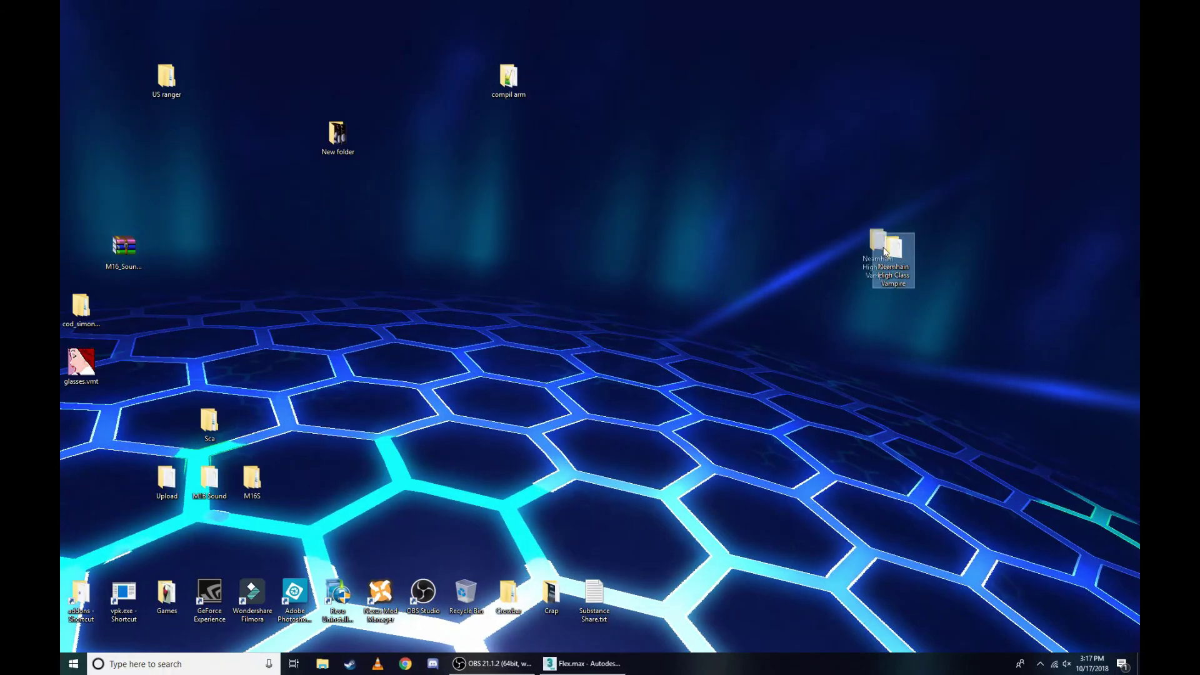
left_click(153, 591)
left_click_drag(154, 591, 124, 594)
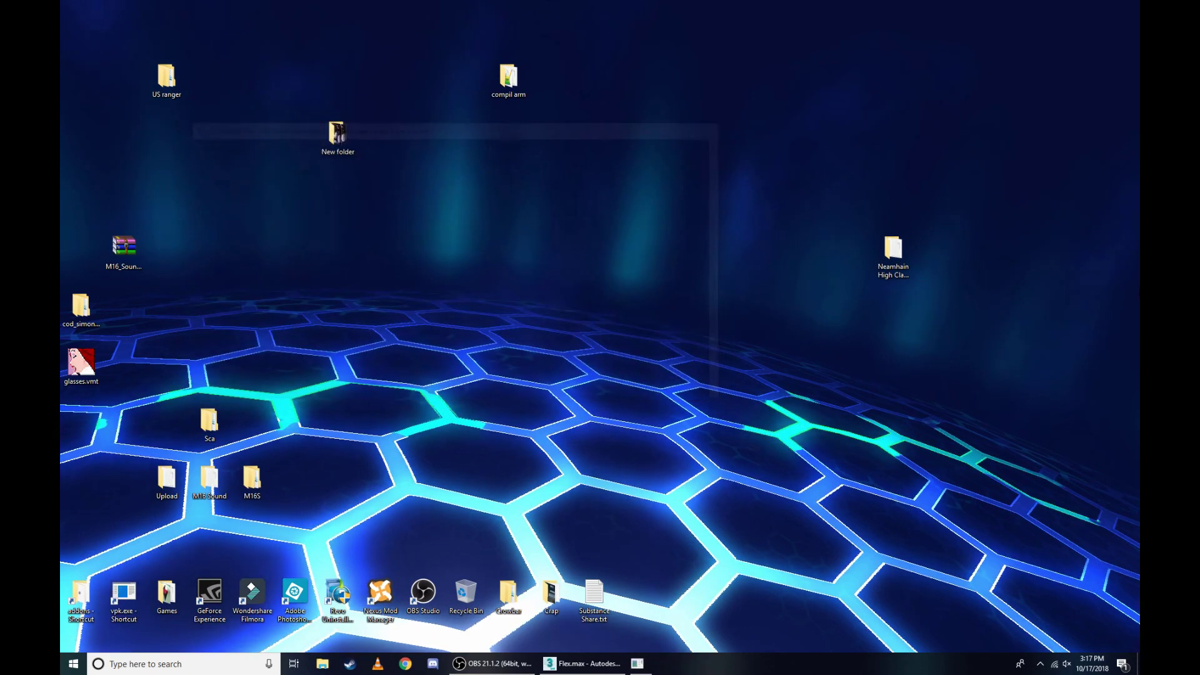
mouse_move(78, 18)
left_mouse_down()
mouse_move(92, 24)
mouse_move(70, 584)
left_mouse_up()
left_click(577, 261)
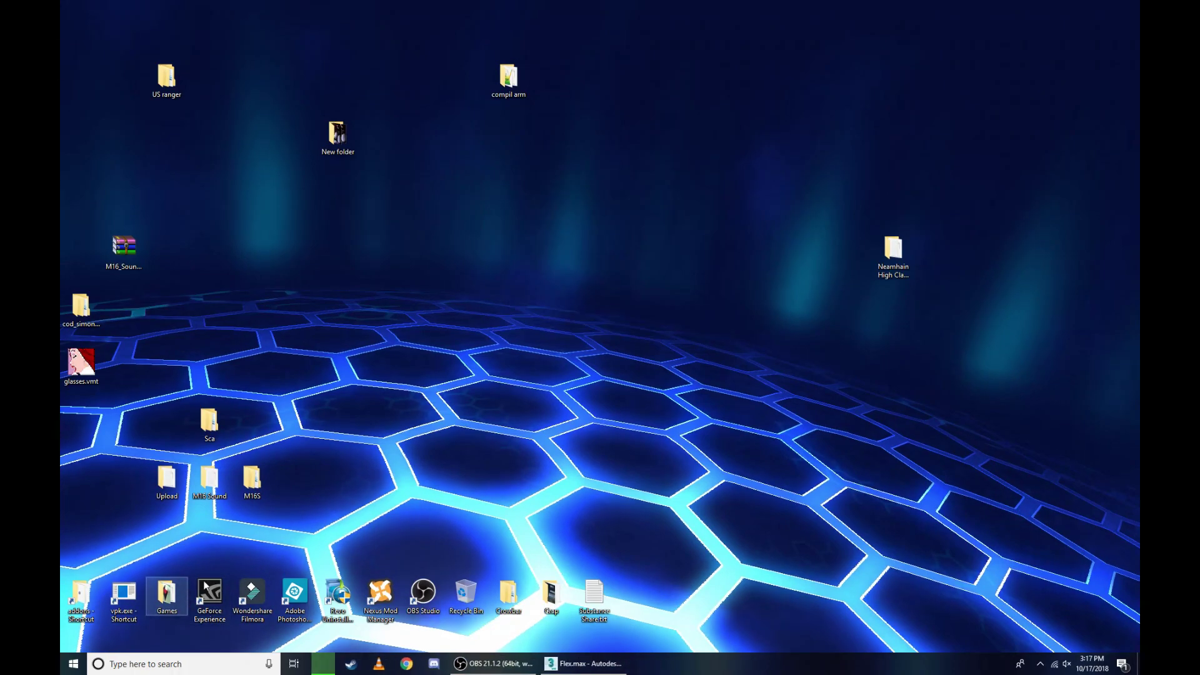
Launch Left 4 Dead 2 from the Games folder.
double_click(167, 594)
left_click(608, 210)
double_click(608, 210)
key("alt+F4")
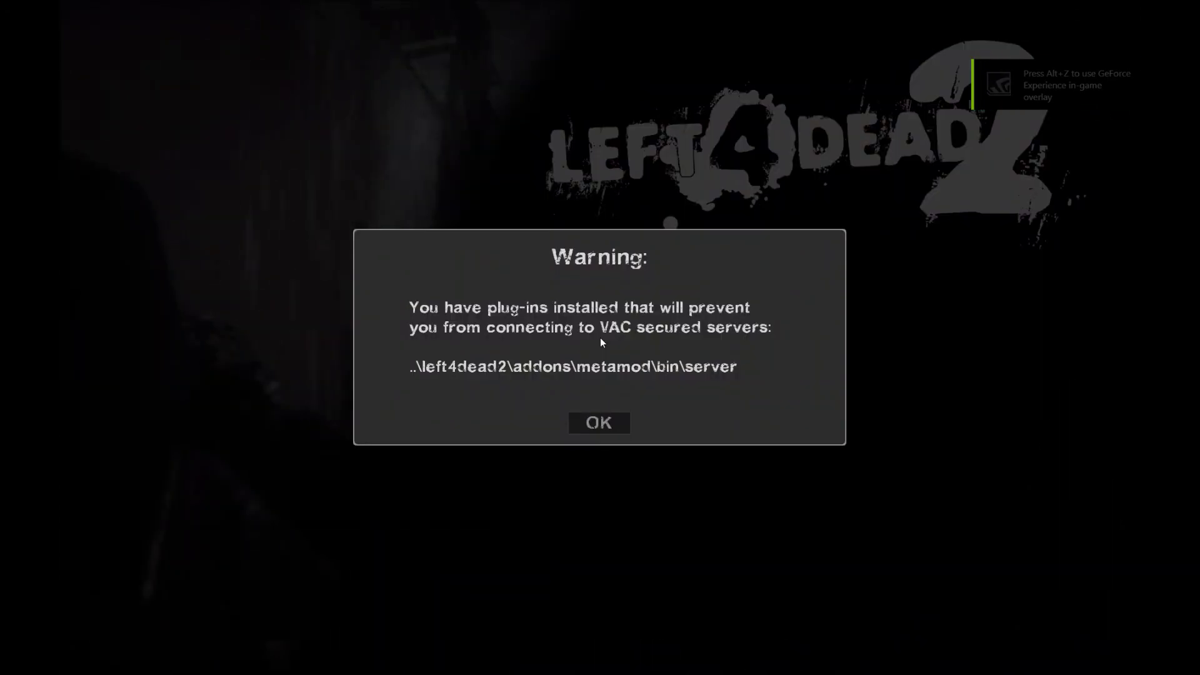
Dismiss the plug-ins warning and load map l4d2_daybreak03_bridge from the console.
left_click(612, 418)
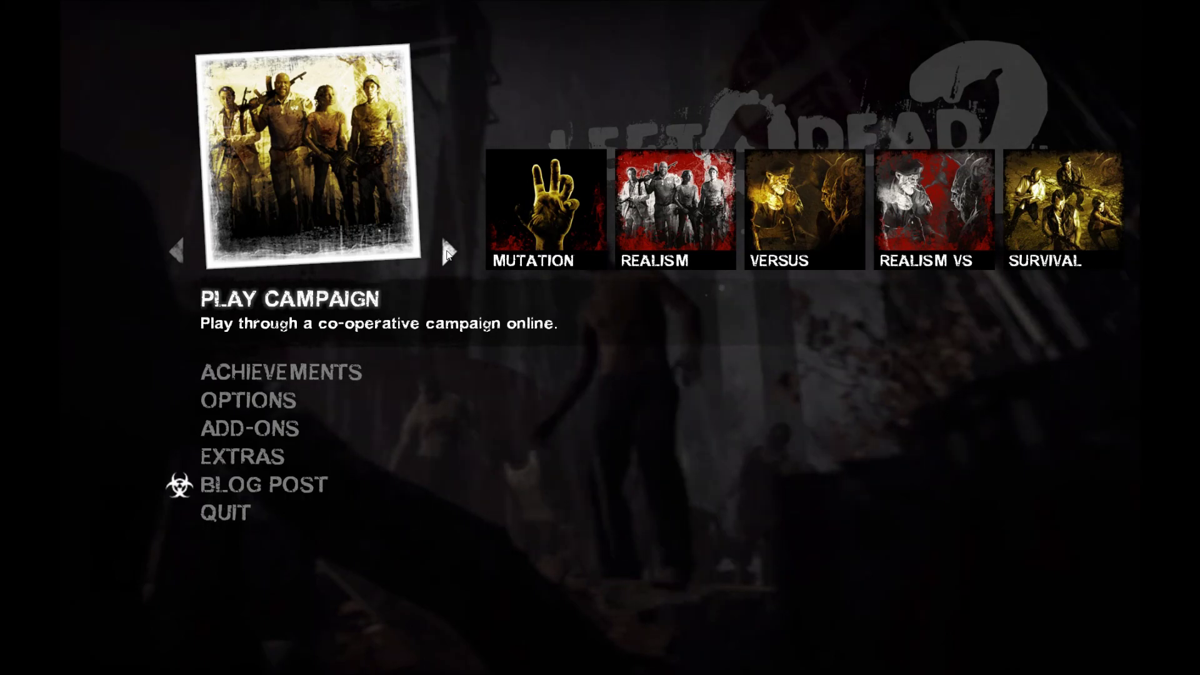
key("grave")
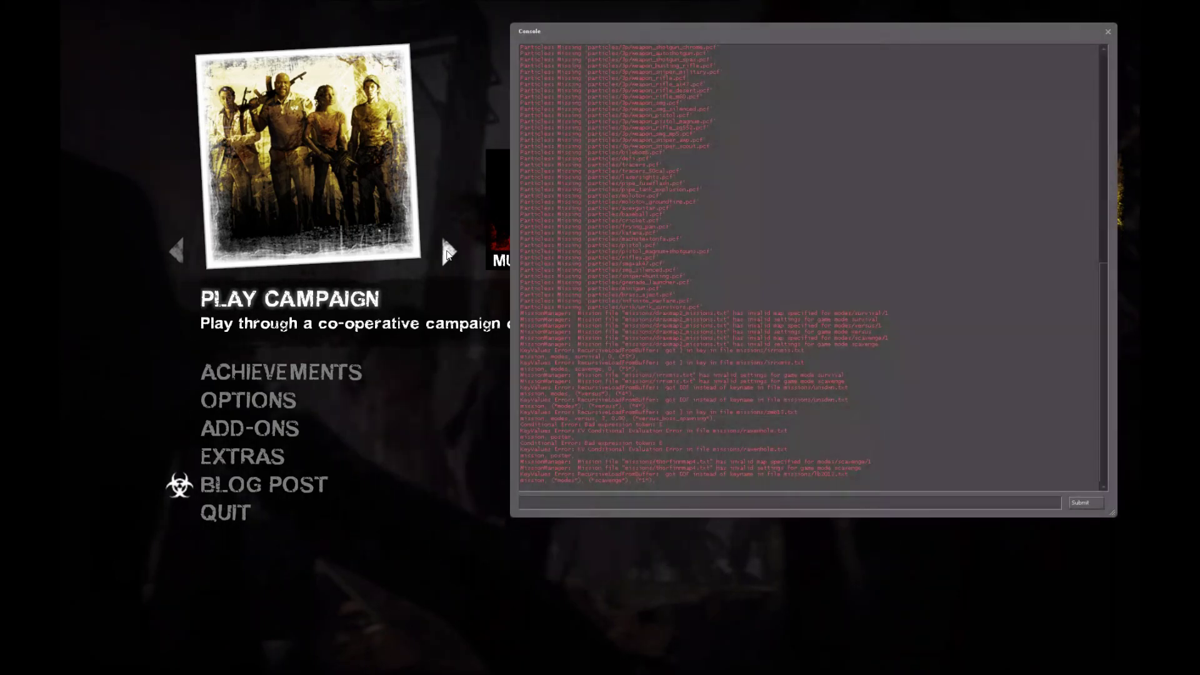
type("map day")
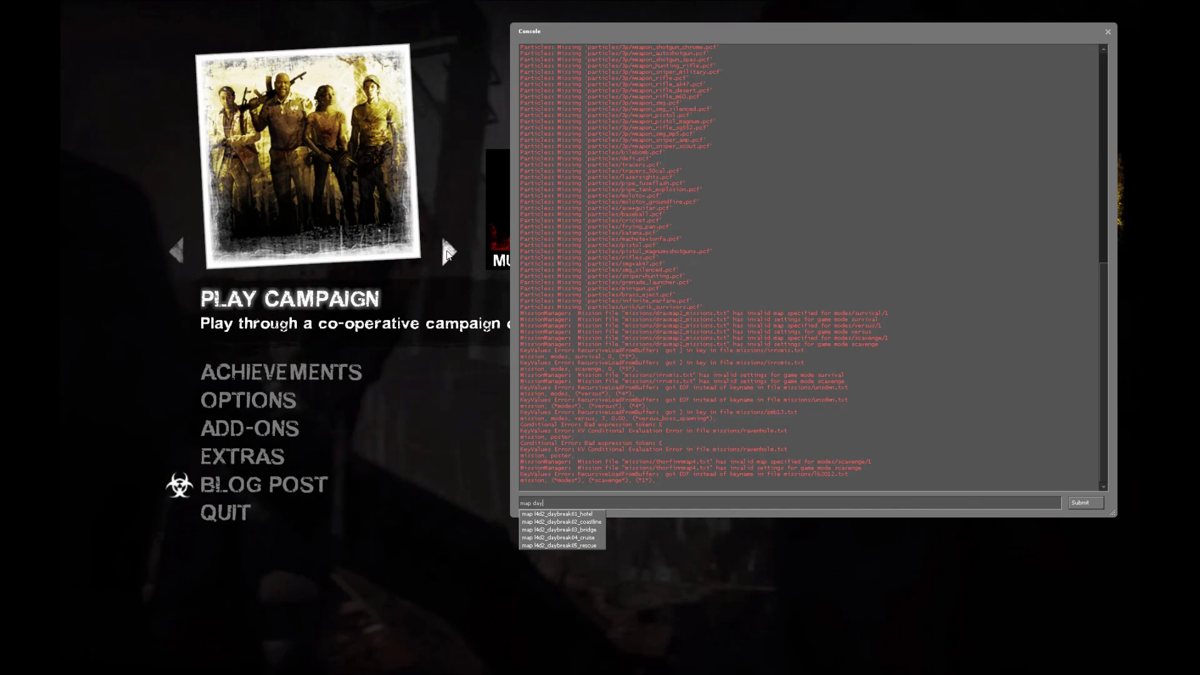
key("Down")
key("Return")
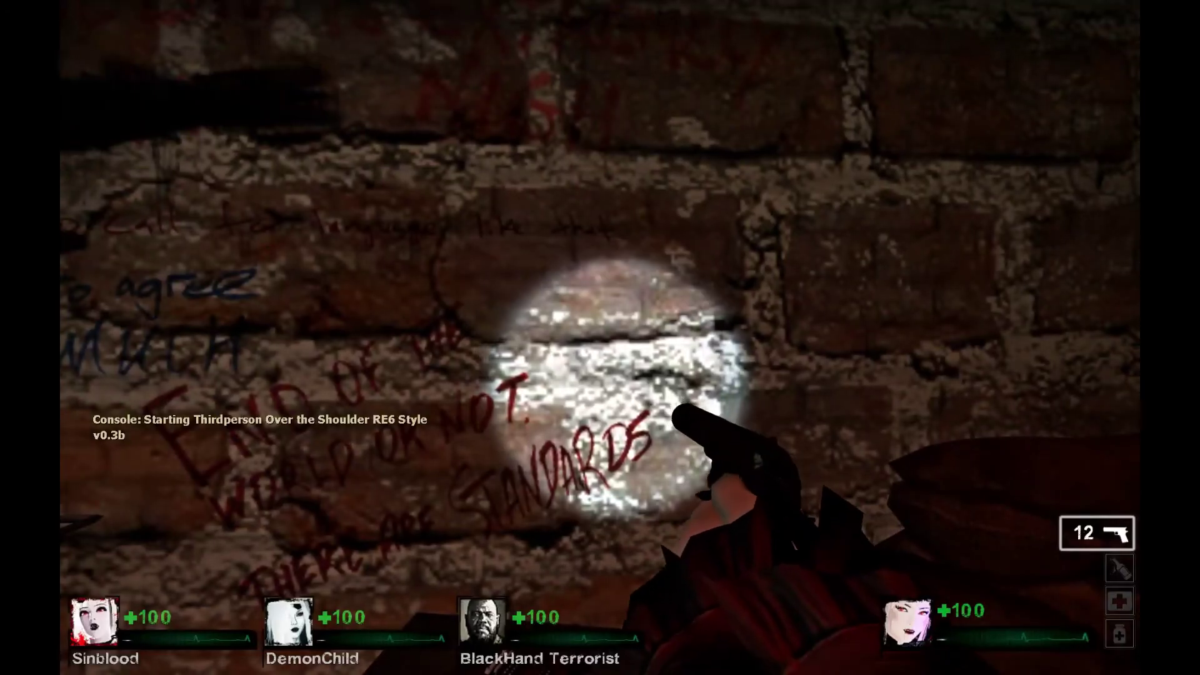
Switch to over-the-shoulder view with thirdpersonshoulder.
key("s")
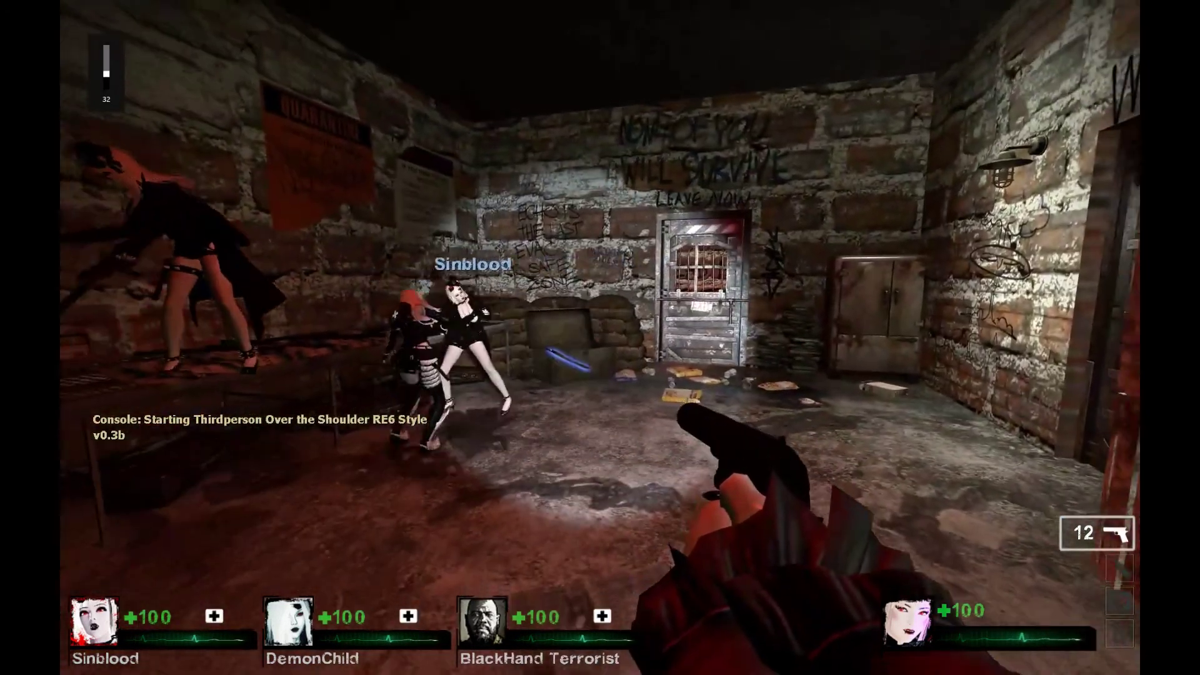
key("grave")
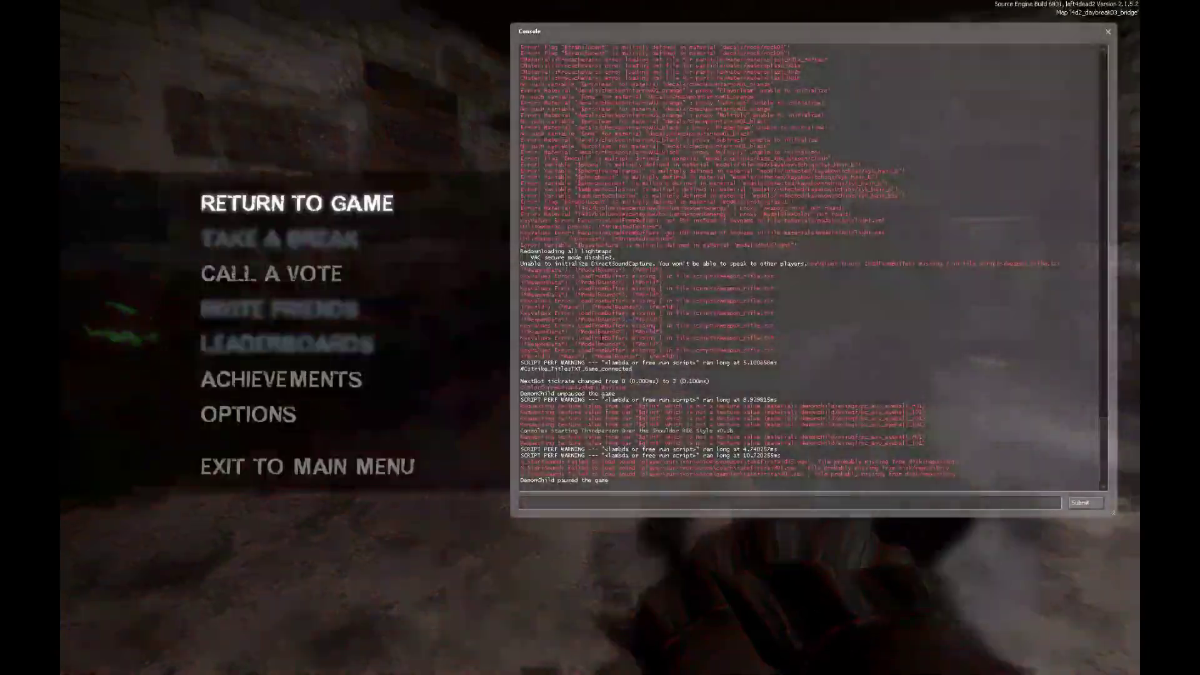
type("thirdpersonshoulder")
key("Return")
key("grave")
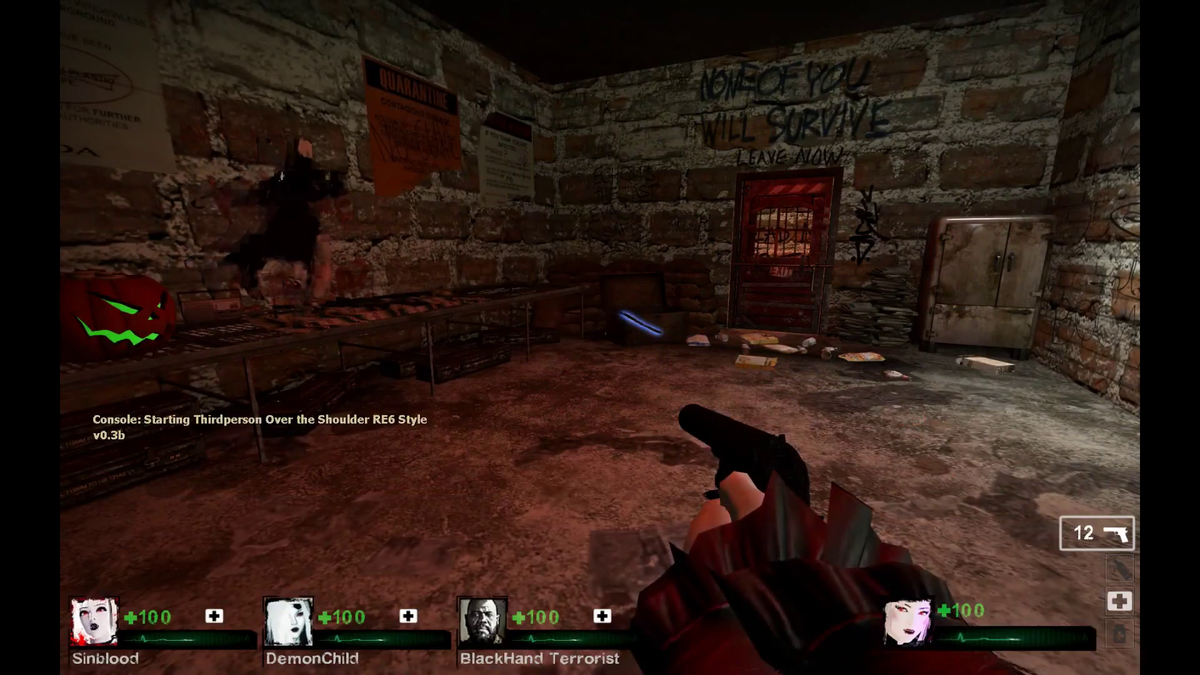
Enable sv_cheats 1, hide the HUD with hidehud 4, and stop the director.
key("grave")
type("sv_")
key("grave")
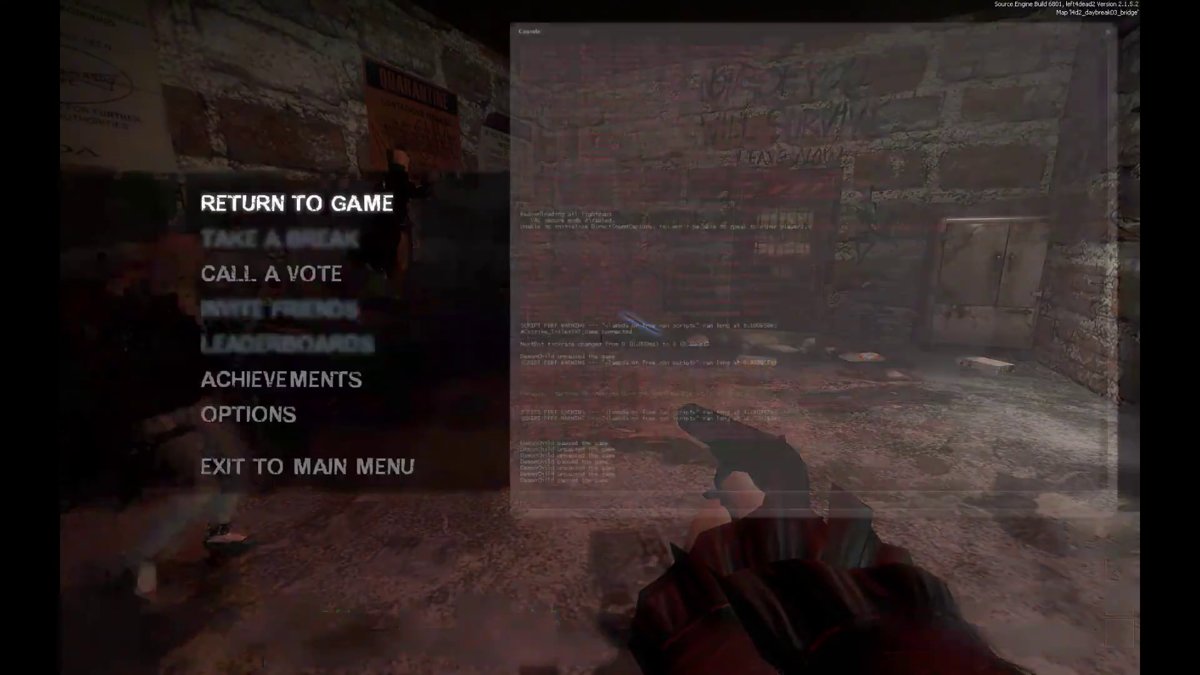
key("grave")
type("cheats 1")
key("Return")
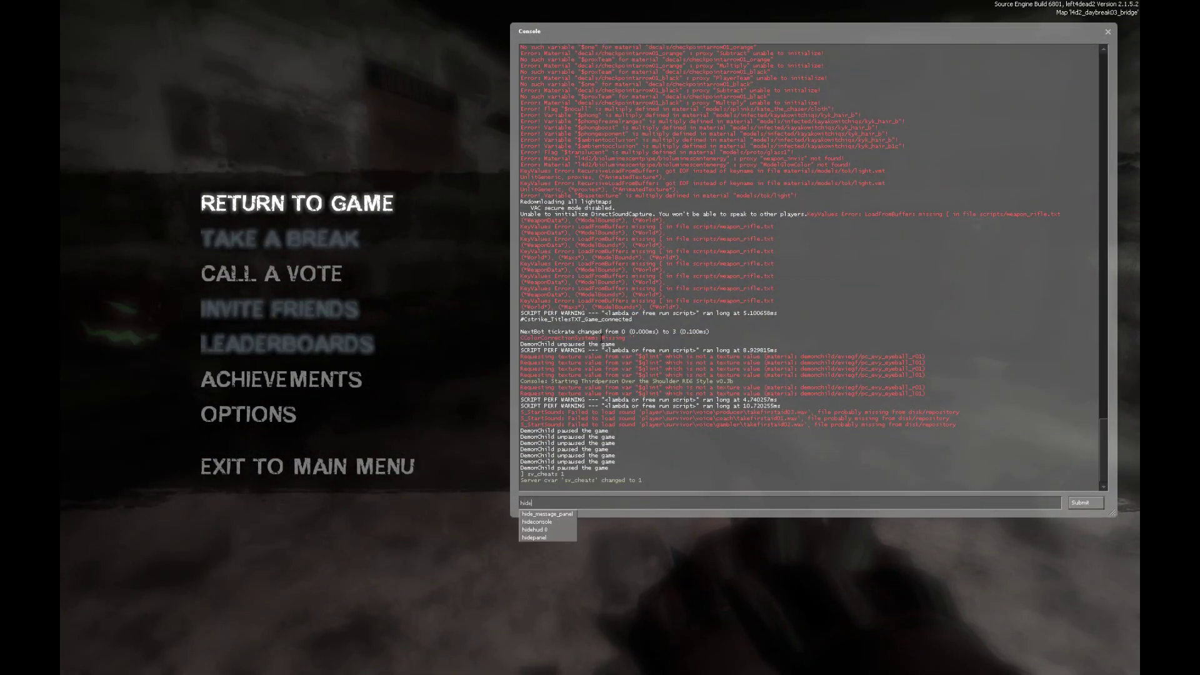
key("Return")
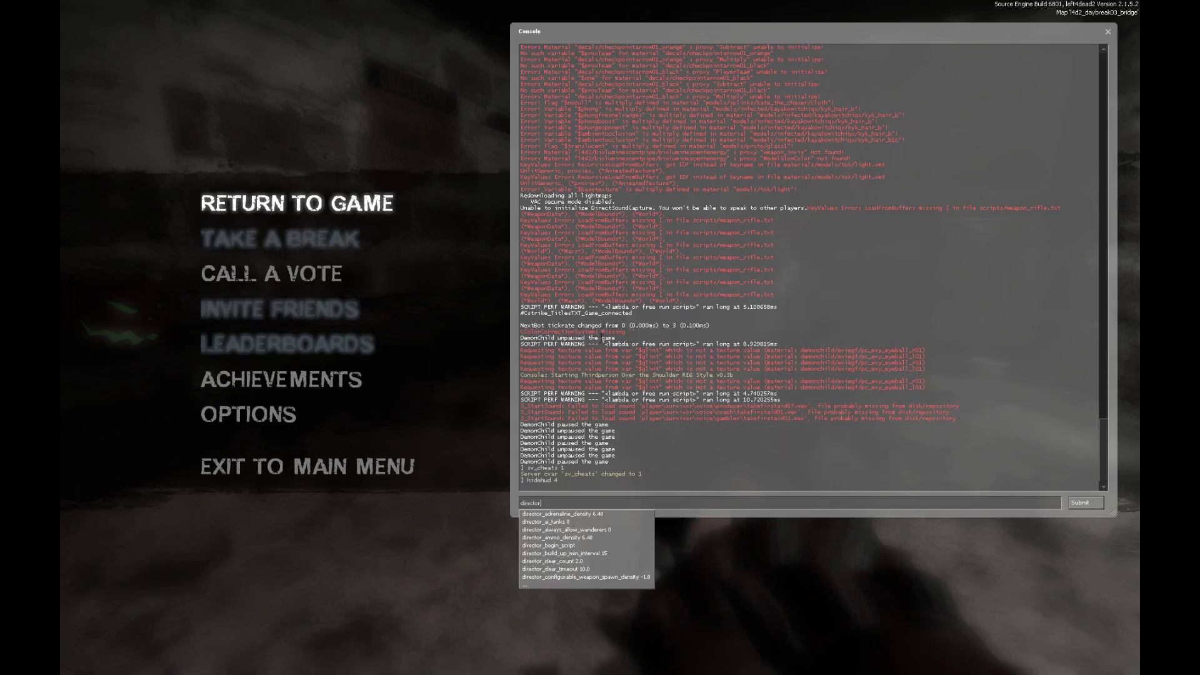
key("grave")
key("grave")
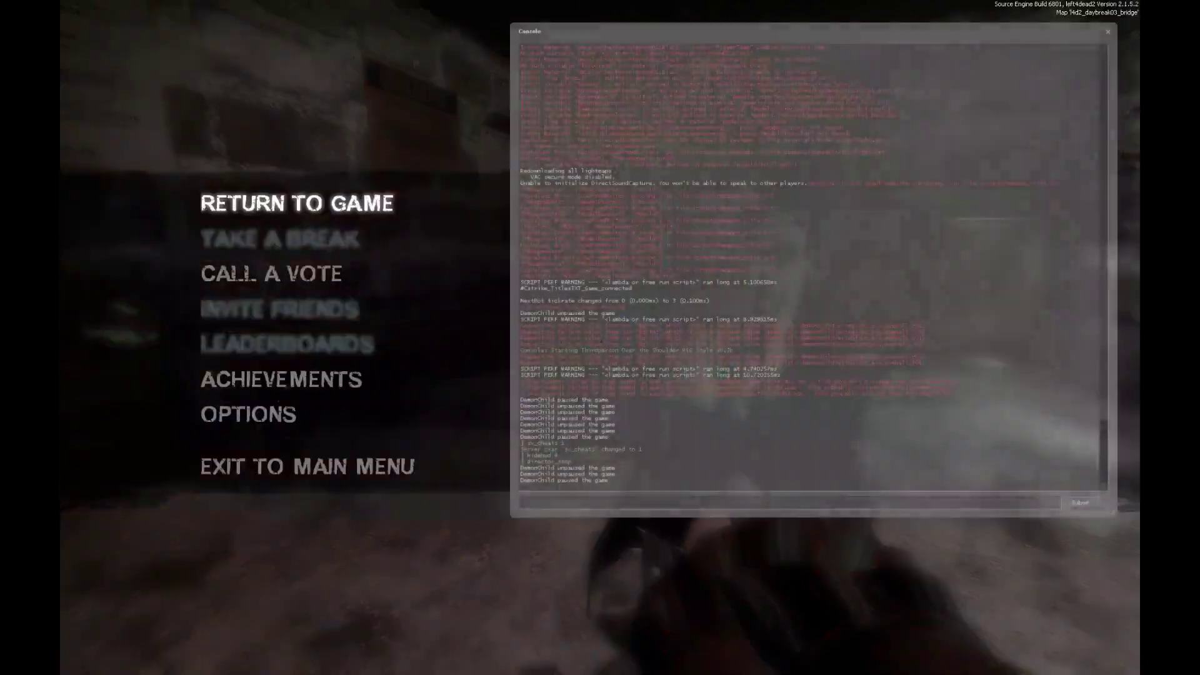
key("grave")
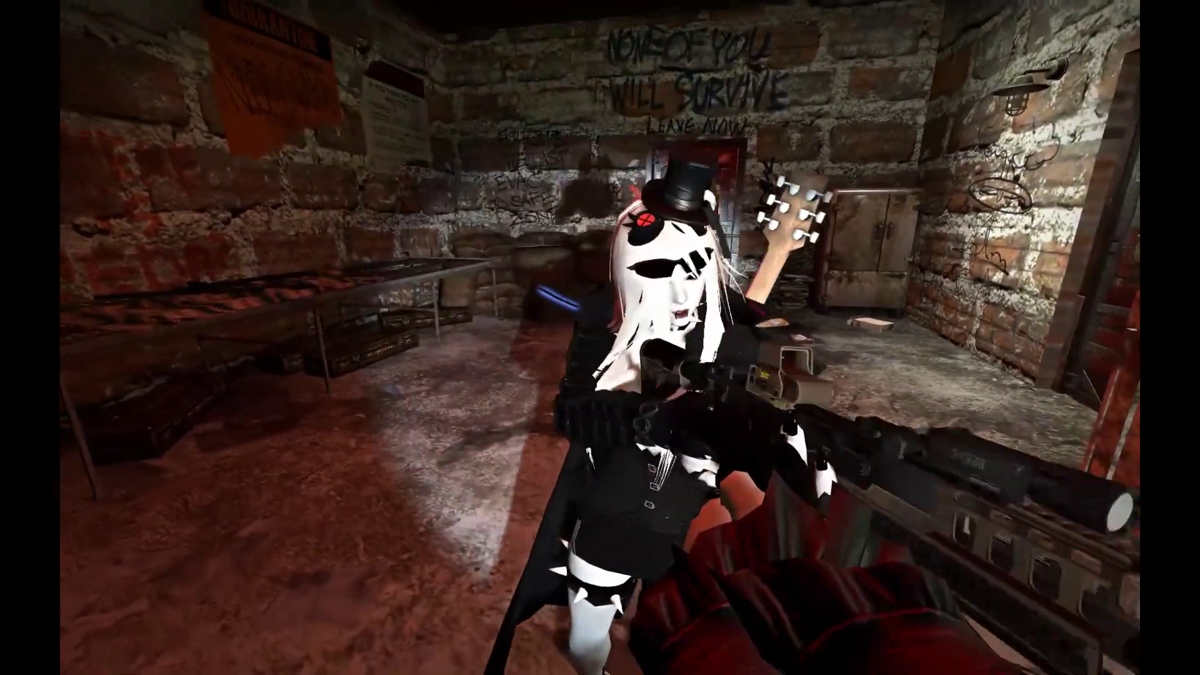
Take control of Coach and noclip down onto the road beside the bridge.
key("grave")
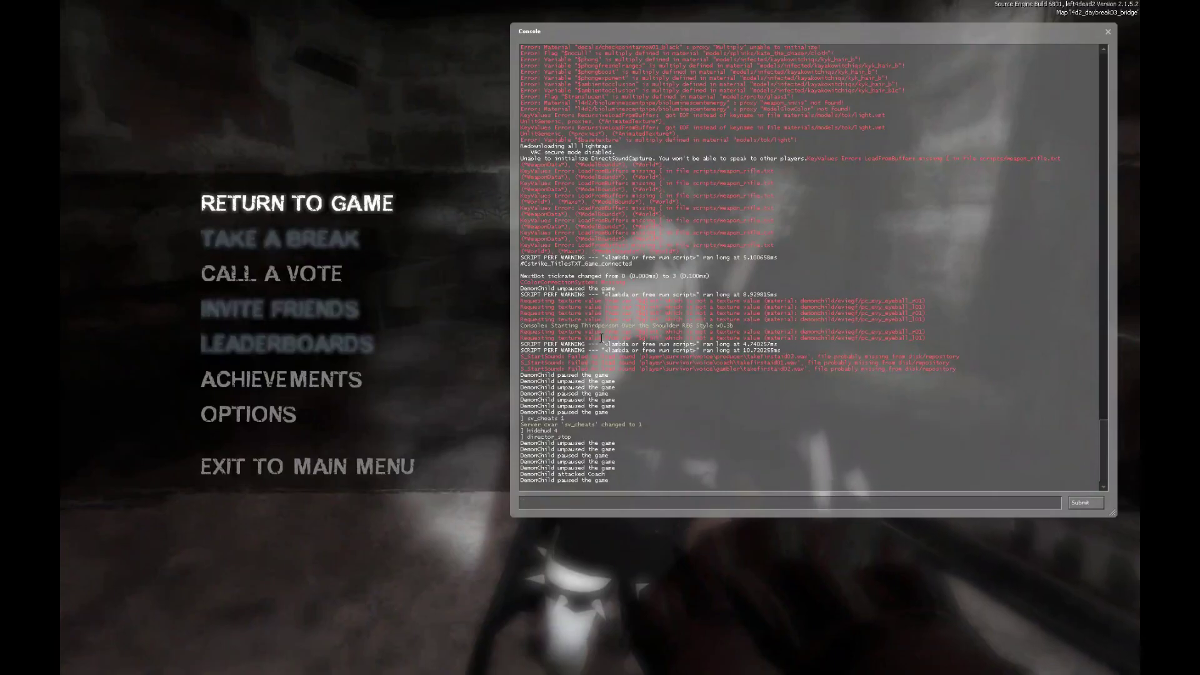
type("sb_takecontrol coach")
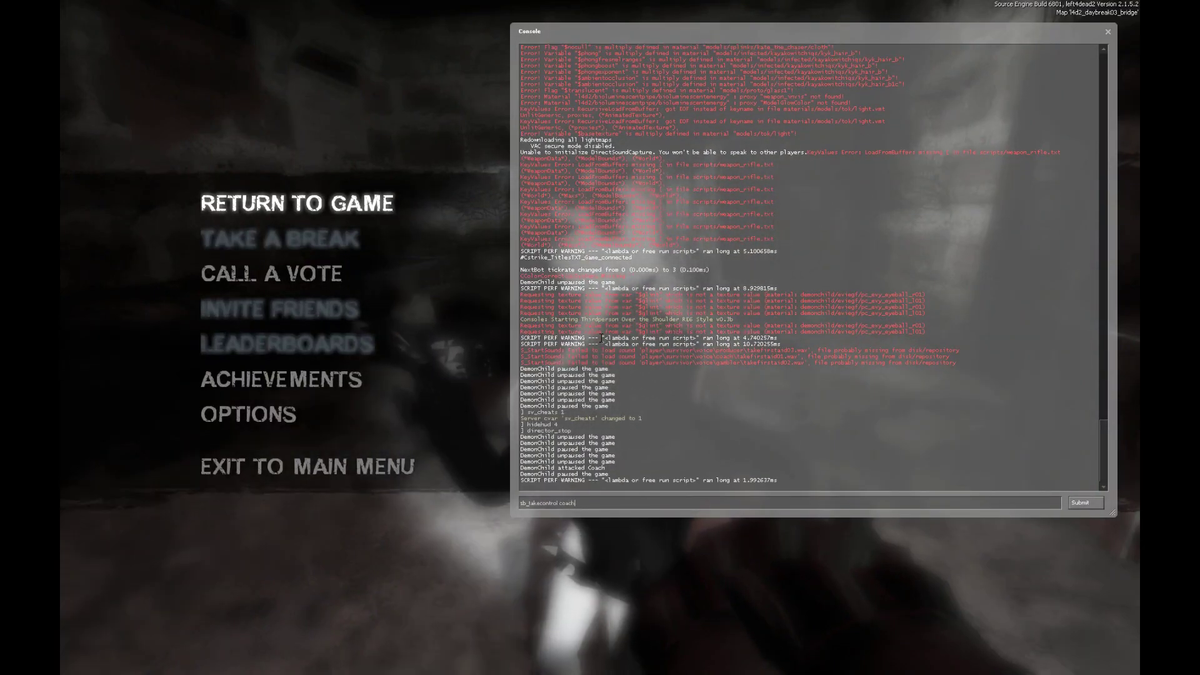
key("Escape")
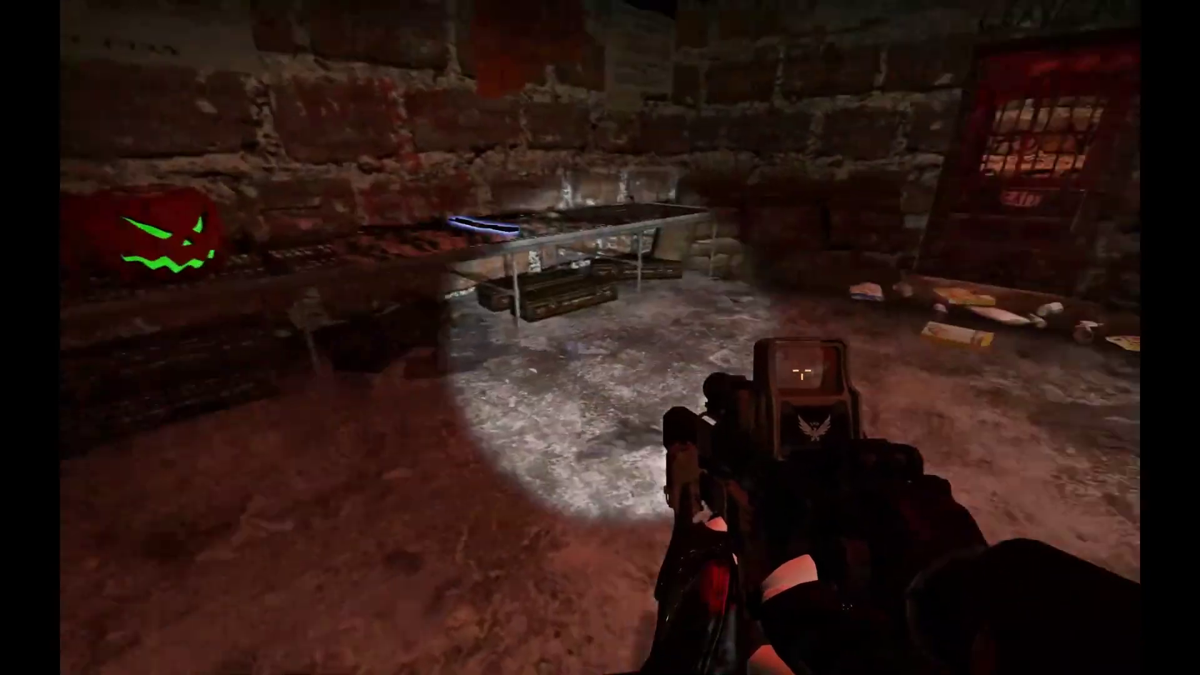
key("grave")
type("g")
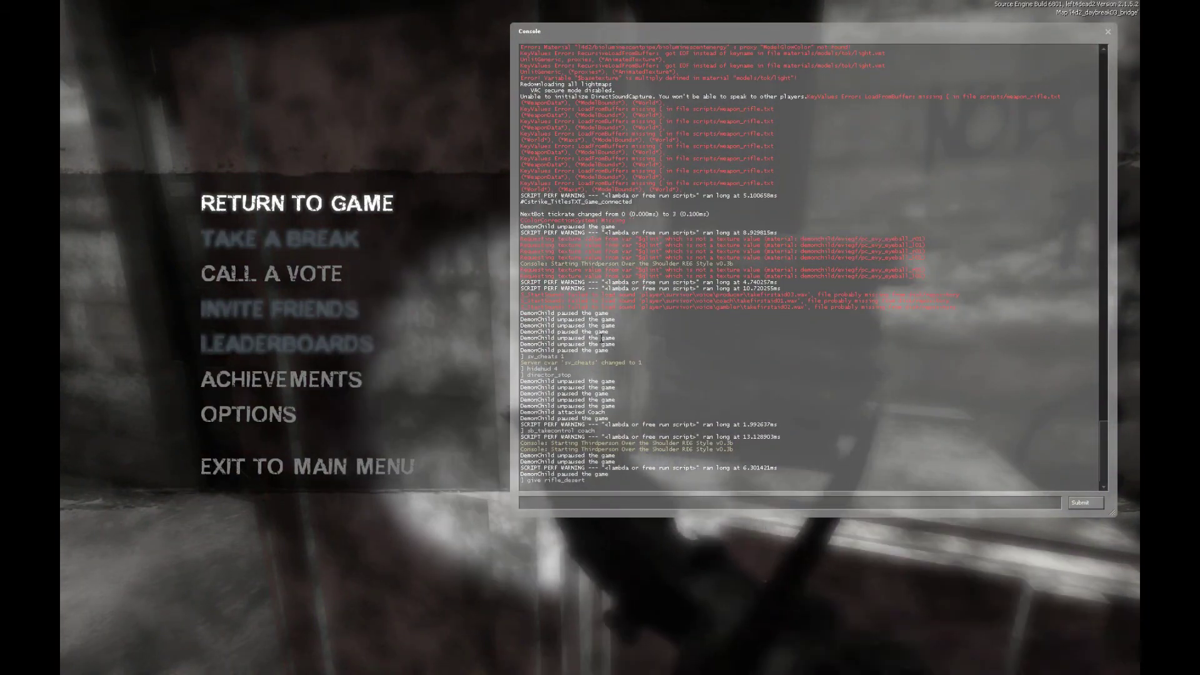
type("noclip")
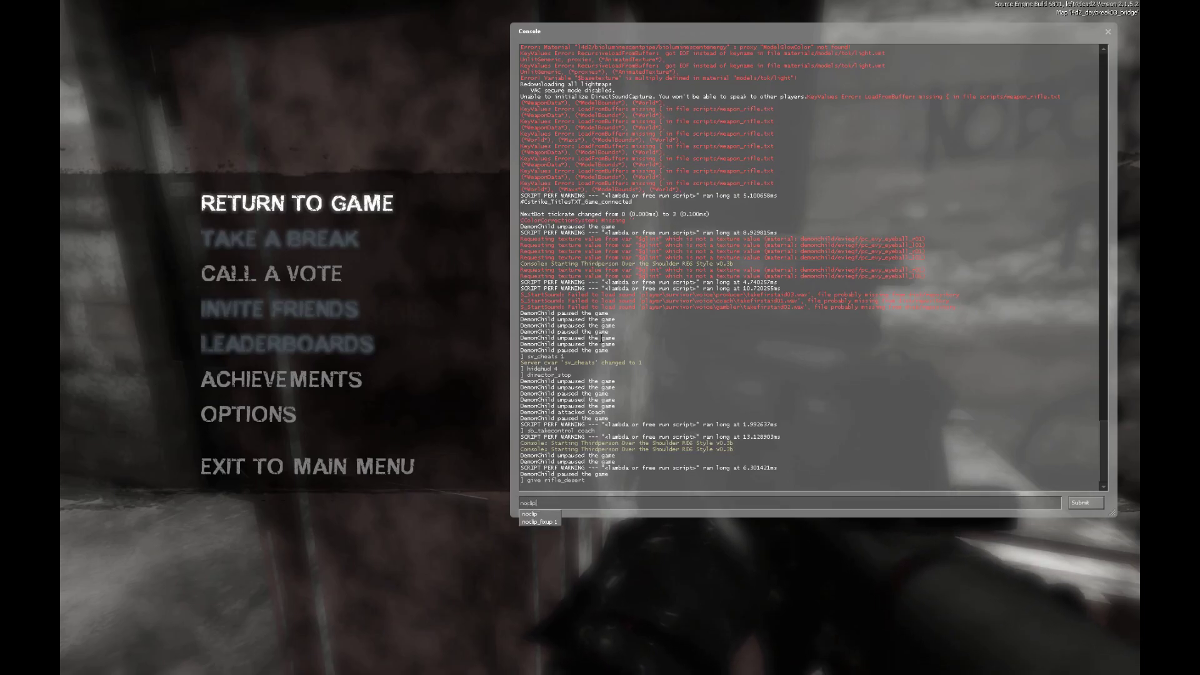
key("Return")
key("Escape")
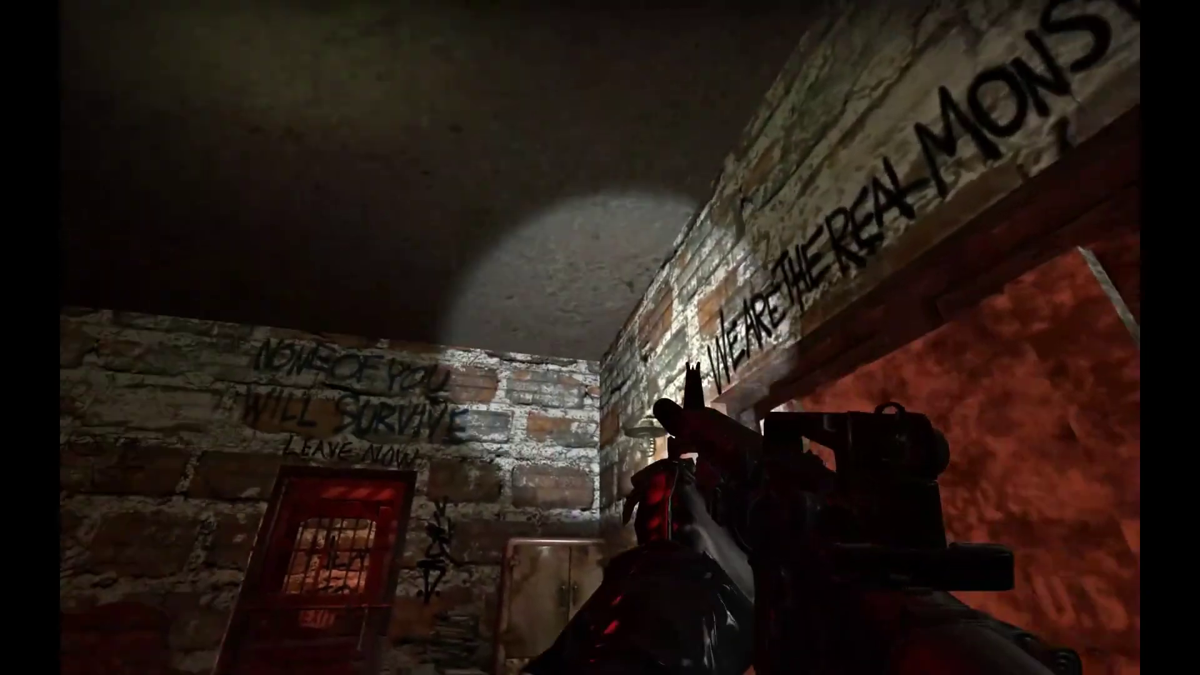
key("w")
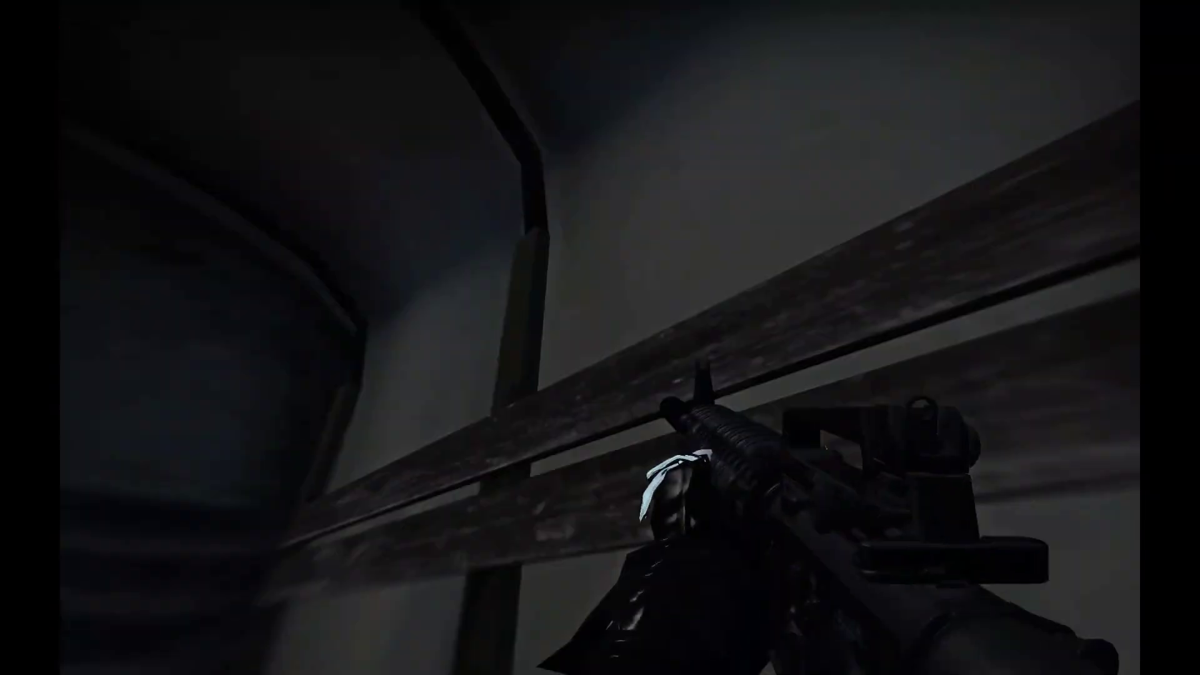
key("w")
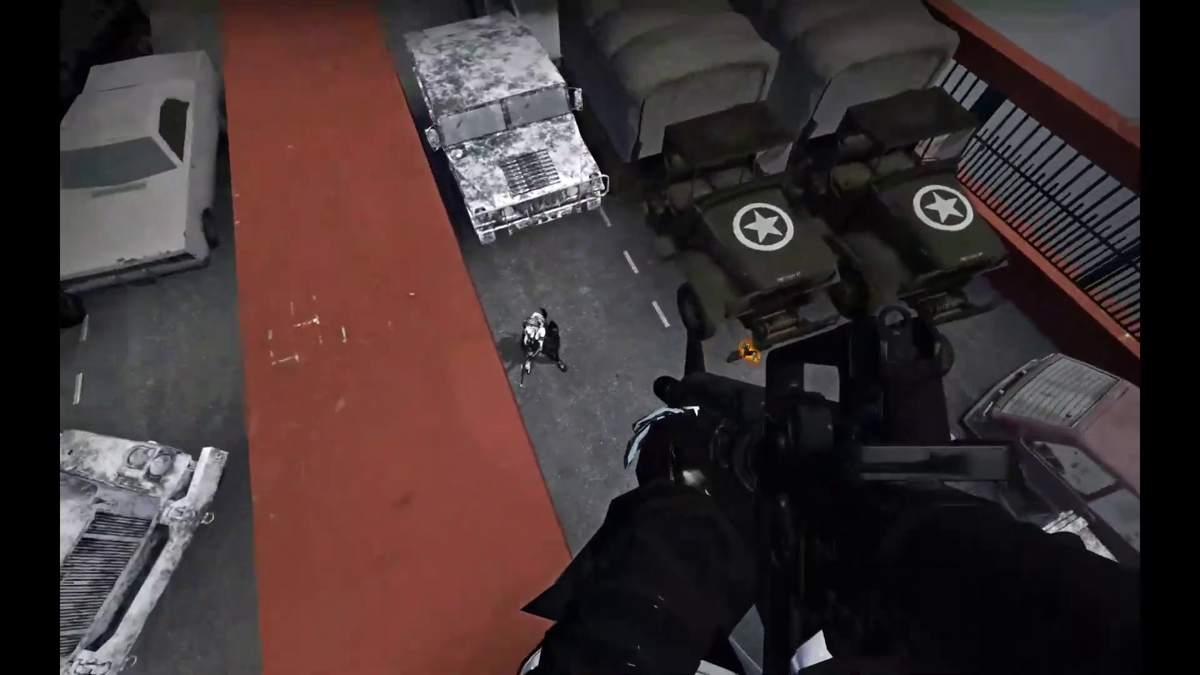
key("grave")
key("Escape")
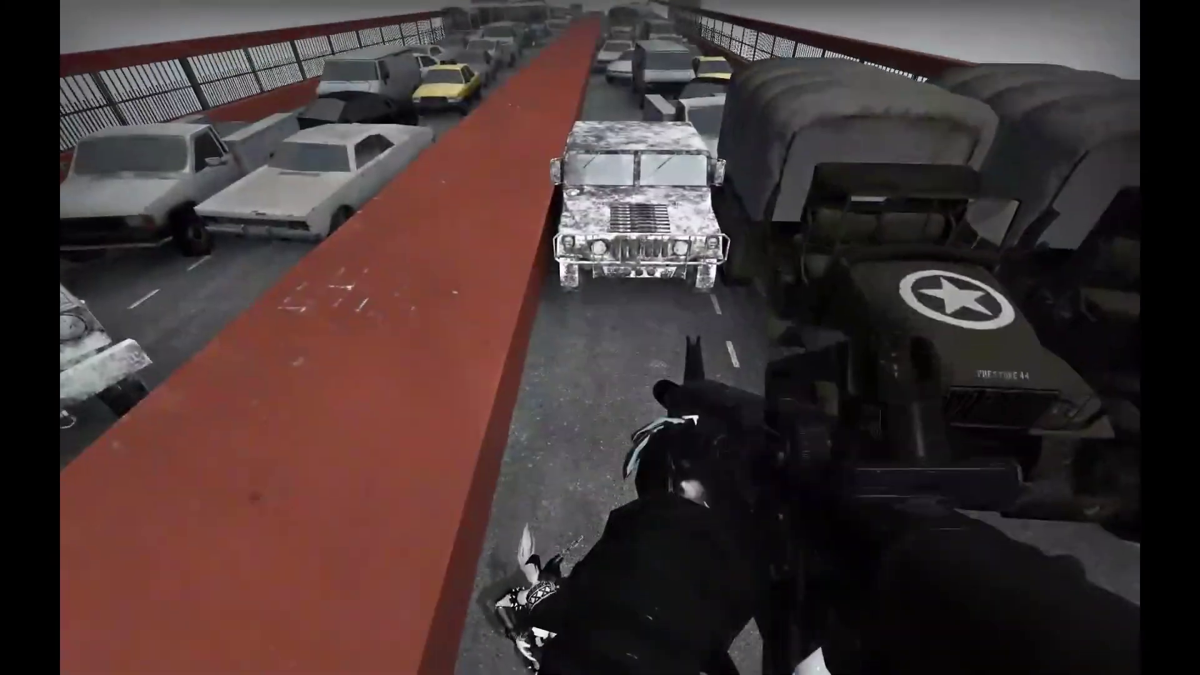
key("w")
Take control of another survivor and give it a sniper_military rifle.
key("grave")
type("sb_takecontrol")
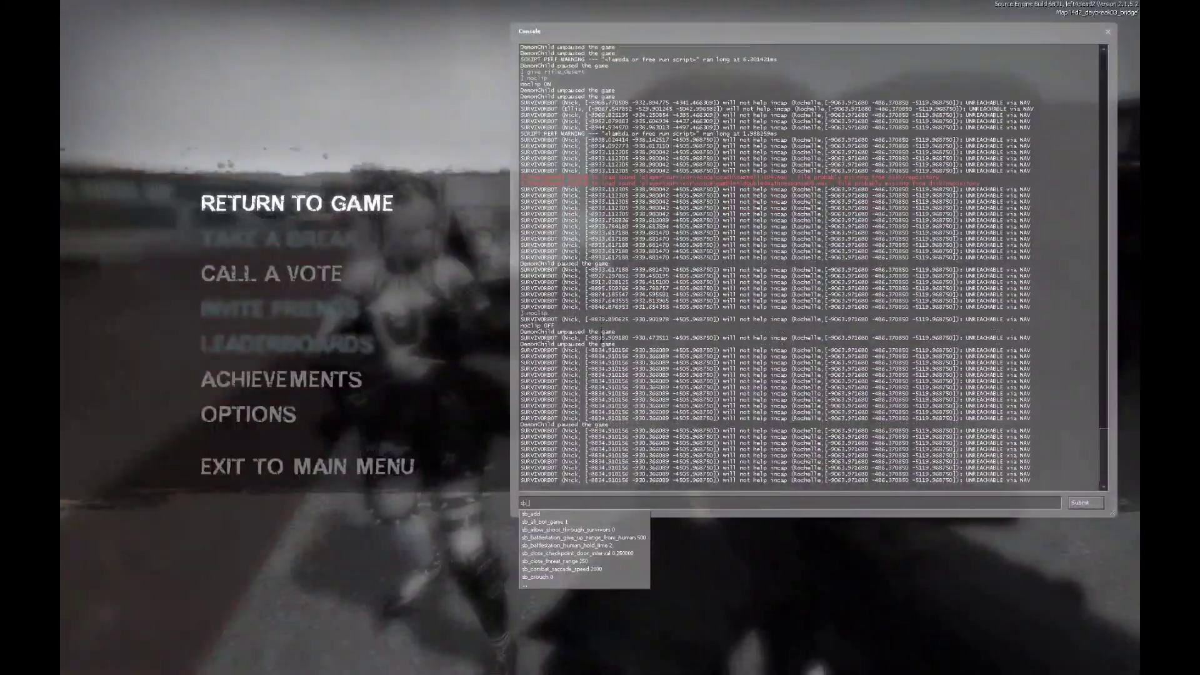
key("Return")
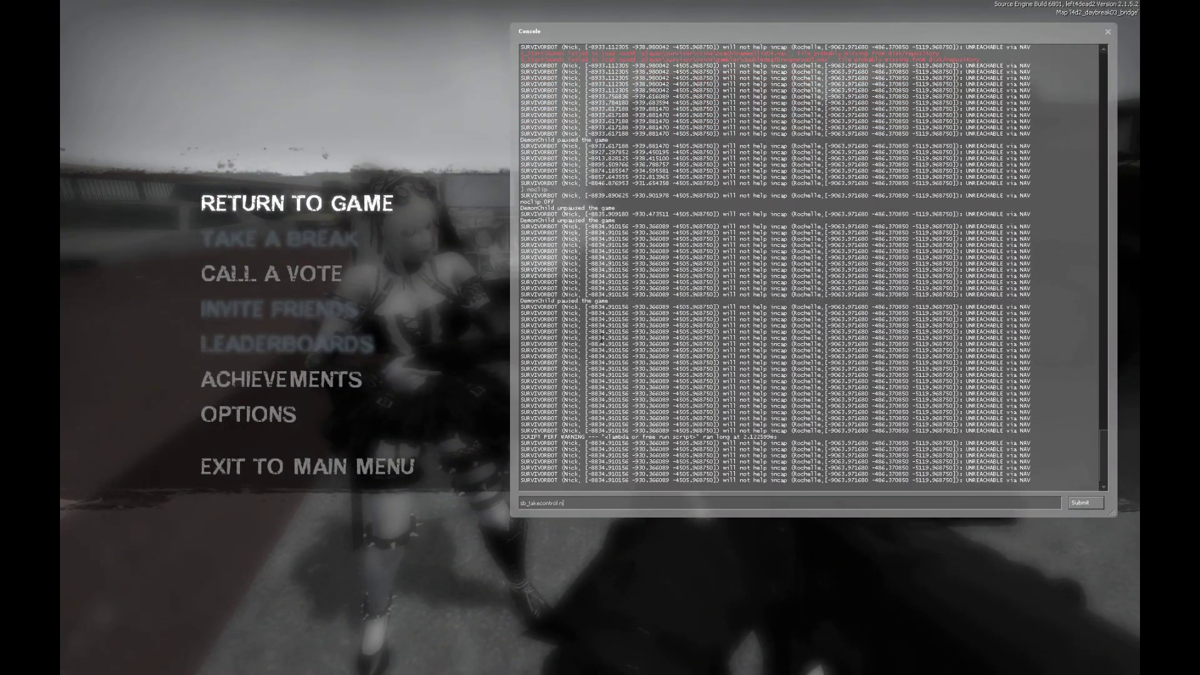
key("Escape")
key("grave")
type("g")
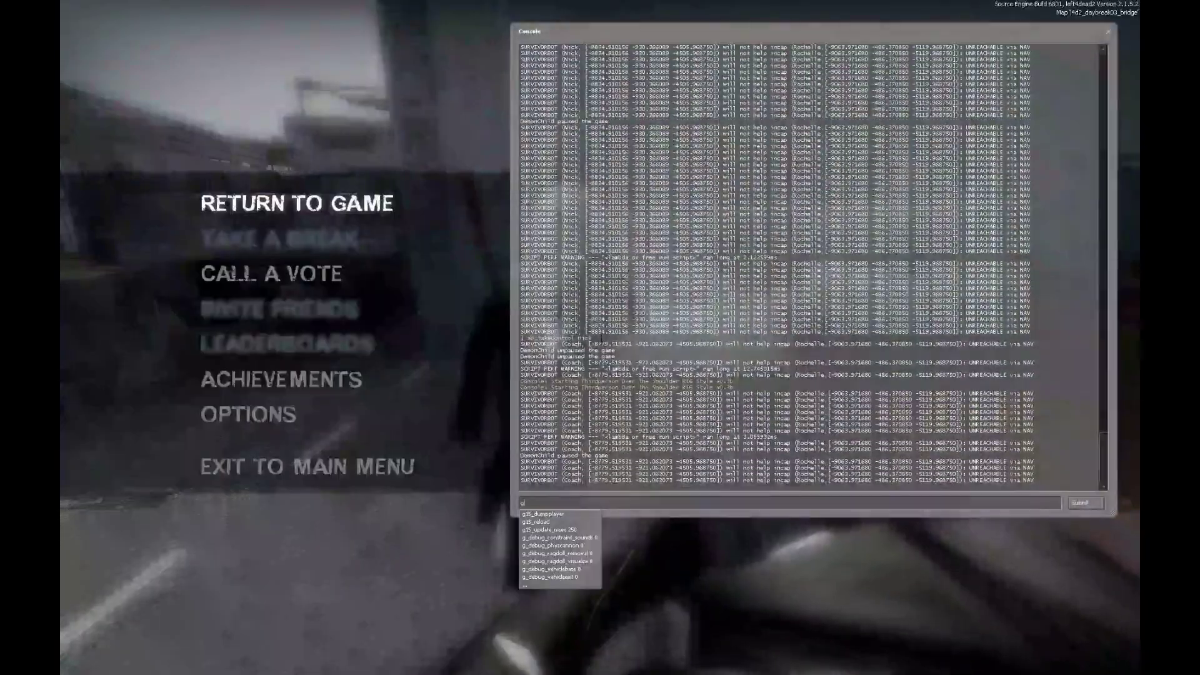
type("iper_military")
key("Return")
key("Escape")
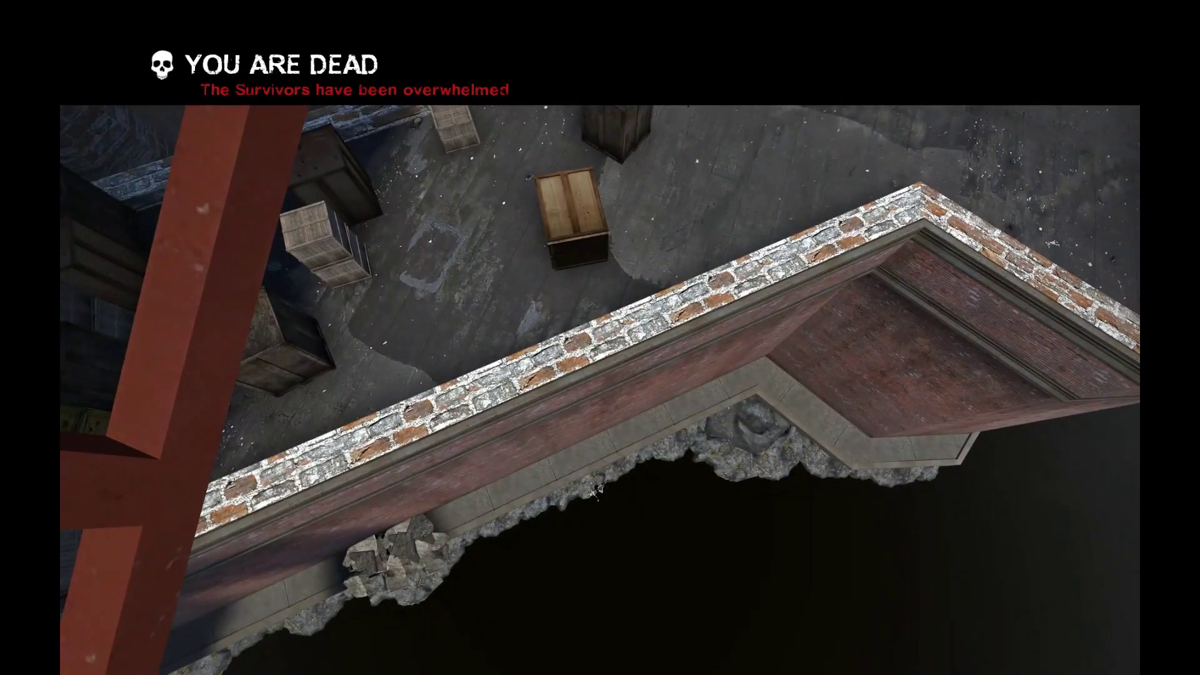
Play until the survivors are overwhelmed, then bring up the pause menu.
key("Escape")
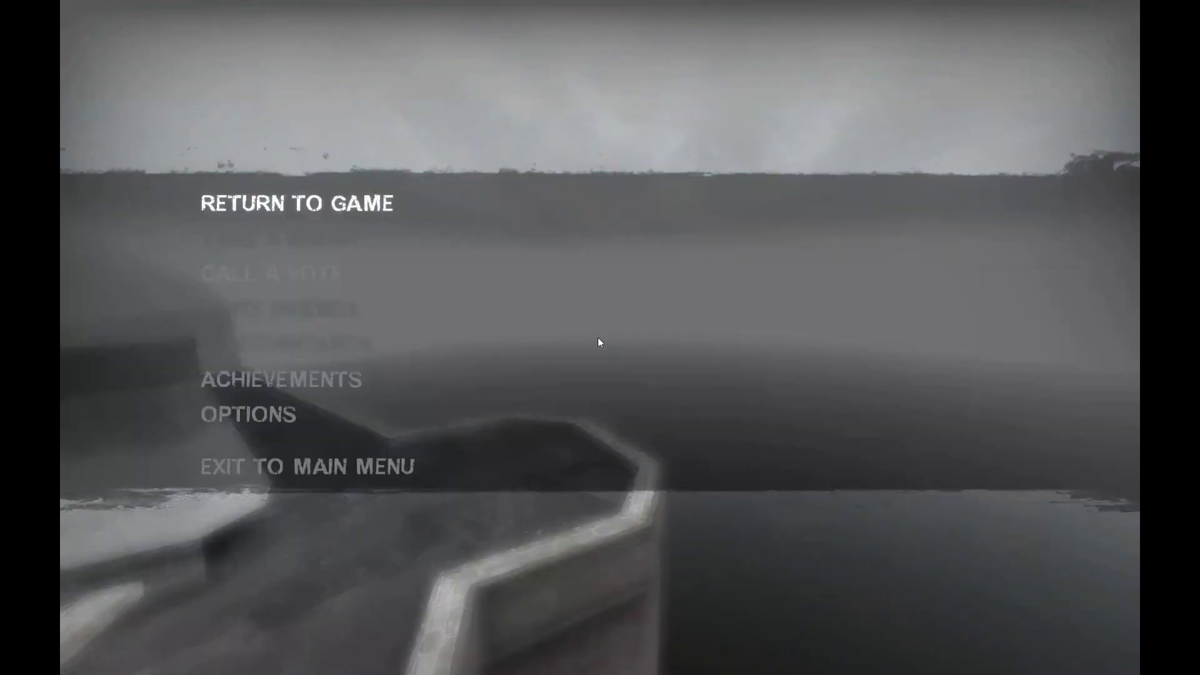